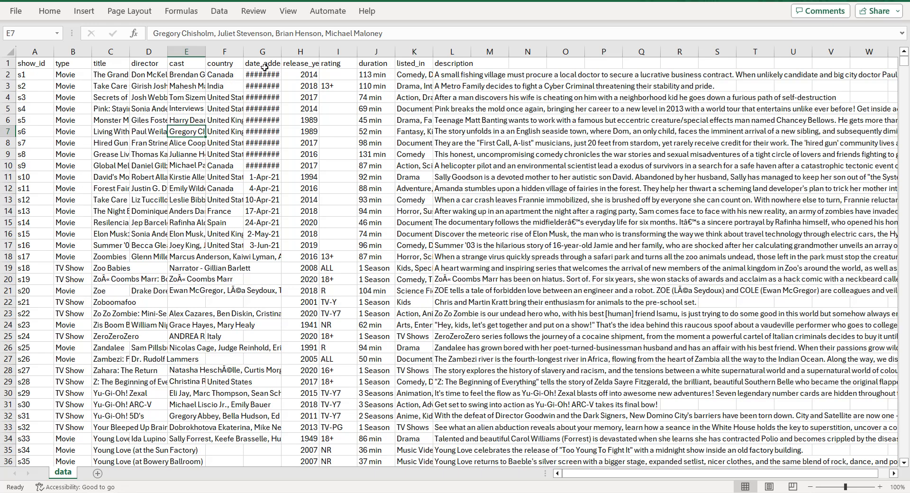
Step: Auto-fit the date_added column's width and insert a PivotTable from data!$A$1:$L$9669 on a new worksheet
double_click(280, 51)
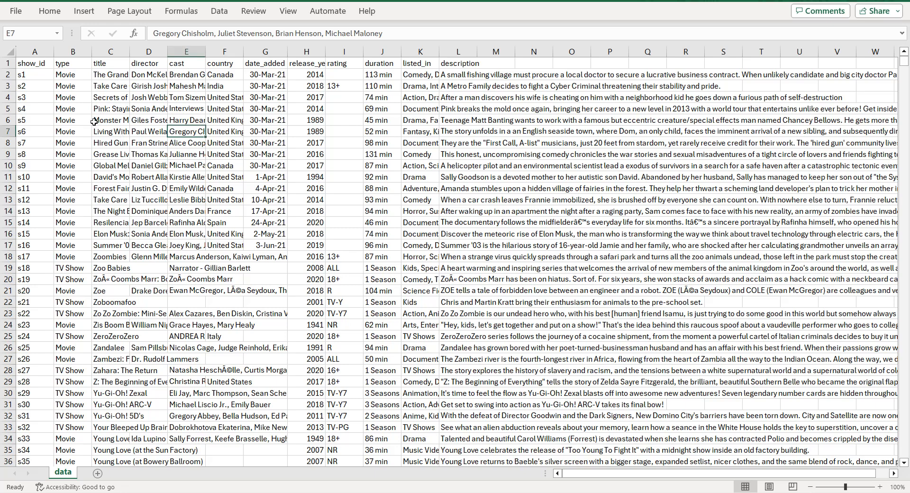
click(86, 13)
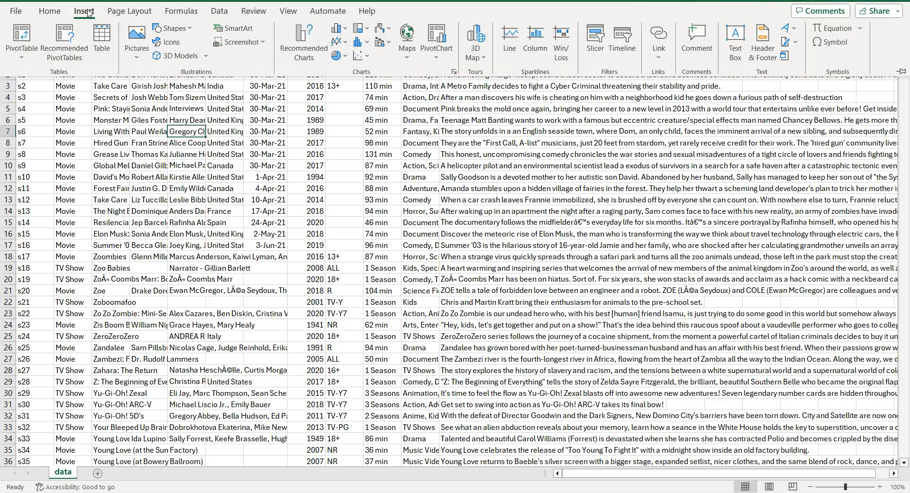
click(21, 43)
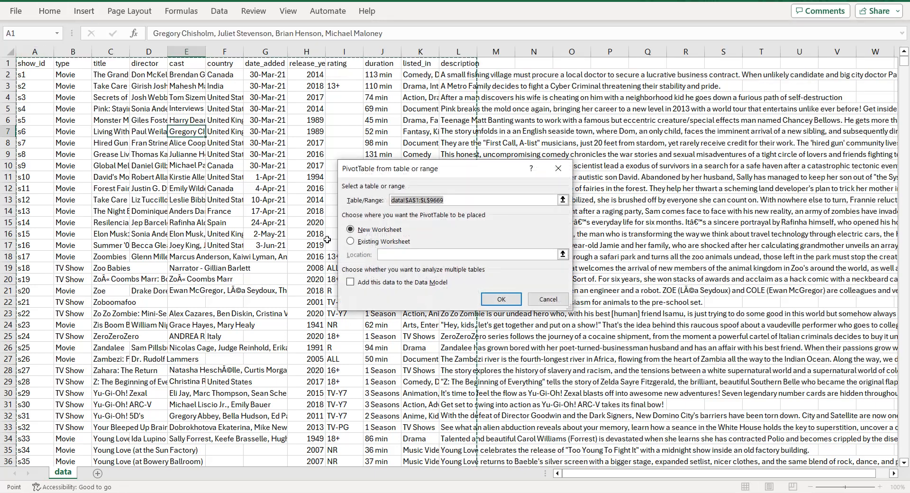
click(501, 299)
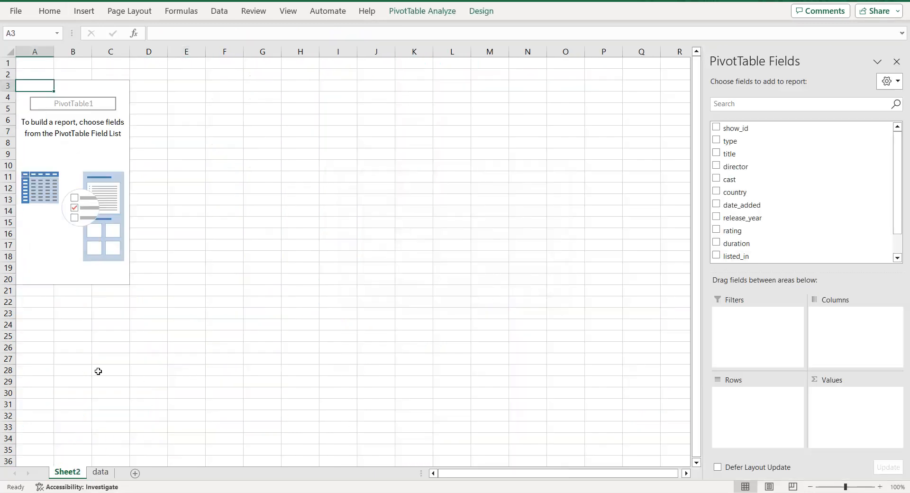
Step: Rename the new PivotTable sheet as "Top 10 genres by total shows" and move it after the data sheet
double_click(74, 472)
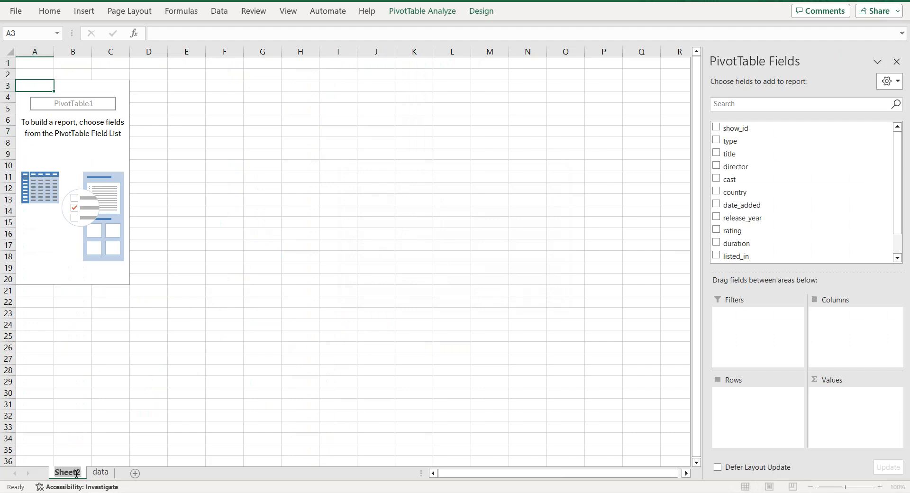
text(Top)
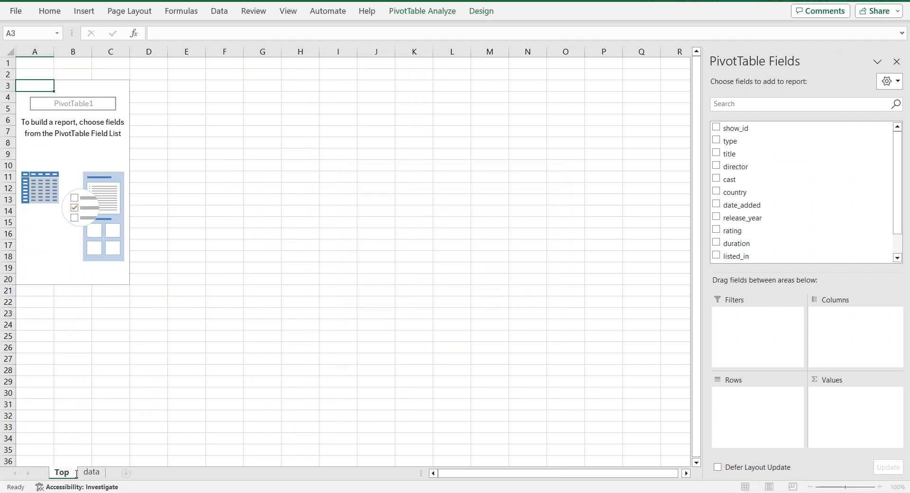
text( 10 genres)
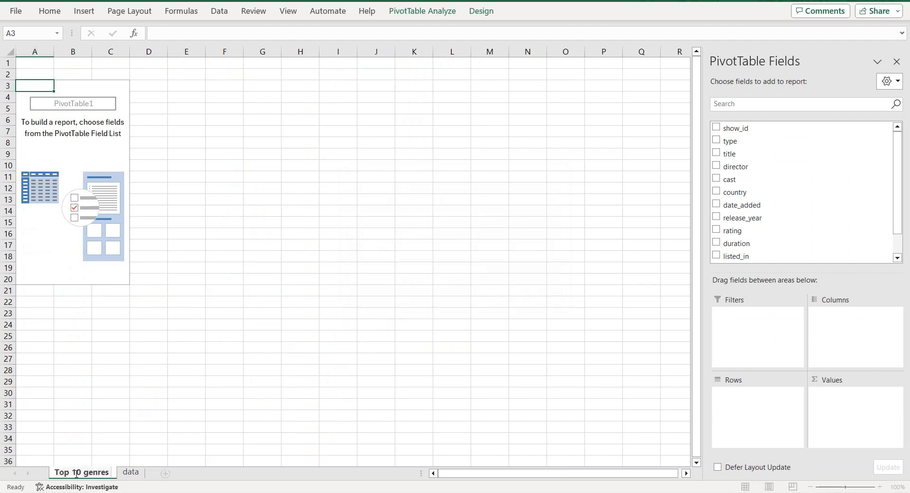
text( by tota)
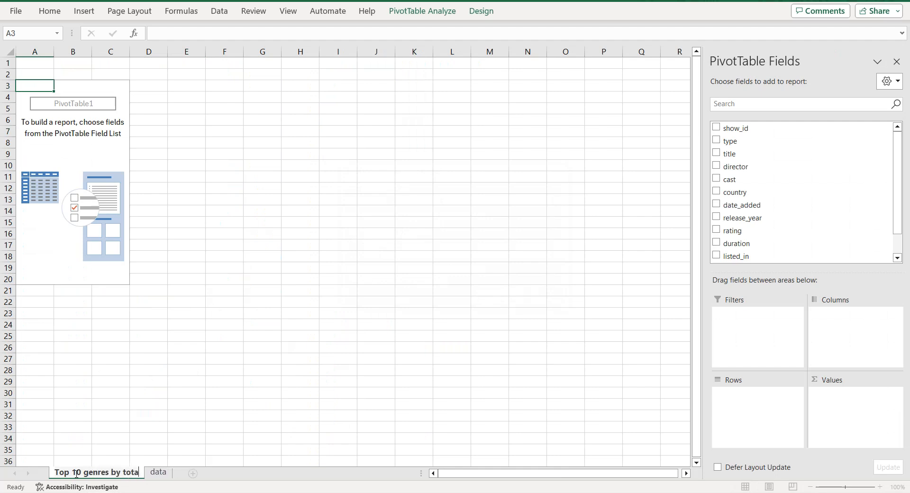
text(l show)
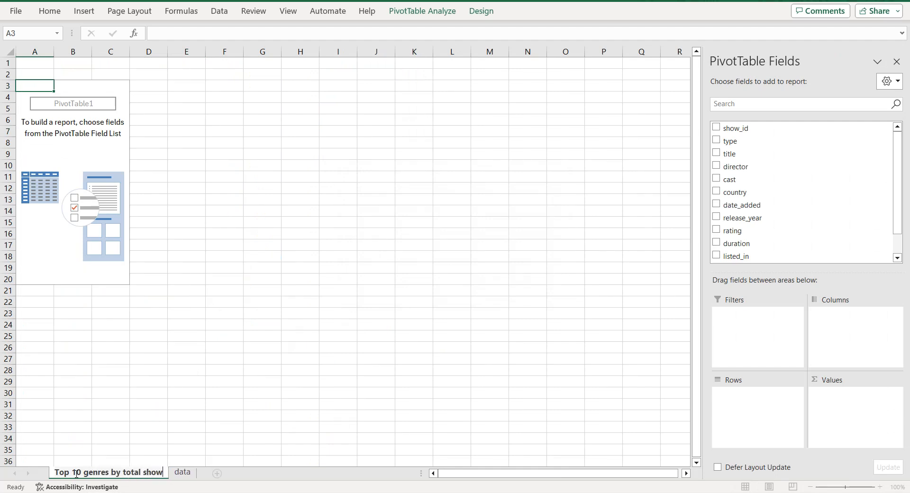
text(s)
key(Return)
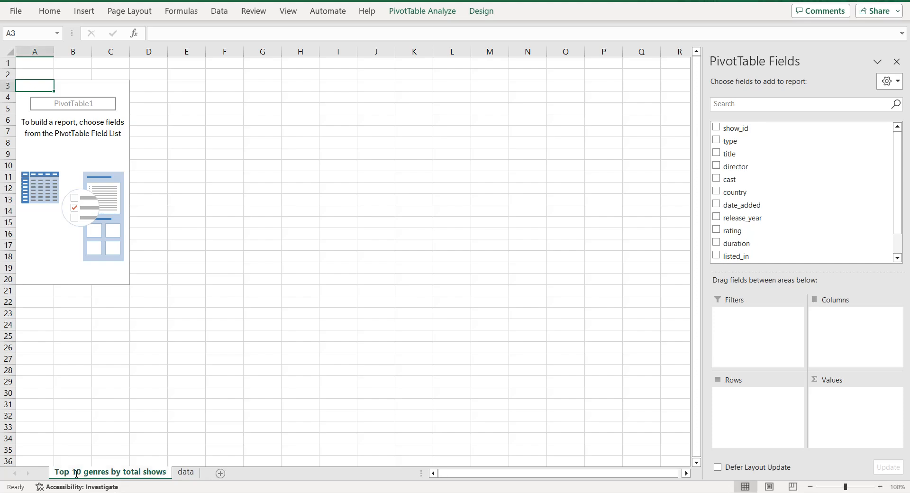
drag(69, 476, 202, 468)
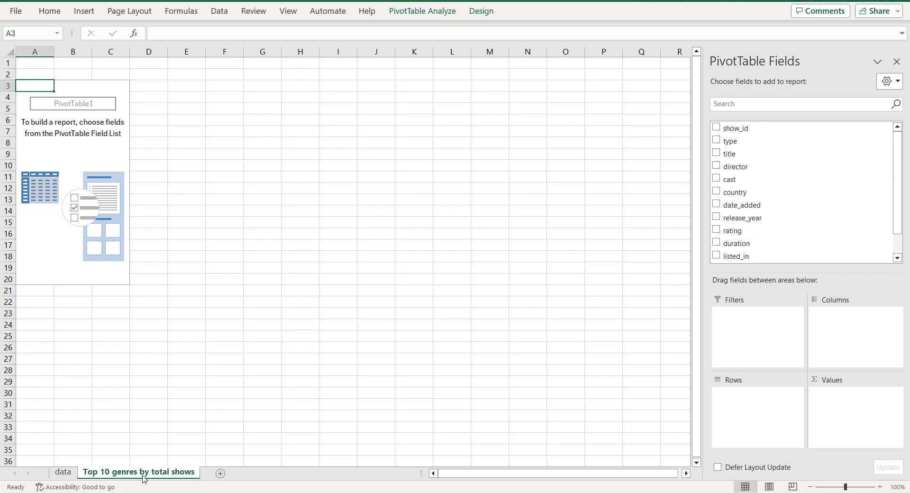
Step: Insert a second PivotTable from the data sheet's range A1:L9669 on a new worksheet
click(60, 472)
click(84, 11)
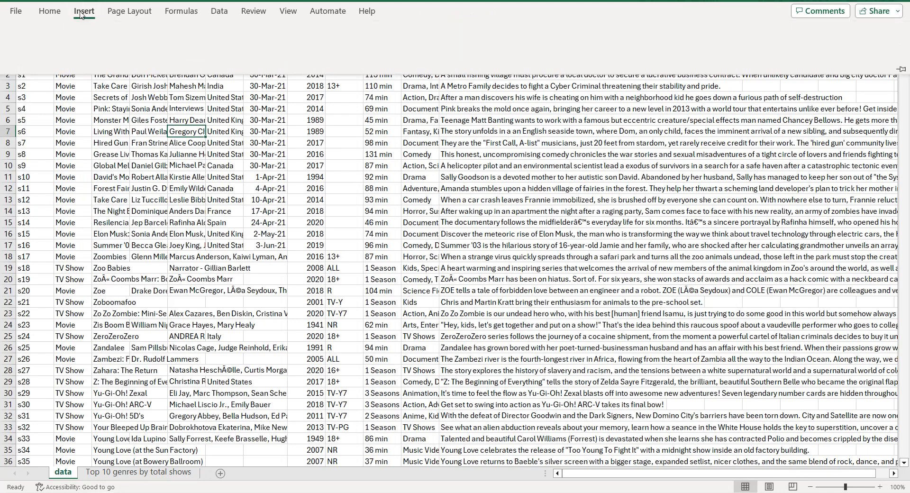
click(35, 33)
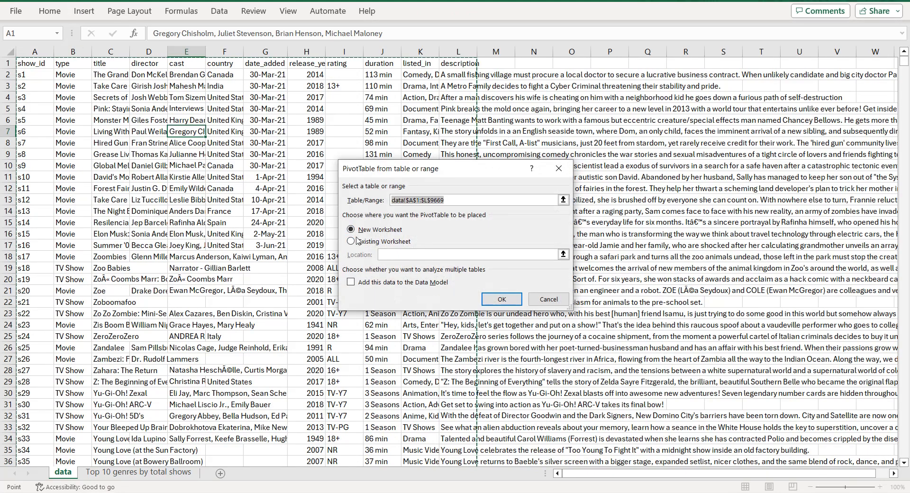
click(494, 299)
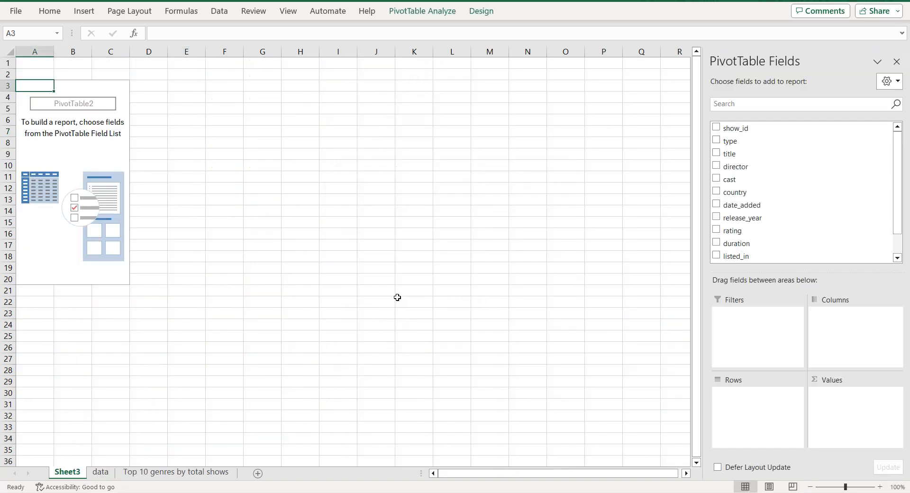
Step: Rename the new PivotTable sheet as "Top 10 ratings by total shows" and move it to the end of the workbook
double_click(81, 470)
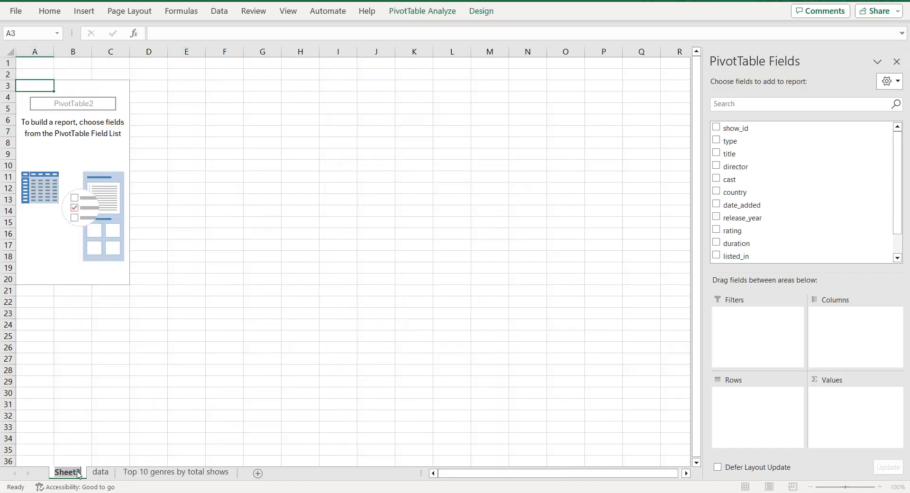
text(Top)
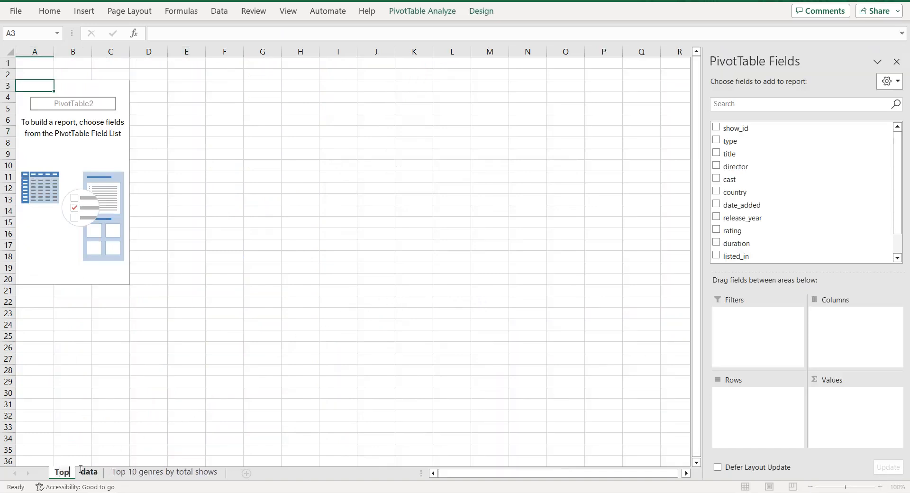
text( 10 ra)
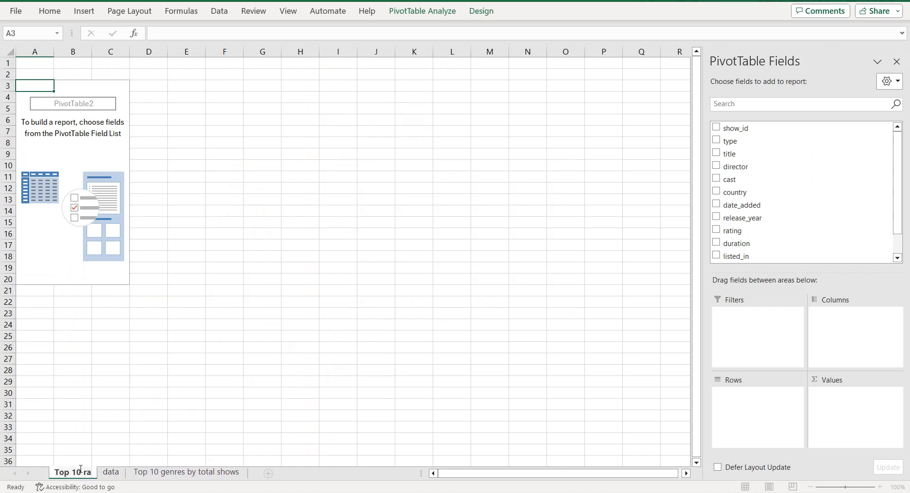
text(tings by)
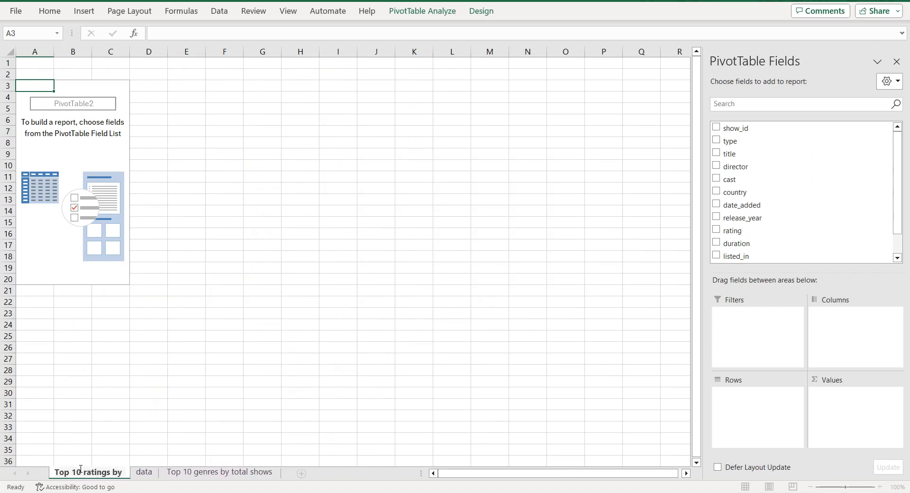
text( total shows)
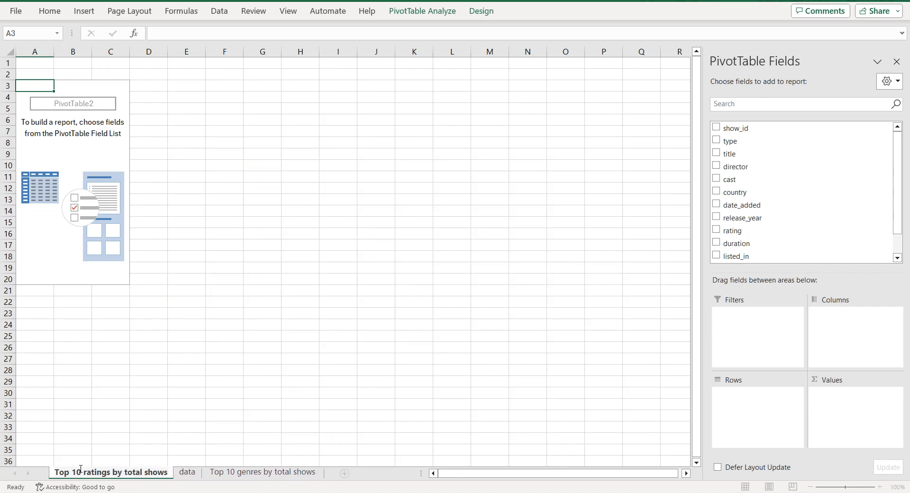
key(Return)
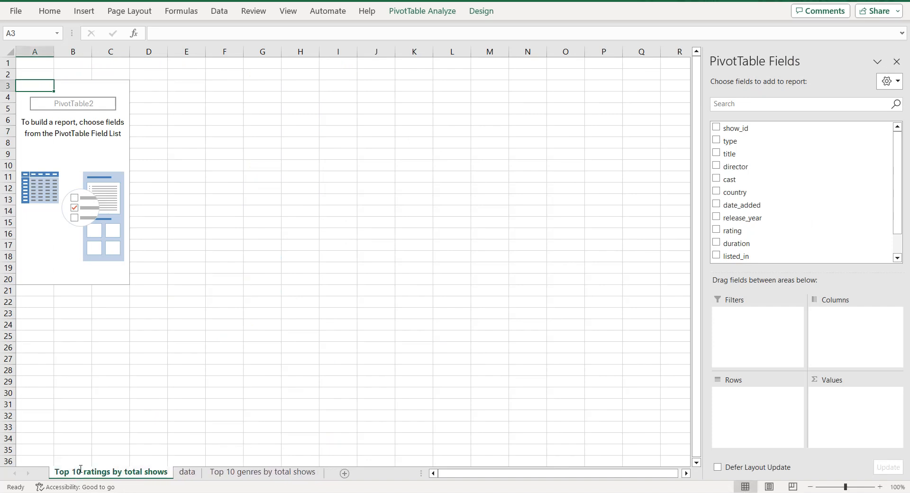
drag(80, 473, 328, 470)
Step: Insert a third PivotTable from the data sheet's range A1:L9669 on a new worksheet
click(63, 471)
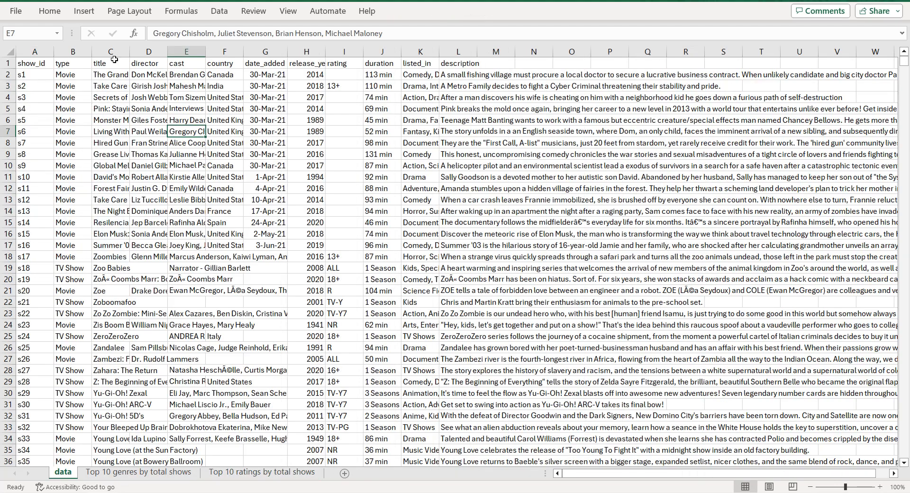
click(83, 17)
click(22, 40)
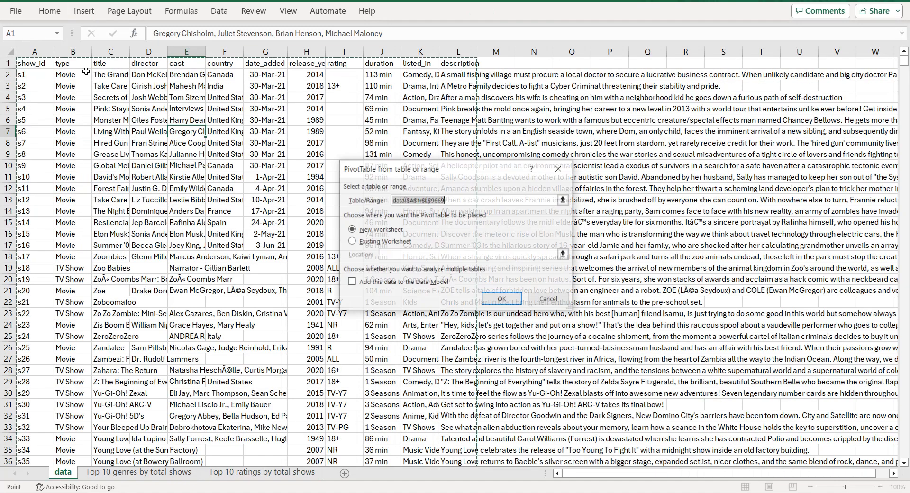
click(502, 299)
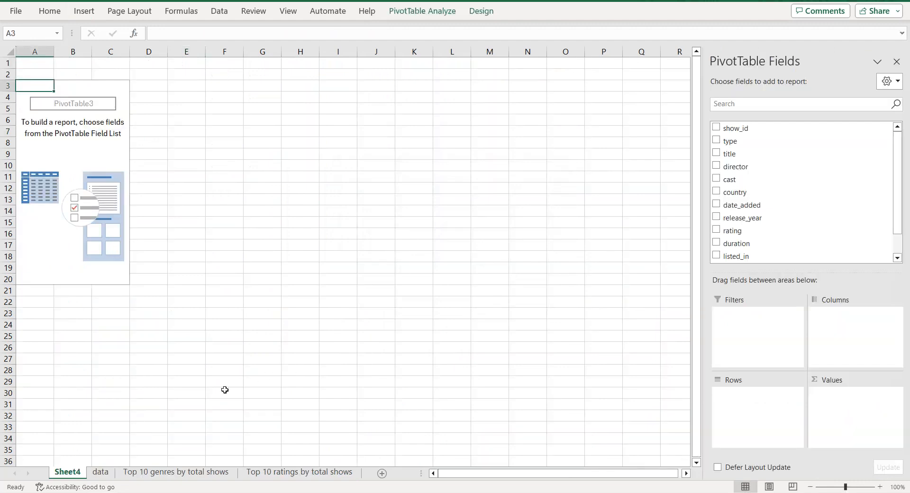
Step: Rename the new PivotTable sheet as "Total shows by release year" and move it after the ratings sheet
double_click(67, 472)
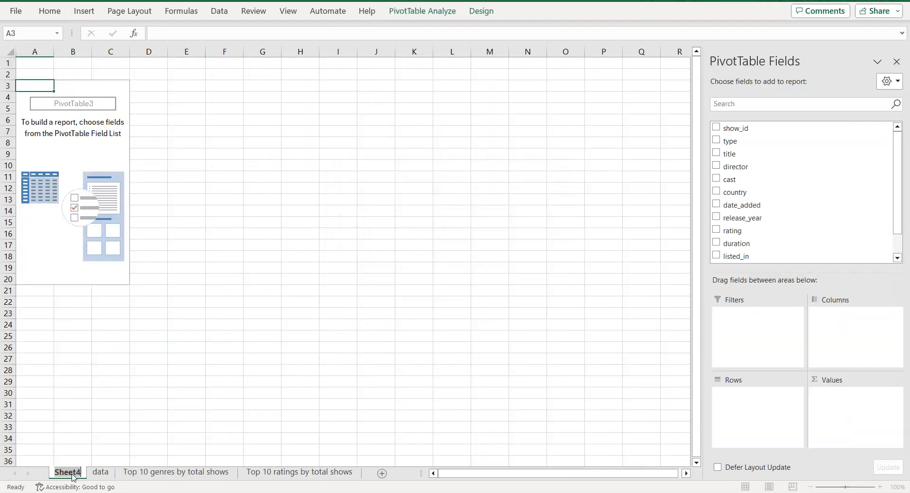
text(Tot)
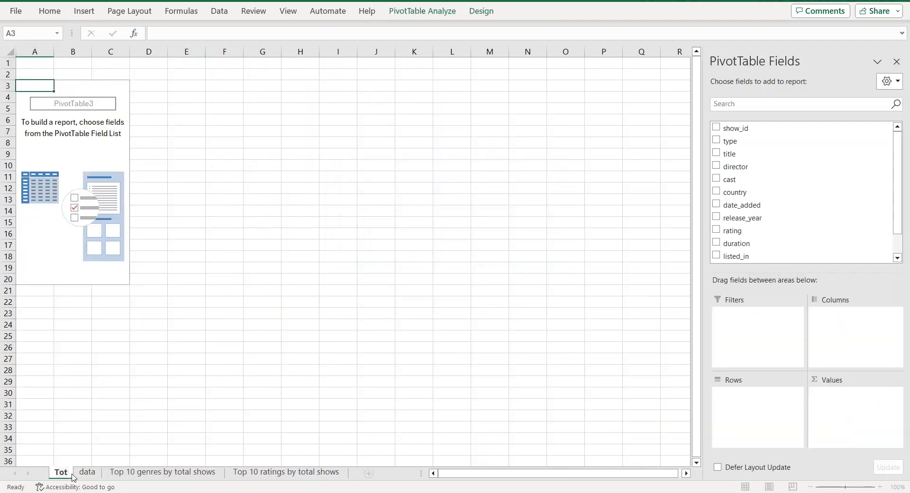
text(al shows)
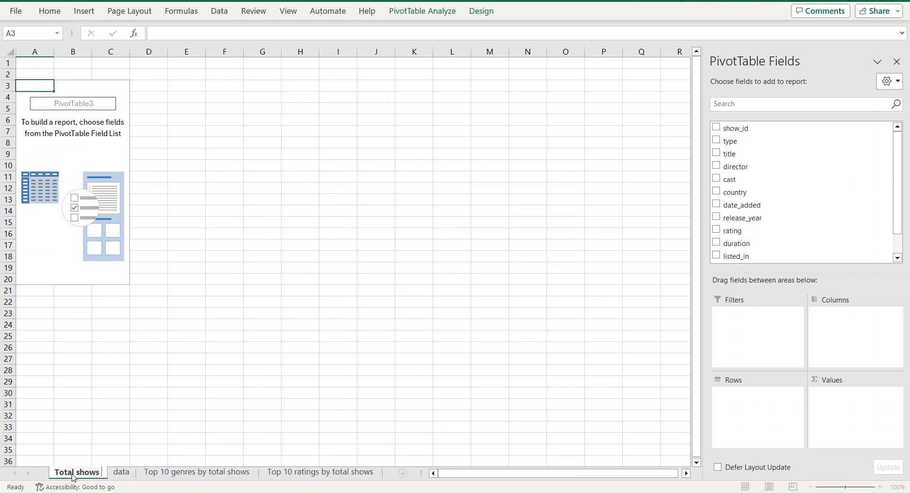
text( by release year)
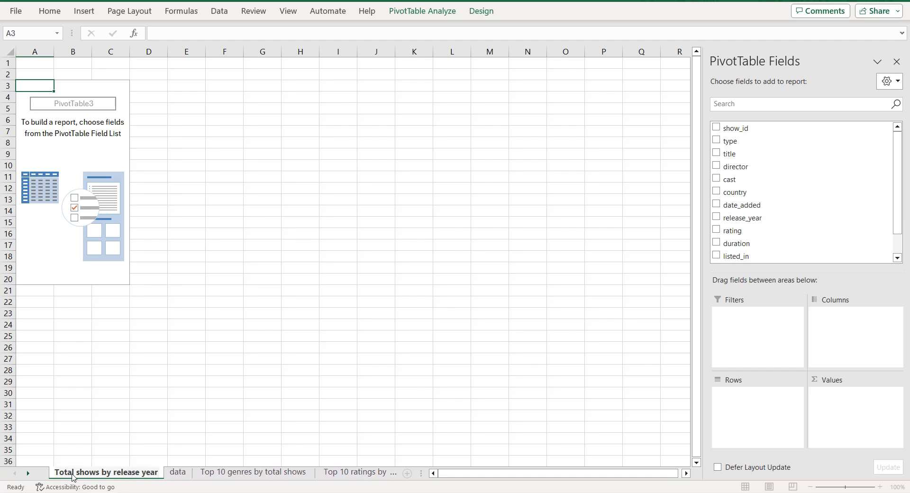
key(Return)
mouse_move(74, 474)
mouse_down()
mouse_move(399, 469)
mouse_move(327, 468)
mouse_up()
Step: Return to the data sheet and insert a fourth PivotTable from its full data range on a new worksheet
click(15, 473)
click(63, 472)
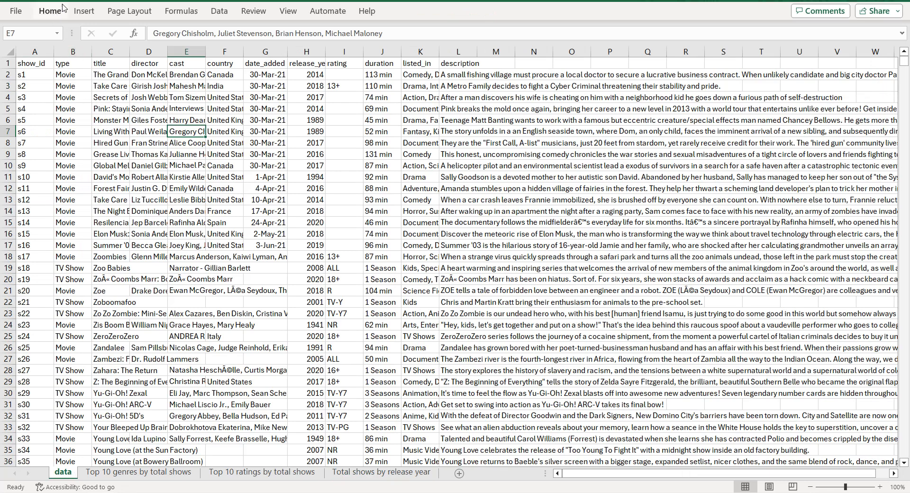
click(73, 16)
click(18, 32)
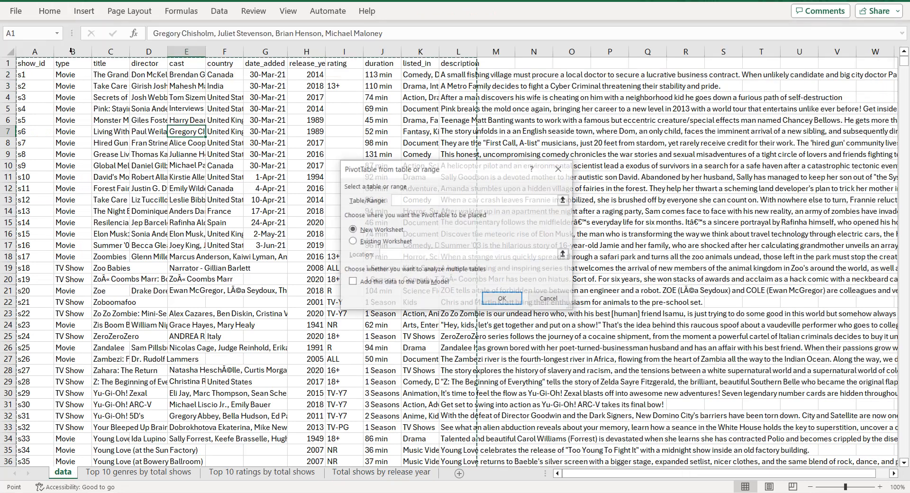
click(503, 299)
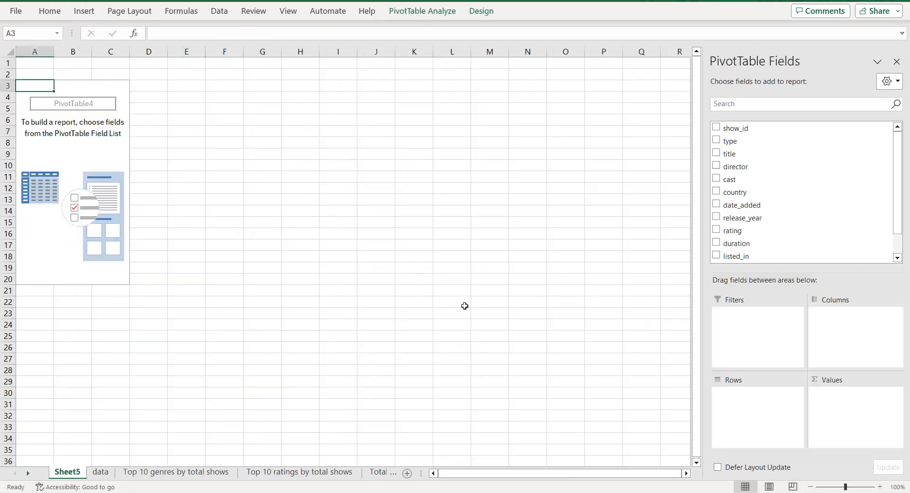
Step: Rename the new PivotTable sheet as "Total shows by type" and move it after the "Total shows by release year" sheet
double_click(67, 473)
text(T)
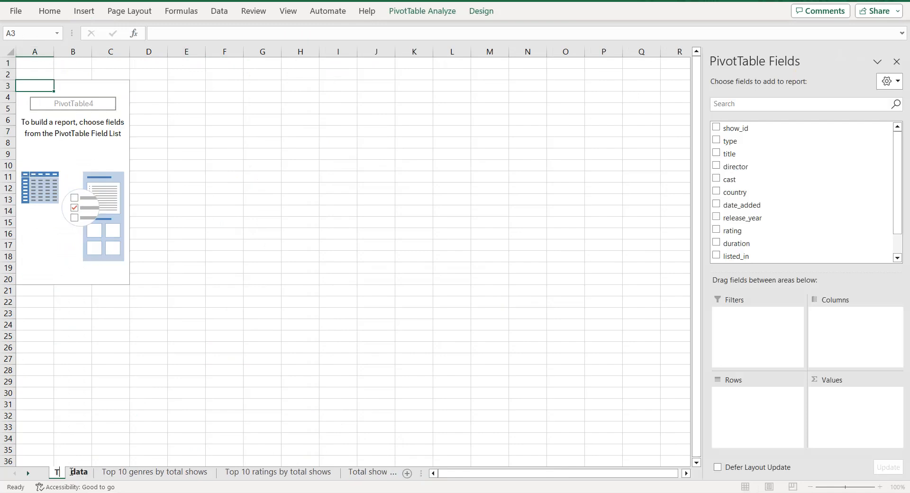
text(otal sh)
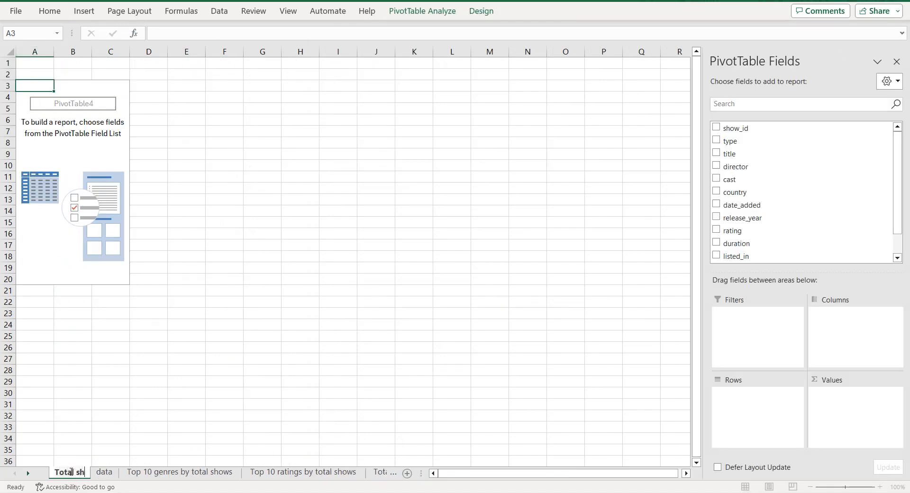
text(ows by)
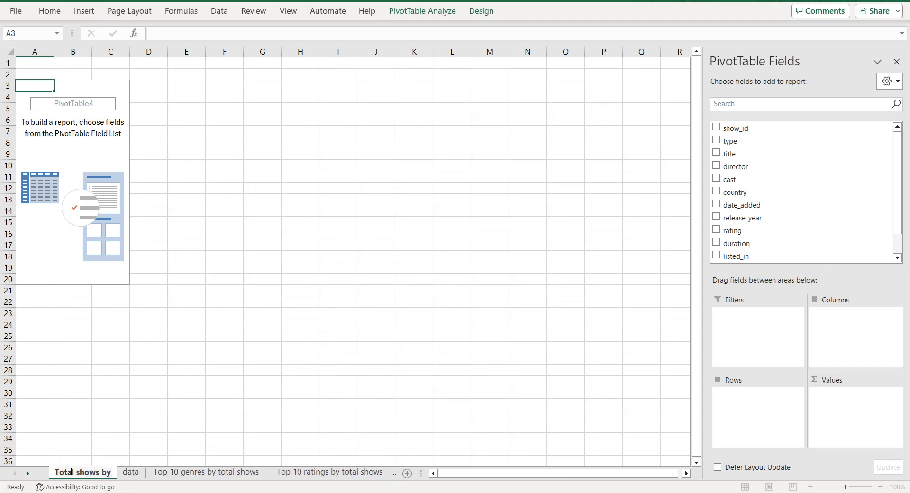
text( type)
key(Return)
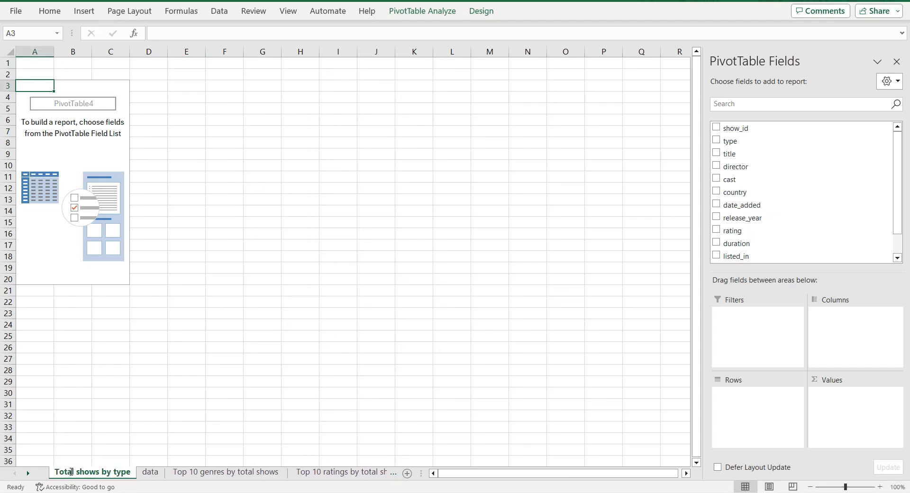
mouse_move(80, 473)
mouse_down()
mouse_move(391, 469)
mouse_move(289, 464)
mouse_up()
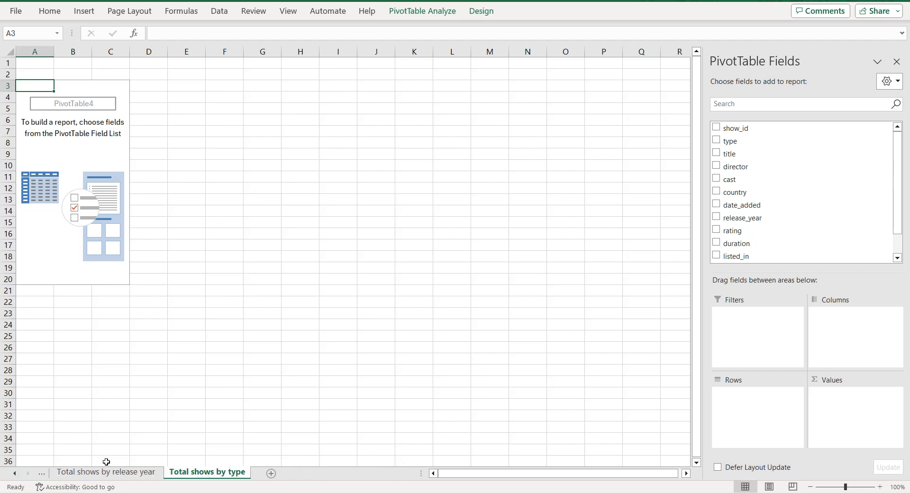
Step: Return to the data sheet and insert a fifth PivotTable from range A1:L9669 on a new worksheet
click(14, 473)
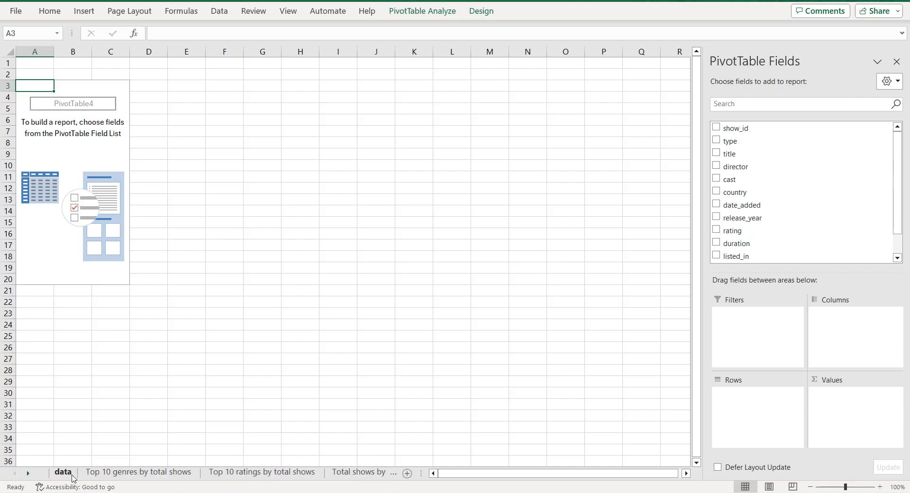
click(67, 473)
click(86, 14)
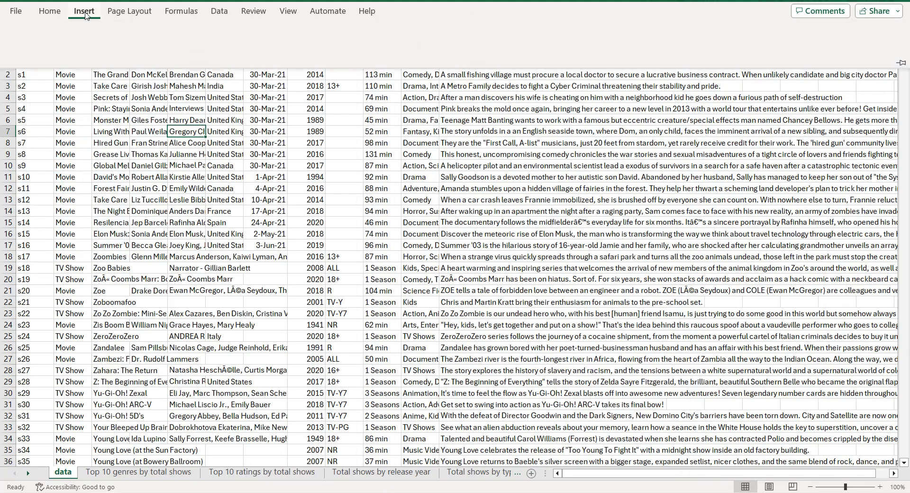
click(21, 38)
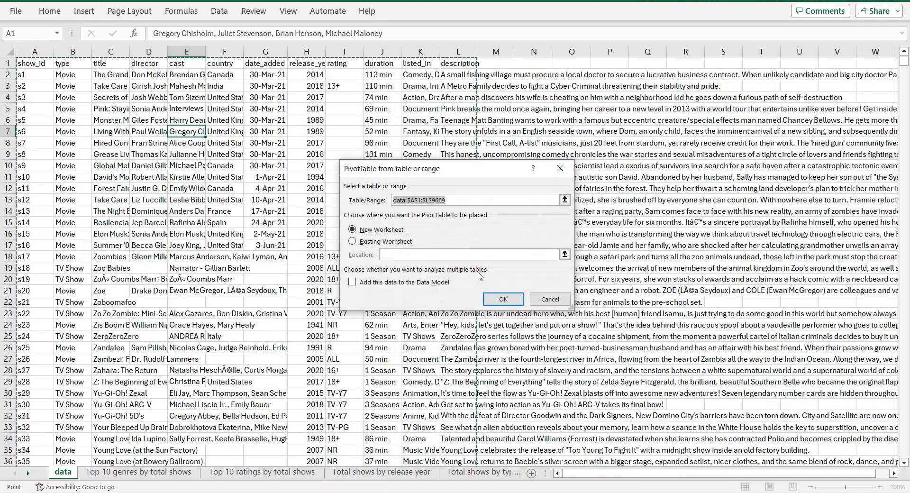
click(503, 299)
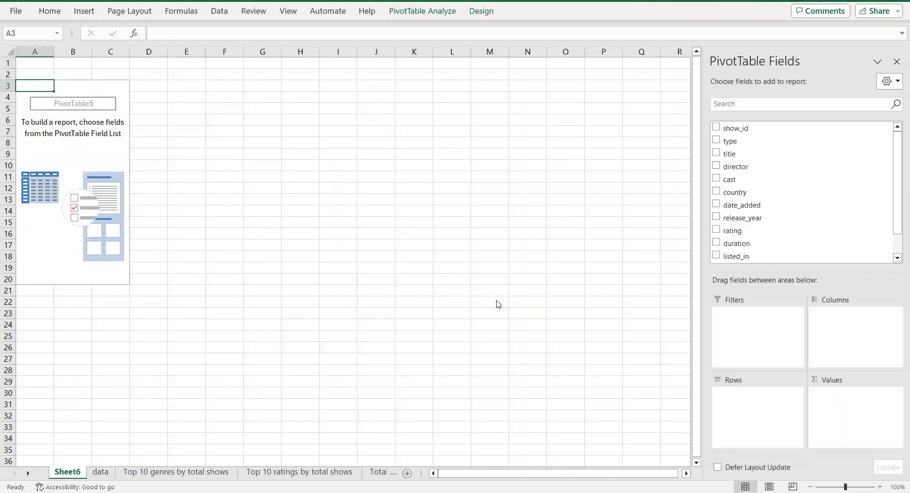
Step: Rename the new PivotTable sheet as "Map" and move it after the "Total shows by type" sheet
double_click(62, 472)
text(Ma)
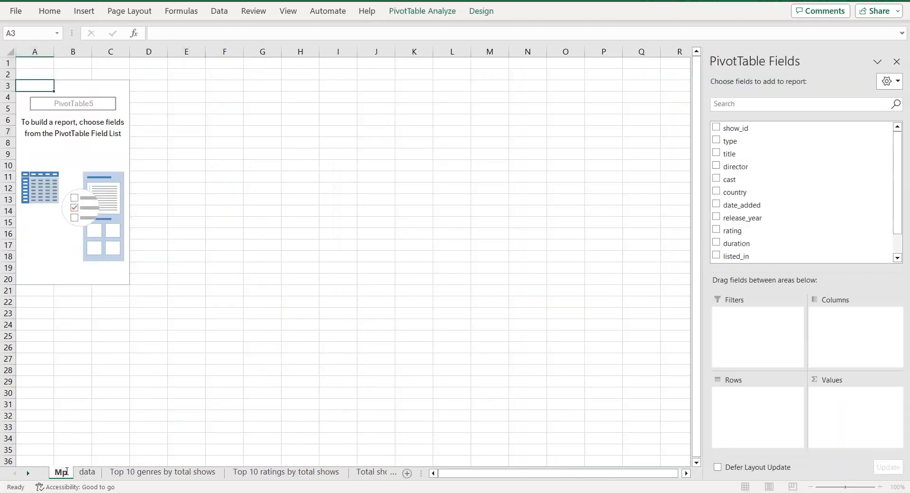
text(p)
key(Return)
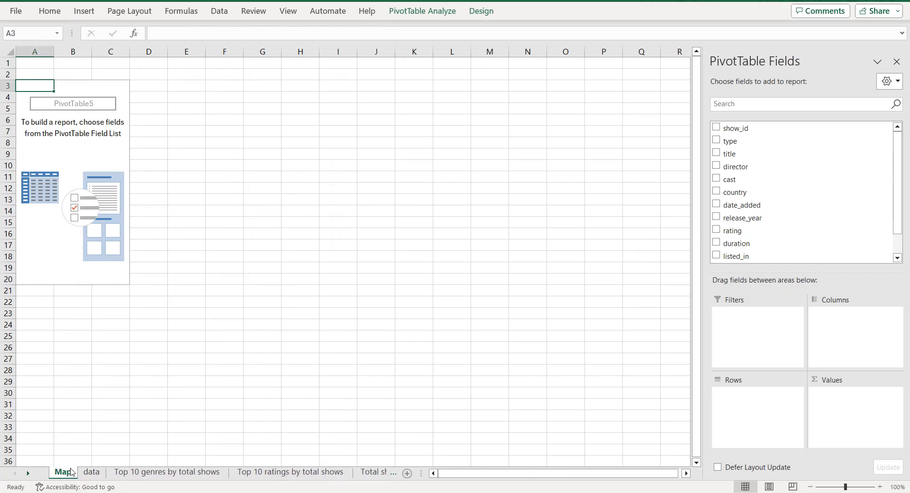
mouse_move(68, 475)
mouse_down()
mouse_move(391, 472)
mouse_move(378, 467)
mouse_up()
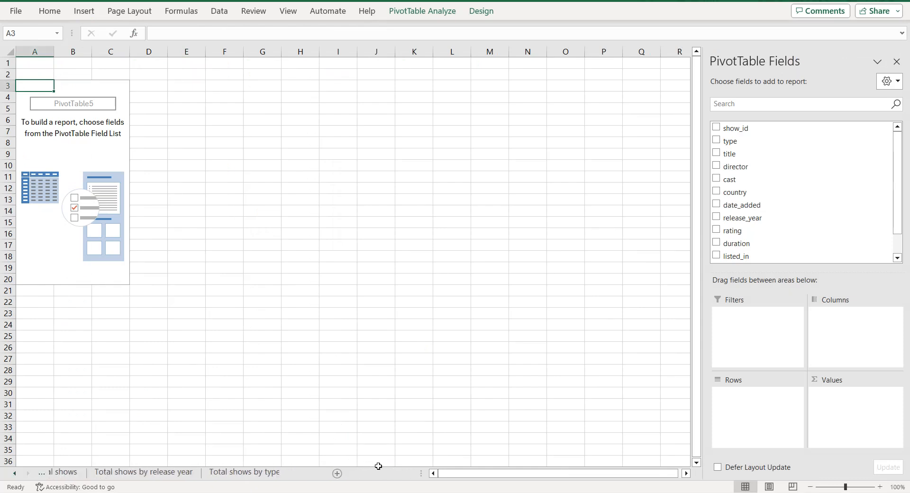
Step: Go back to the data sheet and insert a sixth PivotTable from its full data range on a new worksheet
click(15, 473)
click(15, 473)
click(15, 473)
click(64, 473)
click(84, 11)
click(22, 31)
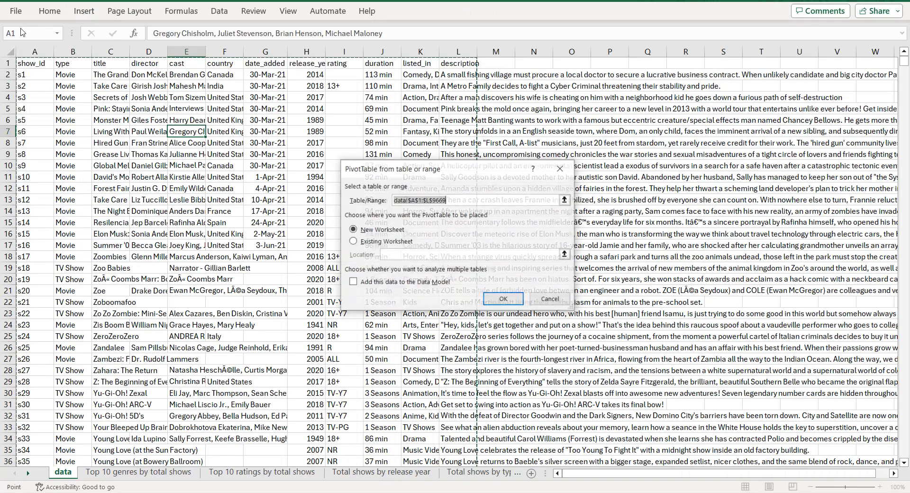
click(502, 298)
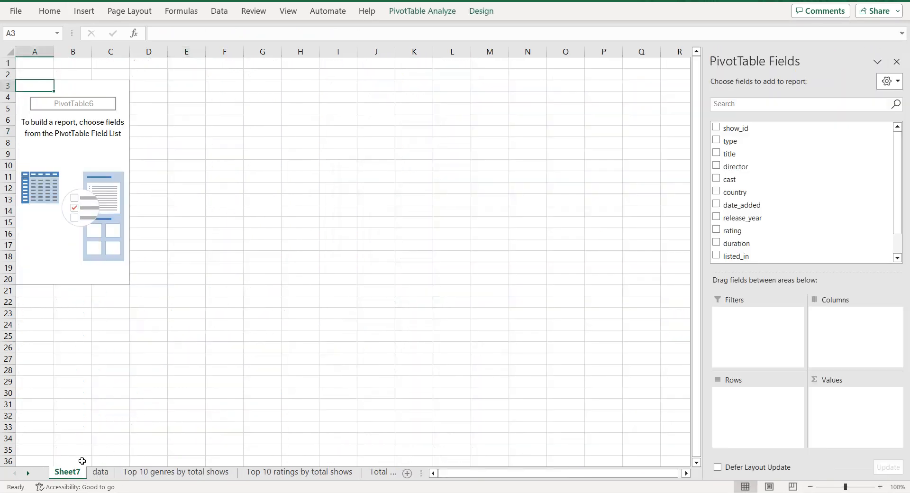
Step: Rename the new PivotTable sheet as "Cards" and move it after the "Map" sheet
double_click(68, 472)
text(Cards)
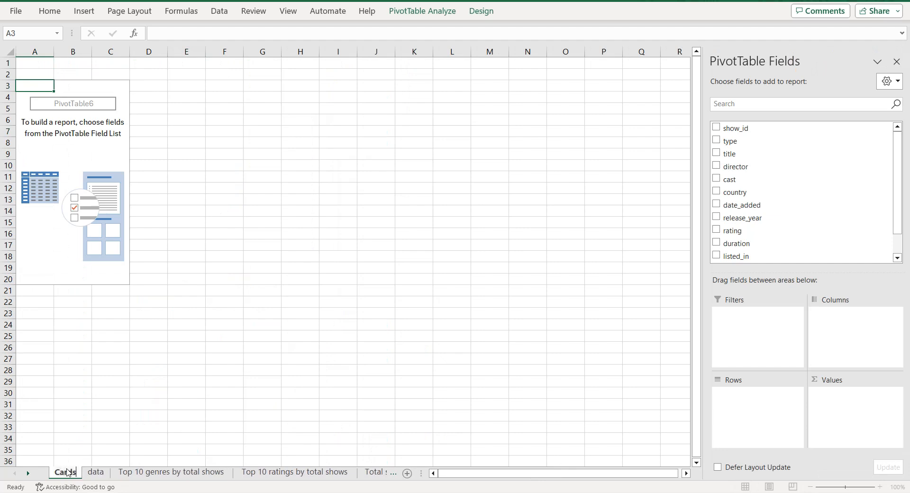
key(Return)
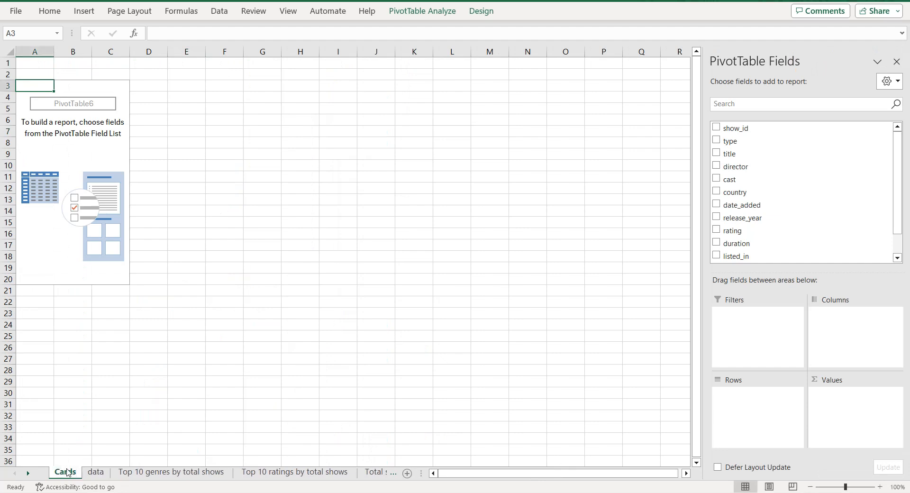
drag(65, 476, 295, 462)
drag(277, 464, 280, 465)
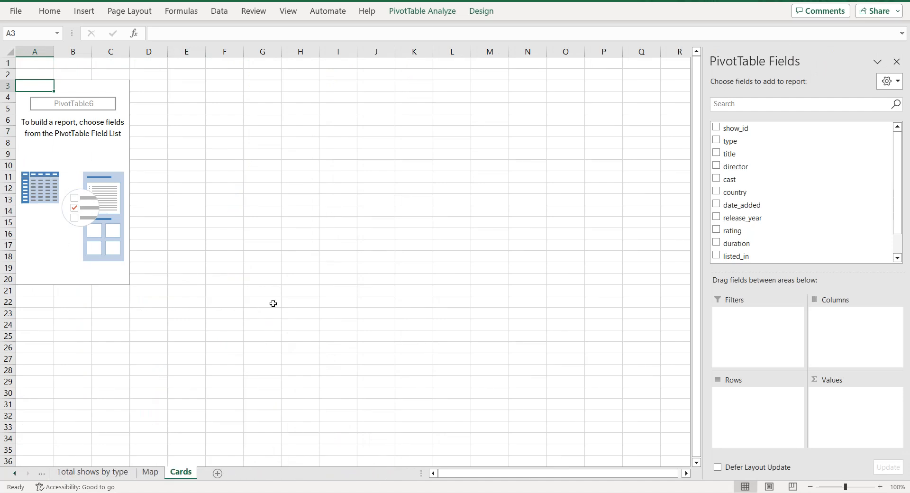
Step: Add a blank worksheet named "Dashboard" after the "Cards" sheet and hide its gridlines
click(217, 473)
double_click(222, 474)
text(Dashboard)
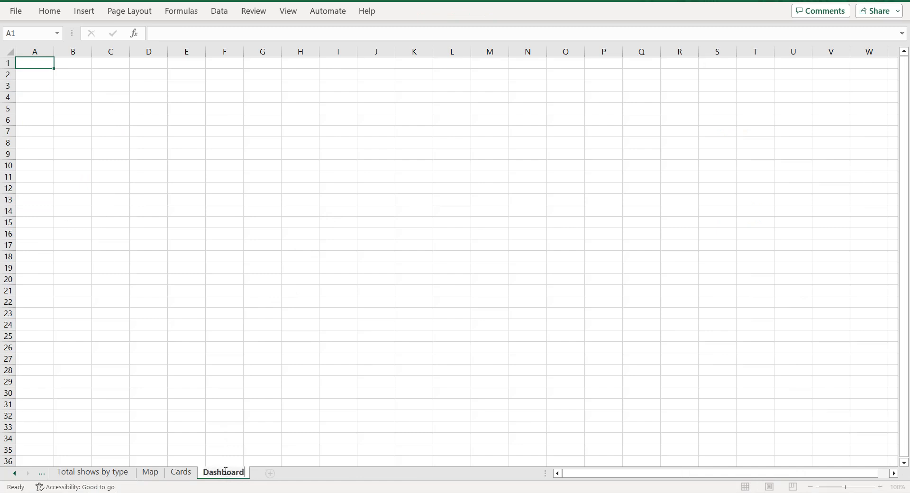
click(195, 165)
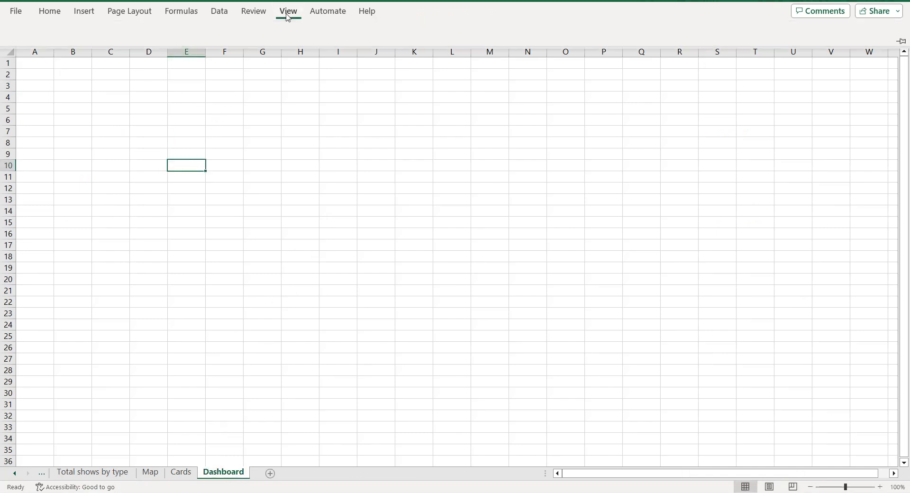
click(288, 12)
click(320, 43)
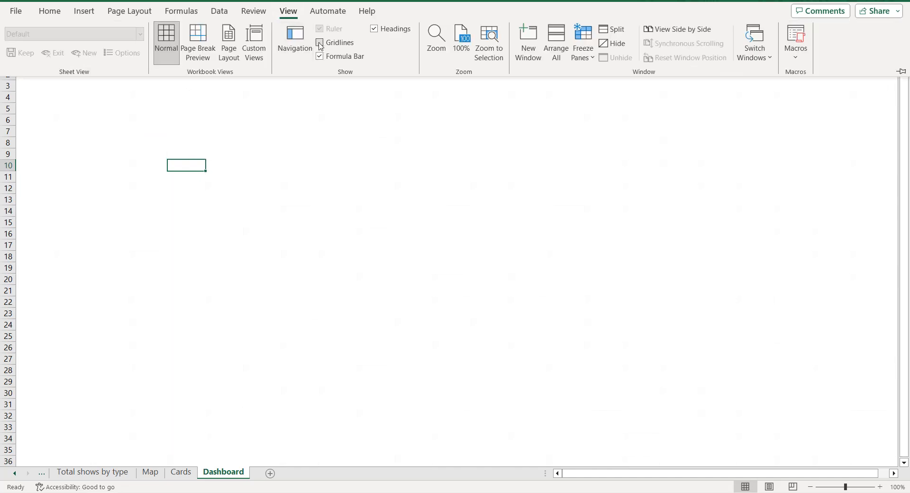
click(93, 119)
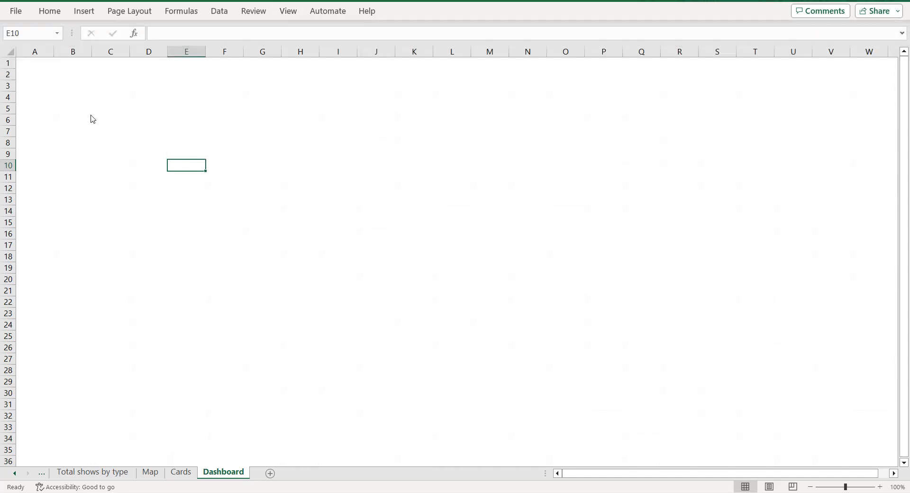
Step: Fill all cells of the Dashboard sheet with a custom dark navy background colour
key(ctrl+a)
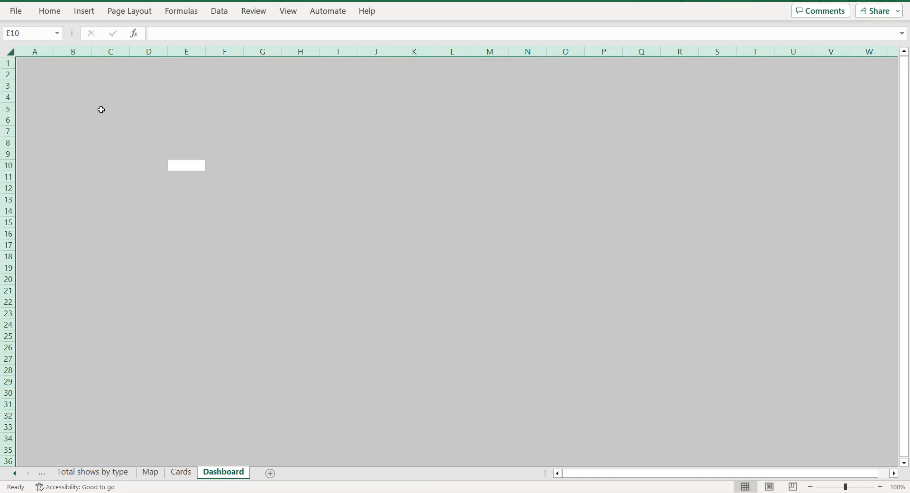
right_click(100, 110)
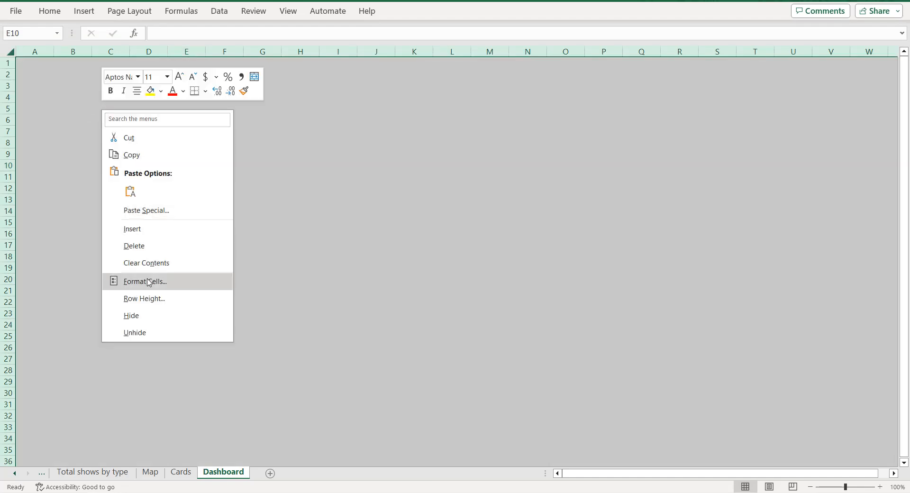
click(149, 283)
click(184, 151)
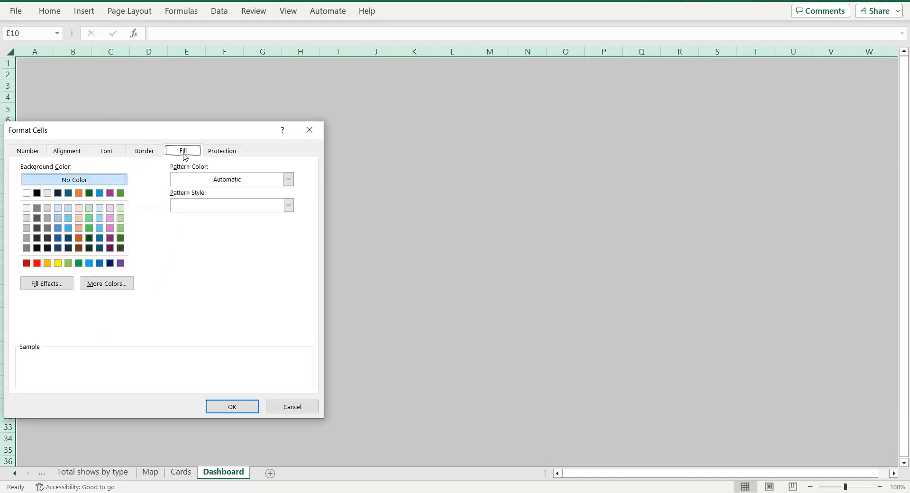
click(107, 284)
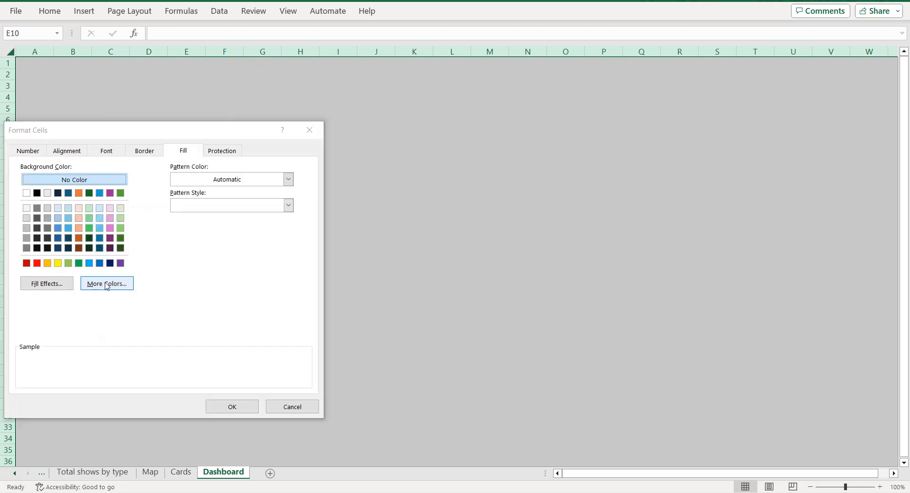
click(124, 202)
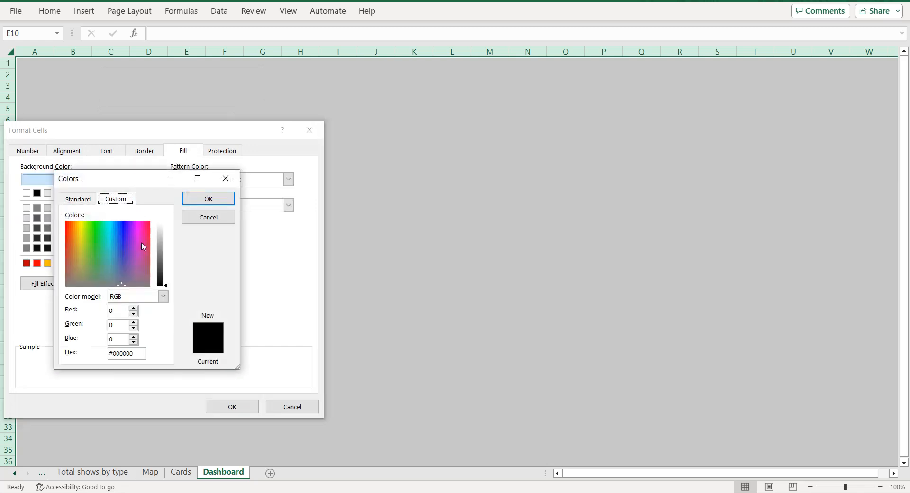
click(137, 351)
click(223, 199)
click(242, 408)
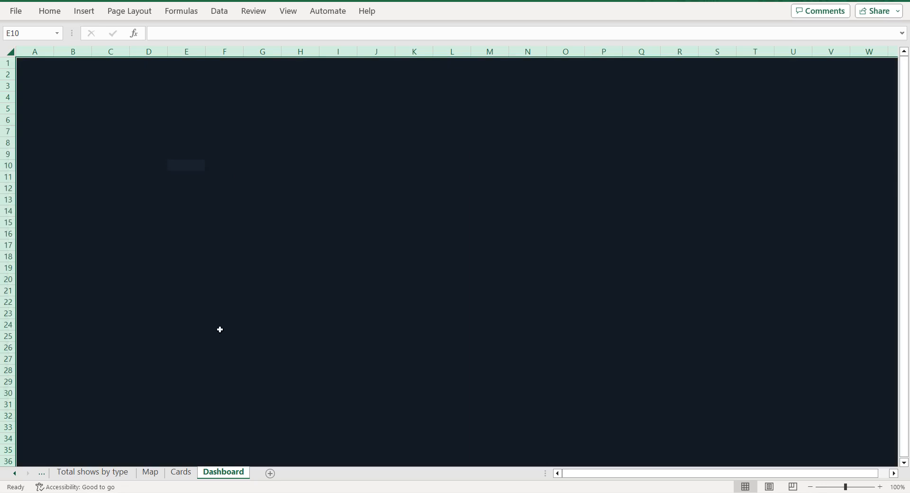
Step: Move the Dashboard sheet directly after the data sheet
click(42, 473)
drag(44, 469, 80, 469)
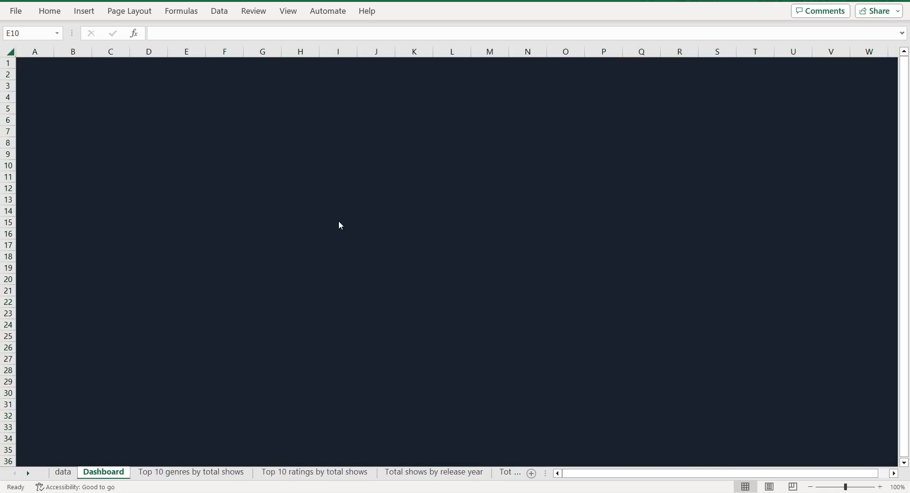
Step: On the "Top 10 genres by total shows" sheet, build the PivotTable with listed_in as rows and Count of listed_in as values
click(193, 472)
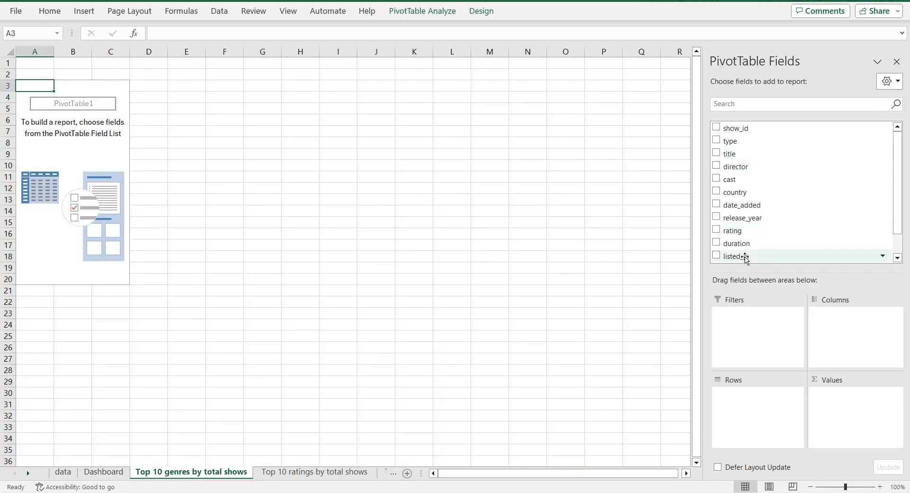
drag(740, 257, 743, 396)
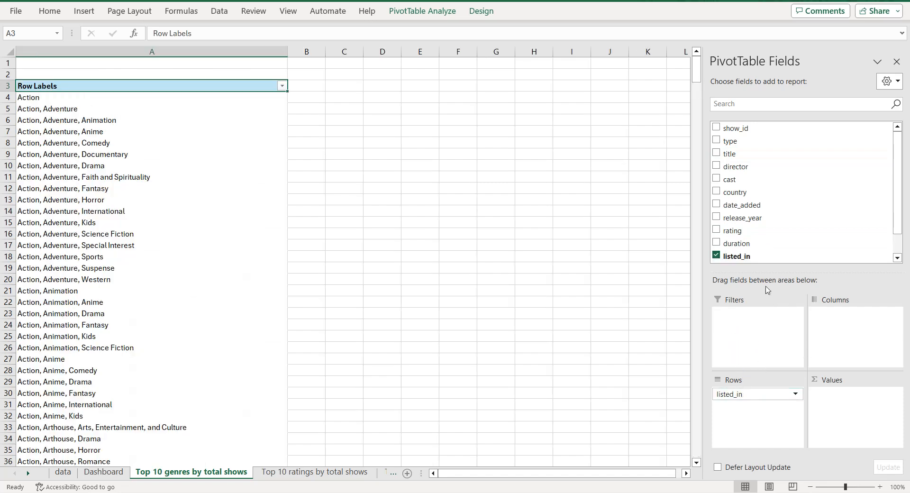
drag(749, 256, 841, 400)
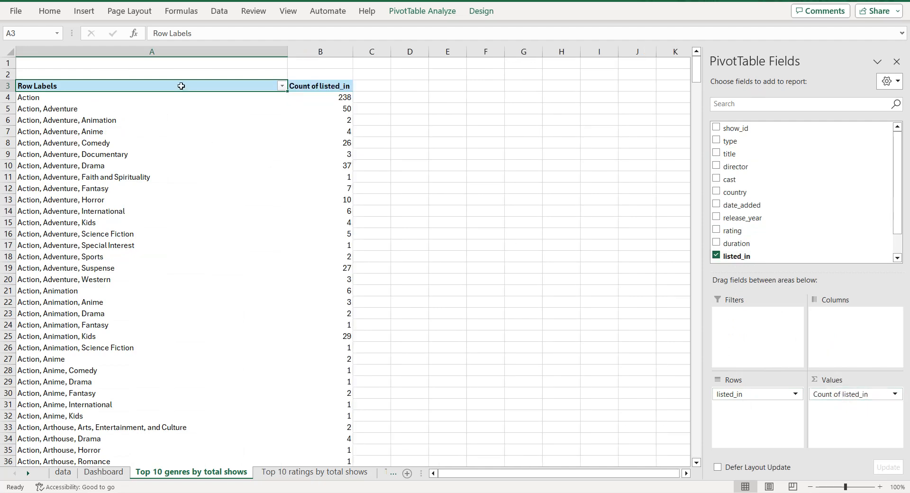
Step: Remove the Grand Total row from the end of the genres PivotTable
key(ctrl+shift+End)
click(211, 438)
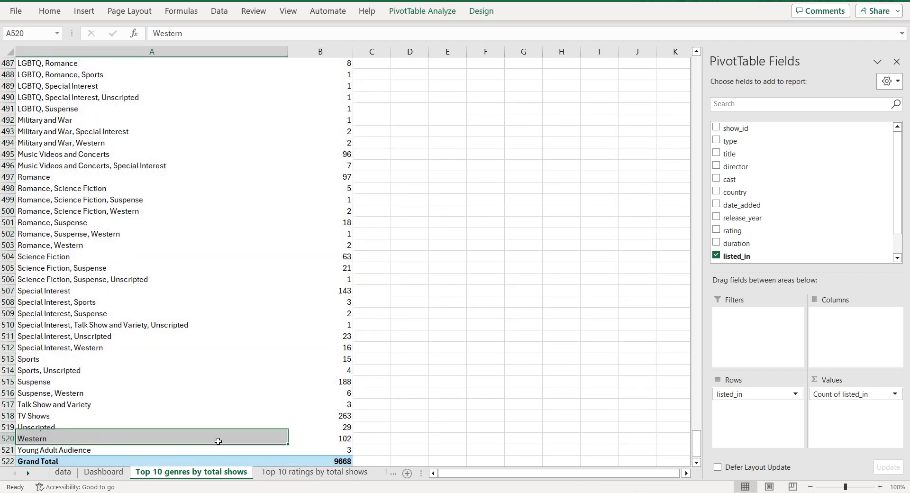
click(204, 462)
right_click(204, 462)
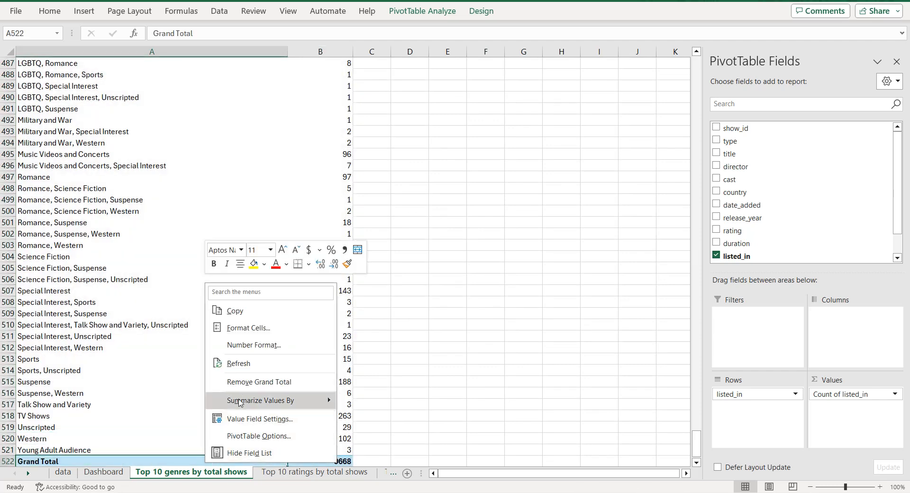
click(241, 382)
Step: Copy the whole genres PivotTable and paste it as values only starting at cell E3
click(208, 336)
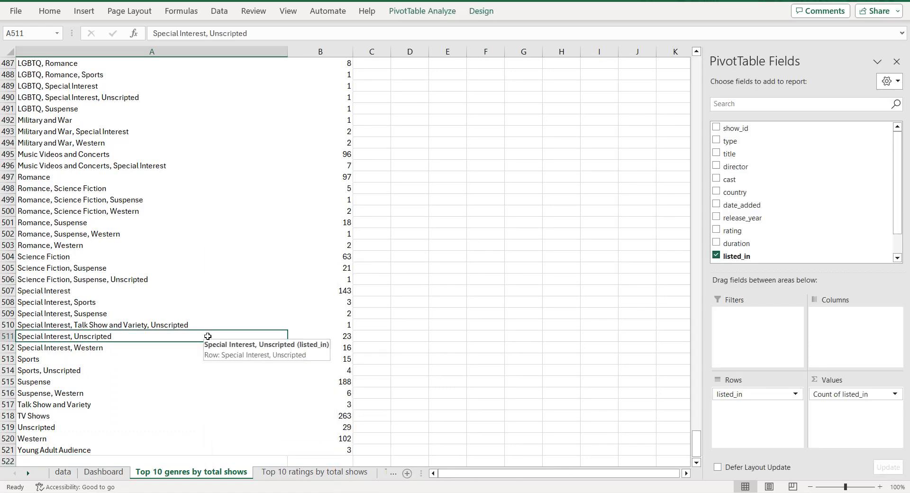
key(ctrl+a)
key(ctrl+c)
scroll(399, 233, up, 7)
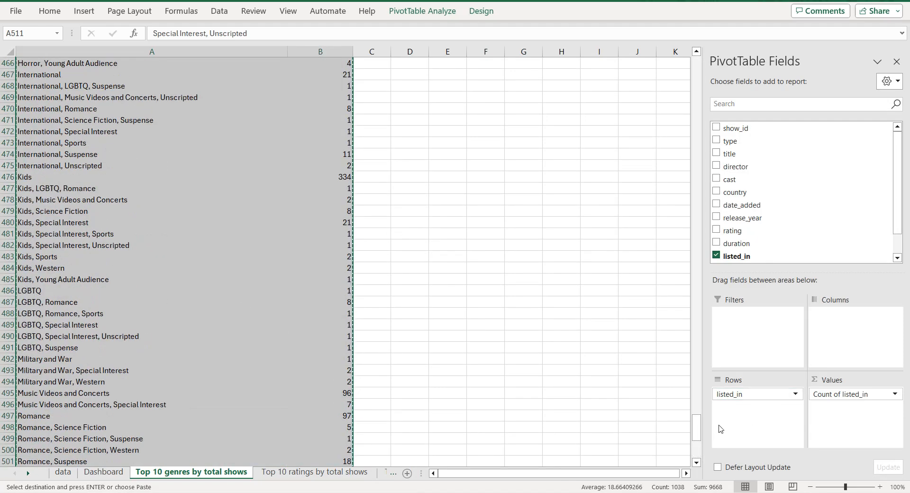
drag(699, 430, 699, 61)
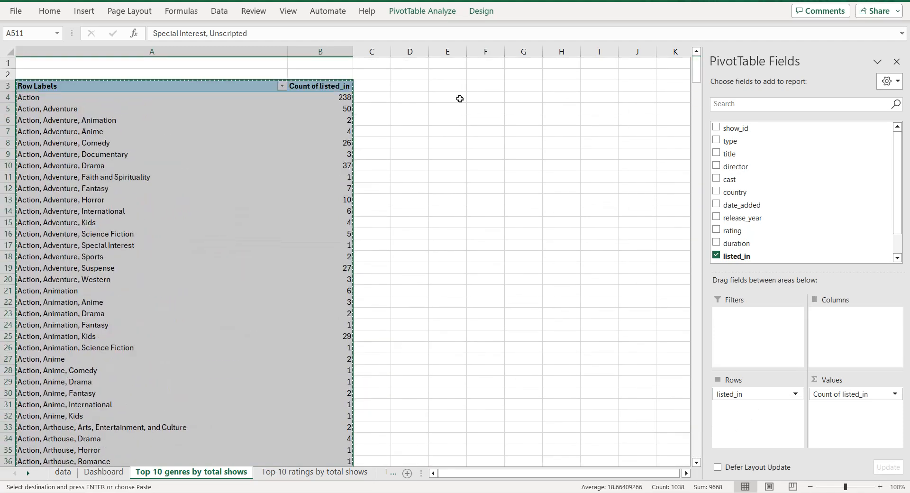
right_click(443, 86)
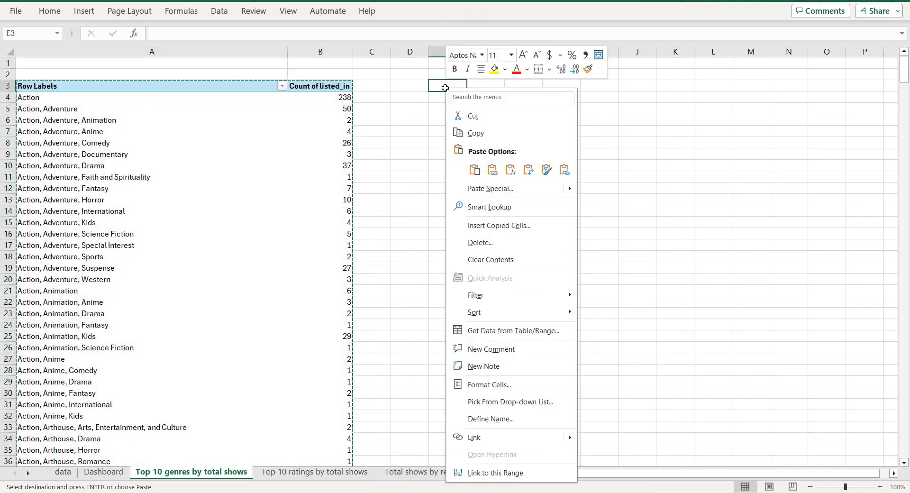
click(492, 169)
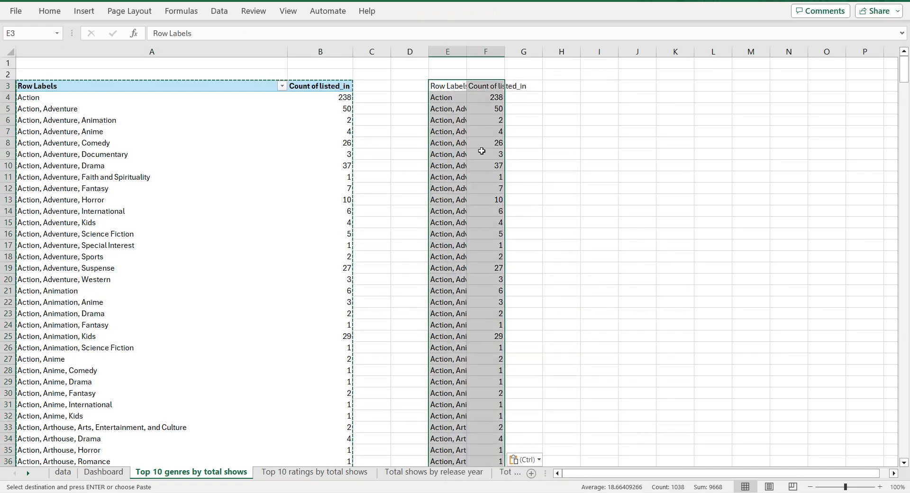
Step: Convert the pasted values in E3:F521 into a table with headers
click(90, 13)
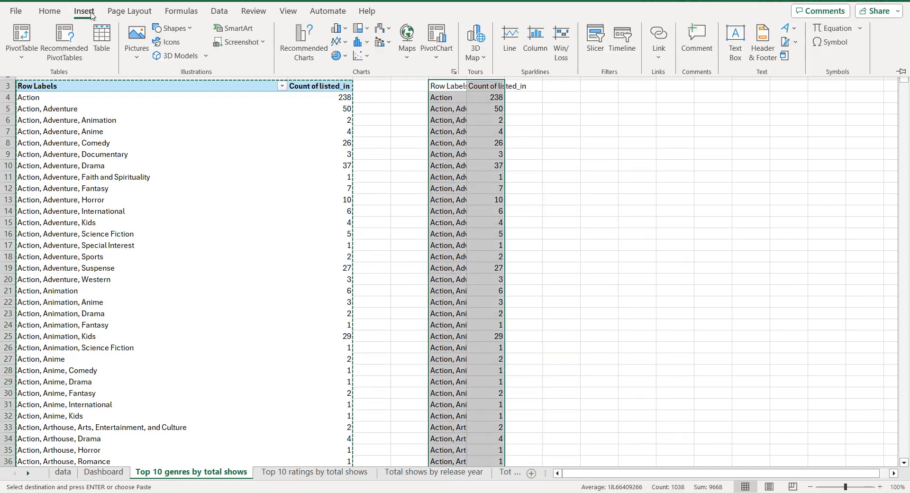
click(101, 40)
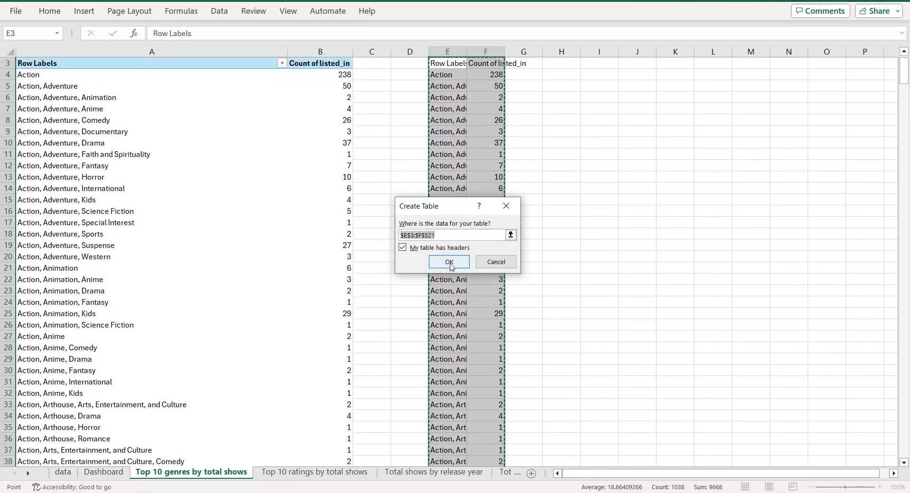
click(449, 262)
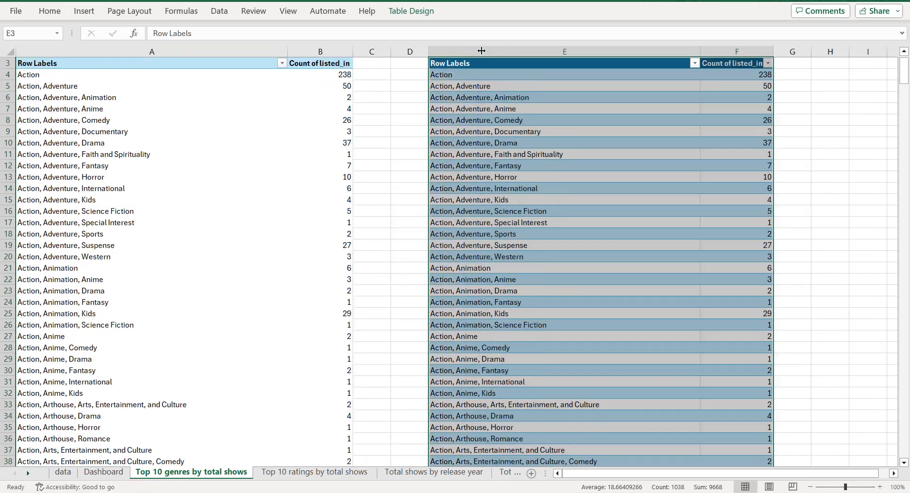
Step: Rename the new table's headers to "Genre" in E3 and "Total shows" in F3
scroll(548, 135, up, 1)
click(527, 87)
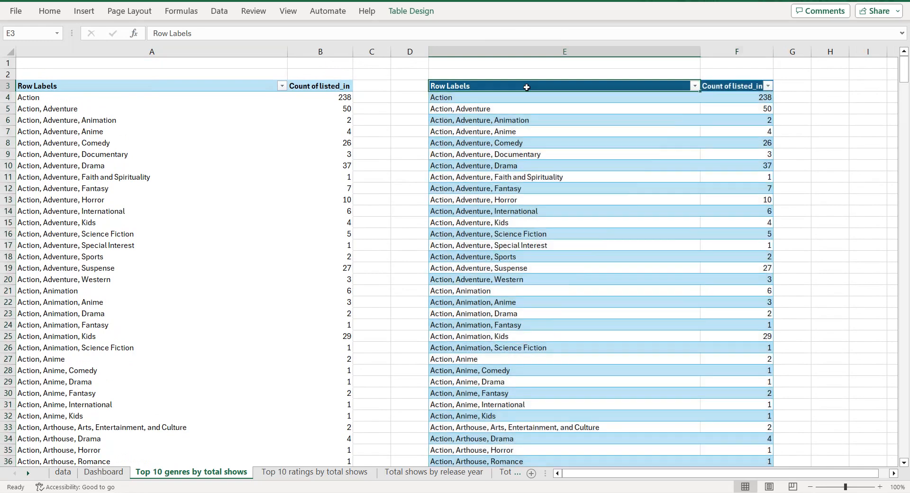
drag(192, 33, 150, 38)
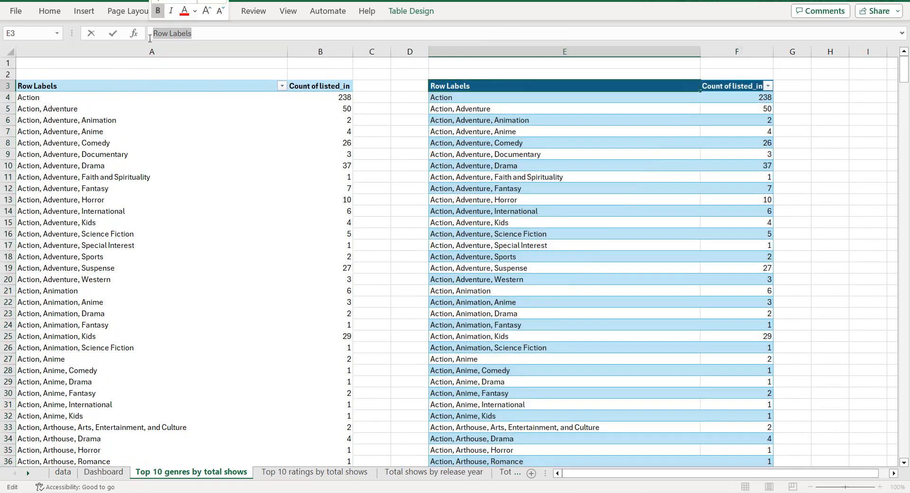
text(Genre)
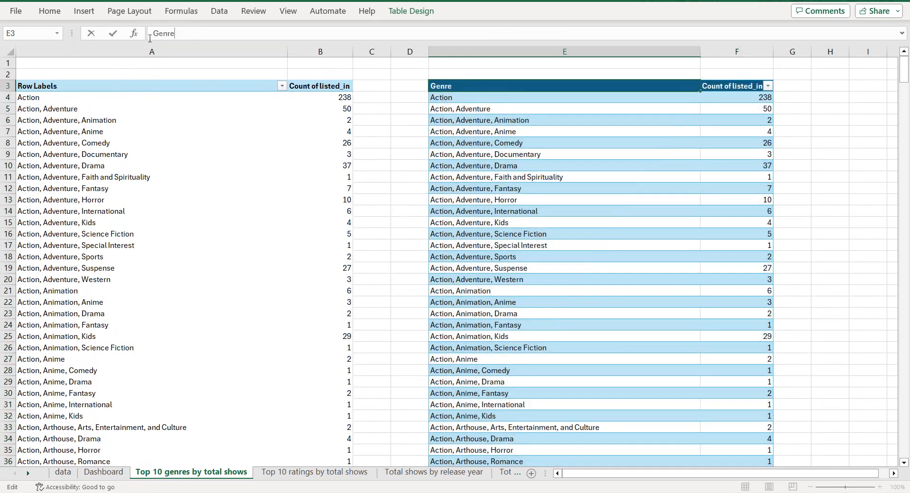
click(715, 87)
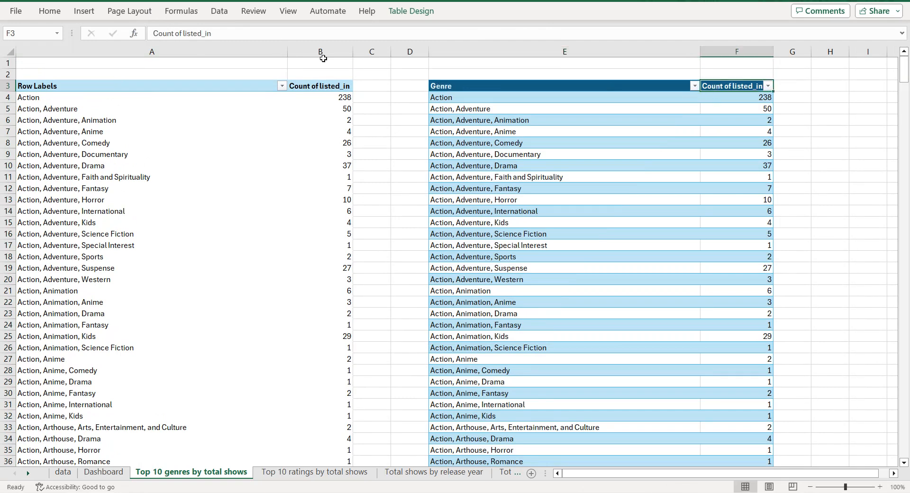
drag(214, 33, 143, 40)
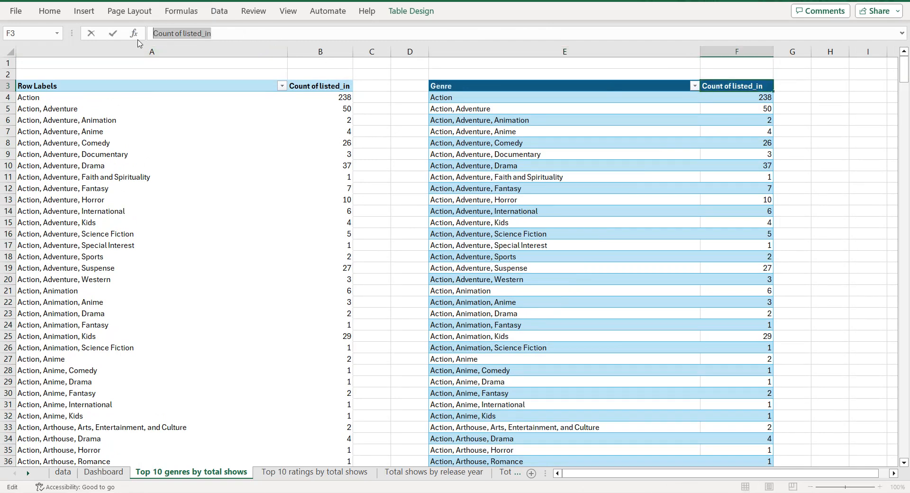
text(Total shows)
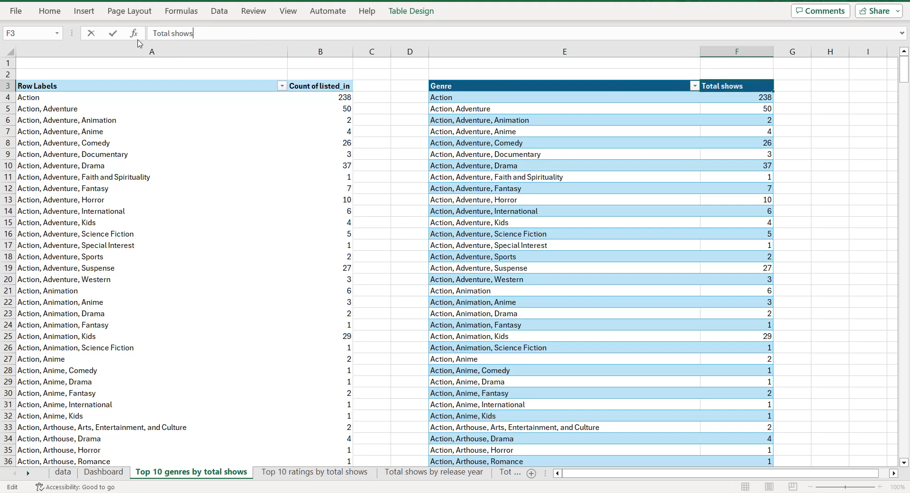
Step: Center the whole Genre and Total shows table horizontally and align it to the middle vertically
click(498, 88)
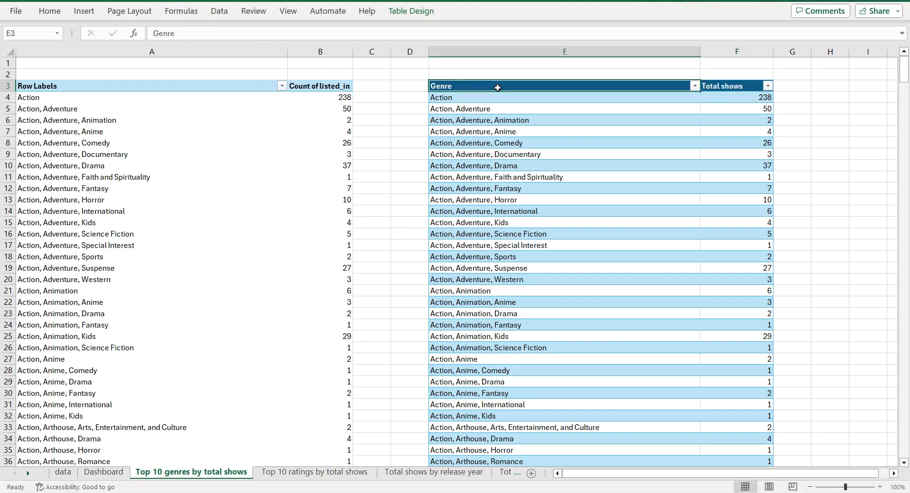
key(ctrl+shift+Right)
key(ctrl+shift+Down)
click(54, 16)
click(259, 52)
click(259, 33)
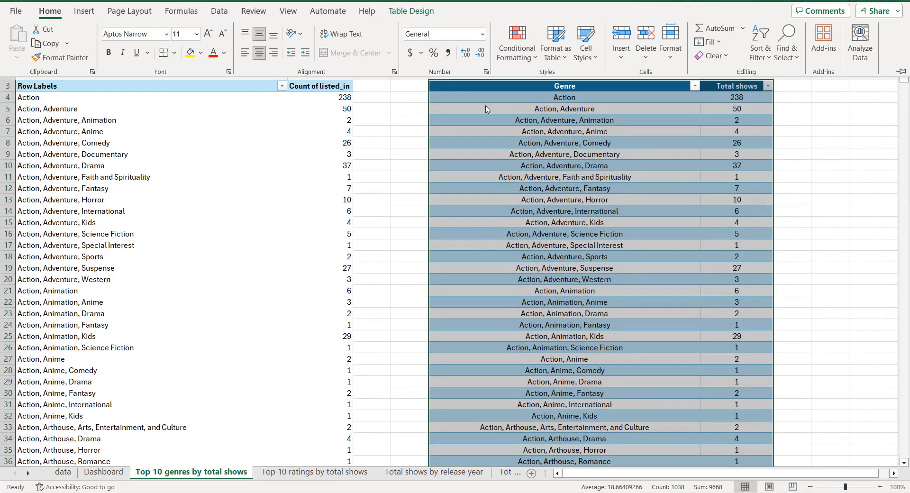
click(536, 129)
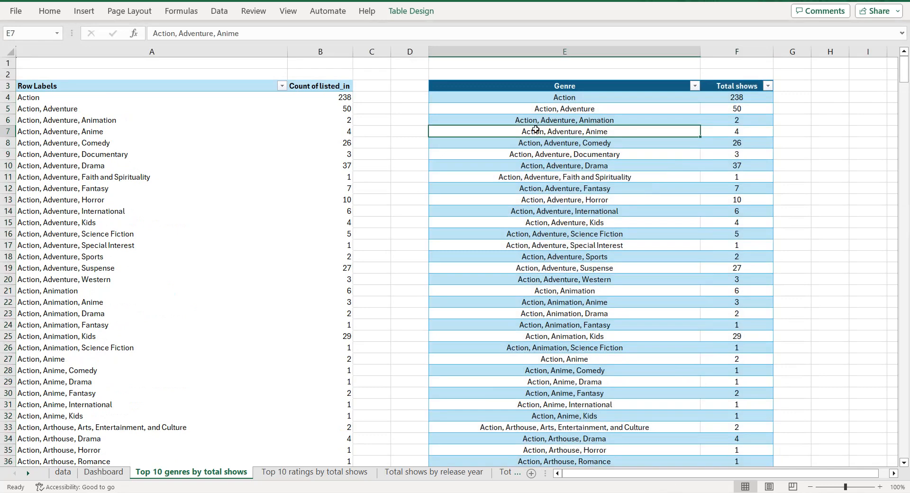
Step: Filter the Total shows column to the top 10 items and sort it from smallest to largest
click(767, 87)
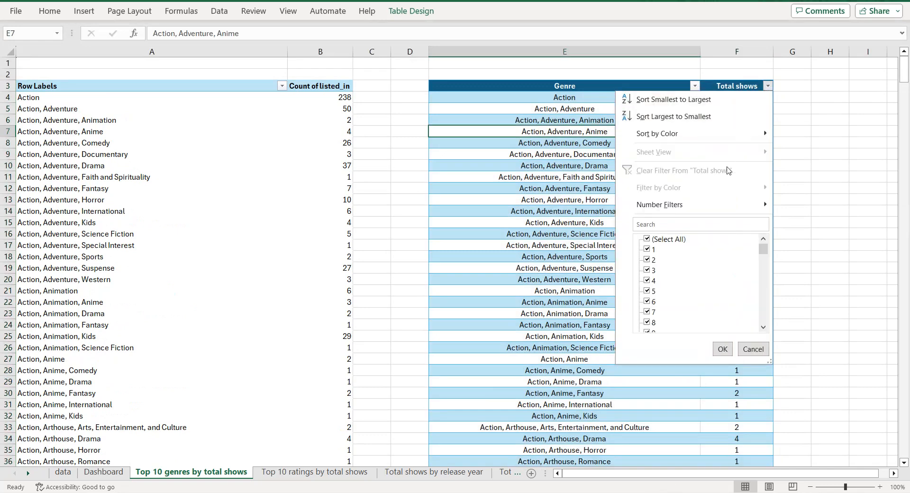
mouse_move(722, 205)
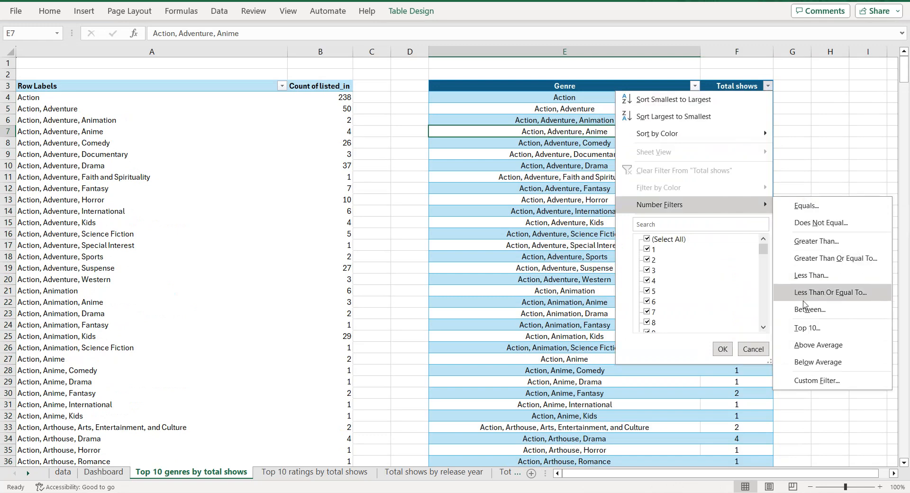
click(807, 327)
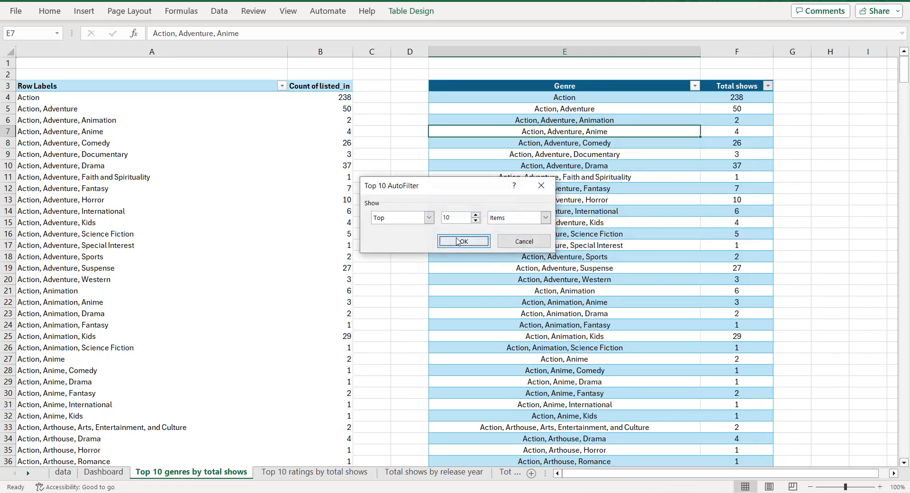
click(458, 241)
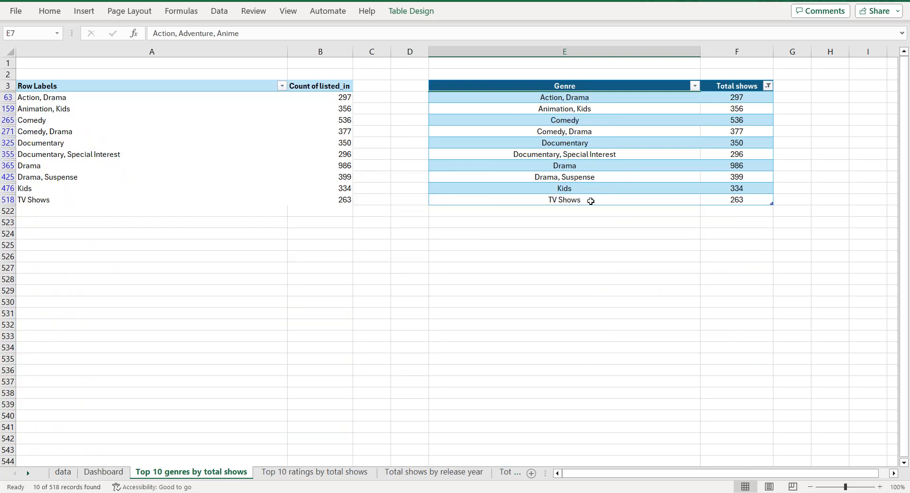
click(768, 87)
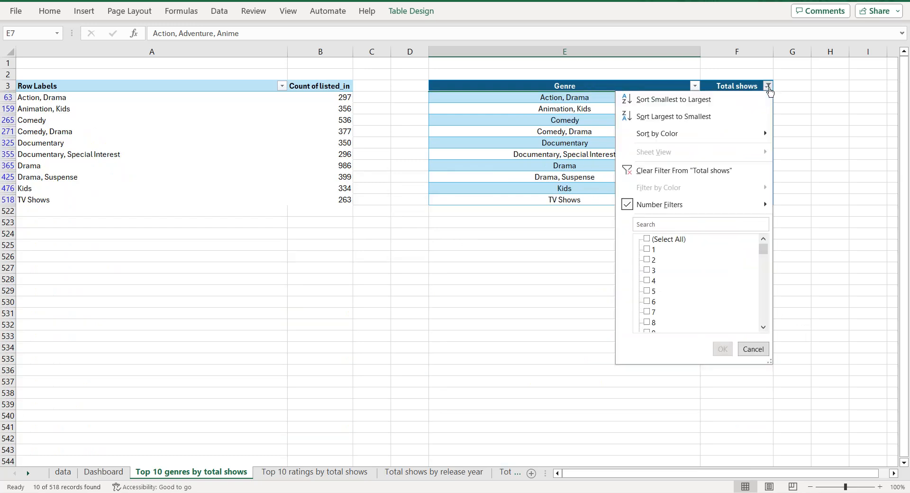
click(710, 100)
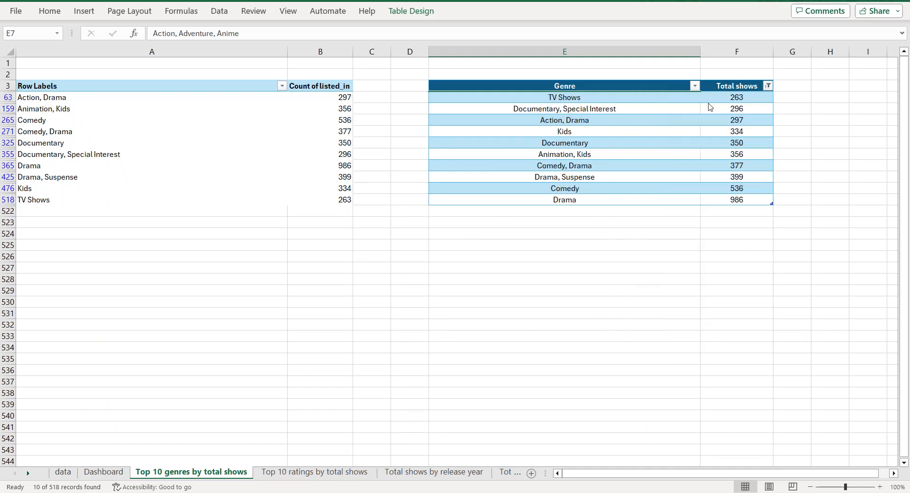
Step: Insert a clustered bar chart from the filtered genre table and move it slightly upward on the sheet
click(587, 97)
key(ctrl+a)
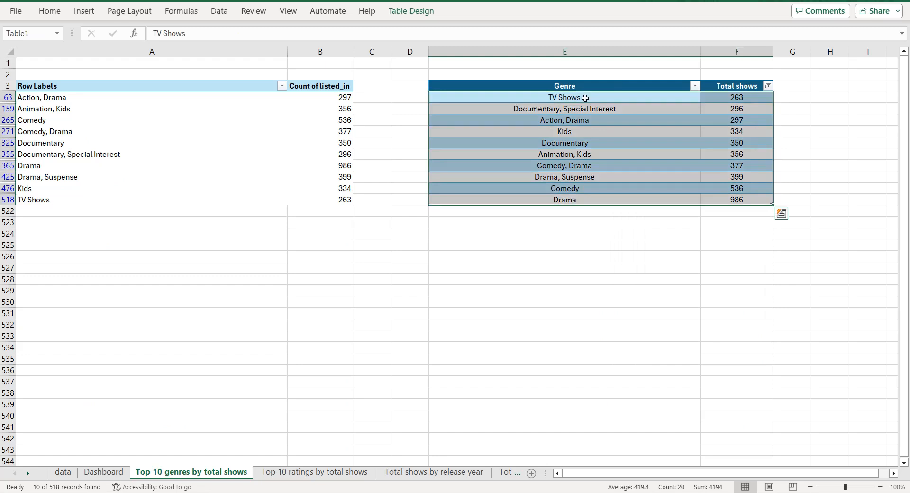
click(85, 11)
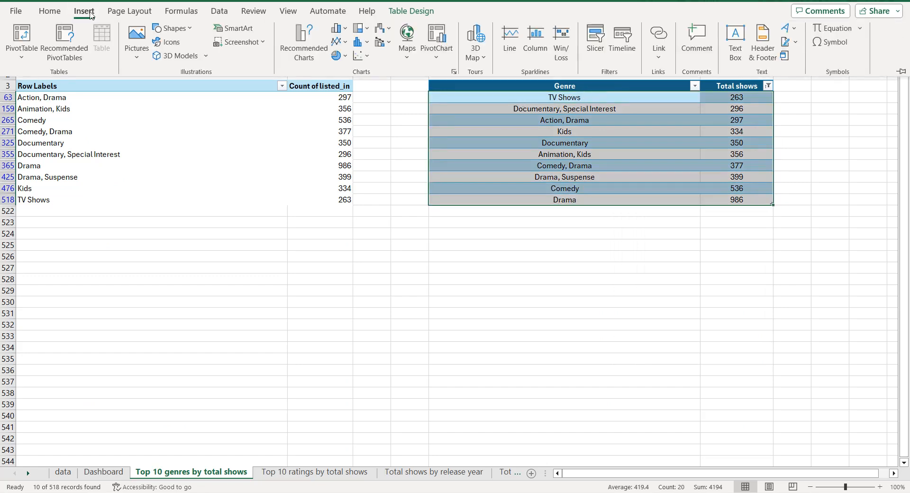
click(313, 55)
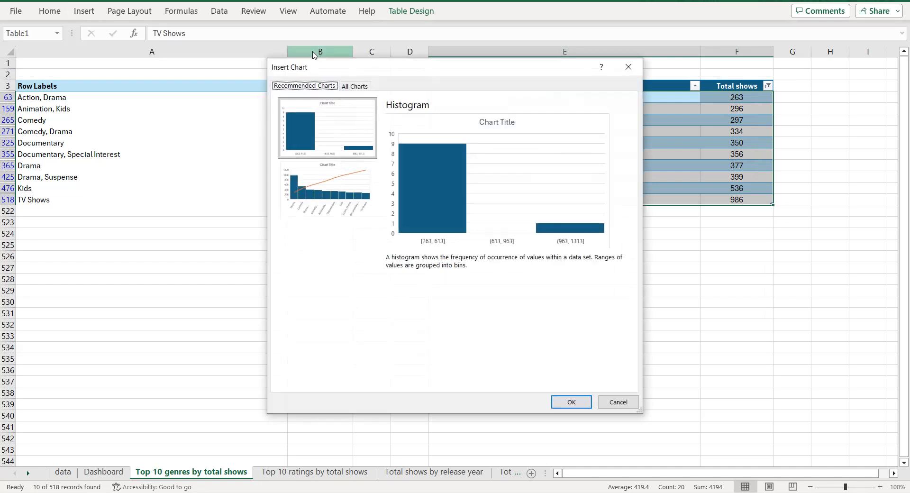
click(348, 86)
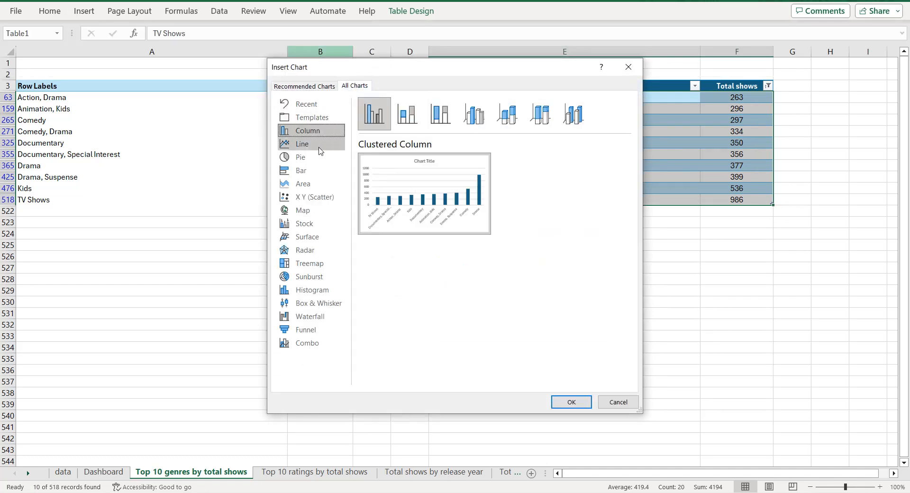
click(318, 172)
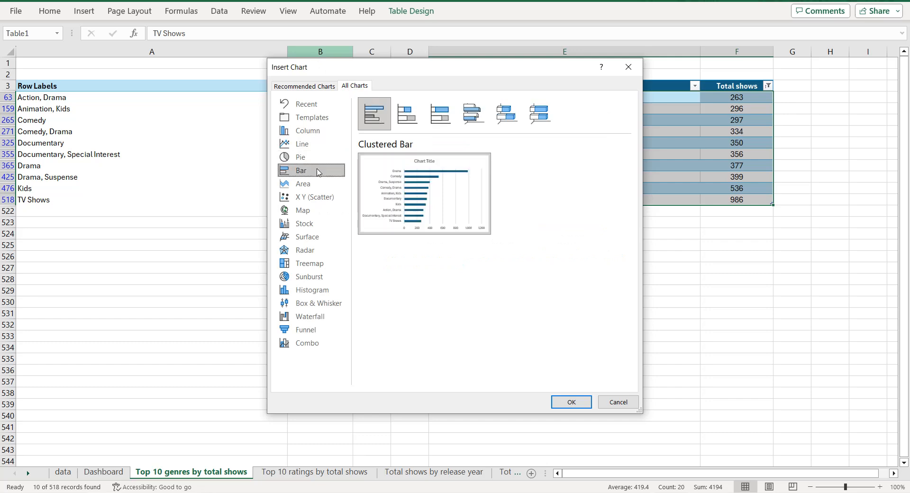
mouse_move(381, 183)
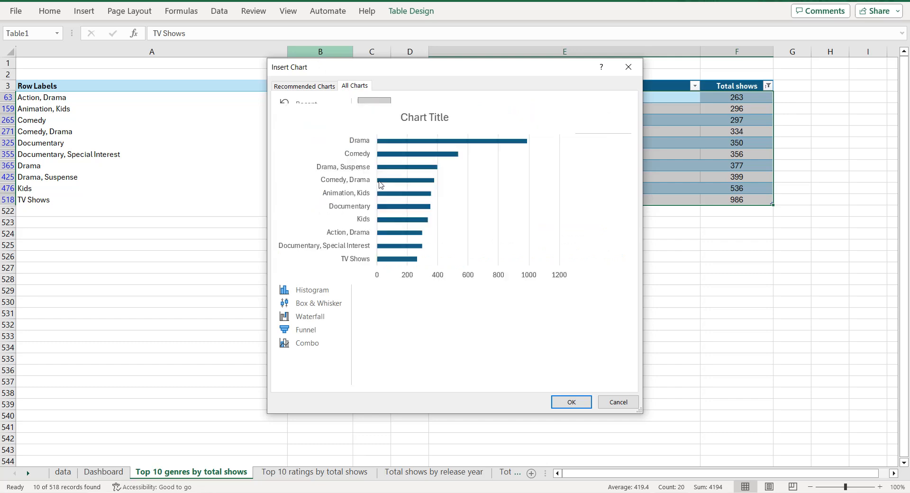
click(572, 402)
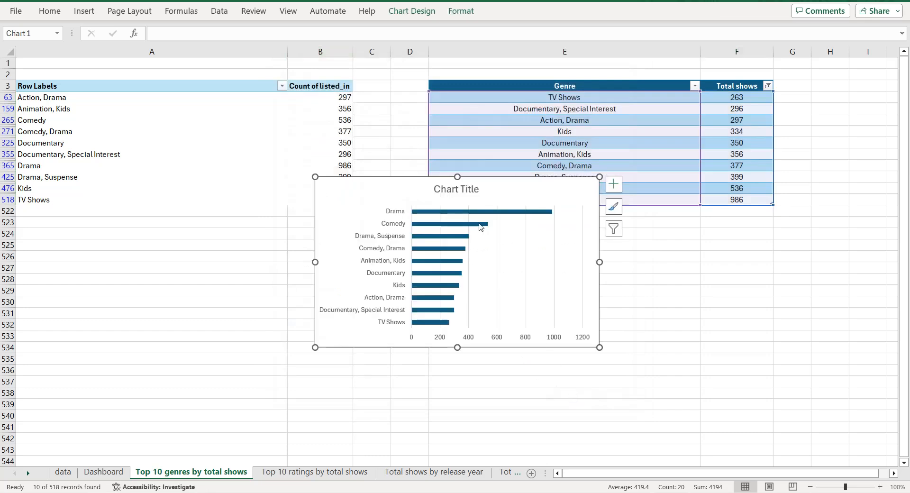
drag(476, 196, 475, 180)
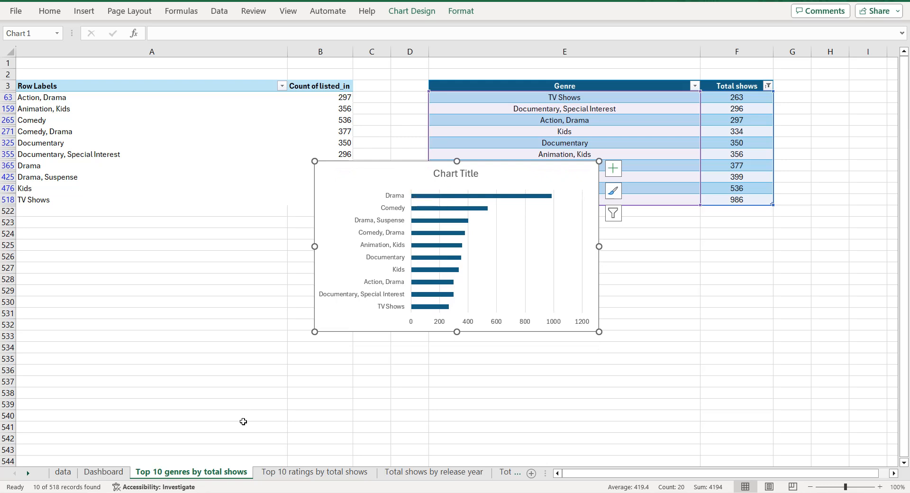
Step: Set the bar chart's title to "Top 10 genres by total shows", matching the sheet name
click(211, 476)
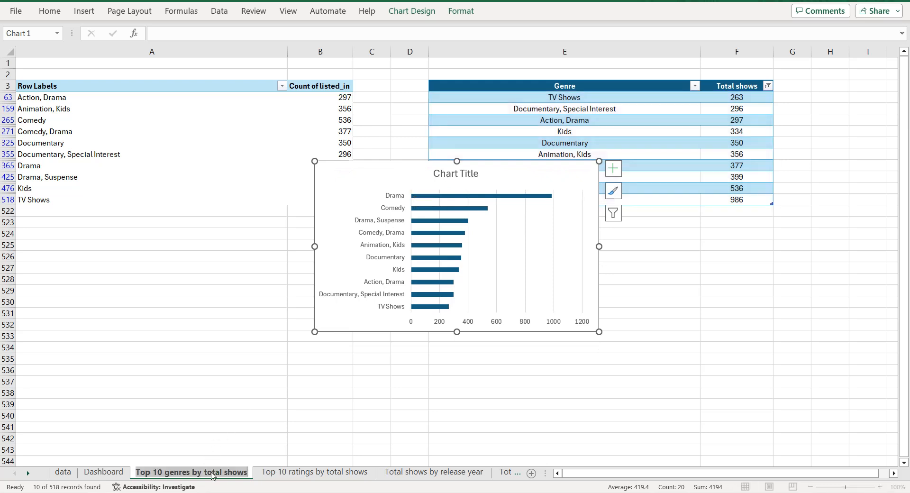
double_click(467, 173)
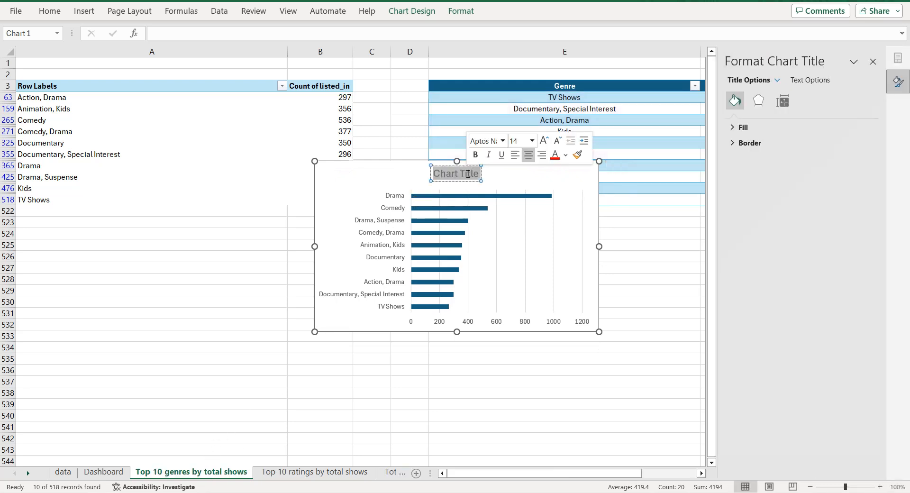
text(Top 10 genres by total shows)
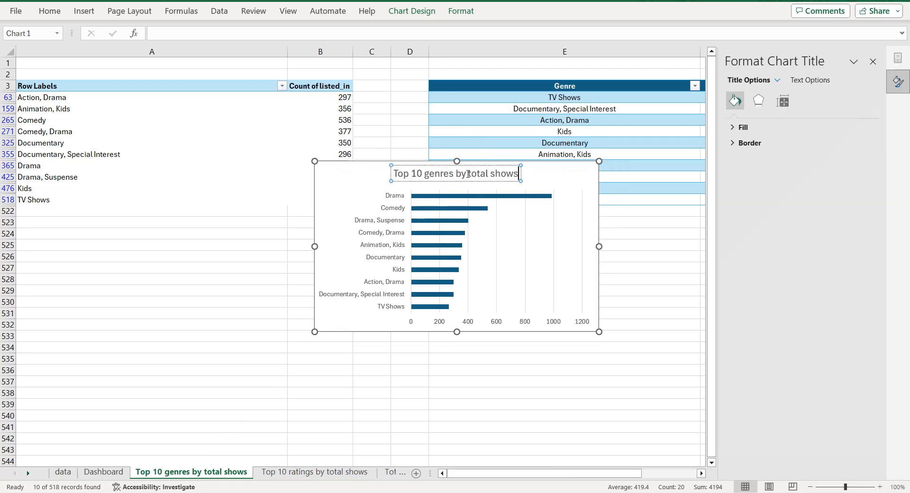
click(546, 171)
Step: Show data labels on the genres bar chart and remove its gridlines and horizontal value axis
click(614, 169)
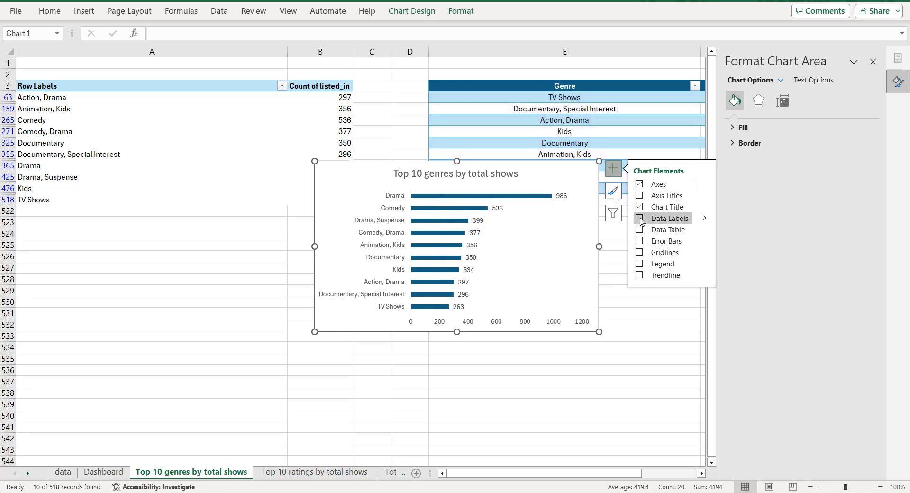
click(640, 218)
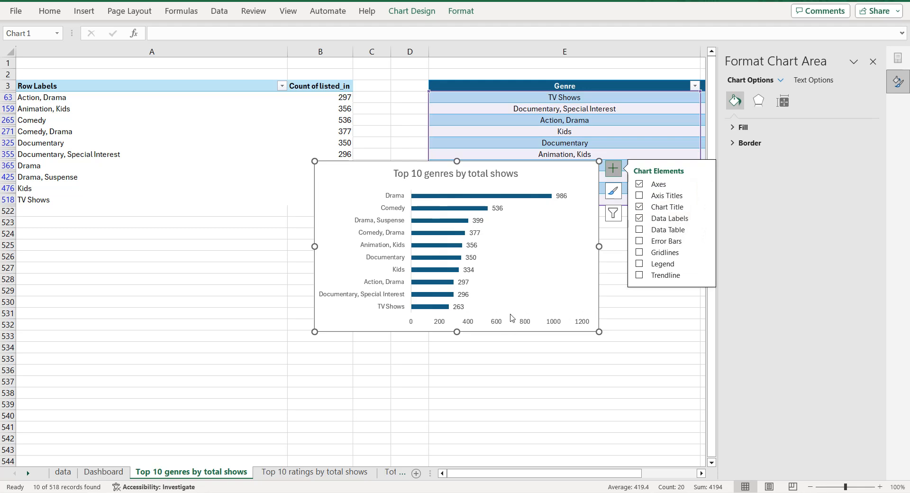
click(613, 168)
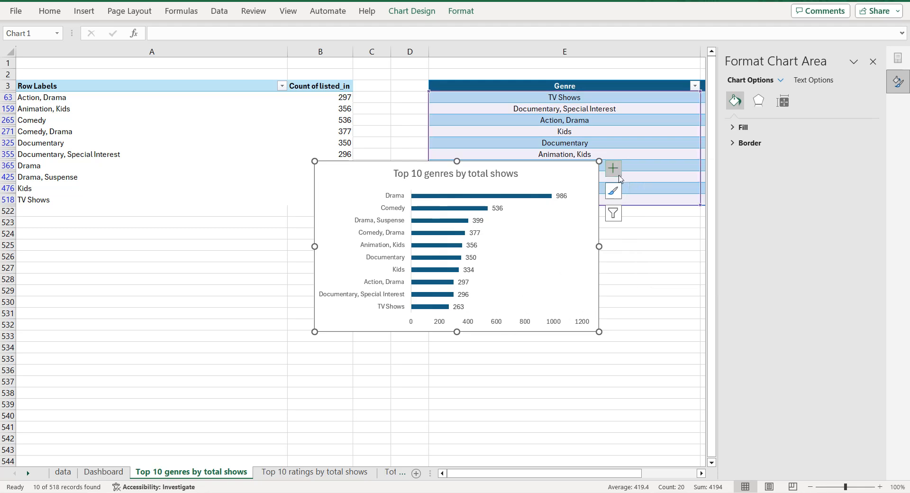
click(501, 324)
key(Delete)
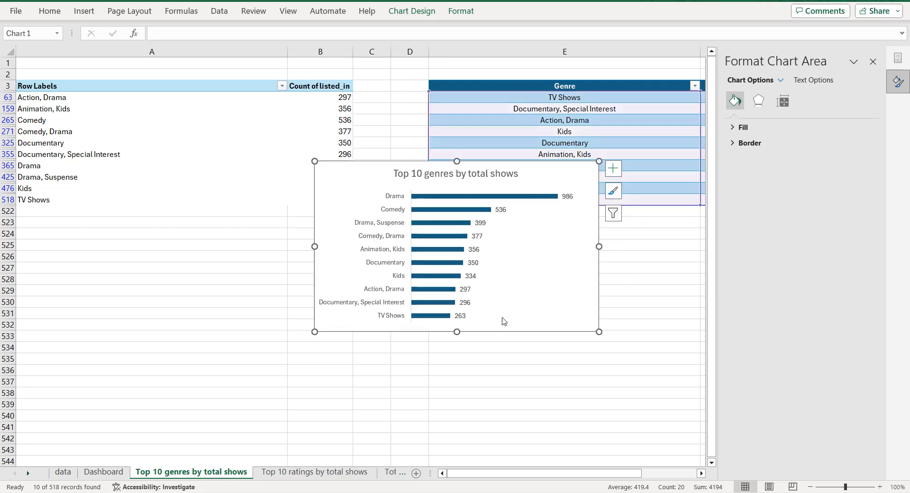
Step: Set the gap width of the genres chart's bars to 20%
click(496, 196)
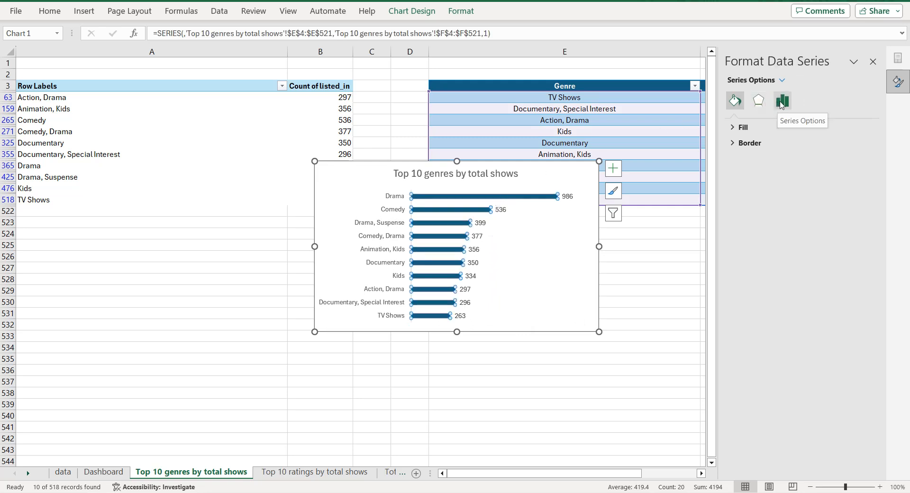
click(782, 102)
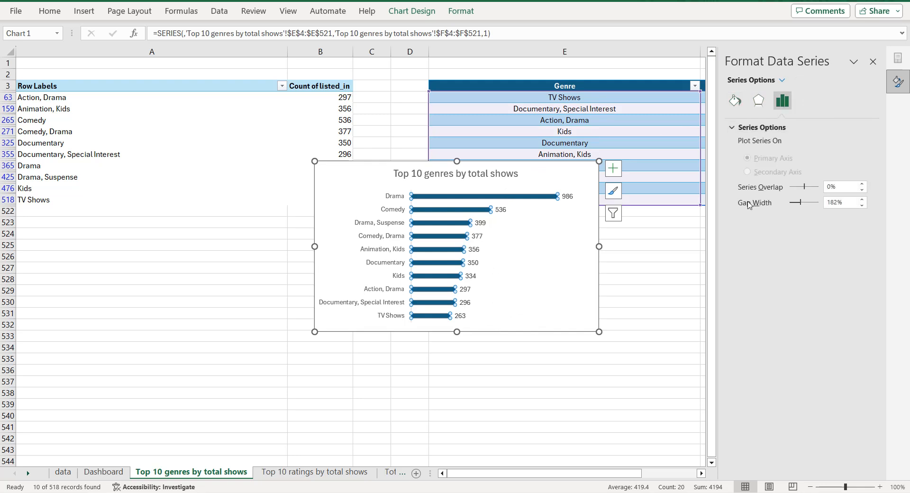
double_click(829, 202)
text(20)
key(Return)
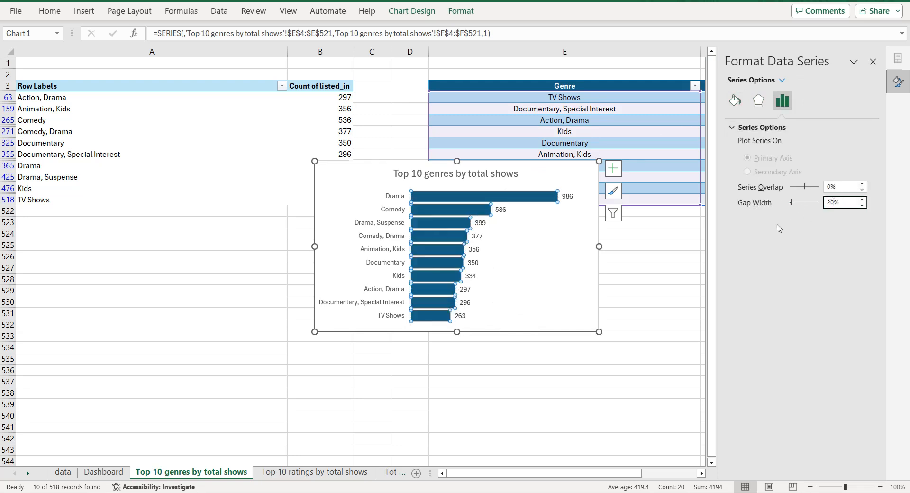
Step: Fill the genres chart's background with the recently used dark navy colour
click(546, 178)
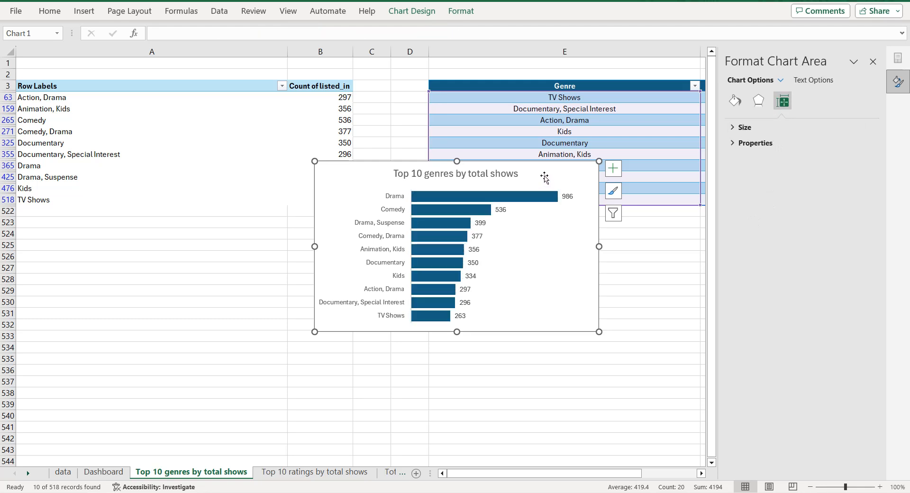
click(736, 100)
click(738, 128)
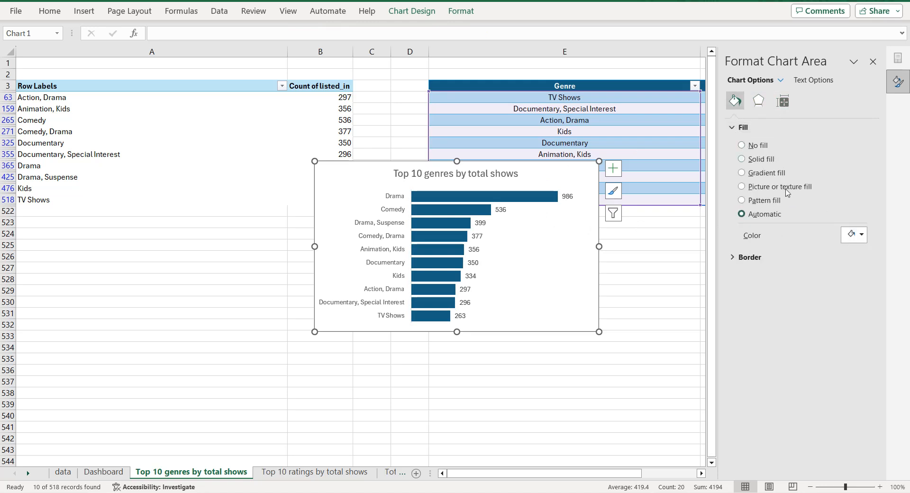
click(852, 235)
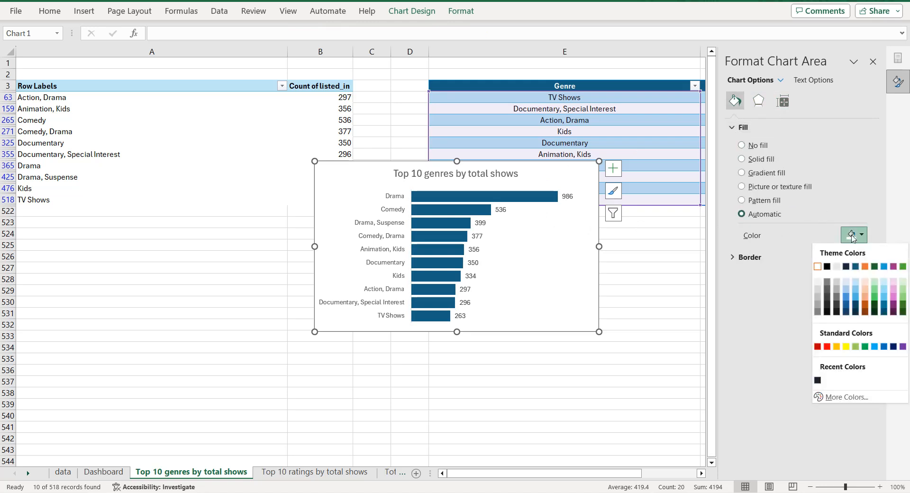
click(817, 380)
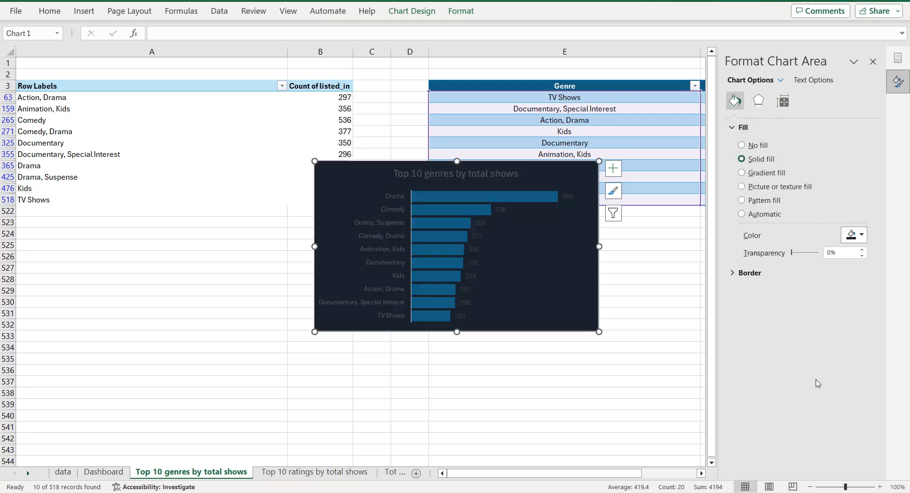
Step: Change the genre axis labels on the chart to white text
click(393, 218)
click(813, 80)
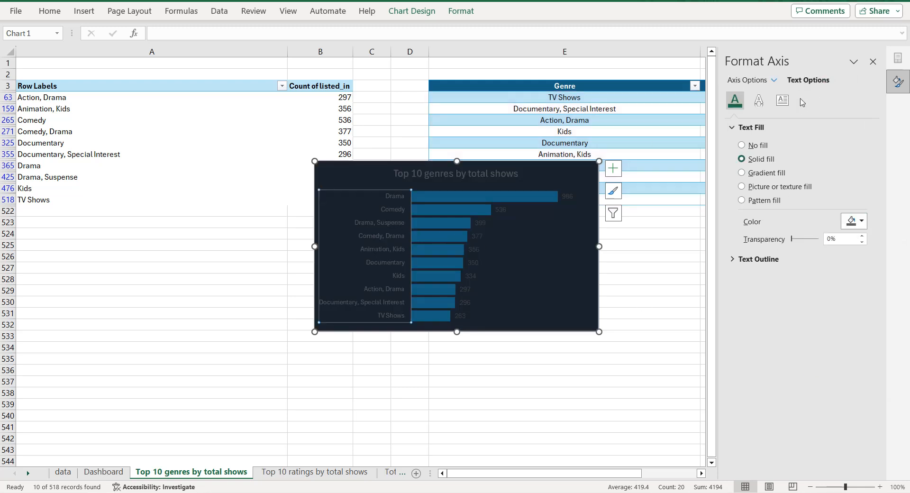
click(861, 221)
click(820, 253)
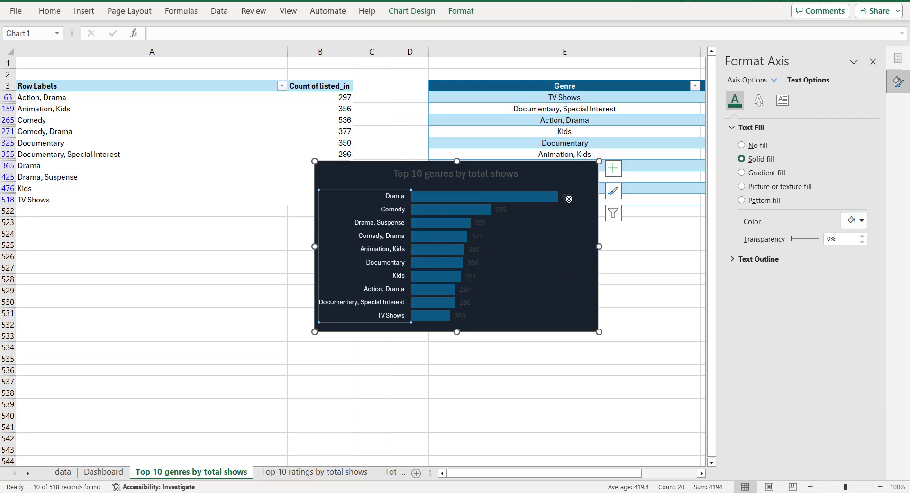
Step: Make the text of the genres chart's data labels and title white
click(567, 196)
click(861, 221)
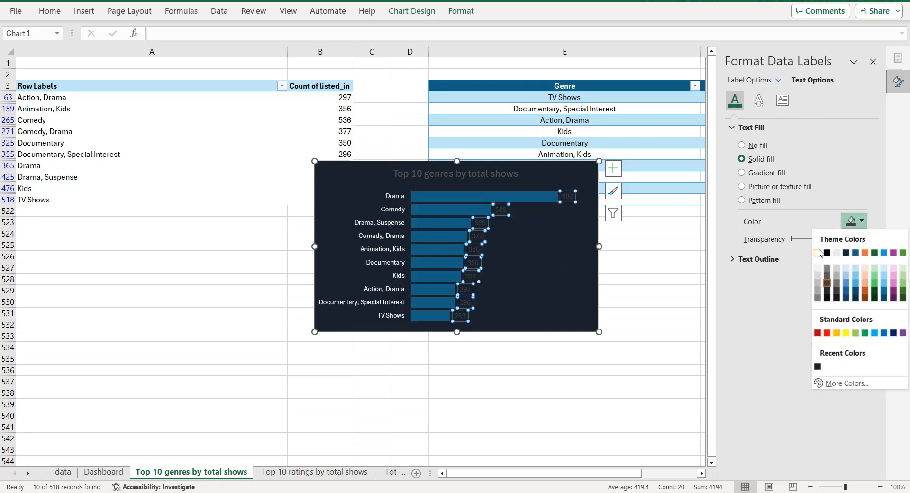
click(818, 253)
click(510, 174)
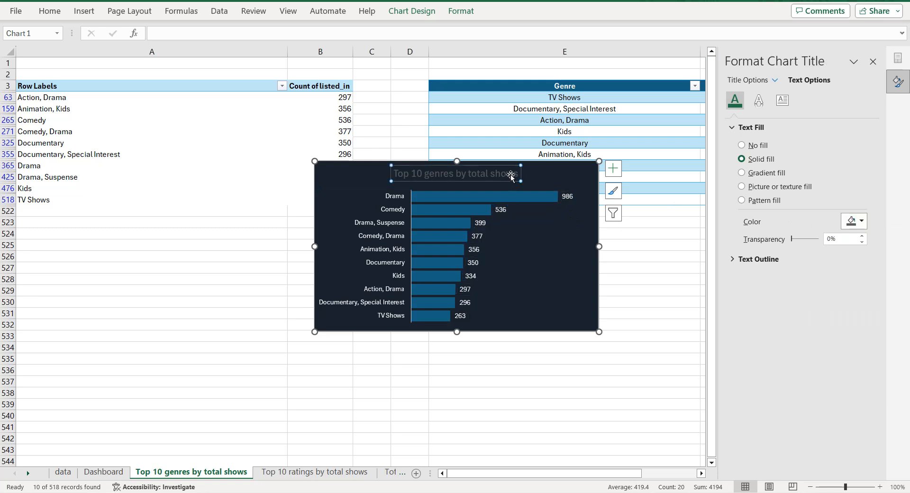
click(847, 222)
click(818, 253)
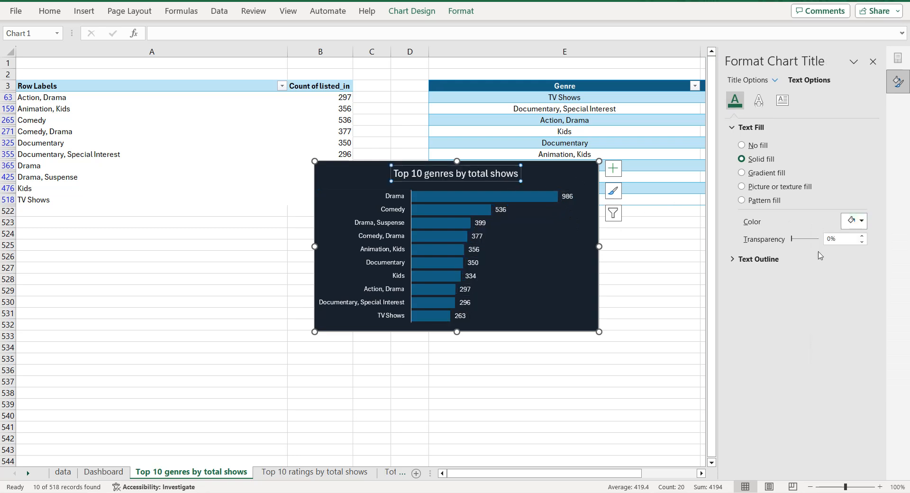
Step: Recolour the bars of the genres chart with a custom bright blue fill
click(498, 202)
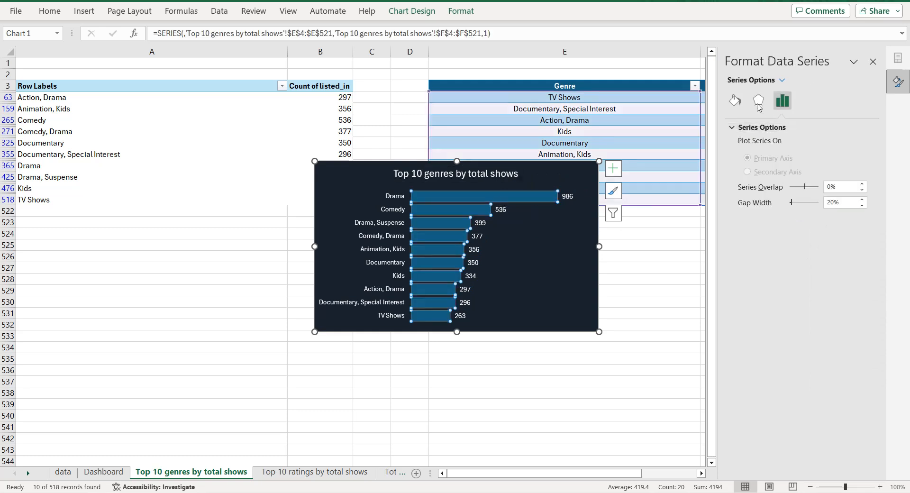
click(735, 100)
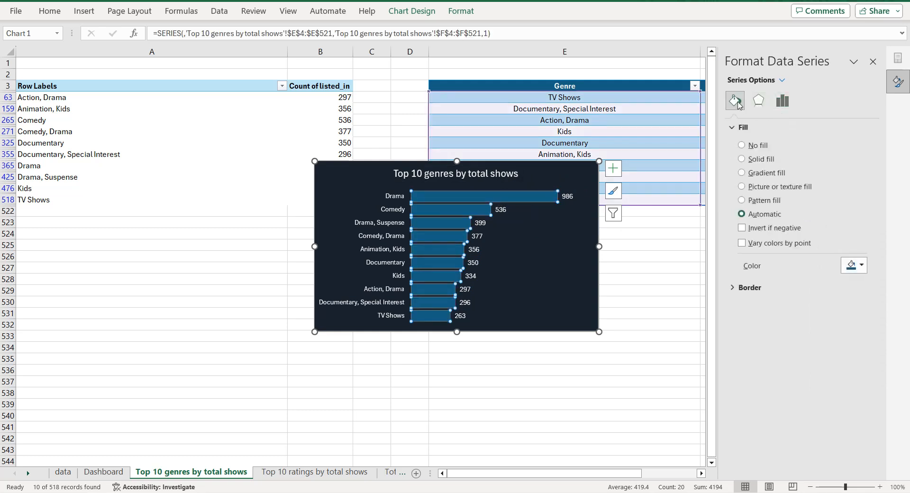
click(862, 266)
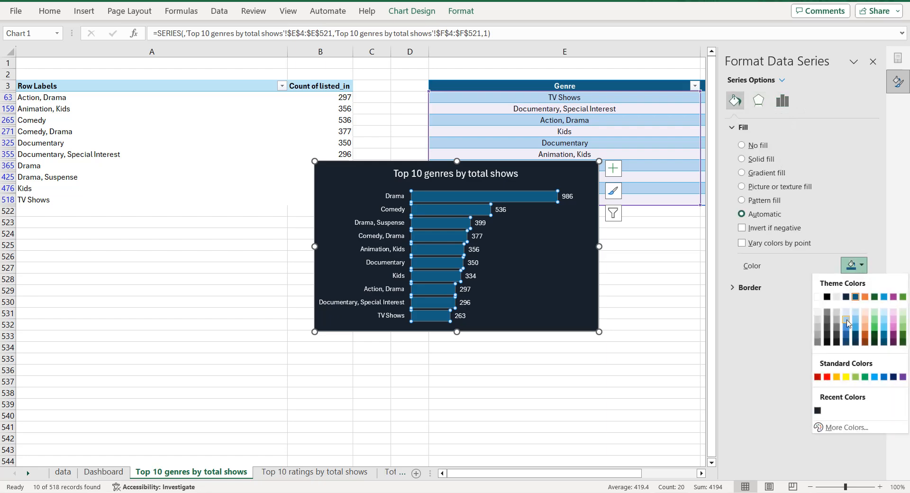
click(846, 427)
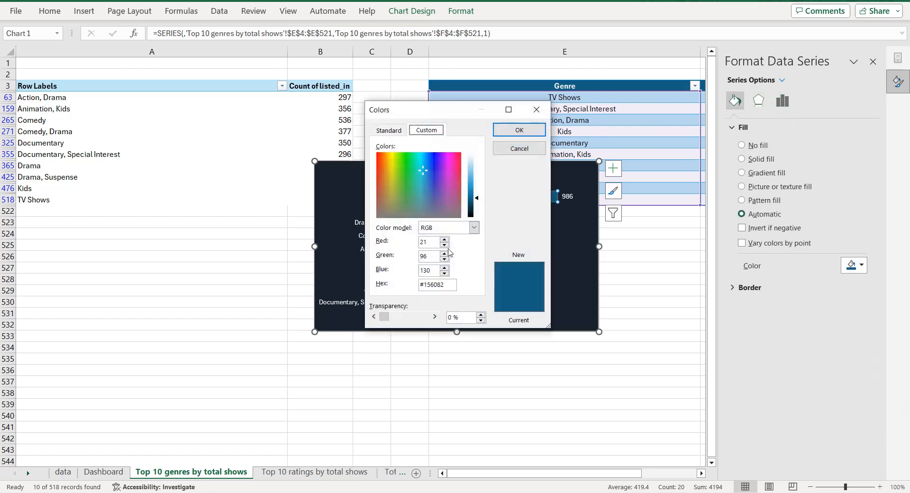
click(447, 284)
click(519, 129)
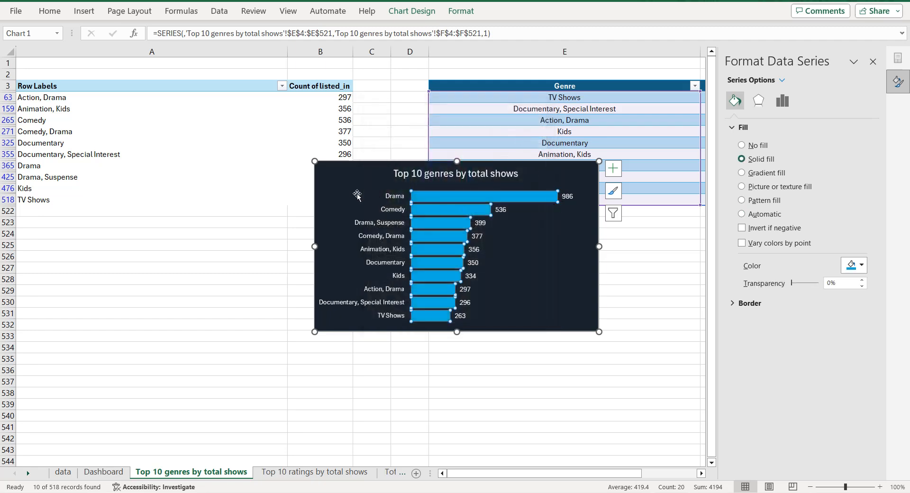
Step: Copy the genres chart to the Dashboard sheet and place it over columns A to H, starting at row 6
click(341, 183)
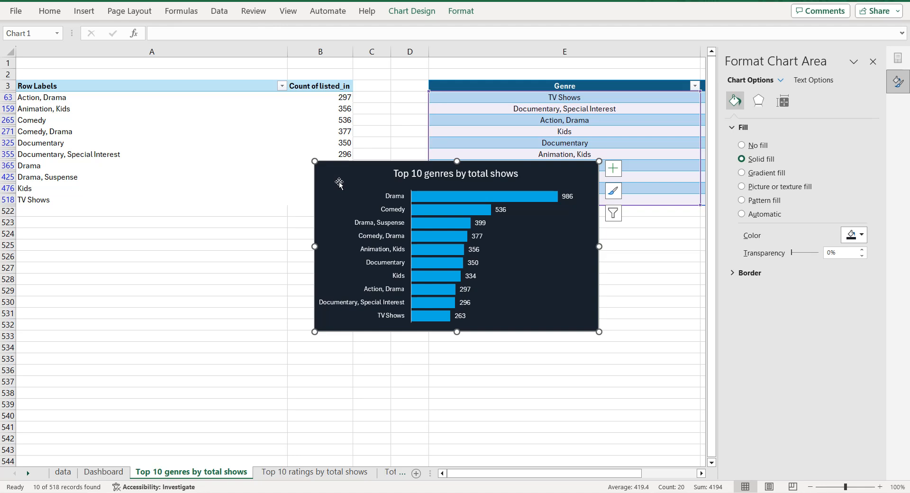
click(104, 472)
key(ctrl+v)
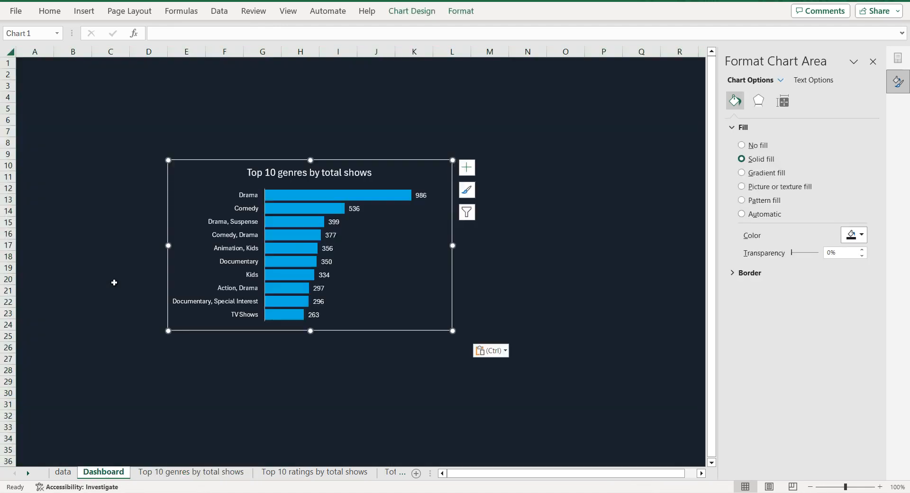
drag(199, 162, 50, 115)
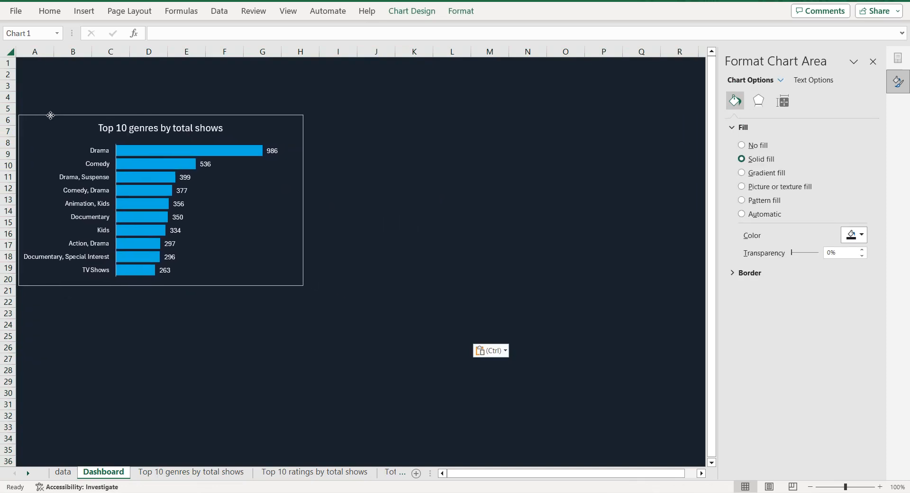
drag(50, 115, 50, 116)
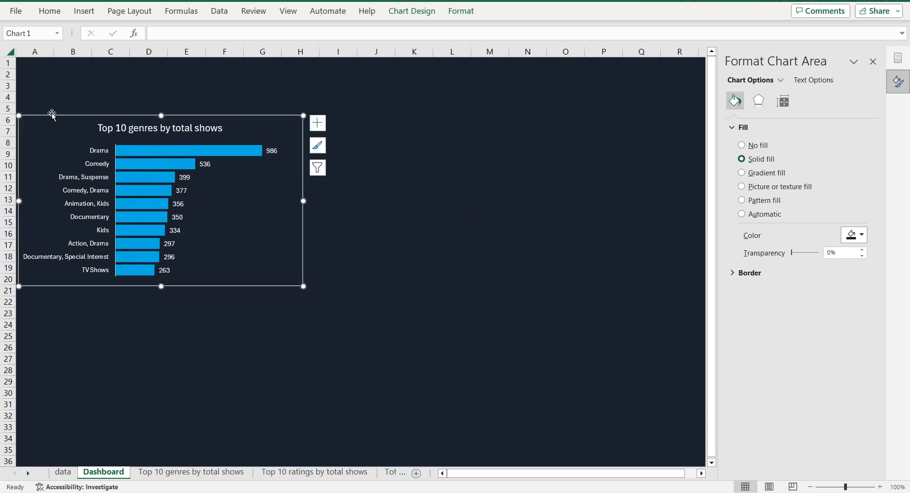
Step: Give the dashboard's genres chart a solid white border 1 pt wide with rounded corners
right_click(97, 115)
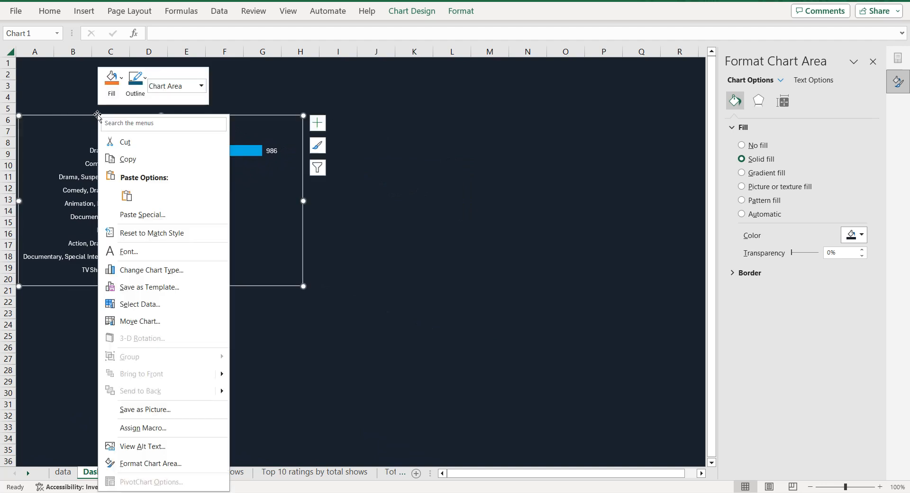
click(175, 463)
click(796, 271)
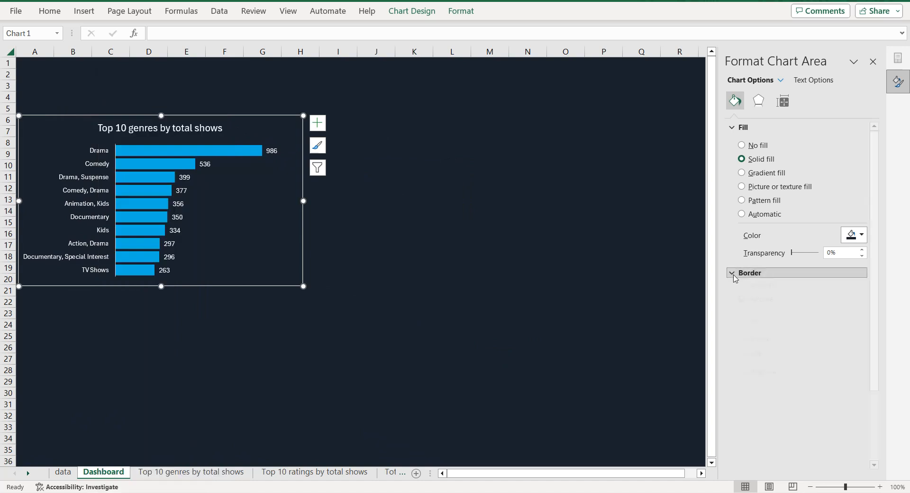
click(856, 296)
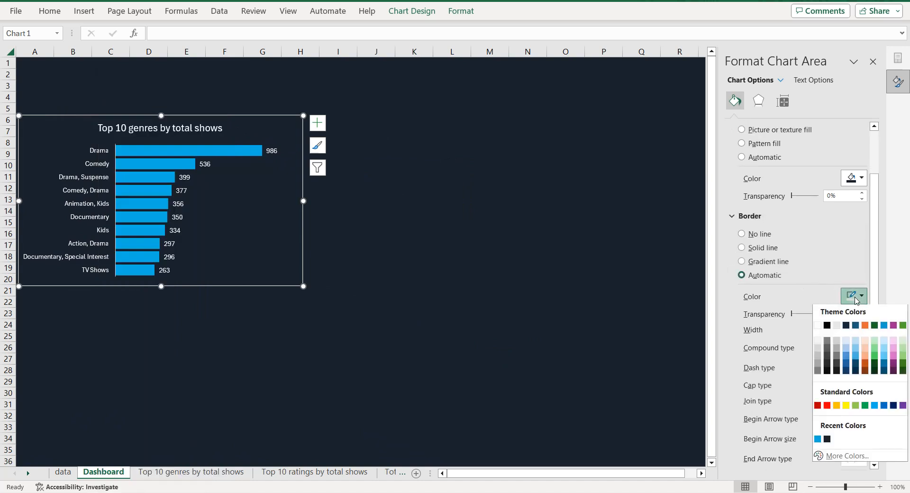
click(826, 327)
scroll(825, 312, down, 1)
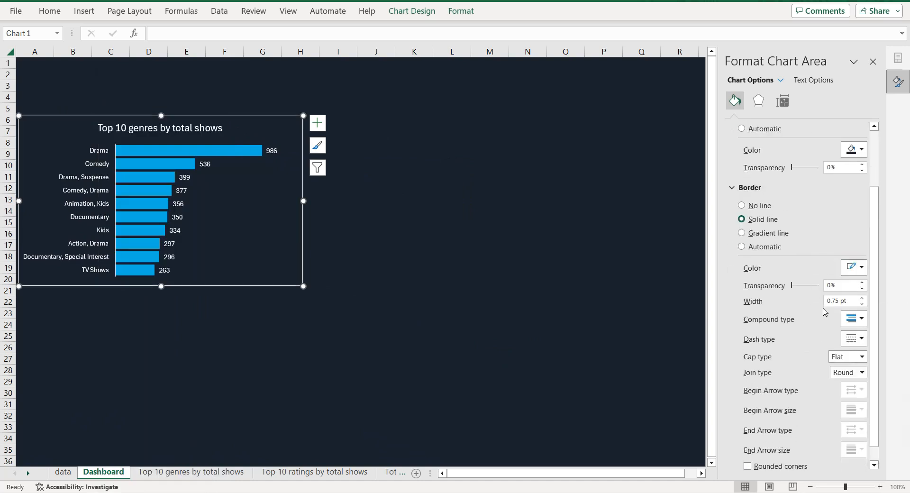
click(748, 458)
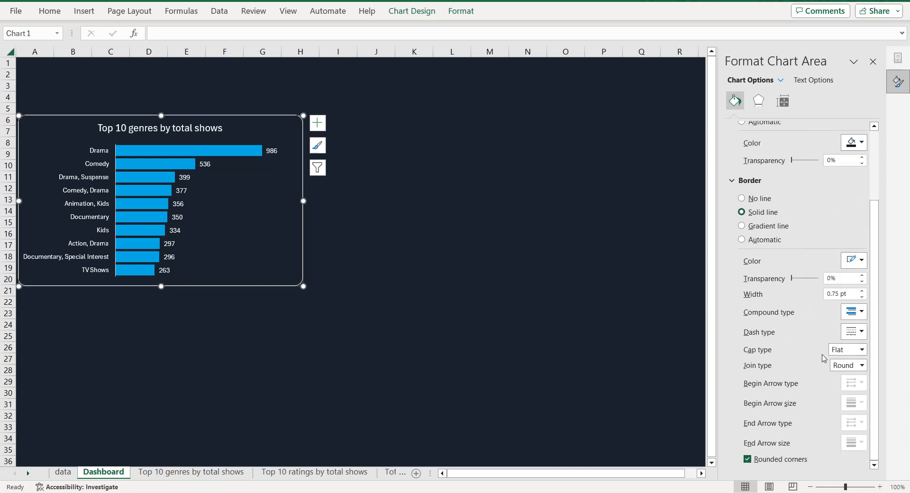
click(862, 291)
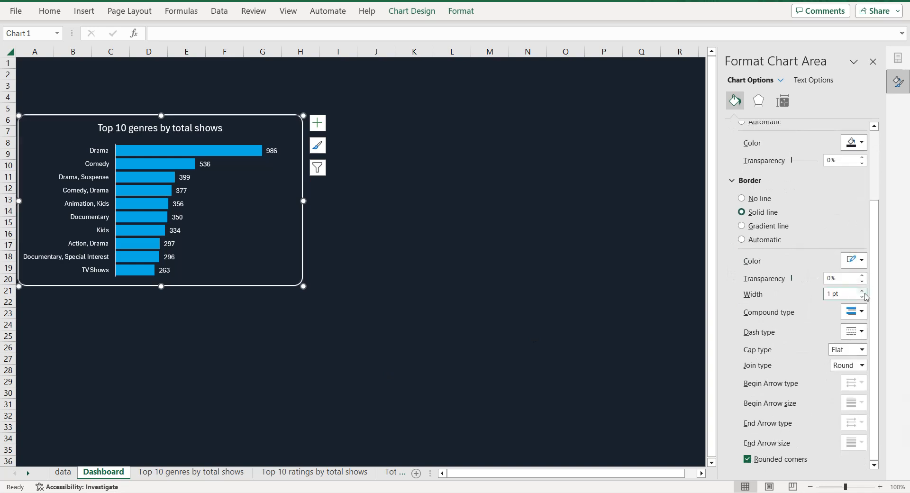
click(404, 188)
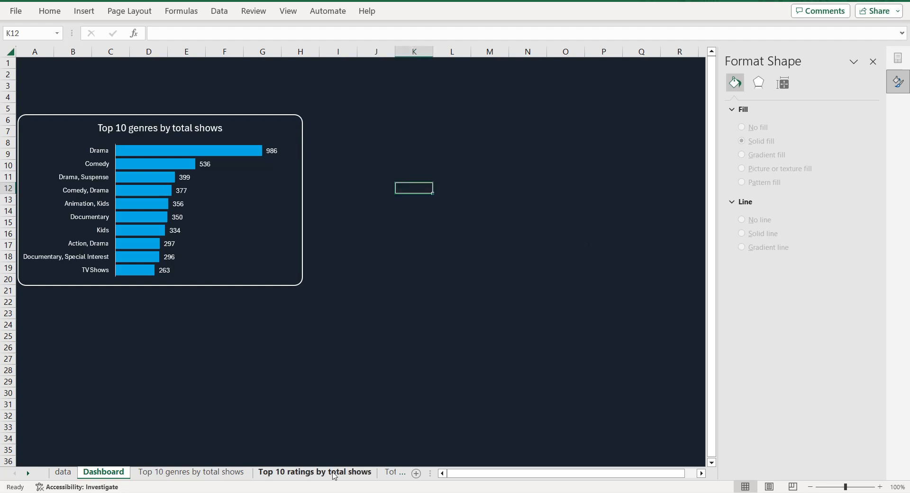
Step: Build the PivotTable on the "Top 10 ratings by total shows" sheet with rating as rows and Count of rating as values
click(314, 472)
click(73, 154)
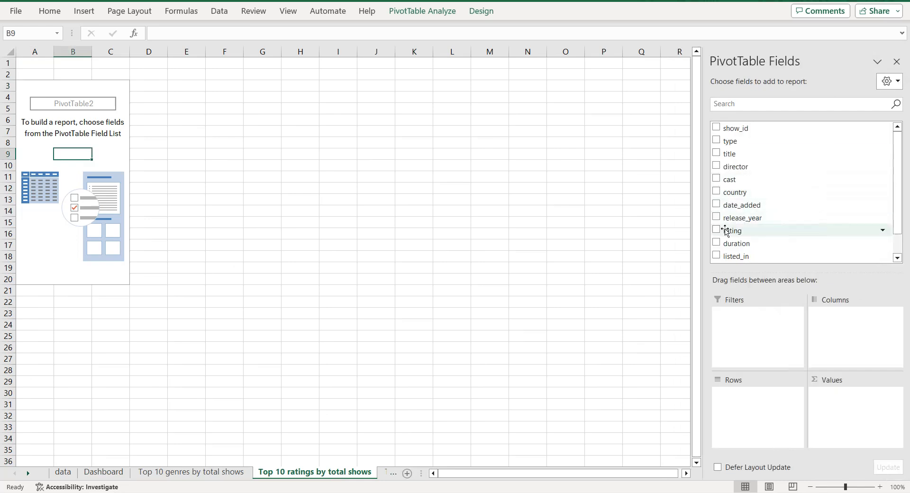
drag(733, 230, 759, 405)
drag(755, 224, 834, 396)
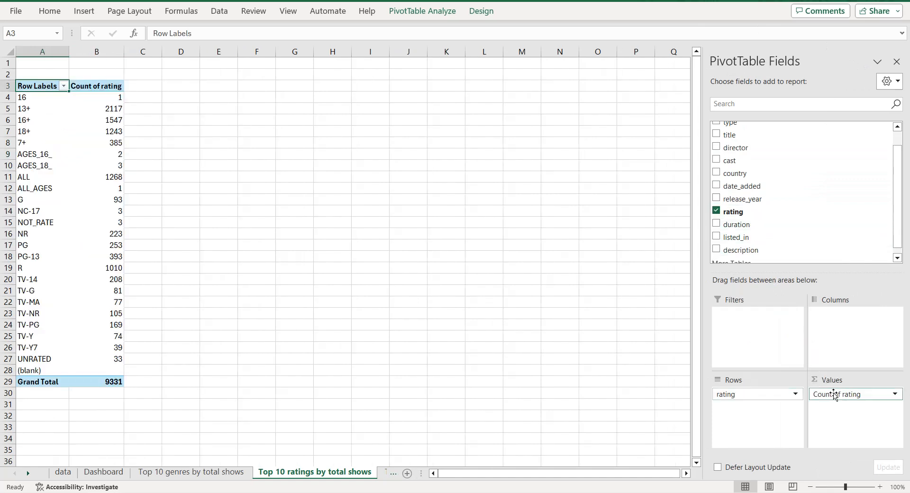
Step: Remove the grand total row from the ratings PivotTable
right_click(96, 383)
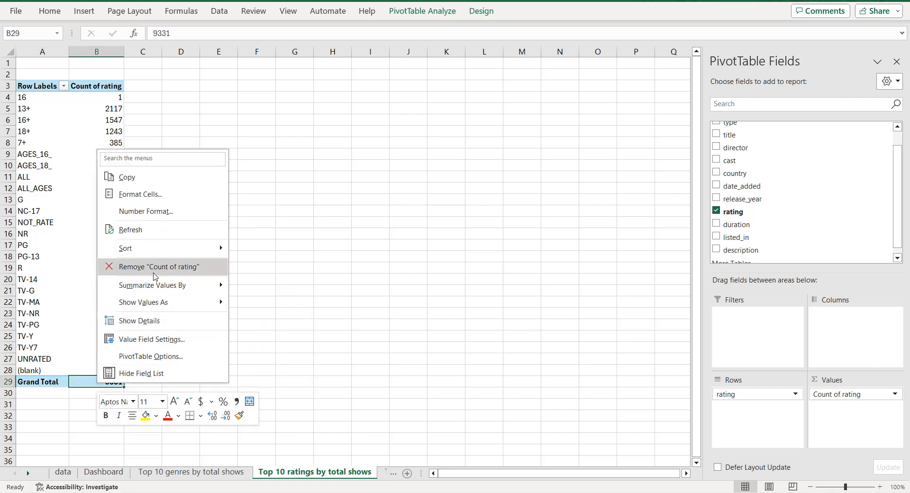
click(46, 384)
right_click(46, 384)
click(91, 298)
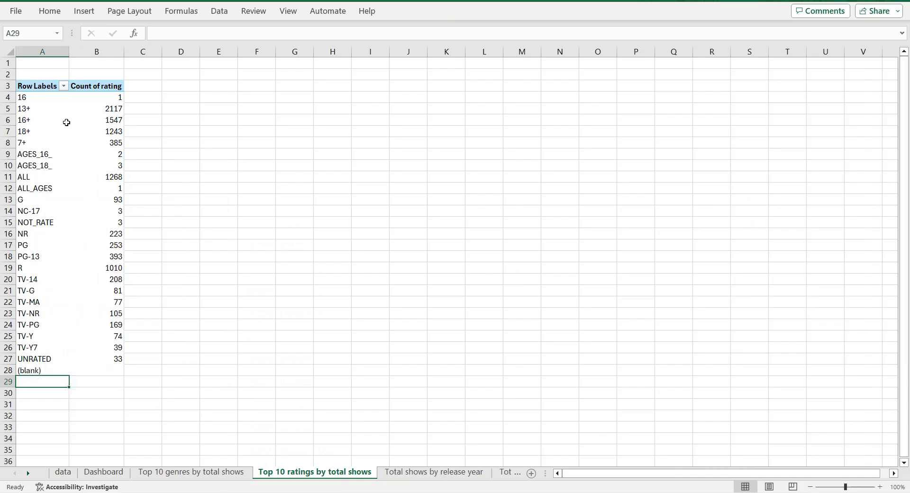
Step: Copy the whole ratings PivotTable and paste it as values only starting at cell E3
click(66, 122)
key(ctrl+a)
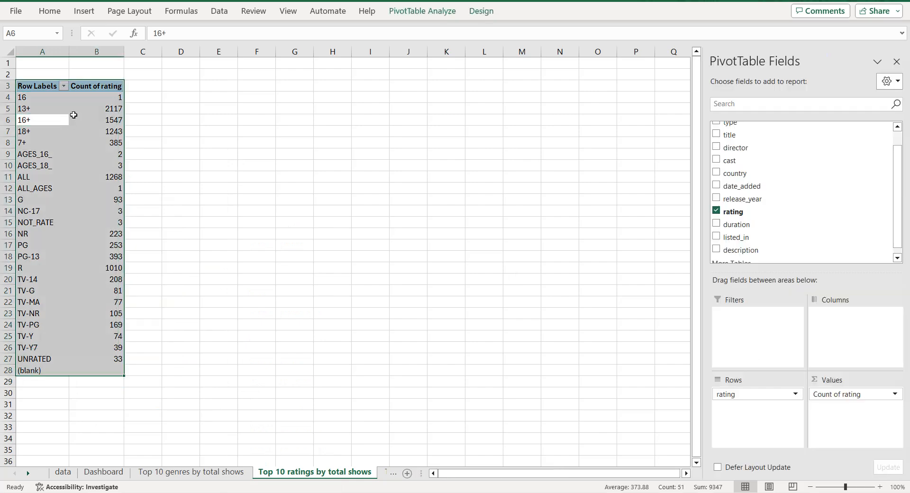
key(ctrl+c)
click(225, 87)
right_click(225, 88)
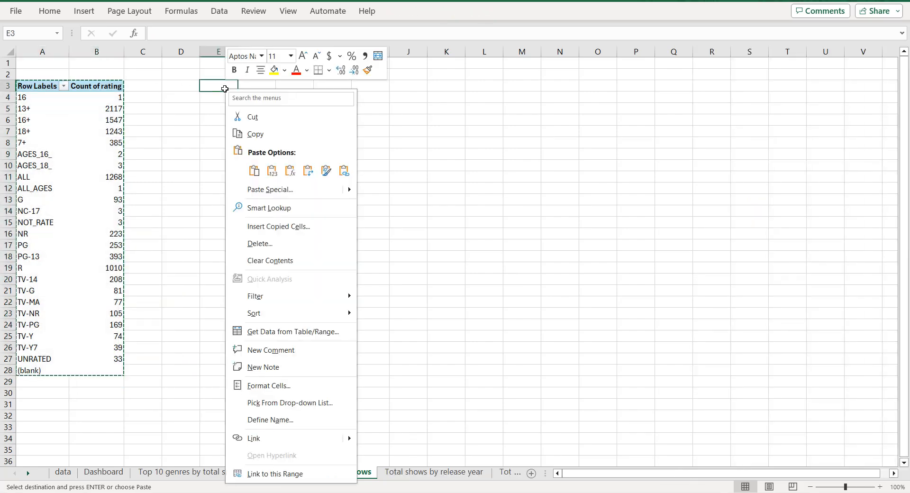
click(272, 171)
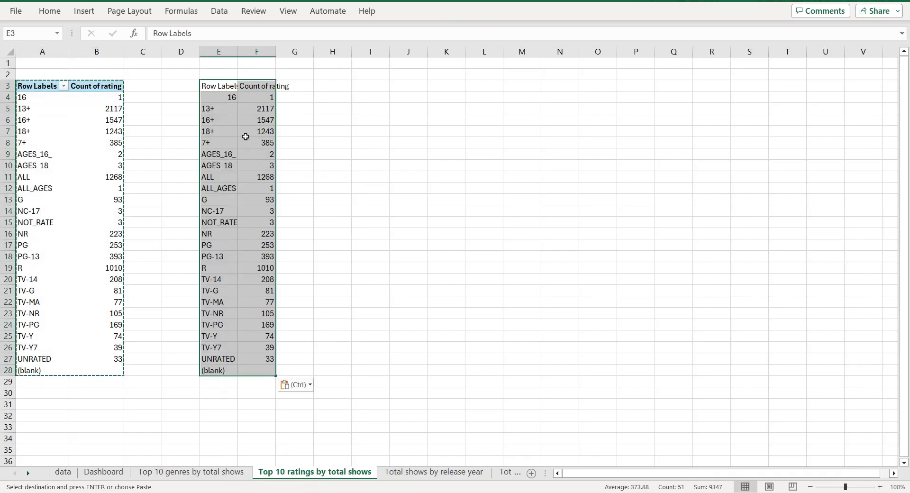
Step: Convert the pasted range E3:F28 into a table with headers and fit column E to its contents
click(84, 11)
click(98, 42)
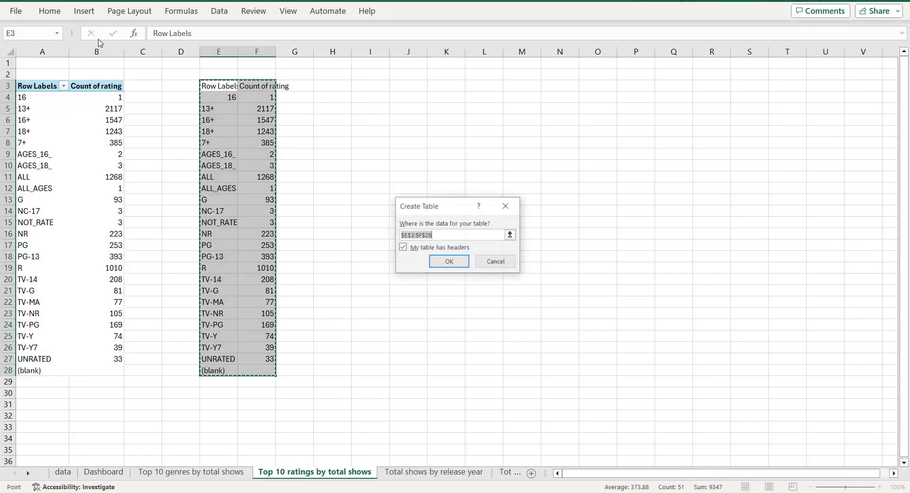
click(436, 264)
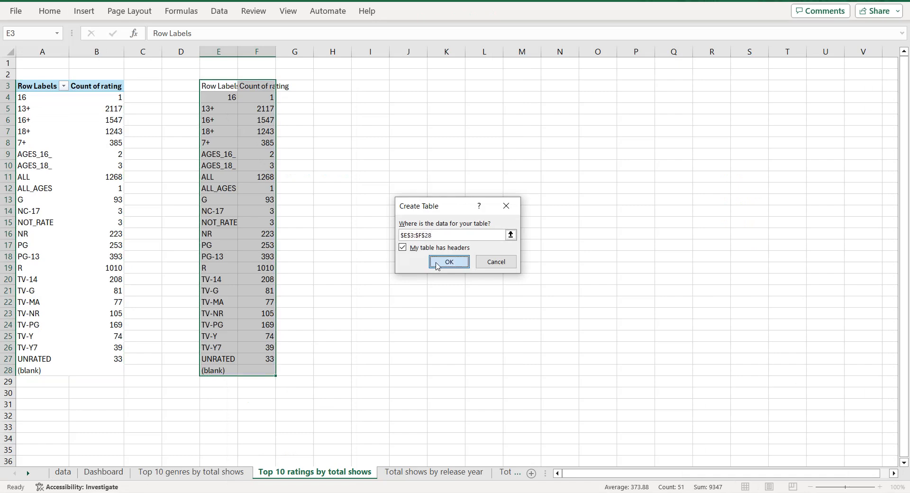
double_click(252, 51)
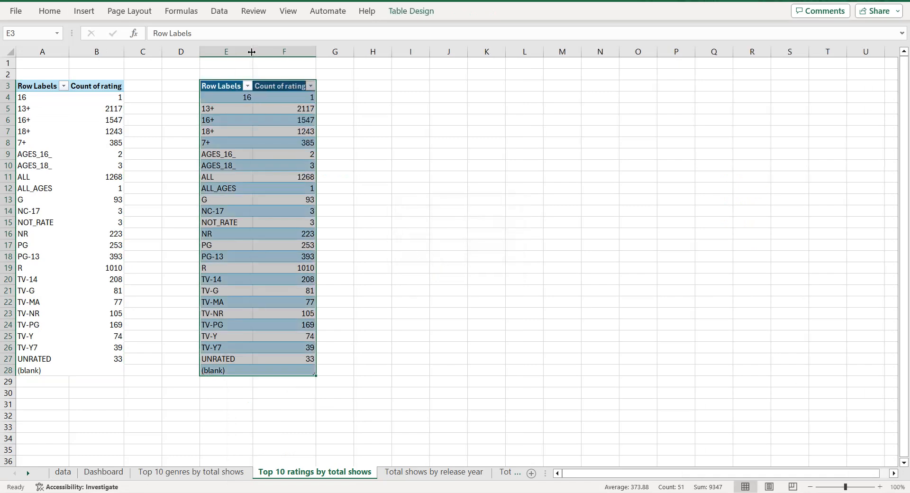
Step: Rename the new table's headers to "Rating" in E3 and "total shows" in F3
click(220, 87)
drag(195, 35, 148, 37)
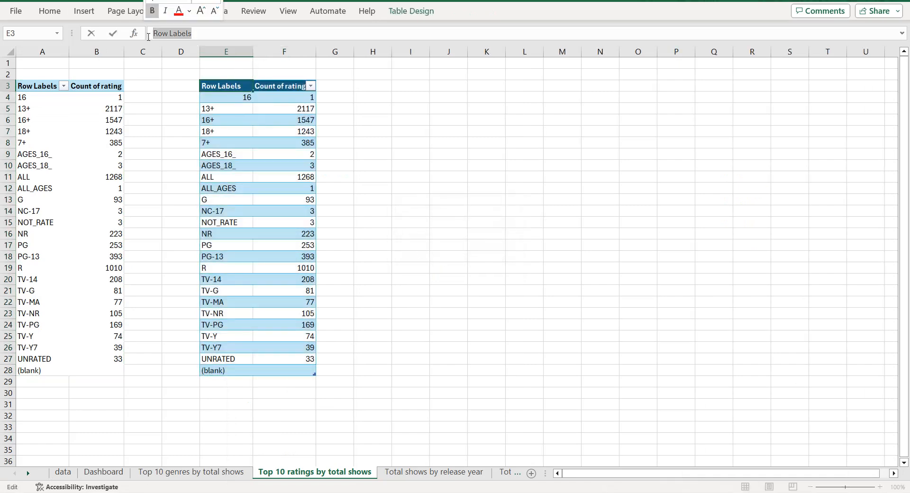
text(Rating)
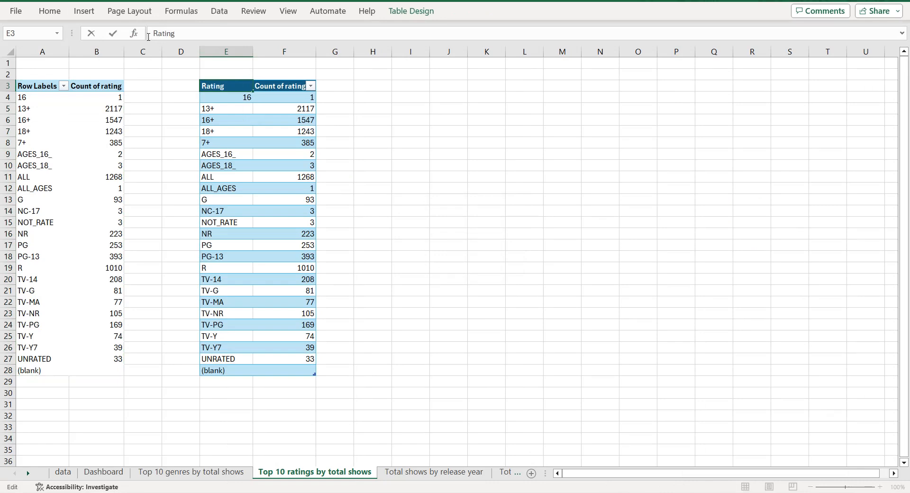
click(280, 87)
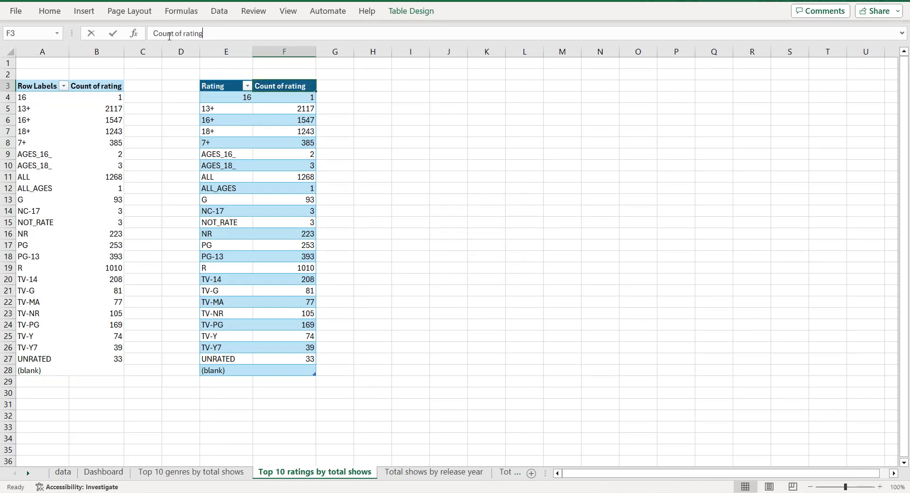
drag(203, 33, 151, 34)
text(to)
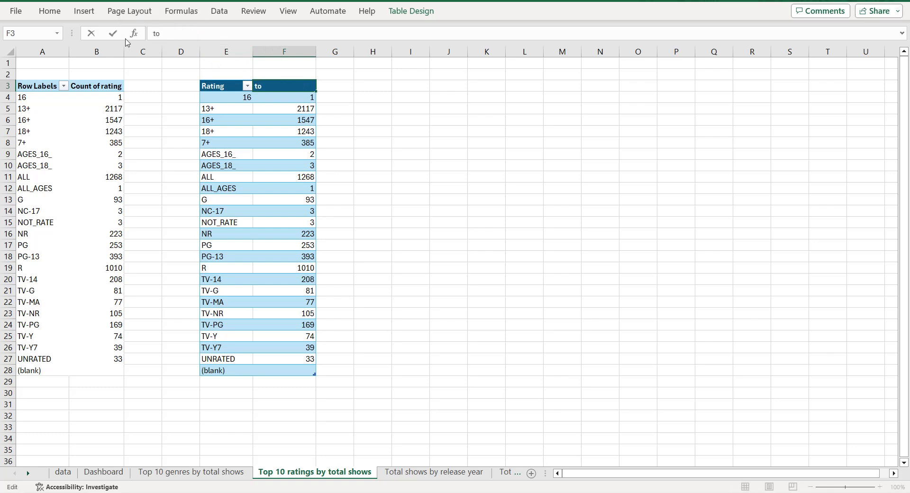
text(tal shows)
click(236, 99)
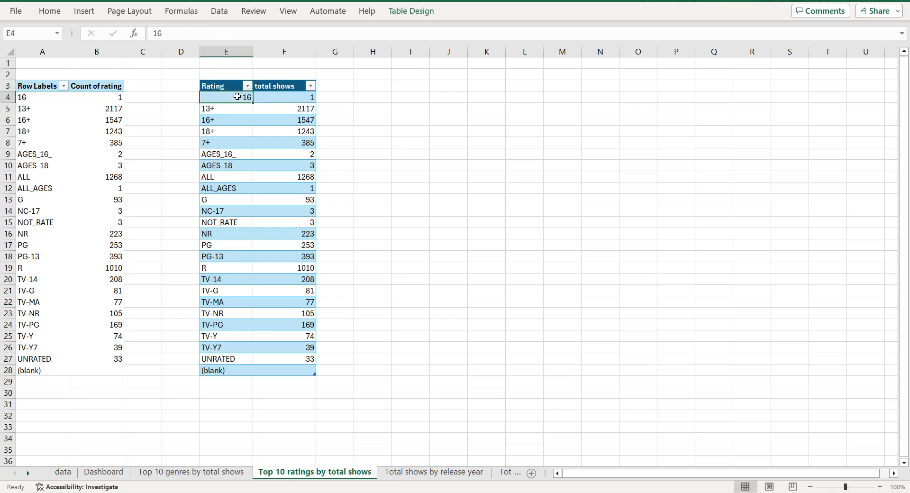
Step: Filter the table's total shows column to the top 10 items and sort it from smallest to largest
click(310, 87)
mouse_move(263, 204)
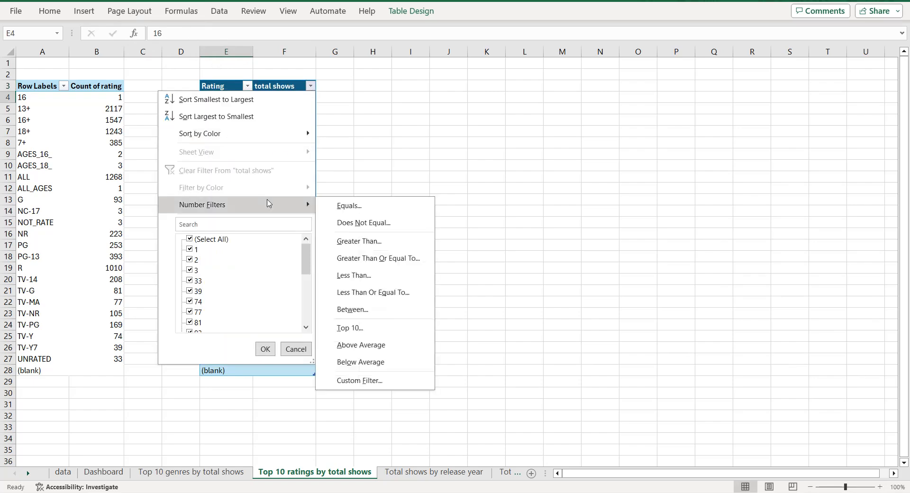
click(343, 327)
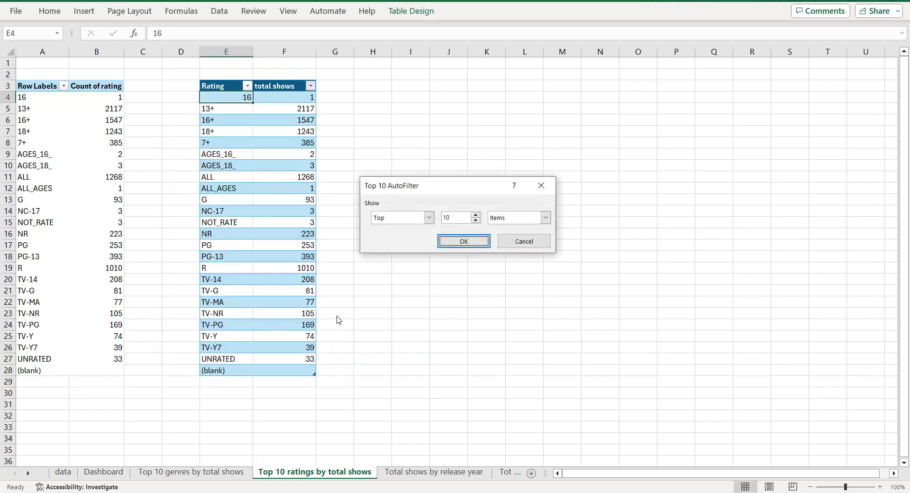
click(455, 242)
click(312, 87)
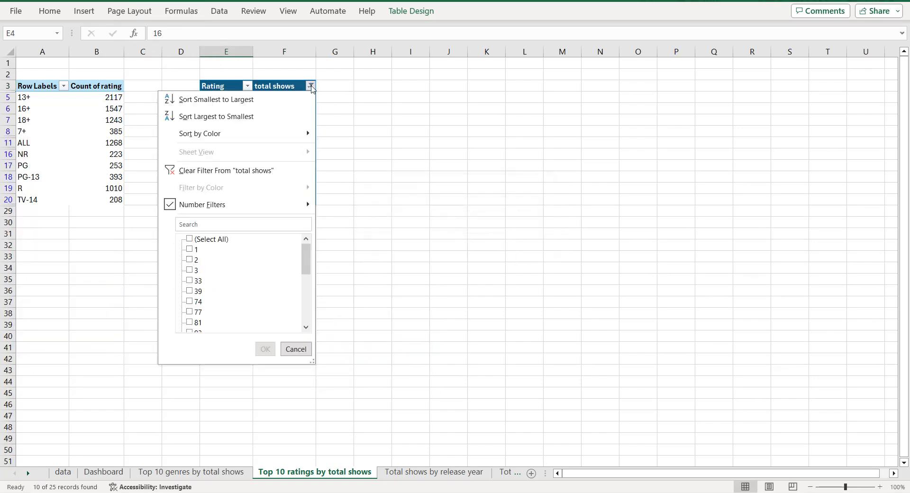
click(274, 105)
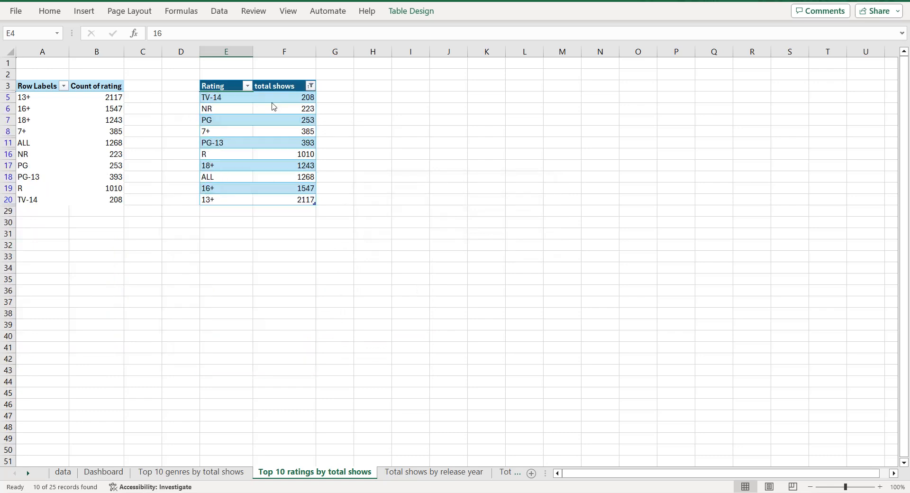
Step: Insert a clustered bar chart from the filtered ratings table
click(222, 87)
key(ctrl+a)
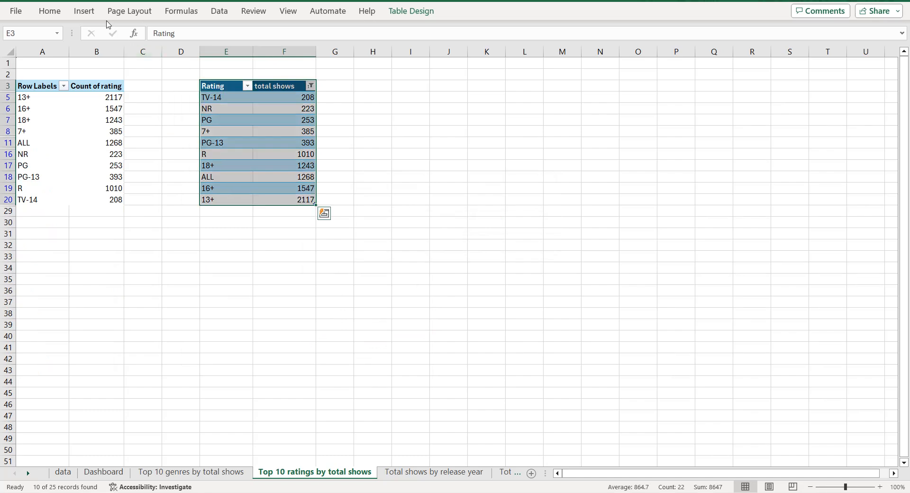
click(84, 11)
click(305, 53)
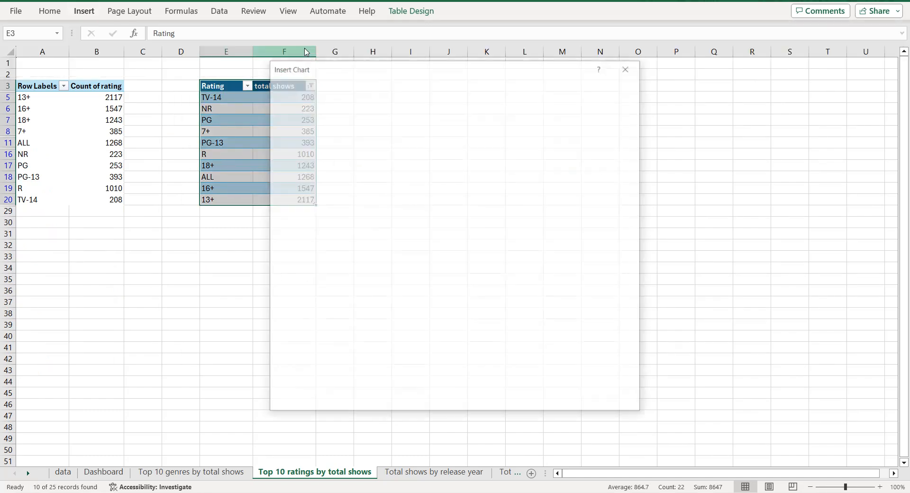
click(327, 190)
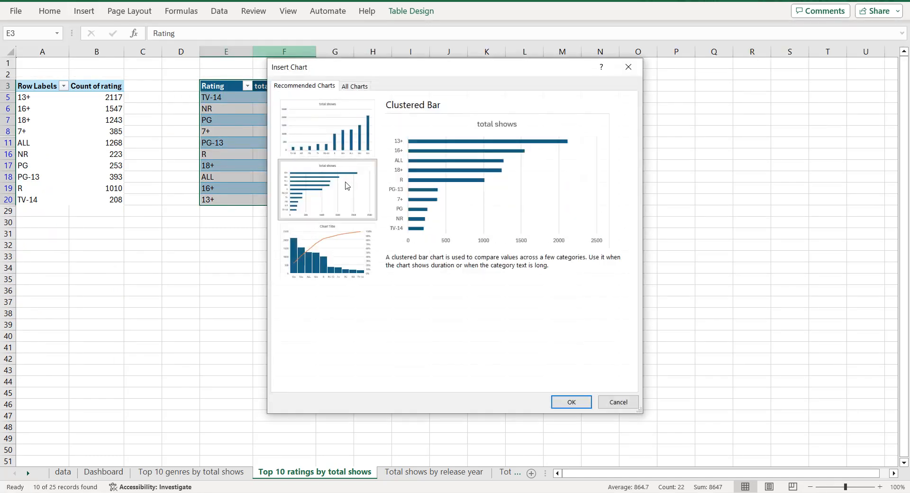
click(571, 403)
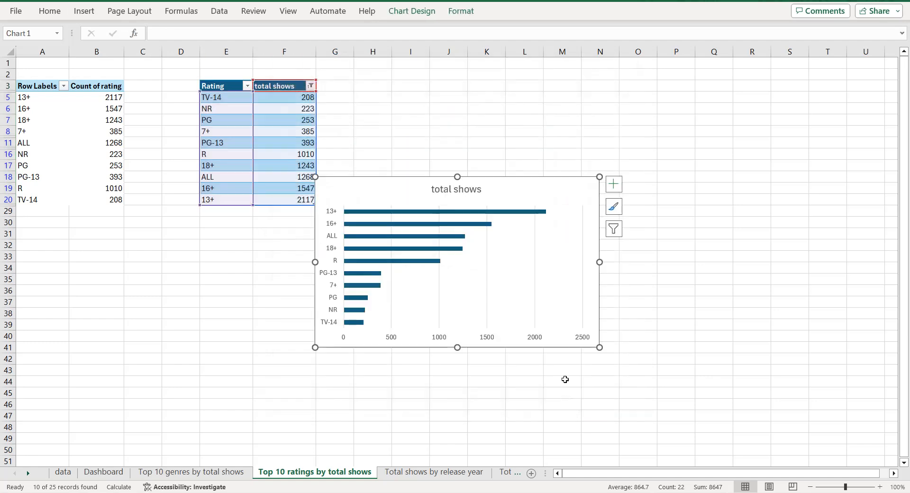
Step: Replace the chart title with the sheet's name, "Top 10 ratings by total shows"
double_click(315, 472)
click(464, 188)
triple_click(464, 189)
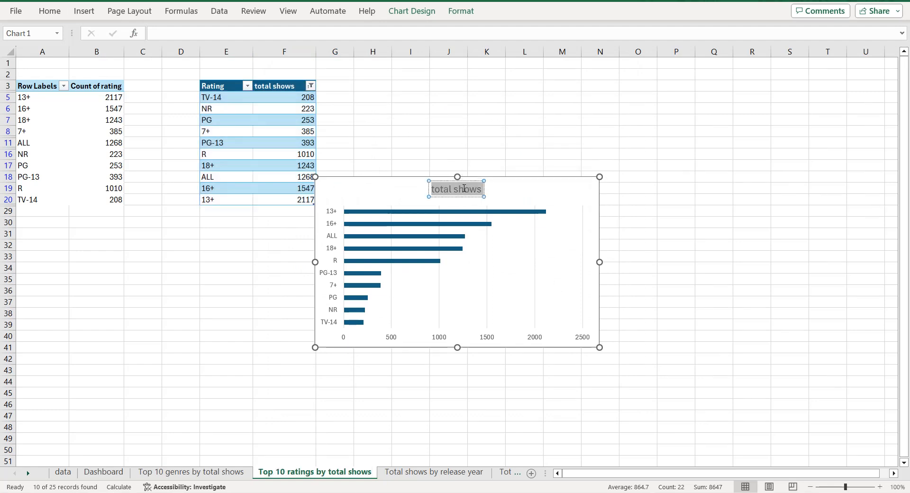
key(ctrl+v)
click(550, 192)
Step: Remove the ratings chart's gridlines and horizontal value axis, and add data labels to the bars
click(614, 184)
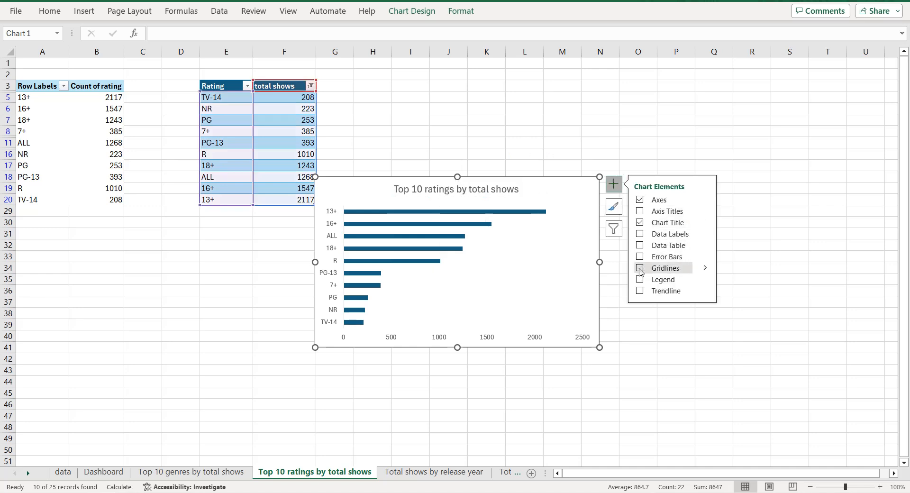
click(534, 338)
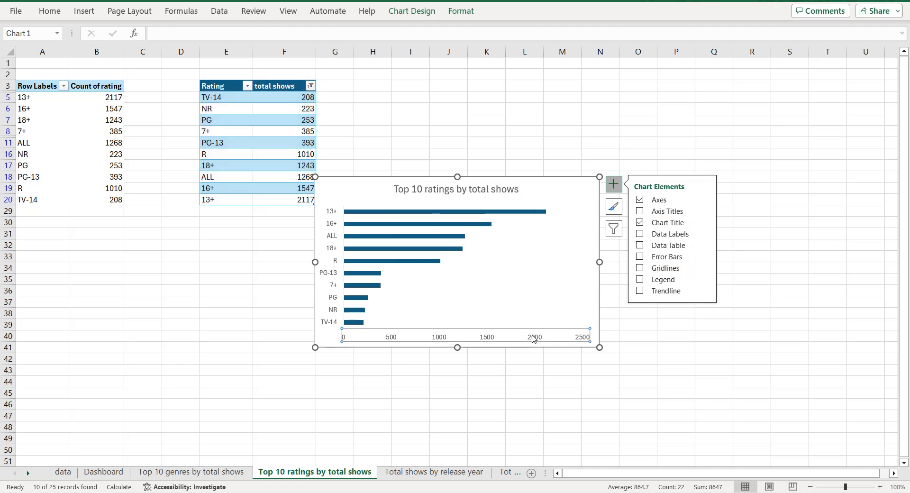
key(Delete)
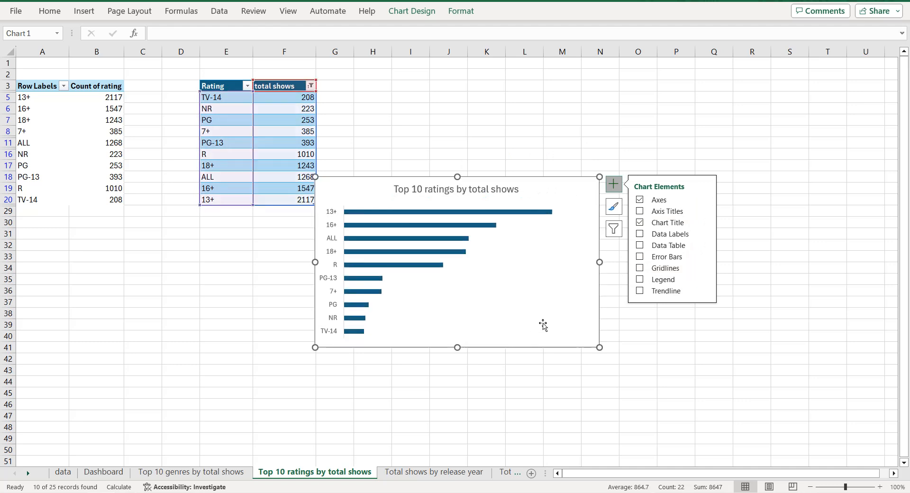
click(640, 234)
Step: Set the gap width of the ratings chart's bars to 20%
click(530, 215)
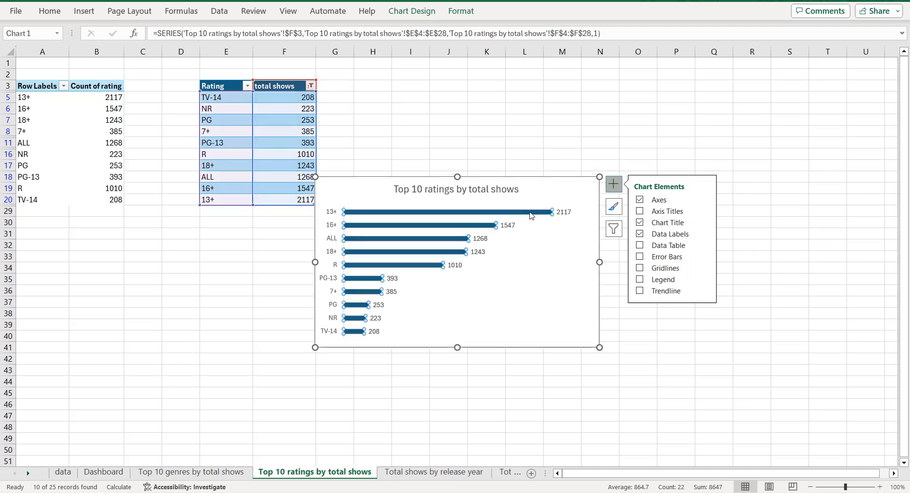
right_click(530, 215)
click(578, 345)
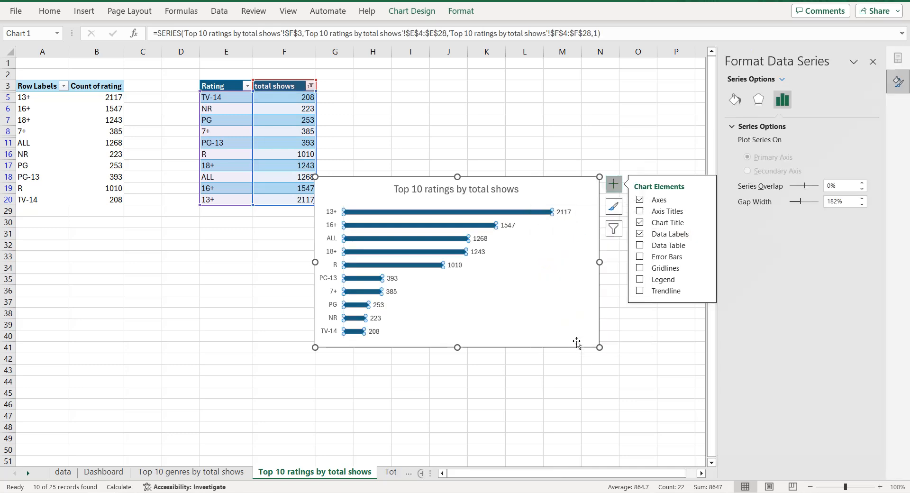
click(833, 202)
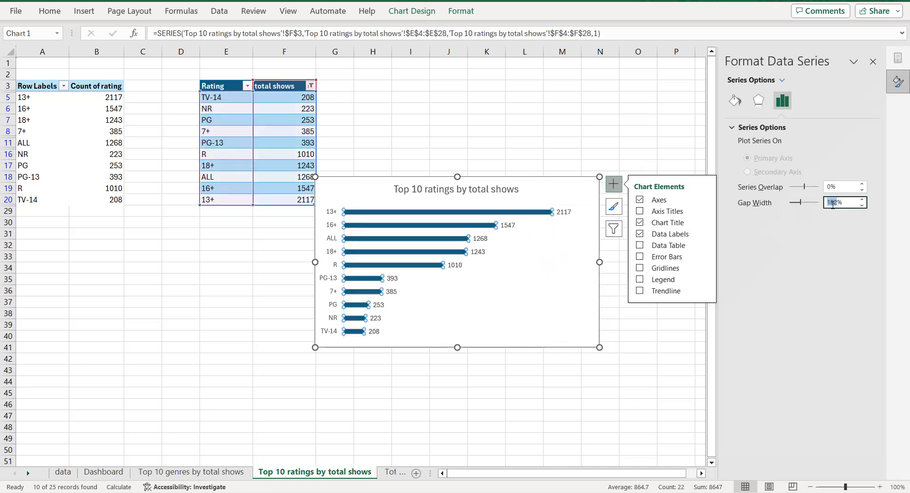
text(20)
key(Return)
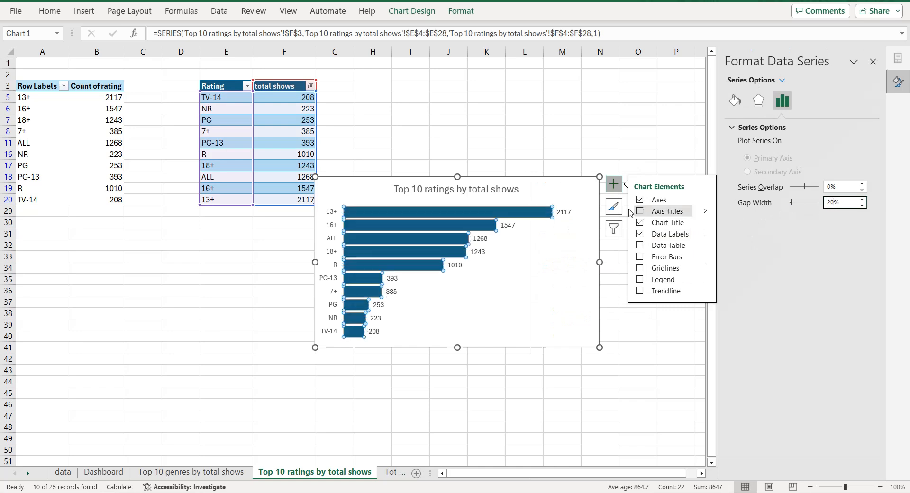
Step: Fill the ratings chart's background with the recently used dark navy color
click(539, 197)
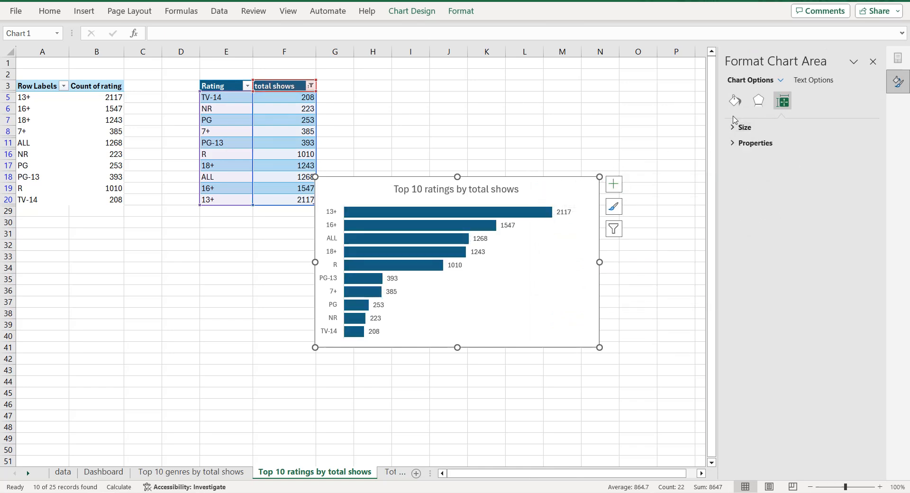
click(735, 100)
click(853, 236)
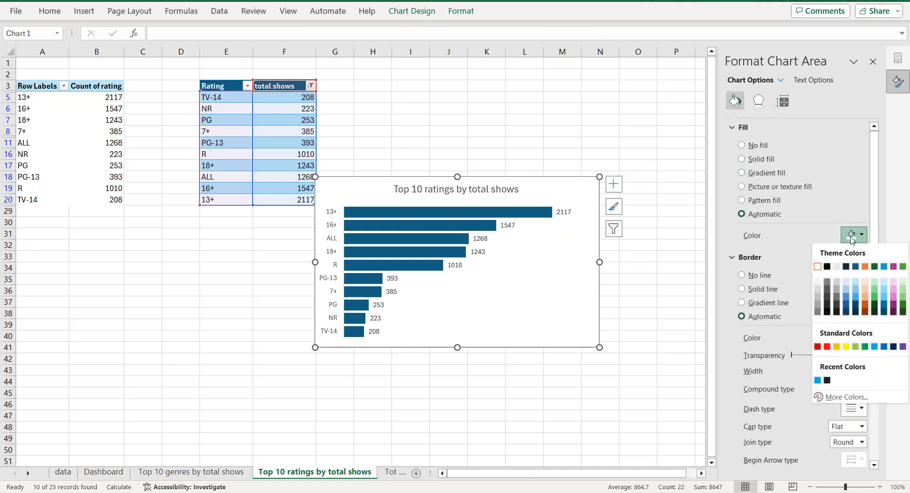
click(827, 380)
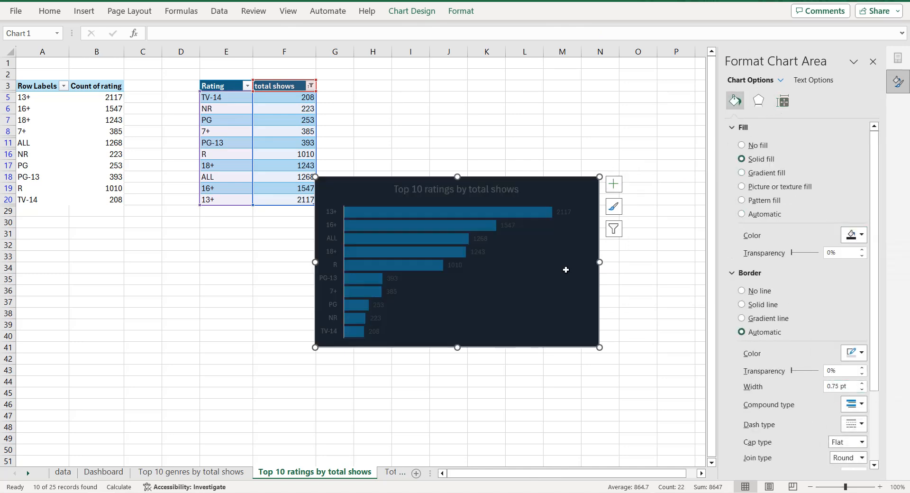
Step: Fill the ratings chart's bars with the recently used bright blue color
click(472, 213)
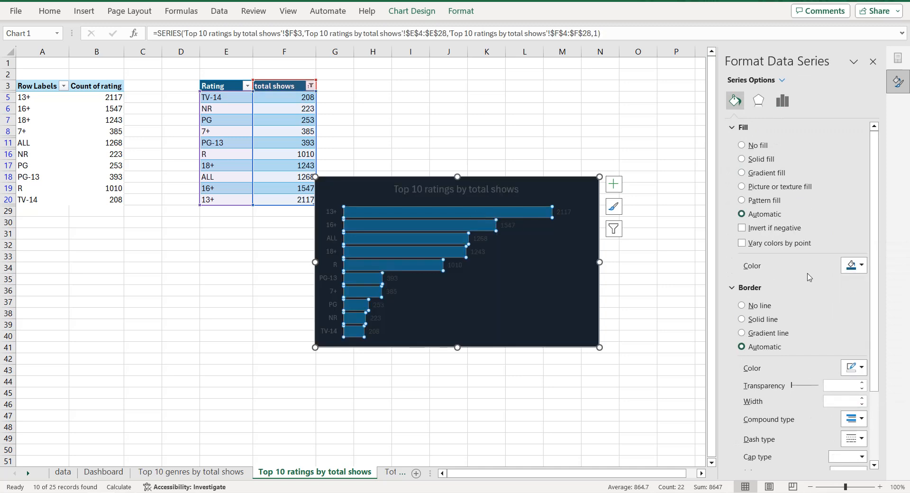
click(852, 267)
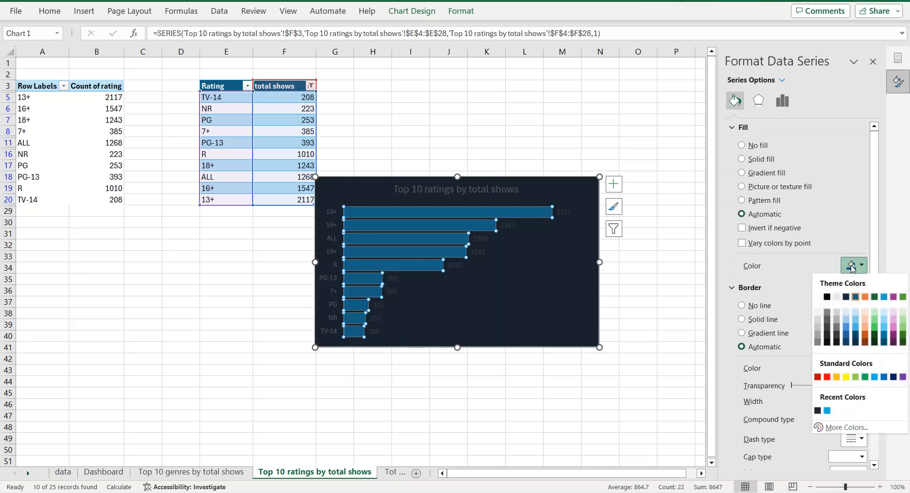
click(827, 410)
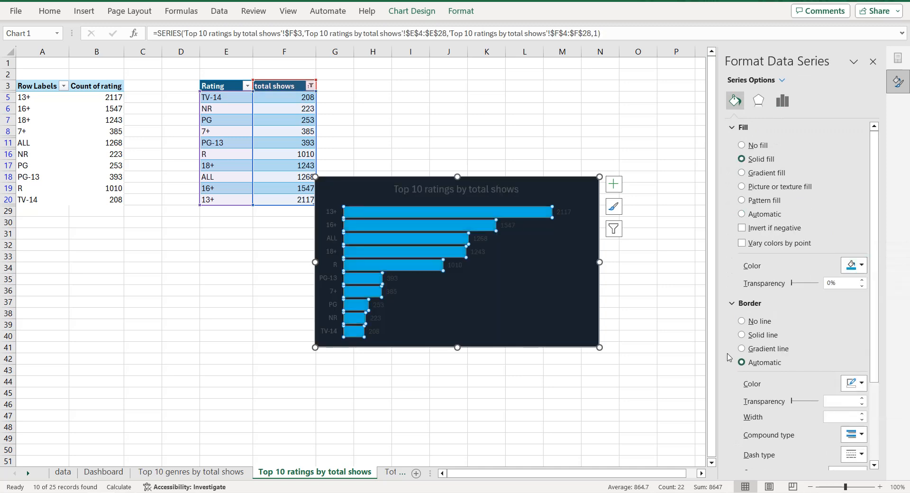
Step: Make the text of the ratings chart's category axis, data labels and title white
click(332, 229)
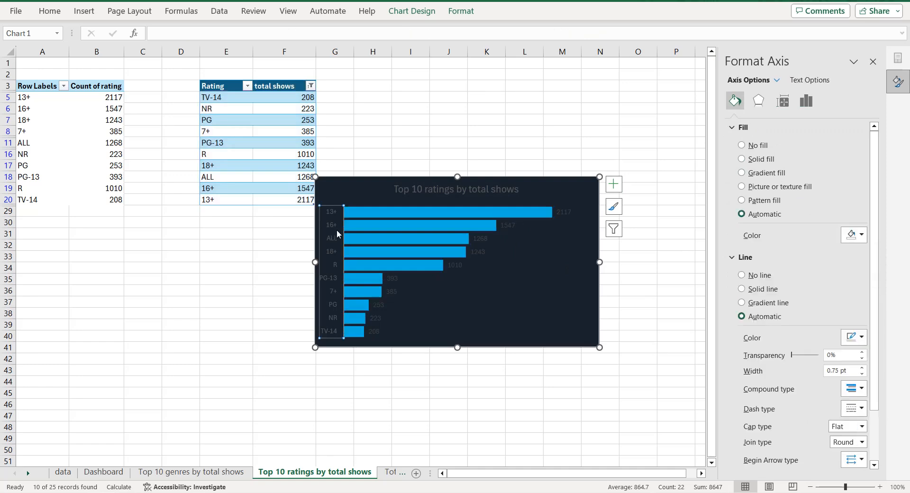
click(810, 80)
click(855, 221)
click(813, 256)
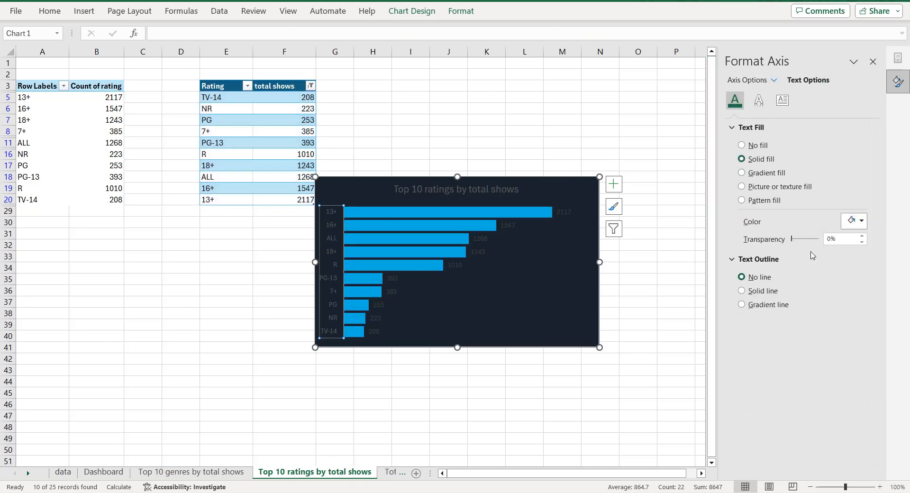
click(567, 212)
click(856, 221)
click(814, 254)
click(512, 190)
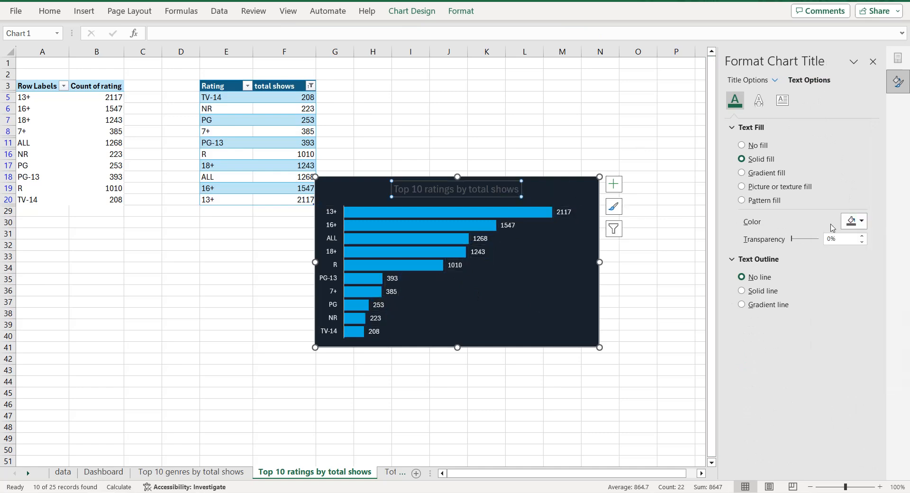
click(855, 221)
click(815, 255)
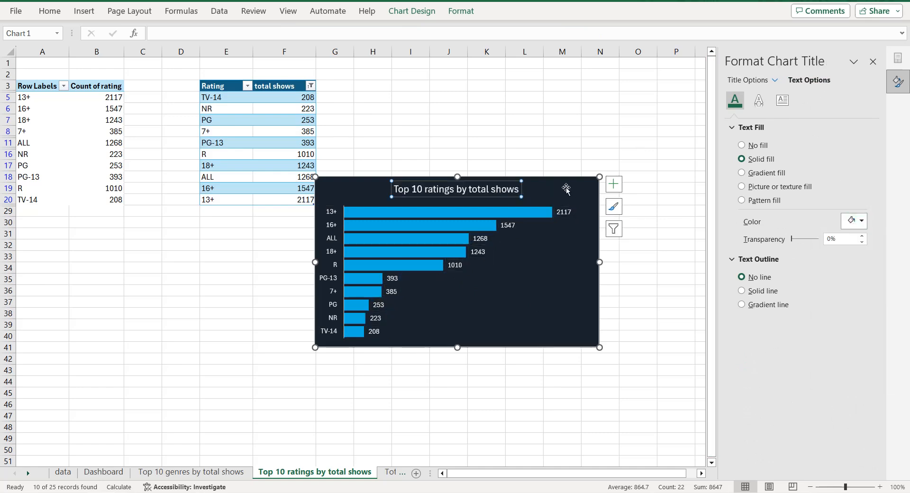
click(565, 188)
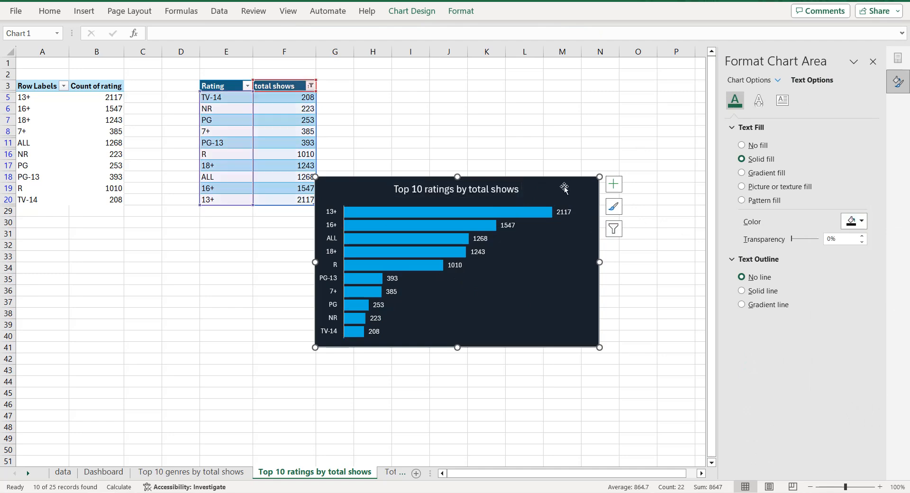
Step: Paste the ratings chart onto the Dashboard sheet and place it across columns P to W, roughly level with the genres chart
click(114, 472)
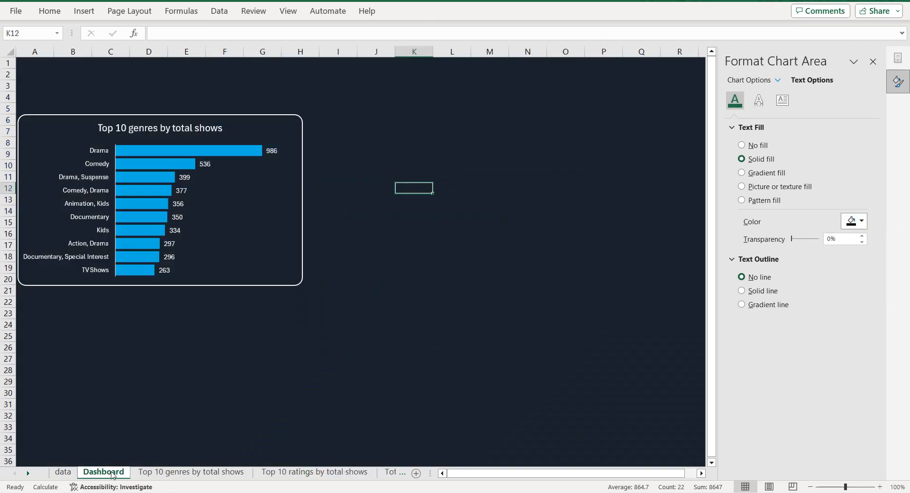
key(ctrl+v)
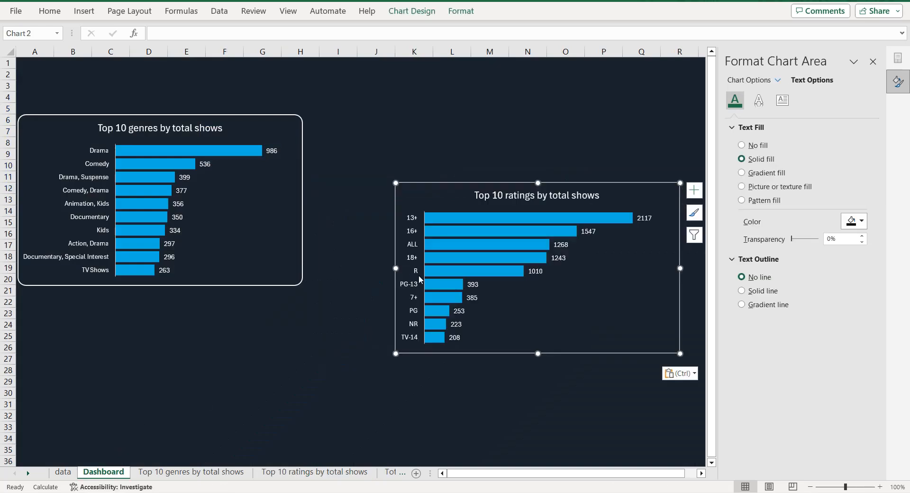
click(872, 61)
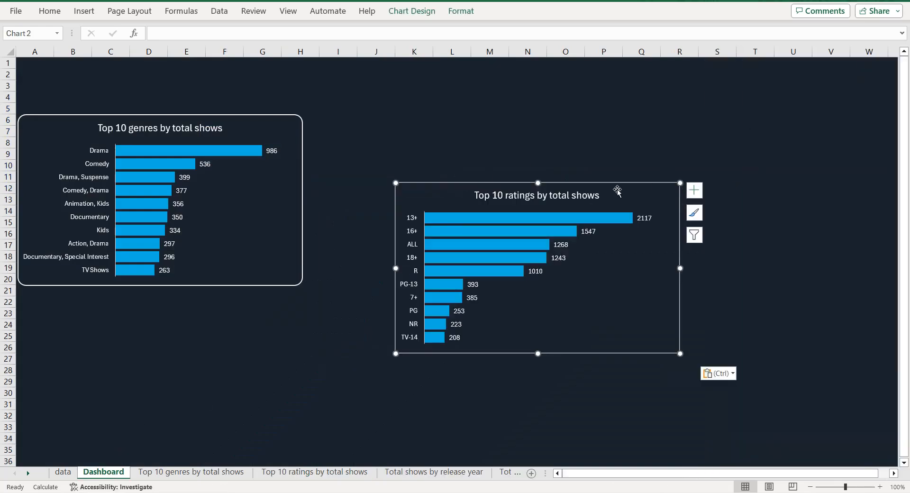
drag(618, 190, 832, 112)
Step: Give the dashboard's ratings chart a solid white 1 pt border with rounded corners
right_click(833, 112)
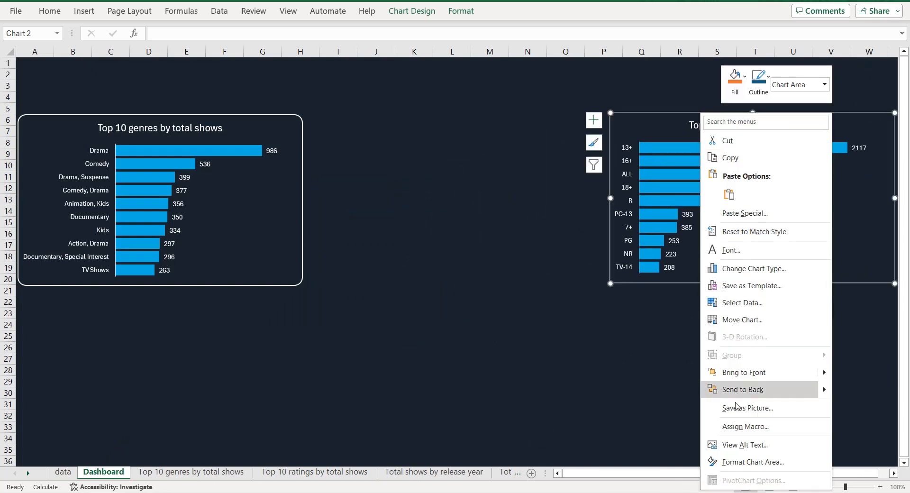
click(744, 460)
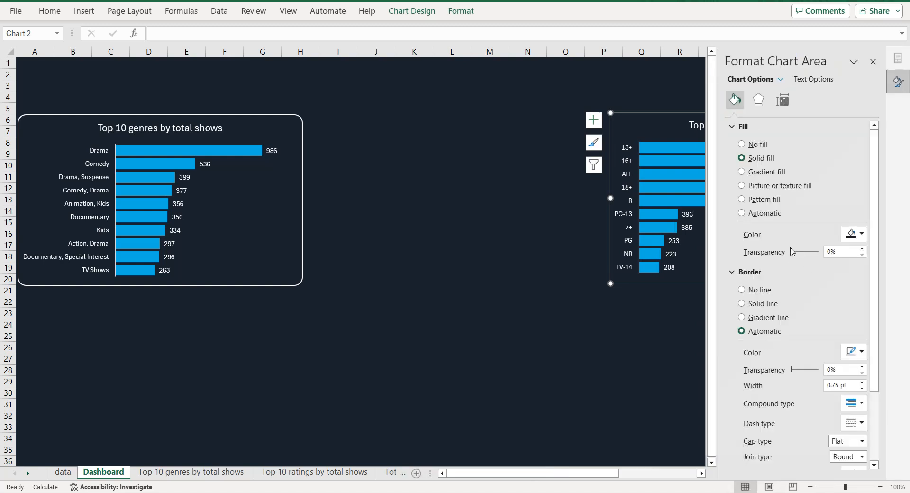
scroll(749, 261, down, 3)
click(842, 270)
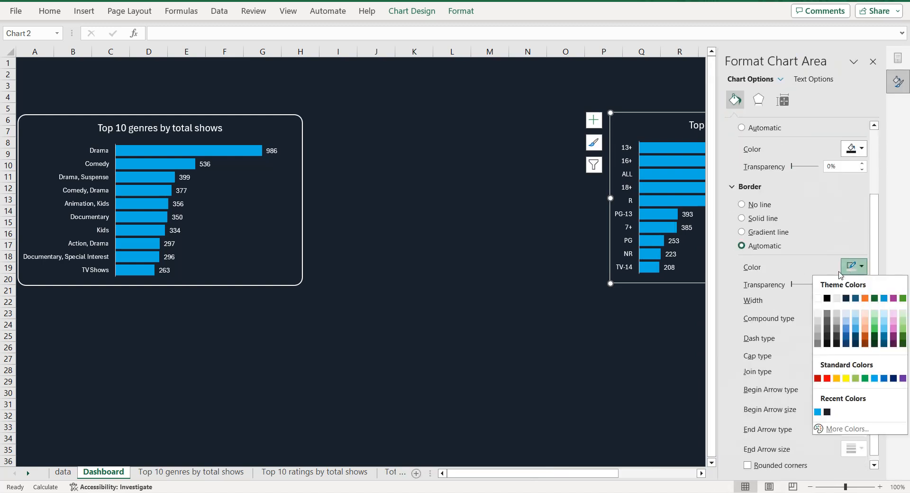
click(817, 298)
click(862, 298)
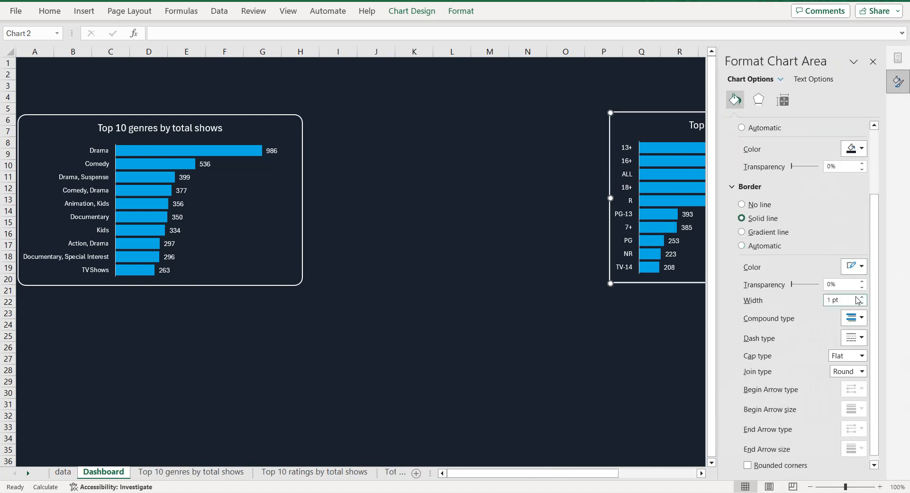
scroll(805, 370, down, 1)
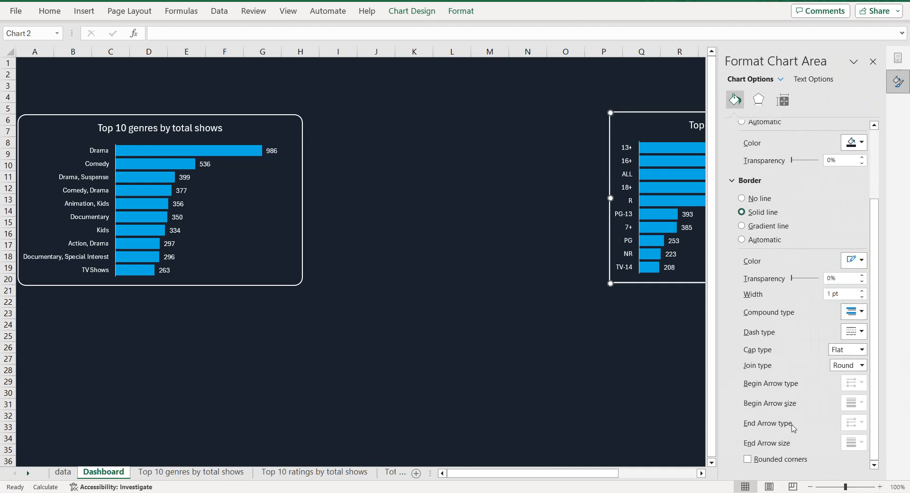
click(576, 371)
click(872, 61)
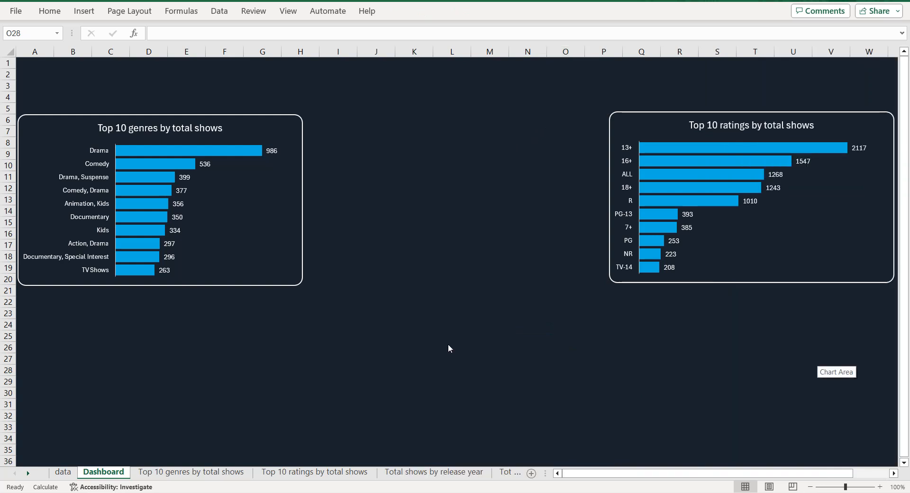
Step: On the Total shows by release year sheet, build the PivotTable with release_year as rows, count of show_id as values and type as columns
click(438, 473)
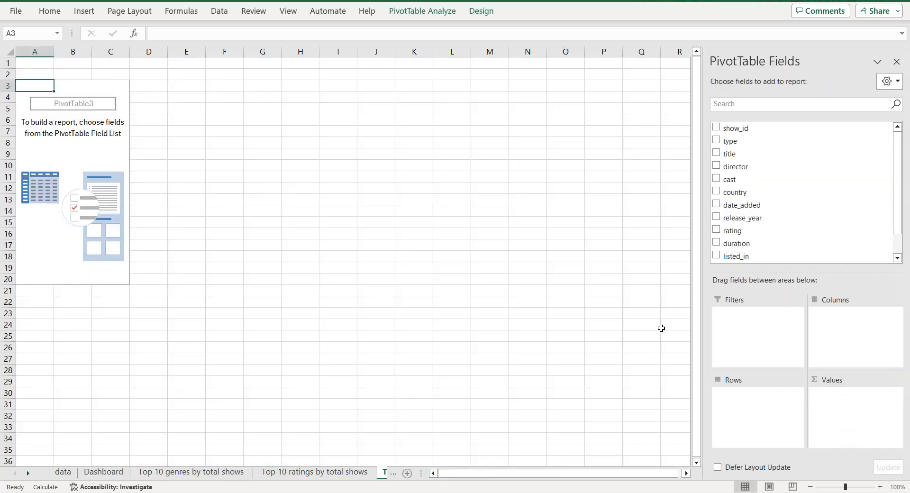
drag(750, 223, 761, 406)
drag(753, 128, 848, 399)
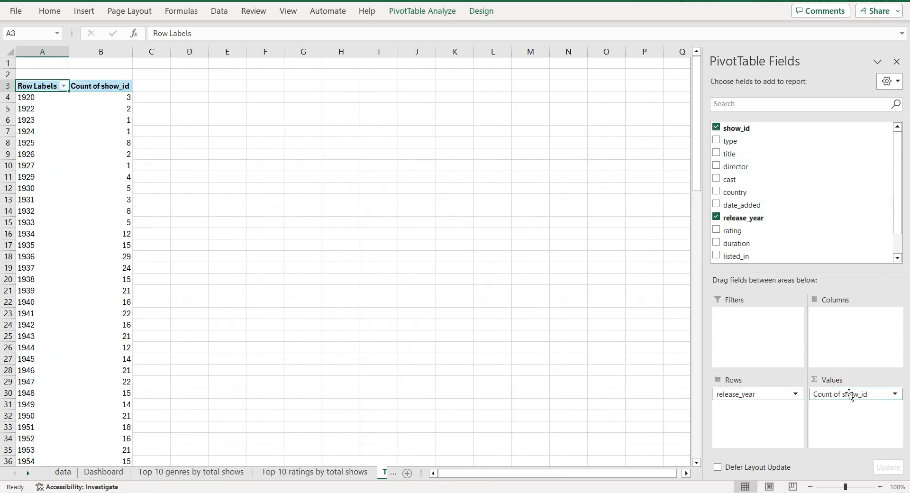
drag(741, 142, 834, 333)
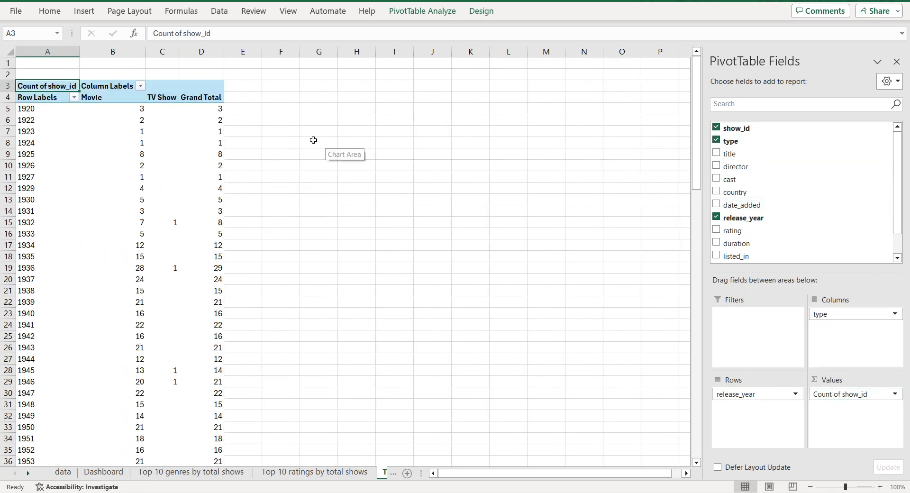
Step: Copy the PivotTable's year, Movie and TV Show columns with their headers, leaving out the grand totals
click(55, 98)
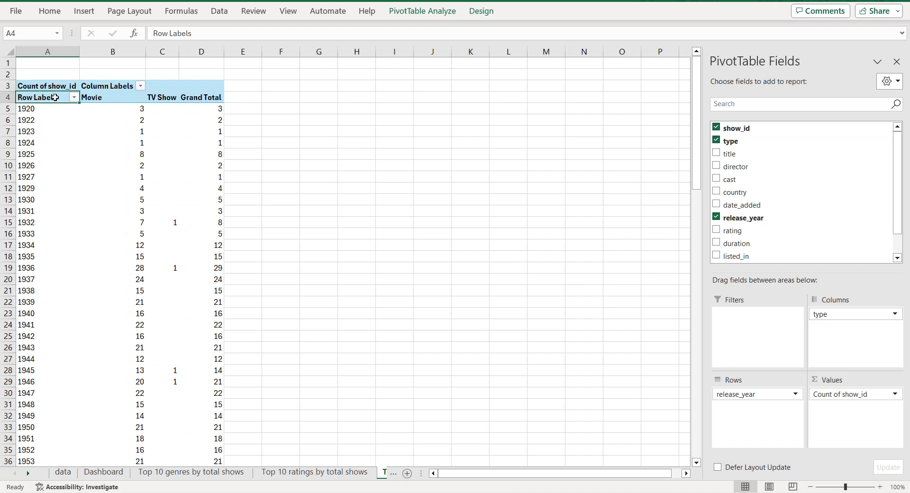
key(ctrl+shift+Right)
click(55, 97)
key(shift+Right)
key(shift+Right)
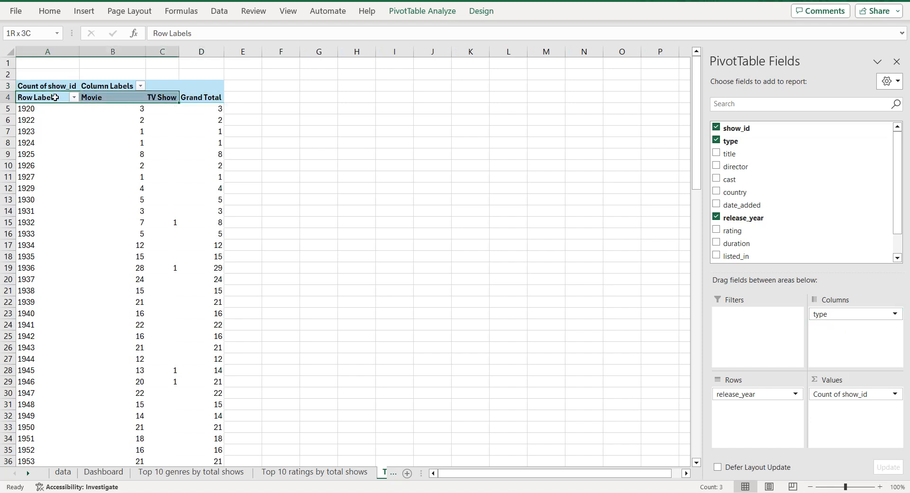
key(ctrl+shift+Down)
key(ctrl+shift+Up)
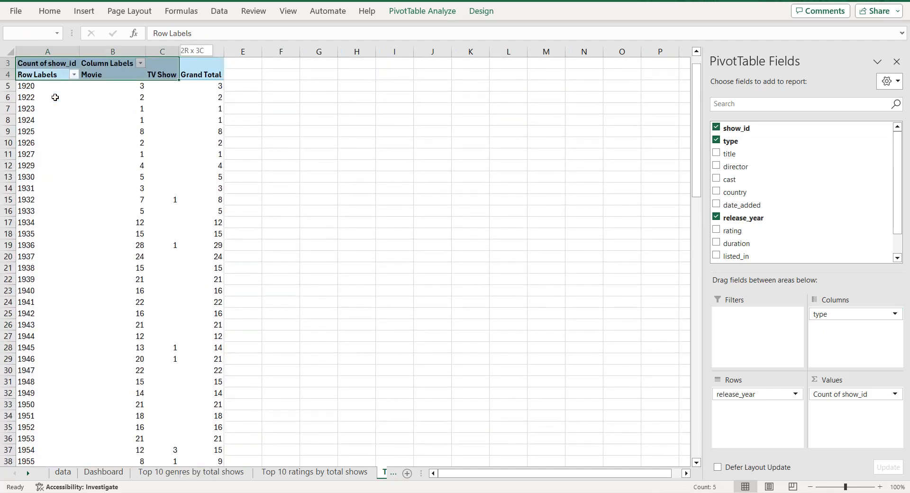
key(ctrl+shift+Down)
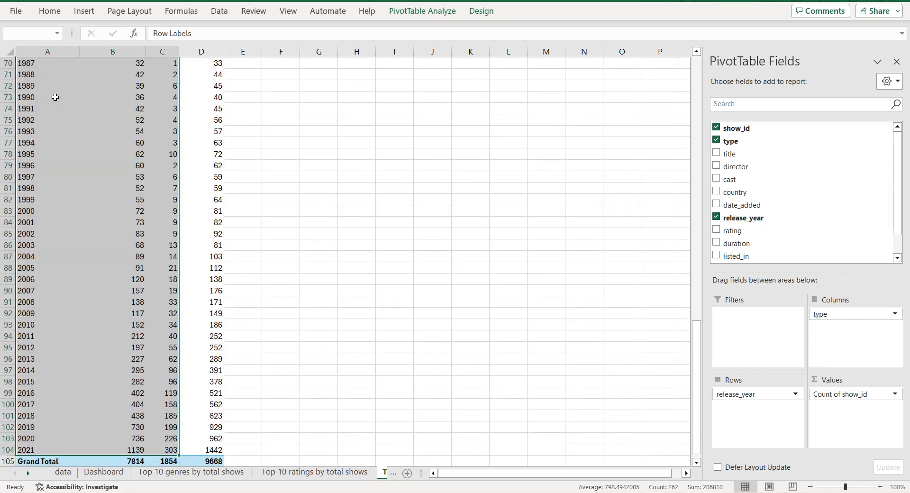
key(ctrl+c)
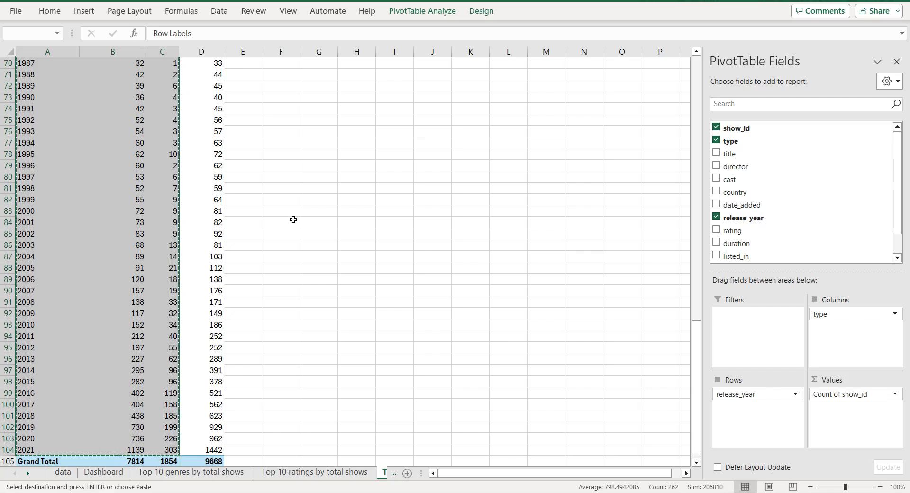
Step: Paste the copied release year data as values starting at cell G4
drag(695, 350, 681, 72)
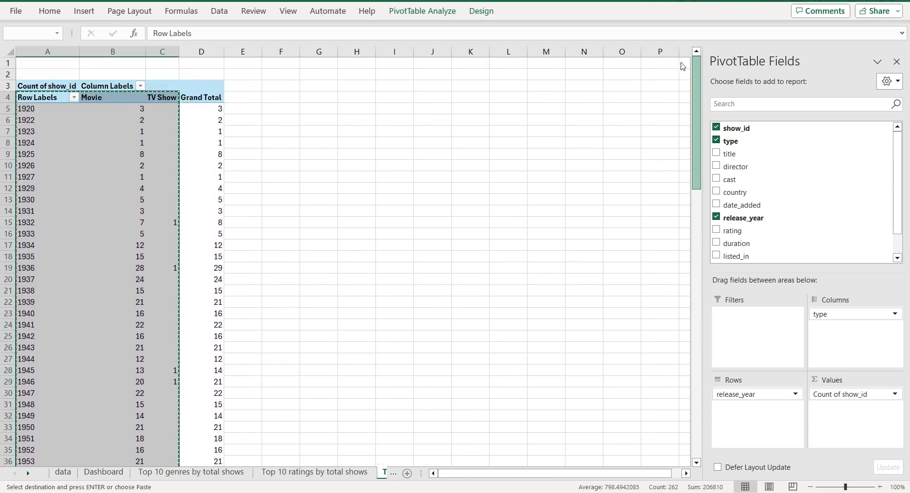
click(321, 99)
right_click(321, 99)
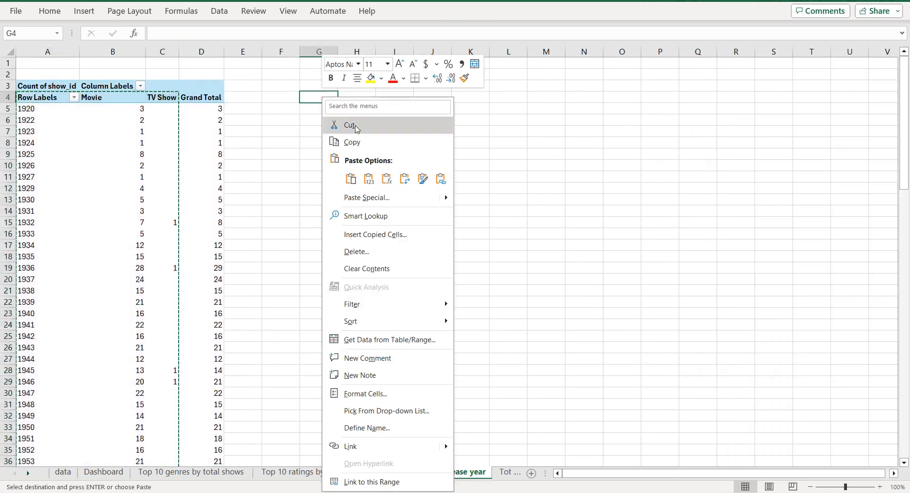
click(369, 178)
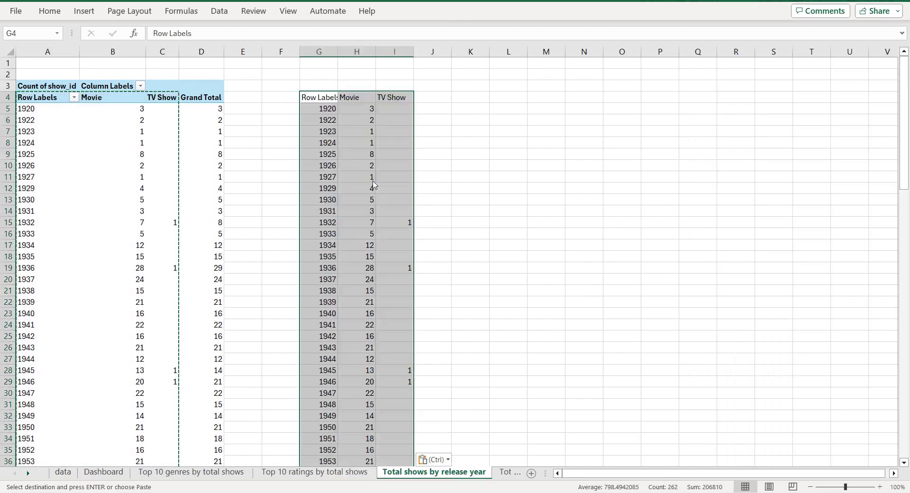
Step: Rename the header in cell G4 to "Release year"
click(318, 97)
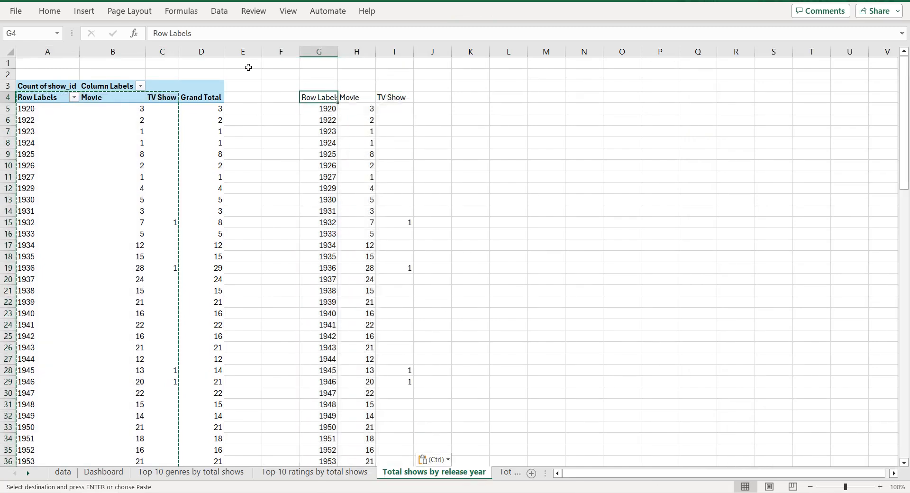
drag(191, 33, 149, 33)
text(Y)
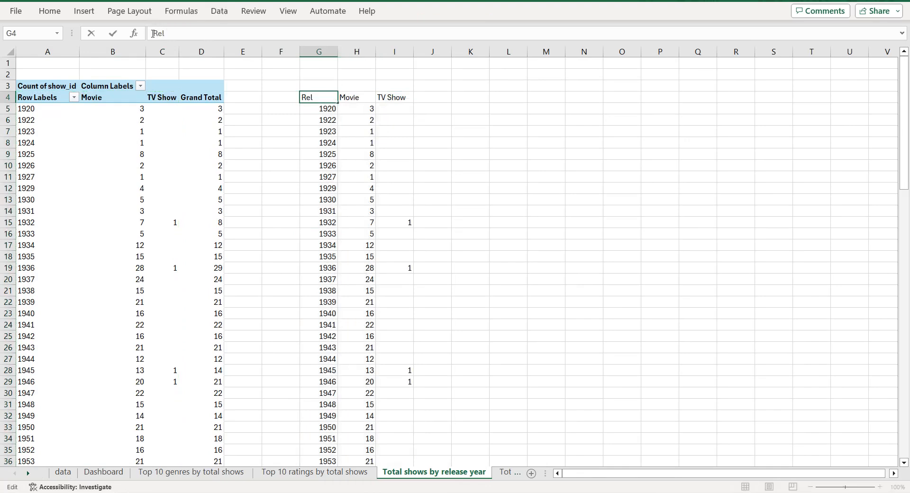
text(elease yea)
click(353, 97)
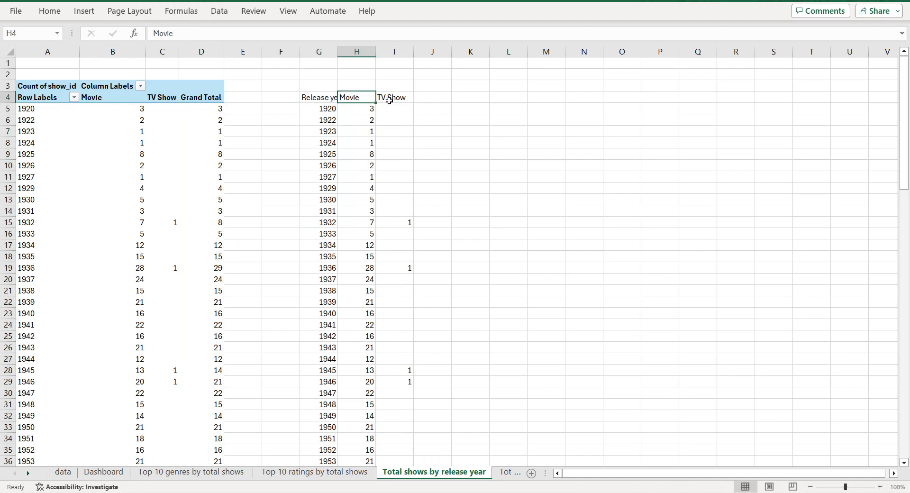
click(392, 99)
Step: Convert the pasted range G4:I104 into a table with headers
click(321, 97)
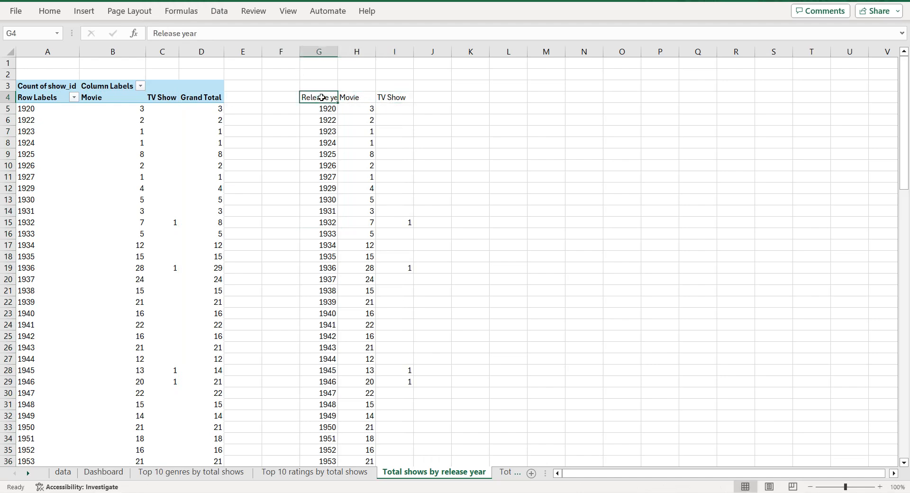
key(ctrl+shift+Right)
key(ctrl+shift+Down)
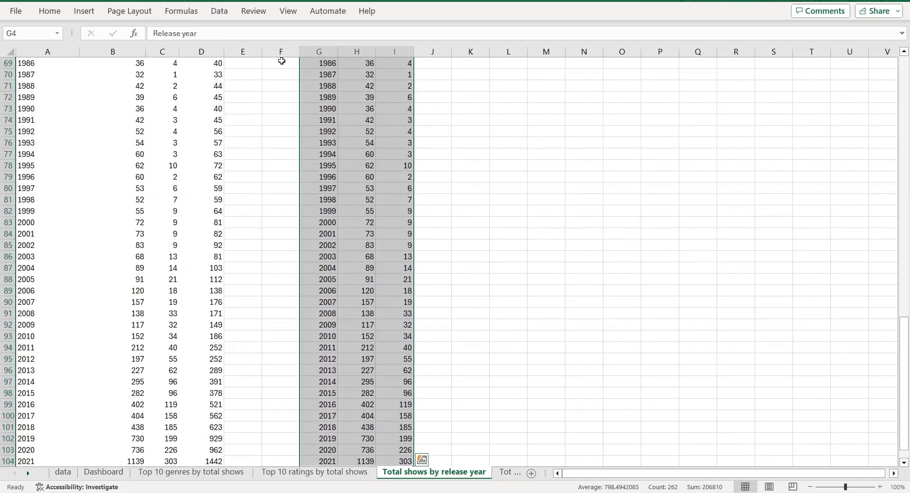
click(88, 12)
click(101, 41)
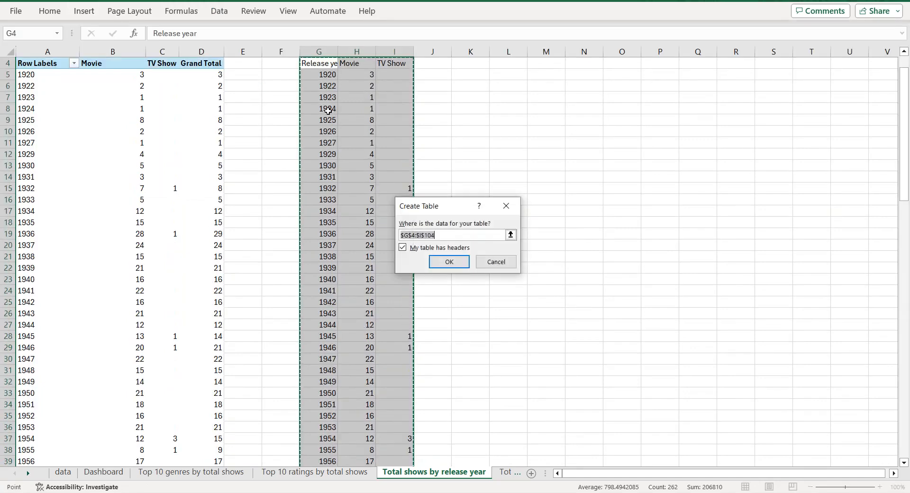
click(449, 262)
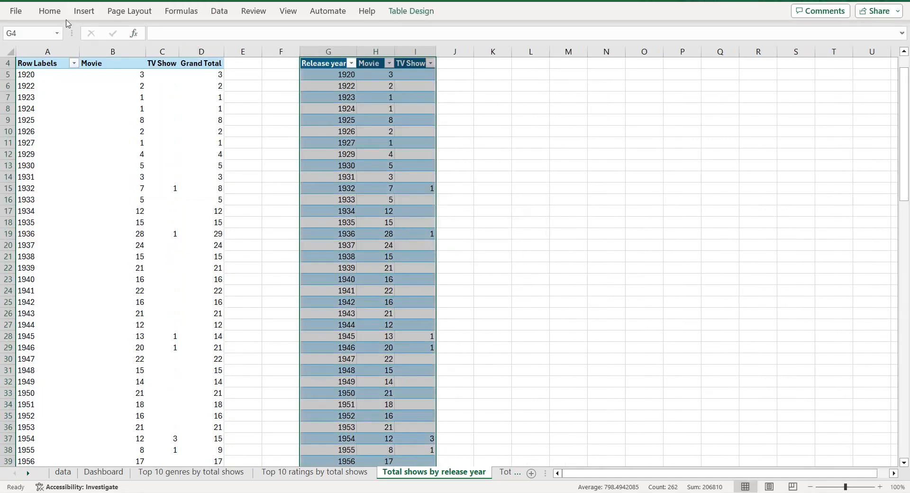
Step: Center the release year table's contents horizontally and vertically and widen its columns so the headers fit
click(50, 11)
click(258, 54)
click(259, 33)
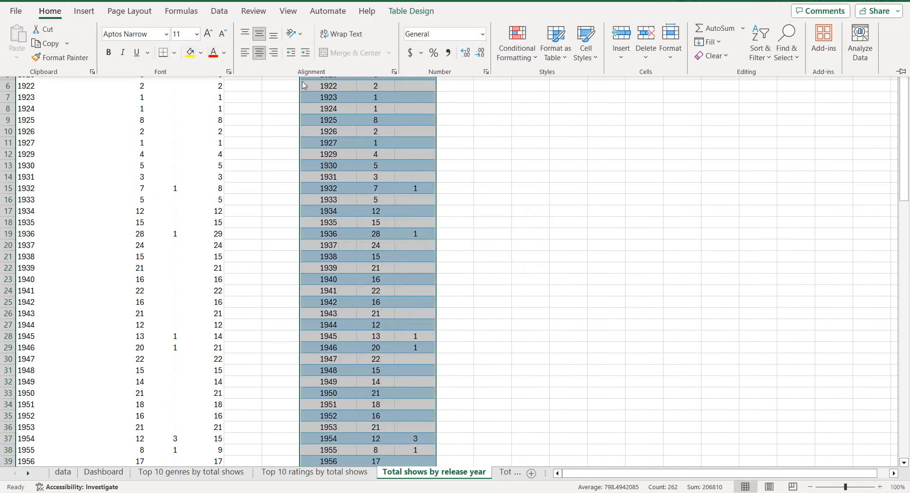
click(398, 150)
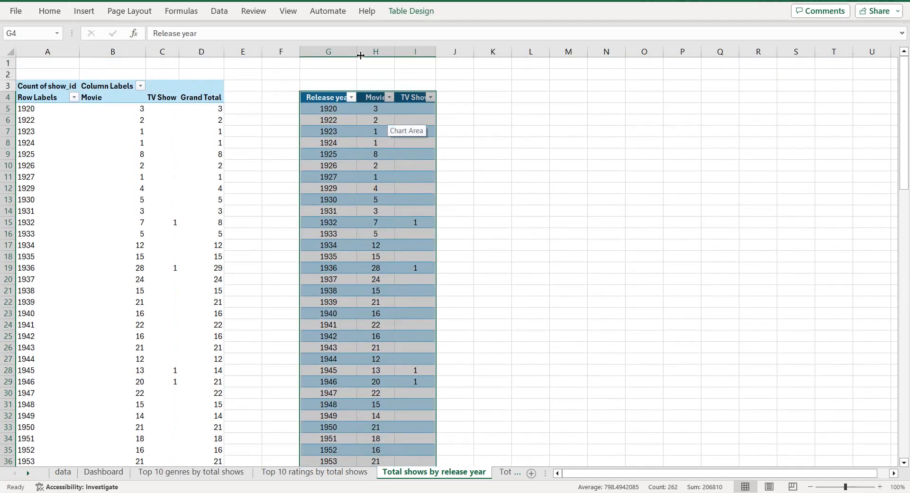
drag(358, 50, 463, 51)
Step: Insert an area chart of Movie and TV Show counts by release year and move it toward the table's TV Show side
click(84, 11)
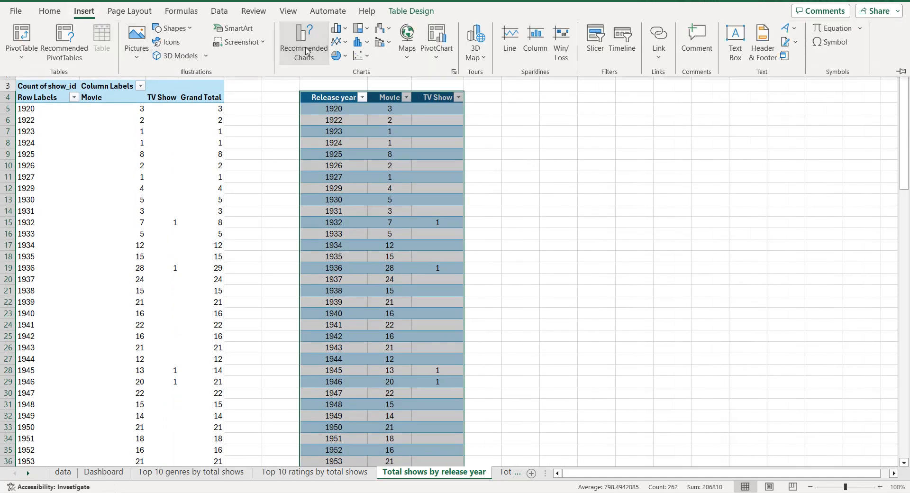
click(306, 52)
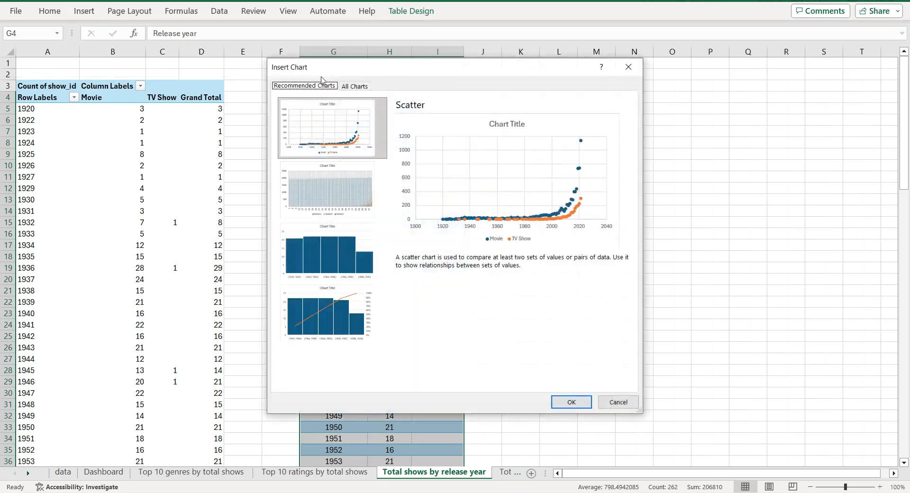
click(354, 85)
click(318, 184)
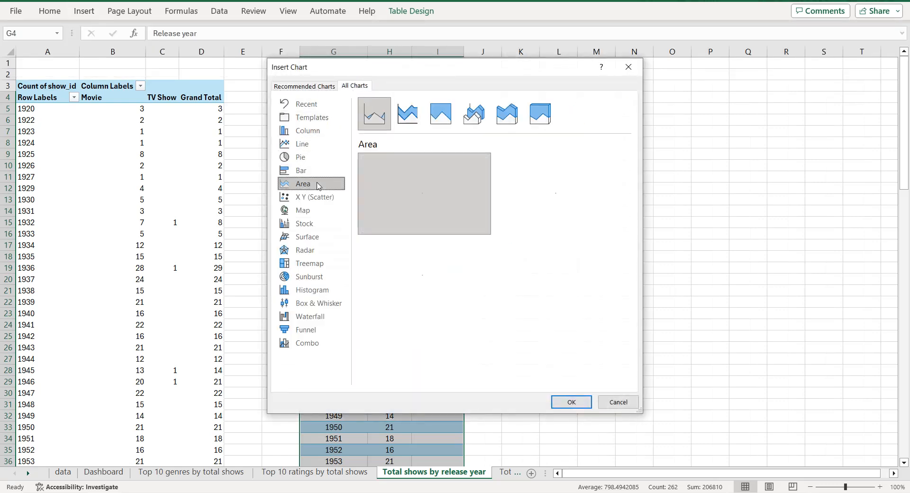
click(550, 193)
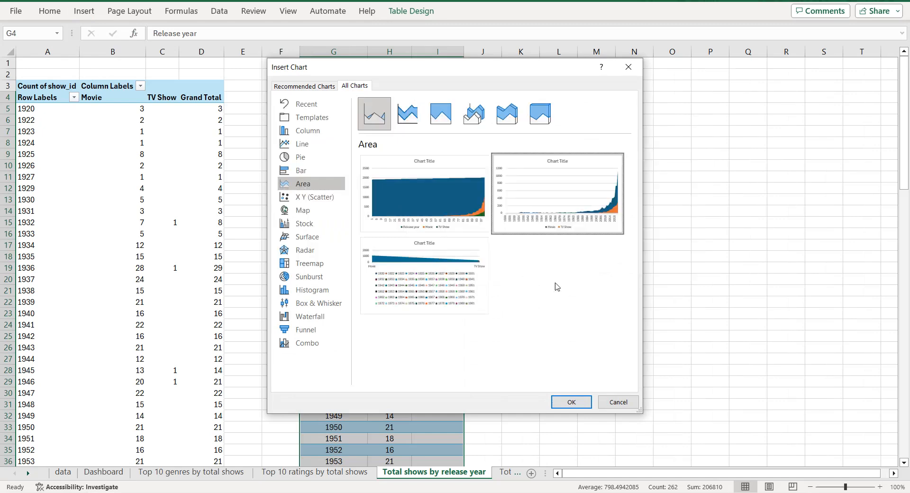
click(572, 402)
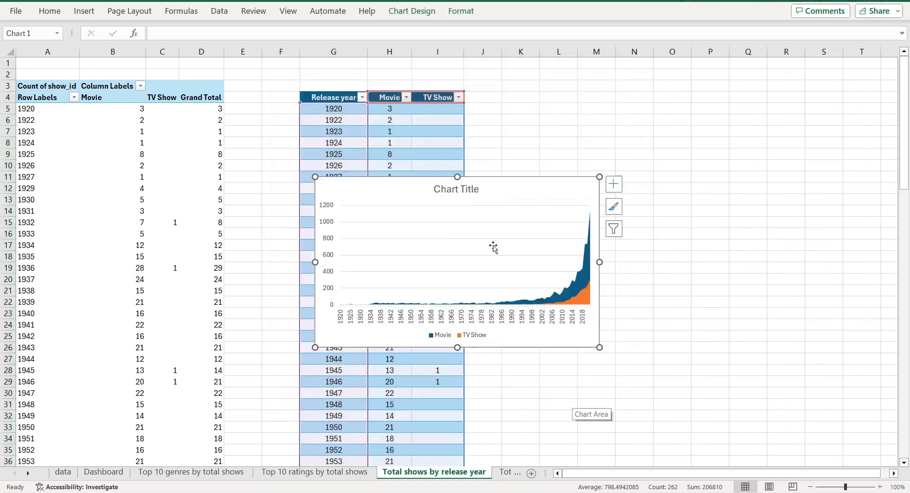
drag(496, 194, 587, 156)
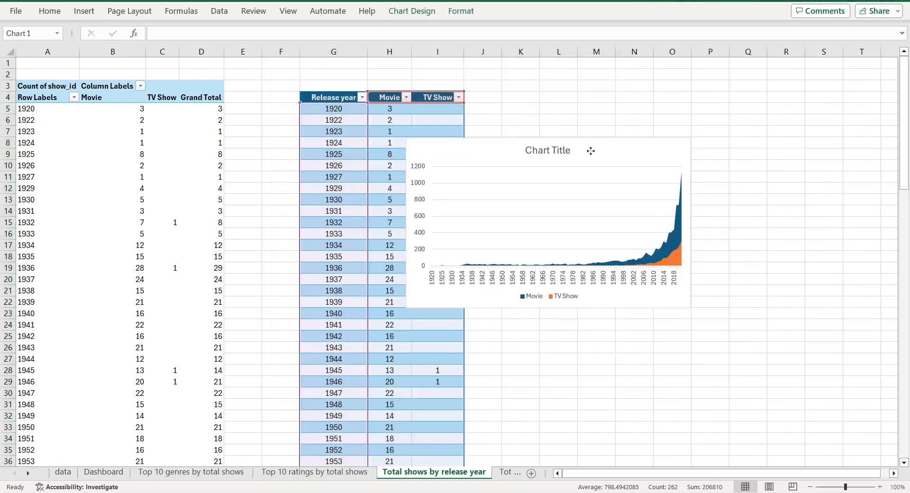
Step: Set the area chart's title to "Total shows by release year", reusing the sheet name
double_click(445, 472)
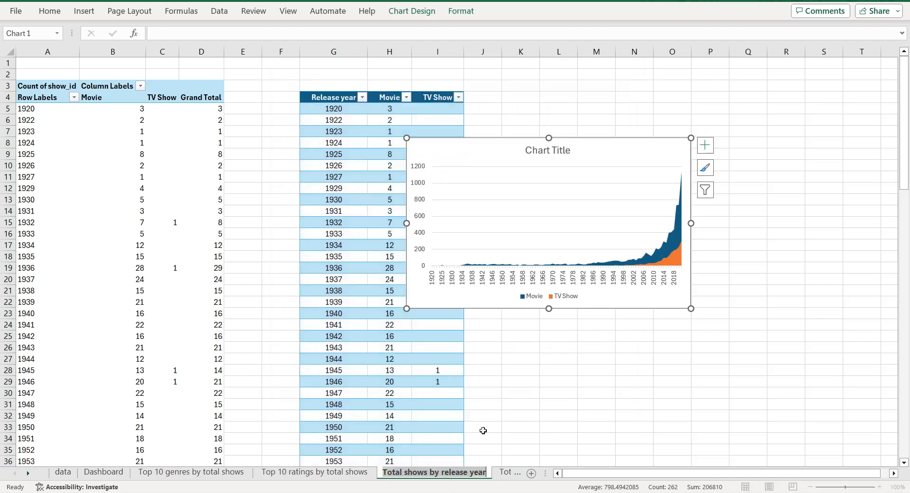
click(555, 151)
double_click(558, 152)
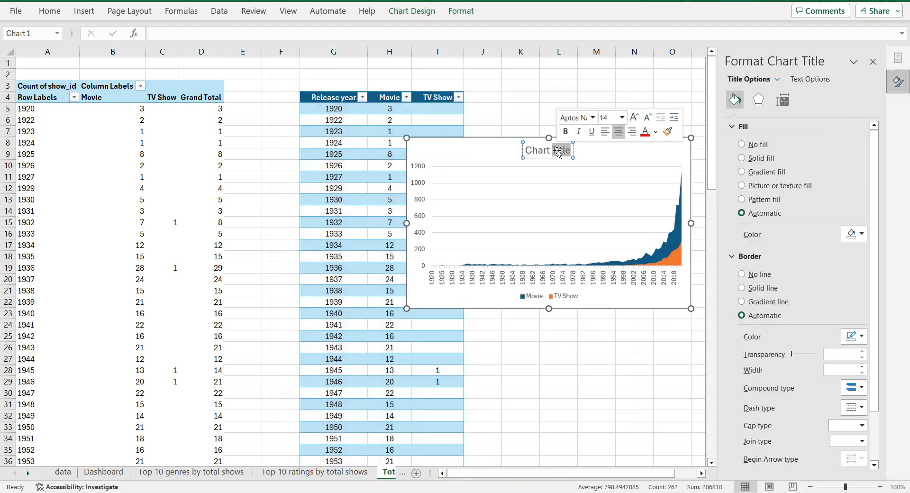
key(ctrl+v)
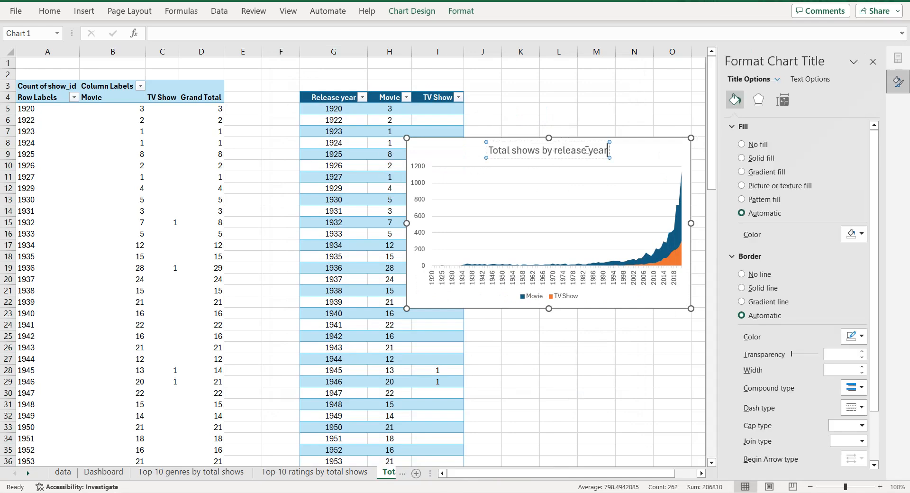
click(649, 151)
click(873, 62)
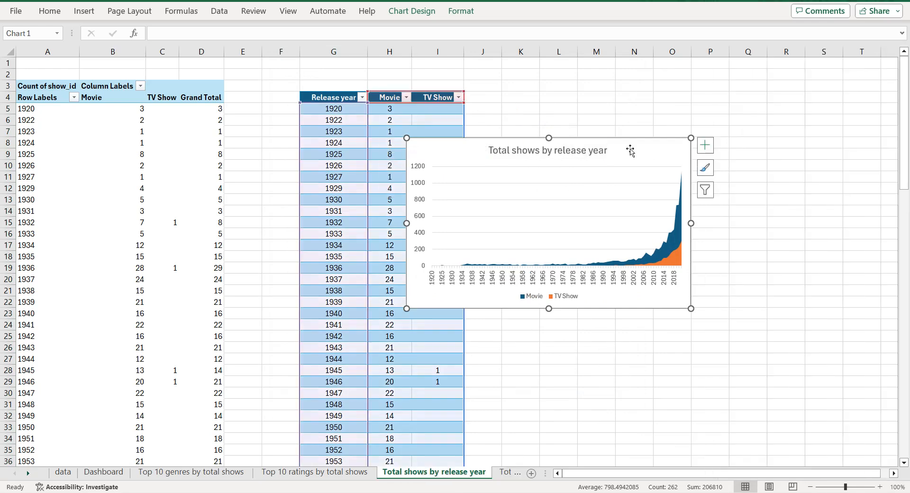
Step: Remove the gridlines from the release year chart and fill its chart area with the recently used dark navy color
click(714, 148)
click(731, 229)
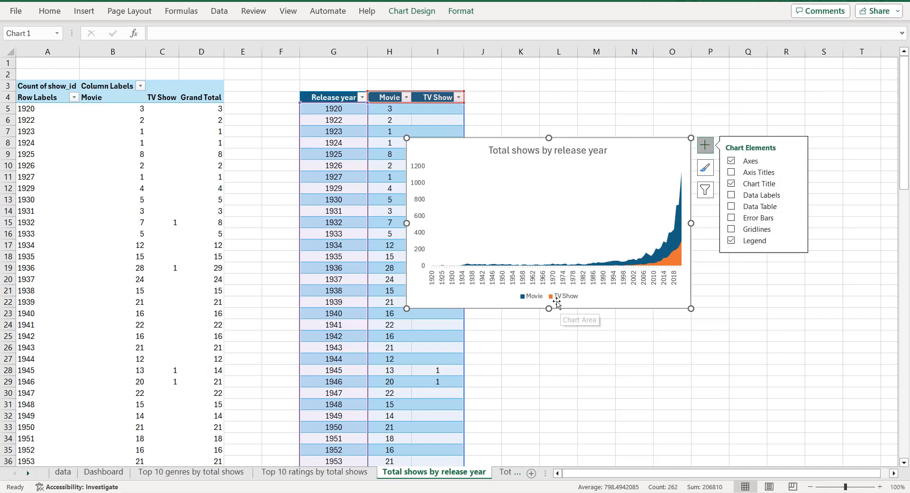
right_click(656, 150)
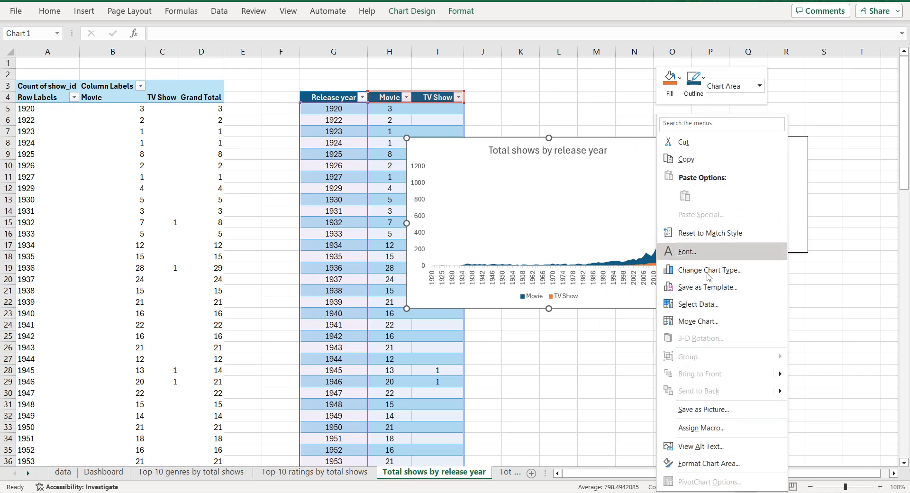
click(715, 462)
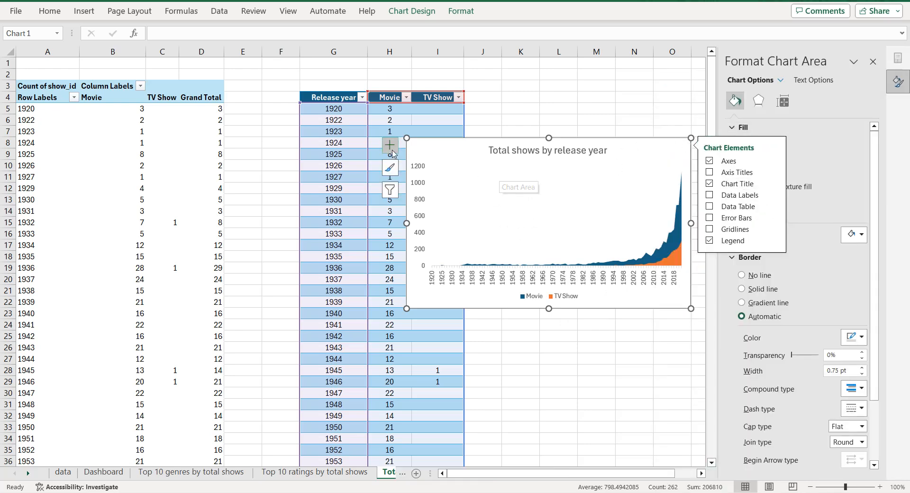
click(856, 295)
click(855, 239)
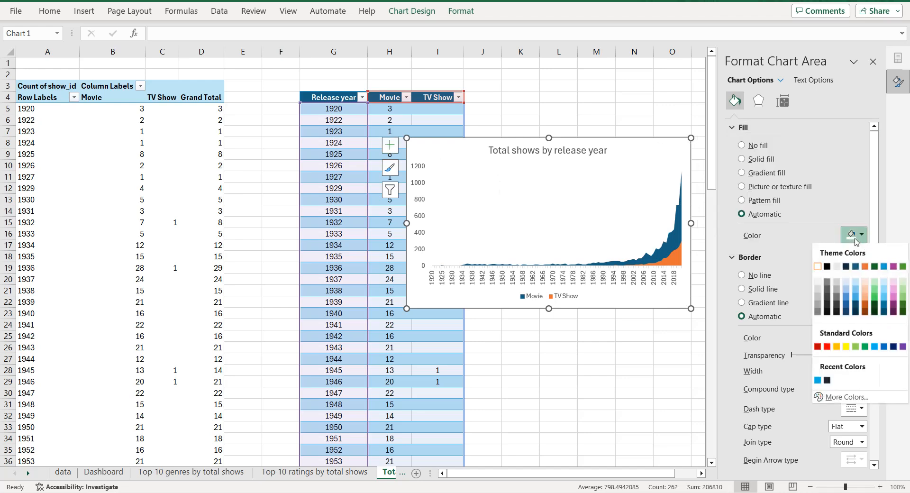
click(827, 381)
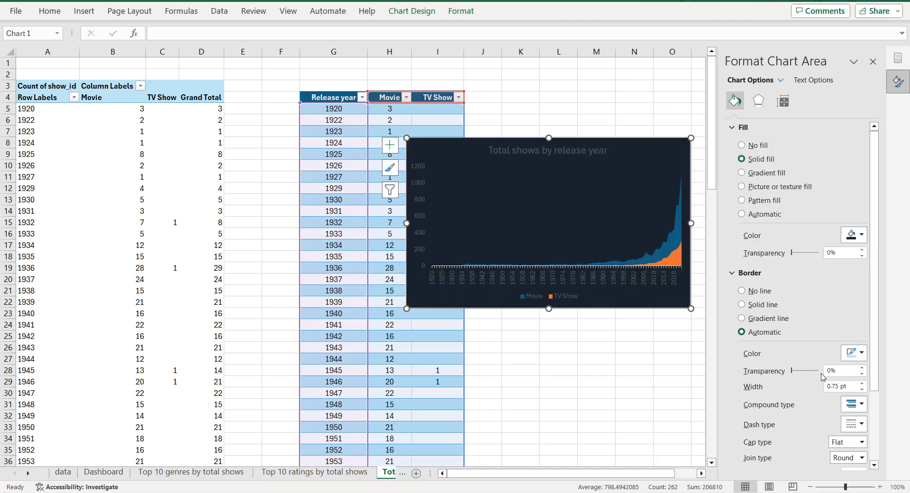
Step: Color the labels of the release year chart's horizontal and vertical axes white
click(611, 277)
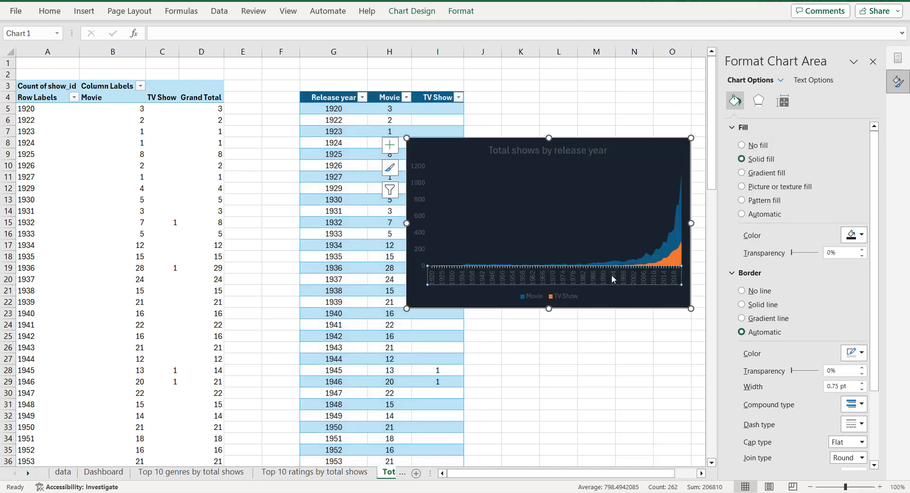
click(810, 80)
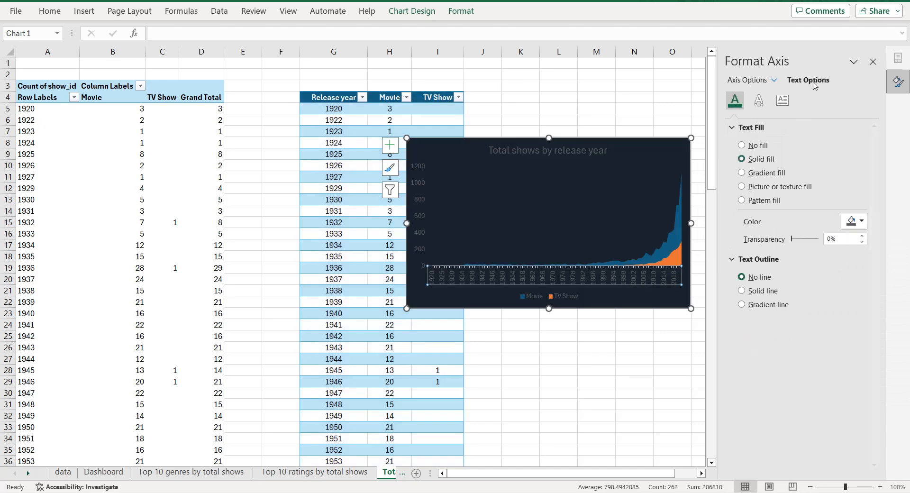
click(855, 221)
click(817, 255)
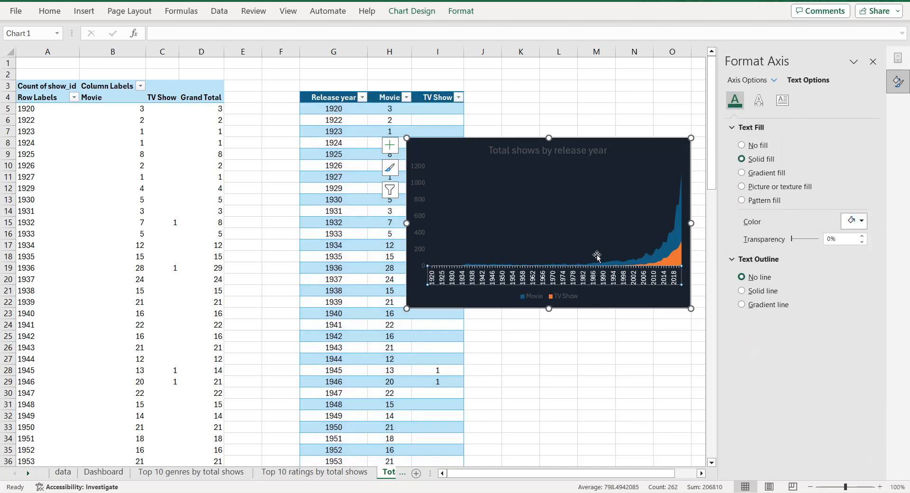
click(426, 199)
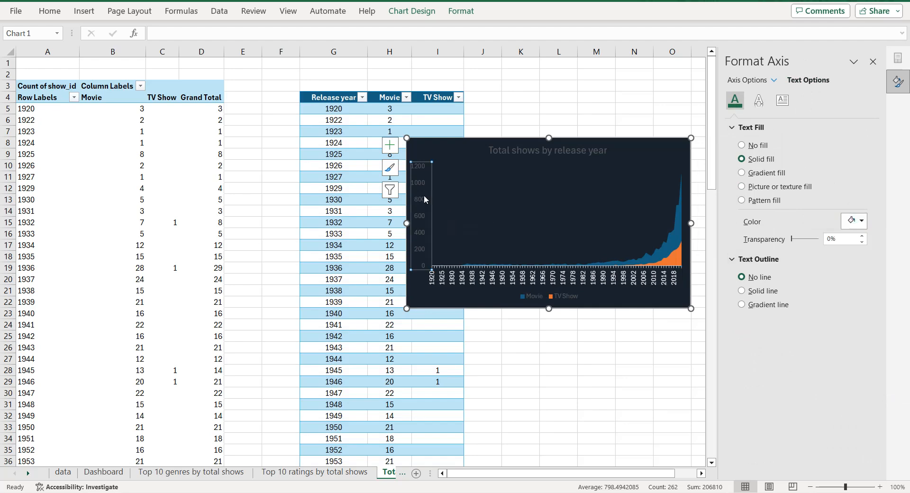
click(855, 221)
click(817, 253)
Step: Color the title and legend text of the release year chart white
click(605, 155)
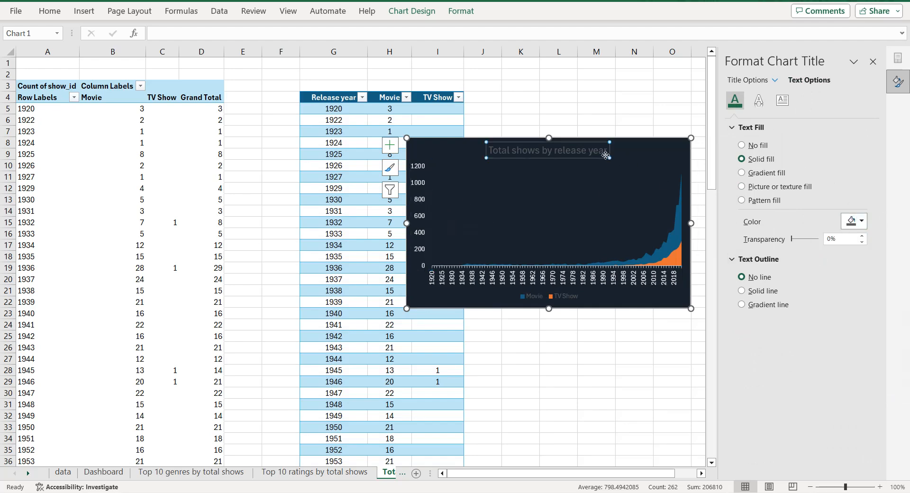
click(855, 221)
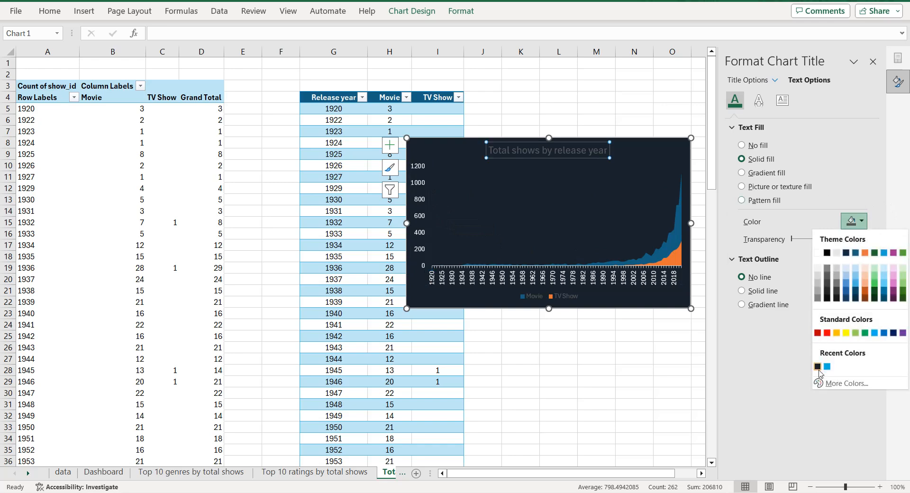
click(818, 253)
click(568, 296)
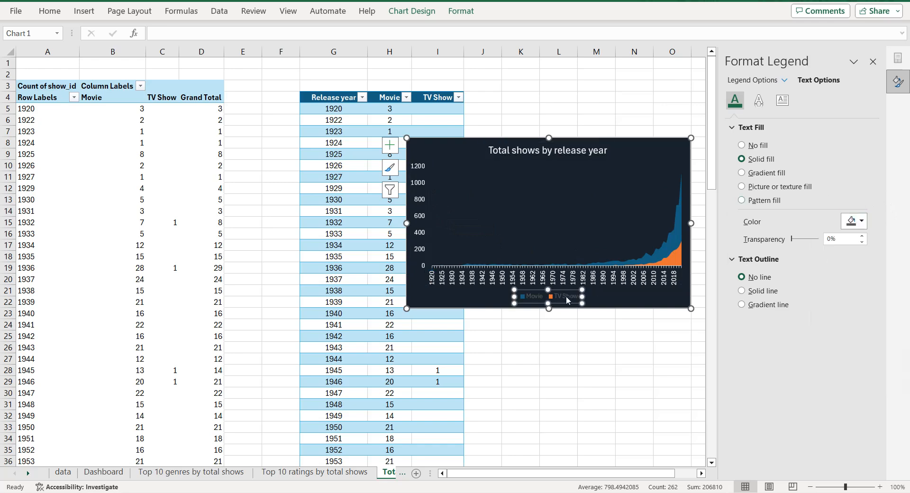
click(854, 226)
click(817, 253)
Step: Fill the chart's Movie series with the recent light blue and the TV Show series with gray
click(676, 244)
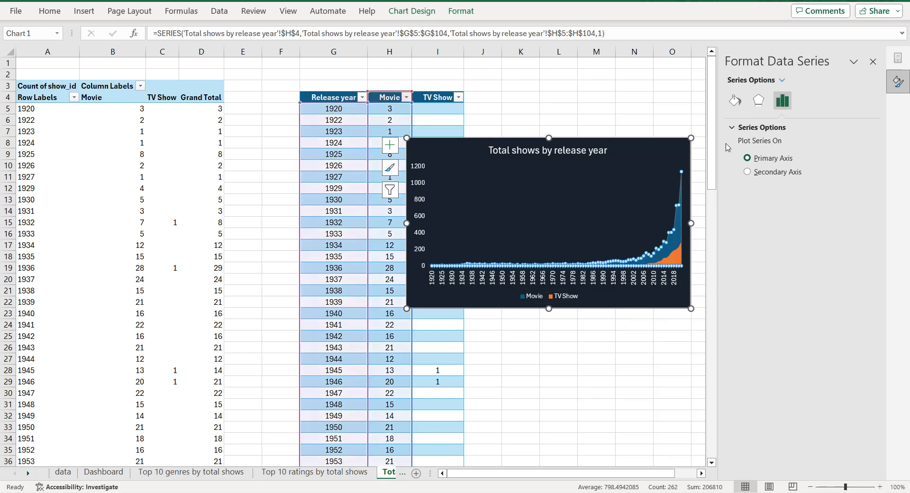
click(735, 100)
click(854, 234)
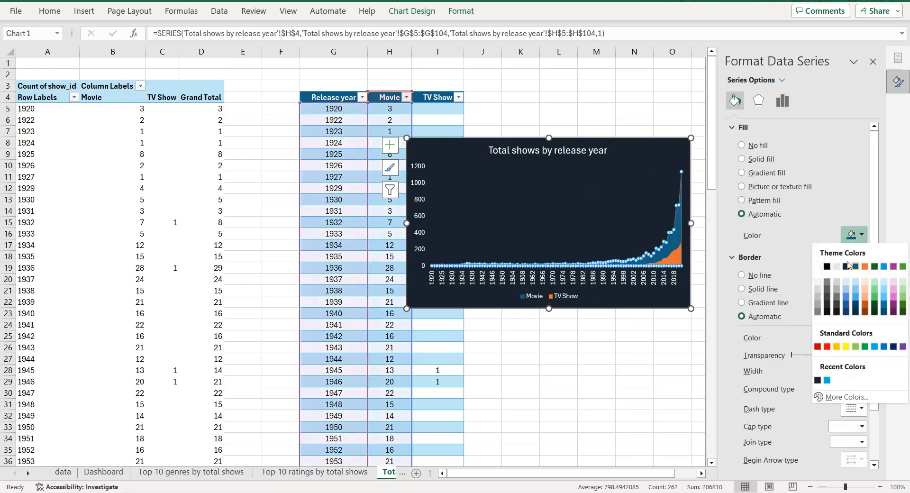
click(827, 380)
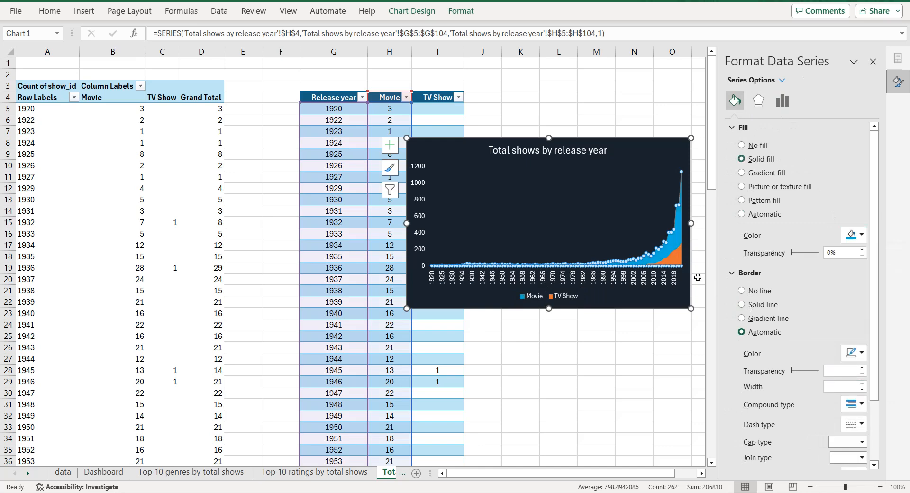
click(679, 264)
click(861, 234)
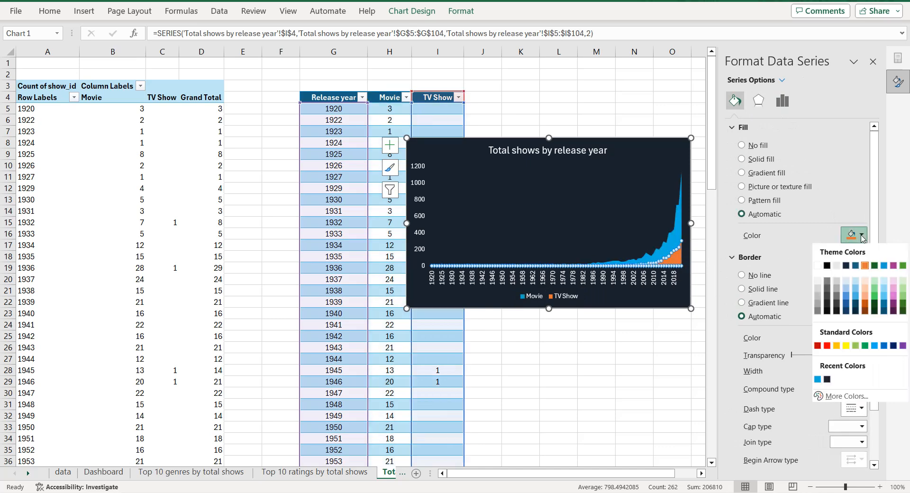
click(817, 304)
click(636, 210)
Step: Copy the finished release year chart and paste it onto the Dashboard sheet
click(637, 151)
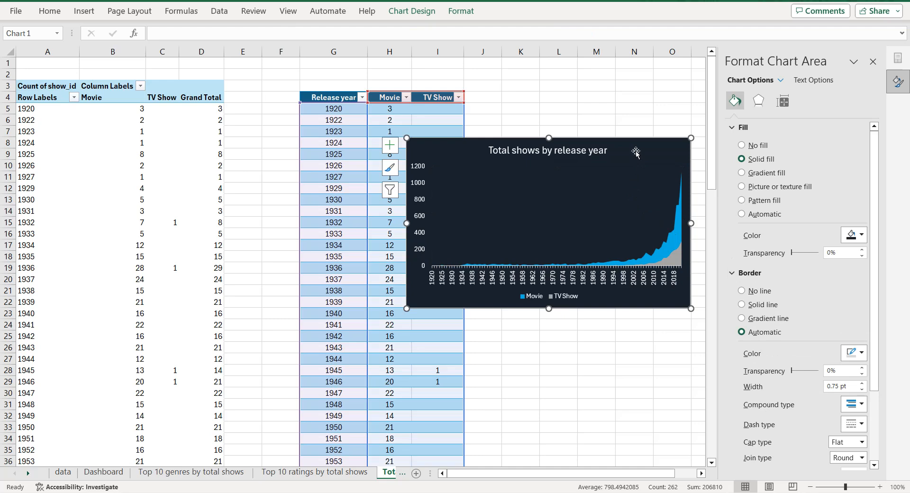
key(ctrl)
click(104, 472)
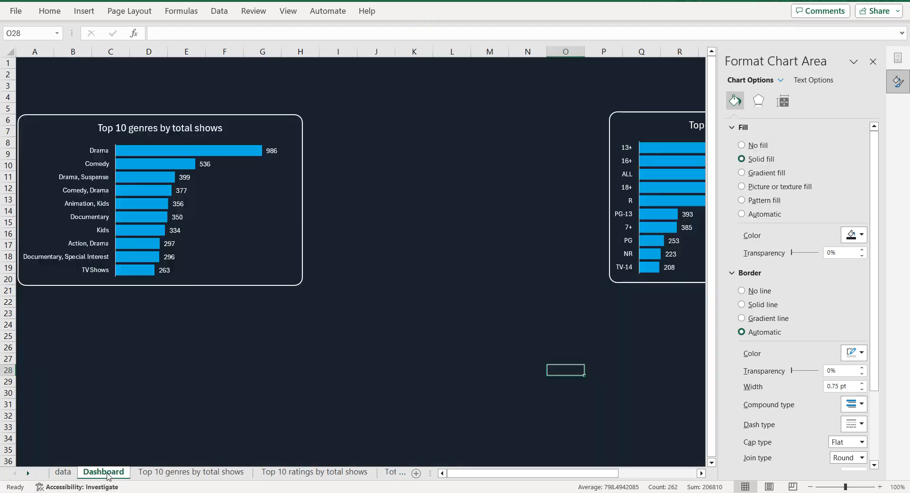
key(ctrl+v)
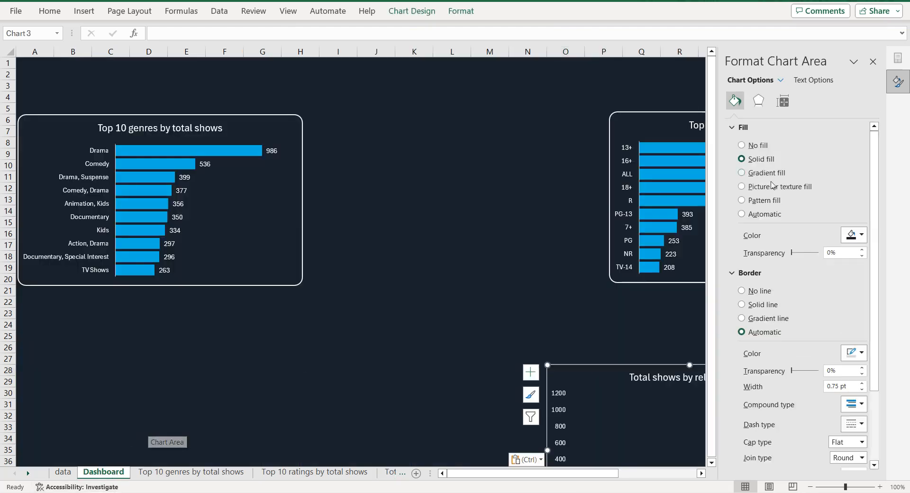
Step: Give the pasted chart a white 1 pt border with rounded corners and place it directly below the Top 10 ratings chart
click(854, 352)
click(818, 208)
scroll(834, 247, down, 3)
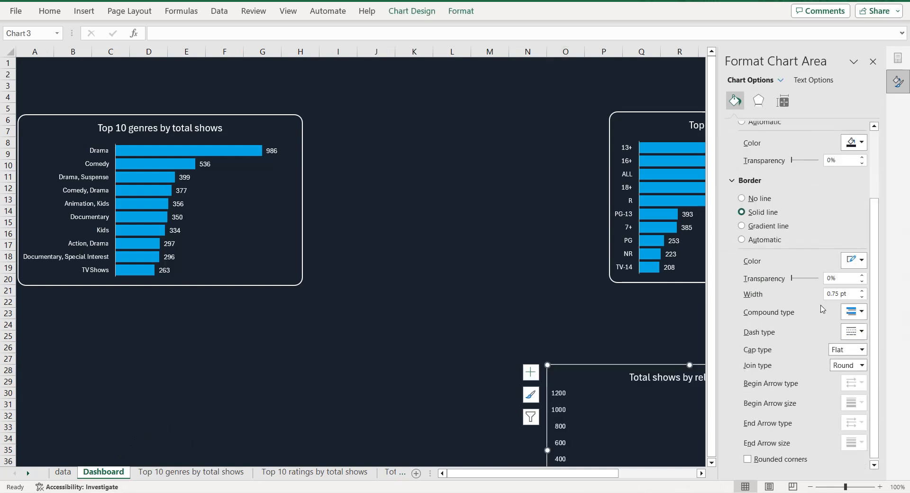
click(862, 291)
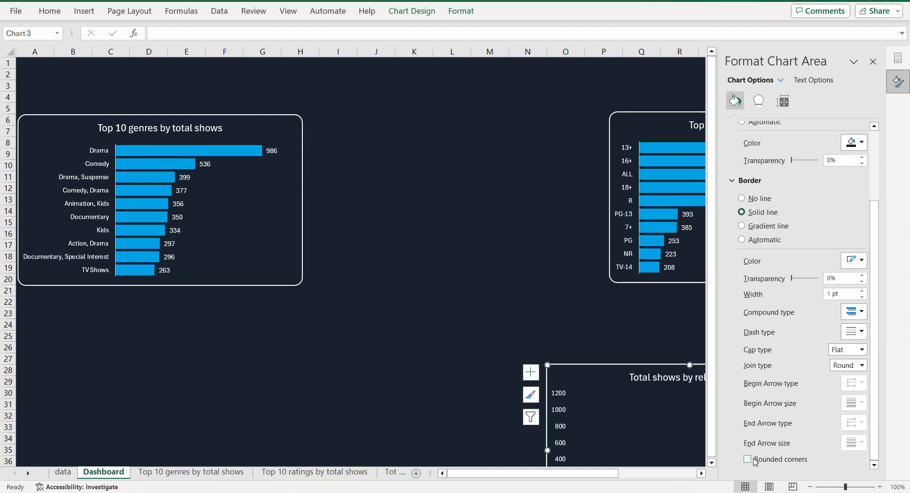
click(872, 62)
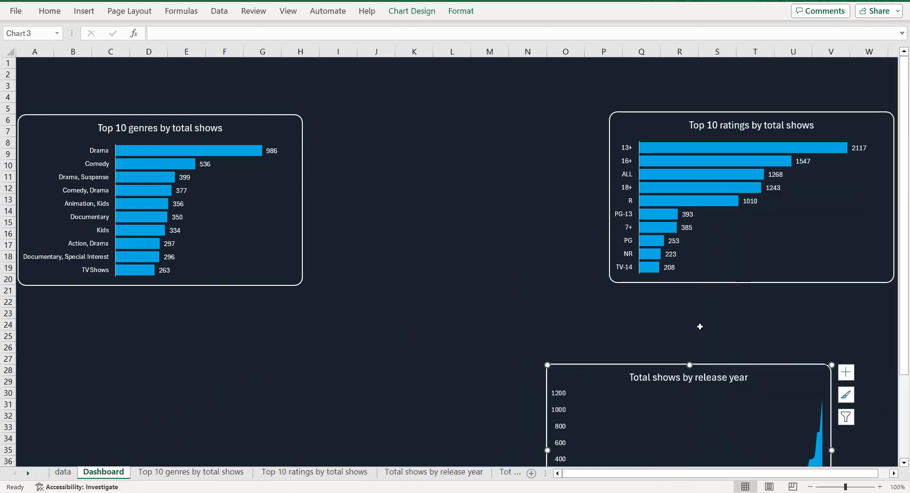
drag(654, 364, 716, 289)
click(555, 255)
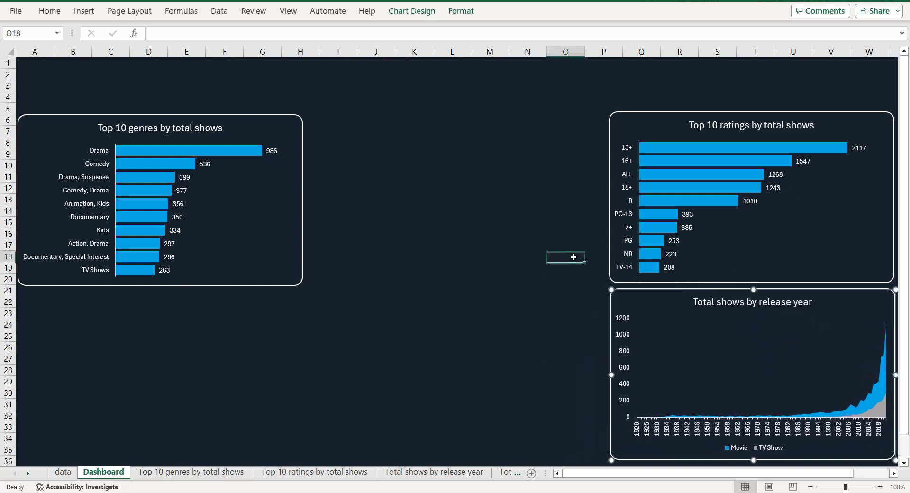
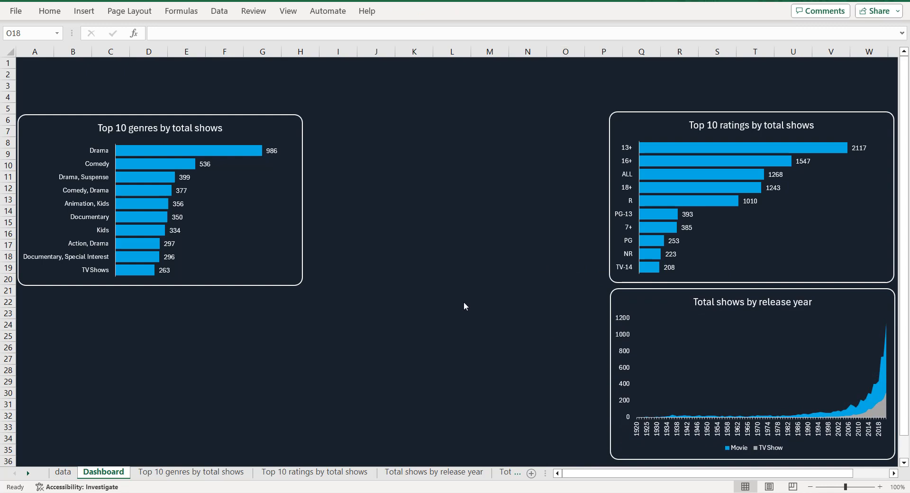
Step: On the "Total shows by type" sheet, build the PivotTable with type as rows and Count of show_id as values
click(504, 472)
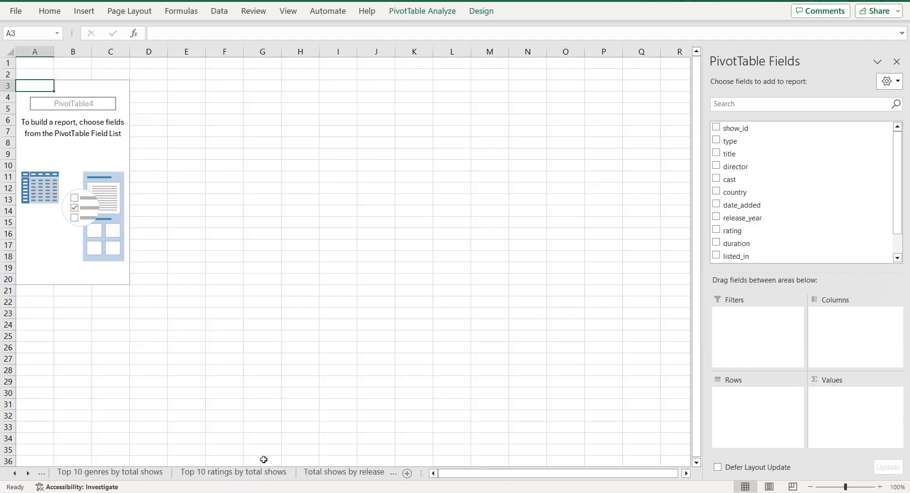
click(349, 470)
click(346, 471)
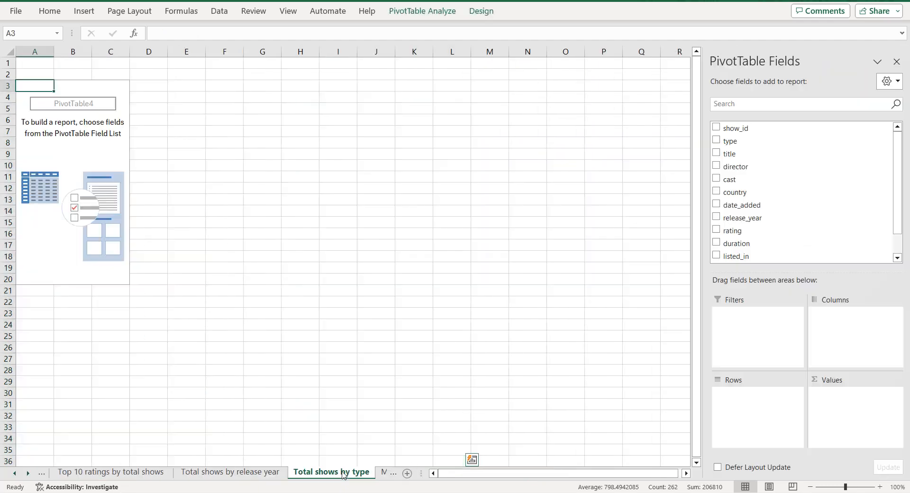
drag(737, 141, 751, 389)
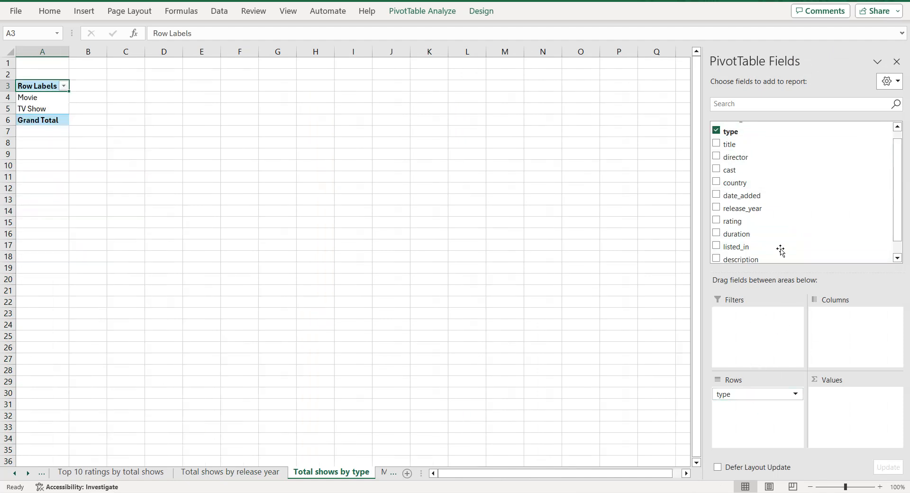
drag(746, 129, 844, 397)
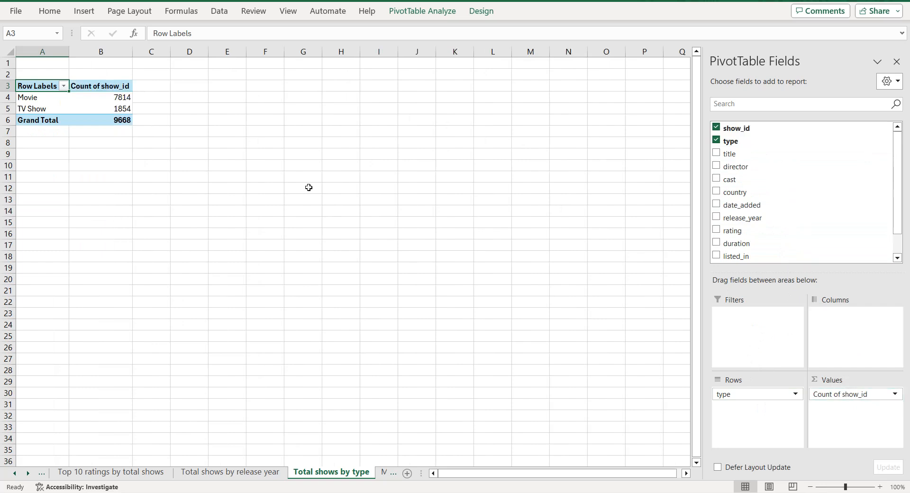
Step: Copy the PivotTable range A3:B5 without the grand total and paste it as values starting at cell E3
drag(40, 87, 101, 109)
key(ctrl+c)
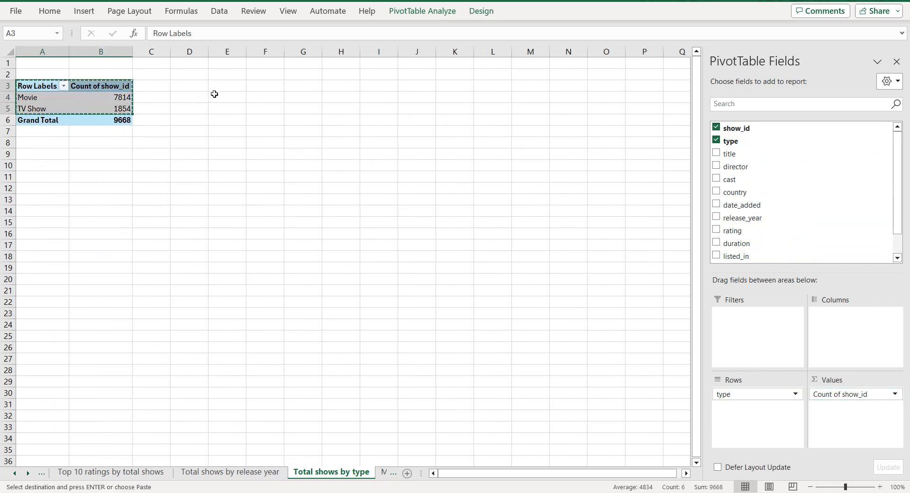
click(219, 86)
right_click(219, 86)
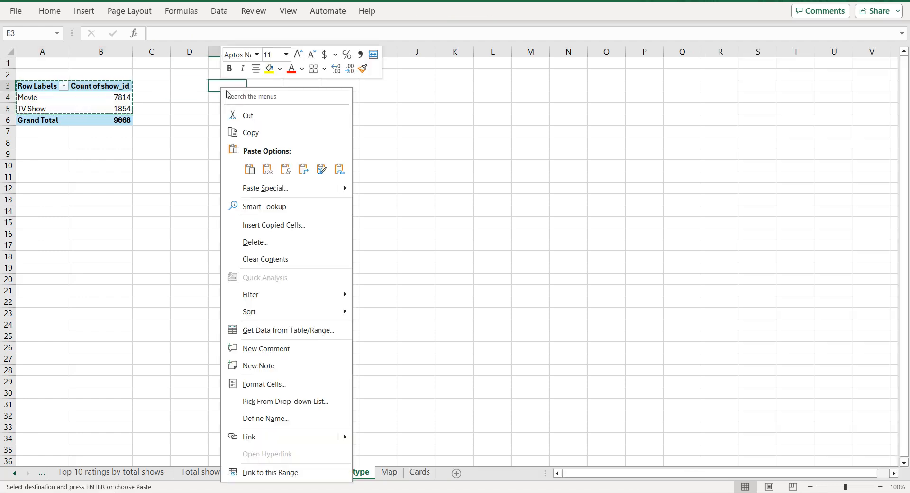
click(268, 170)
Step: Rename the pasted table's headers to "Type" in E3 and "total shows" in F3
click(234, 86)
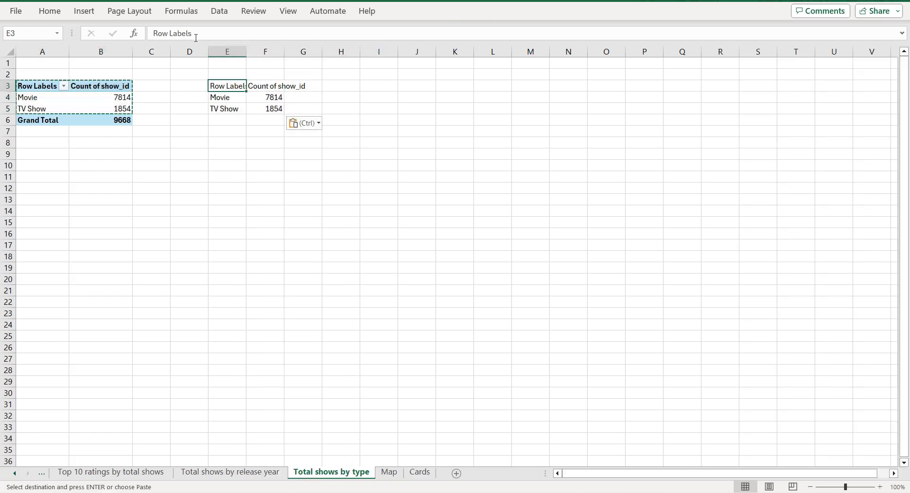
drag(192, 33, 155, 34)
text(Type)
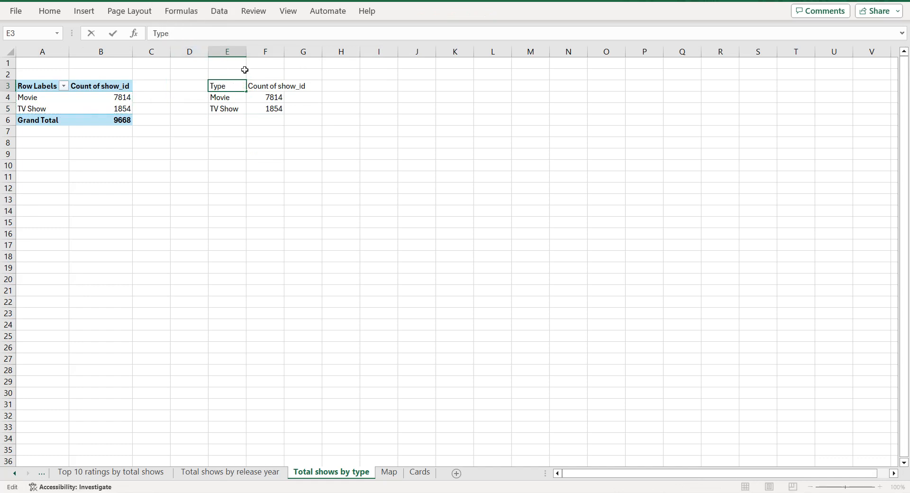
click(257, 85)
drag(215, 30, 150, 32)
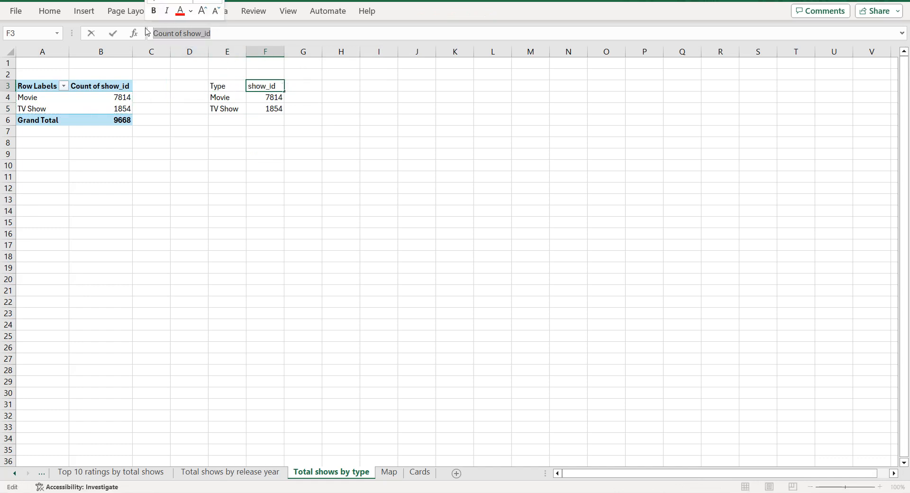
text(total)
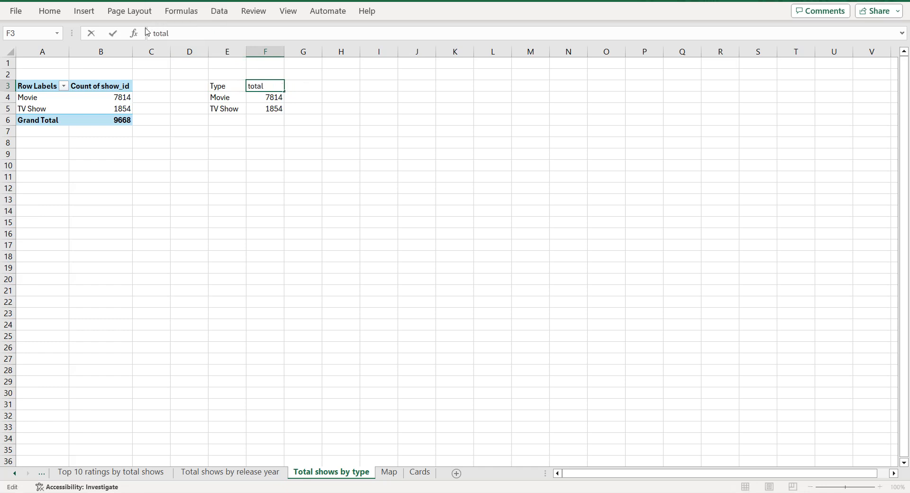
text( shows)
click(265, 108)
click(252, 85)
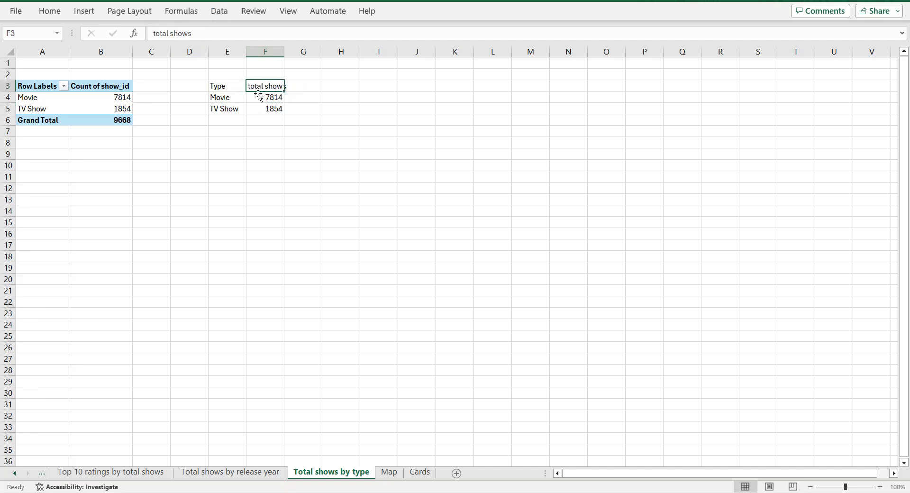
Step: Insert a doughnut chart from the pasted table E3:F5
click(236, 86)
key(ctrl+a)
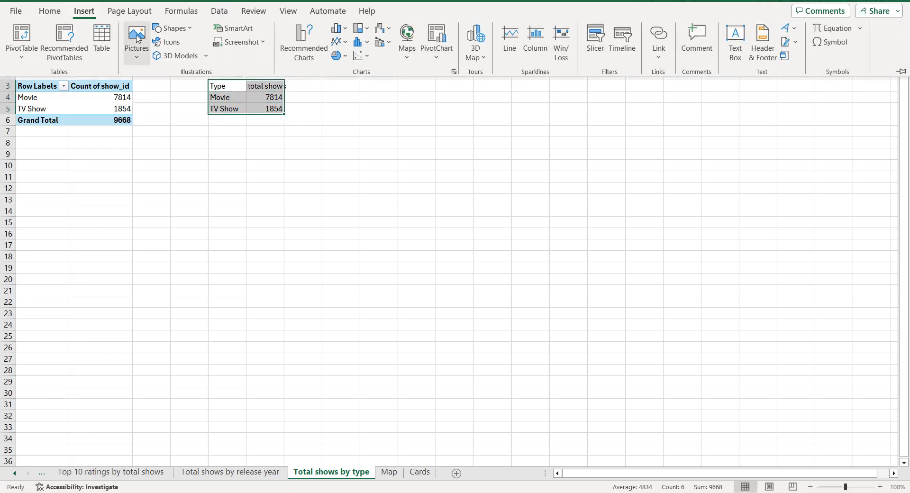
click(305, 51)
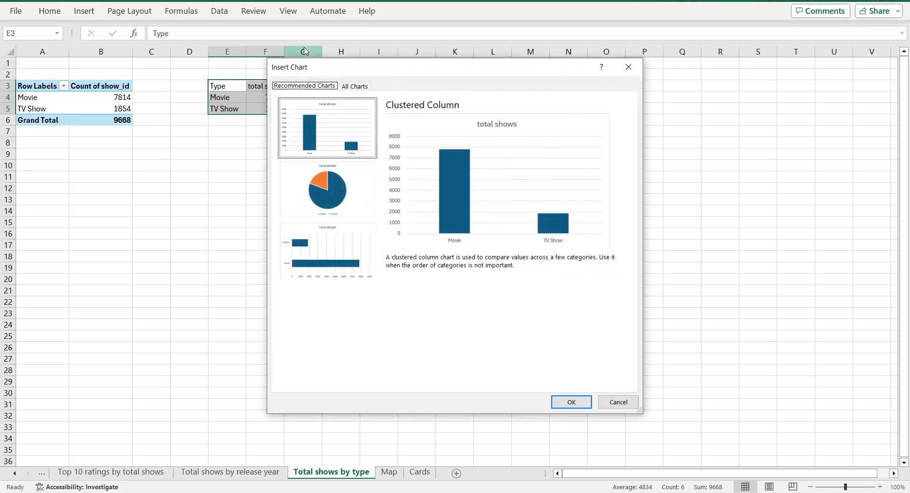
click(359, 85)
click(300, 157)
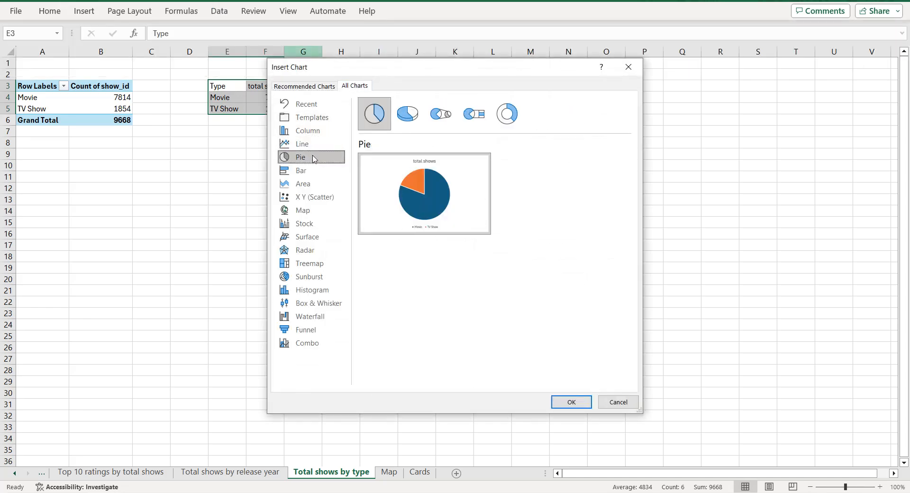
click(507, 118)
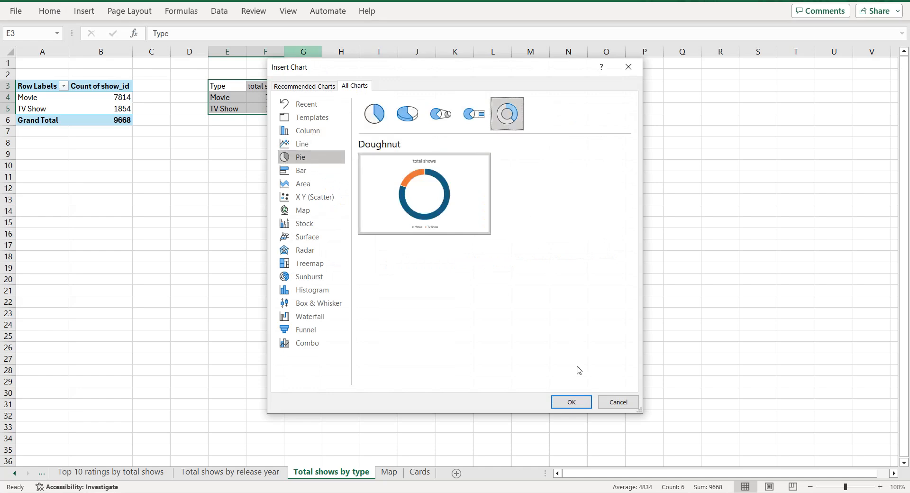
click(575, 402)
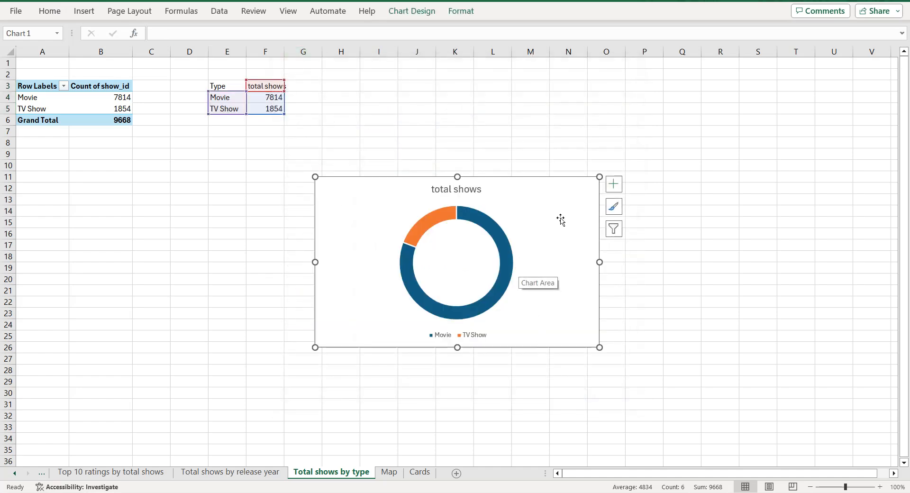
Step: Set the doughnut hole size of the chart's data series to 60%
right_click(498, 222)
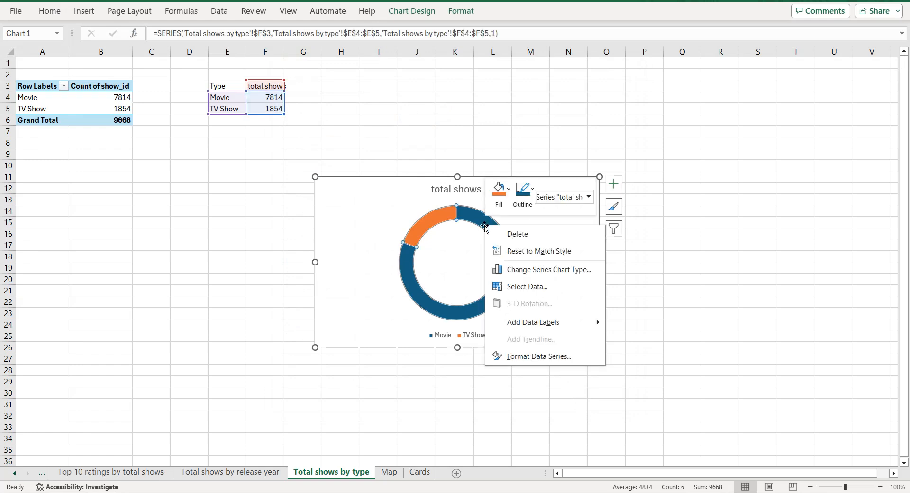
click(537, 361)
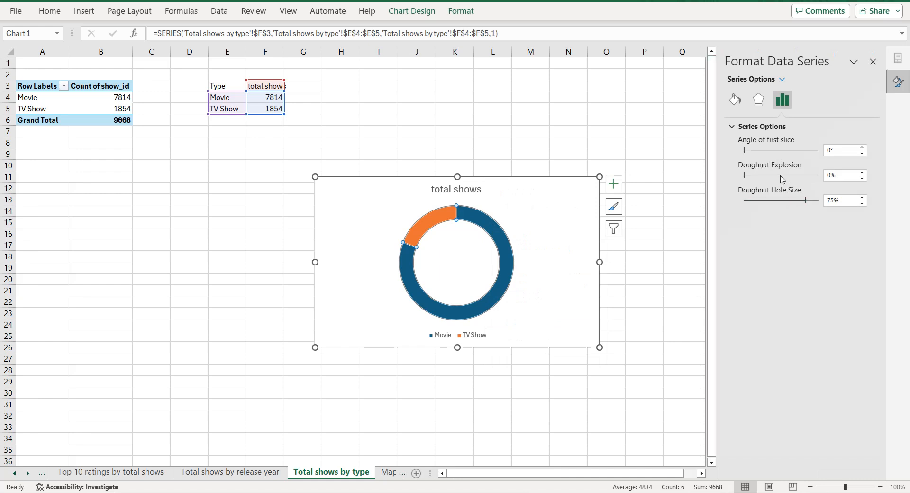
double_click(828, 201)
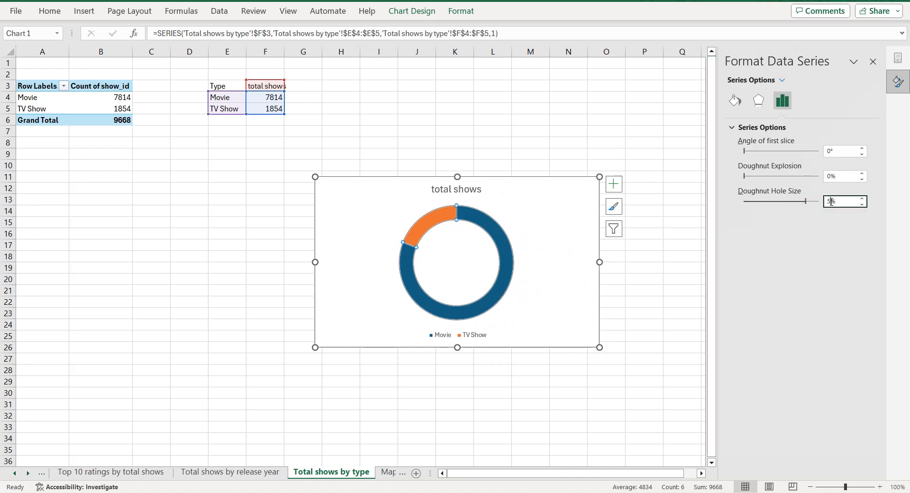
text(50)
key(Return)
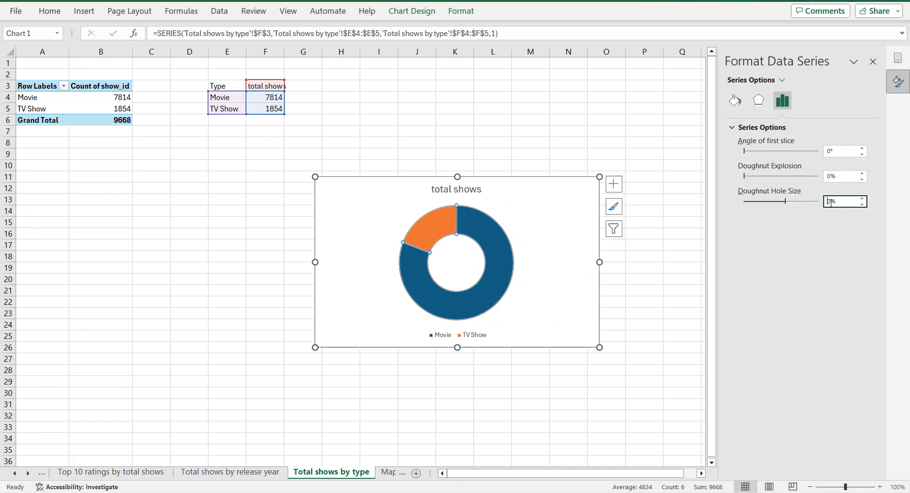
Step: Fill the Movie slice with the recently used light blue and the TV Show slice with grey
click(489, 231)
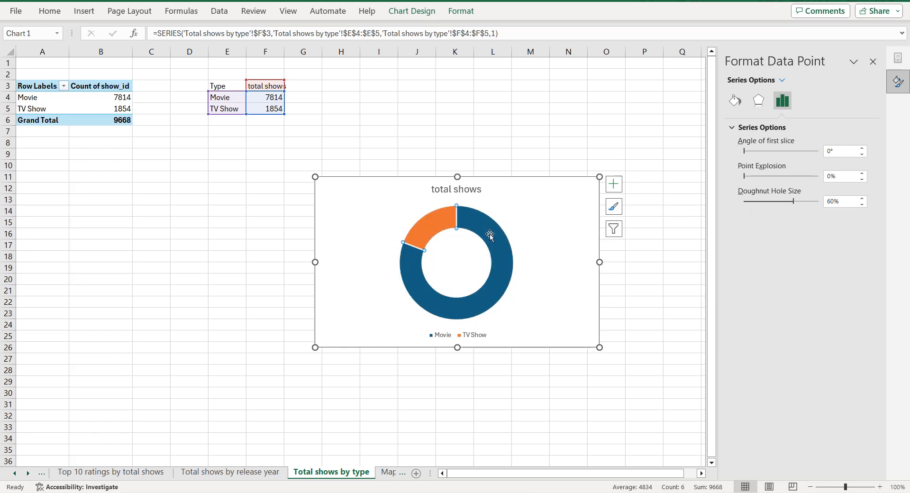
click(735, 100)
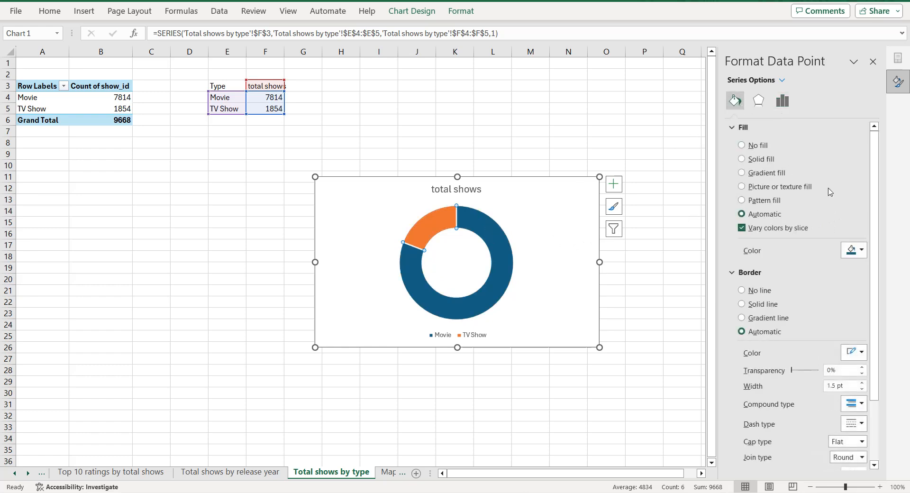
click(853, 251)
click(817, 395)
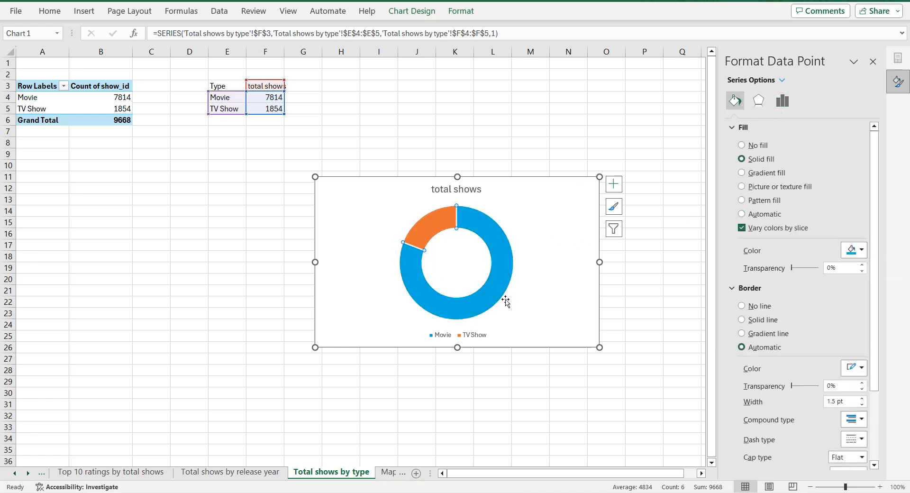
click(433, 224)
click(853, 250)
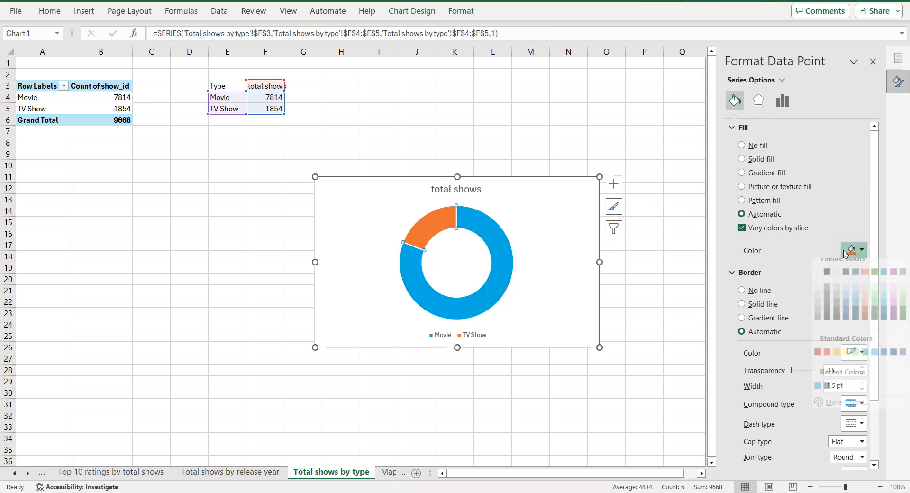
click(819, 321)
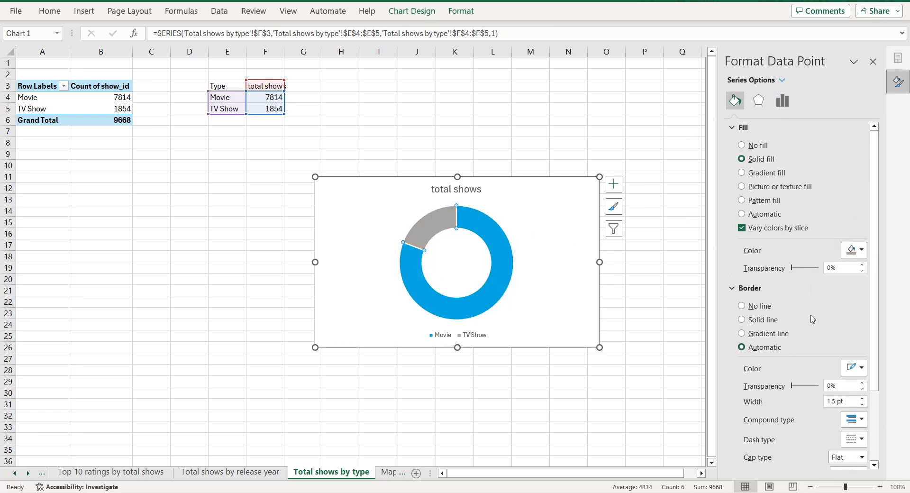
Step: Replace the doughnut chart's title with the sheet name "Total shows by type"
click(350, 473)
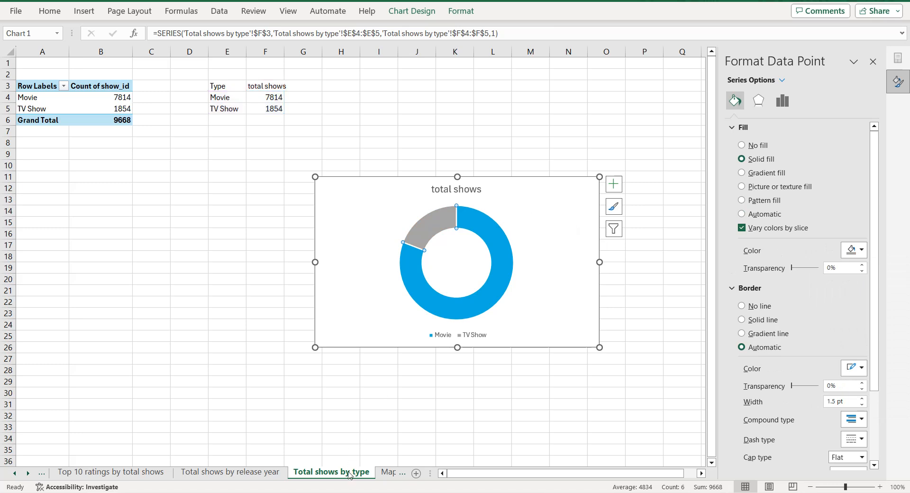
click(460, 192)
double_click(462, 191)
click(462, 191)
triple_click(462, 191)
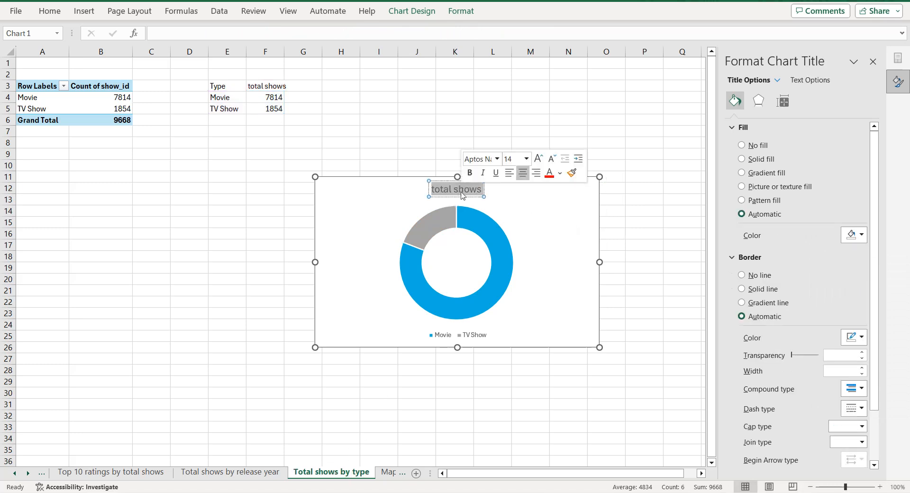
key(ctrl+v)
click(554, 188)
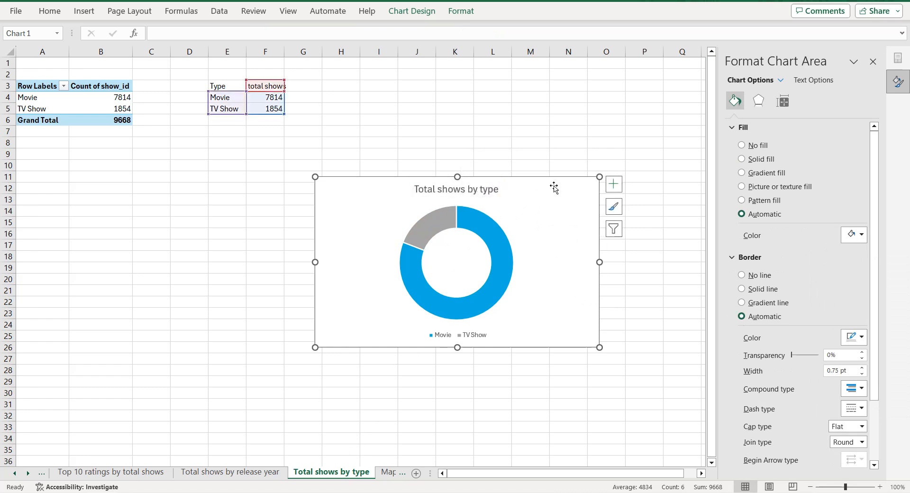
Step: Add data labels to the doughnut chart as data callouts with category name and percentage
click(613, 184)
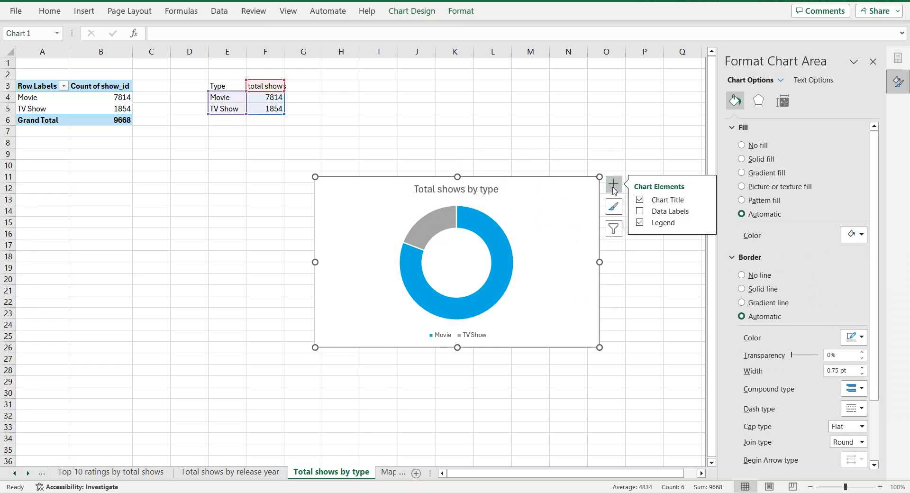
click(705, 211)
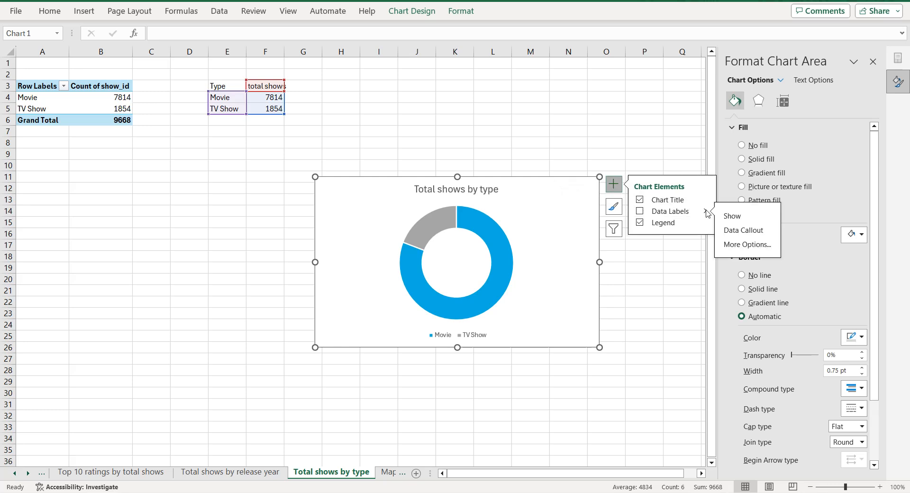
click(736, 231)
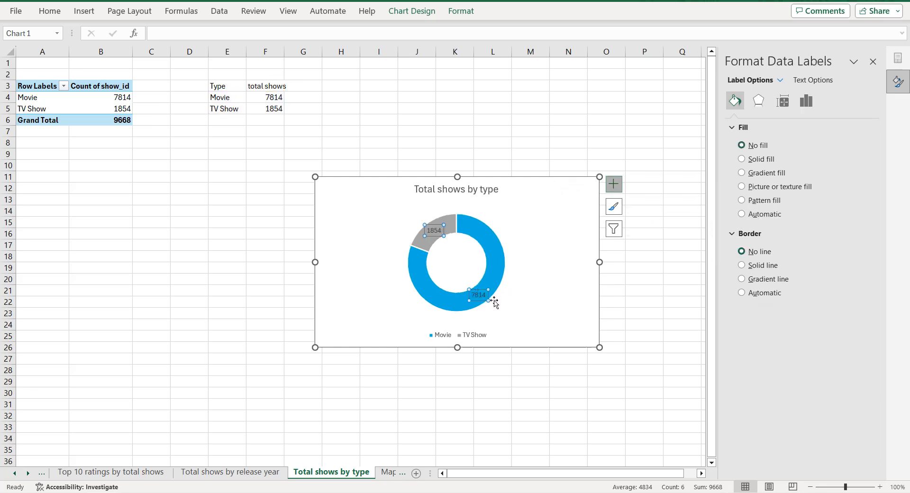
click(616, 189)
click(705, 212)
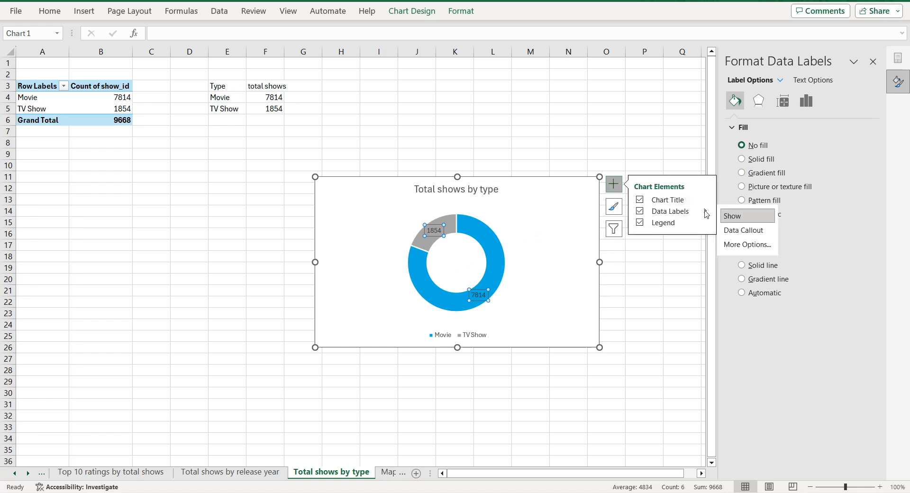
click(738, 231)
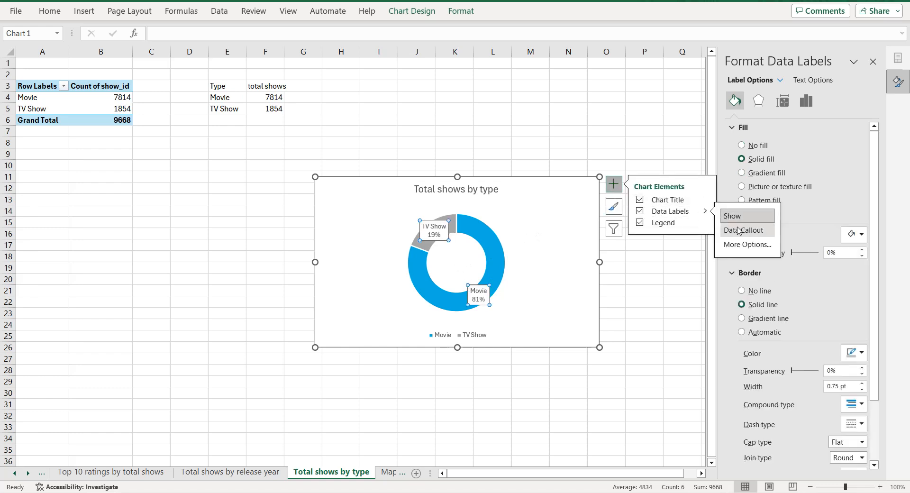
Step: Move the Movie and TV Show callouts outside the ring, and give the TV Show label no fill and no border line
drag(488, 295, 520, 300)
drag(434, 231, 404, 208)
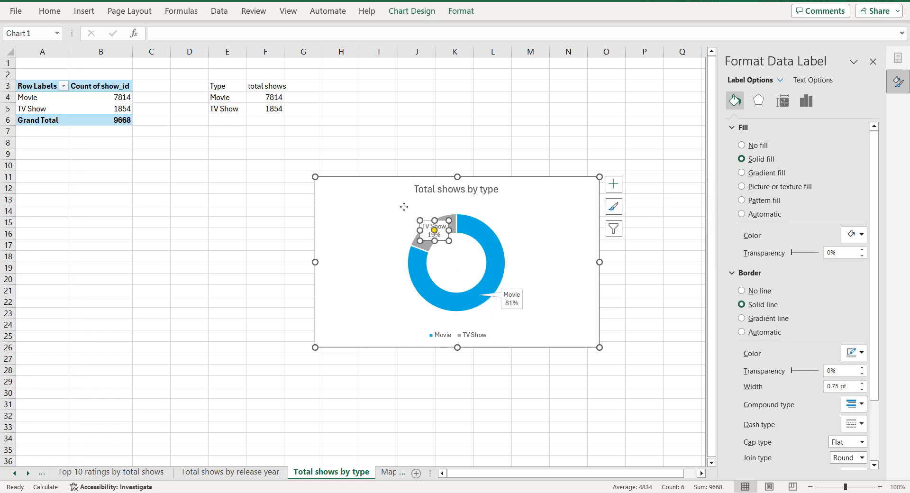
click(742, 146)
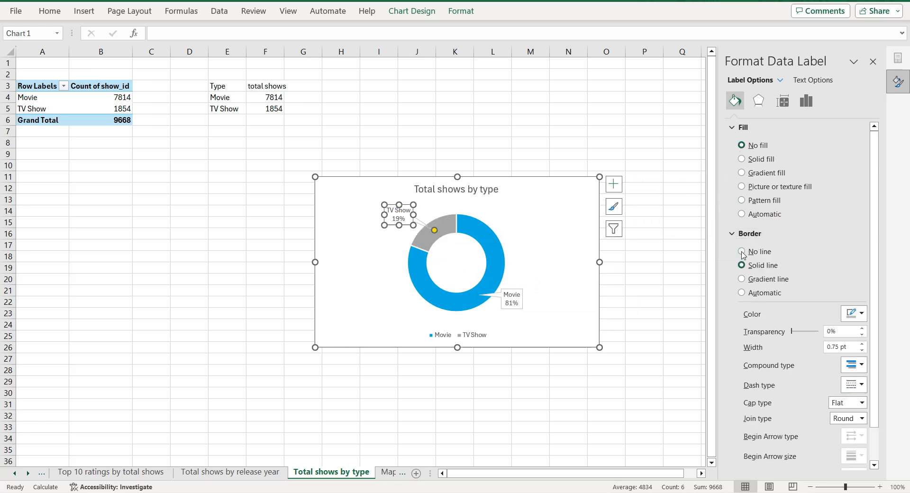
click(742, 251)
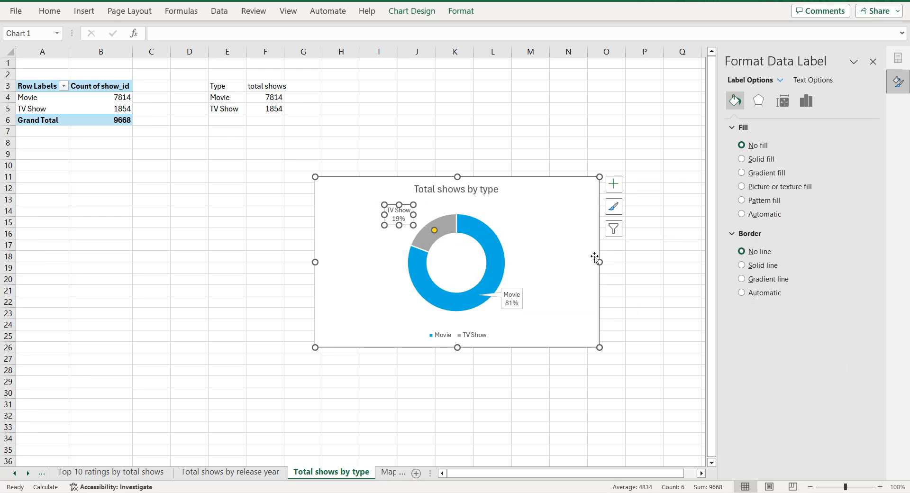
Step: Fill the chart area with the recently used dark navy and remove the border line from the doughnut slices
click(538, 245)
click(853, 235)
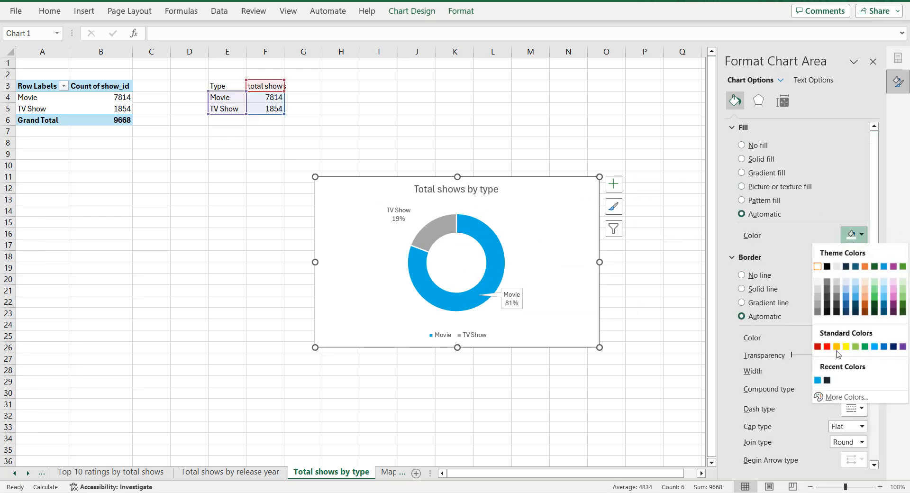
click(827, 380)
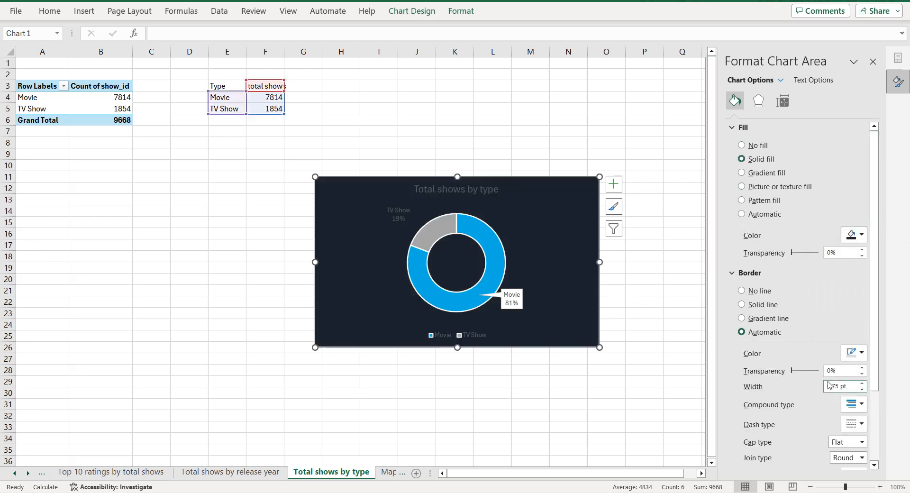
click(502, 258)
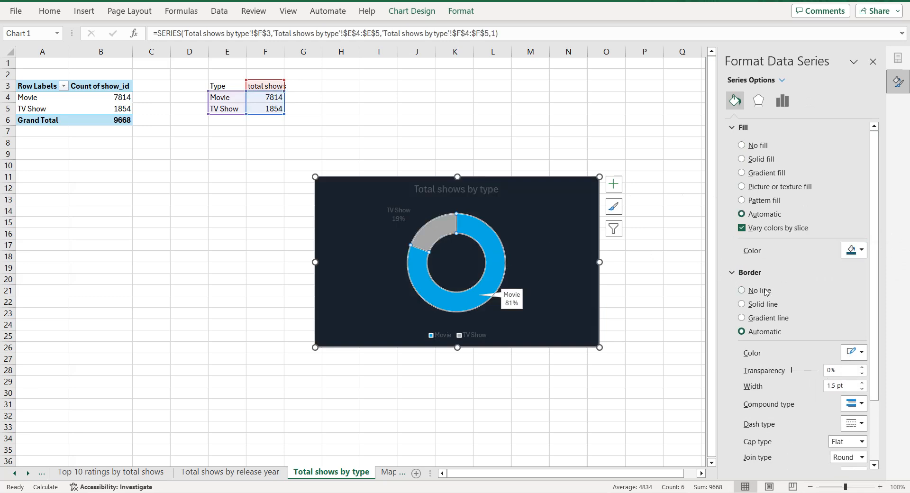
click(743, 292)
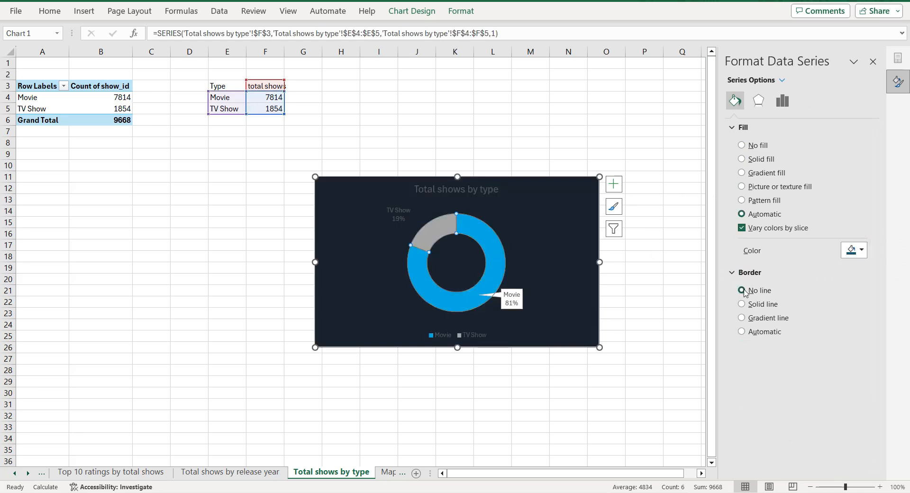
click(523, 247)
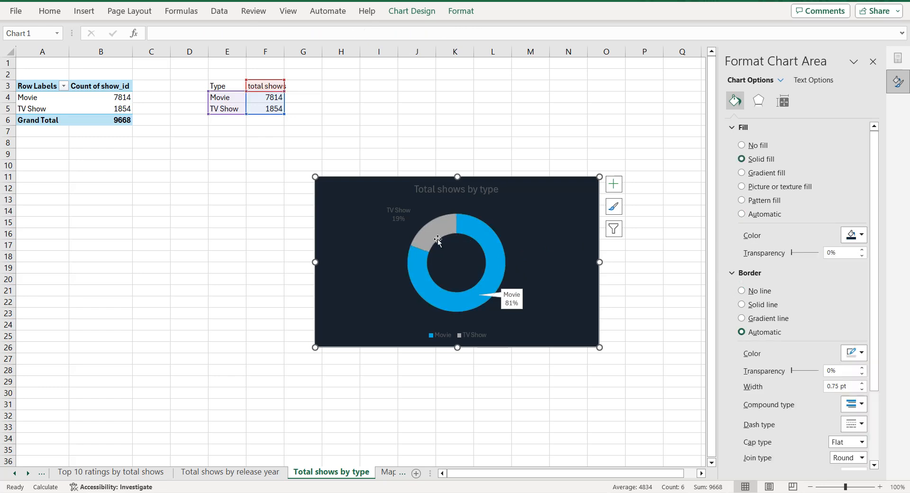
Step: Set the text color of the doughnut chart's data labels, legend and title to white
click(405, 223)
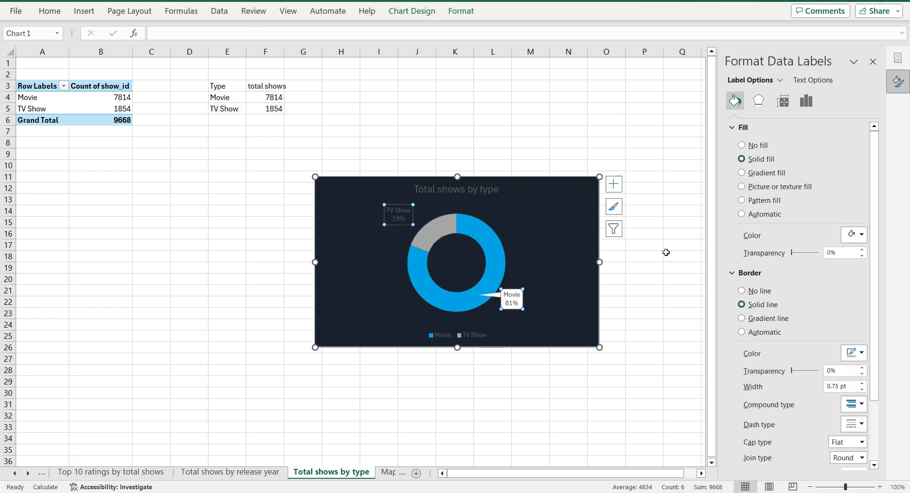
click(811, 81)
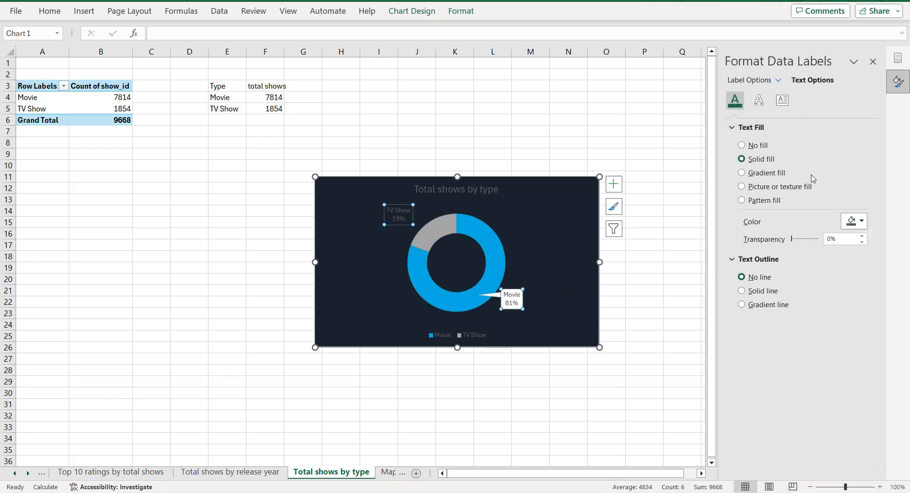
click(854, 222)
click(821, 251)
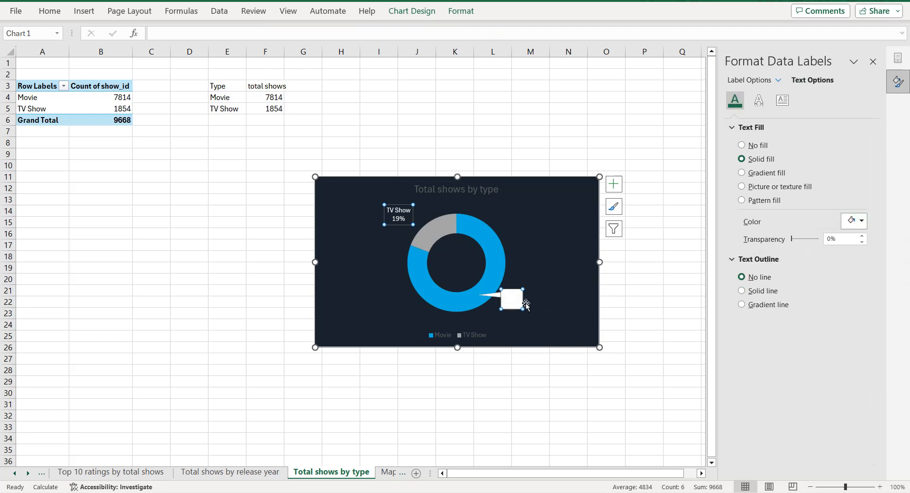
click(471, 334)
click(851, 221)
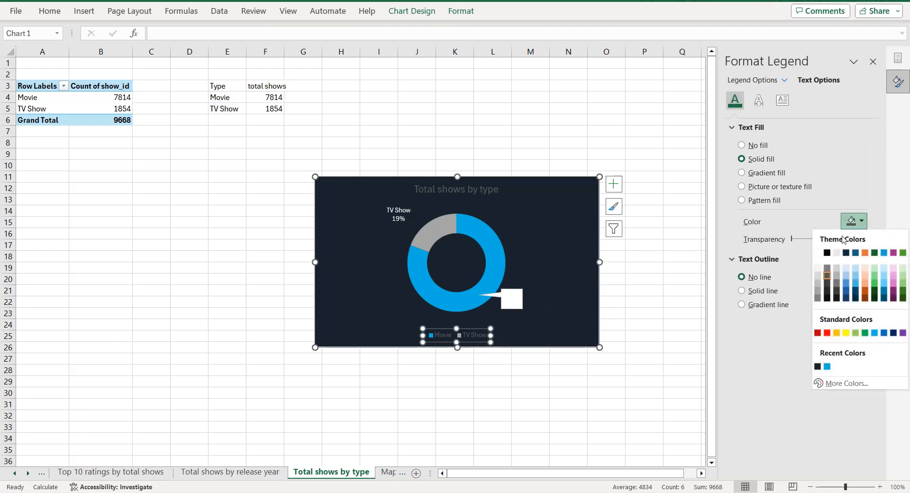
click(820, 252)
click(475, 191)
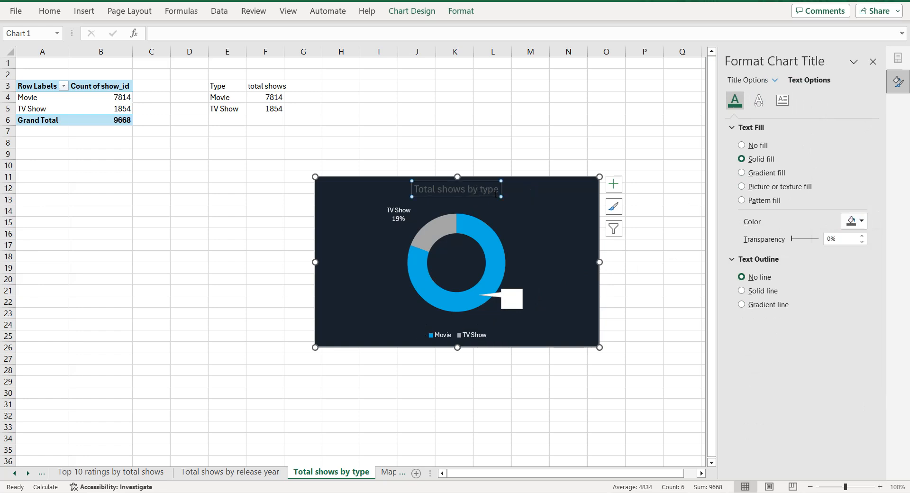
click(852, 228)
click(820, 252)
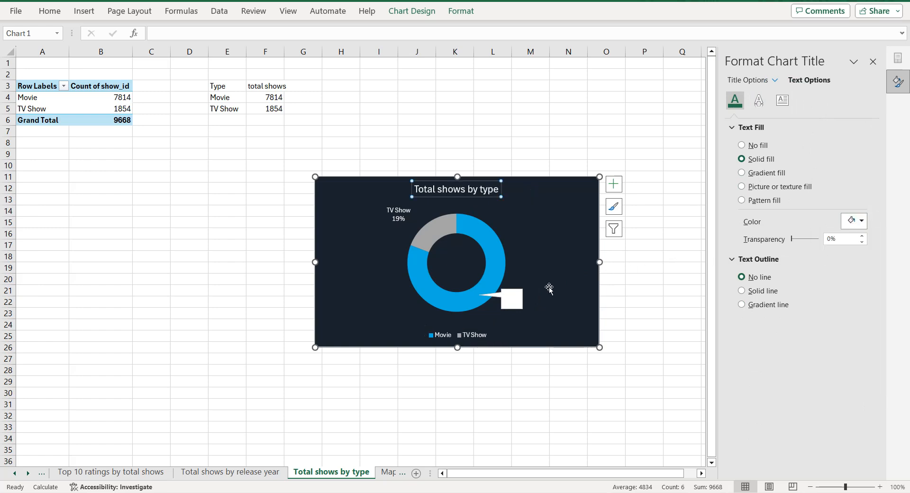
Step: Remove the border line and fill from all data labels of the doughnut chart
click(506, 298)
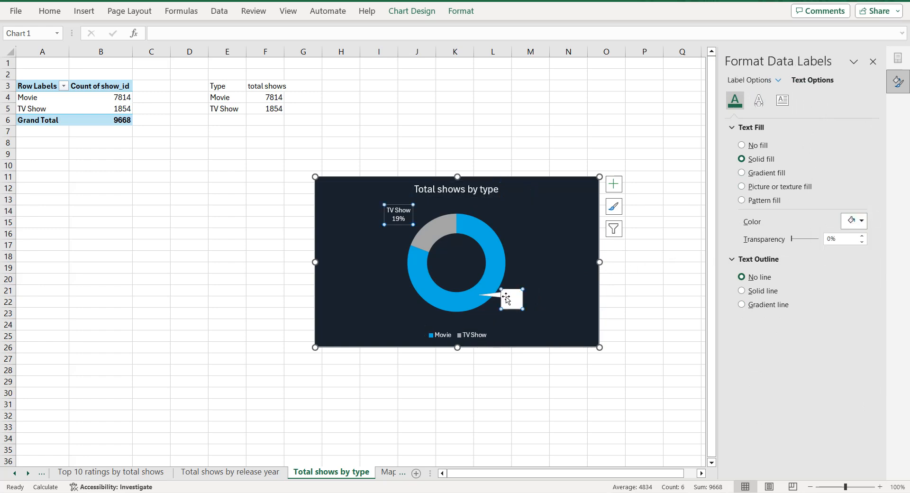
click(760, 81)
click(735, 100)
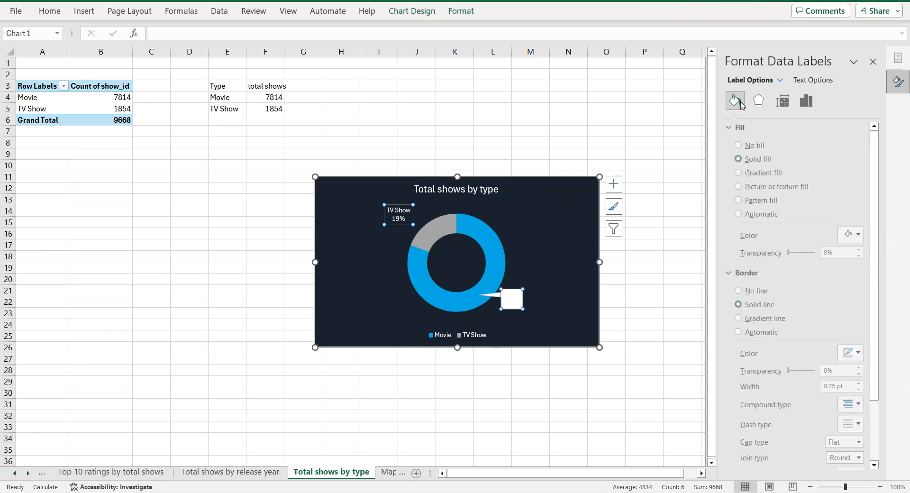
click(742, 290)
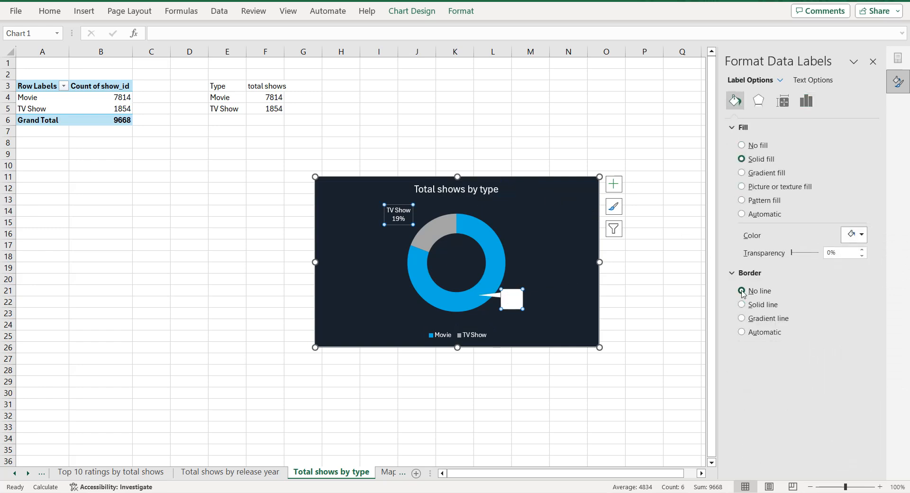
click(742, 146)
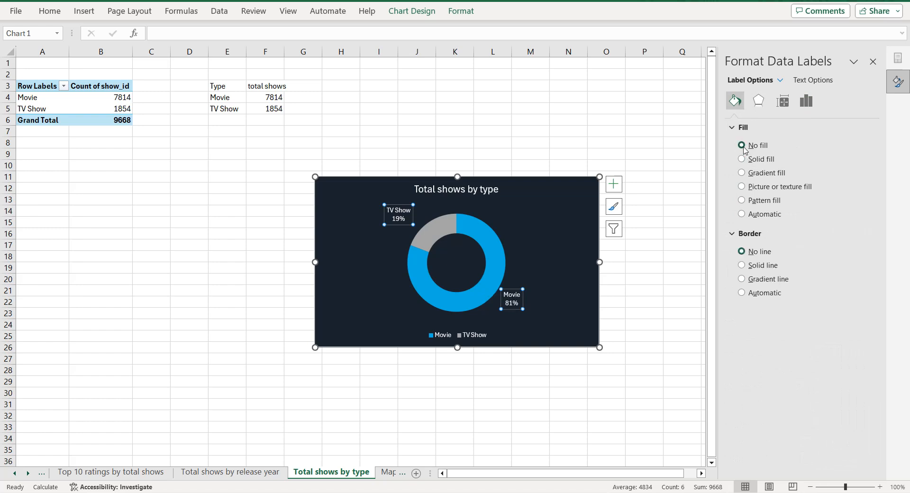
Step: Add the value to the doughnut chart's data labels and move the Movie label clear of the ring
click(806, 101)
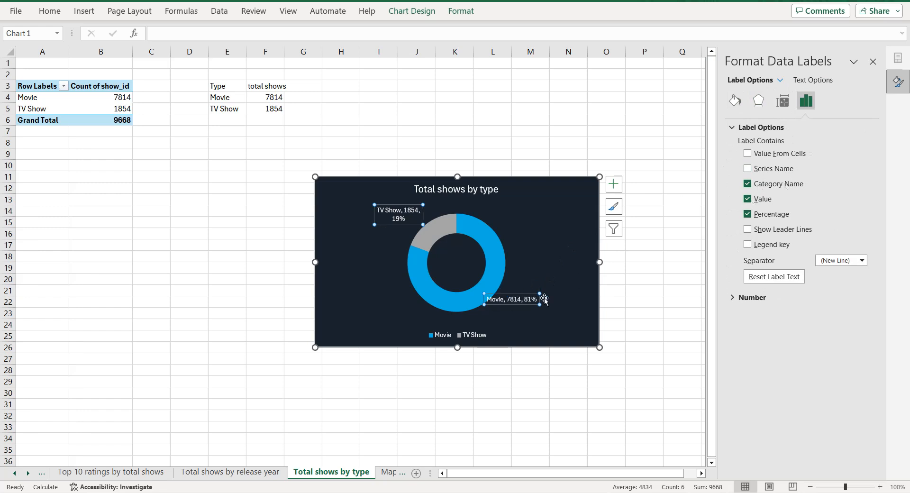
click(538, 305)
drag(514, 306, 531, 295)
click(405, 213)
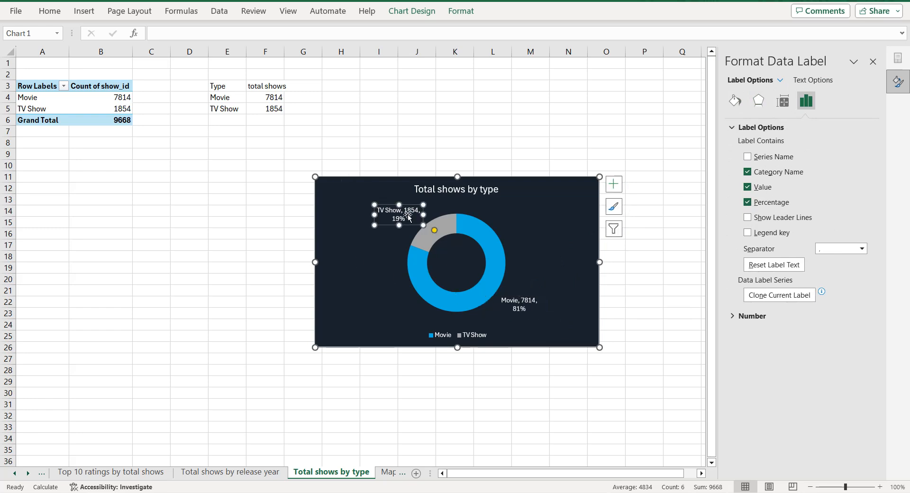
click(521, 211)
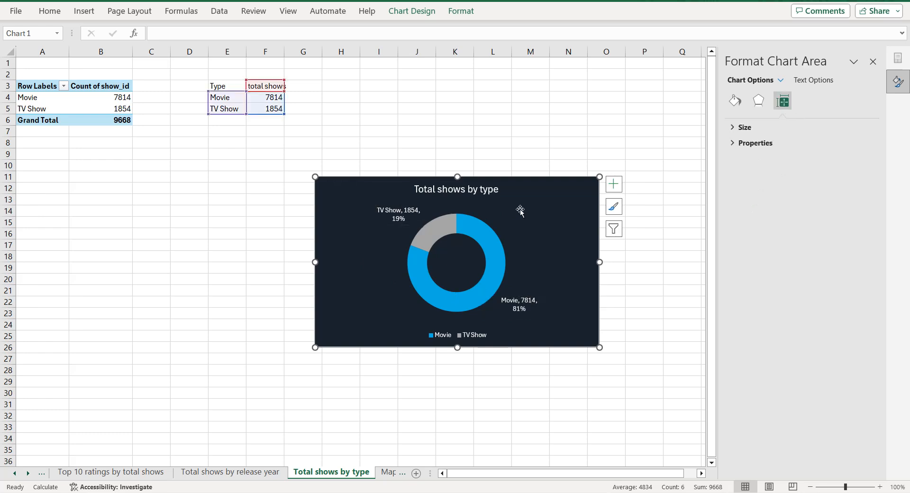
Step: Copy the doughnut chart to the Dashboard sheet and place it directly beside the "Total shows by release year" chart, around columns I to P
click(16, 474)
click(91, 471)
key(ctrl+v)
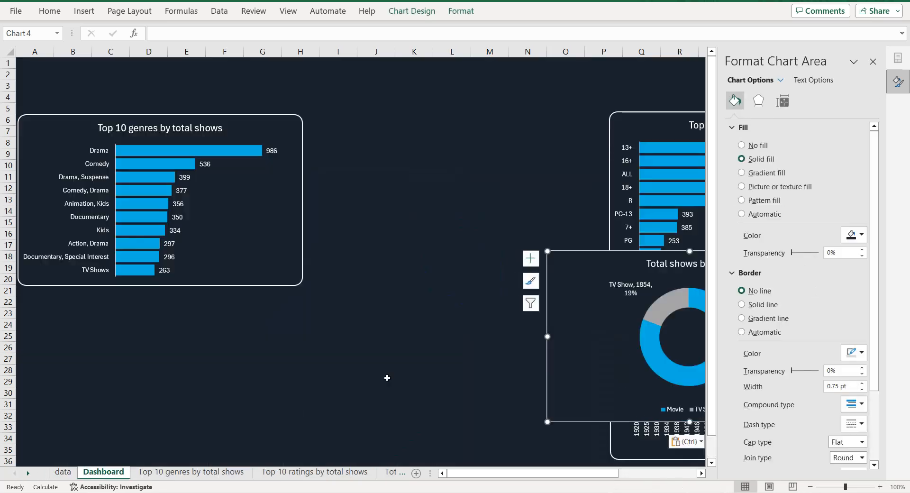
drag(578, 253, 344, 289)
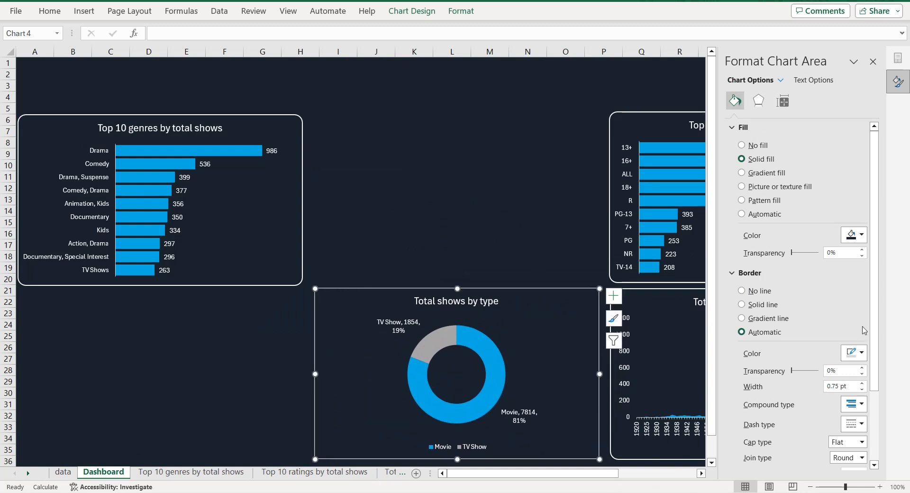
Step: Give the dashboard's doughnut chart a white solid border 1 pt wide with rounded corners, and close the formatting pane
click(861, 353)
click(819, 209)
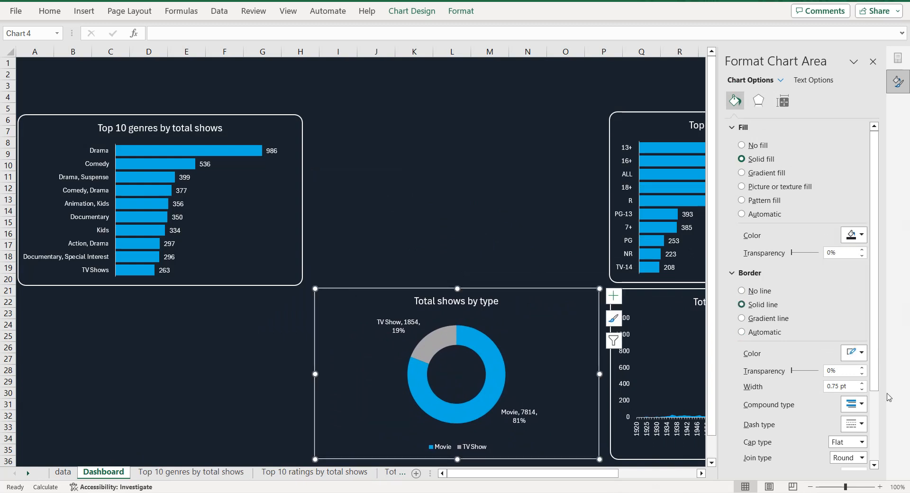
click(862, 383)
scroll(851, 417, down, 3)
scroll(851, 418, down, 1)
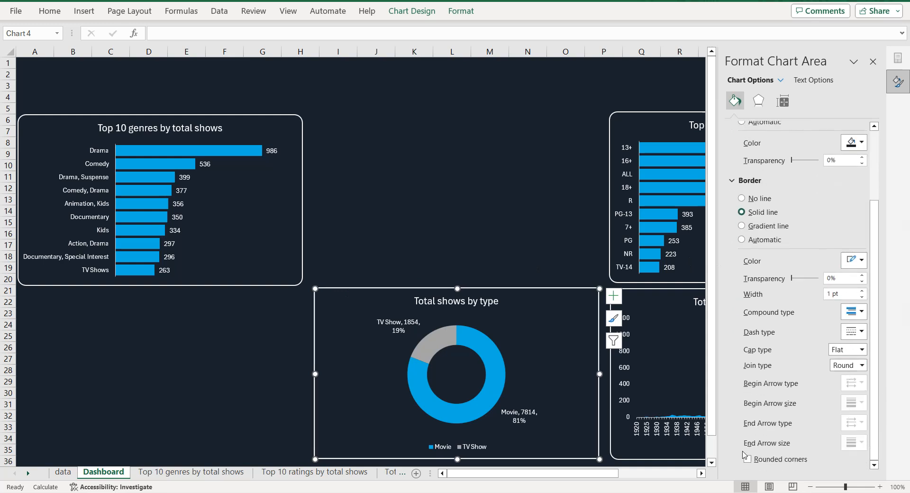
click(748, 458)
click(525, 234)
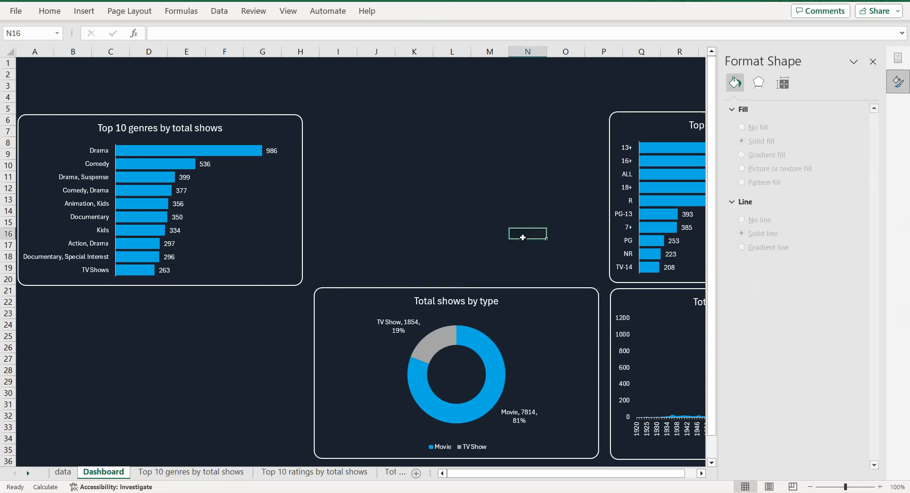
click(872, 62)
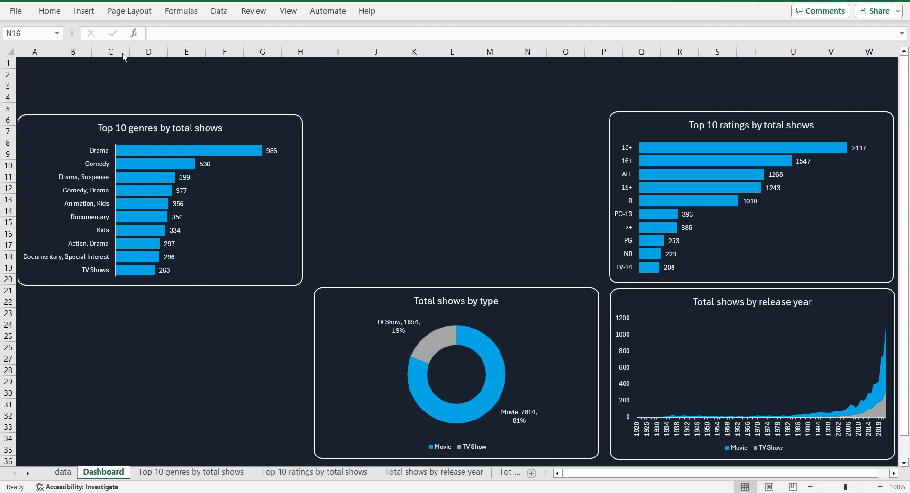
Step: Insert the Prime Video logo picture from this device over the cells and move it to the middle of the dashboard
click(92, 11)
click(84, 11)
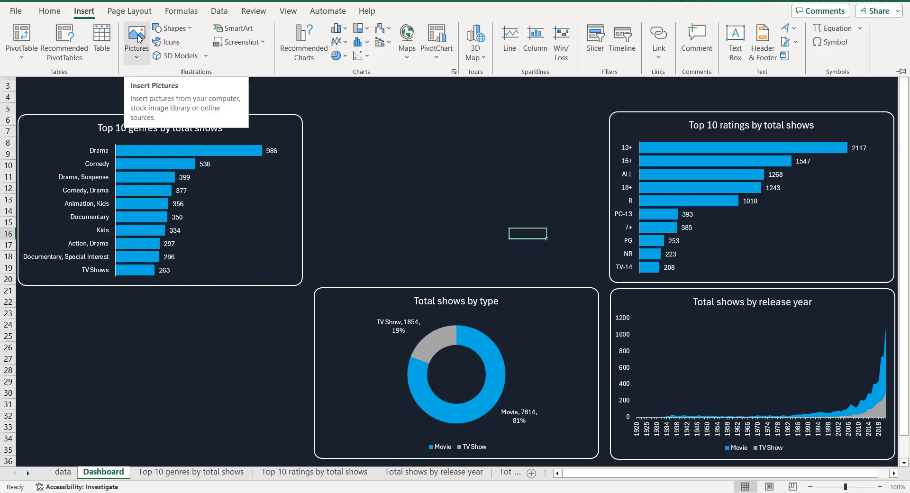
click(137, 38)
mouse_move(168, 92)
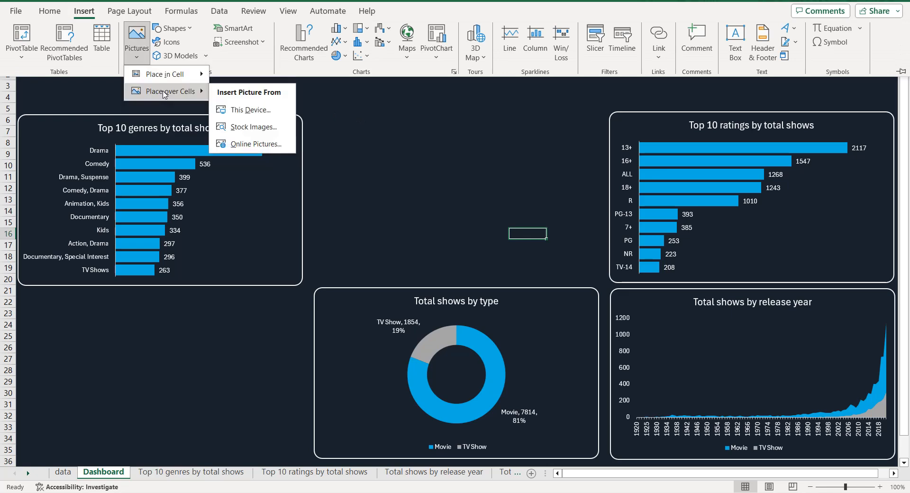
click(225, 110)
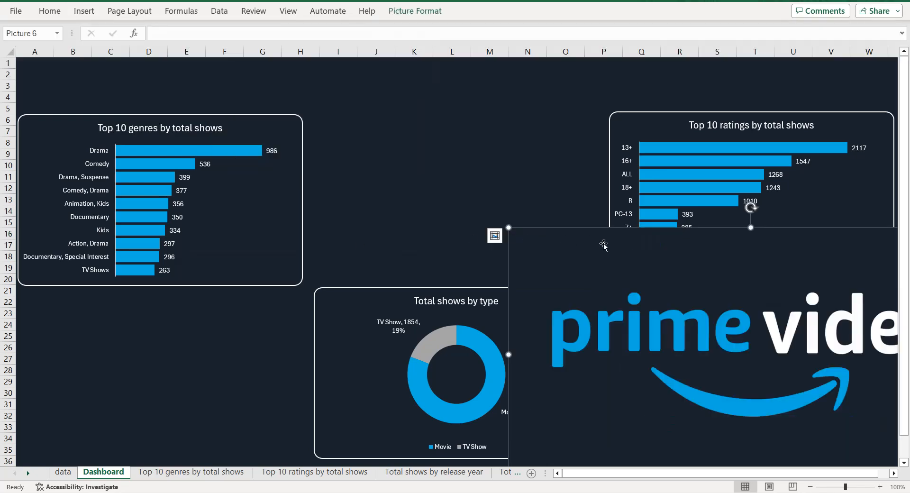
drag(603, 244, 338, 125)
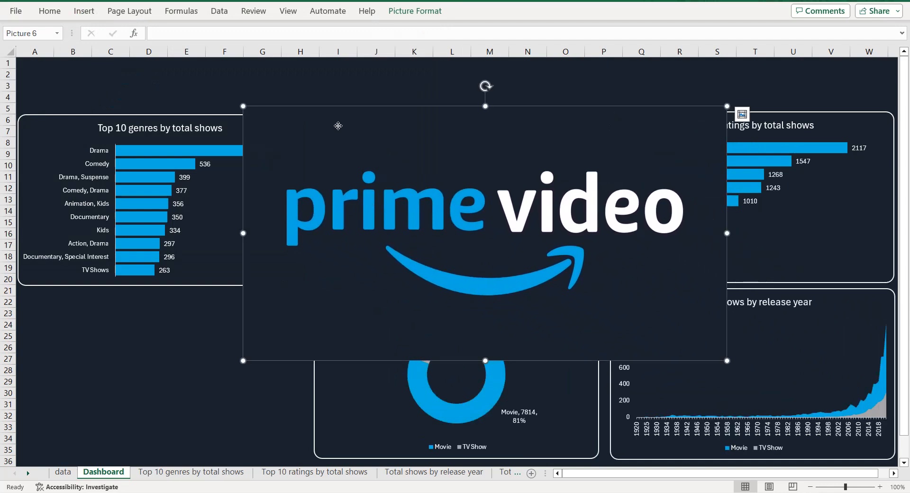
Step: Crop the Prime Video logo picture to a rounded rectangle and give it a white picture border
click(414, 12)
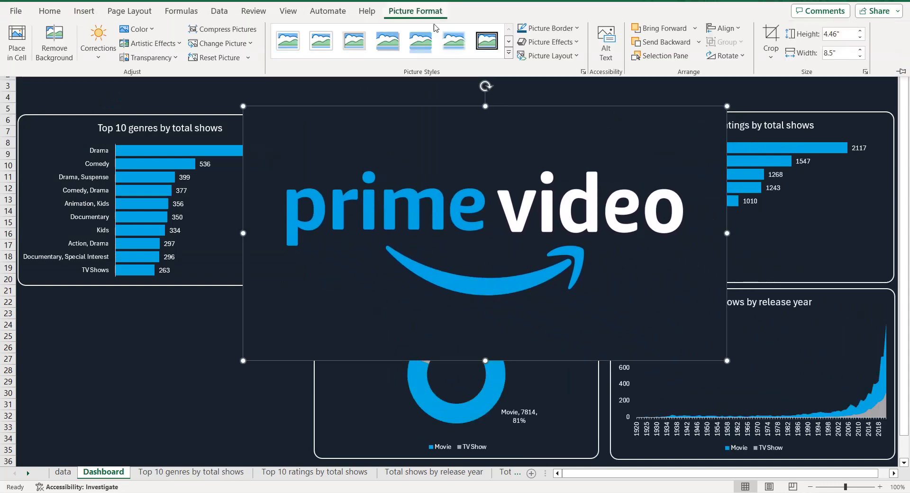
click(771, 53)
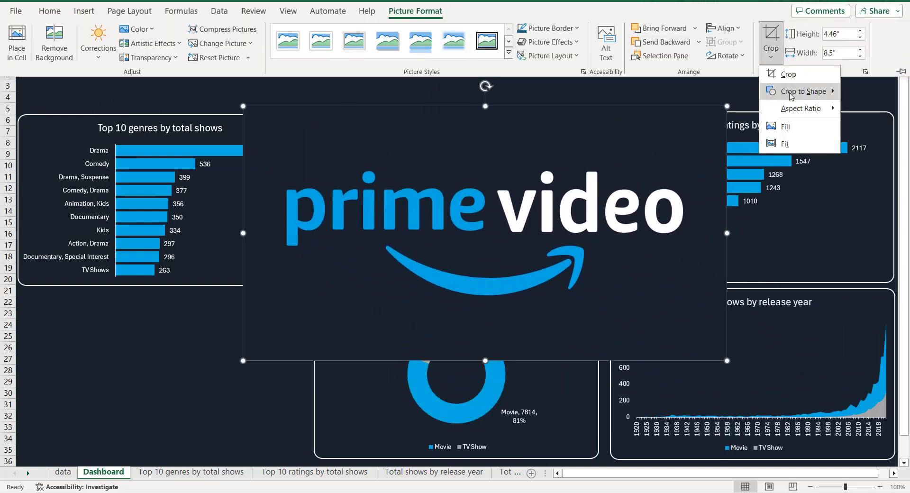
mouse_move(790, 94)
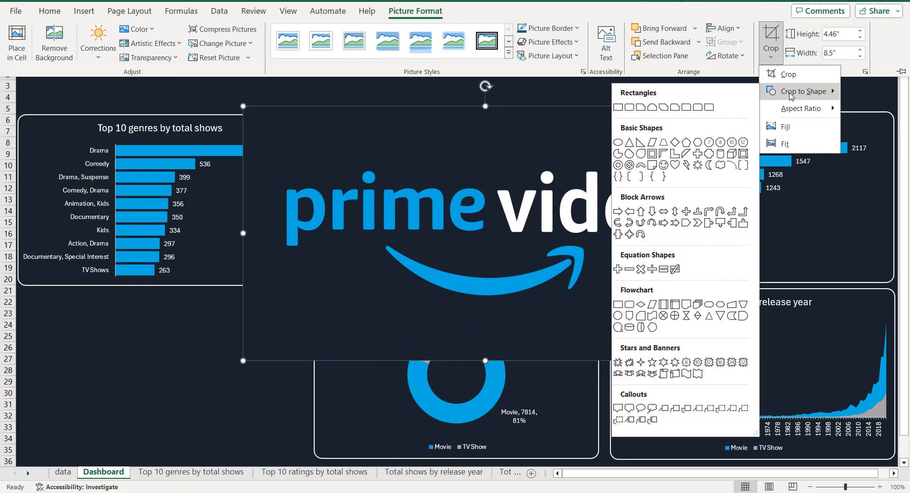
click(629, 107)
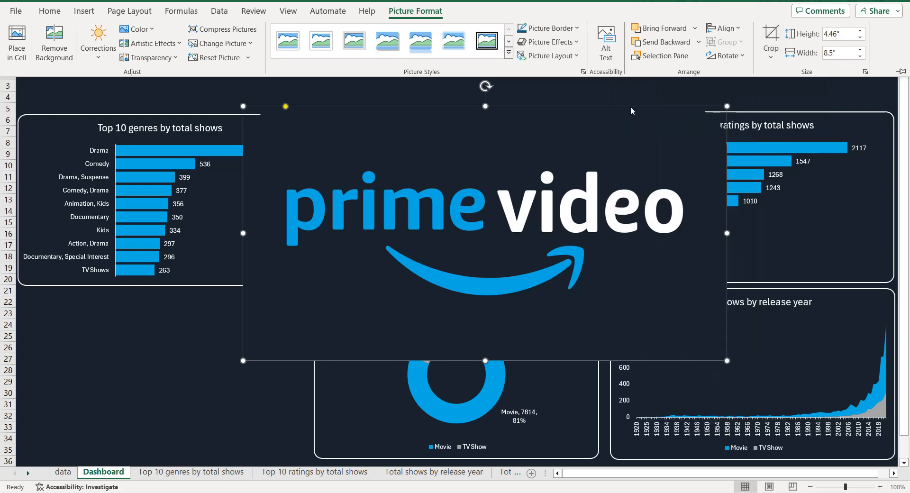
click(572, 29)
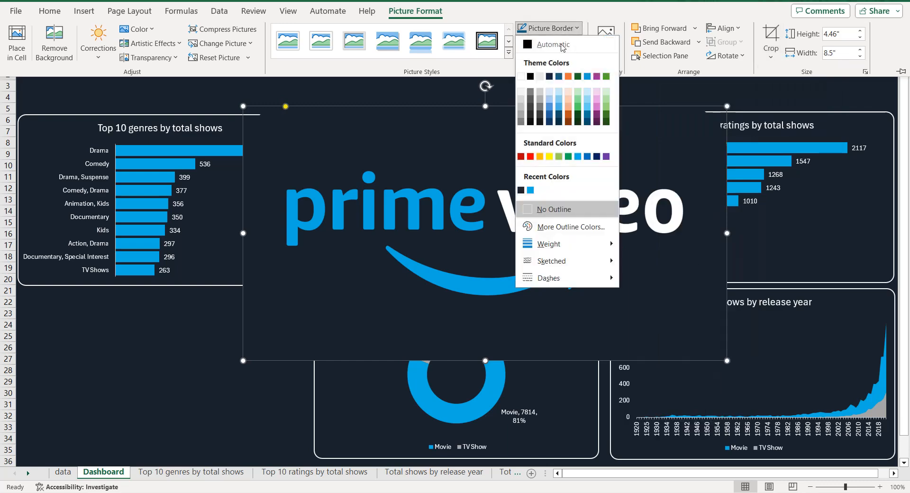
click(520, 77)
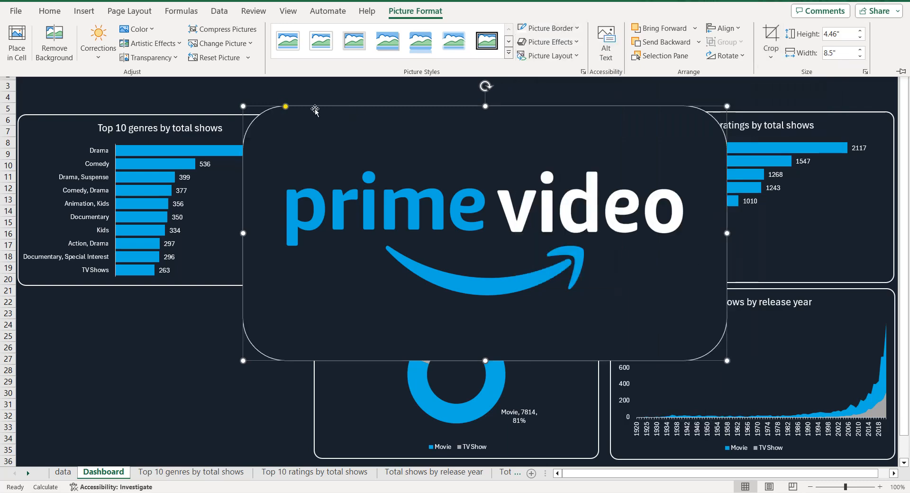
key(ctrl+F1)
Step: Reduce the logo picture's corner rounding and resize it to fill the gap between the genres and ratings charts
drag(285, 106, 255, 104)
drag(720, 357, 527, 256)
drag(449, 200, 514, 204)
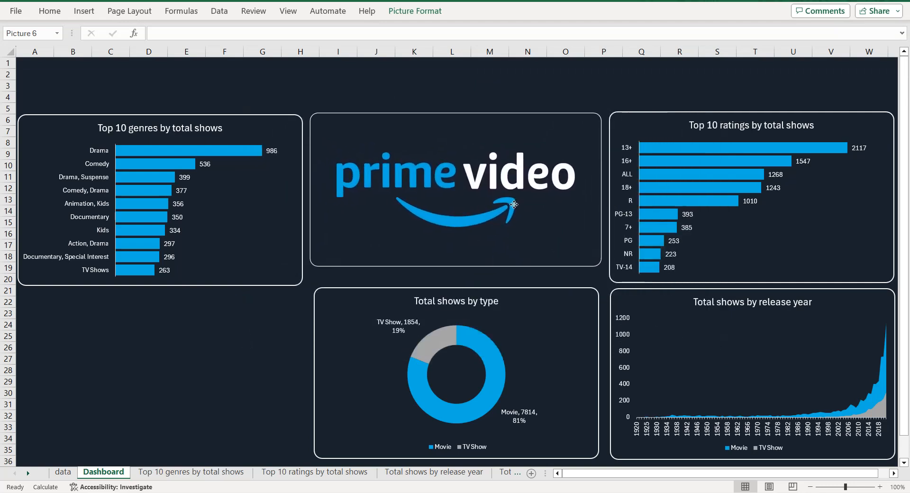
drag(456, 266, 458, 282)
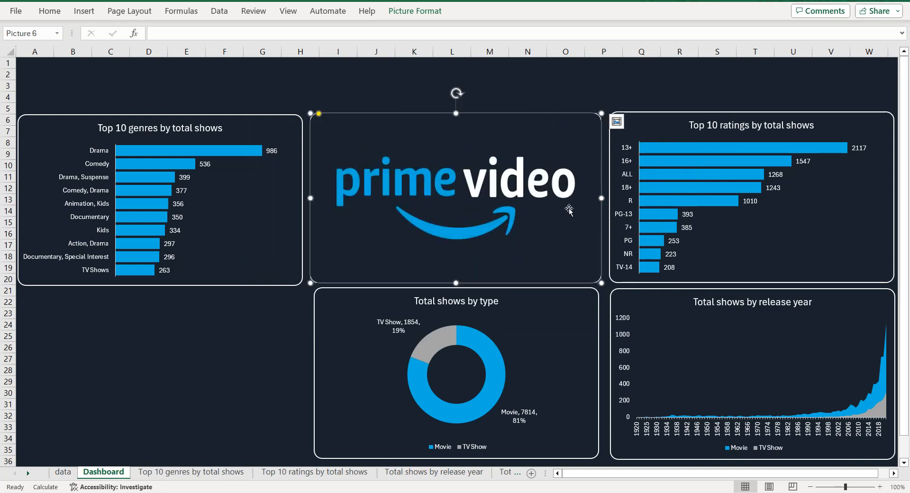
drag(601, 198, 602, 198)
drag(311, 198, 309, 198)
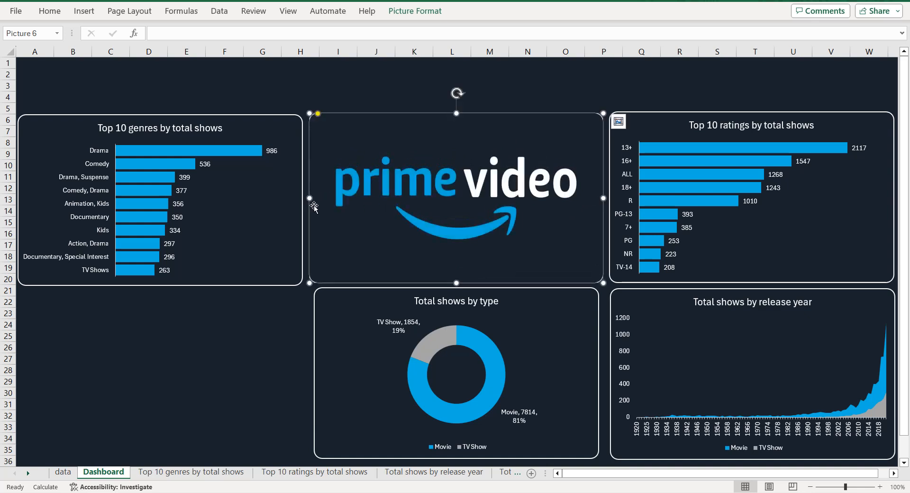
Step: Widen the "Total shows by type" chart on both sides to match the logo's width, and extend the logo's lower edge slightly
click(597, 342)
drag(600, 374, 603, 374)
drag(315, 374, 311, 374)
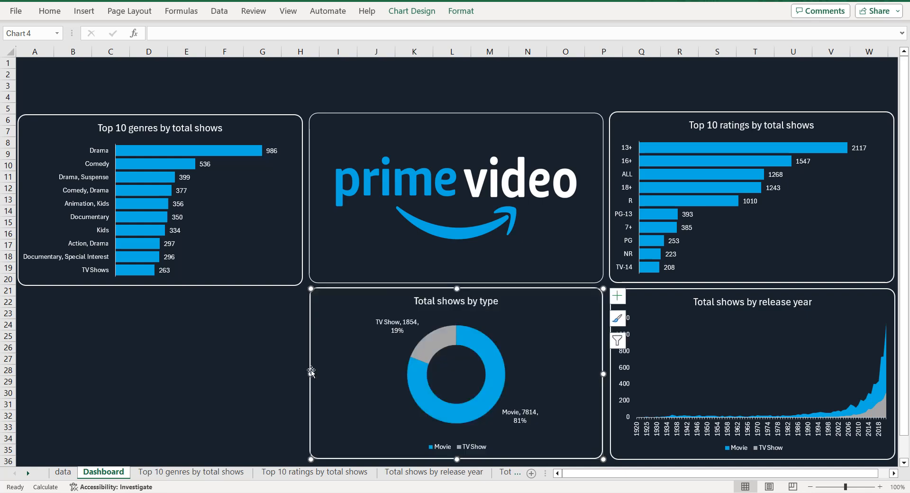
click(356, 271)
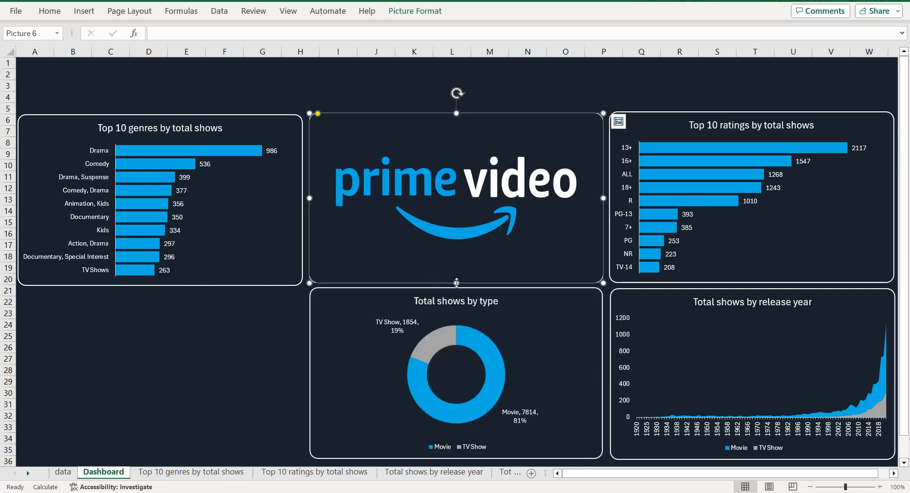
drag(456, 283, 456, 284)
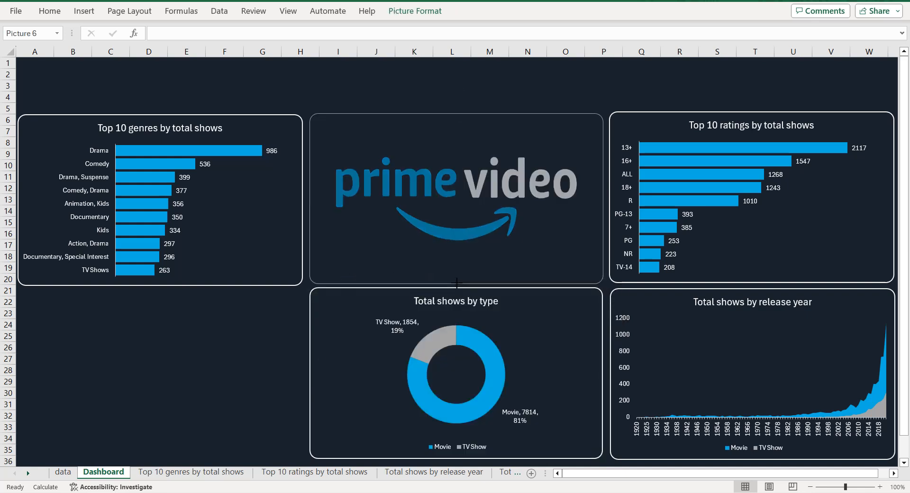
Step: Fine-tune the logo picture's lower edge just above the "Total shows by type" chart and deselect the picture
drag(457, 283, 455, 283)
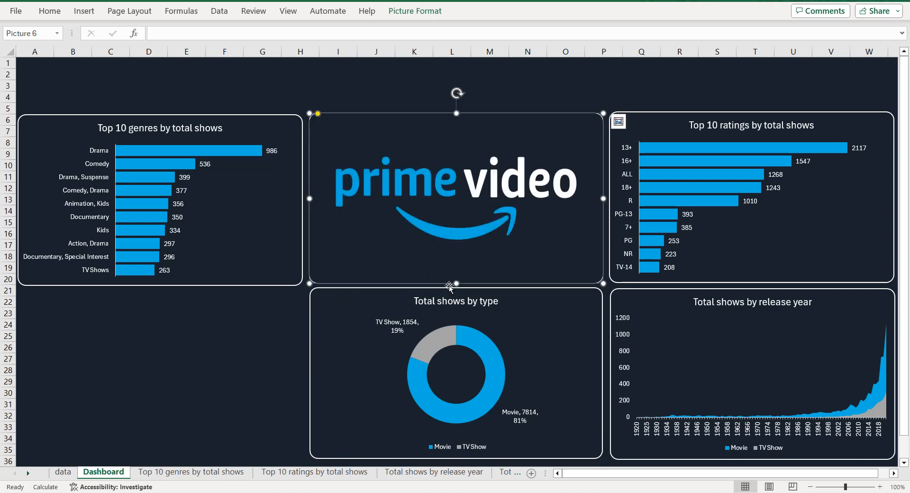
click(247, 302)
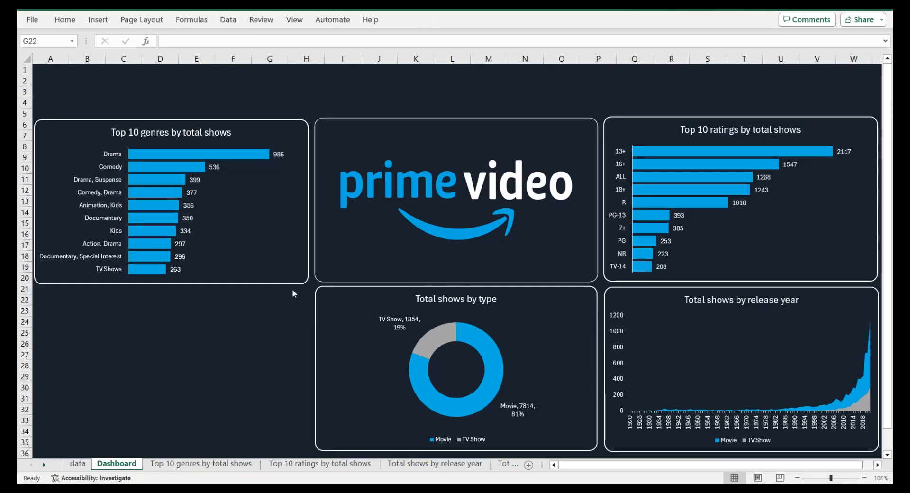
Step: On the Map sheet, build the PivotTable with country as rows and the count of show_id as values
click(46, 465)
click(46, 465)
click(46, 464)
click(392, 465)
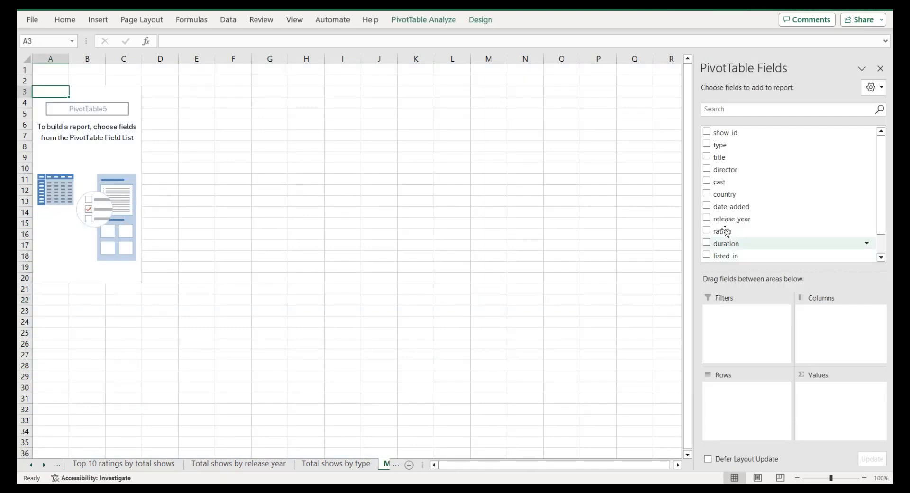
drag(724, 194, 727, 396)
scroll(751, 171, up, 1)
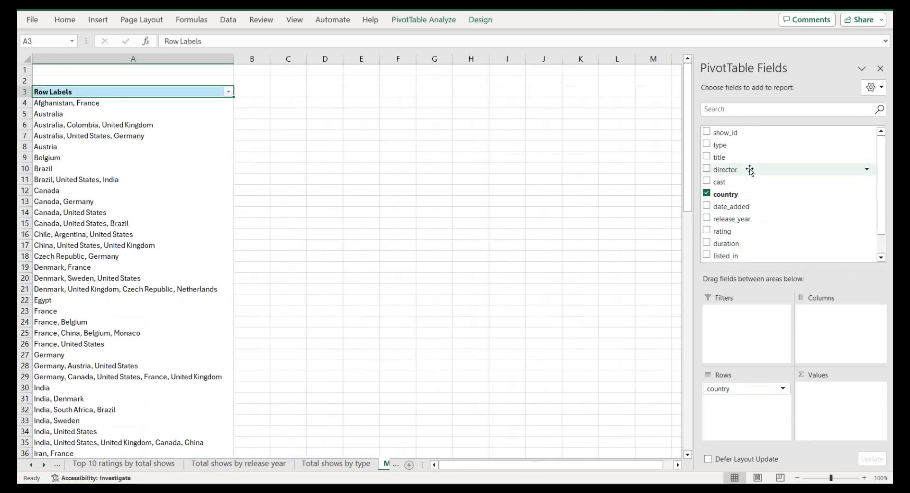
drag(738, 135, 816, 394)
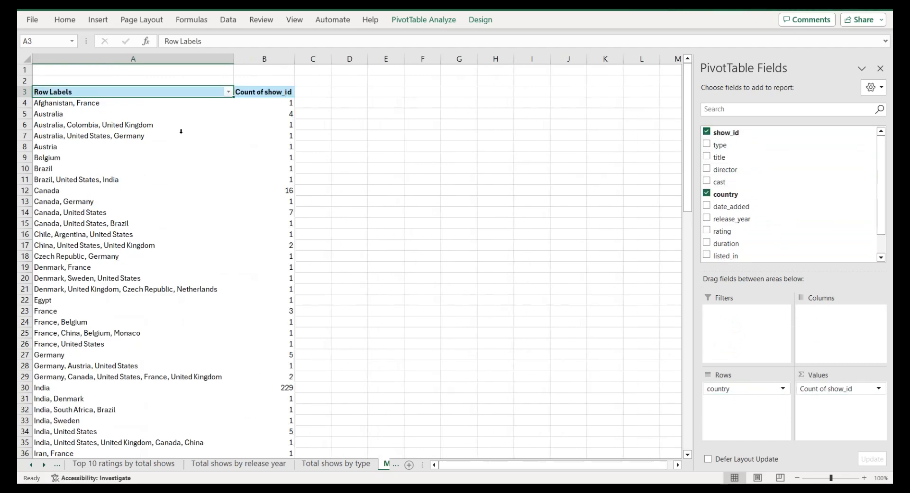
Step: Remove the grand total row from the country PivotTable
click(171, 98)
scroll(167, 96, down, 20)
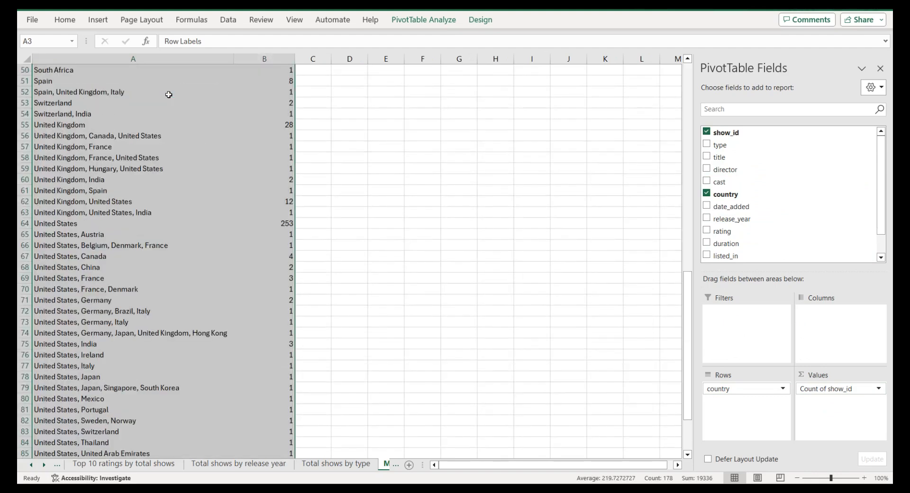
click(101, 390)
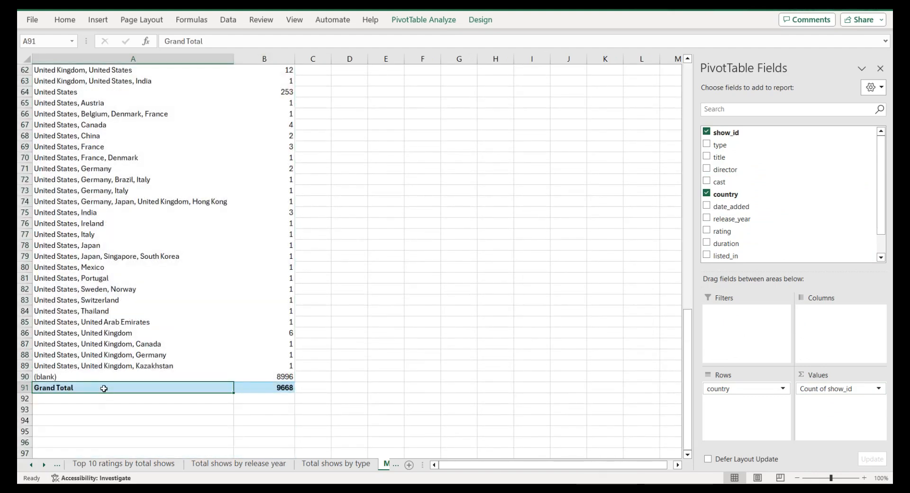
right_click(102, 389)
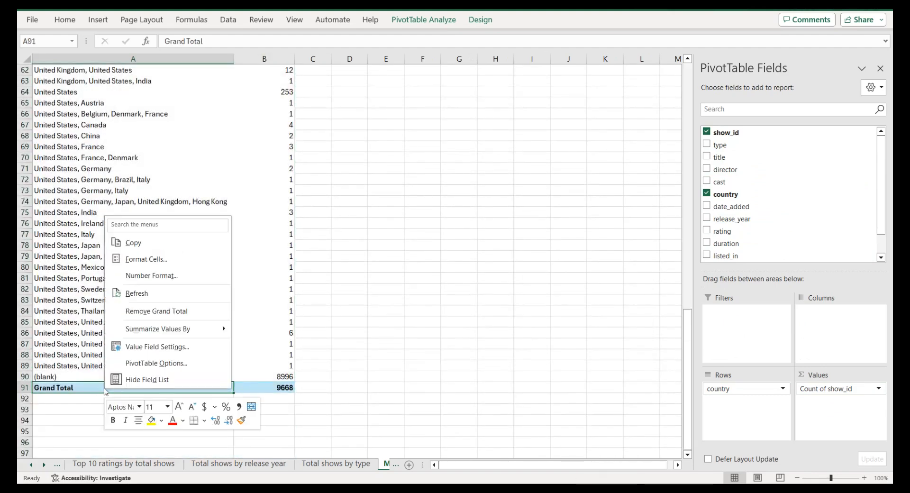
click(156, 311)
Step: Copy the whole country PivotTable and paste it as values only, starting at cell E3
click(197, 172)
key(ctrl+a)
key(ctrl+c)
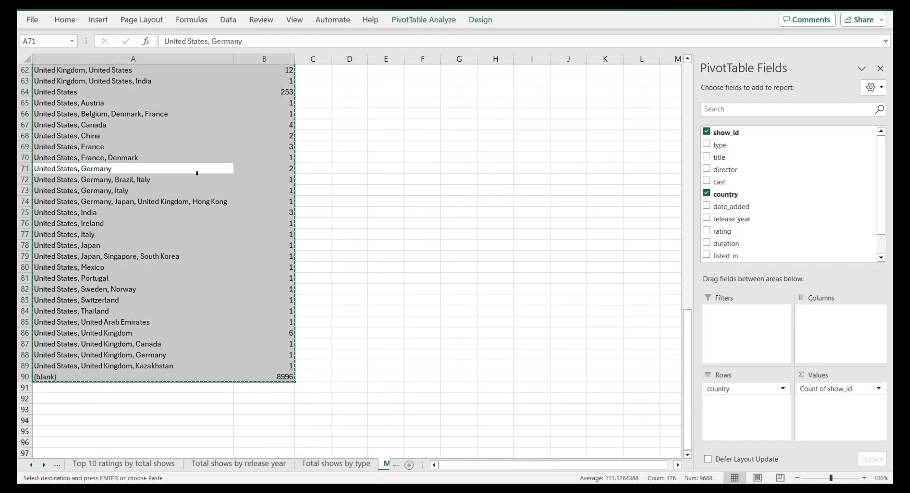
drag(690, 335, 679, 196)
scroll(678, 197, up, 14)
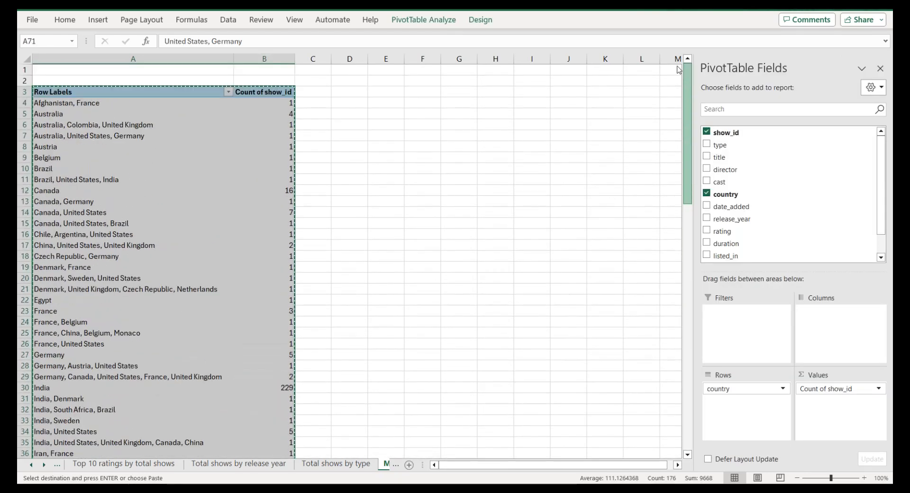
click(392, 91)
right_click(394, 92)
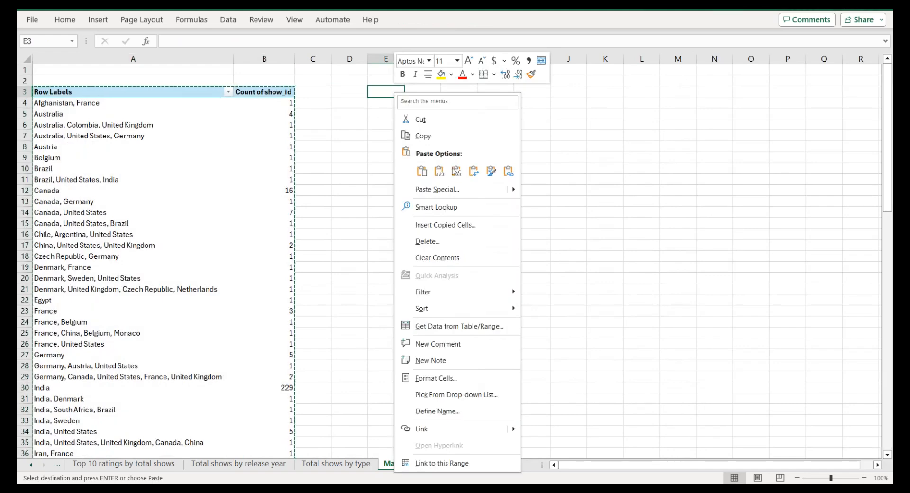
click(440, 171)
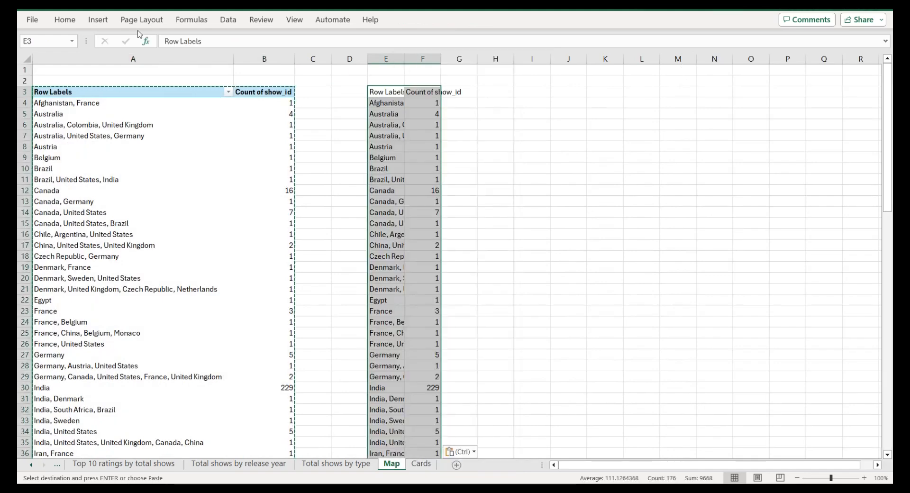
Step: Convert the pasted country range in columns E and F into a table with headers
click(97, 20)
key(ctrl+t)
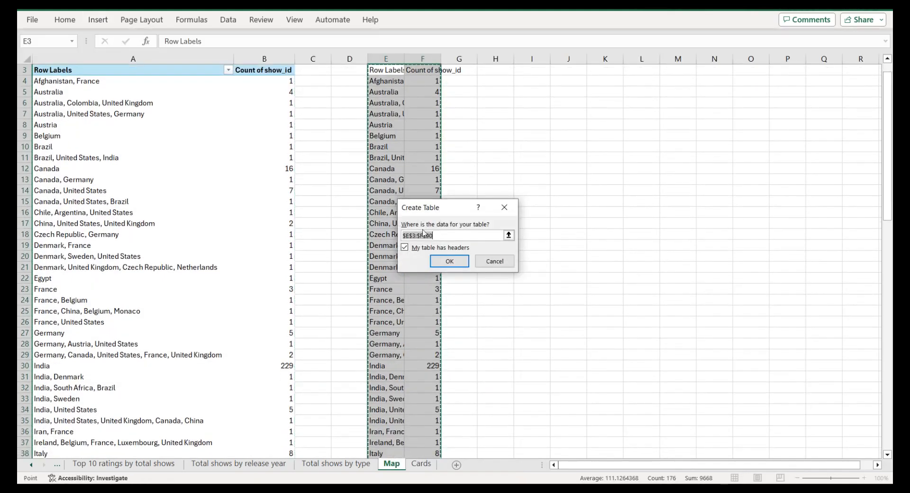
click(451, 261)
Step: Rename the new table's headers to "Country" in E3 and "total shows" in F3
click(382, 70)
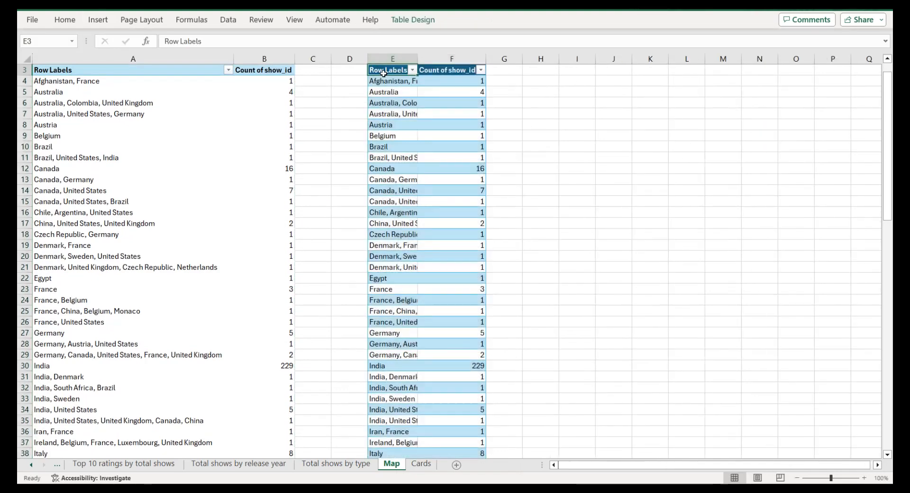
triple_click(242, 42)
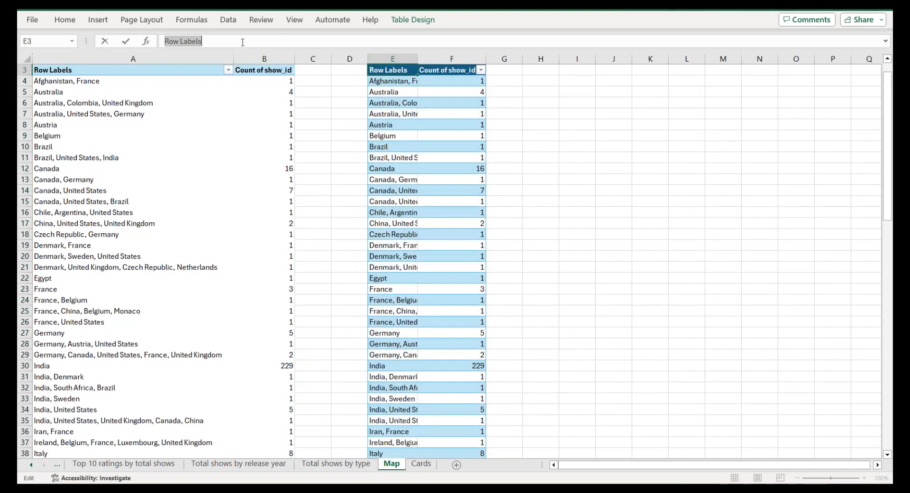
text(Country)
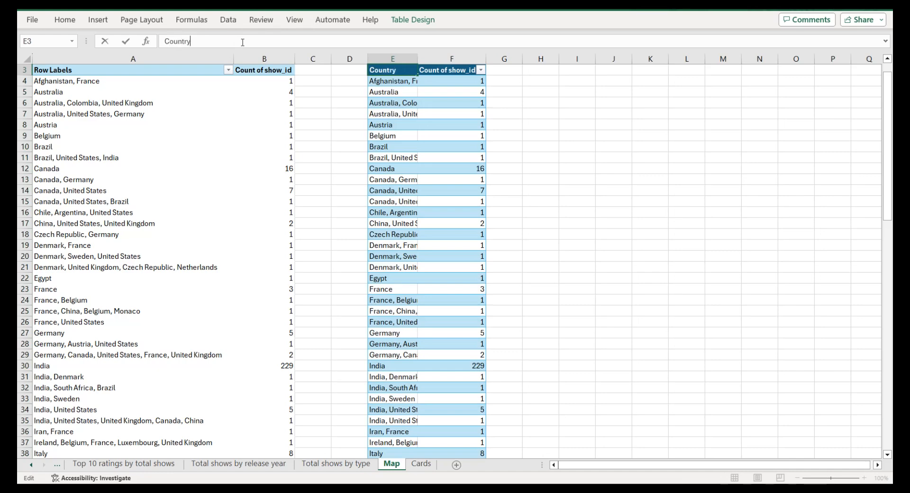
click(421, 75)
triple_click(253, 42)
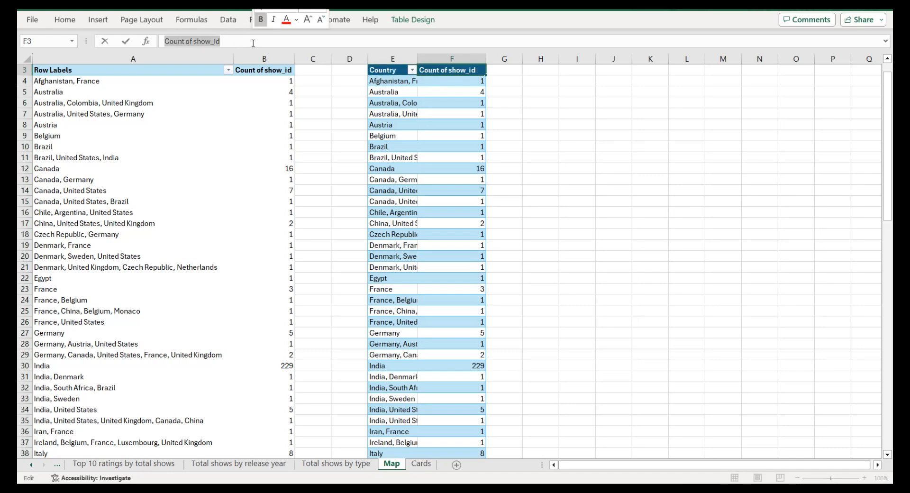
text(total shows)
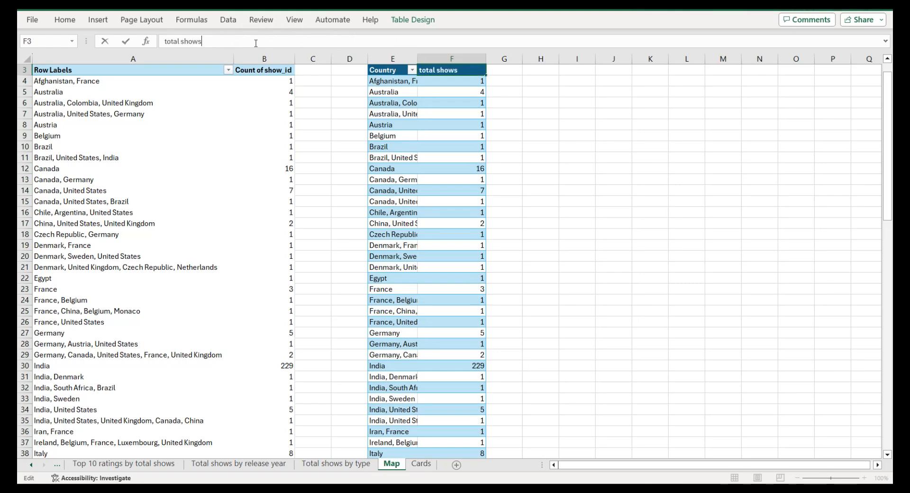
click(397, 99)
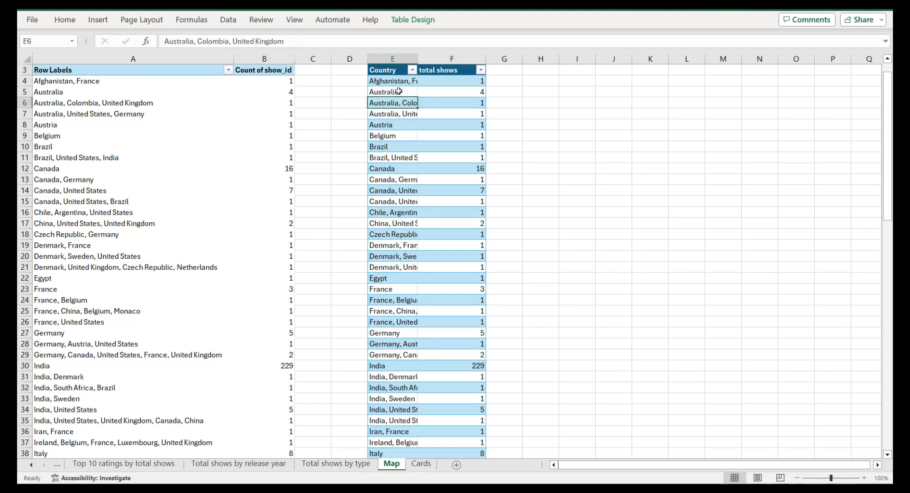
Step: Filter the table's Country column to exclude the (blank) entry
click(412, 71)
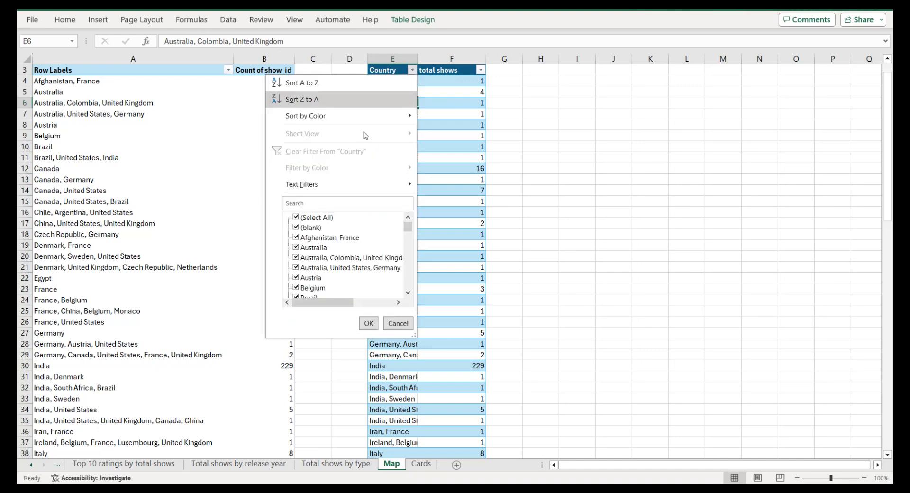
click(295, 227)
click(369, 323)
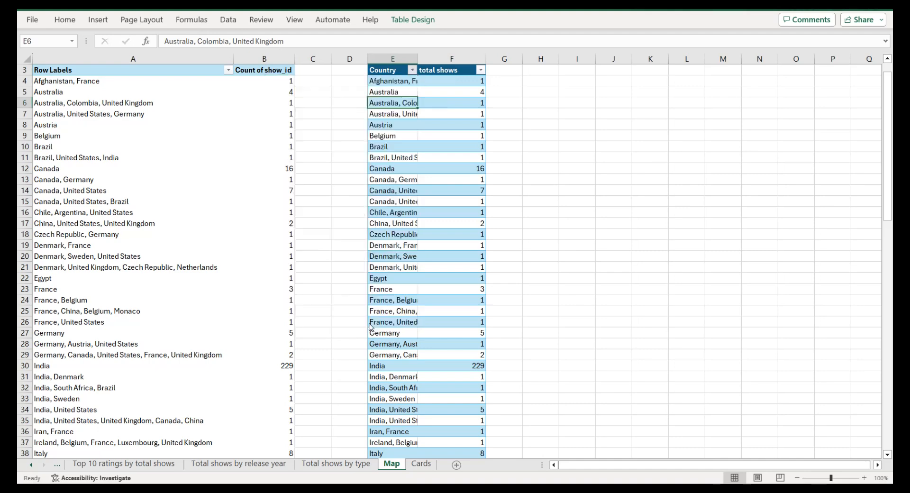
Step: Insert a filled map chart from all filtered country and total shows rows, starting at E4
click(399, 81)
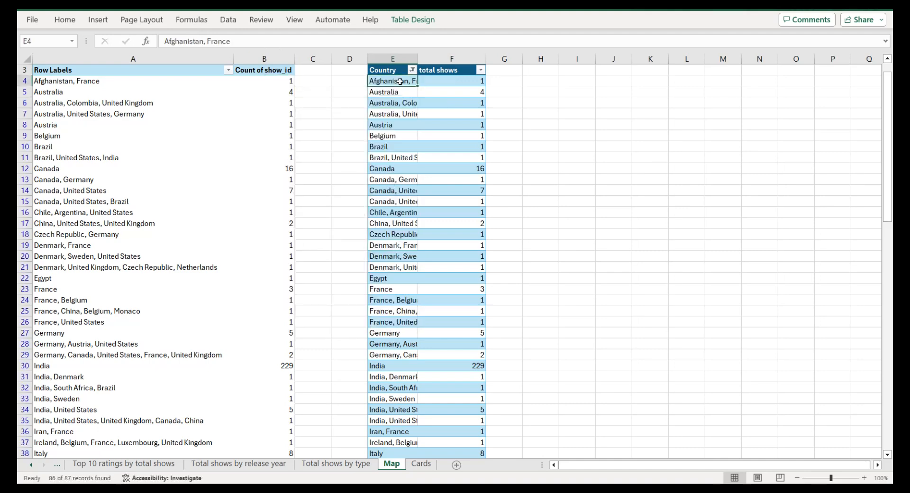
key(ctrl+shift+Right)
key(ctrl+shift+Down)
click(97, 19)
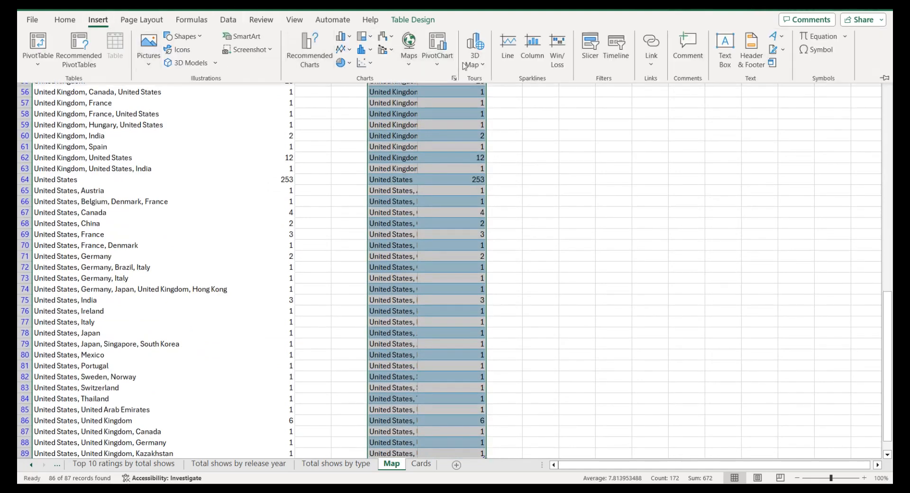
click(414, 68)
click(414, 107)
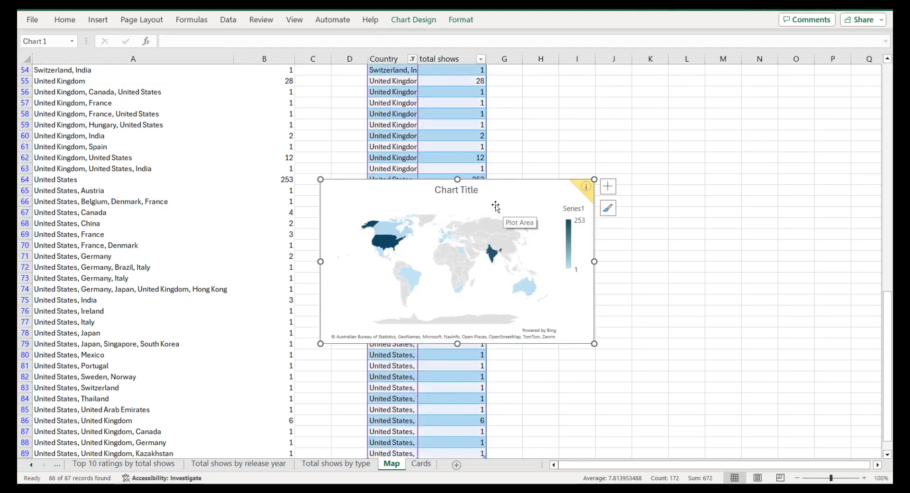
Step: Change the map chart's title to "Total shows by country"
double_click(465, 195)
triple_click(470, 192)
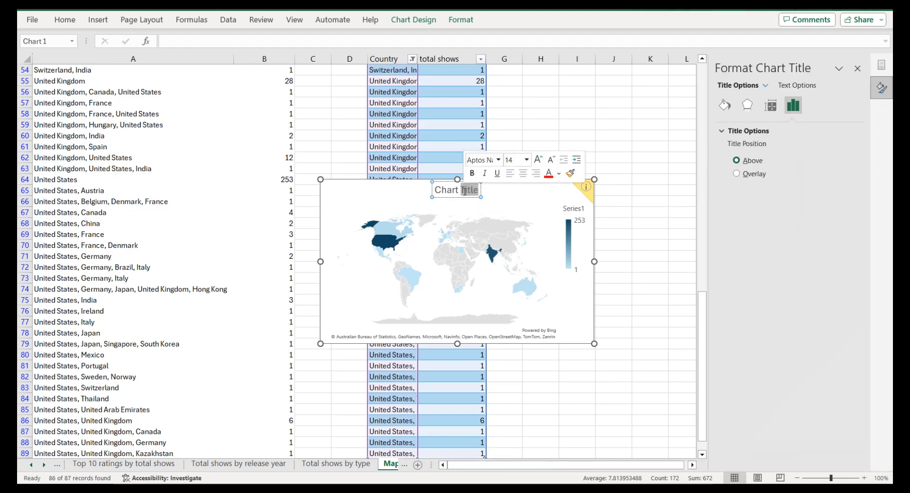
text(T)
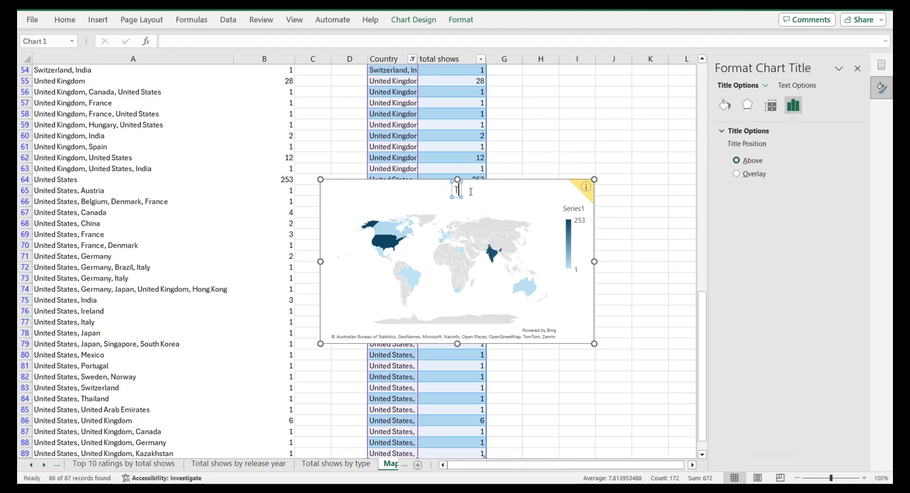
text(otal shows)
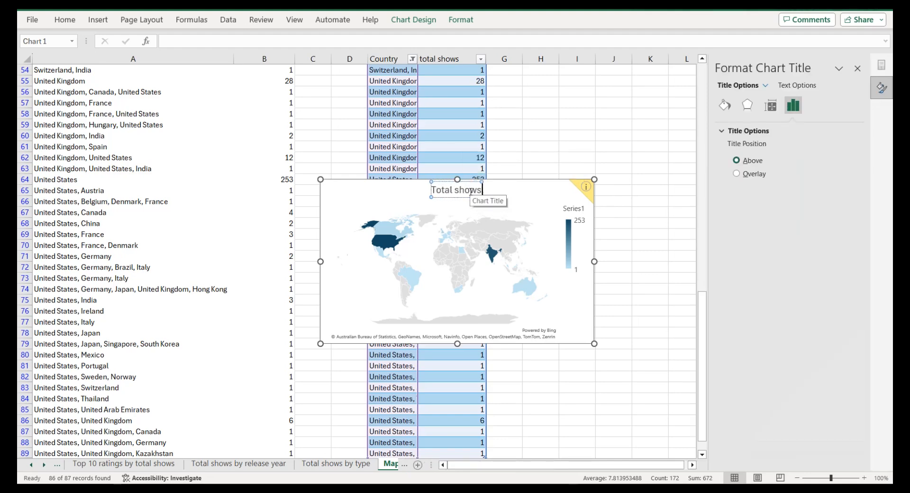
text( by country)
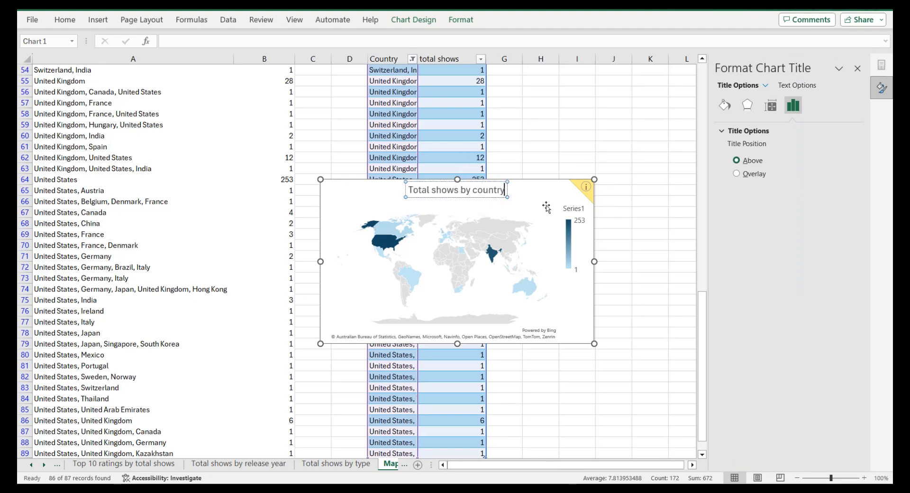
Step: Fill the map chart's plot area and chart area with the recently used dark navy colour
click(545, 205)
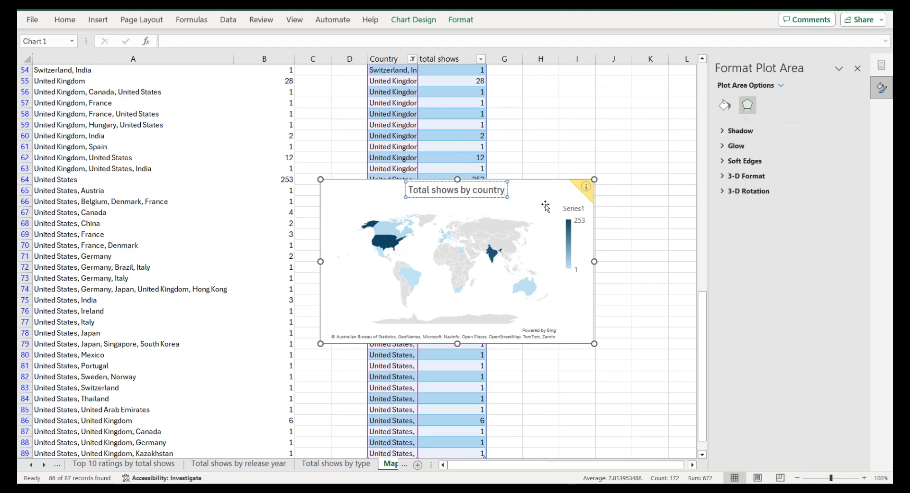
click(725, 106)
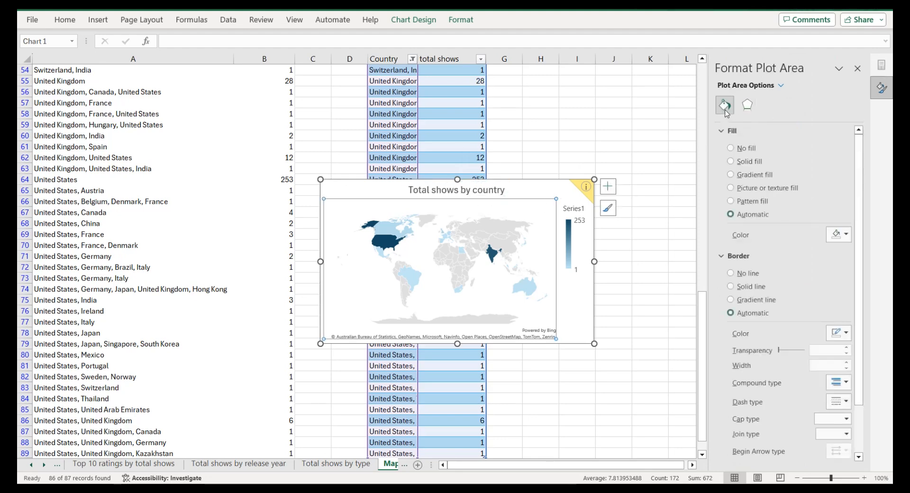
click(846, 237)
click(804, 374)
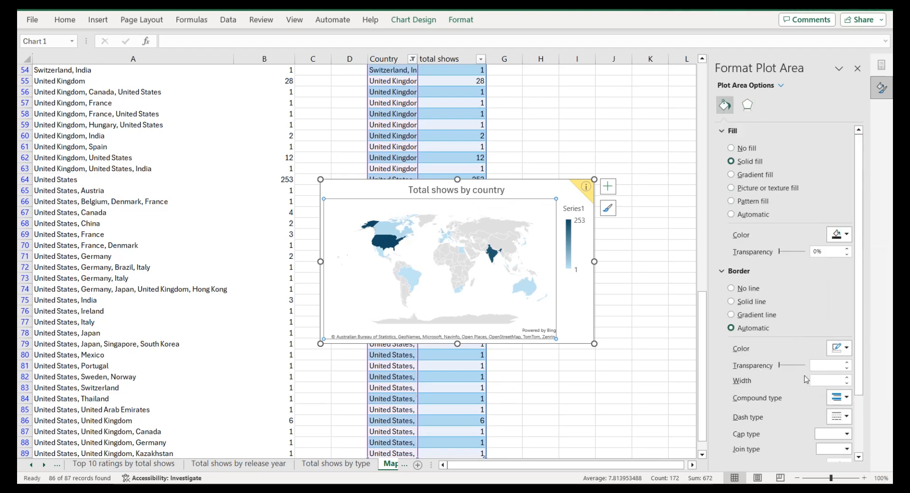
click(534, 190)
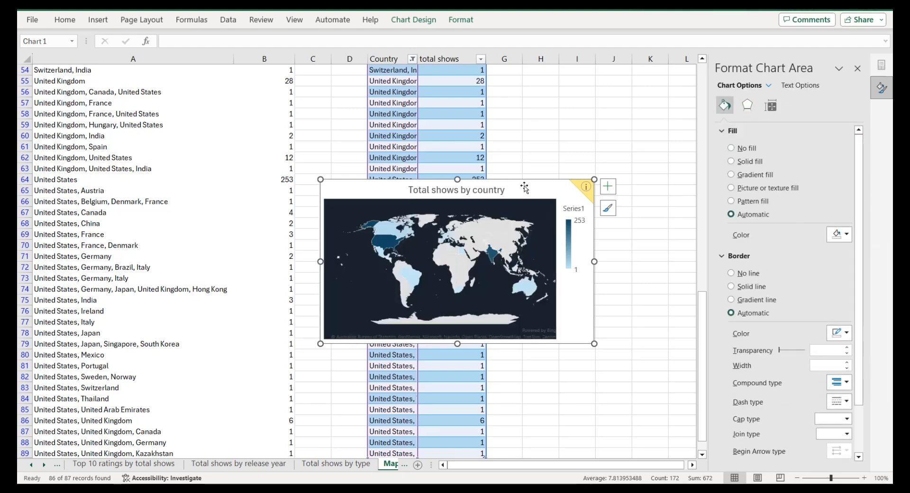
click(846, 234)
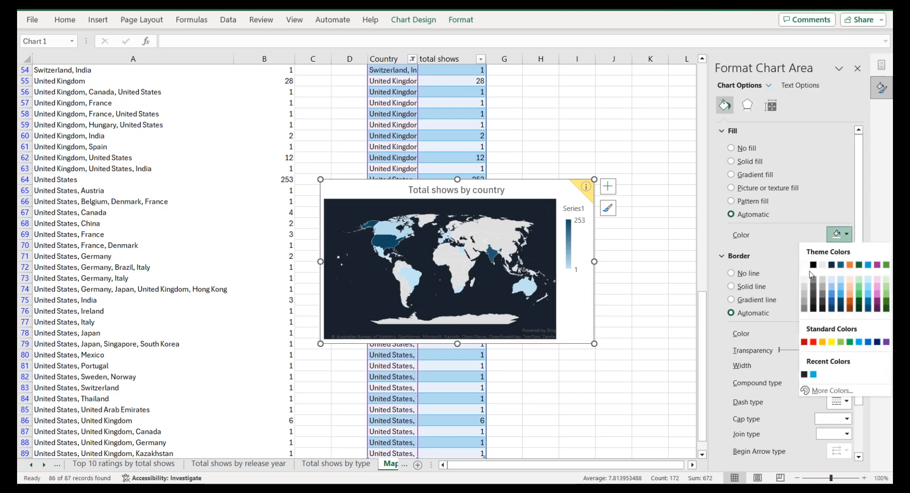
click(804, 375)
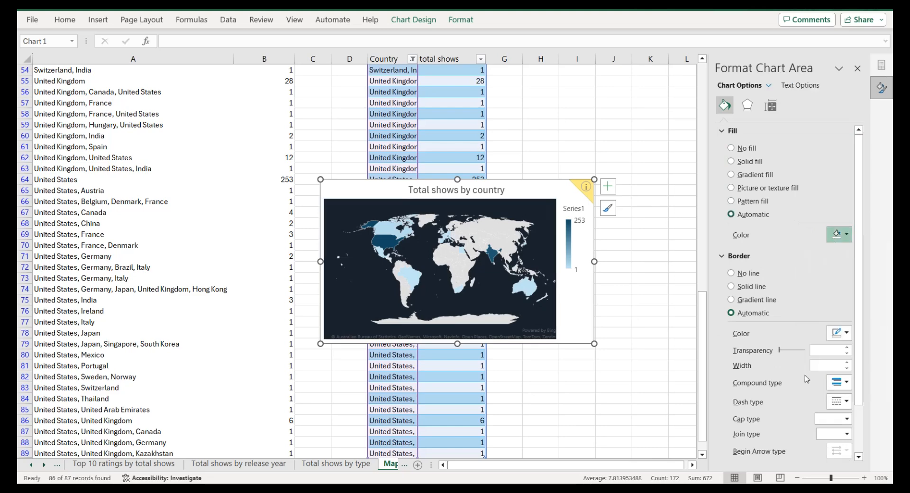
Step: Set the text colour of the map chart's title and legend to white
click(497, 191)
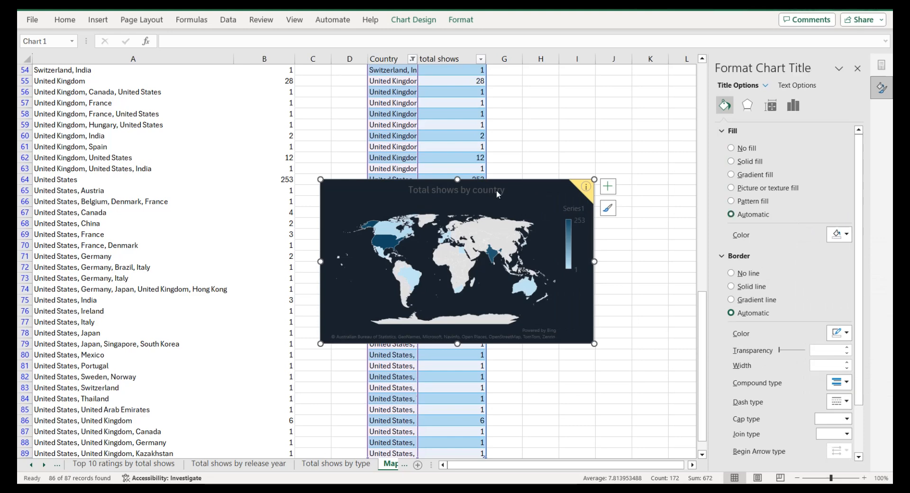
click(798, 86)
click(839, 220)
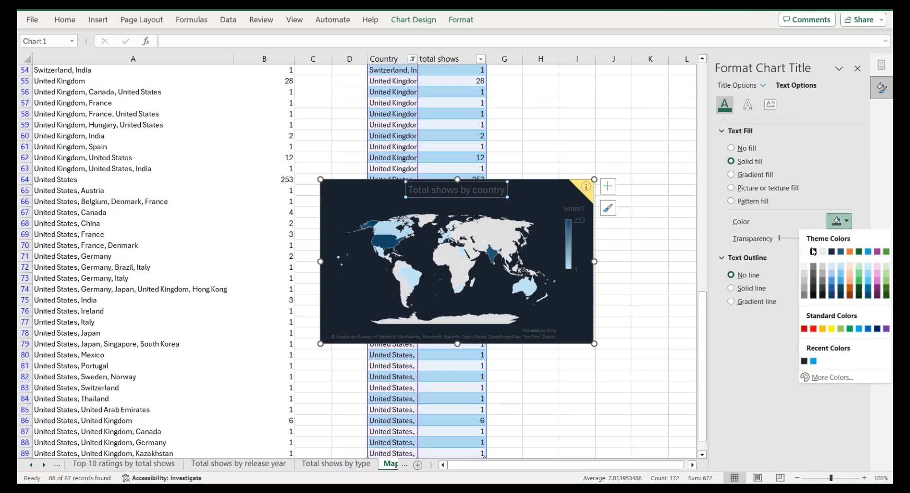
click(810, 251)
click(580, 222)
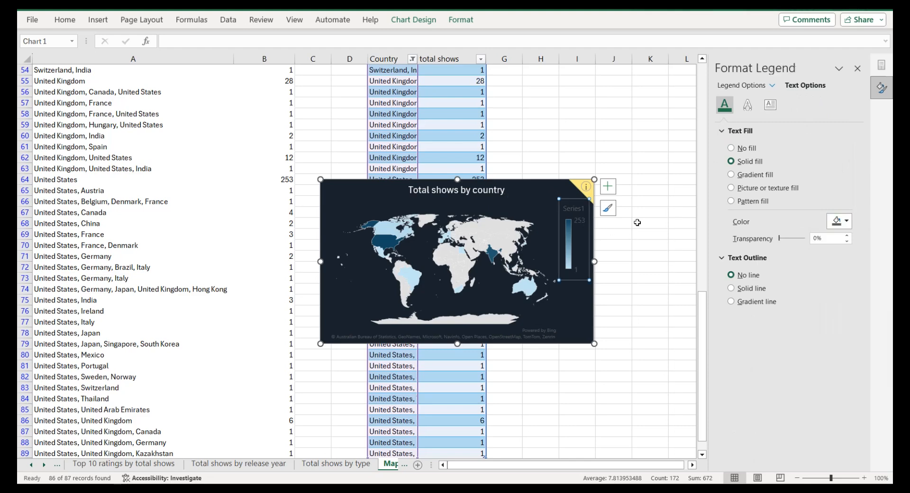
click(835, 223)
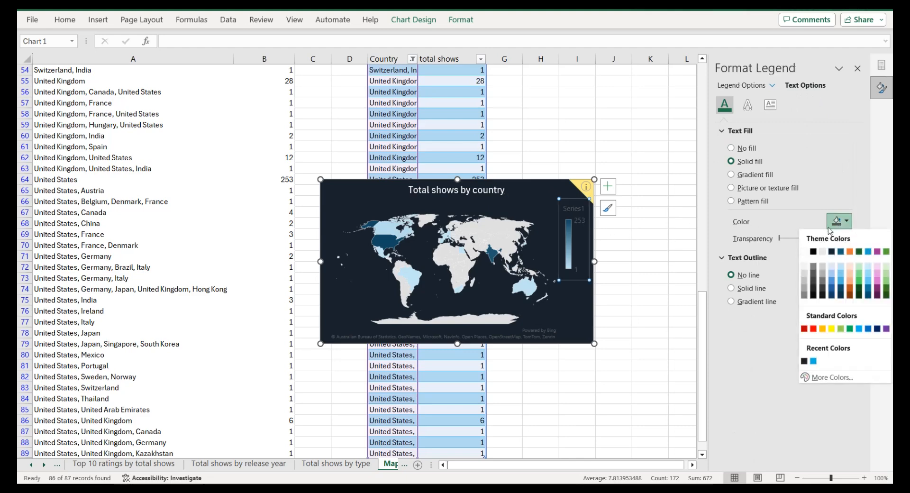
click(804, 251)
Step: Copy the "Total shows by country" map chart and paste it onto the Dashboard sheet
scroll(368, 149, down, 1)
click(369, 149)
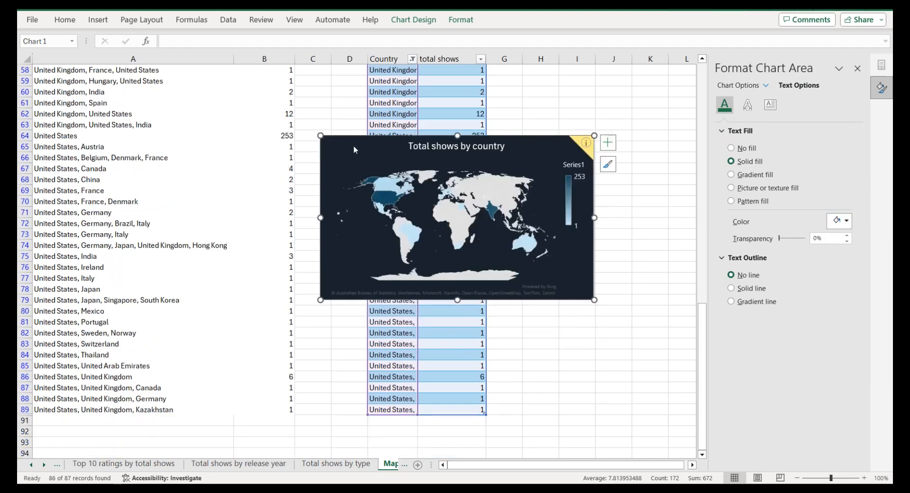
click(31, 465)
click(31, 464)
click(31, 464)
click(116, 463)
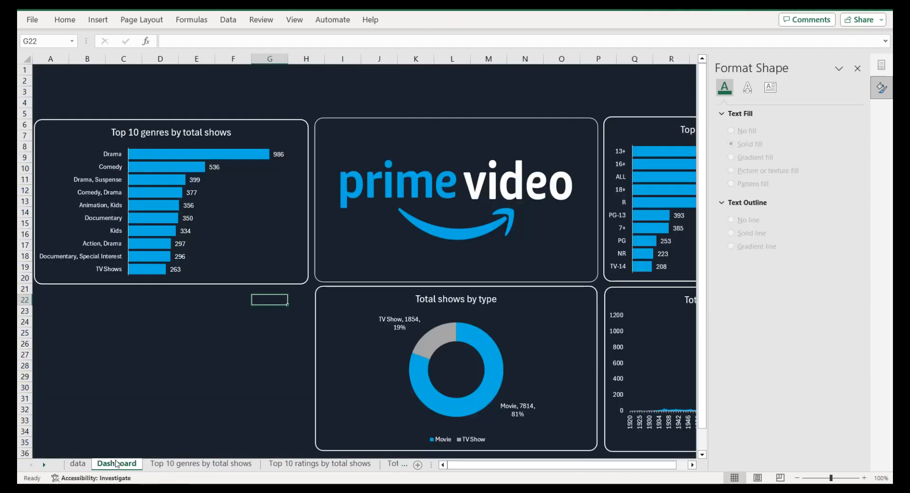
key(ctrl+v)
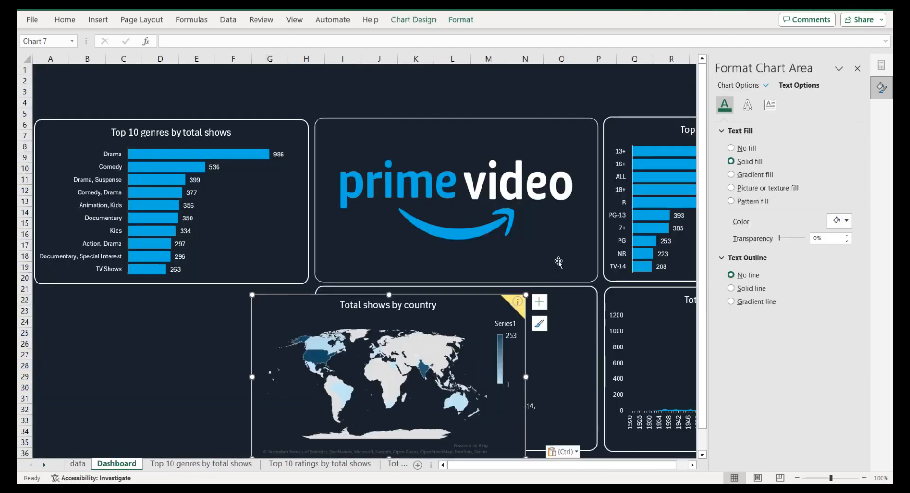
Step: Remove the pasted map chart's border and fit it below the genres chart at about 2.91" by 4.92"
click(737, 86)
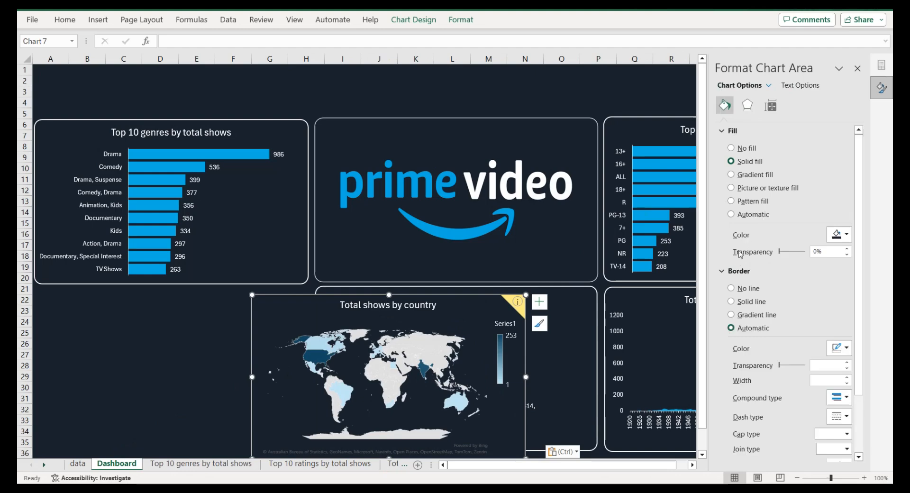
click(733, 290)
drag(264, 296, 58, 290)
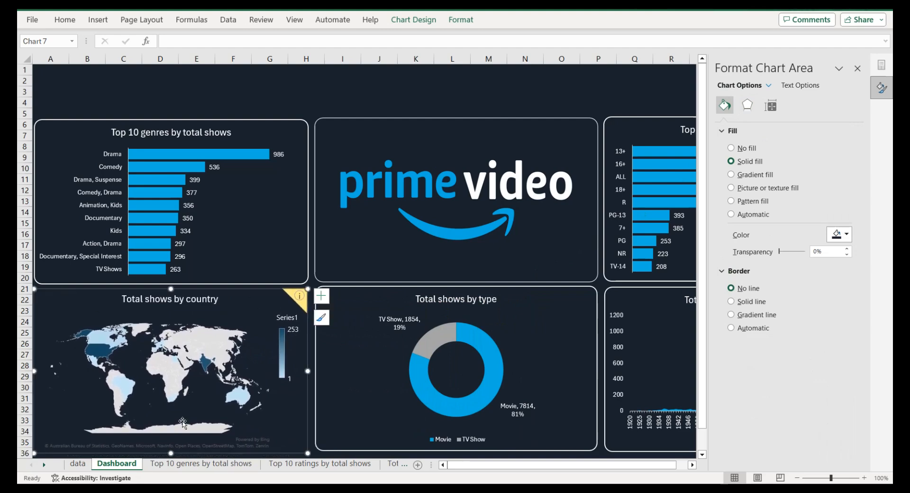
drag(170, 453, 170, 448)
drag(171, 288, 171, 289)
drag(34, 369, 38, 369)
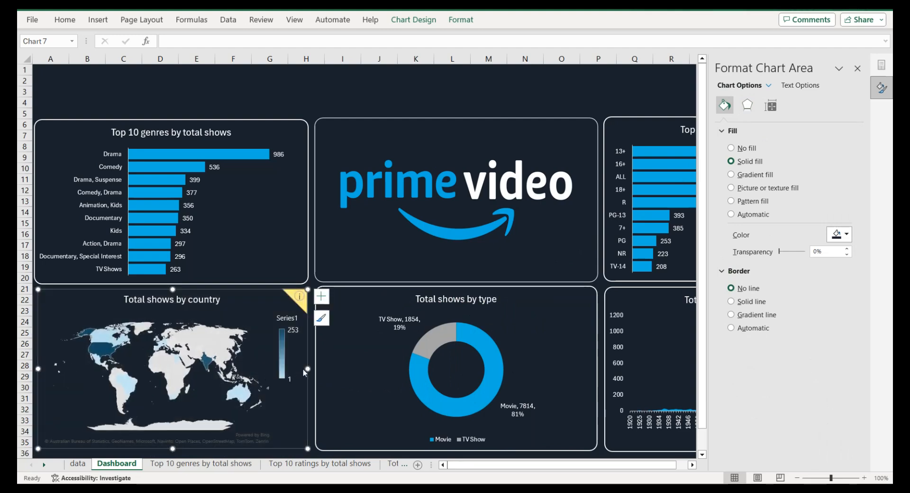
drag(307, 368, 306, 367)
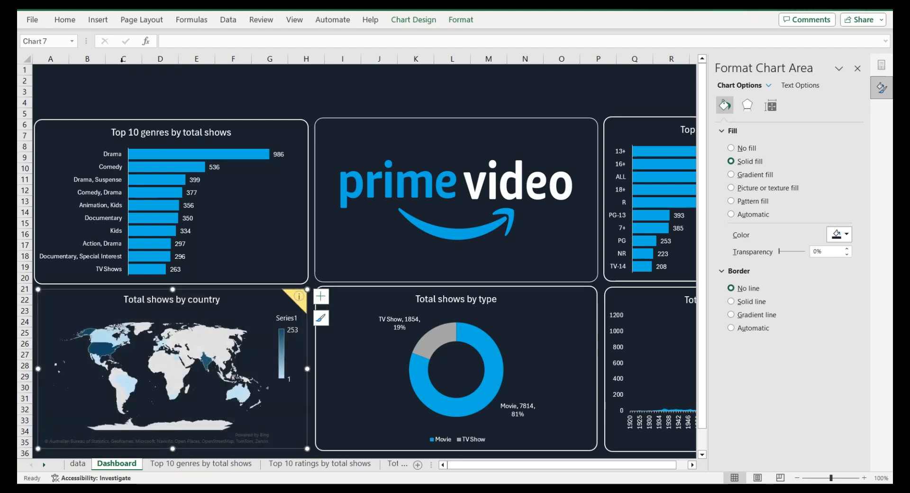
Step: Draw a rounded rectangle about 2.98" by 5.03" over the map chart
click(95, 19)
click(199, 37)
click(214, 68)
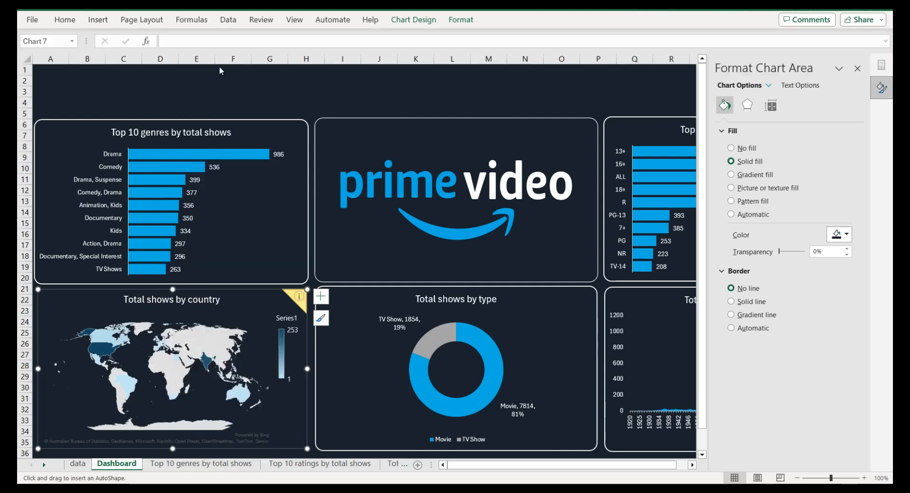
drag(37, 286, 309, 450)
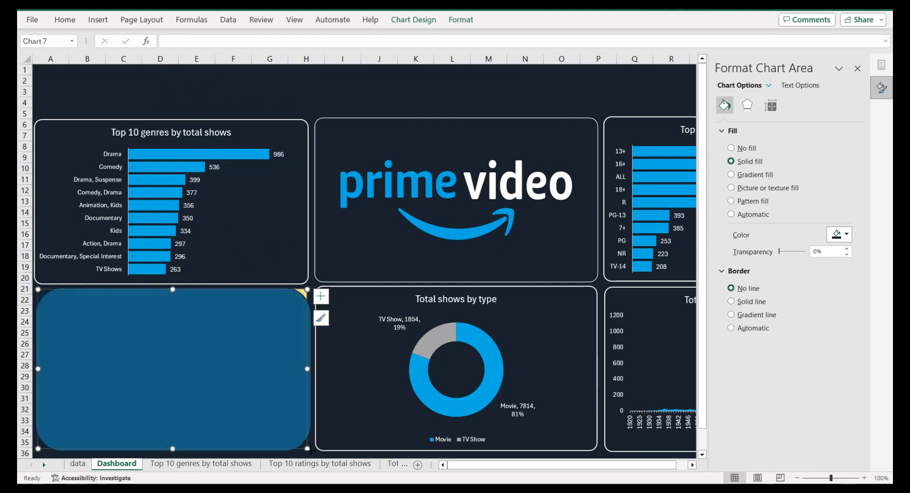
Step: Give the rounded rectangle over the map chart no fill and a white outline
click(459, 22)
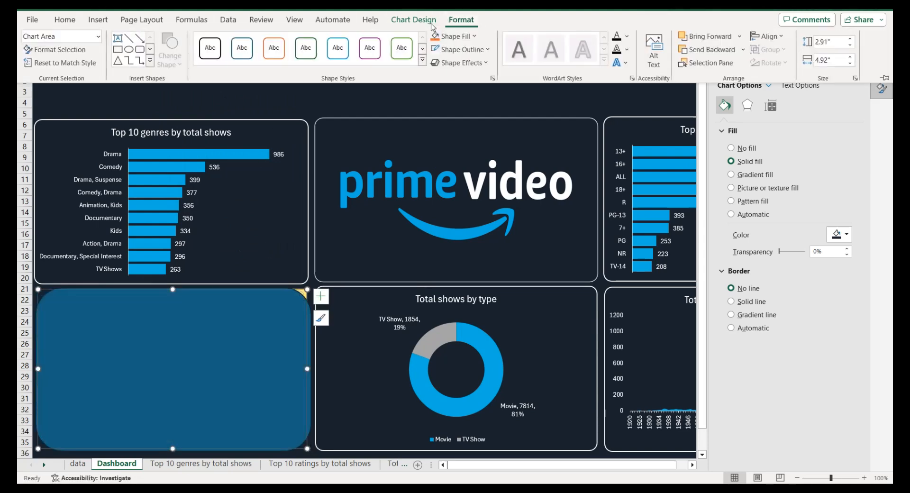
click(475, 36)
click(278, 323)
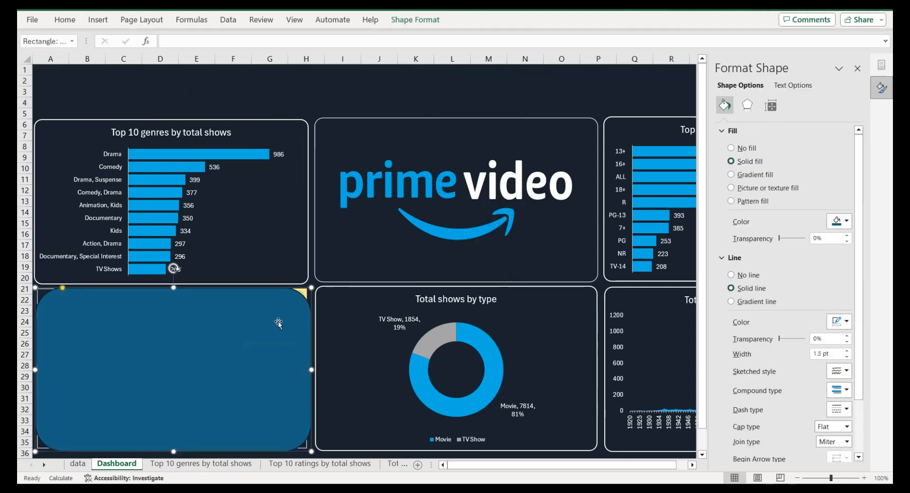
click(415, 20)
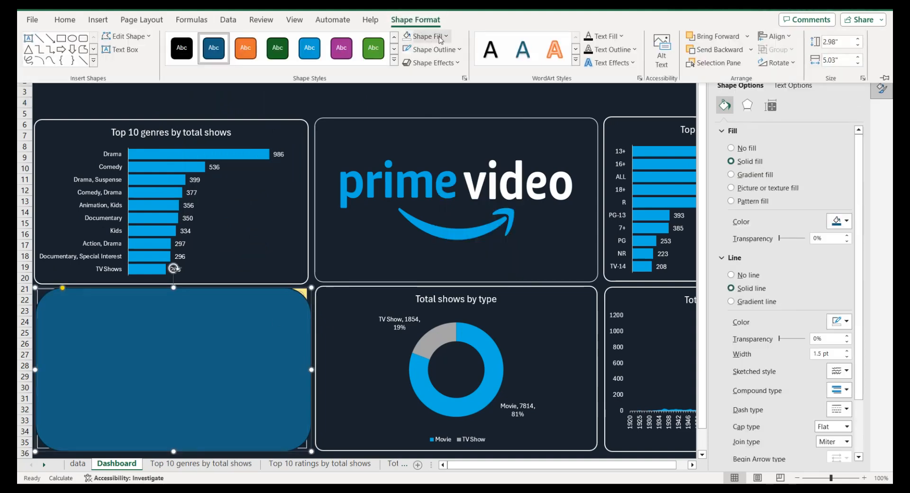
click(425, 36)
click(427, 210)
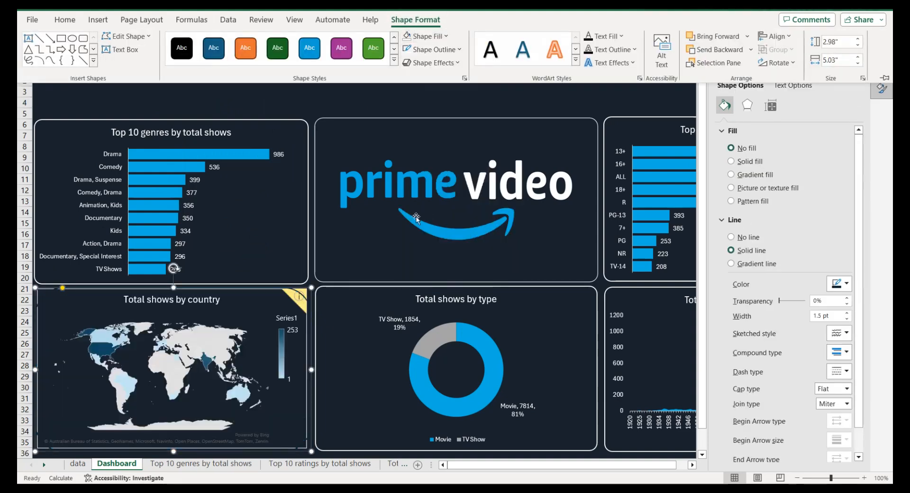
click(432, 49)
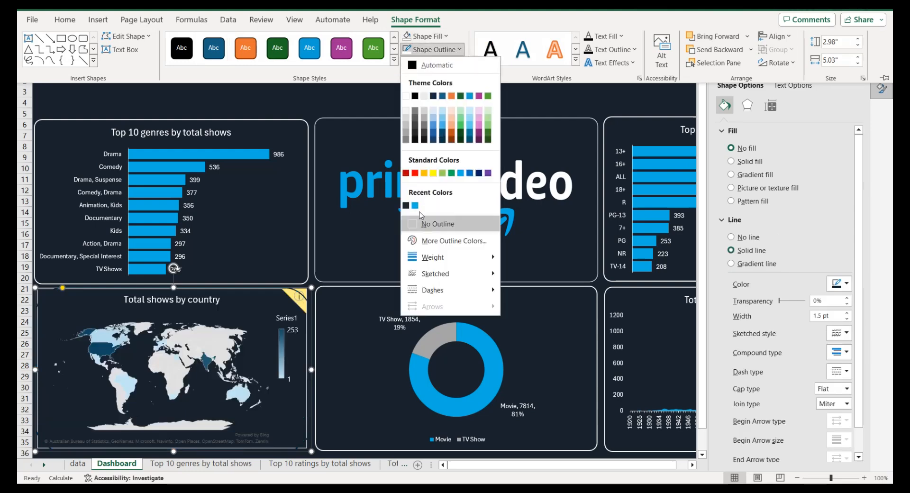
click(411, 96)
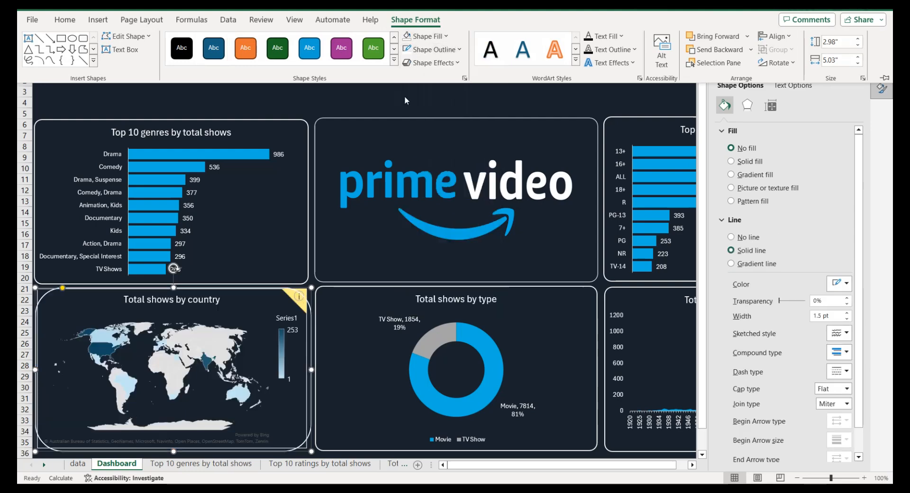
Step: Reduce the rounded rectangle's corner rounding and narrow it slightly to match the width of the genres chart above
click(62, 290)
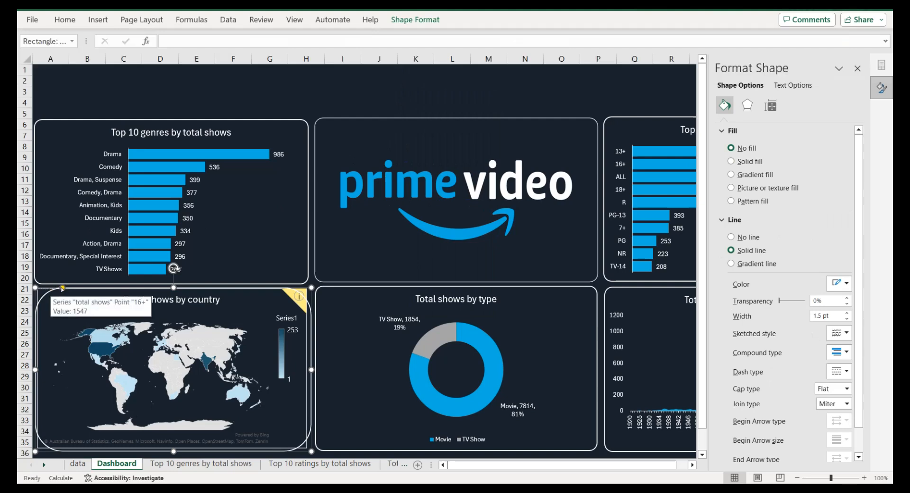
drag(52, 292, 41, 291)
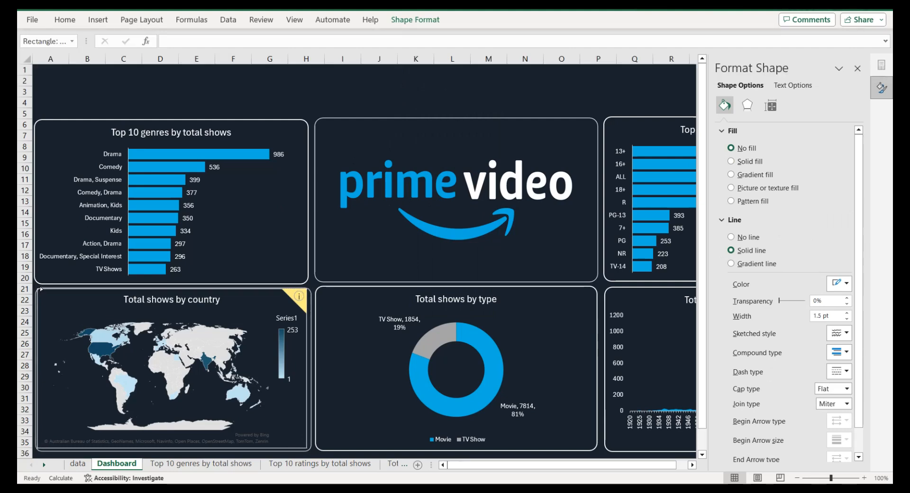
click(41, 288)
drag(310, 370, 308, 368)
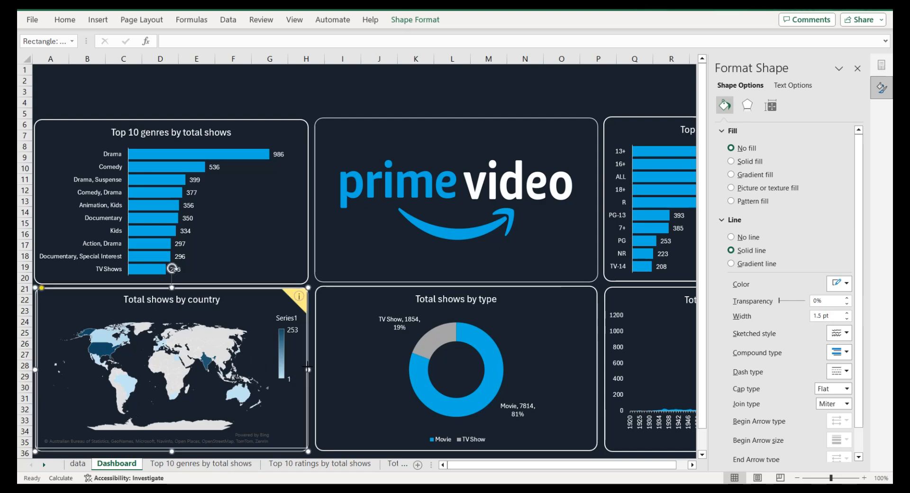
Step: Remove the outline of the map chart inside the rounded rectangle and close the formatting pane
click(44, 365)
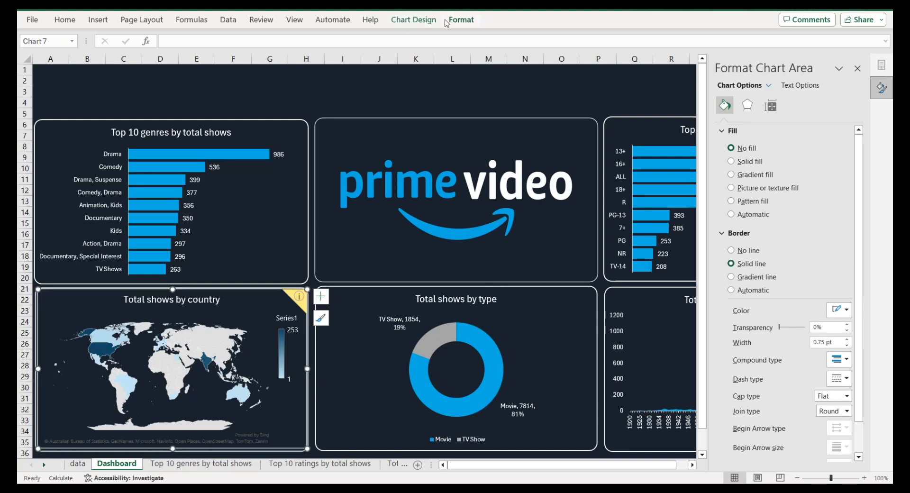
click(420, 21)
click(460, 21)
click(468, 37)
click(455, 36)
click(460, 49)
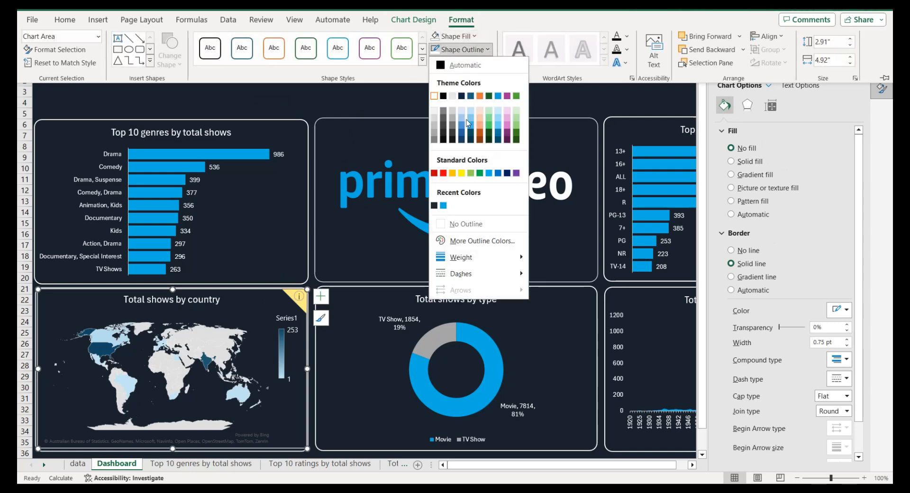
click(459, 225)
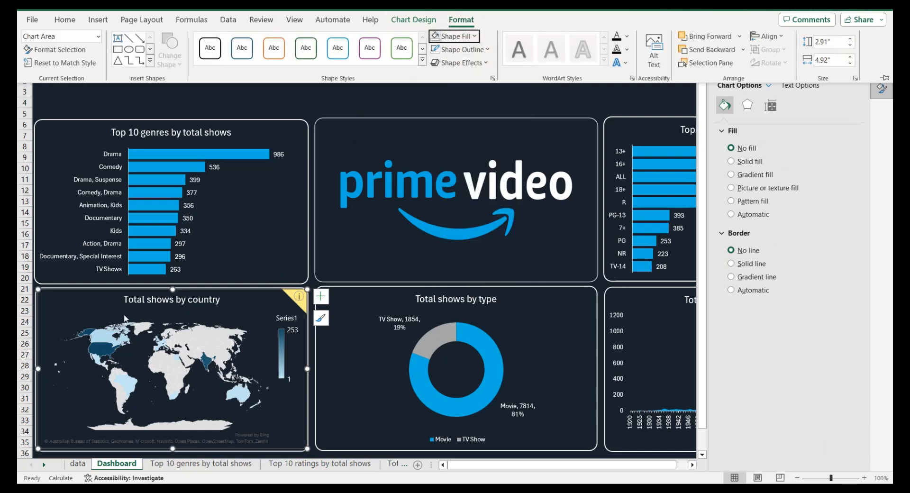
click(334, 107)
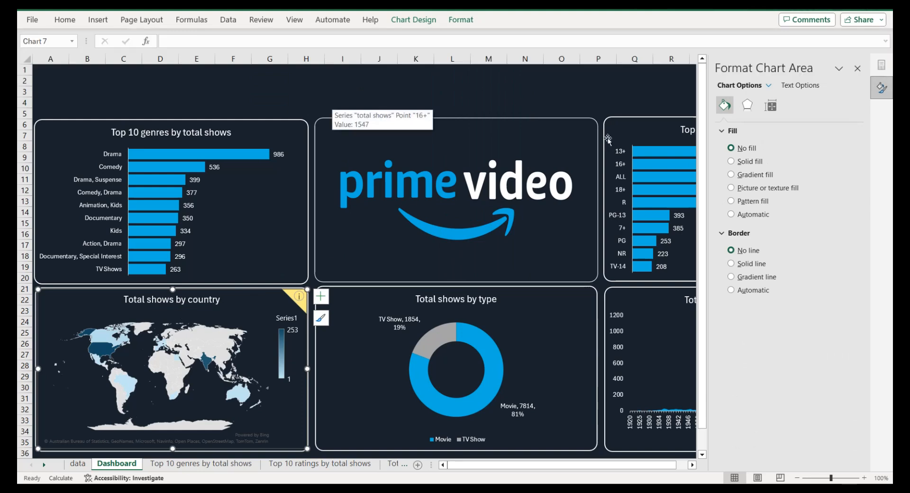
click(857, 68)
click(738, 86)
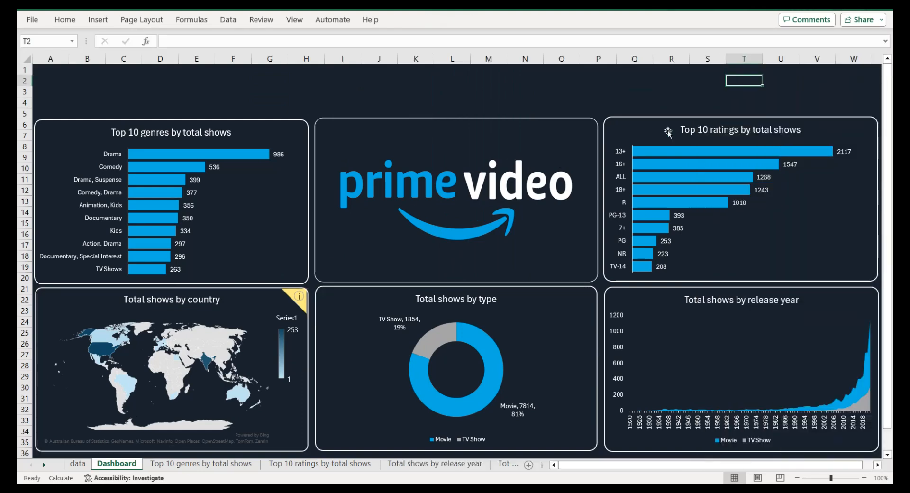
Step: Align the ratings chart, the Prime Video logo and the genres chart by their top edges
click(646, 119)
click(554, 123)
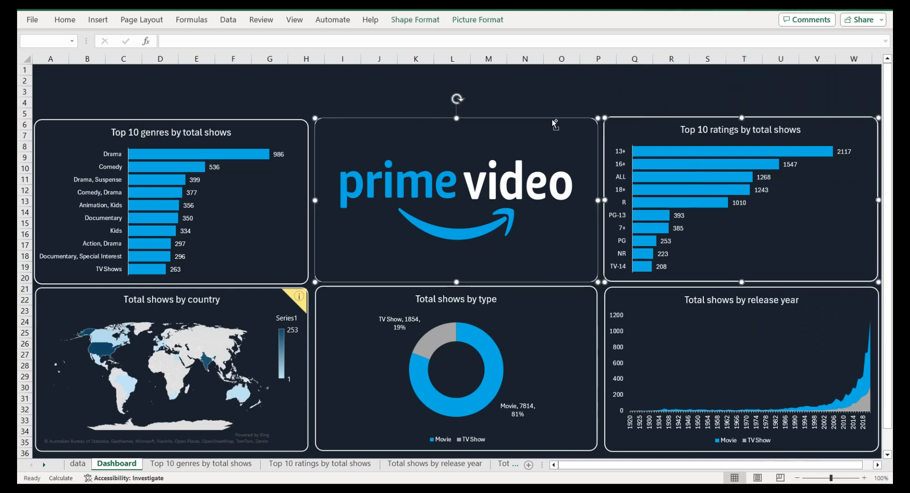
ctrl+click(289, 122)
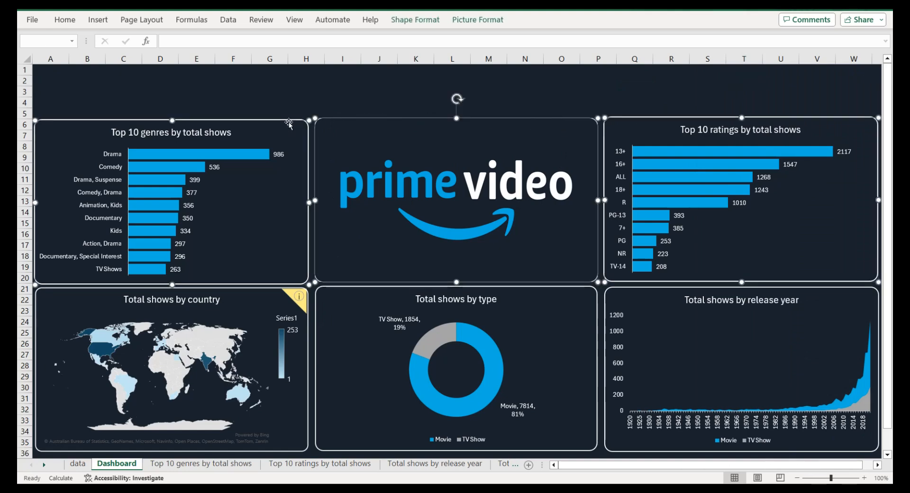
click(458, 23)
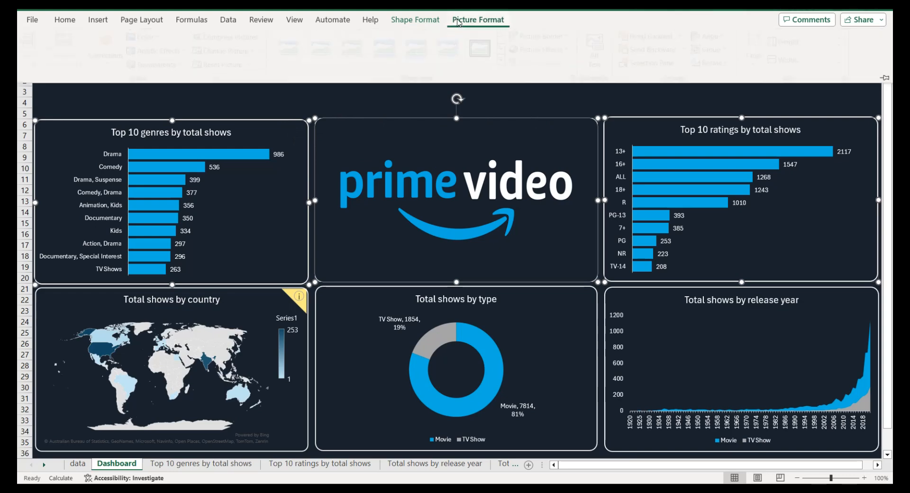
click(732, 38)
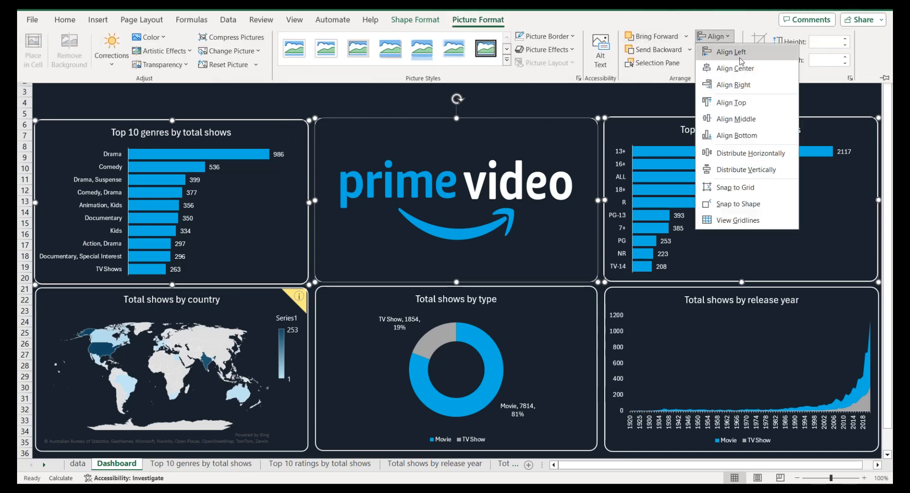
click(733, 102)
Step: Select the release year chart, the type chart and the map chart's rounded frame together
click(654, 288)
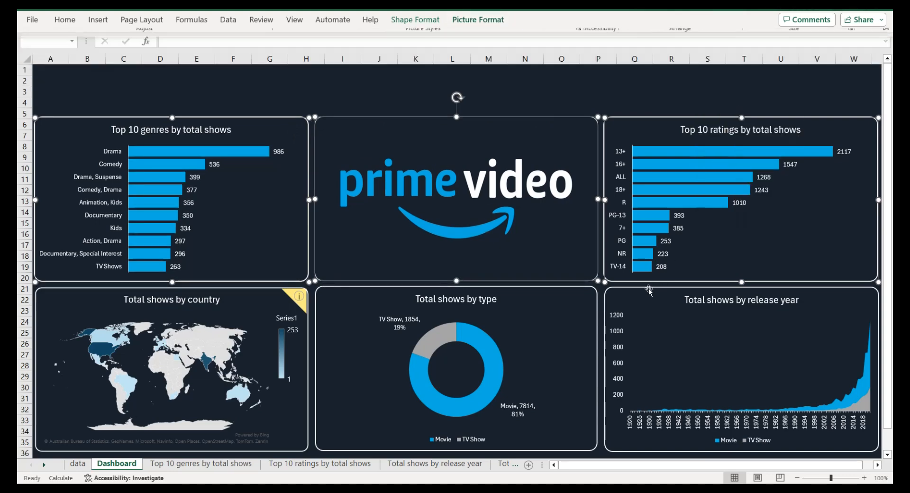
ctrl+click(545, 288)
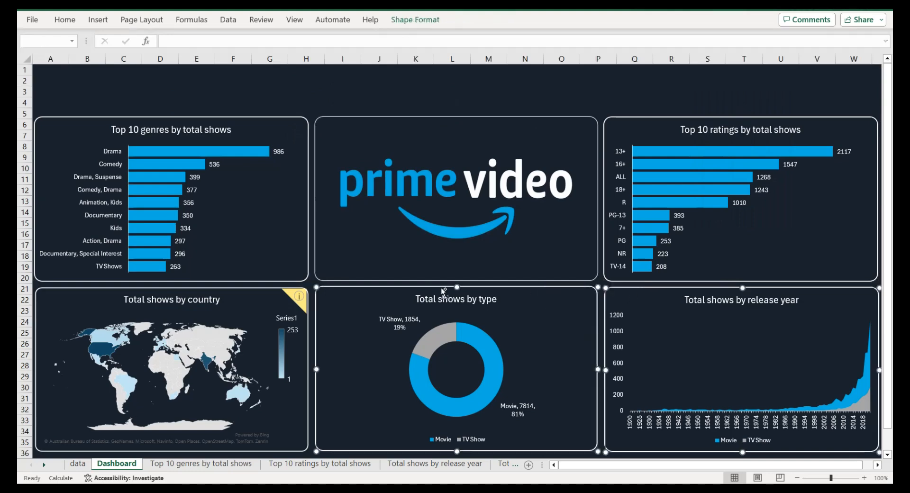
ctrl+click(299, 292)
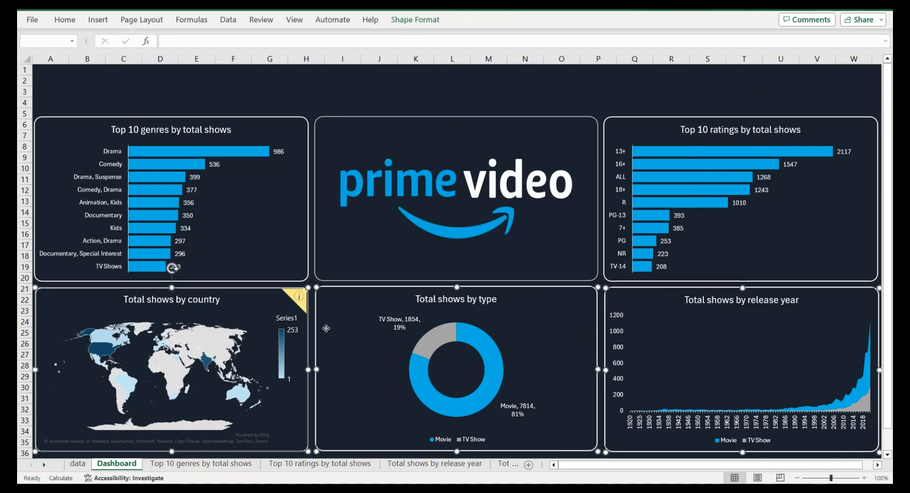
Step: Align the country, type and release year chart panels to the same top edge
click(417, 19)
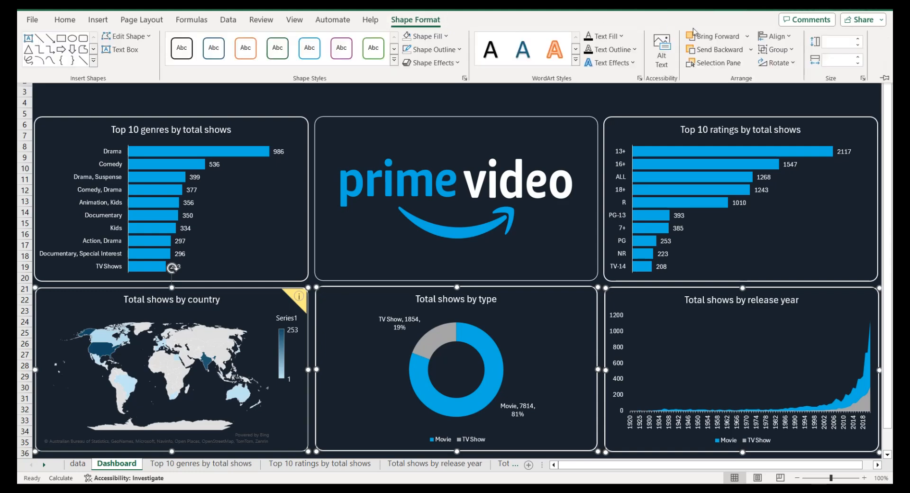
click(777, 36)
click(798, 104)
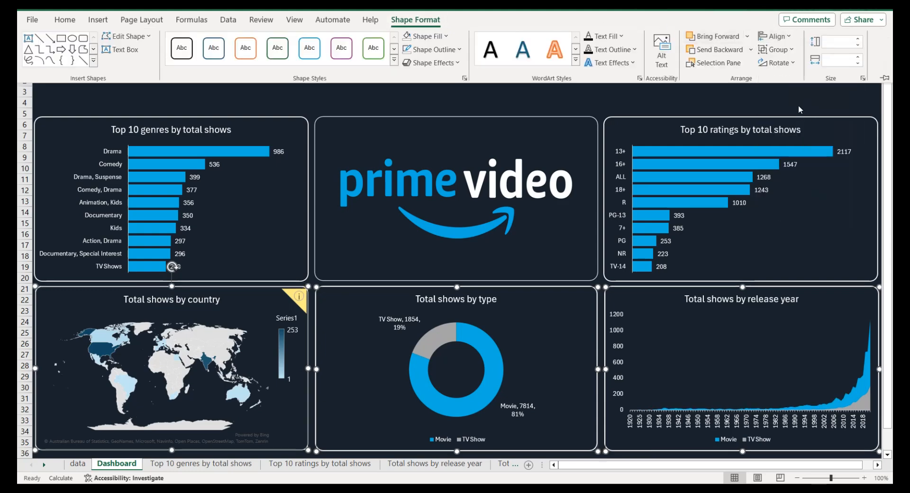
click(505, 99)
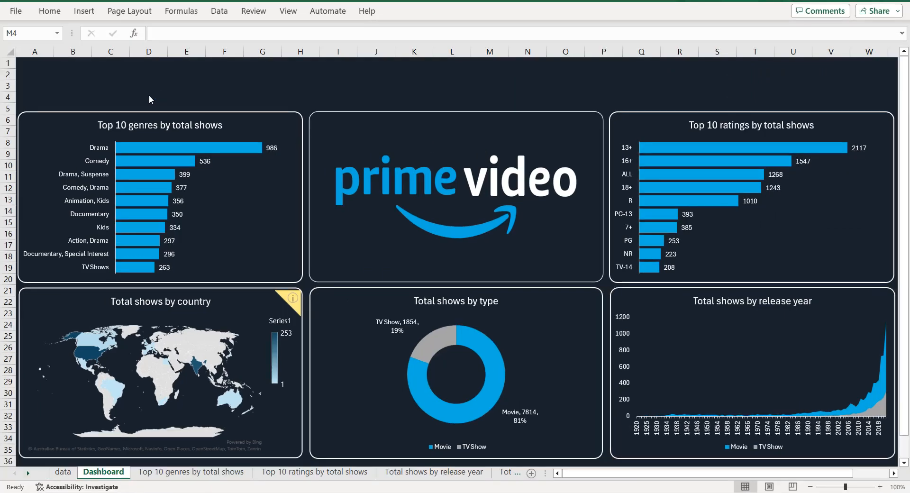
Step: Insert a rounded rectangle about 2.31" wide and 0.83" high above the genres chart, flush with the chart's left edge
click(91, 13)
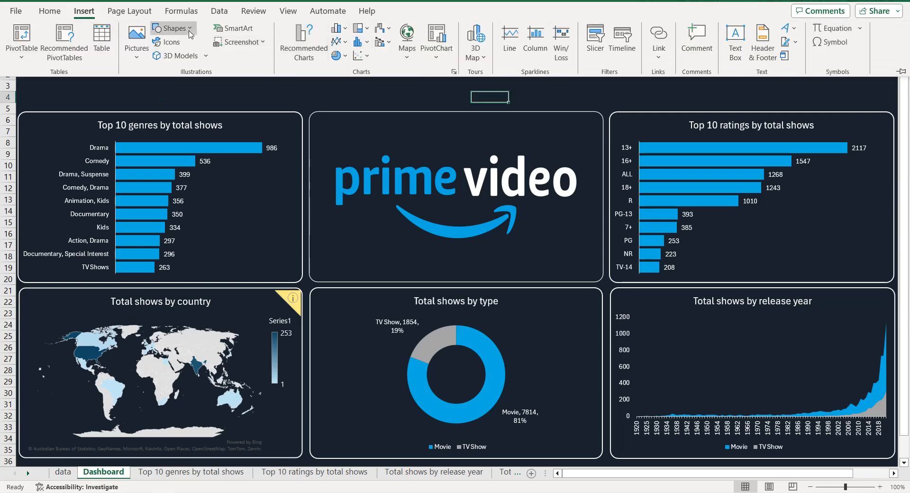
click(172, 28)
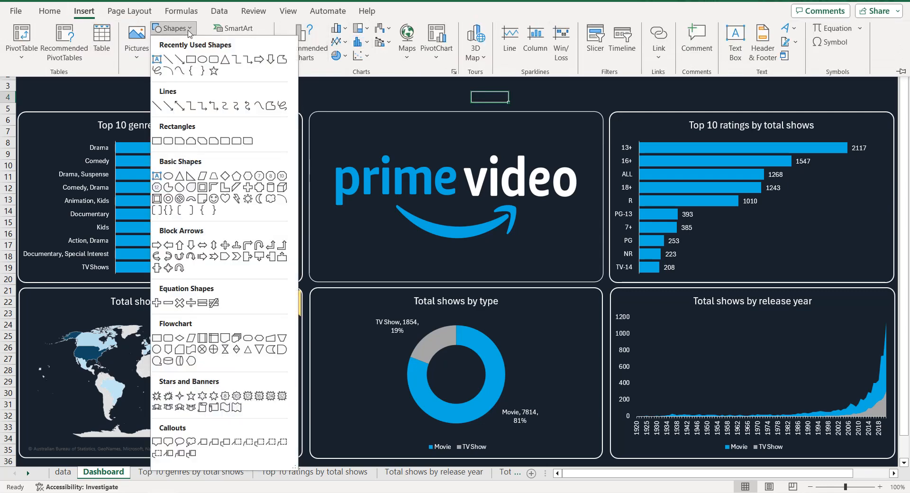
click(213, 61)
drag(21, 65, 149, 109)
drag(20, 85, 18, 85)
Step: Remove the rounded rectangle's fill and give it a white outline
click(414, 10)
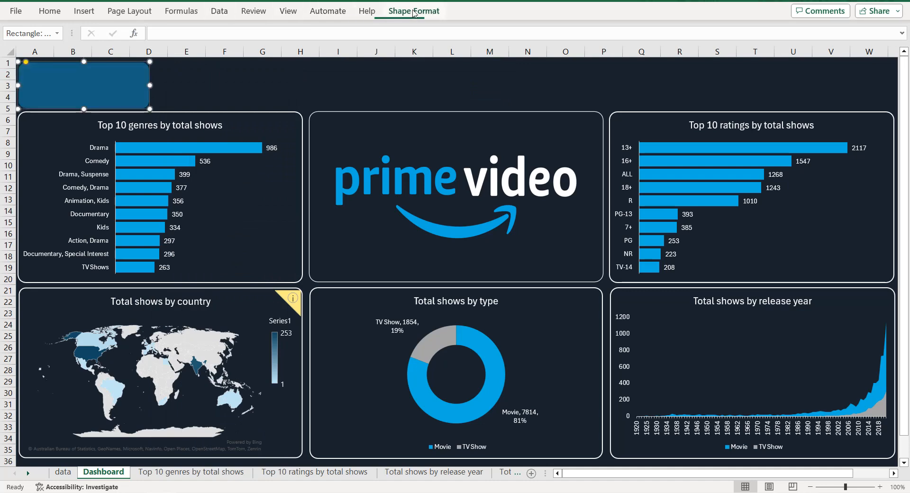
click(445, 28)
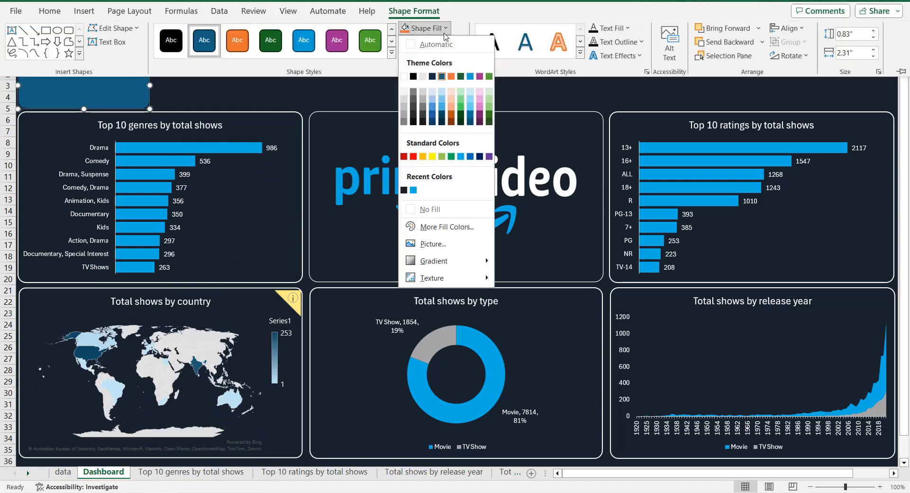
click(450, 207)
click(428, 42)
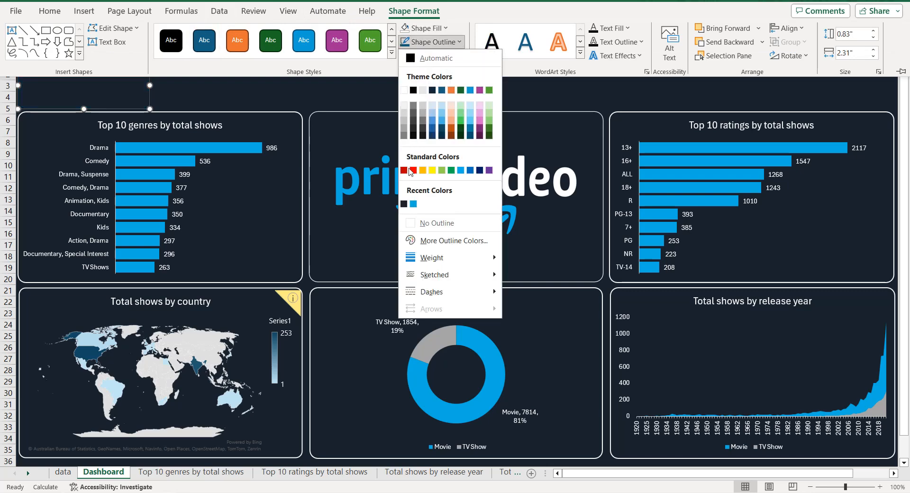
click(403, 91)
click(197, 95)
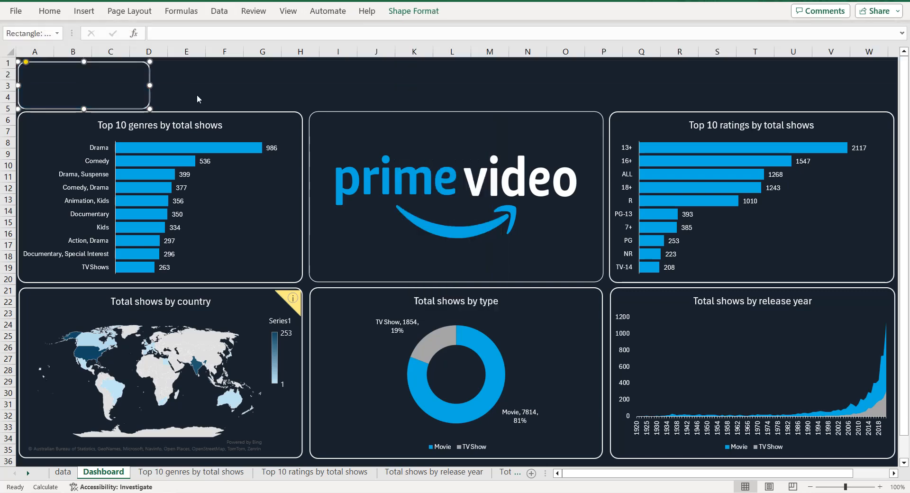
click(185, 90)
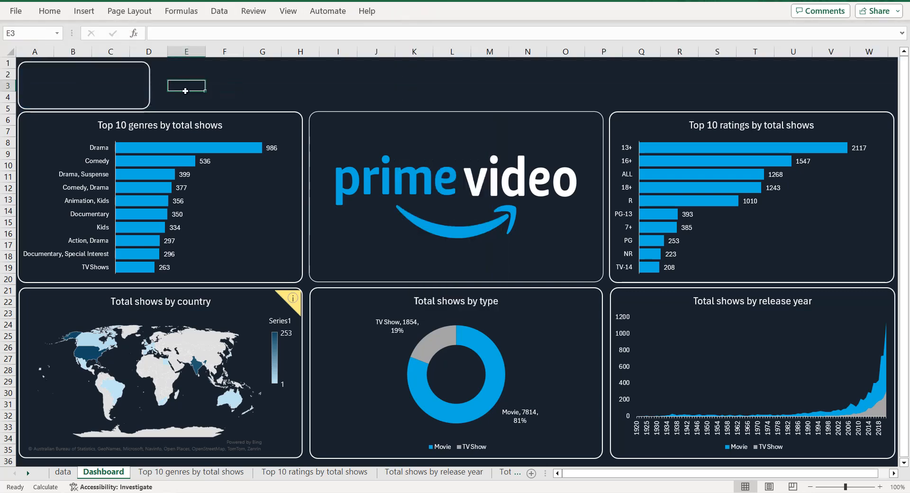
Step: Duplicate the rectangle flush with the genres chart's right edge and widen both cards, leaving only a narrow gap between them
click(150, 85)
key(ctrl+d)
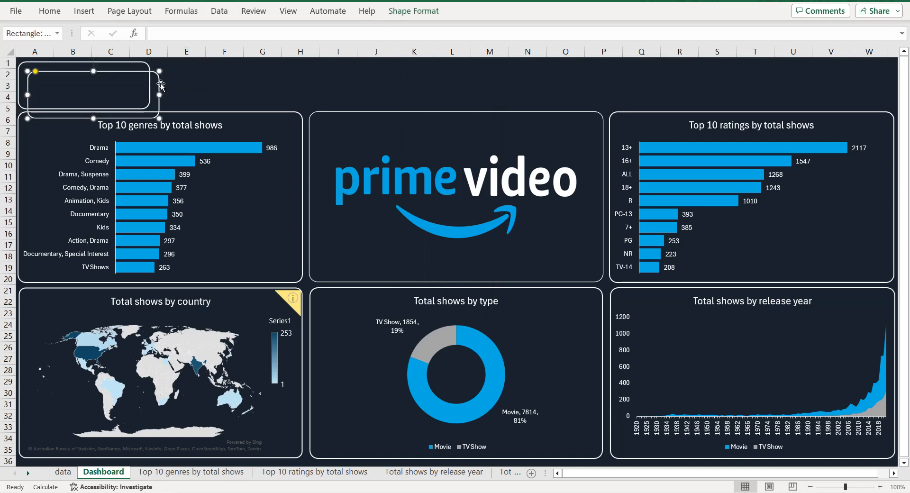
drag(157, 85, 300, 73)
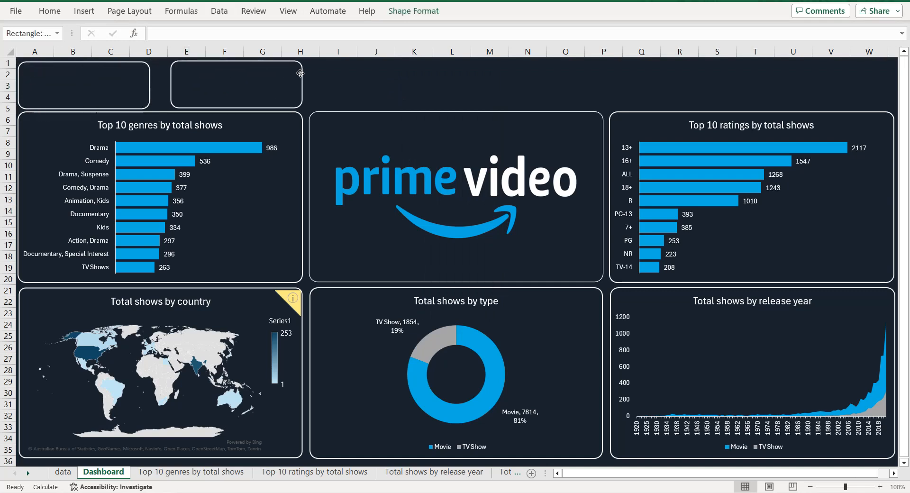
mouse_move(171, 85)
mouse_down()
mouse_move(150, 85)
mouse_move(164, 84)
mouse_up()
click(151, 85)
Step: Align the two cards above the genres chart to the same top edge
click(167, 84)
shift+click(156, 75)
click(413, 10)
click(785, 28)
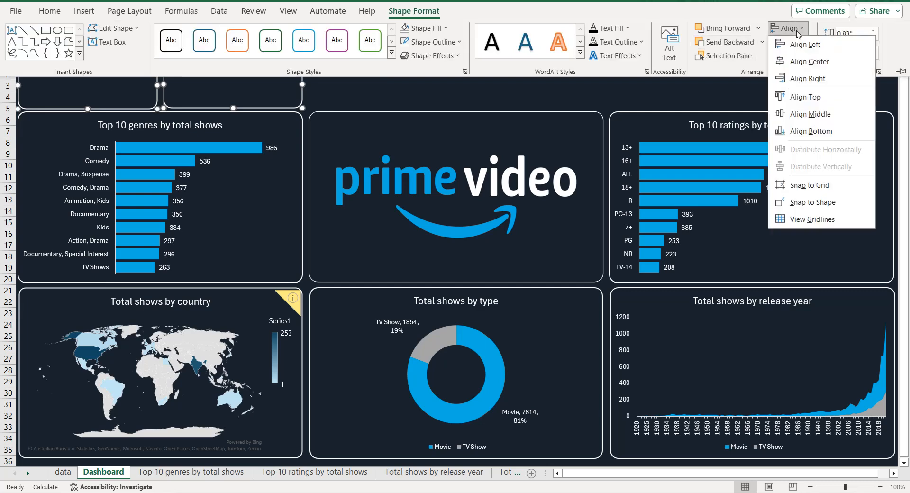
click(805, 97)
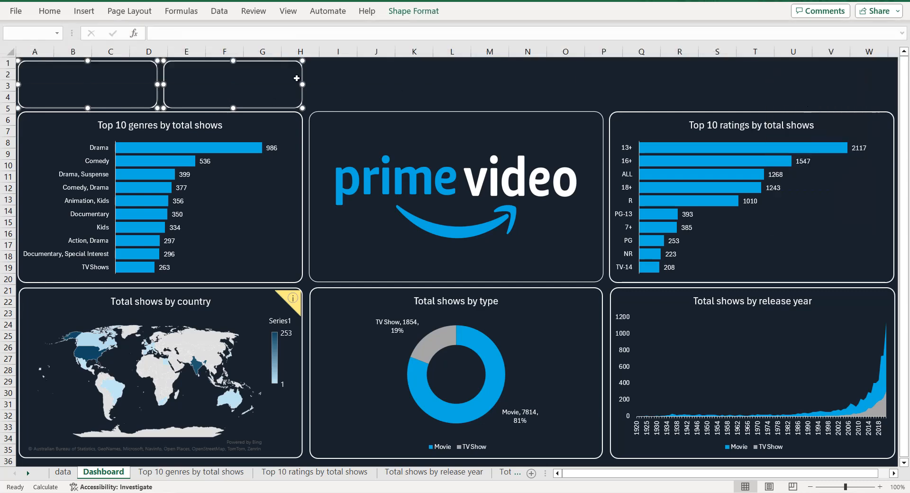
Step: Copy the pair of cards above the ratings chart and again above the Prime Video logo panel
drag(303, 82, 896, 80)
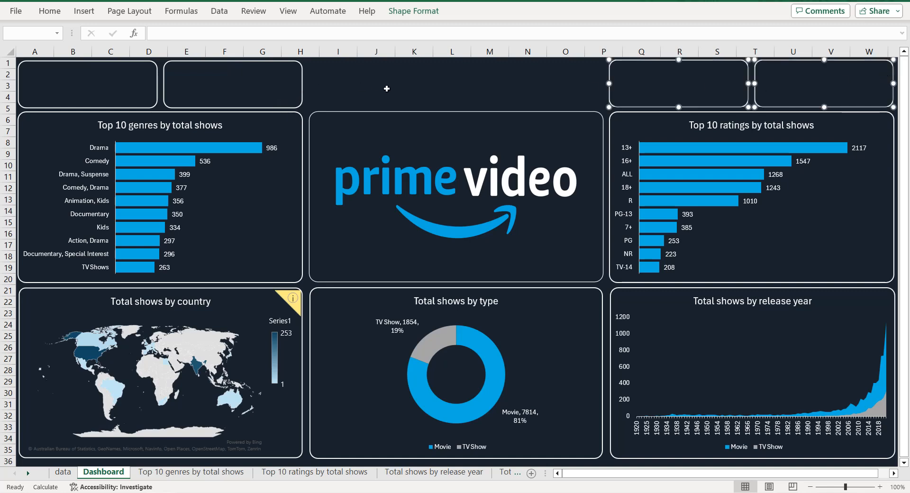
click(301, 83)
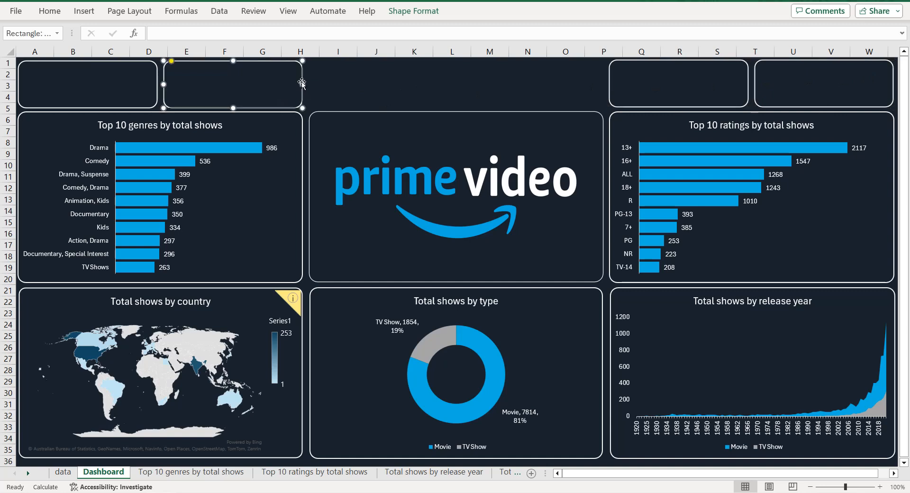
ctrl+click(158, 93)
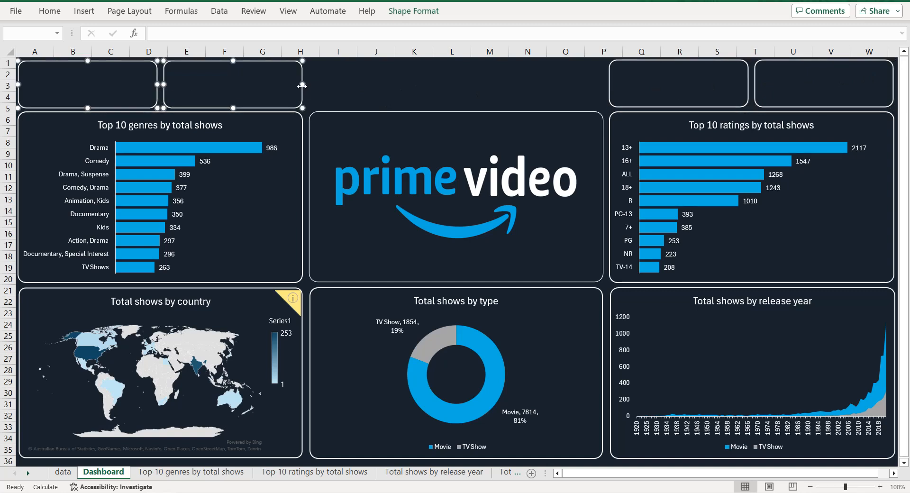
drag(303, 93, 601, 87)
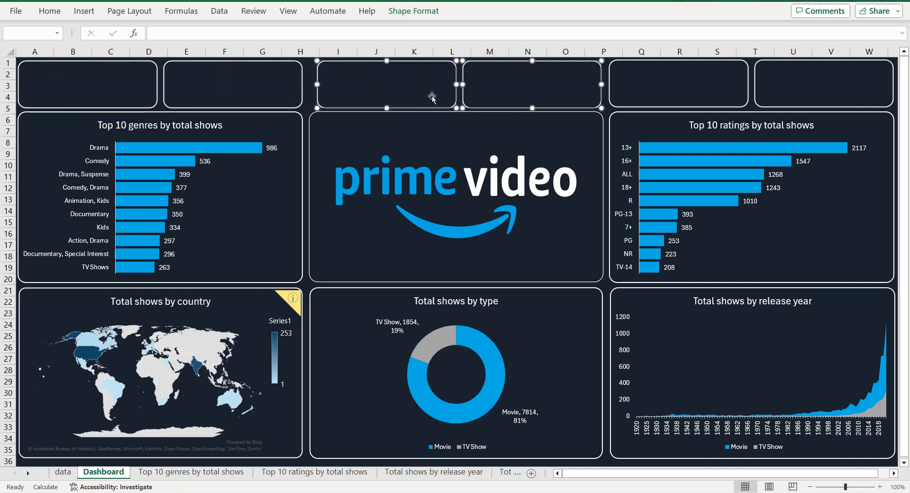
Step: Resize the two cards above the logo panel to span its full width with a narrow gap between them
click(309, 90)
click(325, 84)
click(318, 84)
drag(318, 84, 310, 84)
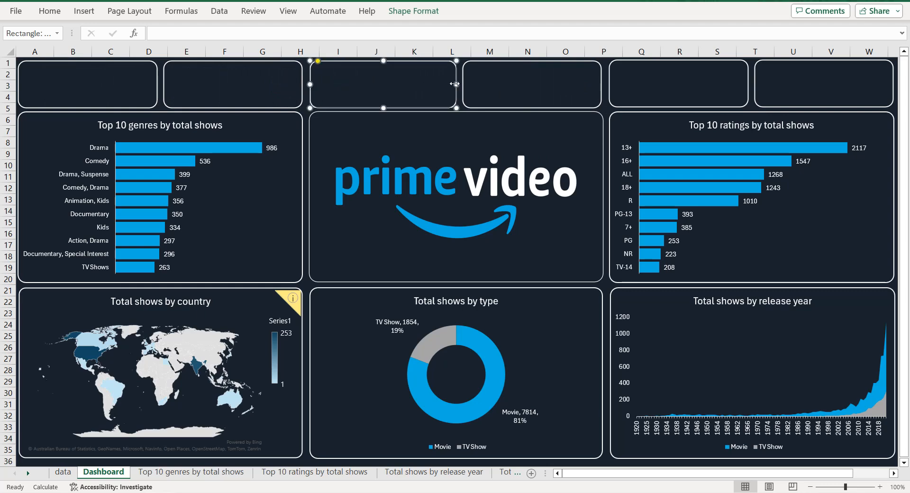
drag(457, 84, 460, 83)
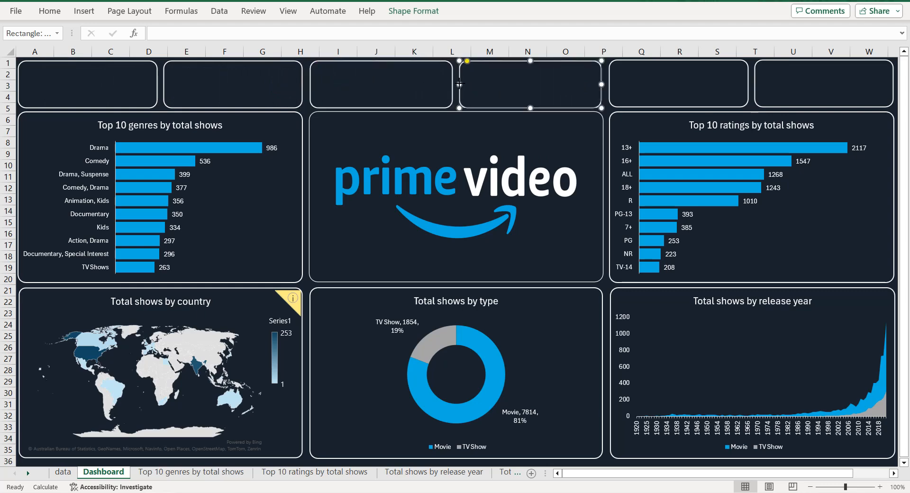
Step: Align all six cards in the header row to the same top edge
ctrl+click(453, 89)
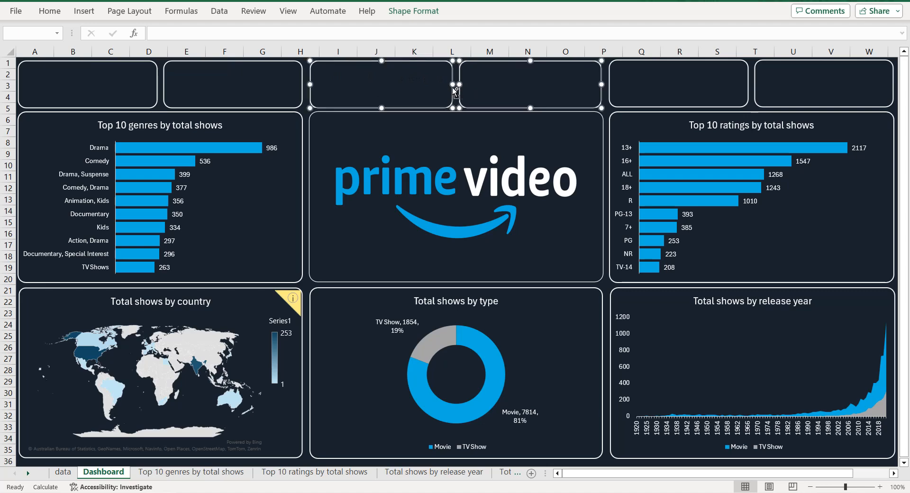
ctrl+click(302, 88)
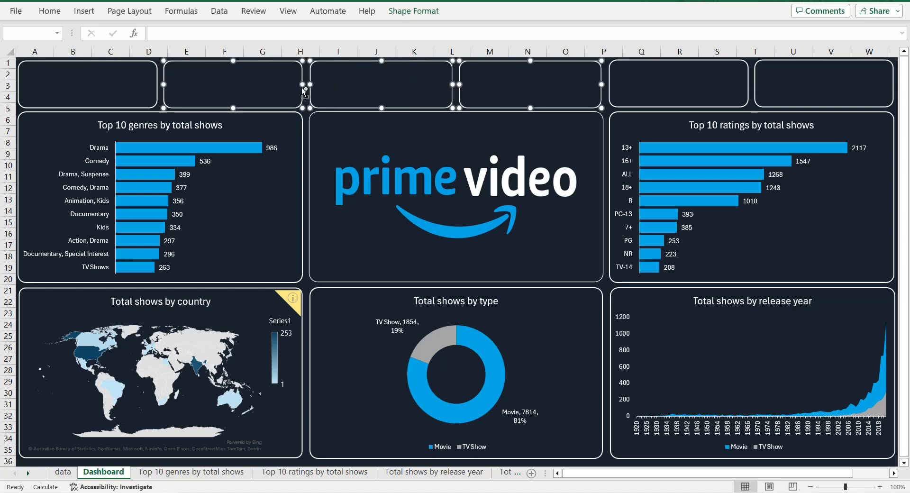
ctrl+click(158, 78)
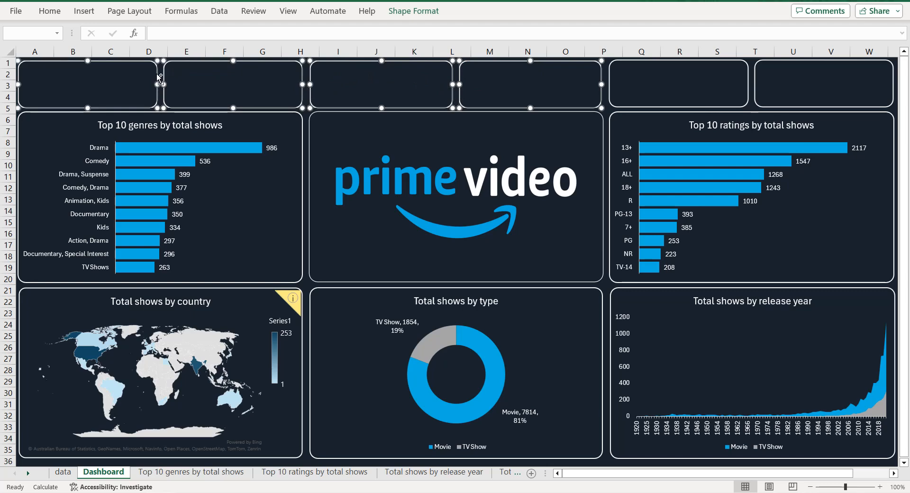
ctrl+click(614, 68)
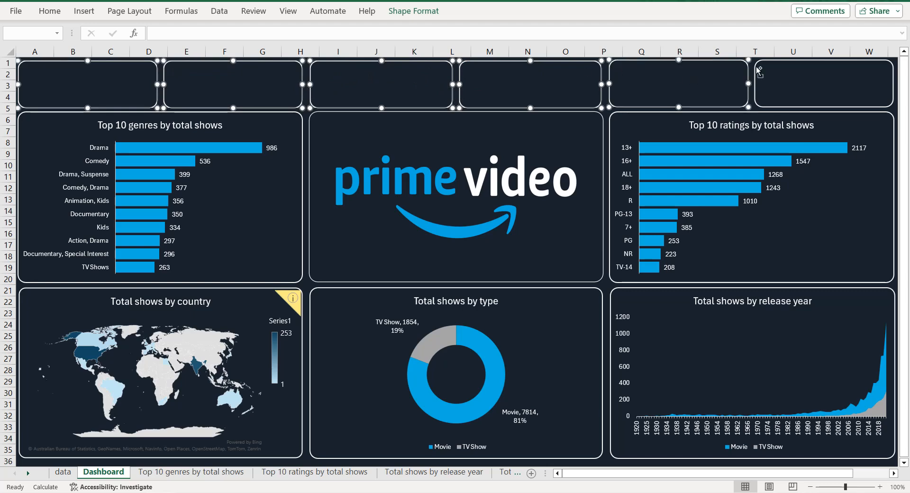
ctrl+click(760, 70)
click(429, 12)
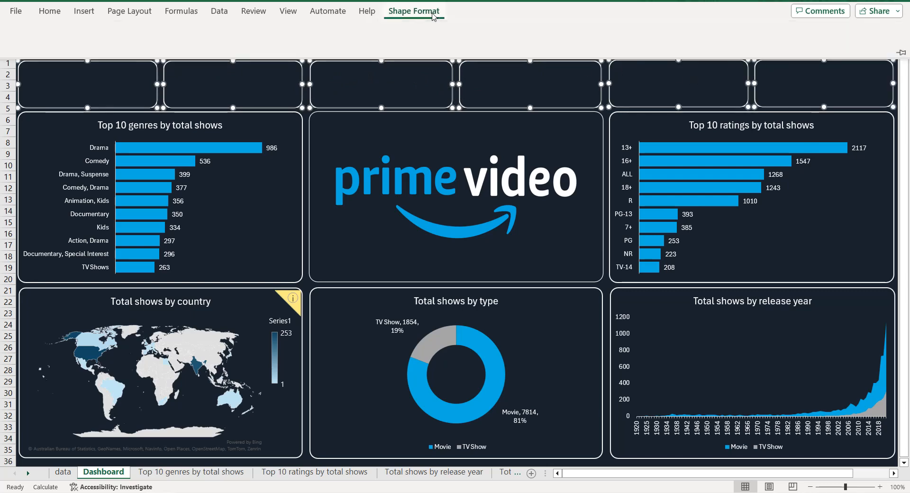
click(785, 28)
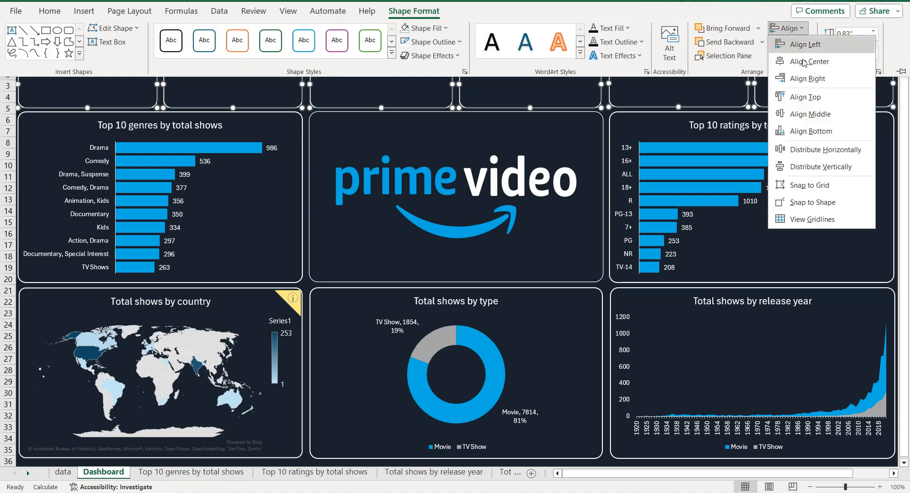
click(805, 97)
click(587, 105)
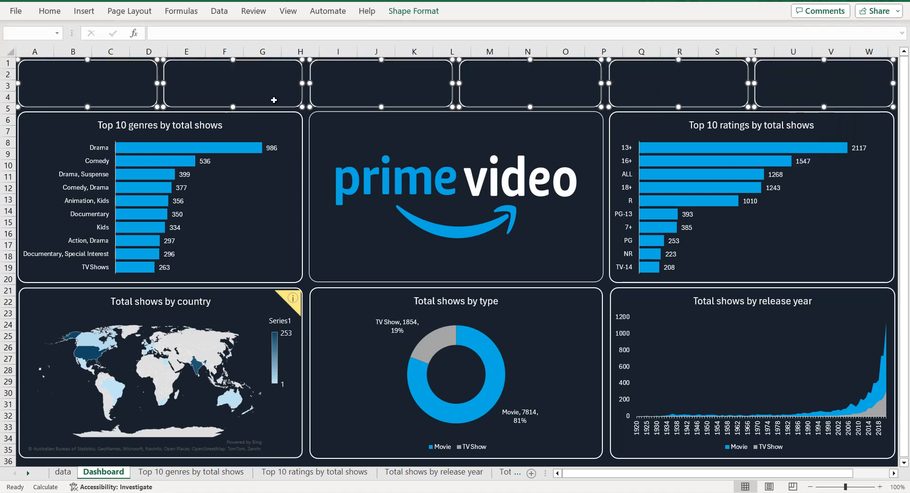
Step: Make row 2 taller and shrink row 3 to a thin gap behind the cards
click(43, 83)
mouse_move(8, 80)
mouse_down()
mouse_move(13, 95)
mouse_move(9, 87)
mouse_up()
Step: Merge and center cells B2:C2 and cells B4:C4 inside the first card
click(56, 76)
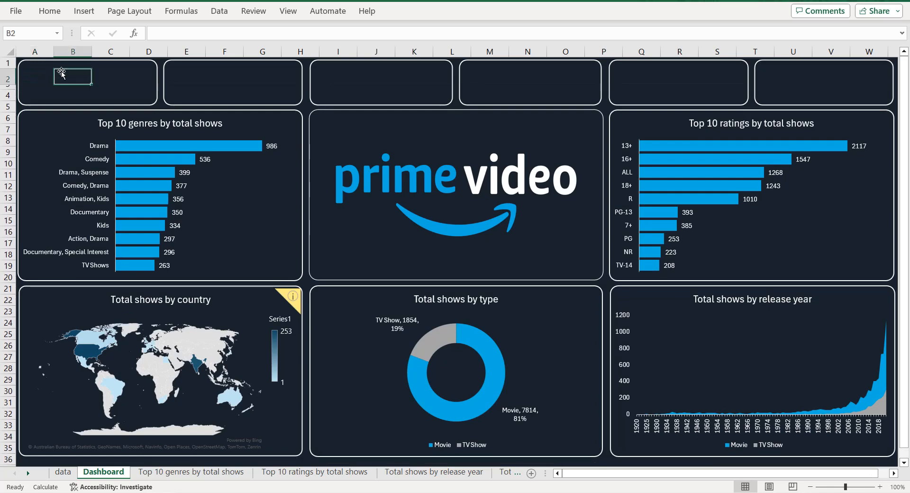
drag(71, 76, 105, 77)
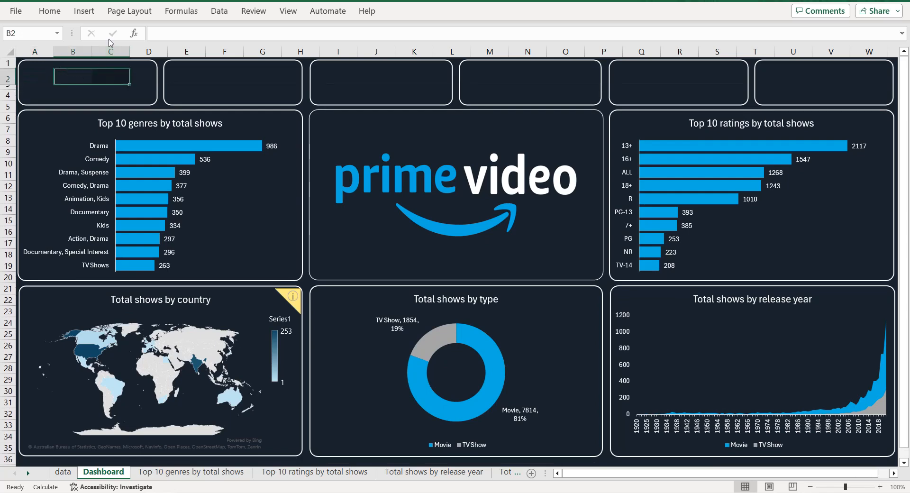
click(50, 11)
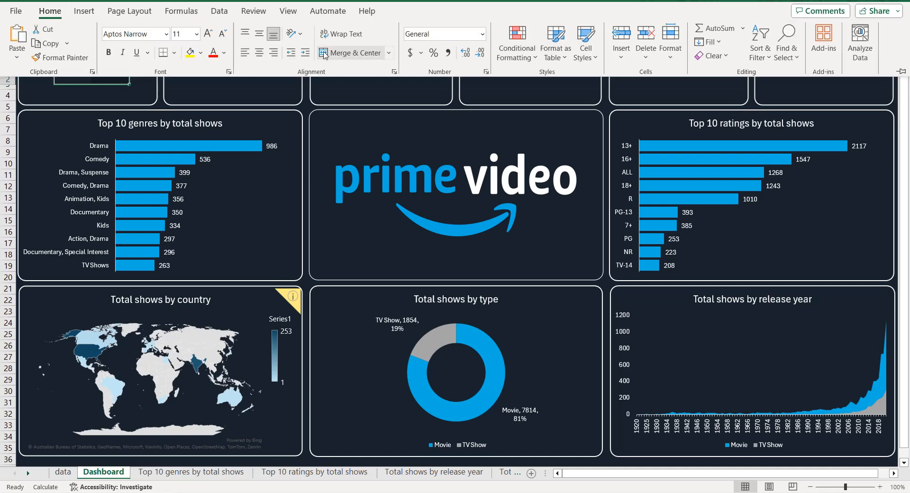
click(65, 96)
drag(65, 96, 104, 97)
click(50, 11)
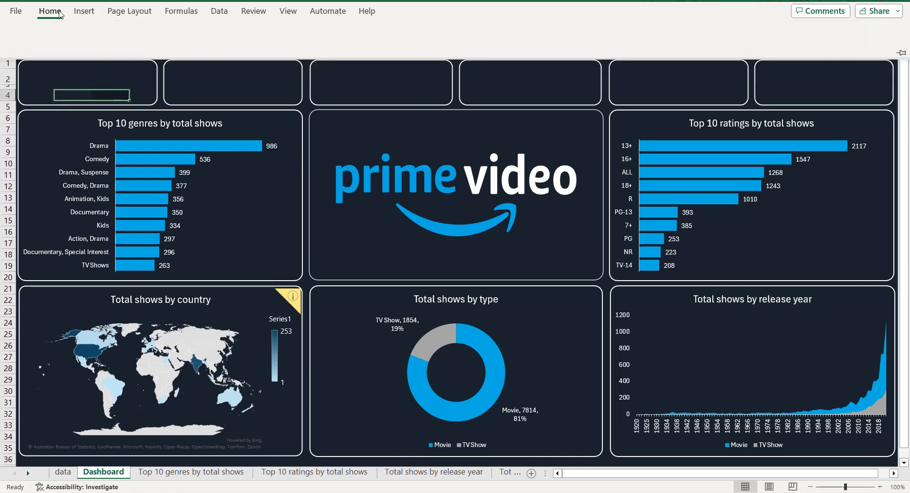
Step: Merge and center cells E2:G2 and cells E4:G4 inside the second card
click(211, 97)
click(191, 76)
drag(191, 76, 281, 78)
click(50, 10)
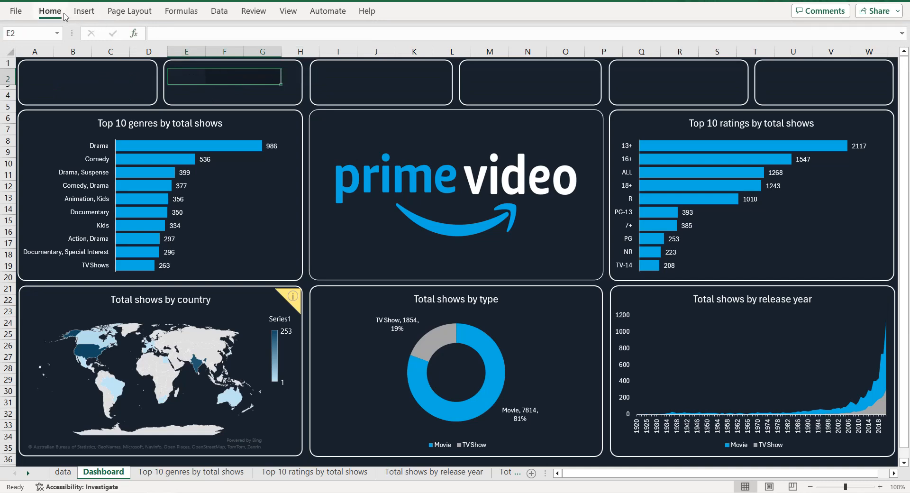
click(176, 98)
drag(177, 93, 258, 93)
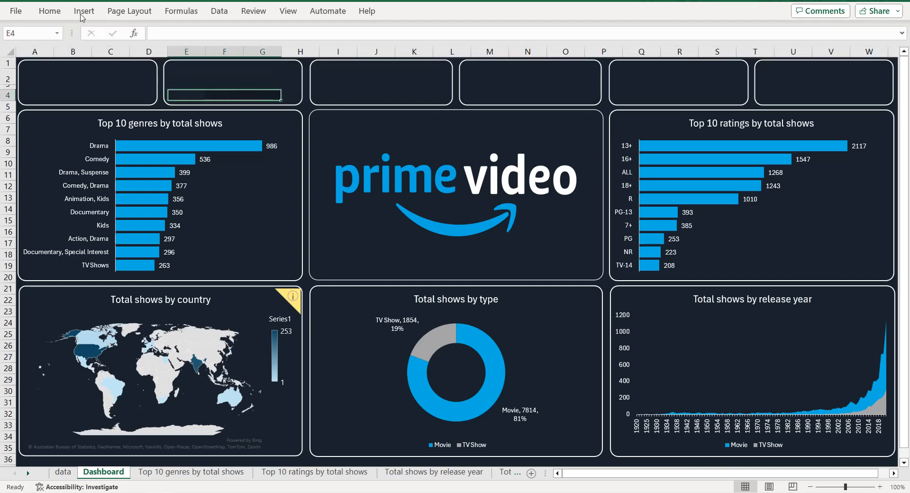
click(49, 11)
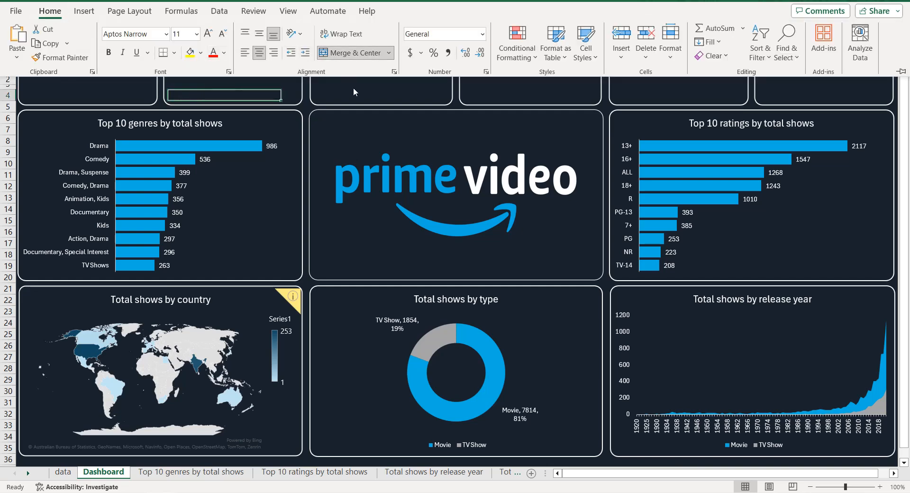
Step: Merge and center cells I2:K2 and cells I4:K4 inside the third card
click(353, 90)
drag(341, 77, 417, 77)
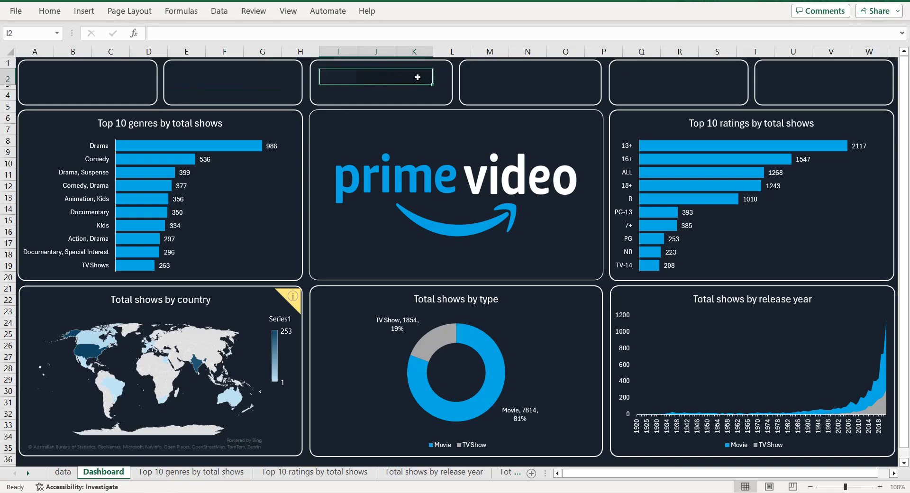
click(50, 11)
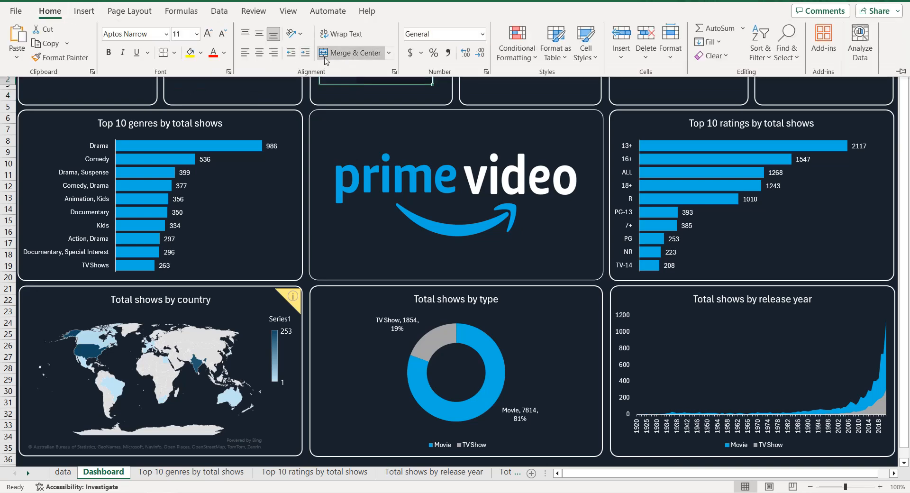
click(330, 100)
drag(330, 100, 403, 100)
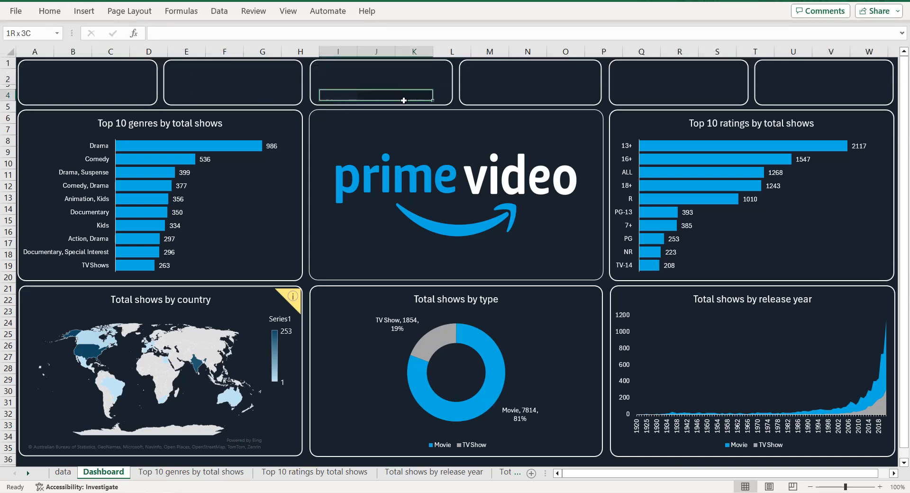
click(49, 11)
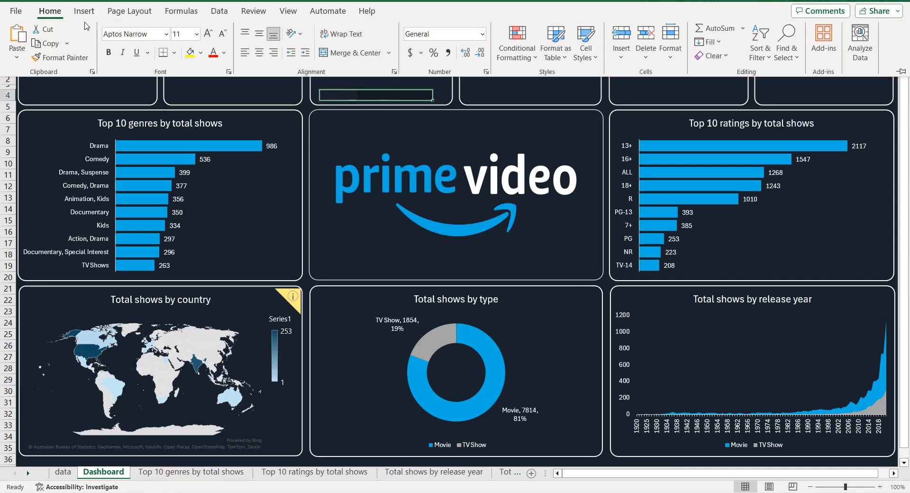
Step: Merge and center cells M2:O2 and cells M4:O4 inside the fourth card
click(482, 93)
drag(473, 74, 560, 78)
click(48, 12)
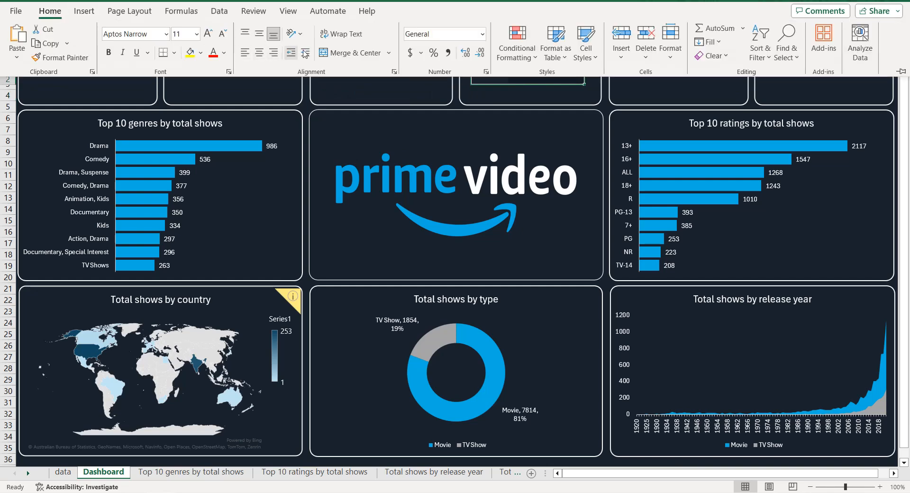
click(323, 55)
drag(483, 94, 552, 97)
click(50, 11)
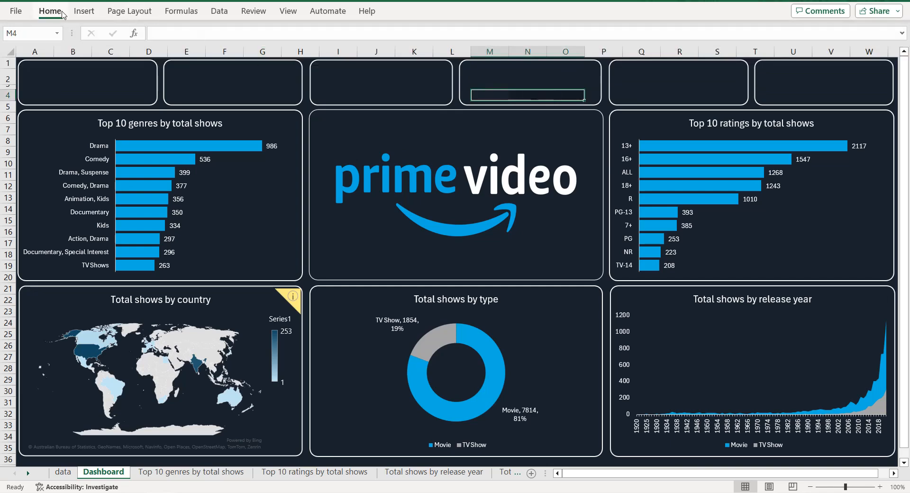
click(325, 55)
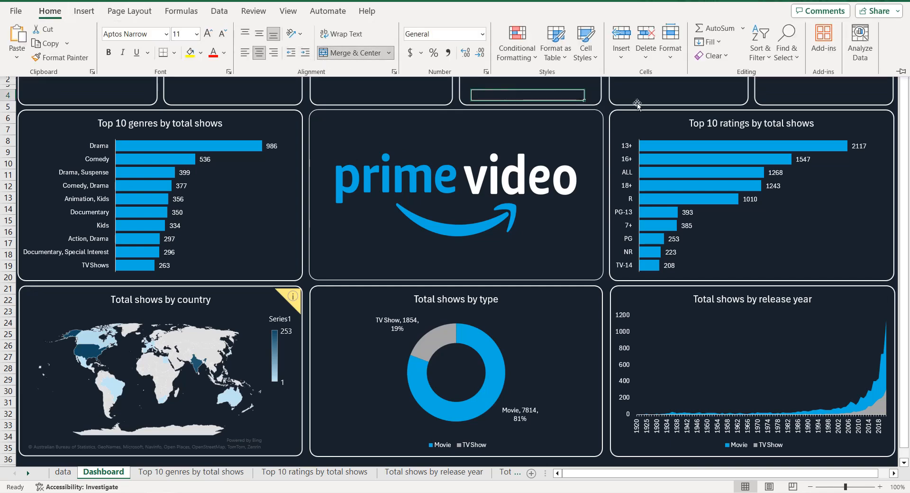
Step: Merge and center cells Q2:S2 and cells Q4:S4 inside the fifth card
click(652, 82)
drag(655, 82, 715, 82)
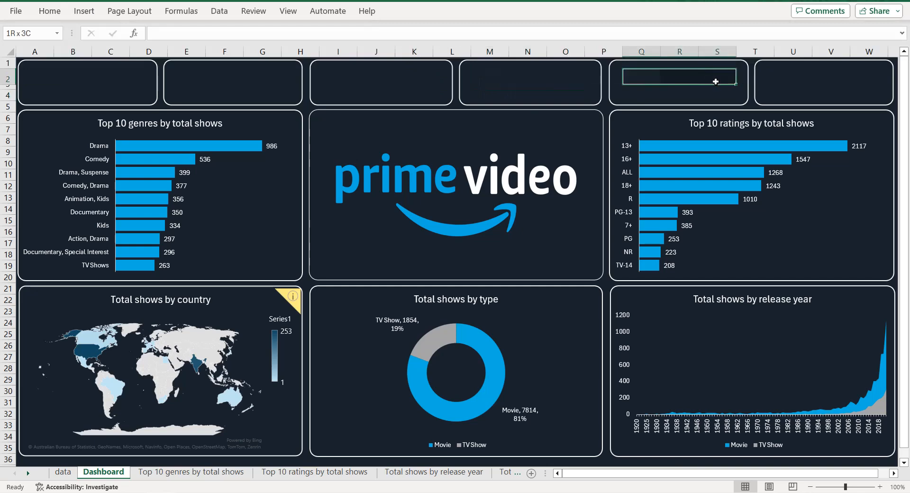
click(49, 10)
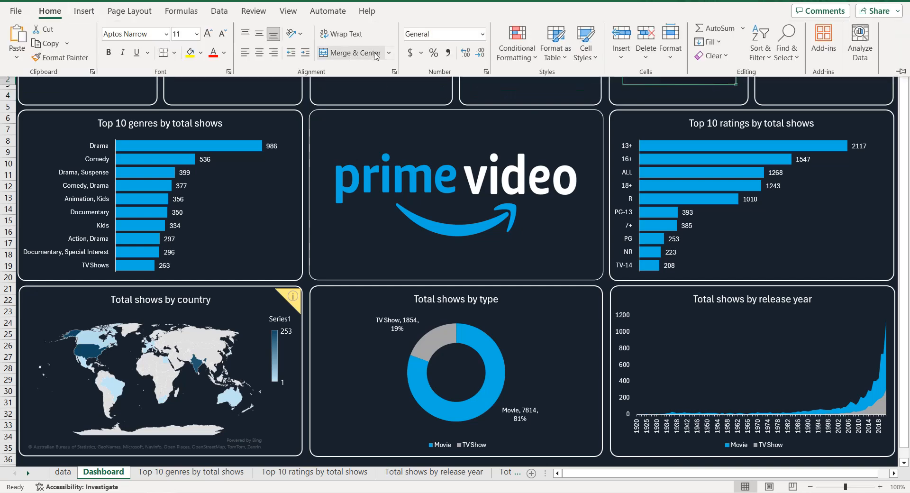
click(634, 97)
drag(632, 95, 690, 98)
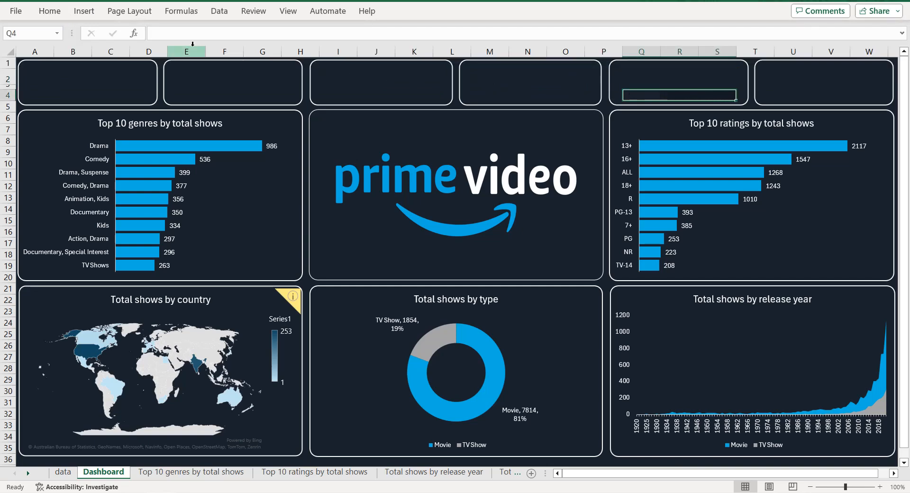
click(50, 11)
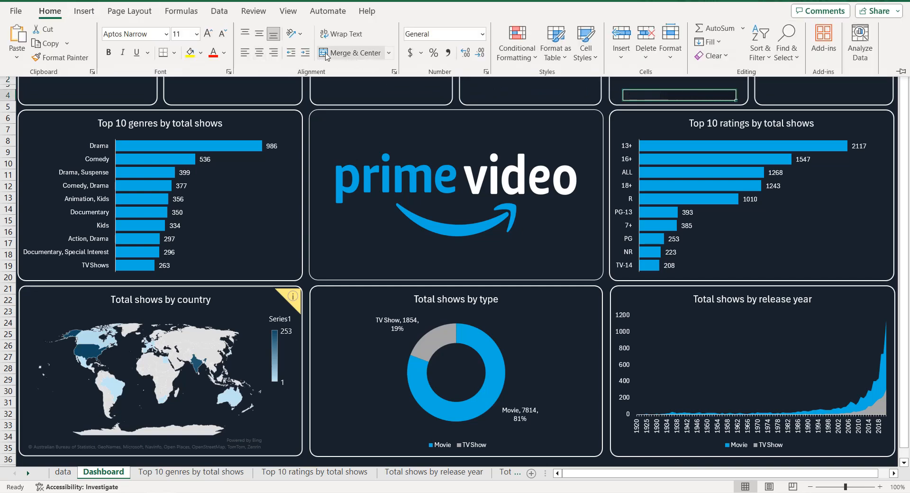
Step: Merge and center cells U2:W2 and cells U4:W4 inside the sixth card
click(772, 78)
drag(772, 78, 860, 80)
click(832, 81)
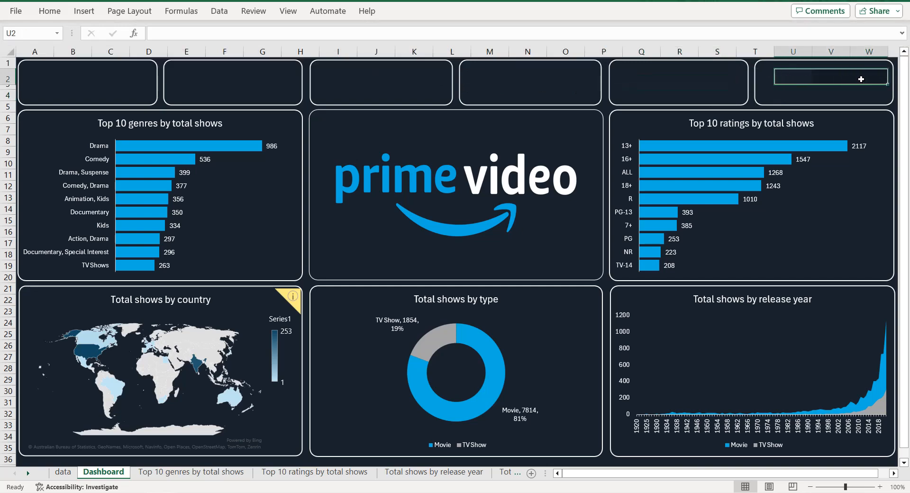
click(50, 11)
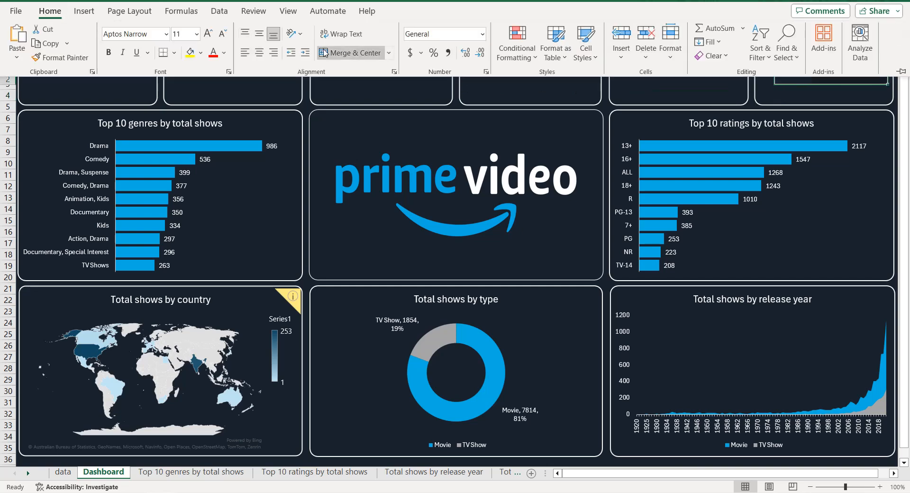
click(832, 105)
drag(781, 95, 870, 95)
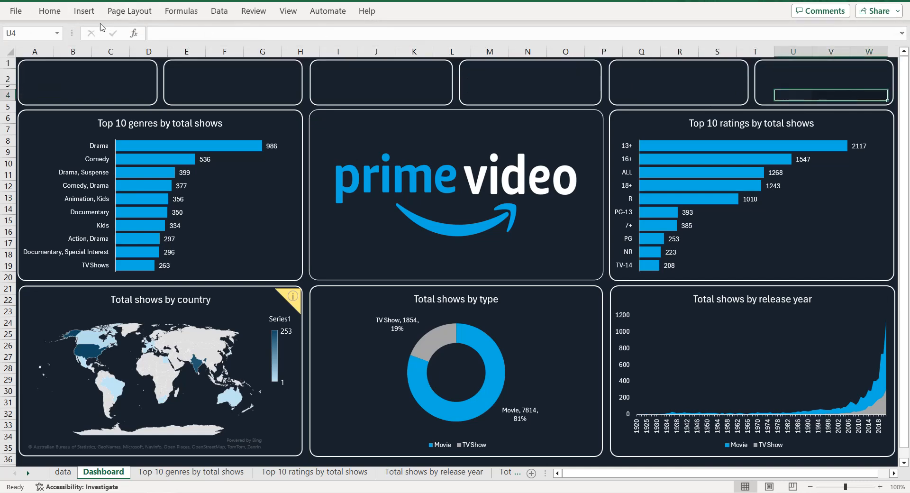
click(50, 11)
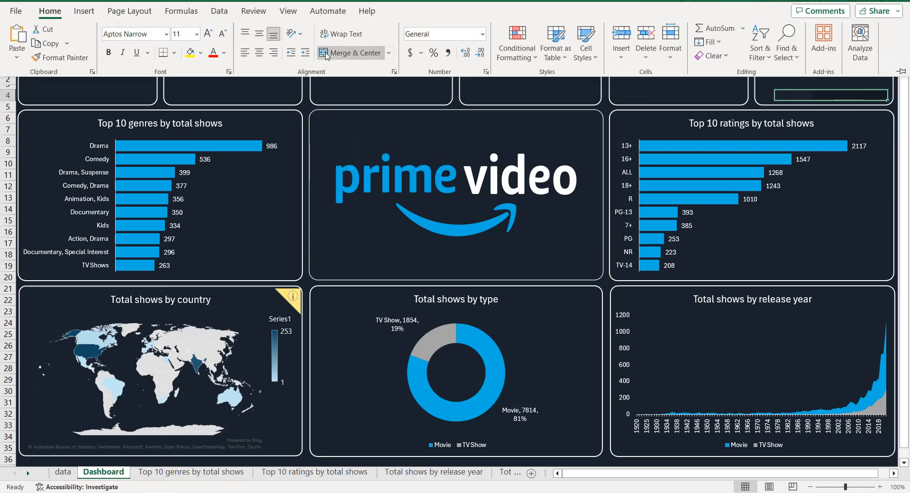
Step: Make row 4 slightly taller, and format row 2 as bold 20 pt text in the recently used light blue
click(53, 92)
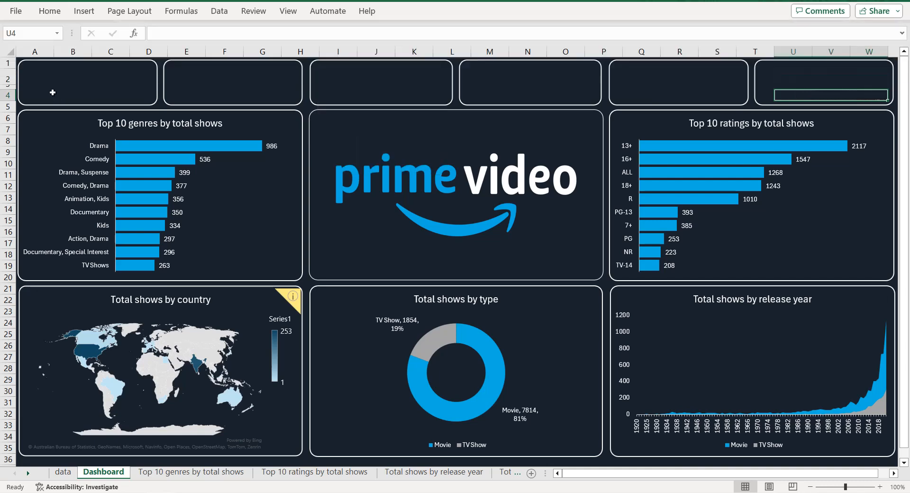
drag(10, 89, 9, 102)
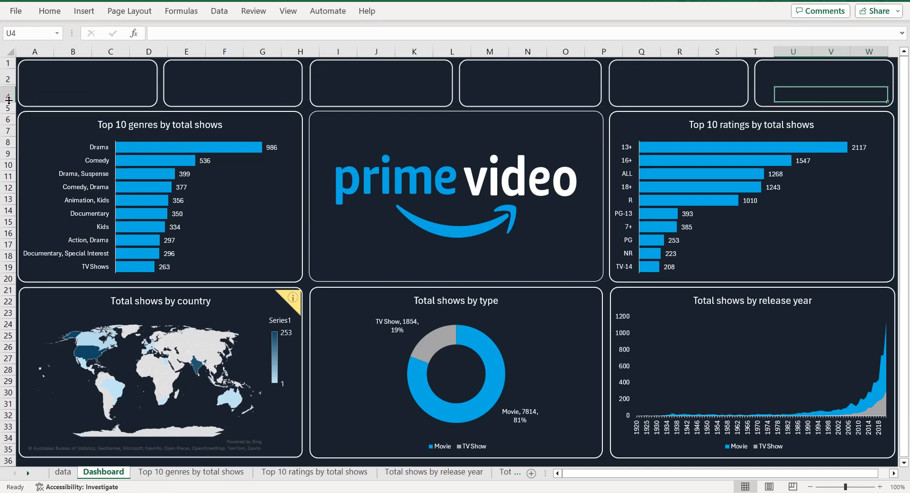
click(6, 78)
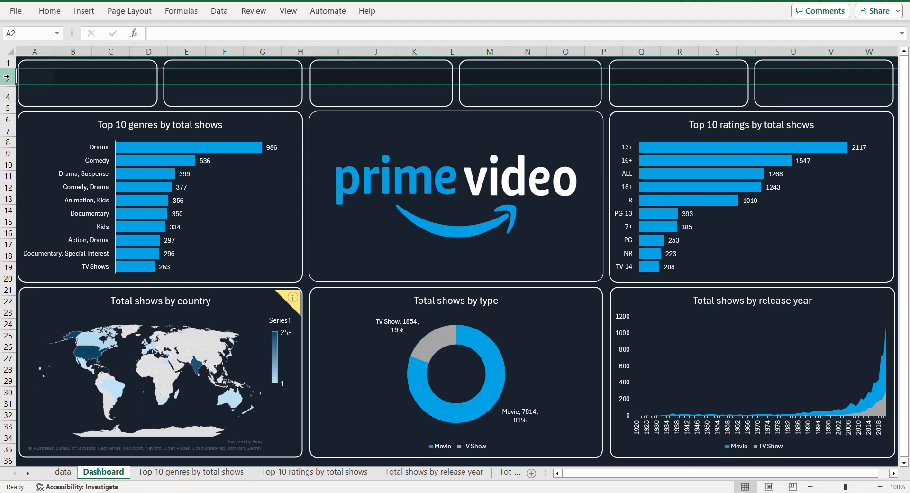
click(50, 10)
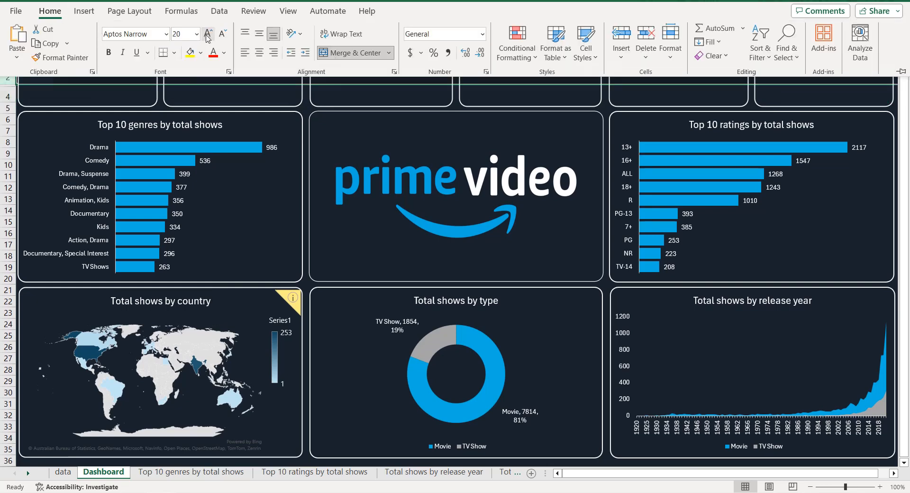
click(223, 53)
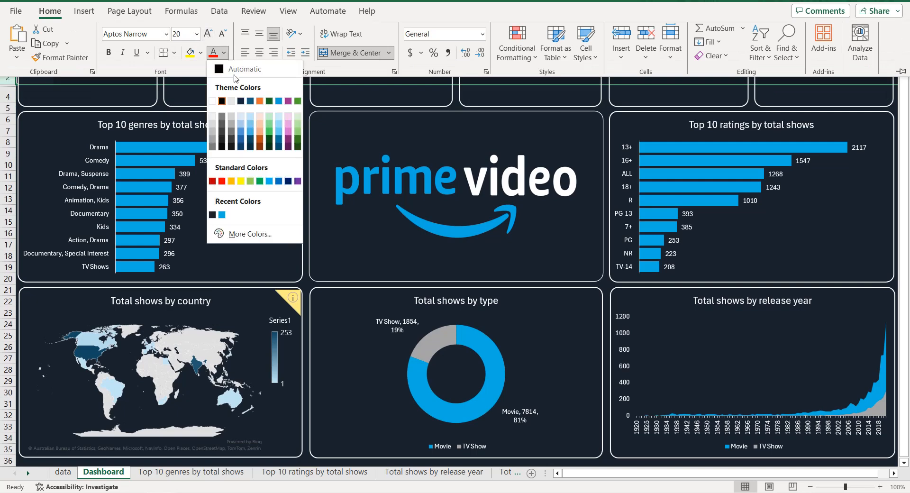
click(221, 215)
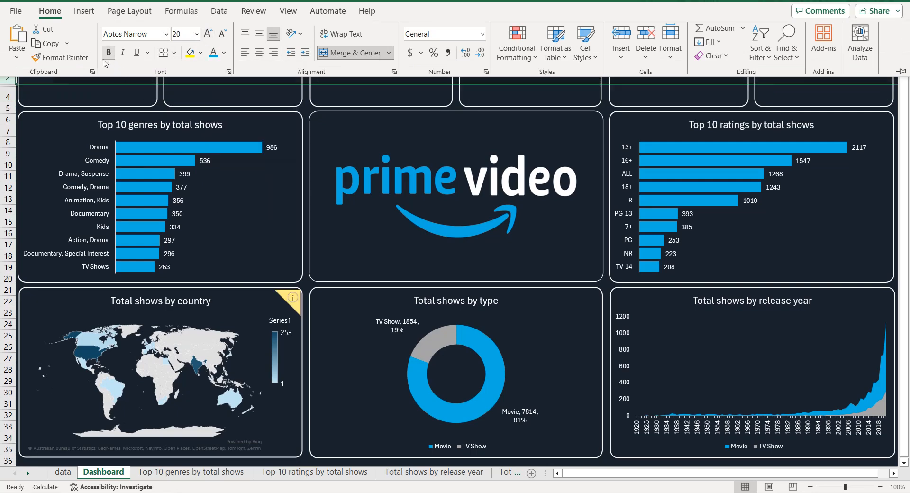
Step: Format row 4 with 18 pt white text for the card values
click(7, 96)
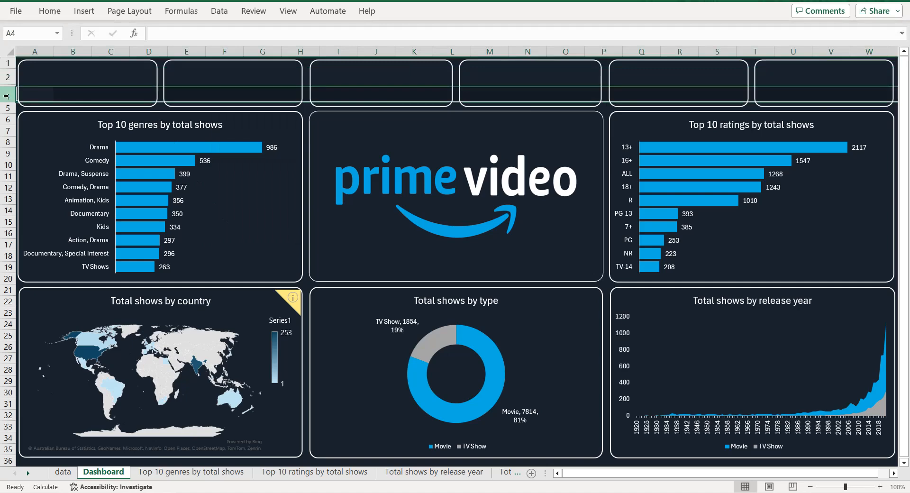
click(50, 11)
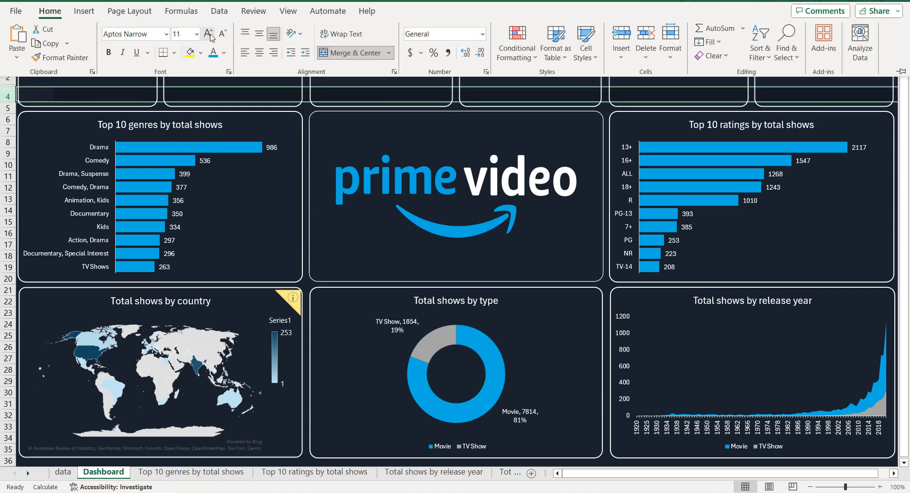
click(208, 34)
click(224, 53)
click(212, 101)
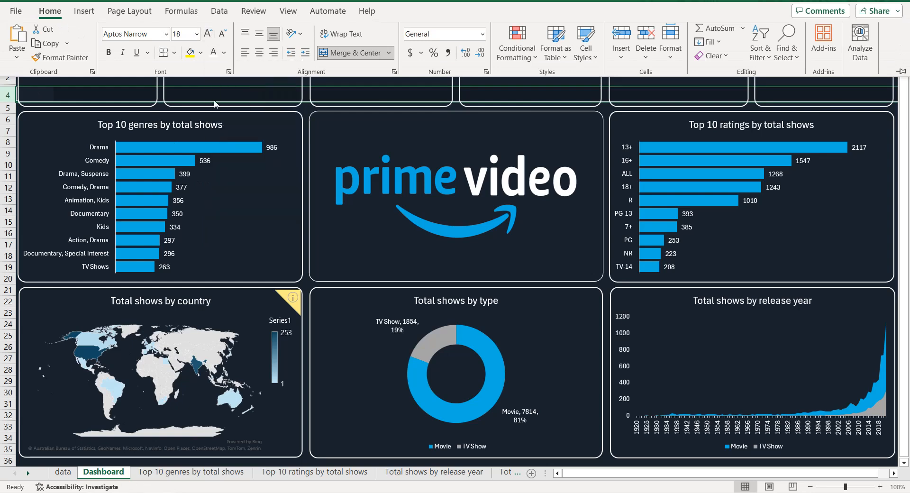
Step: Enter the heading "Total shows" in B2 of the first card and "Avg. Dur. Movies" in E2 of the second card
click(75, 72)
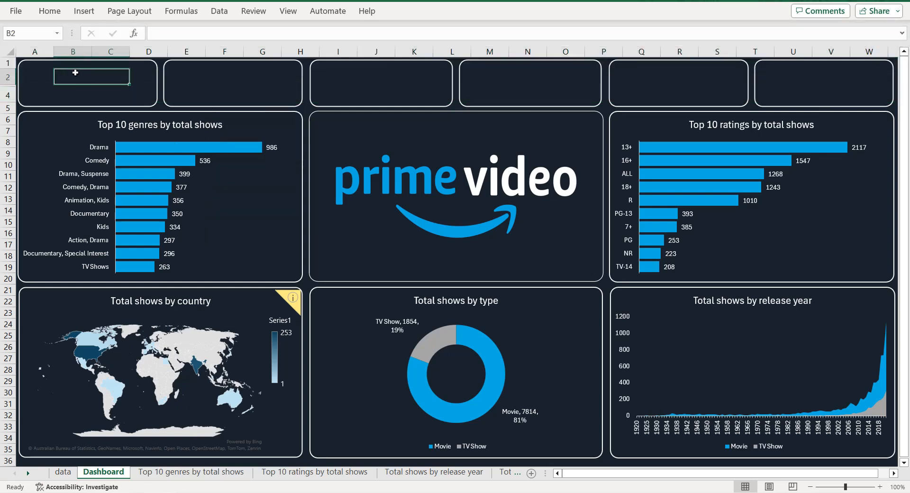
text(Total shows)
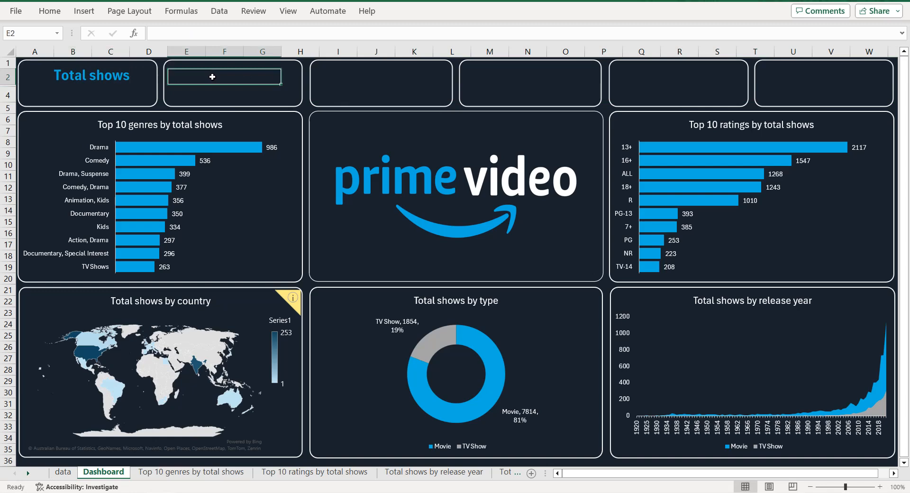
text(Avg)
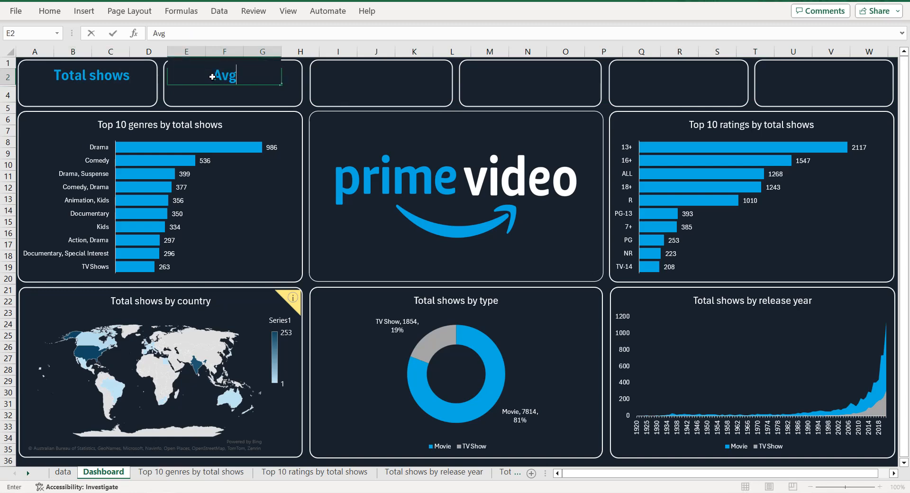
text(. dut)
key(BackSpace)
key(BackSpace)
key(BackSpace)
text(Dur.)
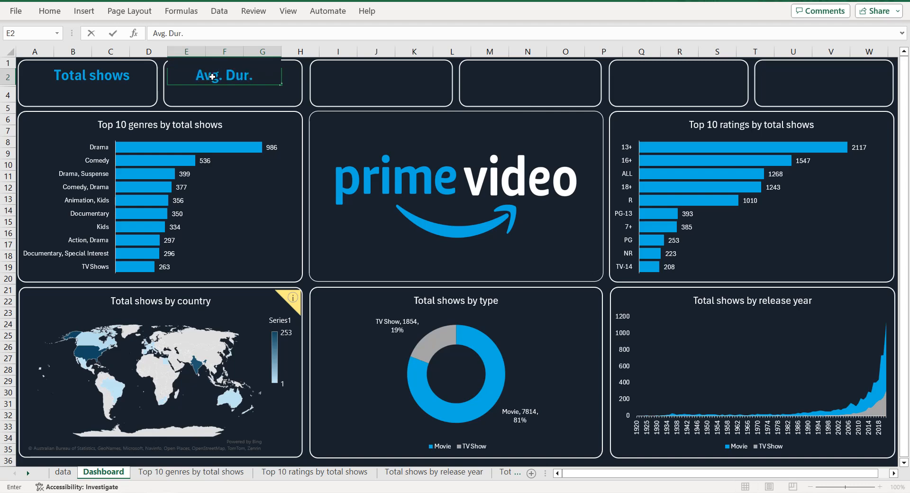
text( movies)
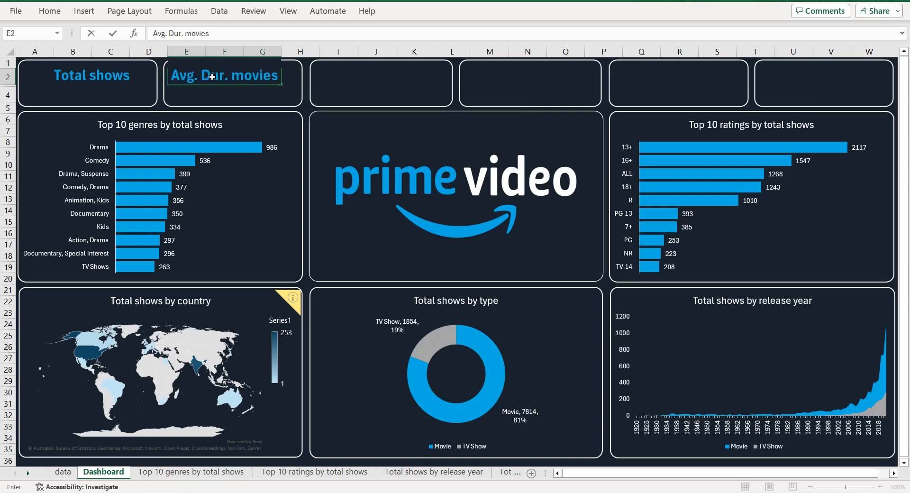
Step: Enter the heading "Avg. Season" in I2 of the third card and "Max season" in M2 of the fourth card
click(354, 80)
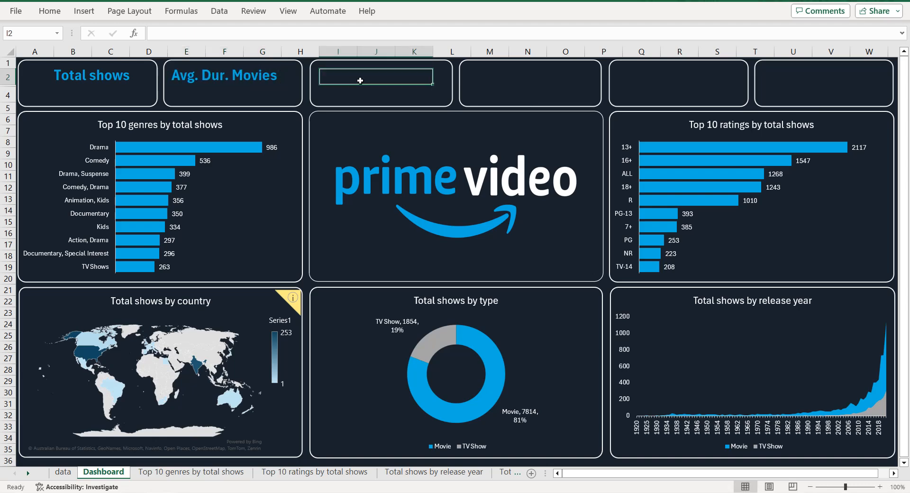
text(Avg.)
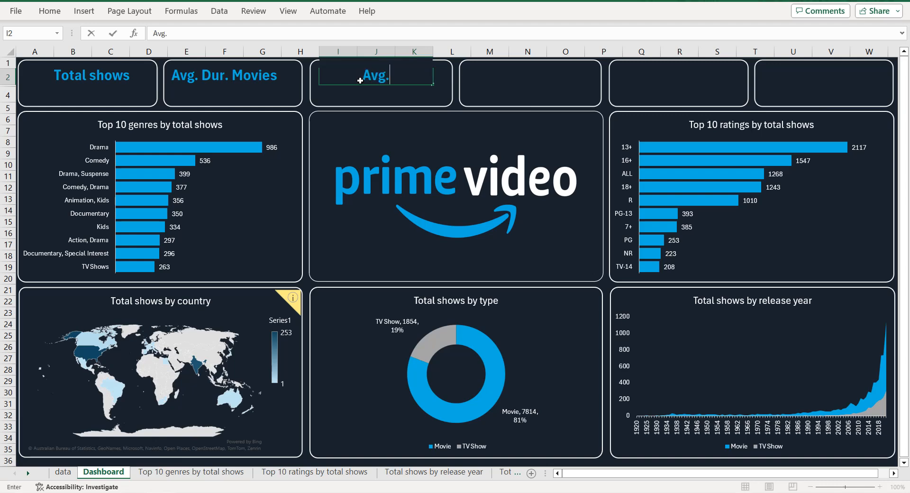
text( season)
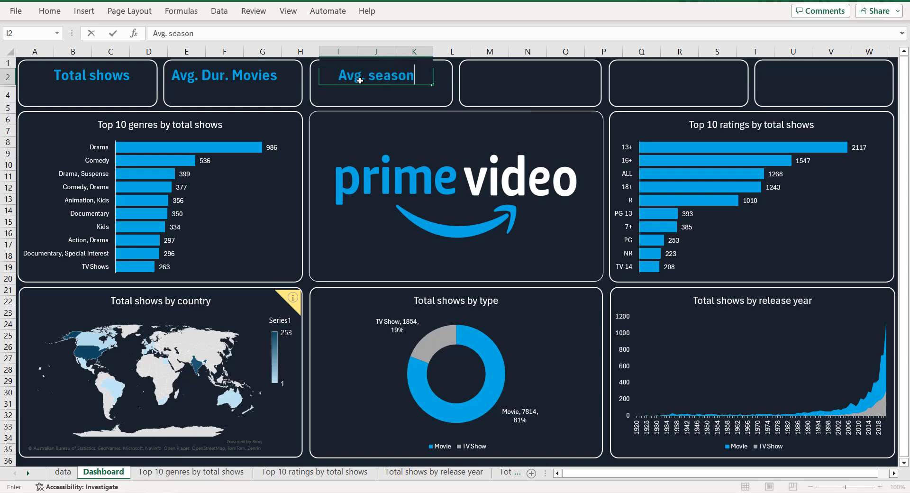
click(520, 77)
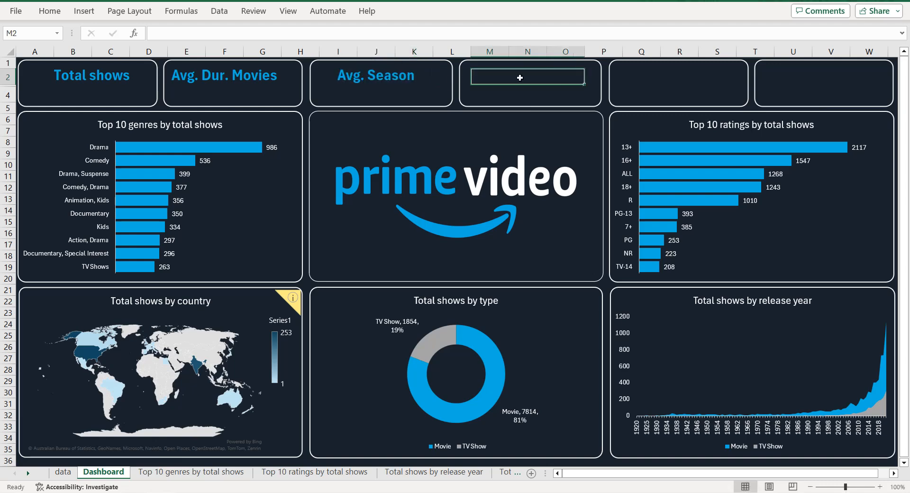
text(M)
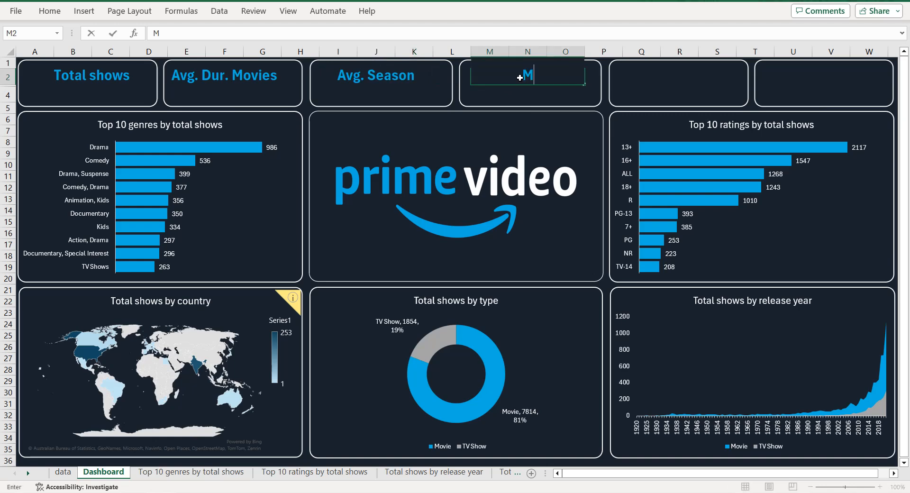
text(ax season)
Step: Enter the heading "Start date" in Q2 of the fifth card and "End date" in U2 of the sixth card
click(671, 80)
text(St)
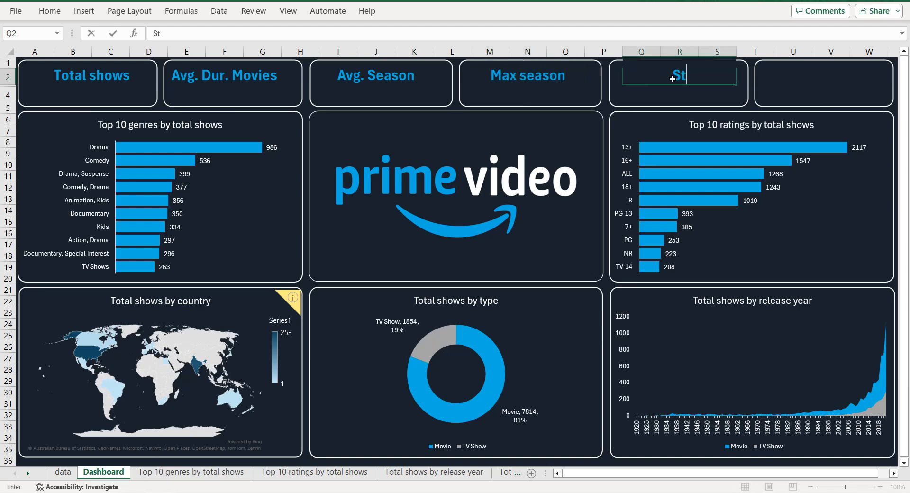
text(art date)
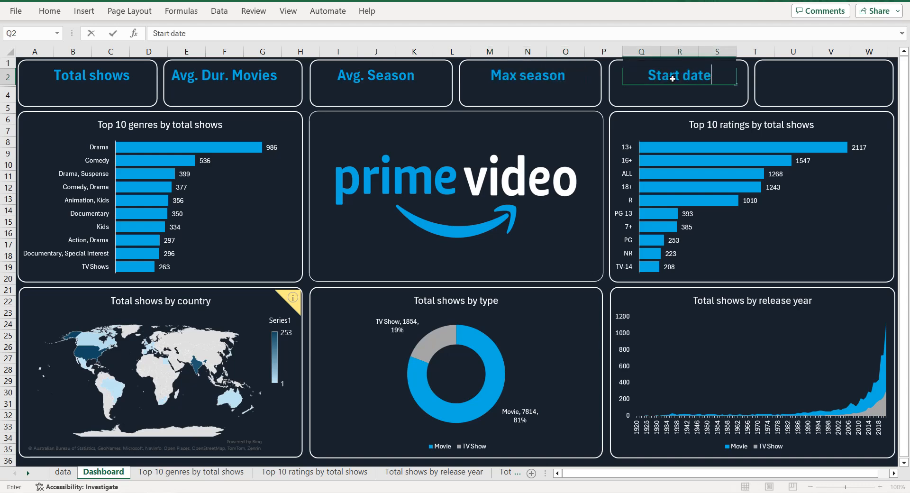
click(827, 77)
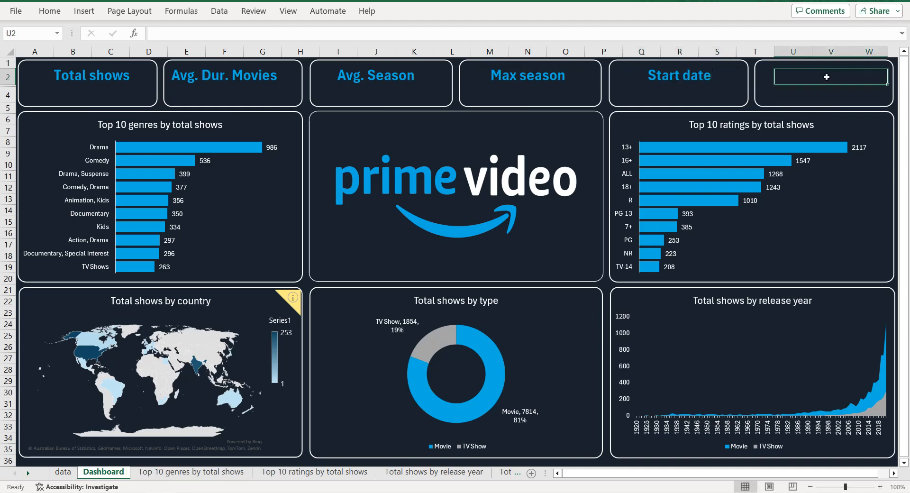
text(Ebd date)
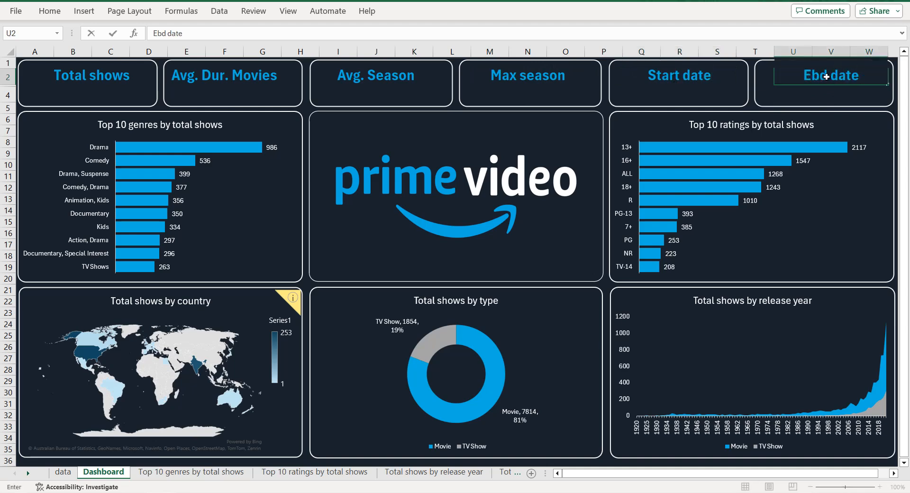
key(BackSpace)
text(n)
click(791, 92)
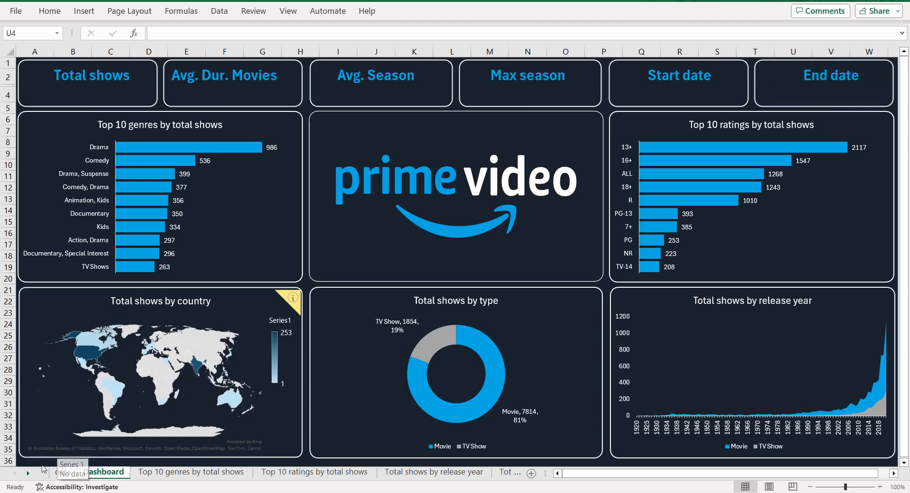
Step: Set up the pivot table on the Cards sheet to show only the count of show_id as its value
click(29, 473)
click(29, 473)
click(30, 473)
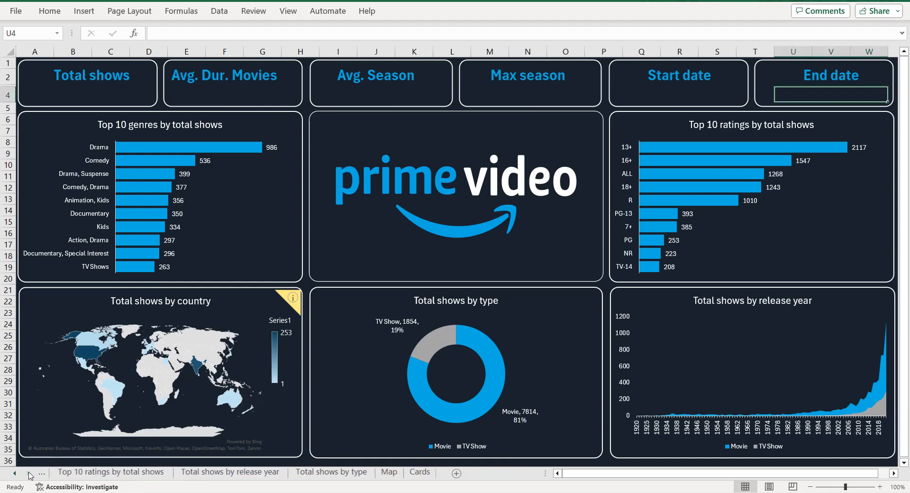
click(419, 473)
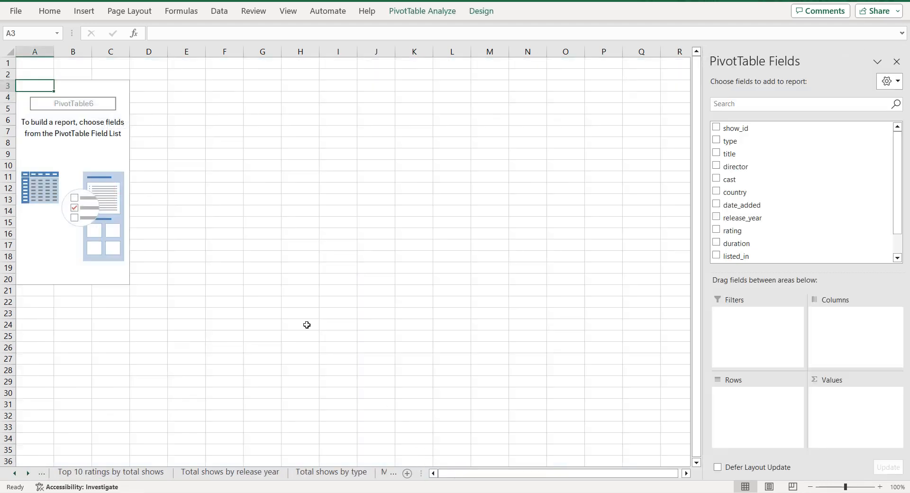
click(716, 127)
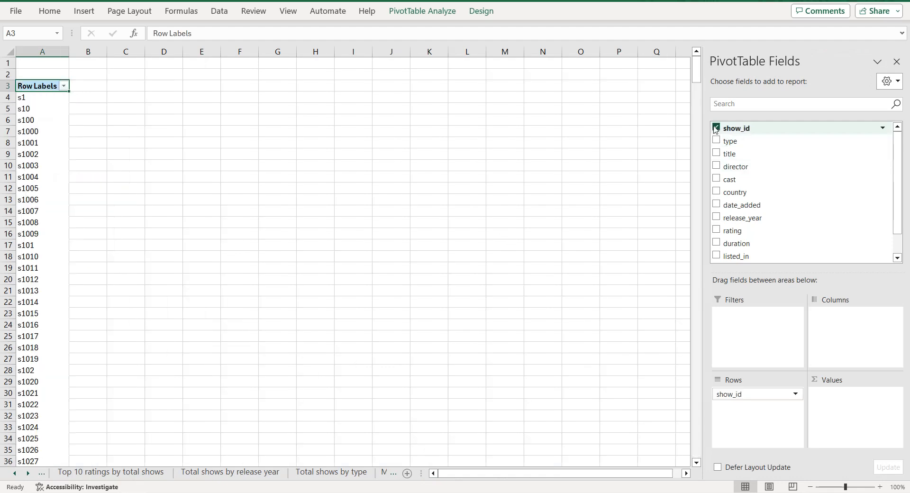
drag(755, 393, 849, 409)
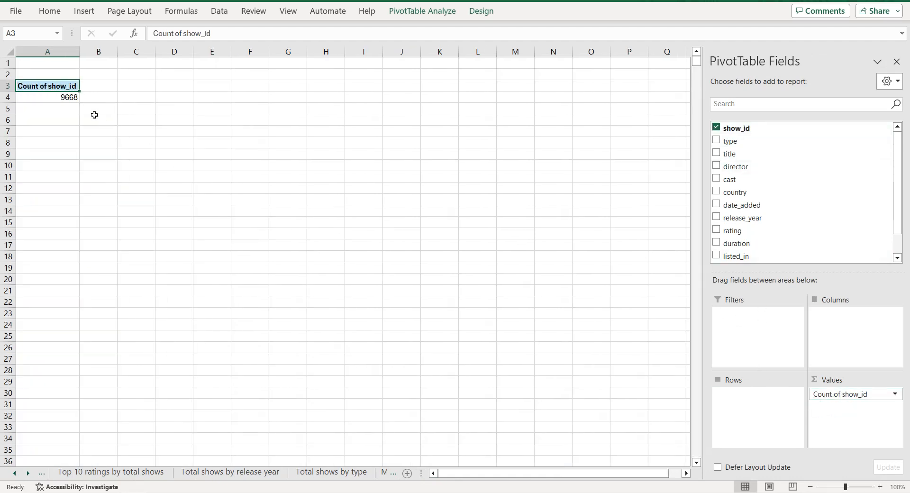
mouse_move(64, 101)
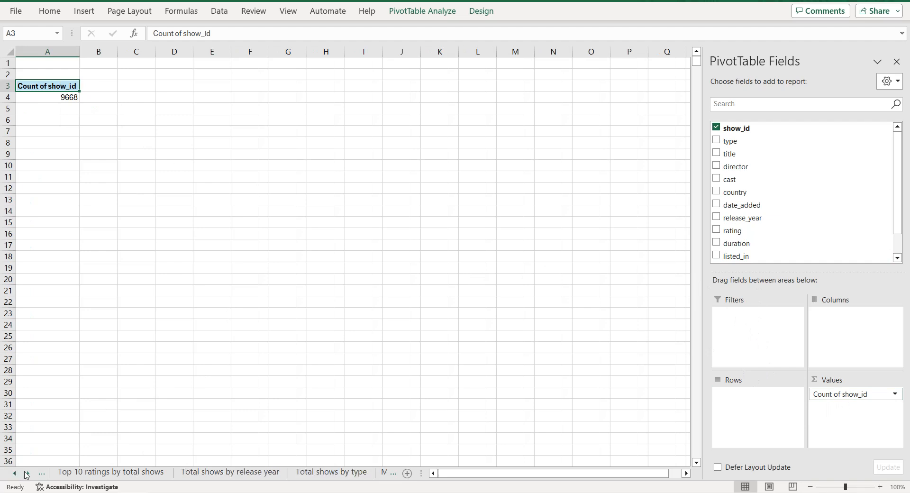
Step: Move the Cards sheet between data and Dashboard, and enter 9668 in B4 of the dashboard's Total shows card
click(26, 474)
click(41, 473)
click(42, 473)
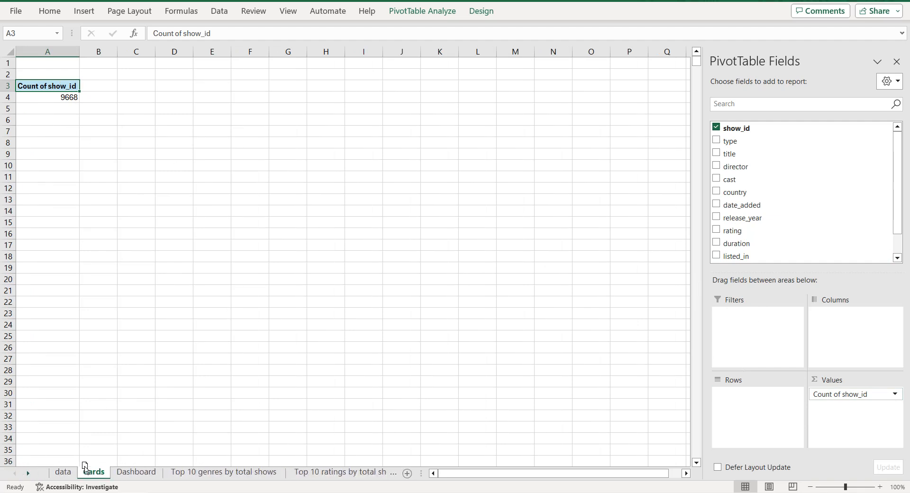
click(136, 471)
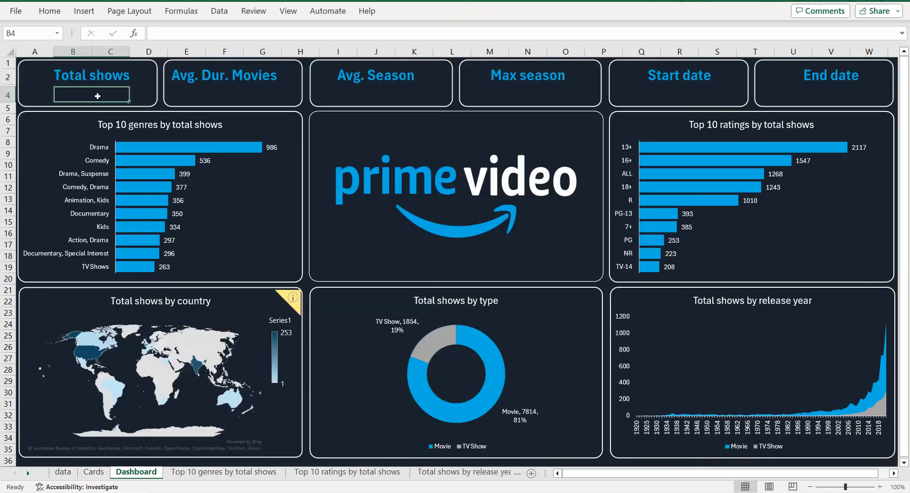
text(9668)
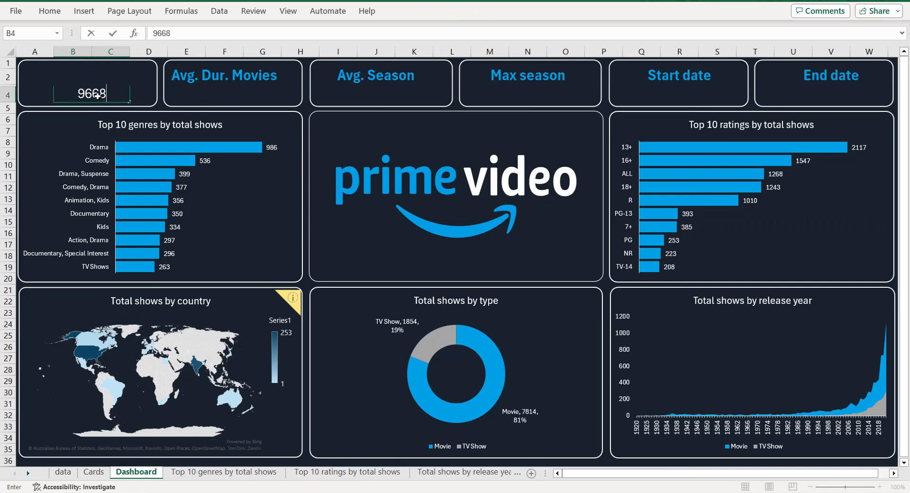
Step: Replace the Cards pivot table's value with release_year summarized by Min, and enter 1920 in Q4 of the Start date card
click(661, 97)
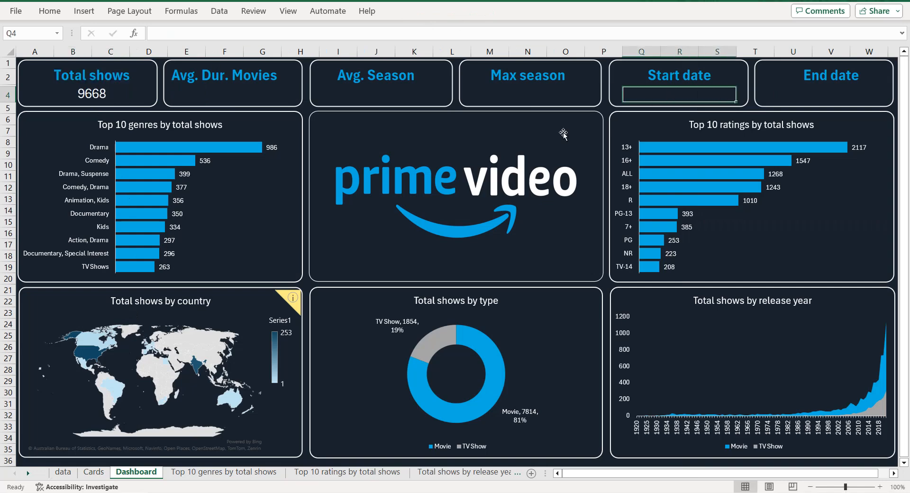
click(94, 473)
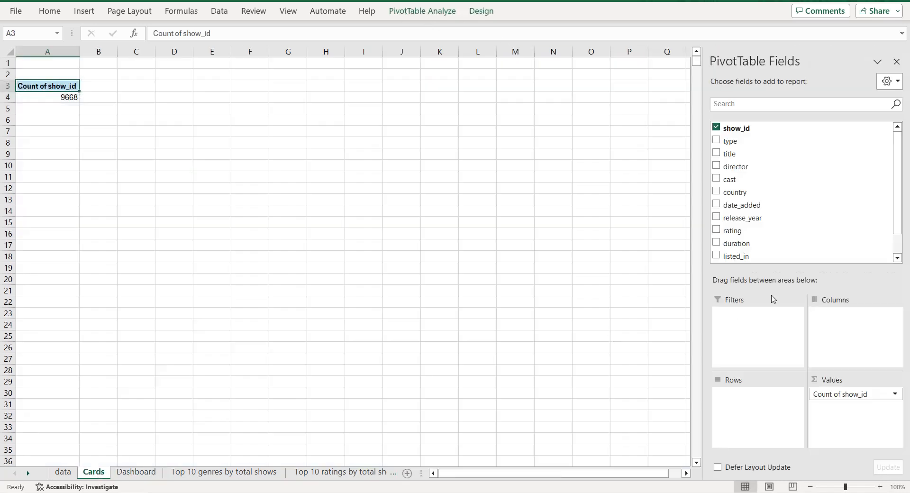
drag(830, 395, 664, 252)
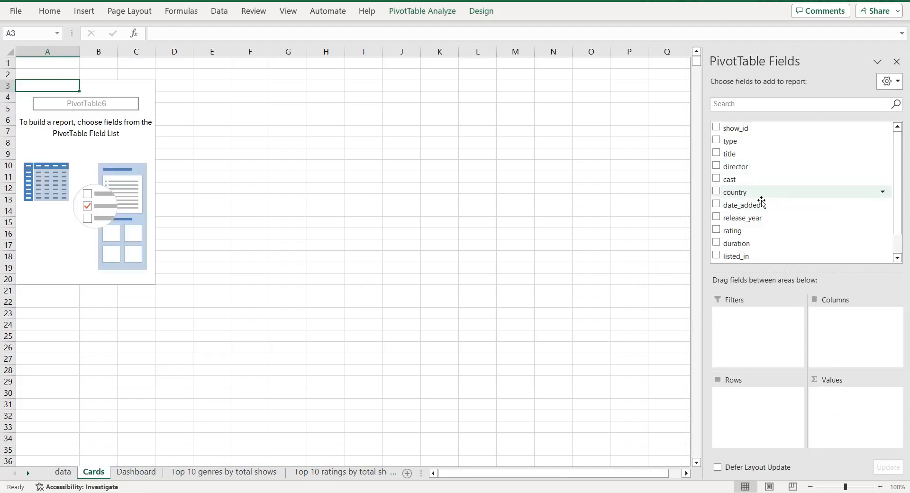
drag(747, 223, 847, 399)
click(846, 394)
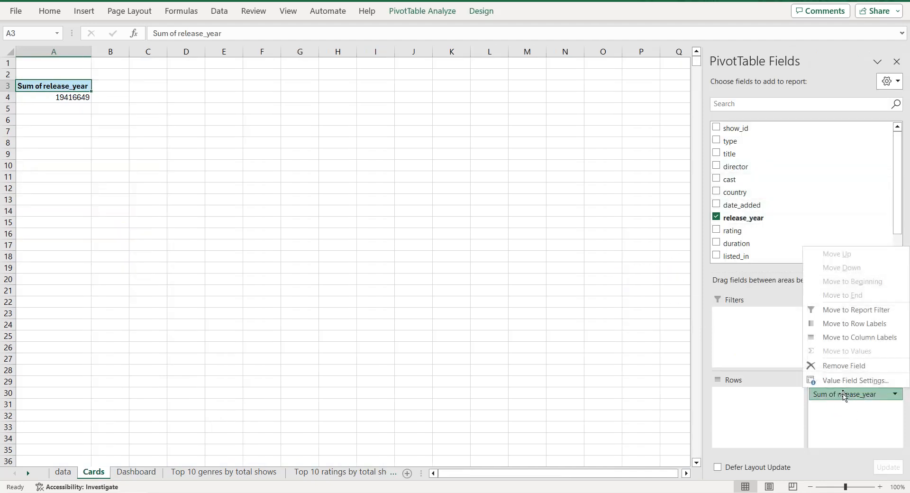
click(838, 380)
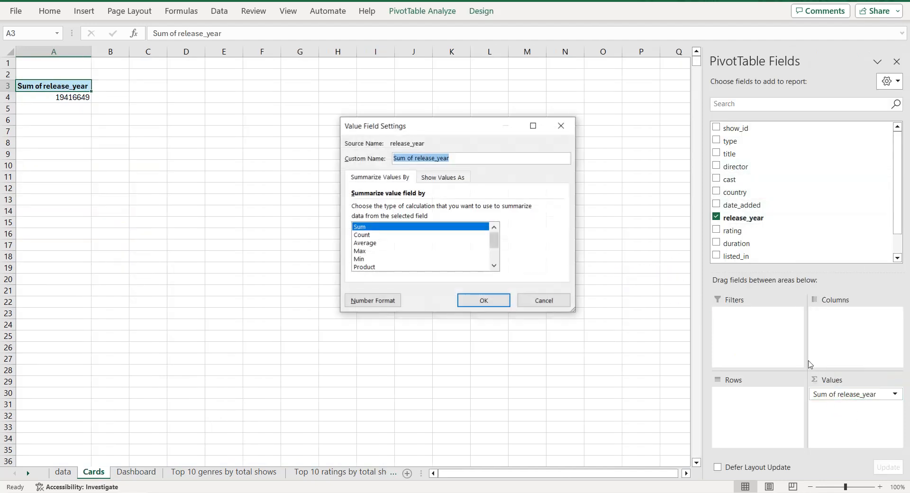
click(369, 259)
click(483, 302)
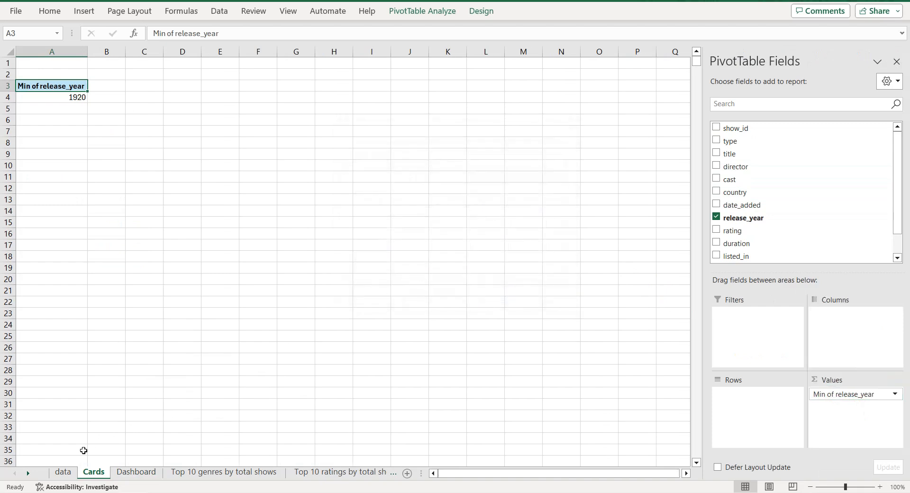
click(142, 475)
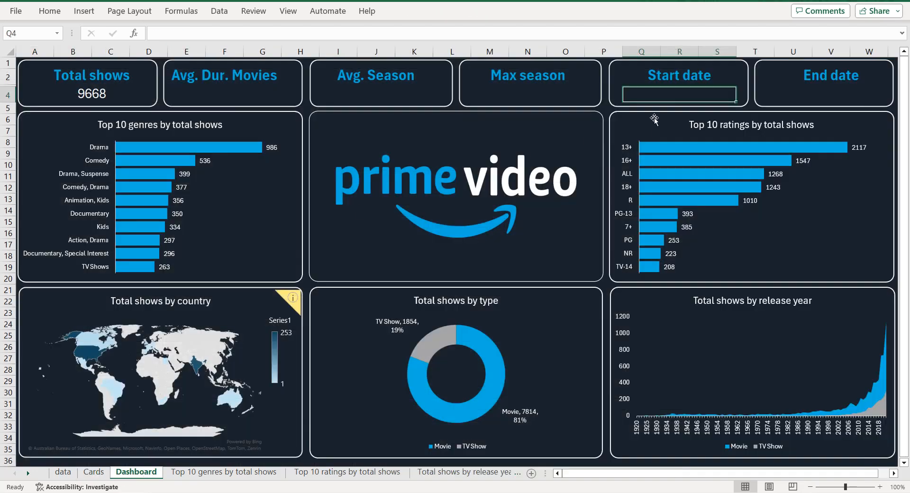
text(1920)
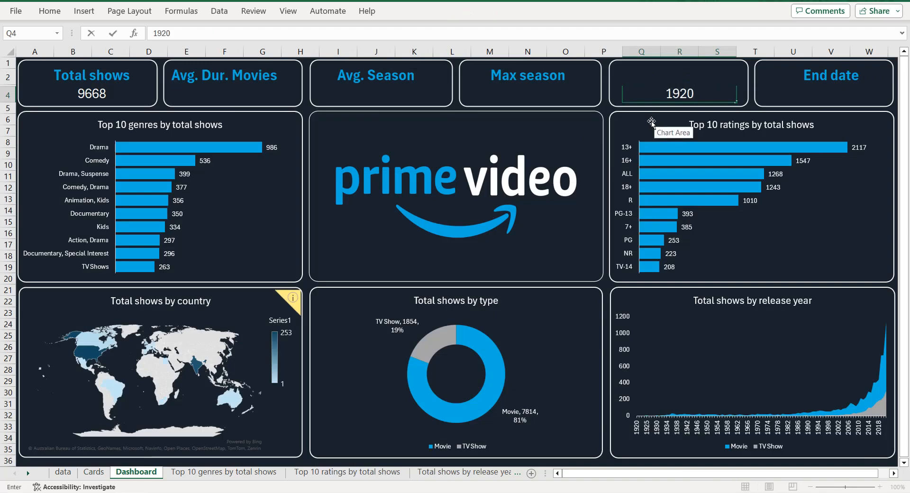
Step: Summarize release_year by Max in the Cards pivot table, and enter 2021 in U4 of the End date card
click(823, 97)
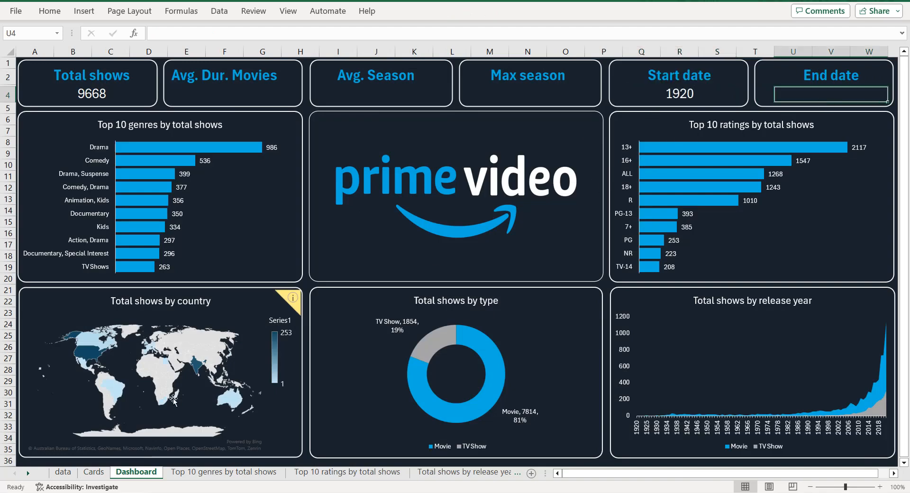
click(93, 471)
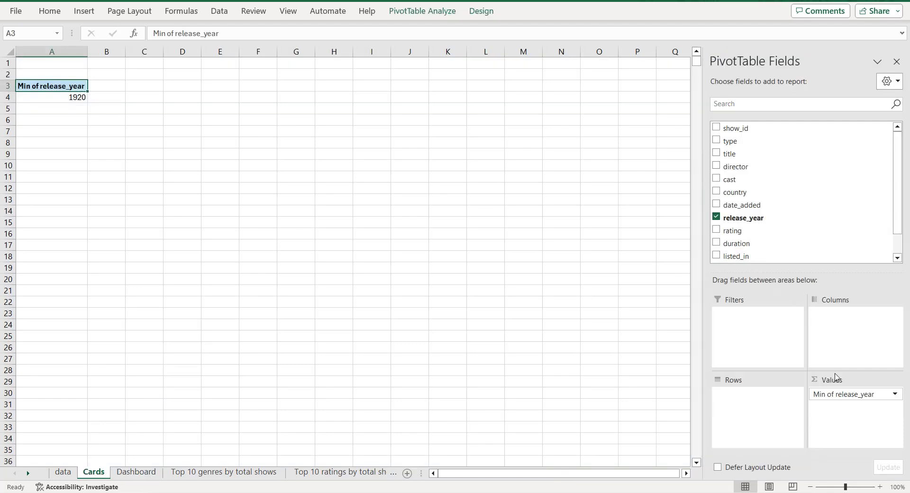
click(833, 395)
click(832, 380)
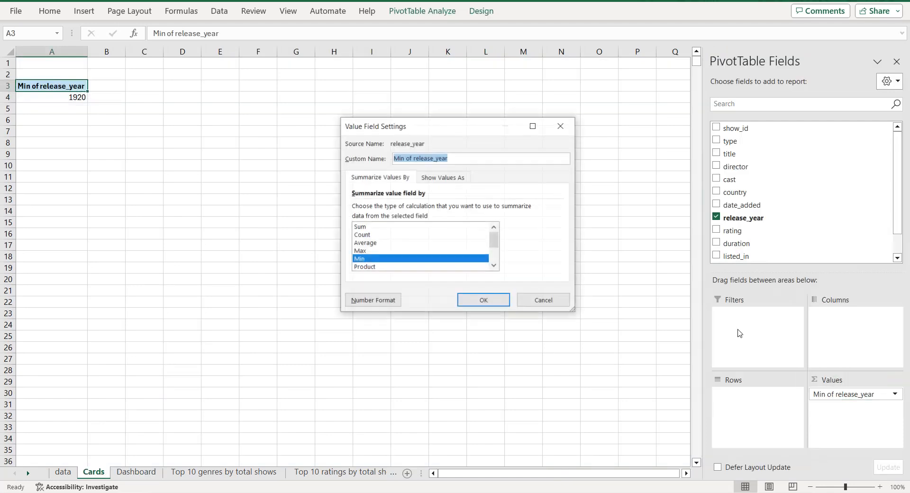
click(370, 251)
click(482, 300)
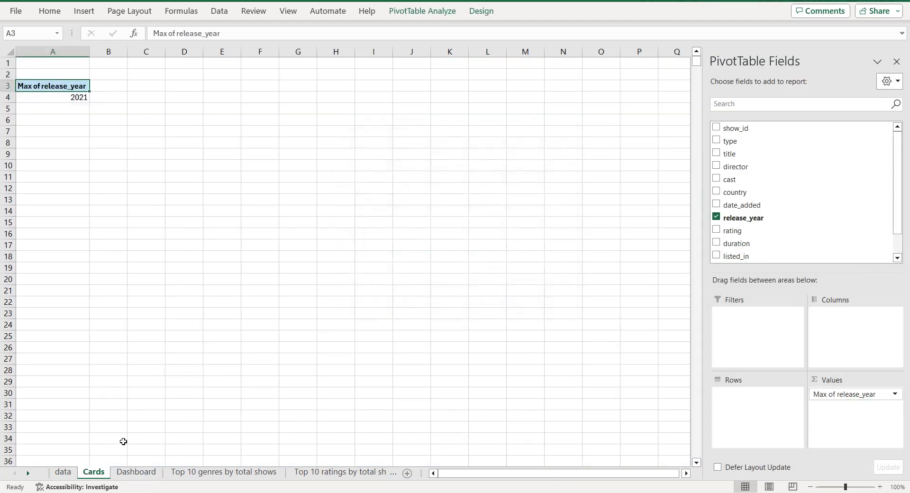
click(136, 472)
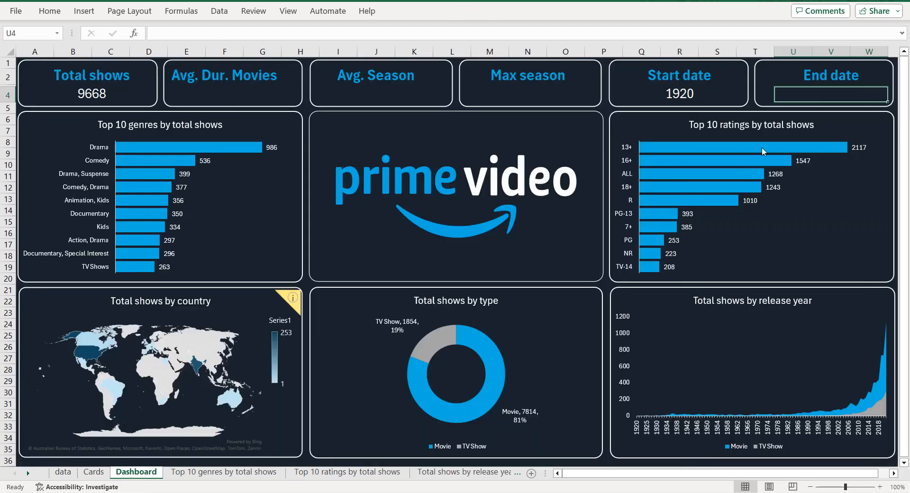
text(2021)
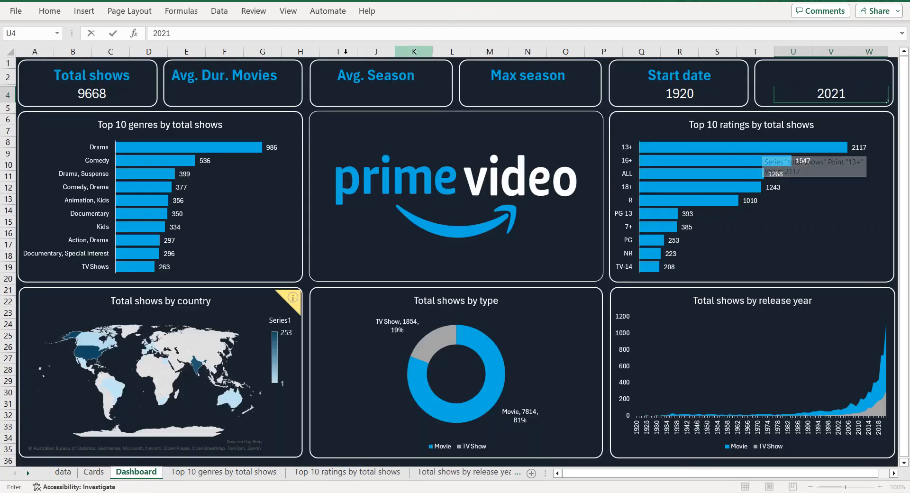
Step: Remove release_year from the Cards pivot table's values and add duration as the row field
click(264, 97)
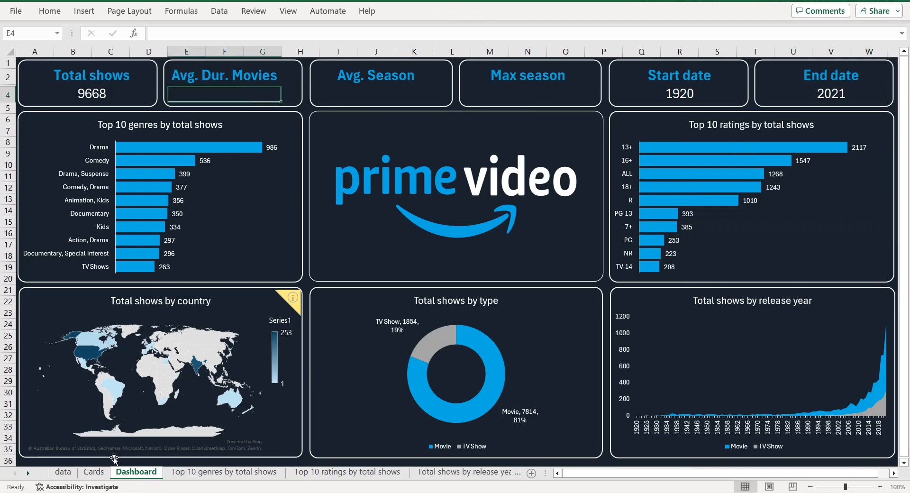
click(93, 471)
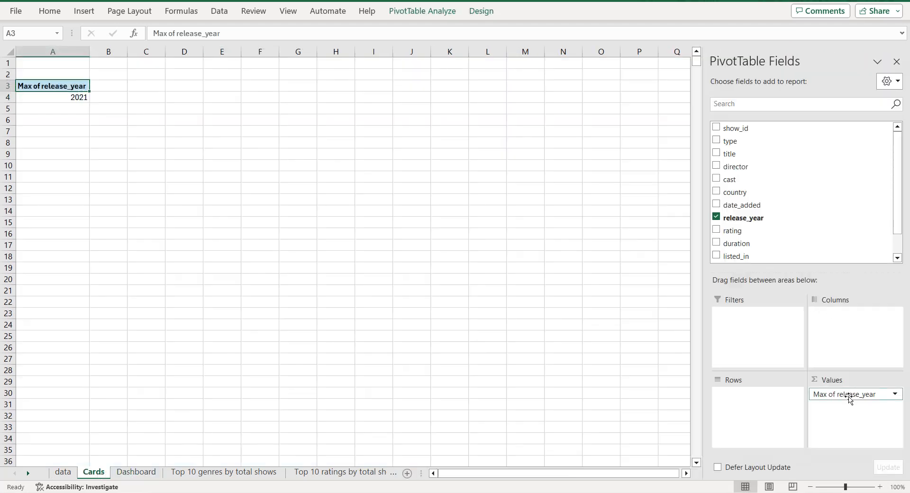
drag(791, 395, 625, 284)
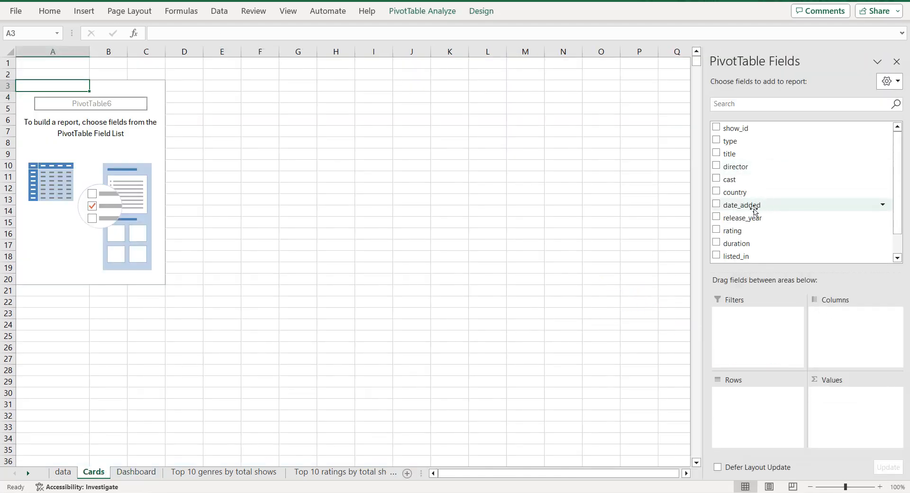
drag(749, 243, 761, 401)
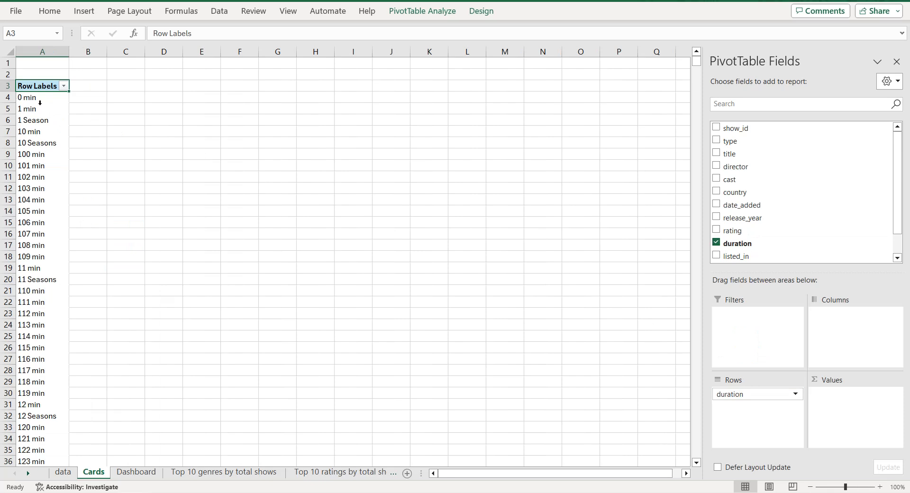
Step: Remove the Grand Total row at the end of the duration list in the Cards pivot table
click(40, 63)
click(39, 87)
key(ctrl+shift+Down)
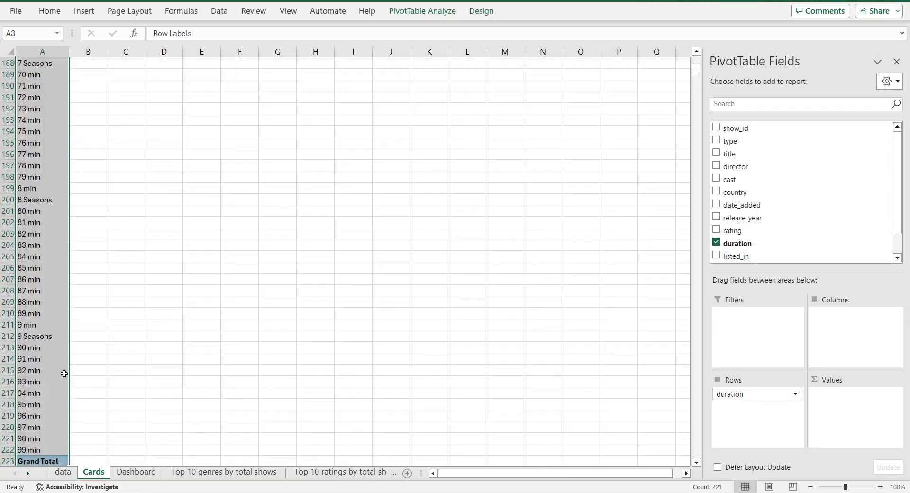
click(60, 379)
scroll(60, 378, down, 1)
right_click(54, 393)
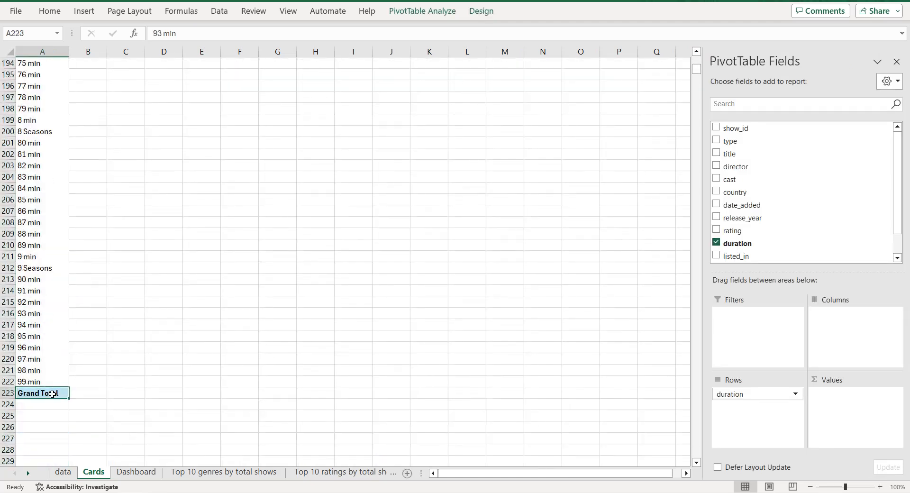
click(94, 350)
click(56, 320)
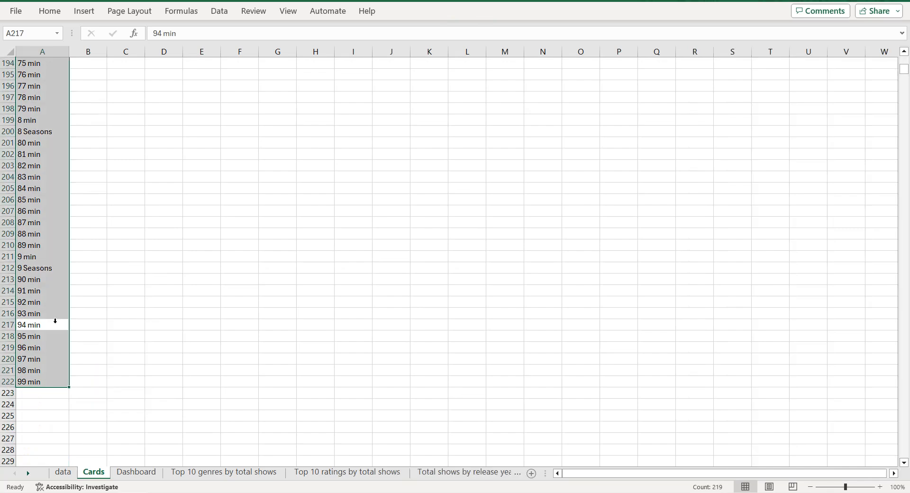
key(ctrl+c)
scroll(146, 281, up, 20)
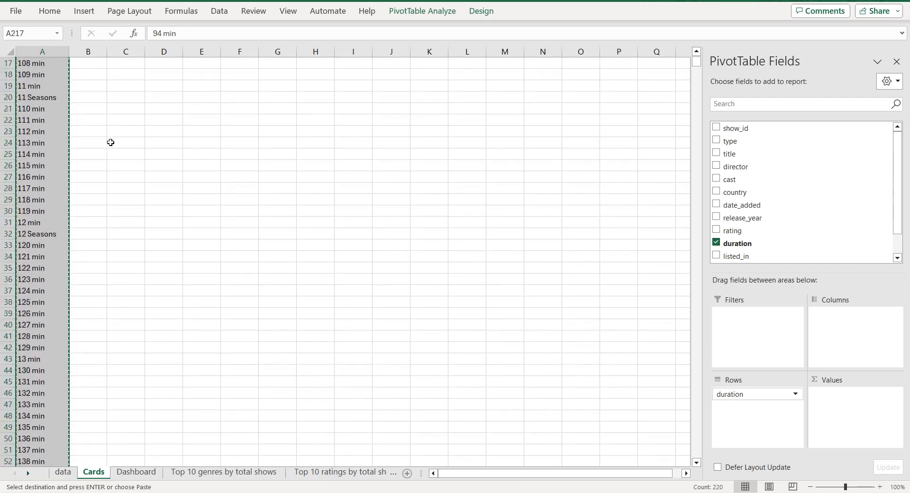
scroll(111, 142, up, 5)
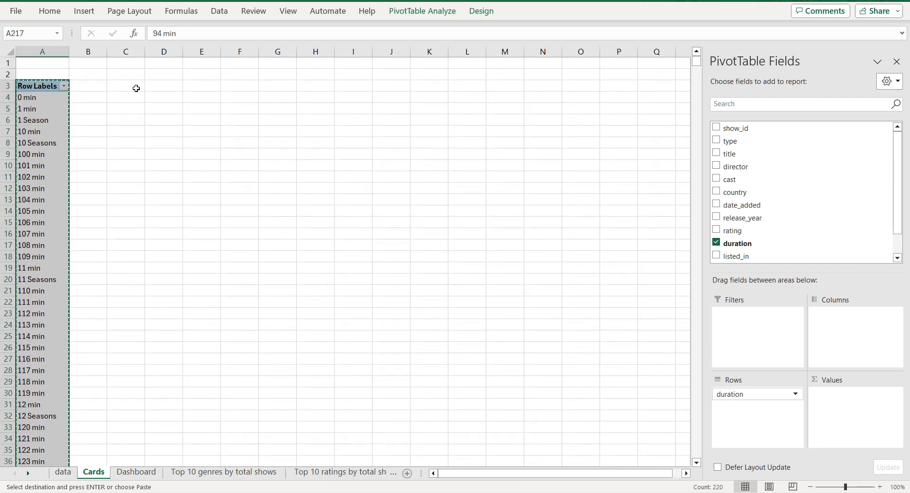
click(136, 88)
Step: Add type as a report filter to the Cards duration pivot table and filter it to Movie
click(43, 84)
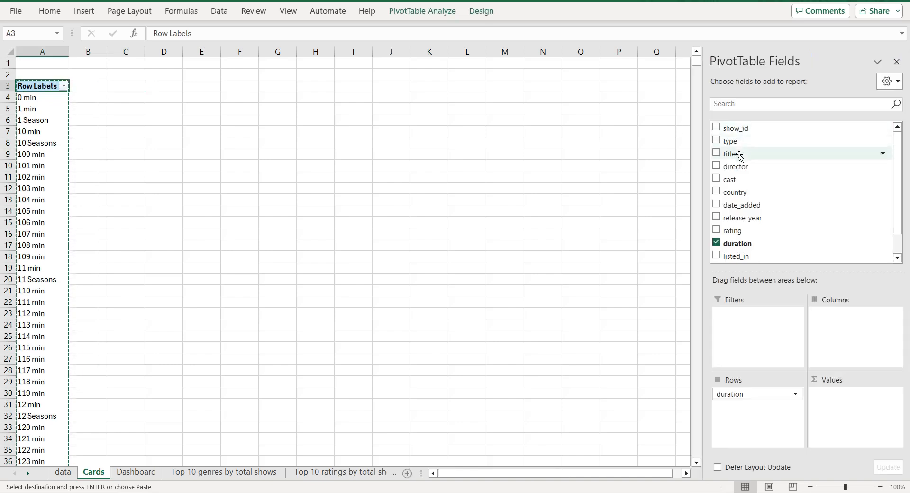
drag(730, 141, 743, 334)
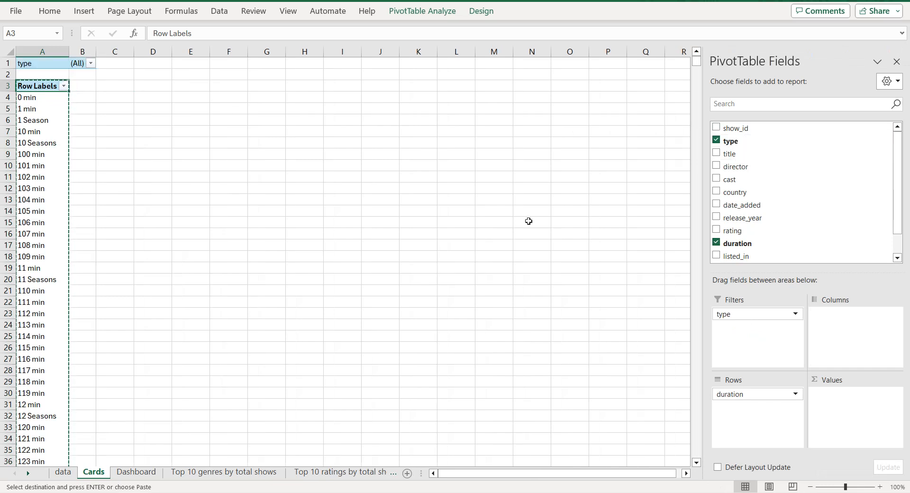
click(91, 63)
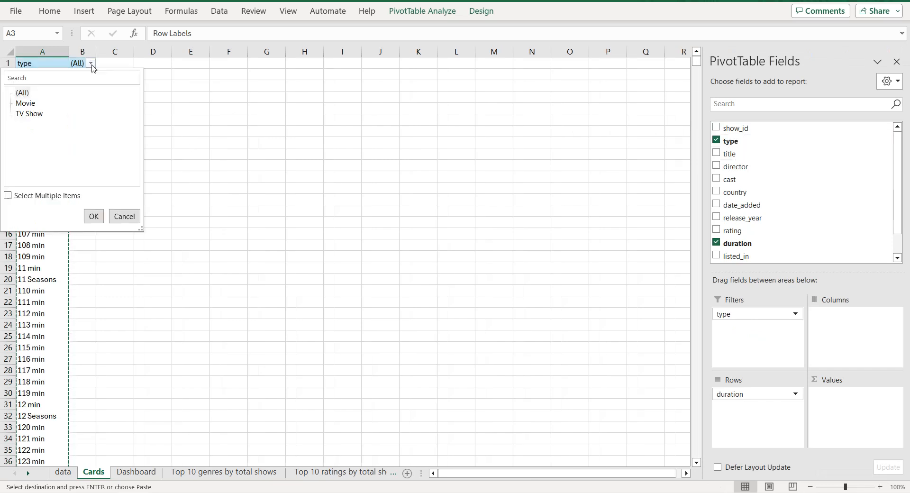
click(93, 216)
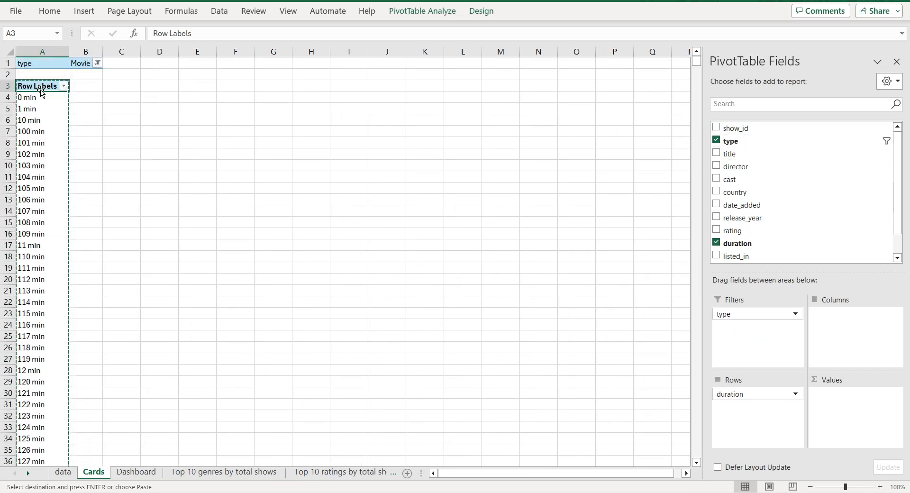
Step: Copy the pivot table's filtered duration list, including its header, and paste it as values starting at D3
key(ctrl+shift+Down)
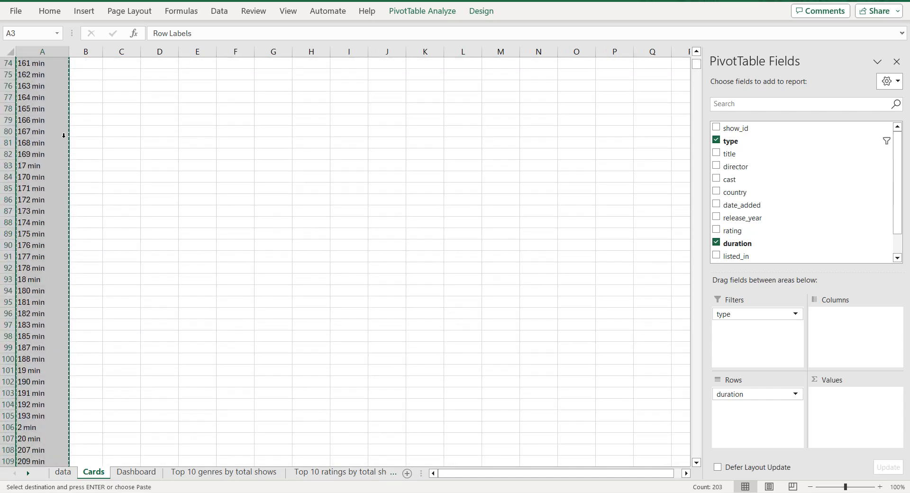
click(158, 86)
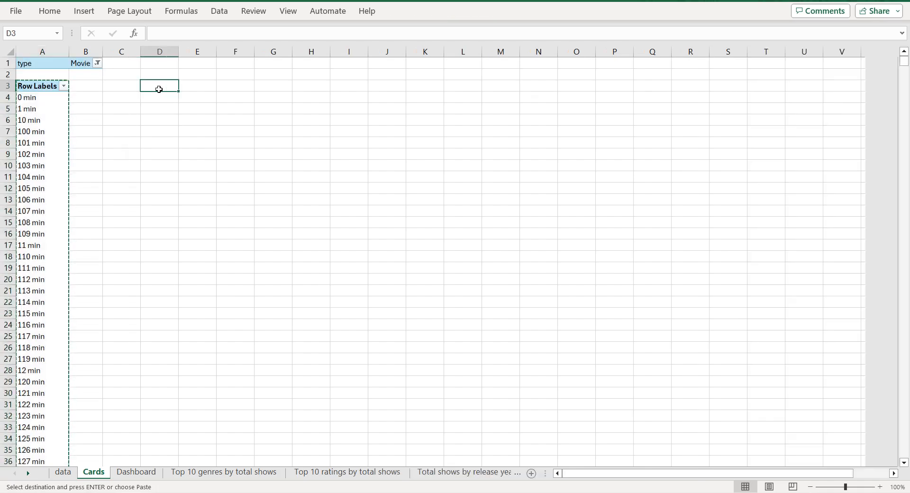
right_click(157, 86)
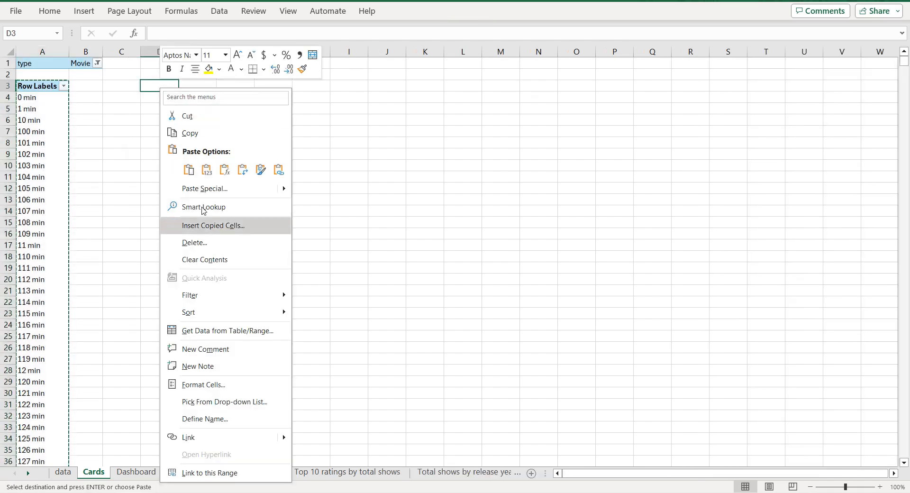
click(207, 169)
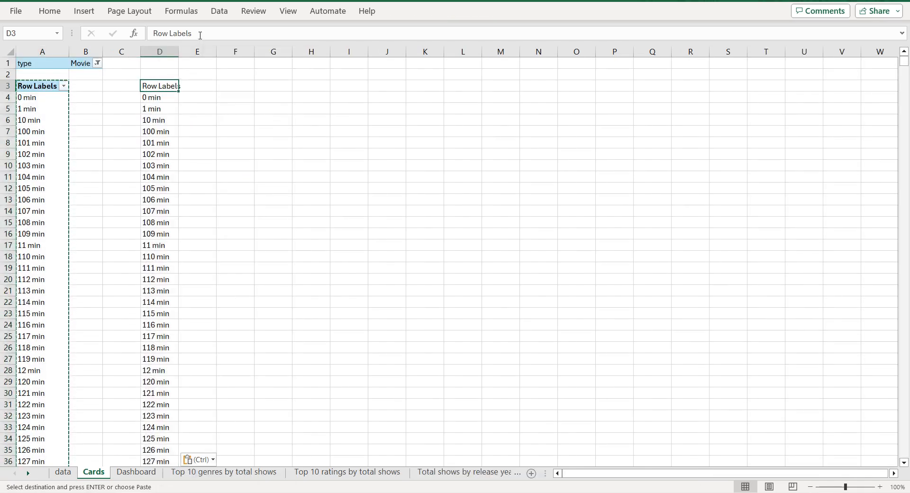
Step: Rename the header of the pasted list in D3 to "Movies duration"
drag(192, 33, 147, 31)
text(Mo)
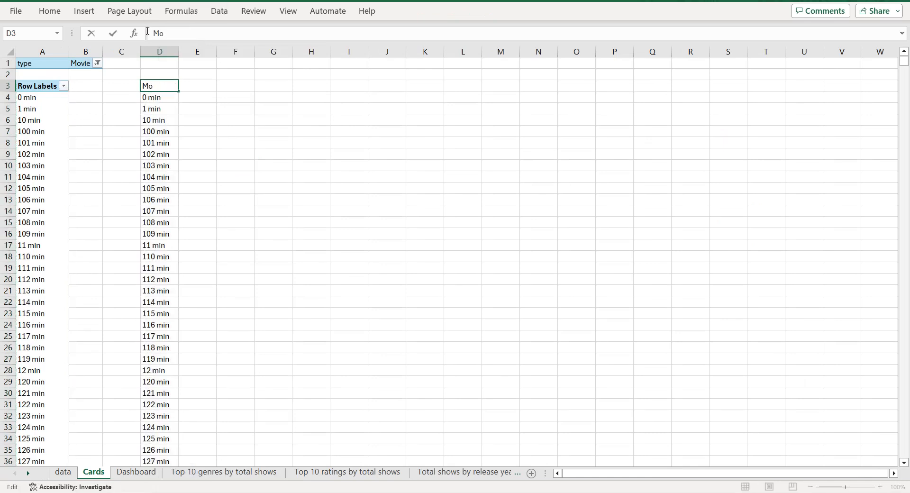
text(vies duration)
key(Return)
Step: Convert the Movies duration list in column D into a table with headers
click(178, 86)
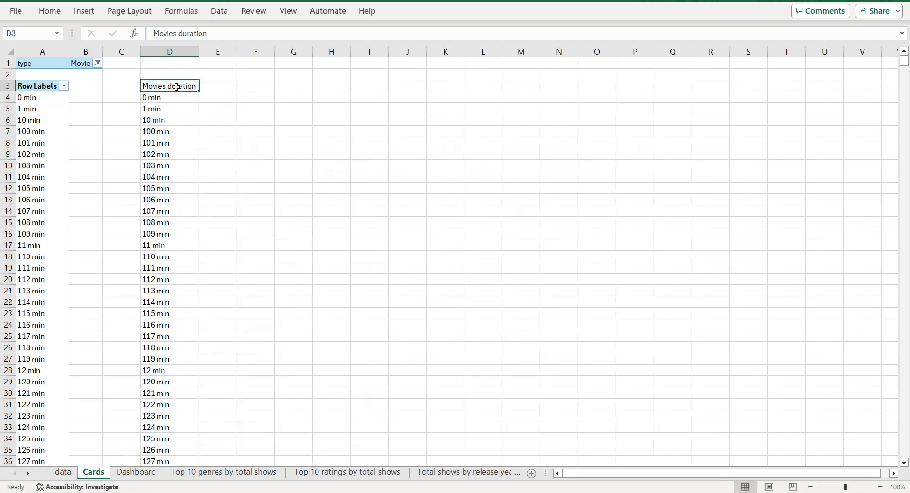
key(ctrl+shift+Down)
scroll(180, 89, up, 20)
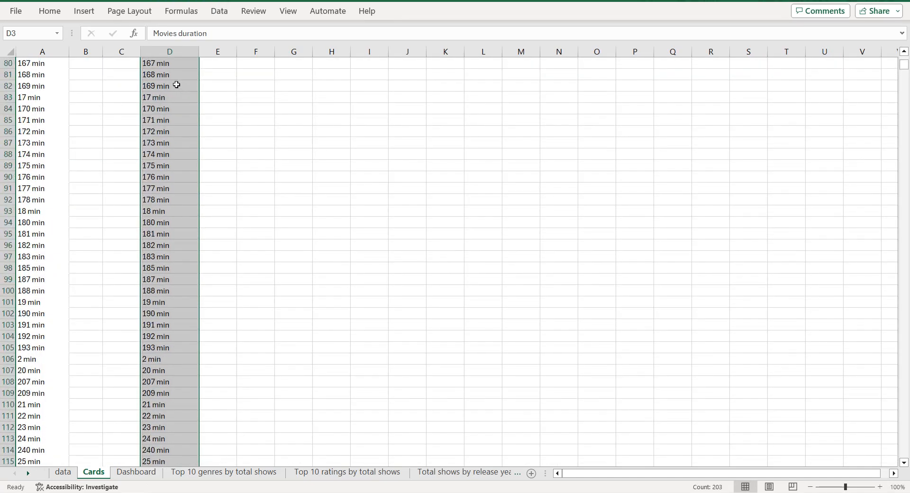
click(80, 11)
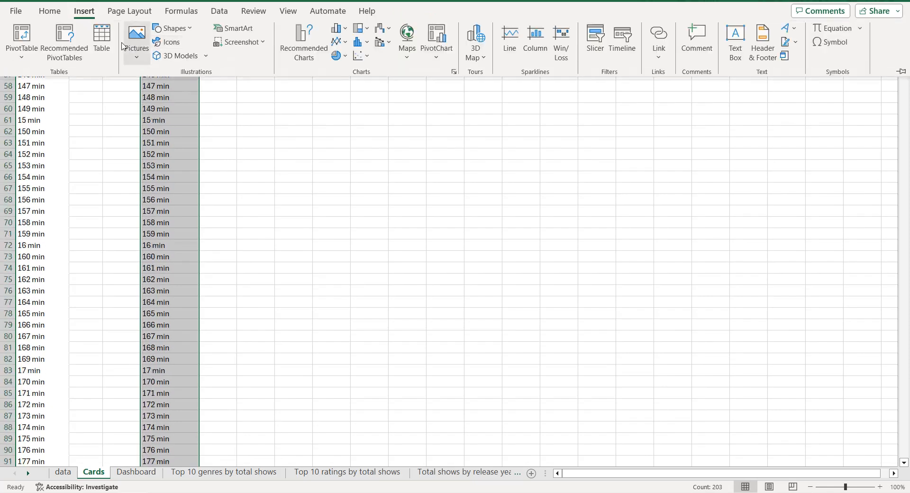
click(103, 40)
click(402, 247)
click(440, 264)
scroll(218, 173, up, 1)
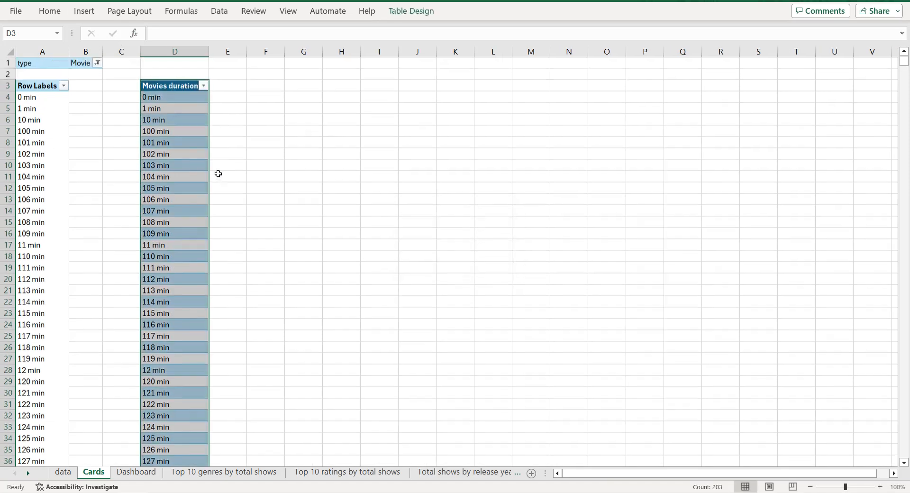
Step: Split the Movies duration column into number and unit with Text to Columns, delimited by Space only, with destination D3
click(176, 94)
click(175, 87)
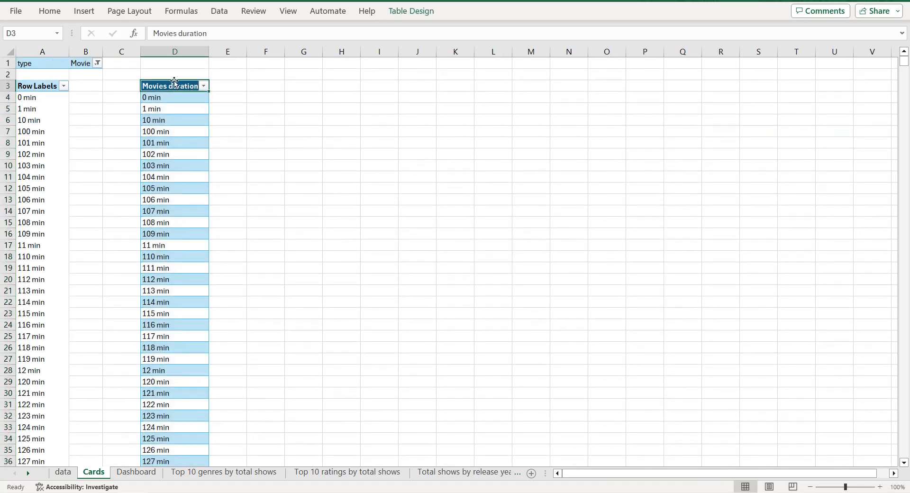
click(174, 82)
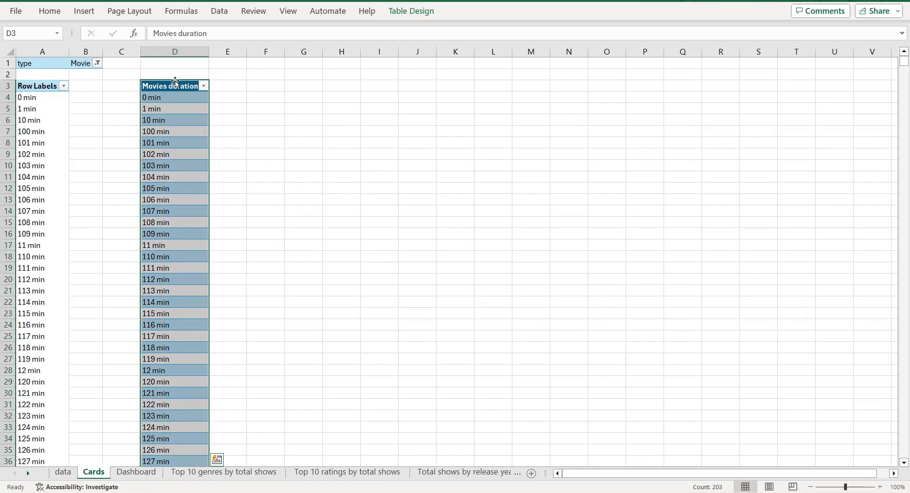
click(227, 11)
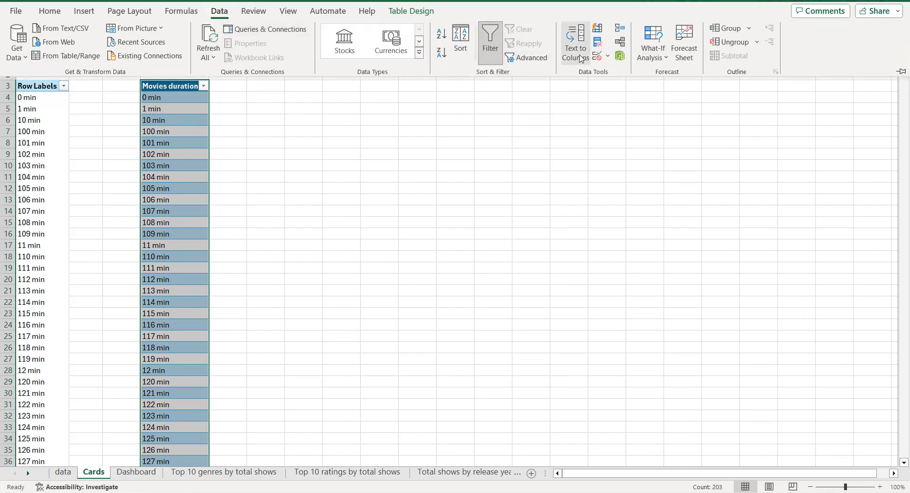
click(575, 48)
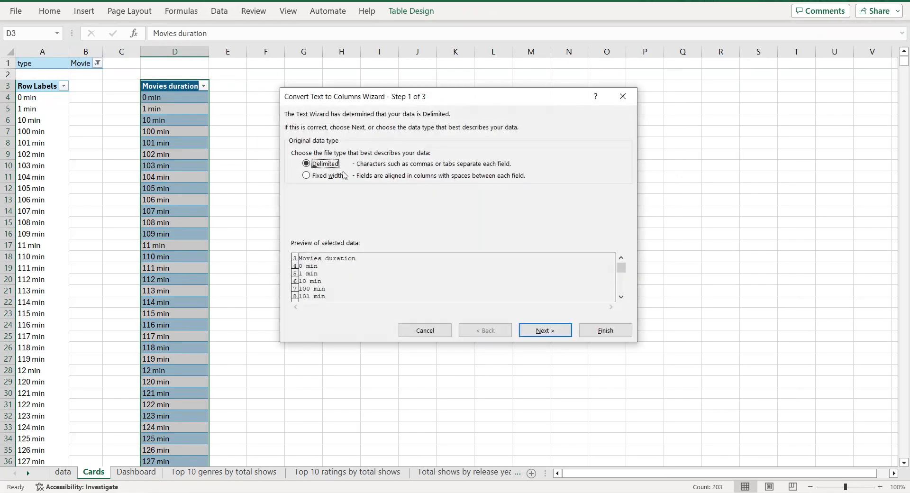
click(545, 330)
click(297, 143)
click(295, 178)
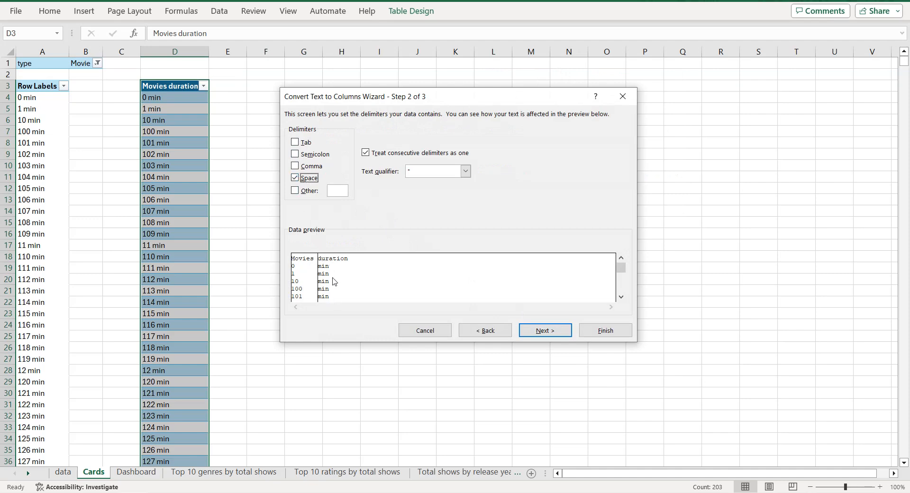
click(545, 329)
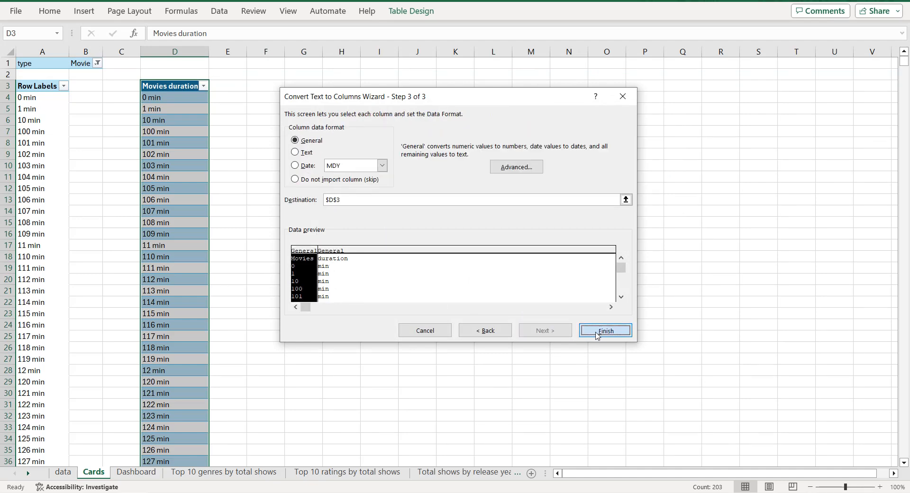
click(596, 332)
Step: Turn the split Movies and duration columns, range D3:E205, into a table with headers
click(169, 126)
click(188, 86)
key(ctrl+shift+Right)
key(ctrl+shift+Down)
scroll(207, 160, up, 4)
click(80, 11)
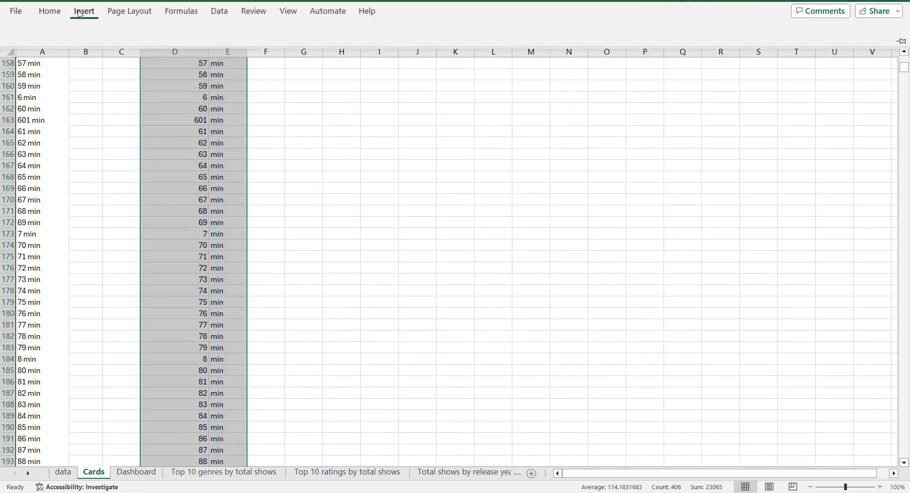
click(108, 38)
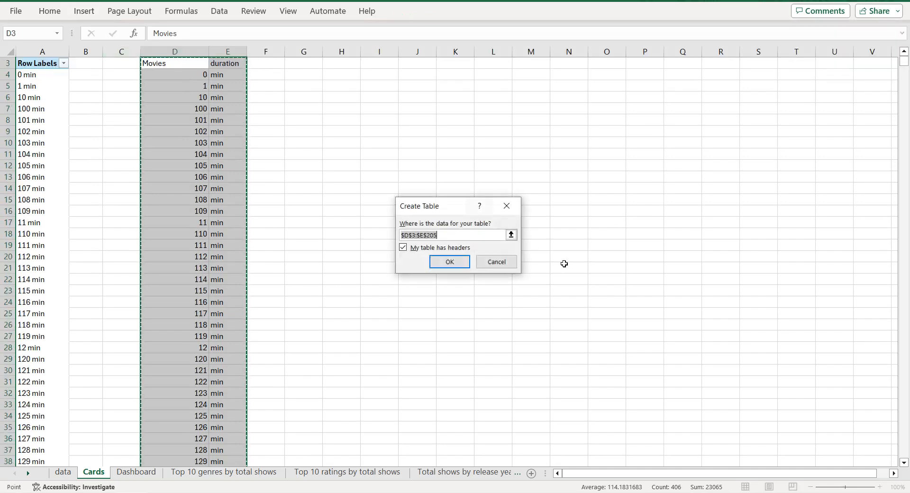
click(451, 260)
Step: Insert a pivot table based on the Movies and duration table at G4 of the Cards sheet
click(201, 156)
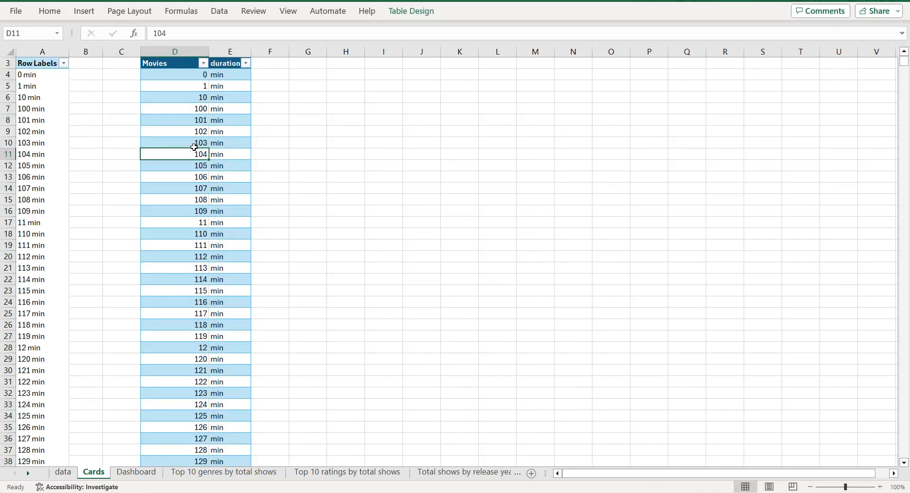
click(84, 11)
click(30, 37)
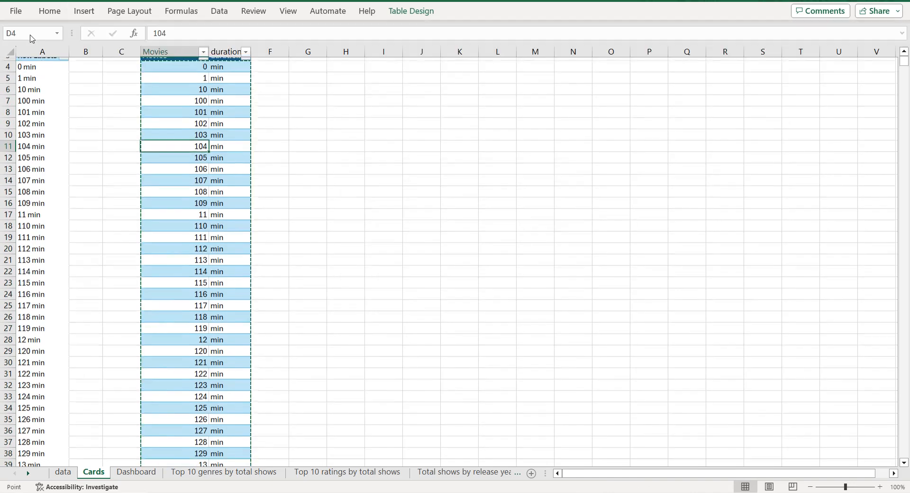
click(354, 242)
scroll(313, 156, up, 1)
click(309, 99)
click(503, 299)
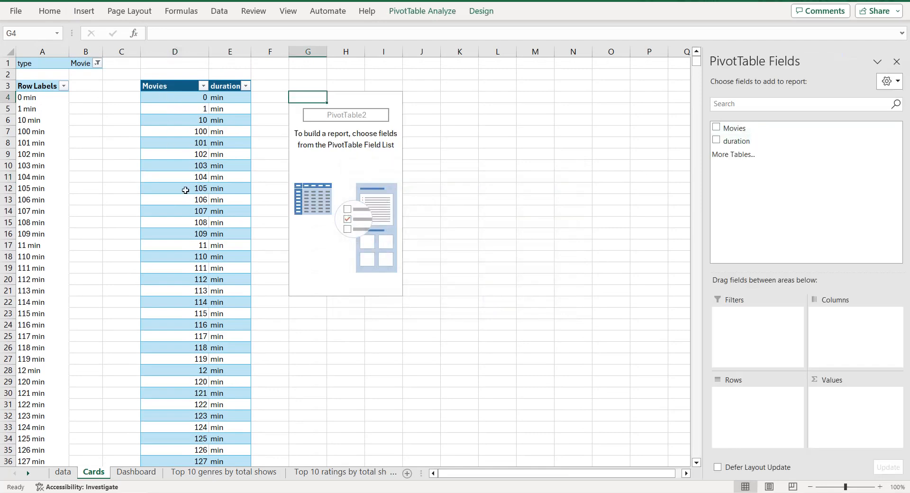
Step: Add Movies to the values of the G4 pivot table and summarize it by Average
drag(791, 245, 831, 396)
click(852, 396)
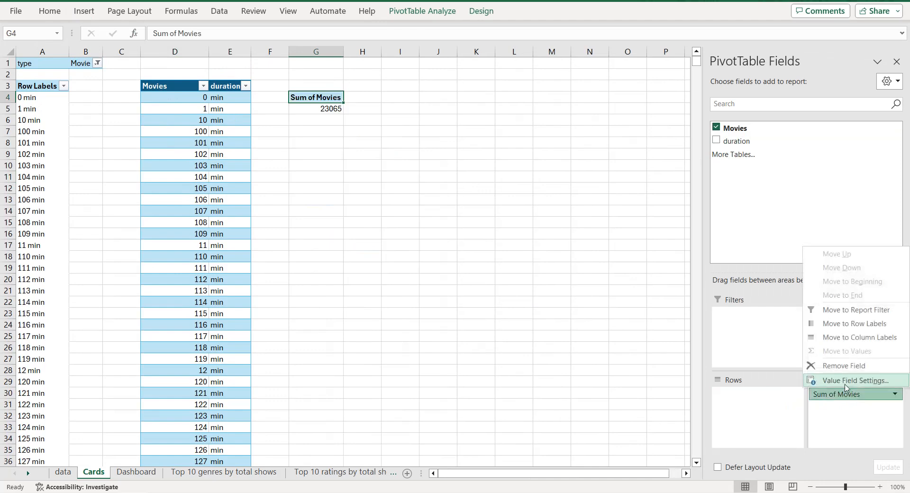
click(848, 380)
click(388, 243)
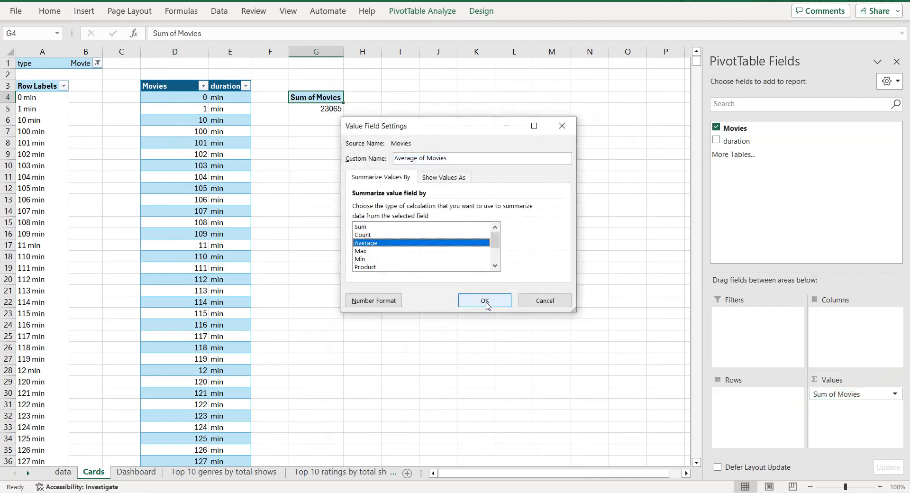
click(484, 301)
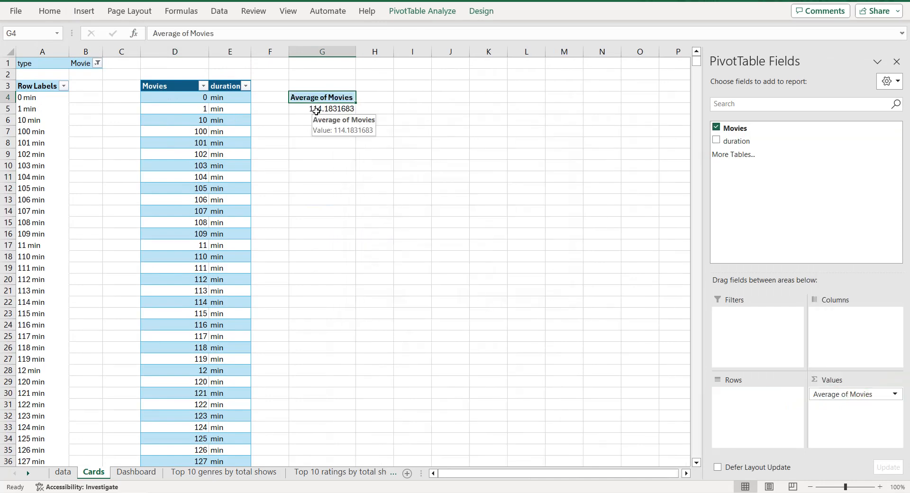
Step: Enter "144 min" in E4 of the Dashboard sheet's Avg. Dur. Movies card
key(ctrl+Page_Down)
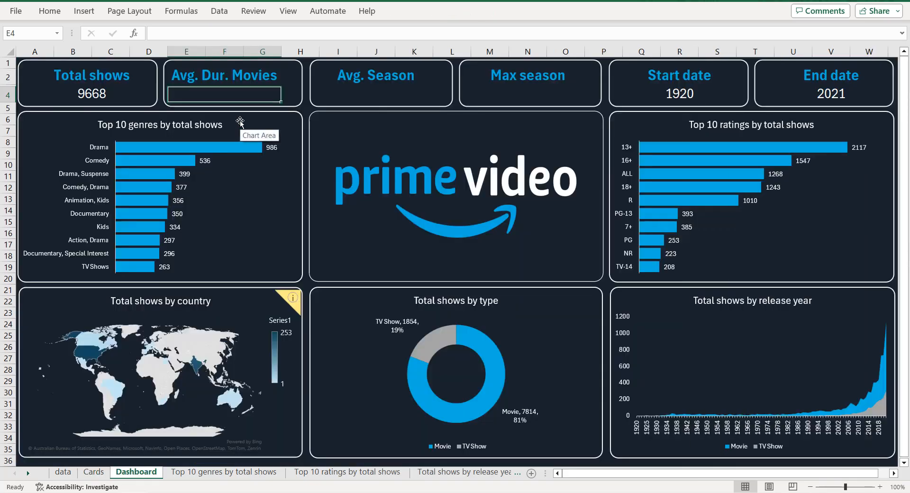
text(144 min)
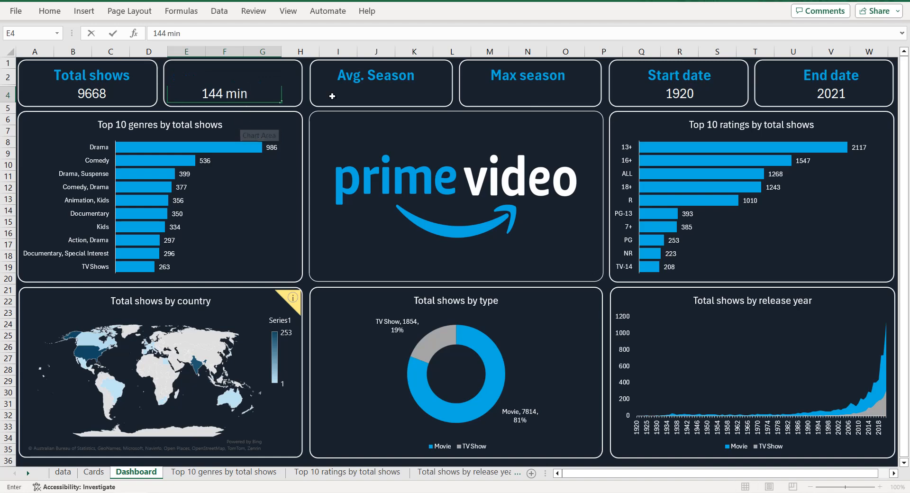
click(346, 91)
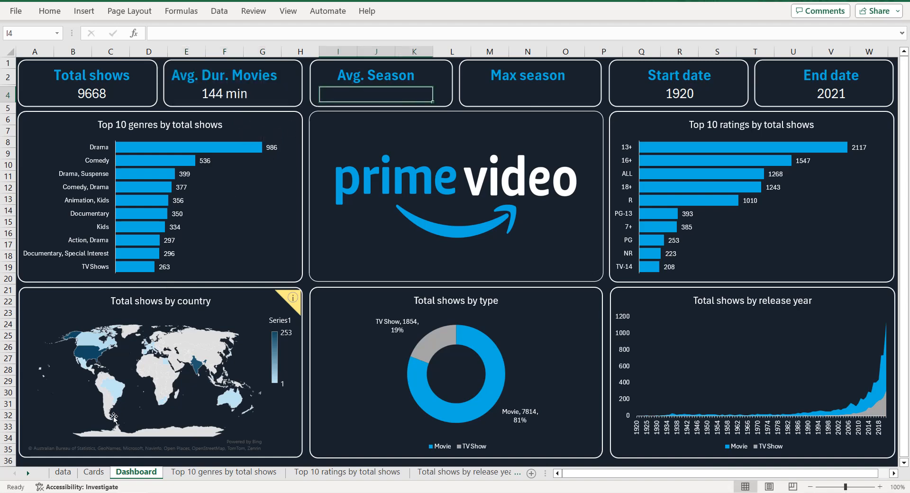
Step: Filter the duration pivot table on the Cards sheet to the TV Show type
click(94, 471)
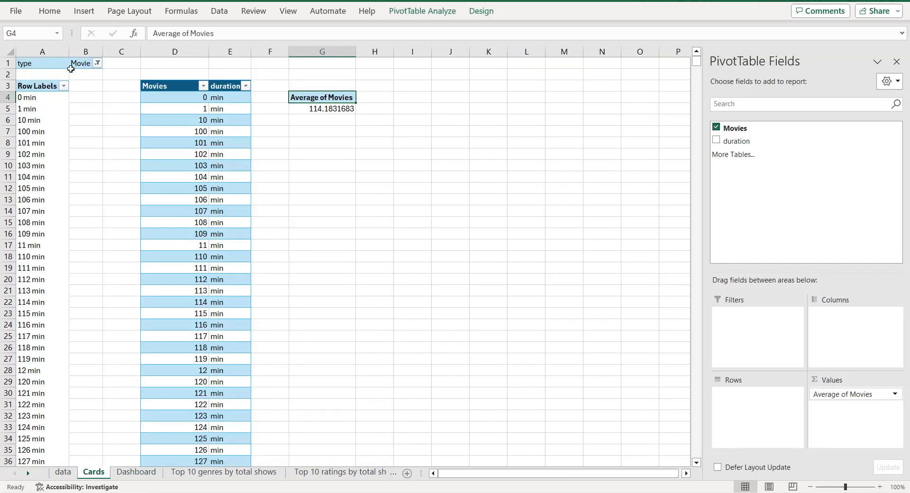
click(98, 63)
click(29, 113)
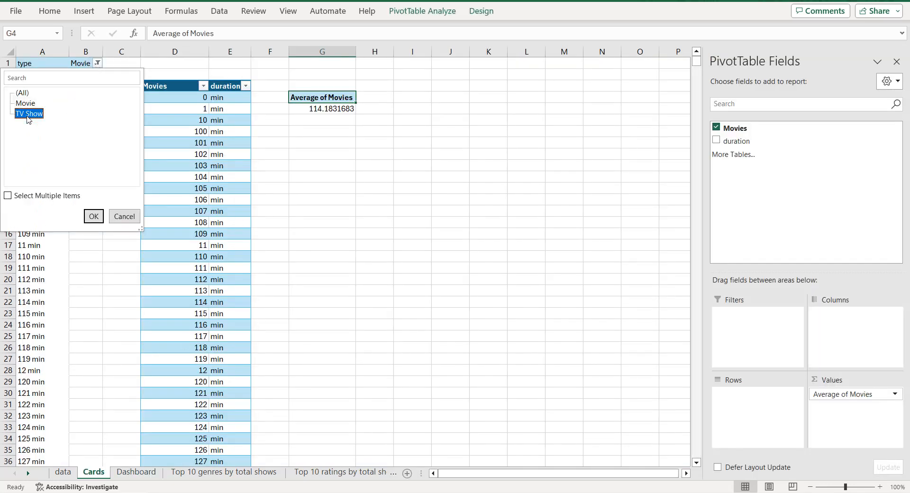
click(93, 216)
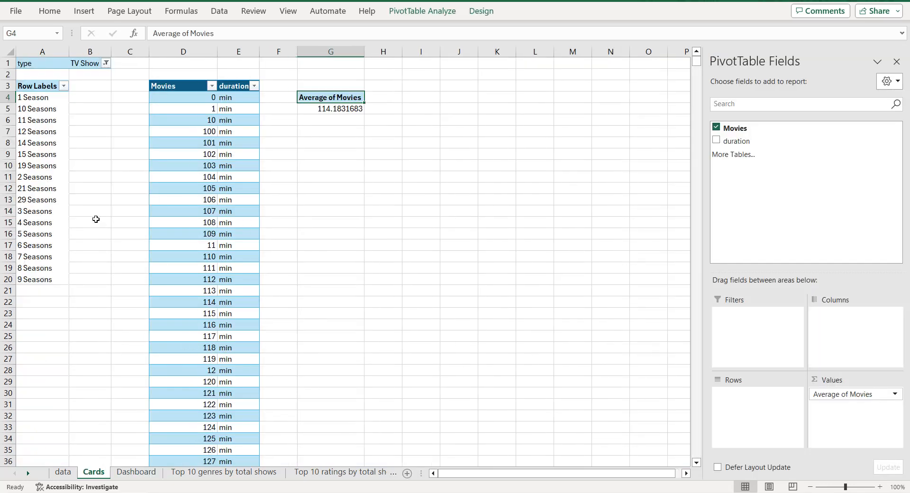
Step: Copy the filtered season list with its header from column A to I4 of the Cards sheet
click(37, 87)
key(ctrl+shift+Down)
key(ctrl+c)
click(435, 94)
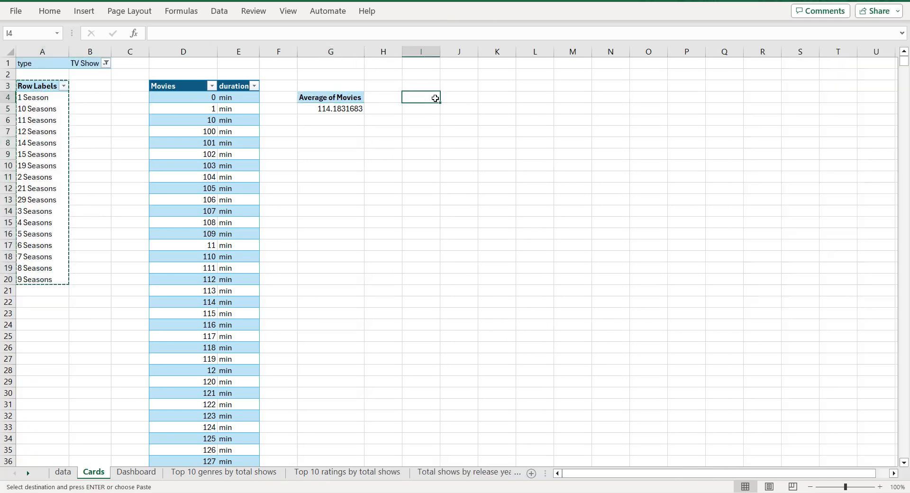
key(ctrl+v)
Step: Rename the header of the copied list in I4 as "Seasons duration"
click(430, 95)
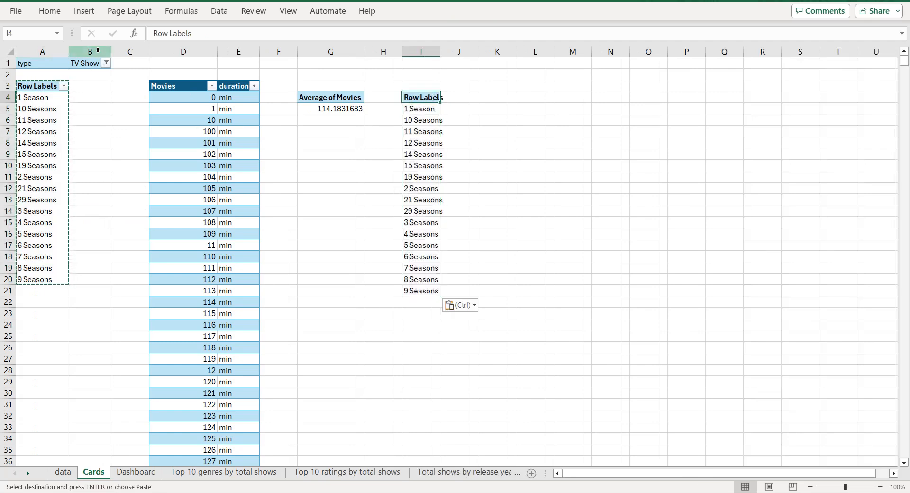
drag(193, 33, 139, 36)
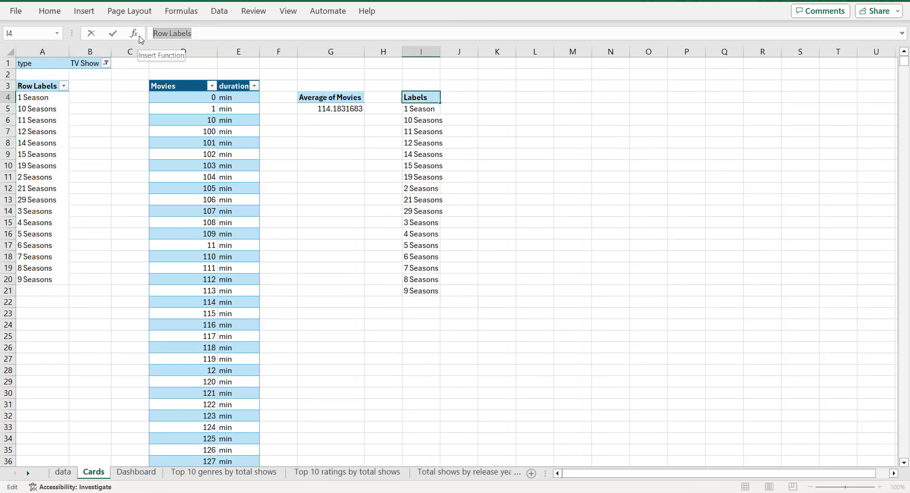
text(Seasons)
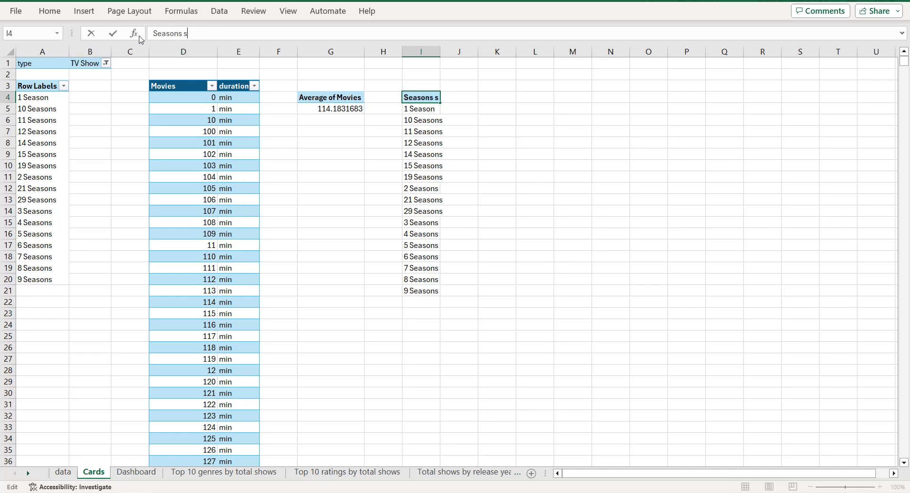
text( duration)
key(Return)
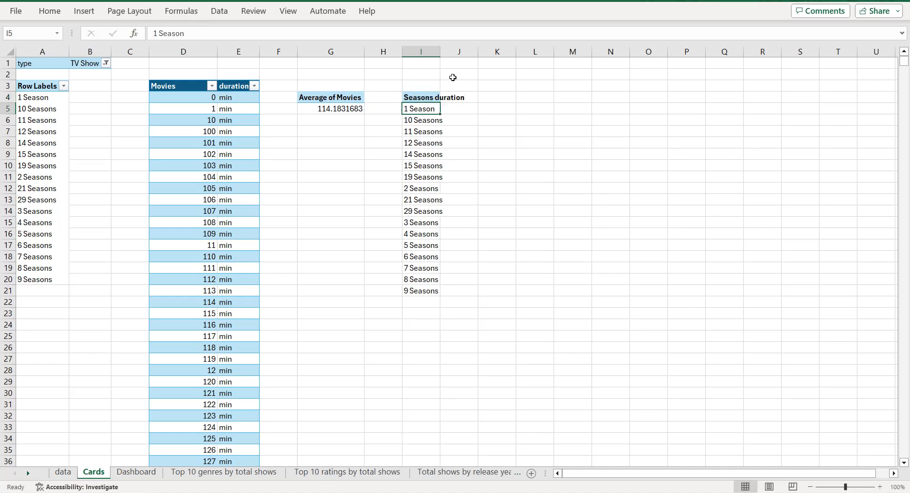
Step: Turn the Seasons duration list, range I4:I21, into a table with headers
double_click(426, 92)
click(425, 97)
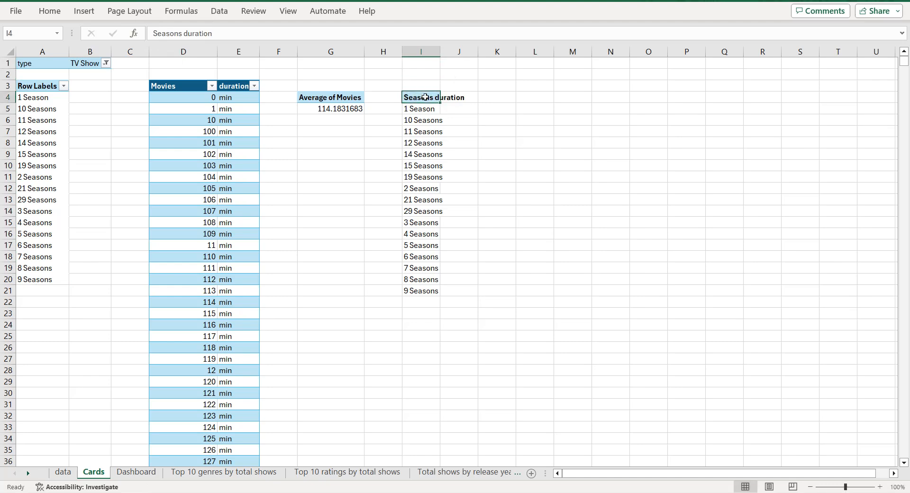
key(ctrl+shift+Down)
click(84, 11)
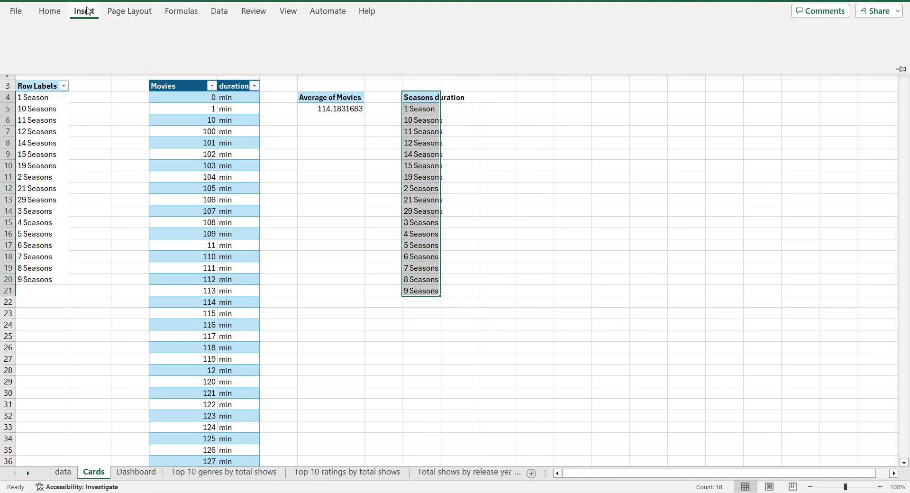
click(102, 37)
click(462, 263)
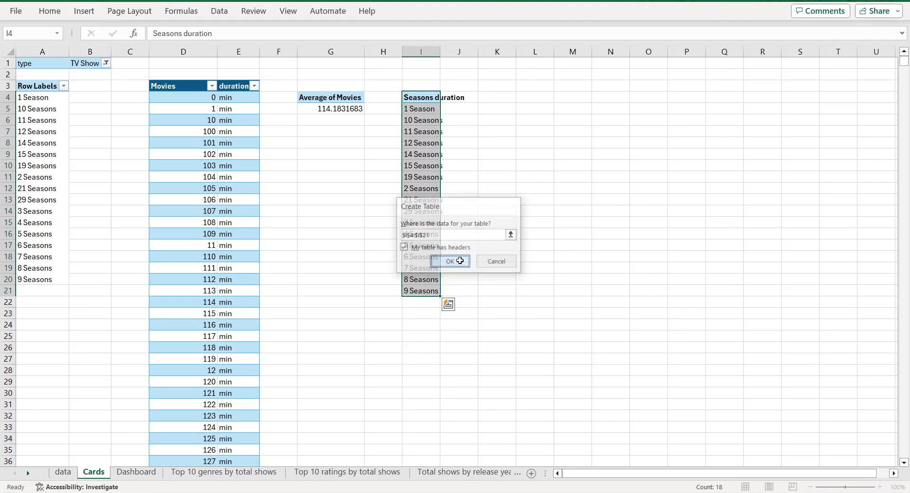
Step: Split the Seasons duration column into Seasons and duration at the spaces, with I4 as the destination
click(442, 97)
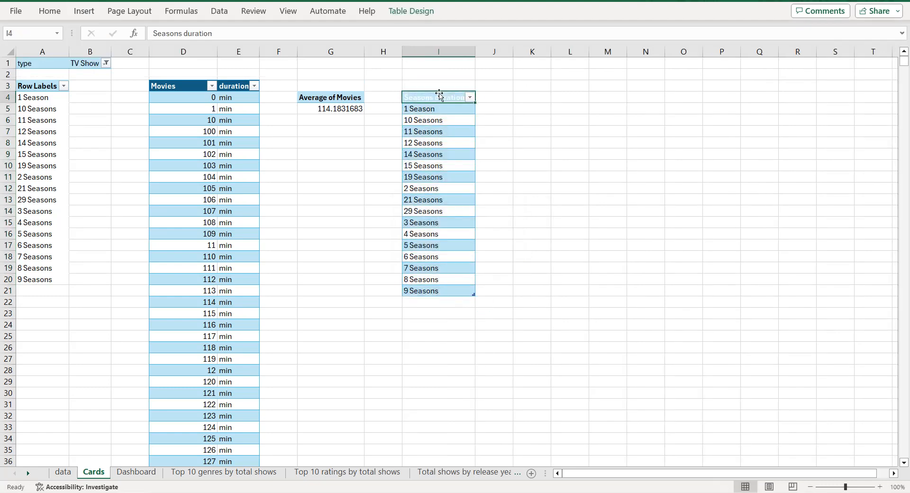
click(439, 92)
click(219, 11)
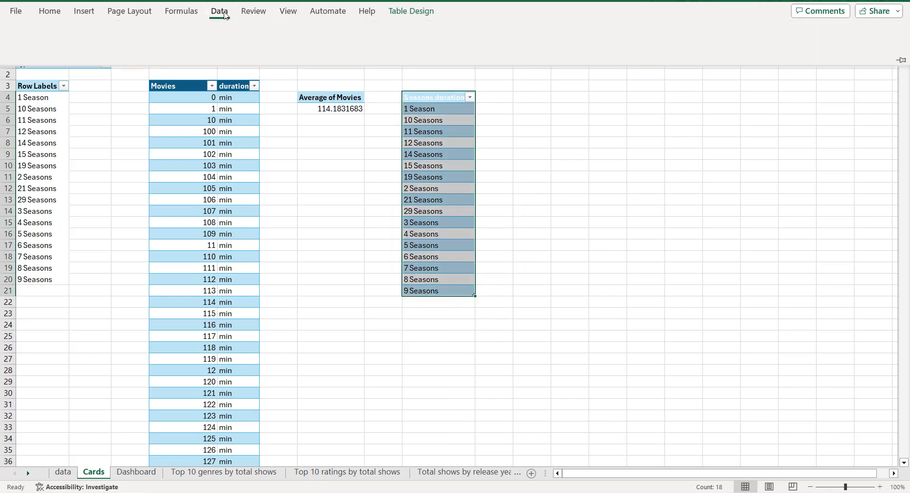
click(576, 44)
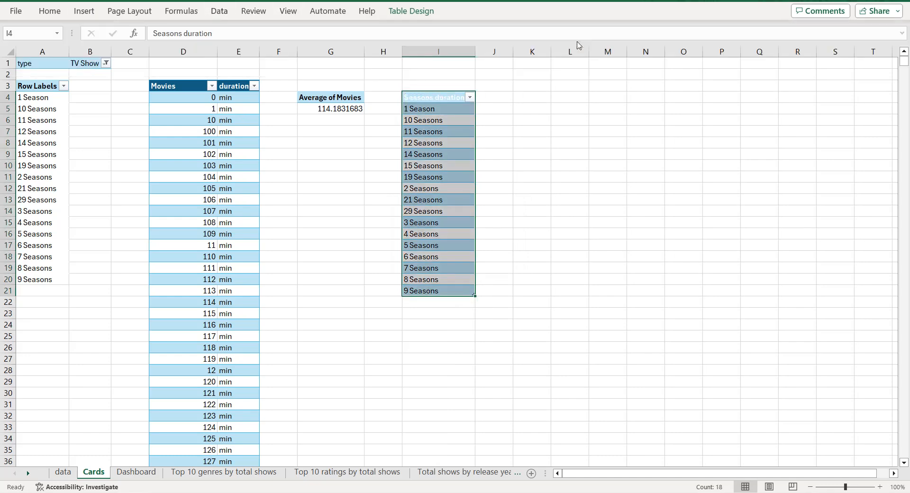
click(545, 330)
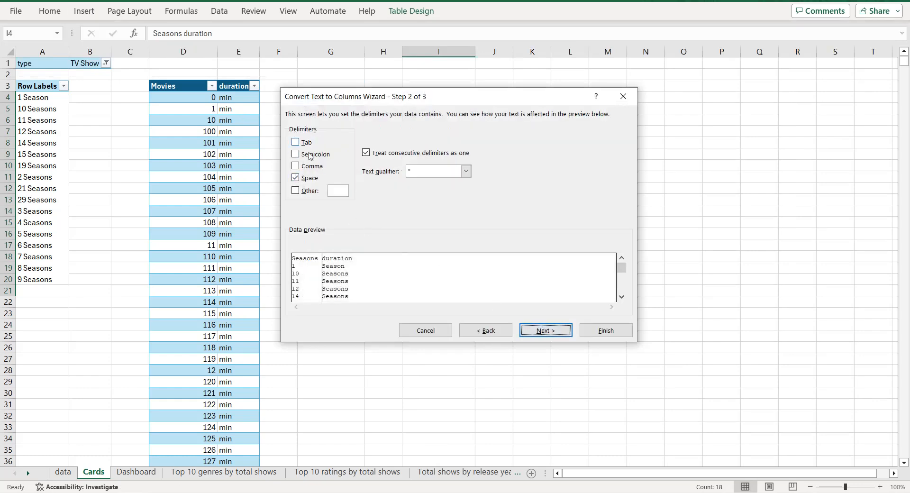
click(545, 330)
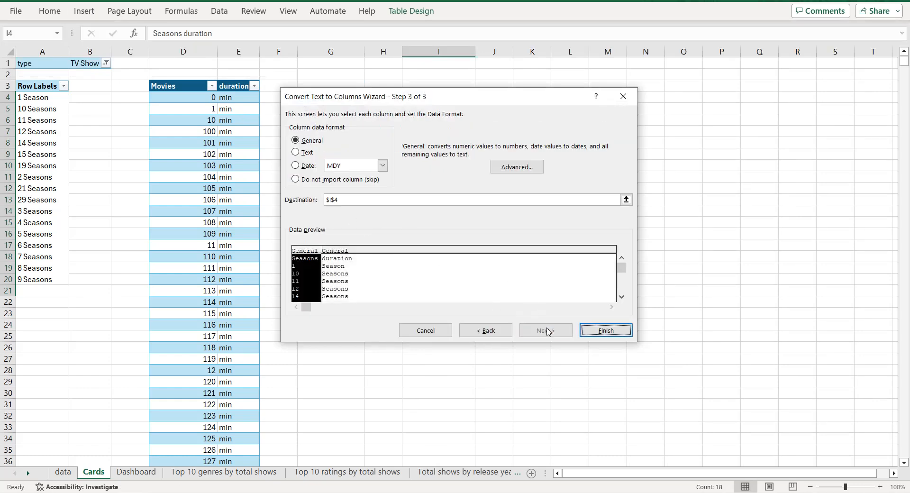
click(606, 330)
Step: Turn the split Seasons and duration columns, range I4:J21, into a table with headers
click(430, 156)
click(428, 97)
key(ctrl+a)
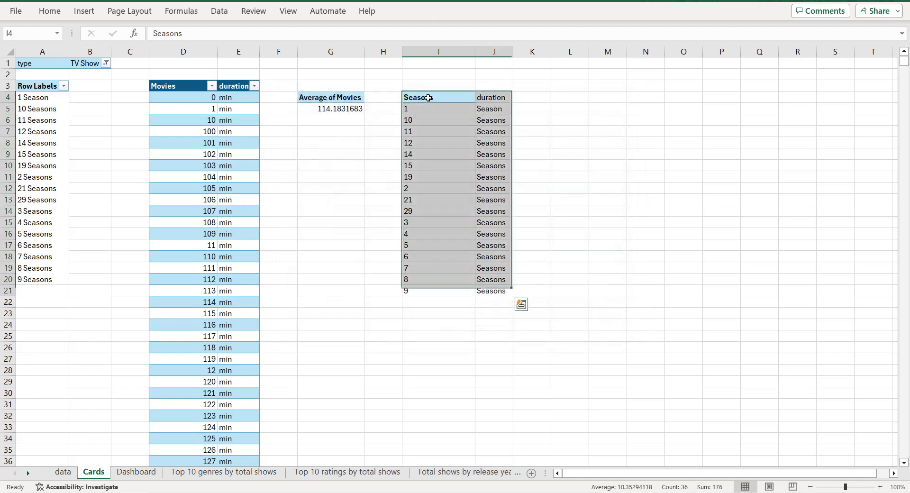
click(85, 10)
click(101, 42)
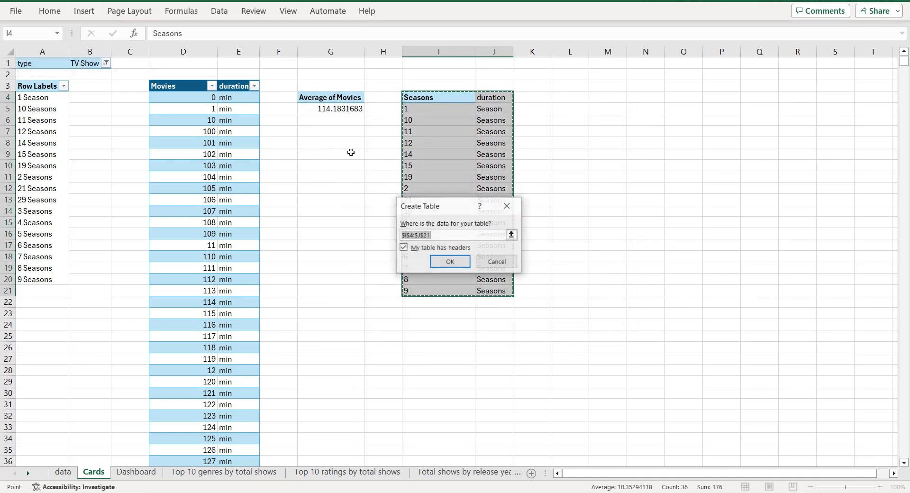
click(451, 262)
Step: Insert a pivot table based on the Seasons and duration table at L4 of the Cards sheet
click(452, 169)
click(84, 11)
click(21, 35)
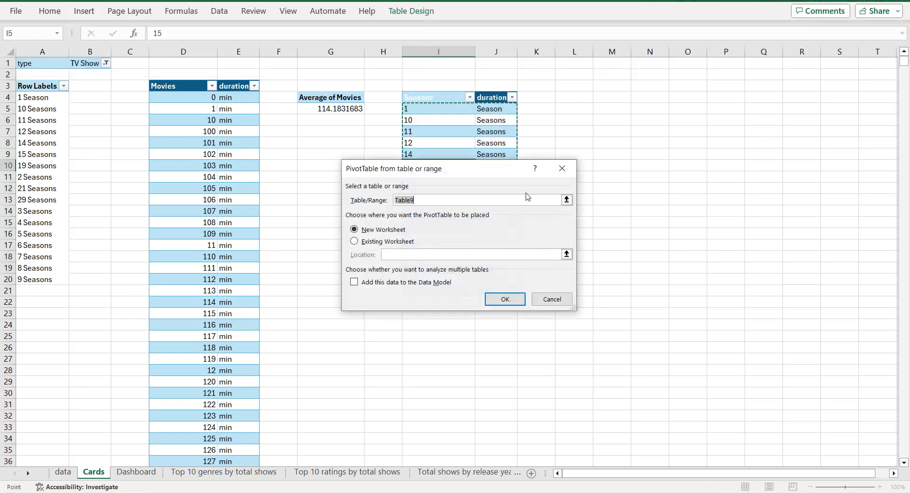
click(353, 242)
click(586, 101)
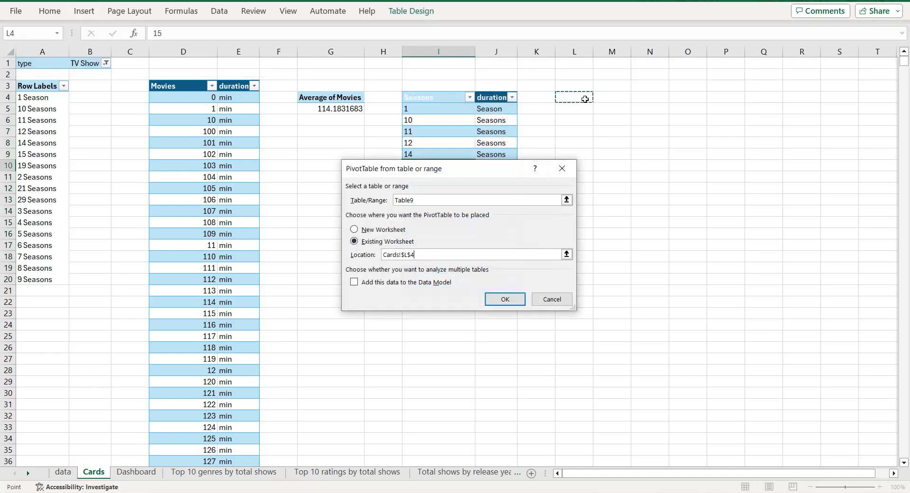
click(505, 299)
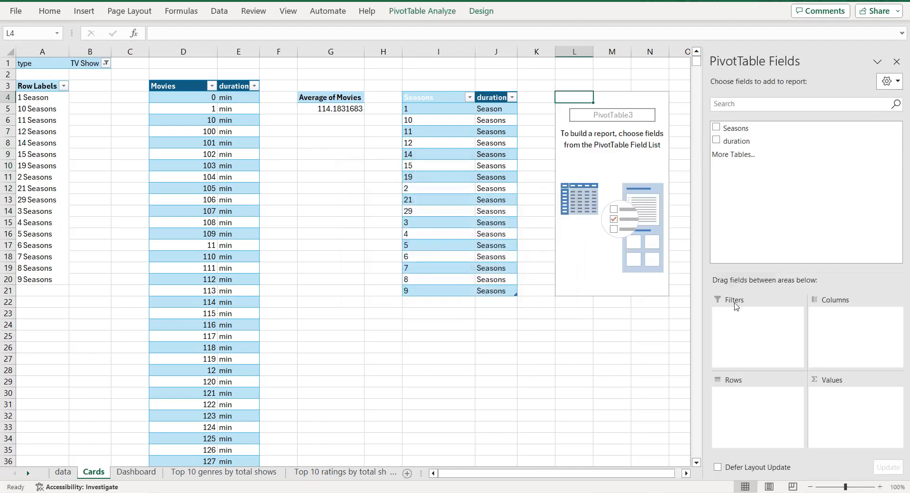
Step: Add Seasons to the values of the L4 pivot table and summarize it by Average
drag(758, 128, 841, 394)
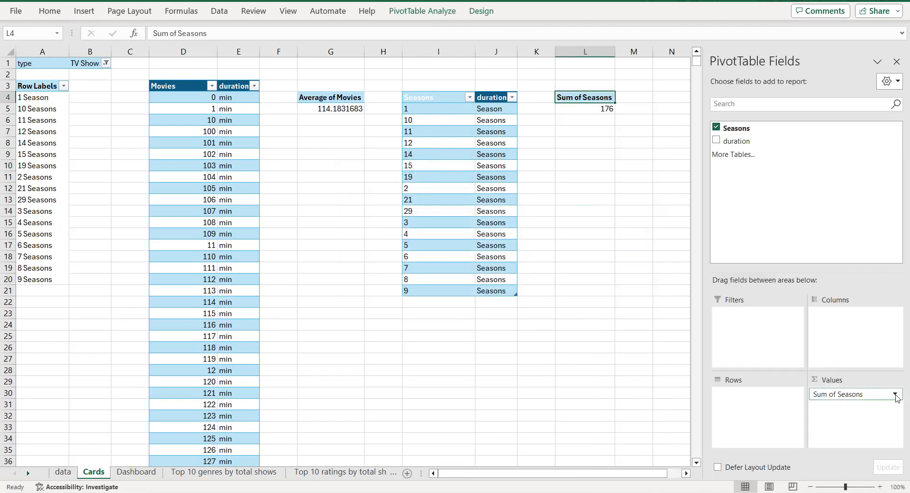
click(894, 393)
click(857, 380)
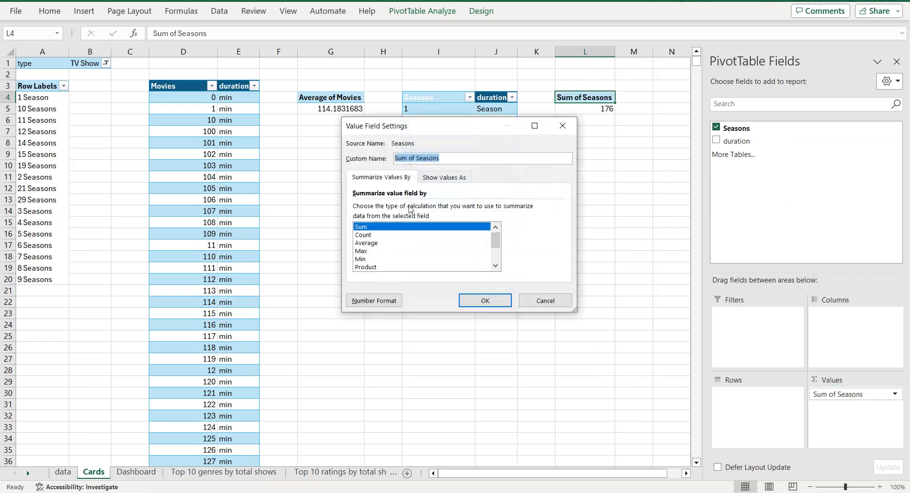
click(385, 242)
click(469, 299)
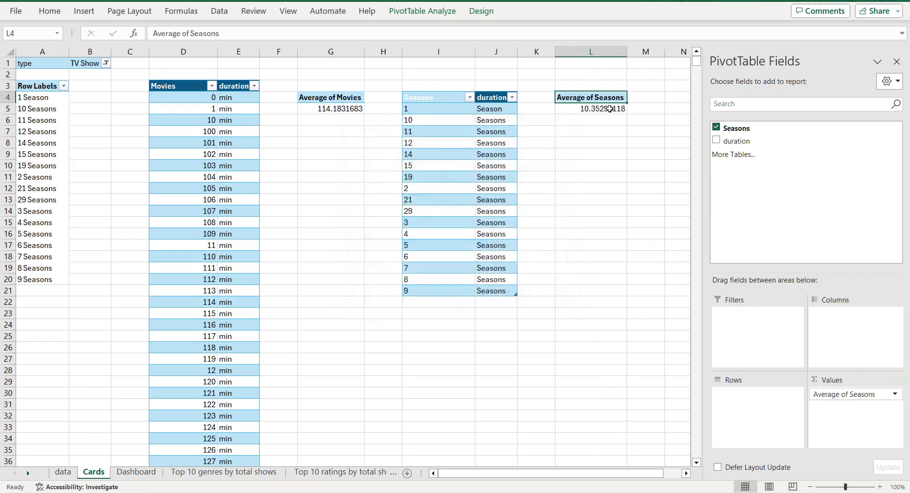
Step: Enter 10 in I4 of the Dashboard sheet's Avg. Season card
click(136, 472)
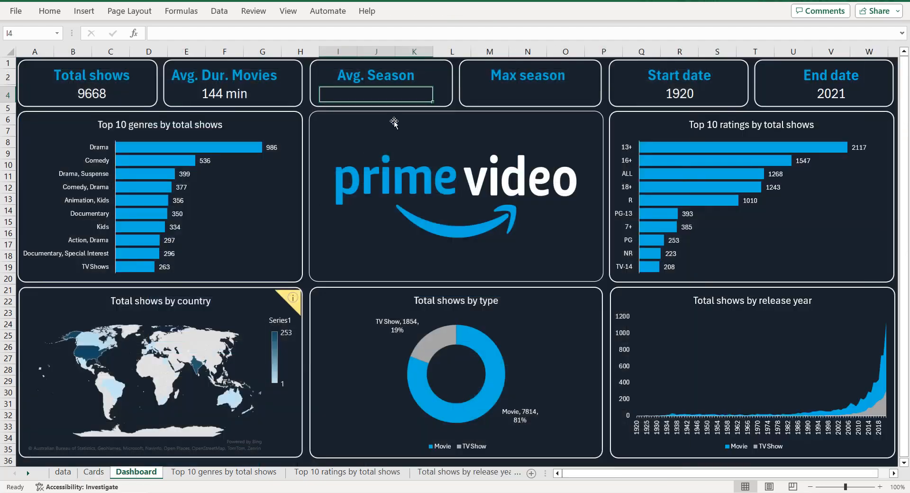
text(10)
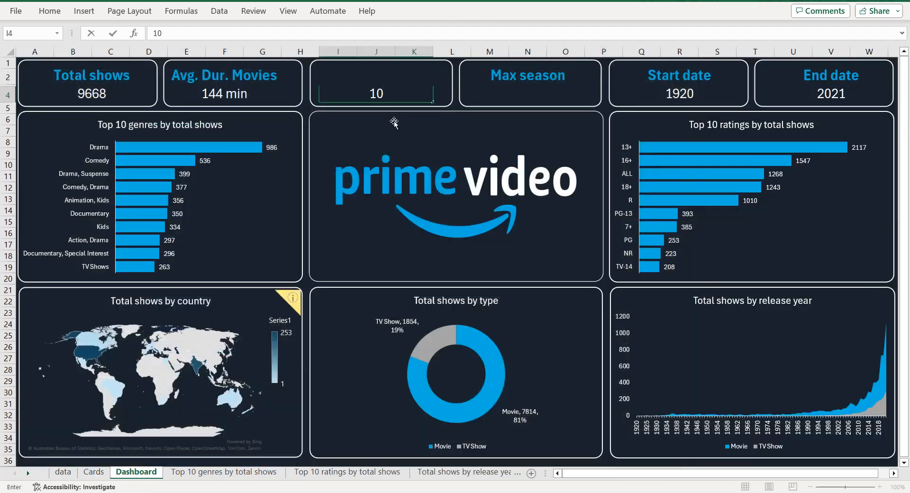
click(514, 97)
Step: Change the Seasons value summary of the L4 pivot table on the Cards sheet to Max
click(93, 471)
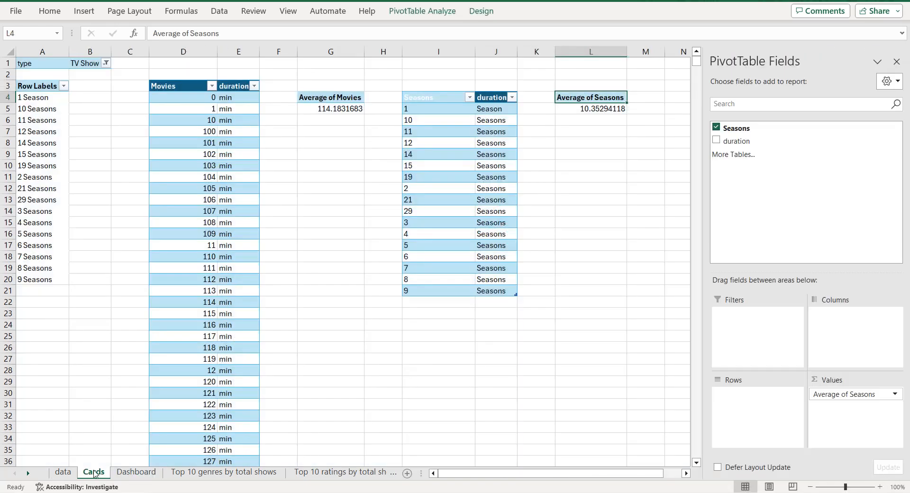
click(851, 394)
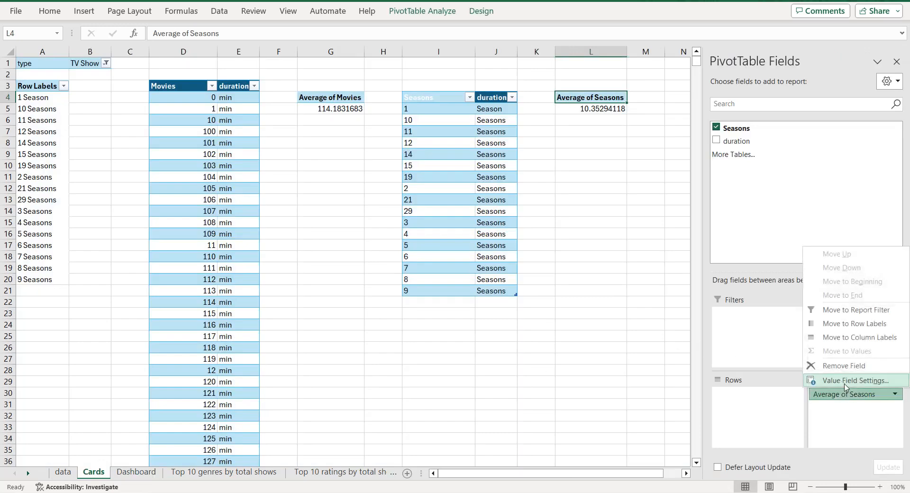
click(834, 380)
click(371, 251)
click(485, 301)
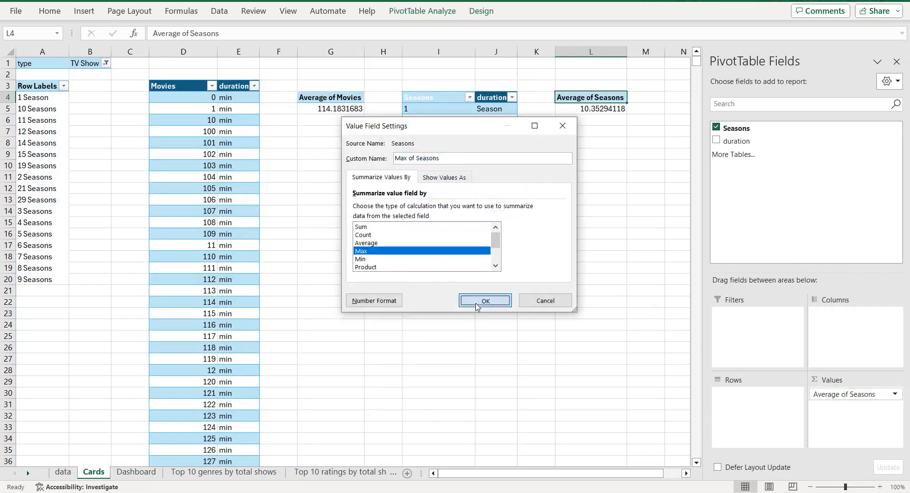
Step: Enter 29 in M4 of the Dashboard sheet's Max season card
click(138, 471)
text(29)
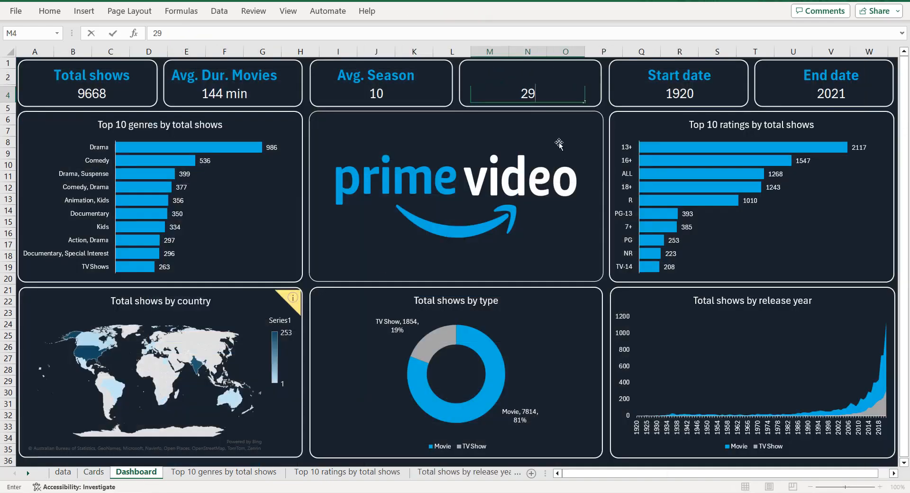
click(628, 135)
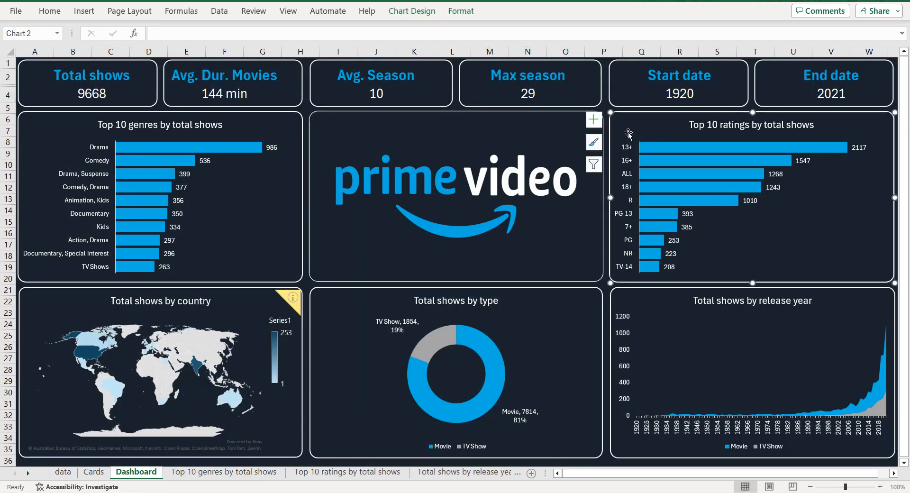
scroll(575, 365, down, 4)
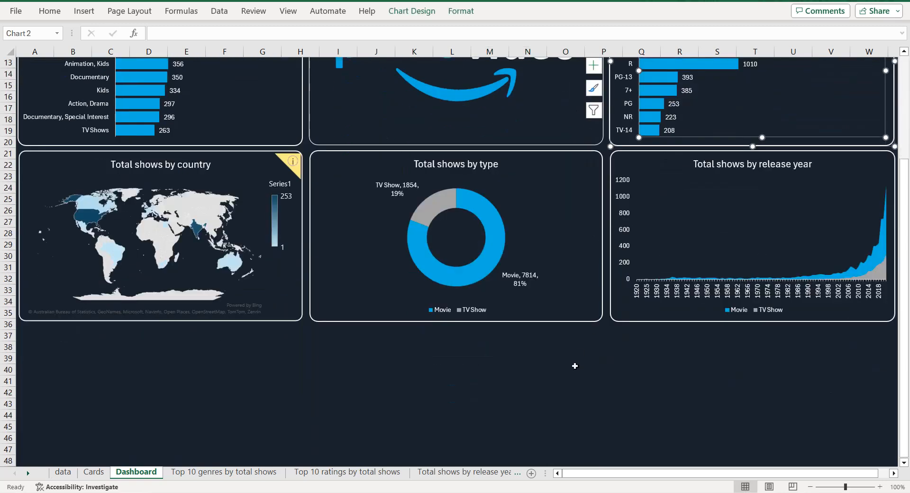
click(575, 366)
scroll(575, 366, up, 4)
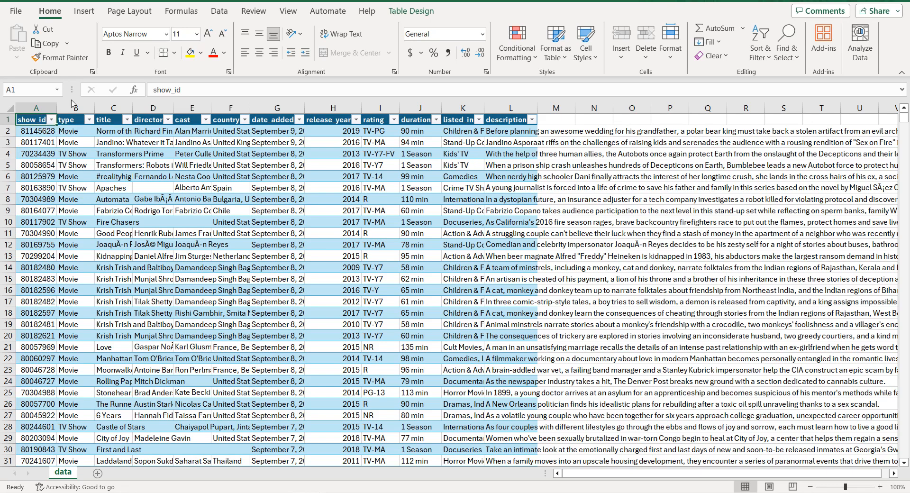
Step: Examine the header columns of the shows dataset from type through description
key(Right)
key(Right)
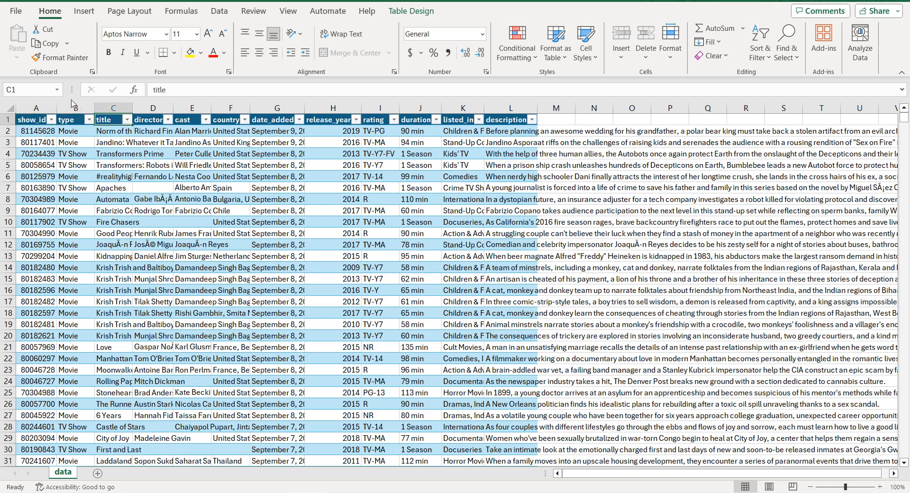
key(Right)
key(Right)
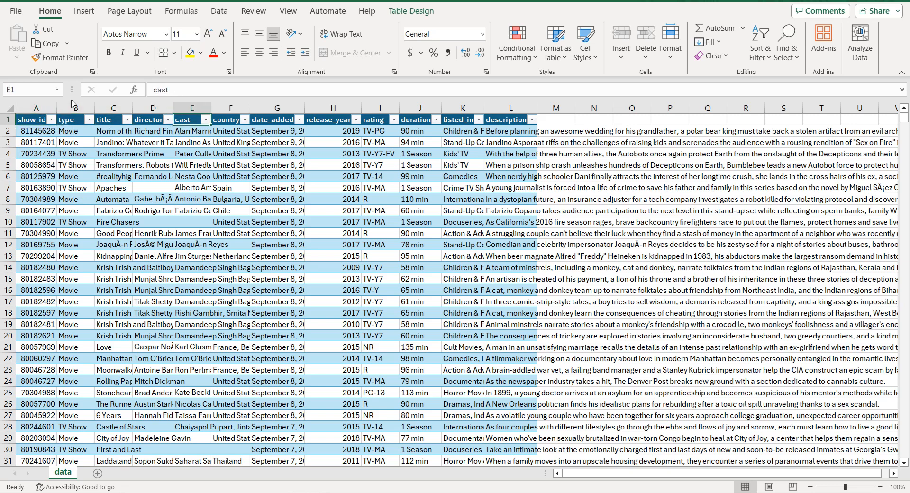
key(Right)
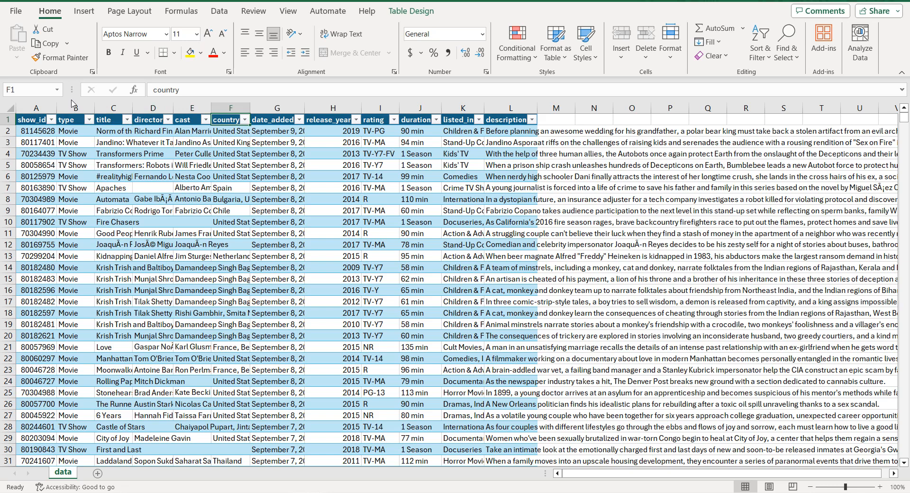
key(Right)
key(Right)
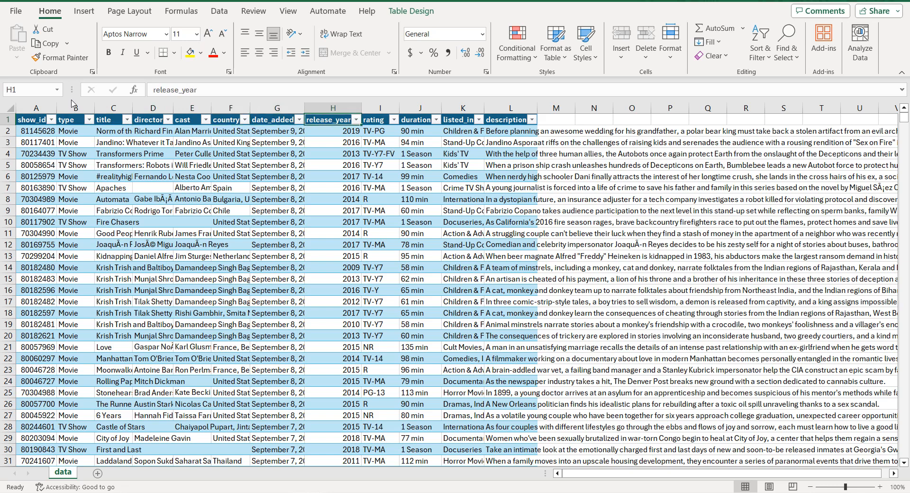
key(Right)
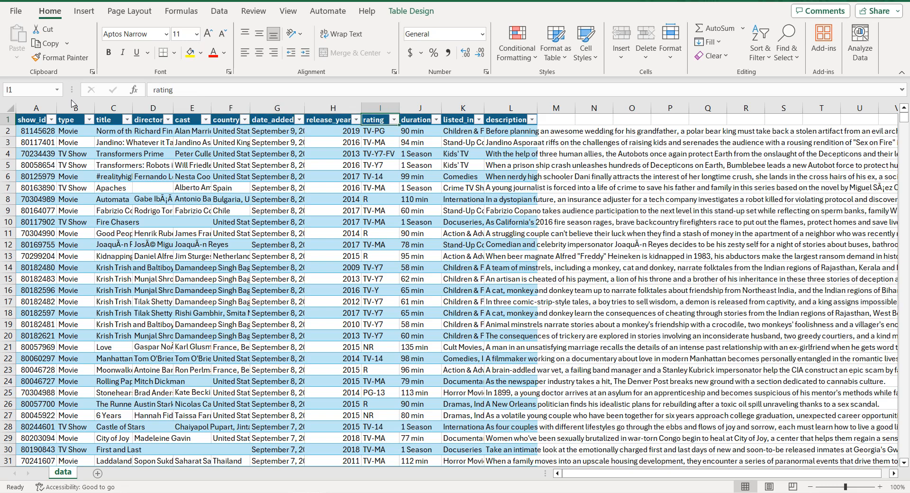
key(Right)
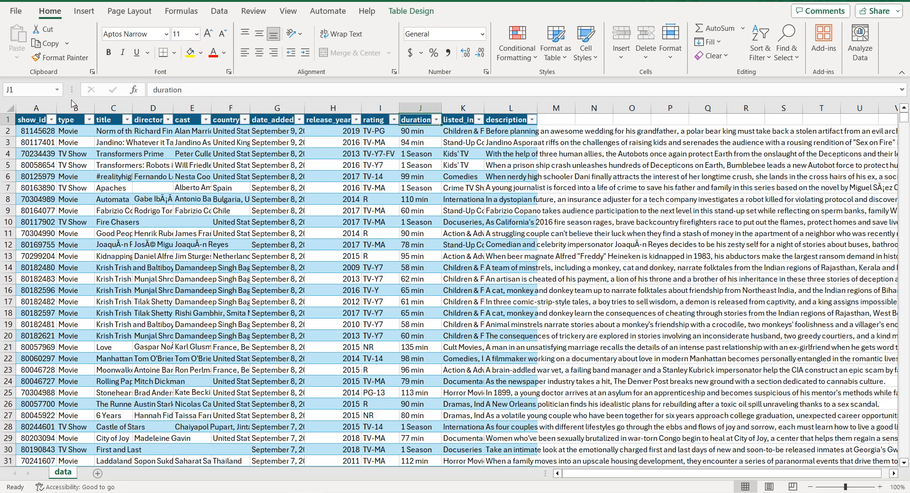
key(Right)
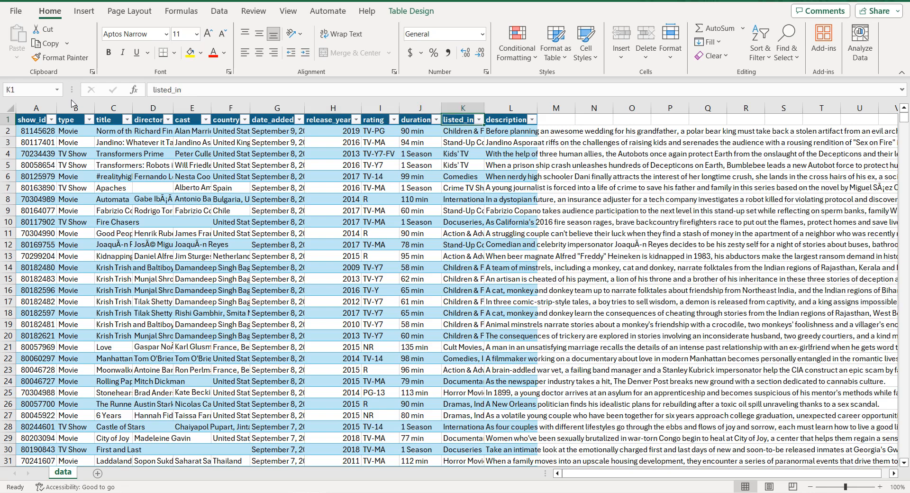
key(Right)
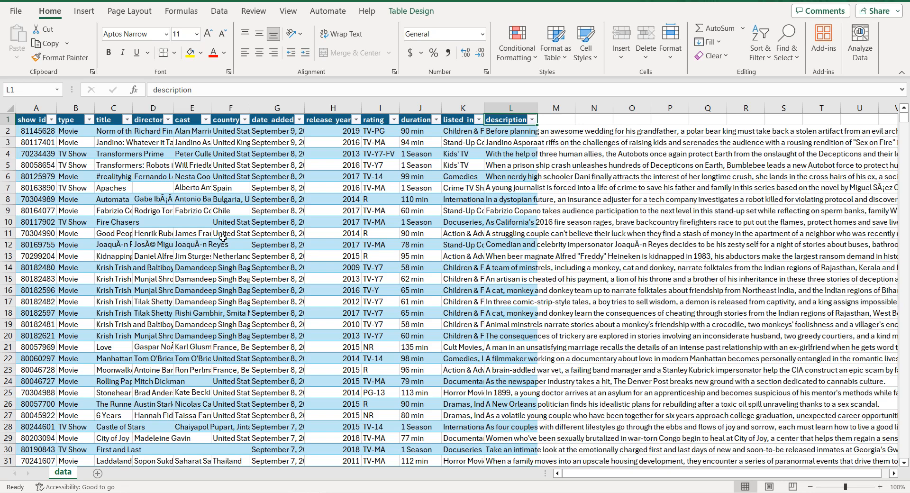
Step: Insert a PivotTable from Table1 on a new worksheet and rename that sheet Map
click(157, 209)
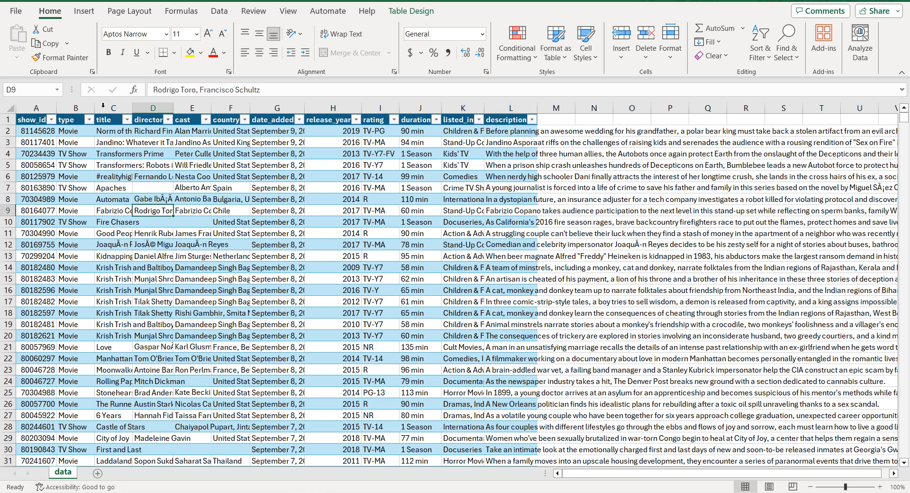
click(86, 11)
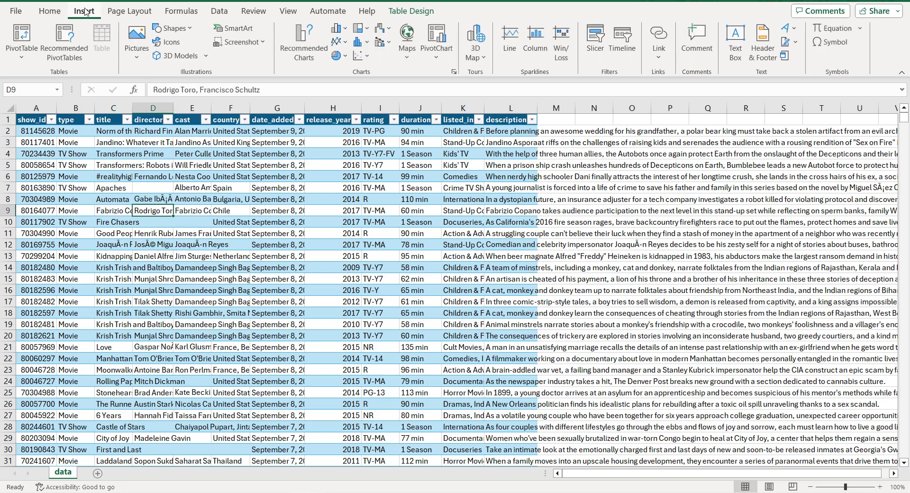
click(21, 36)
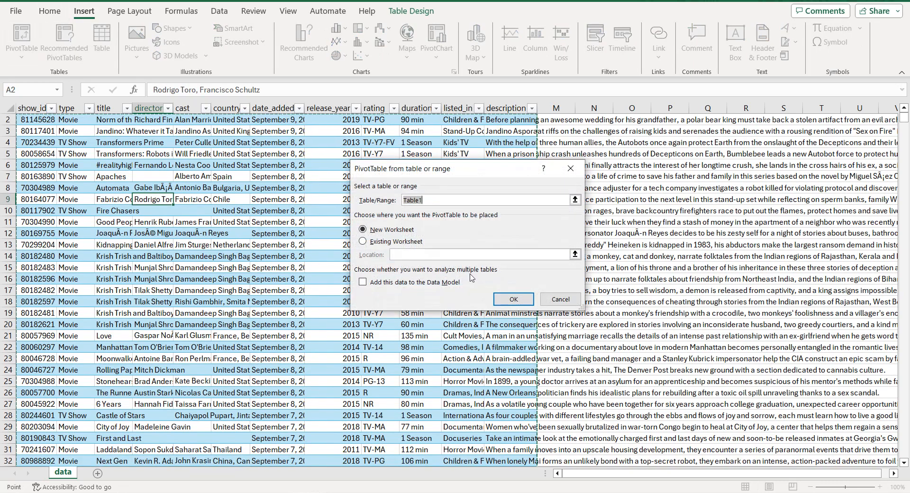
click(523, 299)
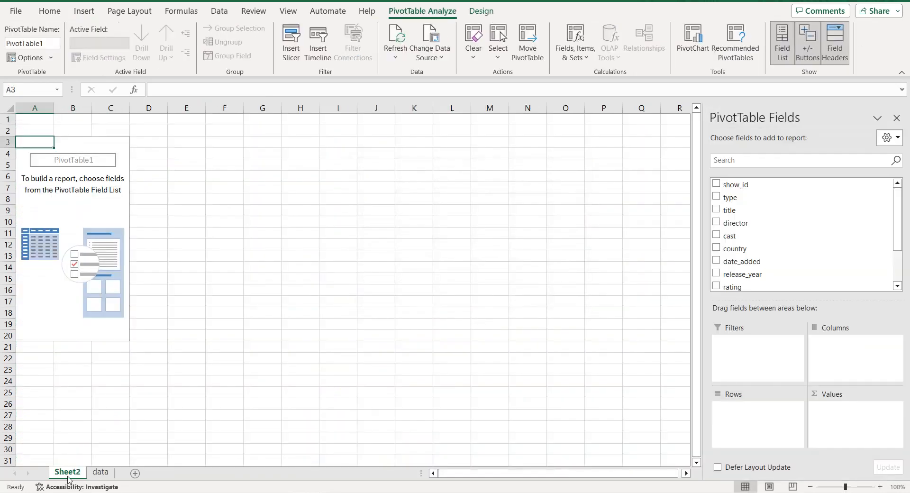
double_click(69, 473)
text(Map)
key(Return)
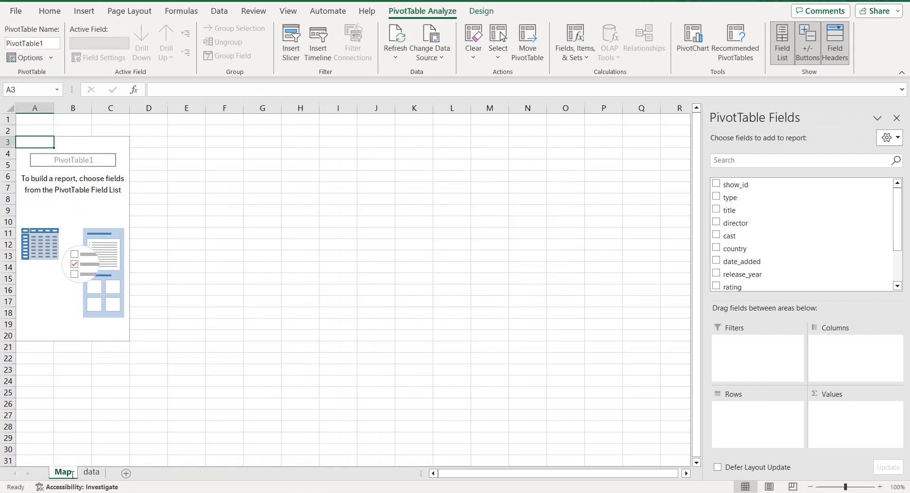
Step: Insert another PivotTable from the data sheet's Table1 on a new worksheet and name the sheet Top 10 genres
click(91, 472)
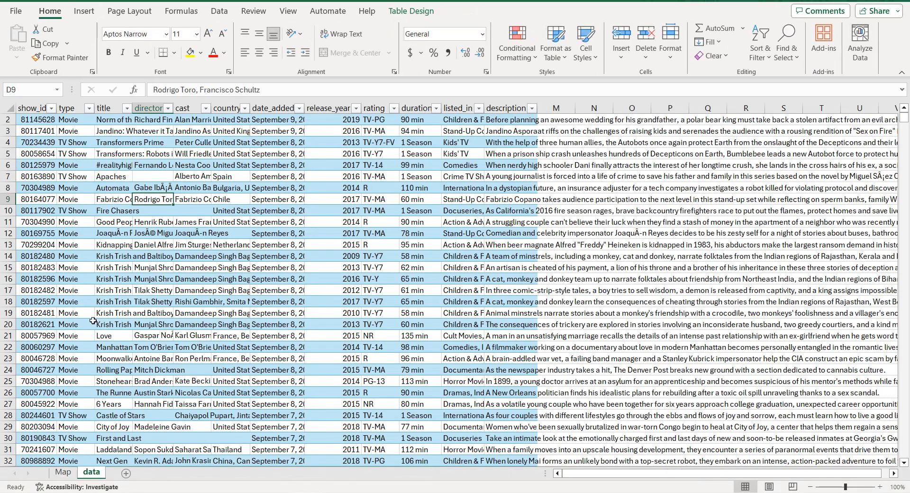
click(84, 11)
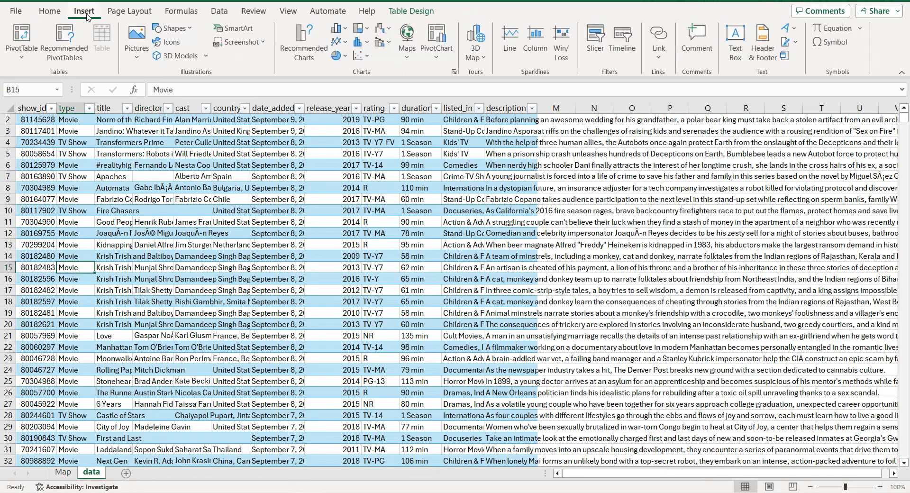
click(32, 26)
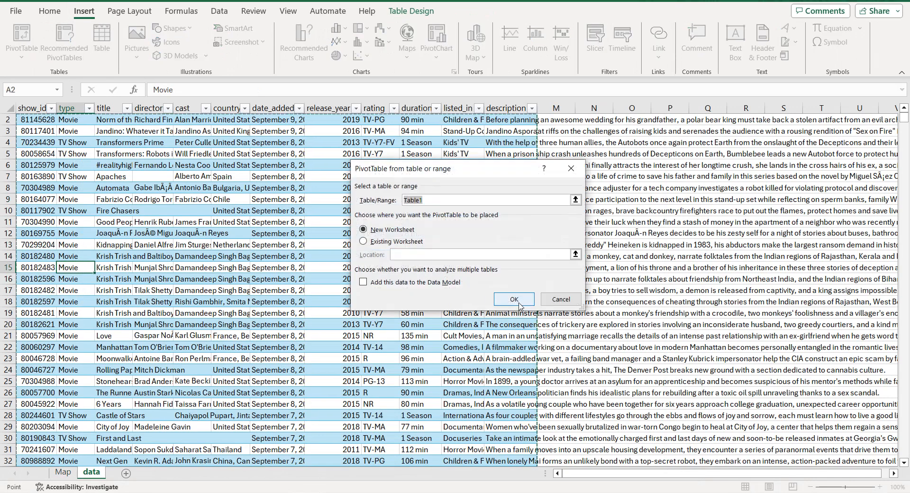
click(520, 302)
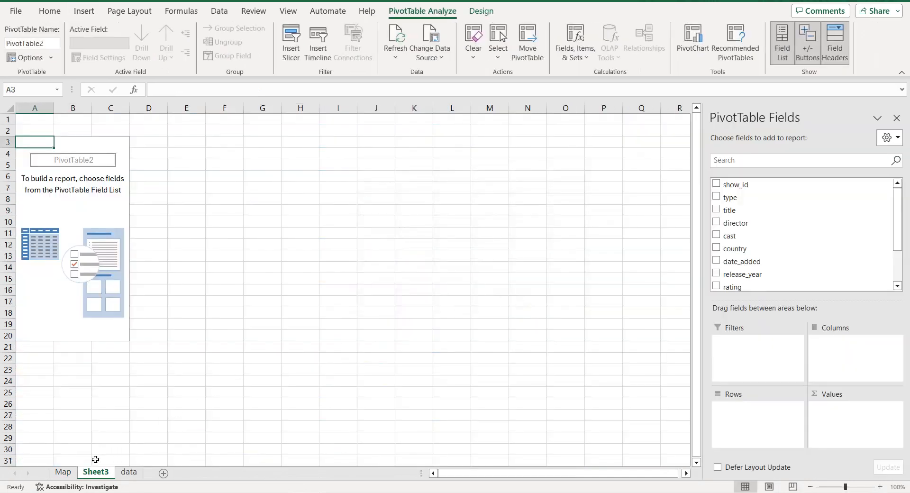
double_click(93, 474)
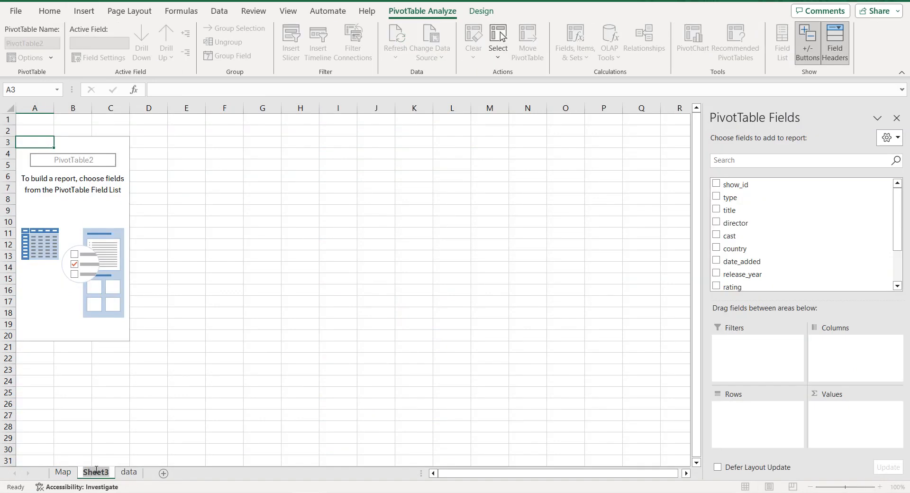
text(Top 10)
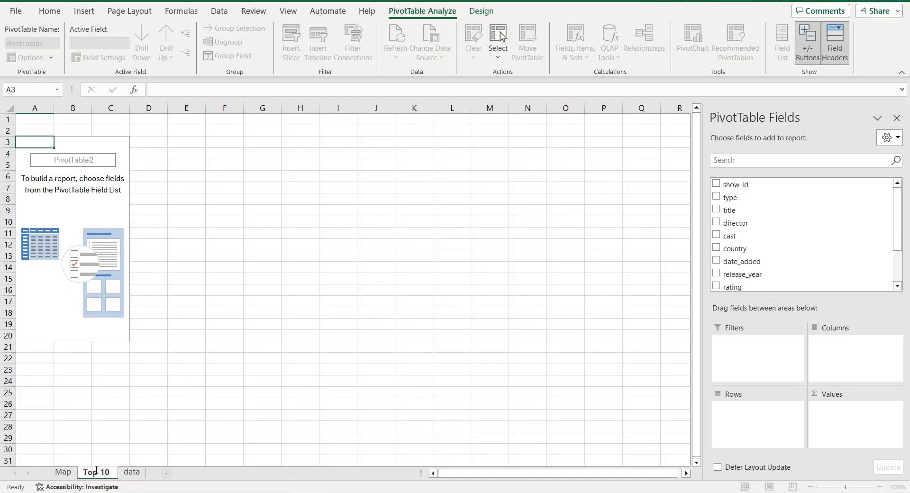
text( genres)
key(Return)
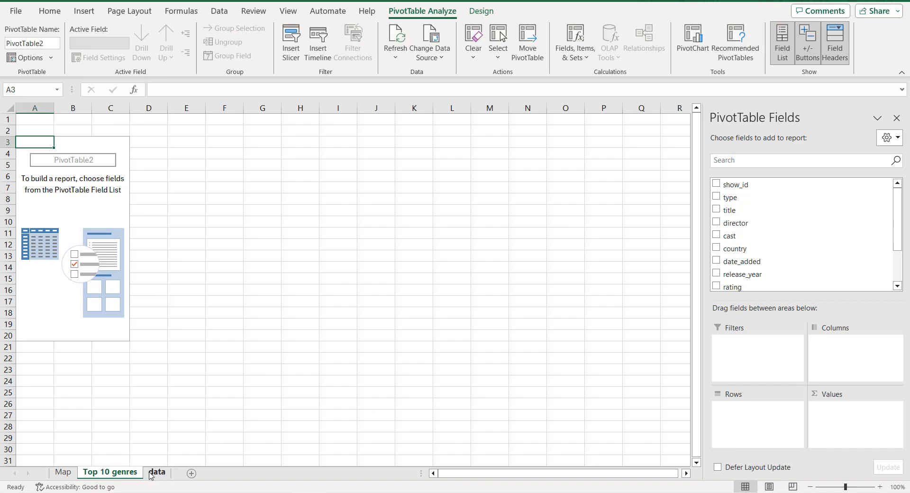
Step: Create a third PivotTable from Table1 on its own new worksheet, naming the sheet Top 10 ratings
click(153, 473)
click(84, 11)
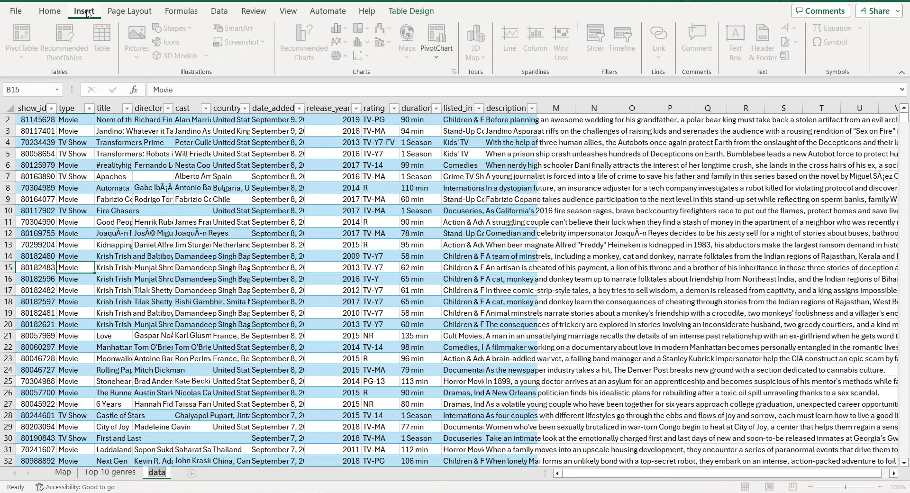
click(115, 187)
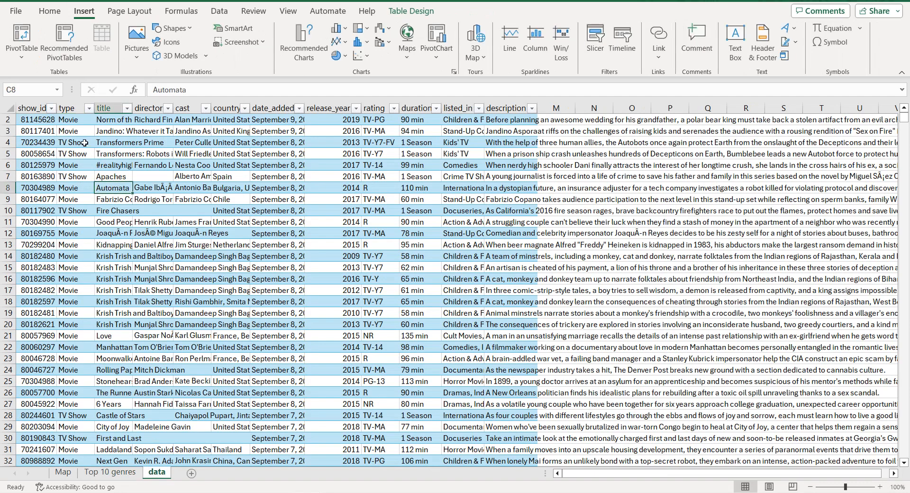
click(28, 35)
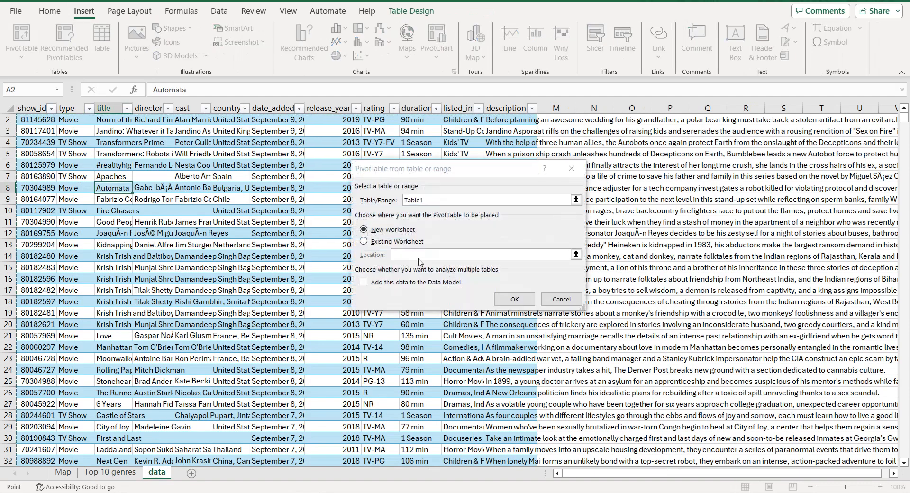
click(515, 299)
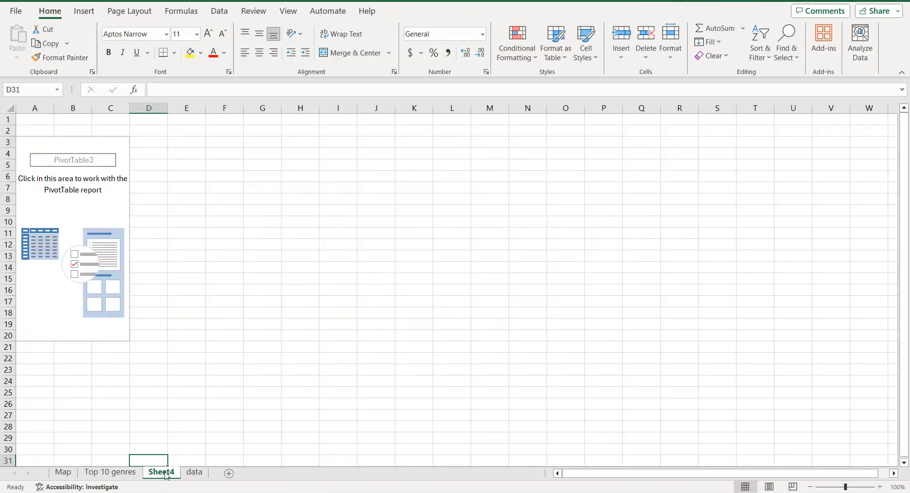
double_click(165, 474)
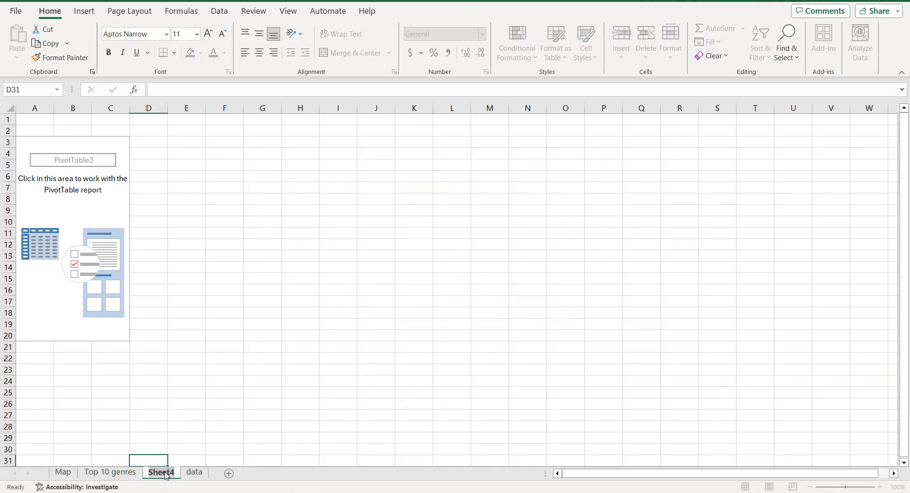
text(Top)
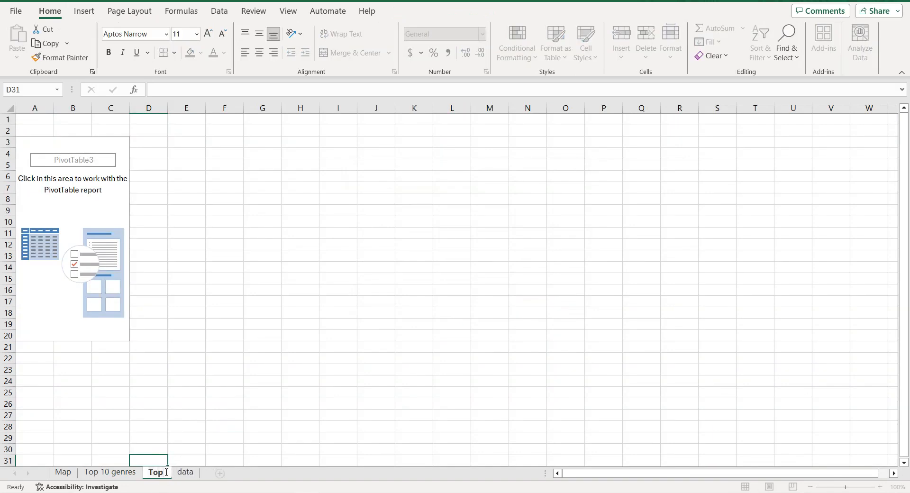
text( 10 ratings)
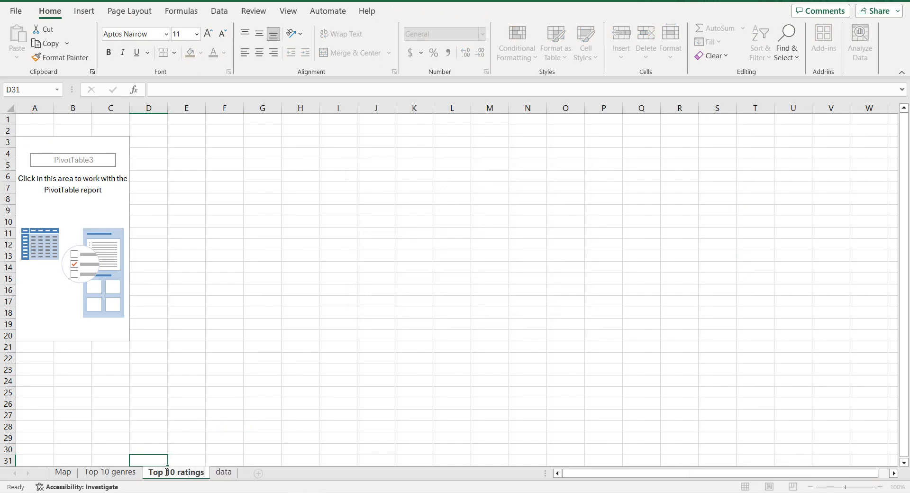
key(Return)
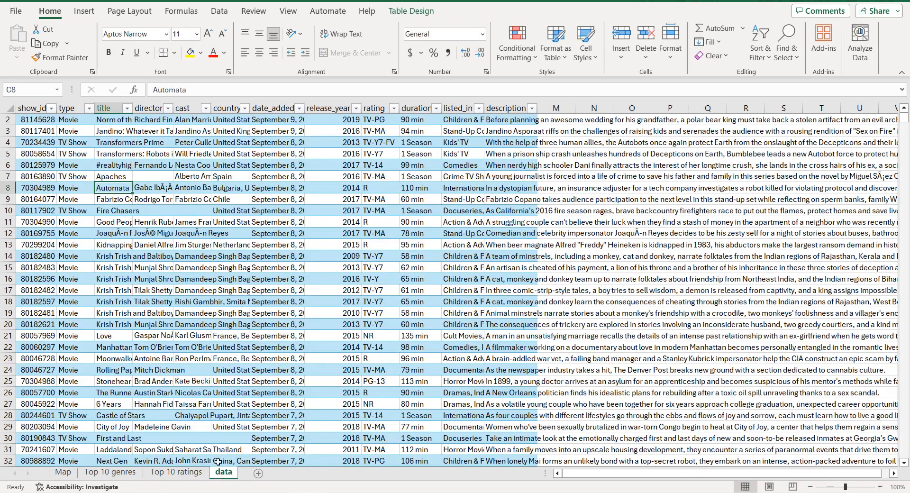
Step: Create a PivotTable from Table1 on a new worksheet named Movies and TV shows, and return to the data sheet
click(223, 471)
click(148, 226)
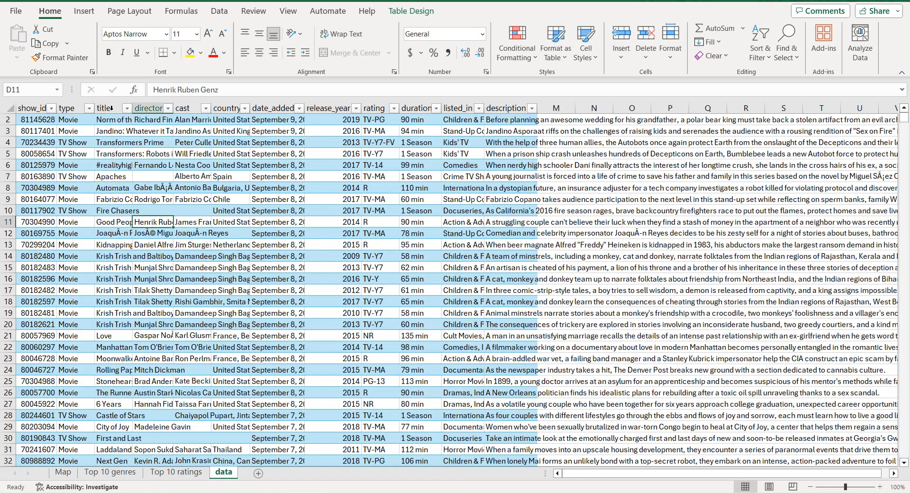
click(84, 11)
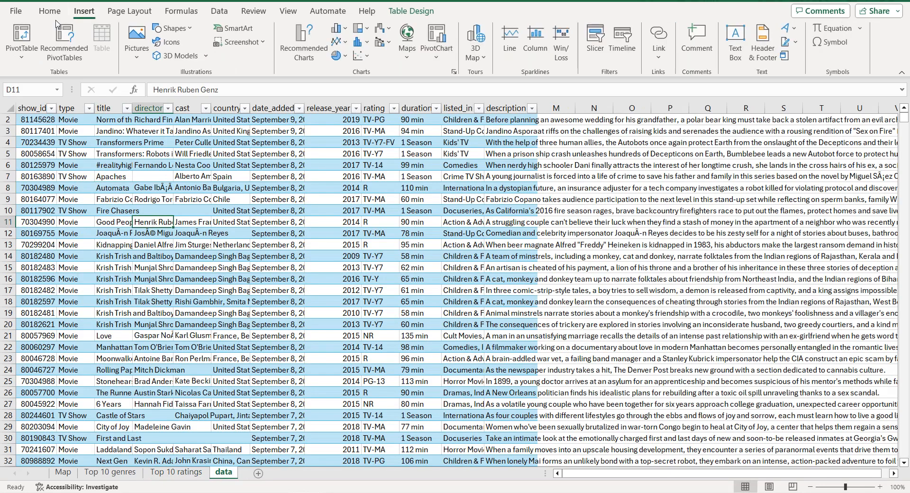
click(21, 33)
click(516, 299)
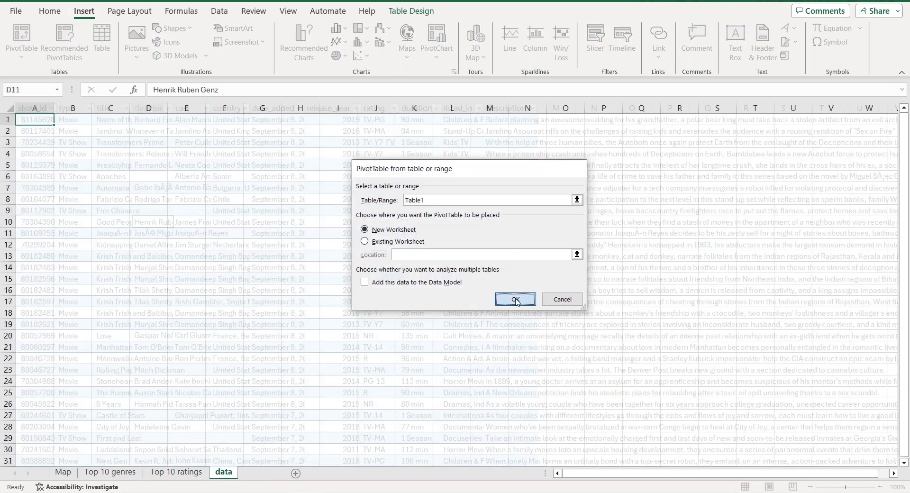
double_click(227, 472)
text(Movie)
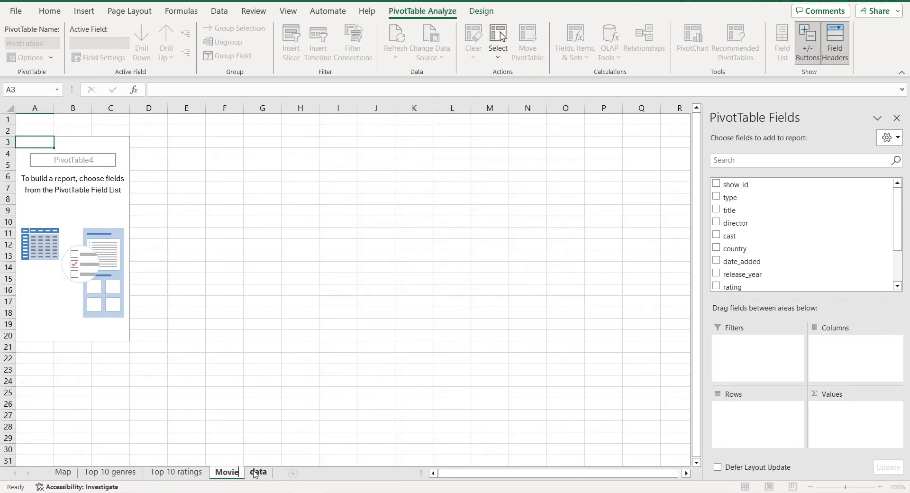
text(s and TV sho)
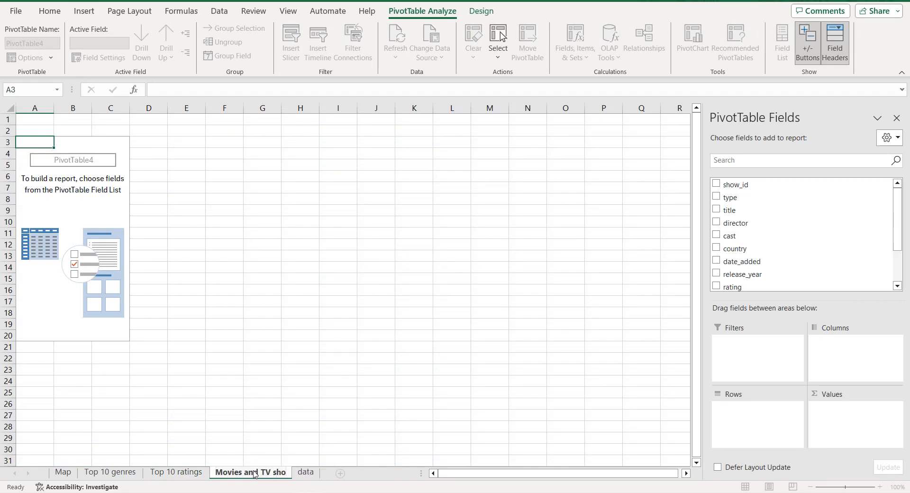
text(ws)
key(Return)
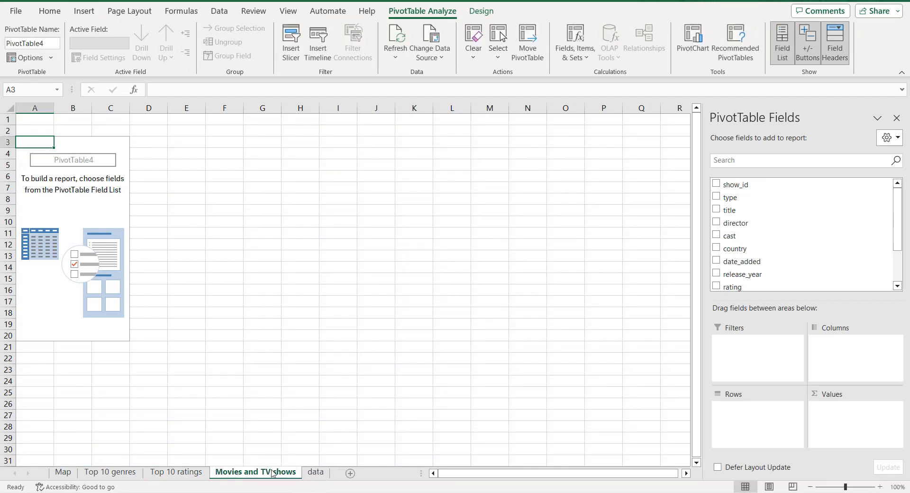
click(315, 472)
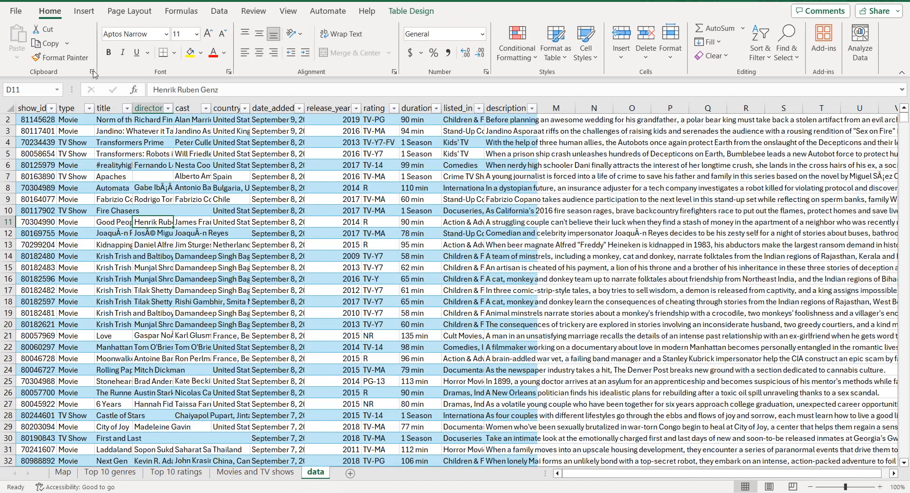
Step: Insert a PivotTable from the data sheet's Table1 on a new worksheet
click(84, 10)
click(114, 211)
click(19, 40)
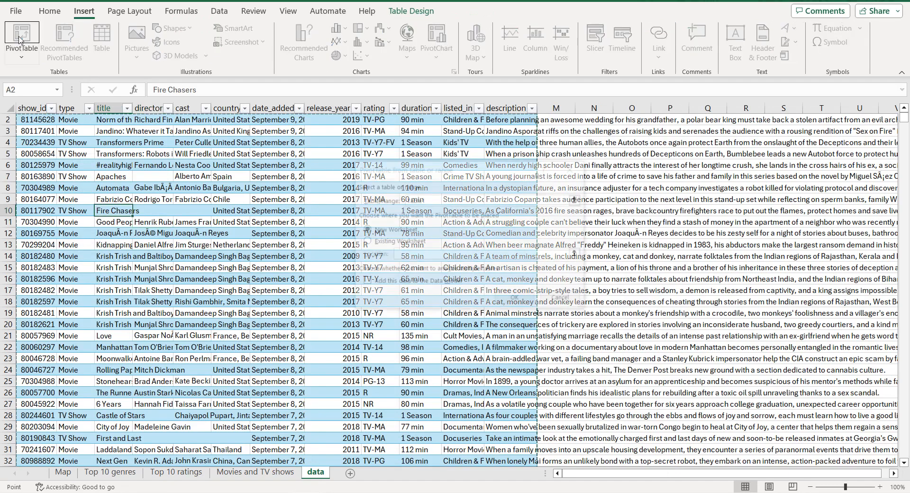
click(516, 298)
click(565, 290)
Step: Rename the new PivotTable sheet as "Total shows and movies by yr."
double_click(322, 472)
text(Total shows and )
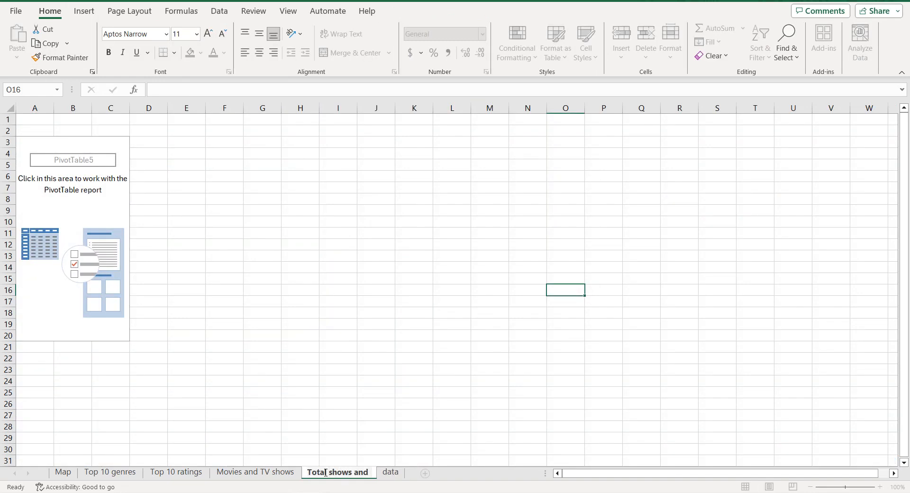
text(movies)
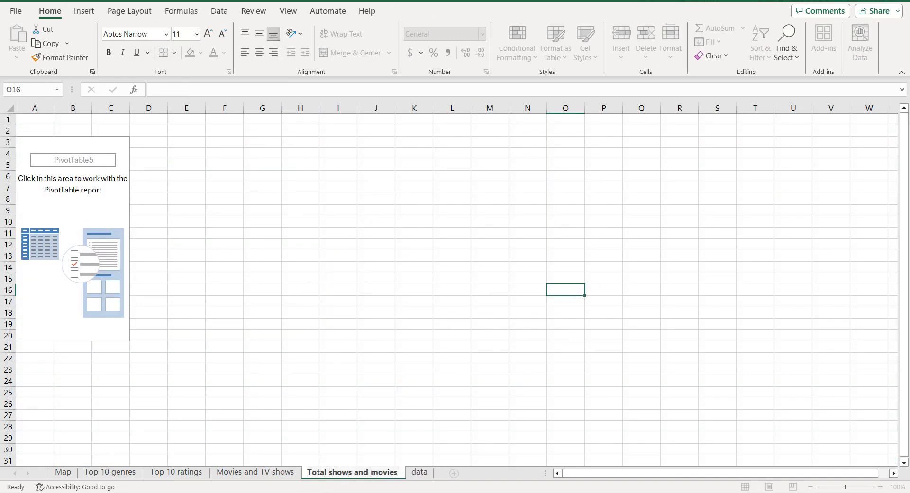
text( by ye=r)
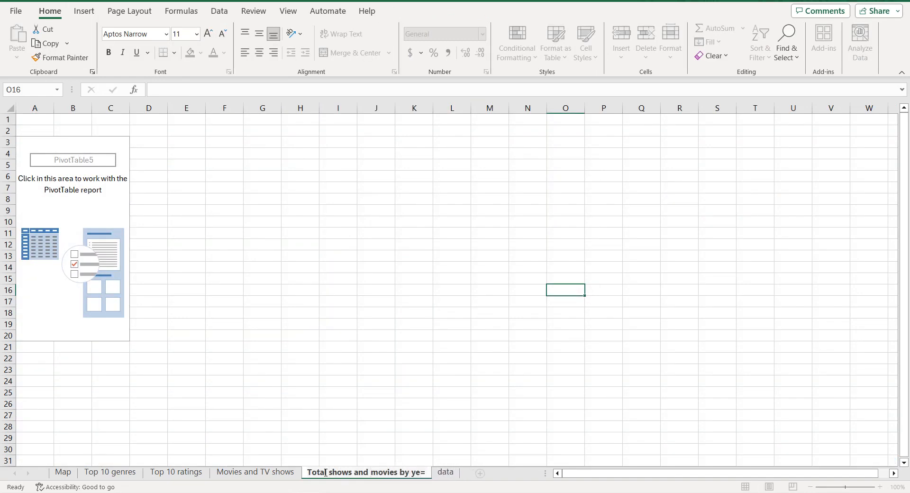
key(BackSpace)
key(BackSpace)
key(BackSpace)
text(r.)
key(Return)
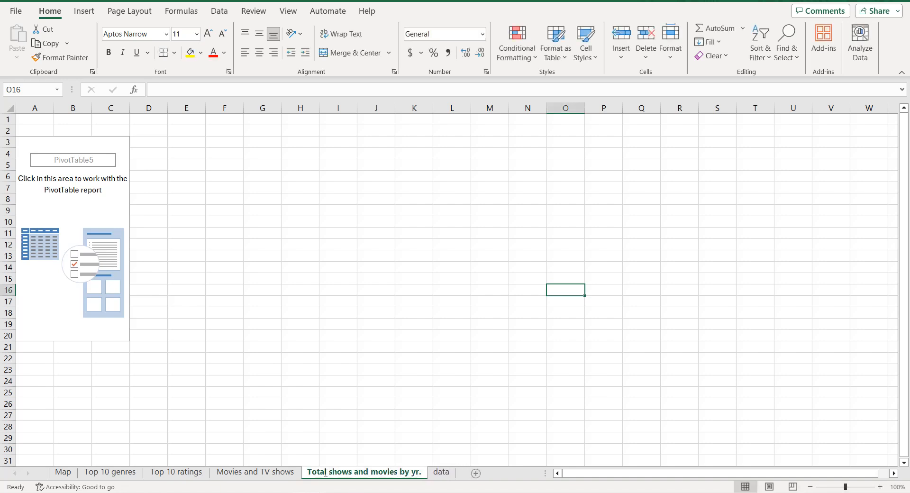
Step: Create another PivotTable from the data sheet's Table1 on a new worksheet and name that sheet Cards
click(441, 472)
click(84, 11)
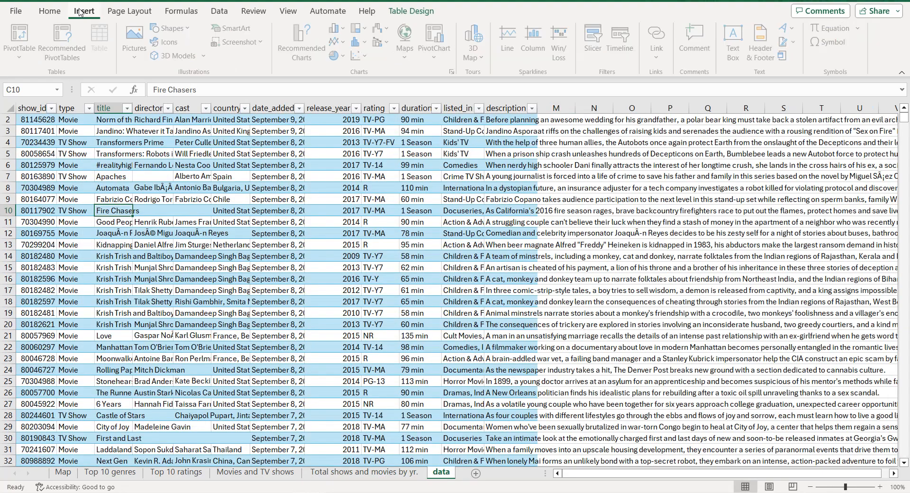
click(21, 35)
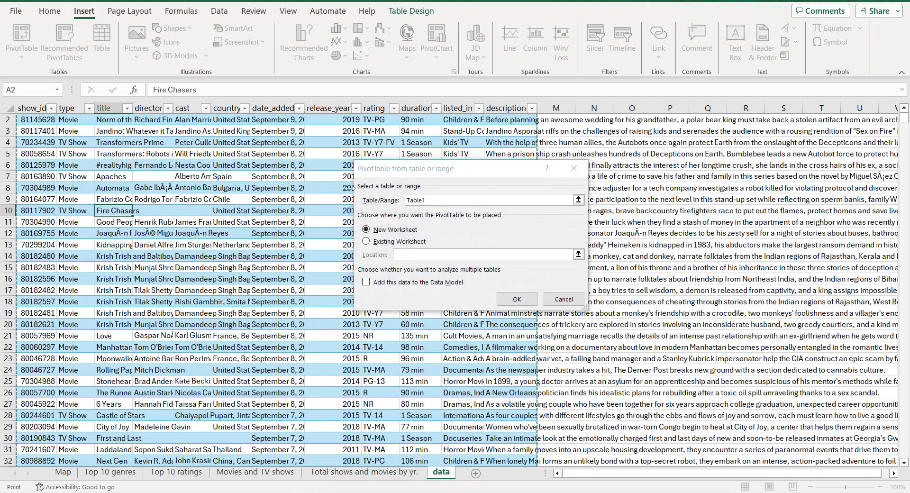
click(521, 298)
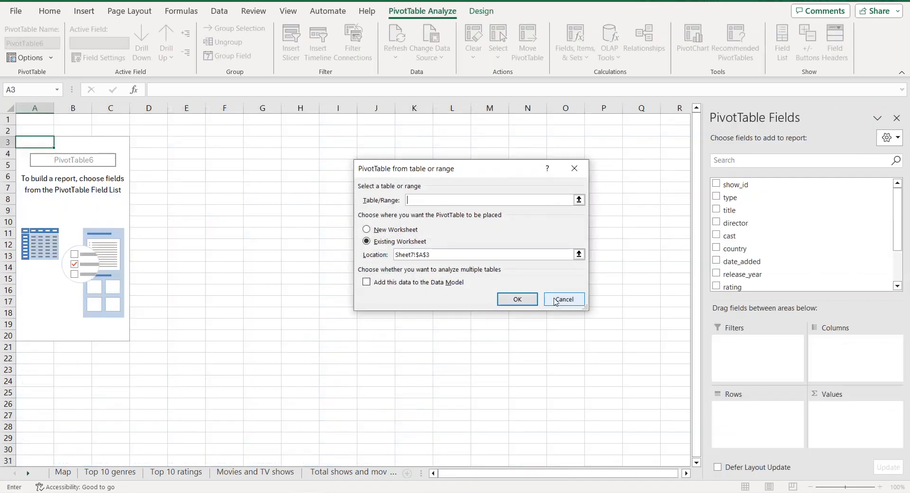
click(555, 300)
click(29, 474)
click(28, 474)
click(29, 474)
double_click(289, 475)
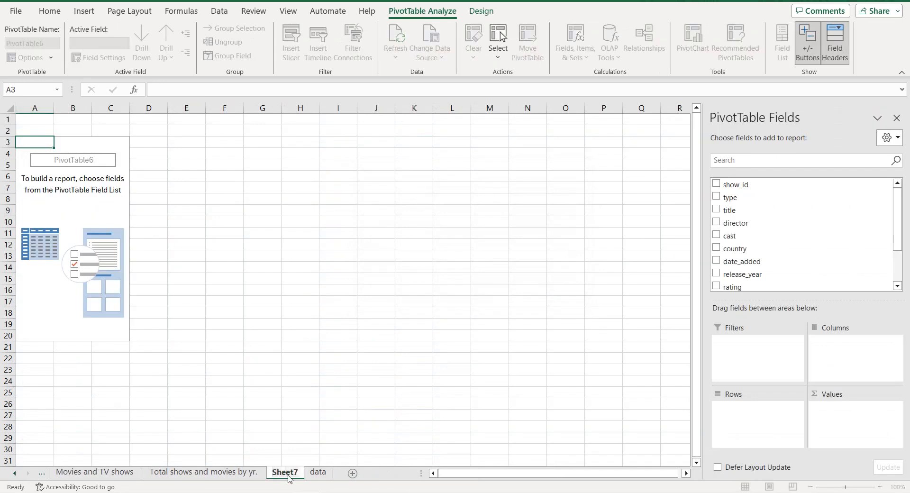
text(Cards)
key(Return)
Step: Move the data sheet to the front of the workbook, before the Map sheet
click(312, 472)
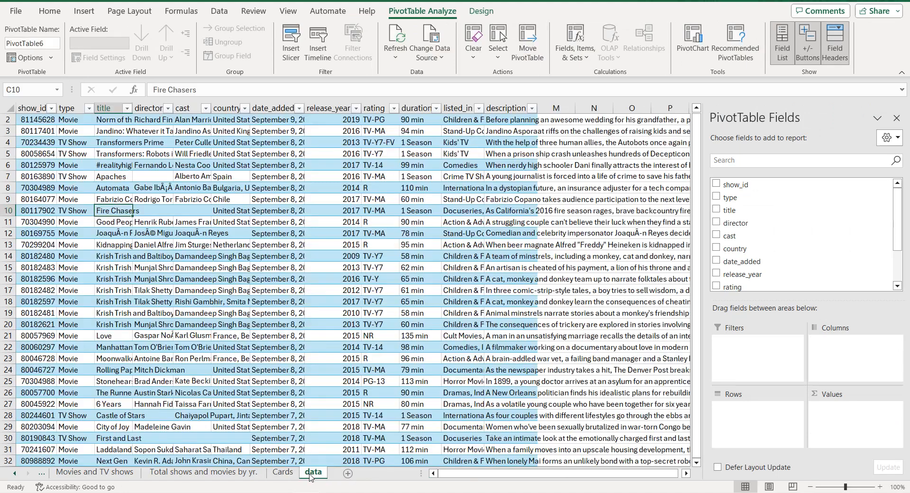
click(42, 473)
click(42, 474)
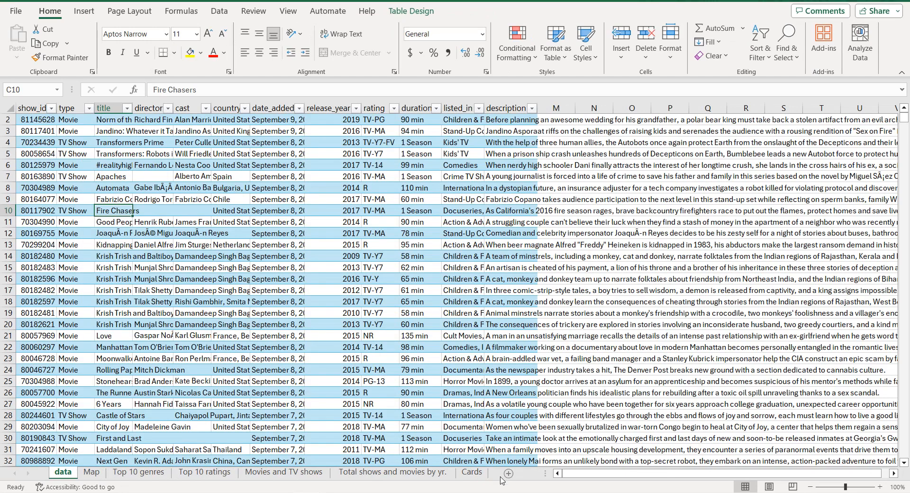
Step: Add a blank worksheet named Dashboard after the data sheet and hide its gridlines
click(508, 473)
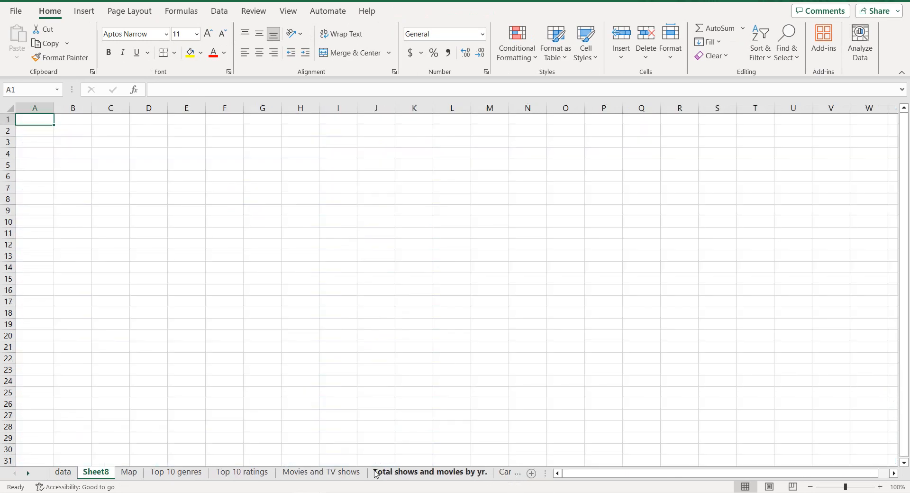
double_click(100, 473)
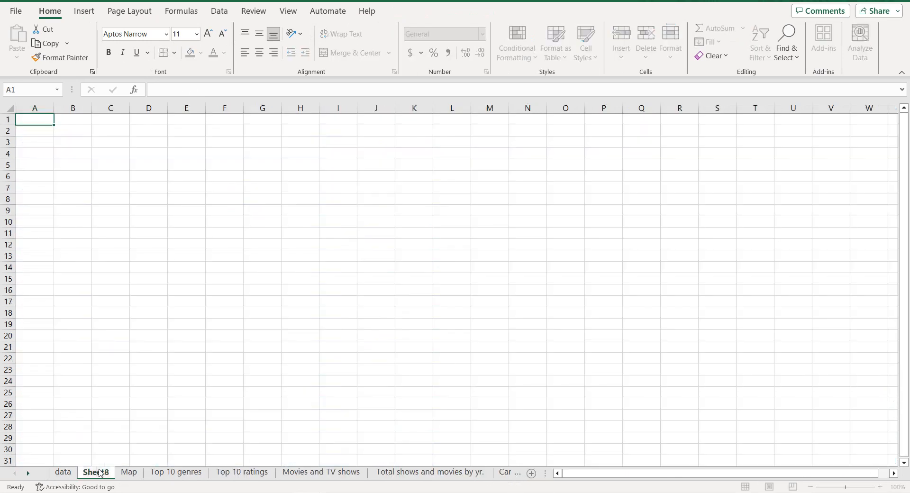
text(Dashboard)
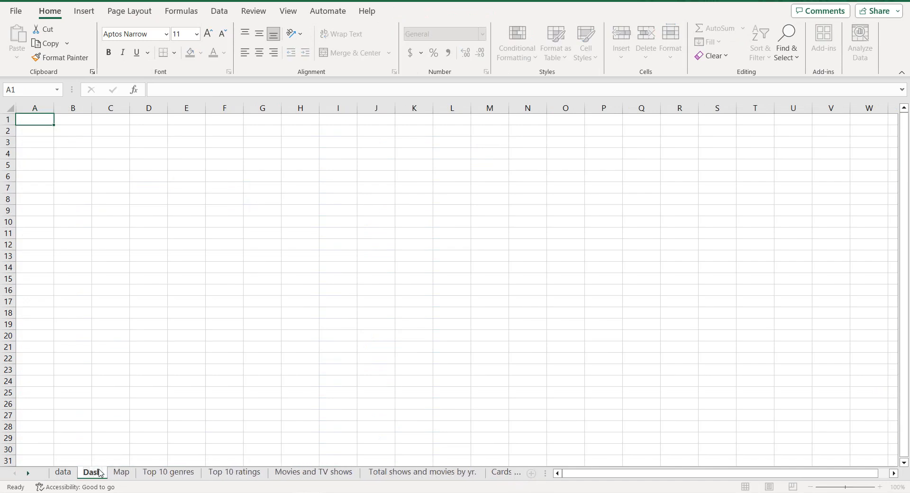
key(Return)
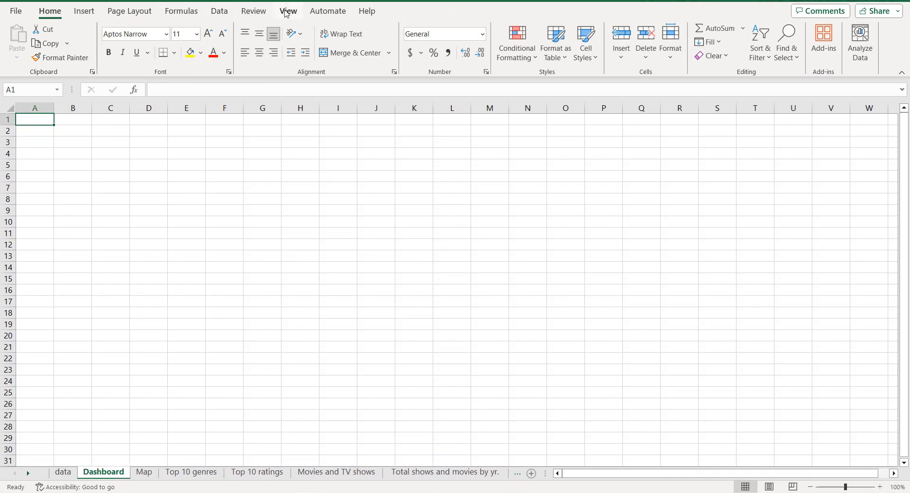
click(288, 12)
click(320, 43)
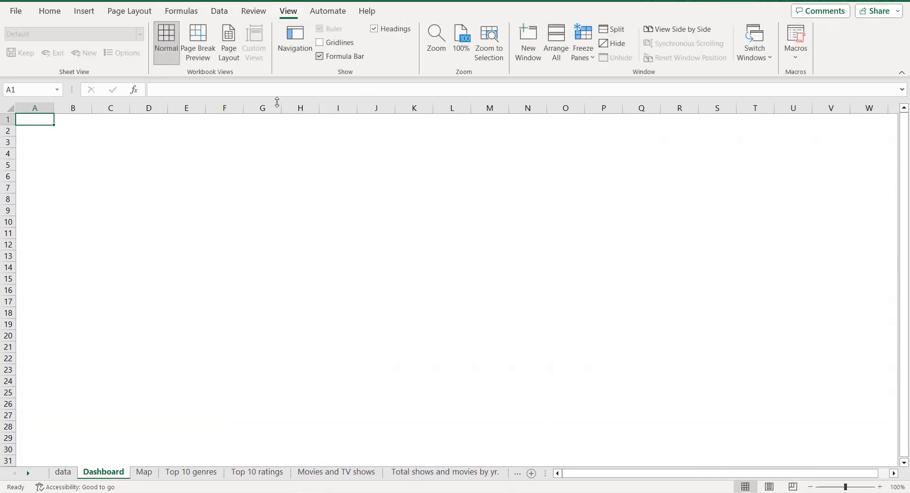
Step: Fill all cells of the Dashboard sheet with a black background
click(254, 152)
key(ctrl+a)
right_click(254, 152)
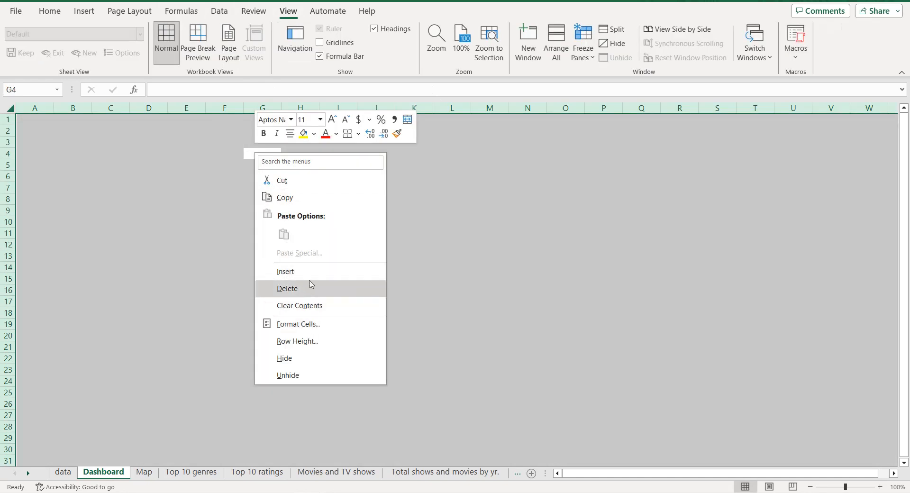
click(309, 325)
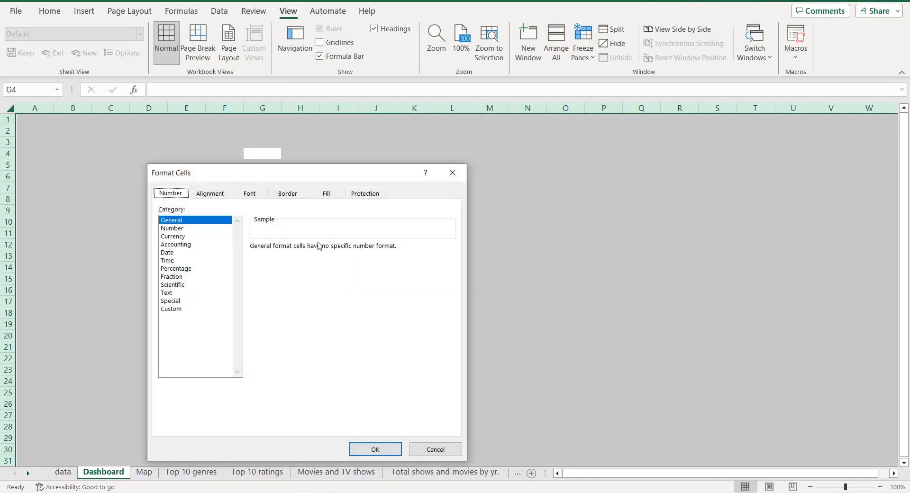
click(326, 194)
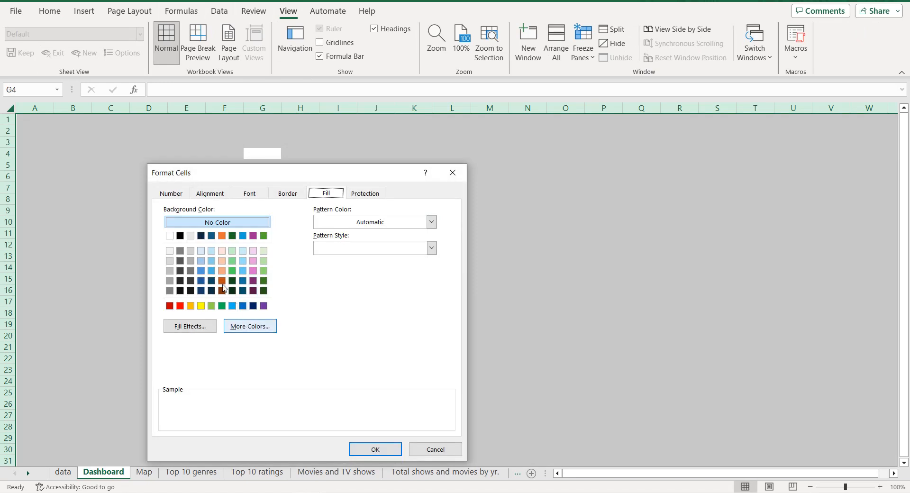
click(180, 236)
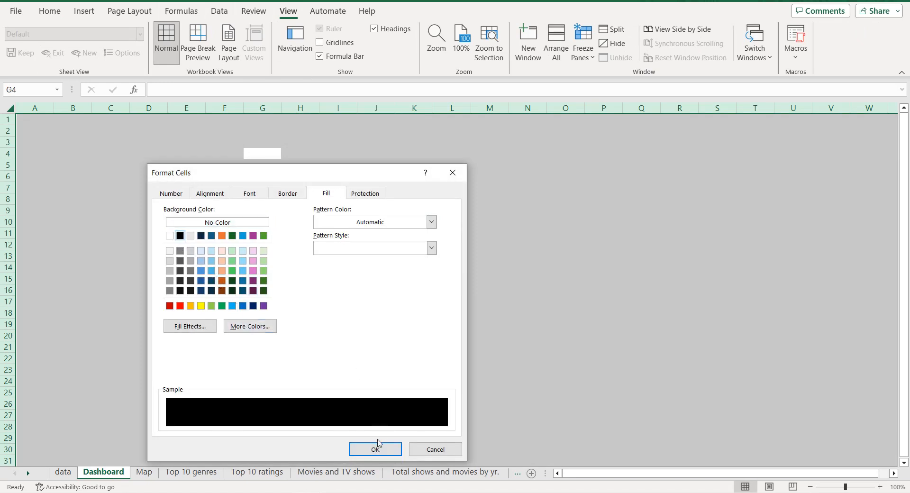
click(375, 450)
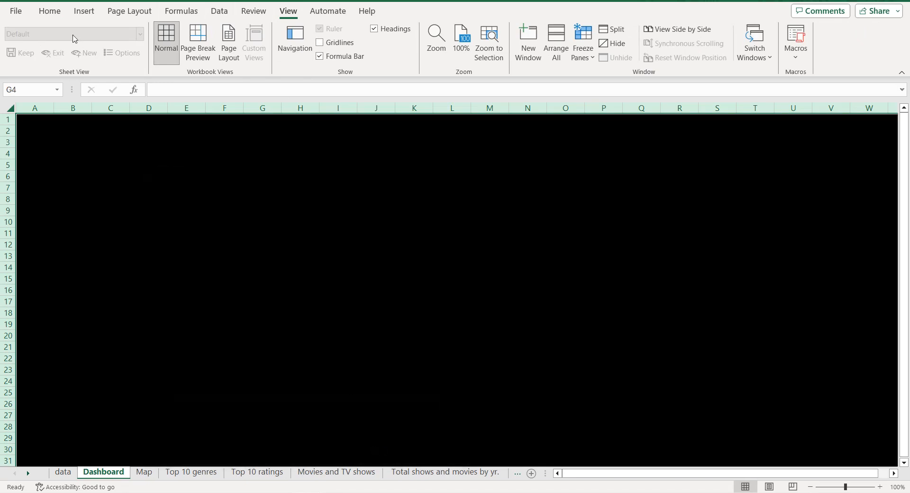
click(58, 14)
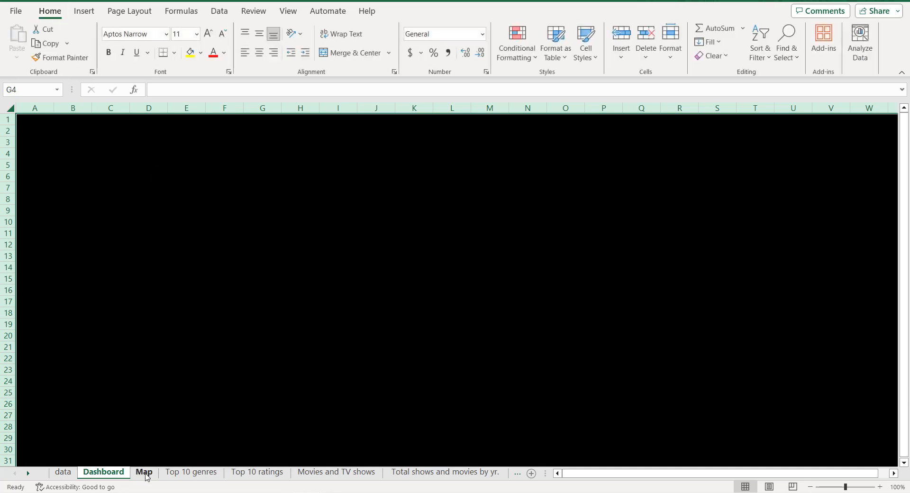
Step: Build the Map sheet's PivotTable with country as rows and show_id as values summarized by Count
click(144, 472)
click(56, 210)
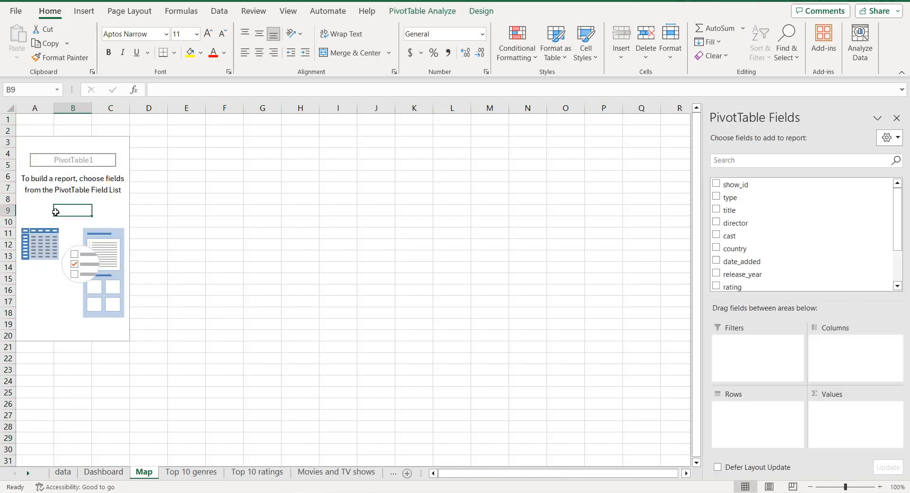
click(717, 248)
drag(743, 184, 849, 408)
click(847, 407)
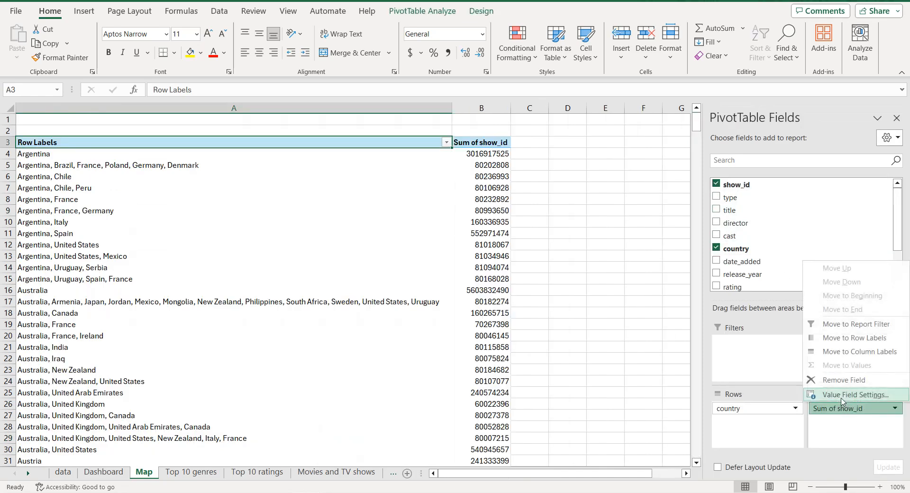
click(841, 395)
click(378, 234)
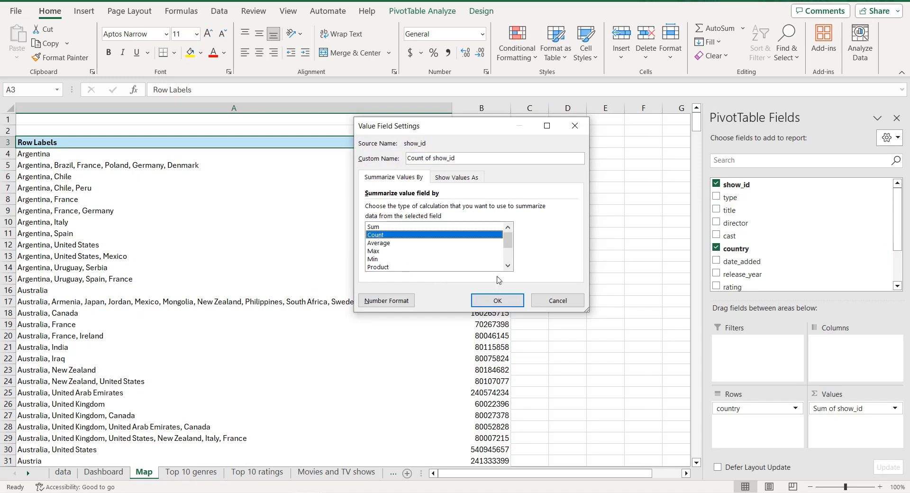
click(495, 299)
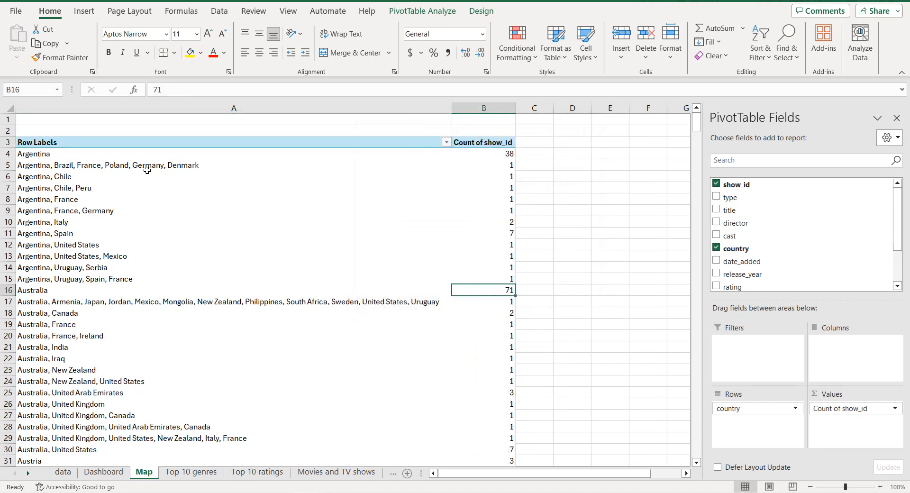
Step: Remove the Grand Total row from the Map sheet's country PivotTable
click(156, 144)
key(ctrl+shift+End)
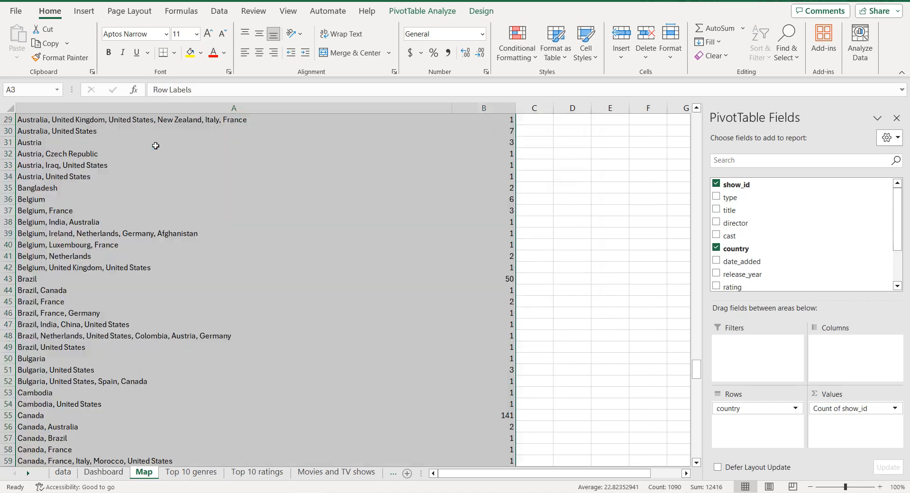
click(69, 326)
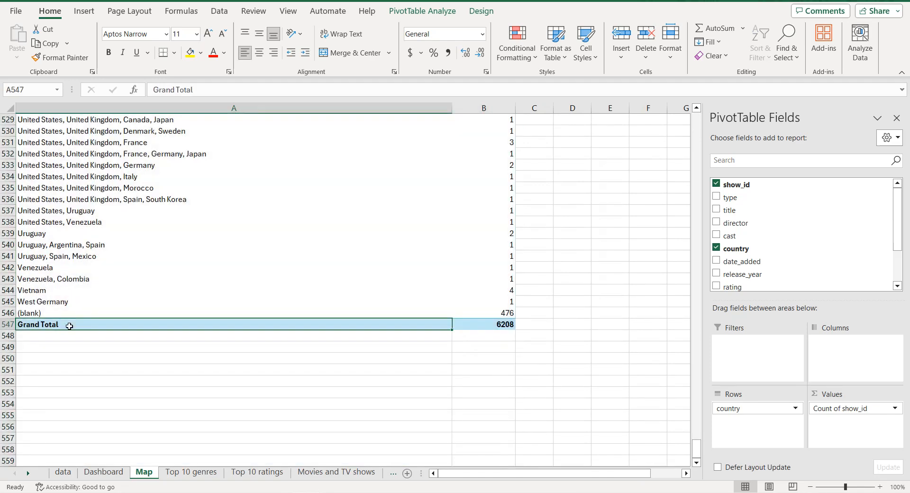
right_click(69, 326)
click(133, 246)
click(131, 224)
Step: Copy the whole country PivotTable and paste it as values starting at cell E3 on the Map sheet
key(ctrl+a)
key(ctrl+c)
key(ctrl+Home)
click(599, 143)
right_click(602, 143)
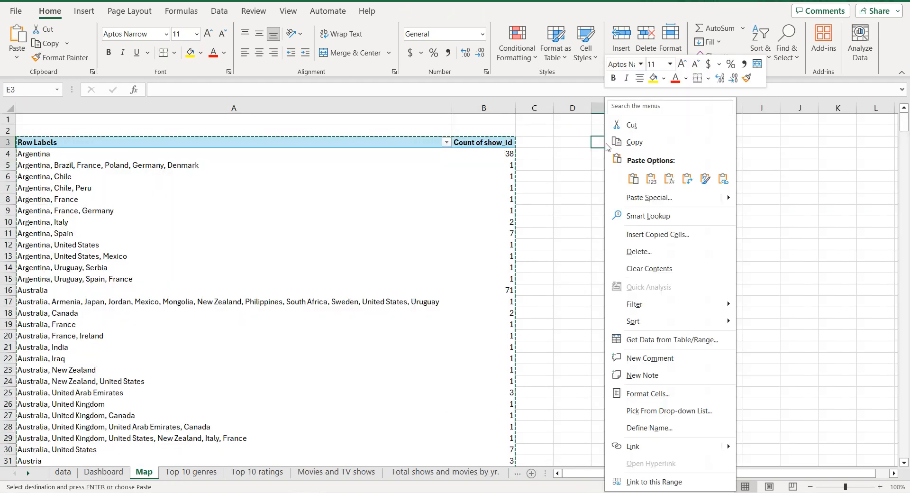
click(652, 179)
click(652, 179)
Step: Convert the pasted country counts starting at E3 into a table that uses the first row as headers
click(605, 142)
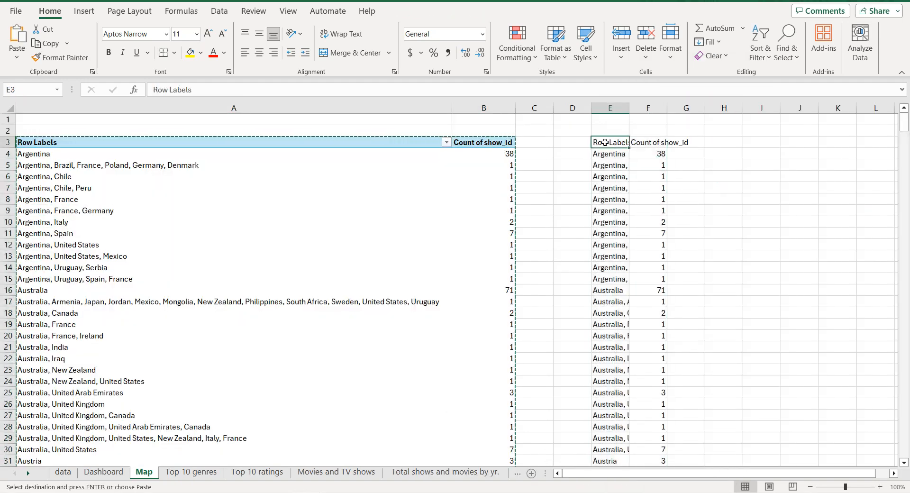
key(ctrl+shift+End)
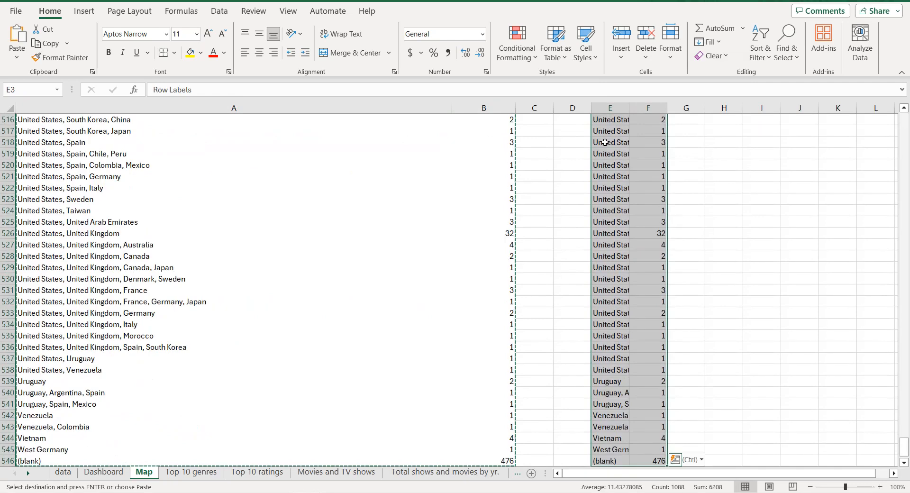
click(84, 11)
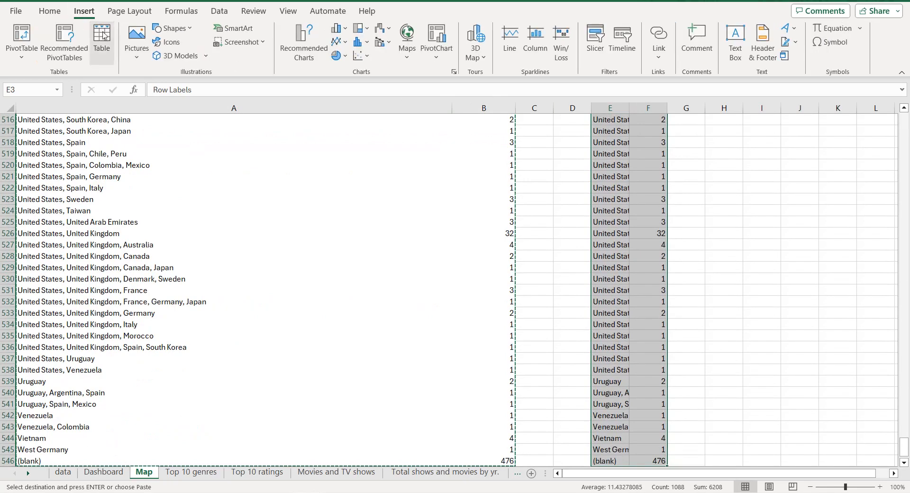
click(105, 36)
click(463, 260)
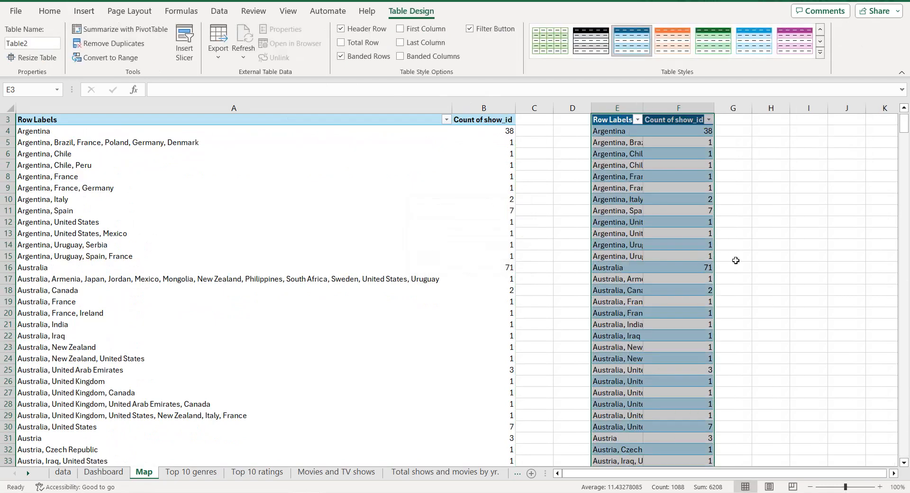
Step: Autofit column E to the country names and bring the new table fully into view
scroll(747, 140, down, 1)
click(631, 141)
double_click(641, 108)
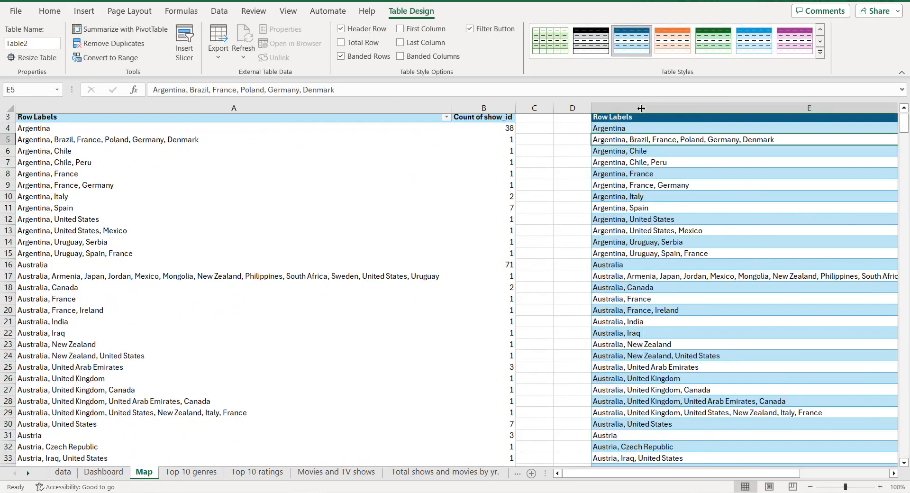
click(821, 476)
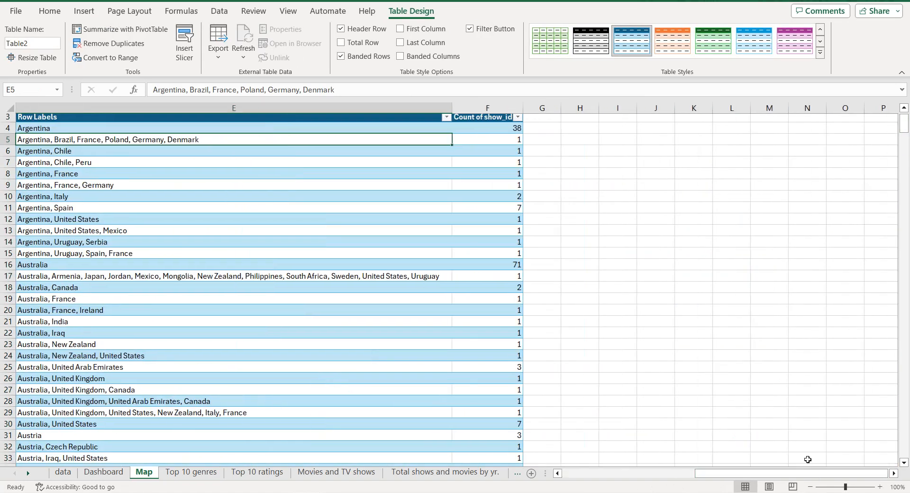
Step: Insert a new table column between the country names and Count of show_id in the Map sheet's table
scroll(480, 122, down, 1)
scroll(489, 138, up, 3)
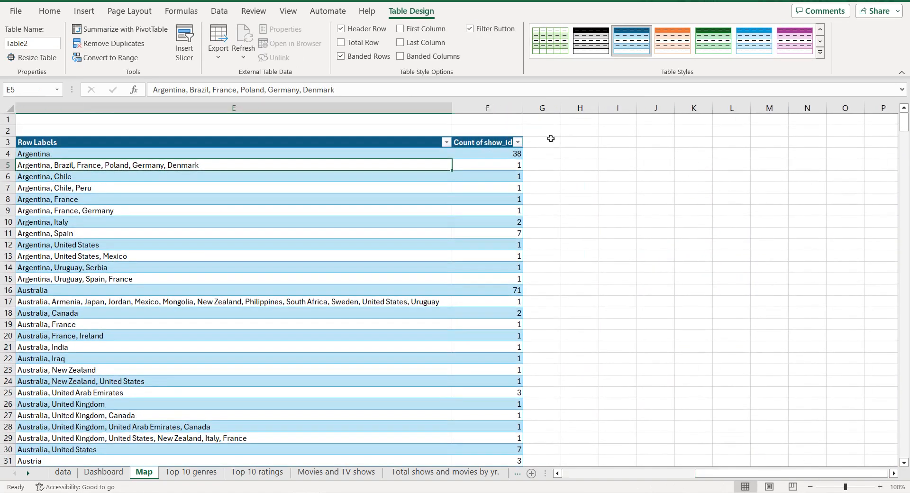
click(488, 137)
right_click(489, 142)
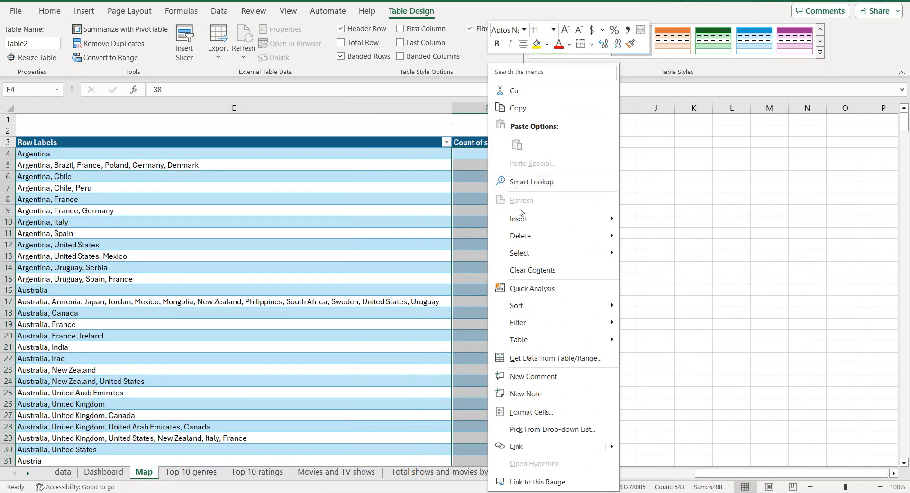
mouse_move(520, 218)
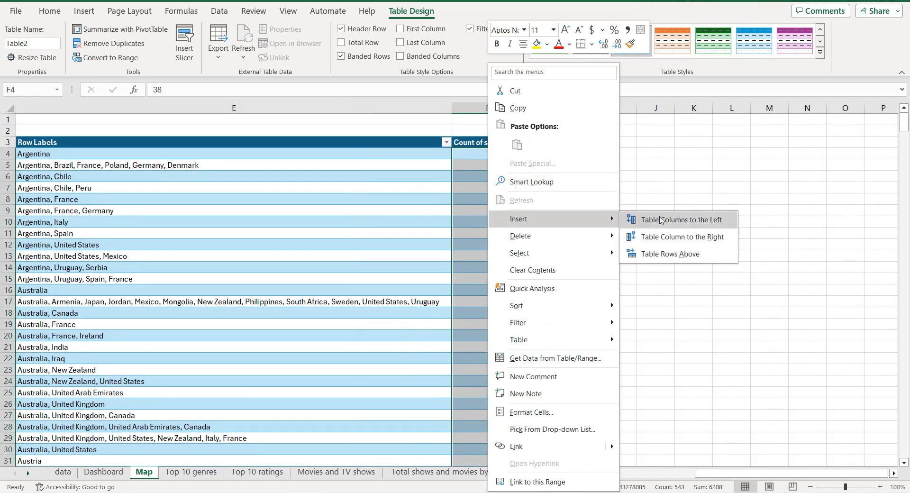
click(661, 220)
Step: Fill Column1 from cell F4 with the word-count formula =LEN(TRIM(E4))-LEN(SUBSTITUTE(TRIM(E4)," ",""))+1
click(494, 154)
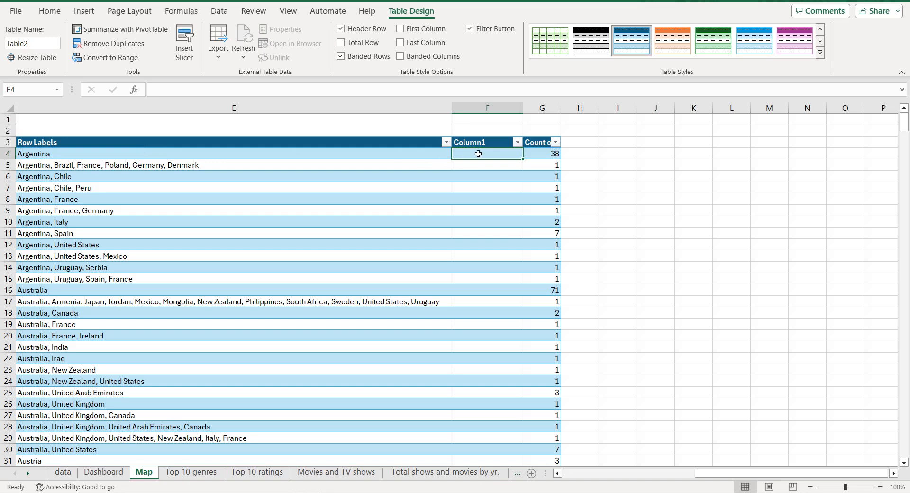
double_click(478, 153)
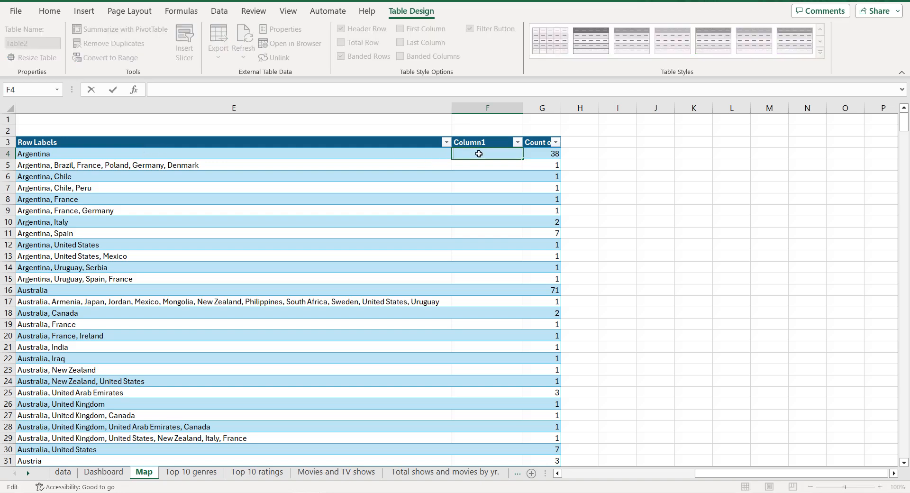
text(=LEN()
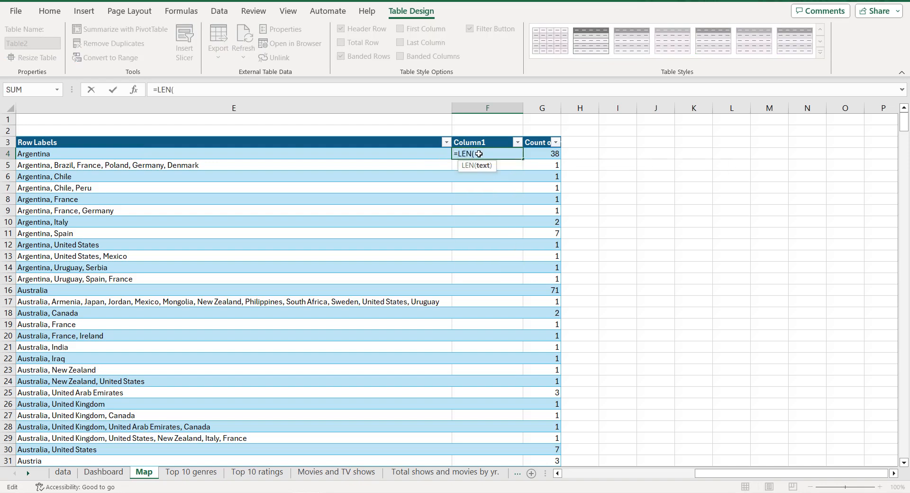
text(TRIM()
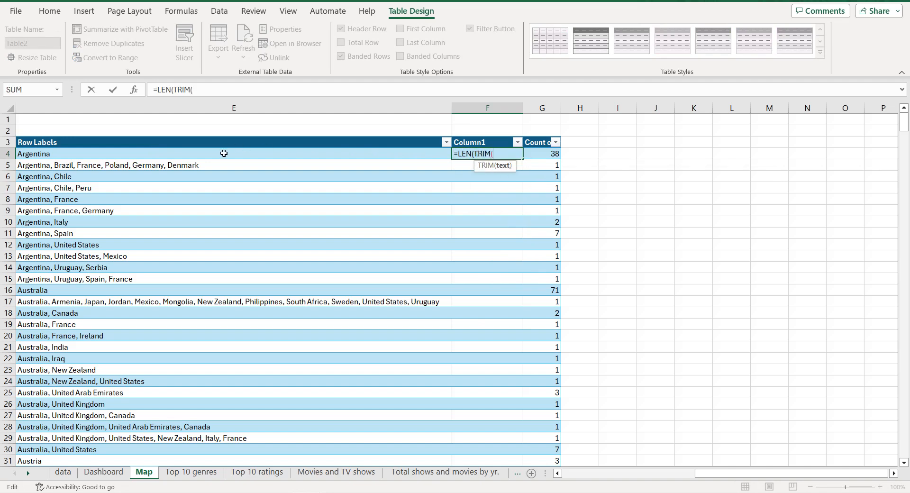
text(E)
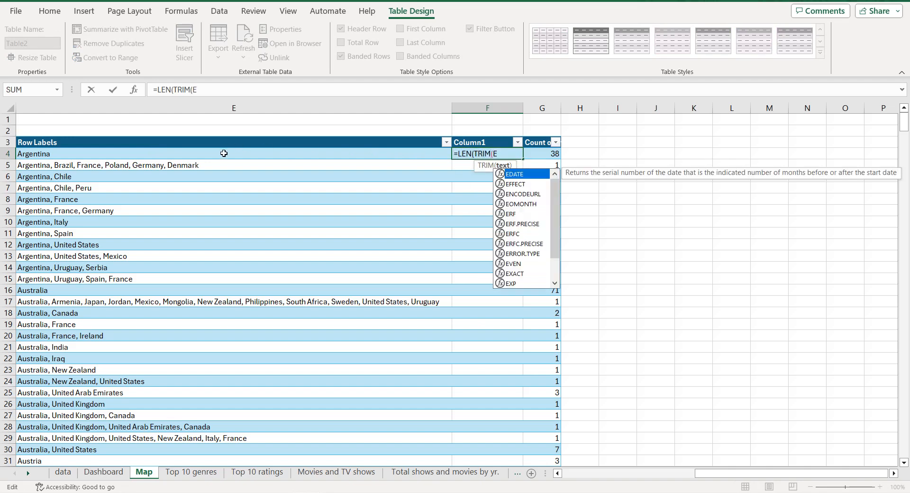
text(4)))
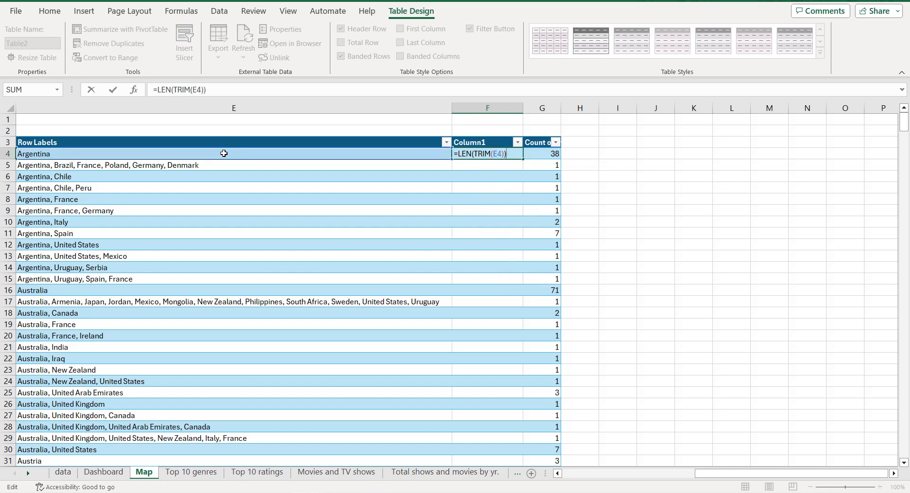
text(-LEN(SUBSTITUTE)
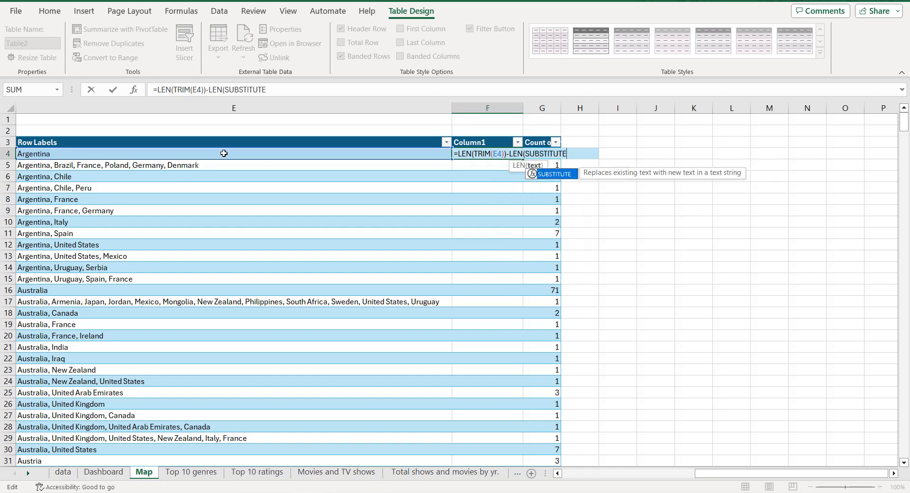
text(()
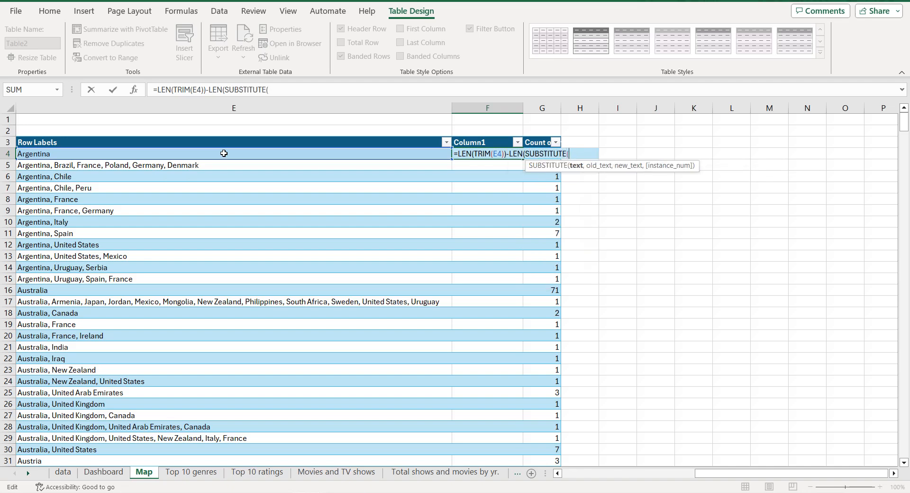
text(TRIM)
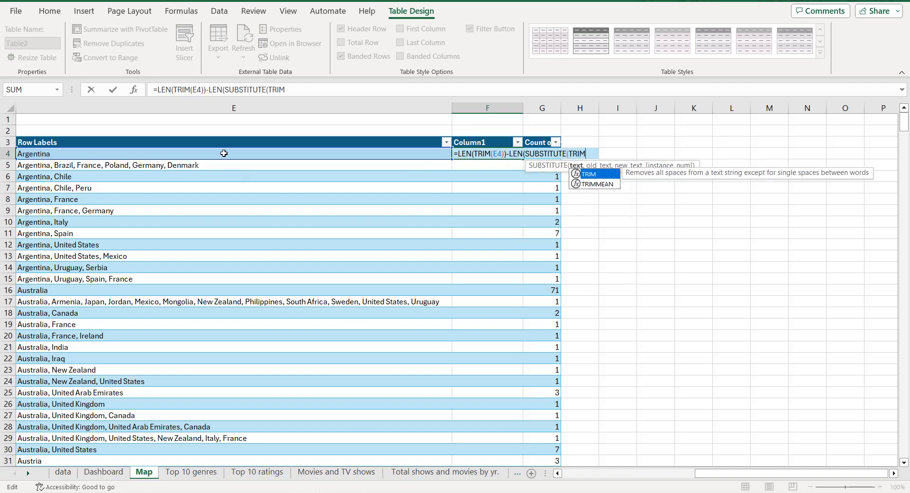
text(()
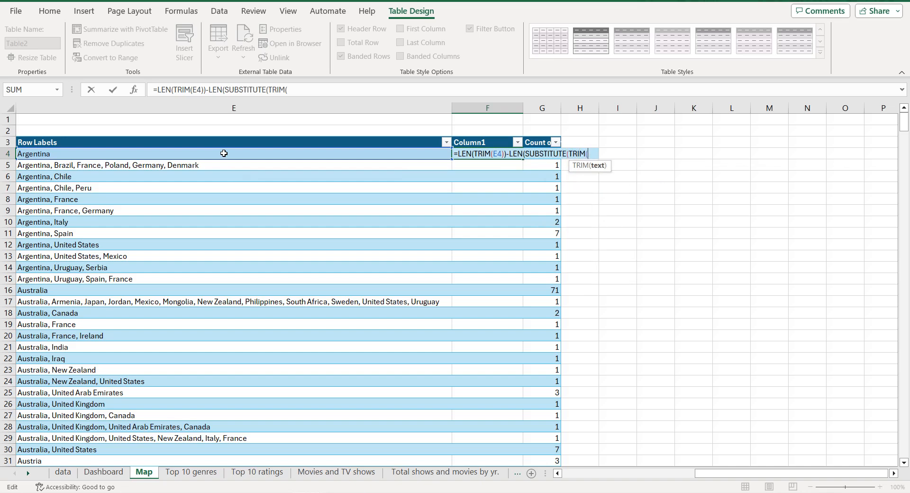
text(E4)
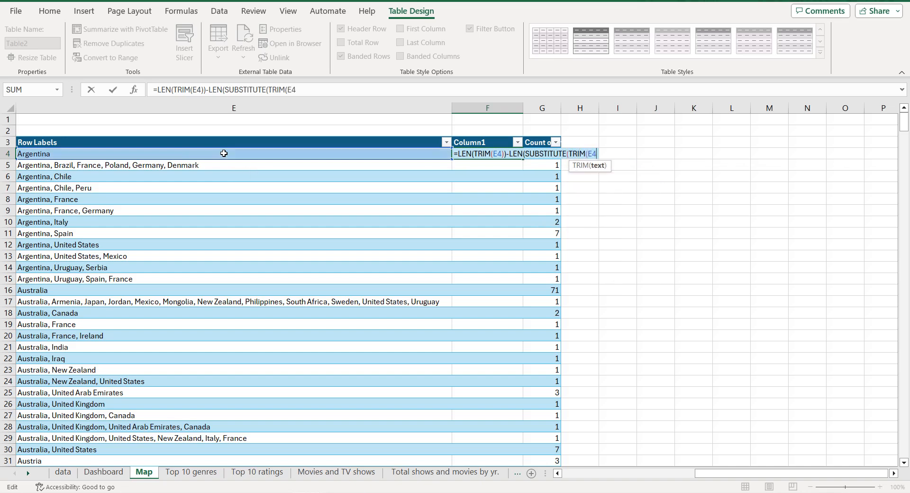
text(°)
text(),)
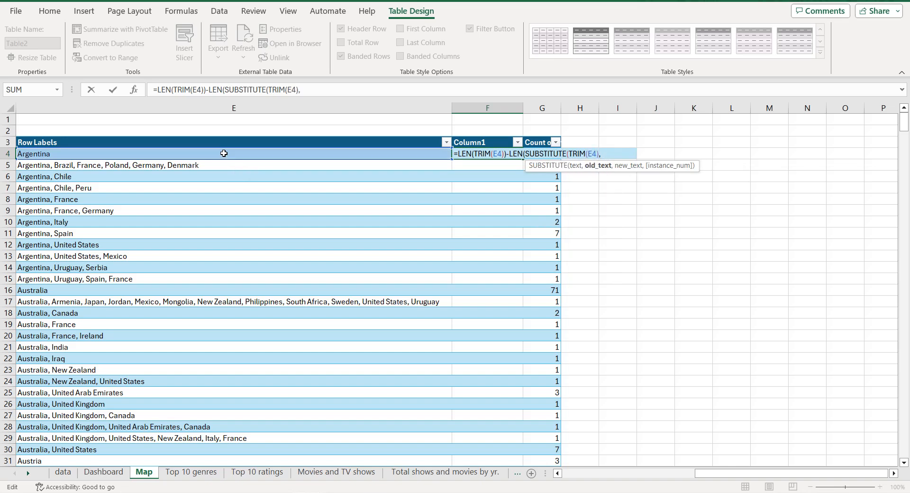
text(" ","")))
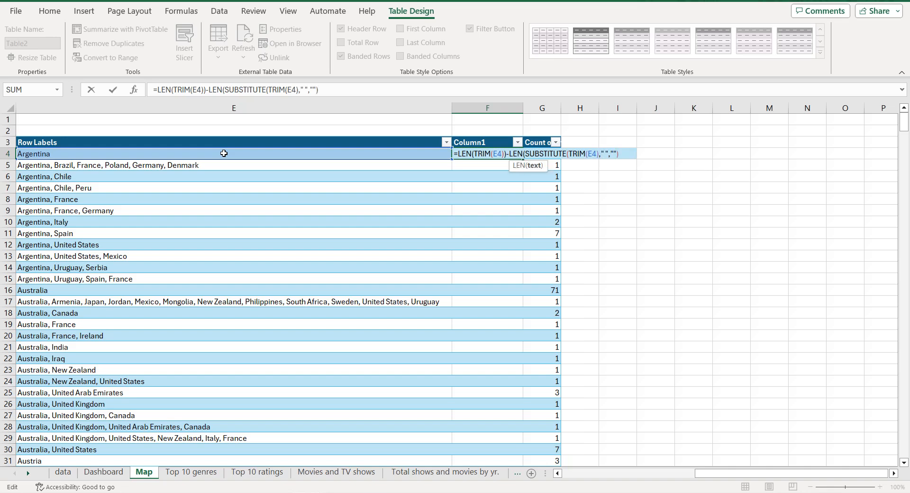
text(+1)
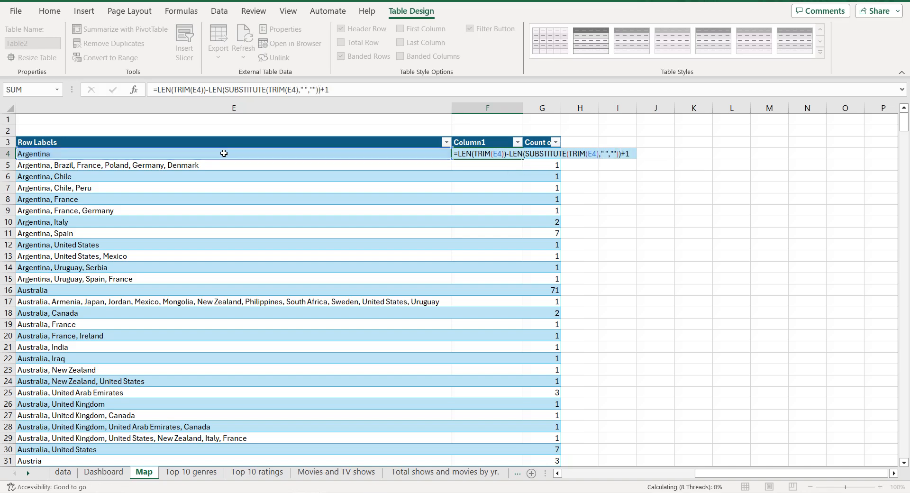
key(Return)
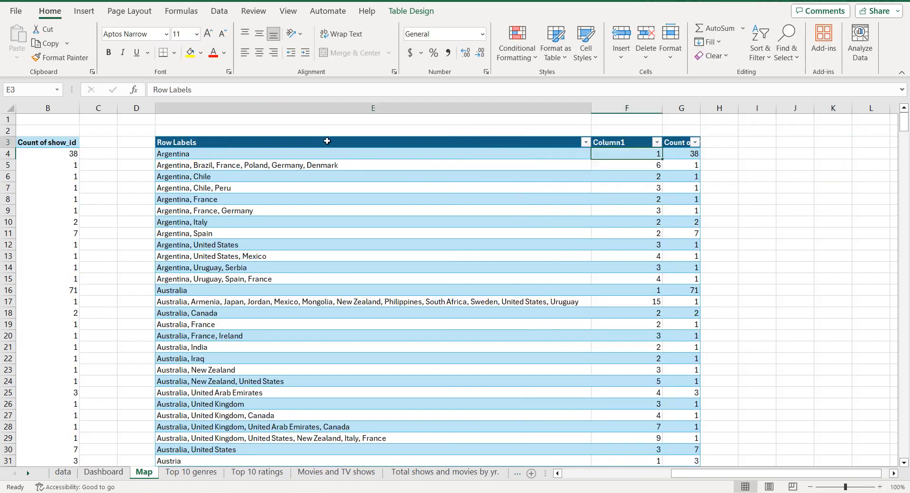
Step: Copy the entire three-column country table with its headers and paste it into cell A1 of a new sheet
click(326, 141)
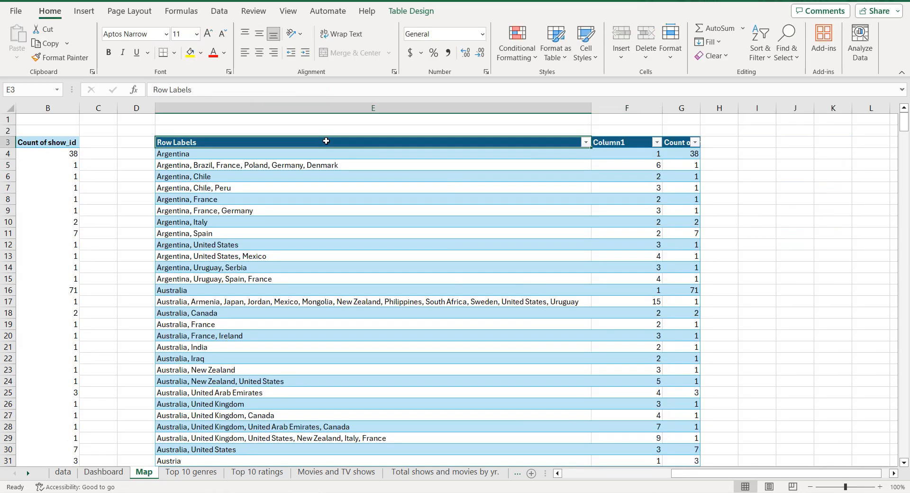
key(ctrl+shift+Right)
key(ctrl+shift+Down)
key(ctrl+c)
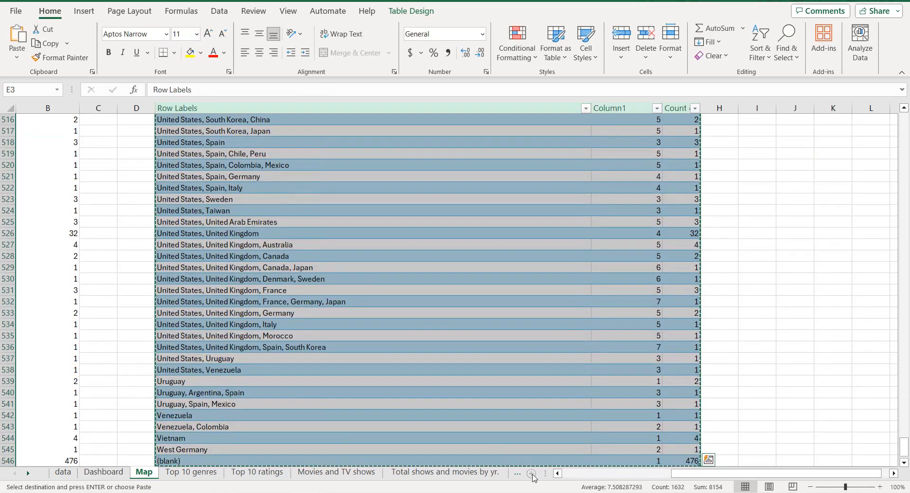
click(532, 472)
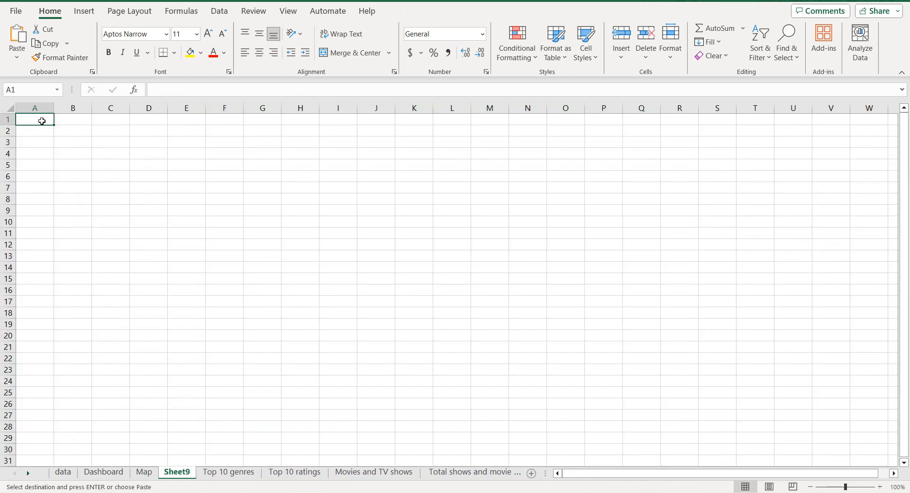
key(ctrl+v)
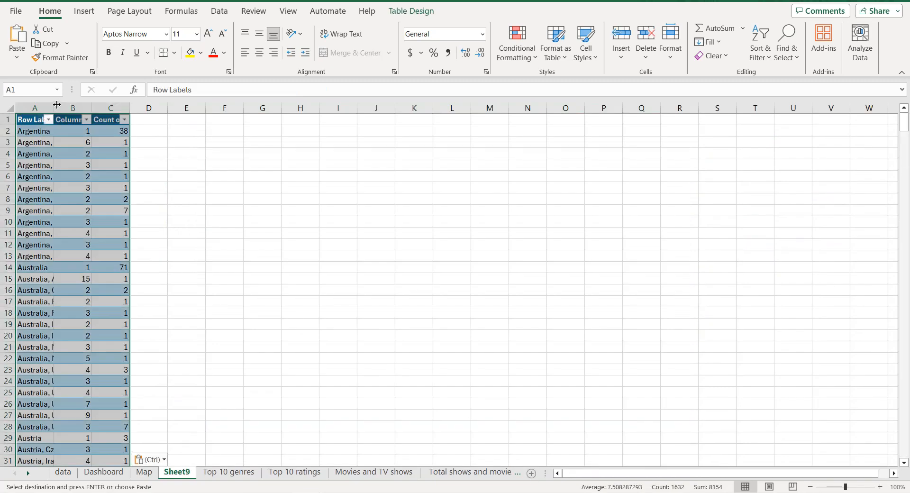
Step: Autofit columns A to C of the pasted table to their contents
double_click(57, 105)
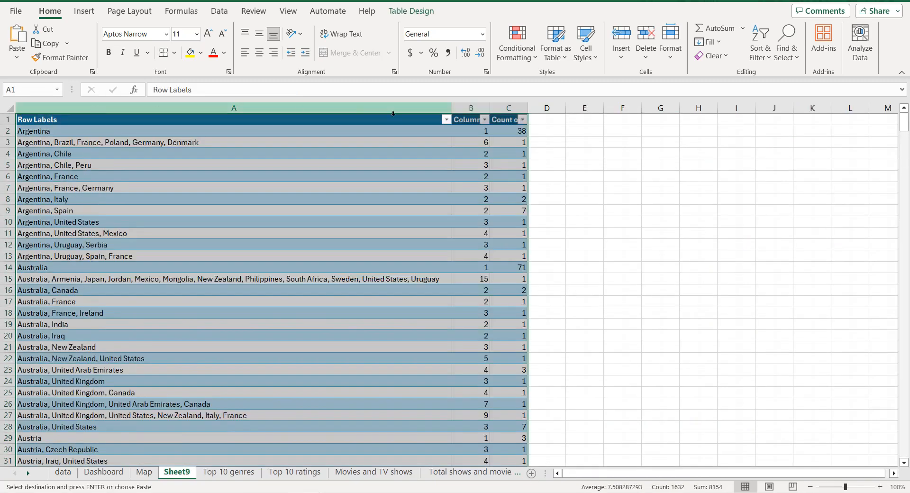
double_click(489, 108)
click(627, 131)
Step: Filter Column1 to exclude the values 1 and 2
click(492, 120)
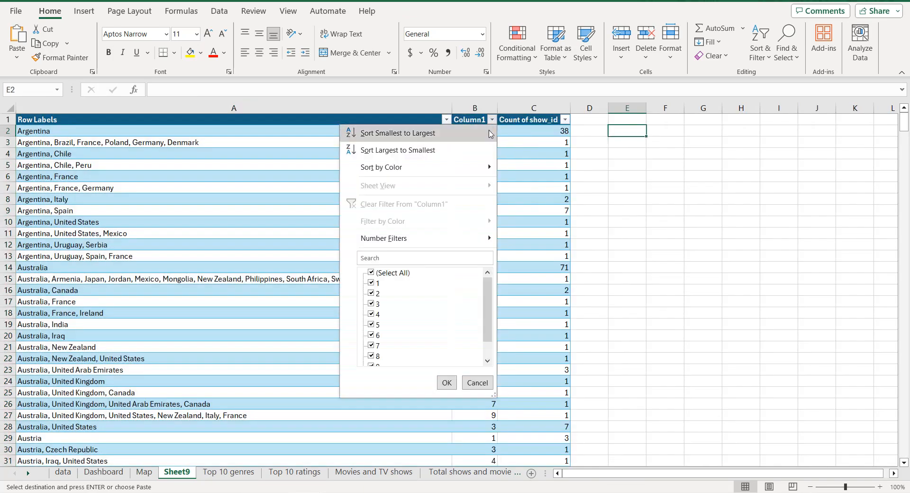
click(372, 283)
click(372, 294)
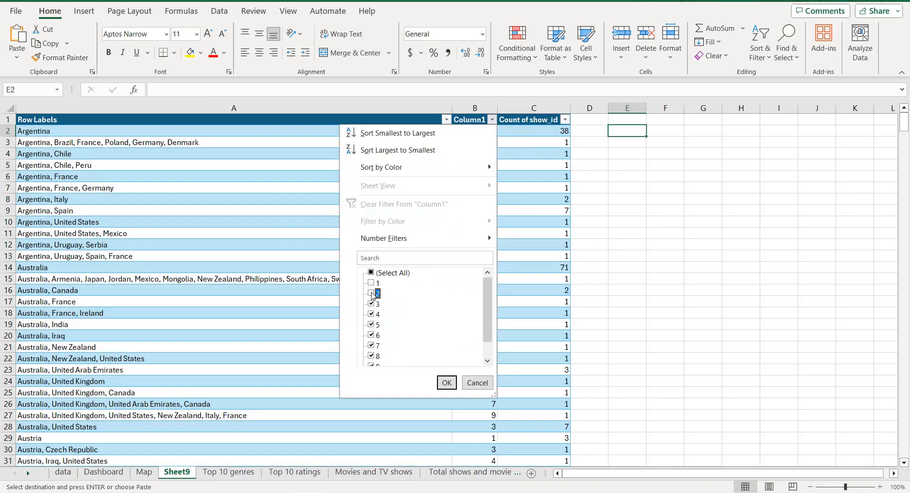
click(446, 382)
Step: Delete the entire sheet rows of all filtered entries, keeping the table's header row
click(141, 132)
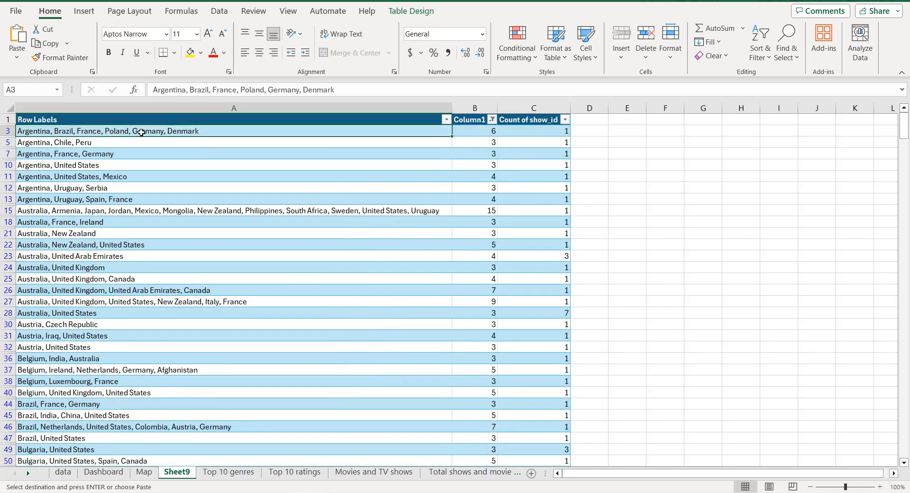
key(ctrl+shift+Right)
key(ctrl+shift+Down)
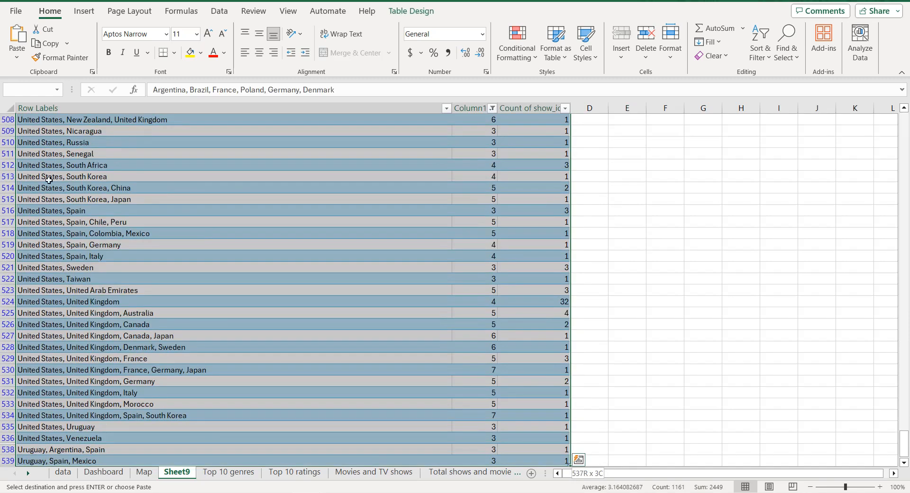
right_click(26, 240)
mouse_move(140, 241)
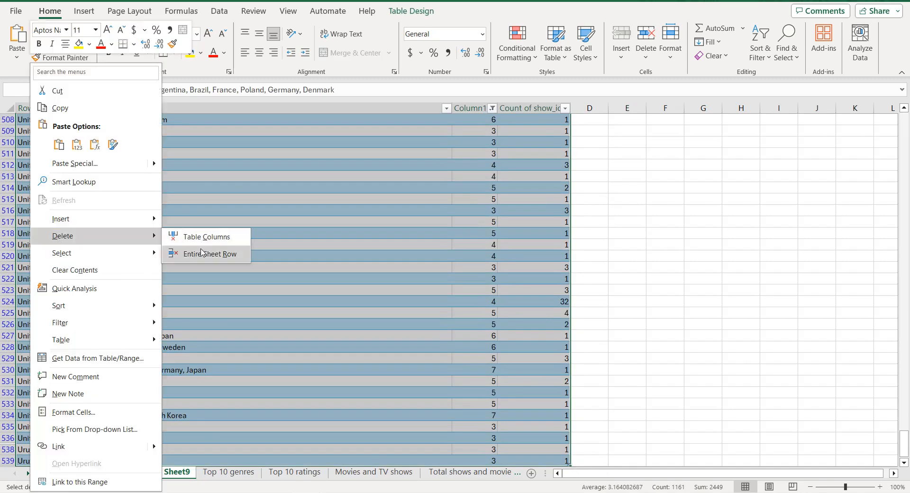
click(202, 253)
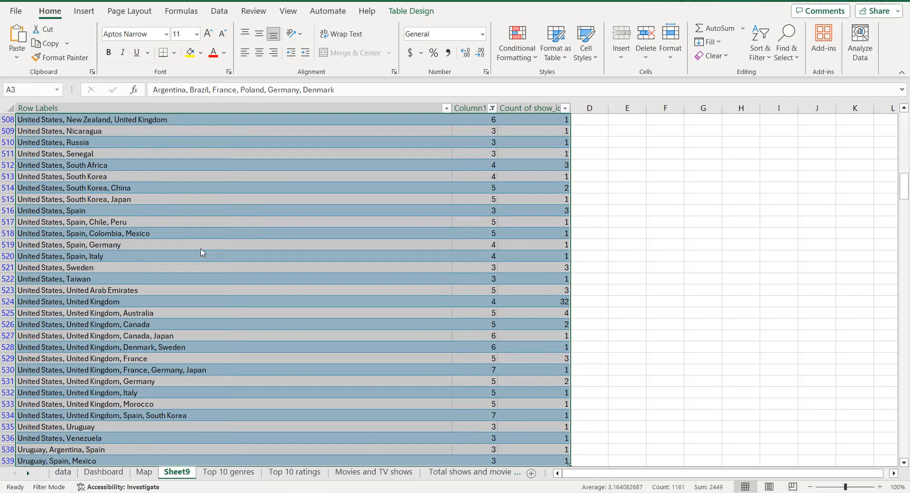
click(464, 143)
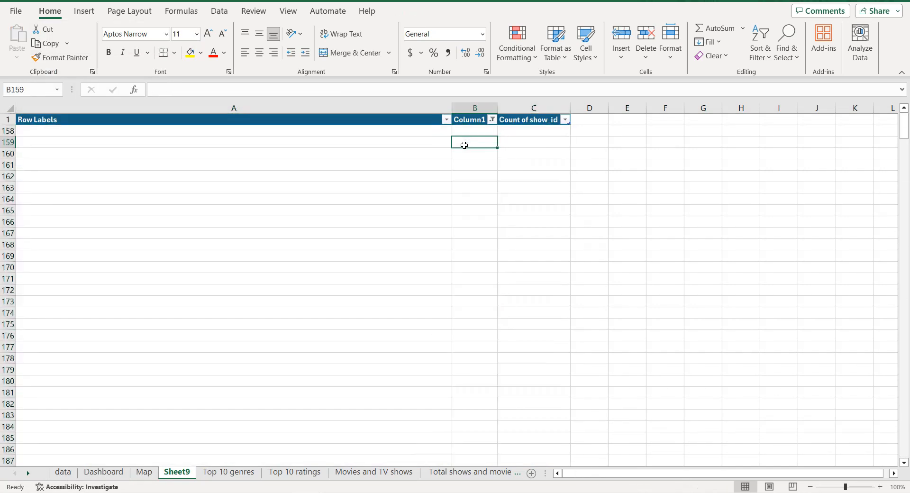
Step: Reset the Column1 filter to show all remaining values in the table
click(492, 119)
click(371, 273)
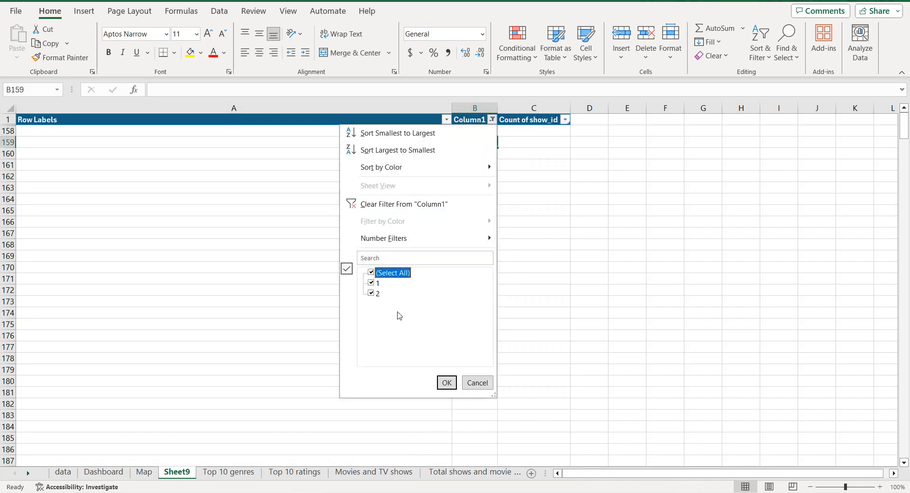
click(445, 382)
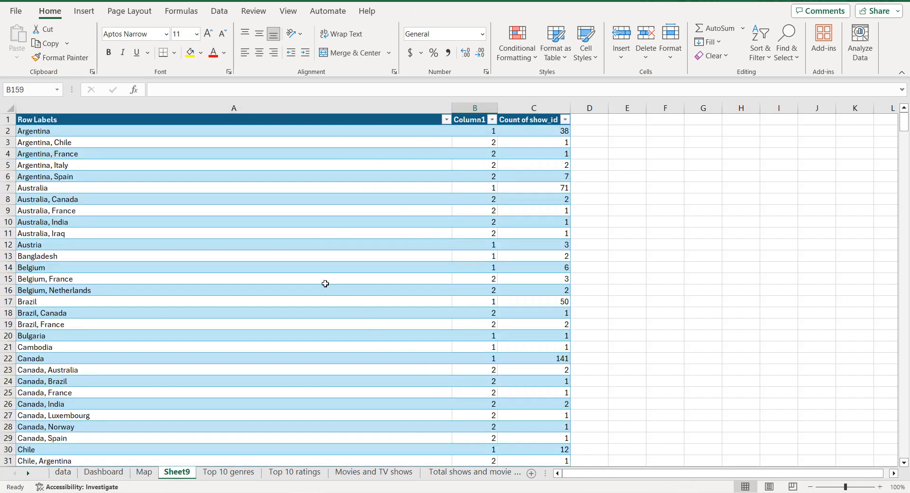
scroll(112, 189, down, 1)
scroll(80, 183, up, 1)
Step: Filter Row Labels with a text filter for entries that contain a comma
click(446, 119)
mouse_move(400, 237)
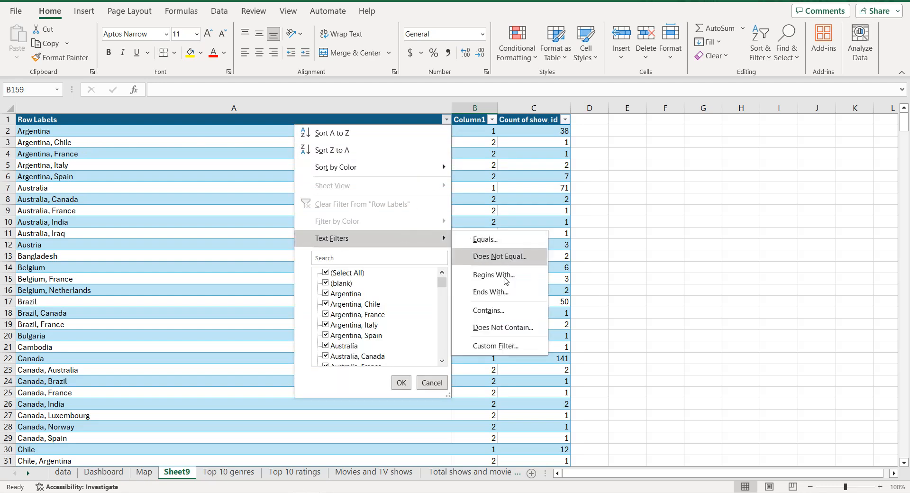
click(493, 310)
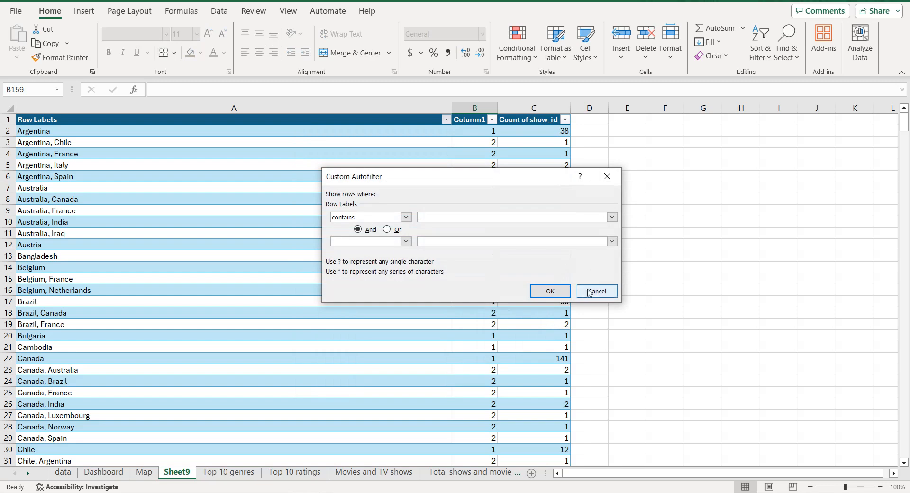
click(552, 295)
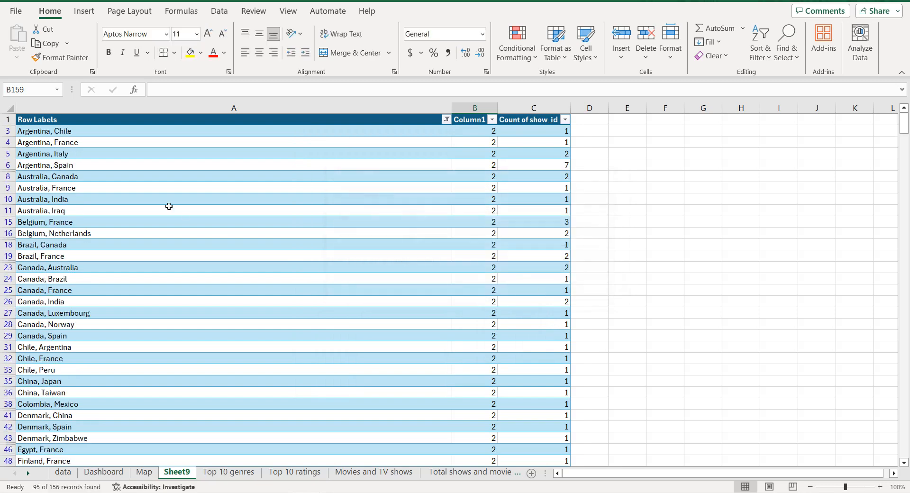
Step: Delete the entire sheet rows of all filtered entries that contain a comma, keeping the header row
click(39, 135)
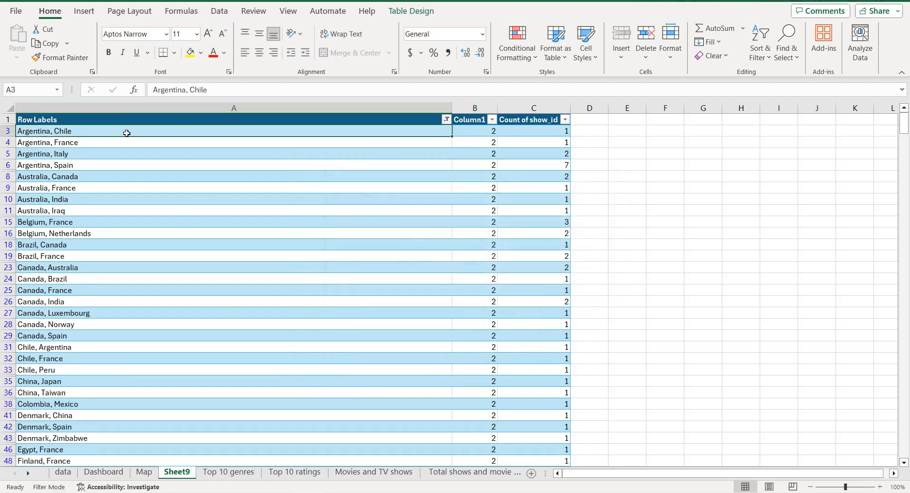
key(ctrl+shift+Right)
key(ctrl+shift+Down)
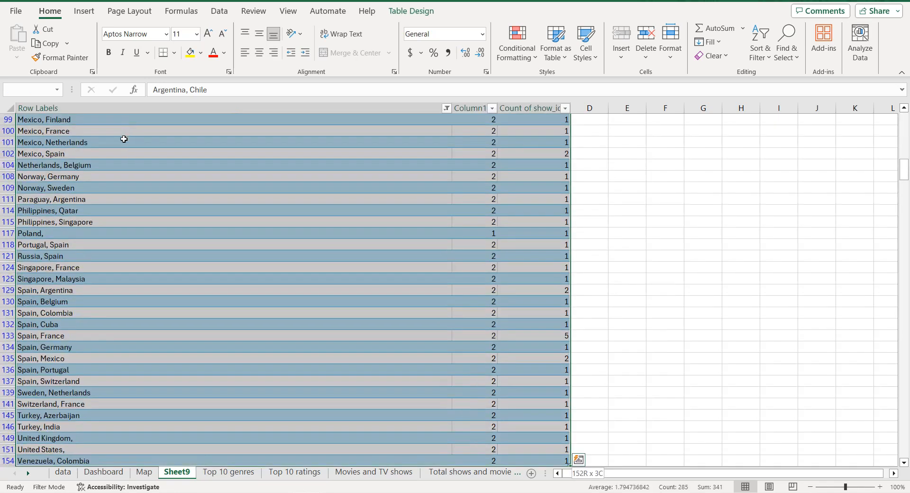
right_click(266, 205)
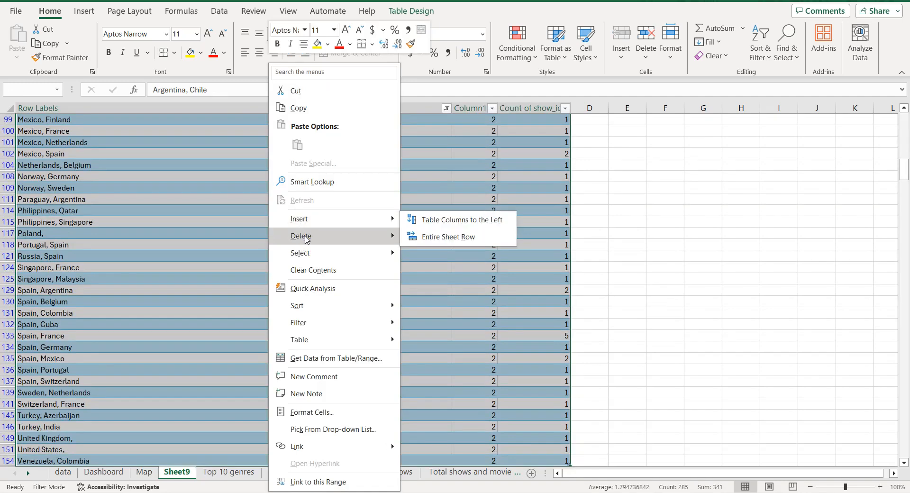
mouse_move(308, 237)
click(463, 255)
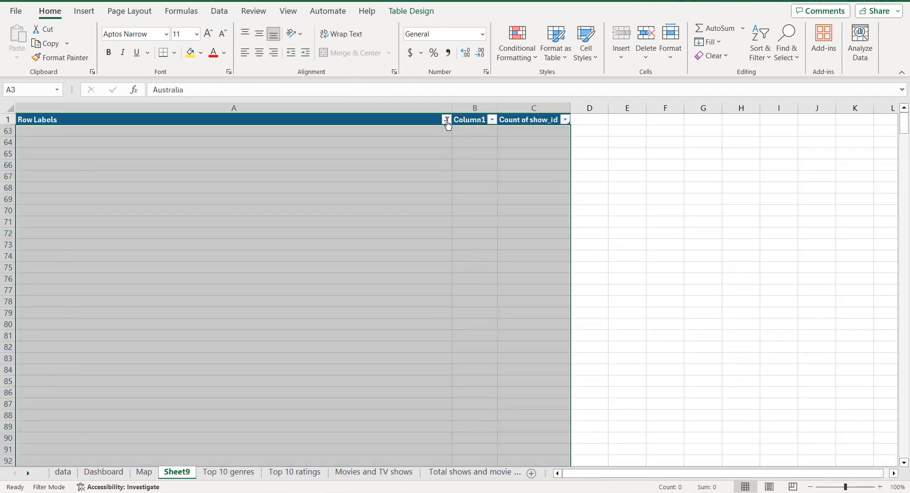
Step: Clear the Row Labels filter to show the remaining single-country rows
click(447, 120)
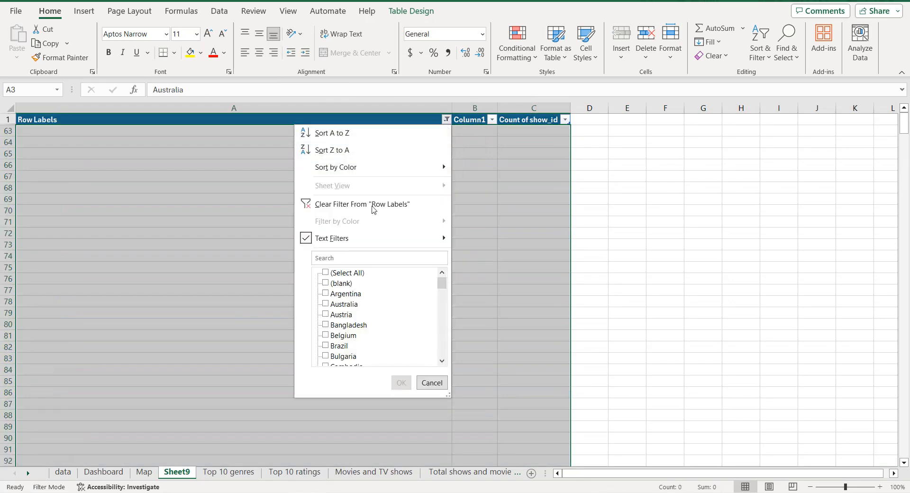
click(320, 204)
click(320, 199)
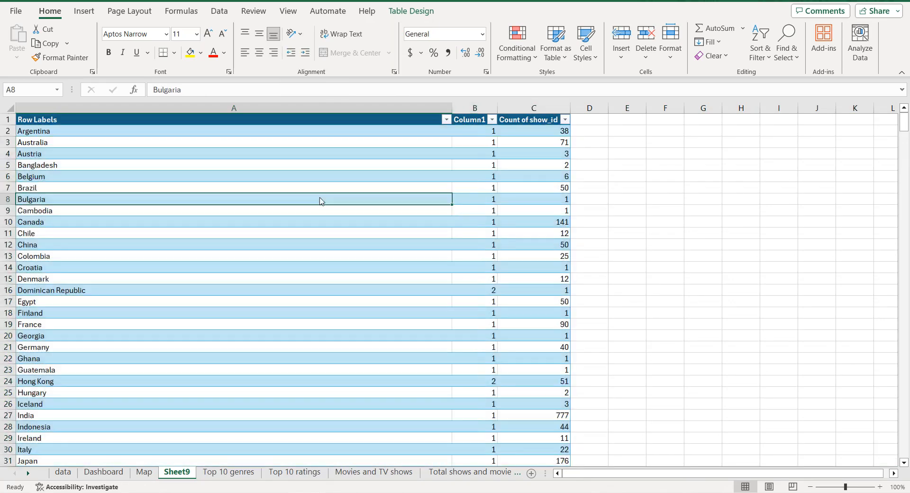
Step: Review the remaining country rows and sort the table by Count of show_id from largest to smallest
scroll(320, 200, down, 11)
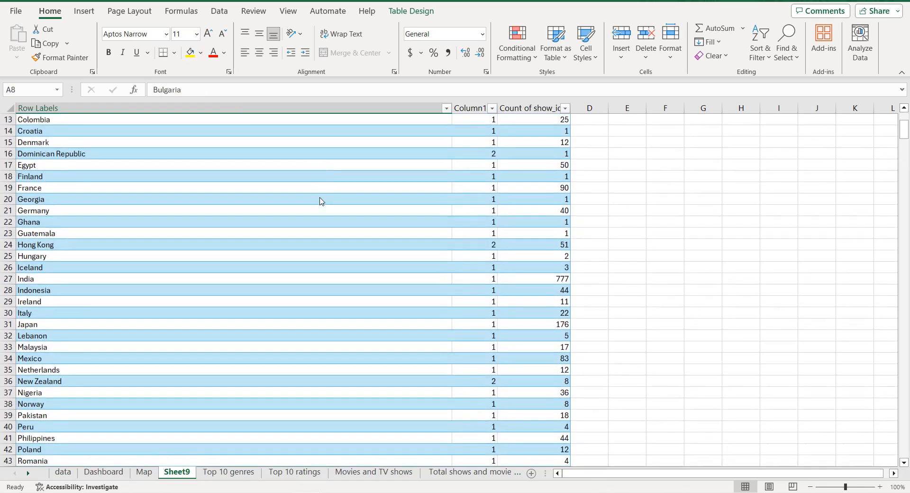
scroll(321, 200, down, 1)
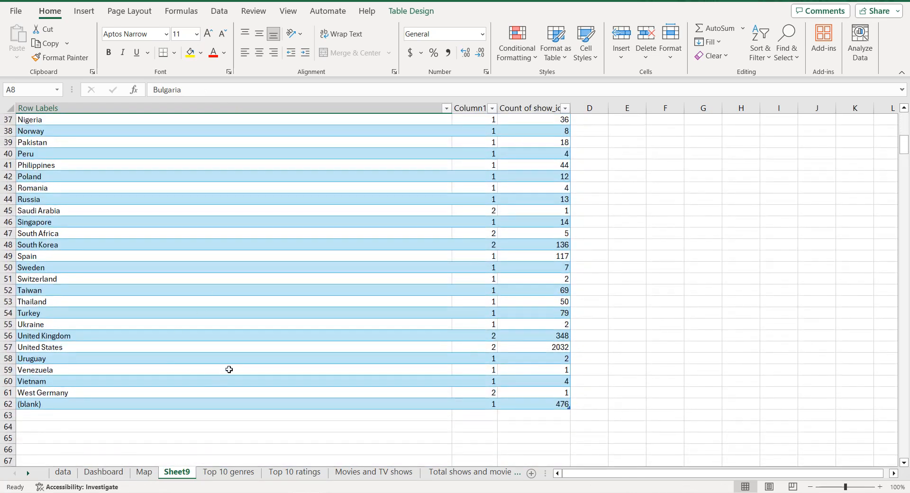
scroll(229, 369, up, 12)
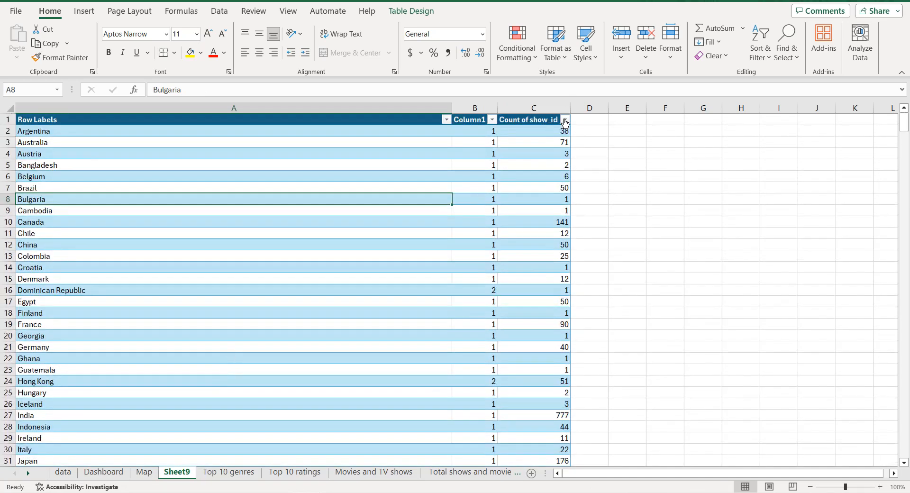
click(564, 120)
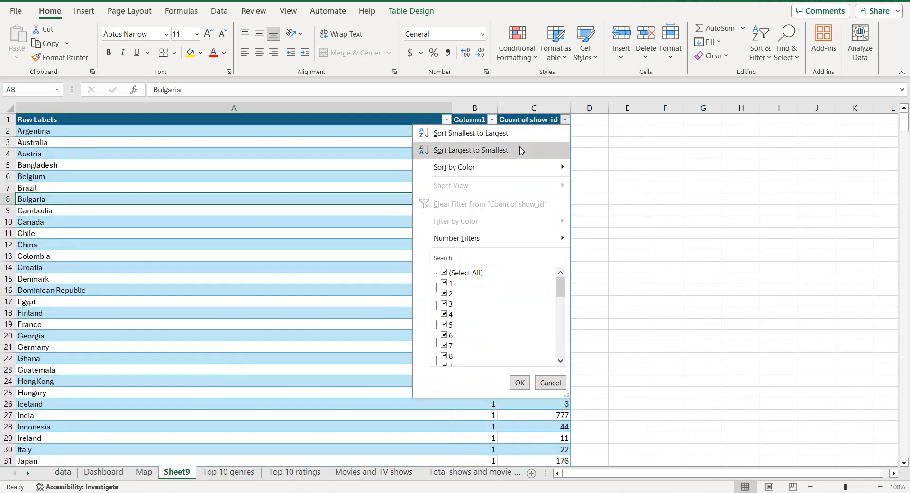
click(520, 152)
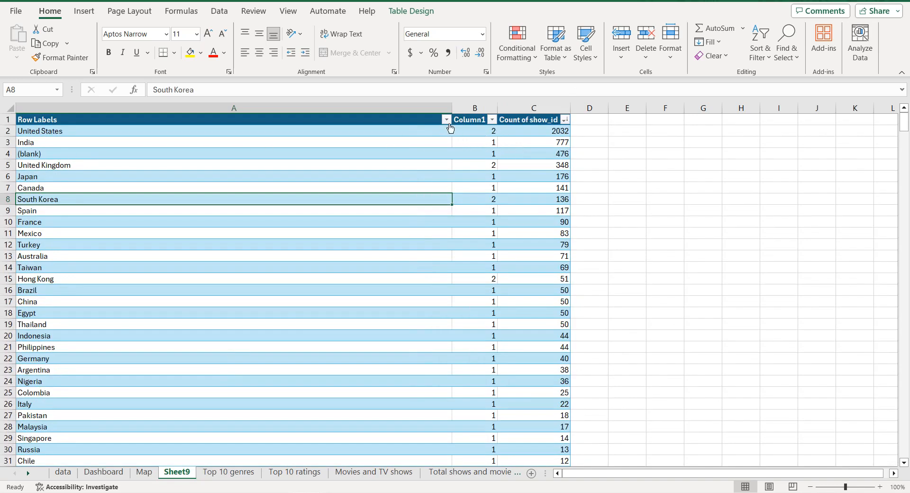
Step: Delete the (blank) row from the country table
click(9, 154)
right_click(9, 153)
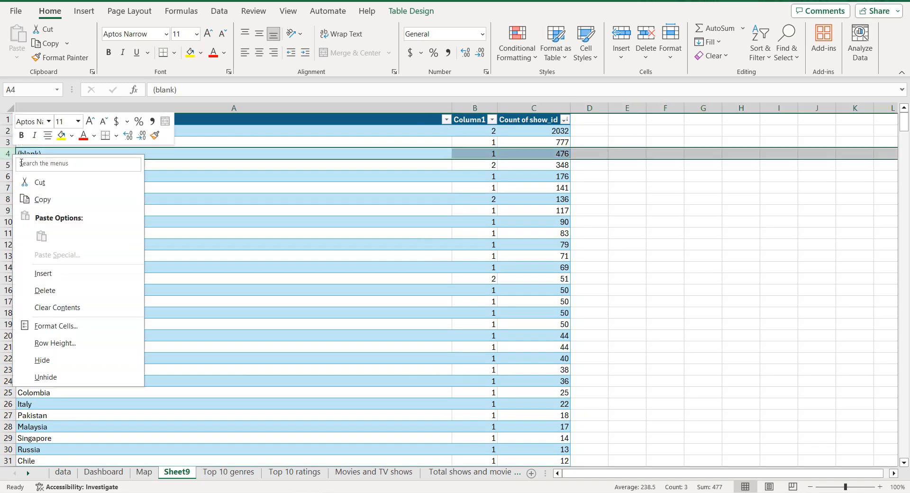
click(48, 290)
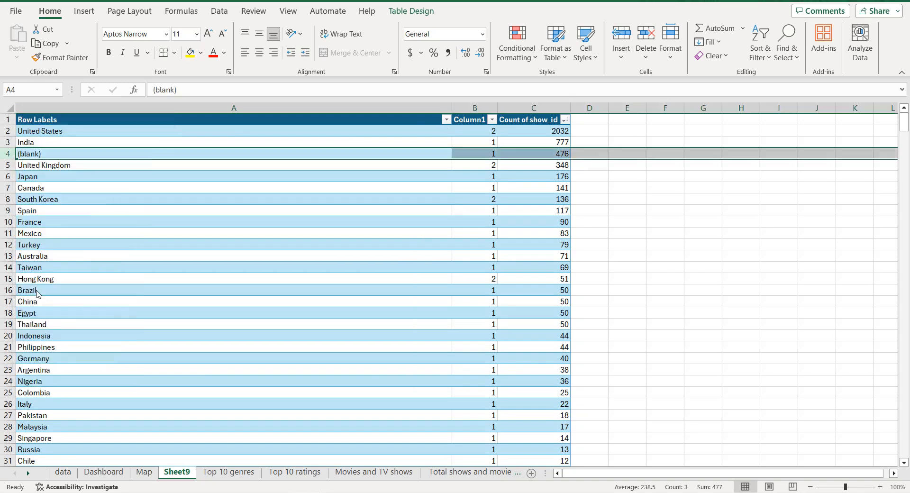
click(92, 132)
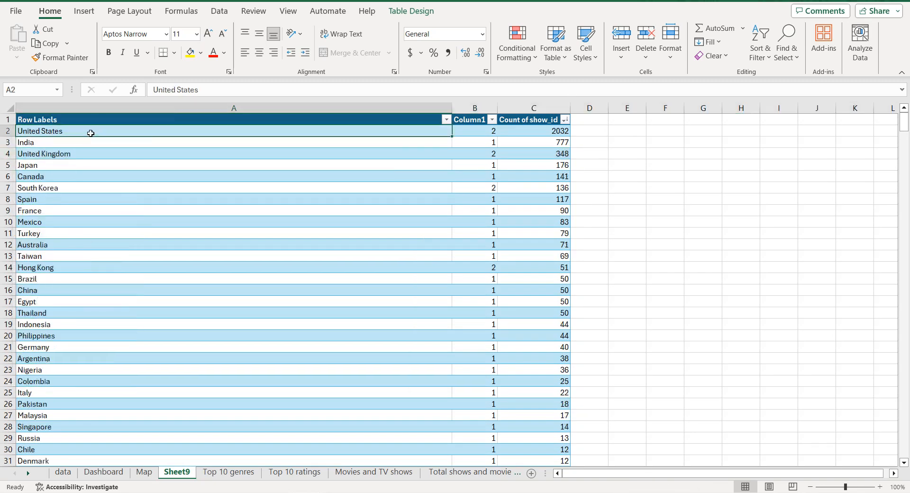
Step: Delete the helper column Column1 from the sheet
click(473, 104)
right_click(472, 104)
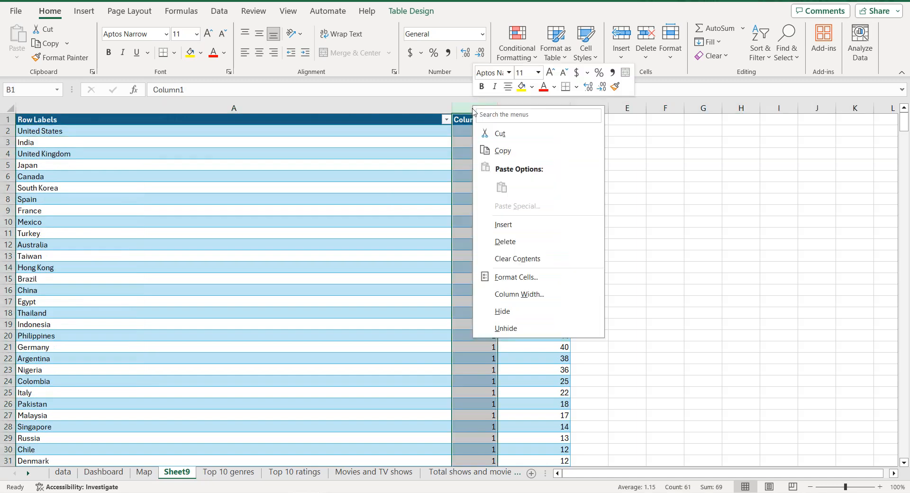
click(492, 243)
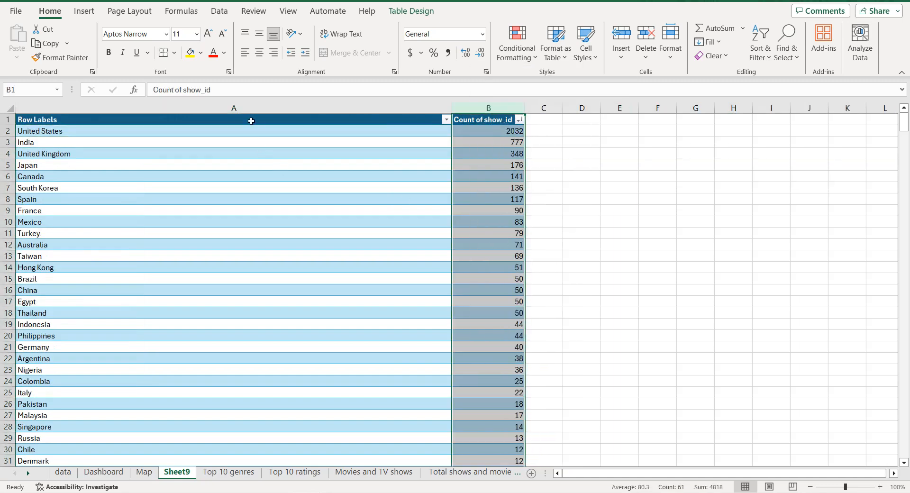
Step: Rename the Row Labels header to Country and the Count of show_id header to Total
click(250, 122)
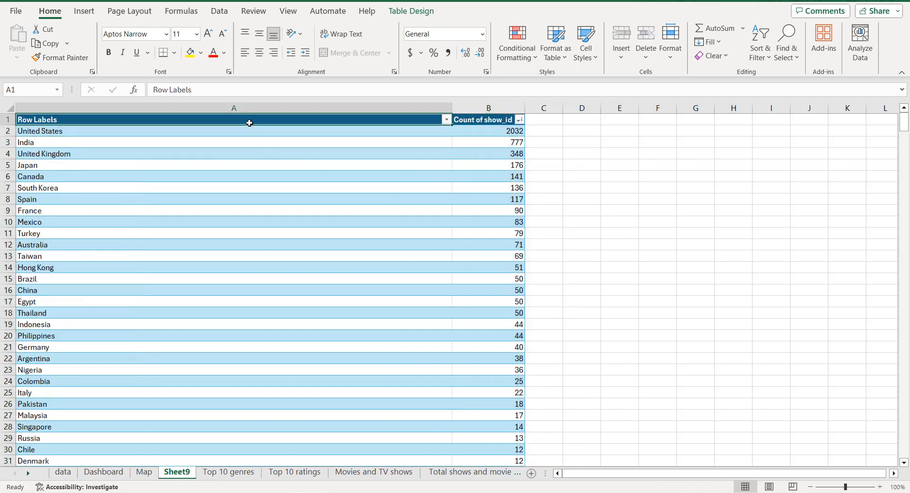
triple_click(183, 91)
text(Coun)
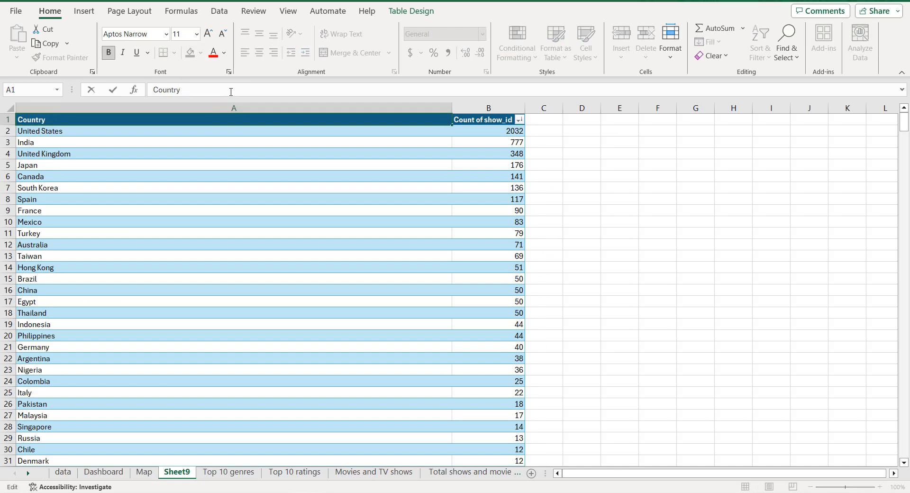
text(try)
click(498, 120)
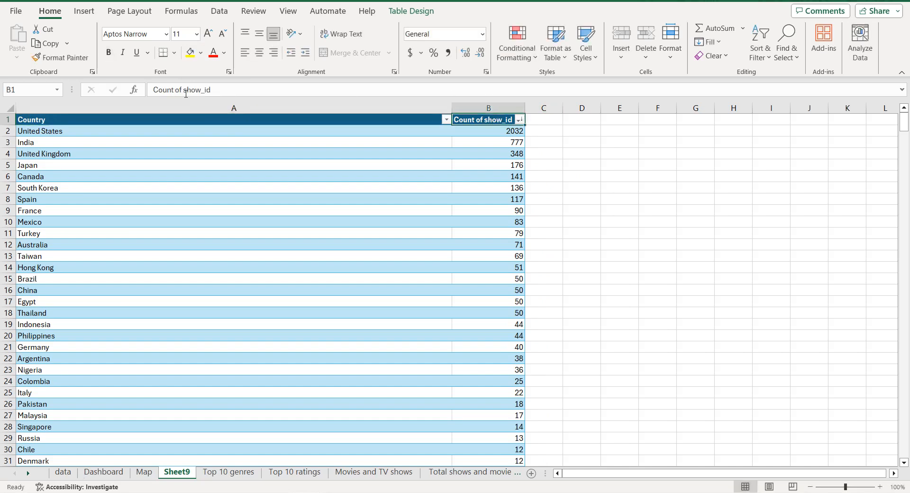
double_click(185, 90)
triple_click(186, 90)
text(Tot)
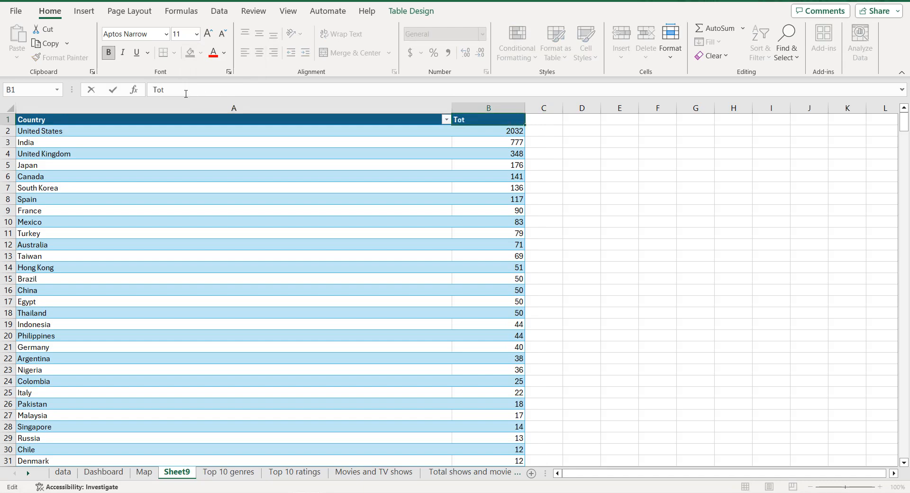
key(Return)
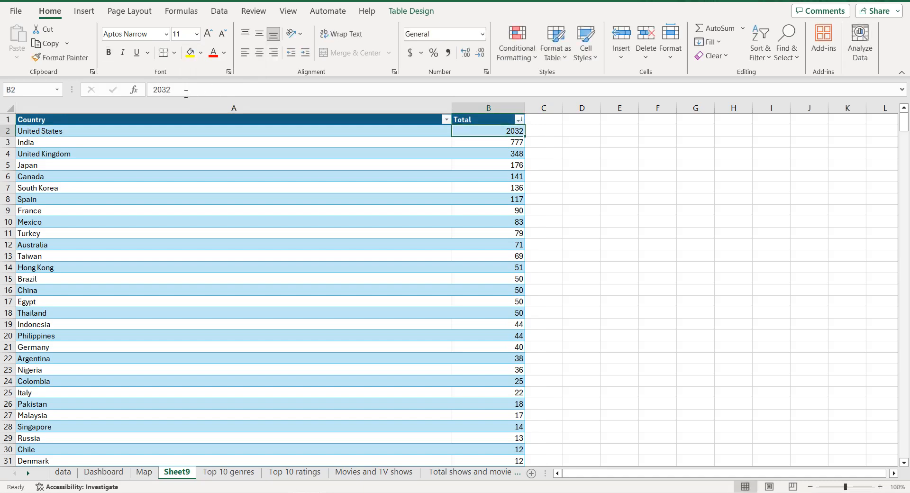
Step: Insert a Filled Map chart based on the whole Country and Total table, including its headers
click(292, 123)
key(ctrl+shift+End)
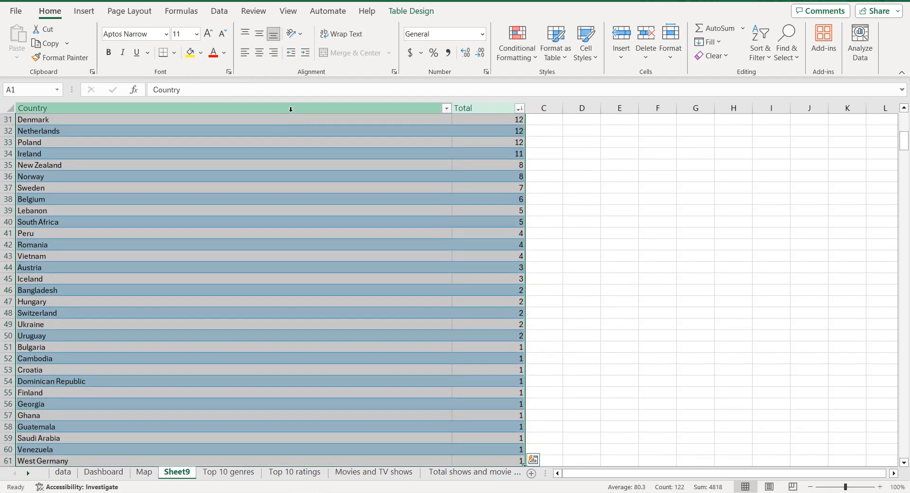
click(82, 13)
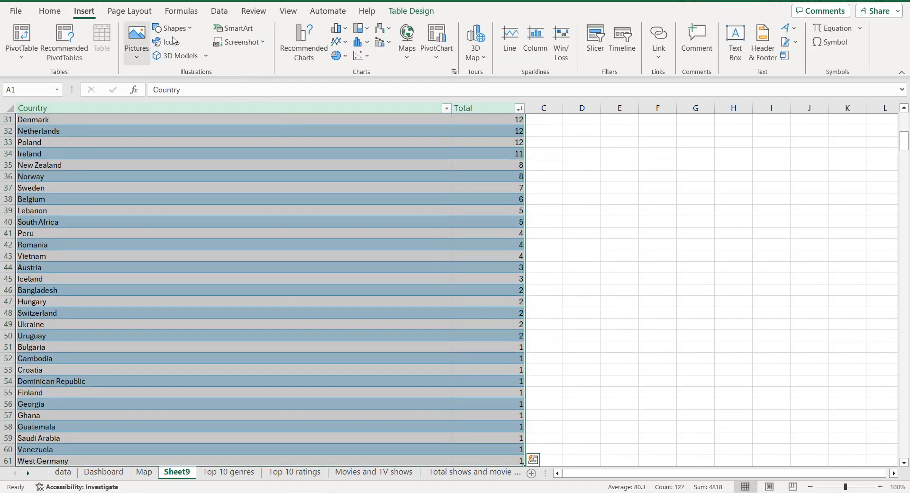
click(411, 48)
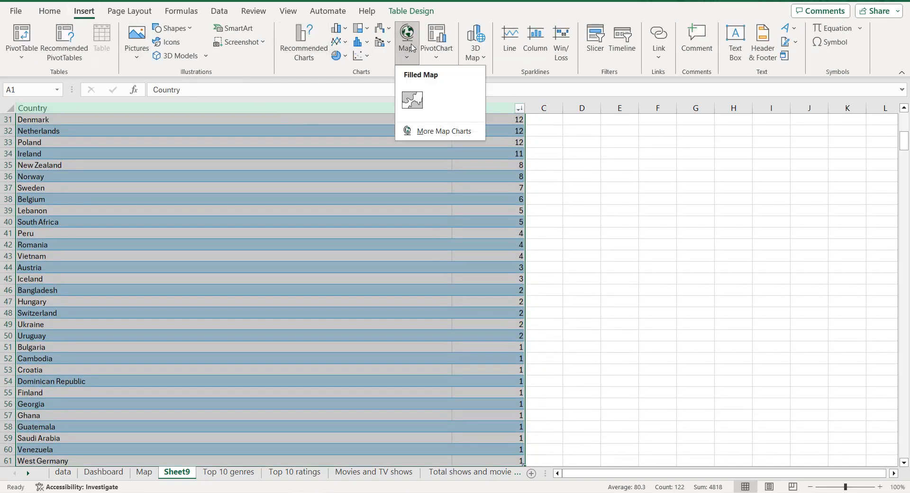
click(412, 99)
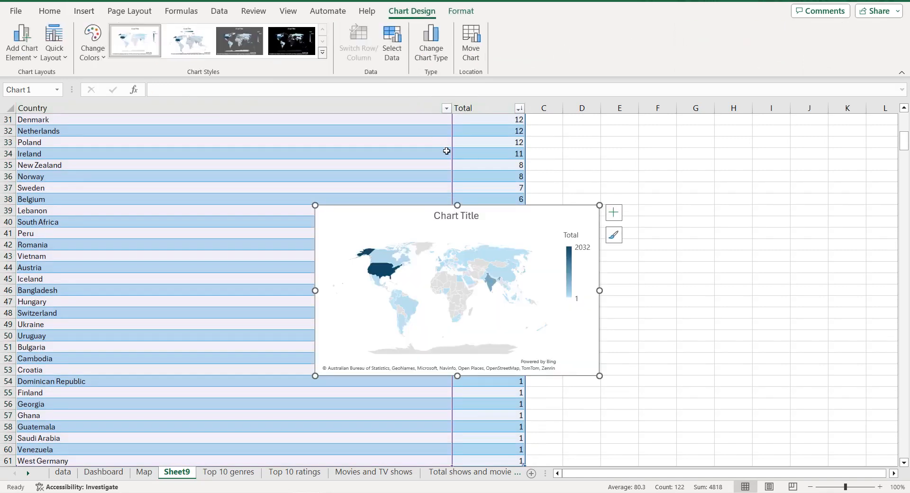
Step: Remove the map chart's legend and set its title to "Total TV shows and movies by country"
click(571, 233)
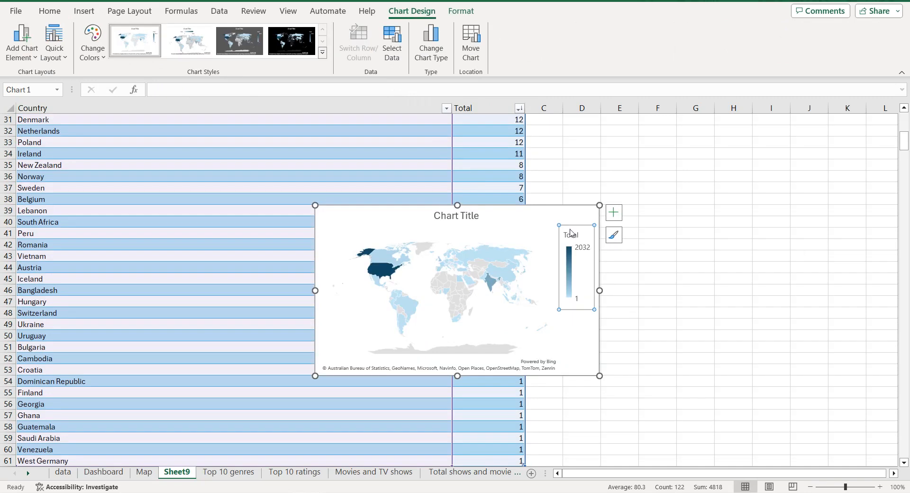
key(Delete)
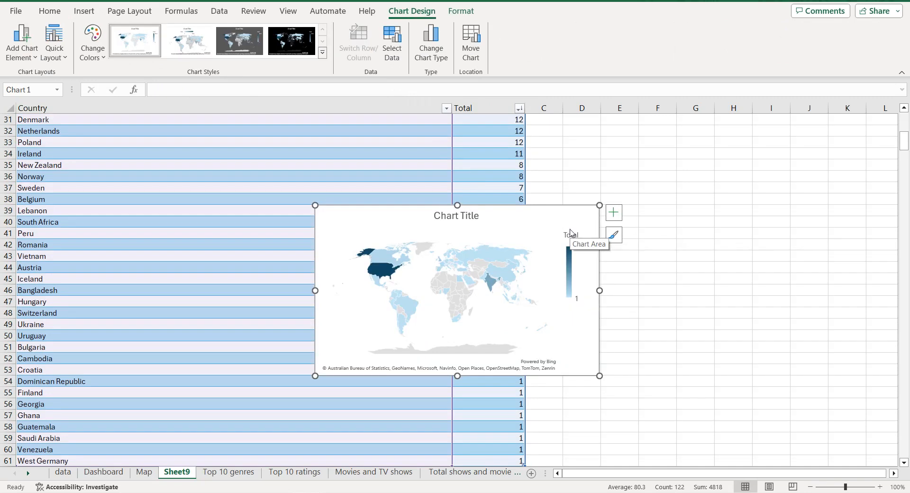
click(451, 218)
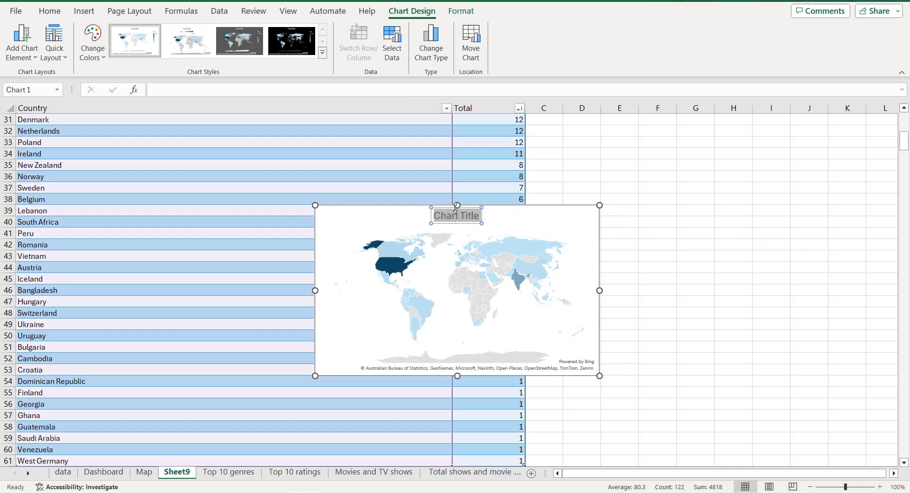
key(Delete)
text(To)
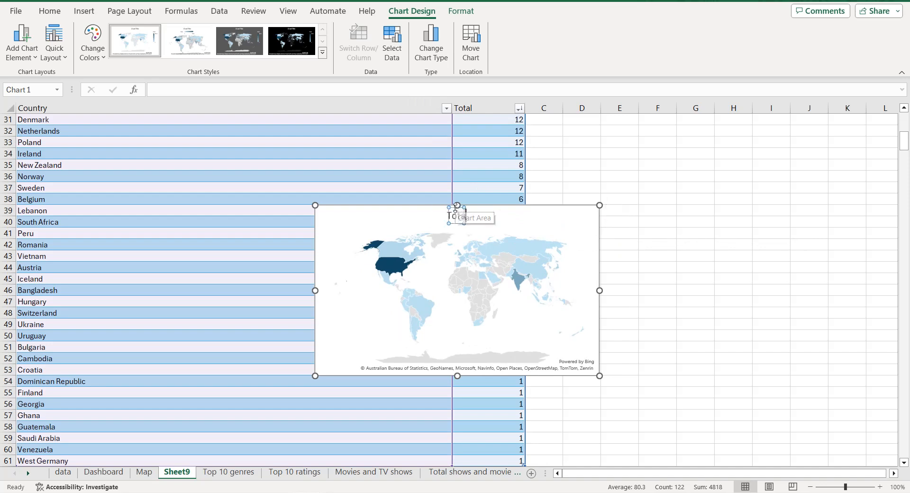
text(tal TV sh)
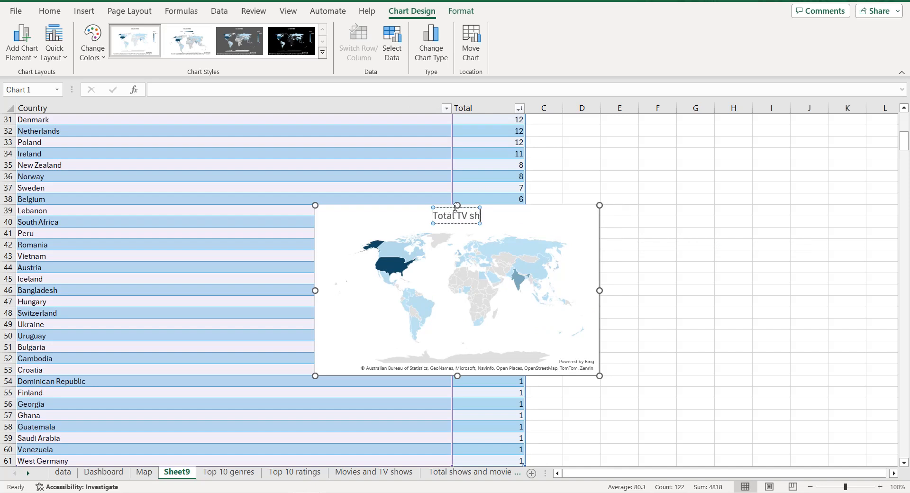
text(ows and )
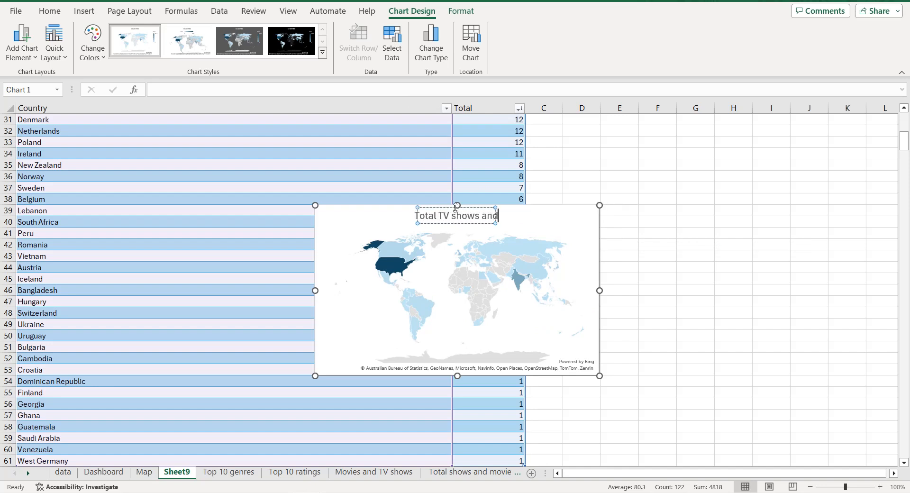
text(movies)
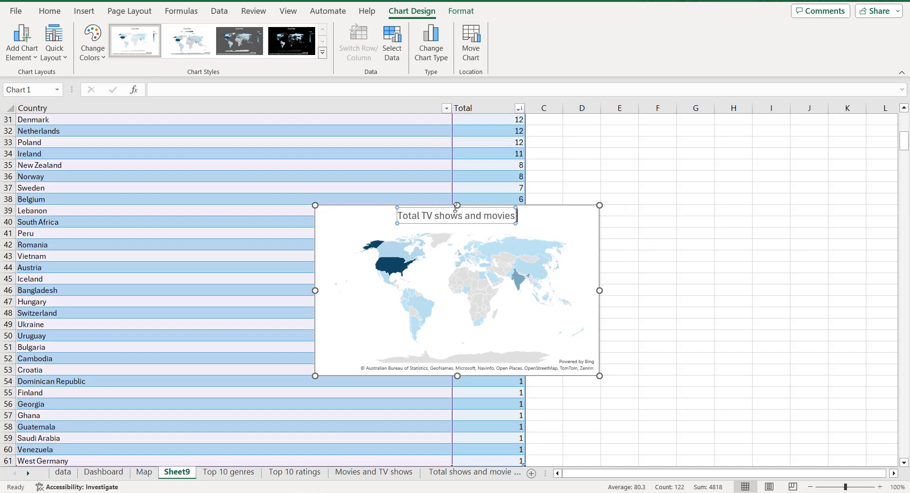
text( by country)
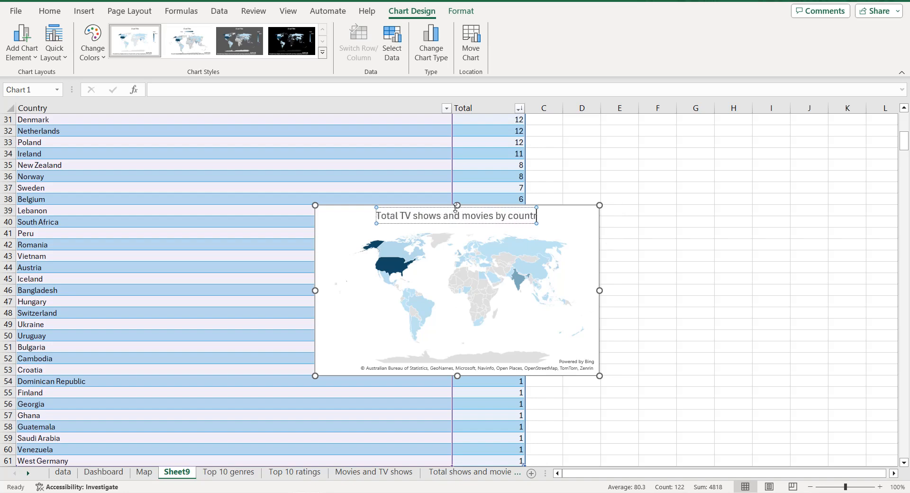
Step: Fill the map chart's background with solid black
click(346, 222)
right_click(346, 221)
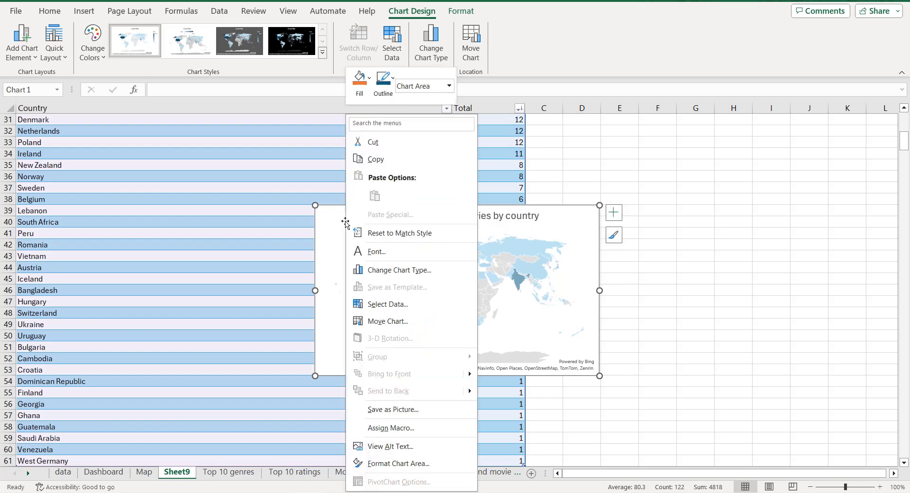
click(397, 463)
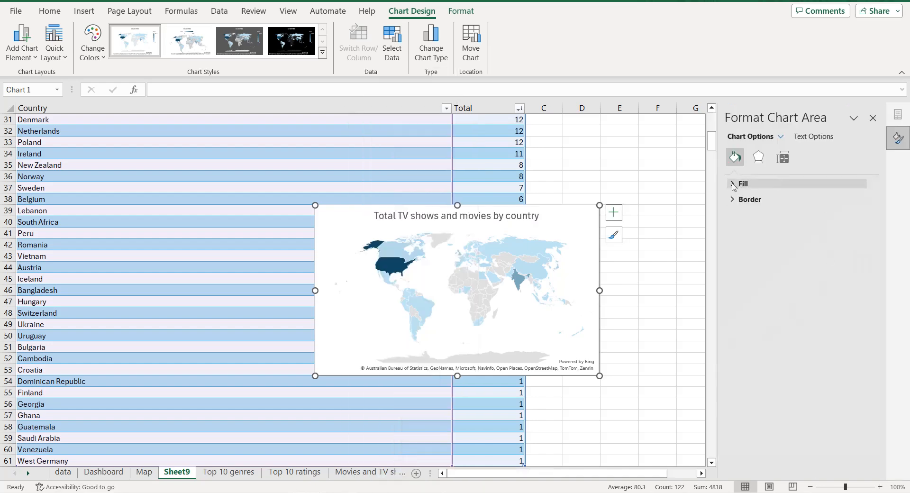
click(732, 184)
click(850, 292)
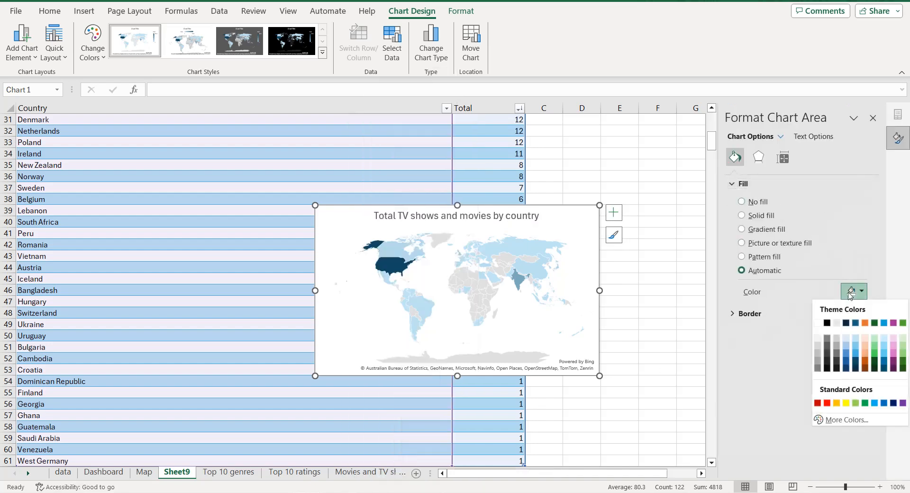
click(826, 322)
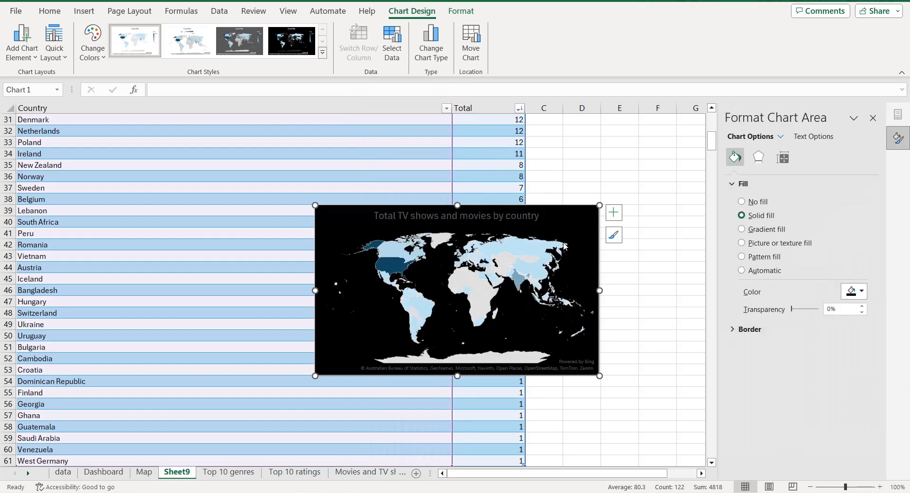
Step: Set the map chart title's text colour to white
click(530, 215)
click(815, 137)
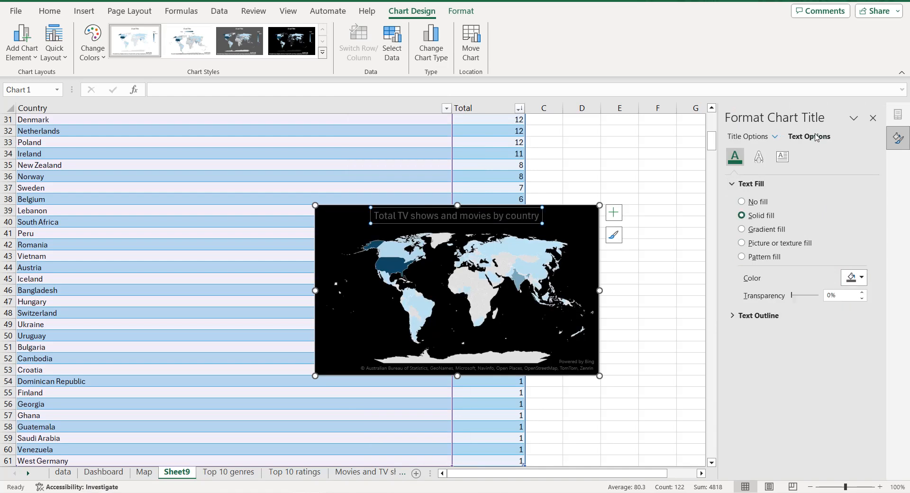
click(851, 279)
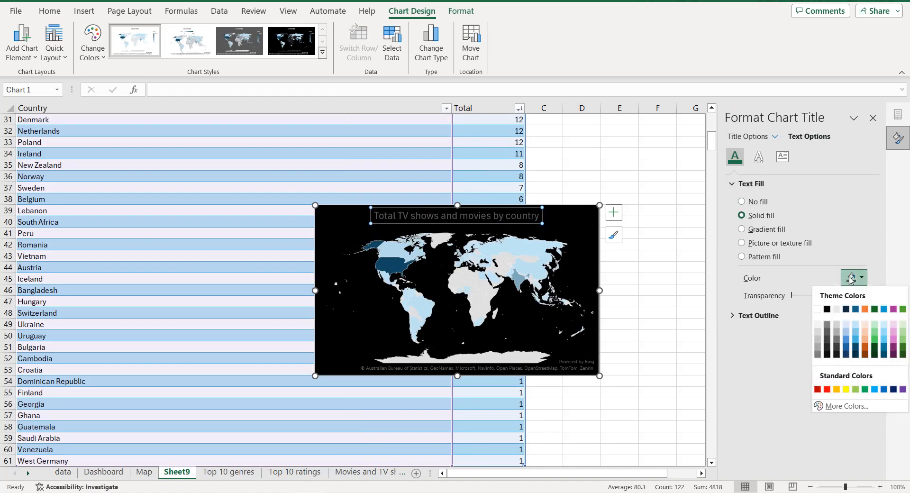
click(817, 309)
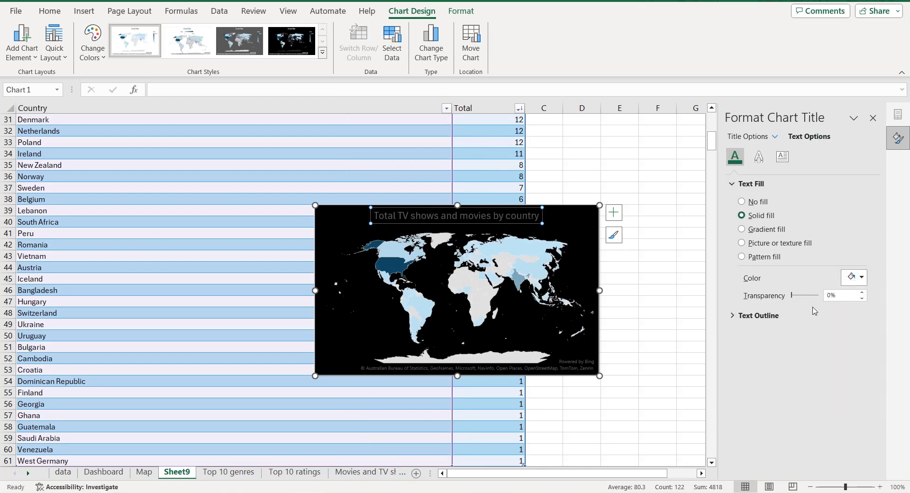
Step: Colour the map series from light orange for the lowest value to red for the highest value
click(392, 266)
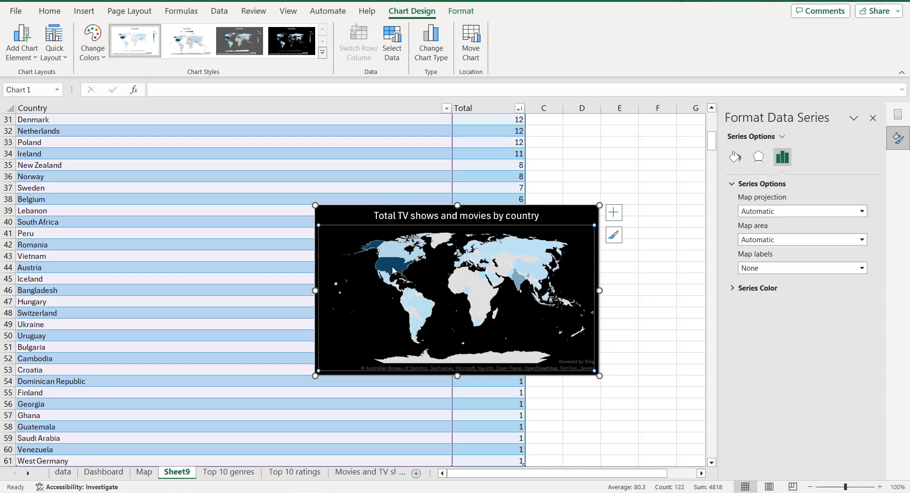
click(755, 287)
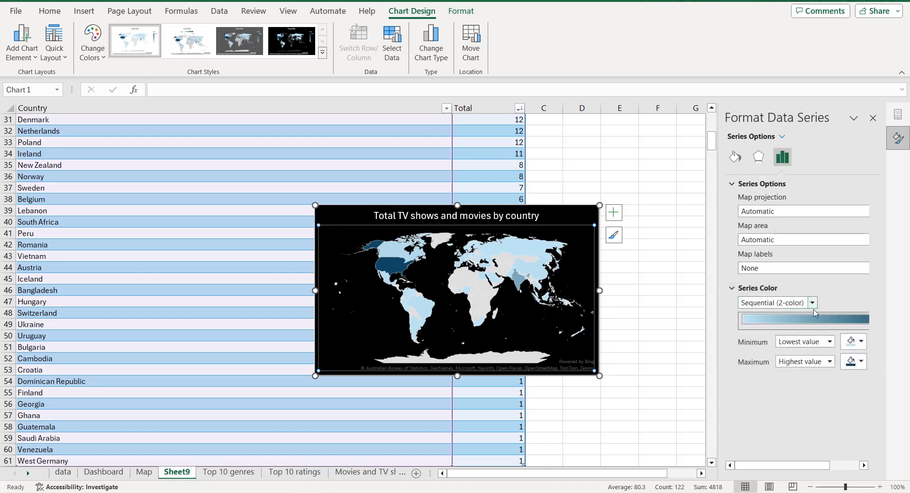
click(852, 361)
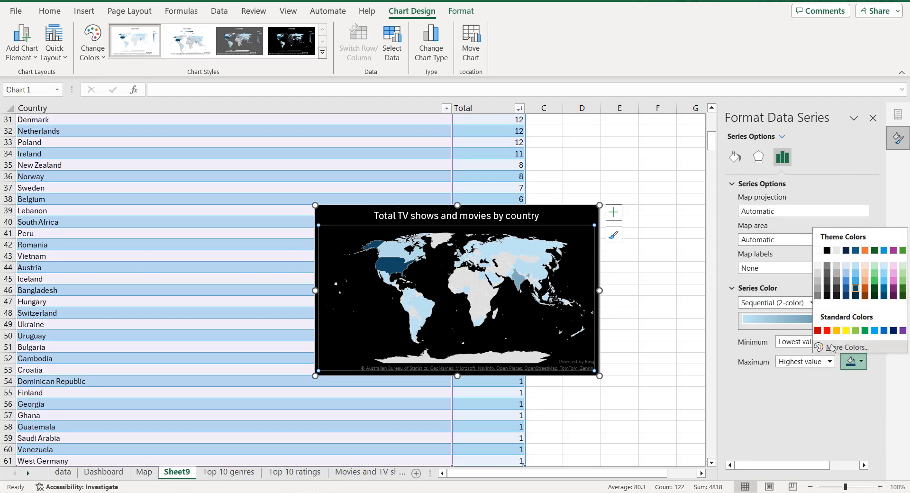
click(827, 330)
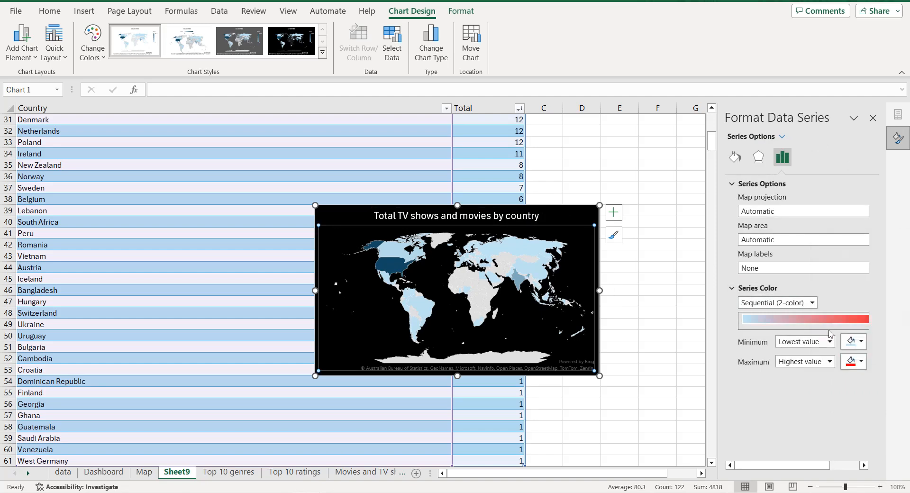
click(853, 343)
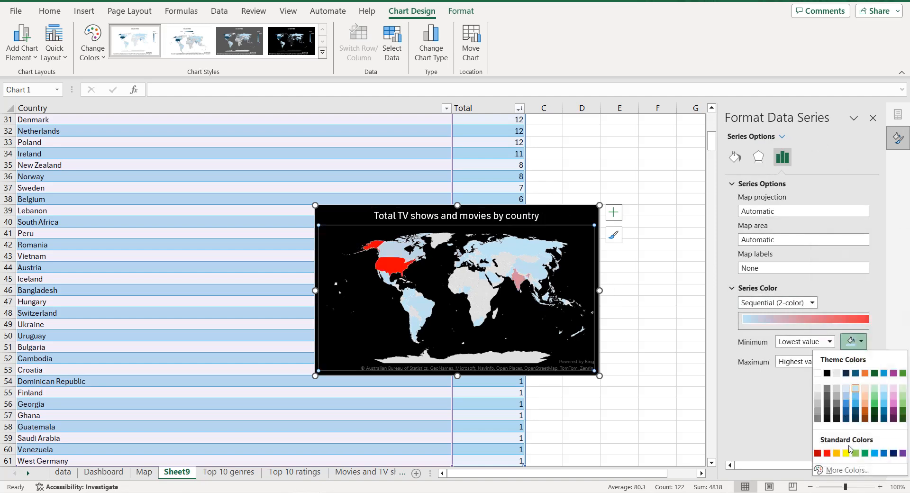
click(865, 398)
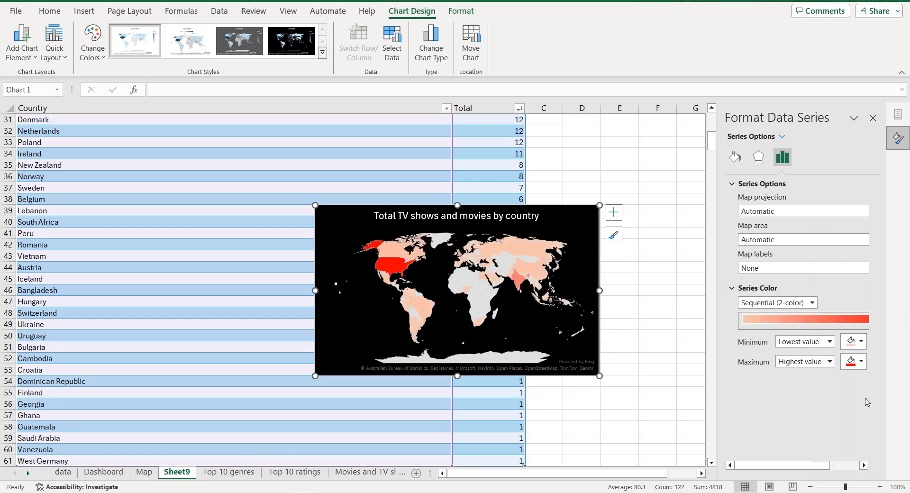
Step: Place the map chart on the Dashboard sheet, about 2.33" high and 4.85" wide, over columns A to H from row 20 down
click(561, 216)
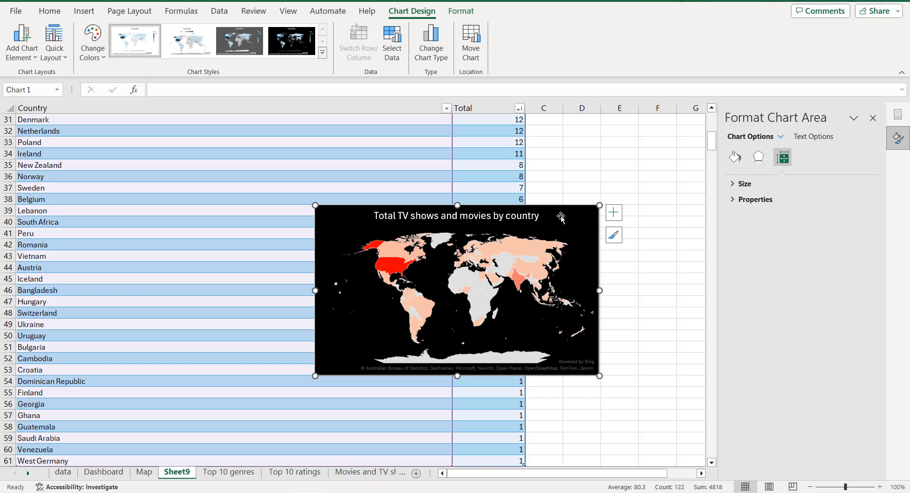
click(103, 472)
key(ctrl+v)
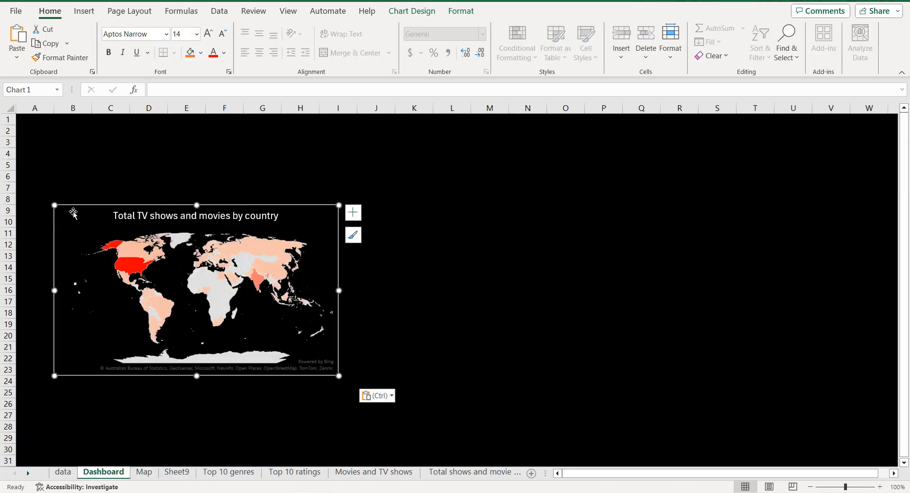
drag(339, 375, 330, 337)
drag(203, 204, 174, 327)
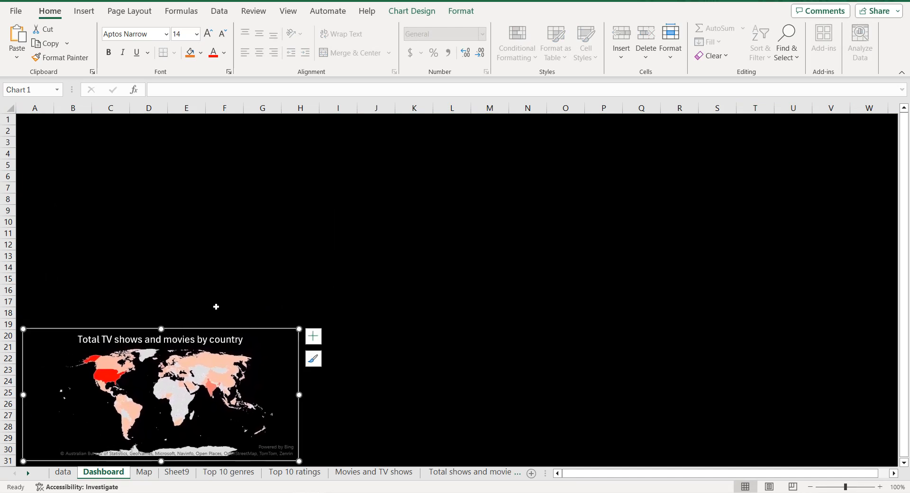
Step: Remove the border line of the map chart on the Dashboard sheet
right_click(192, 330)
click(211, 463)
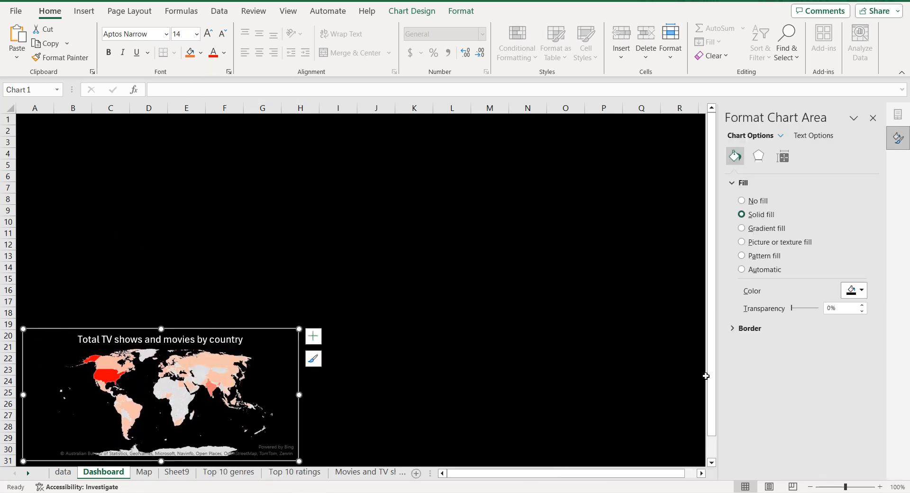
click(736, 328)
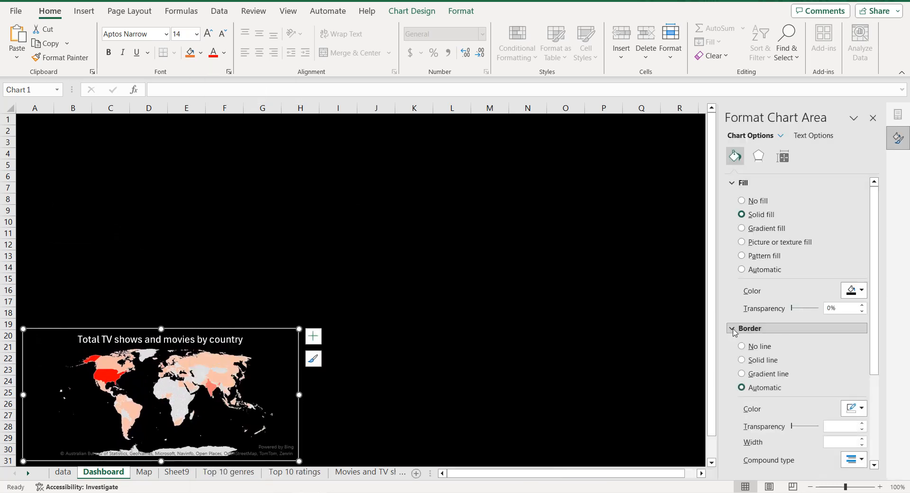
click(742, 346)
click(227, 293)
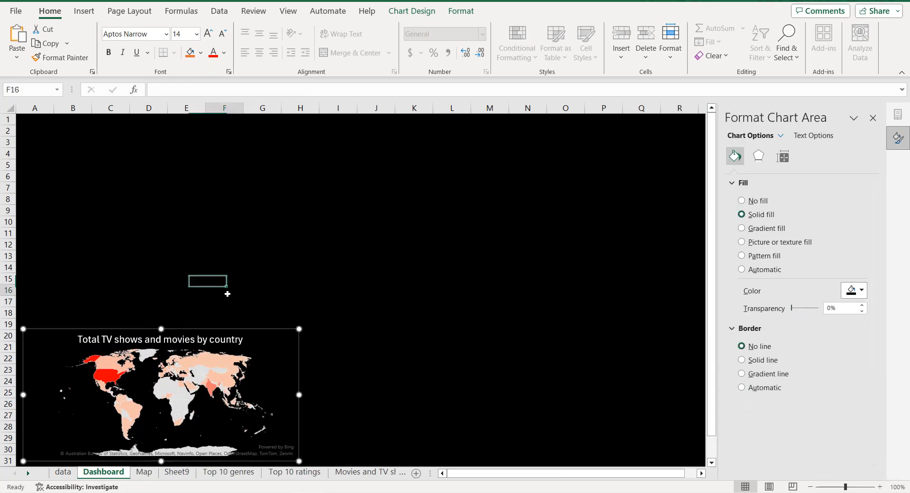
Step: Draw a rounded rectangle about 2.73" high and 4.87" wide over the map chart
click(85, 11)
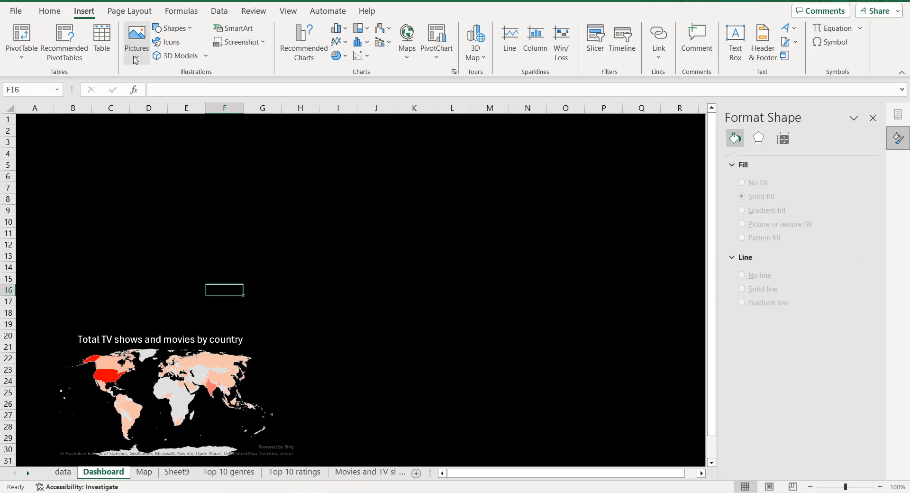
click(176, 29)
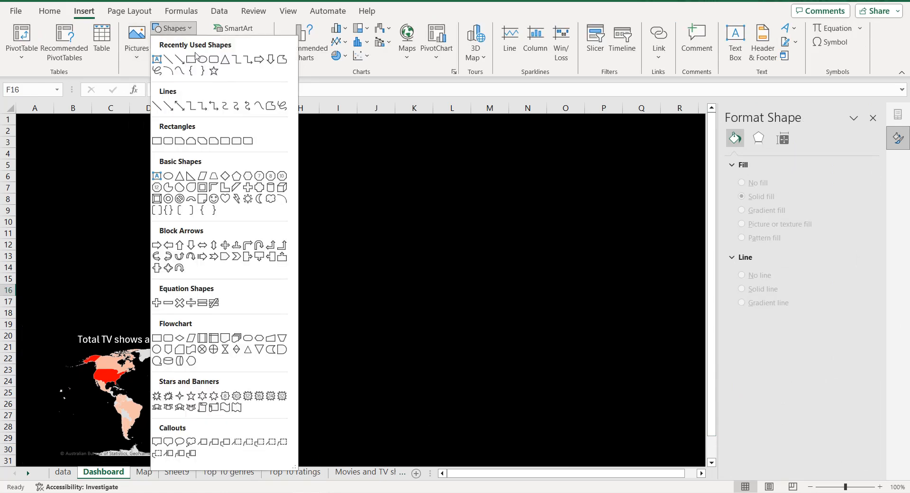
click(212, 59)
drag(38, 308, 315, 441)
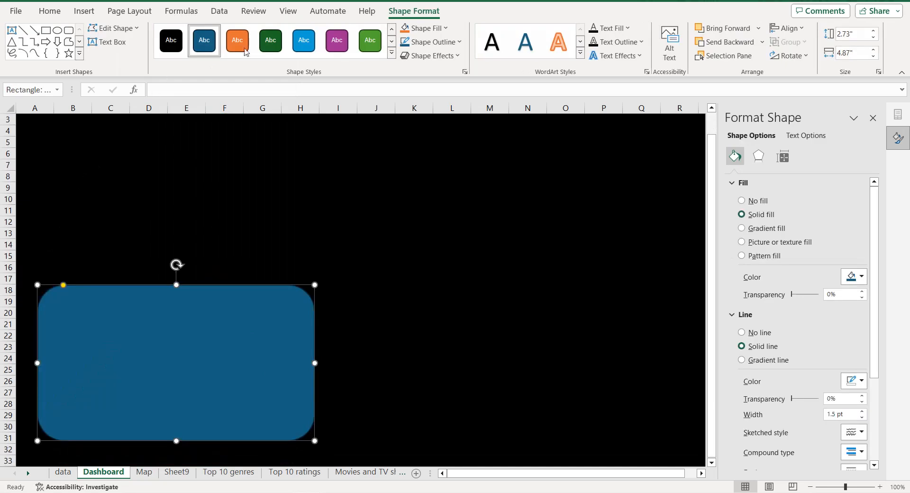
Step: Give the rounded rectangle no fill and a white outline
click(443, 29)
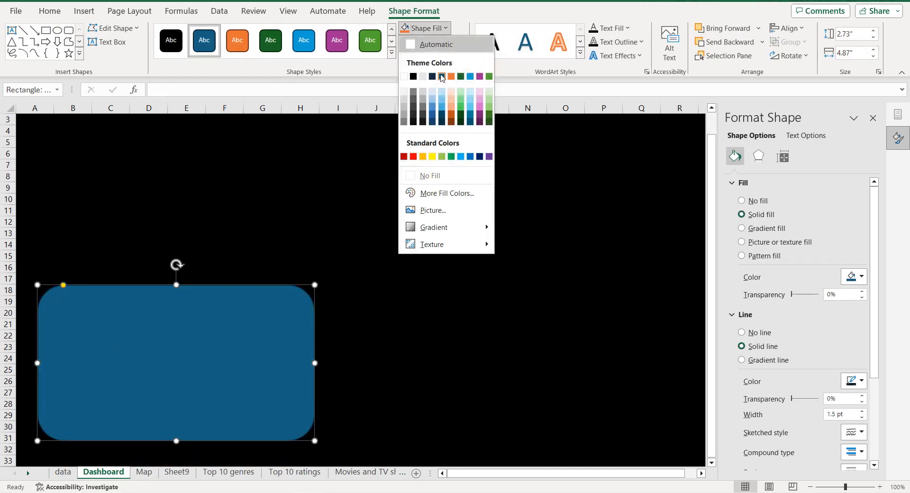
click(430, 175)
click(413, 176)
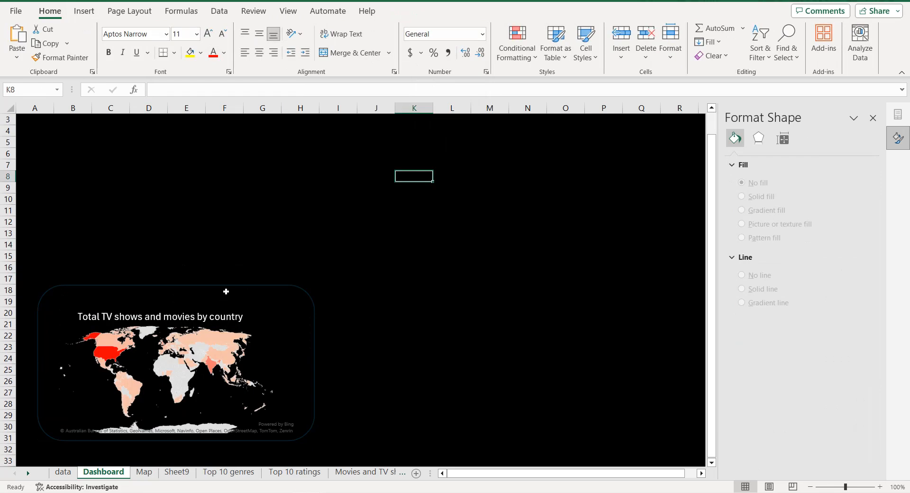
click(236, 288)
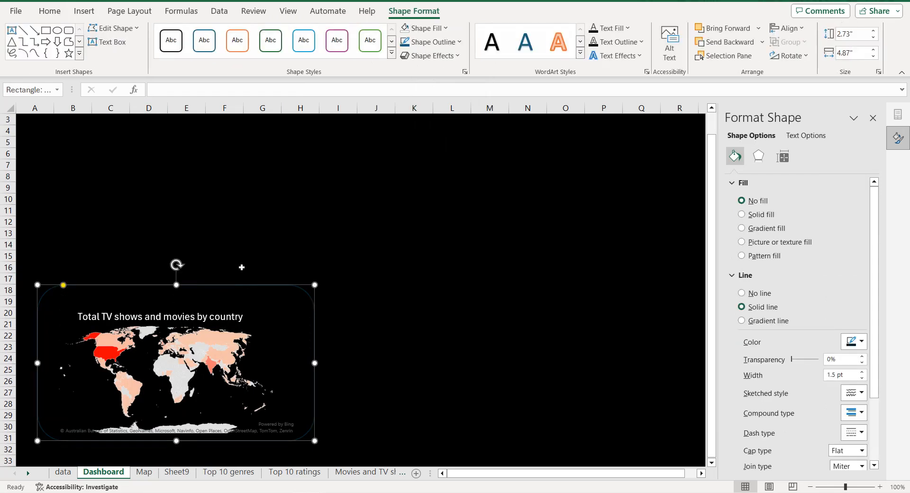
click(459, 42)
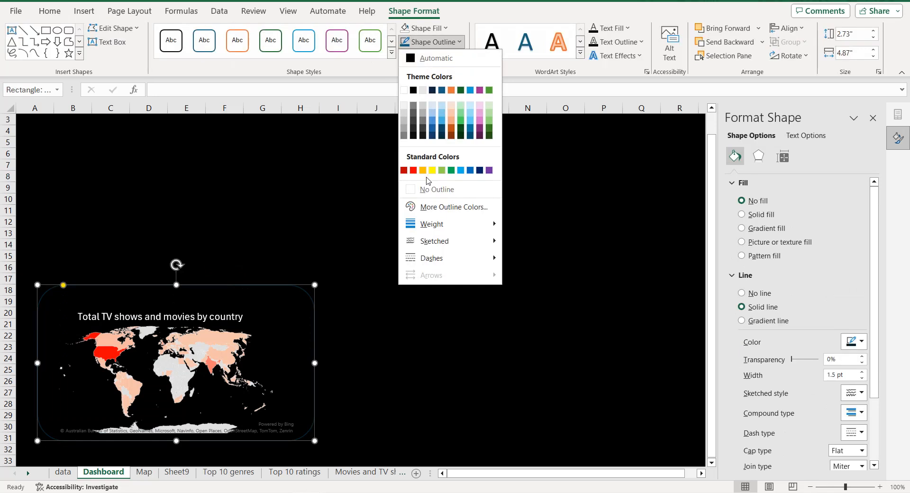
click(404, 90)
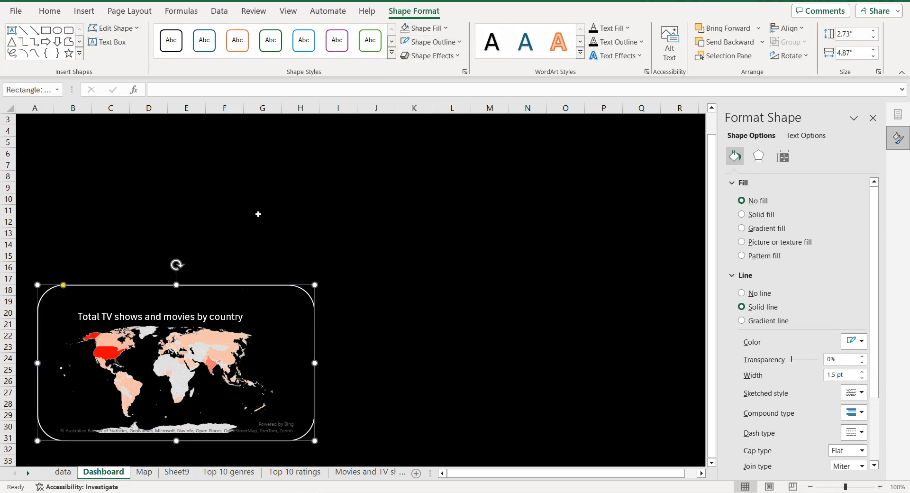
Step: Shift the rounded rectangle slightly down and left so its sides line up with the map chart
drag(203, 287, 201, 293)
key(Left)
key(Left)
key(Left)
key(Left)
key(Left)
key(Left)
key(Left)
key(Left)
key(Left)
key(Left)
key(Left)
key(Left)
key(Left)
key(Left)
key(Left)
key(Left)
key(Left)
Step: Nudge the map chart slightly left inside the rounded rectangle and close the formatting pane
click(208, 321)
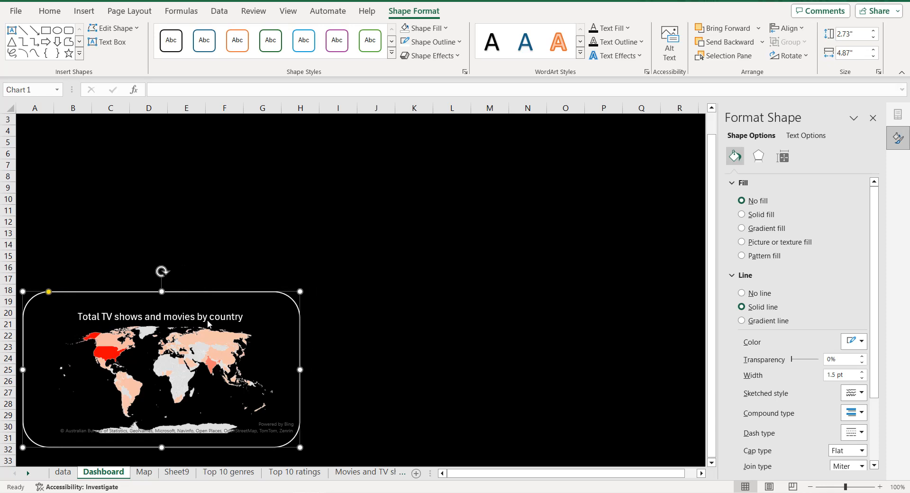
click(202, 322)
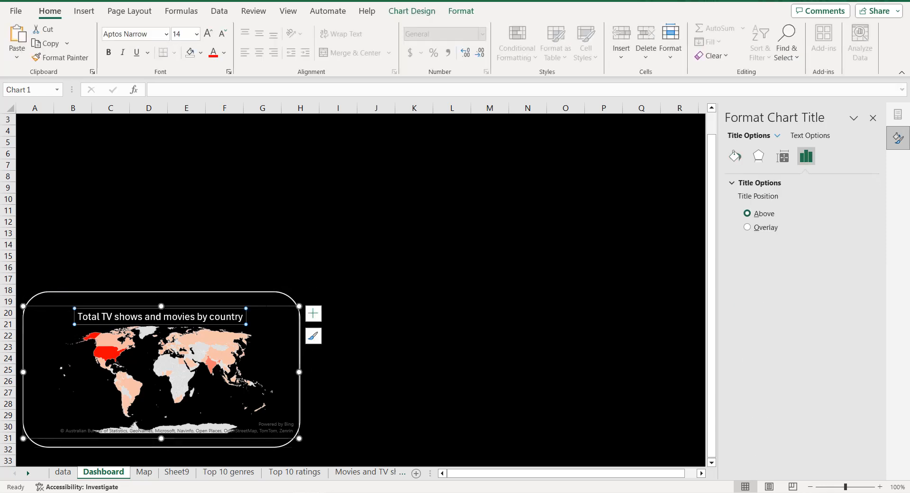
click(461, 11)
click(266, 308)
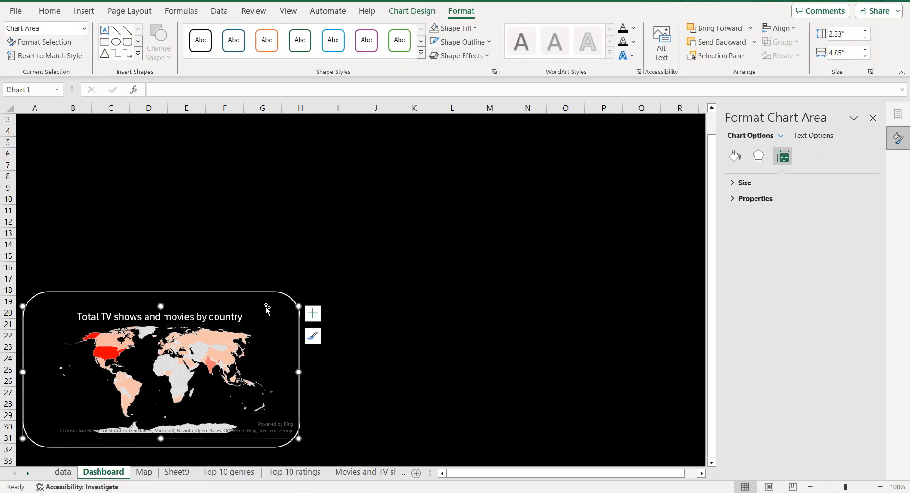
key(Left)
key(Left)
key(Left)
key(Left)
key(Left)
key(Left)
key(Left)
key(Left)
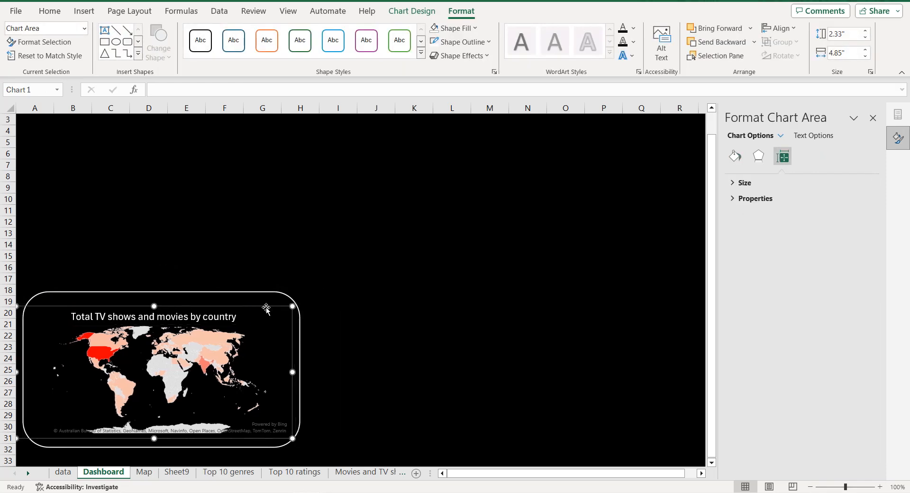
click(270, 268)
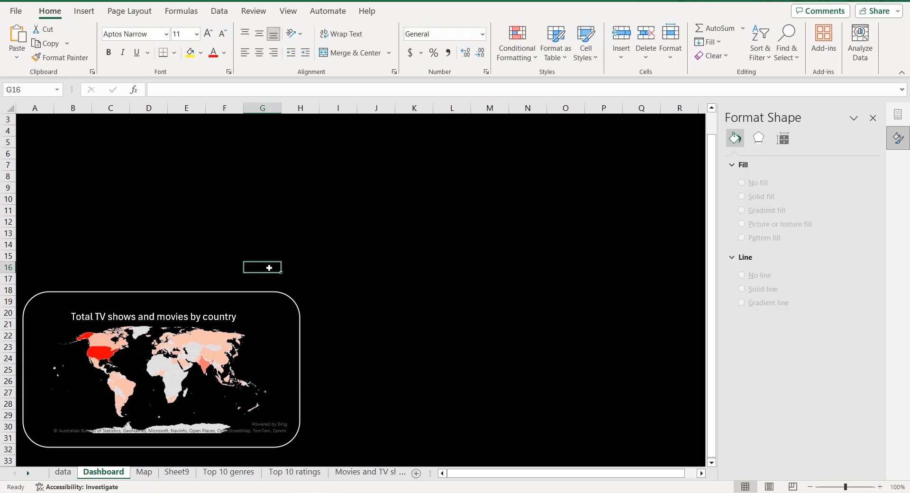
scroll(268, 268, up, 1)
click(223, 302)
click(873, 118)
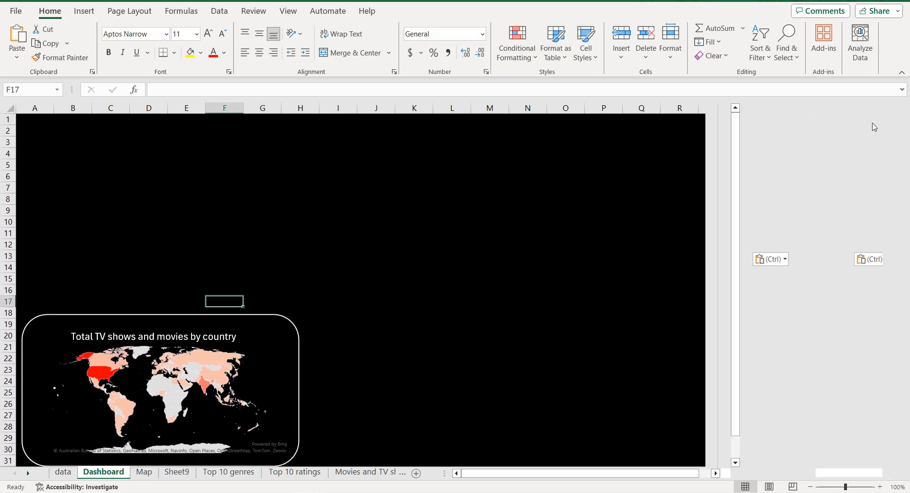
Step: Nudge the rounded rectangle up slightly and lower its upper edge to row 19 to frame the map chart more tightly
click(241, 317)
key(Up)
key(Up)
key(Up)
key(Up)
key(Up)
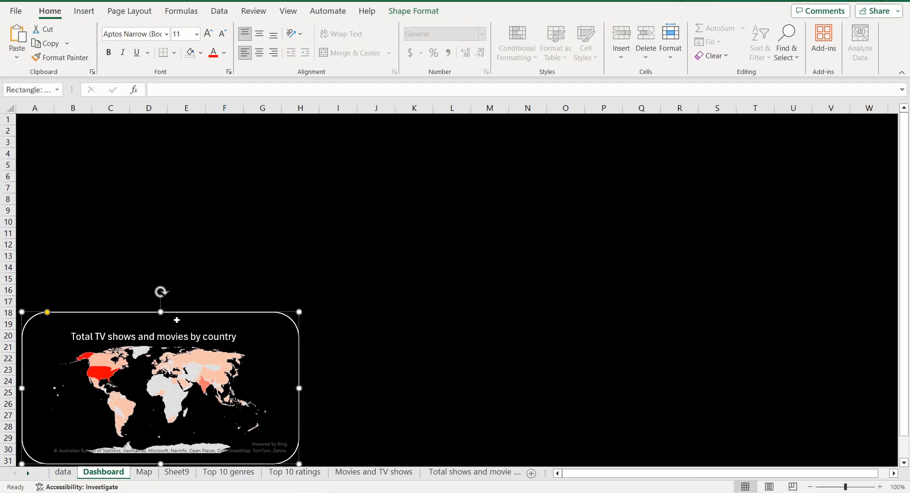
drag(161, 312, 161, 321)
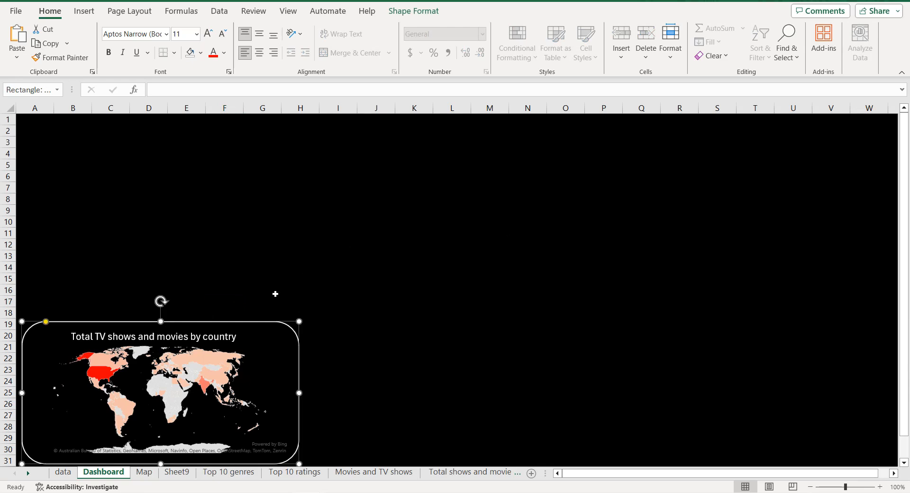
Step: On the Top 10 genres sheet, add listed_in to the pivot table's rows and show_id to its values
click(232, 472)
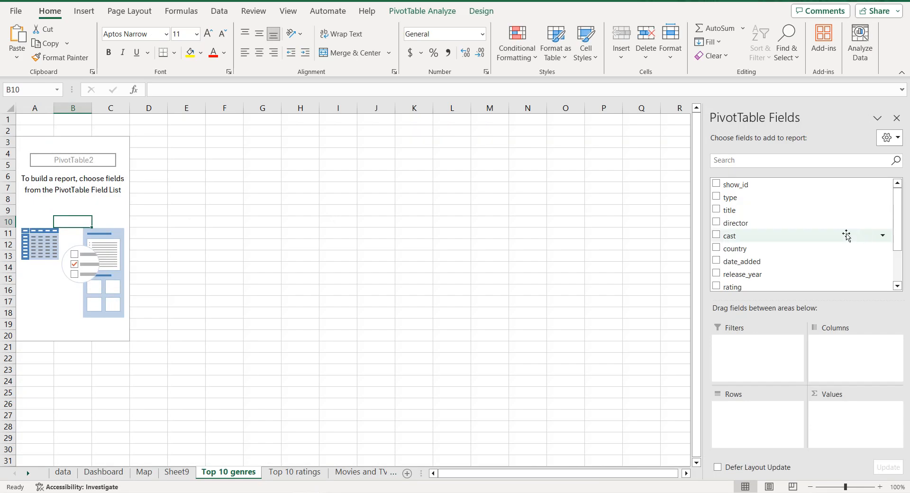
scroll(791, 230, down, 1)
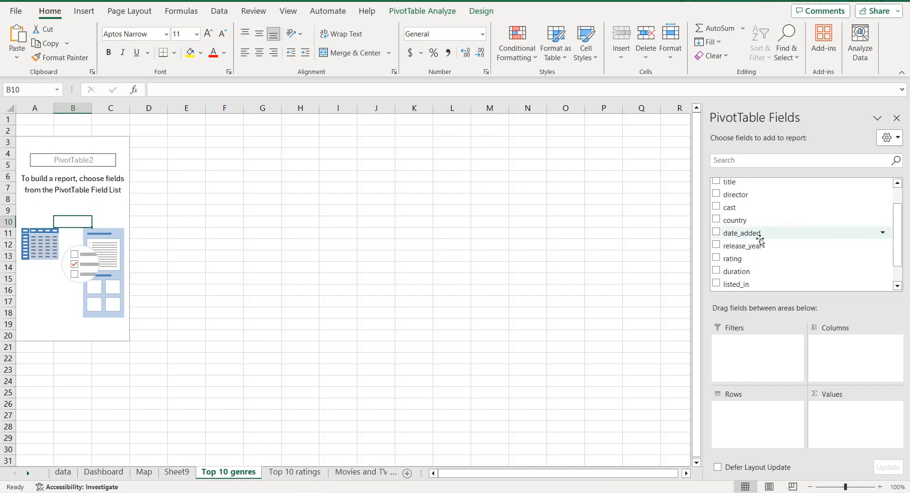
click(716, 283)
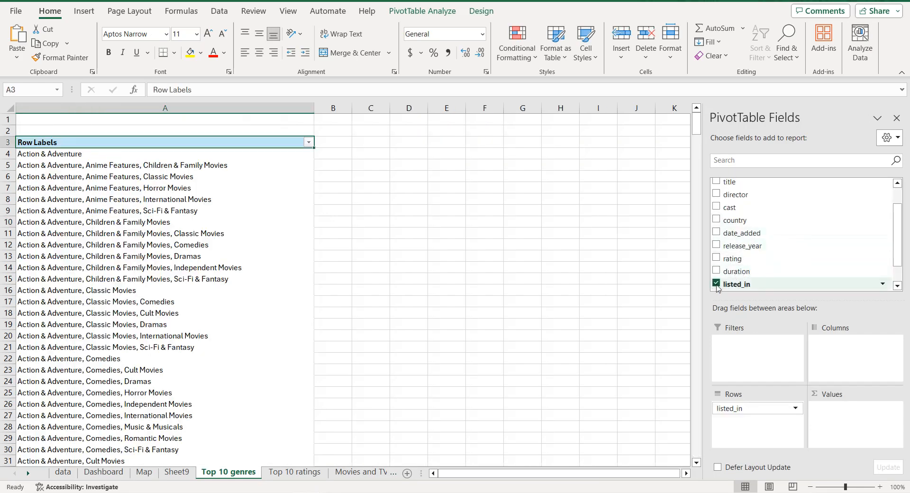
scroll(749, 251, up, 1)
drag(748, 186, 850, 413)
Step: Summarize the pivot table's show_id value field by Count
click(850, 411)
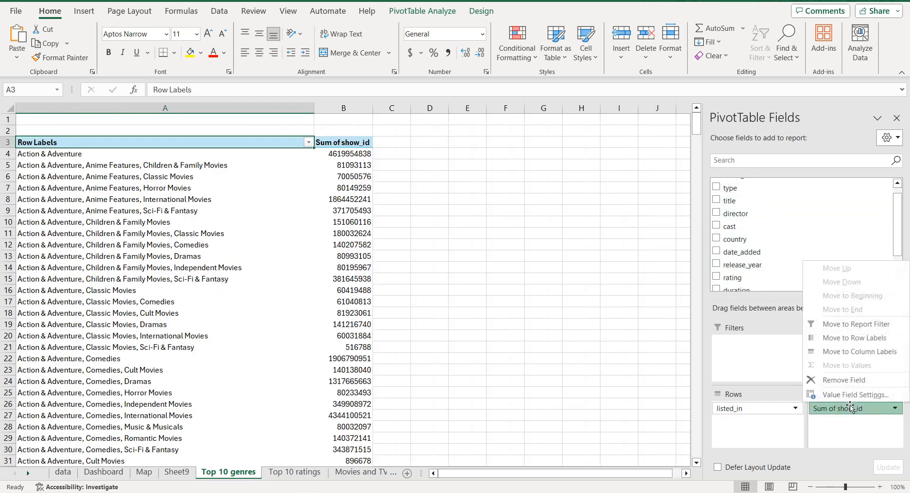
click(853, 396)
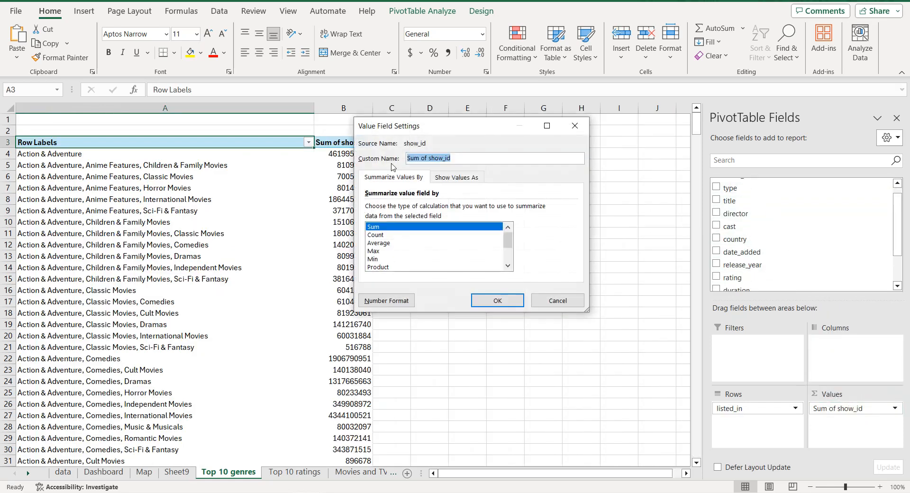
click(384, 235)
click(505, 301)
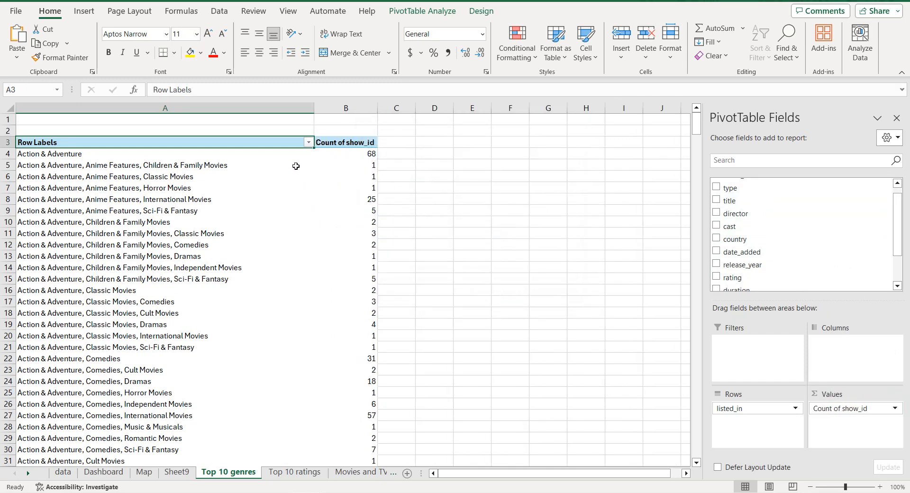
Step: Remove the Grand Total row from the end of the genre pivot table
key(ctrl+shift+End)
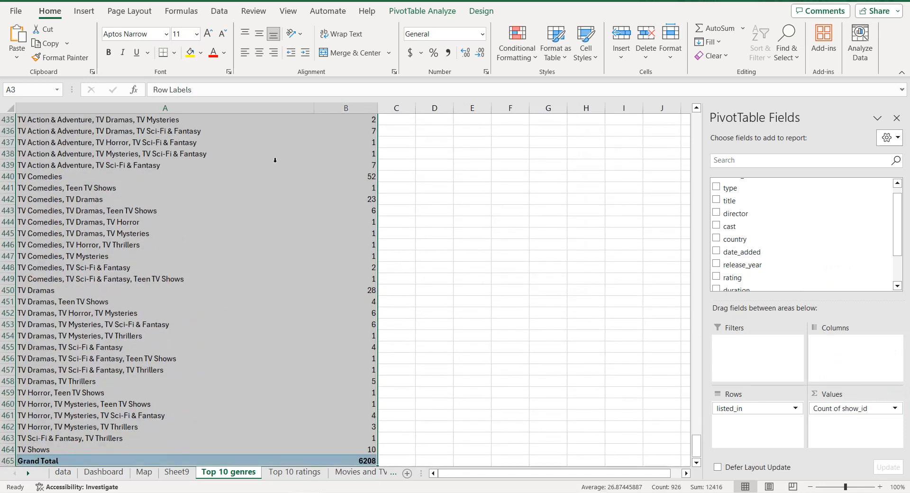
click(62, 462)
right_click(62, 462)
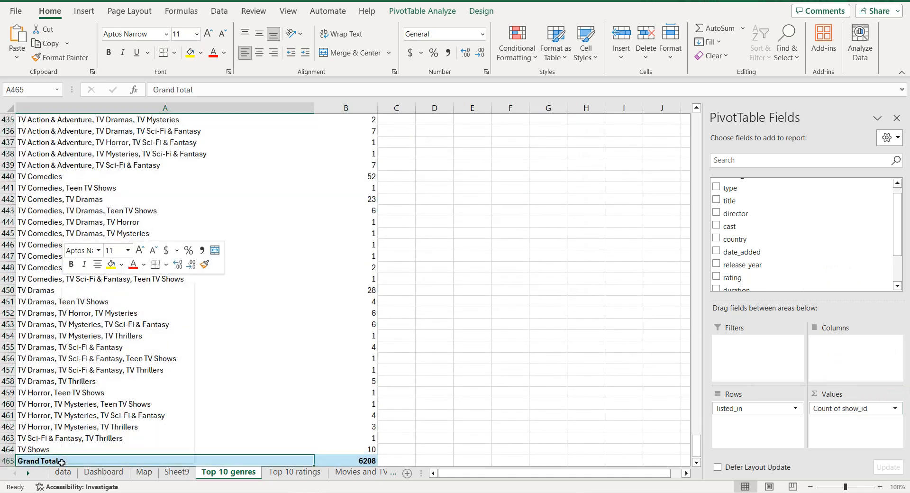
click(100, 388)
click(101, 372)
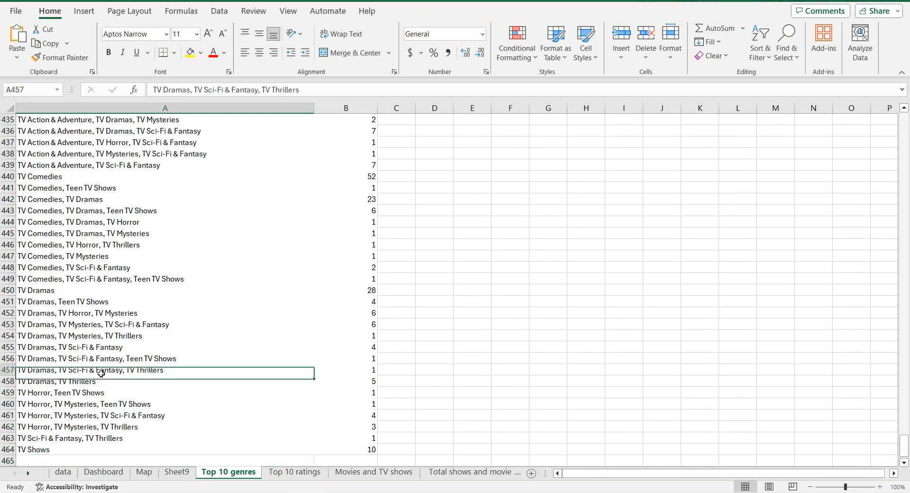
Step: Copy the whole genre pivot table and paste it as values starting at cell E3
key(ctrl+a)
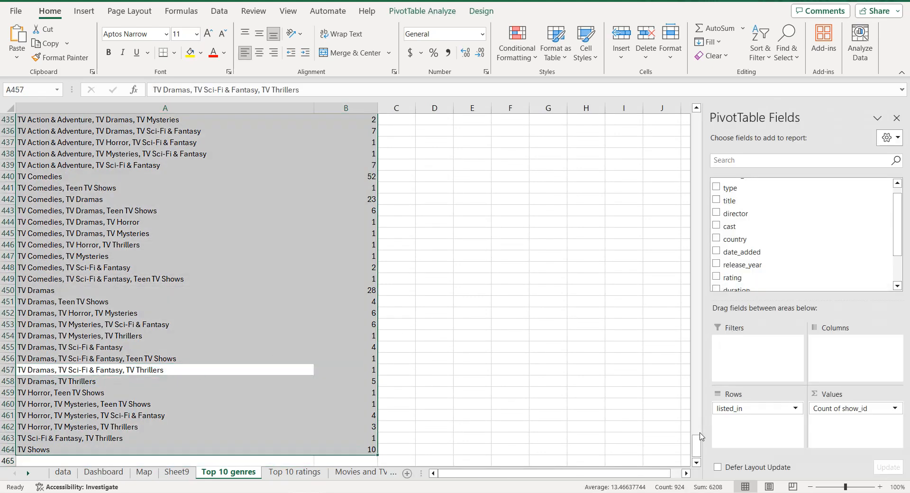
key(ctrl+c)
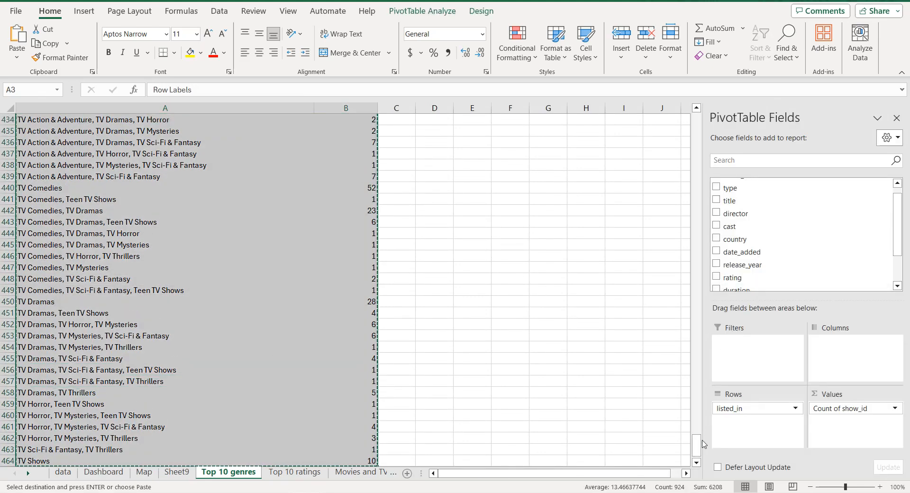
drag(696, 444, 690, 98)
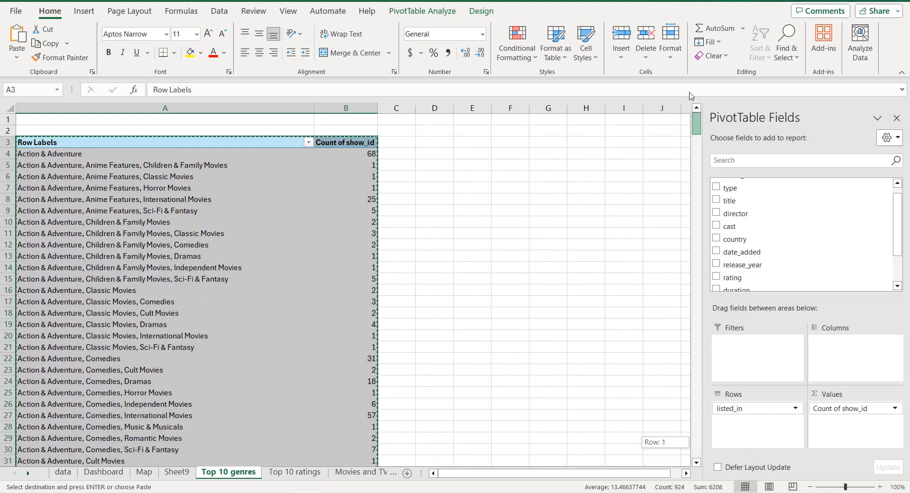
right_click(487, 142)
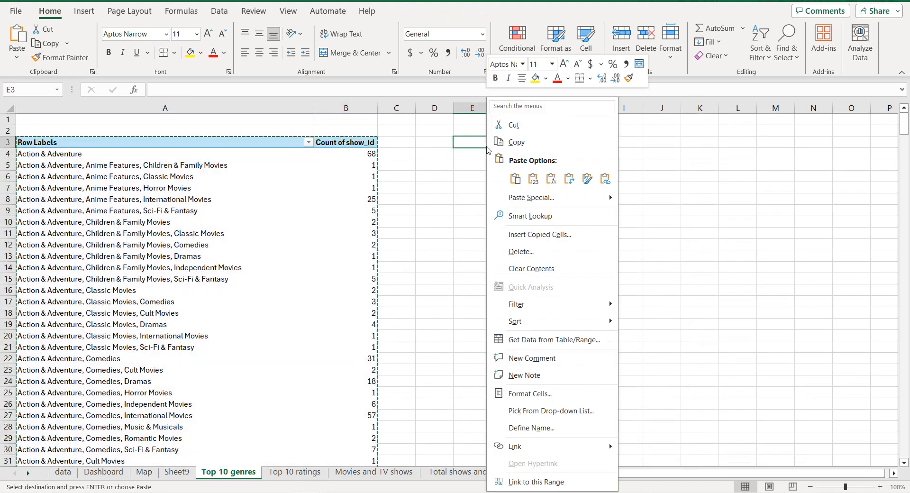
click(533, 180)
click(548, 176)
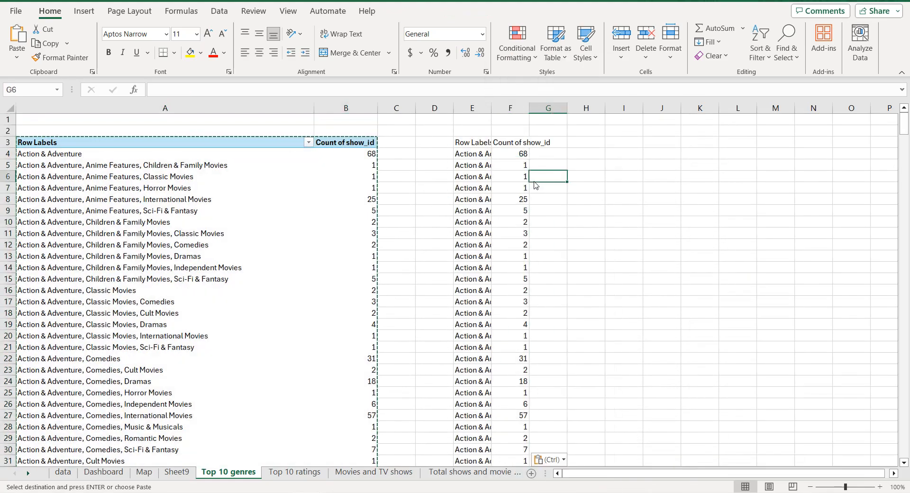
Step: Rename the pasted column headers in E3 and F3 to Genre and Total
click(478, 145)
drag(223, 92, 152, 91)
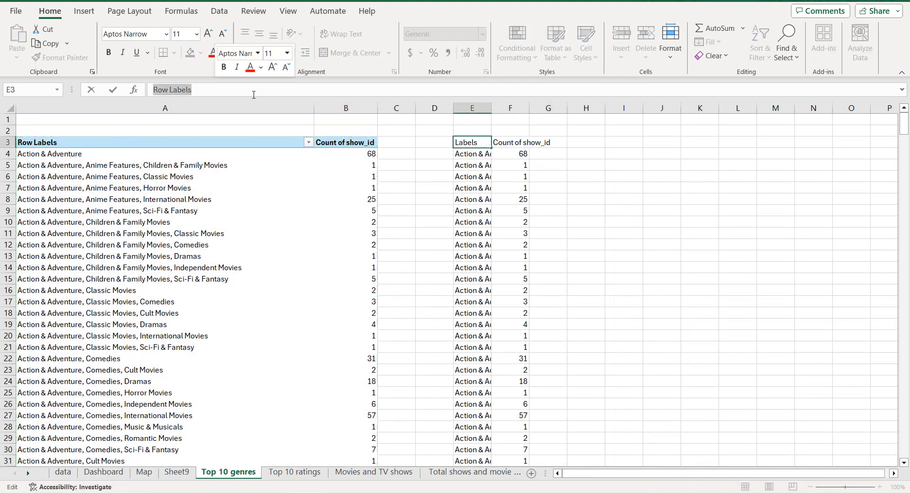
text(Genre)
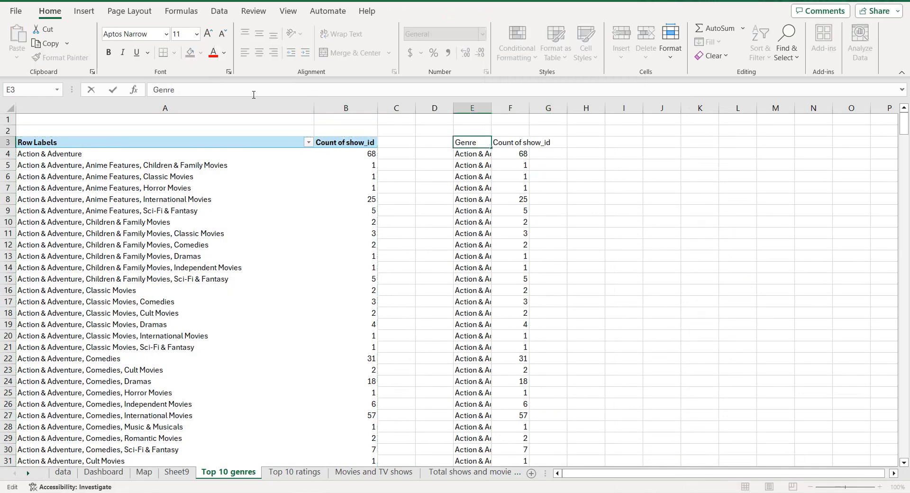
click(508, 143)
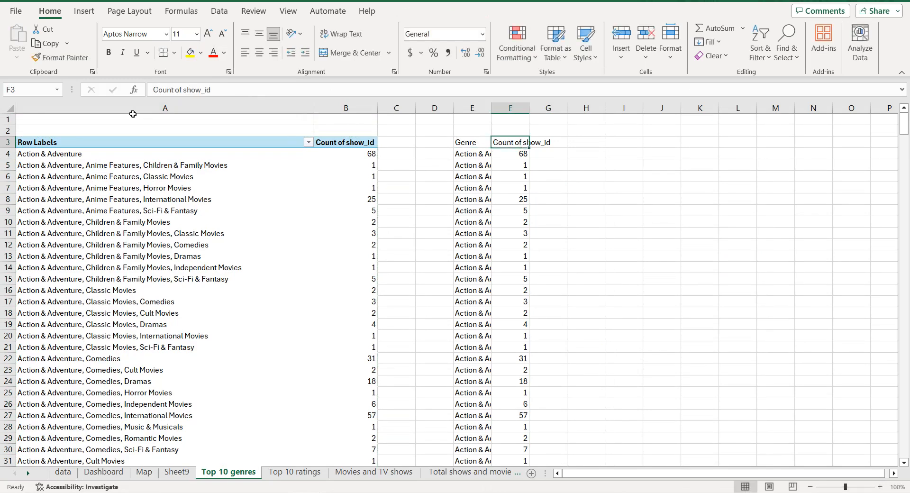
triple_click(167, 94)
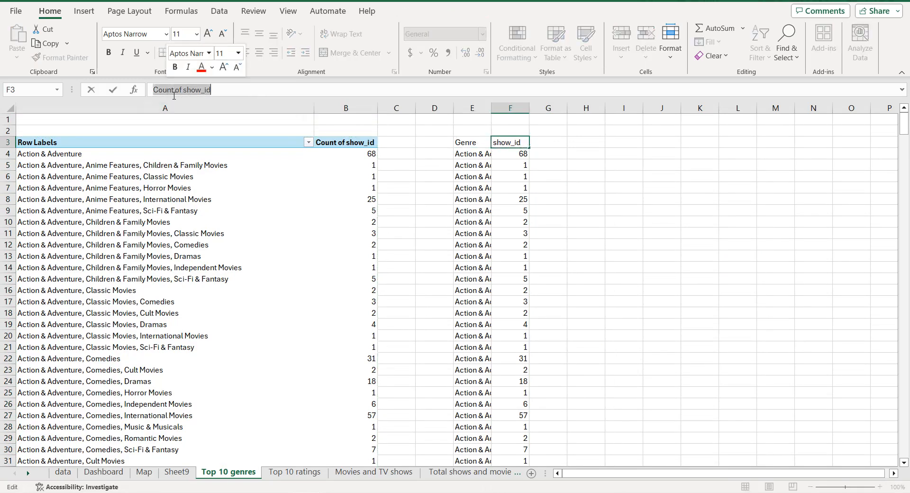
text(Total)
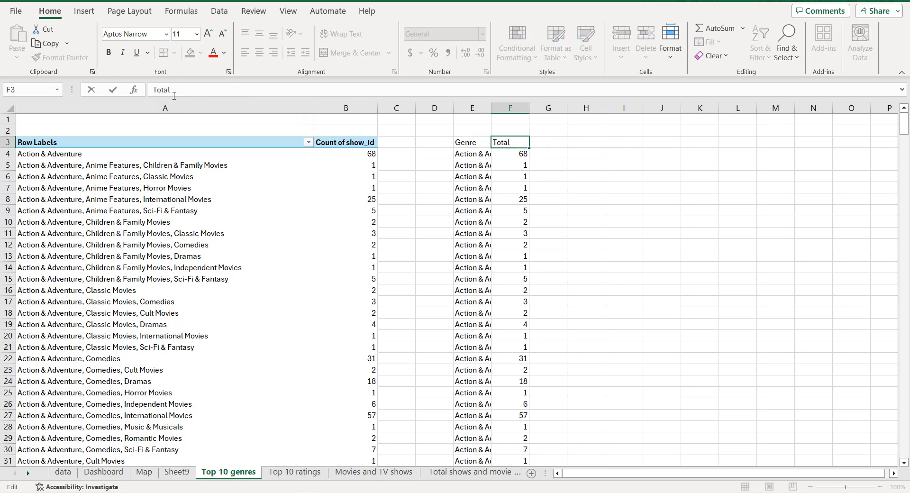
key(Return)
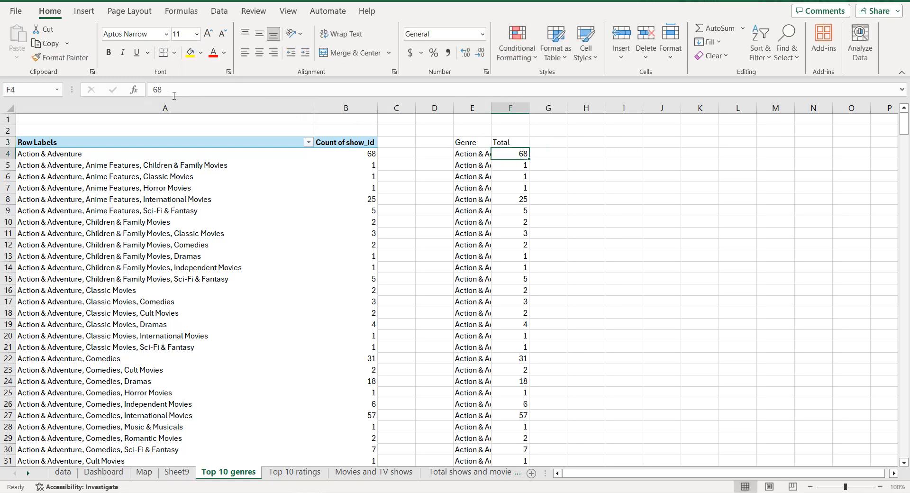
Step: Convert the pasted Genre and Total range into a table with headers
click(468, 143)
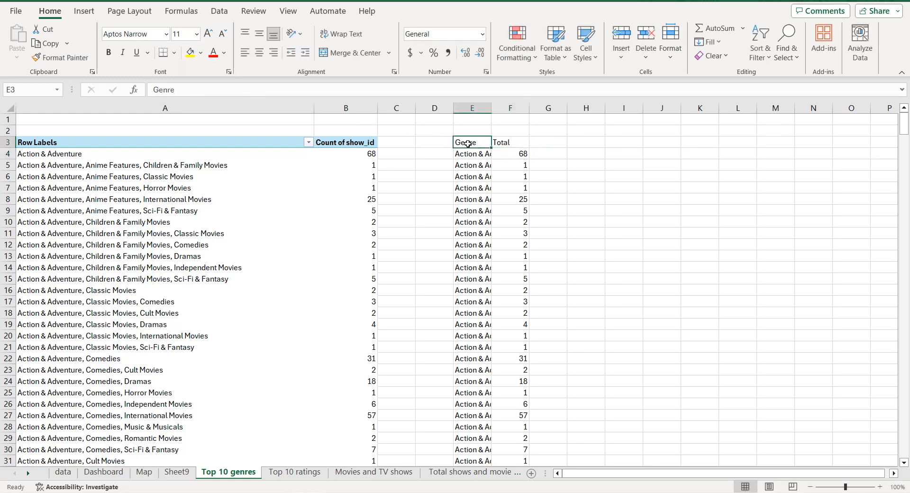
key(ctrl+shift+Right)
key(ctrl+shift+Down)
click(84, 11)
click(101, 40)
click(457, 259)
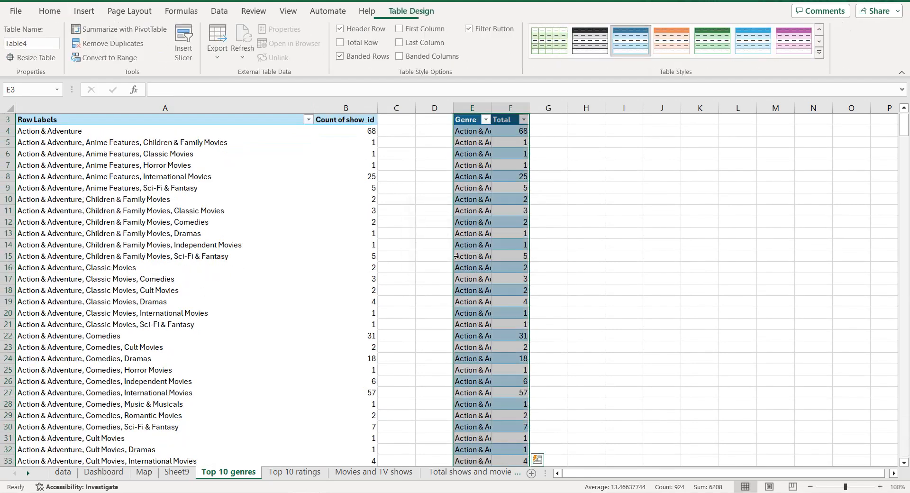
scroll(472, 235, up, 1)
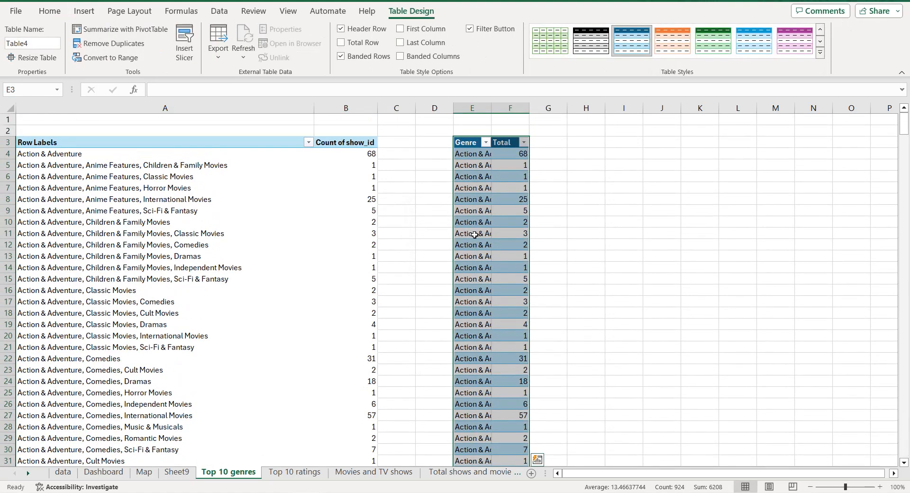
Step: Sort the table's Total column from smallest to largest and filter it to the top 10 items
click(523, 142)
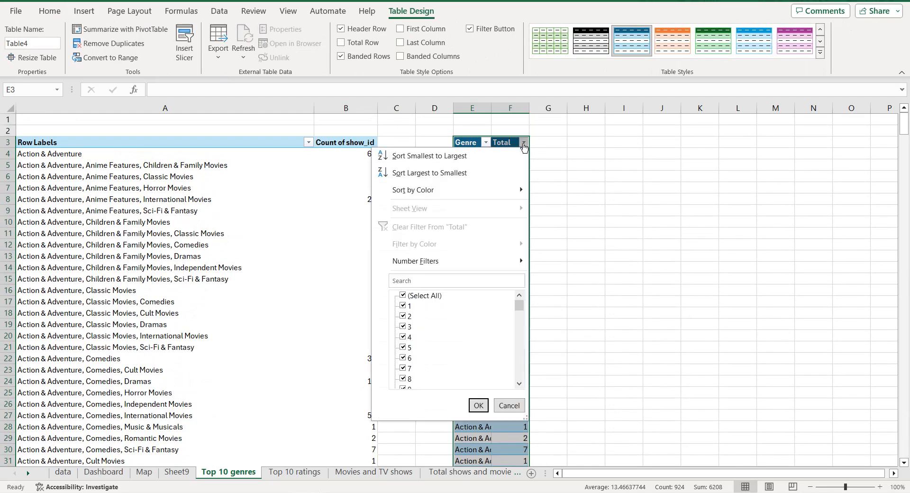
click(483, 161)
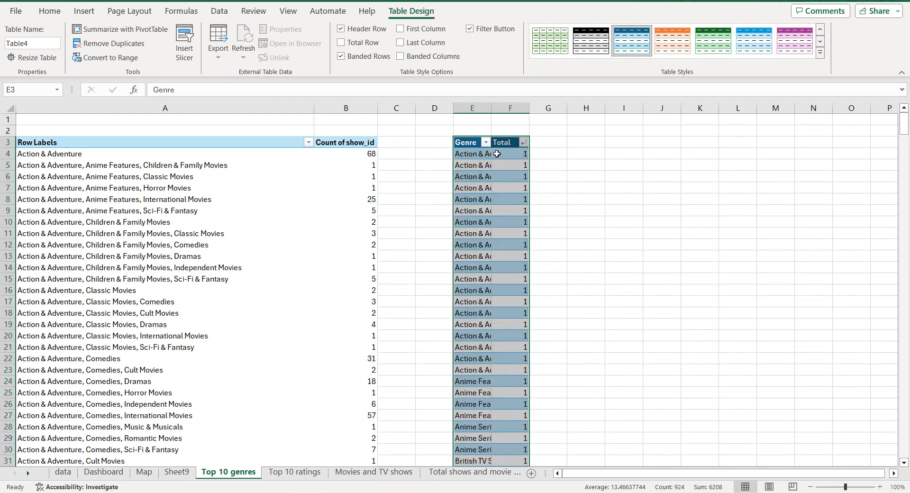
click(523, 142)
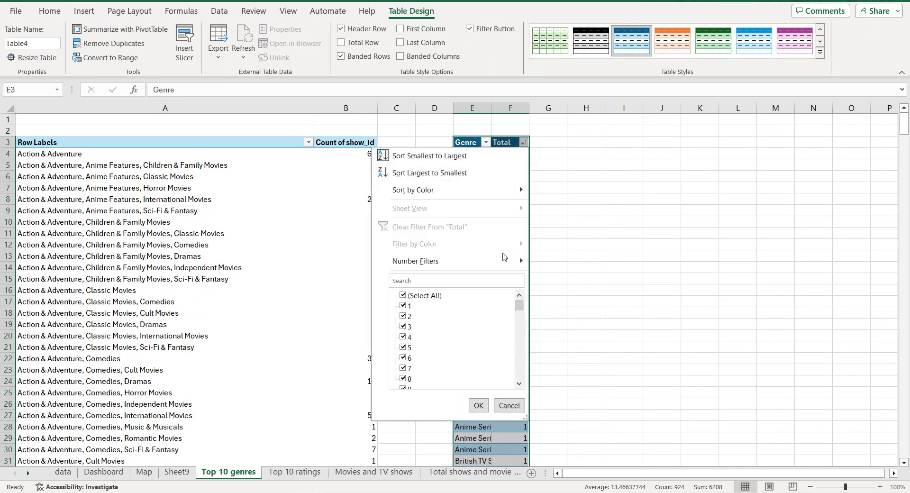
click(563, 388)
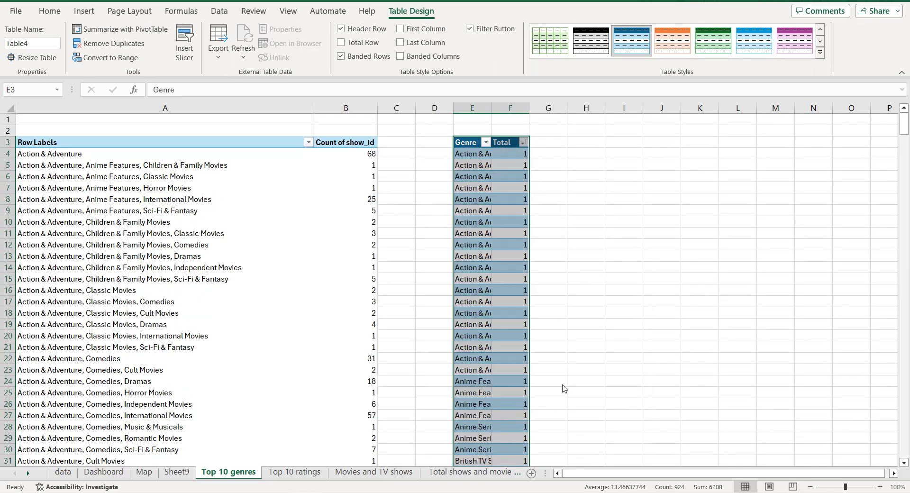
click(527, 241)
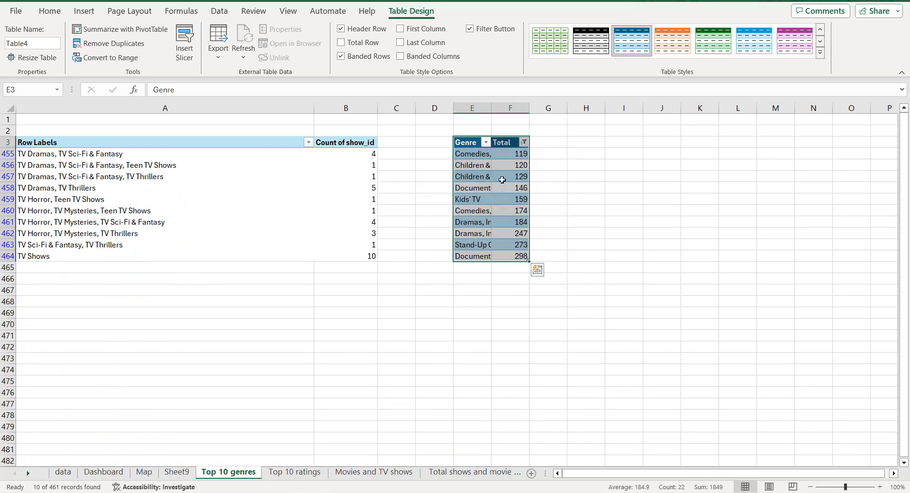
Step: Autofit the Genre column and insert a clustered bar chart from the whole filtered table
double_click(492, 108)
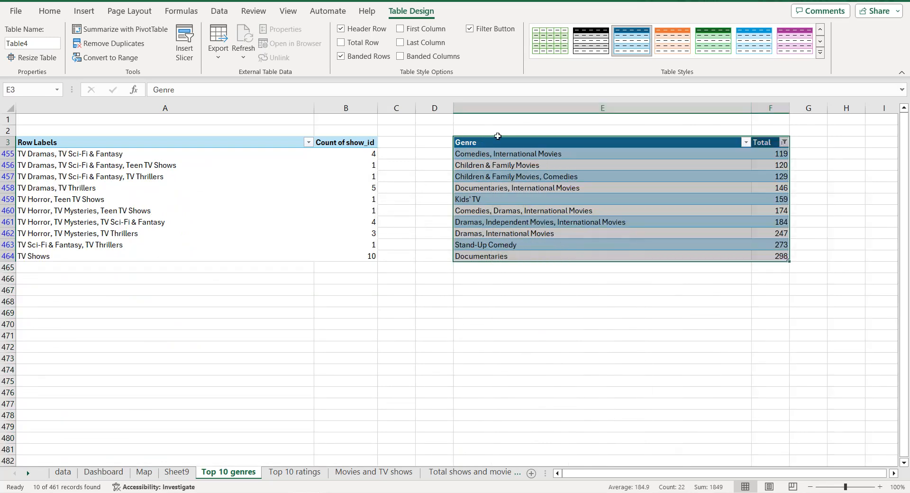
click(517, 171)
click(522, 142)
key(ctrl+a)
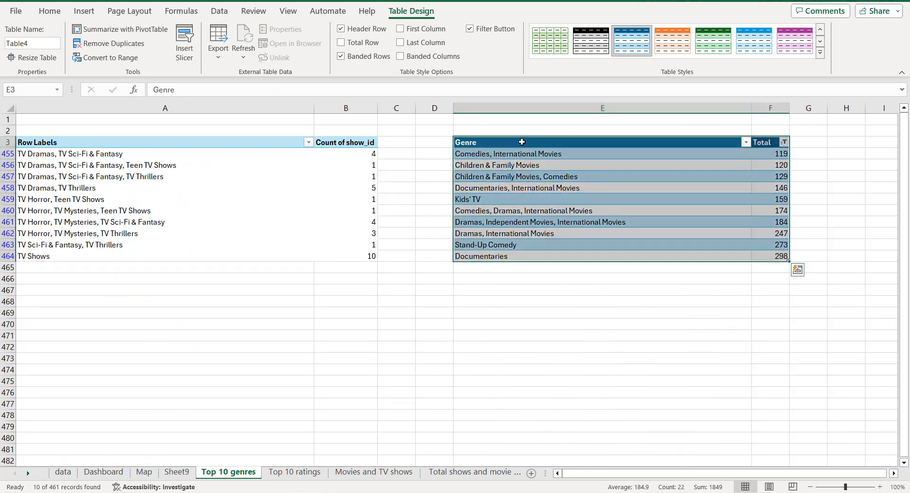
click(84, 11)
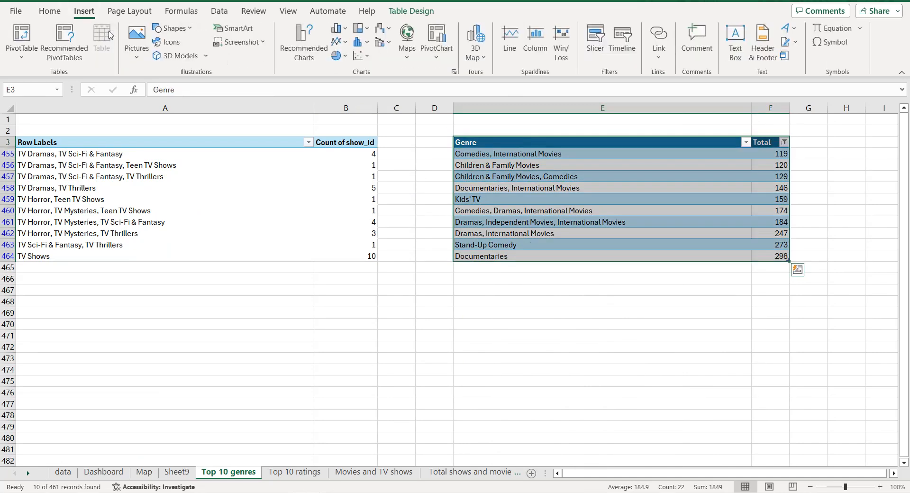
click(313, 55)
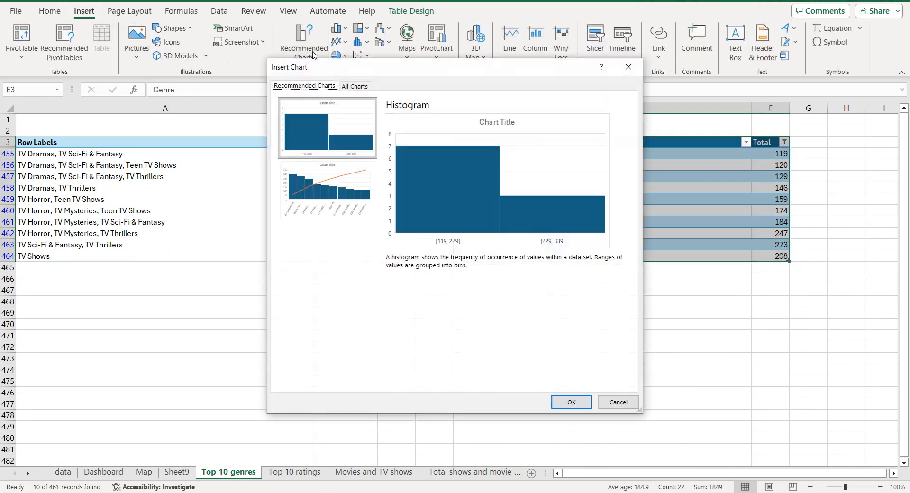
click(354, 87)
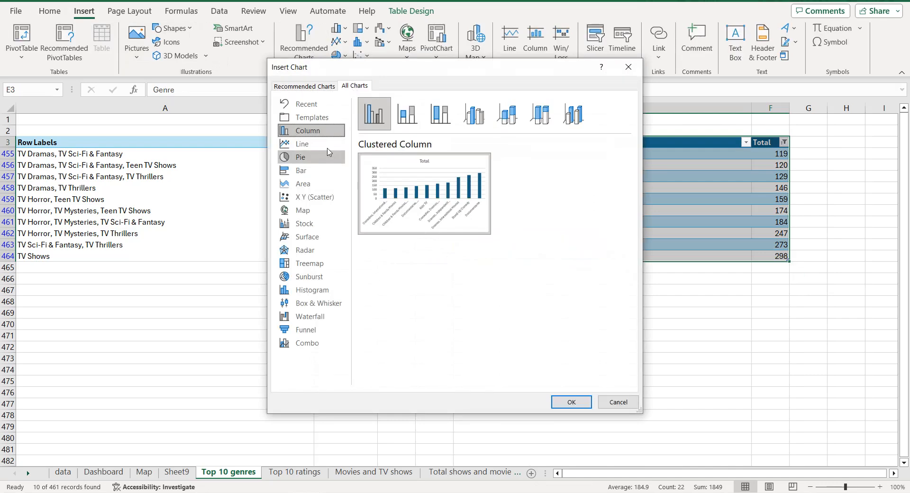
click(312, 174)
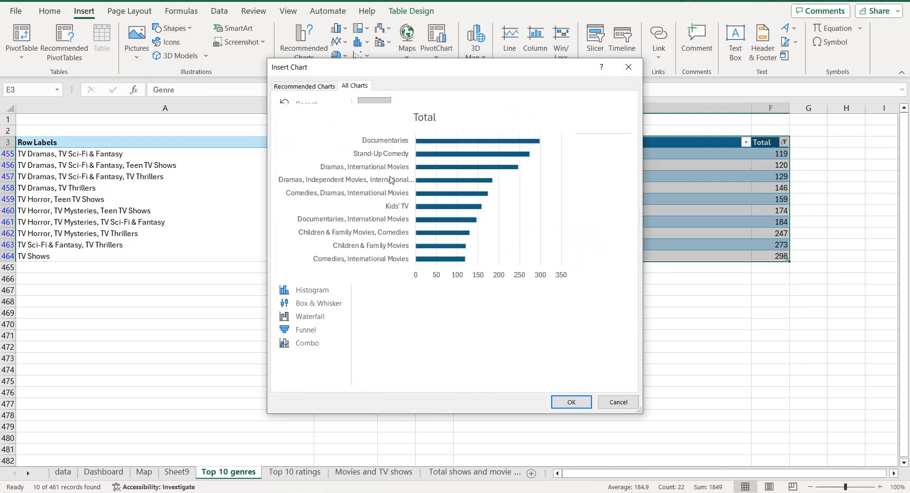
click(572, 401)
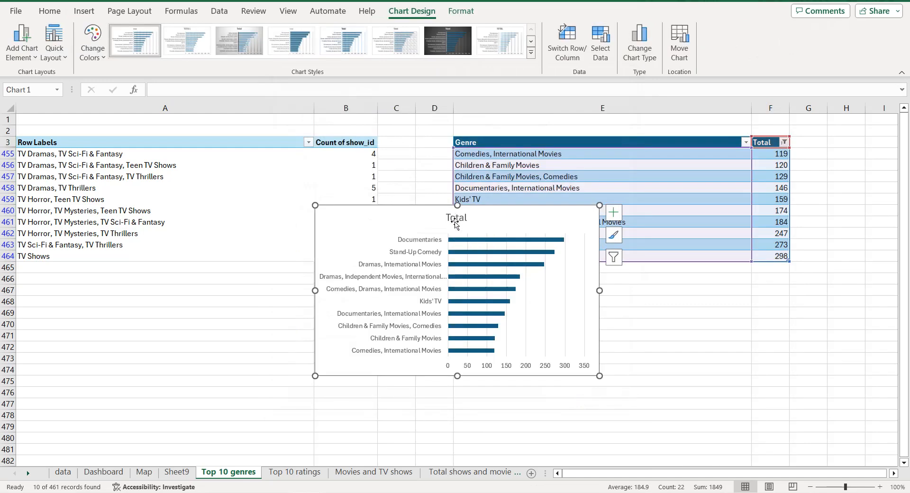
Step: Replace the bar chart's title with "Top 10 genres by movies"
click(458, 221)
click(457, 221)
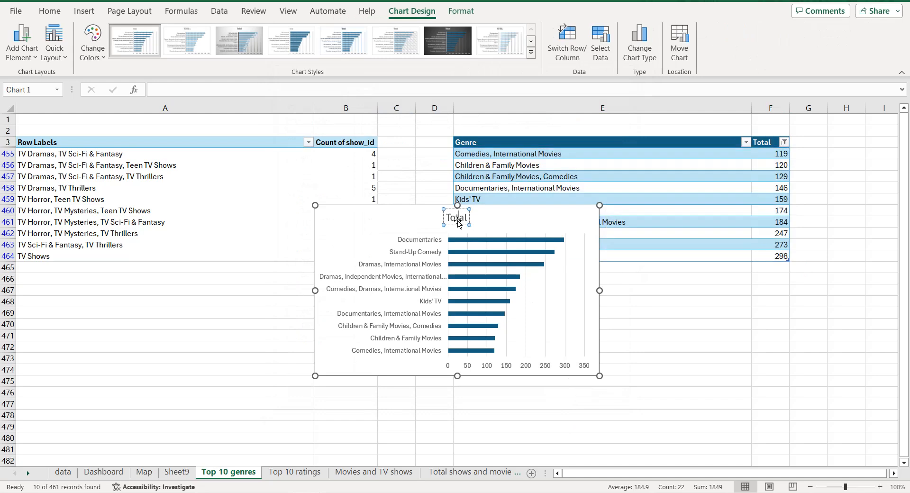
double_click(457, 220)
text(Top 10 genres bu)
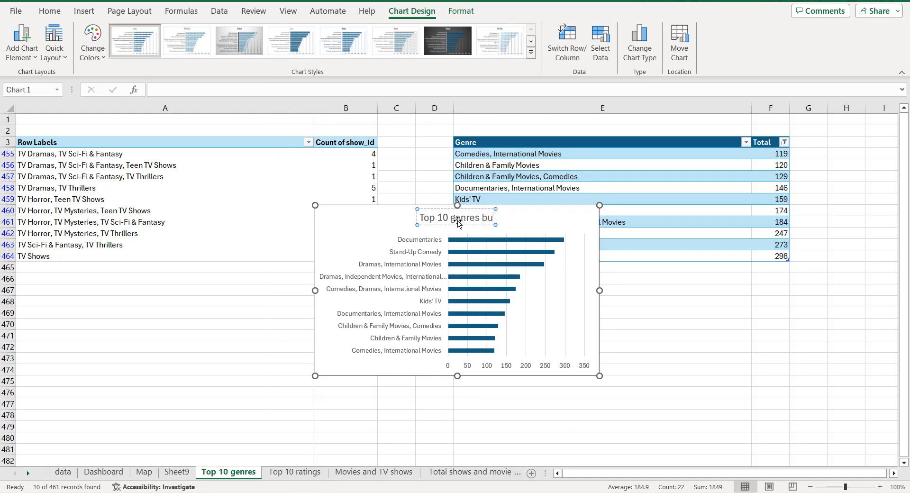
key(BackSpace)
text(y movies)
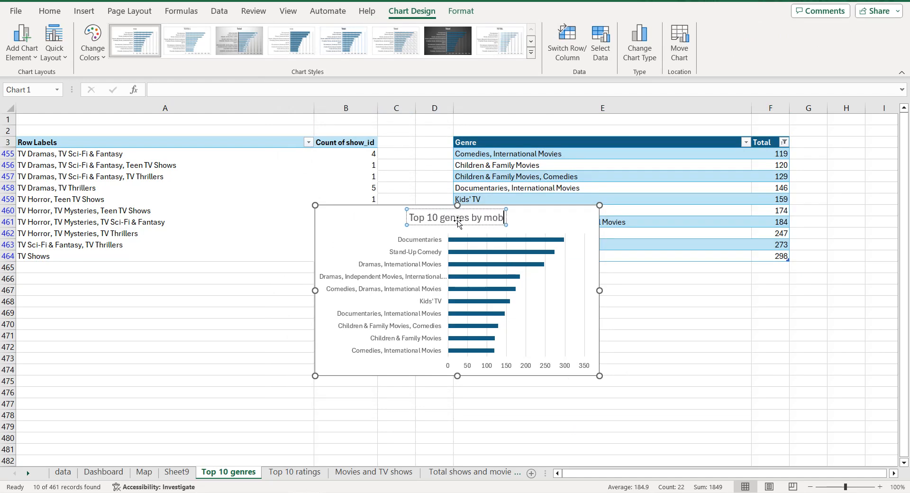
Step: Complete the bar chart's title as "Top 10 genres by movies and TV shows"
text( an)
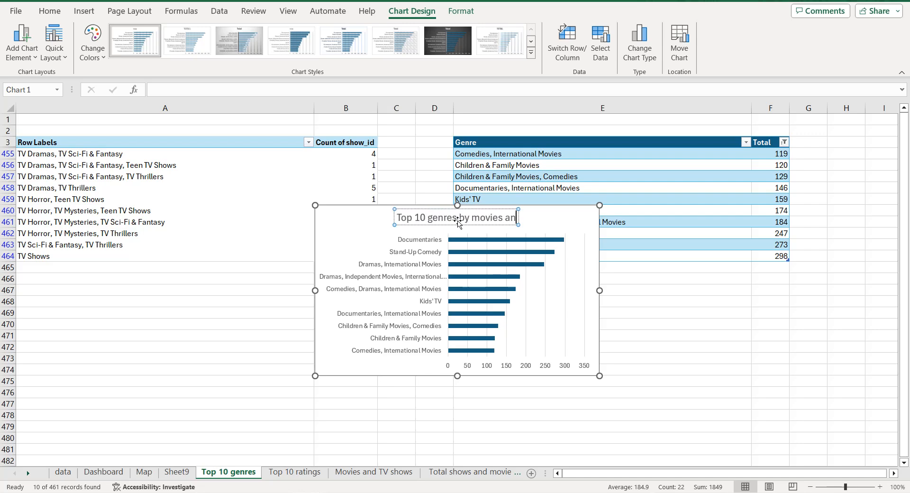
text(d TV shows)
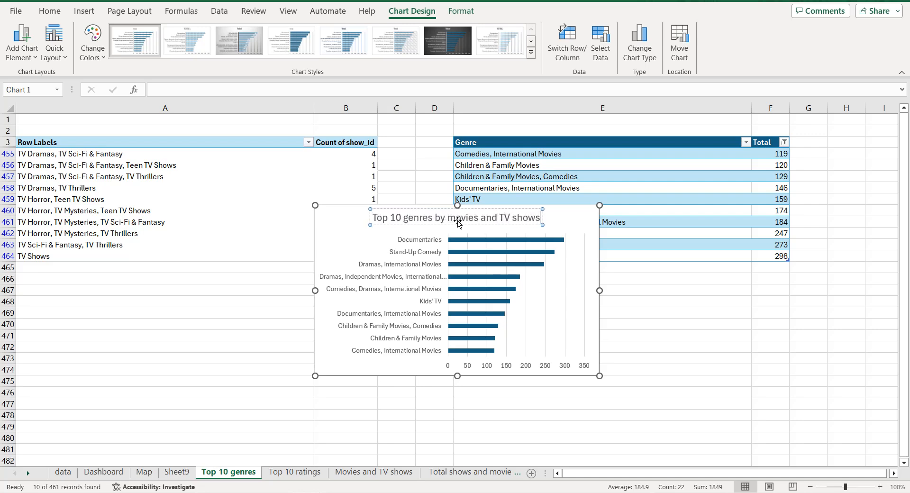
click(474, 368)
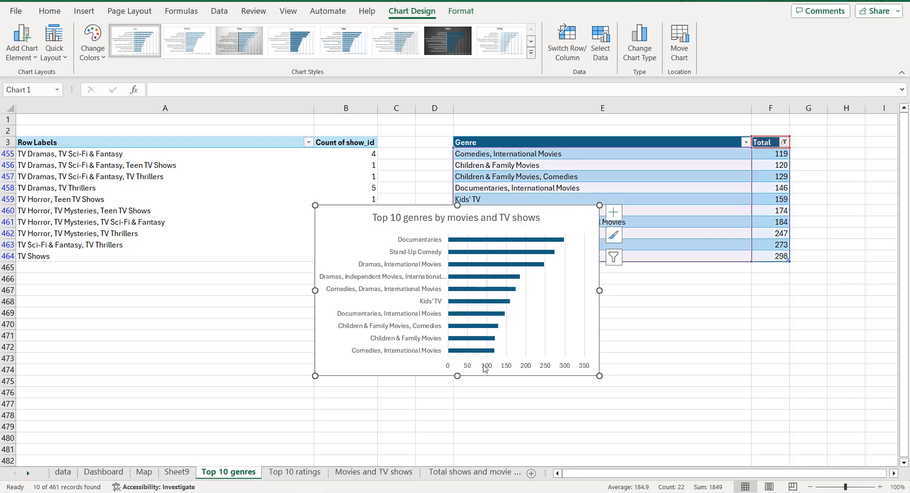
Step: Replace the chart's horizontal value axis and gridlines with data labels on the bars
click(484, 368)
key(Delete)
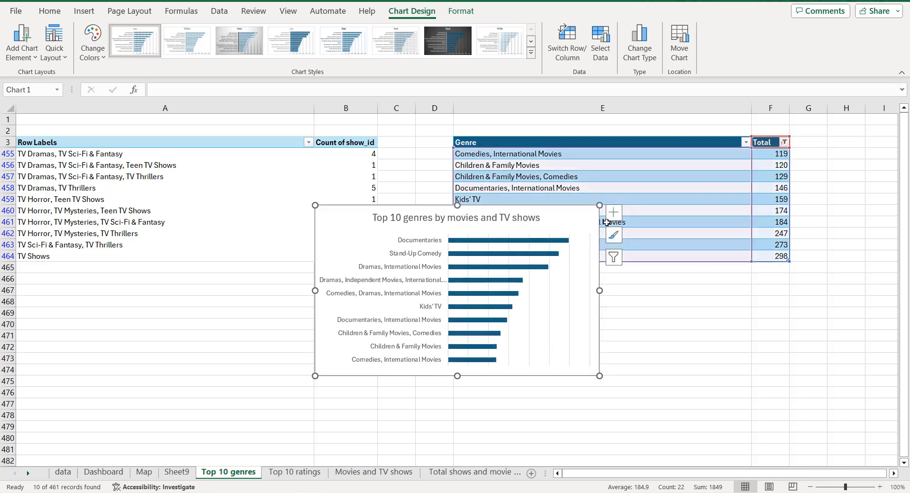
click(613, 212)
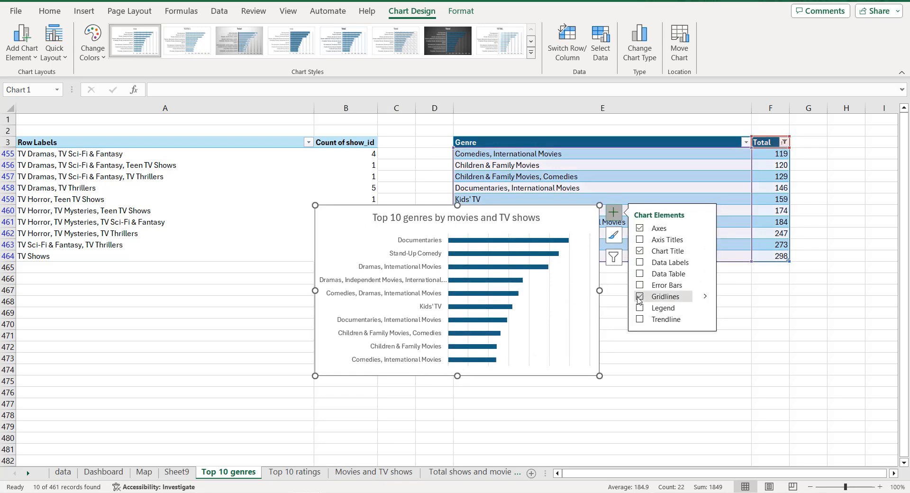
click(643, 263)
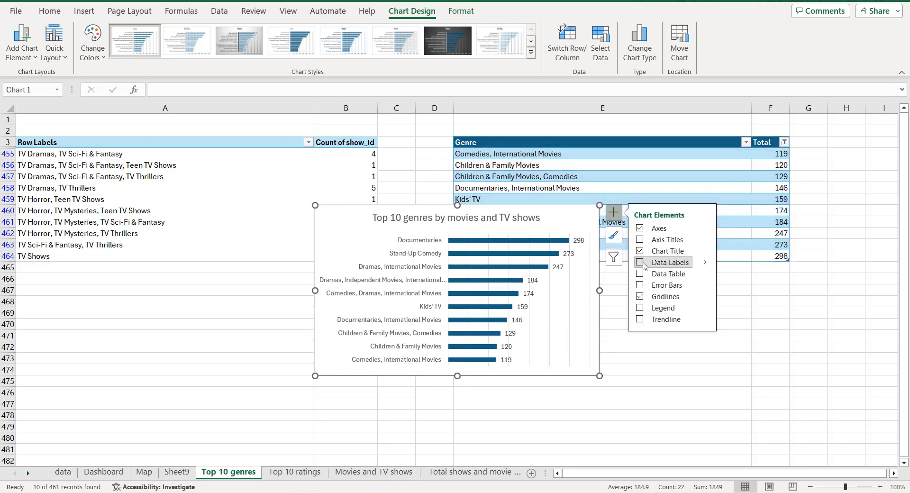
click(641, 297)
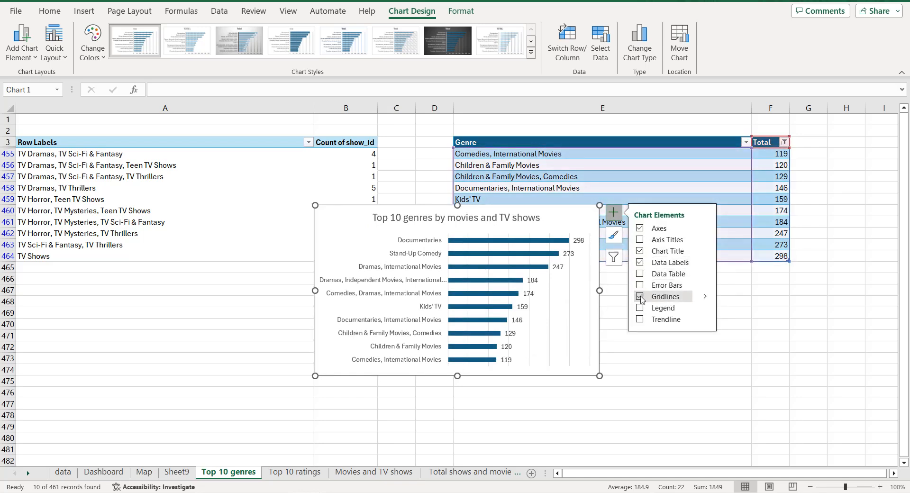
Step: Fill the chart area of the top 10 genres chart with solid black
click(419, 254)
click(344, 223)
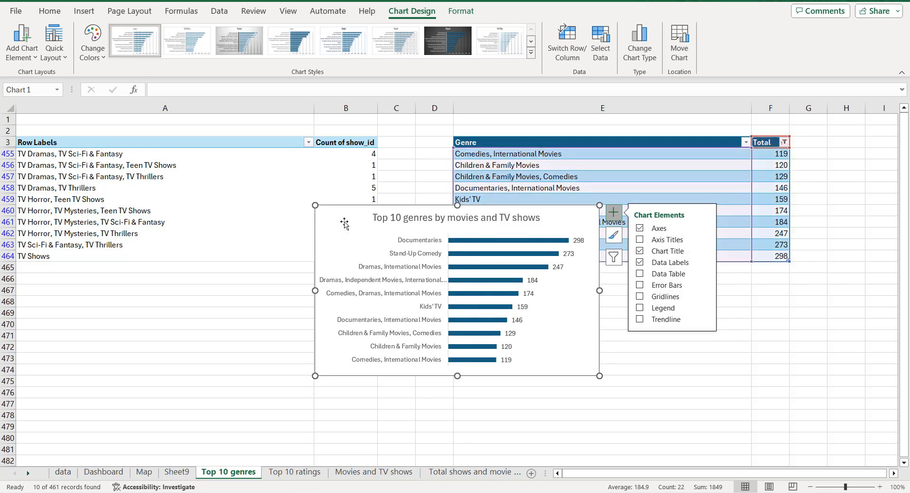
right_click(344, 223)
click(402, 463)
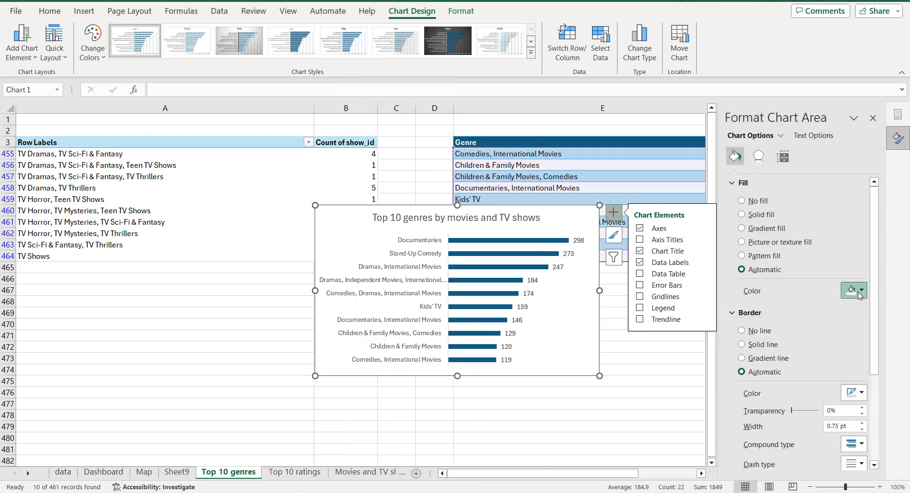
click(855, 295)
click(827, 322)
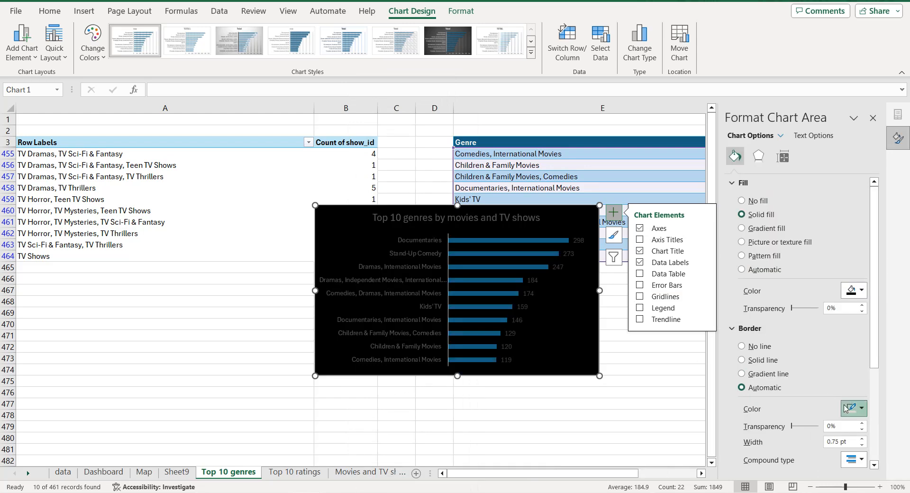
Step: Give the chart area a solid white border with rounded corners
click(860, 407)
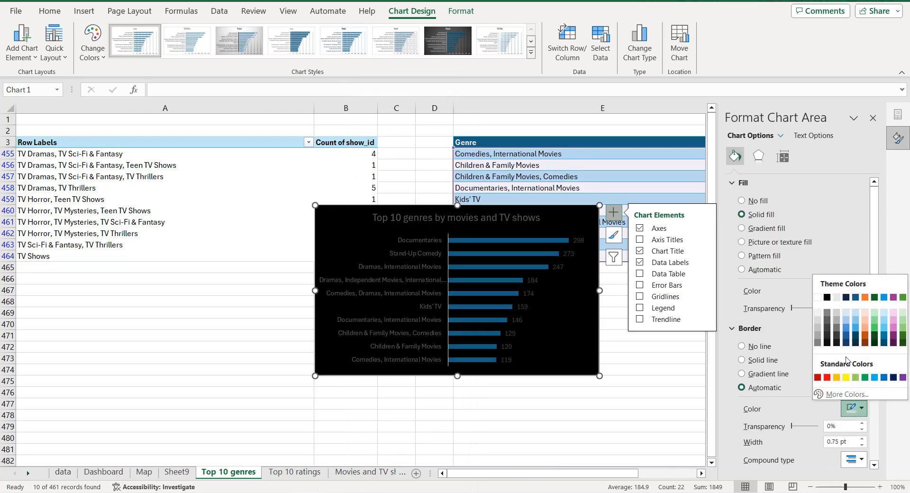
click(818, 298)
scroll(763, 413, down, 3)
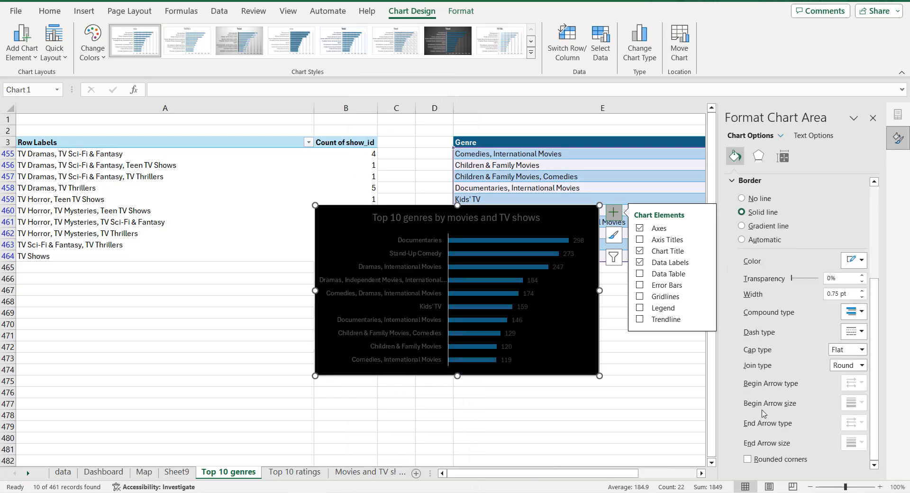
click(747, 459)
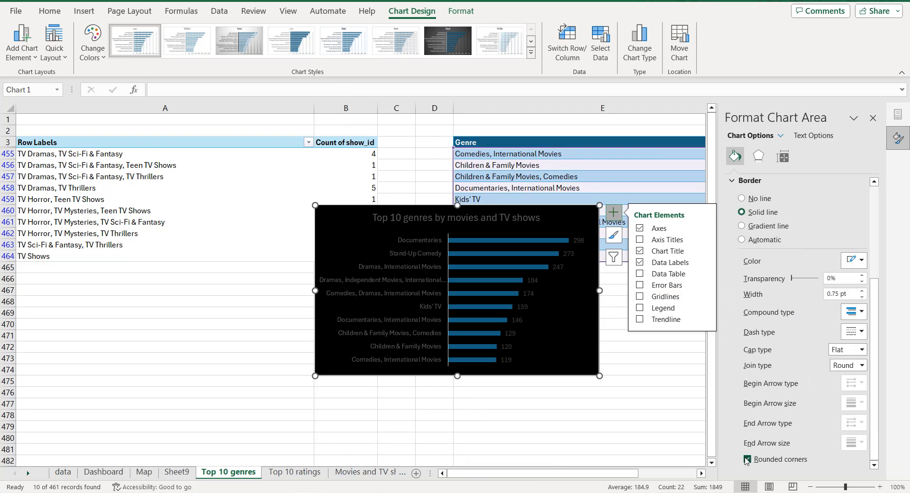
Step: Set the chart title's text fill to white
click(530, 218)
click(810, 135)
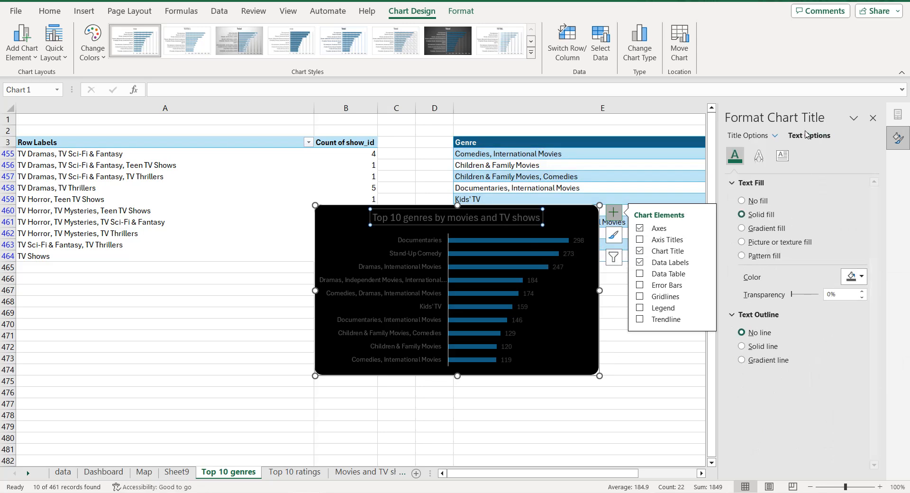
click(845, 280)
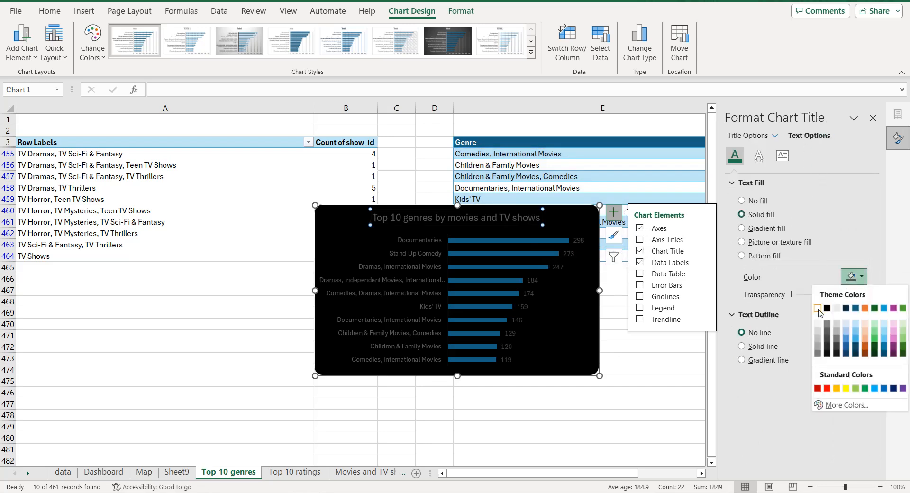
click(817, 308)
Step: Set the text fill of the data labels and the genre axis labels to white
click(579, 241)
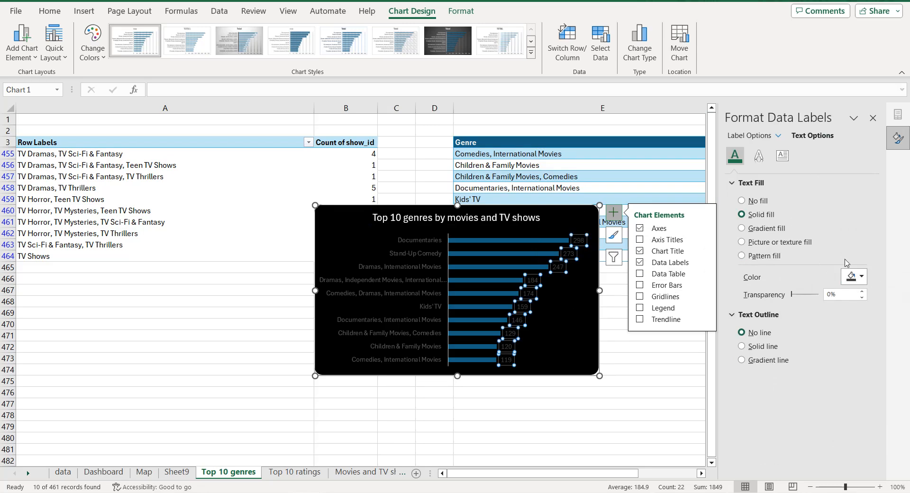
click(852, 278)
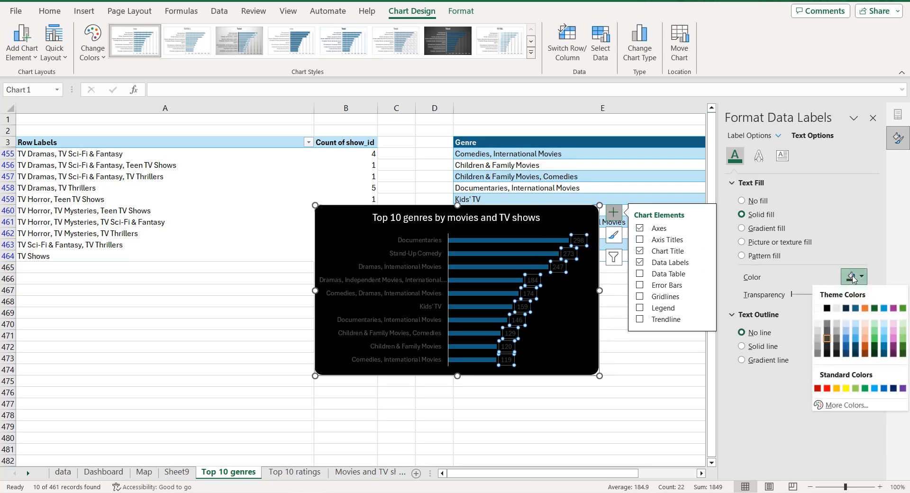
click(817, 309)
click(427, 279)
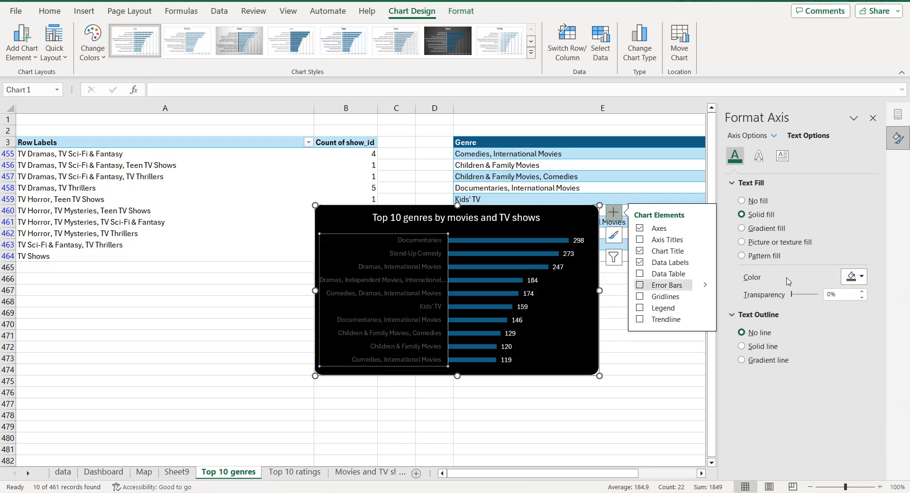
click(852, 277)
click(817, 308)
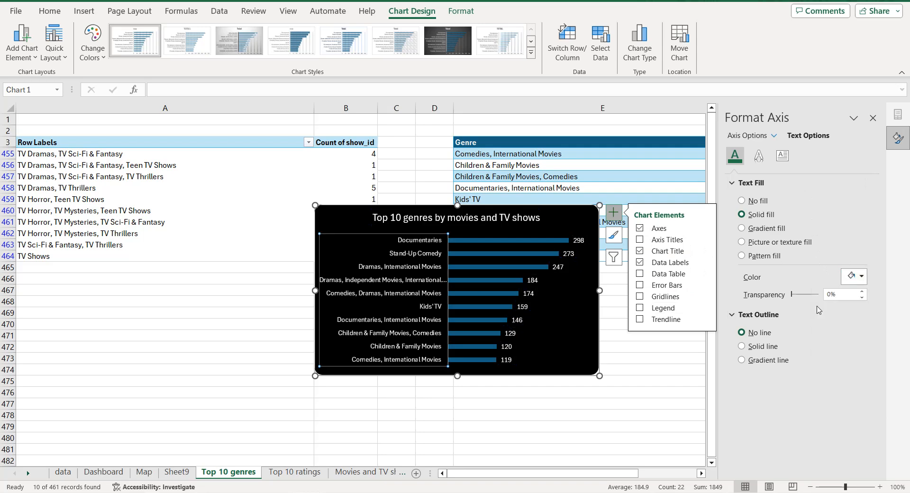
Step: Fill the bars of the genre data series with the standard red colour
click(560, 245)
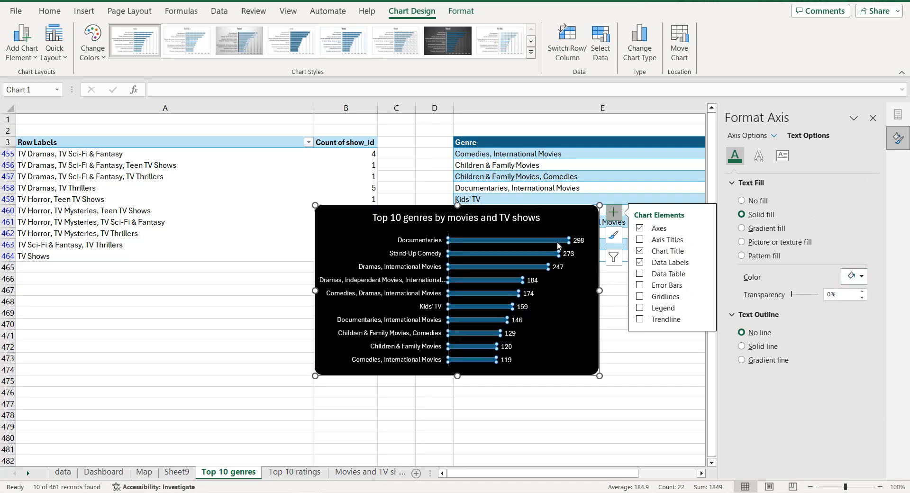
click(736, 156)
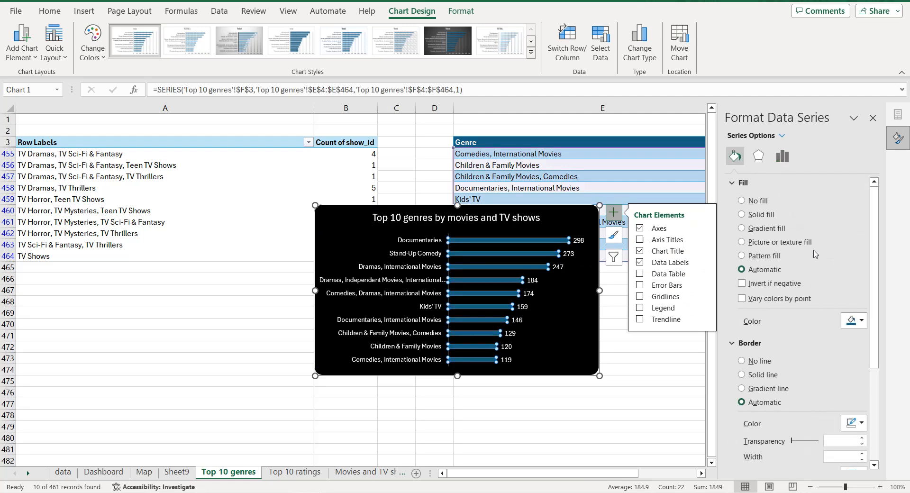
click(855, 321)
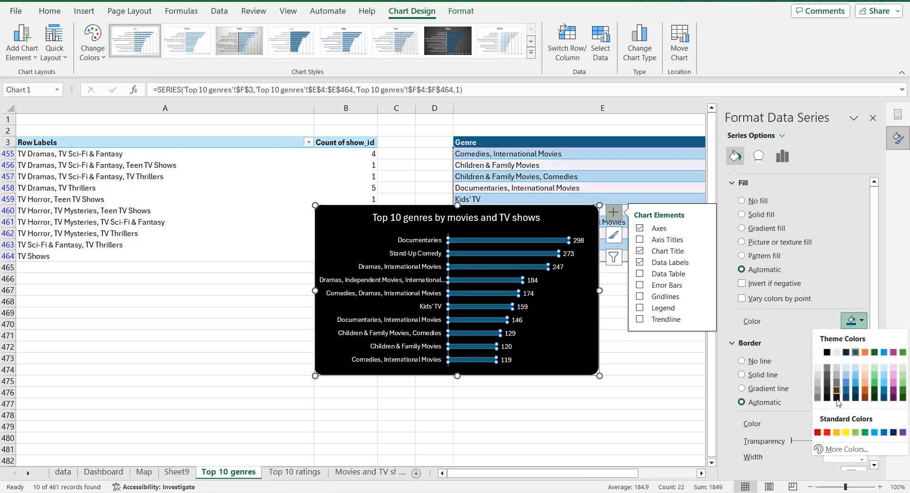
click(827, 432)
Step: Set the gap width of the bar series to 50%
click(782, 156)
click(831, 258)
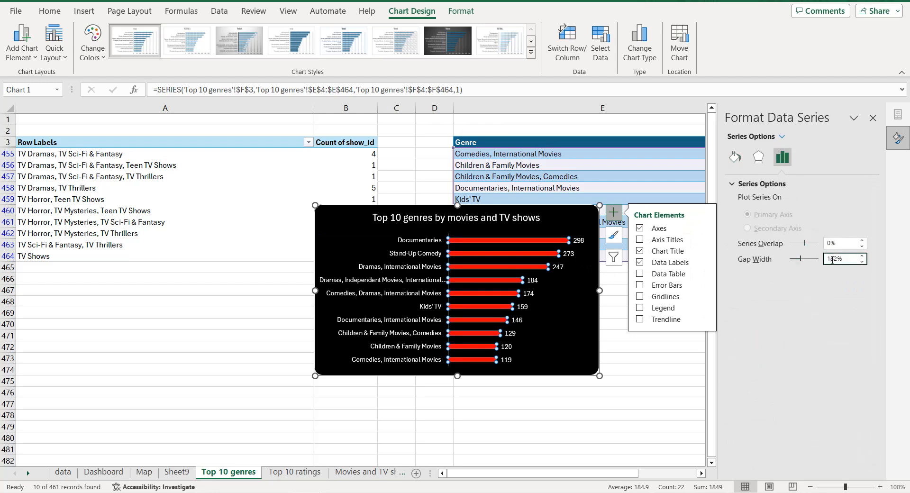
double_click(832, 260)
text(51)
key(Return)
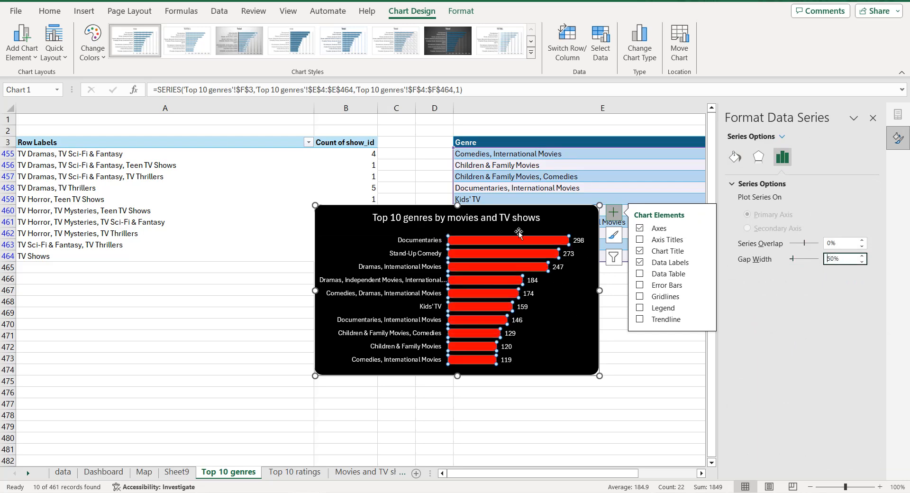
Step: Copy the finished genres chart and paste it into the Dashboard sheet at cell B14
click(349, 218)
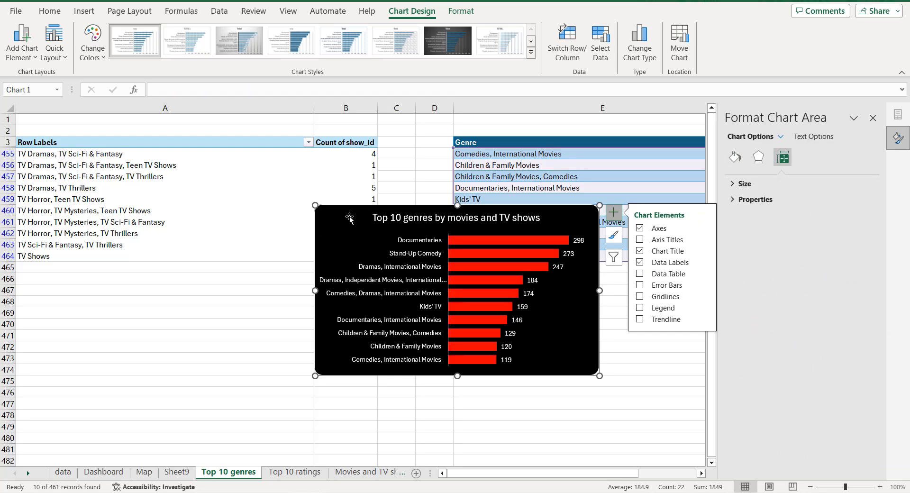
click(103, 472)
click(90, 266)
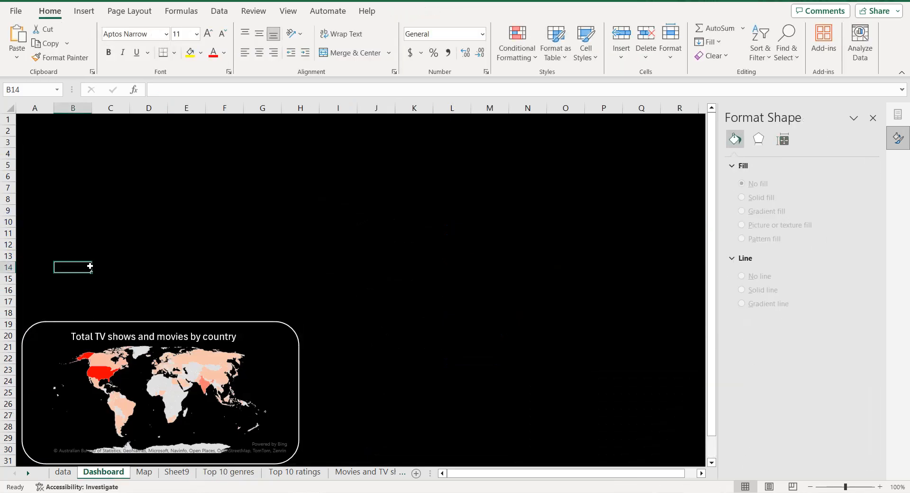
key(ctrl+v)
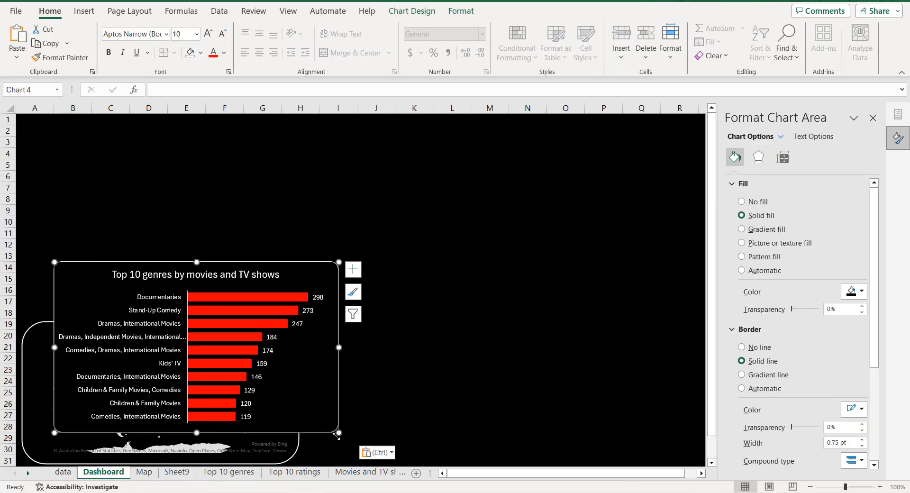
Step: Shrink the pasted genres chart and place it directly above the map, spanning about columns A to F and rows 7 to 18
drag(336, 435, 268, 311)
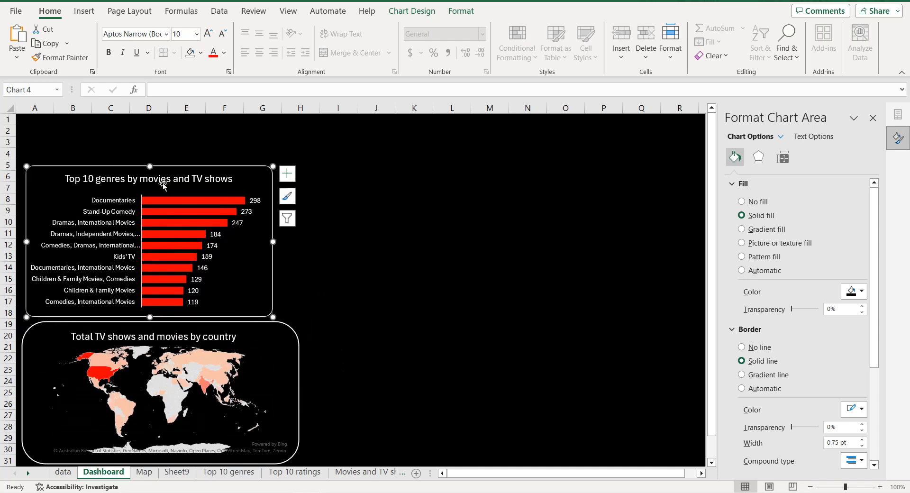
mouse_move(150, 166)
mouse_down()
mouse_move(149, 191)
mouse_move(149, 177)
mouse_up()
drag(272, 245, 229, 247)
click(115, 247)
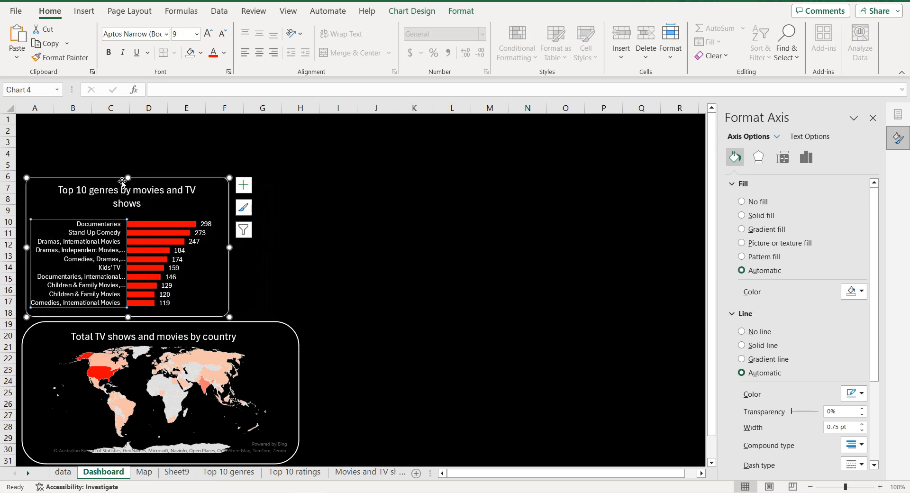
drag(127, 177, 127, 180)
click(295, 163)
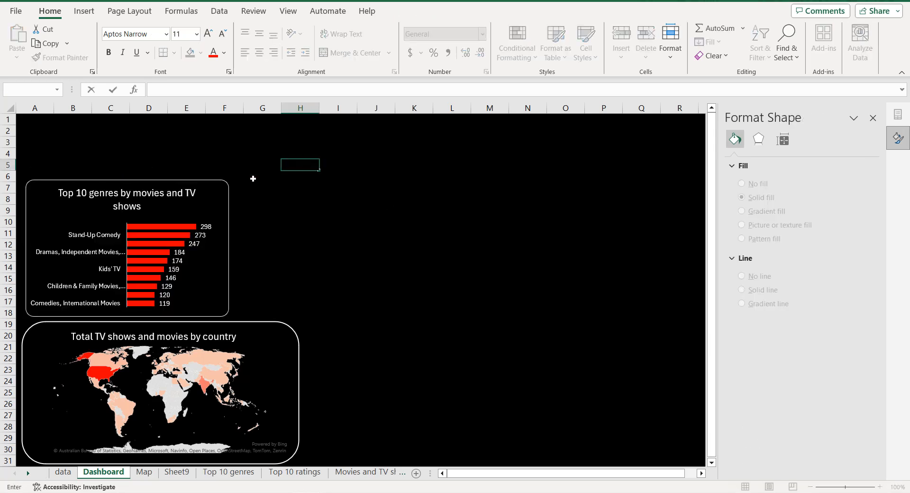
Step: Reduce the font size of the genre axis labels and the data labels to 8
click(94, 243)
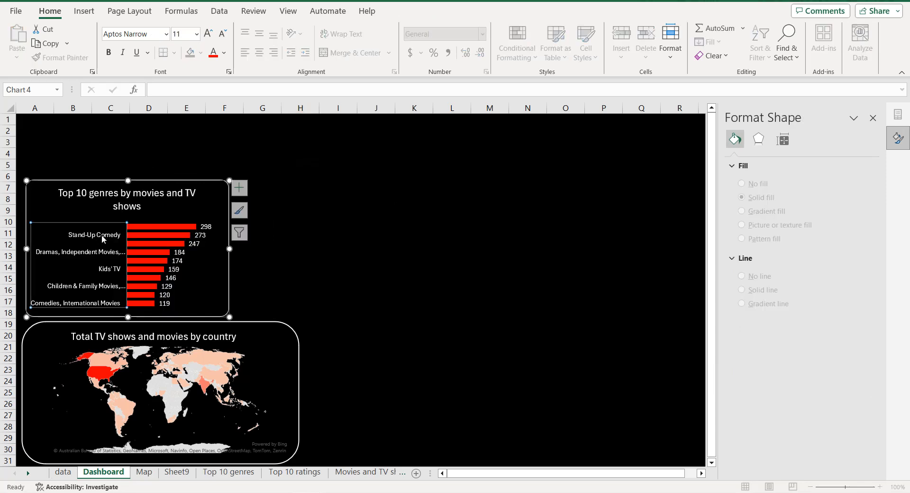
click(226, 38)
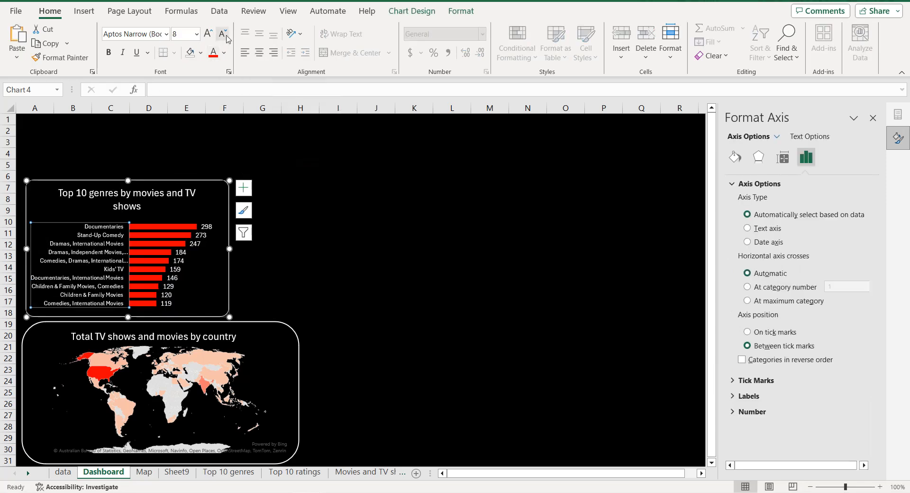
click(207, 228)
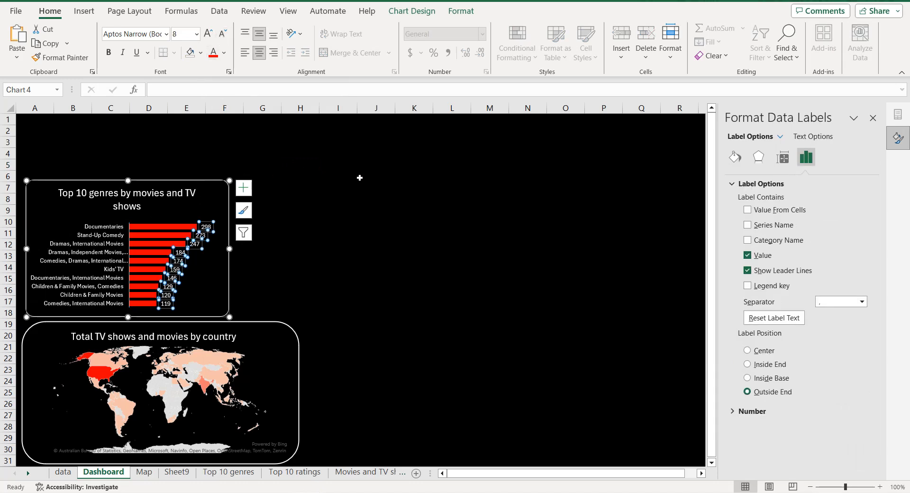
Step: Reduce the genres chart's title font size to 11 so it fits on one line
click(130, 193)
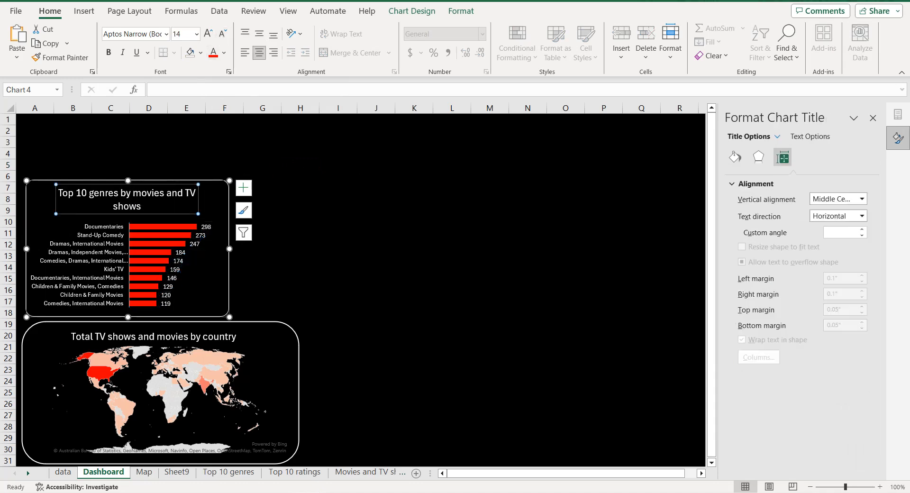
click(226, 36)
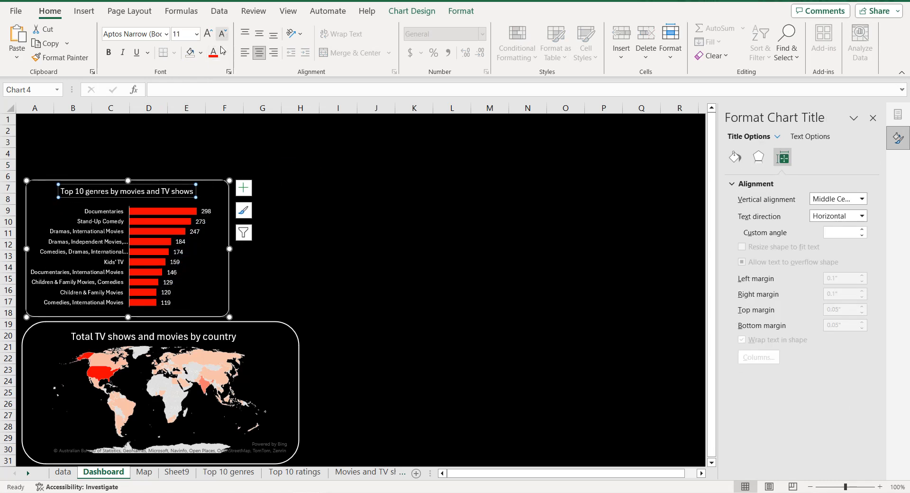
Step: Reduce the font size of the map's title "Total TV shows and movies by country" to 11
key(Escape)
key(Escape)
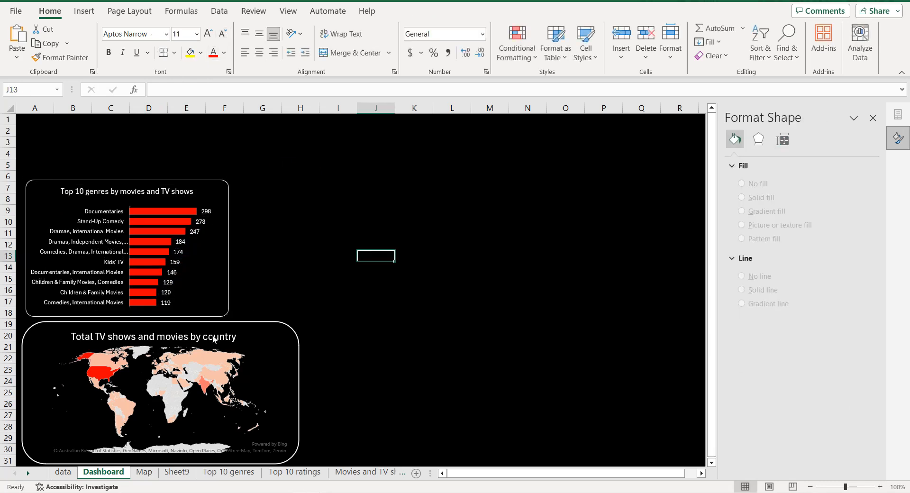
click(213, 339)
click(222, 35)
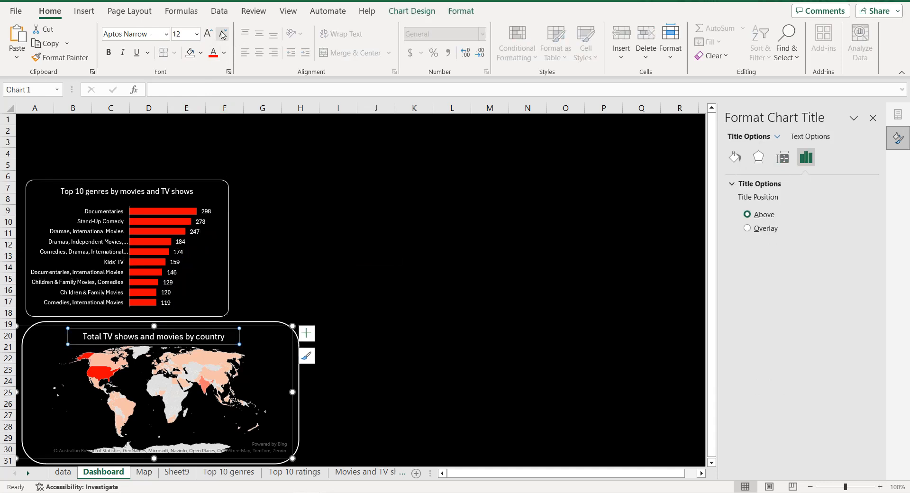
click(222, 34)
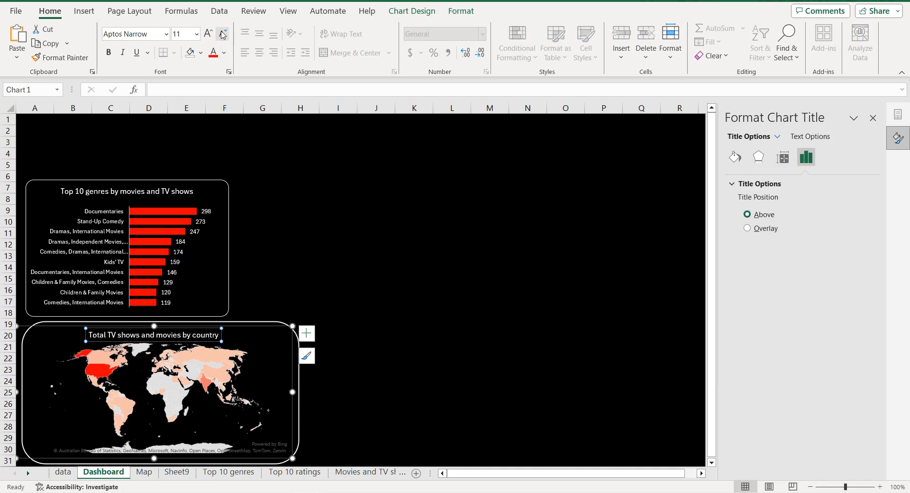
click(290, 185)
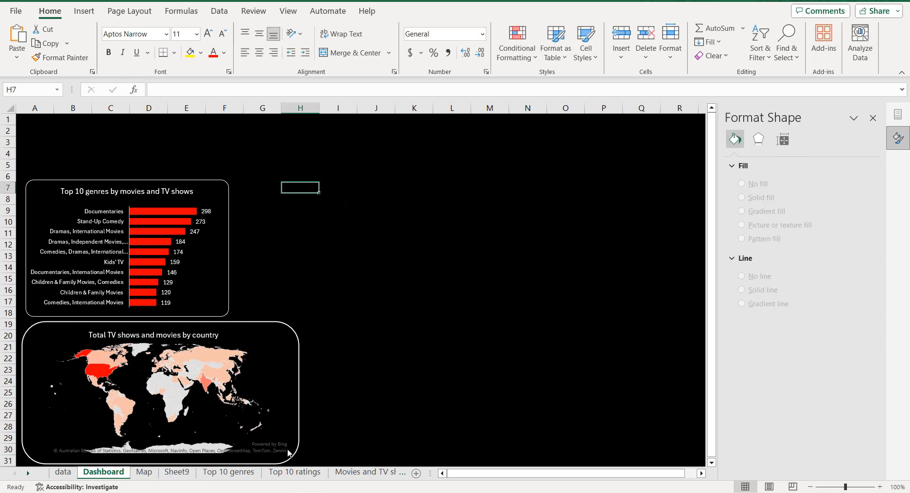
Step: In the Top 10 ratings sheet's empty PivotTable, add rating to the rows and show_id to the values
click(300, 474)
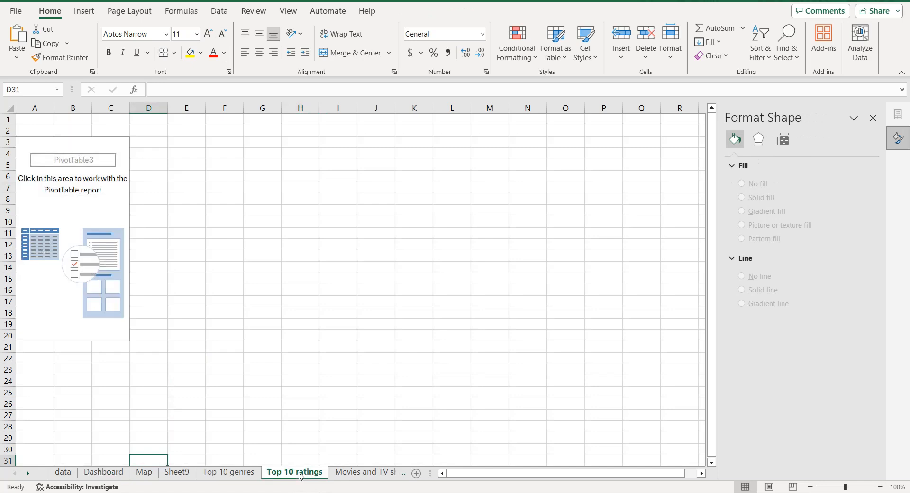
click(73, 222)
click(878, 117)
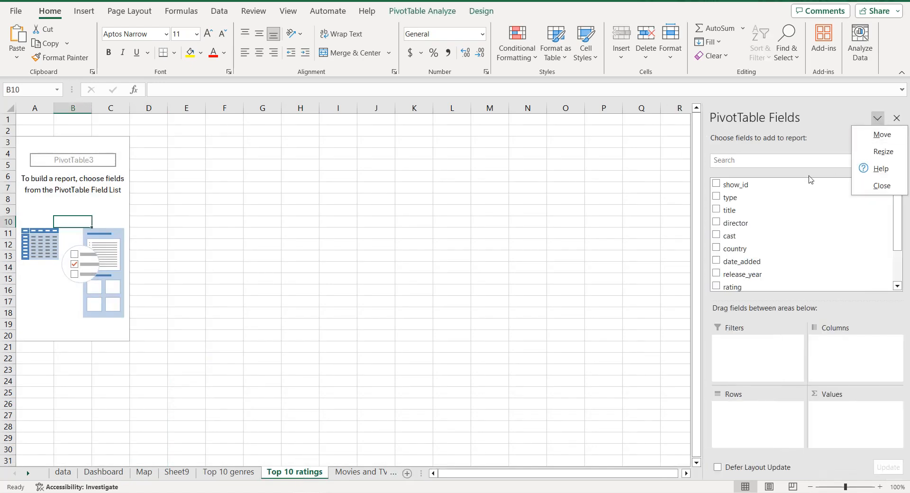
click(717, 286)
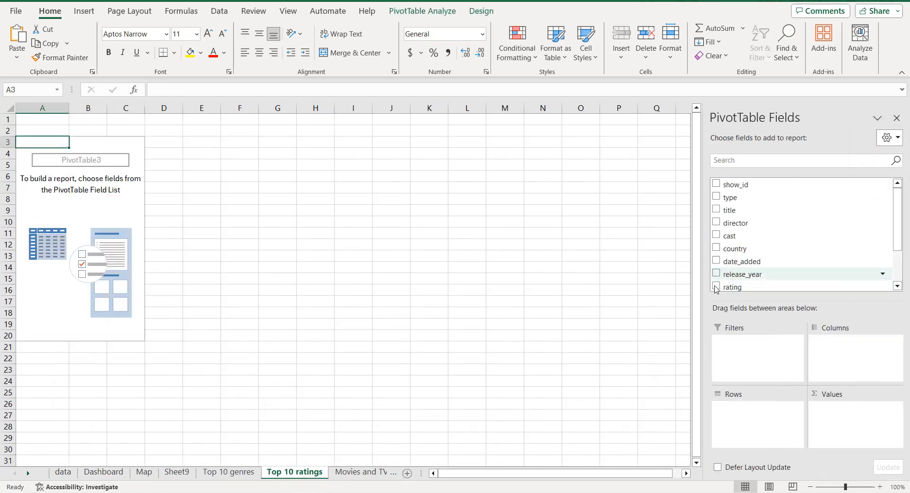
drag(716, 288, 839, 406)
Step: Change the show_id value field of the ratings PivotTable to summarize by Count
click(841, 409)
click(841, 395)
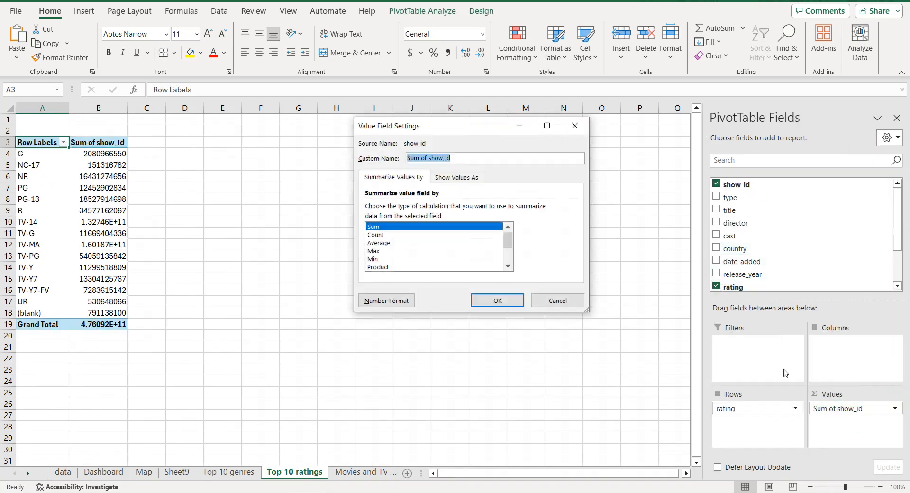
click(375, 235)
click(516, 300)
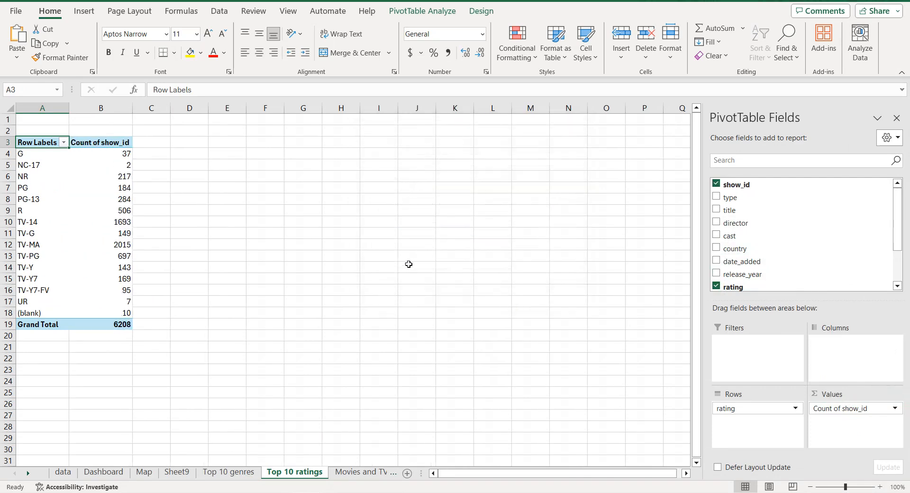
Step: Remove the grand total row from the ratings PivotTable
click(50, 328)
right_click(51, 328)
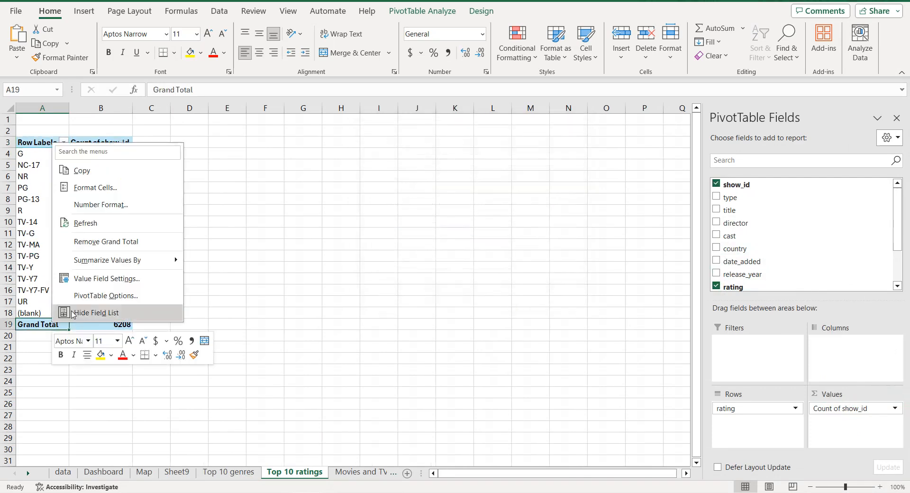
click(87, 242)
Step: Copy the whole ratings PivotTable and paste it as plain values starting at cell E3
click(59, 218)
key(ctrl+a)
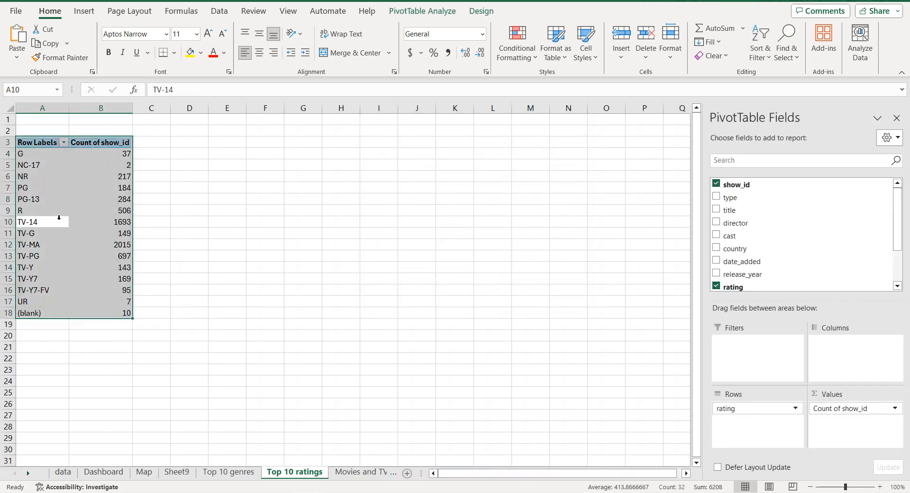
key(ctrl+c)
click(239, 142)
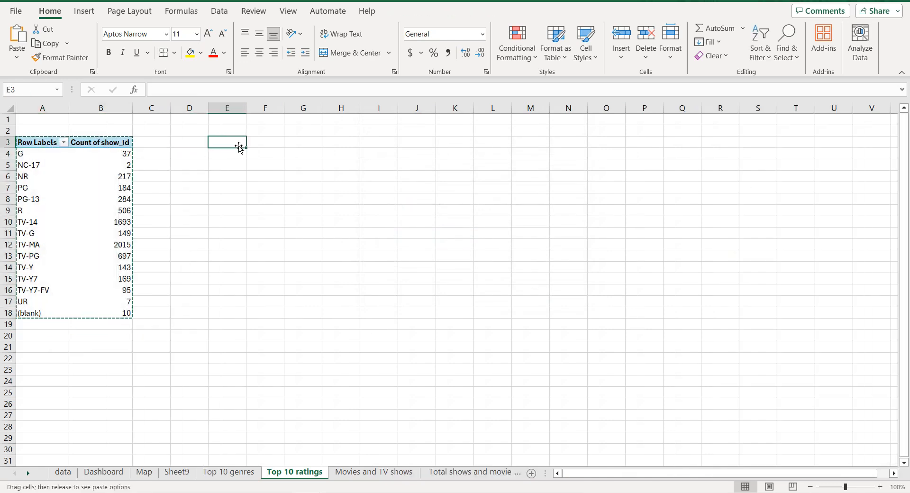
right_click(239, 142)
click(260, 179)
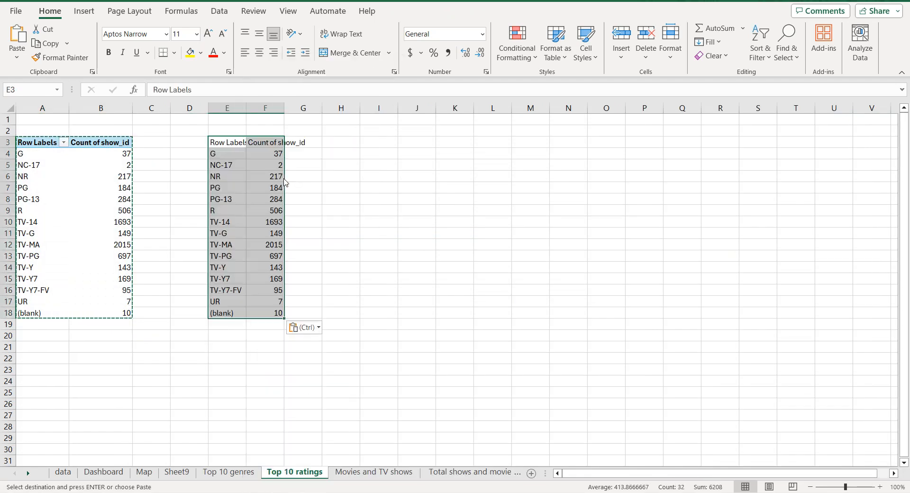
Step: Rename the headers of the pasted data to "Rating" in E3 and "Total" in F3
click(227, 142)
drag(191, 90, 136, 91)
text(Rat)
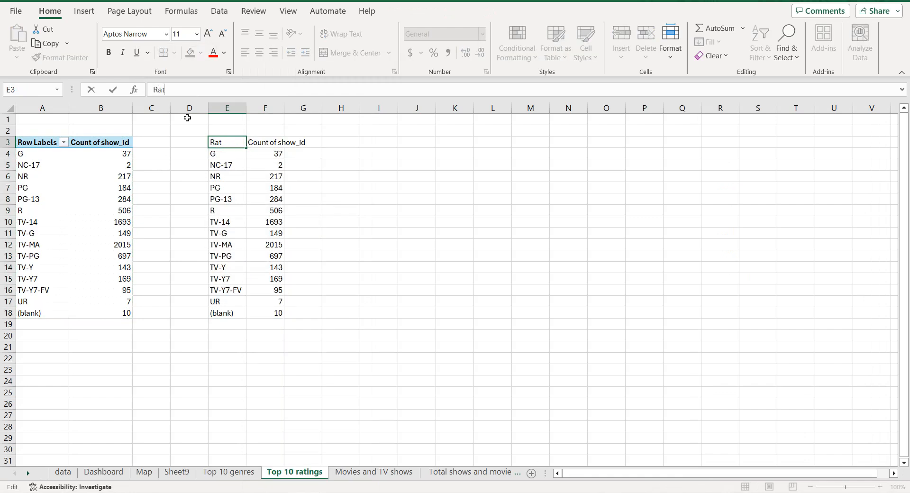
text(ing)
click(273, 141)
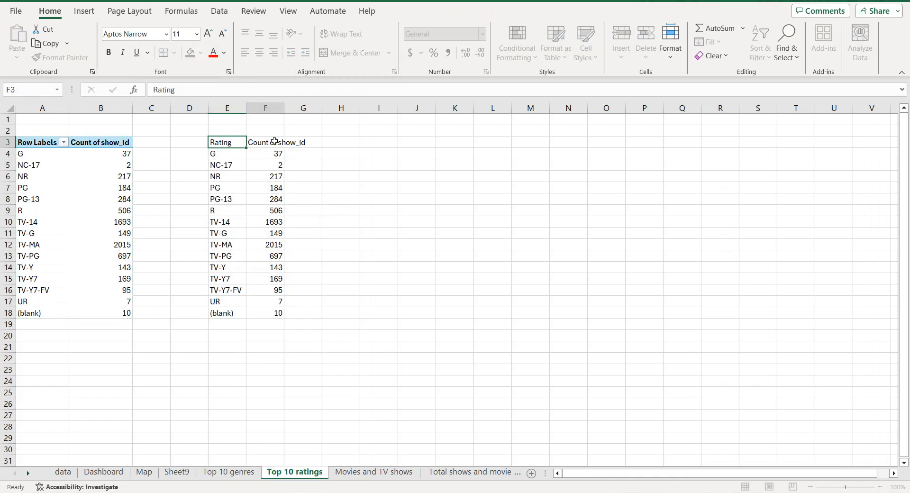
click(202, 89)
triple_click(203, 90)
text(Total)
Step: Convert the pasted ratings range E3:F18 into a table with headers
click(223, 143)
key(ctrl+a)
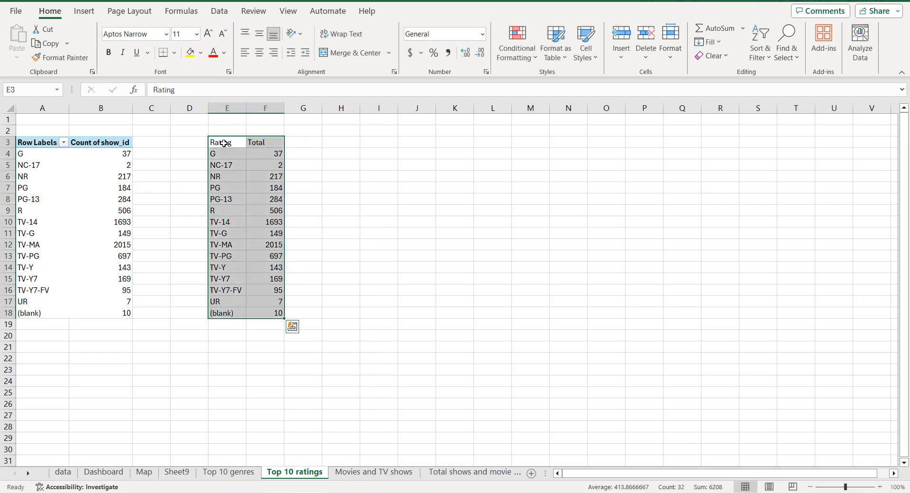
click(84, 10)
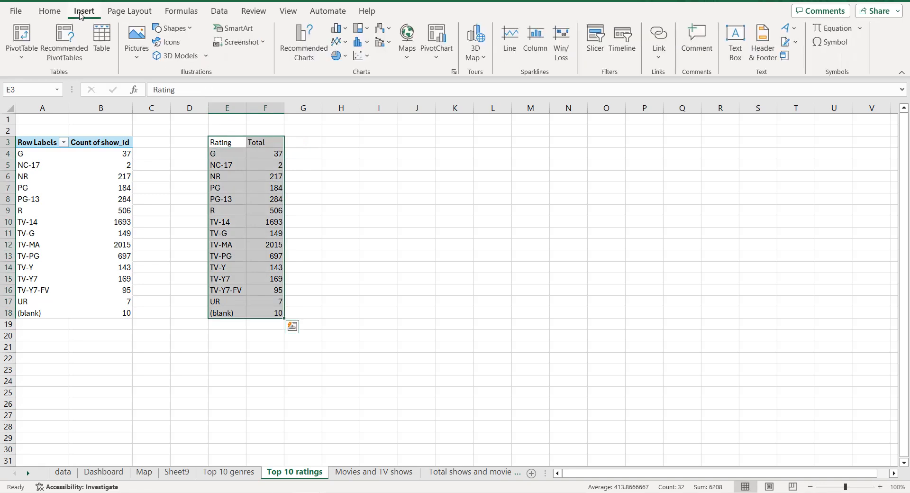
click(99, 33)
click(446, 260)
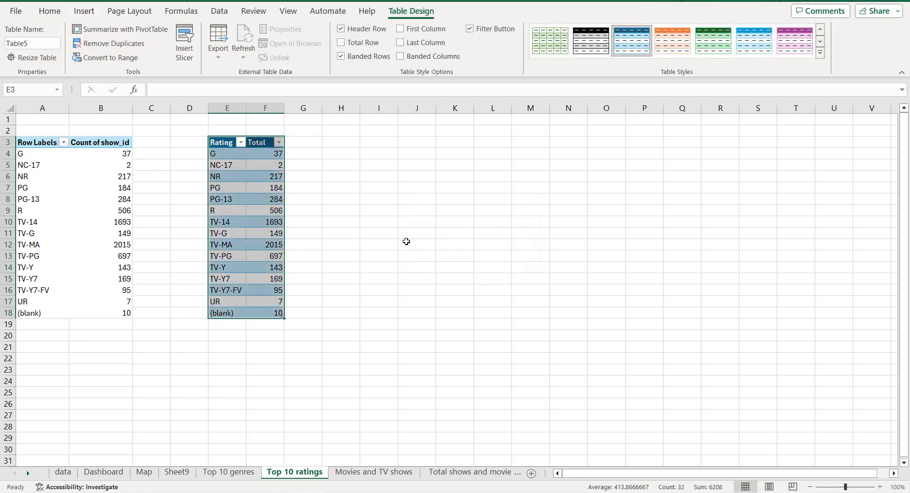
Step: Sort the table's Total column from smallest to largest and filter it to the top 10 items
click(280, 142)
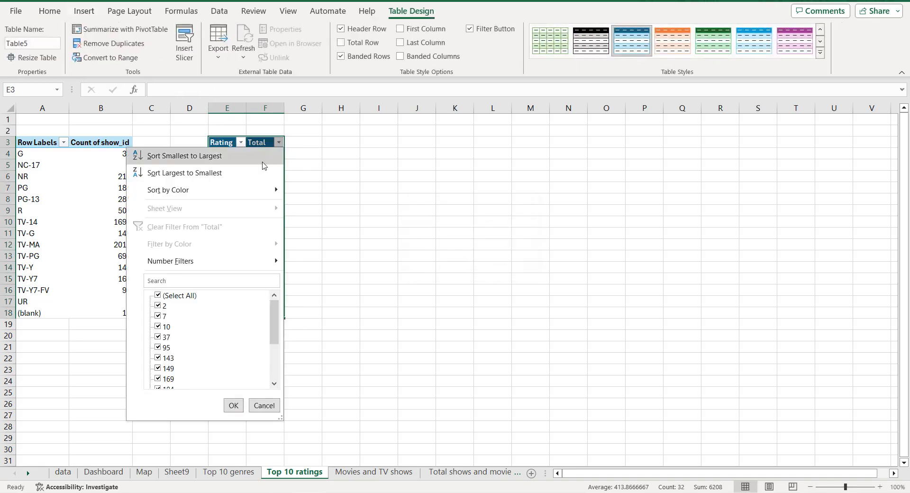
click(263, 160)
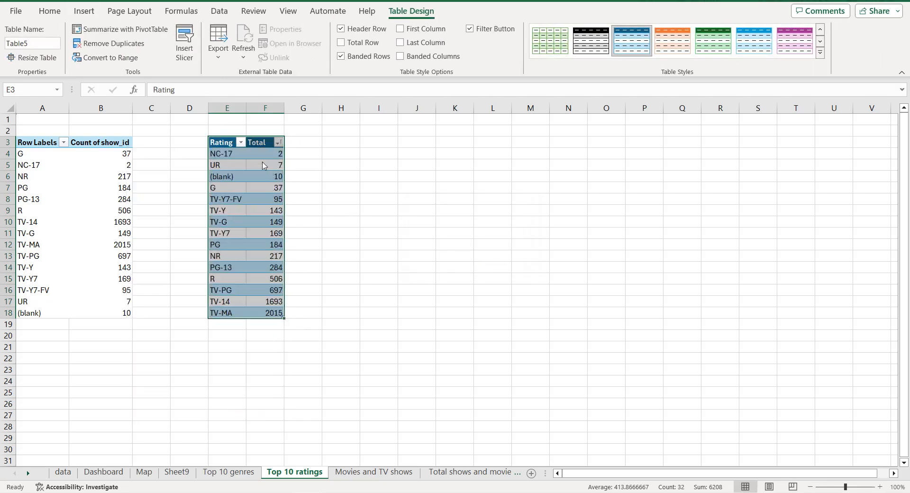
click(279, 142)
mouse_move(274, 258)
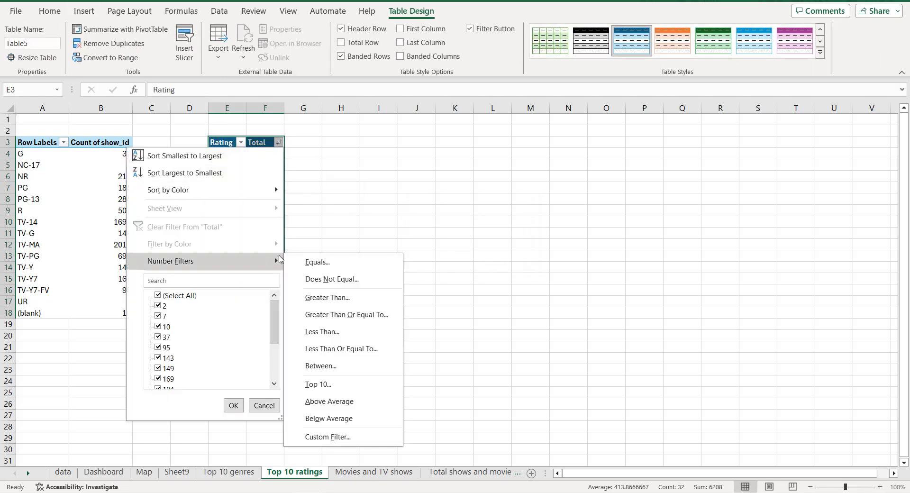
click(309, 383)
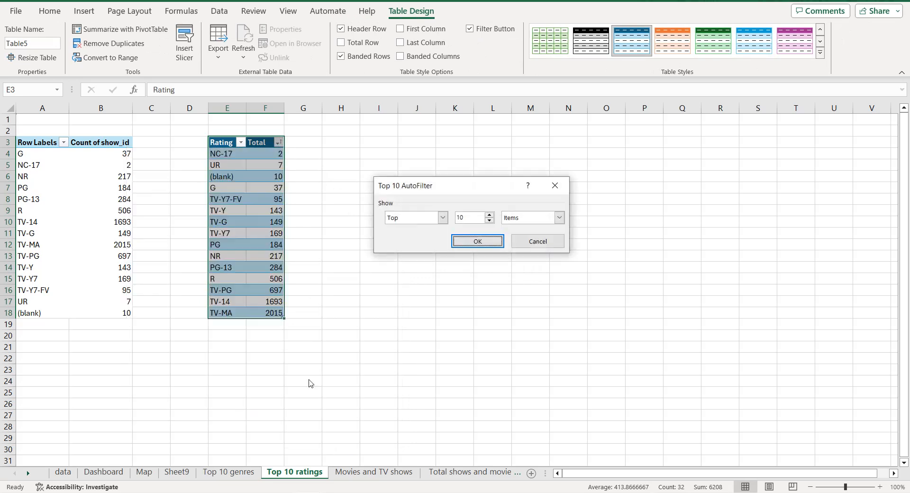
click(467, 245)
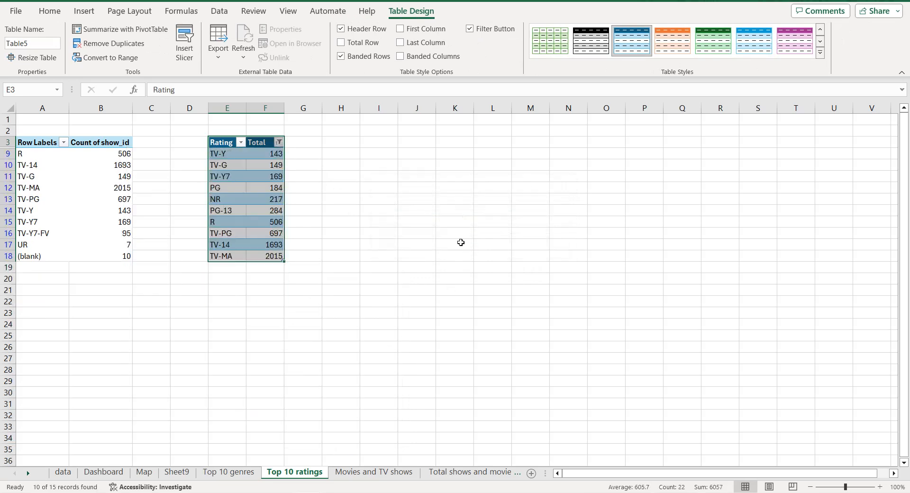
Step: Insert the recommended horizontal bar chart for the filtered Rating and Total table
click(84, 13)
click(315, 45)
click(334, 191)
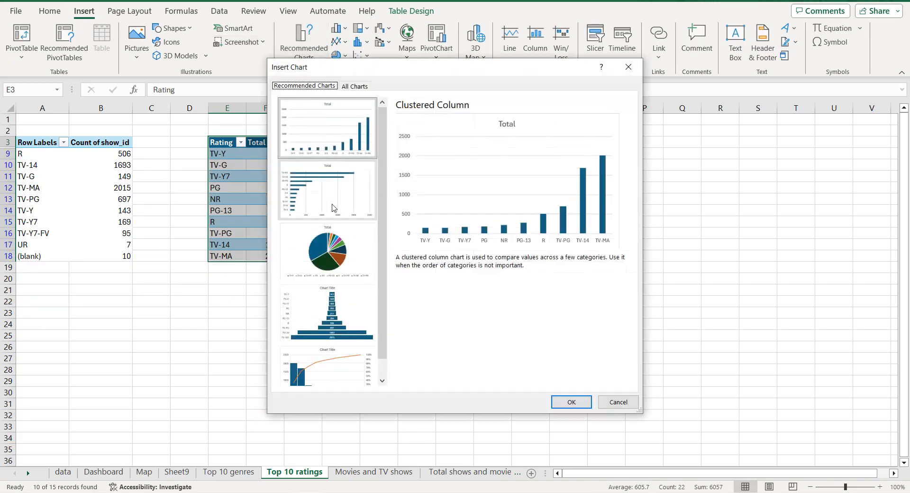
double_click(334, 211)
Step: Change the bar chart's title to "Top 10 ratings by movies and TV shows"
click(461, 218)
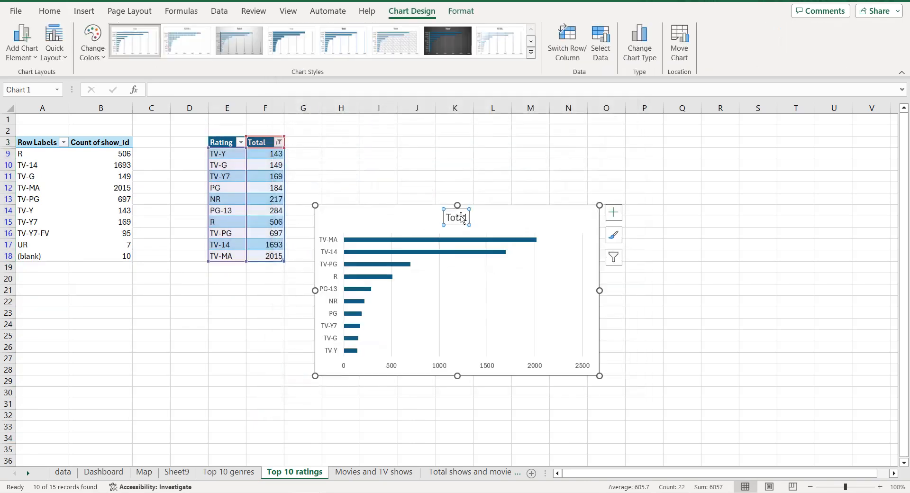
click(460, 217)
double_click(459, 216)
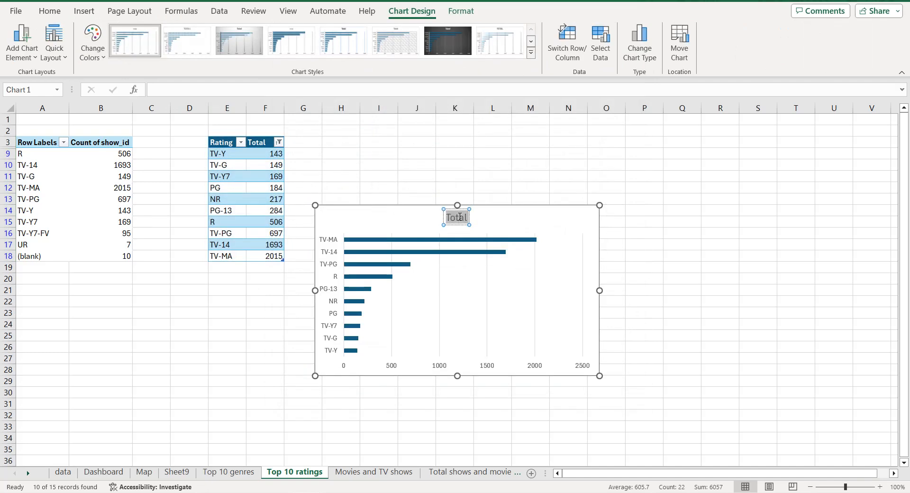
text(Top 10)
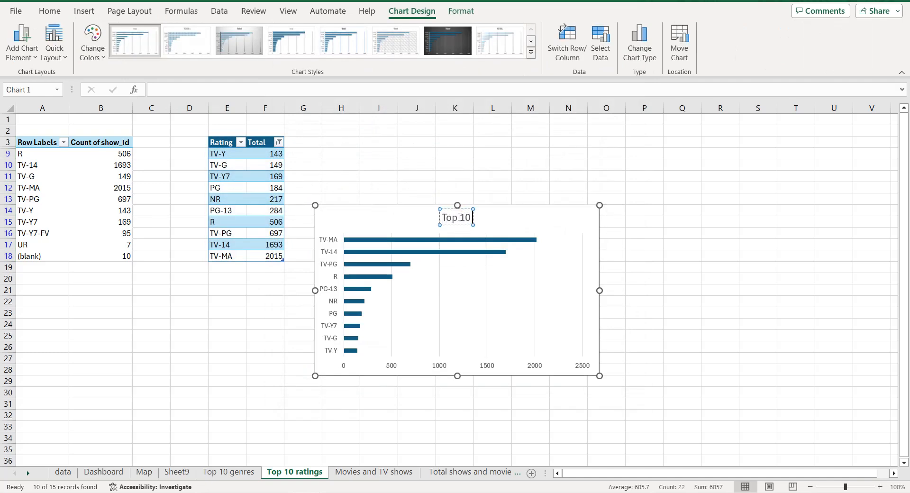
text( rating)
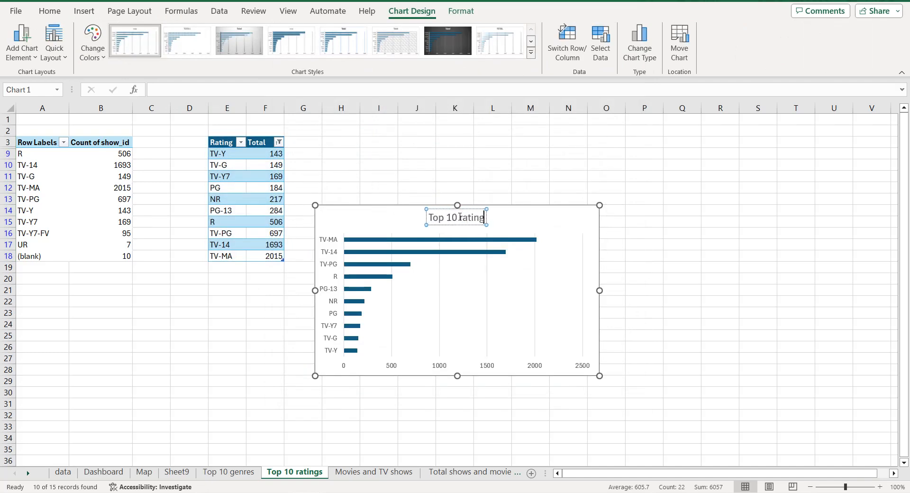
text(s by m)
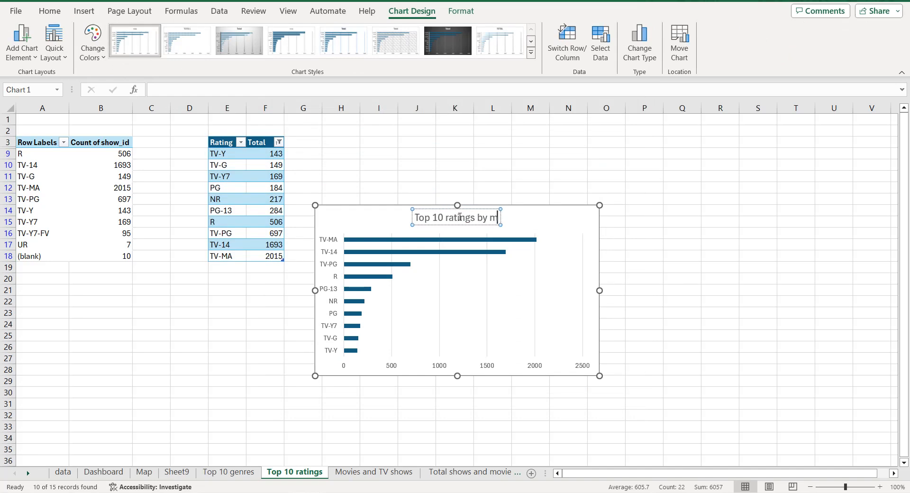
text(ovies an)
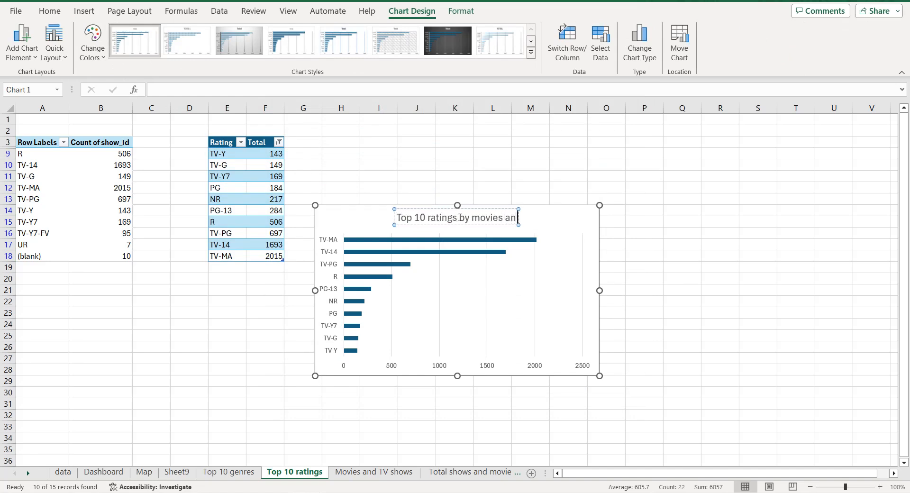
text(d TV s)
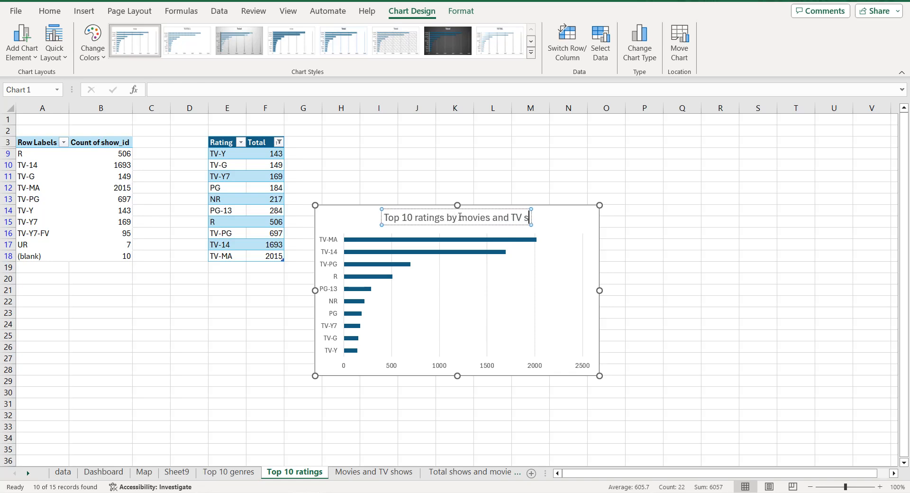
text(hows)
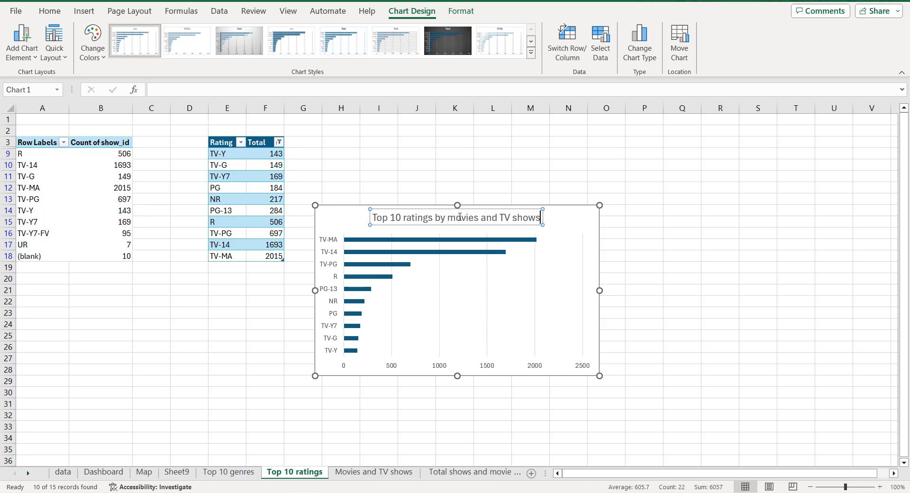
Step: Remove the gridlines from the ratings chart and add data labels to its bars
double_click(330, 214)
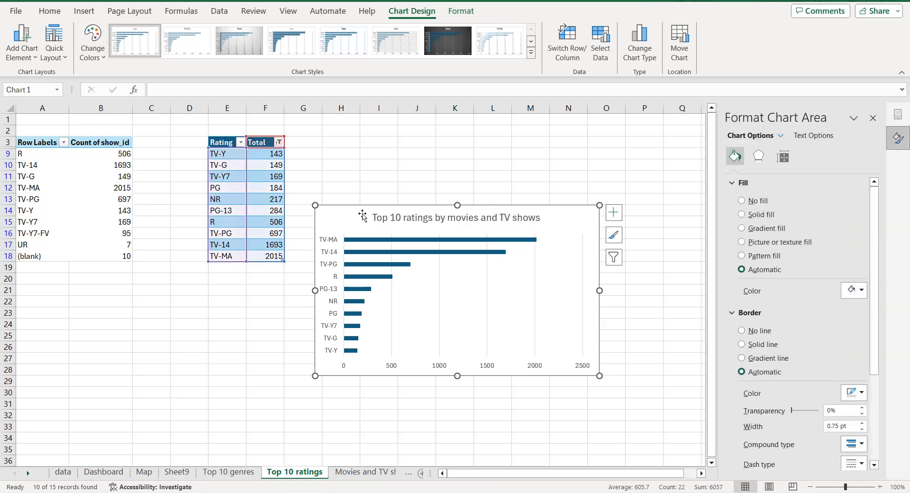
click(613, 212)
click(641, 297)
click(642, 263)
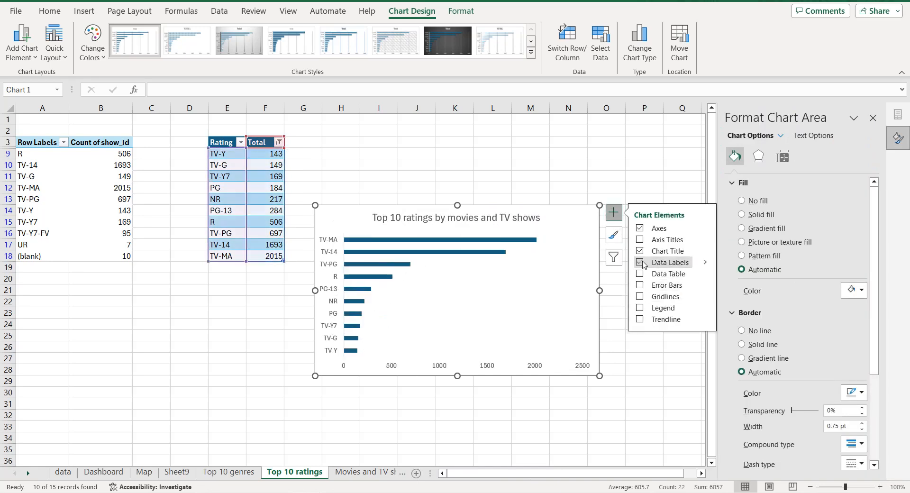
Step: Remove the numeric value axis from the ratings chart and set the gap width of its bars to 50%
click(539, 360)
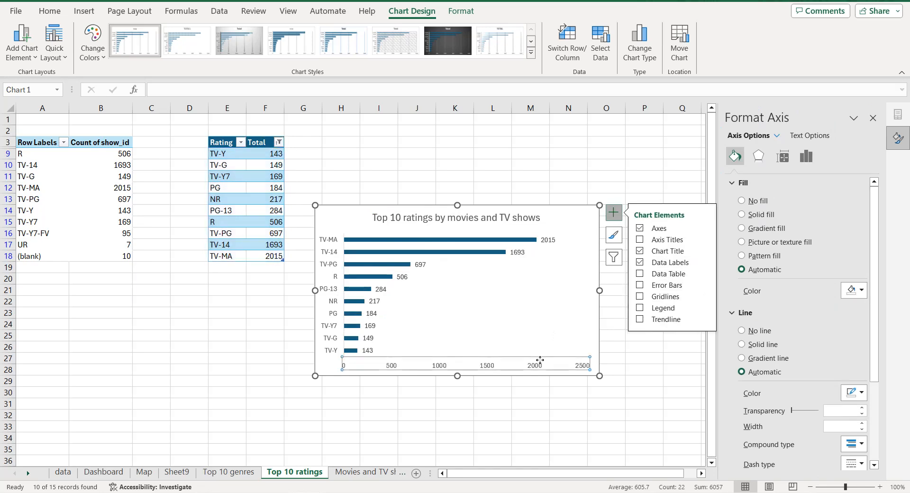
key(Delete)
click(417, 259)
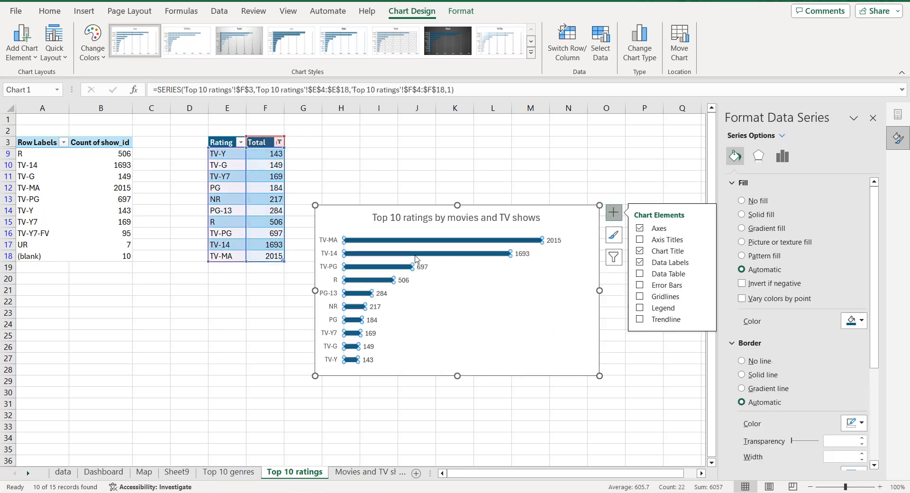
click(780, 157)
click(831, 258)
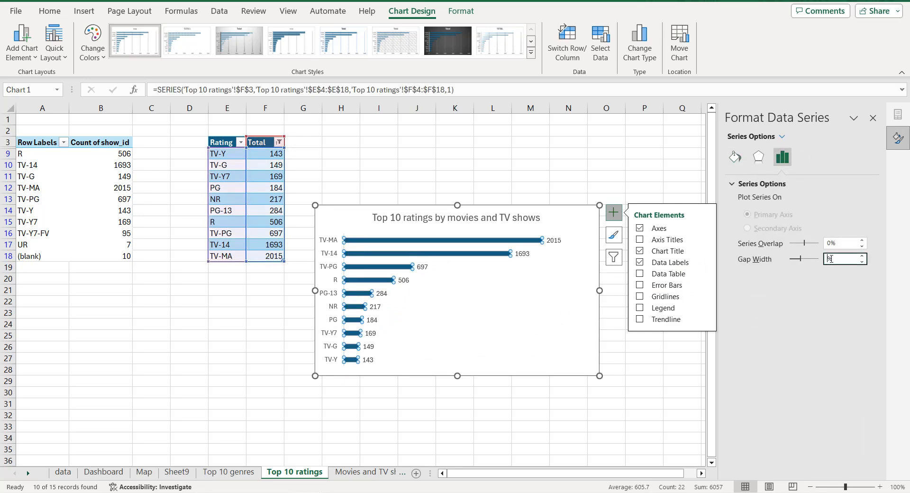
text(50)
key(Return)
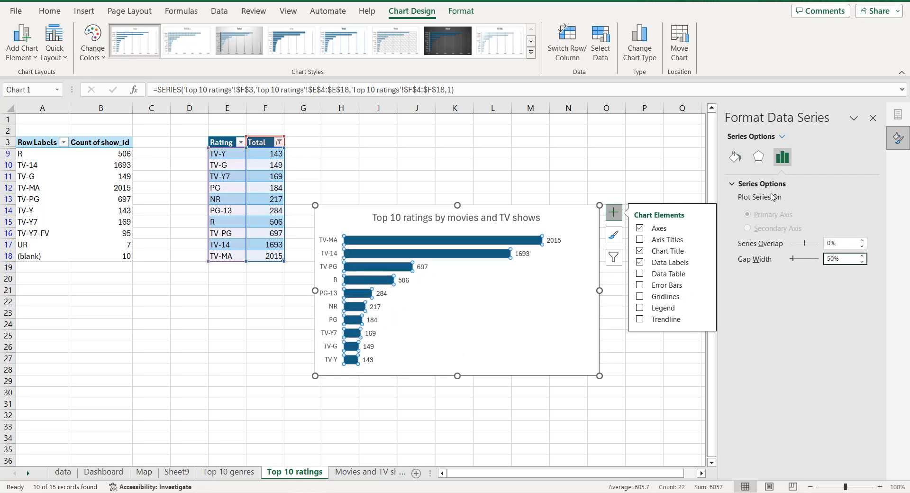
Step: Fill the bars of the ratings chart with the standard red colour
click(735, 157)
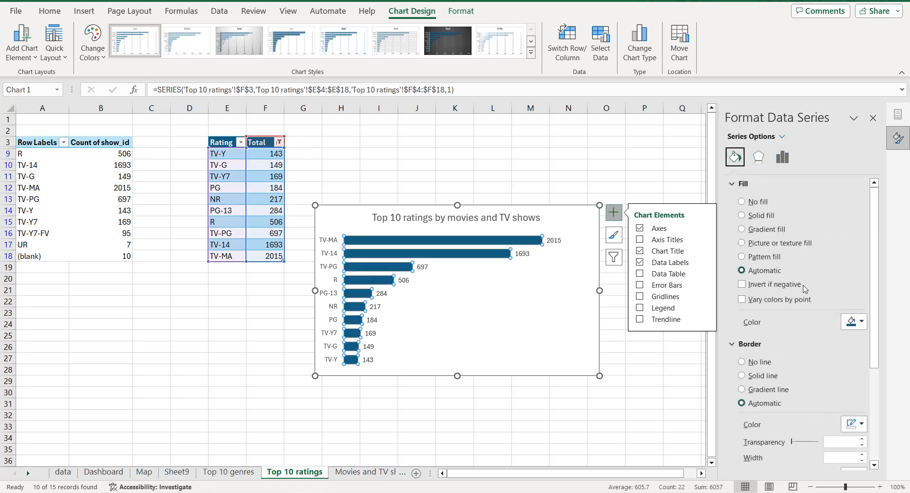
click(844, 322)
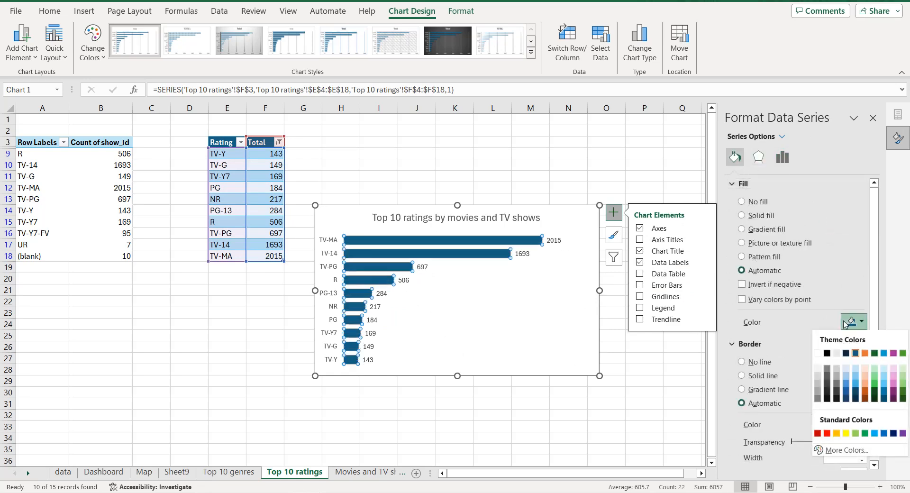
click(827, 434)
click(554, 311)
Step: Fill the chart area of the ratings chart with black
click(554, 222)
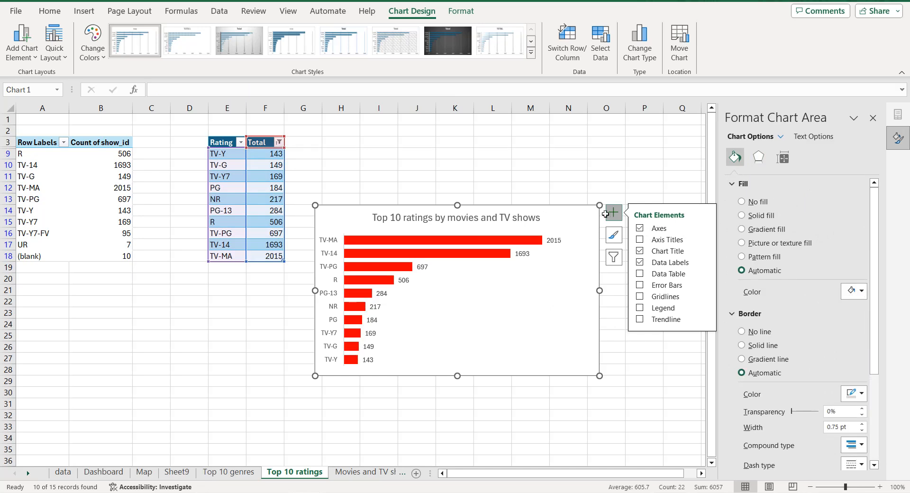
click(617, 214)
click(591, 214)
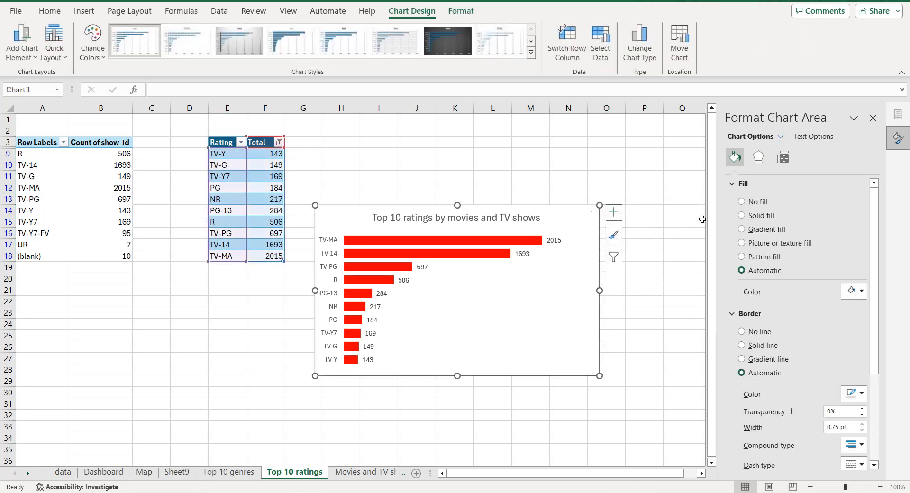
click(853, 291)
click(828, 324)
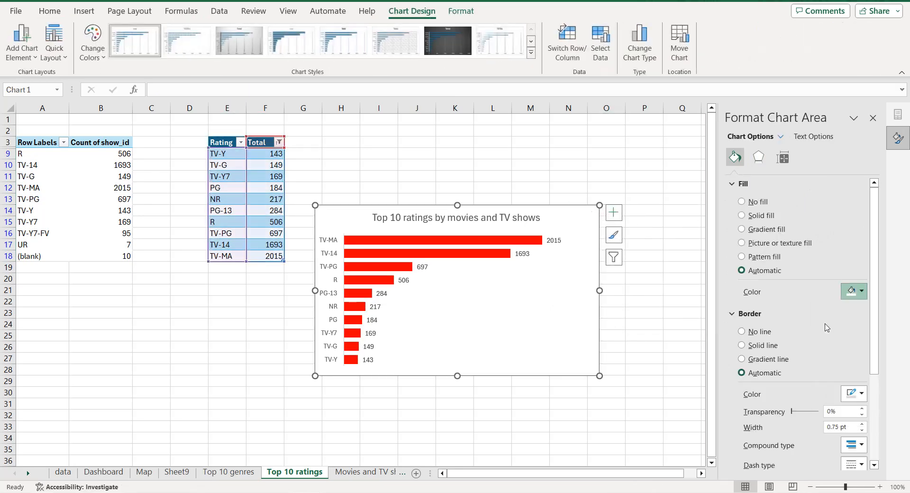
Step: Set the text of the ratings chart's title, data labels and rating axis labels to white
click(534, 219)
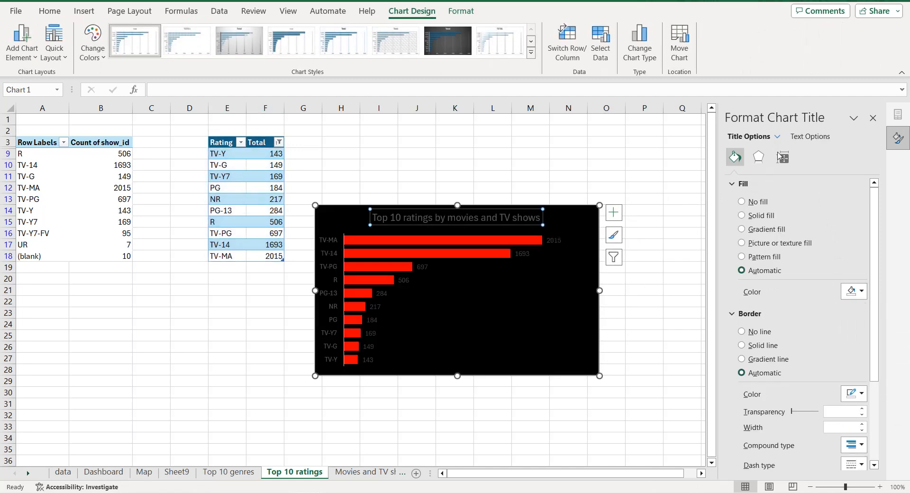
click(809, 137)
click(848, 278)
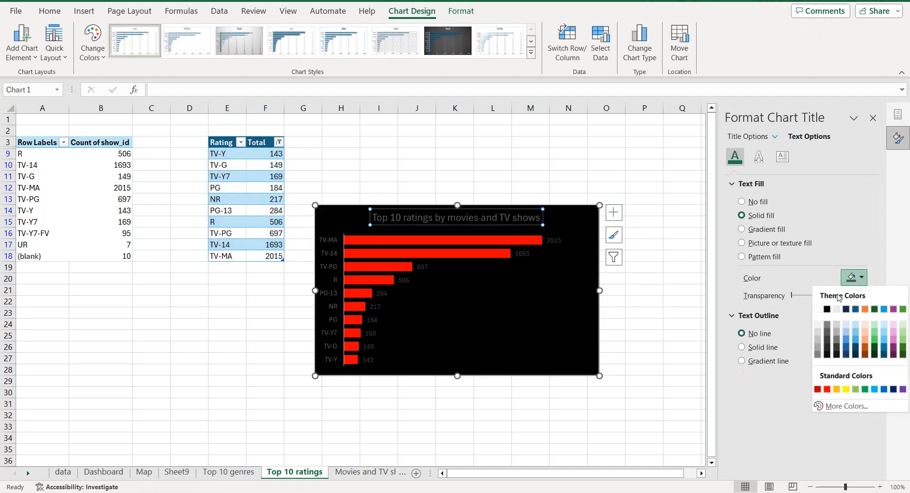
click(818, 309)
click(554, 240)
click(851, 278)
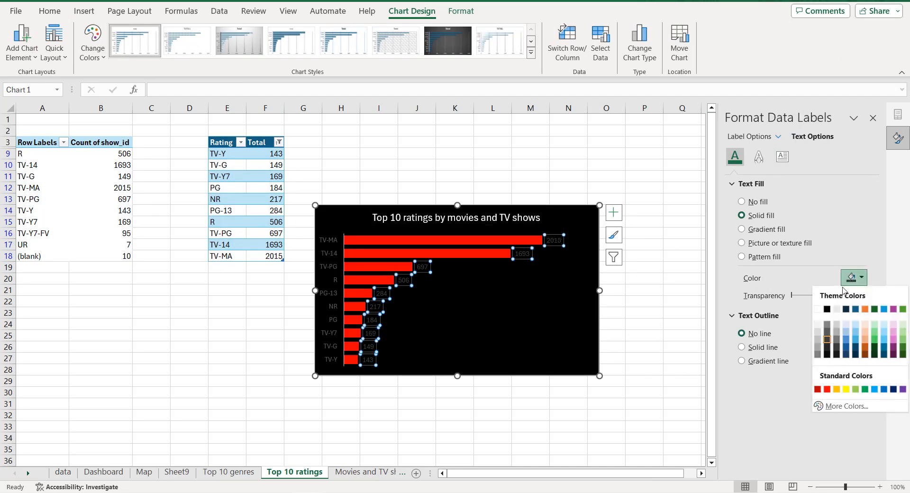
click(818, 309)
click(333, 256)
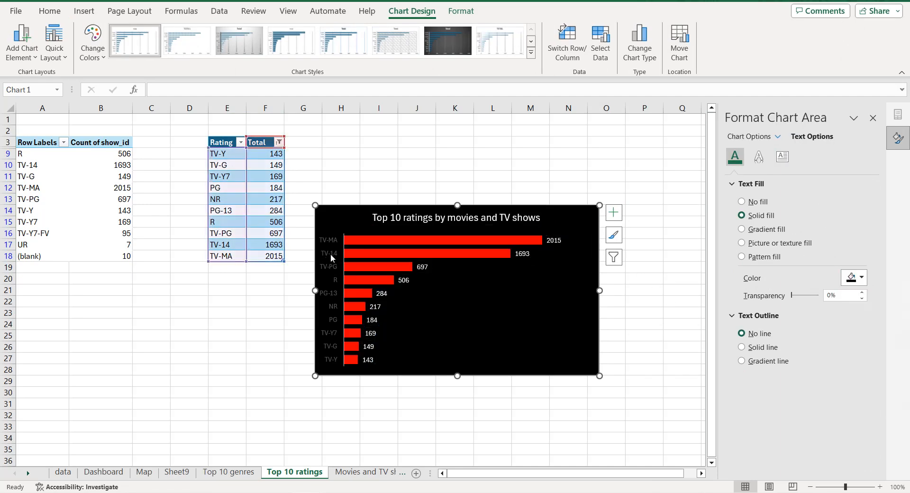
click(331, 255)
click(851, 278)
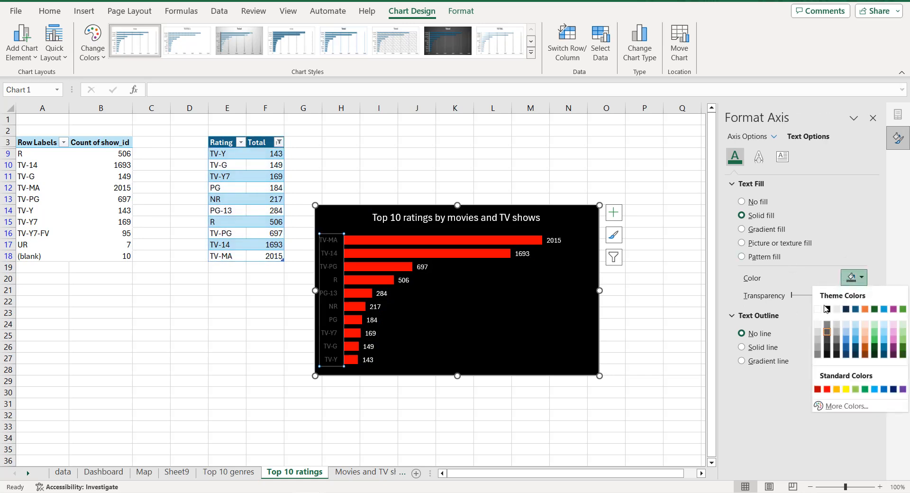
click(819, 309)
Step: Give the ratings chart area a solid line border with rounded corners
click(553, 217)
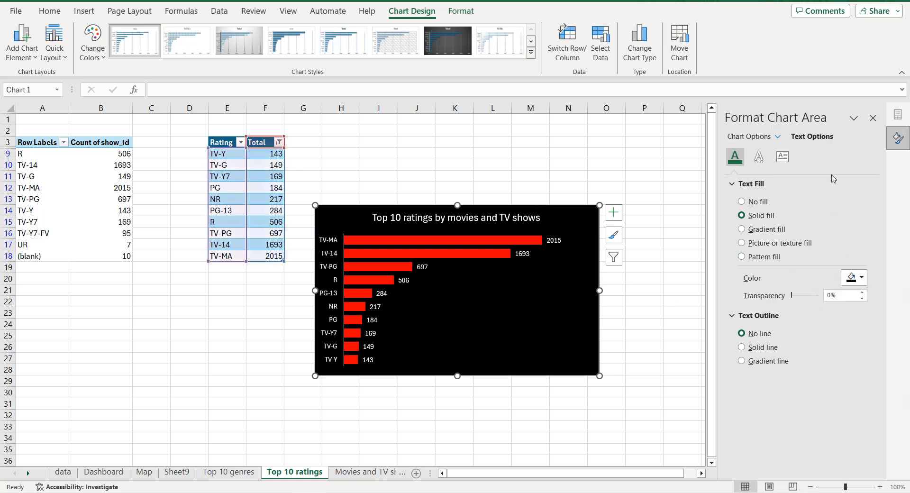
click(751, 137)
scroll(800, 231, down, 3)
click(763, 275)
scroll(782, 392, down, 2)
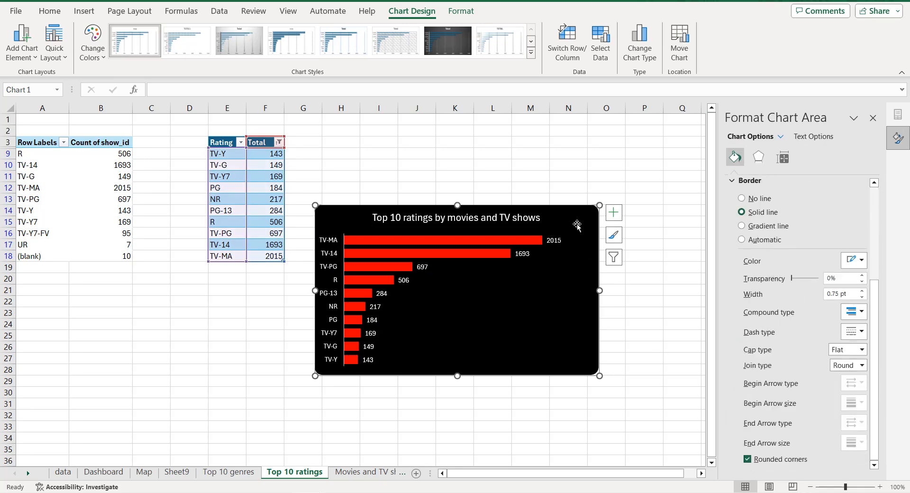
click(614, 212)
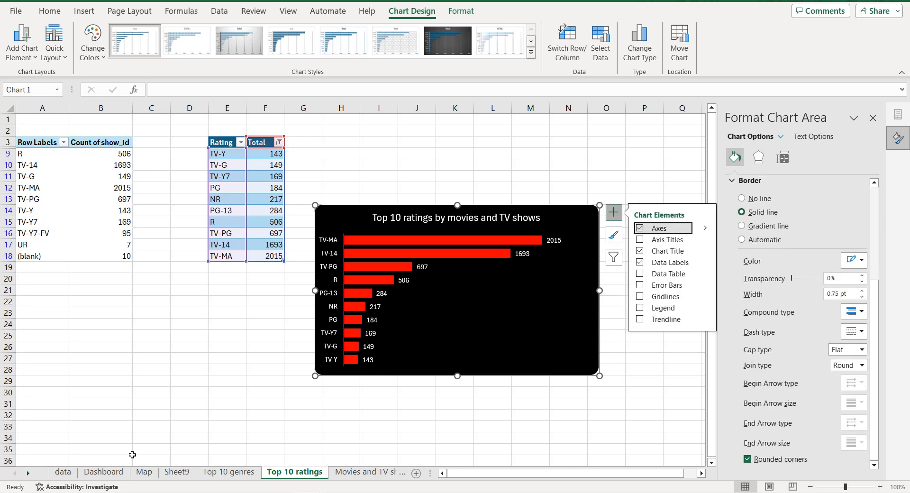
Step: Paste the ratings chart onto the Dashboard sheet and place its upper-left corner around column L, row 6
click(103, 472)
click(574, 212)
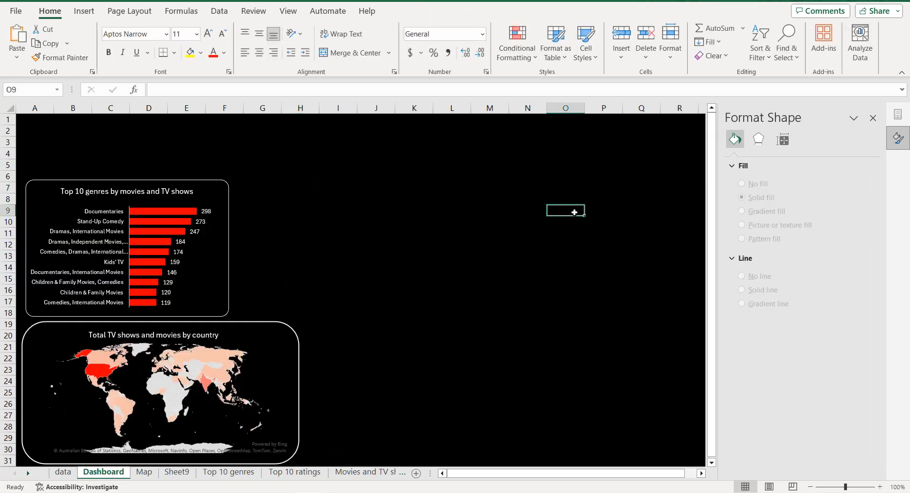
key(ctrl+v)
drag(590, 205, 494, 167)
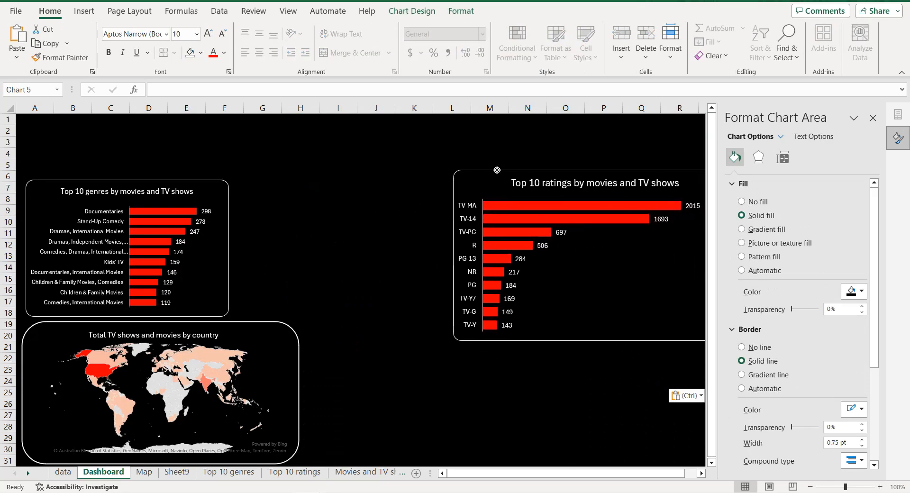
click(873, 118)
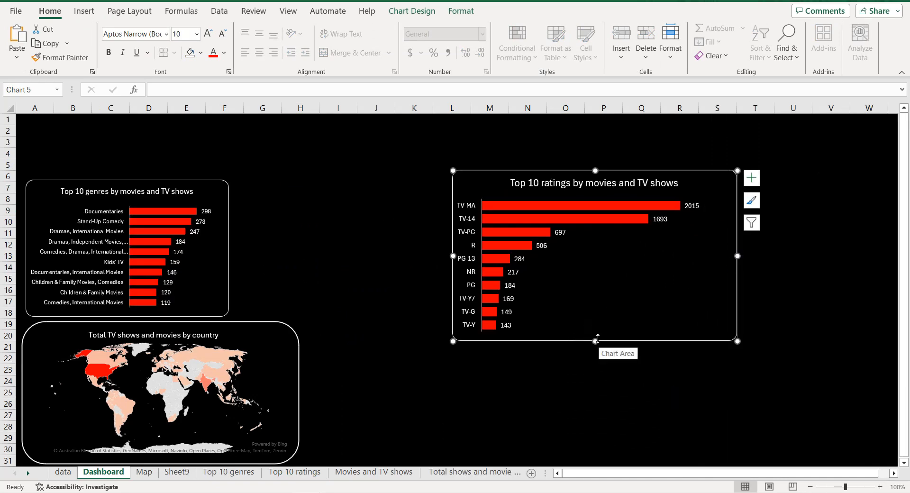
Step: Shrink the ratings chart on the dashboard so its lower edge ends at row 18 and its right edge at the start of column R
drag(596, 339, 595, 318)
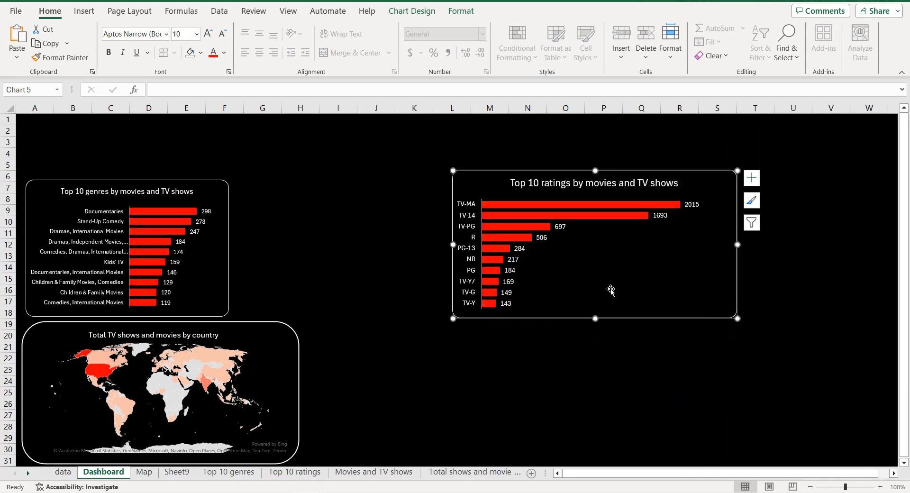
double_click(738, 248)
click(679, 153)
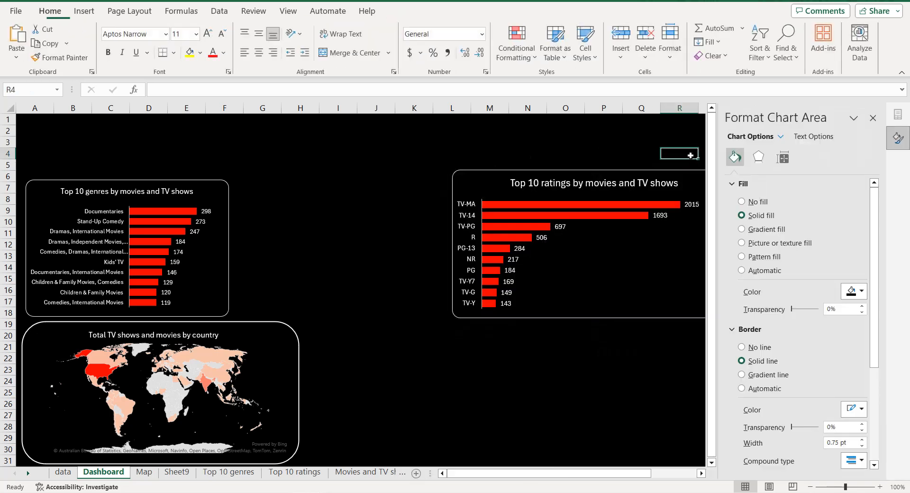
click(872, 117)
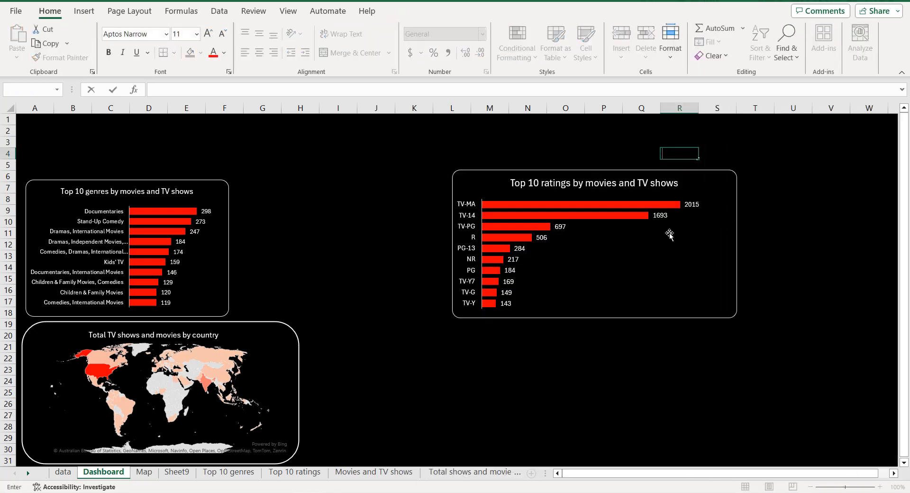
click(711, 176)
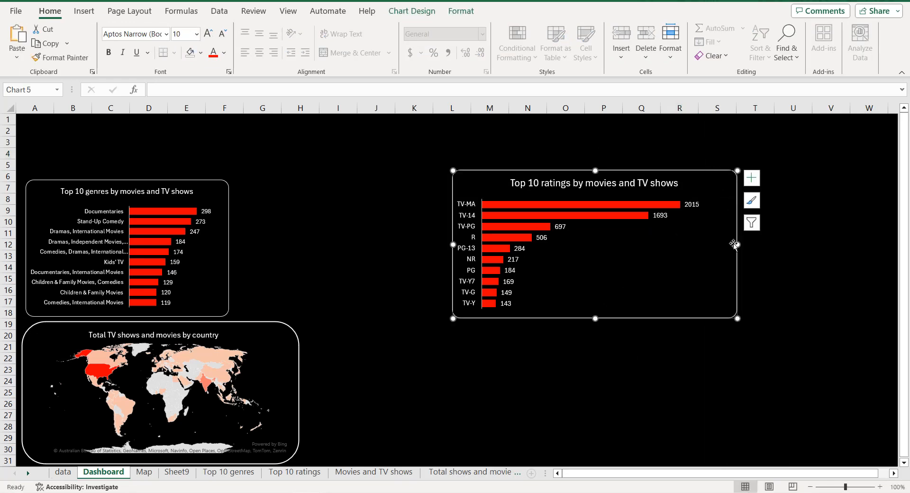
drag(736, 245, 670, 244)
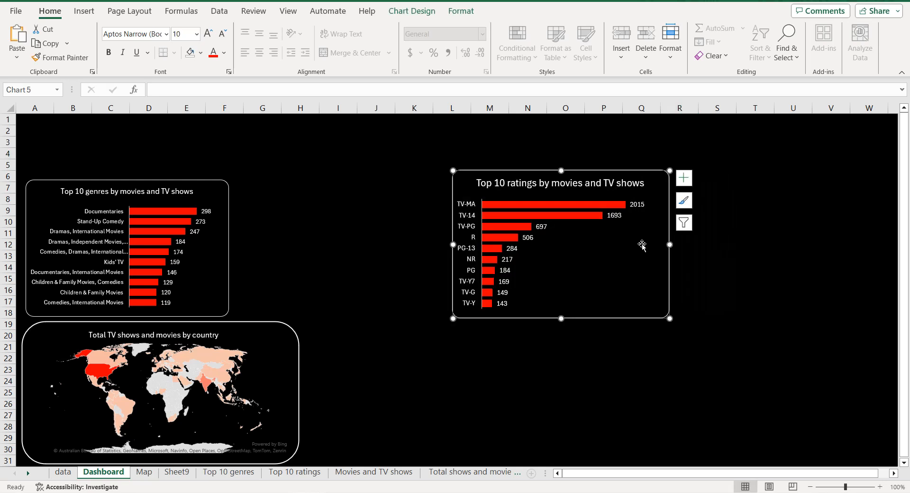
Step: Nudge the ratings chart left until it starts in column K, and lower its upper edge slightly
key(Left)
key(Left)
key(Left)
key(Left)
key(Left)
key(Left)
key(Left)
key(Left)
key(Left)
key(Left)
key(Left)
key(Left)
key(Left)
key(Left)
key(Left)
key(Left)
key(Left)
key(Left)
key(Left)
key(Left)
key(Left)
key(Left)
key(Left)
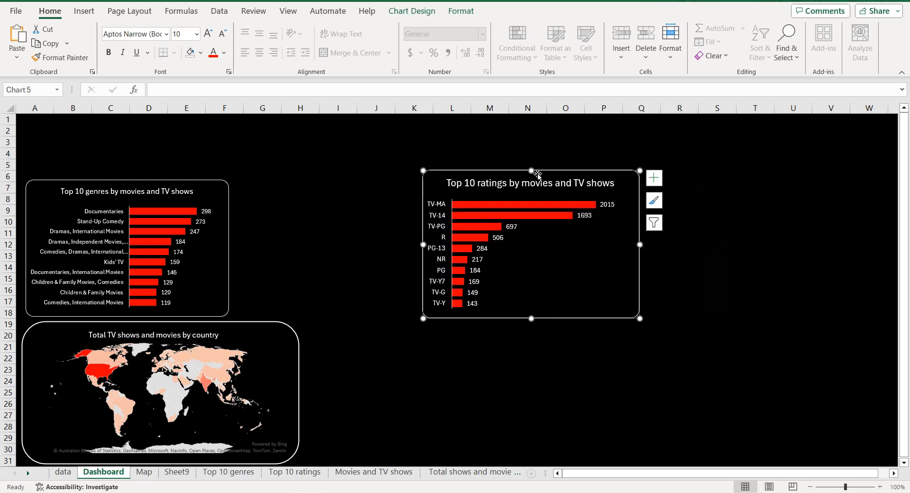
drag(532, 171, 531, 177)
Step: Reduce the font sizes of the ratings chart's title, rating axis labels and data labels, with the axis labels at size 8
click(531, 189)
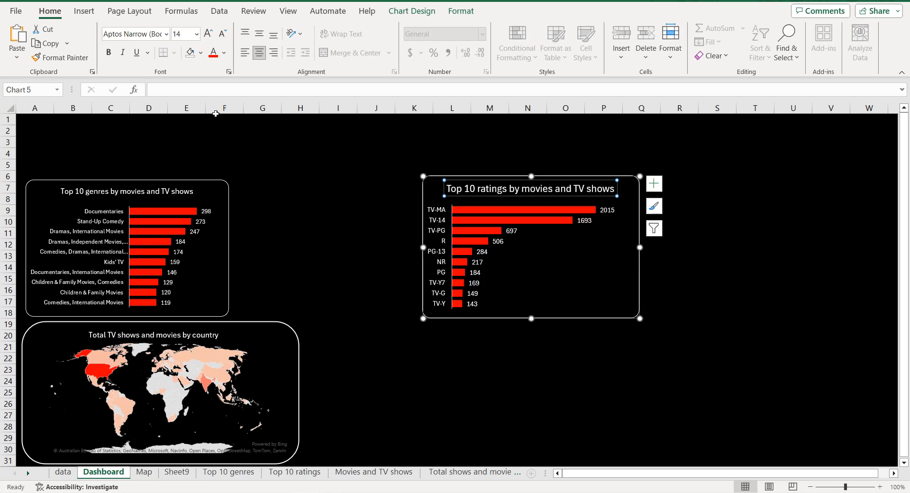
click(222, 35)
click(223, 34)
click(435, 207)
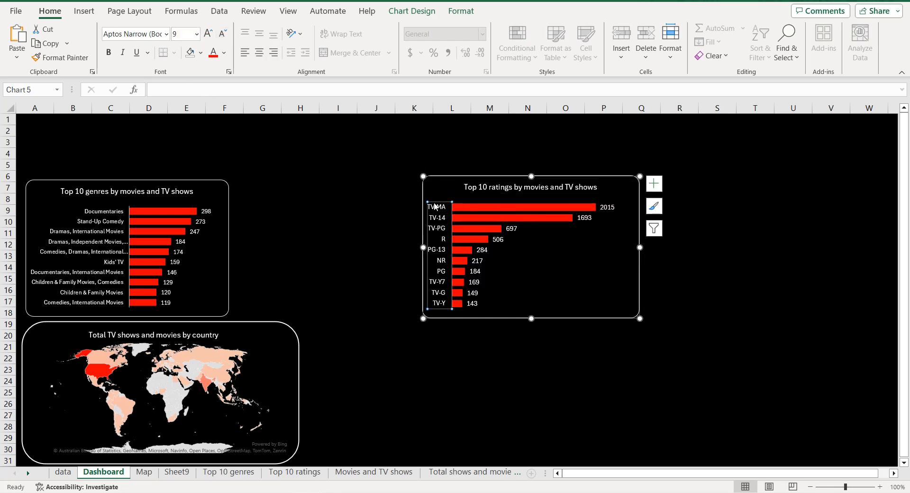
click(222, 36)
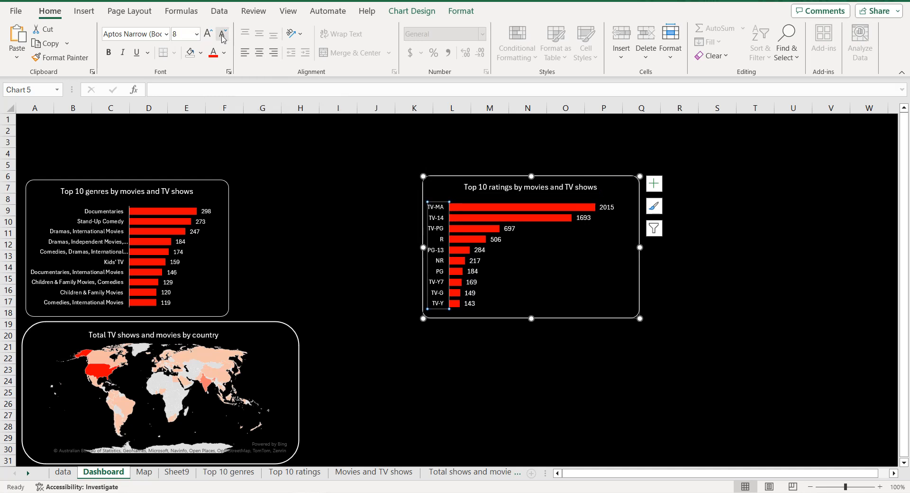
click(610, 208)
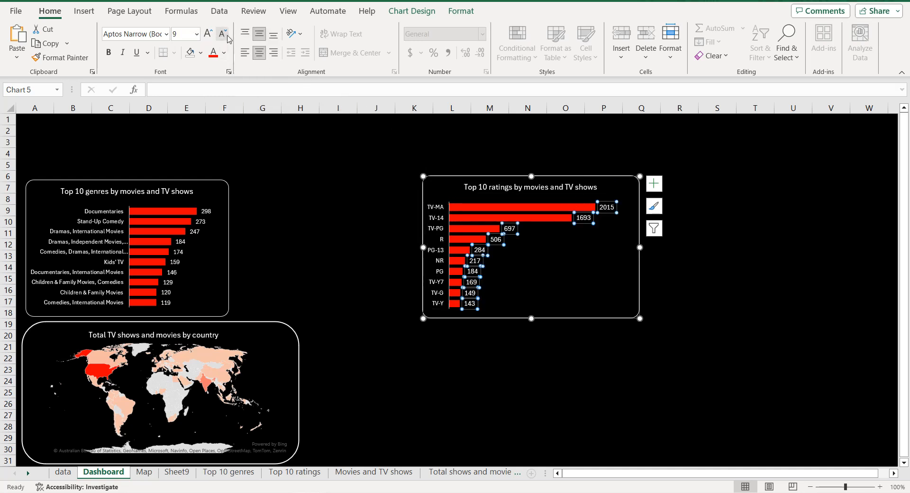
click(320, 199)
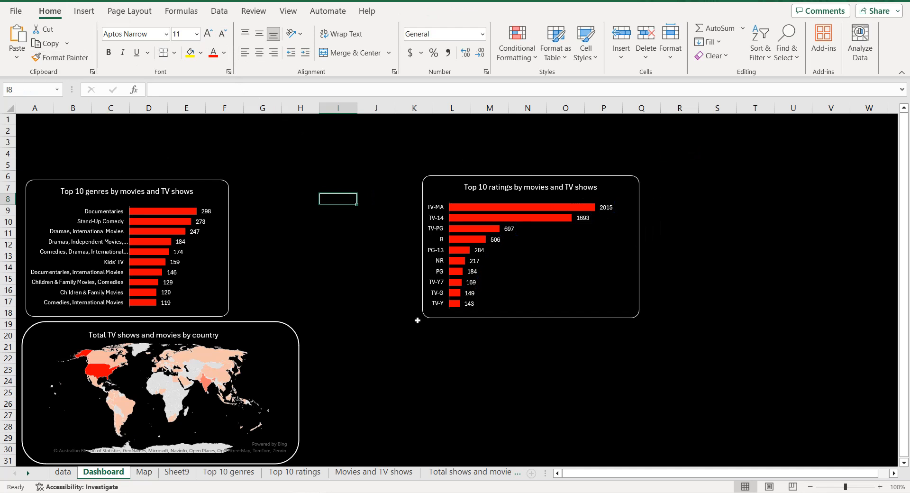
Step: On the Movies and TV shows sheet, build the pivot table with type as rows and the count of show_id as values
click(28, 474)
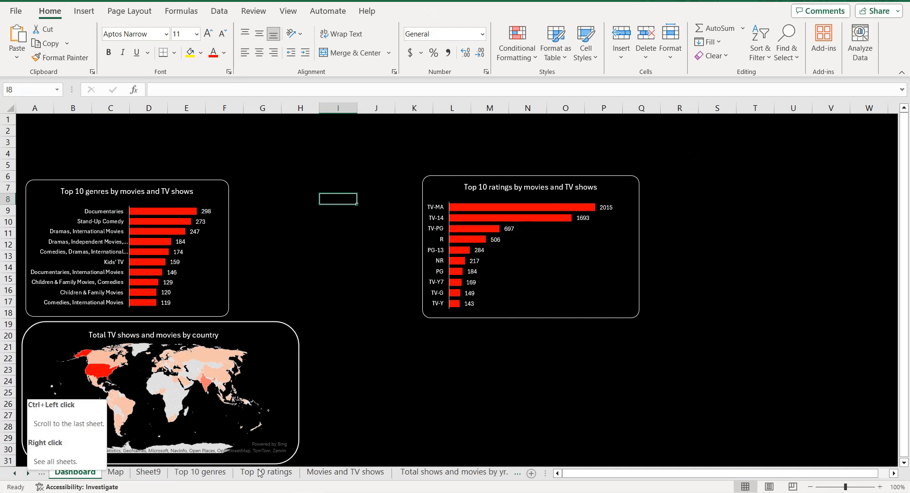
click(359, 476)
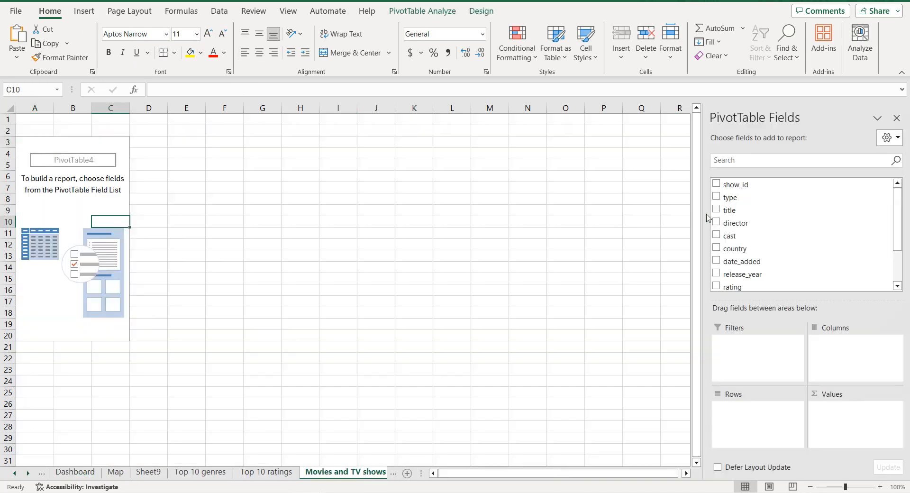
click(717, 197)
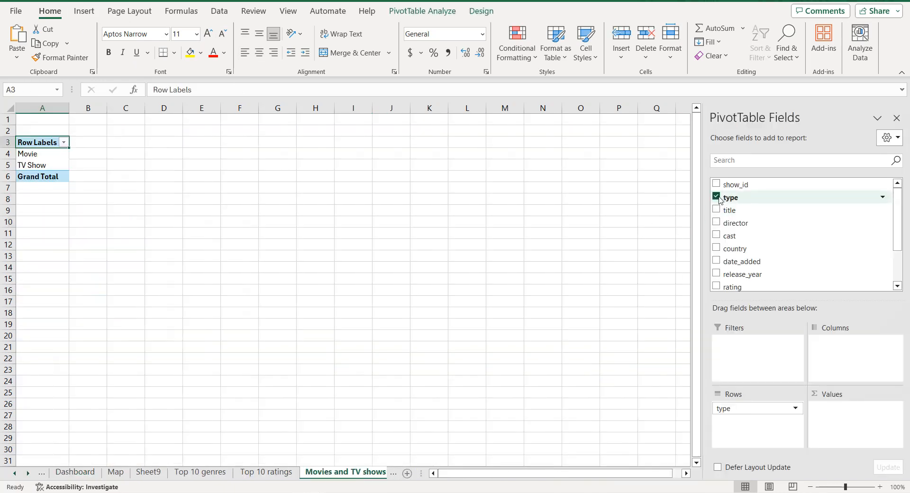
drag(729, 189, 840, 412)
click(840, 408)
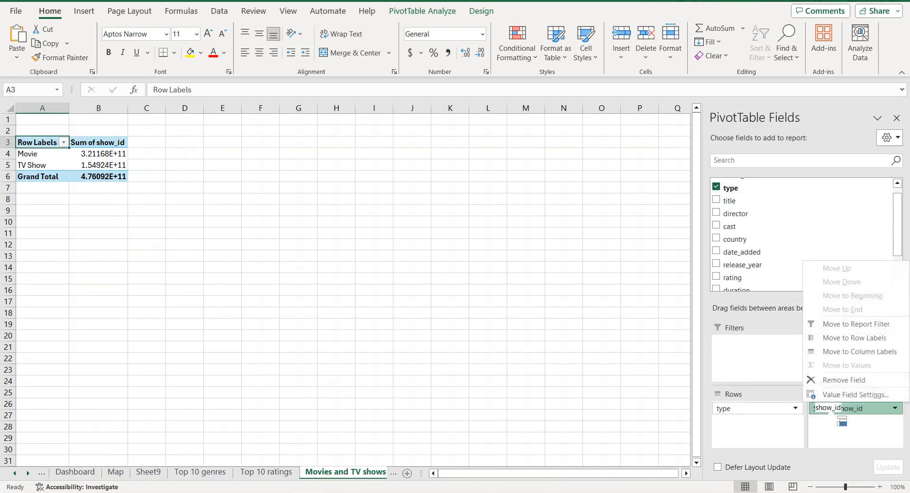
click(832, 395)
click(396, 235)
click(489, 299)
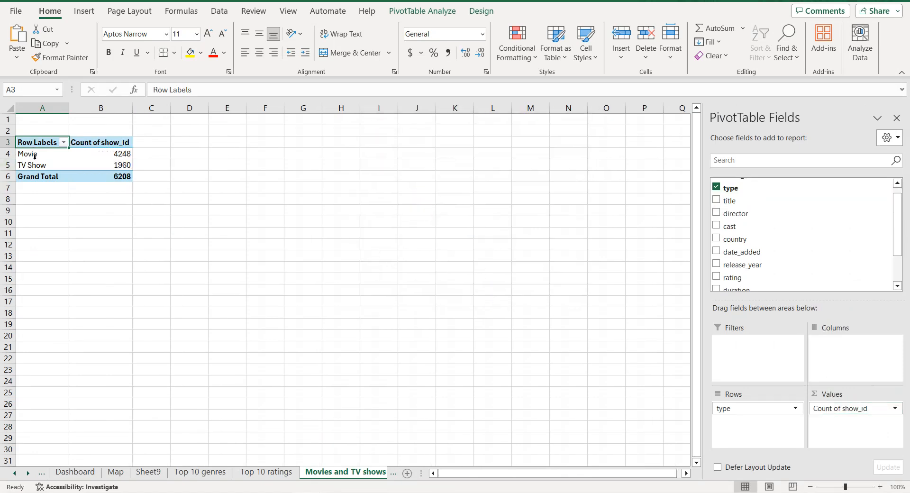
Step: Remove the grand total row from the movies and TV shows pivot table
click(30, 177)
right_click(32, 177)
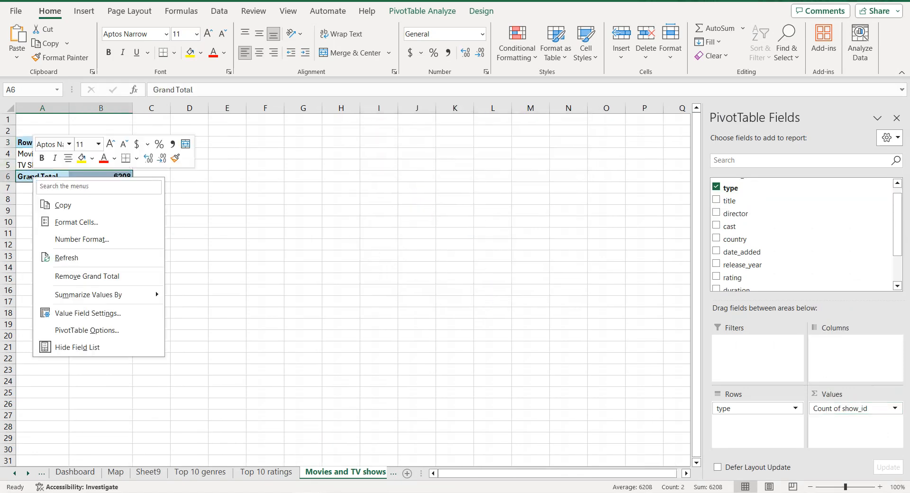
click(76, 277)
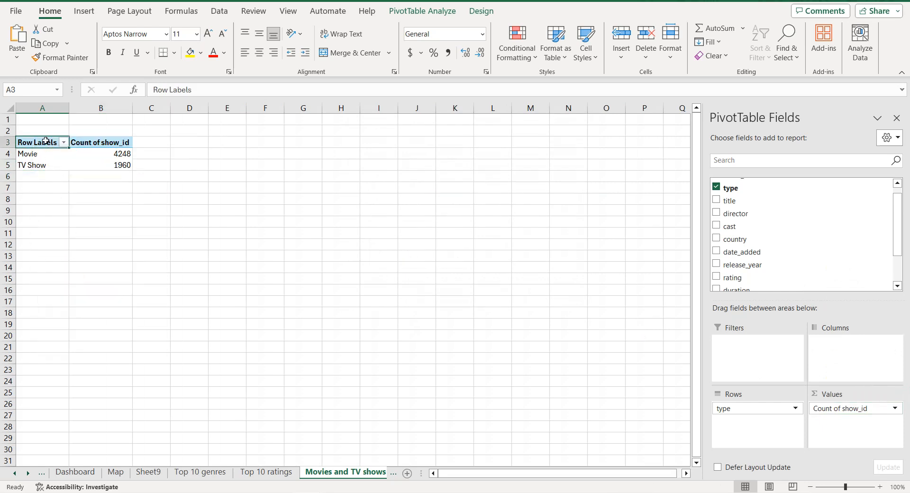
Step: Copy the whole pivot table and paste it as plain values starting at cell F3
key(ctrl+a)
key(ctrl+c)
click(276, 142)
right_click(276, 142)
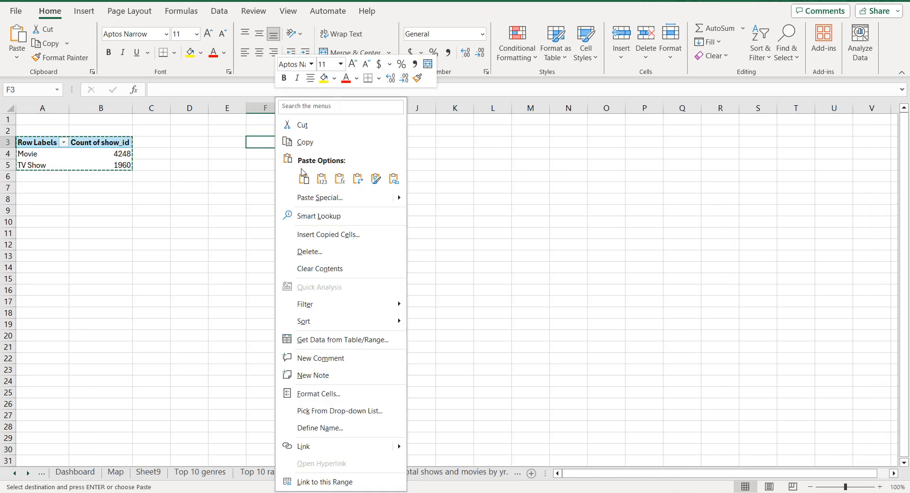
click(268, 149)
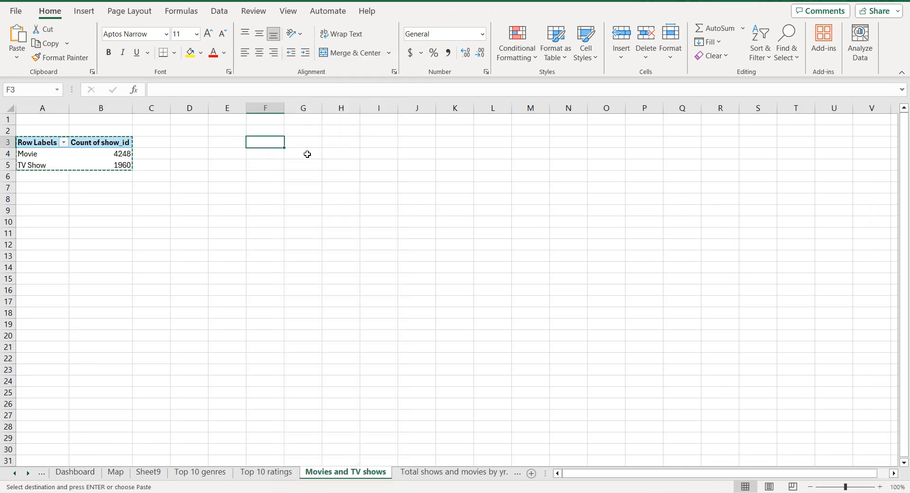
right_click(264, 145)
click(311, 174)
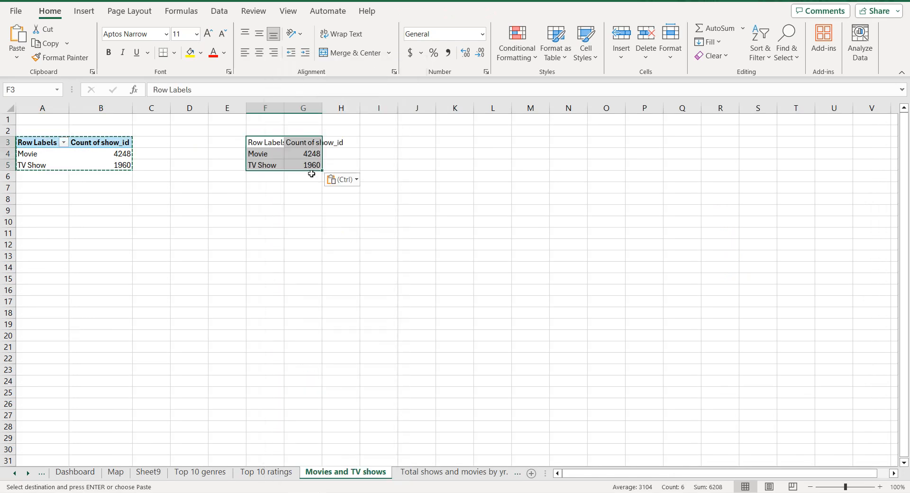
Step: Rename the pasted table's headers to Type in F3 and Total in G3
click(264, 141)
double_click(190, 90)
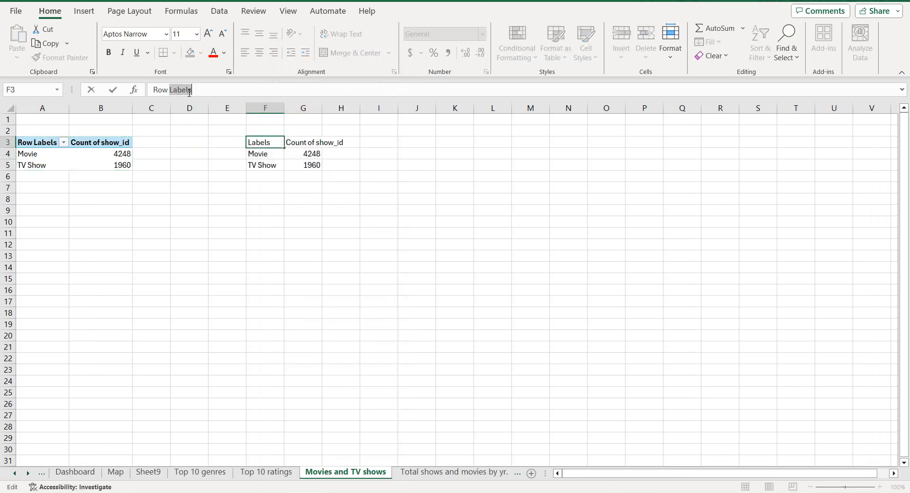
key(ctrl+a)
text(Ty)
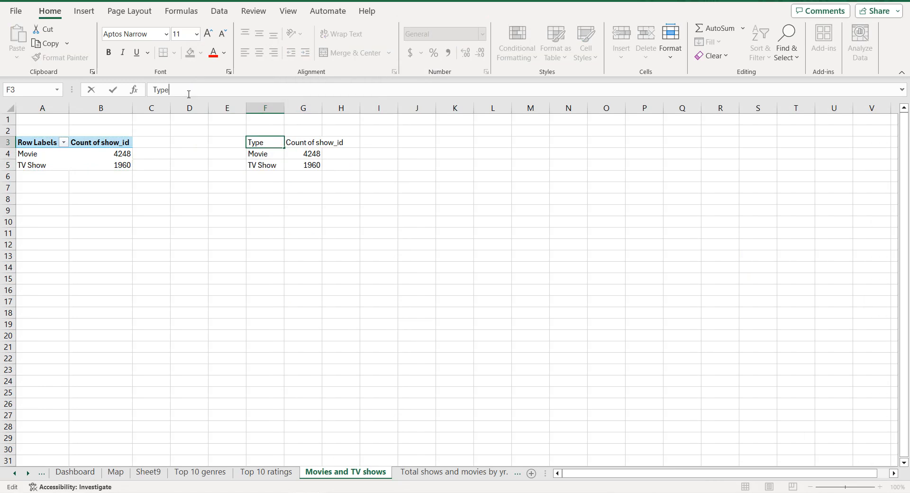
double_click(313, 143)
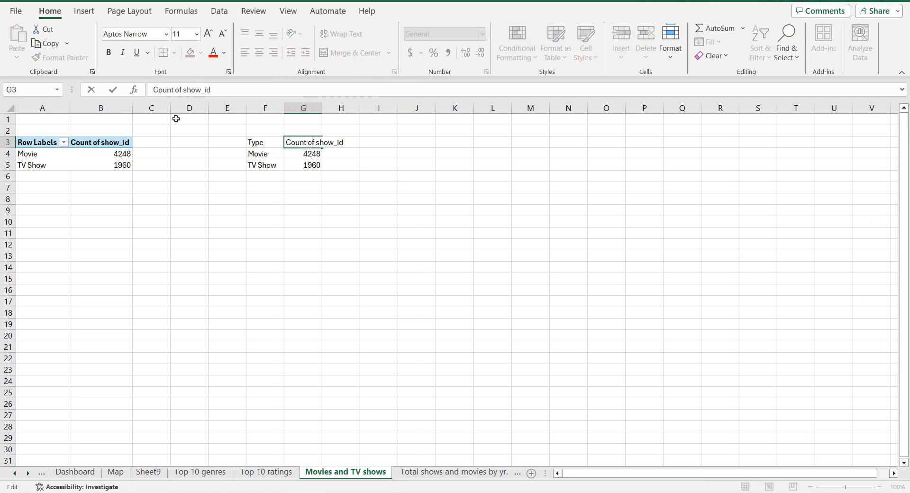
triple_click(193, 92)
text(Tot)
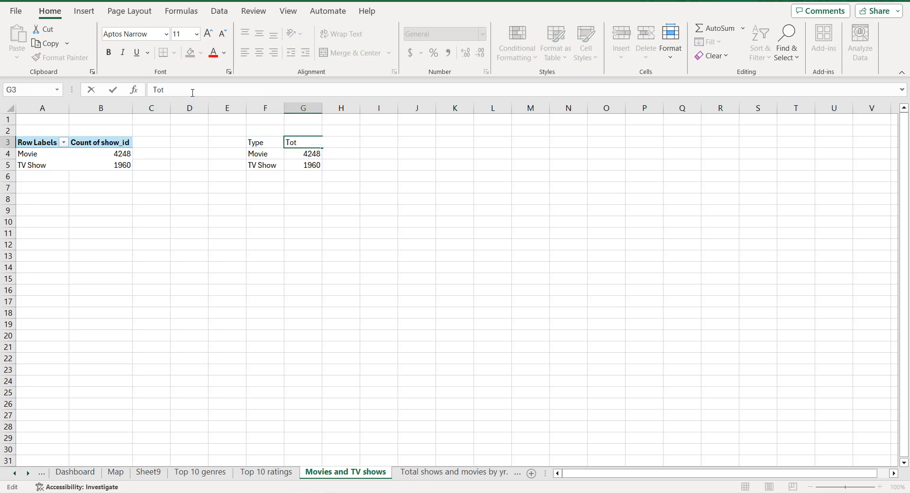
key(Return)
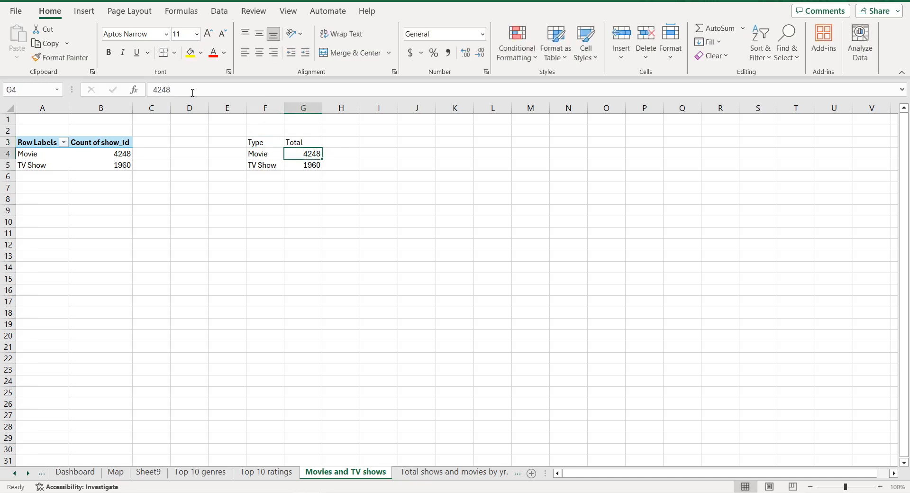
Step: Insert a doughnut chart based on the Type and Total table in F3:G5
click(268, 140)
key(ctrl+a)
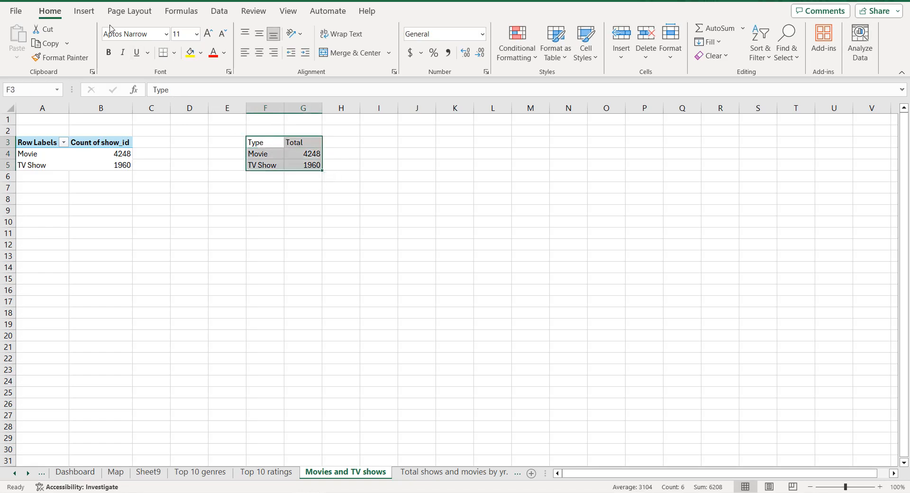
click(84, 11)
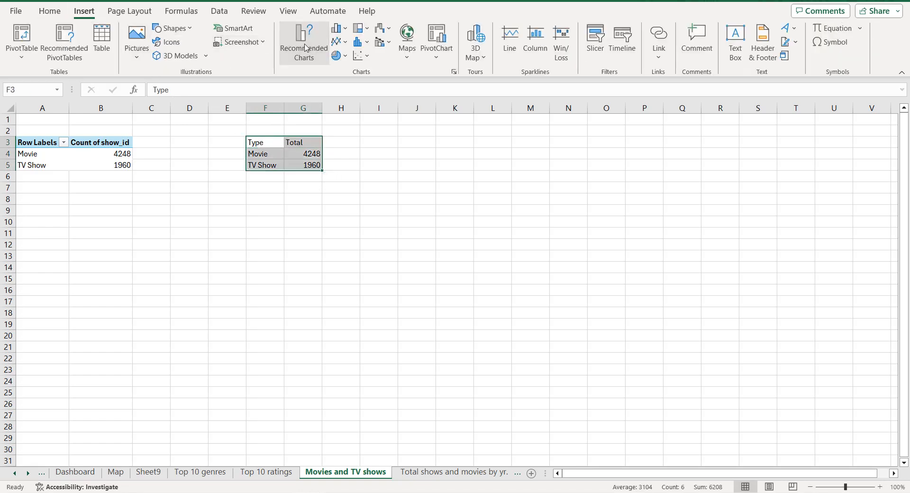
click(305, 47)
click(347, 86)
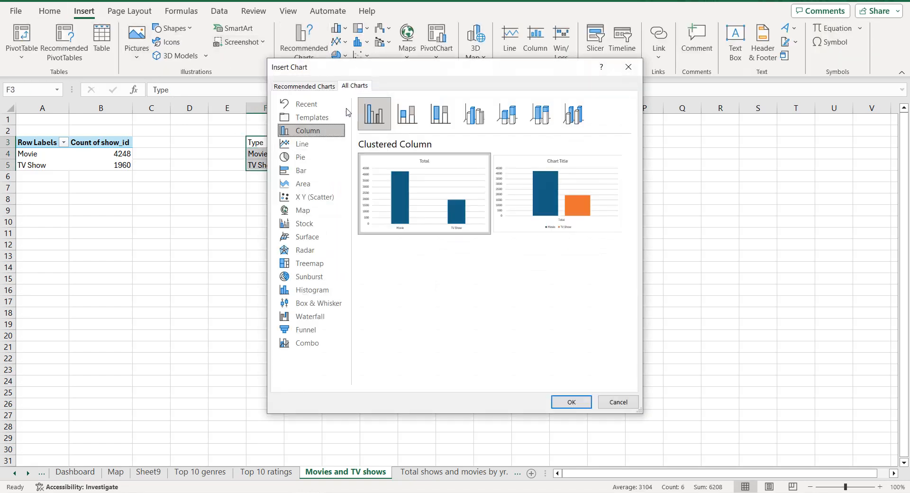
click(317, 160)
click(507, 118)
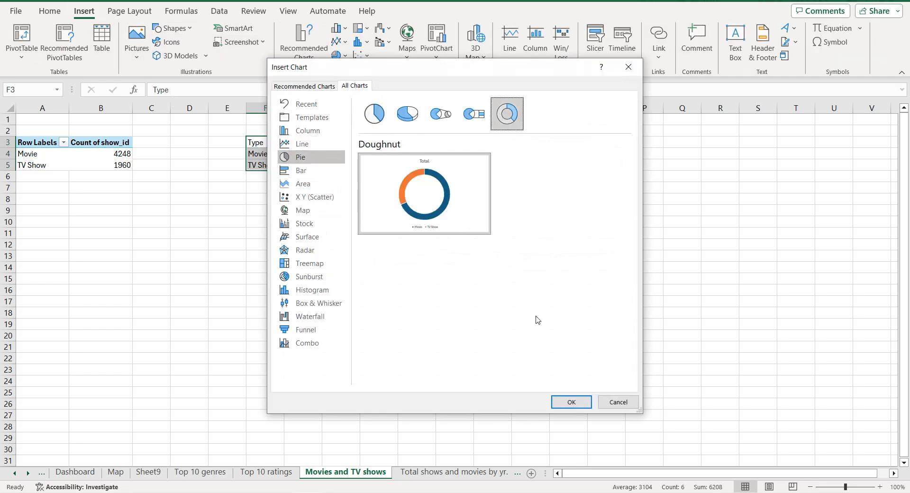
click(570, 403)
Step: Change the doughnut chart's title to "Movies and TV shows"
click(457, 216)
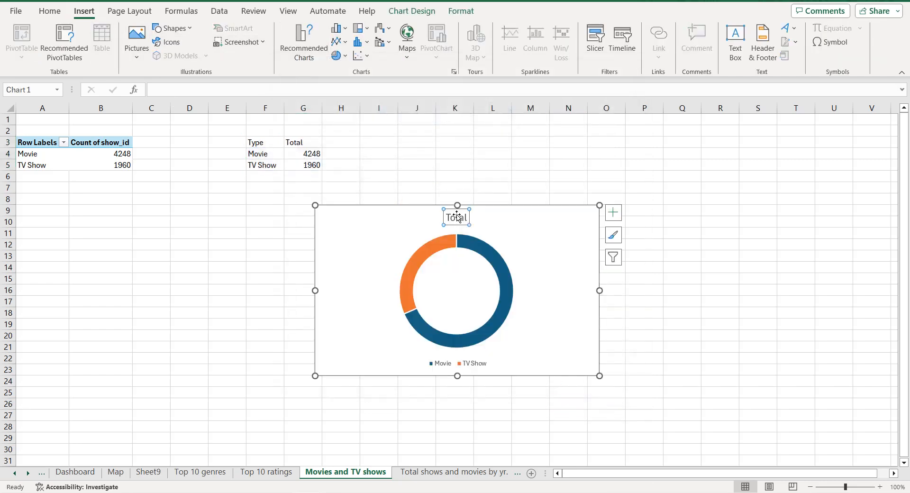
double_click(457, 217)
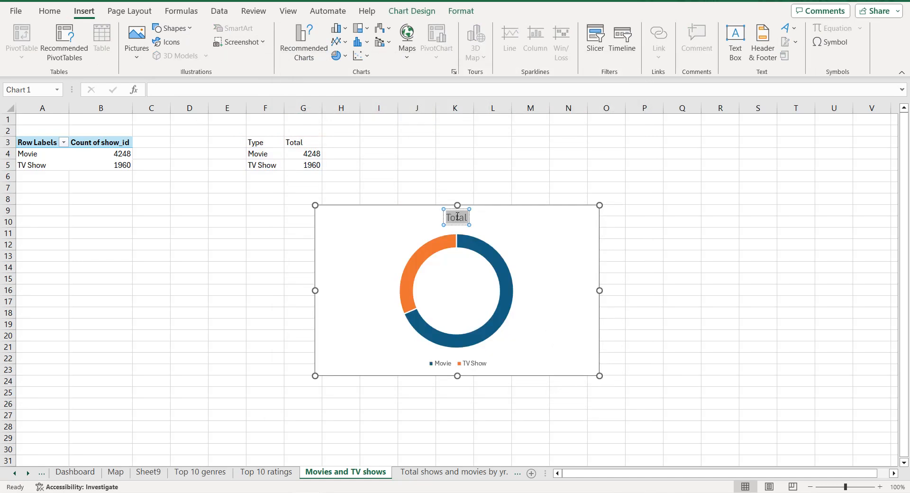
text(Movies and T)
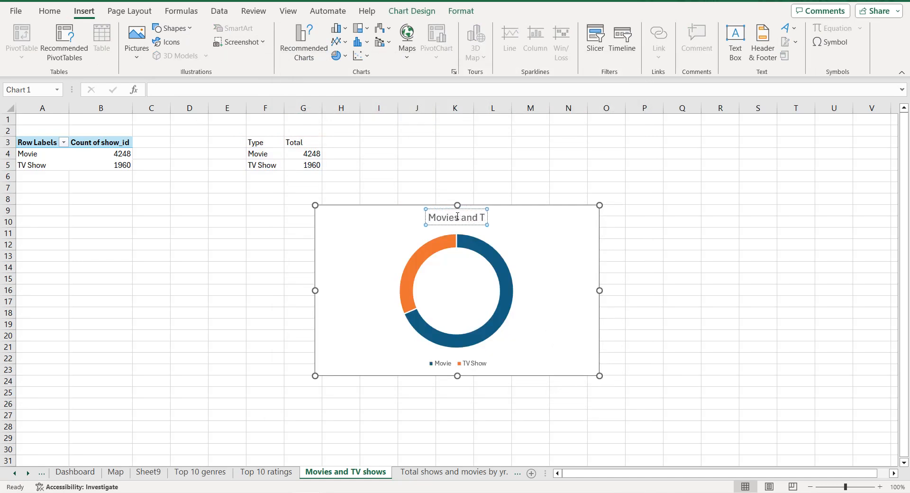
text(V shows)
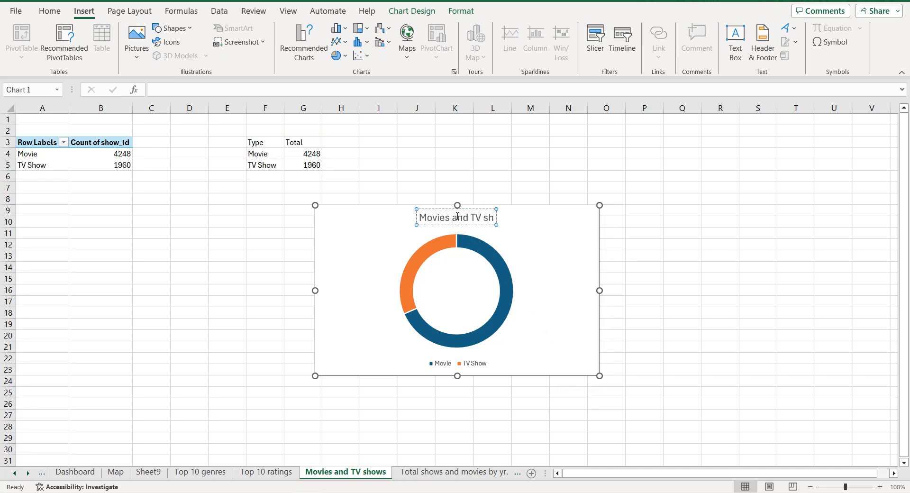
click(382, 251)
Step: Delete the doughnut chart's legend and add data labels showing category name, value and percentage, with leader lines turned off
click(477, 372)
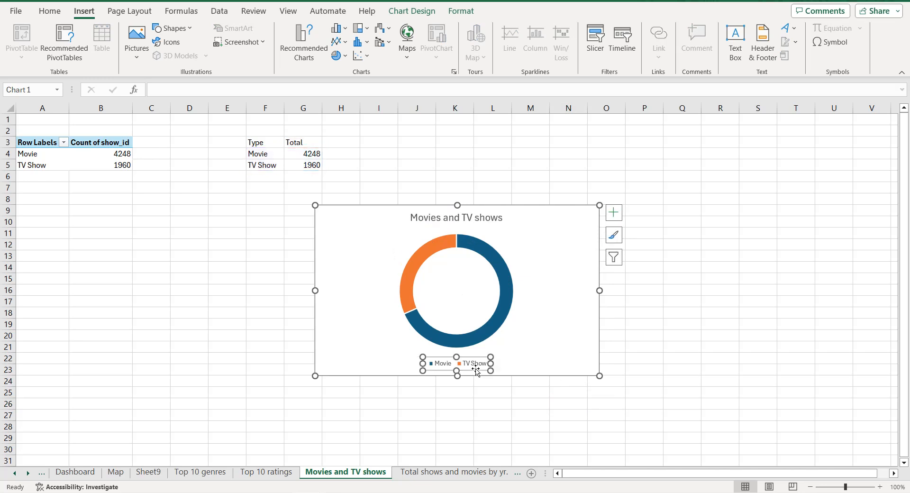
key(Delete)
click(615, 218)
click(705, 240)
click(747, 272)
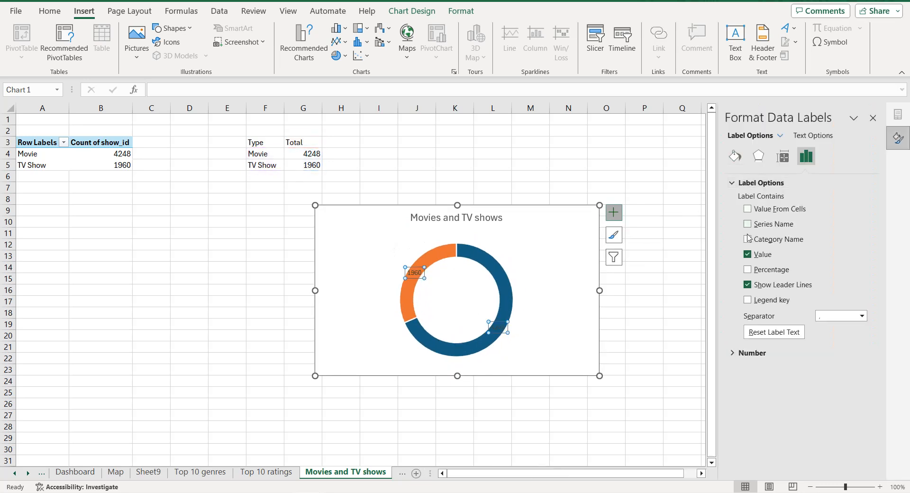
click(747, 270)
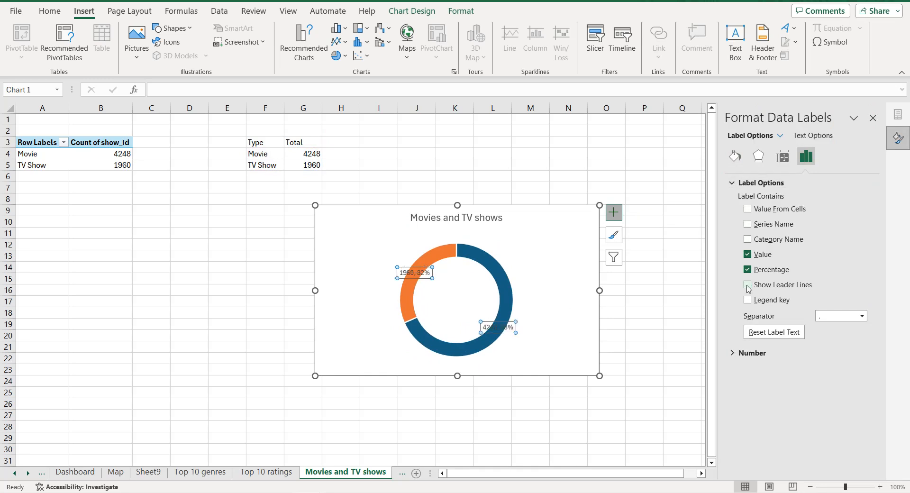
click(747, 240)
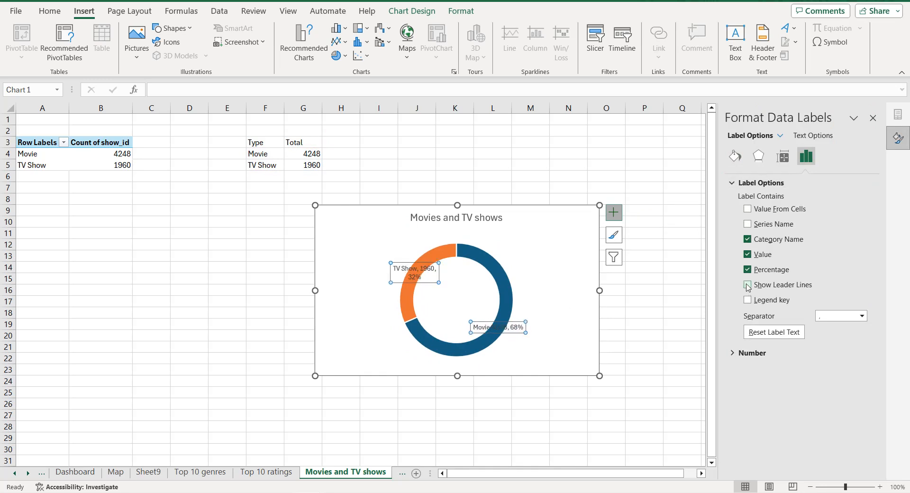
Step: Give the doughnut chart area a solid black fill and a white border with rounded corners
click(561, 215)
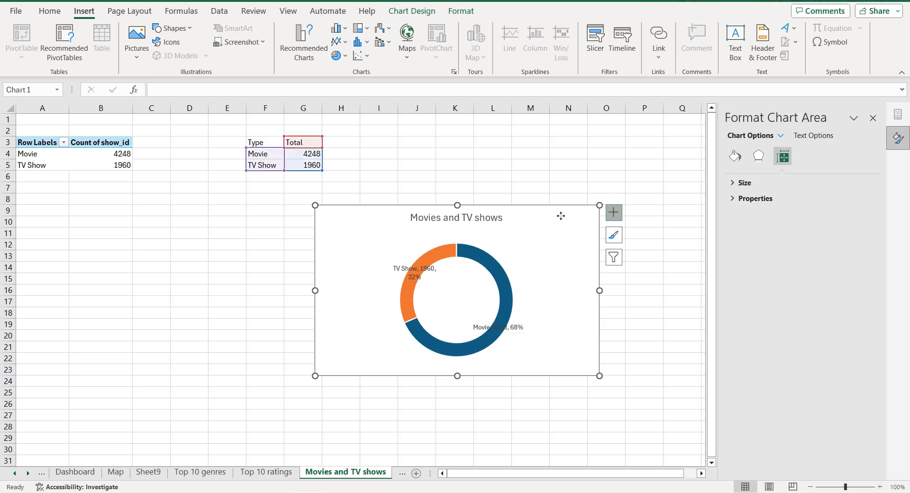
click(735, 156)
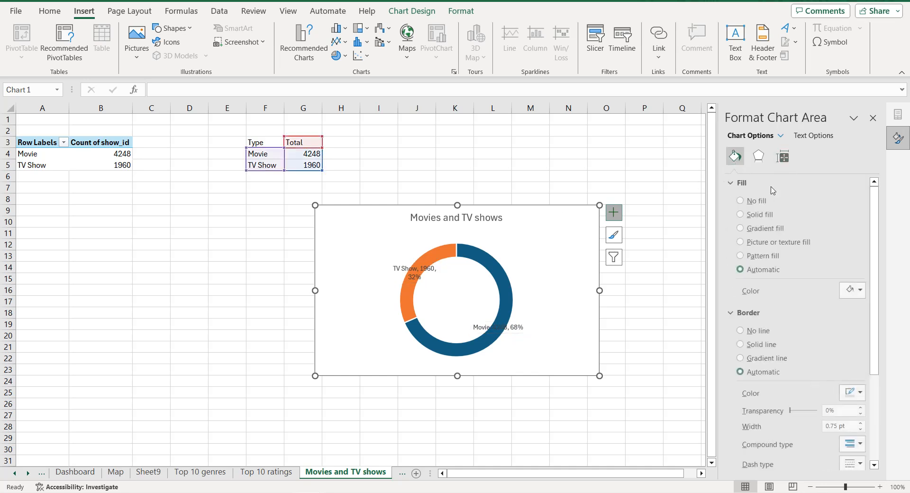
click(855, 291)
click(827, 322)
scroll(830, 323, down, 3)
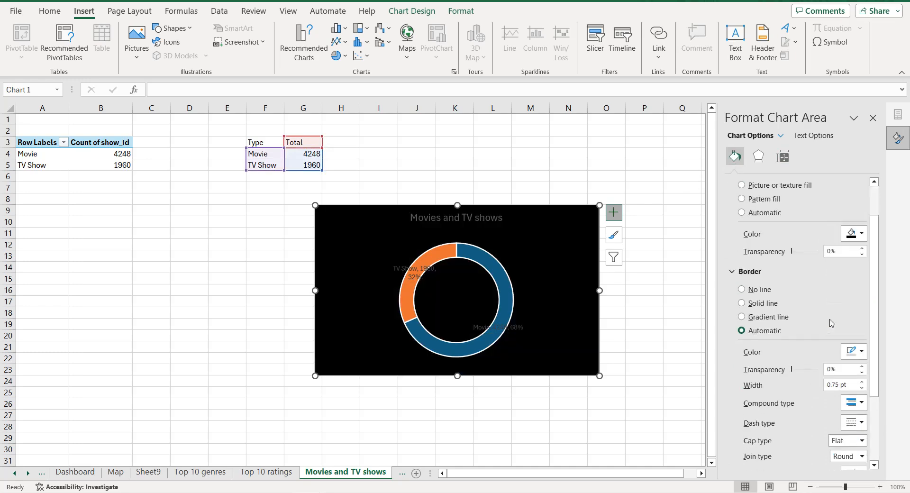
click(849, 324)
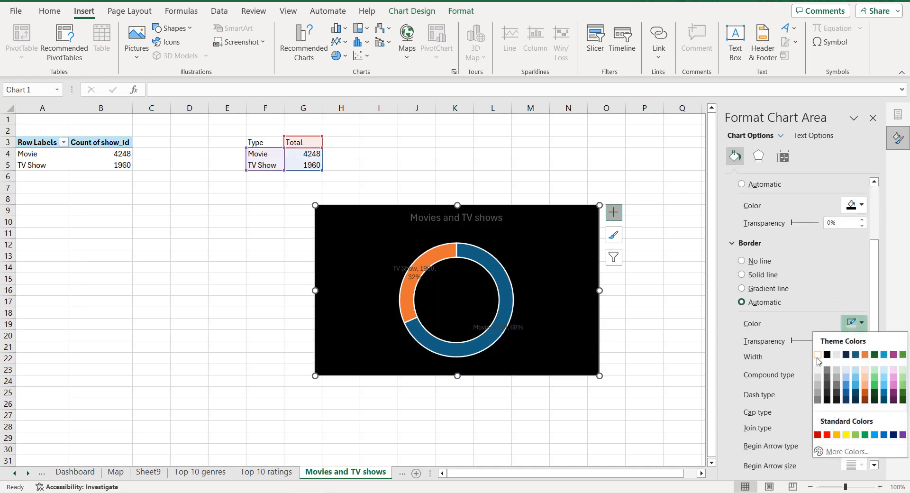
click(817, 354)
scroll(748, 467, down, 2)
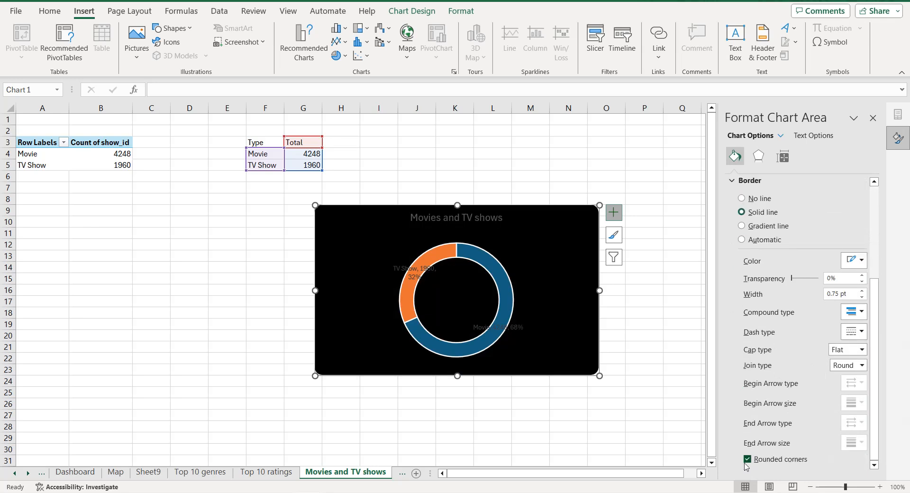
Step: Remove the border lines from the doughnut's data series
click(497, 270)
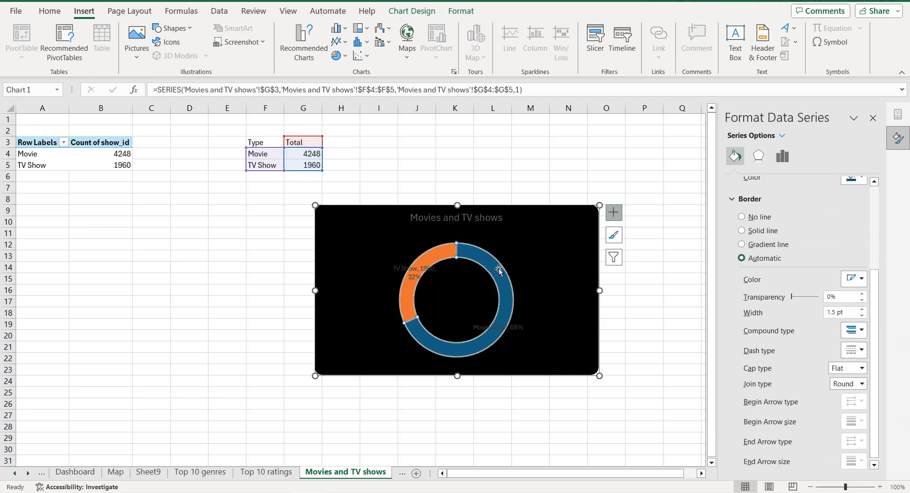
click(740, 218)
click(509, 237)
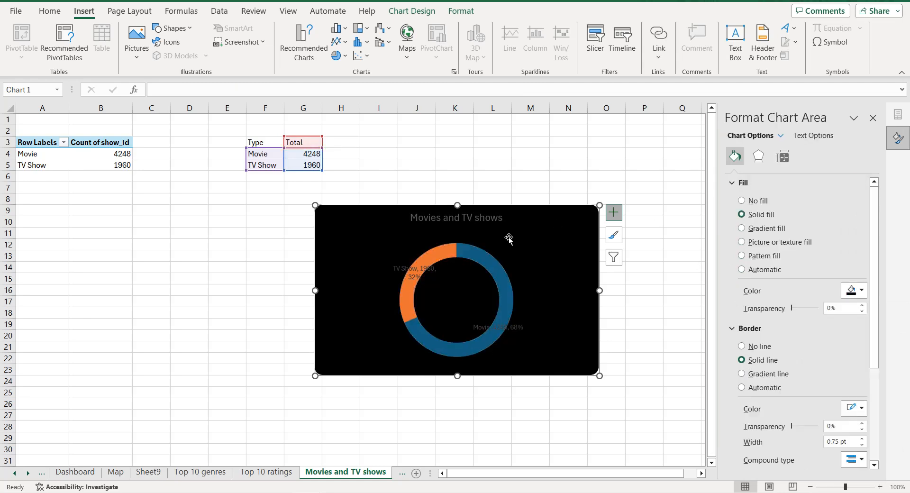
Step: Set the text colour of the doughnut chart's data labels and title to white
click(421, 270)
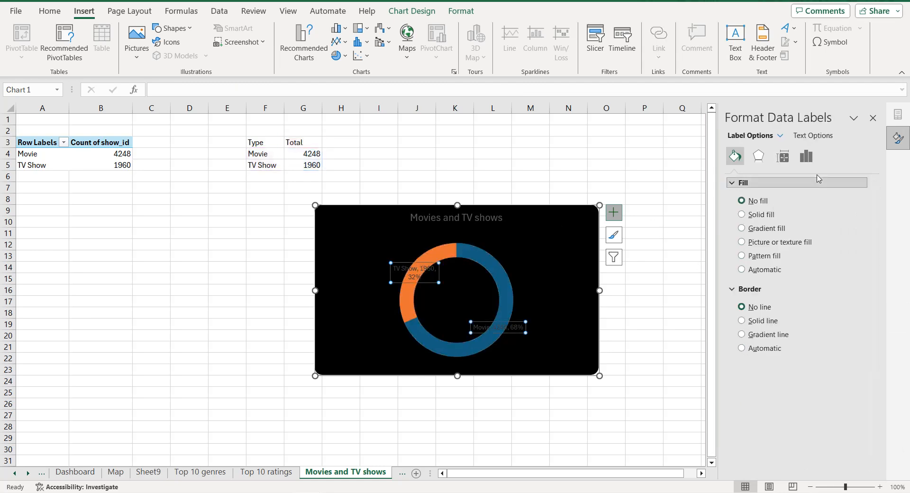
click(812, 136)
click(843, 279)
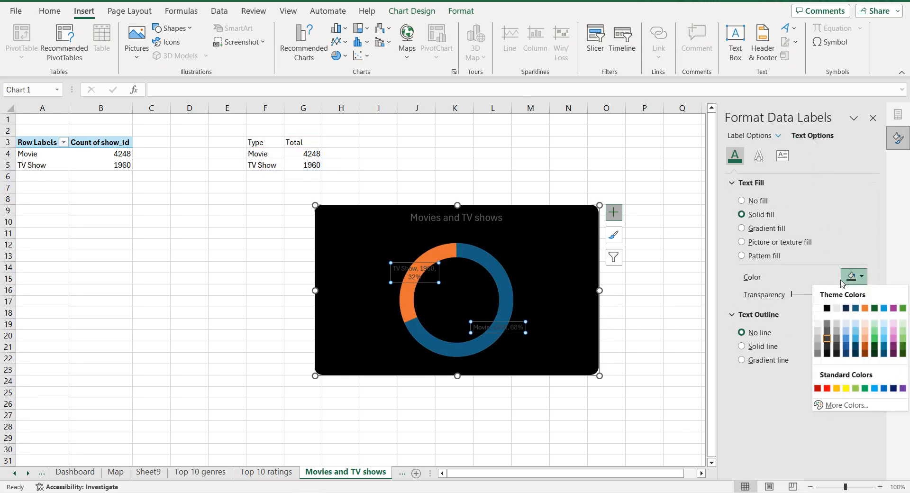
click(817, 308)
click(482, 218)
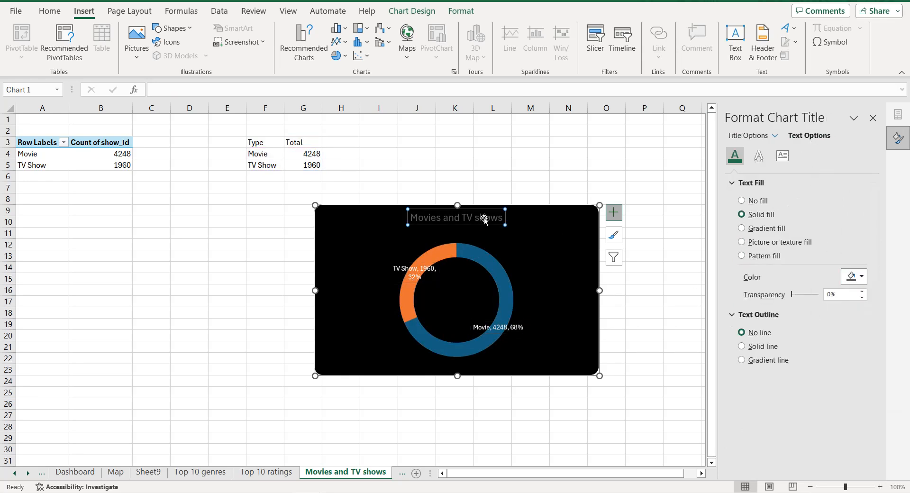
click(852, 280)
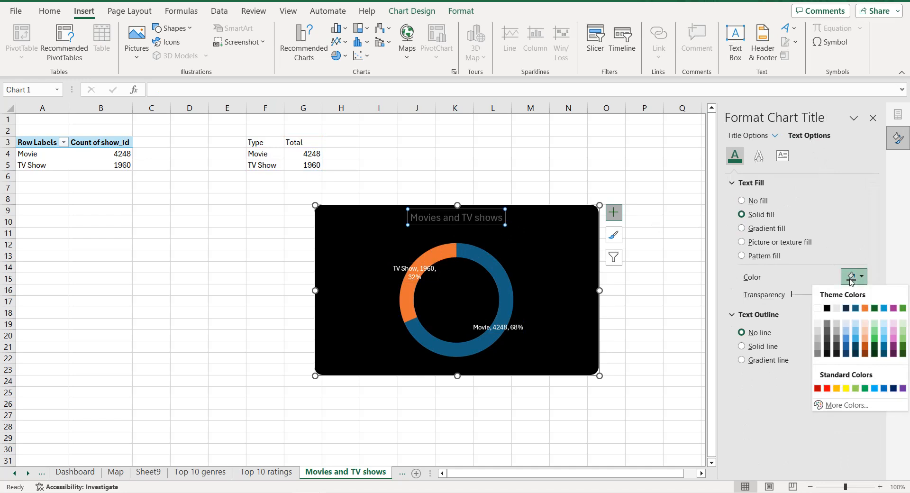
click(817, 308)
Step: Move the Movie and TV Show data labels off the ring, placing each beside its own slice
click(506, 327)
click(506, 327)
drag(510, 333, 570, 329)
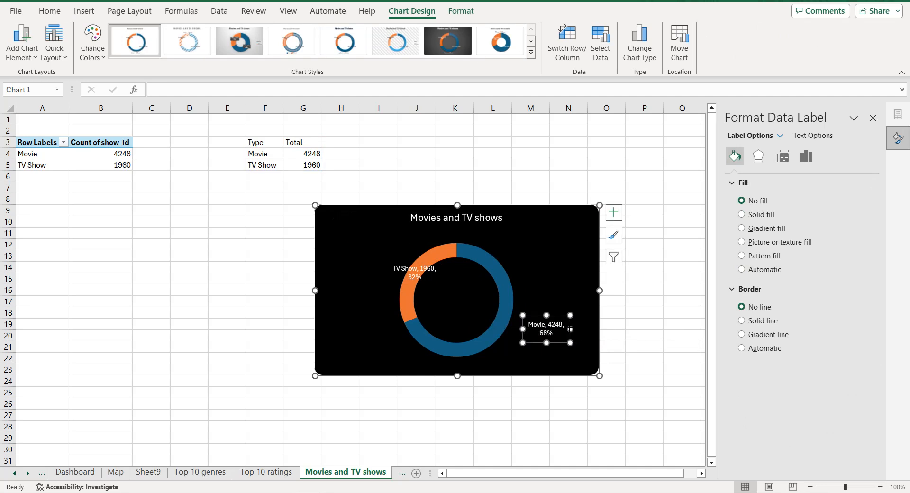
click(417, 279)
drag(425, 285, 385, 282)
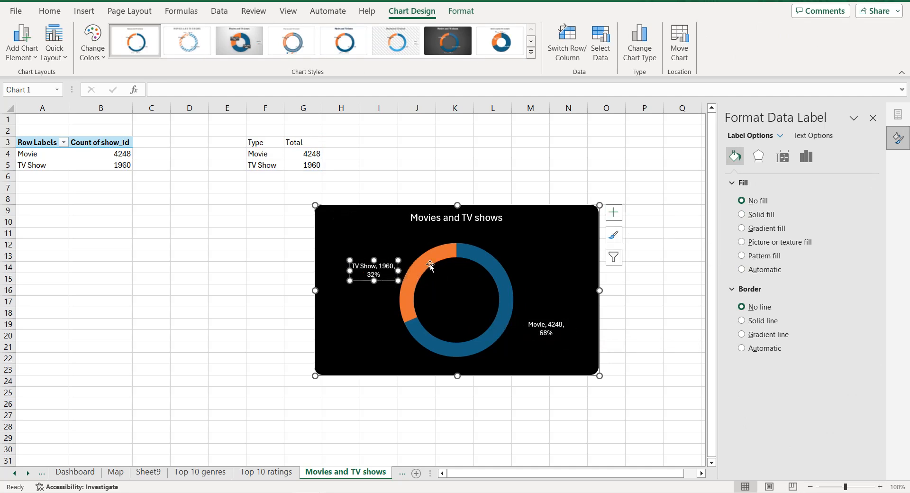
Step: Set the doughnut hole size to 50%
click(429, 266)
click(788, 154)
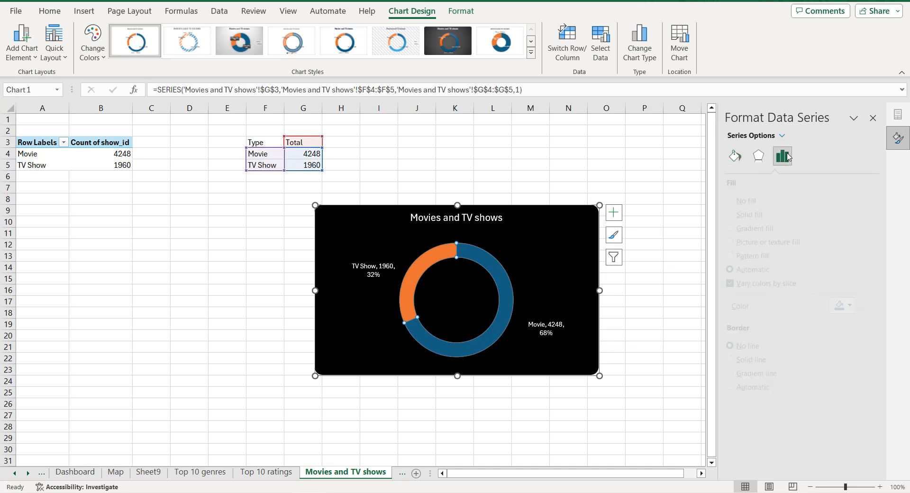
click(835, 258)
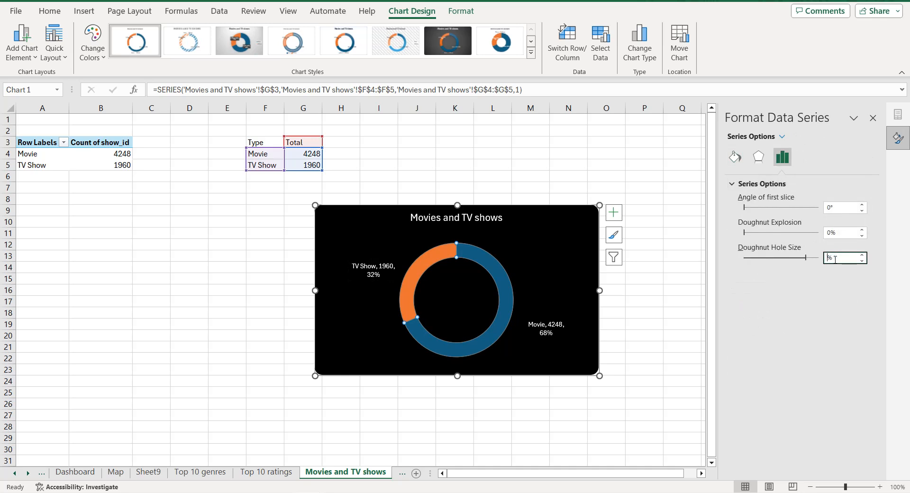
key(Return)
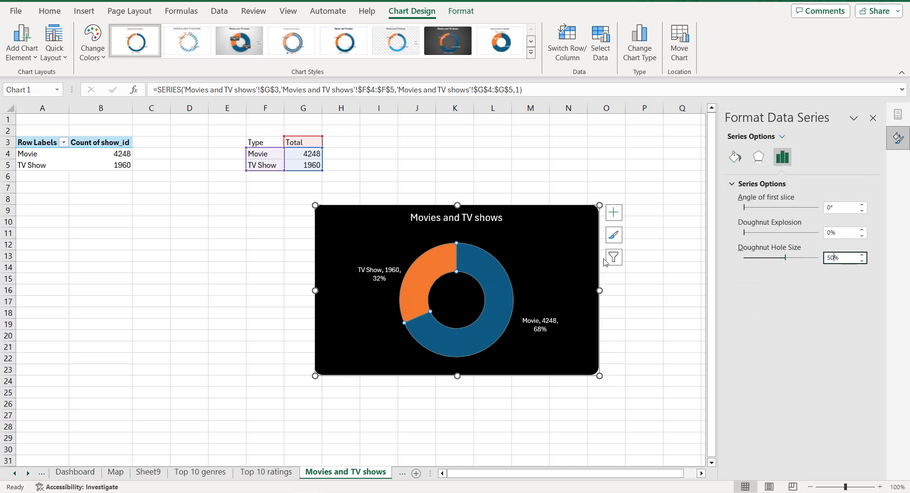
Step: Fill the Movie slice with red and the TV Show slice with a light orange tint
click(482, 279)
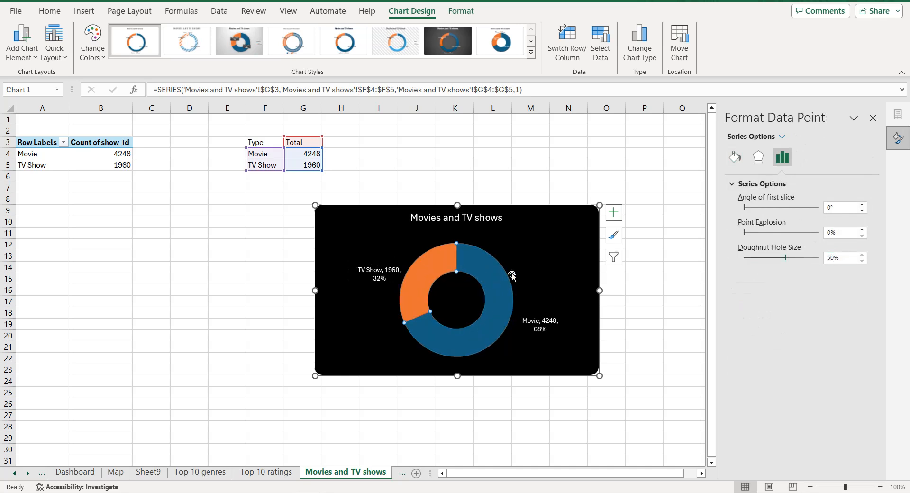
click(735, 157)
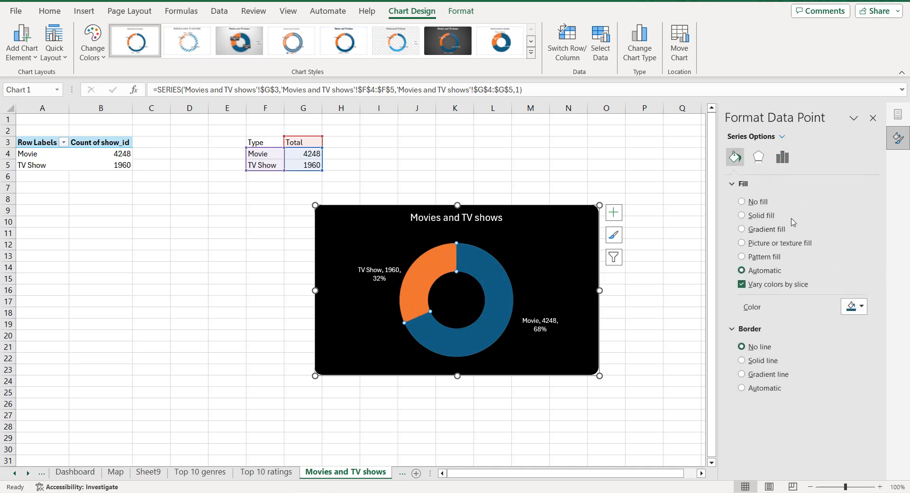
click(852, 306)
click(827, 418)
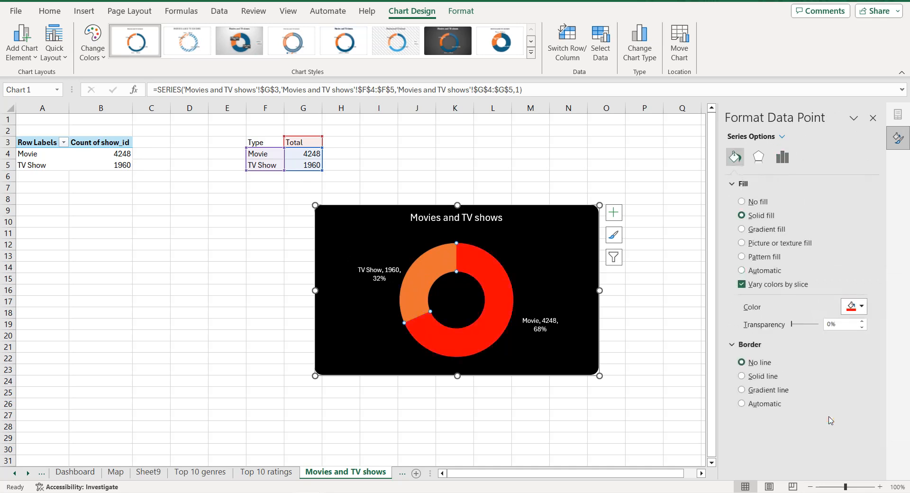
click(440, 274)
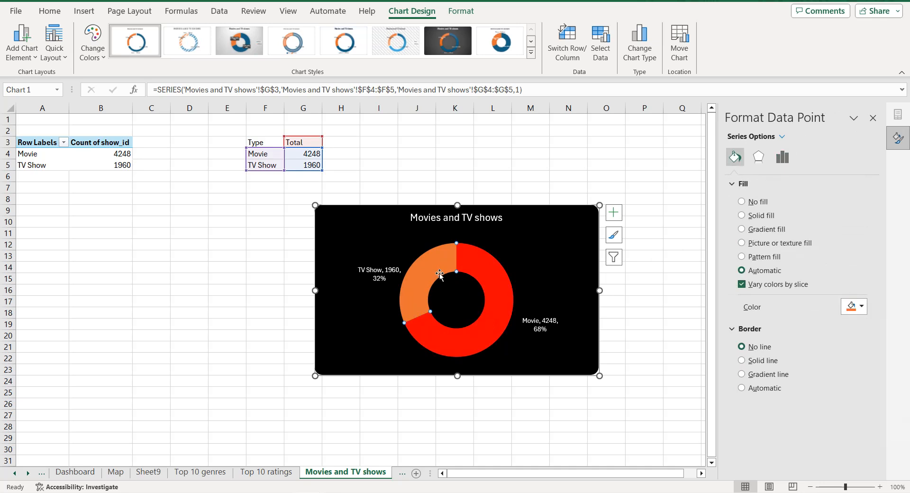
click(852, 306)
click(865, 356)
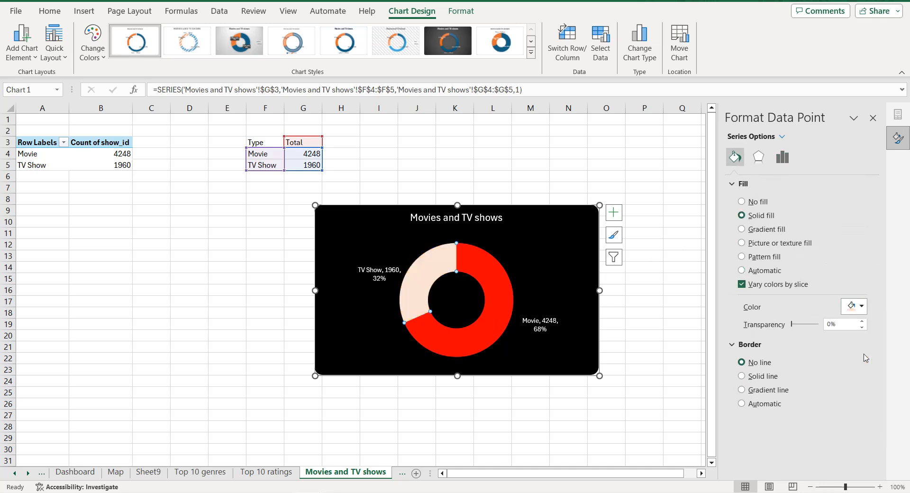
Step: Copy the finished doughnut chart onto the Dashboard sheet
click(365, 227)
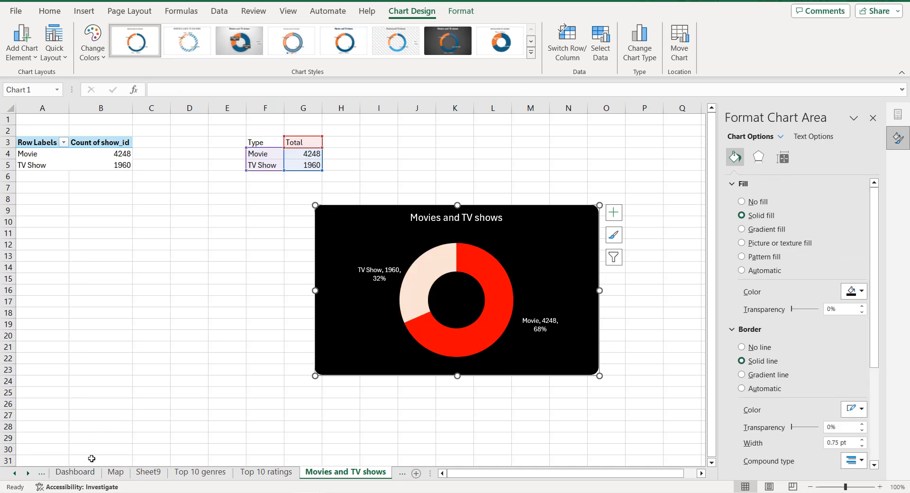
click(80, 472)
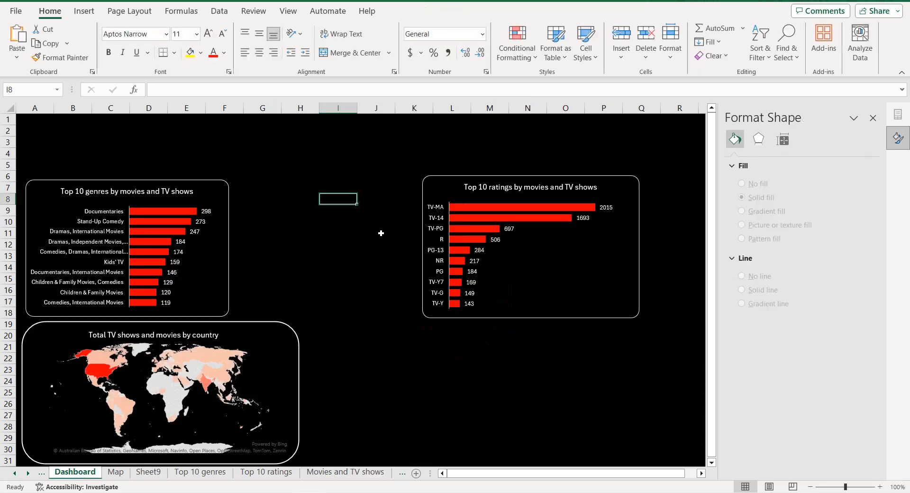
key(ctrl+v)
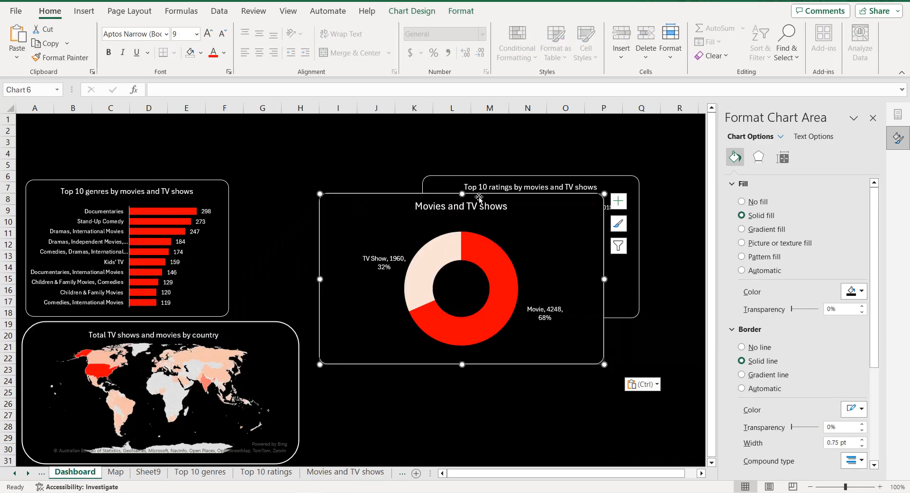
Step: Move the doughnut chart beside the genres chart and shrink it to fit the gap before the ratings chart
drag(481, 194, 398, 181)
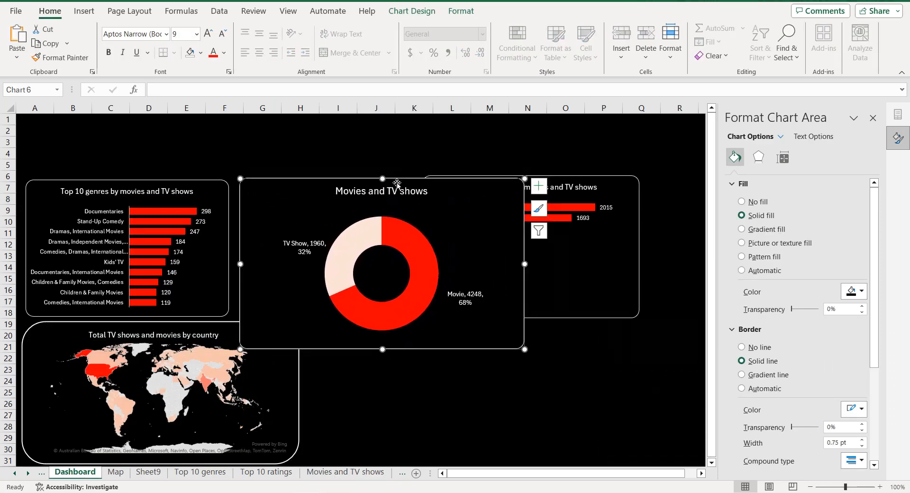
key(Left)
key(Left)
key(Left)
key(Left)
key(Left)
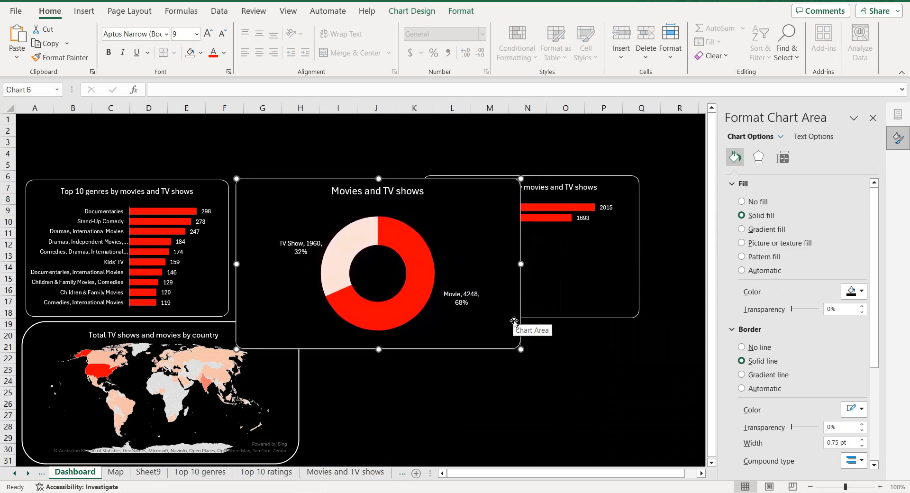
drag(519, 349, 415, 318)
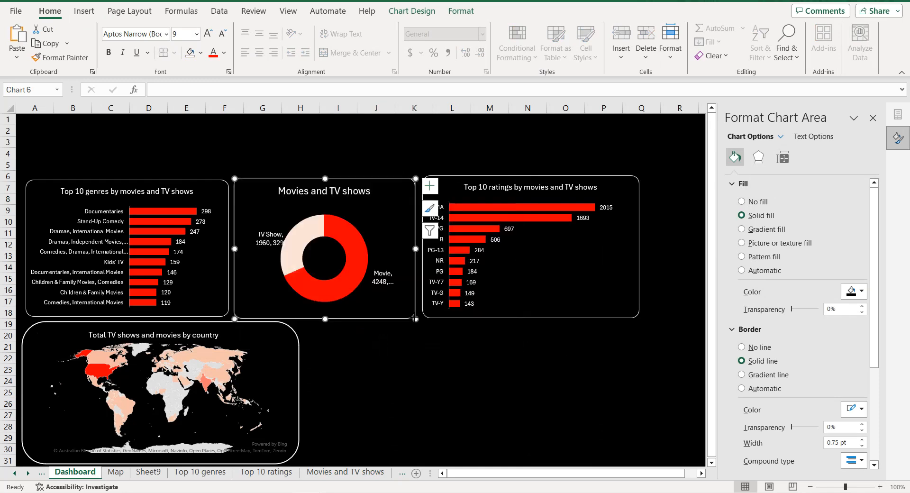
drag(416, 318, 418, 317)
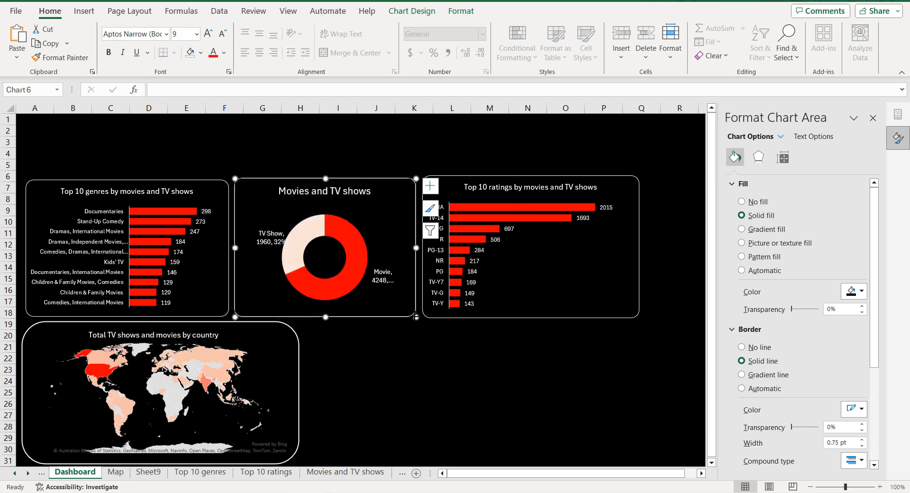
Step: Lower the upper edge of the Top 10 ratings chart to bring its height close to the neighbouring charts
click(529, 179)
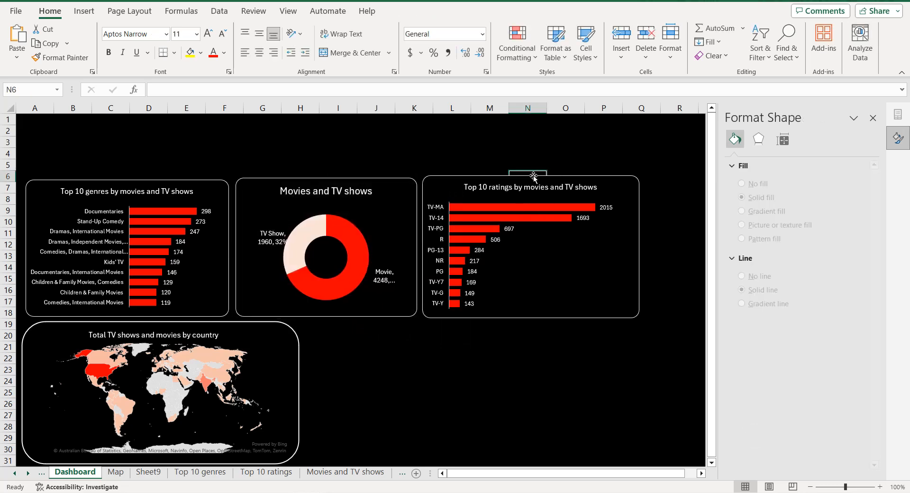
drag(533, 176, 532, 180)
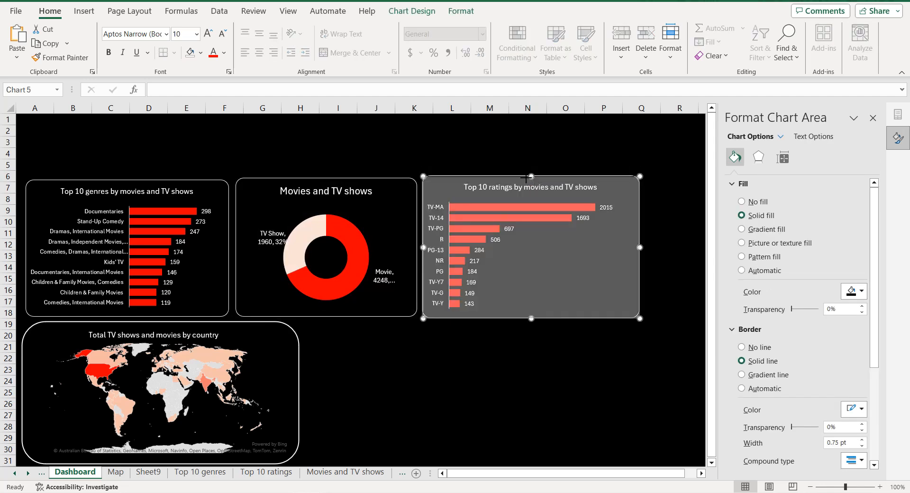
drag(523, 179, 523, 181)
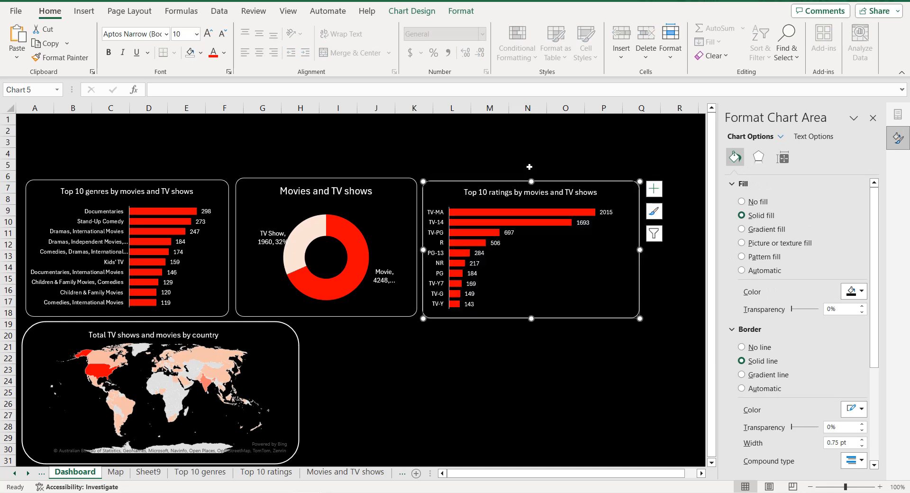
click(522, 167)
Step: Align the tops of the ratings, doughnut and genres charts, and close the formatting pane
click(446, 182)
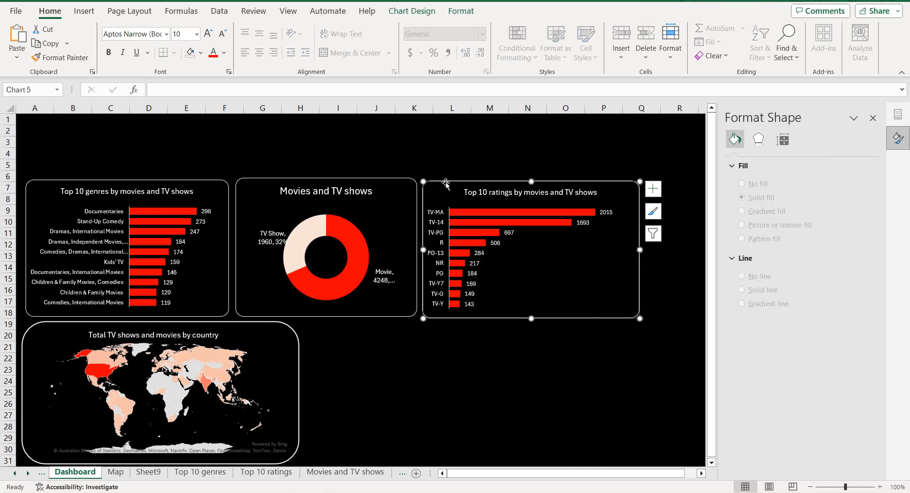
ctrl+click(365, 178)
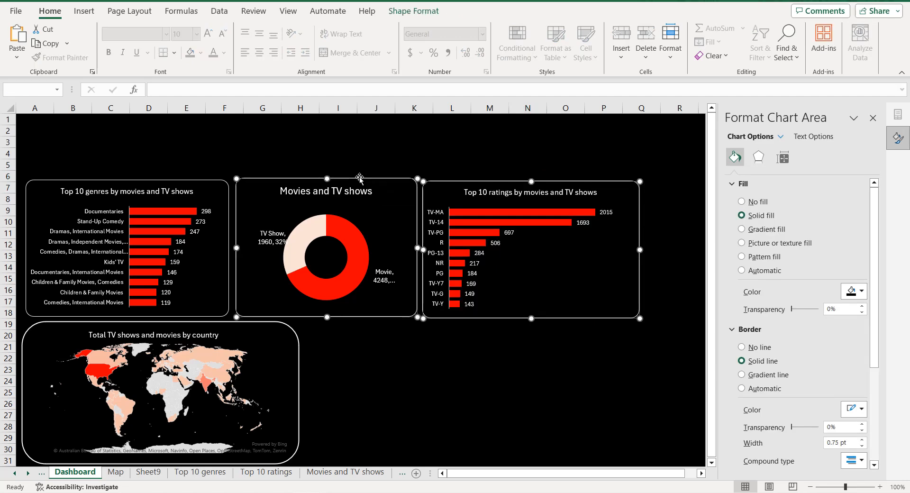
ctrl+click(214, 182)
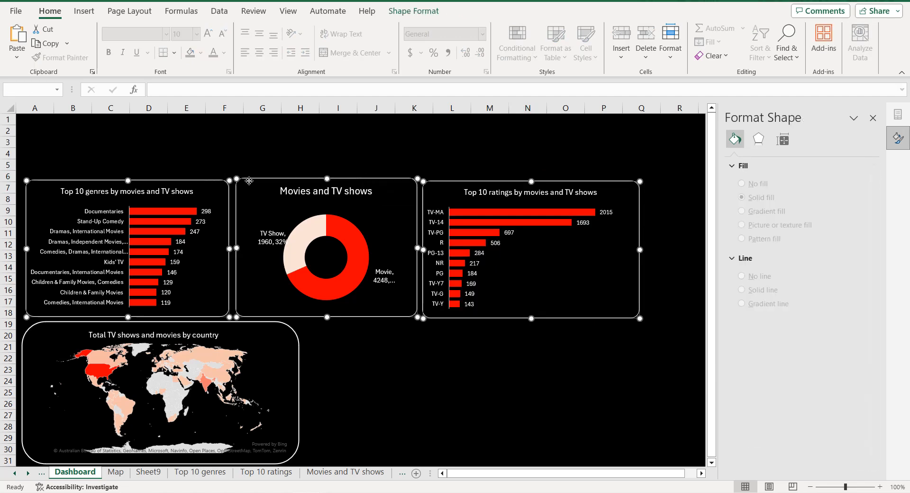
click(413, 10)
click(801, 29)
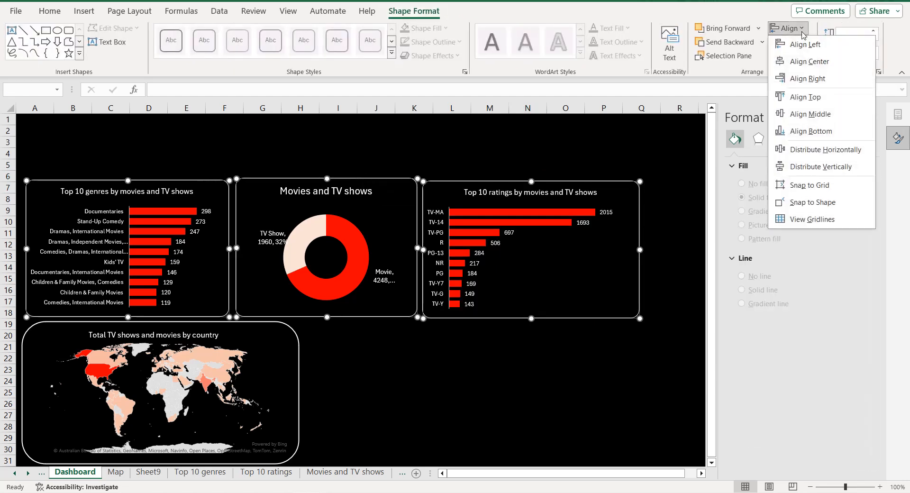
click(805, 97)
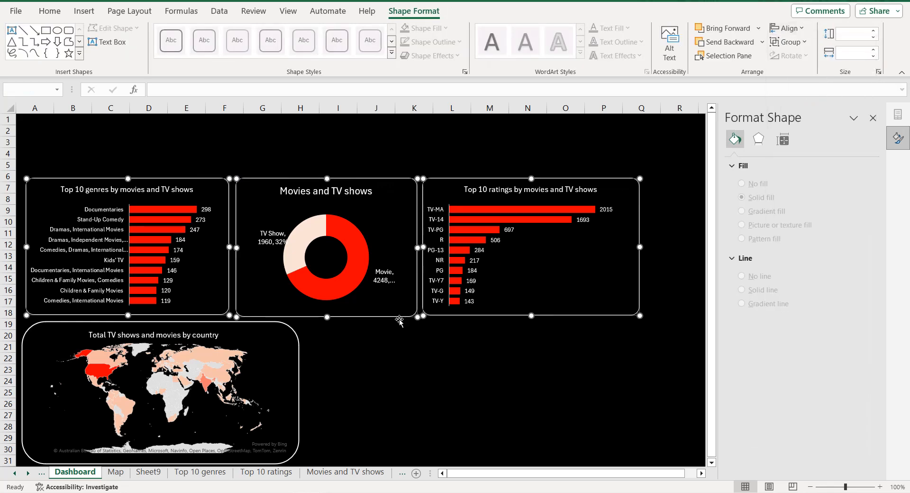
click(355, 332)
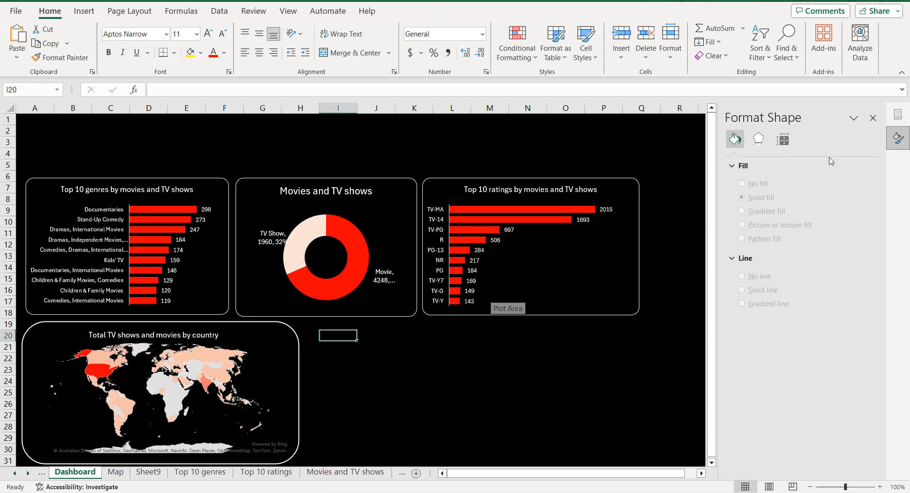
click(873, 118)
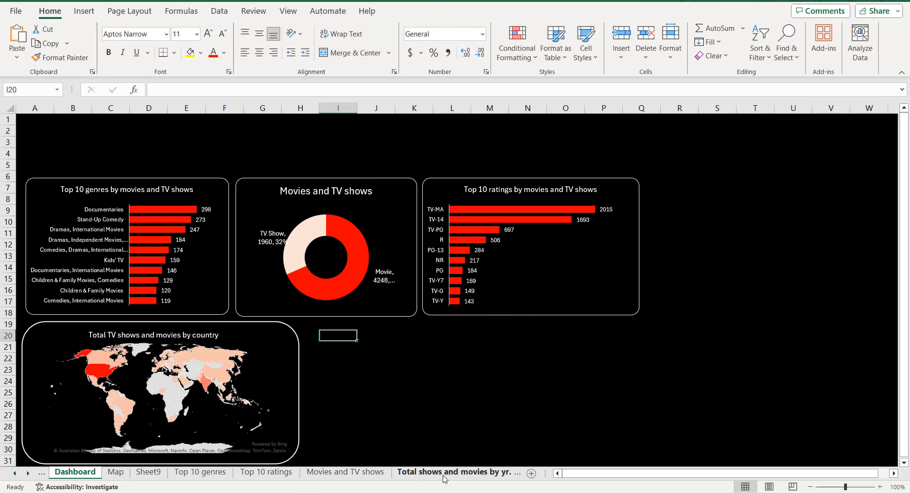
Step: In the pivot table on the "Total shows and movies by yr." sheet, put release_year in Rows and show_id in Values
click(444, 472)
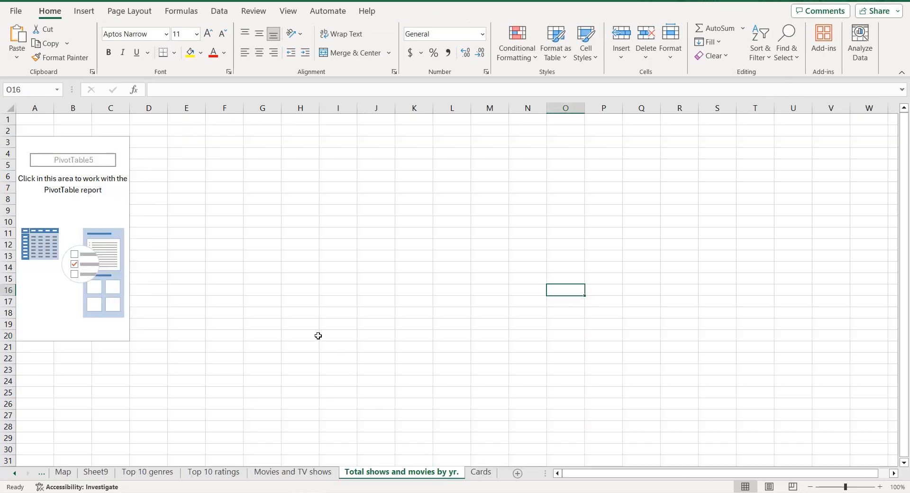
click(73, 279)
click(718, 273)
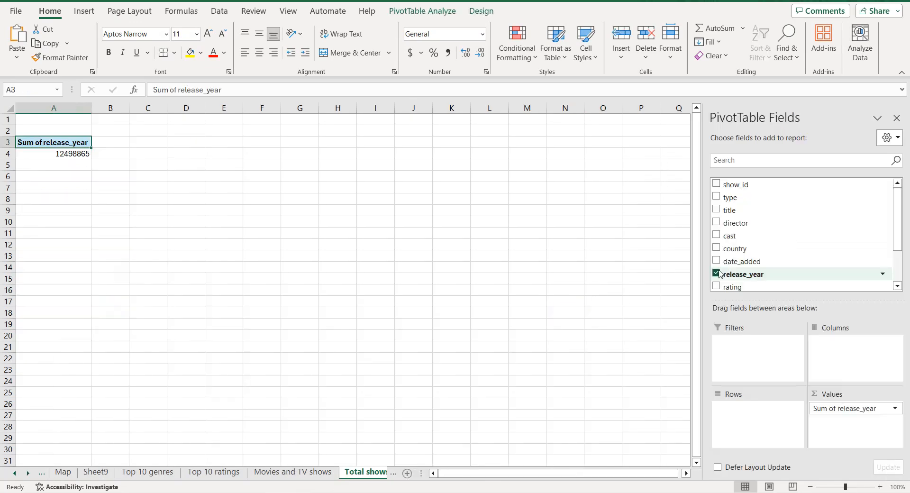
mouse_move(845, 407)
mouse_down()
mouse_move(763, 406)
mouse_move(769, 272)
mouse_move(726, 185)
mouse_move(780, 210)
mouse_move(835, 412)
mouse_up()
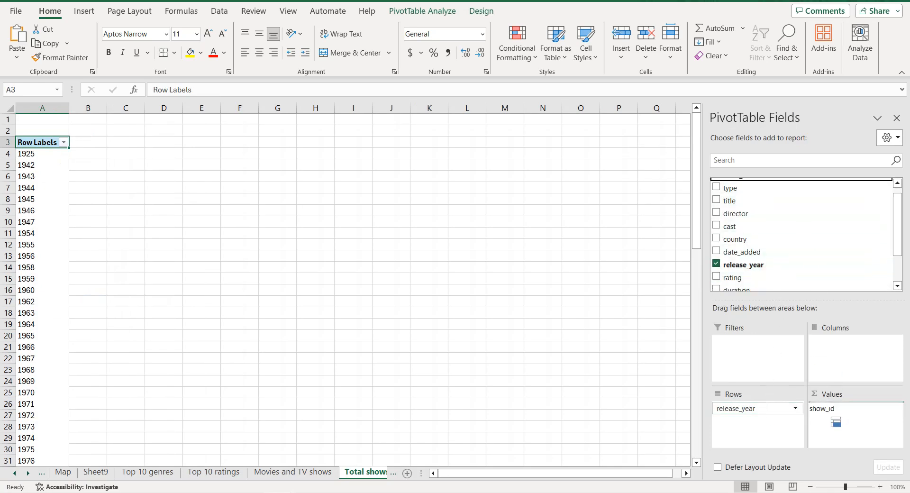
Step: Summarize the pivot table's show_id values by Count and put the type field in Columns
click(824, 408)
click(834, 395)
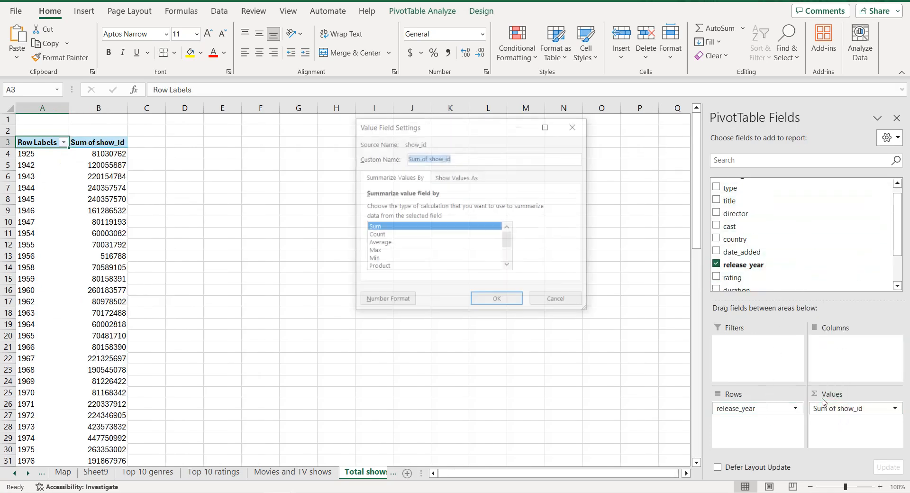
click(386, 235)
click(495, 301)
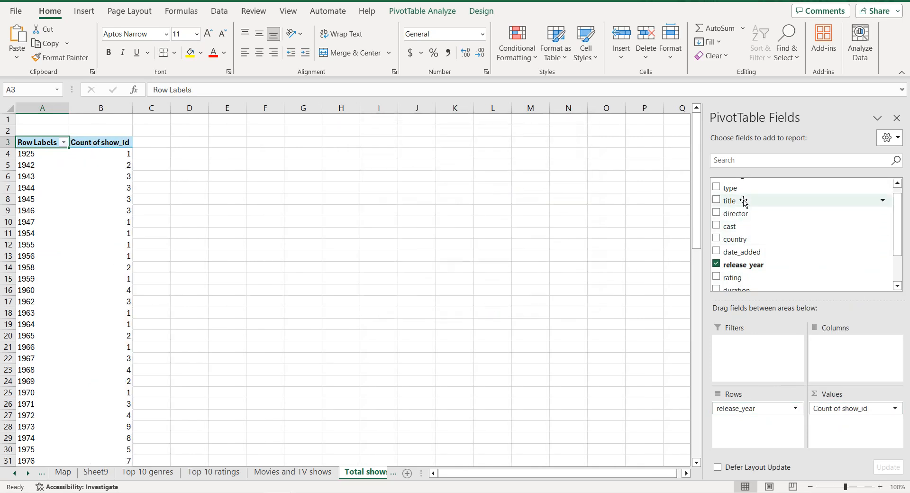
drag(742, 189, 843, 365)
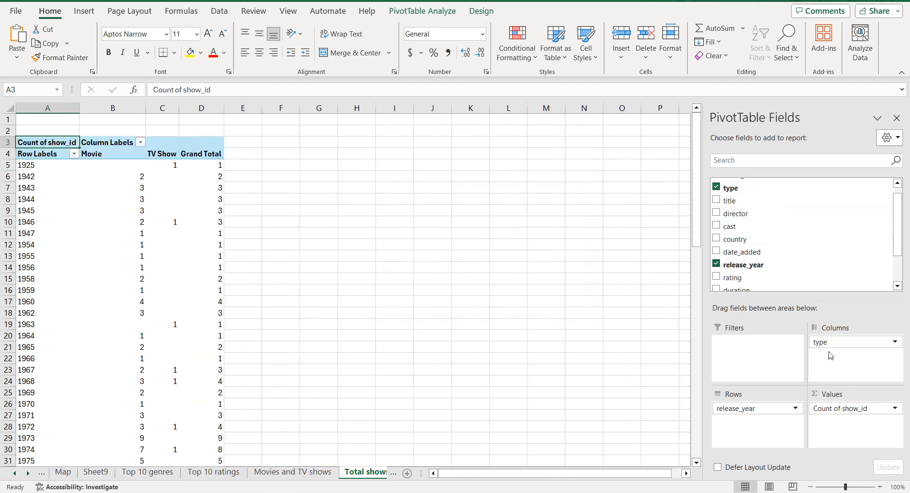
Step: Remove both the Grand Total column and the Grand Total row from the release-year pivot table
right_click(205, 156)
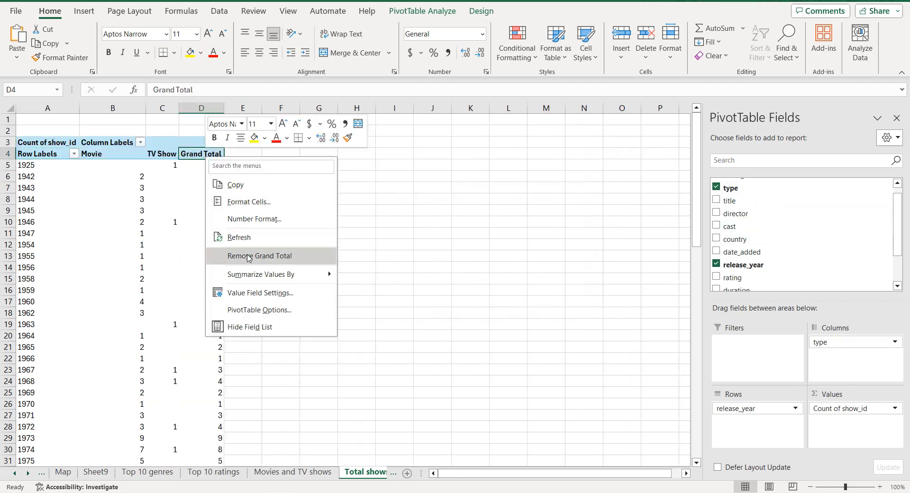
click(248, 257)
click(50, 157)
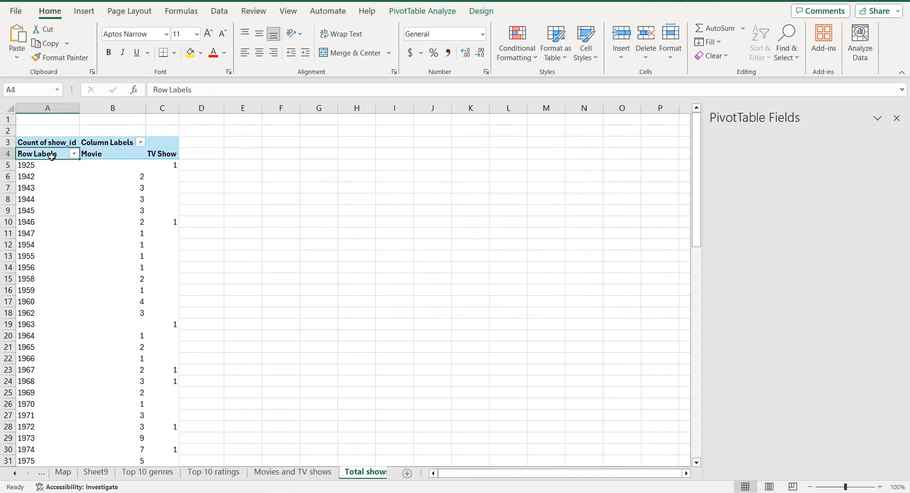
key(ctrl+a)
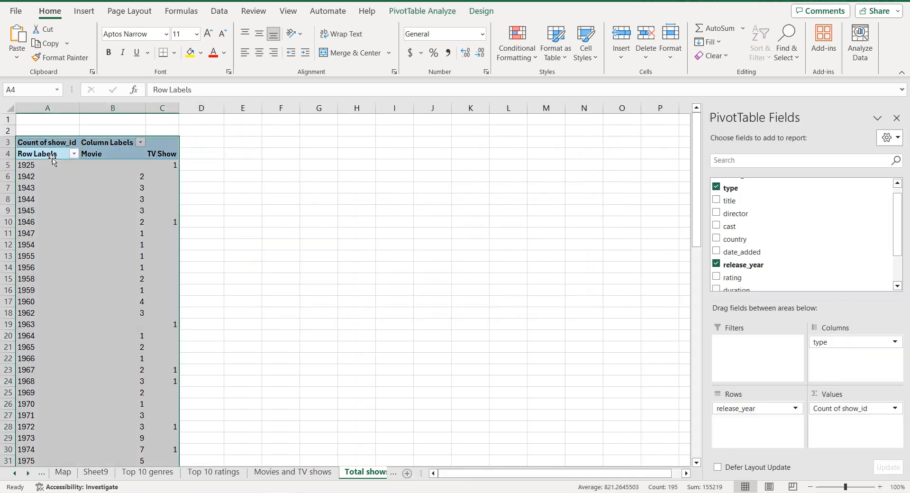
scroll(54, 163, down, 20)
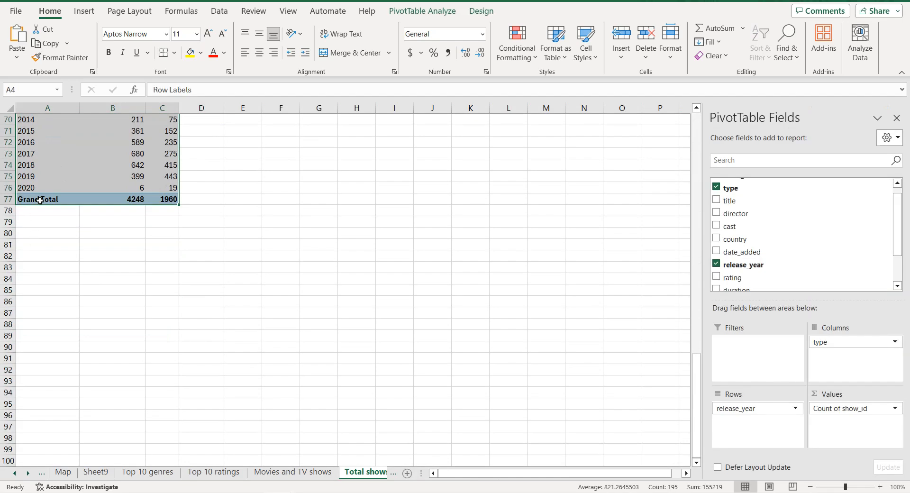
click(40, 200)
right_click(40, 199)
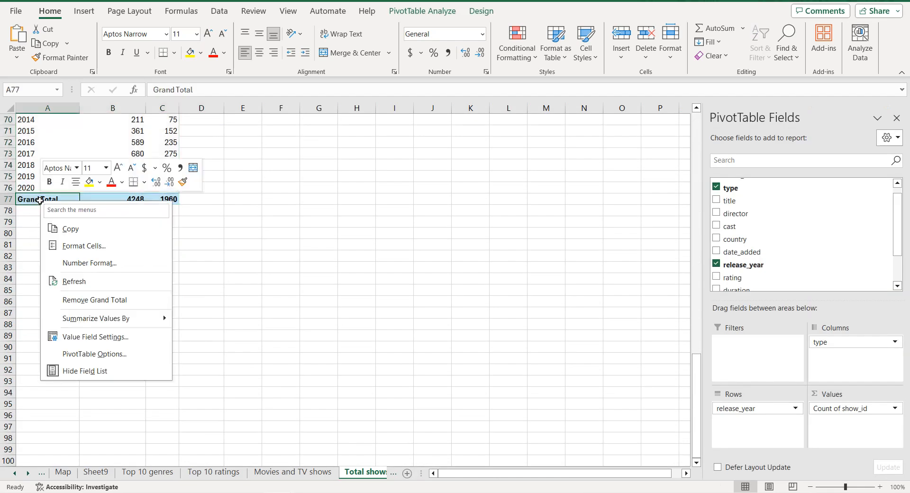
click(80, 297)
click(69, 183)
Step: Copy the pivot table from the Row Labels header through 2020 and paste it as values starting at E4
scroll(70, 184, up, 20)
click(53, 165)
click(55, 153)
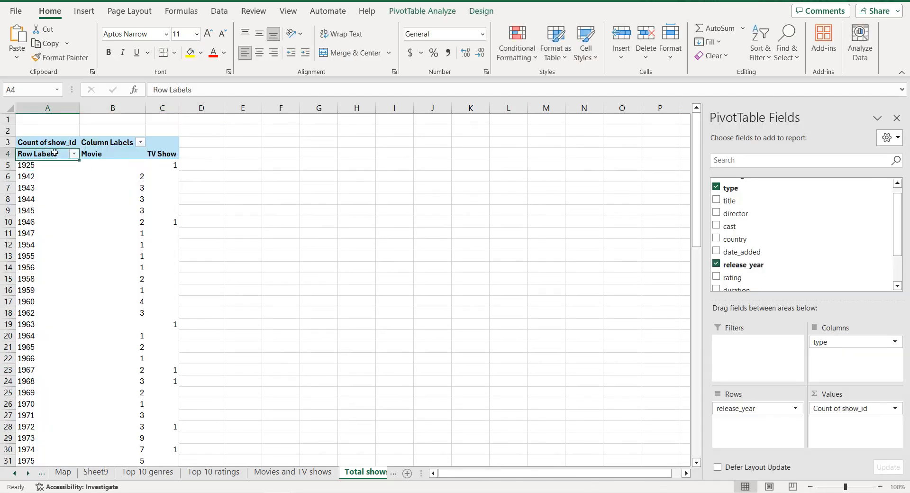
key(ctrl+shift+Right)
key(ctrl+shift+Down)
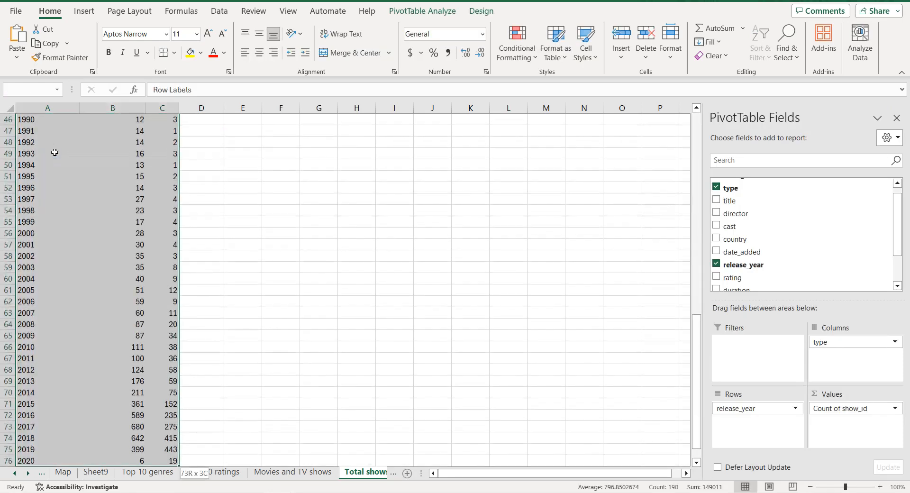
key(ctrl+c)
scroll(158, 171, up, 14)
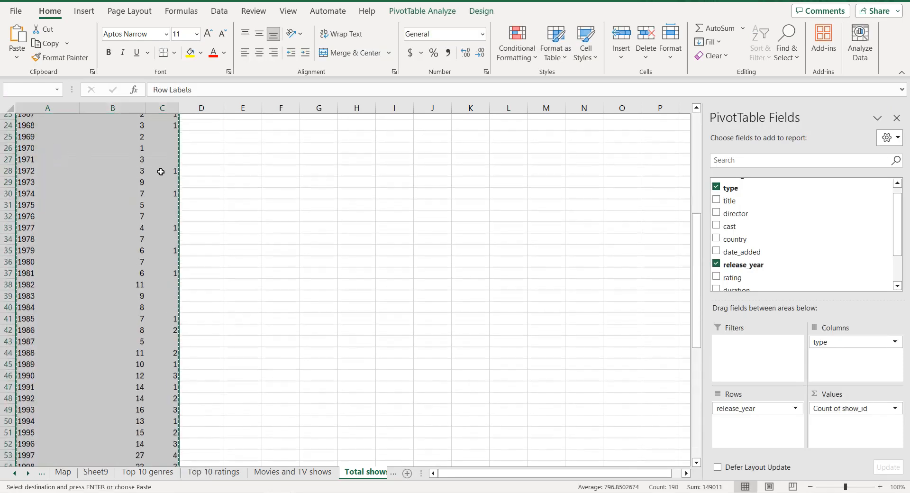
click(247, 121)
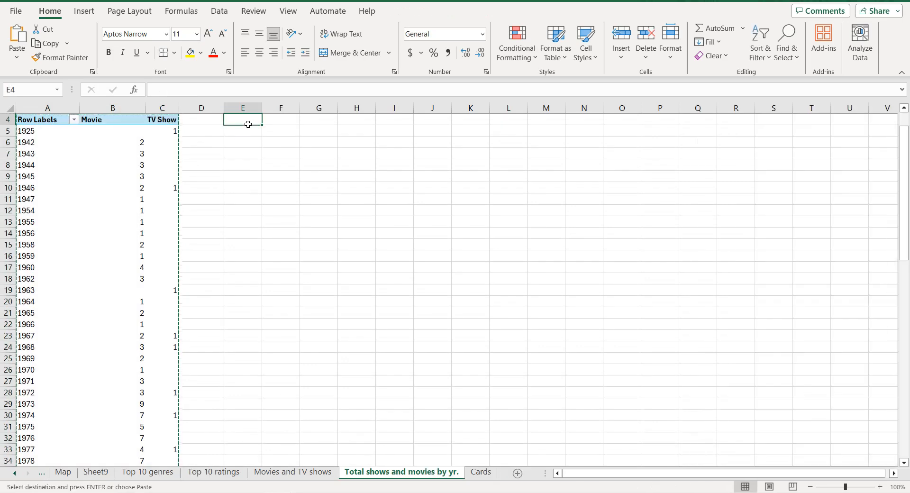
right_click(248, 121)
click(296, 178)
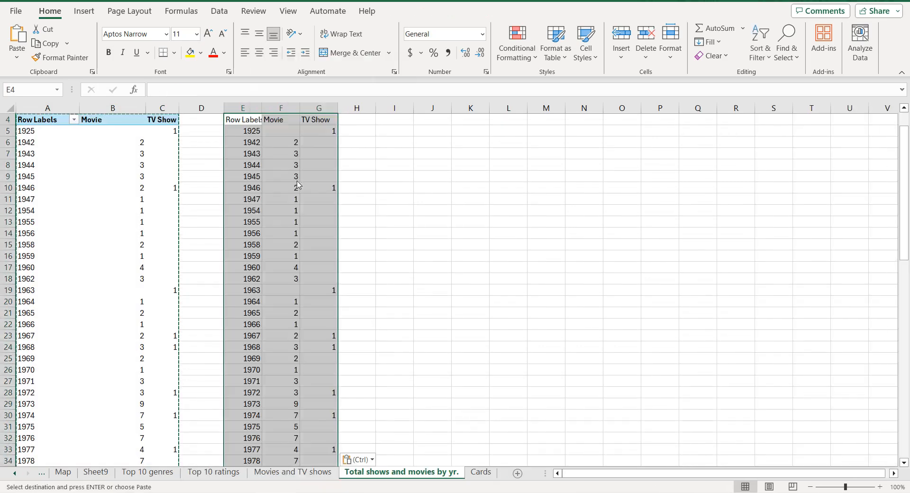
Step: Change the pasted table's first header, in E4, to "Year"
click(251, 124)
drag(192, 89, 106, 91)
text(Year)
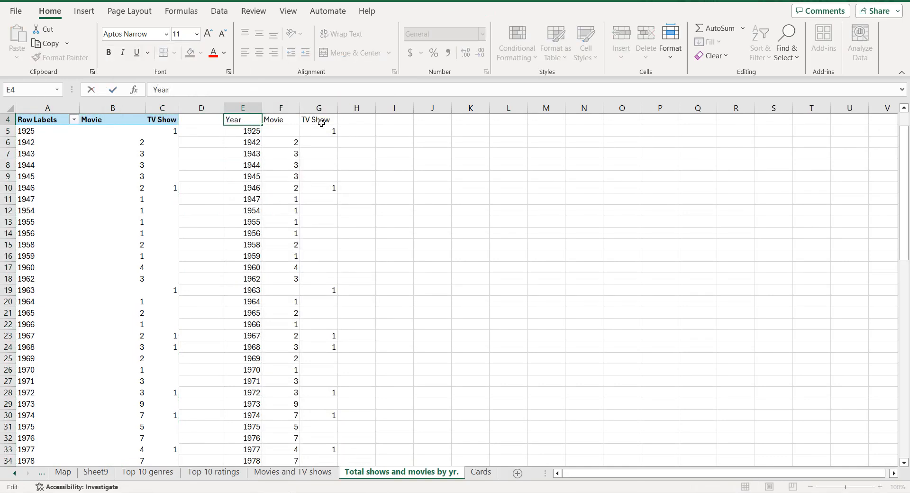
click(288, 119)
click(304, 119)
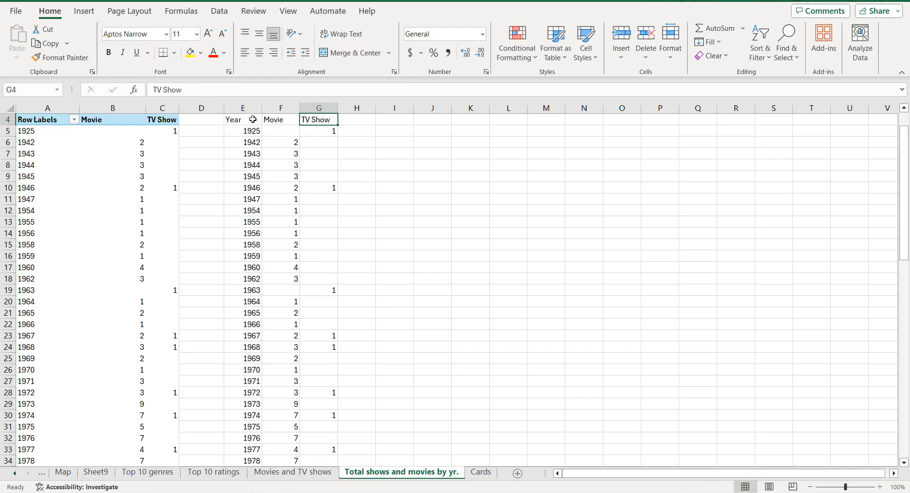
Step: Insert an area chart from the pasted Year, Movie and TV Show table, with Movie and TV Show as series over the years
click(253, 119)
key(ctrl+shift+Down)
key(ctrl+shift+Right)
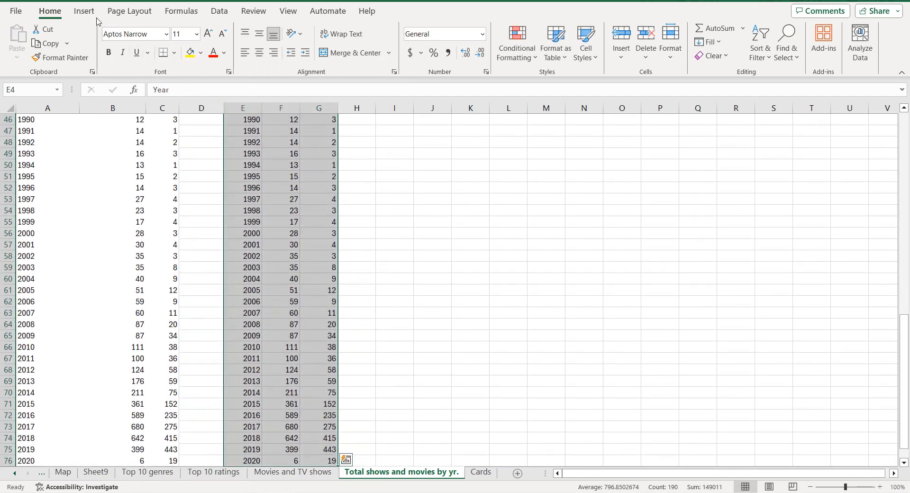
click(84, 11)
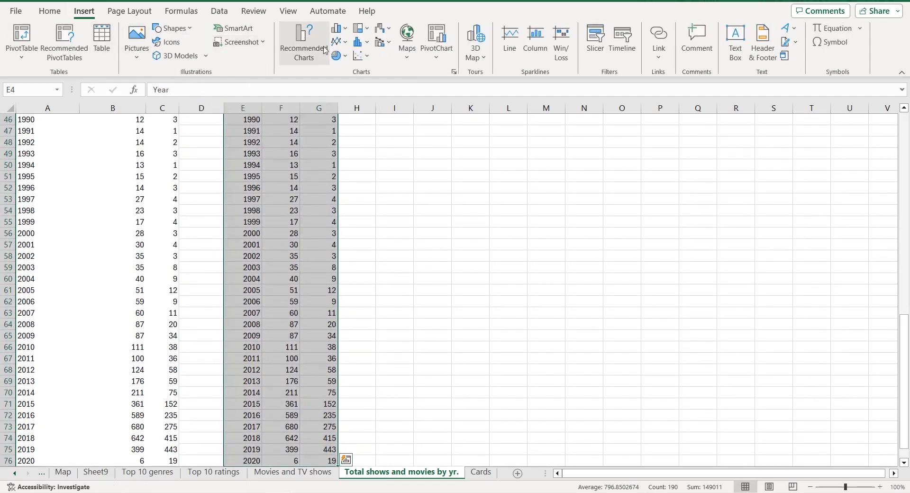
click(304, 43)
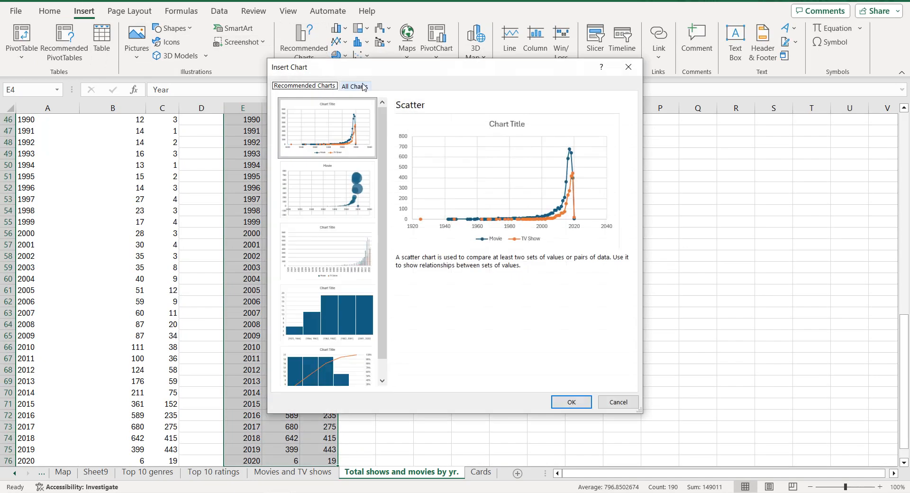
click(363, 86)
click(307, 184)
mouse_move(520, 192)
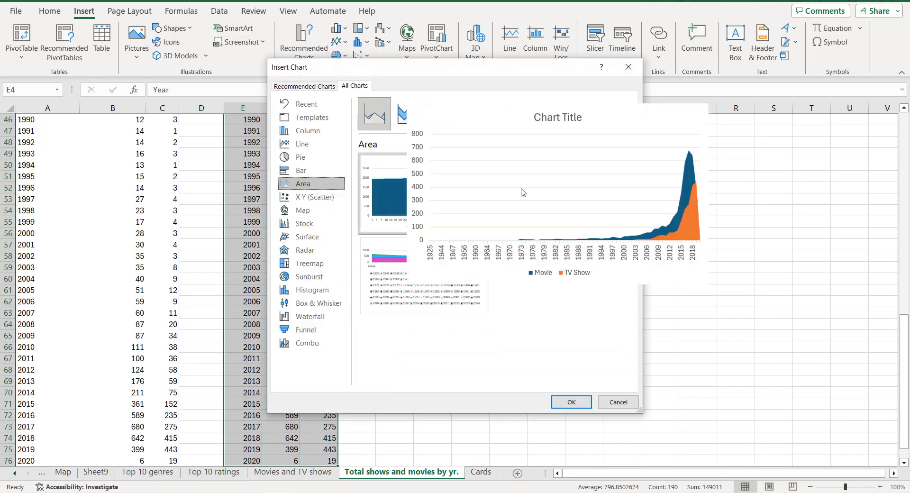
click(558, 211)
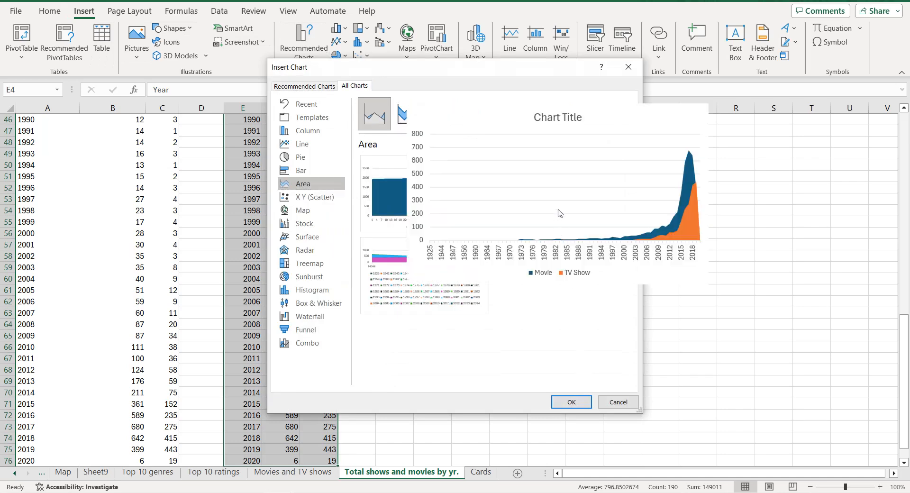
click(560, 407)
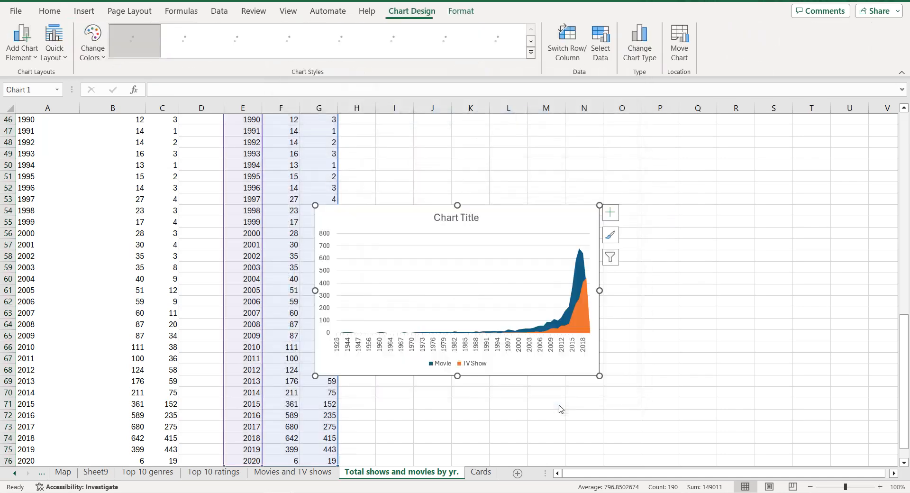
Step: Remove the area chart's gridlines and title it "Total movies and TV shows by release year"
click(613, 213)
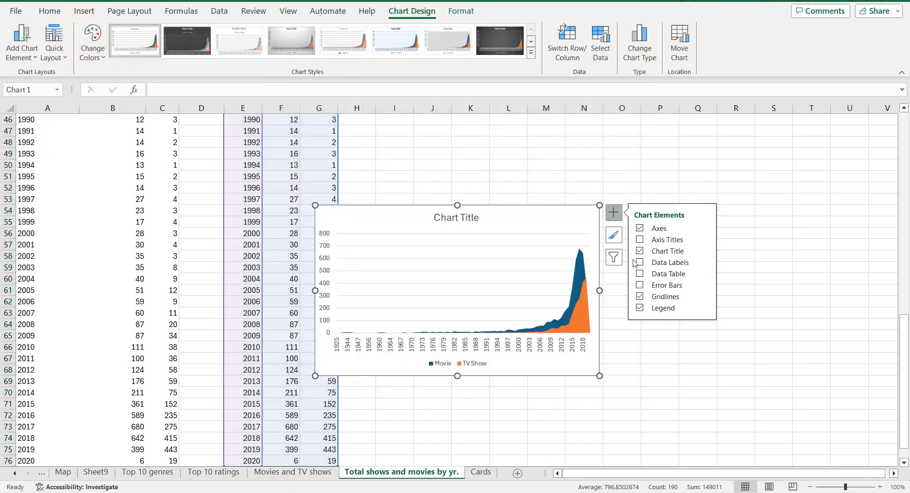
click(640, 297)
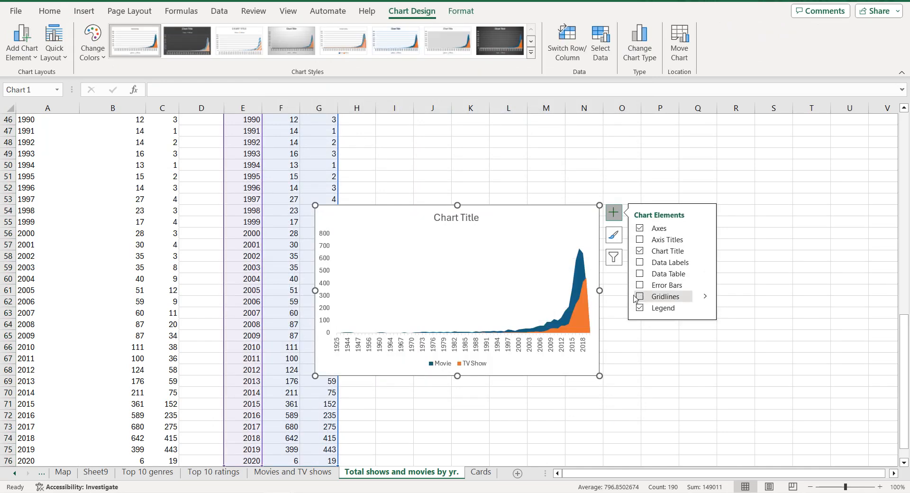
click(479, 365)
click(472, 219)
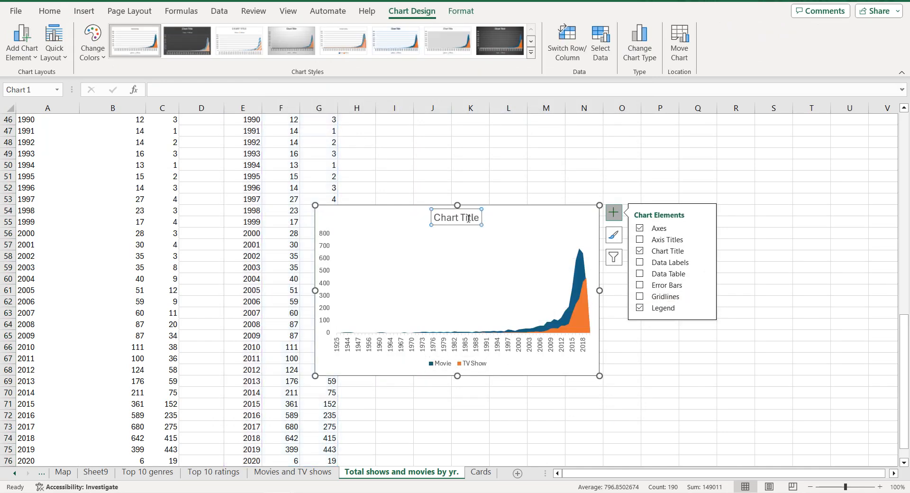
triple_click(468, 218)
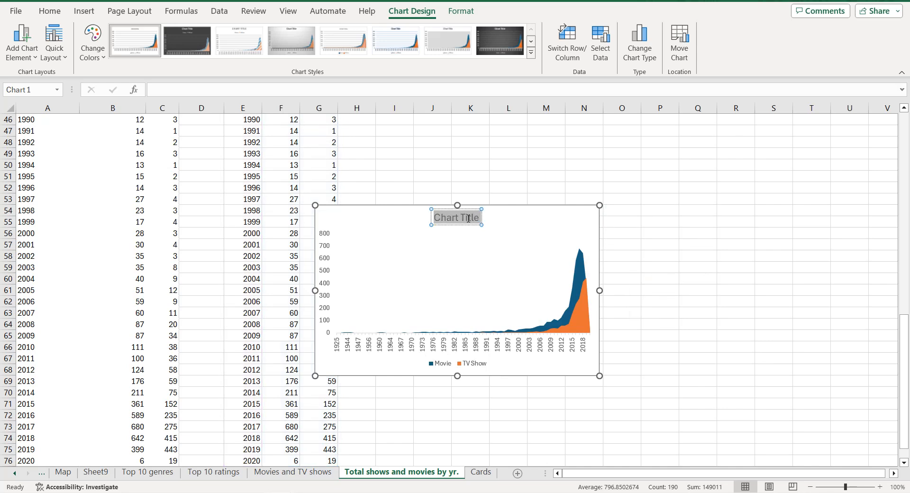
text(Total movies and TV shows by release year)
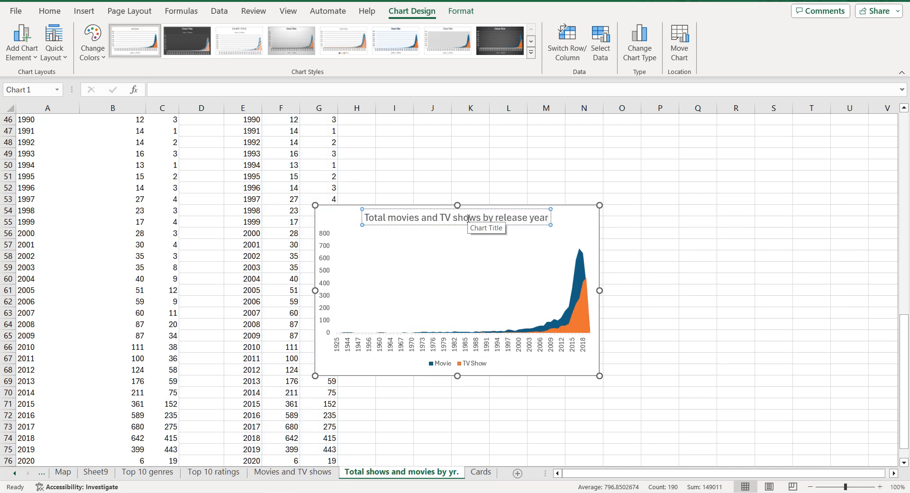
Step: Fill the Movie series with red and the TV Show series with the lightest orange tint
double_click(343, 221)
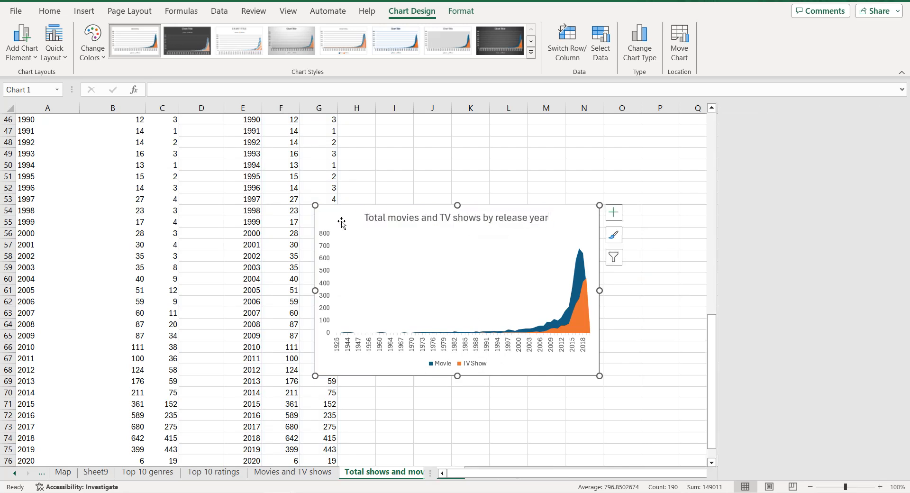
click(582, 268)
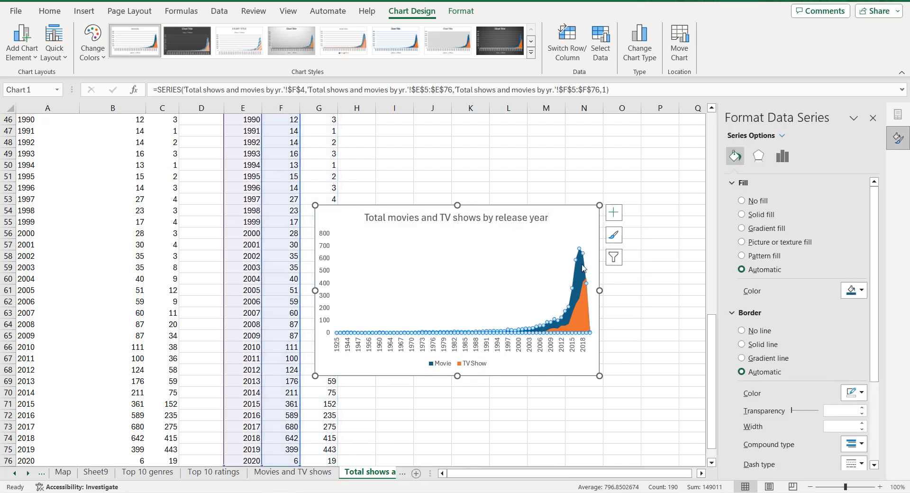
click(861, 291)
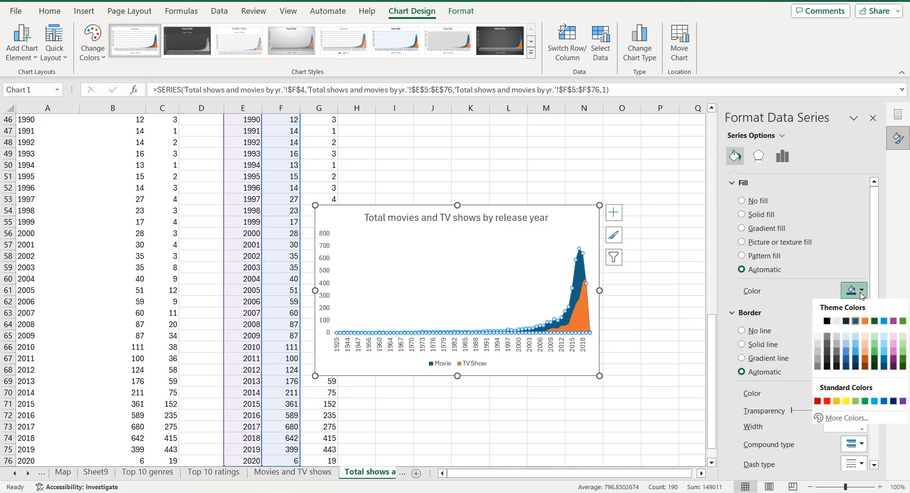
click(827, 402)
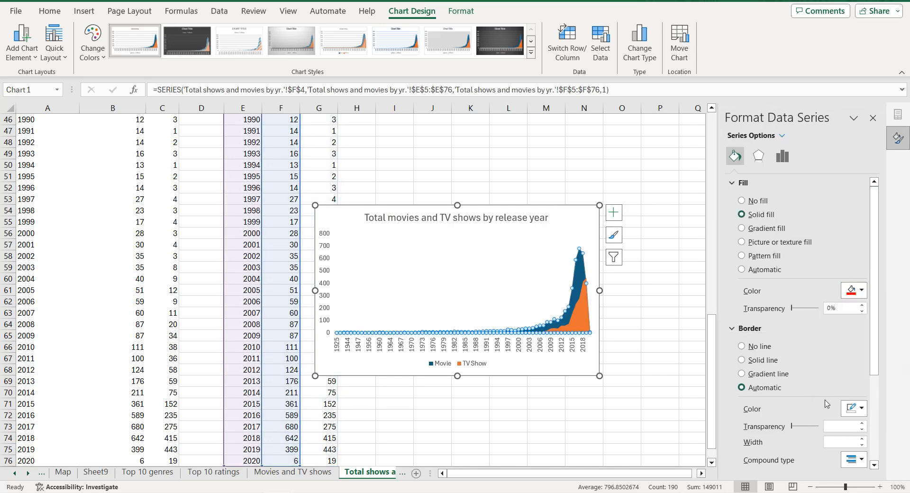
click(573, 326)
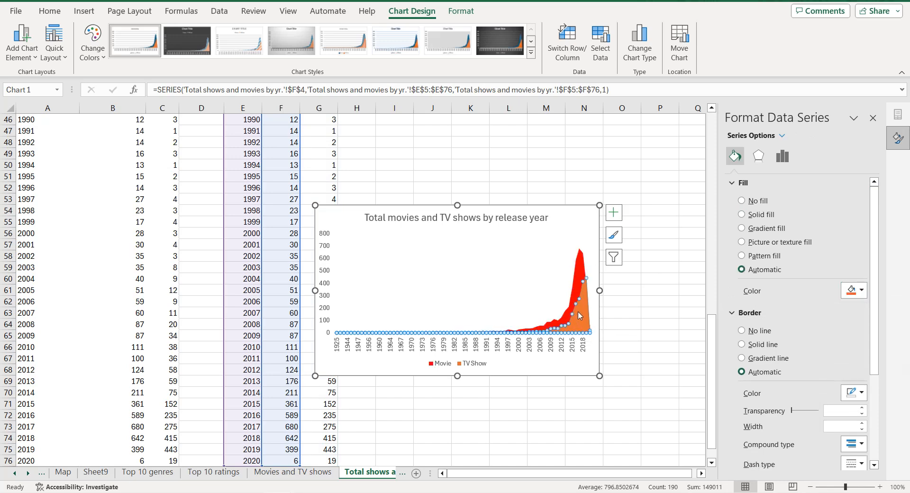
click(858, 294)
click(864, 337)
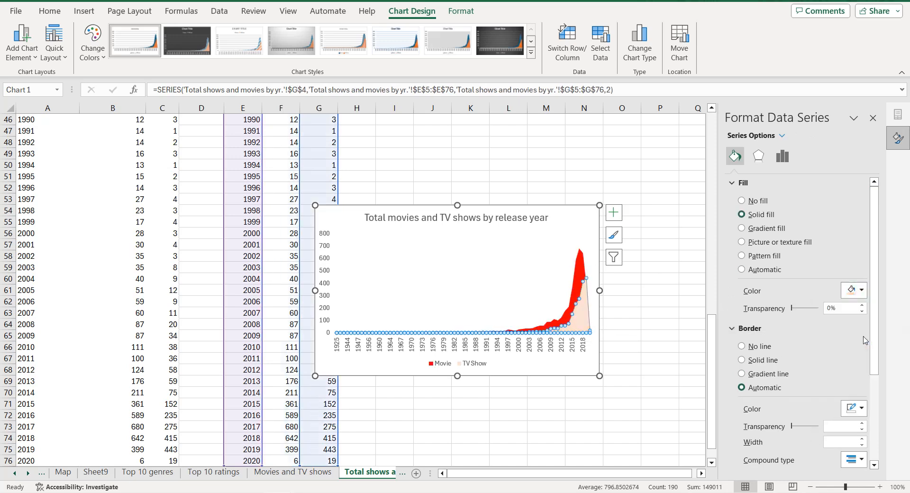
Step: Fill the release-year chart's background with black and give its border a solid white line
click(579, 223)
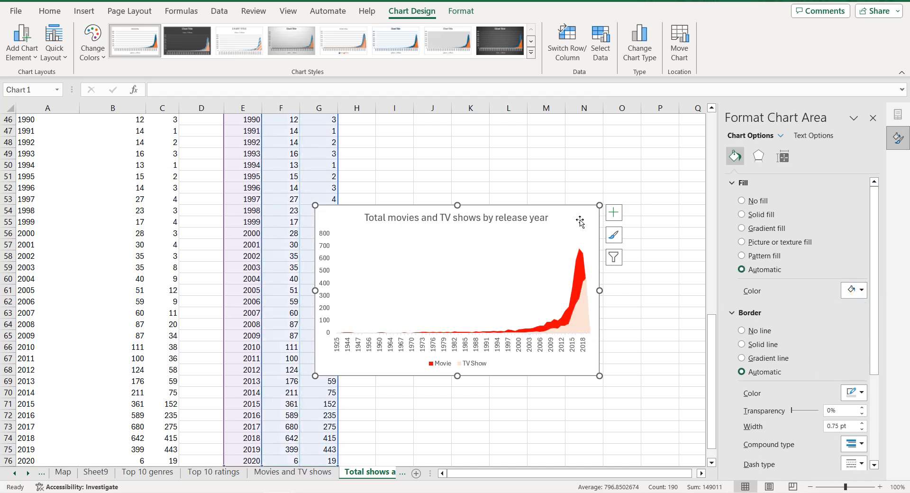
click(853, 290)
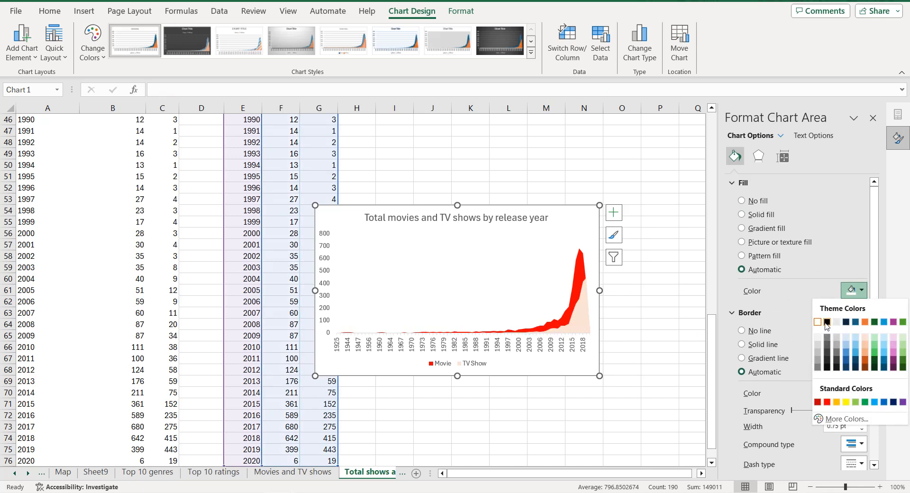
click(827, 322)
scroll(861, 362, down, 3)
click(861, 352)
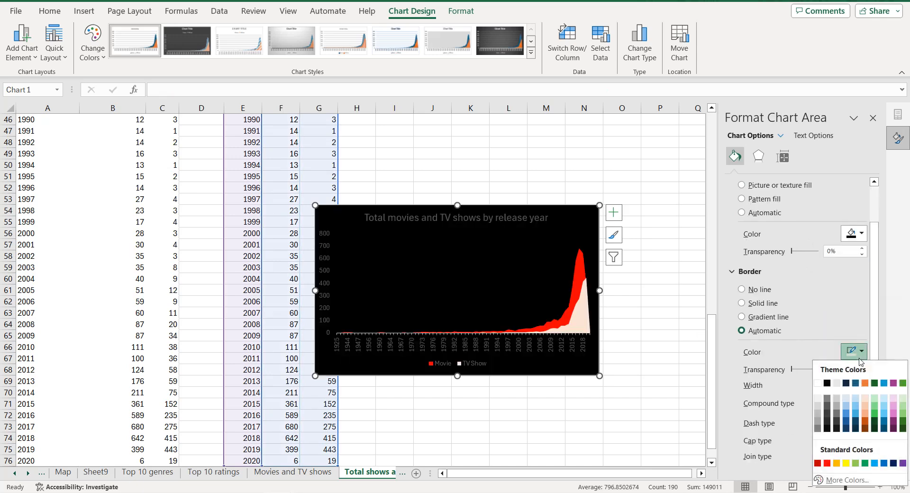
click(817, 383)
scroll(774, 441, down, 3)
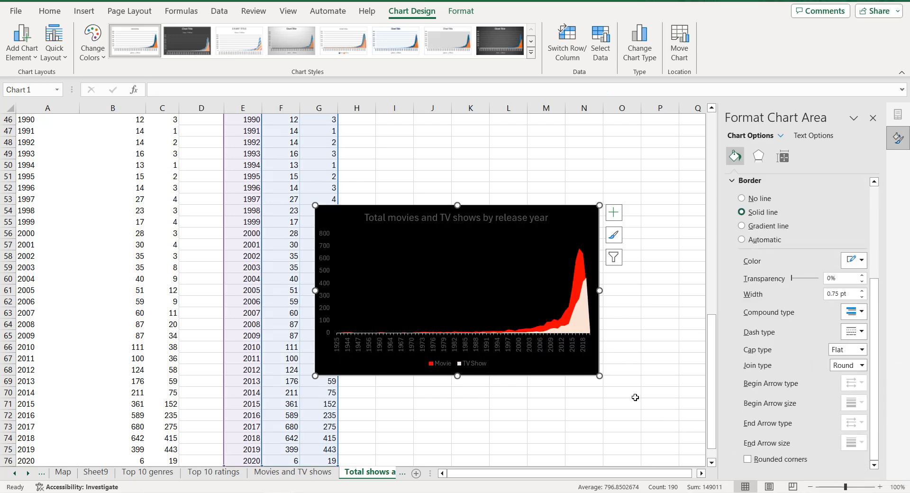
Step: Set the text colour of the chart's year axis labels and its title to white
click(552, 351)
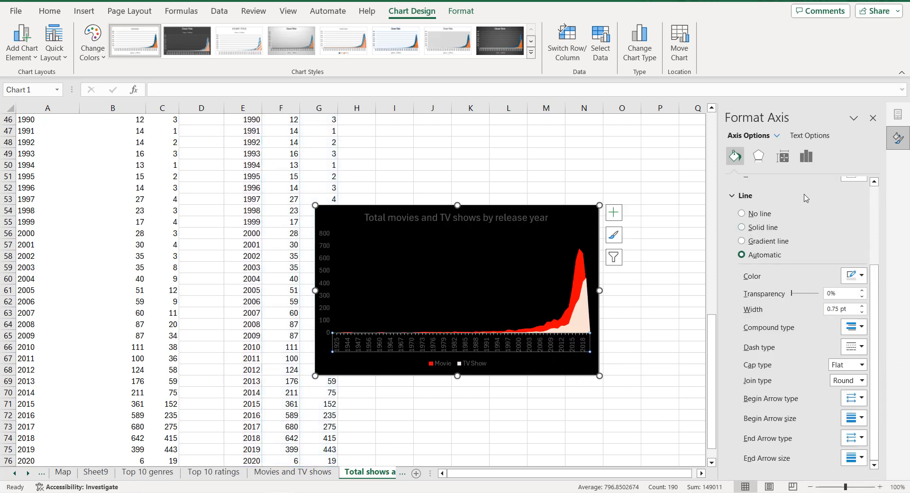
click(821, 137)
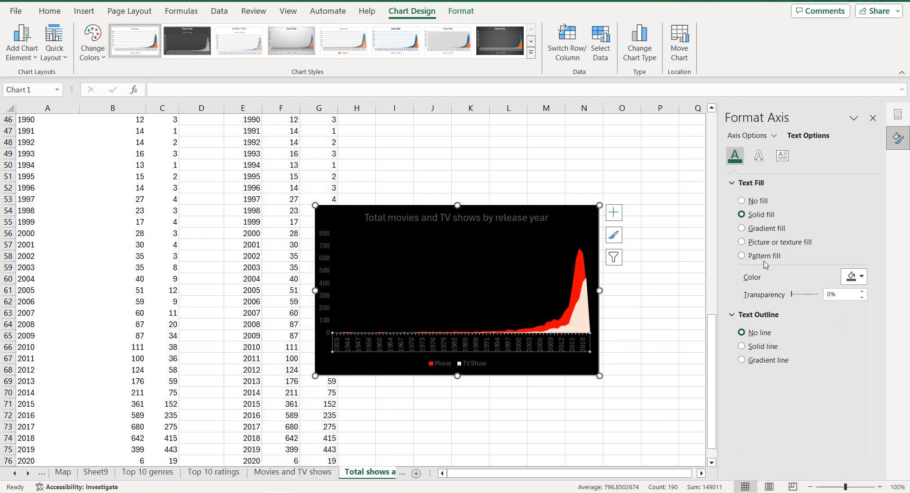
click(861, 276)
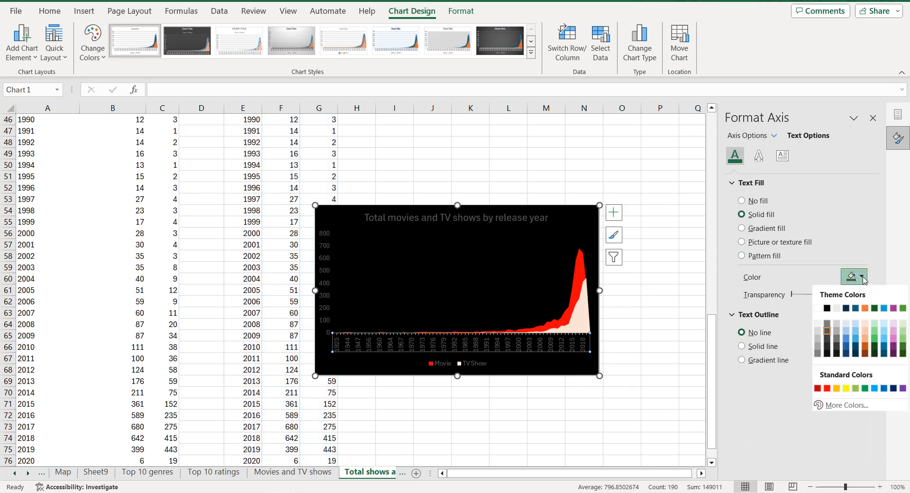
click(818, 308)
click(498, 221)
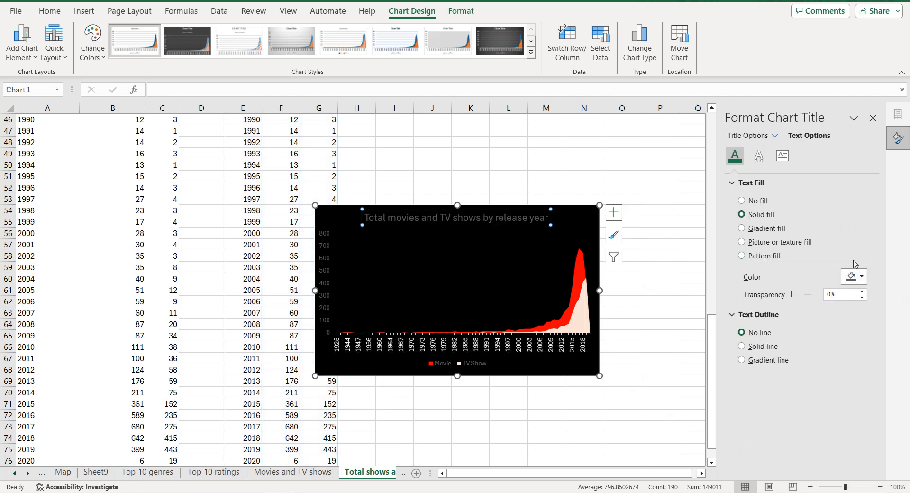
click(859, 277)
click(819, 308)
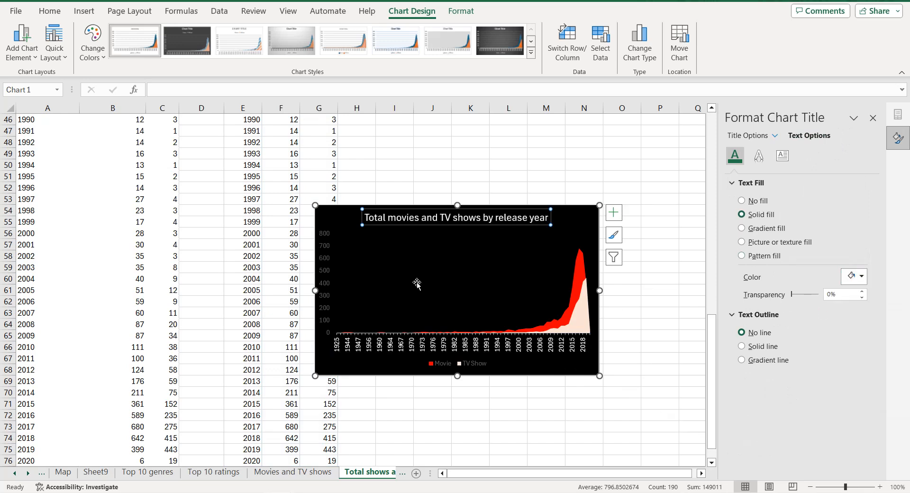
Step: Set the text colour of the chart's vertical axis labels and its legend to white
click(323, 273)
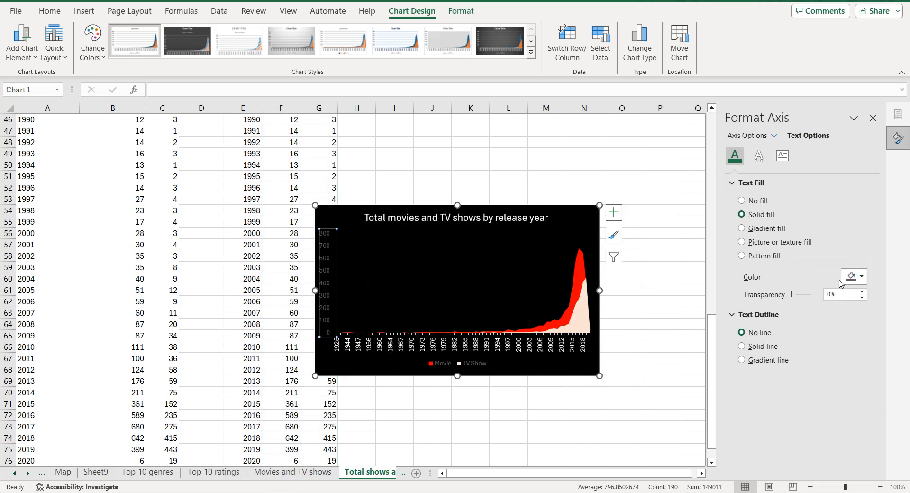
click(856, 276)
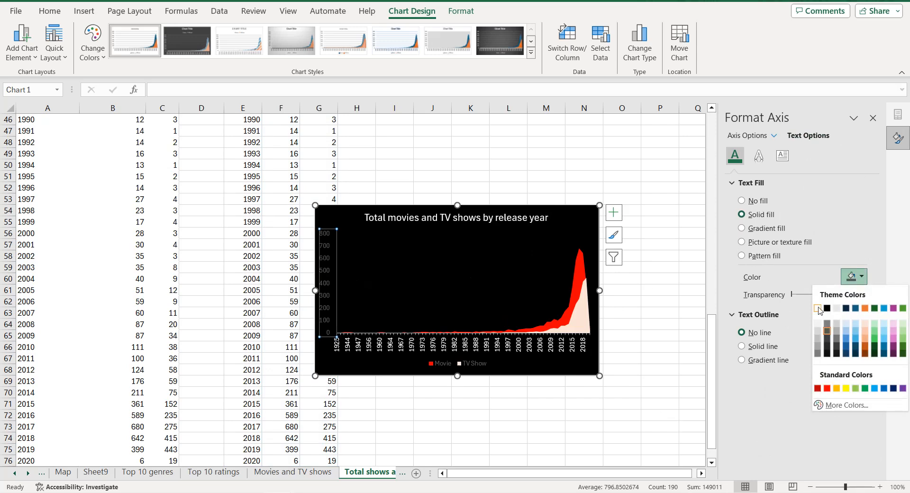
click(818, 308)
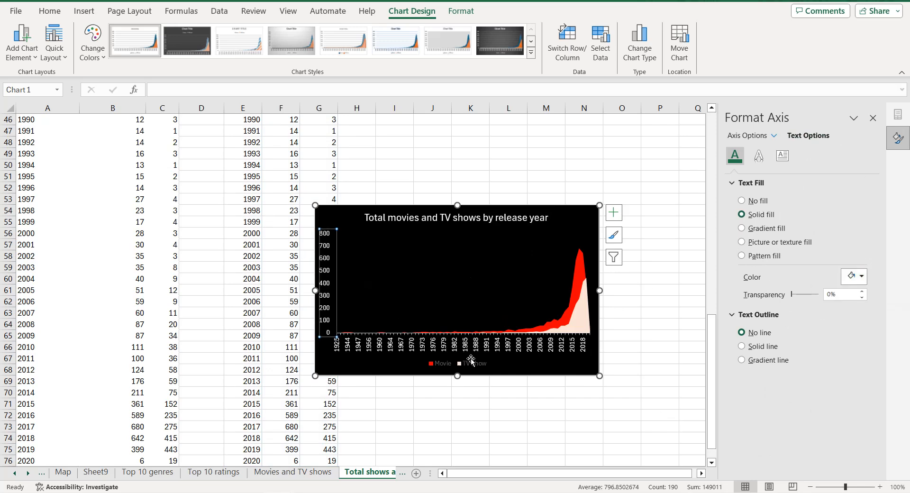
click(471, 361)
click(852, 280)
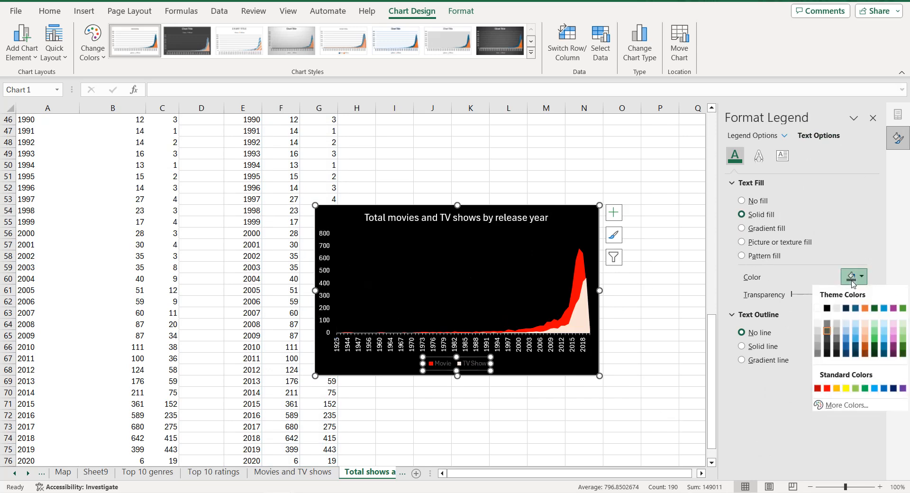
click(817, 309)
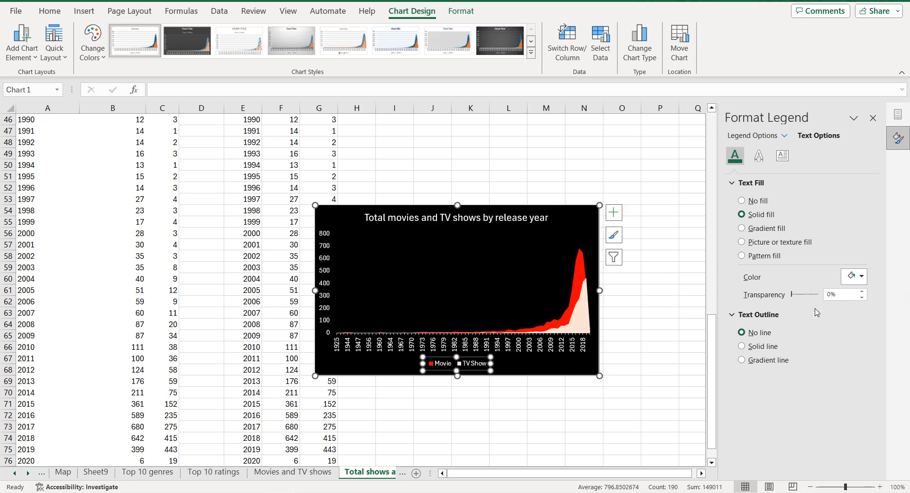
Step: Copy the release-year area chart and paste it onto the Dashboard sheet in the empty area beside the map
click(339, 219)
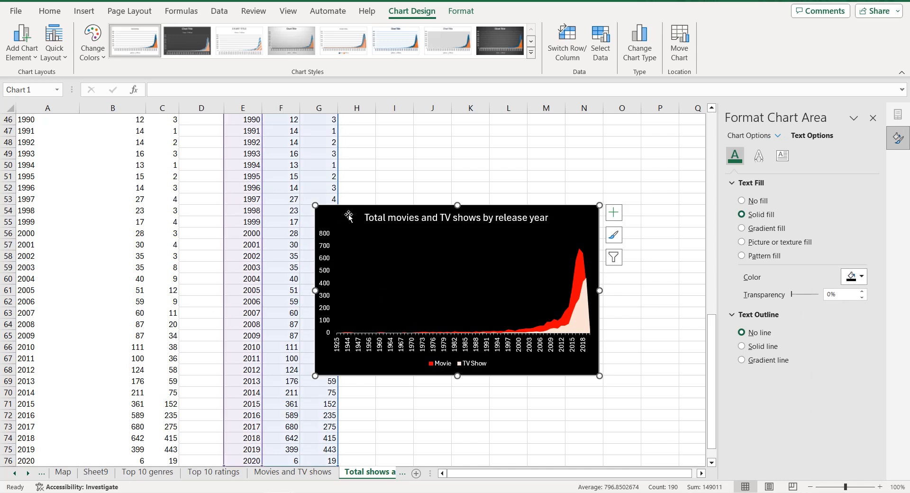
click(16, 473)
click(16, 473)
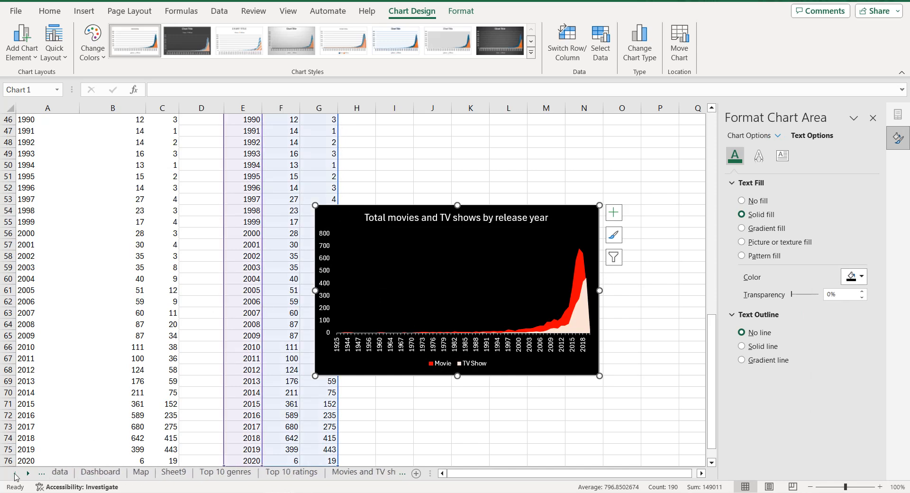
click(101, 471)
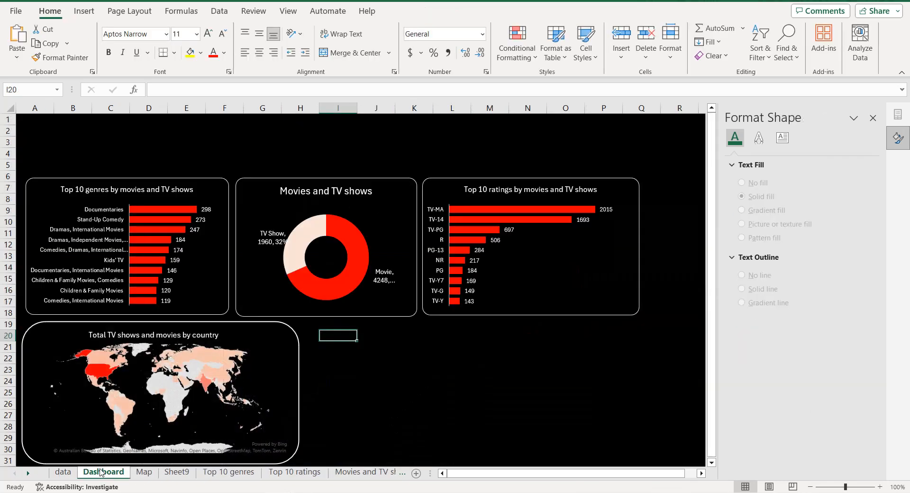
click(413, 367)
key(ctrl+v)
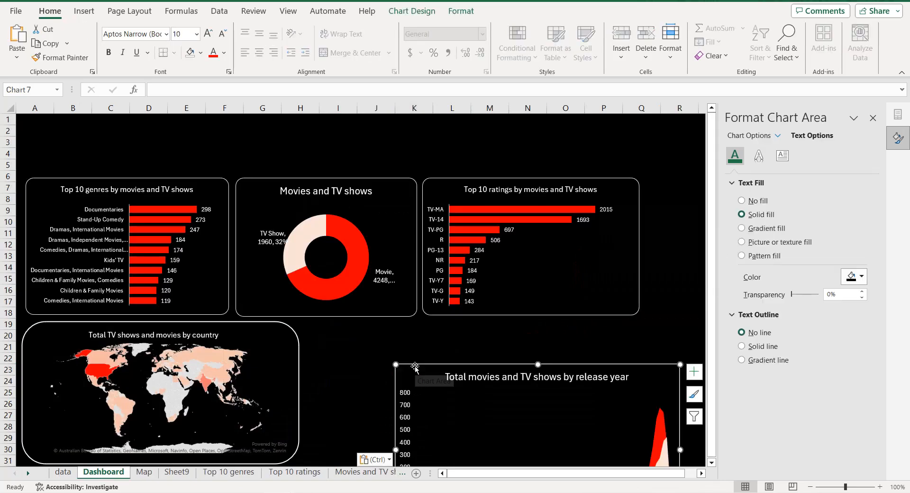
Step: Give the pasted area chart's border rounded corners
click(749, 136)
scroll(776, 356, down, 3)
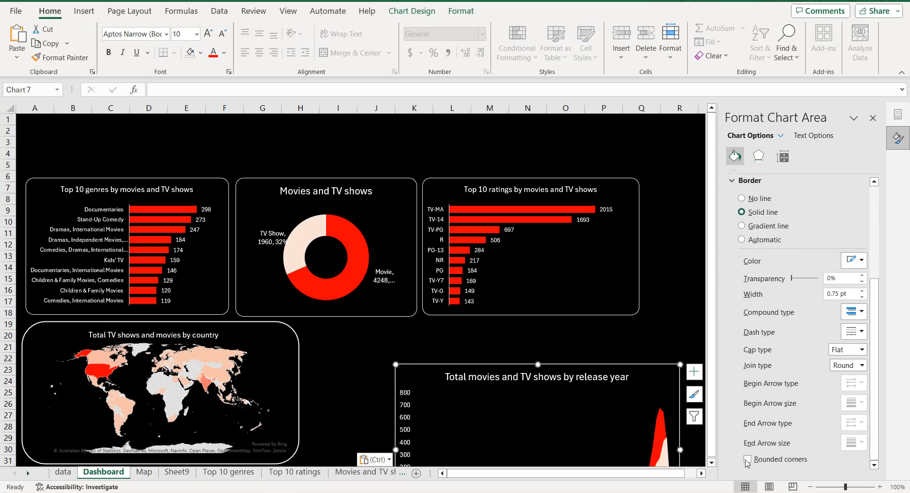
click(748, 459)
Step: Place the area chart beside the map under the top 10 ratings chart and resize it to about 2.47" high by 5.1" wide
drag(506, 365, 414, 324)
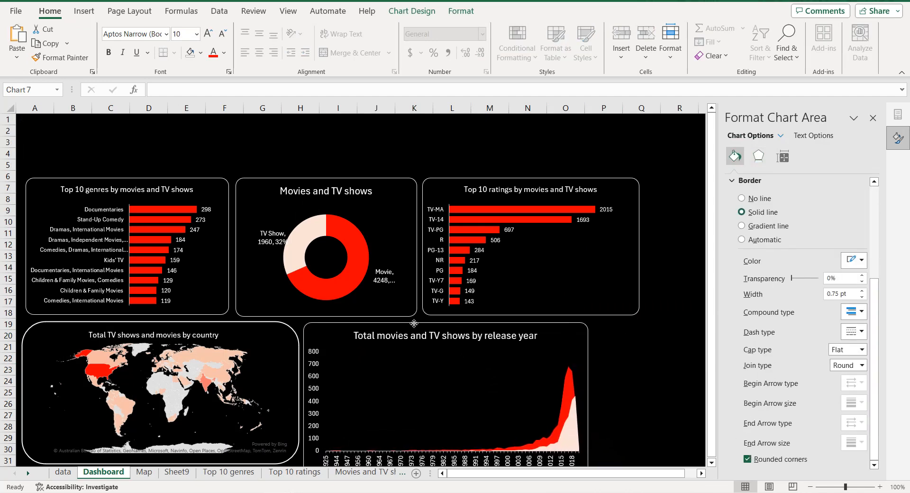
scroll(499, 390, down, 2)
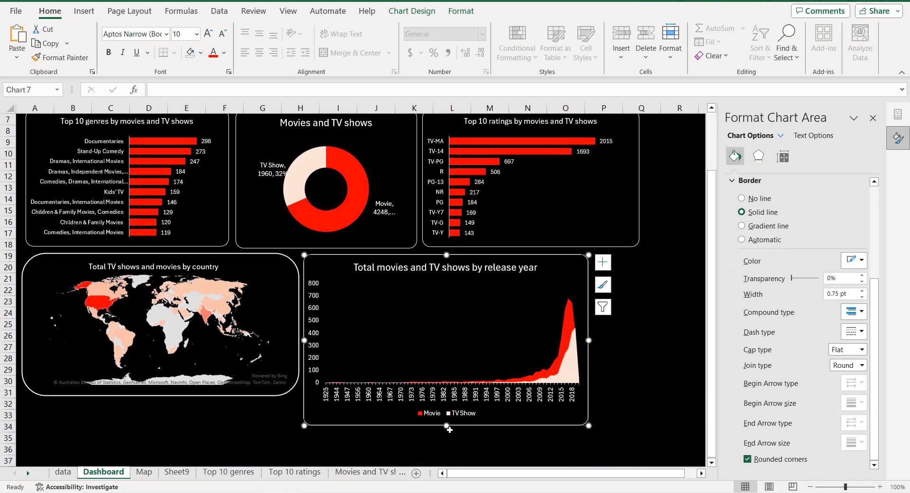
drag(448, 425, 446, 399)
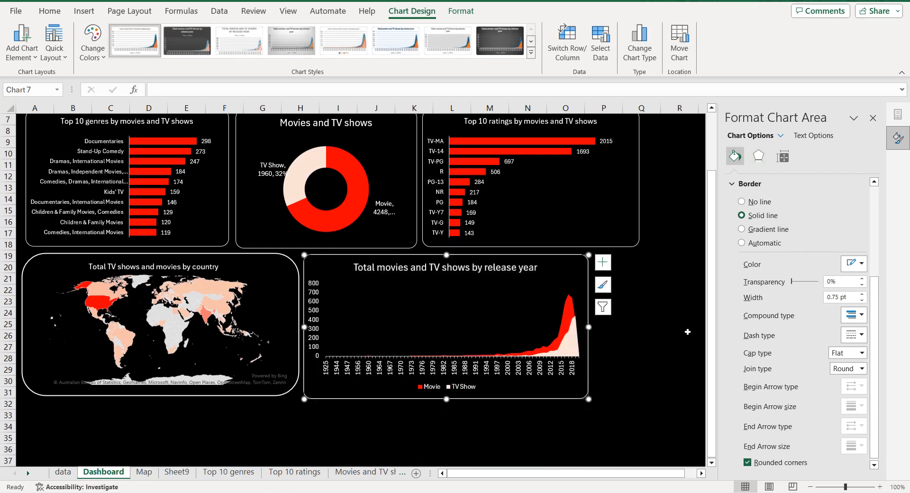
scroll(686, 323, up, 1)
drag(486, 289, 539, 289)
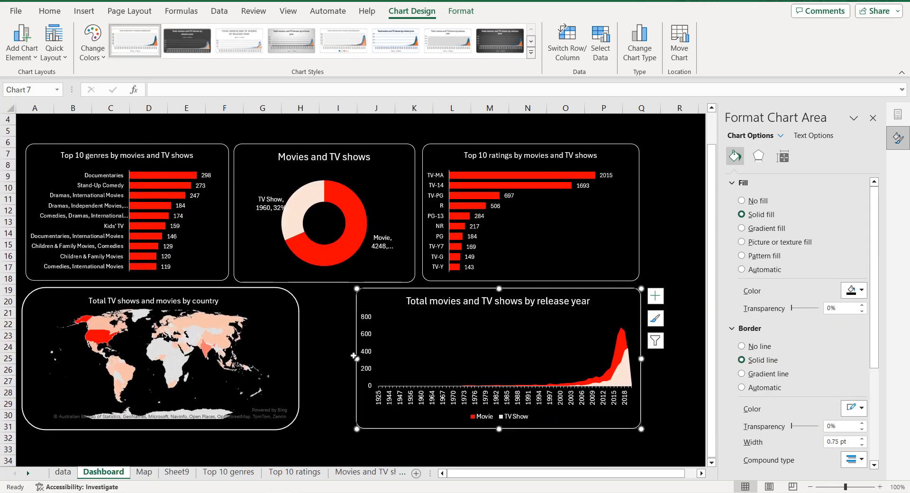
drag(357, 359, 351, 360)
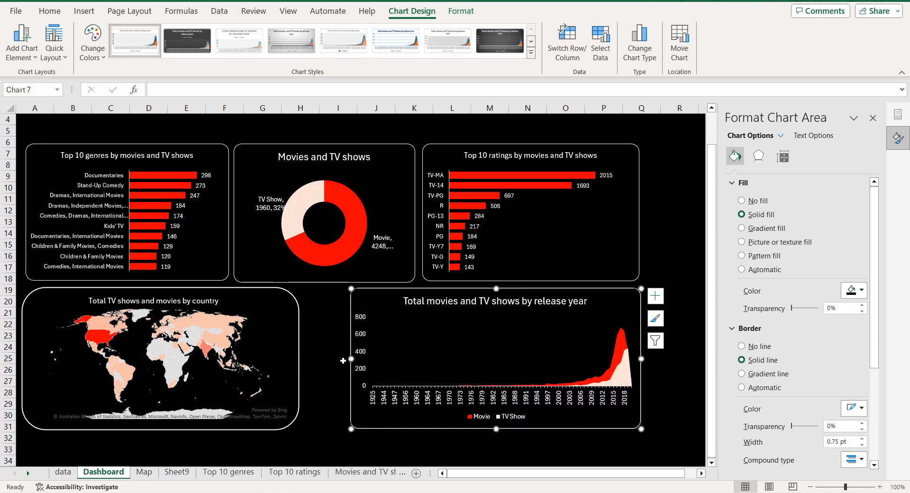
Step: Widen the rounded rectangle framing the map to 5"
click(291, 353)
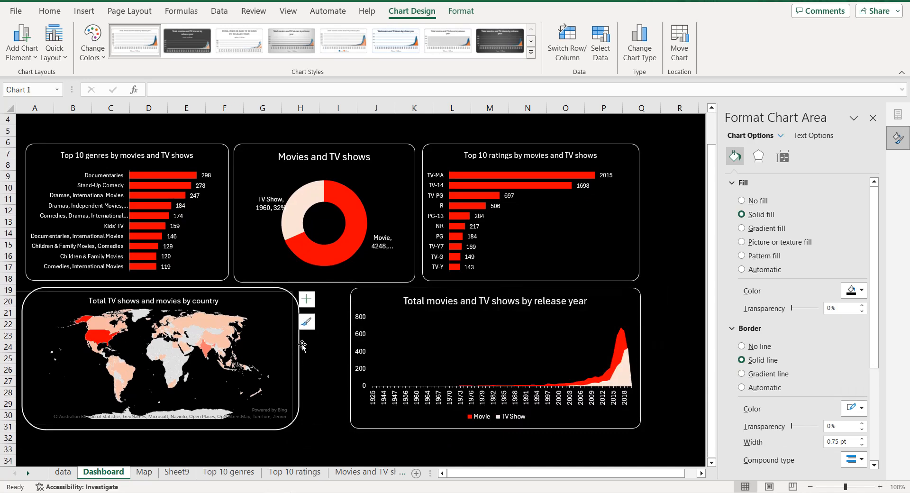
click(300, 344)
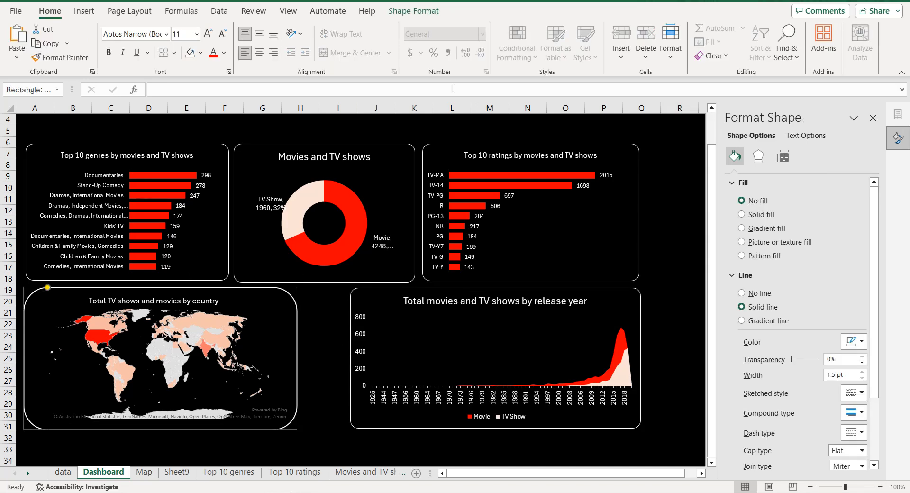
click(413, 11)
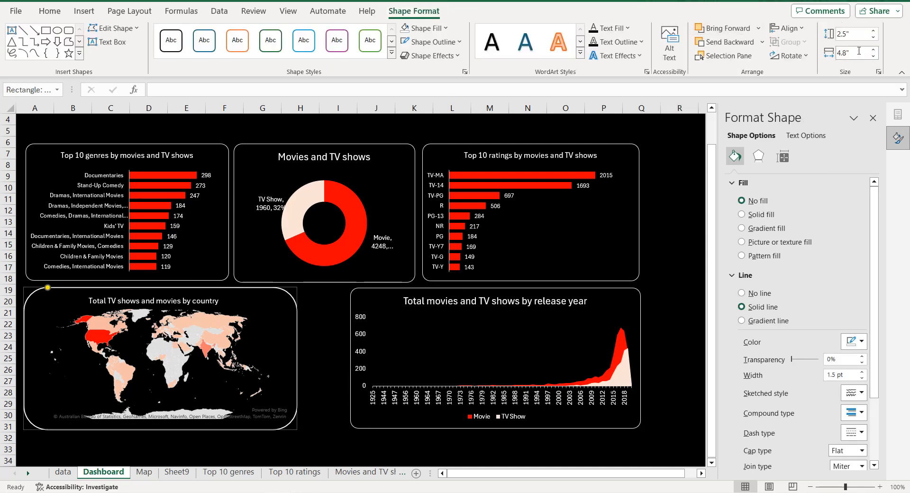
click(873, 49)
click(873, 50)
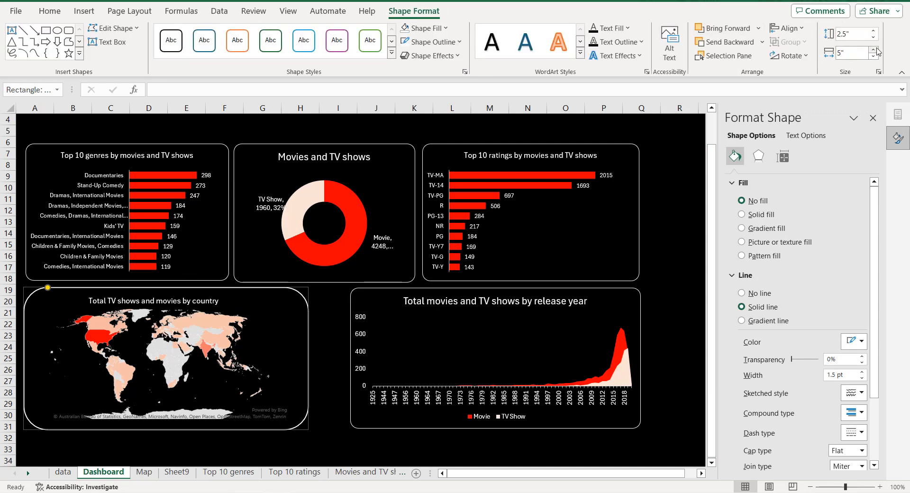
Step: Set the area chart's width to 5.5" and move it so its right edge lines up with the top 10 ratings chart
click(363, 287)
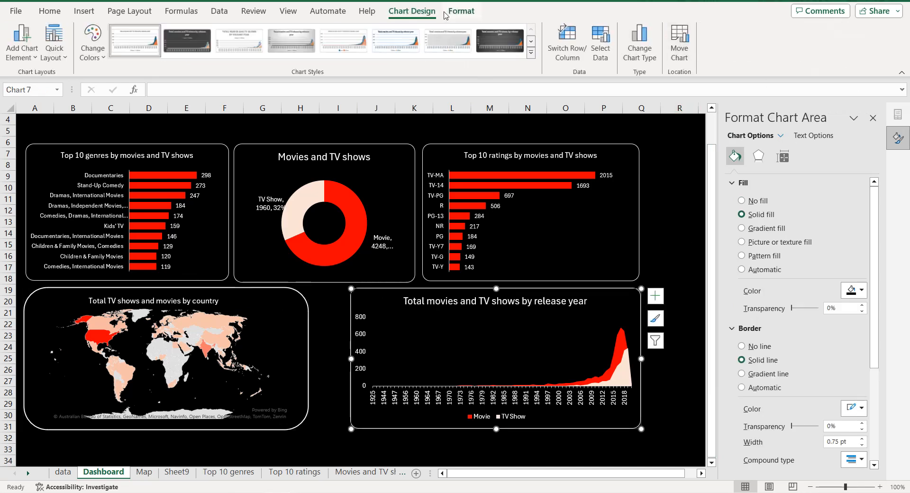
click(460, 11)
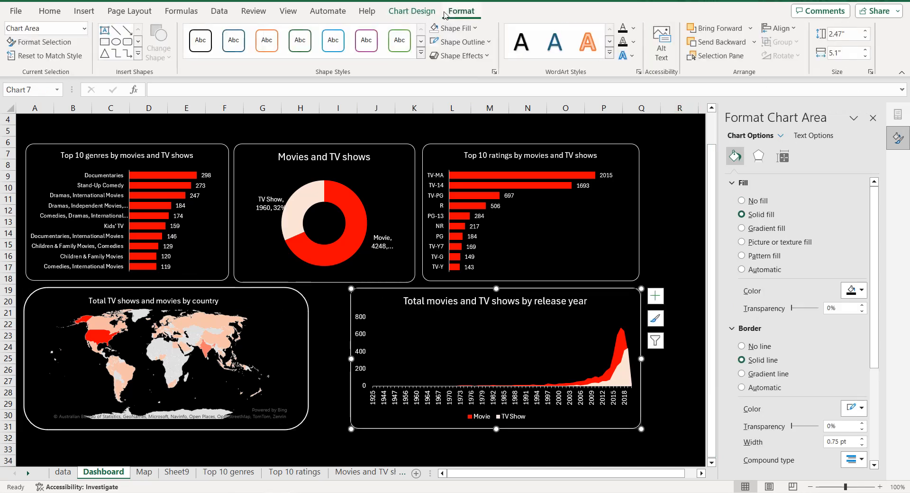
click(866, 50)
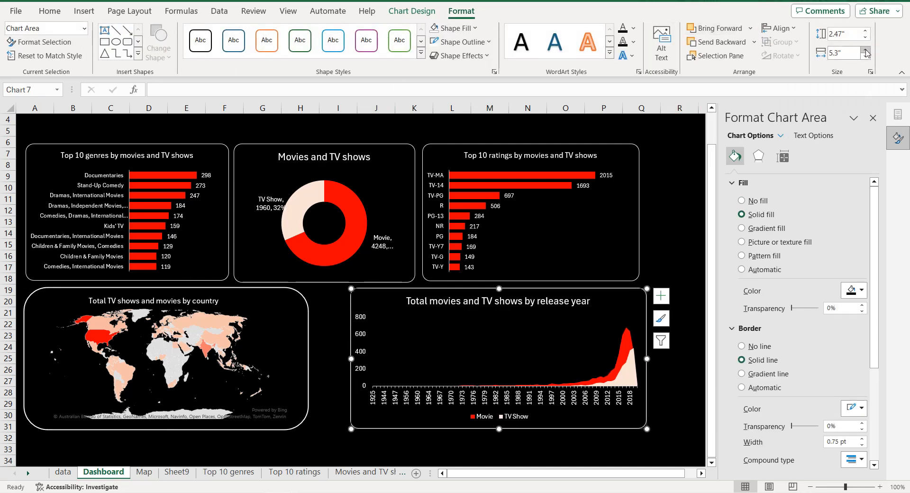
click(865, 50)
click(866, 50)
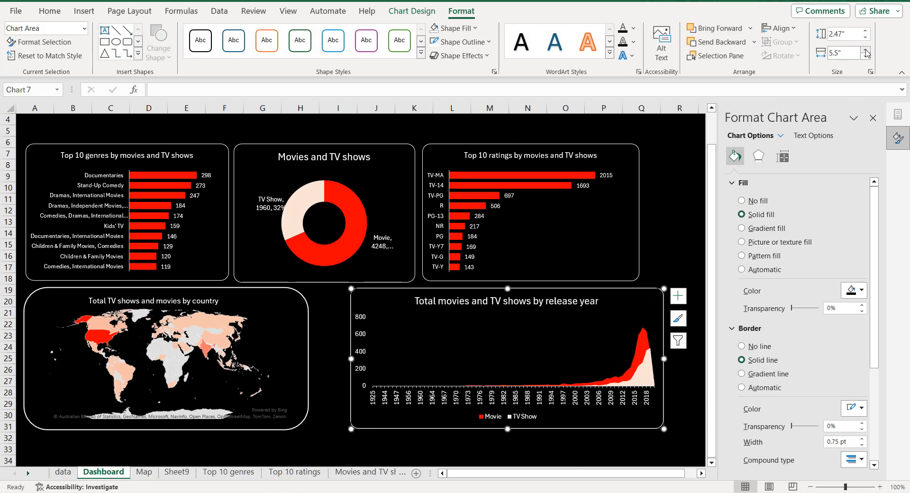
mouse_move(622, 288)
mouse_down()
mouse_move(602, 284)
mouse_move(621, 282)
mouse_up()
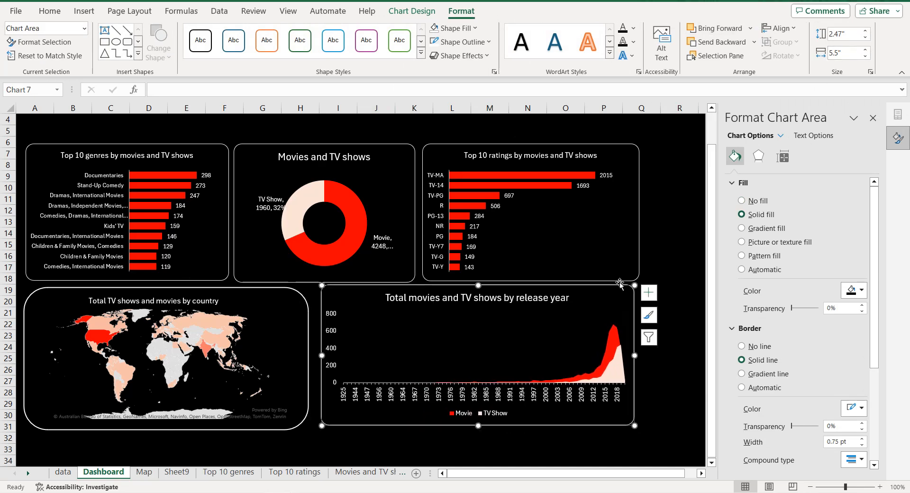
drag(636, 337, 640, 337)
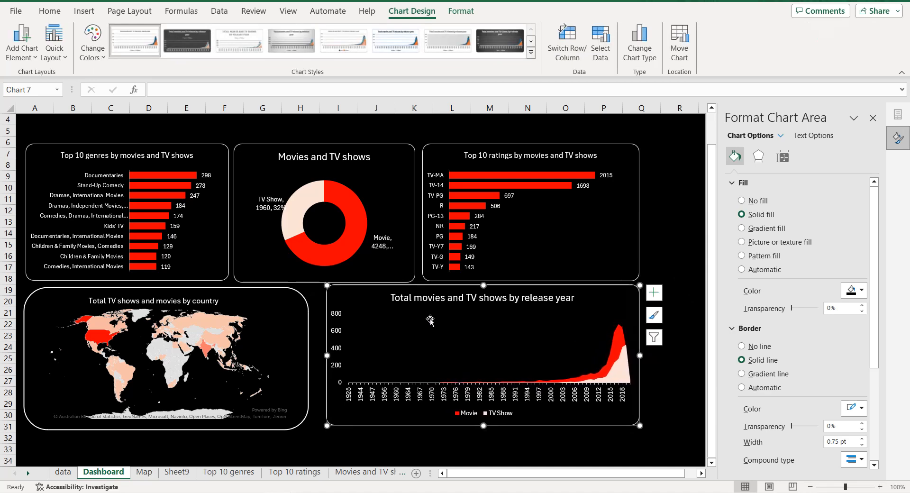
Step: Reduce the corner rounding of the rectangle framing the map to resemble the other chart borders
click(296, 290)
drag(51, 290, 36, 288)
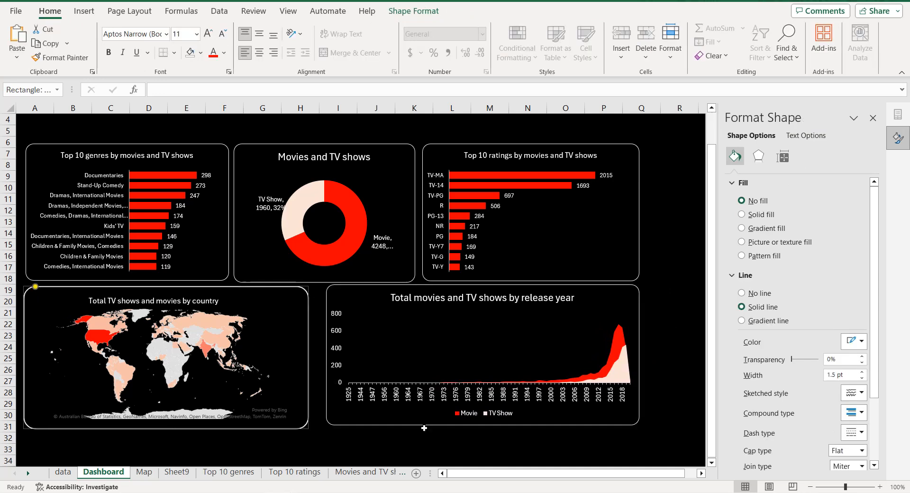
Step: Nudge the area chart down level with the map frame, and widen the rounded rectangle framing the map to 5.2"
click(395, 423)
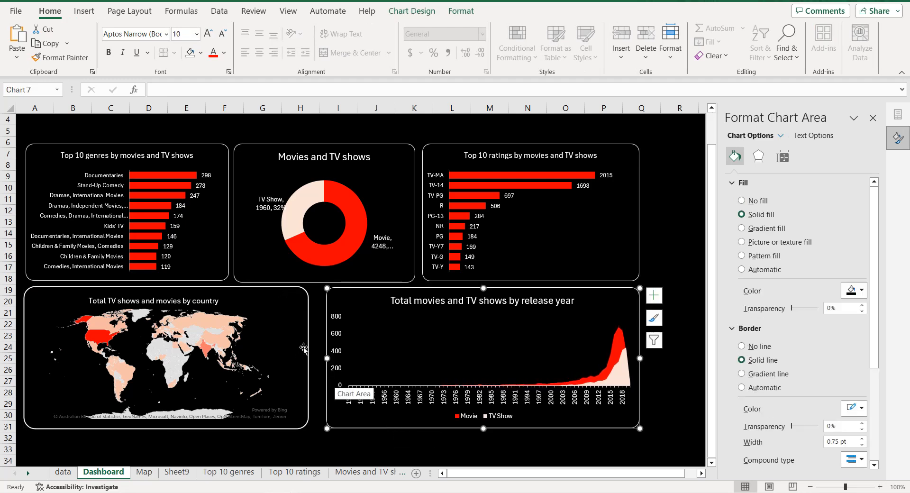
click(304, 348)
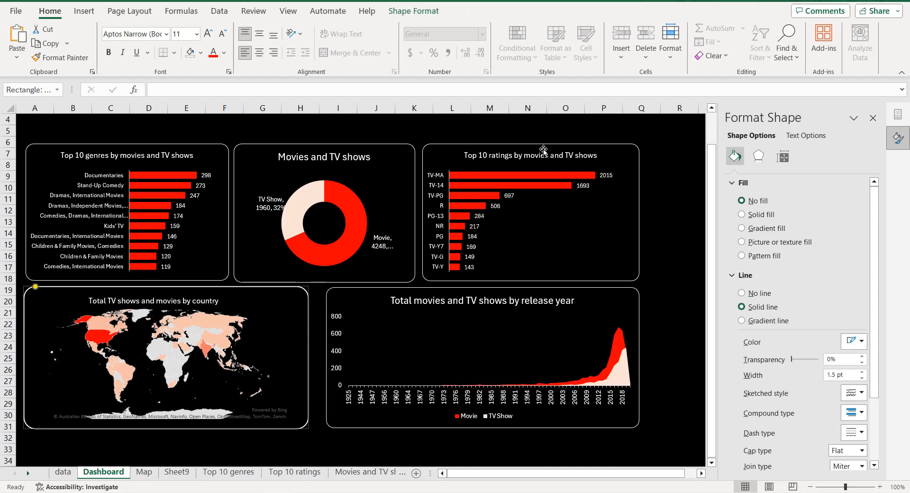
click(419, 12)
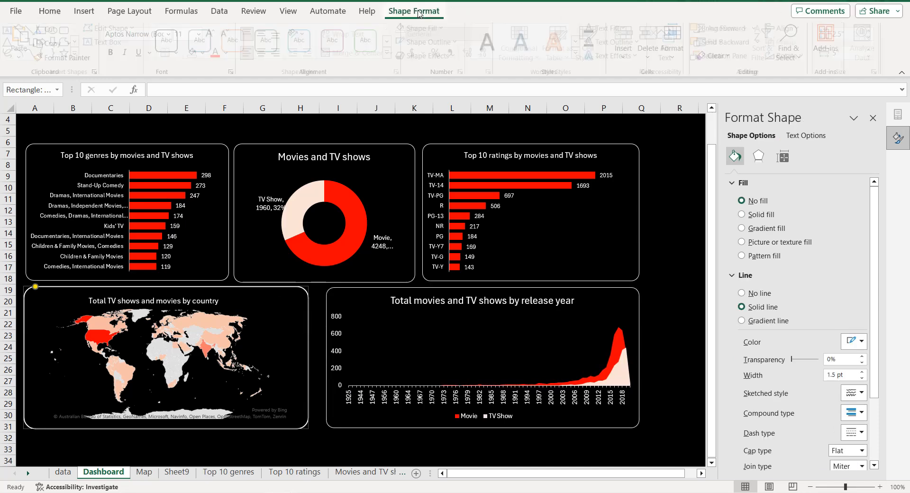
click(875, 50)
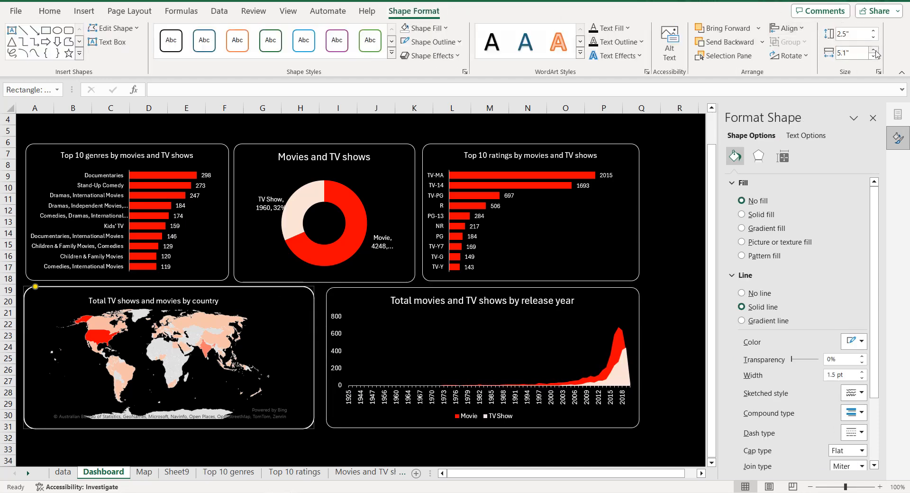
click(875, 50)
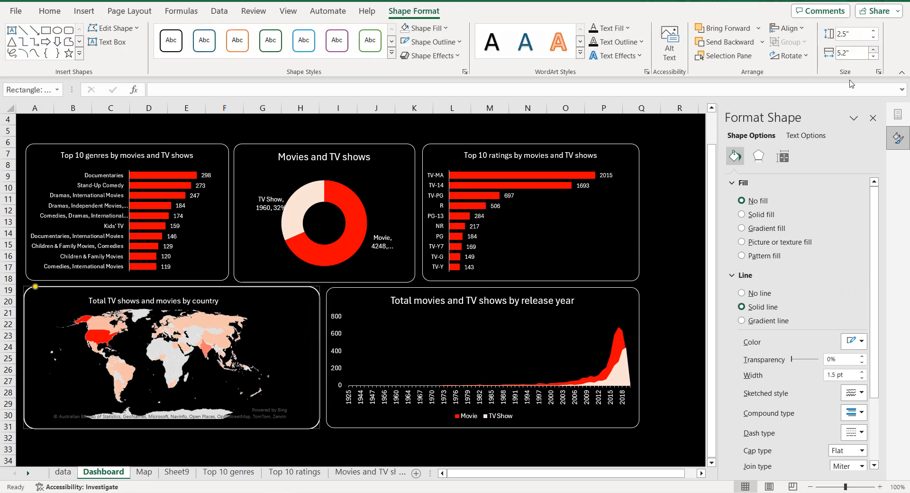
click(657, 207)
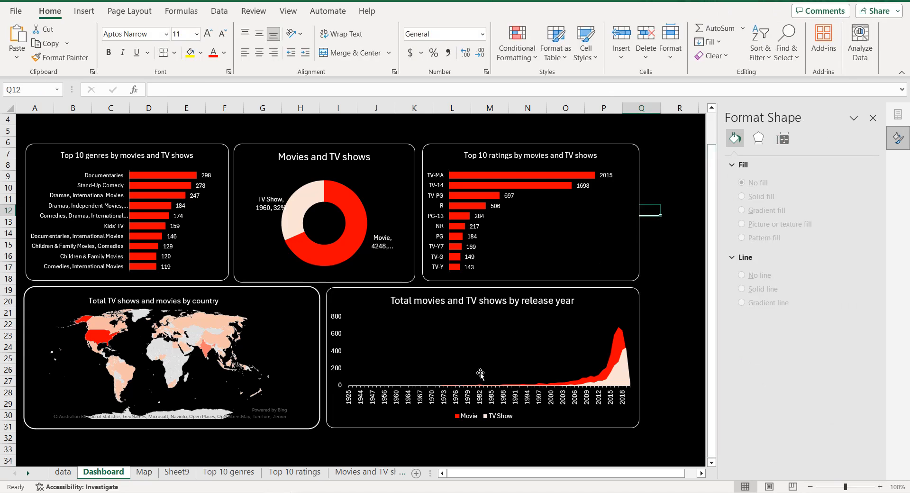
Step: Draw a rounded rectangle about 0.79" high by 1.68" wide in the empty area above the top 10 genres chart
scroll(669, 295, up, 1)
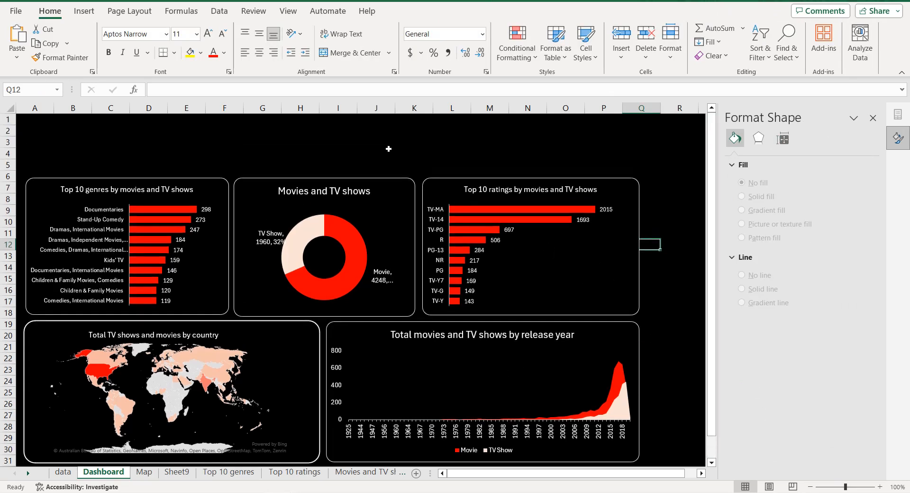
click(90, 12)
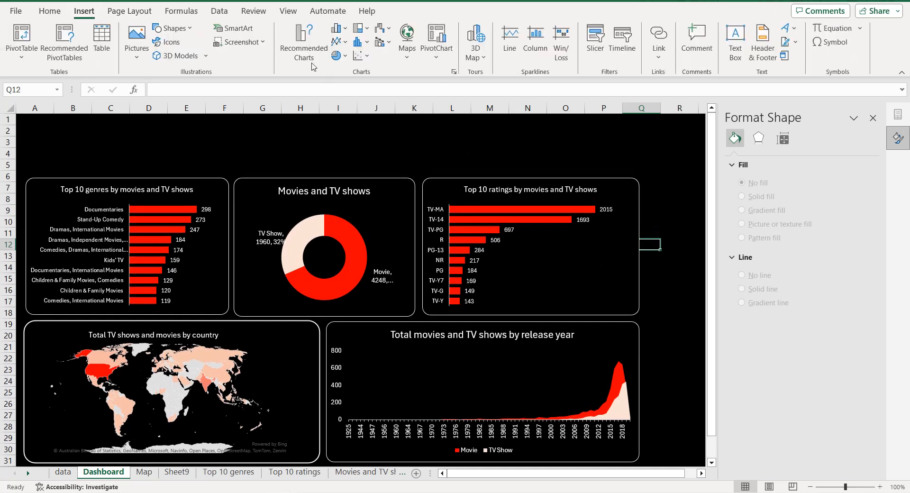
click(180, 29)
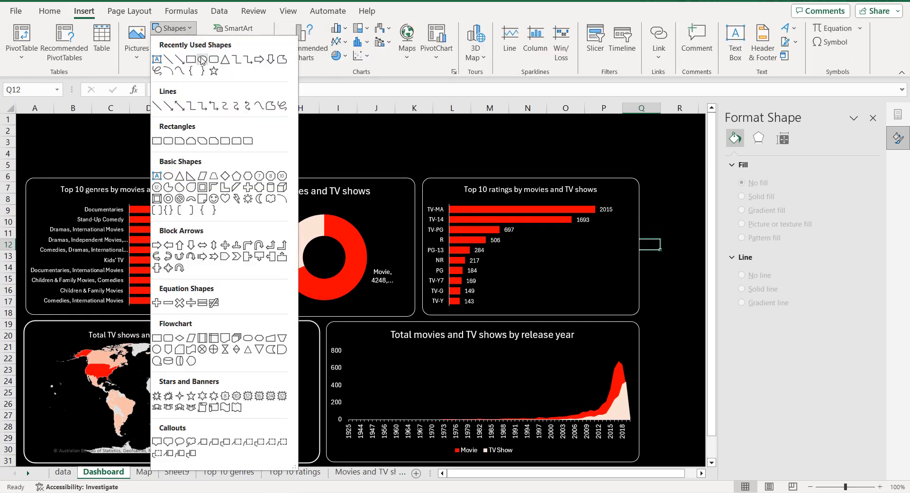
click(214, 60)
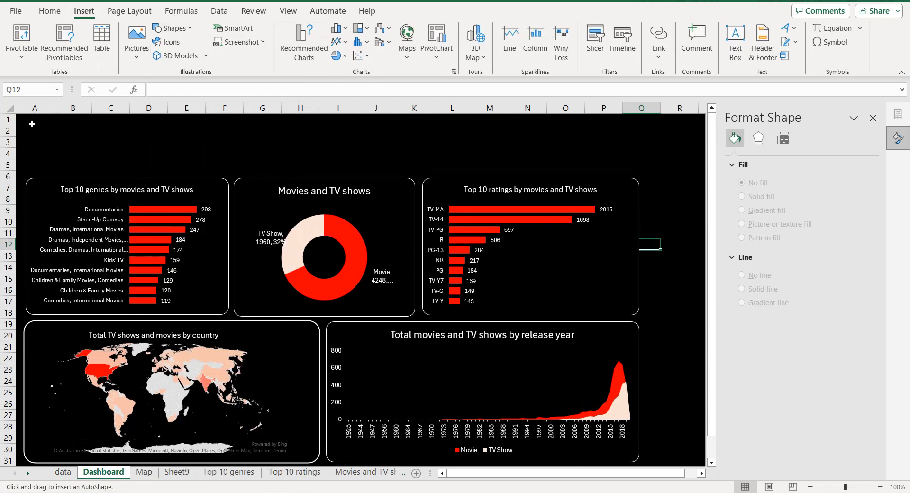
drag(33, 125, 127, 169)
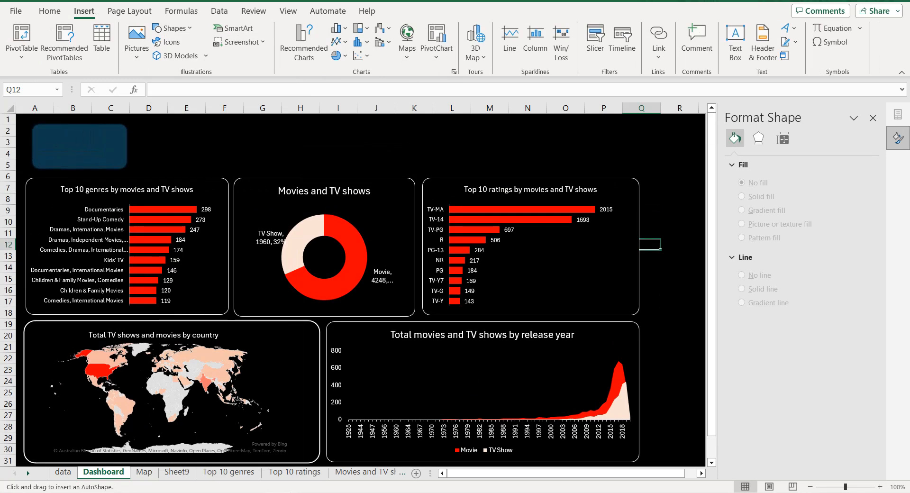
drag(127, 168, 127, 169)
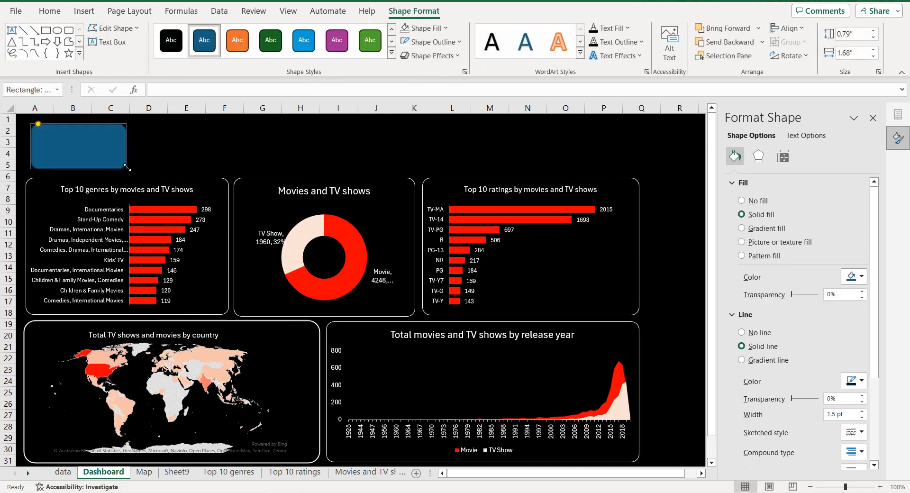
Step: Nudge the new rounded rectangle to line up with the left edge of the top 10 genres chart
key(Left)
key(Left)
key(Left)
key(Left)
key(Left)
key(Down)
key(Down)
key(Down)
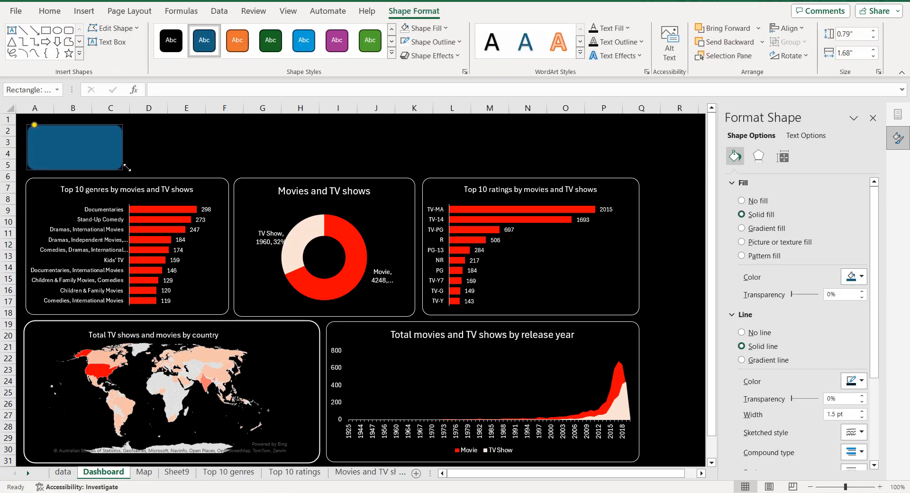
Step: Remove the new rounded rectangle's fill and give it a white outline
click(445, 28)
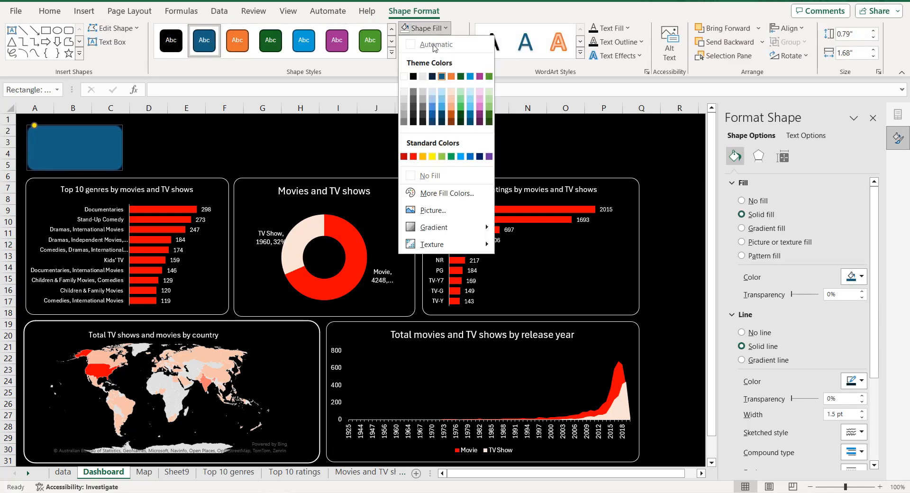
click(423, 182)
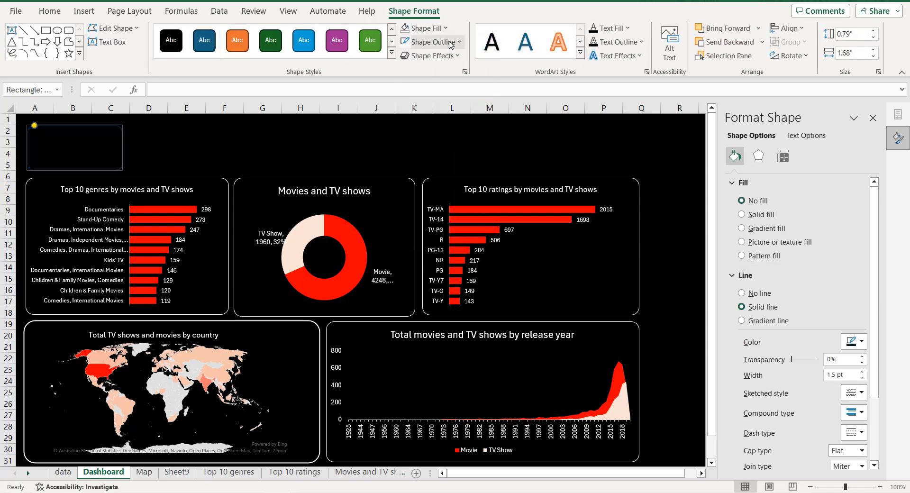
click(431, 41)
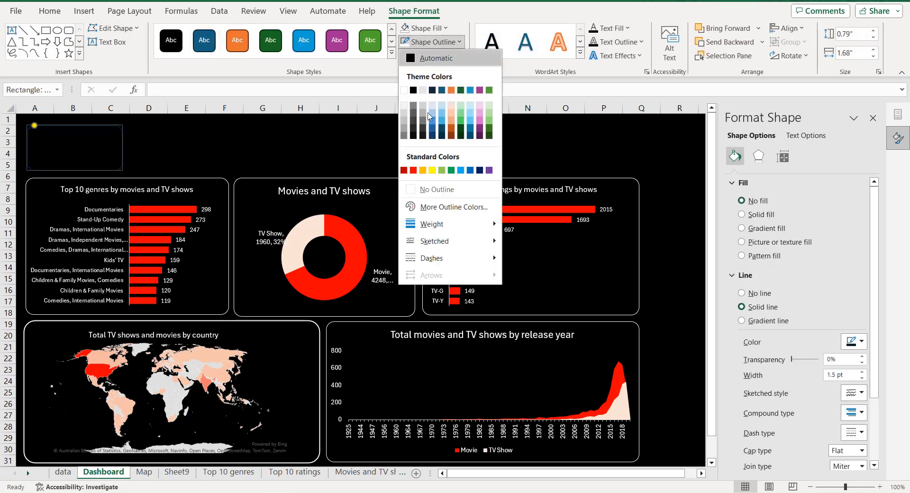
click(404, 90)
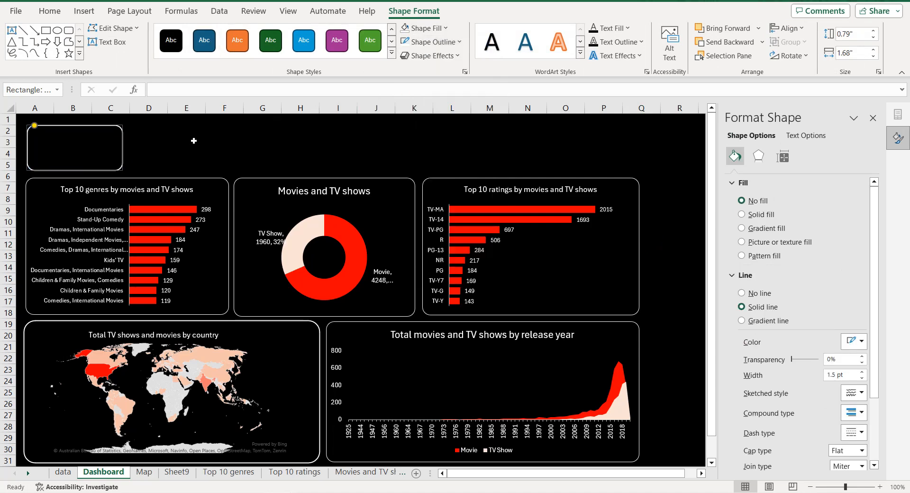
Step: Duplicate the rounded rectangle and place the copy beside the original, above the right half of the top 10 genres chart
key(ctrl+d)
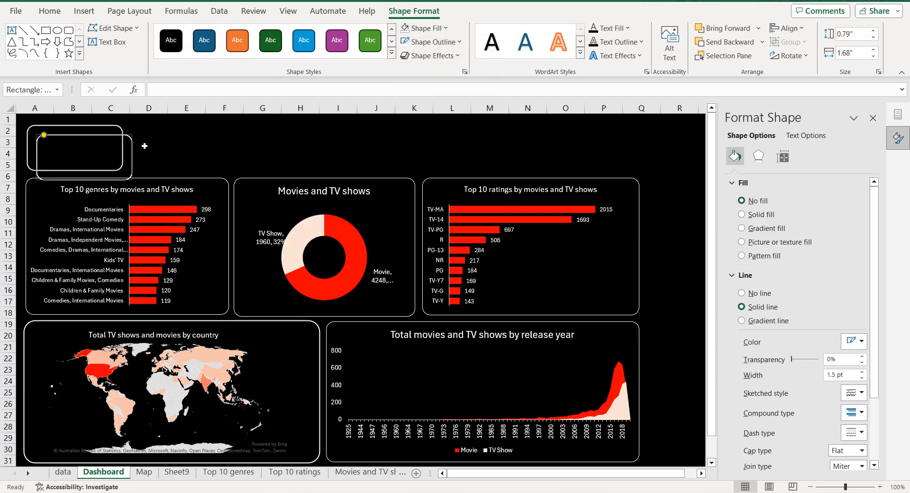
drag(130, 144, 224, 136)
key(Up)
key(Up)
key(Left)
key(Down)
key(Down)
Step: Copy the pair of rounded rectangles together to the space above the movies and TV shows doughnut chart
shift+click(122, 141)
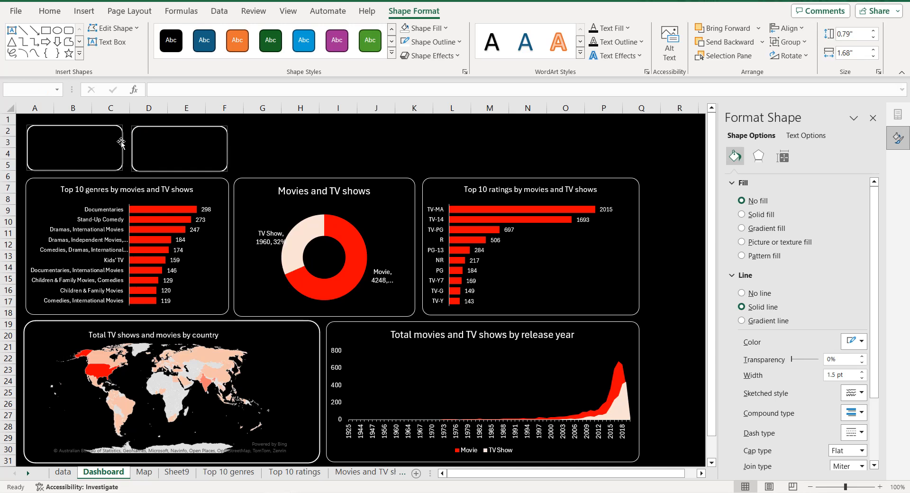
drag(121, 141, 332, 146)
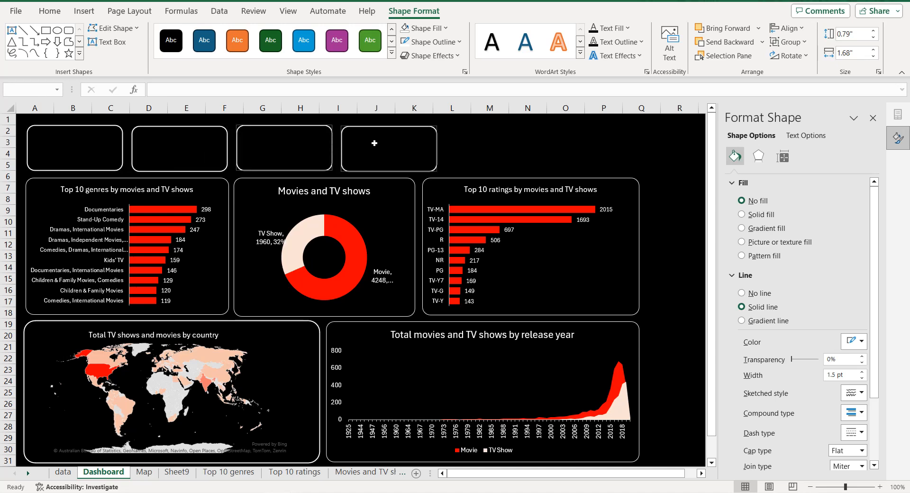
click(478, 151)
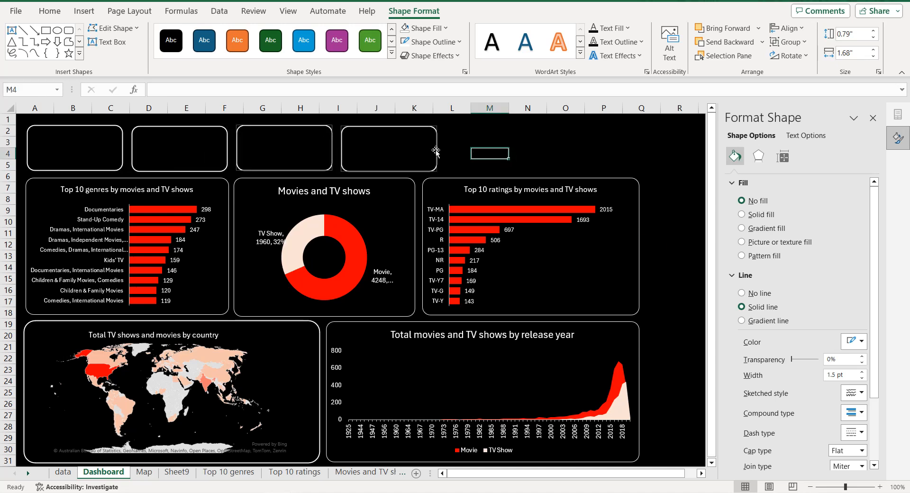
Step: Narrow the two rectangles above the doughnut chart to about 1.53" and close the gap so they fit its width
click(332, 144)
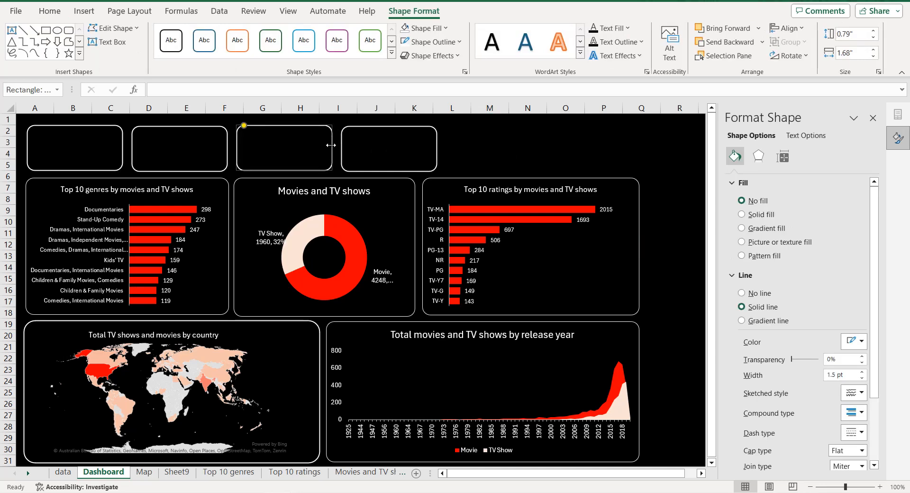
mouse_move(332, 146)
mouse_down()
mouse_move(322, 146)
mouse_move(342, 142)
mouse_move(333, 140)
mouse_up()
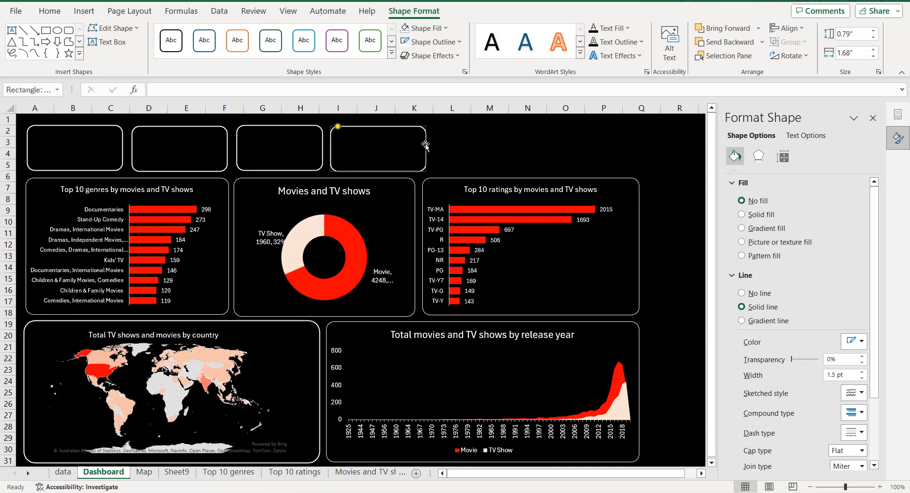
drag(425, 146, 417, 146)
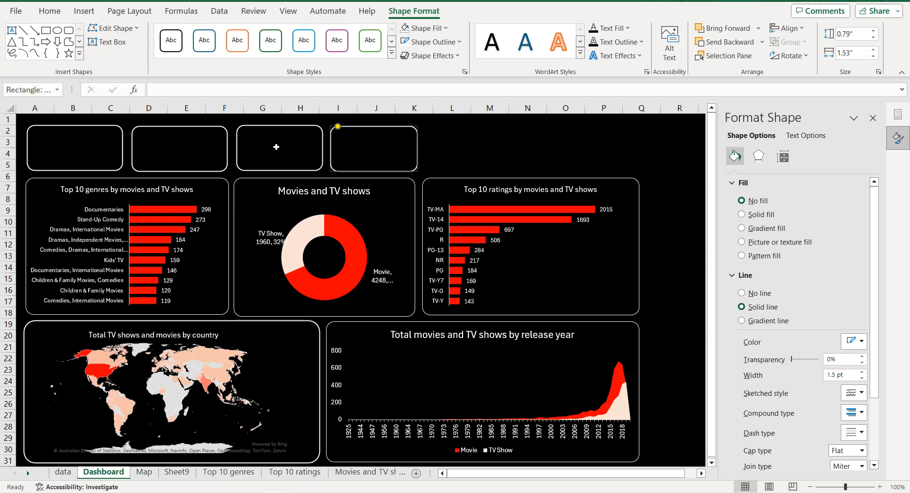
Step: Copy the first two rounded rectangles above the top 10 ratings chart and widen the copies to about 1.7"
click(223, 172)
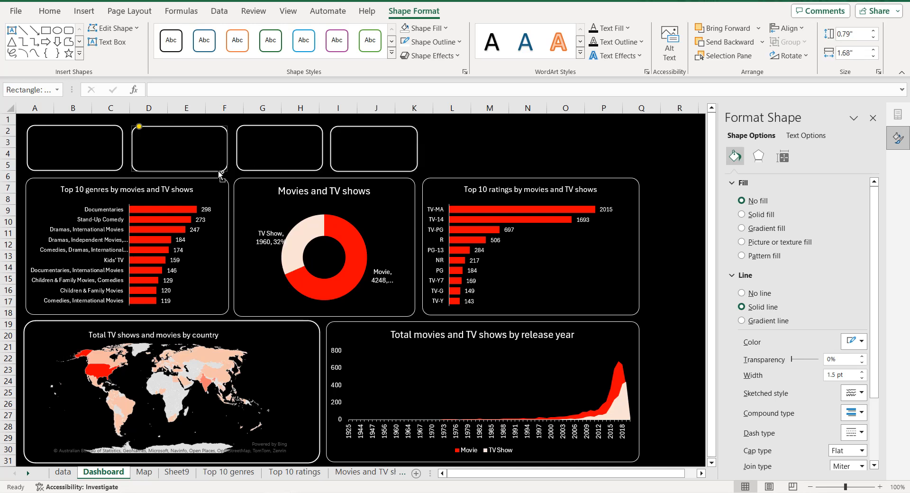
shift+click(123, 168)
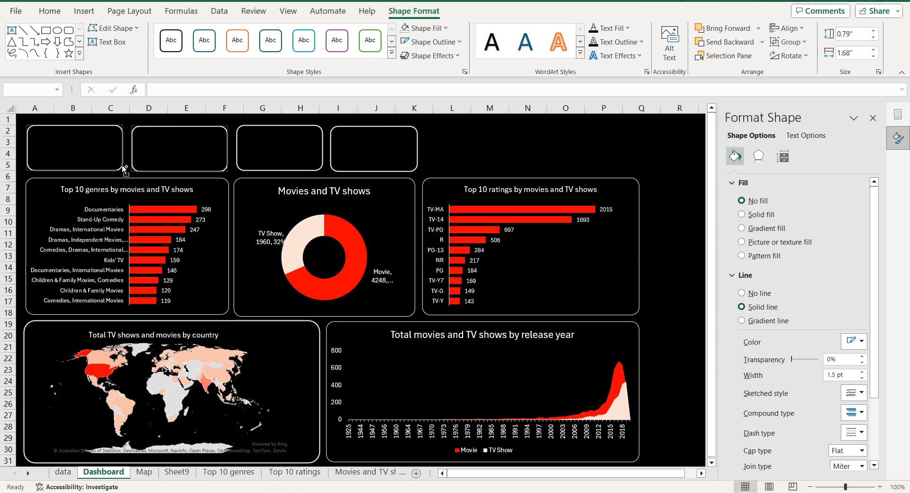
drag(124, 168, 538, 170)
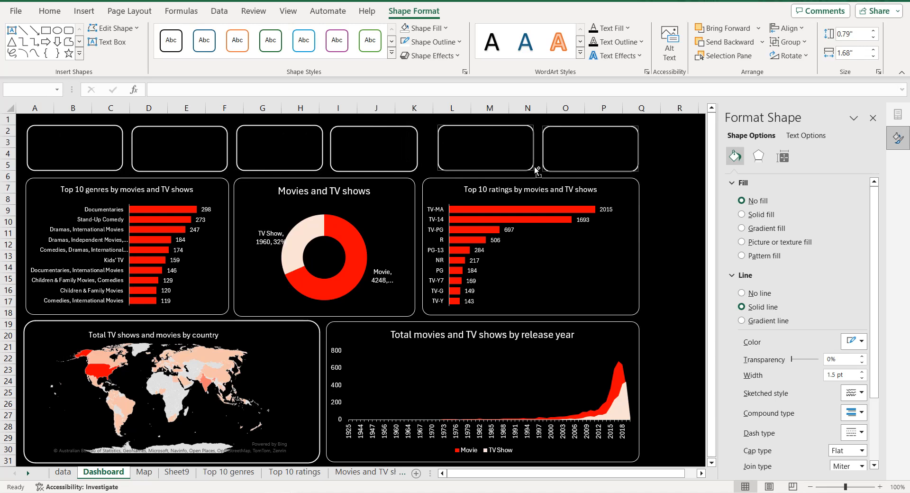
mouse_move(438, 147)
mouse_down()
mouse_move(428, 145)
mouse_move(436, 145)
mouse_up()
click(662, 138)
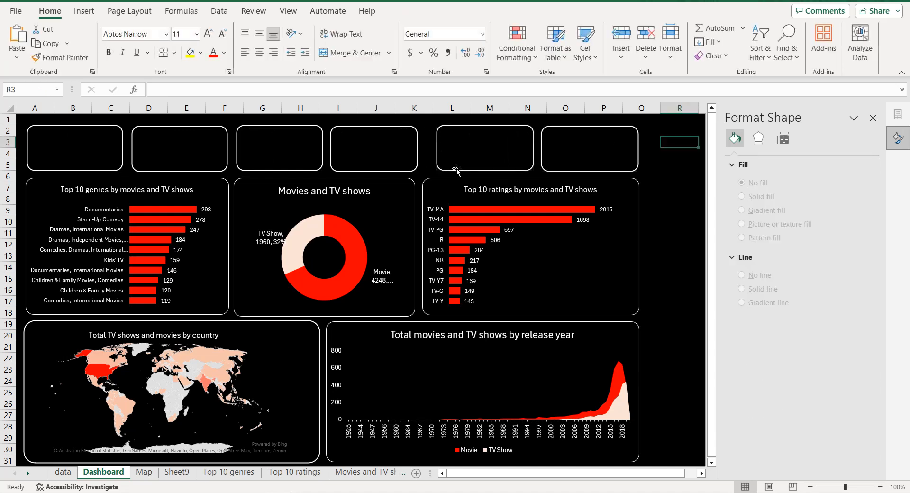
Step: Nudge the fifth rounded rectangle left, closer to the left edge of the top 10 ratings chart
click(454, 169)
key(Left)
key(Left)
key(Left)
key(Left)
key(Left)
key(Left)
key(Left)
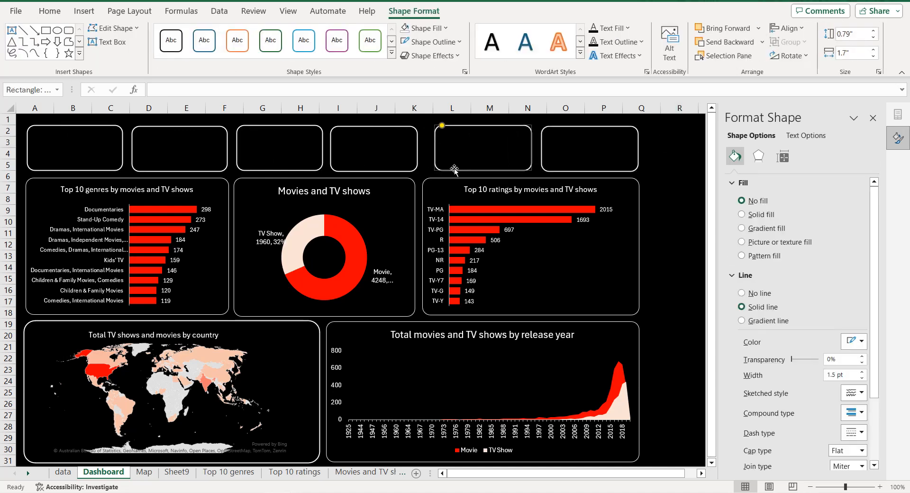
key(Left)
key(Left)
Step: Align the top edges of all six rounded rectangles above the charts
click(418, 147)
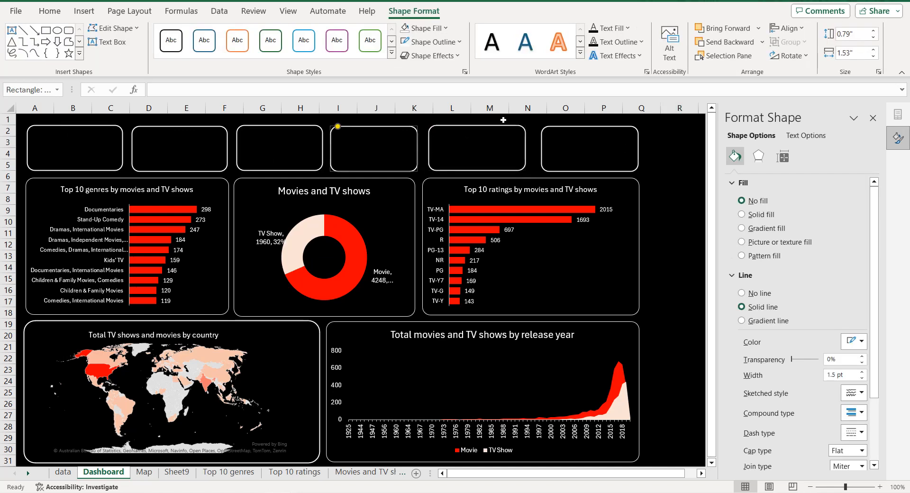
click(553, 124)
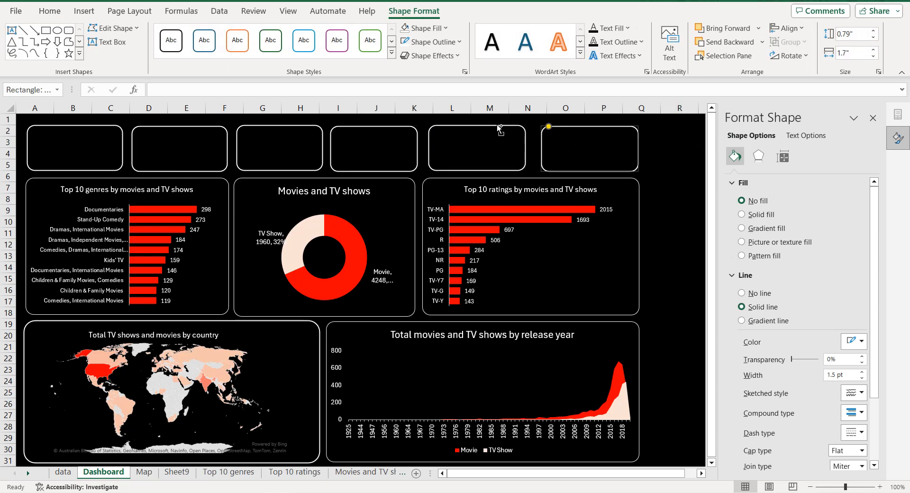
shift+click(499, 127)
shift+click(332, 126)
shift+click(278, 126)
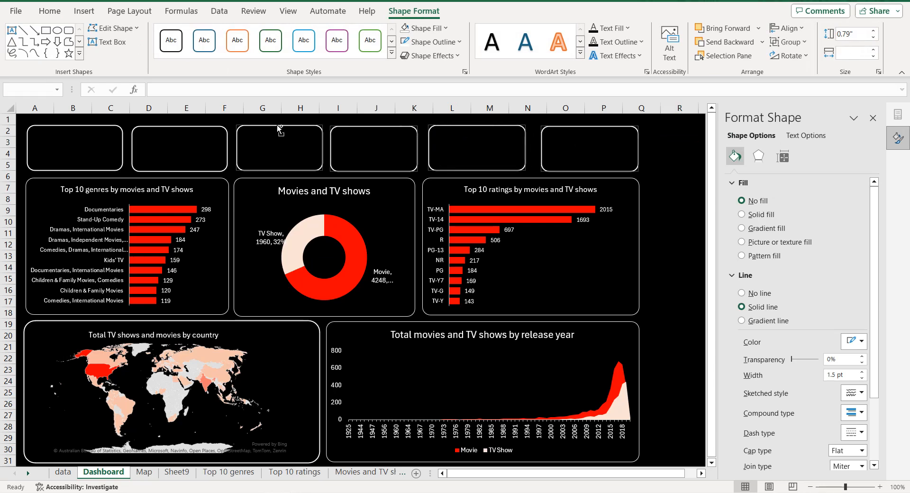
shift+click(223, 131)
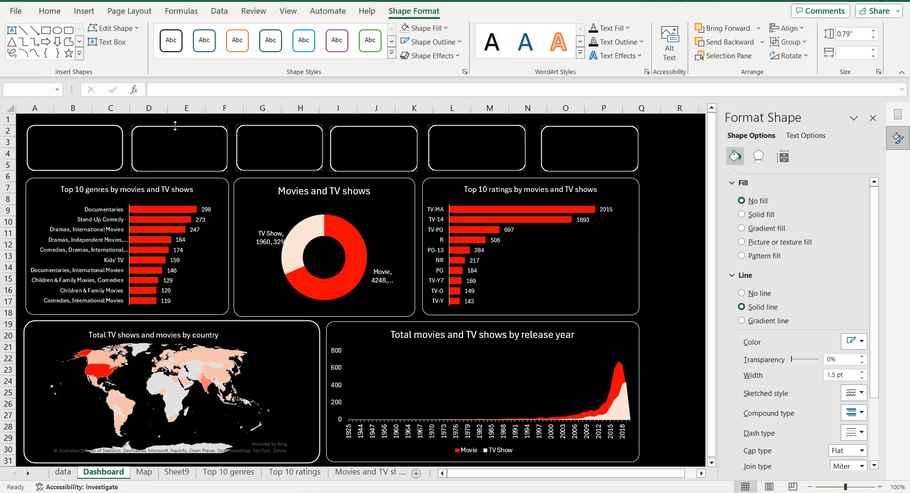
shift+click(124, 133)
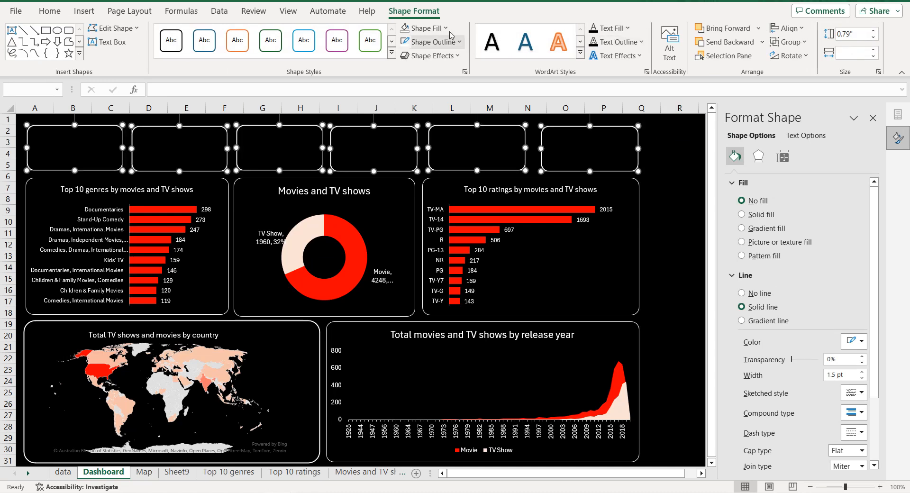
click(801, 29)
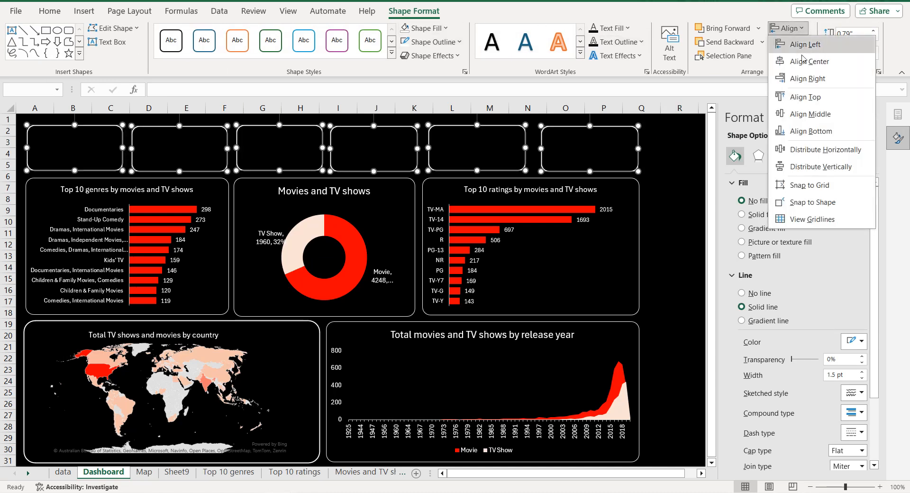
click(806, 97)
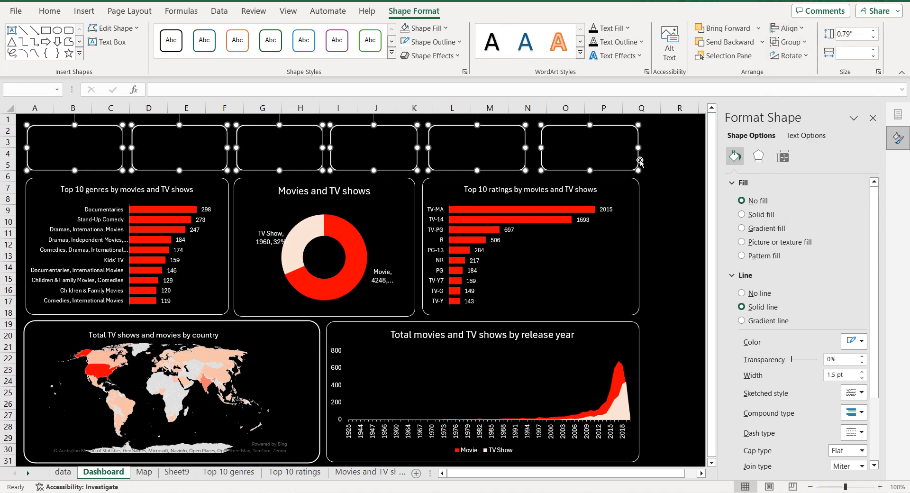
click(663, 145)
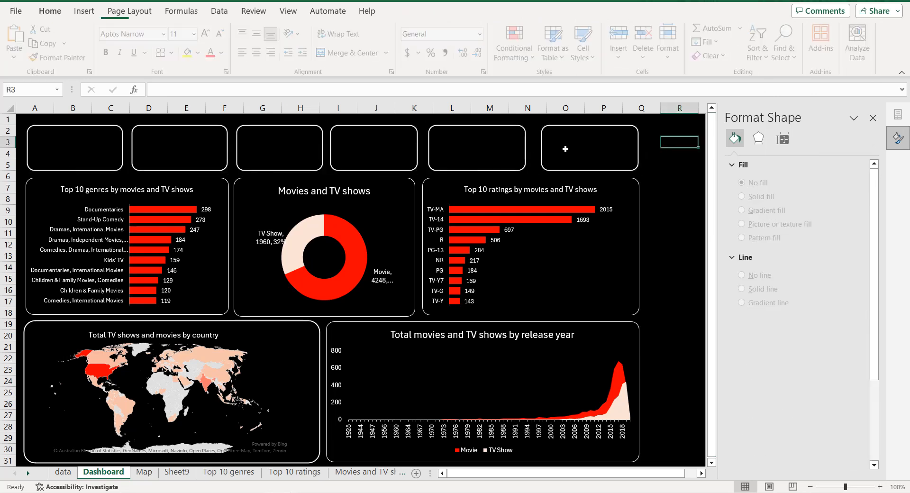
Step: Widen the fifth and sixth rounded rectangles slightly towards each other to narrow the gap between them
click(541, 144)
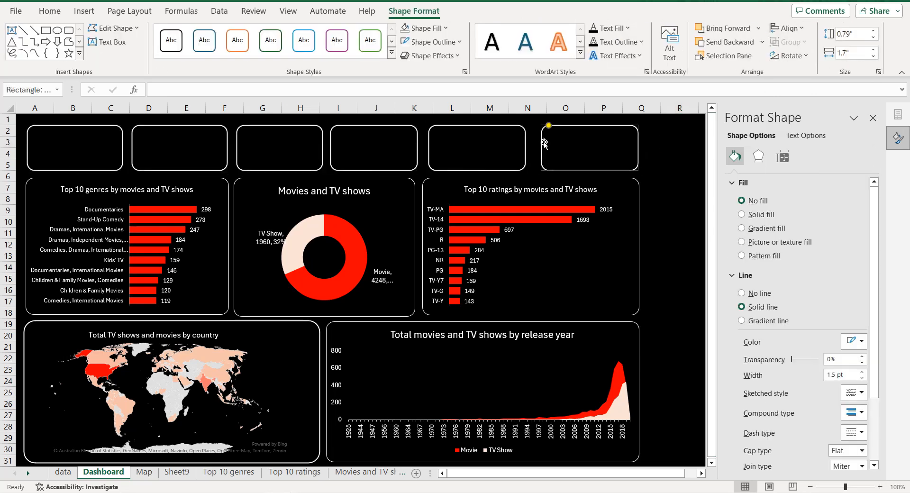
drag(539, 147, 537, 147)
click(524, 146)
drag(525, 145, 529, 141)
click(649, 142)
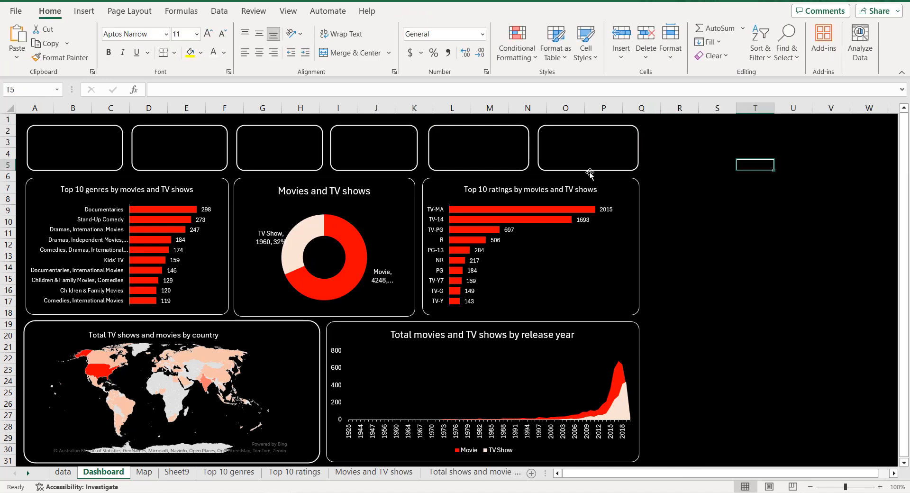
Step: Distribute all six rounded rectangles horizontally above the charts
click(576, 170)
shift+click(523, 171)
shift+click(386, 170)
shift+click(296, 169)
shift+click(223, 170)
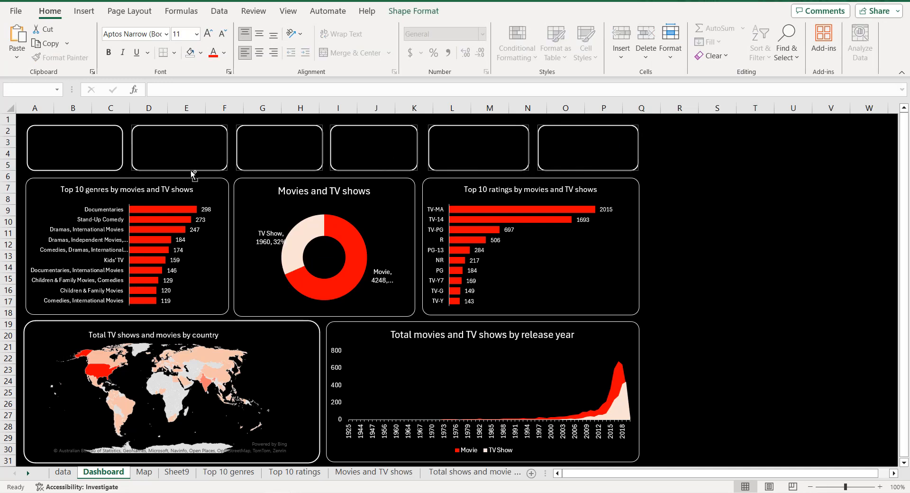
shift+click(122, 172)
click(416, 13)
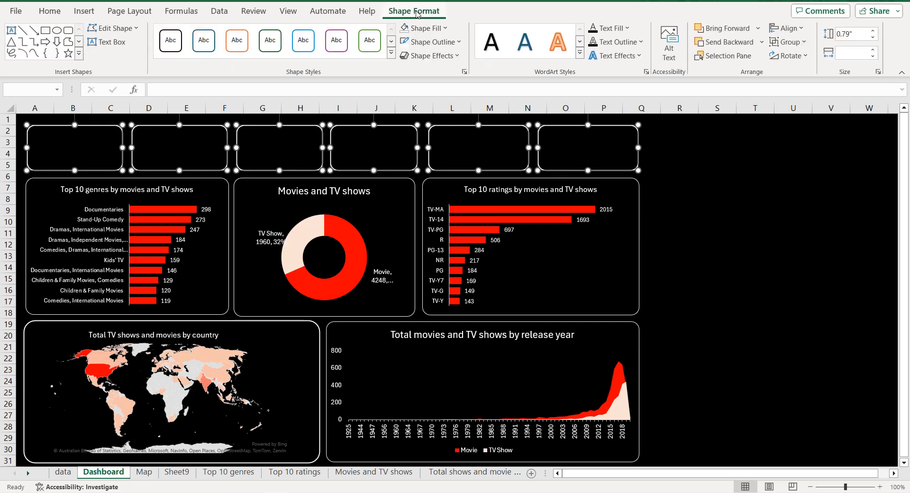
click(787, 29)
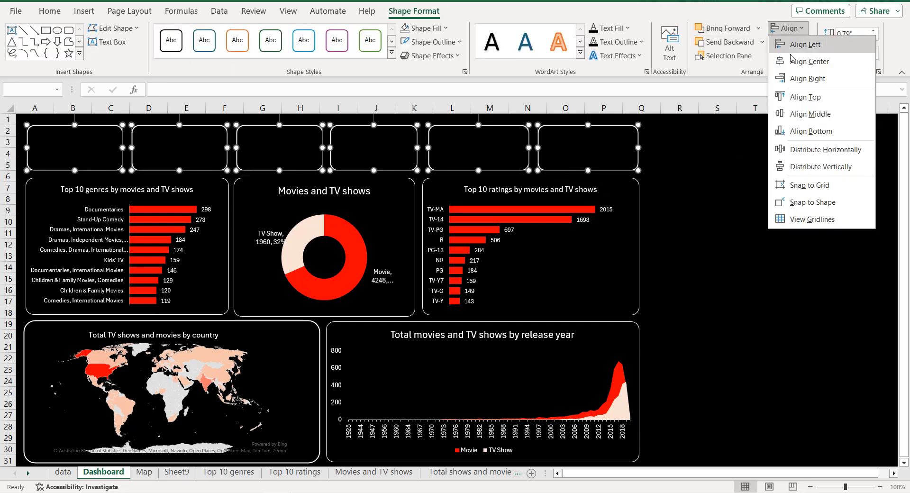
click(801, 153)
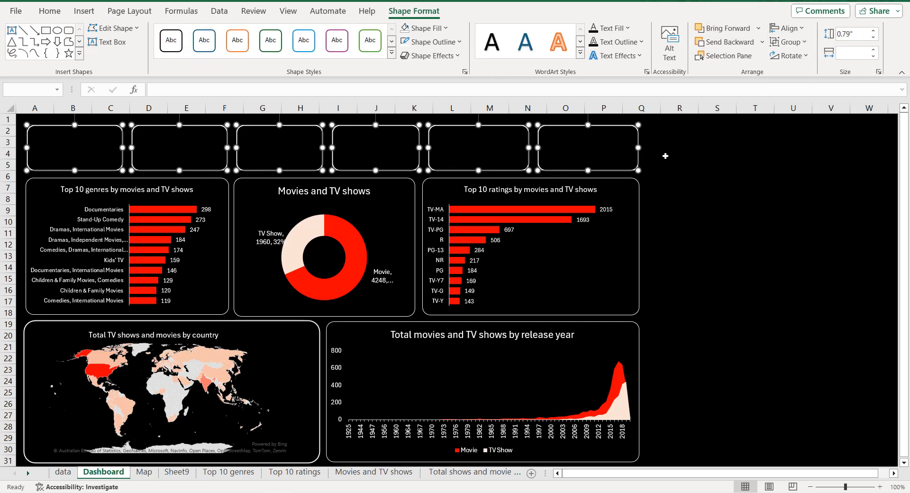
click(677, 149)
Step: Make rows 3 and 4 taller and rows 2 and 5 shorter behind the rounded rectangles
click(43, 141)
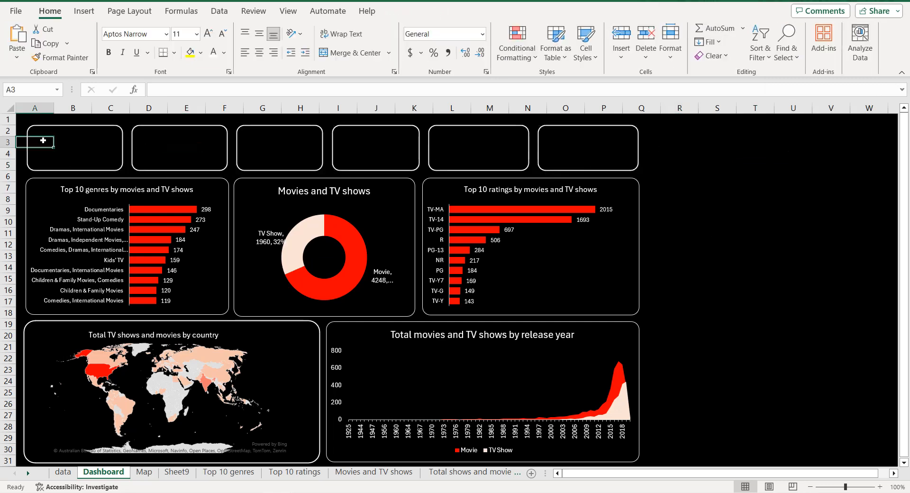
drag(10, 137, 12, 172)
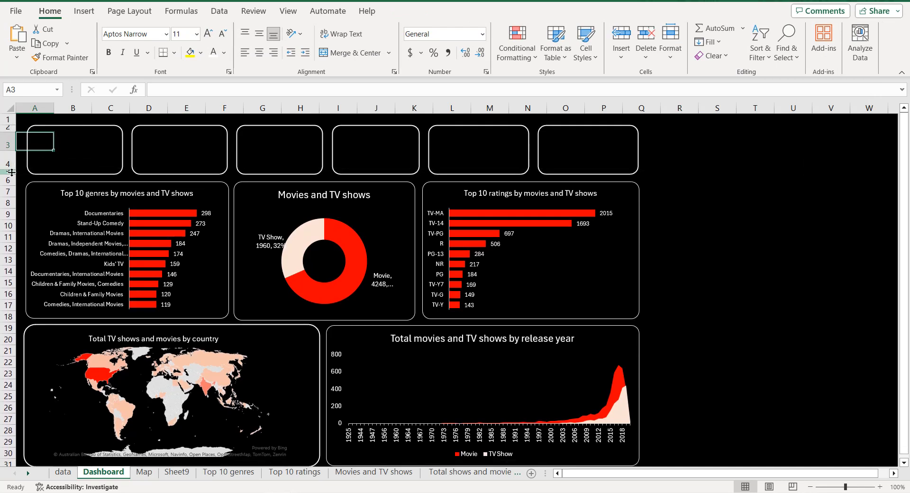
Step: Format row 3 as bold with font size 14 and set row 4 to font size 12
click(9, 144)
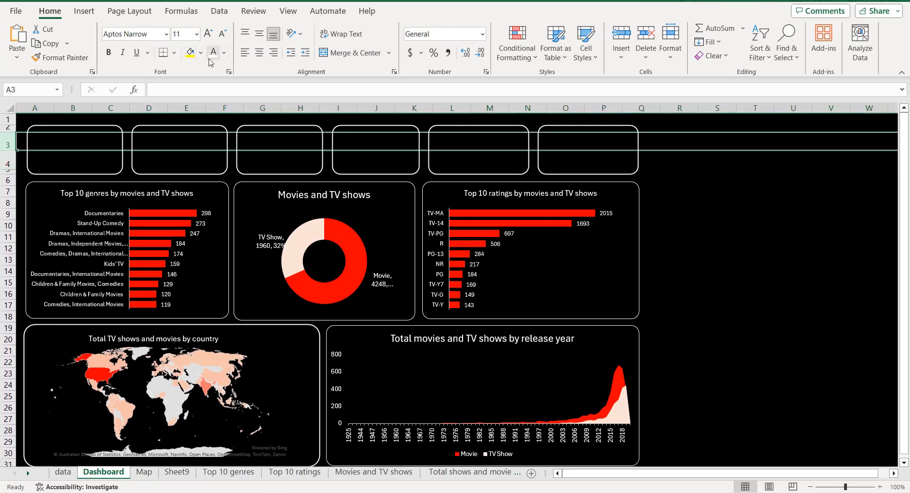
click(208, 33)
click(208, 33)
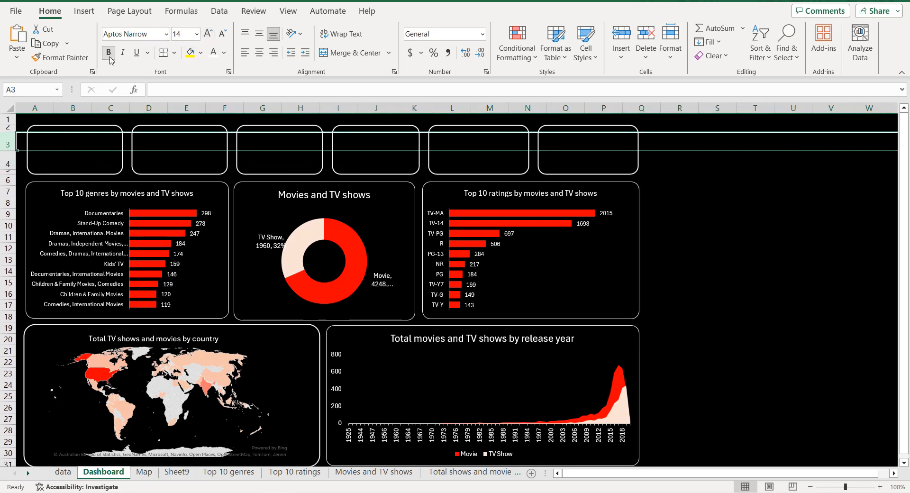
click(7, 164)
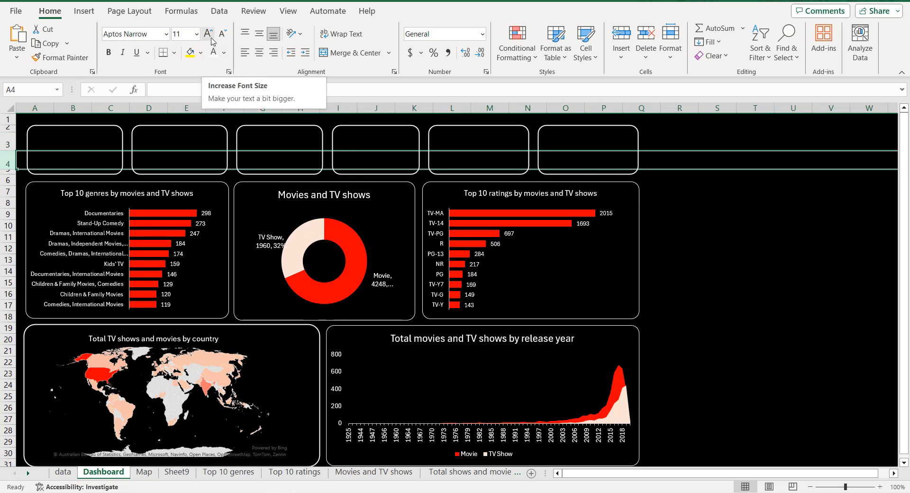
Step: Merge and center A3:C3, D3:F3 and G3:H3 in the first three card frames
click(72, 139)
drag(51, 140, 119, 141)
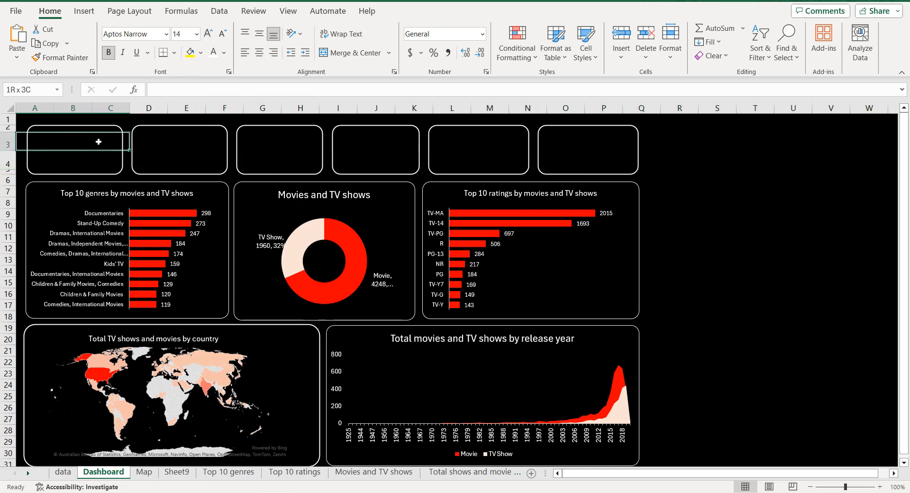
click(325, 53)
drag(145, 143, 239, 142)
click(326, 54)
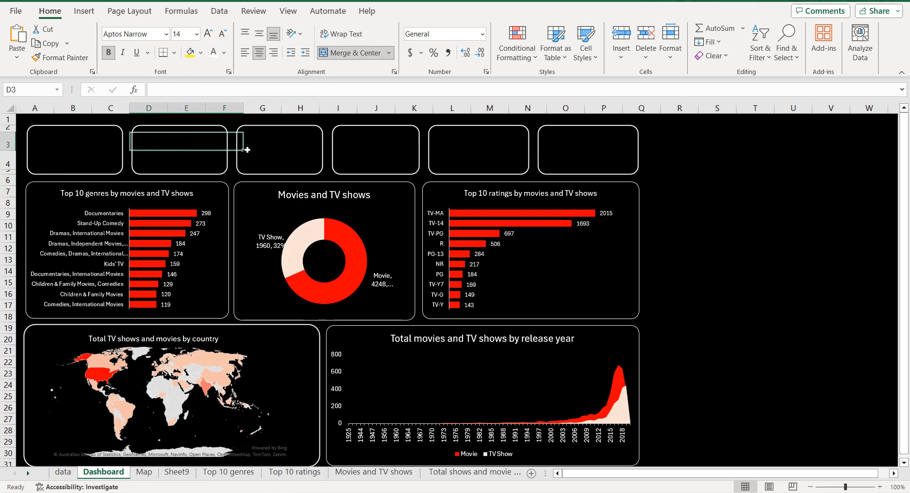
drag(249, 142, 303, 142)
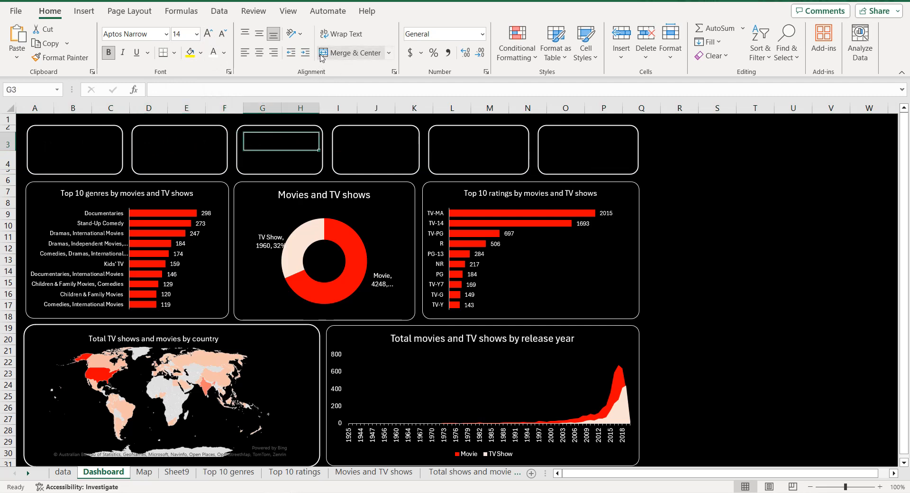
click(342, 52)
Step: Merge and center I3:K3, L3:M3 and O3:P3 in the last three card frames
drag(349, 138, 424, 141)
click(401, 139)
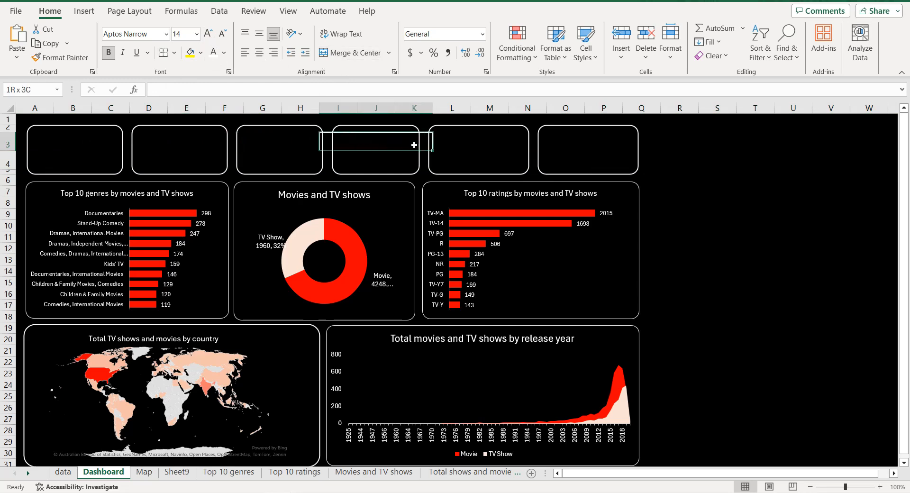
click(325, 56)
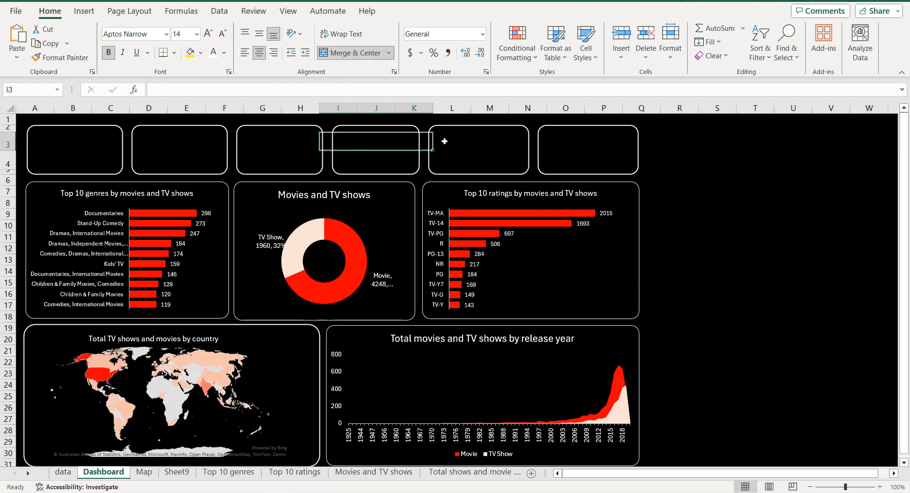
drag(444, 142, 505, 143)
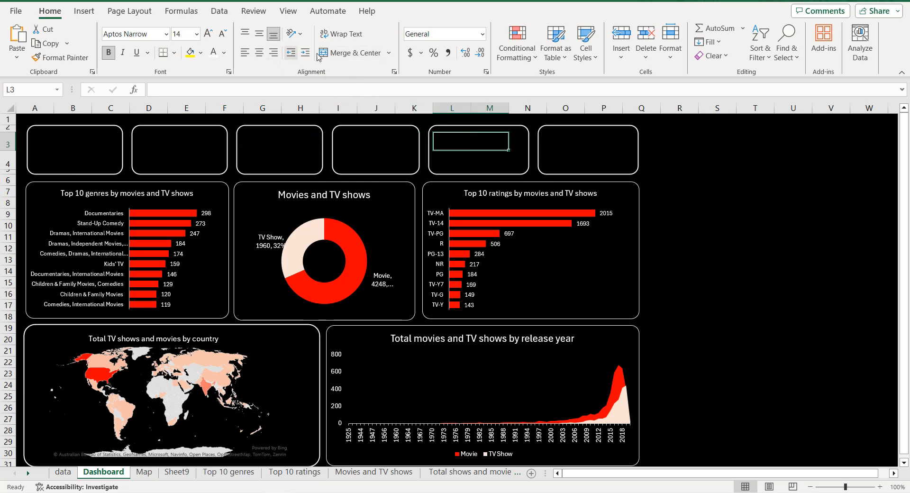
click(353, 53)
drag(562, 140, 613, 141)
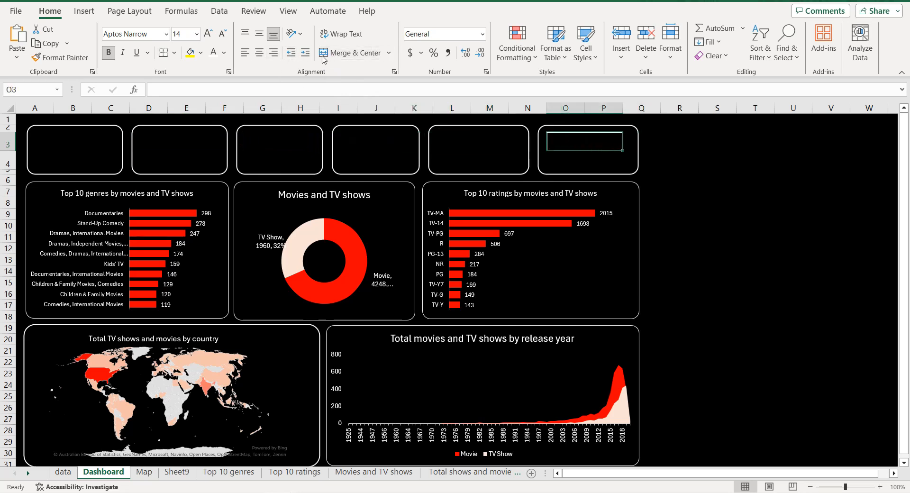
click(353, 53)
Step: Merge and center the row 4 cells in each of the six card frames, ending with I4:K4, L4:N4 and O4:P4
drag(59, 163, 112, 157)
click(326, 54)
drag(158, 162, 417, 162)
click(323, 53)
click(326, 53)
click(330, 53)
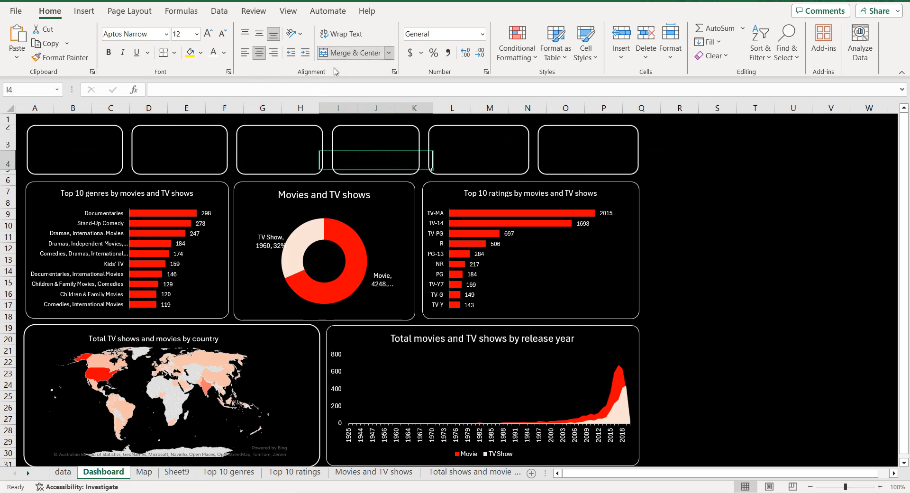
drag(441, 159, 542, 163)
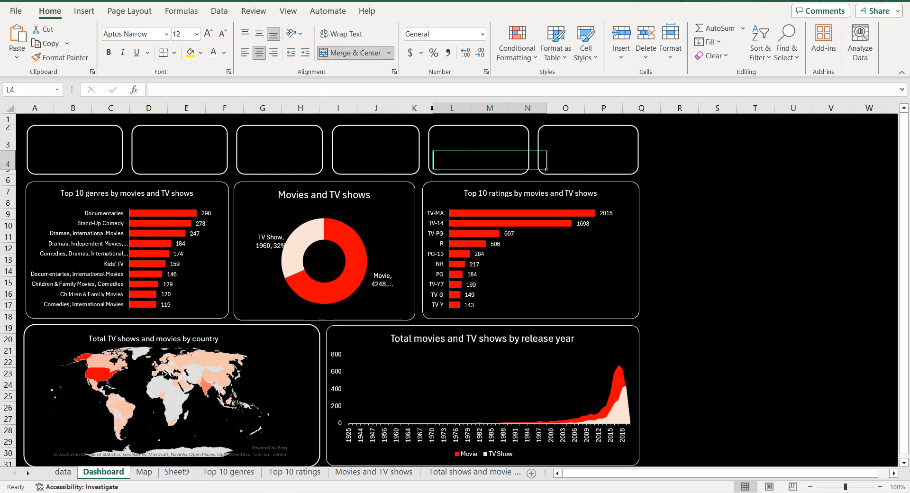
drag(549, 157, 613, 161)
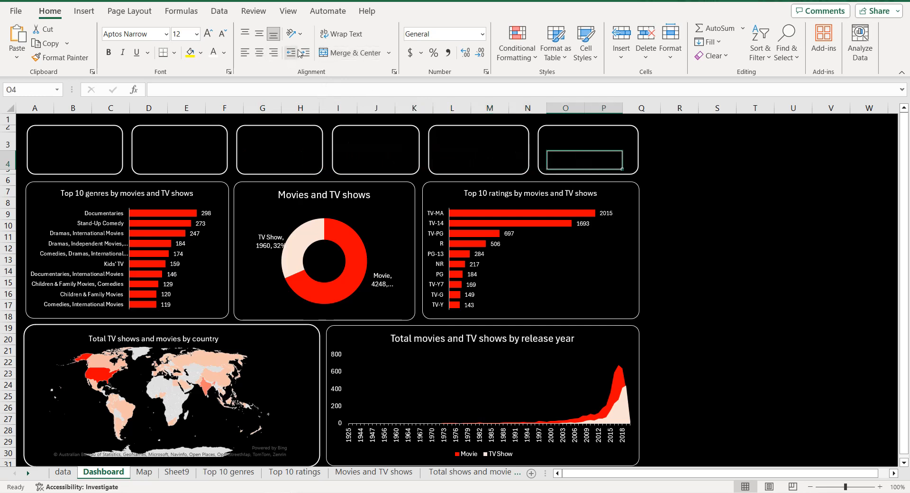
click(322, 53)
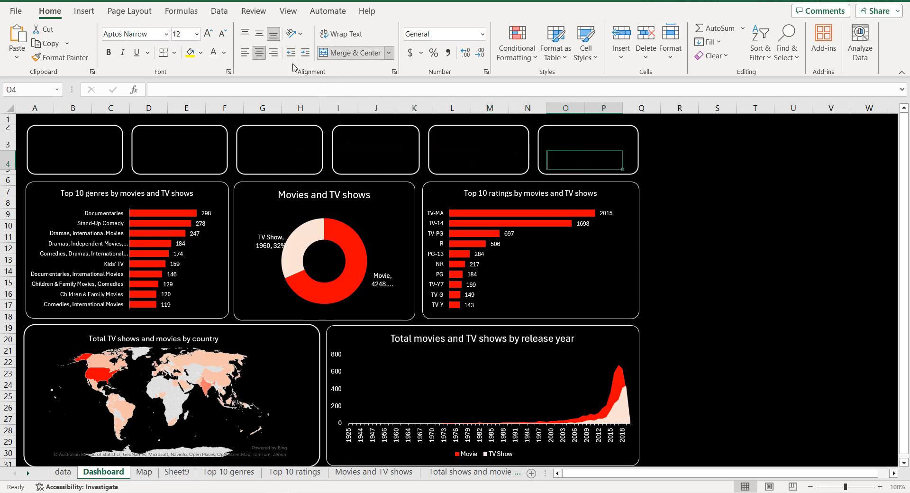
Step: Enter the label "Total ratings" in the merged cell A3 of the first card frame
double_click(77, 134)
double_click(77, 138)
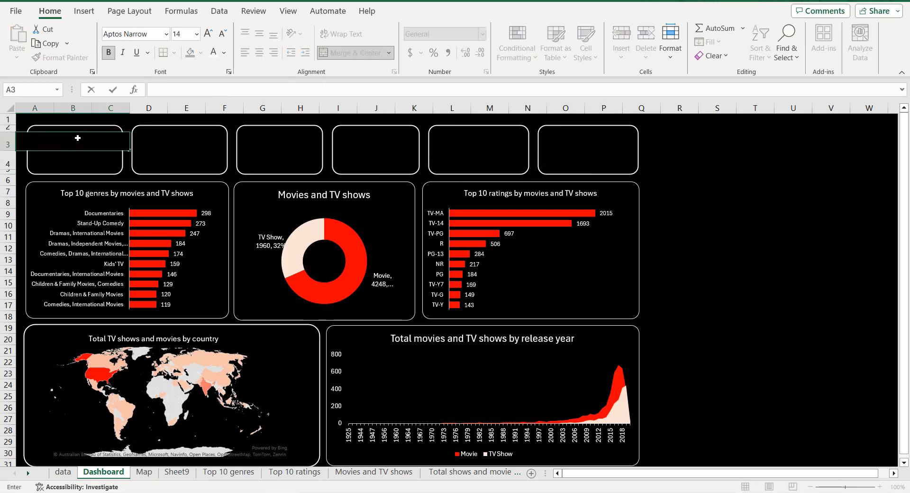
click(4, 144)
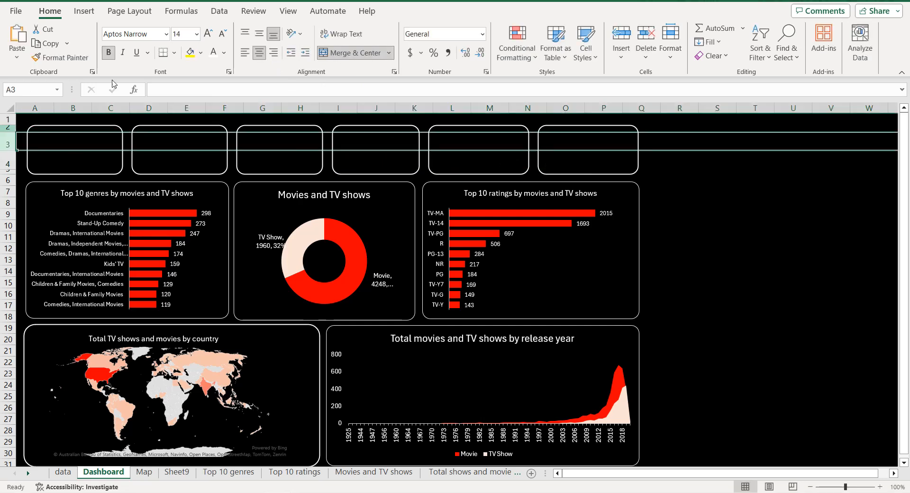
double_click(73, 140)
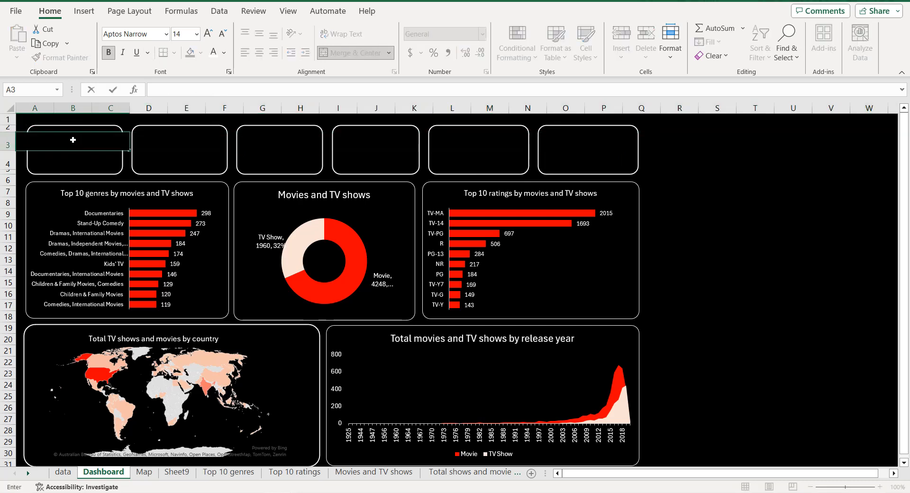
text(Total ratings)
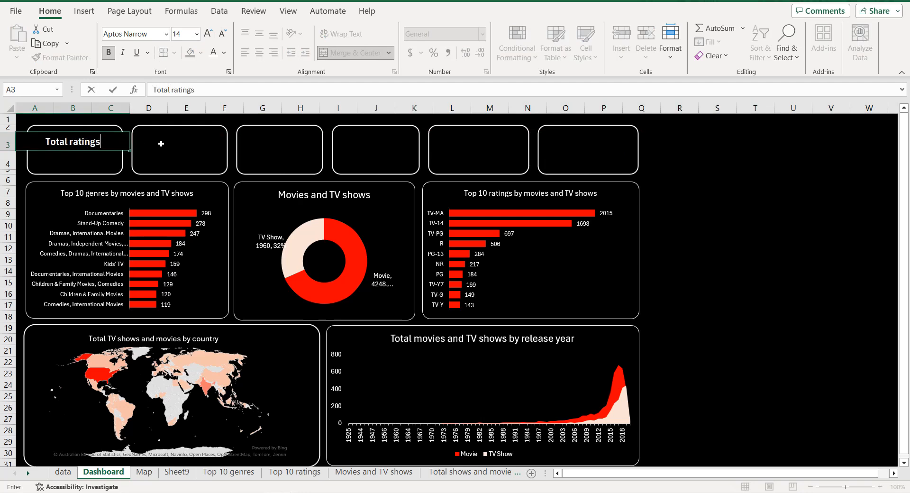
double_click(182, 143)
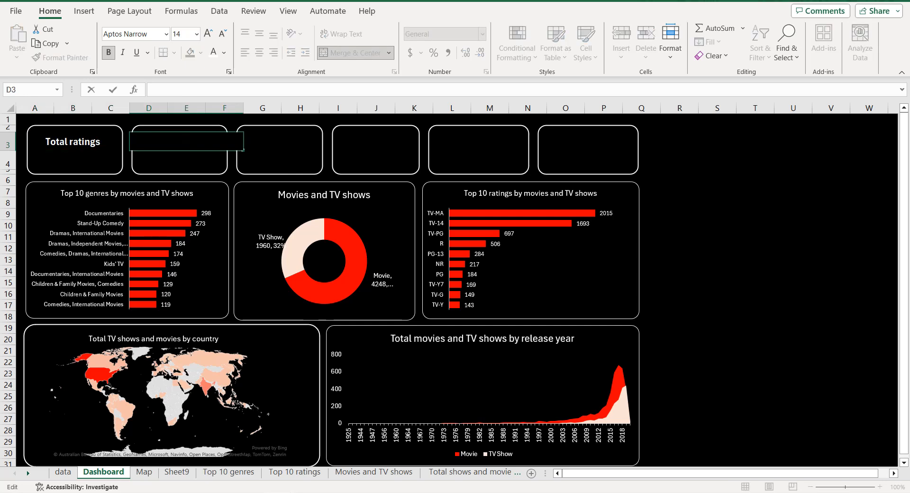
Step: Enter the labels "Total titles", "Total genres" and "Start date" in D3, G3 and I3 of the second to fourth card frames
text(Total titles)
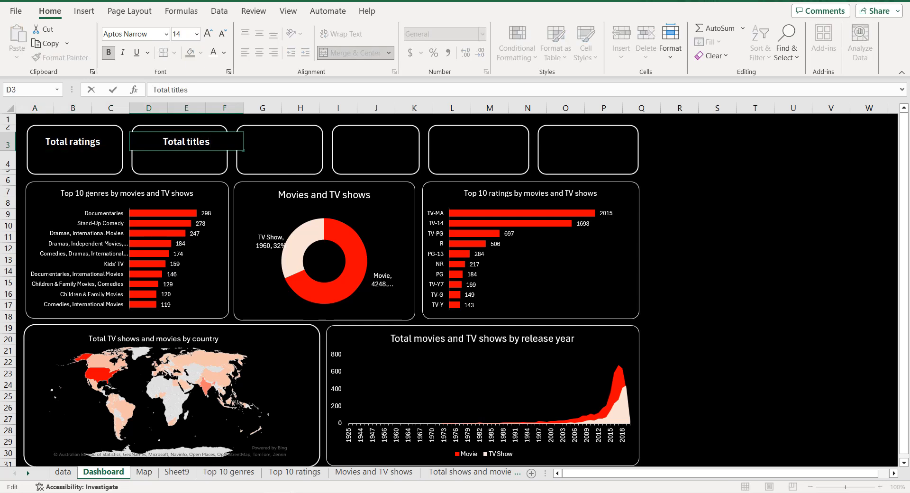
click(279, 141)
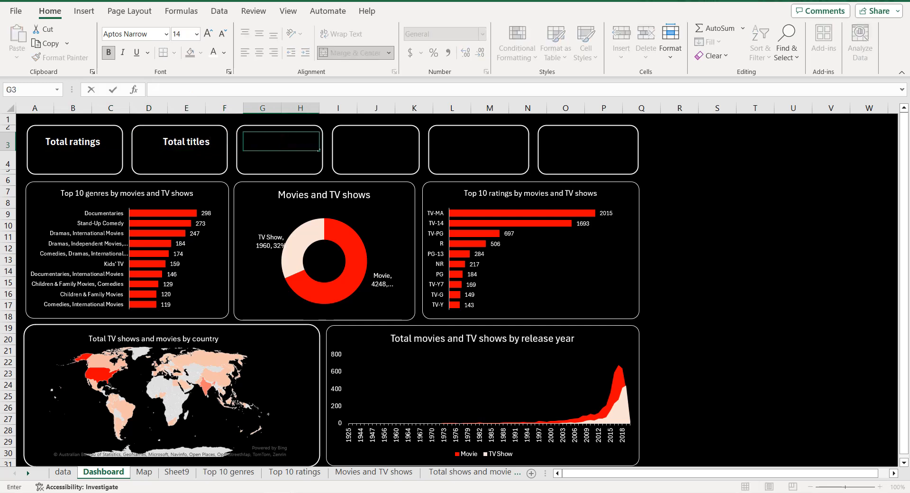
text(Total genres)
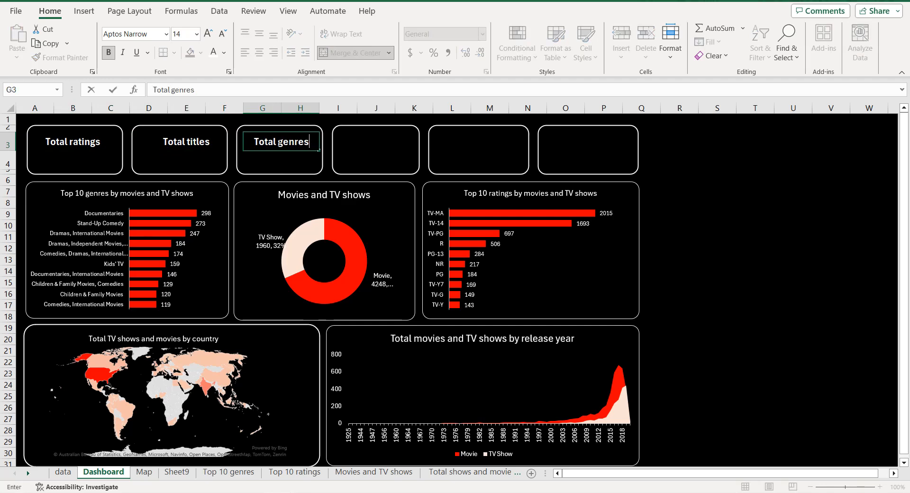
click(374, 144)
text(Start date)
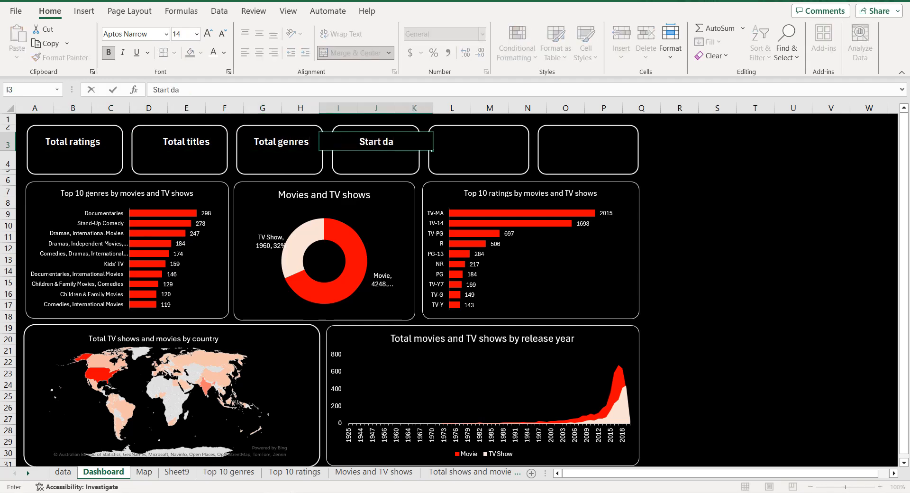
Step: Enter the labels "End date" in L3 and "Locations" in O3 of the last two card frames
double_click(477, 138)
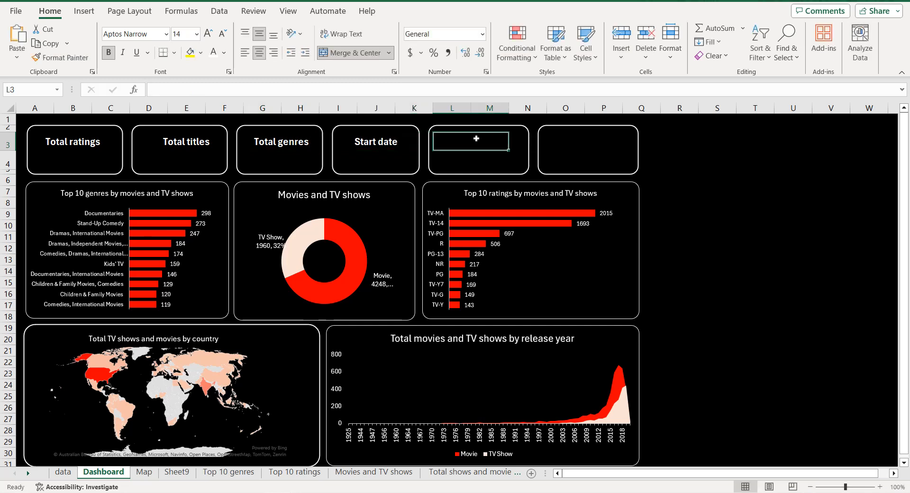
text(End date)
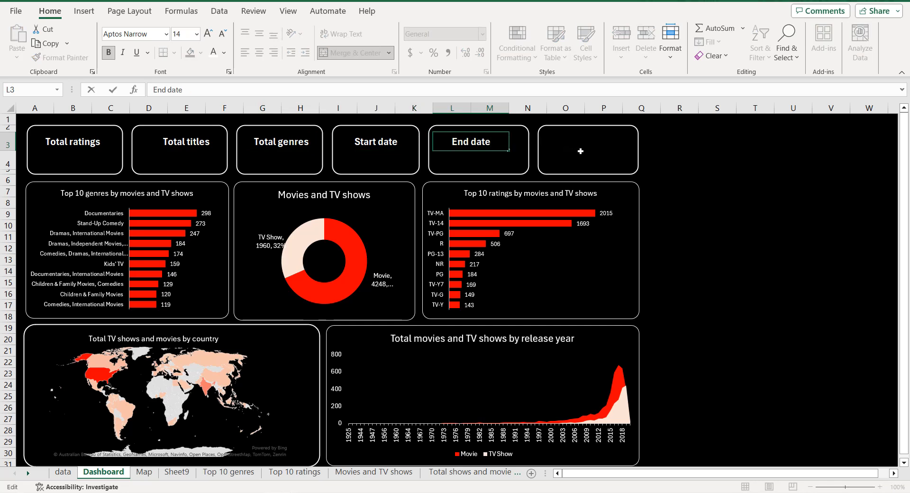
click(582, 138)
text(Locations)
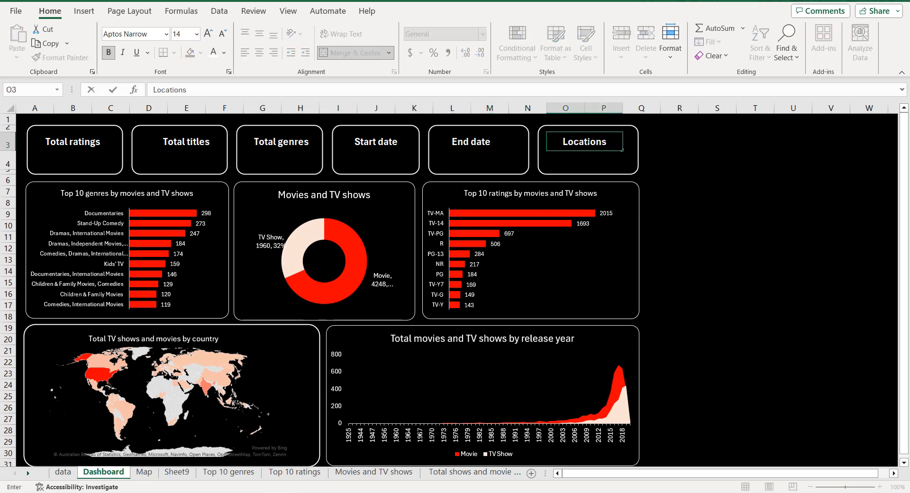
key(Return)
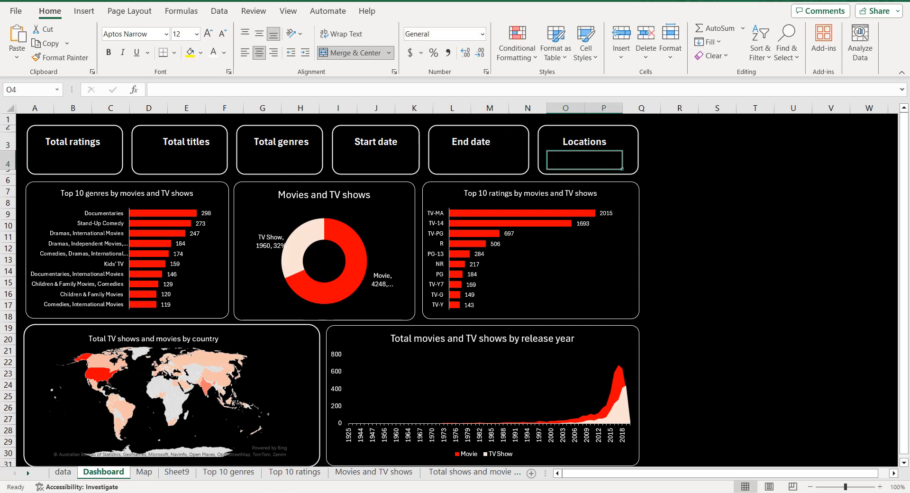
Step: Left-align the "End date" label in L3 and indent it with leading spaces so it sits centred in its card frame
click(476, 142)
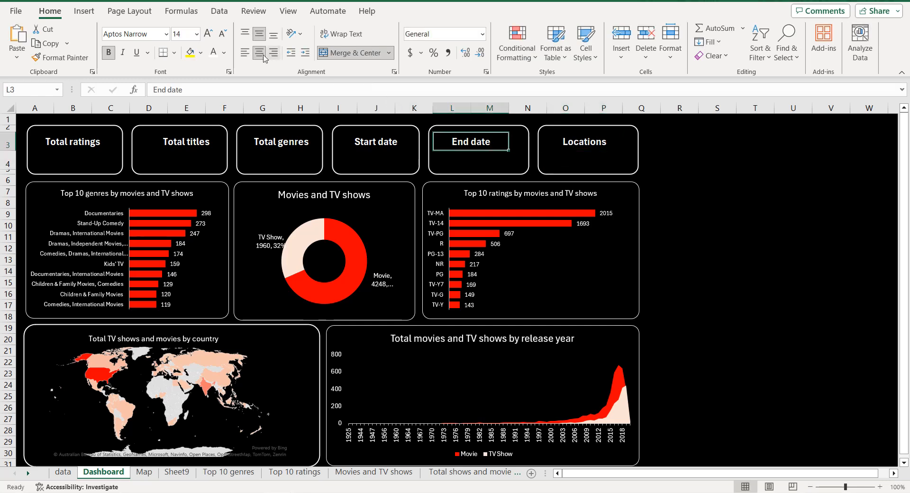
click(245, 53)
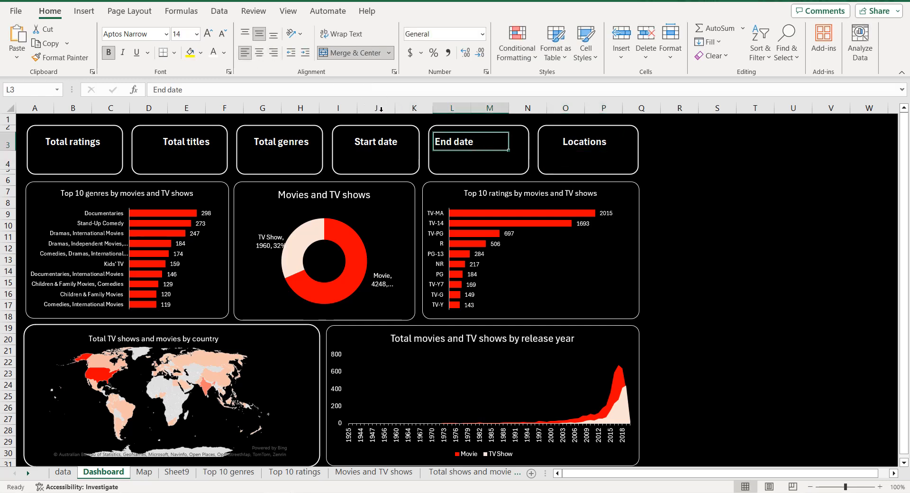
double_click(440, 141)
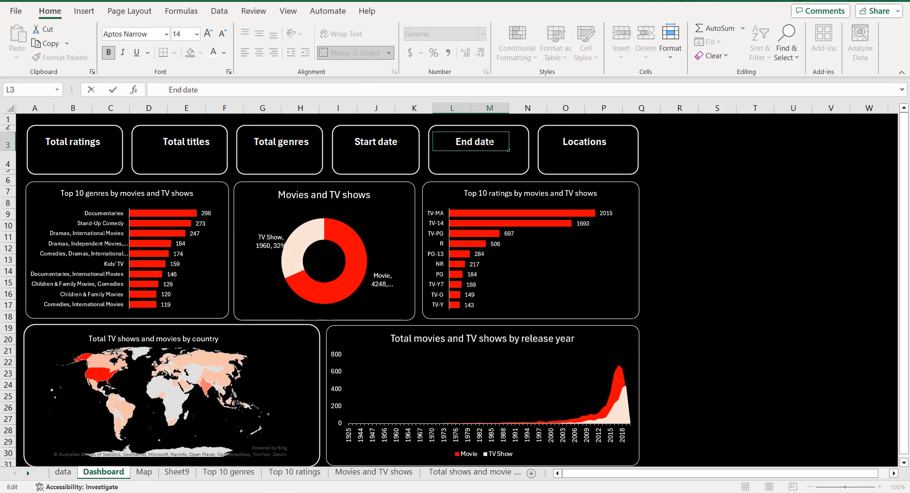
click(488, 161)
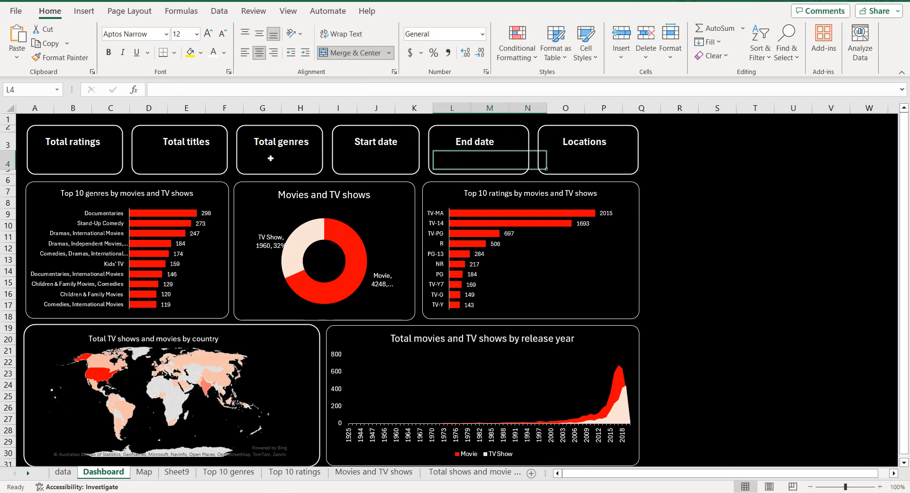
Step: In the empty PivotTable on the Cards sheet, add the country field as a count in the values area
click(60, 163)
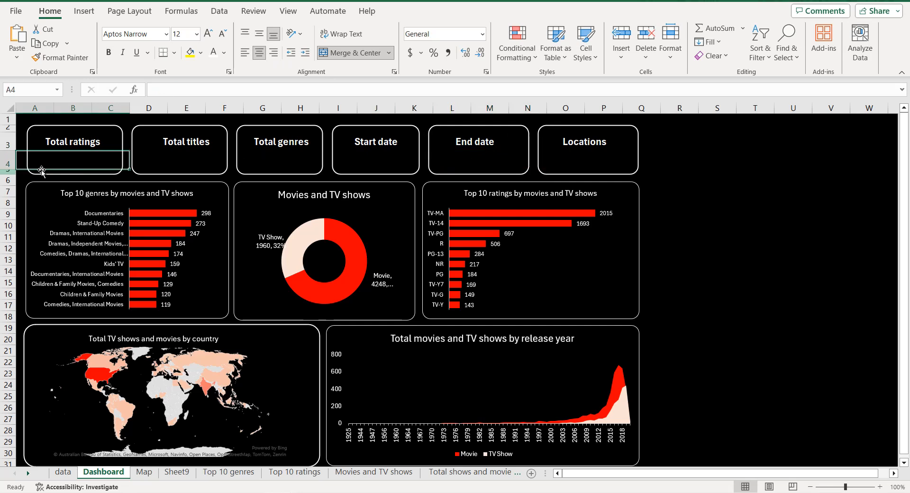
click(27, 476)
click(27, 476)
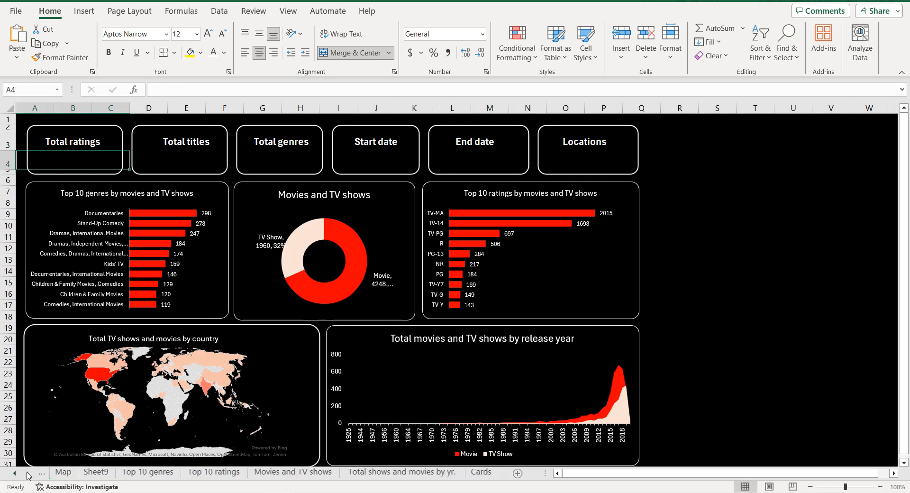
click(484, 472)
click(83, 230)
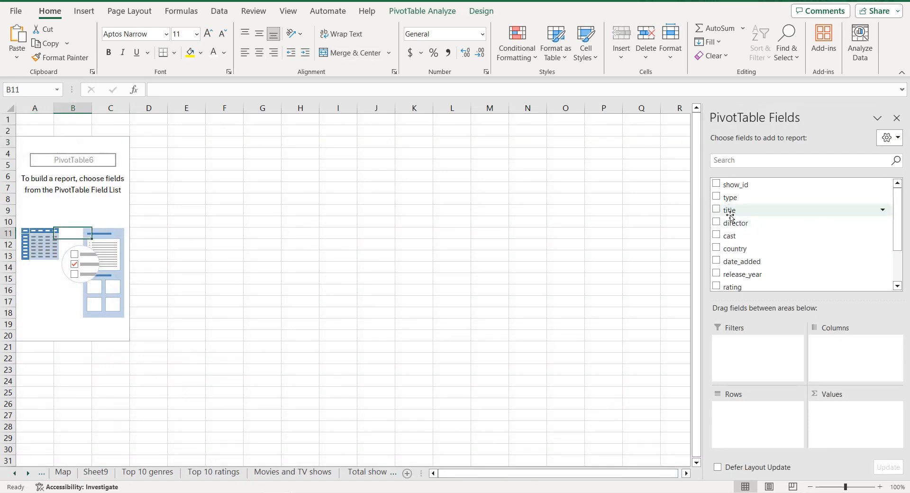
scroll(747, 234, down, 2)
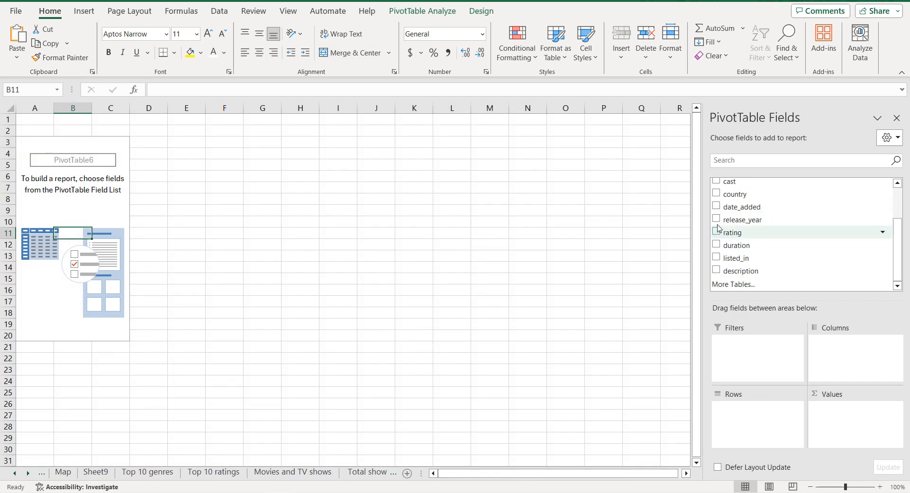
scroll(724, 237, up, 1)
scroll(725, 237, down, 1)
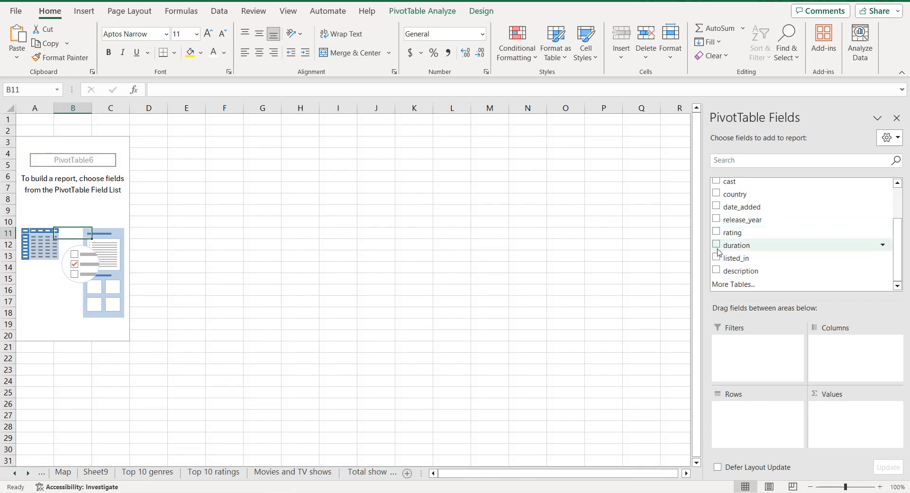
scroll(719, 233, up, 1)
click(716, 221)
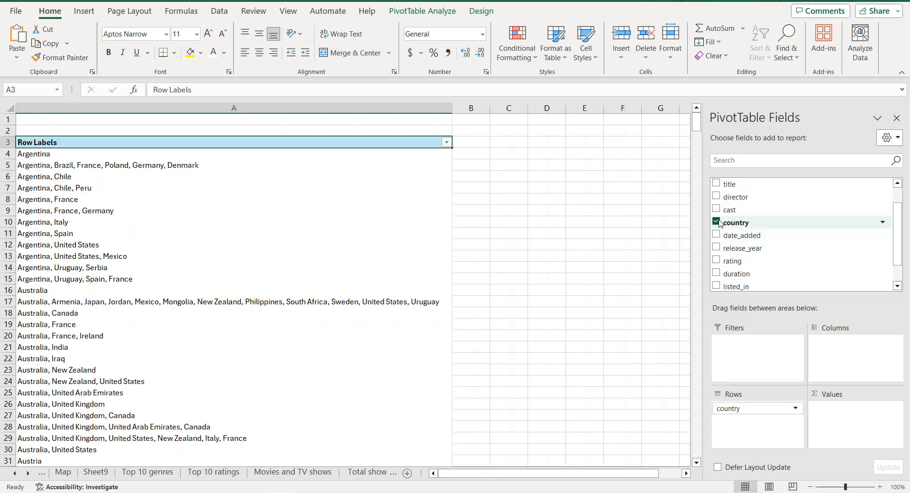
drag(762, 416, 834, 410)
Step: Check the summary functions offered in the value field settings of Count of country and leave them without changes
click(827, 408)
click(824, 397)
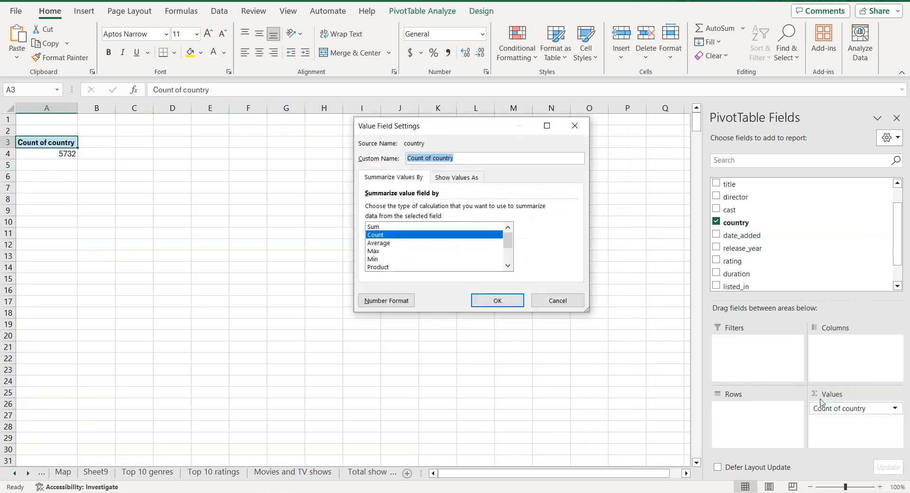
scroll(443, 248, down, 2)
scroll(424, 246, up, 2)
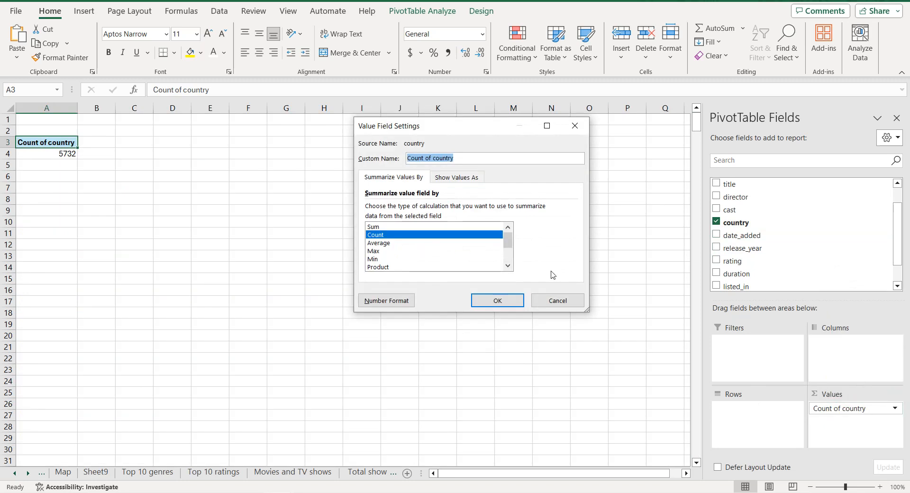
click(548, 300)
Step: Create a PivotTable from Table1 of the data sheet on a new worksheet, adding the data to the Data Model
click(15, 473)
click(61, 472)
click(179, 298)
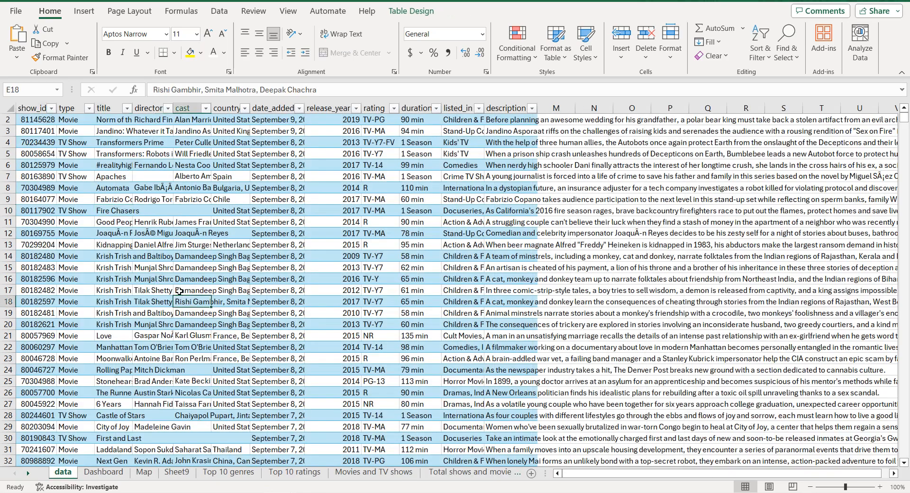
click(84, 10)
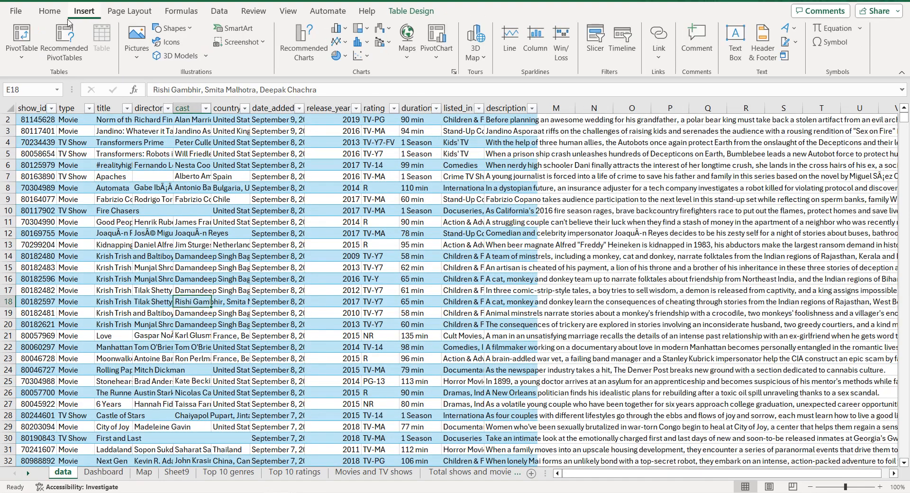
click(21, 34)
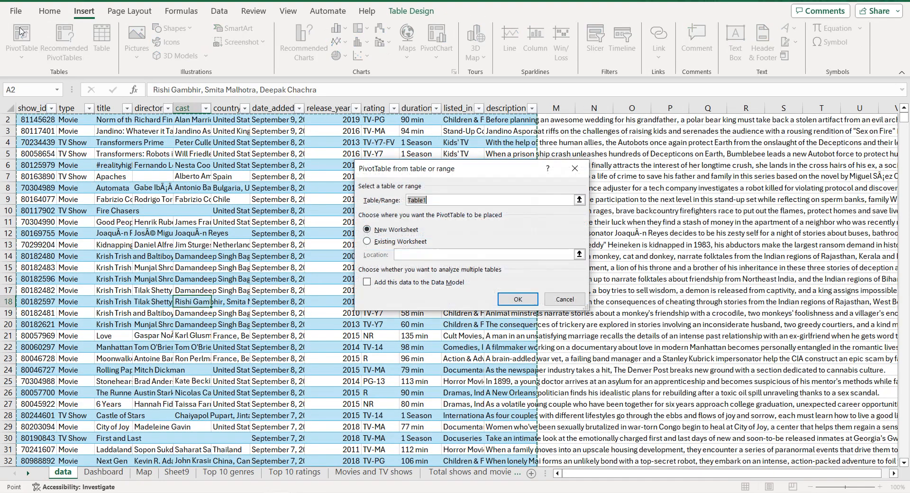
click(367, 283)
click(516, 300)
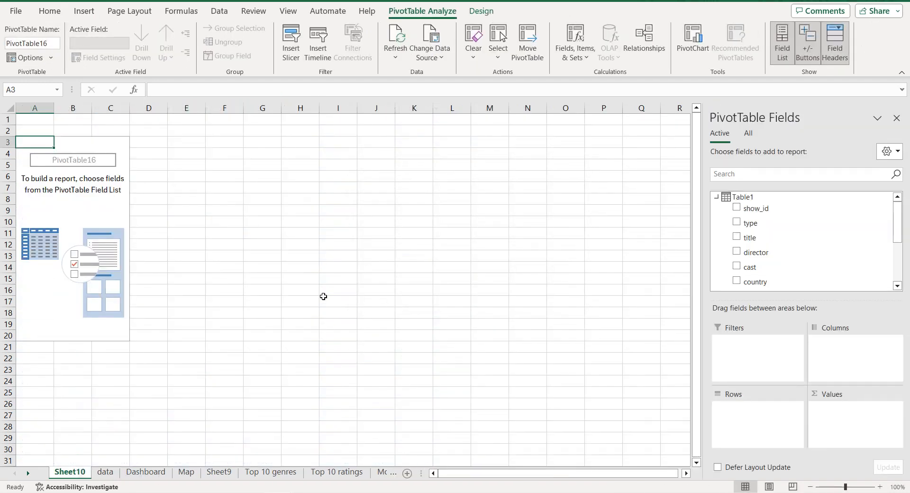
Step: Add country to the new PivotTable's values and summarize it by Distinct Count
scroll(754, 240, down, 1)
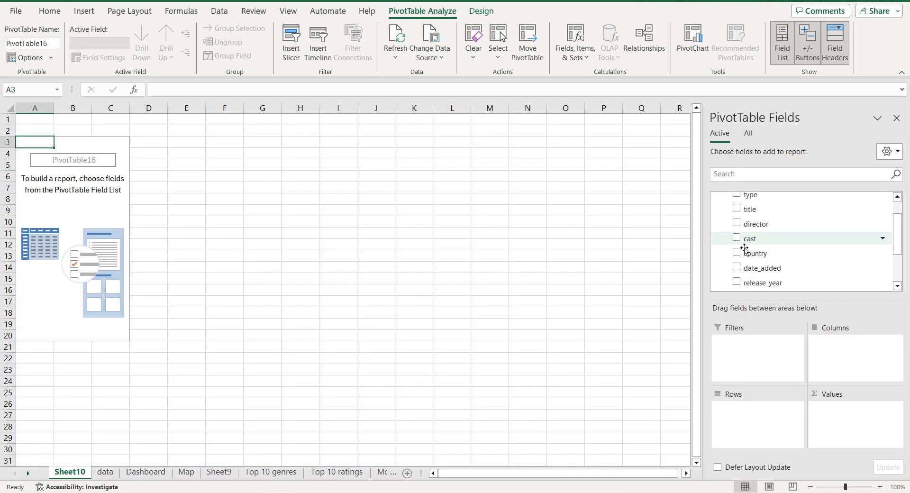
click(738, 258)
drag(748, 407, 839, 406)
click(839, 408)
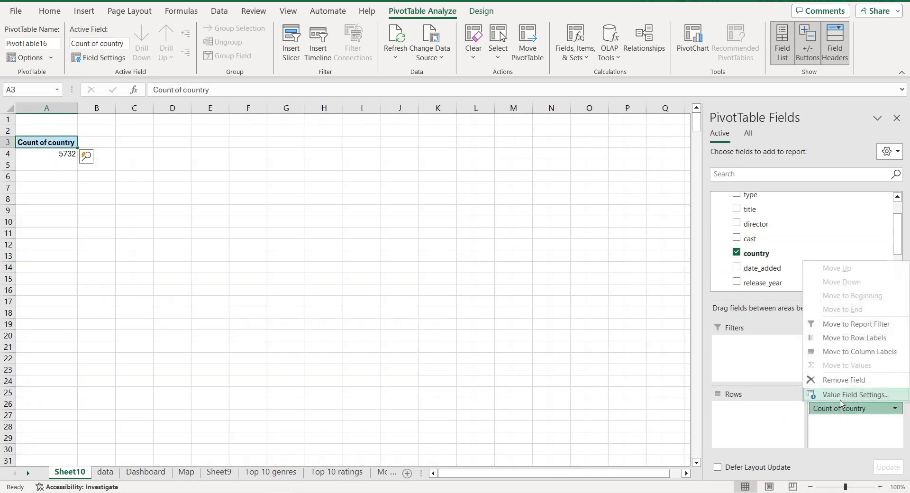
click(842, 398)
scroll(424, 251, down, 2)
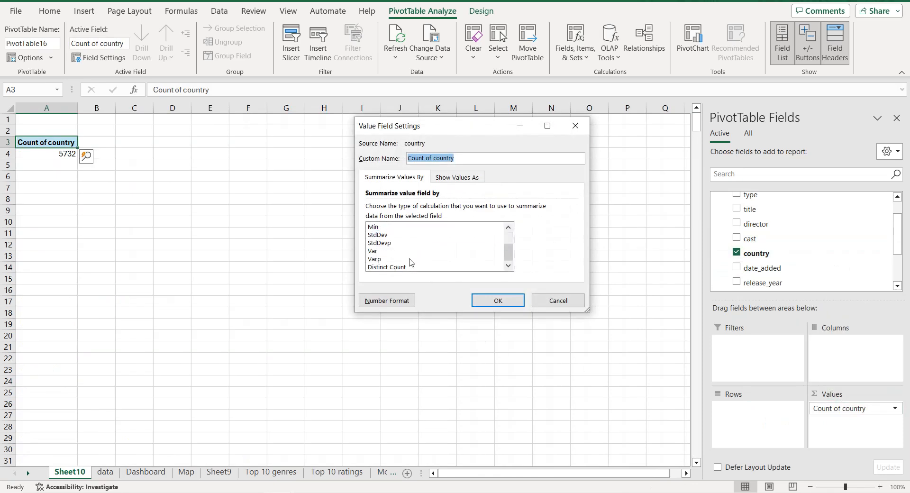
click(402, 268)
click(501, 301)
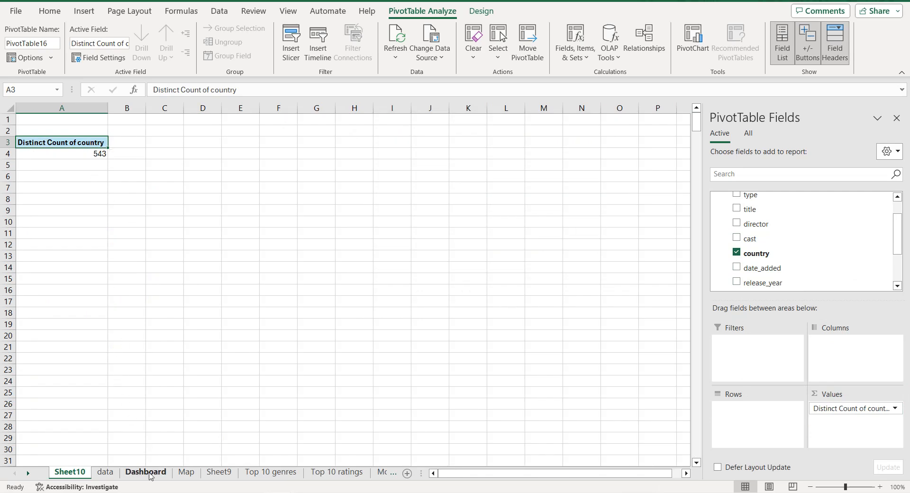
Step: Enter 543 in cell O4 under the "Locations" label on the Dashboard sheet
click(146, 472)
click(582, 167)
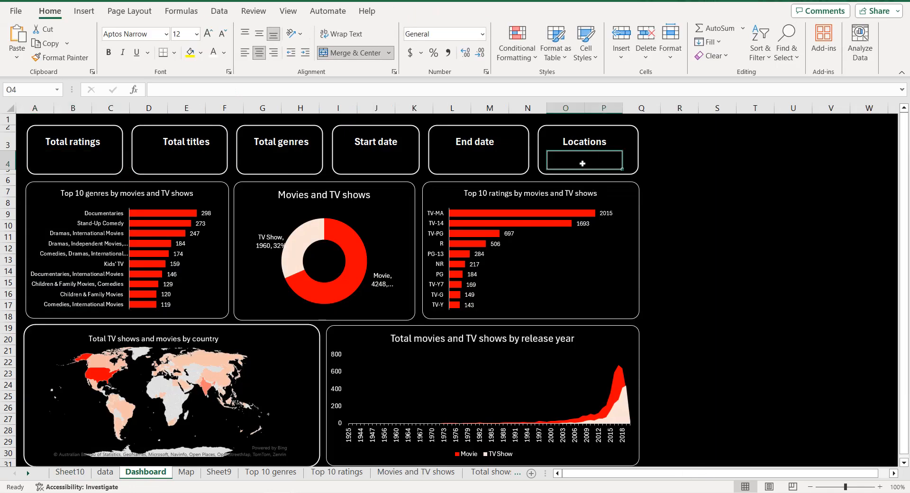
double_click(583, 165)
text(3)
Step: Middle-align row 4 of the Dashboard sheet vertically
click(8, 161)
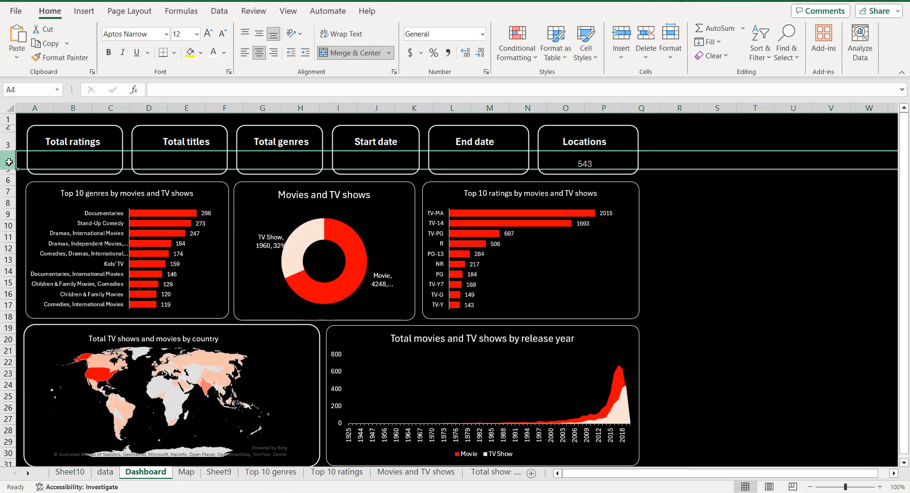
click(258, 36)
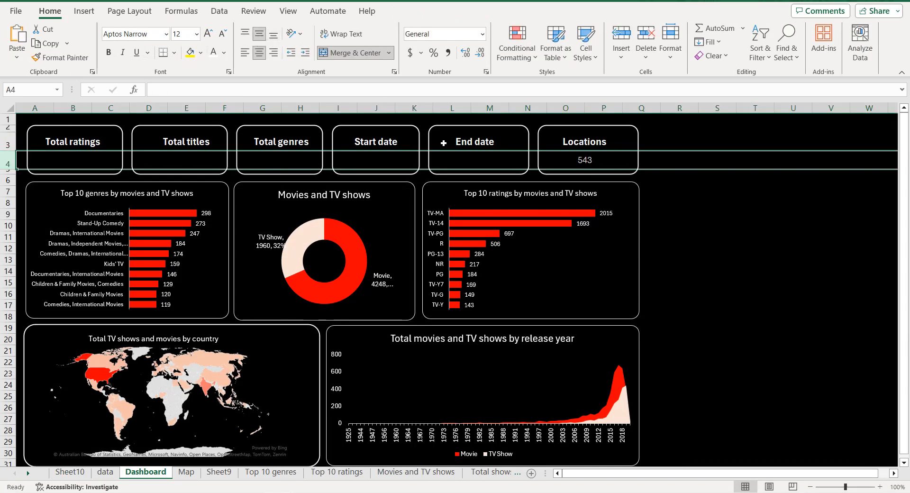
click(463, 160)
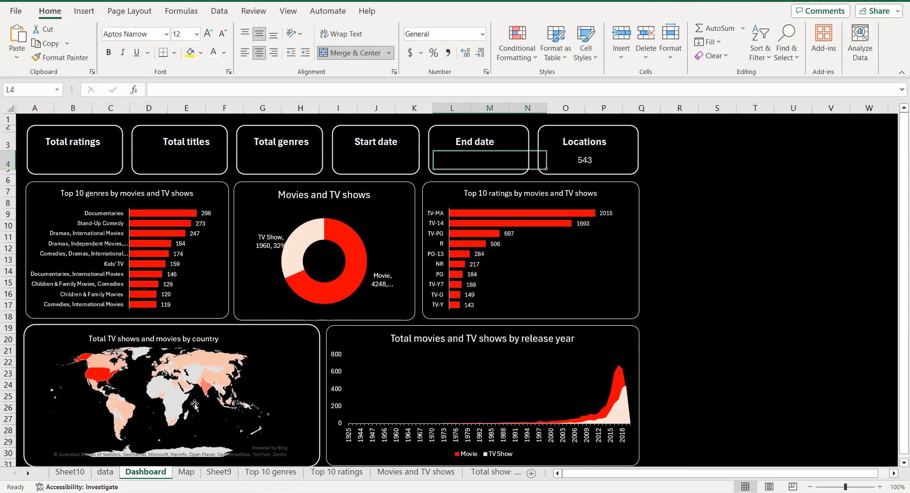
Step: On Sheet10, replace country with release_year in the PivotTable values and summarize it by Min
click(82, 471)
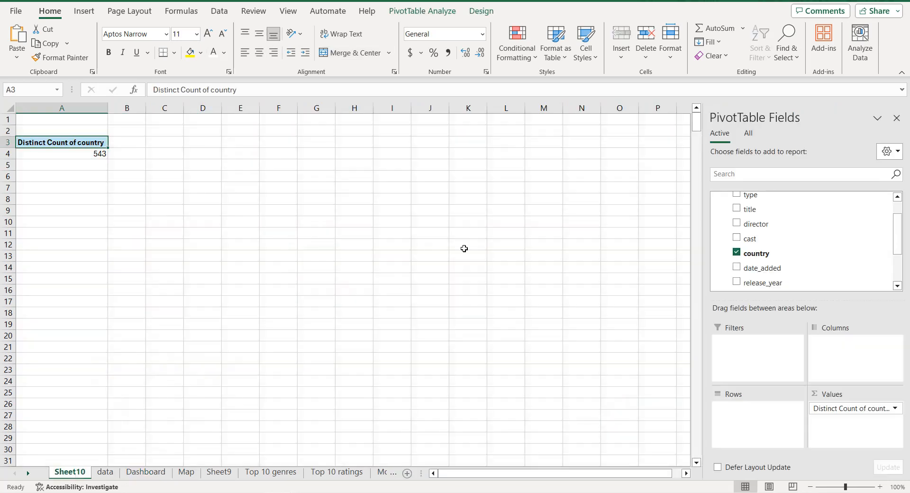
drag(857, 414, 658, 315)
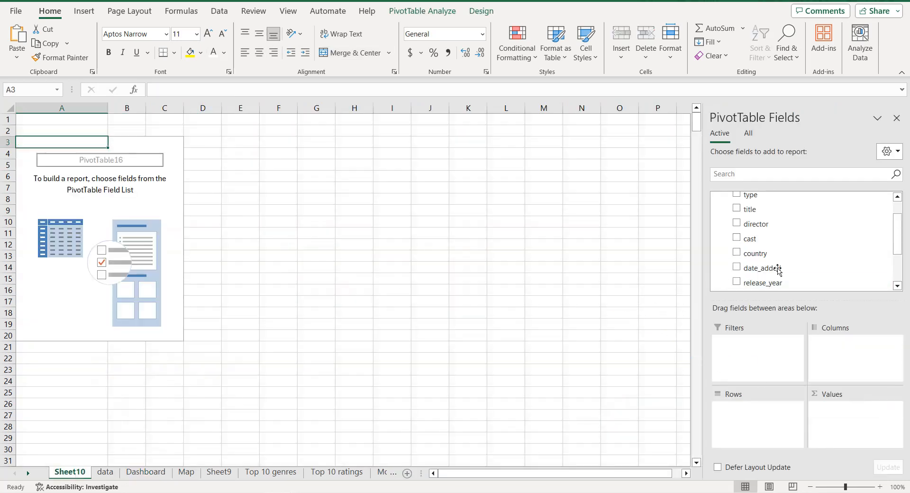
scroll(798, 266, down, 2)
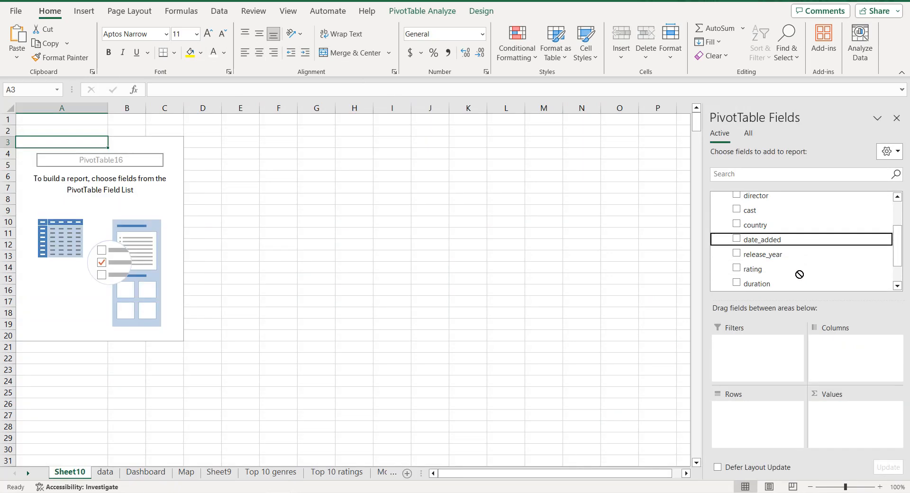
drag(788, 229, 848, 419)
click(841, 395)
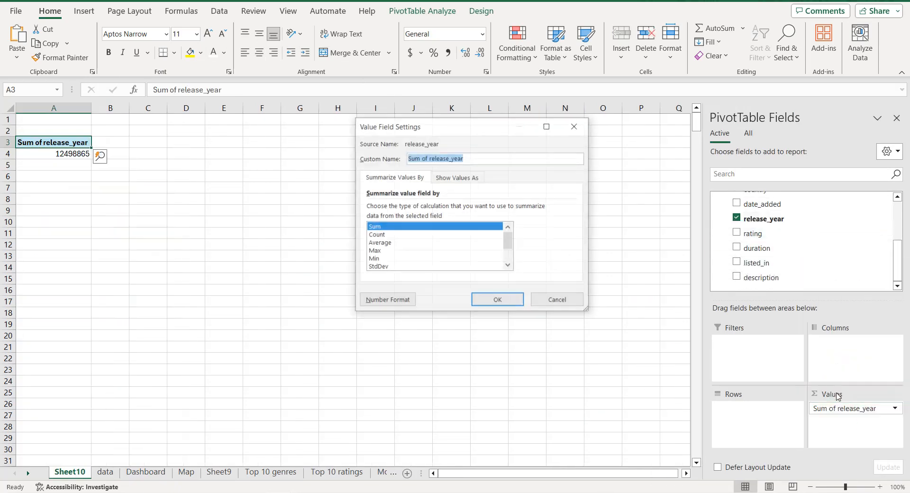
scroll(403, 248, down, 2)
scroll(396, 246, up, 1)
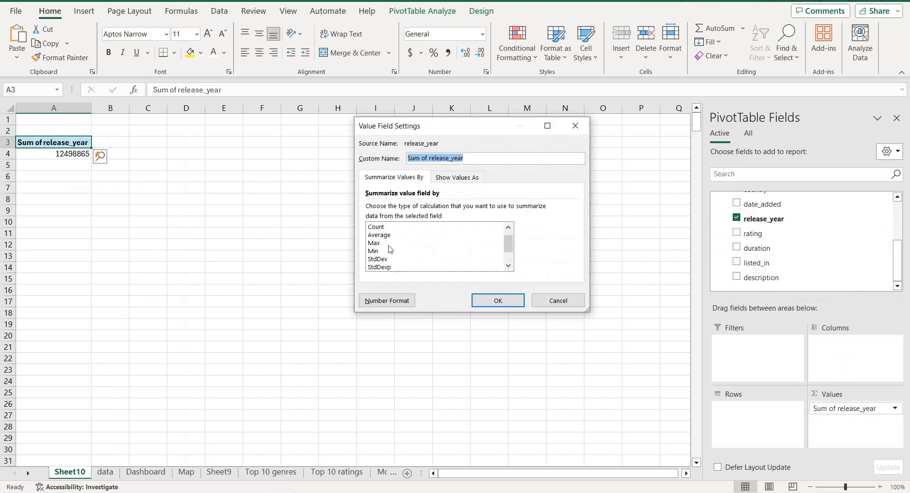
click(384, 252)
click(498, 300)
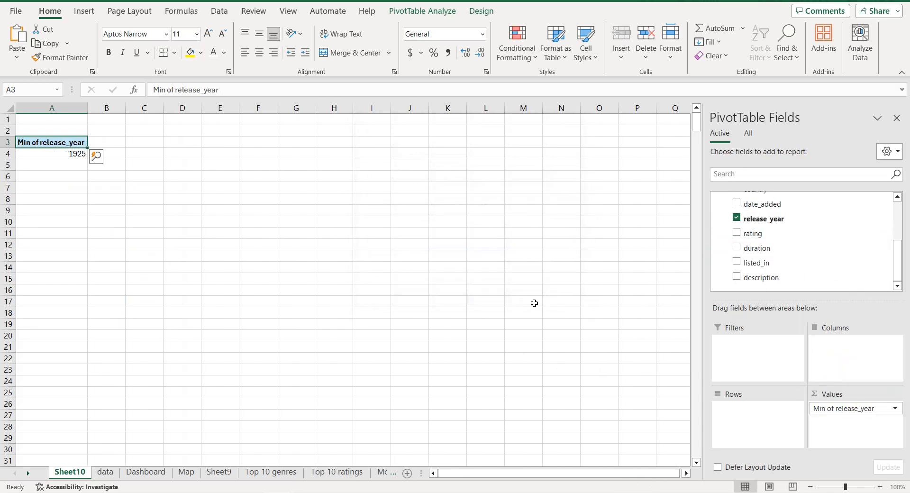
Step: Change the summary of the release_year value field to Max
click(841, 406)
click(837, 405)
double_click(838, 405)
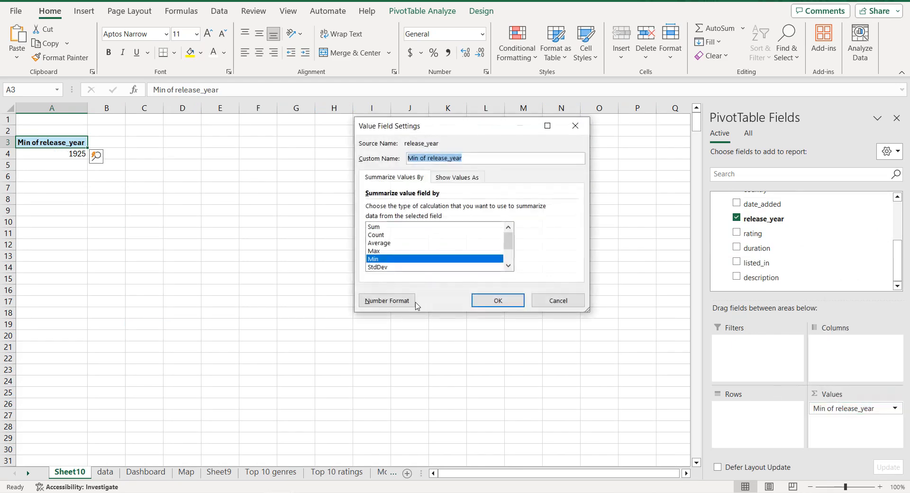
click(382, 250)
click(498, 300)
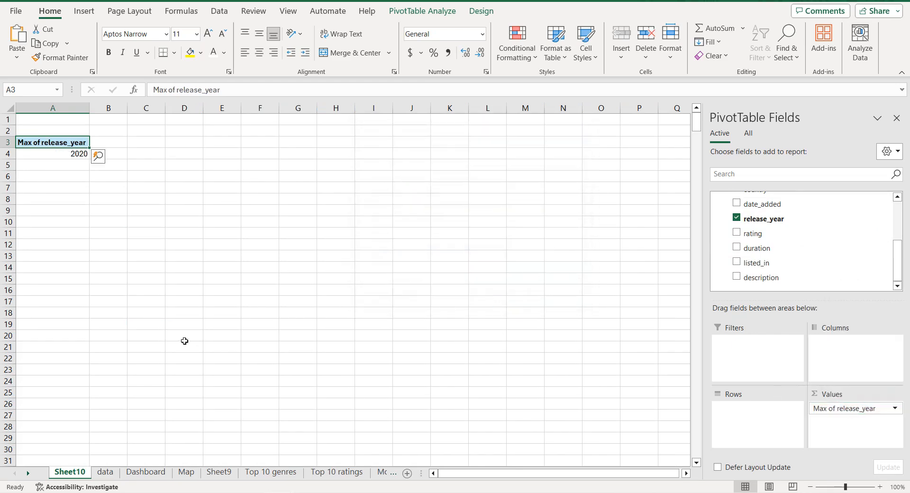
Step: On the Dashboard sheet, enter 1925 under the "Start date" label and 2020 under the "End date" label
click(147, 472)
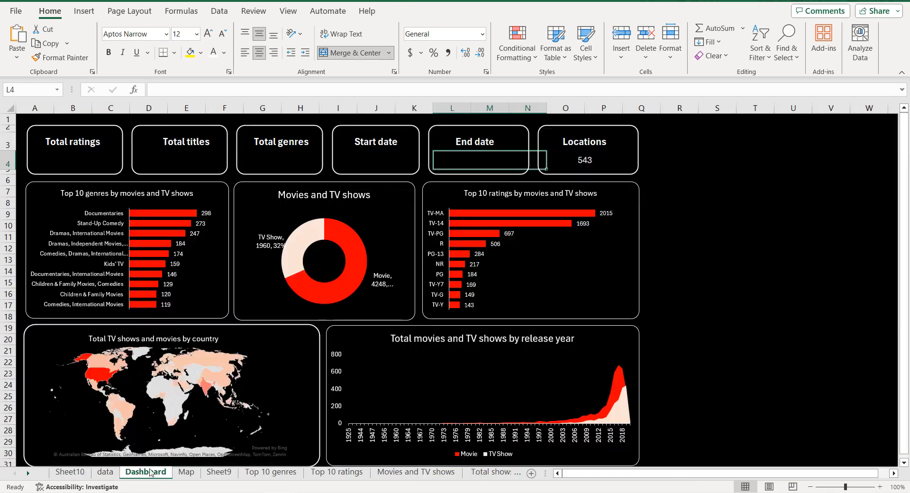
double_click(380, 163)
text(1925)
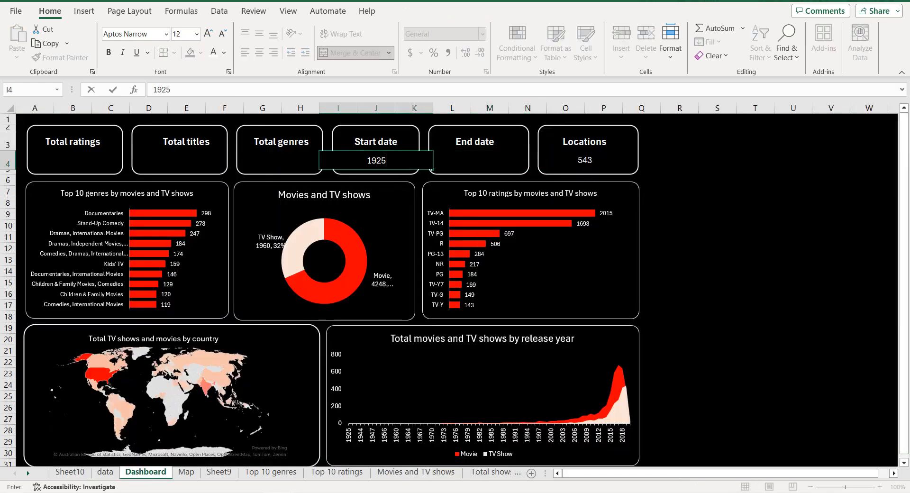
click(488, 156)
text(2020)
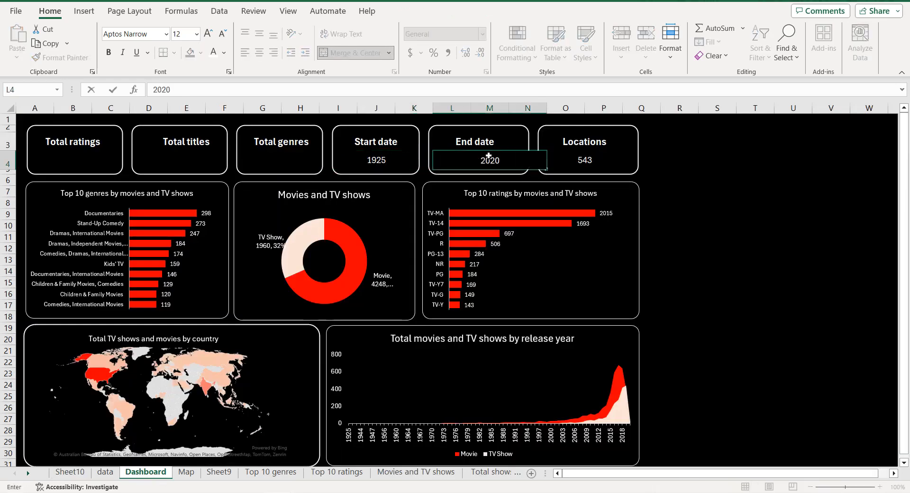
click(489, 161)
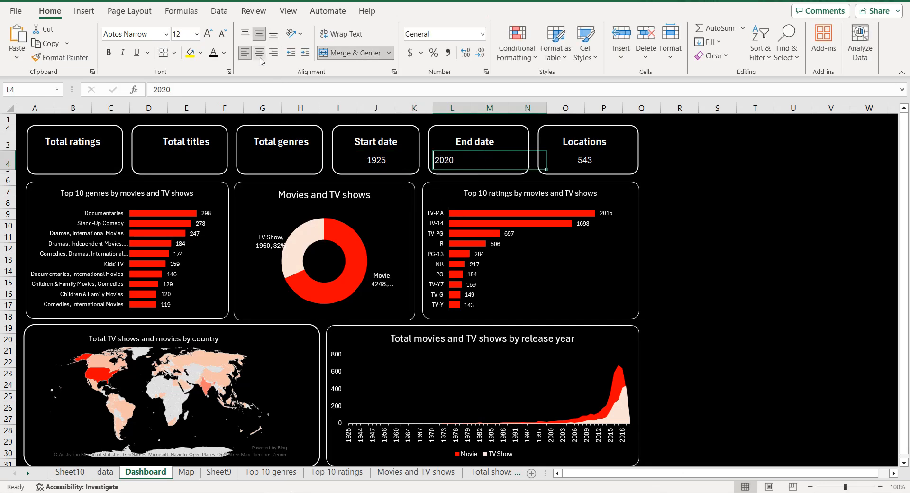
click(717, 172)
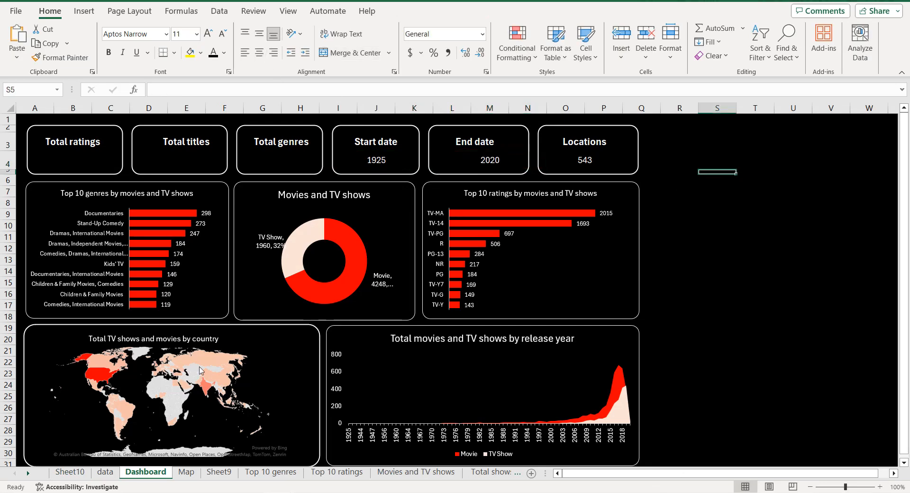
Step: On Sheet10, replace release_year with listed_in in the PivotTable values and summarize it by Distinct Count
click(70, 471)
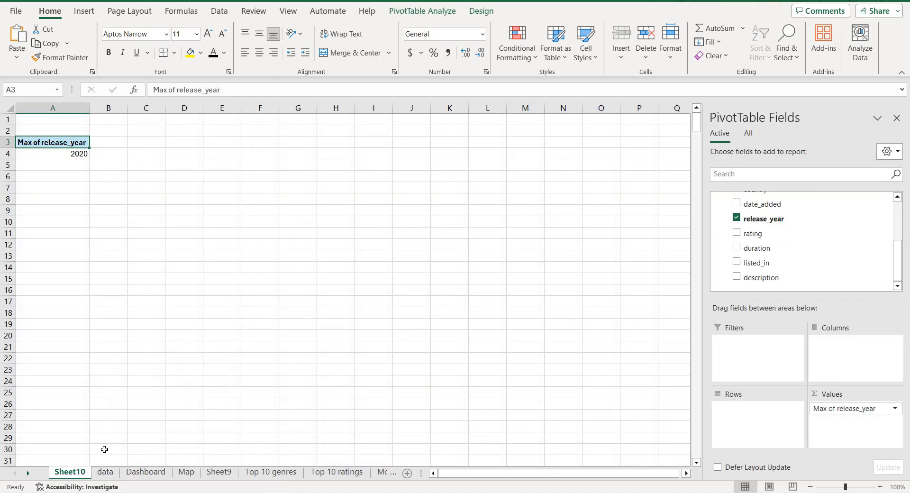
drag(823, 415, 664, 305)
drag(798, 264, 845, 412)
click(841, 409)
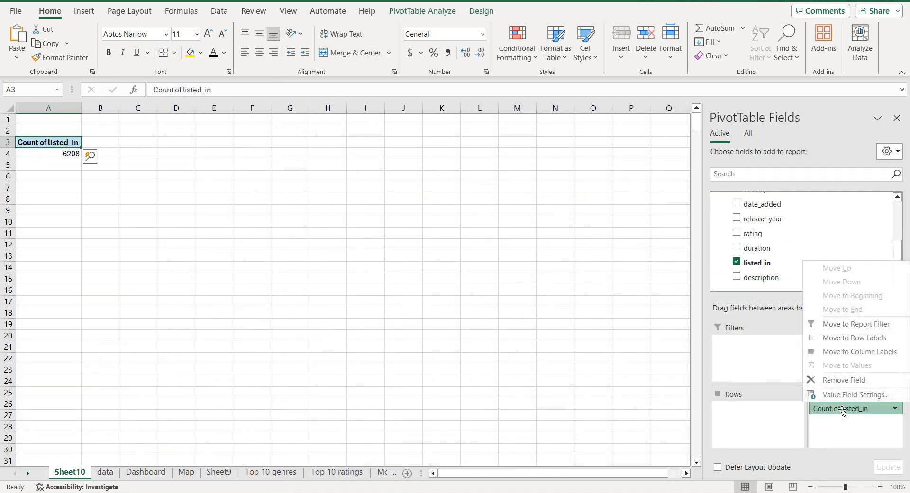
click(829, 394)
scroll(388, 251, down, 2)
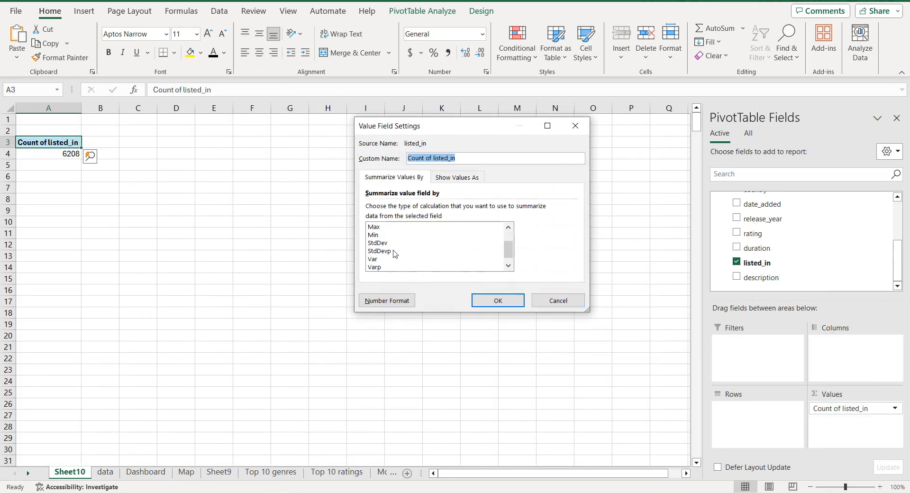
click(386, 267)
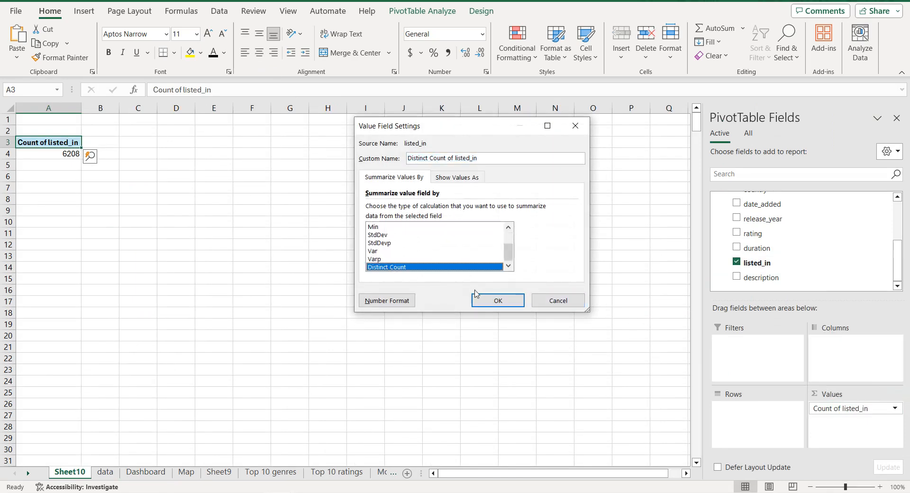
click(497, 300)
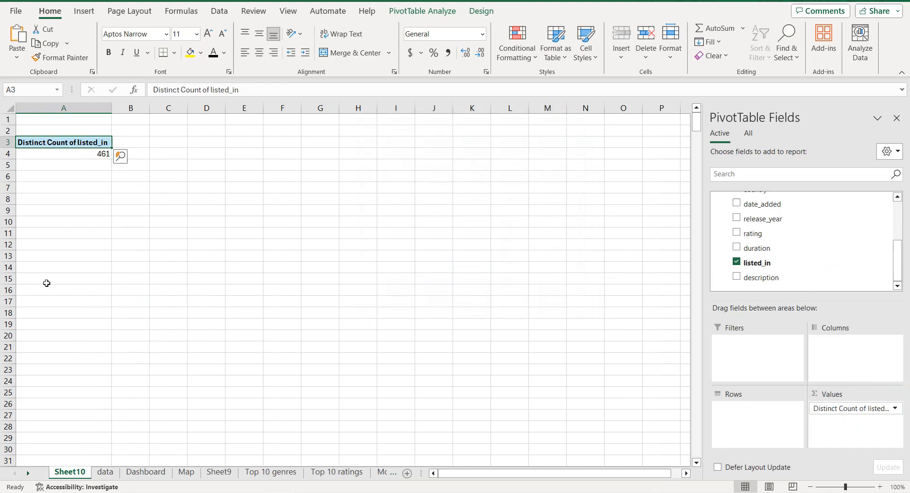
Step: Enter 461 in cell G4 under the "Total genres" label on the Dashboard sheet
click(105, 472)
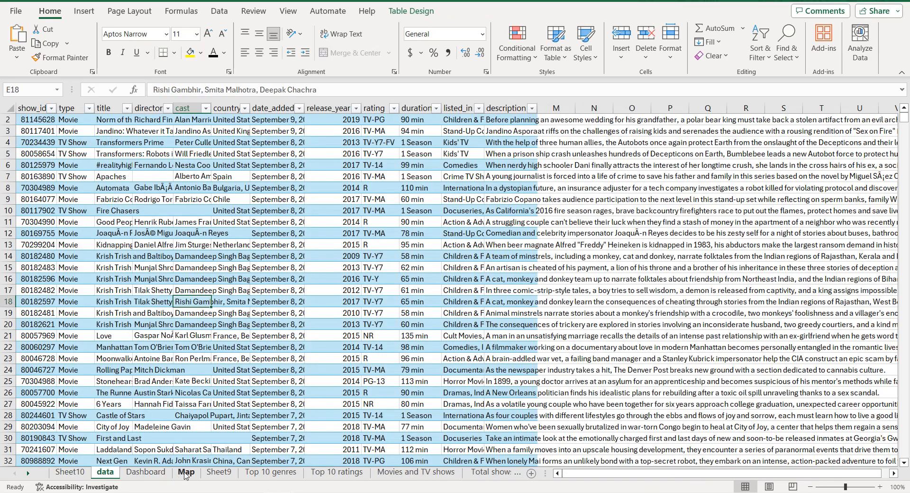
click(146, 472)
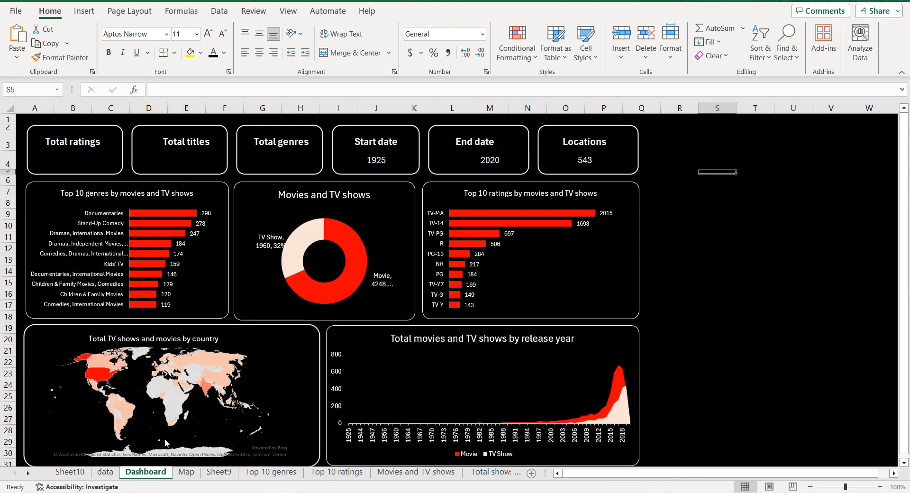
double_click(260, 164)
text(461)
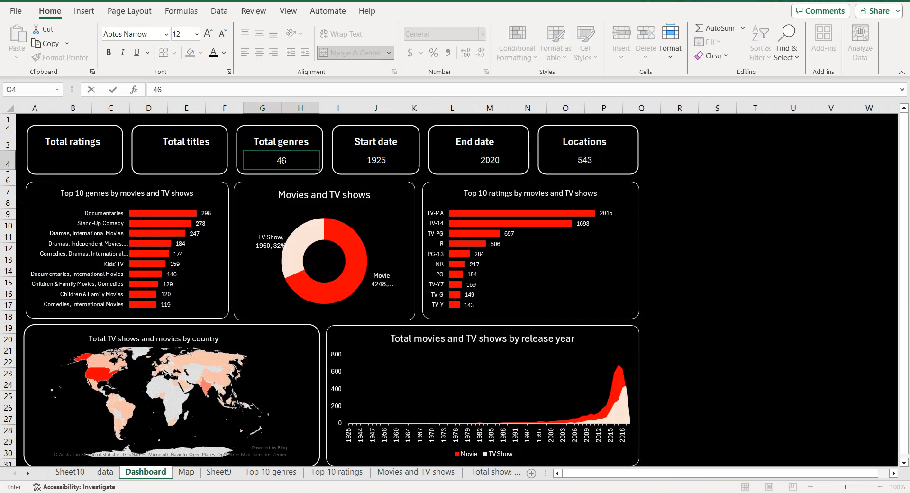
key(Return)
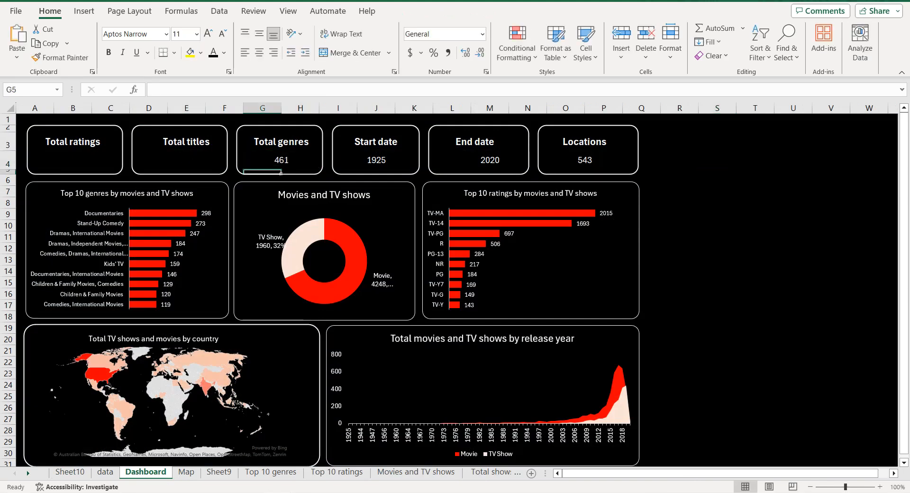
Step: On Sheet10, replace listed_in with title in the PivotTable values and summarize it by Distinct Count
click(191, 159)
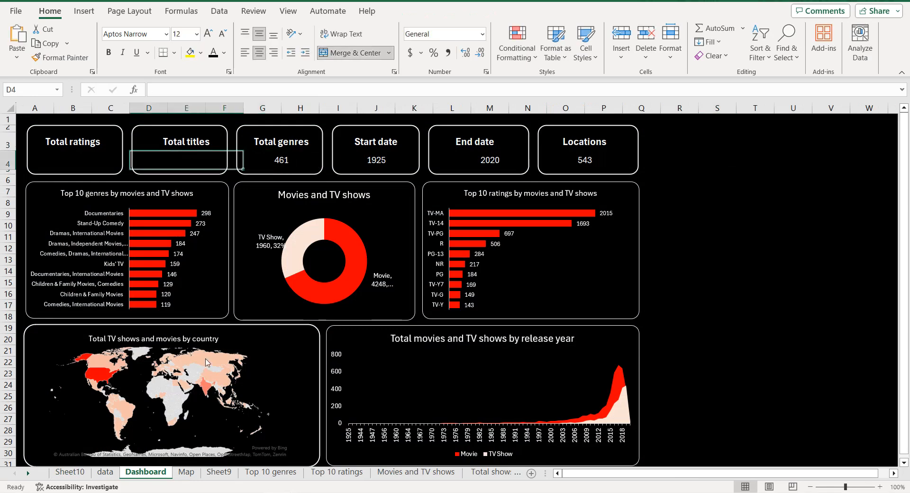
click(70, 472)
drag(817, 404, 662, 315)
drag(766, 236, 831, 407)
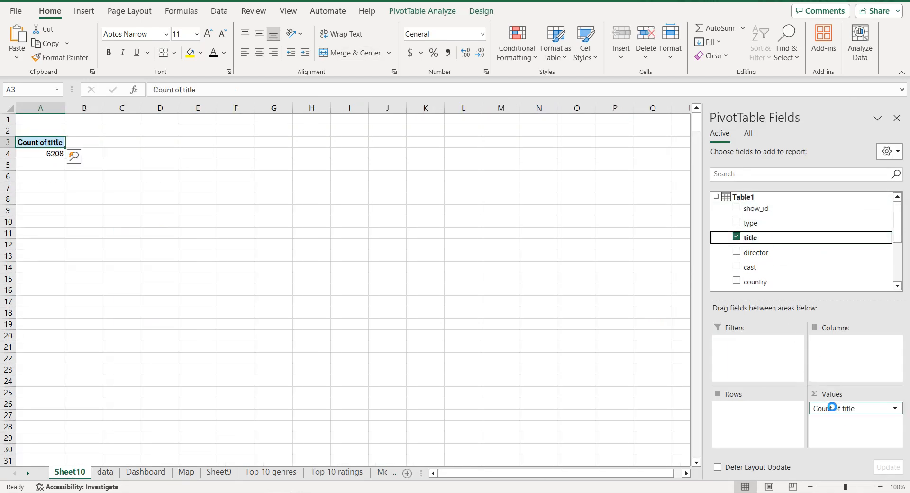
click(834, 408)
click(833, 395)
scroll(441, 265, down, 3)
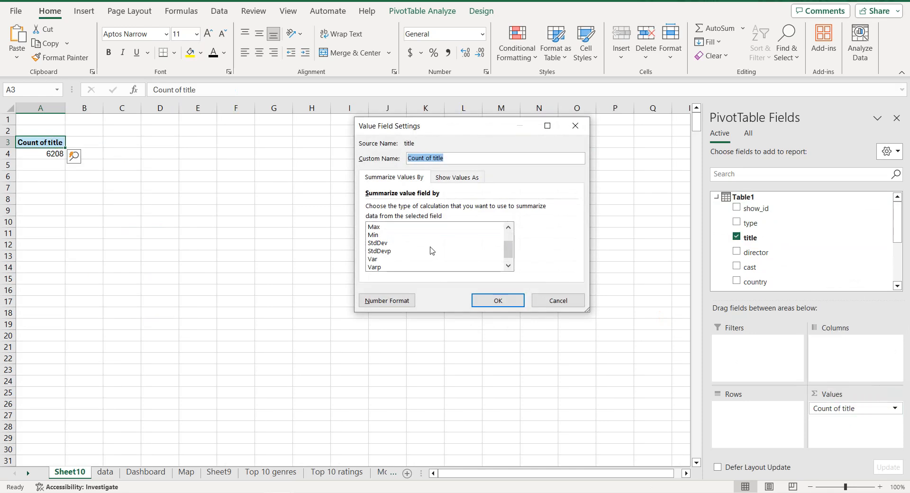
click(397, 266)
click(498, 300)
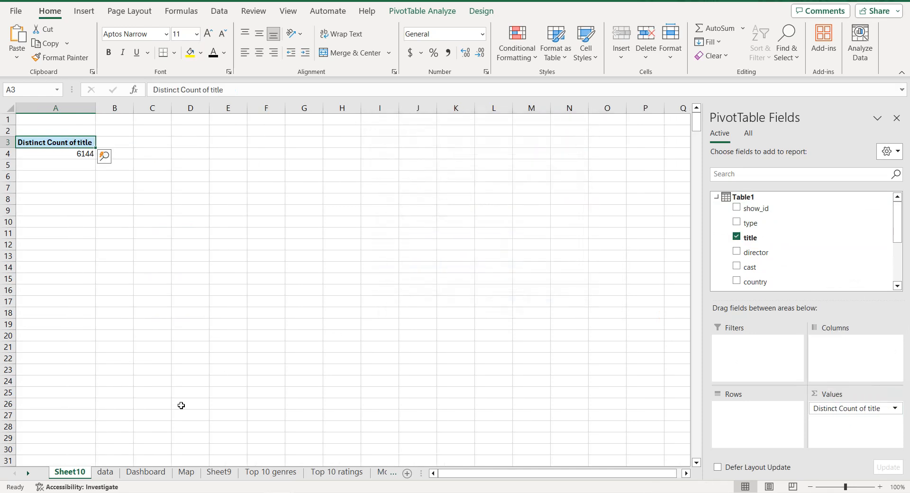
Step: Enter 6144 in cell D4 under the "Total titles" label on the Dashboard sheet
click(145, 472)
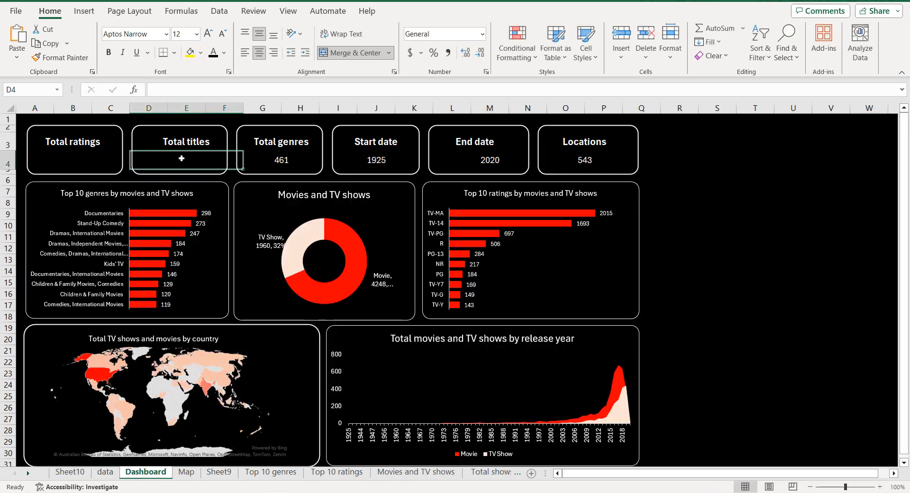
double_click(172, 159)
text(6144)
key(Return)
Step: On Sheet10, replace title with rating in the PivotTable values and summarize it by Distinct Count
click(73, 164)
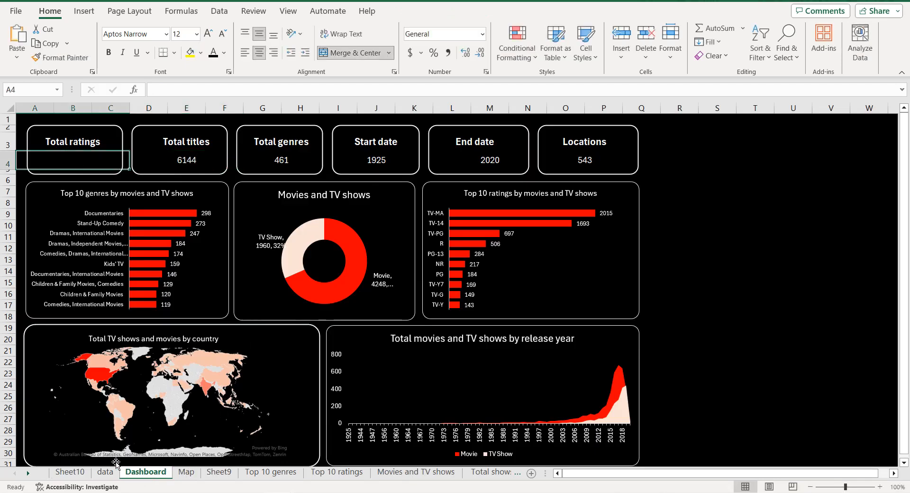
click(70, 472)
drag(829, 408, 778, 384)
scroll(782, 254, down, 3)
drag(782, 241, 845, 421)
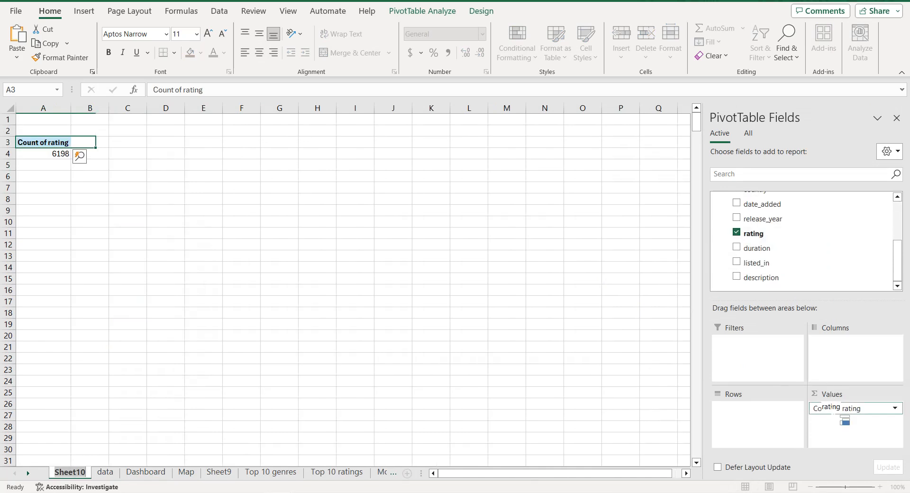
click(844, 408)
click(868, 395)
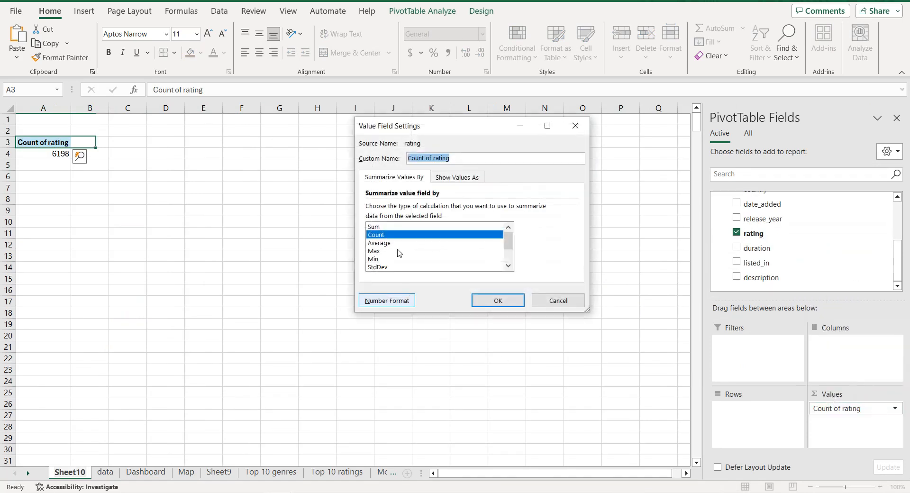
scroll(384, 266, down, 2)
click(384, 267)
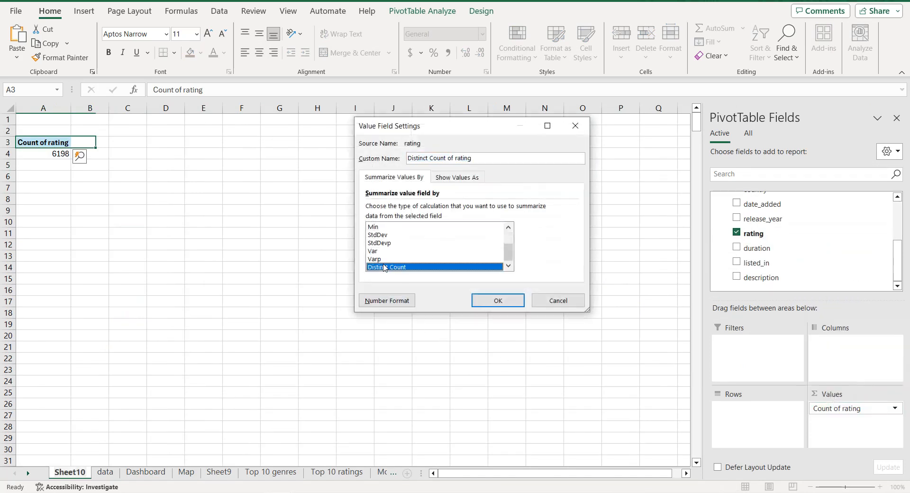
click(502, 302)
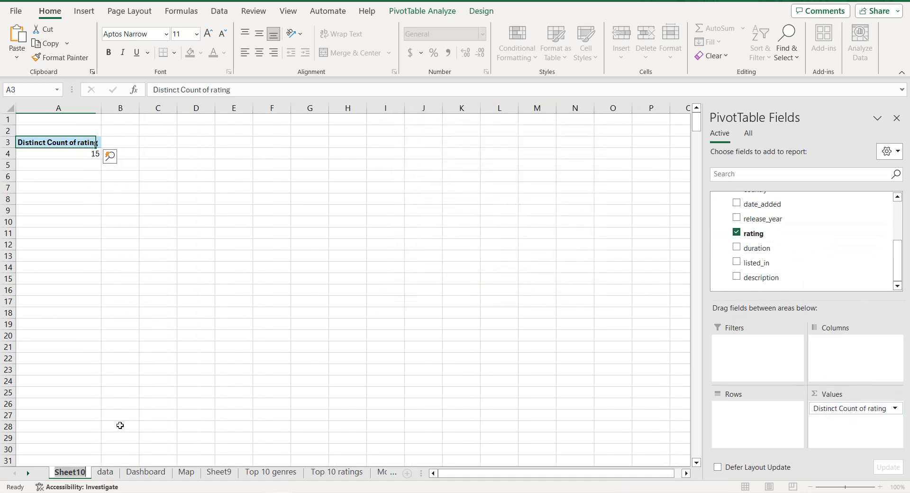
Step: Enter 15 in cell A4 under the "Total ratings" label on the Dashboard sheet
click(145, 472)
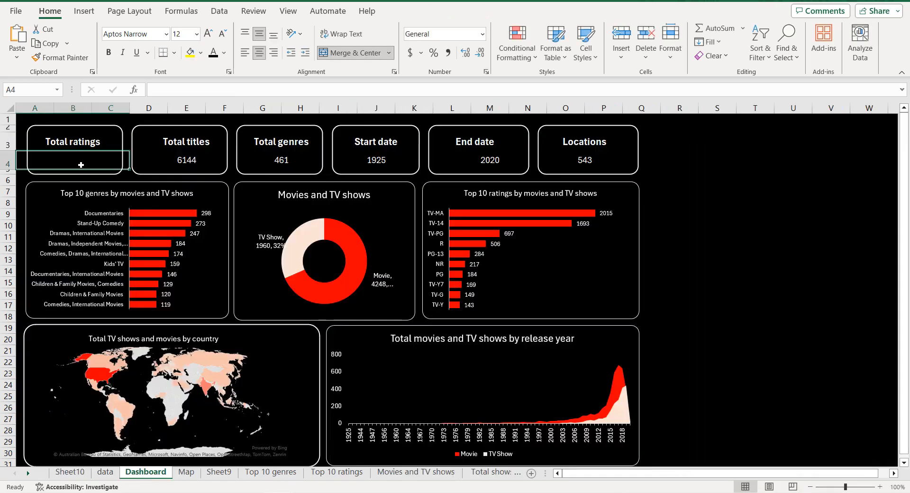
double_click(81, 161)
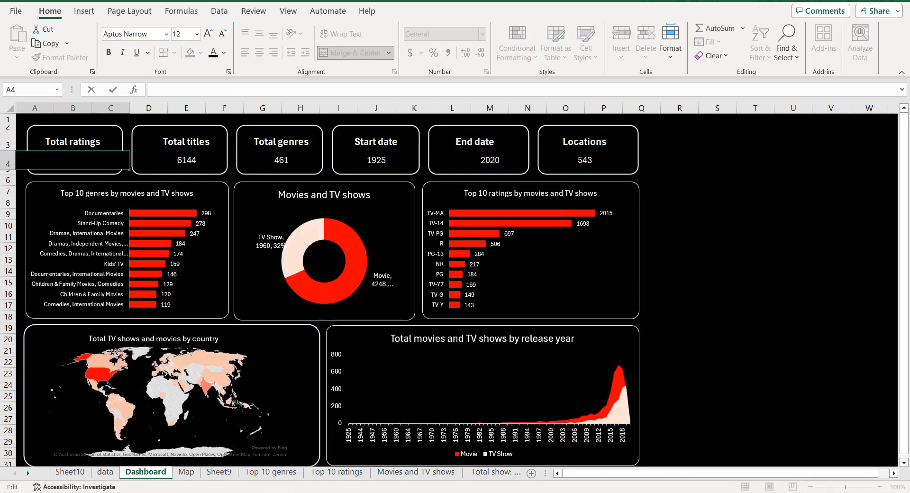
text(15)
key(Return)
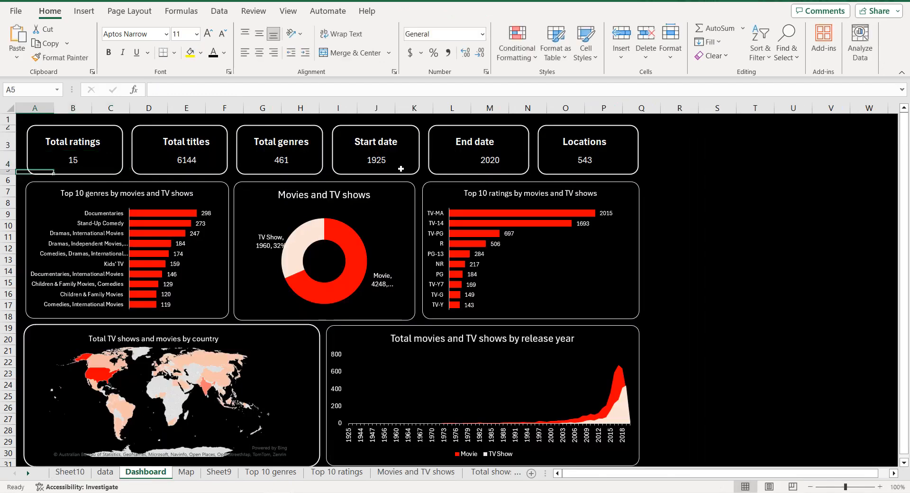
click(685, 183)
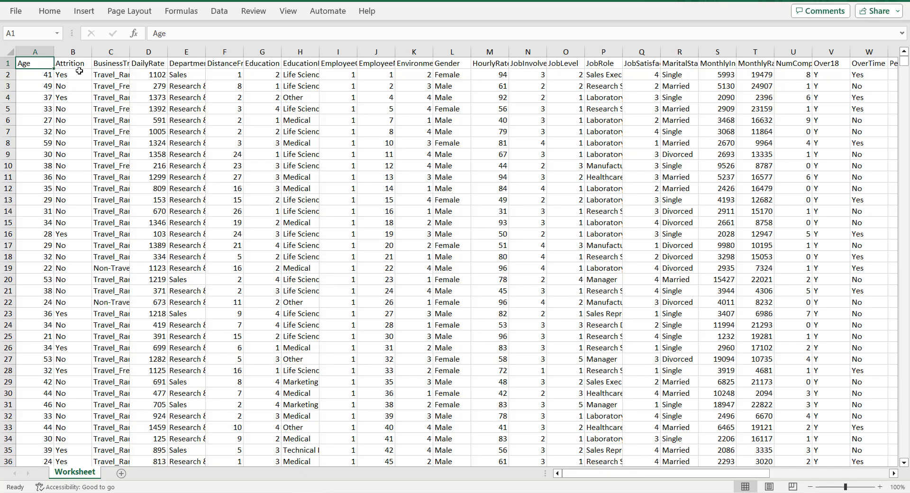
Step: Examine the full column header names in row 1 of the employee attrition data, from BusinessTravel through MaritalStatus
click(110, 64)
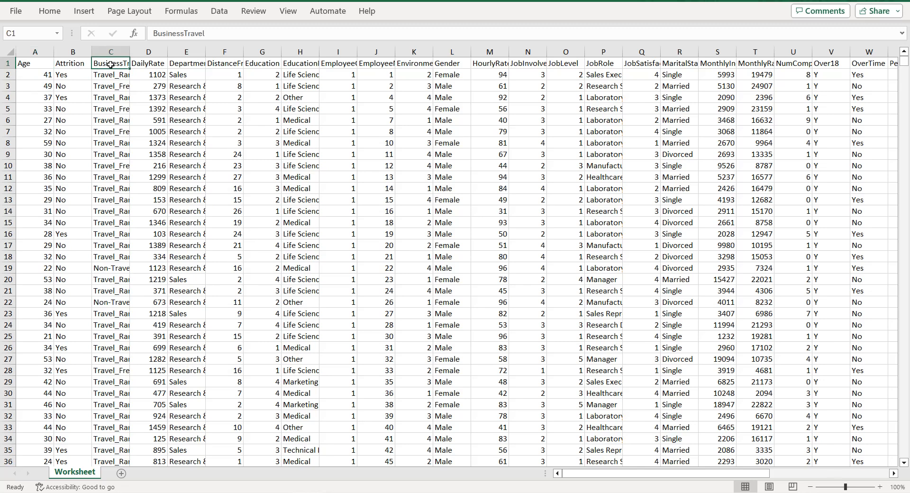
key(Right)
key(Right)
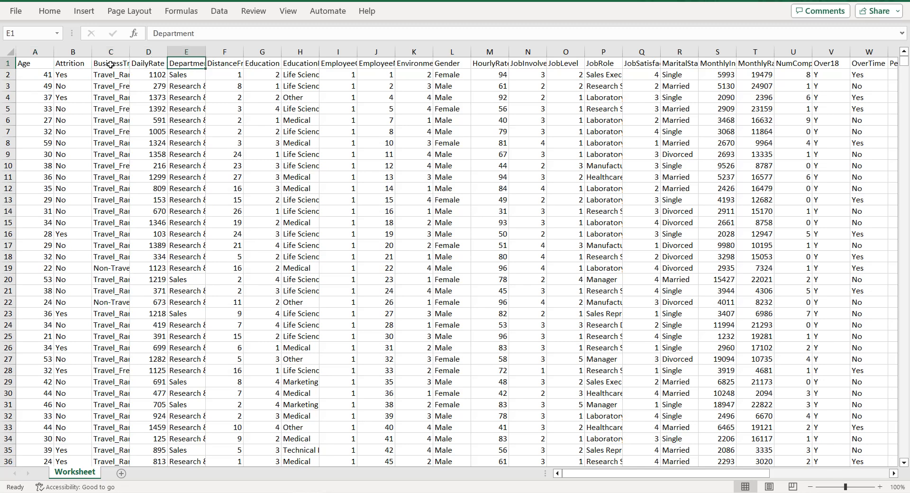
key(Right)
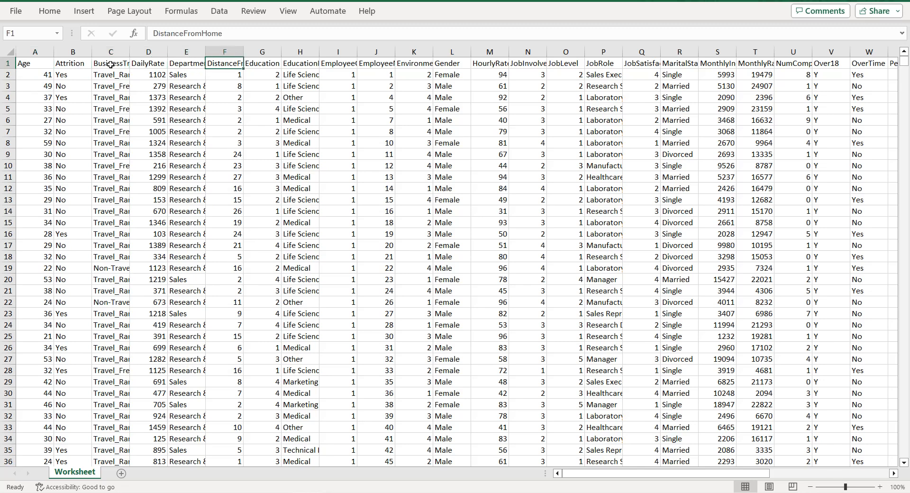
key(Right)
key(Right)
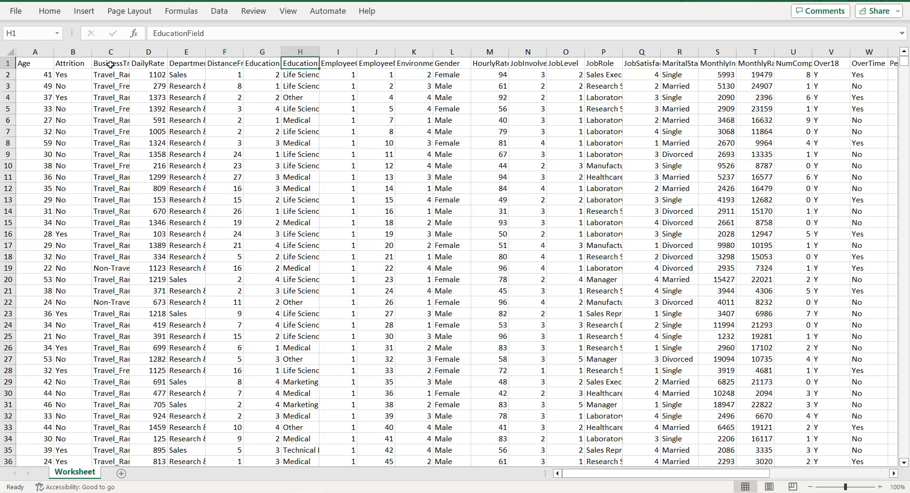
key(Right)
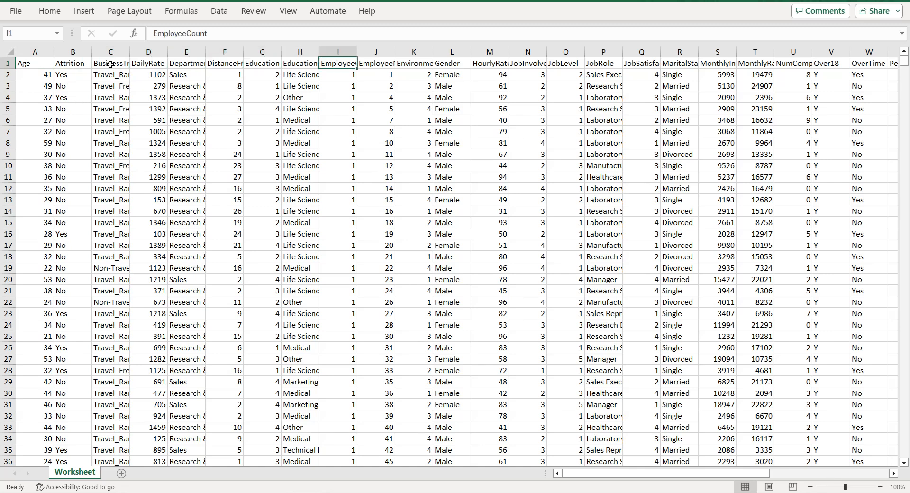
key(Right)
key(Right)
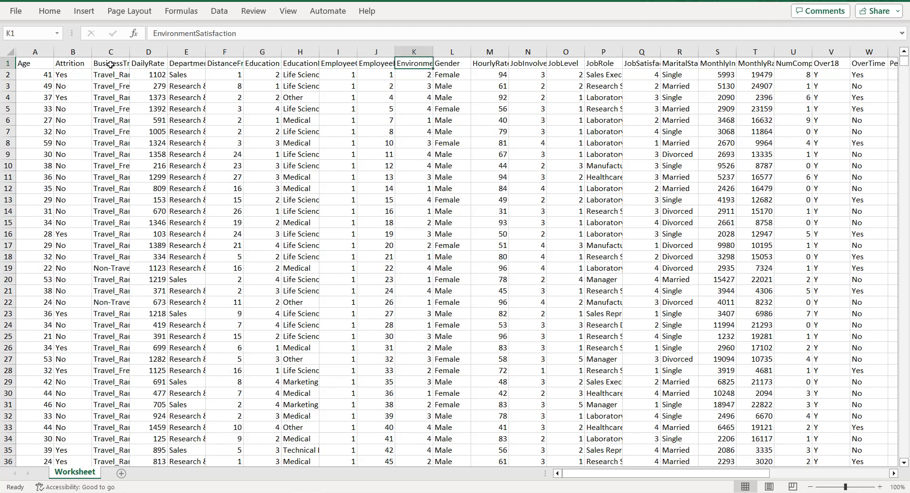
key(Right)
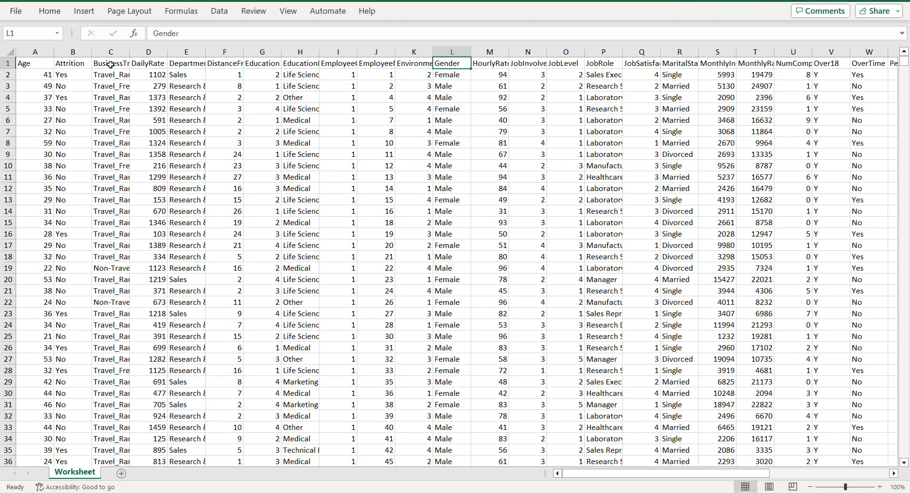
key(Right)
key(Right)
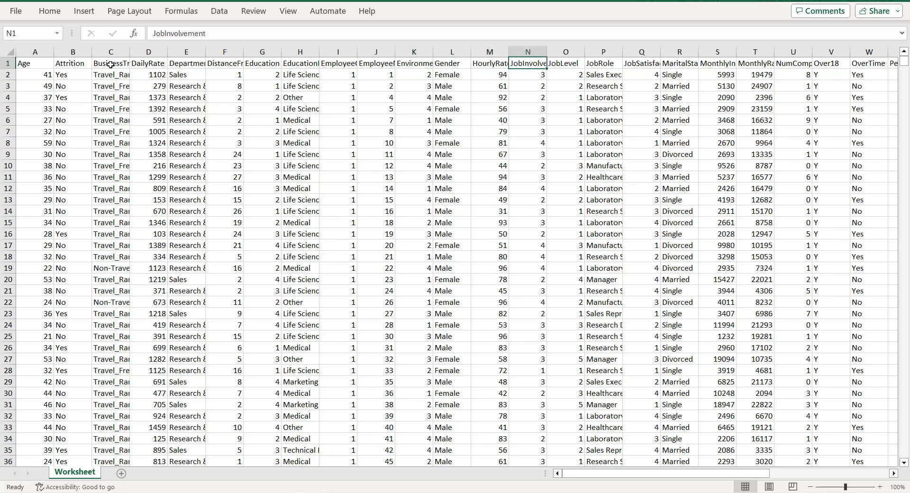
key(Right)
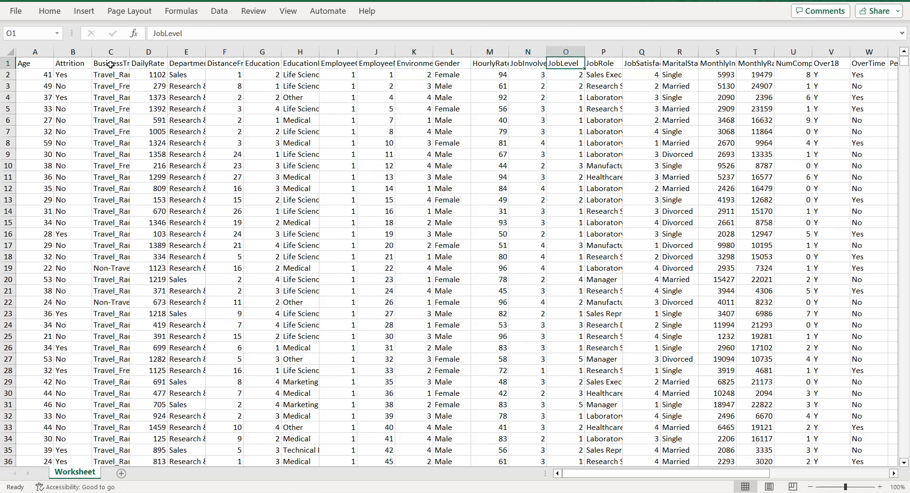
key(Right)
key(Right)
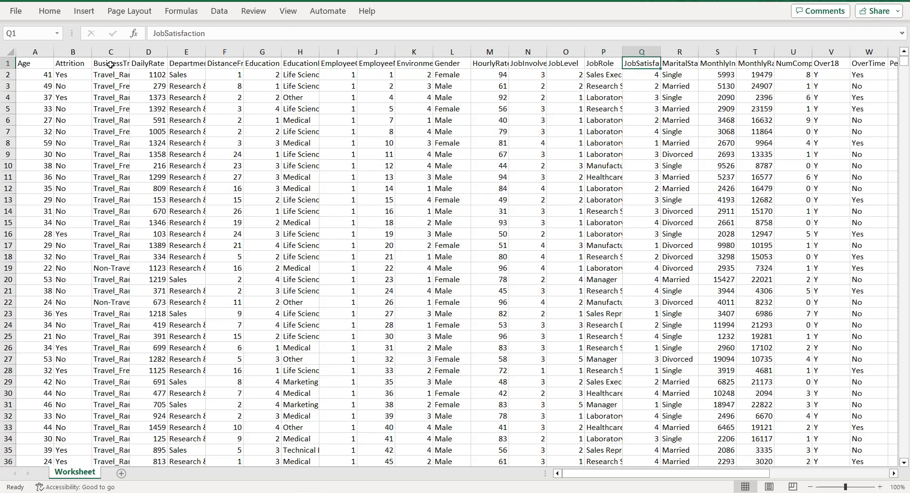
key(Right)
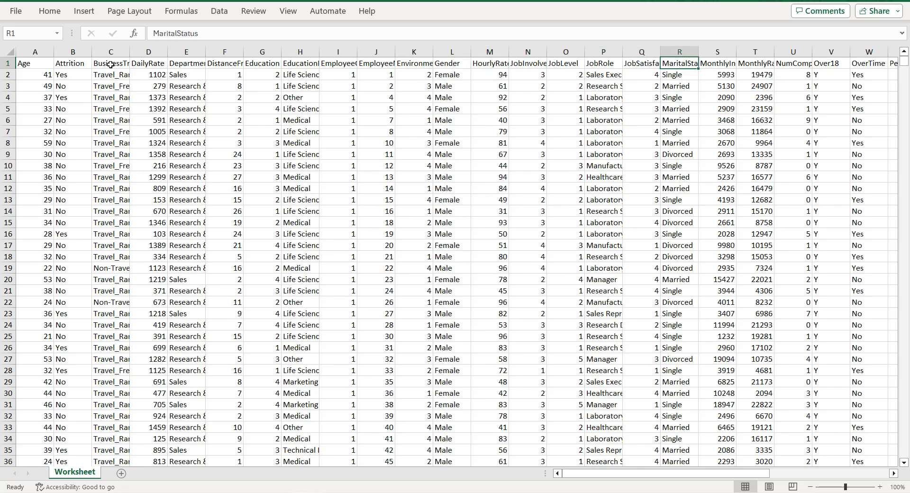
Step: Examine the header names in row 1 from MonthlyIncome through YearsWithCurrManager
key(Right)
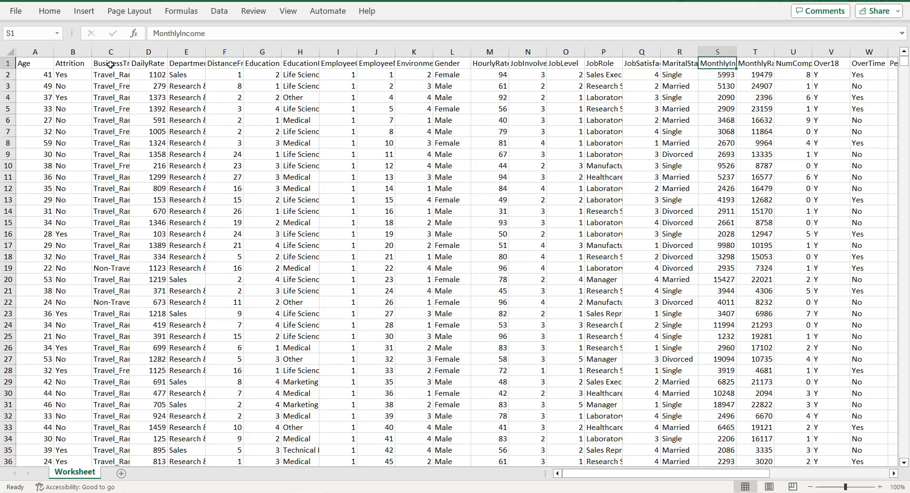
key(Right)
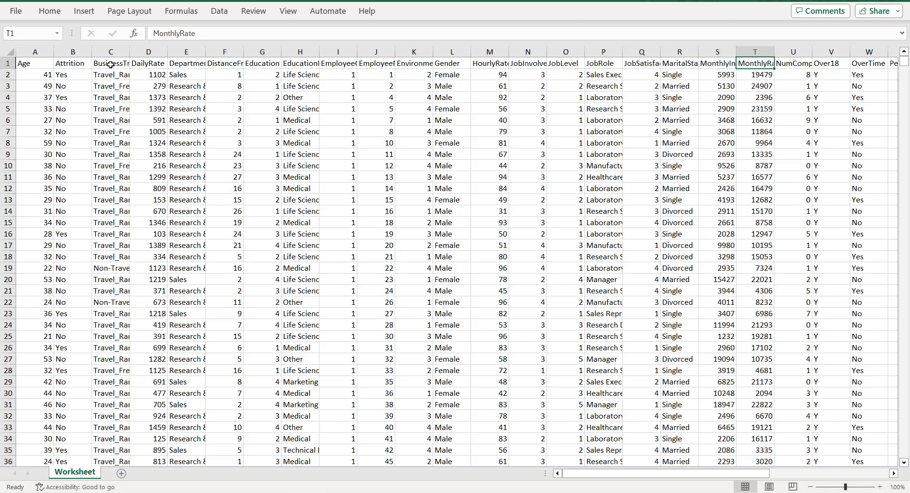
key(Right)
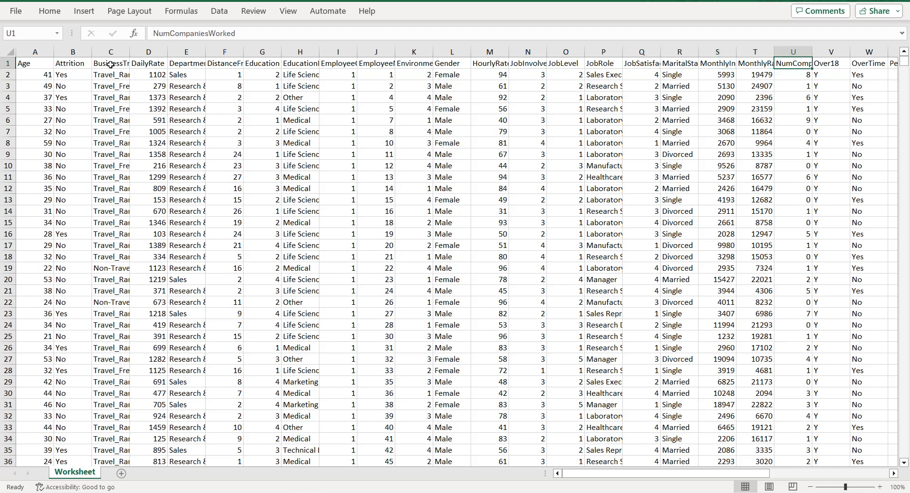
key(Right)
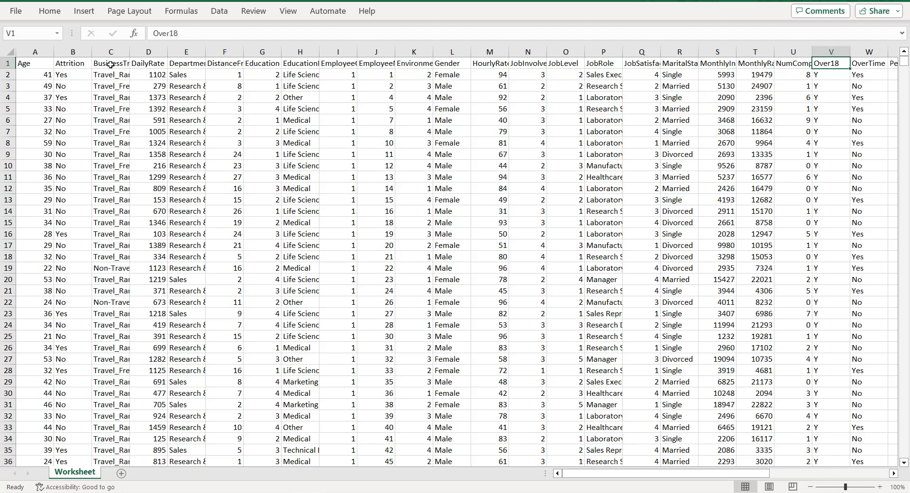
key(Right)
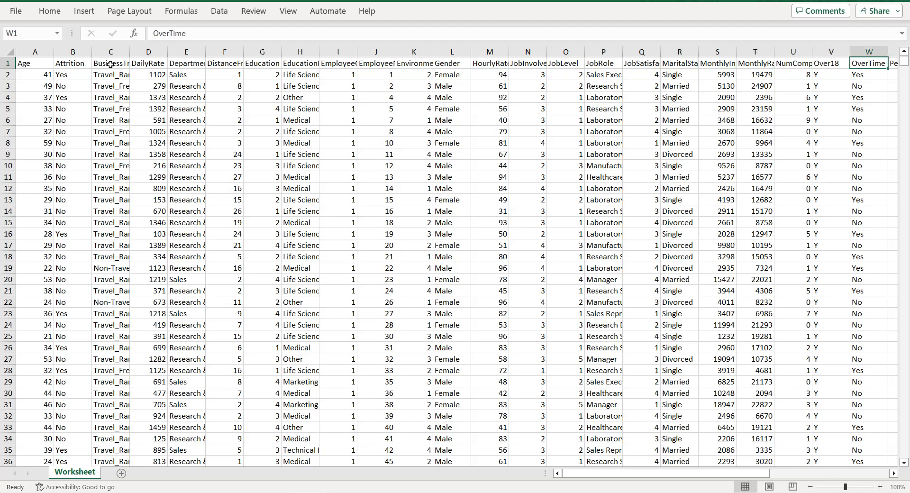
key(Right)
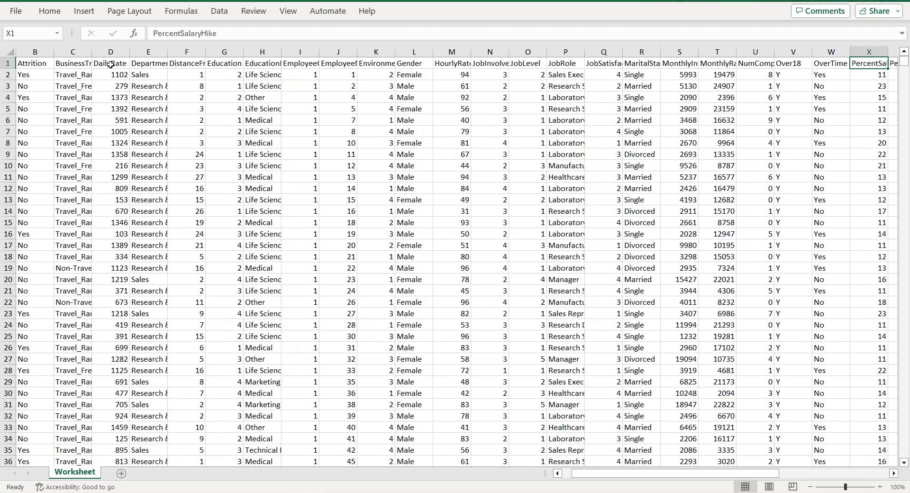
key(Right)
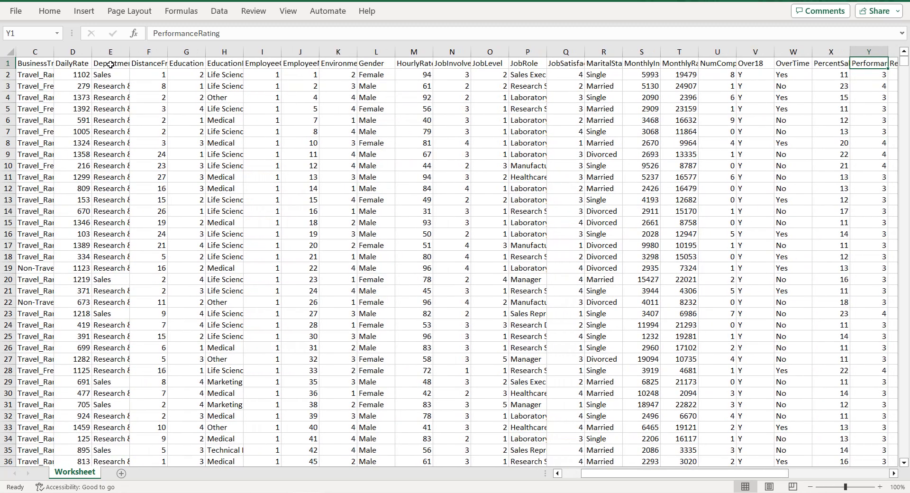
key(Right)
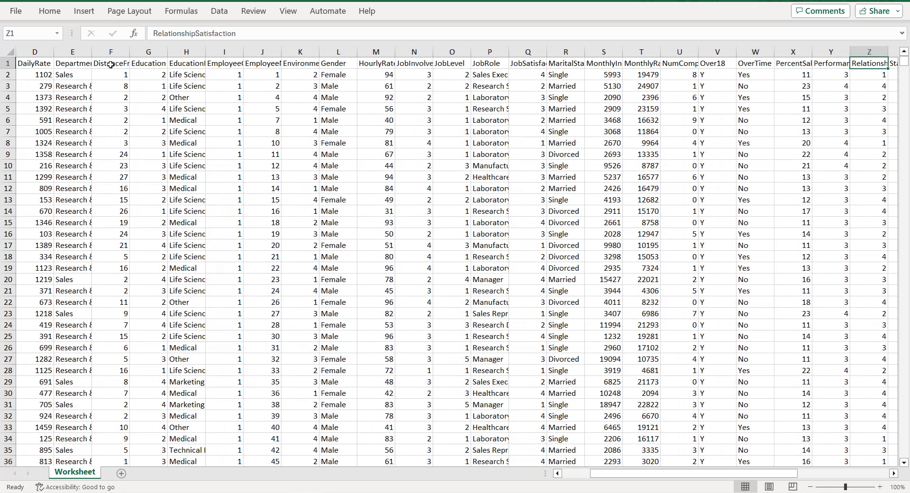
key(Right)
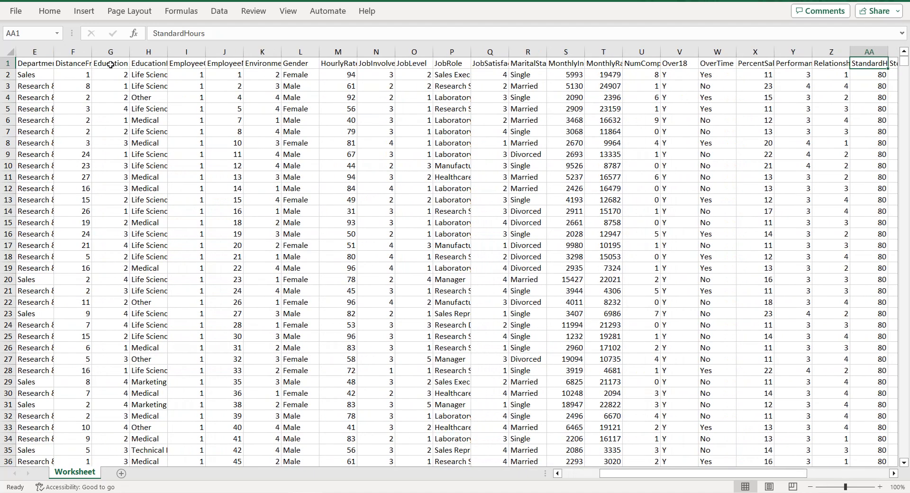
key(Right)
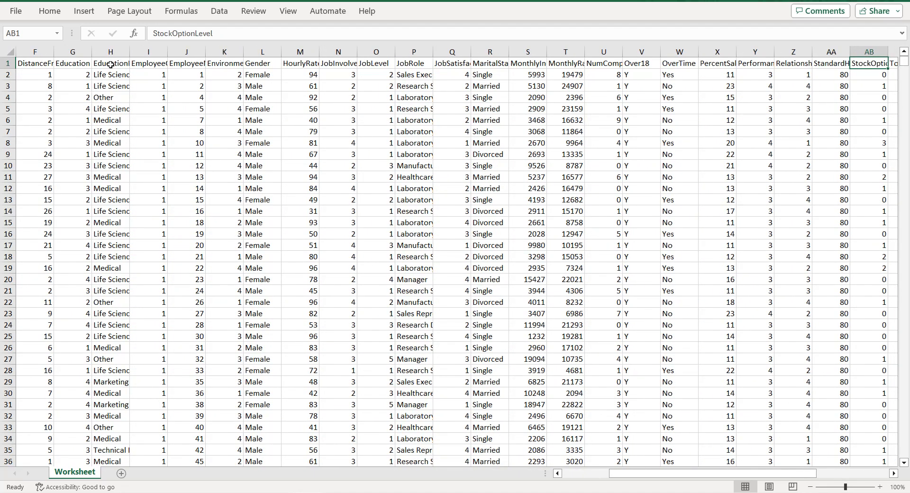
key(Right)
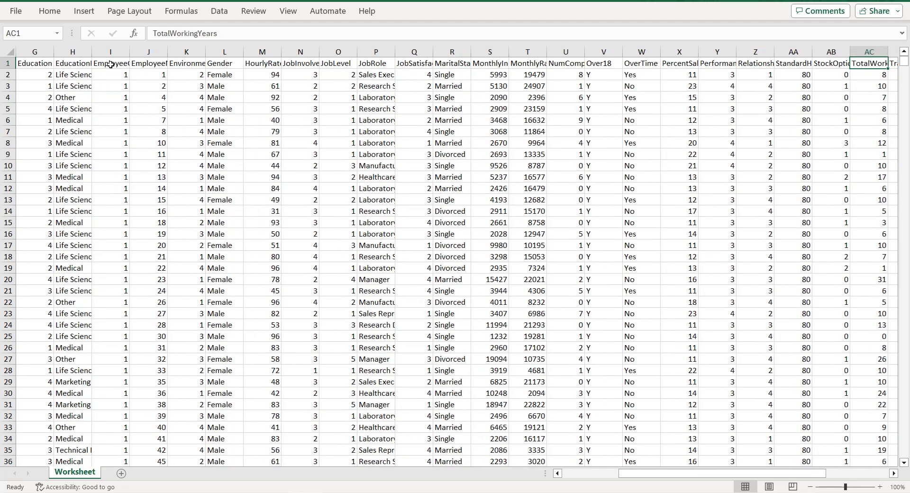
key(Right)
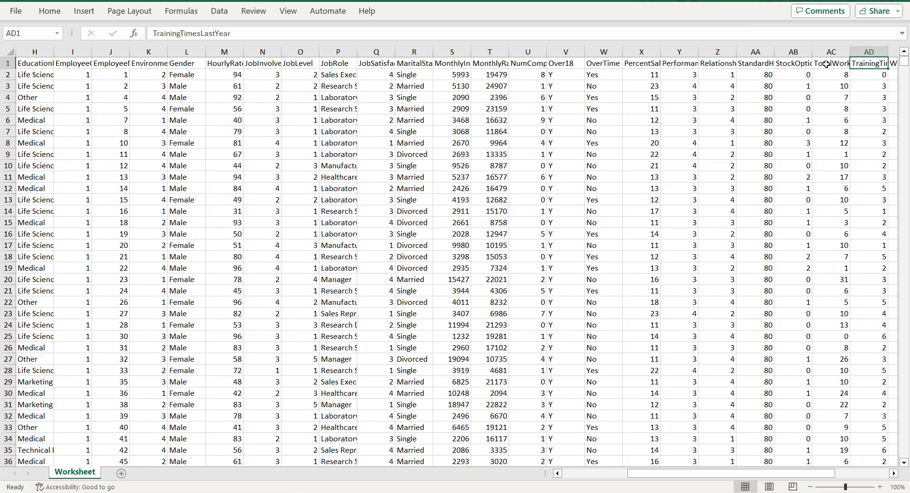
key(Right)
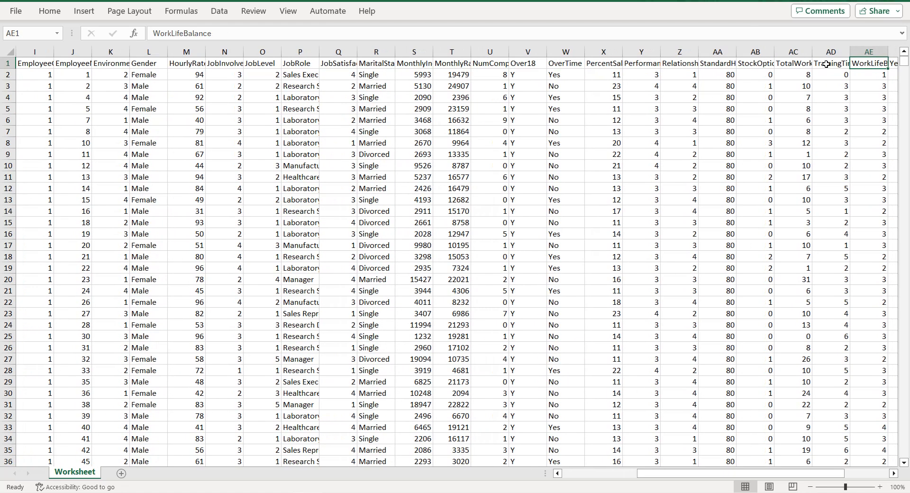
key(Right)
key(Right)
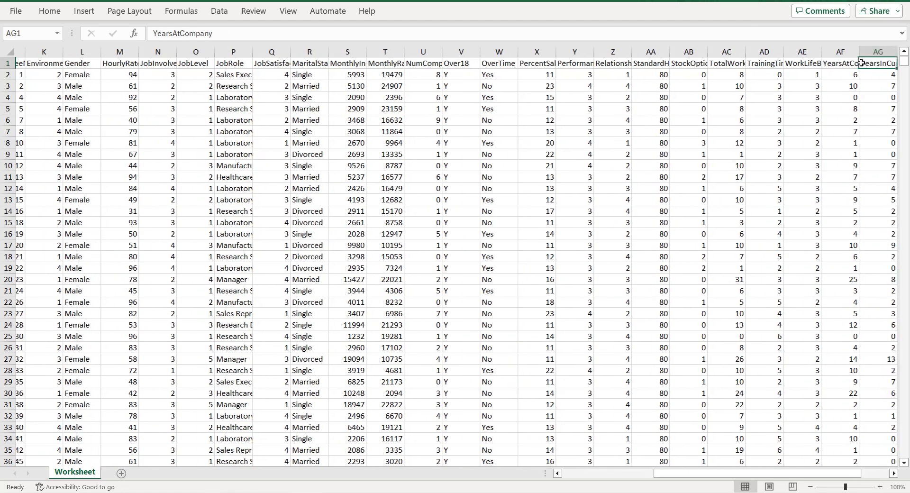
key(Right)
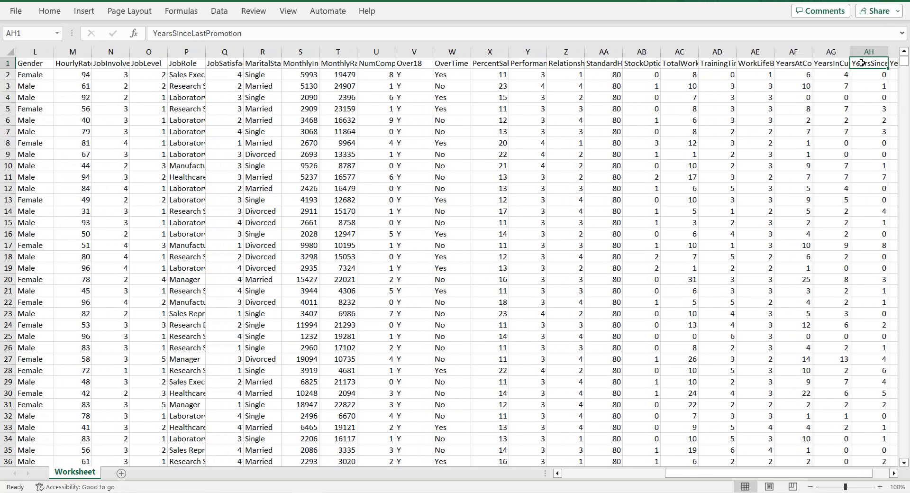
key(Right)
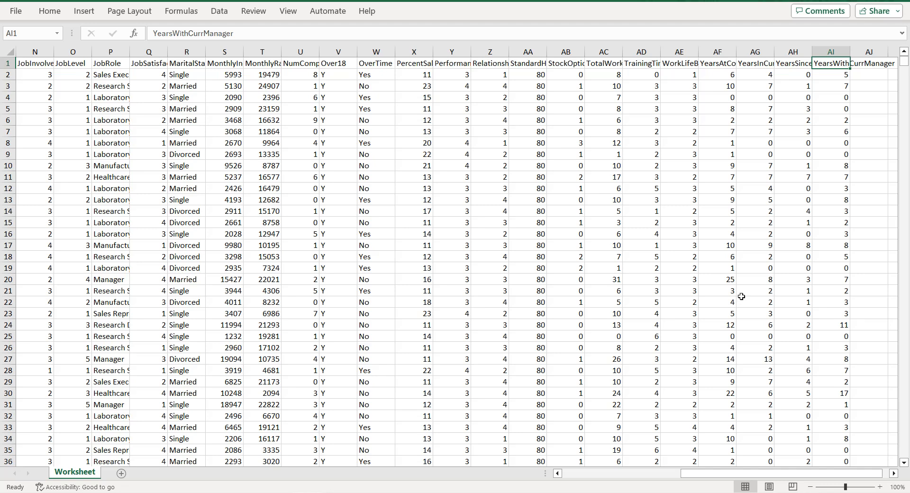
Step: Rename the employee records worksheet as data
double_click(83, 471)
text(data)
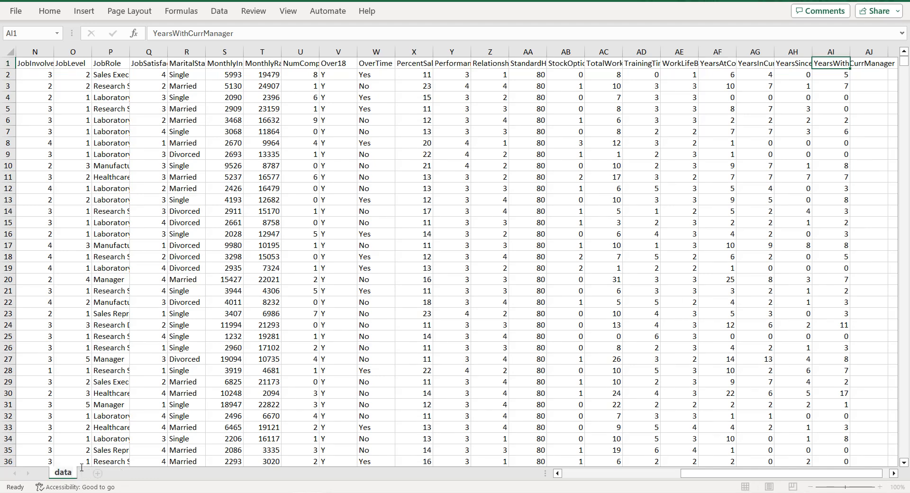
Step: Add a new worksheet named dashboard and hide its gridlines
click(97, 476)
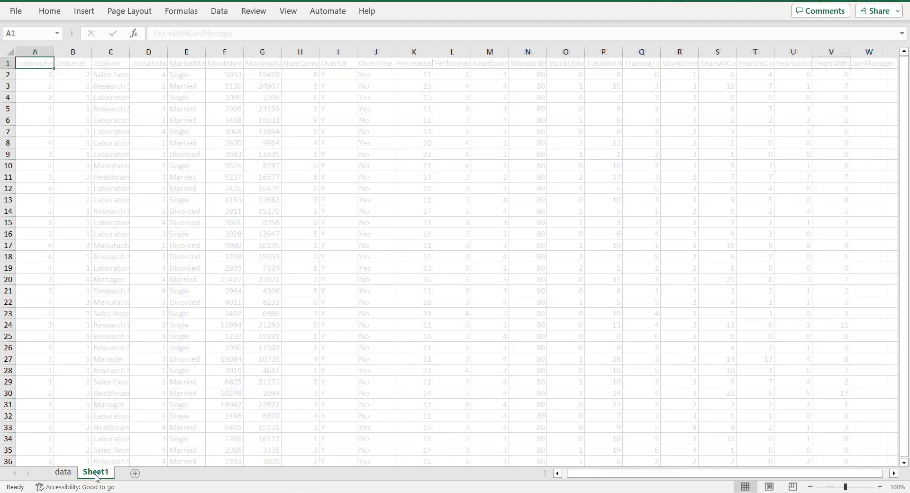
double_click(97, 476)
text(dash)
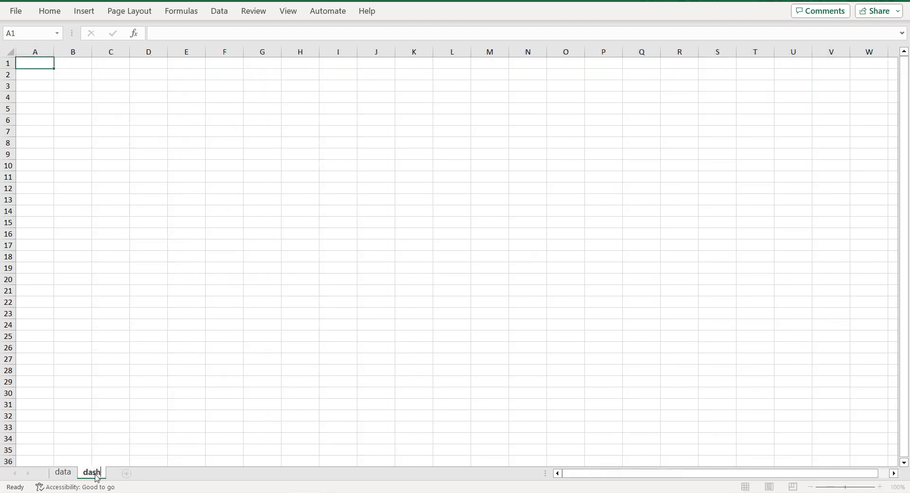
text(board)
click(291, 17)
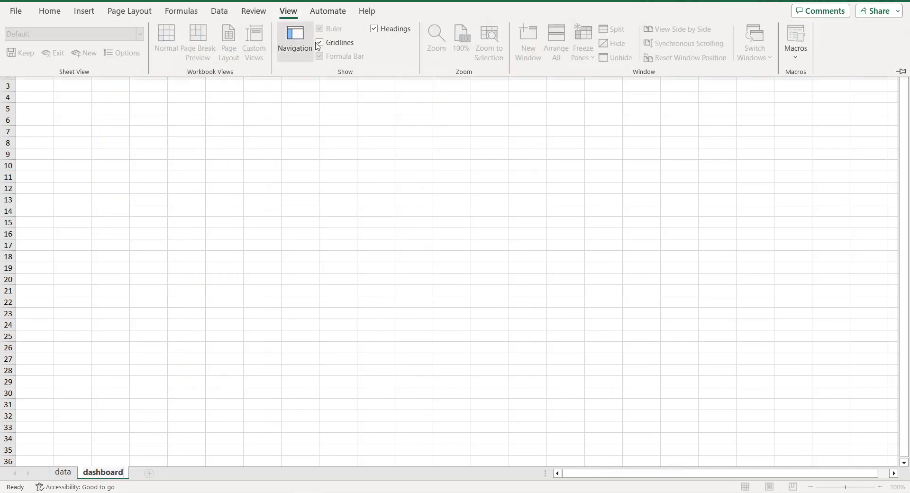
click(320, 43)
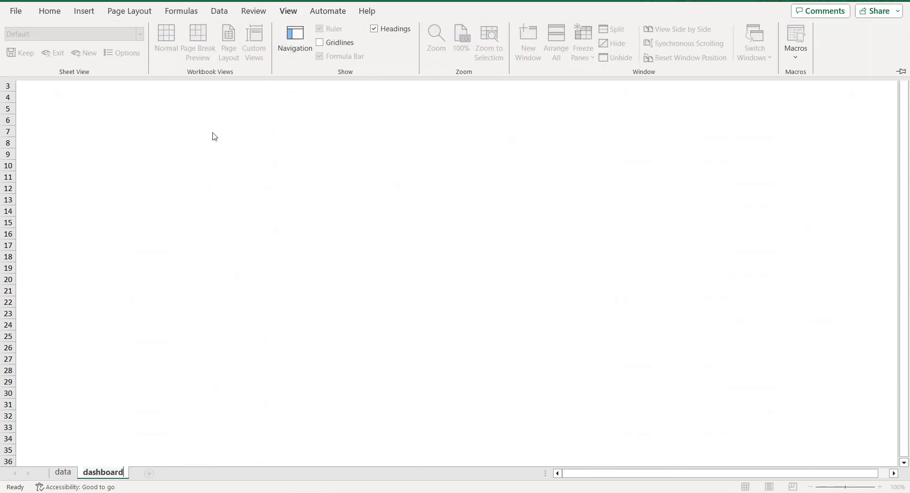
Step: Insert a PivotTable from the data sheet's range A1:AI1471 on a new worksheet
click(63, 472)
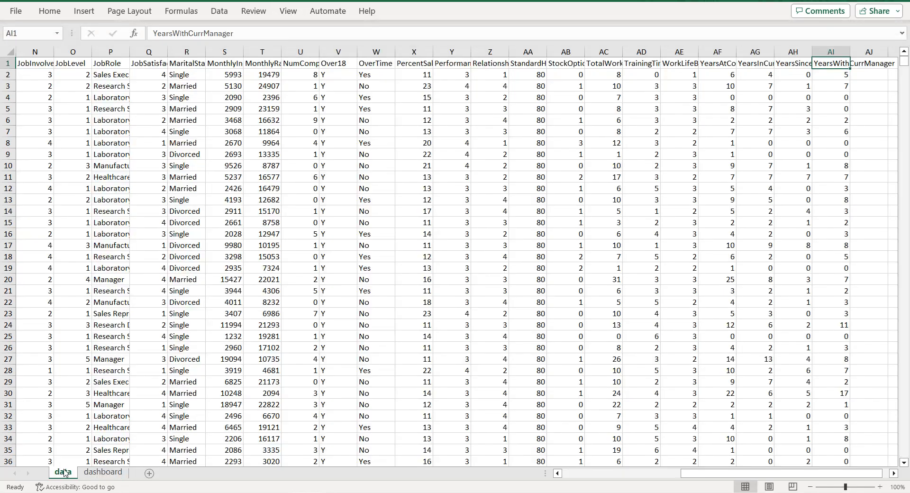
click(84, 12)
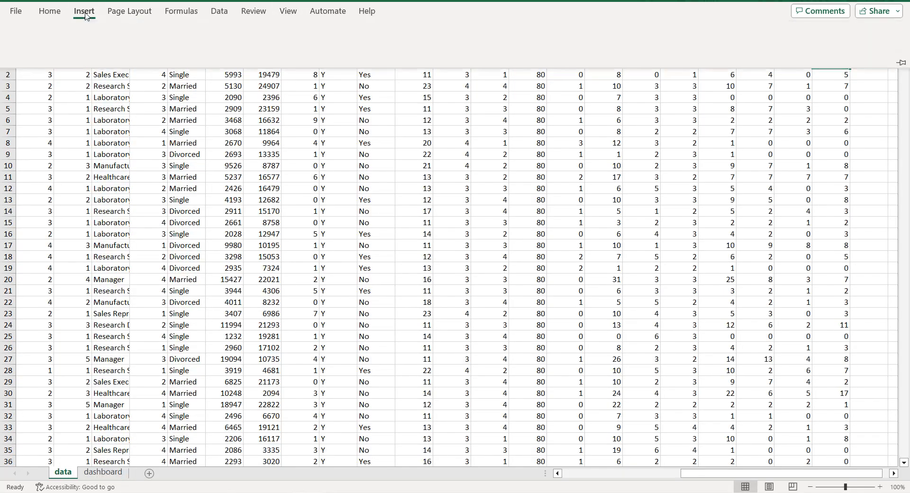
click(21, 40)
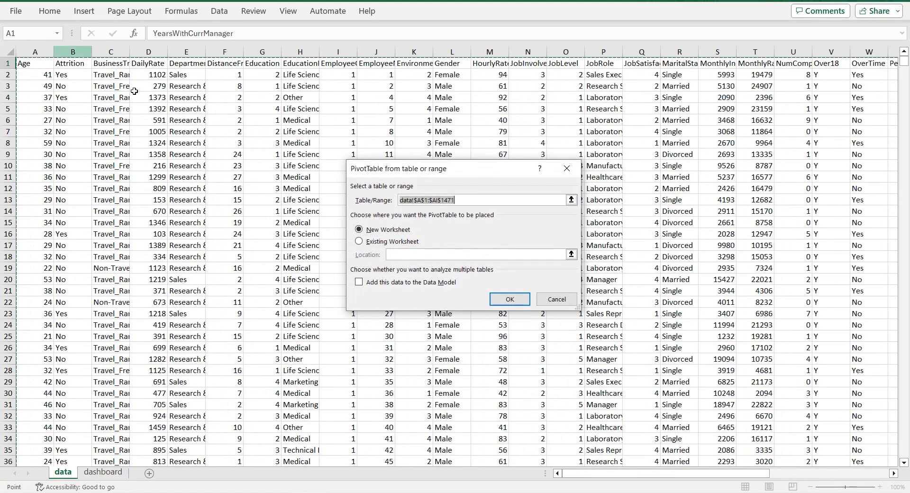
click(518, 300)
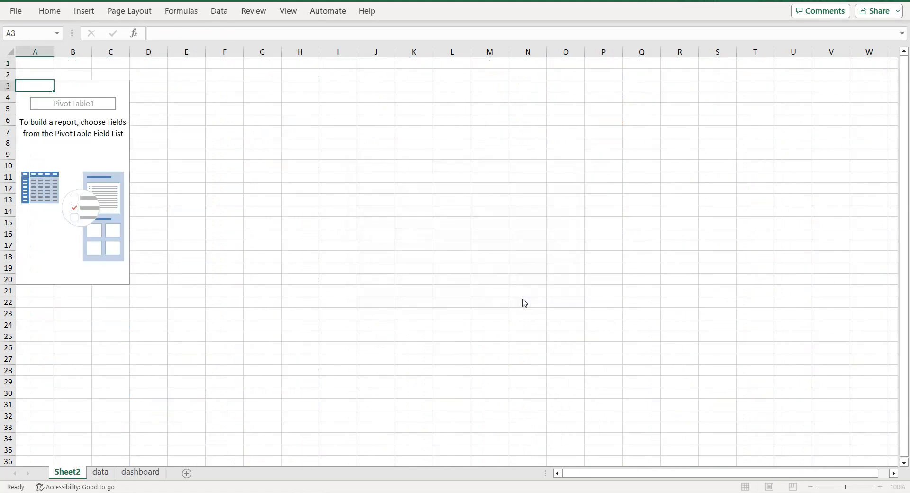
Step: Insert a second PivotTable from the data sheet's range A1:AI1471 on another new worksheet
click(97, 472)
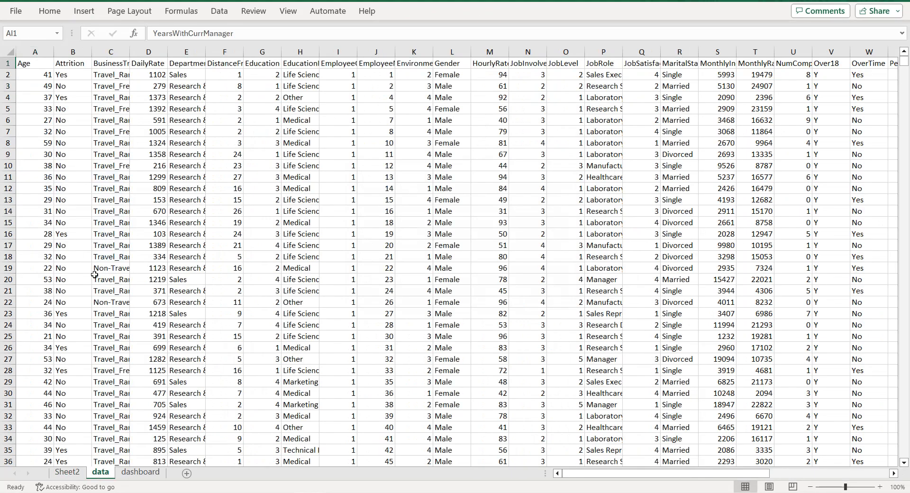
click(79, 15)
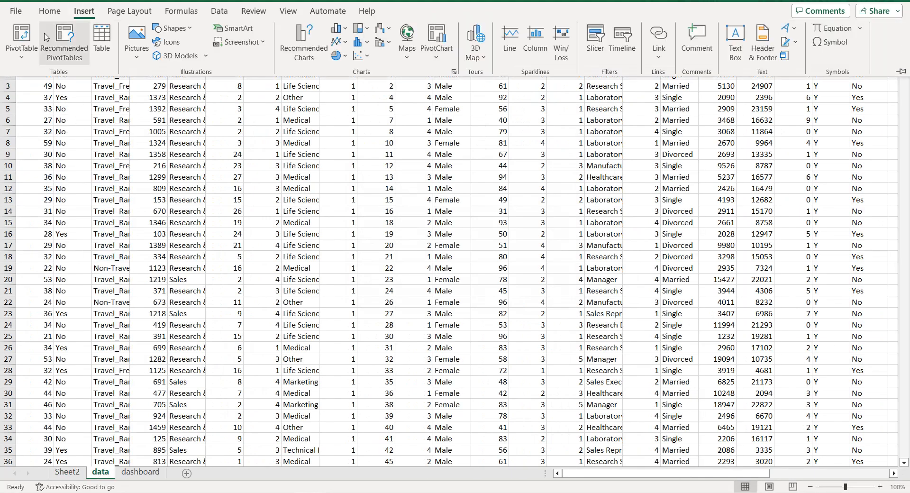
click(21, 41)
key(Return)
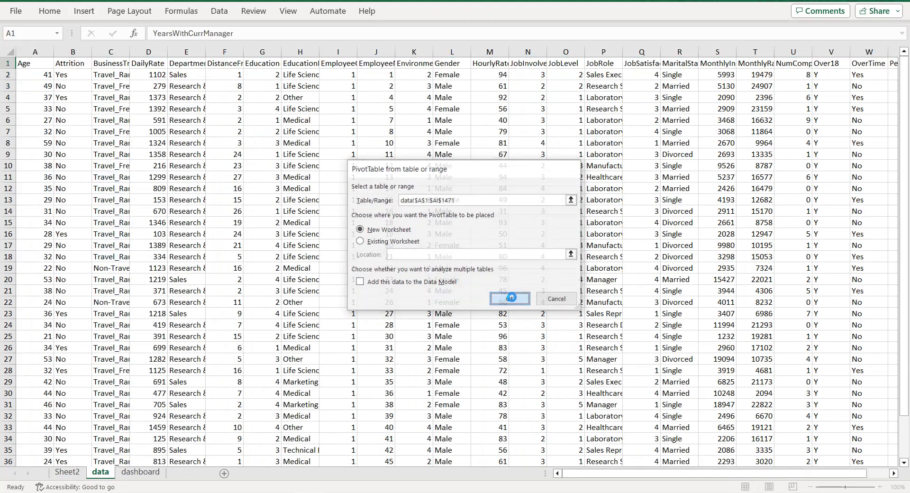
Step: Insert a third PivotTable from the data sheet's full range on its own new worksheet
click(138, 472)
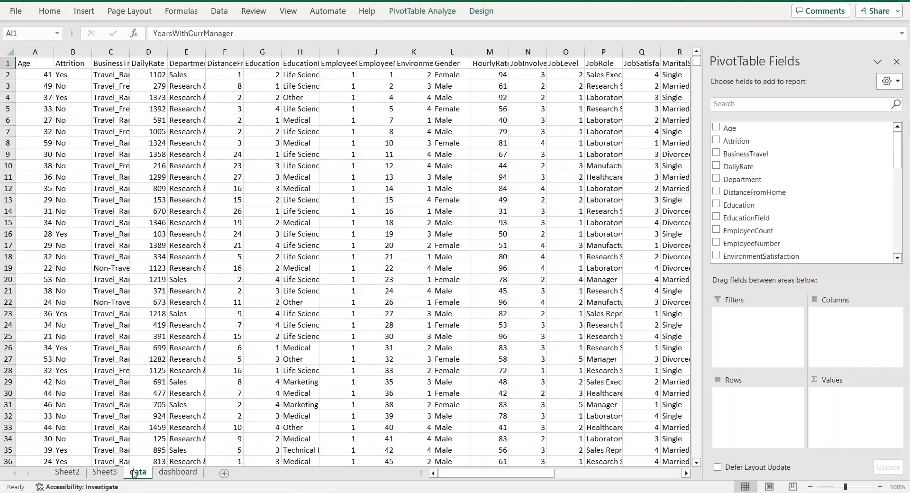
click(99, 199)
double_click(81, 15)
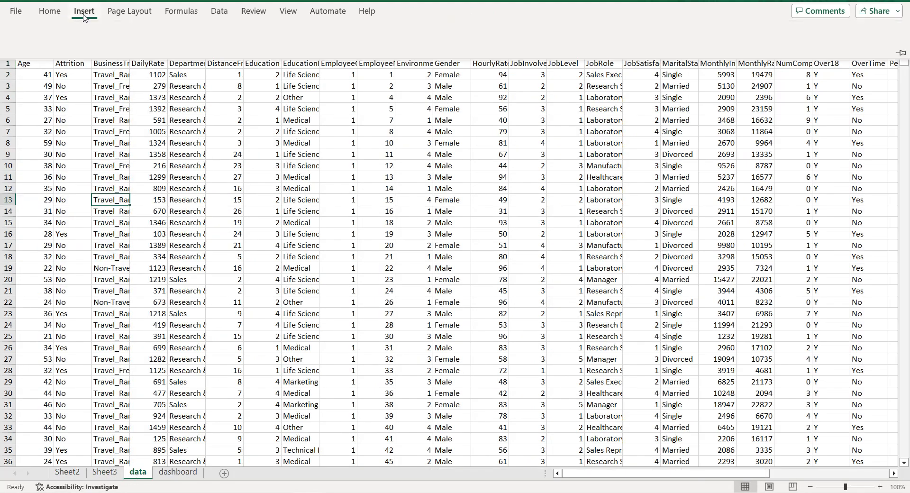
click(21, 35)
key(Return)
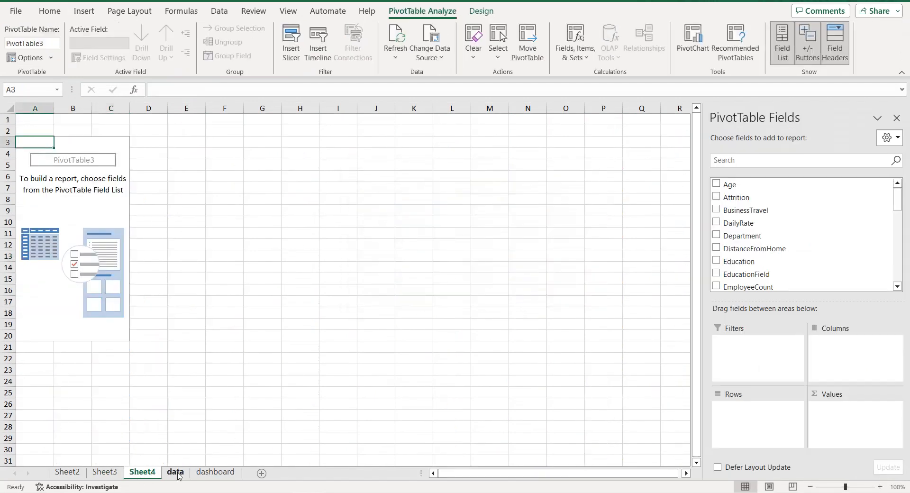
Step: Insert a fourth PivotTable from the data sheet's full range on a separate new worksheet
click(175, 472)
click(87, 13)
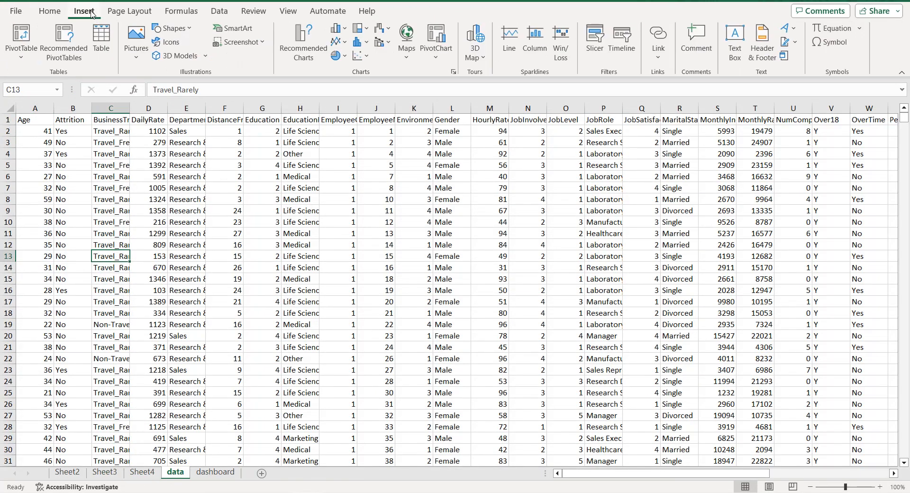
click(21, 36)
click(510, 299)
Step: Insert a fifth PivotTable from the data sheet's range A1:AI1471 on a new worksheet and return to the data sheet
click(212, 475)
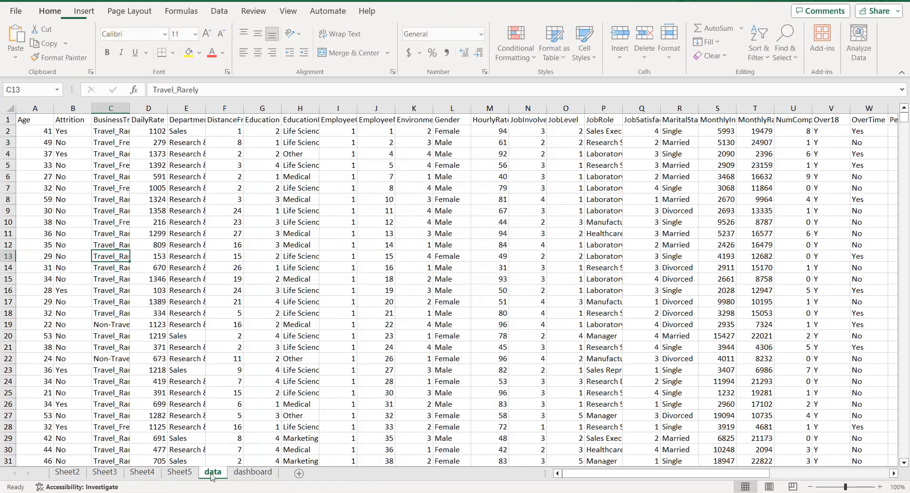
click(78, 11)
click(21, 36)
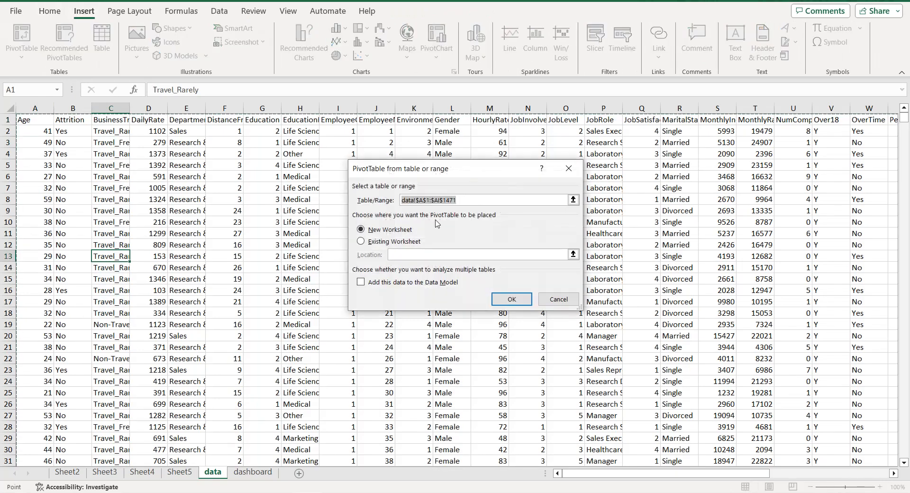
click(511, 299)
click(245, 471)
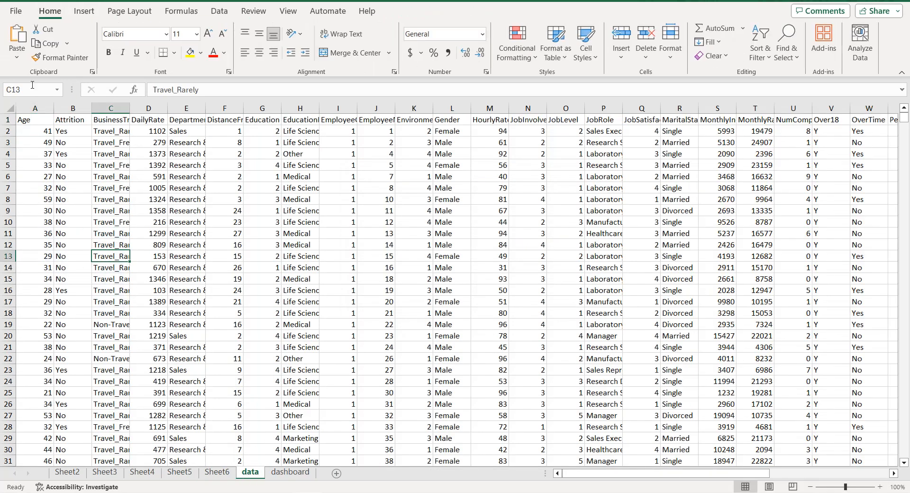
Step: Insert a sixth PivotTable from the data sheet's full range on a new worksheet and return to the data sheet
click(85, 11)
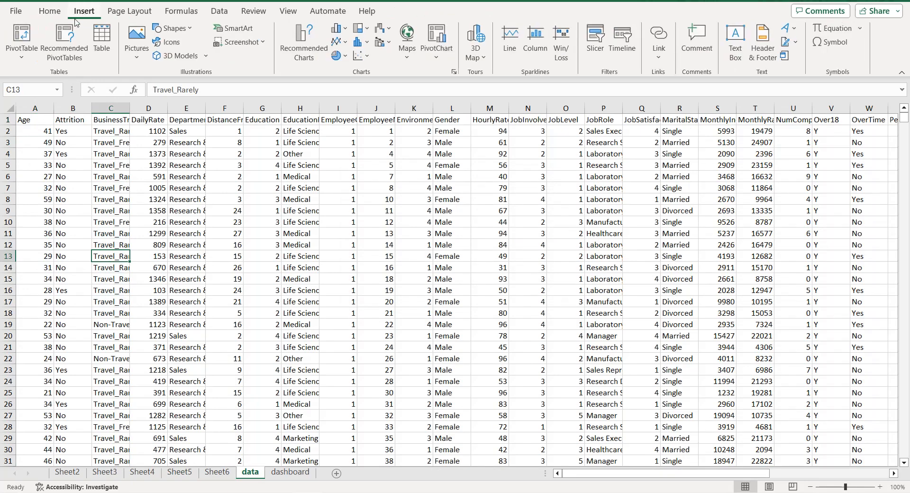
click(21, 35)
click(509, 299)
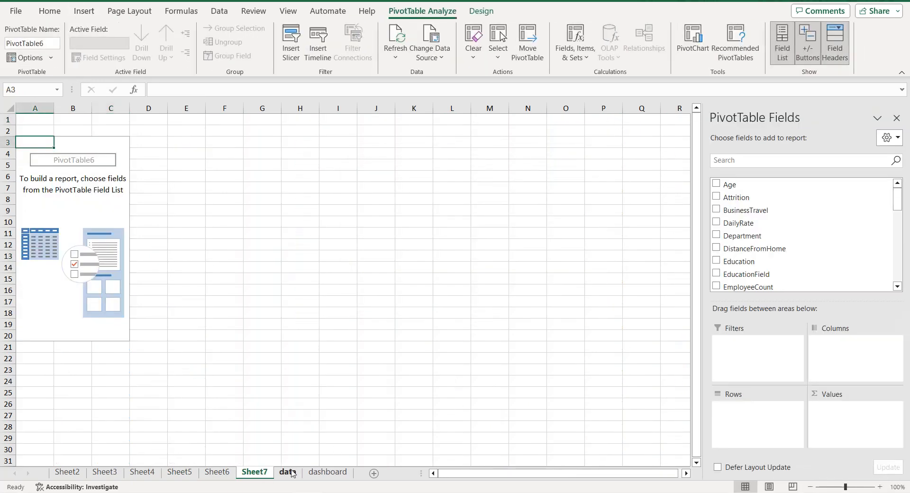
click(288, 472)
Step: Insert a seventh PivotTable from the data sheet's range A1:AI1471 on a new worksheet, returning to the data sheet
click(81, 10)
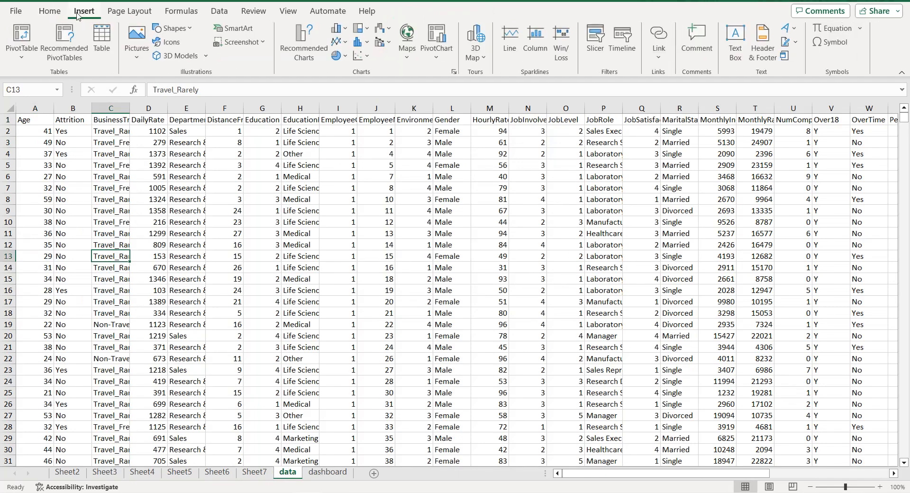
click(22, 36)
click(511, 299)
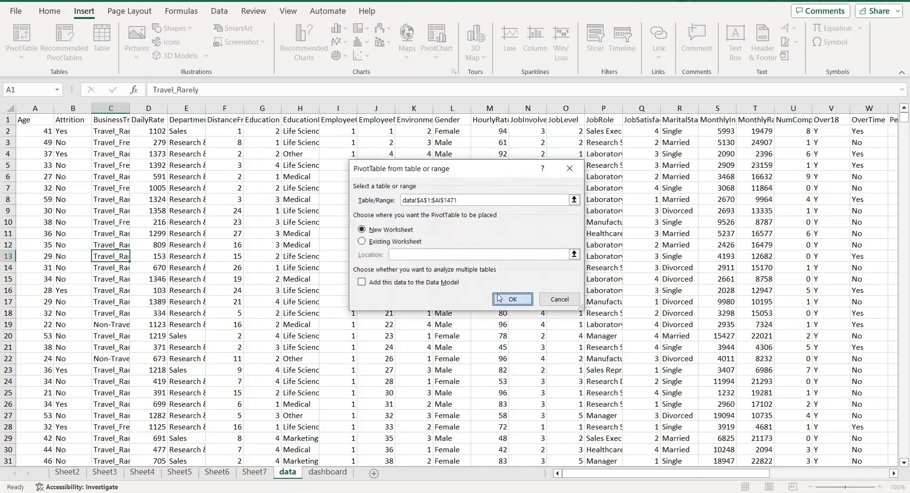
click(325, 471)
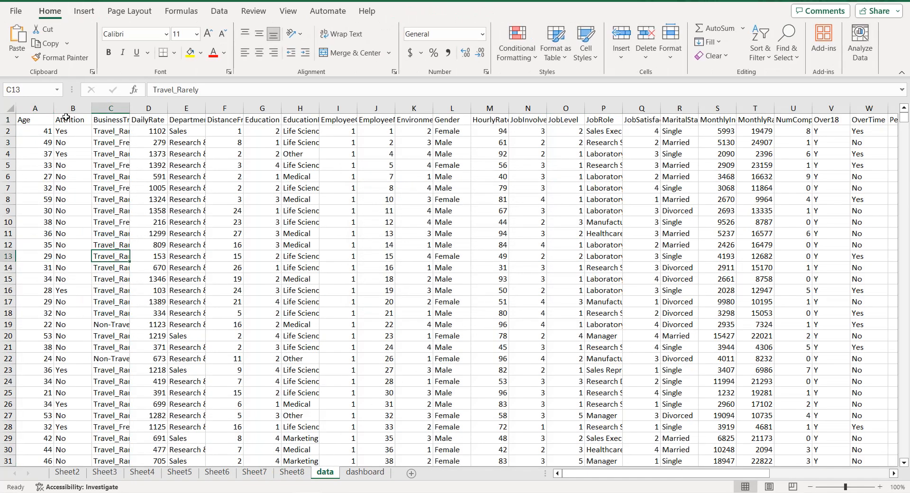
Step: Insert an eighth PivotTable from the data sheet's full range on its own new worksheet and reopen the data sheet
click(78, 10)
click(21, 36)
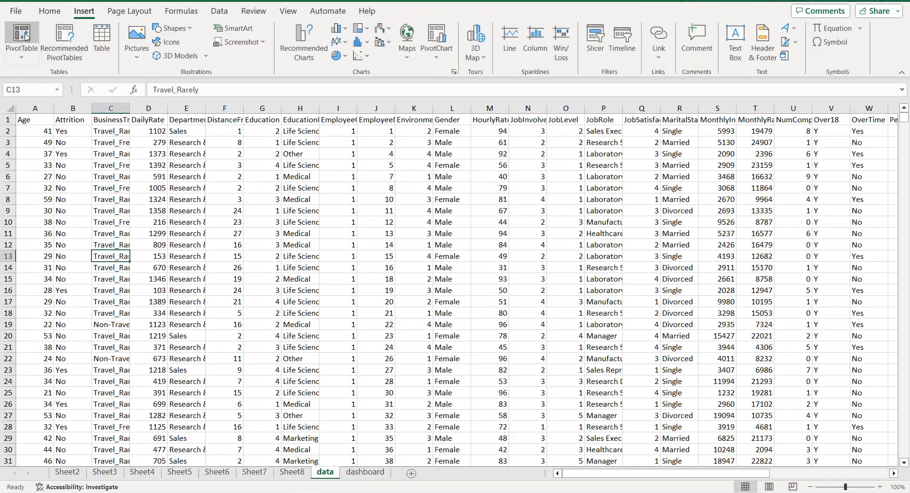
click(512, 298)
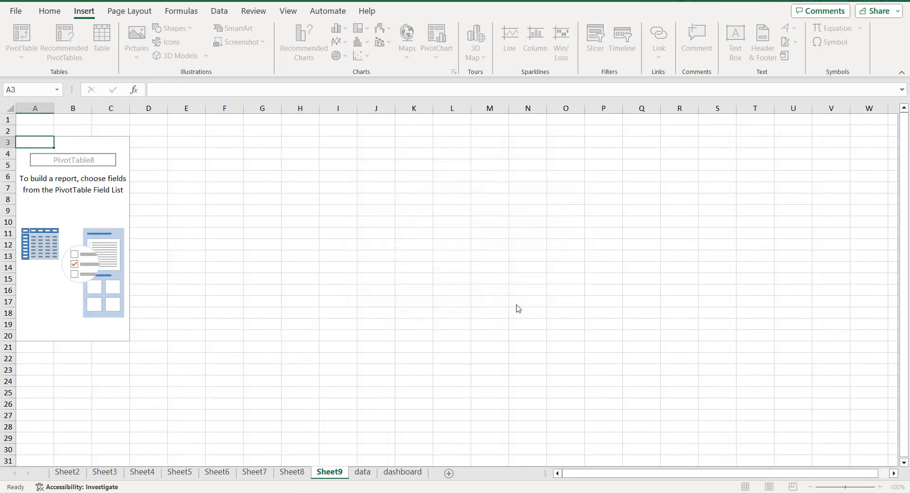
click(361, 472)
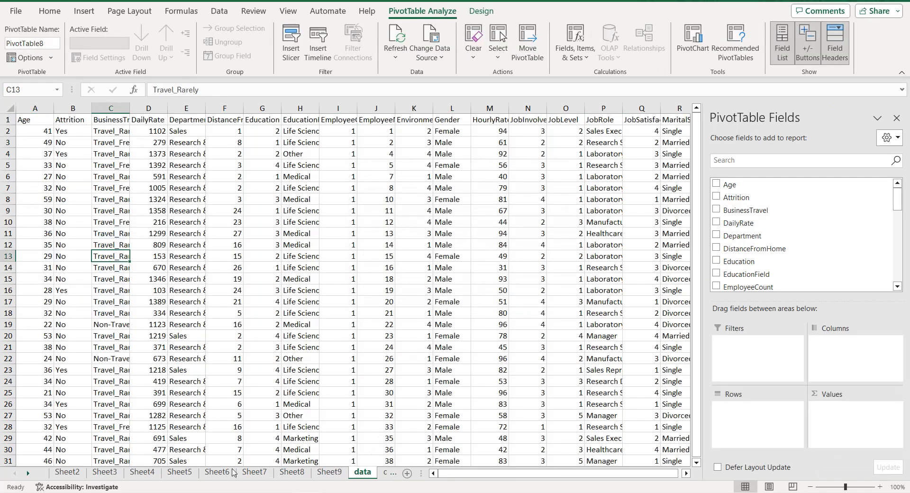
Step: Reorder the worksheets so that data comes first and dashboard second, ahead of all the PivotTable sheets
drag(81, 468, 53, 470)
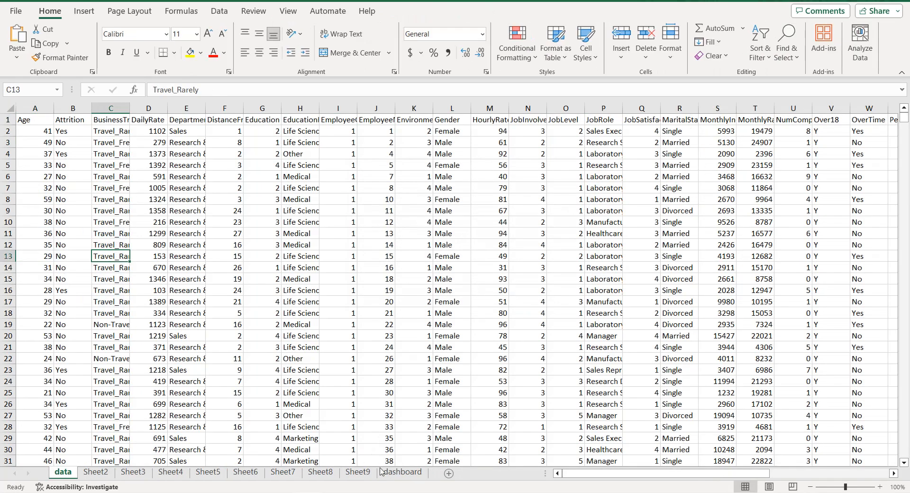
drag(400, 472, 95, 471)
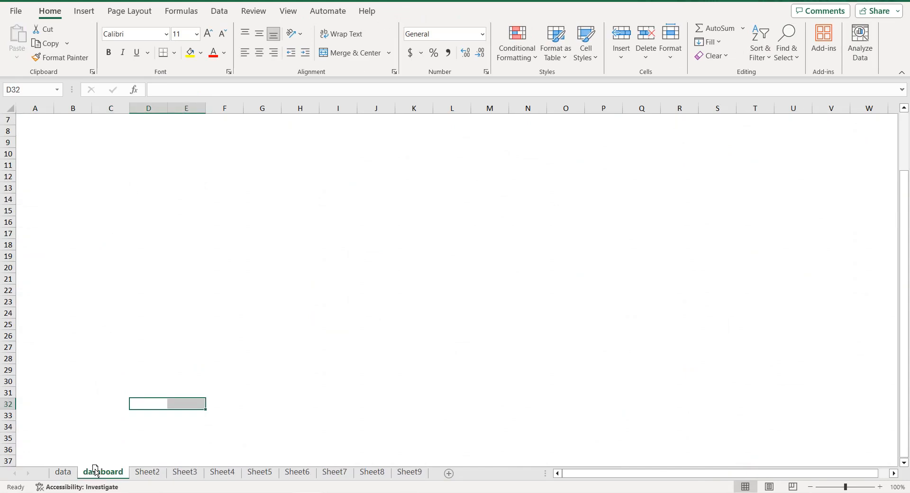
Step: Rename Sheet2, which holds the first PivotTable, as "Employees by age"
click(146, 472)
double_click(145, 472)
text(Employee)
key(Return)
text(s by a)
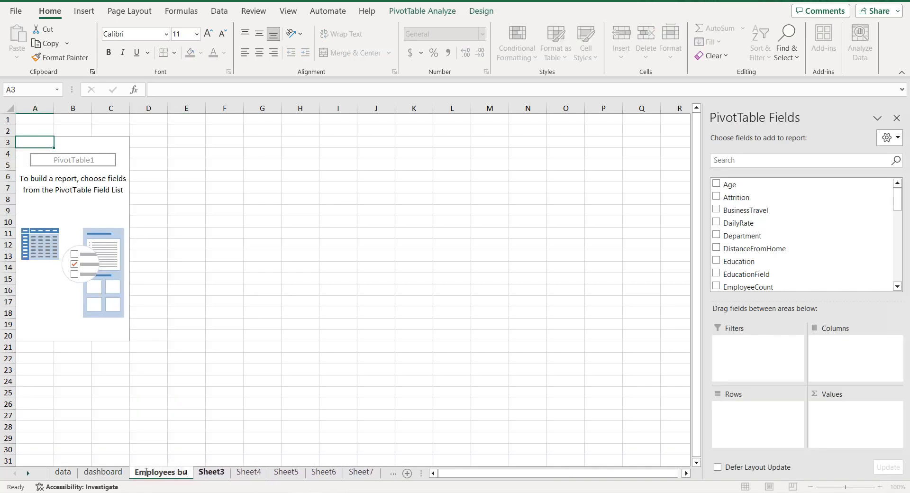
text(ge)
key(Return)
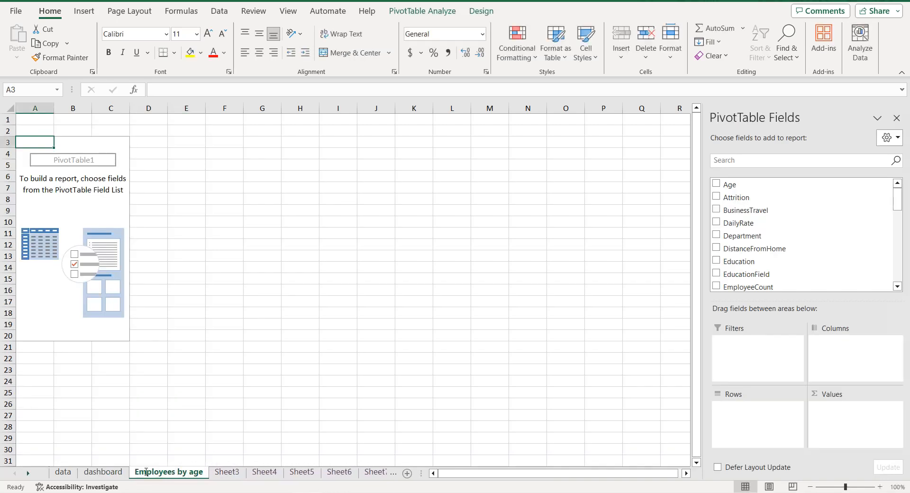
Step: Copy the "Employees by age" sheet name and reuse it to rename Sheet3 as "Employees by gender"
double_click(146, 472)
key(ctrl+c)
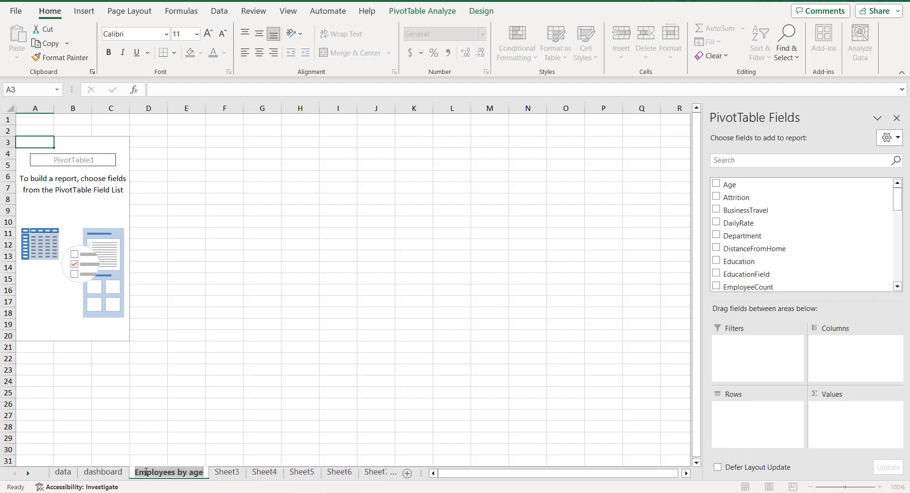
click(234, 472)
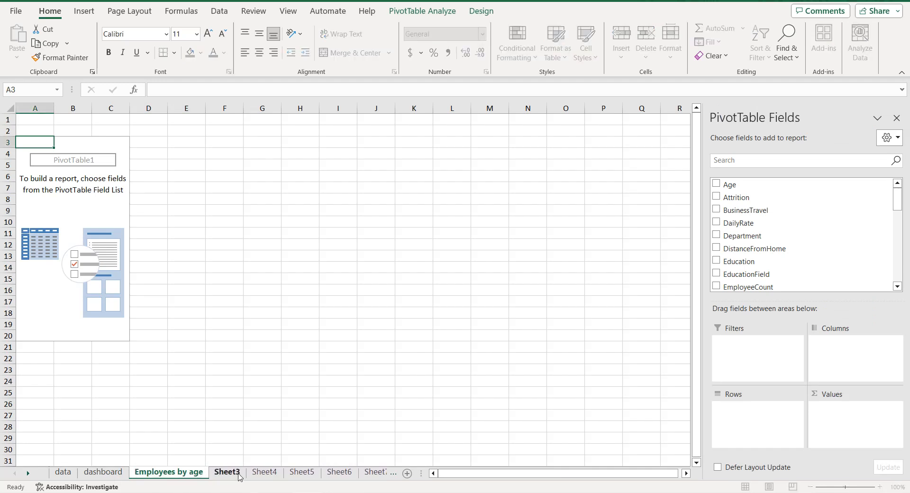
double_click(234, 472)
key(ctrl+v)
key(BackSpace)
key(BackSpace)
key(BackSpace)
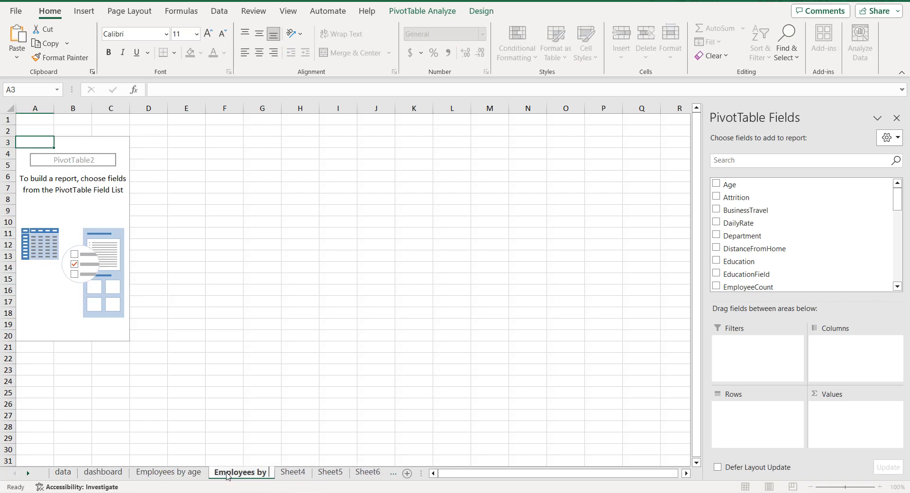
text(gender)
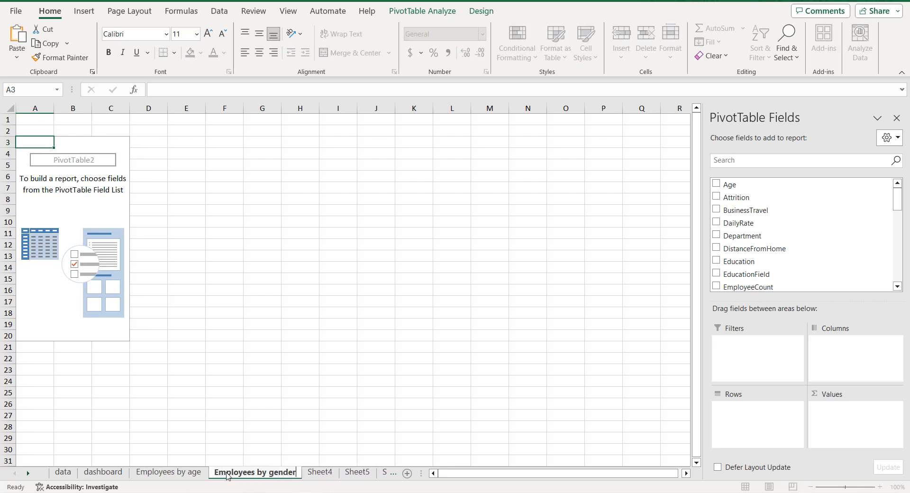
Step: Rename Sheet4 as "Employees by hourly rate", reusing the copied sheet name
click(328, 472)
key(ctrl+v)
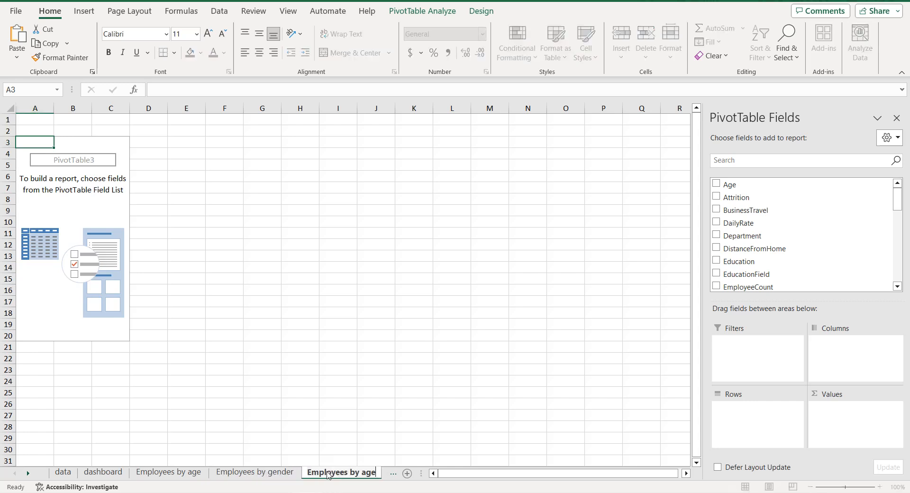
key(BackSpace)
key(BackSpace)
key(BackSpace)
text(hourly rat)
key(Return)
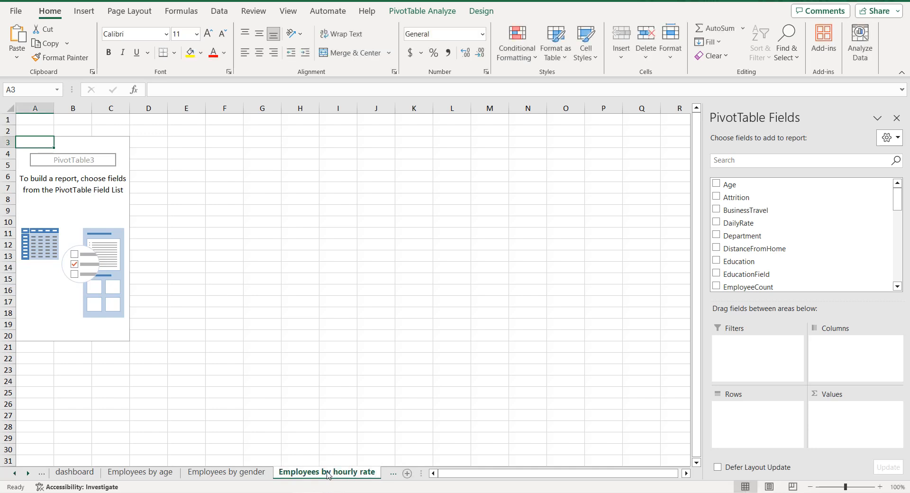
Step: Rename Sheet5 as "Employees by job role", reusing the copied sheet name
click(29, 473)
click(29, 473)
click(29, 473)
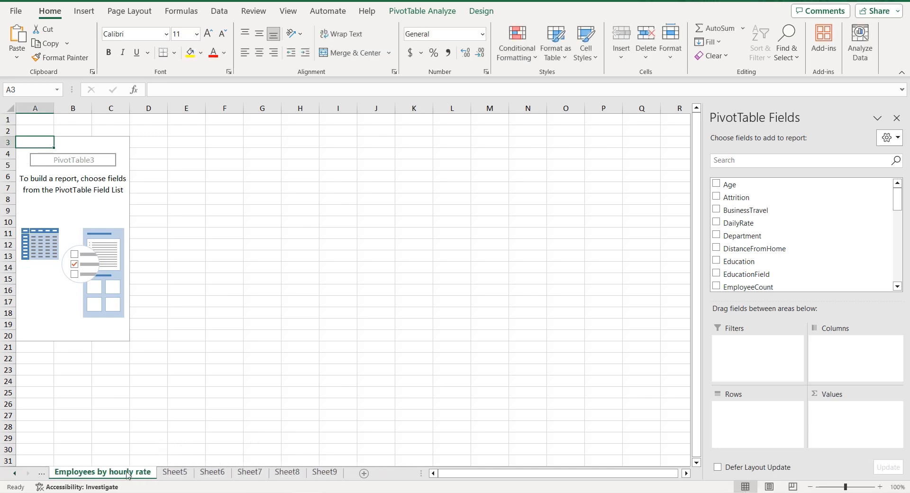
click(175, 472)
double_click(181, 473)
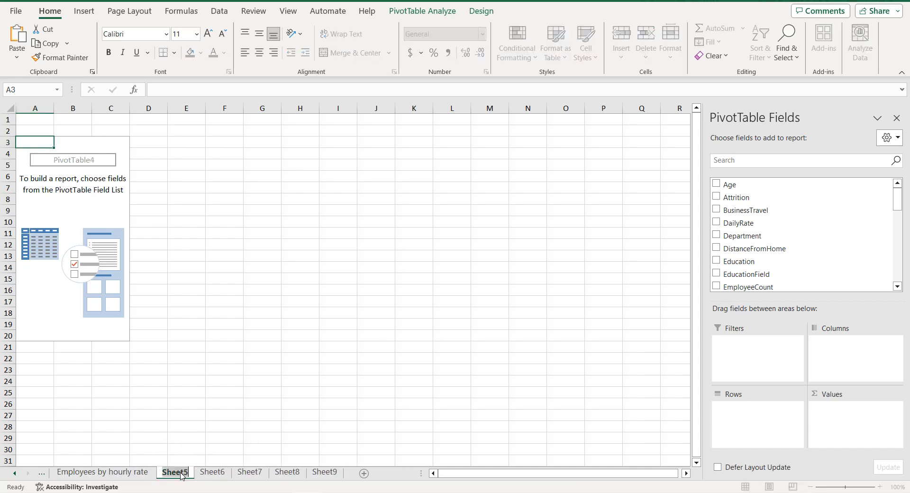
text(Employees by age)
key(BackSpace)
key(BackSpace)
key(BackSpace)
text(job role)
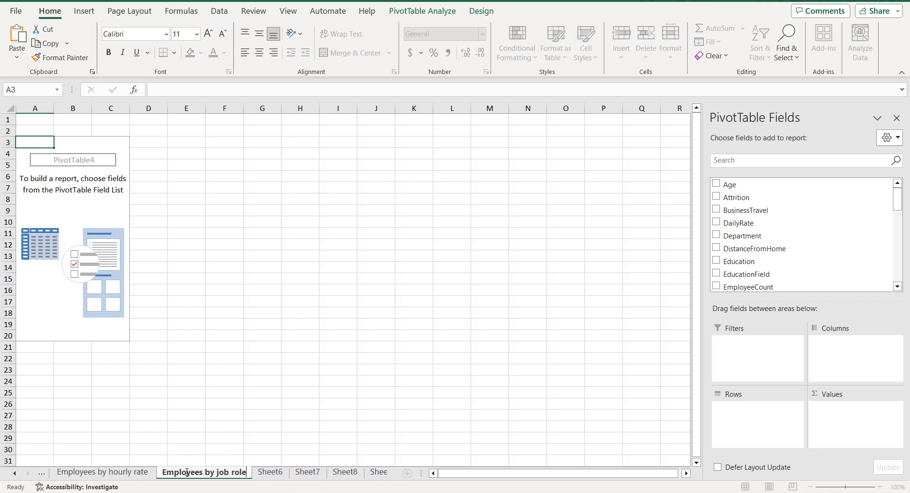
Step: Rename Sheet6 as "Employees by education field", reusing the copied sheet name
click(266, 473)
text(Employees by age)
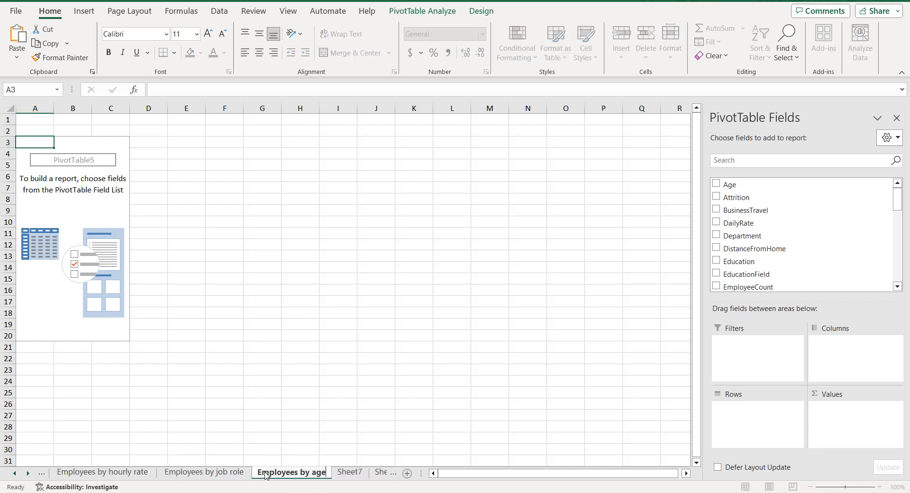
key(BackSpace)
key(BackSpace)
key(BackSpace)
text(education field)
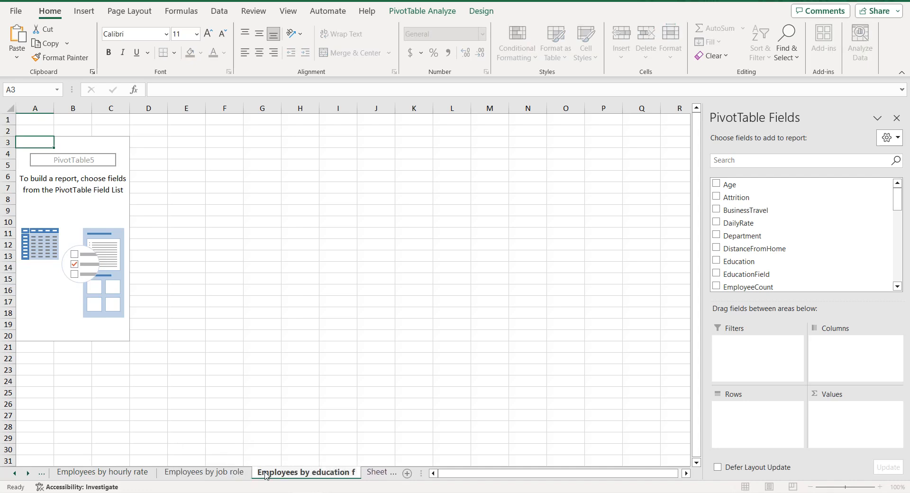
key(Return)
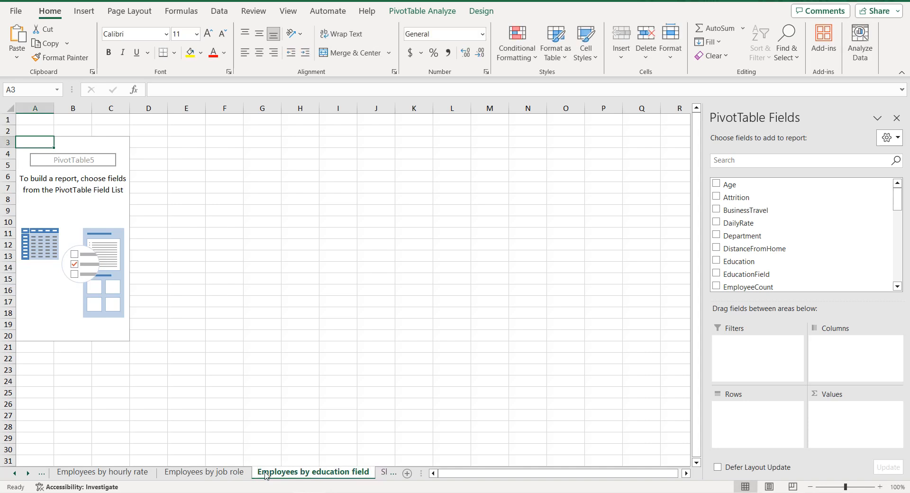
Step: Rename Sheet7 as "Employees by department", reusing the copied sheet name
click(29, 472)
click(286, 472)
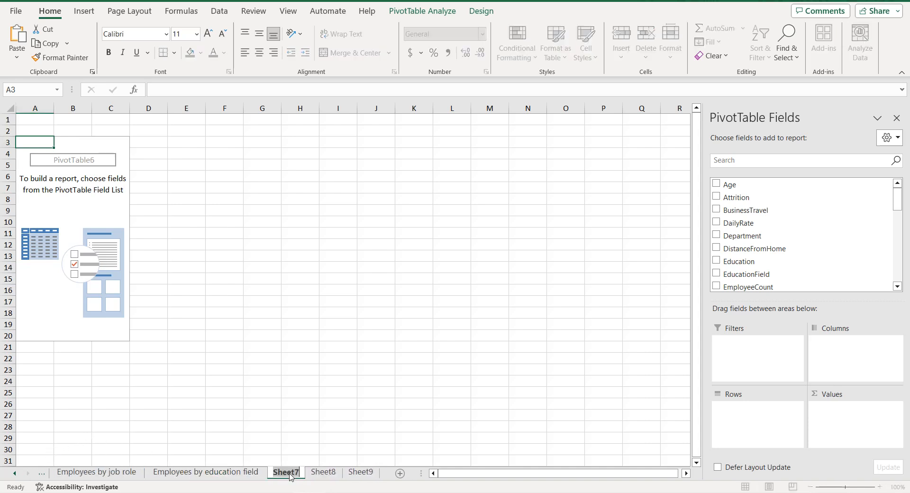
text(Employees by age)
key(BackSpace)
key(BackSpace)
key(BackSpace)
text(d)
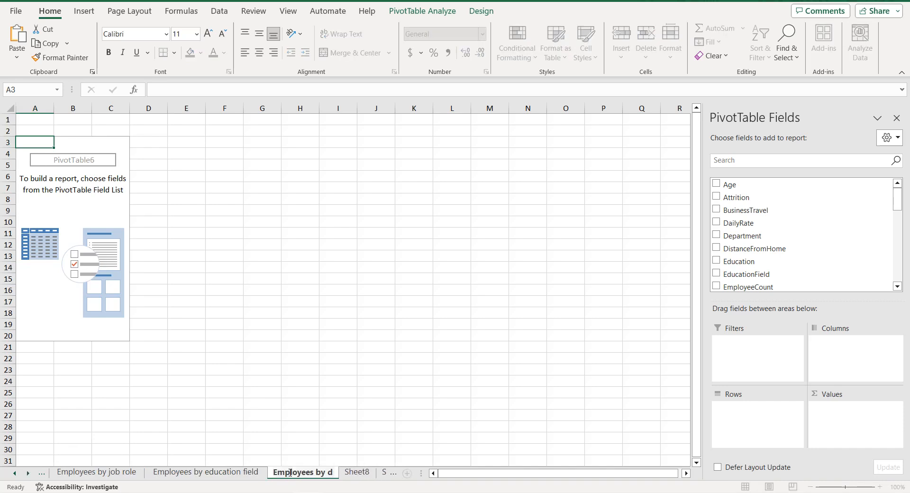
text(epartment)
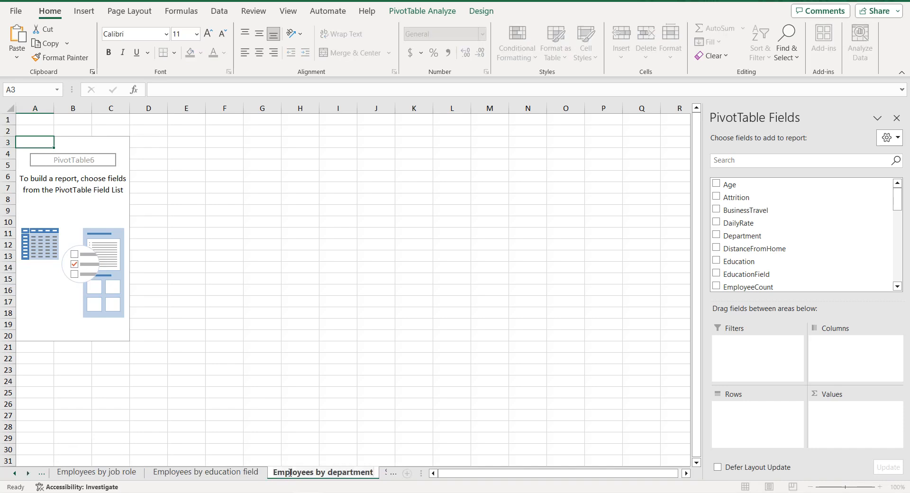
key(Return)
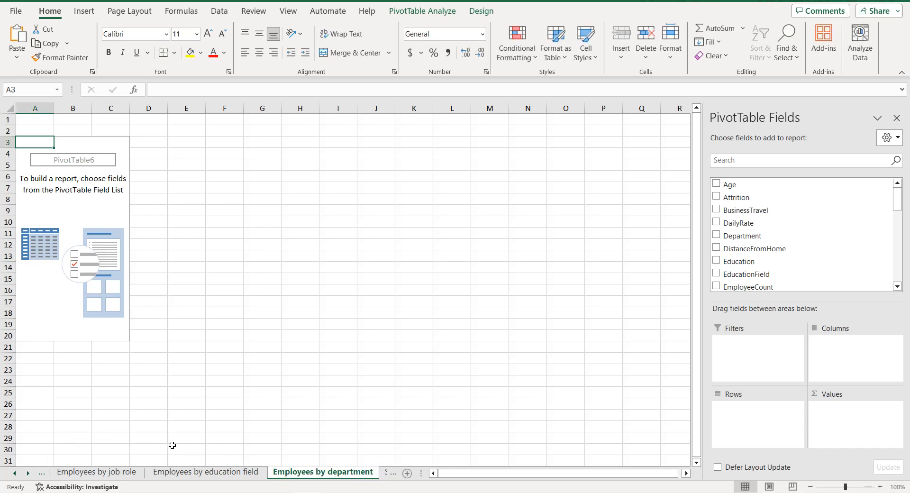
Step: Rename Sheet8 as "Employees by marital status", reusing the copied sheet name
click(29, 473)
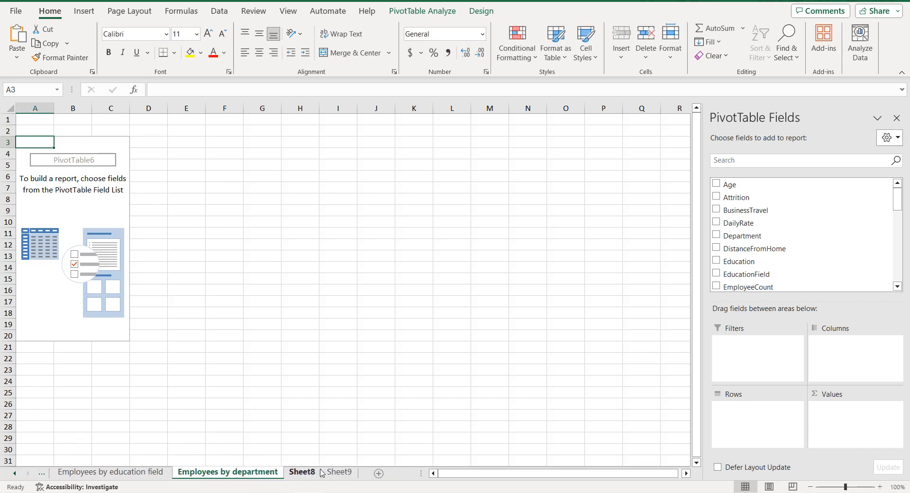
double_click(302, 472)
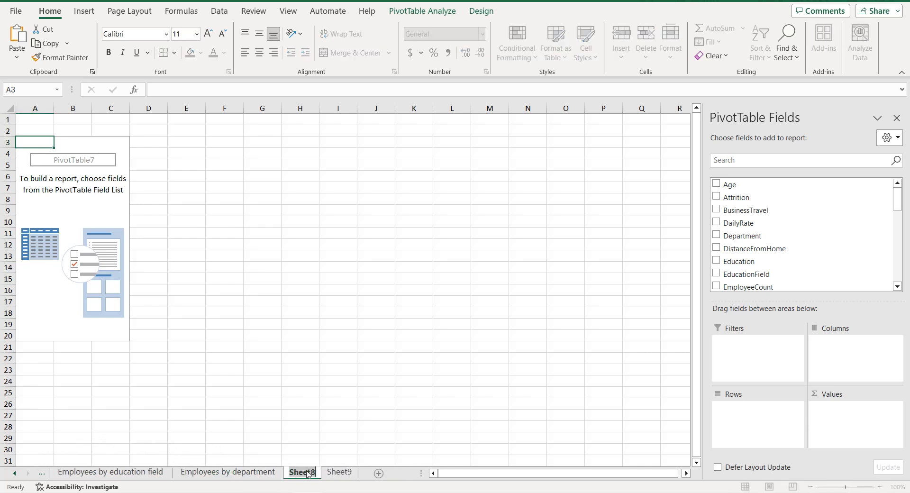
text(Employees by age)
key(BackSpace)
key(BackSpace)
key(BackSpace)
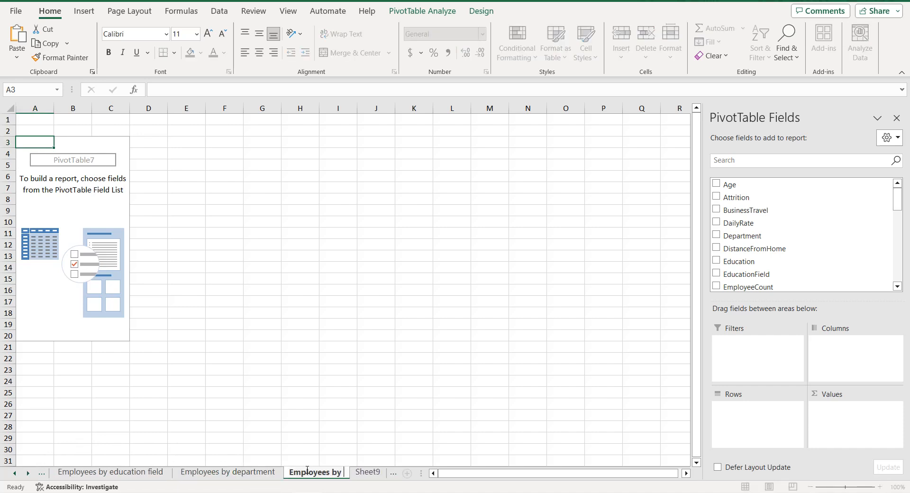
text(marital status)
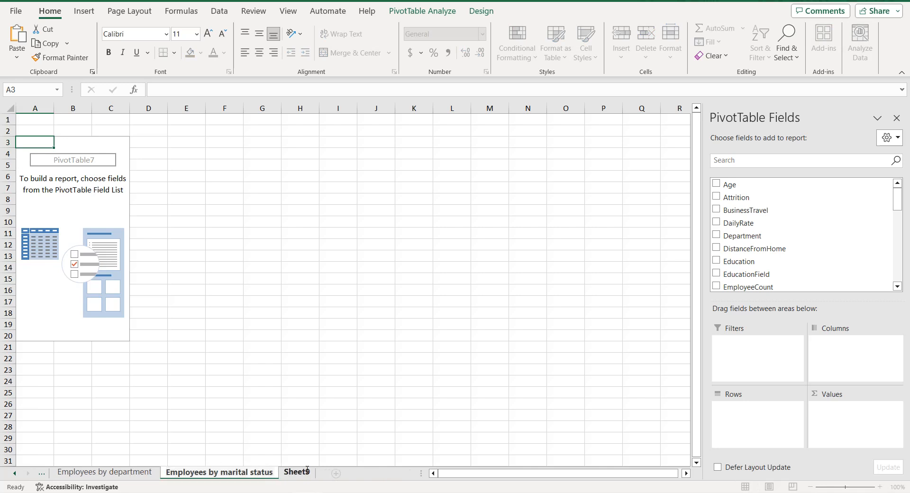
key(Return)
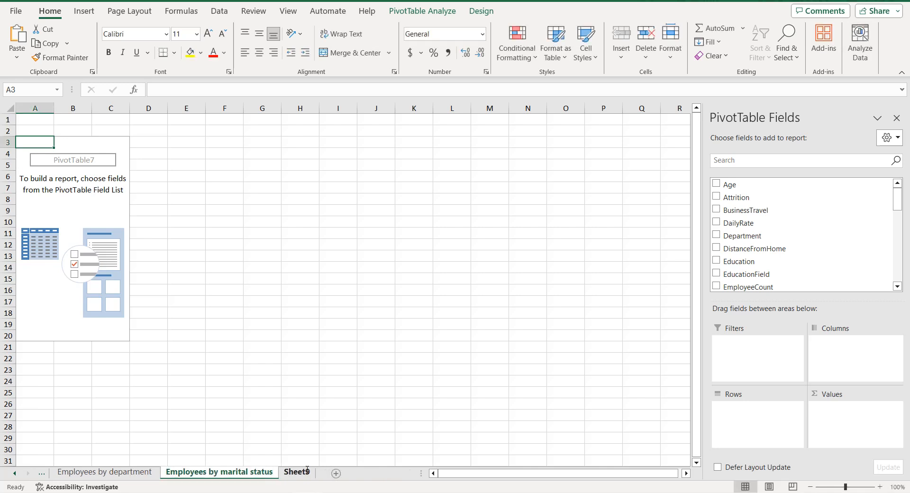
Step: Rename Sheet9 as "Employees by business travel", reusing the copied sheet name
click(307, 470)
double_click(307, 470)
text(Employees by age)
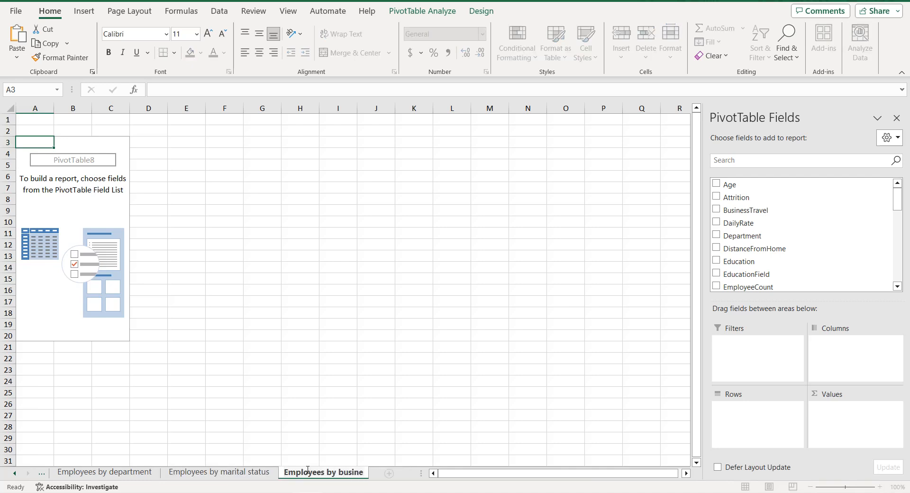
text(ve)
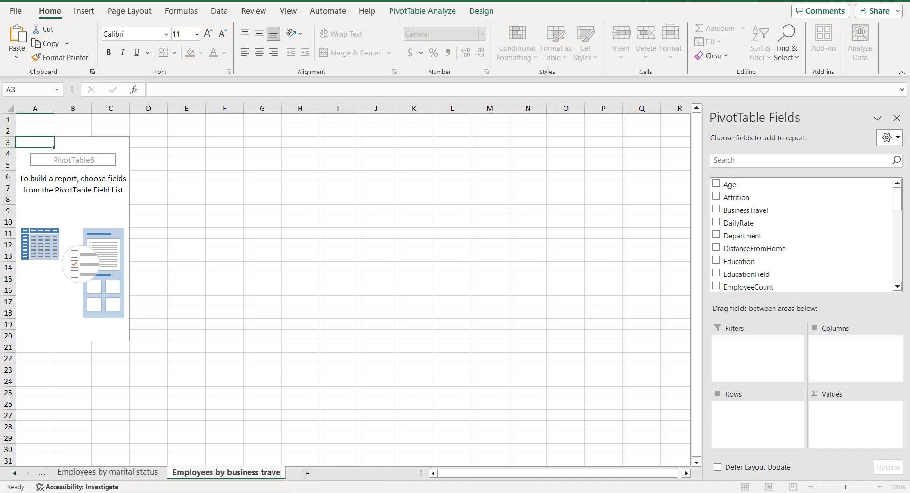
key(Return)
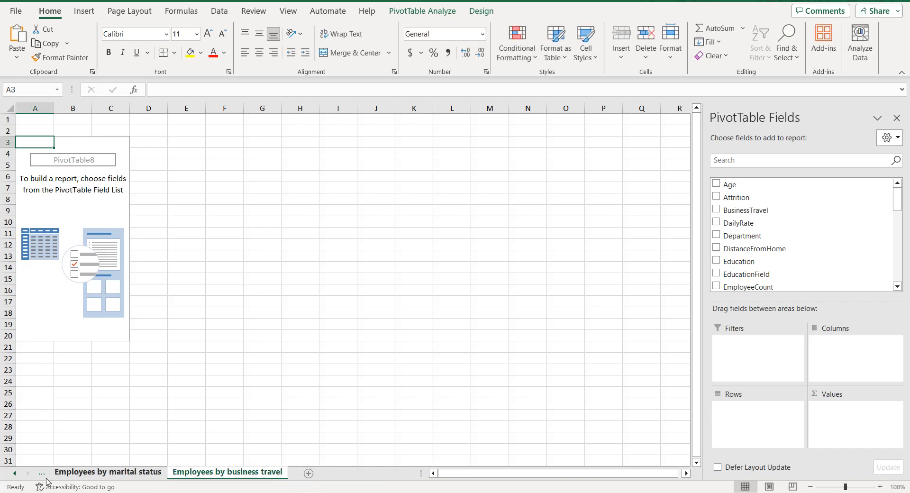
Step: On the Employees by age sheet, build the PivotTable with Age as rows and the sum of EmployeeCount as values
click(15, 473)
click(15, 473)
click(14, 473)
click(15, 473)
click(15, 473)
click(14, 473)
click(161, 473)
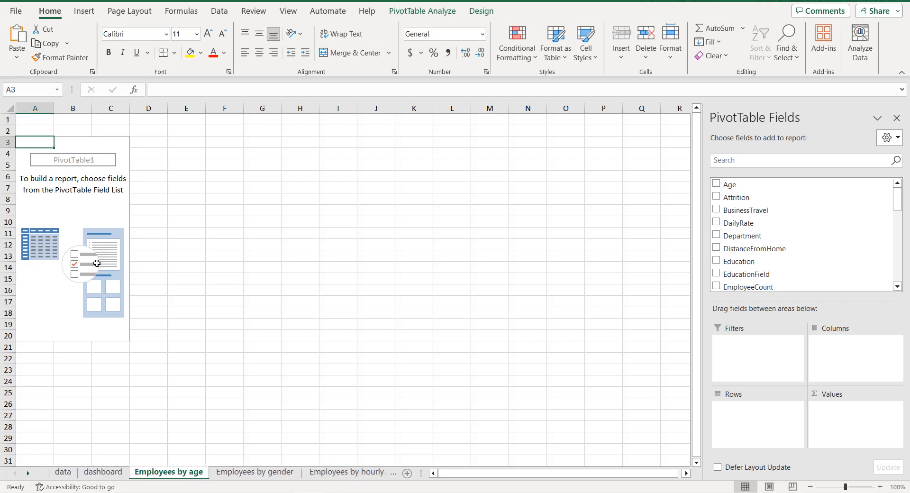
click(716, 184)
drag(818, 409, 766, 412)
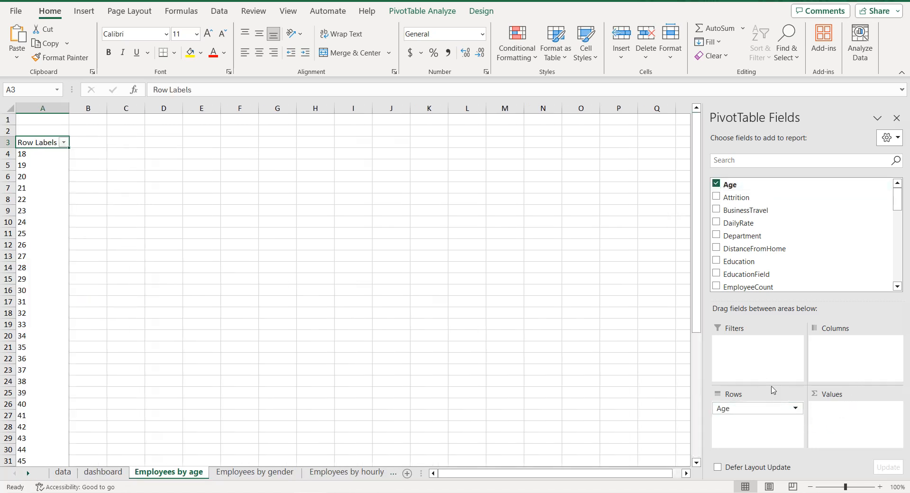
drag(759, 287, 848, 412)
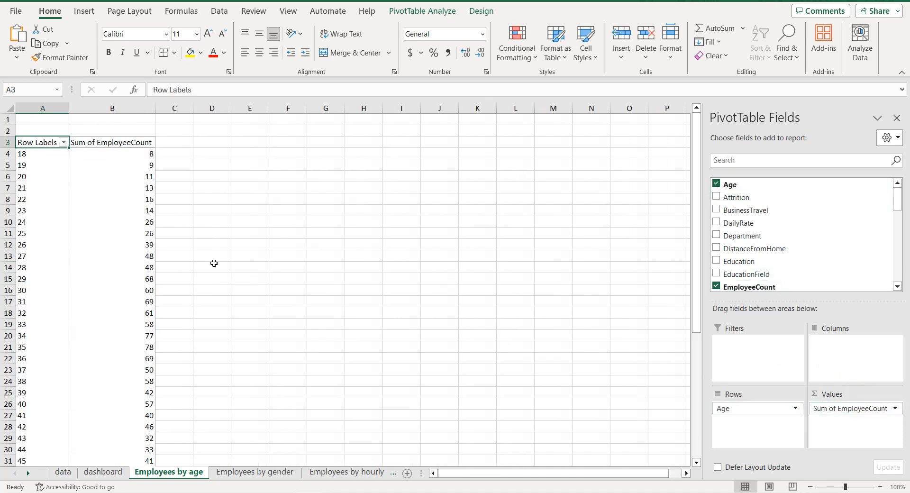
Step: Remove the Grand Total row from the age PivotTable
click(52, 157)
key(ctrl+a)
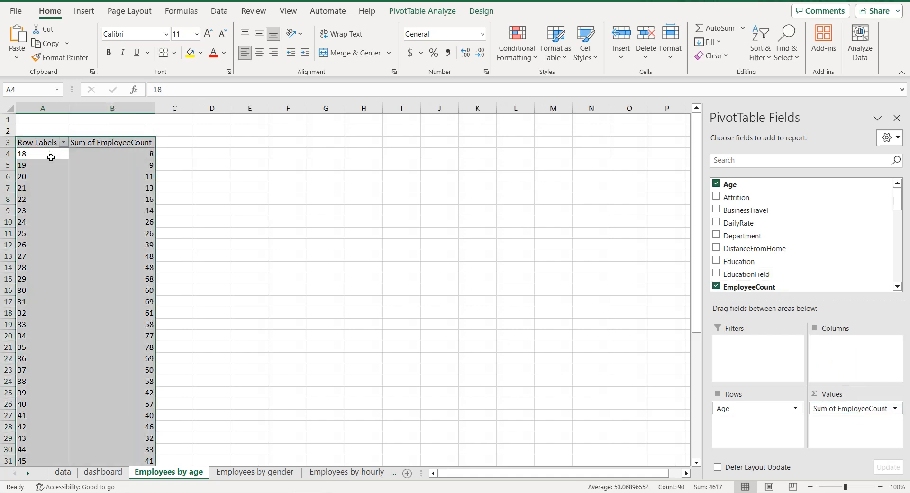
scroll(53, 163, down, 6)
scroll(54, 170, down, 6)
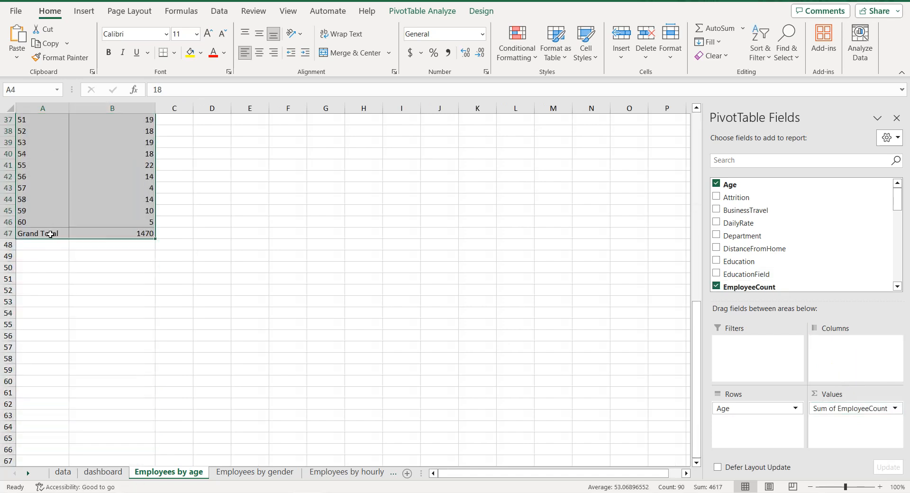
click(50, 234)
right_click(50, 234)
click(115, 330)
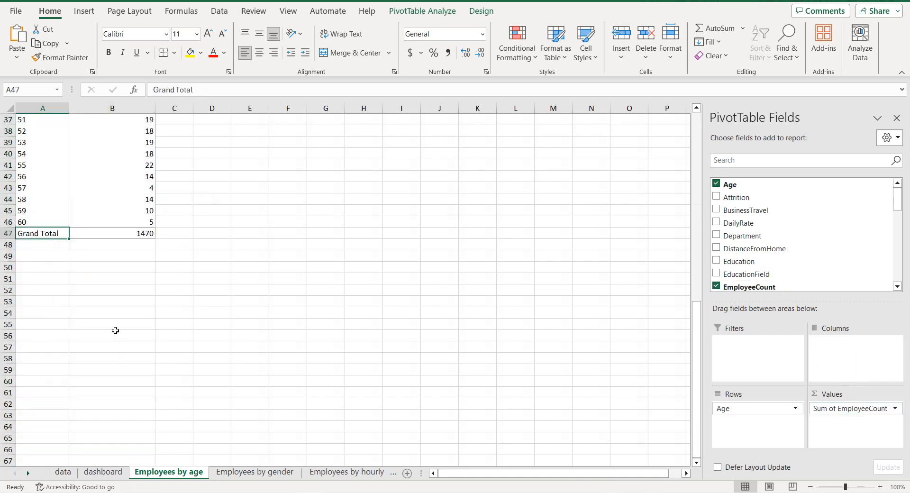
Step: Copy the entire age PivotTable and paste it as a plain table starting at cell E3
click(51, 211)
key(ctrl+a)
key(ctrl+c)
scroll(297, 208, up, 10)
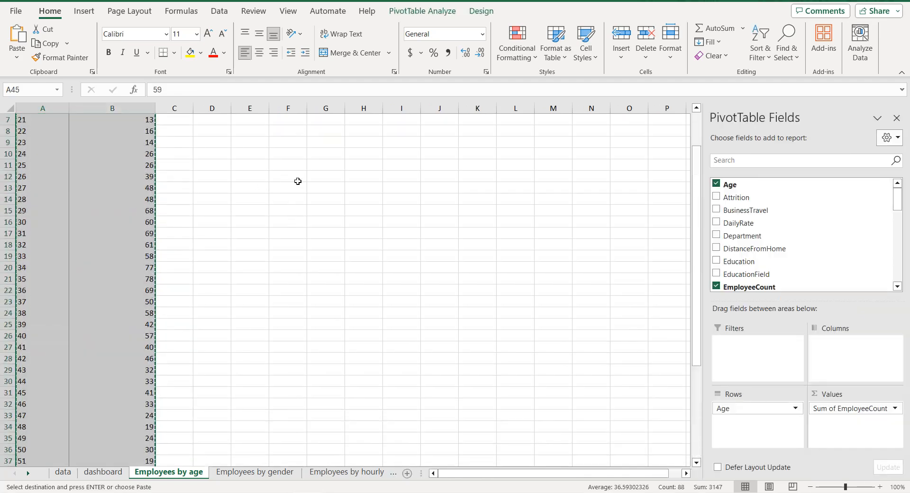
scroll(298, 181, up, 2)
click(262, 146)
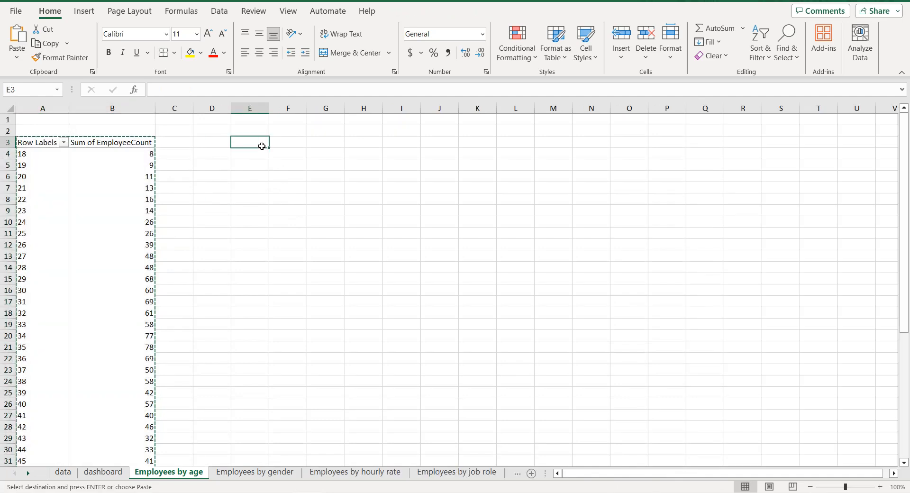
right_click(262, 146)
key(Escape)
key(ctrl+v)
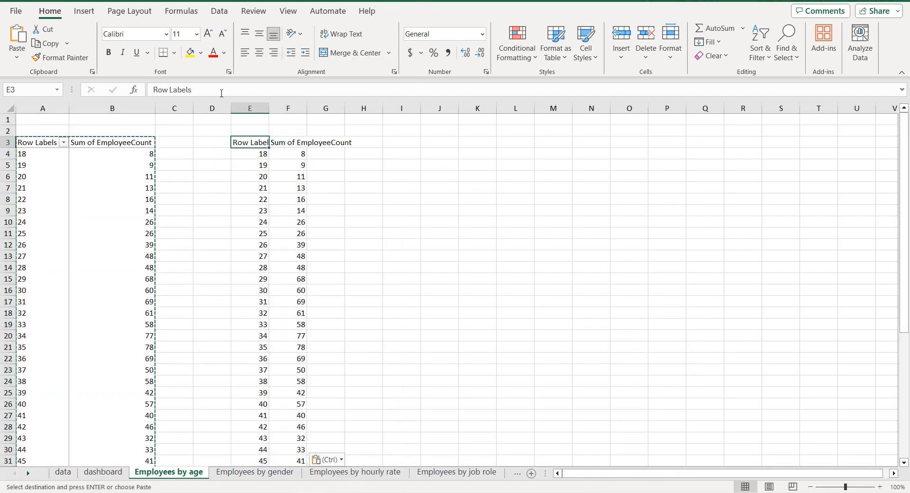
Step: Change the pasted table's headers to "Age" in E3 and "Total" in F3
triple_click(222, 93)
text(Age)
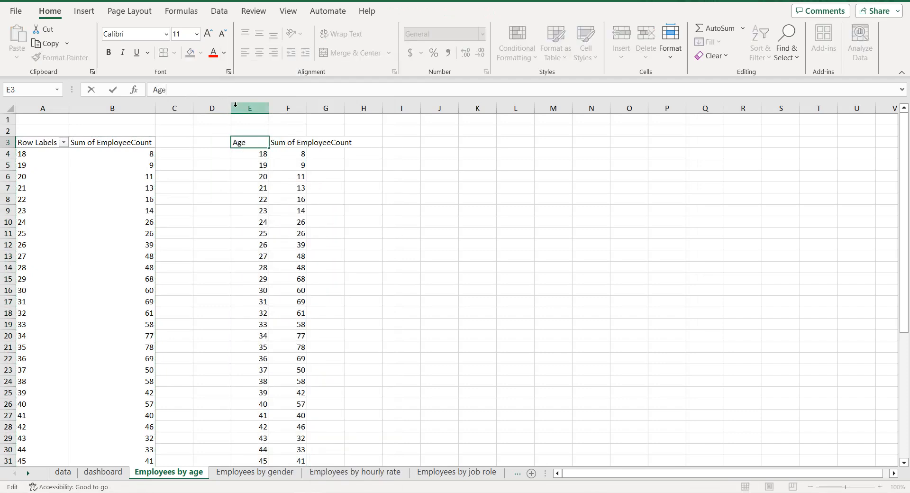
click(284, 141)
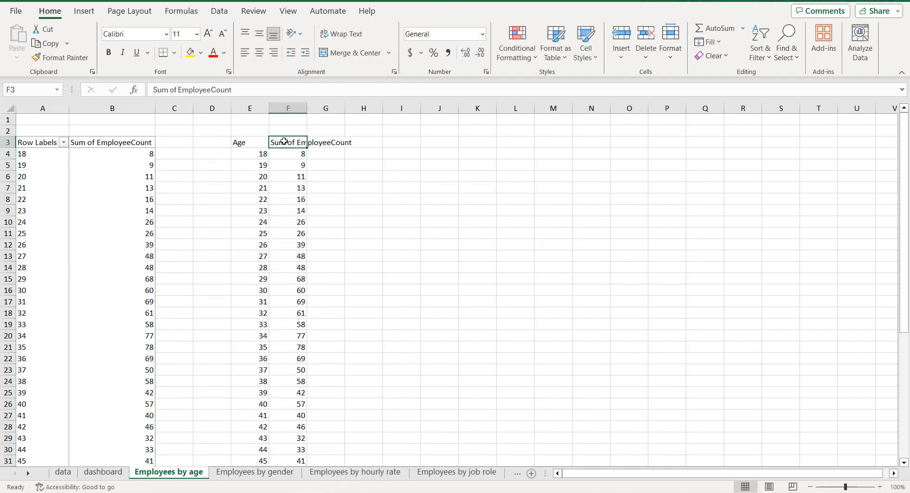
triple_click(183, 85)
text(Total)
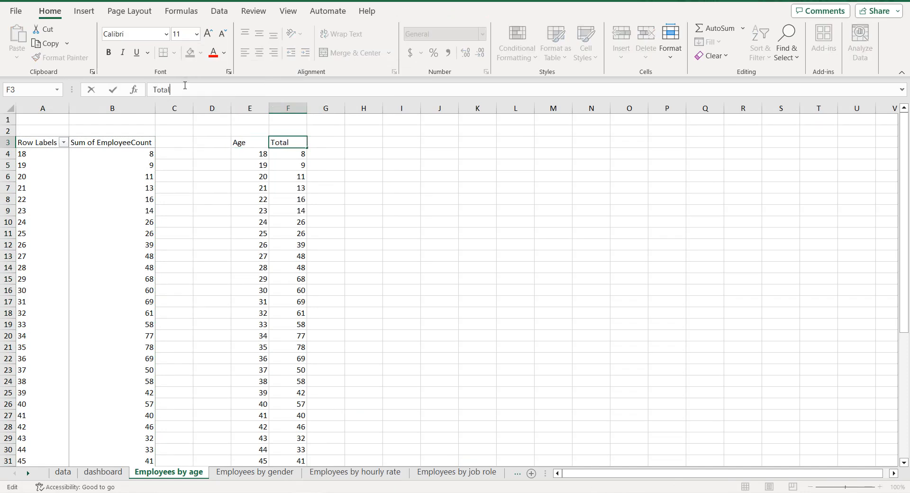
key(Return)
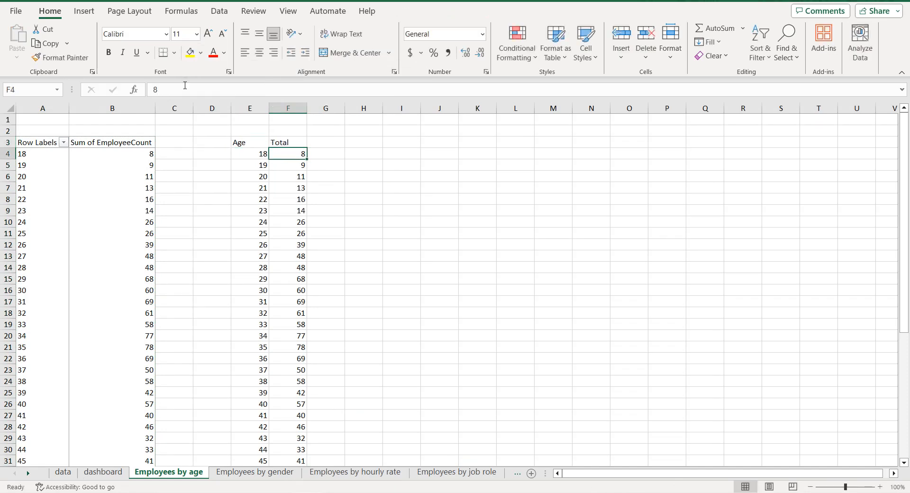
Step: Insert a clustered column chart of the Age and Total table and place it beside the table, starting at row 3
click(253, 146)
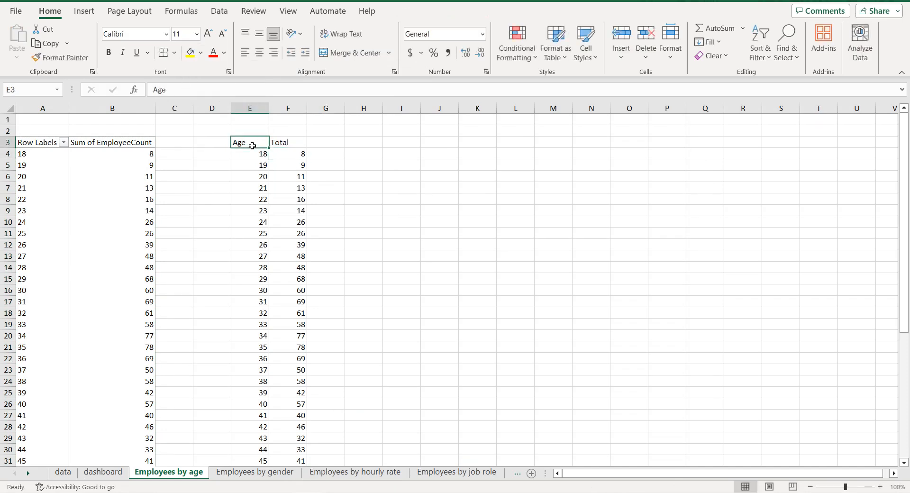
key(ctrl+a)
key(ctrl+q)
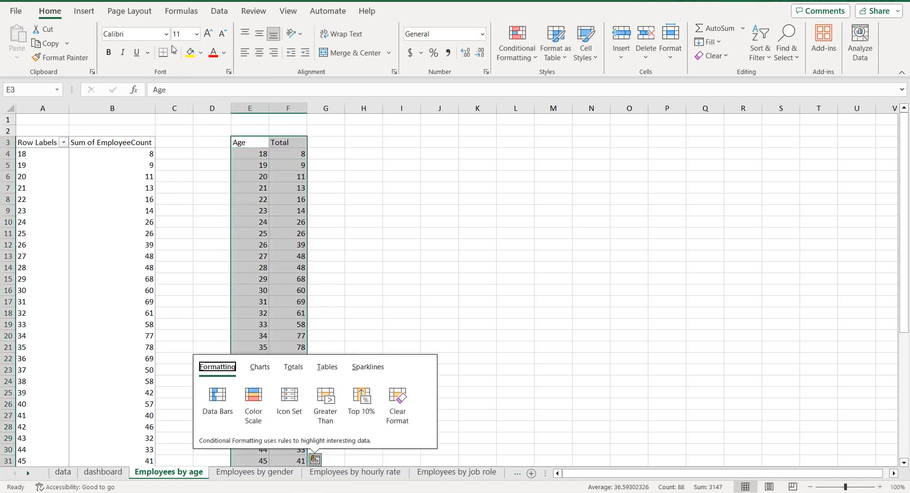
click(84, 10)
click(297, 43)
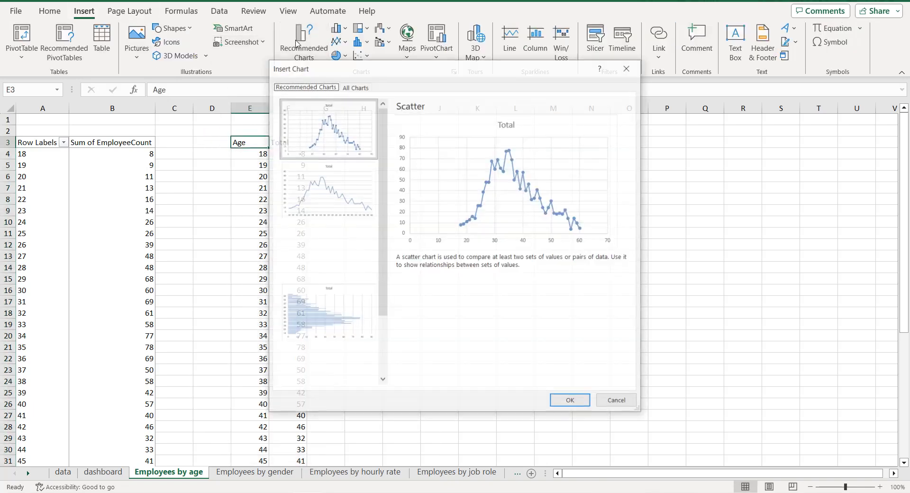
click(344, 253)
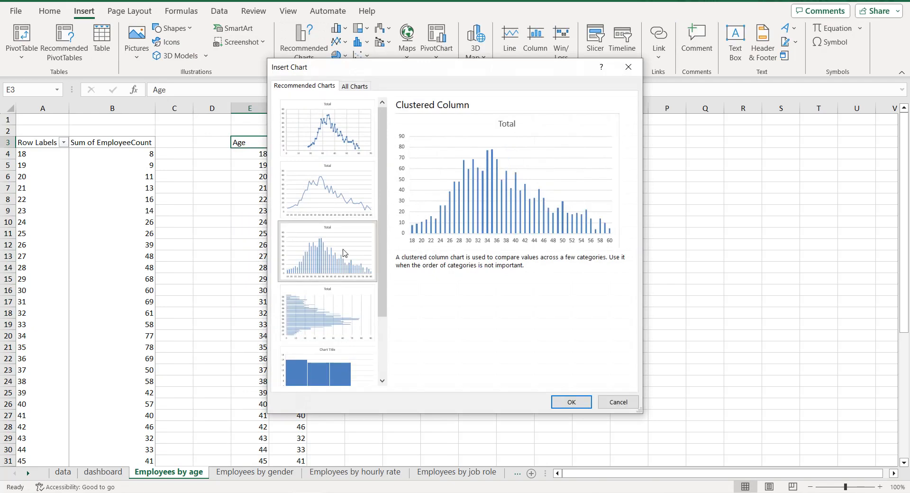
click(571, 402)
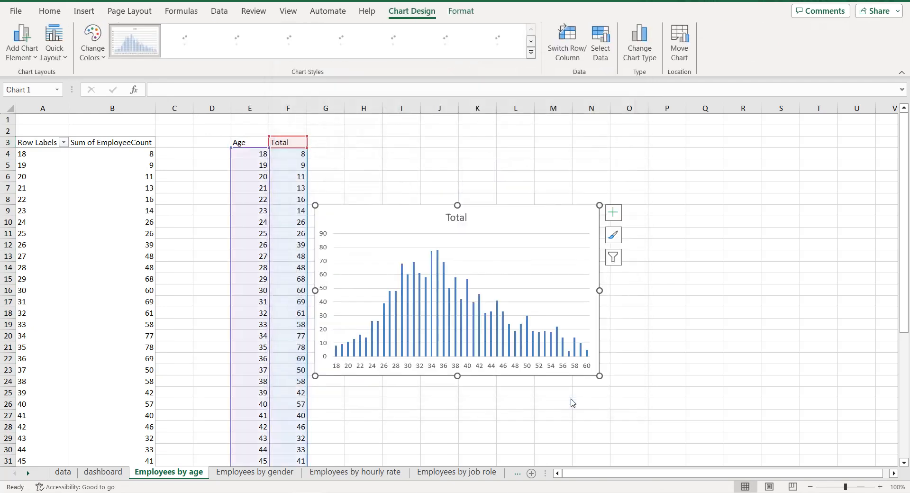
drag(501, 217, 599, 148)
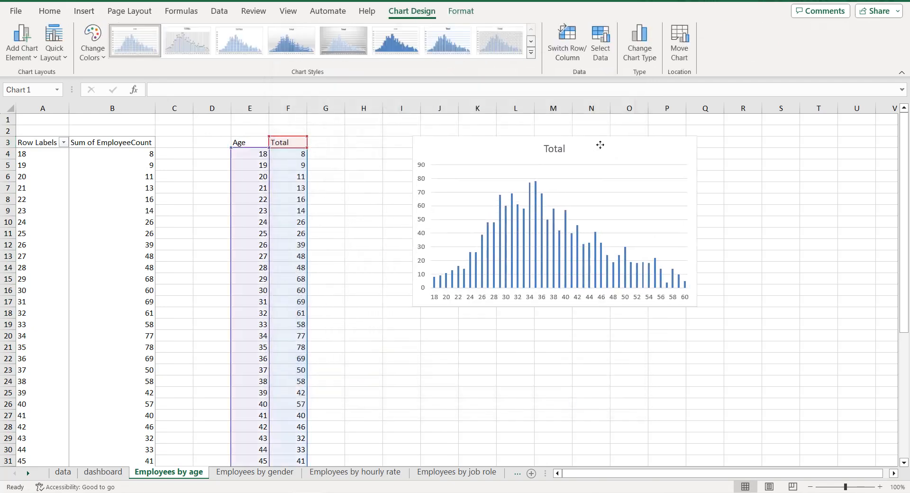
Step: Change the chart title to "Employees by age", reusing the sheet name
double_click(179, 475)
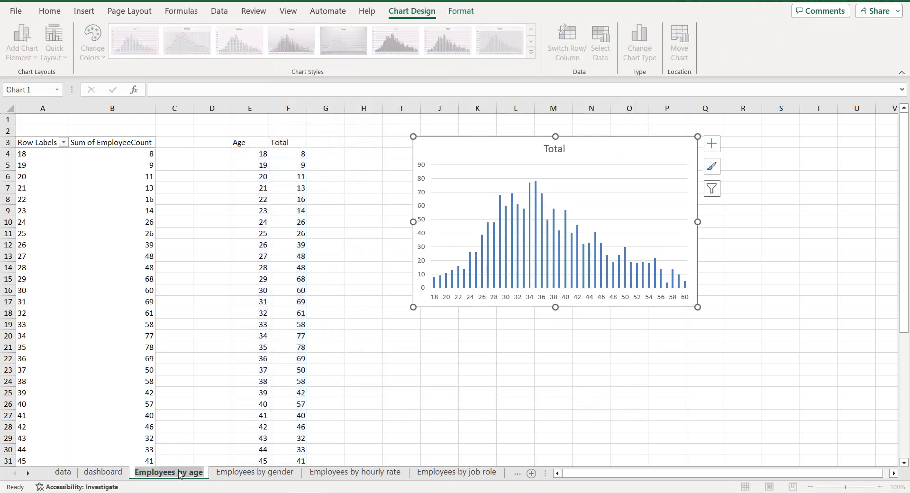
click(559, 152)
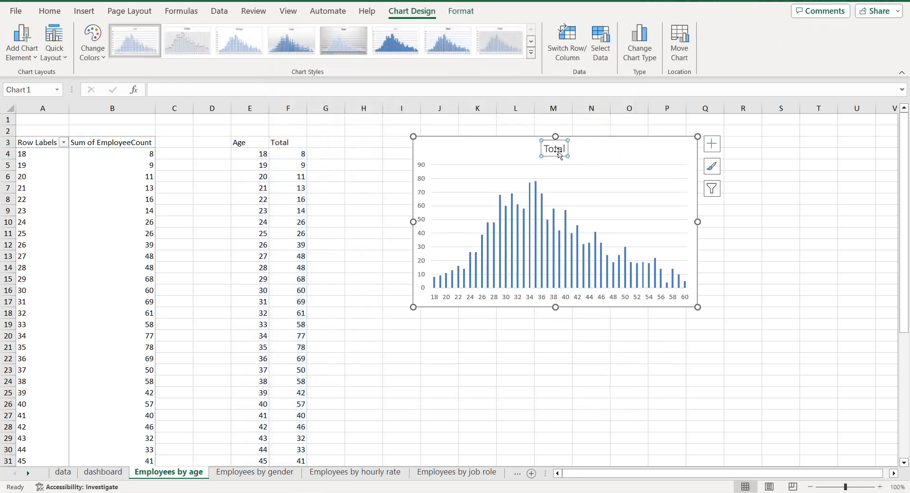
double_click(559, 152)
text(Employees by age)
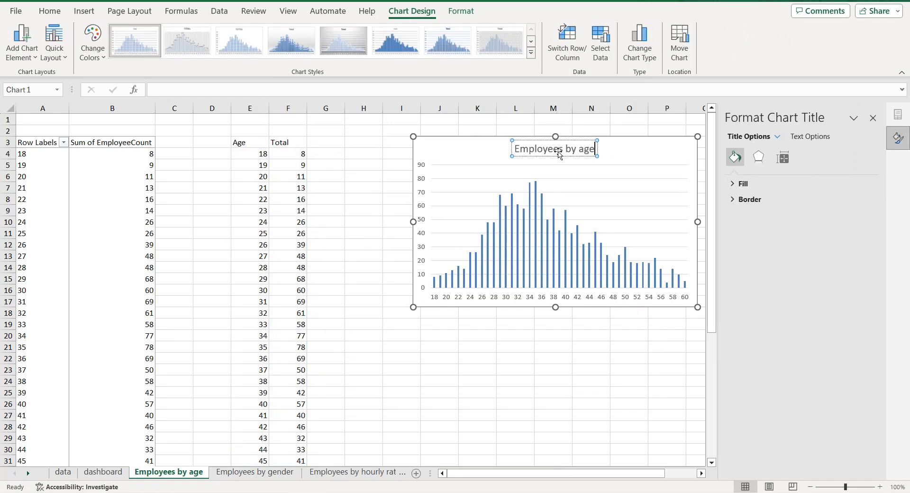
click(625, 151)
Step: Remove the gridlines from the Employees by age chart
click(403, 147)
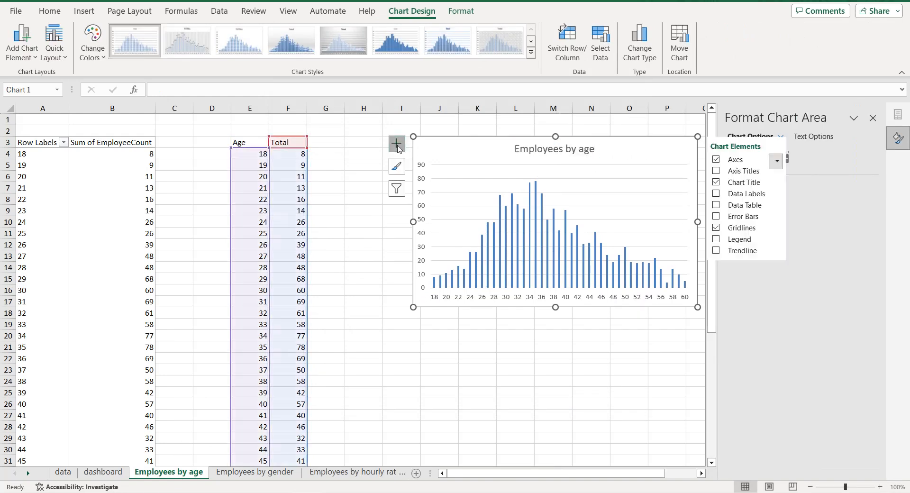
click(716, 228)
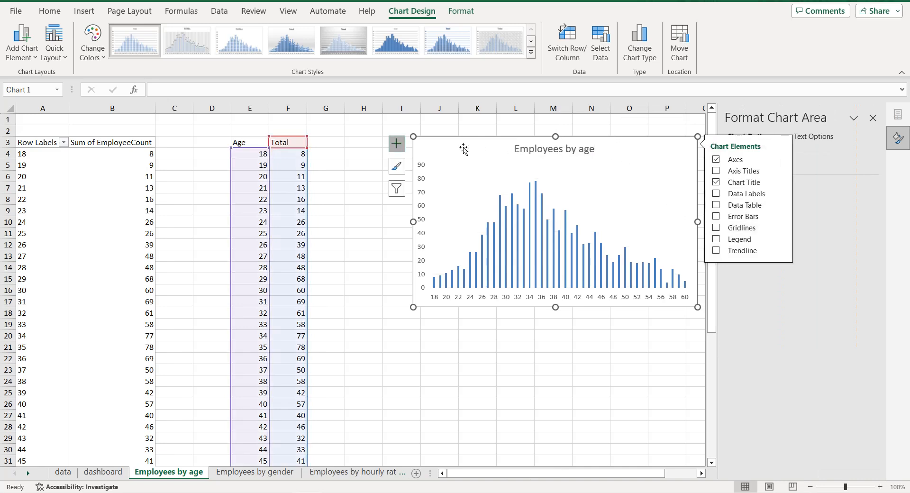
click(397, 149)
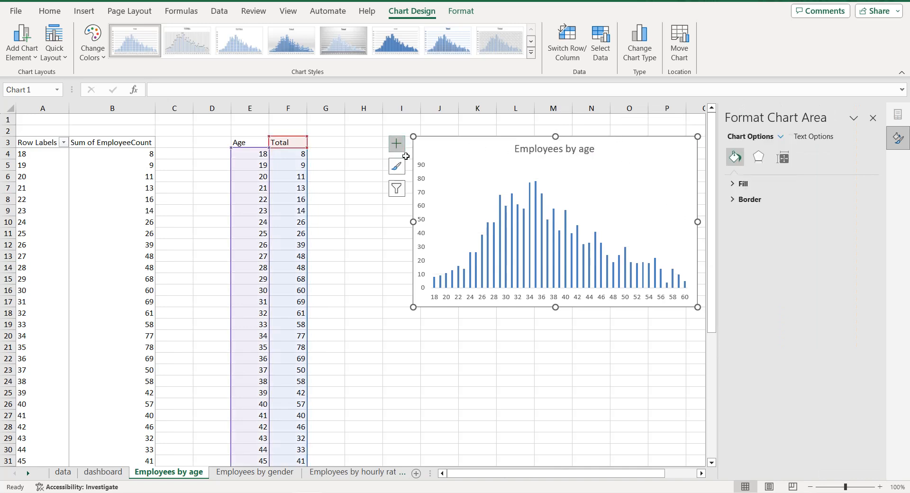
Step: Set the fill colour of the chart's columns to the custom hex value #108eff
click(531, 229)
click(742, 183)
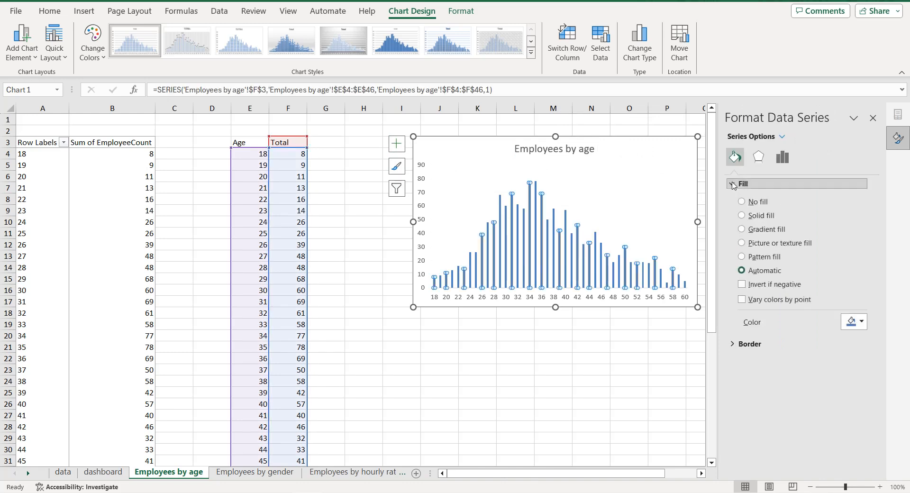
click(863, 324)
click(850, 450)
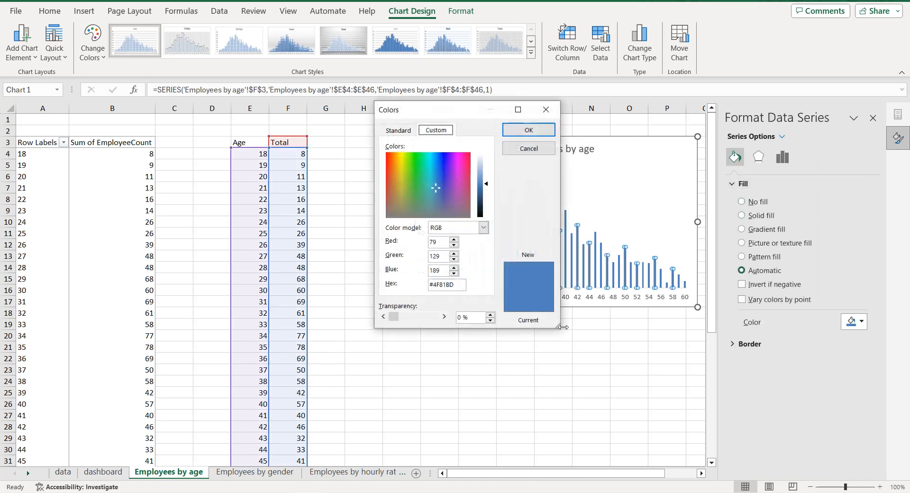
click(455, 285)
double_click(456, 285)
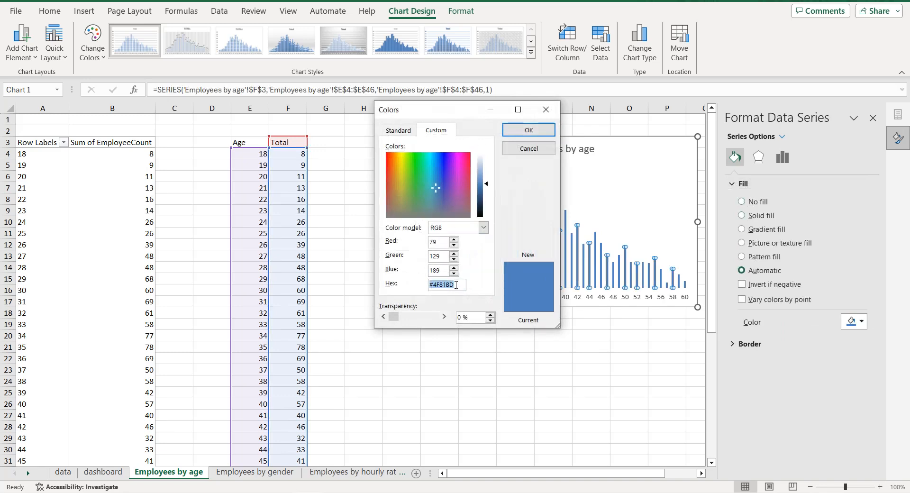
click(458, 285)
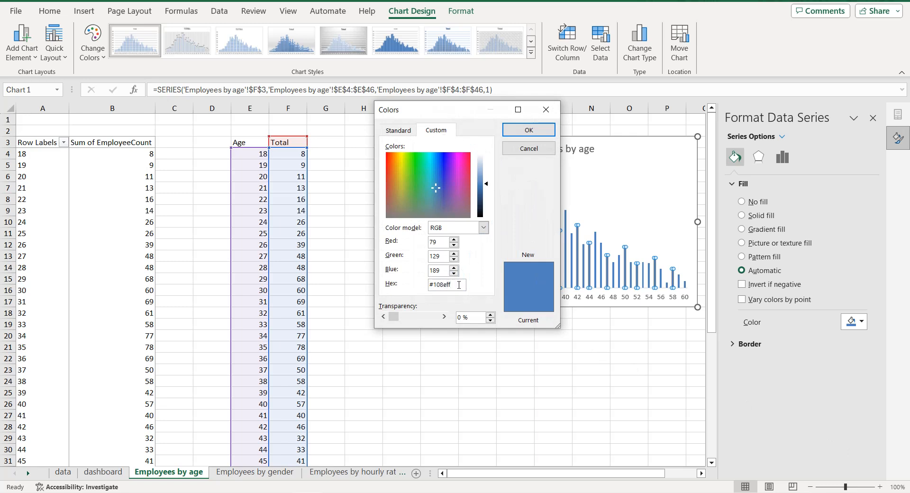
click(529, 130)
Step: Give the Employees by age chart a solid border in the recent blue #108eff and turn on rounded corners
click(615, 149)
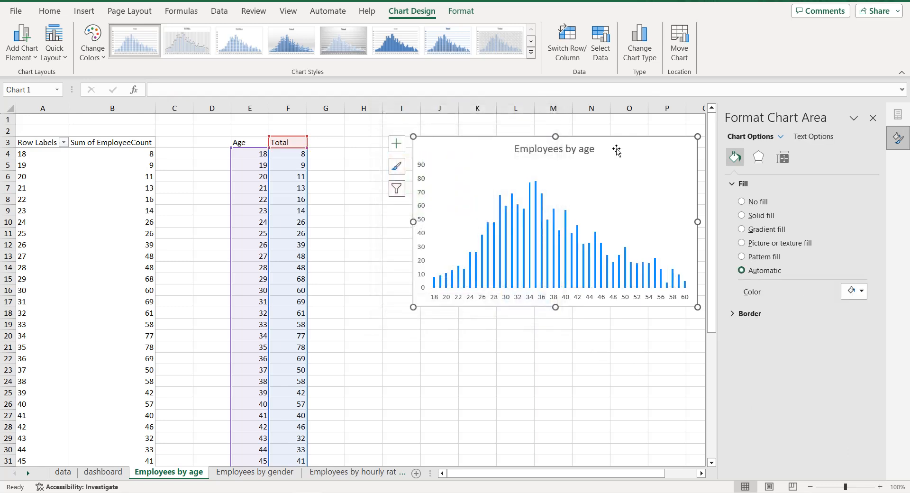
click(735, 313)
scroll(839, 417, down, 3)
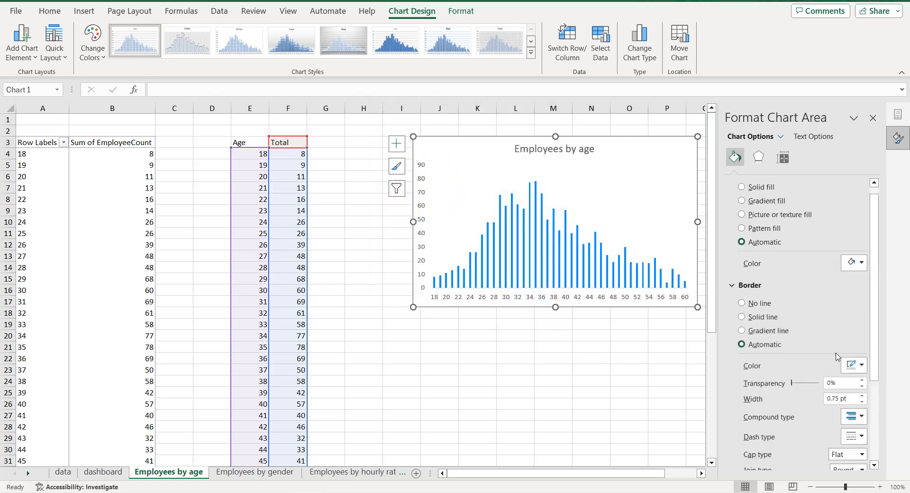
click(852, 336)
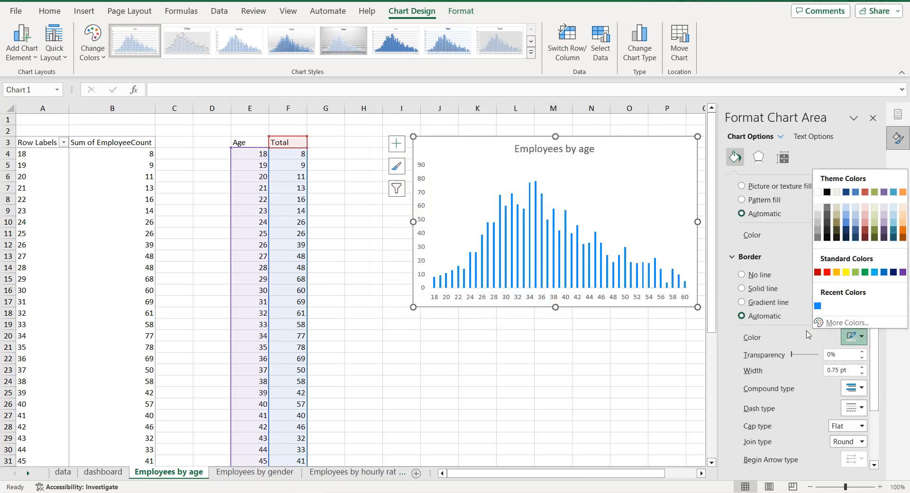
click(819, 311)
scroll(780, 410, down, 2)
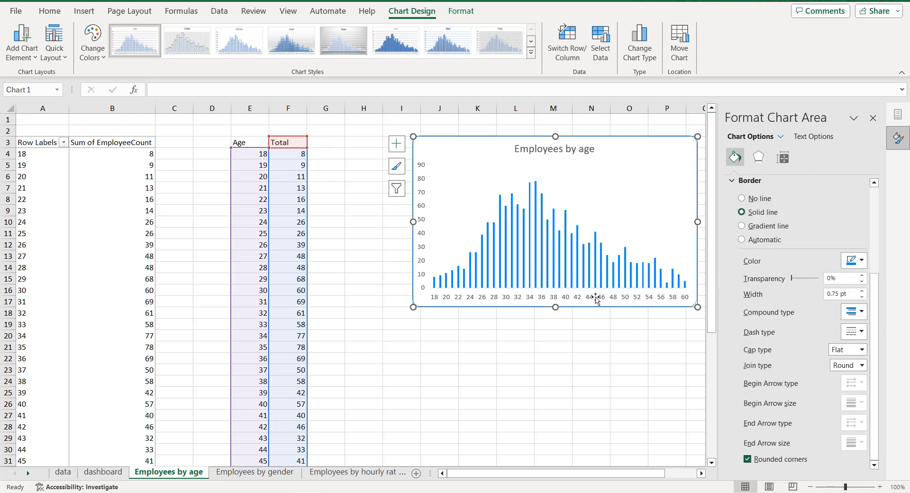
Step: Set the text colour of the chart title and of both axes' labels to black
click(582, 148)
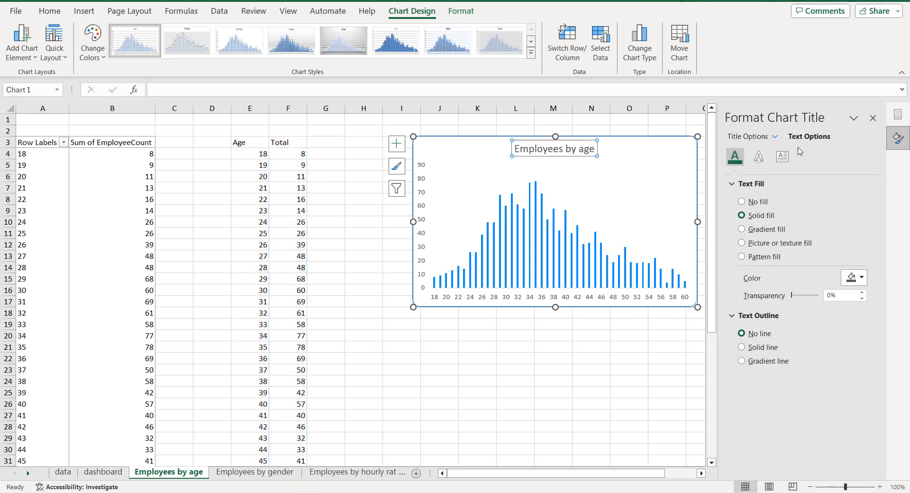
click(849, 279)
click(827, 309)
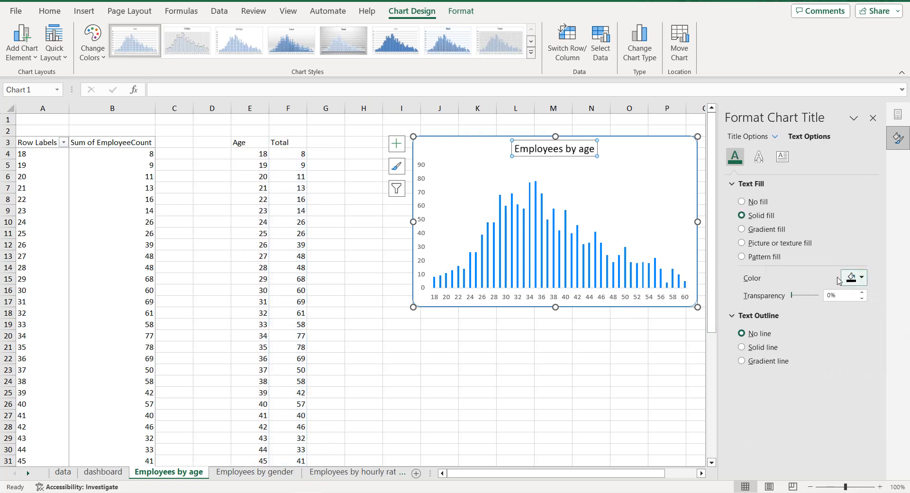
click(530, 302)
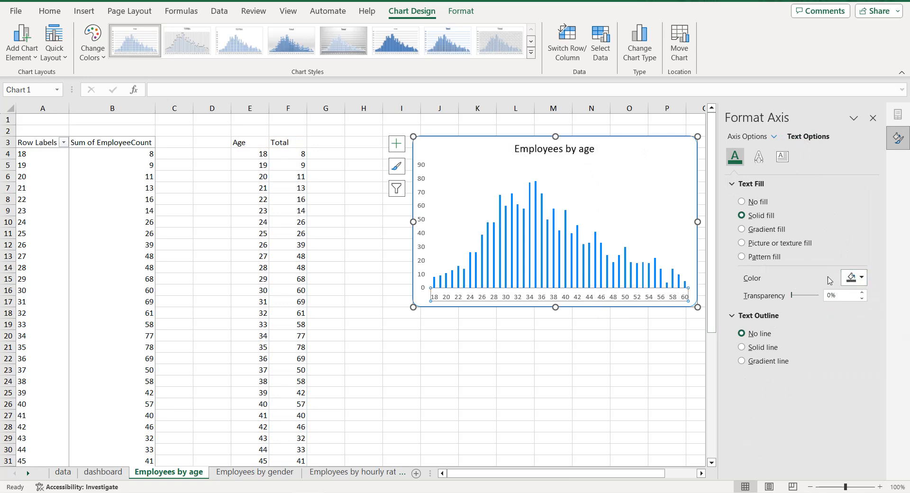
click(848, 279)
click(827, 309)
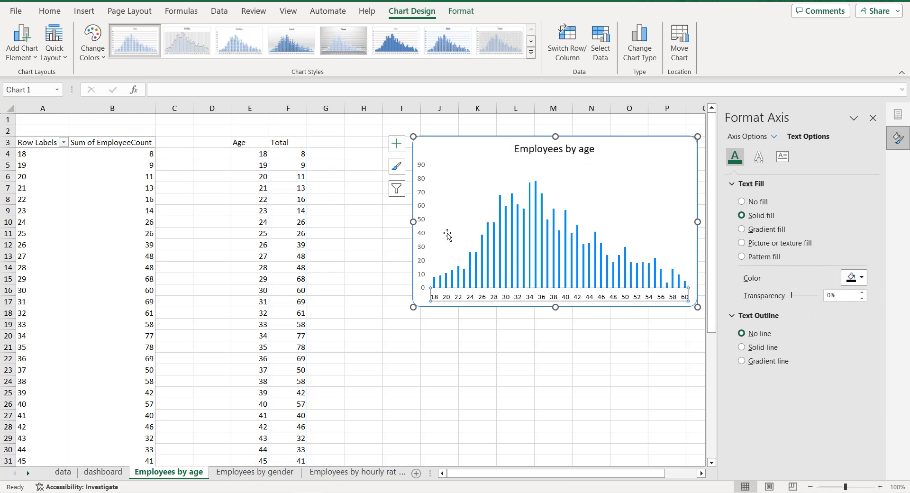
click(423, 213)
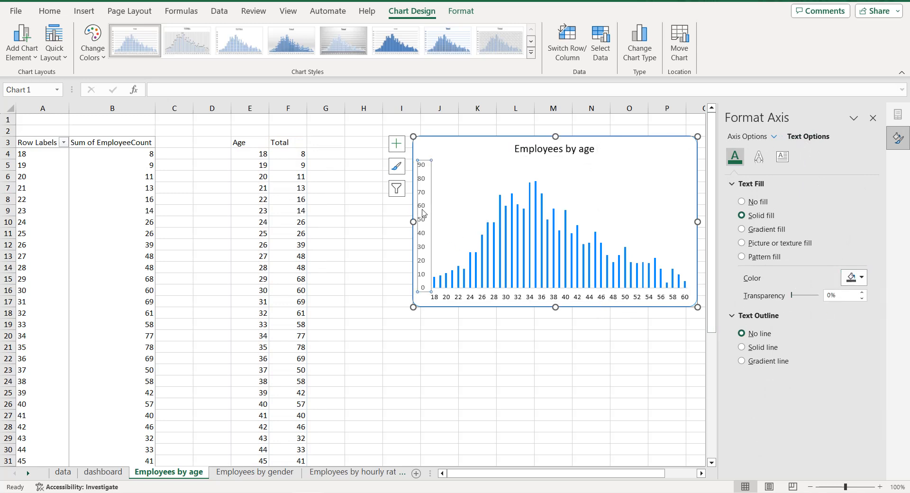
click(851, 277)
click(826, 309)
Step: Copy the finished Employees by age chart and paste it at cell A1 of the dashboard sheet
click(479, 162)
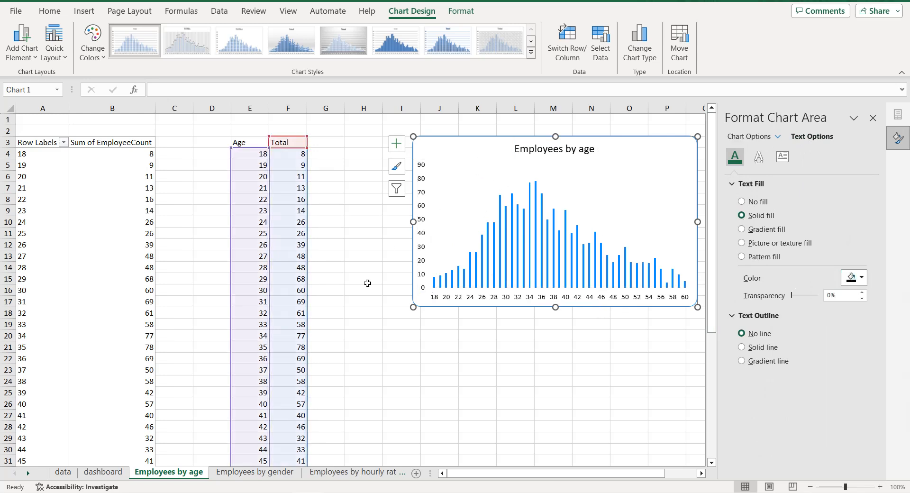
click(113, 474)
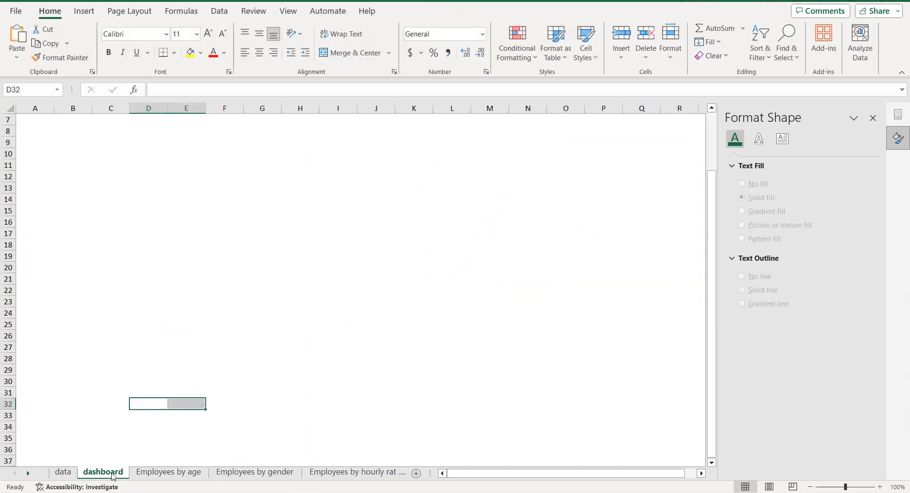
click(61, 132)
click(35, 120)
scroll(35, 120, up, 2)
click(36, 121)
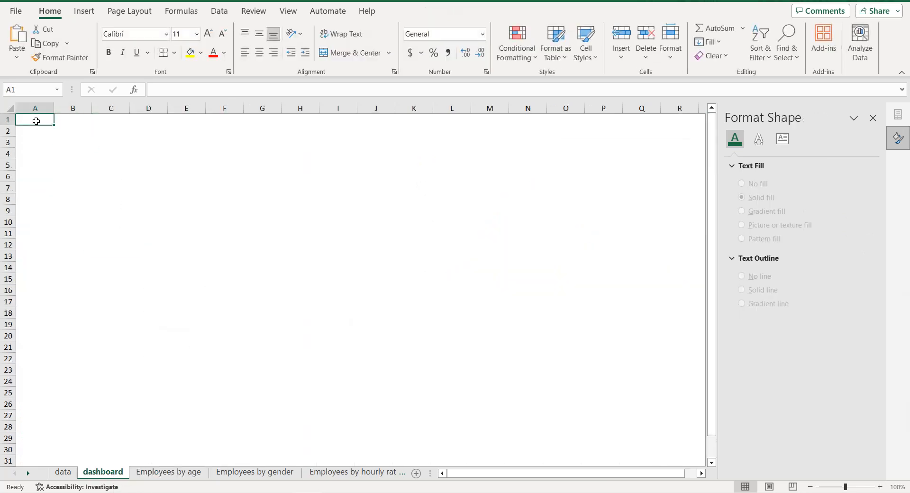
key(ctrl+v)
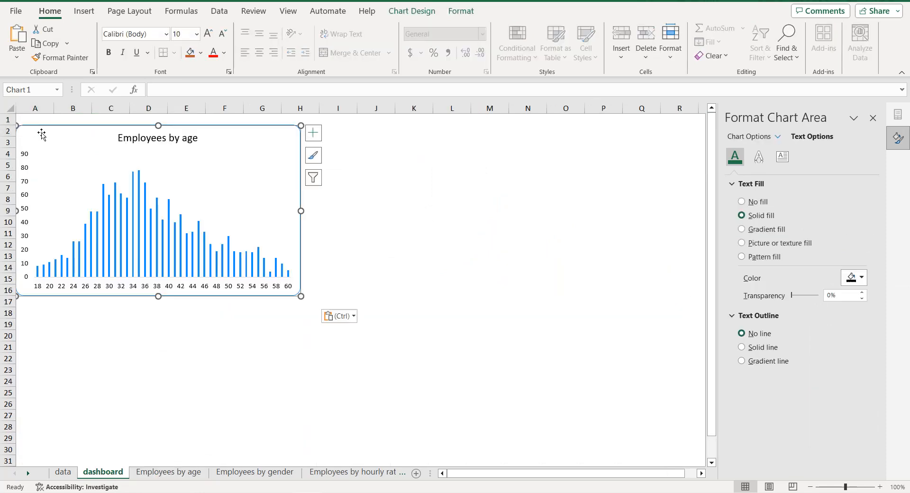
Step: Shrink the pasted chart and place it at the top of the dashboard sheet, covering about A1 to G12
drag(301, 295, 231, 251)
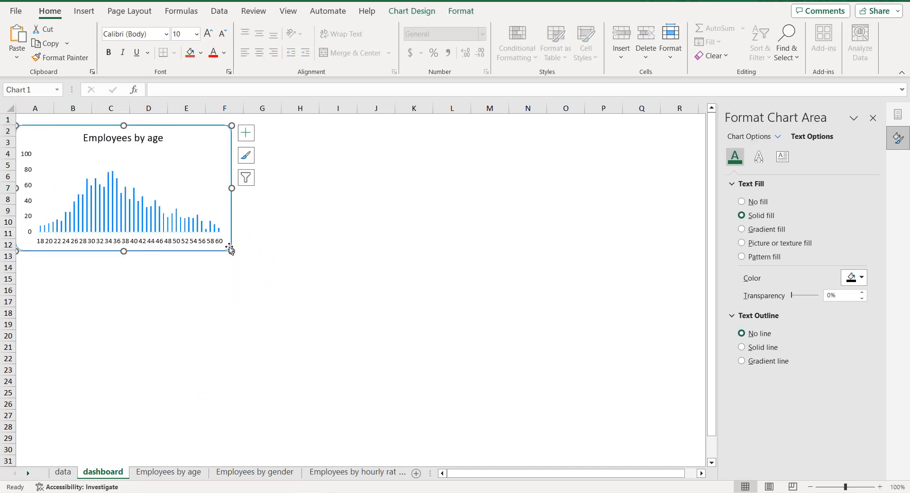
drag(155, 126, 160, 119)
drag(238, 245, 255, 249)
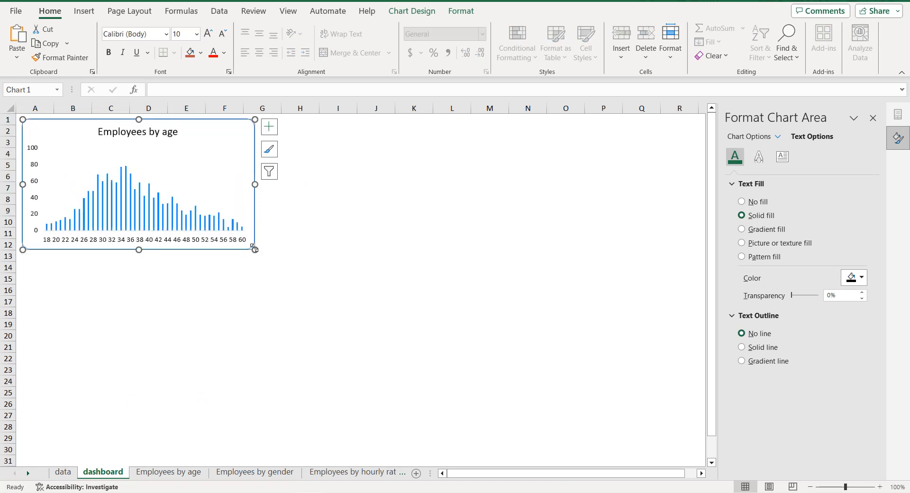
click(298, 215)
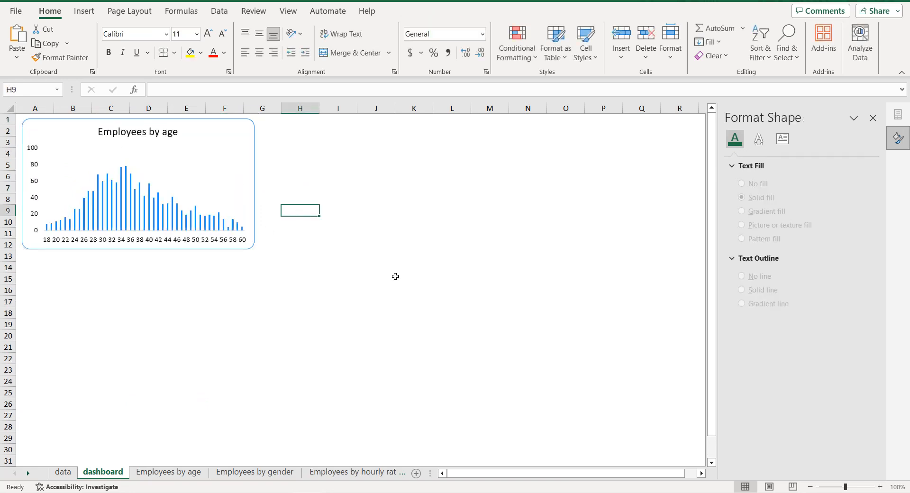
Step: Build the PivotTable on the Employees by hourly rate sheet with HourlyRate as rows and the sum of EmployeeCount as values
click(333, 472)
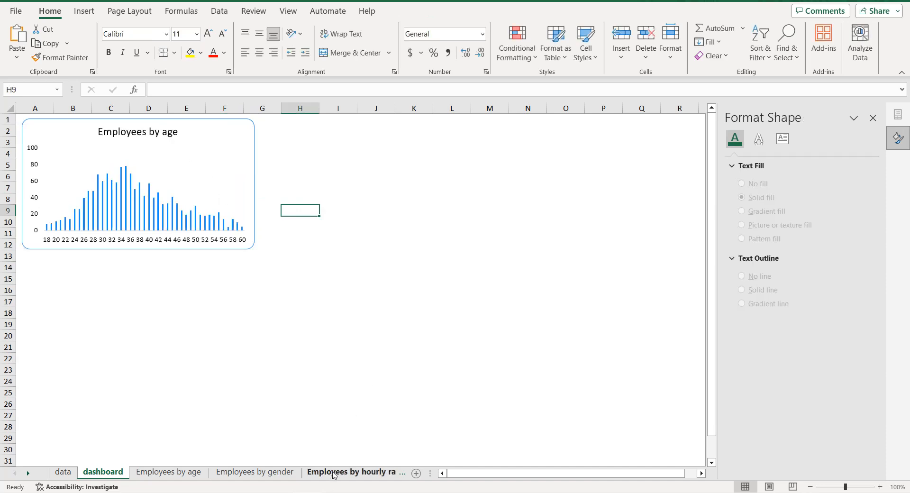
click(90, 243)
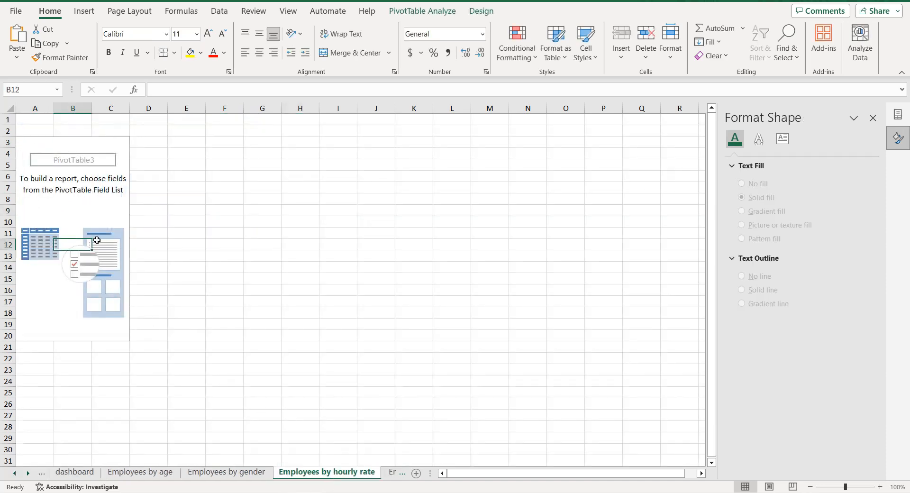
click(872, 118)
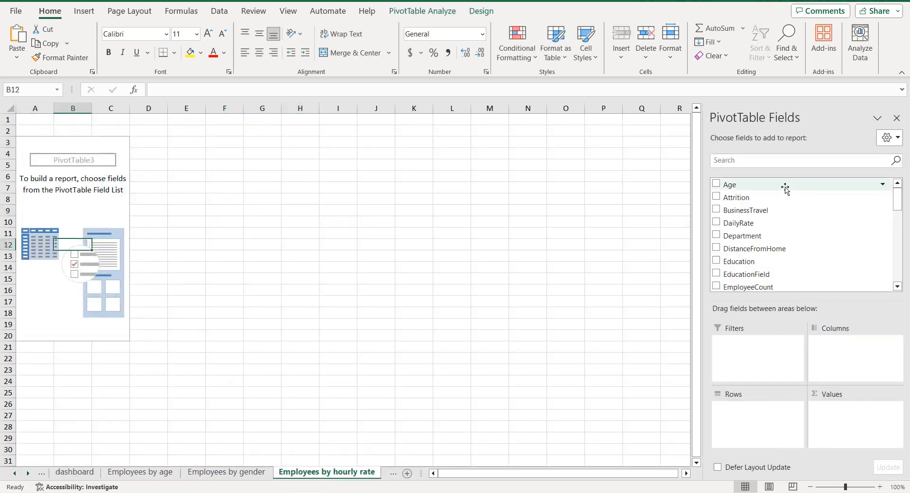
scroll(777, 238, down, 3)
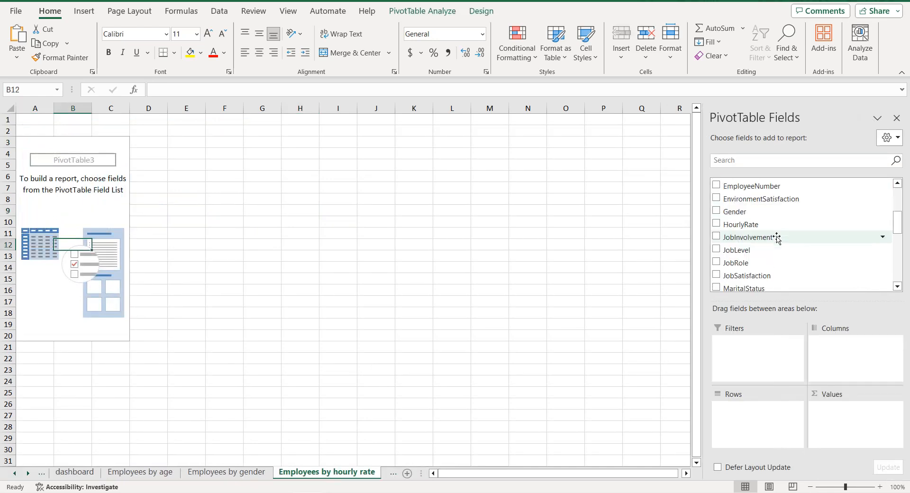
double_click(716, 225)
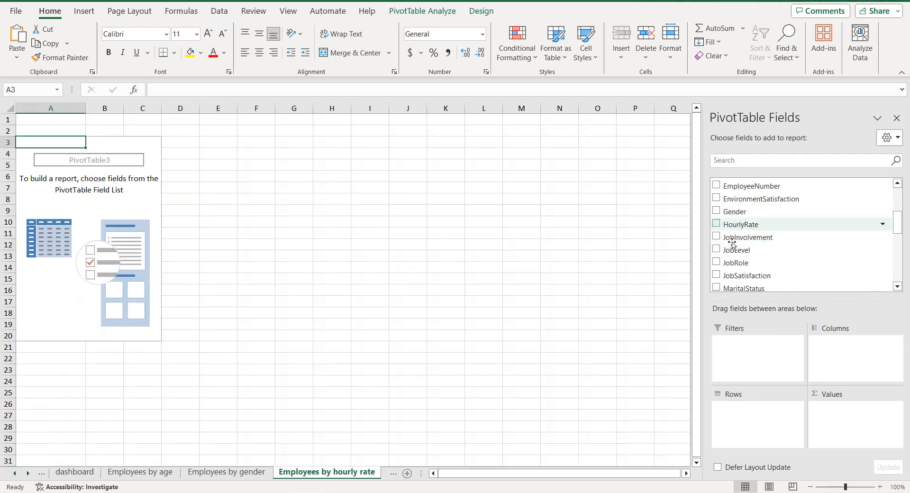
click(716, 224)
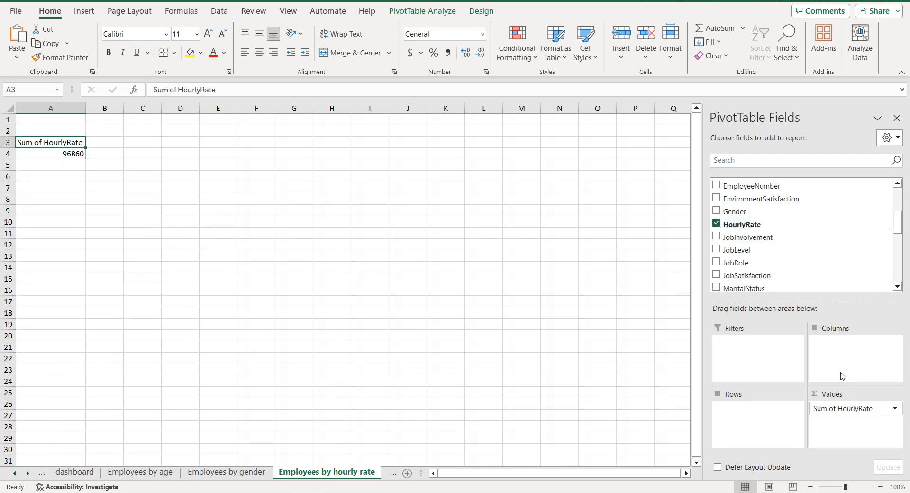
drag(844, 408, 783, 420)
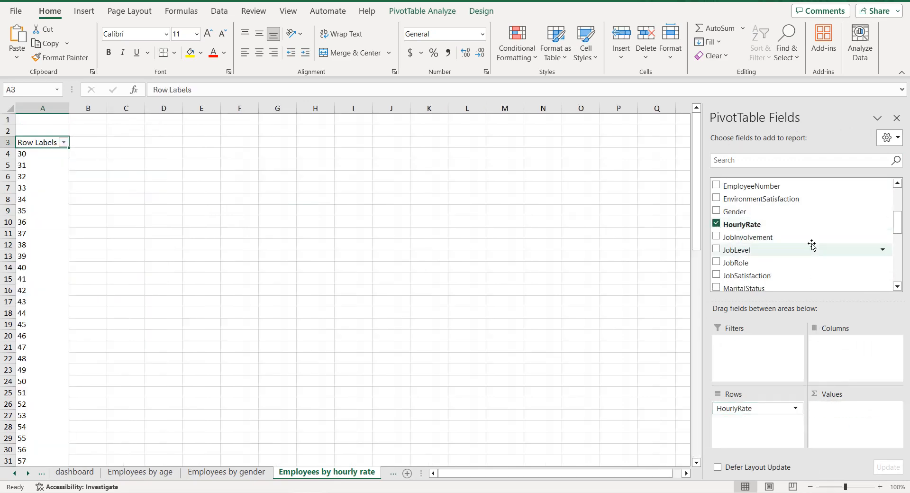
scroll(798, 226, up, 2)
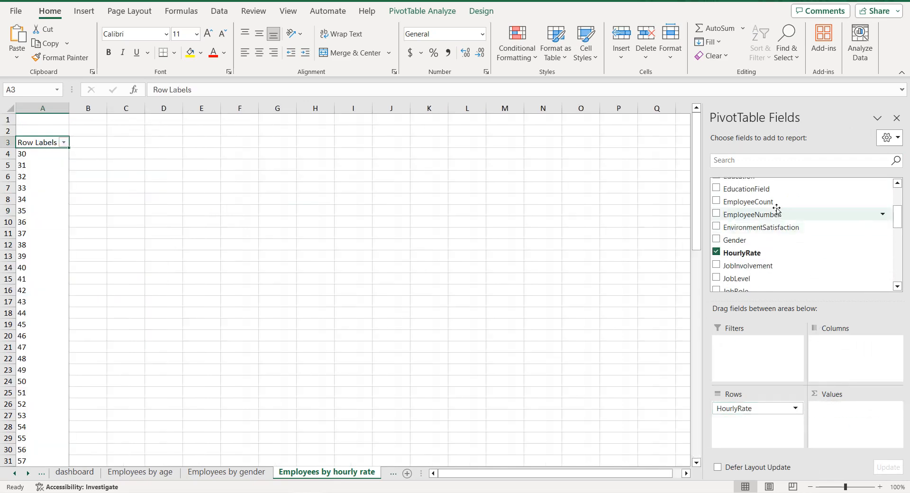
drag(782, 203, 880, 417)
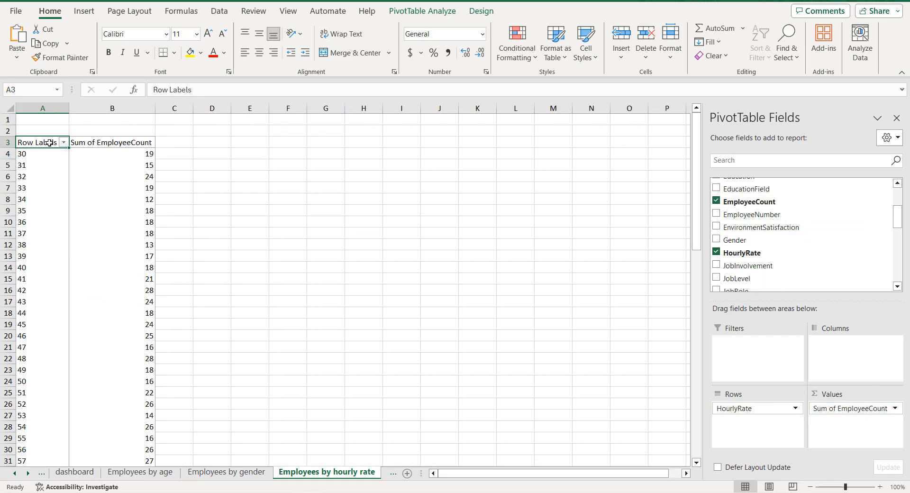
Step: Remove the grand total row from the hourly rate PivotTable
key(ctrl+shift+End)
click(59, 315)
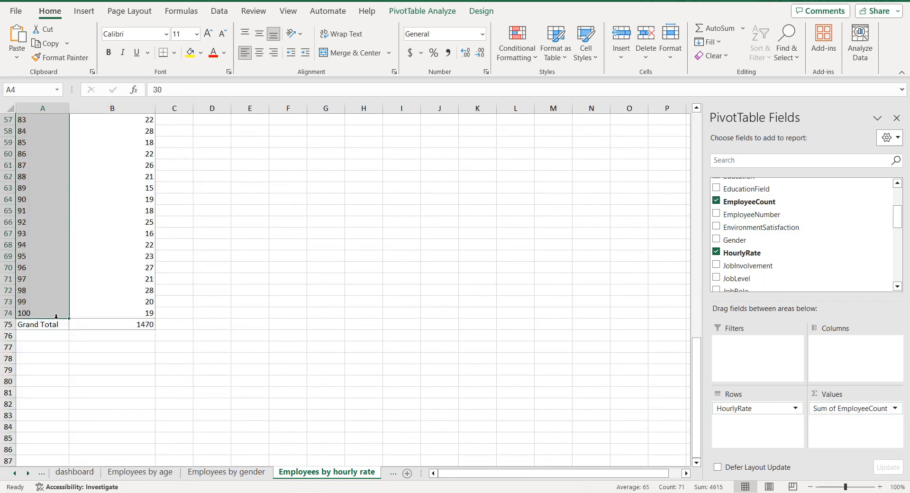
right_click(50, 324)
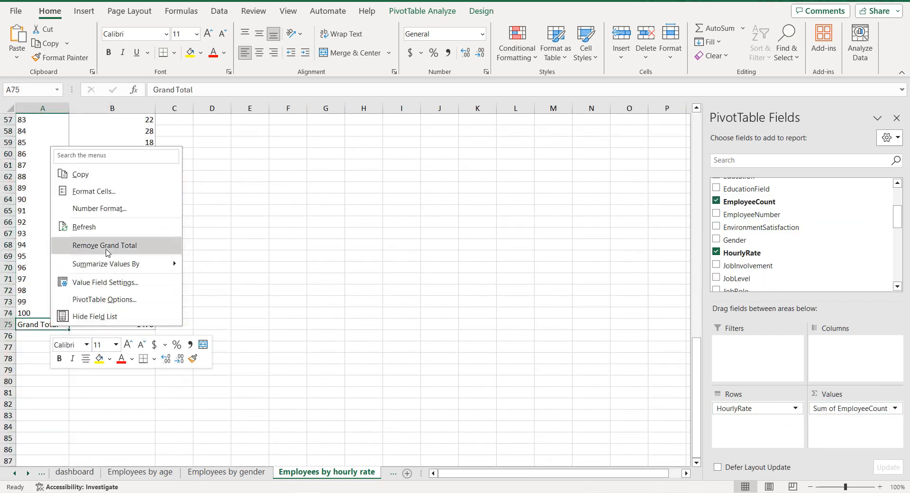
click(107, 245)
Step: Copy the whole hourly rate PivotTable and paste it as values only at cell E3
click(45, 249)
key(ctrl+a)
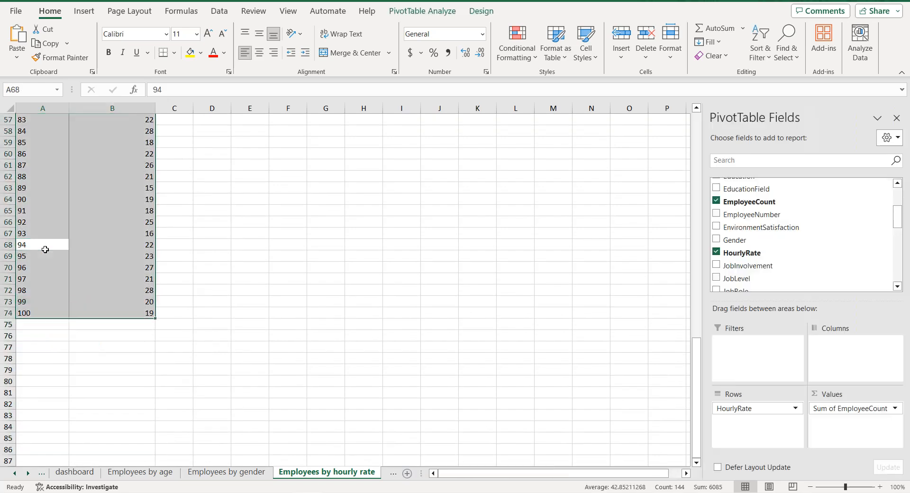
scroll(45, 250, up, 13)
scroll(45, 250, up, 6)
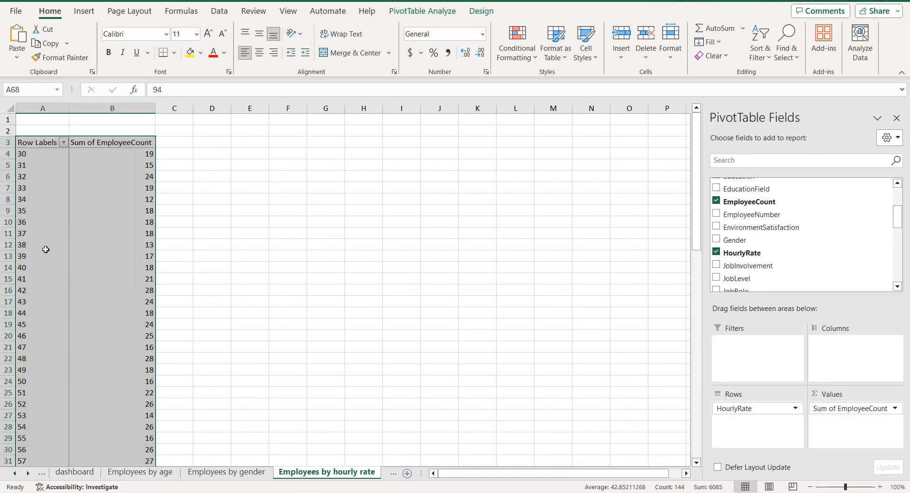
key(ctrl+c)
click(258, 142)
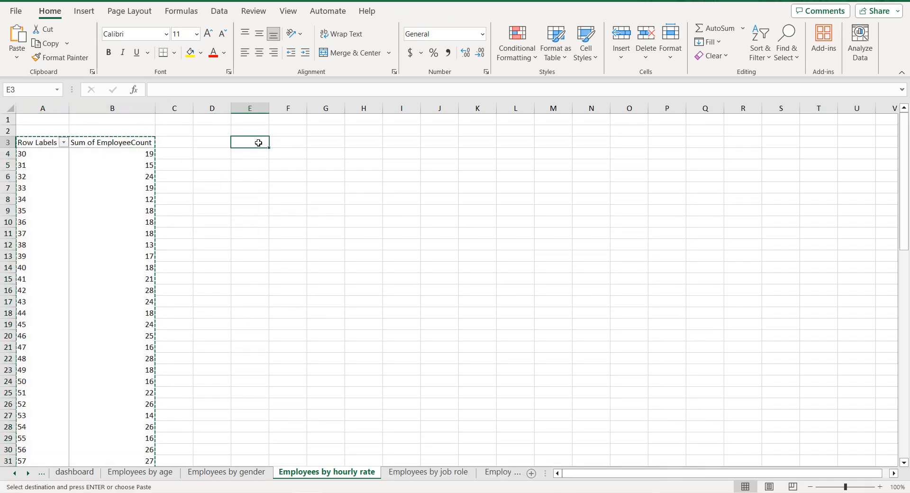
right_click(259, 143)
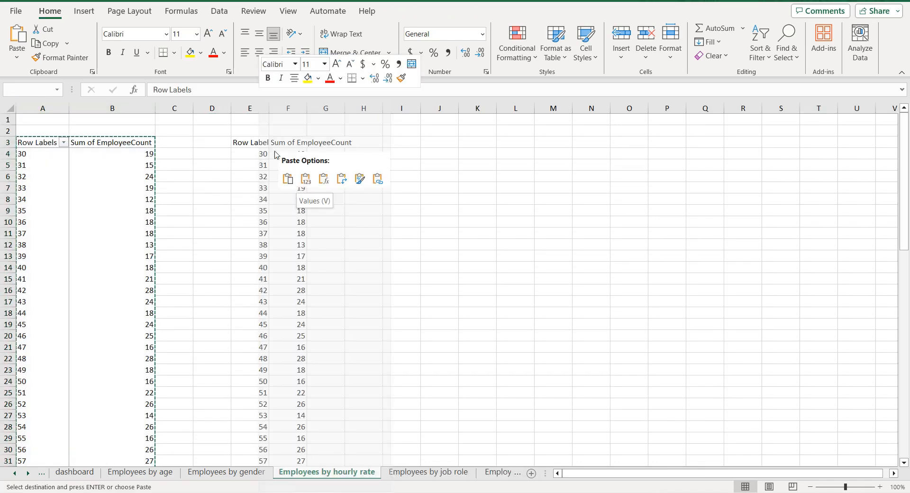
click(306, 178)
Step: Rename the pasted table's headers in E3 and F3 to "Hourly rate" and "Total"
click(258, 143)
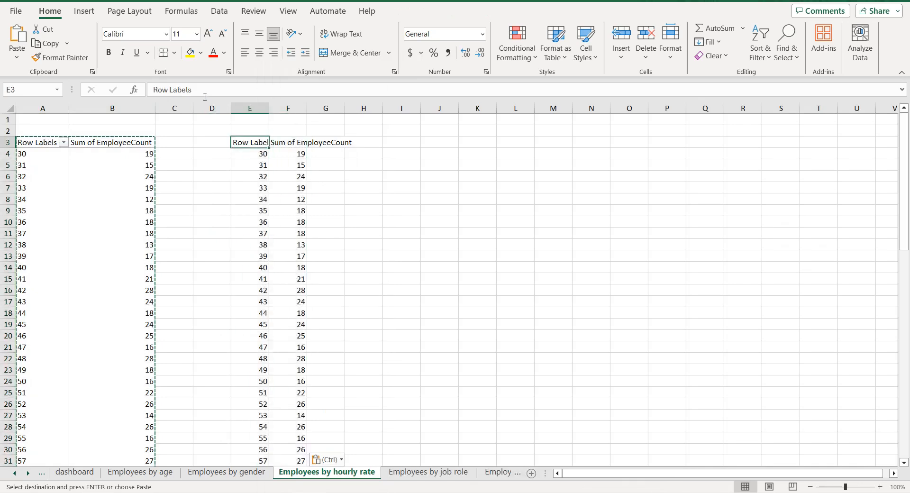
double_click(183, 90)
key(ctrl+a)
text(H)
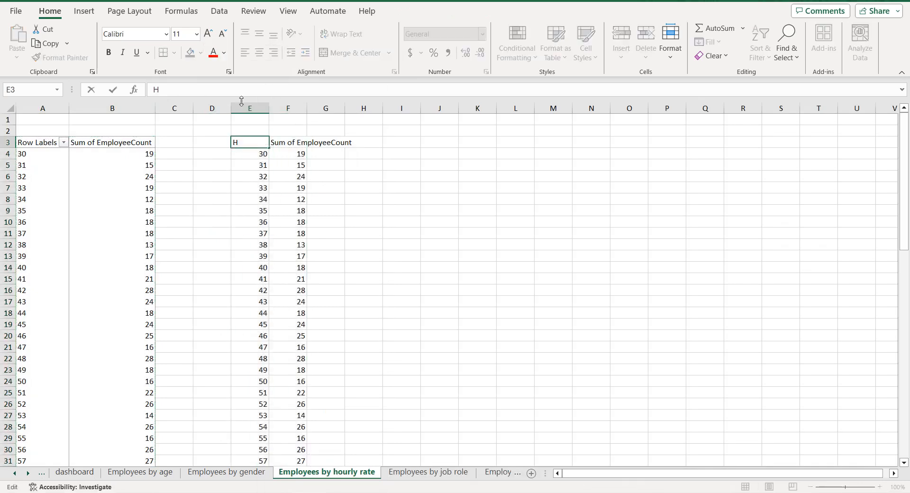
text(ourly rate)
click(287, 142)
double_click(233, 91)
key(ctrl+a)
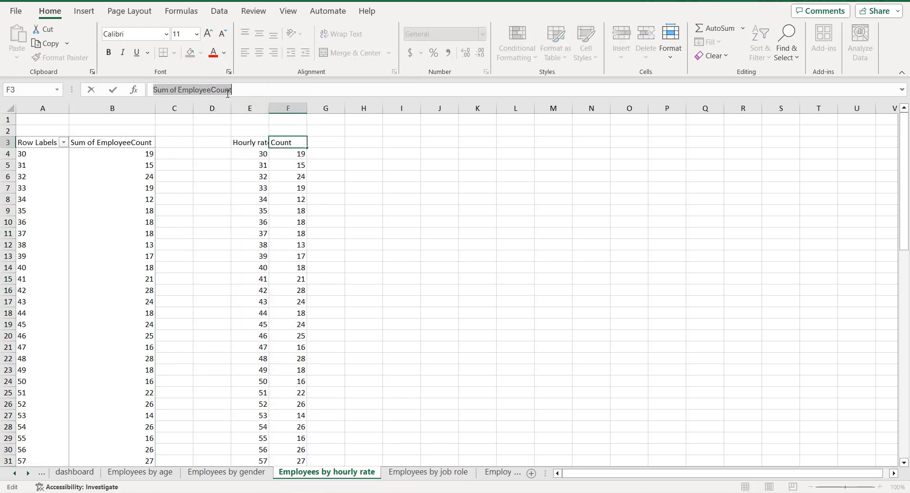
text(Total)
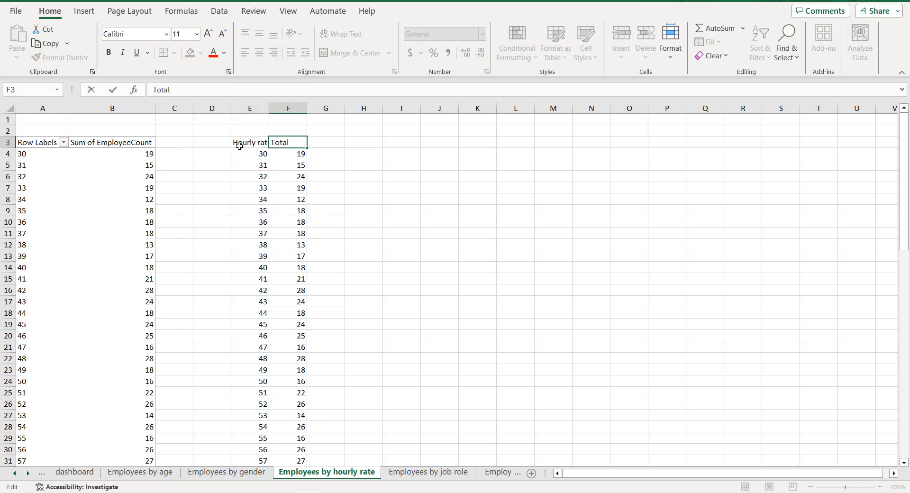
Step: Insert a clustered column chart from the whole Hourly rate and Total table starting at E3
click(239, 146)
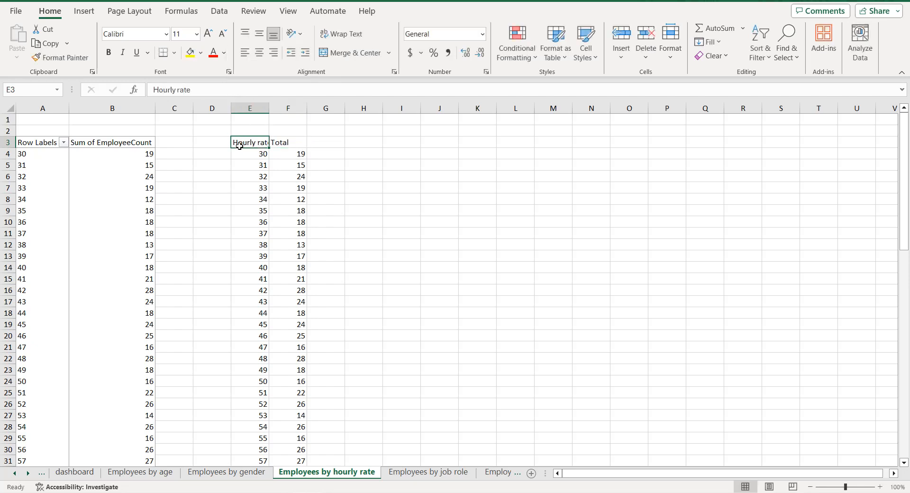
key(ctrl+shift+Down)
key(ctrl+shift+Right)
click(84, 11)
click(300, 41)
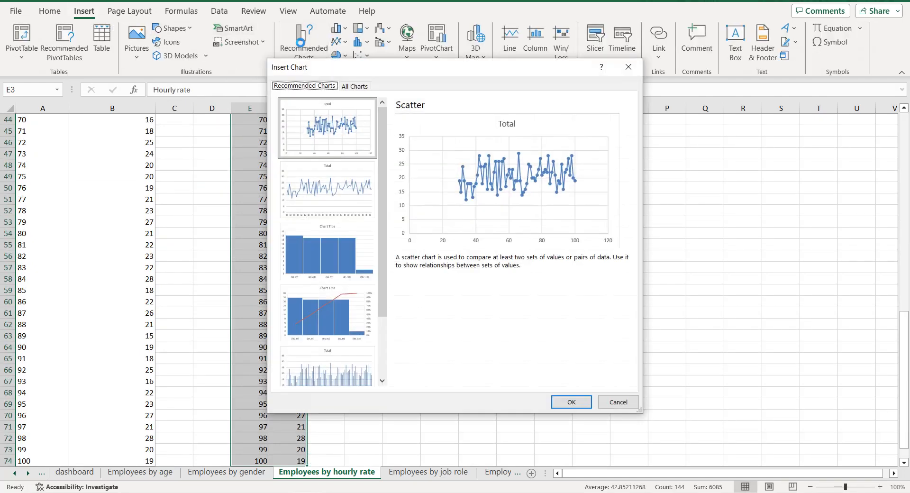
click(348, 378)
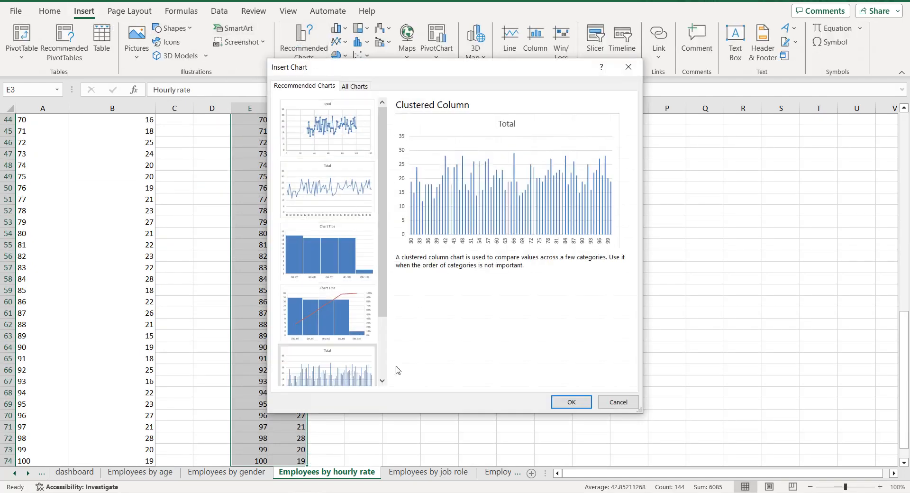
click(573, 400)
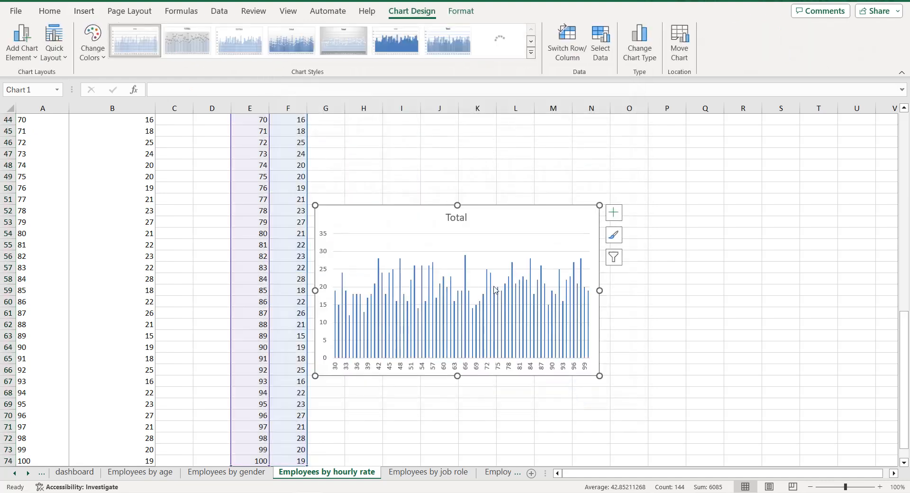
Step: Fill the hourly rate chart's columns with the recently used blue and remove the gridlines
click(493, 302)
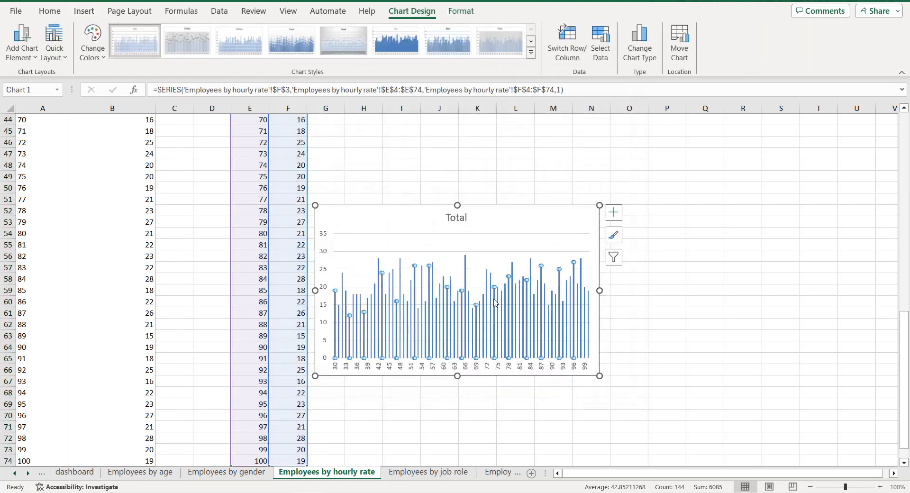
right_click(493, 302)
click(552, 431)
click(735, 156)
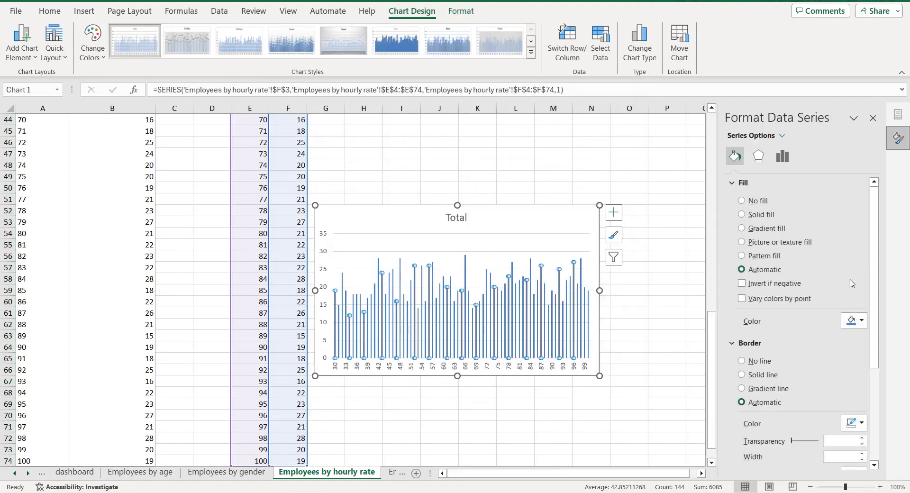
click(853, 323)
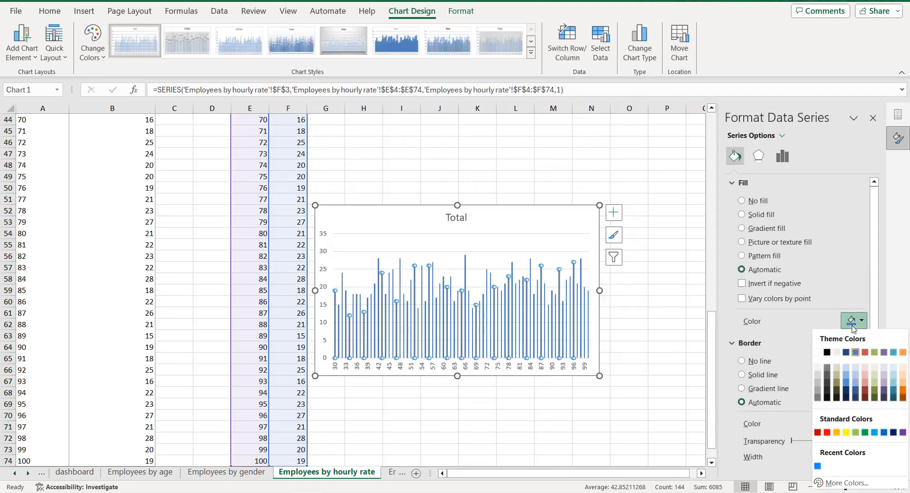
click(817, 466)
click(613, 213)
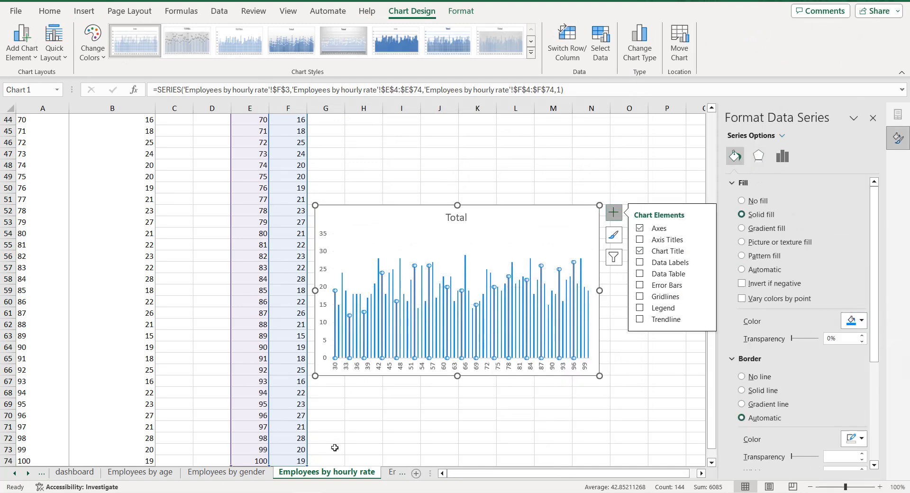
Step: Replace the chart title with the sheet's name, "Employees by hourly rate"
click(327, 475)
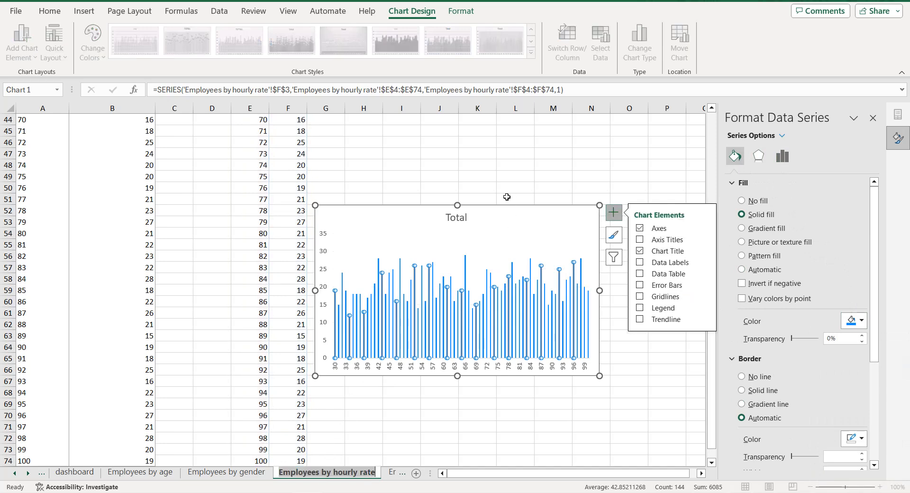
click(458, 221)
double_click(458, 220)
key(ctrl+v)
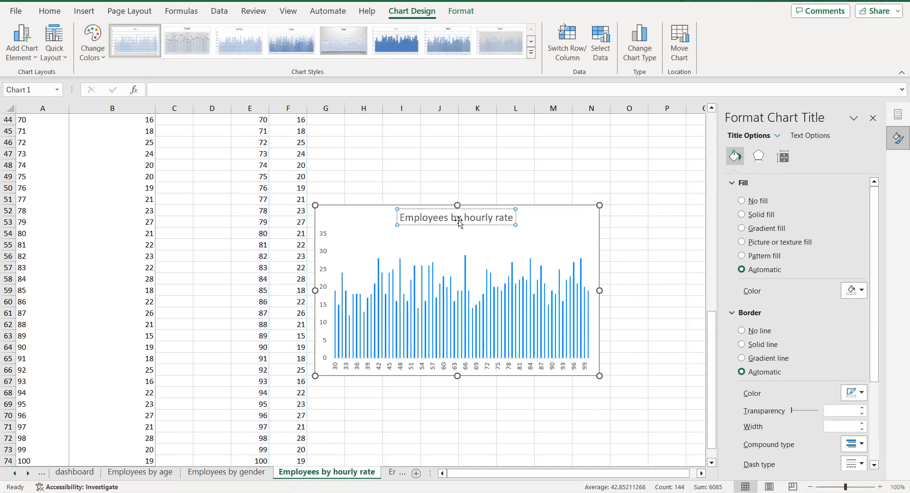
click(562, 223)
Step: Set the text color of the hourly rate chart's title to black
click(469, 220)
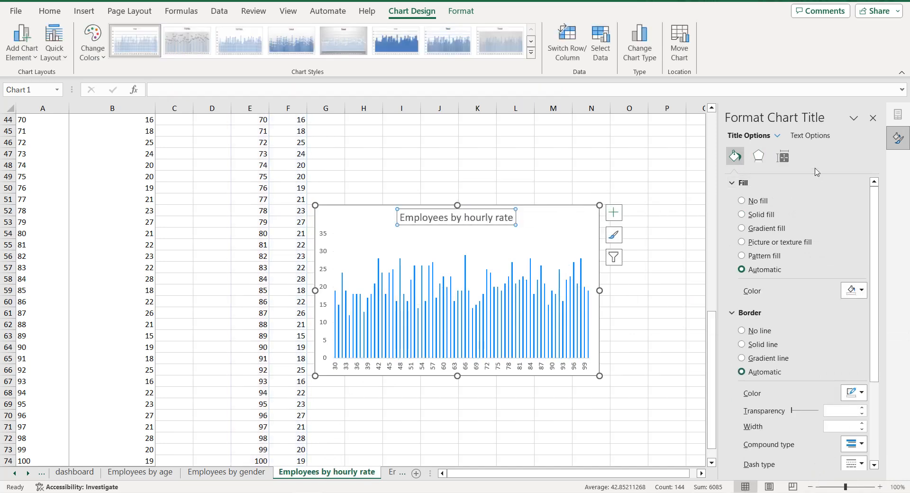
click(810, 135)
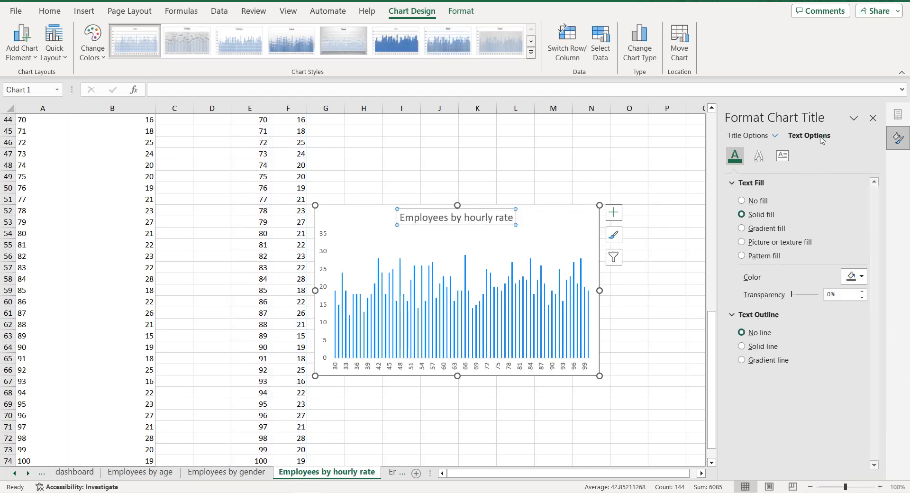
click(846, 283)
click(829, 312)
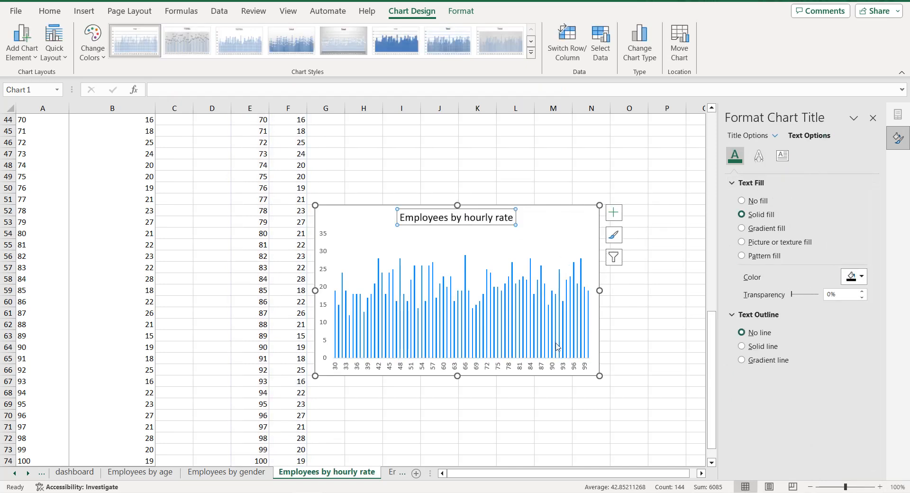
Step: Set the labels of both the horizontal and vertical axes of the hourly rate chart to black
click(528, 371)
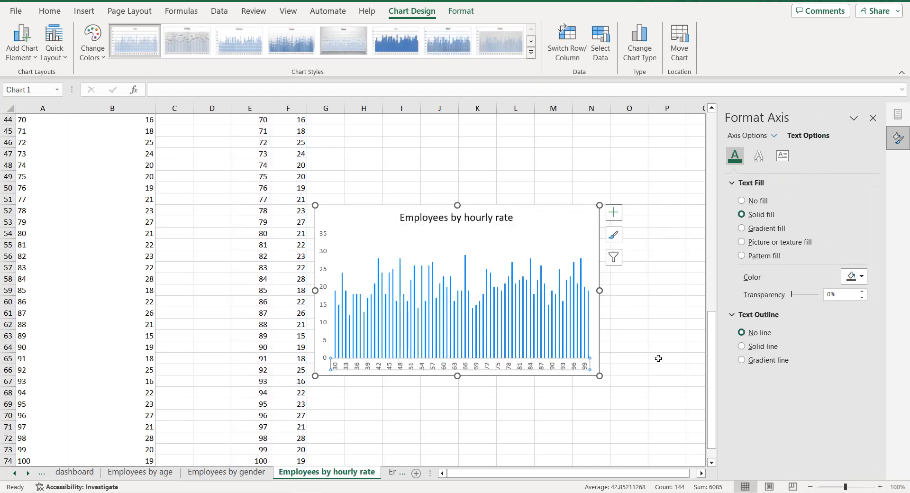
click(852, 280)
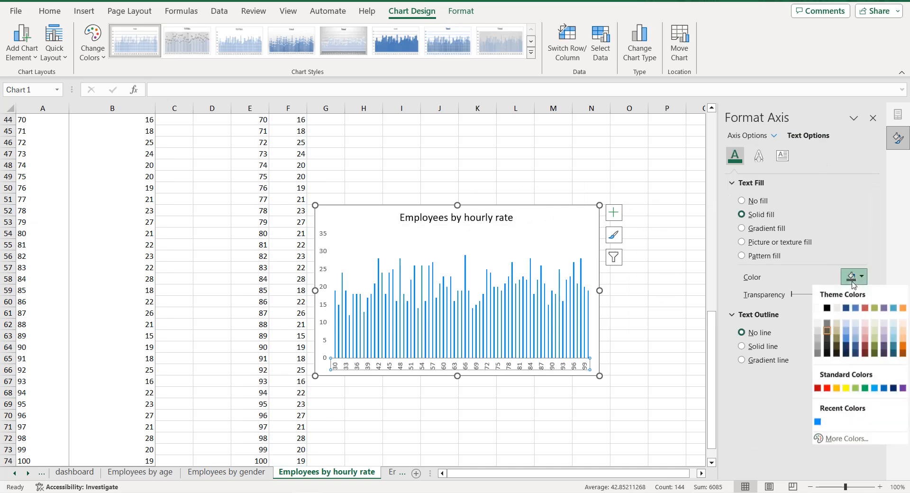
click(826, 308)
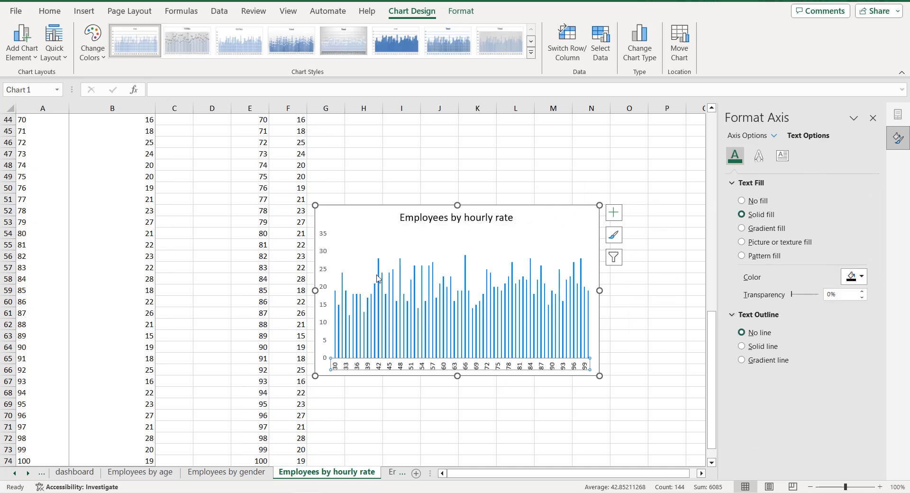
click(326, 255)
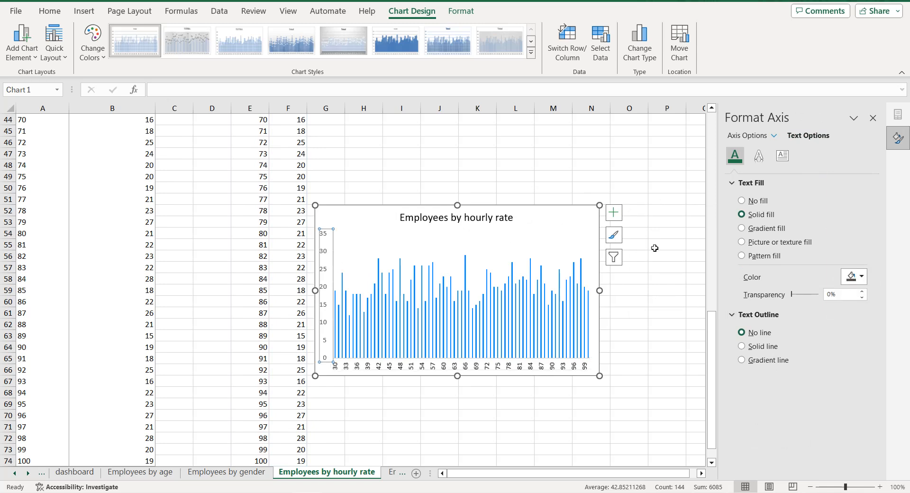
click(843, 279)
click(825, 309)
Step: Give the hourly rate chart area a border in the recently used blue with rounded corners
click(536, 232)
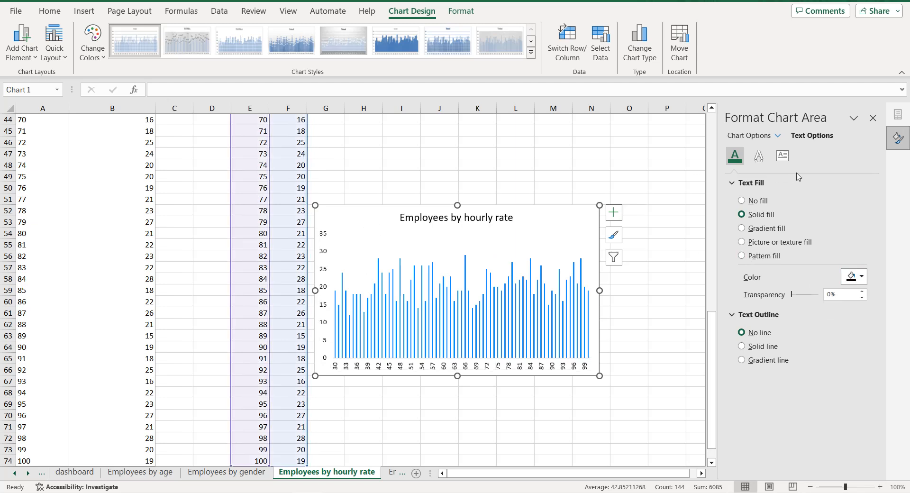
click(751, 135)
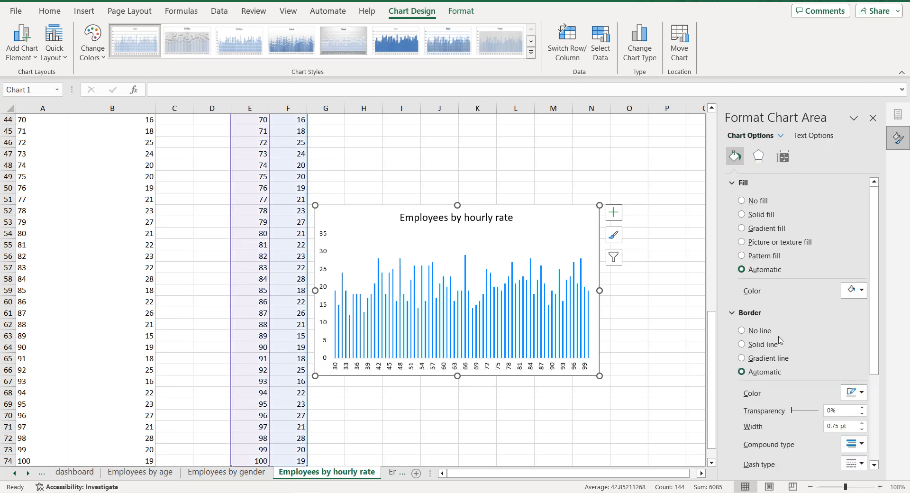
scroll(807, 359, down, 1)
click(849, 365)
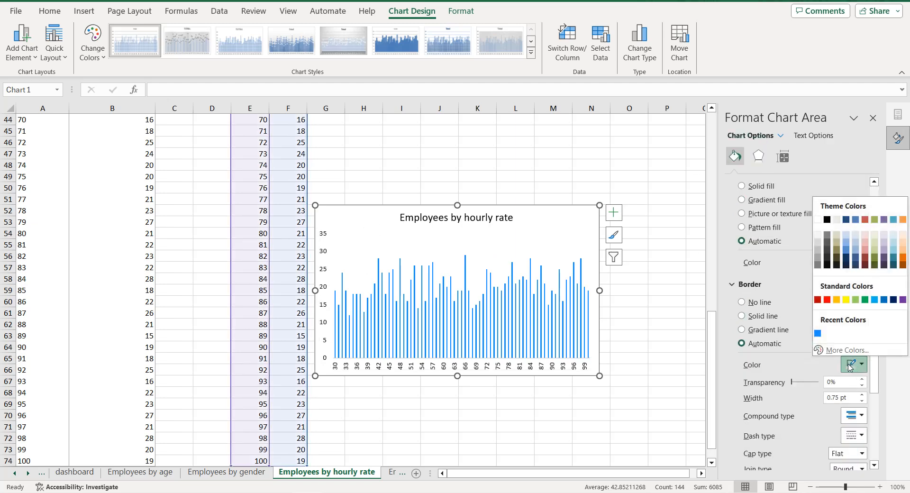
click(817, 334)
scroll(819, 337, down, 4)
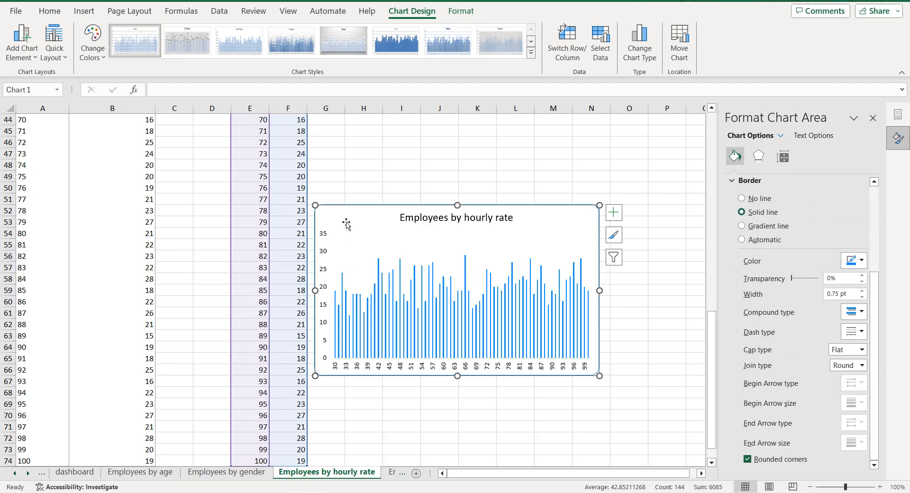
Step: Copy the hourly rate chart to the dashboard sheet, shrink it and place it across about columns M to T, rows 1 to 11
click(76, 472)
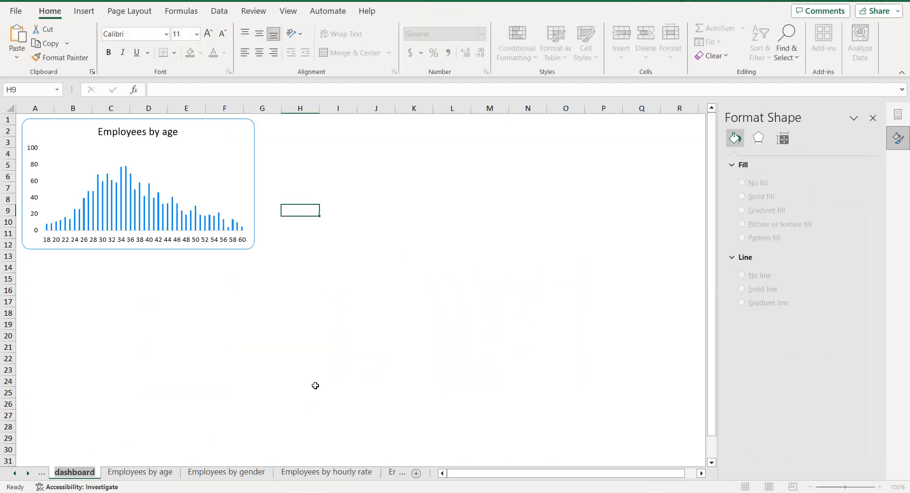
key(ctrl+v)
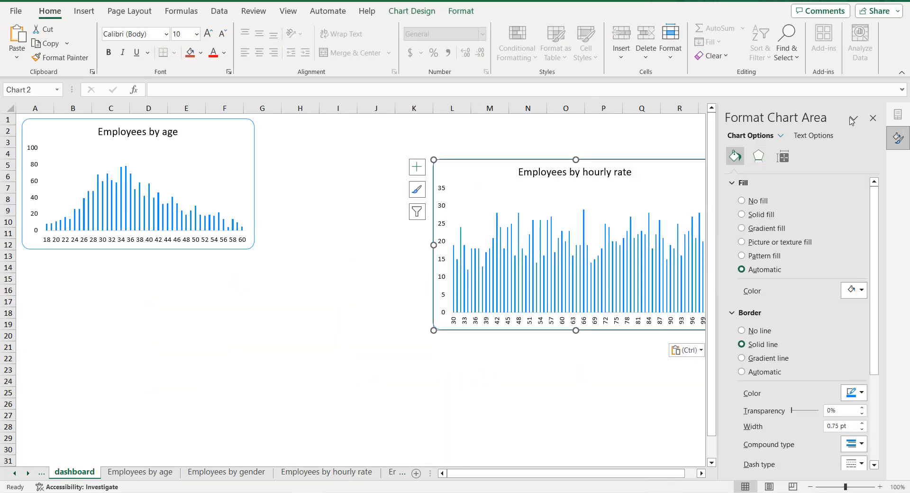
click(872, 118)
mouse_move(718, 331)
mouse_down()
mouse_move(695, 300)
mouse_move(727, 282)
mouse_move(761, 286)
mouse_move(761, 238)
mouse_up()
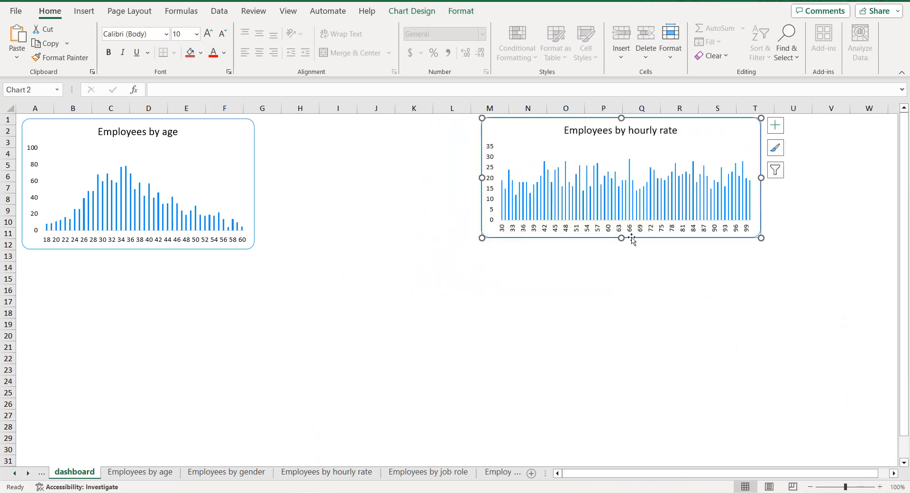
Step: Reduce the height of the Employees by age chart on the dashboard so it ends at row 11
click(260, 242)
click(158, 247)
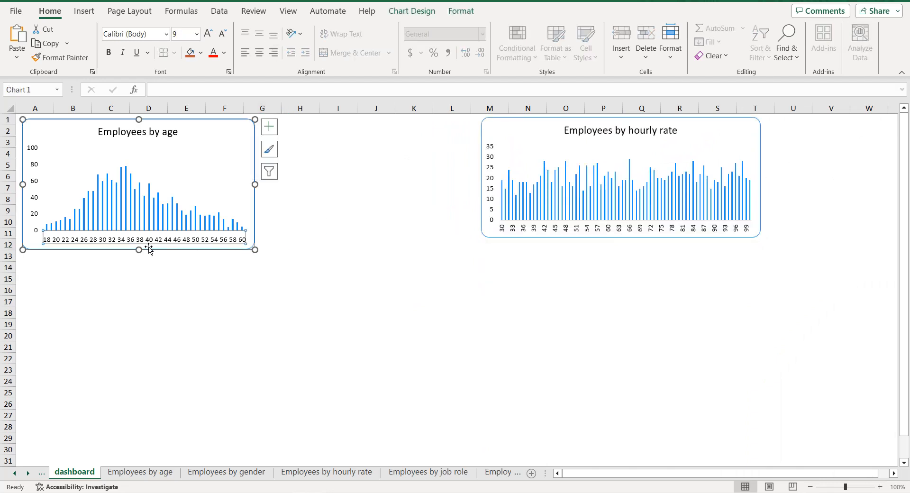
drag(139, 249, 139, 235)
click(392, 215)
Step: Narrow the Employees by hourly rate chart on the dashboard so it ends at column S
click(667, 157)
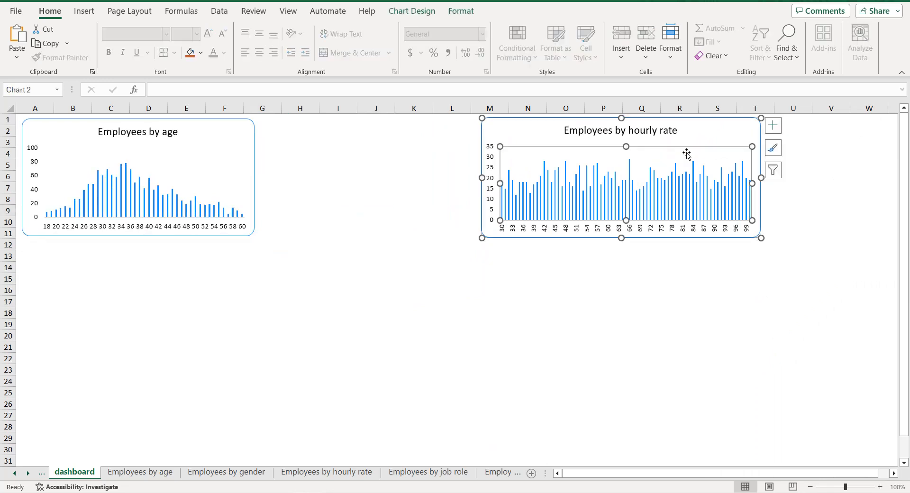
drag(762, 178, 723, 178)
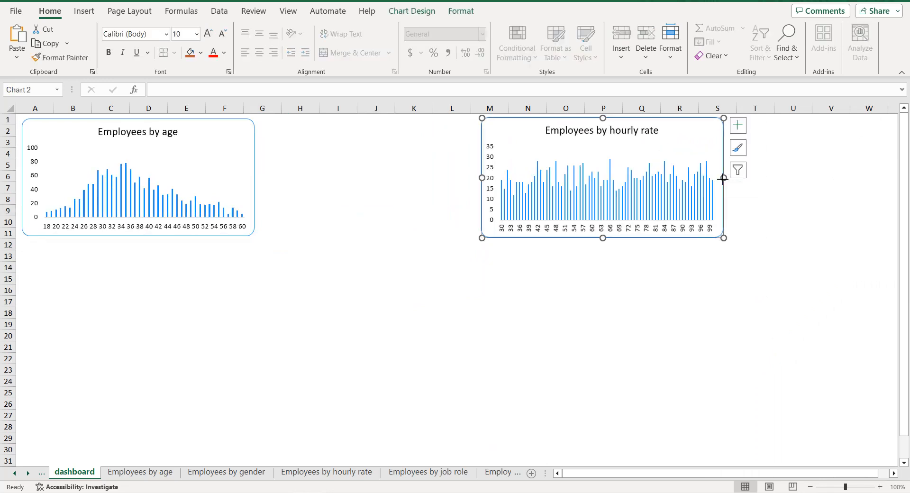
click(759, 192)
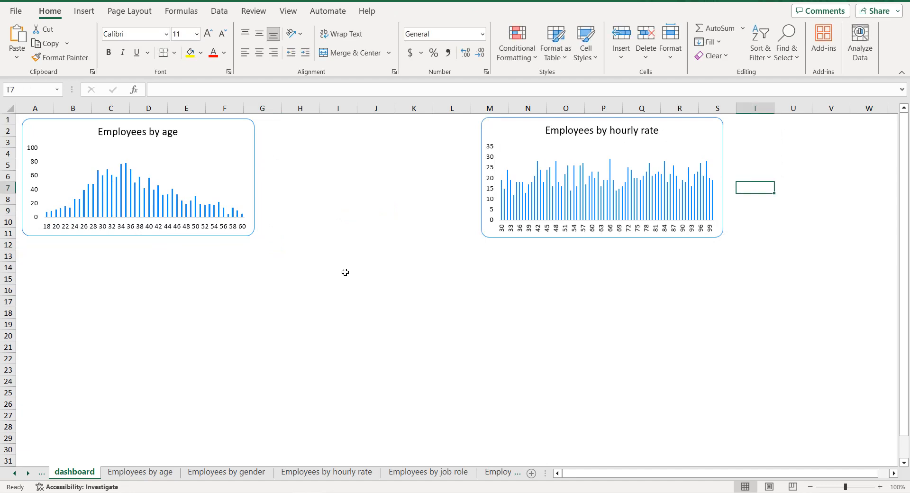
Step: Build the PivotTable on the Employees by gender sheet with Gender as rows and the sum of EmployeeCount as values
click(236, 474)
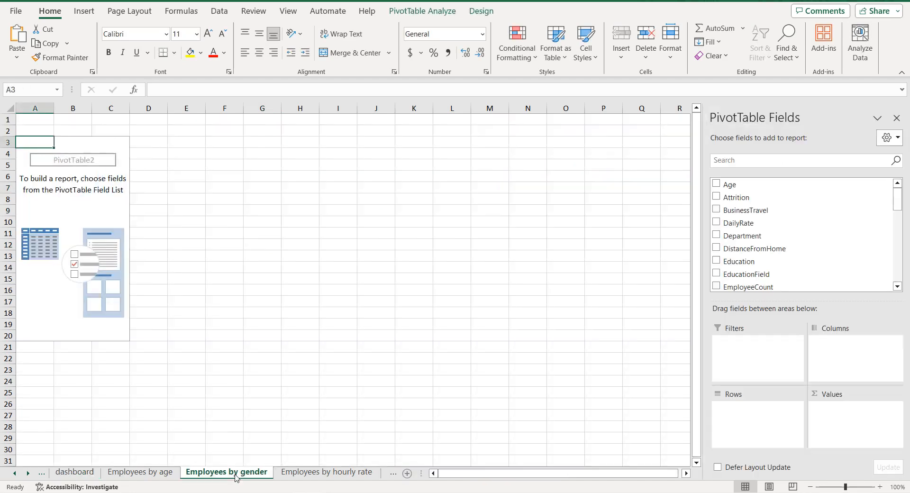
scroll(776, 205, down, 3)
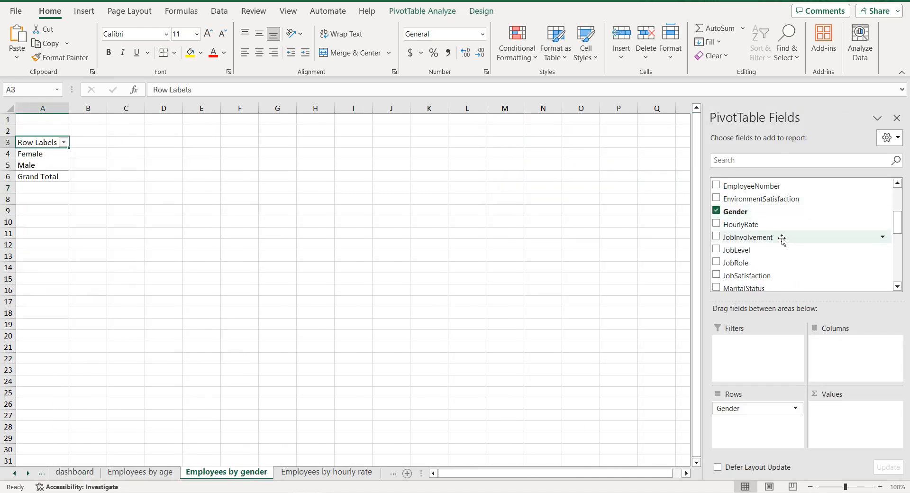
scroll(792, 250, up, 2)
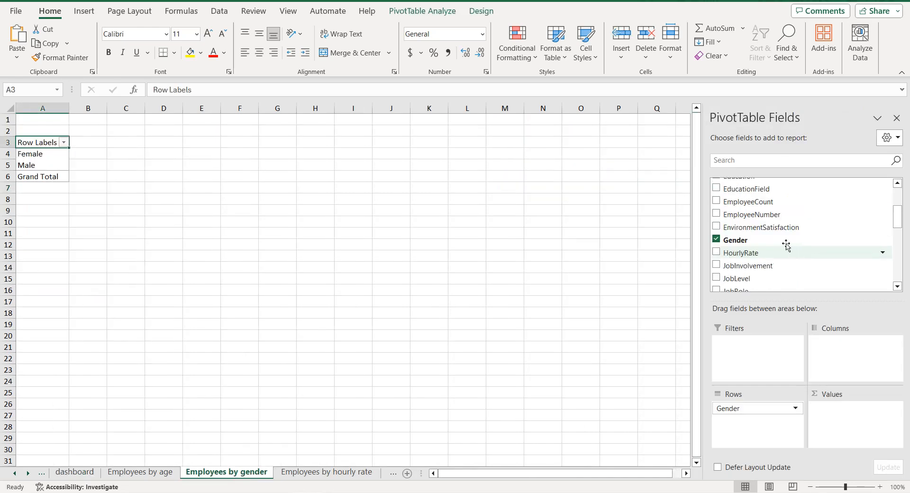
click(716, 201)
Step: Copy the gender PivotTable's range A3:B5, without the grand total, and paste it as values only at cell E3
drag(75, 150, 127, 165)
key(ctrl+c)
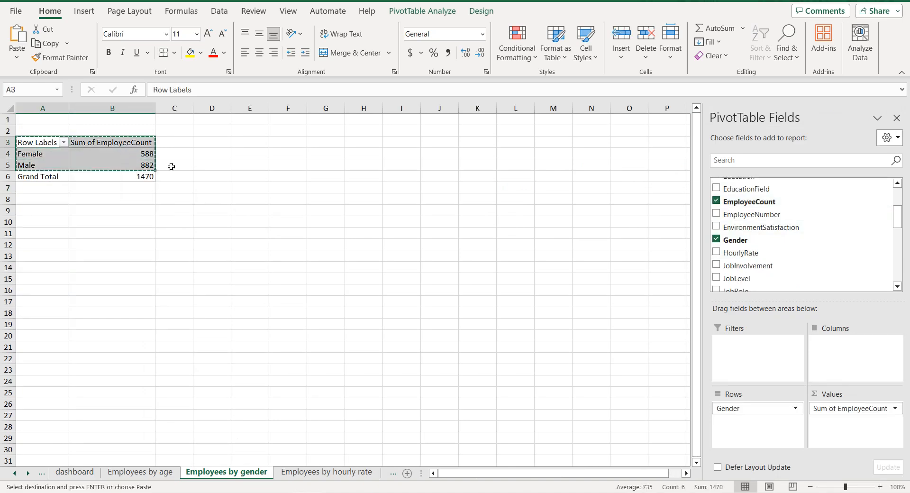
click(256, 144)
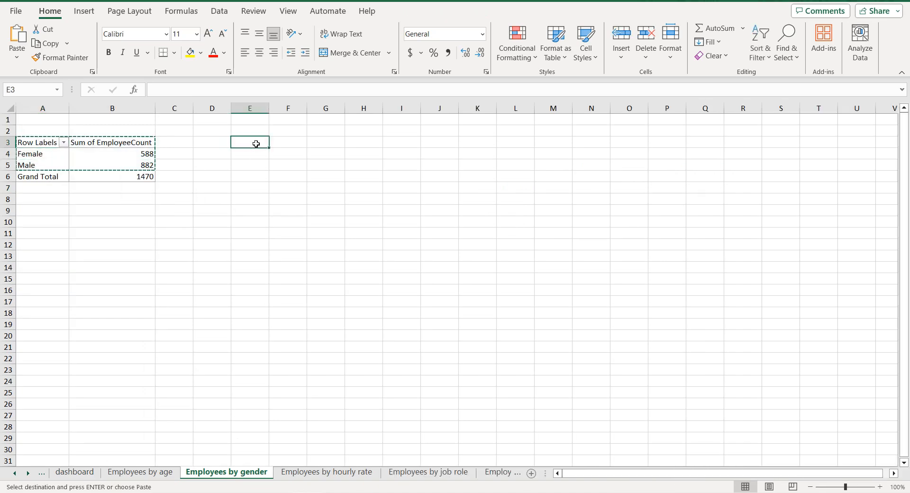
right_click(255, 144)
click(312, 176)
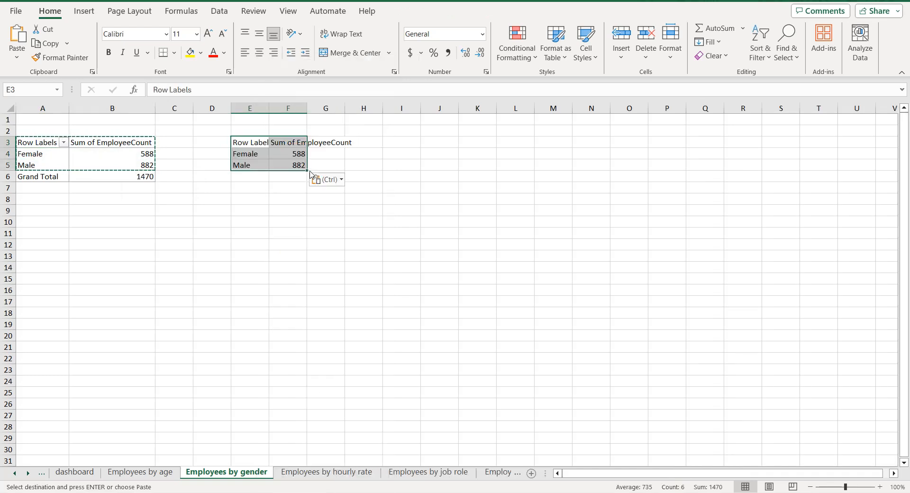
Step: Rename the pasted table's headers in E3 and F3 as Gender and Total
click(250, 145)
double_click(177, 89)
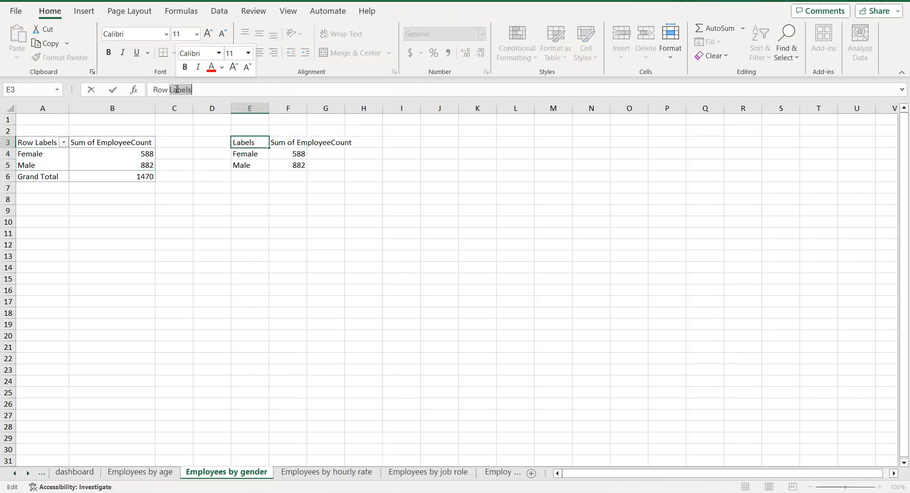
key(ctrl+a)
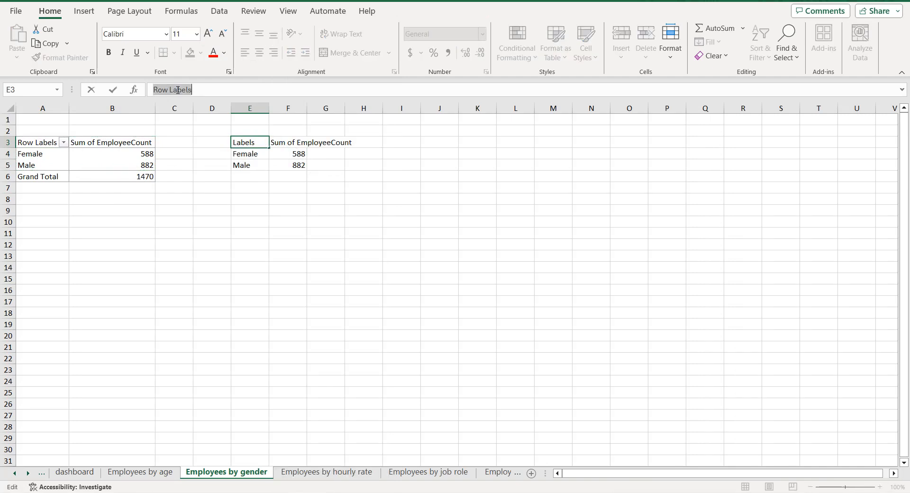
text(Gender)
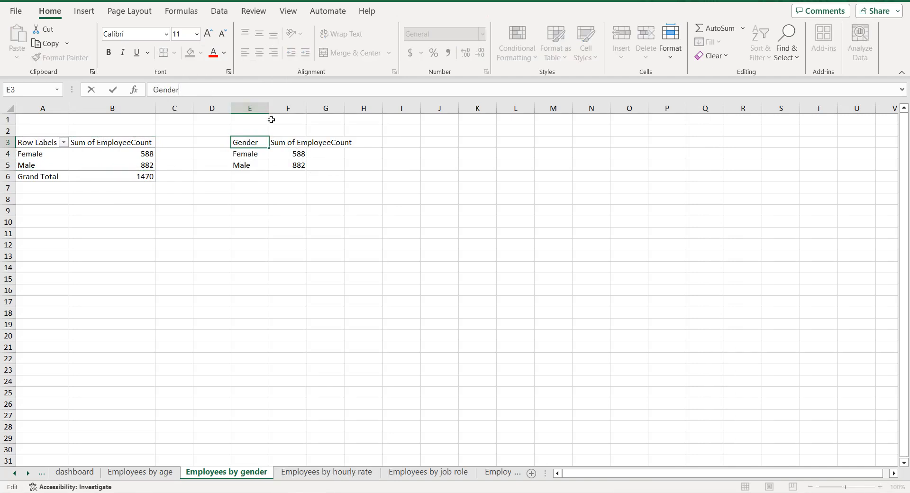
click(287, 142)
double_click(204, 90)
key(ctrl+a)
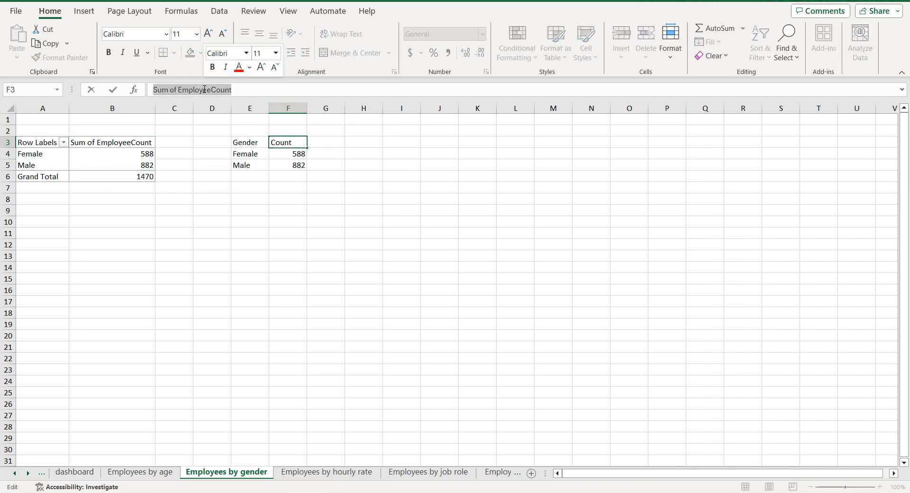
text(Total)
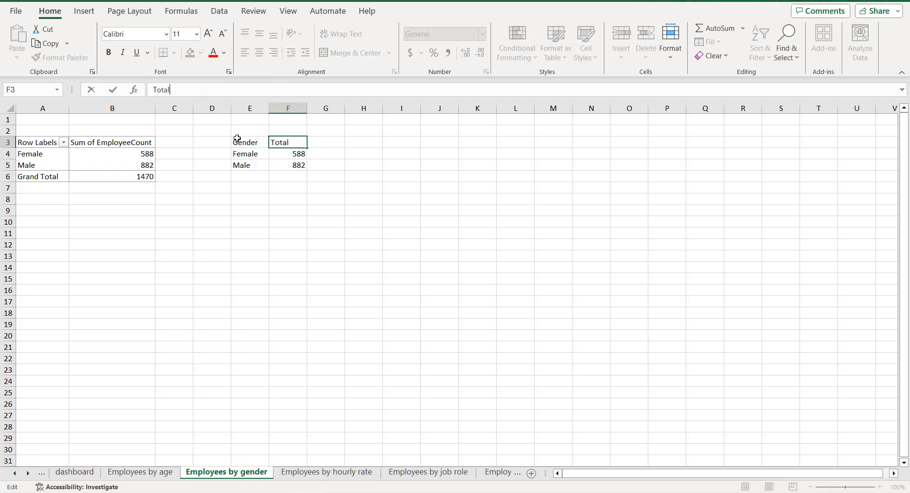
Step: Insert a doughnut chart from the Gender and Total table in E3:F5
click(238, 142)
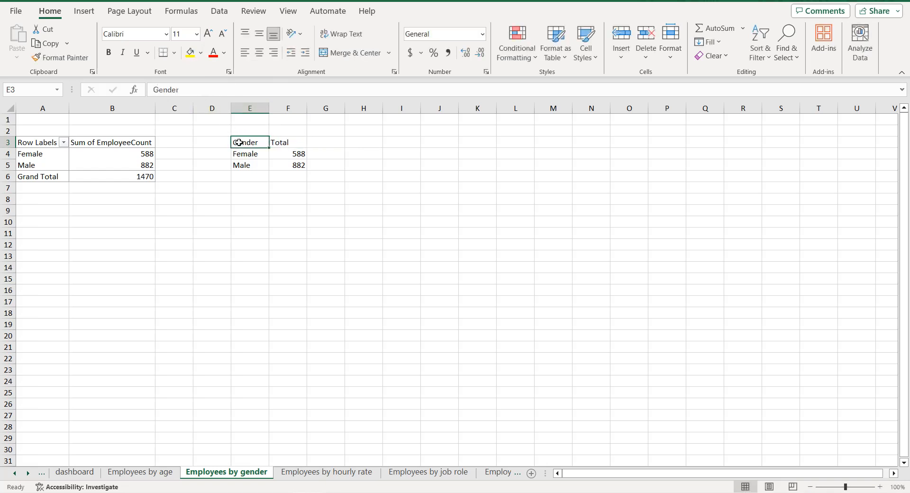
key(ctrl+a)
click(84, 11)
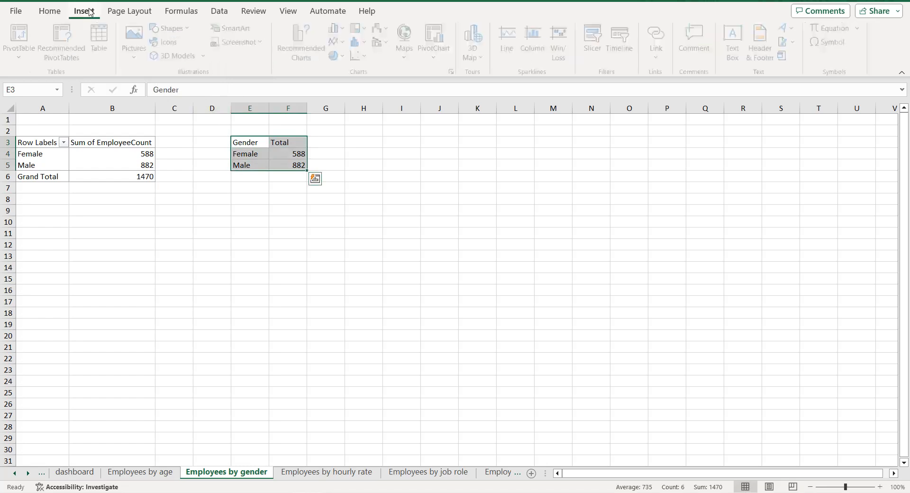
click(310, 45)
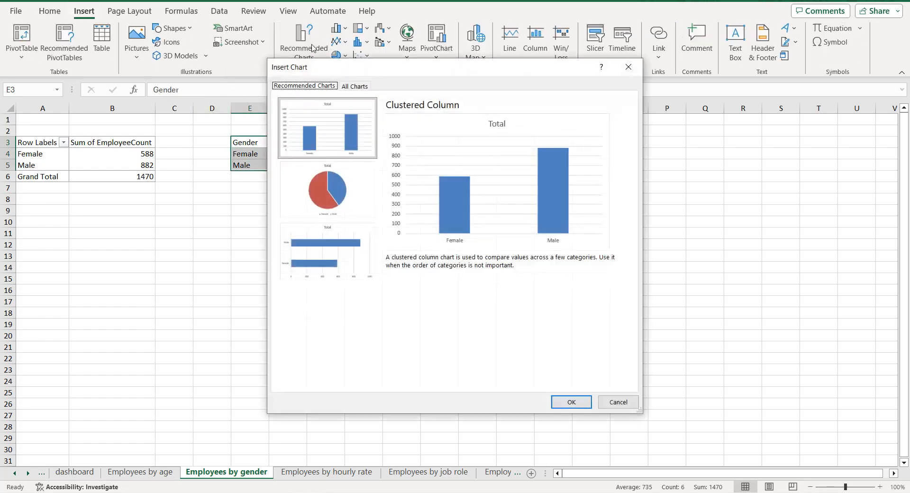
click(355, 86)
click(316, 161)
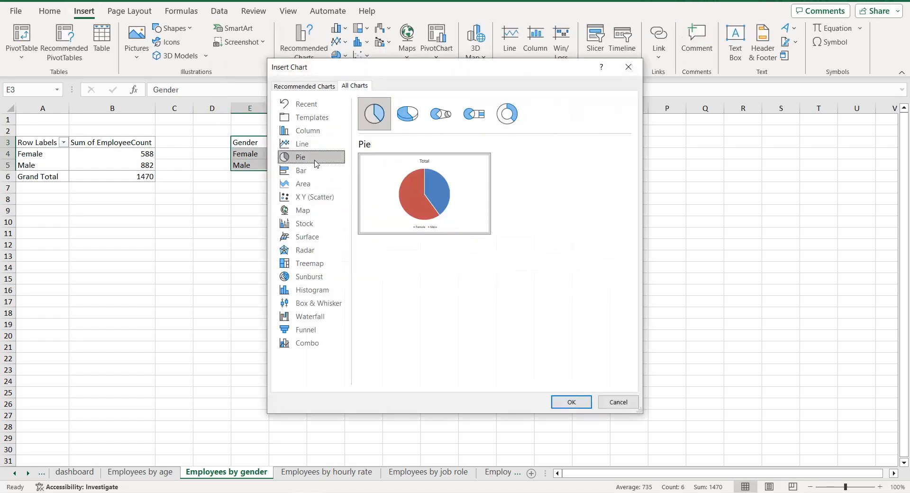
click(507, 124)
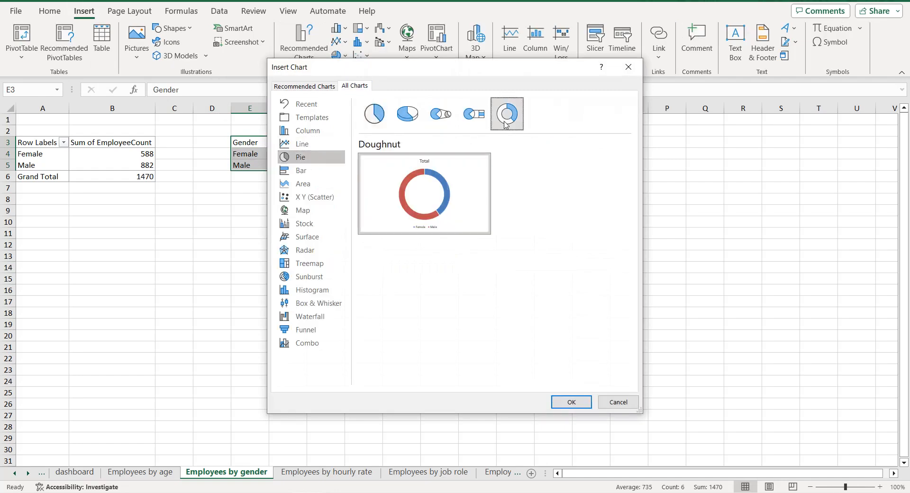
click(573, 402)
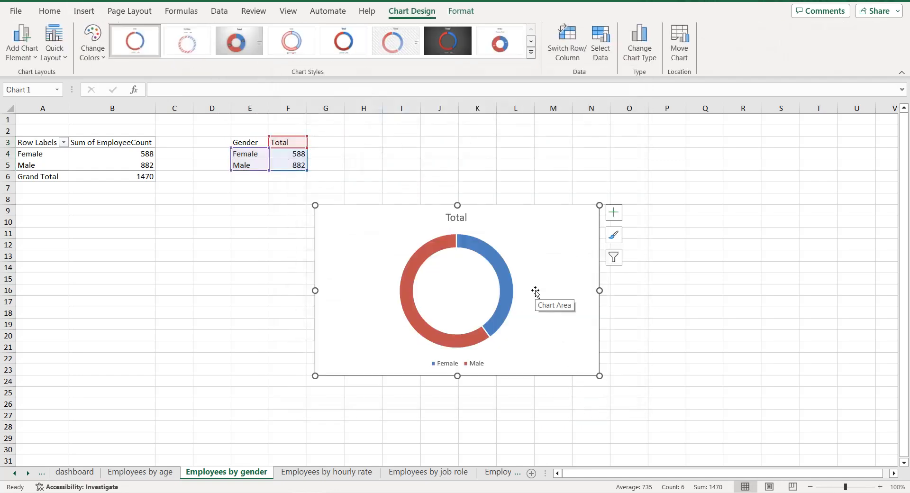
Step: Title the doughnut chart "Employees by gender", copied from the sheet name, and delete its legend
double_click(239, 475)
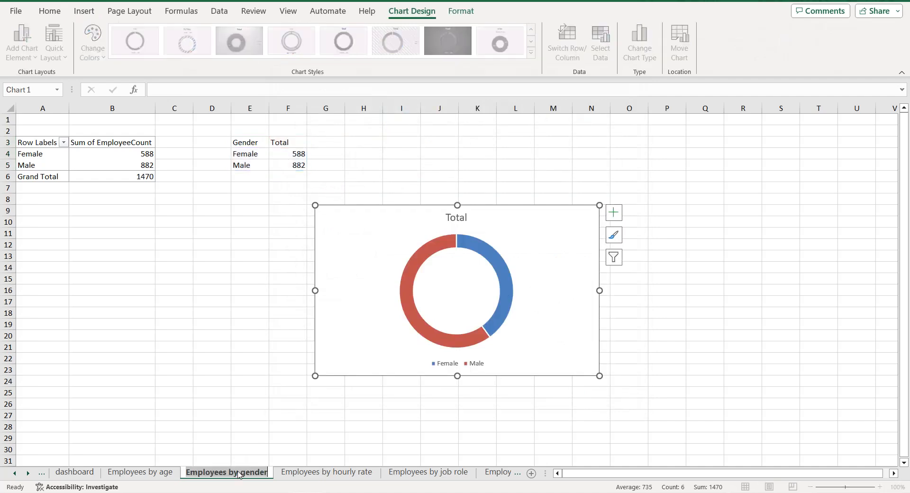
double_click(456, 218)
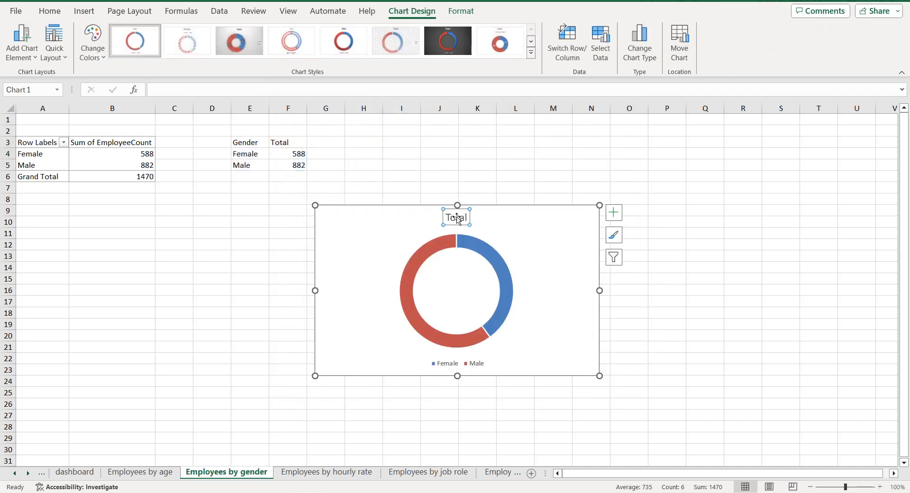
key(ctrl+v)
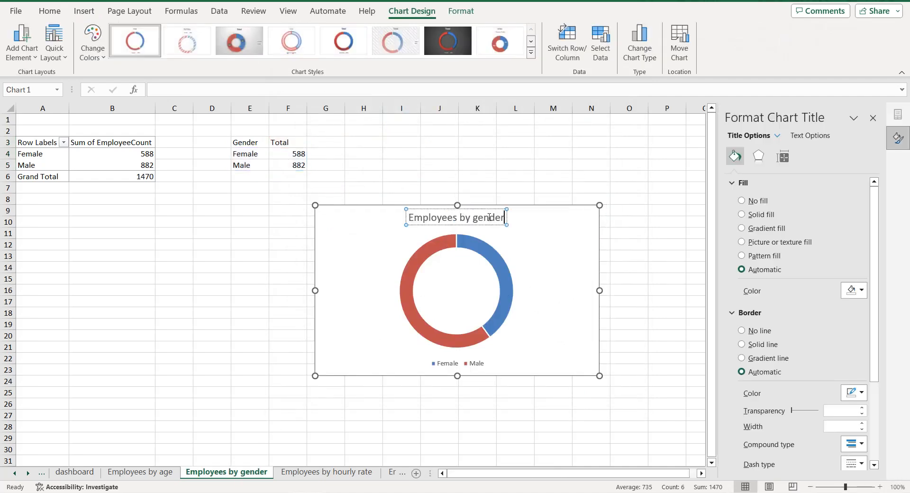
click(548, 223)
click(468, 365)
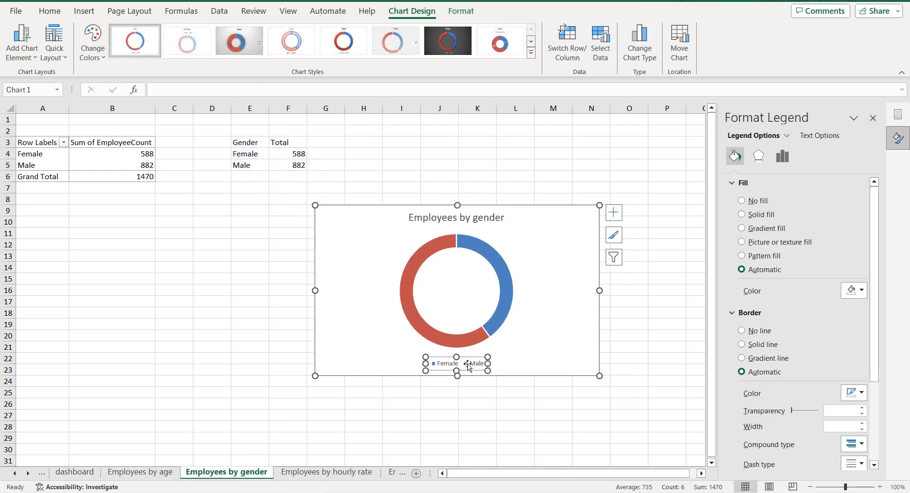
key(Delete)
Step: Set the gender chart's doughnut hole size to 60%
click(521, 322)
click(513, 285)
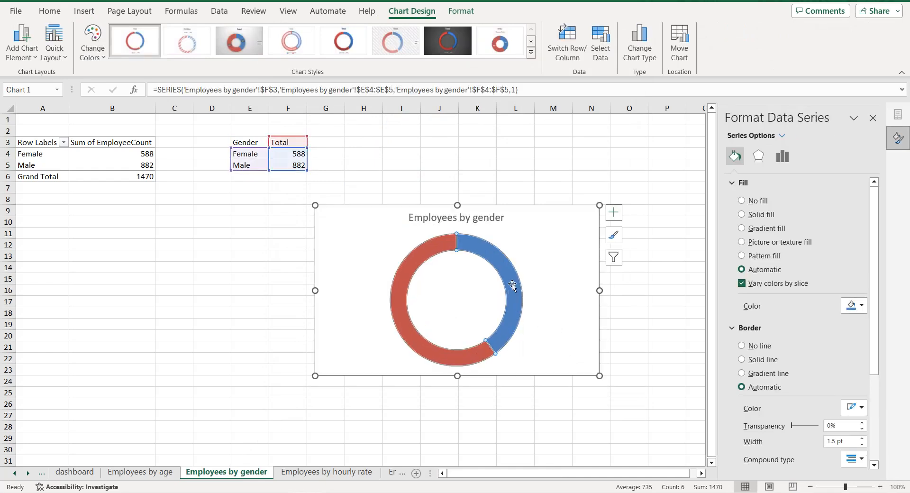
click(783, 156)
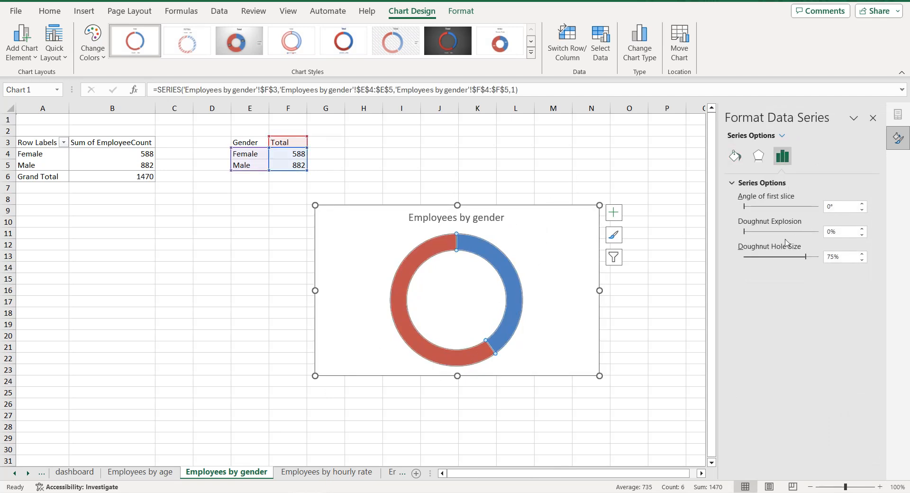
double_click(832, 258)
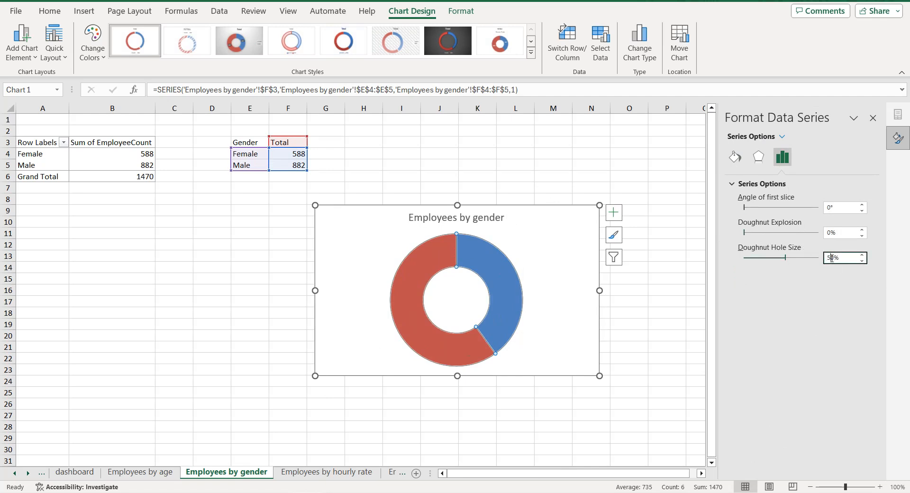
key(Return)
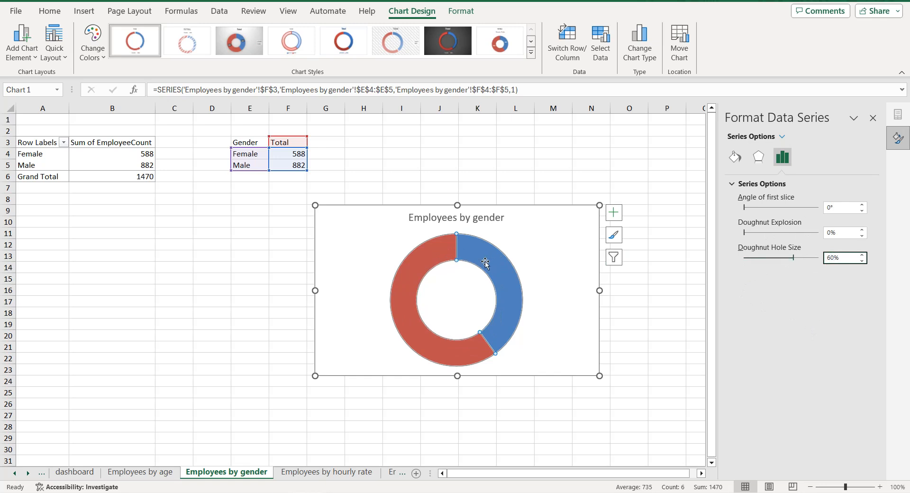
Step: Add data labels to the doughnut chart containing category name, value and percentage
click(614, 212)
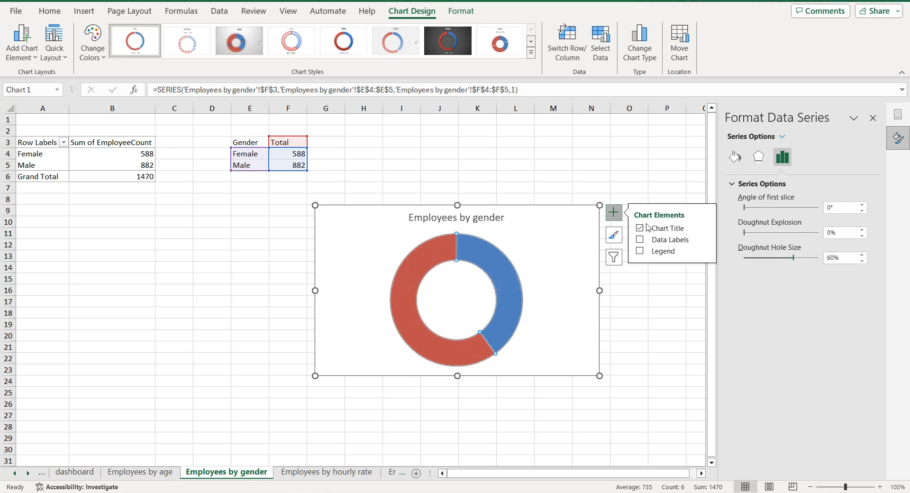
click(705, 240)
click(738, 273)
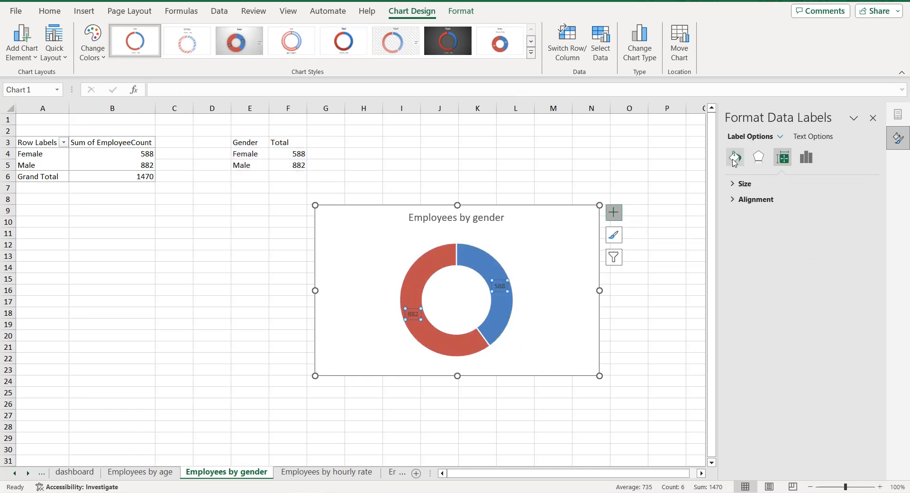
click(806, 157)
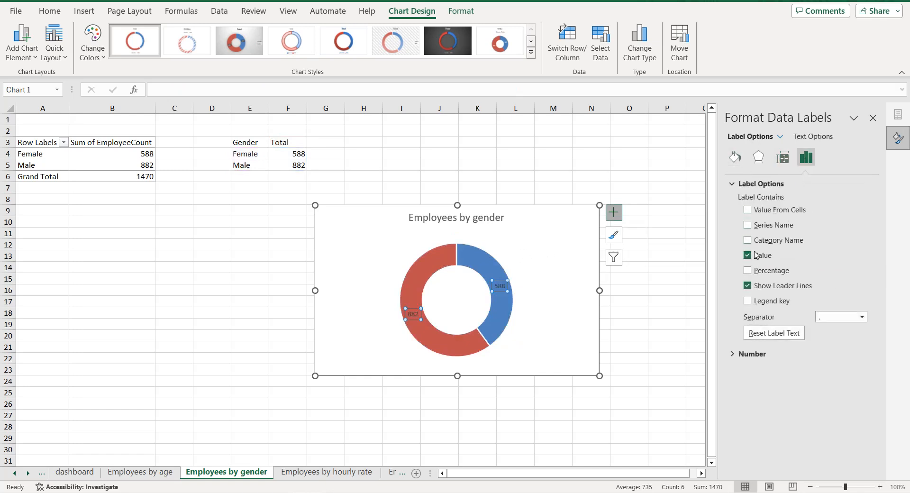
click(748, 271)
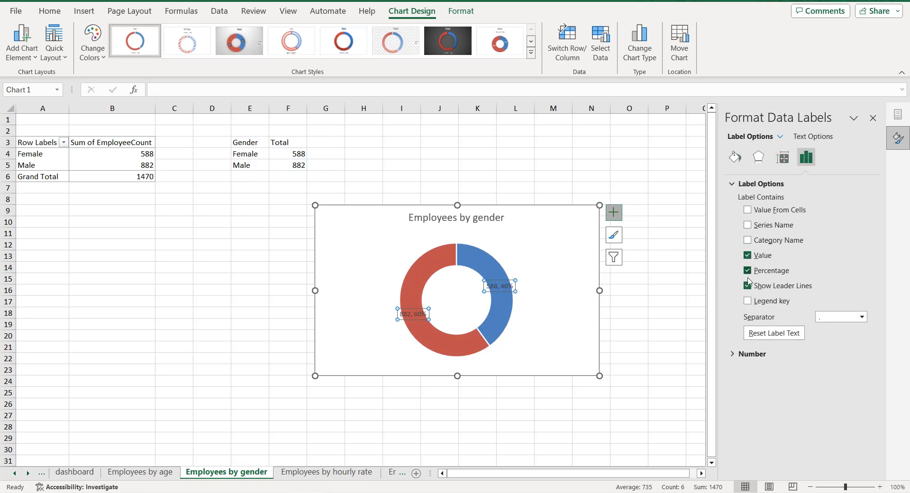
click(748, 241)
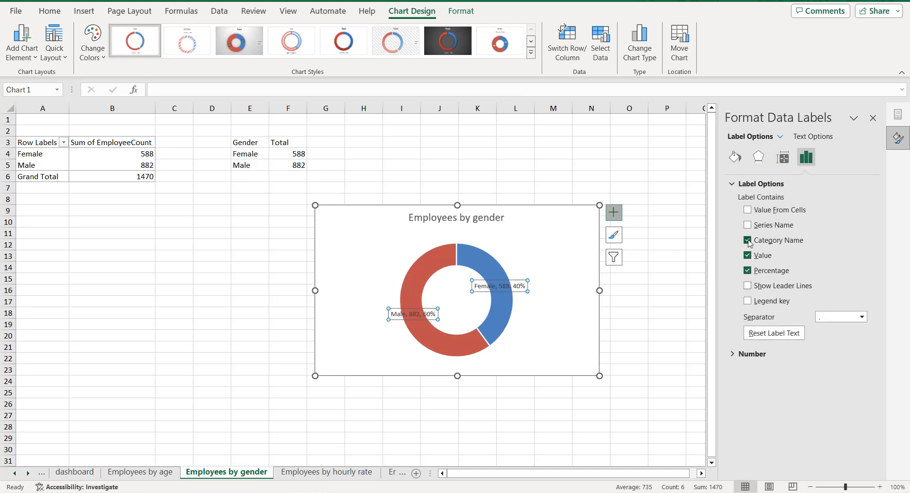
Step: Move the Female and Male data labels off the ring, to the outside of their slices
drag(513, 291, 545, 263)
click(420, 312)
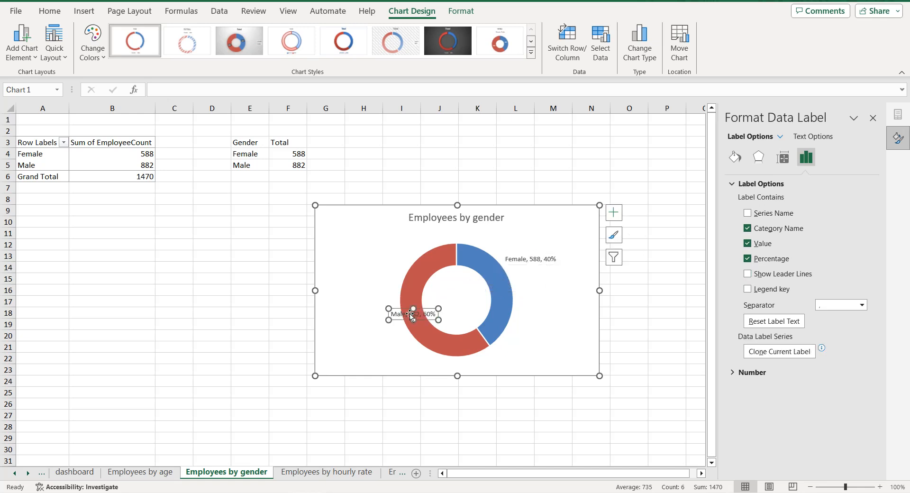
drag(404, 320, 358, 320)
click(360, 282)
Step: Set the text fill of the gender chart's data labels and title to black
click(374, 314)
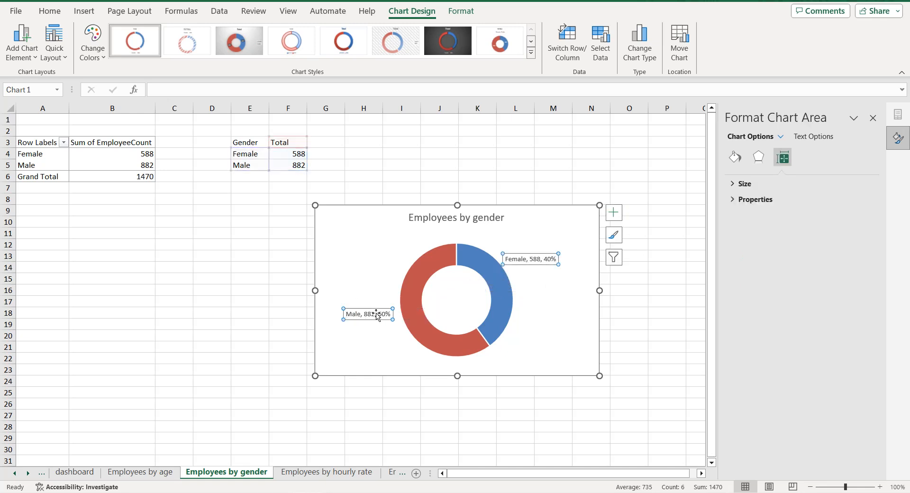
click(813, 137)
click(846, 275)
click(828, 310)
click(485, 221)
click(853, 280)
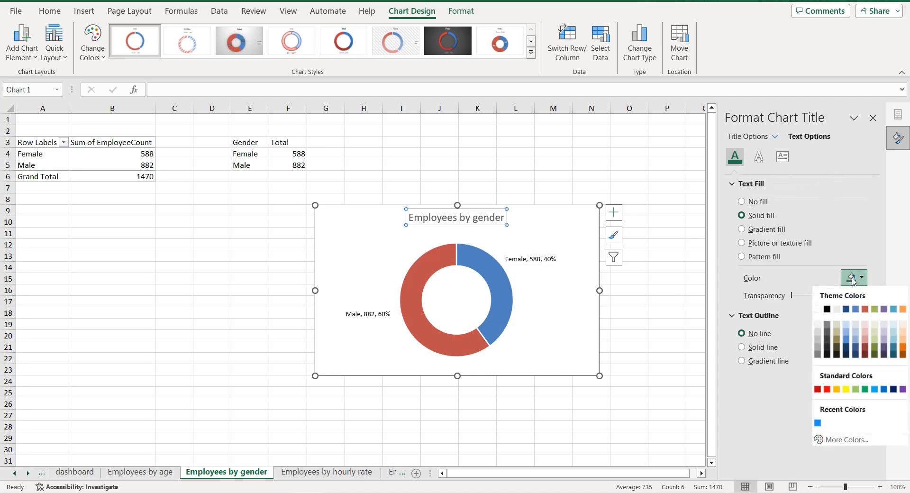
click(827, 309)
Step: Fill the Male slice with the recently used bright blue and the Female slice with light grey
click(497, 286)
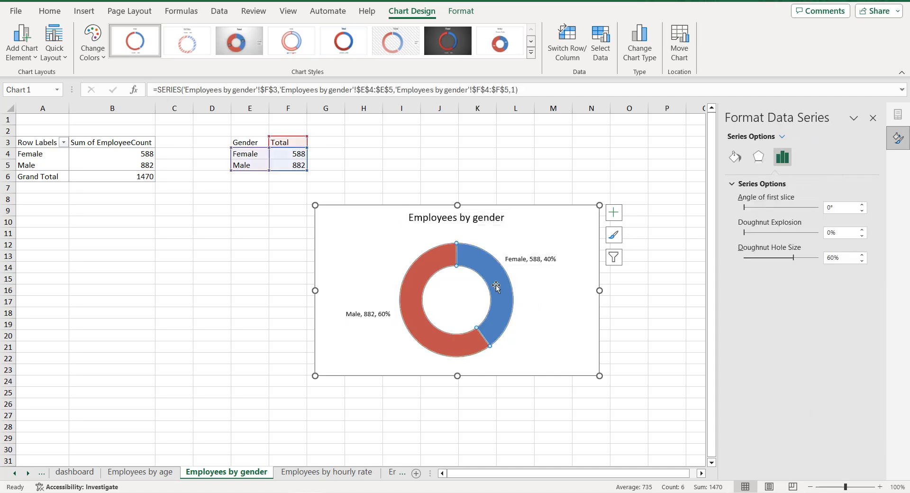
click(432, 259)
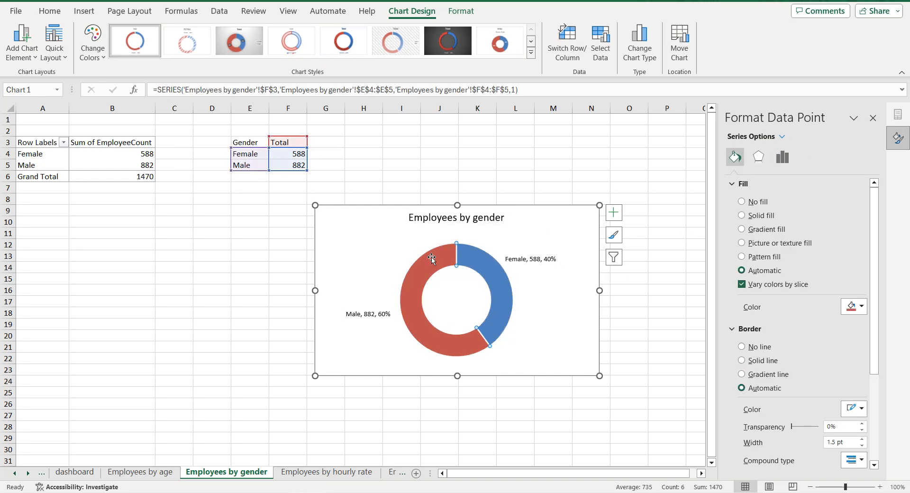
click(854, 306)
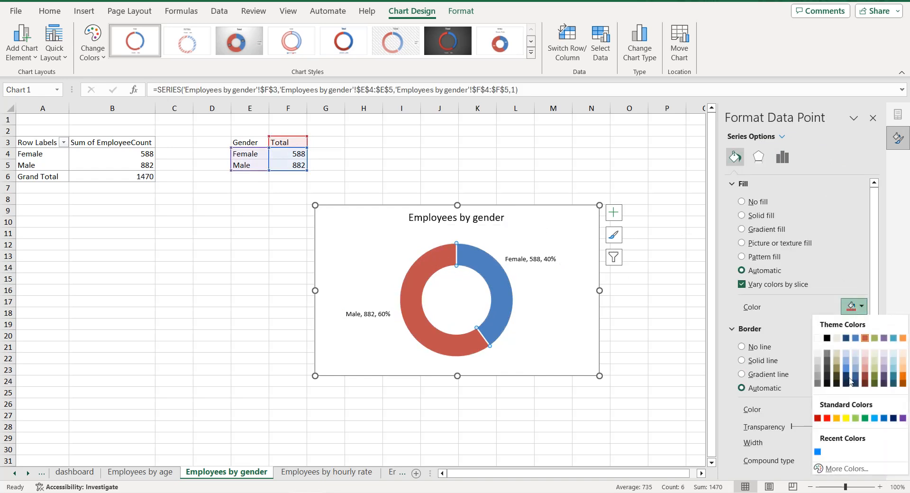
click(818, 452)
click(495, 286)
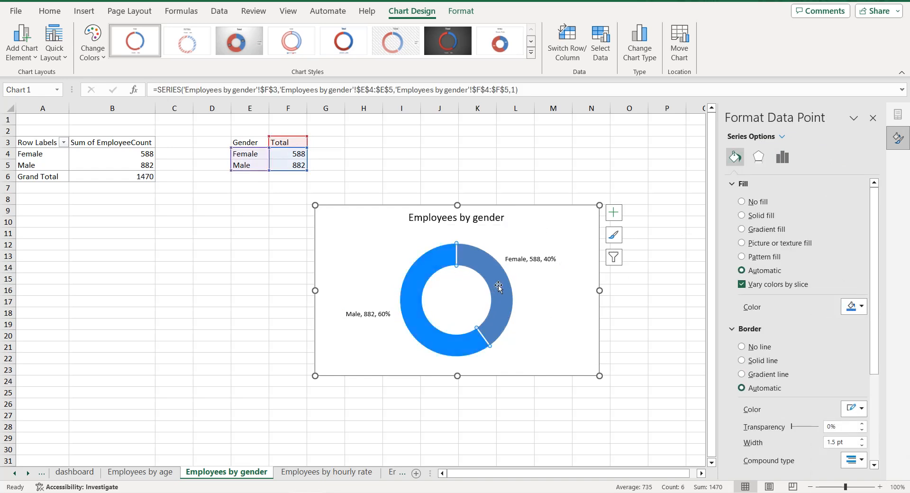
click(861, 307)
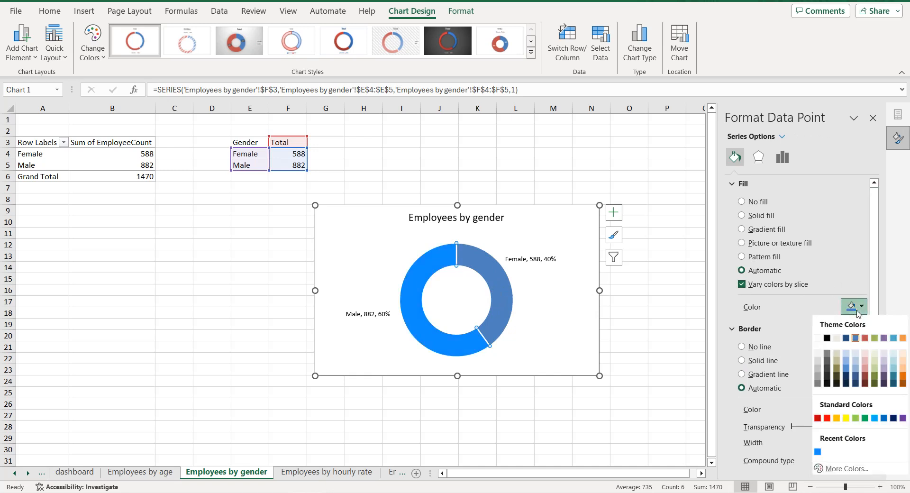
click(818, 361)
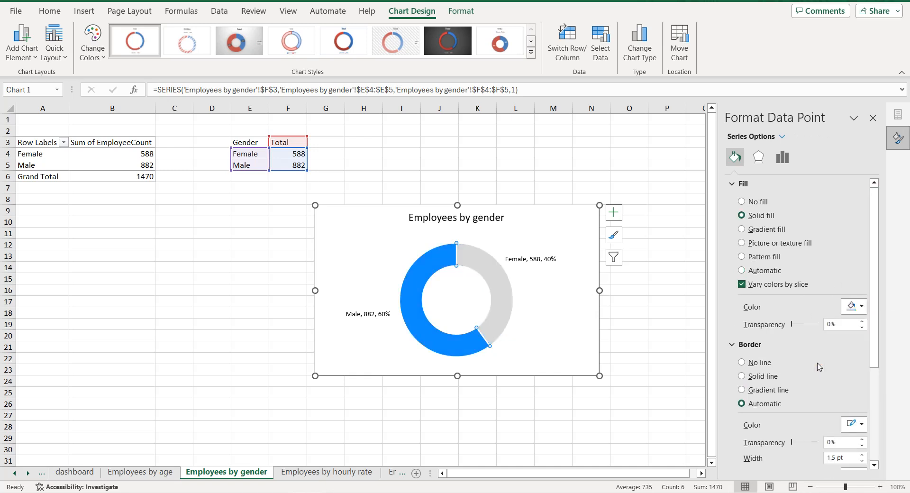
Step: Give the gender chart's area a border in the recently used bright blue and rounded corners
click(366, 258)
scroll(809, 281, down, 3)
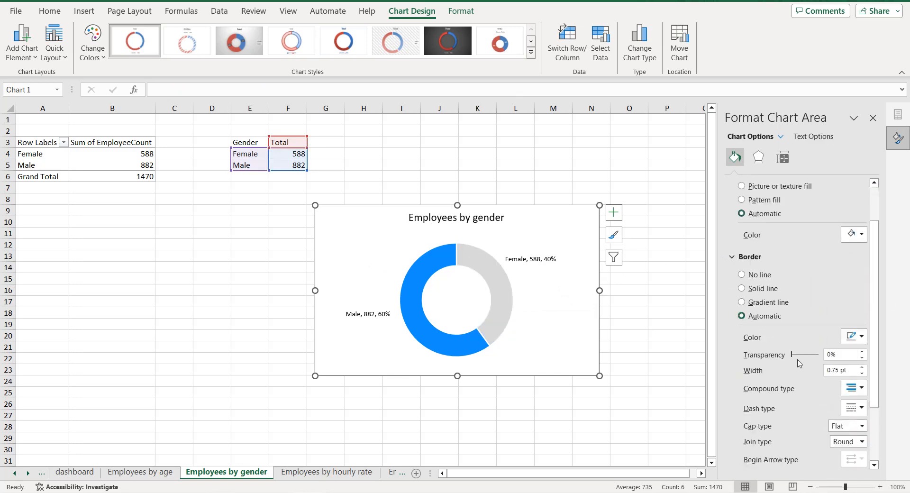
click(861, 307)
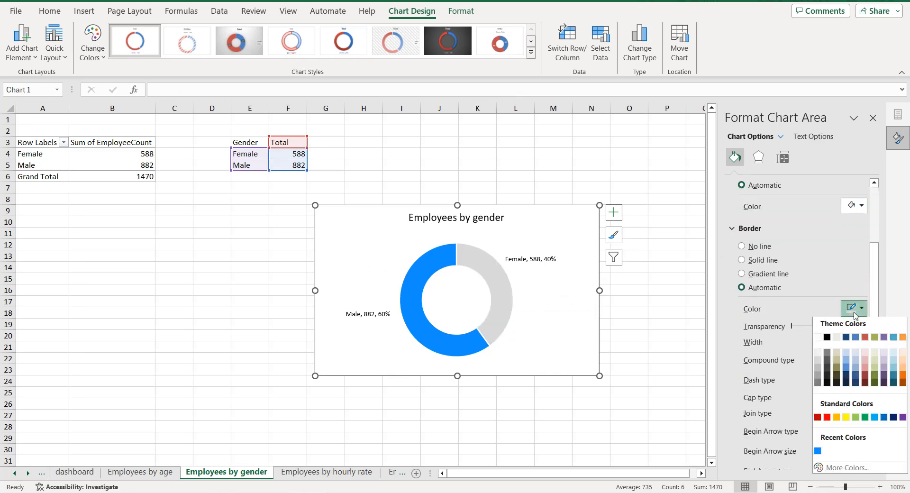
click(817, 454)
scroll(758, 455, down, 2)
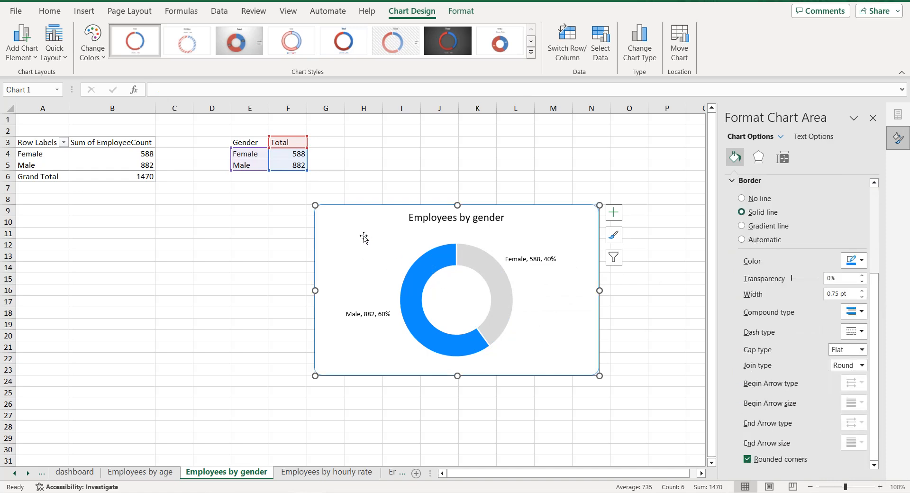
Step: Paste the gender chart onto the dashboard sheet and fit it between the age and hourly rate charts, matching their height
click(74, 472)
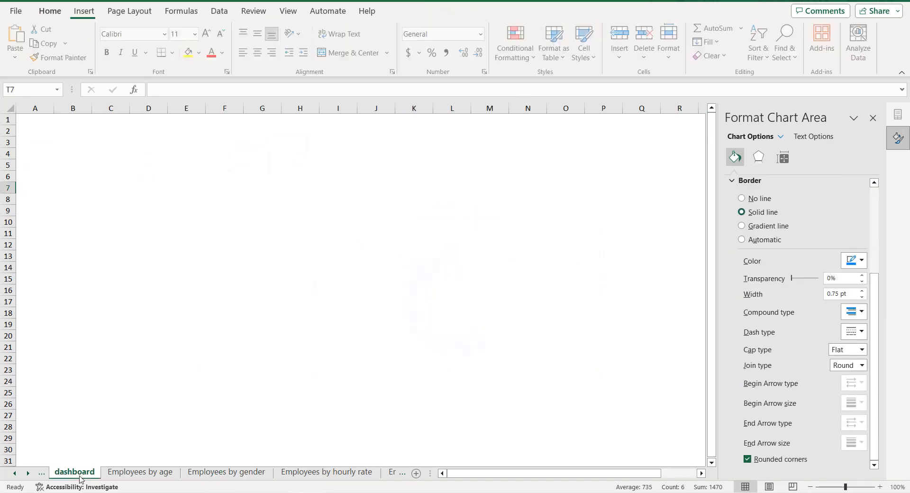
key(ctrl+v)
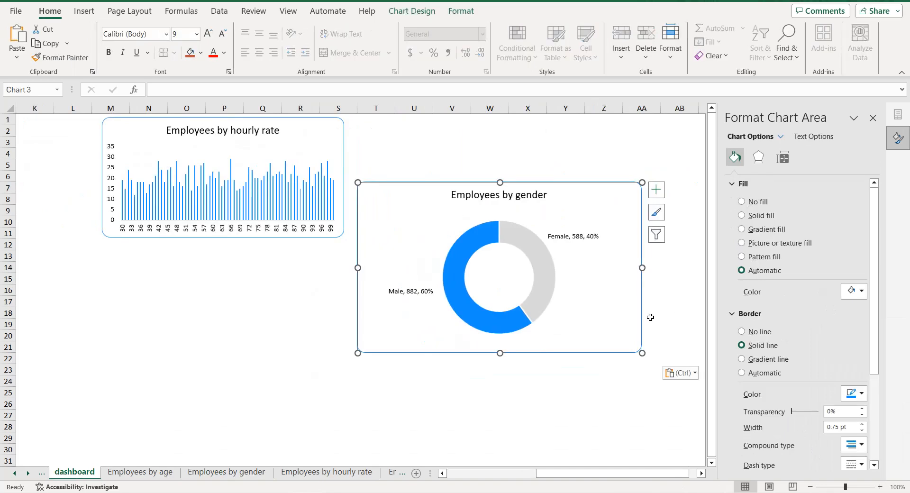
drag(602, 357, 306, 325)
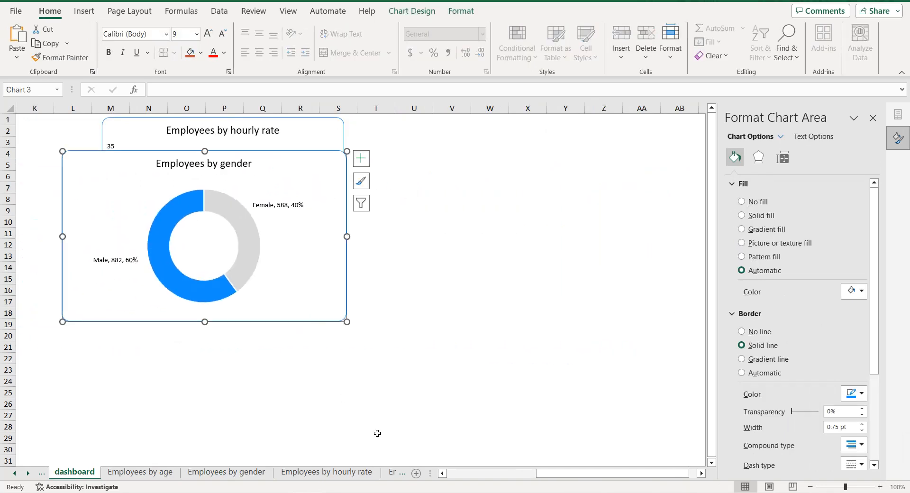
click(477, 476)
drag(524, 160, 292, 114)
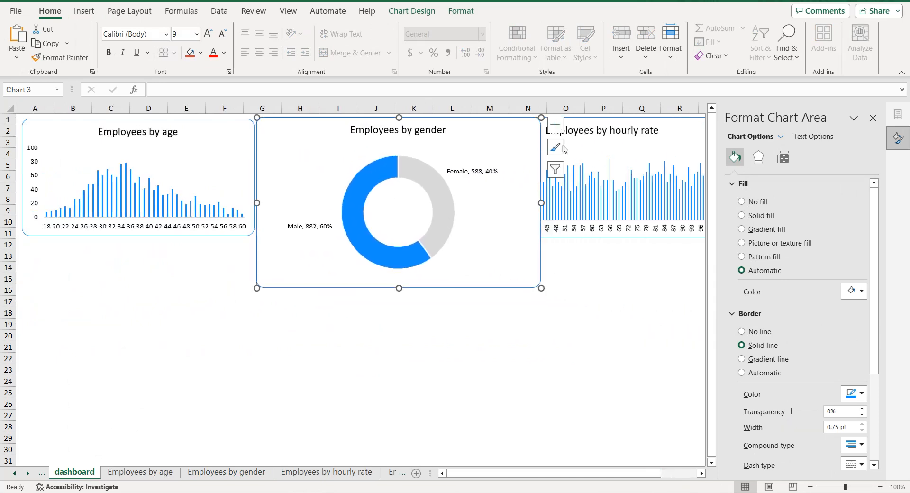
drag(541, 203, 472, 207)
drag(369, 288, 368, 238)
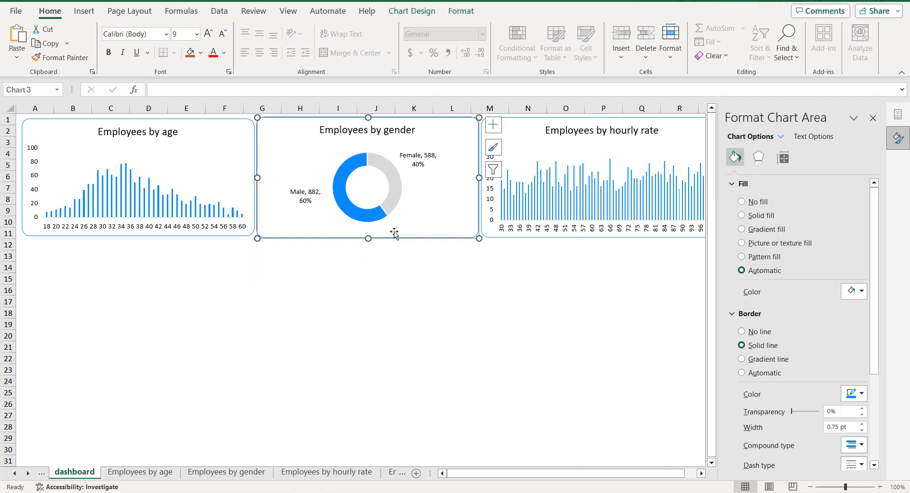
Step: Build the PivotTable on the Employees by job role sheet with JobRole as rows and the sum of EmployeeCount as values
click(28, 473)
click(28, 473)
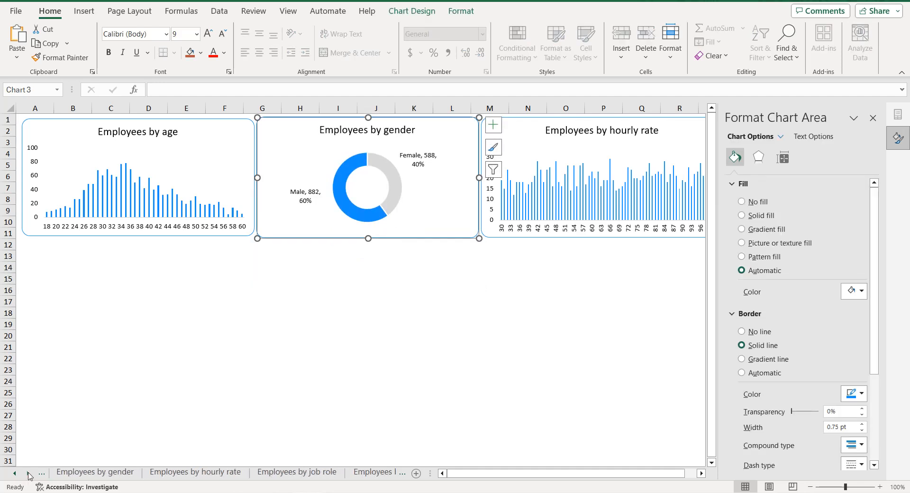
click(287, 472)
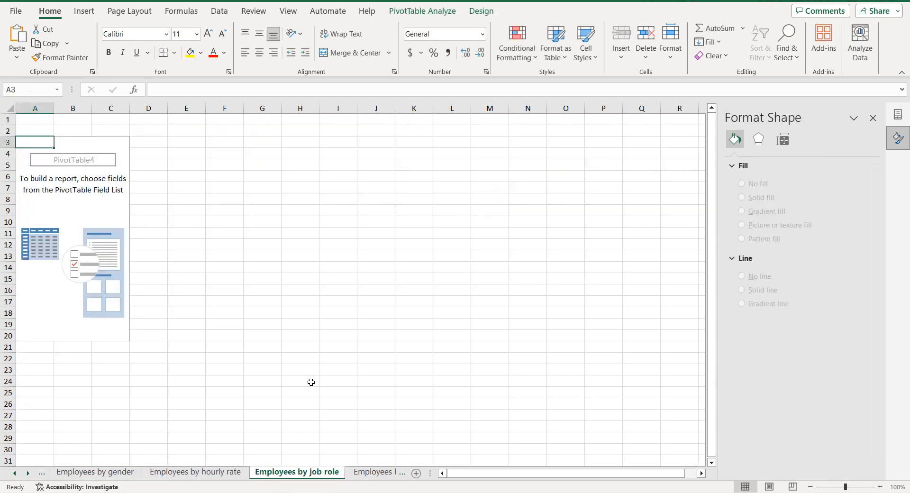
click(65, 211)
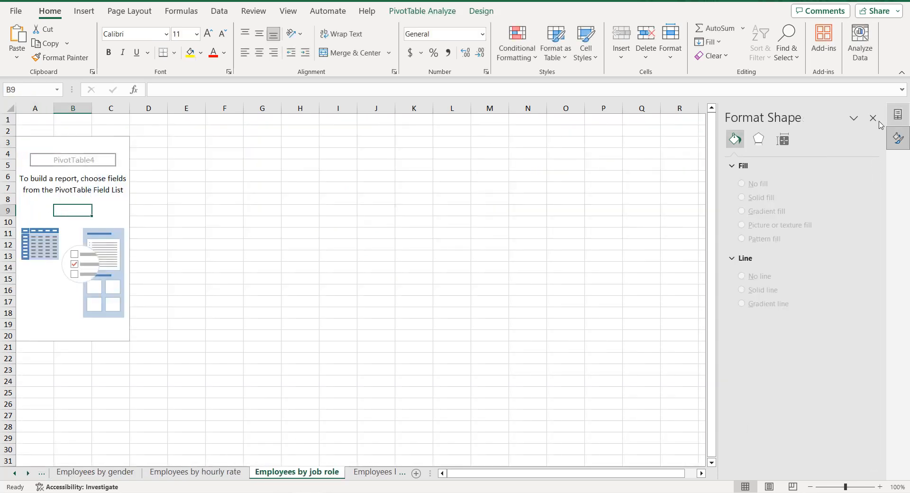
click(898, 114)
scroll(768, 228, down, 2)
scroll(768, 229, down, 3)
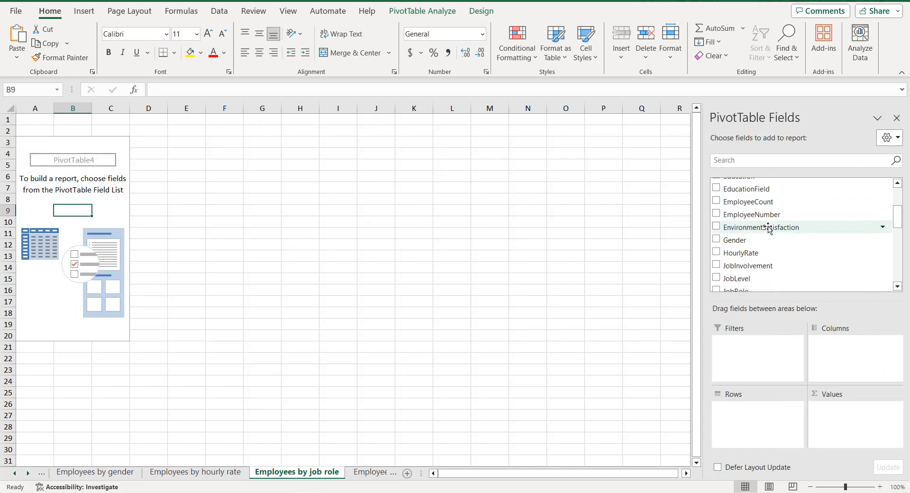
click(716, 262)
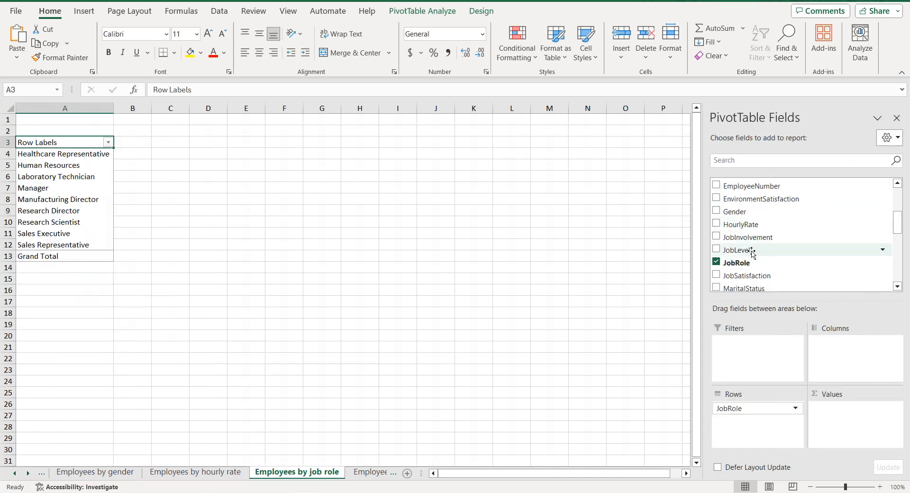
scroll(730, 223, up, 2)
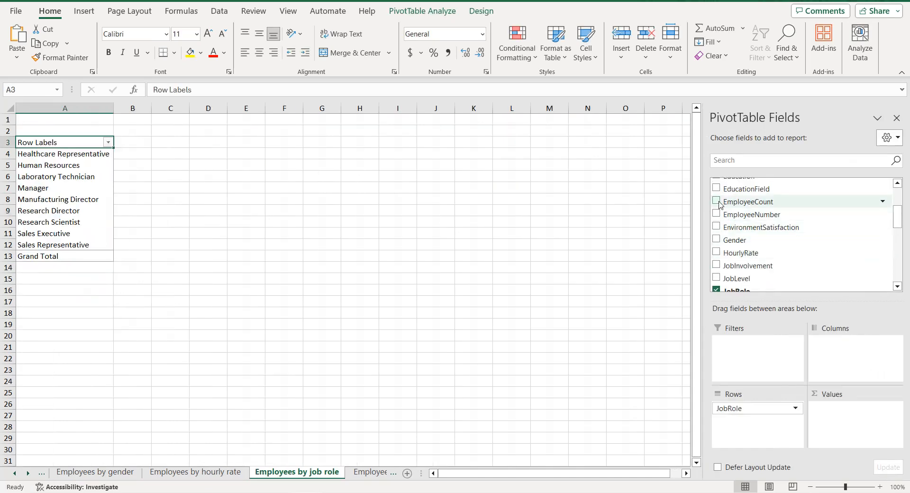
click(716, 201)
Step: Copy the job role PivotTable without its grand total and paste it as values starting at E3
drag(52, 145, 168, 249)
key(ctrl+c)
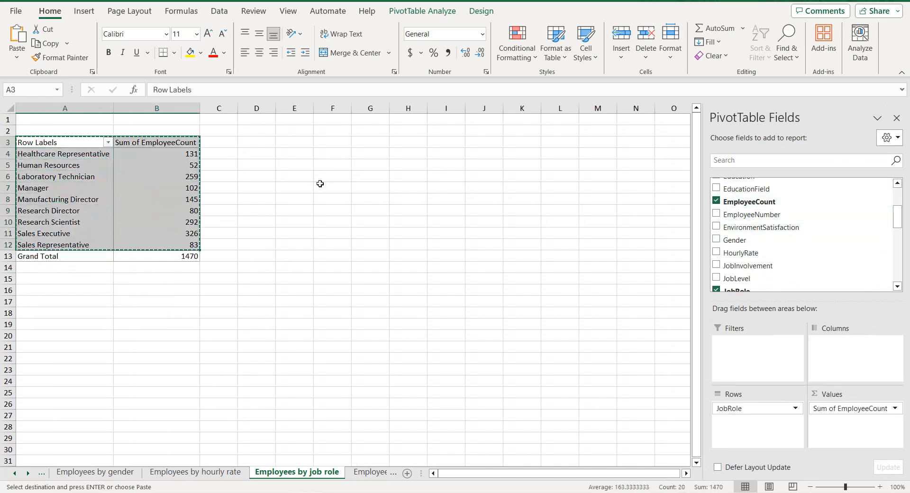
click(303, 143)
right_click(304, 142)
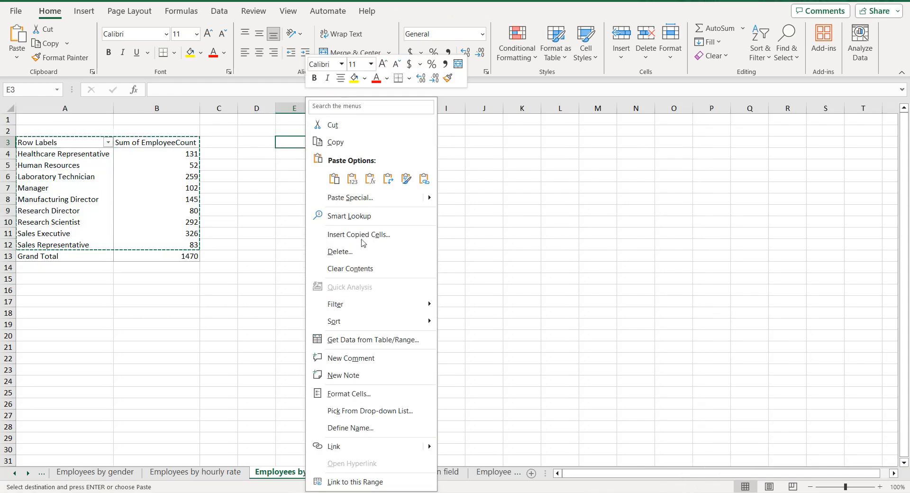
click(357, 180)
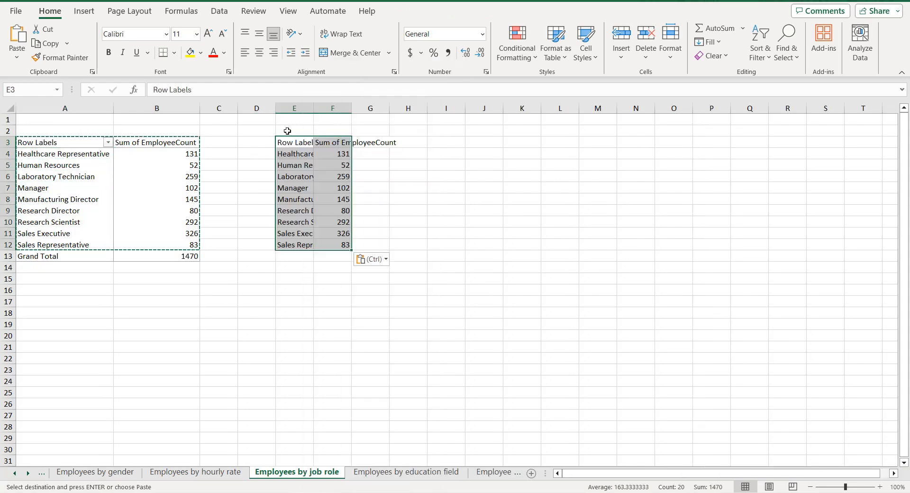
Step: Rename the copied range's headers to "Job role" in E3 and "Total" in F3
click(299, 142)
triple_click(191, 89)
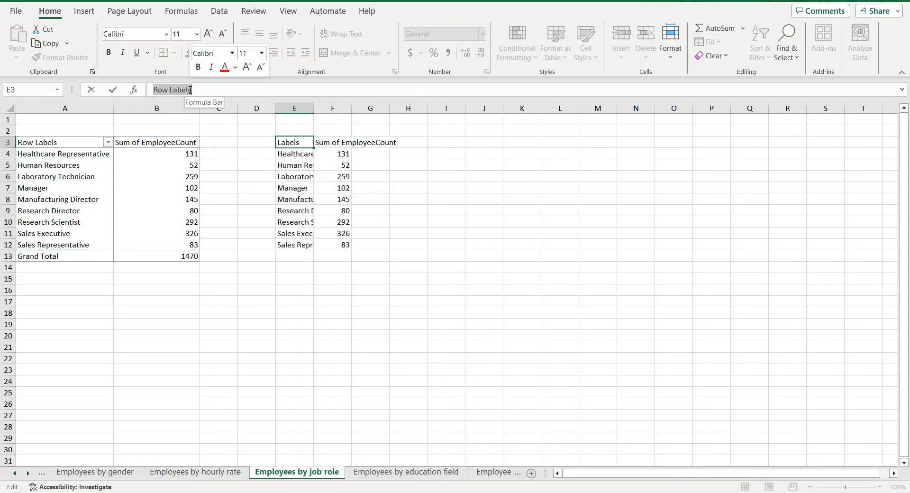
text(Job role)
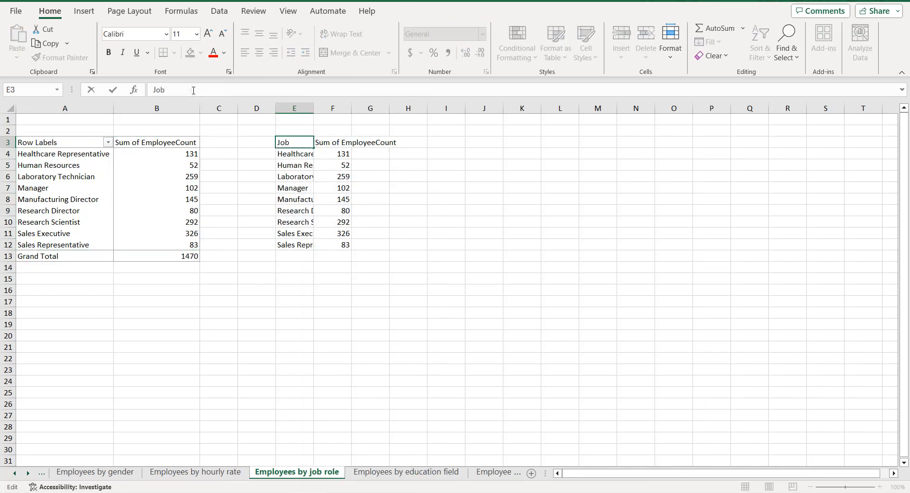
click(334, 143)
text(Count)
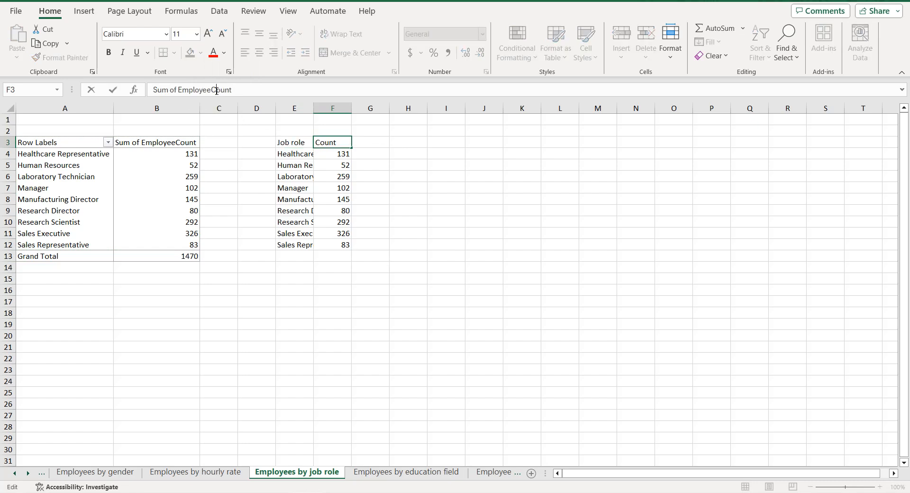
triple_click(217, 91)
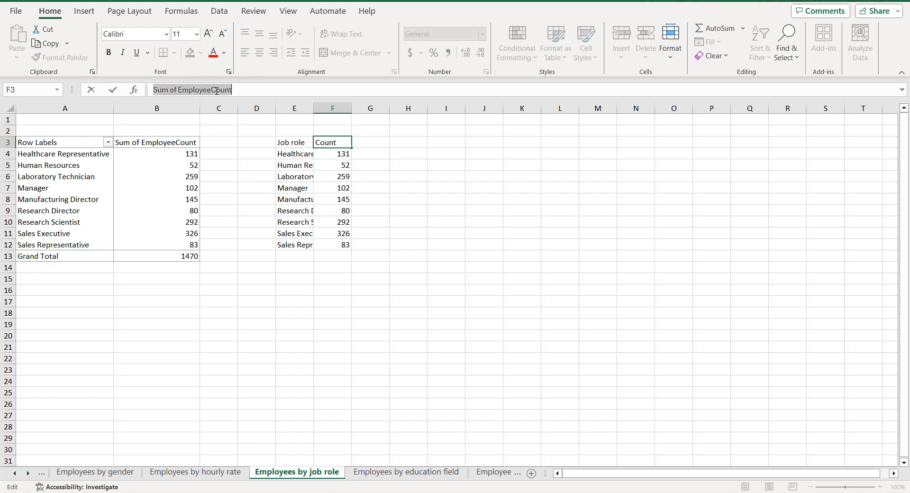
text(Total)
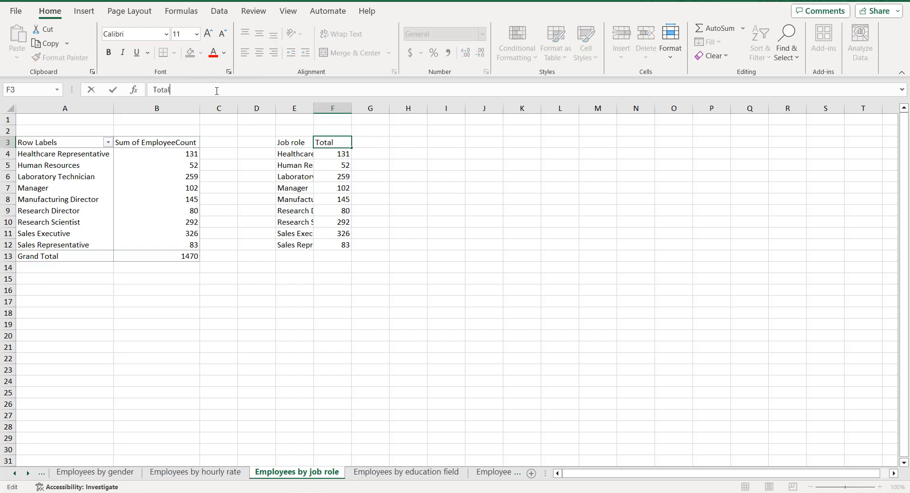
Step: Convert E3:F12 into a table with headers and sort it by Total from smallest to largest
click(297, 145)
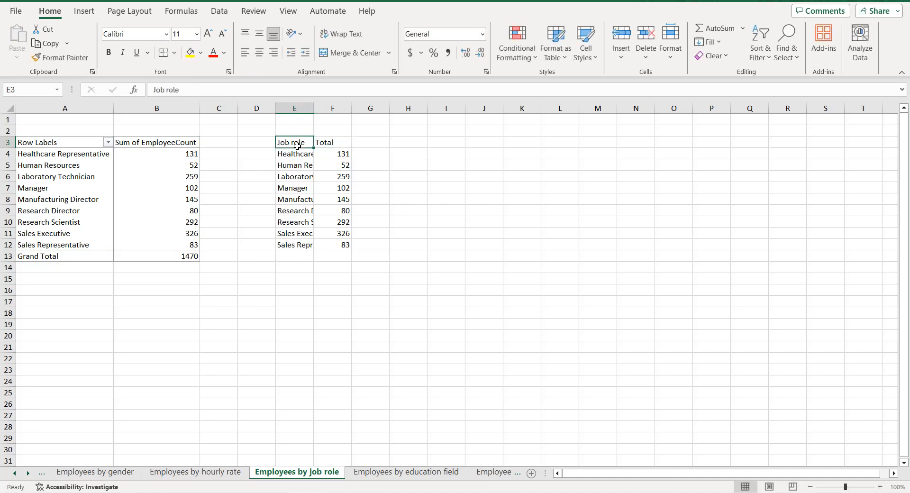
key(ctrl+a)
click(84, 11)
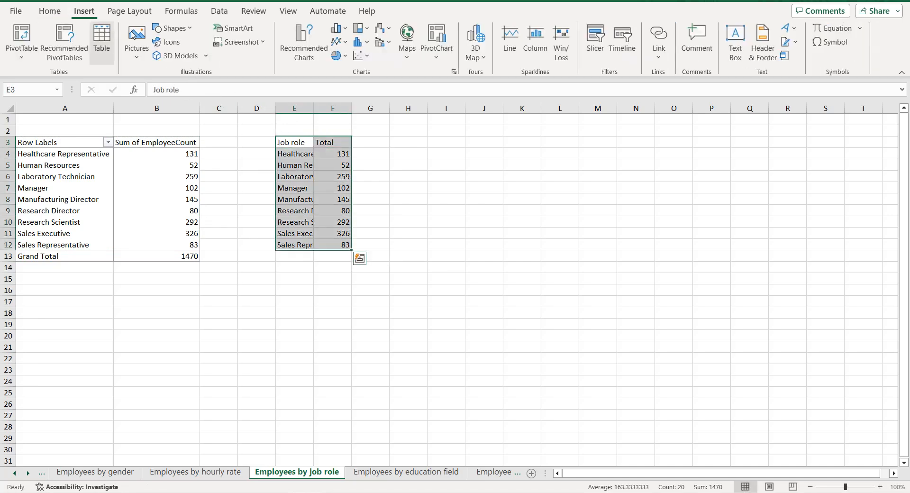
click(102, 40)
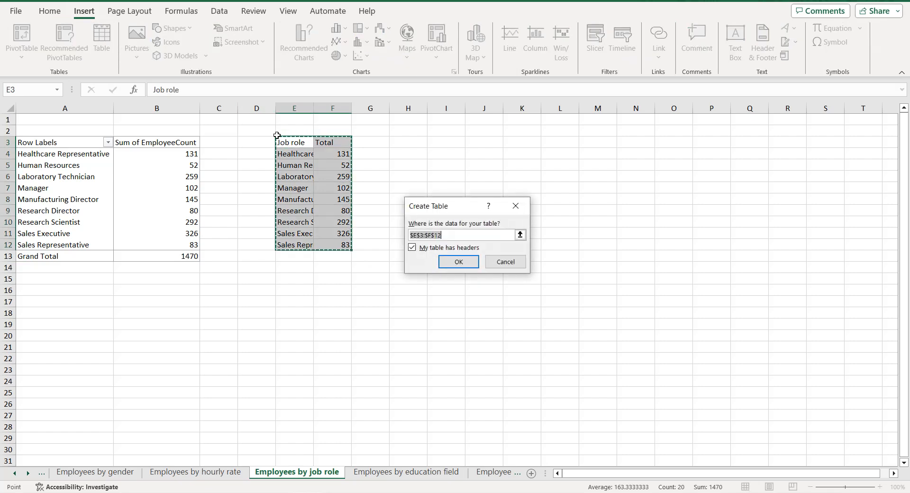
click(458, 262)
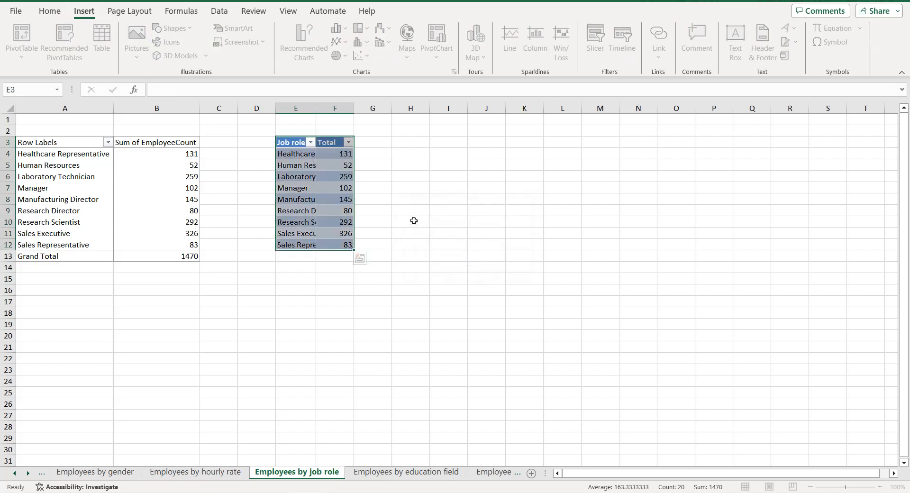
click(348, 142)
click(301, 160)
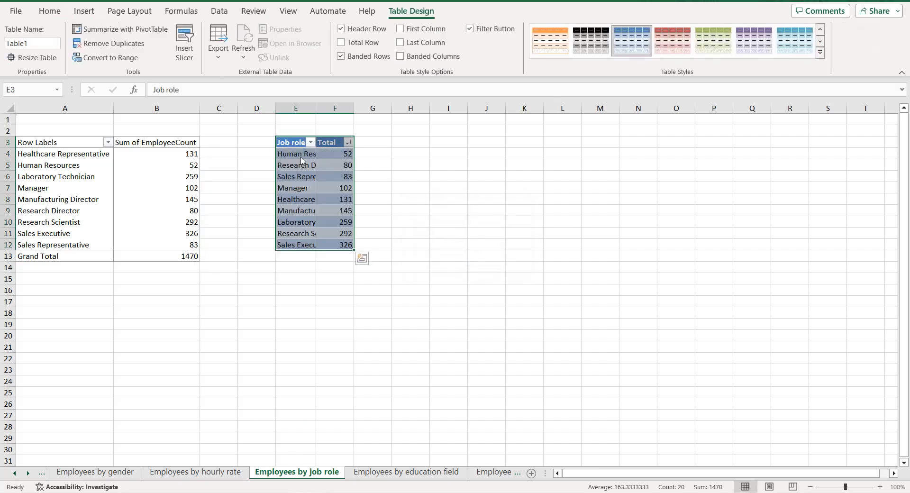
Step: Insert the recommended clustered bar chart from the job role table and remove its gridlines
click(90, 13)
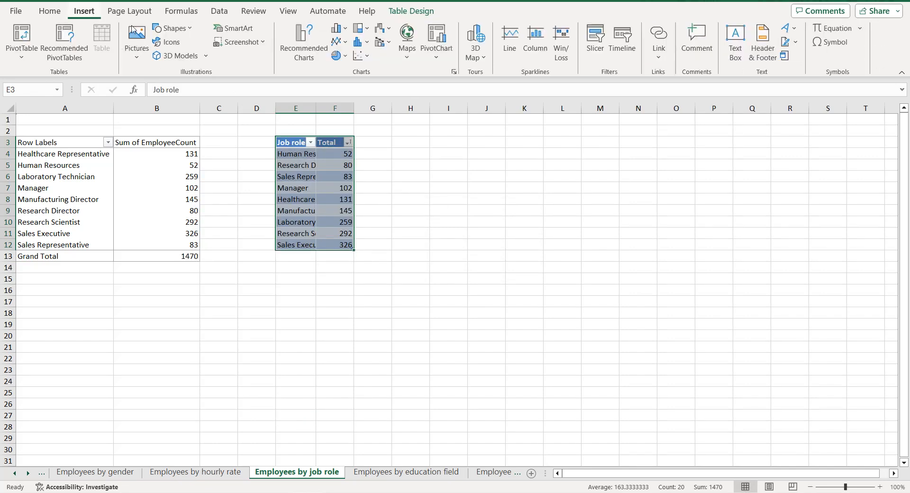
click(299, 44)
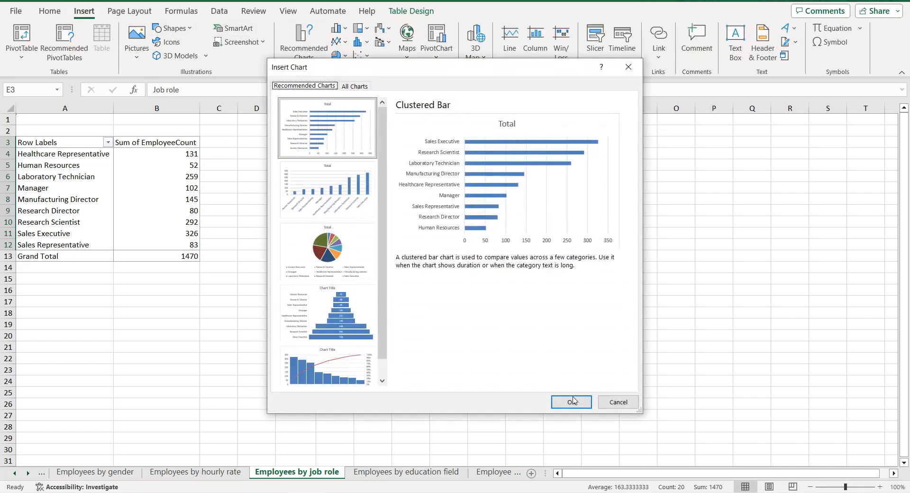
click(572, 400)
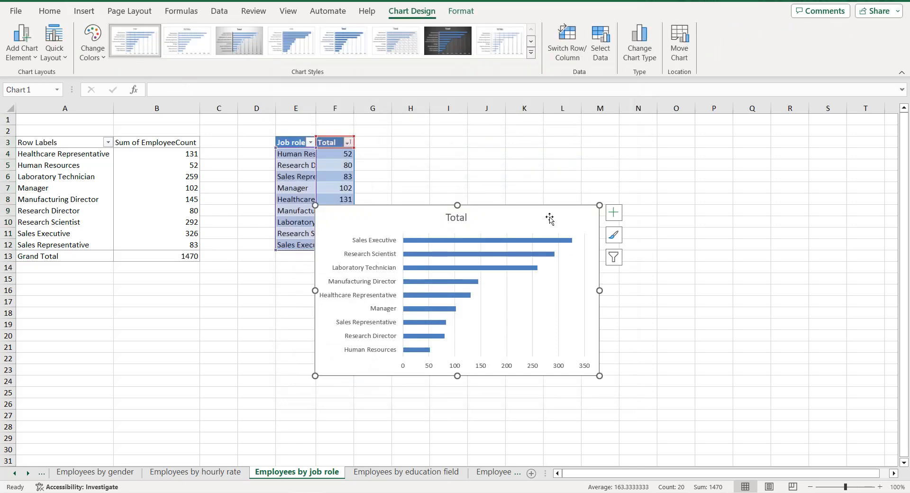
click(613, 212)
click(641, 297)
Step: Copy the sheet's name and use it as the bar chart's title, "Employees by job role"
click(280, 475)
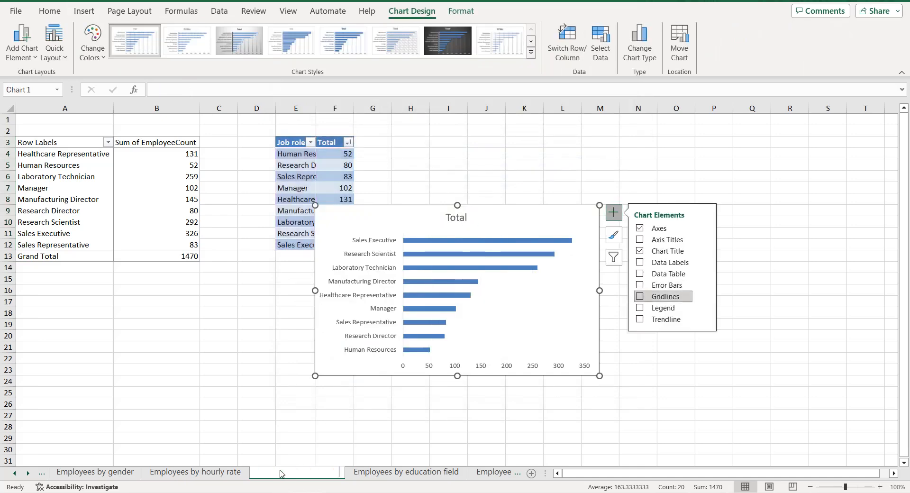
double_click(451, 219)
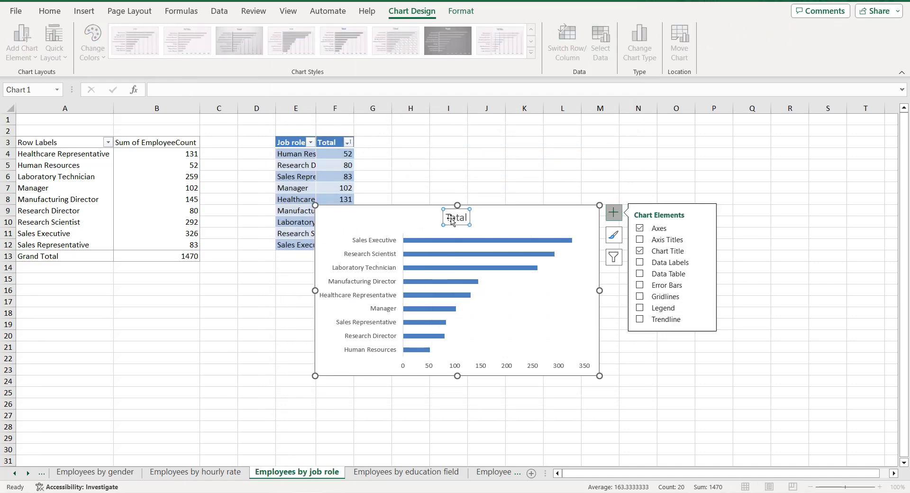
key(ctrl+v)
click(553, 224)
Step: Add data labels to the job role bar chart and delete its horizontal value axis
click(614, 213)
click(641, 264)
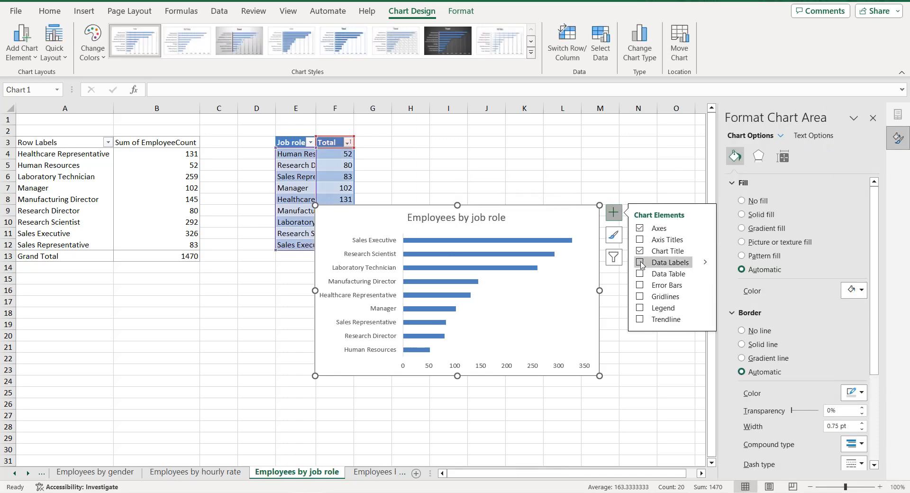
click(515, 369)
key(Delete)
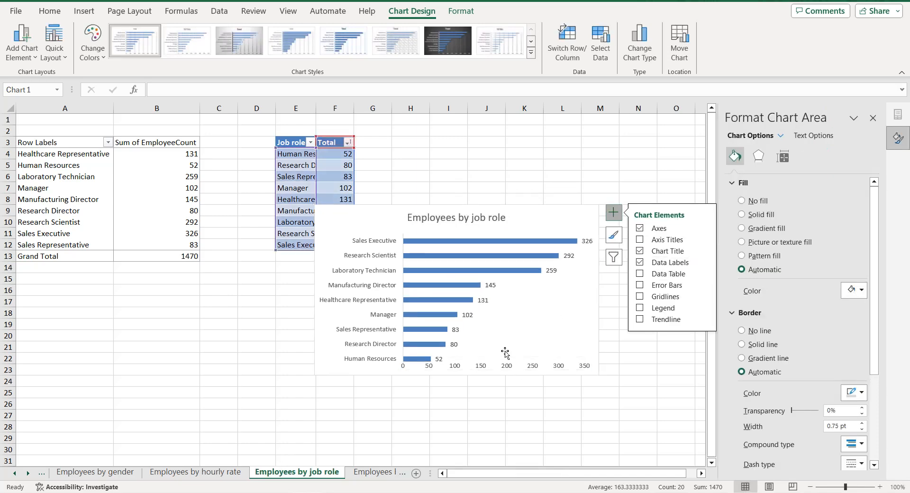
Step: Set the job role chart's bar gap width to 50% and fill the bars with the recently used bright blue
click(504, 242)
click(783, 156)
double_click(835, 259)
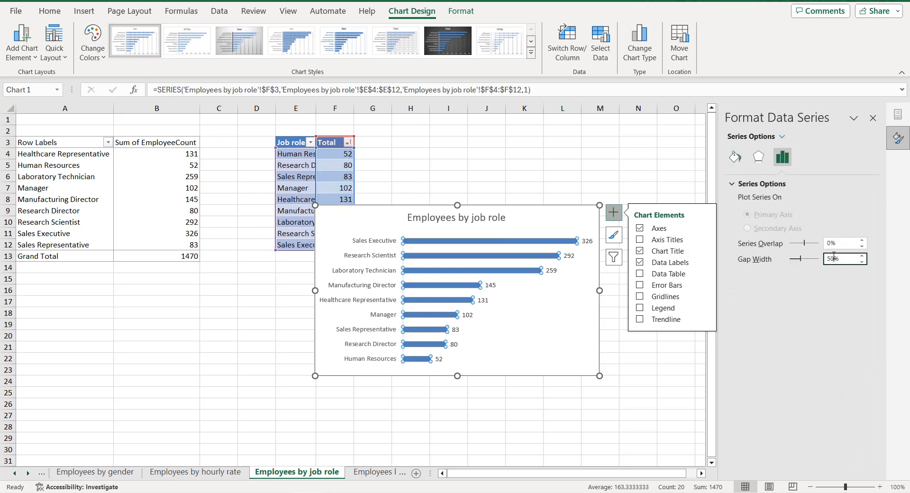
key(Return)
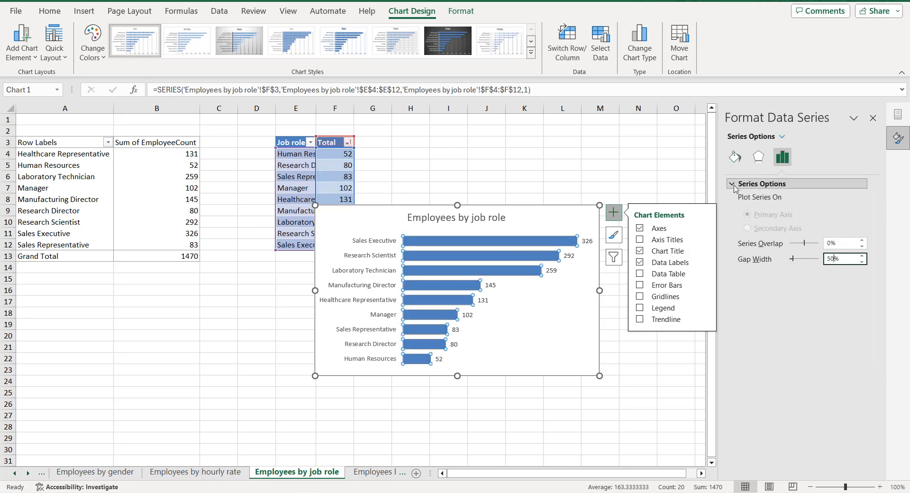
click(735, 156)
click(852, 322)
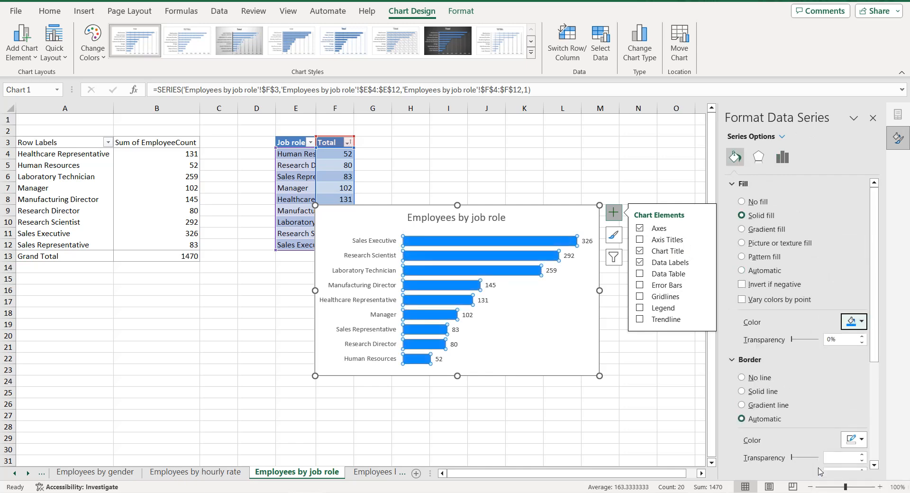
Step: Change the text colour of the job role chart's category labels, data labels and title to black
click(366, 260)
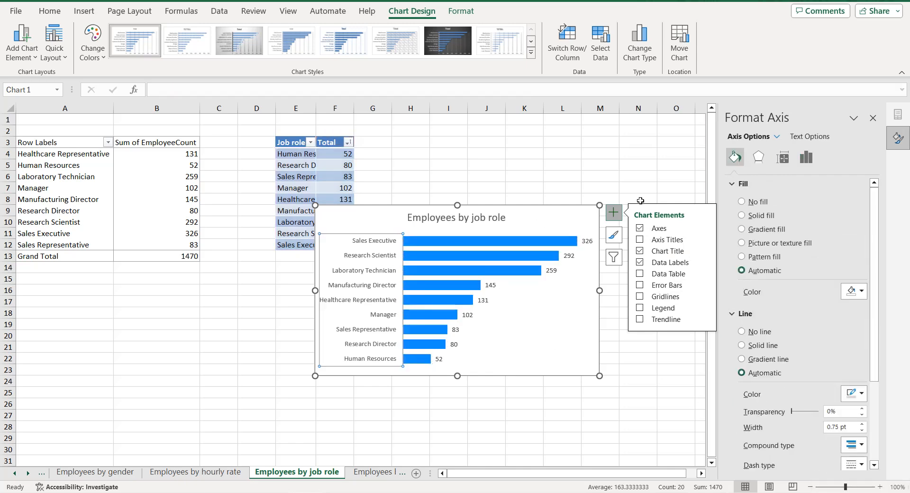
click(809, 137)
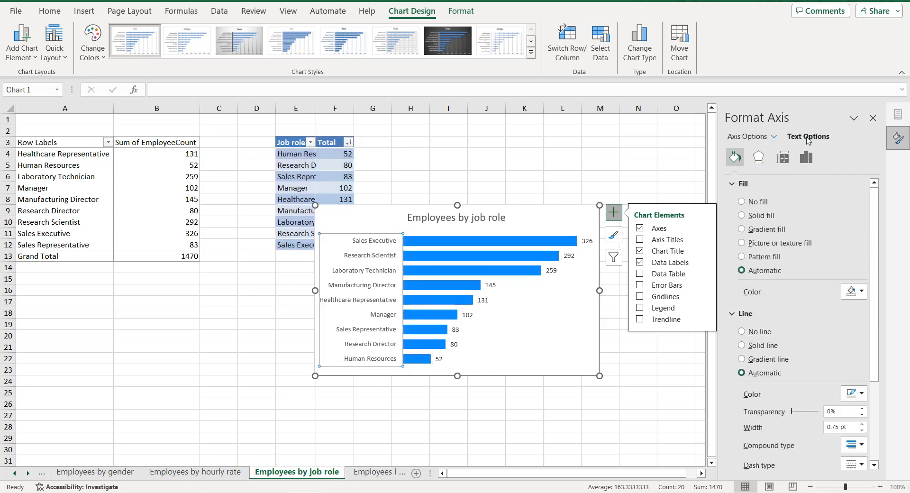
click(849, 278)
click(827, 309)
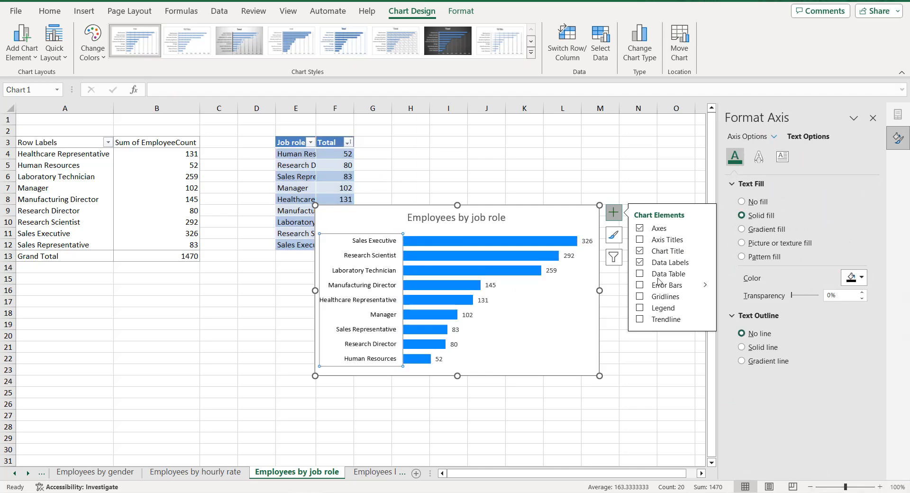
click(590, 243)
click(852, 278)
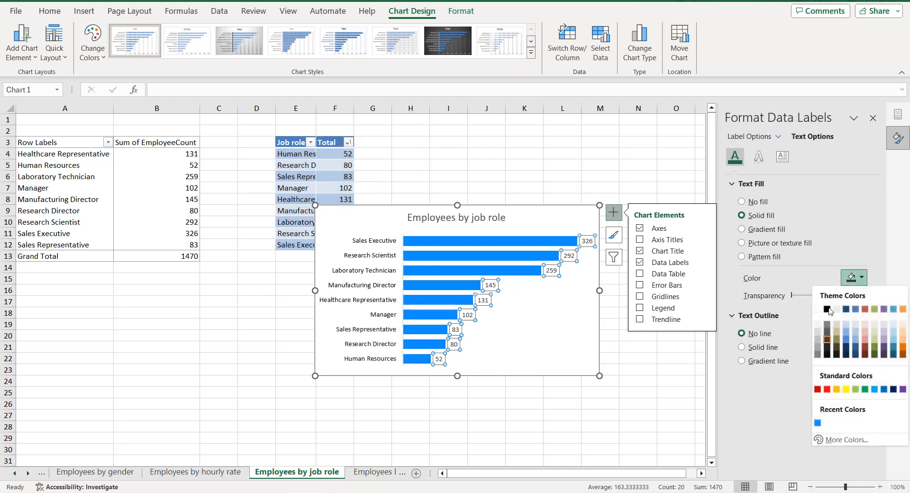
click(827, 309)
click(486, 219)
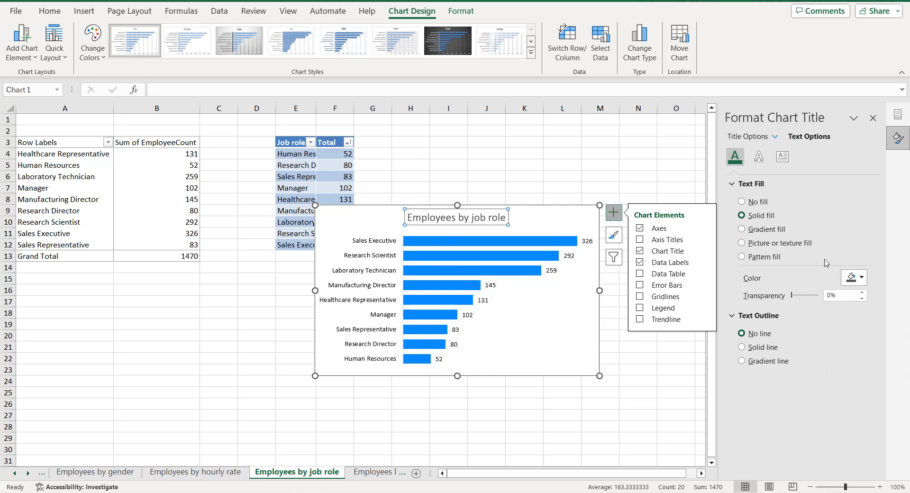
click(851, 277)
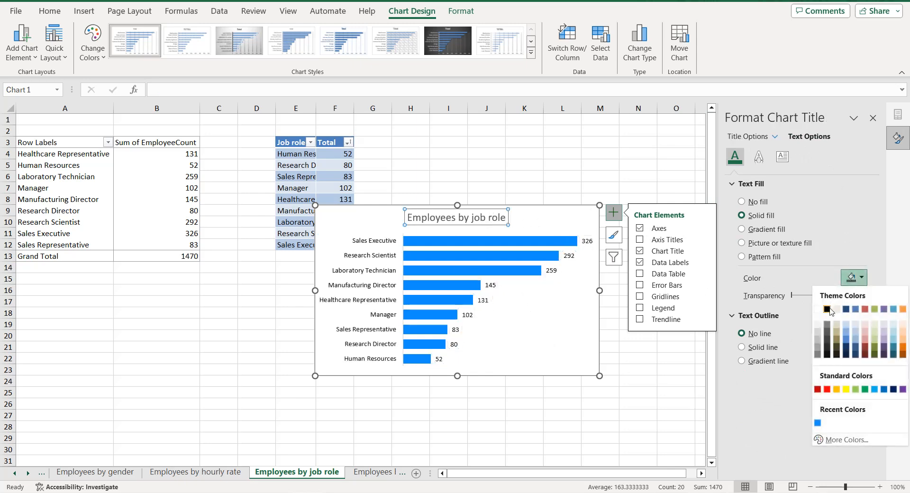
click(827, 309)
Step: Give the job role chart area a border in the recently used blue with rounded corners
click(342, 233)
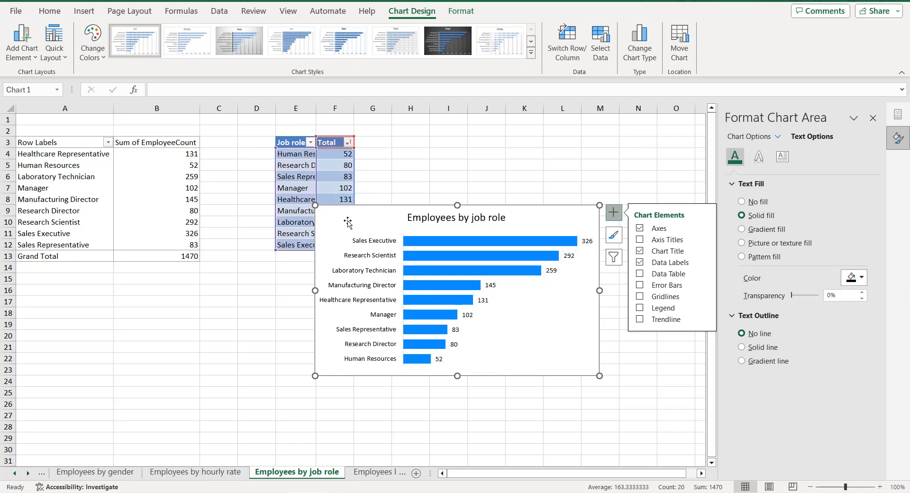
click(750, 136)
scroll(805, 312, down, 2)
scroll(806, 312, down, 1)
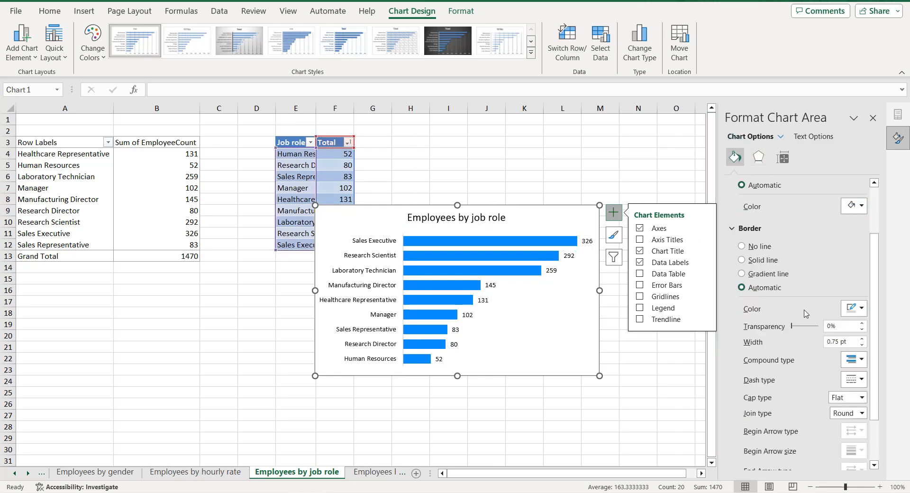
click(851, 308)
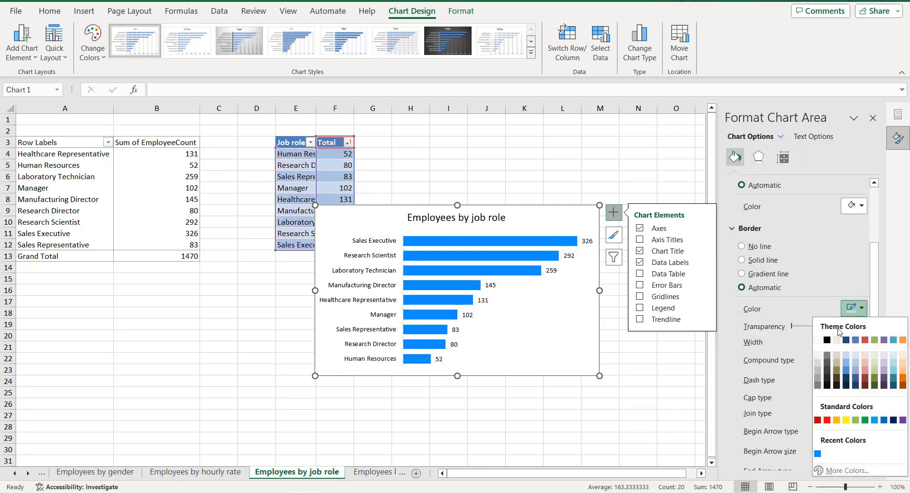
click(817, 454)
scroll(801, 431, down, 2)
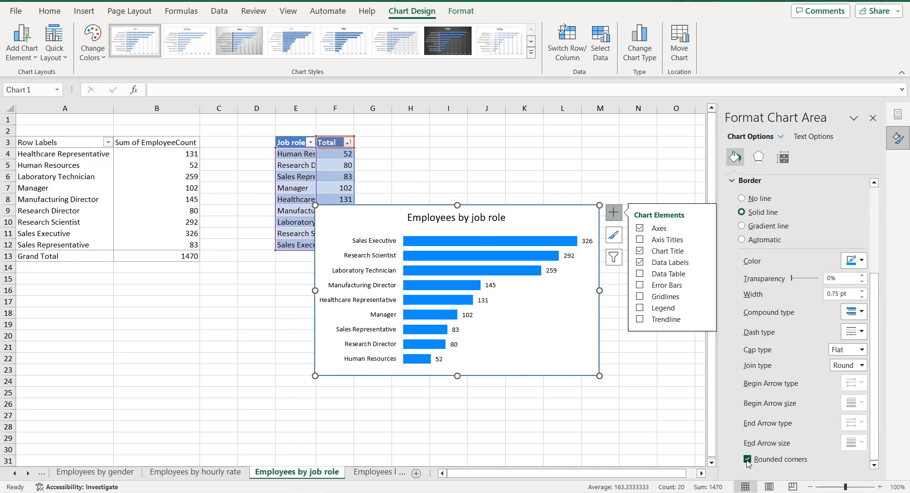
click(613, 212)
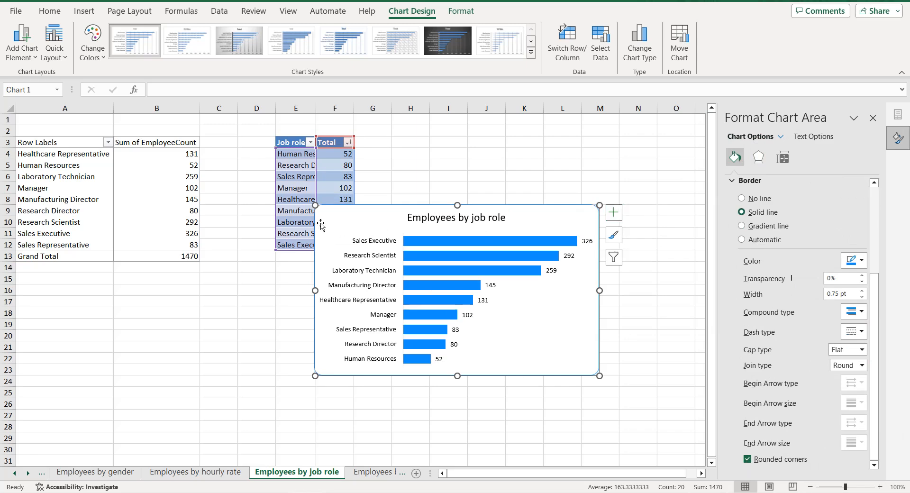
Step: Paste the job role chart on the dashboard sheet, place it below the age chart and shrink it to about that chart's size
click(15, 473)
click(14, 473)
click(102, 472)
click(106, 304)
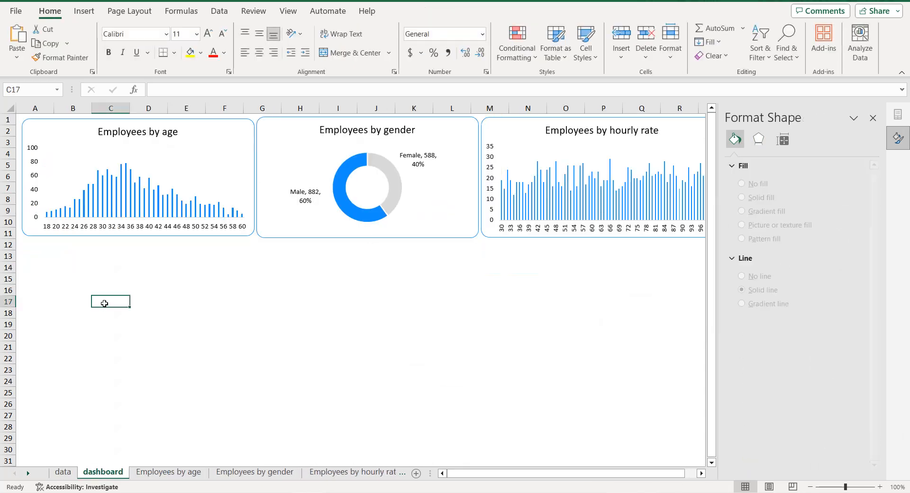
key(ctrl+v)
drag(309, 297, 236, 242)
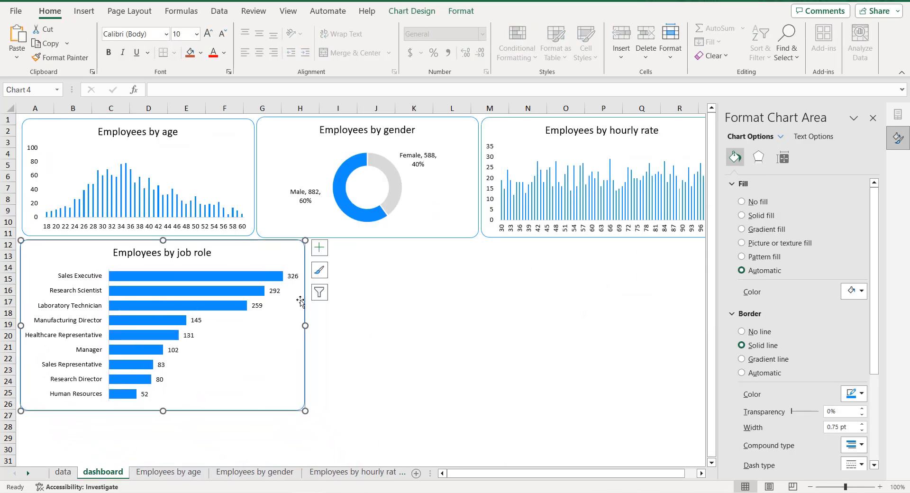
drag(305, 410, 252, 354)
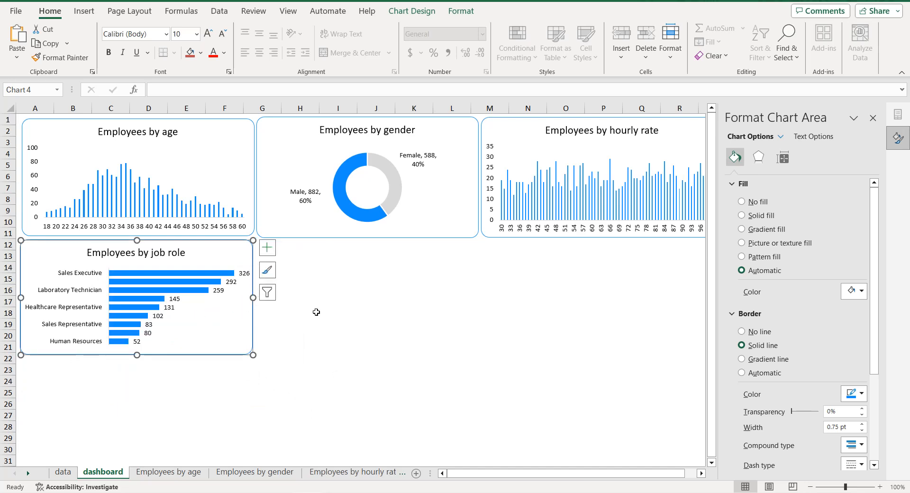
Step: On the Employees by education field sheet, add EducationField and EmployeeCount to the PivotTable
click(28, 472)
click(305, 471)
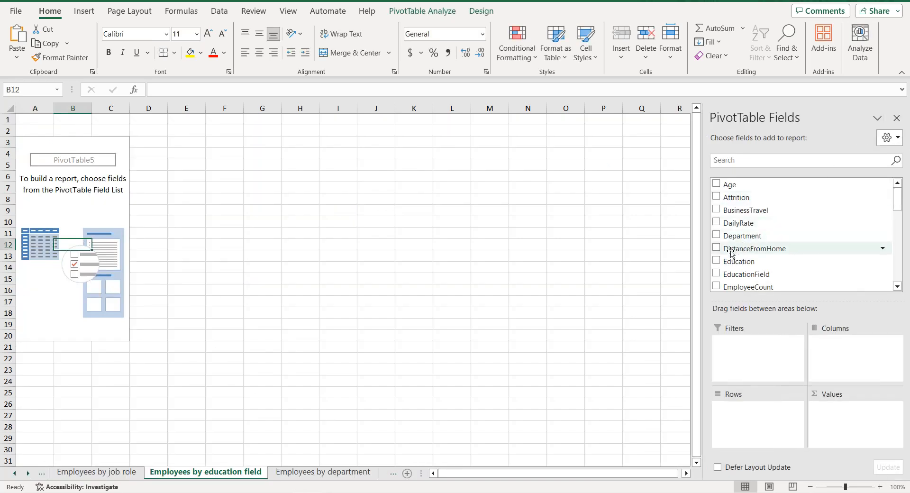
click(716, 274)
click(716, 287)
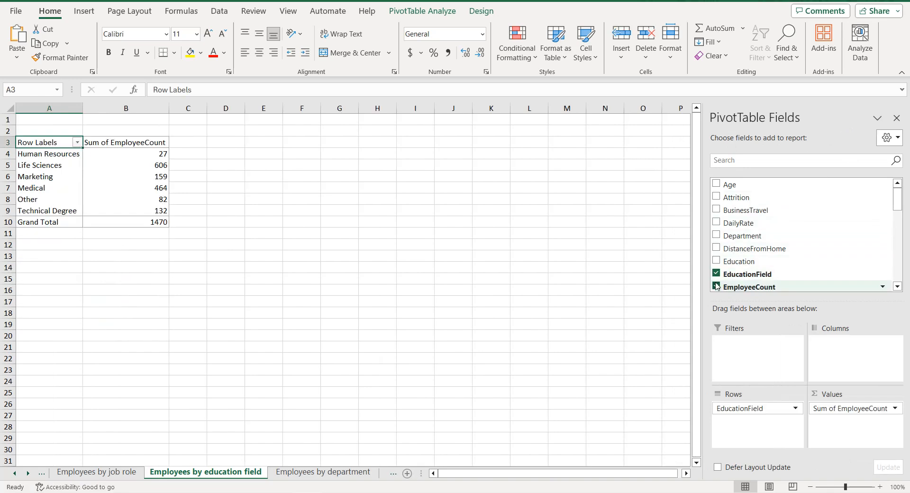
Step: Copy the PivotTable range A3:B9 without the grand total and paste it as values at E3
drag(47, 142, 149, 214)
key(ctrl+c)
right_click(275, 141)
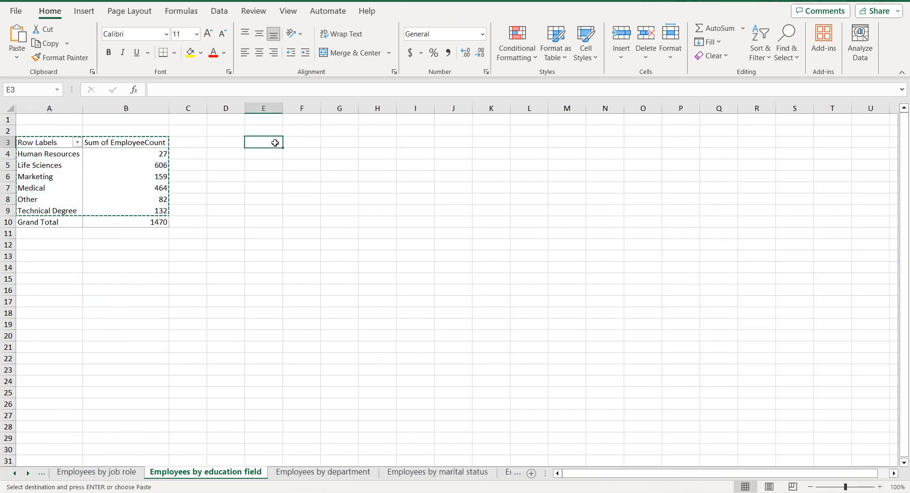
click(322, 179)
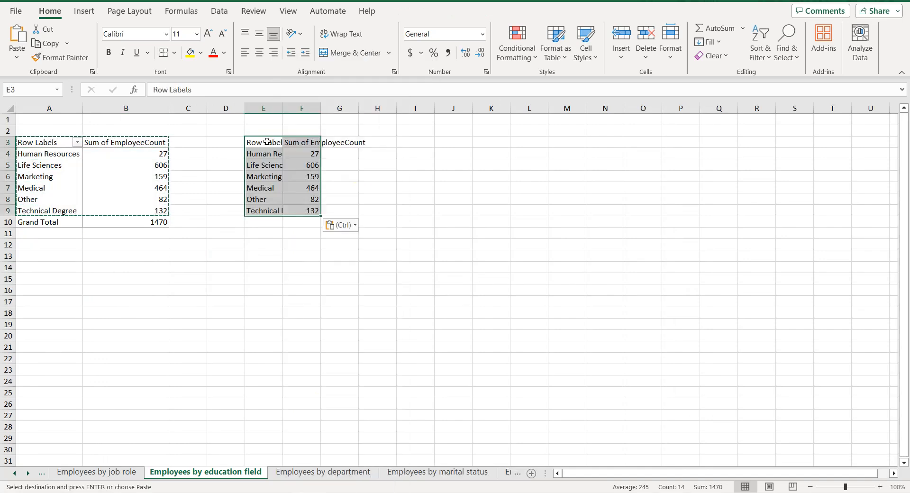
Step: Rename the pasted headers in E3 and F3 to "Education field" and "Total"
triple_click(171, 90)
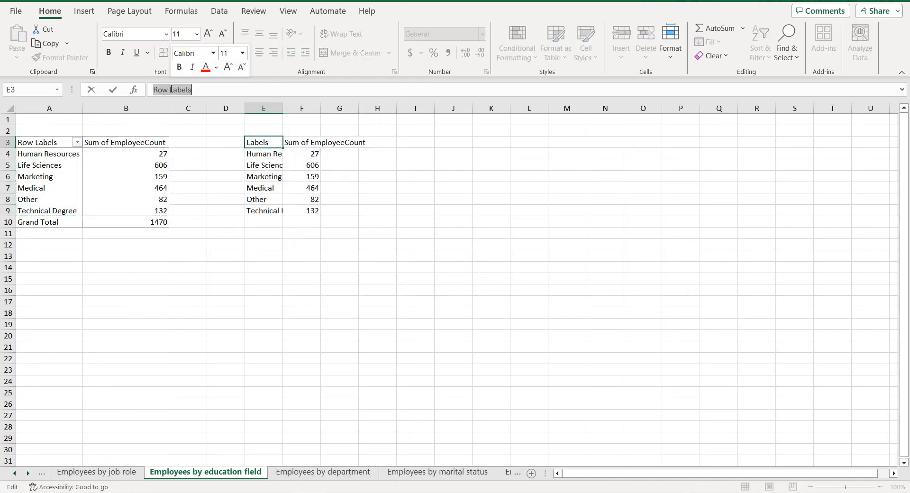
text(Educa)
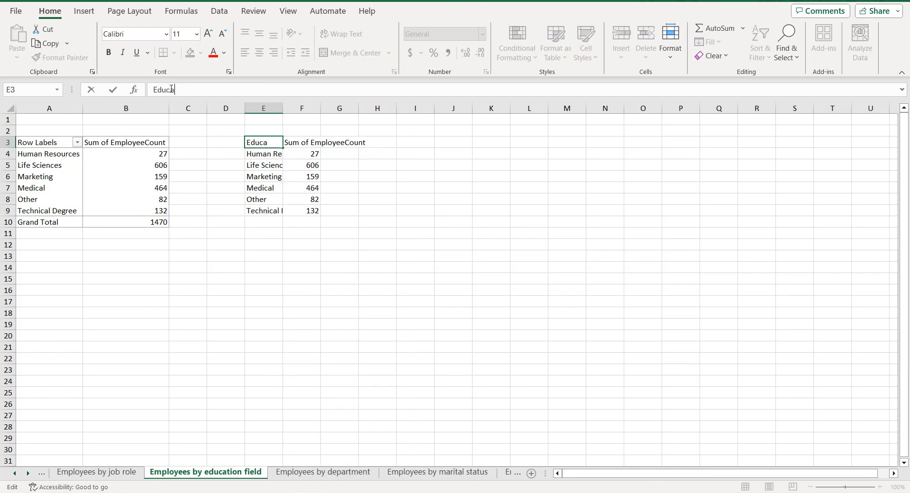
text(tion field)
key(Return)
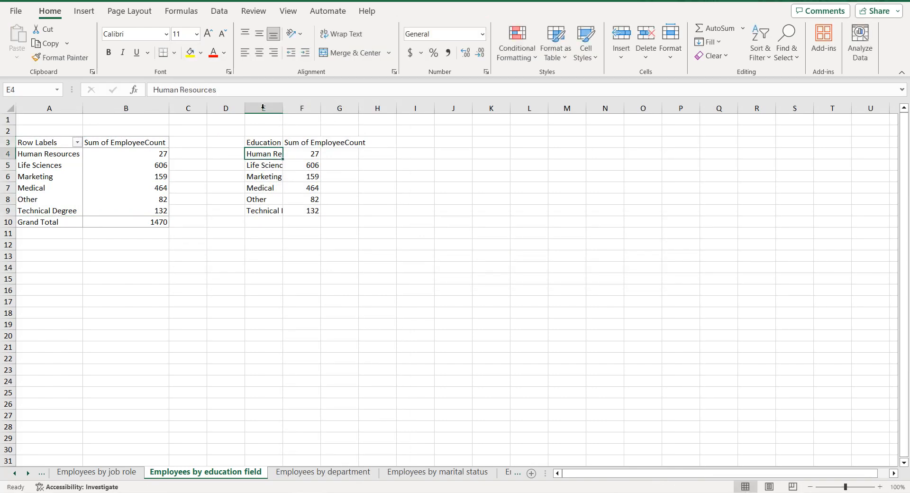
click(305, 143)
triple_click(228, 89)
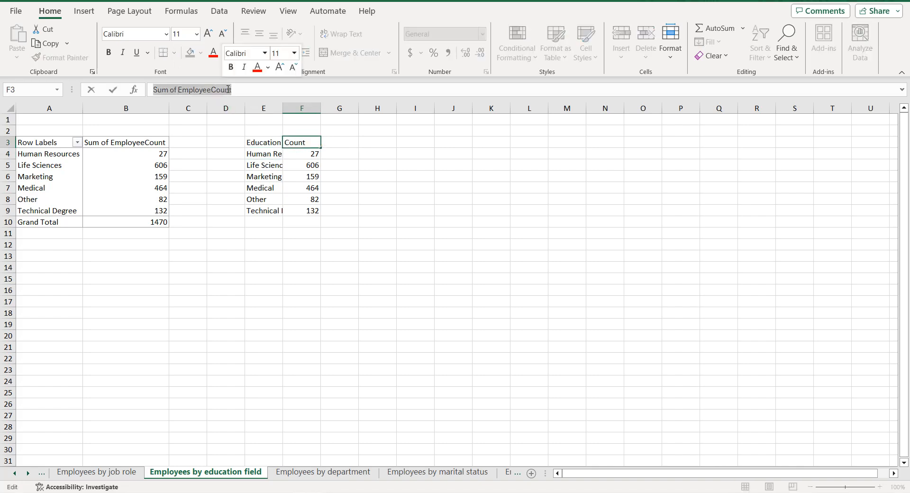
text(Total)
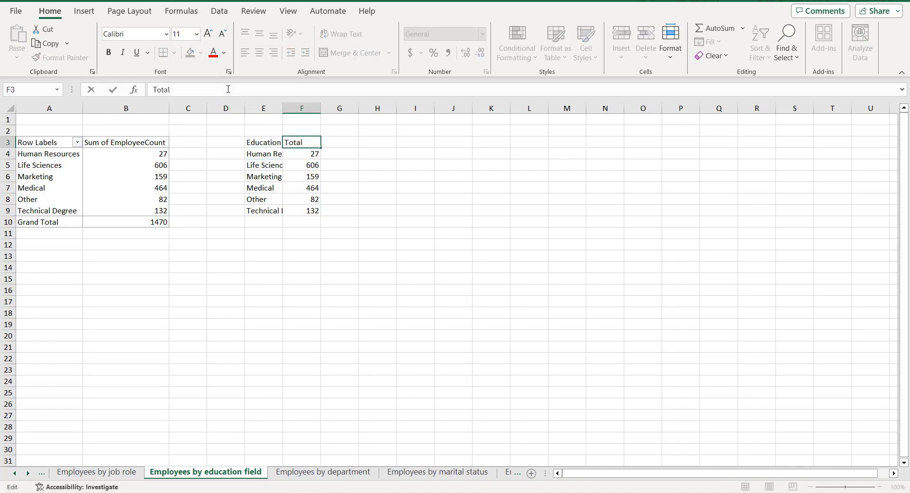
key(Return)
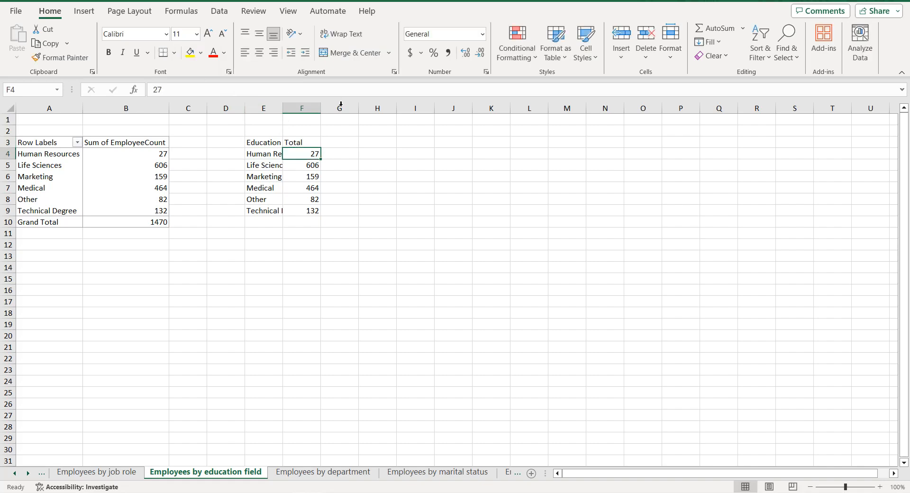
Step: Convert E3:F9 into a table with headers and sort it by Total from smallest to largest
drag(256, 142, 312, 210)
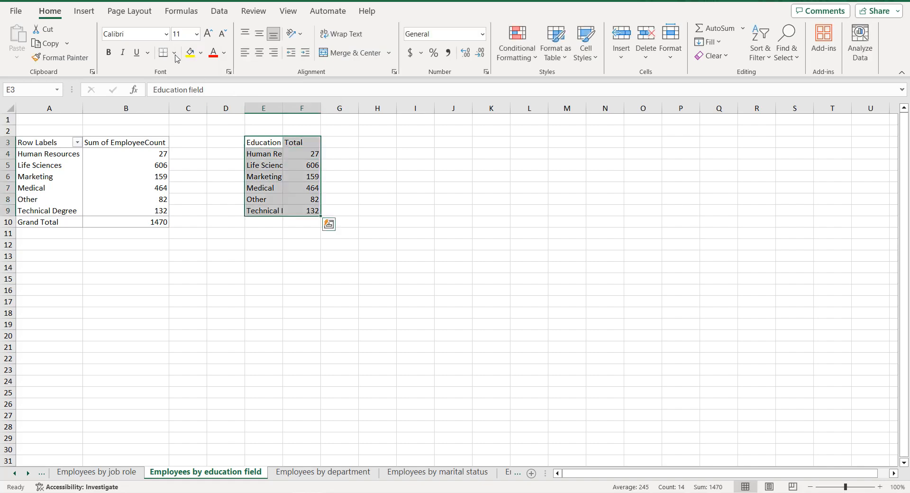
click(84, 11)
click(101, 38)
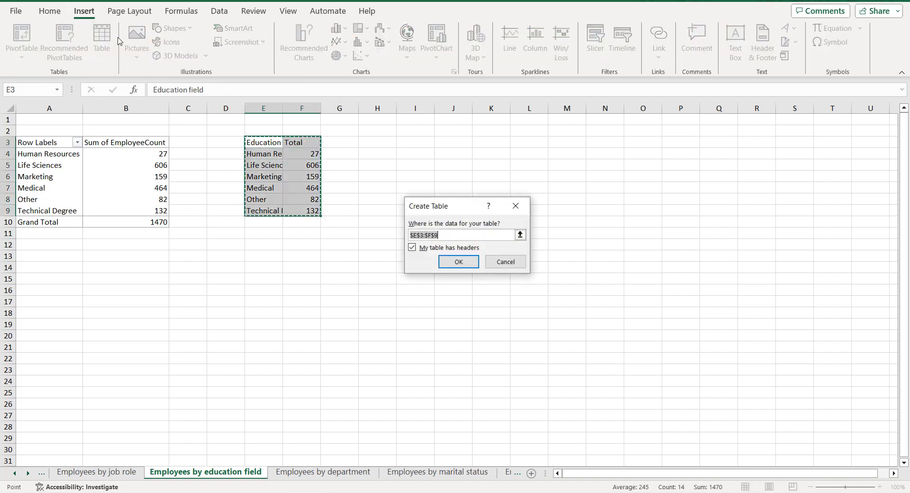
click(458, 261)
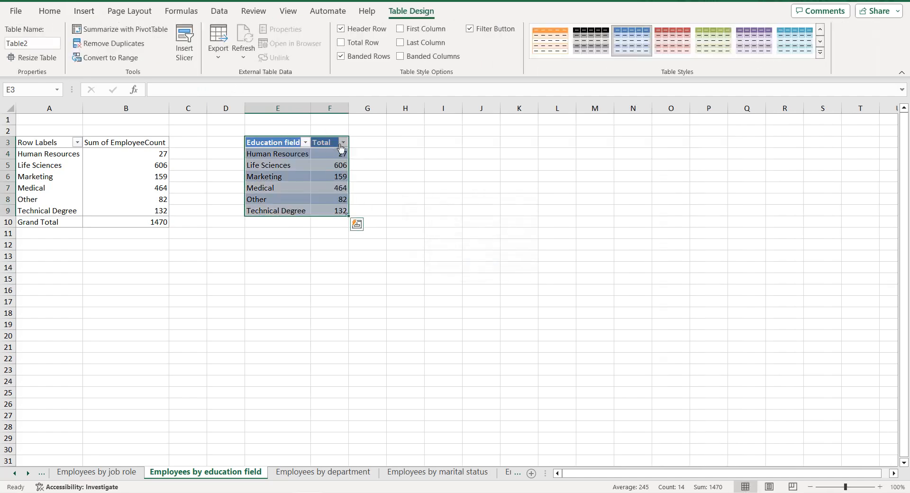
click(342, 143)
click(287, 157)
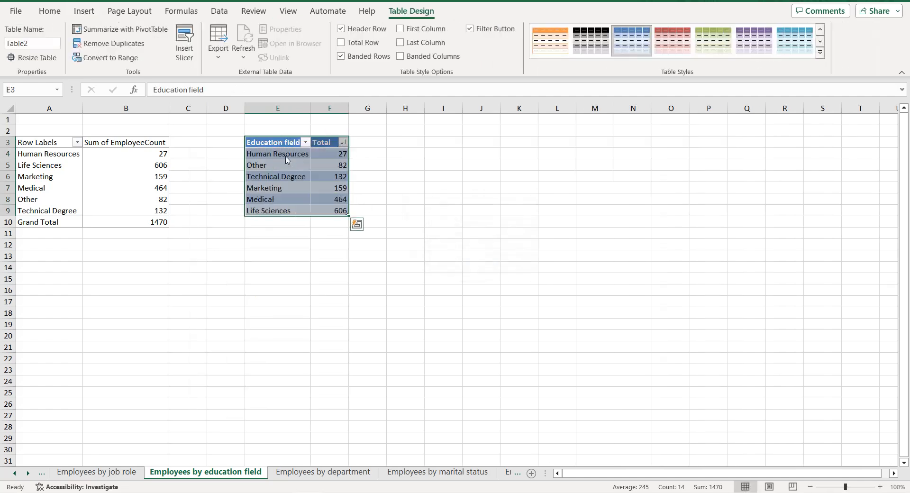
Step: Insert the recommended clustered bar chart from the education field table and remove its gridlines
click(92, 13)
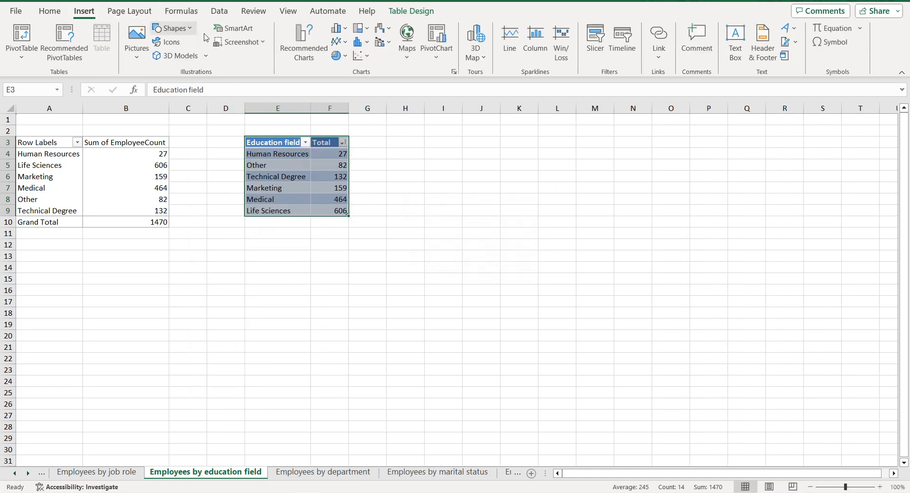
click(303, 40)
click(570, 401)
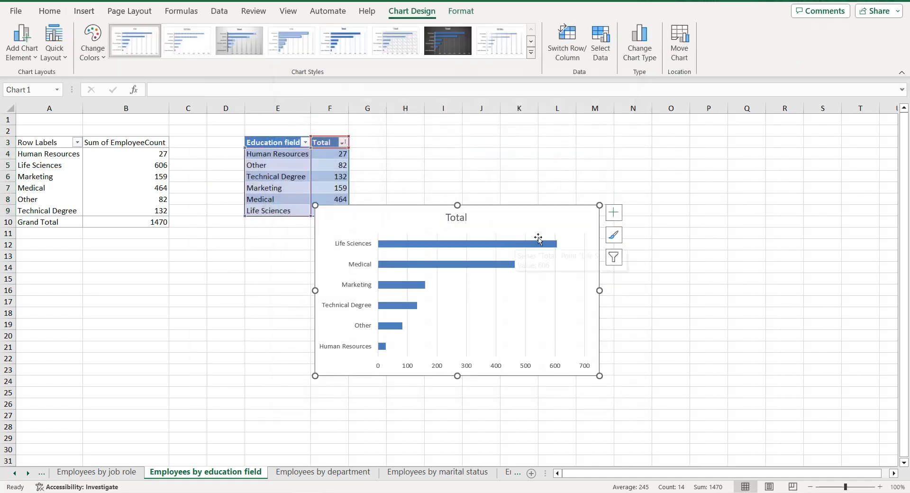
click(613, 212)
click(639, 296)
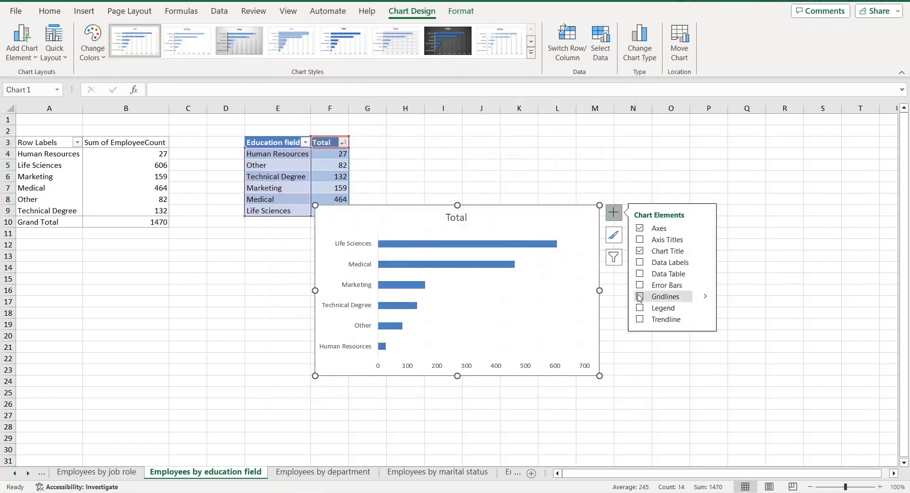
Step: Copy the sheet name and paste it as the chart title, "Employees by education field"
click(218, 475)
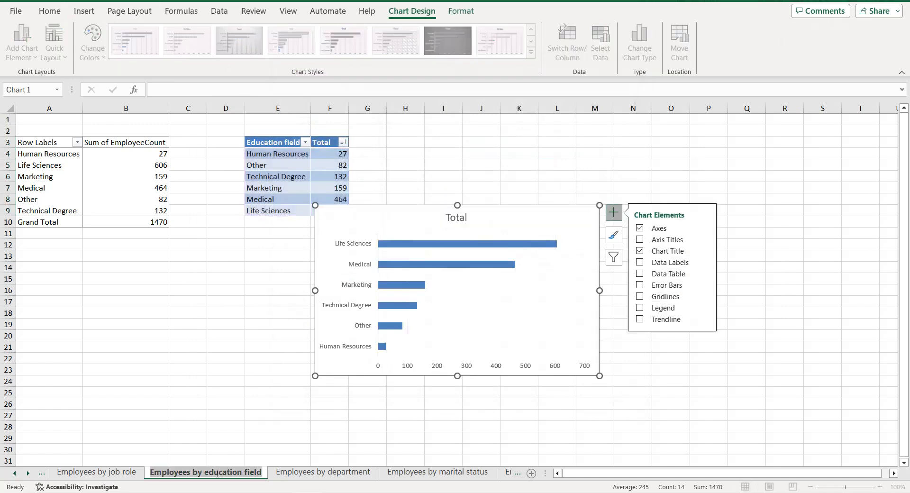
double_click(458, 218)
double_click(458, 218)
key(ctrl+v)
click(557, 215)
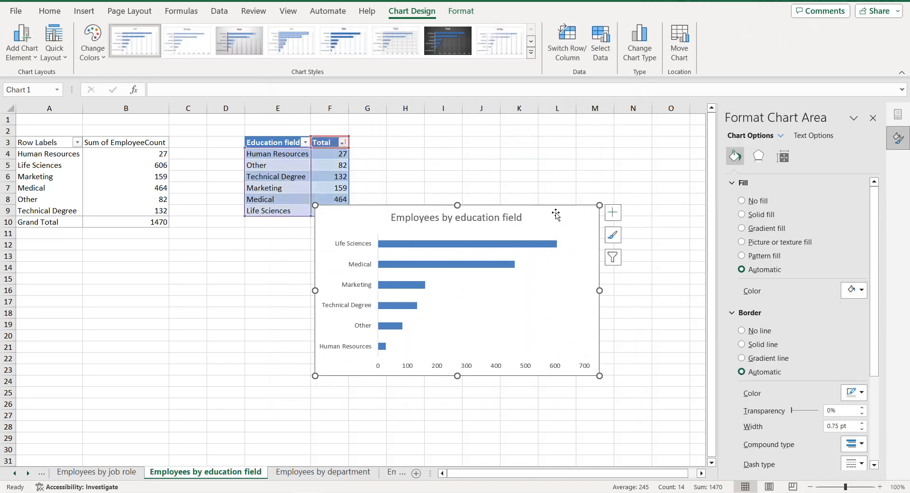
Step: Delete the horizontal value axis of the education field chart and add data labels to the bars
click(557, 370)
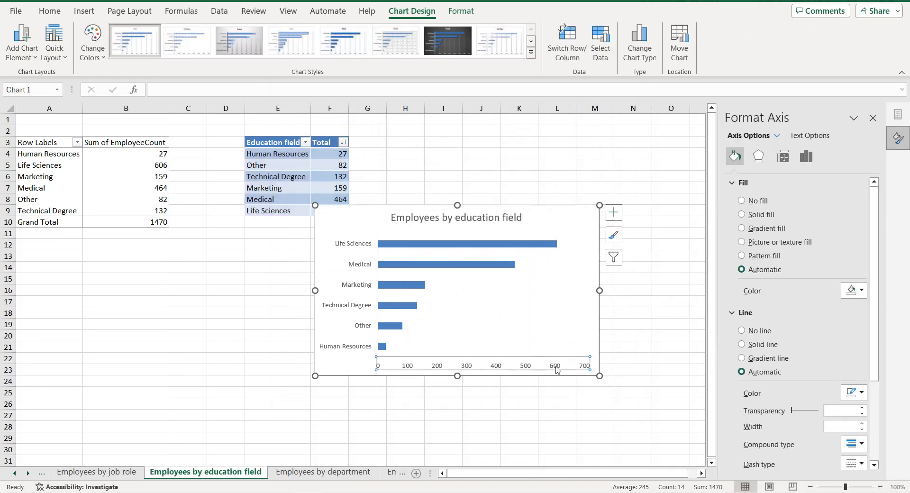
key(Delete)
click(614, 212)
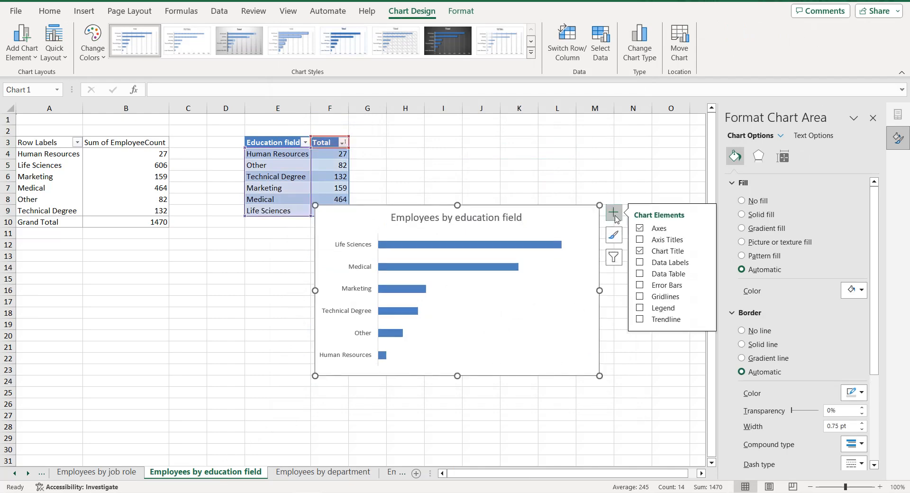
click(640, 262)
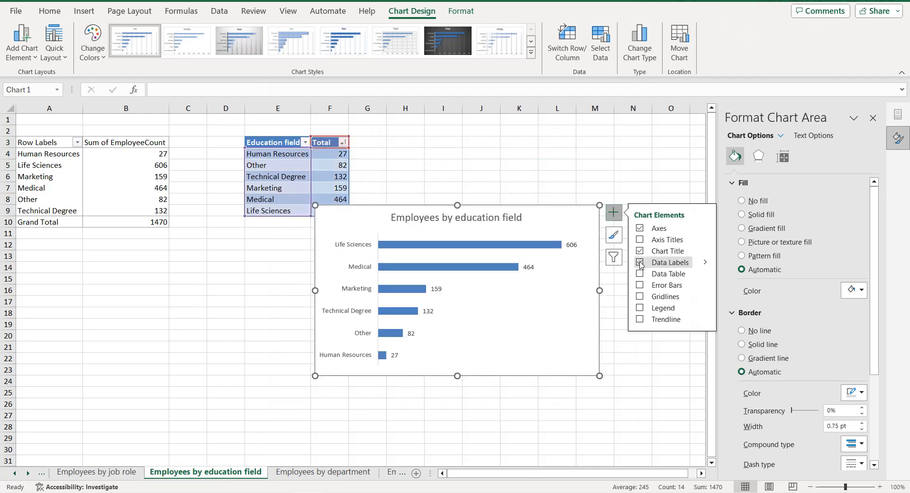
Step: Set the gap width of the education field bars to 50%
click(557, 245)
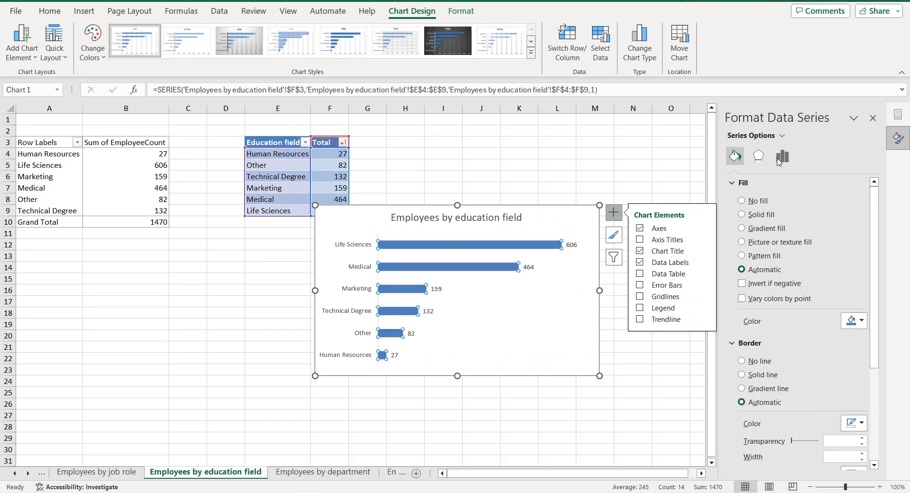
click(776, 162)
drag(827, 258, 832, 260)
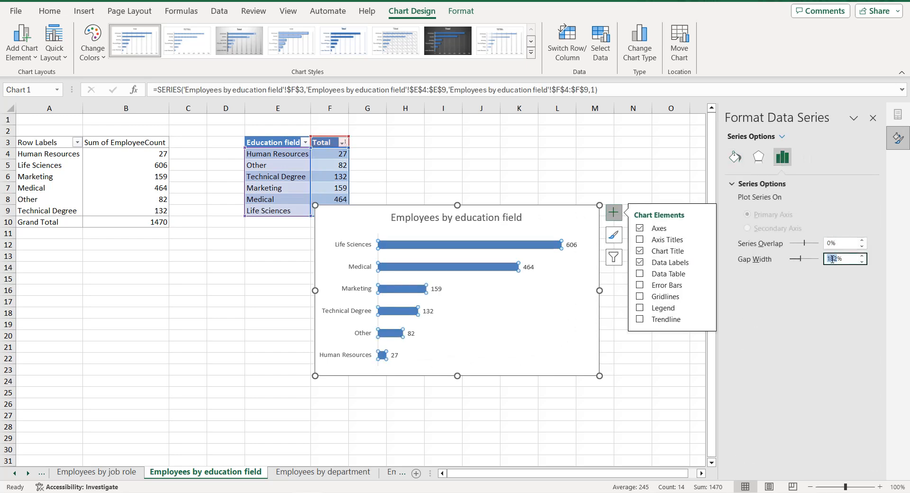
text(50)
key(Return)
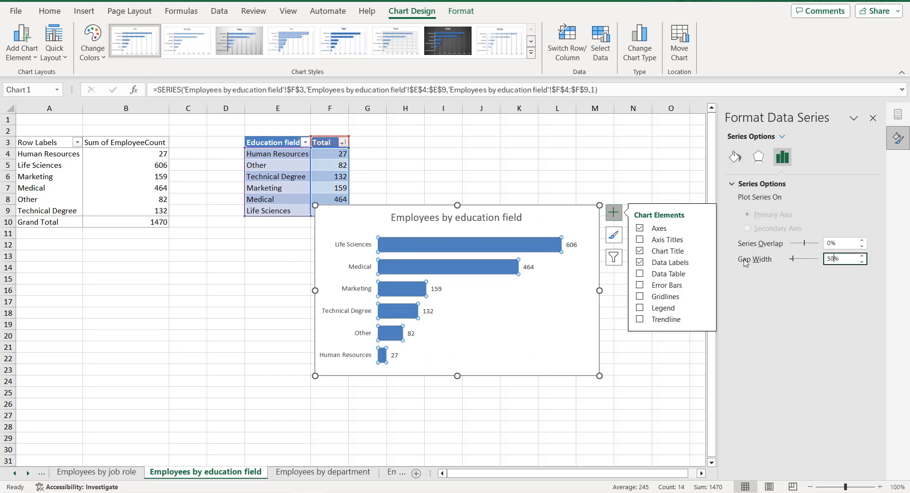
Step: Fill the education field bars with the recently used bright blue
click(735, 157)
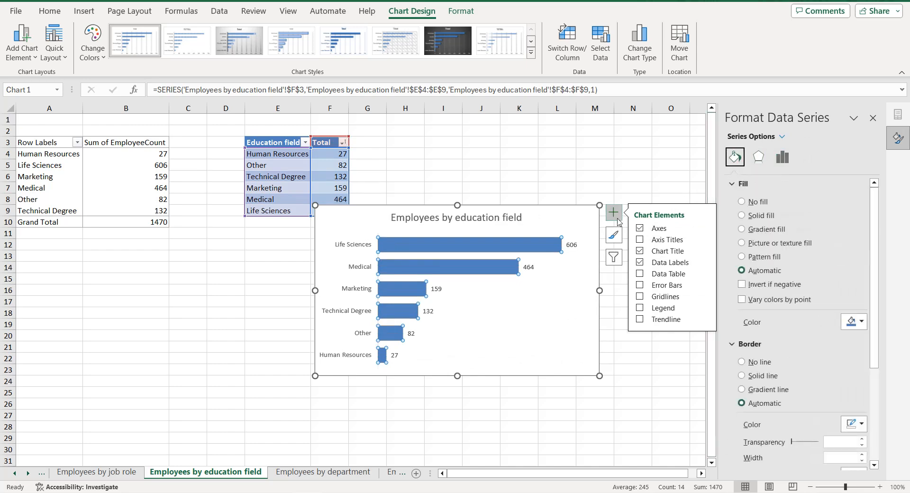
click(841, 320)
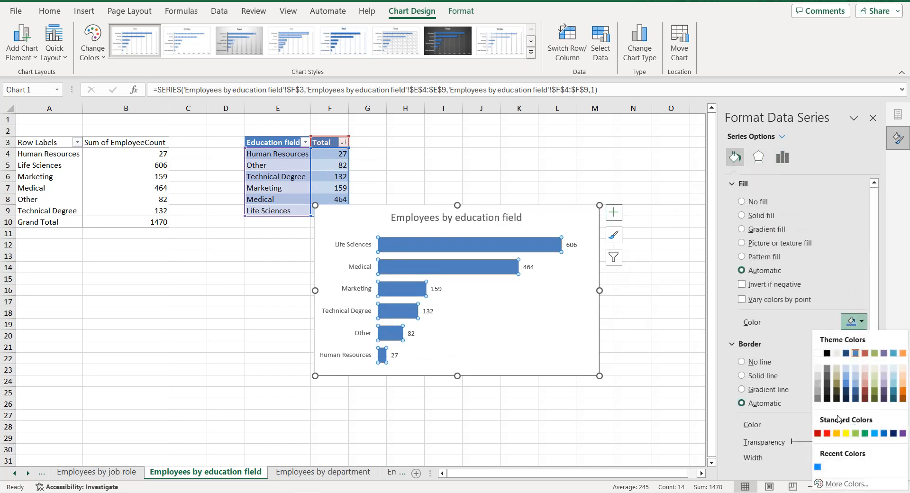
click(817, 467)
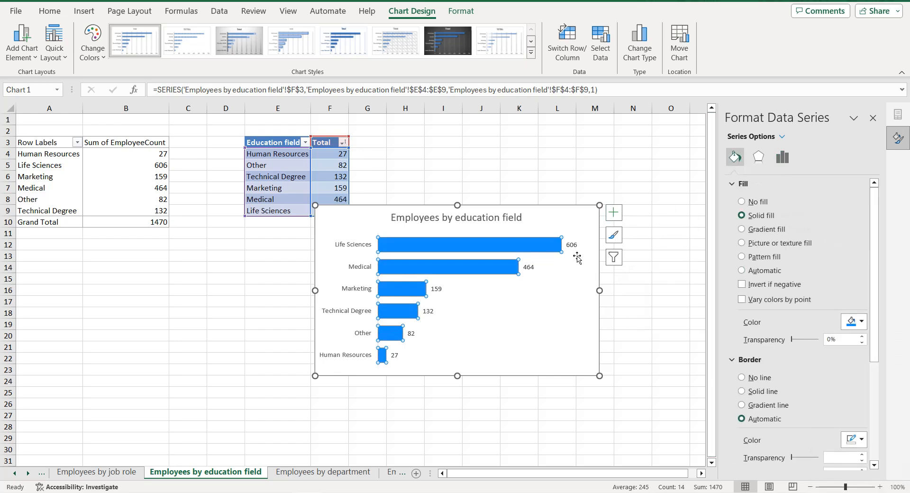
Step: Set the text colour of the data labels, chart title and category axis labels to black
click(571, 244)
click(827, 136)
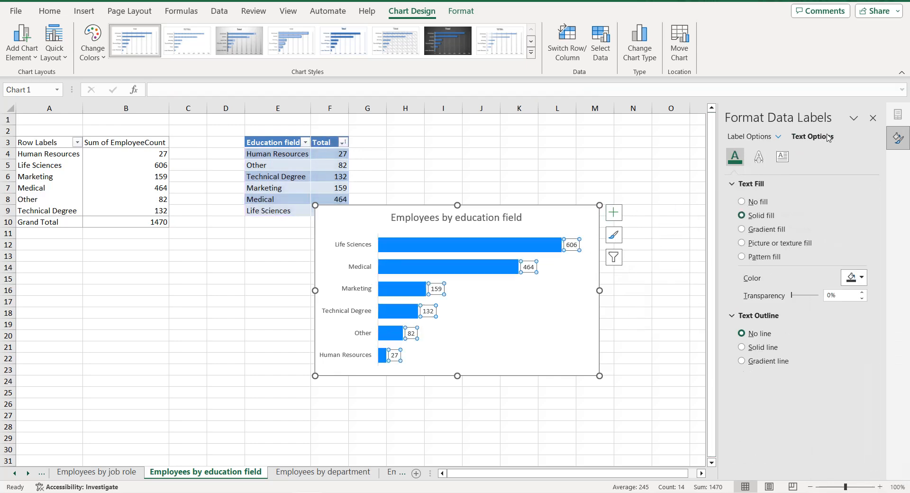
click(852, 279)
click(827, 310)
click(505, 219)
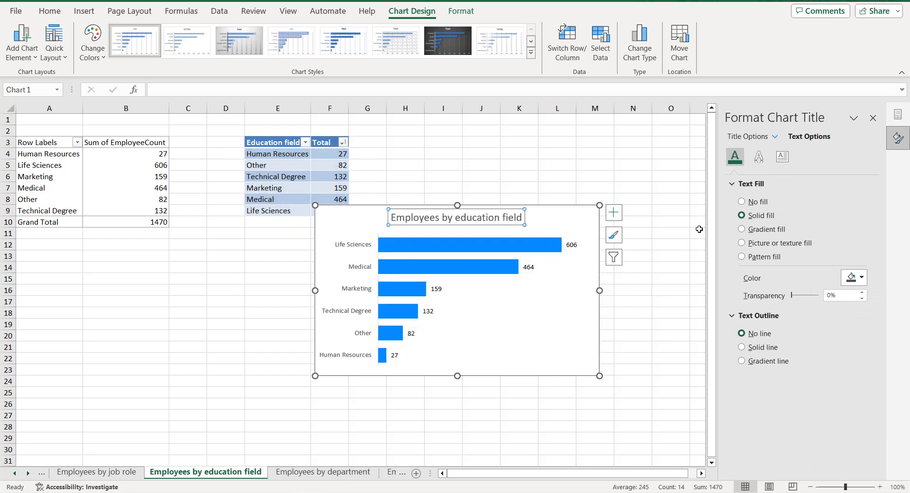
click(842, 279)
click(827, 311)
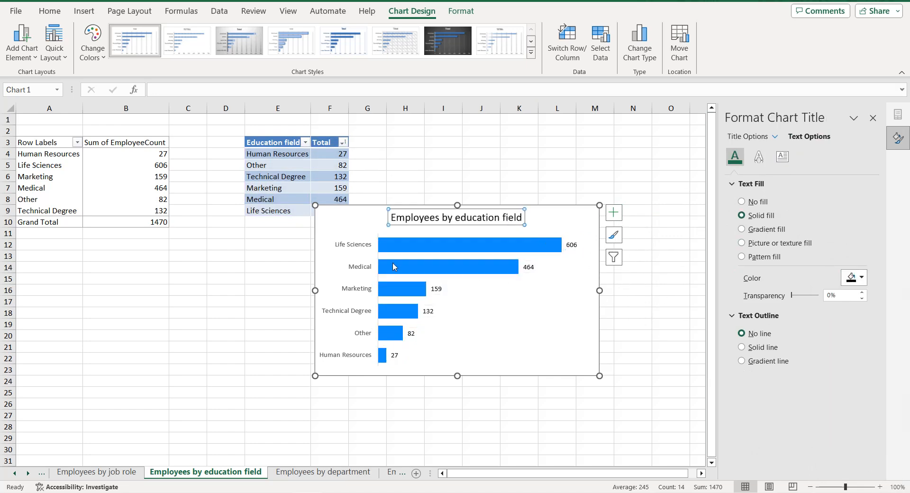
click(369, 245)
click(843, 279)
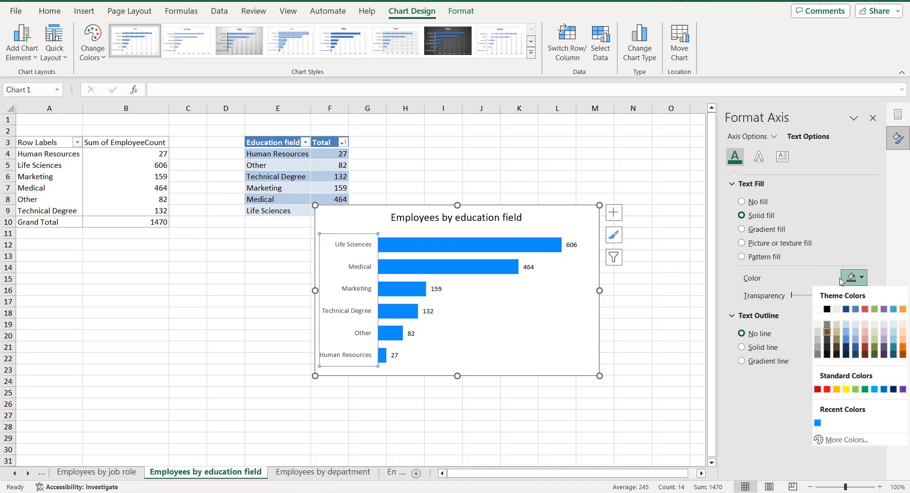
click(827, 311)
Step: Give the education field chart area a solid border in the recently used blue with rounded corners
click(374, 215)
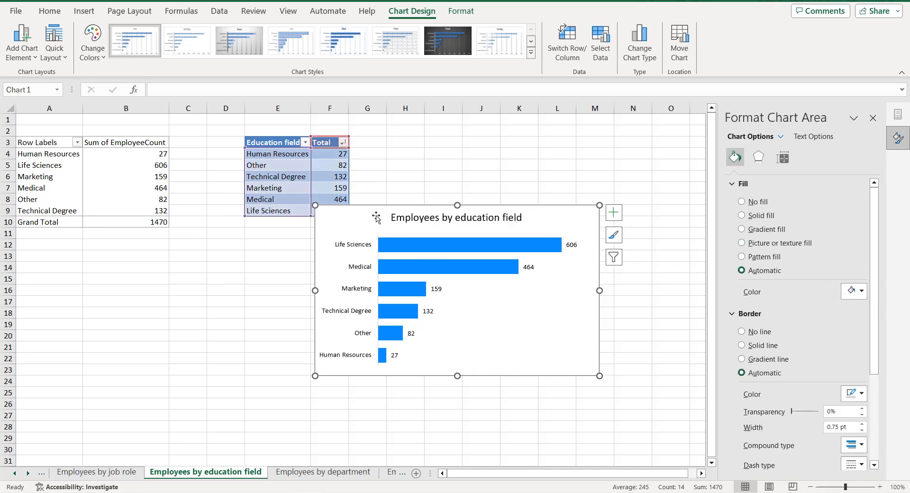
scroll(810, 294, down, 3)
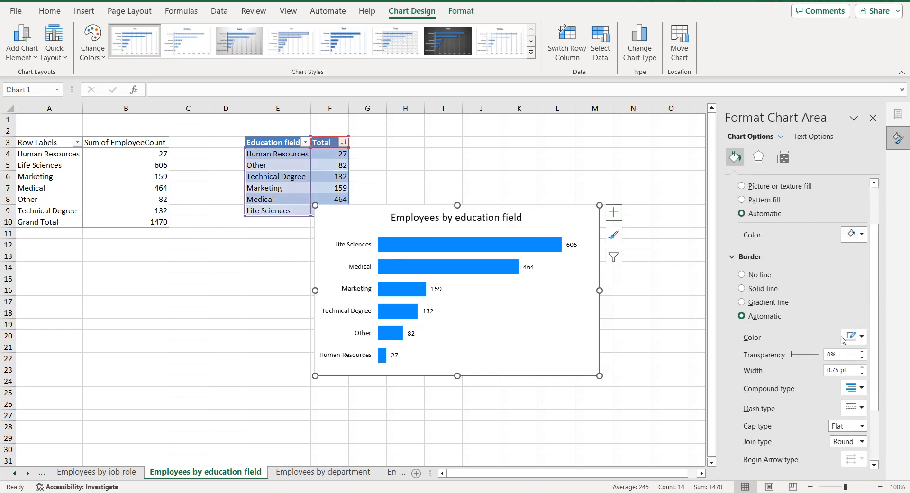
click(842, 339)
click(820, 306)
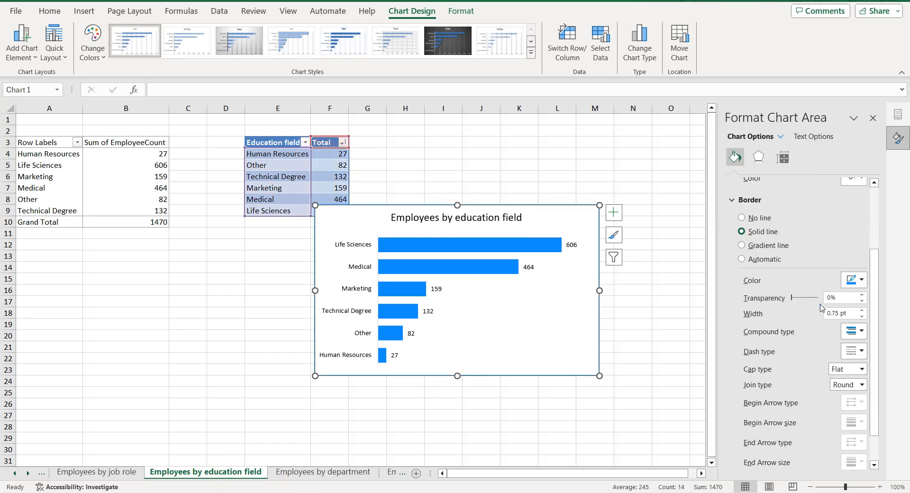
scroll(821, 306, down, 1)
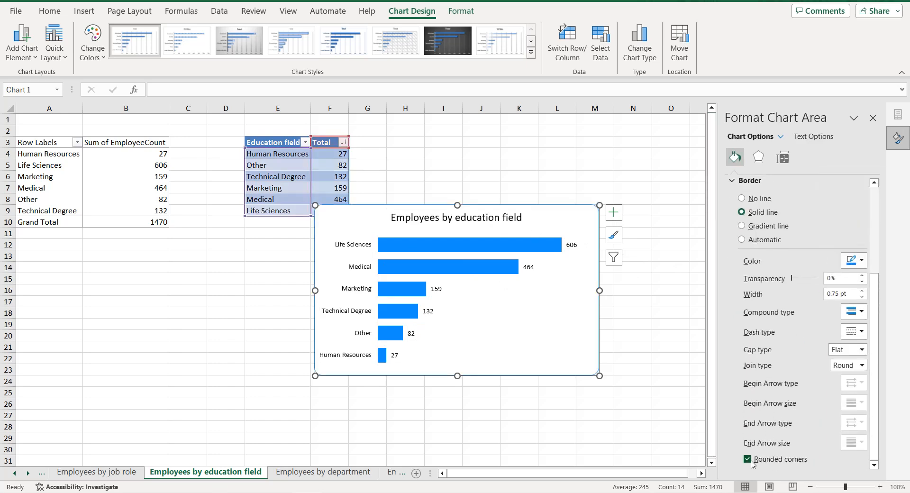
click(563, 326)
Step: Copy the formatted education field chart and paste it into the dashboard sheet at O14
click(365, 218)
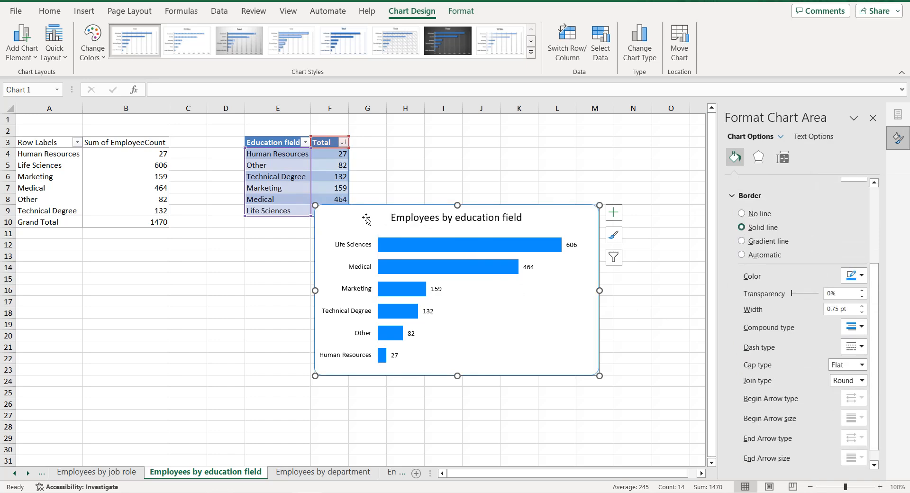
click(15, 474)
click(14, 474)
click(15, 474)
click(14, 473)
click(14, 474)
click(102, 472)
click(553, 264)
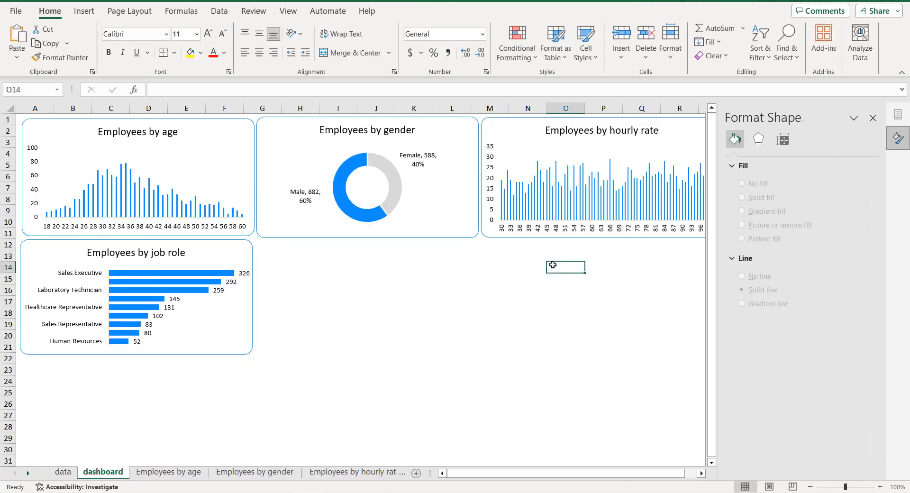
key(ctrl+v)
Step: Close the formatting pane, then move the education field chart directly below the hourly rate chart and shrink it to match that chart's width
click(872, 118)
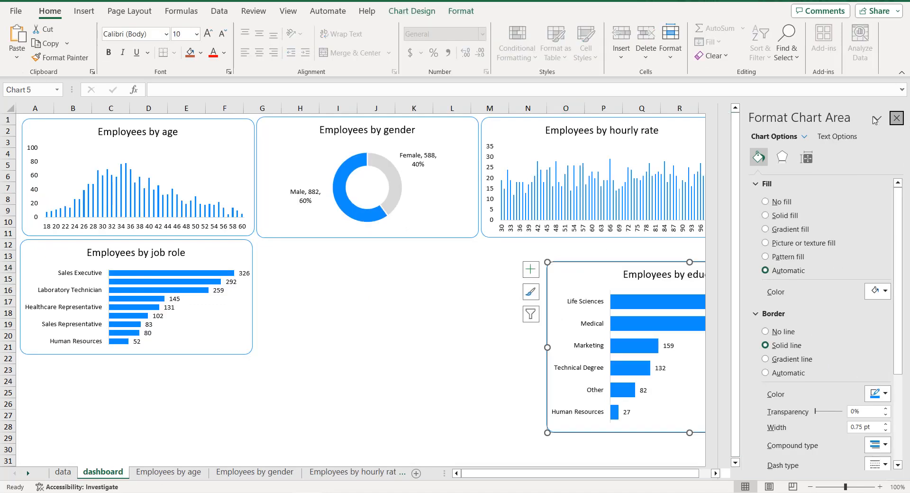
drag(745, 264, 677, 243)
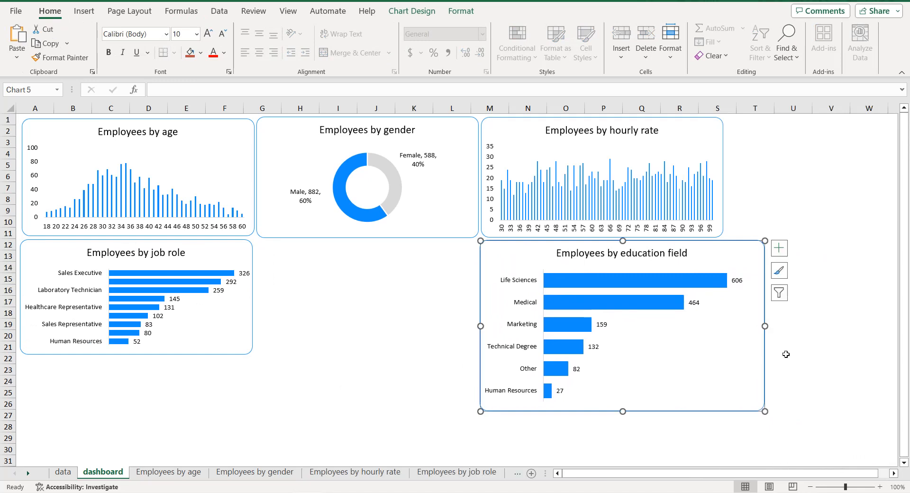
drag(764, 411, 723, 353)
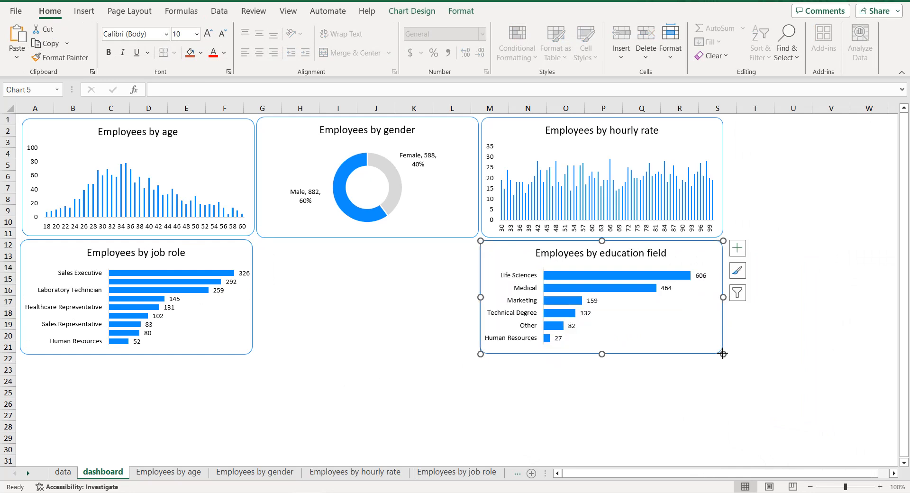
Step: On the "Employees by marital status" sheet, build the PivotTable with MaritalStatus as rows and the sum of EmployeeCount as values
click(348, 350)
click(29, 473)
click(30, 474)
click(29, 473)
click(30, 474)
click(29, 473)
click(353, 472)
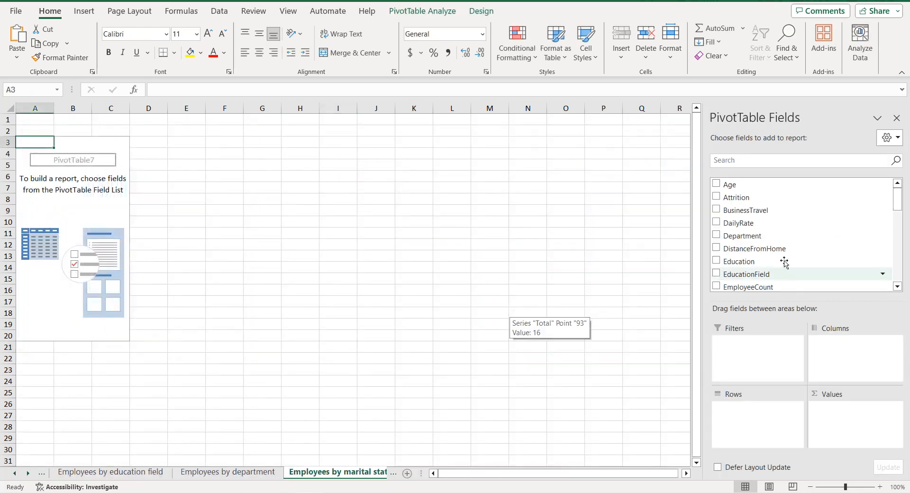
scroll(756, 232, down, 4)
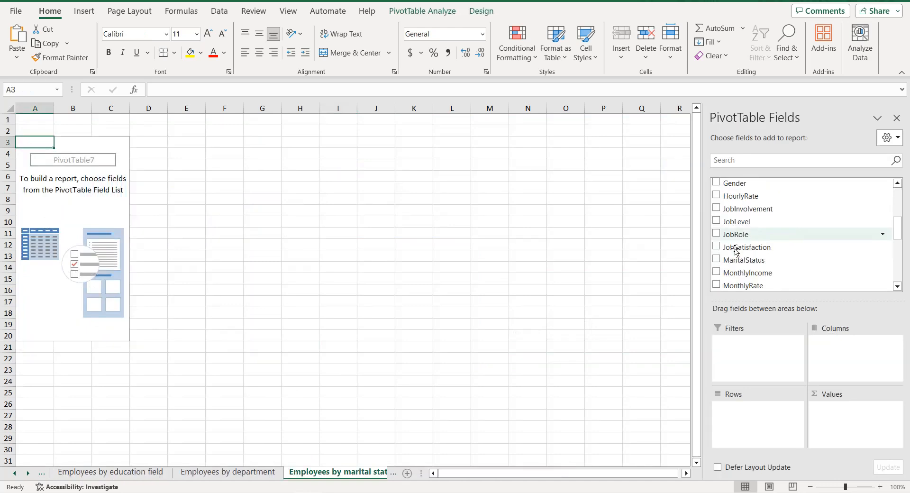
click(716, 260)
scroll(720, 261, up, 3)
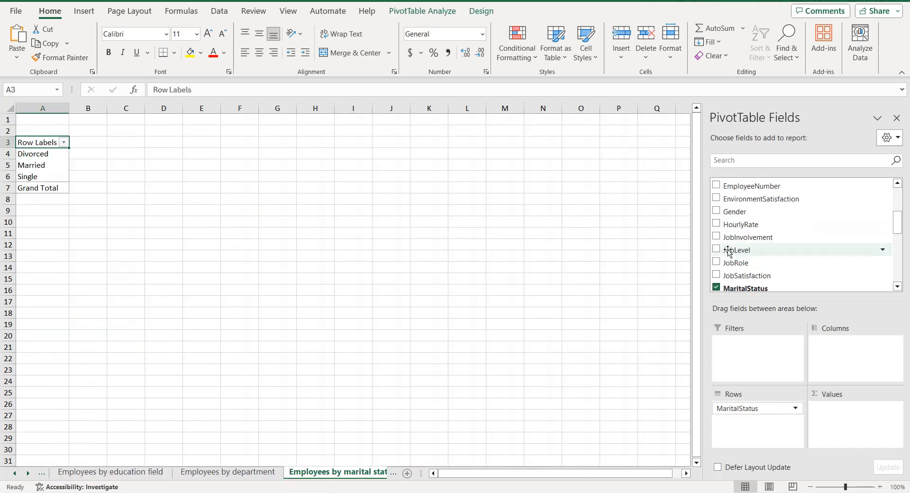
click(717, 201)
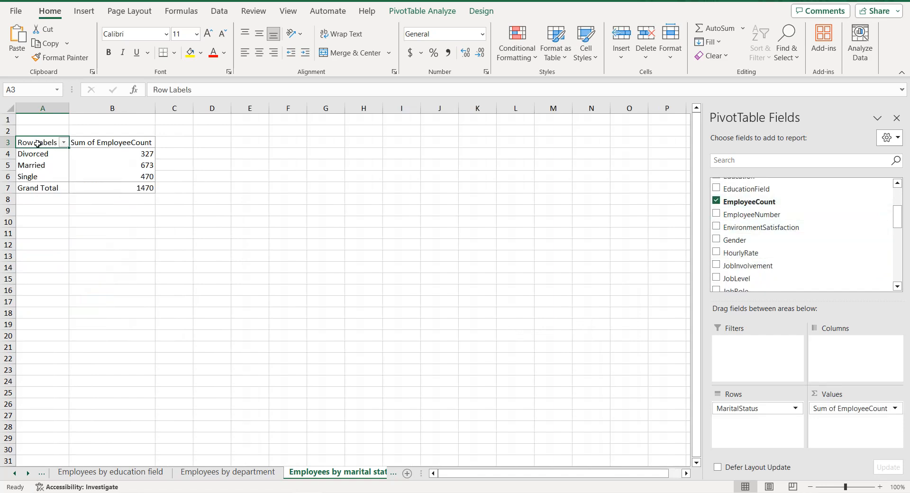
Step: Copy the PivotTable range A3:B6 without the grand total and paste it as values at E3
drag(38, 142, 124, 181)
key(ctrl+c)
click(261, 143)
right_click(260, 142)
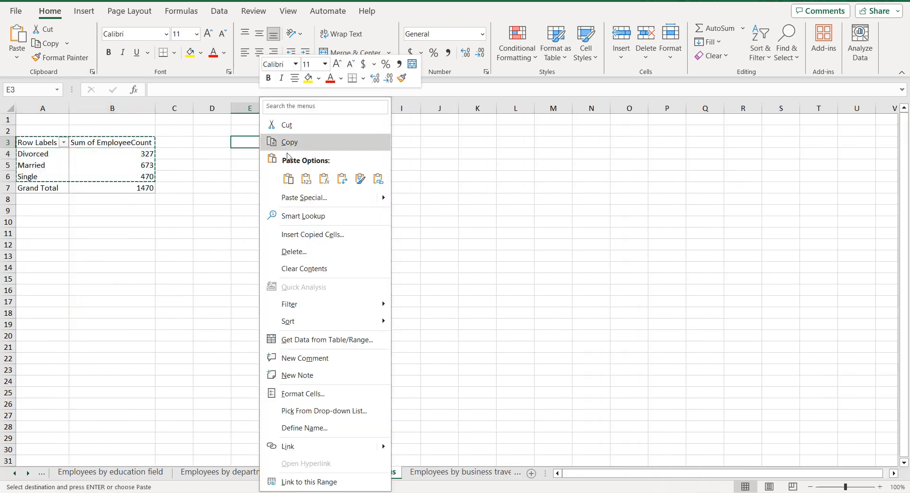
click(313, 182)
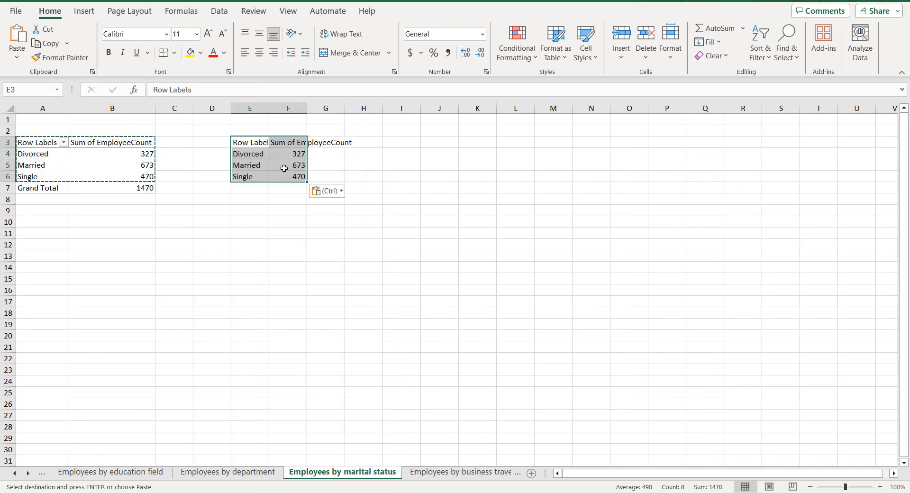
Step: Rename the pasted headers in E3 and F3 to "Marital status" and "Total"
click(155, 89)
key(shift+End)
text(Marital statu)
key(Tab)
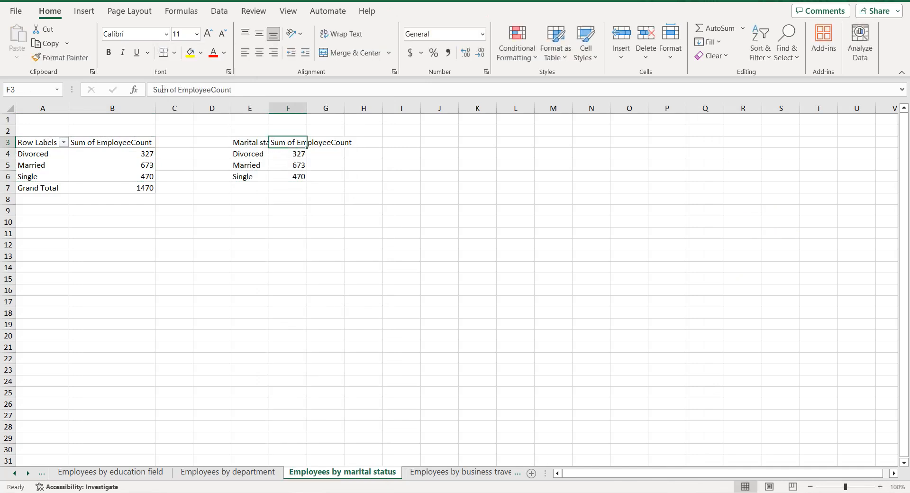
text(Total)
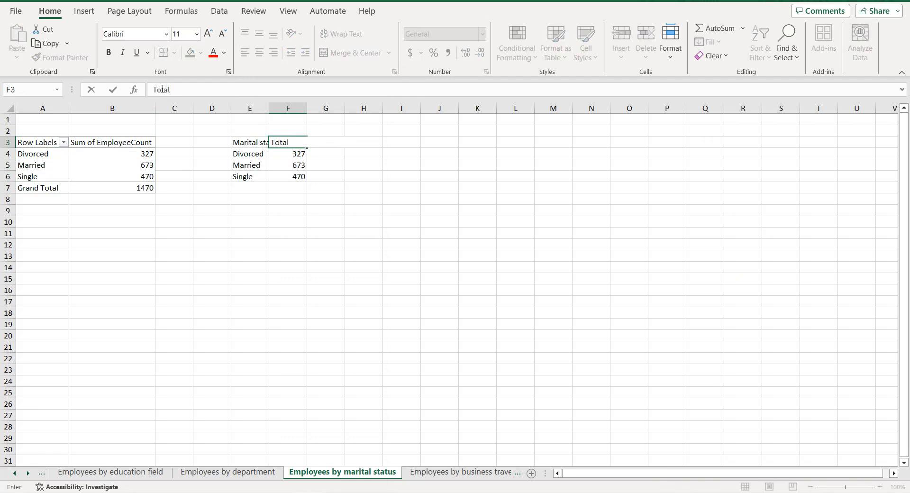
key(Return)
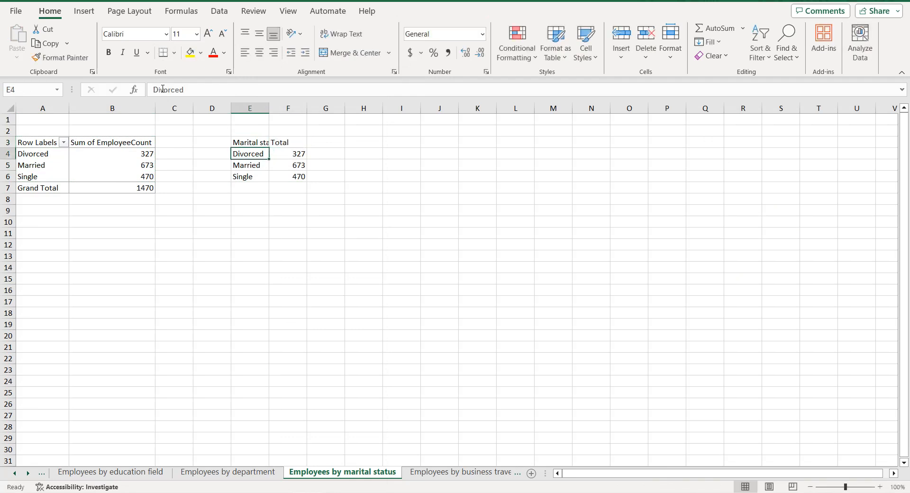
Step: Insert a doughnut chart from the marital status summary in E3:F6
click(244, 144)
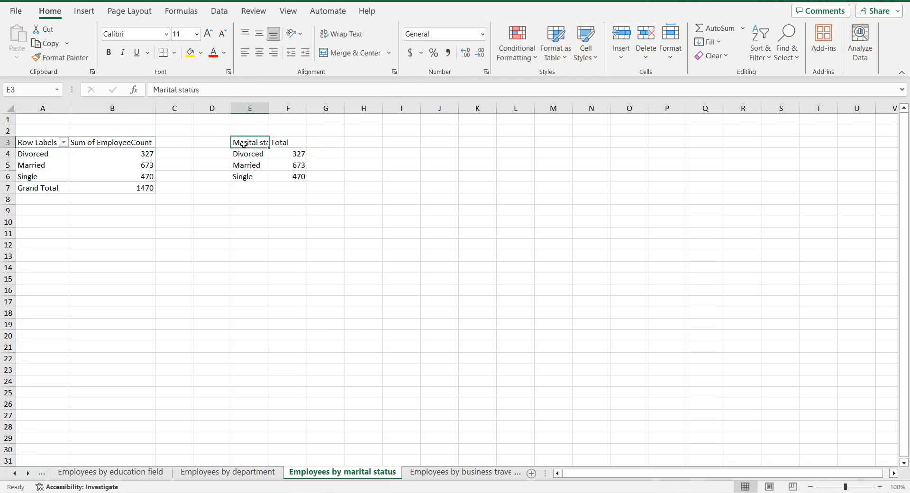
key(ctrl+a)
click(96, 15)
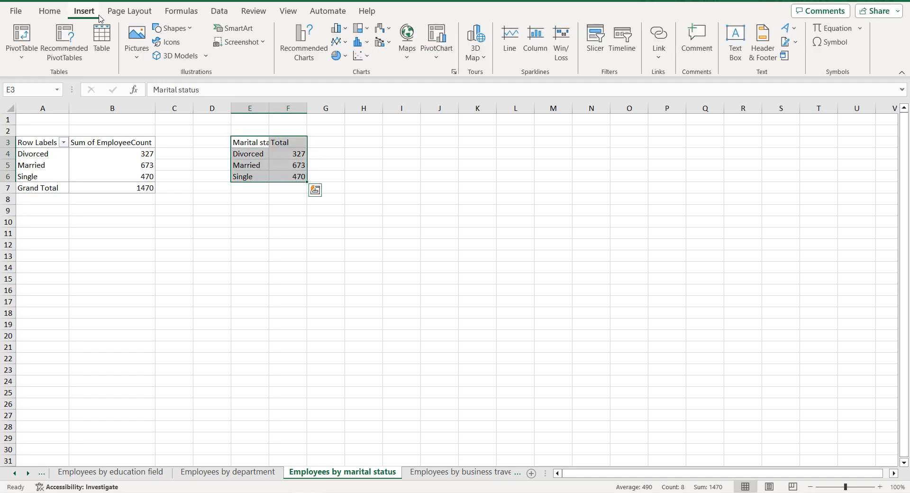
click(286, 58)
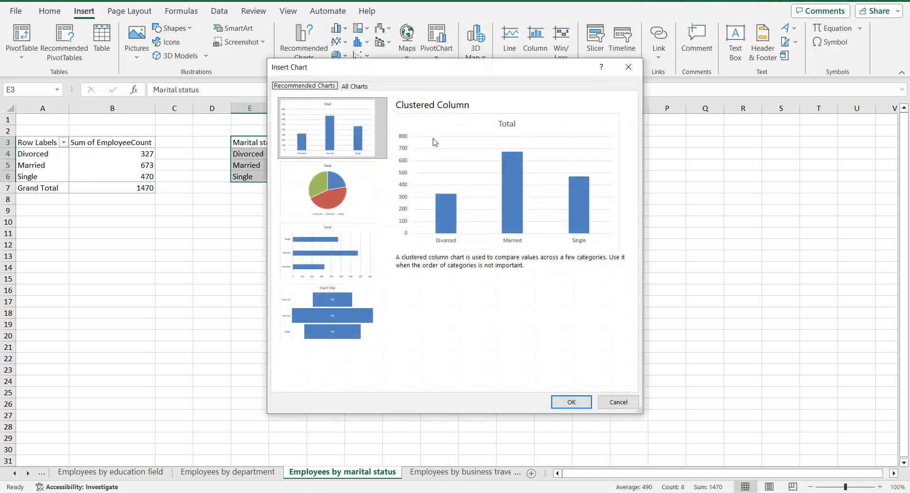
click(360, 87)
click(314, 163)
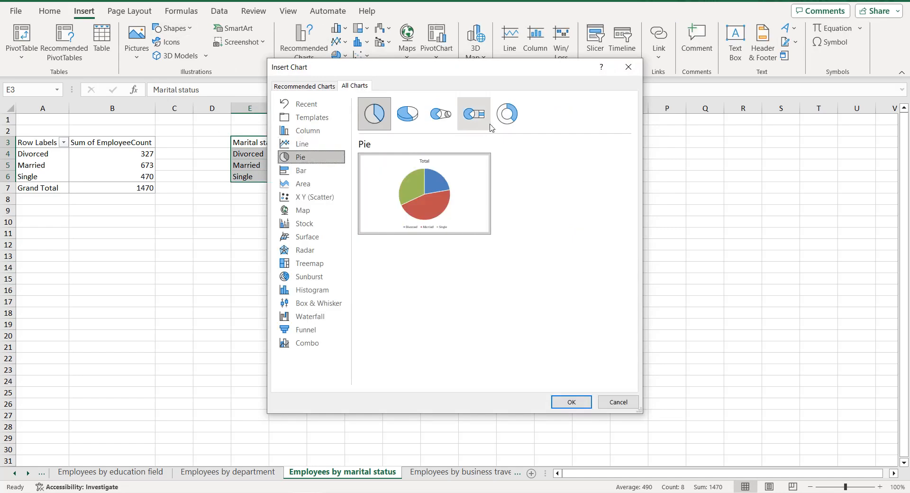
click(506, 114)
click(571, 402)
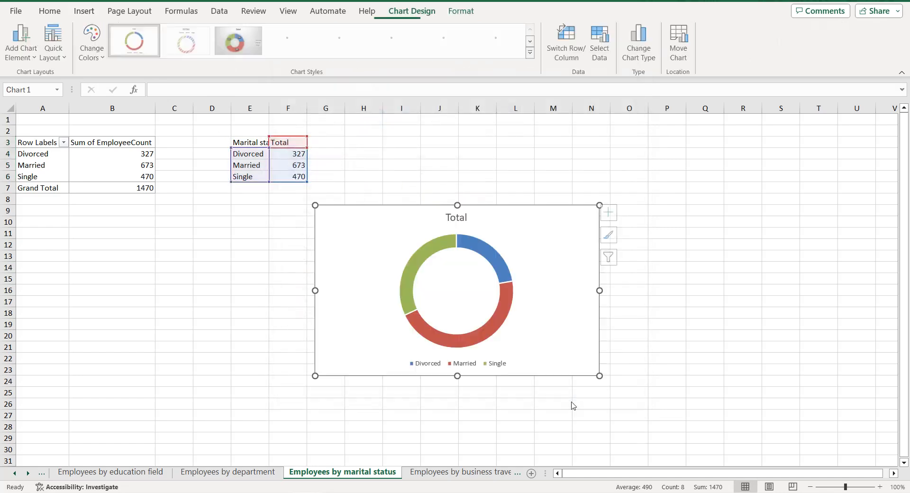
Step: Delete the doughnut chart's legend and replace its title with the sheet name "Employees by marital status"
click(488, 369)
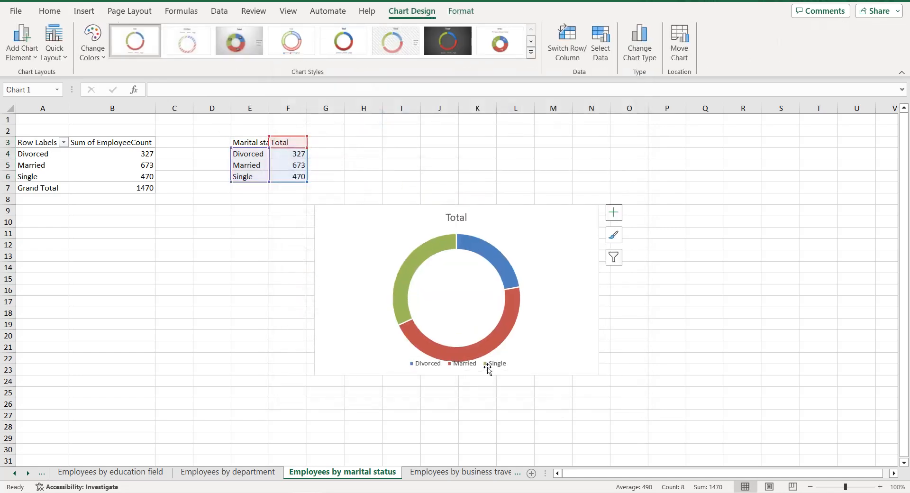
key(Delete)
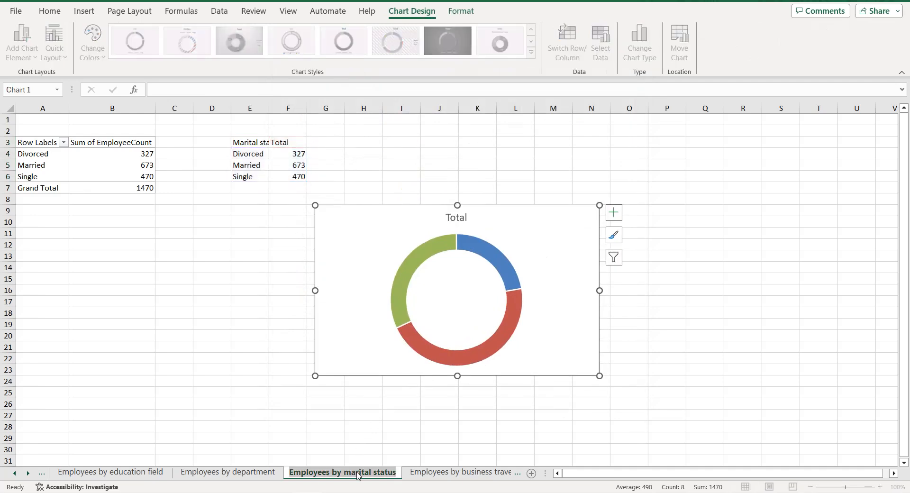
double_click(457, 218)
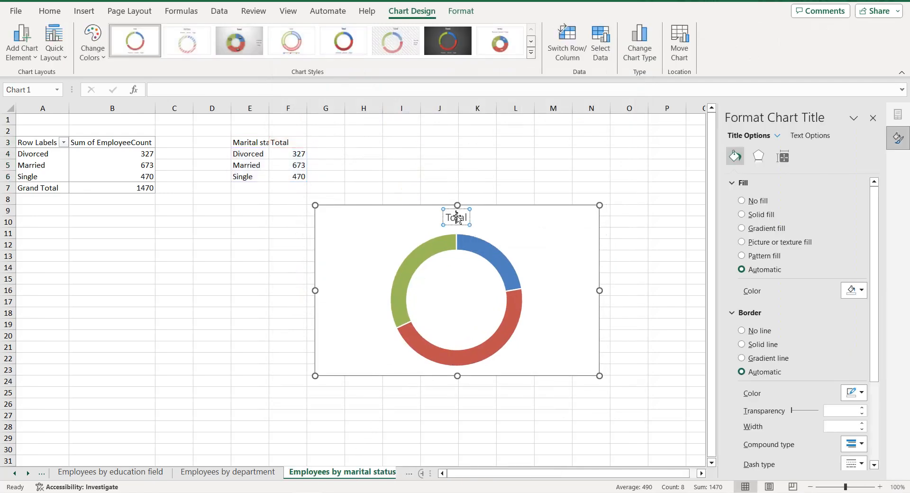
key(ctrl+v)
click(543, 218)
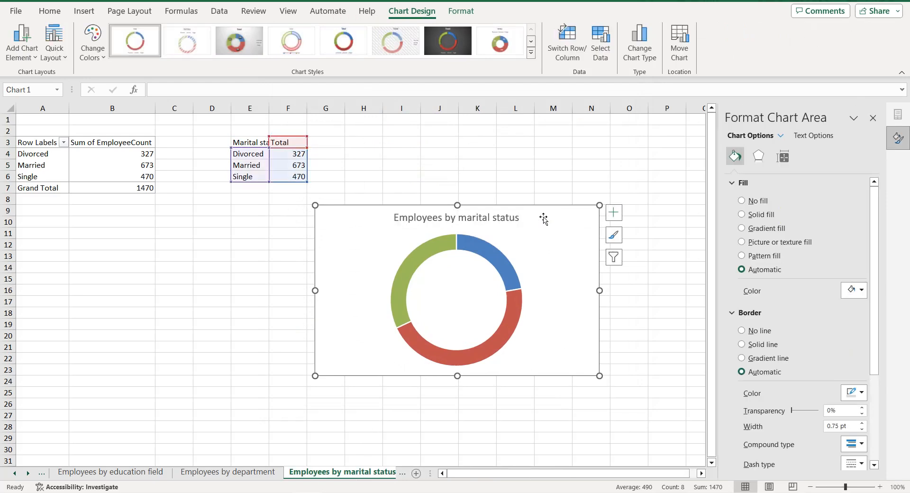
Step: Fill the Divorced slice with the recent bright blue, the Married slice with light gray and the Single slice with a darker gray
click(494, 251)
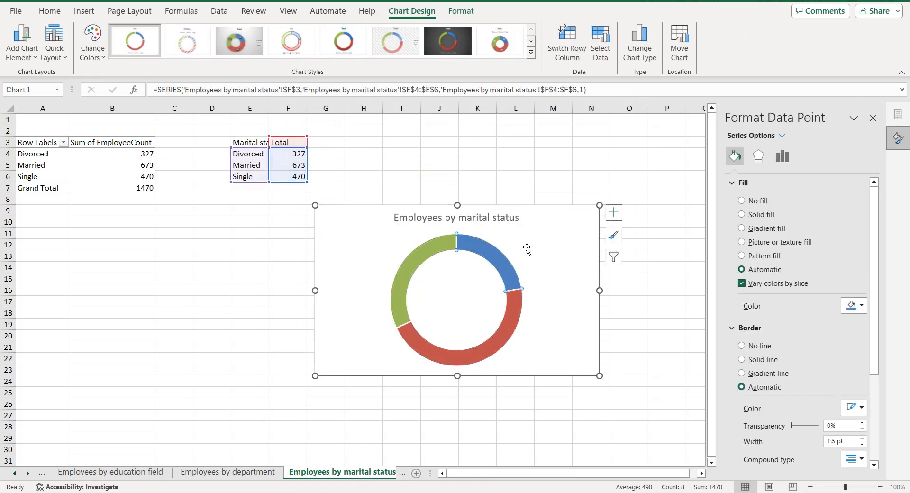
click(847, 304)
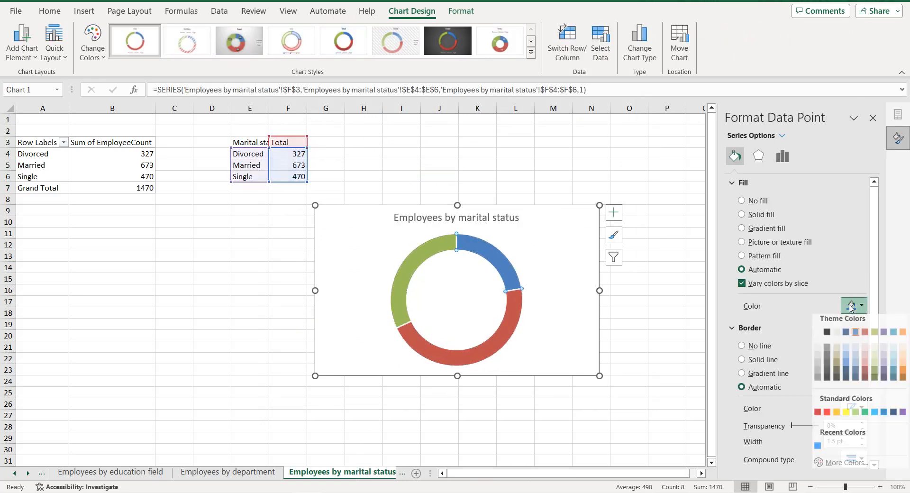
click(818, 450)
click(509, 333)
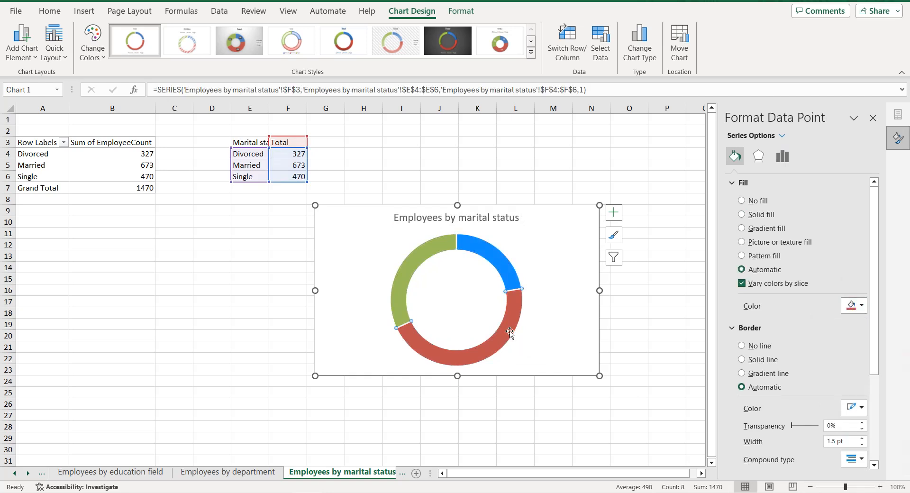
click(852, 305)
click(820, 356)
click(851, 305)
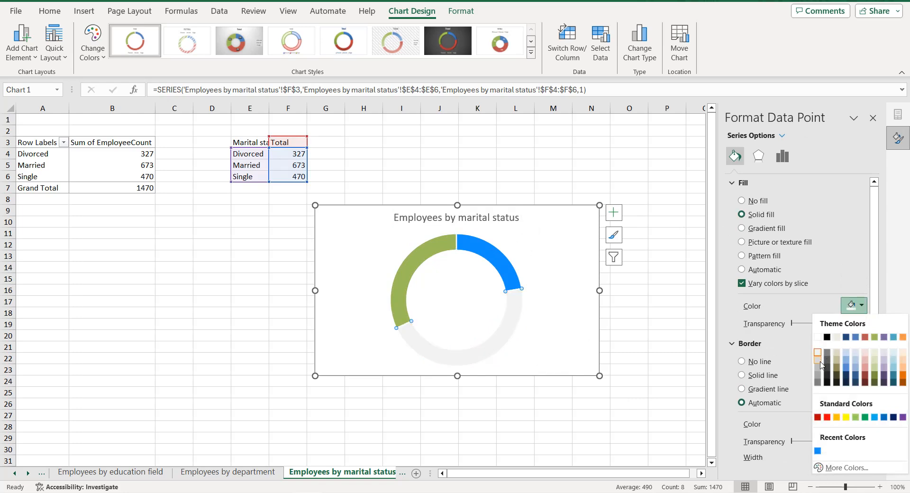
click(821, 366)
click(423, 273)
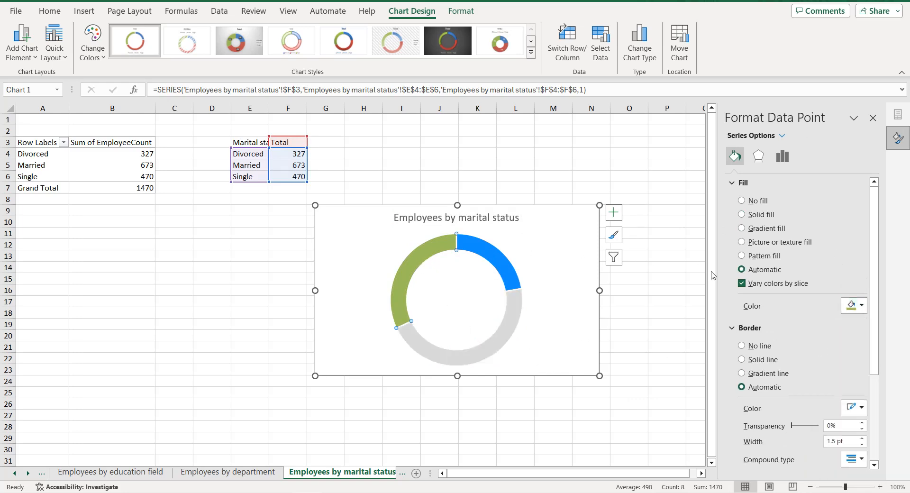
click(846, 308)
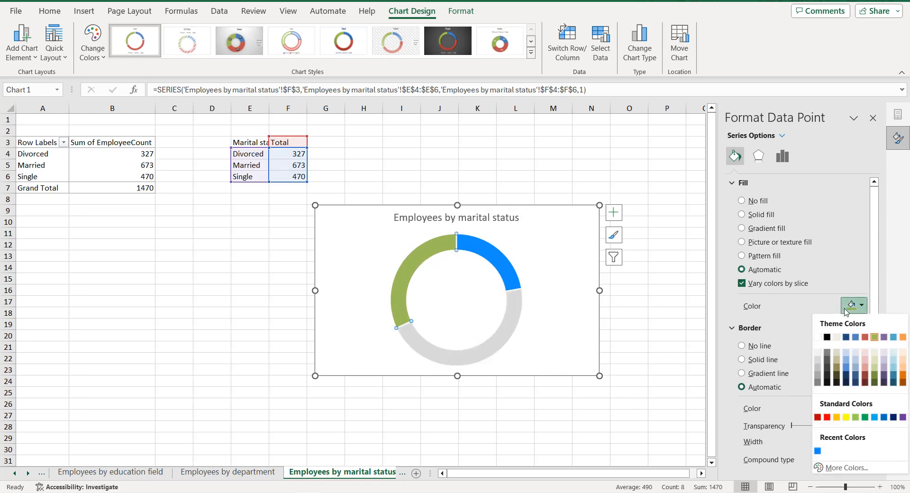
click(817, 375)
click(550, 258)
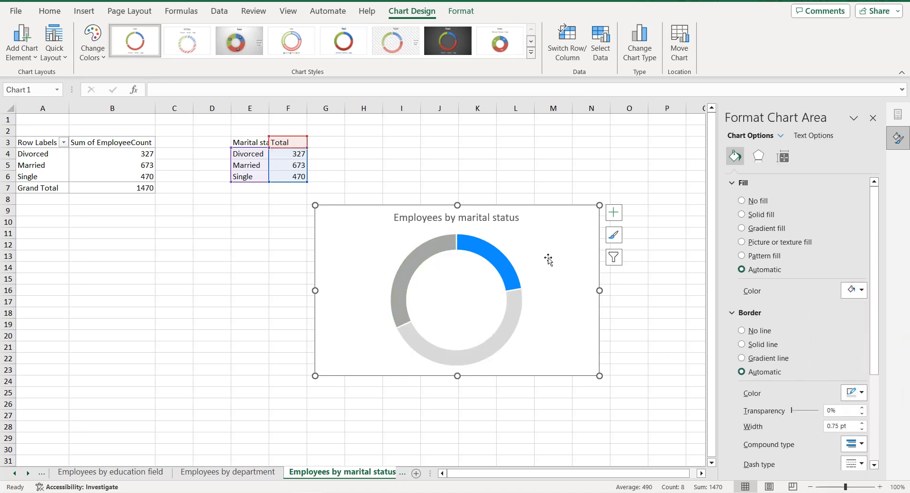
Step: Set the doughnut hole size of the marital status chart to 60%
click(495, 259)
click(782, 156)
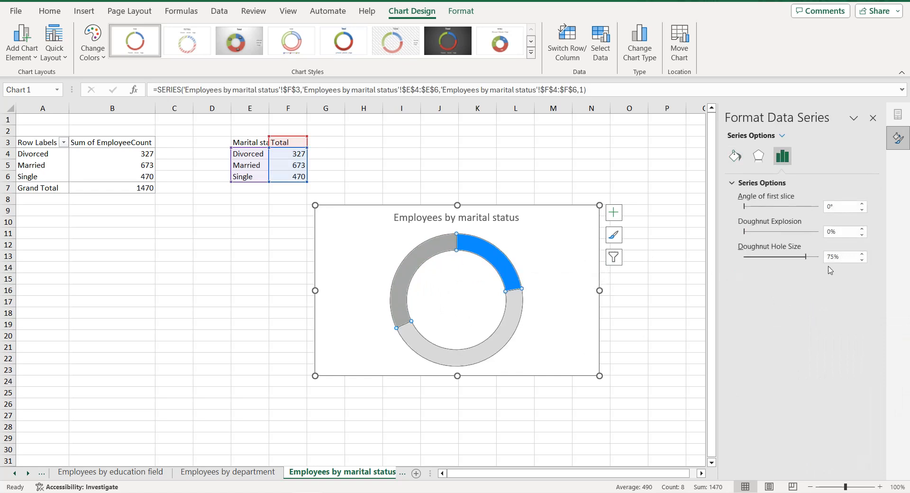
click(831, 256)
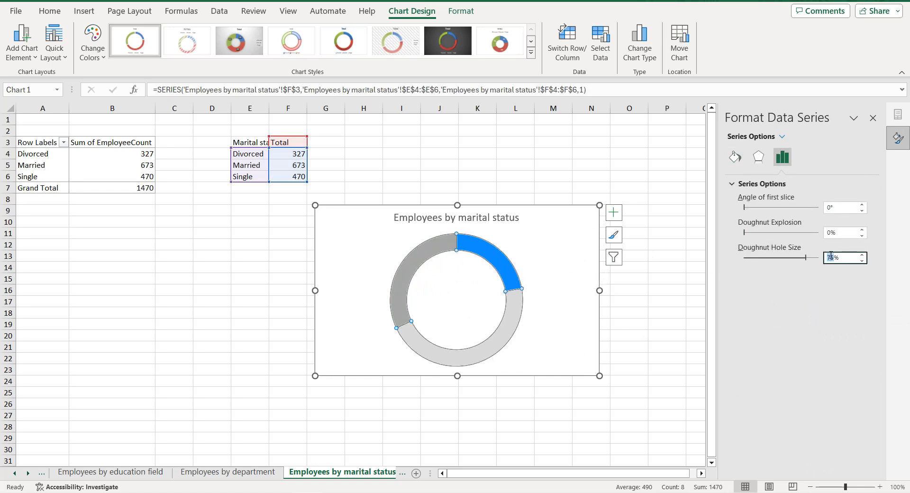
key(Return)
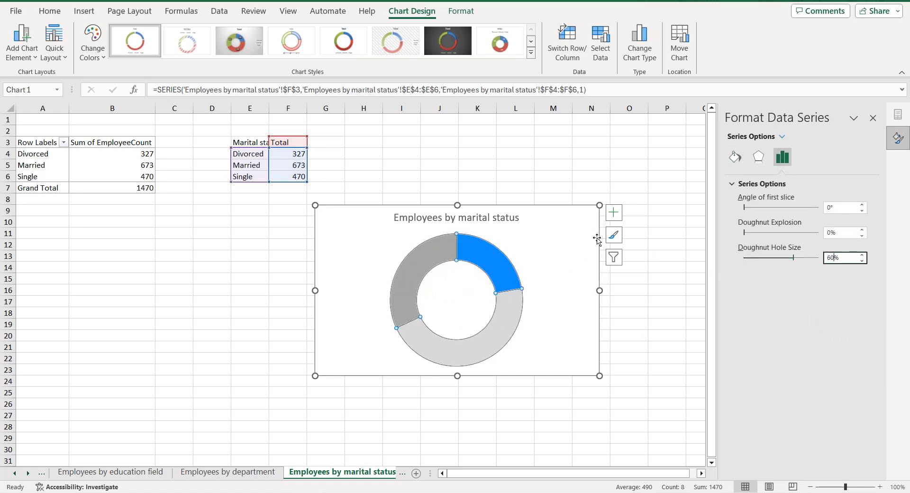
Step: Add data labels to the doughnut chart showing category name, value and percentage
click(505, 223)
click(613, 212)
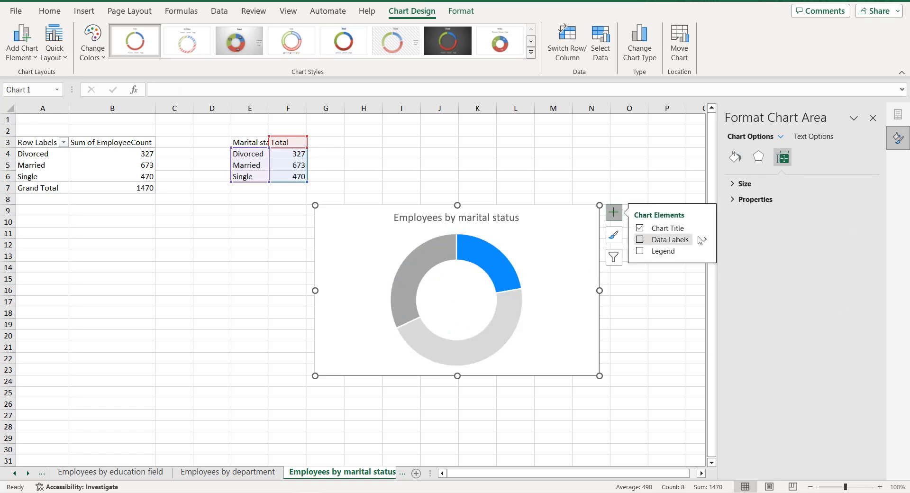
mouse_move(708, 243)
click(736, 272)
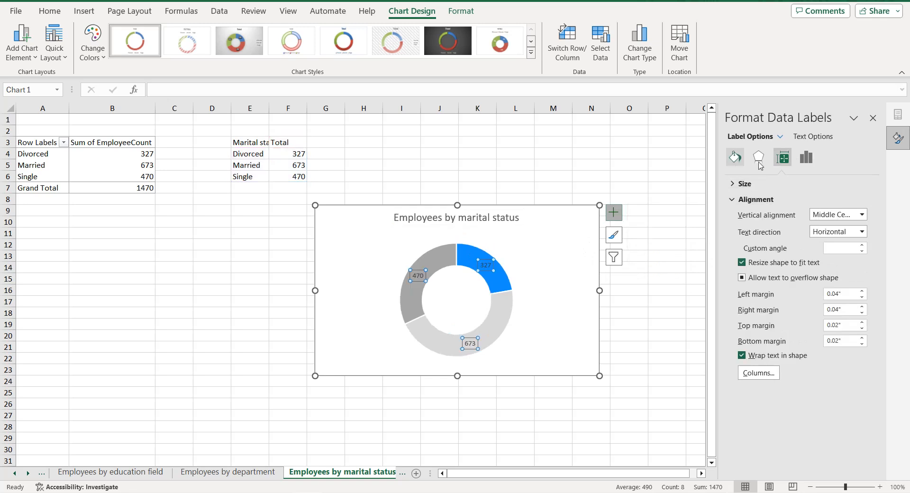
click(805, 157)
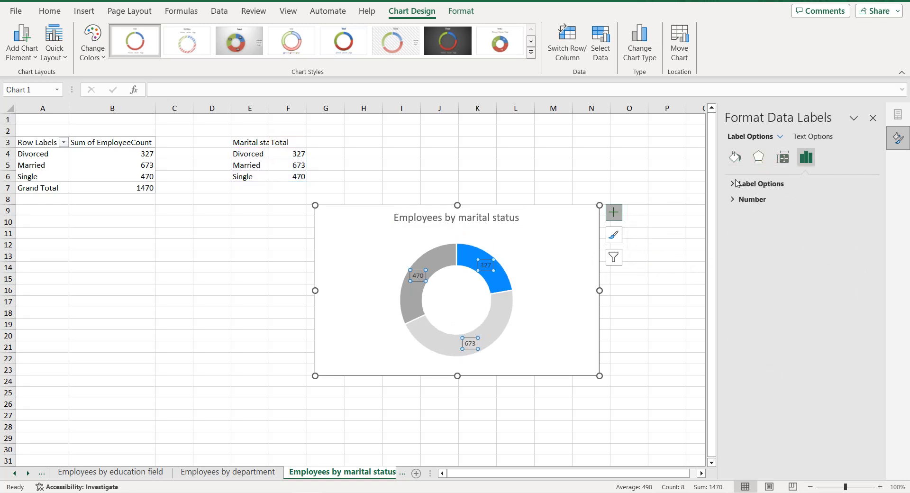
click(734, 184)
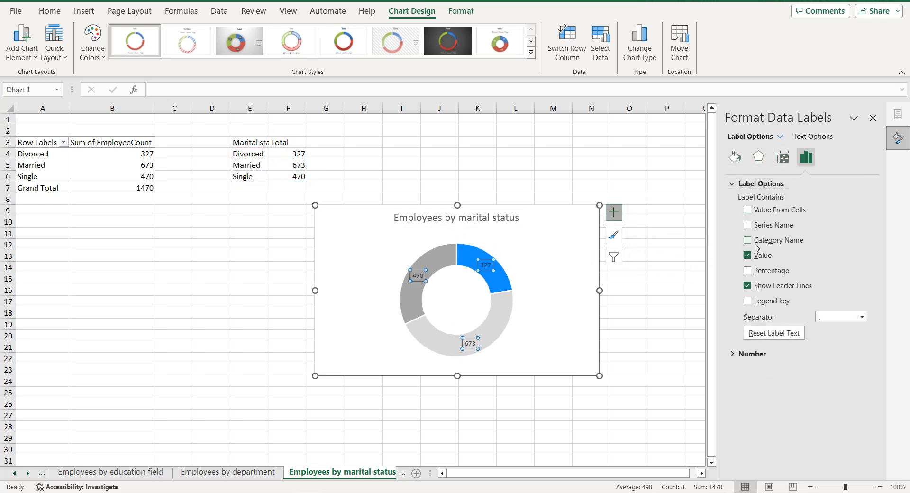
click(748, 271)
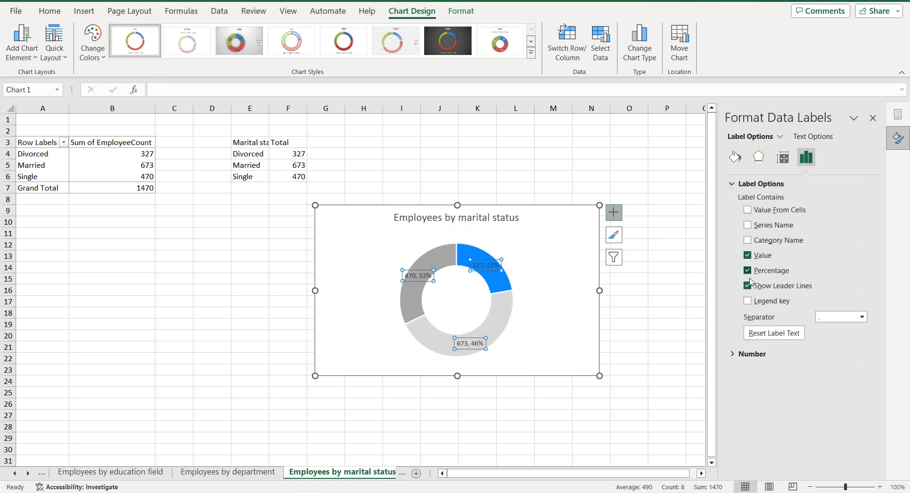
click(748, 240)
Step: Move the Divorced, Single and Married data labels outside the ring, each beside its own slice
drag(503, 270, 548, 259)
click(439, 274)
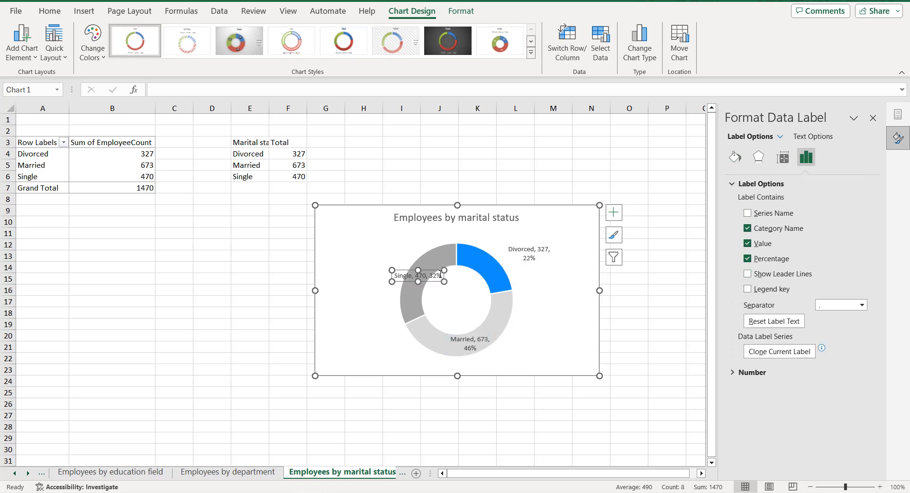
drag(433, 280, 389, 273)
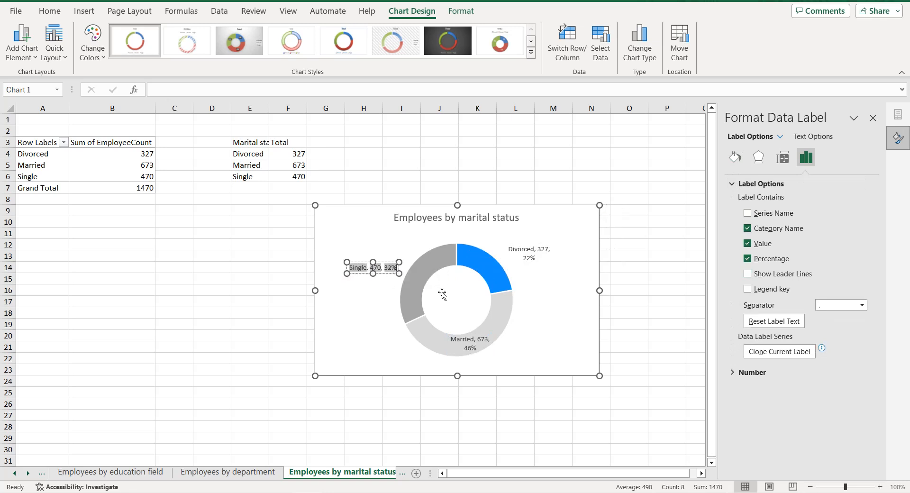
click(477, 353)
drag(480, 354, 546, 356)
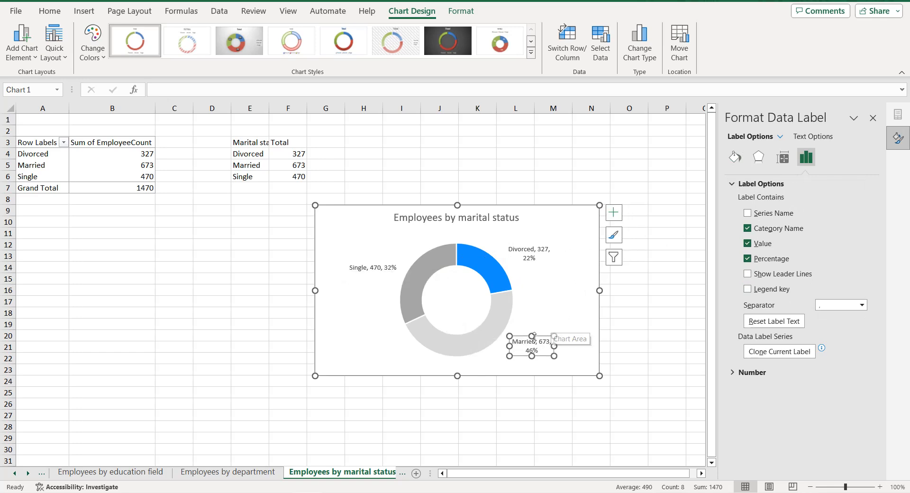
click(563, 315)
Step: Change the text color of the data labels and the chart title to black
click(536, 346)
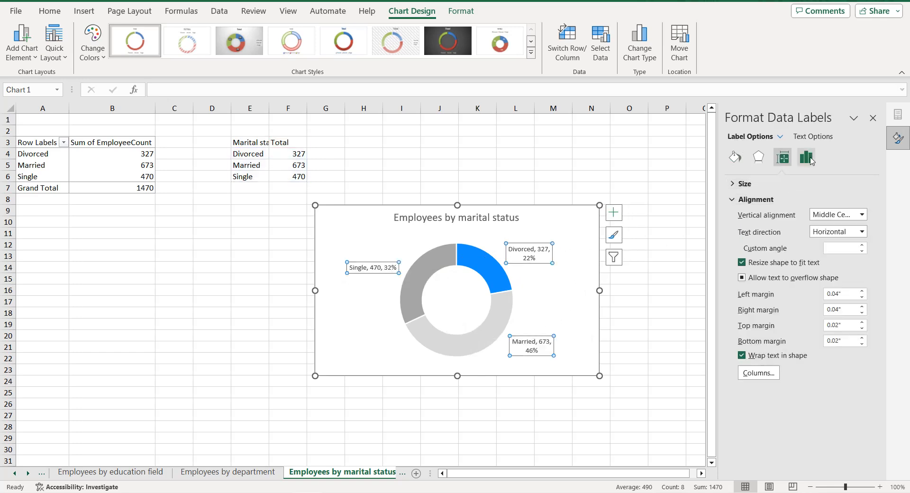
click(818, 139)
click(854, 278)
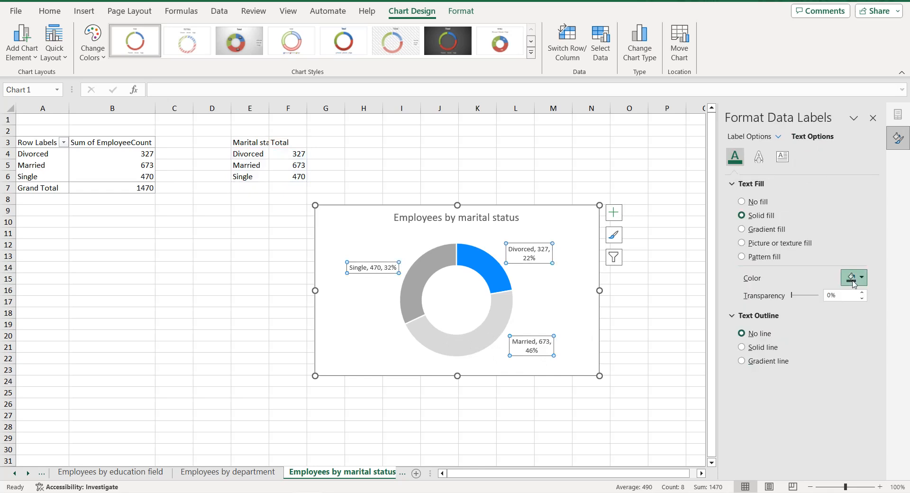
click(826, 309)
click(493, 218)
click(850, 278)
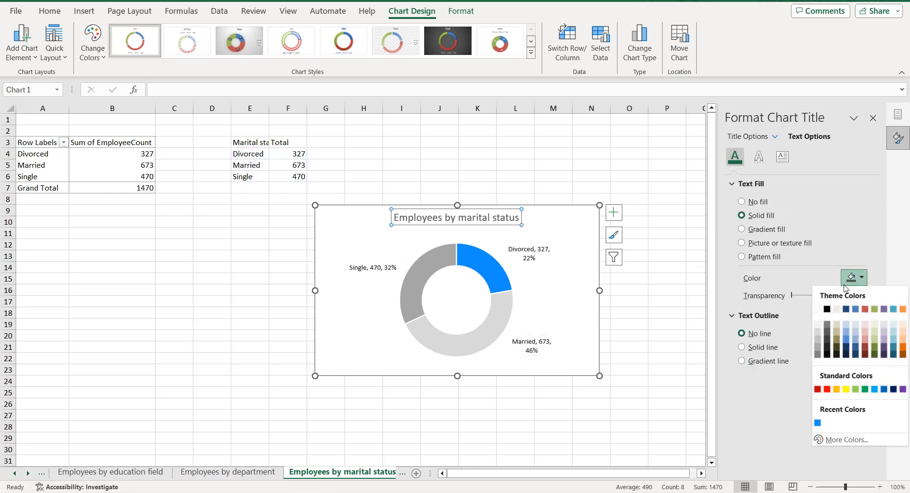
click(827, 309)
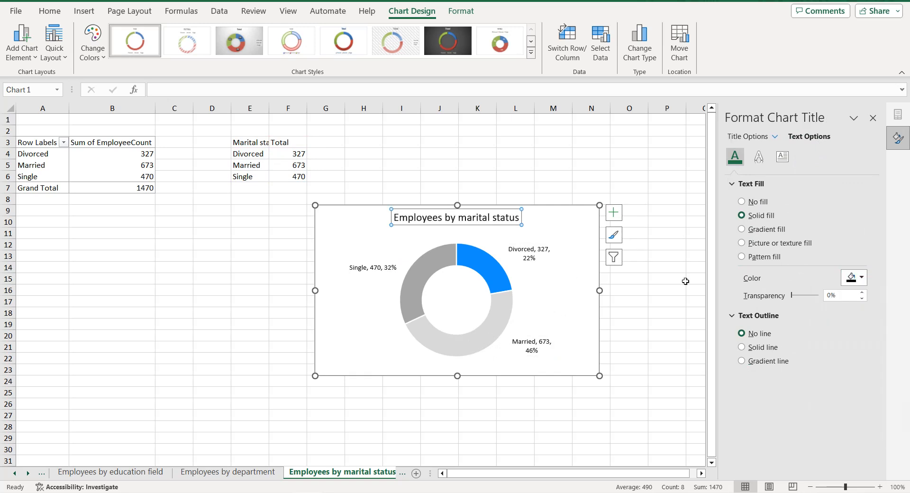
Step: Give the marital status chart area a border in the recent bright blue with rounded corners
click(575, 228)
click(771, 142)
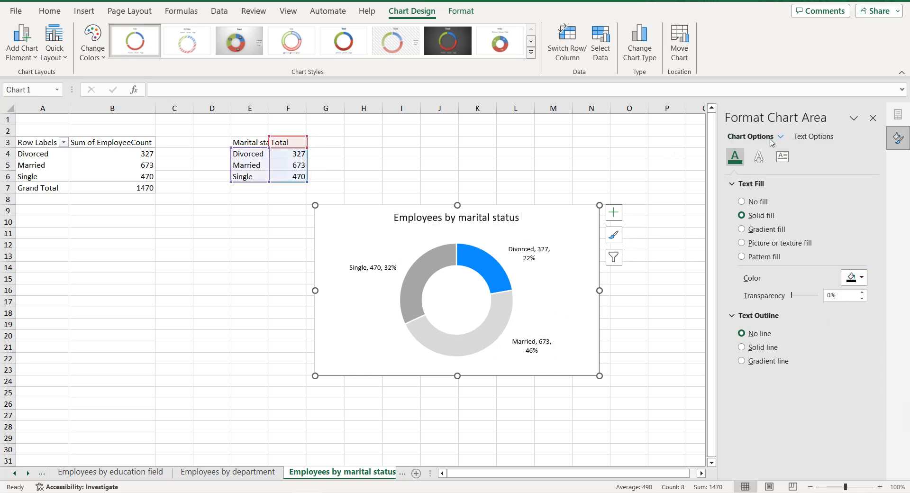
scroll(824, 313, down, 3)
click(856, 309)
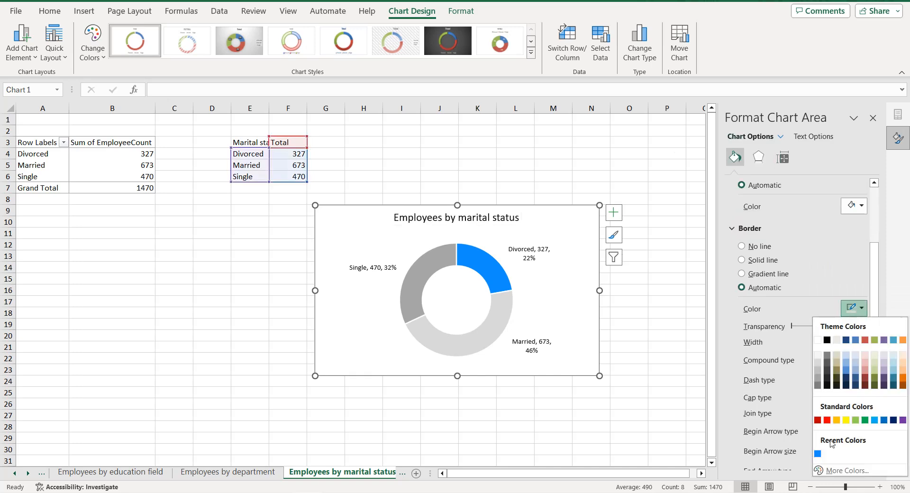
click(818, 454)
scroll(817, 454, down, 3)
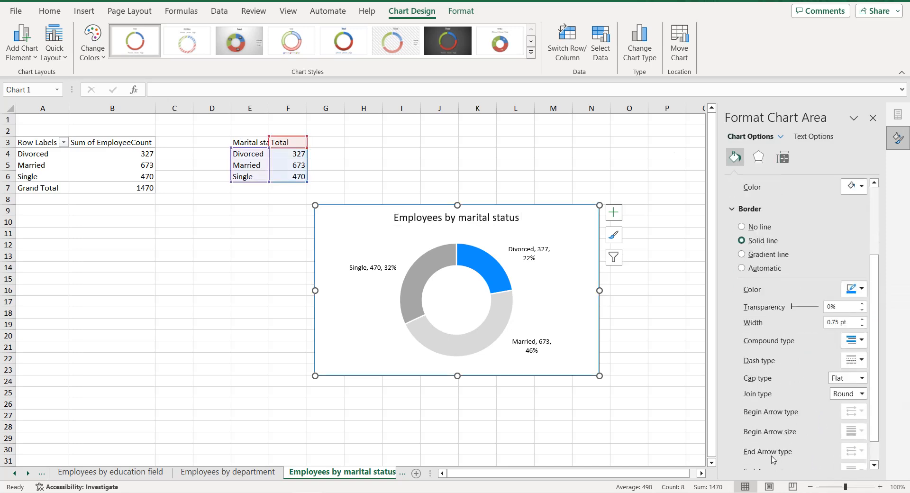
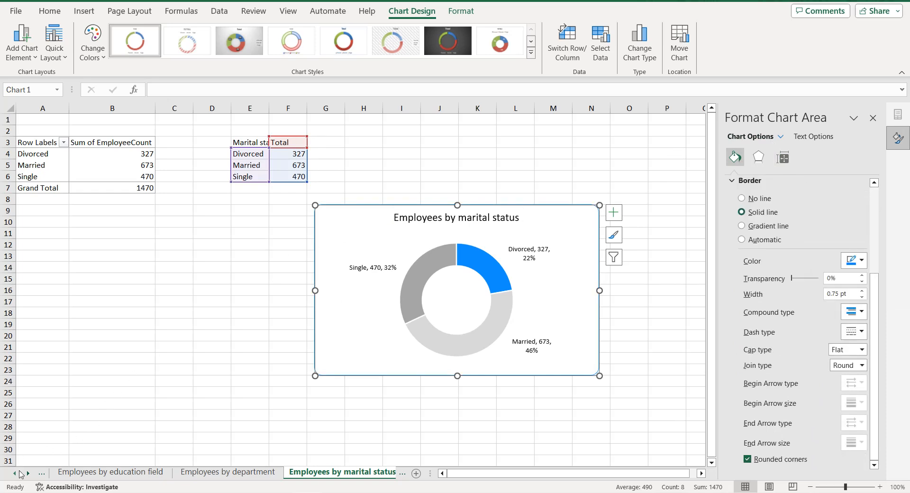
Step: Paste the marital status chart onto the dashboard sheet and place it below the gender chart, starting around row 22
click(16, 472)
click(16, 473)
click(16, 473)
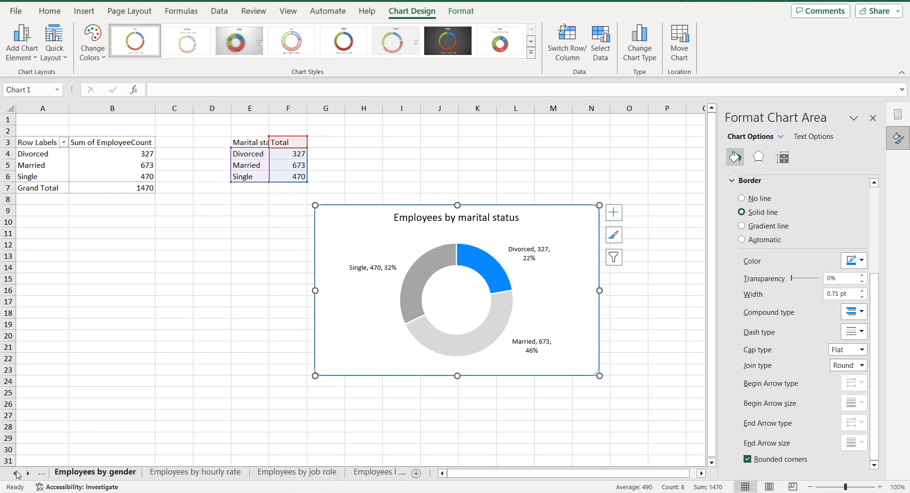
click(16, 473)
click(16, 473)
click(103, 472)
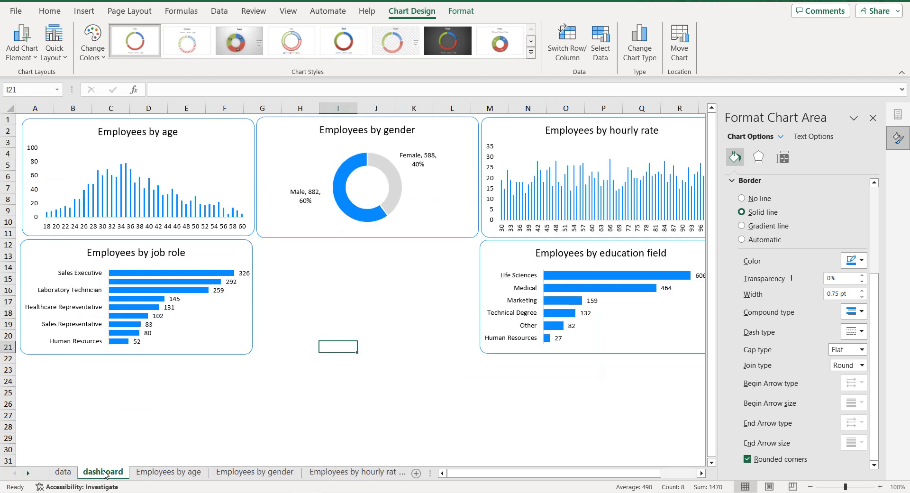
click(369, 416)
key(ctrl+v)
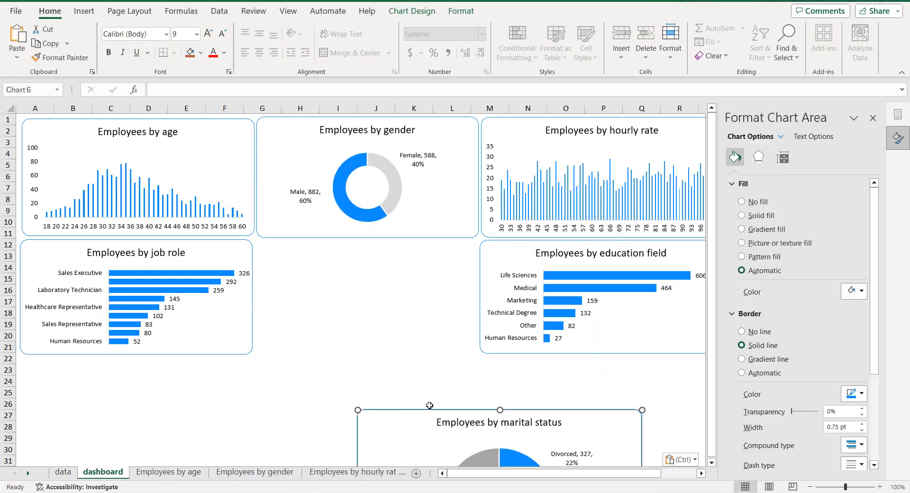
drag(430, 410, 320, 358)
Step: Shrink the marital status chart to end at column L's right edge and around row 31, matching the other dashboard charts
scroll(562, 384, down, 1)
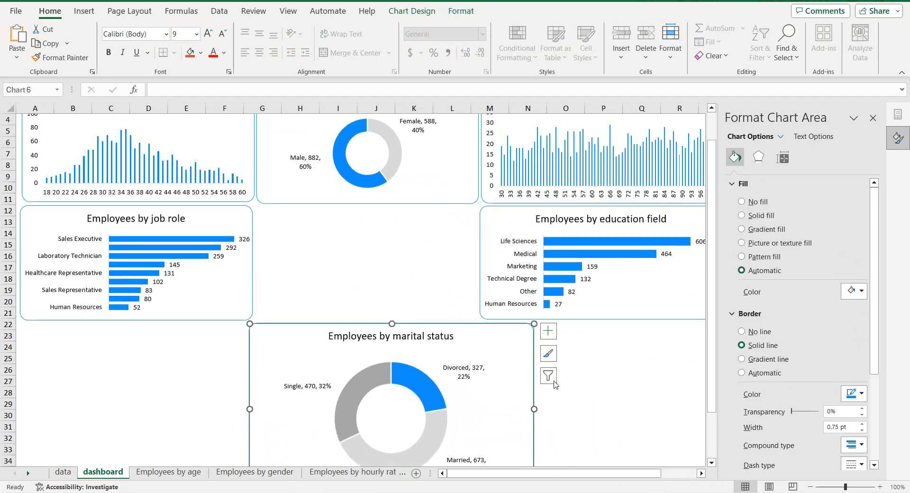
drag(534, 411, 478, 404)
scroll(478, 403, down, 2)
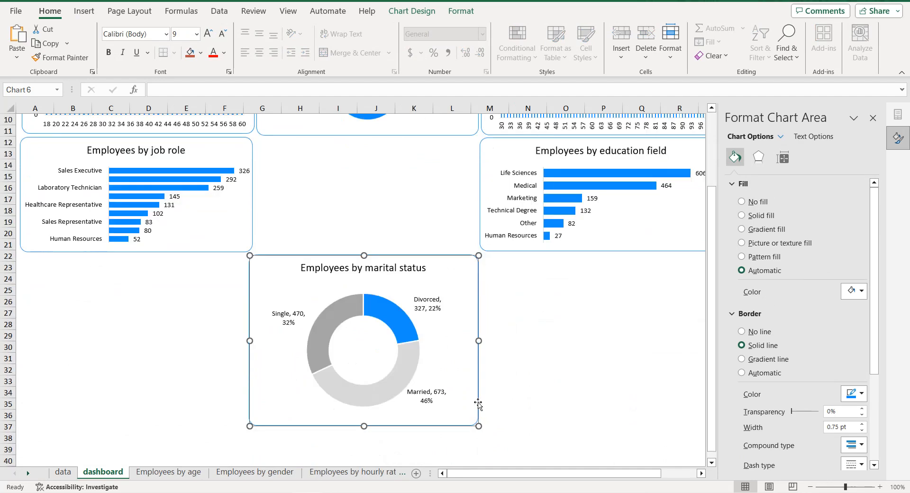
drag(364, 426, 364, 371)
scroll(582, 367, up, 1)
scroll(582, 368, up, 2)
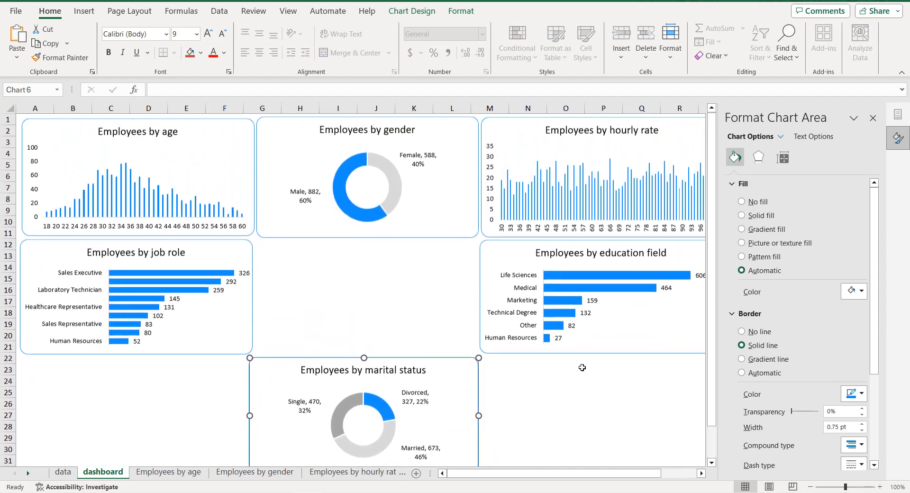
scroll(582, 367, down, 1)
scroll(583, 358, up, 1)
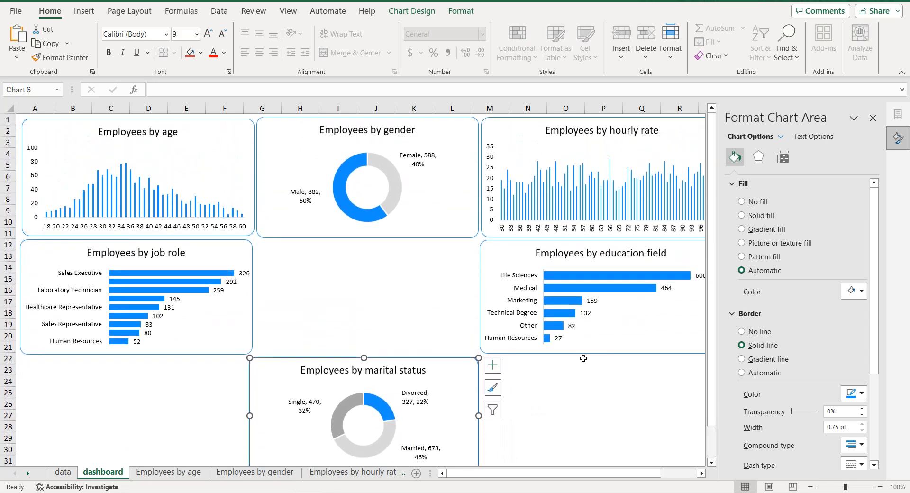
scroll(430, 385, down, 1)
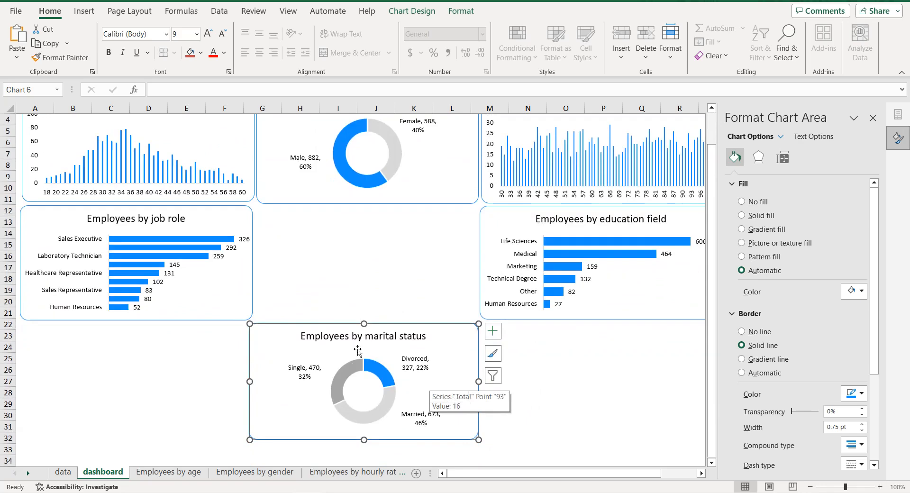
click(544, 354)
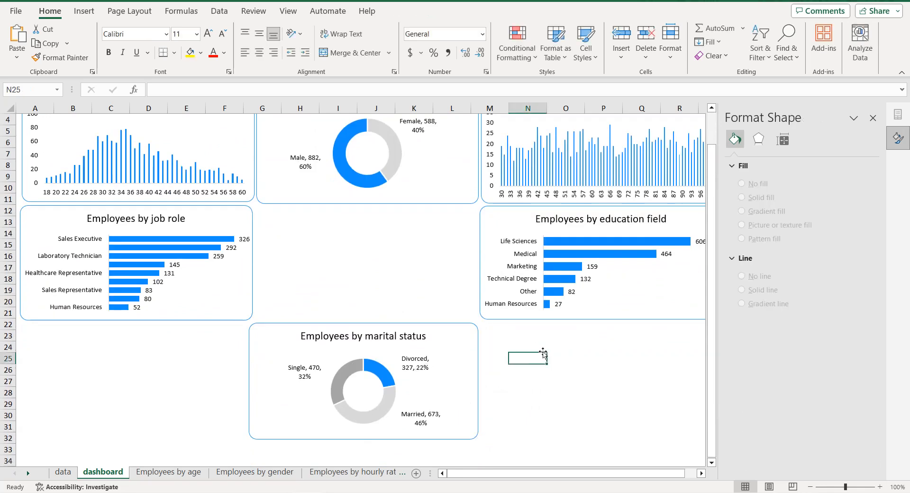
Step: On the Employees by department sheet, build the PivotTable with Department as rows and the sum of EmployeeCount as values
click(29, 472)
click(29, 473)
click(30, 473)
click(29, 473)
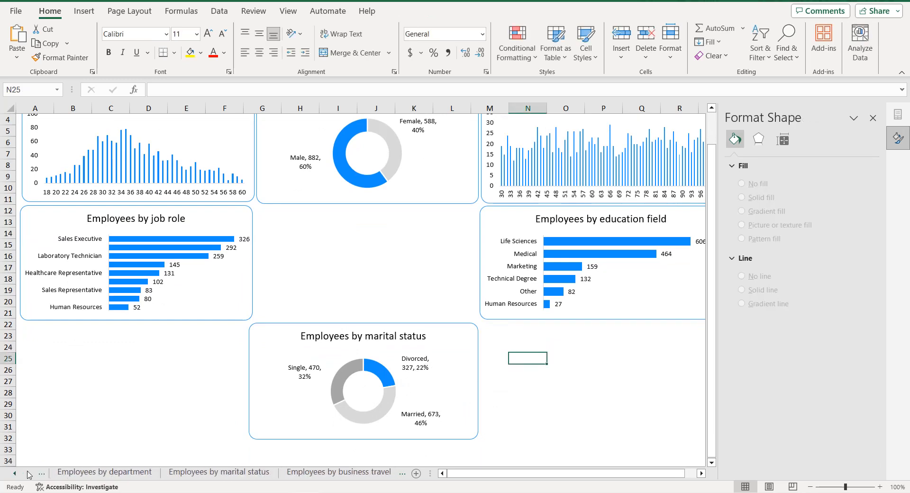
click(29, 473)
click(16, 473)
click(104, 472)
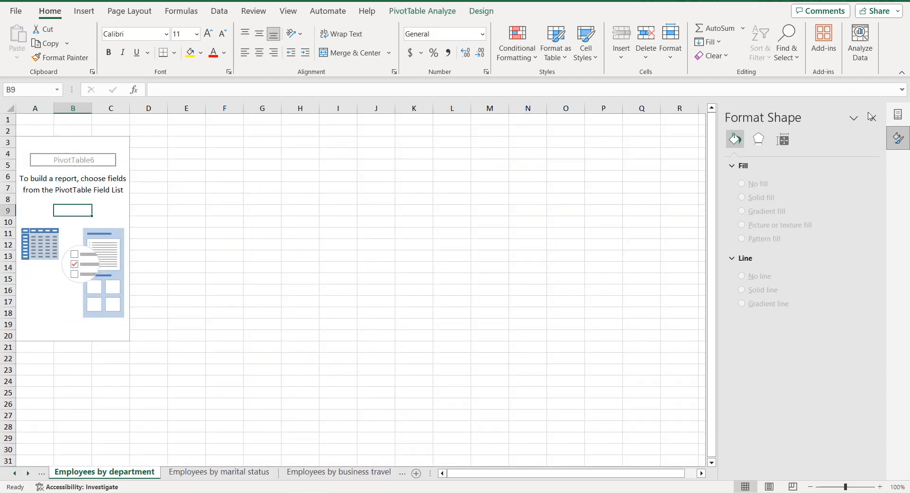
click(873, 118)
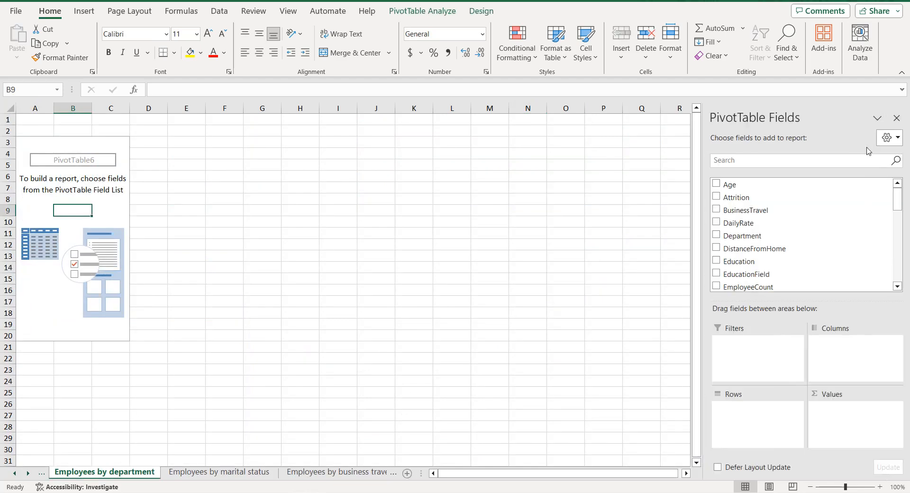
click(717, 236)
scroll(730, 246, down, 1)
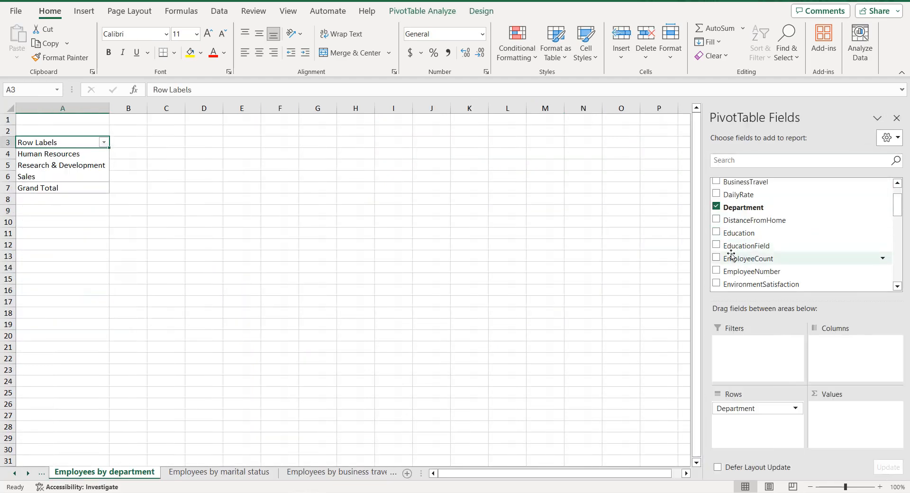
click(716, 259)
Step: Copy the department PivotTable range A3:B6 without the grand total and paste it as plain values at E3
drag(73, 142, 153, 177)
key(ctrl+c)
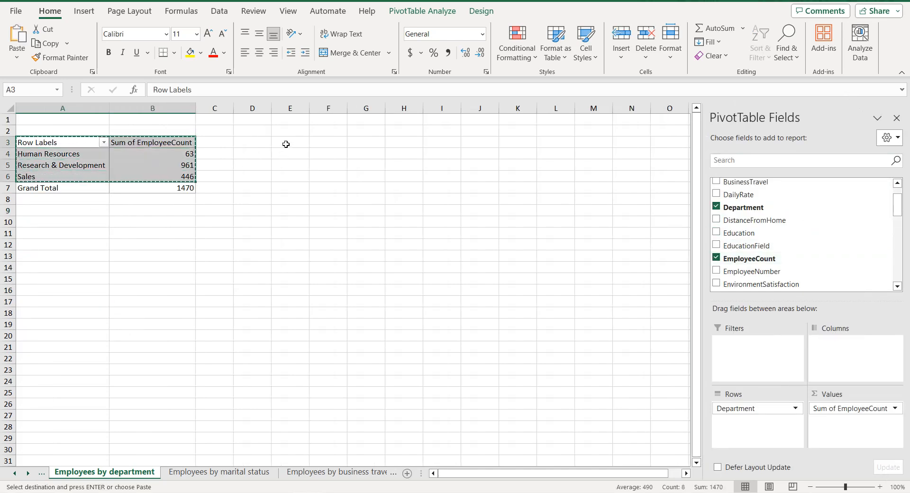
click(287, 142)
right_click(288, 142)
click(331, 122)
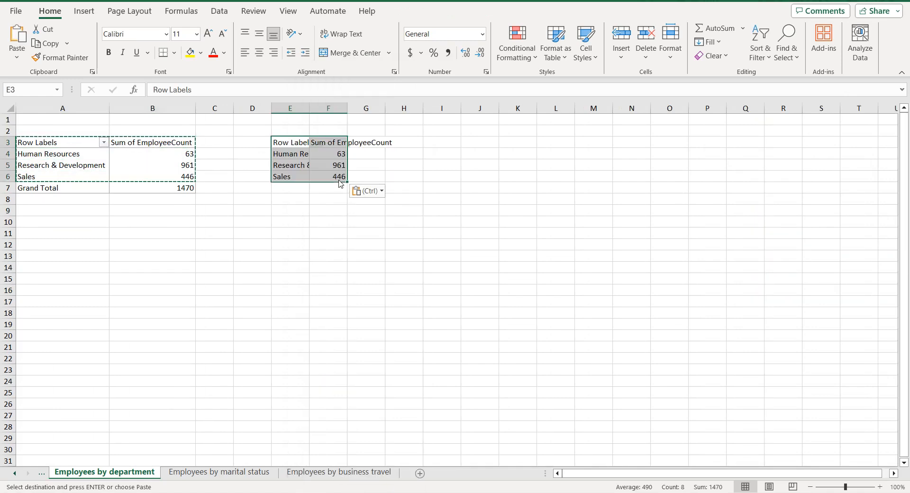
Step: Rename the copied headers in E3 and F3 to Department and Total
click(299, 142)
double_click(170, 90)
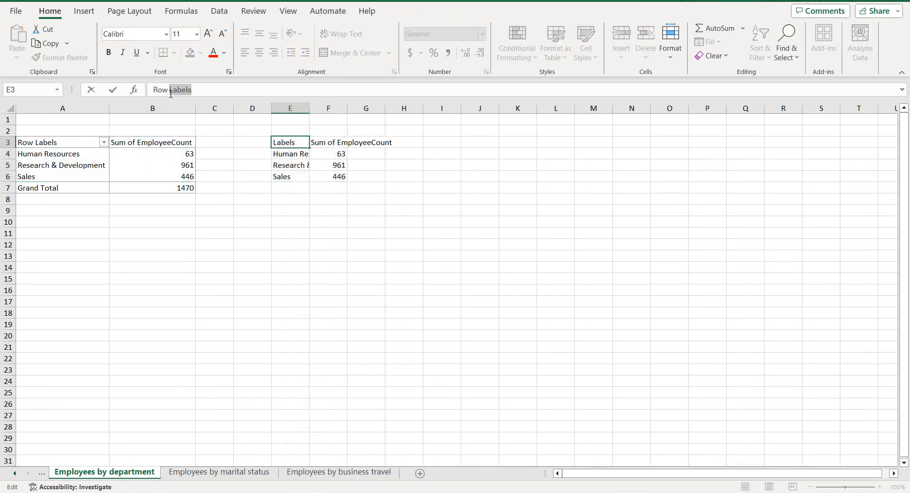
triple_click(171, 90)
text(De)
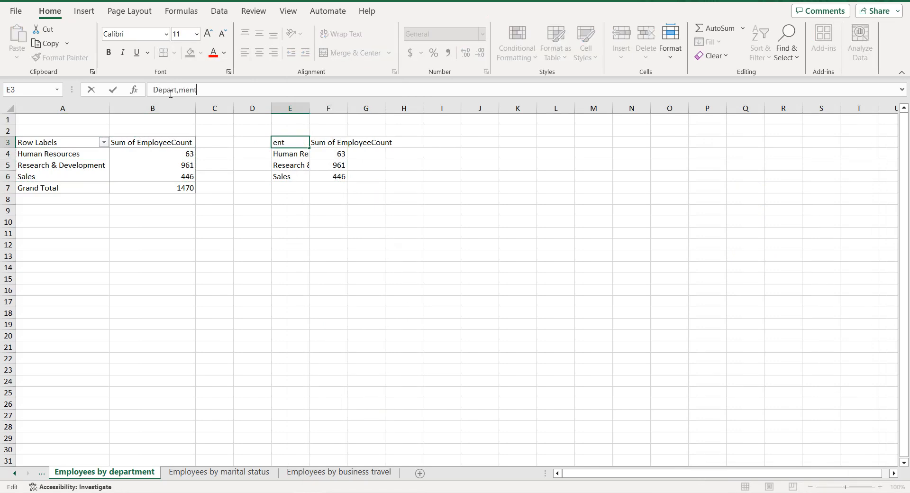
text(partment)
click(178, 90)
click(329, 143)
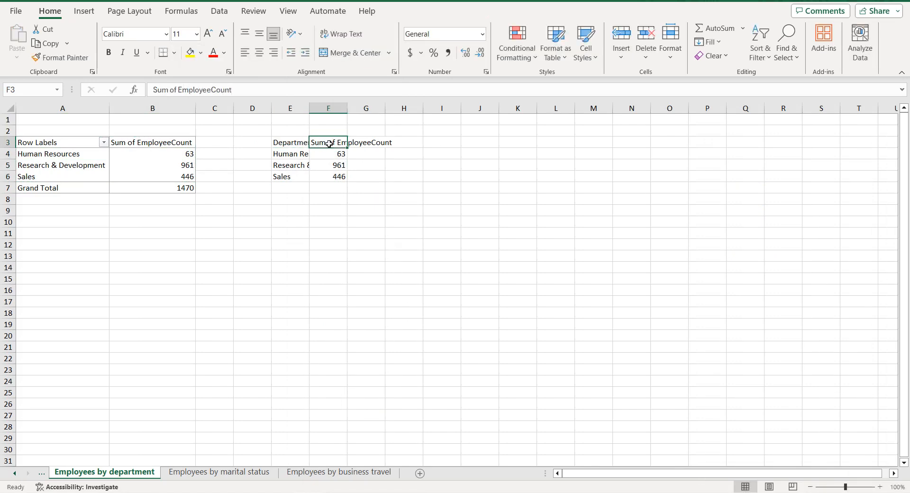
triple_click(217, 90)
text(Total)
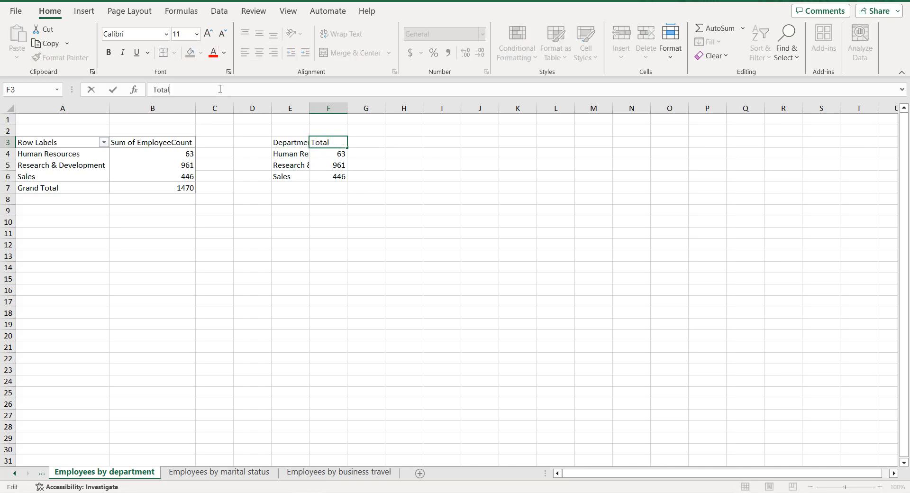
Step: Convert E3:F6 into a table with headers and sort it by Total from largest to smallest
drag(292, 142, 341, 176)
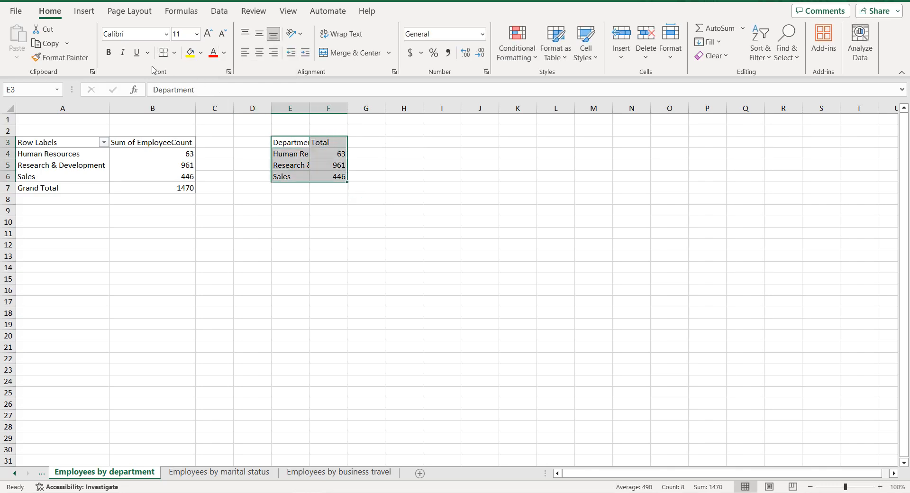
click(84, 11)
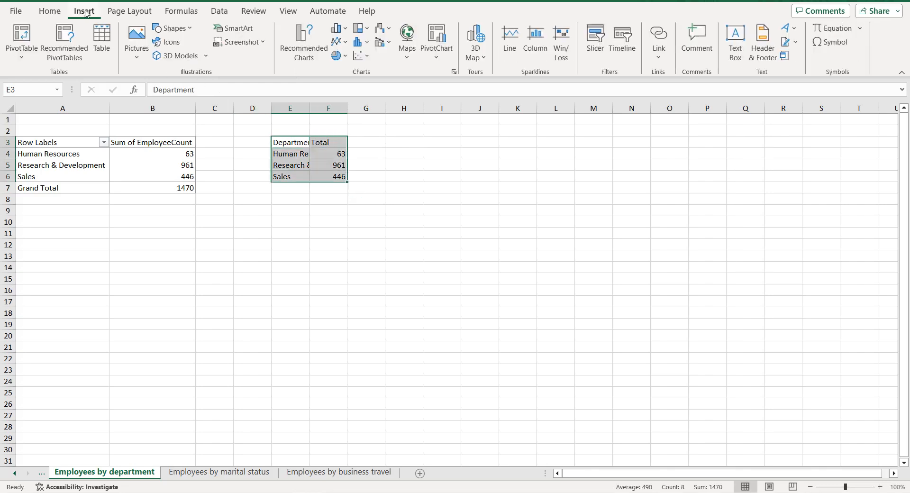
click(110, 38)
click(459, 262)
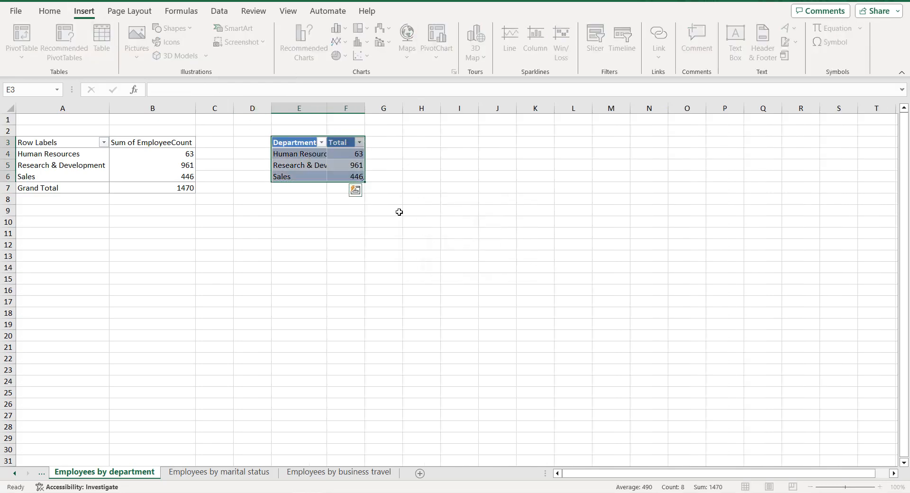
click(359, 142)
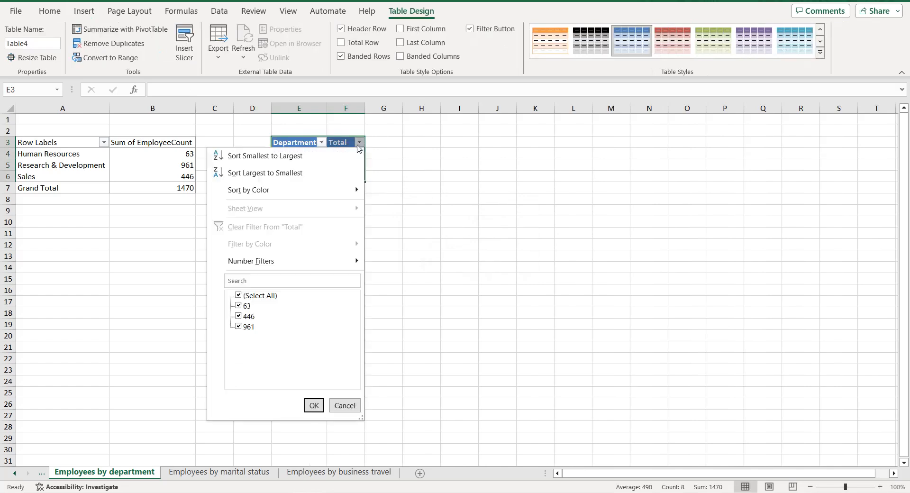
click(293, 178)
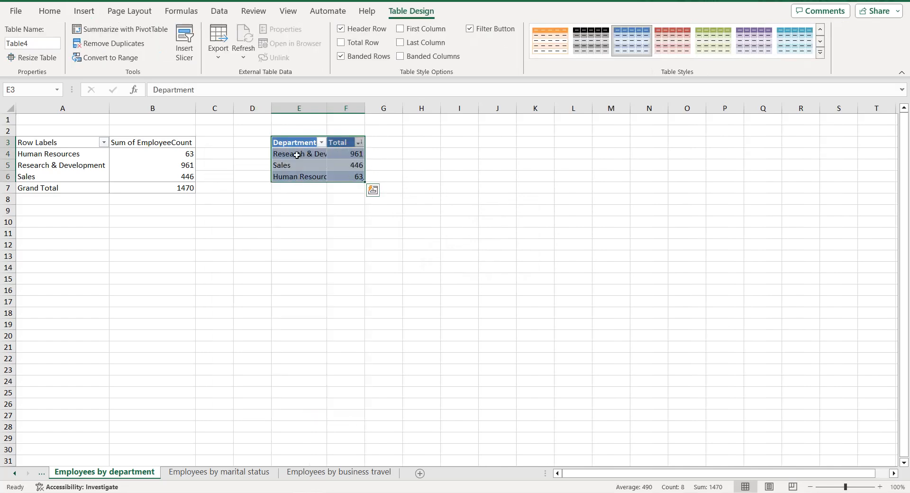
Step: Insert the recommended clustered column chart for the sorted department table
click(88, 17)
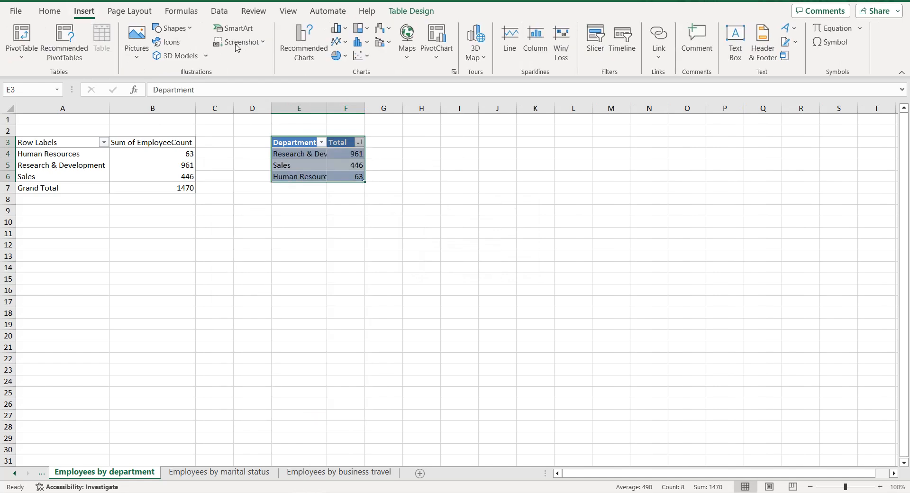
click(304, 43)
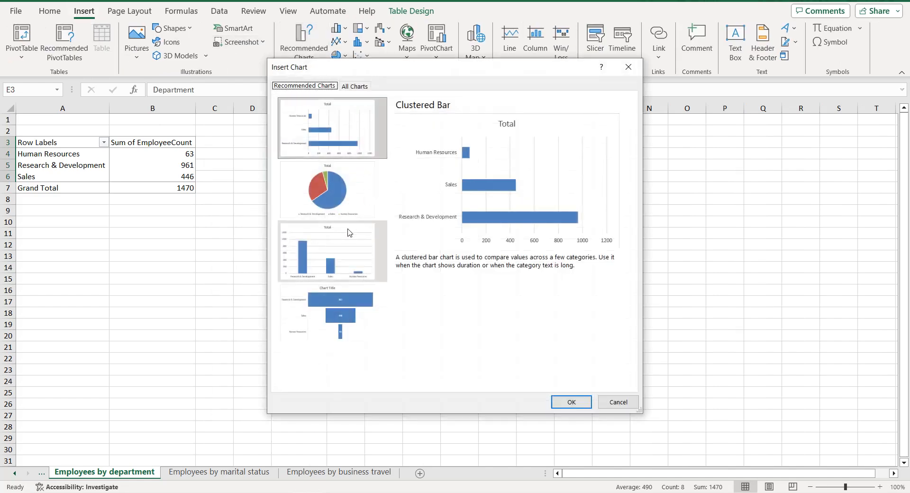
click(350, 231)
click(573, 402)
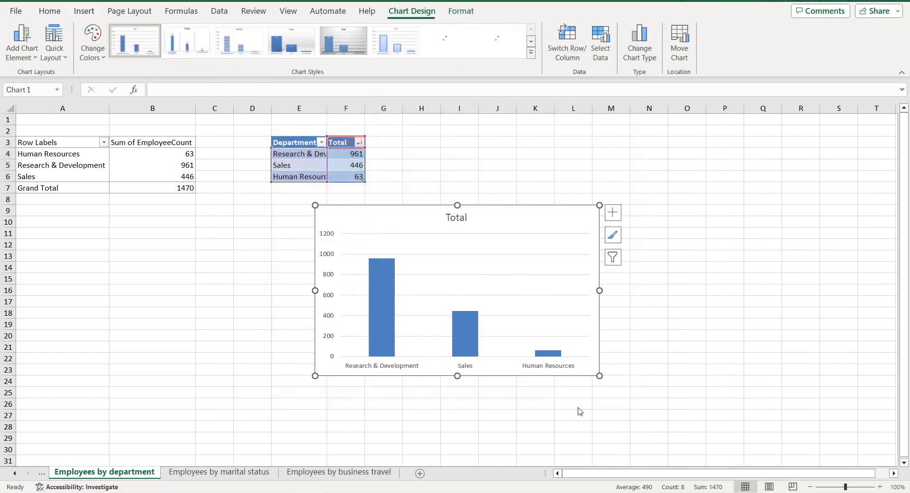
Step: Change the column chart's title to the sheet name, Employees by department
double_click(126, 474)
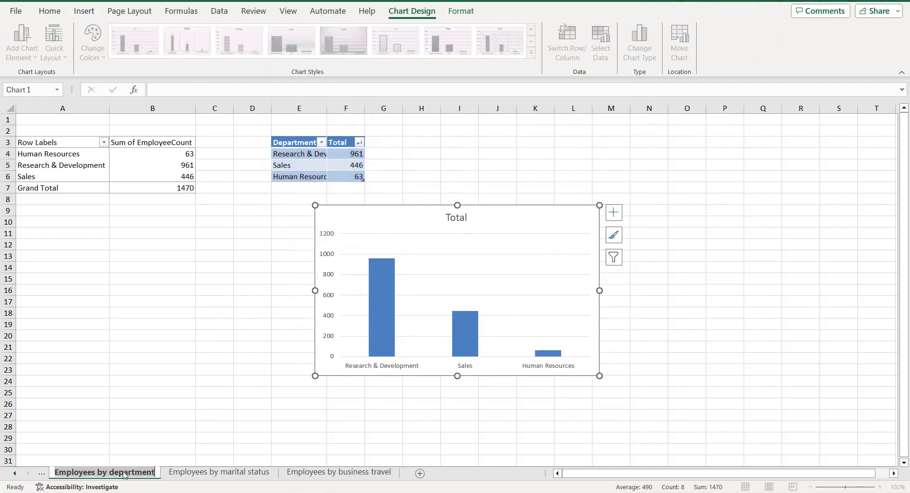
double_click(456, 218)
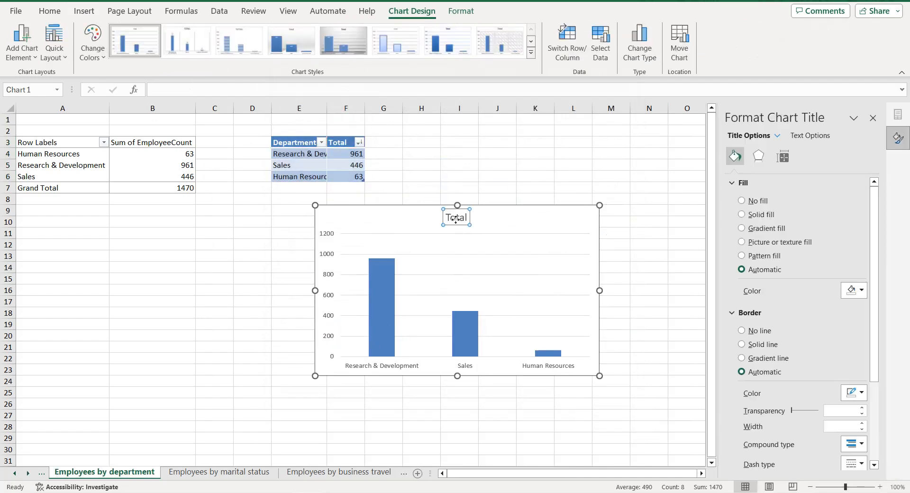
text(Employees by department)
click(558, 223)
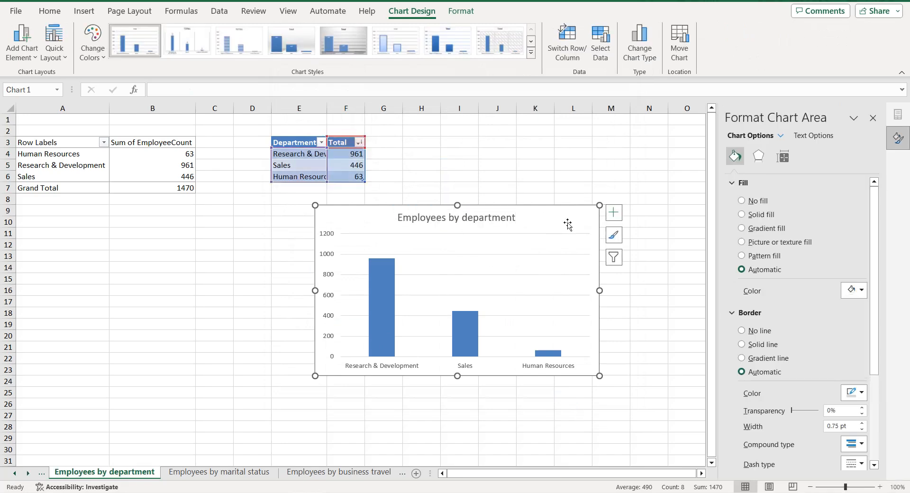
Step: Remove the department chart's gridlines, add data labels, and delete its vertical axis
click(613, 213)
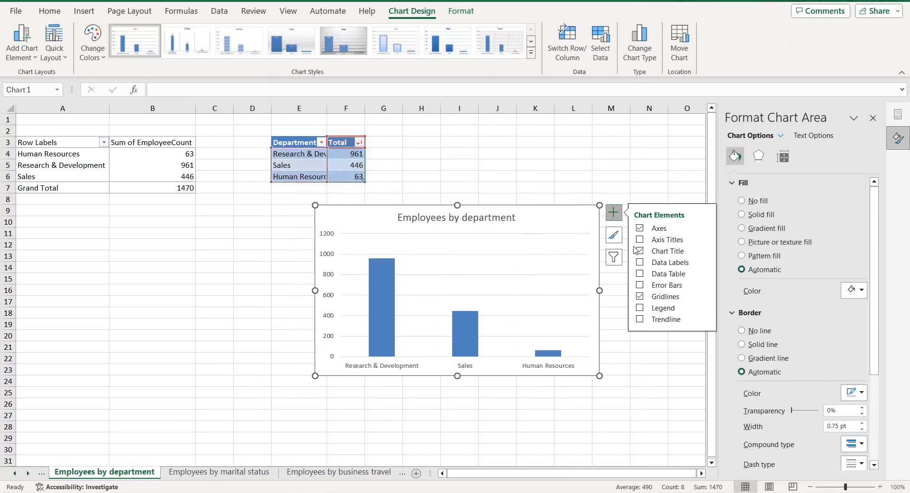
click(641, 297)
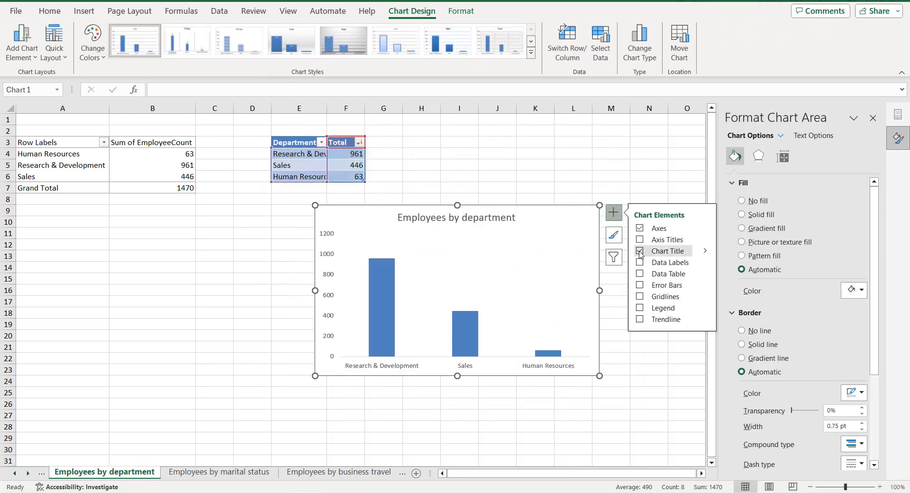
click(640, 262)
click(328, 249)
key(Delete)
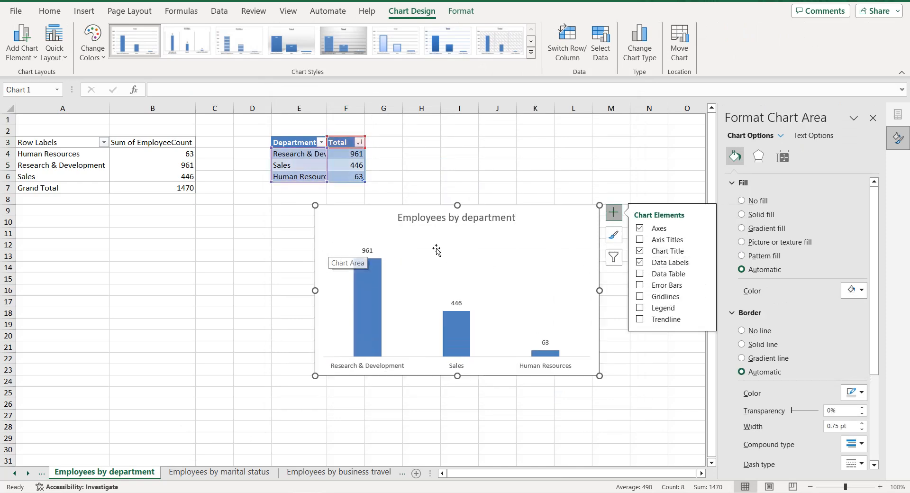
Step: Fill the department chart's columns with the recently used bright blue
click(372, 300)
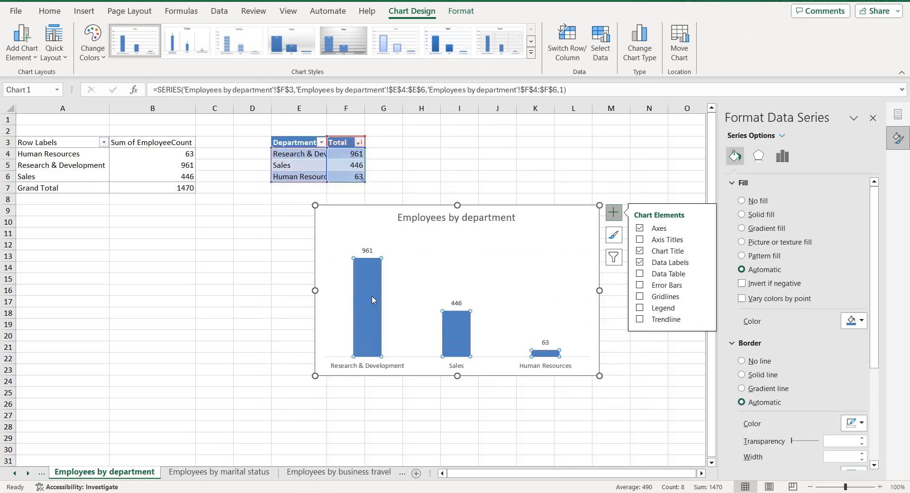
click(854, 321)
click(817, 466)
scroll(827, 353, down, 5)
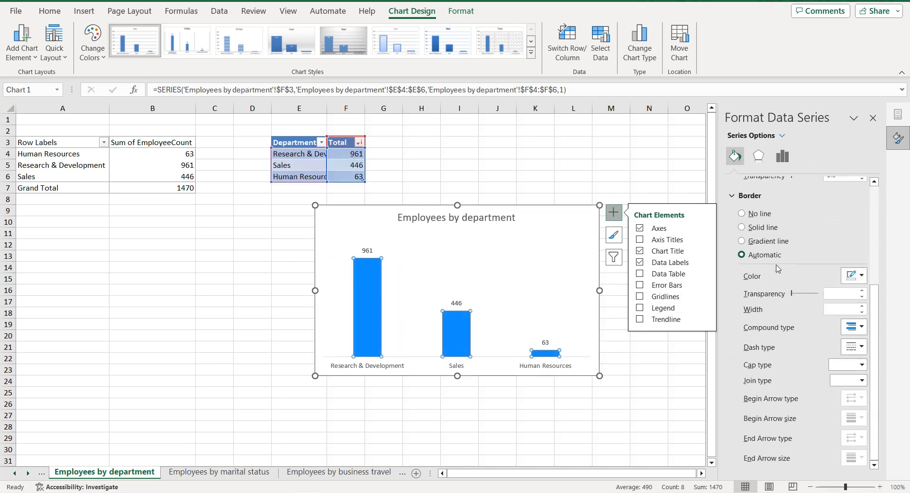
Step: Give the department chart's outer area a solid border in the recently used bright blue
click(563, 228)
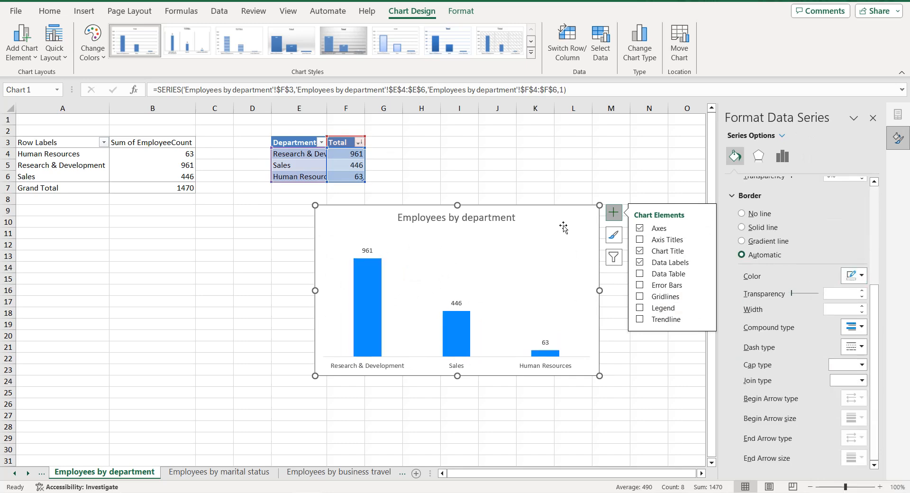
click(856, 263)
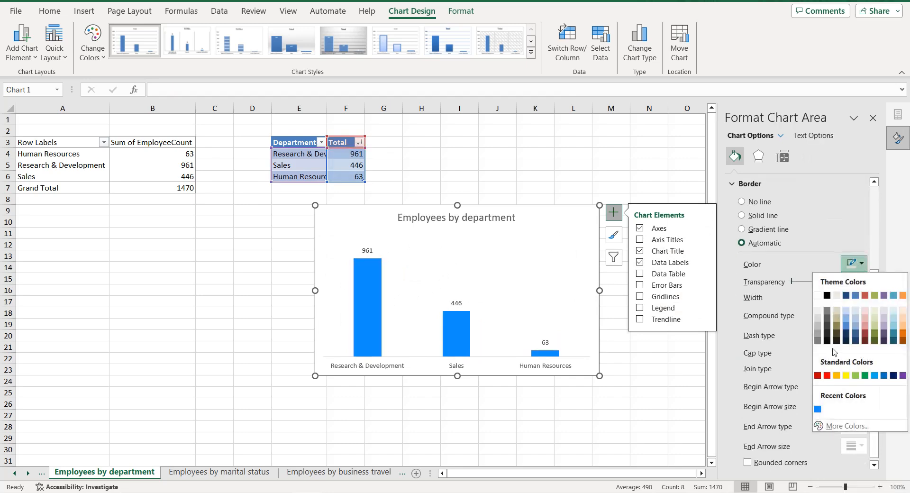
click(817, 409)
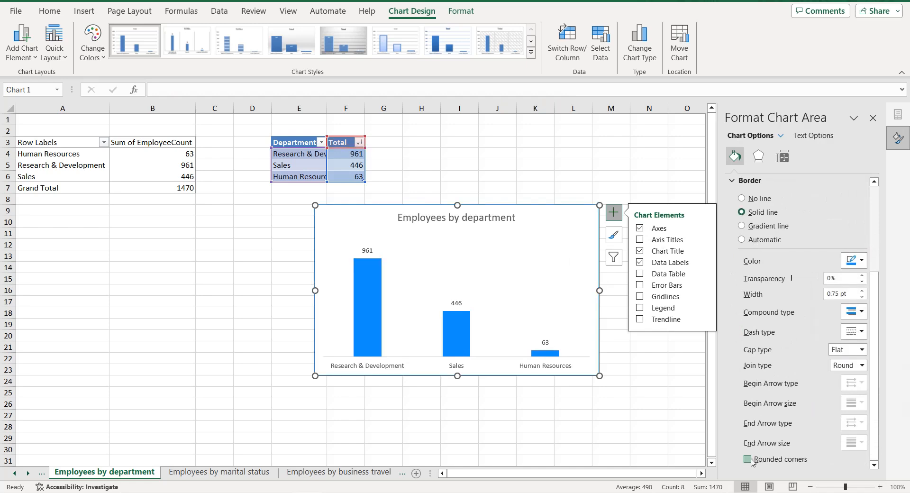
Step: Set the text fill of the department chart's title to black
click(472, 224)
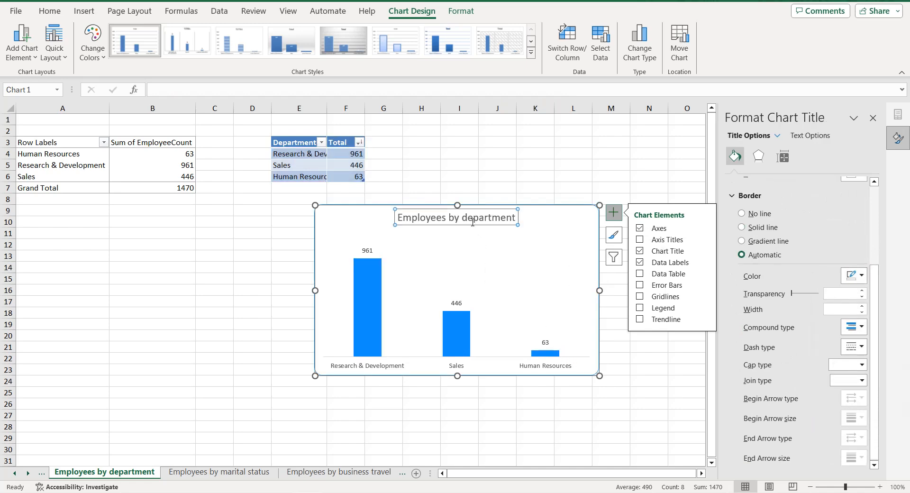
click(823, 136)
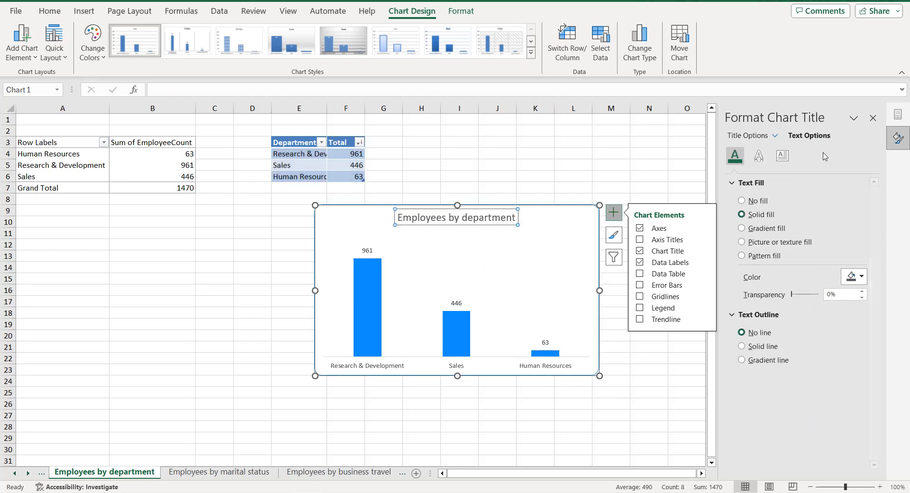
click(848, 277)
click(827, 309)
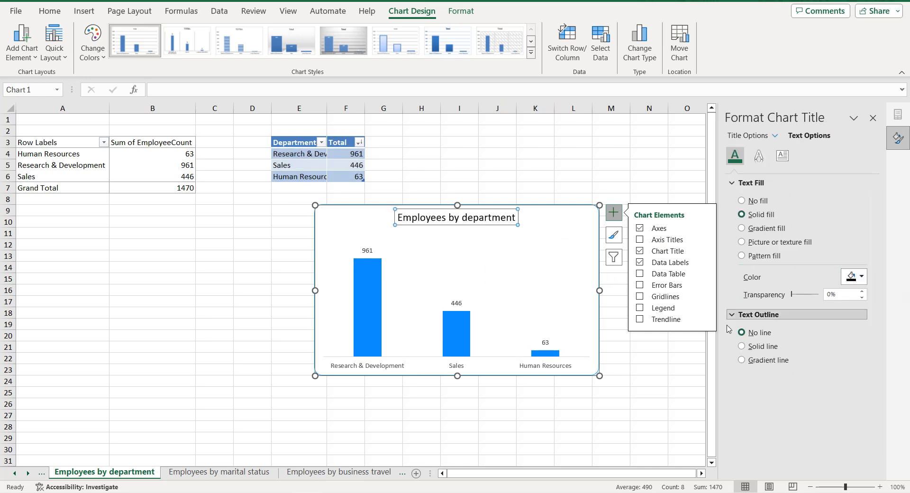
Step: Set the text colour of the department chart's category axis labels and data labels to black
click(564, 366)
click(854, 277)
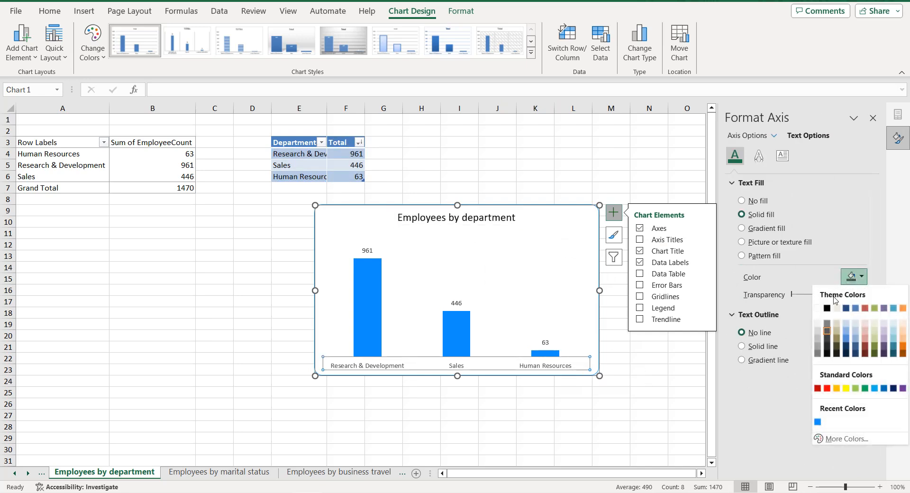
click(827, 309)
click(367, 250)
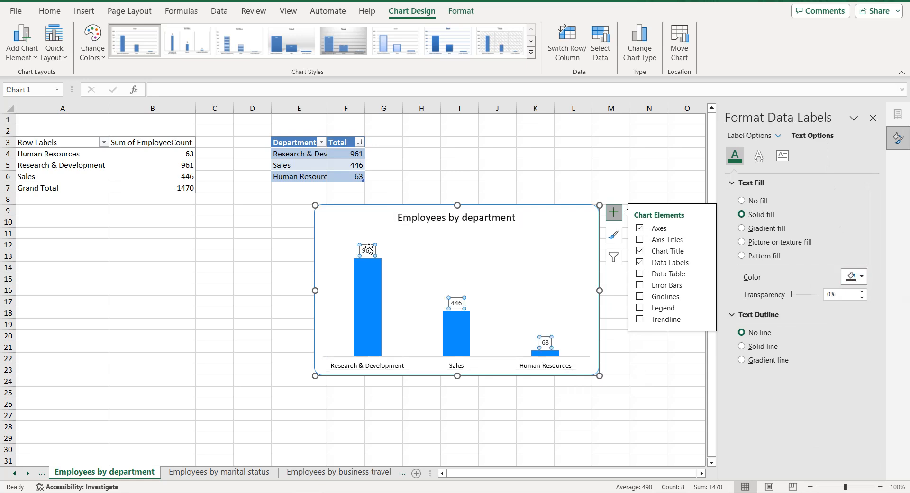
click(846, 276)
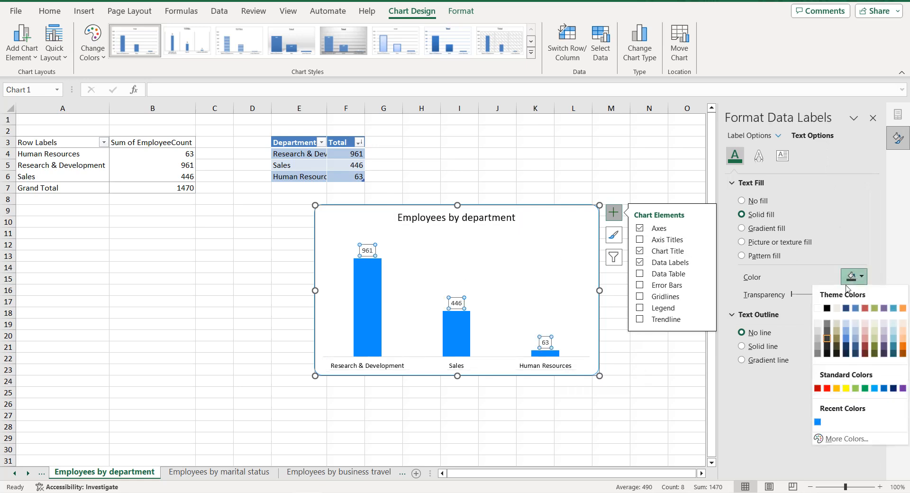
click(827, 309)
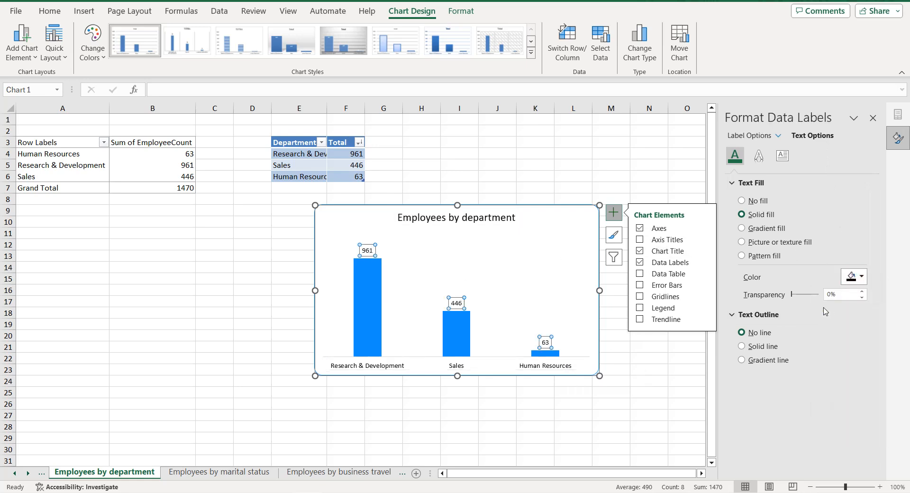
Step: Copy the Employees by department chart and paste it at cell D25 of the dashboard sheet
click(334, 214)
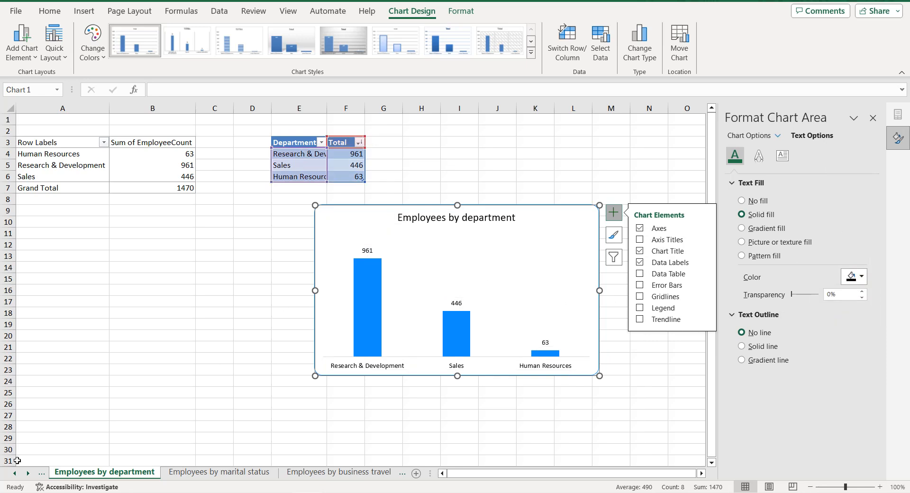
click(16, 473)
click(15, 473)
click(15, 473)
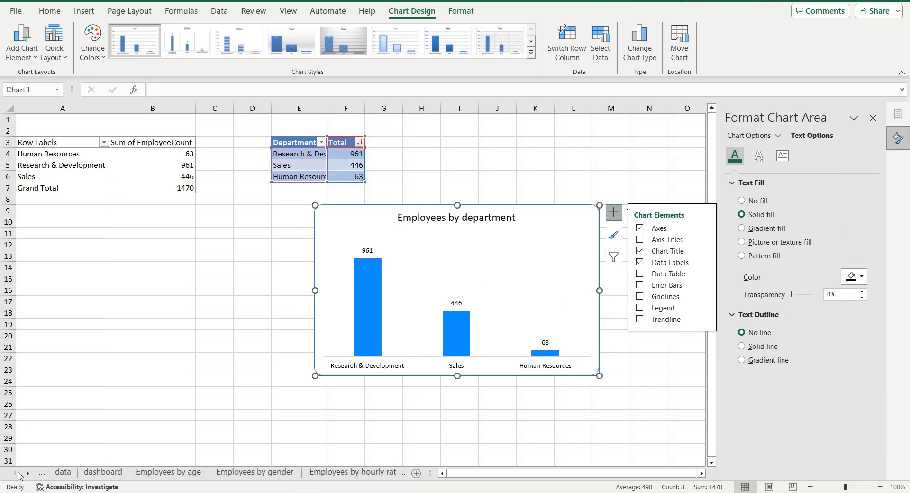
click(94, 473)
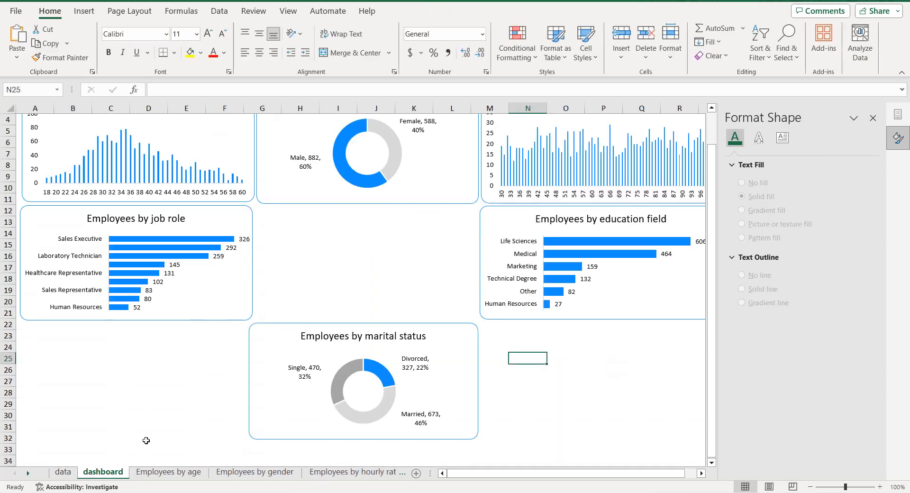
click(159, 358)
key(ctrl+v)
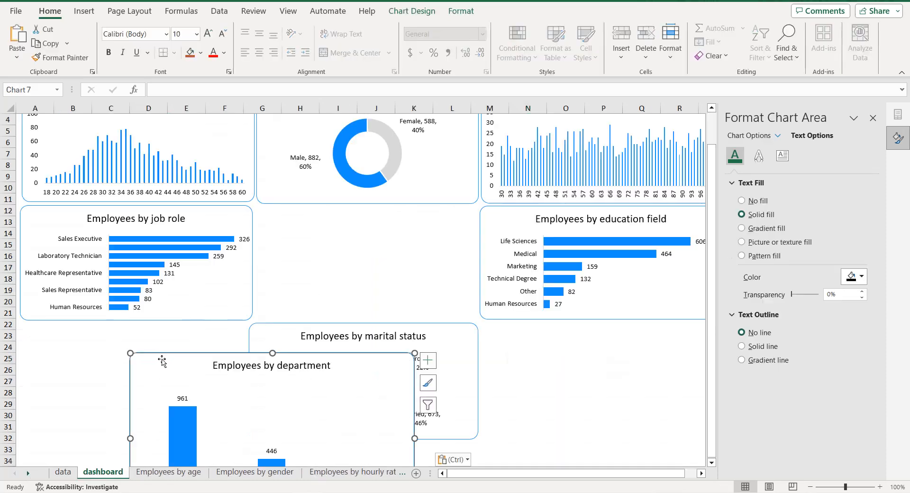
Step: Move the department chart directly below the job role chart and shrink it to fit beside the marital status chart
drag(196, 355, 85, 329)
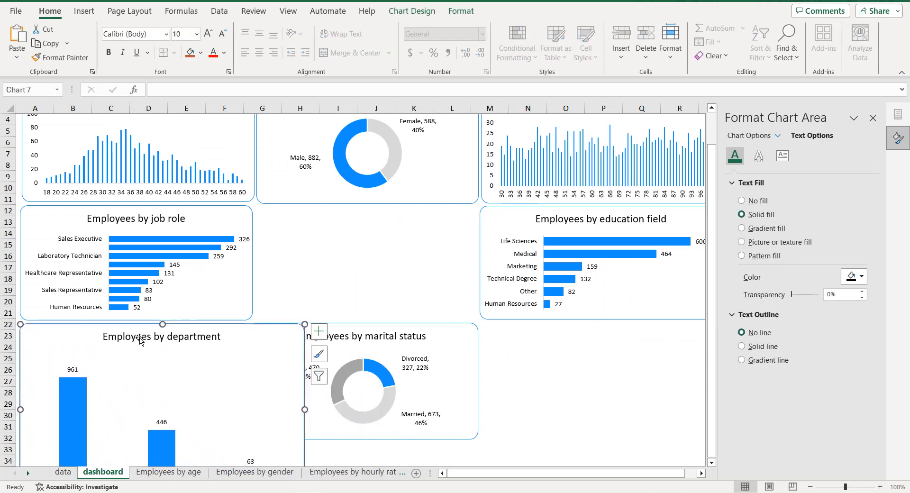
scroll(164, 344, down, 2)
mouse_move(304, 425)
mouse_down()
mouse_move(252, 398)
mouse_move(249, 372)
mouse_up()
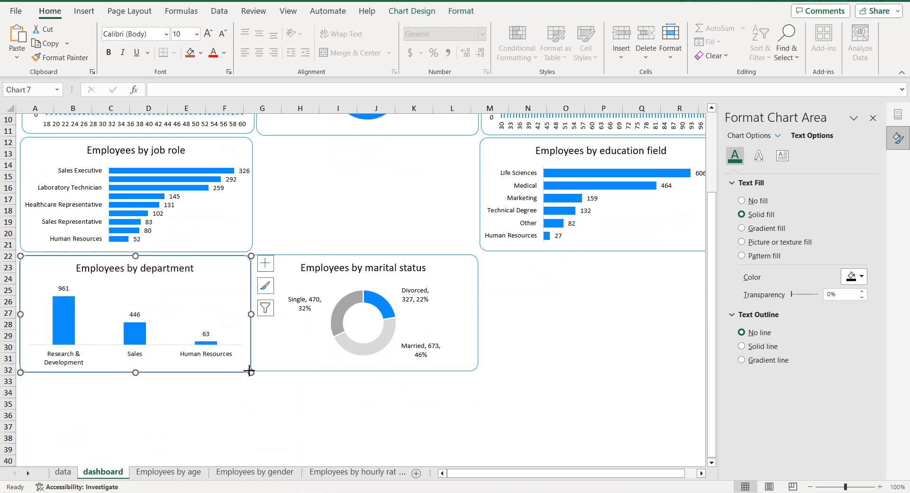
Step: Narrow the marital status chart from its left edge to leave a small gap beside the department chart
click(321, 259)
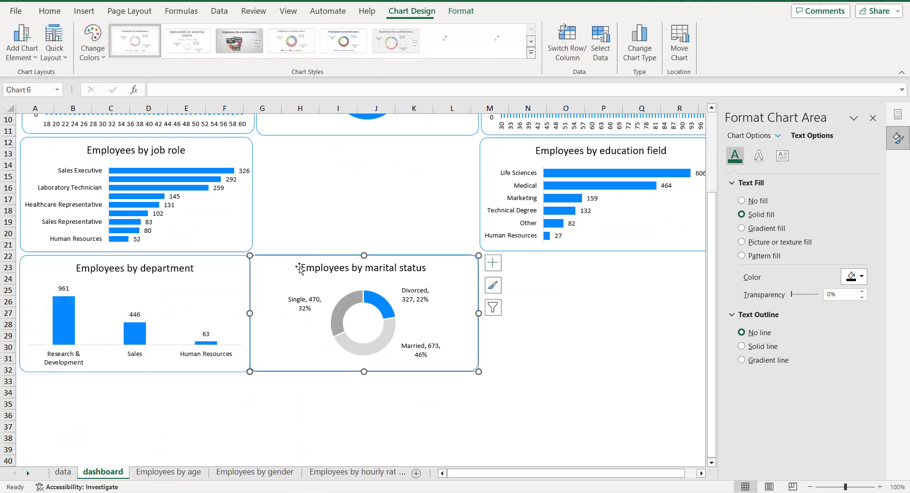
drag(251, 313, 257, 314)
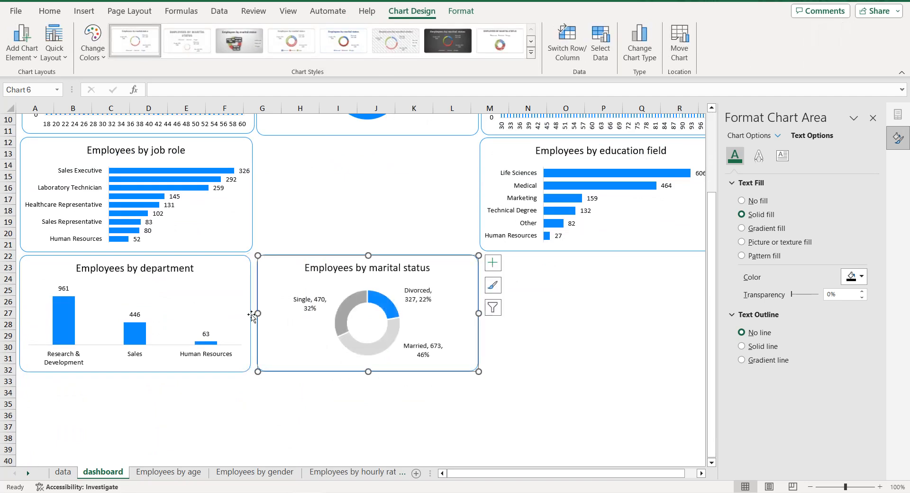
drag(257, 312, 256, 311)
Step: Reduce the department chart's height slightly to align its lower edge with the marital status chart
click(233, 306)
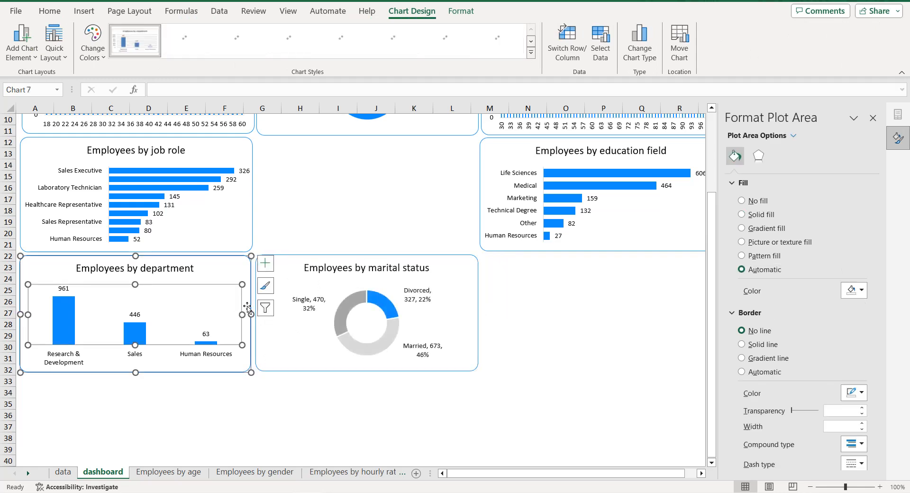
click(590, 290)
click(226, 328)
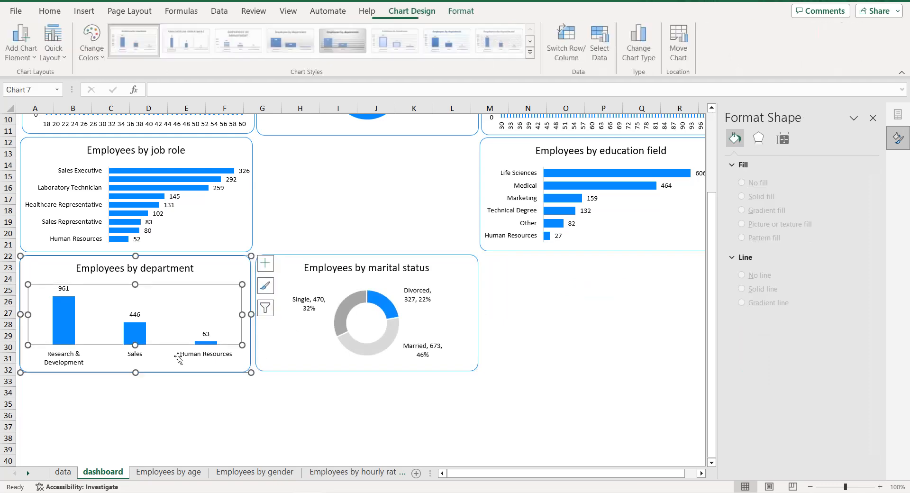
drag(135, 370, 136, 369)
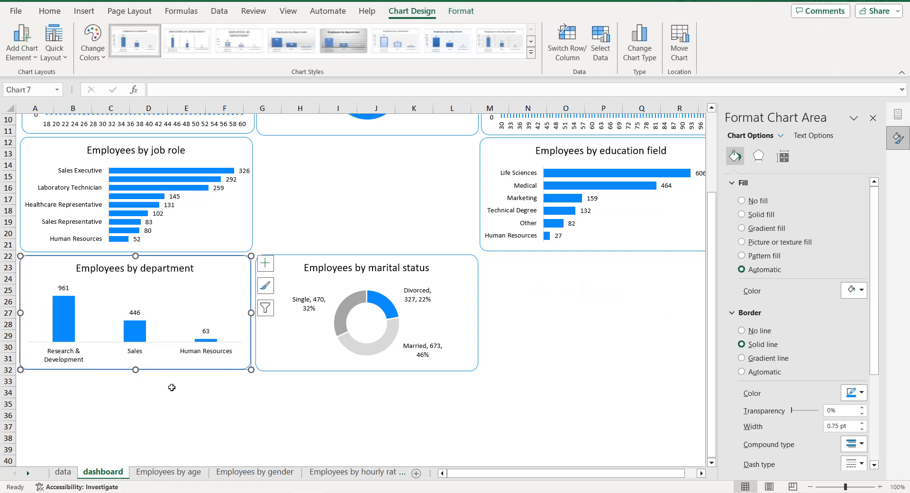
Step: Open the Employees by business travel sheet and close the chart formatting pane
click(28, 474)
click(28, 474)
click(28, 474)
click(28, 474)
click(227, 472)
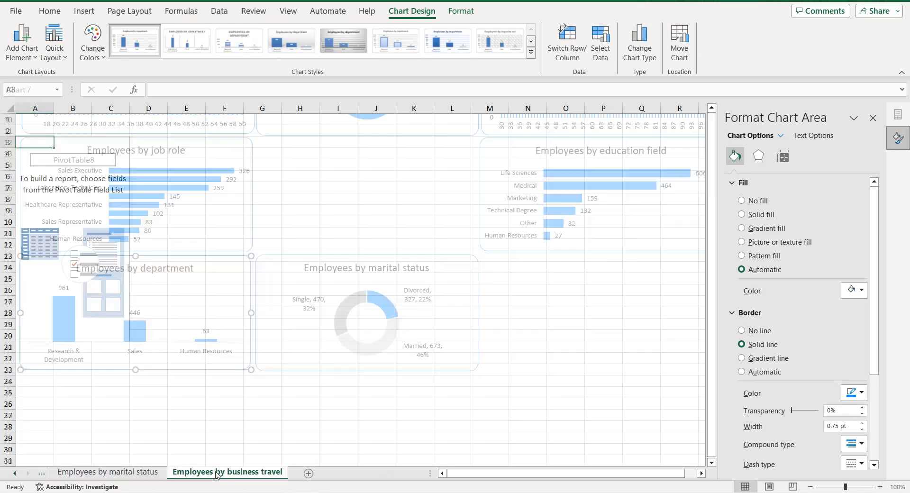
click(873, 119)
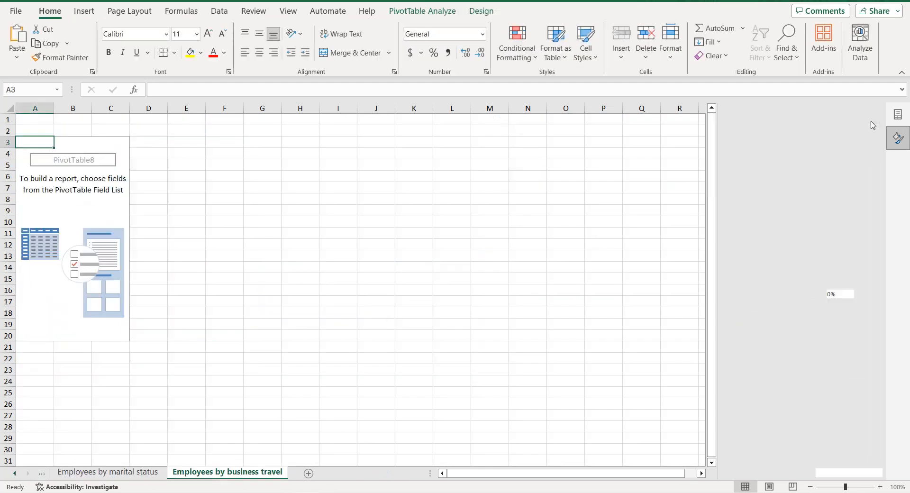
Step: Build the pivot table with BusinessTravel as rows and the sum of EmployeeCount as values
click(716, 209)
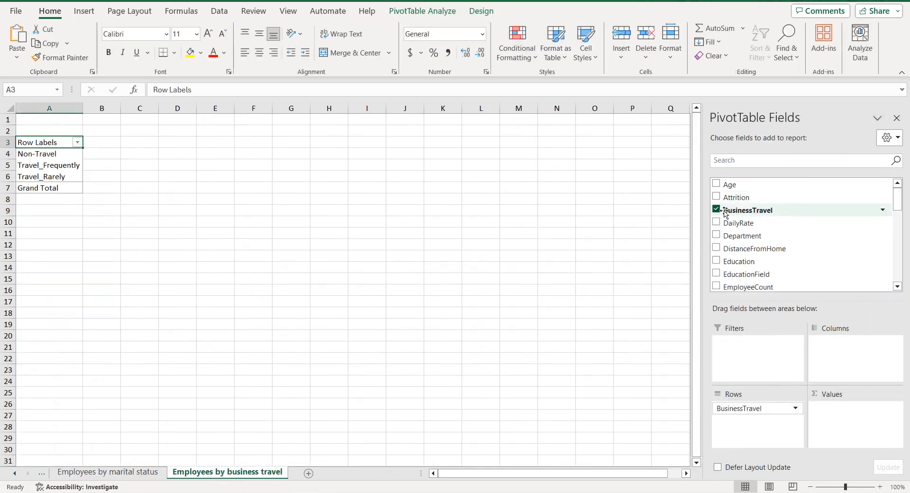
scroll(720, 277, down, 1)
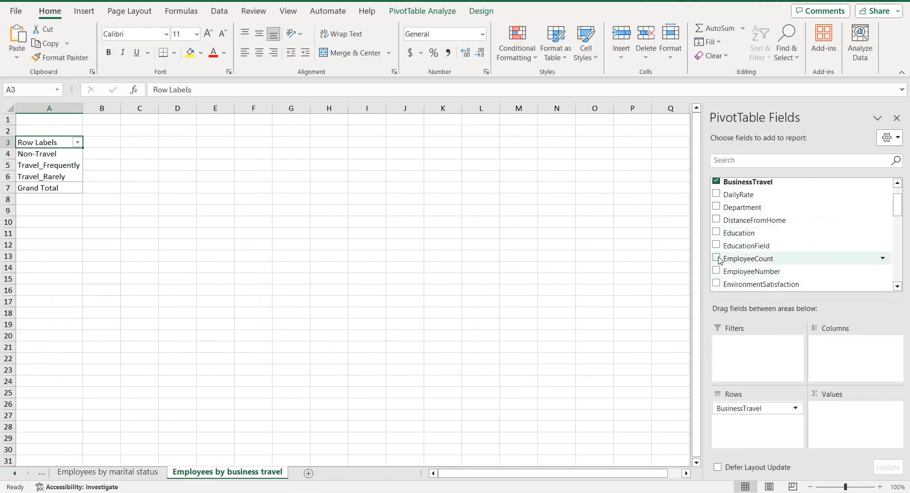
click(716, 259)
Step: Copy pivot range A3:B6 without the grand total and paste it as values at E3
drag(41, 144, 128, 176)
click(128, 177)
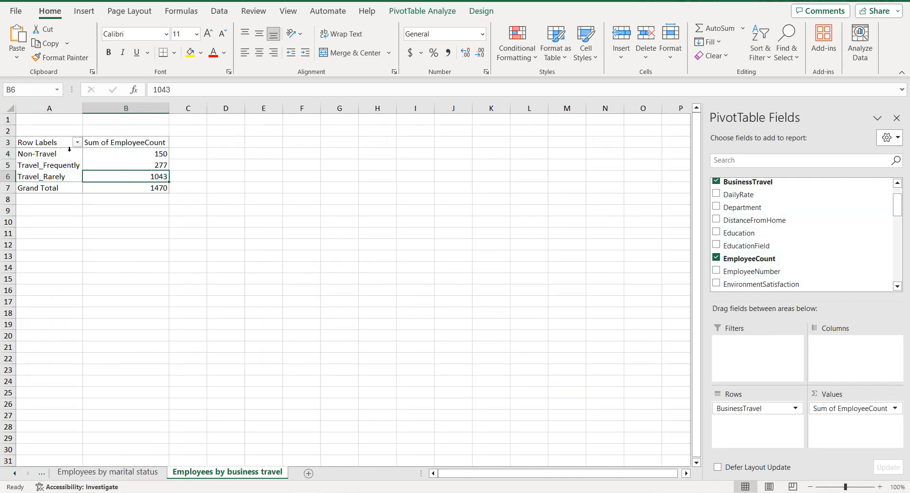
drag(64, 143, 141, 175)
key(ctrl+c)
right_click(264, 143)
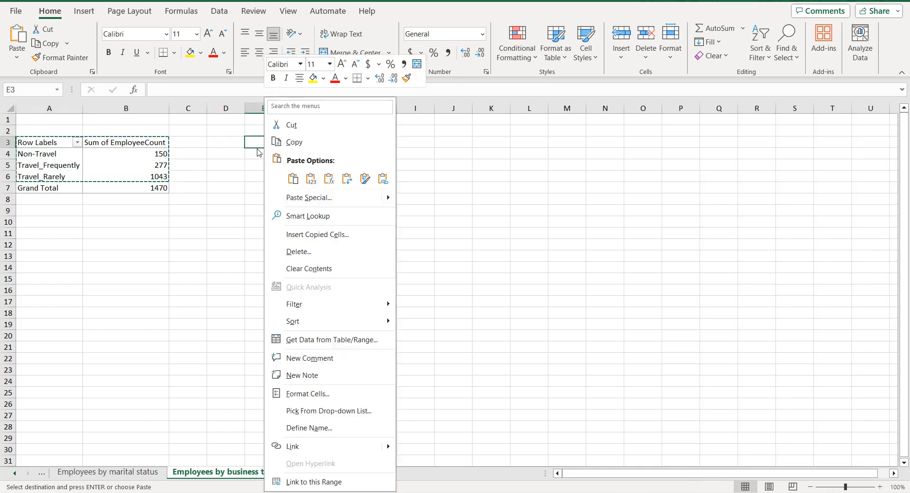
click(310, 178)
Step: Rename the pasted headers in E3 and F3 to "Business travel" and "Total"
click(265, 145)
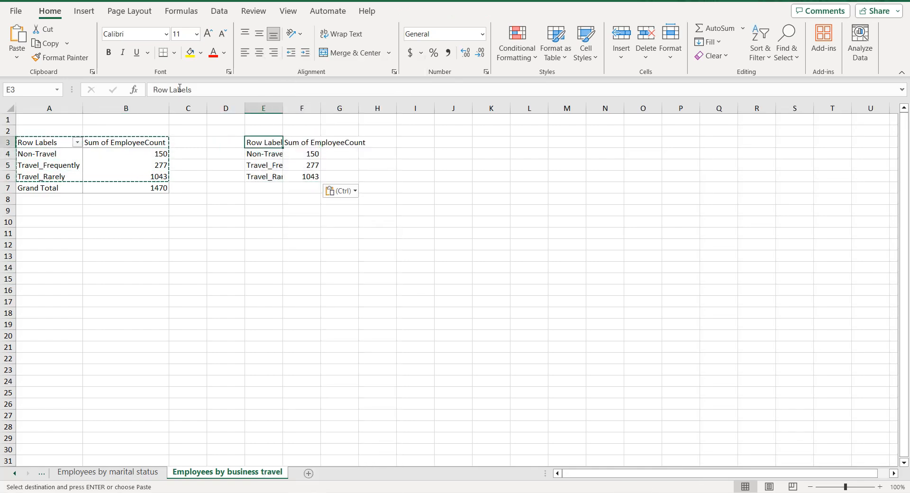
triple_click(177, 91)
text(Business travel)
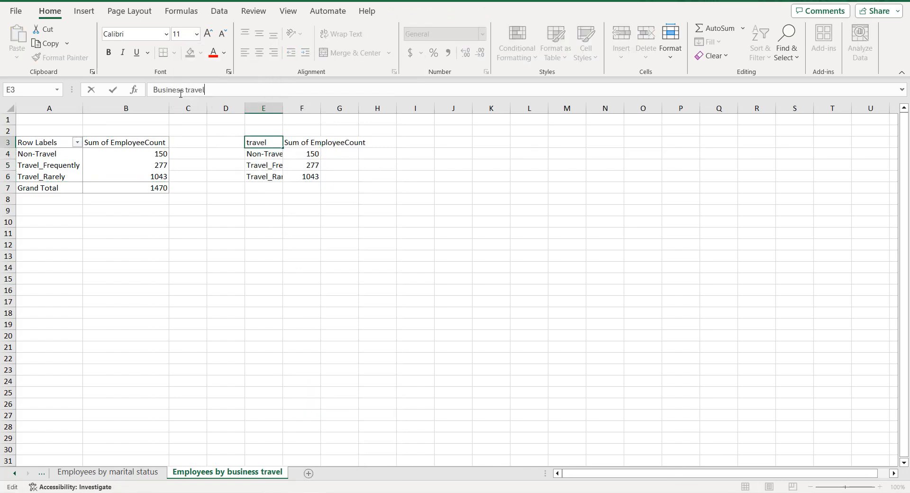
click(298, 137)
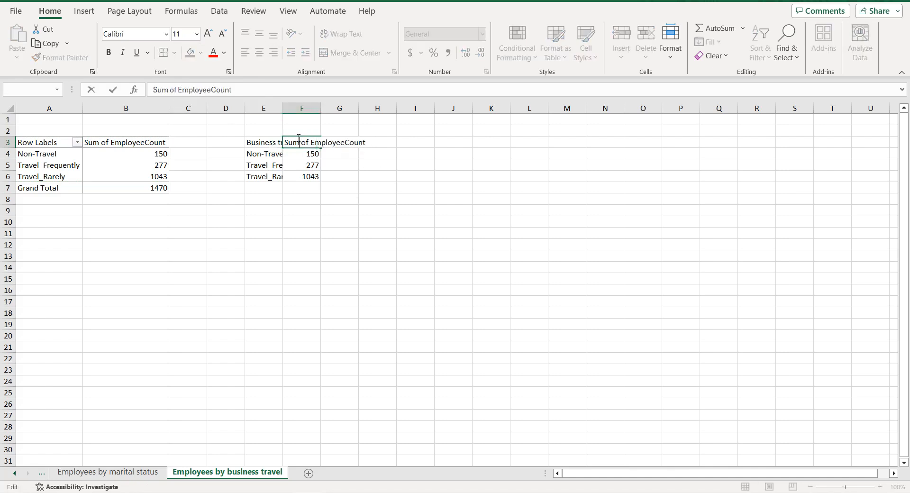
triple_click(227, 90)
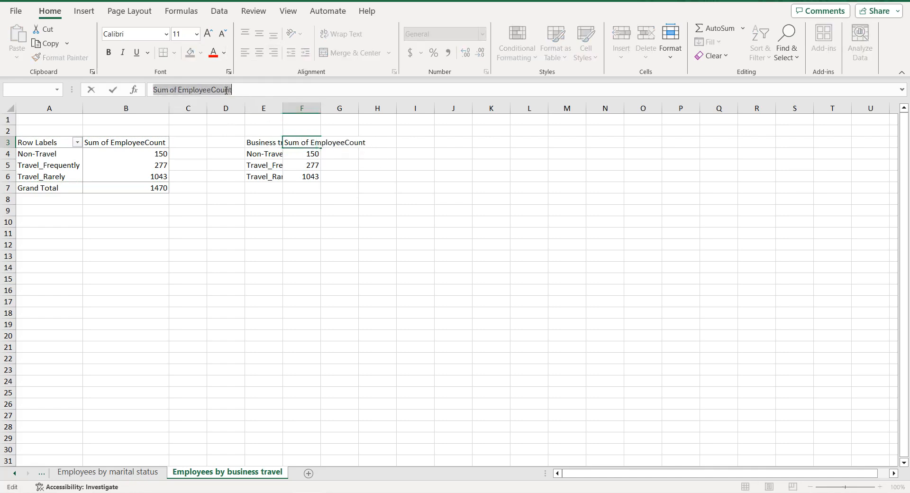
text(Total)
key(Return)
Step: Convert range E3:F6 into a table with headers and sort it by Total from largest to smallest
click(255, 144)
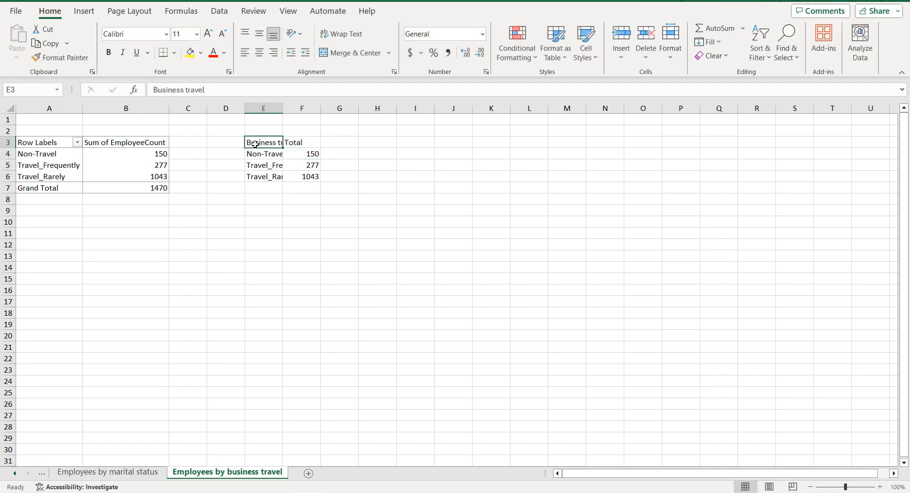
drag(255, 144, 311, 176)
click(84, 11)
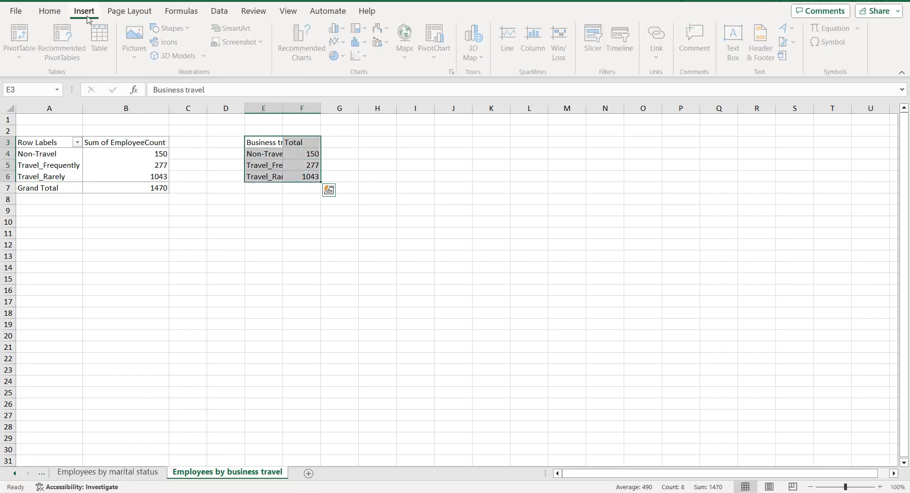
click(102, 38)
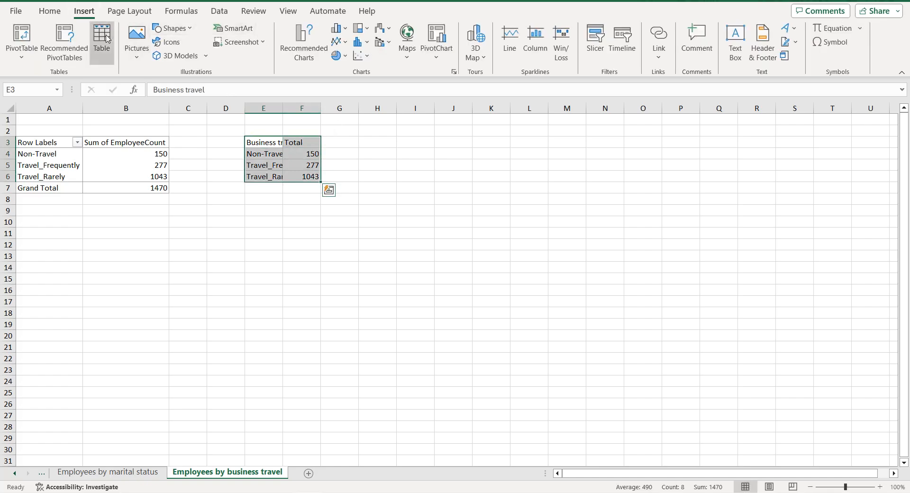
click(459, 262)
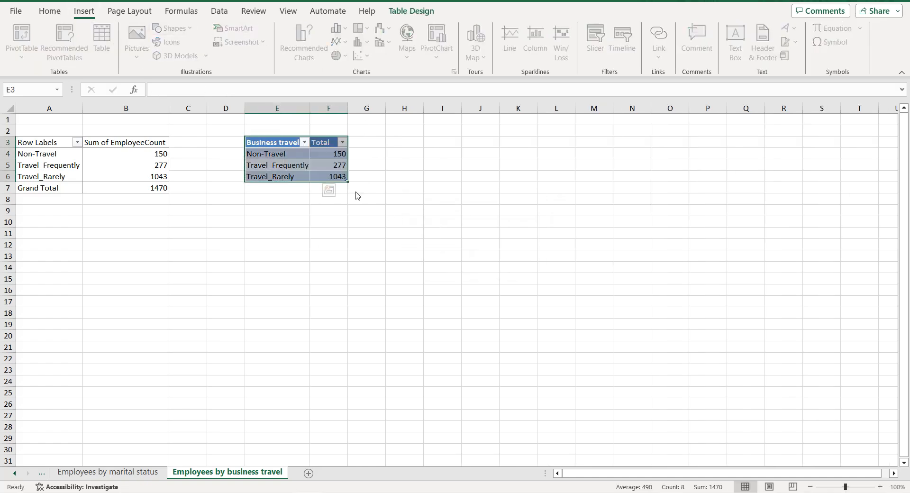
click(341, 143)
click(283, 173)
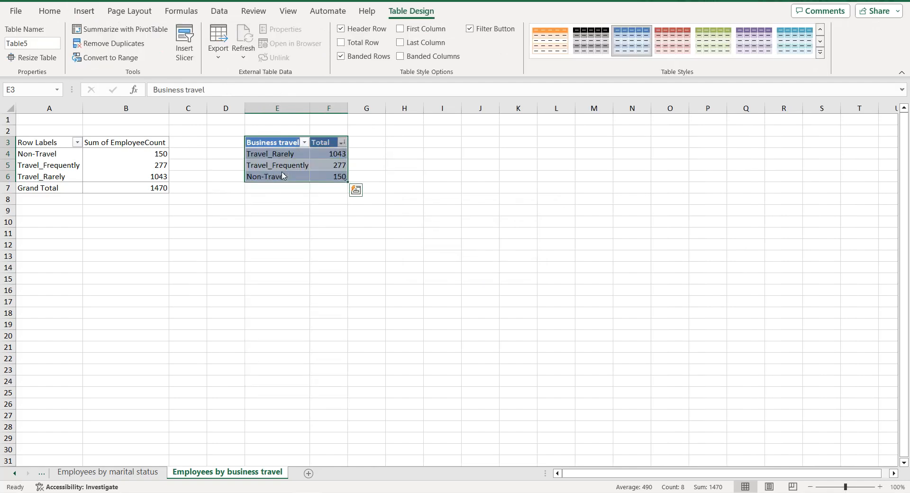
Step: Insert the recommended column chart for the business travel table
click(84, 11)
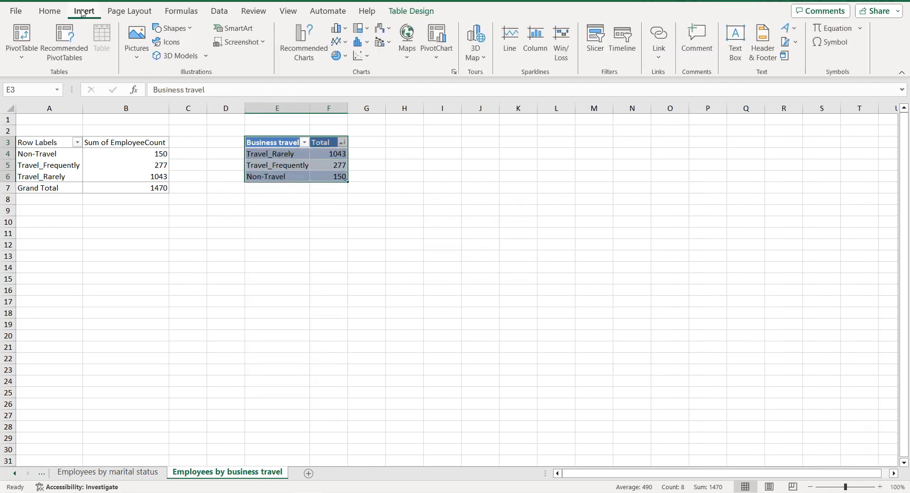
click(304, 43)
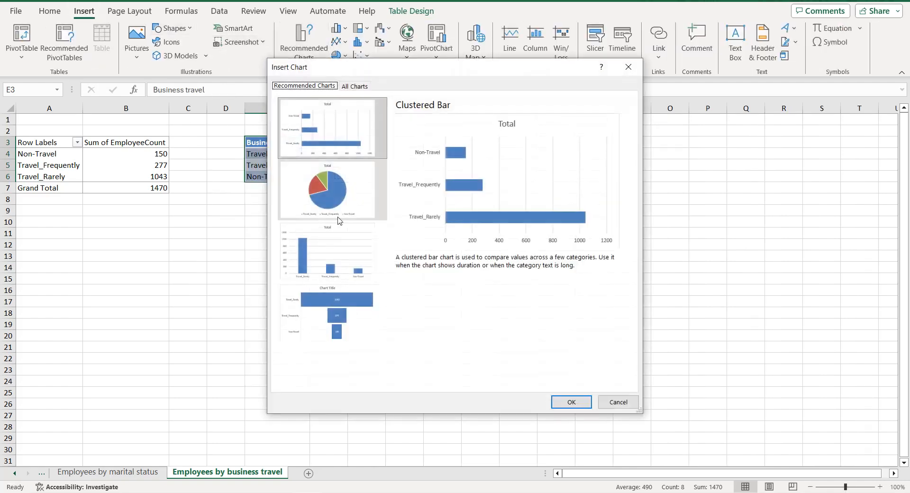
click(334, 243)
click(571, 402)
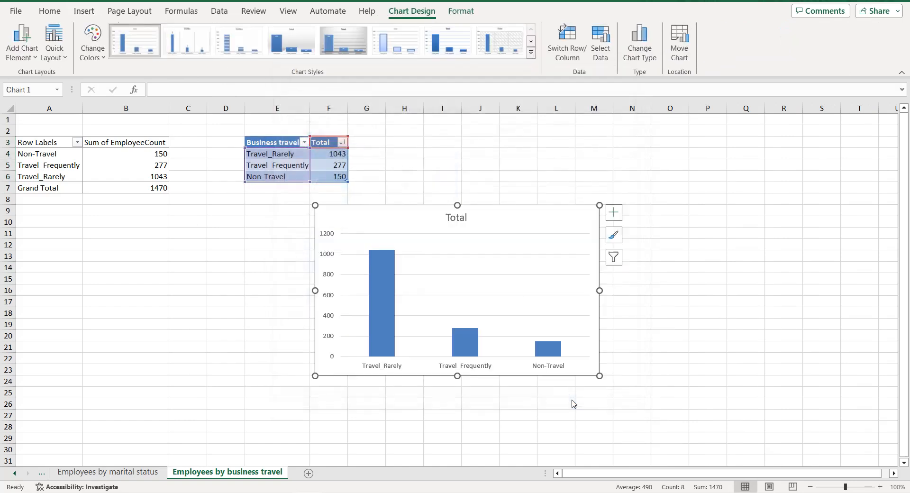
Step: Copy the sheet name "Employees by business travel" and paste it as the column chart's title
double_click(255, 476)
double_click(255, 475)
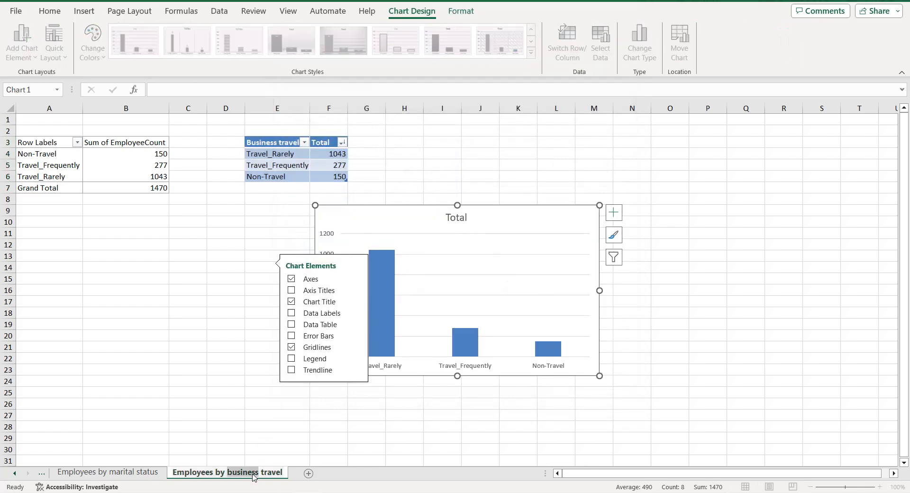
click(255, 476)
key(ctrl+a)
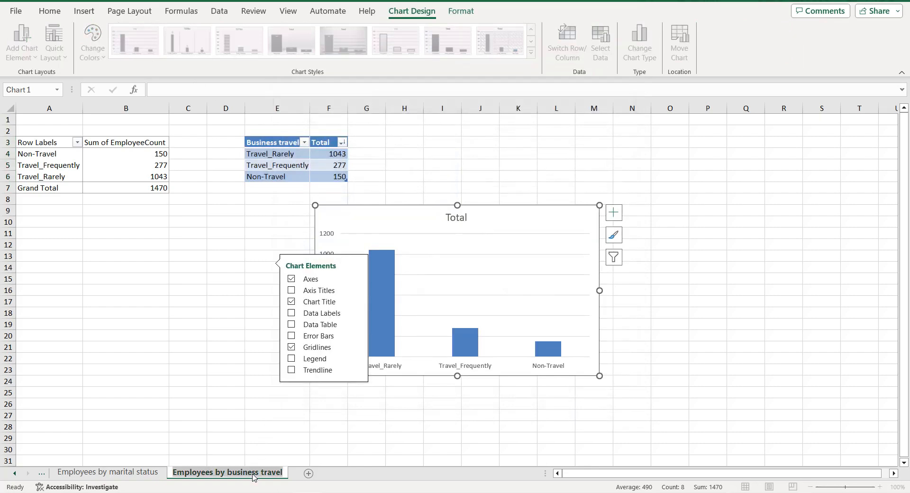
triple_click(462, 217)
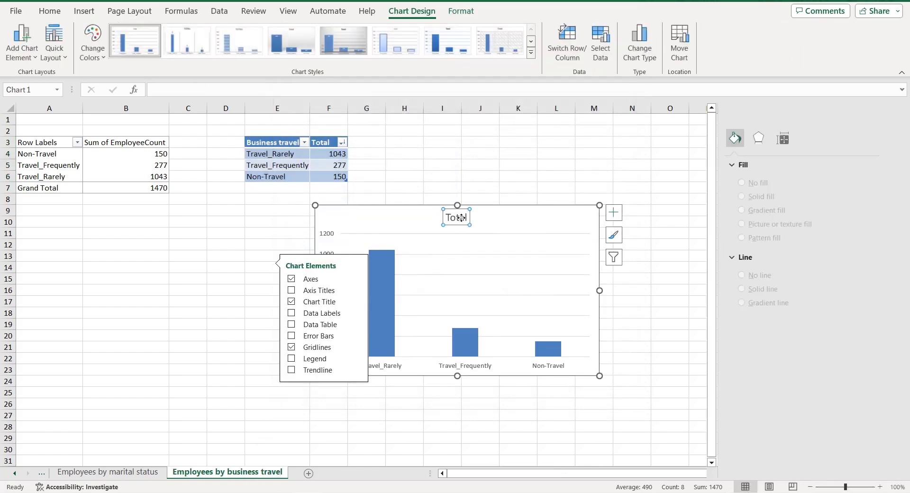
key(ctrl+v)
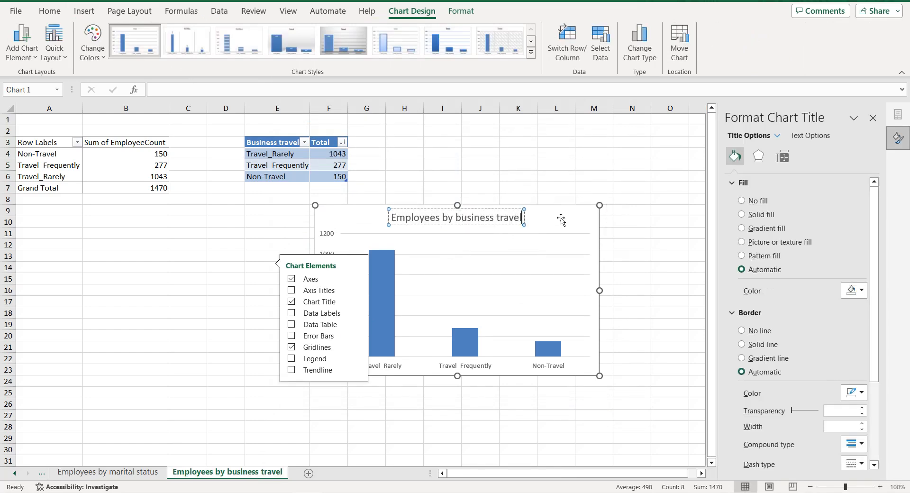
click(559, 219)
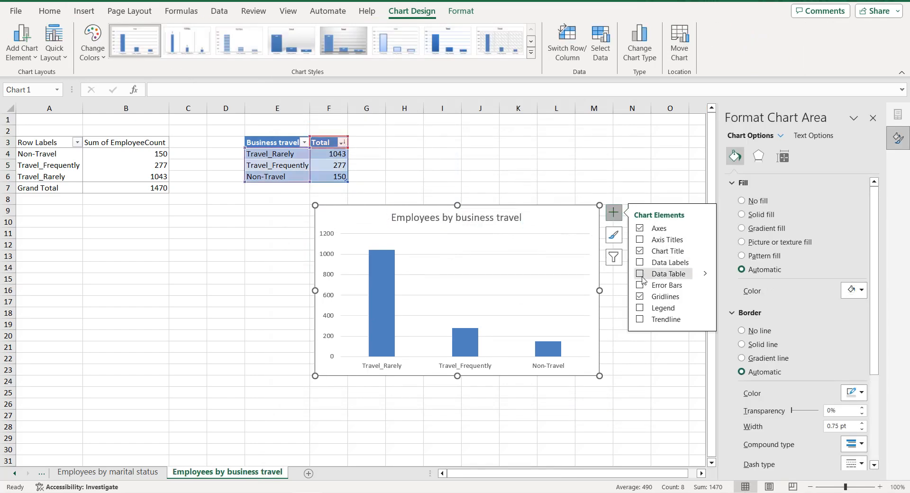
Step: Declutter the business travel chart by removing its gridlines and value axis, and add data labels to the columns
click(640, 296)
click(640, 262)
click(640, 262)
click(640, 262)
click(332, 257)
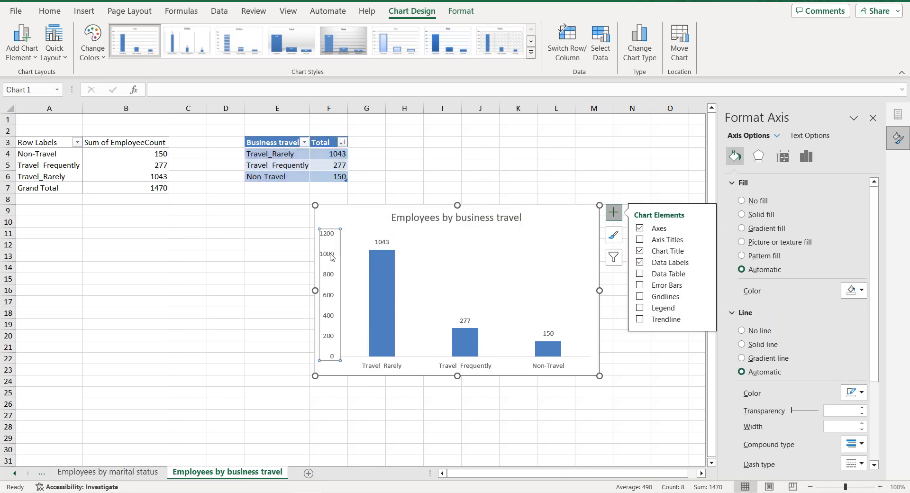
key(Delete)
Step: Fill the business travel chart's columns with the recently used bright blue
click(362, 260)
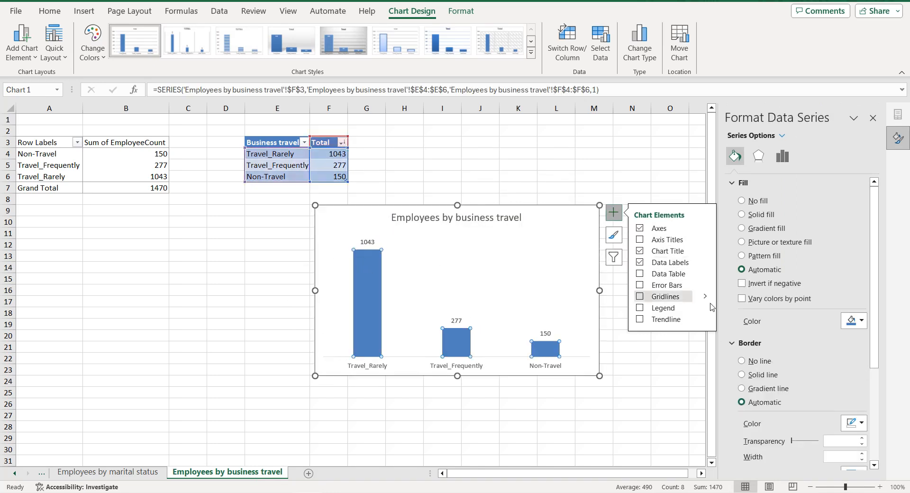
click(853, 321)
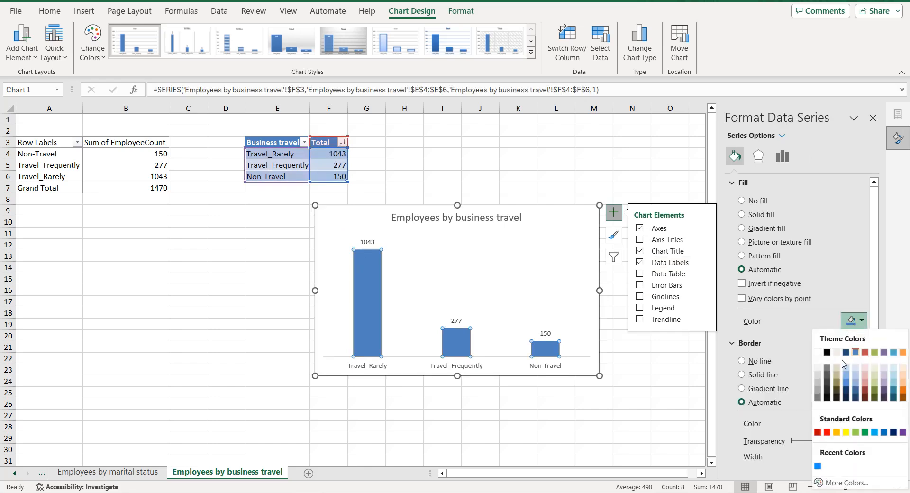
click(817, 467)
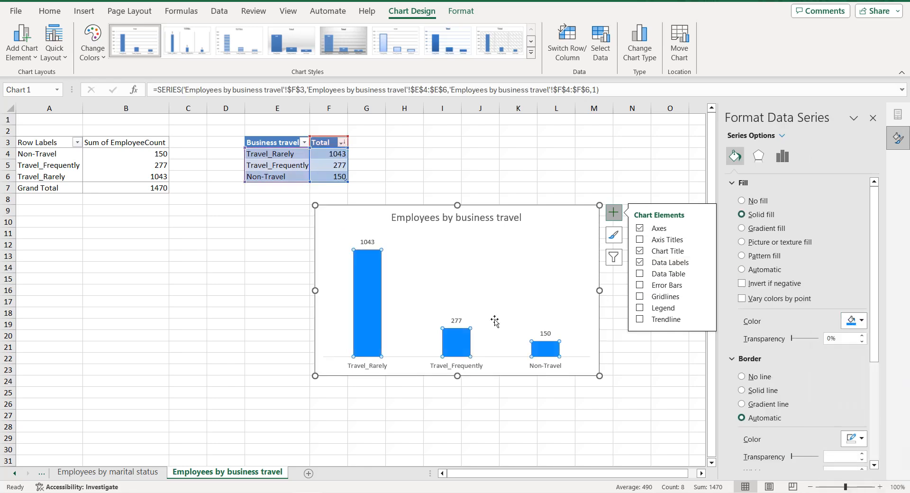
Step: Give the business travel chart area a solid blue border with rounded corners
click(498, 243)
click(546, 221)
scroll(797, 310, down, 2)
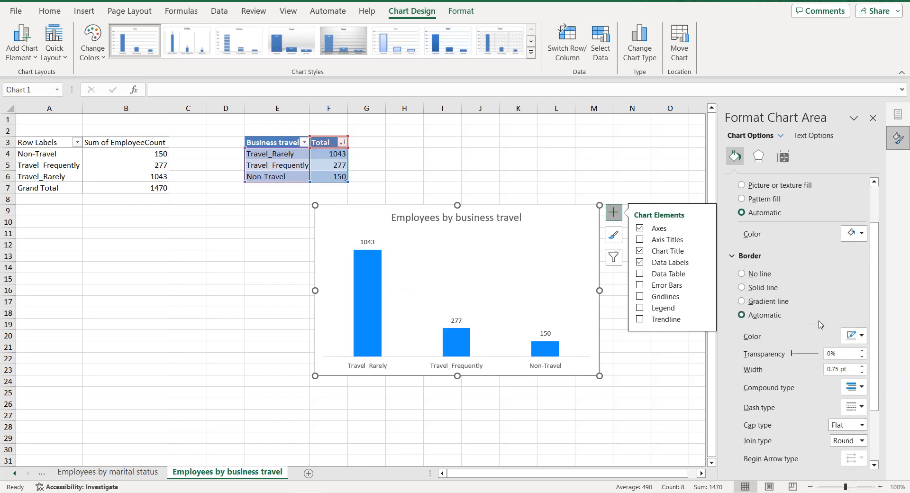
click(854, 337)
click(817, 306)
scroll(777, 332, down, 2)
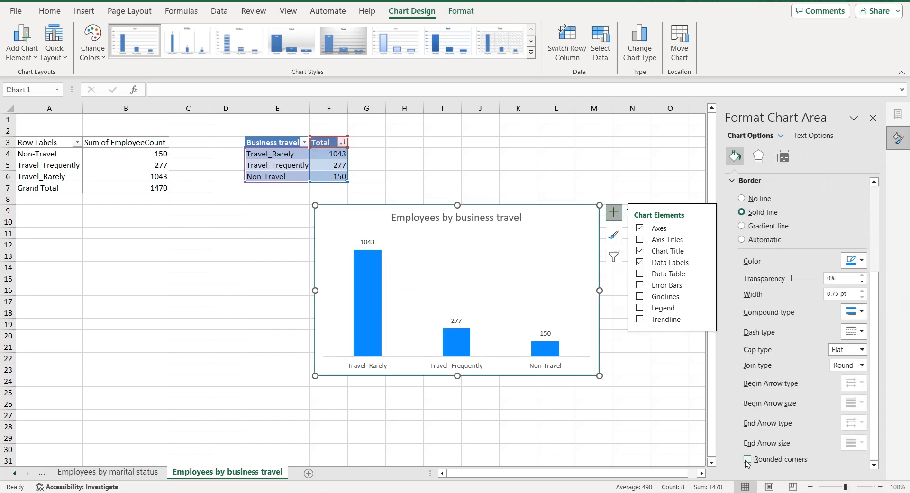
Step: Change the business travel chart's title text to black
click(474, 218)
scroll(819, 195, up, 3)
click(810, 136)
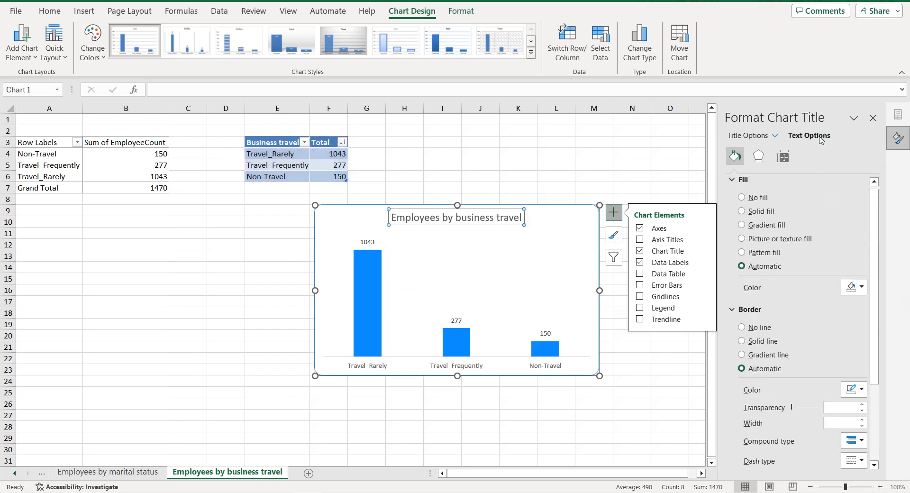
click(858, 280)
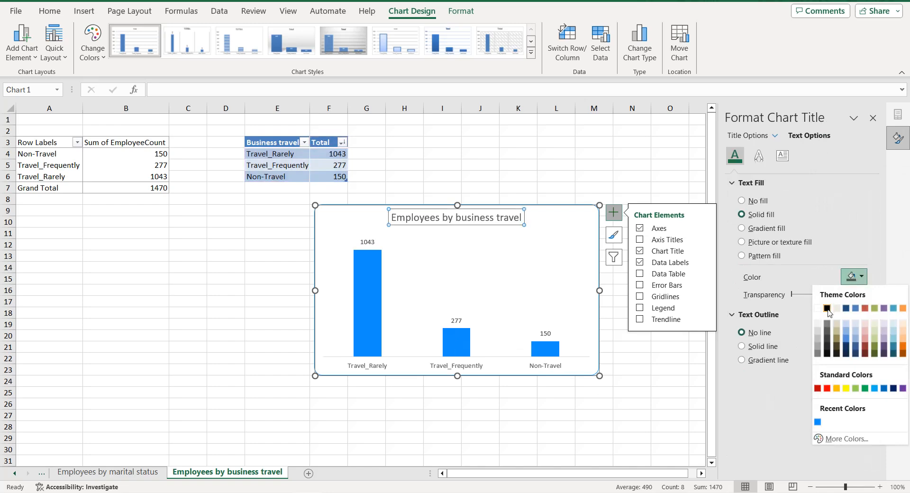
click(826, 308)
Step: Set the text of the chart's data labels and category axis labels to black
click(545, 333)
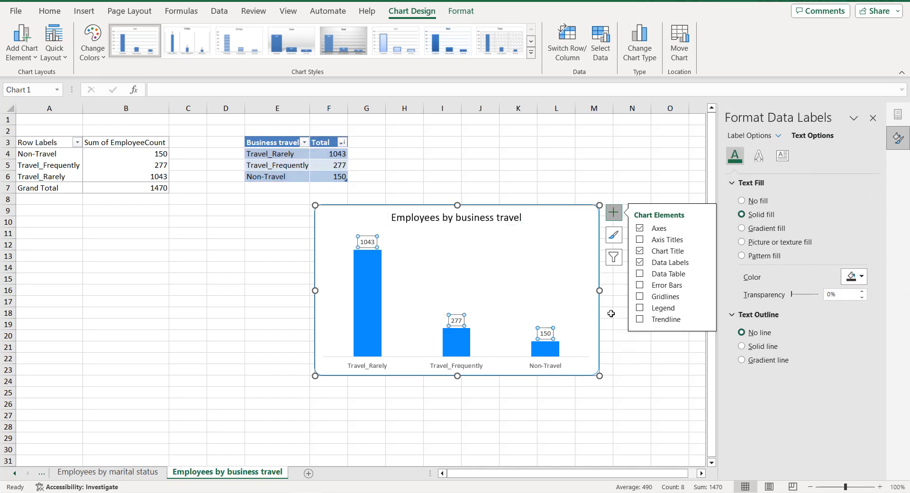
click(842, 278)
click(827, 311)
click(557, 365)
click(853, 276)
click(828, 308)
click(548, 251)
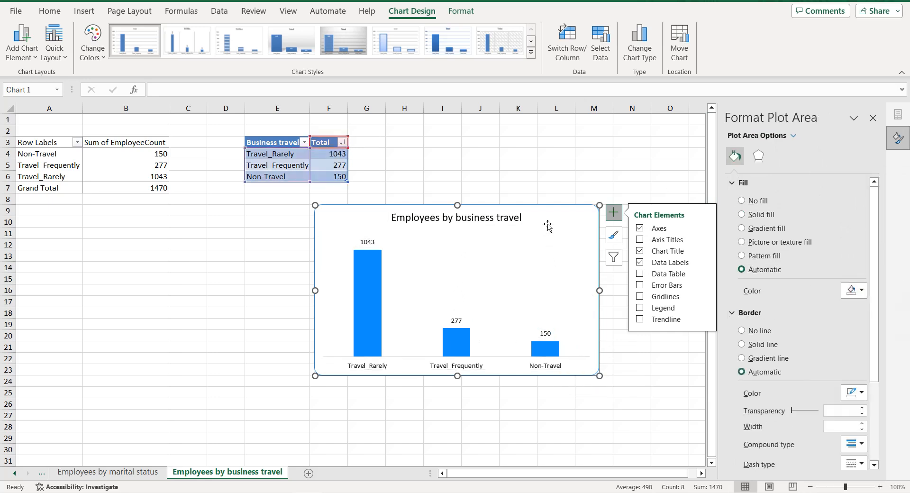
Step: Copy the finished business travel chart and paste it onto the dashboard sheet at cell P27
click(18, 473)
click(18, 473)
click(18, 473)
click(18, 473)
click(18, 473)
click(18, 473)
click(103, 472)
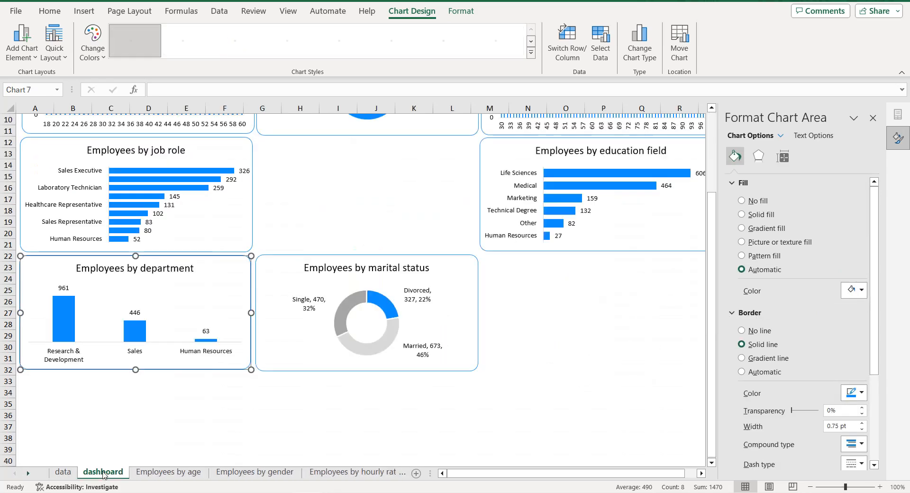
click(605, 314)
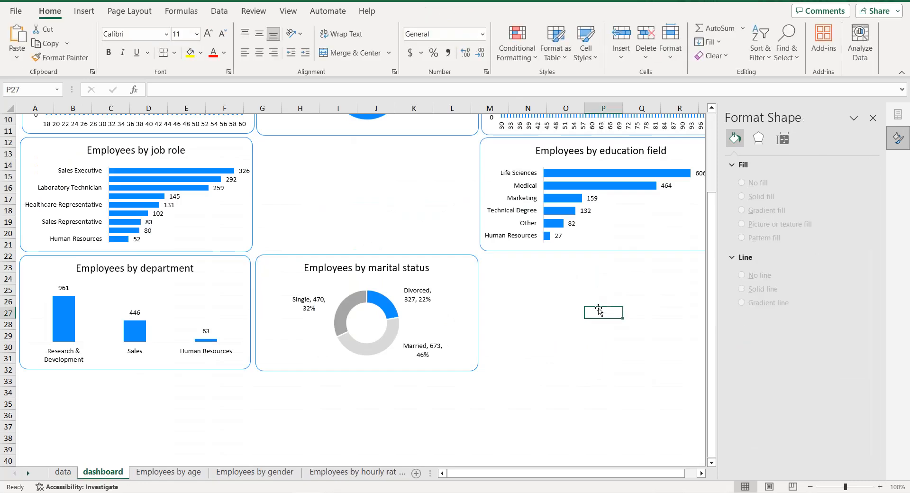
key(ctrl+v)
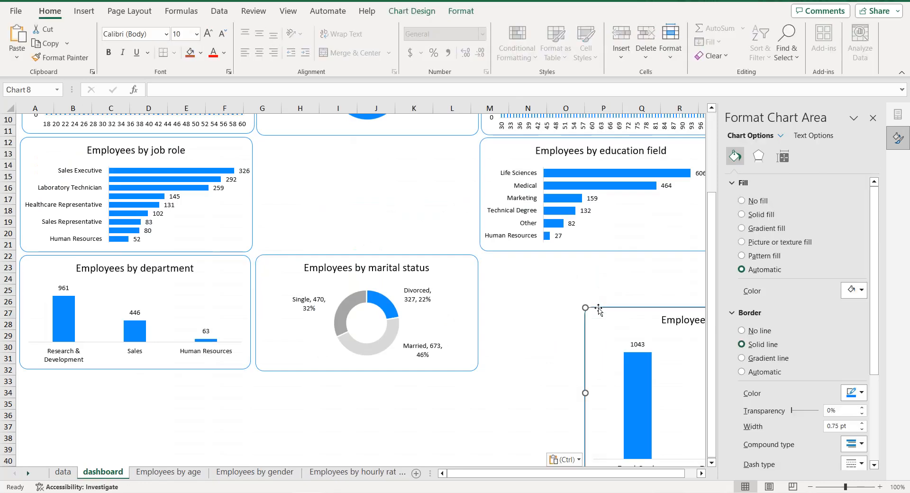
Step: Move the business travel chart beside the marital status chart, under education field, and shrink it to match the neighbouring charts' size
click(873, 118)
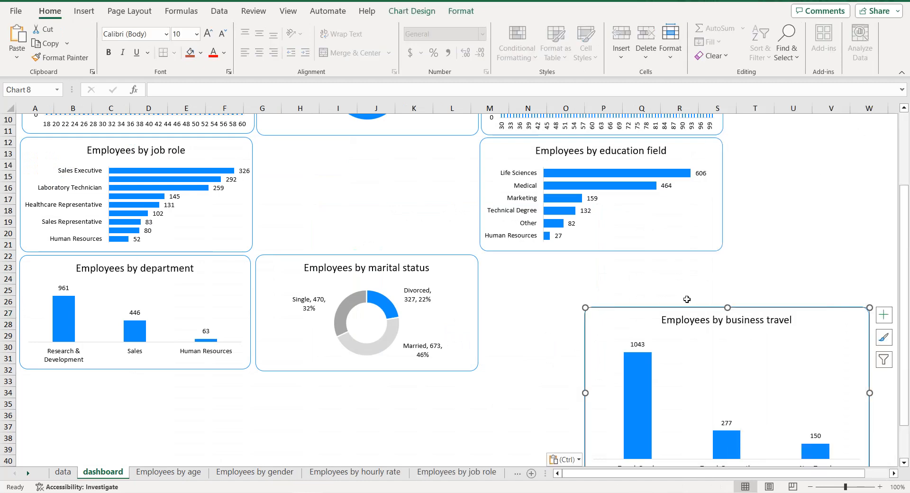
drag(687, 299, 582, 256)
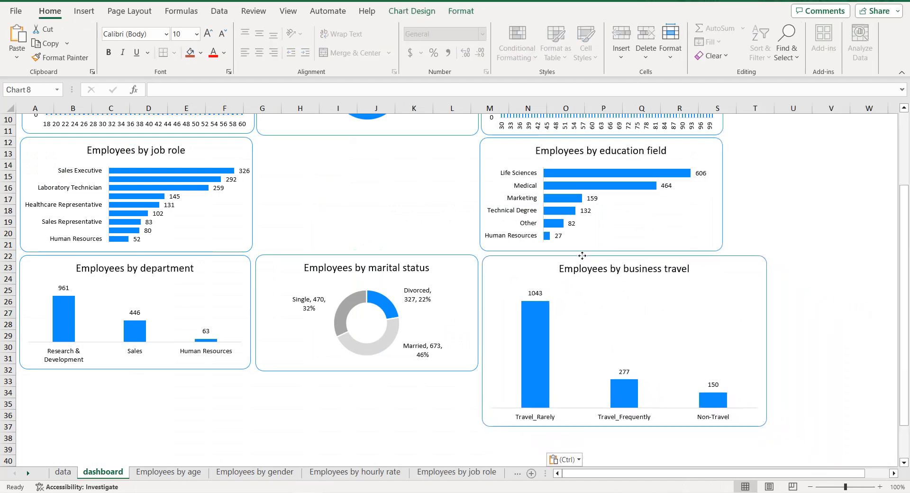
click(666, 311)
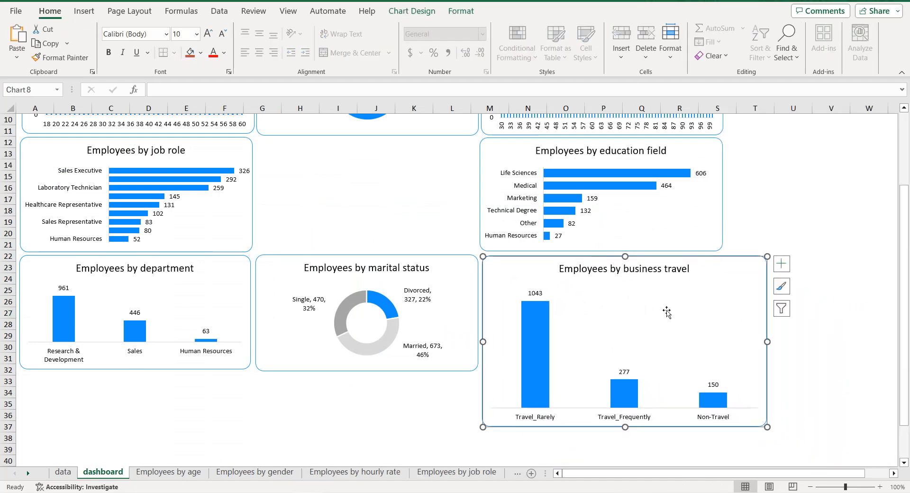
click(765, 431)
click(762, 413)
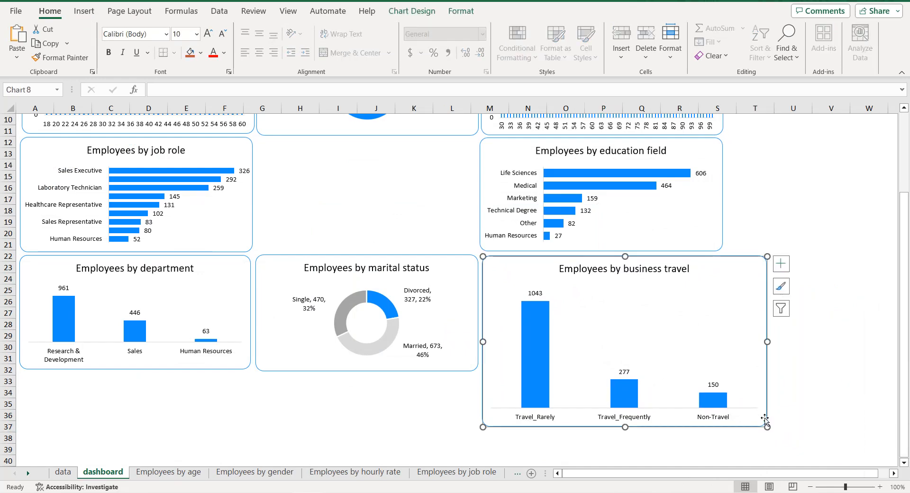
drag(768, 427, 721, 370)
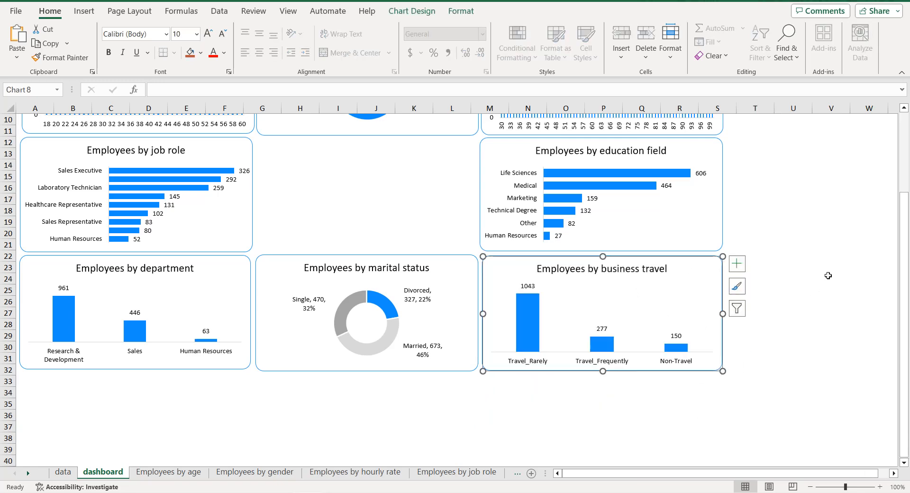
click(820, 278)
Step: Set the "Employees by age" chart's size to 2" high and 4" wide
scroll(423, 357, up, 3)
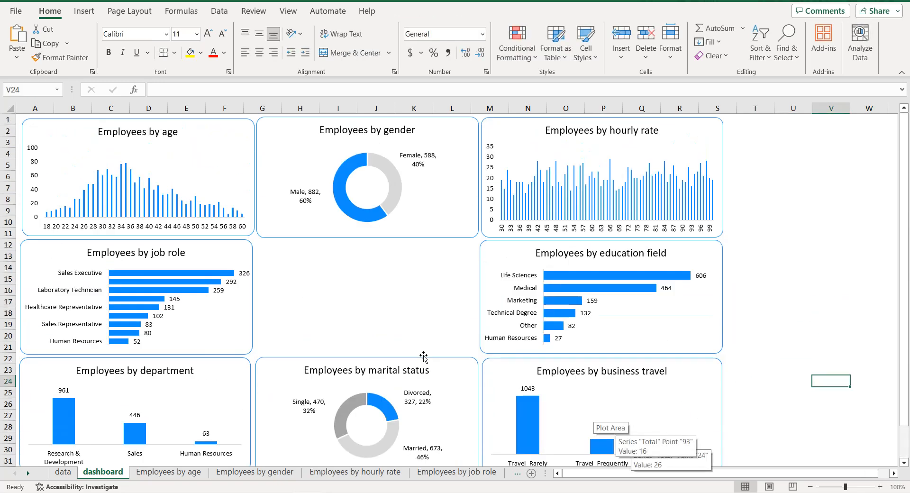
click(225, 148)
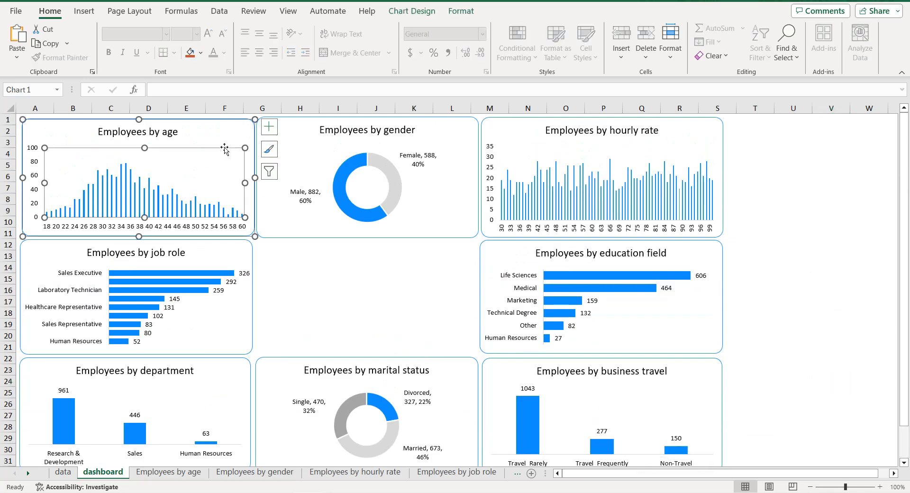
click(83, 127)
click(469, 14)
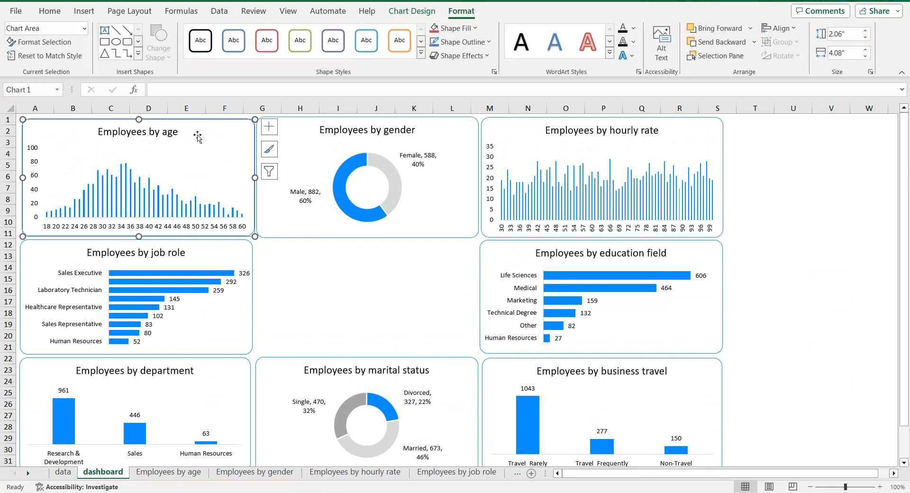
click(836, 31)
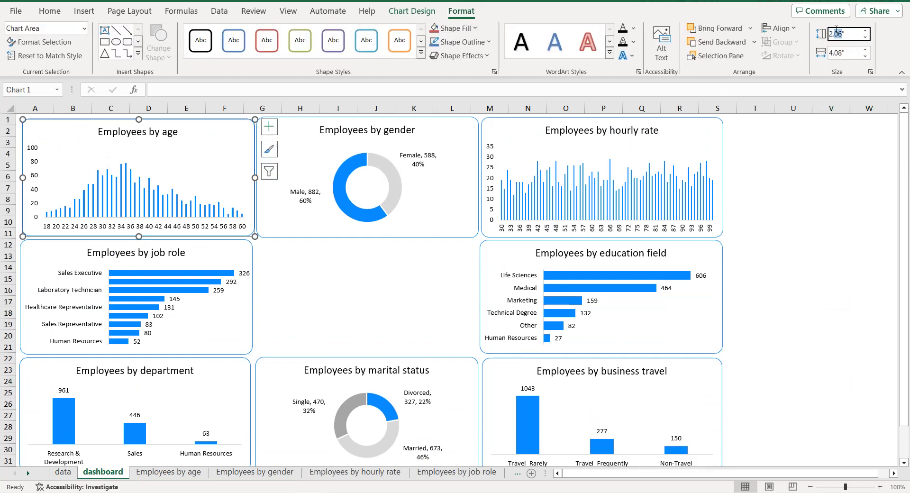
text(2)
click(840, 53)
text(4)
key(Return)
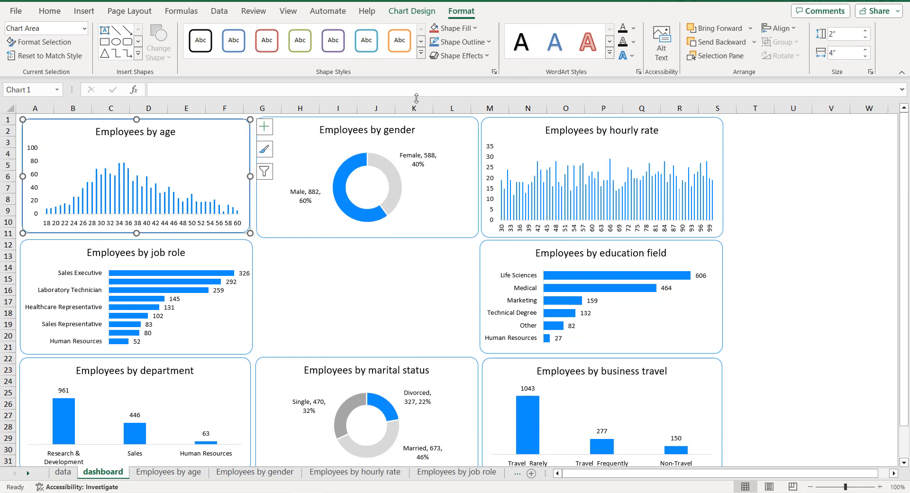
Step: Resize the "Employees by gender" chart to a height of 2" and a width of 4"
click(430, 125)
click(836, 36)
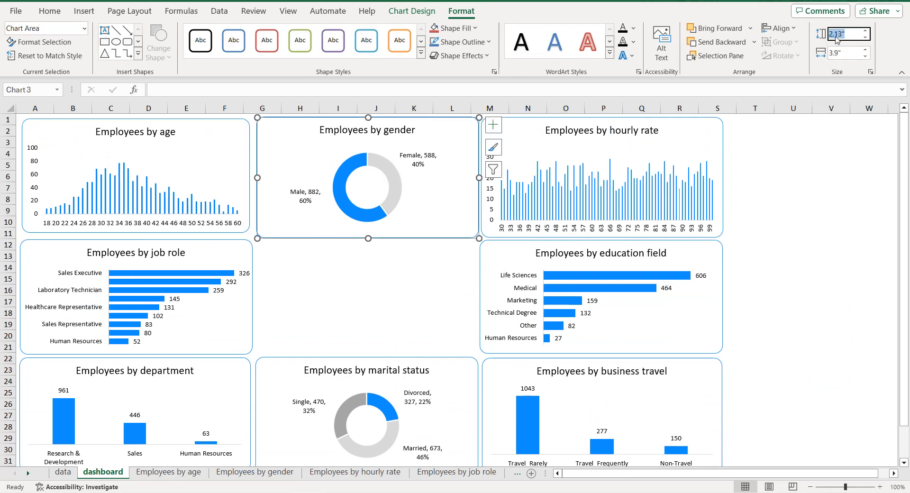
text(2)
click(835, 53)
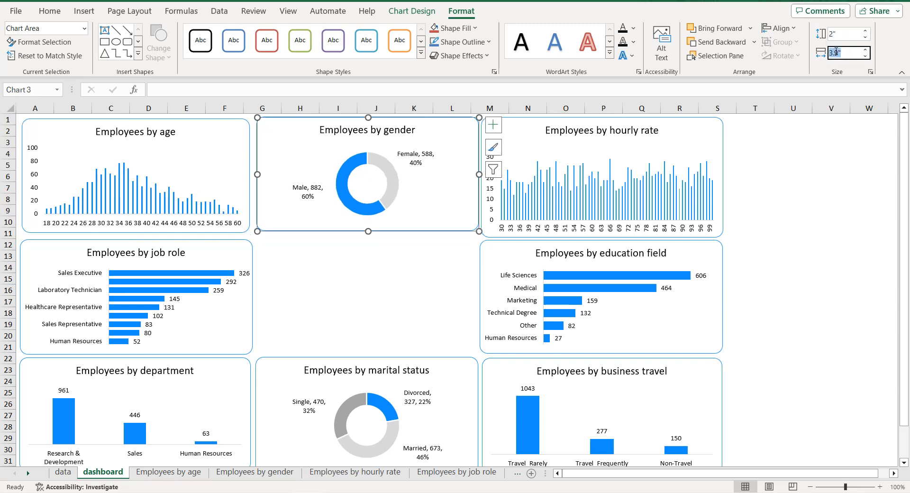
text(4)
Step: Set the hourly rate, education field, job role, department, marital status and business travel charts together to 2" high and 4" wide
click(706, 138)
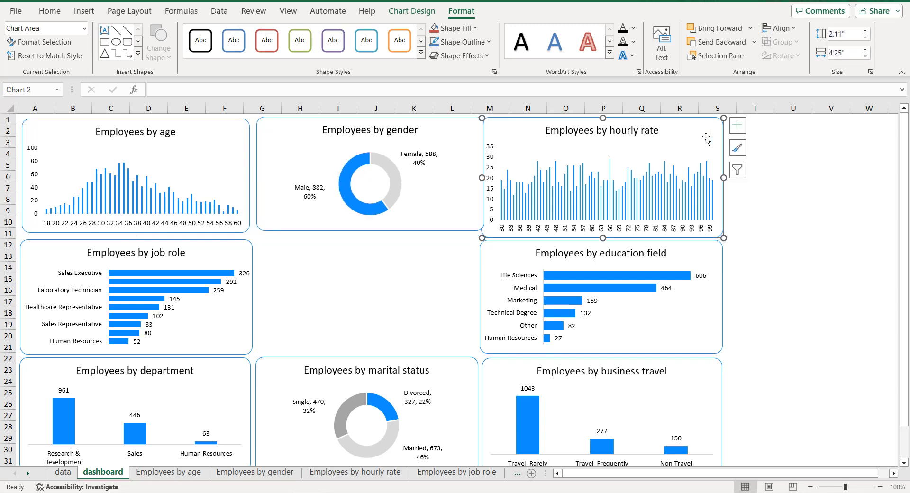
ctrl+click(688, 259)
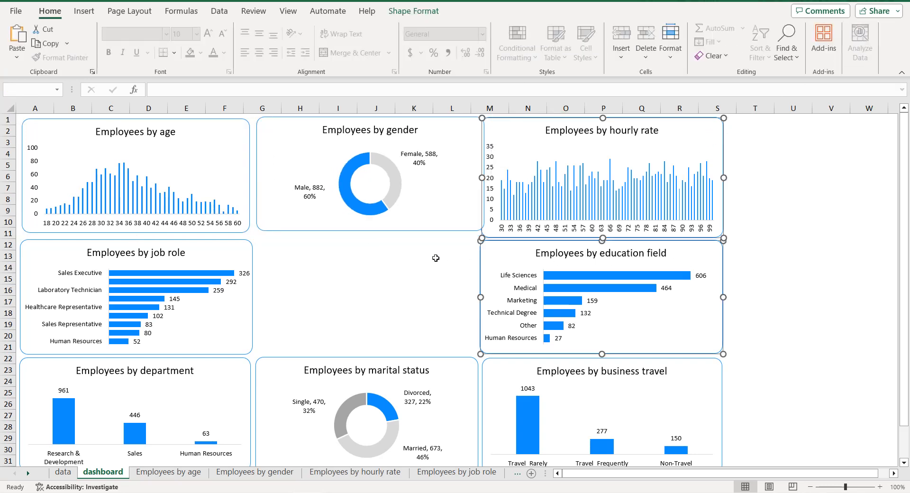
click(426, 14)
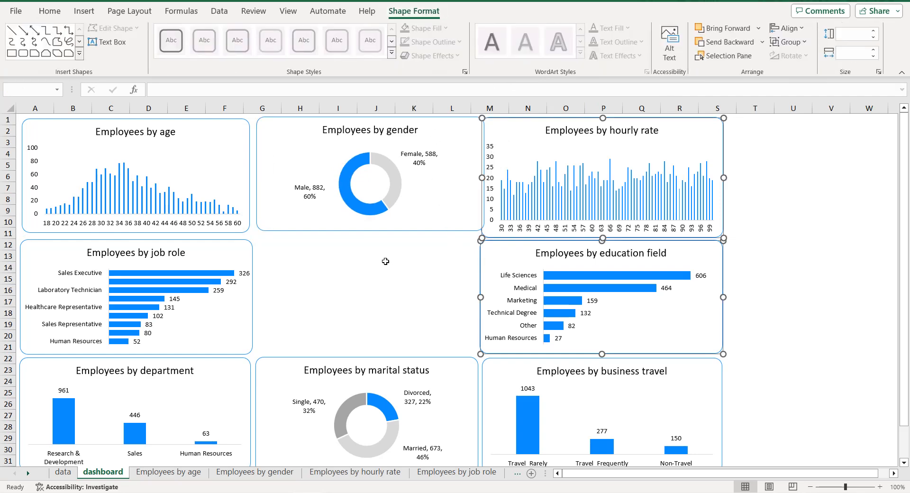
ctrl+click(243, 262)
ctrl+click(243, 382)
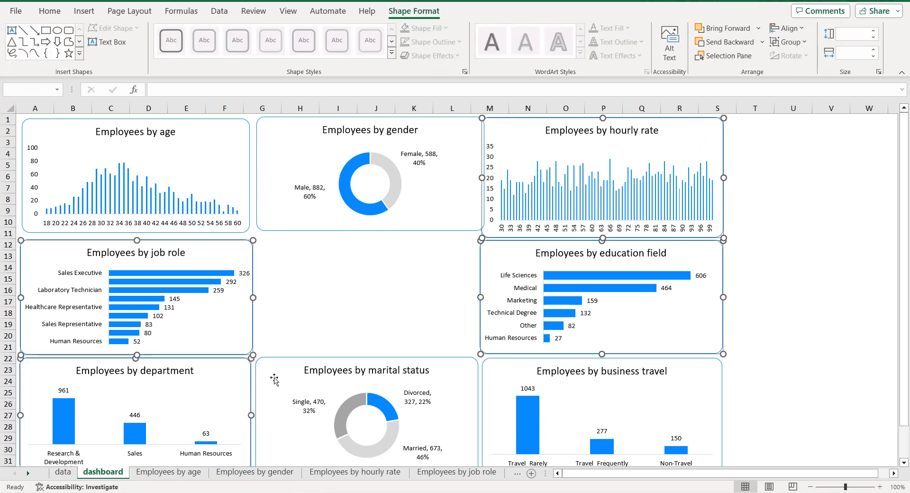
ctrl+click(288, 375)
ctrl+click(503, 372)
click(861, 36)
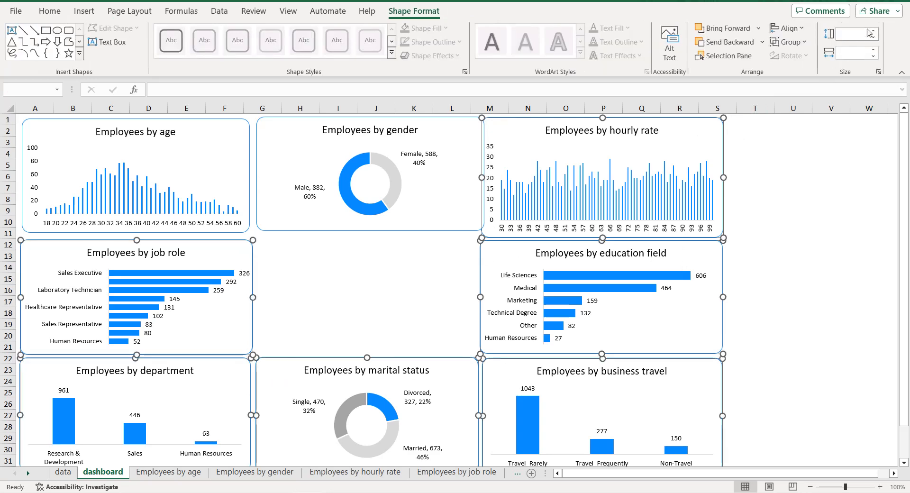
text(2)
click(858, 48)
text(4)
key(Return)
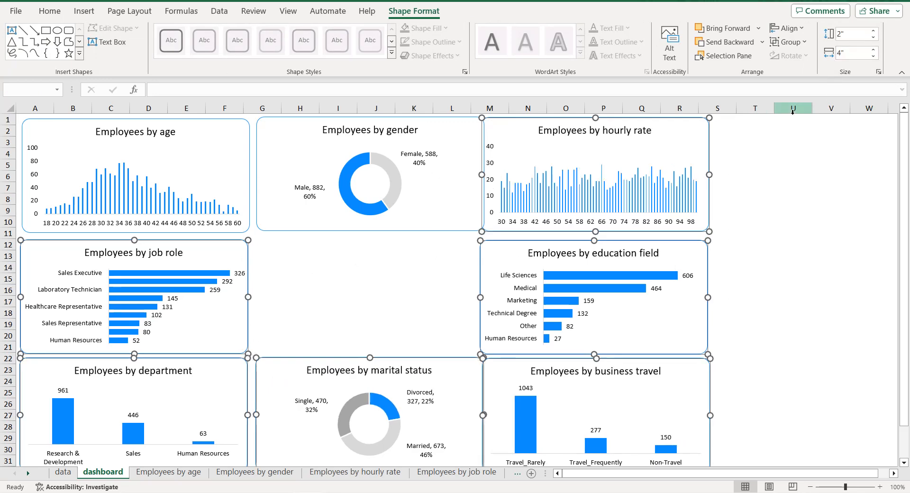
click(762, 184)
Step: Distribute the age, gender and hourly rate charts in the first row evenly in the horizontal direction
click(463, 138)
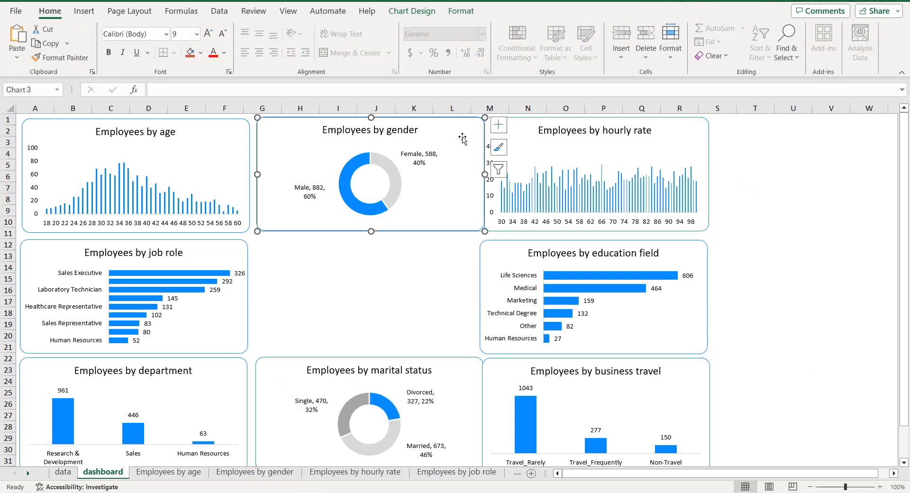
ctrl+click(530, 133)
ctrl+click(241, 134)
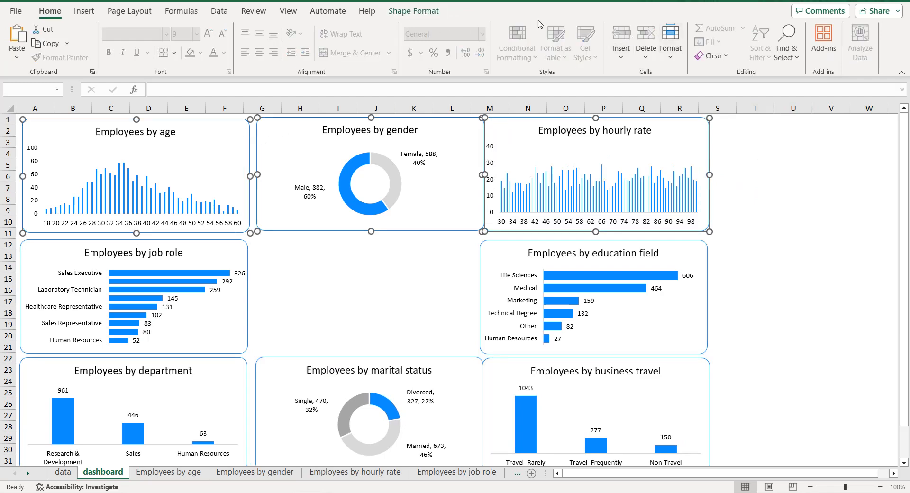
click(414, 11)
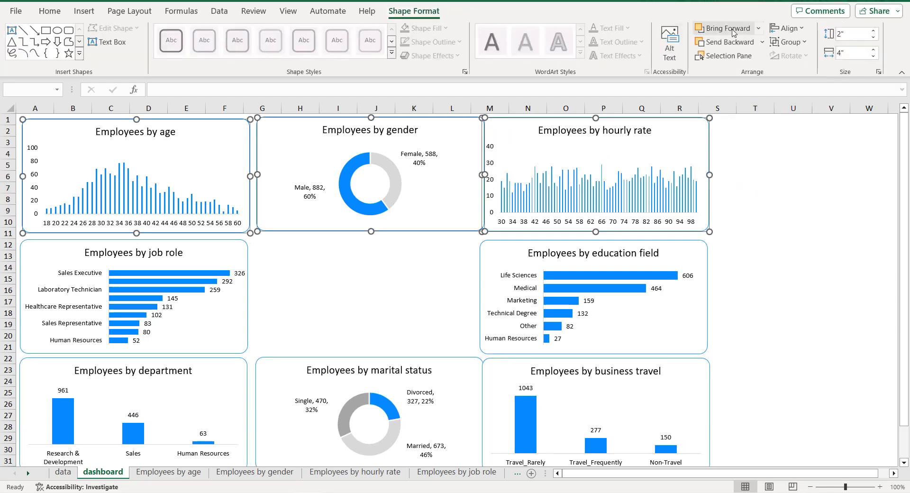
click(787, 28)
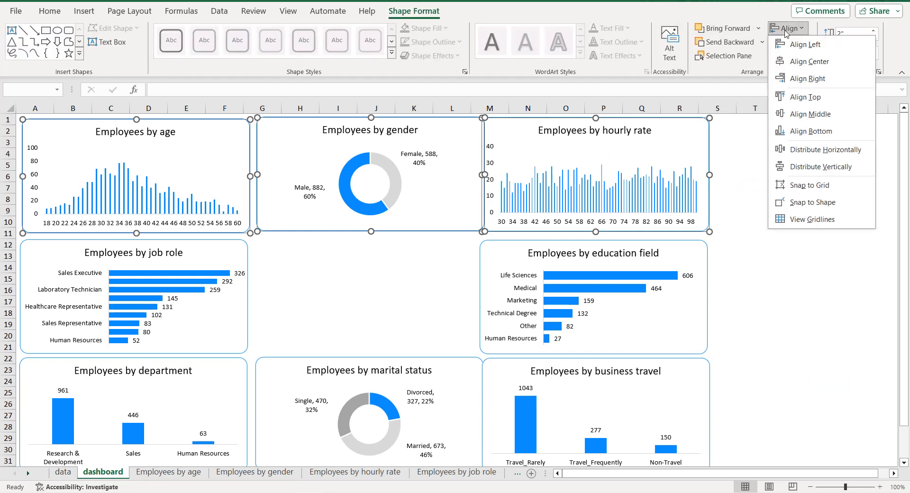
click(819, 151)
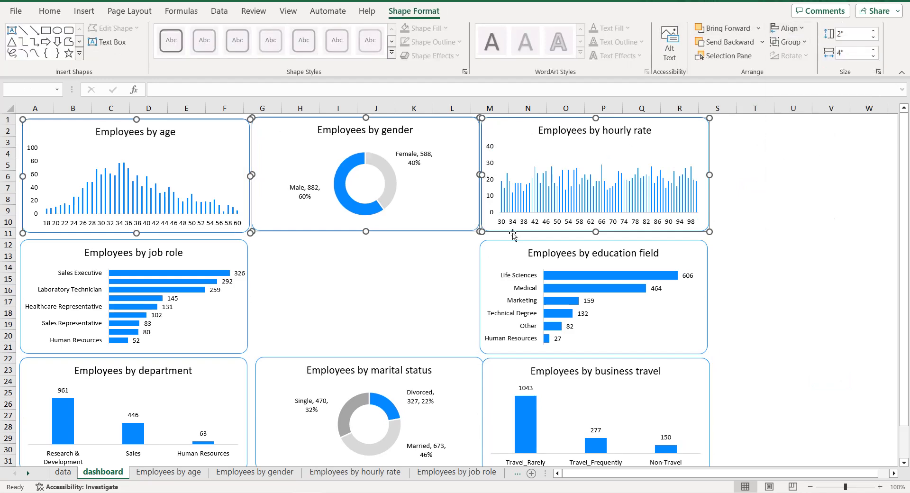
Step: Distribute the department, marital status and business travel charts in the last row evenly in the horizontal direction
click(513, 367)
ctrl+click(341, 366)
ctrl+click(220, 371)
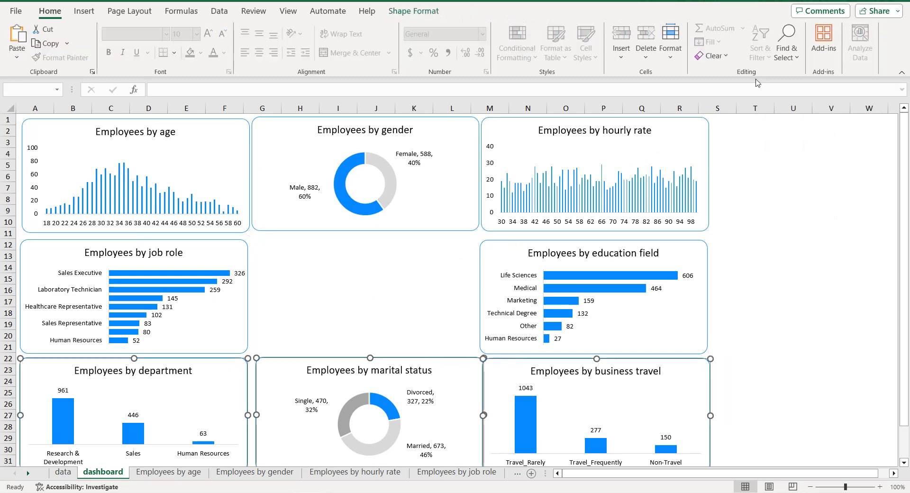
click(432, 16)
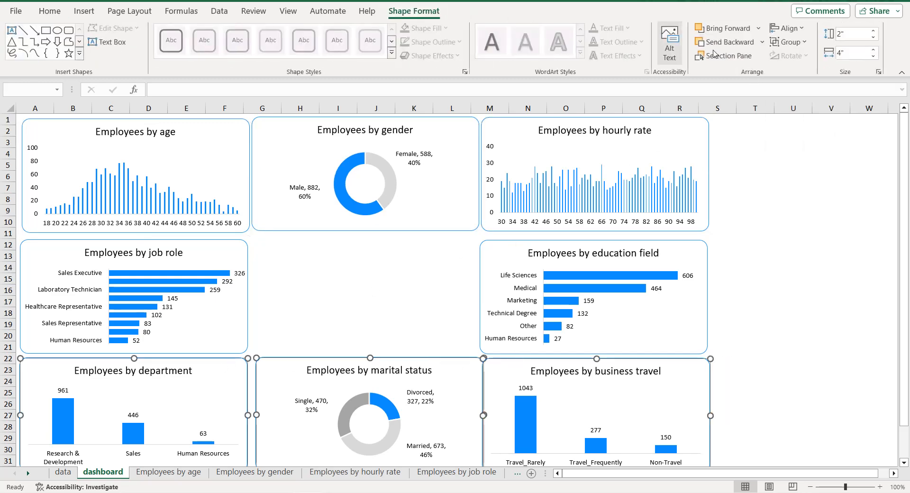
click(788, 28)
click(812, 155)
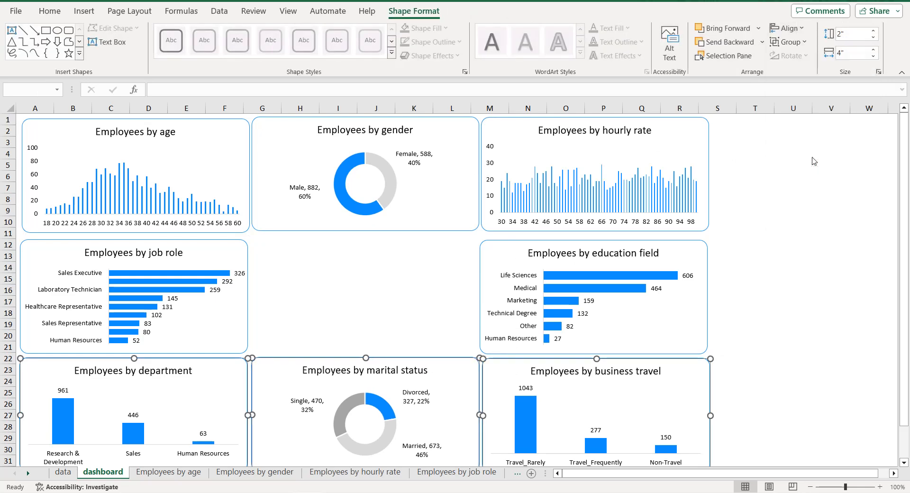
Step: Align the hourly rate, education field and business travel charts with one another by their centers
click(654, 347)
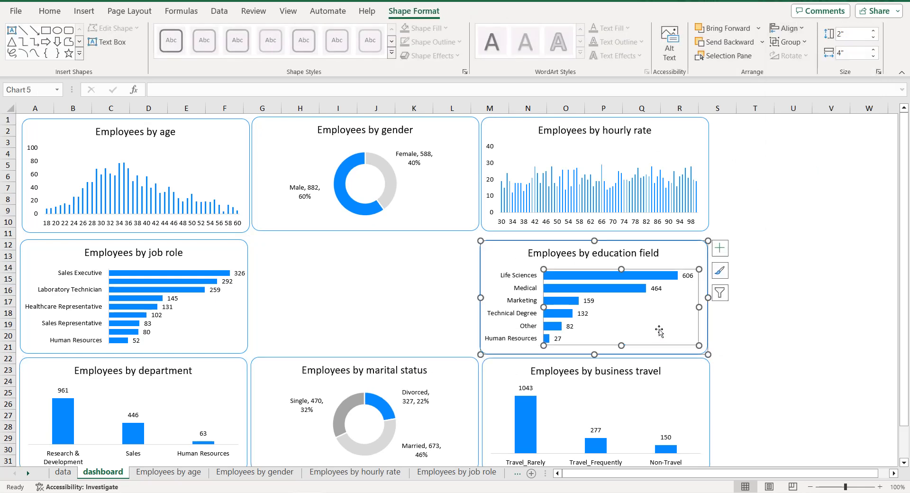
ctrl+click(668, 150)
ctrl+click(664, 377)
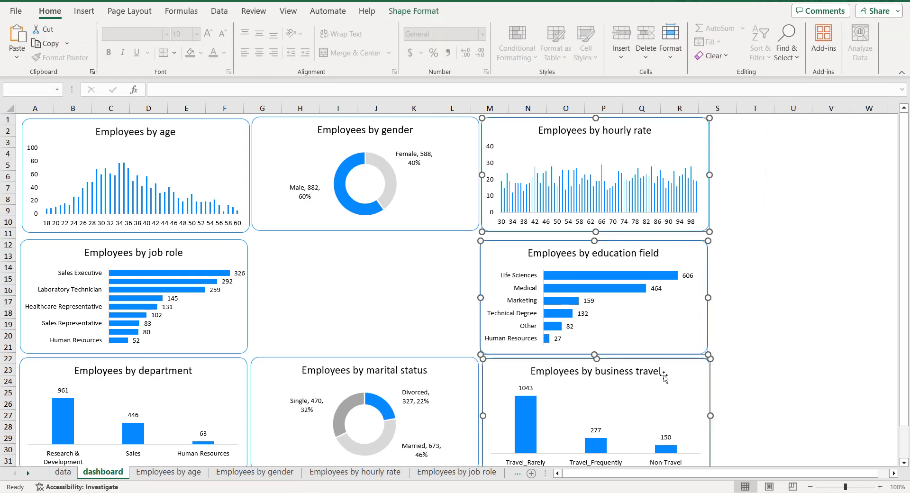
click(414, 10)
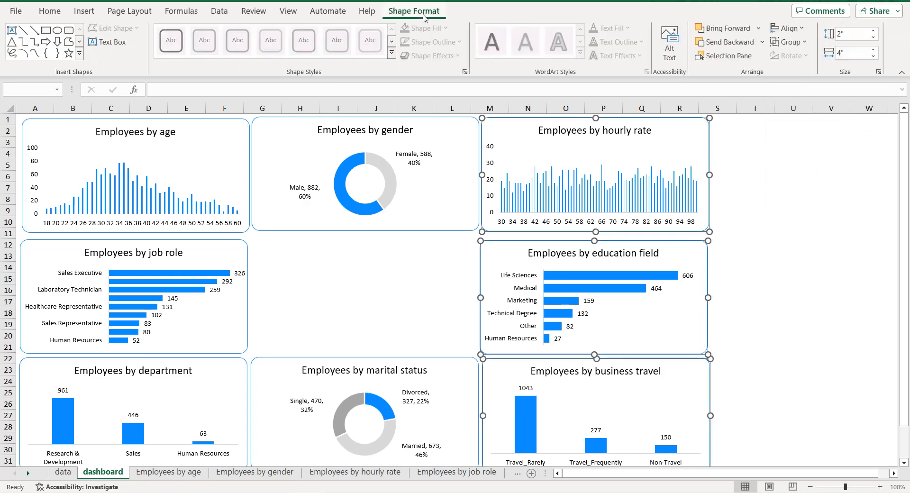
click(787, 29)
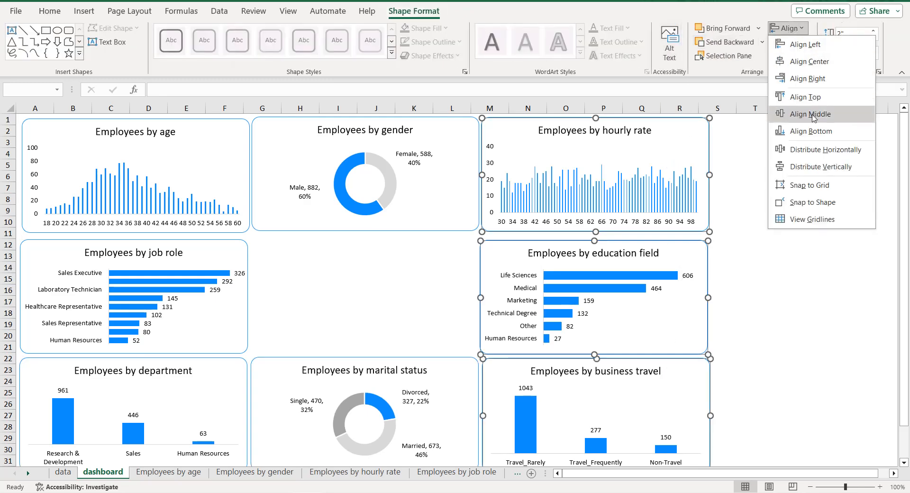
click(813, 63)
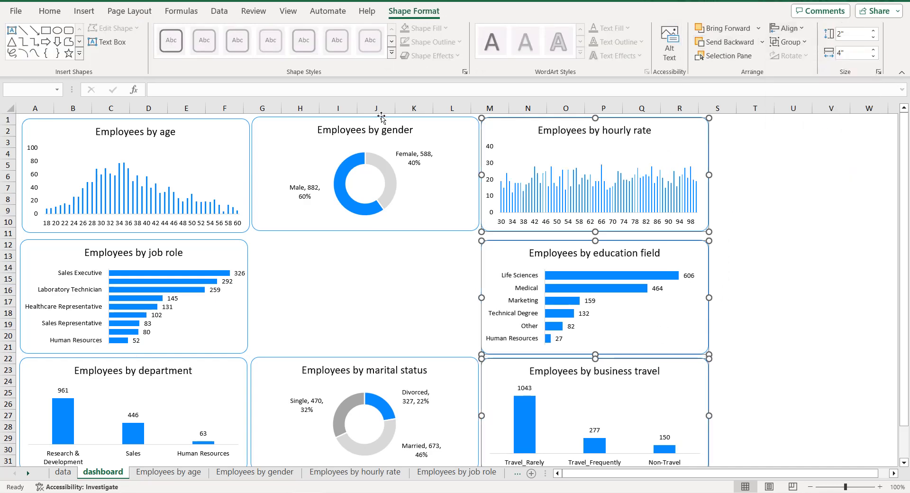
Step: Center-align the age, job role and department charts so they form one straight column
click(197, 142)
ctrl+click(199, 254)
ctrl+click(207, 379)
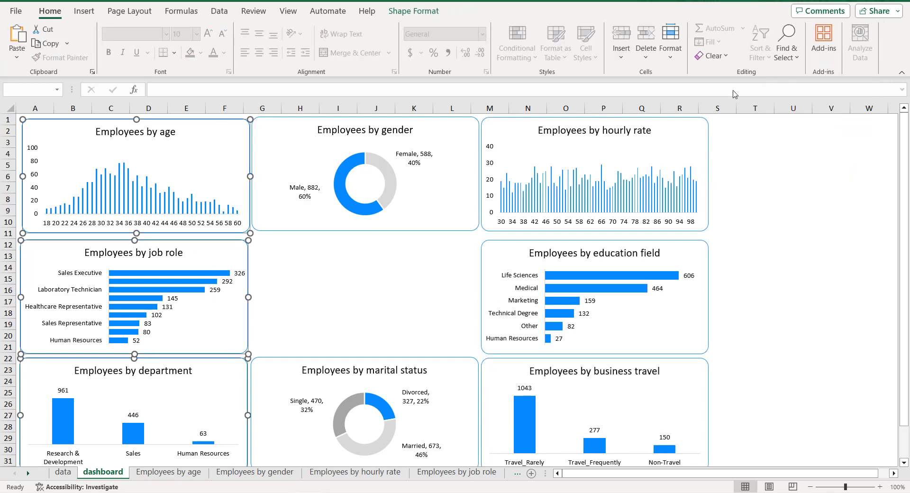
click(414, 11)
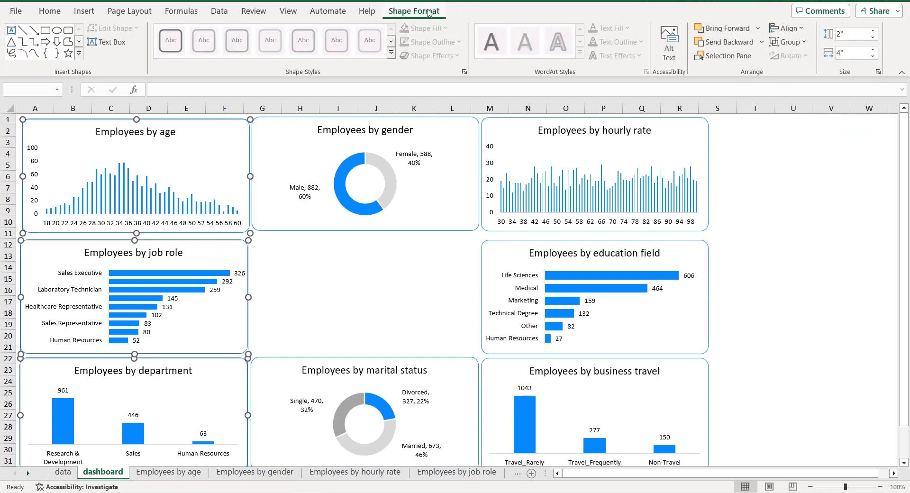
click(787, 27)
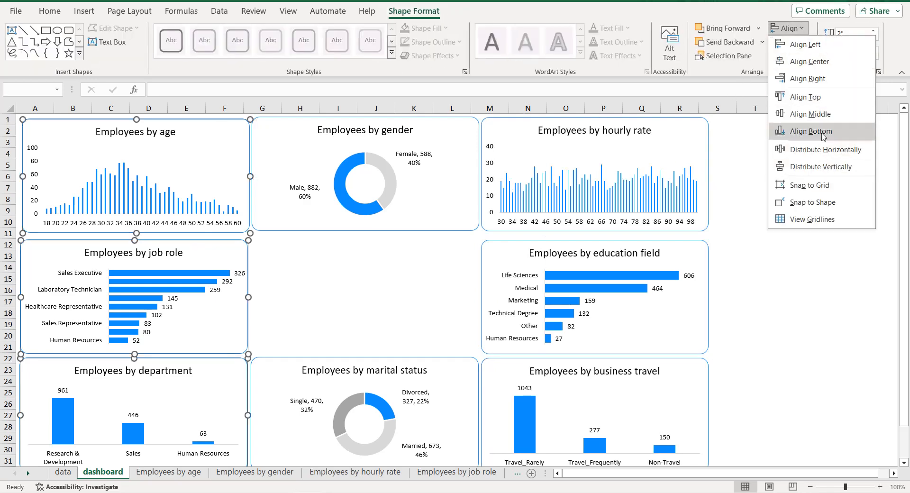
click(821, 66)
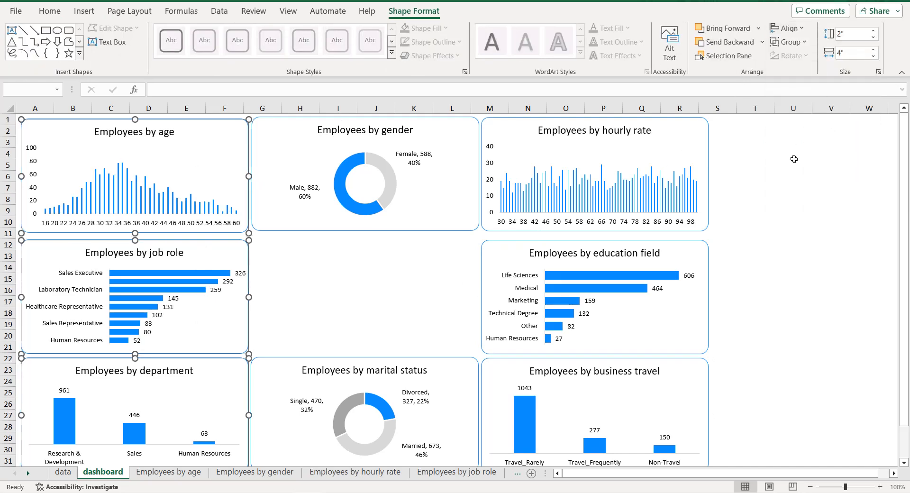
click(781, 186)
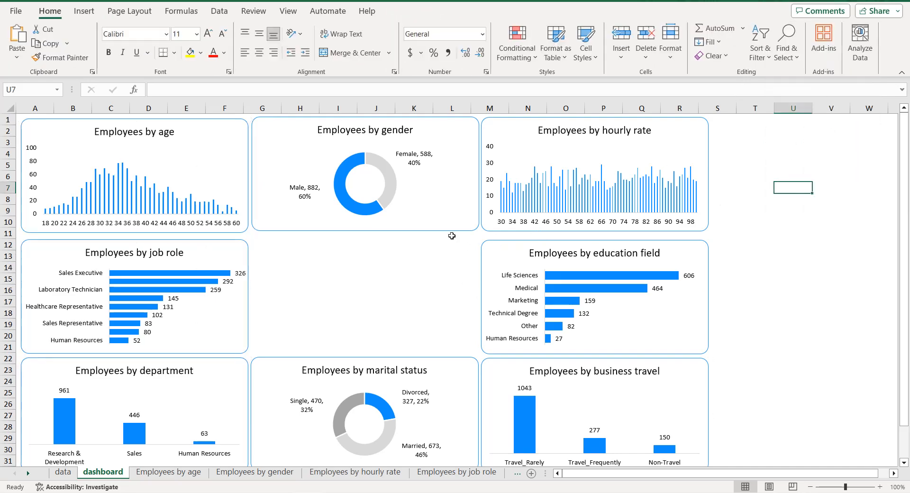
Step: Insert the IBM logo picture from this device over the cells at J17 on the dashboard sheet
drag(904, 377, 904, 382)
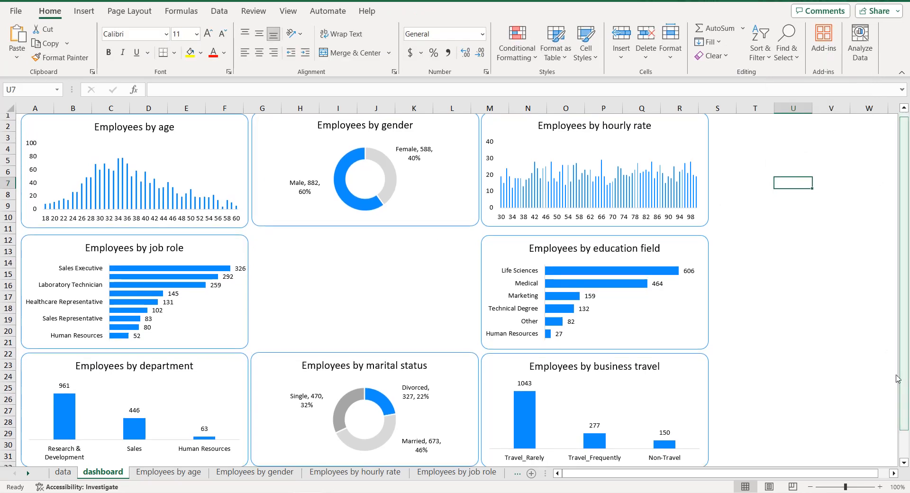
click(360, 297)
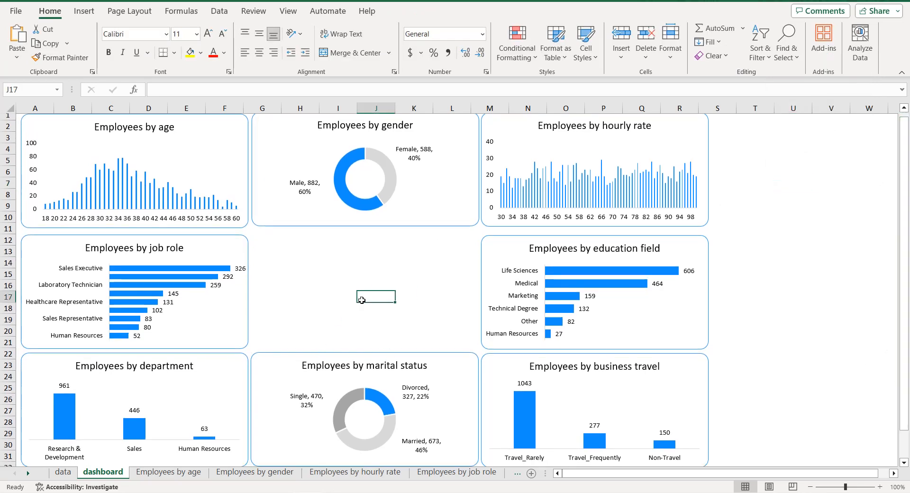
click(84, 11)
click(143, 57)
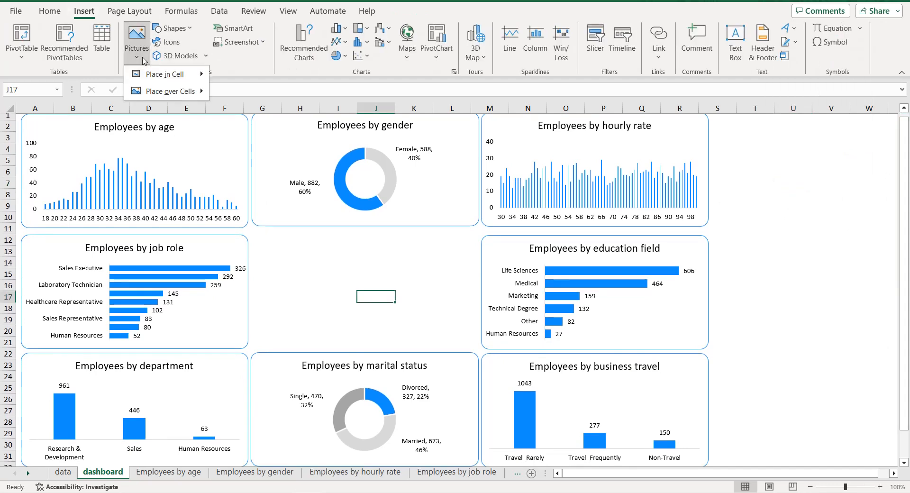
mouse_move(164, 81)
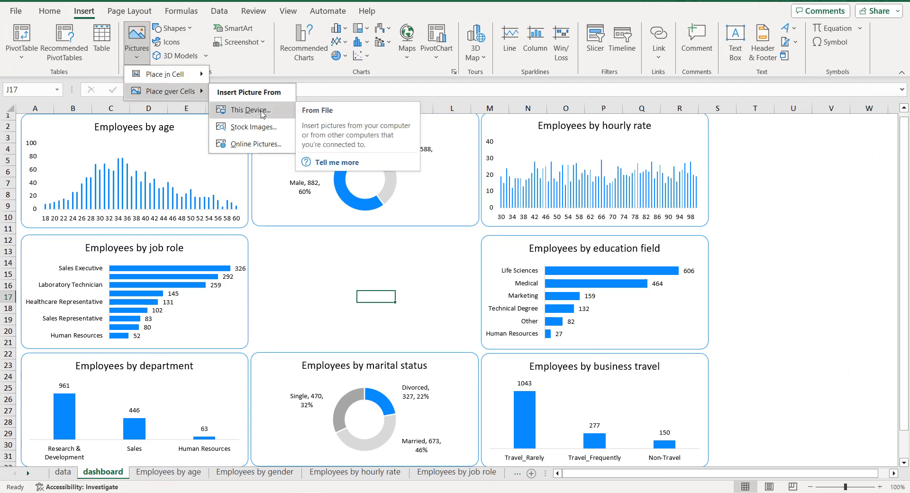
click(262, 111)
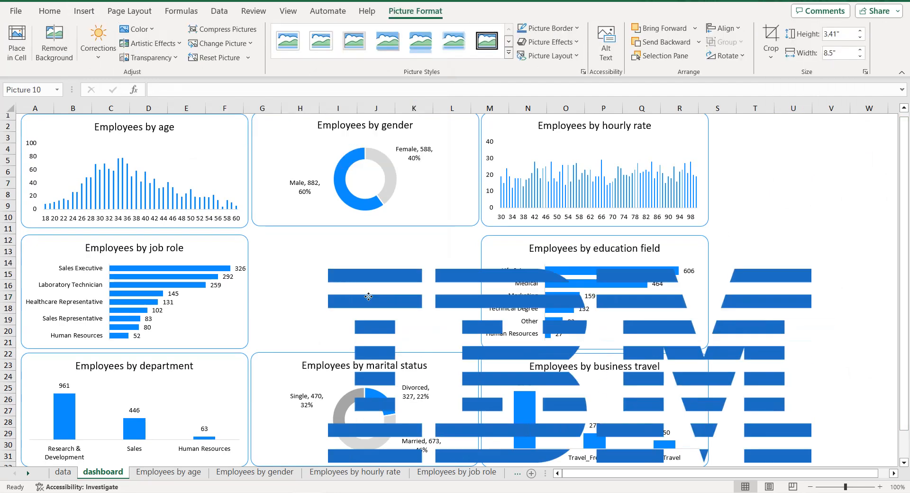
Step: Shrink the IBM logo and place it in the empty space between the job role and education field charts
drag(457, 272, 301, 265)
drag(737, 425, 273, 314)
drag(335, 292, 334, 302)
click(769, 251)
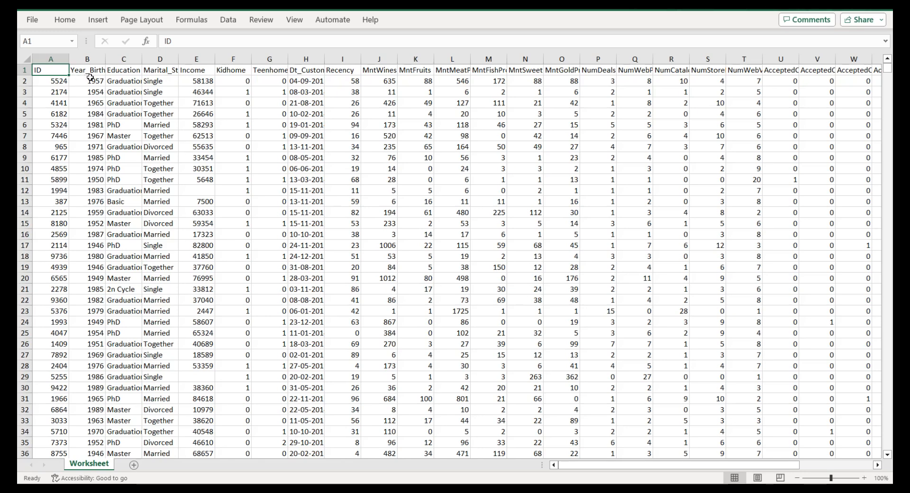
Step: Review the customer profile column headers in row 1, from Education through Recency
click(125, 70)
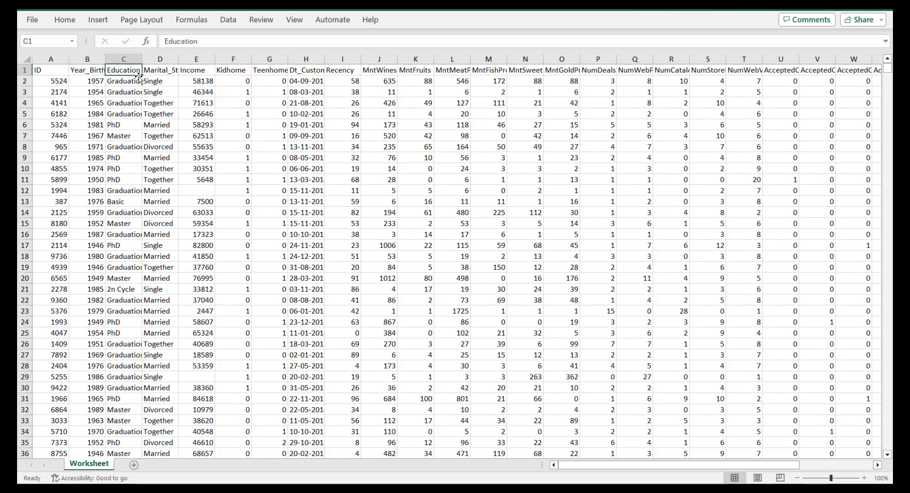
click(161, 67)
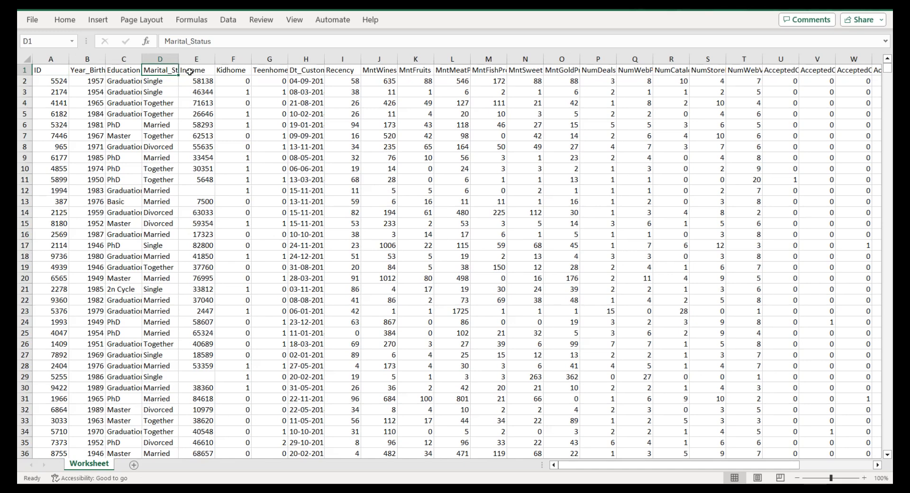
click(186, 71)
click(227, 73)
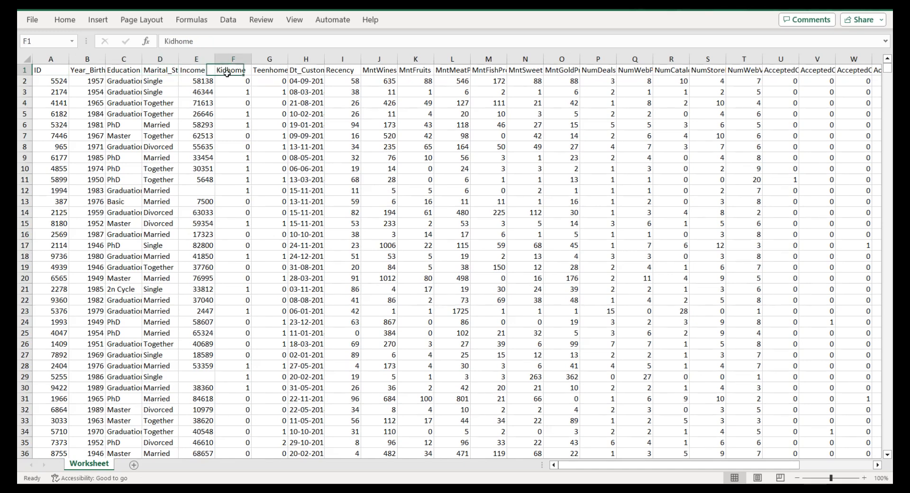
click(268, 74)
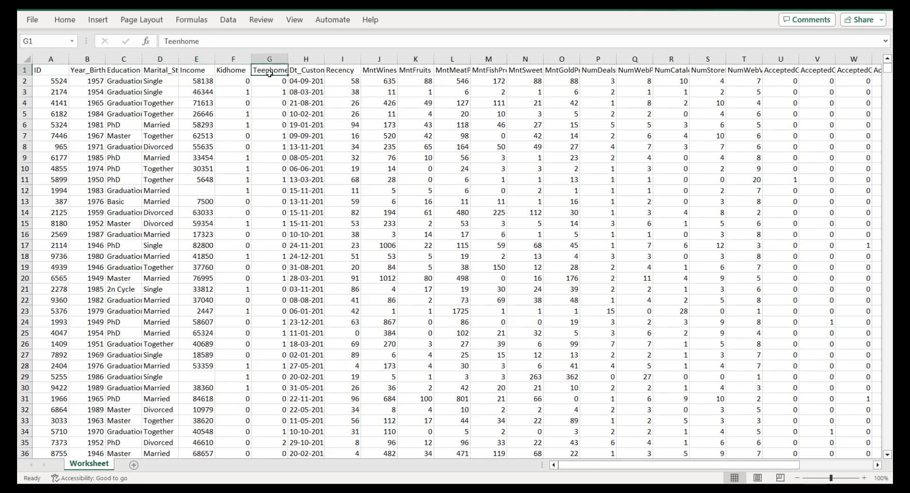
click(305, 69)
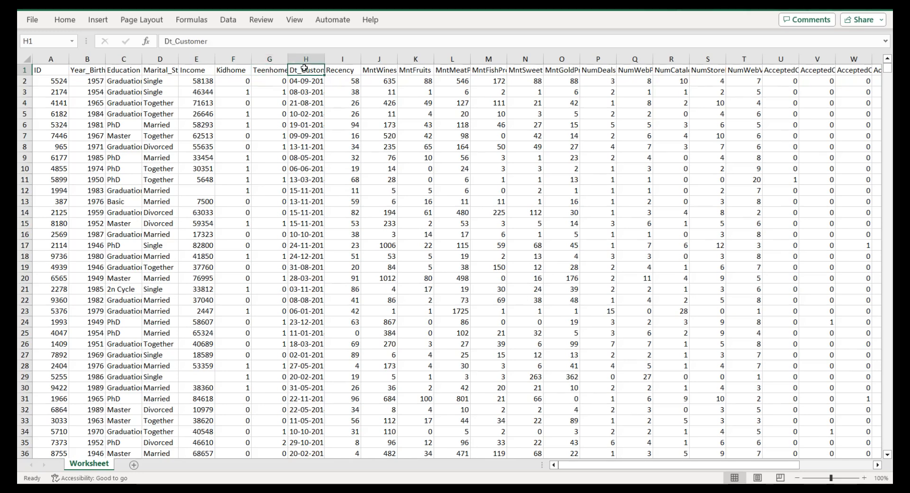
double_click(341, 69)
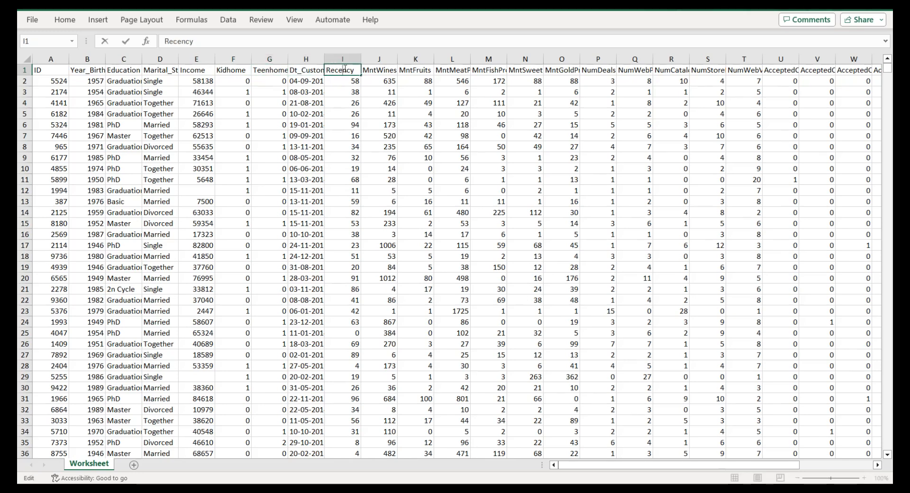
Step: Review the product spending and purchase channel headers in row 1, from MntWines through NumWebVisitsMonth
click(376, 70)
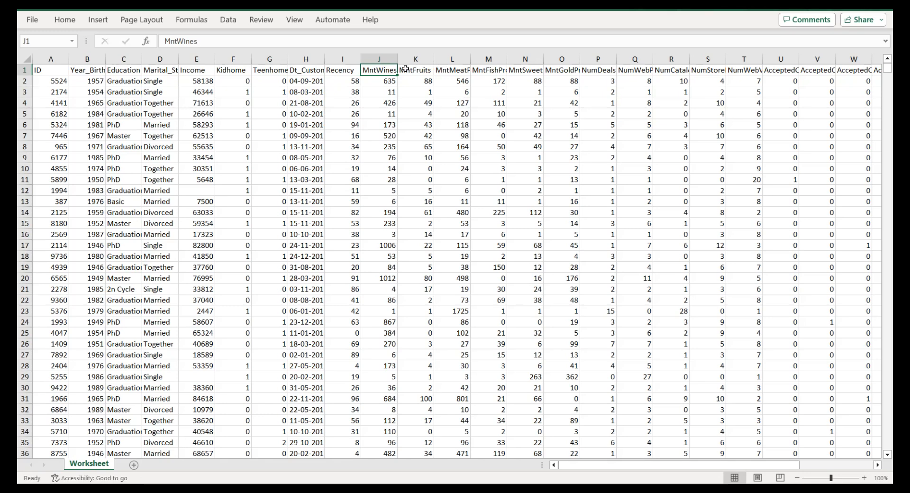
click(406, 70)
click(439, 70)
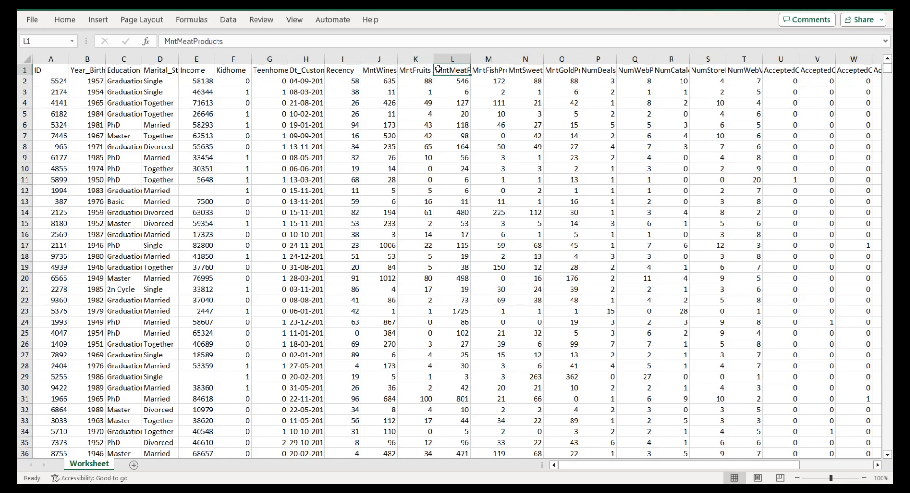
click(496, 69)
click(536, 70)
click(554, 69)
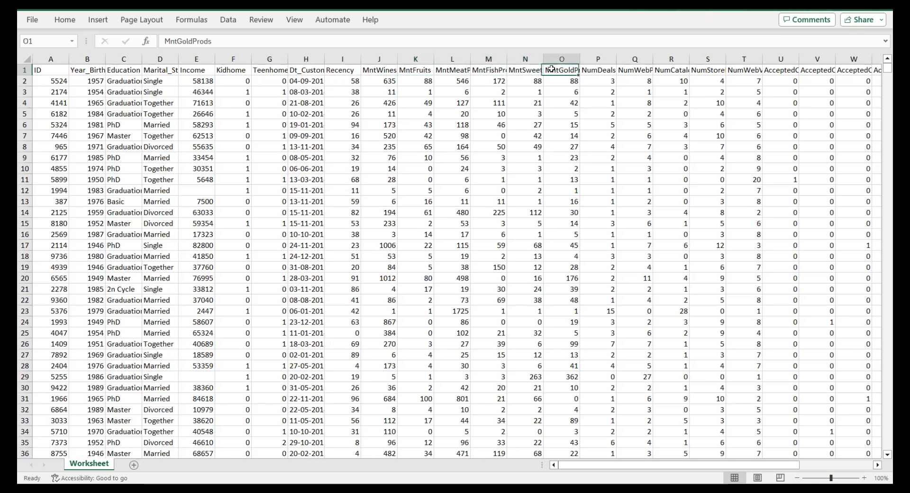
click(592, 70)
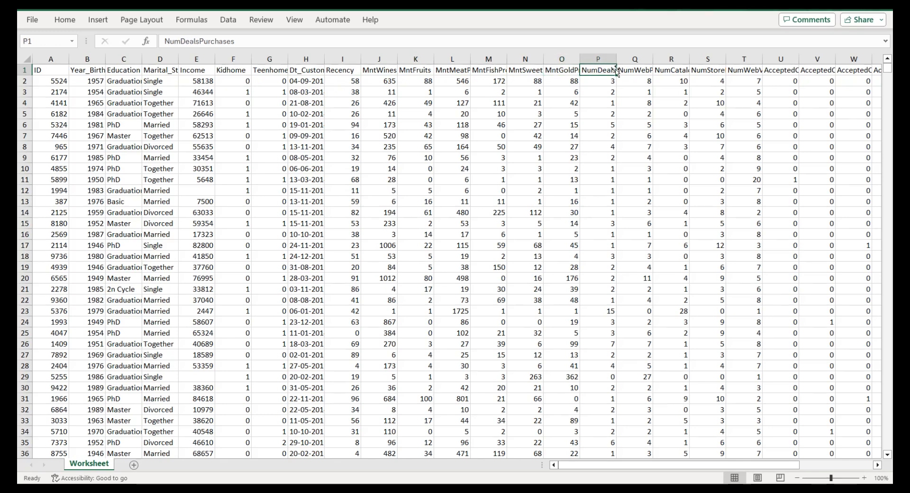
click(632, 69)
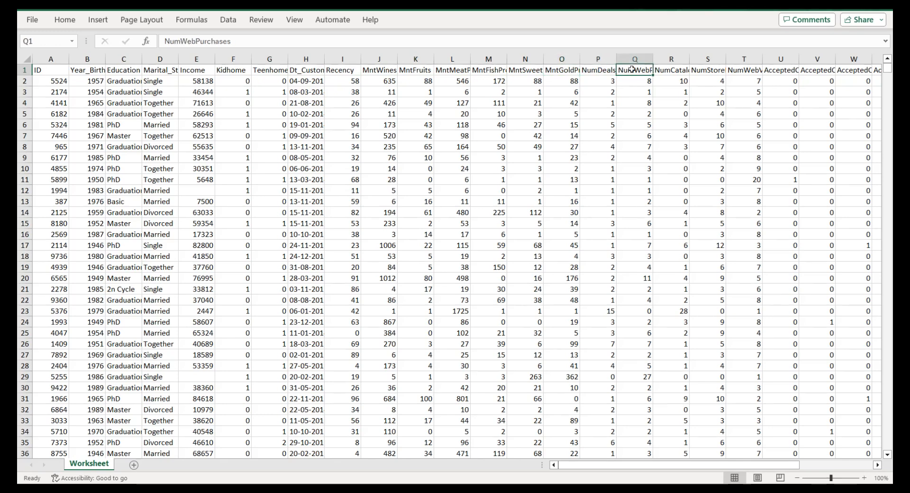
click(668, 70)
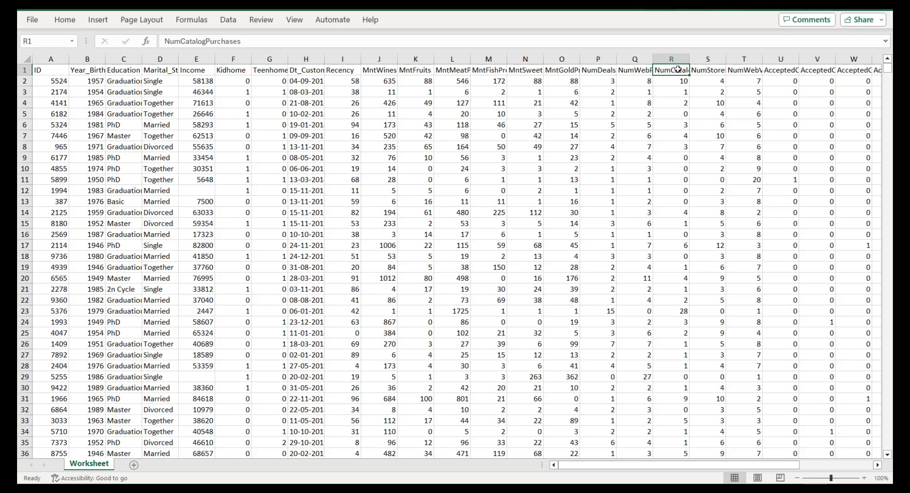
click(720, 70)
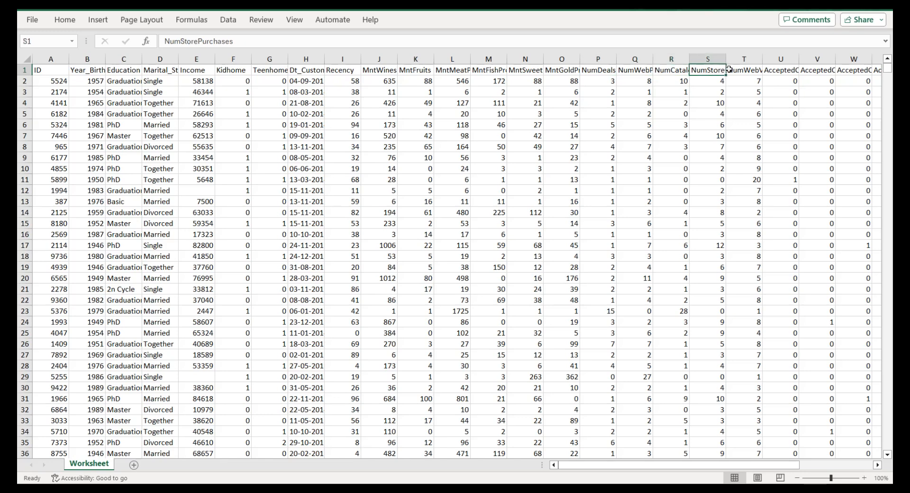
click(729, 69)
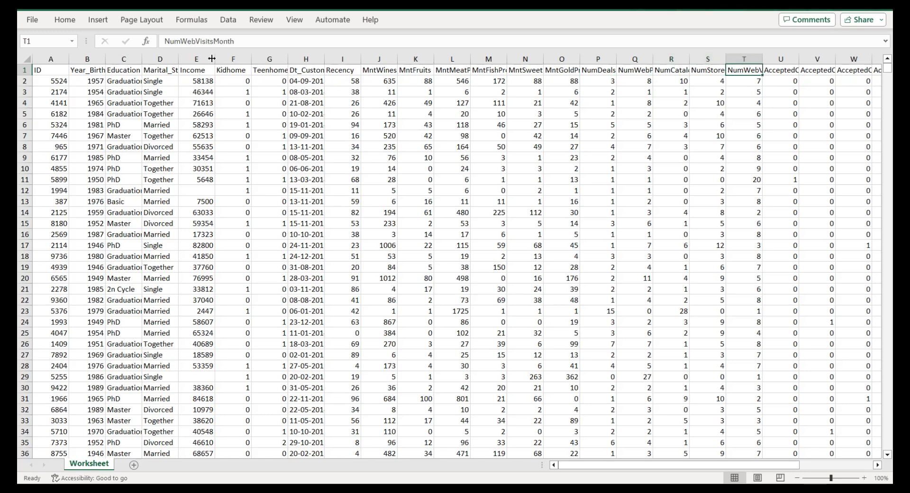
Step: Review the campaign, complaint, cost, revenue and response headers in row 1, from AcceptedCmp3 through Response
click(771, 73)
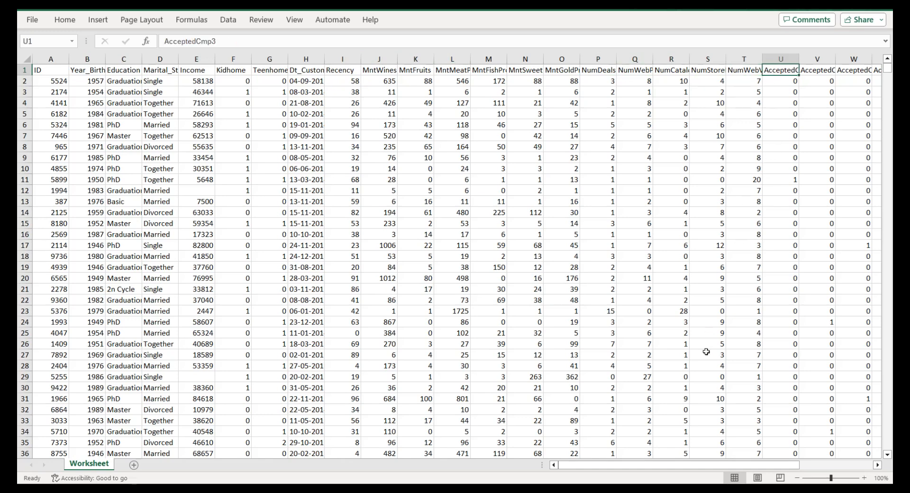
drag(757, 469, 813, 469)
click(637, 70)
click(669, 68)
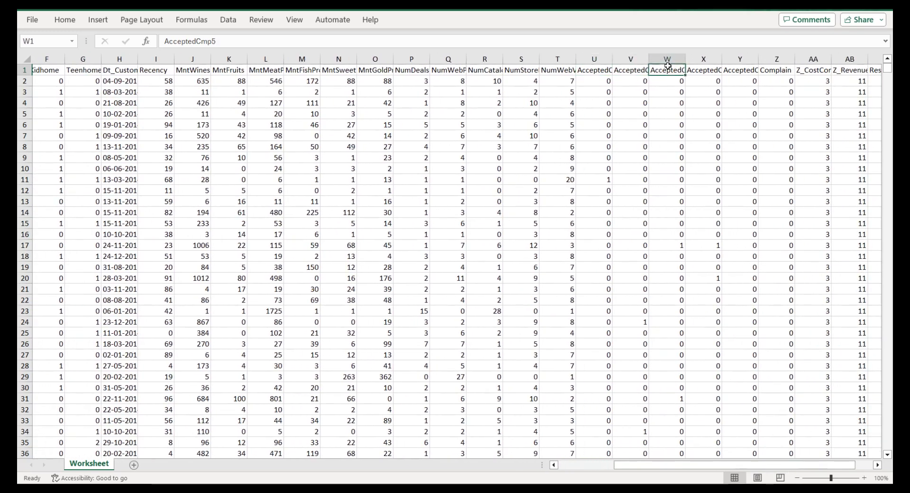
click(717, 68)
click(737, 69)
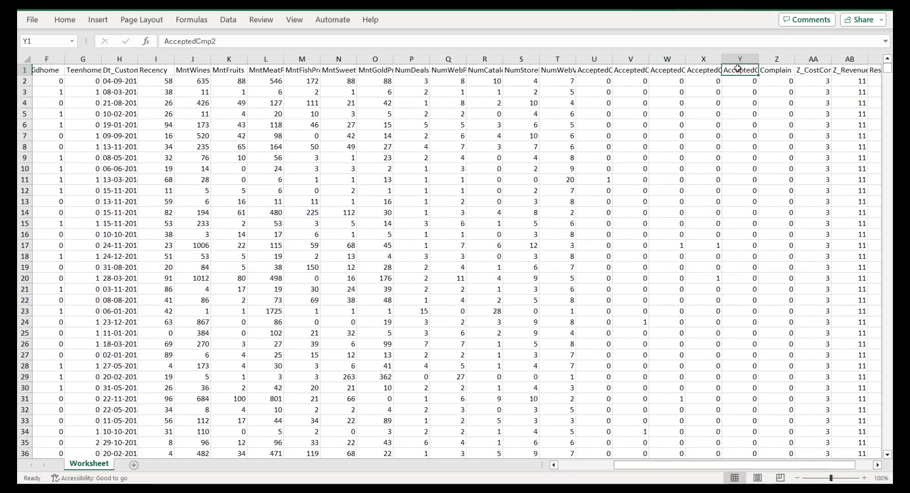
click(778, 68)
click(759, 70)
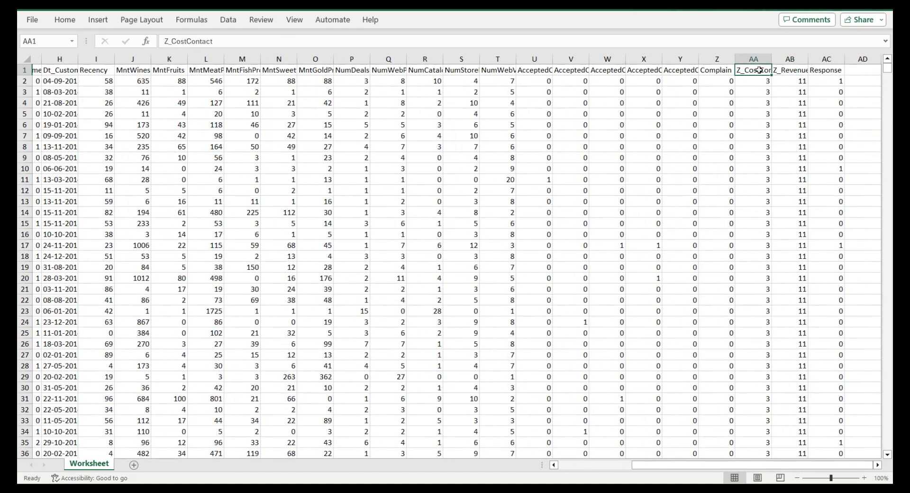
click(789, 71)
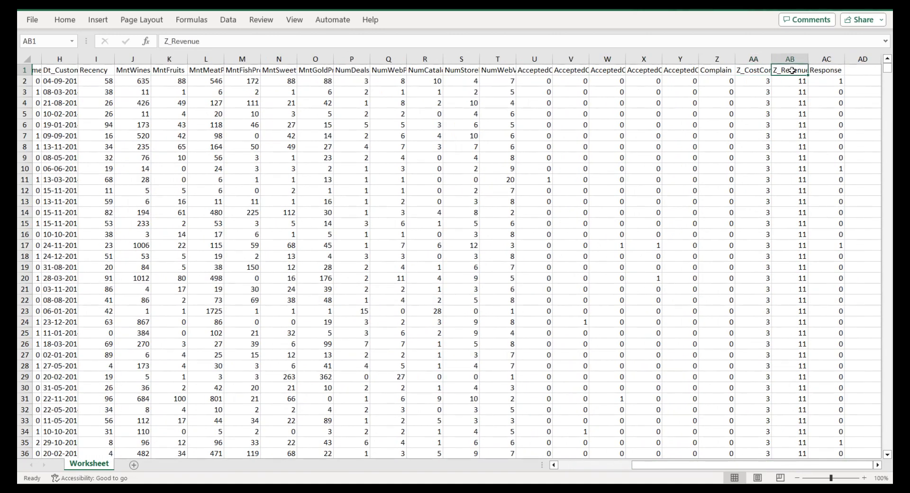
click(836, 70)
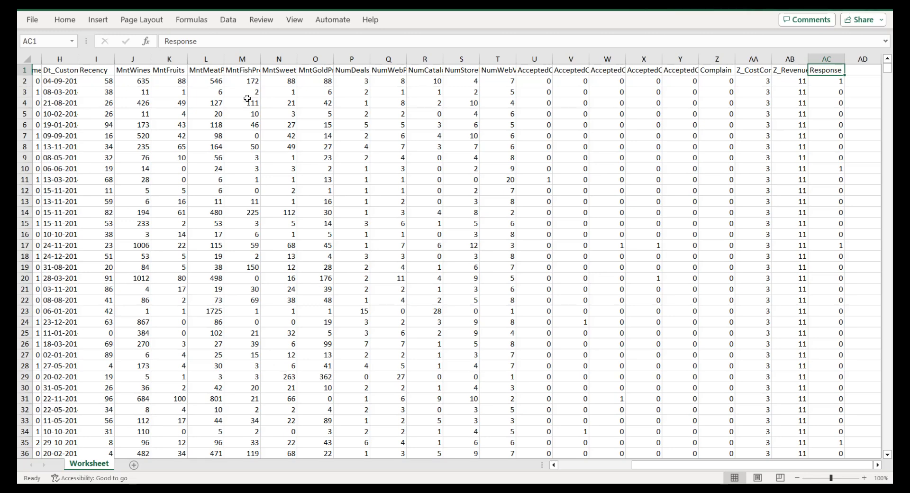
Step: Insert a PivotTable on a new worksheet from the customer data range A1:AC2241
click(166, 233)
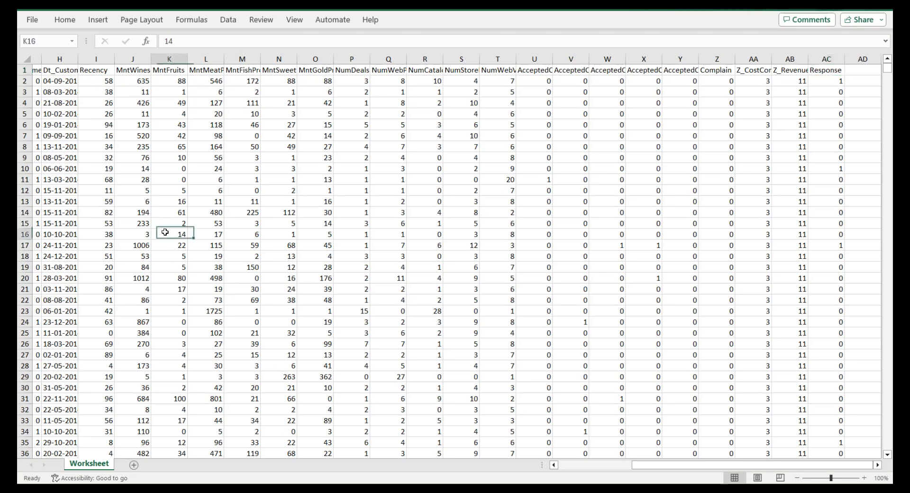
click(102, 25)
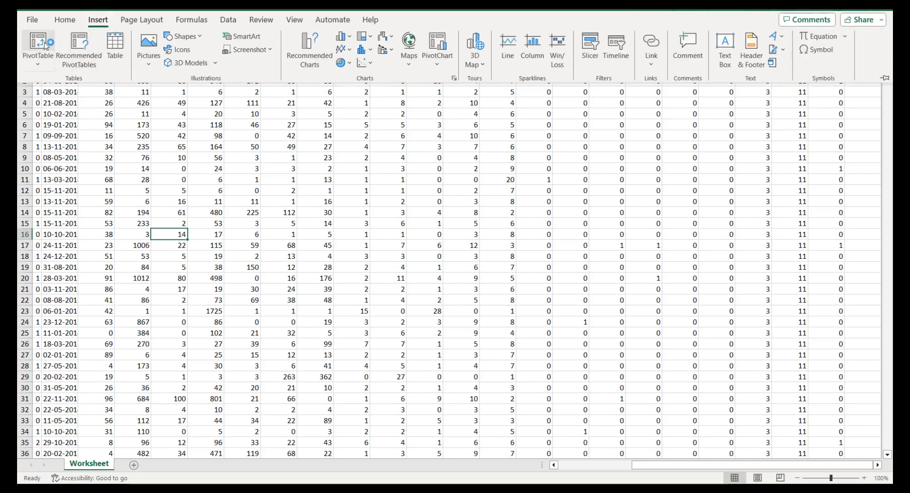
click(44, 42)
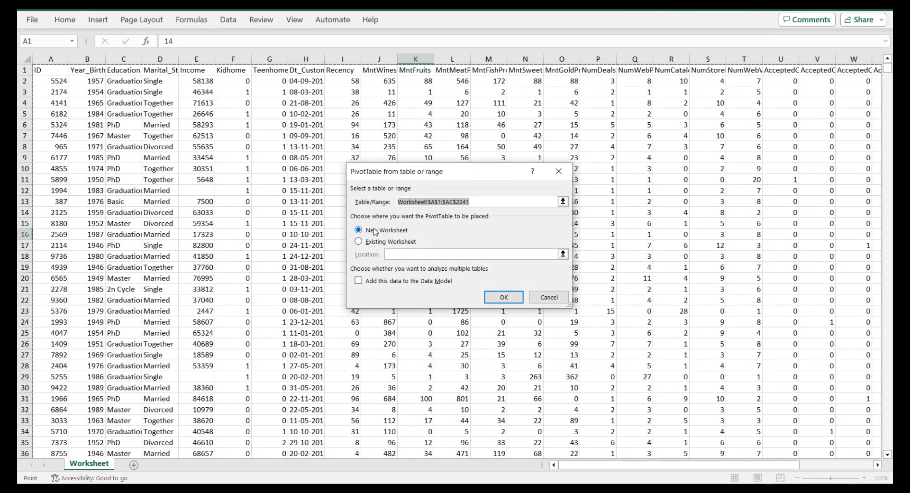
click(503, 296)
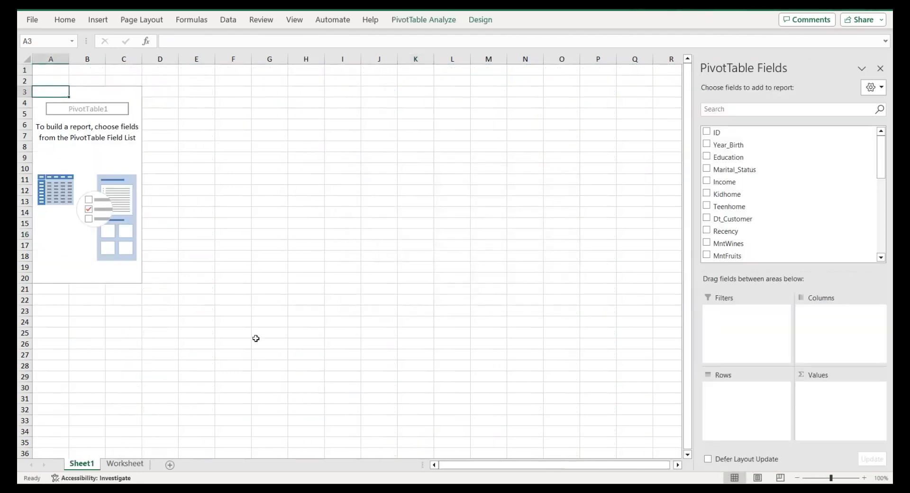
Step: Rename the new PivotTable sheet as "Average income by education"
double_click(82, 463)
text(A)
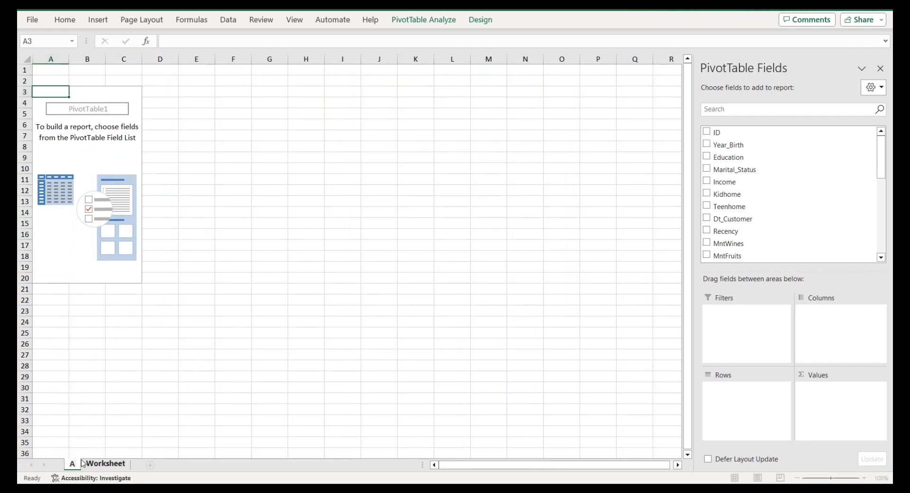
text(verage inc)
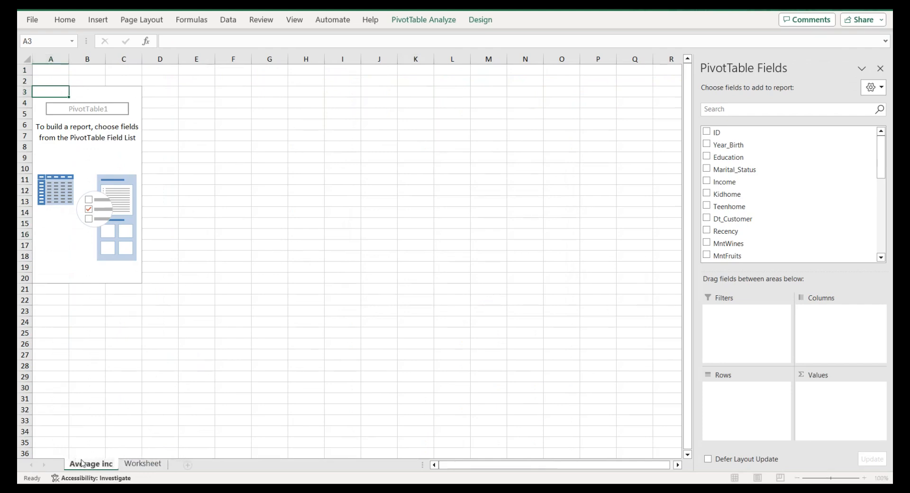
text(ome by educqr)
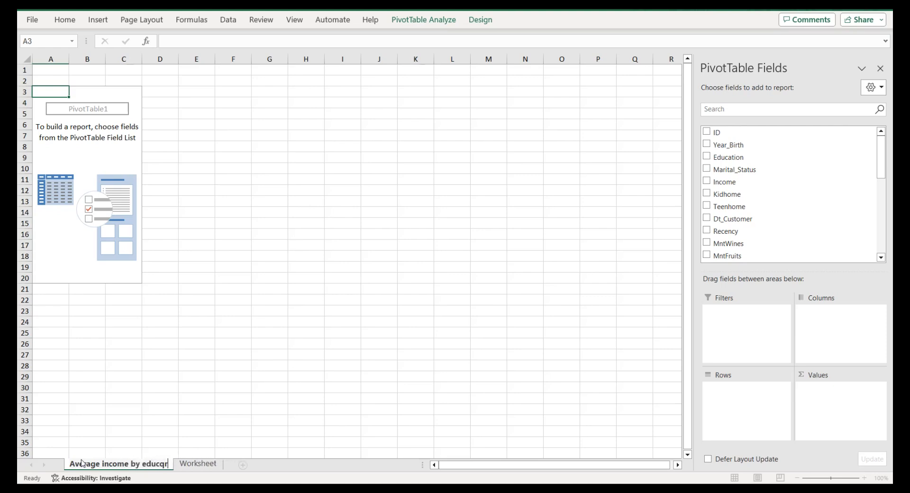
text(ion)
key(Left)
key(Left)
key(Left)
key(Left)
key(BackSpace)
text(a)
key(Return)
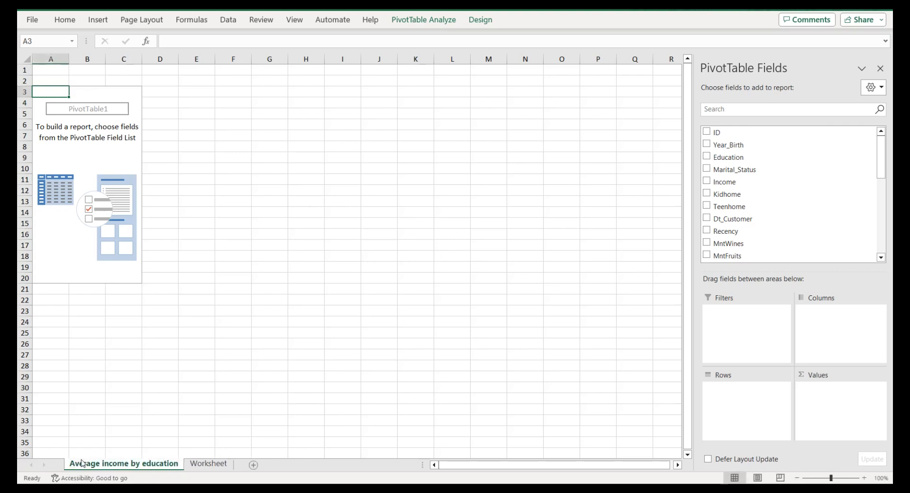
Step: Move the source data sheet ahead of the PivotTable sheet and rename it as "data"
drag(208, 463, 91, 470)
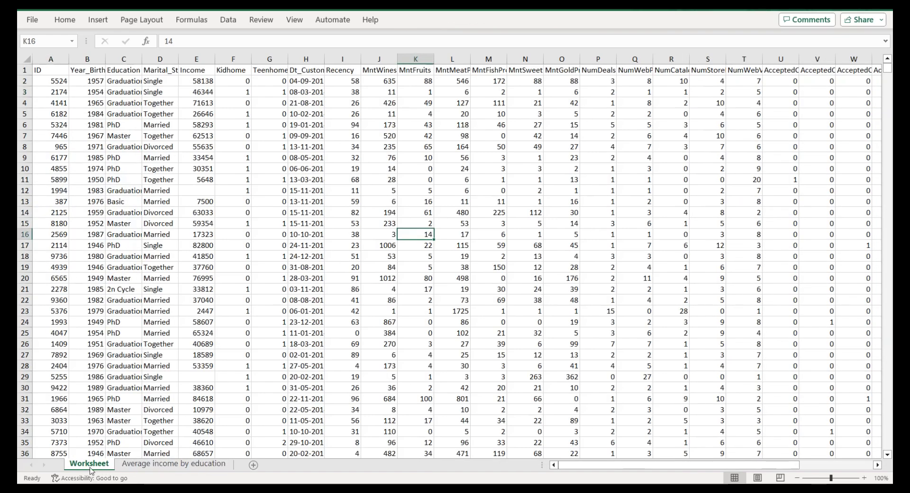
double_click(90, 464)
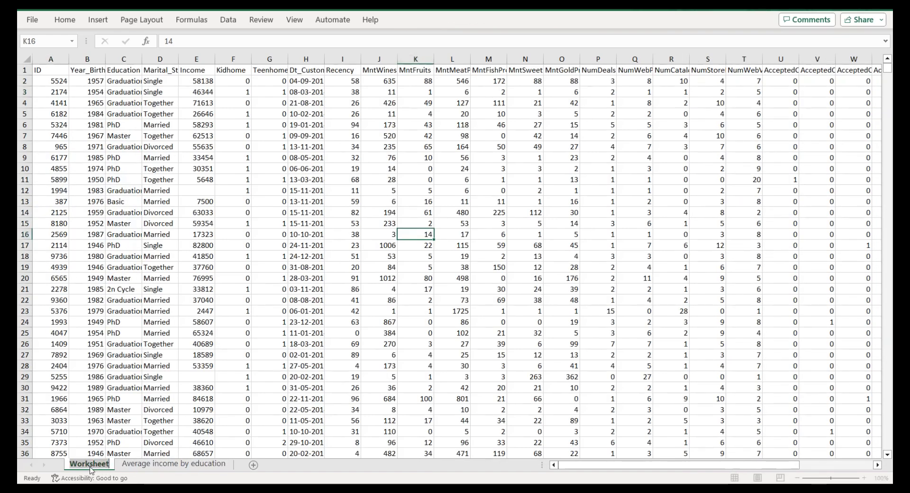
text(data)
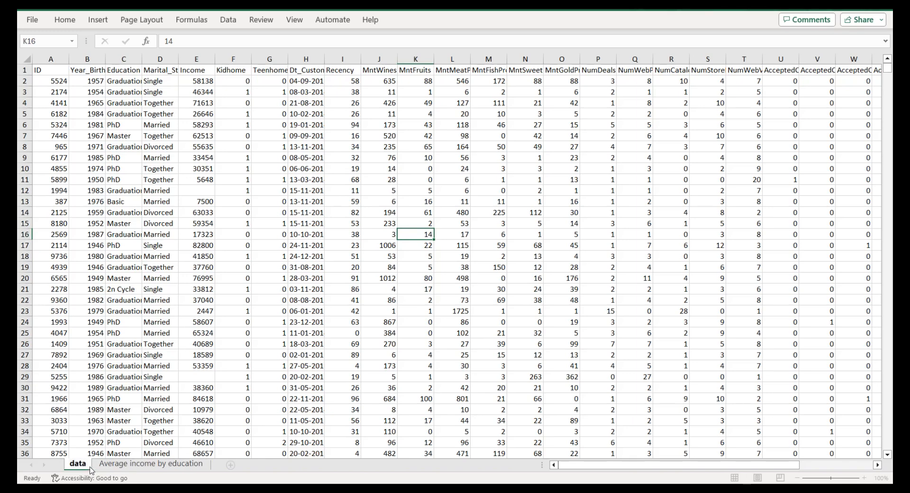
key(Return)
Step: Insert a second PivotTable on another new worksheet from the data sheet's range A1:AC2241
click(150, 321)
click(97, 20)
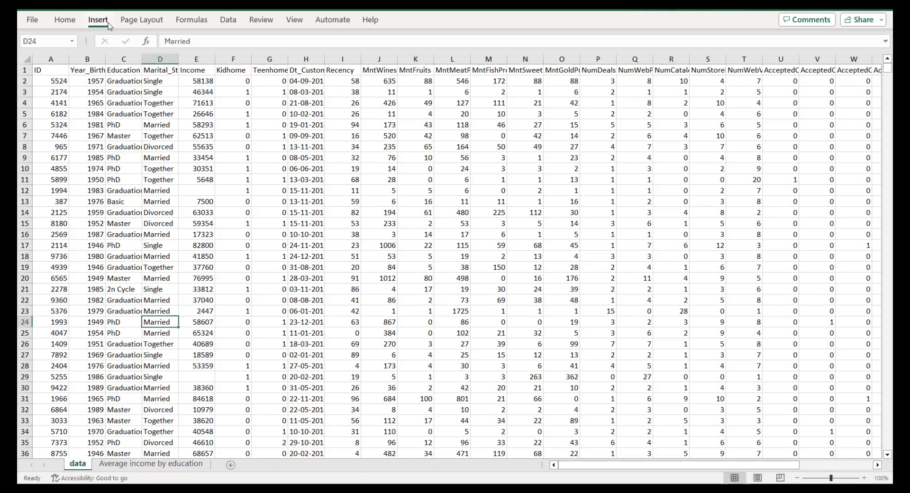
click(42, 47)
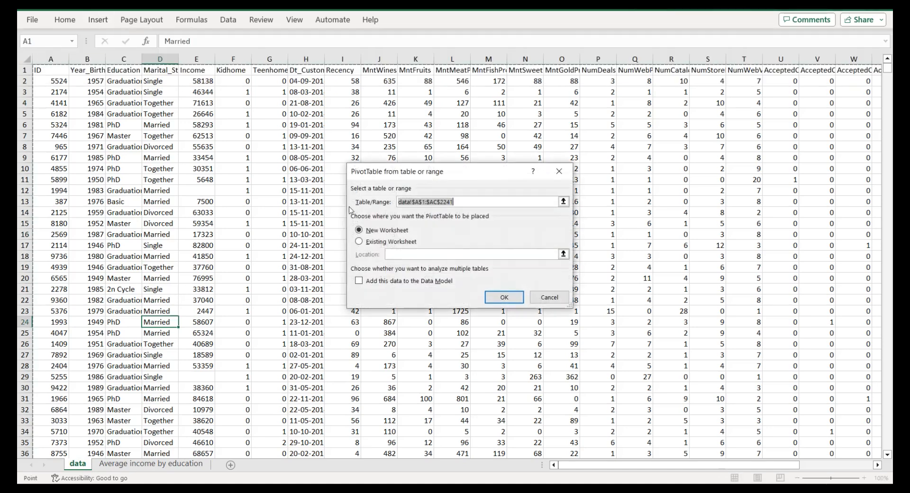
click(501, 298)
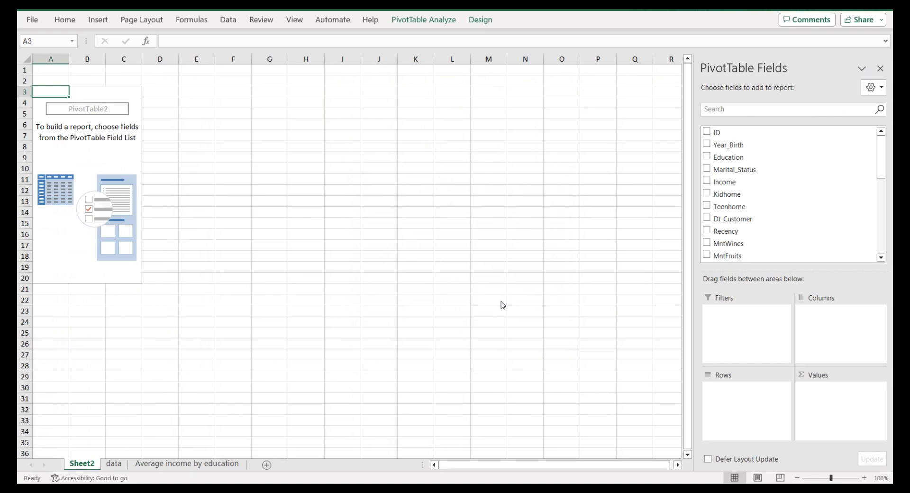
Step: Rename the new PivotTable sheet as "Avg. income by marital status" and move it after the "Average income by education" sheet
double_click(82, 464)
text(A)
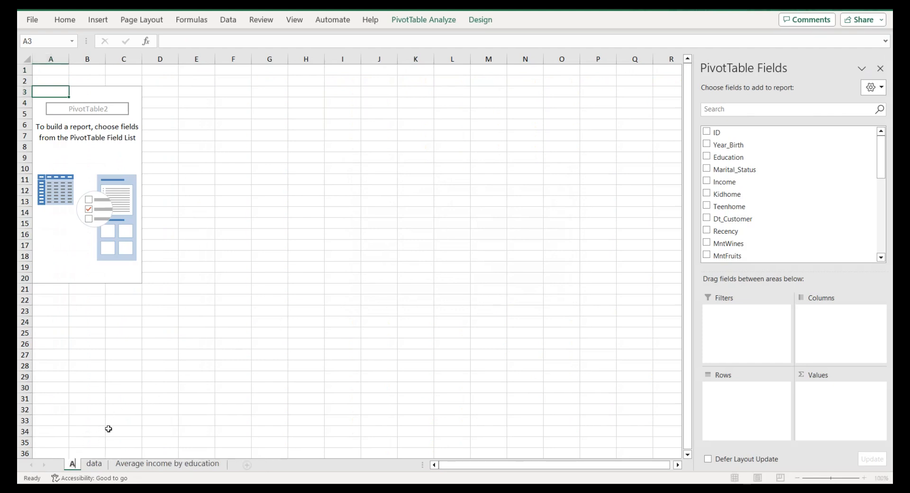
text(vg. in)
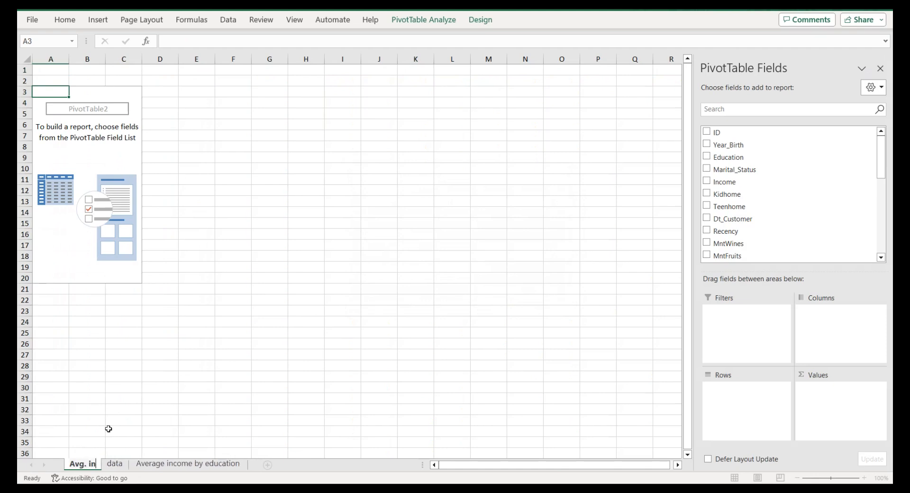
text(come by)
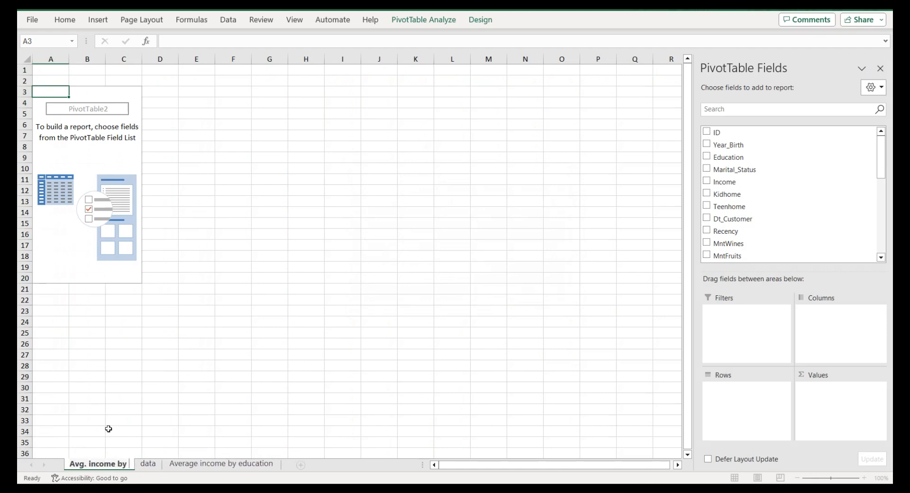
text( marit)
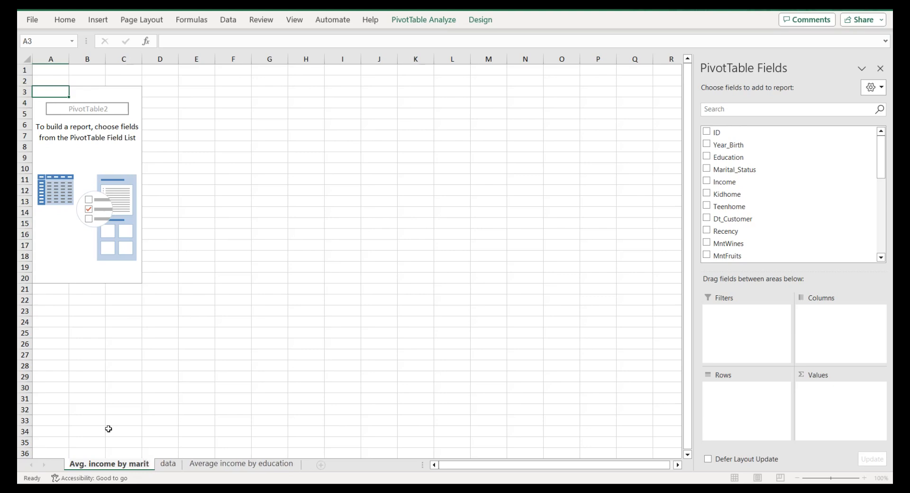
text(al status)
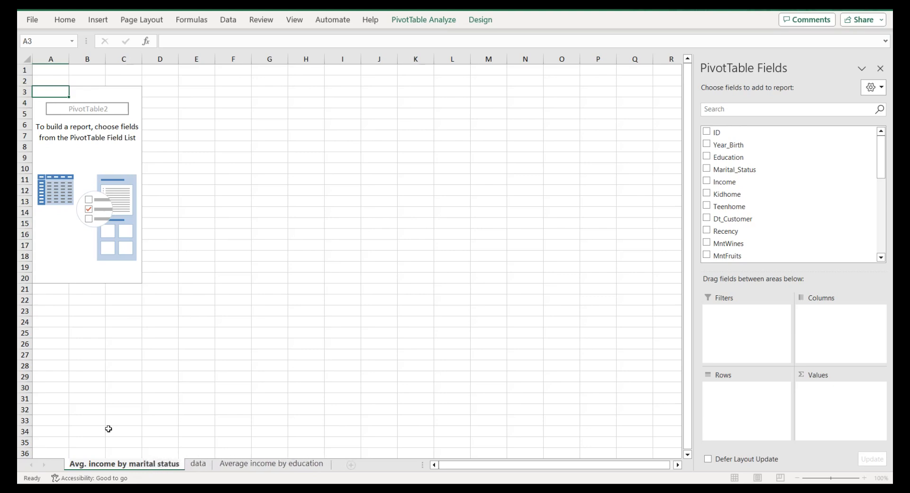
key(Return)
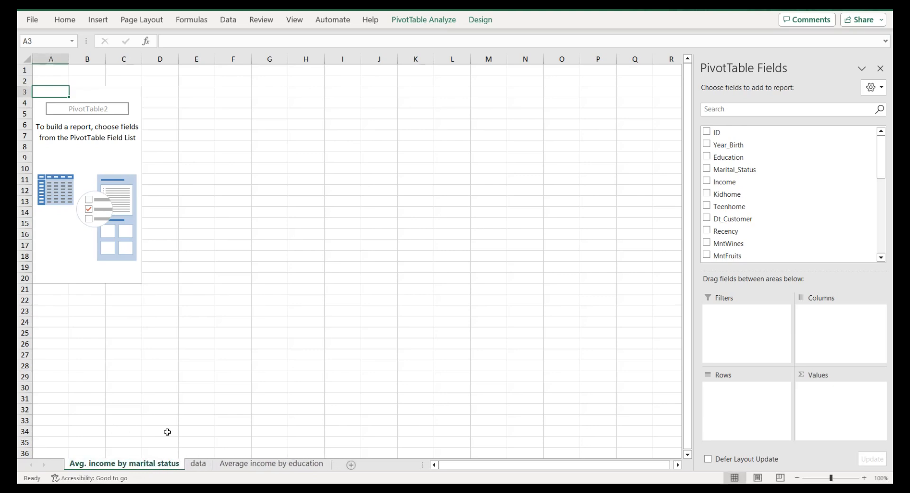
drag(152, 469, 337, 462)
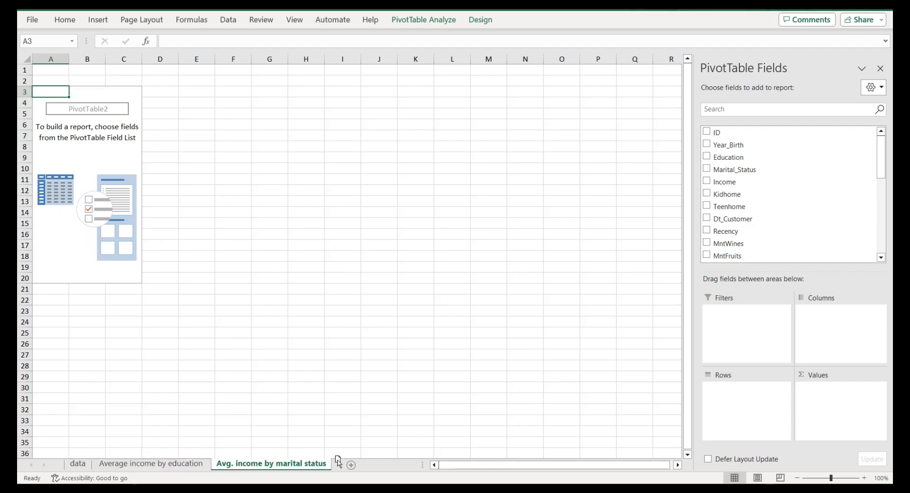
Step: Insert a third PivotTable on a new worksheet from the data sheet's range A1:AC2241
click(84, 464)
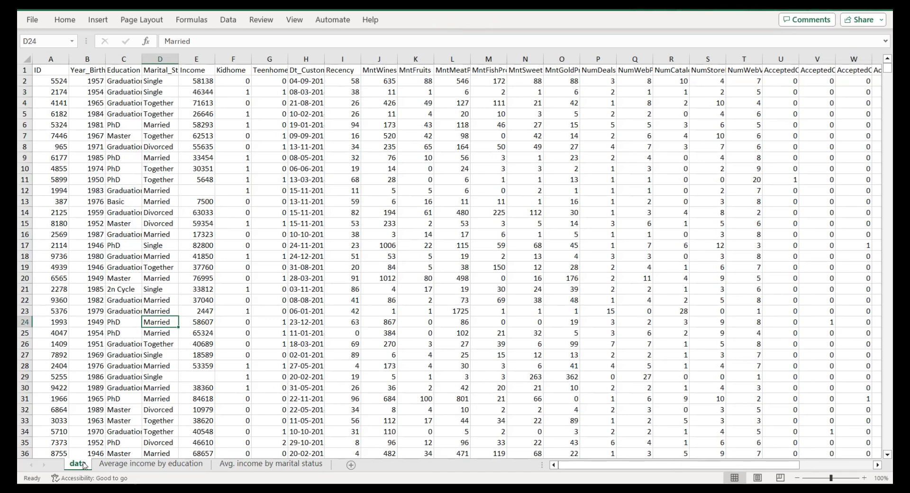
click(152, 241)
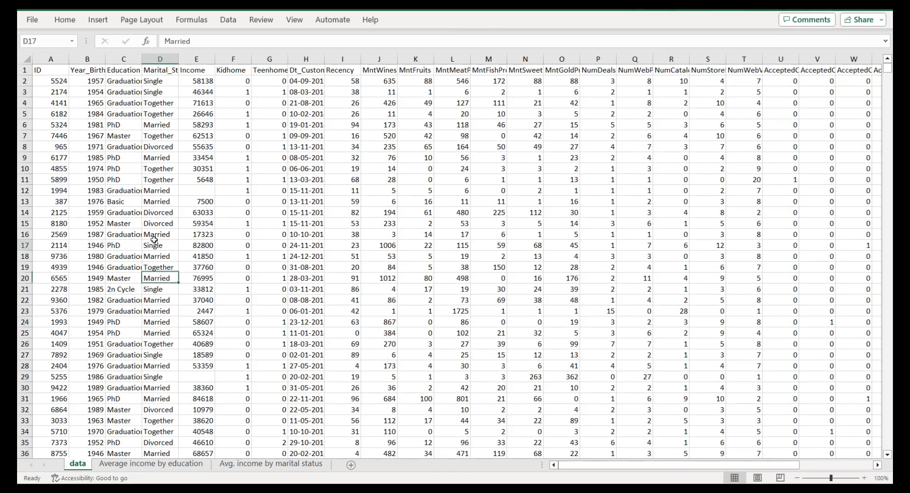
click(97, 21)
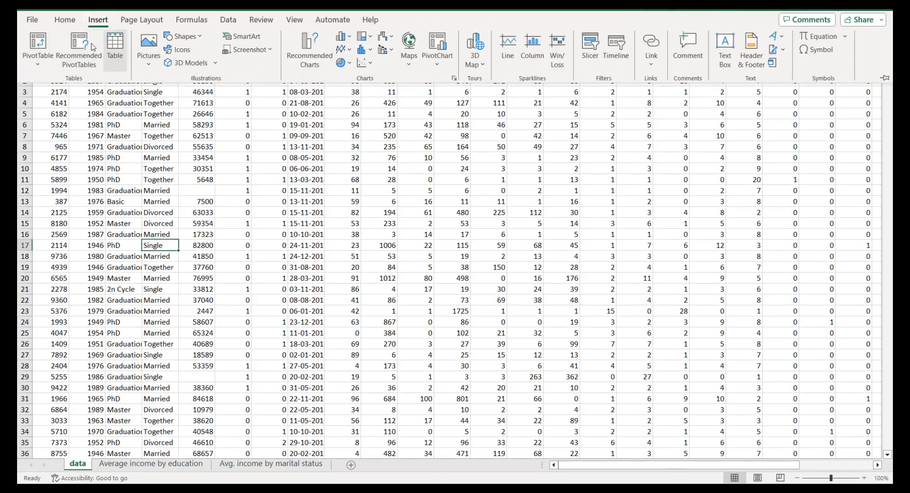
click(47, 41)
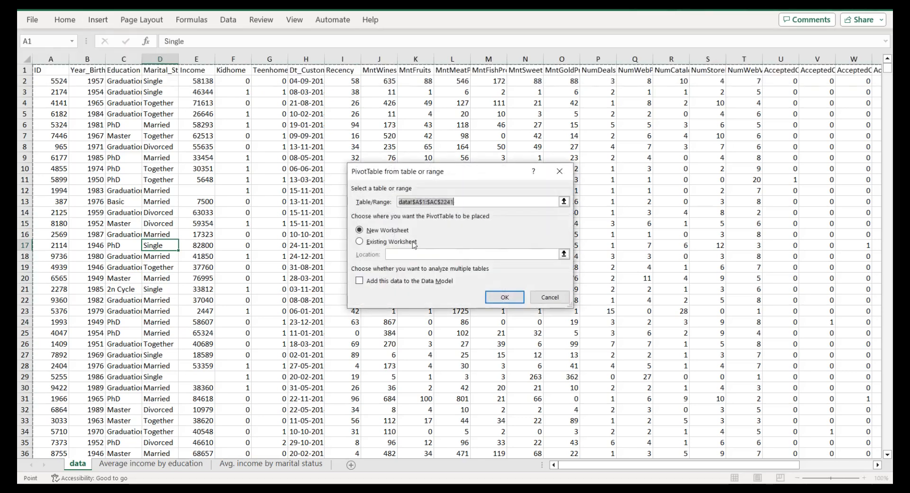
click(503, 297)
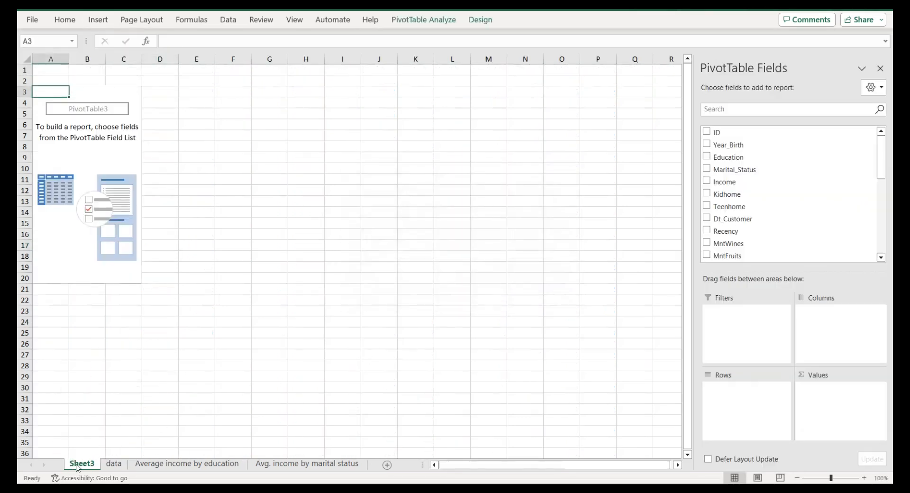
Step: Rename the third PivotTable's sheet as "Customers by year of birth" and move it to the end of the workbook
double_click(79, 464)
text(C)
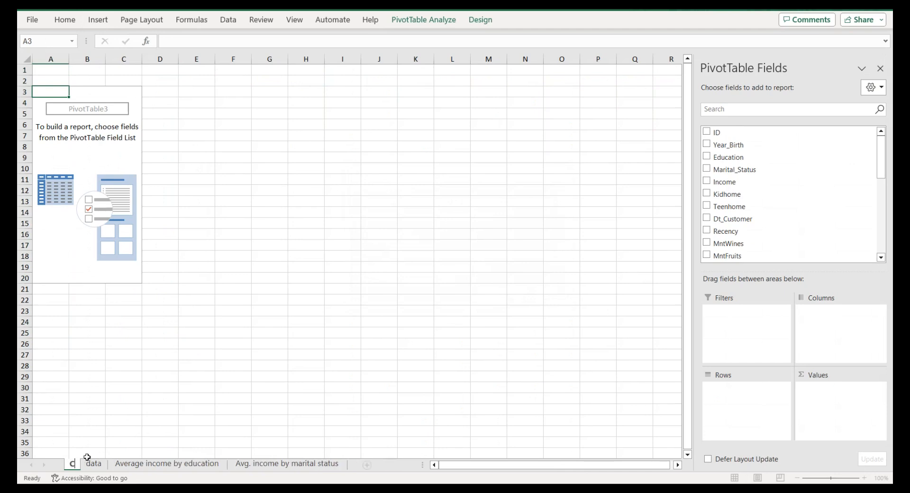
text(ustomer)
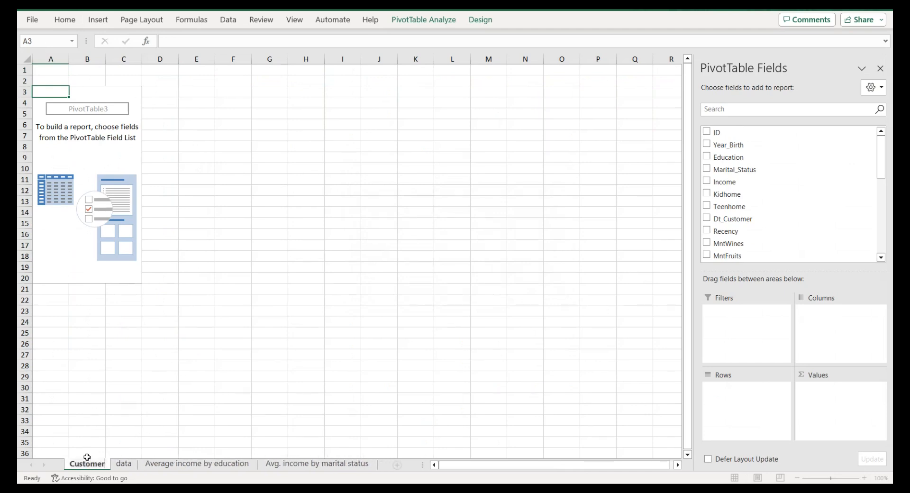
text(s by year)
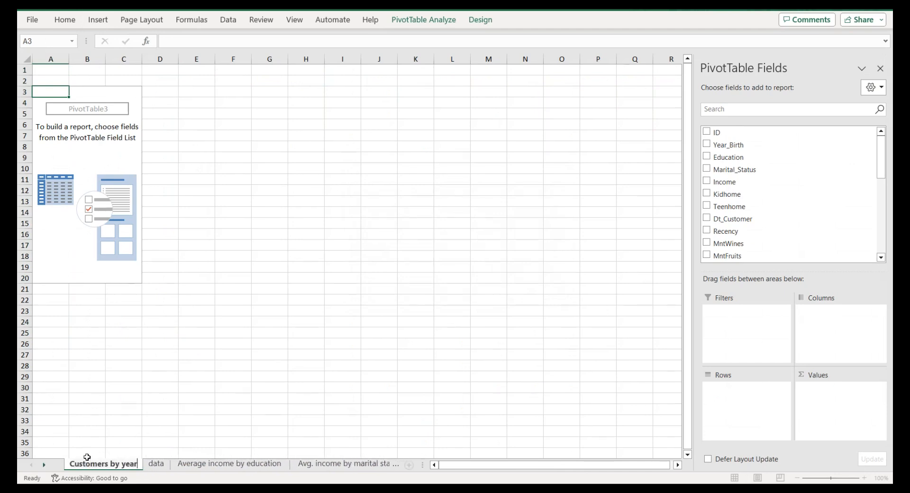
text( of birth)
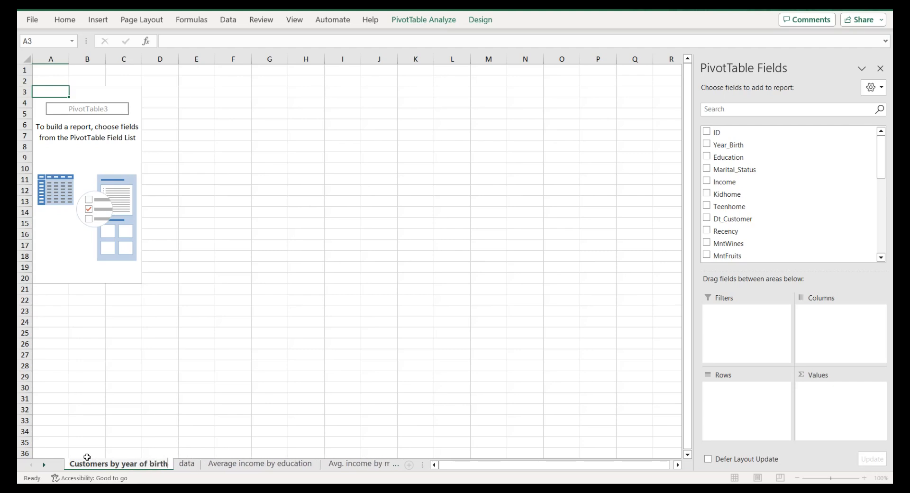
key(Return)
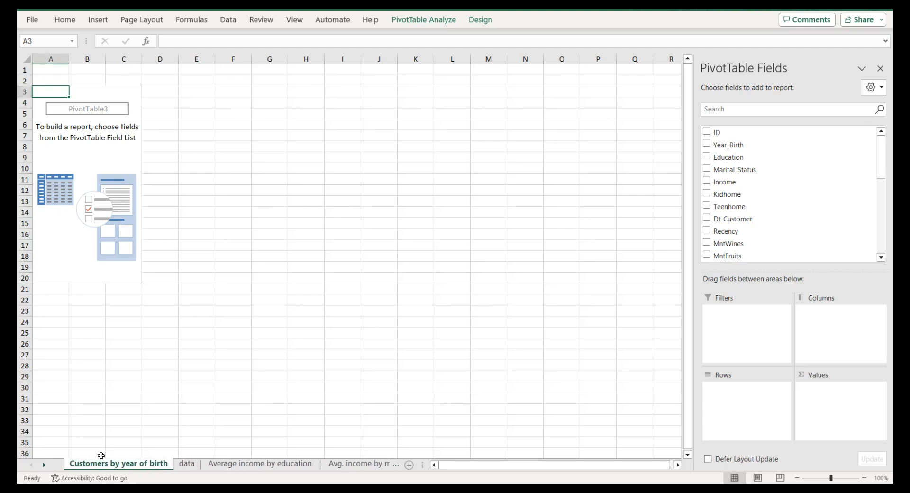
drag(118, 460, 76, 458)
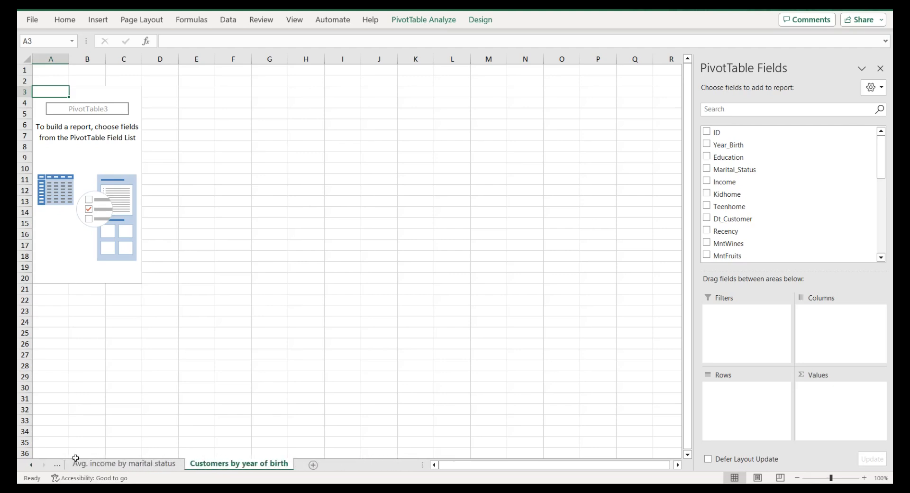
Step: Insert a fourth PivotTable on a new worksheet from the data sheet's range A1:AC2241
click(34, 465)
click(34, 466)
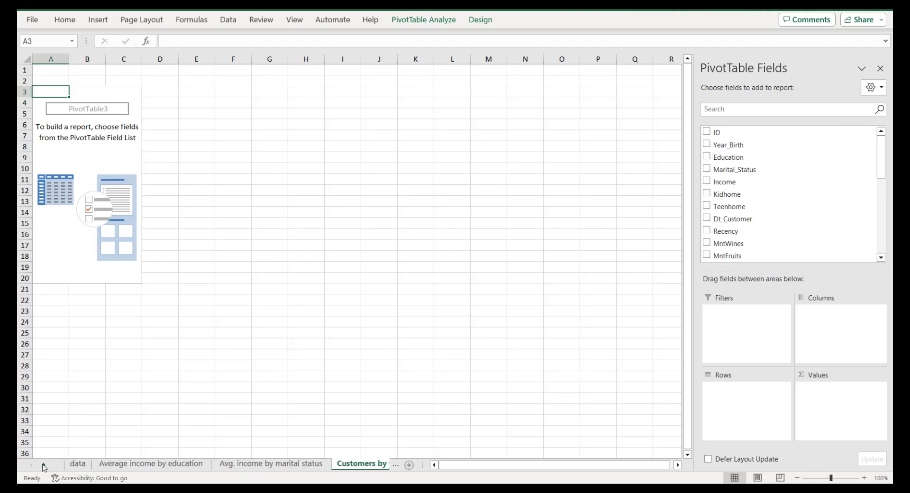
click(76, 464)
click(146, 235)
click(97, 20)
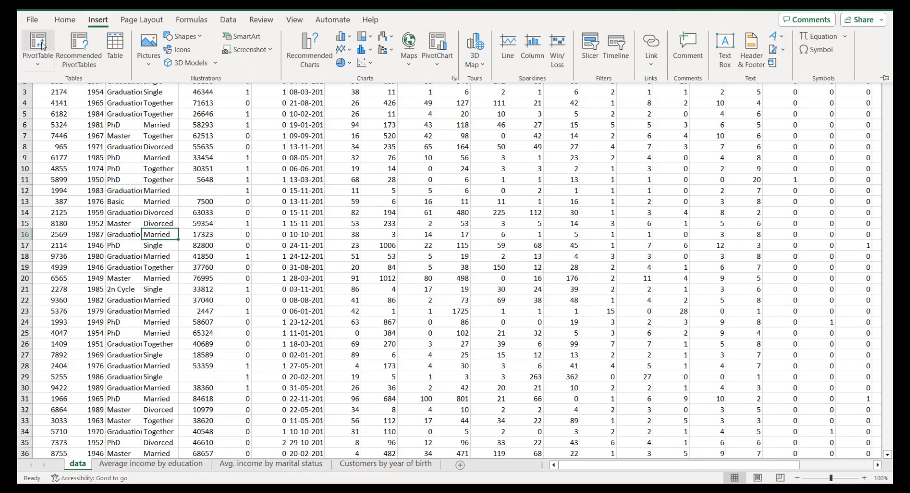
click(41, 45)
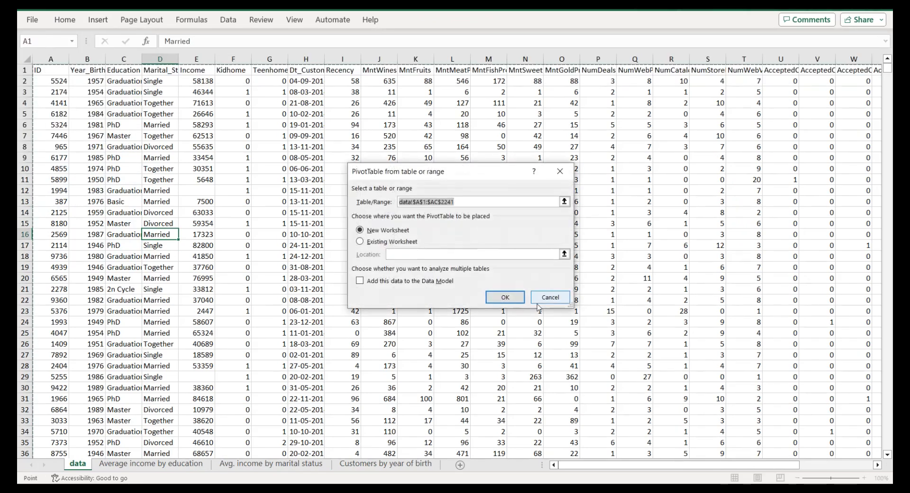
click(506, 298)
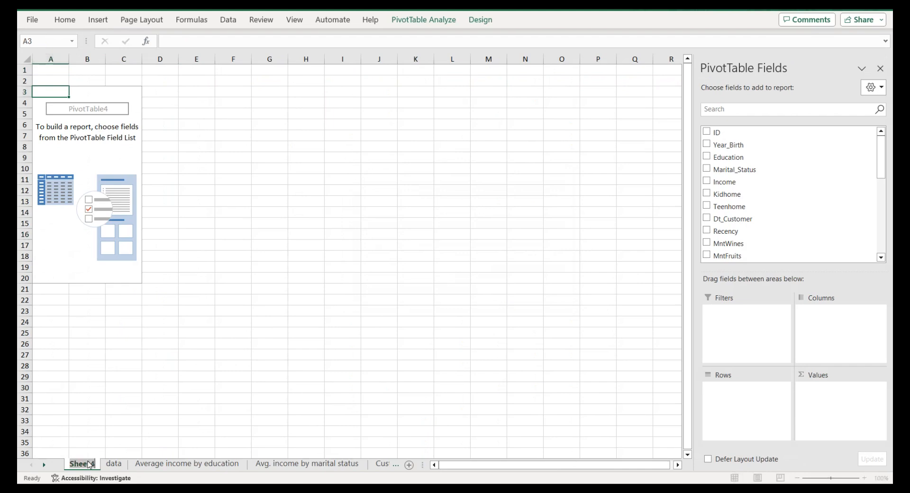
Step: Rename the fourth PivotTable's sheet as "Customers by marital status kid" and move it after the "Customers by year of birth" sheet
text(Custo)
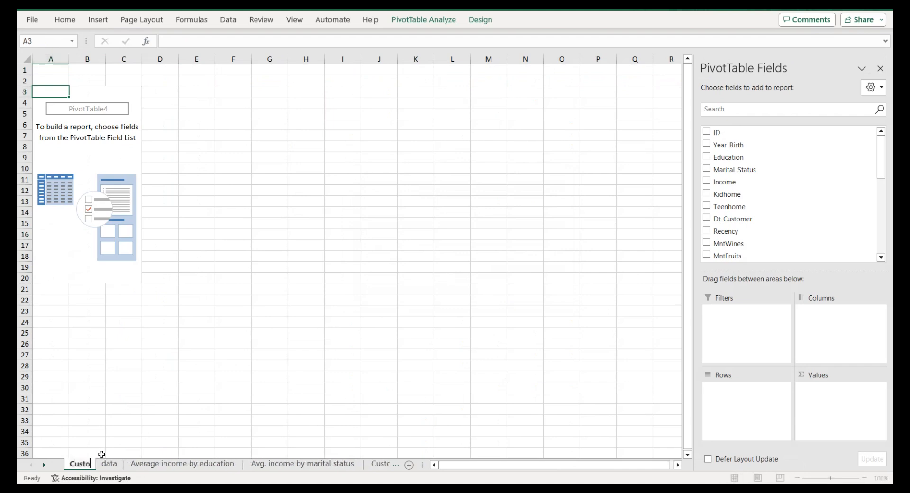
text(mers by)
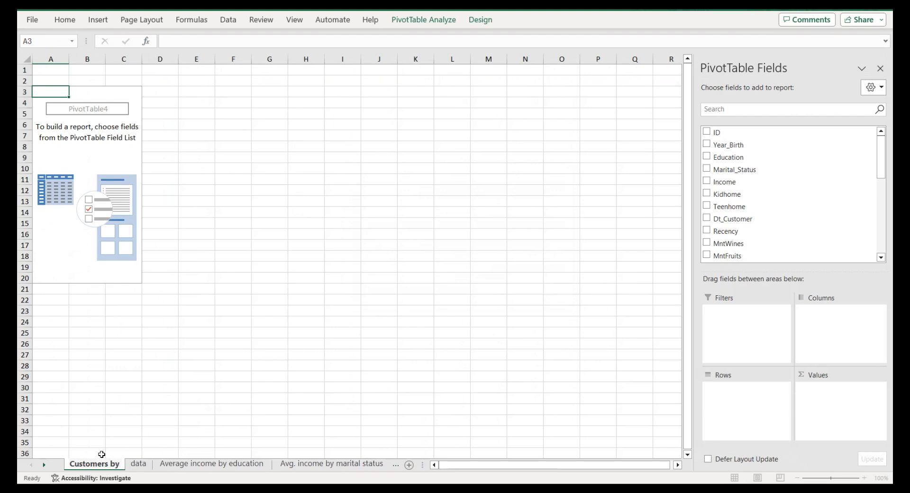
text( marit)
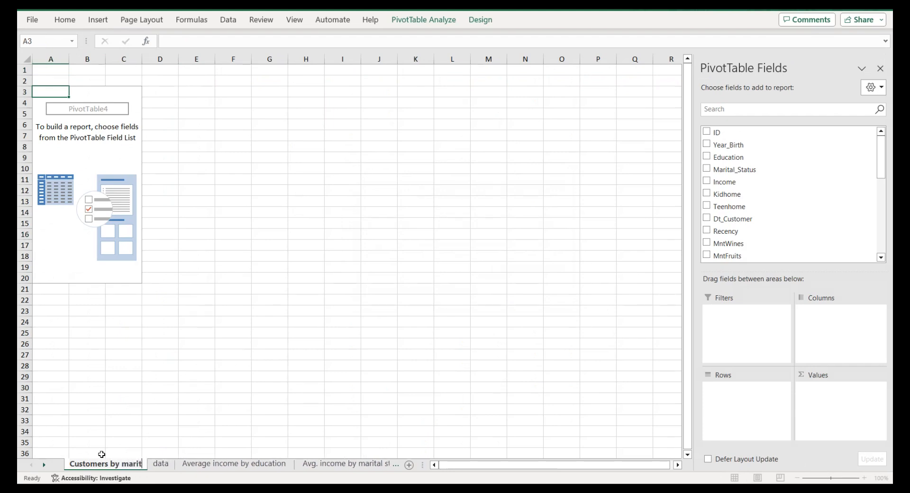
text(al status)
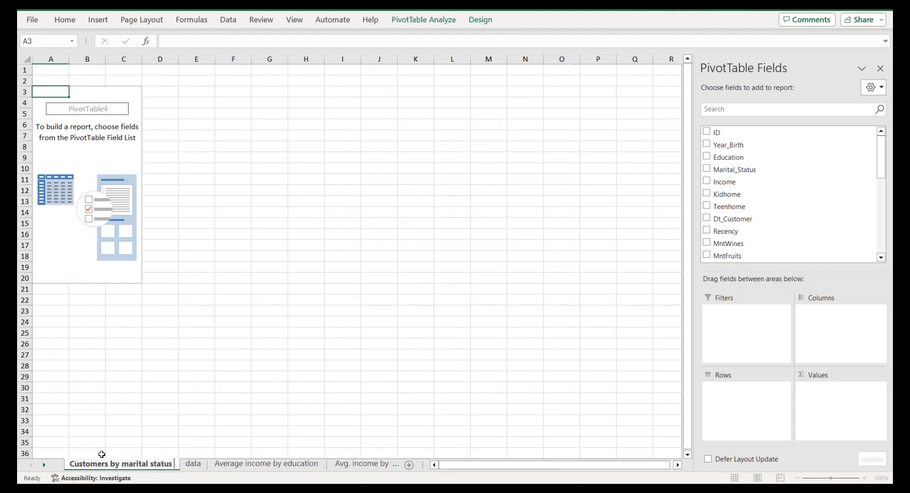
text( kid)
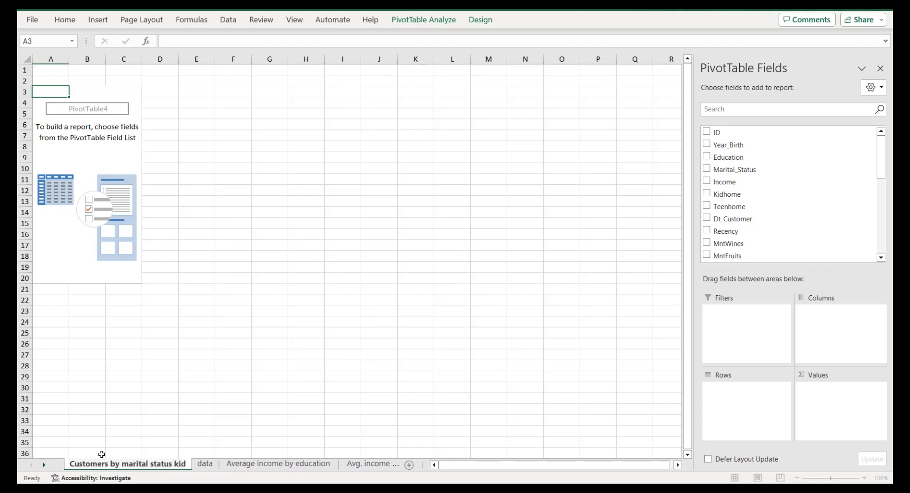
key(Return)
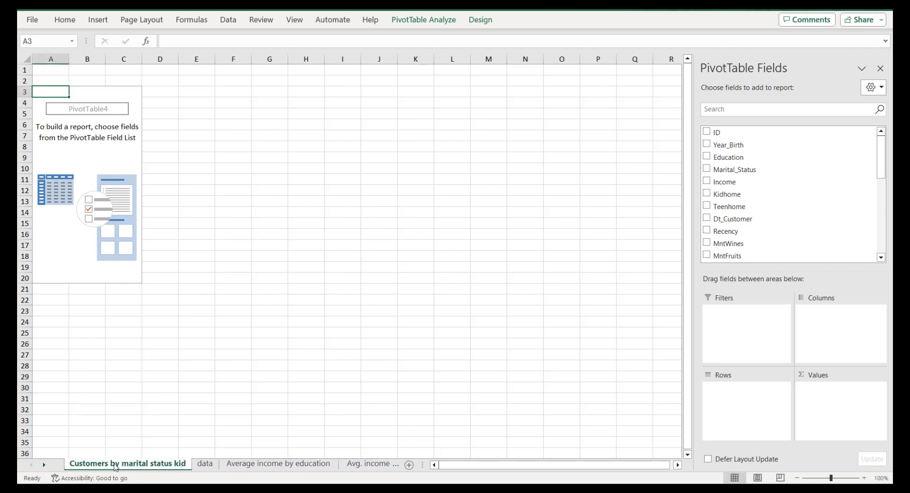
mouse_move(173, 466)
mouse_down()
mouse_move(404, 467)
mouse_move(292, 466)
mouse_move(297, 460)
mouse_up()
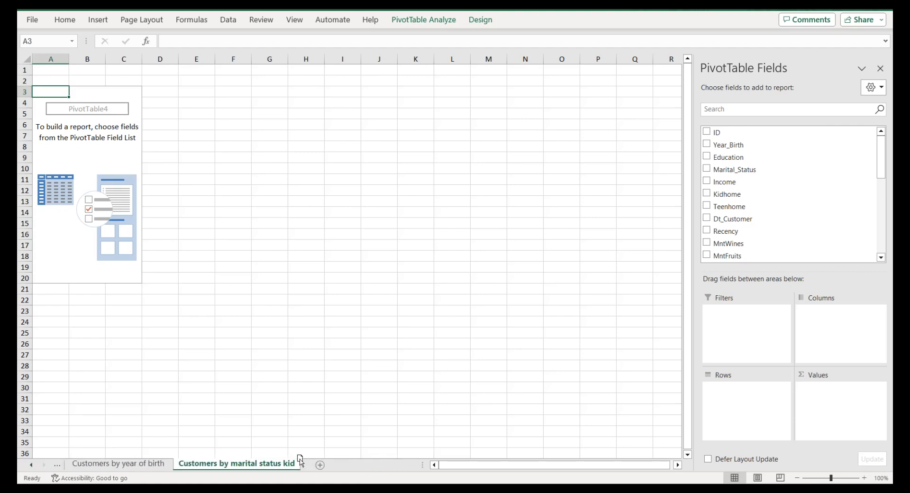
Step: Insert a fifth PivotTable on a new worksheet from the data sheet's range A1:AC2241
click(32, 466)
click(31, 465)
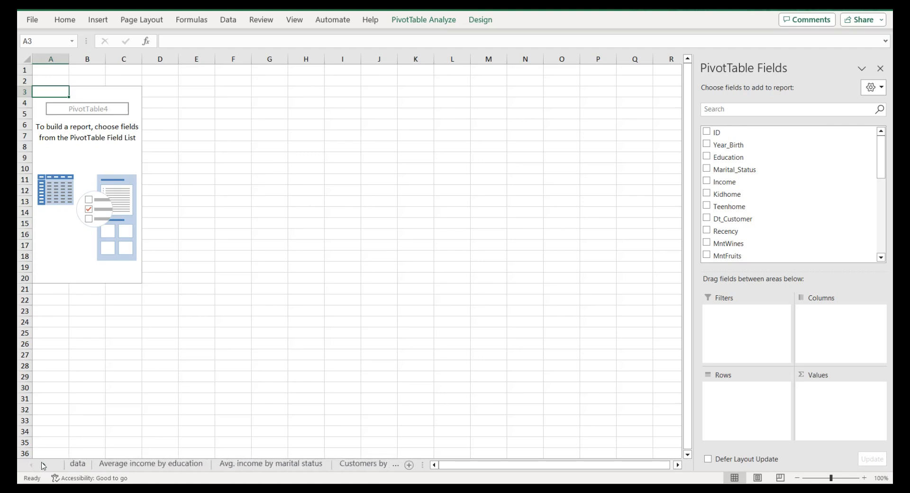
click(78, 465)
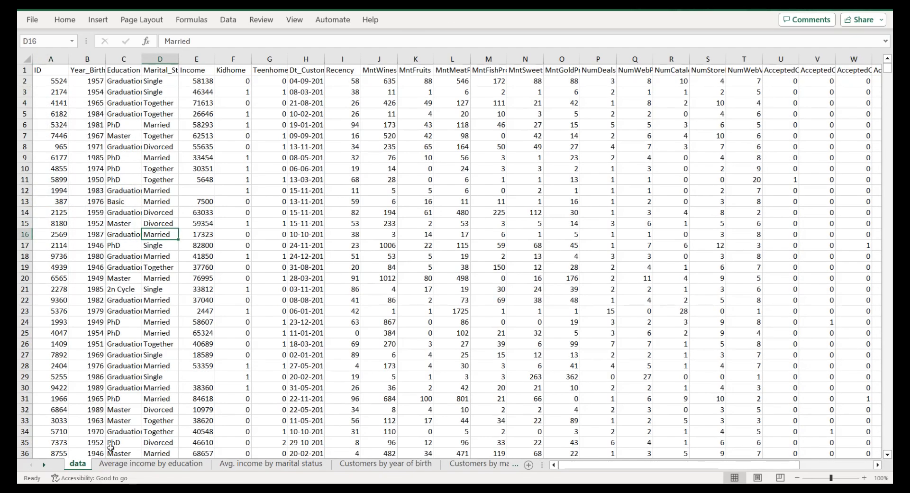
click(98, 19)
click(40, 42)
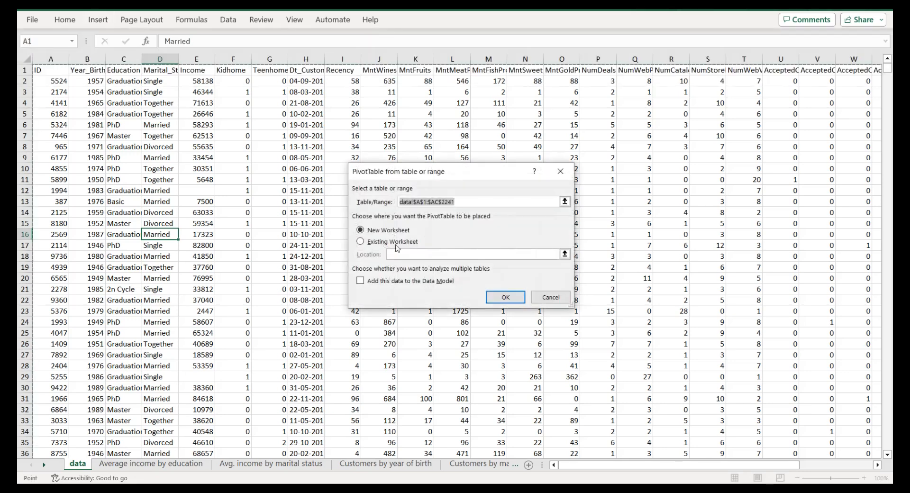
click(490, 299)
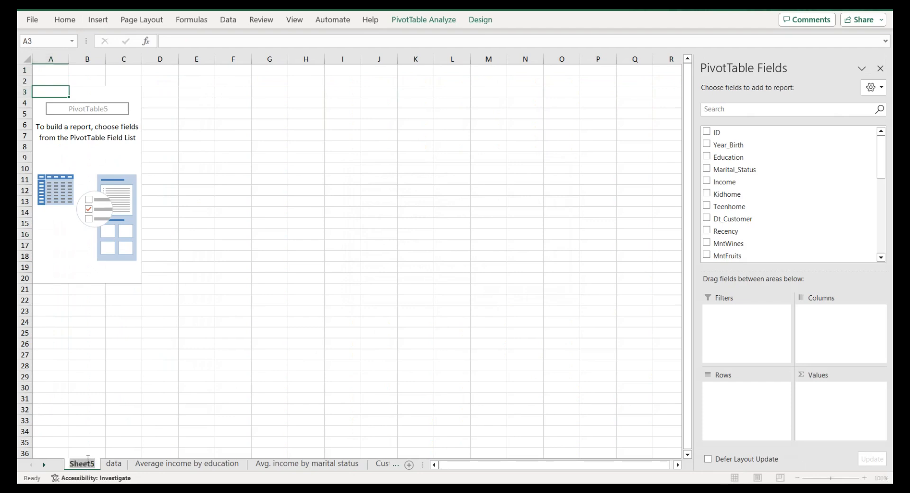
Step: Rename the fifth PivotTable's sheet as "Customers by education" and move it to the end of the workbook
text(Custo)
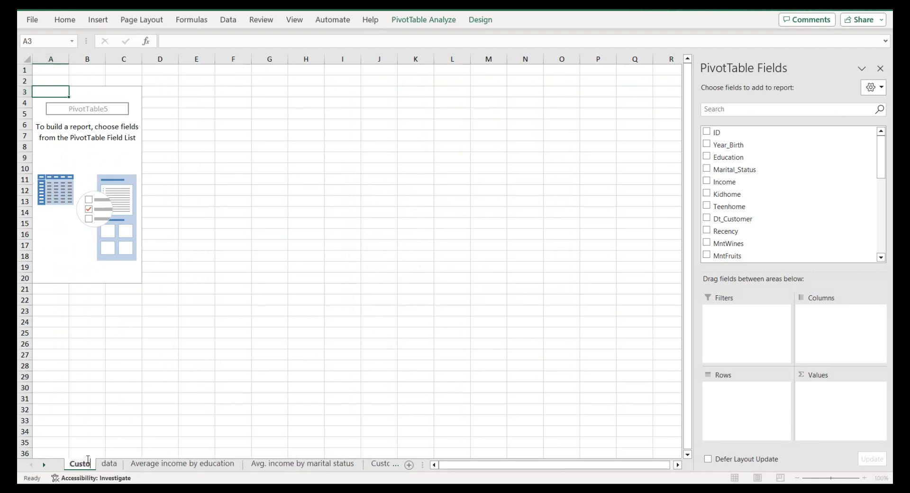
text(mers by)
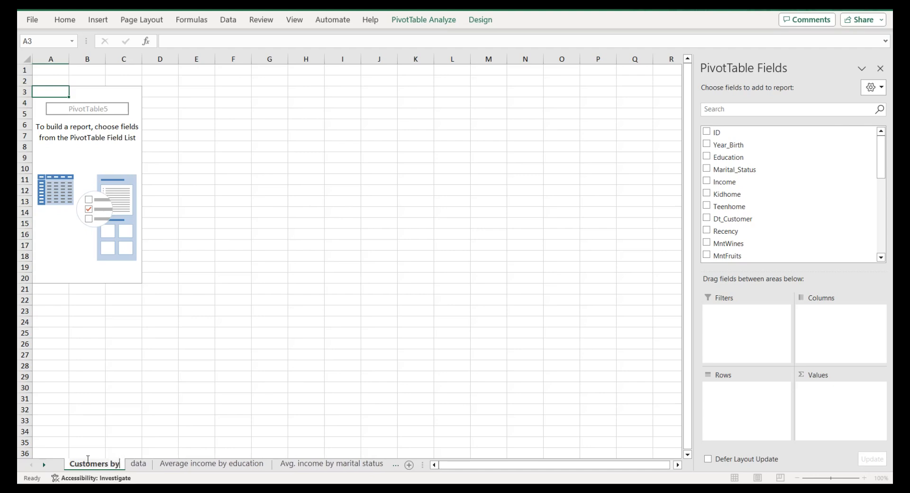
text( education)
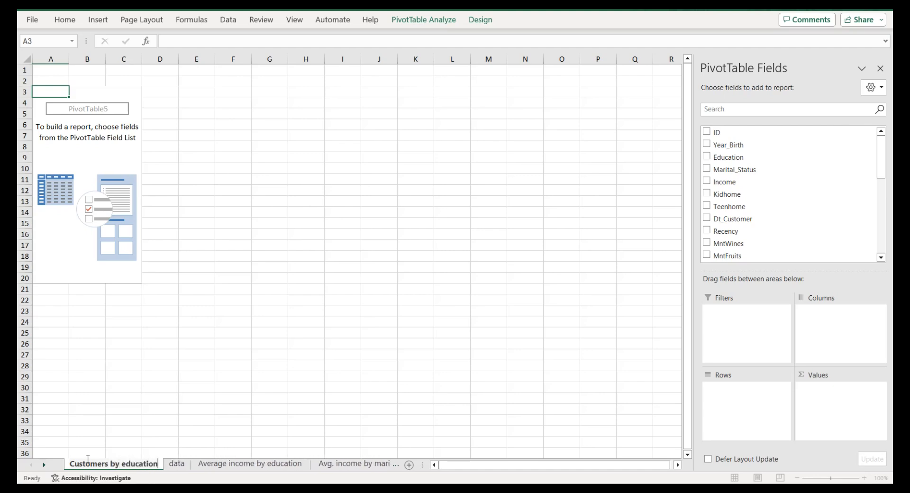
key(Return)
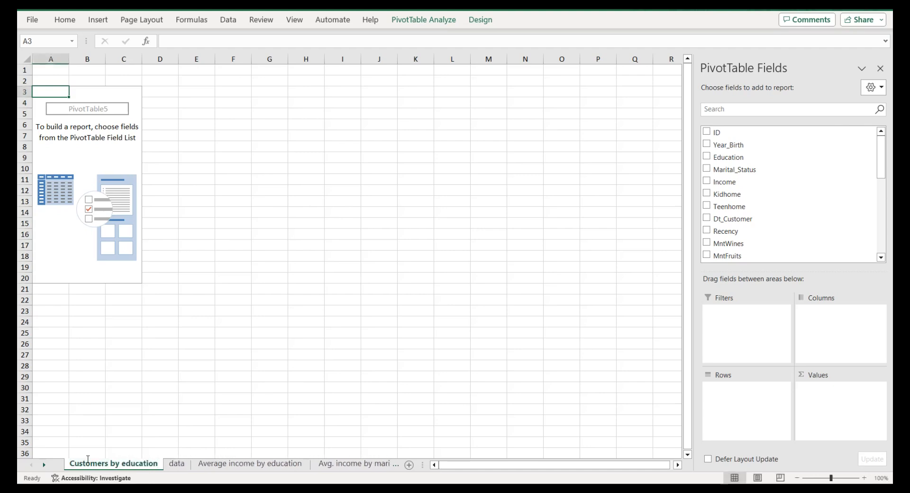
mouse_move(109, 464)
mouse_down()
mouse_move(421, 459)
mouse_move(388, 467)
mouse_move(373, 463)
mouse_move(399, 461)
mouse_move(310, 459)
mouse_up()
Step: Insert a sixth PivotTable on a new worksheet from the data sheet's range A1:AC2241
click(31, 465)
click(31, 465)
click(30, 465)
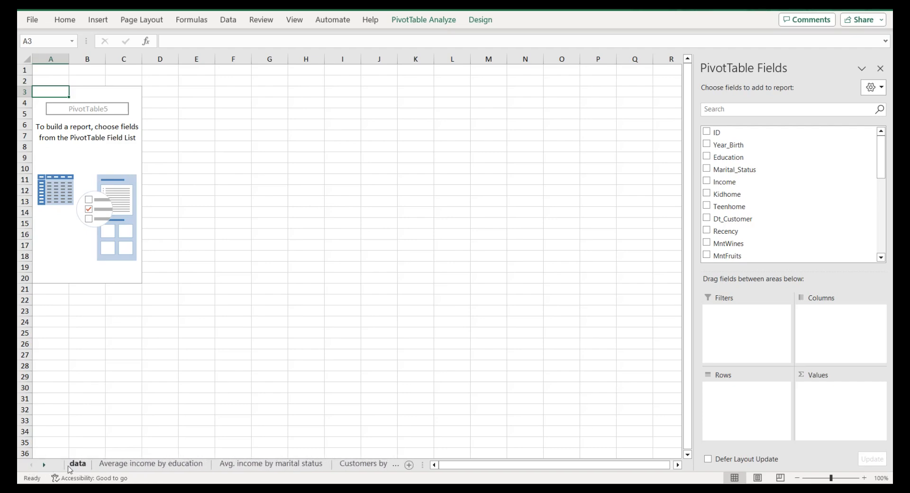
click(76, 464)
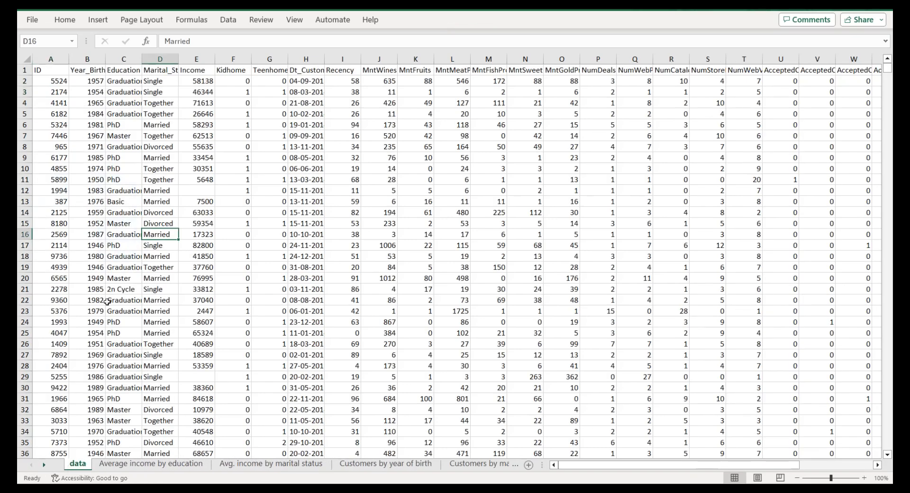
click(97, 20)
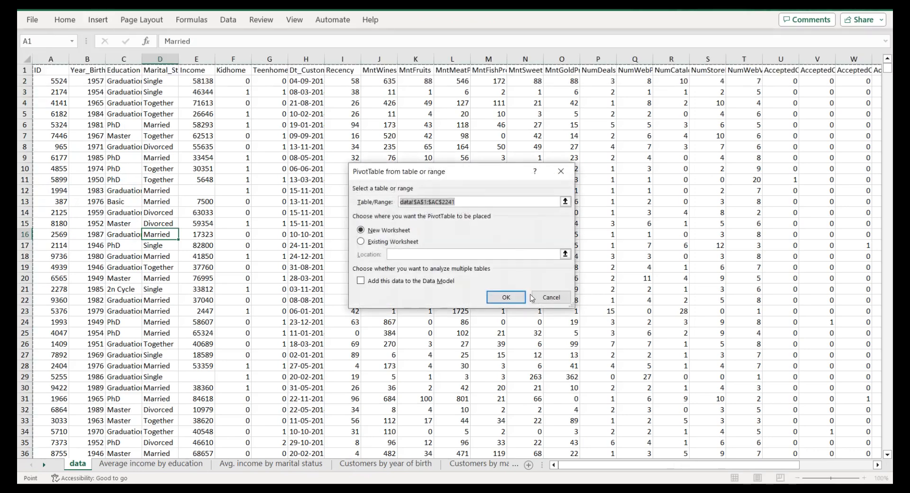
click(506, 297)
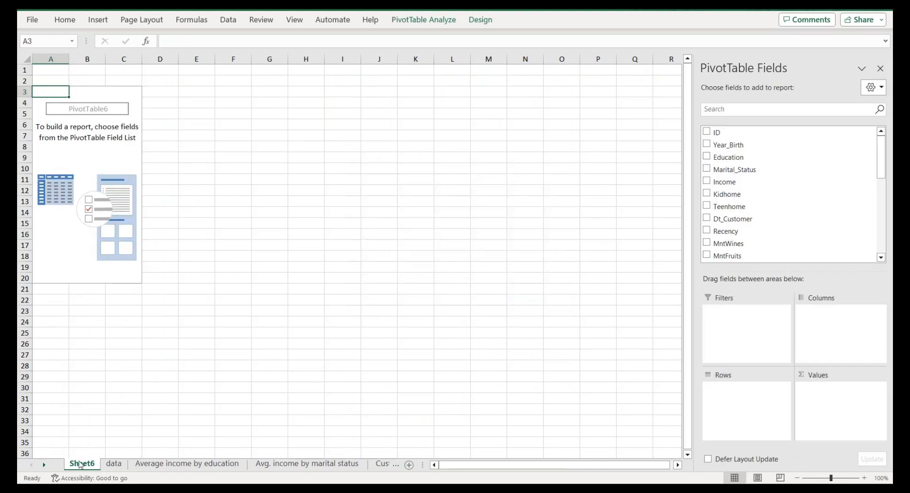
Step: Rename the sixth PivotTable's sheet as "Custmers by comlaint"
text(Cus)
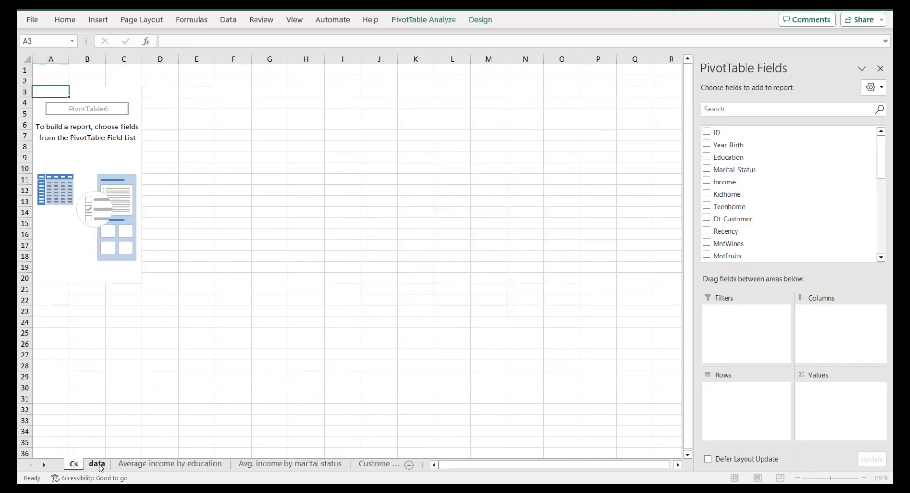
text(tmer)
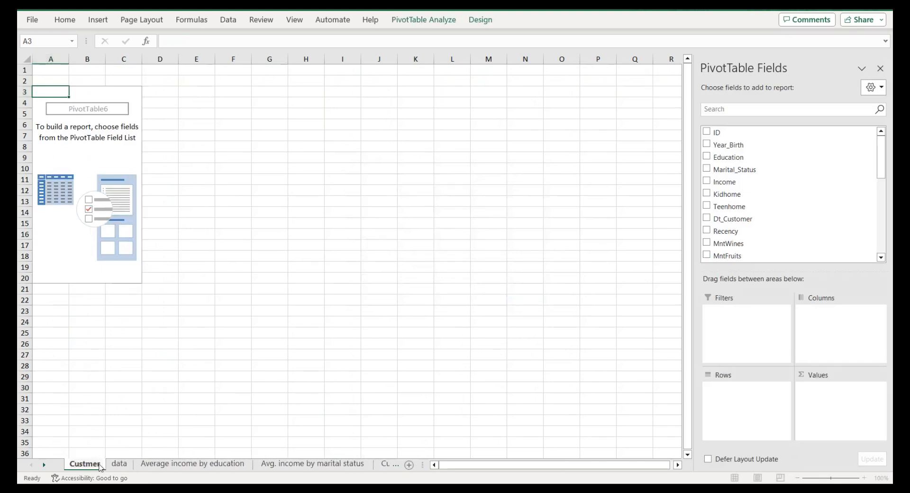
text(s by com)
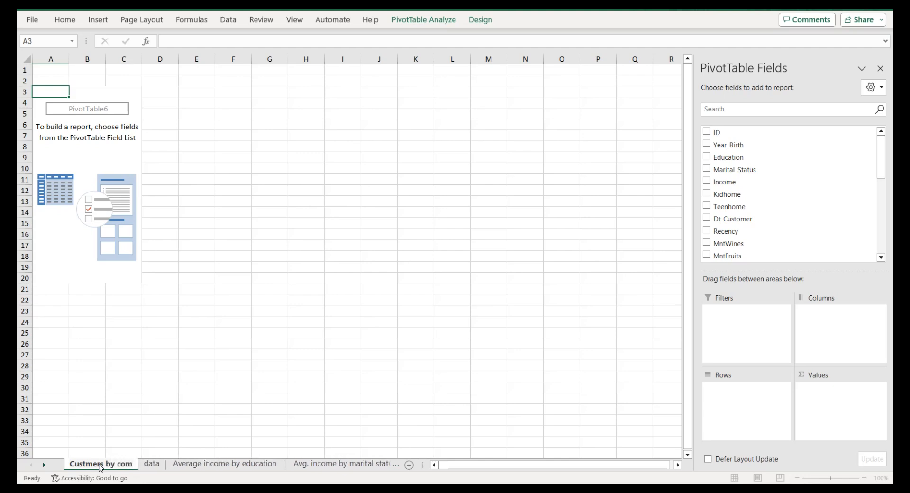
text(lqint)
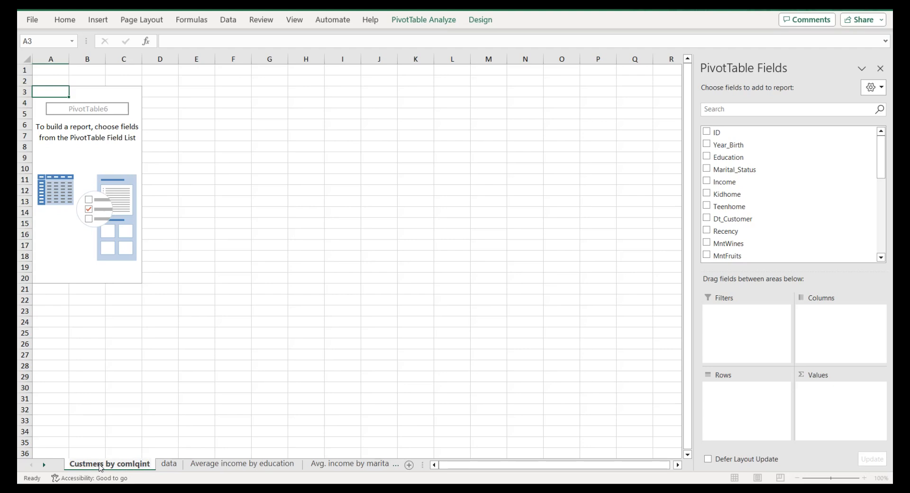
key(BackSpace)
text(a)
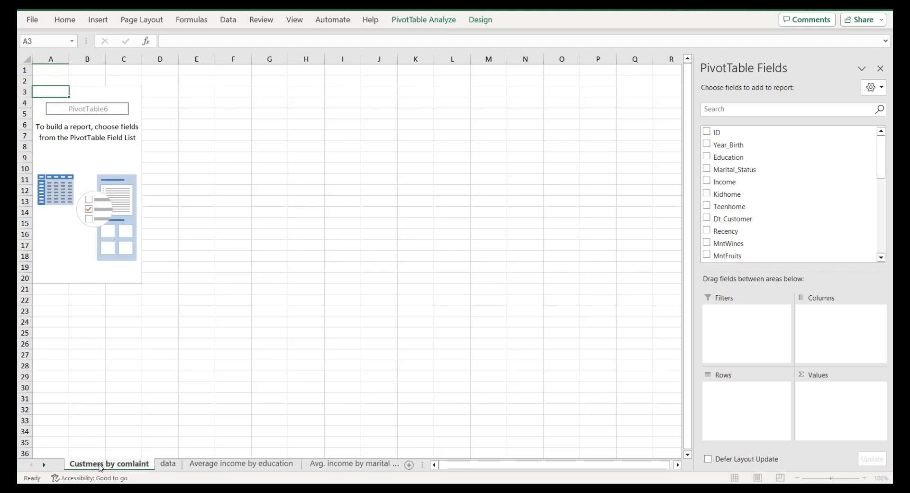
key(Return)
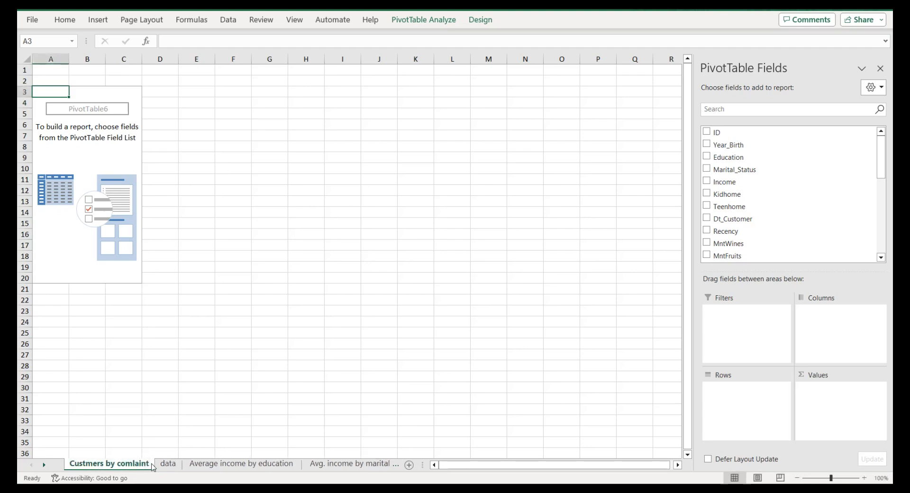
Step: Correct the sixth PivotTable's sheet name to "Custmers by complaint" and move it after the "Customers by education" sheet
double_click(126, 464)
click(134, 463)
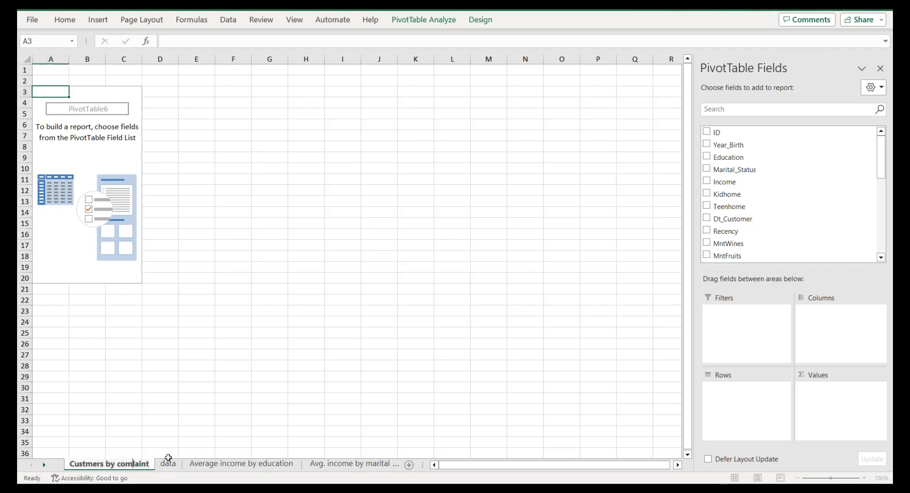
text(p)
key(Return)
mouse_move(168, 457)
mouse_down()
mouse_move(406, 463)
mouse_move(301, 459)
mouse_up()
Step: Insert a seventh PivotTable on a new worksheet from the data sheet's range A1:AC2241
click(32, 465)
click(32, 464)
click(32, 465)
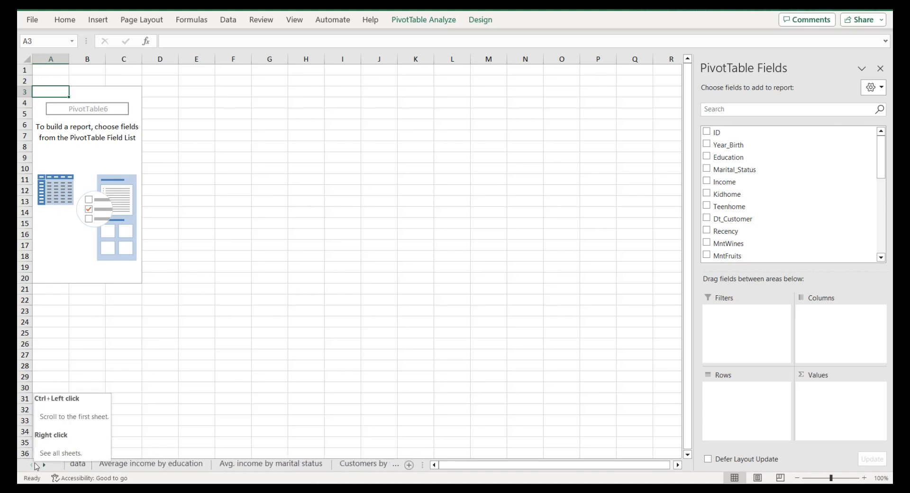
click(83, 463)
click(97, 19)
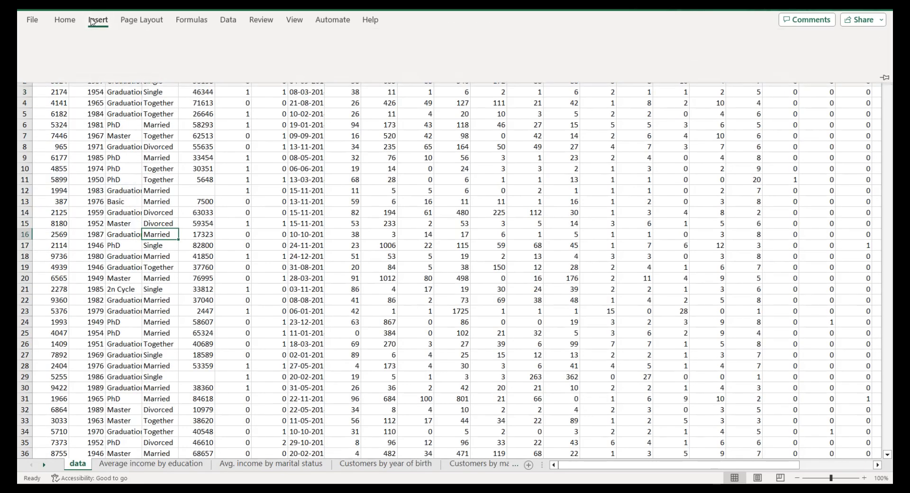
click(38, 44)
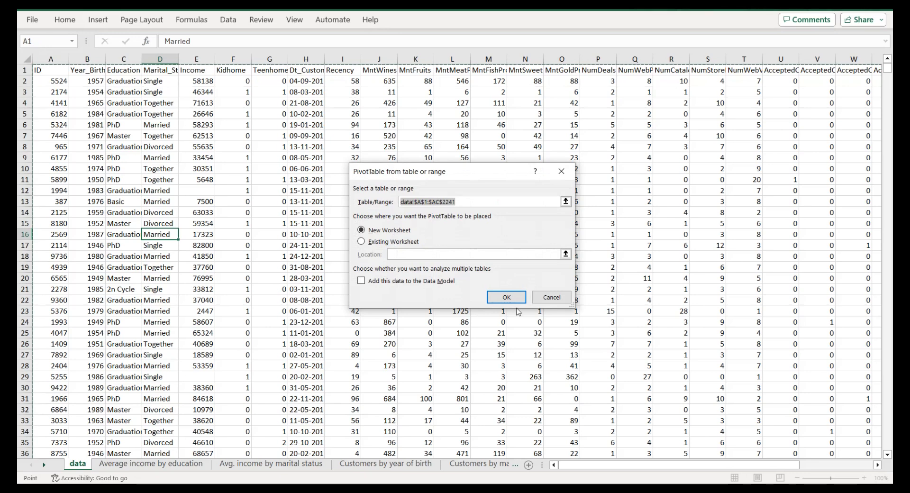
click(518, 297)
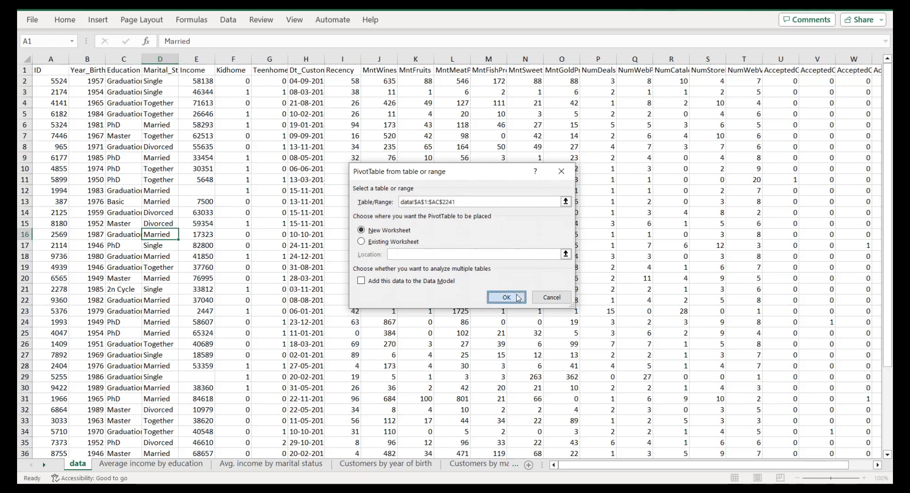
Step: Rename the seventh PivotTable's sheet as "Customers by marital status" and move it after the "Custmers by complaint" sheet
double_click(86, 467)
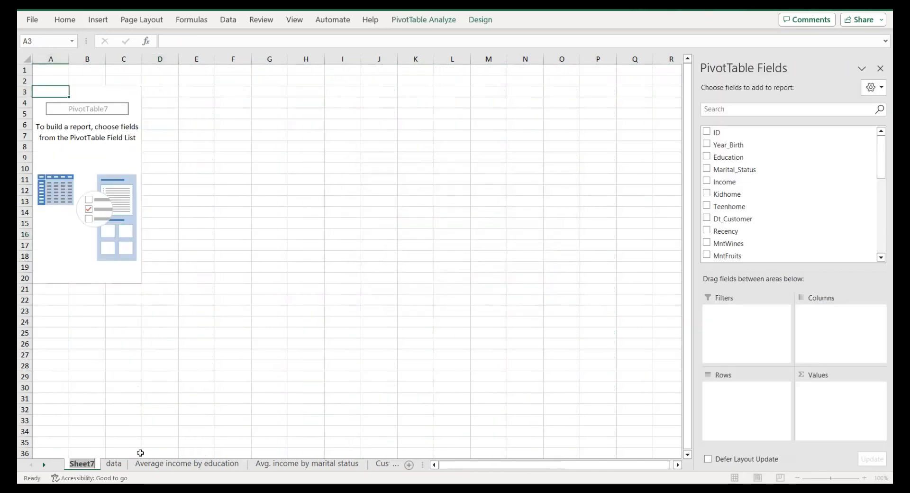
text(Cust)
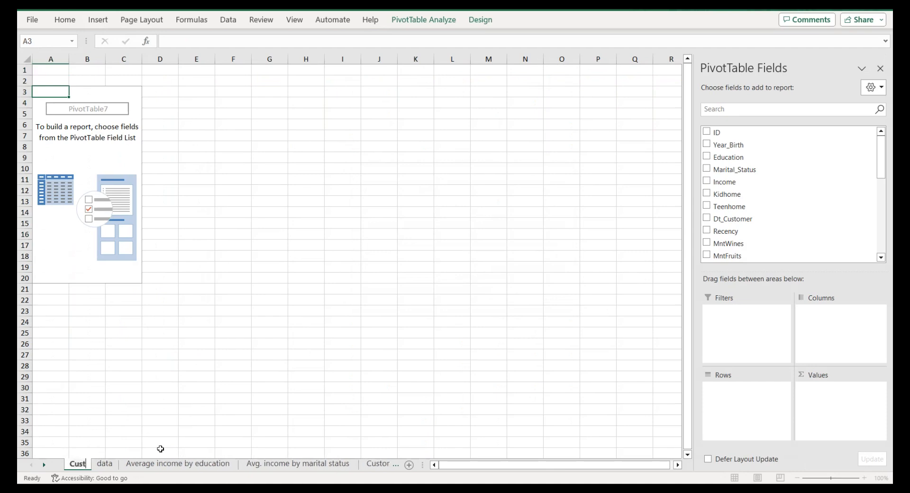
text(omers by)
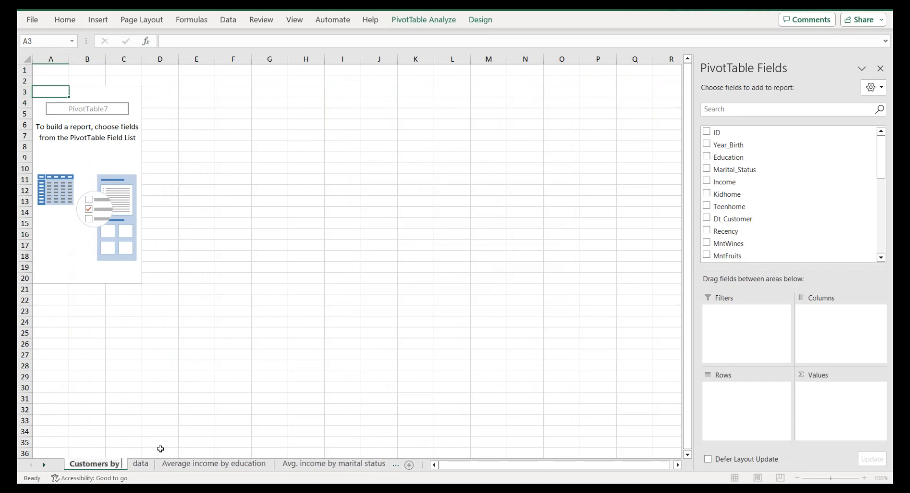
text( mari)
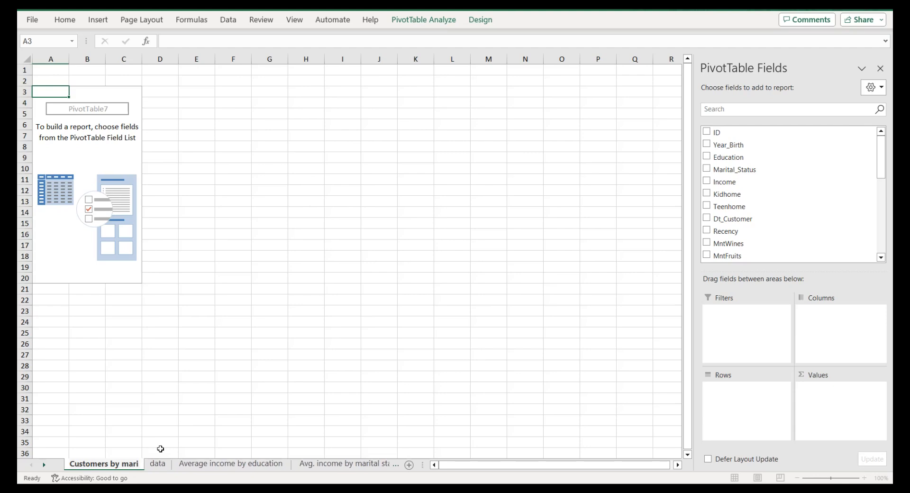
text(tal status)
key(Return)
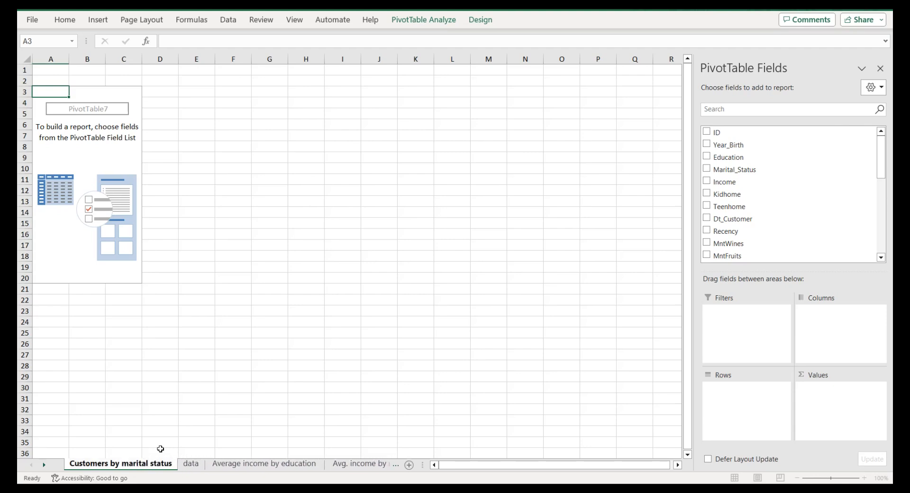
mouse_move(255, 464)
mouse_down()
mouse_move(405, 456)
mouse_move(393, 457)
mouse_up()
Step: Insert an eighth PivotTable on a new worksheet from the customer records on the data sheet
drag(33, 465, 33, 465)
click(76, 464)
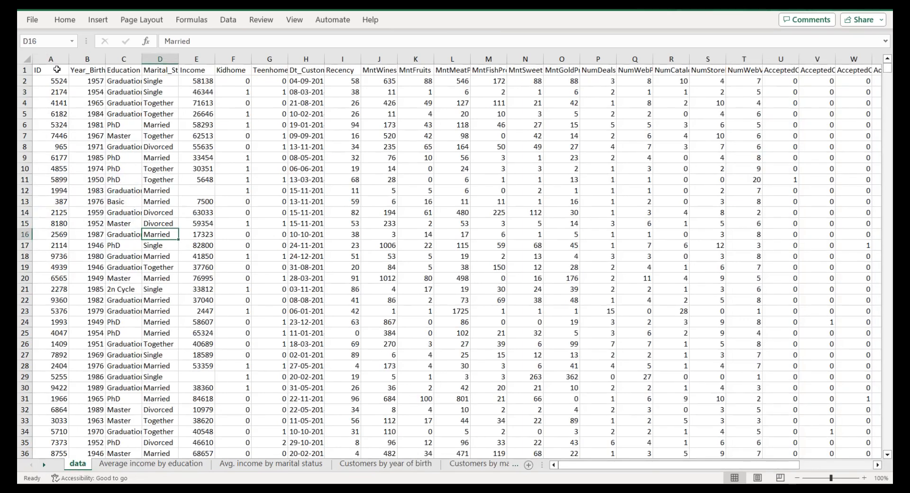
click(98, 20)
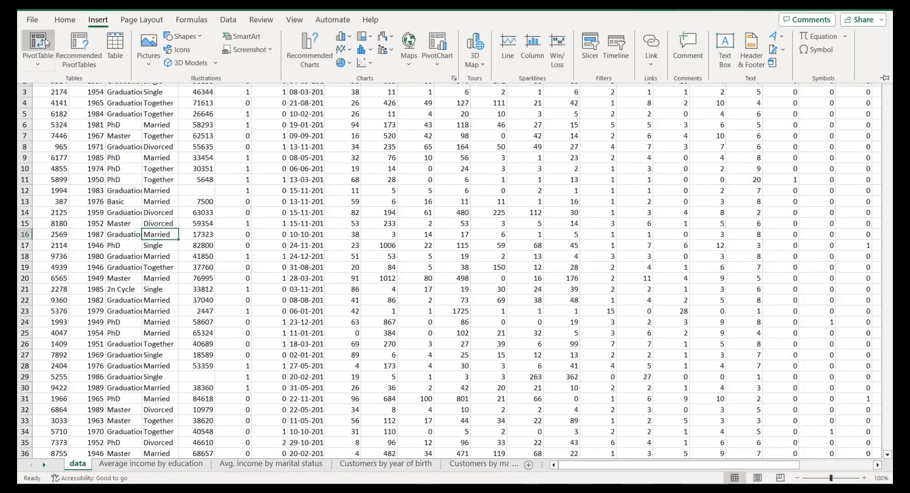
click(36, 41)
click(497, 297)
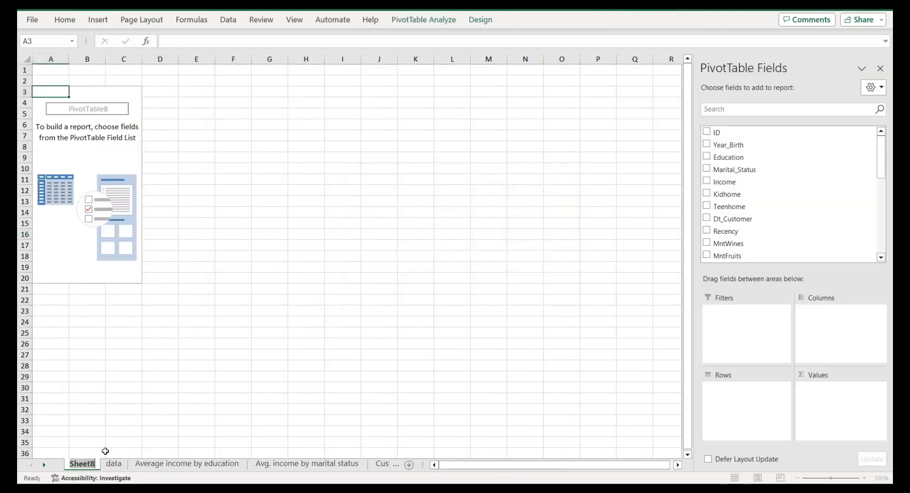
Step: Rename the eighth PivotTable's sheet as "Purchase place" and move it after the "Customers by marital status" sheet
text(Purch)
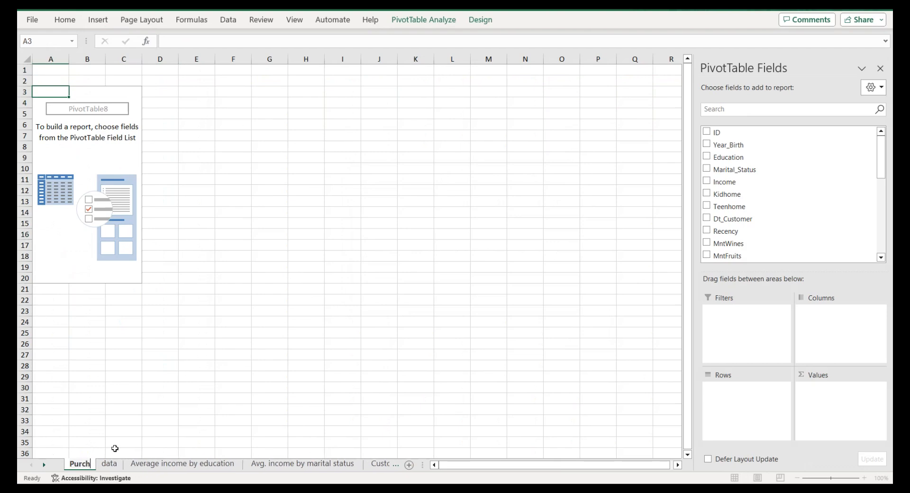
text(ase place)
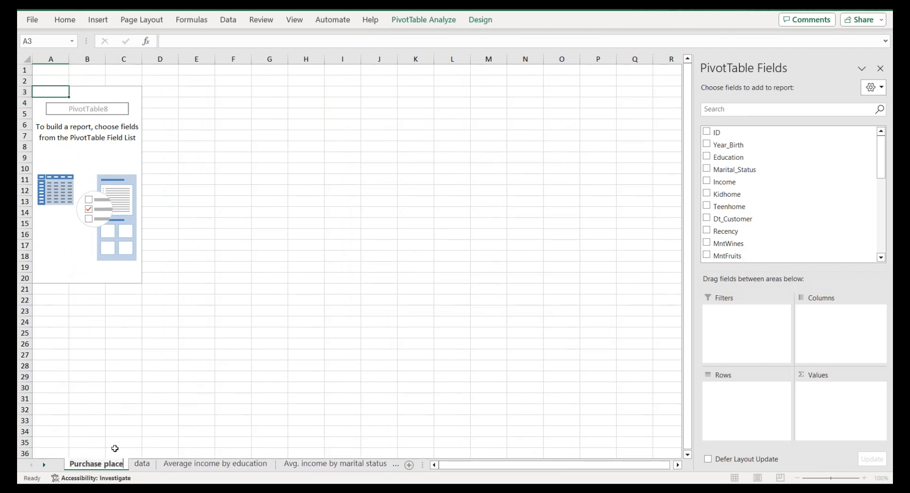
key(Return)
mouse_move(105, 466)
mouse_down()
mouse_move(406, 464)
mouse_move(371, 463)
mouse_up()
Step: Insert a ninth PivotTable on a new worksheet from the customer records on the data sheet
click(31, 465)
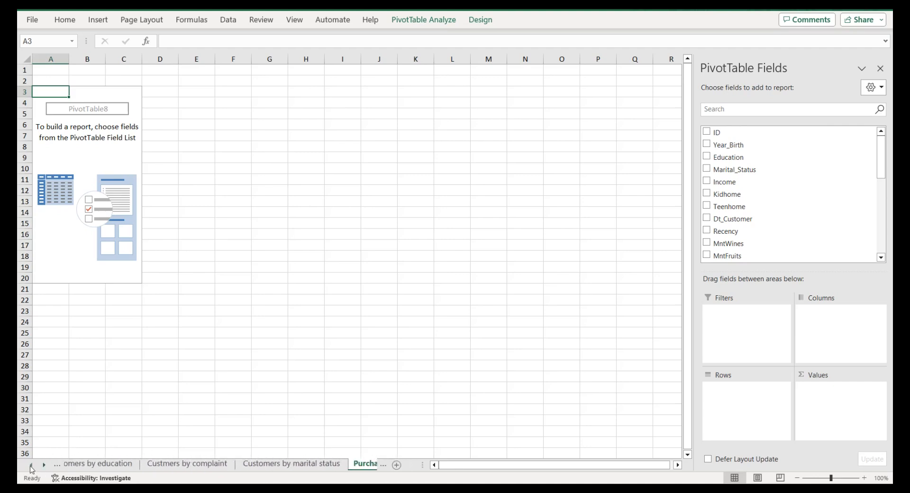
click(77, 465)
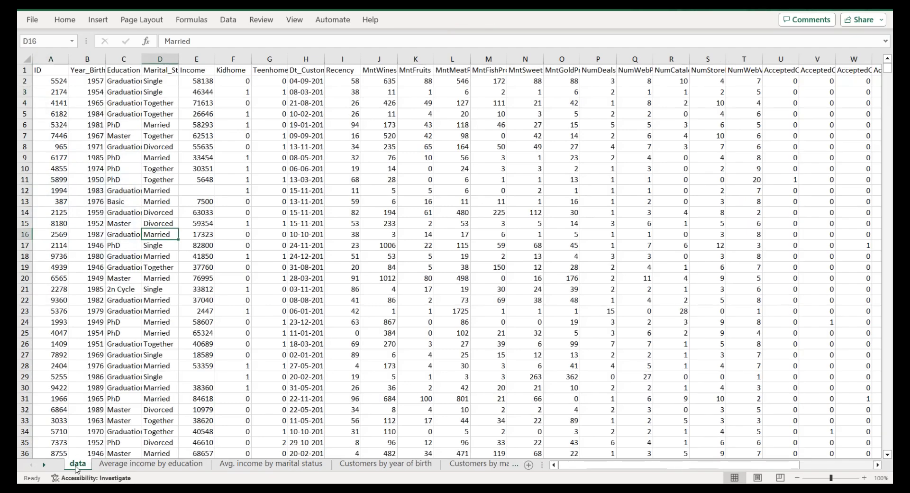
click(96, 23)
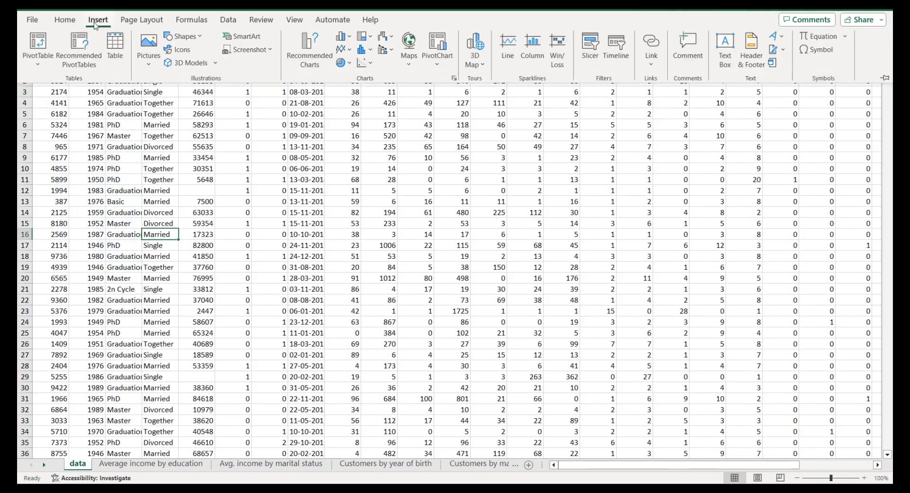
click(47, 32)
click(506, 297)
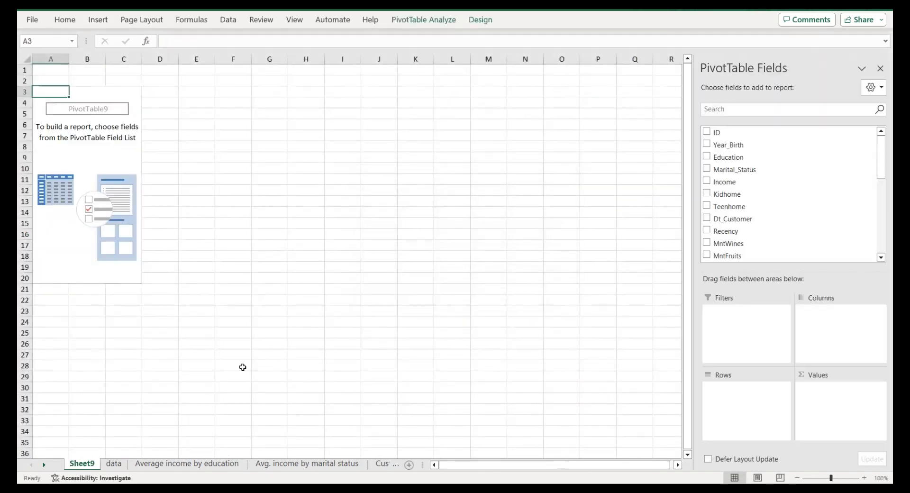
Step: Rename the ninth PivotTable's sheet as "Products"
double_click(82, 464)
text(Products)
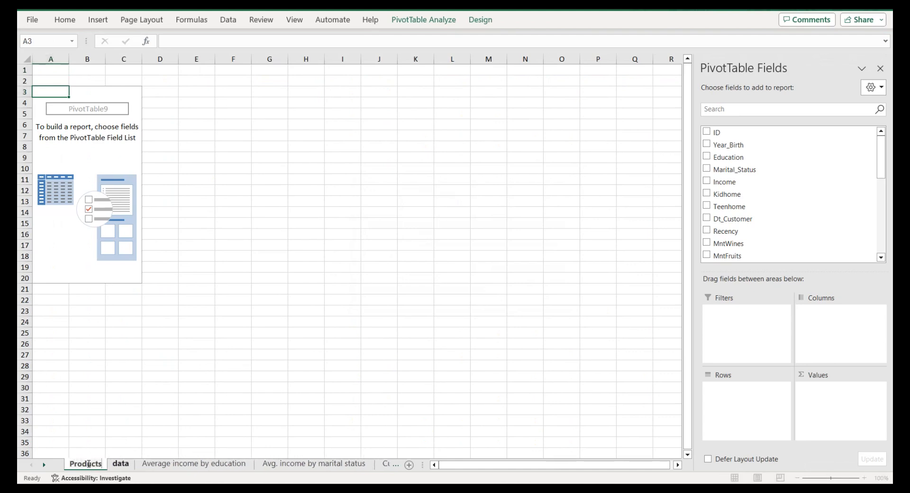
key(Return)
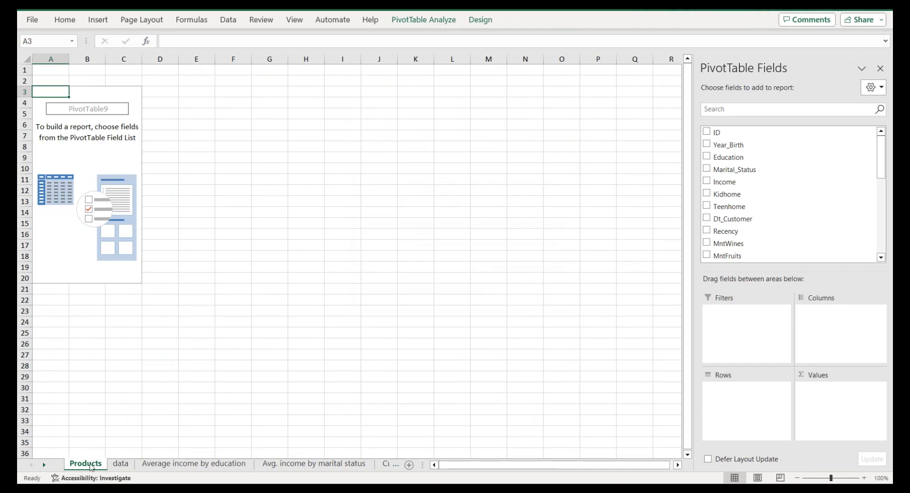
Step: Move the "Products" sheet to the end of the workbook, after the "Purchase place" sheet
drag(234, 463, 338, 462)
drag(252, 464, 180, 463)
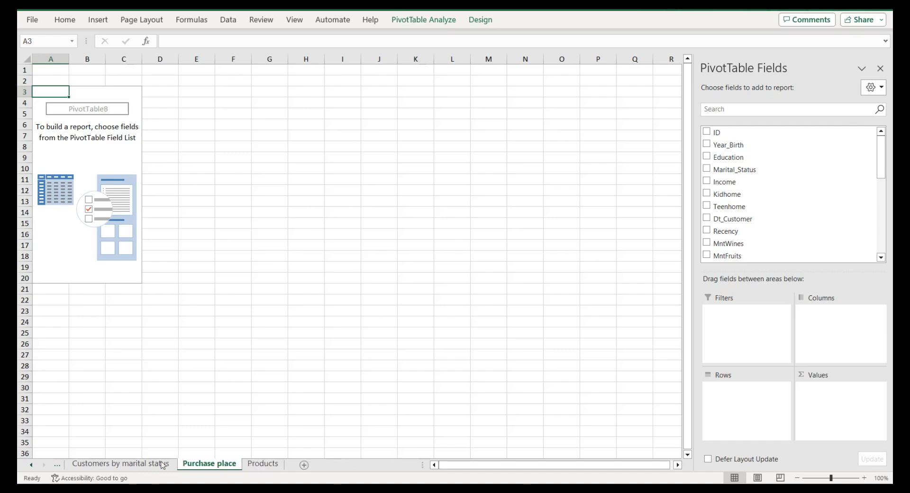
Step: Add a blank worksheet directly after the data sheet and name it "dashboard"
click(32, 465)
click(33, 464)
click(33, 465)
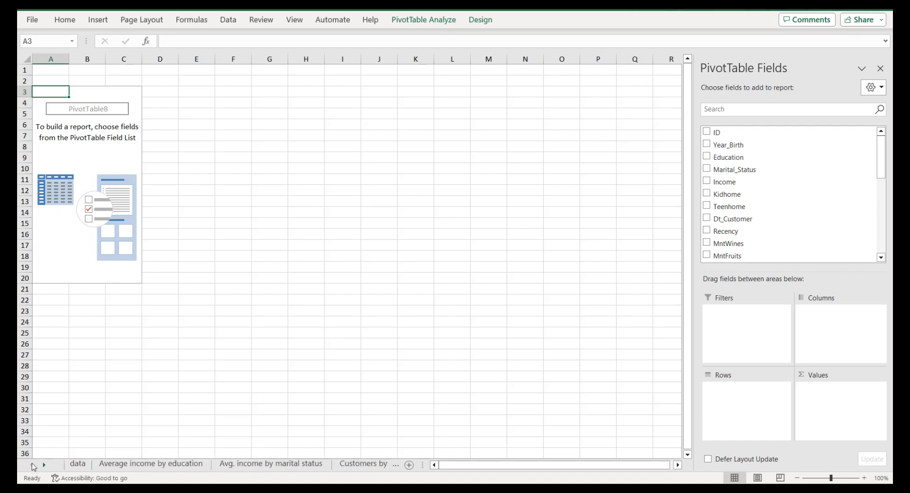
click(77, 464)
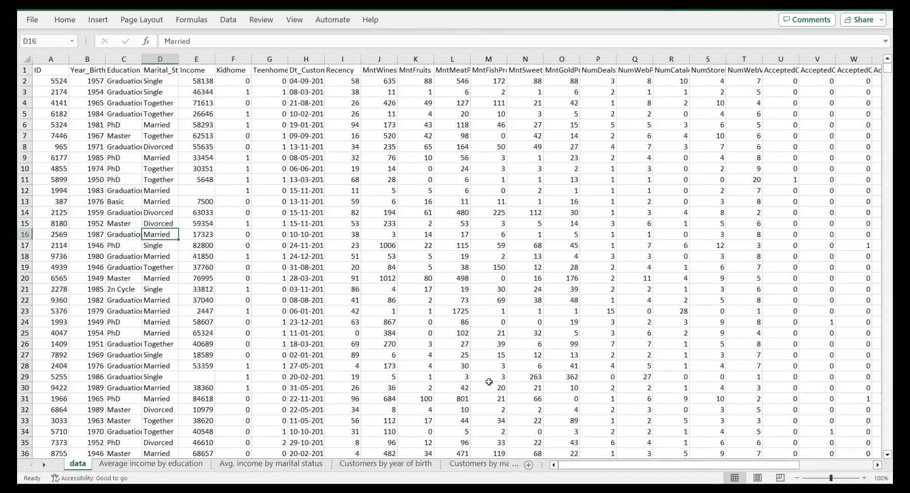
click(529, 465)
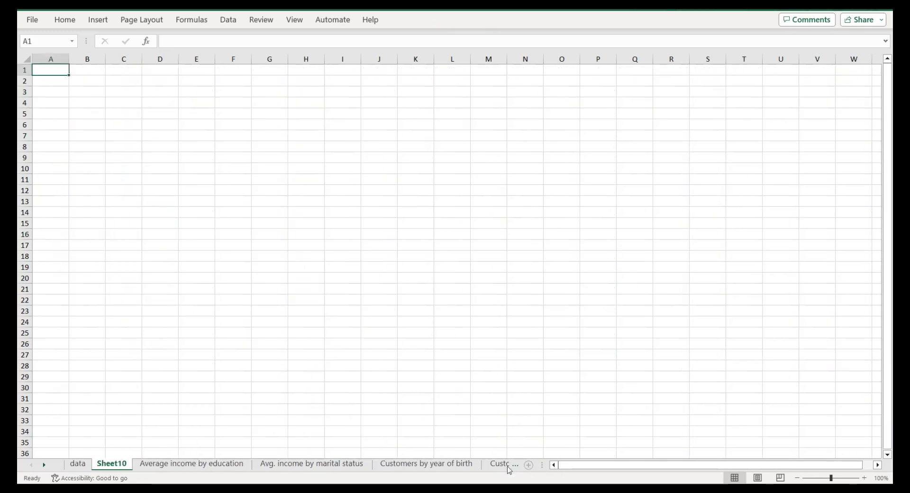
double_click(123, 466)
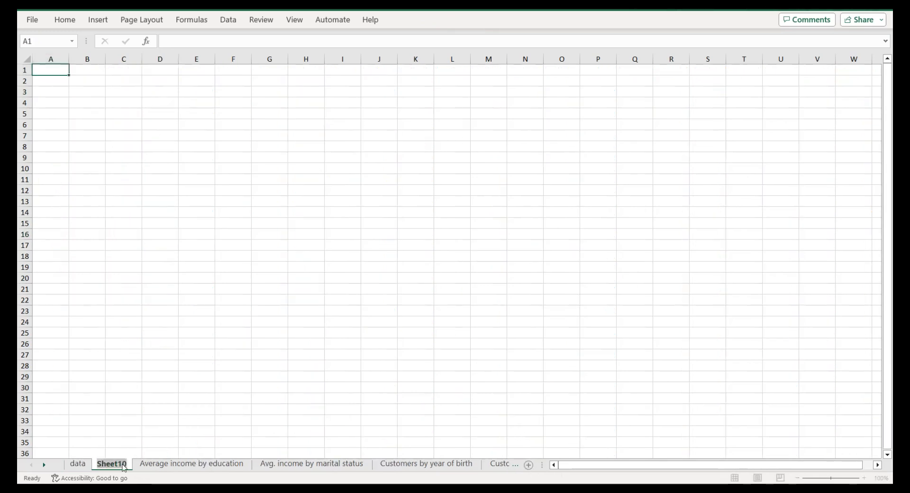
text(ds)
key(BackSpace)
text(ashboard)
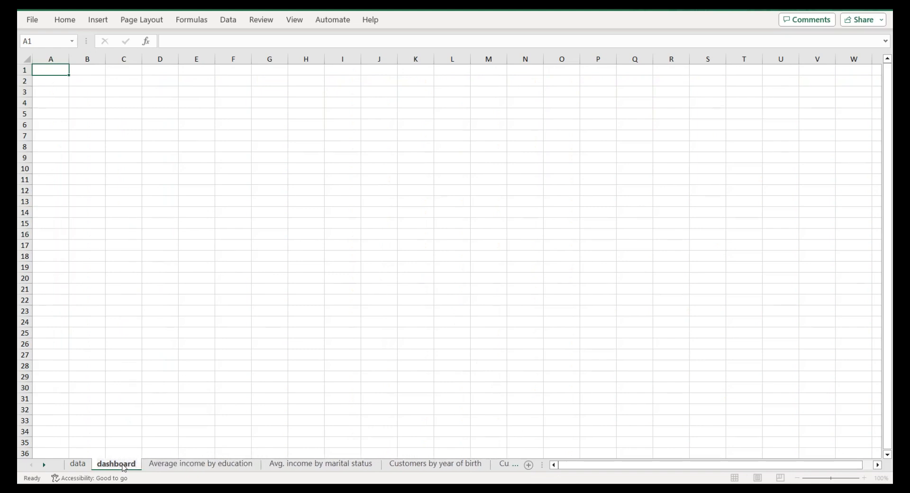
key(Return)
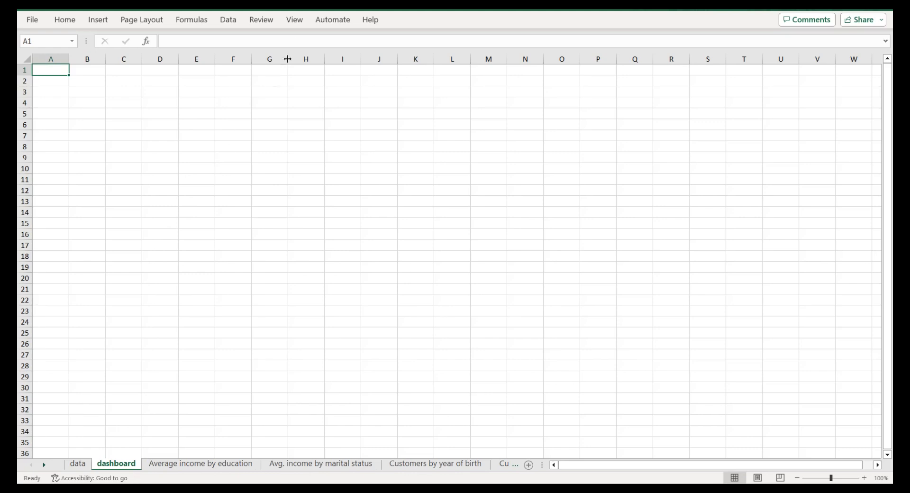
Step: Hide the gridlines on the dashboard sheet
click(294, 21)
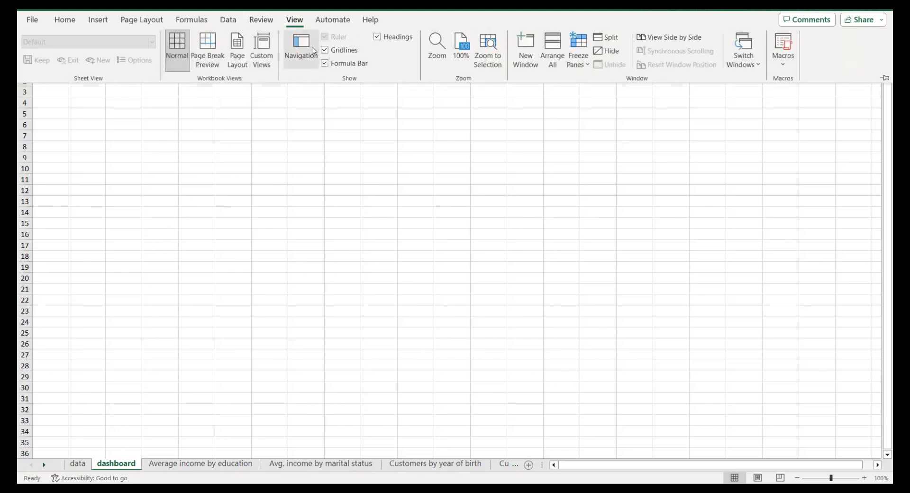
click(329, 50)
click(273, 102)
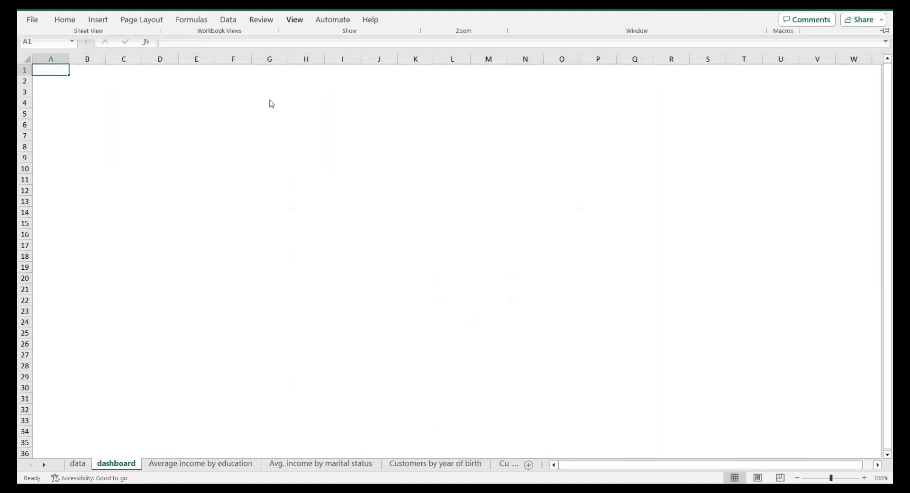
Step: Fill all cells of the dashboard sheet with the custom background colour #1e2630
click(272, 103)
key(ctrl+a)
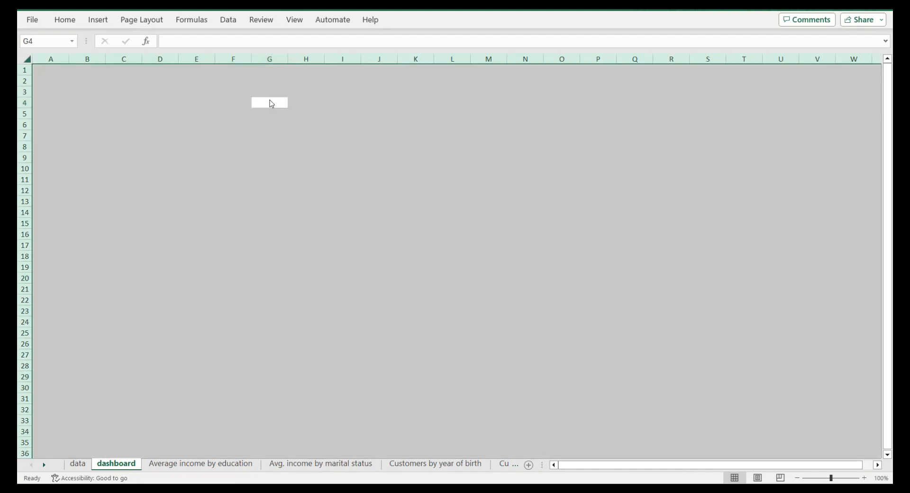
right_click(271, 103)
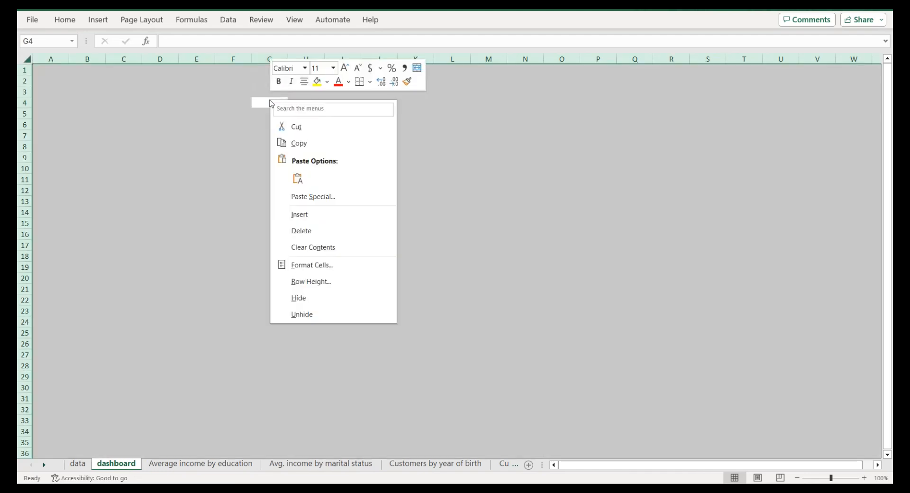
click(299, 268)
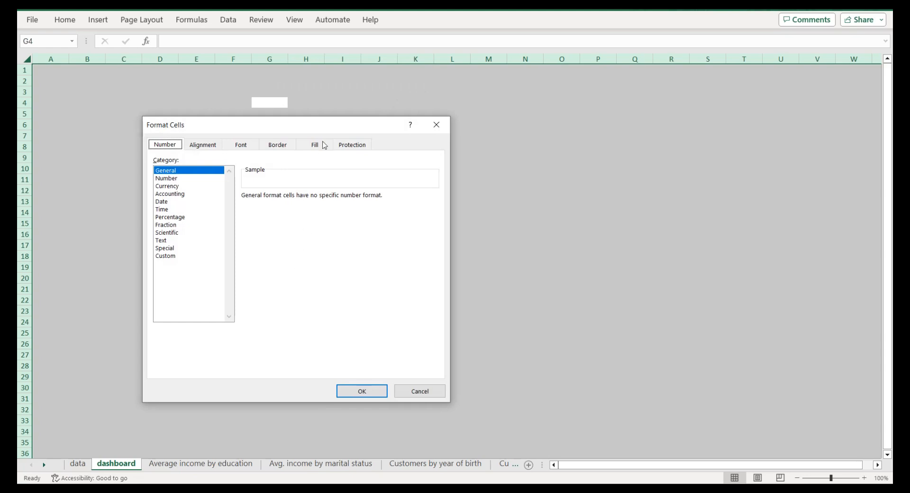
click(314, 145)
click(240, 273)
click(268, 192)
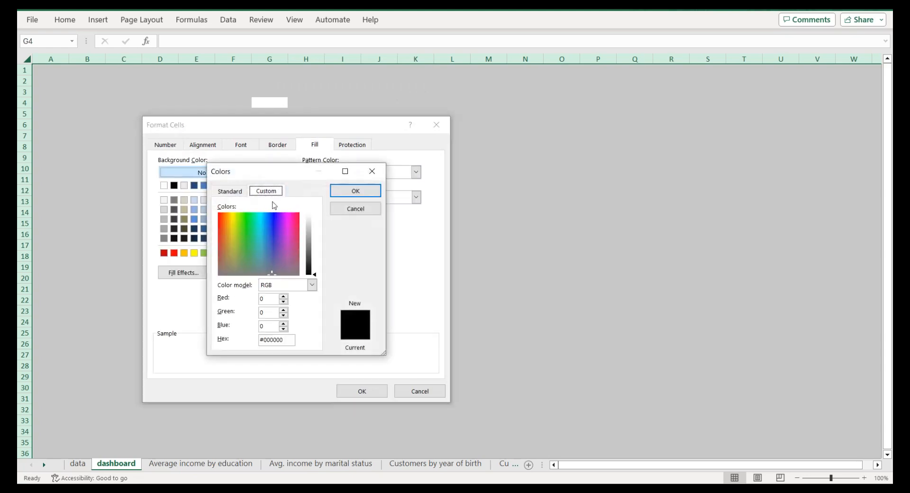
click(285, 339)
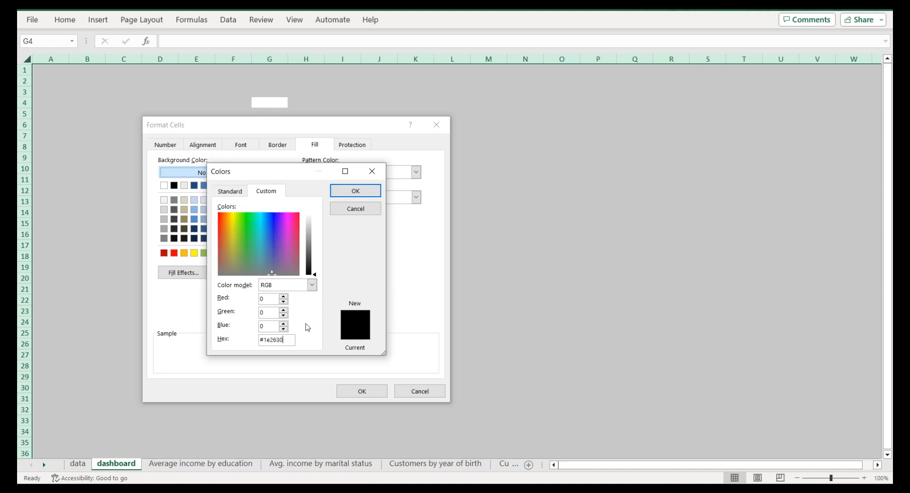
click(355, 191)
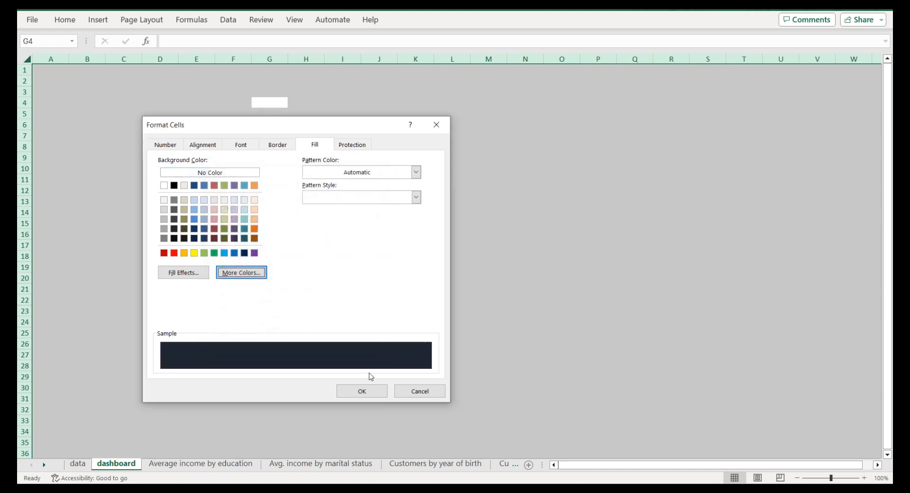
click(368, 392)
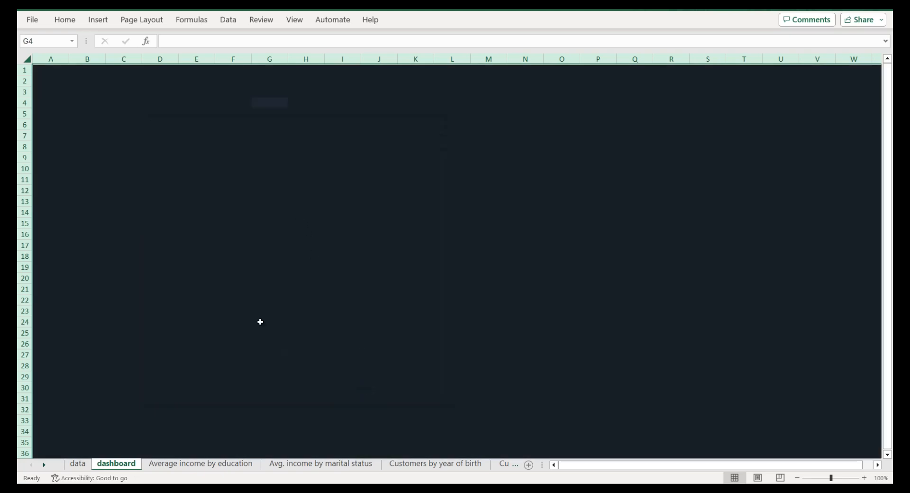
Step: On the "Average income by education" sheet, build the PivotTable with Education as rows and Income summarized as Average
click(235, 465)
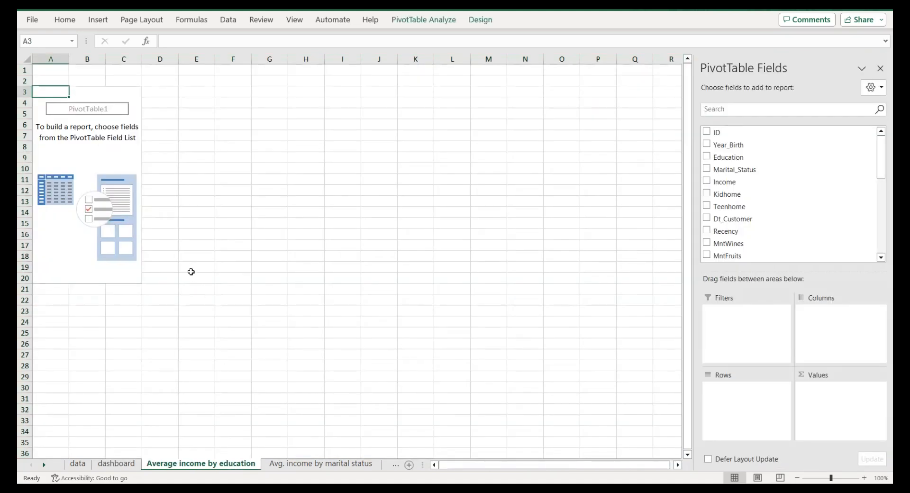
click(706, 156)
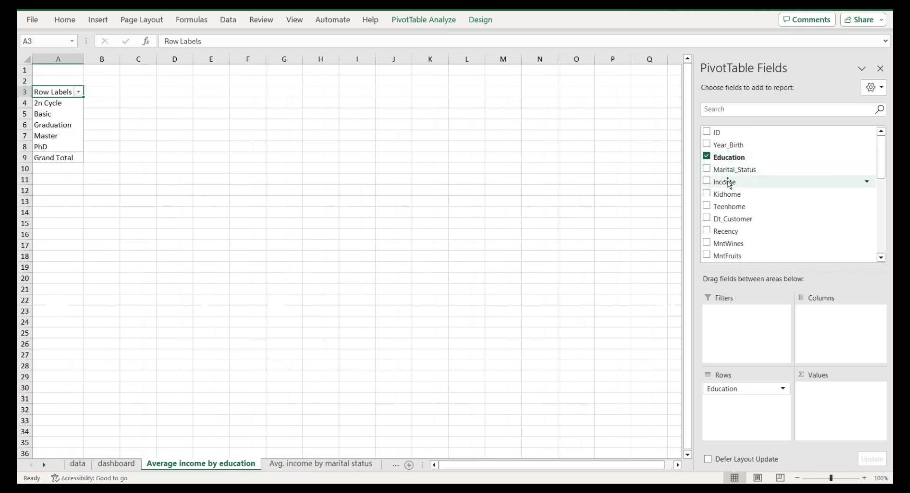
drag(729, 186, 823, 390)
click(822, 389)
click(823, 374)
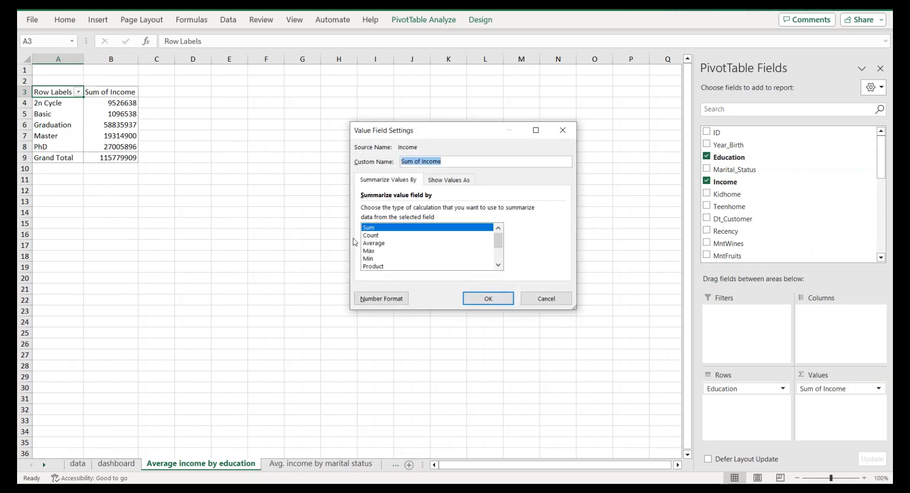
click(378, 244)
click(472, 297)
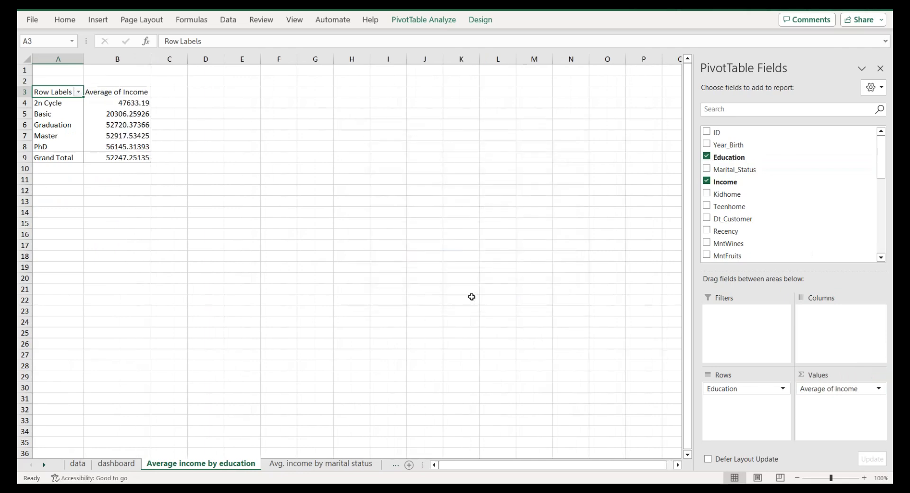
Step: Copy the PivotTable range A3:B8 without the grand total and paste it as values at E3
drag(57, 95, 122, 146)
key(ctrl+c)
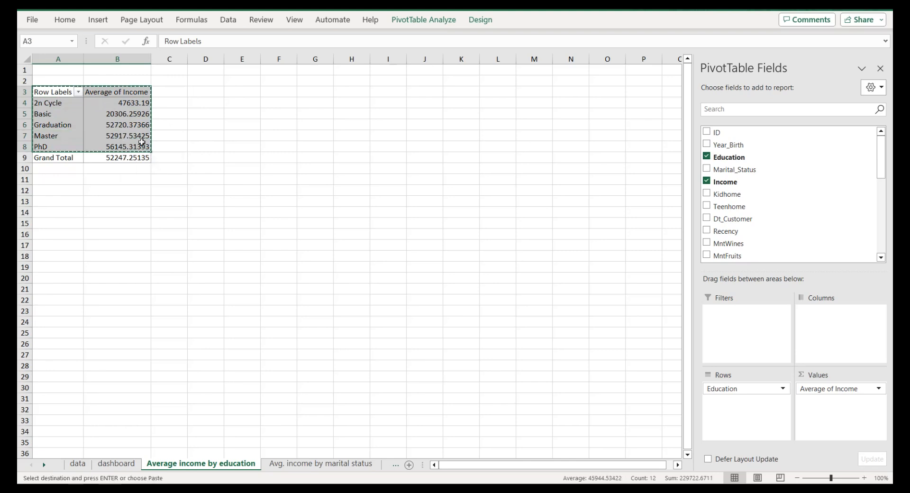
click(250, 91)
right_click(250, 93)
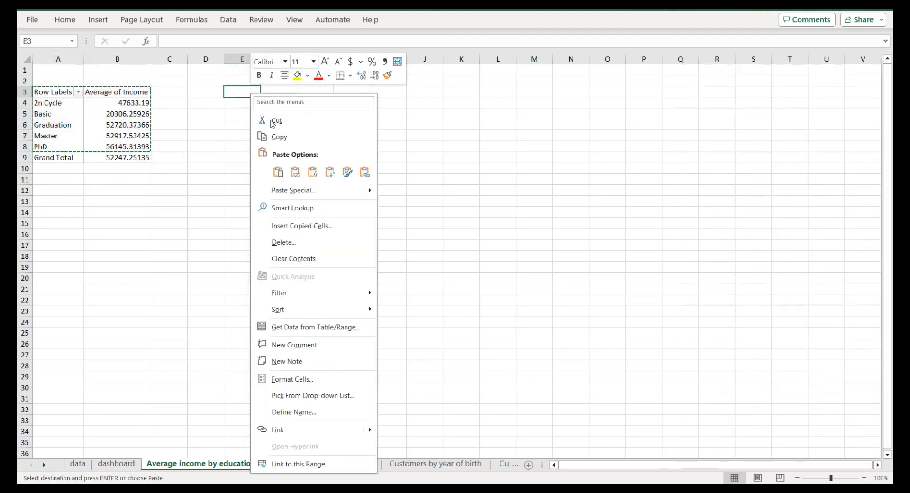
click(295, 172)
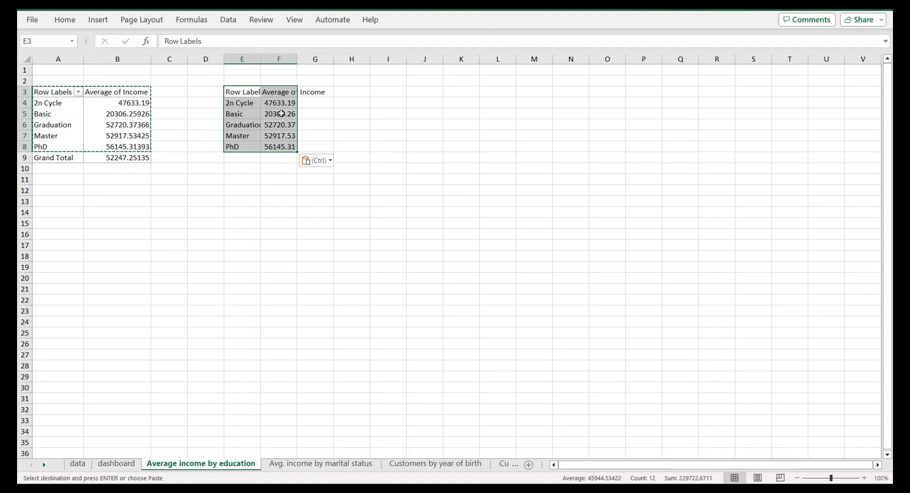
Step: Rename the headers of the pasted data to "Education" in E3 and "Average income" in F3
click(244, 93)
click(214, 42)
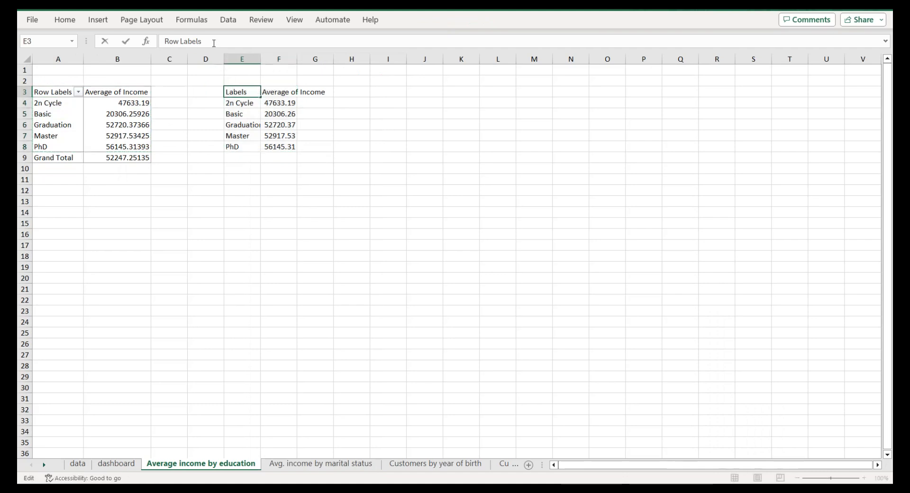
triple_click(213, 42)
text(Educq)
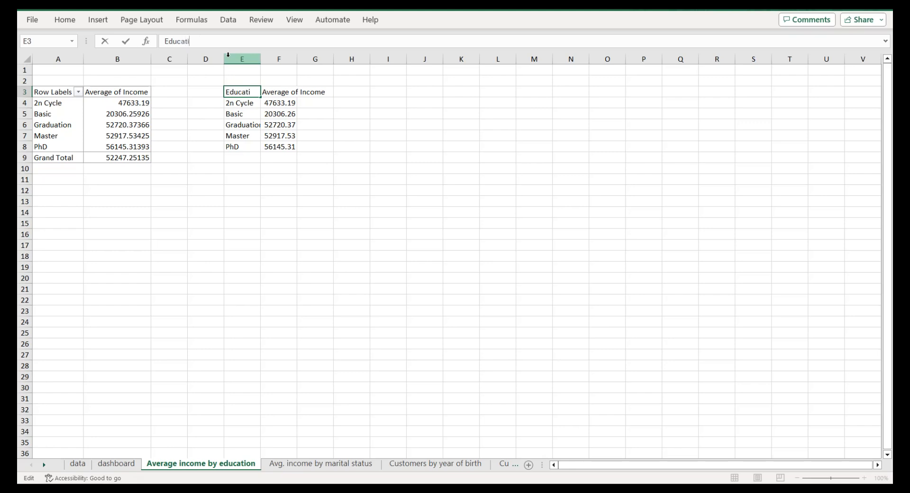
click(274, 95)
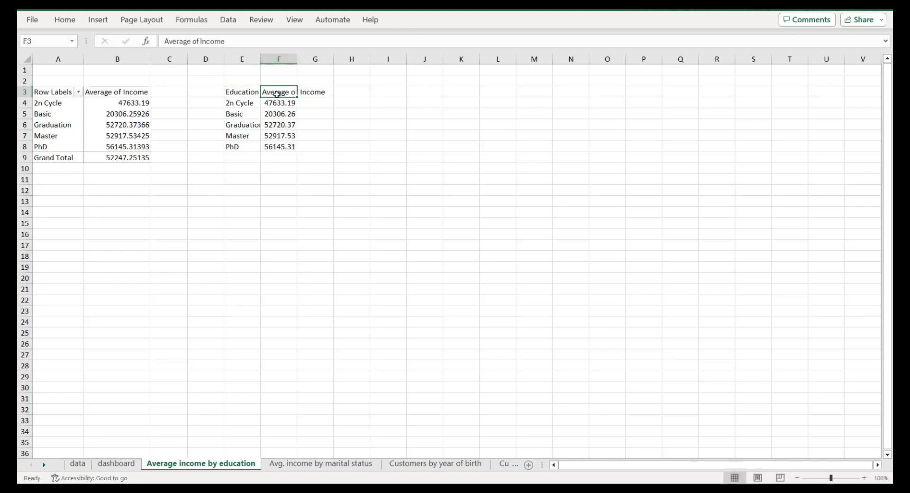
click(202, 41)
key(BackSpace)
key(BackSpace)
key(BackSpace)
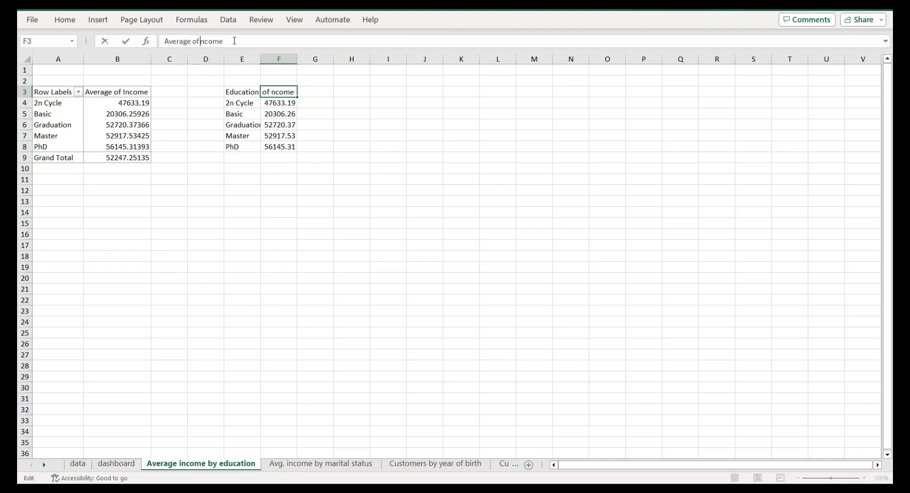
key(BackSpace)
text(i)
Step: Convert the pasted range E3:F8 into a table with headers and fit its column widths
click(246, 92)
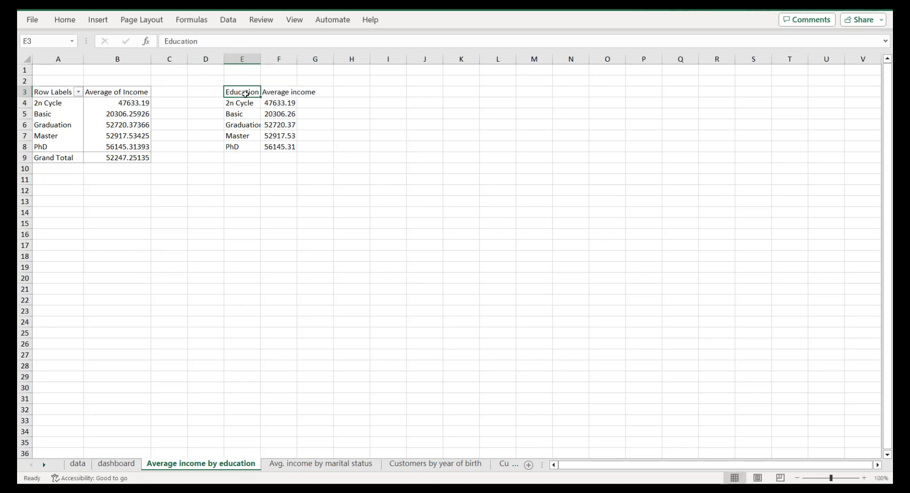
key(ctrl+q)
click(98, 20)
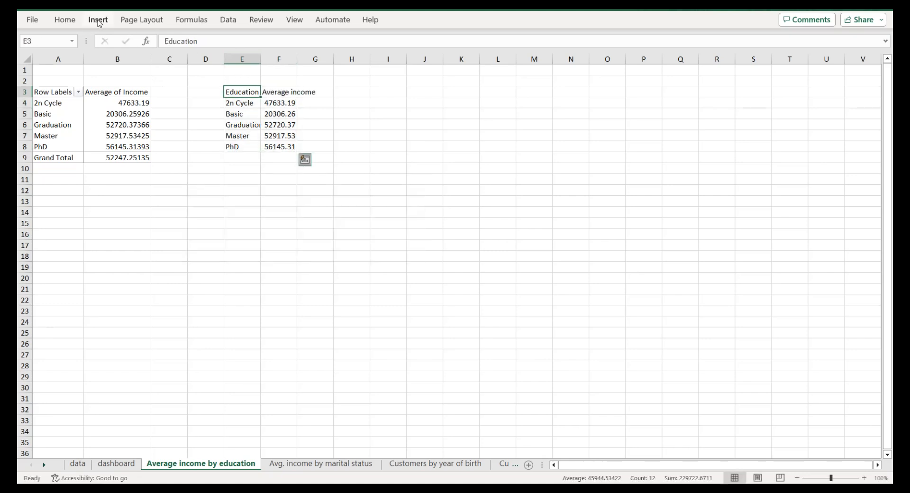
click(116, 52)
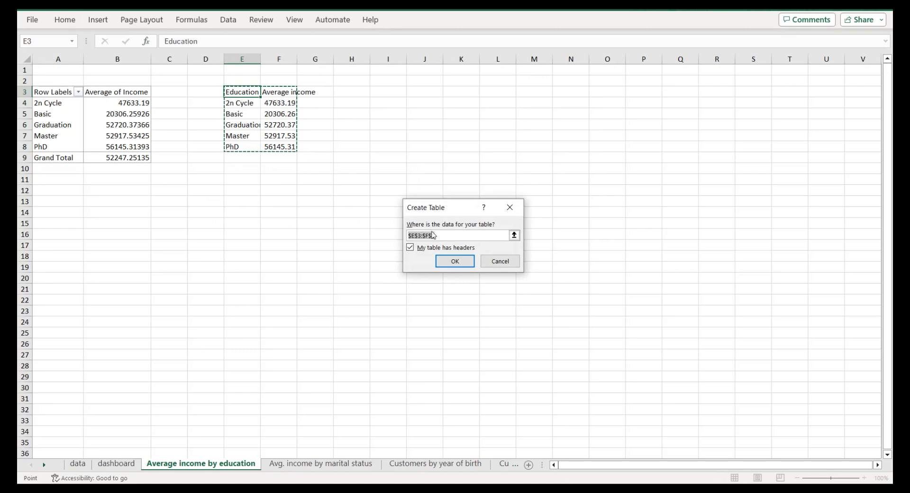
key(Return)
double_click(271, 59)
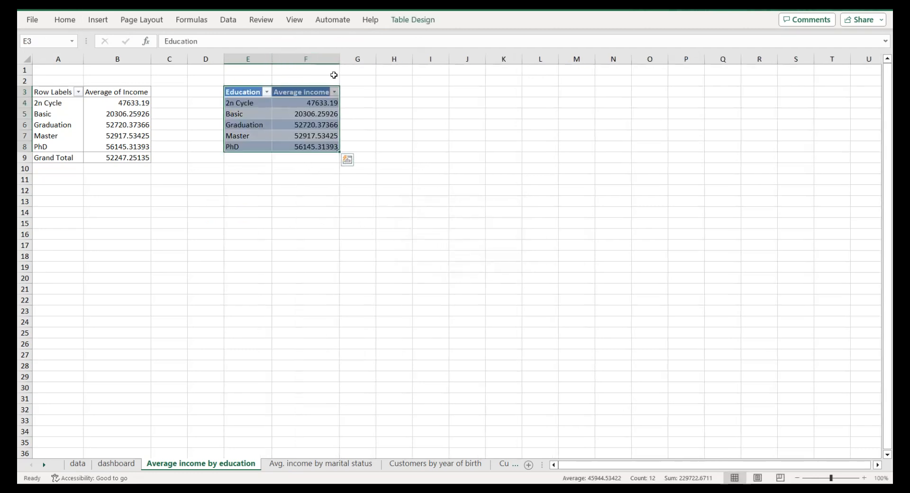
Step: Format the Average income values in F4:F8 to show no decimal places
click(324, 91)
drag(320, 100, 328, 147)
click(70, 19)
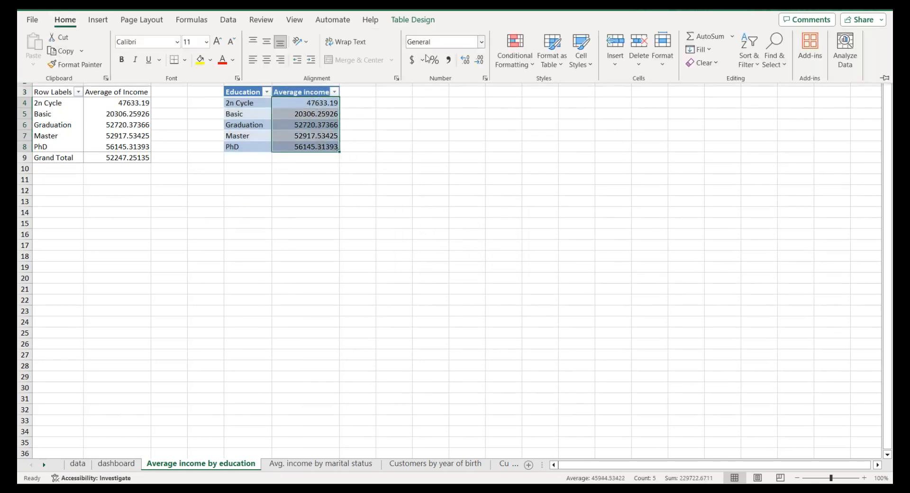
click(473, 63)
click(474, 63)
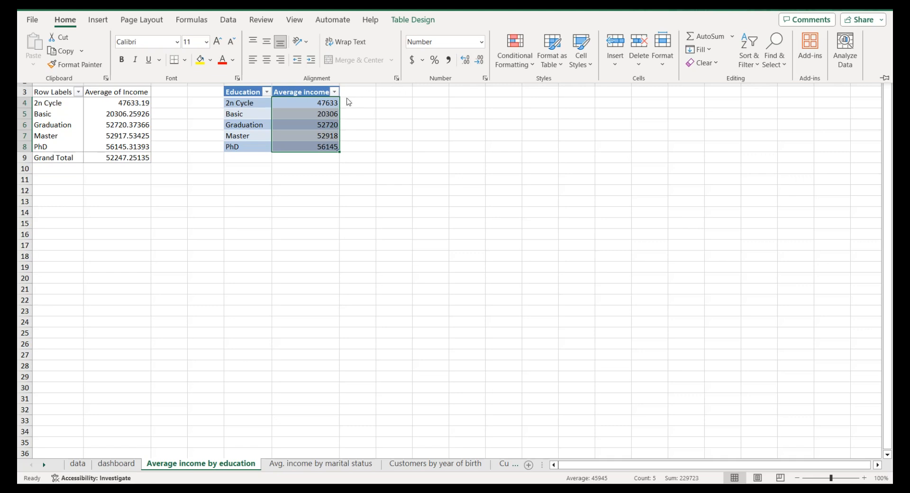
click(310, 110)
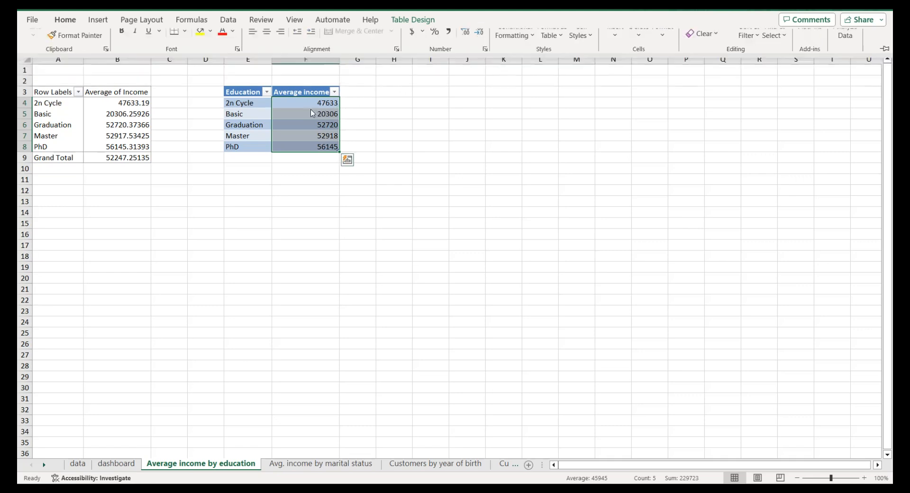
Step: Sort the Education table by Average income from smallest to largest
click(340, 93)
click(335, 92)
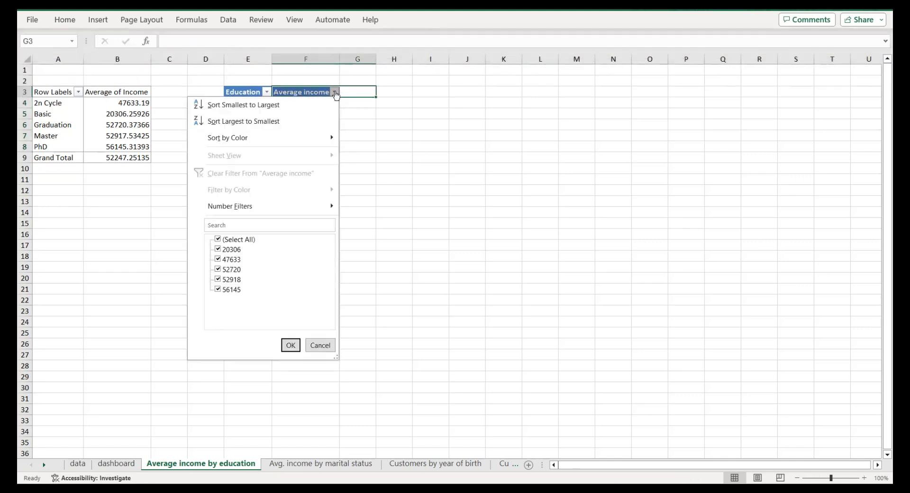
click(300, 105)
click(299, 121)
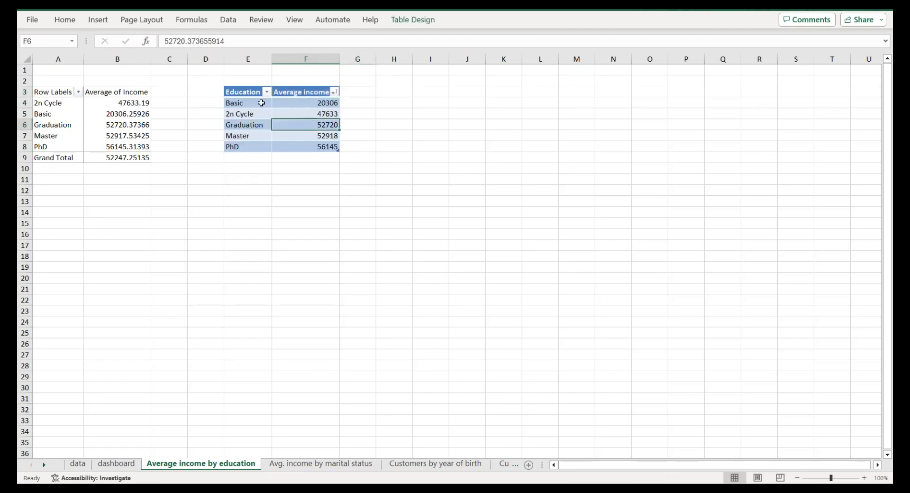
Step: Insert a recommended Clustered Bar chart from the whole Education and Average income table
click(258, 95)
key(ctrl+a)
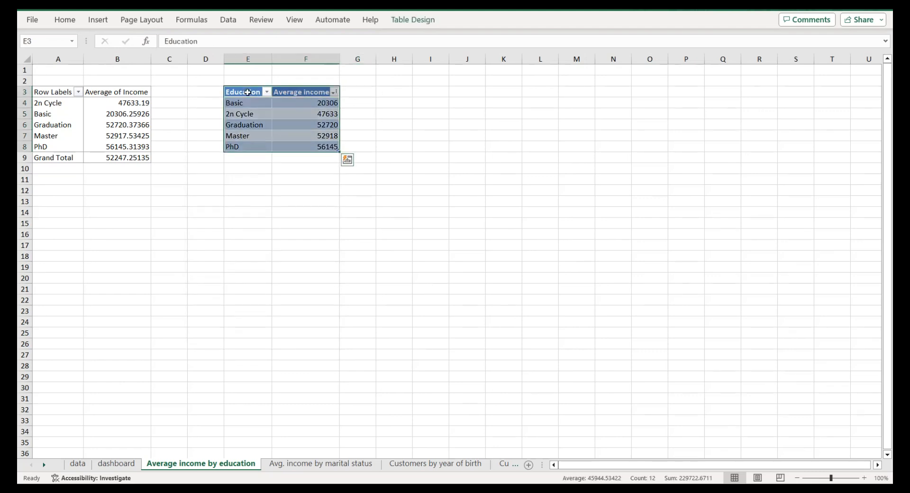
click(97, 19)
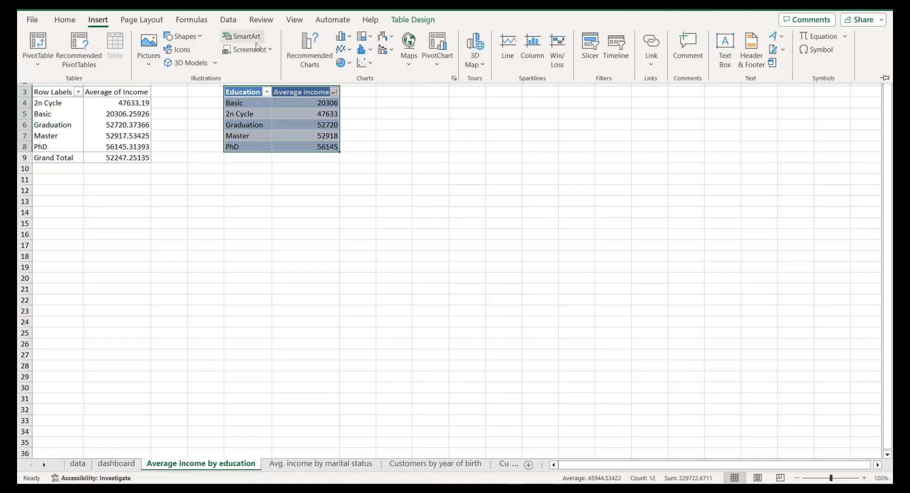
click(317, 48)
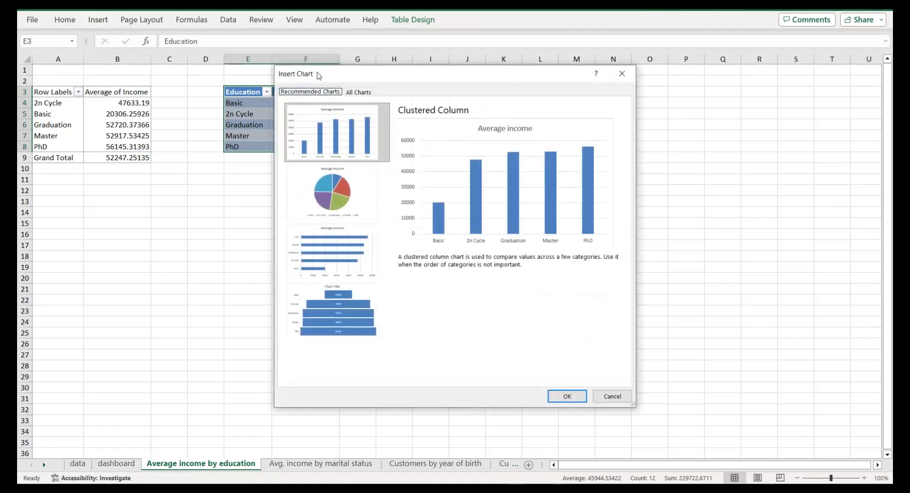
click(342, 243)
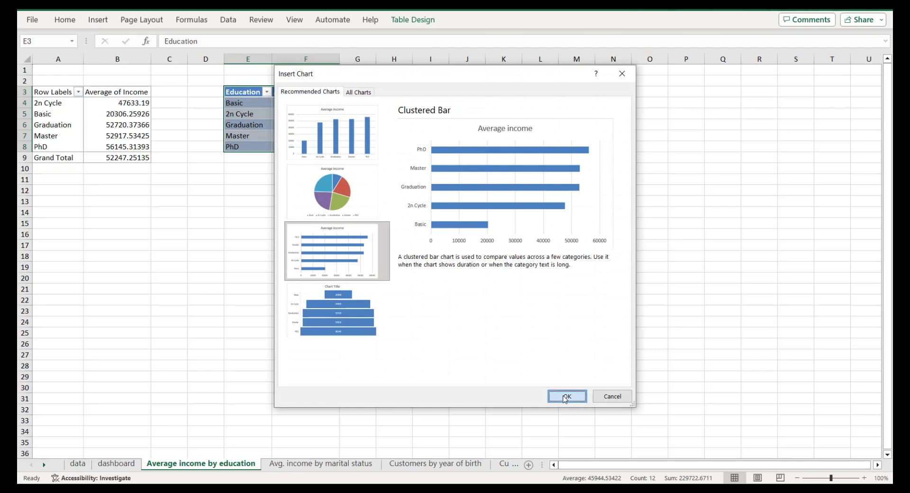
click(566, 396)
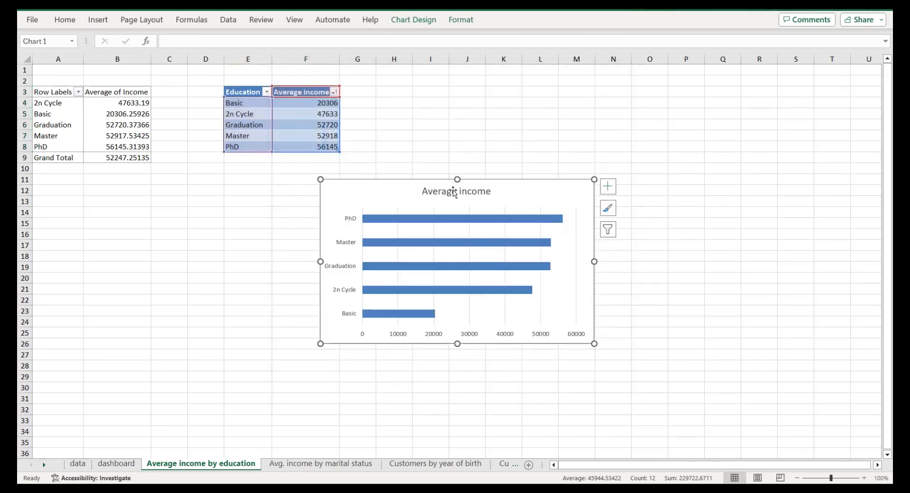
Step: Replace the chart title with the copied sheet name "Average income by education"
double_click(224, 467)
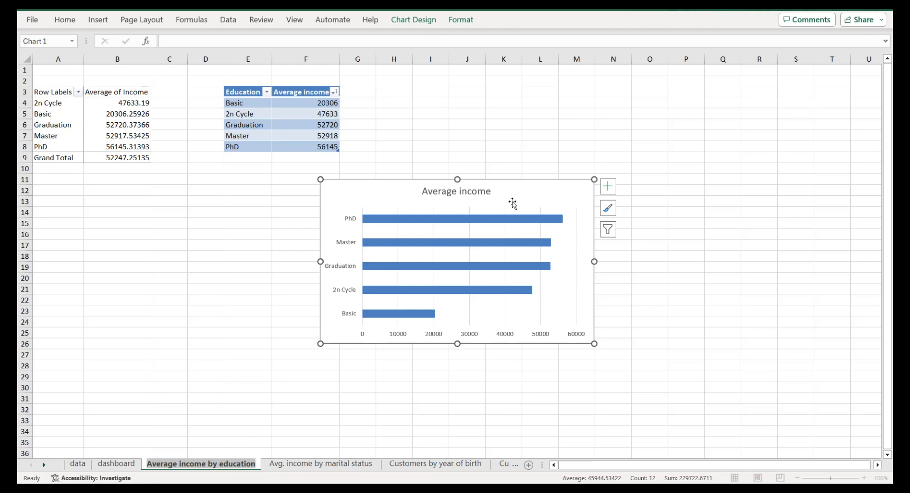
click(477, 195)
triple_click(477, 195)
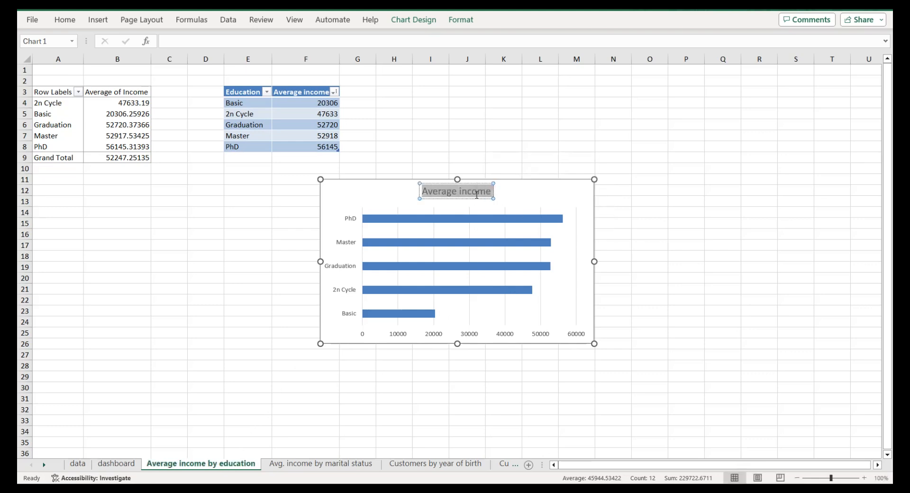
key(ctrl+v)
click(544, 196)
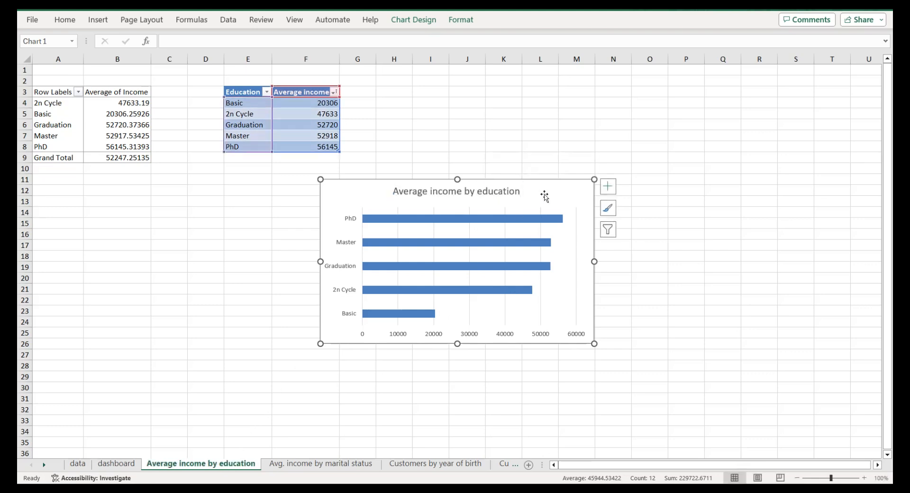
Step: Swap the chart's gridlines for data labels and delete its horizontal value axis
click(608, 188)
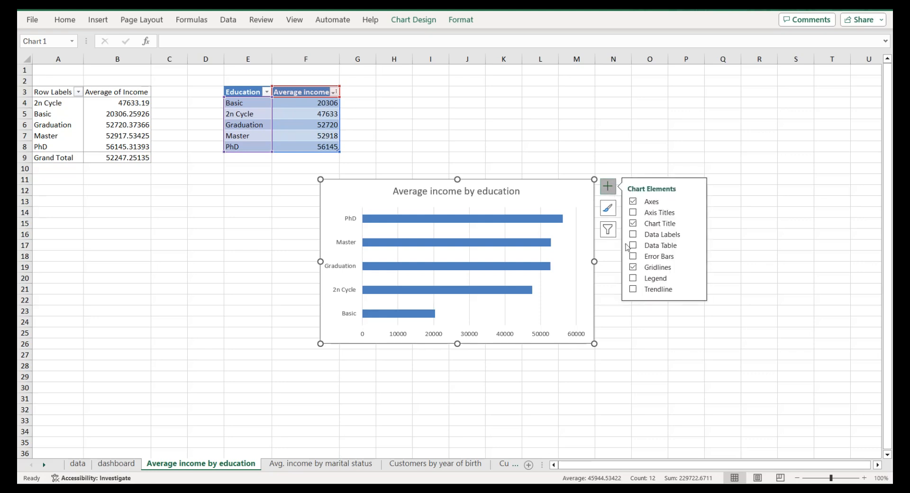
click(633, 267)
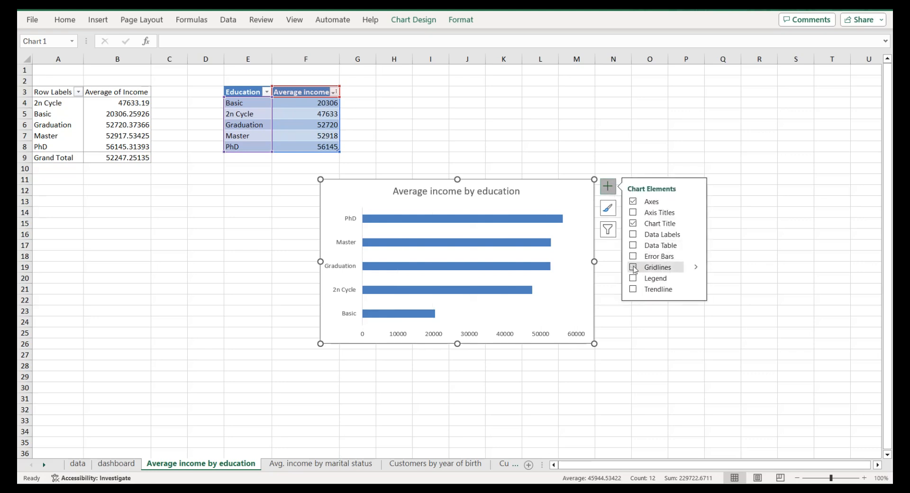
click(634, 234)
click(608, 186)
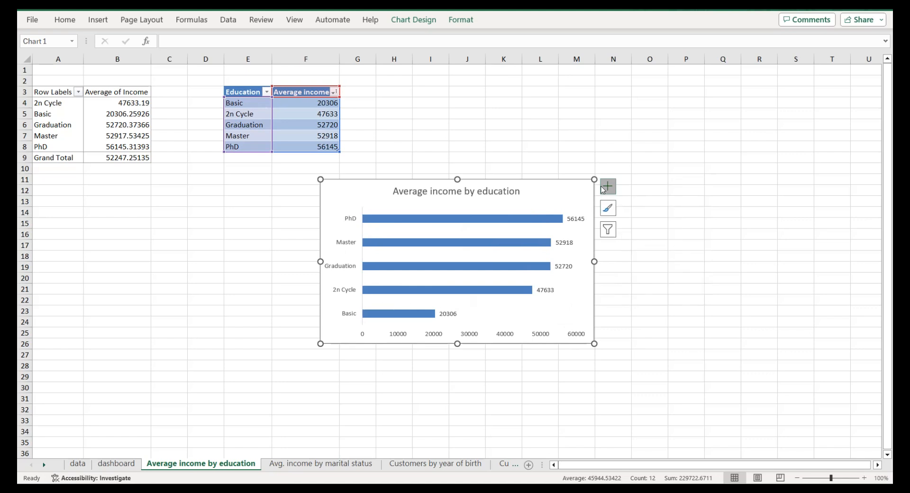
double_click(508, 335)
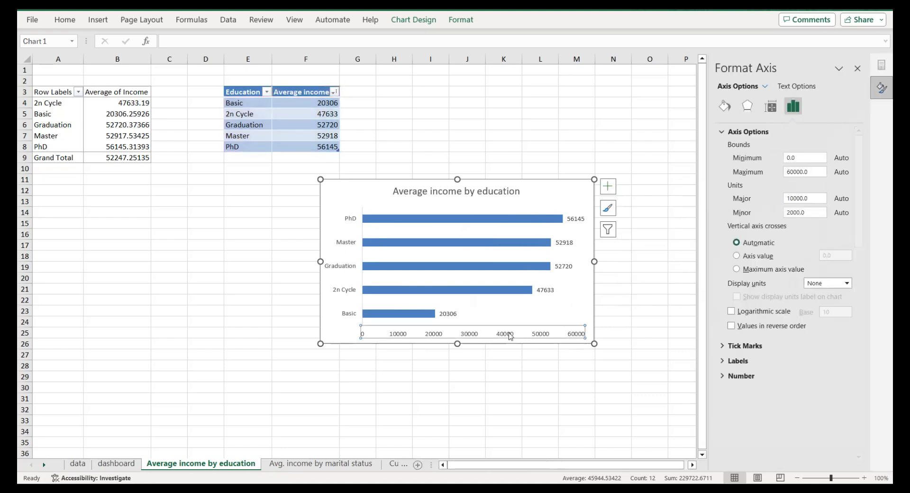
key(Delete)
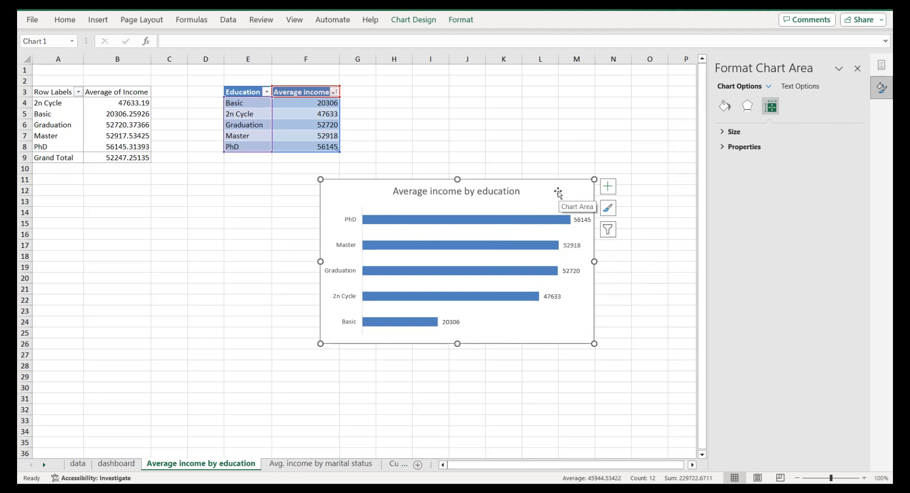
Step: Fill the chart area with the recently used dark colour of the dashboard
click(724, 105)
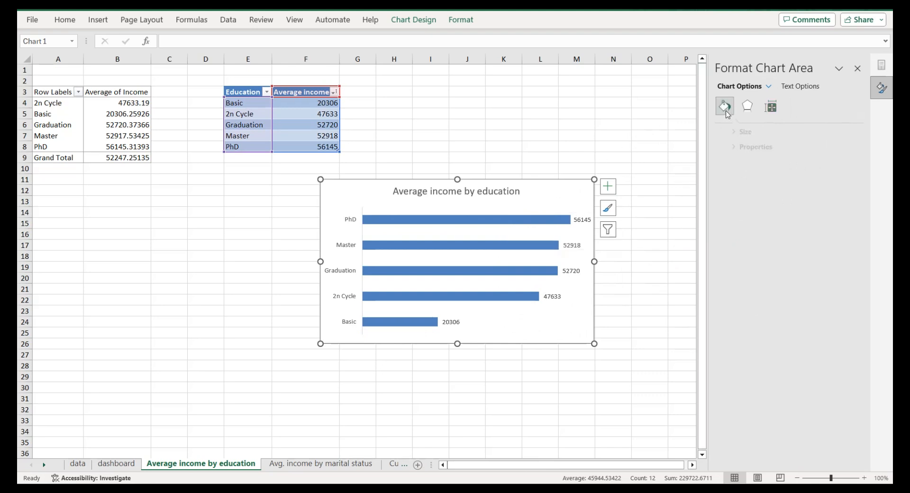
click(721, 132)
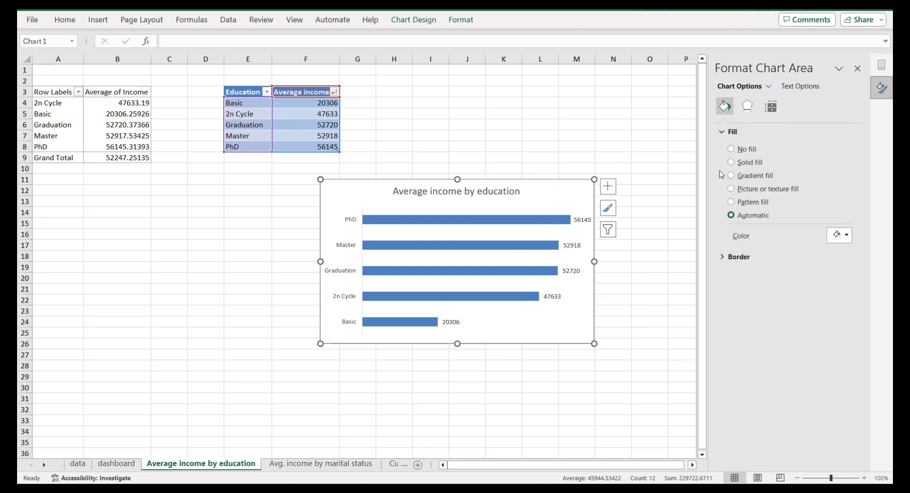
click(840, 234)
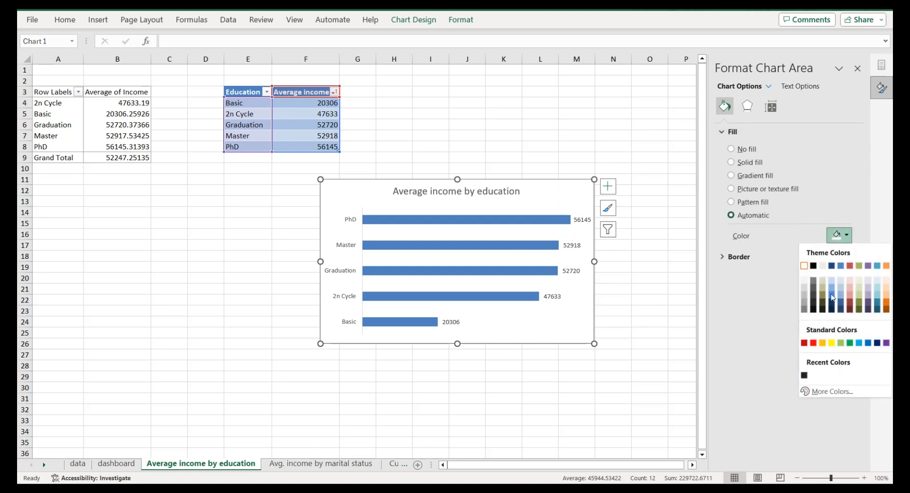
click(803, 375)
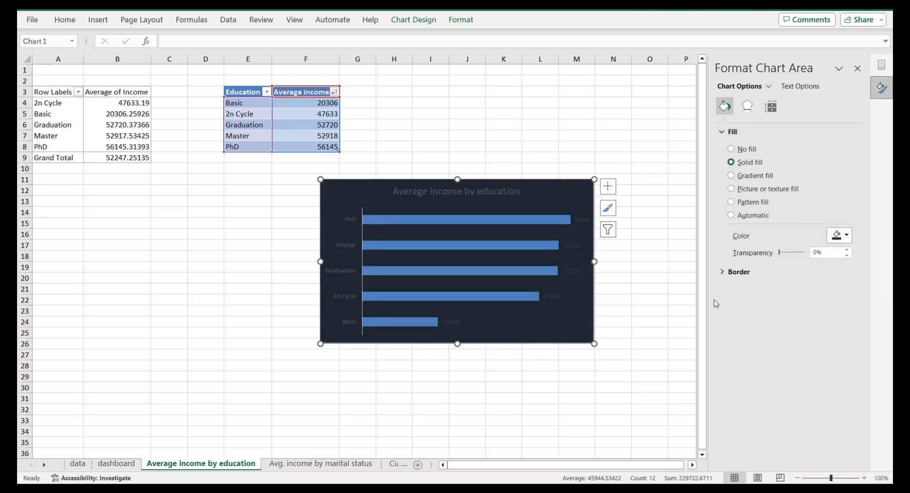
Step: Set the fill of the chart's bars to the custom grey #9CA0A8
click(532, 221)
click(770, 105)
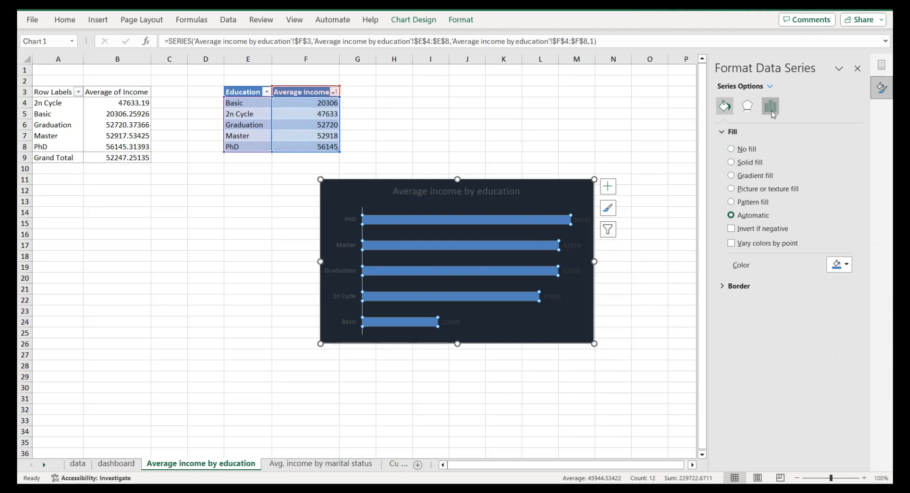
click(724, 105)
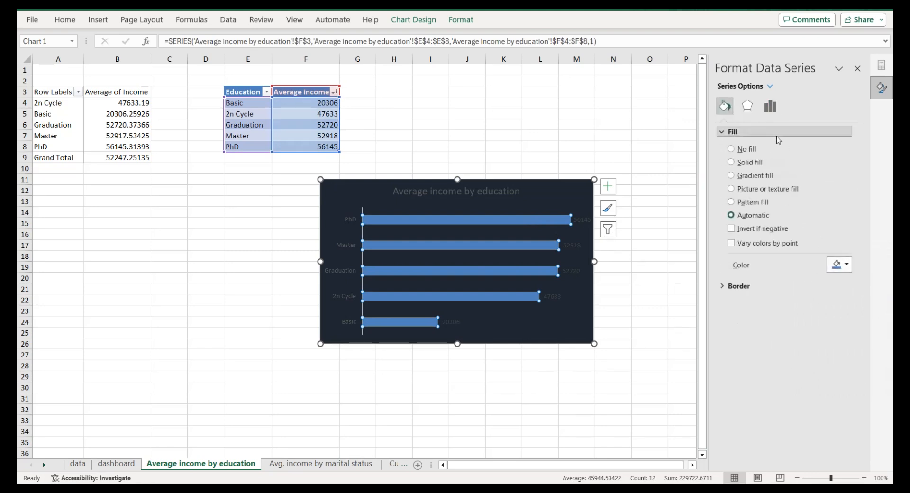
click(829, 267)
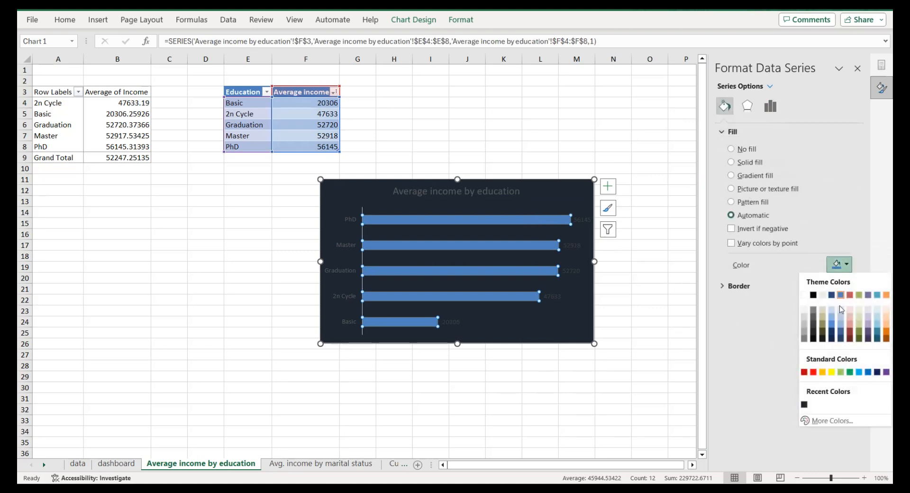
click(833, 421)
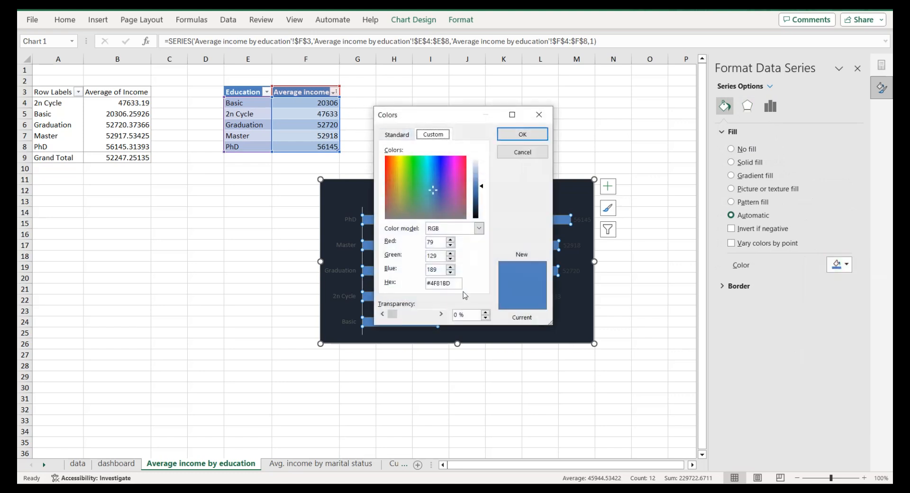
click(450, 283)
click(522, 134)
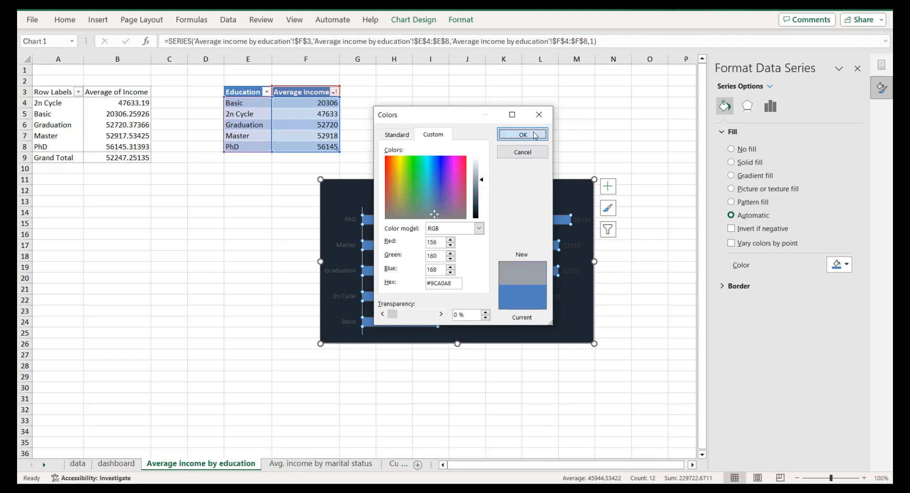
Step: Colour the education category labels on the chart's vertical axis with the recently used grey
click(349, 219)
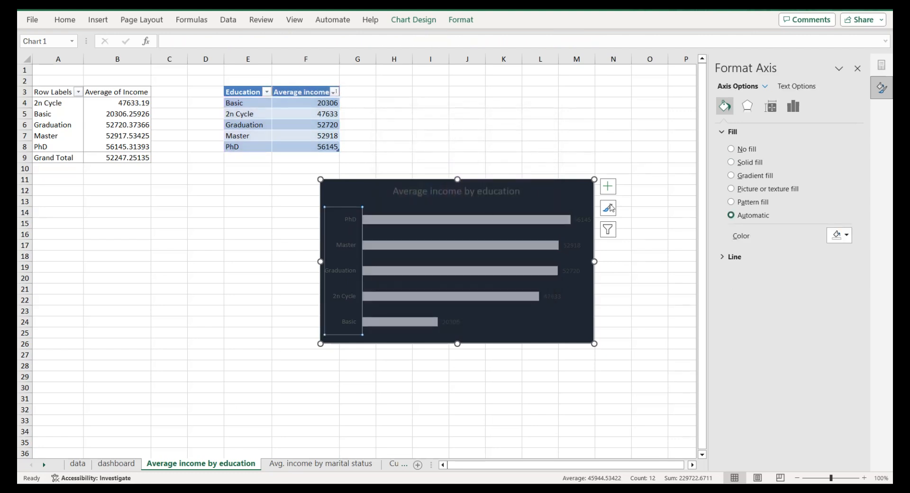
click(798, 86)
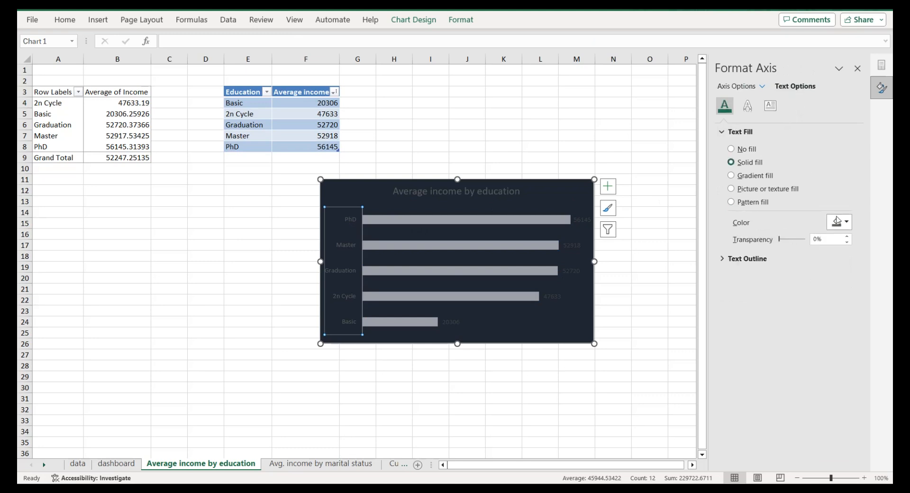
click(841, 230)
click(805, 363)
Step: Apply the same recent grey to the text of the chart's data labels and title
click(551, 297)
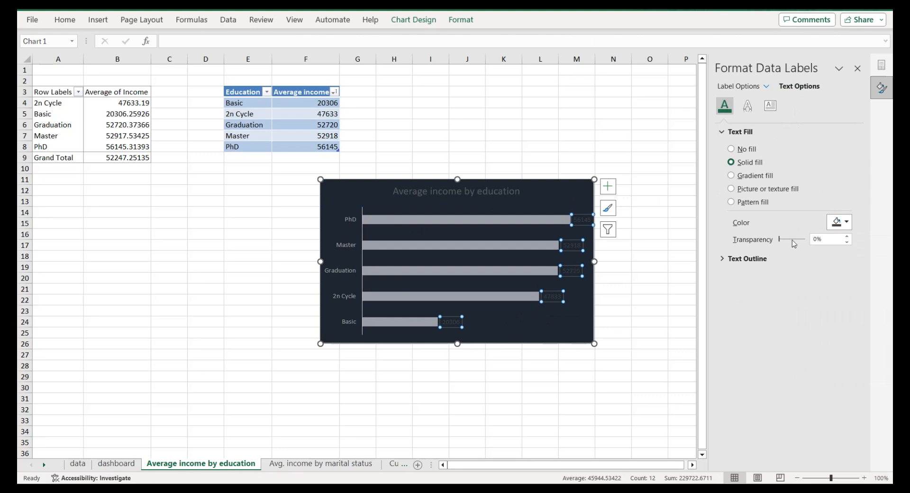
click(838, 221)
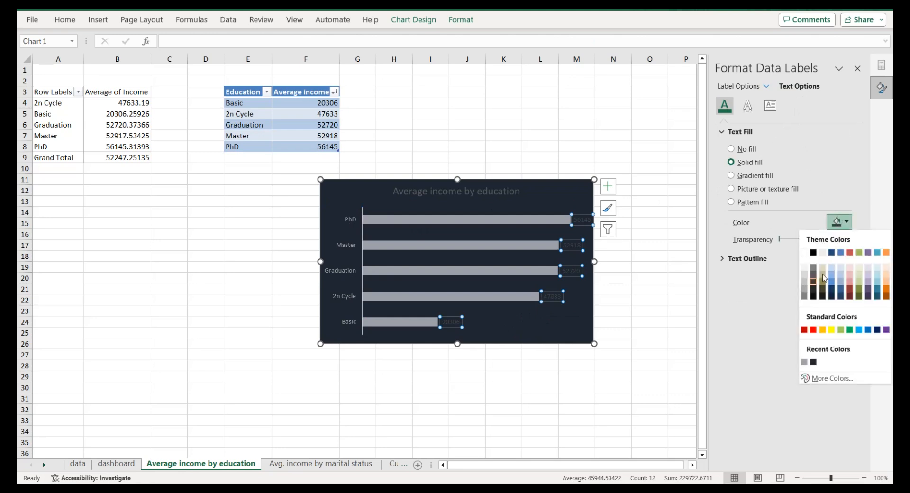
click(806, 363)
click(465, 191)
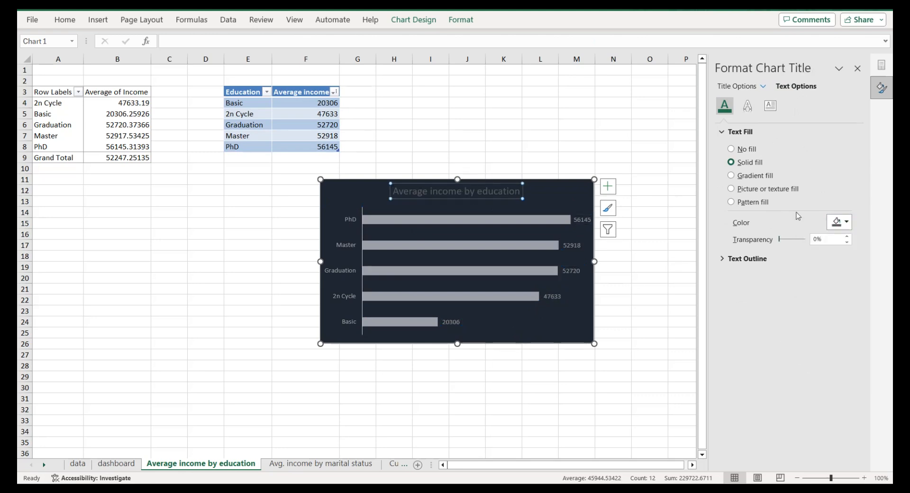
click(829, 228)
click(803, 363)
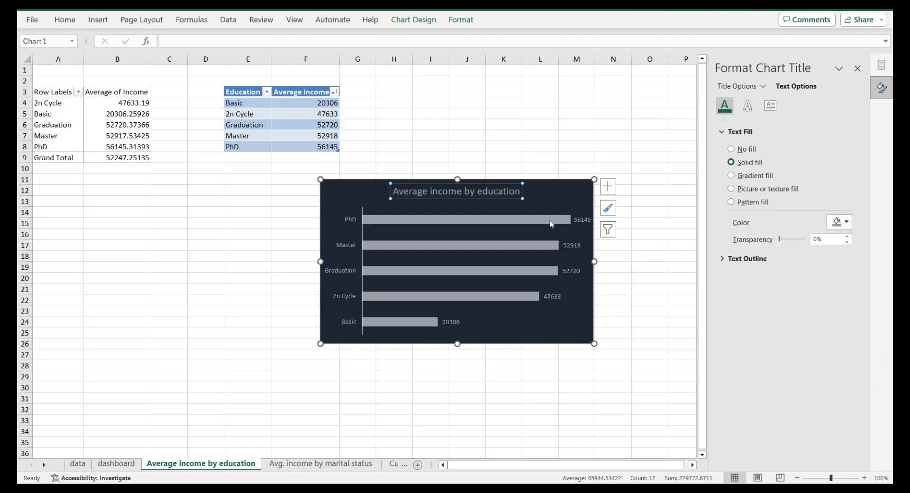
Step: Set the gap width of the chart's bar series to 60%
click(551, 225)
double_click(819, 204)
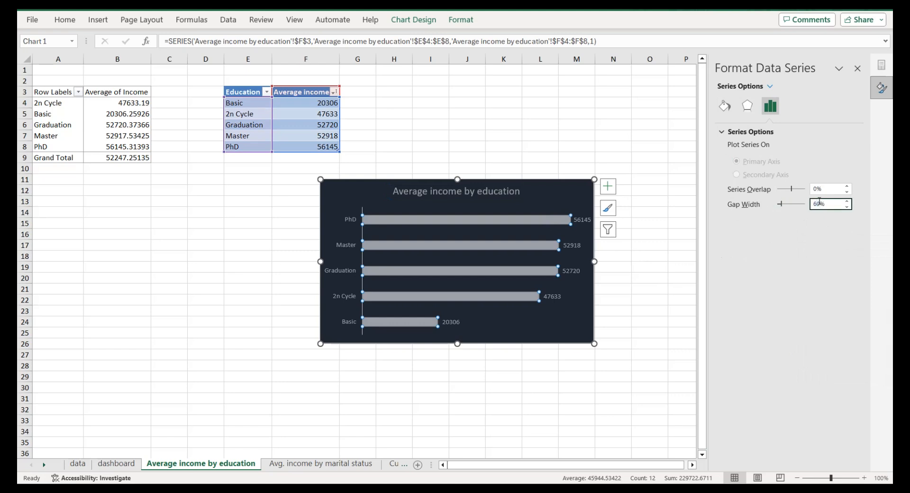
Step: Copy the formatted income chart and paste it into the dashboard sheet at G4
click(333, 192)
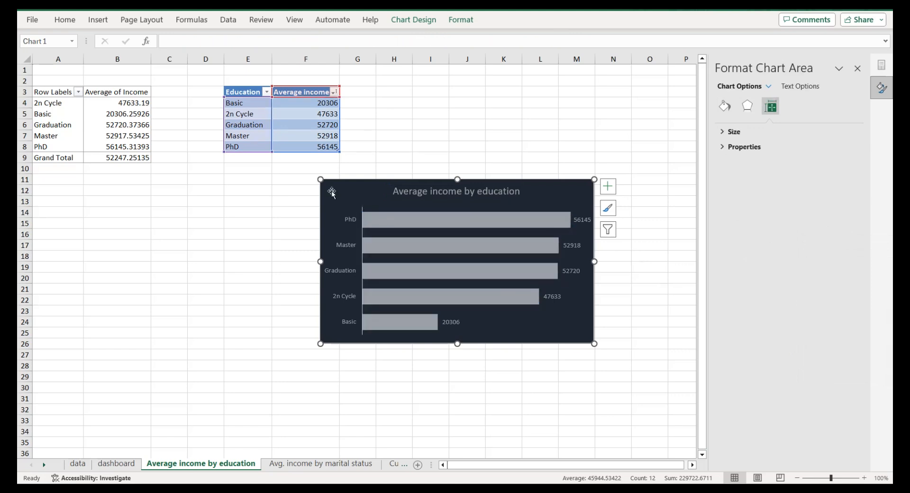
click(121, 467)
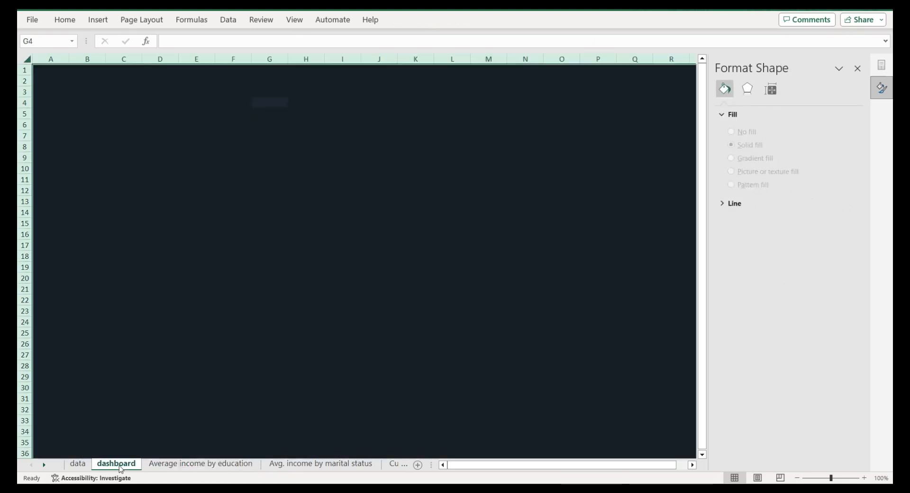
key(ctrl+v)
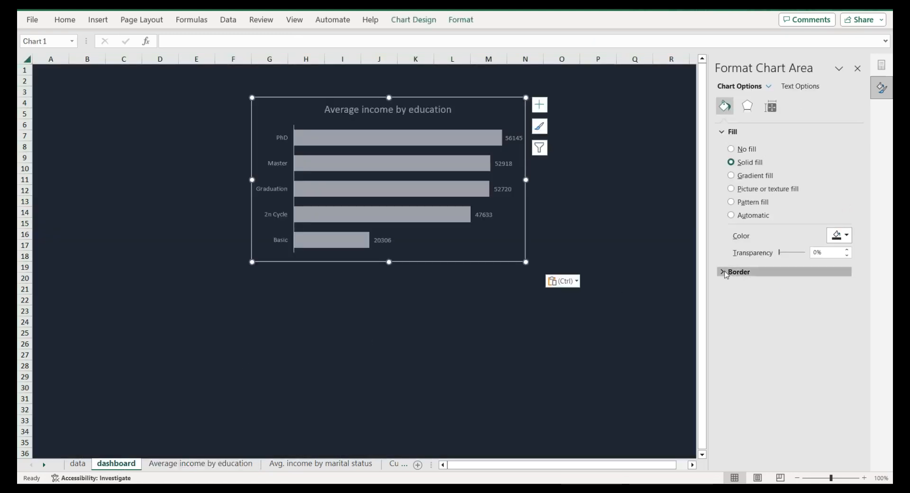
Step: Give the income chart's outer border the recently used grey as a solid line and round its corners
click(726, 273)
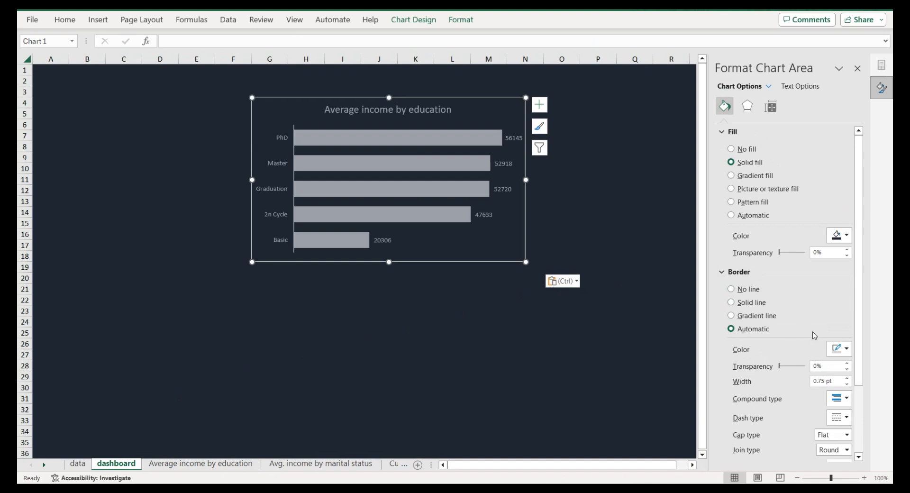
click(838, 349)
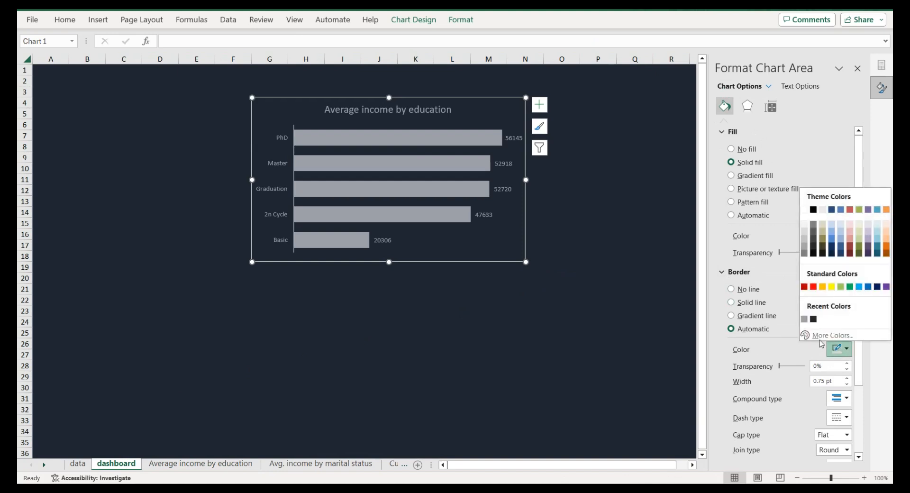
click(805, 320)
scroll(806, 322, down, 3)
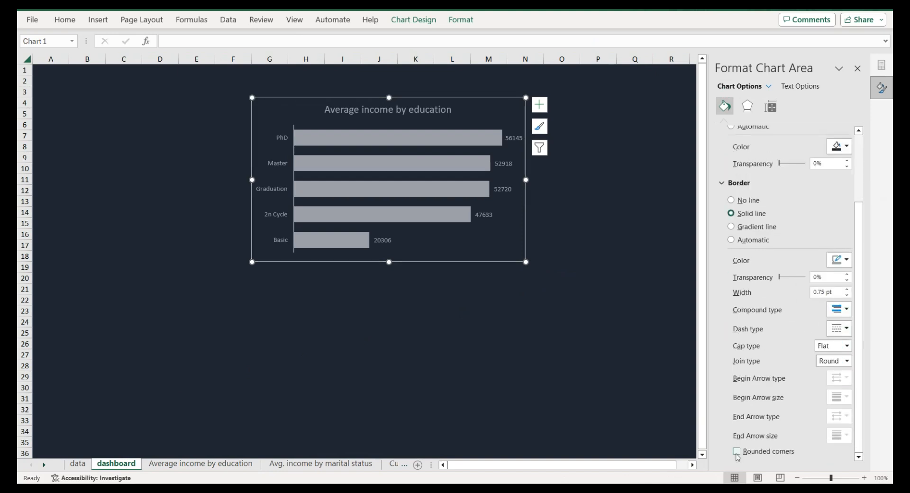
Step: Move the income chart to cell A1 and shrink it so it ends at about column H, row 12
drag(279, 96, 66, 67)
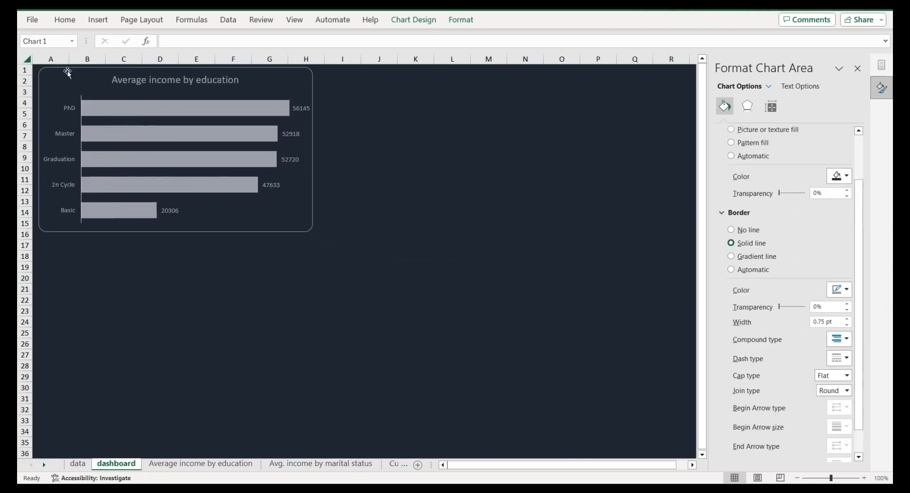
drag(313, 233, 302, 199)
click(336, 182)
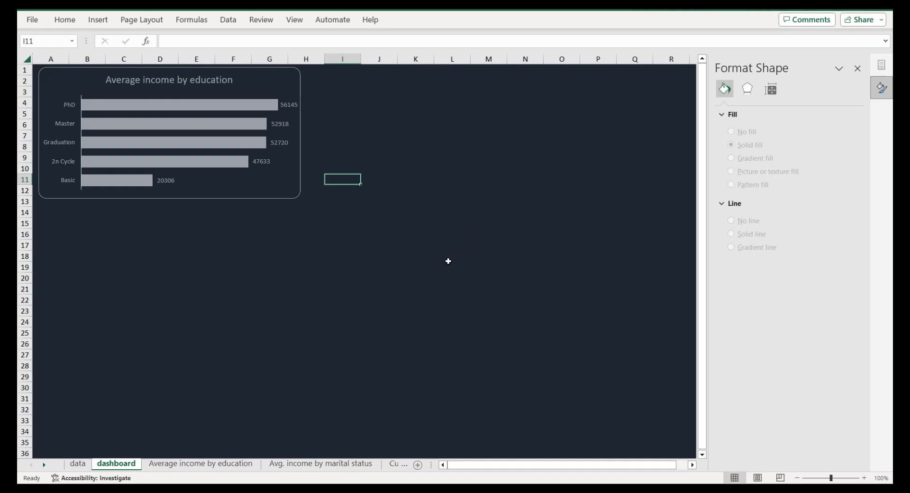
Step: Build the PivotTable on the marital status sheet with Marital_Status as rows and Income as values
click(349, 464)
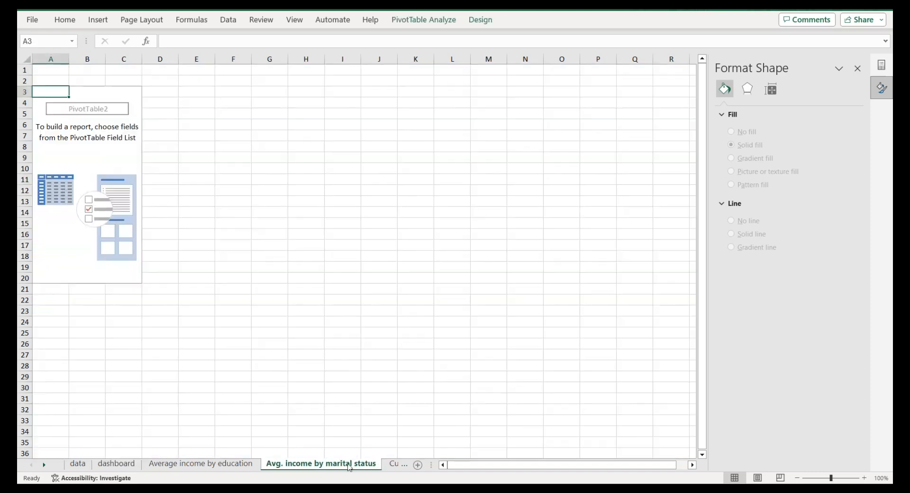
click(89, 148)
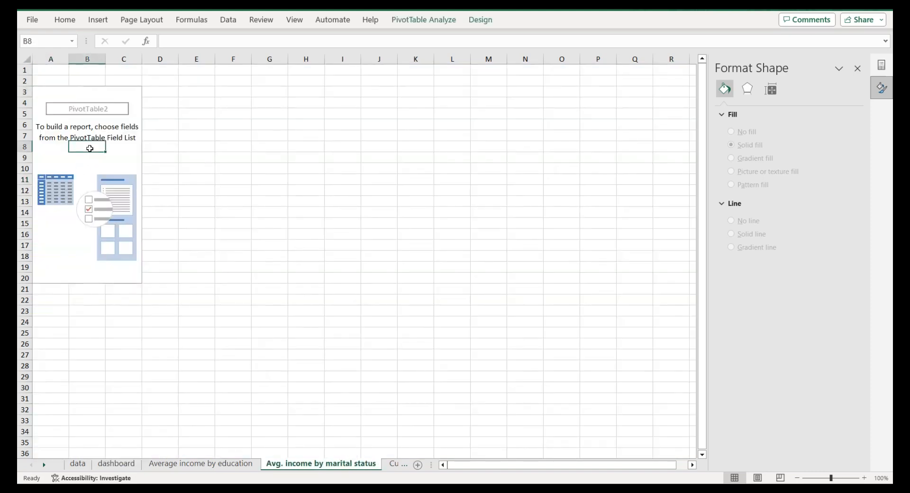
click(858, 68)
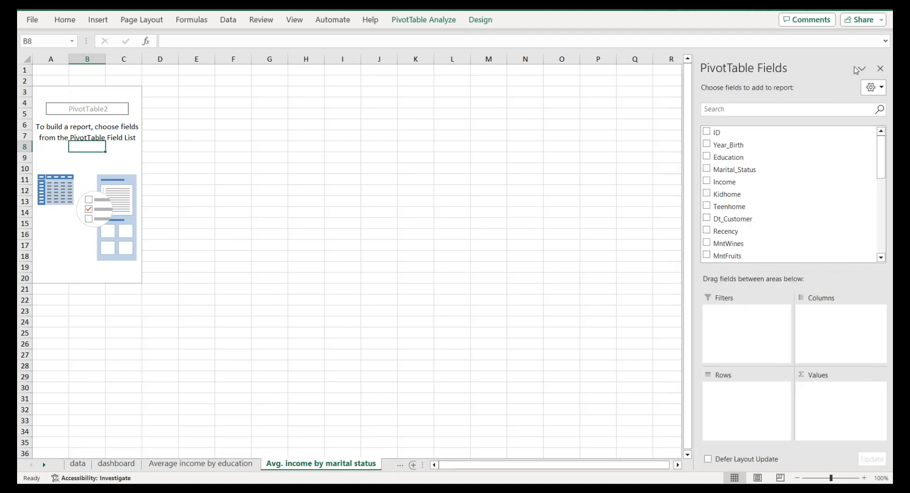
click(706, 169)
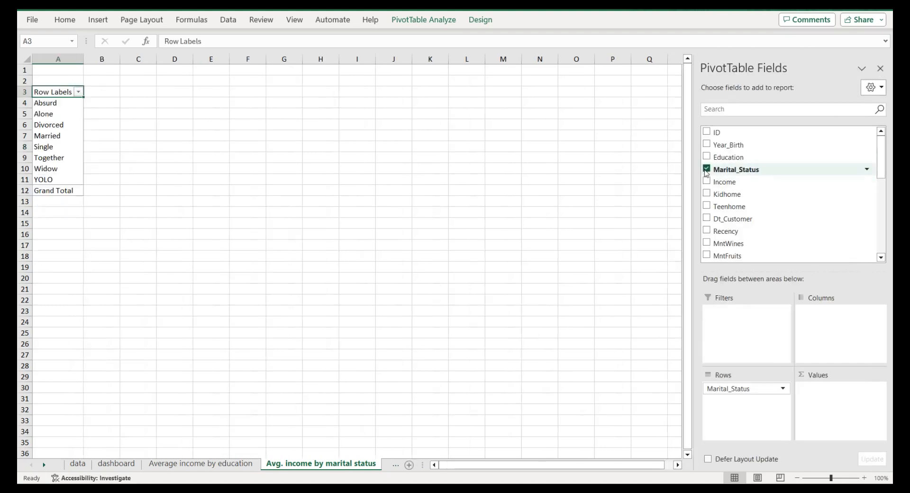
drag(723, 182, 824, 395)
Step: Summarize the PivotTable's Income values by Average
click(825, 389)
click(824, 377)
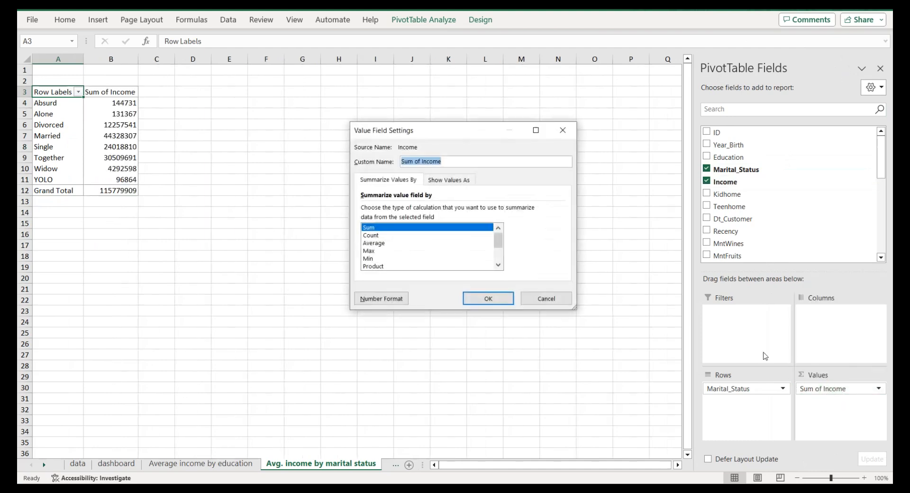
click(374, 243)
click(470, 299)
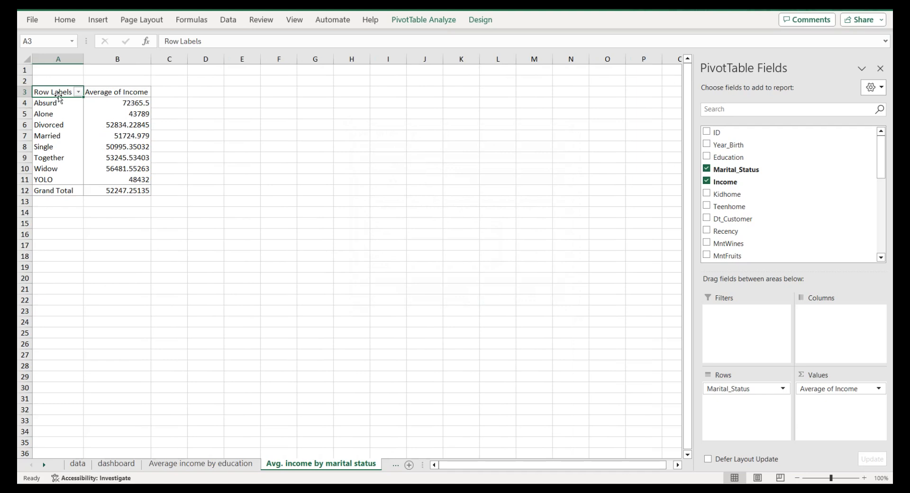
Step: Copy the PivotTable range A3:B11, without the grand total, and paste it as values at F3
drag(59, 94, 108, 184)
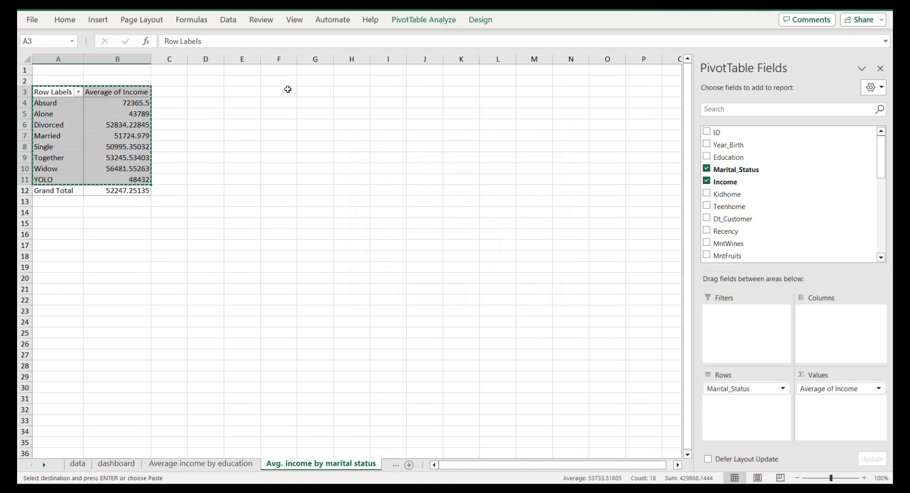
click(287, 91)
right_click(288, 90)
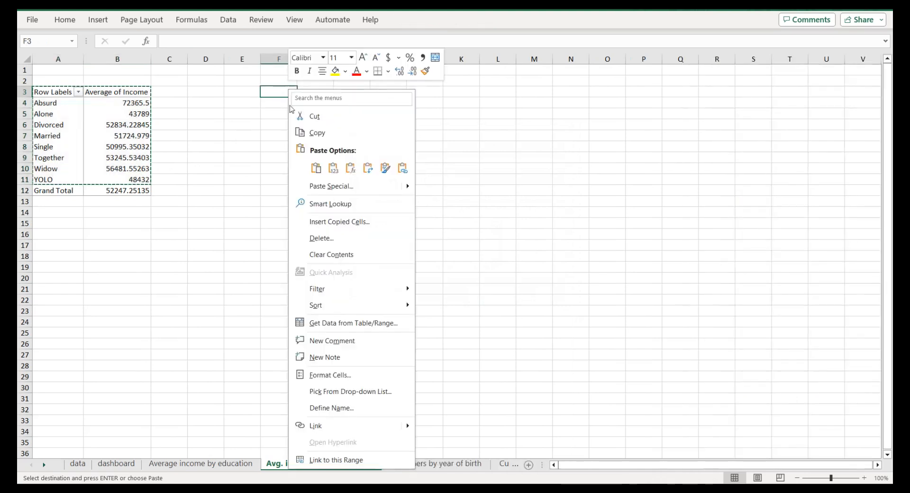
click(333, 169)
Step: Replace the header in F3 with "Marital status"
click(278, 93)
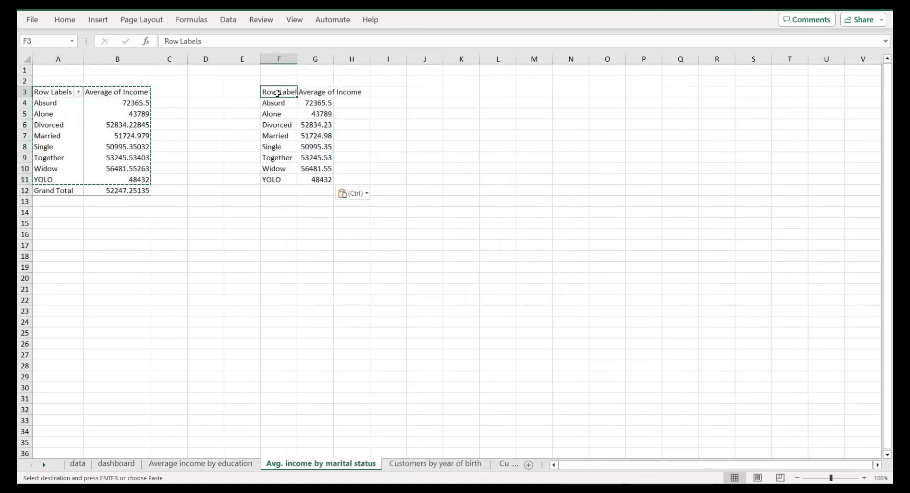
click(216, 42)
triple_click(219, 44)
text(Marital status)
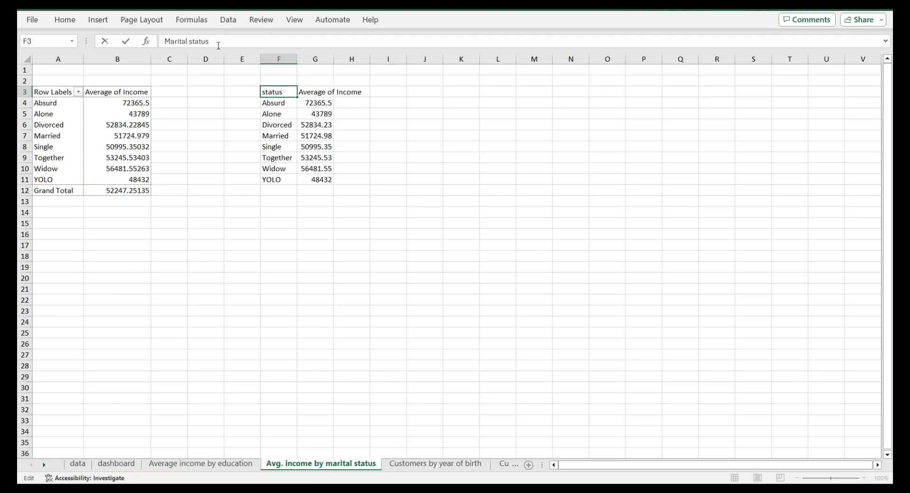
click(338, 103)
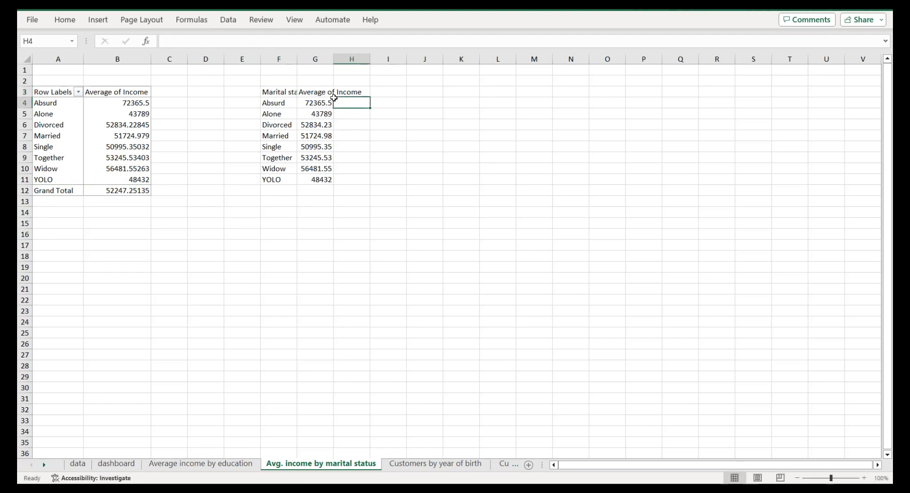
Step: Change the header in G3 to "Average income"
click(344, 93)
click(318, 93)
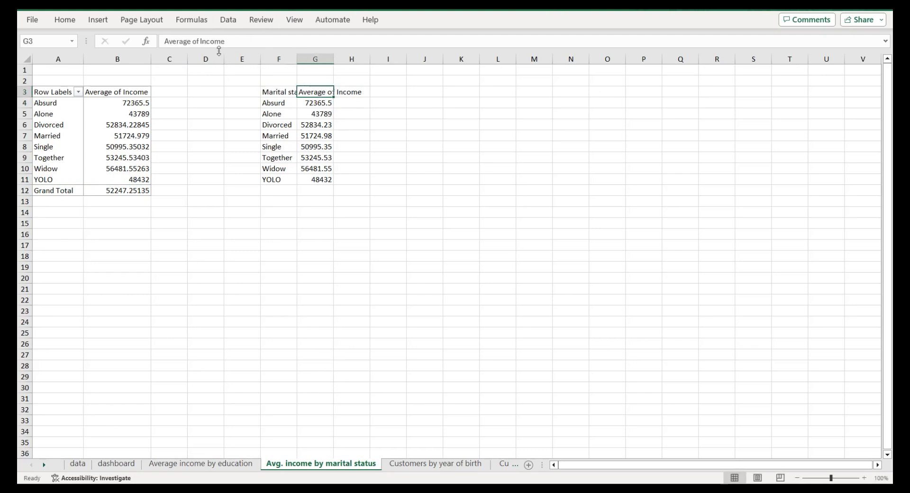
click(204, 42)
key(BackSpace)
key(BackSpace)
key(BackSpace)
key(BackSpace)
text(i)
key(Return)
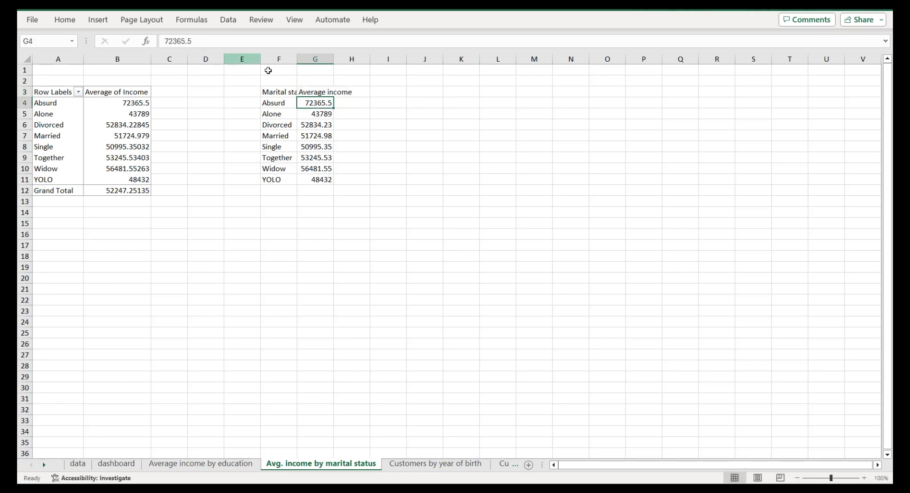
Step: Convert the pasted range F3:G11 into a table with a header row
click(284, 91)
key(ctrl+a)
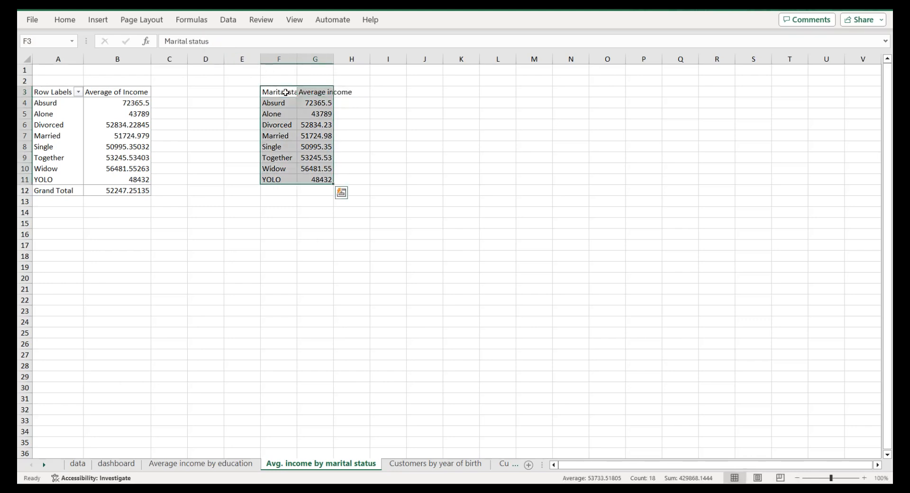
click(98, 20)
click(114, 41)
click(413, 236)
click(455, 262)
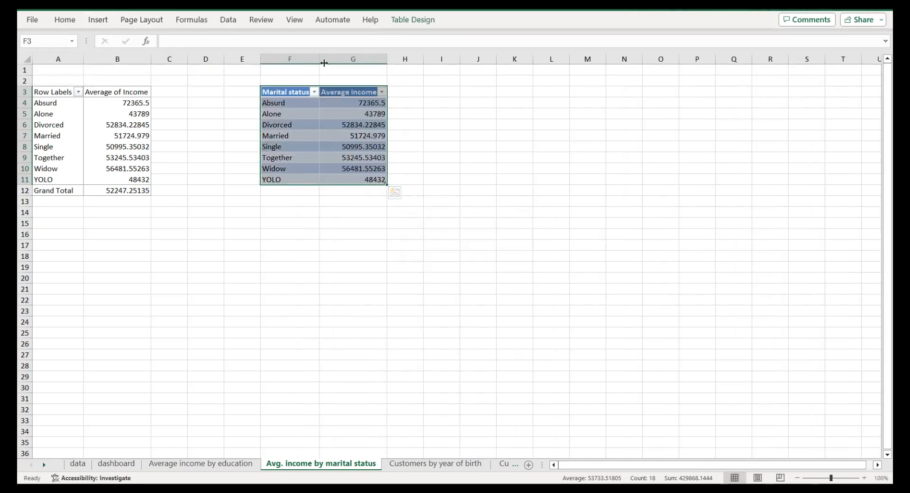
Step: Format the Average income values in G4:G11 to show no decimal places
drag(376, 103, 351, 177)
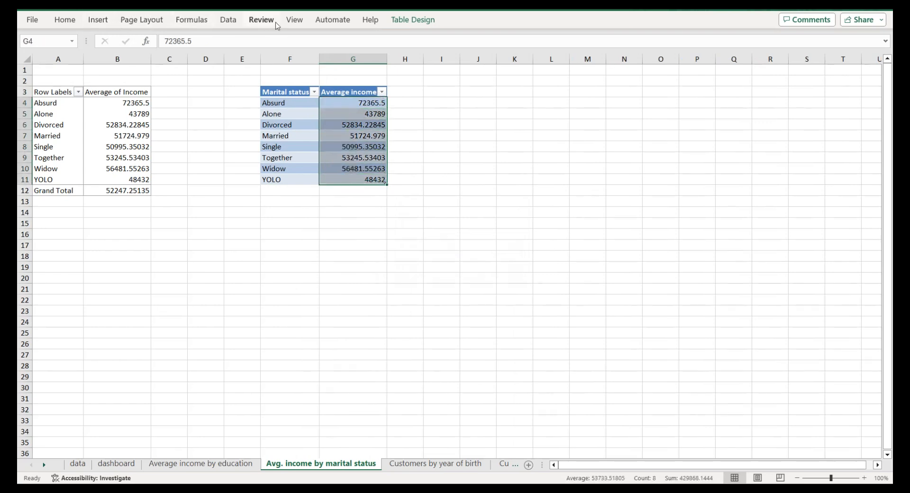
click(65, 20)
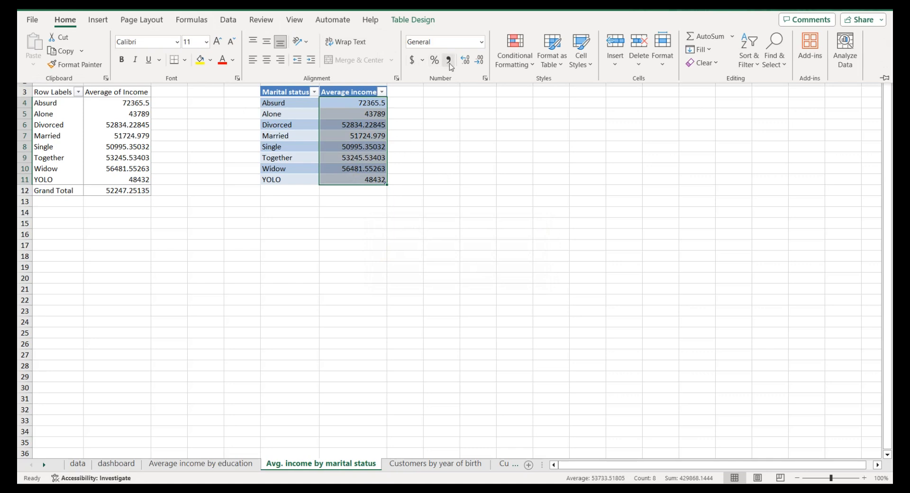
click(479, 61)
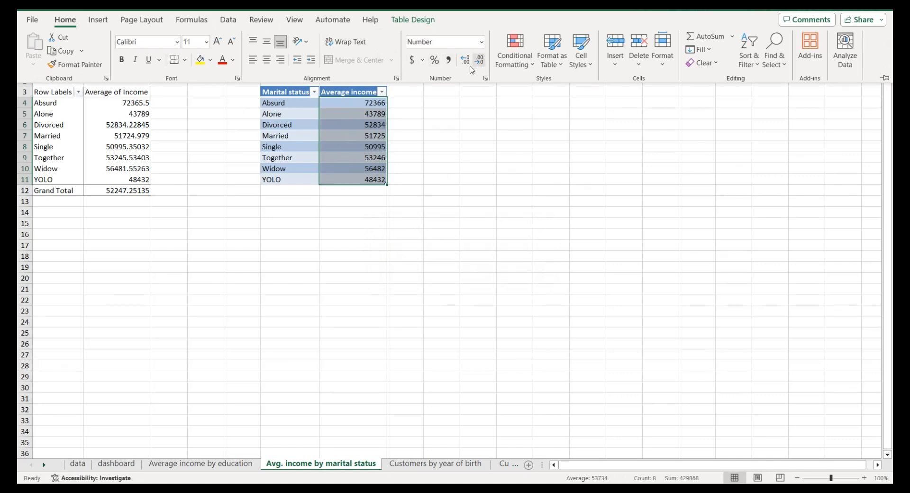
Step: Sort the marital status table by Average income from smallest to largest
click(291, 103)
click(292, 103)
click(381, 92)
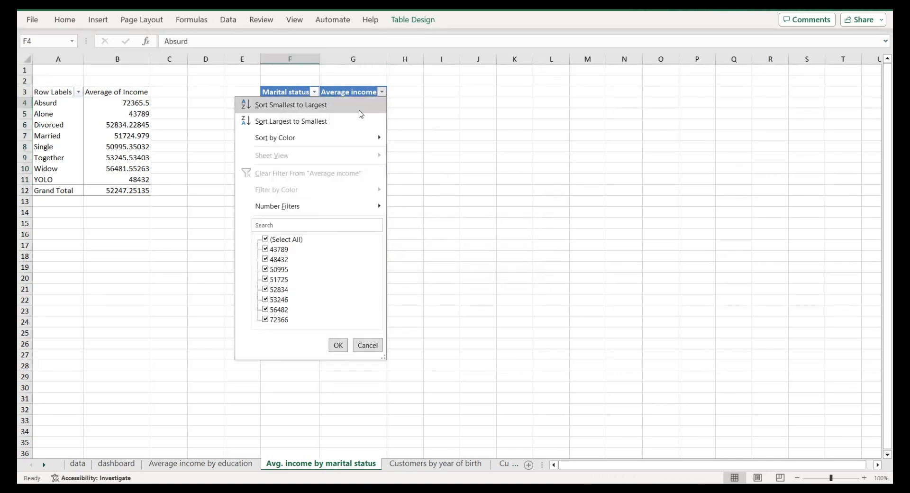
click(331, 104)
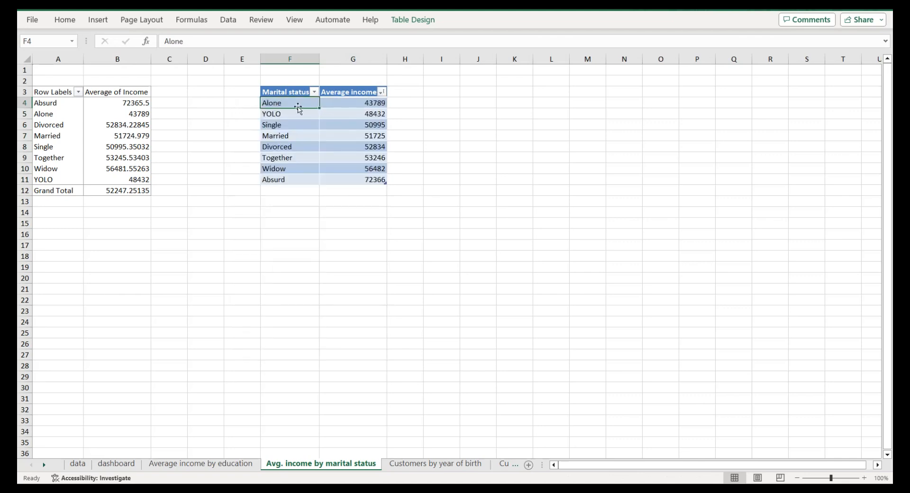
Step: Insert a recommended Clustered Bar chart from the whole marital status table
click(301, 93)
key(ctrl+a)
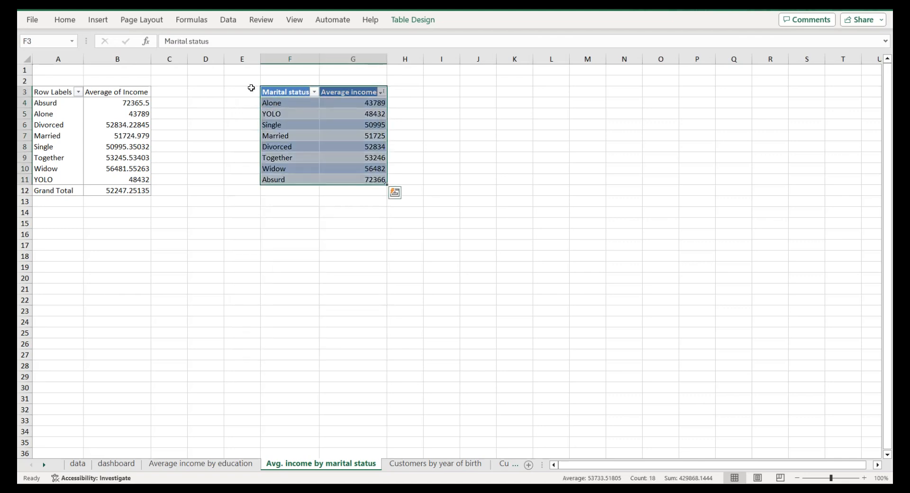
click(98, 19)
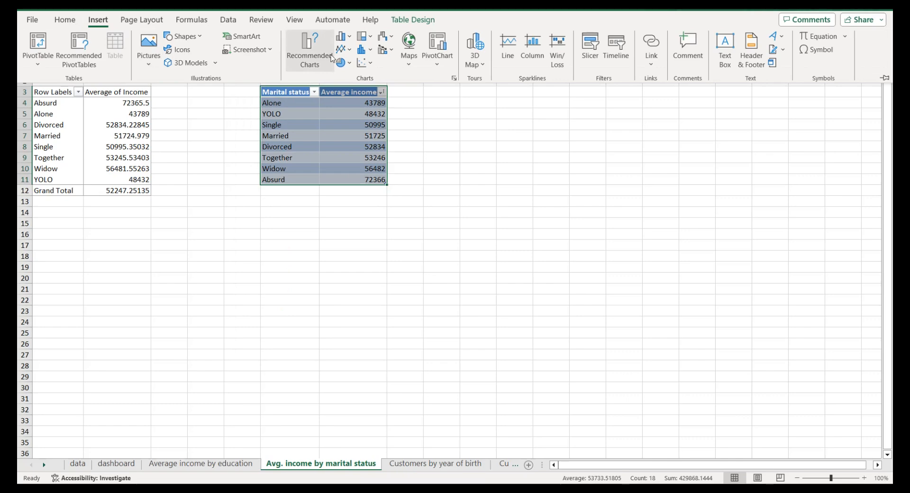
click(309, 49)
click(360, 195)
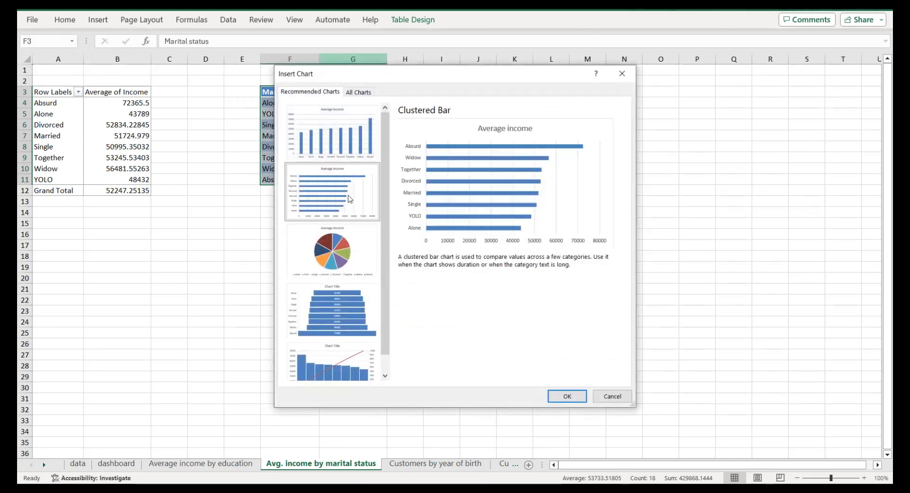
click(566, 396)
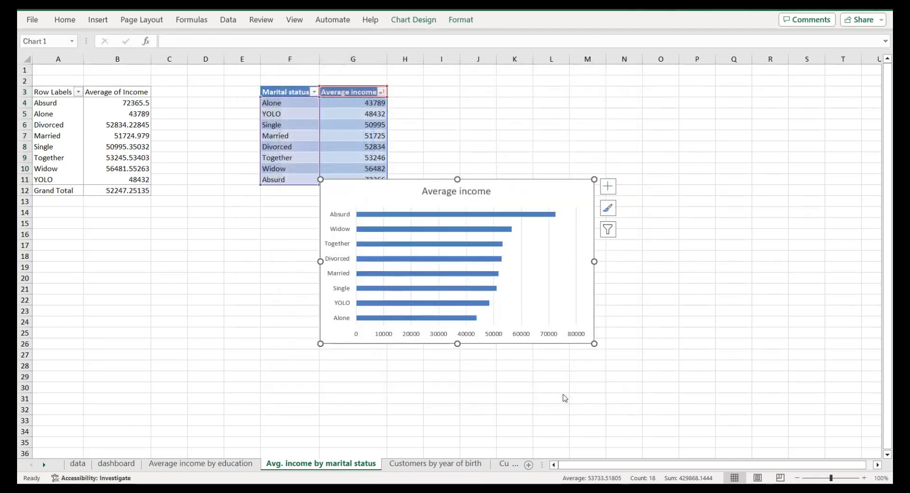
Step: Remove the new chart's gridlines, add data labels to its bars and delete its horizontal value axis
click(608, 186)
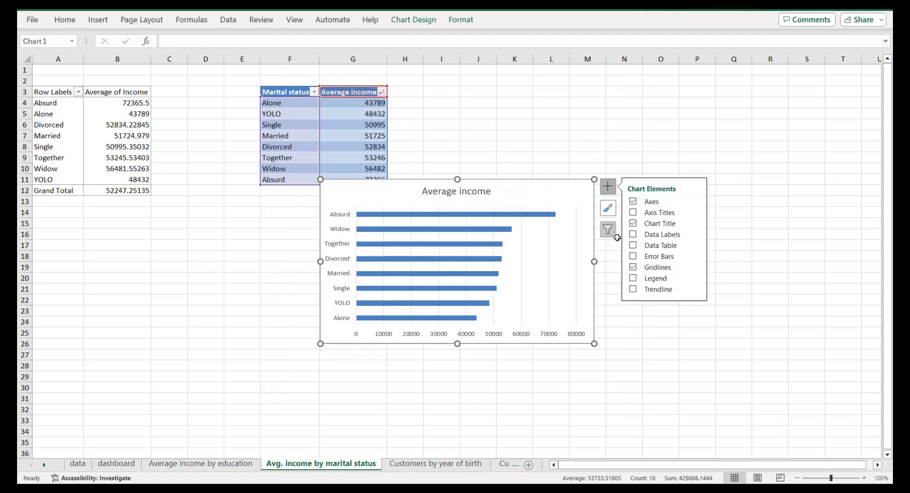
click(633, 267)
click(633, 234)
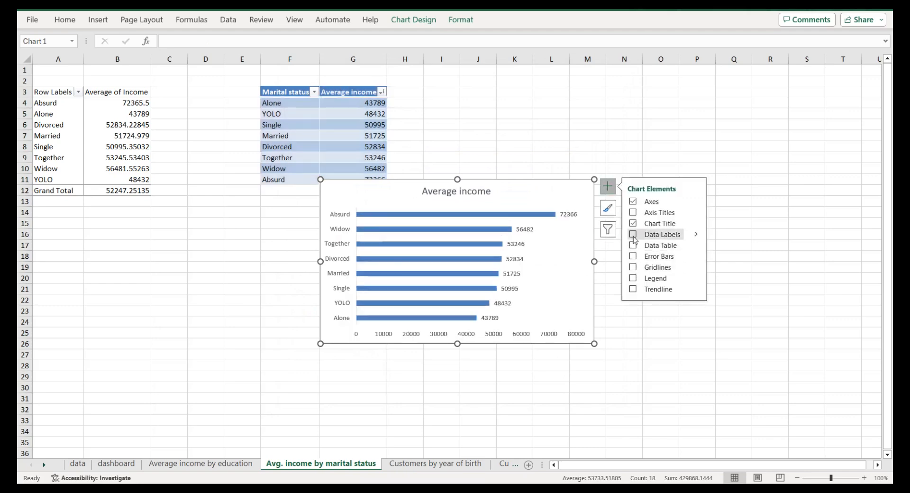
click(525, 337)
key(Delete)
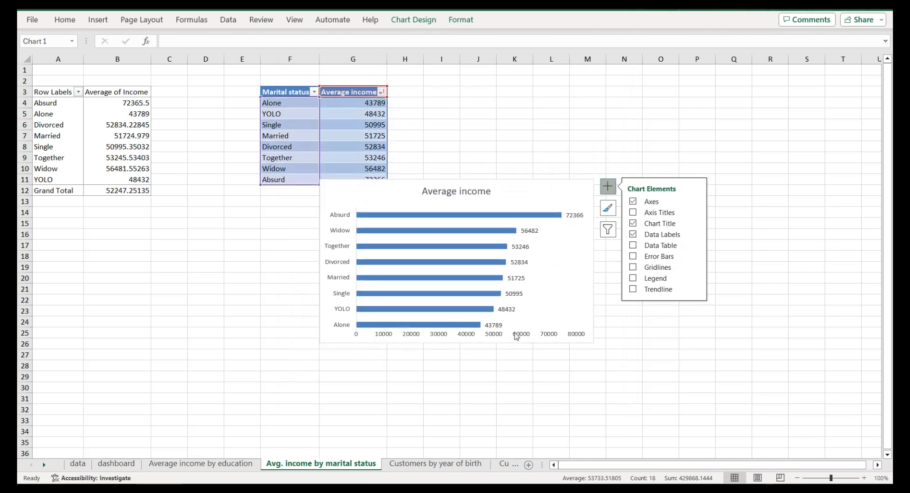
Step: Change the marital status chart's title to "Average income by marital status"
click(321, 465)
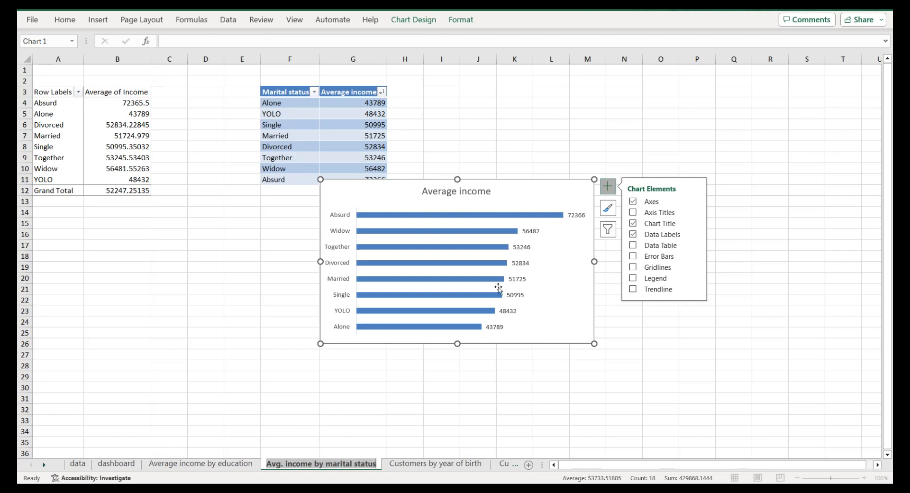
double_click(465, 191)
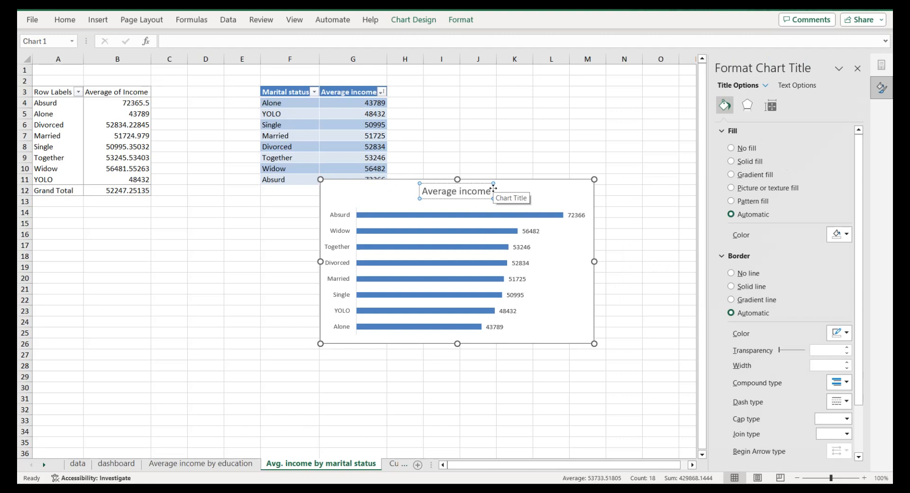
text(Avg. income by marital status)
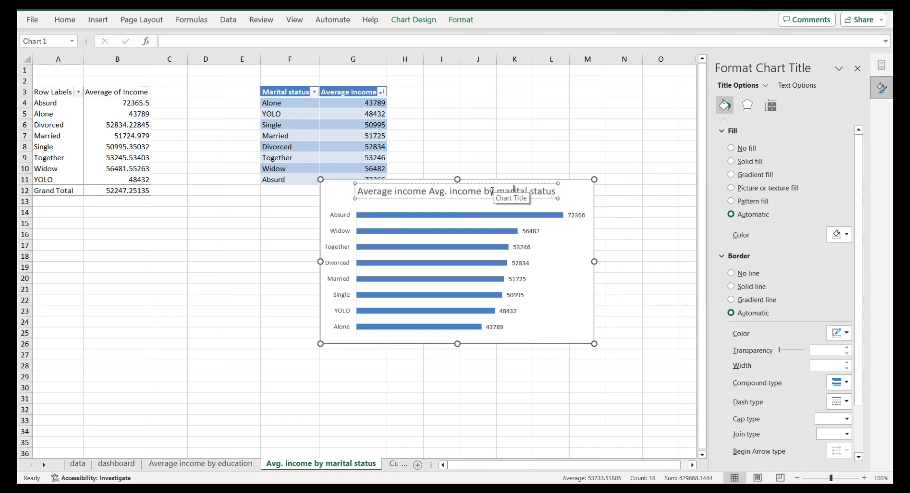
key(BackSpace)
key(BackSpace)
key(BackSpace)
key(BackSpace)
key(BackSpace)
key(BackSpace)
key(BackSpace)
key(BackSpace)
key(BackSpace)
key(BackSpace)
key(BackSpace)
key(BackSpace)
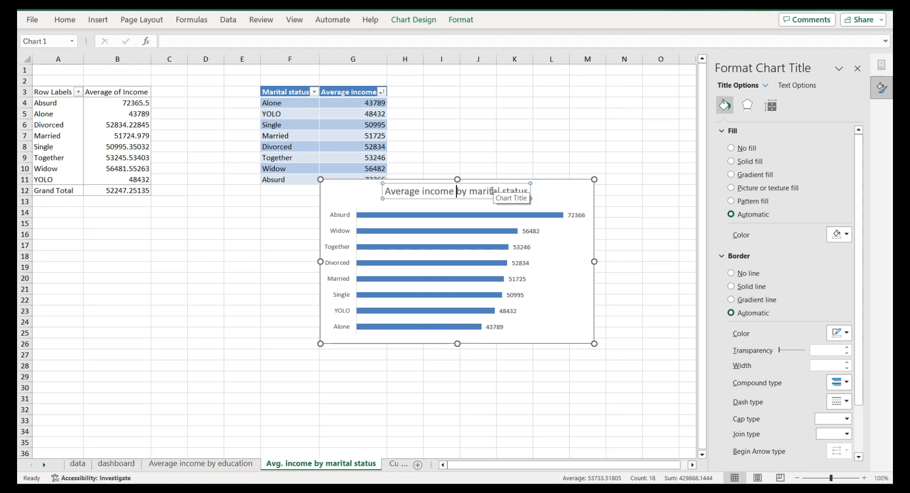
Step: Fill the marital status chart's background with the recently used dark colour
click(344, 195)
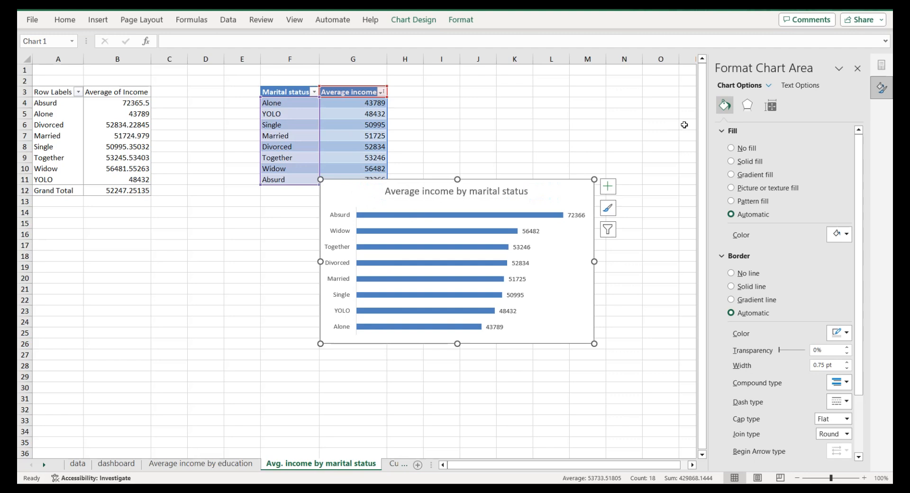
click(843, 237)
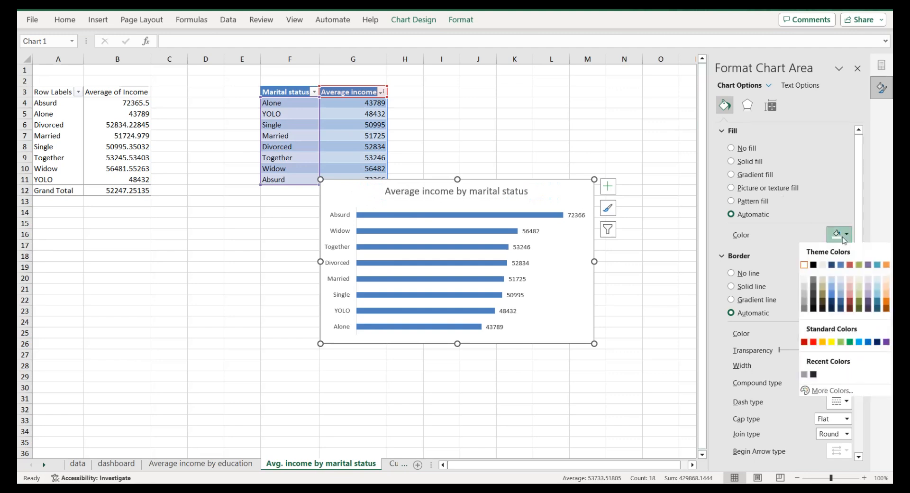
click(813, 375)
Step: Recolour the text of the chart's data labels and title with the recently used grey
click(520, 251)
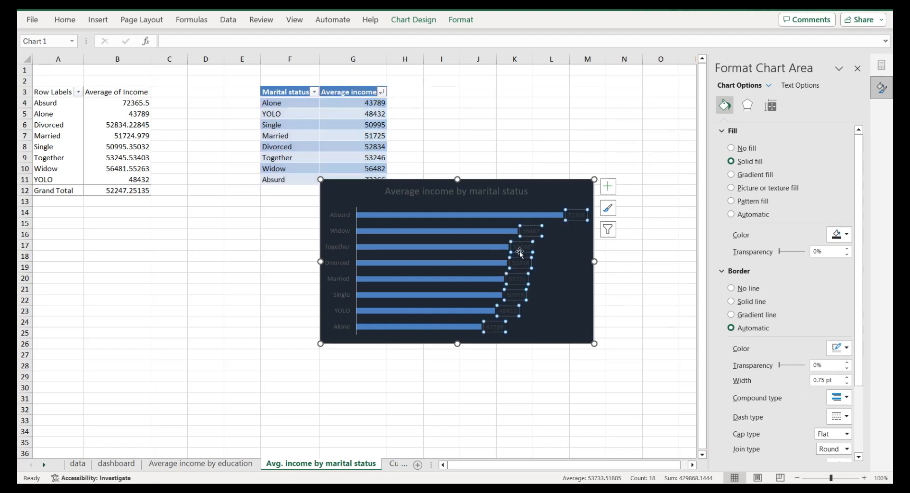
click(797, 86)
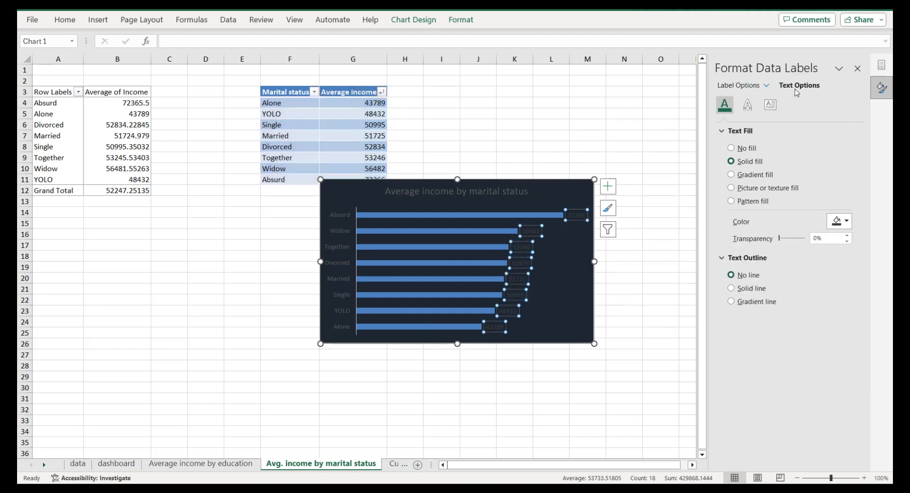
click(838, 221)
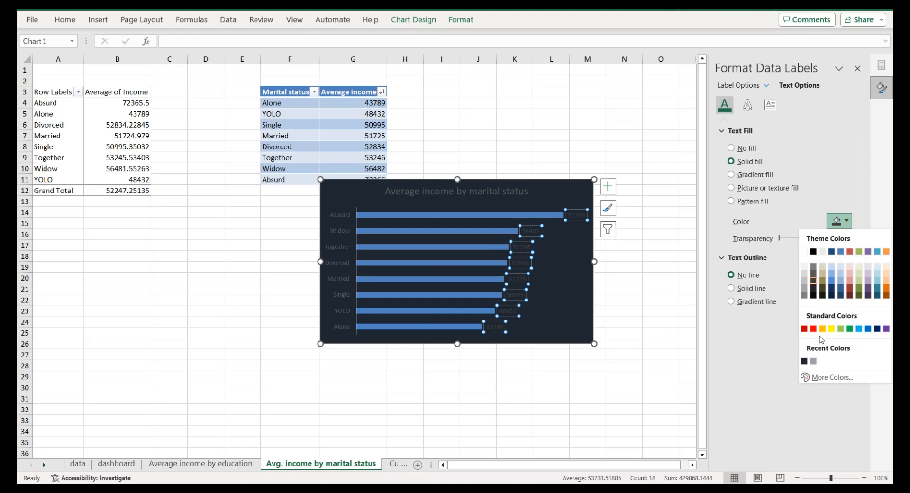
click(814, 361)
click(506, 197)
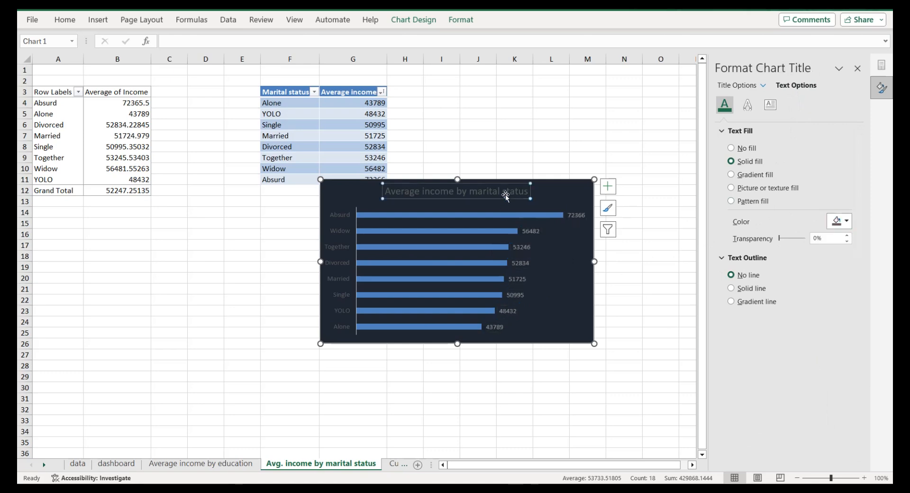
click(838, 220)
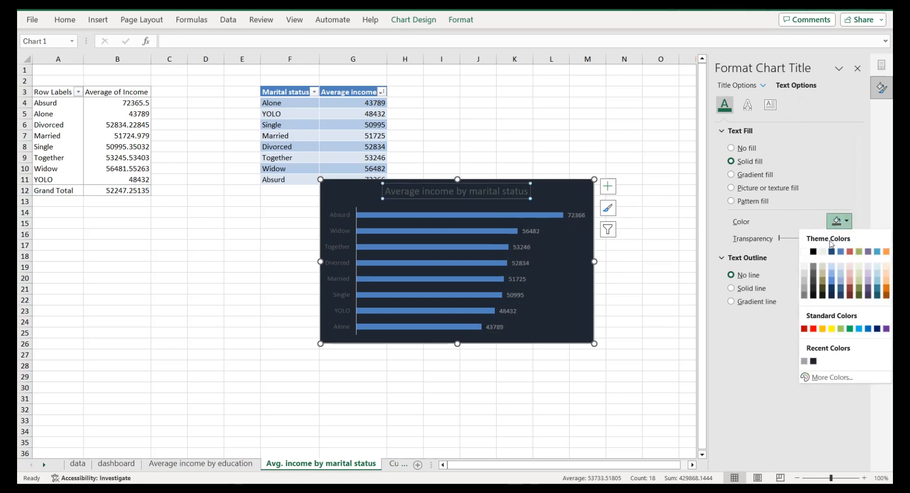
click(804, 361)
Step: Recolour the marital status category axis labels with the same recently used grey
click(347, 269)
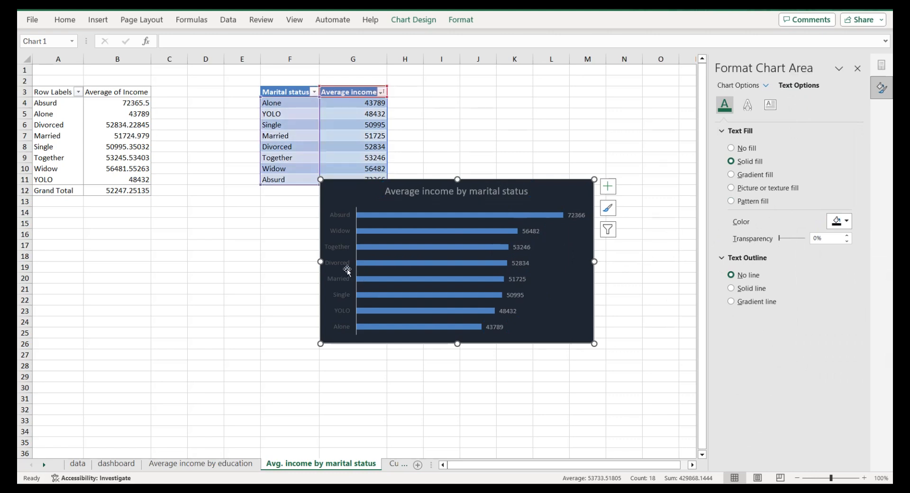
click(341, 261)
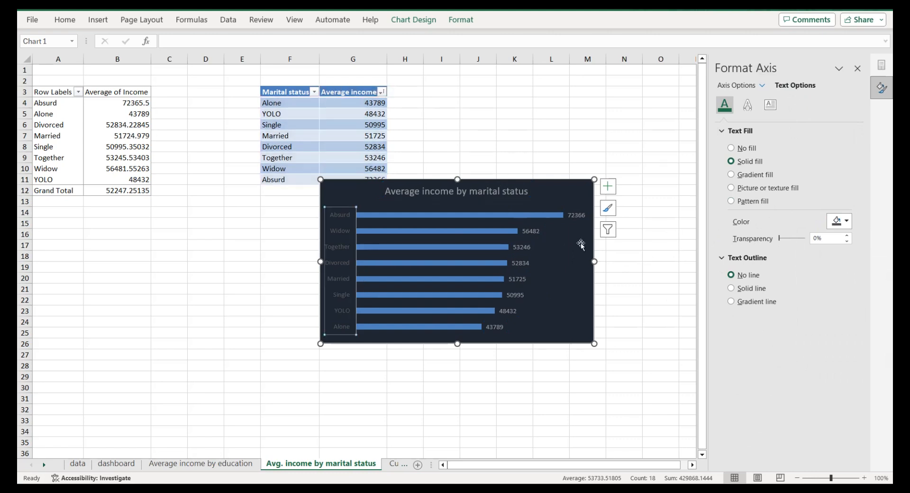
click(834, 222)
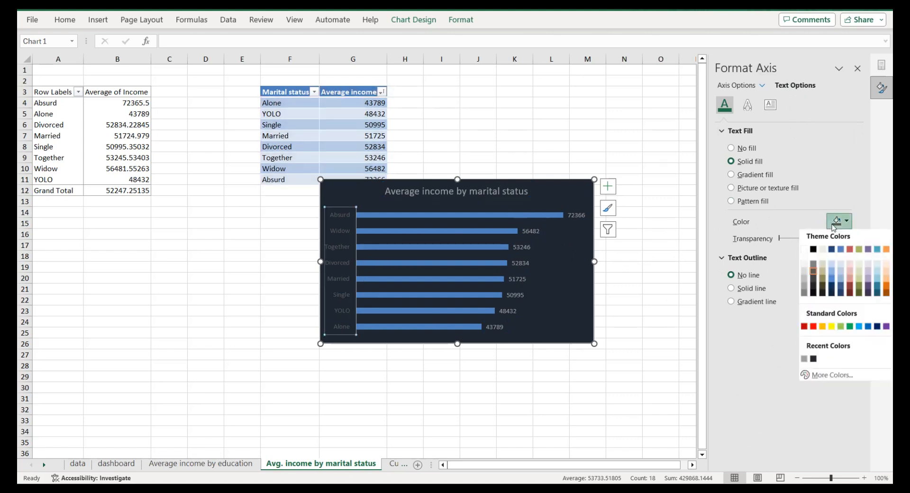
click(804, 361)
Step: Set the bars' gap width to 60% and fill them with the recently used grey
click(512, 234)
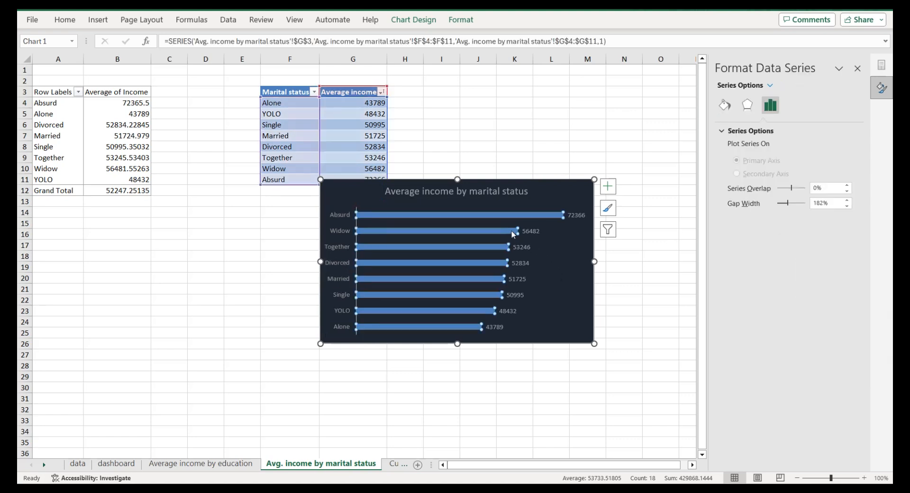
drag(829, 203, 824, 202)
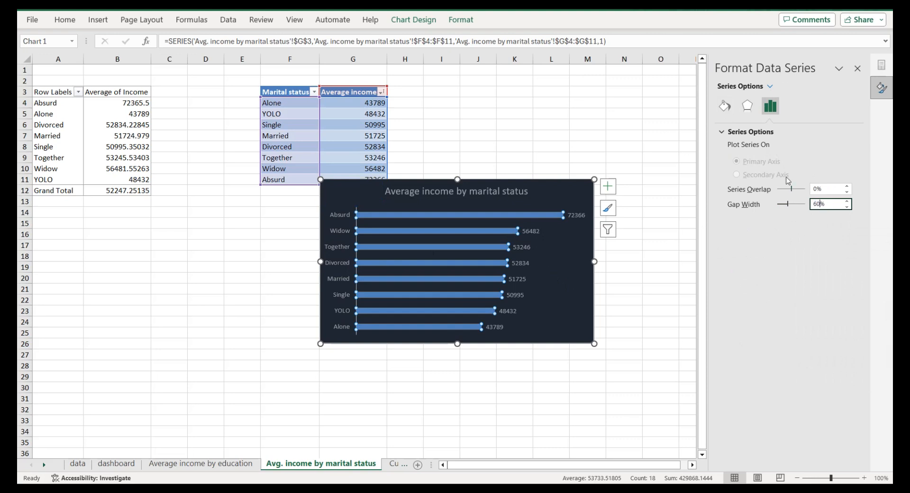
click(728, 110)
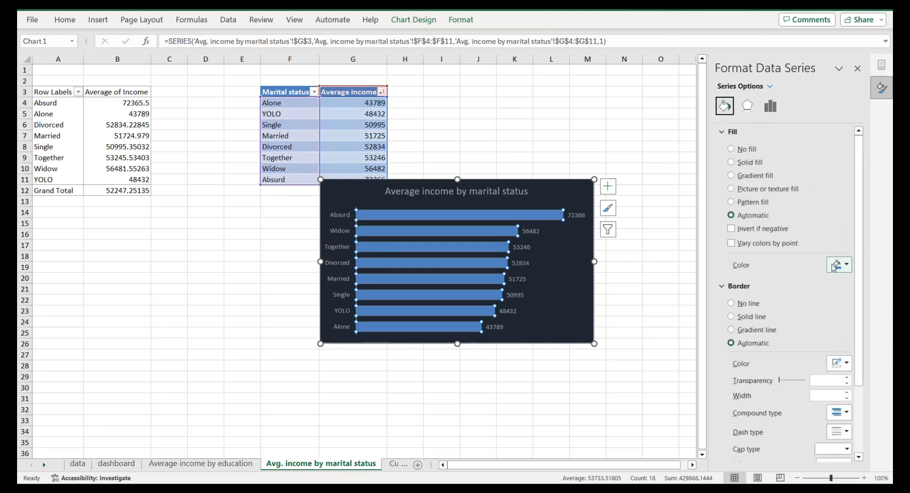
click(838, 268)
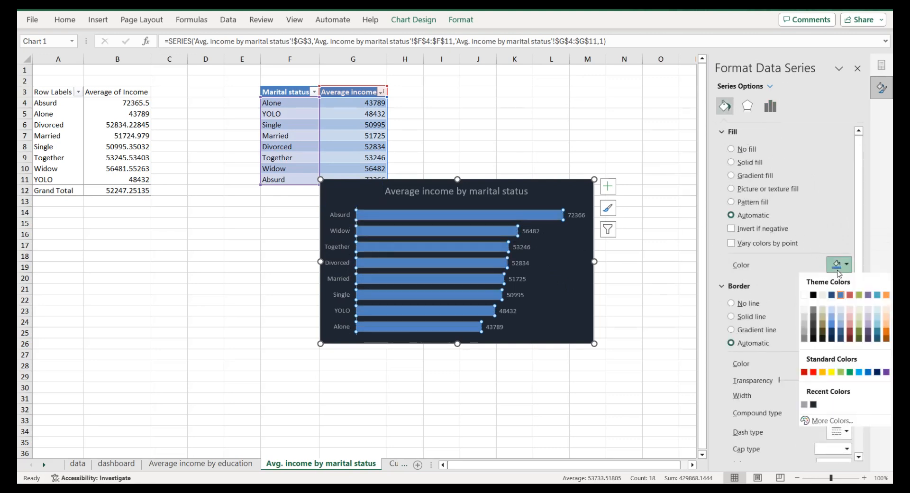
click(807, 404)
Step: Copy the finished marital status chart onto the dashboard sheet
click(343, 198)
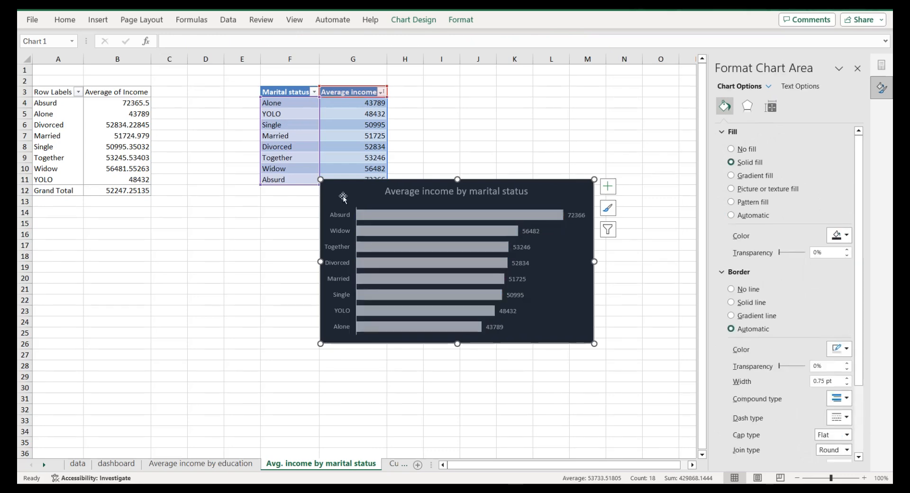
click(123, 466)
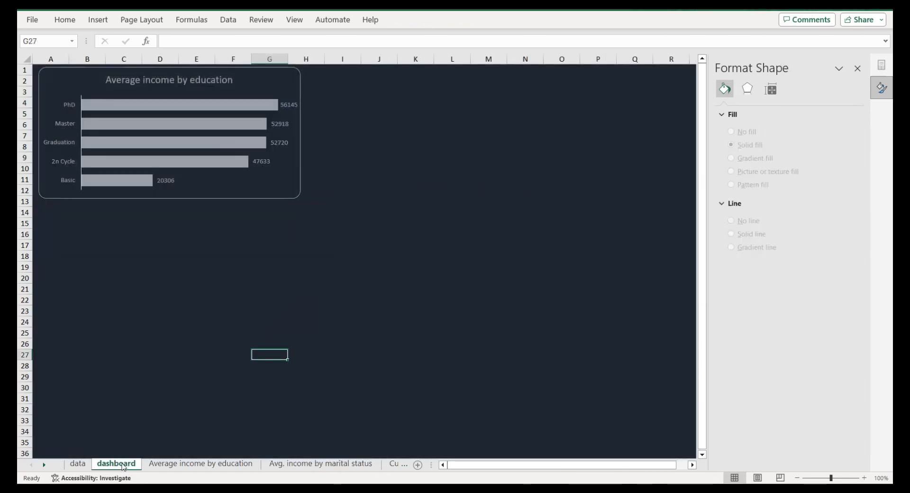
key(ctrl+v)
Step: Give the pasted chart a solid border in the recently used grey with rounded corners
scroll(787, 327, down, 4)
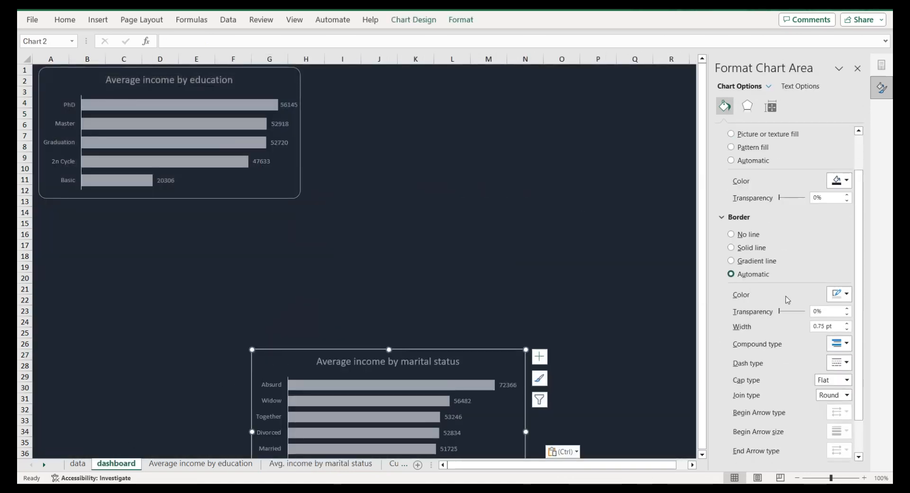
click(836, 262)
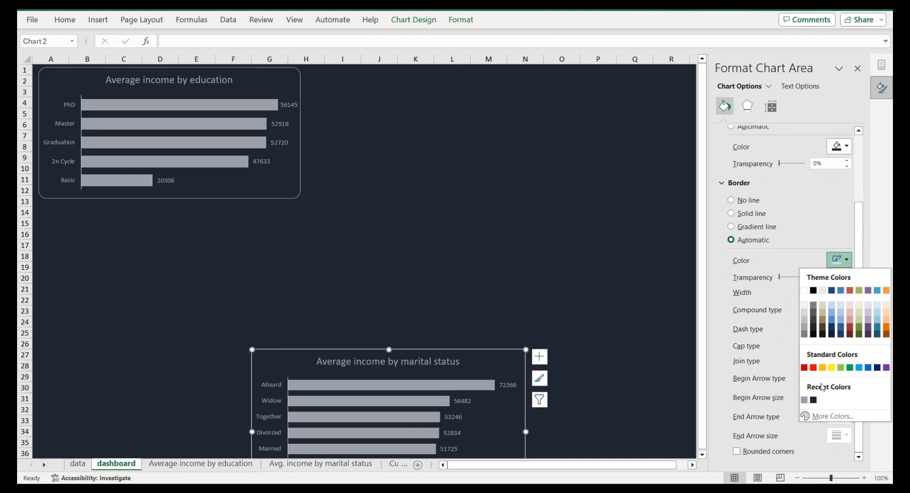
click(808, 403)
scroll(750, 437, down, 1)
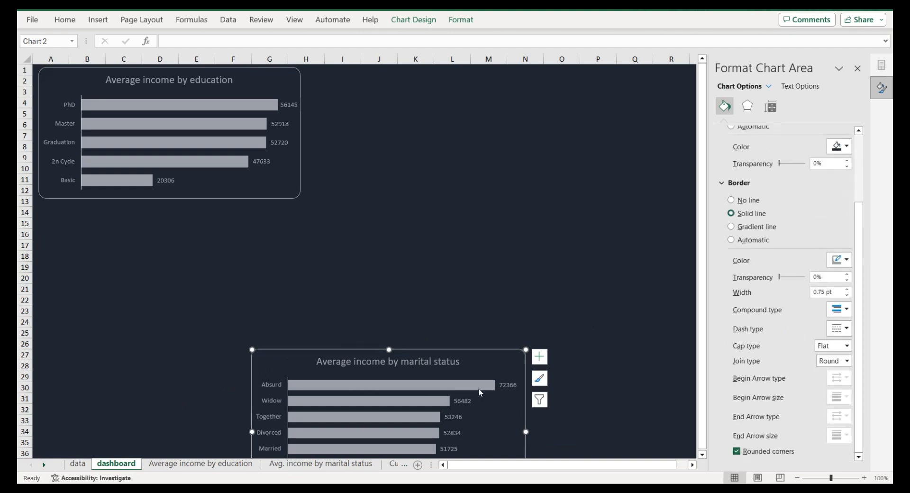
Step: Move the marital status chart to columns P to V at row 1 and shorten it to match the education chart's height
drag(475, 350, 607, 88)
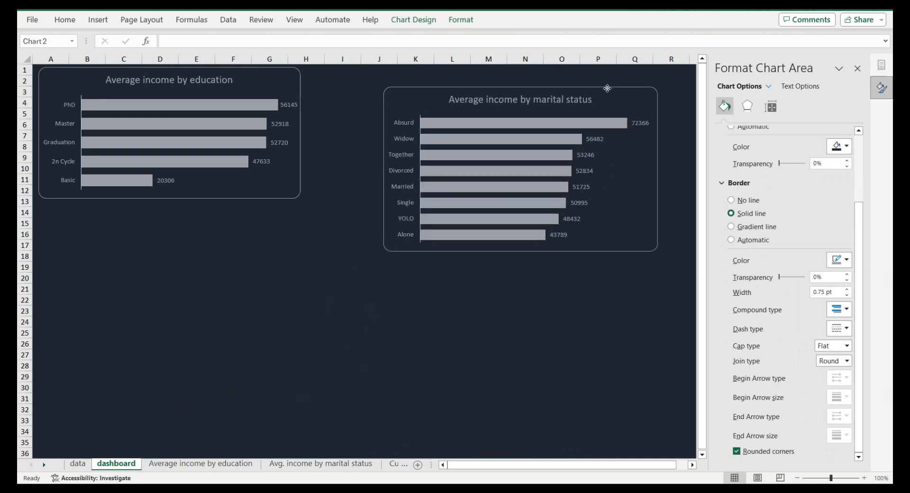
click(858, 68)
drag(638, 90, 826, 70)
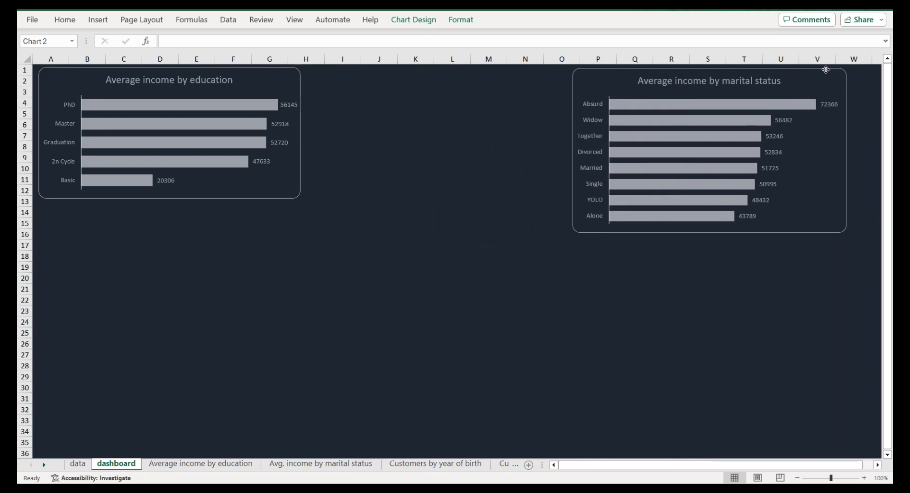
drag(826, 70, 826, 70)
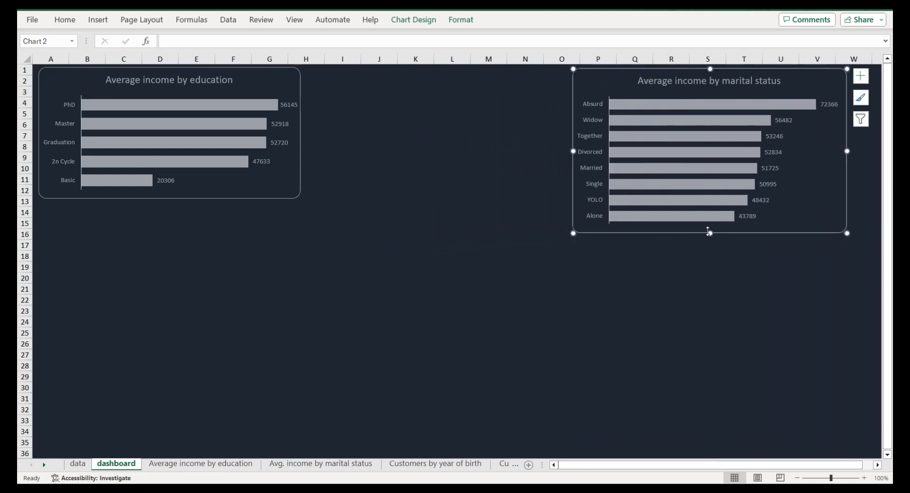
drag(710, 233, 713, 199)
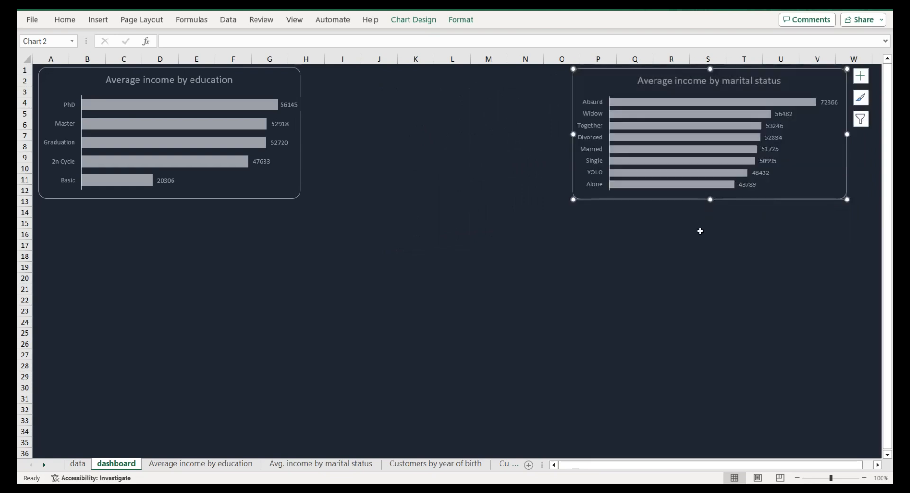
click(679, 243)
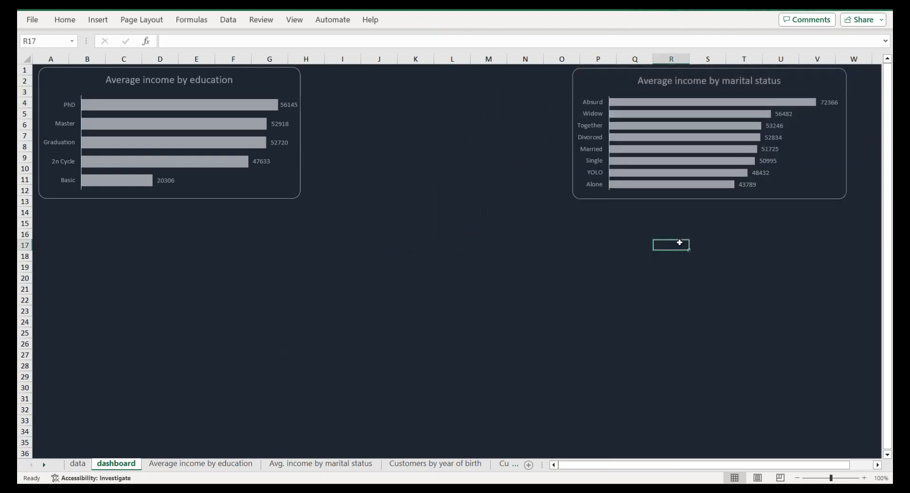
Step: On the Customers by year of birth sheet, build the PivotTable with Year_Birth as rows and ID as values
click(458, 467)
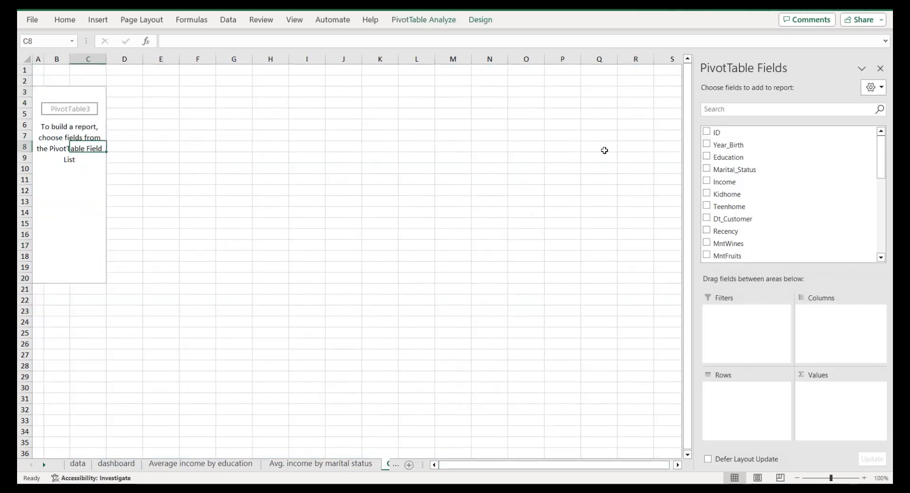
click(707, 144)
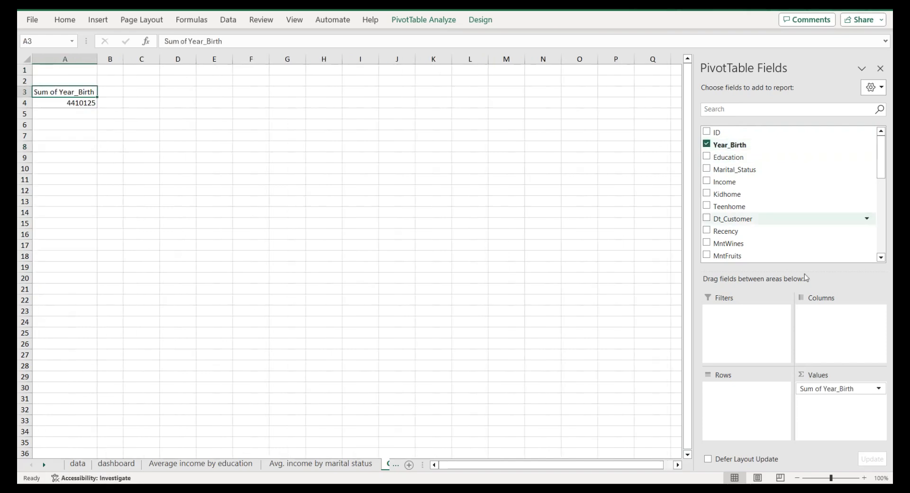
drag(822, 385, 751, 400)
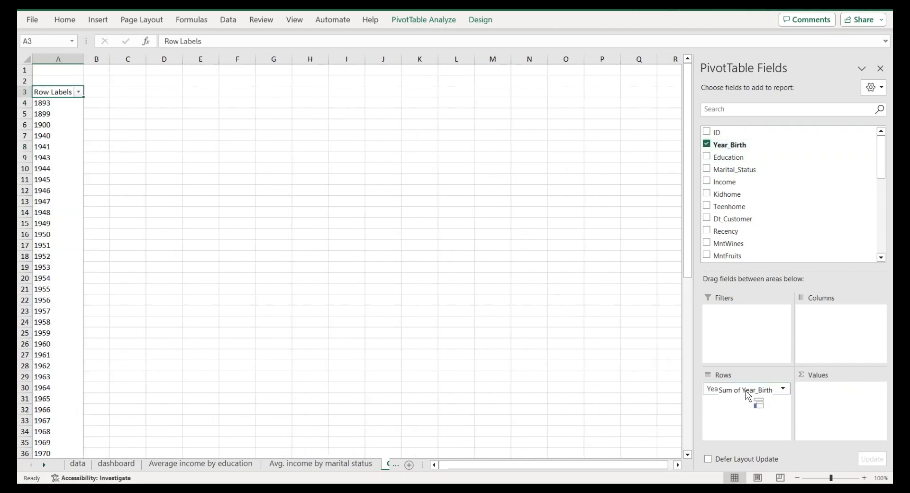
drag(741, 132, 825, 397)
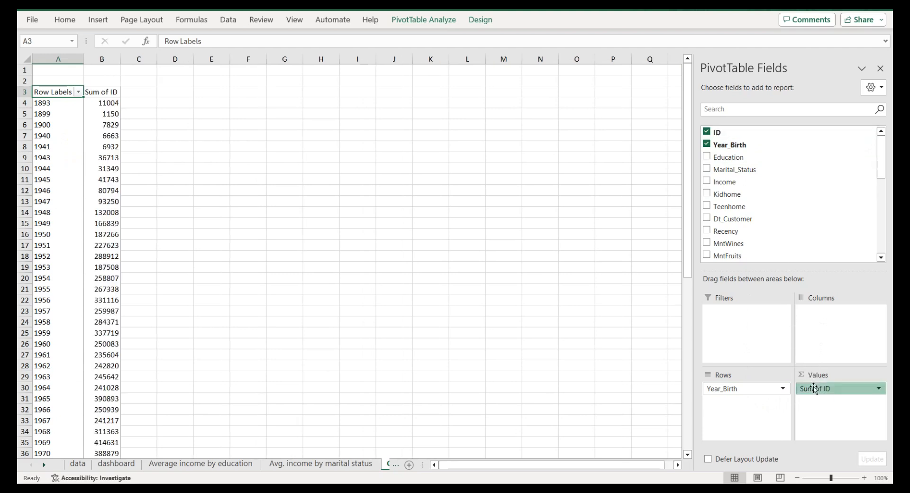
Step: Summarize the PivotTable's ID value field by Count
click(814, 385)
click(840, 375)
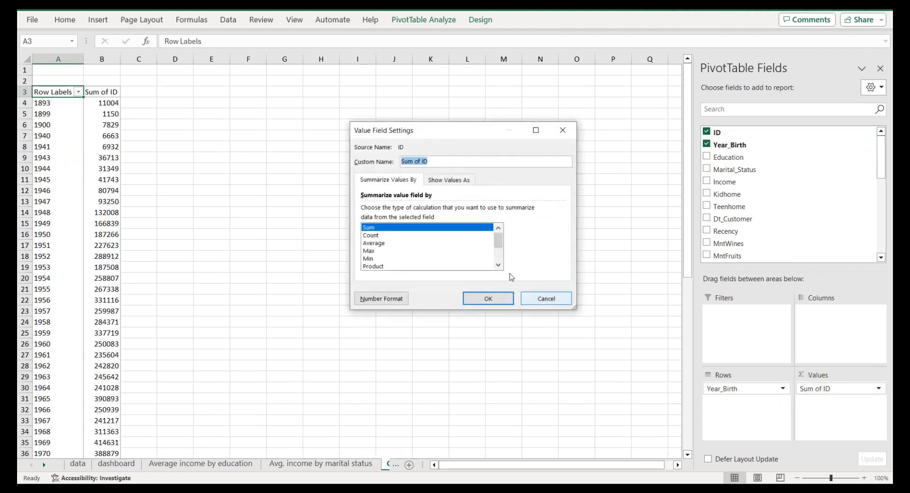
click(378, 235)
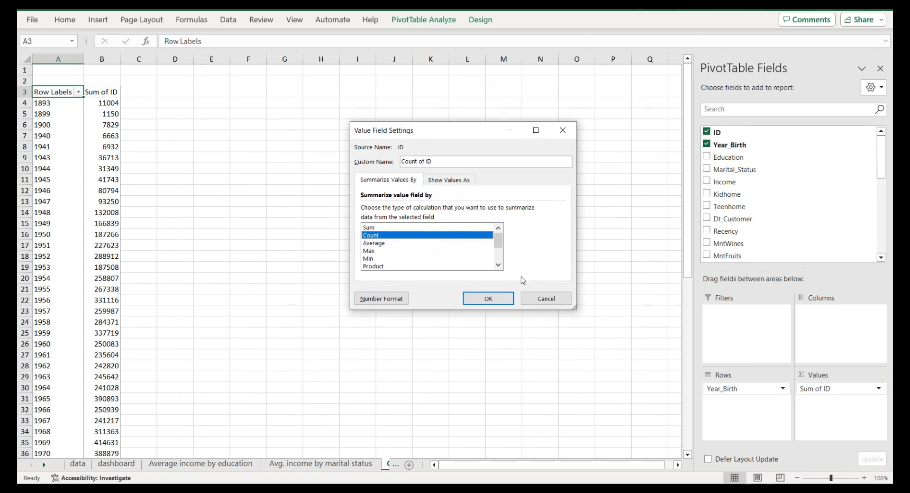
click(493, 298)
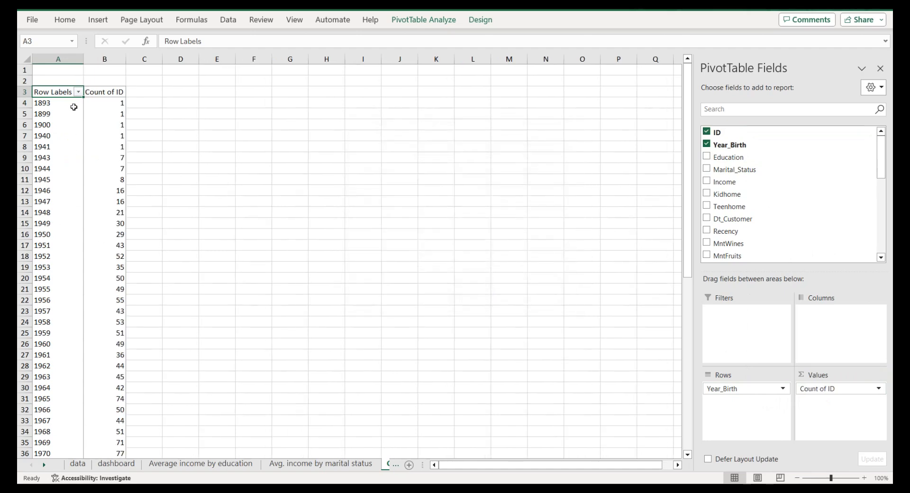
Step: Remove the Grand Total row from the year-of-birth PivotTable
key(ctrl+shift+Right)
key(ctrl+shift+Down)
scroll(123, 370, up, 1)
scroll(94, 410, down, 1)
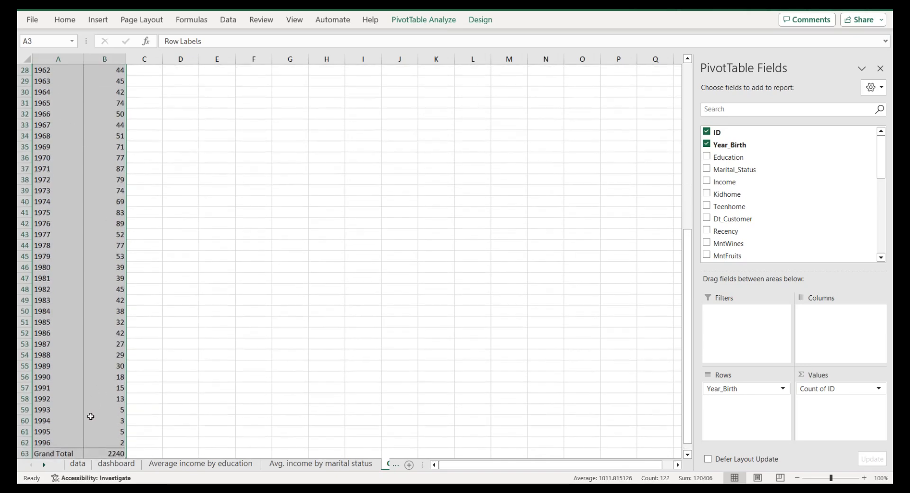
click(66, 454)
right_click(67, 455)
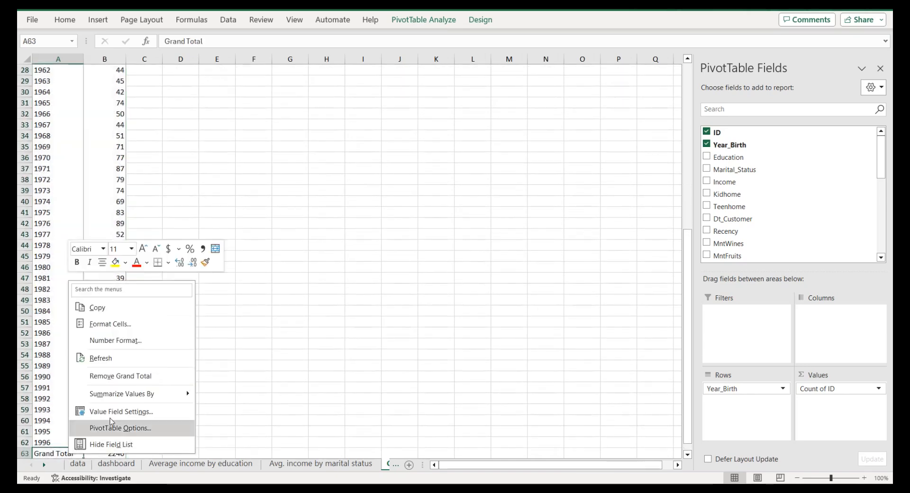
click(127, 375)
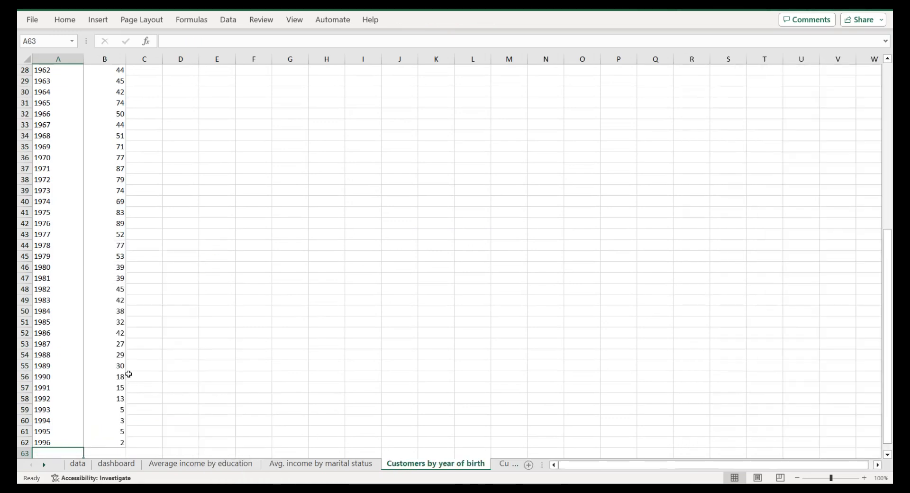
Step: Copy the whole PivotTable and paste it as values starting at cell E3
click(69, 337)
key(ctrl+a)
key(ctrl+c)
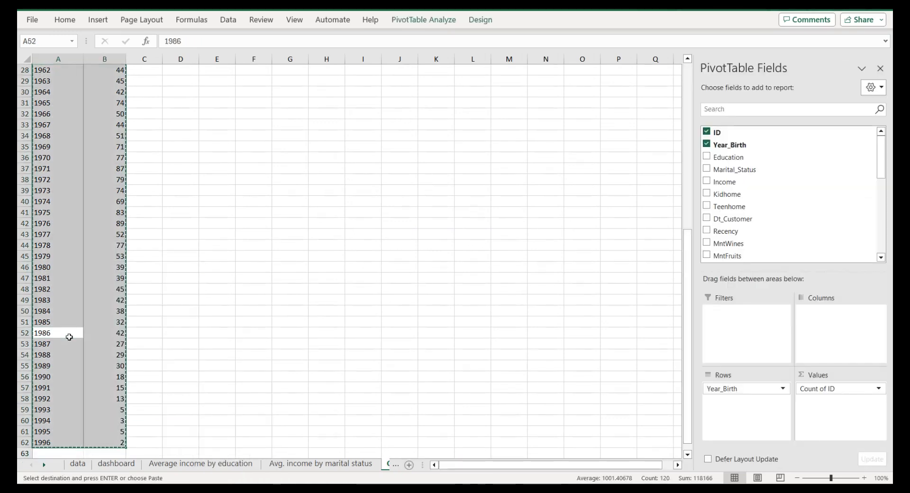
scroll(219, 247, up, 2)
scroll(218, 246, up, 7)
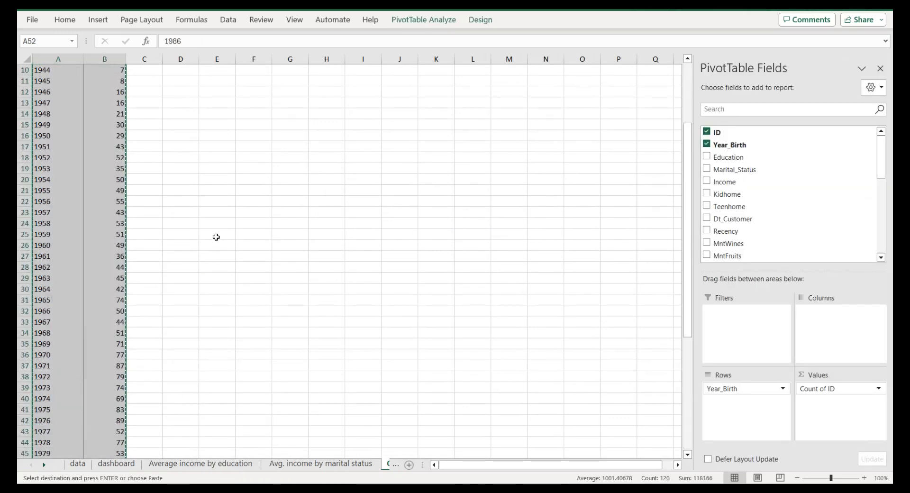
right_click(217, 92)
click(259, 174)
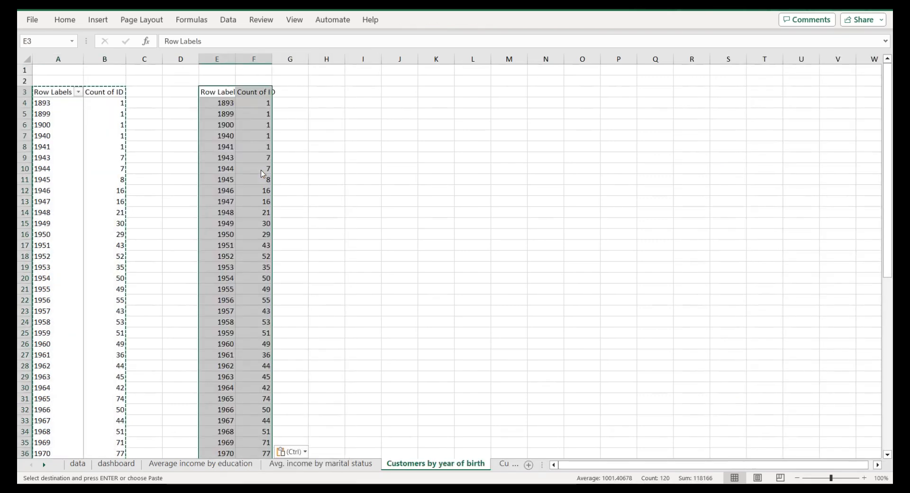
Step: Rename the pasted headers in E3 and F3 to "Year of birth" and "Total"
click(218, 93)
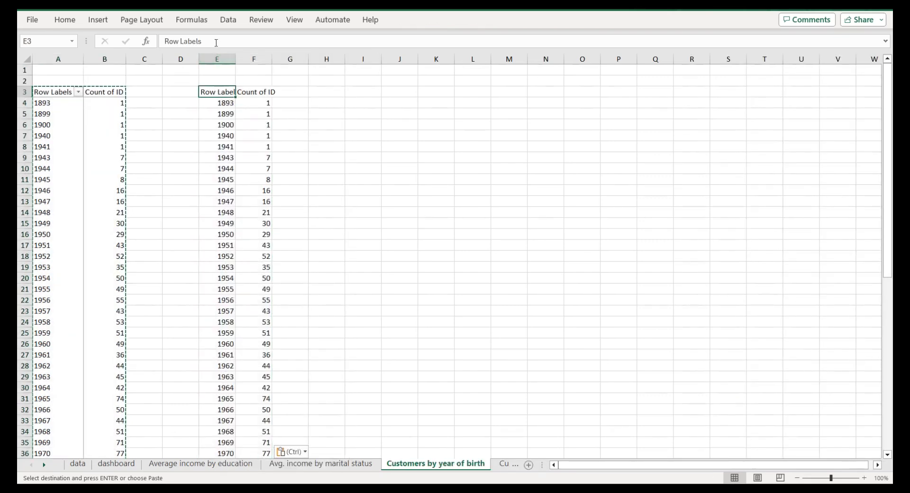
triple_click(216, 42)
text(Y)
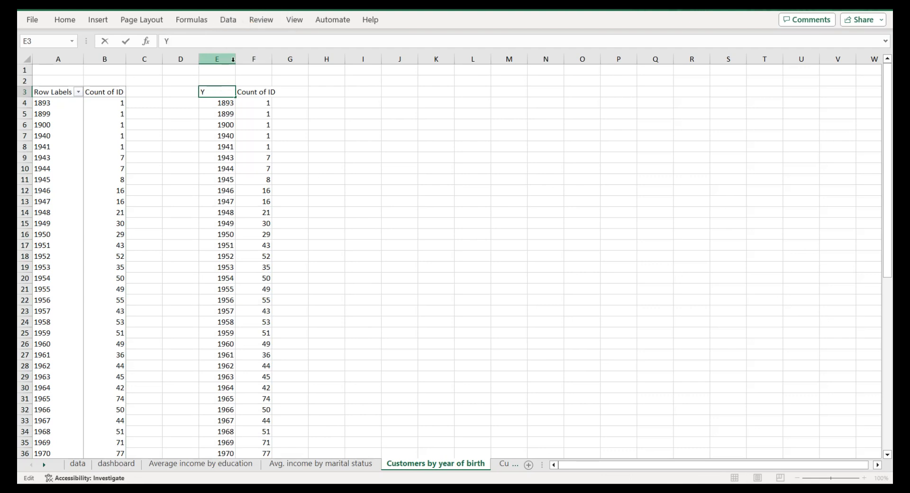
text(ear of birth)
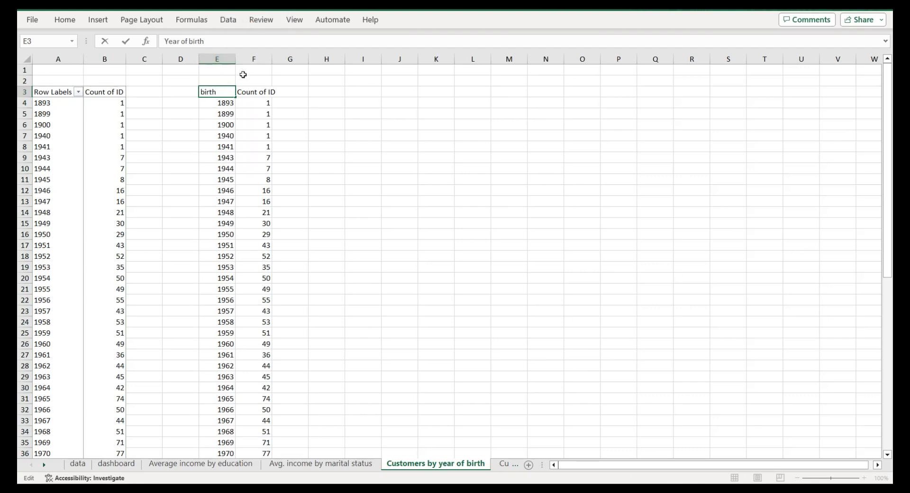
click(247, 91)
triple_click(230, 39)
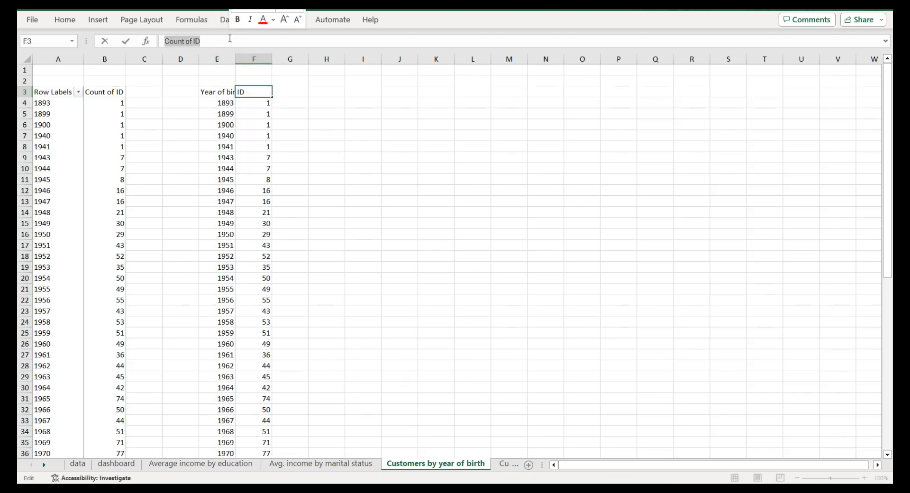
text(Total)
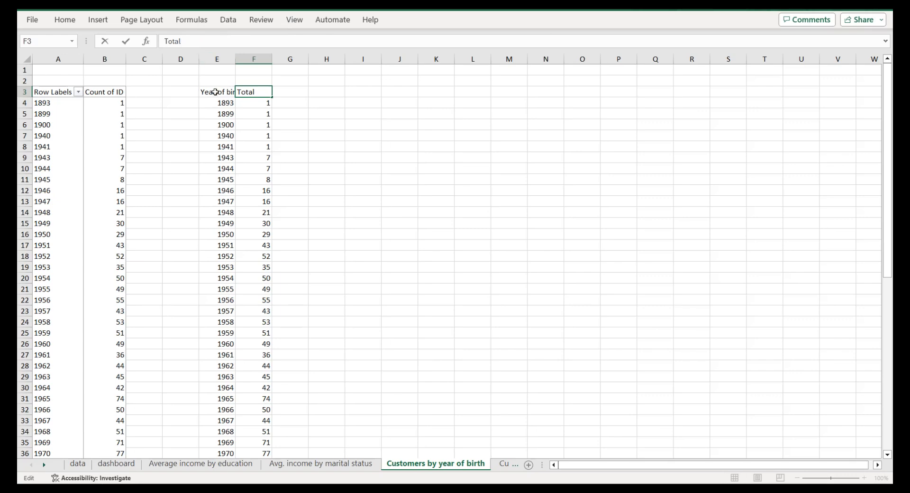
click(226, 113)
Step: Convert the pasted year-of-birth range in columns E and F, headers included, into a table
click(227, 92)
key(ctrl+shift+Right)
key(ctrl+shift+Down)
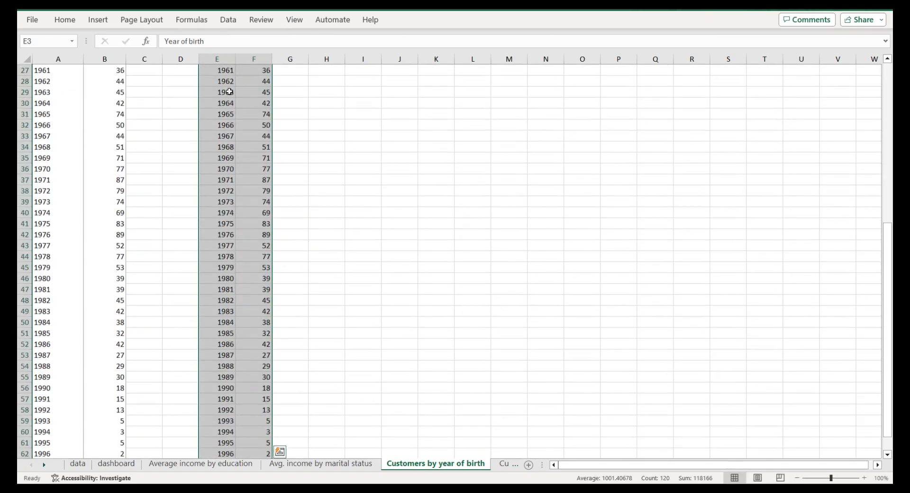
click(99, 21)
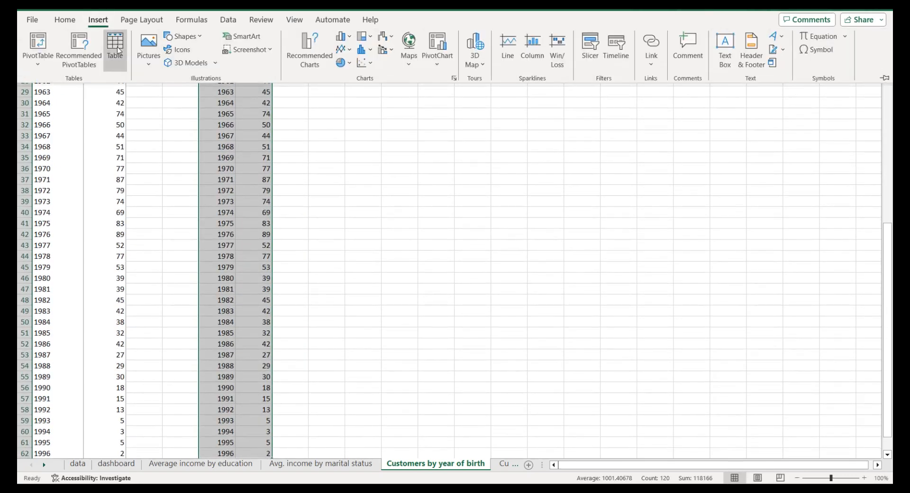
click(114, 47)
click(442, 265)
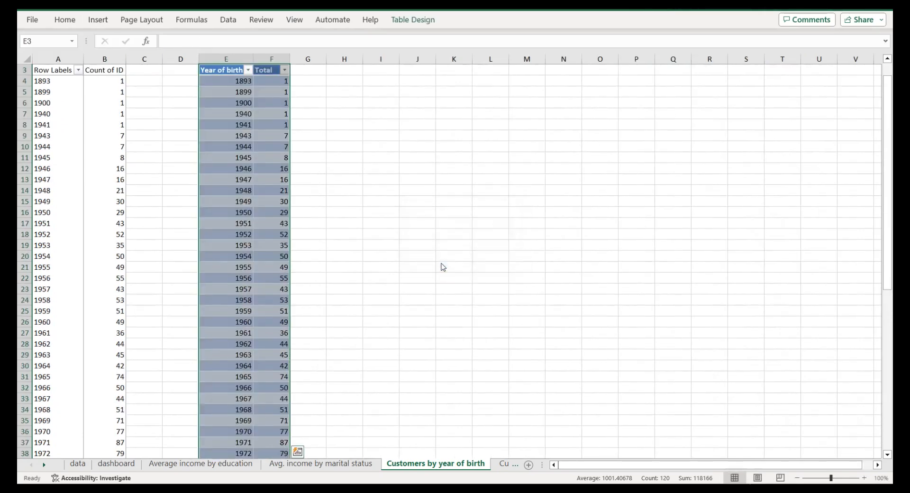
Step: Insert the recommended Clustered Column chart from the new table and remove its gridlines
click(98, 20)
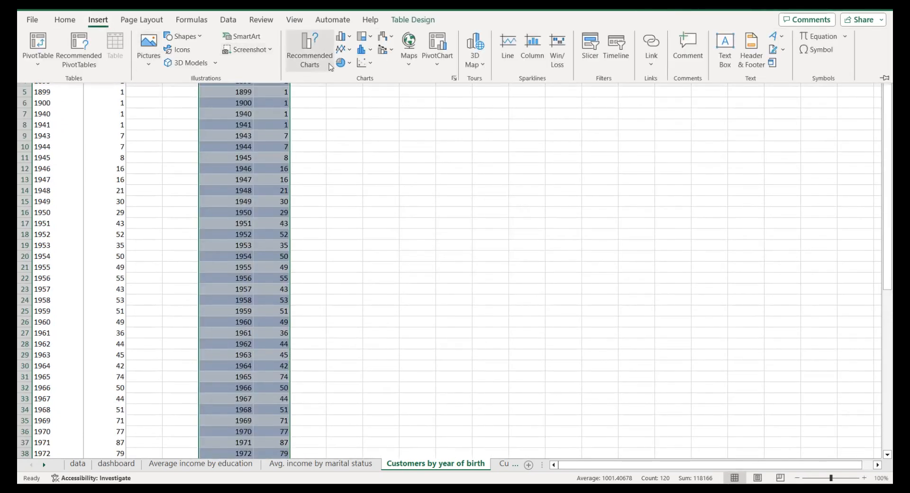
click(330, 67)
click(334, 194)
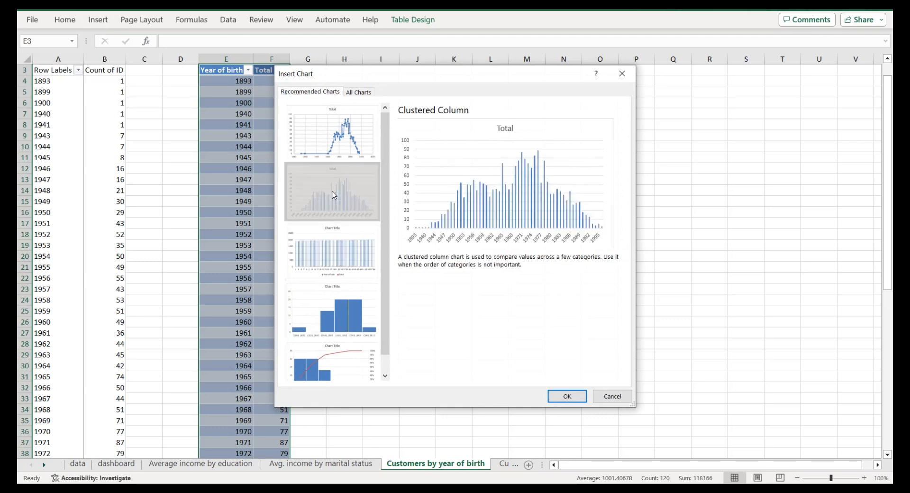
click(579, 396)
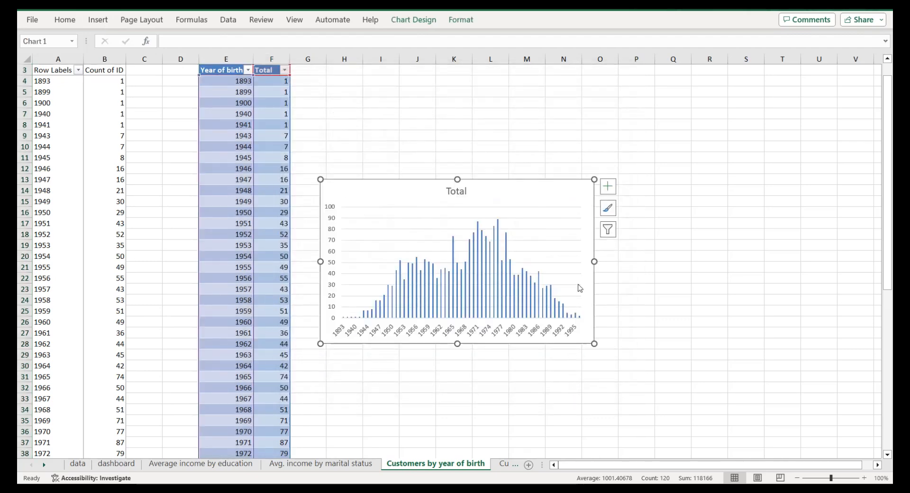
click(608, 186)
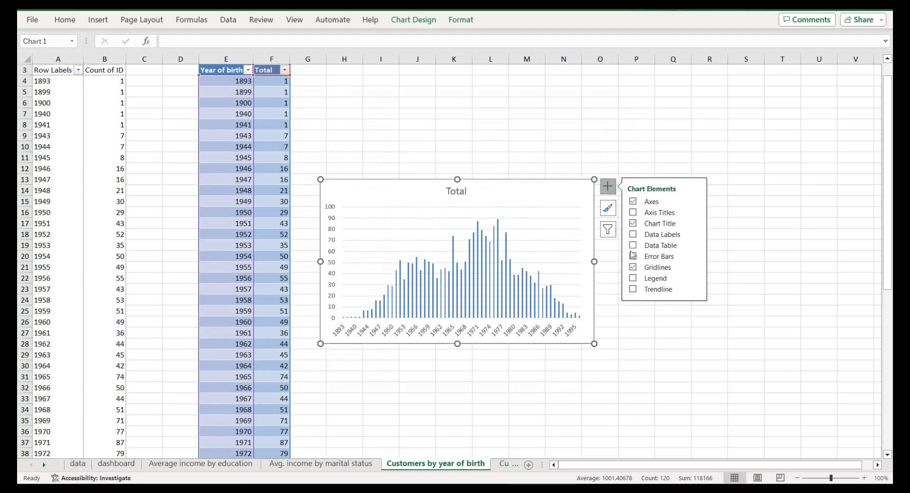
click(633, 268)
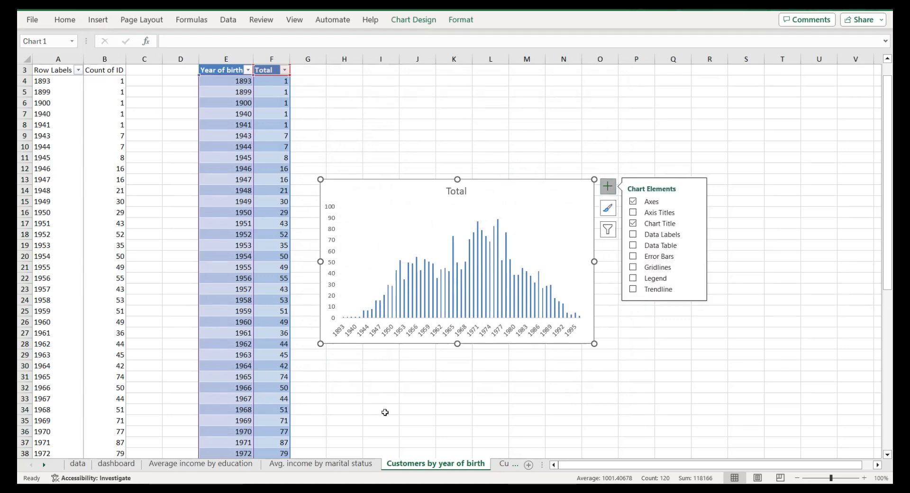
Step: Title the chart "Customers by year of birth", reusing the sheet name, and fill the chart area with the recently used dark color
double_click(426, 464)
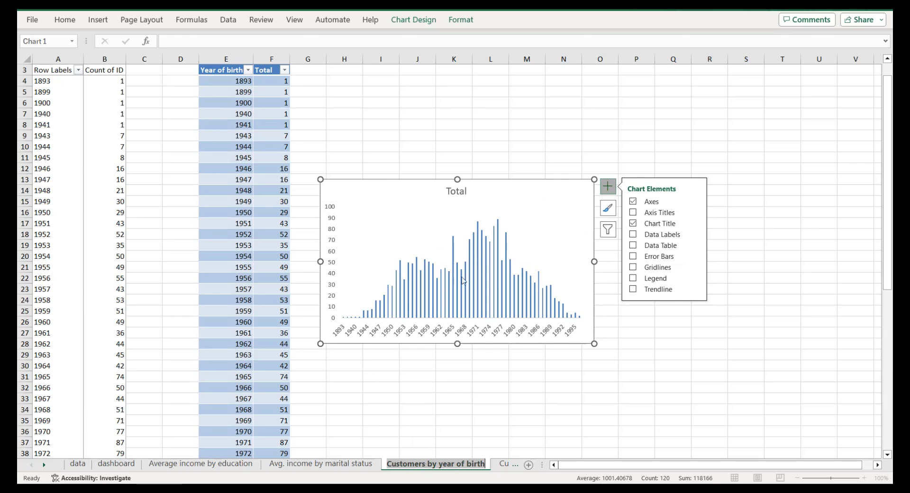
click(457, 191)
double_click(457, 191)
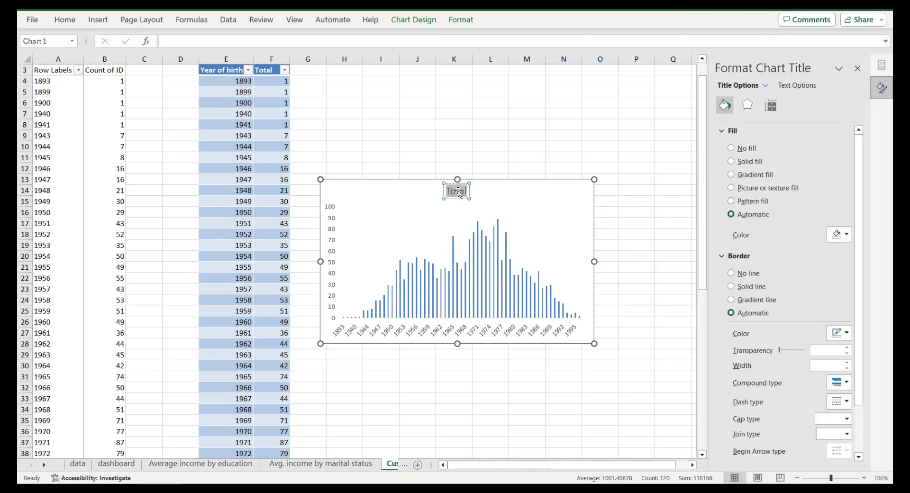
key(ctrl+v)
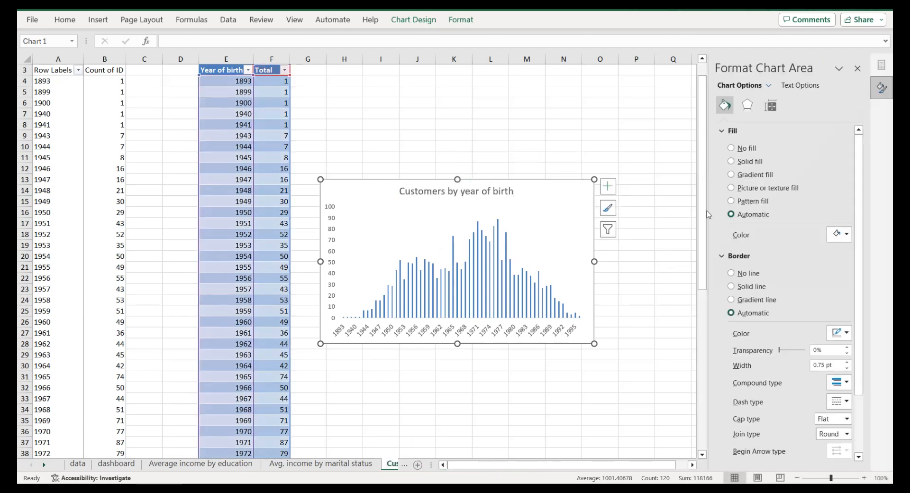
click(843, 235)
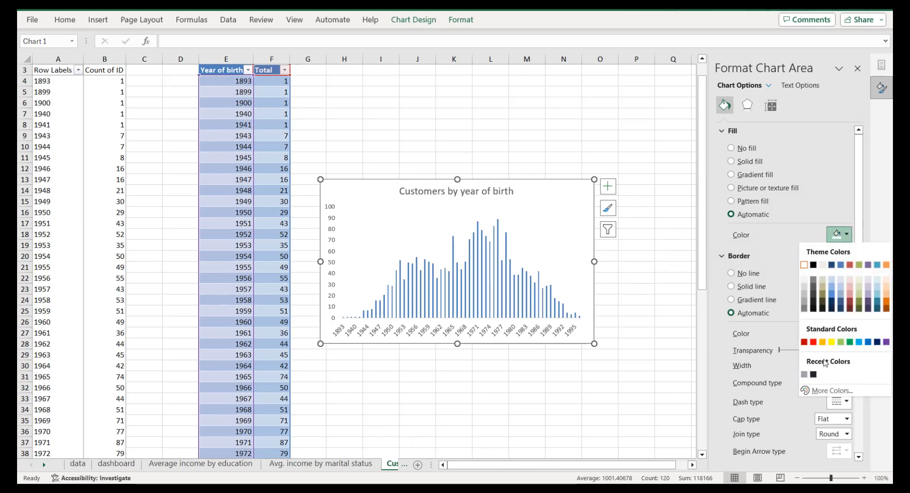
click(814, 374)
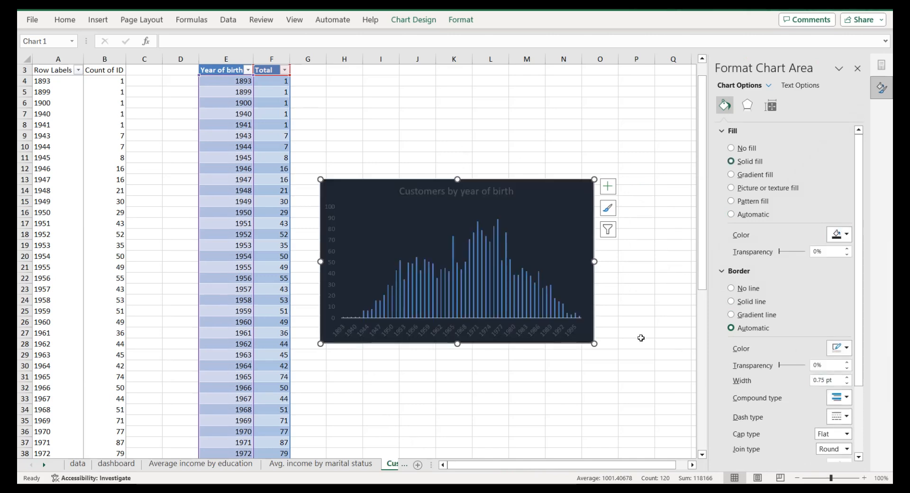
Step: Color the text of both chart axes and the chart title in the recently used grey
click(493, 329)
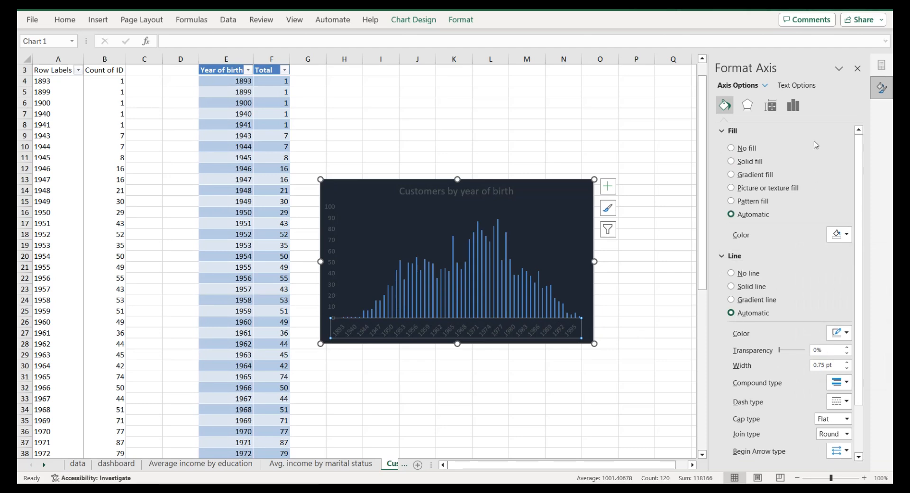
click(797, 86)
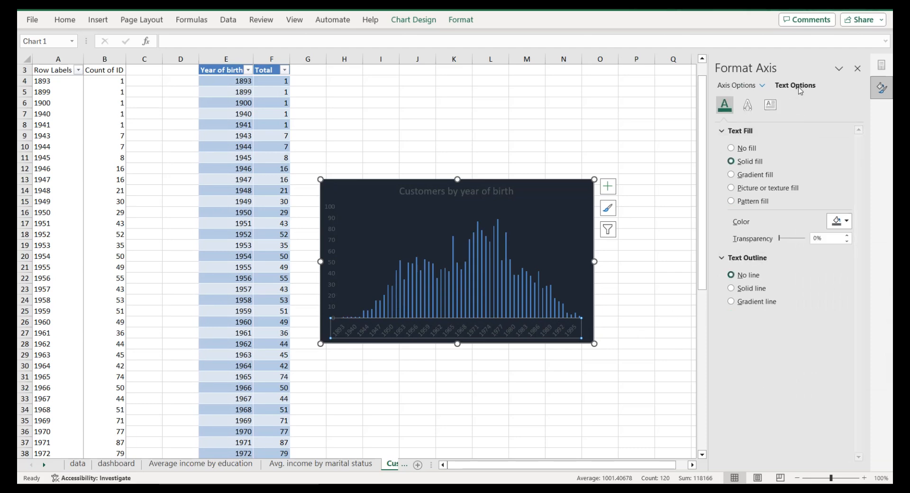
click(835, 223)
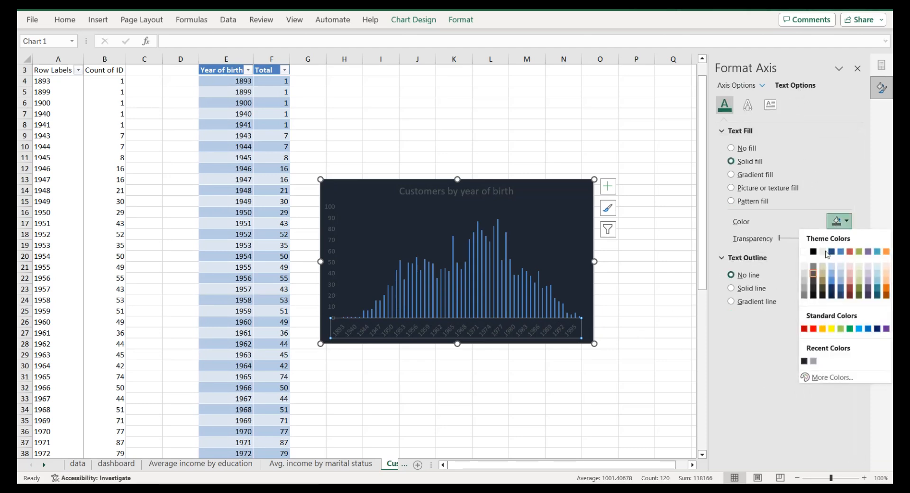
click(814, 361)
click(332, 237)
click(846, 221)
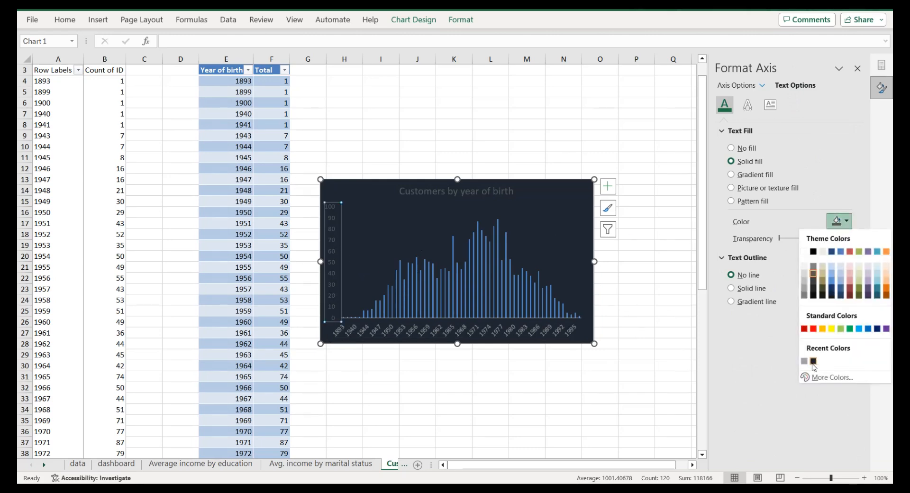
click(804, 361)
click(505, 193)
click(846, 221)
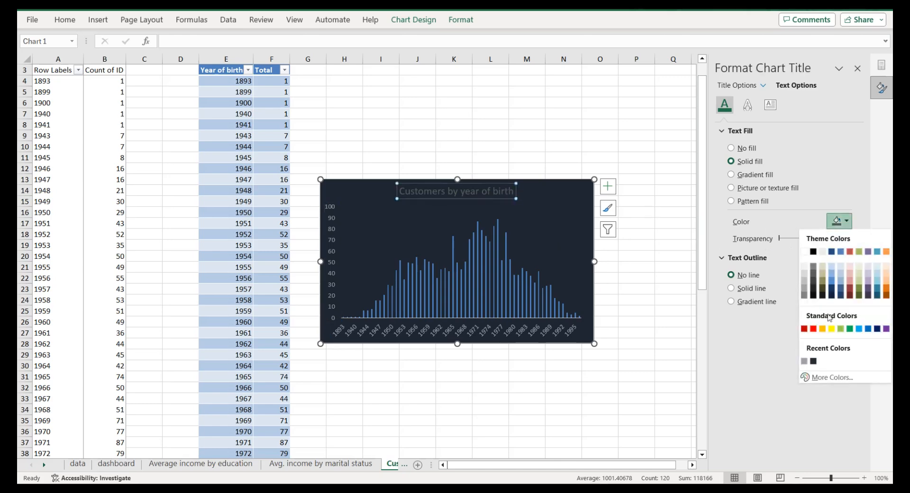
click(806, 362)
Step: Fill the chart's column series with the recently used grey
click(446, 296)
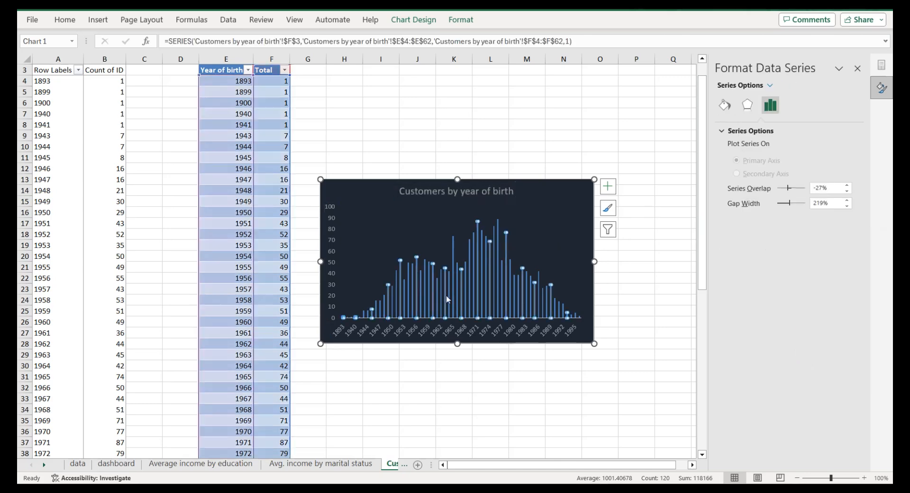
click(540, 234)
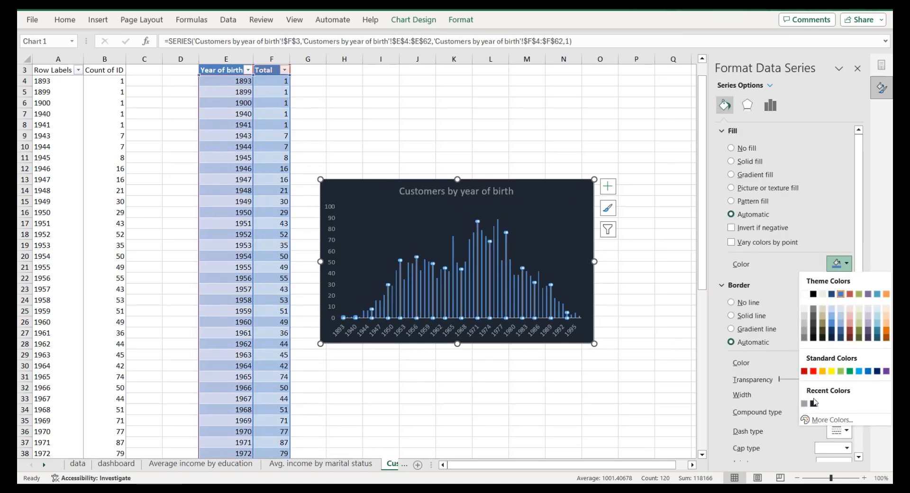
click(812, 404)
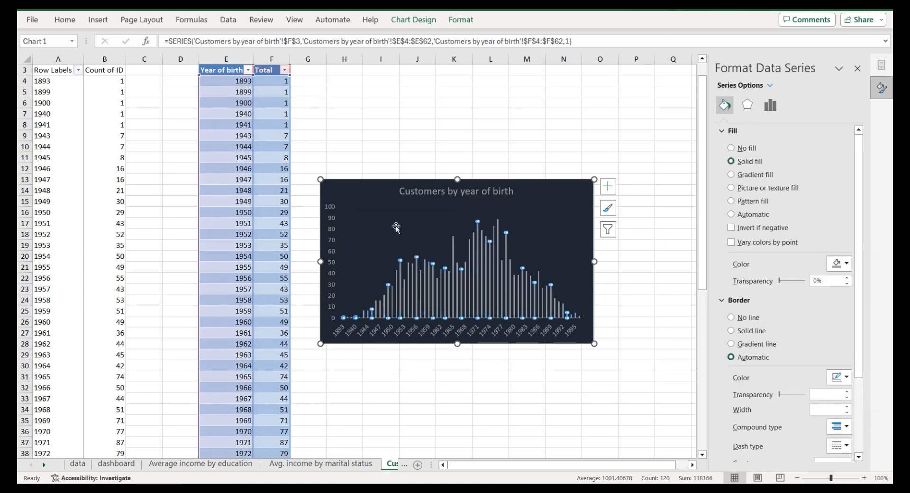
Step: Copy the finished year-of-birth chart and paste it onto the dashboard sheet
click(373, 191)
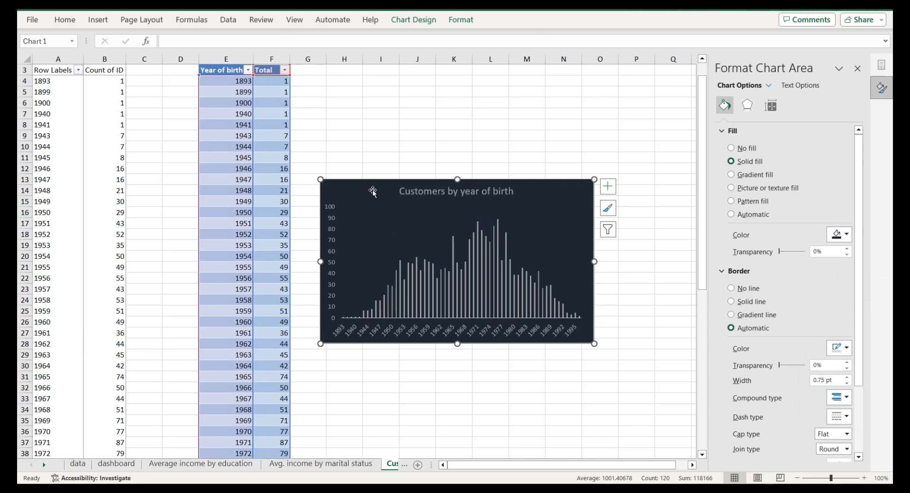
click(133, 465)
key(ctrl+v)
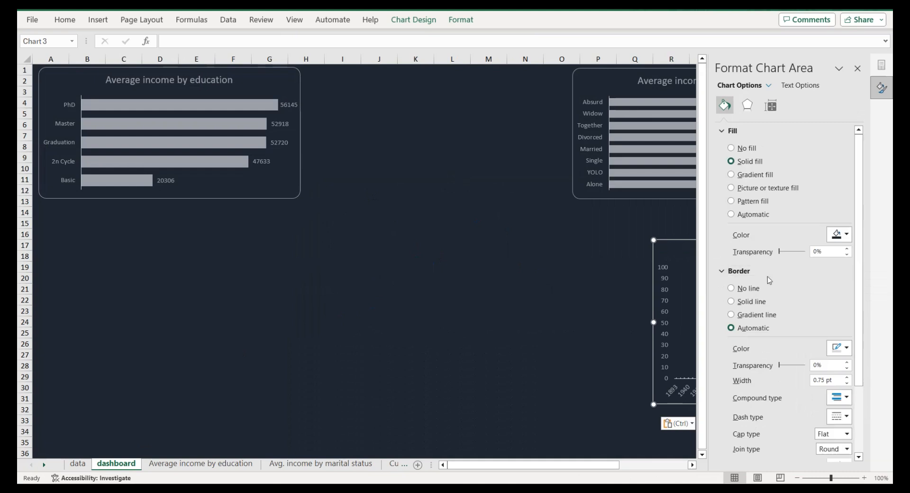
scroll(768, 277, down, 2)
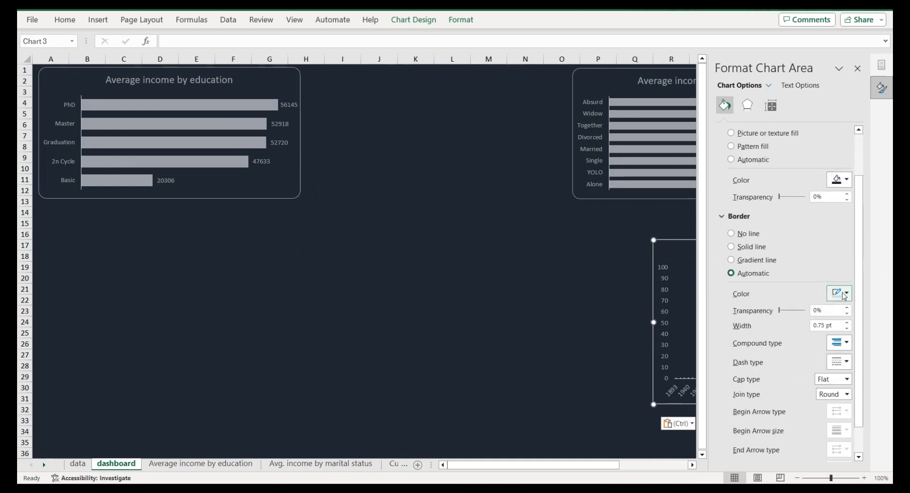
Step: Give the pasted year-of-birth chart a solid grey border with rounded corners
click(839, 295)
click(814, 433)
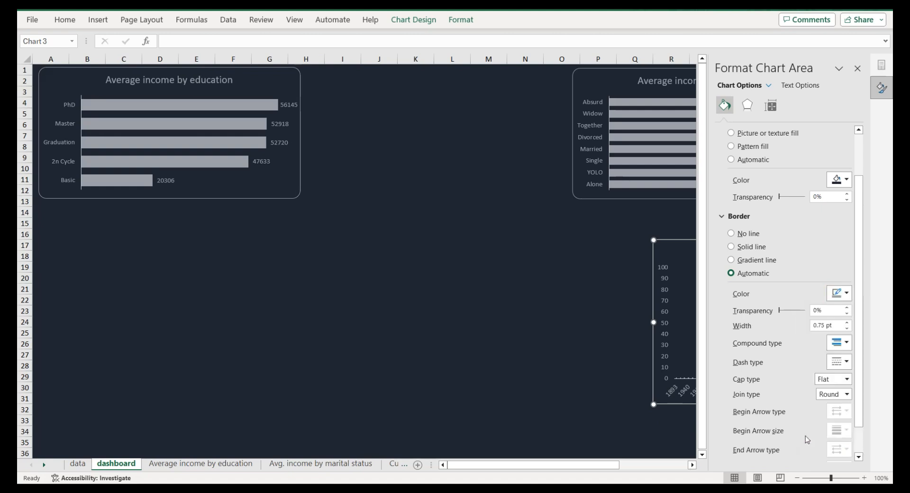
scroll(807, 422, down, 1)
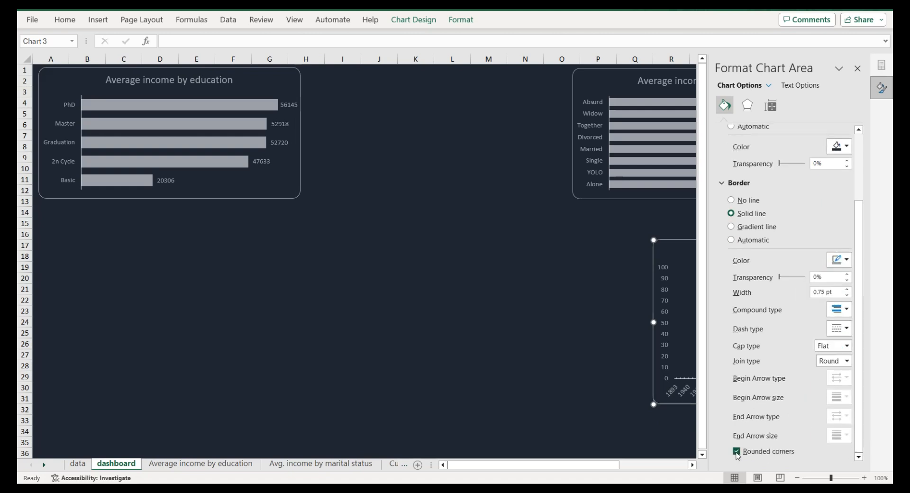
click(857, 68)
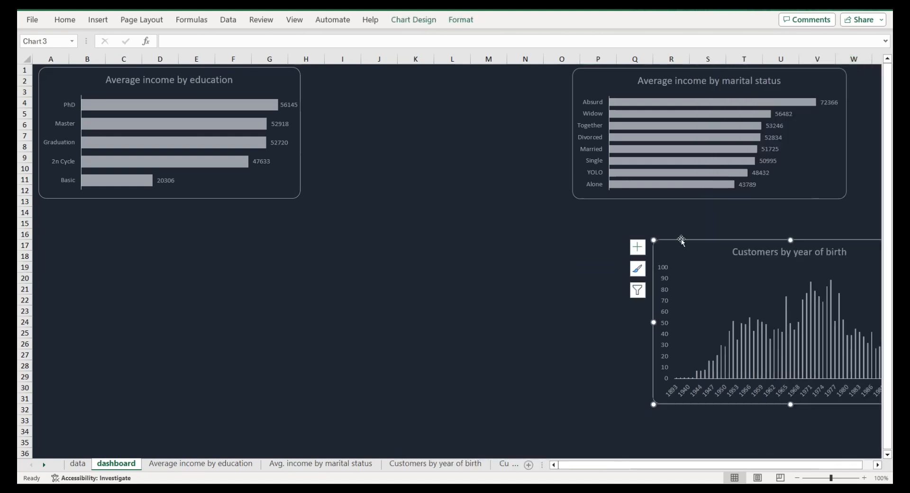
Step: Place the year-of-birth chart directly below the education chart and resize it to match that chart's width, ending around row 24
drag(681, 241, 68, 205)
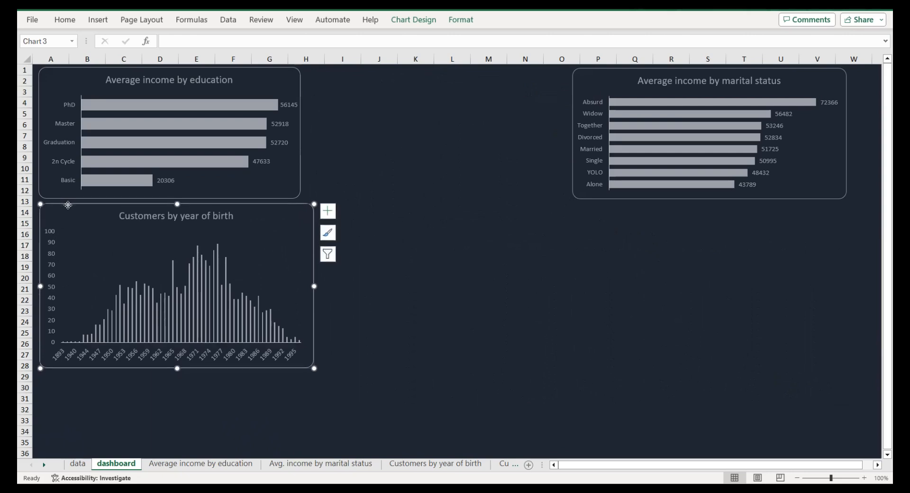
drag(314, 285, 299, 285)
drag(169, 366, 169, 315)
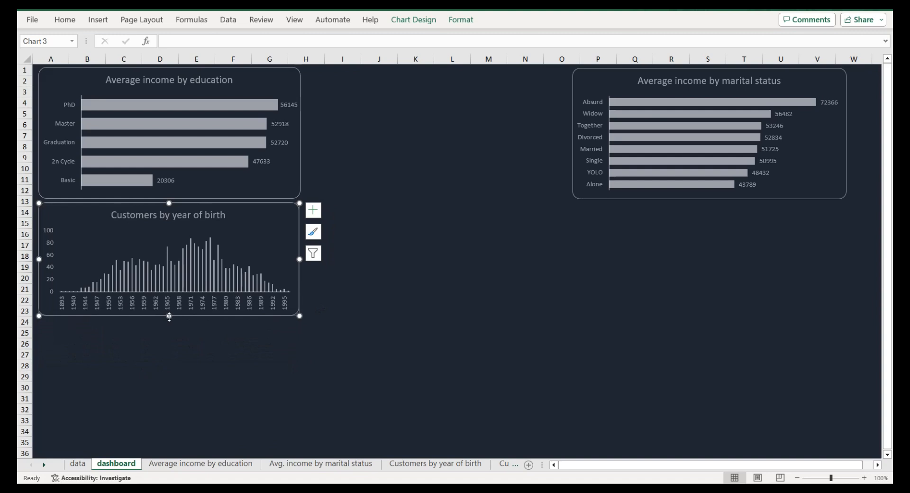
drag(169, 316, 169, 321)
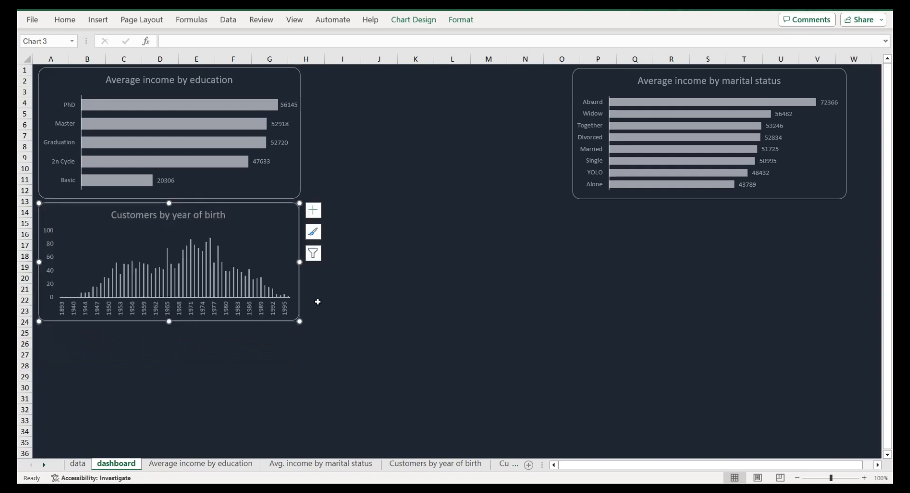
click(402, 296)
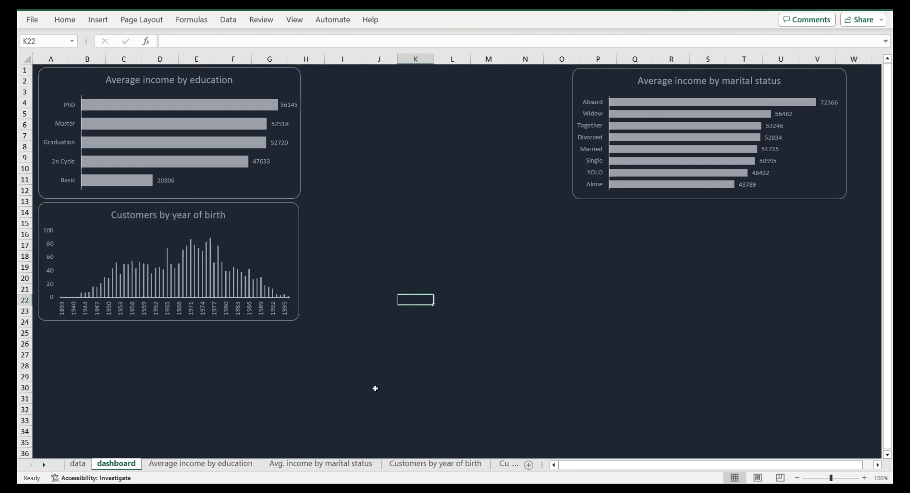
Step: On the "Customers by marital status kid" sheet, build the PivotTable with Marital_Status as rows and the sum of Kidhome as values
click(45, 466)
click(44, 466)
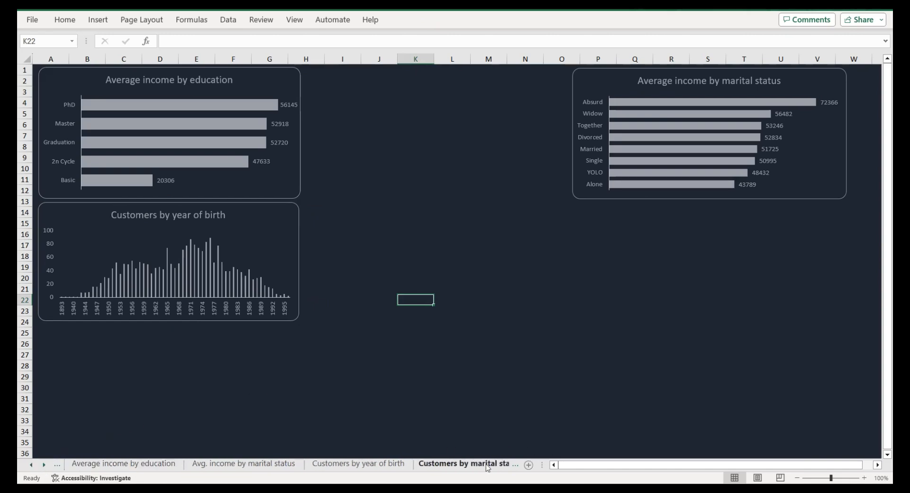
click(487, 466)
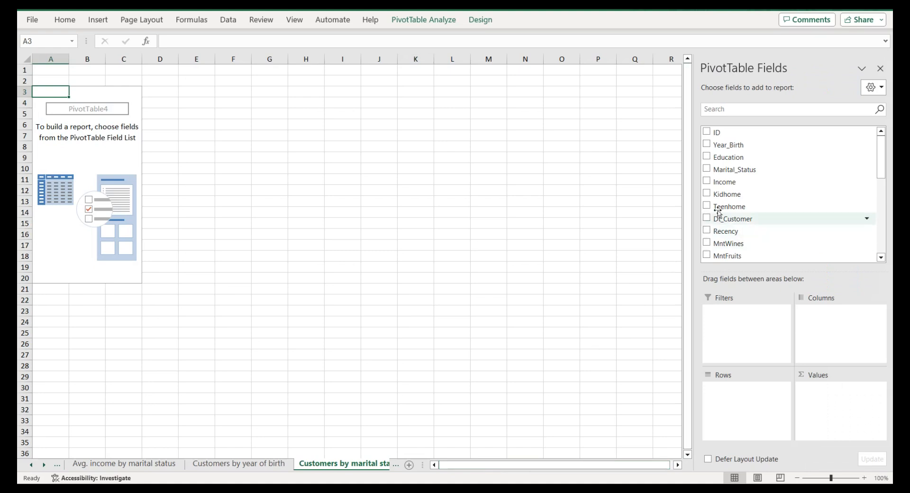
drag(730, 176, 749, 408)
scroll(746, 189, down, 1)
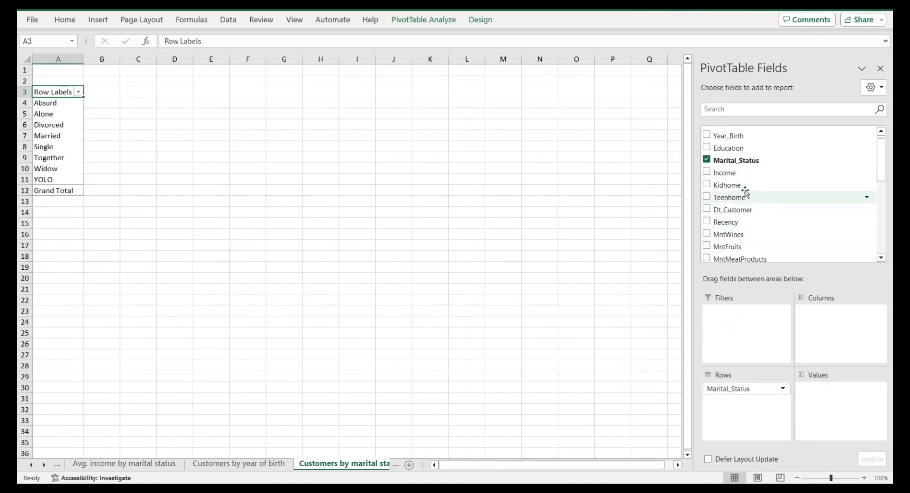
drag(741, 185, 827, 395)
Step: Copy the PivotTable range A3:B11 without the grand total, for pasting at cell E3
drag(52, 92, 113, 183)
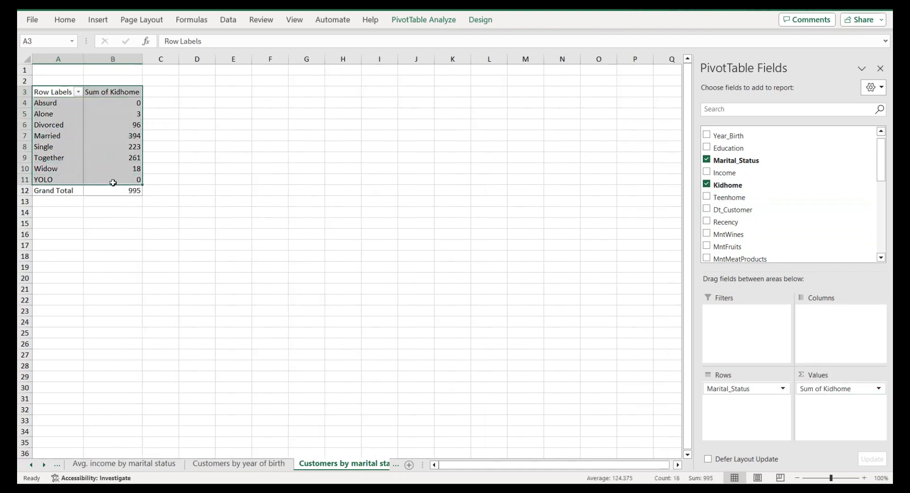
key(ctrl+c)
click(246, 93)
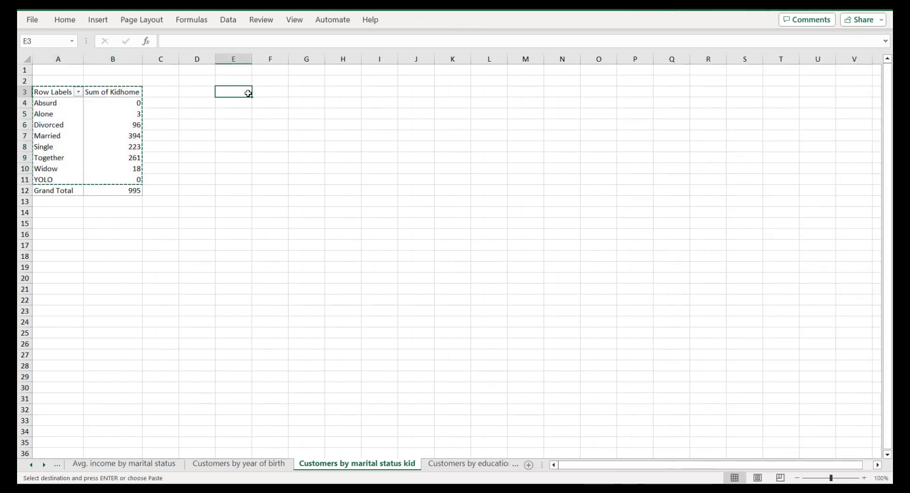
right_click(247, 93)
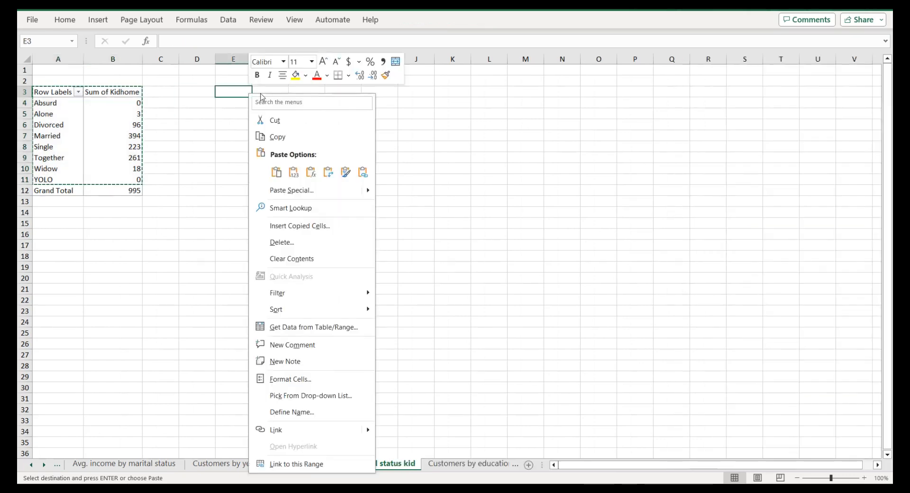
Step: Paste the copied pivot data as values starting at E3 and change the header in E3 to "Marital status"
click(294, 173)
click(235, 92)
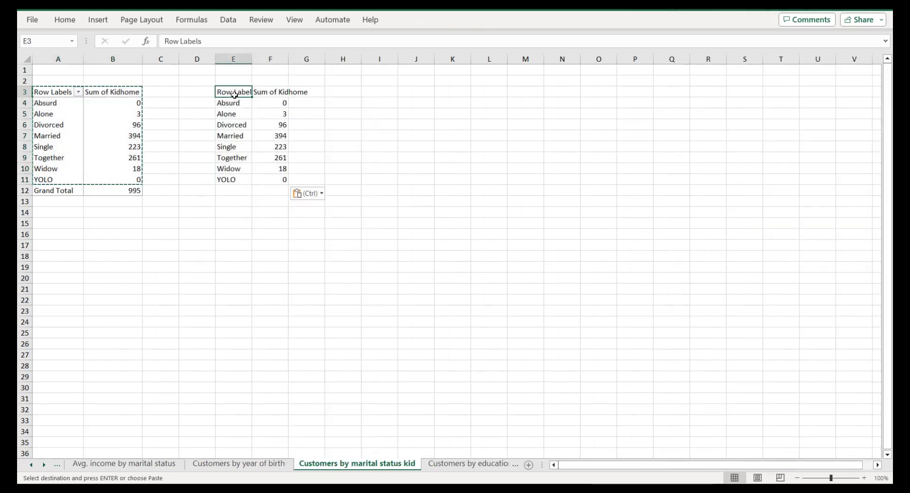
click(198, 42)
triple_click(198, 42)
text(Marital status)
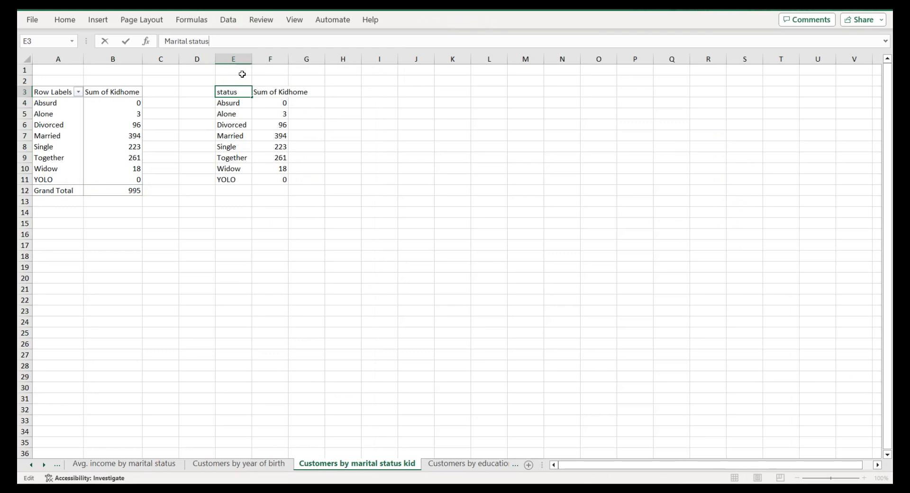
Step: Change the header in F3 to "Kids at home"
click(272, 93)
click(192, 41)
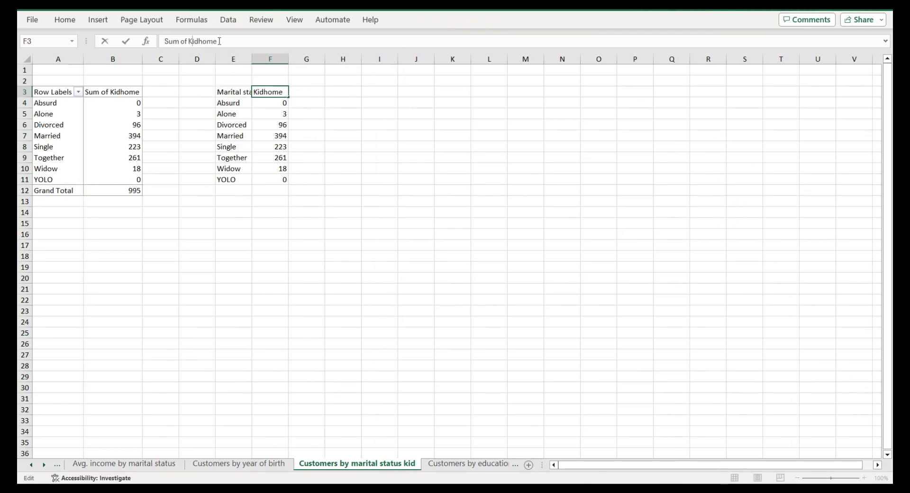
key(BackSpace)
key(BackSpace)
key(BackSpace)
key(BackSpace)
key(BackSpace)
key(BackSpace)
key(BackSpace)
text(s at)
Step: Convert the pasted range E3:F11 into a table with headers
double_click(222, 92)
key(ctrl+a)
click(245, 116)
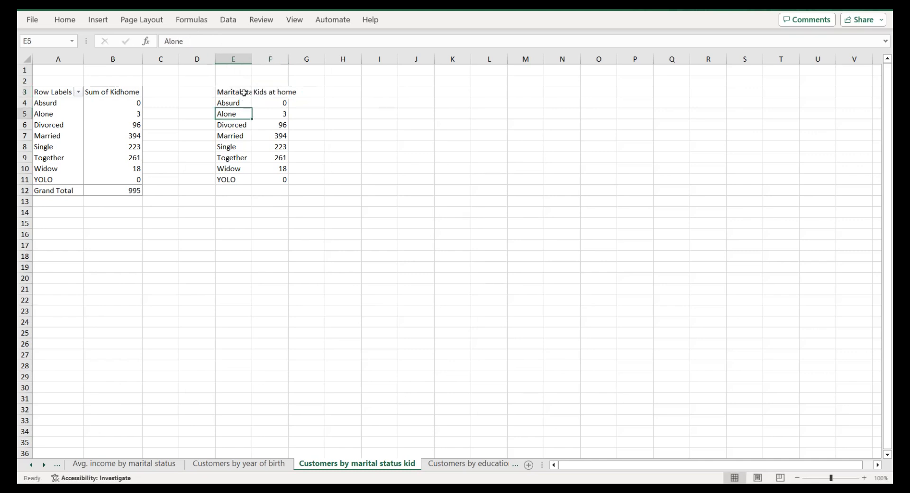
click(244, 93)
key(ctrl+a)
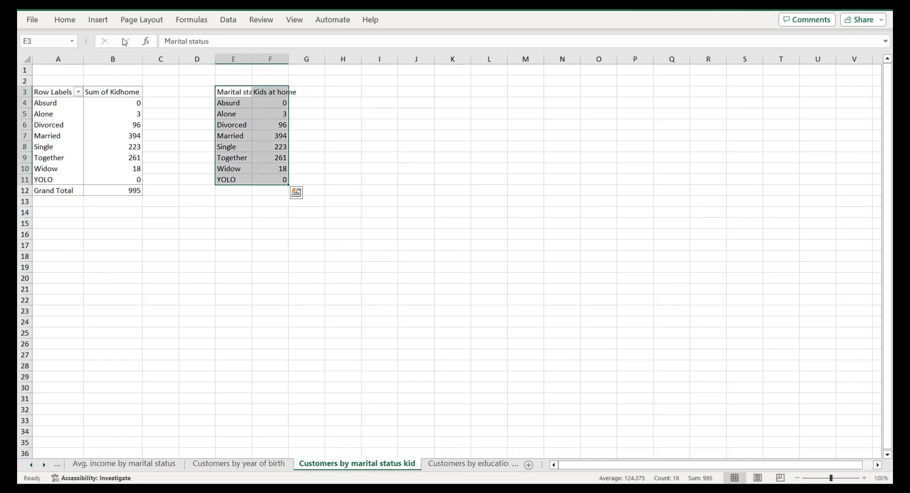
click(98, 20)
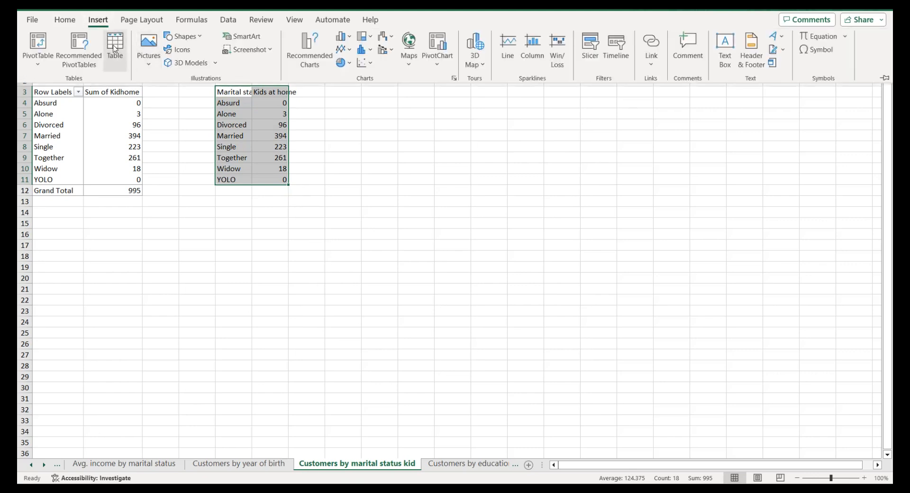
click(115, 47)
click(460, 262)
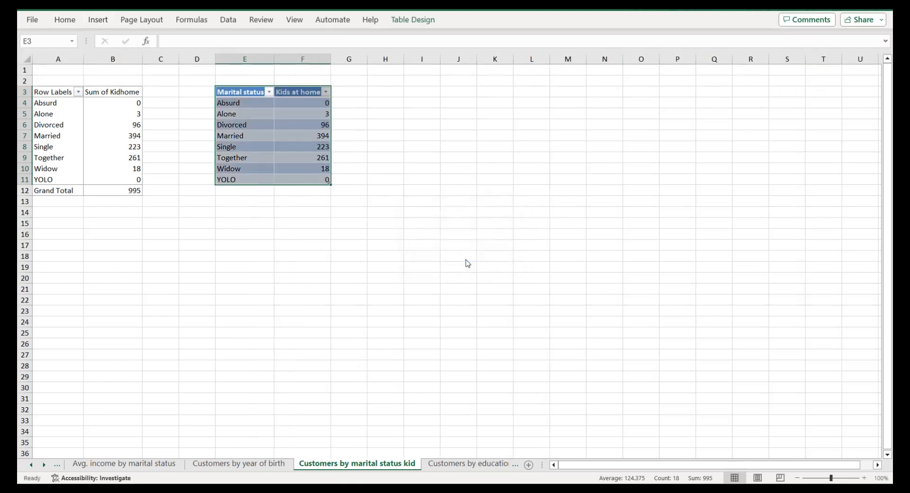
Step: Sort the table by Kids at home from largest to smallest
click(310, 121)
click(325, 92)
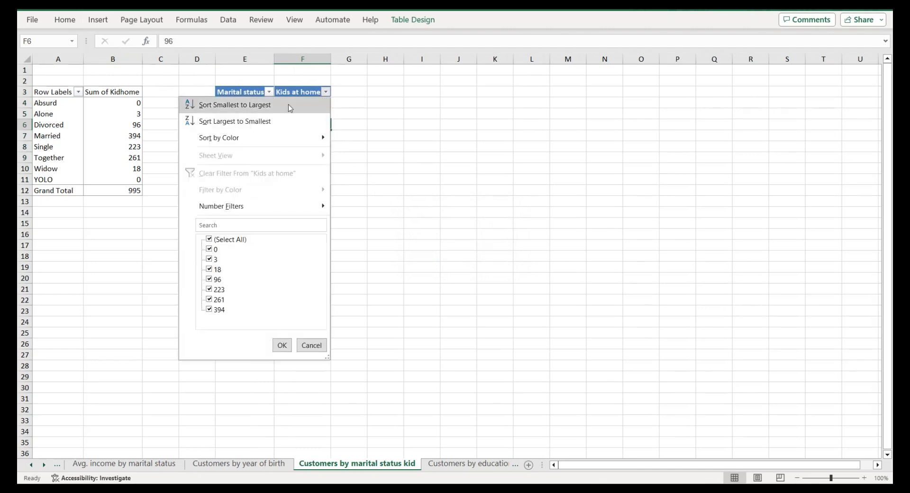
click(262, 121)
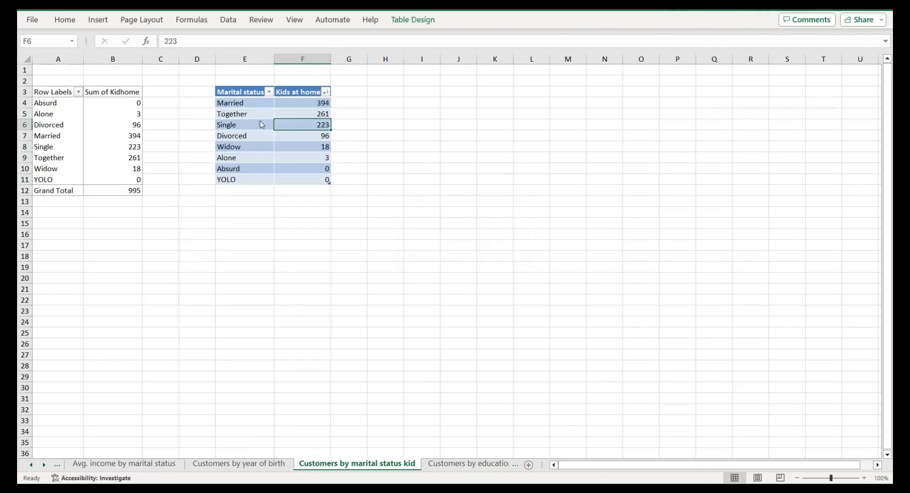
Step: Insert the recommended clustered column chart from the whole Marital status and Kids at home table
double_click(252, 94)
key(ctrl+a)
click(259, 115)
click(252, 91)
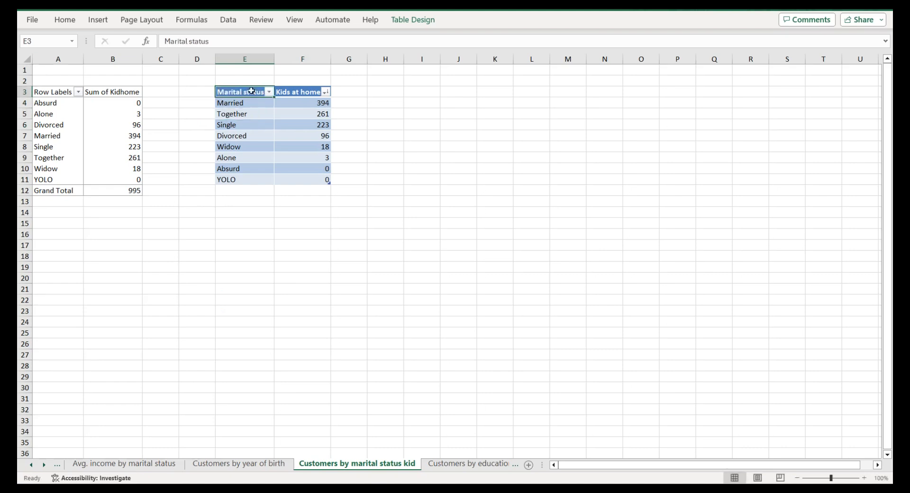
key(ctrl+a)
click(98, 20)
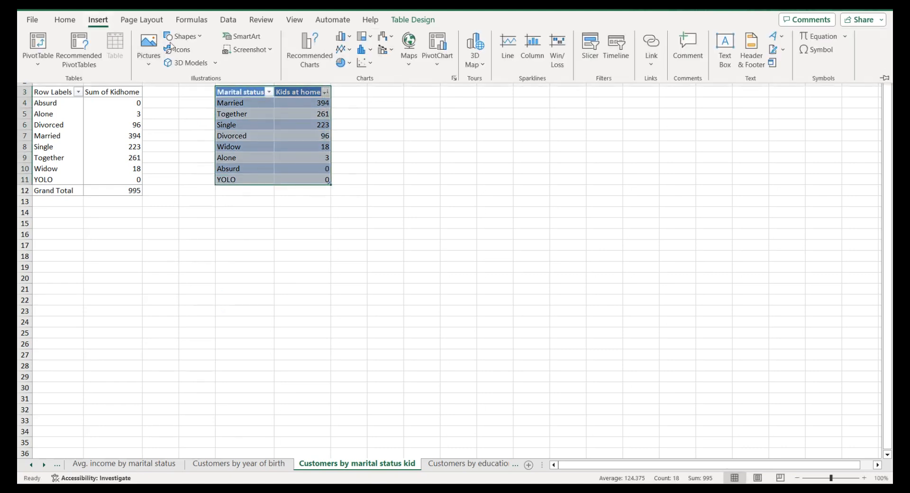
click(309, 51)
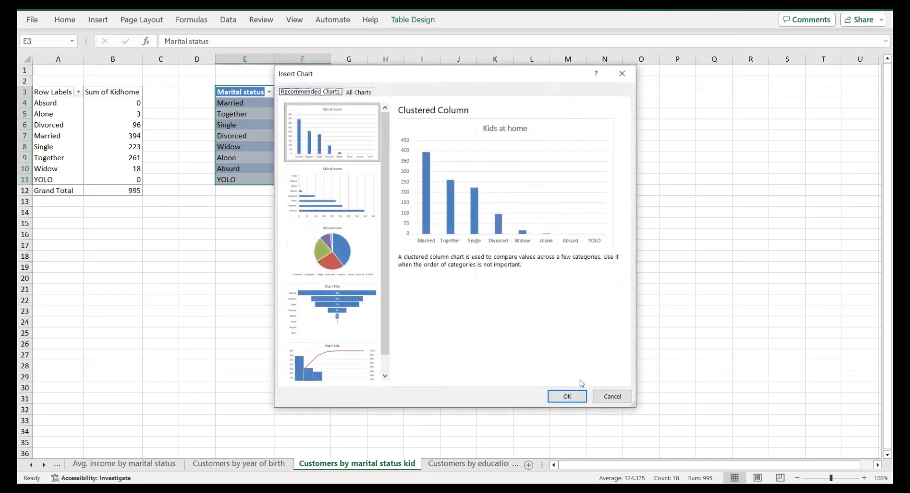
click(569, 396)
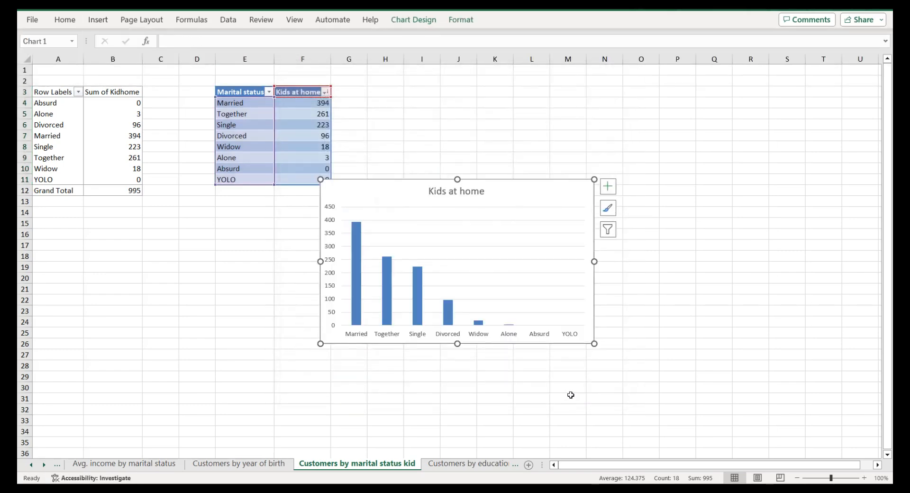
Step: Add data labels to the Kids at home chart and remove its gridlines and vertical axis
click(608, 186)
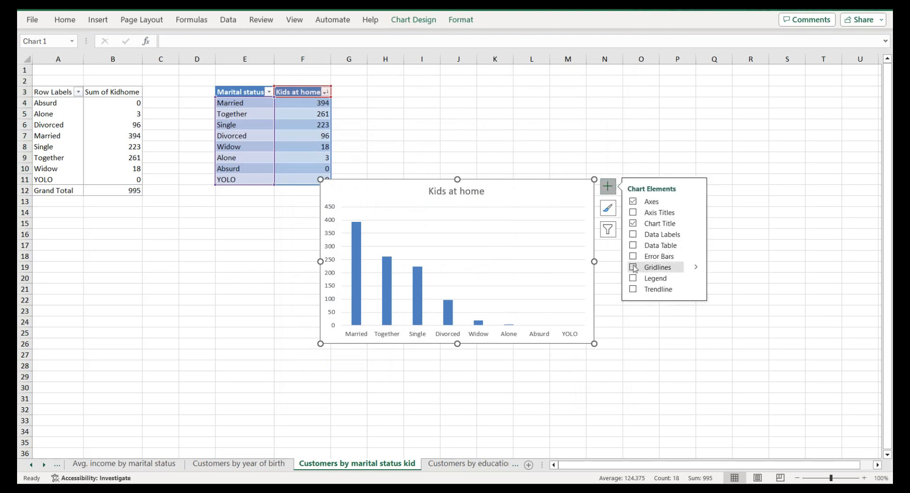
click(635, 235)
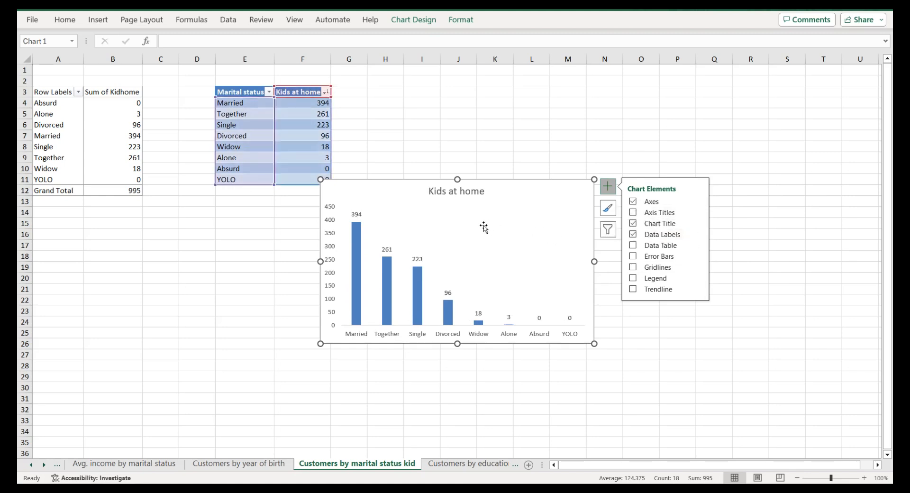
click(330, 220)
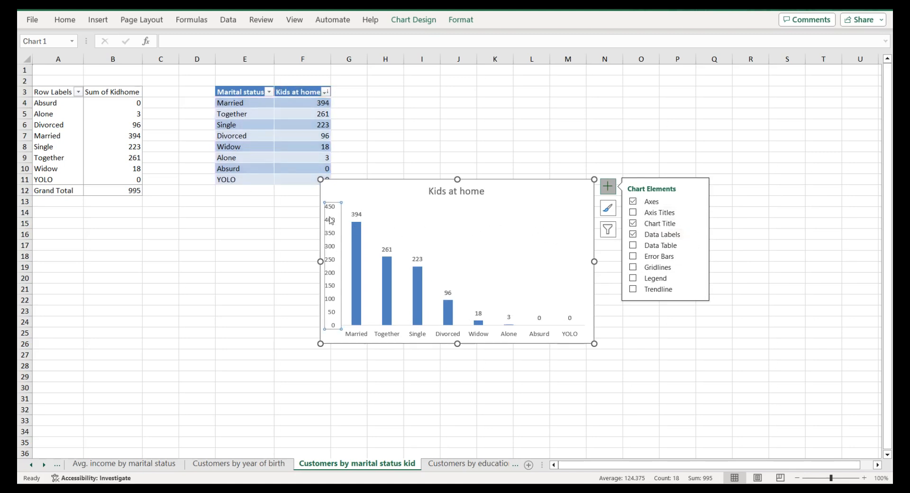
key(Delete)
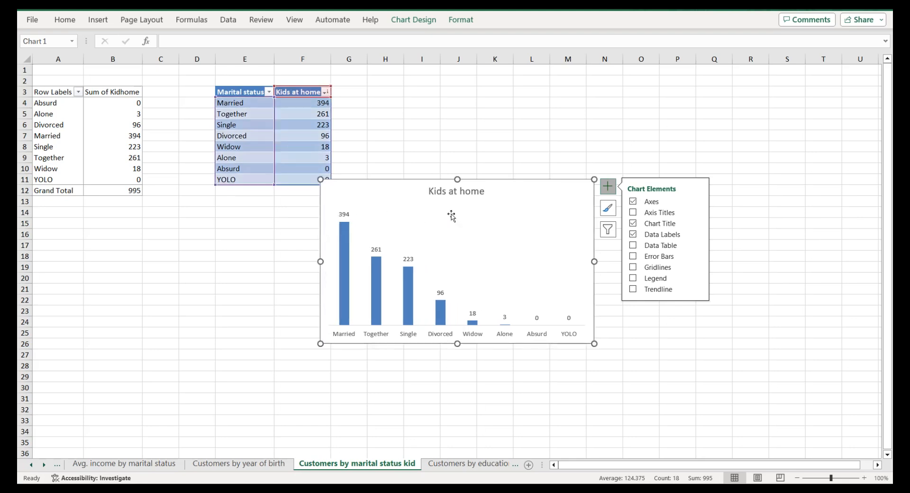
Step: Fill the chart area with the dark colour from the recent colours
right_click(507, 193)
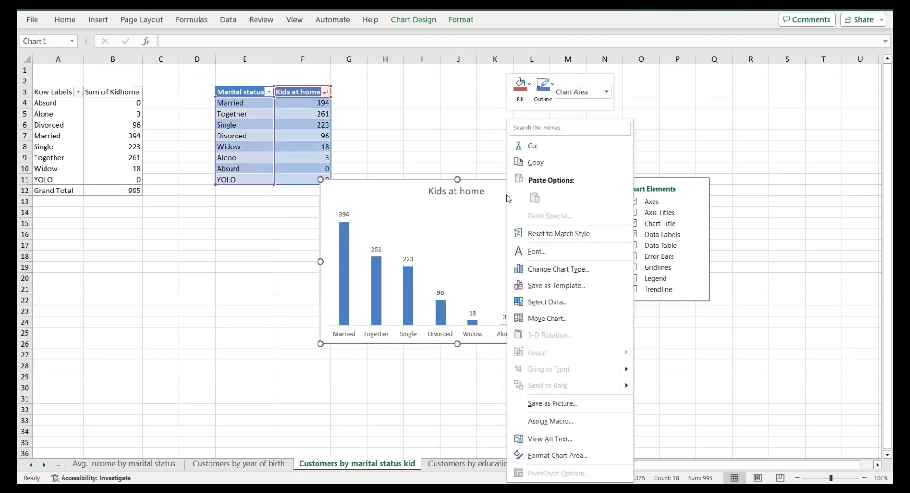
click(557, 454)
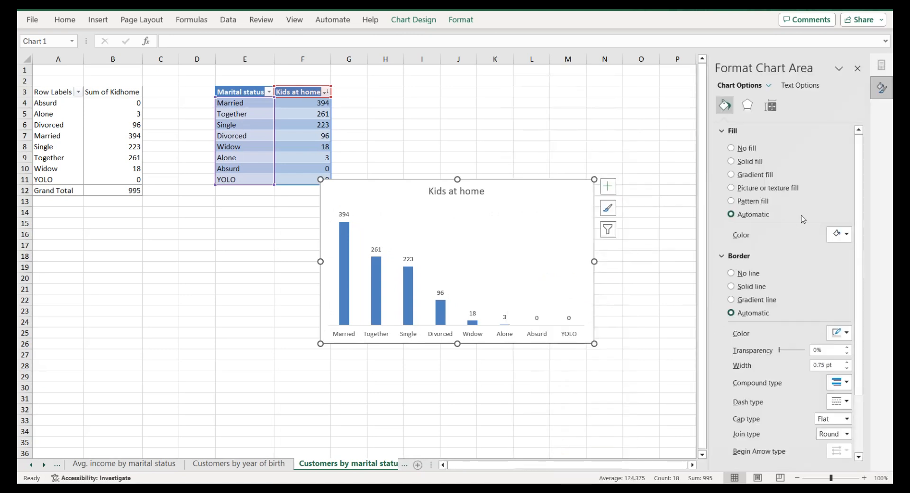
click(838, 234)
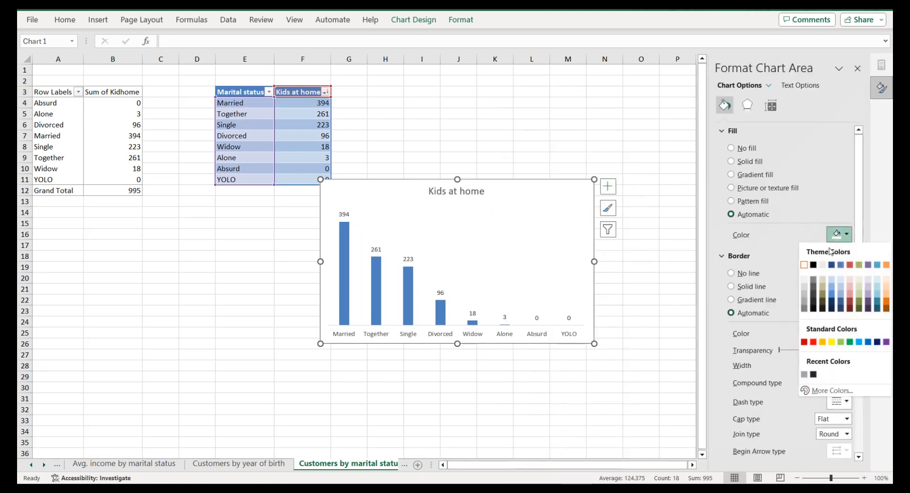
click(813, 374)
Step: Fill the chart's columns with the grey from the recent colours
click(406, 290)
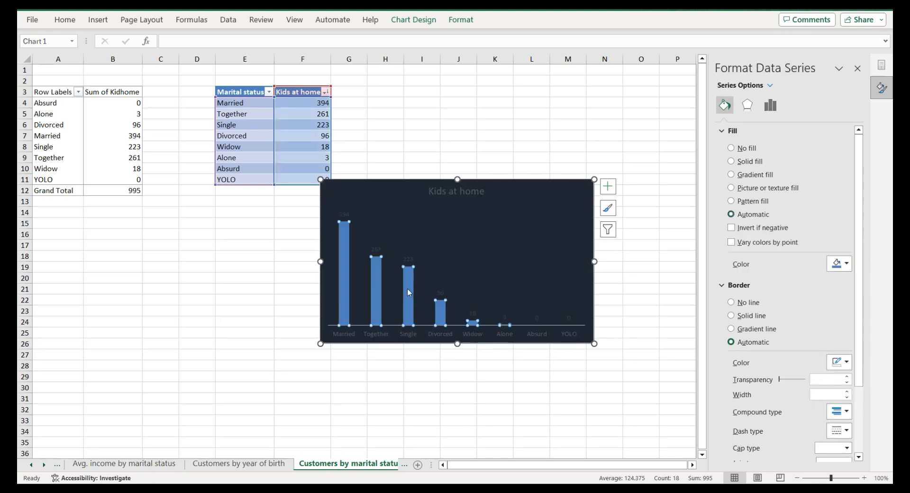
click(841, 263)
click(813, 404)
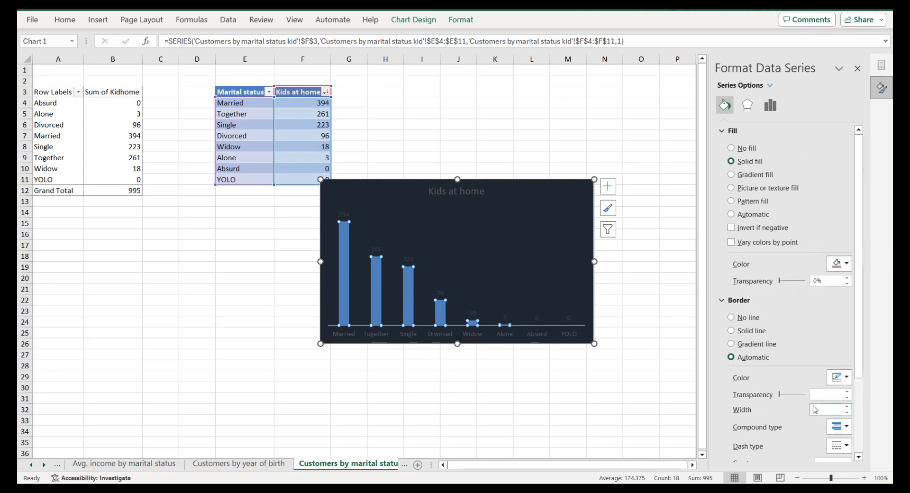
Step: Set the text fill of the chart's horizontal axis labels to the recent grey
click(547, 333)
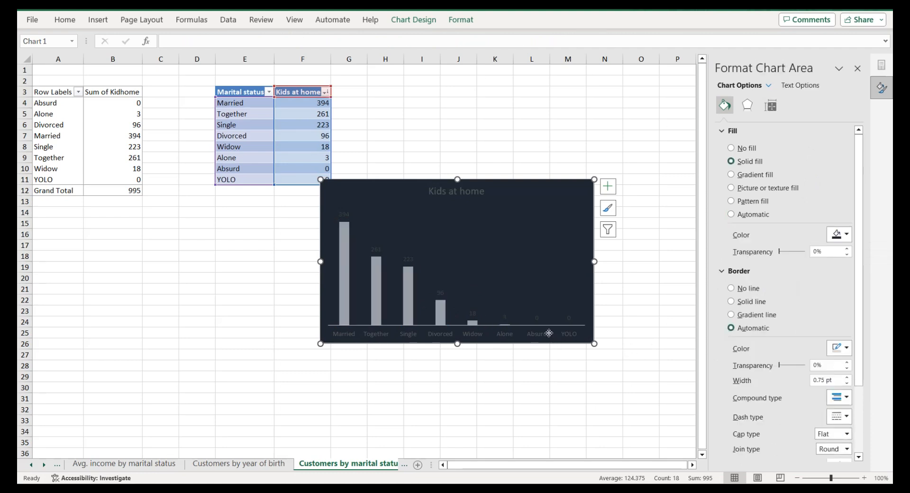
click(544, 333)
click(800, 86)
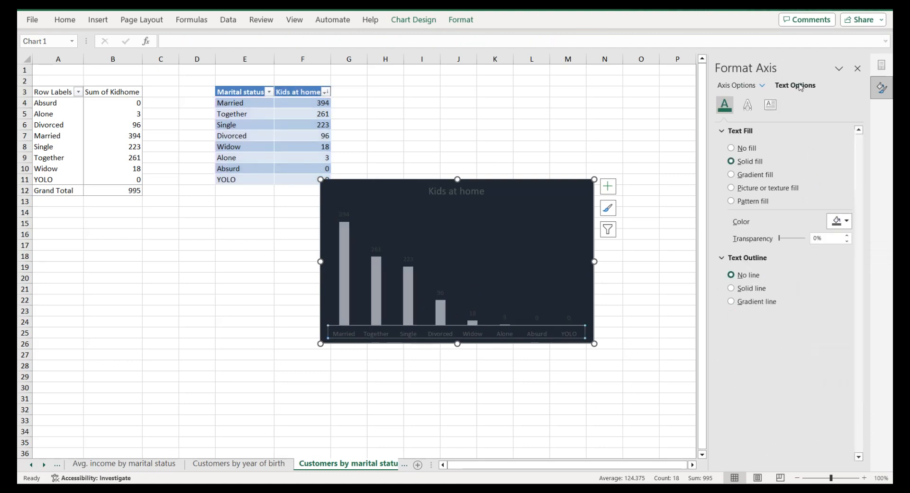
click(839, 221)
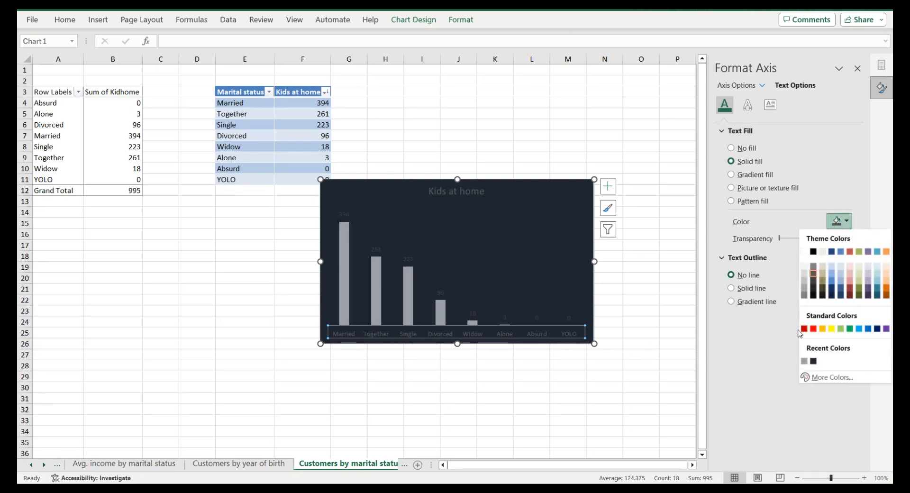
click(805, 361)
Step: Apply the recent grey as text fill to the chart title and the data labels
click(476, 195)
click(830, 226)
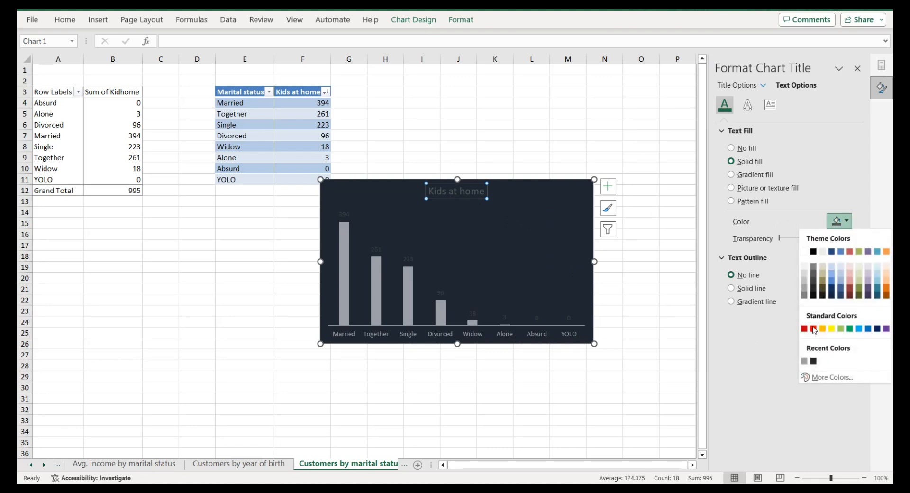
click(805, 362)
click(474, 314)
click(835, 223)
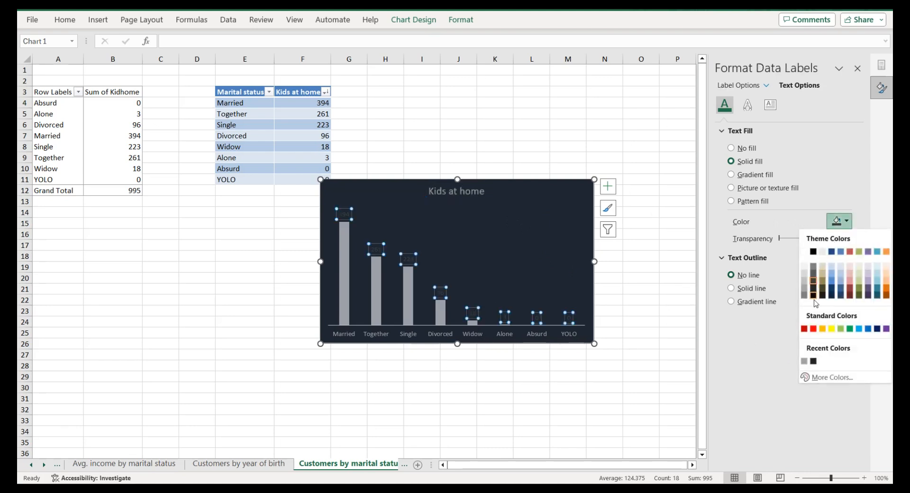
click(806, 362)
Step: Set the gap width of the Kids at home column series to 80%
click(442, 313)
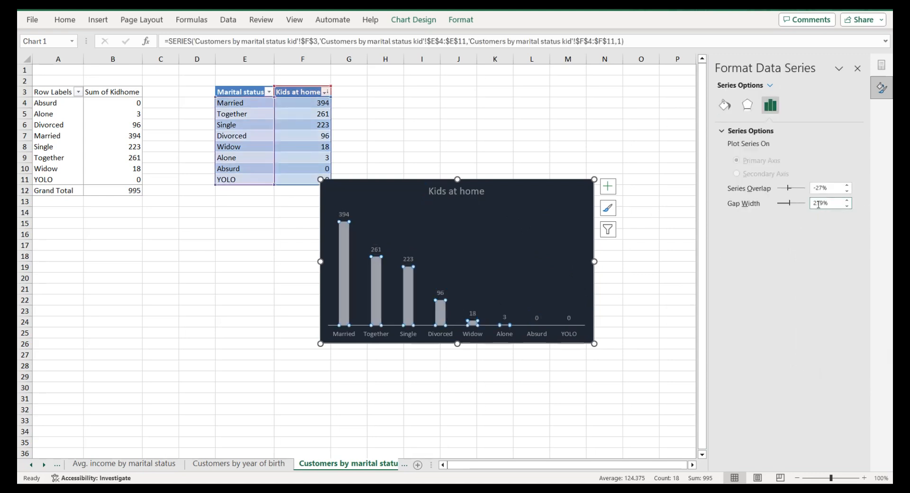
click(818, 203)
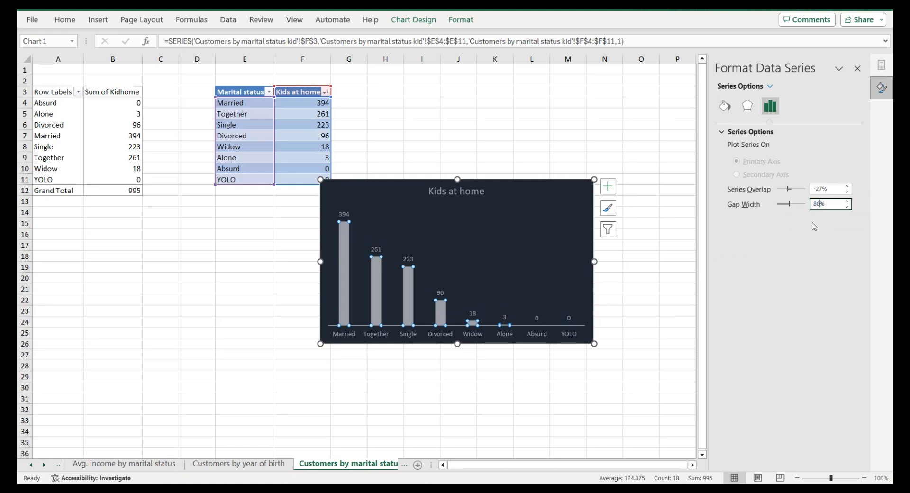
text(80)
key(Return)
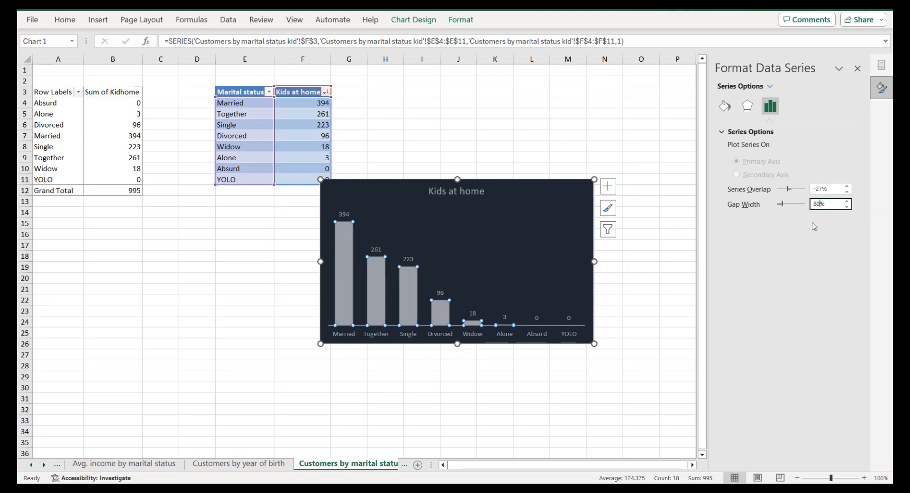
Step: Copy the finished Kids at home chart and paste it onto the dashboard sheet
click(394, 184)
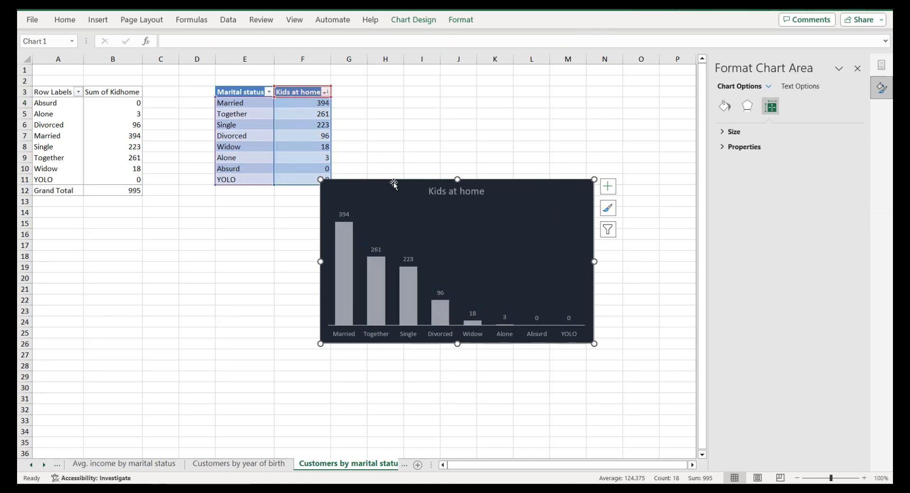
click(29, 465)
click(29, 466)
click(29, 465)
click(116, 464)
key(ctrl+v)
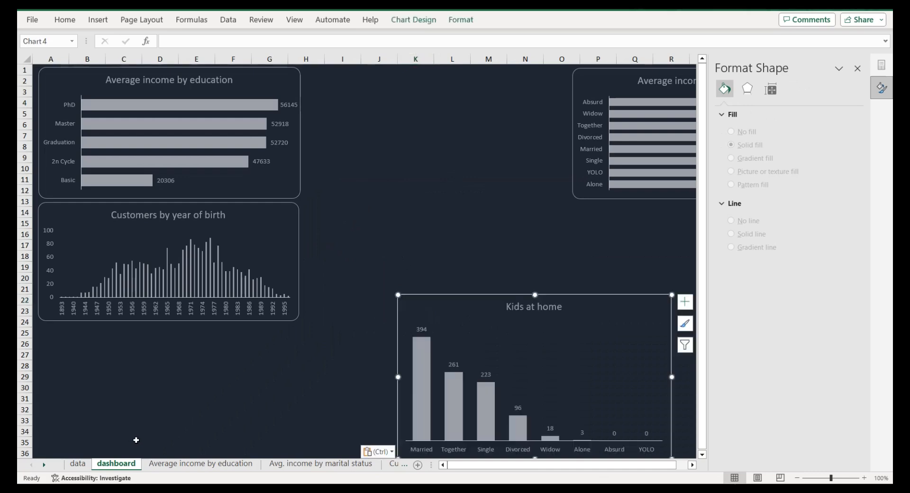
Step: Give the pasted Kids at home chart a border in the recent grey with rounded corners
click(840, 349)
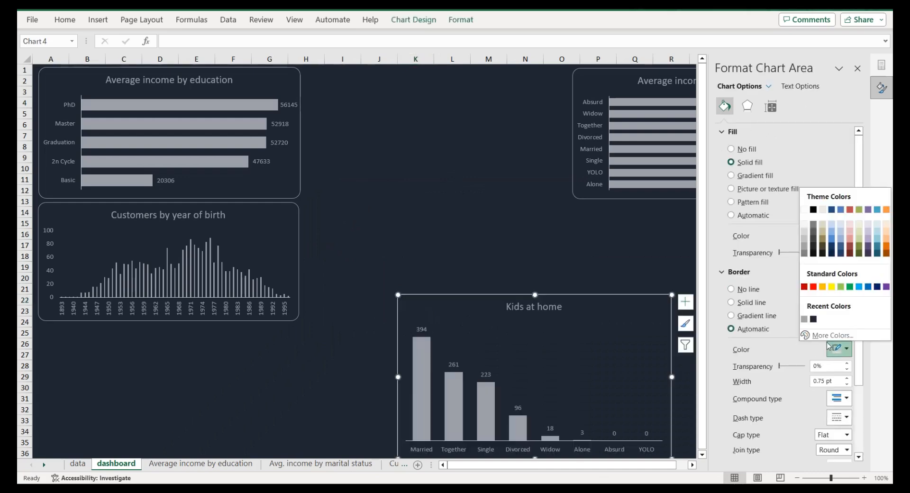
click(804, 320)
scroll(782, 380, down, 3)
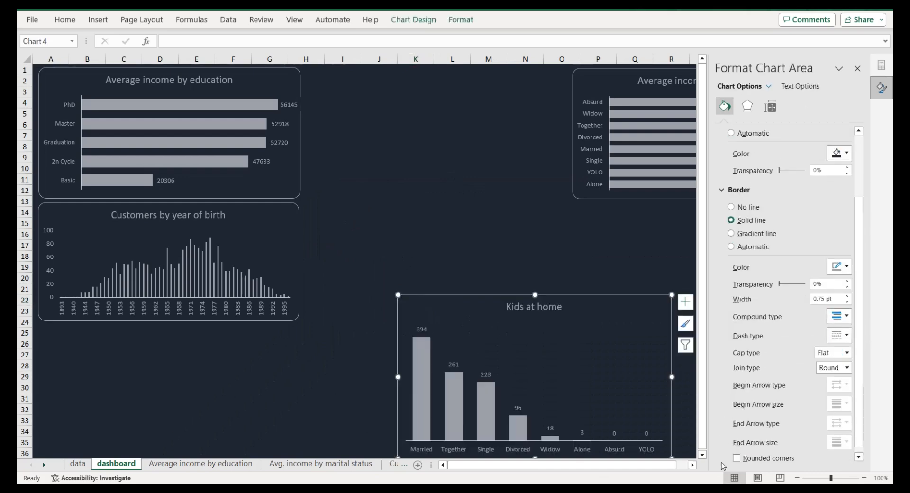
click(634, 266)
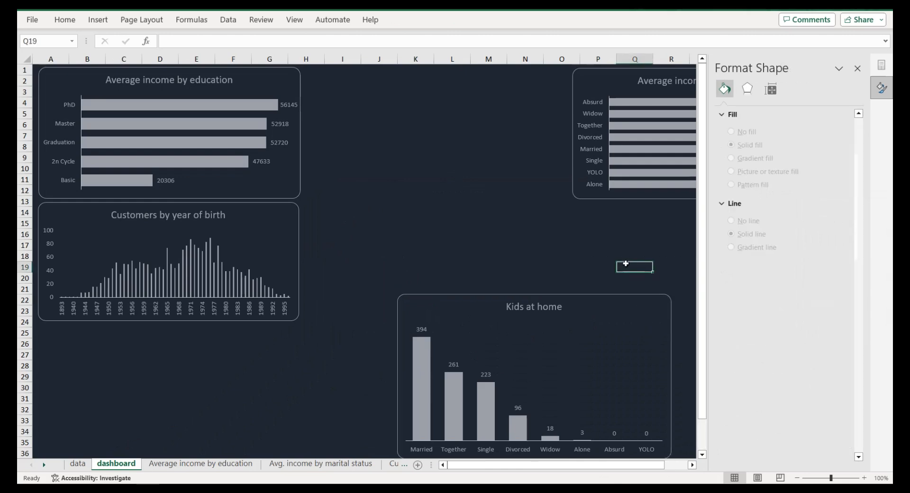
Step: Place the Kids at home chart directly below the Average income by marital status chart and shorten it to the year-of-birth chart's height
click(857, 69)
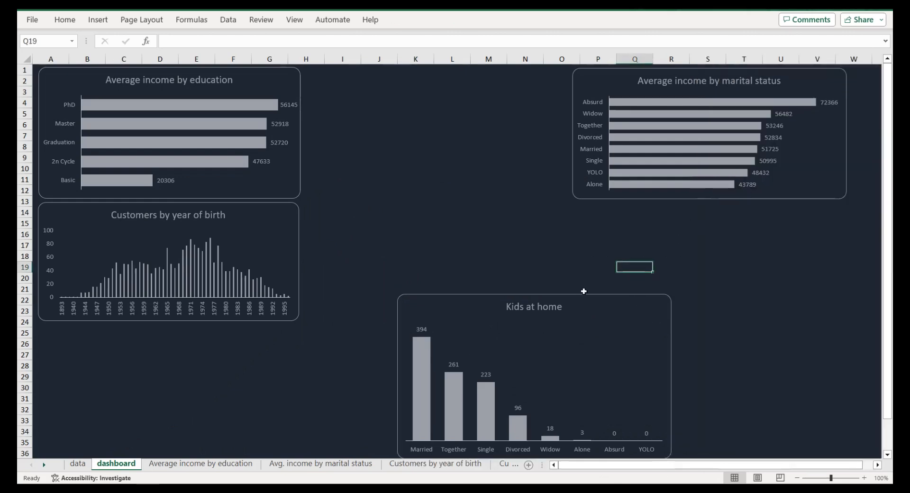
drag(581, 297, 754, 207)
key(Up)
key(Up)
key(Up)
key(Up)
key(Up)
key(Up)
key(Up)
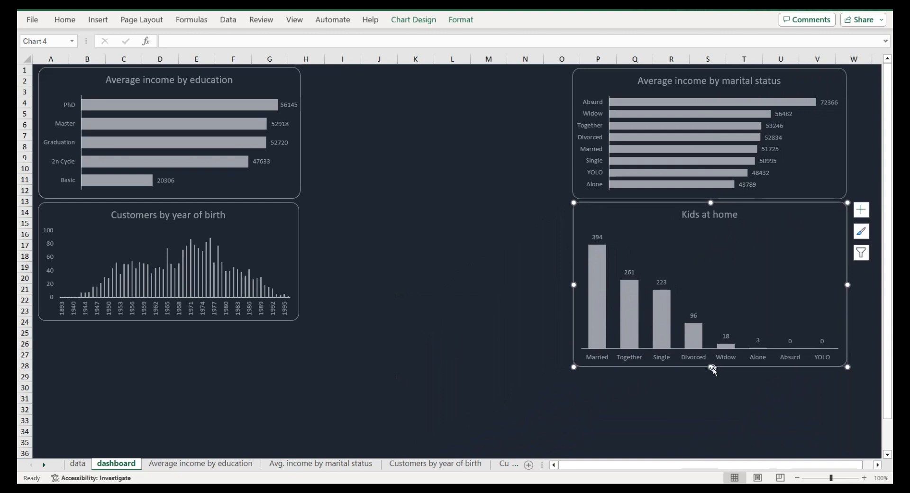
drag(711, 368, 710, 320)
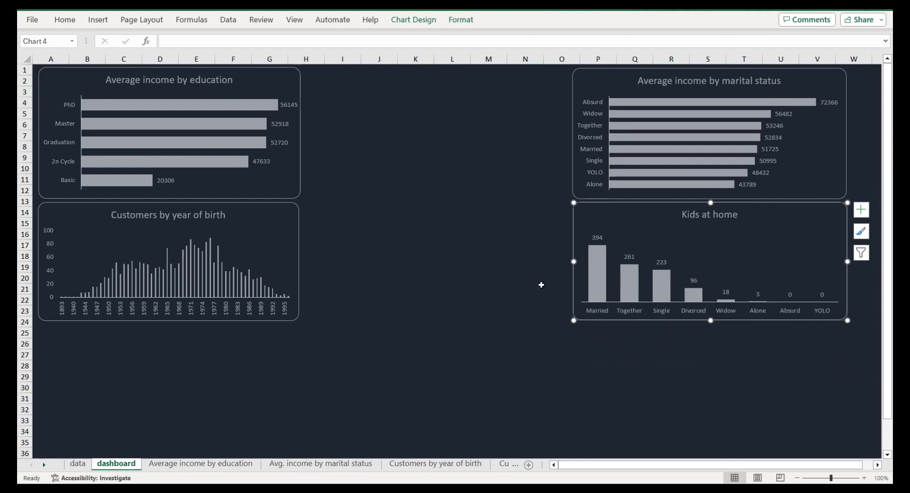
Step: Retitle the Kids at home chart "Customers by marital status and kids at home"
double_click(707, 222)
triple_click(692, 215)
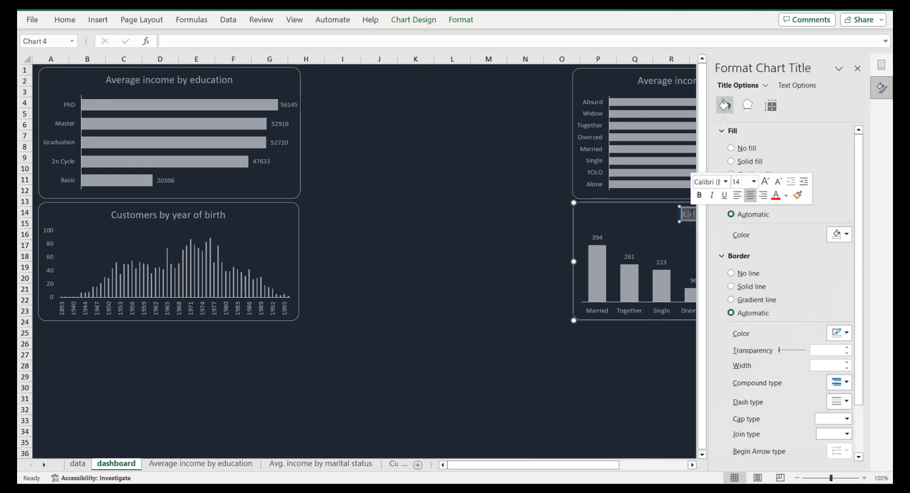
click(858, 68)
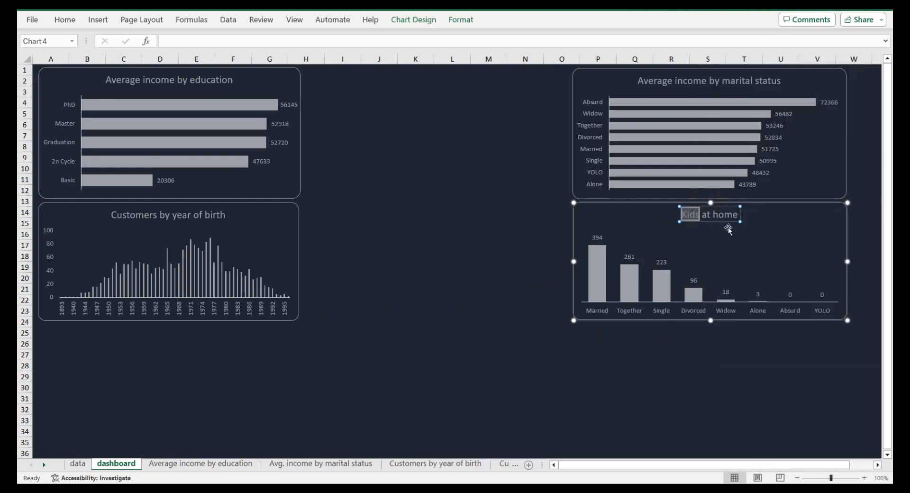
triple_click(721, 214)
click(707, 215)
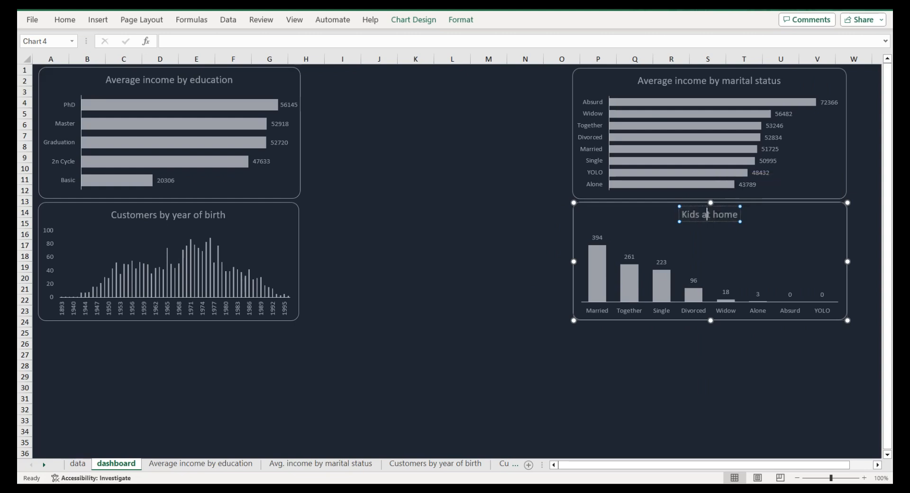
text(Customers by marital status and)
key(BackSpace)
text(k)
click(472, 222)
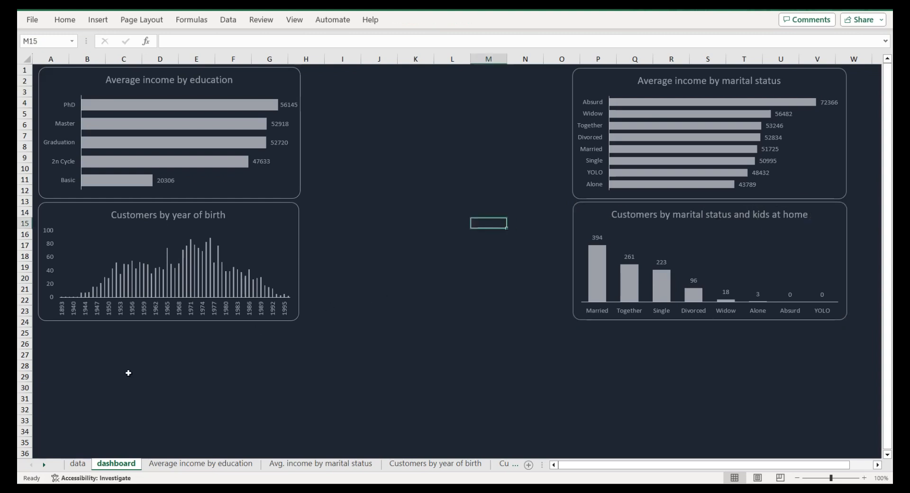
Step: On the Customers by education sheet, set up the empty pivot table with Education as rows and ID as values
click(51, 466)
click(51, 467)
click(51, 466)
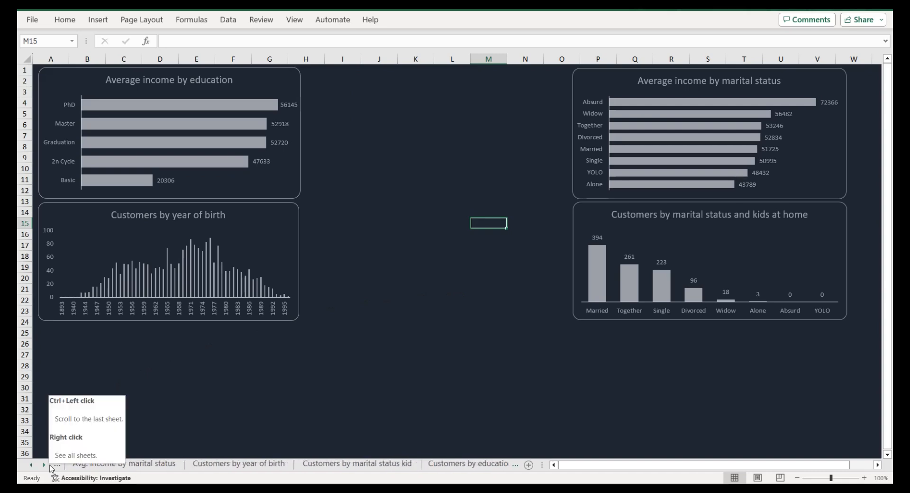
click(493, 464)
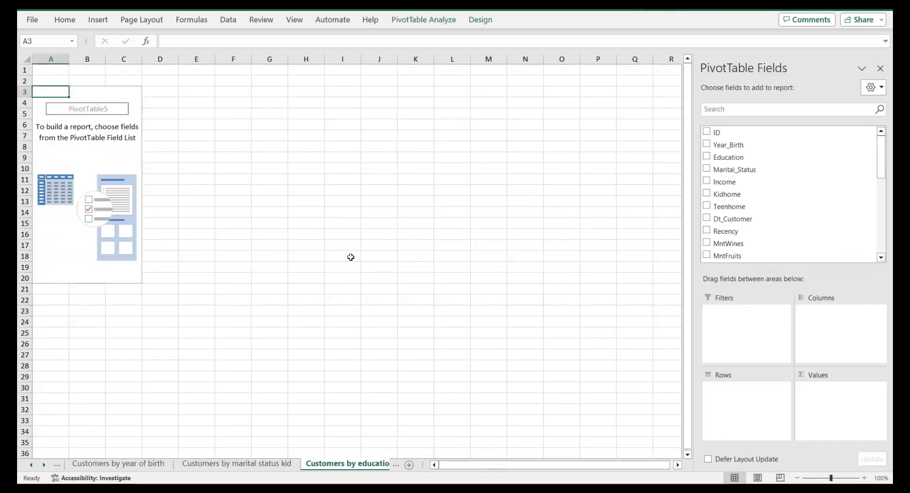
click(714, 162)
drag(715, 132, 808, 398)
Step: Summarize the pivot table's ID value field by Count
click(812, 390)
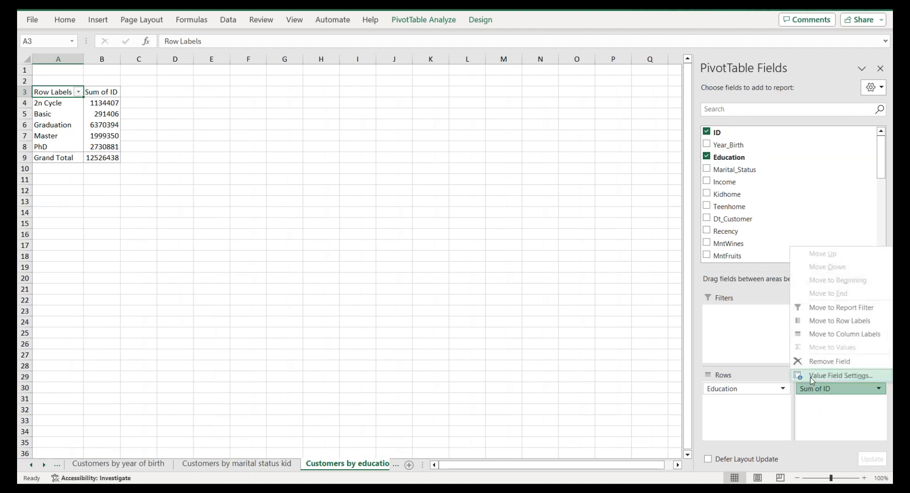
click(812, 376)
click(382, 236)
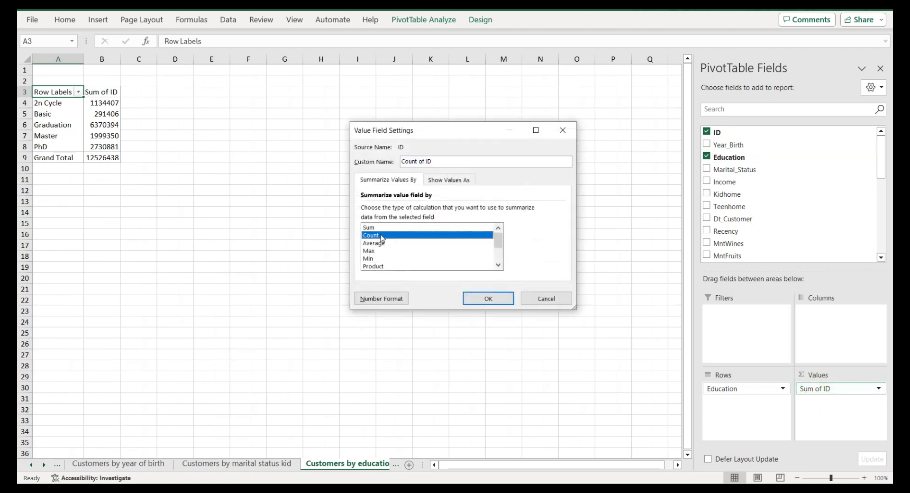
click(488, 298)
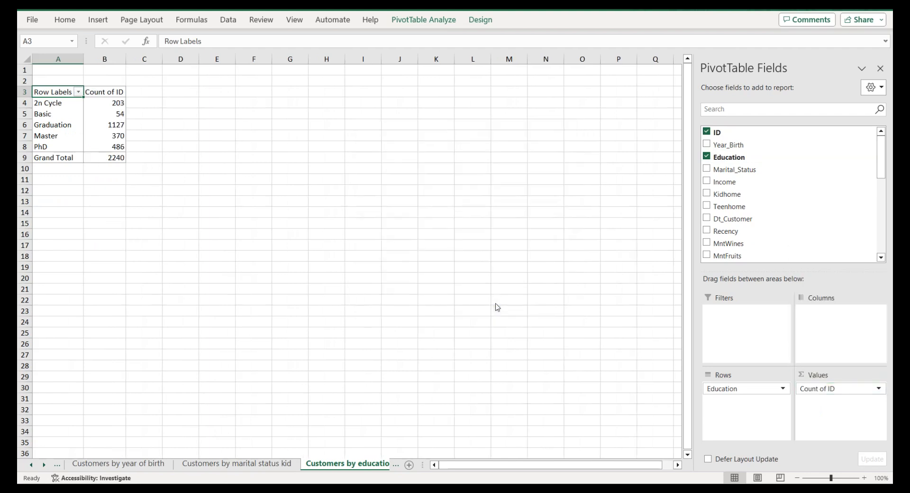
Step: Copy the pivot results in A3:B8 without the grand total and paste them starting at E3
drag(52, 93, 103, 149)
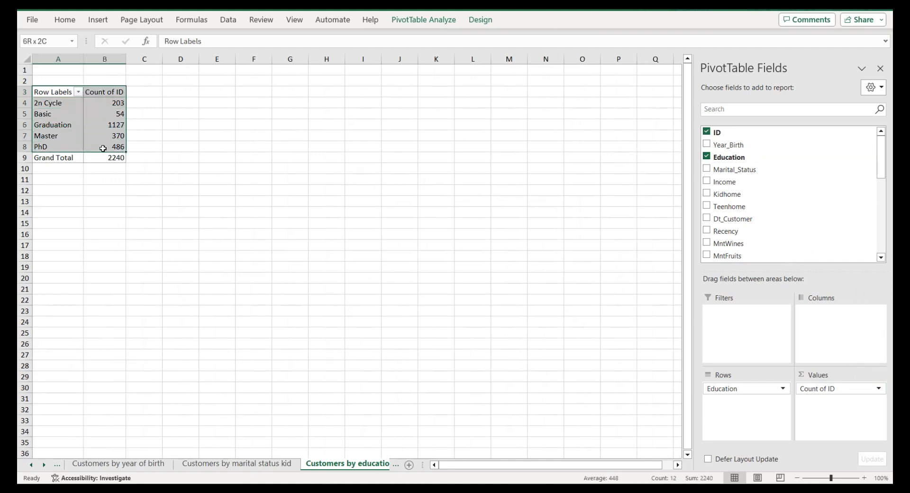
key(ctrl+c)
right_click(230, 89)
click(275, 168)
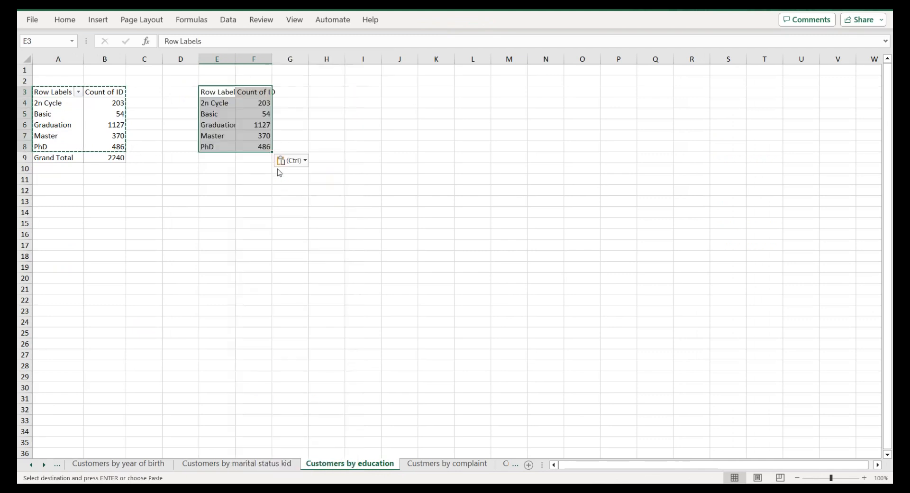
Step: Rename the headers of the pasted range to Education in E3 and Total in F3
click(229, 92)
triple_click(195, 44)
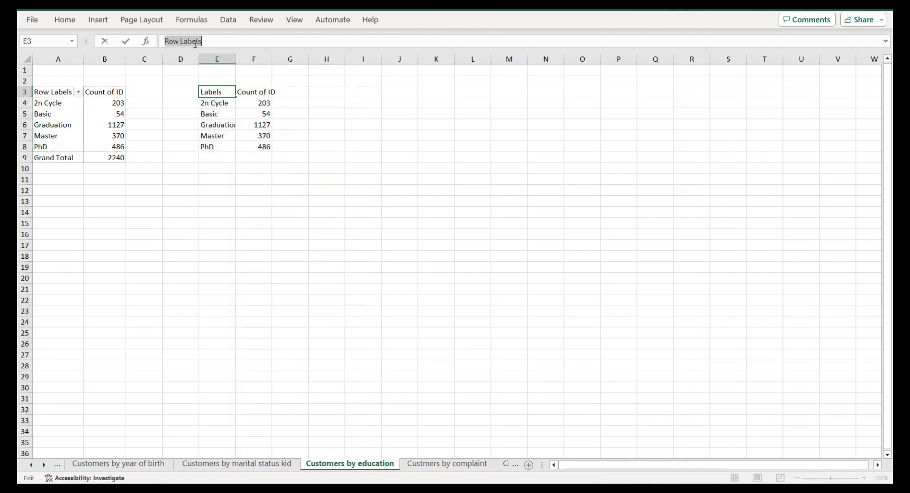
text(Education)
click(254, 92)
click(220, 43)
double_click(220, 44)
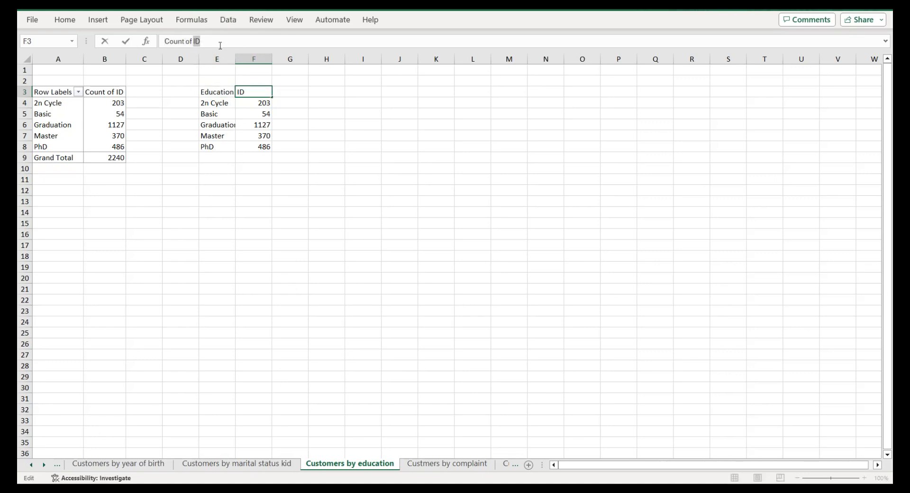
triple_click(221, 45)
text(T)
Step: Convert the range E3:F8 into a table with headers
click(212, 94)
key(ctrl+a)
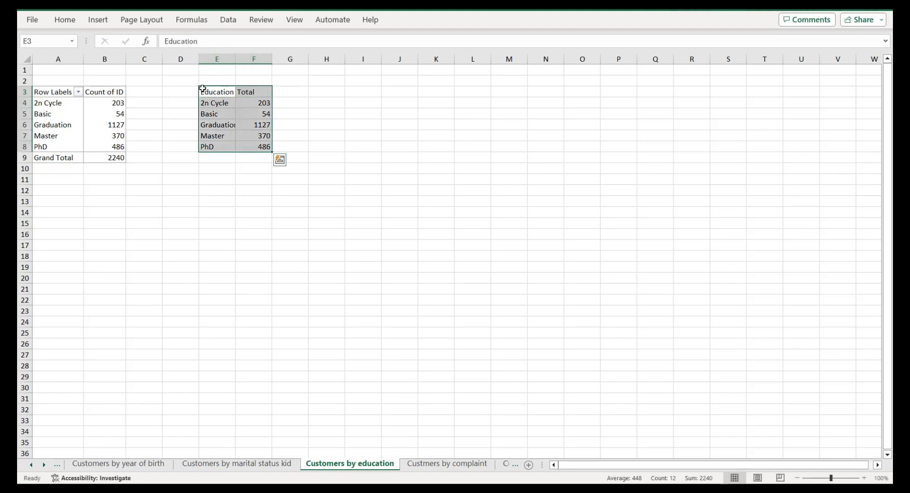
click(92, 21)
click(115, 38)
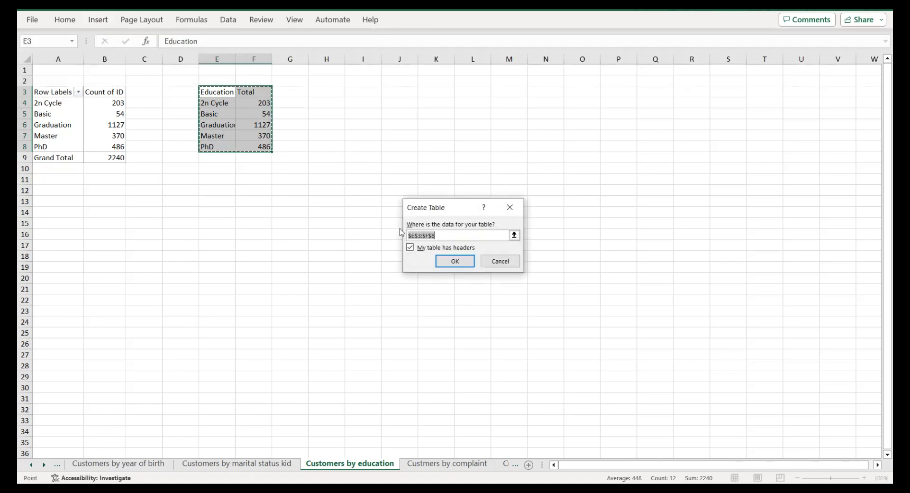
click(446, 261)
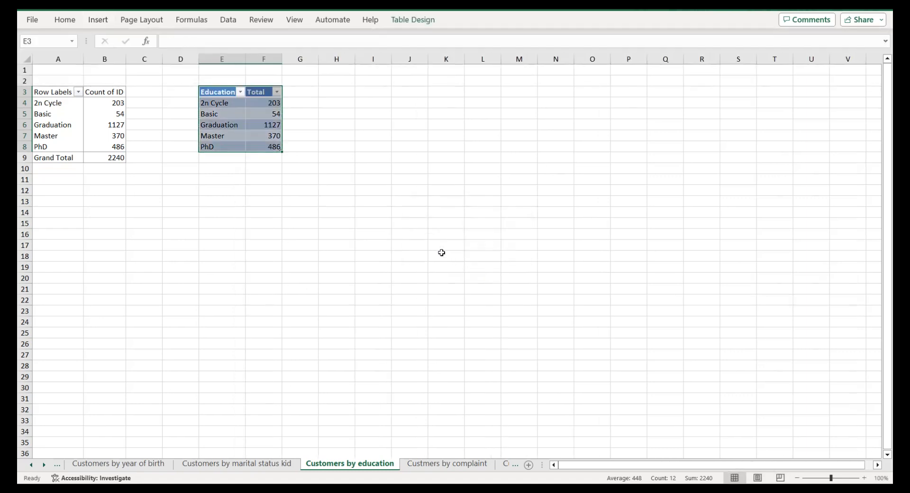
Step: Sort the education table by Total from largest to smallest
click(277, 92)
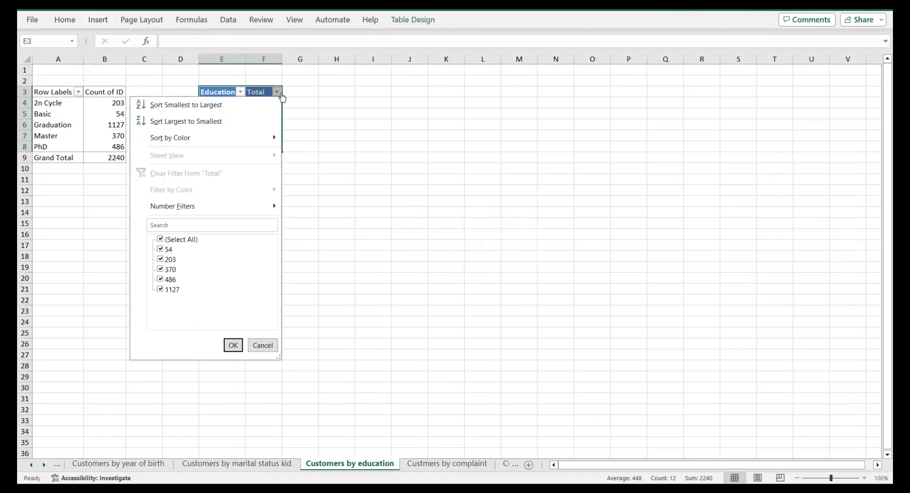
click(240, 120)
click(321, 111)
Step: Insert a doughnut chart from the whole Education and Total table
click(222, 94)
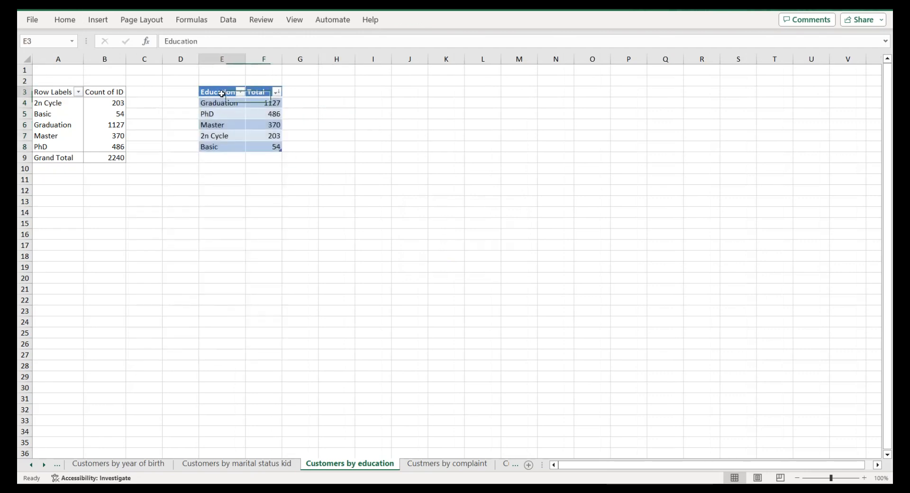
key(ctrl+shift+Right)
key(ctrl+shift+Down)
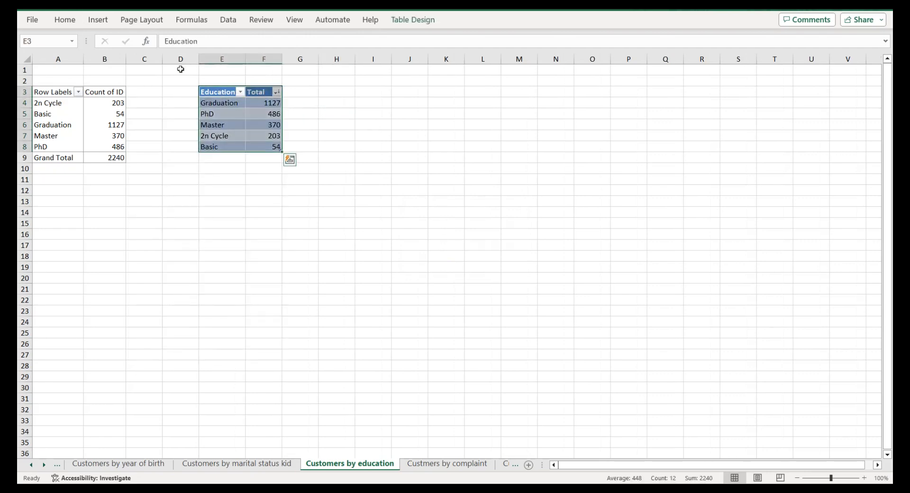
click(98, 20)
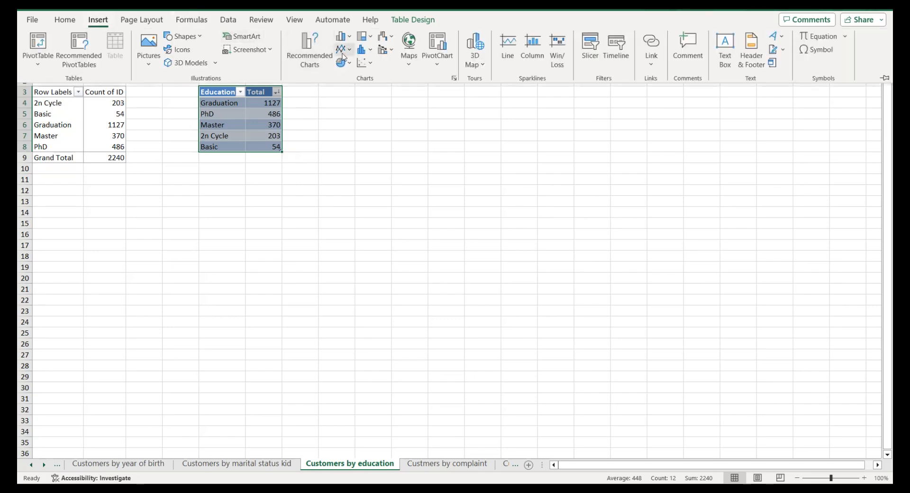
click(308, 57)
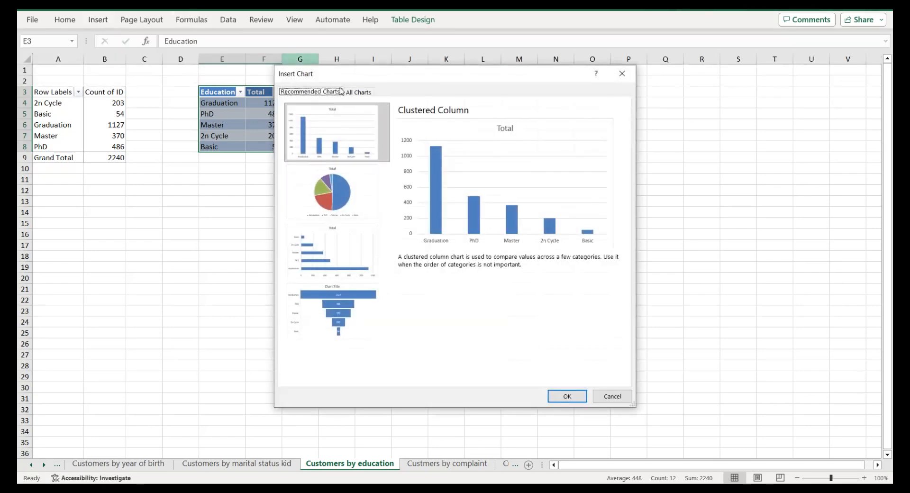
click(357, 92)
click(306, 160)
click(501, 131)
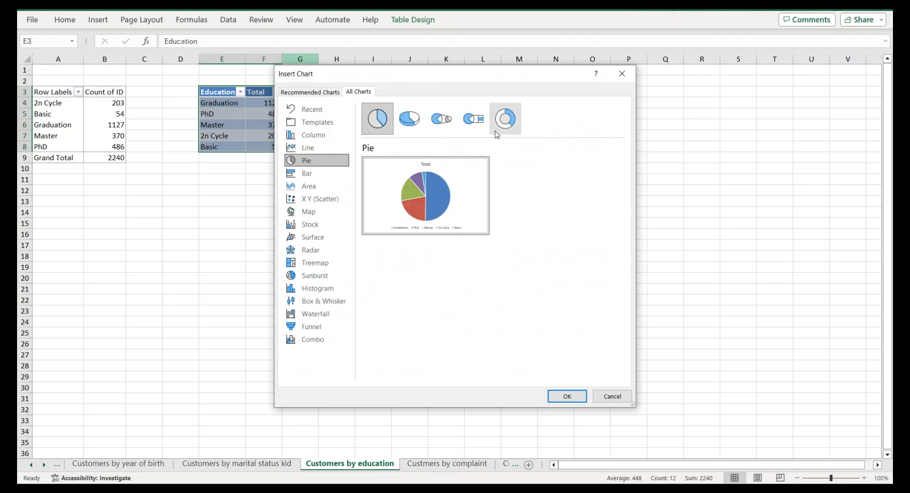
click(567, 396)
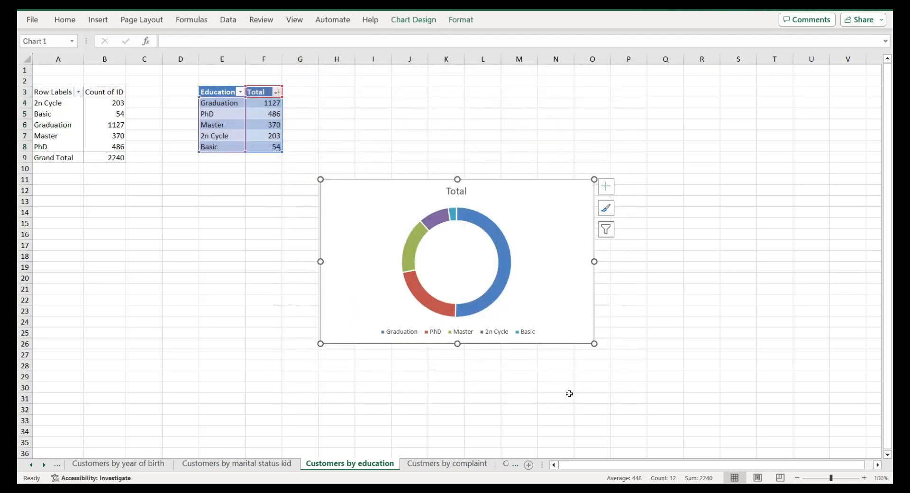
Step: Delete the doughnut chart's legend and replace its title with the sheet name "Customers by education"
click(510, 331)
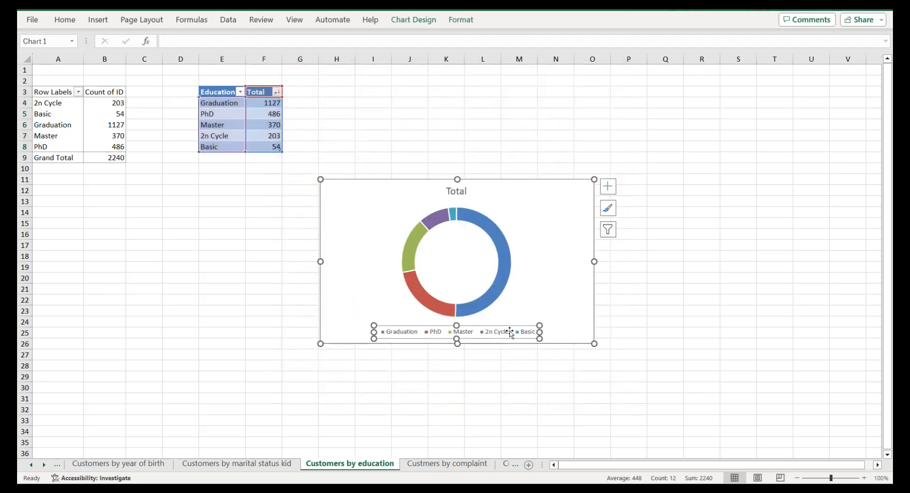
key(Delete)
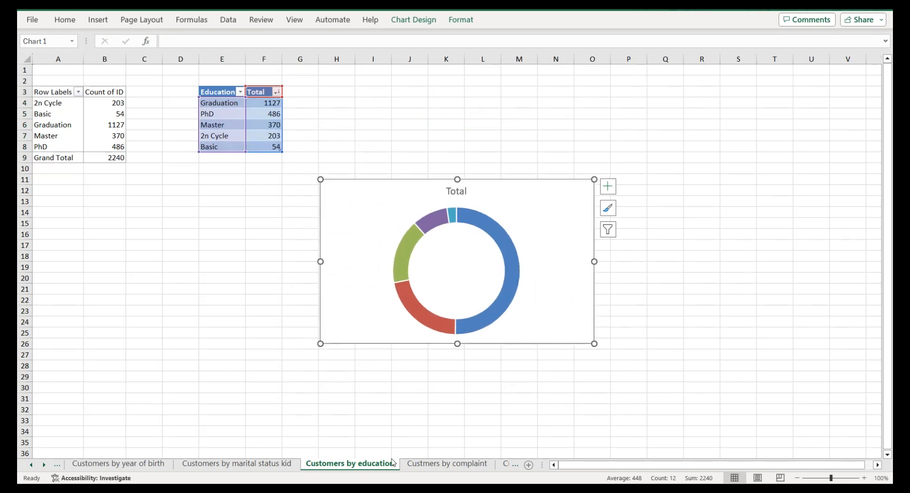
double_click(374, 467)
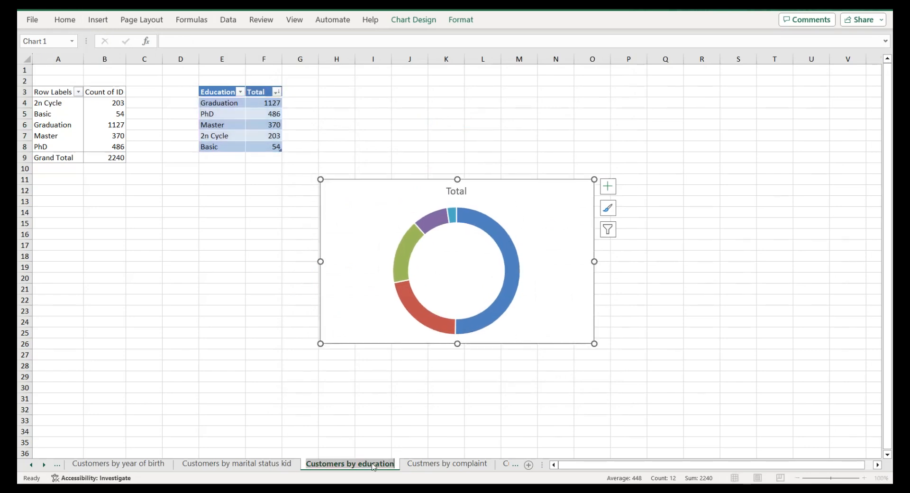
double_click(457, 192)
double_click(457, 192)
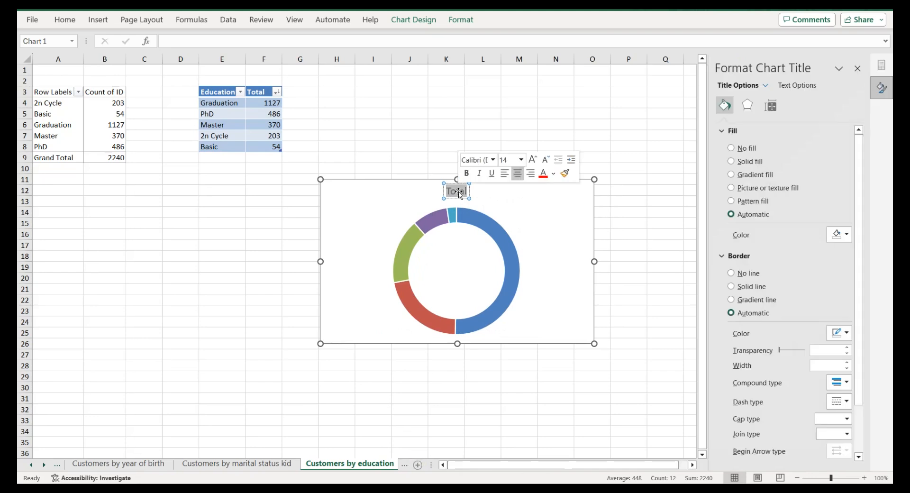
key(ctrl+v)
Step: Fill the doughnut chart's area with the recent dark colour and set the ring's border to no line
click(546, 195)
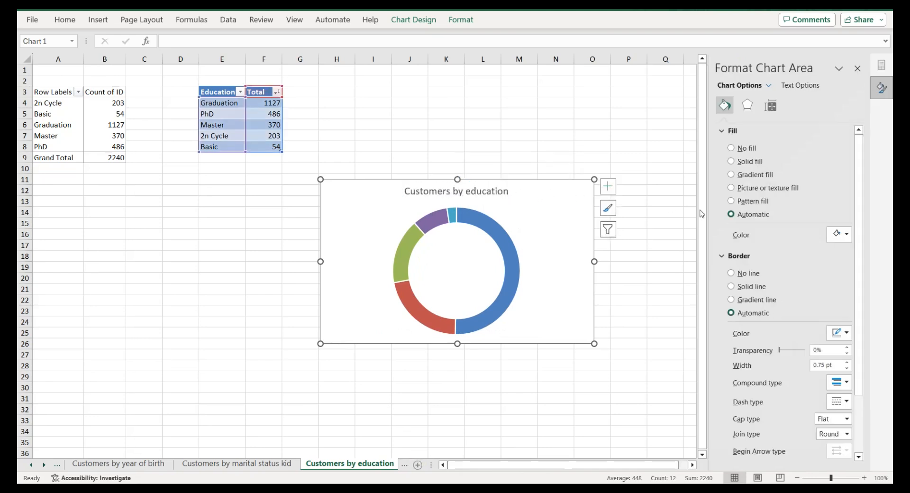
click(838, 234)
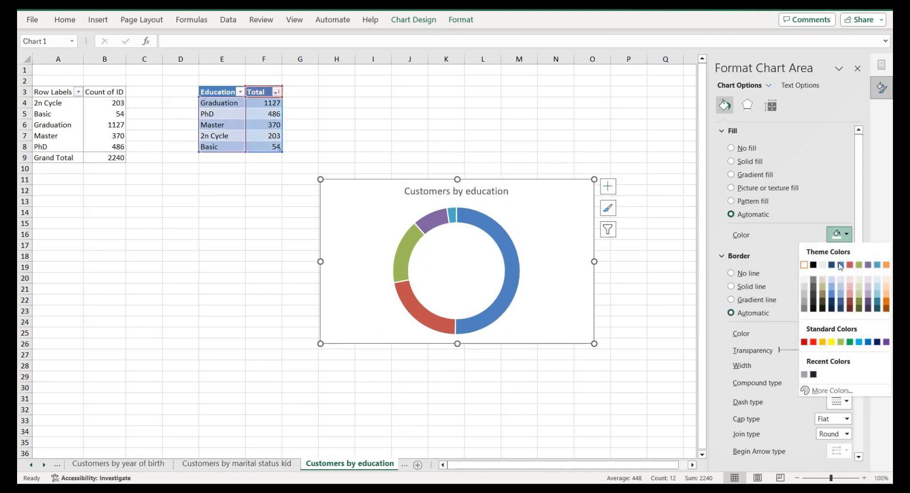
click(813, 374)
click(513, 260)
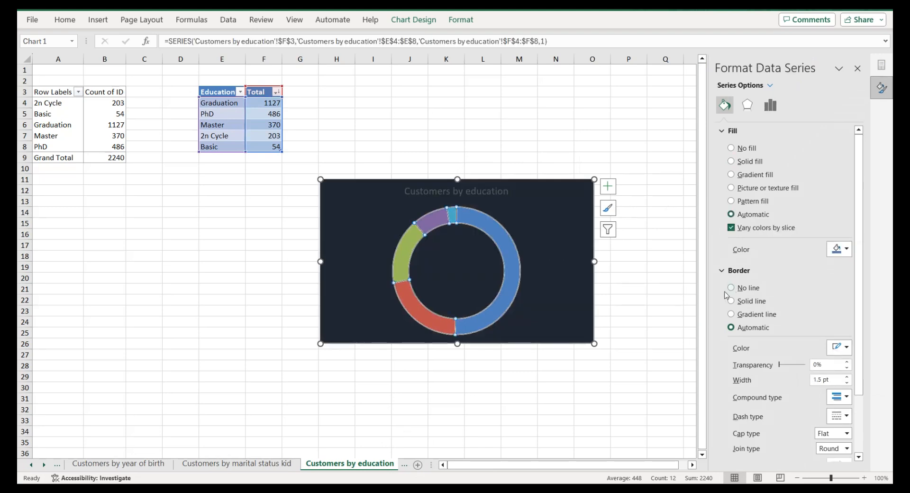
click(731, 288)
Step: Fill the Graduation slice with dark grey, the PhD slice with medium grey and the Master slice with light grey
click(477, 222)
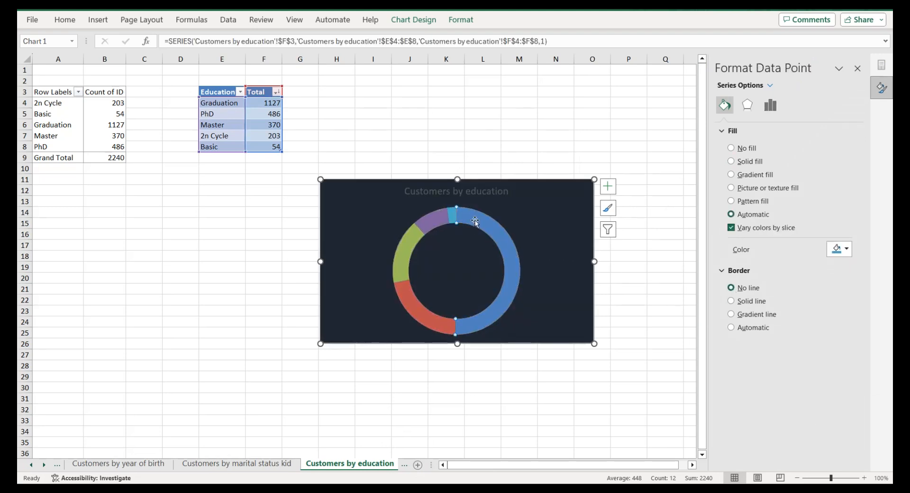
click(846, 249)
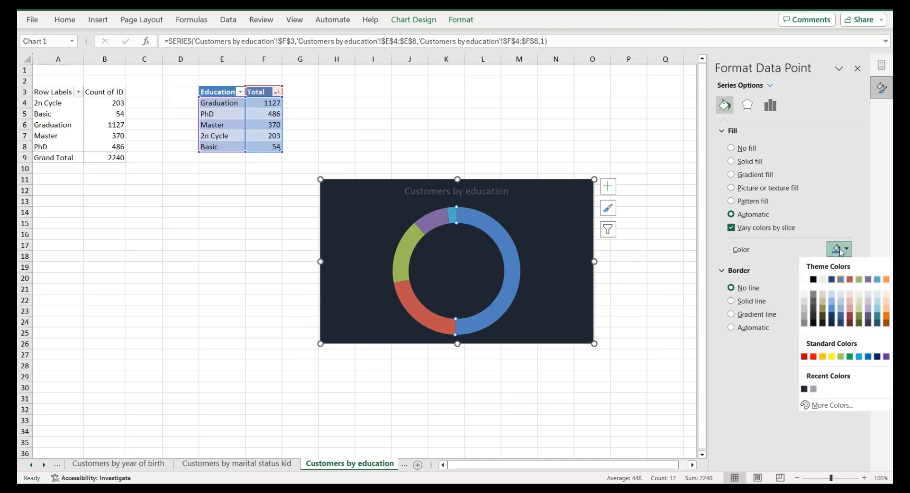
click(811, 316)
click(427, 327)
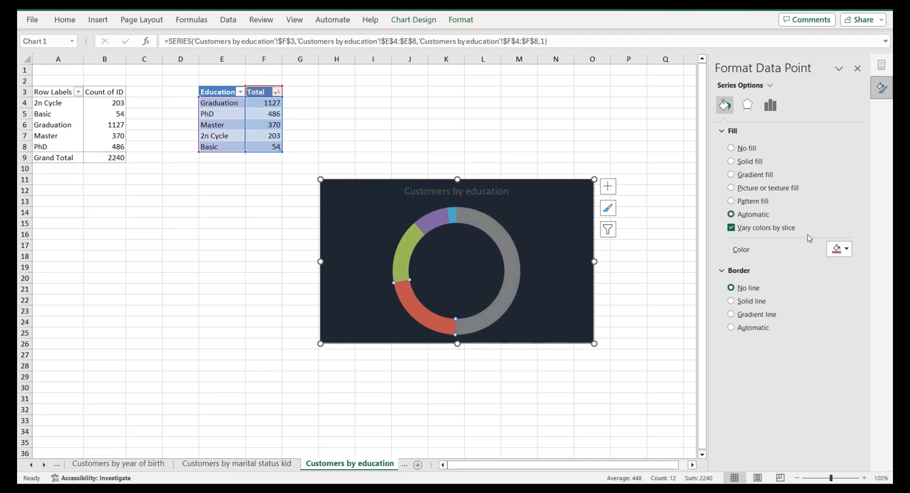
click(835, 254)
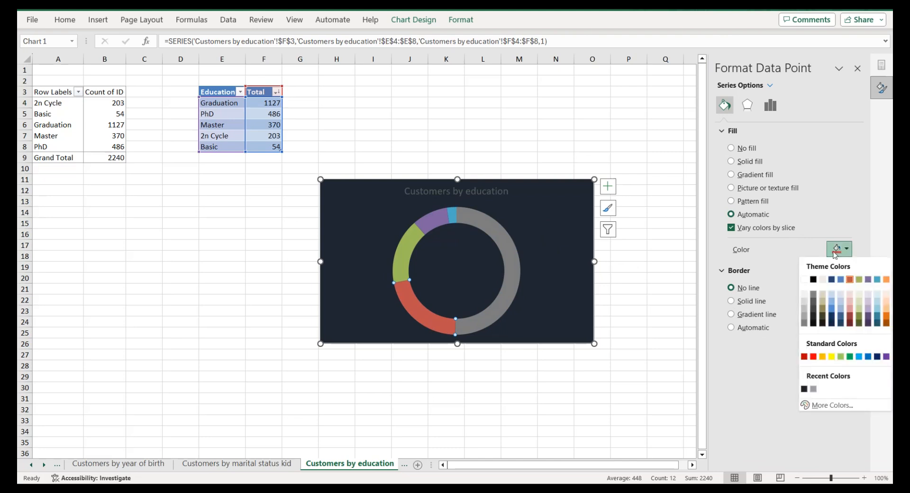
click(806, 310)
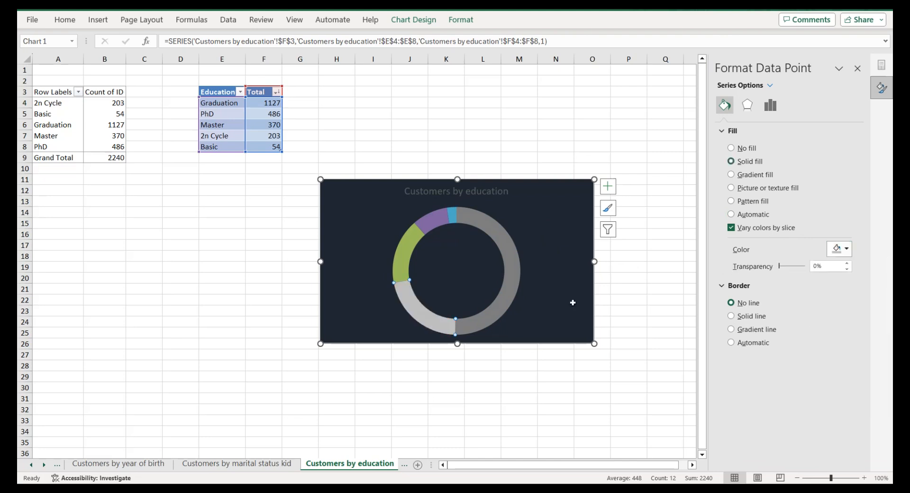
click(404, 262)
click(848, 250)
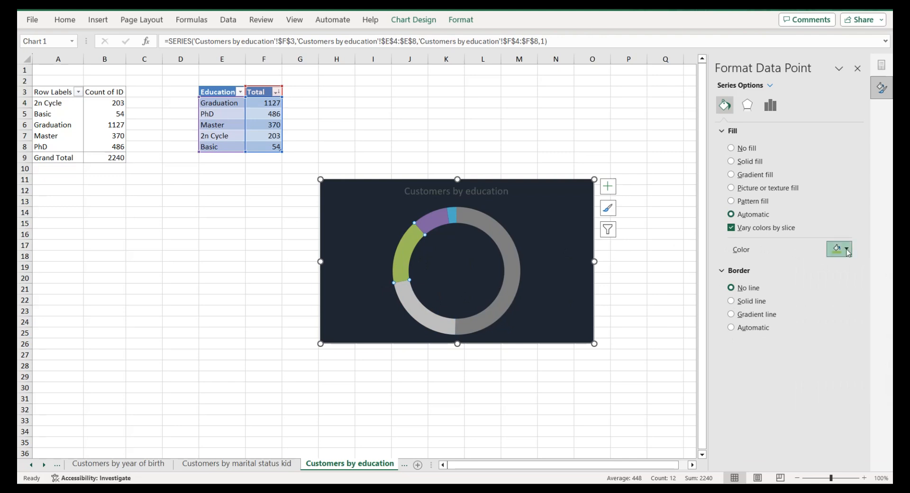
click(809, 303)
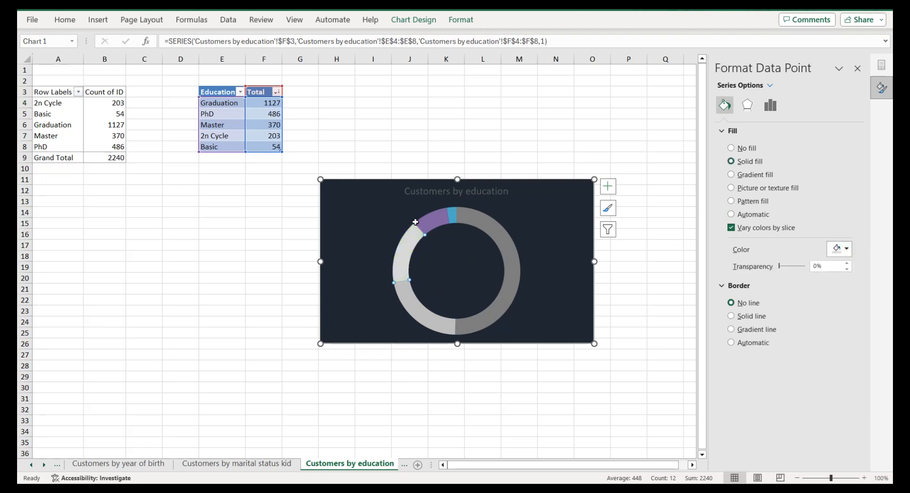
Step: Fill the 2n Cycle slice with very light grey and the Basic slice with white
click(433, 227)
click(835, 250)
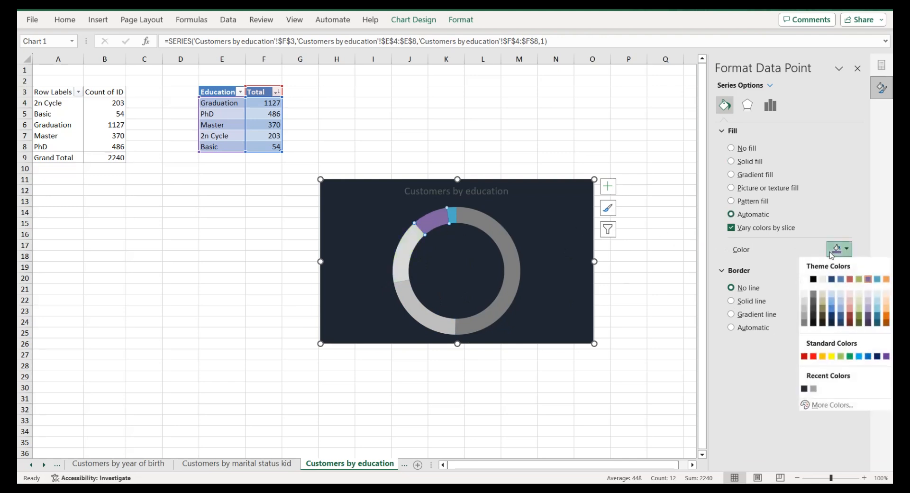
click(807, 299)
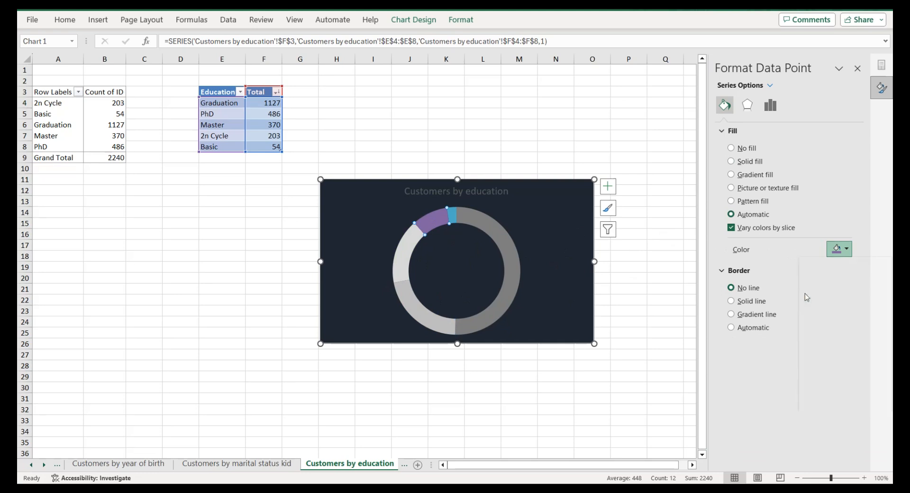
click(452, 216)
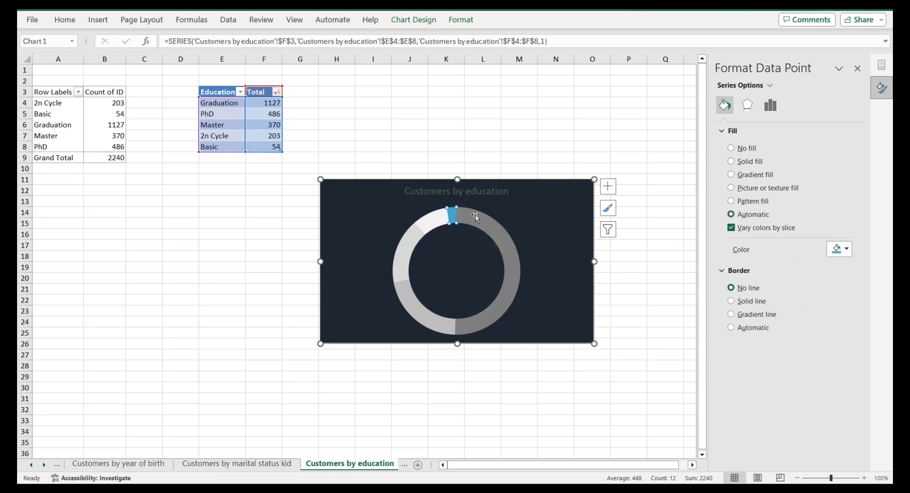
click(836, 250)
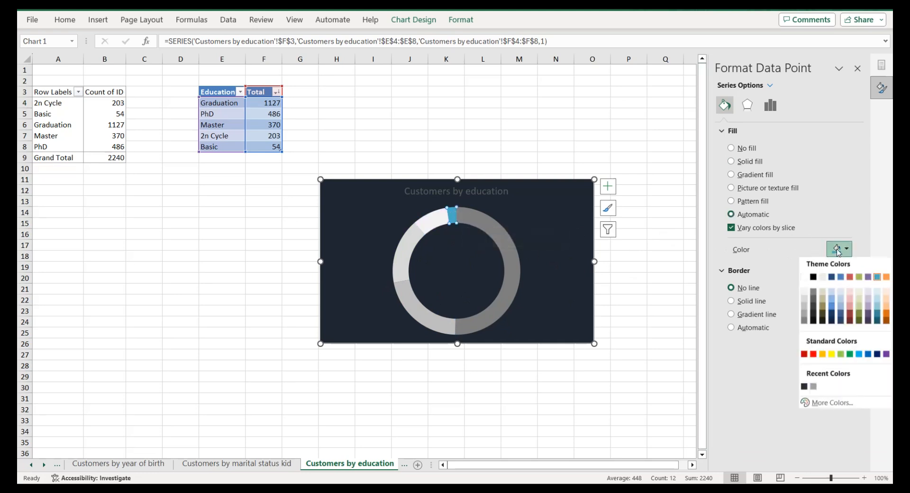
click(805, 280)
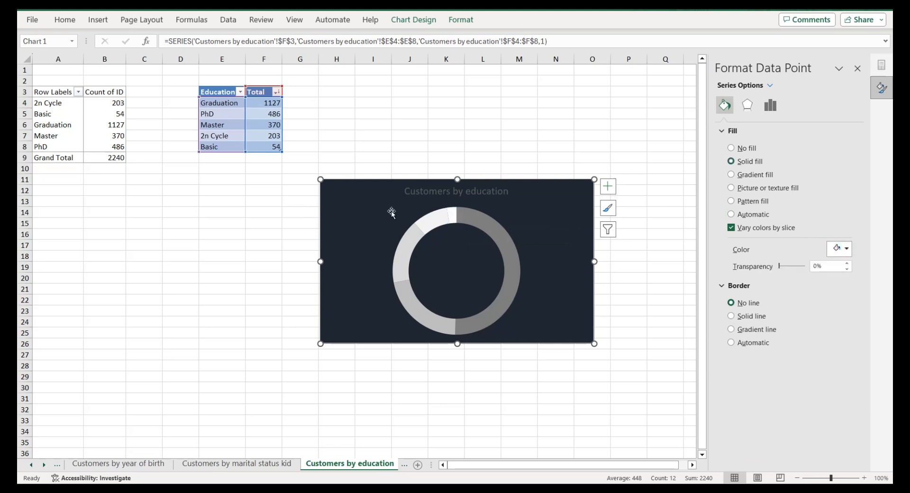
Step: Set the text colour of the doughnut chart's title to the recent grey
click(476, 195)
click(801, 87)
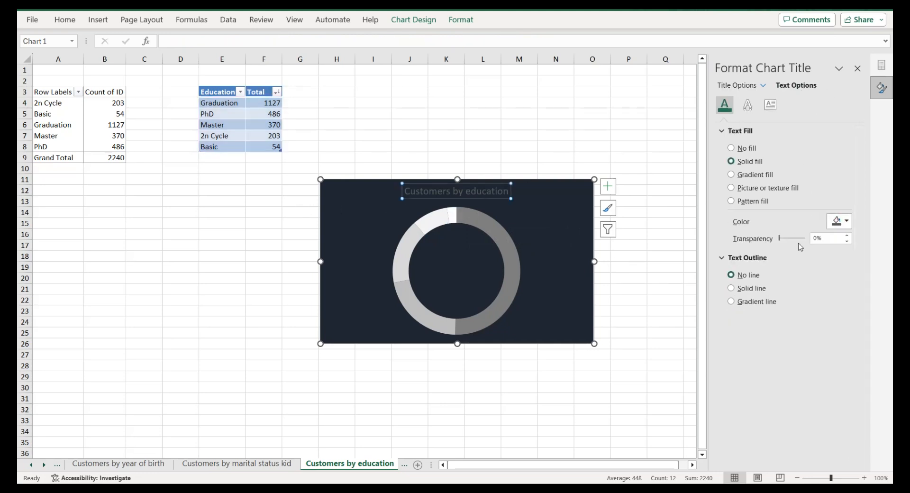
click(840, 221)
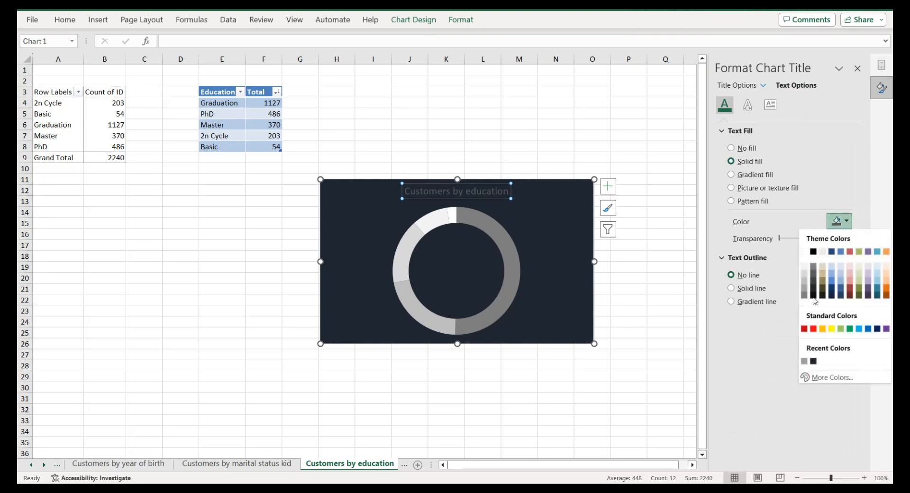
click(804, 361)
Step: Set the doughnut hole size to 60%
click(500, 231)
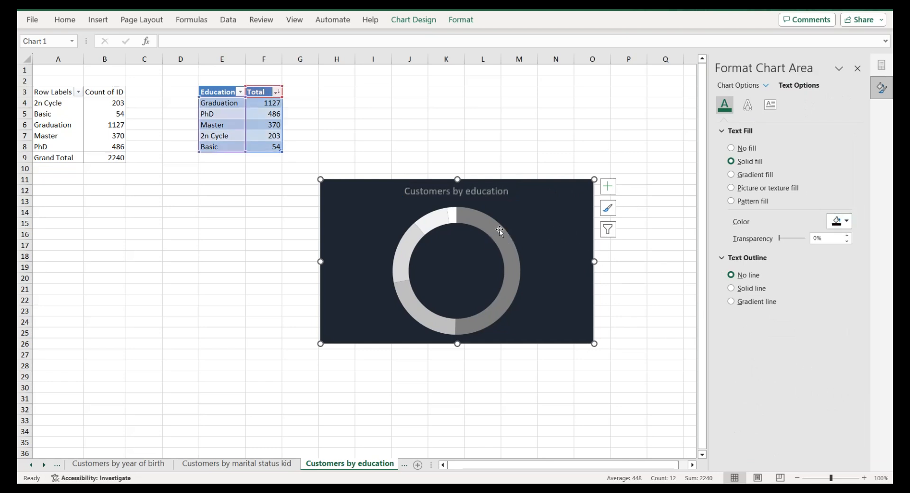
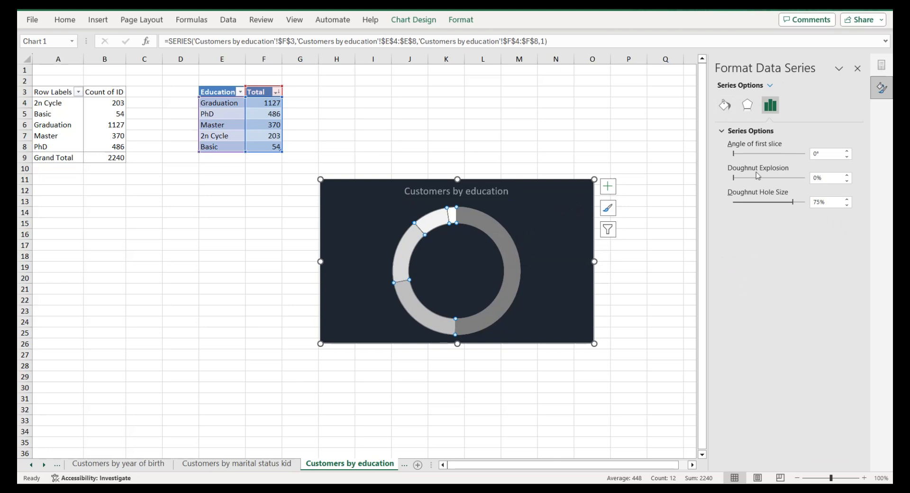
drag(793, 206, 779, 207)
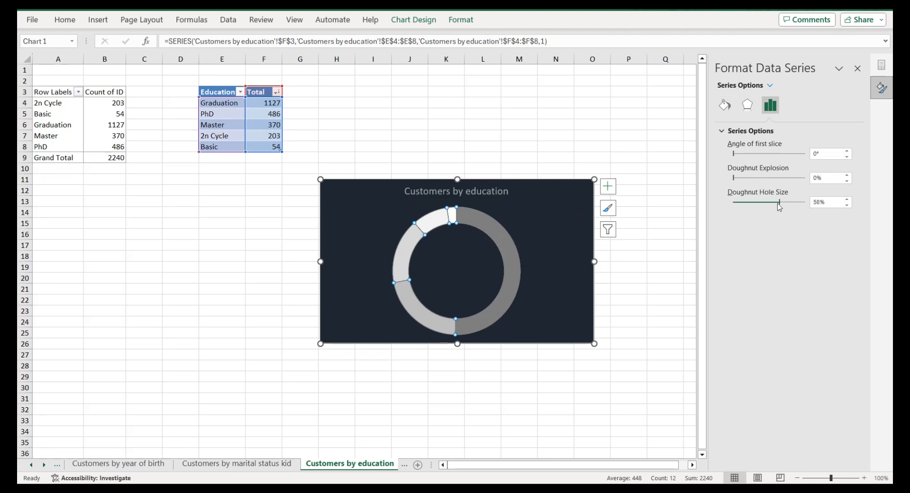
double_click(820, 202)
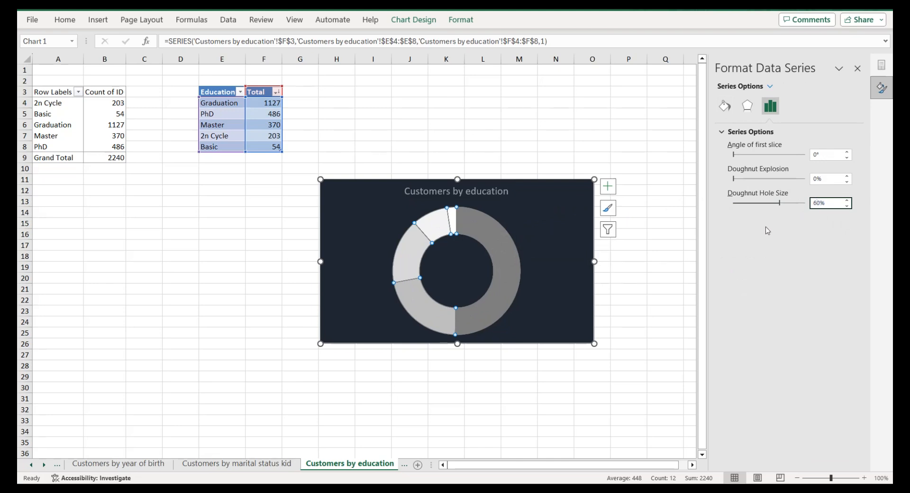
click(499, 211)
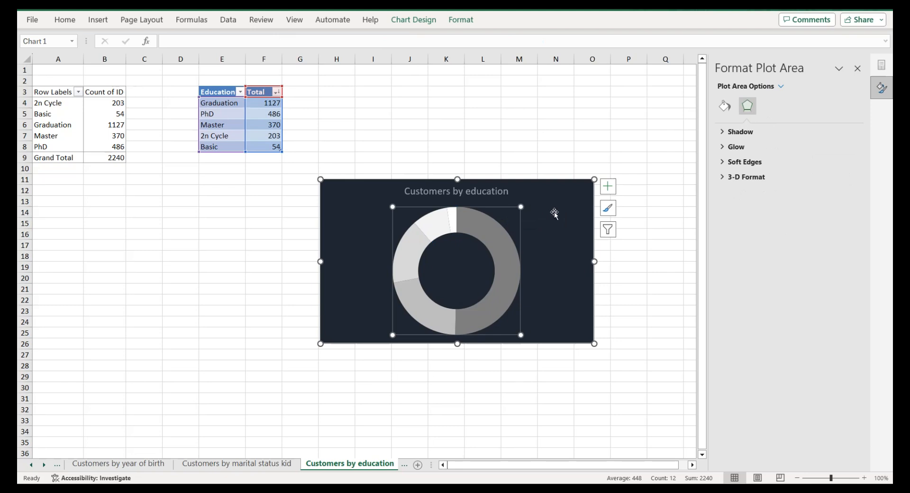
Step: Add data labels to the doughnut chart showing category name, value and percentage
click(573, 198)
click(608, 186)
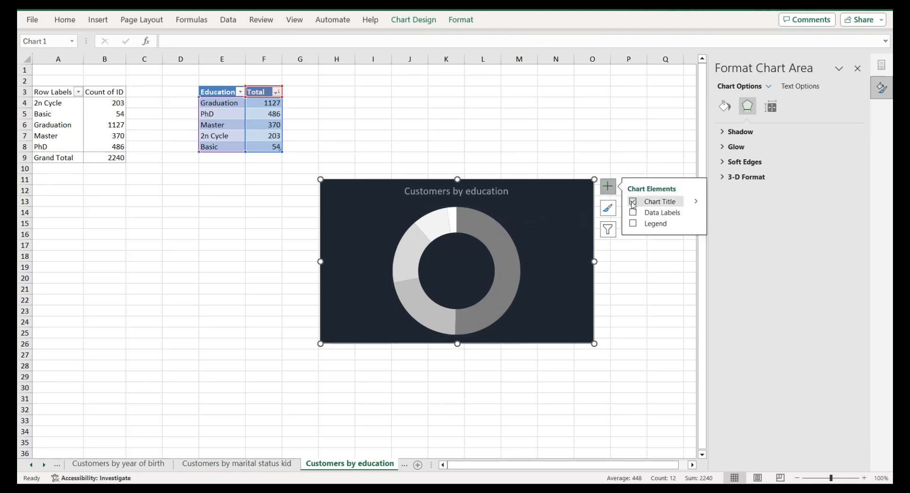
mouse_move(699, 218)
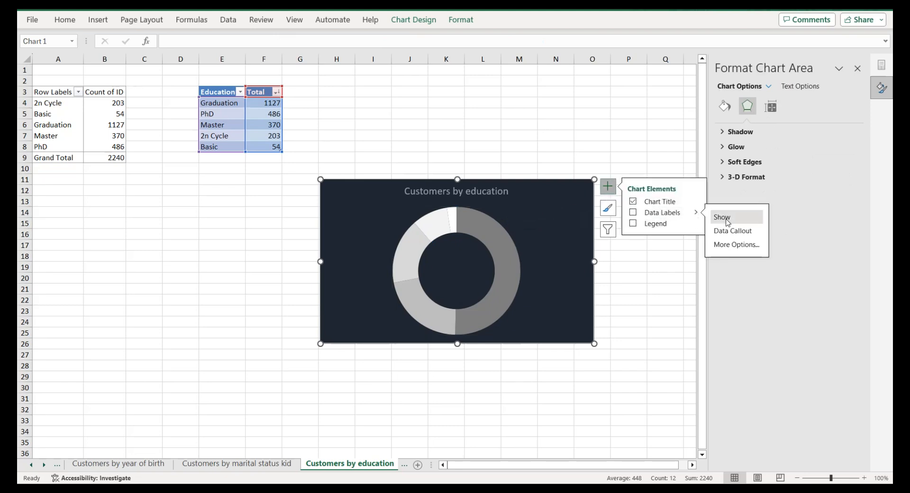
click(732, 244)
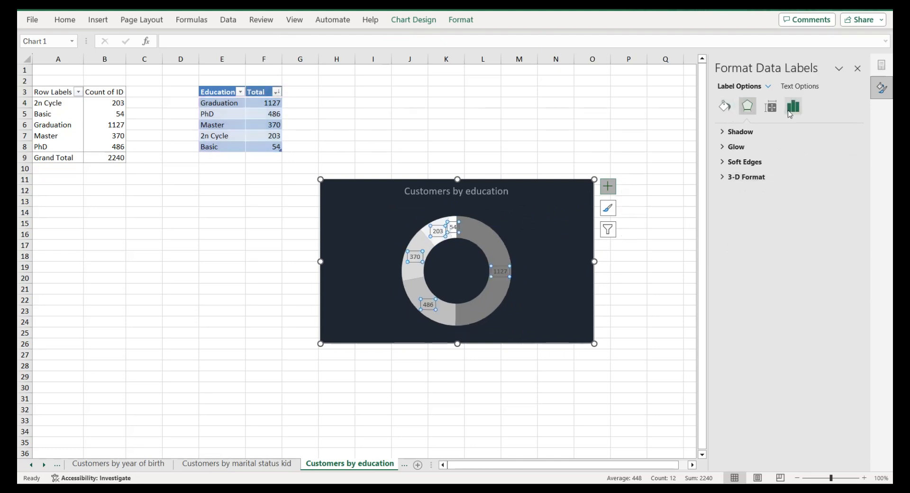
click(793, 107)
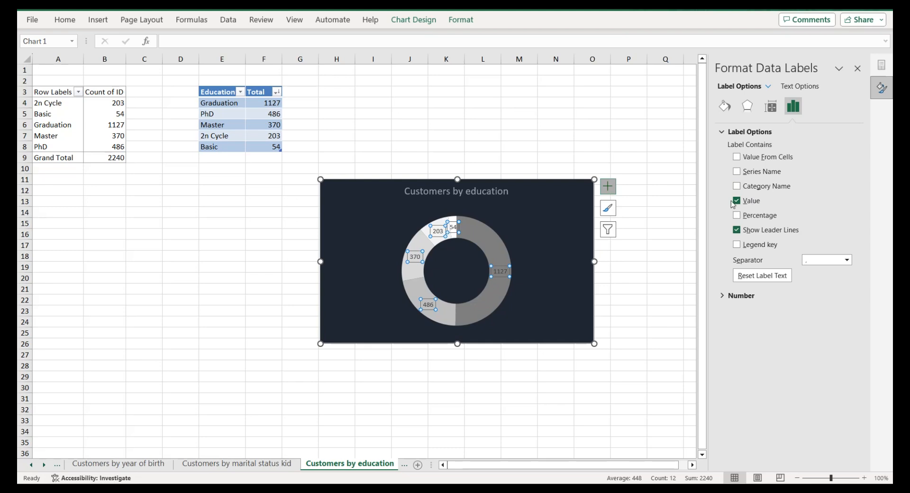
click(738, 216)
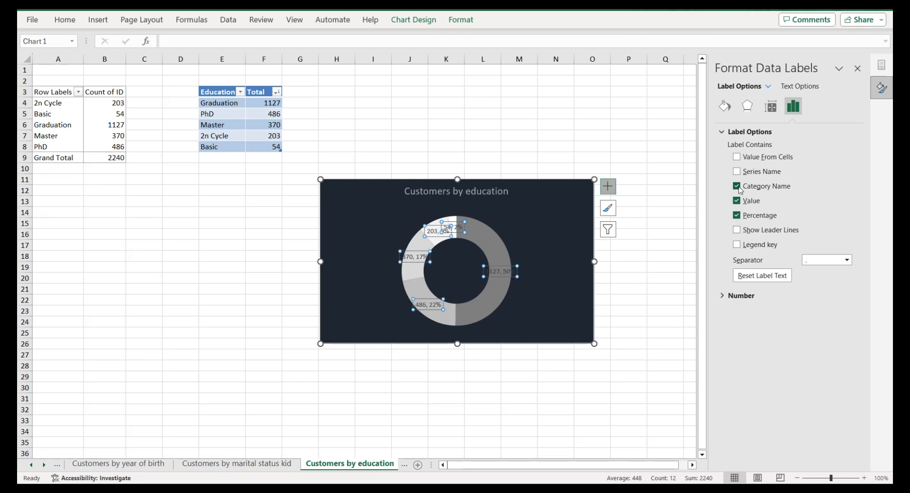
click(738, 186)
Step: Set the text colour of the doughnut's data labels to the recent grey
click(771, 106)
click(799, 87)
click(839, 221)
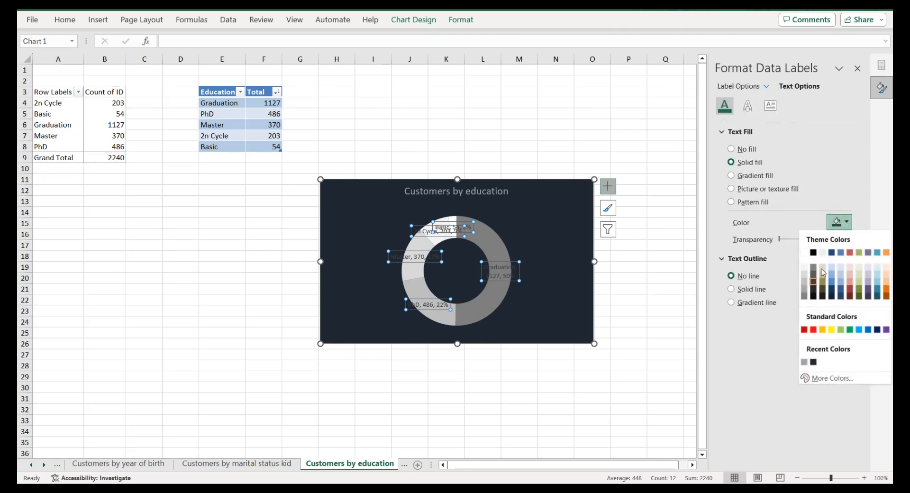
click(805, 362)
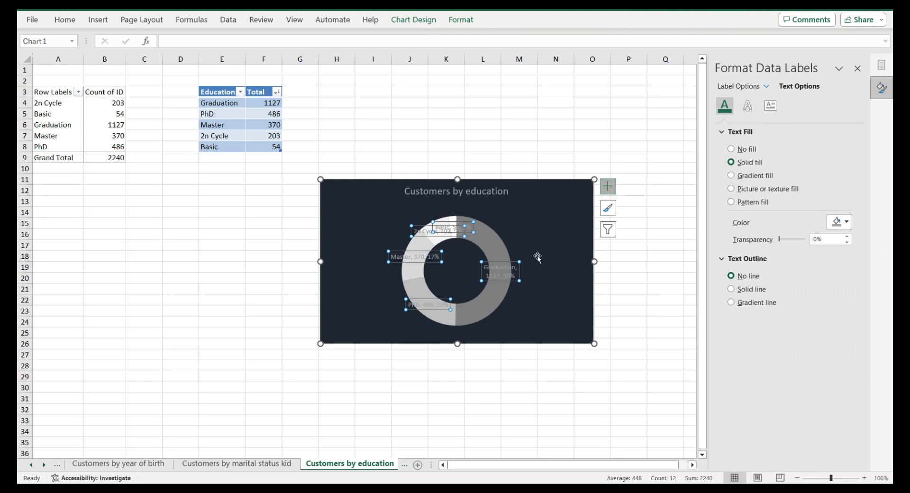
Step: Move the Graduation, Master, PhD, 2n Cycle and Basic labels outside the ring, each beside its own slice
click(515, 260)
drag(515, 260, 549, 233)
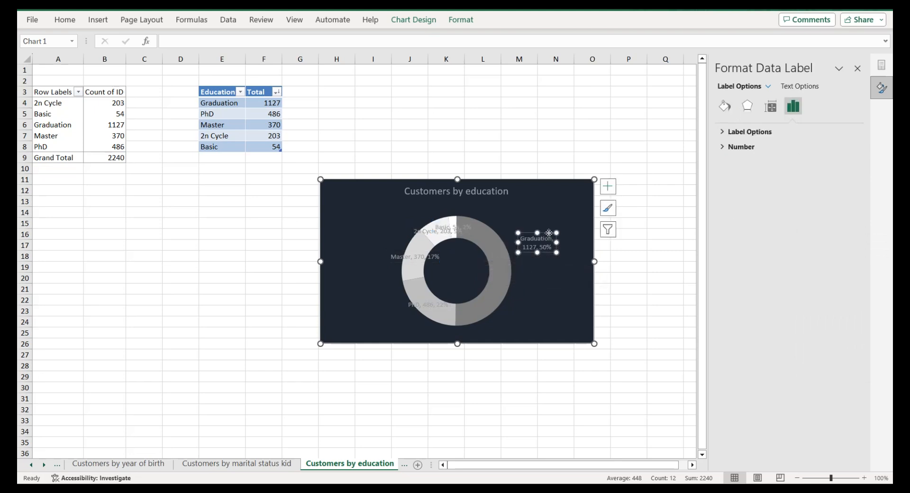
click(395, 257)
drag(396, 259, 359, 240)
click(426, 304)
drag(427, 304, 381, 317)
click(424, 232)
drag(424, 233, 379, 216)
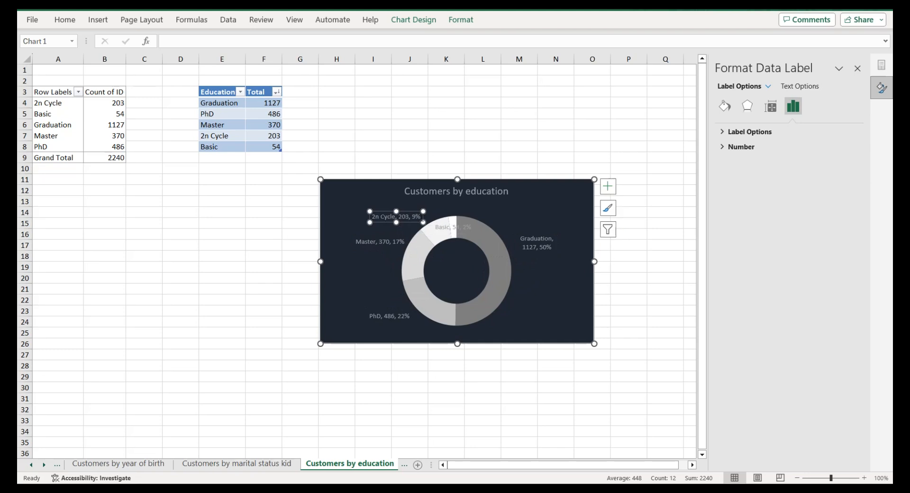
click(448, 230)
click(458, 227)
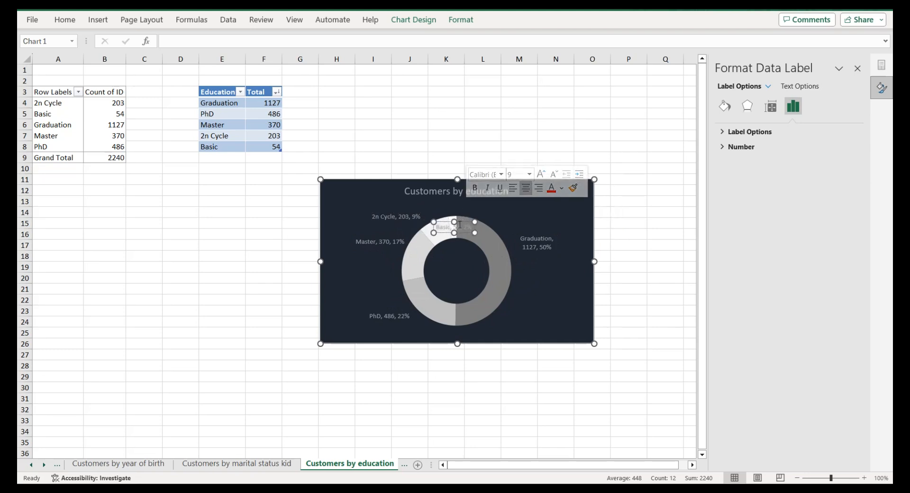
drag(462, 222, 475, 199)
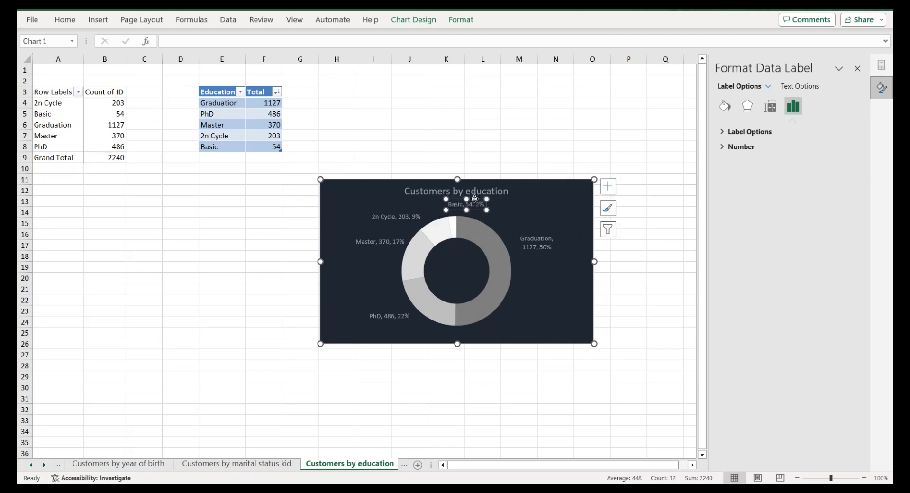
Step: Copy the finished doughnut chart onto the dashboard sheet
click(539, 201)
click(34, 465)
click(34, 466)
click(34, 466)
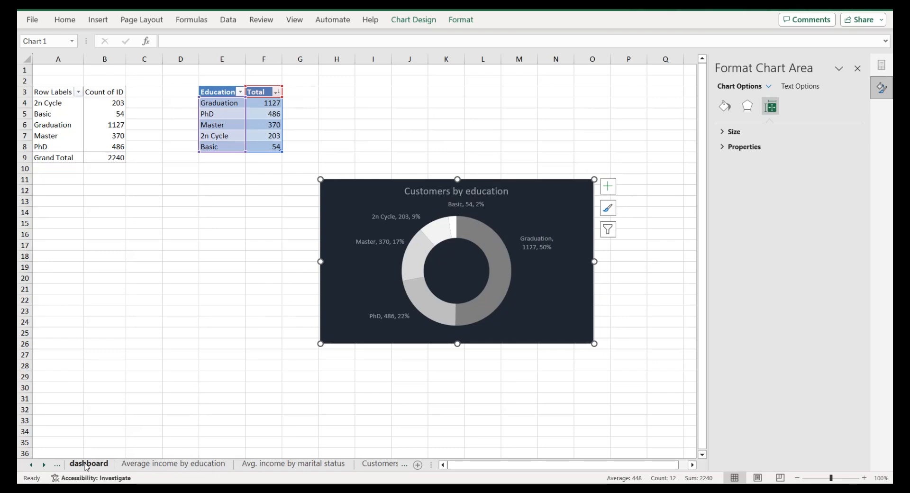
click(88, 464)
key(ctrl+v)
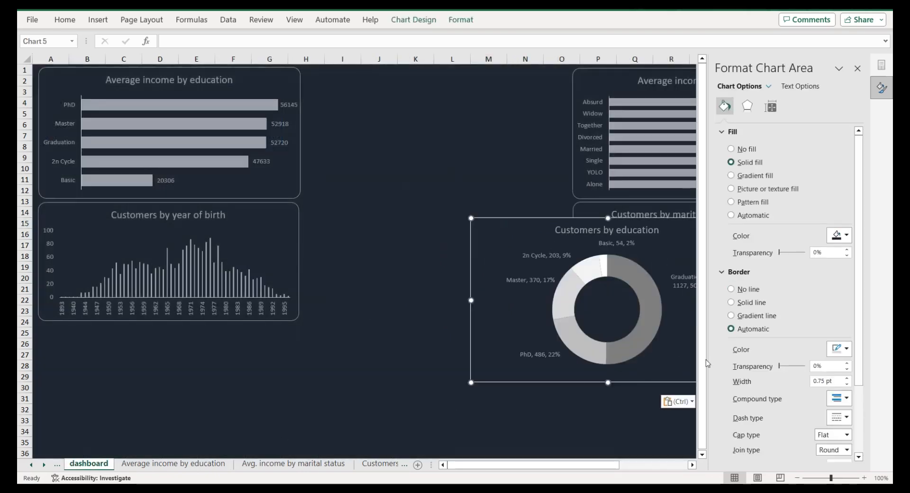
Step: Give the pasted doughnut chart a solid border in the recent grey and rounded corners
click(839, 349)
click(808, 324)
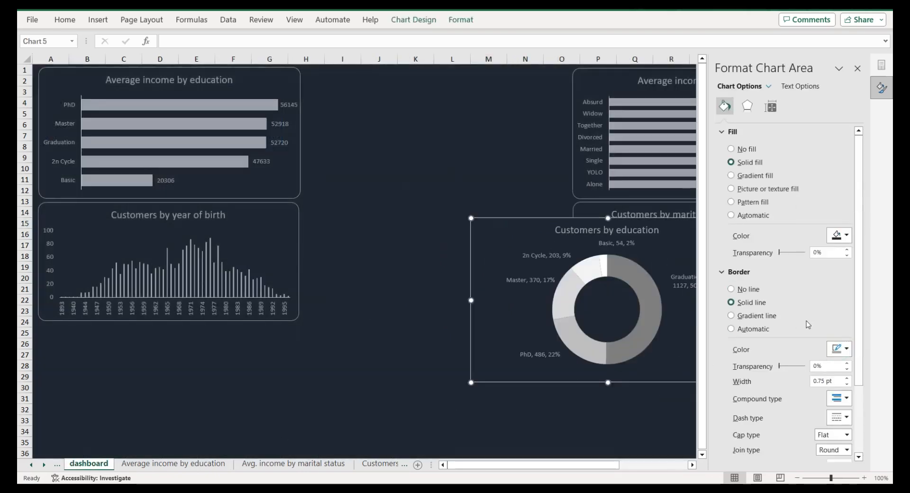
scroll(808, 327, down, 3)
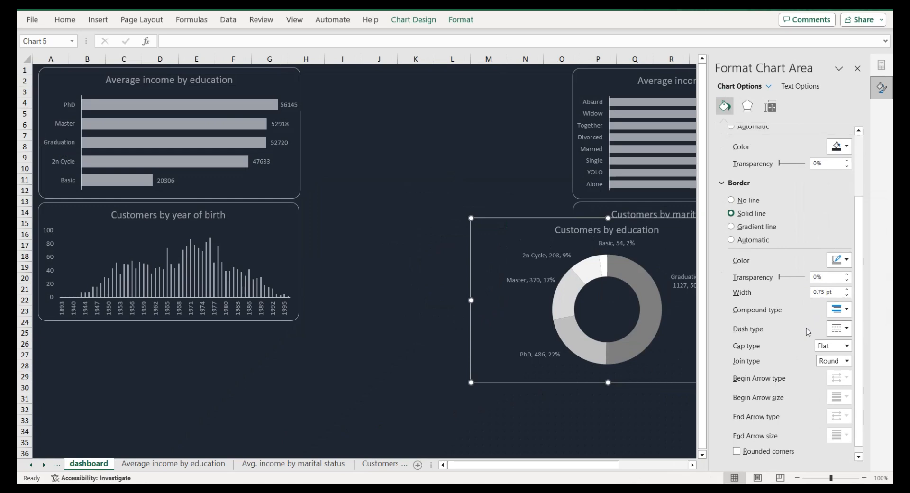
click(737, 451)
Step: Place the doughnut chart between the two average income charts, level with their upper edges, and narrow it to fit the gap
mouse_move(530, 228)
mouse_down()
mouse_move(364, 106)
mouse_move(365, 79)
mouse_move(376, 79)
mouse_move(365, 74)
mouse_up()
drag(580, 148, 567, 148)
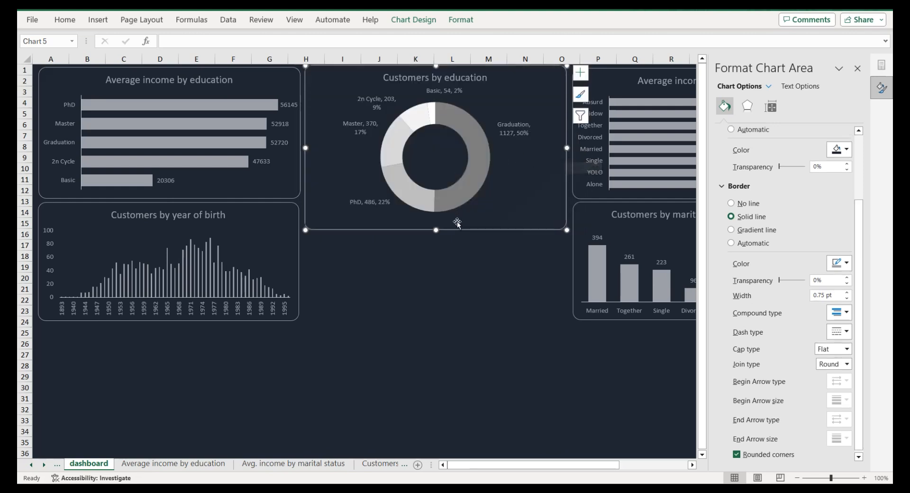
Step: Shorten the education doughnut chart to match the height of the neighbouring average income charts and nudge it slightly into line
drag(436, 229, 440, 203)
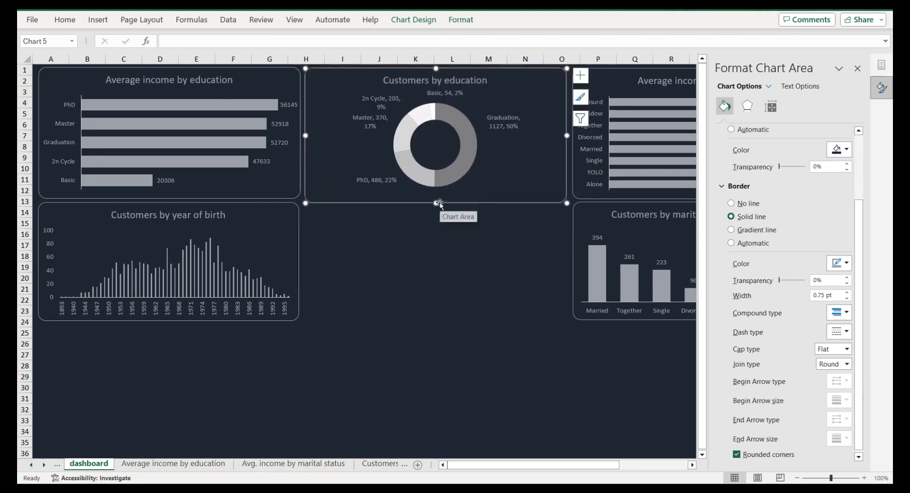
drag(439, 203, 439, 198)
click(455, 213)
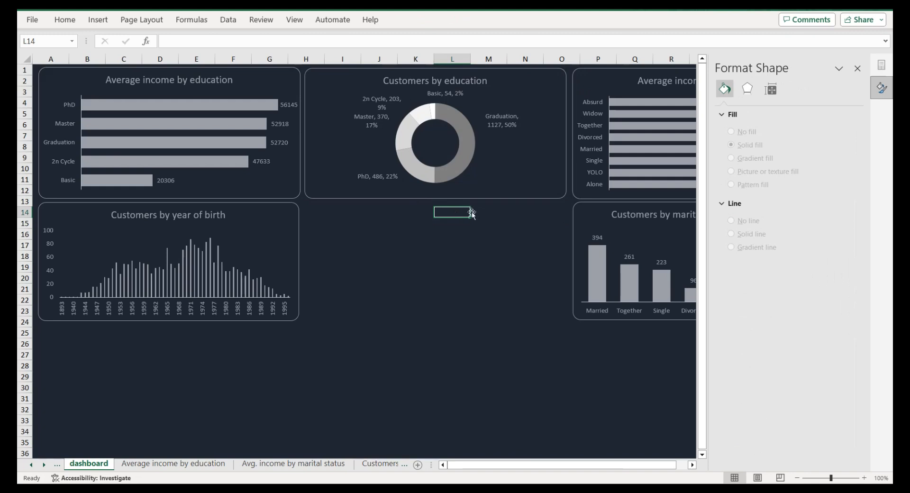
click(493, 198)
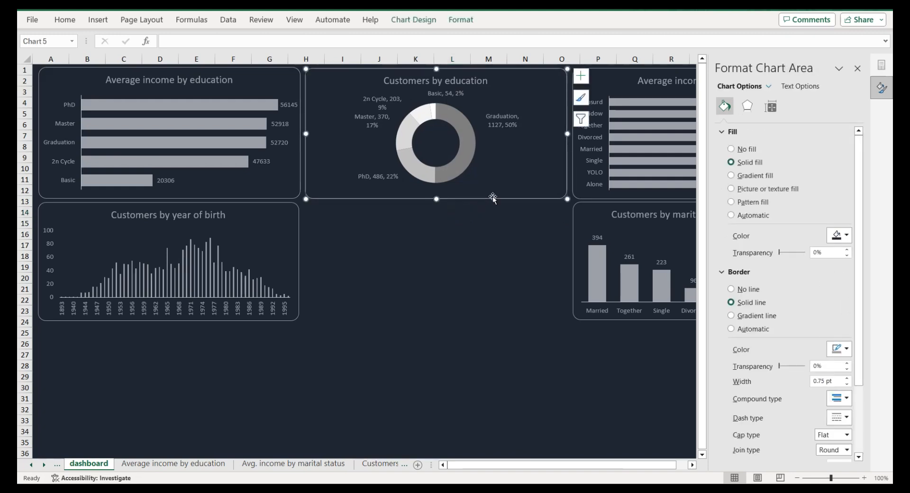
click(488, 226)
click(135, 431)
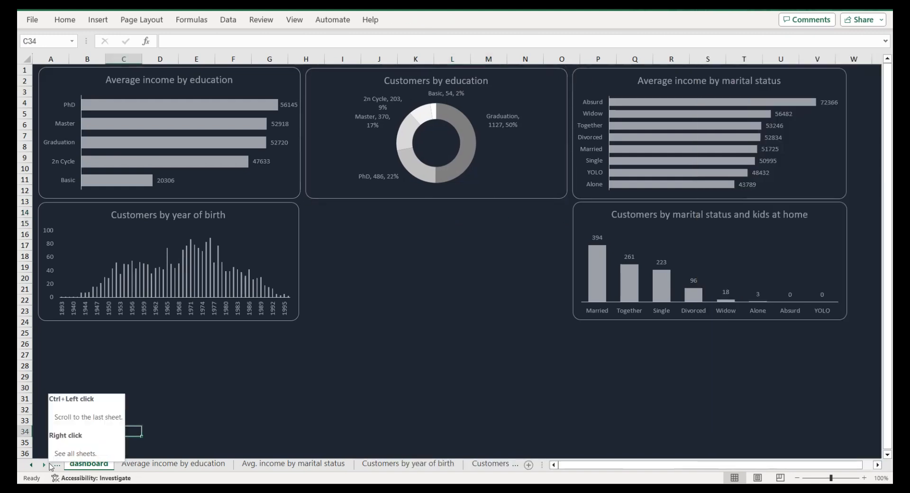
Step: On the Customers by marital status sheet, add Marital_Status to the pivot table's rows and ID to its values
click(47, 465)
click(48, 465)
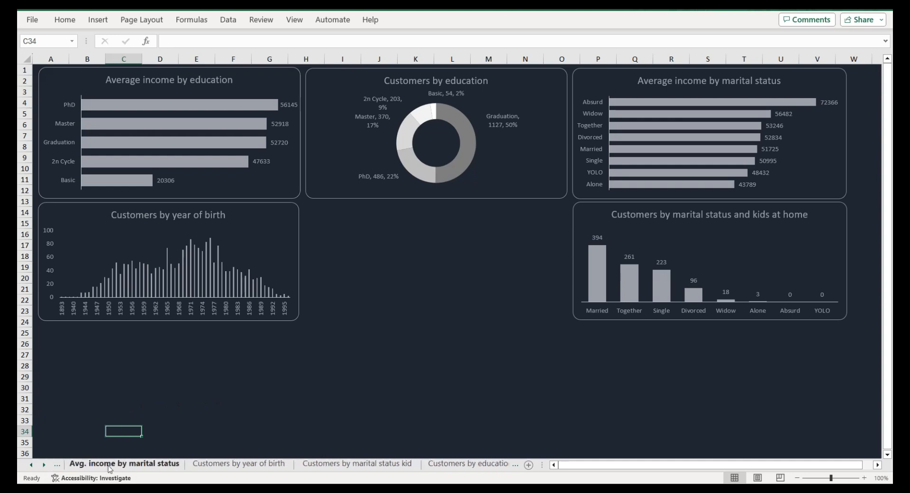
click(45, 465)
click(45, 466)
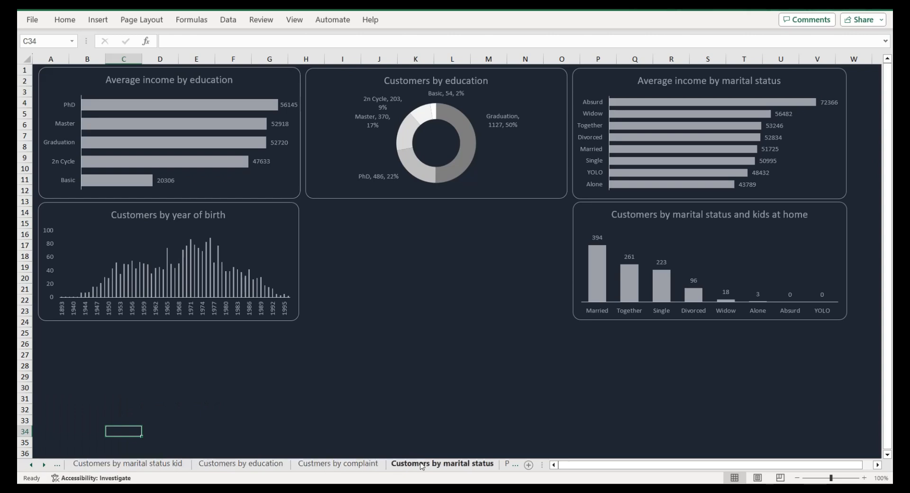
click(442, 464)
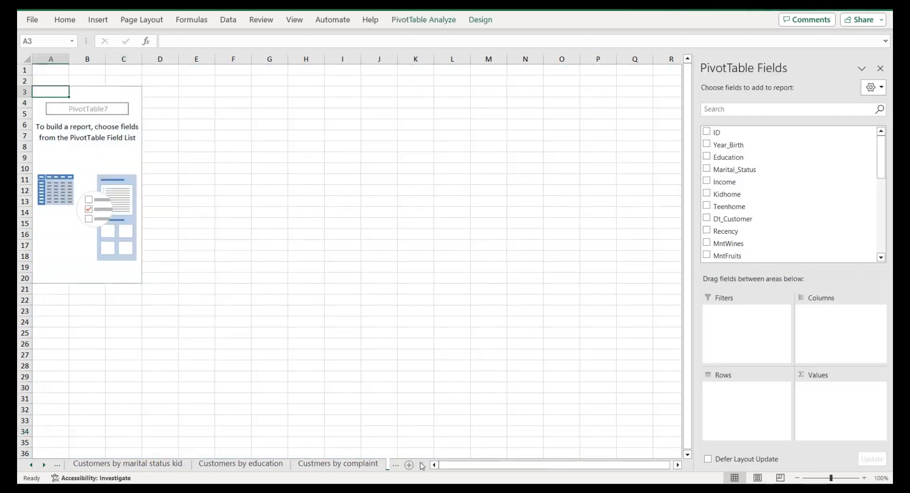
click(707, 169)
drag(720, 132, 847, 405)
Step: Summarize the pivot table's ID values by Count
click(878, 389)
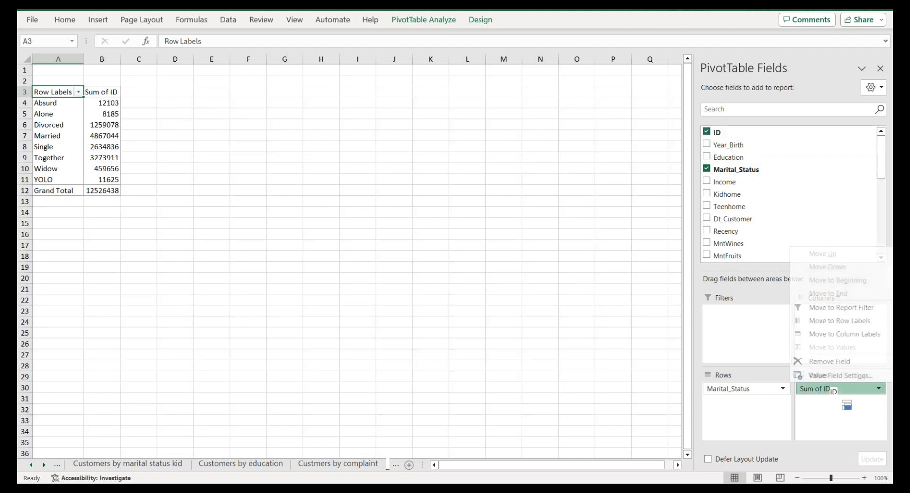
click(834, 374)
click(379, 235)
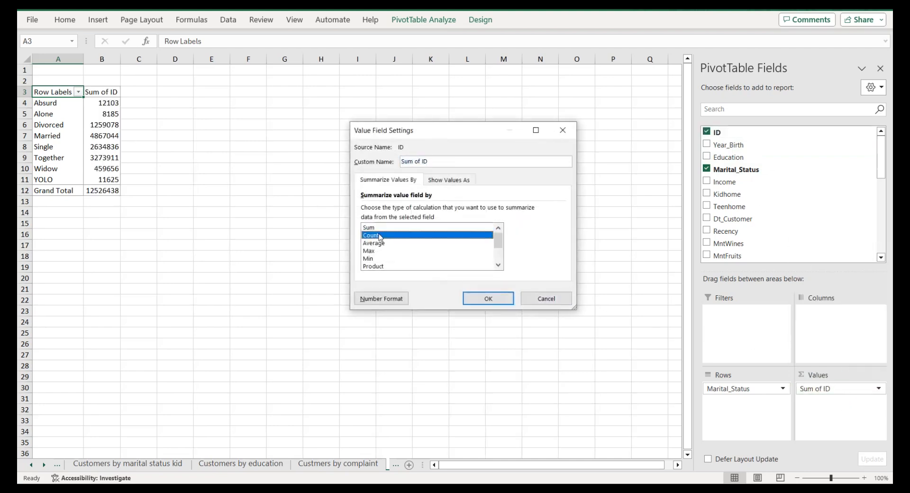
click(493, 299)
Step: Copy the pivot table without its grand total and paste it as values starting at E3
drag(68, 92, 87, 179)
key(ctrl+c)
right_click(224, 92)
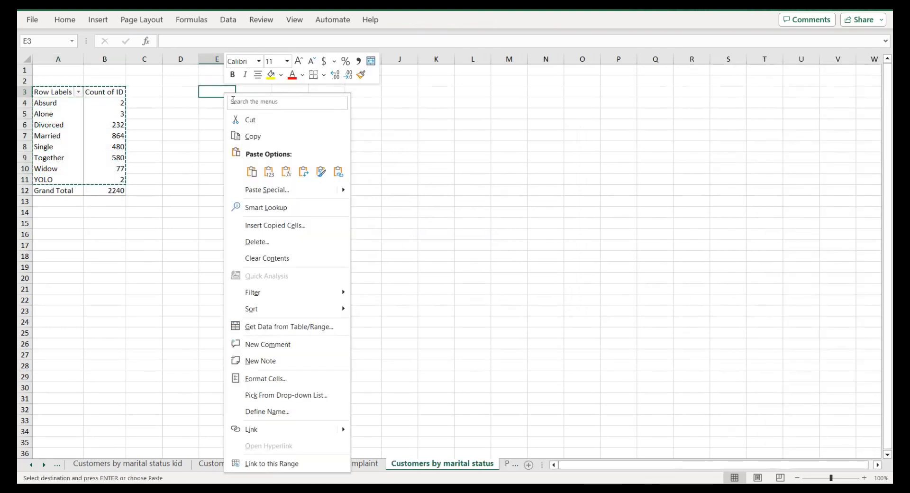
click(268, 172)
Step: Rename the pasted headers in E3 and F3 to Marital status and Total
triple_click(215, 45)
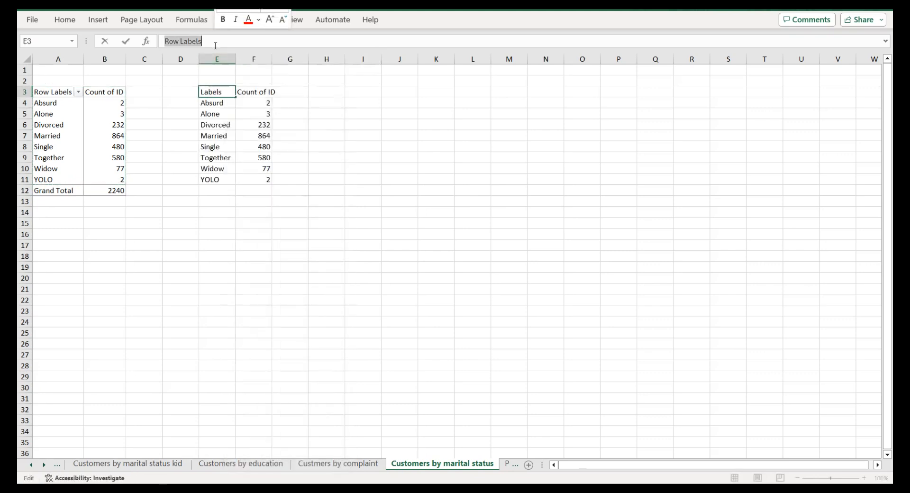
text(Mari)
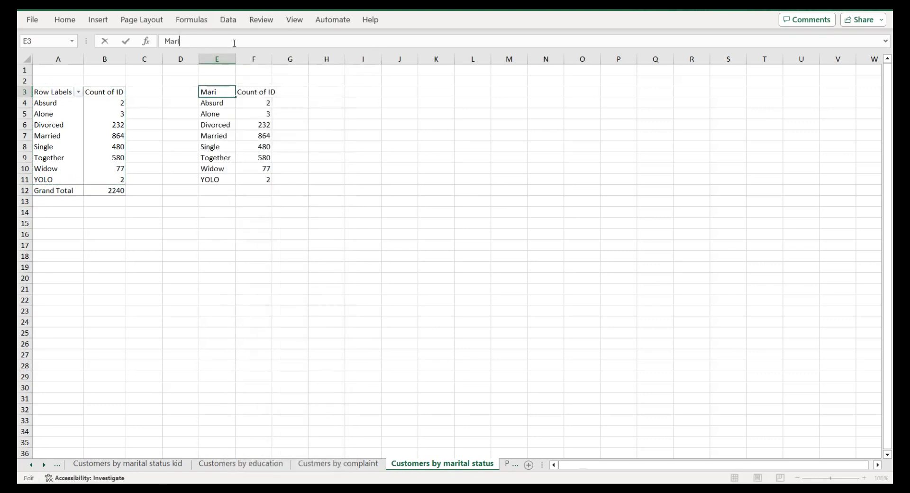
text(tal status)
click(269, 89)
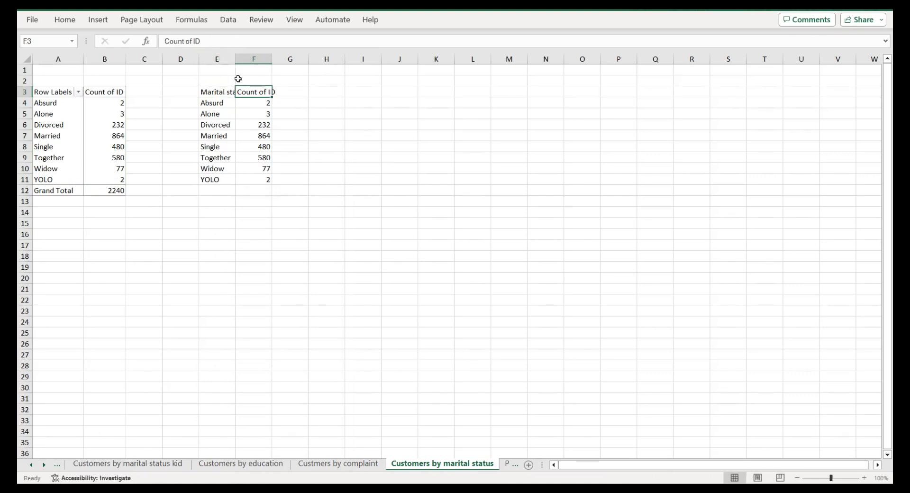
triple_click(220, 38)
text(Total)
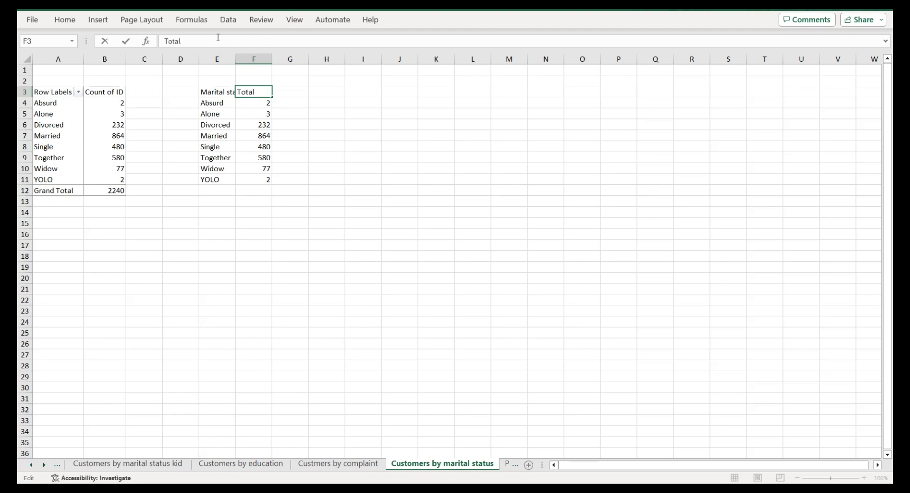
Step: Convert the pasted range E3:F11 into a table with headers
click(216, 94)
key(ctrl+a)
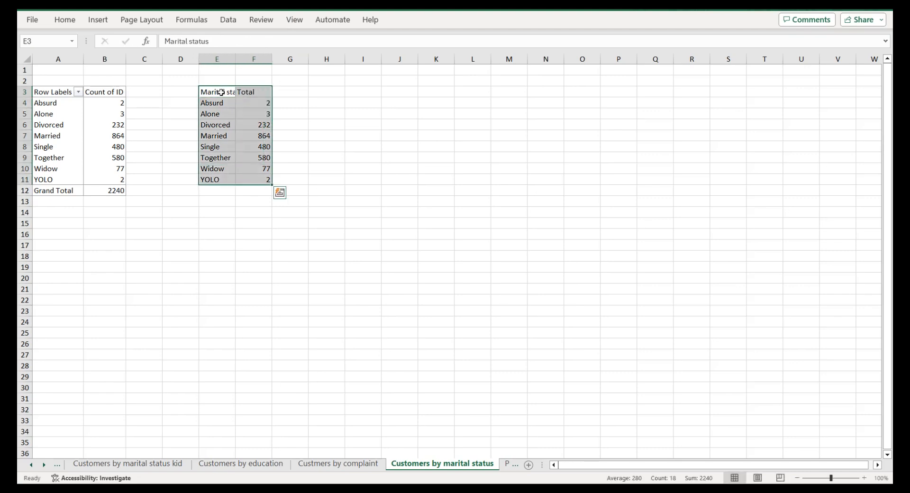
click(97, 20)
click(110, 42)
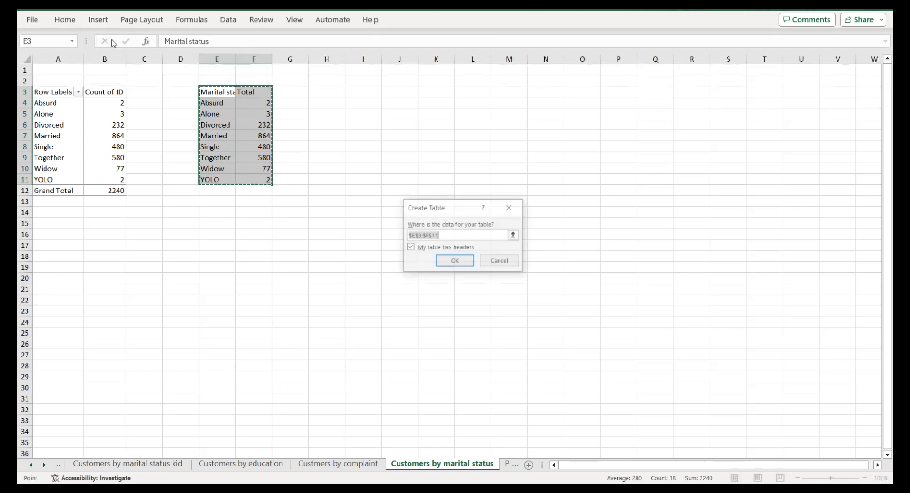
click(447, 261)
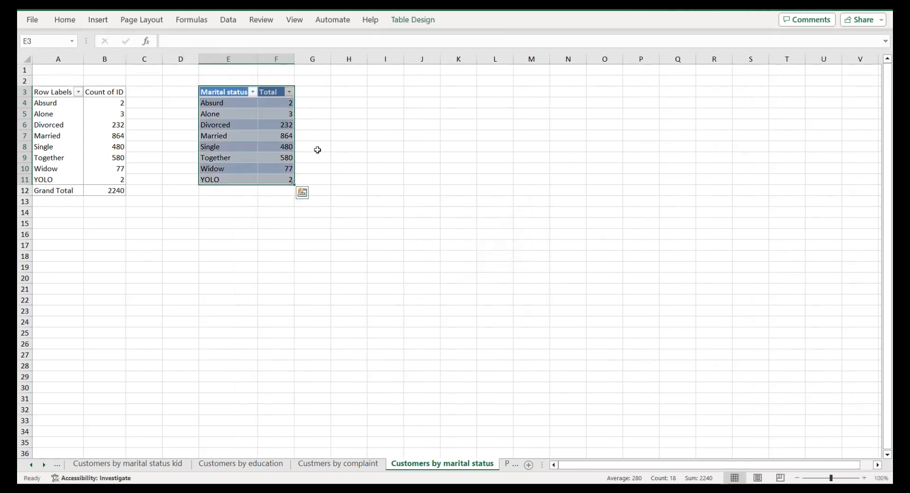
Step: Sort the marital status table by Total from largest to smallest
click(265, 112)
click(288, 92)
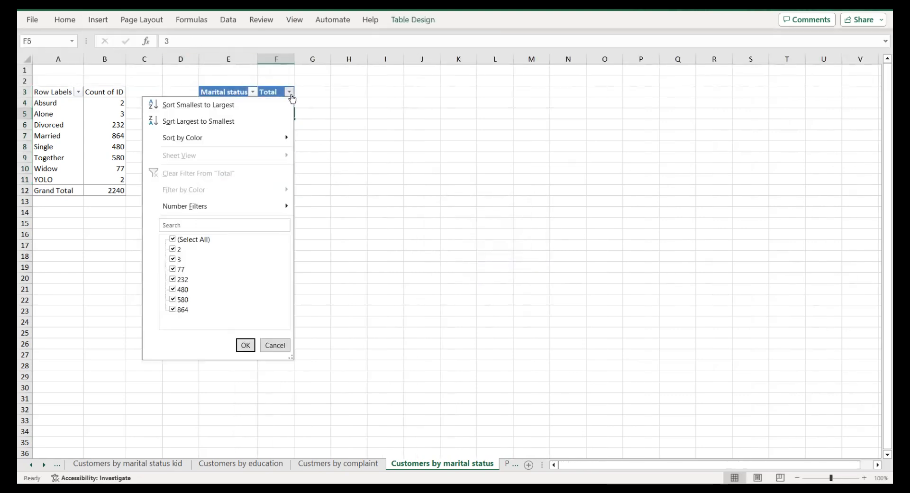
click(233, 120)
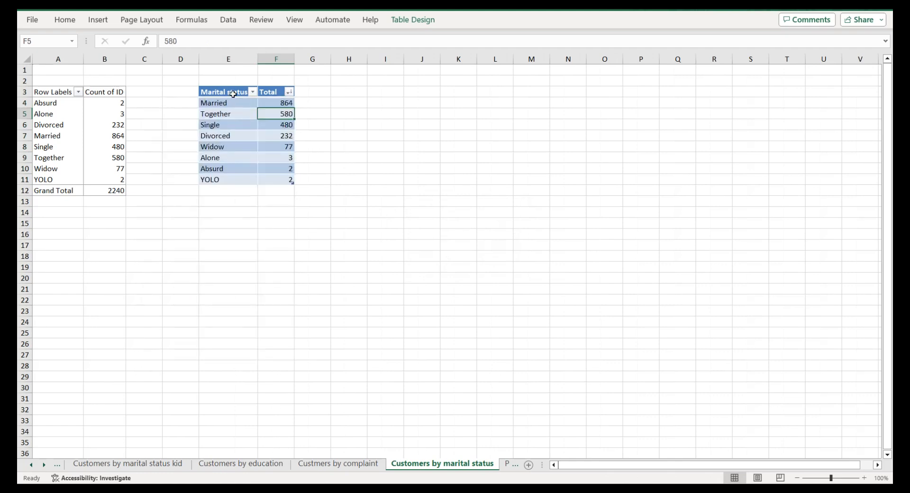
Step: Insert a doughnut chart from the sorted marital status table
click(233, 94)
key(ctrl+a)
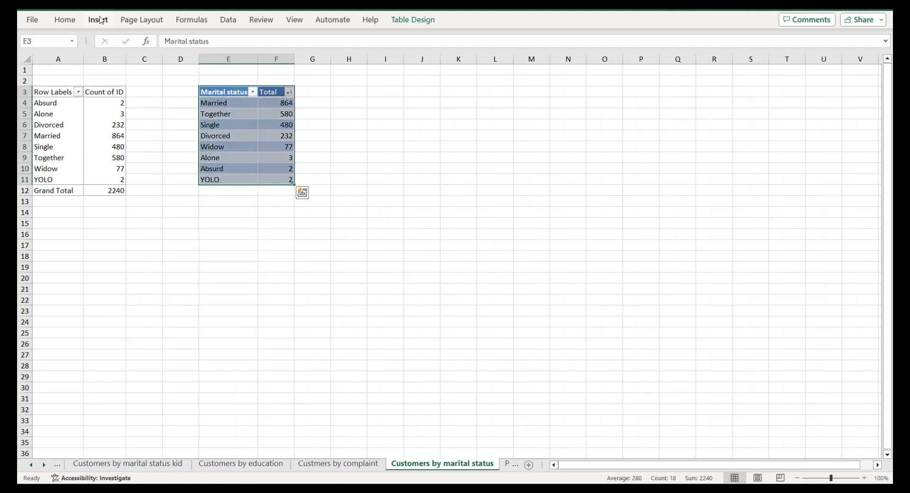
click(103, 18)
click(299, 46)
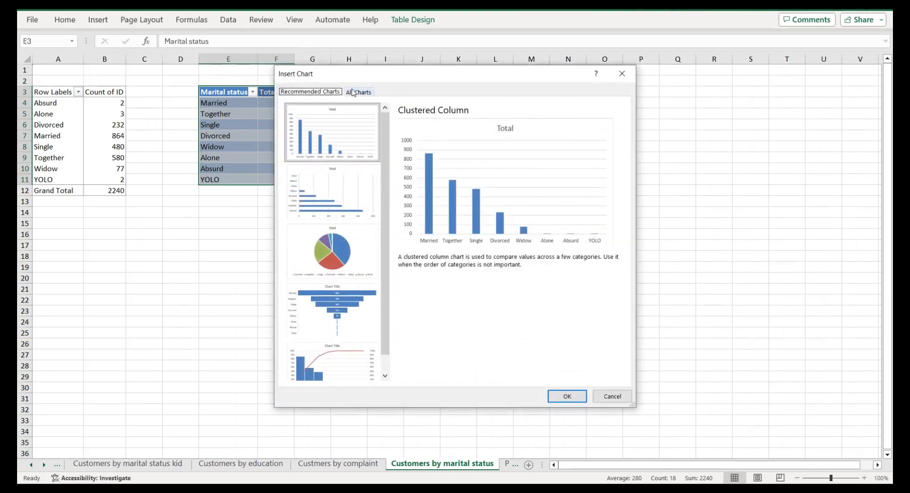
click(353, 93)
click(316, 160)
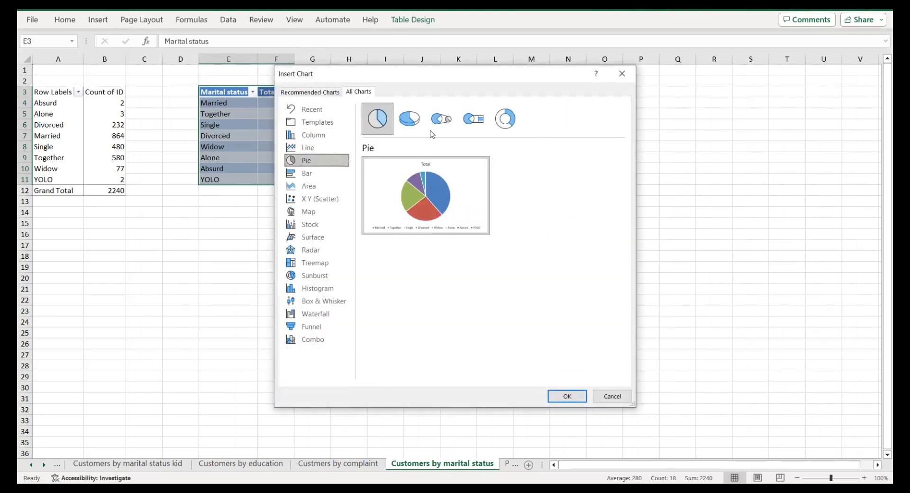
click(504, 122)
click(561, 393)
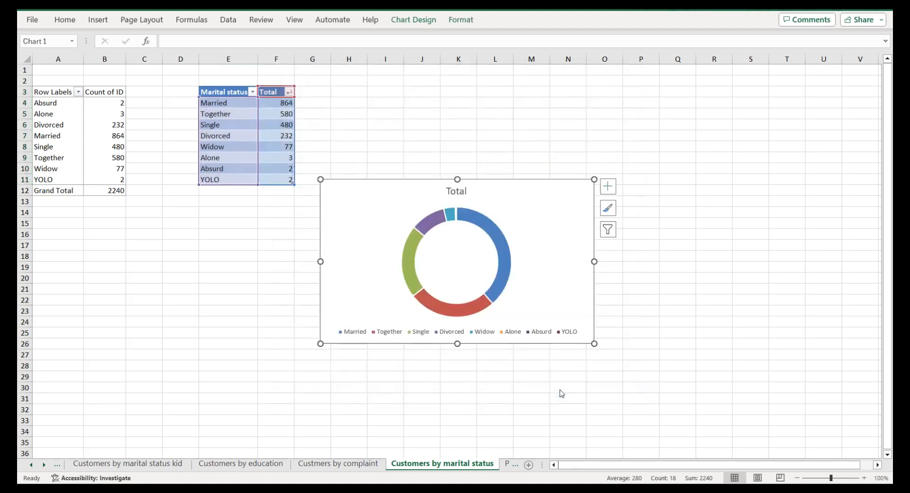
Step: Remove the doughnut chart's legend and replace its title with the copied sheet name, Customers by marital status
click(539, 335)
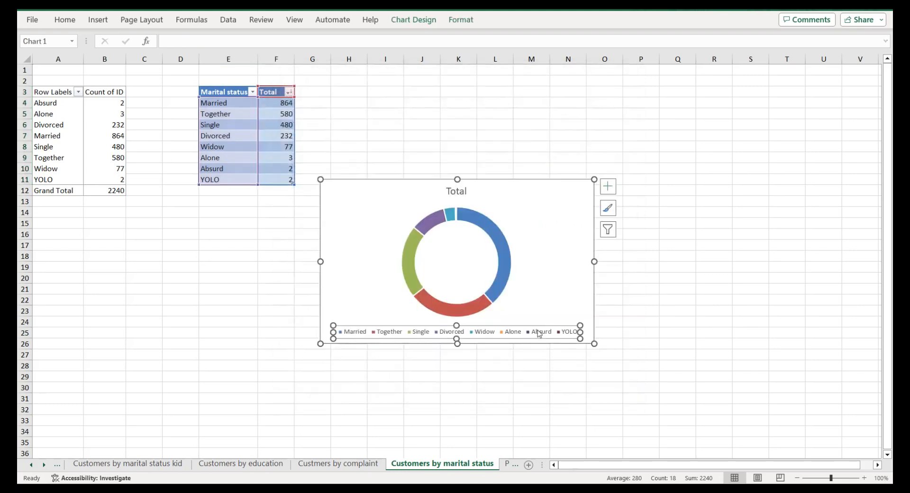
key(Delete)
double_click(450, 466)
double_click(450, 466)
triple_click(450, 466)
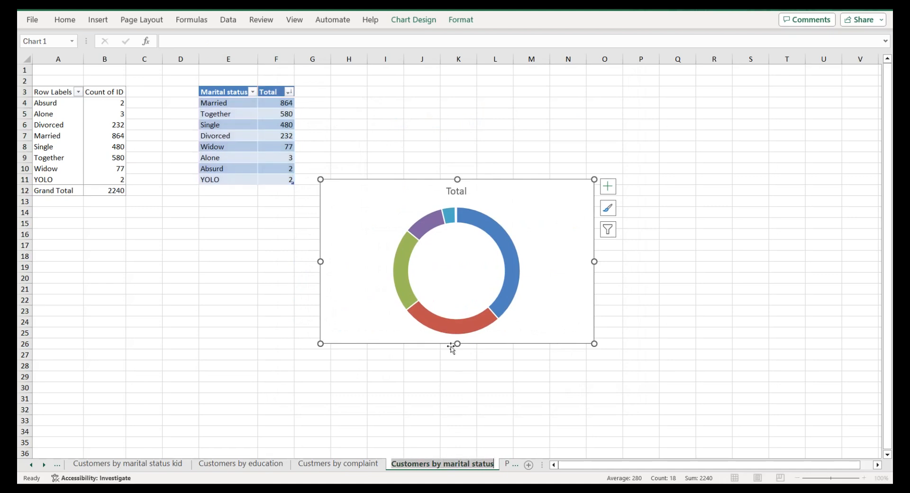
double_click(459, 198)
double_click(458, 195)
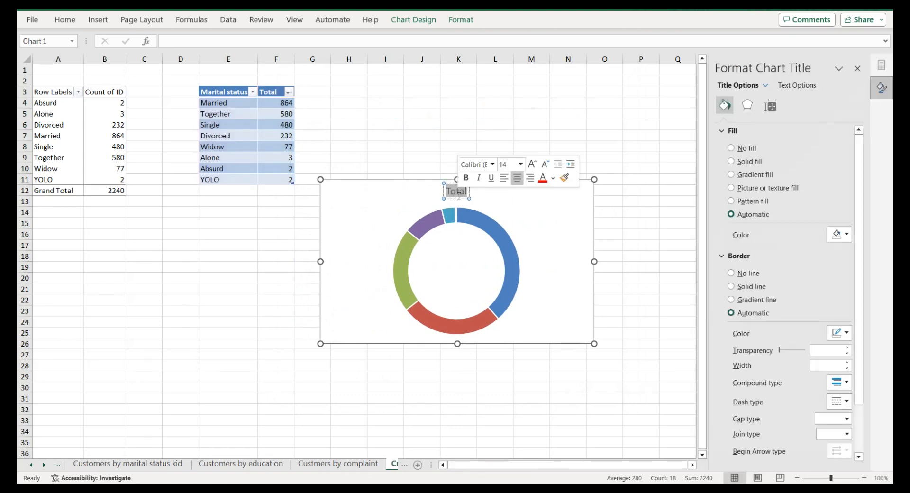
key(ctrl+v)
Step: Set the marital status chart's doughnut hole size to 60%
click(473, 218)
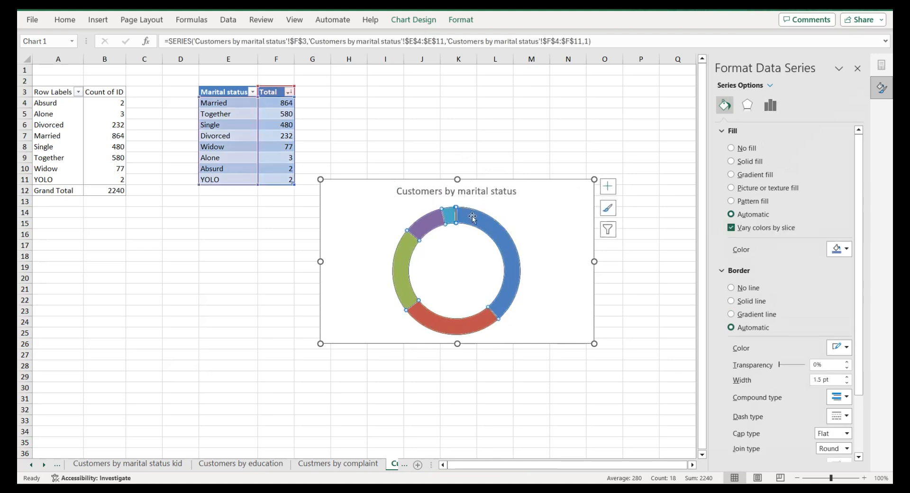
click(773, 106)
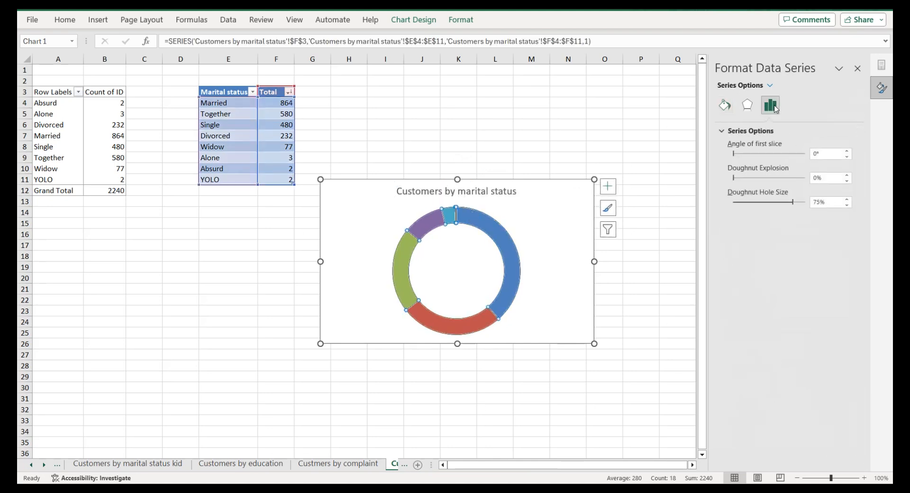
click(819, 203)
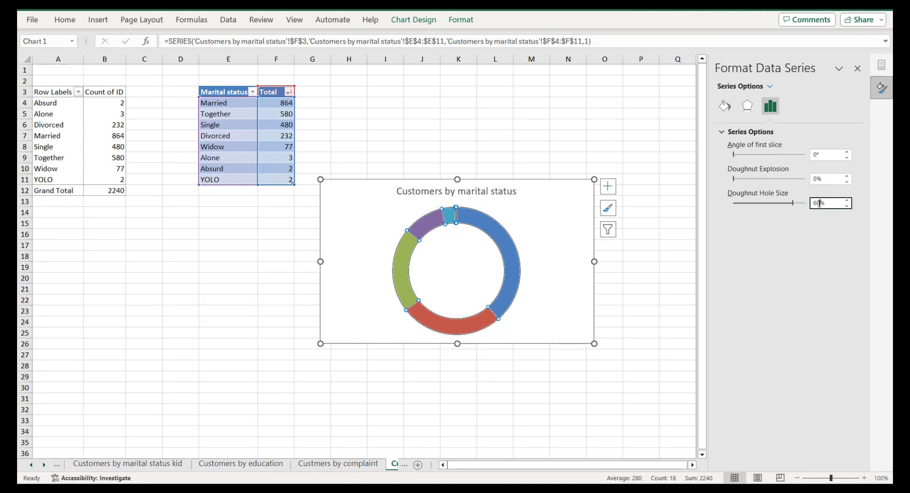
click(561, 196)
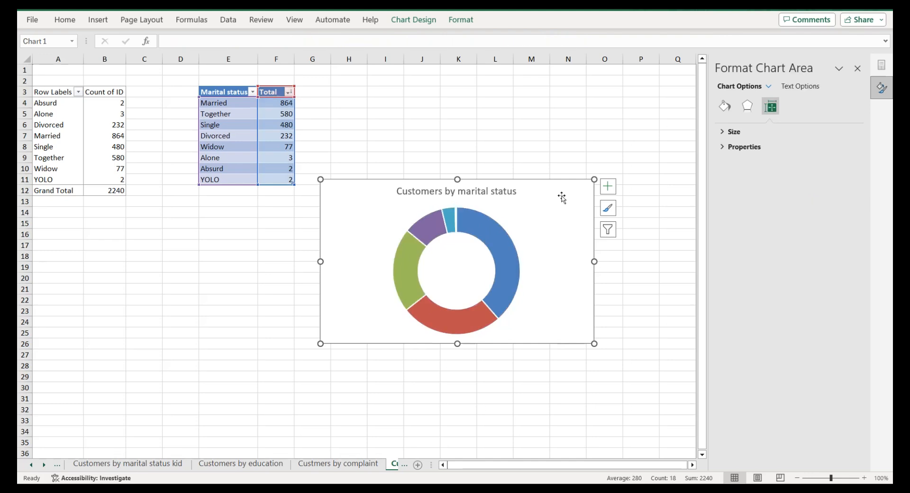
Step: Fill the chart area with the recent dark colour and remove the border lines from the doughnut slices
click(724, 106)
click(833, 234)
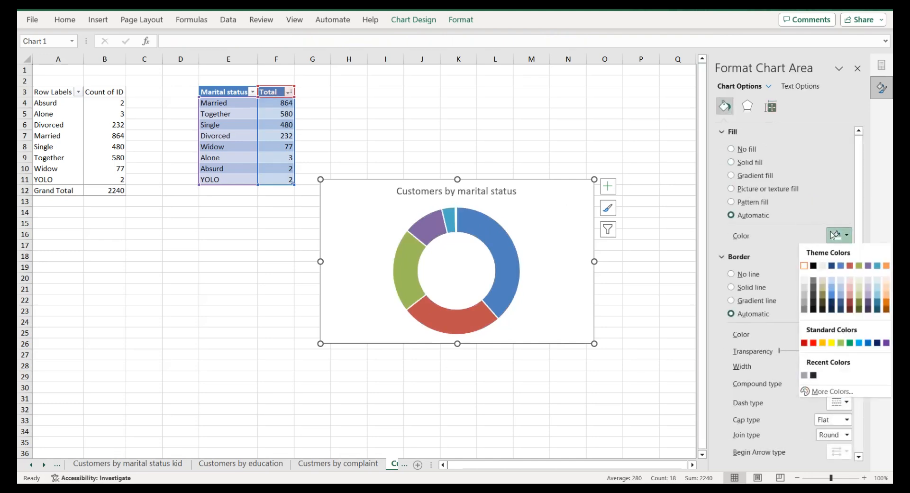
click(813, 375)
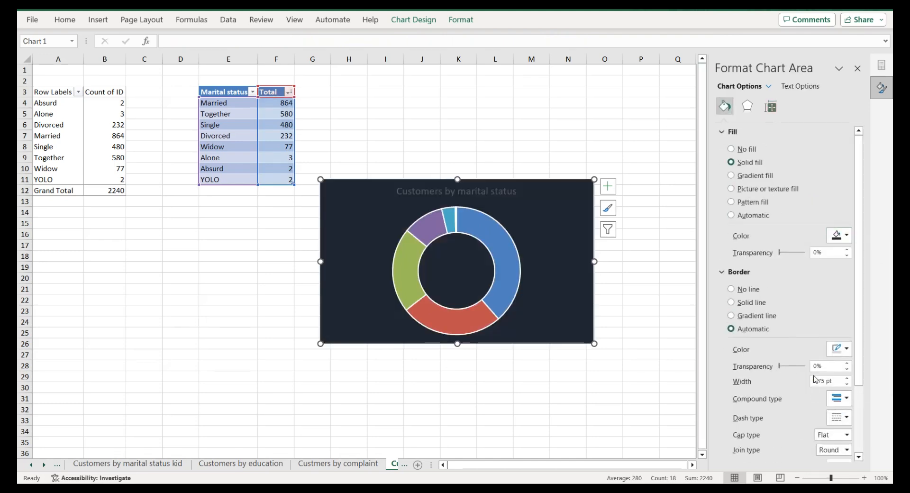
click(507, 255)
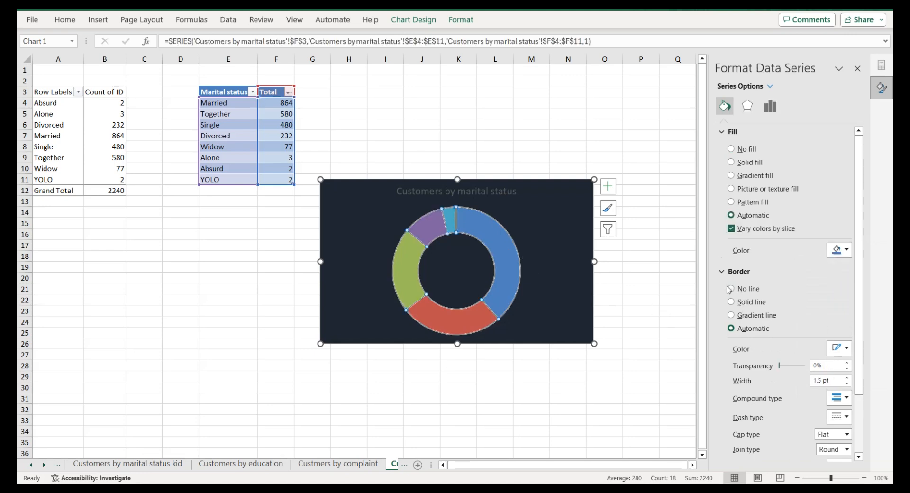
click(733, 289)
Step: Fill the doughnut's Married slice with a dark shade of the theme tan and the Together slice with the next lighter tan
click(498, 239)
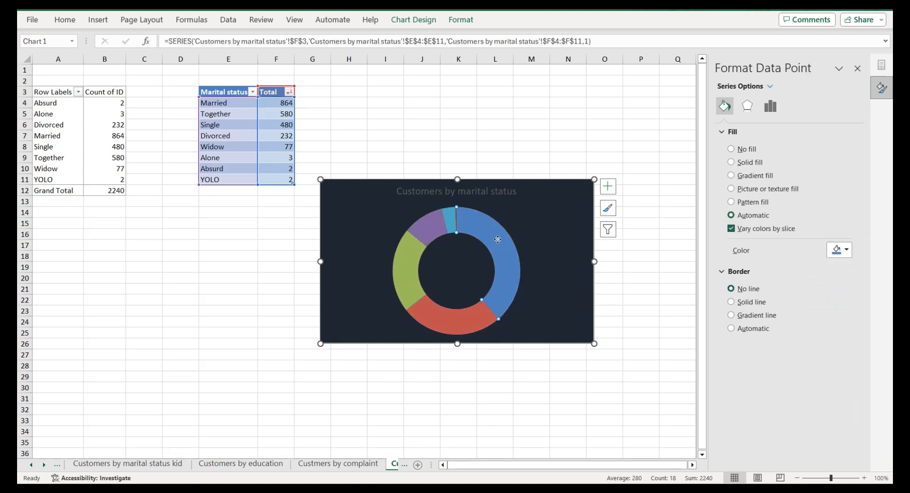
click(839, 250)
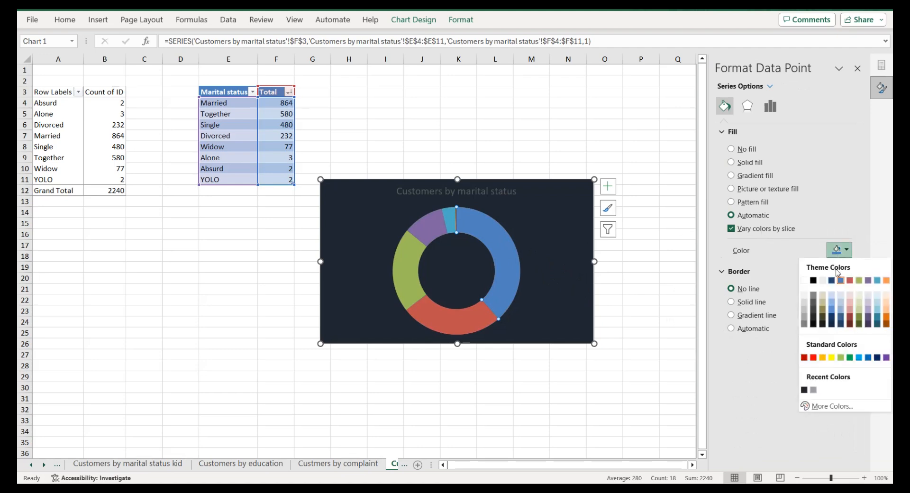
click(821, 318)
click(474, 322)
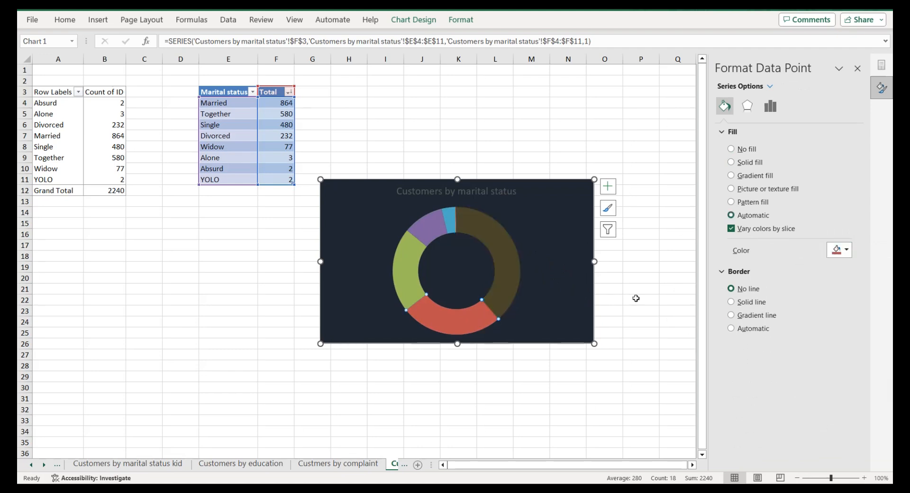
click(830, 252)
click(823, 310)
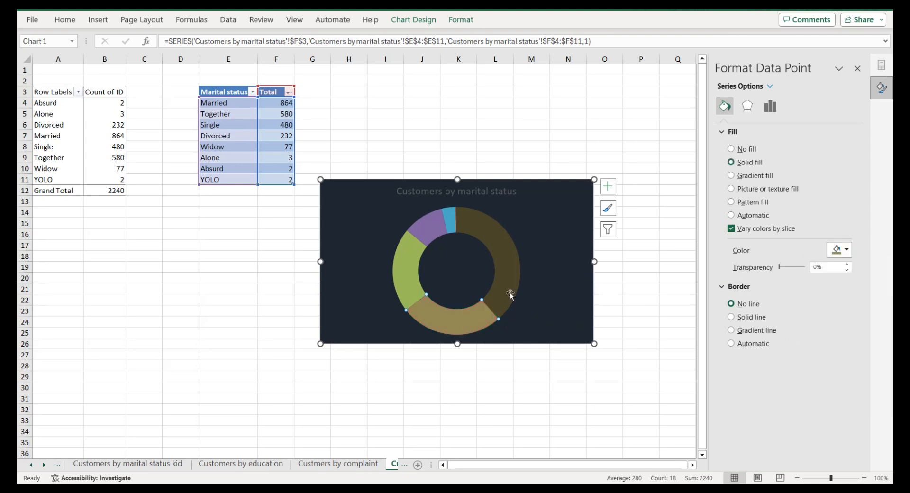
Step: Fill the Single slice with a light tan and the Divorced slice with the palest shade in the same theme tan column
click(420, 279)
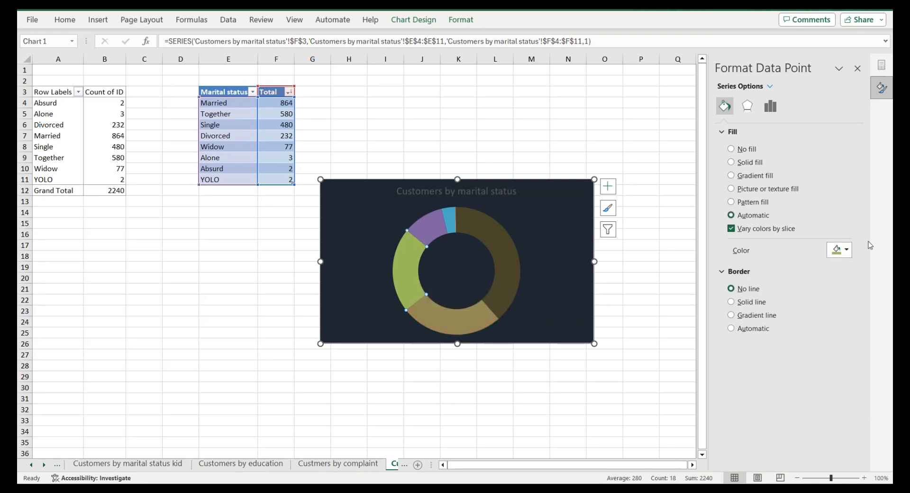
click(839, 250)
click(824, 305)
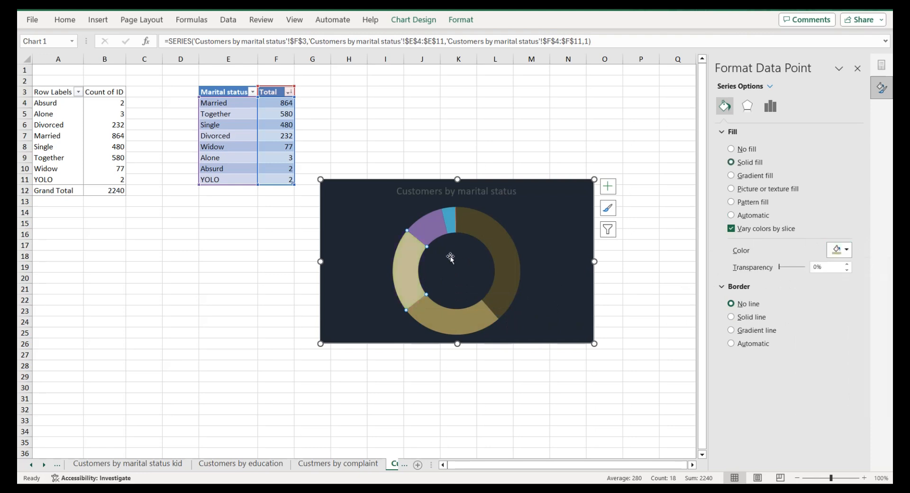
click(432, 232)
click(838, 251)
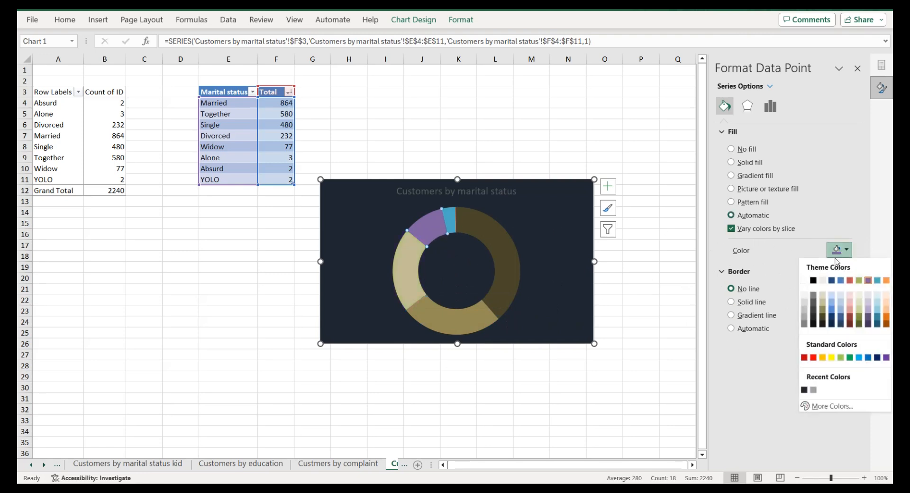
click(824, 297)
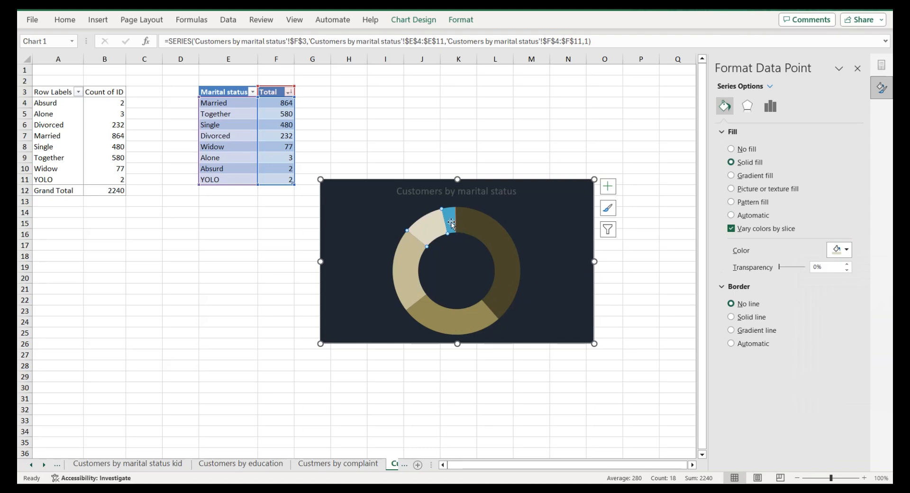
Step: Fill the Widow slice with the off-white base tan theme colour
click(834, 255)
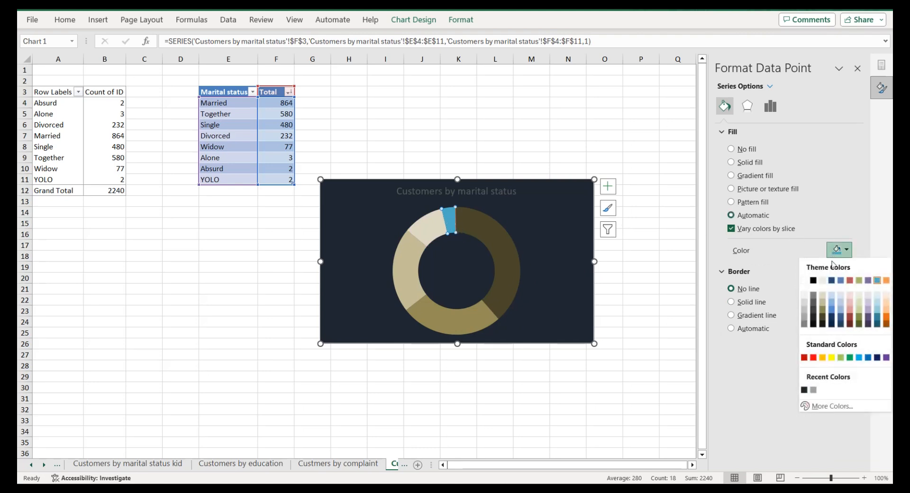
click(813, 280)
click(838, 250)
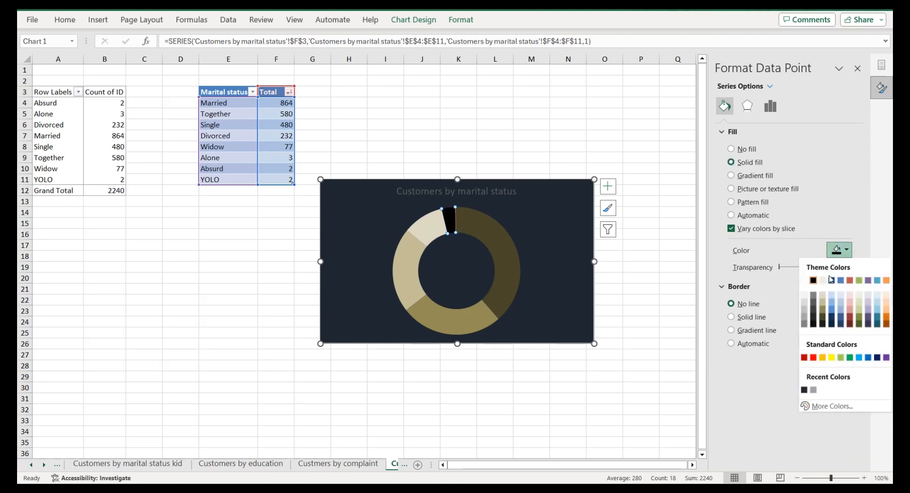
click(823, 280)
Step: Change the text colour of the chart title Customers by marital status to the recent grey
click(509, 193)
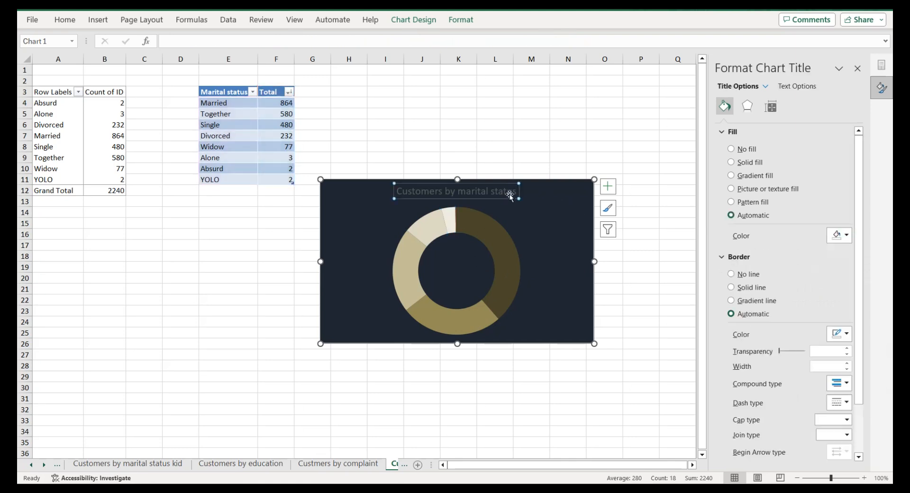
click(798, 86)
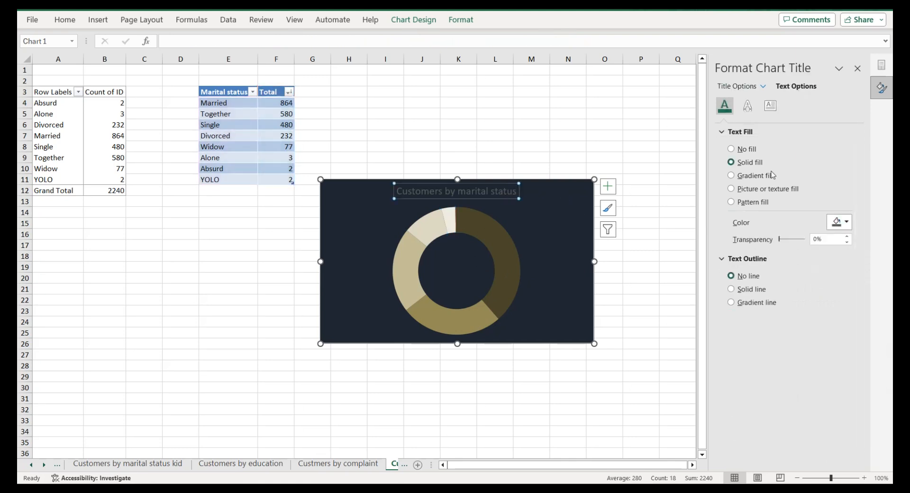
click(836, 223)
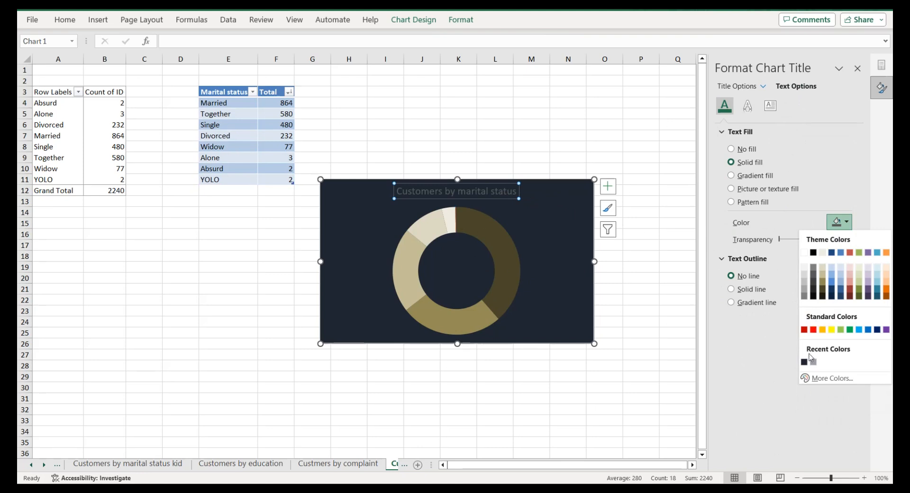
click(814, 363)
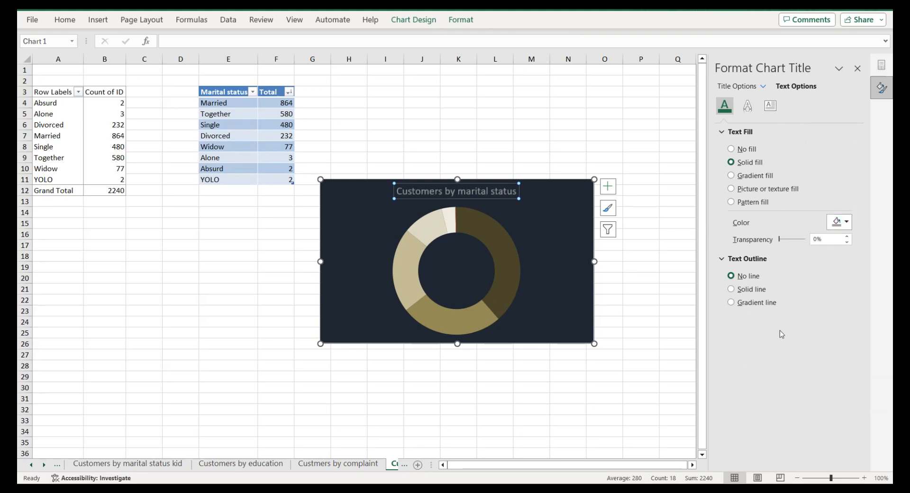
Step: Add data labels to the doughnut showing category name, value and percentage, without leader lines
click(604, 185)
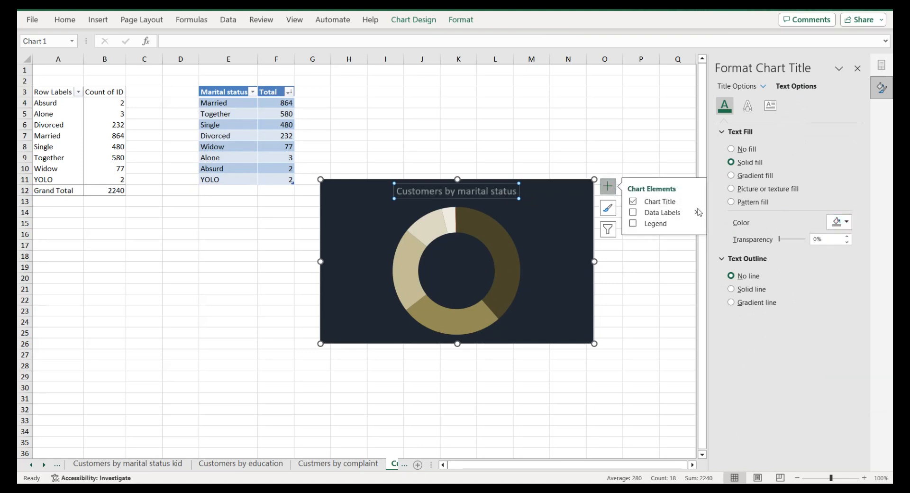
mouse_move(693, 219)
click(723, 244)
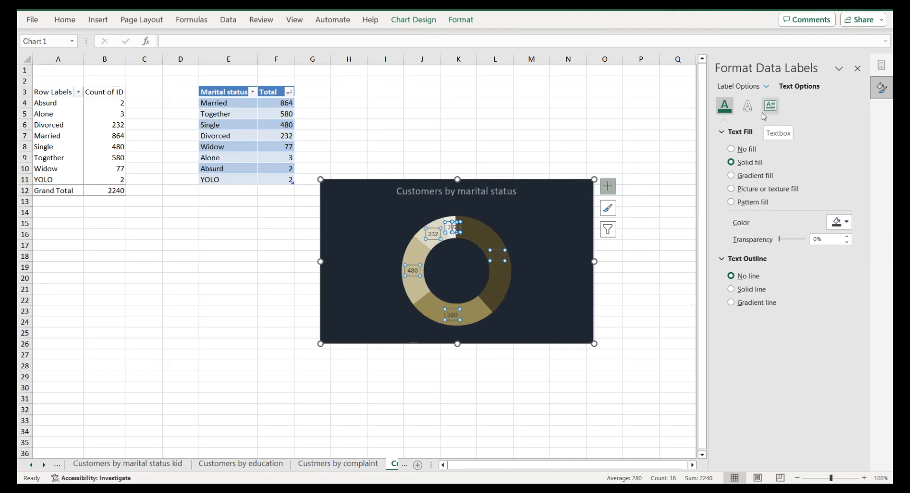
click(747, 85)
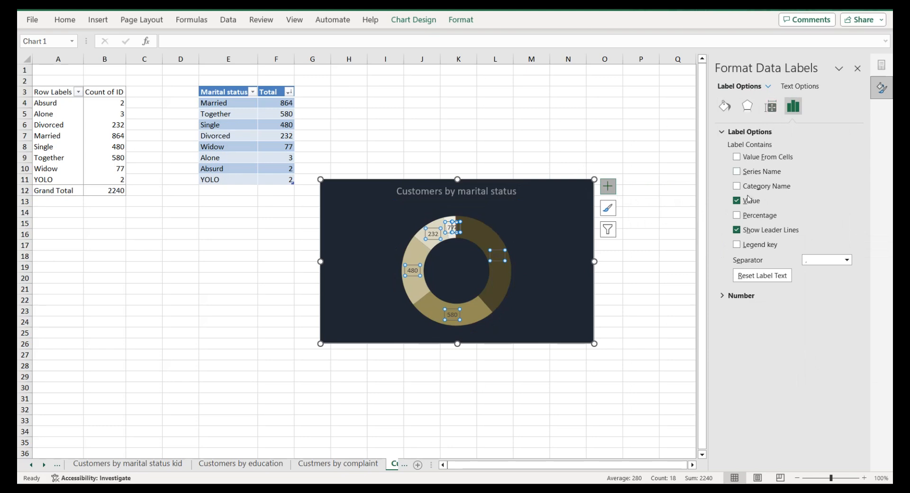
click(737, 186)
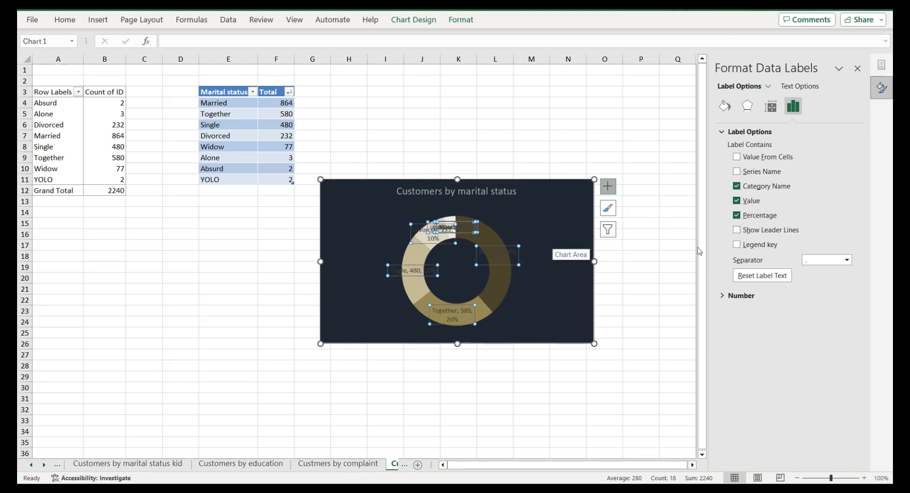
Step: Change the data labels' text colour to the recent grey
click(784, 88)
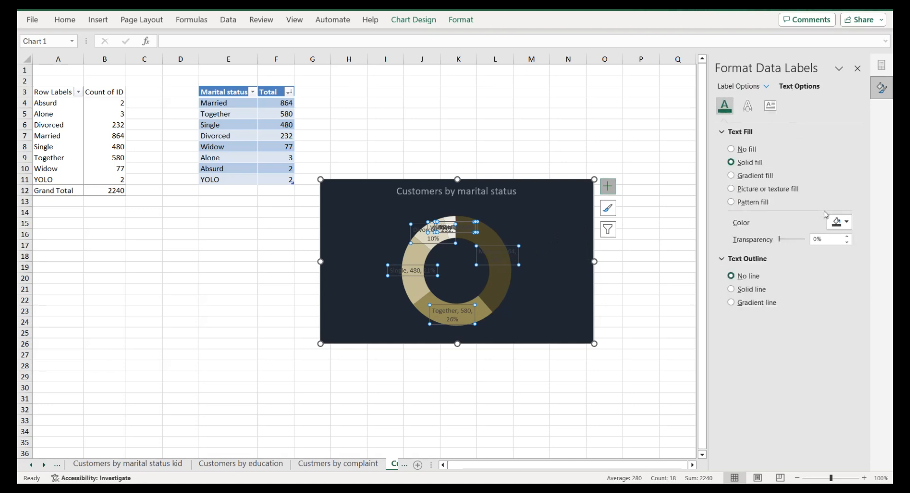
click(839, 221)
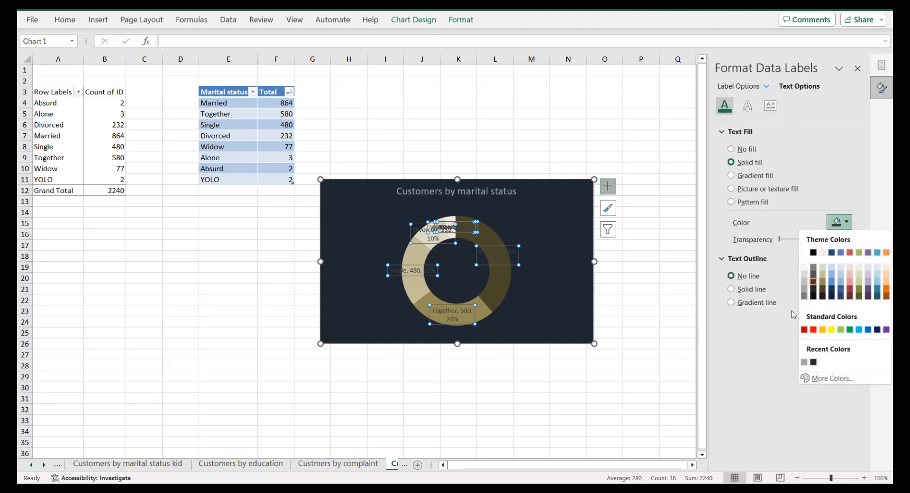
click(809, 363)
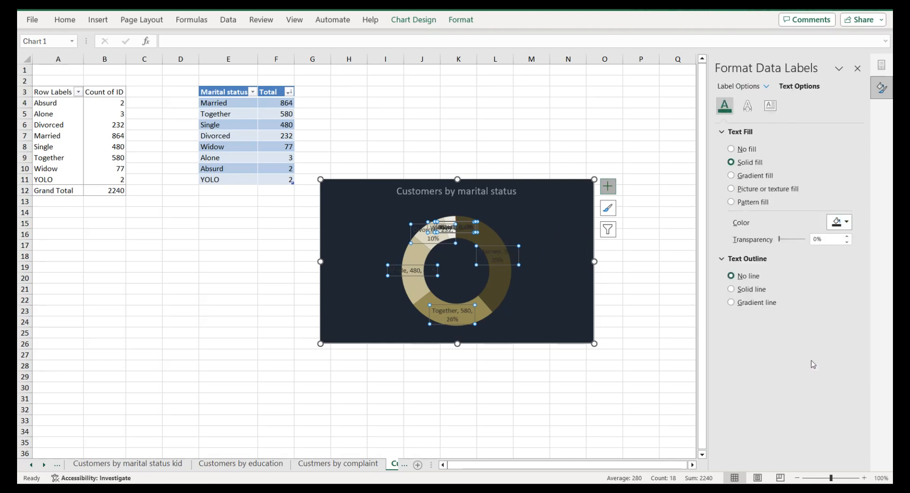
click(838, 222)
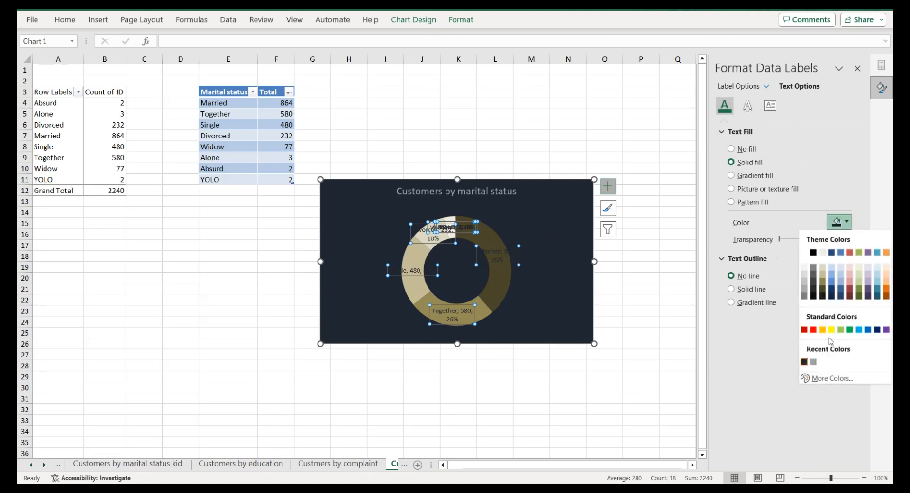
click(814, 362)
Step: Move the Married, Together and Single data labels off the ring into the empty area beside their slices
click(544, 252)
drag(504, 246, 510, 247)
drag(510, 246, 545, 227)
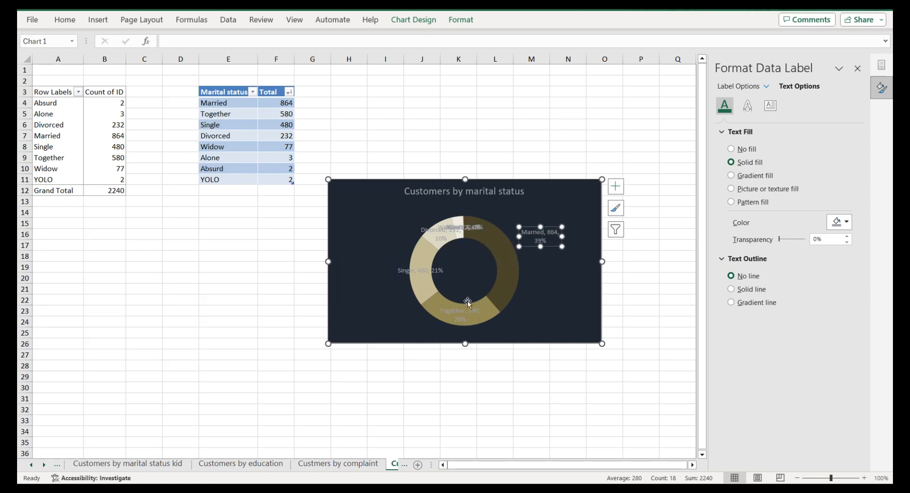
click(462, 316)
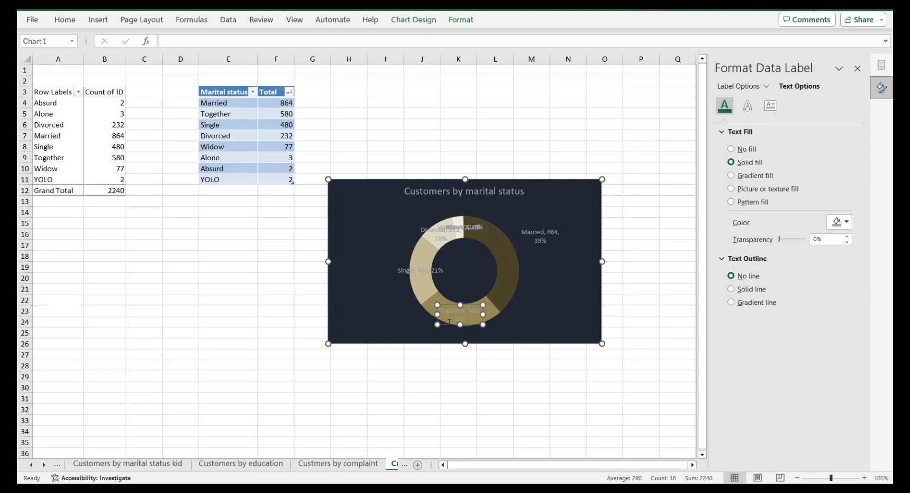
drag(448, 323, 397, 339)
click(416, 270)
drag(416, 270, 376, 251)
Step: Move the Divorced, Widow and YOLO data labels outside the ring near its upper edge
click(439, 231)
drag(438, 231, 393, 211)
click(429, 230)
click(467, 227)
drag(466, 227, 507, 209)
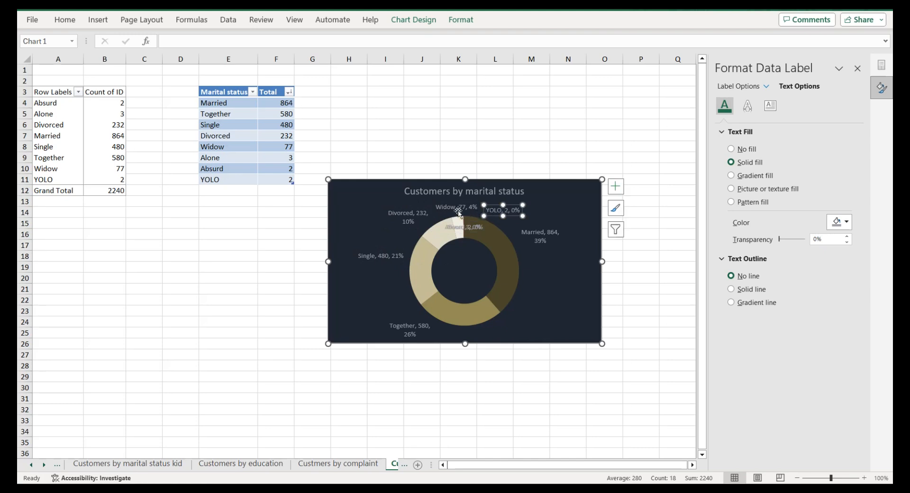
Step: Lower the Divorced label, raise the Widow label towards the title and place the Absurd label between them outside the ring
click(408, 216)
drag(409, 217, 403, 228)
click(450, 207)
drag(450, 207, 453, 195)
click(452, 227)
drag(452, 228, 406, 211)
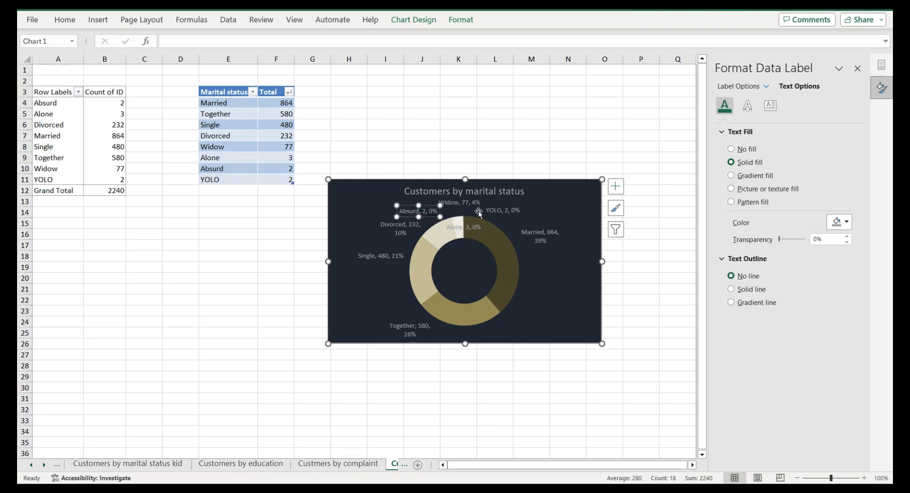
Step: Shift the Widow label left and move the Alone label off the ring, placing it just above the YOLO label without overlap
click(505, 212)
click(451, 206)
drag(451, 206, 433, 205)
click(460, 227)
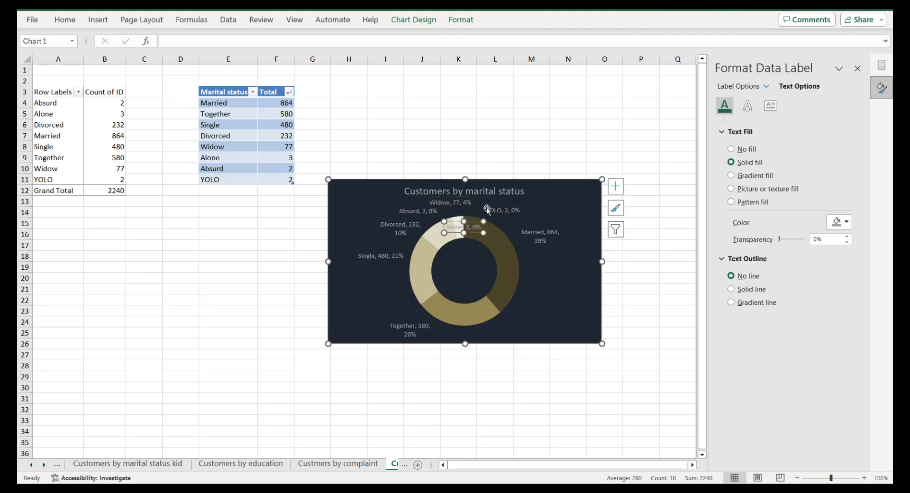
drag(473, 221, 499, 201)
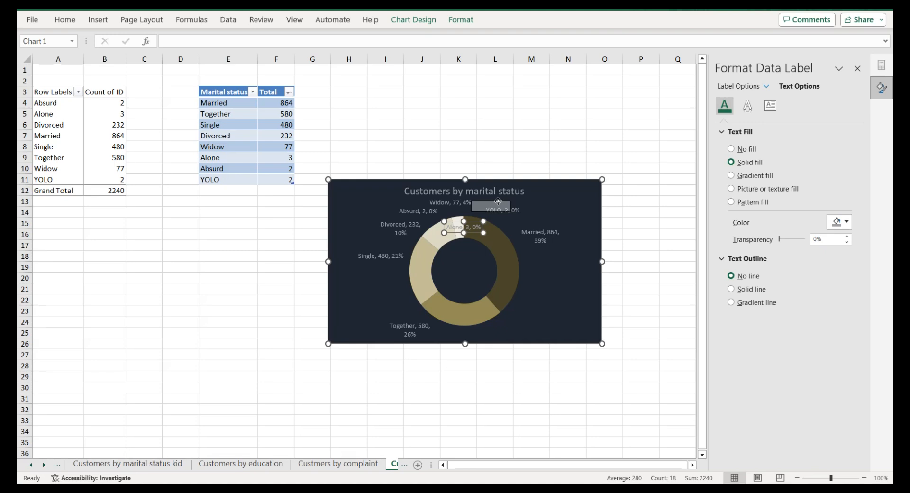
drag(498, 201, 498, 201)
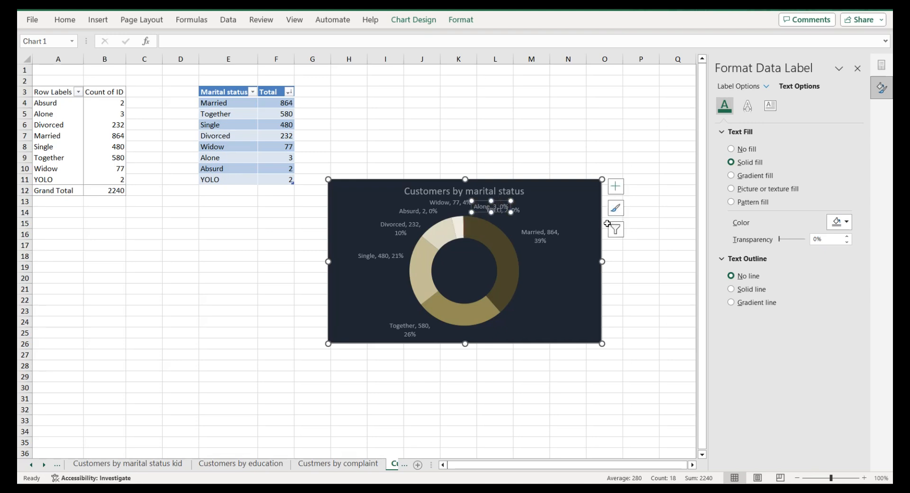
triple_click(500, 206)
mouse_move(504, 200)
mouse_down()
mouse_move(519, 197)
mouse_move(506, 217)
mouse_up()
click(502, 212)
click(550, 205)
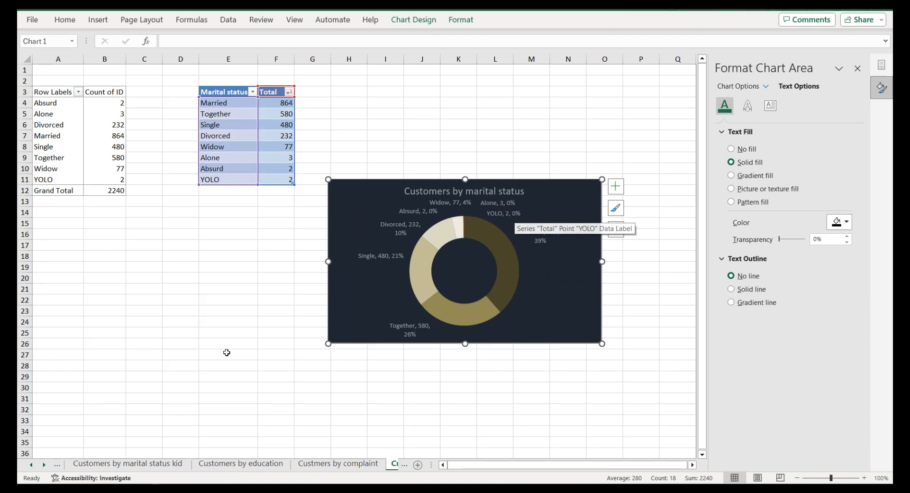
Step: Paste a copy of the marital status doughnut chart onto the dashboard sheet and position it from row 24, in line with the education doughnut
click(30, 465)
click(30, 464)
click(31, 464)
click(106, 464)
key(ctrl+v)
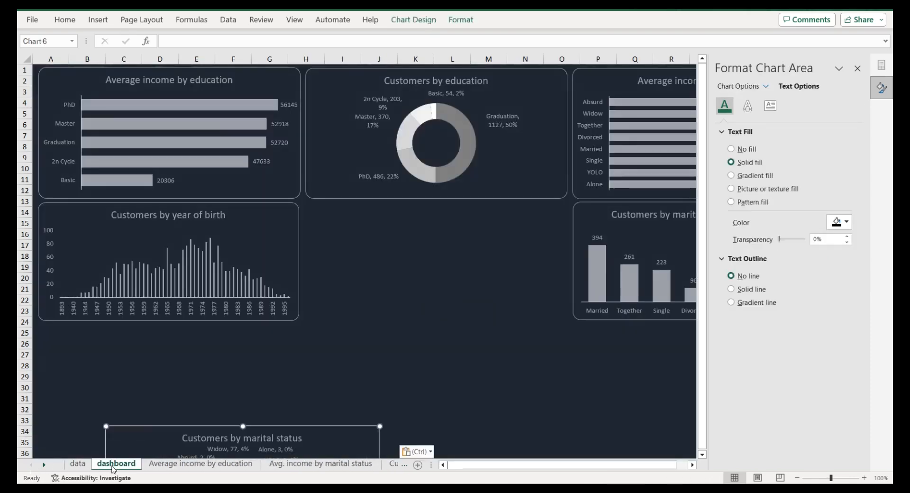
drag(235, 427, 426, 322)
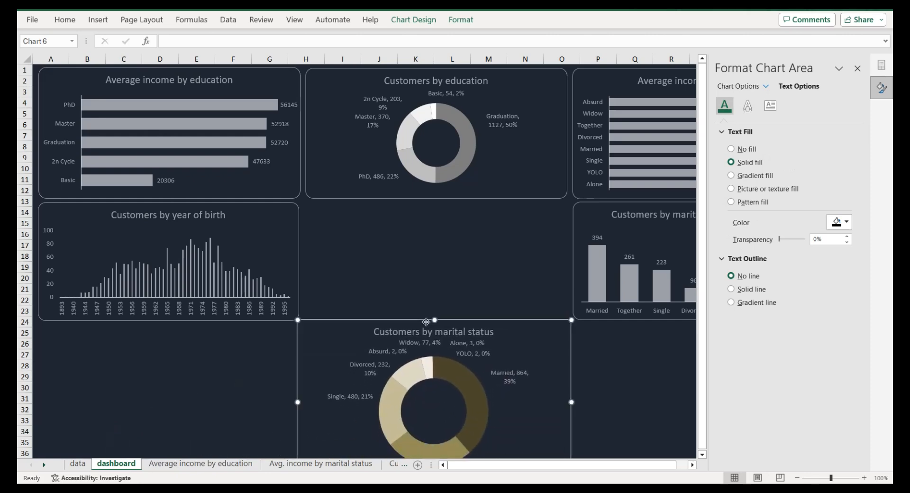
Step: Reduce the pasted marital status chart's height so its lower edge ends at row 36
scroll(429, 341, down, 3)
drag(432, 384, 433, 359)
scroll(434, 358, up, 3)
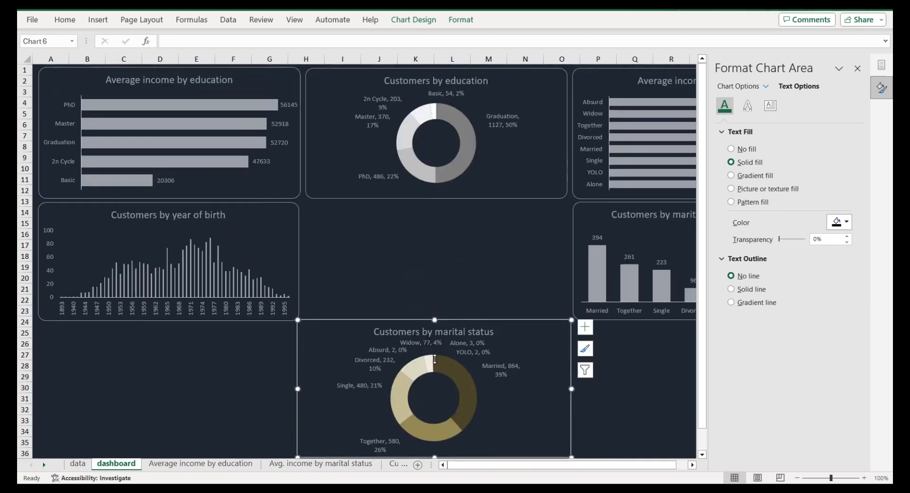
scroll(436, 360, down, 1)
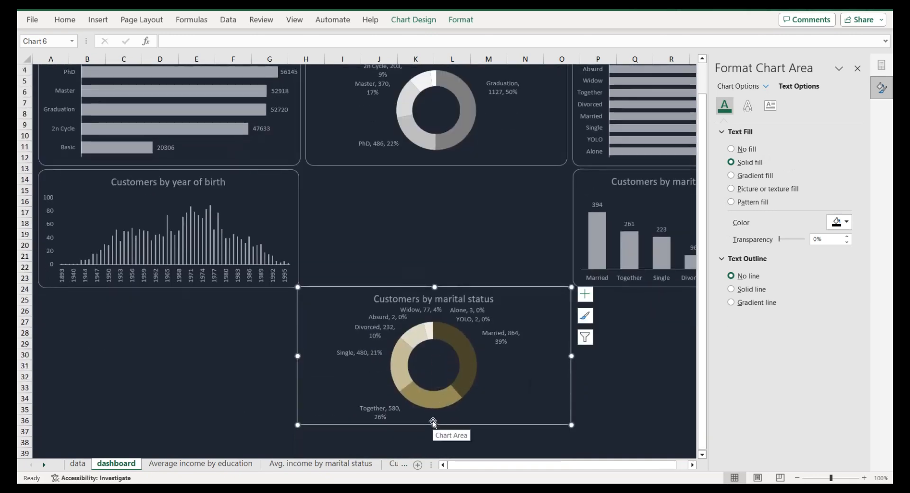
drag(434, 424, 434, 420)
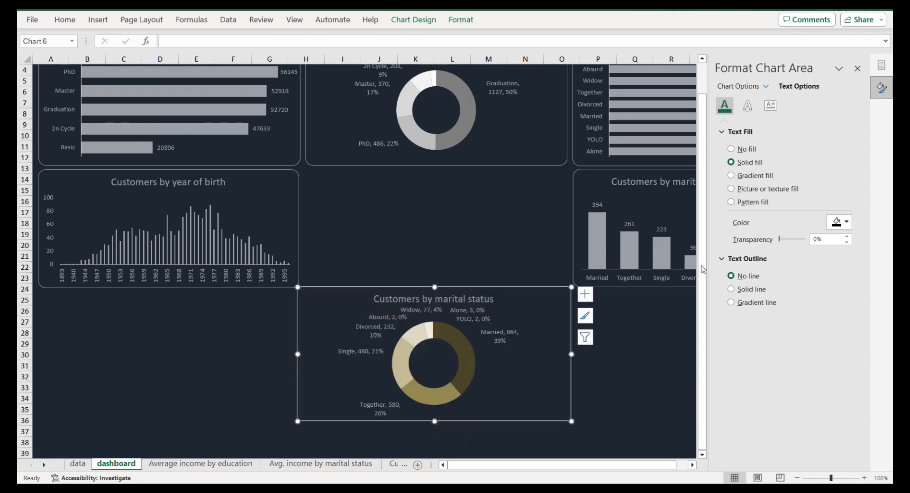
Step: Give the pasted marital status chart a light grey border line with rounded corners to match the other dashboard charts
click(736, 86)
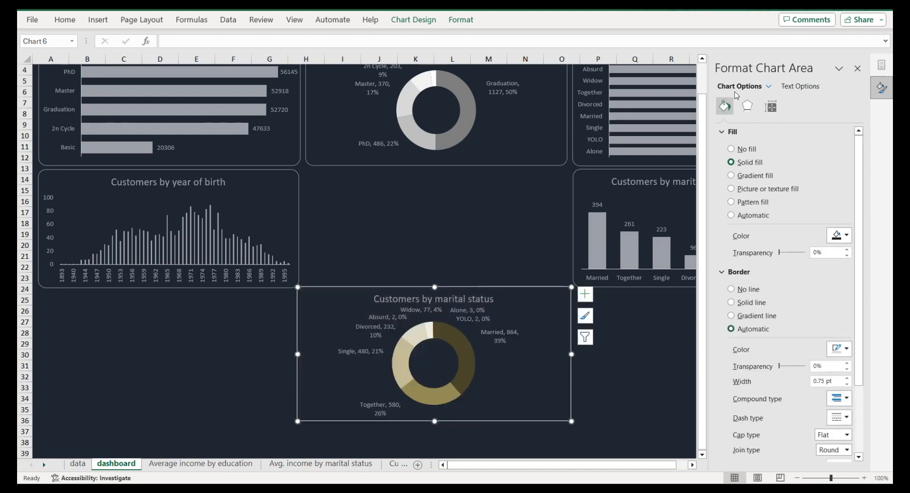
click(832, 349)
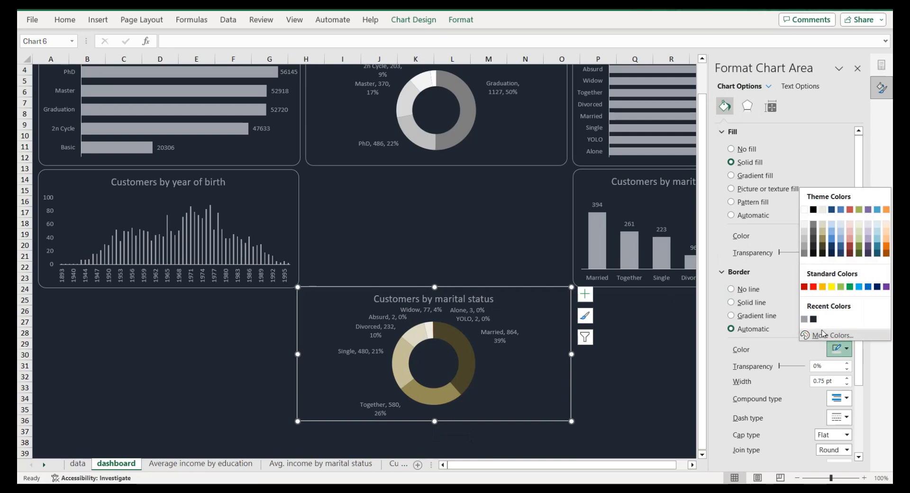
click(806, 326)
scroll(807, 335, down, 3)
click(736, 451)
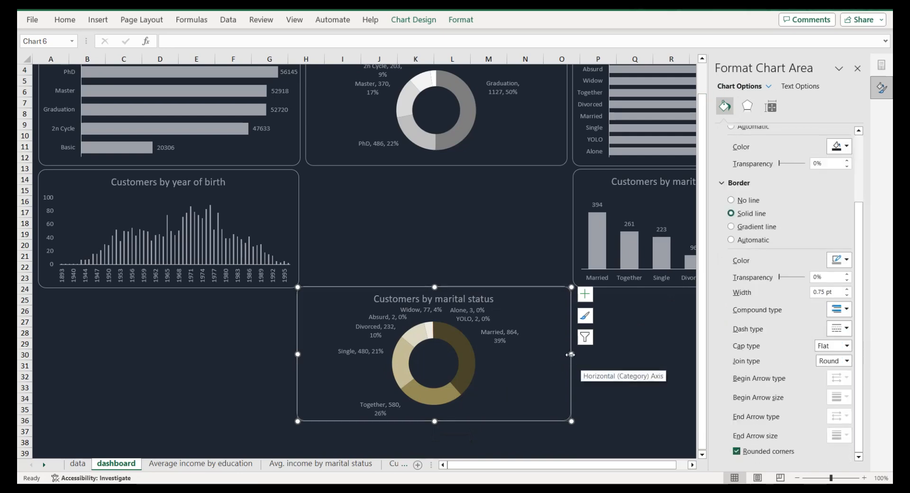
Step: Narrow the marital status chart slightly, then nudge it right and down so it sits evenly spaced among the neighbouring charts
drag(570, 355, 568, 354)
key(Right)
key(Right)
key(Right)
key(Right)
key(Right)
key(Right)
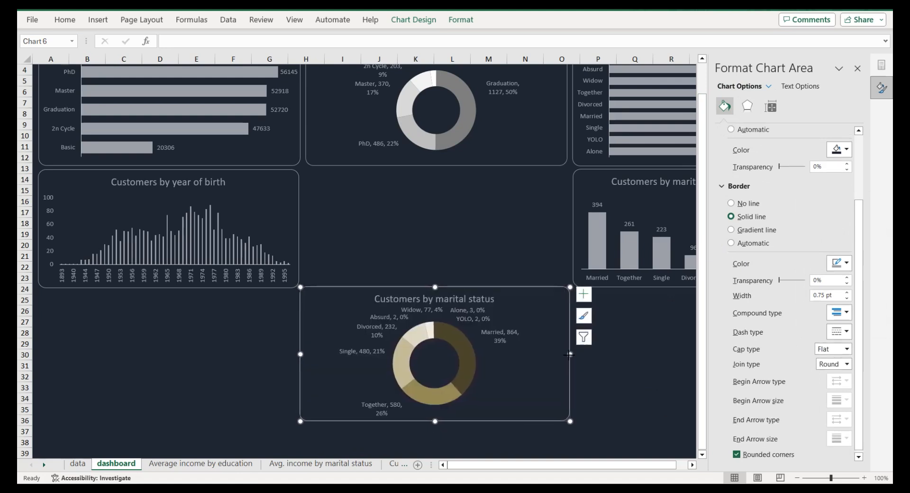
key(Down)
key(Down)
key(Down)
key(Down)
key(Down)
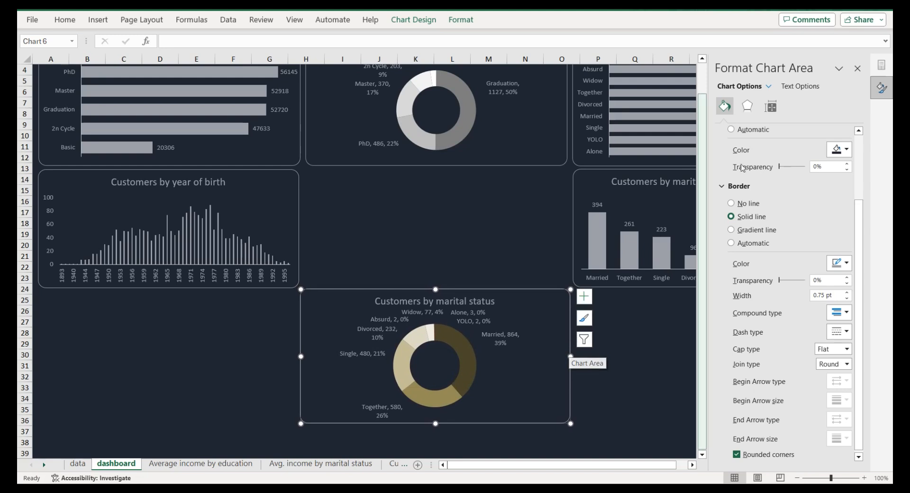
click(858, 68)
click(683, 370)
key(Up)
key(Up)
scroll(794, 309, up, 1)
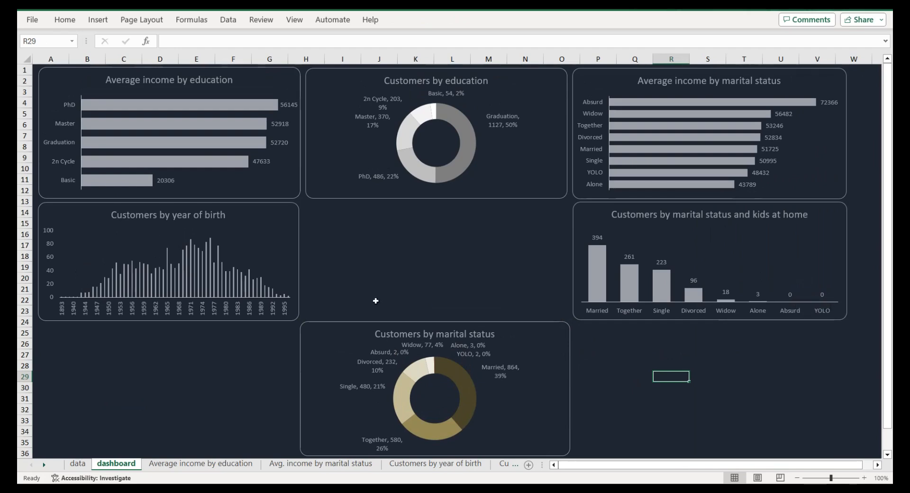
click(366, 343)
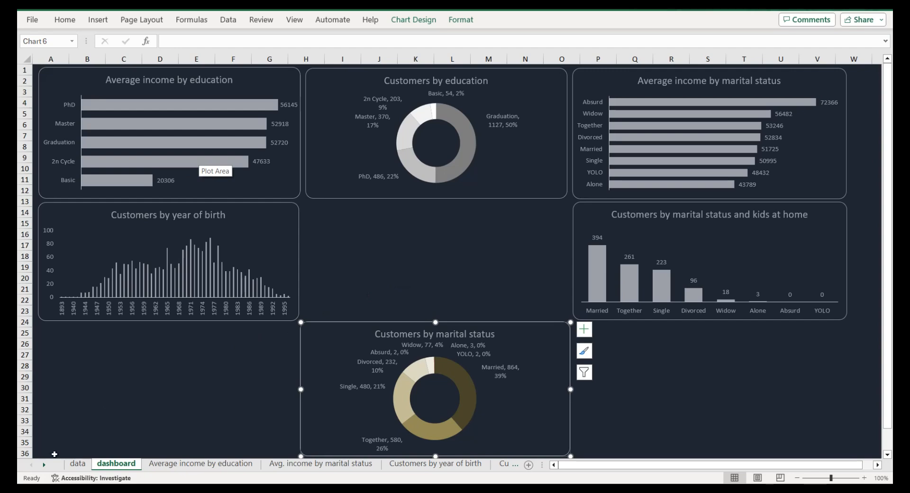
Step: Correct the misspelled complaint pivot sheet name to Customers by complaint
click(45, 465)
click(44, 465)
click(44, 465)
click(45, 465)
click(45, 465)
click(345, 464)
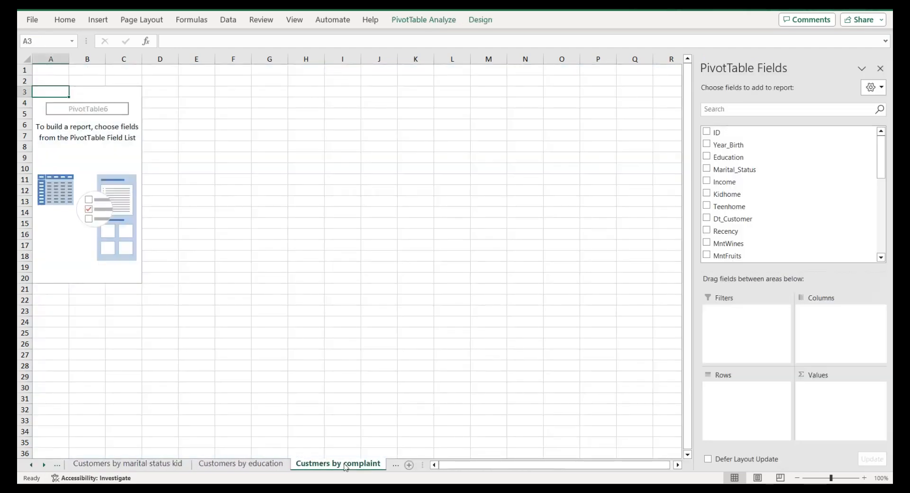
double_click(328, 465)
click(312, 464)
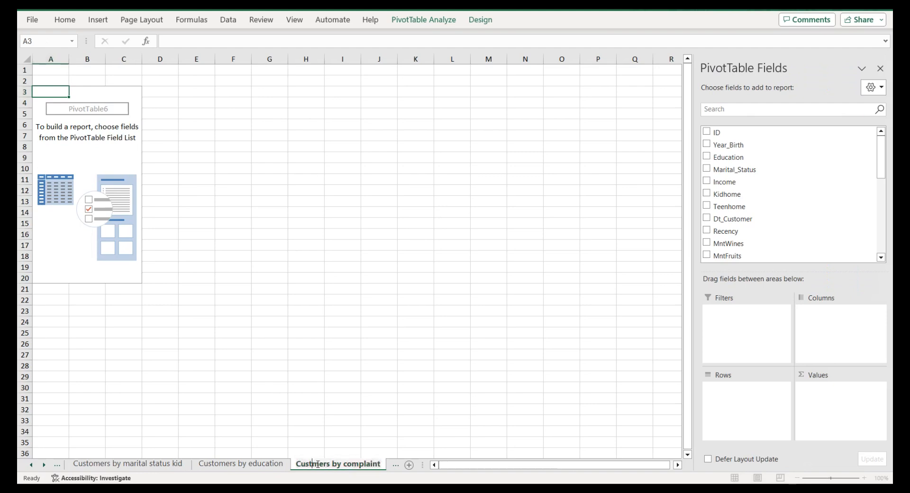
text(o)
click(327, 321)
Step: Build the complaint pivot table with Complain as the row field and ID as the value field
click(70, 157)
scroll(751, 169, down, 1)
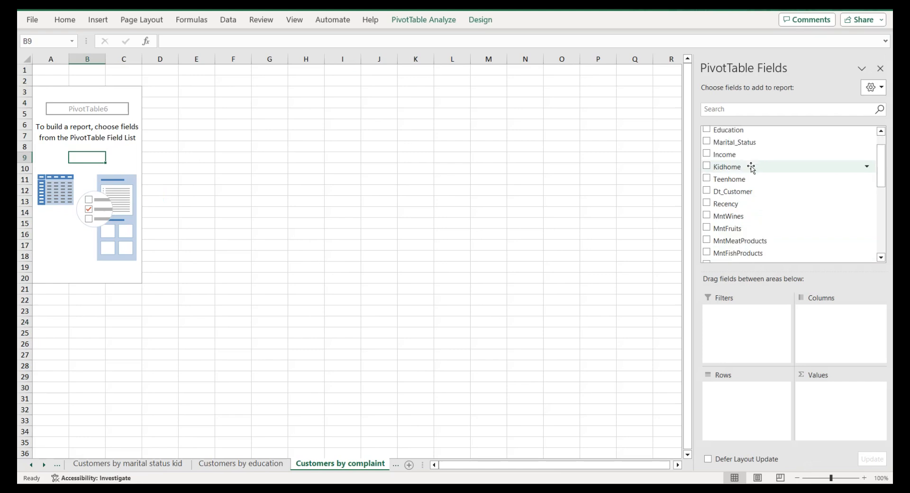
scroll(755, 189, down, 6)
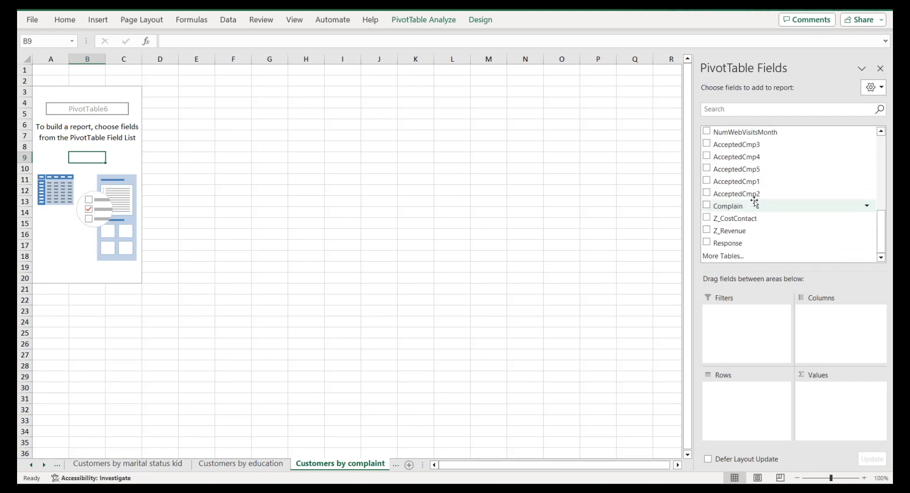
drag(744, 208, 749, 391)
scroll(781, 145, up, 7)
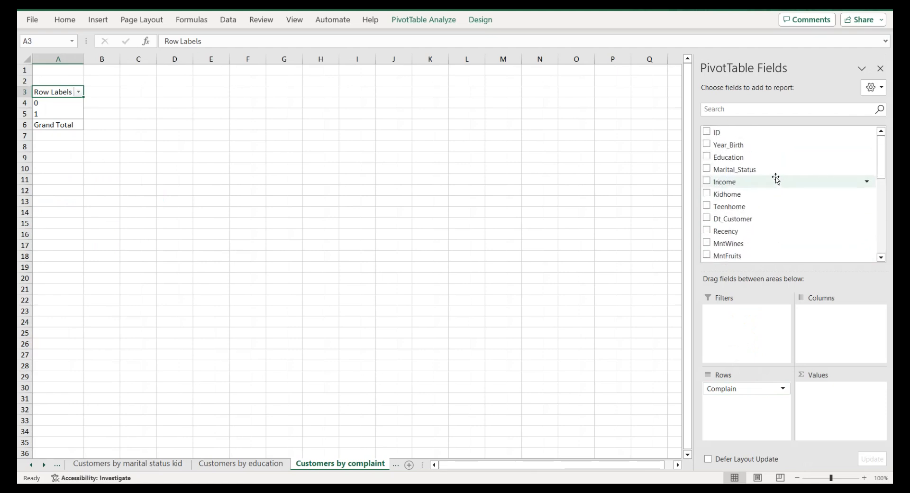
drag(766, 138, 818, 395)
Step: Summarize the ID value field by Count instead of Sum
click(808, 388)
click(829, 376)
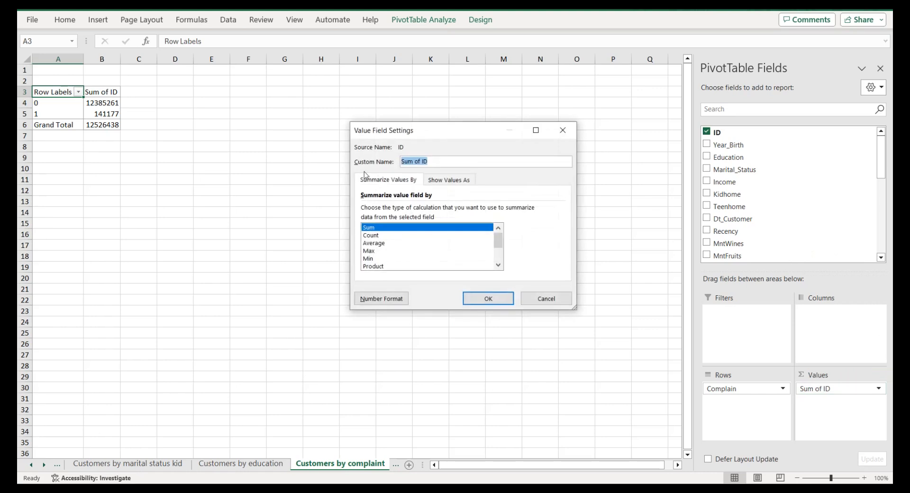
click(392, 235)
click(484, 297)
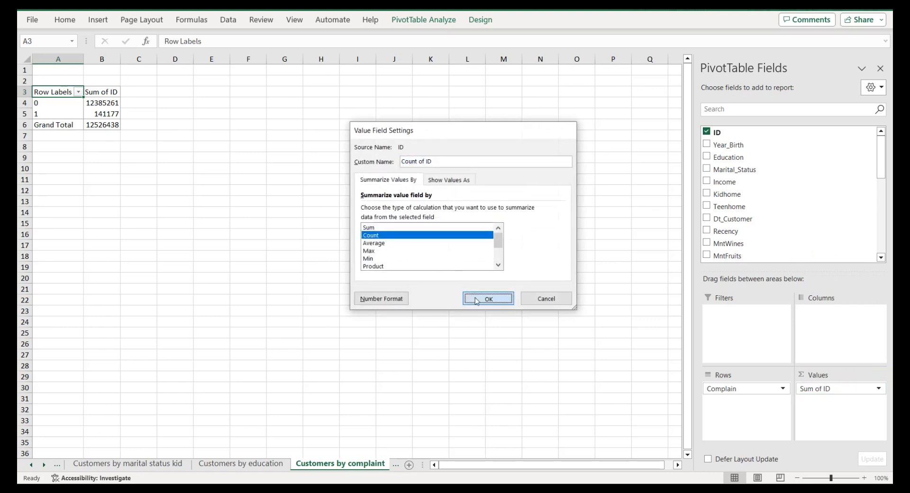
Step: Copy the two complaint rows A4:B5 of the pivot table and paste them as values at F4
drag(61, 104, 86, 111)
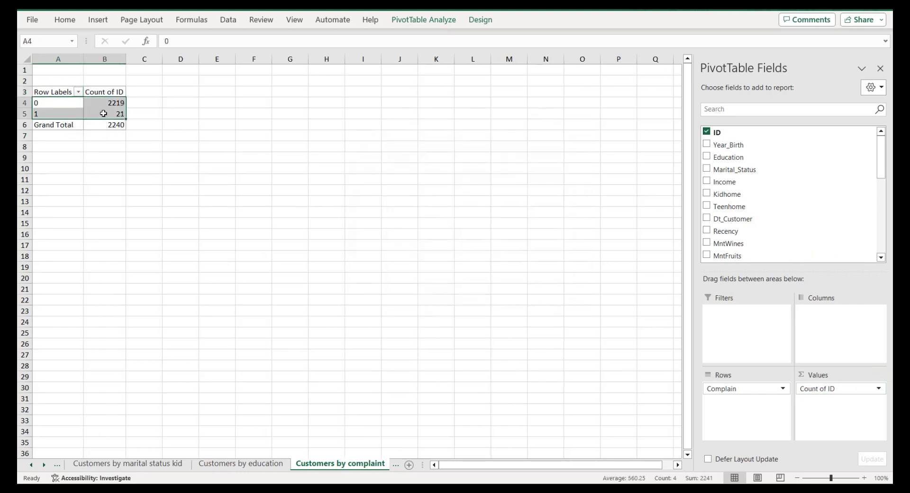
key(ctrl+c)
click(252, 103)
right_click(251, 103)
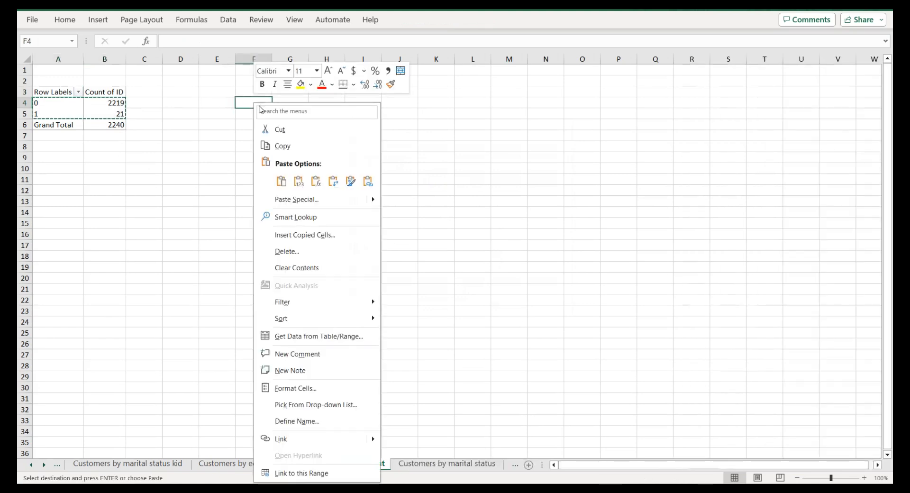
click(298, 180)
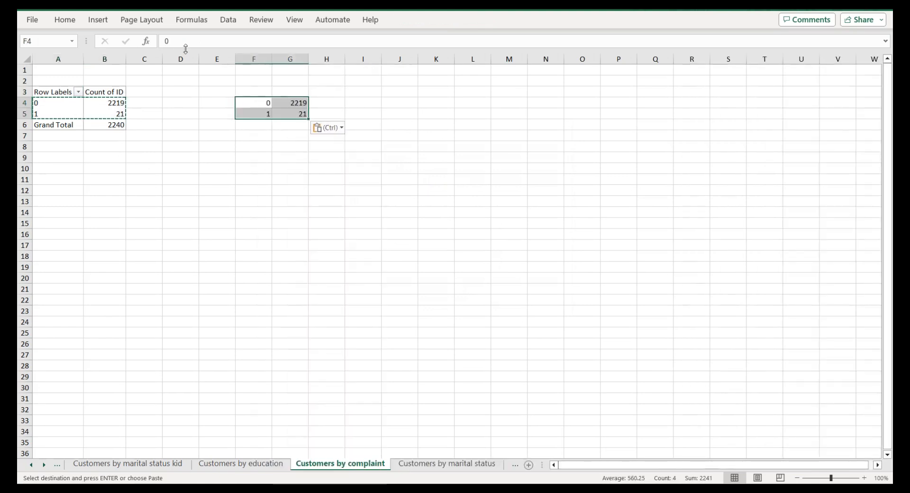
Step: Insert a doughnut chart from the pasted complaint values F4:G5, using the single-ring variant
click(97, 19)
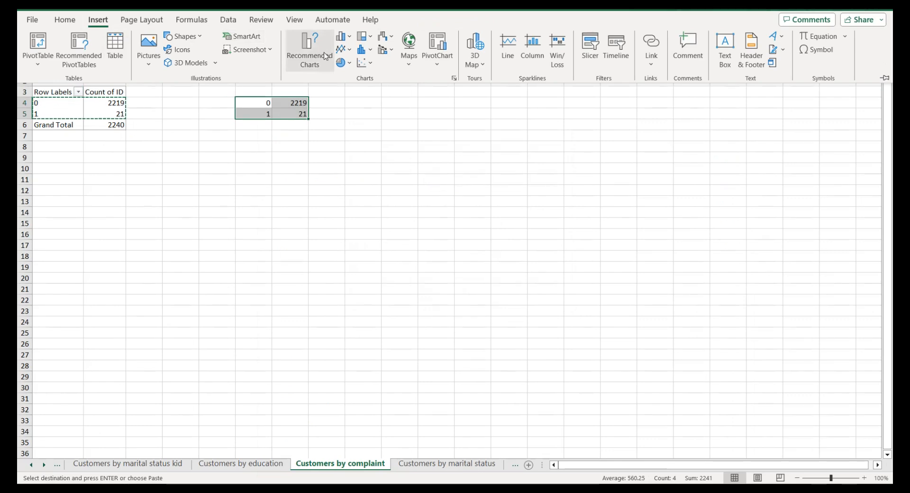
click(326, 56)
click(359, 92)
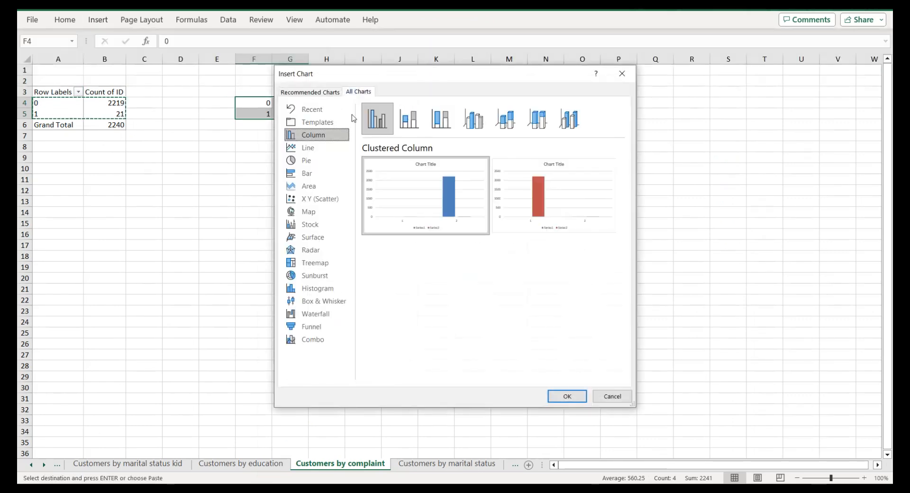
click(327, 162)
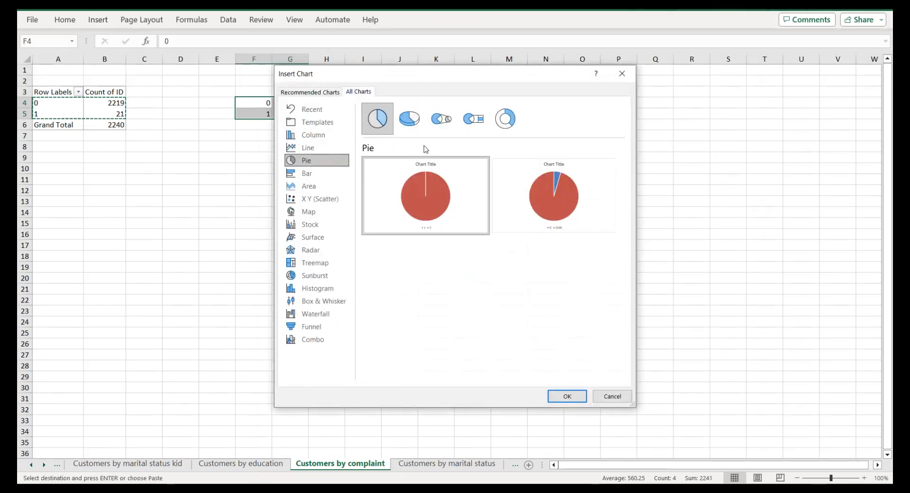
click(505, 118)
mouse_move(554, 178)
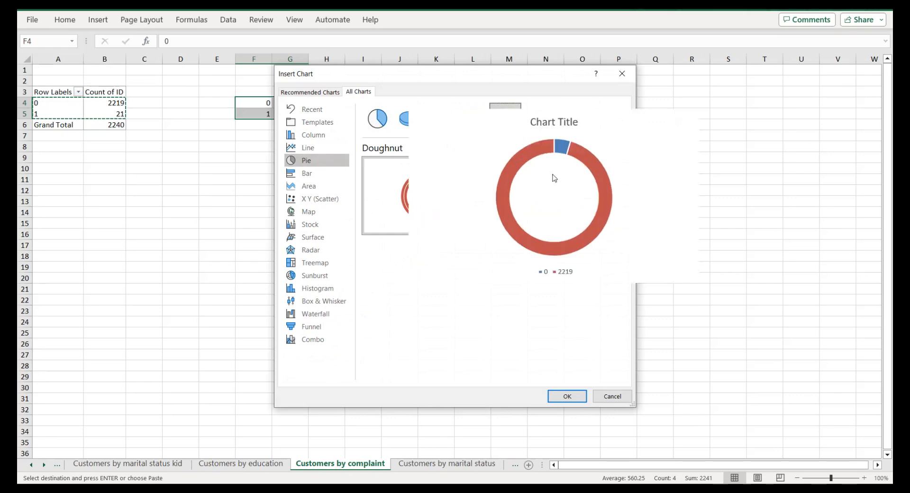
click(574, 399)
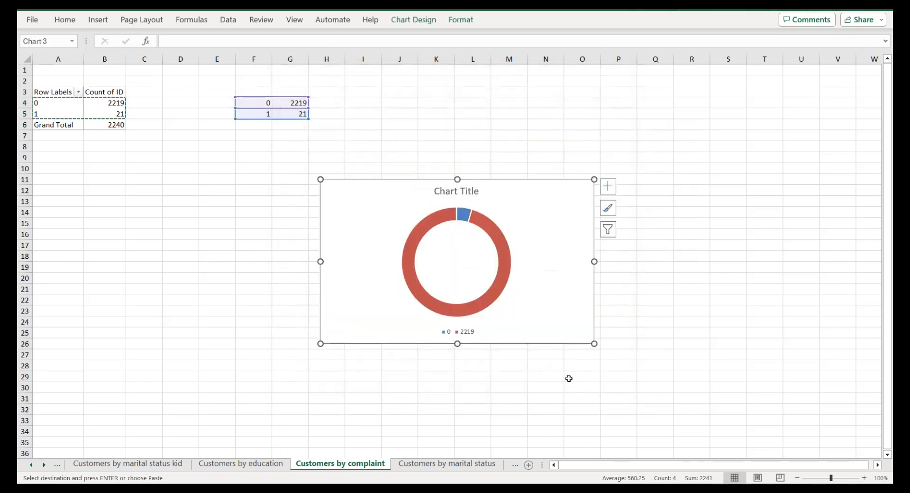
Step: Title the doughnut chart Customers by complaint, matching the sheet name, and delete its legend
double_click(339, 463)
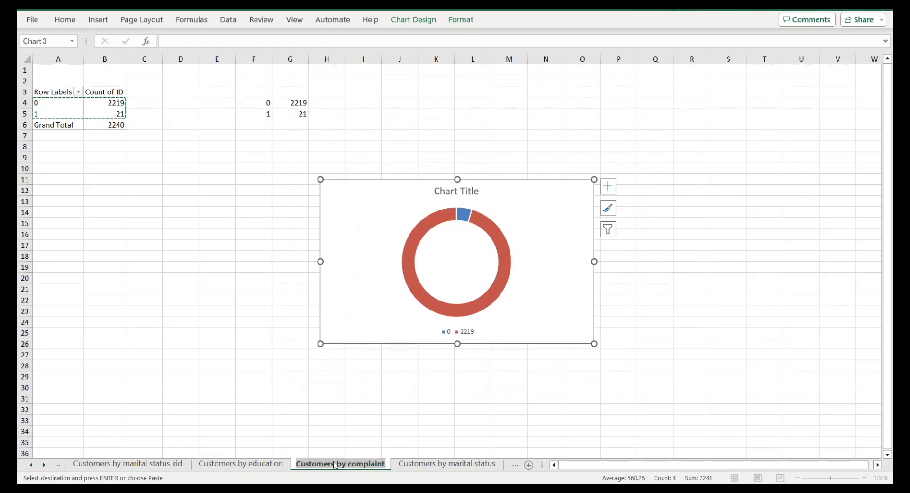
click(464, 192)
double_click(463, 191)
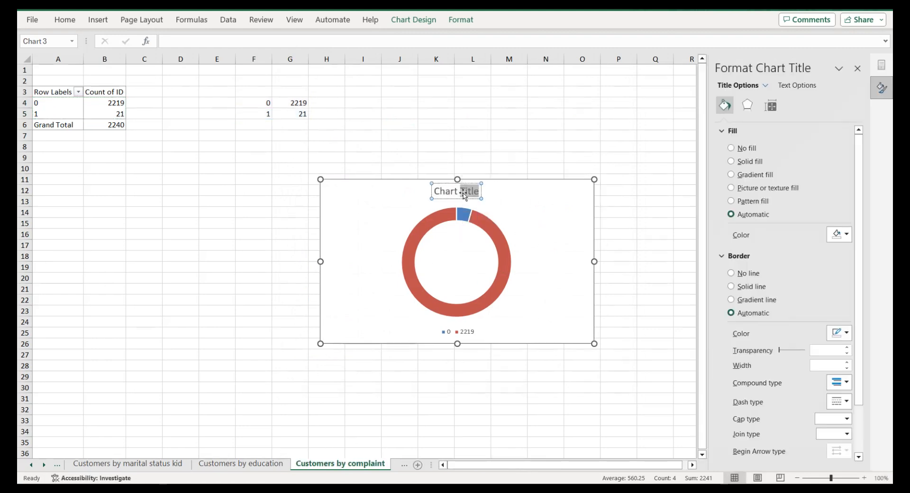
triple_click(464, 193)
key(ctrl+v)
click(462, 337)
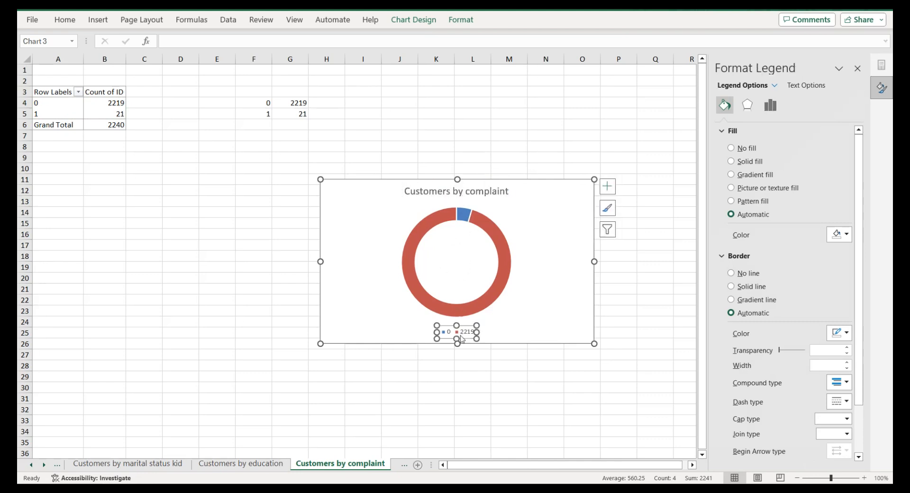
key(Delete)
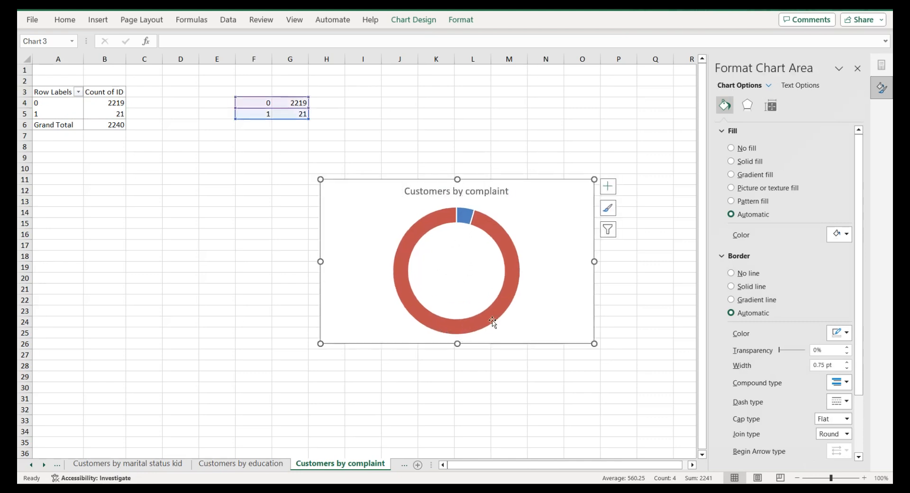
Step: Fill the complaint chart's background with the recent dark navy colour and remove the border line from the doughnut ring
click(840, 234)
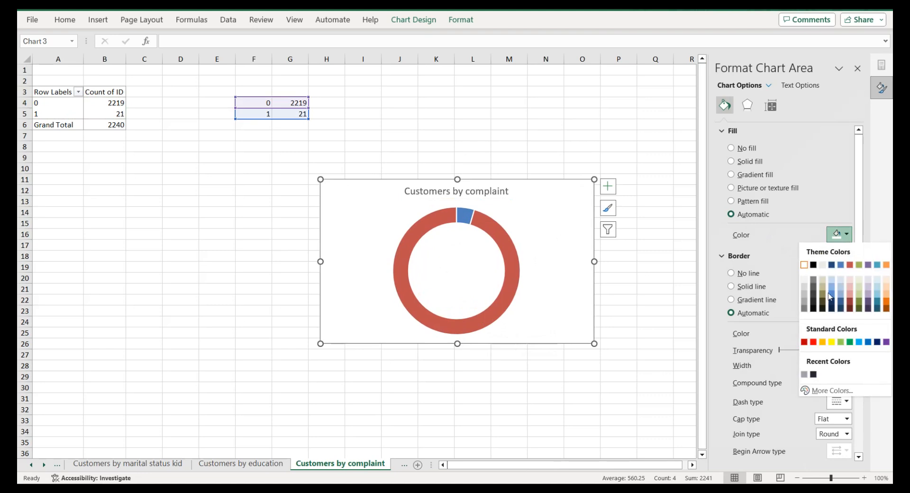
click(814, 375)
click(504, 242)
scroll(769, 322, down, 3)
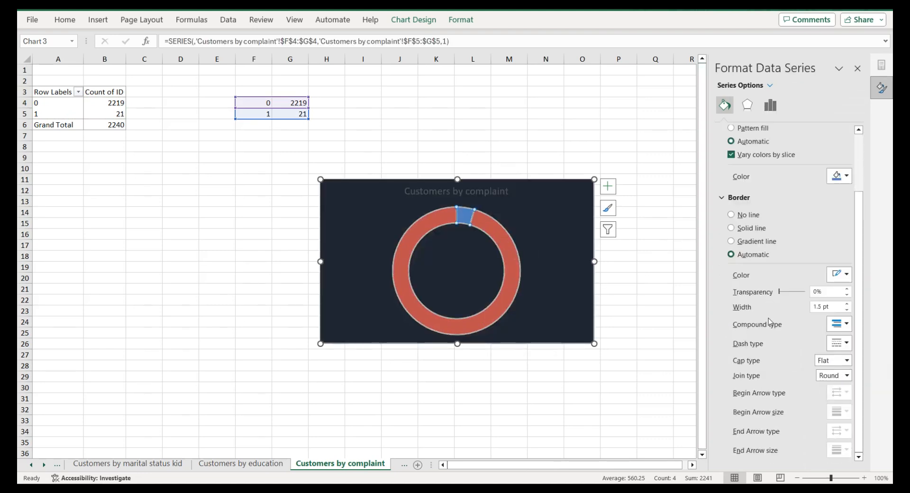
click(732, 216)
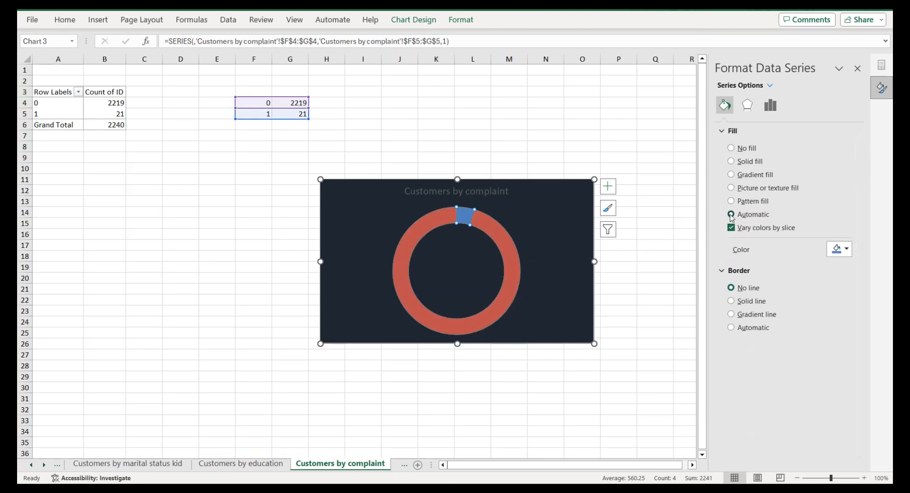
Step: Set the complaint chart title's text to the recently used light grey
click(488, 197)
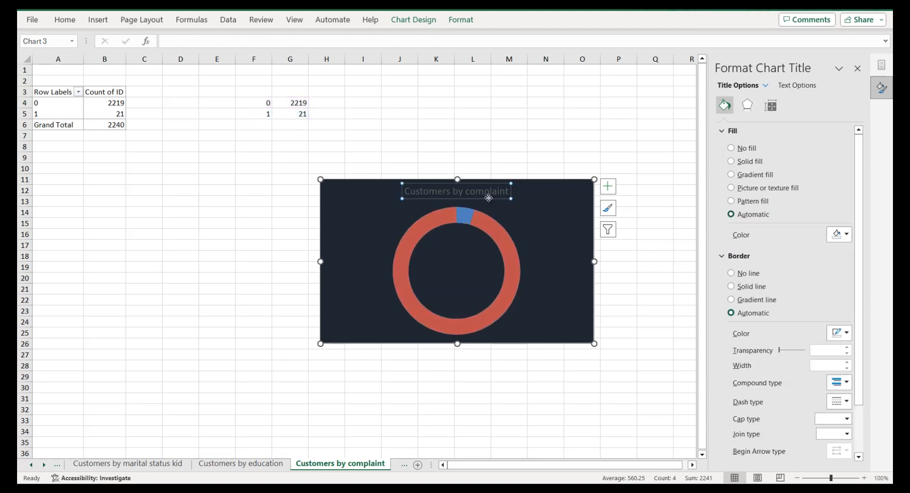
click(789, 86)
click(837, 221)
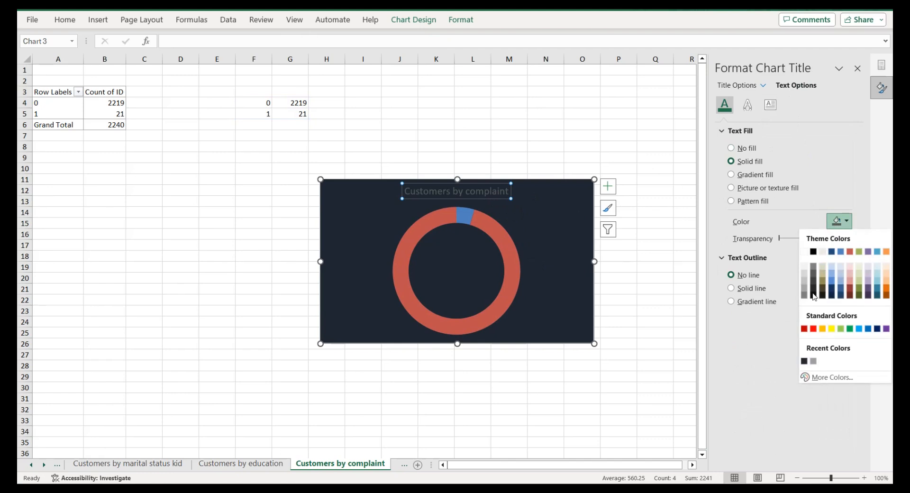
click(814, 361)
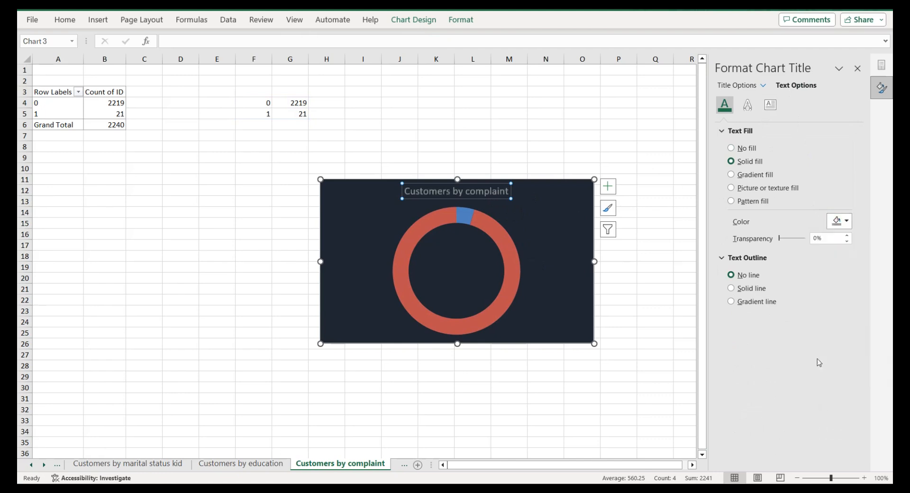
Step: Add data labels to the complaint doughnut and open their formatting options
click(515, 231)
click(609, 188)
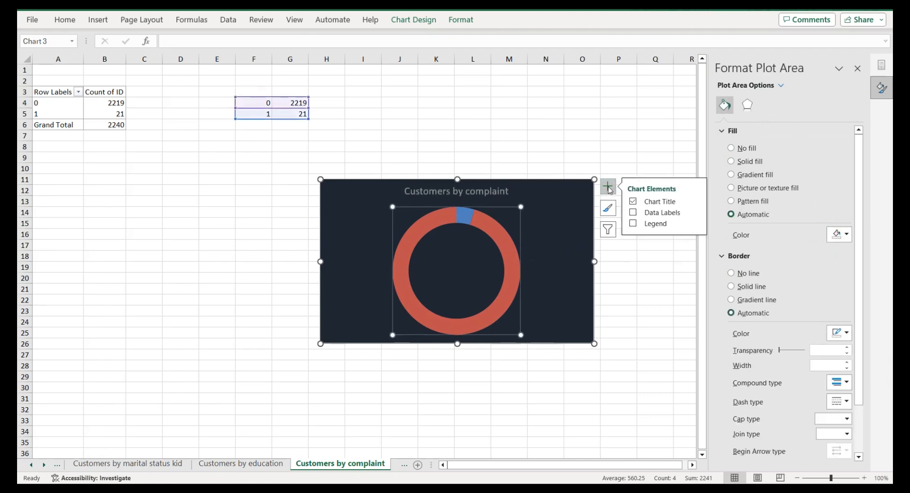
mouse_move(698, 213)
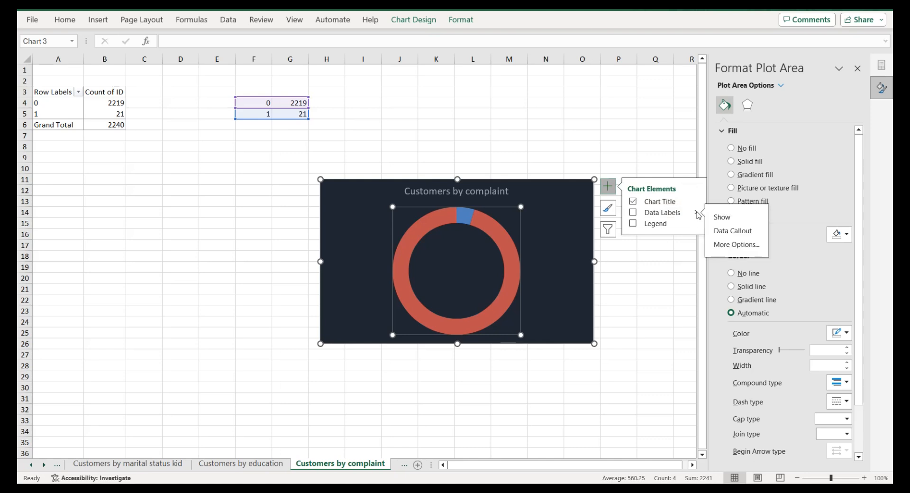
click(717, 243)
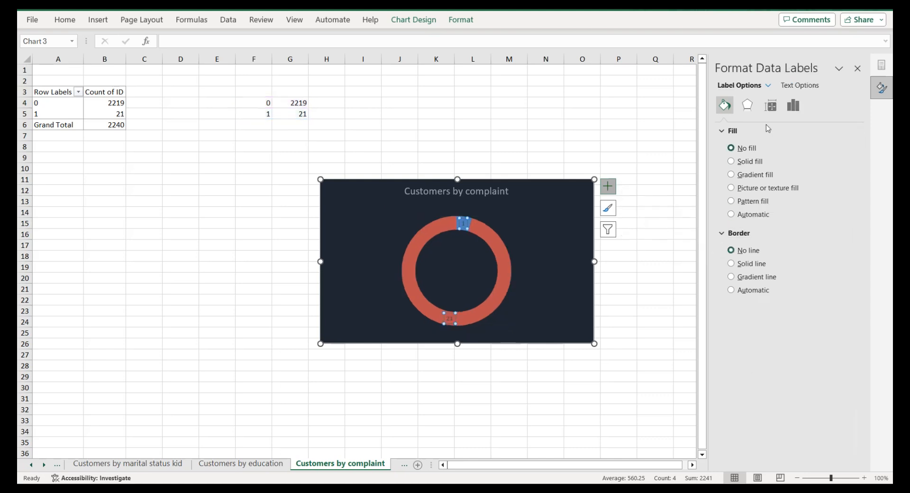
Step: Show category name and percentage along with the value in the complaint doughnut's data labels, and disable leader lines
click(793, 105)
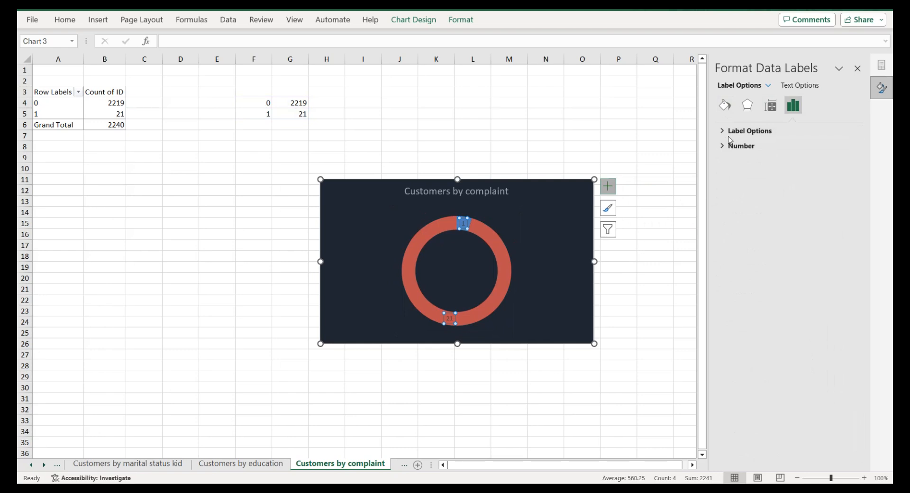
click(733, 131)
click(736, 185)
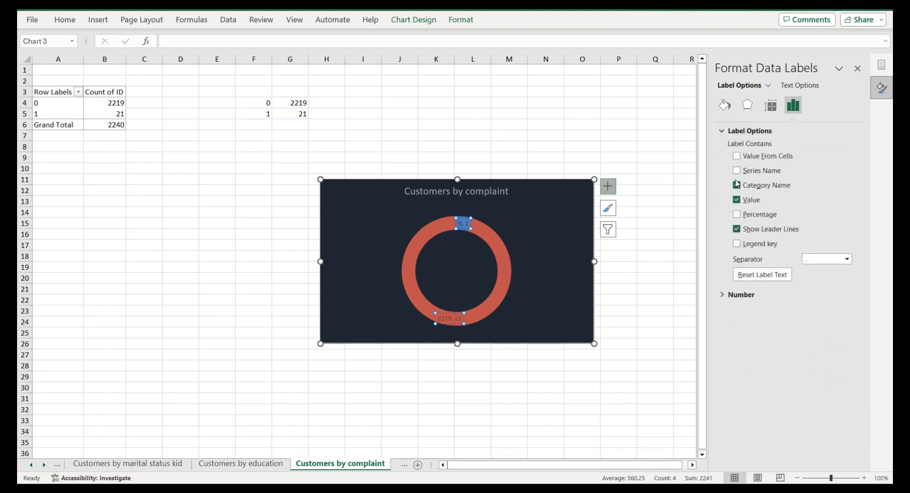
click(737, 215)
click(737, 230)
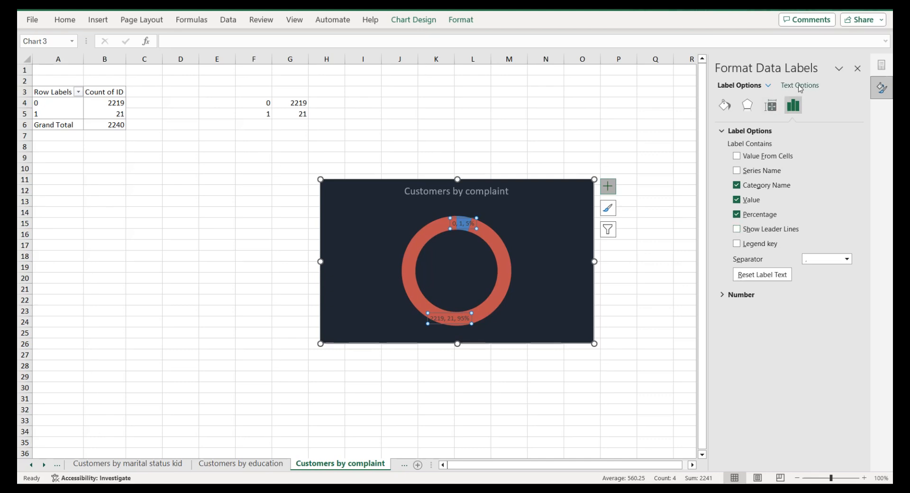
Step: Set the complaint doughnut's data label text to the recently used light grey
click(799, 86)
click(831, 219)
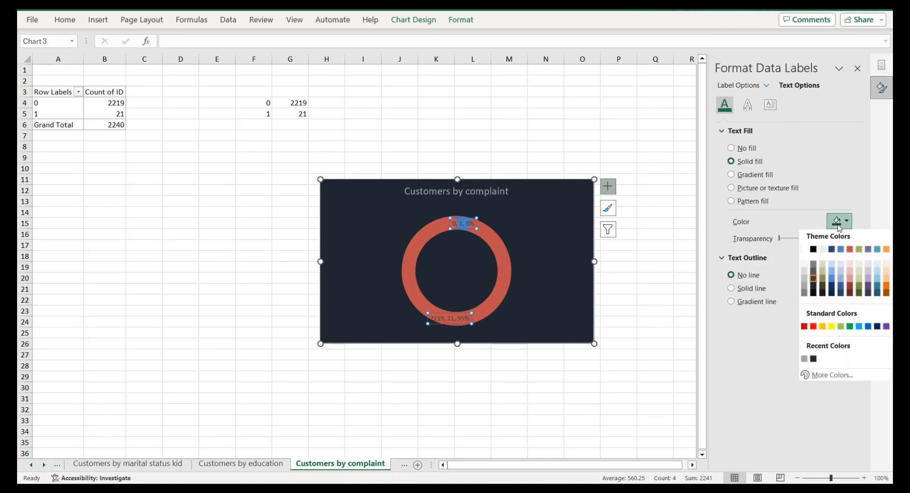
click(804, 361)
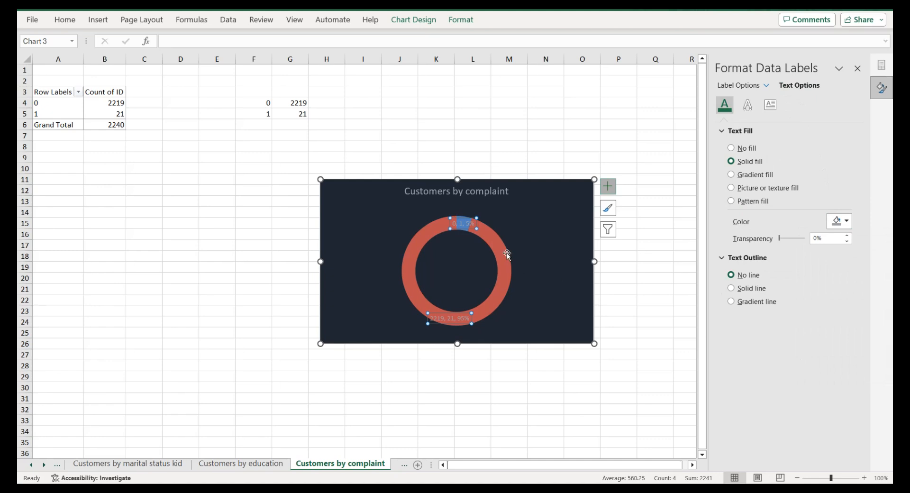
click(512, 205)
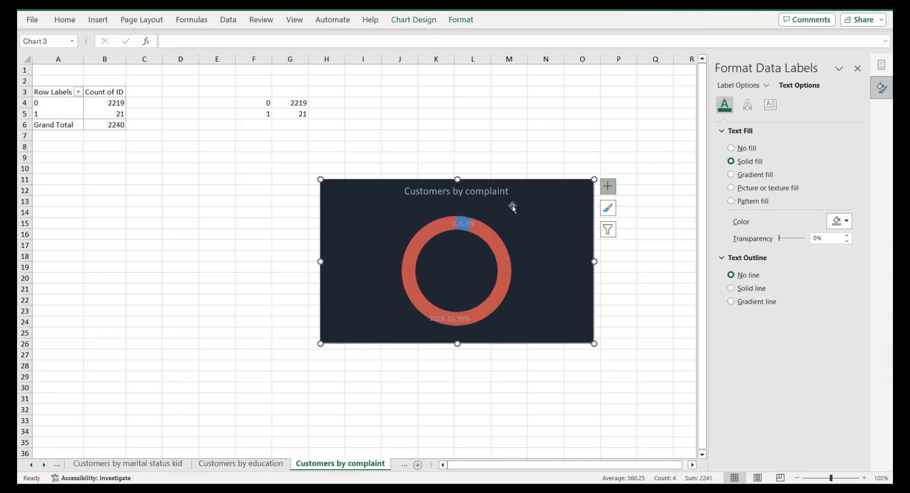
Step: Move both complaint data labels off the ring, one above the small slice and one outside the ring's lower-left edge
click(469, 224)
click(465, 222)
drag(469, 226, 475, 209)
click(459, 313)
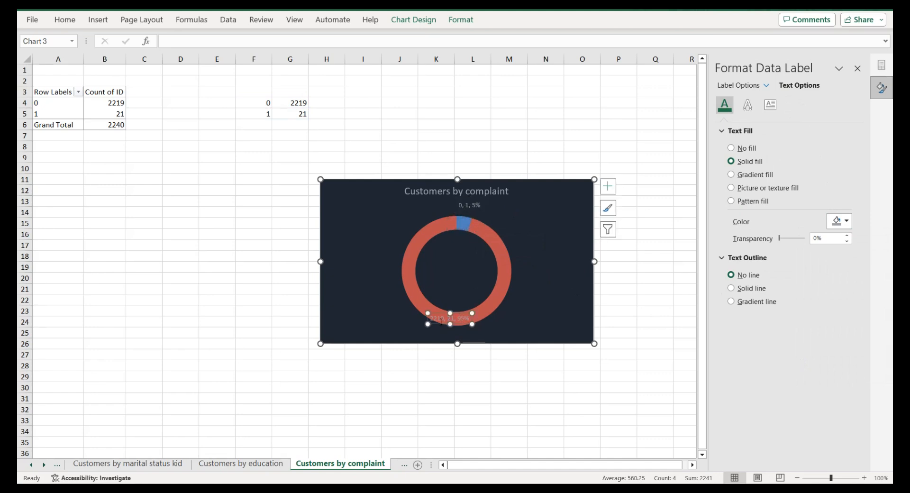
drag(439, 322, 391, 329)
Step: Set the complaint doughnut's hole size to 60%
click(459, 323)
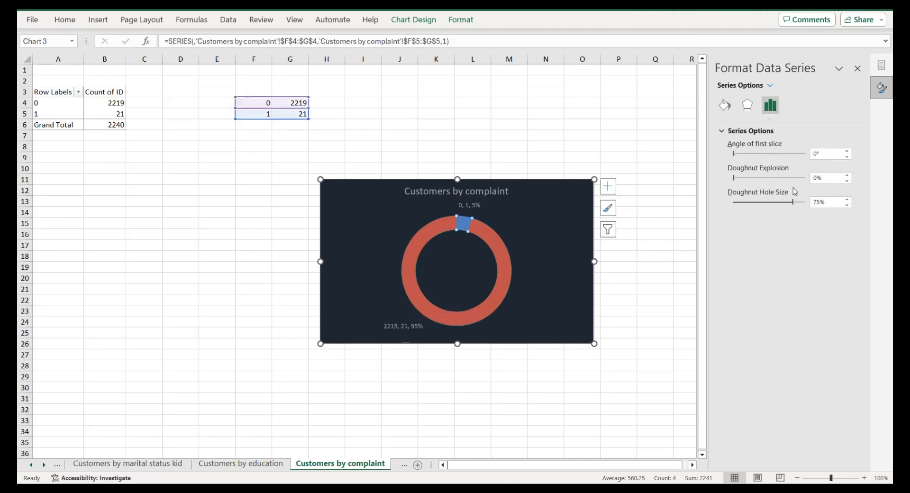
click(817, 203)
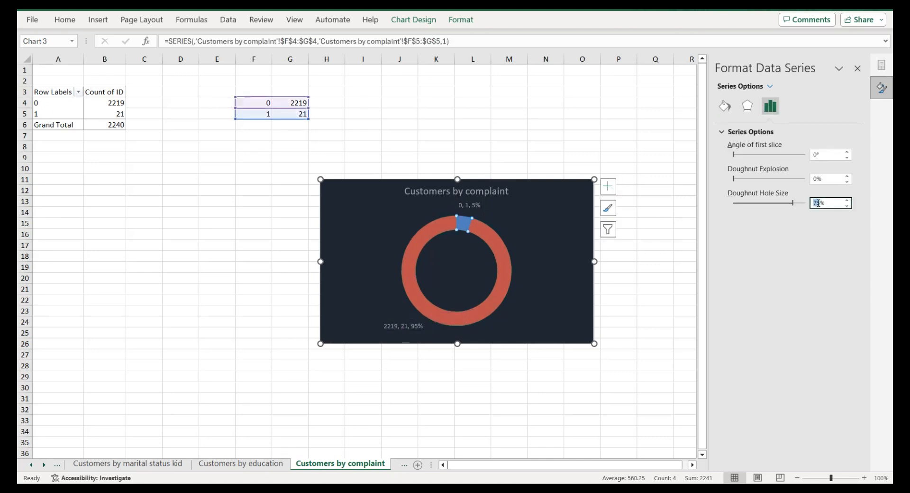
key(Return)
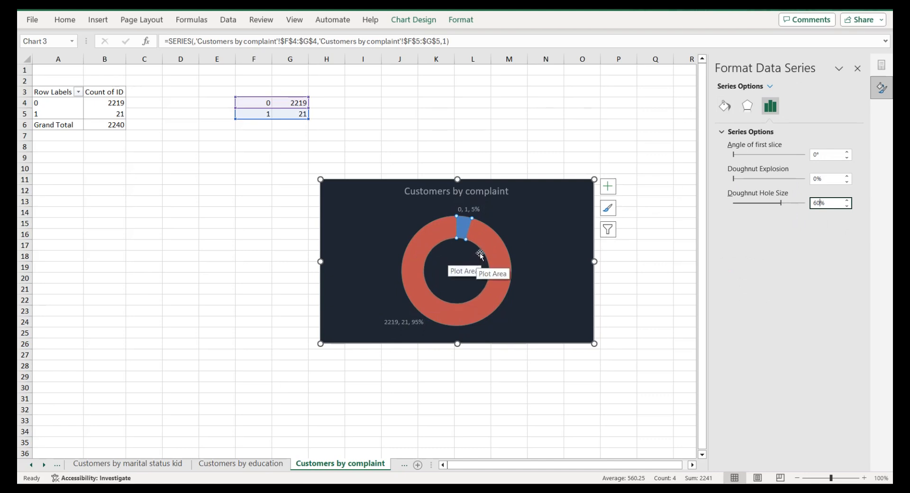
Step: Fill the large slice of the complaint doughnut with the darkest grey shade of the white theme colour
click(485, 243)
click(724, 106)
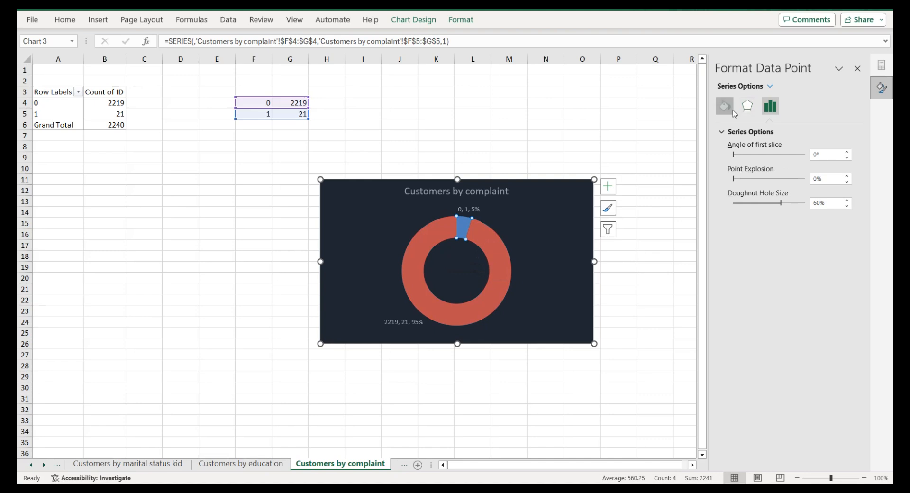
click(839, 252)
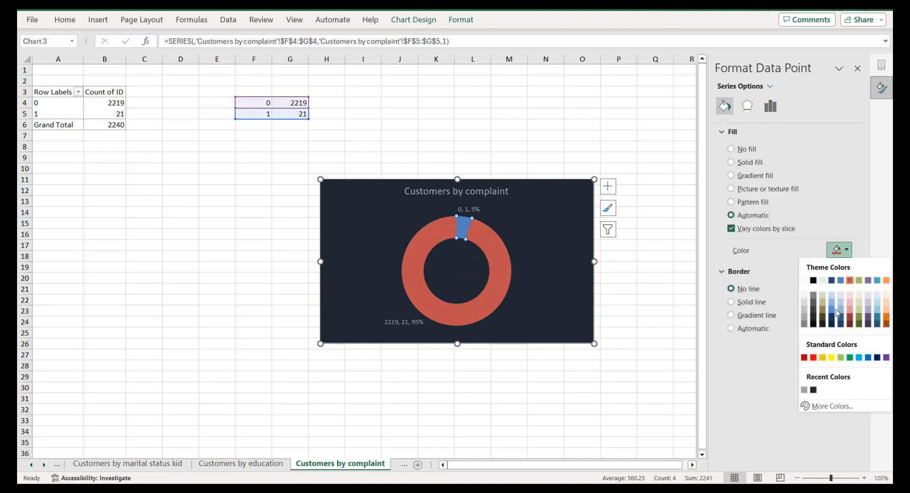
click(823, 324)
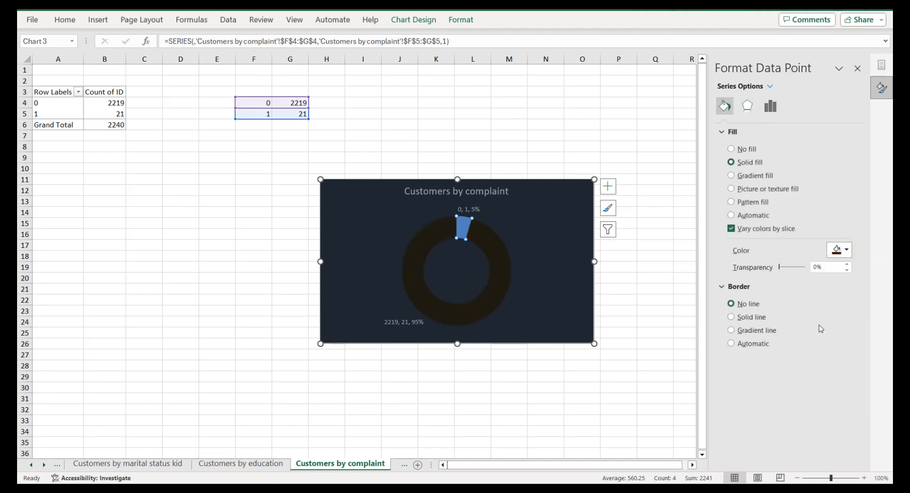
click(848, 250)
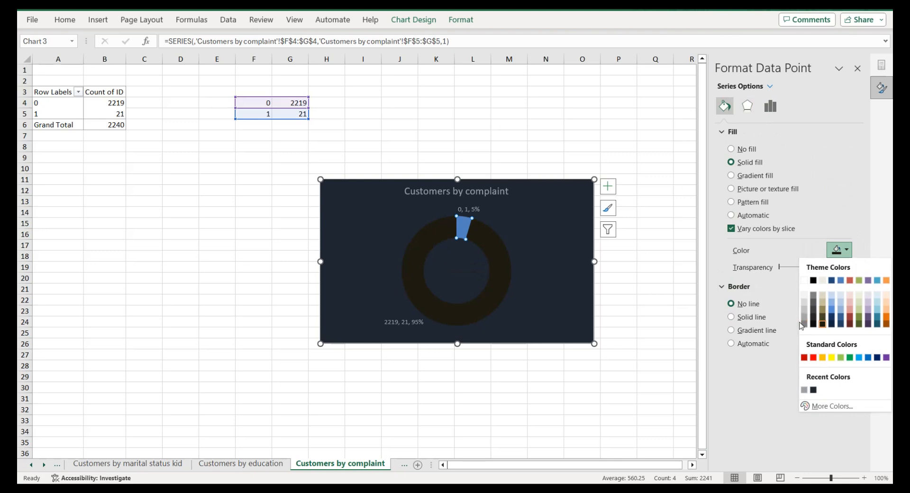
click(805, 325)
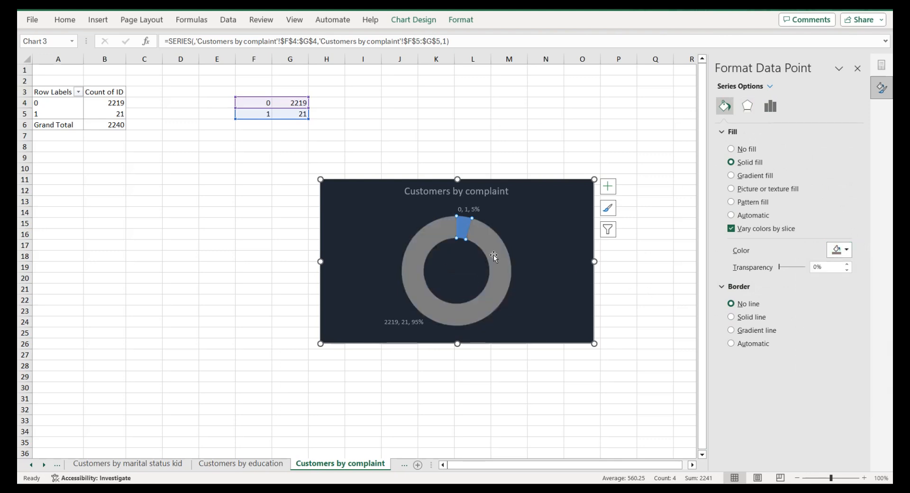
Step: Fill the small slice of the complaint doughnut with white
click(463, 230)
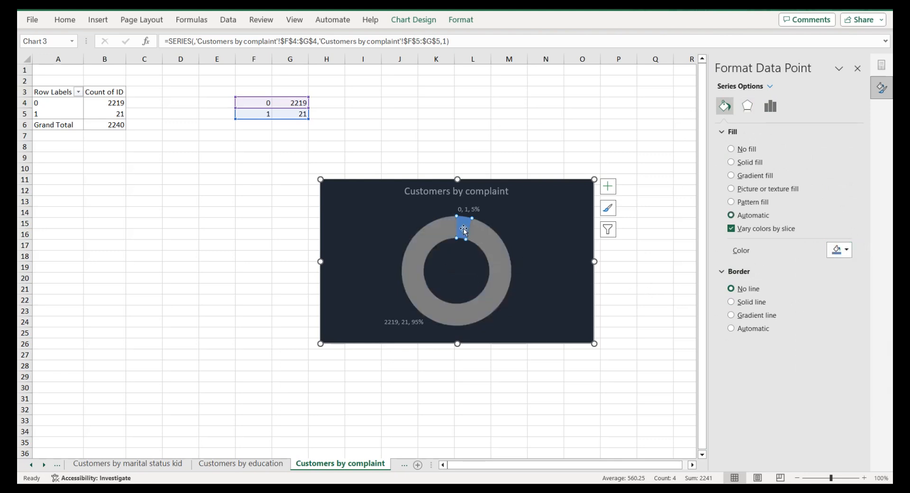
click(836, 253)
click(805, 281)
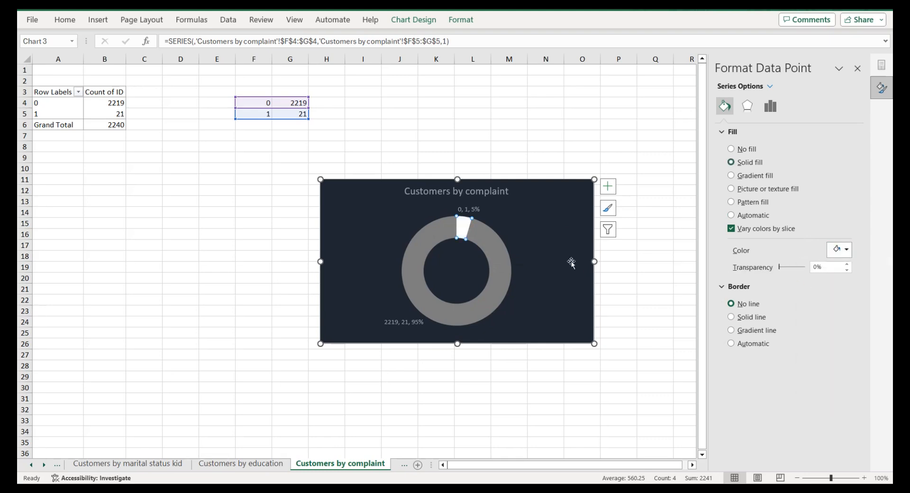
Step: Copy the complaint chart and paste it onto the dashboard sheet
click(368, 192)
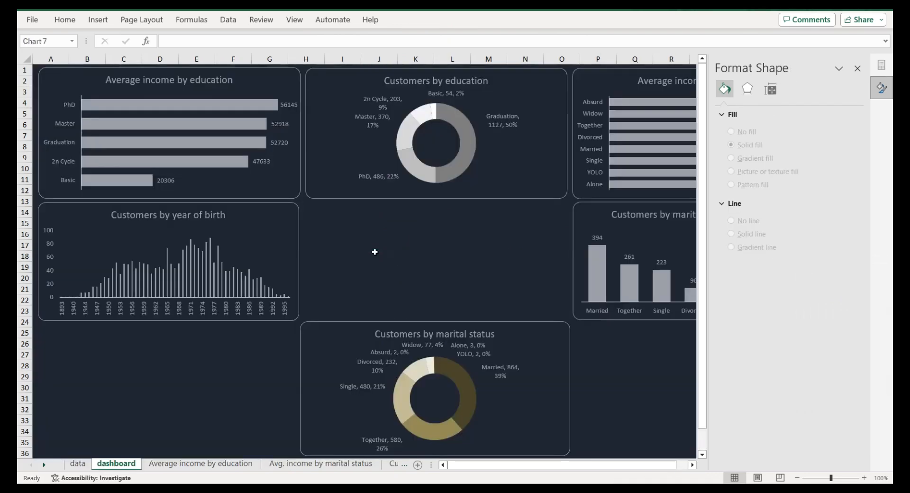
key(ctrl+v)
drag(394, 245, 325, 212)
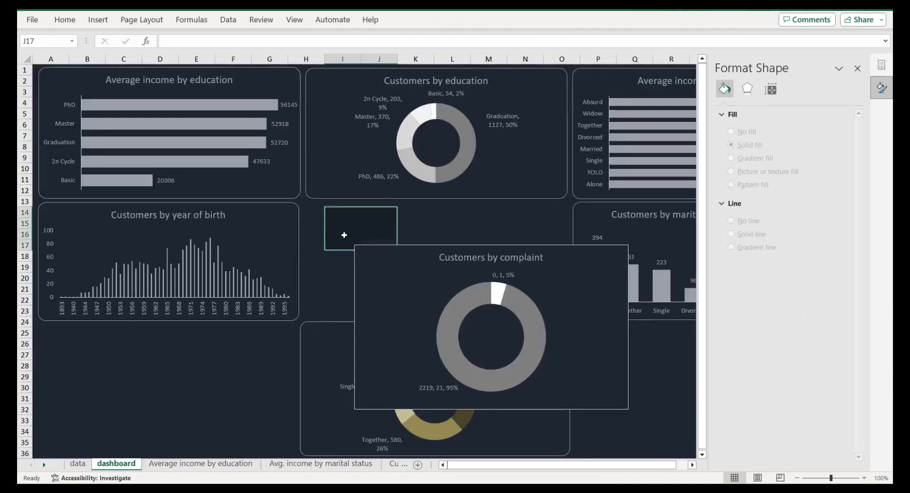
Step: Give the pasted complaint chart a border in the recently used light grey with rounded corners
click(365, 249)
scroll(765, 294, down, 4)
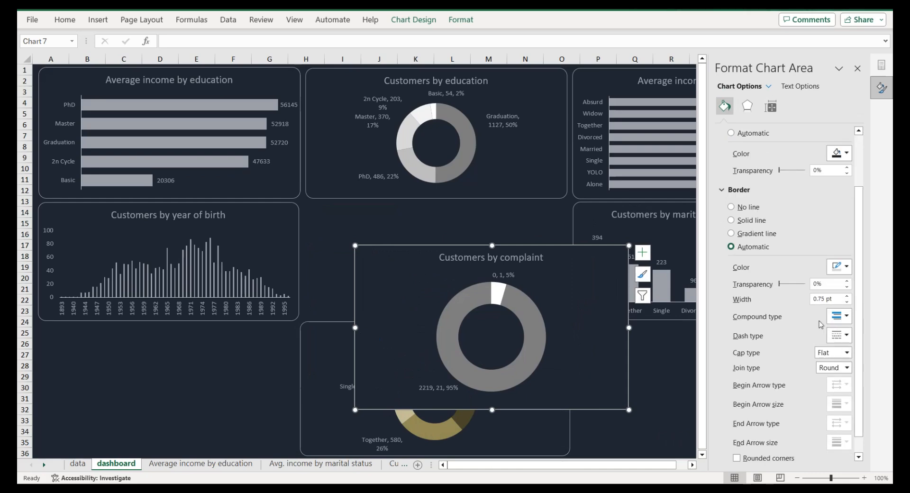
click(839, 260)
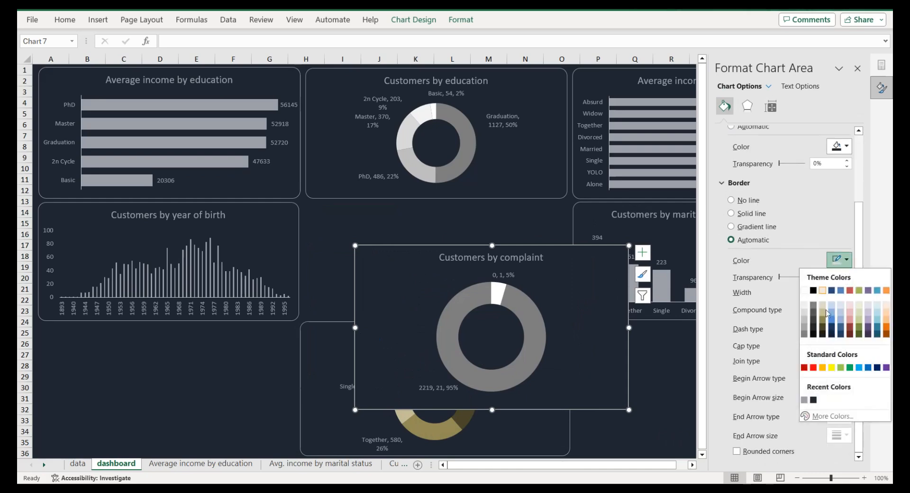
click(803, 400)
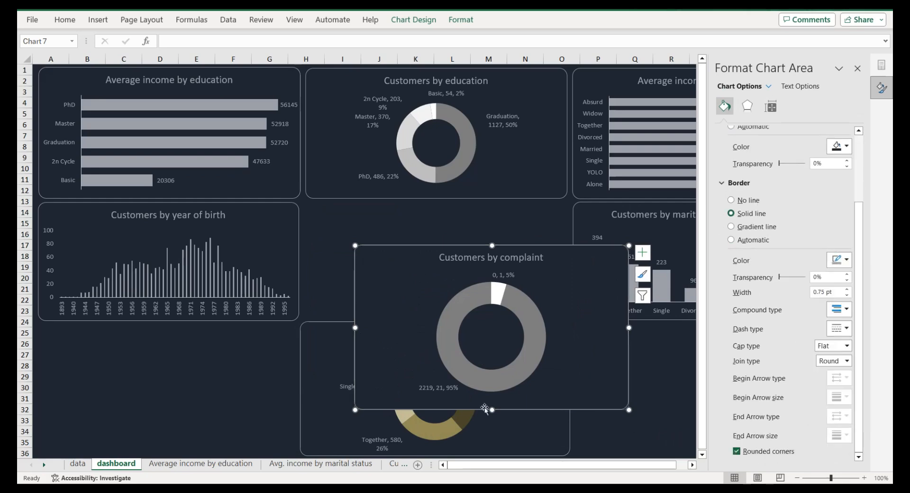
Step: Shrink the complaint chart and fit it directly below Customers by education, in the gap between the second-row charts
drag(492, 410, 493, 355)
drag(522, 245, 474, 204)
drag(579, 260, 569, 260)
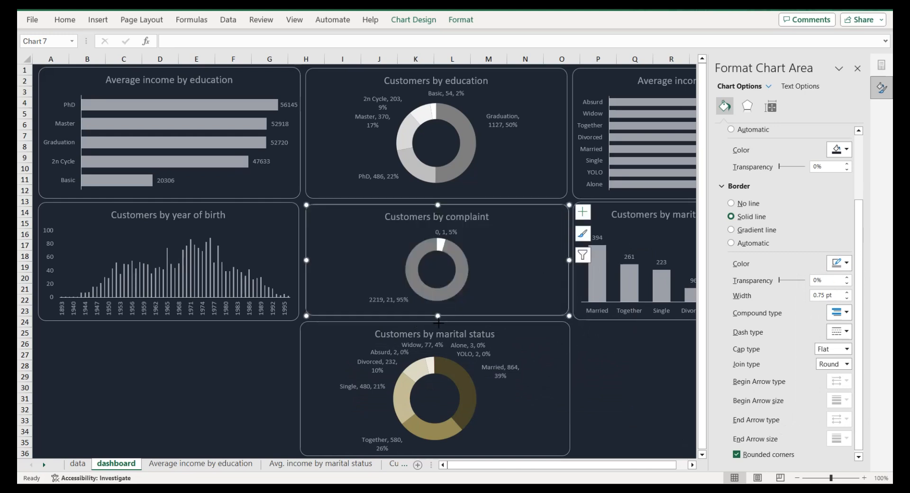
Step: Lower the top edge of the Customers by marital status chart and extend the complaint chart's bottom edge to match its row
click(436, 322)
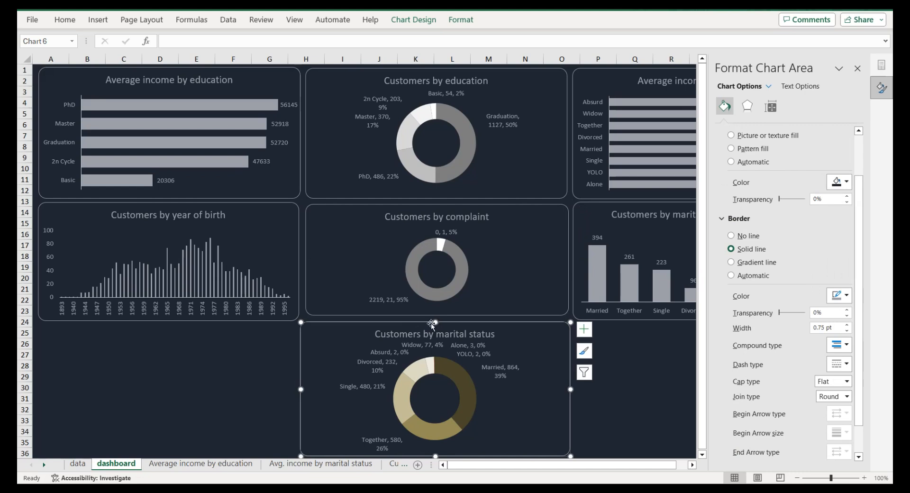
drag(433, 322, 432, 328)
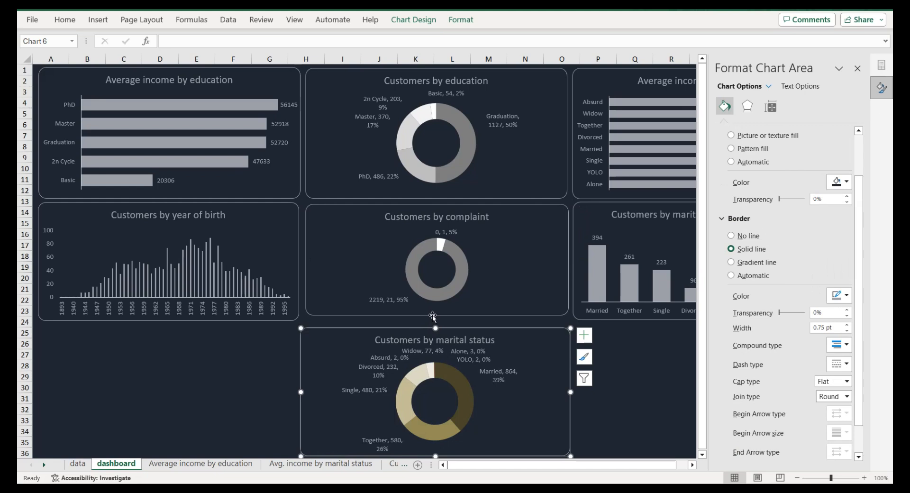
click(433, 316)
drag(437, 316, 437, 321)
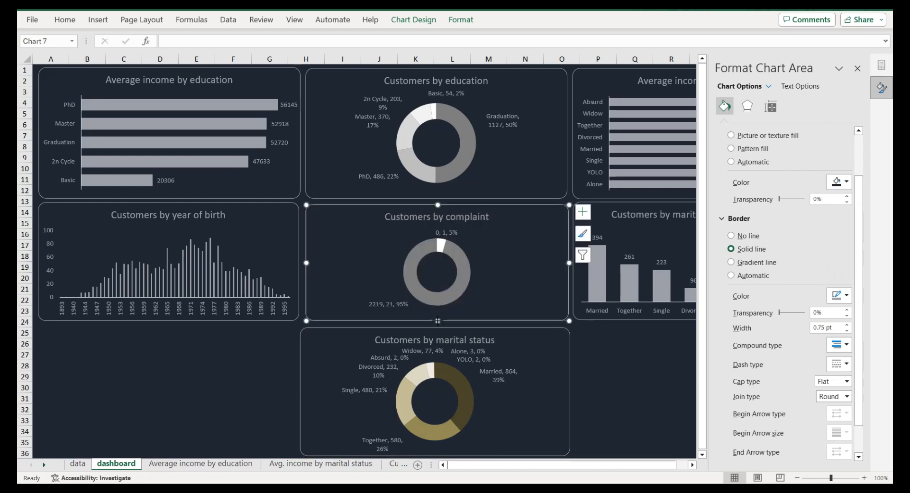
Step: Narrow the Customers by marital status chart slightly and nudge it into alignment beneath the complaint chart
click(502, 331)
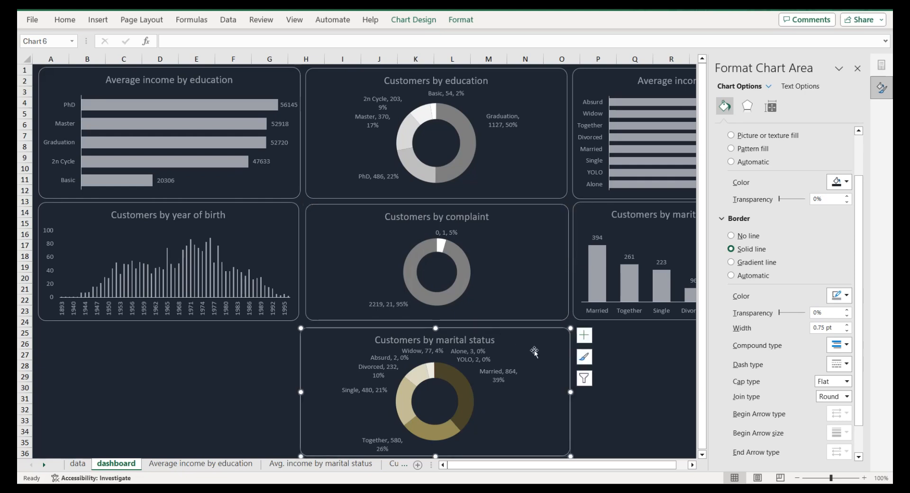
drag(570, 392, 567, 392)
key(Right)
key(Right)
key(Right)
key(Right)
key(Right)
key(Right)
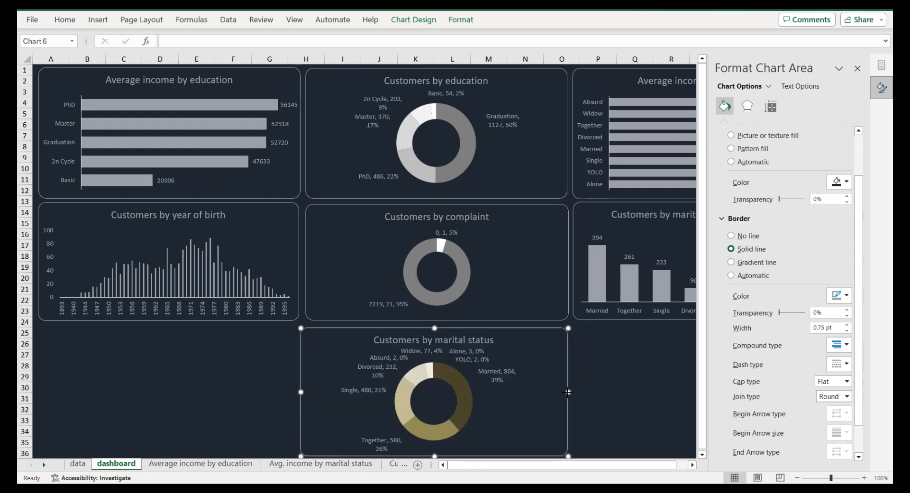
key(Up)
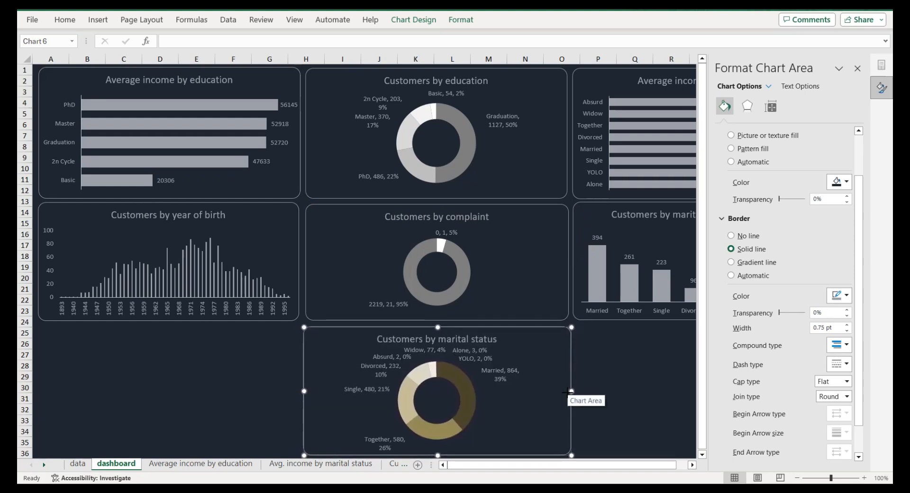
key(Up)
key(Up)
key(Up)
key(Up)
key(Right)
key(Right)
key(Down)
key(Down)
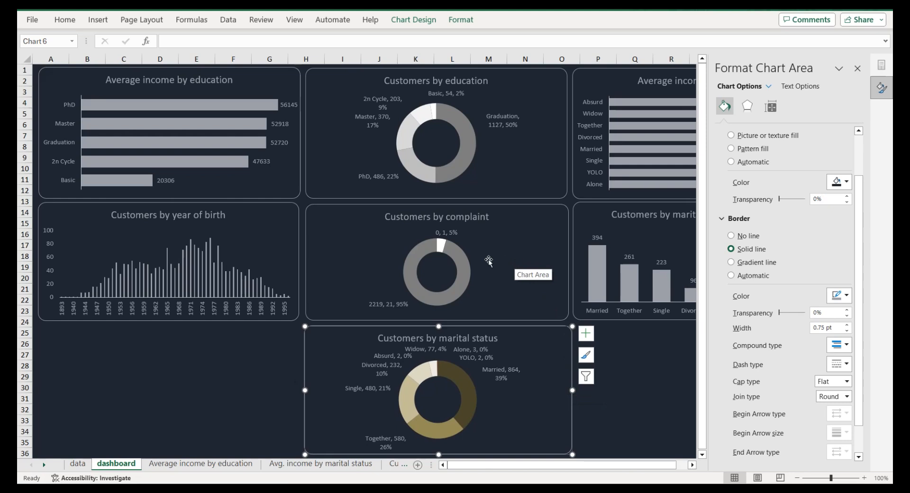
Step: Return from the dashboard to the Customers by complaint sheet
click(366, 266)
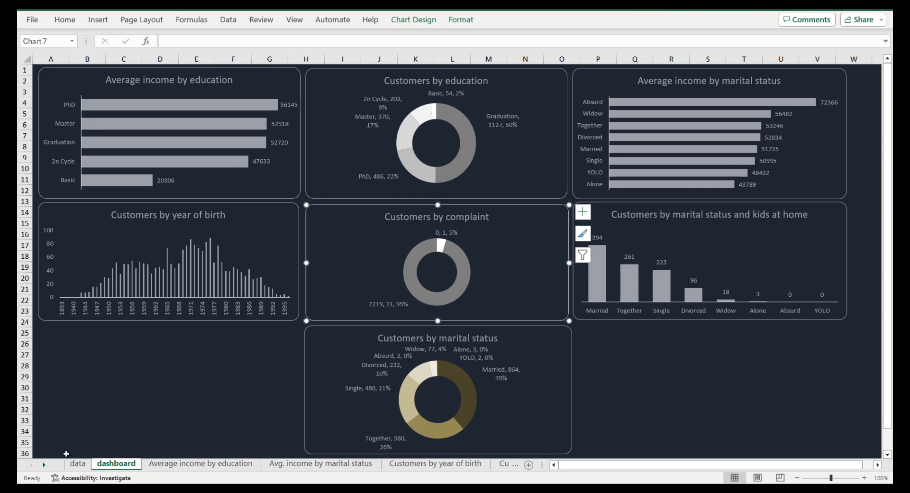
click(46, 465)
click(46, 465)
click(46, 465)
click(46, 465)
click(46, 465)
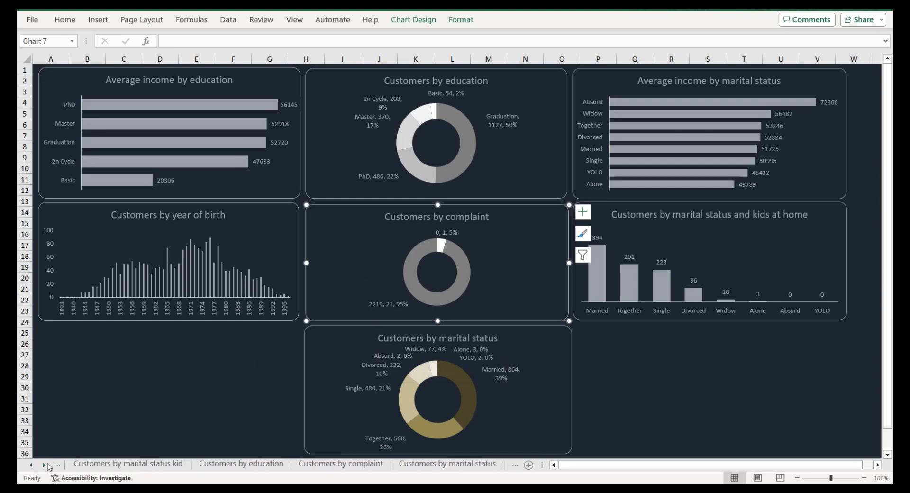
click(47, 465)
click(295, 464)
click(208, 464)
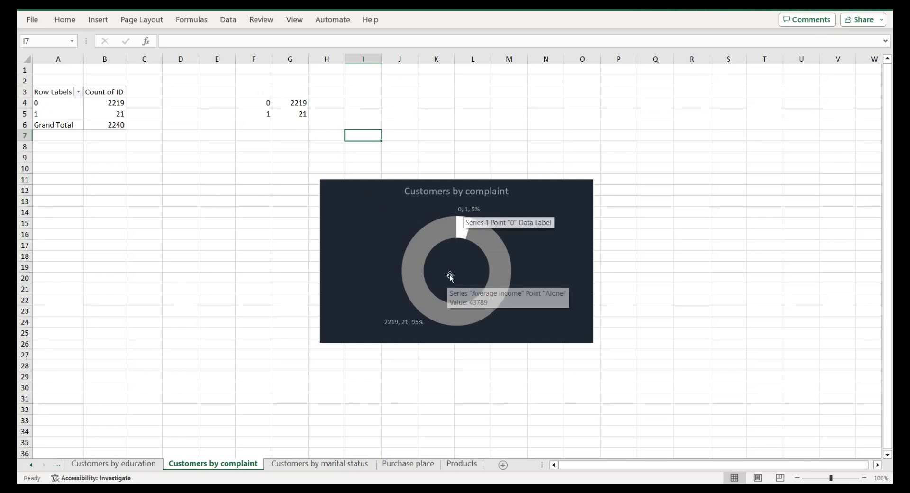
Step: Show only the percentage in the Customers by complaint doughnut's data labels, removing the category name and value
click(393, 211)
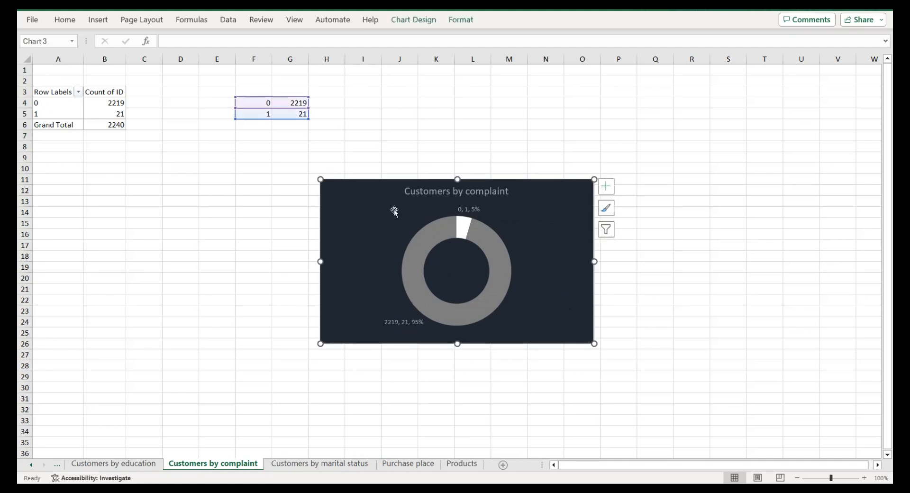
click(478, 211)
right_click(478, 211)
click(518, 358)
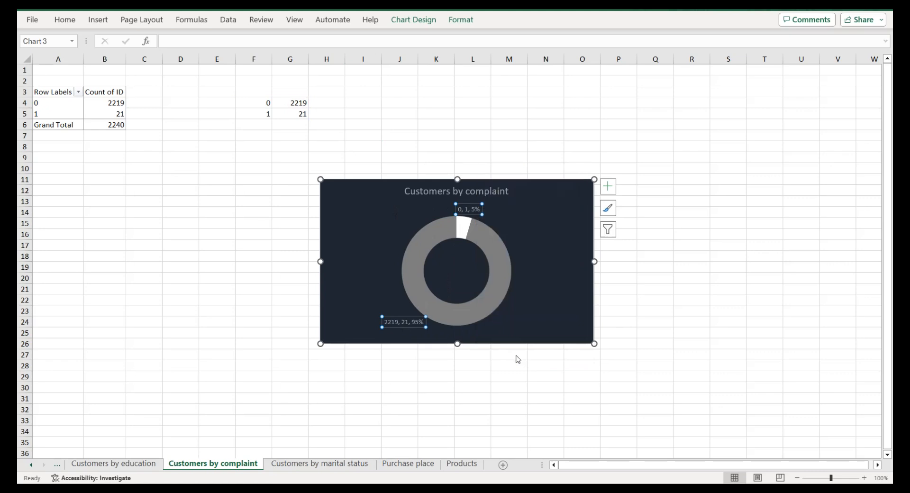
click(736, 186)
click(736, 200)
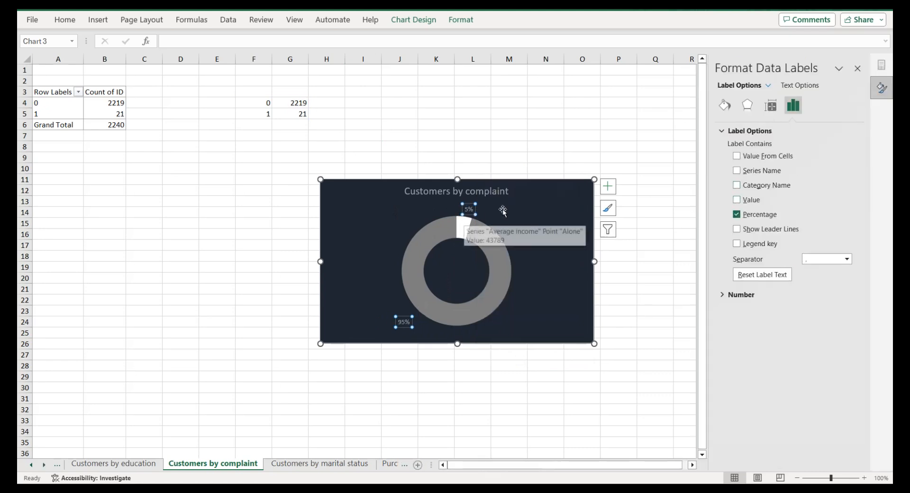
click(424, 211)
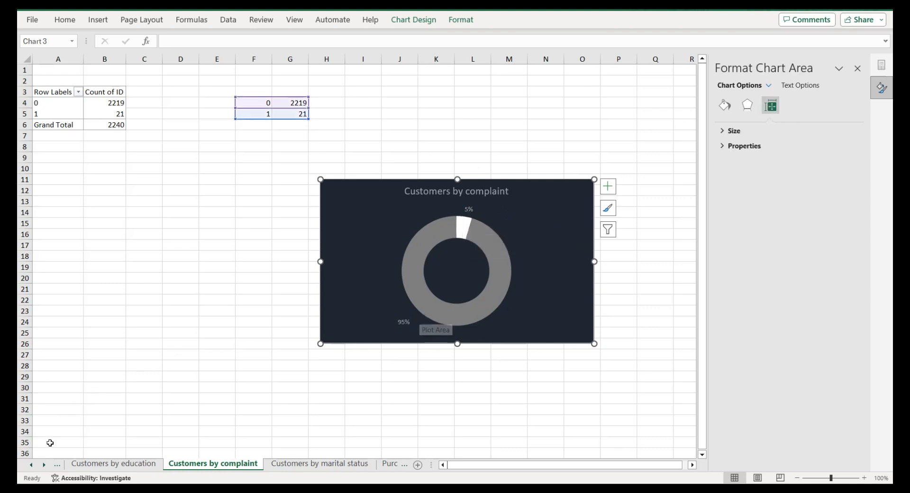
Step: Return to the dashboard sheet and limit its Customers by complaint data labels to the percentage only
click(32, 466)
click(32, 465)
click(32, 465)
click(31, 465)
click(31, 466)
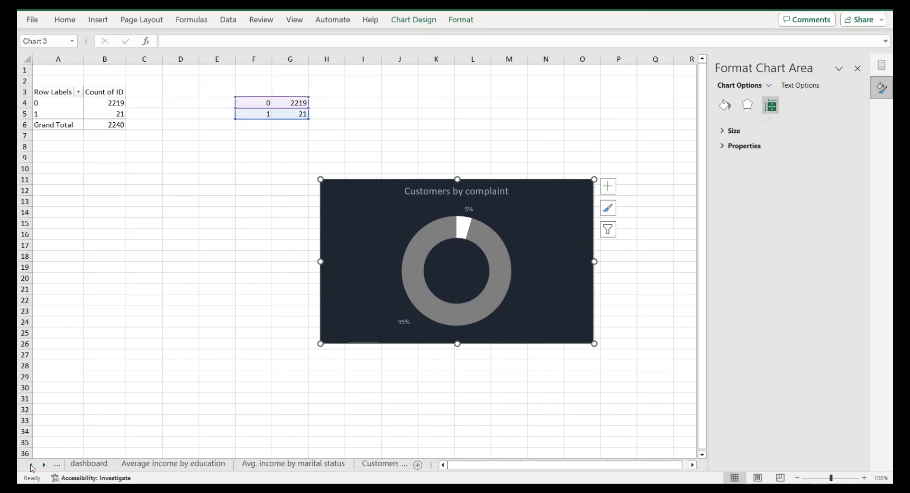
click(89, 465)
click(397, 304)
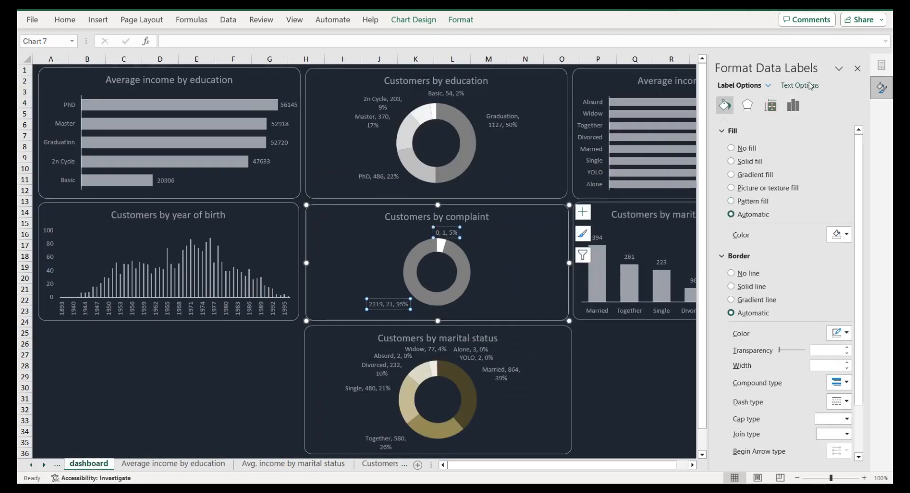
click(793, 105)
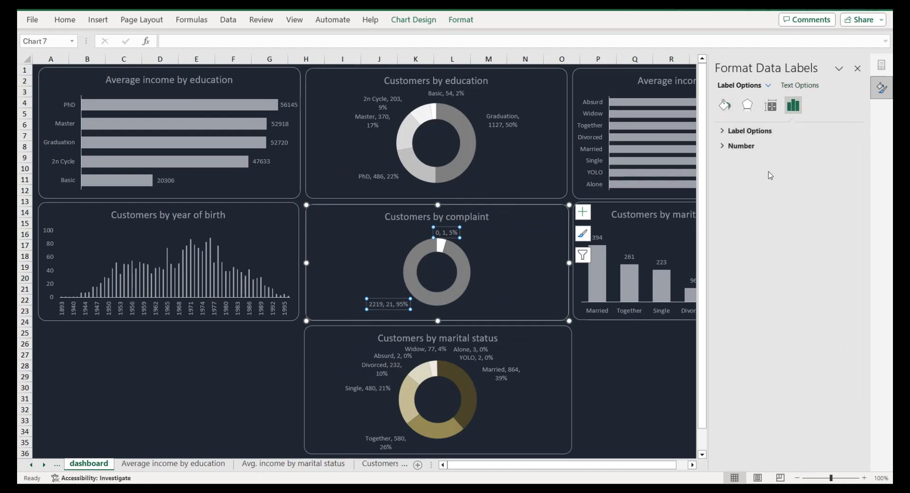
click(723, 133)
click(737, 185)
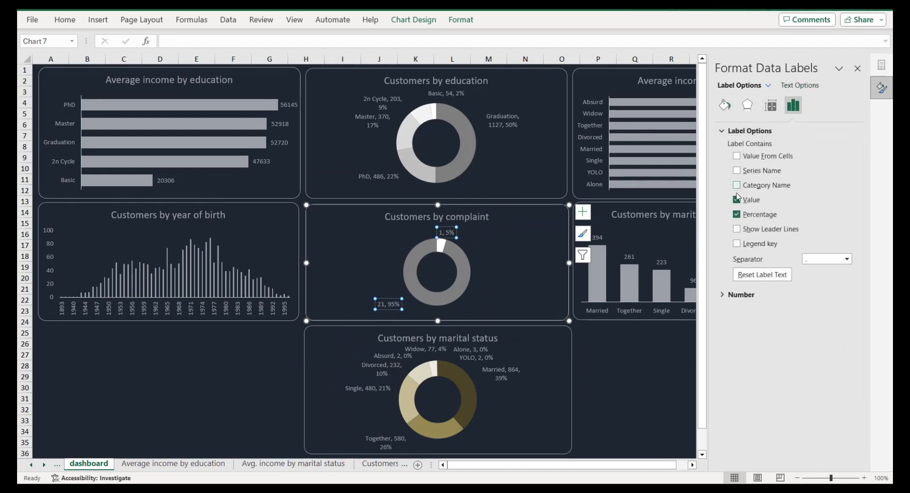
click(736, 199)
click(393, 299)
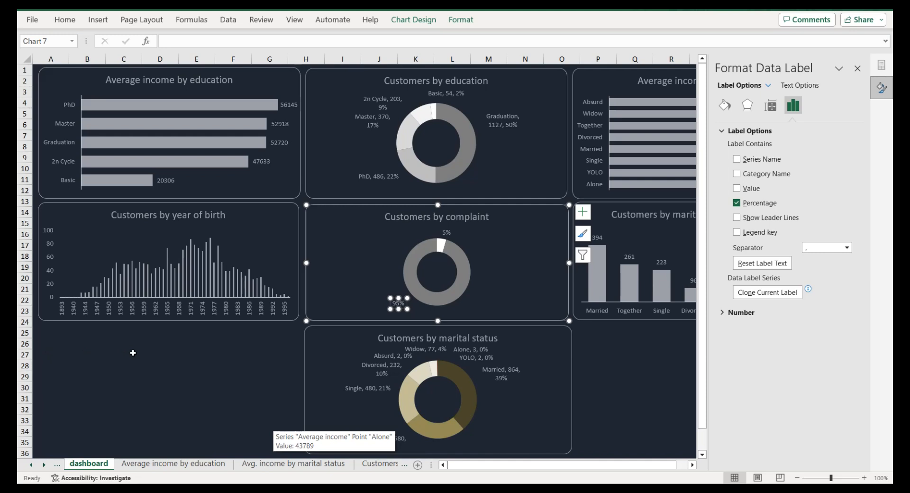
Step: On the Purchase place sheet, add NumWebPurchases, NumCatalogPurchases and NumStorePurchases as values to the empty pivot table
click(44, 465)
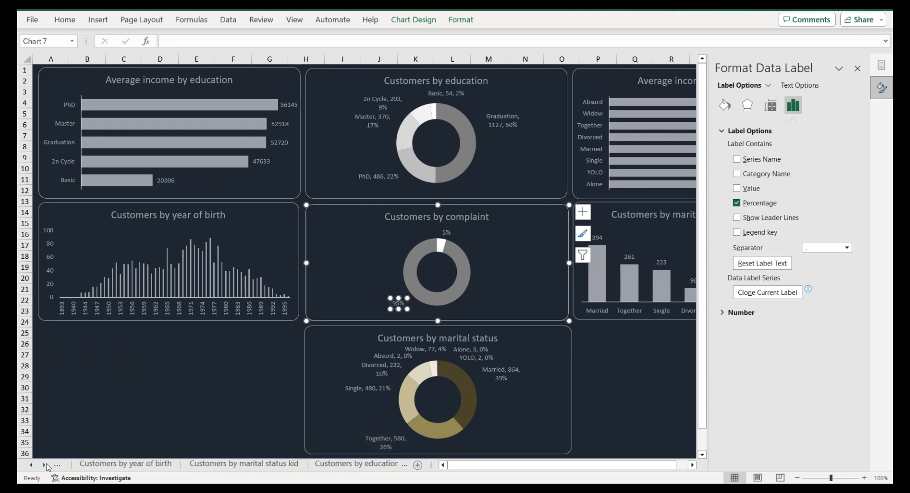
click(45, 465)
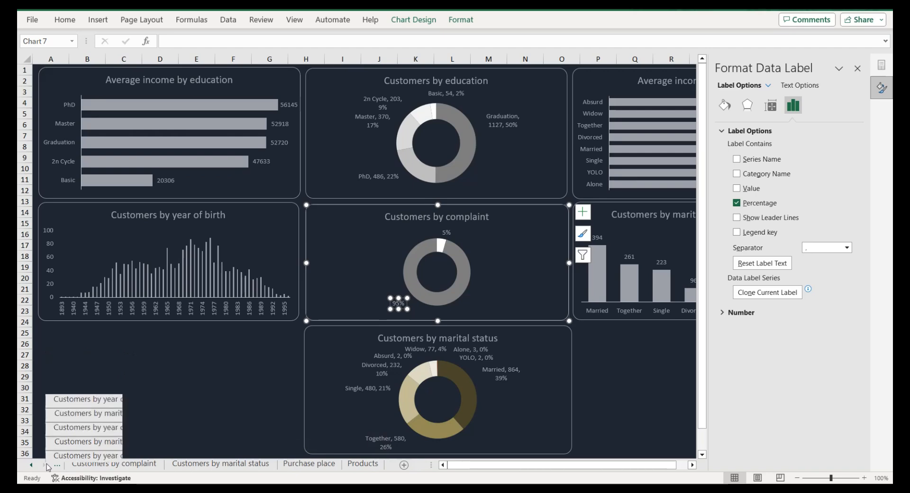
click(308, 463)
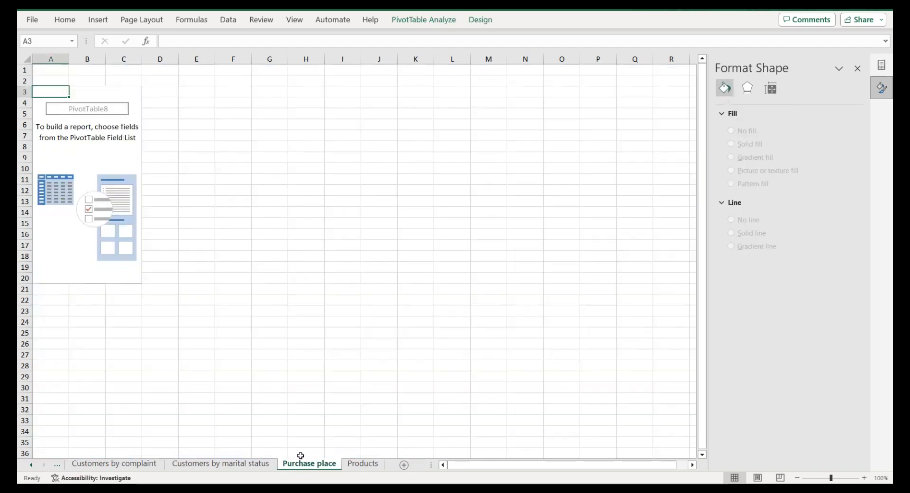
click(857, 71)
scroll(801, 185, down, 6)
scroll(800, 195, up, 2)
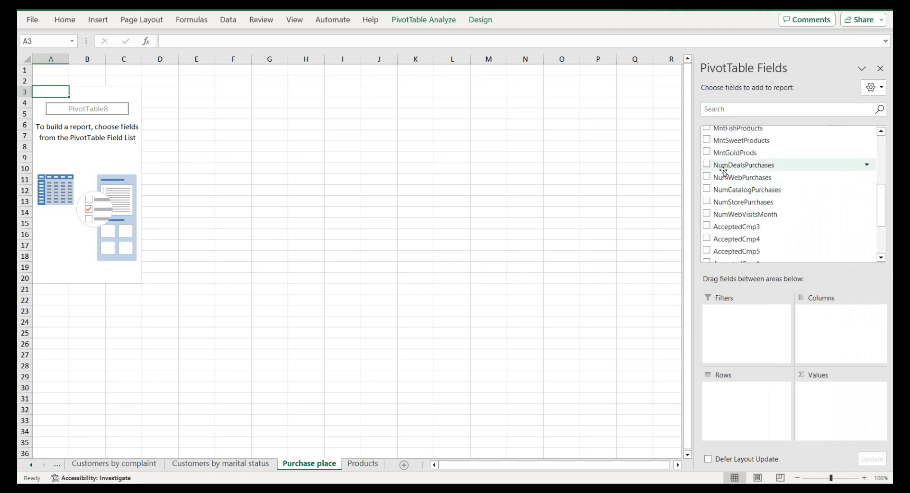
click(707, 177)
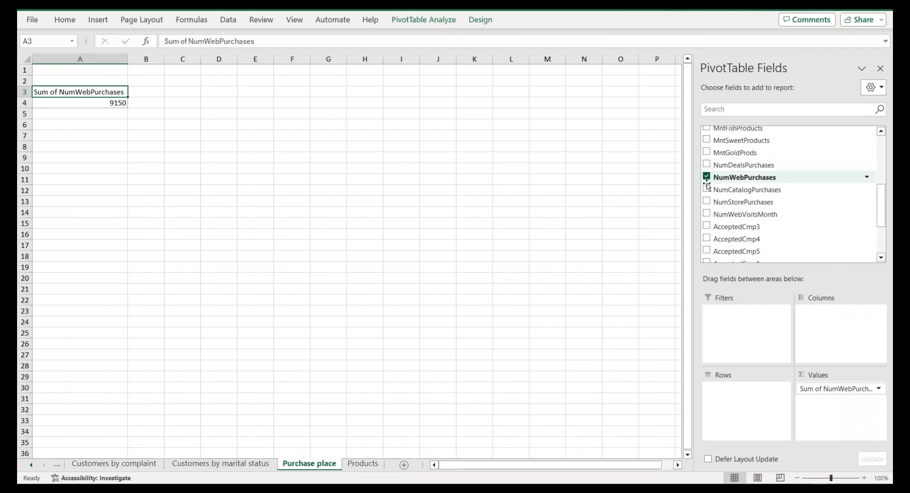
click(707, 189)
click(707, 202)
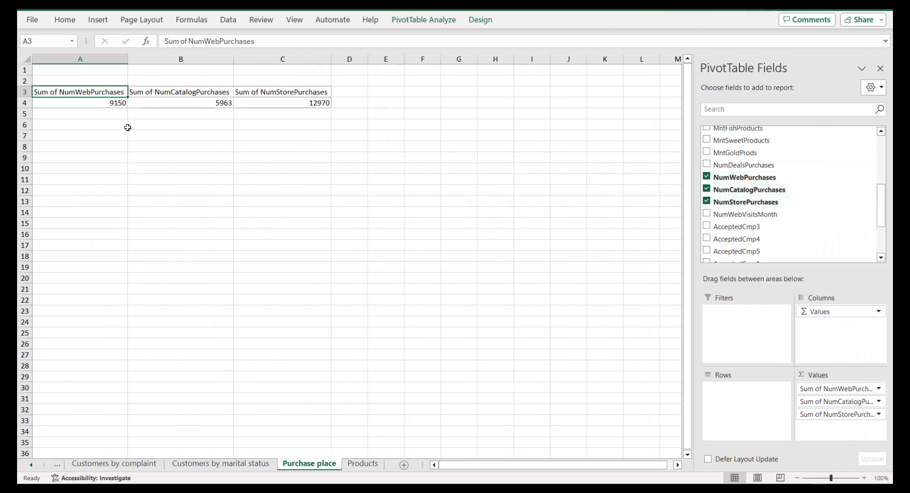
Step: Copy the whole purchase pivot table and paste it transposed starting at cell A7
key(ctrl+a)
key(ctrl+c)
right_click(106, 136)
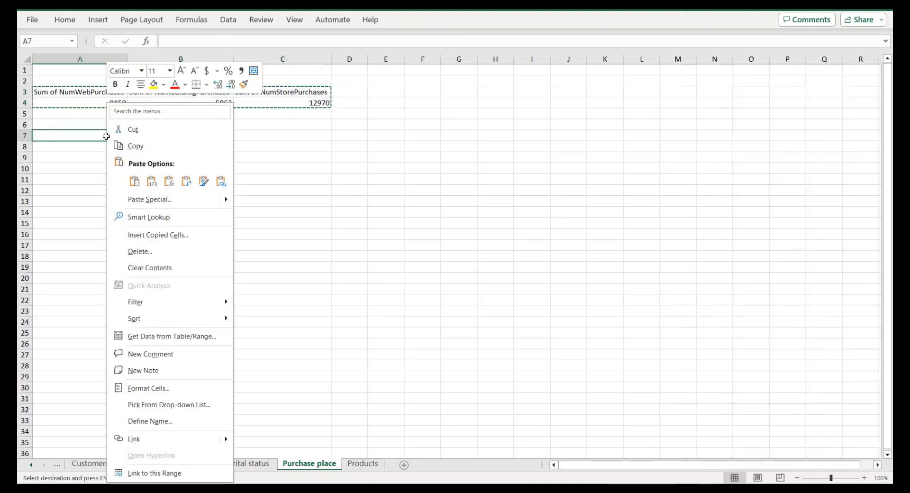
click(186, 182)
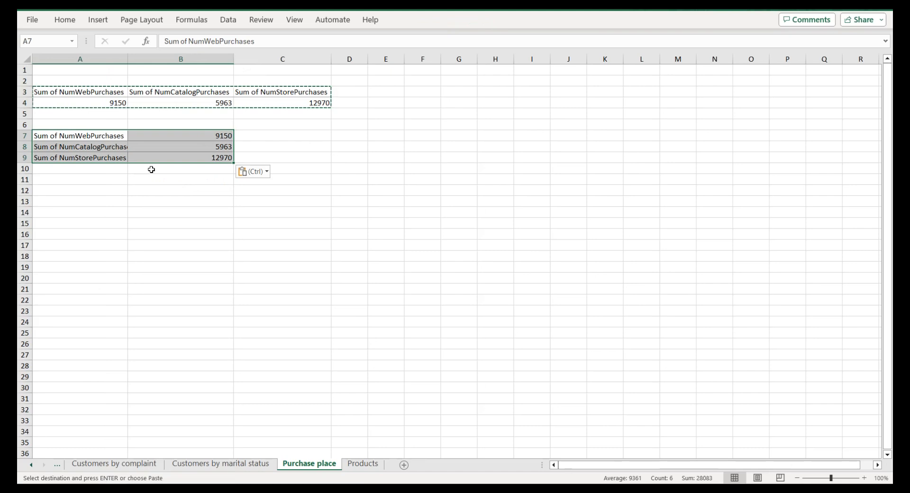
Step: Copy the transposed purchase table and paste it as values only starting at cell E7
key(ctrl+c)
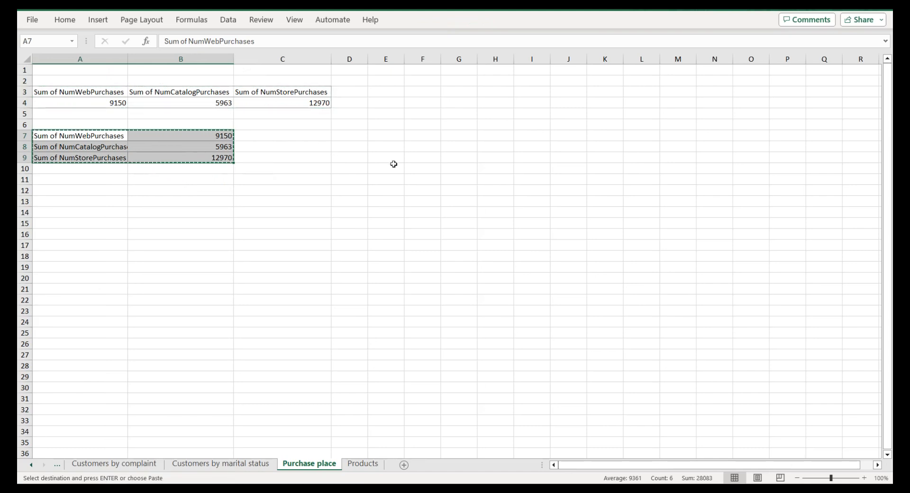
click(393, 135)
right_click(394, 135)
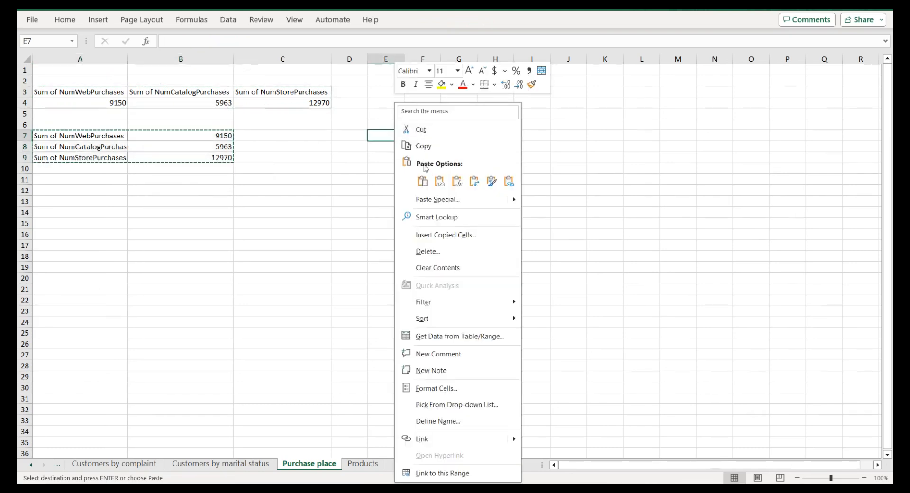
click(438, 181)
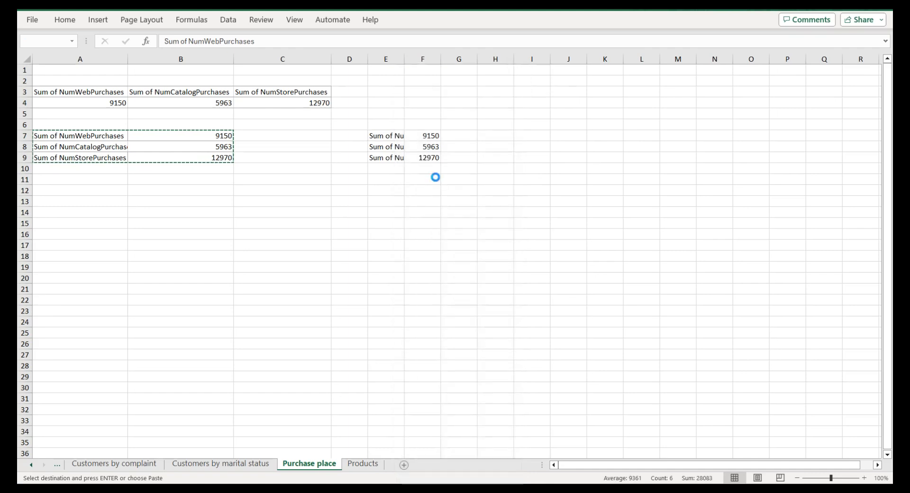
Step: Enter the headers Place in E6 and Total in F6 above the pasted purchase values
click(391, 123)
text(Place)
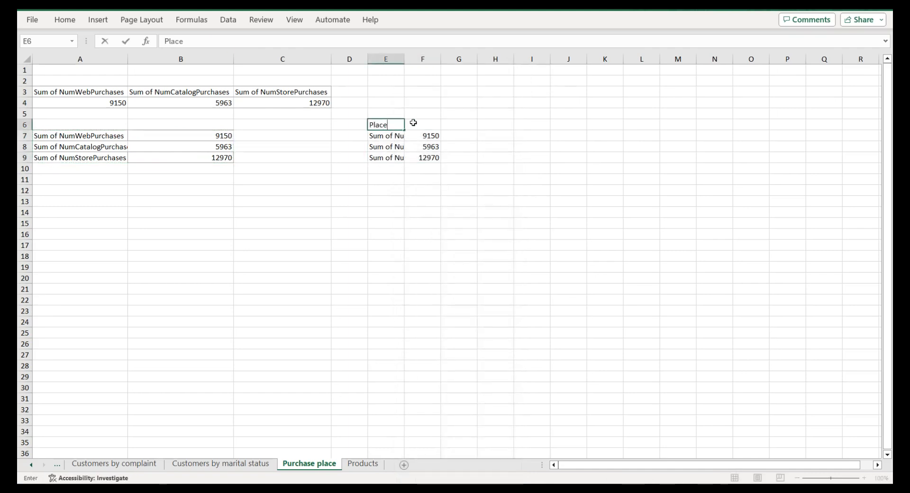
click(413, 123)
text(T)
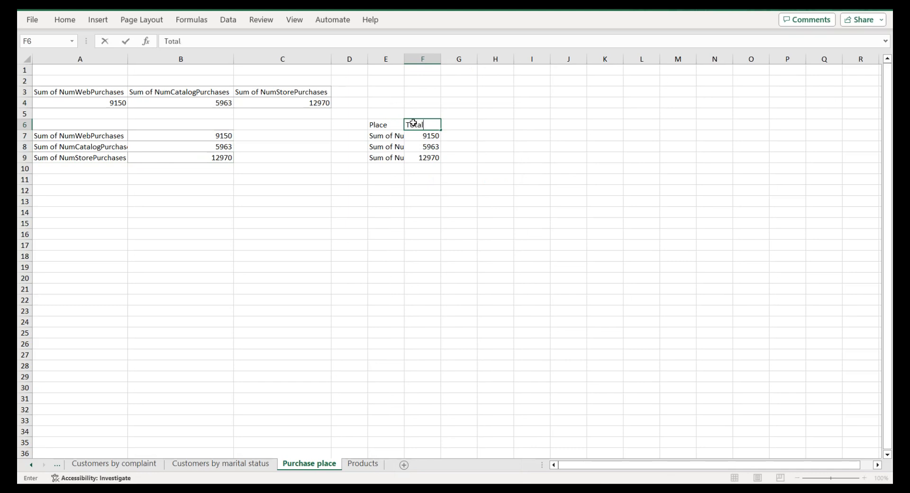
text(otal)
Step: Shorten the label in cell E7 to Web Purchases, removing the "Sum of Num" prefix
click(387, 137)
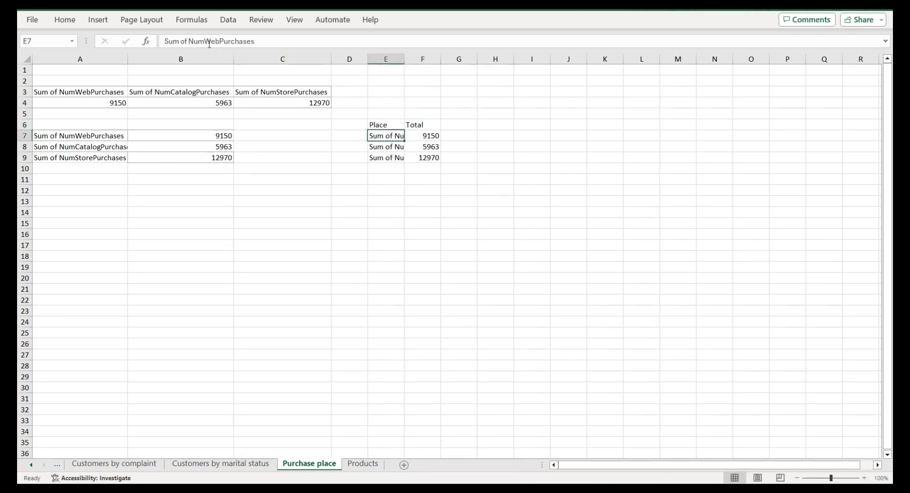
click(205, 44)
key(BackSpace)
key(BackSpace)
key(BackSpace)
key(BackSpace)
key(BackSpace)
key(BackSpace)
key(BackSpace)
key(BackSpace)
key(BackSpace)
key(BackSpace)
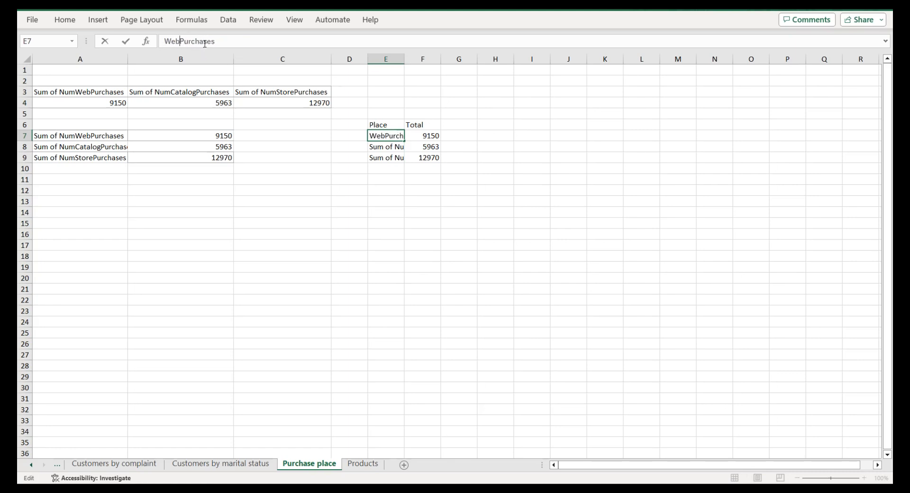
Step: Shorten the label in cell E8 to Catalog Purchases, removing its prefix and separating the two words
click(388, 149)
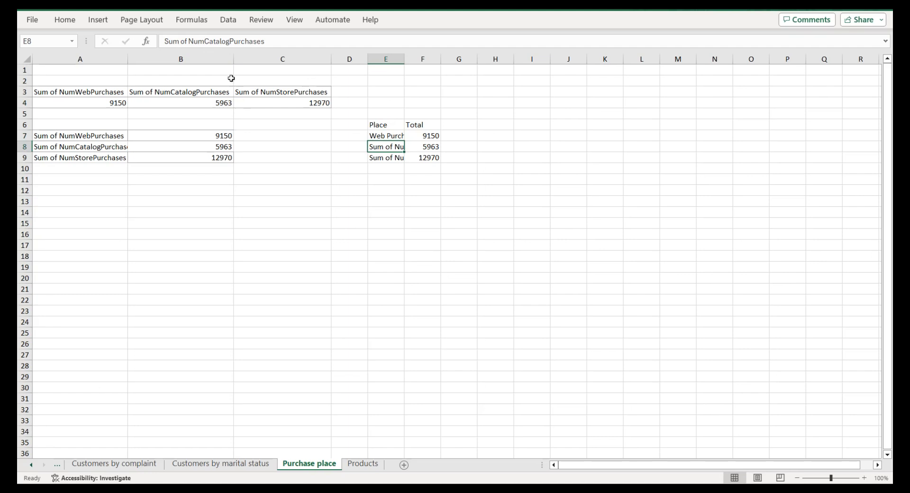
click(210, 42)
key(BackSpace)
key(BackSpace)
key(BackSpace)
key(BackSpace)
key(BackSpace)
key(BackSpace)
key(BackSpace)
key(BackSpace)
key(BackSpace)
key(BackSpace)
key(Right)
key(Right)
key(Right)
key(Right)
key(Right)
key(Right)
key(Right)
Step: Shorten the label in cell E9 to Store Purchases by removing the "Sum of Num" prefix and separating the words
click(384, 155)
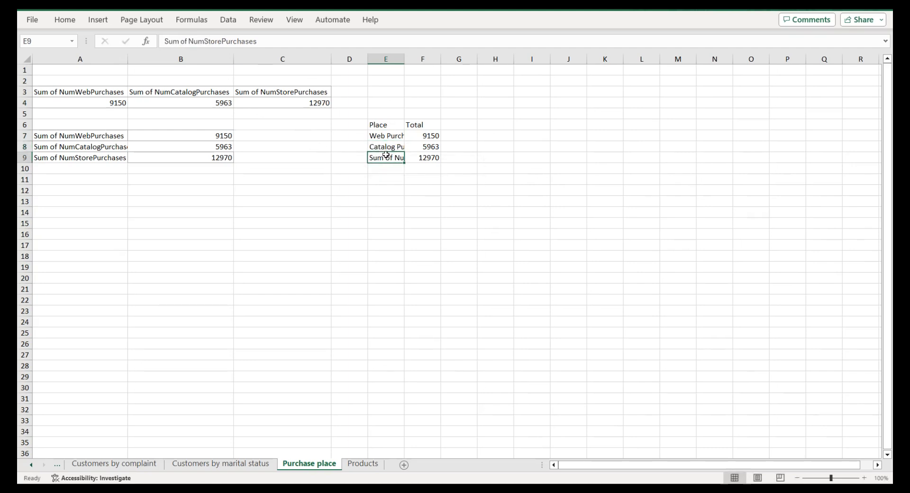
click(210, 41)
key(BackSpace)
key(BackSpace)
key(BackSpace)
key(BackSpace)
key(BackSpace)
key(BackSpace)
key(BackSpace)
key(BackSpace)
key(BackSpace)
key(BackSpace)
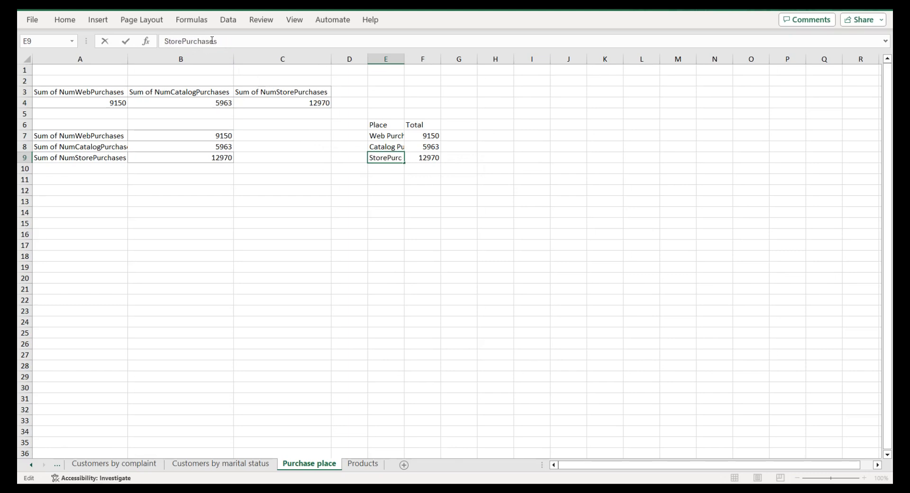
Step: Insert the recommended pie chart for the Place and Total table in E6:F9 and delete its legend
click(400, 125)
key(ctrl+a)
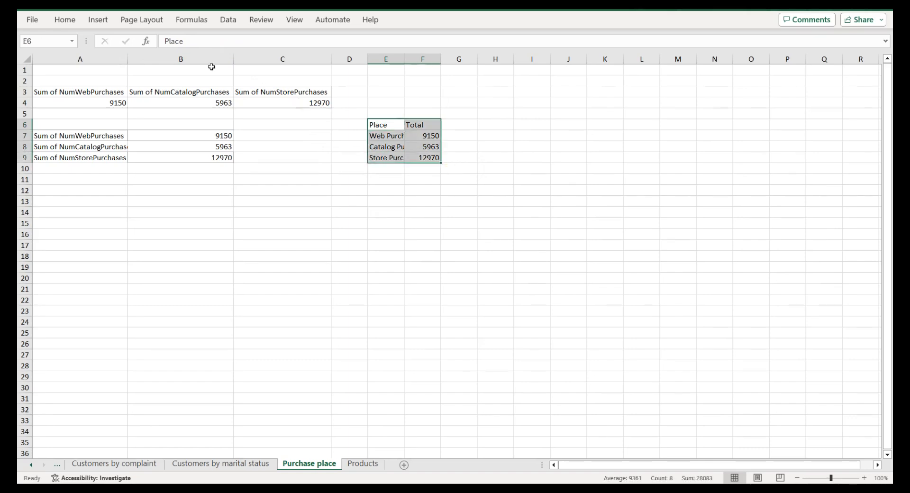
click(102, 21)
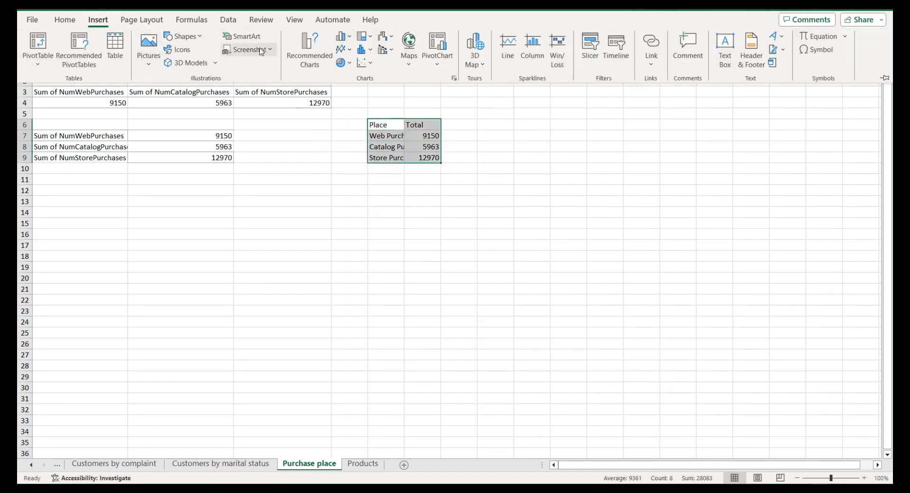
click(311, 53)
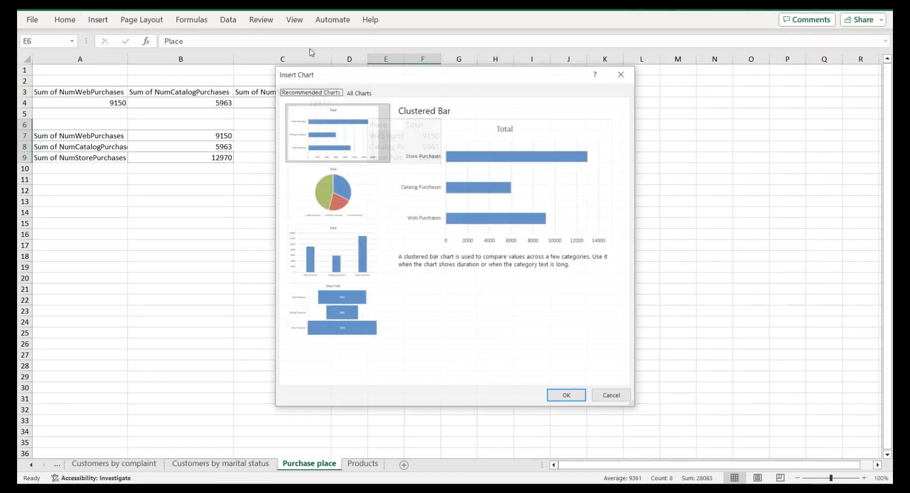
click(325, 177)
click(573, 398)
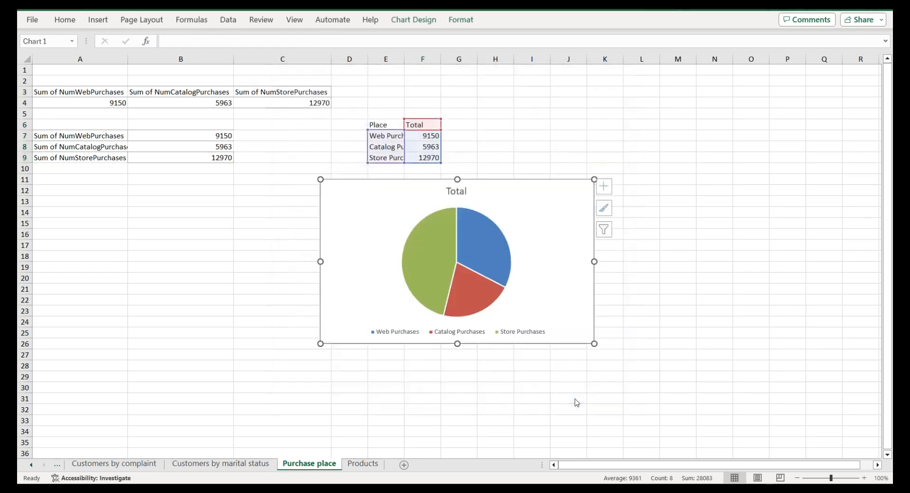
click(520, 334)
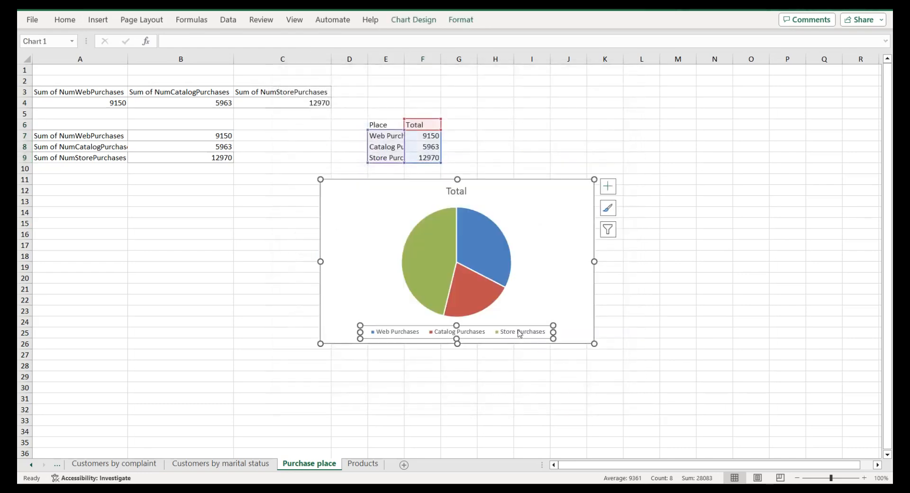
key(Delete)
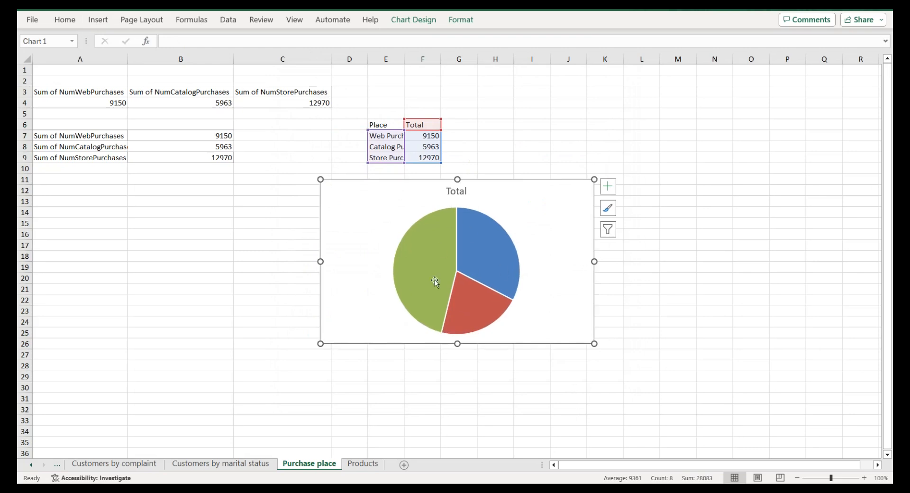
Step: Change the pie chart's title from the default to "Purchase place"
click(312, 467)
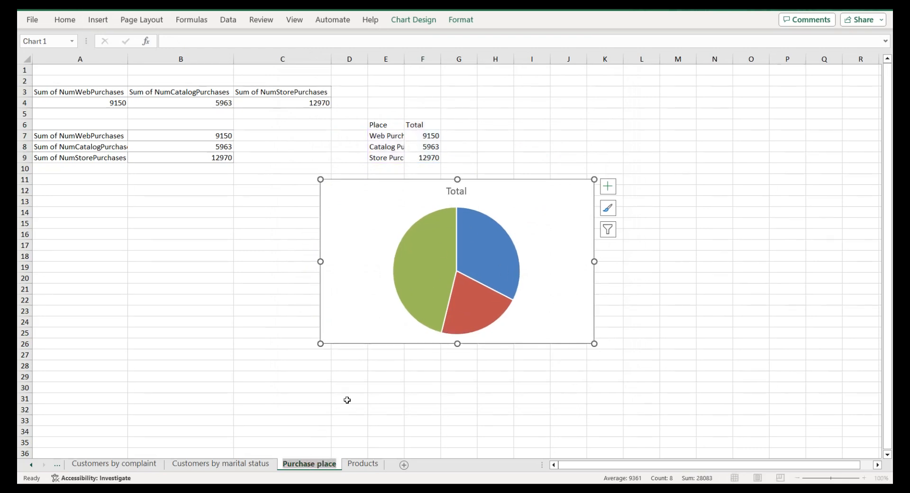
double_click(457, 191)
double_click(460, 192)
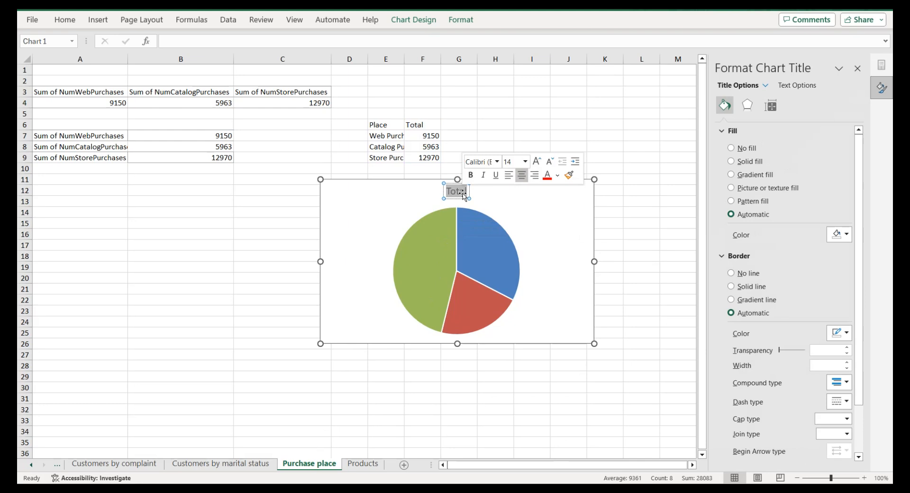
text(Purchase place)
click(571, 196)
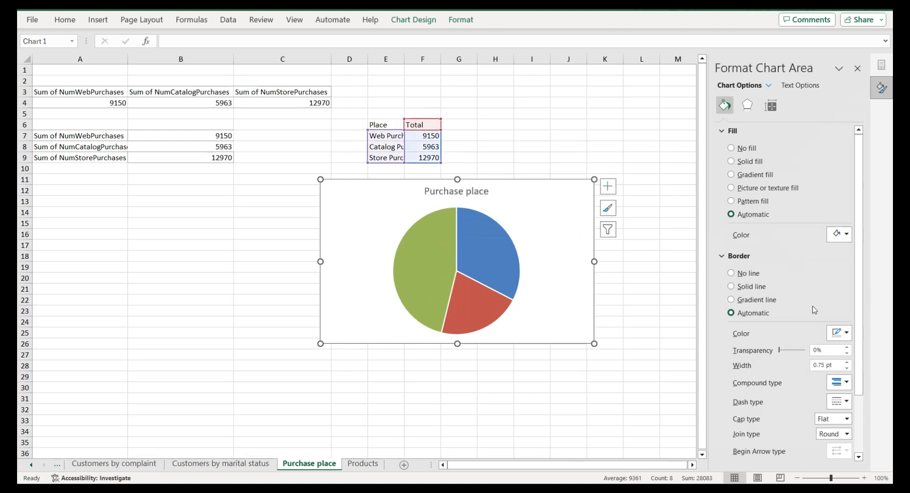
Step: Fill the Purchase place chart area with the recently used dark navy color and remove the area's border
click(843, 237)
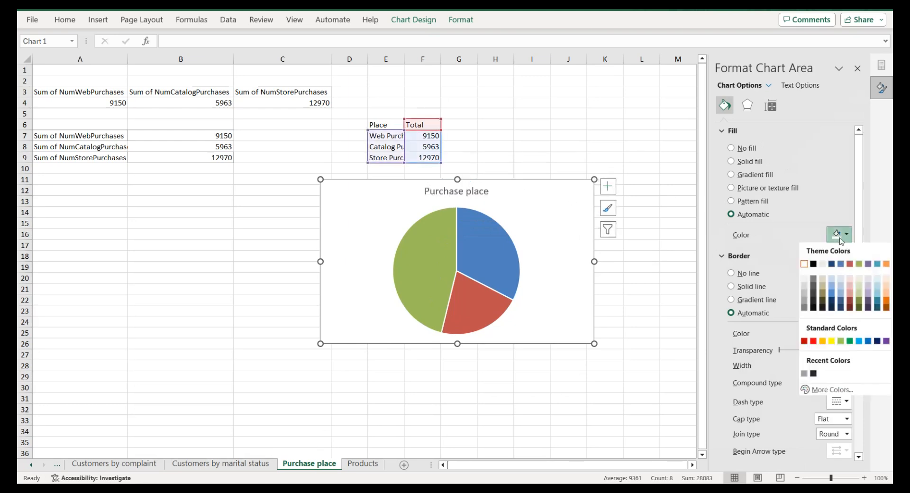
click(813, 374)
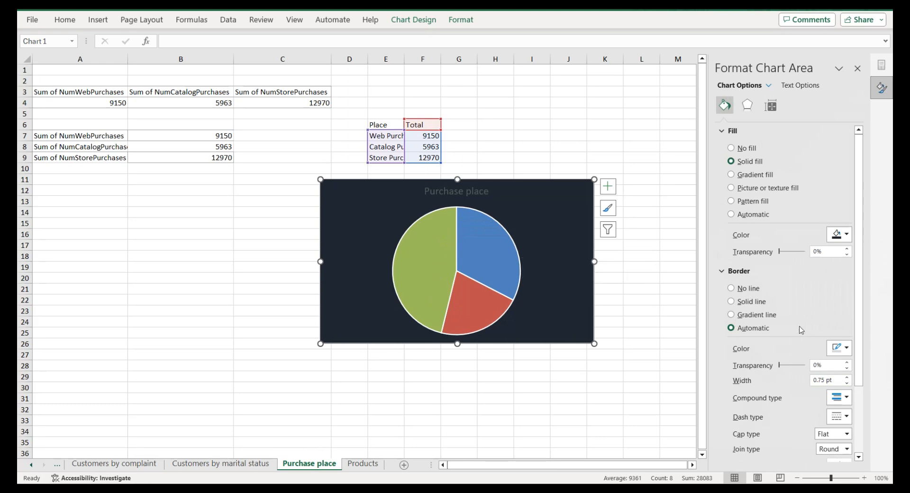
click(732, 288)
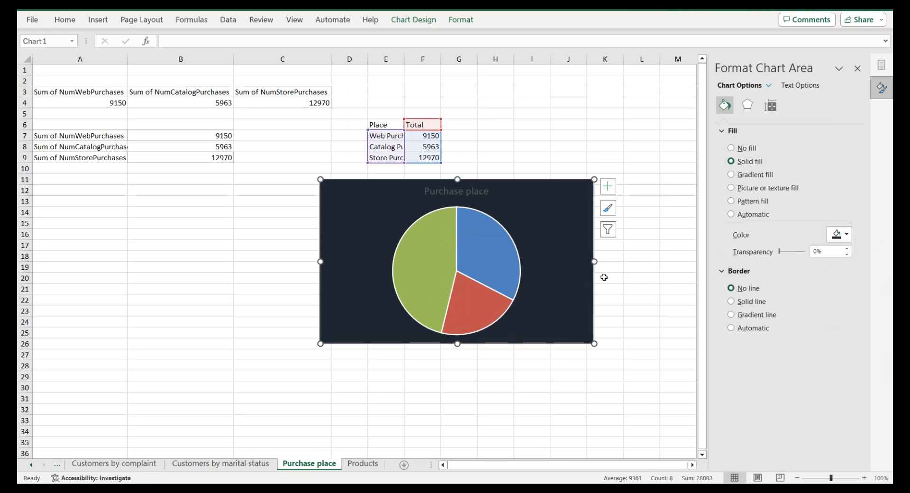
Step: Remove the border lines from the pie slices in the Purchase place chart
click(503, 246)
click(731, 288)
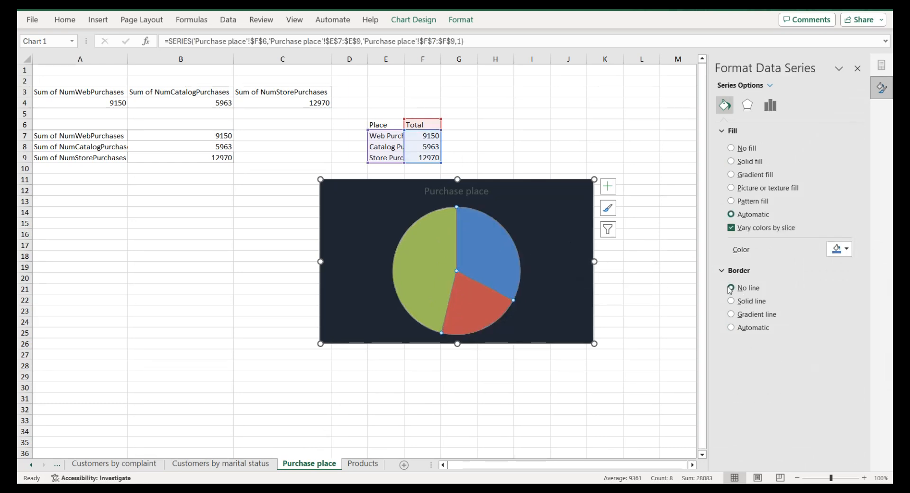
click(560, 232)
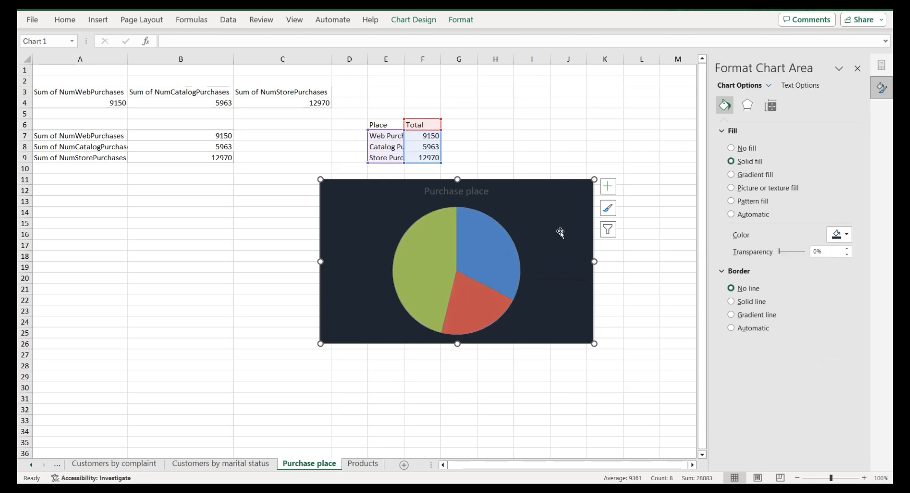
Step: Give the Purchase place chart area a solid border in the recently used gray, with rounded corners
click(731, 328)
click(838, 348)
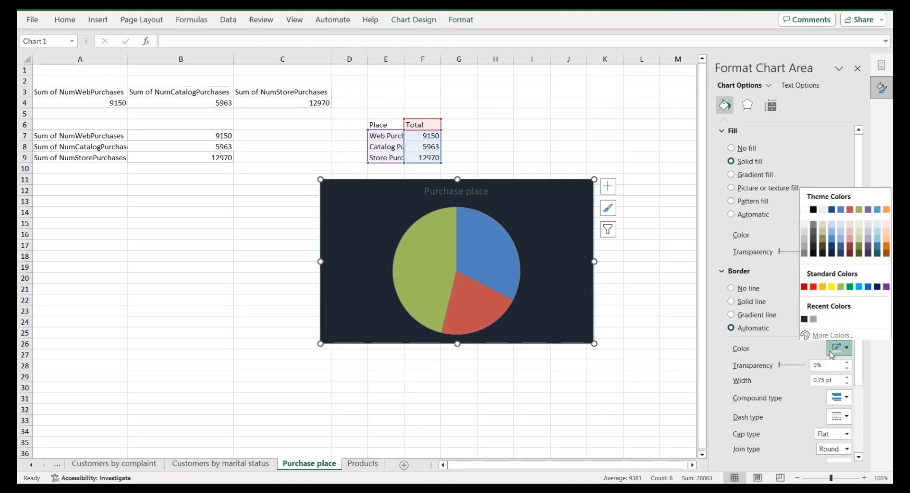
click(814, 319)
scroll(812, 325, down, 3)
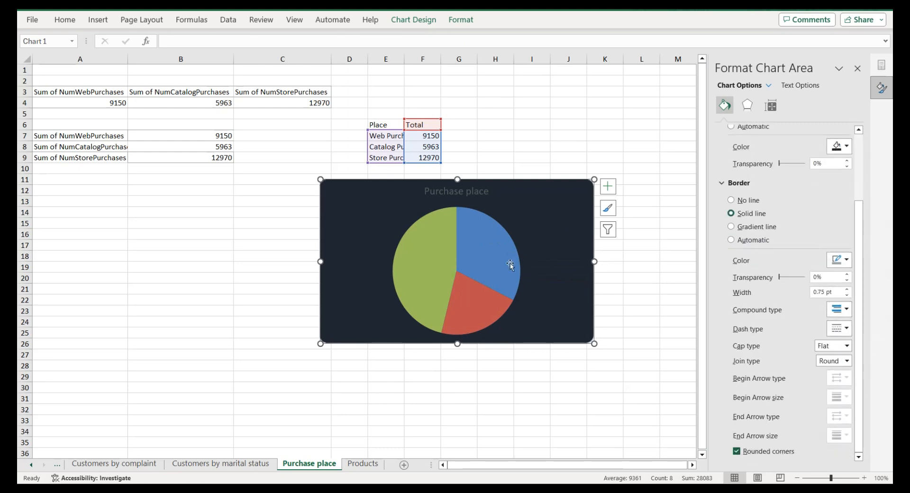
Step: Color the Purchase place chart title text with the recently used gray
click(456, 191)
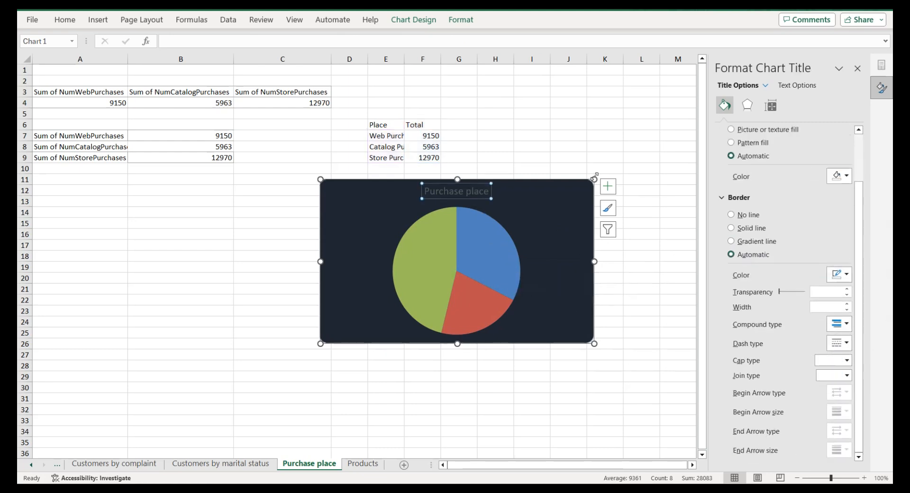
click(790, 86)
click(841, 221)
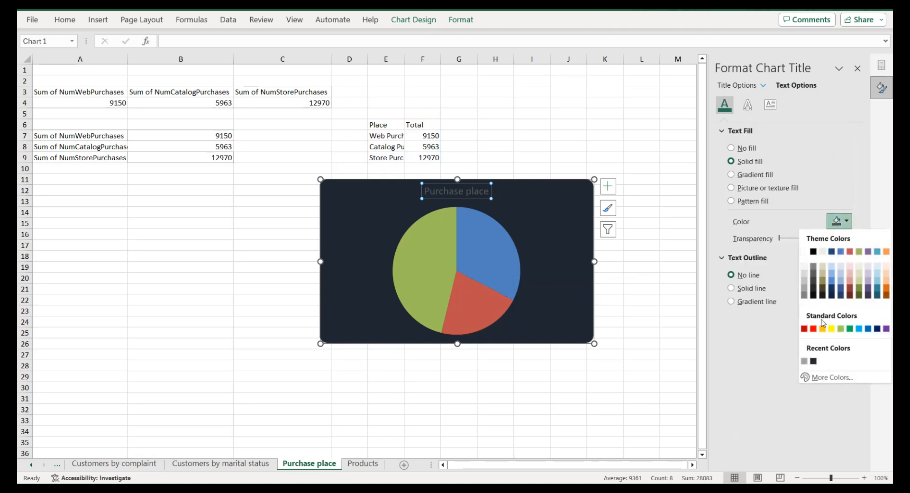
click(805, 362)
Step: Recolor the pie slices in grays: very light for Web Purchases, light for Catalog Purchases and medium for Store Purchases
click(495, 266)
click(495, 256)
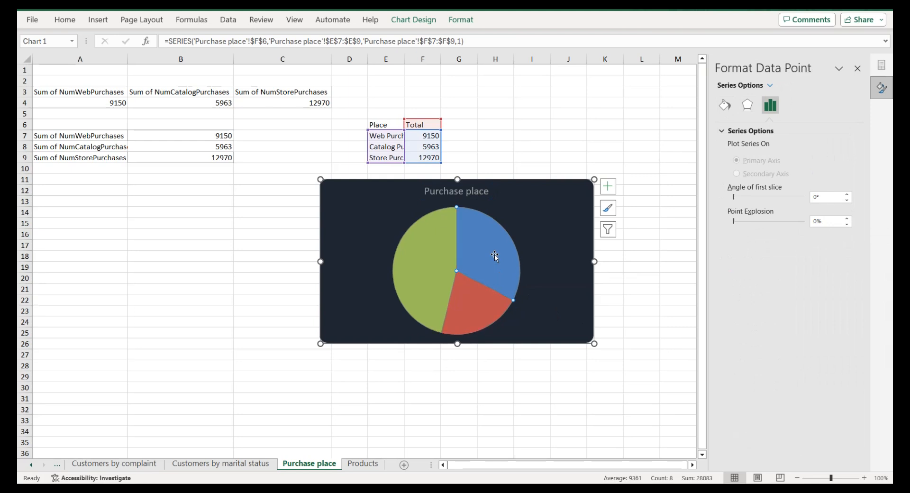
click(724, 104)
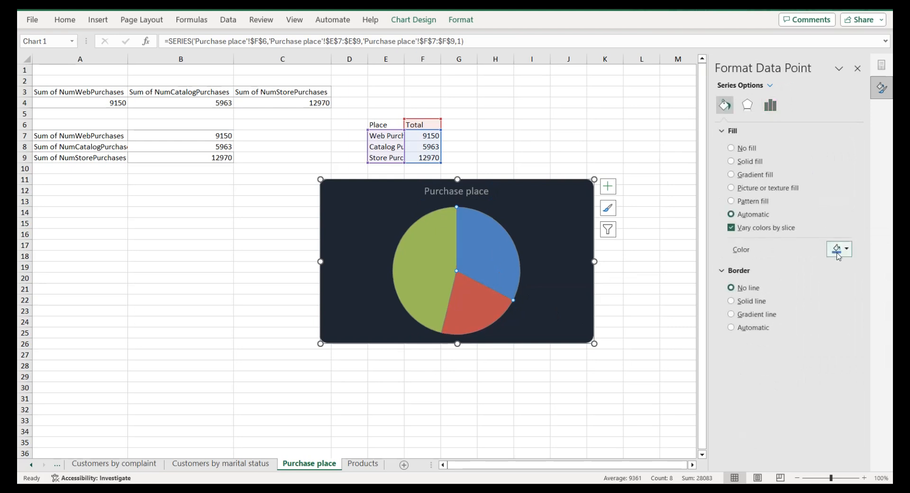
click(839, 255)
click(807, 296)
click(477, 309)
click(840, 255)
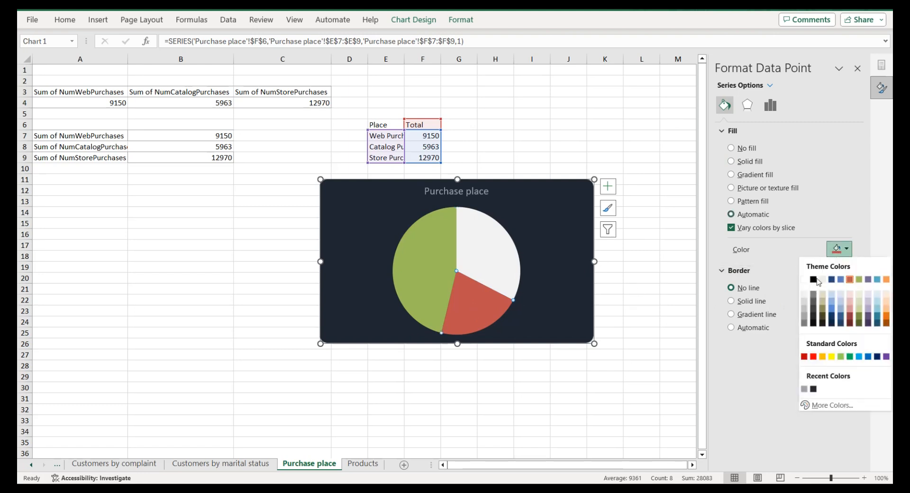
click(806, 308)
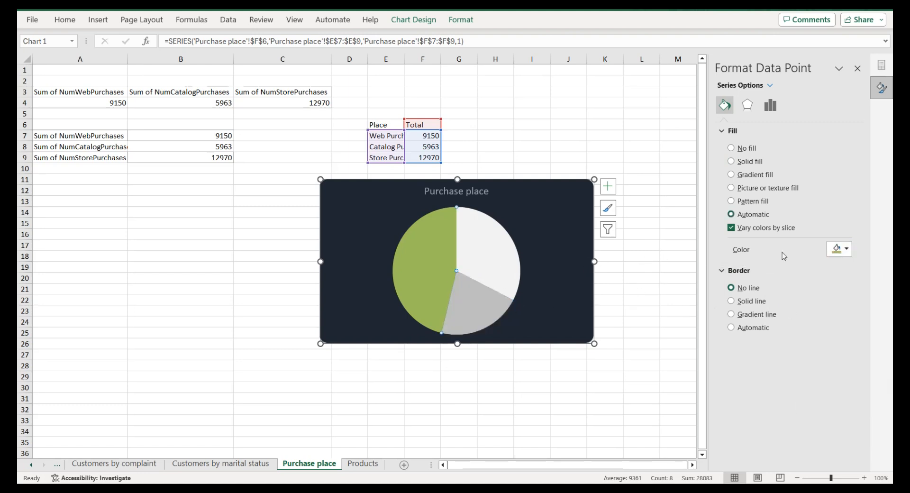
click(840, 248)
click(805, 315)
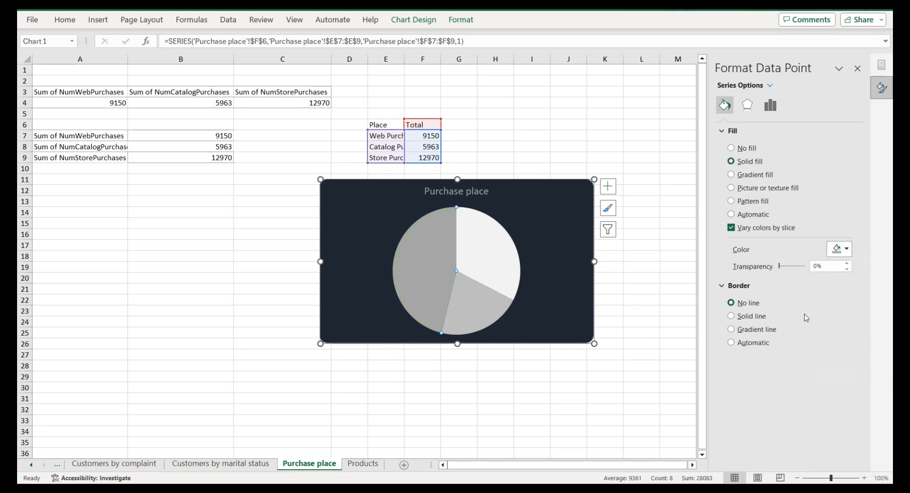
click(543, 202)
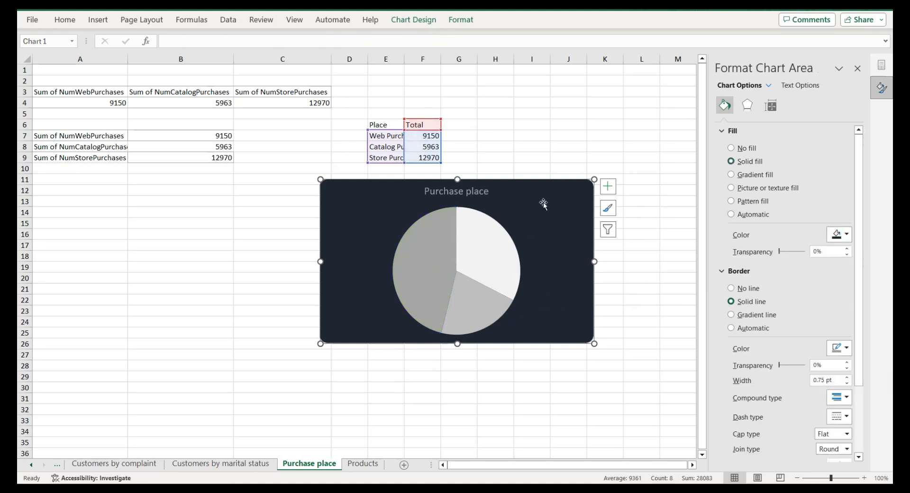
Step: Add data labels to the Purchase place pie chart at the Outside End position
click(605, 194)
click(583, 195)
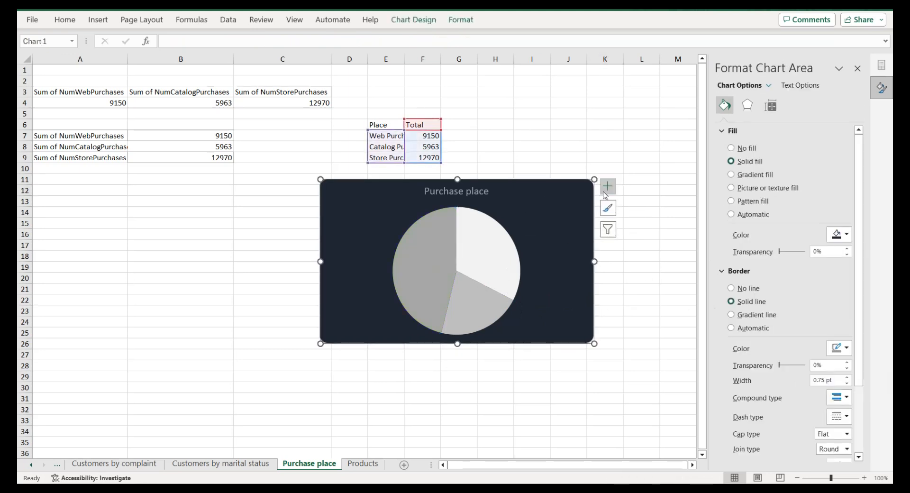
click(606, 189)
click(698, 214)
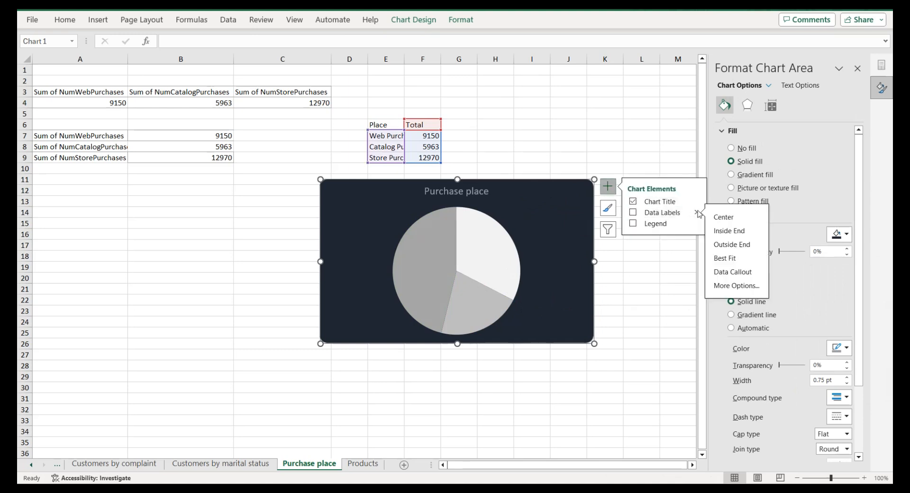
click(730, 247)
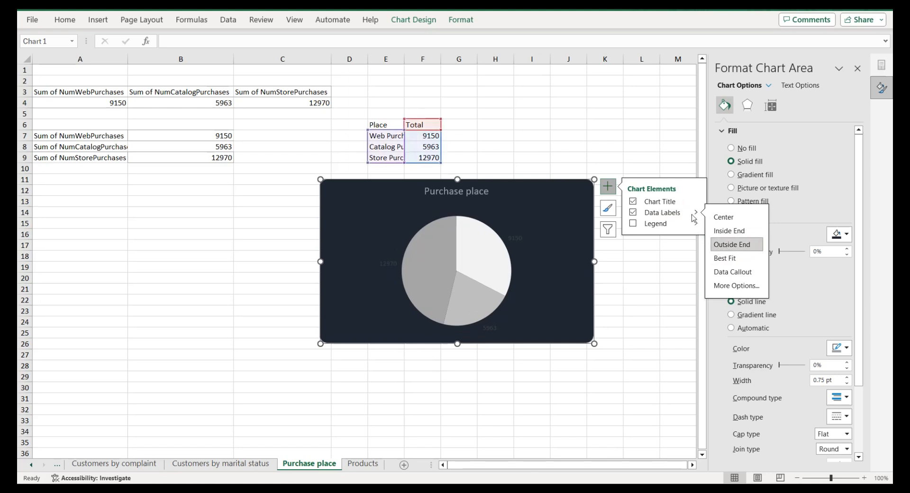
Step: Include the category name and percentage alongside the value in the pie chart's data labels
click(735, 284)
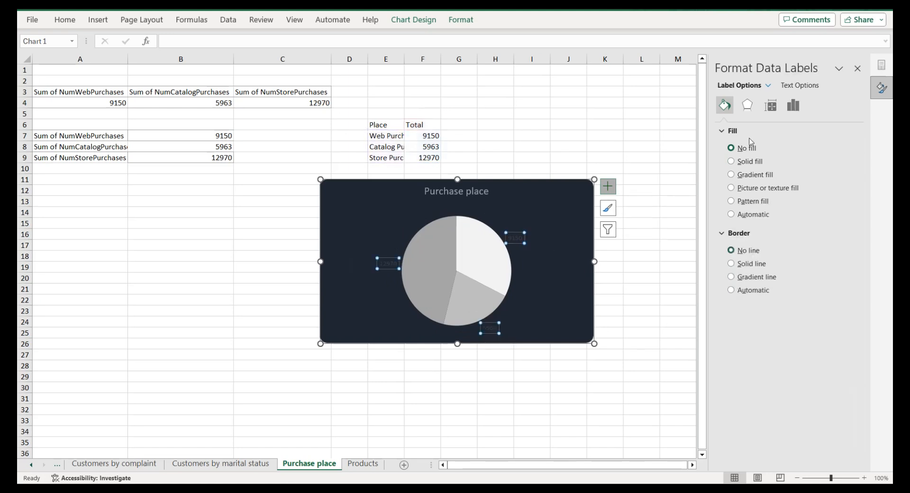
click(793, 105)
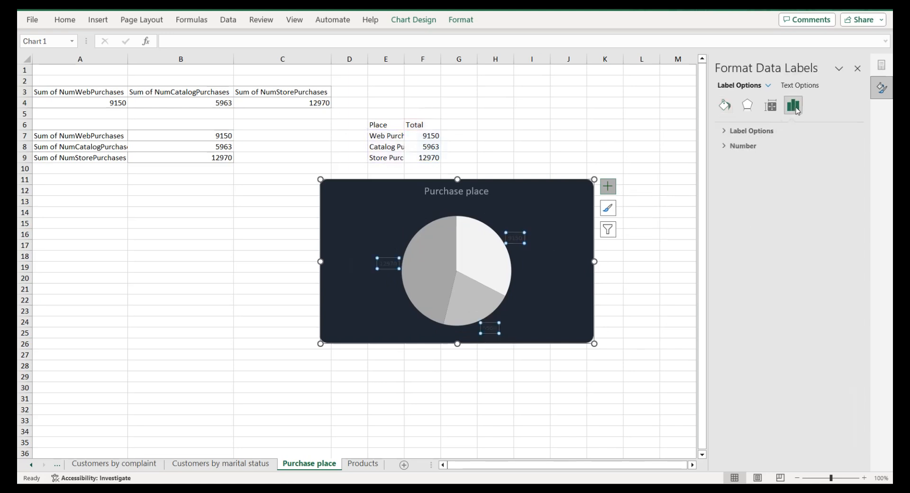
click(732, 131)
click(739, 211)
click(737, 185)
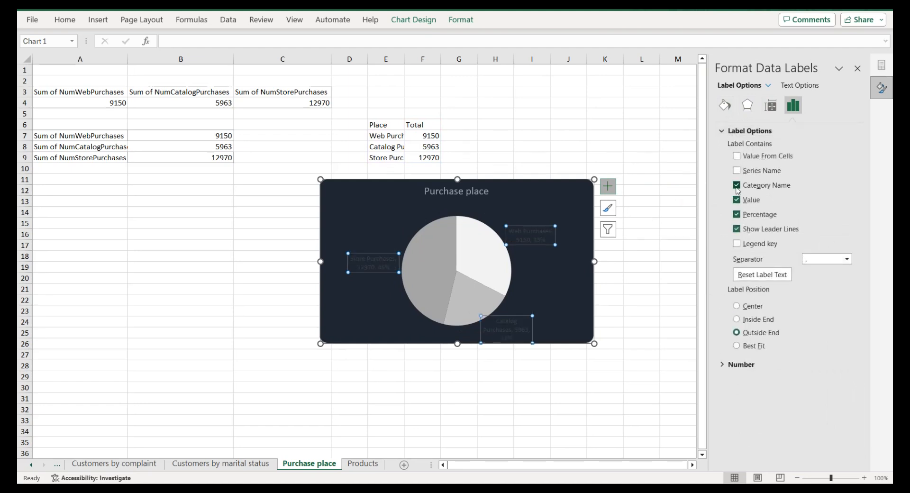
Step: Color the pie chart's data label text with the recently used gray
click(799, 85)
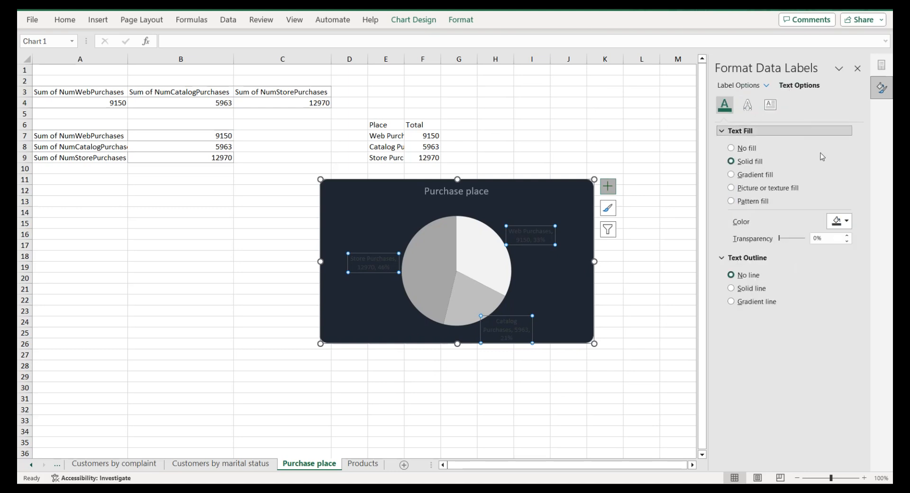
click(840, 221)
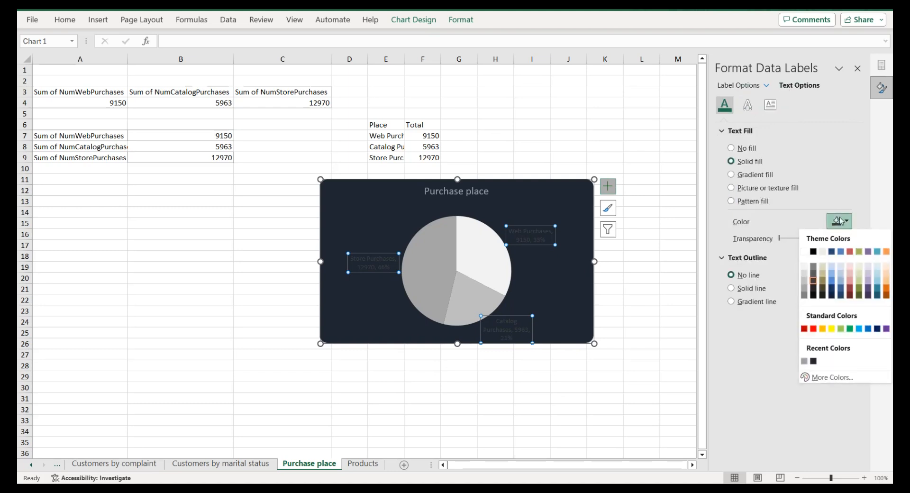
click(804, 361)
Step: Copy the Purchase place chart to the dashboard sheet and place it directly below the Customers by year of birth chart
click(382, 219)
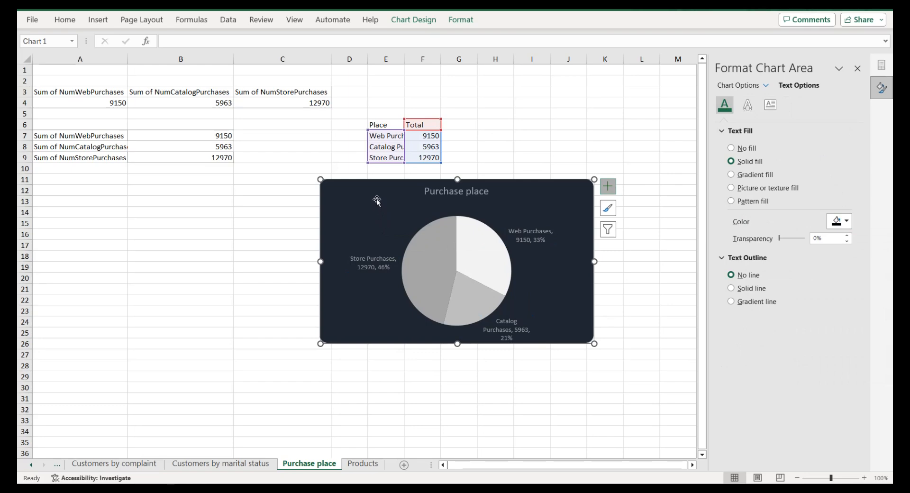
click(30, 465)
click(31, 465)
click(116, 463)
key(ctrl+v)
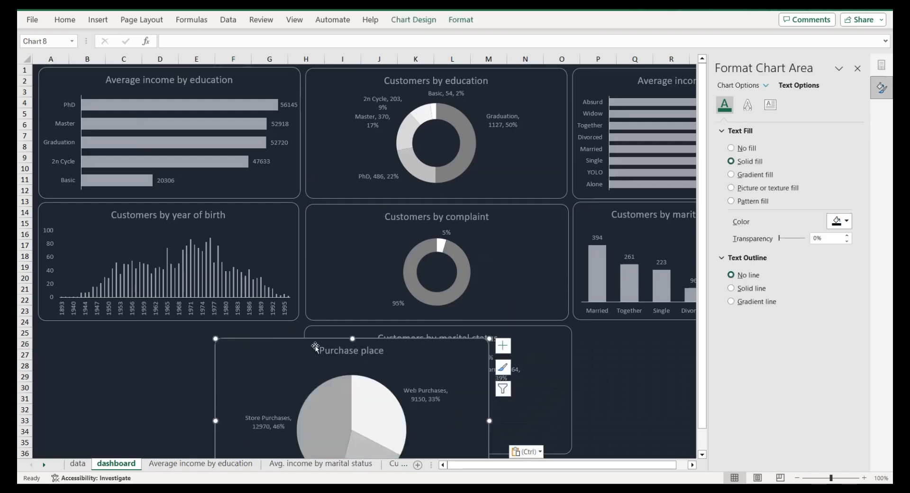
drag(296, 344, 116, 331)
Step: Resize the Purchase place chart to the width of the chart above and the height of the neighboring Customers by marital status chart
scroll(326, 270, down, 4)
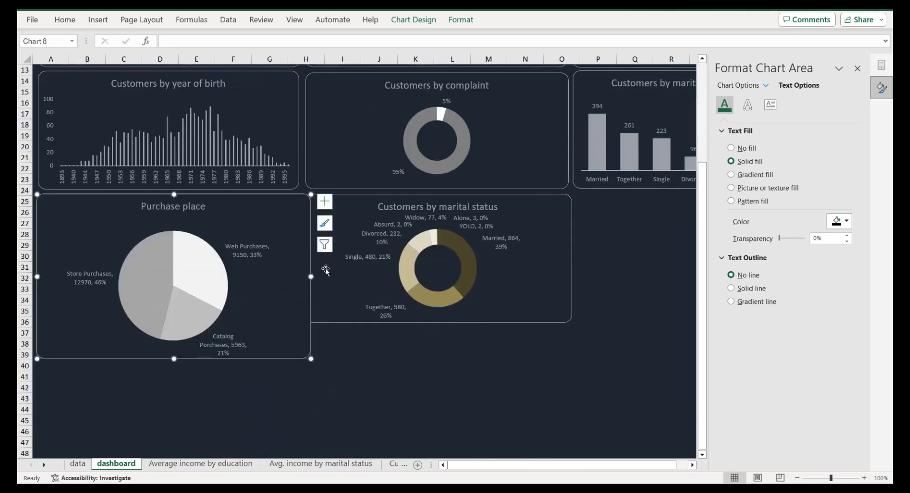
drag(311, 276, 299, 277)
drag(168, 359, 175, 322)
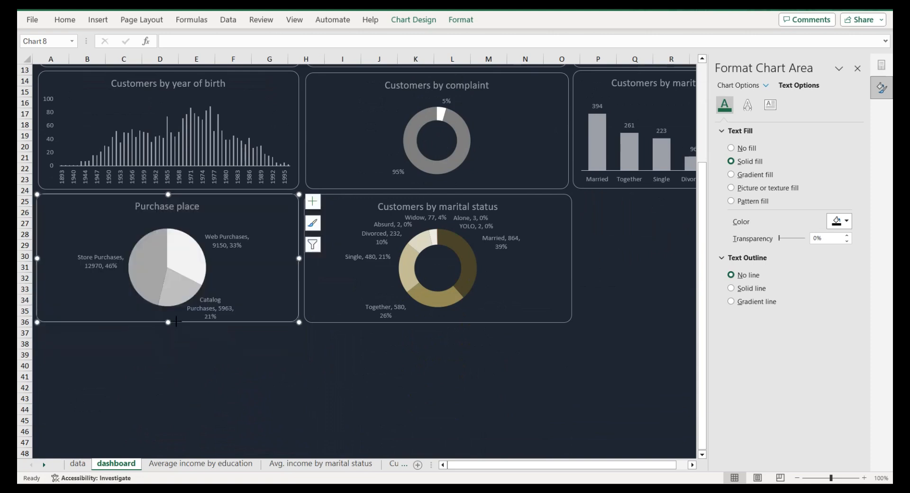
click(325, 335)
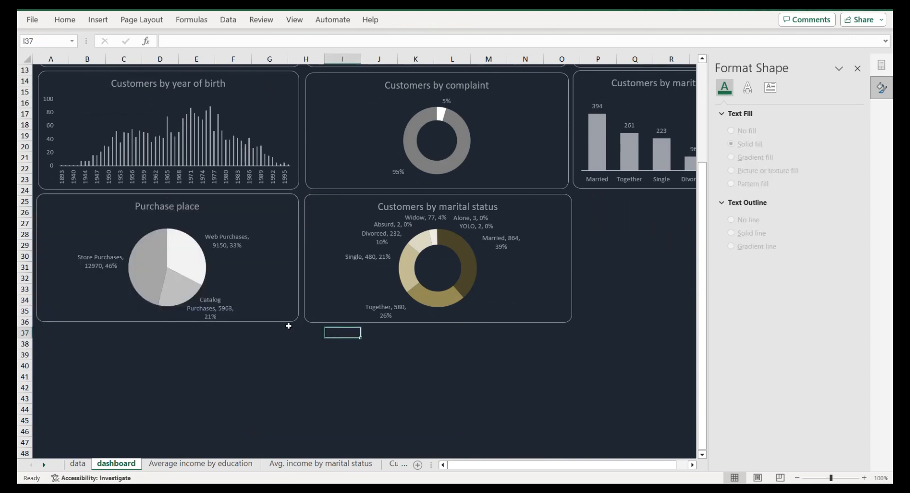
scroll(268, 326, up, 4)
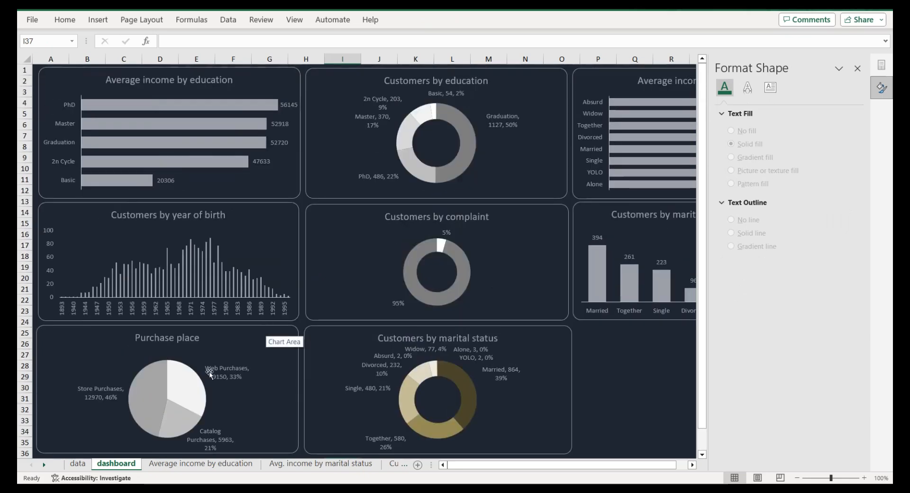
Step: On the Products sheet, add MntFruits, MntMeatProducts, MntFishProducts, MntSweetProducts and MntGoldProds as summed values in the pivot table
click(43, 464)
click(43, 465)
click(43, 464)
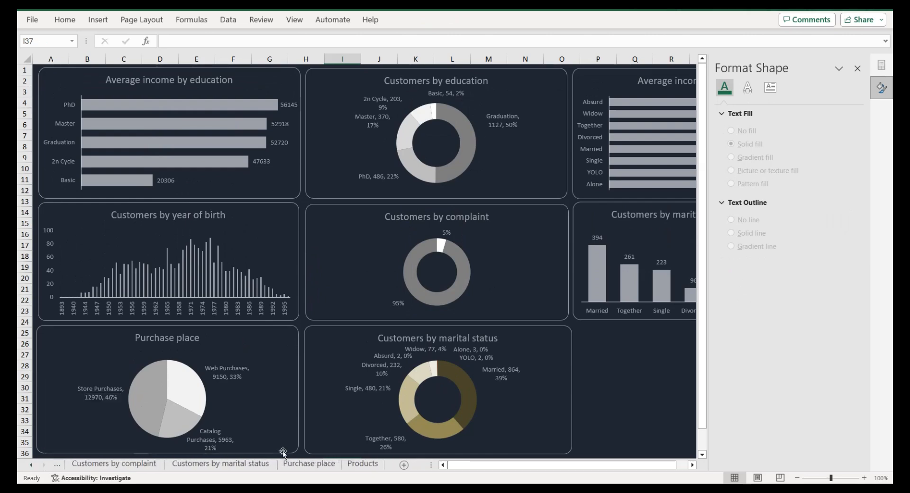
click(362, 464)
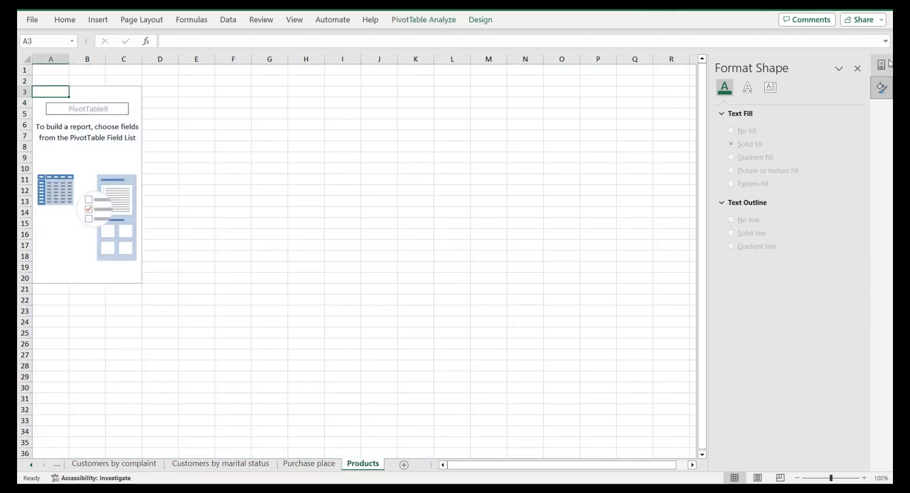
click(858, 69)
scroll(792, 156, down, 3)
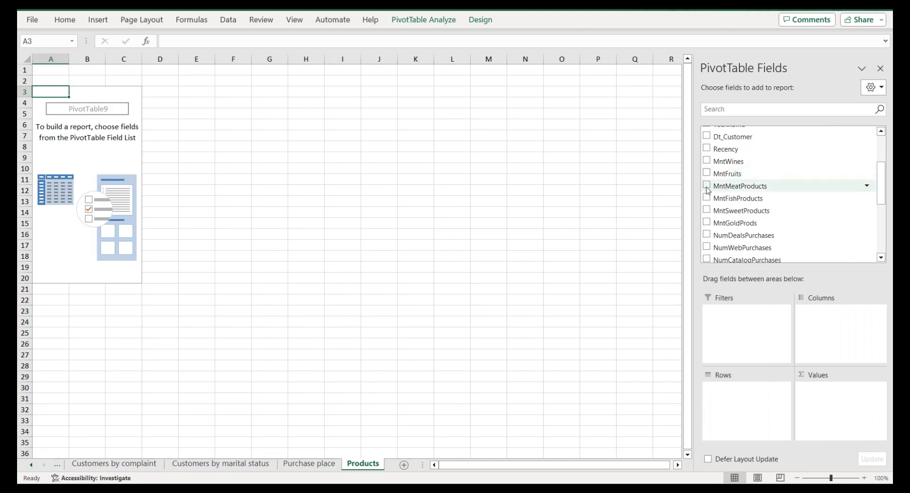
click(707, 174)
click(706, 185)
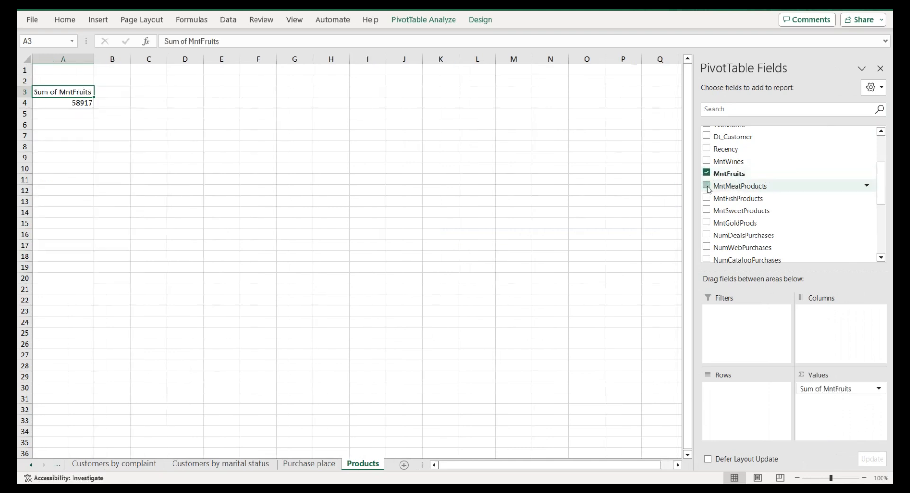
click(707, 198)
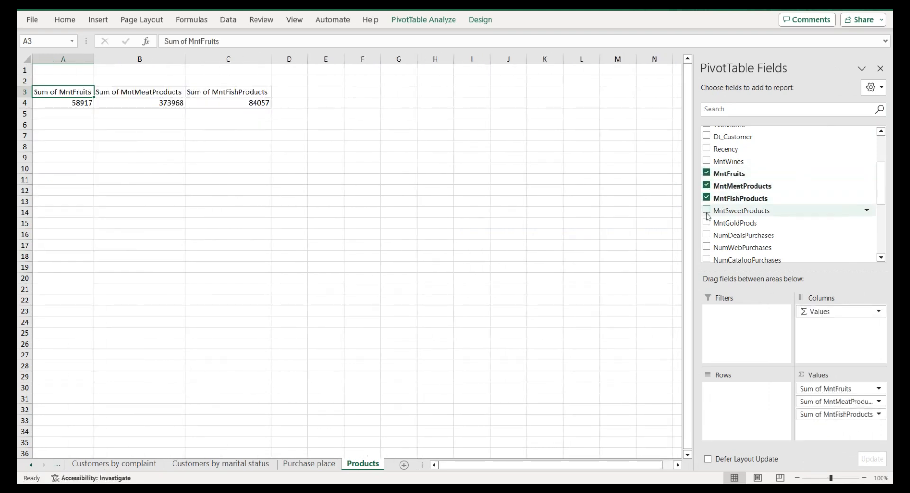
click(707, 210)
click(706, 221)
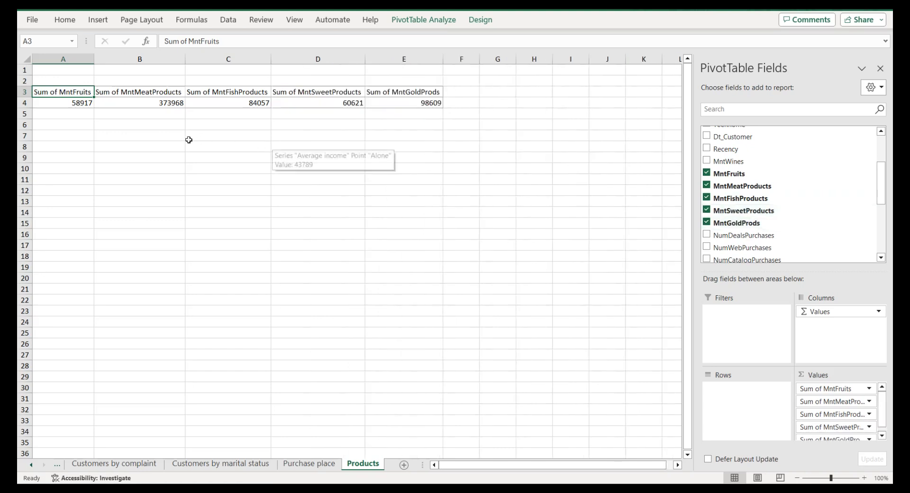
Step: Copy the whole product pivot table and paste it transposed at cell A8
key(ctrl+a)
key(ctrl+c)
click(70, 144)
right_click(71, 144)
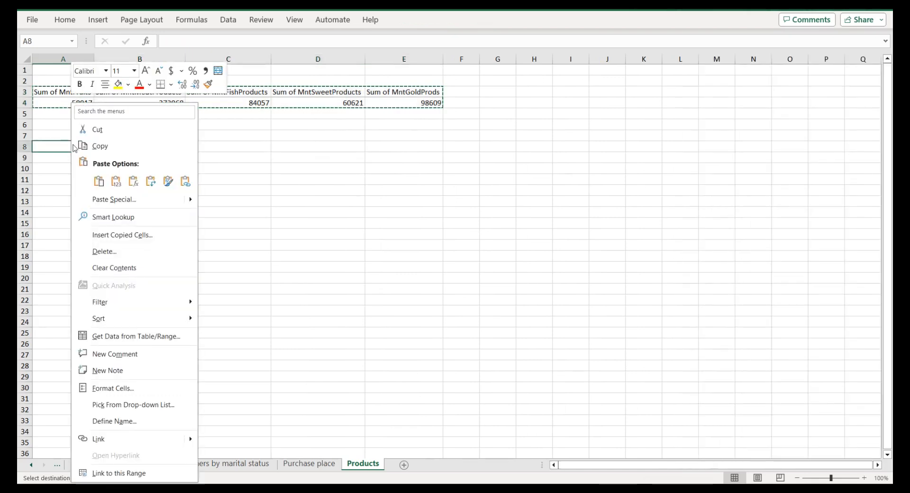
click(150, 181)
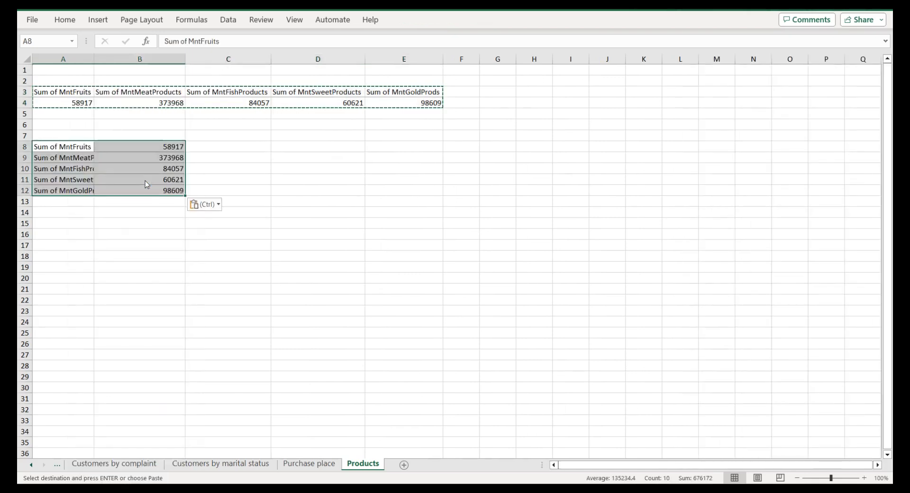
Step: Copy the transposed product table and paste it as values only at cell D8
click(335, 150)
right_click(334, 150)
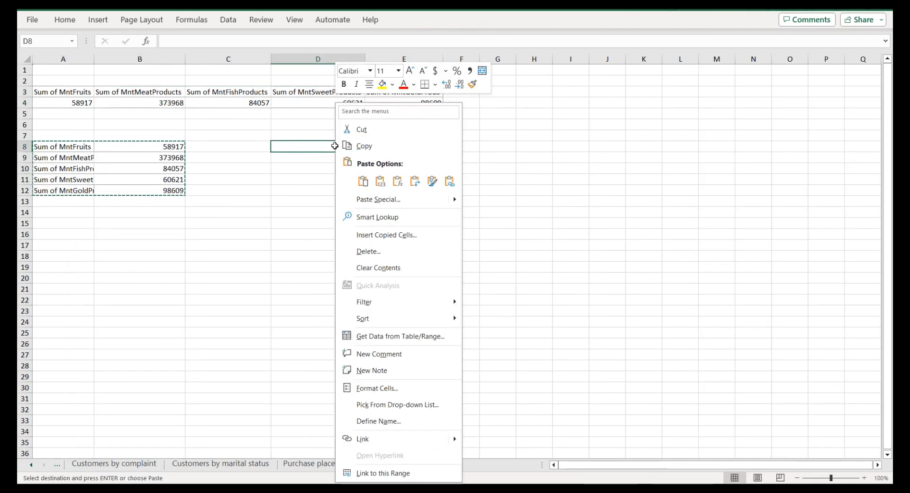
click(387, 184)
Step: Add the headers Product in D7 and Total in E7 above the pasted values
click(345, 136)
text(Product)
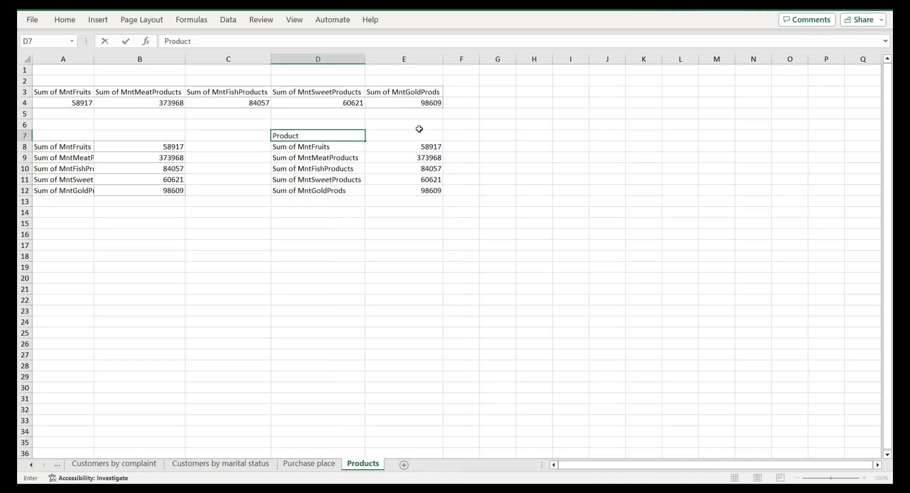
click(418, 135)
text(Total)
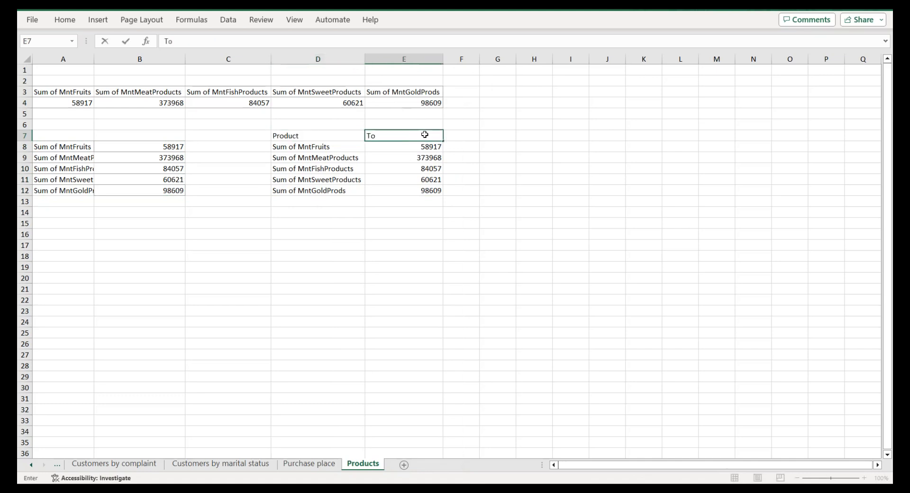
Step: Shorten the label in D8 to Fruits
click(325, 145)
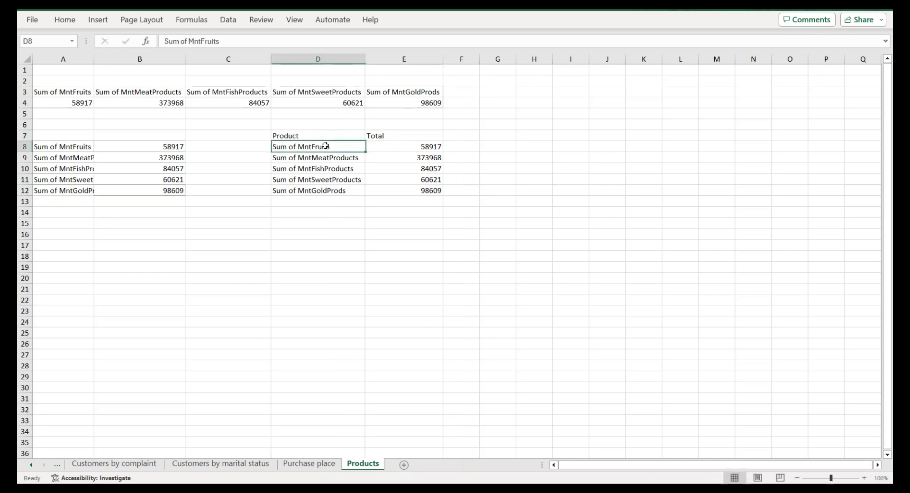
click(201, 42)
key(BackSpace)
key(BackSpace)
key(BackSpace)
key(BackSpace)
key(BackSpace)
key(BackSpace)
key(BackSpace)
key(BackSpace)
key(BackSpace)
key(BackSpace)
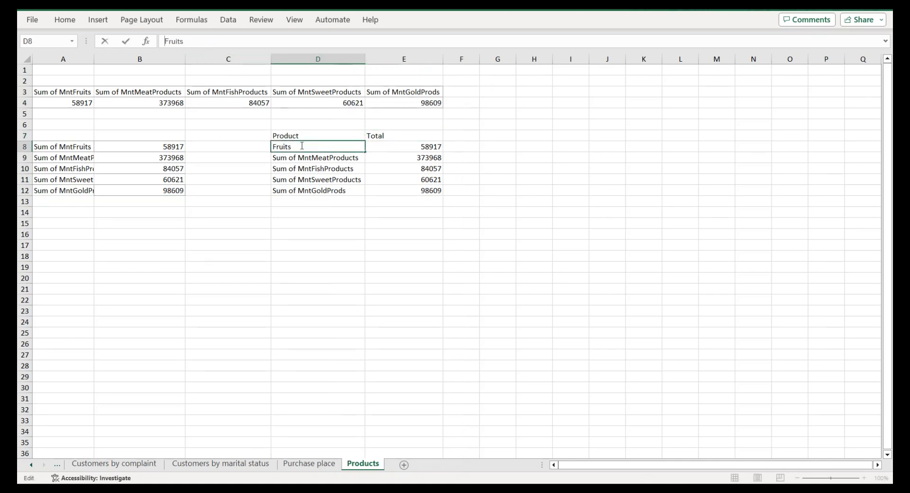
Step: Shorten the label in D9 to Meat
click(285, 157)
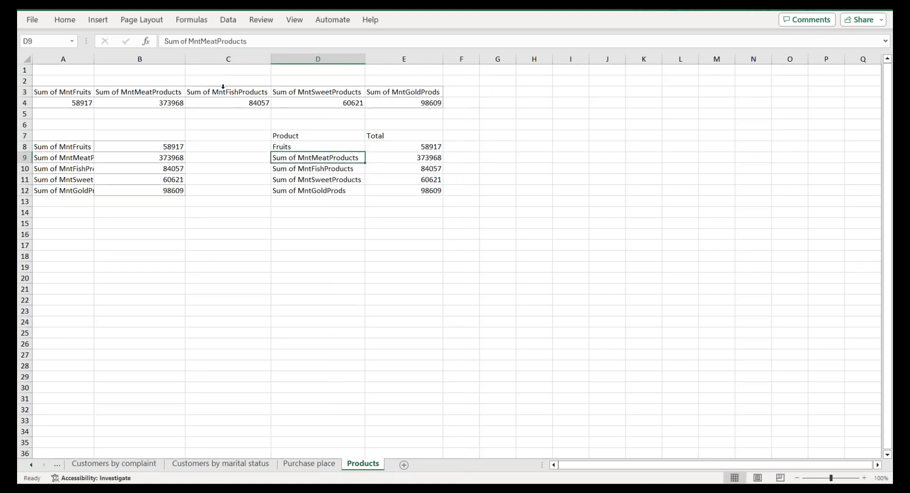
click(201, 42)
key(BackSpace)
key(BackSpace)
key(BackSpace)
key(BackSpace)
key(BackSpace)
key(BackSpace)
key(BackSpace)
key(BackSpace)
key(BackSpace)
key(BackSpace)
key(BackSpace)
key(BackSpace)
key(BackSpace)
key(BackSpace)
key(BackSpace)
key(BackSpace)
key(BackSpace)
Step: Shorten the label in D10 to Fish
click(335, 166)
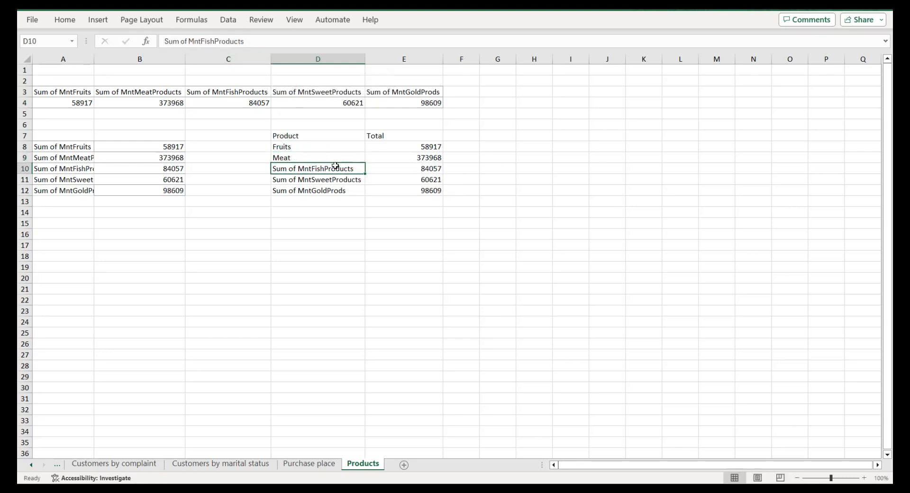
click(202, 41)
key(BackSpace)
key(BackSpace)
key(BackSpace)
key(BackSpace)
key(BackSpace)
key(BackSpace)
key(BackSpace)
key(BackSpace)
key(BackSpace)
key(BackSpace)
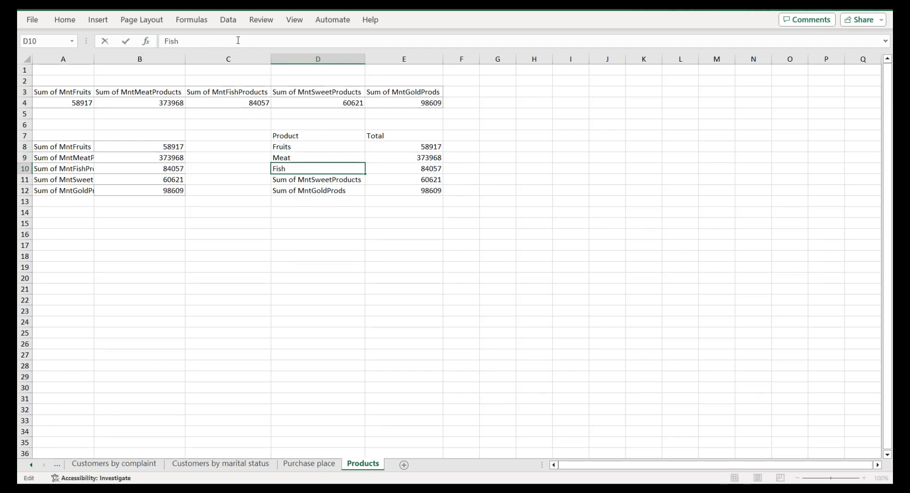
Step: Change the label in D11 to Sweets
click(316, 178)
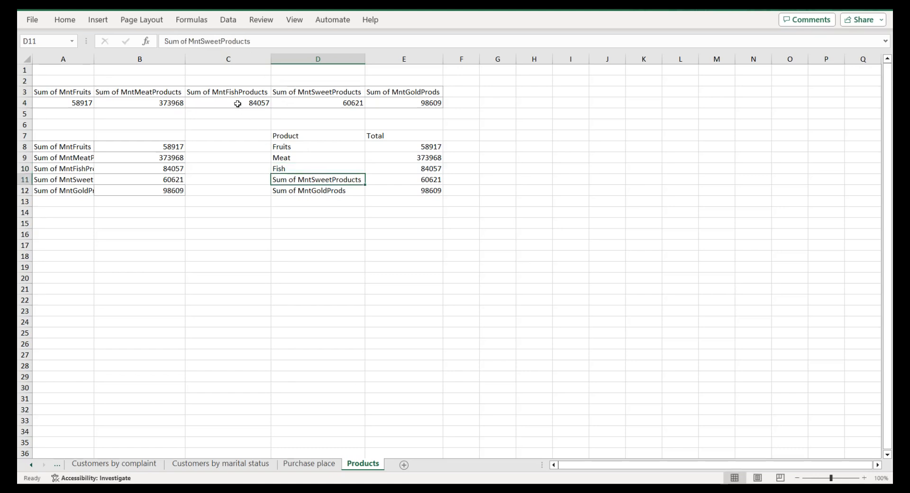
click(205, 41)
key(BackSpace)
key(BackSpace)
key(BackSpace)
key(BackSpace)
key(BackSpace)
key(BackSpace)
key(BackSpace)
key(BackSpace)
key(BackSpace)
key(BackSpace)
key(BackSpace)
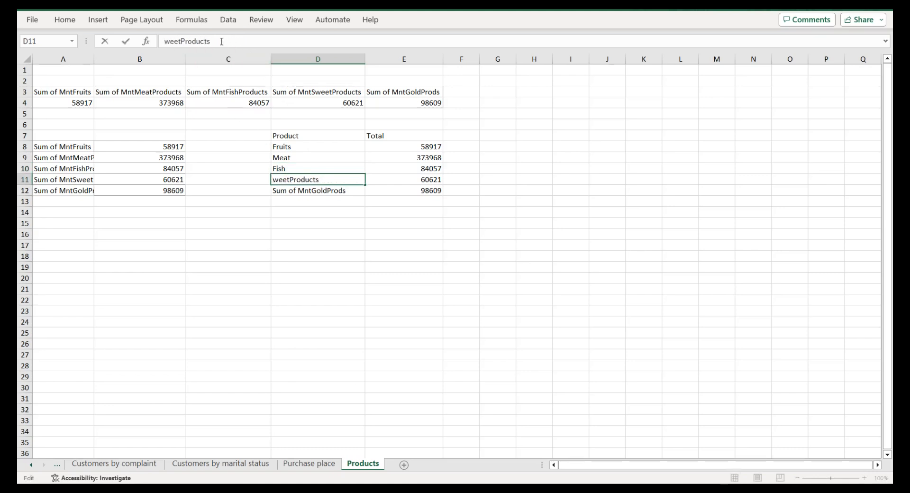
key(BackSpace)
key(BackSpace)
key(BackSpace)
key(BackSpace)
key(BackSpace)
key(BackSpace)
key(BackSpace)
text(s)
key(Home)
text(S)
Step: Shorten the label in D12 to Gold
click(317, 191)
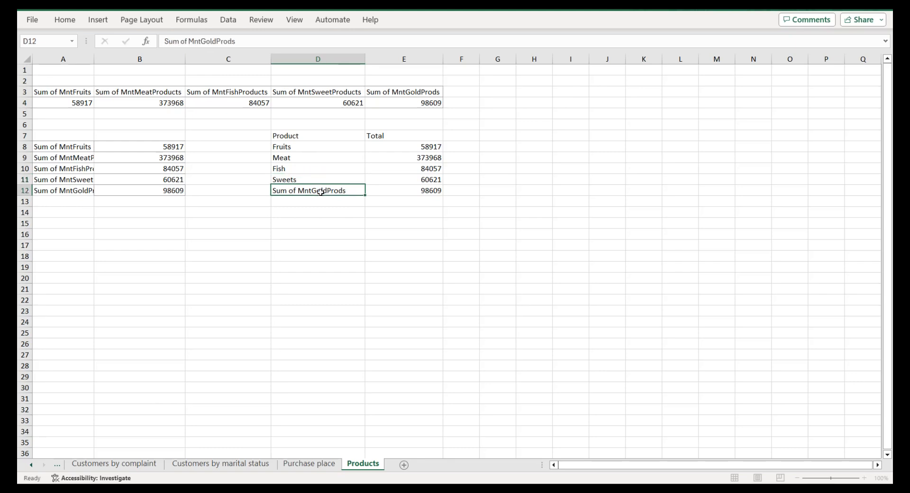
key(BackSpace)
key(BackSpace)
key(BackSpace)
key(BackSpace)
key(BackSpace)
key(BackSpace)
key(BackSpace)
key(BackSpace)
key(BackSpace)
key(BackSpace)
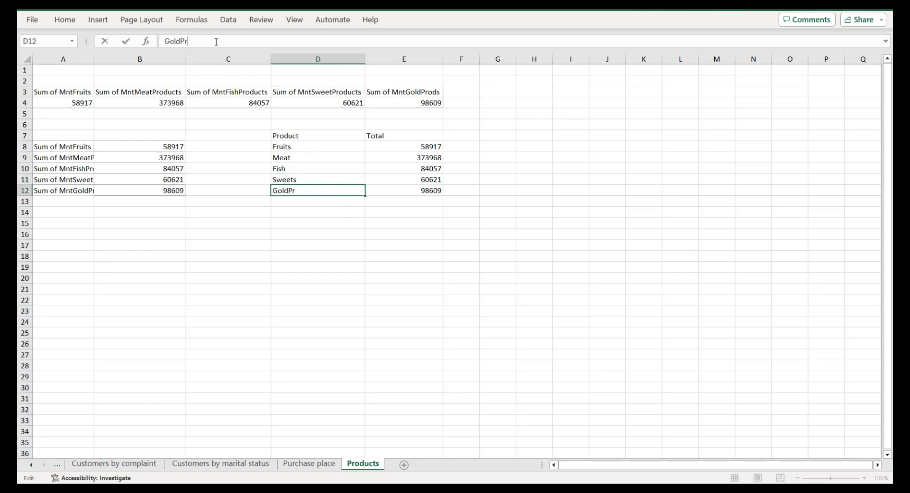
click(367, 158)
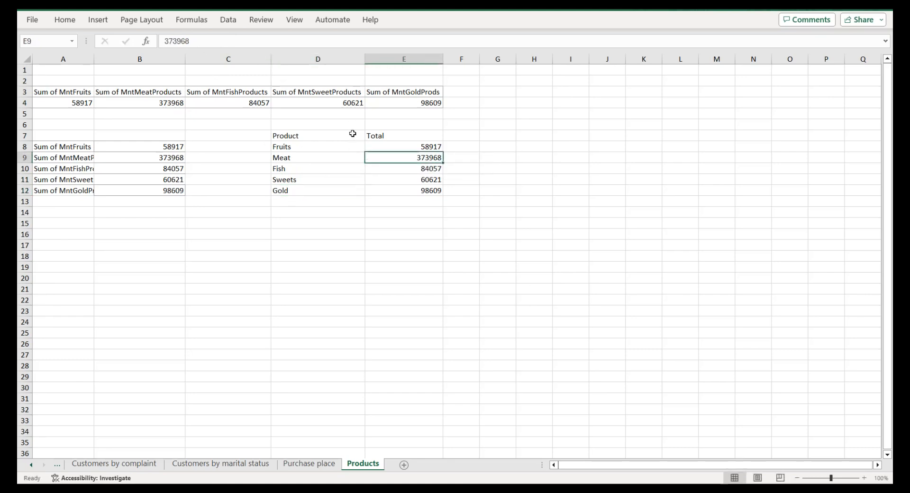
Step: Insert the recommended pie chart from the Product and Total table in D7:E12
click(319, 136)
key(ctrl+a)
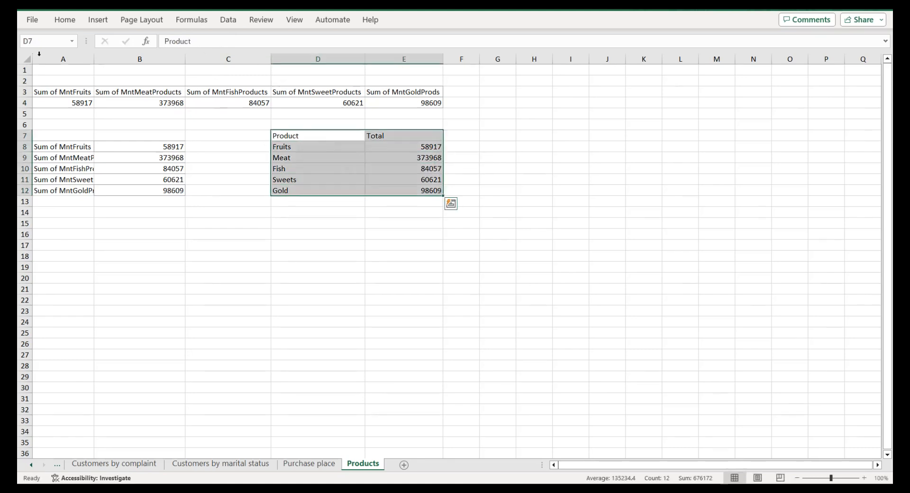
click(98, 20)
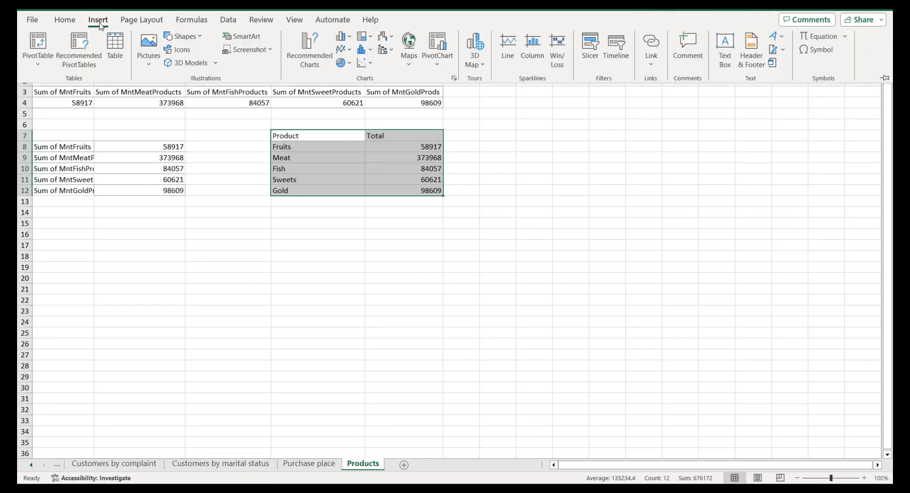
click(309, 51)
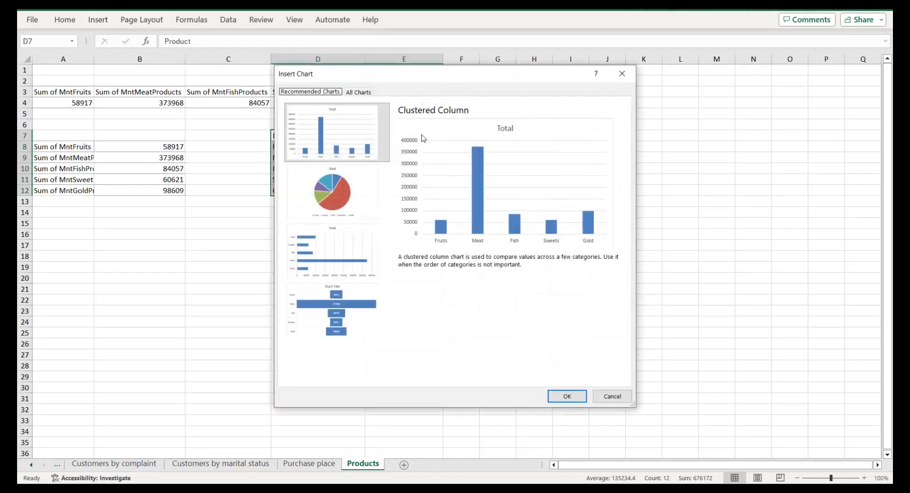
click(364, 199)
click(569, 396)
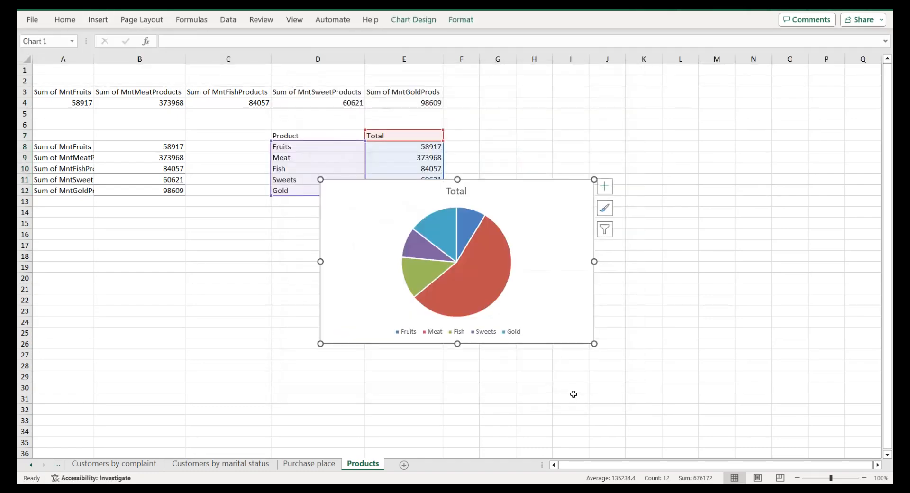
Step: Remove the pie chart's legend and change the chart title to Products
click(485, 332)
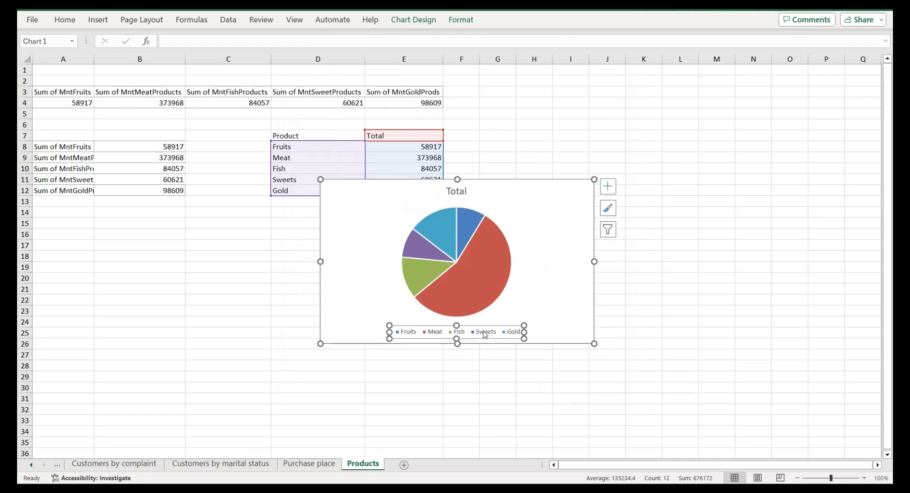
key(Delete)
click(373, 467)
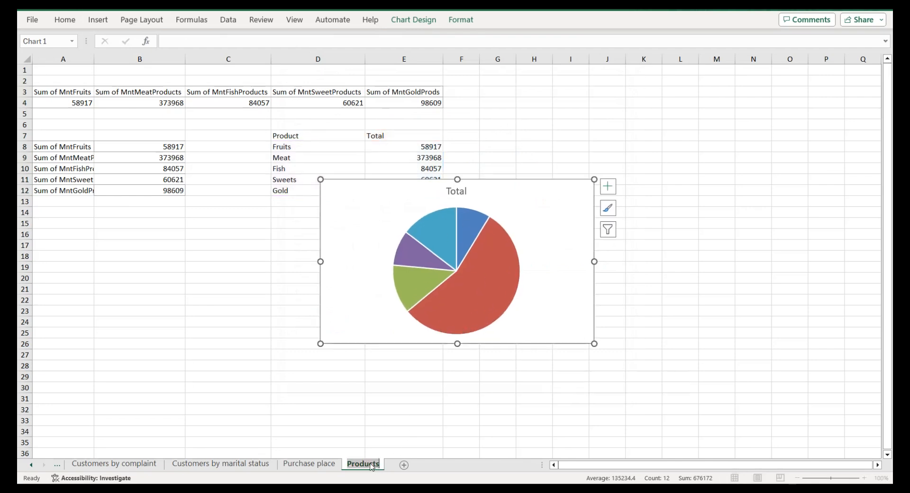
double_click(459, 191)
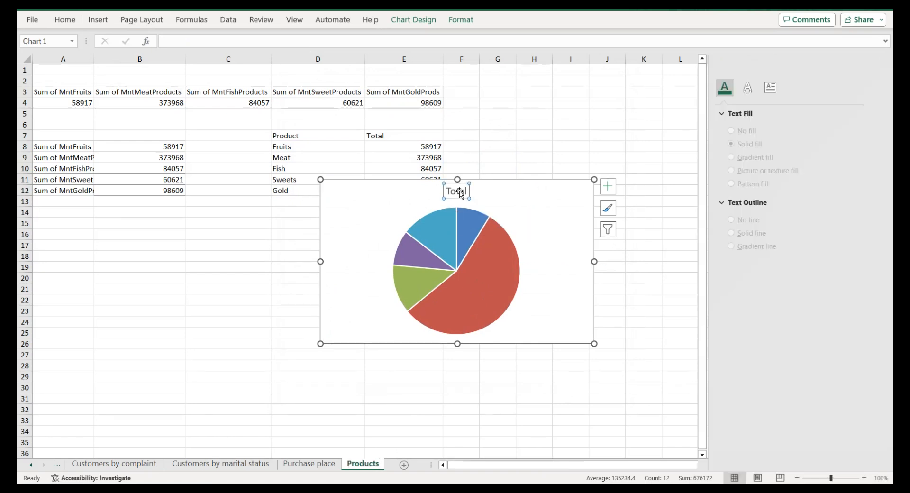
text(Products)
Step: Fill the Products chart area with the recently used dark color
click(528, 205)
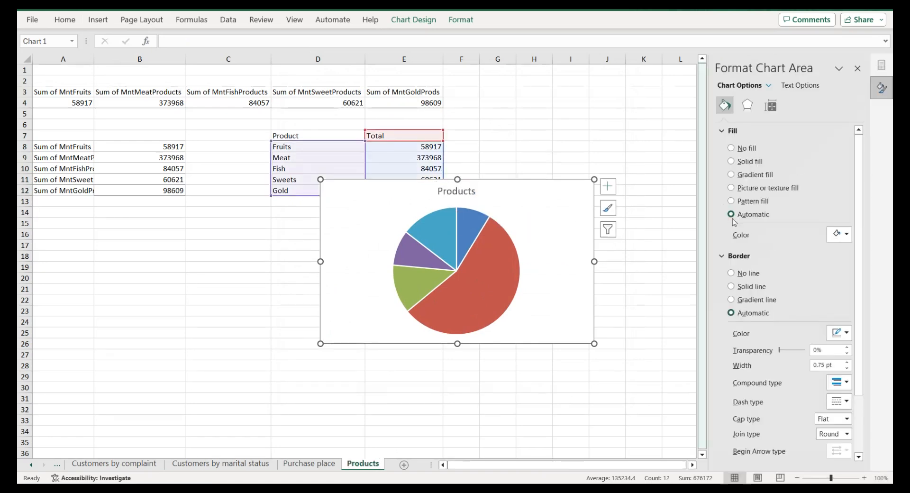
click(846, 236)
click(813, 374)
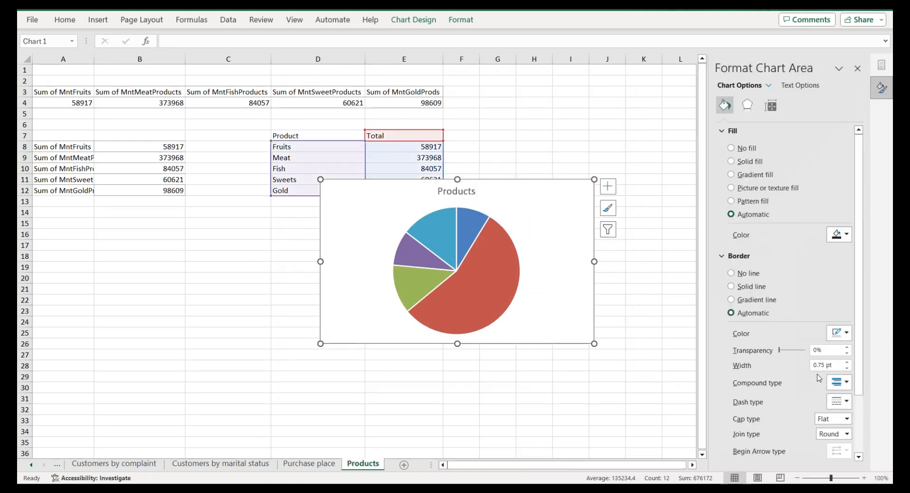
Step: Remove the border lines from the slices of the Products pie chart
click(499, 282)
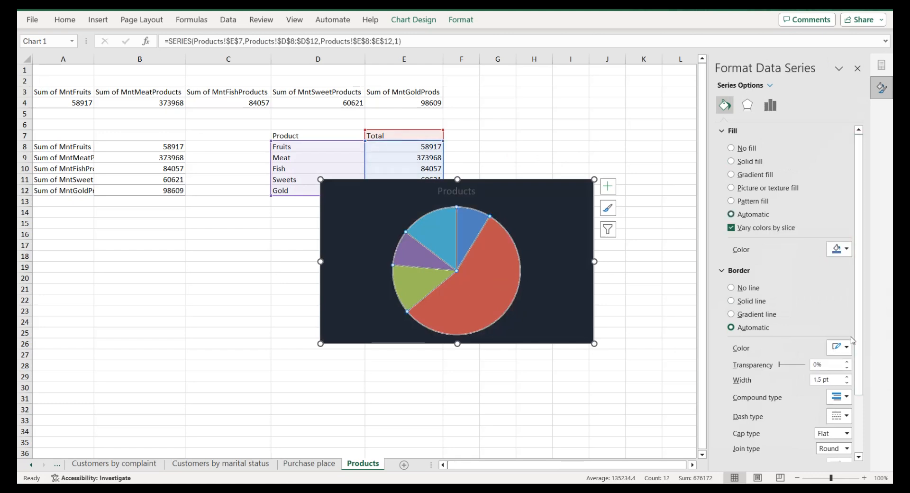
click(845, 347)
click(732, 288)
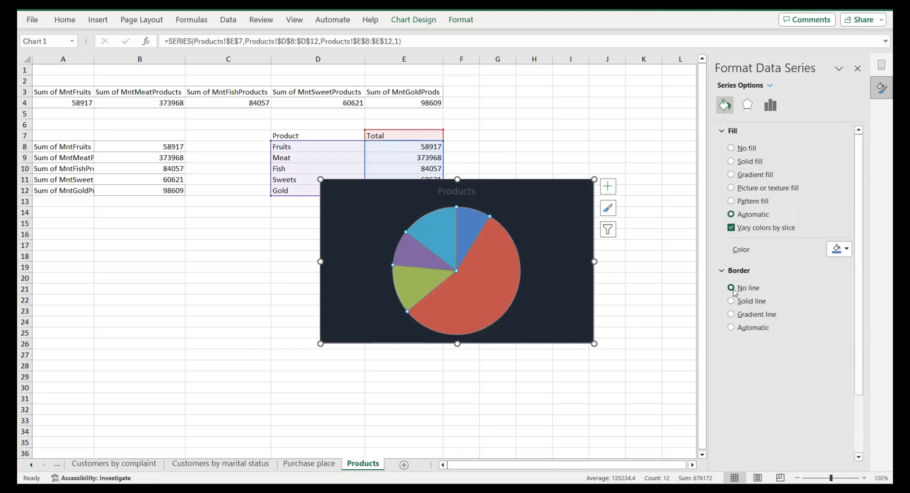
Step: Give the Products chart area a border in the recently used gray and rounded corners
click(553, 253)
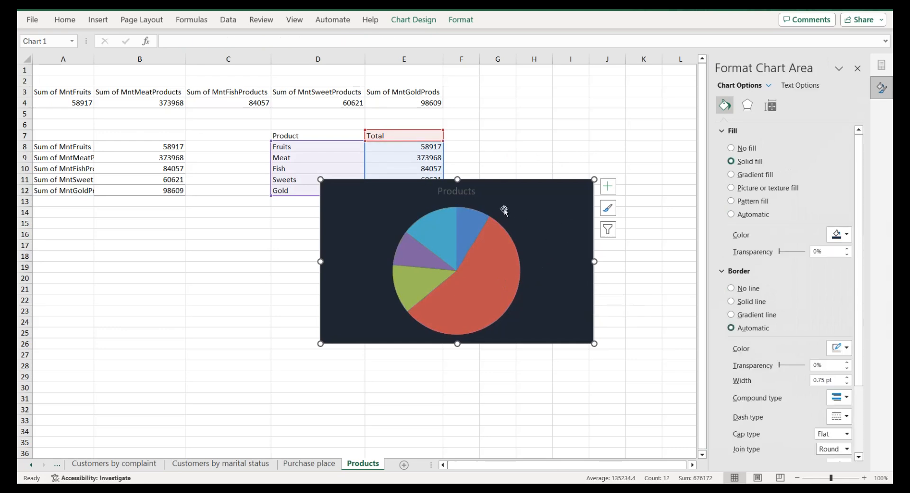
scroll(782, 346, down, 2)
click(835, 294)
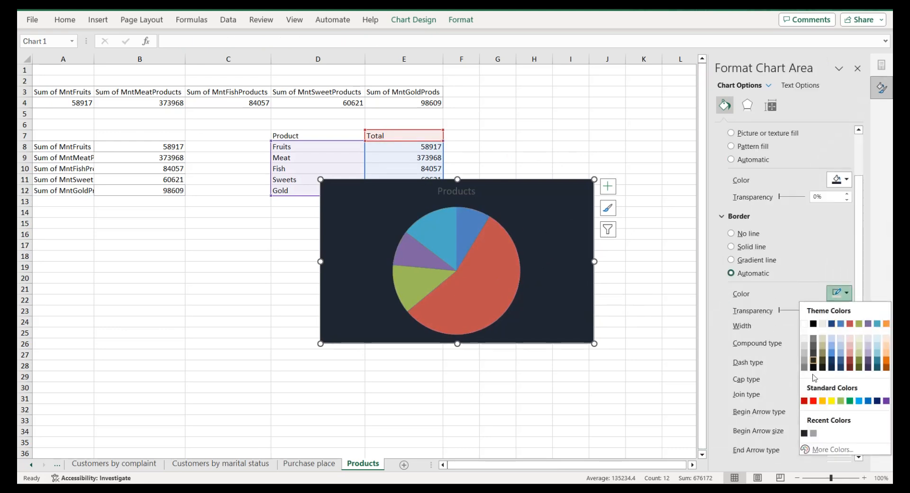
click(812, 433)
scroll(758, 445, down, 1)
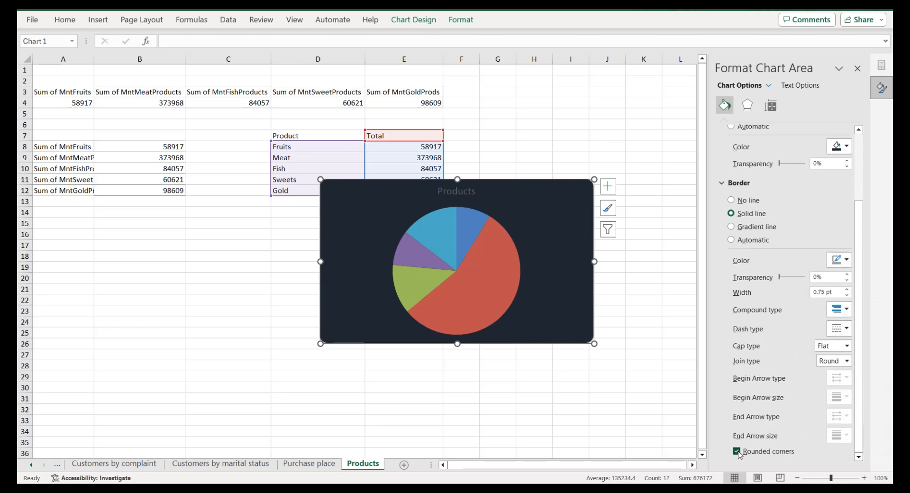
Step: Color the Products chart title text with the recently used gray
click(467, 194)
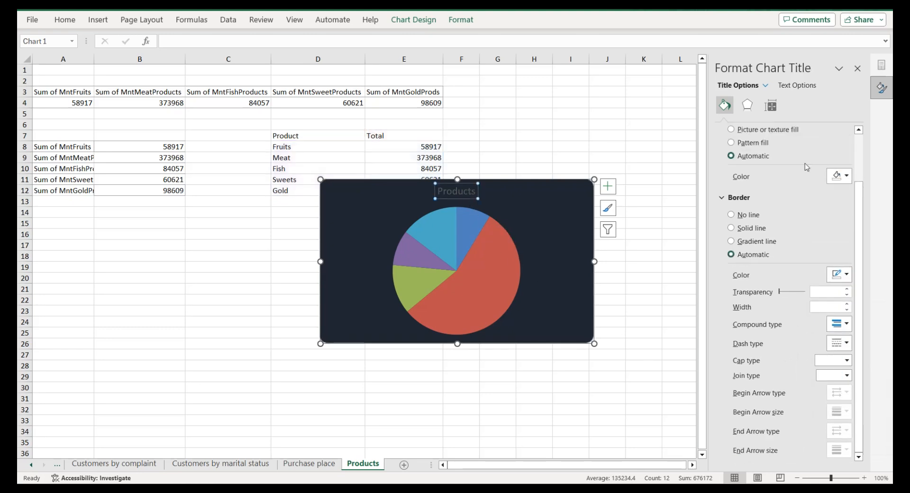
click(796, 86)
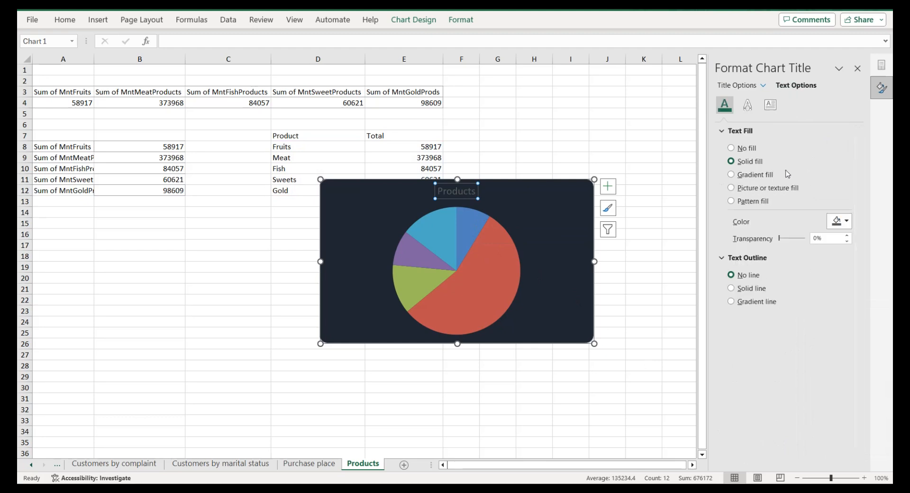
click(840, 227)
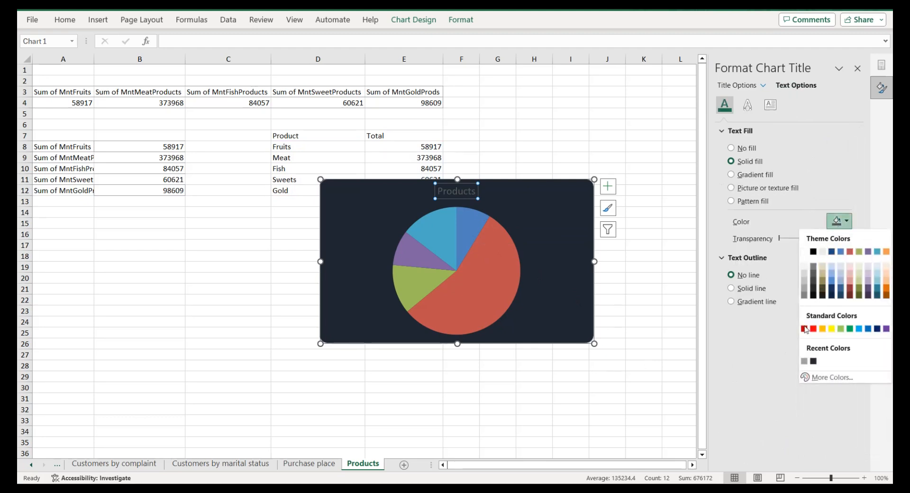
click(806, 360)
Step: Fill the Meat slice of the Products pie chart with light tan and the Fish slice with a darker tan
click(462, 269)
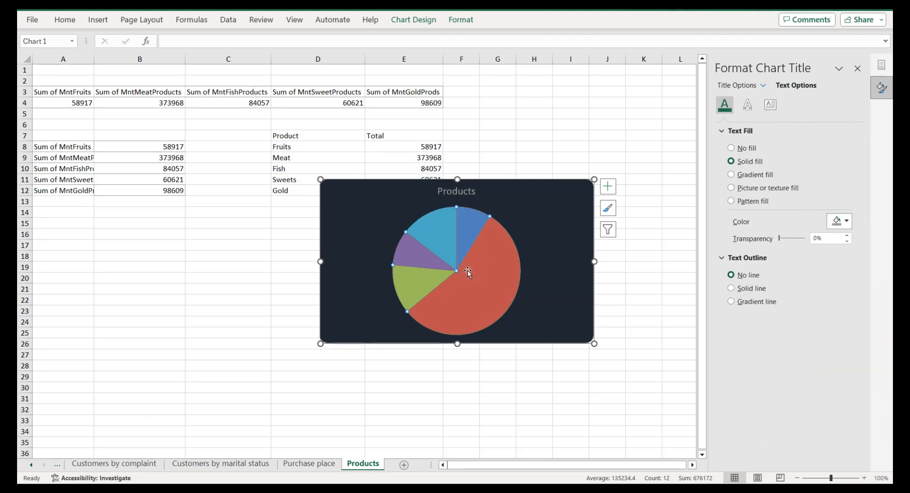
click(490, 295)
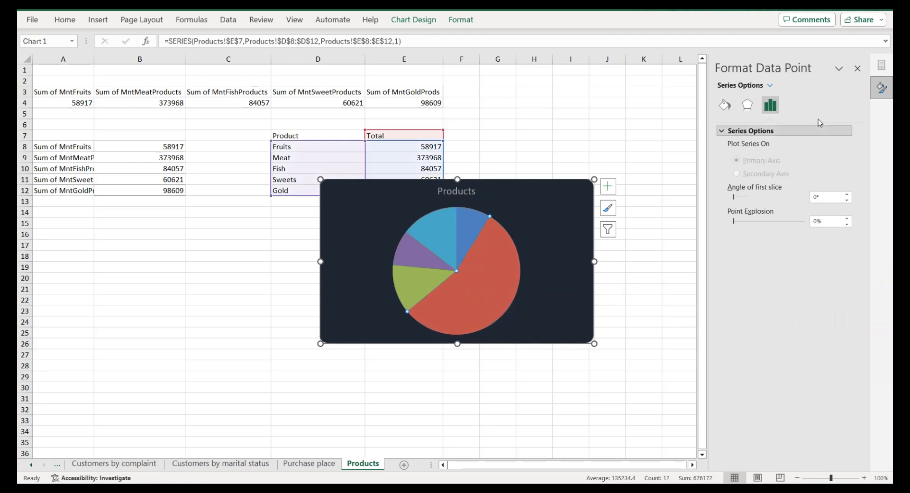
click(724, 105)
click(840, 247)
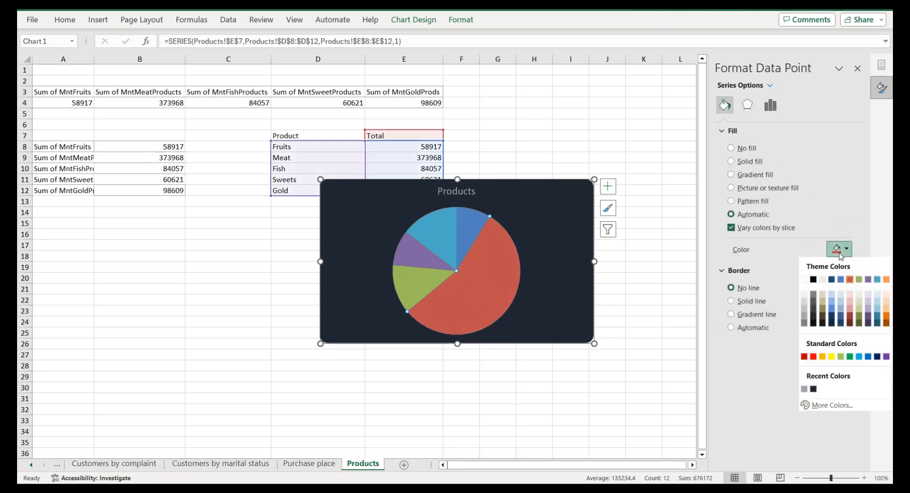
click(823, 296)
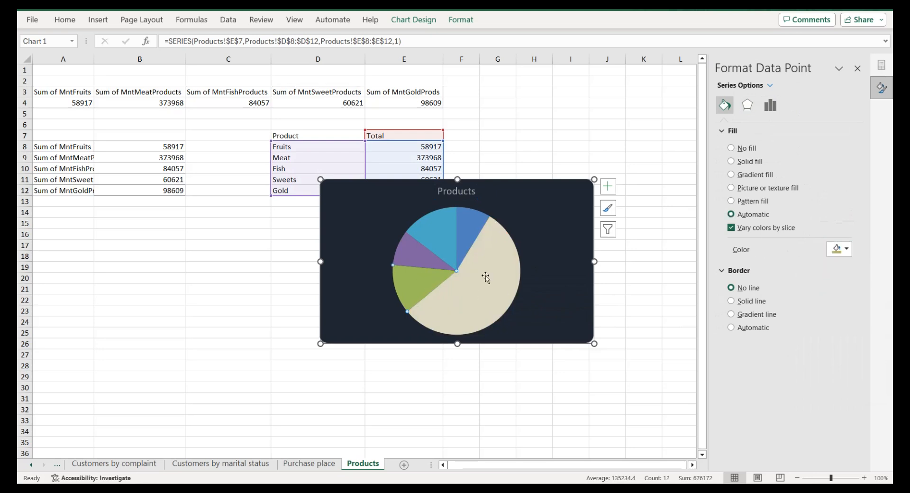
click(837, 250)
click(823, 303)
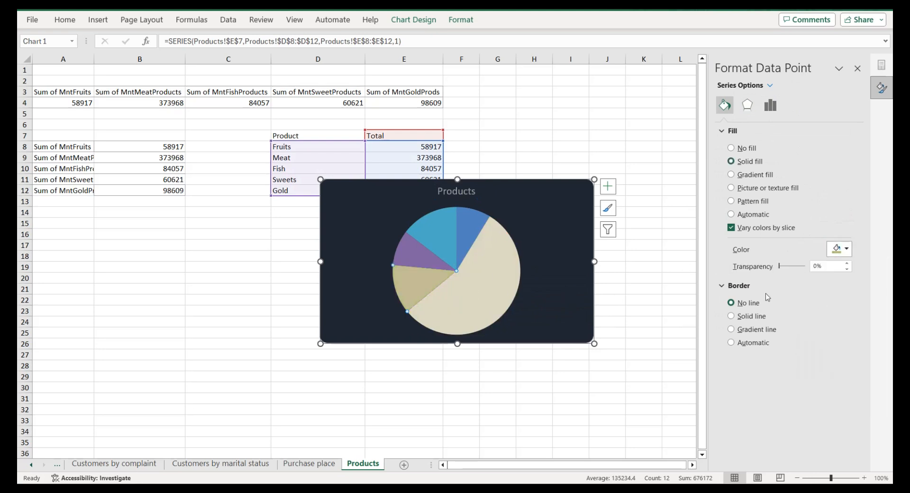
Step: Try a tan fill on the Sweets slice and a dark blue fill on the Gold slice, and undo both
click(441, 264)
click(840, 249)
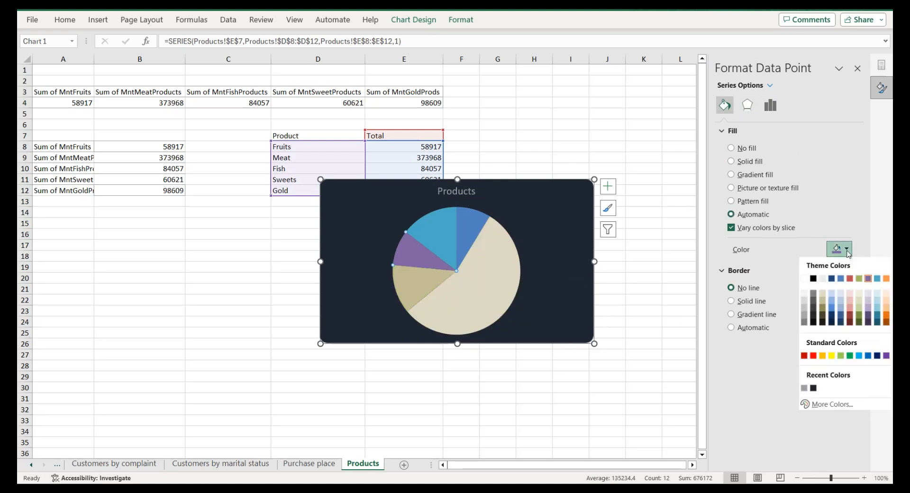
click(826, 303)
click(445, 236)
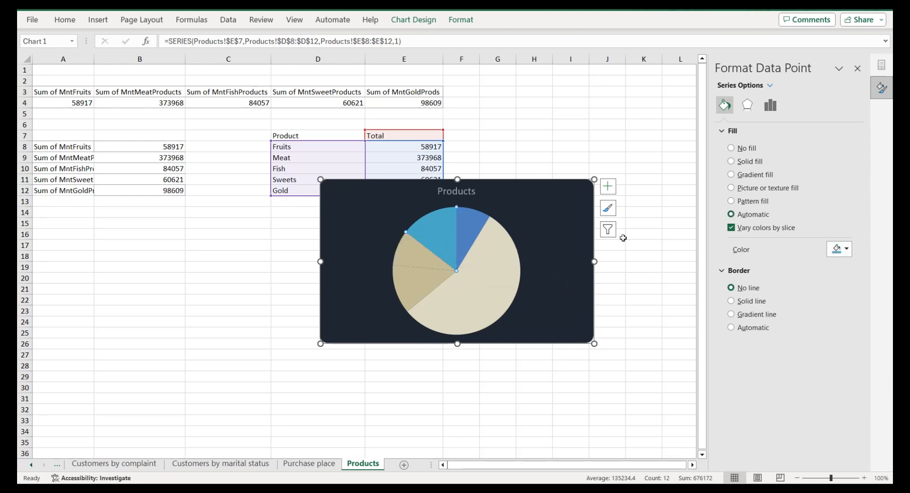
click(830, 251)
click(830, 281)
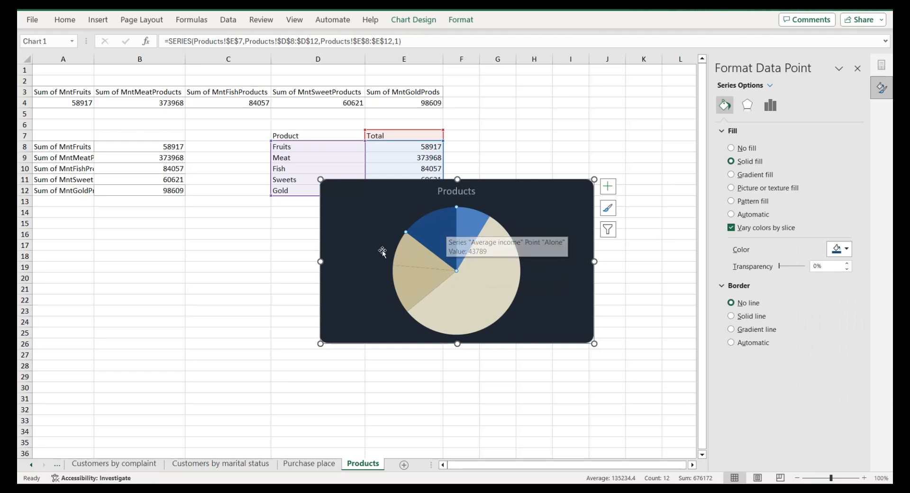
key(ctrl+z)
key(ctrl+z)
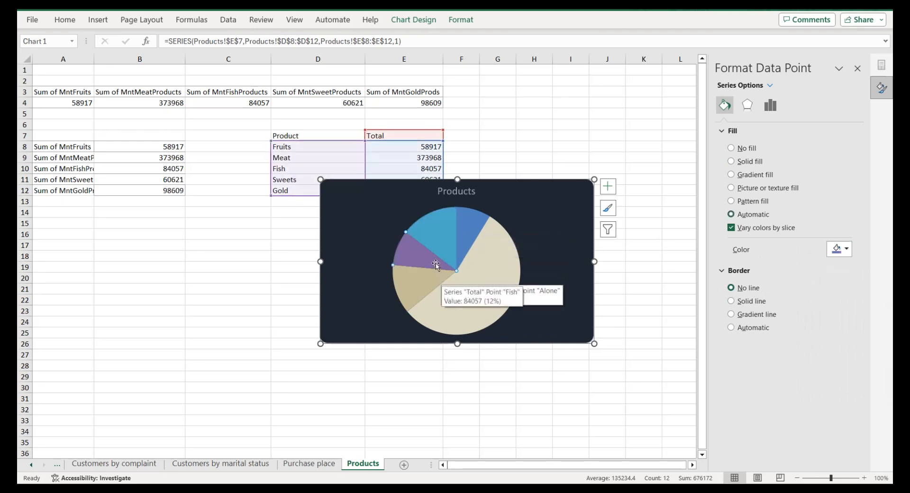
Step: Fill the Sweets slice with light tan and the Gold slice with olive brown
click(836, 251)
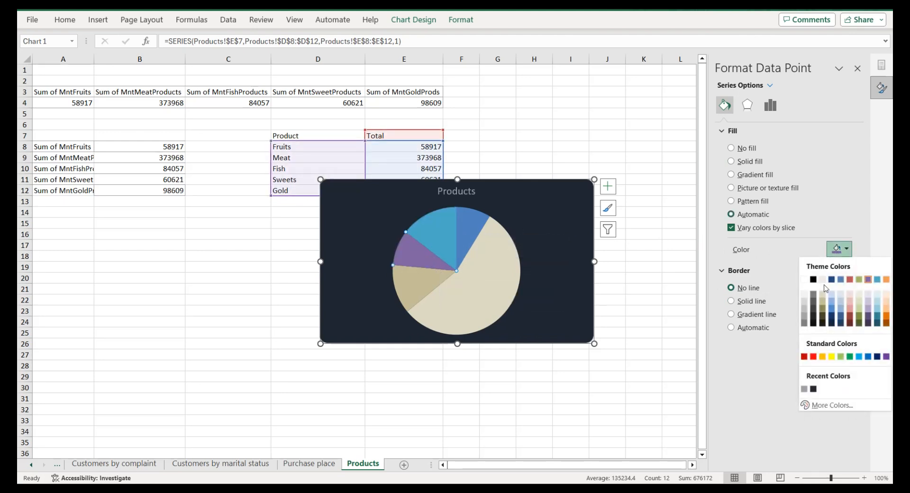
click(824, 295)
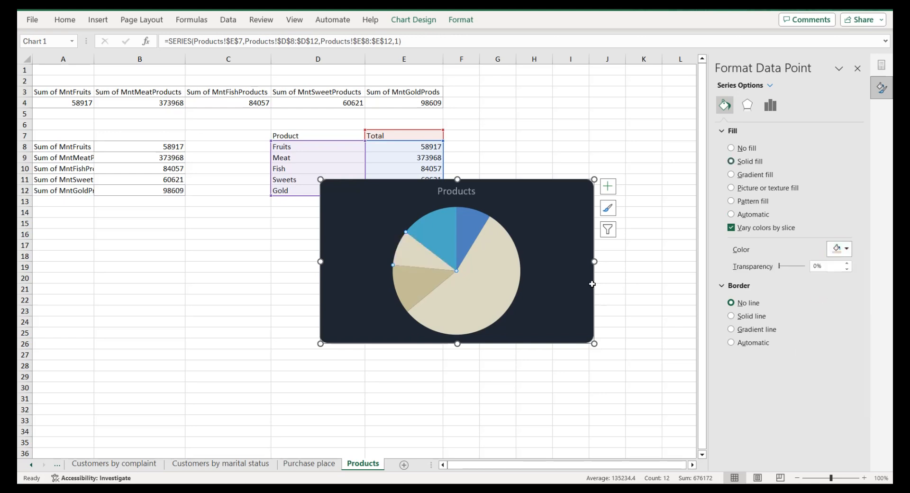
click(450, 242)
click(837, 249)
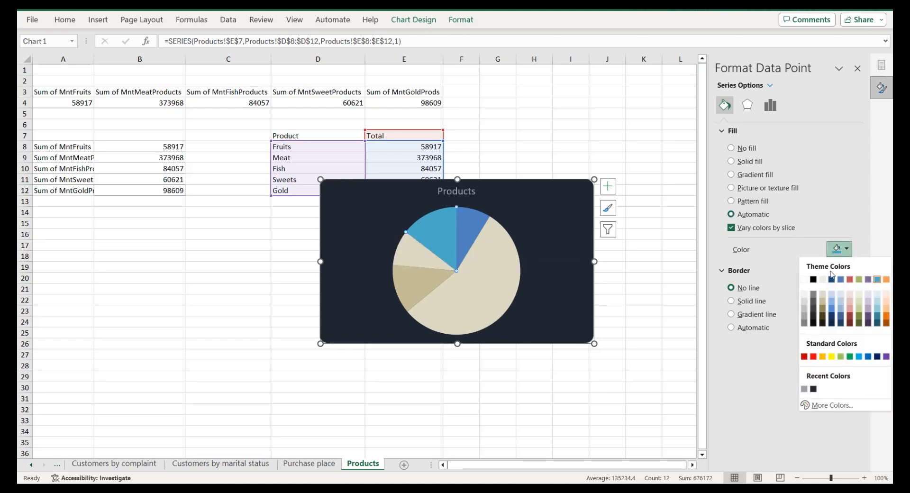
click(822, 311)
Step: Fill the Fruits slice with dark brown and the Meat slice with dark olive green
click(475, 223)
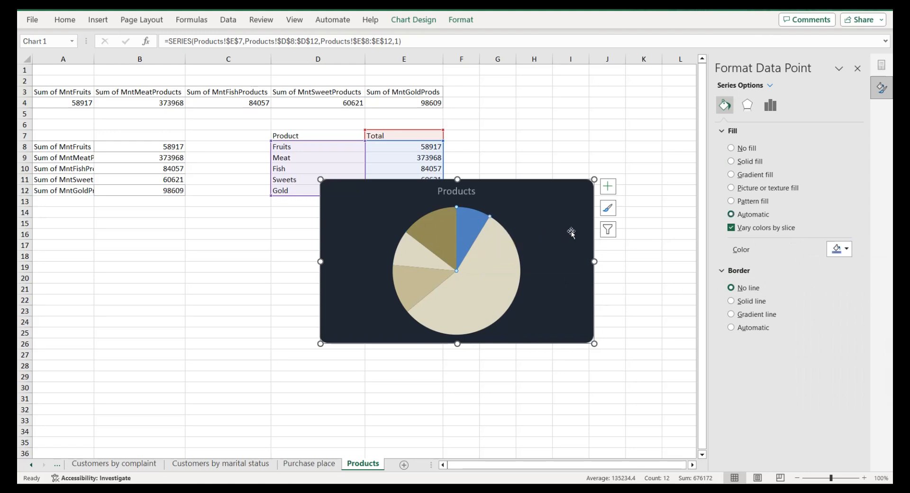
click(839, 249)
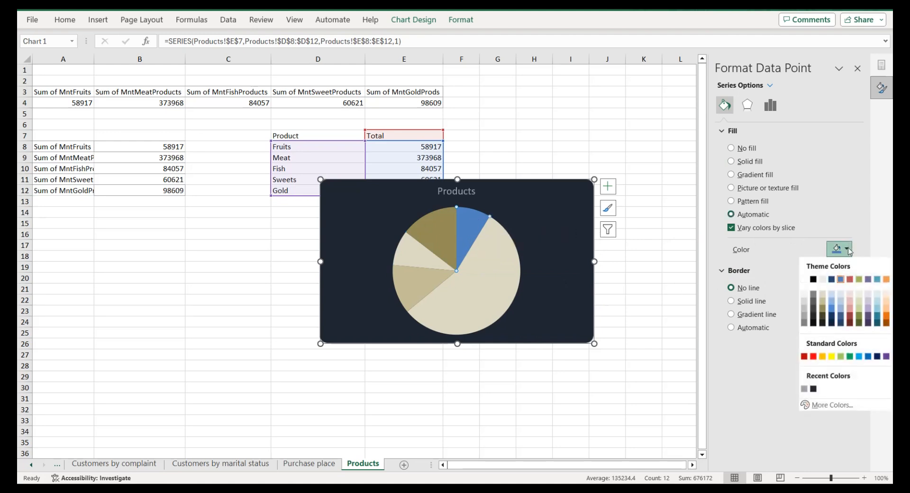
click(822, 323)
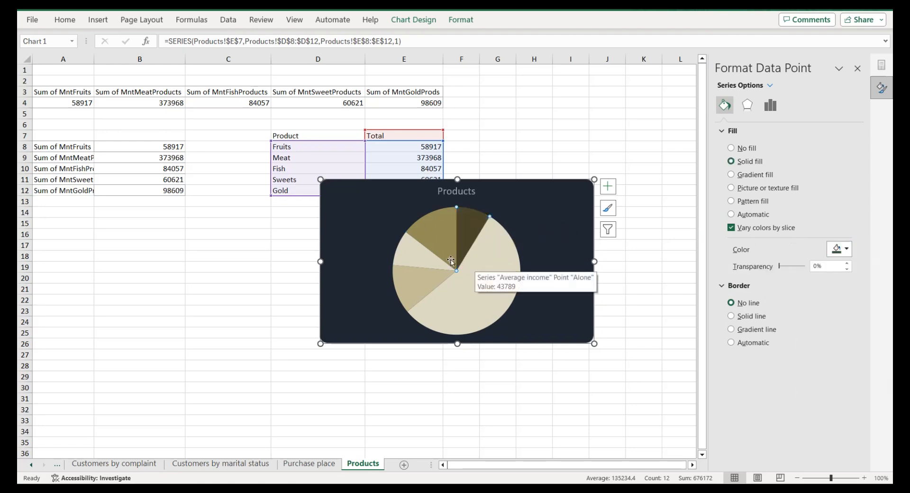
click(462, 287)
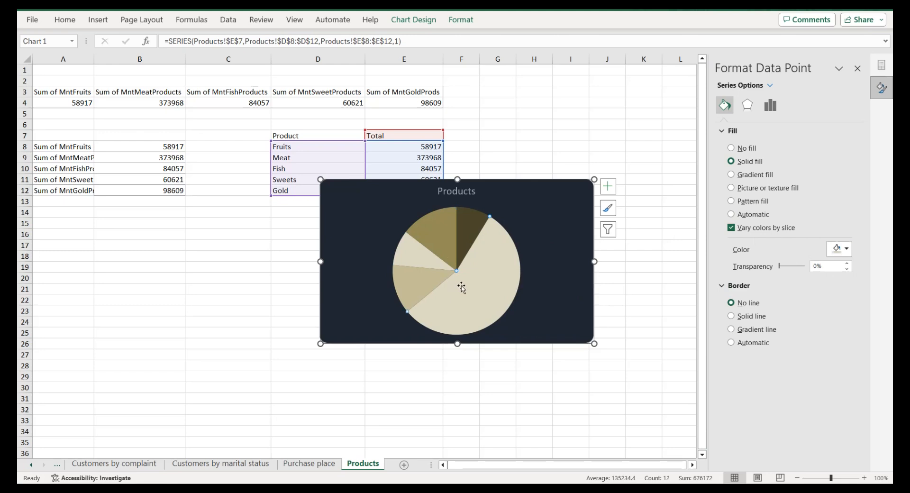
click(839, 248)
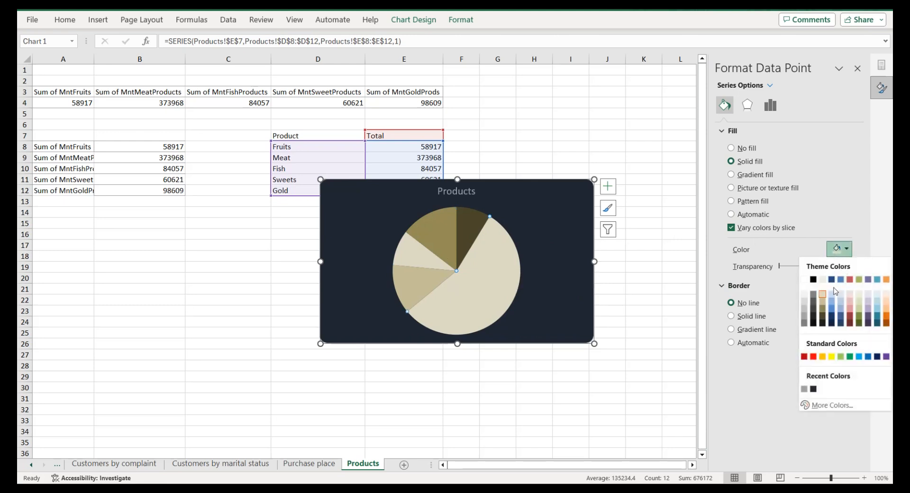
click(859, 316)
Step: Add data labels to the Products pie chart at the Outside End position
click(542, 212)
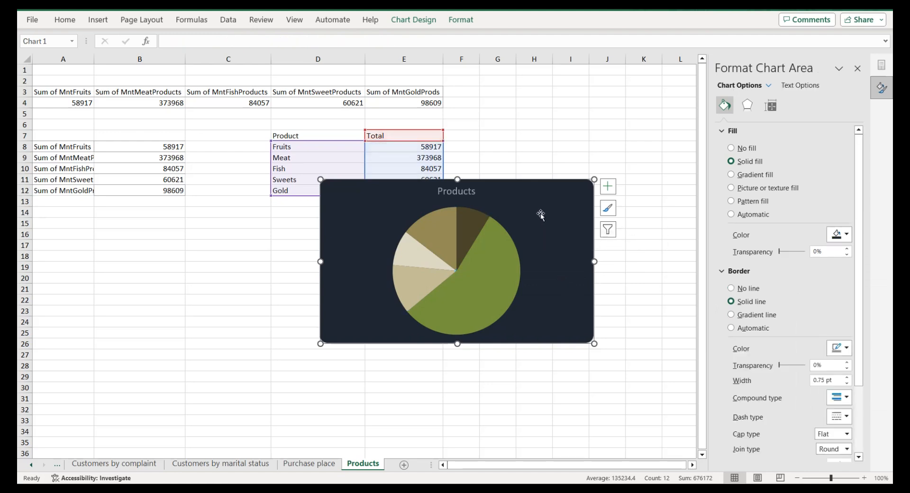
click(607, 186)
click(633, 213)
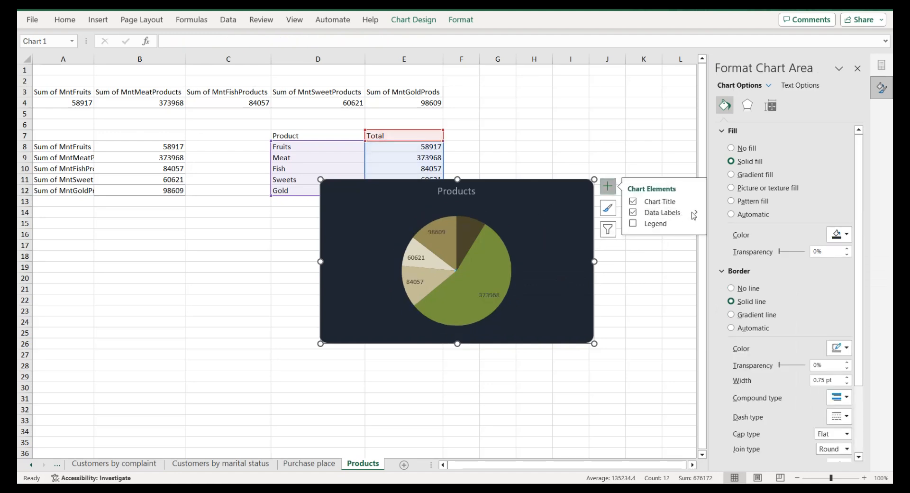
mouse_move(695, 212)
click(719, 244)
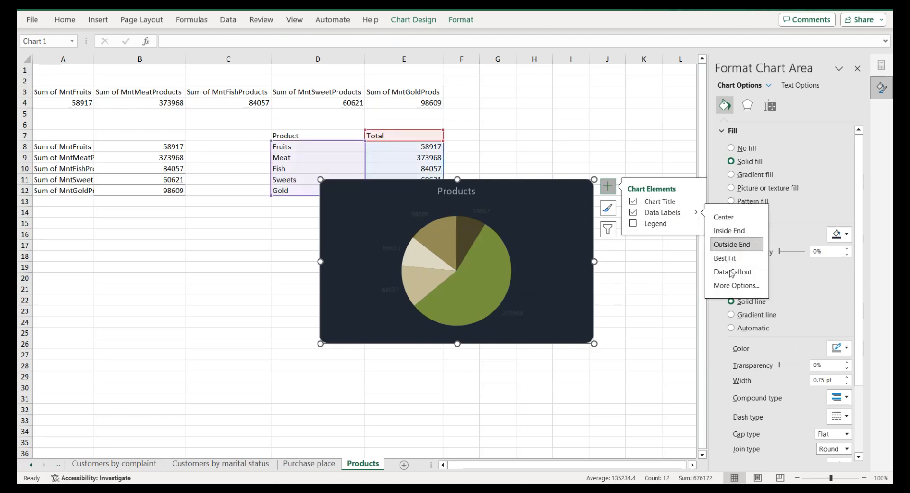
Step: Include the category name and percentage in the Products chart's data labels
click(736, 285)
click(795, 110)
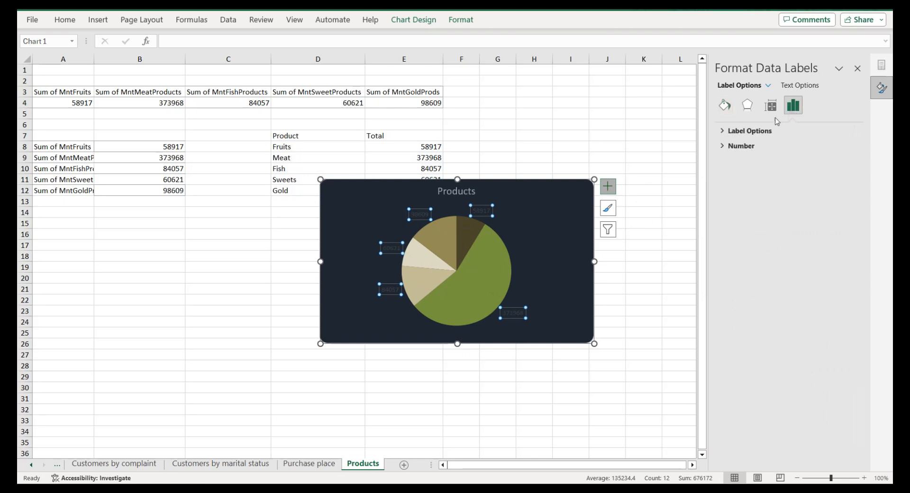
click(725, 131)
click(741, 188)
click(741, 216)
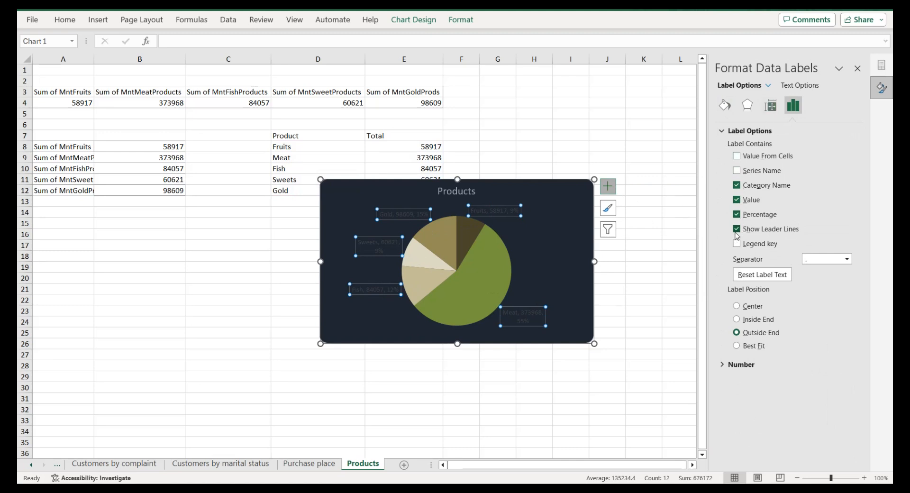
Step: Color the Products chart's data label text with the recently used gray
click(794, 88)
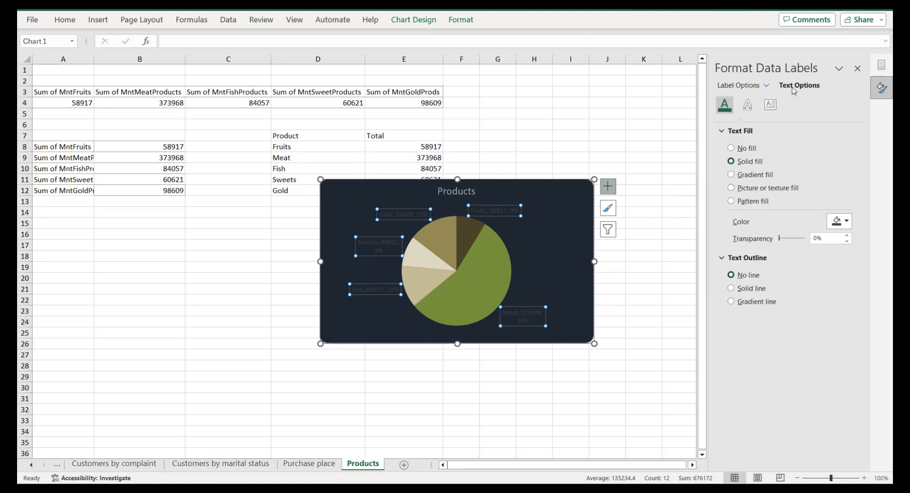
click(838, 220)
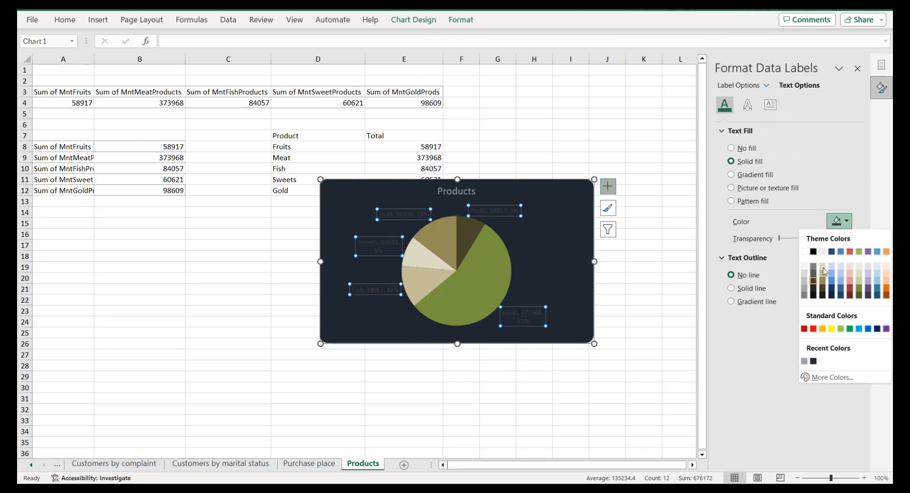
click(805, 361)
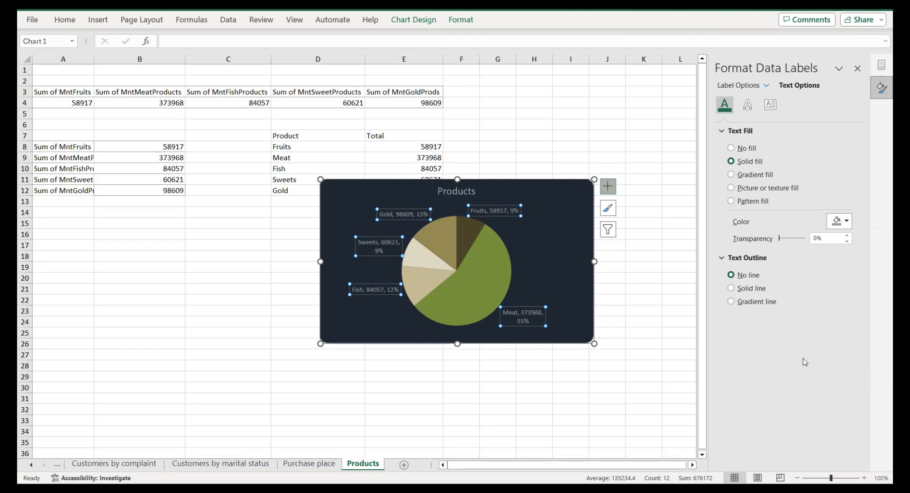
Step: Copy the Products chart onto the dashboard sheet and close the chart formatting options
click(388, 188)
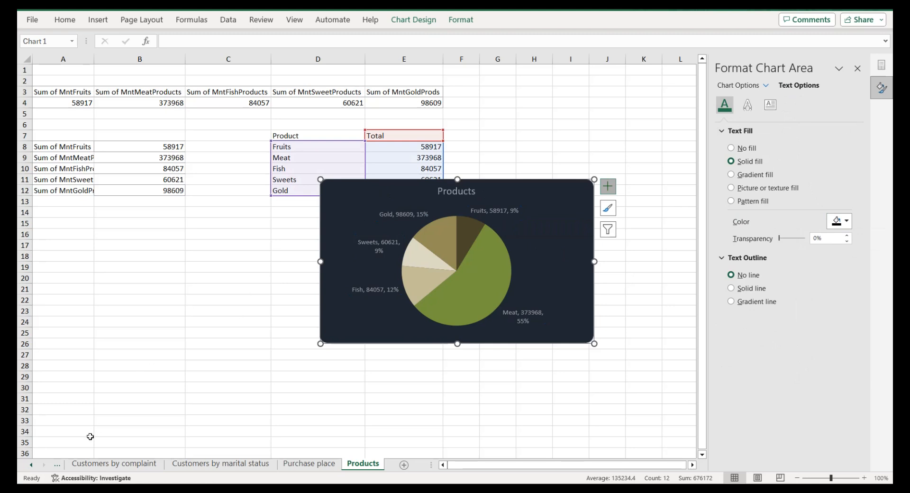
click(31, 465)
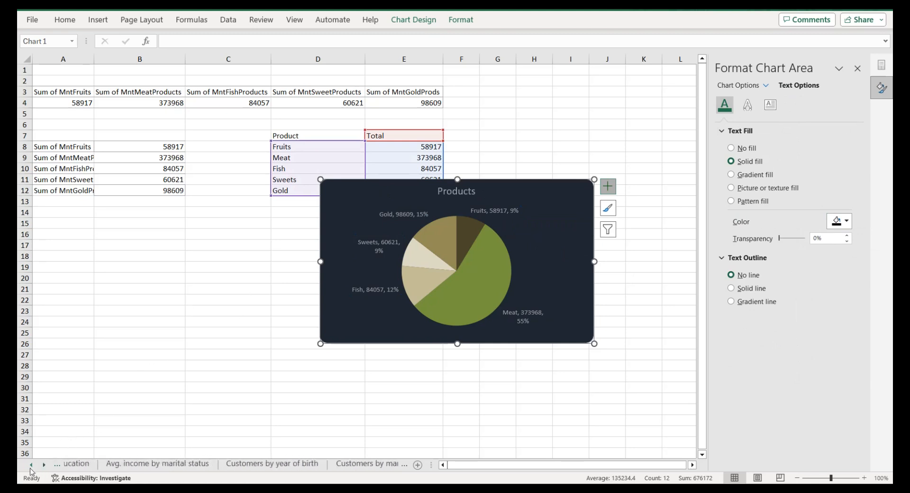
click(117, 465)
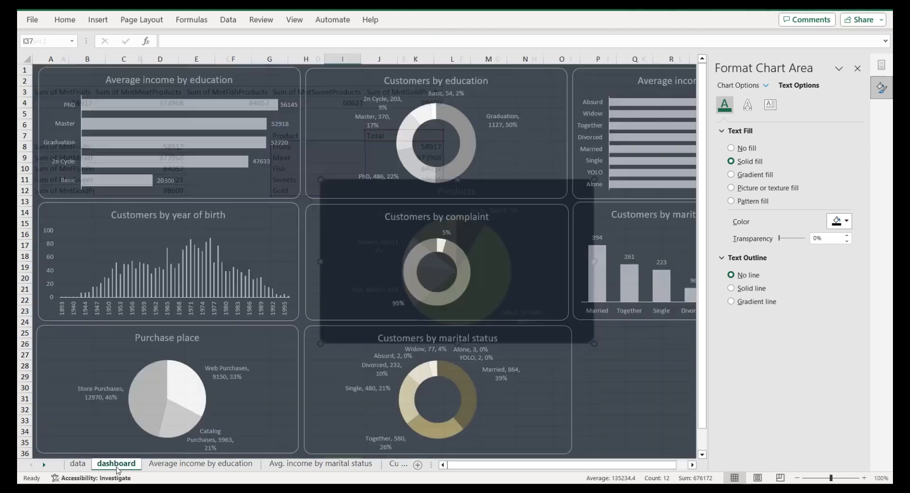
key(ctrl+v)
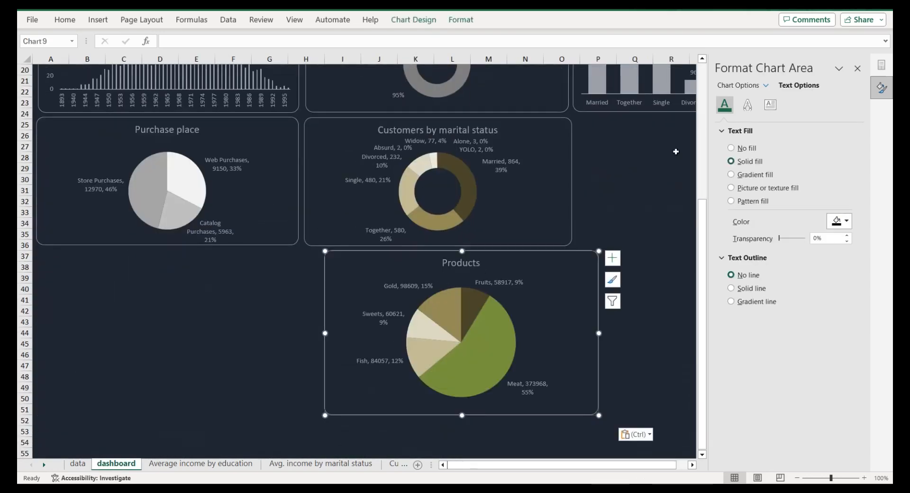
click(856, 69)
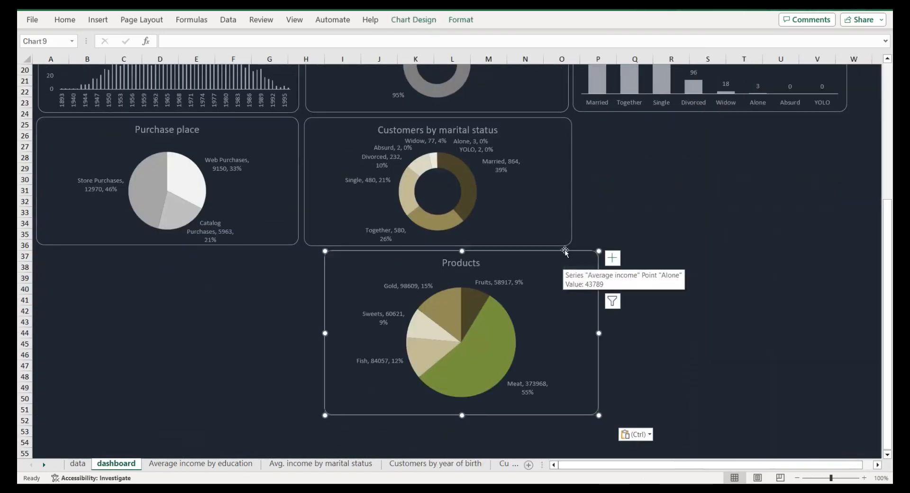
Step: Move the Products chart to the right of Customers by marital status, and narrow the Customers by marital status chart slightly
drag(566, 249, 815, 119)
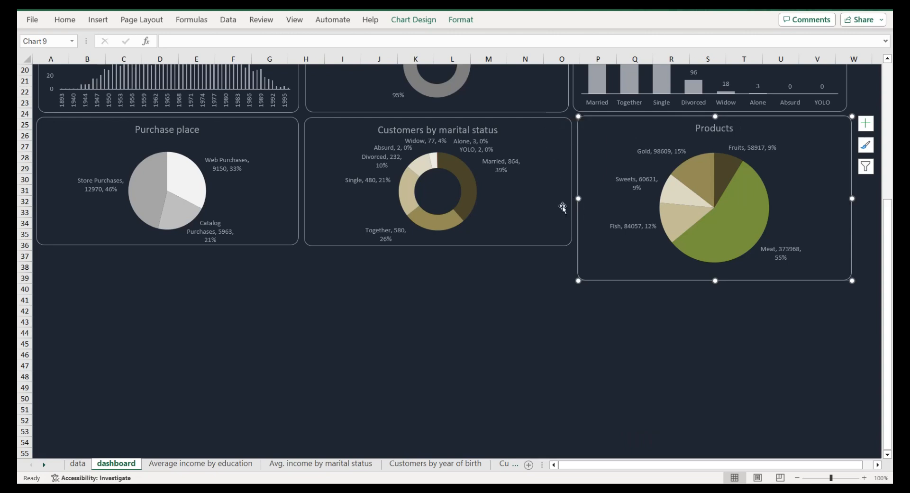
click(570, 182)
drag(569, 182, 566, 182)
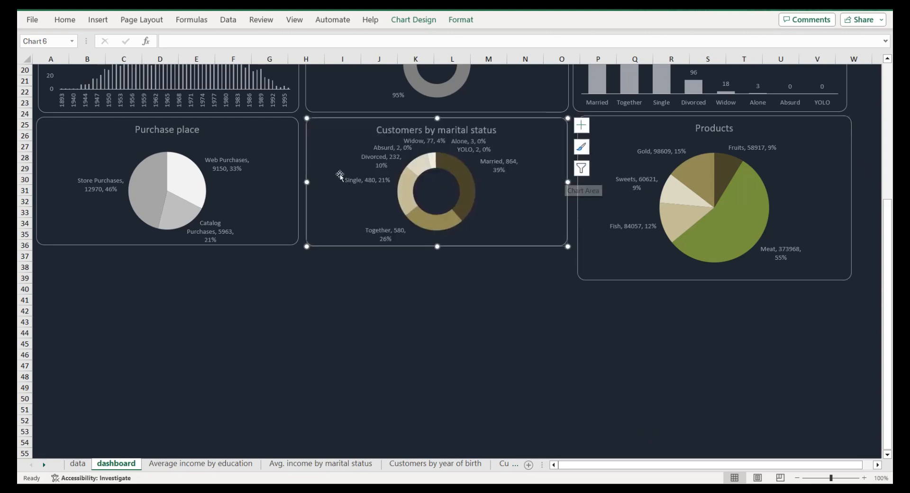
Step: Align the Products chart with the charts above it and reduce its height to match the other charts in its row
click(673, 116)
drag(672, 116, 670, 116)
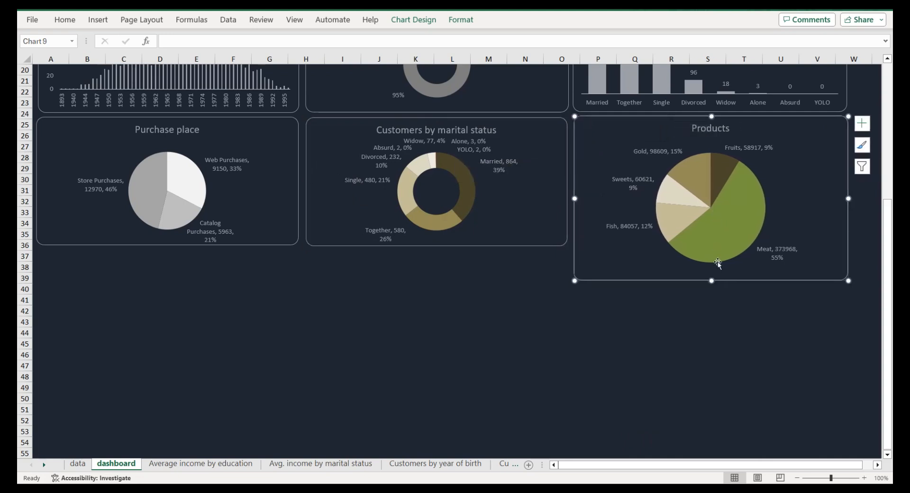
drag(711, 278, 711, 247)
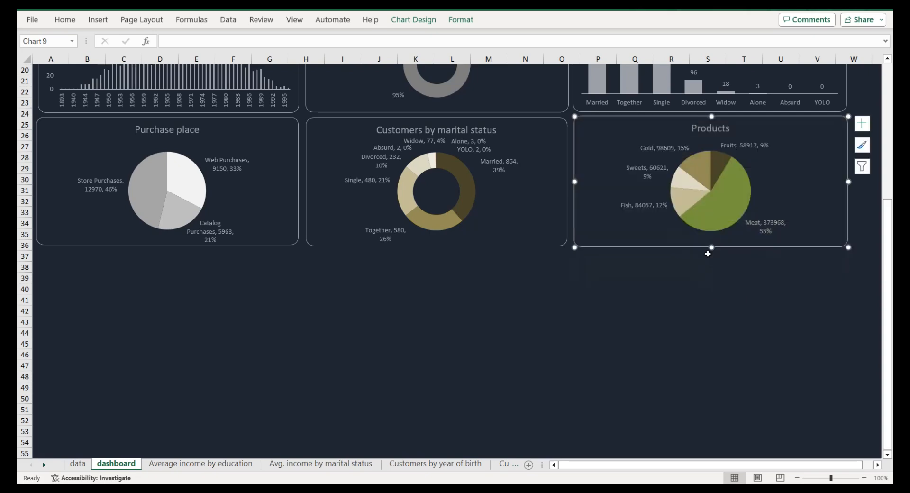
click(682, 310)
scroll(683, 310, up, 7)
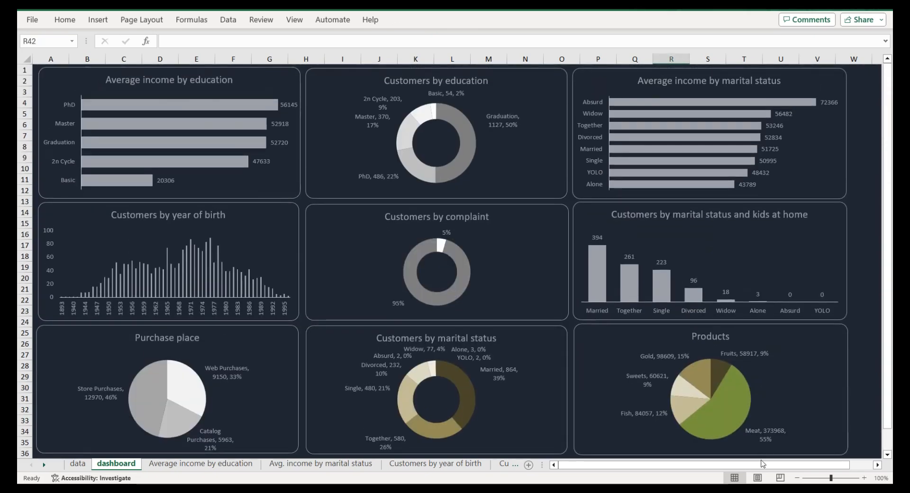
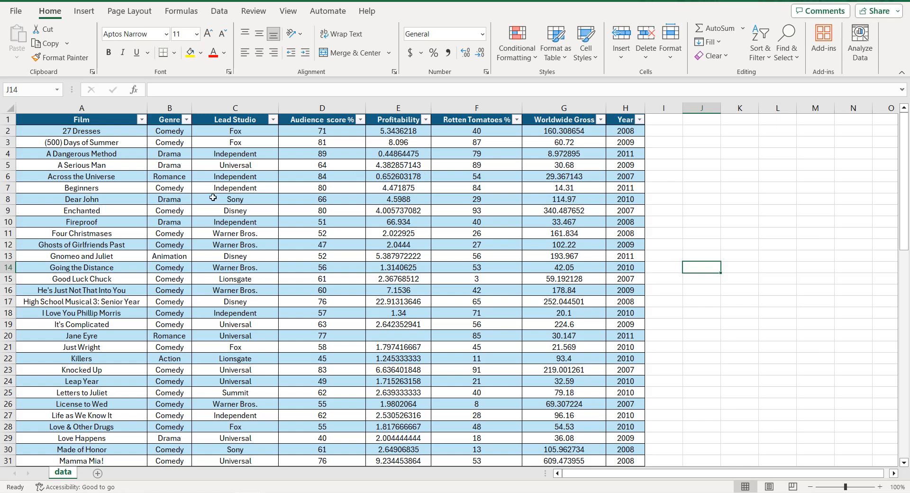
Step: Create a PivotTable from the film table on a new worksheet and rename that sheet Profitability by lead studio
click(141, 203)
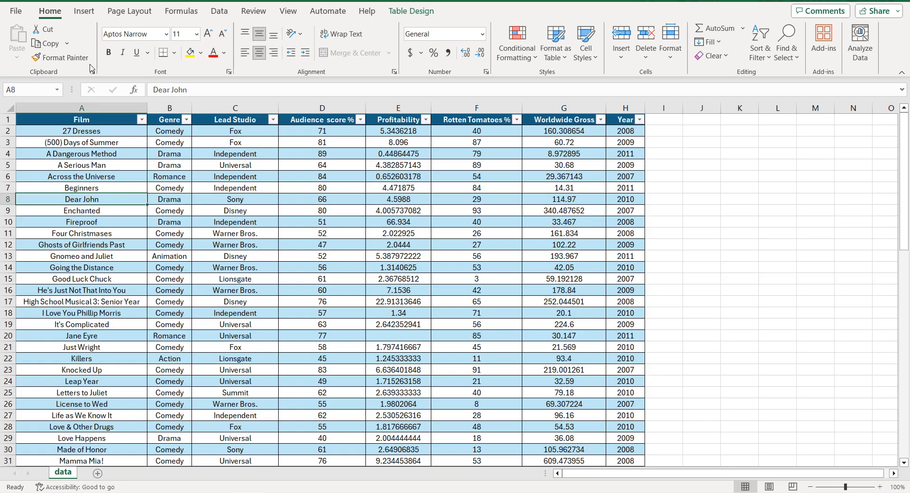
click(84, 12)
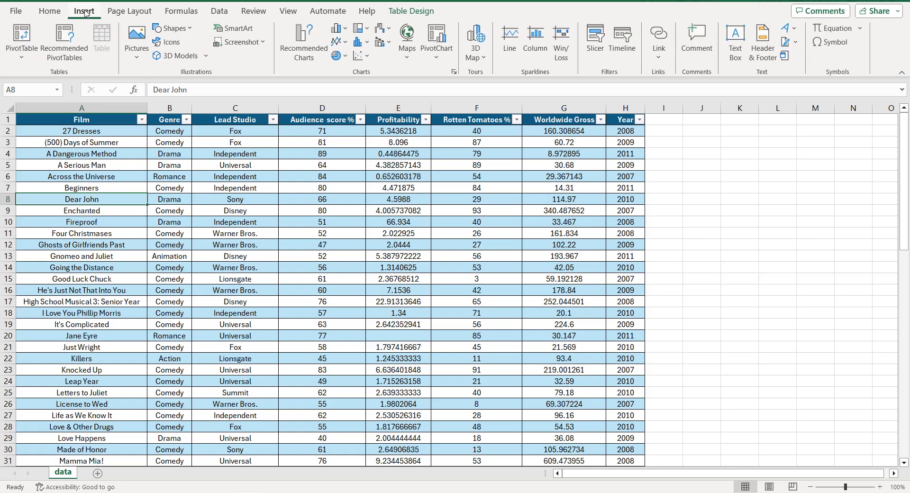
click(22, 37)
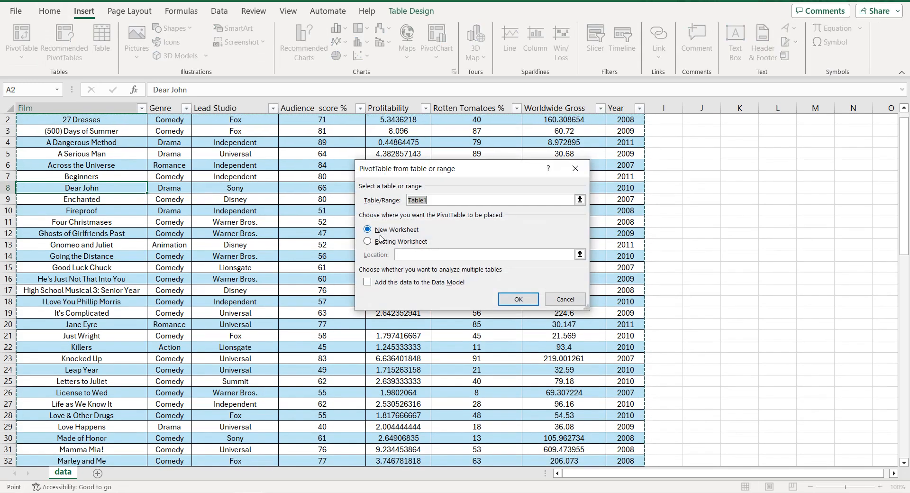
click(517, 299)
text(Profitability by lead studio)
key(Return)
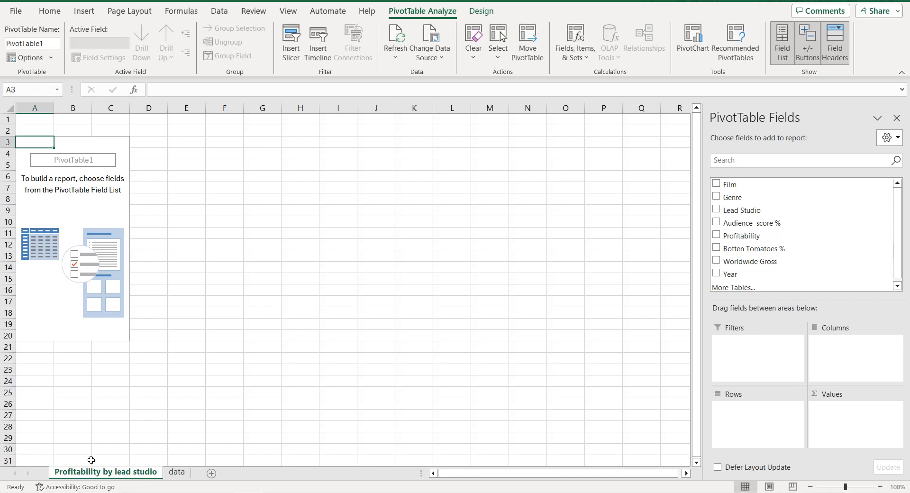
Step: Create a second PivotTable from the film table on the data sheet, placed on its own new worksheet
click(175, 473)
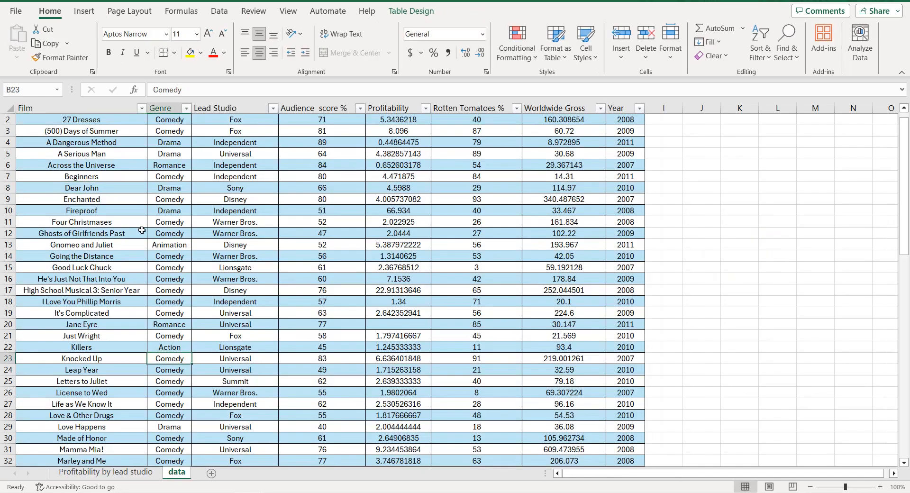
click(83, 10)
click(24, 32)
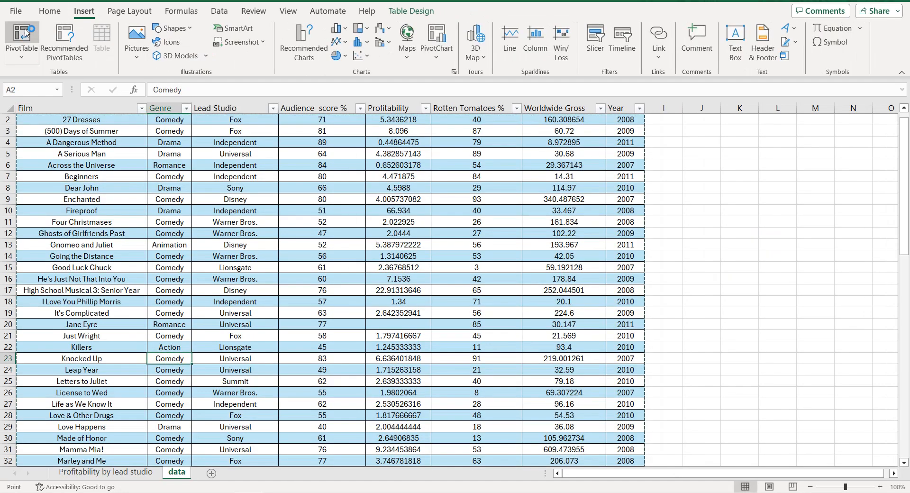
click(518, 298)
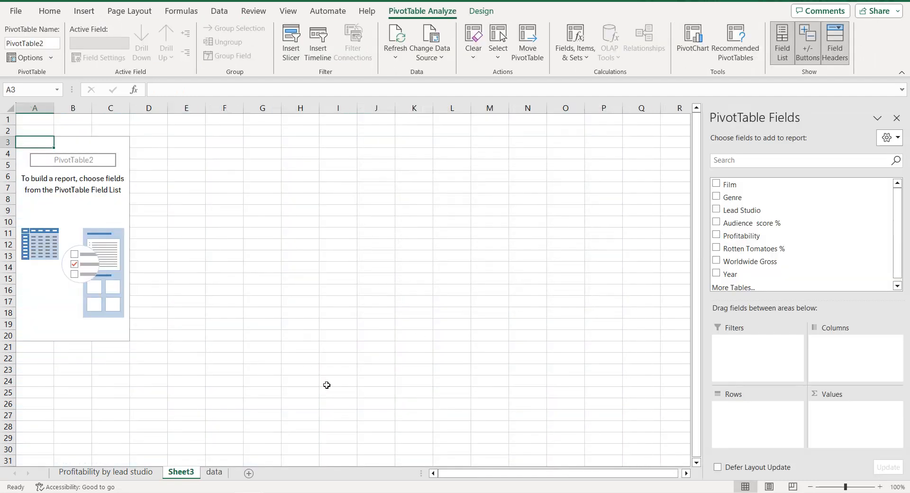
Step: Rename the second PivotTable's sheet as Profitability by genre, reusing the wording of the first PivotTable sheet's name
click(136, 460)
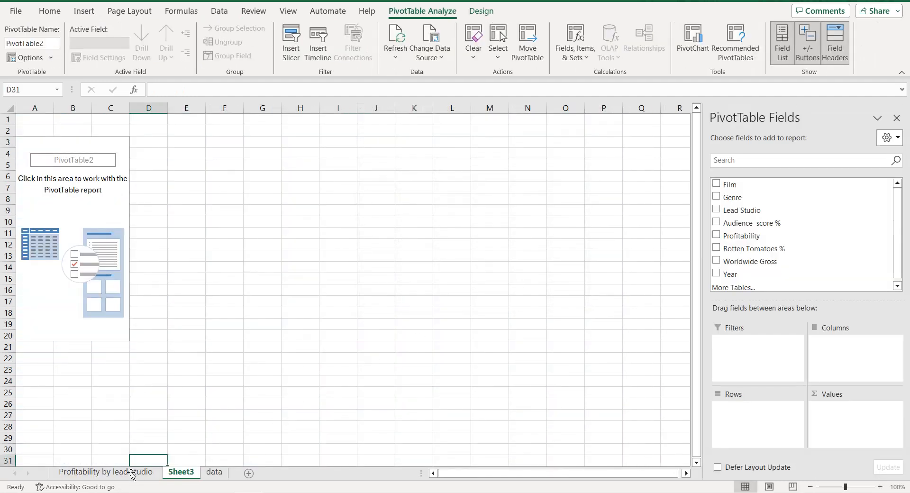
click(132, 472)
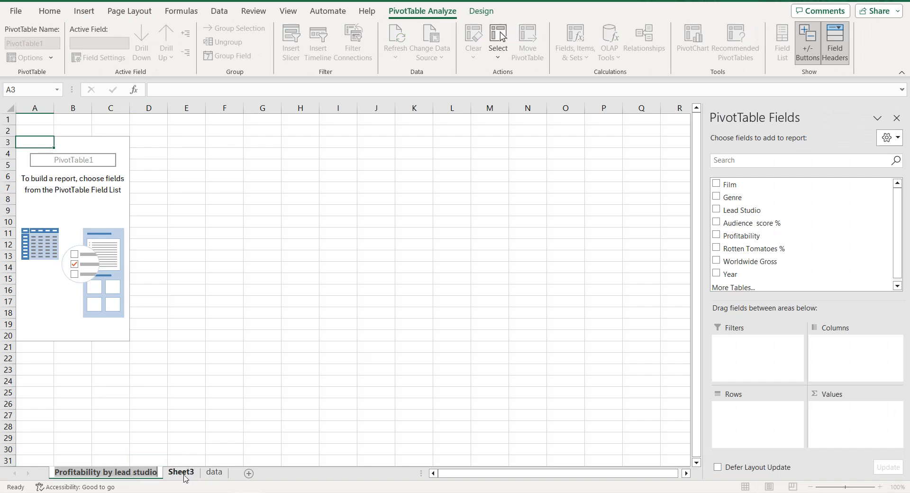
click(182, 472)
text(Profitability by lead studio)
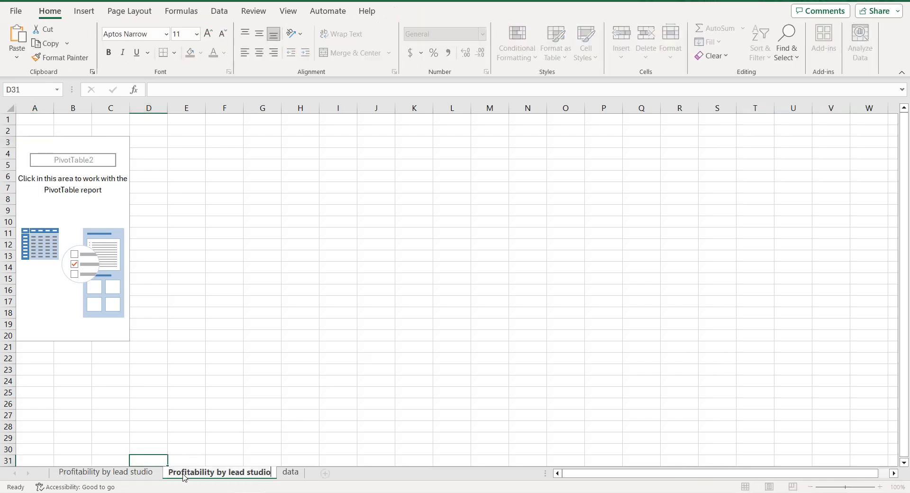
key(BackSpace)
key(BackSpace)
key(BackSpace)
key(BackSpace)
key(BackSpace)
key(BackSpace)
key(BackSpace)
key(BackSpace)
key(BackSpace)
key(BackSpace)
key(BackSpace)
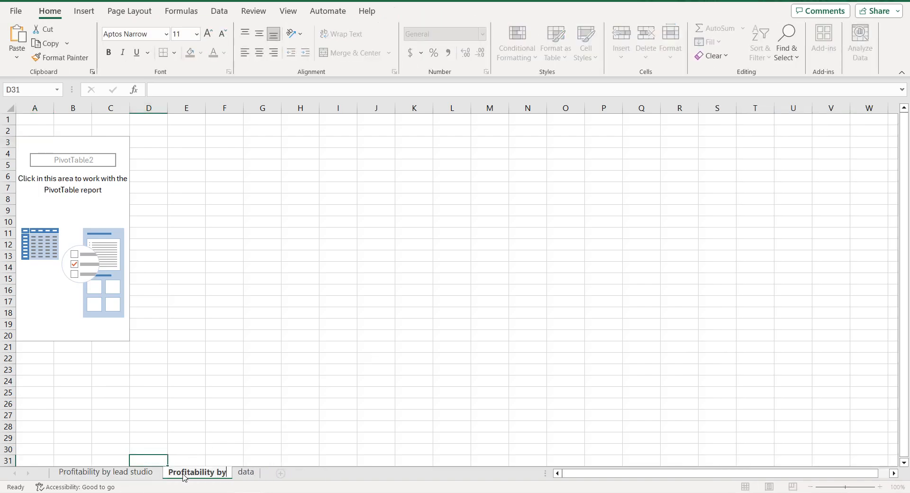
text(genre)
key(Return)
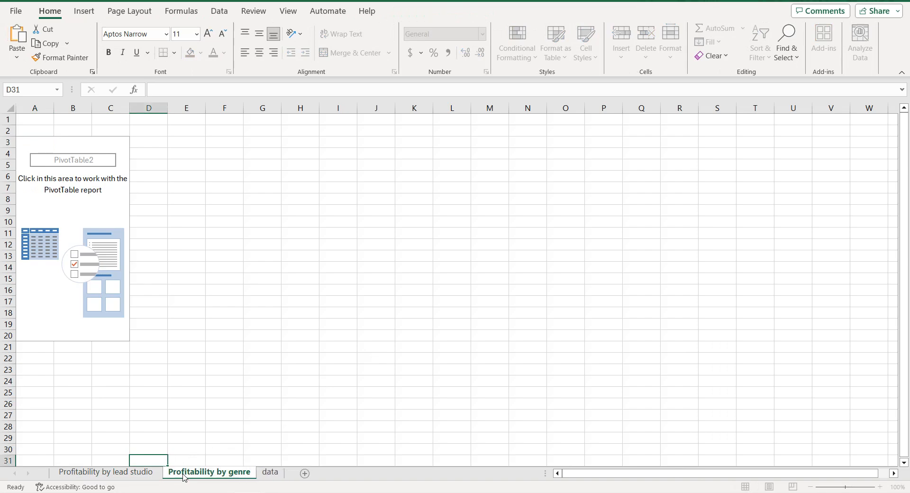
Step: Create a third PivotTable from the film table on the data sheet, placed on a new worksheet
click(271, 472)
click(218, 298)
click(84, 11)
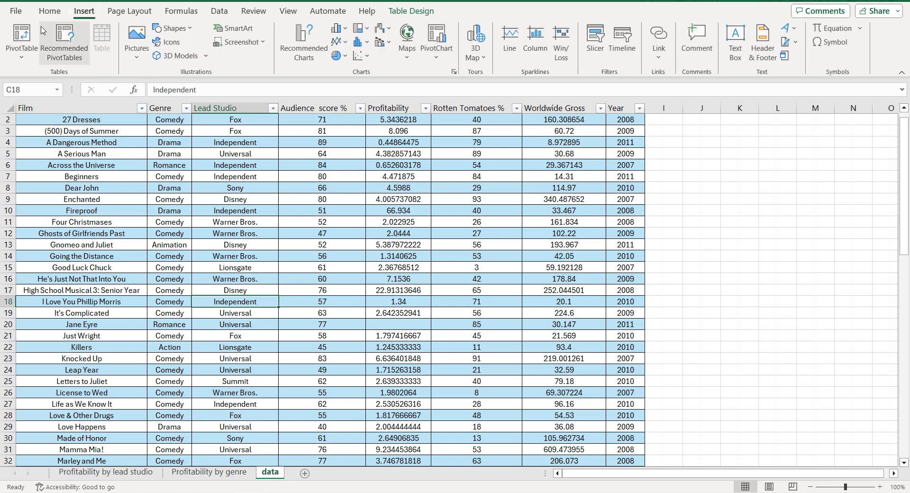
click(30, 31)
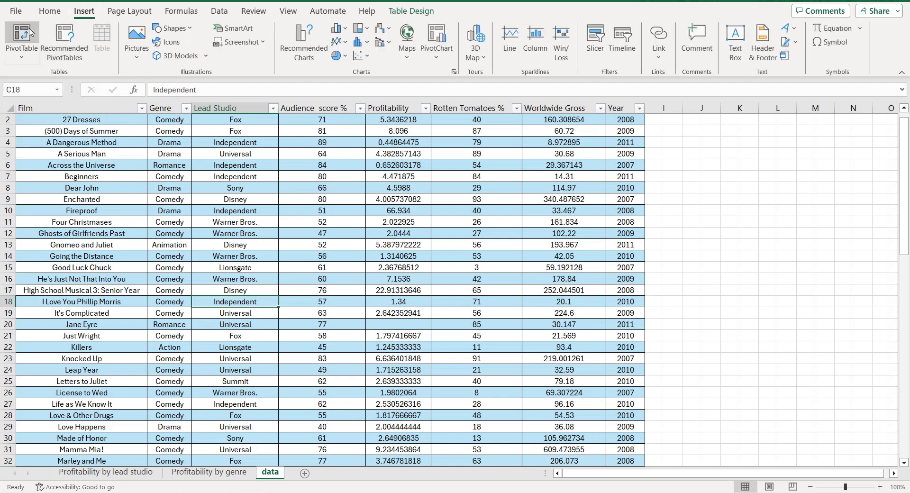
click(524, 301)
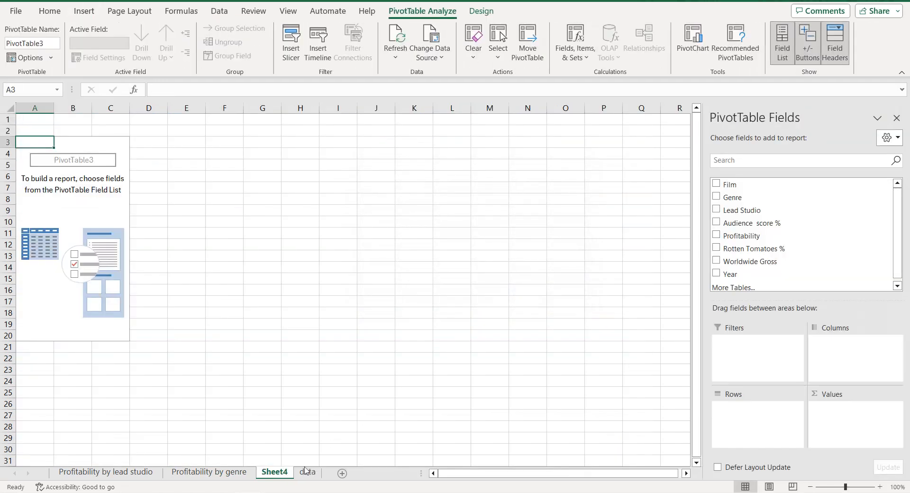
Step: Rename the third PivotTable's sheet as Total films by lead studio
text(T)
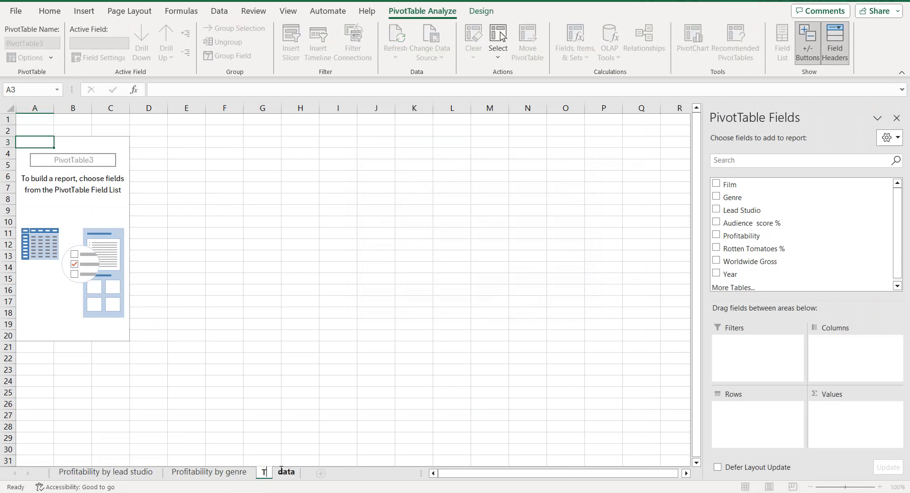
text(otal fil)
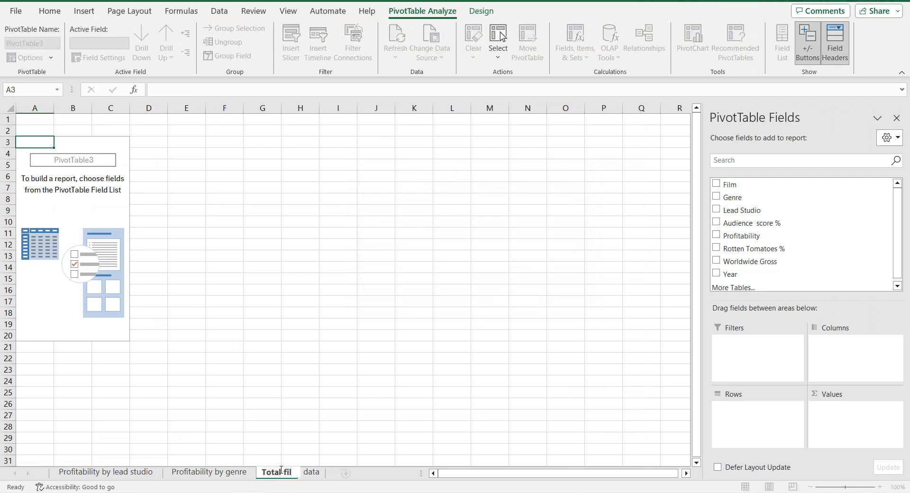
text(ms by le)
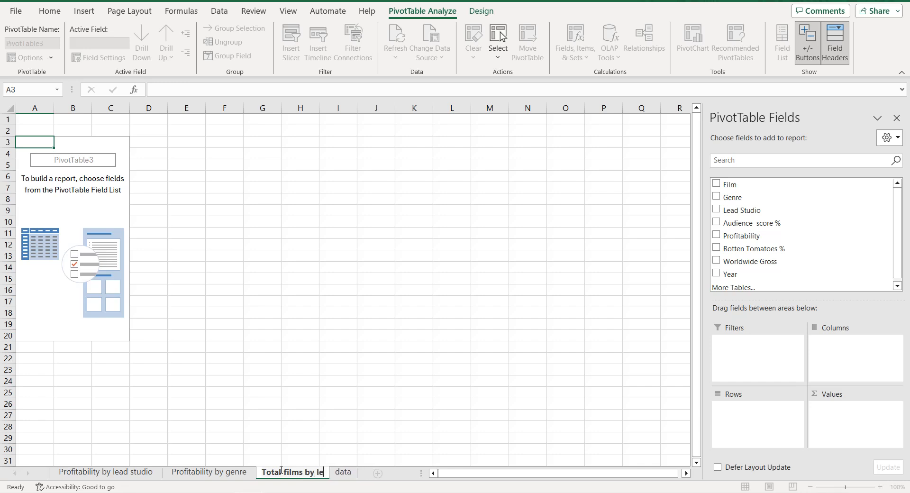
text(ad stdio)
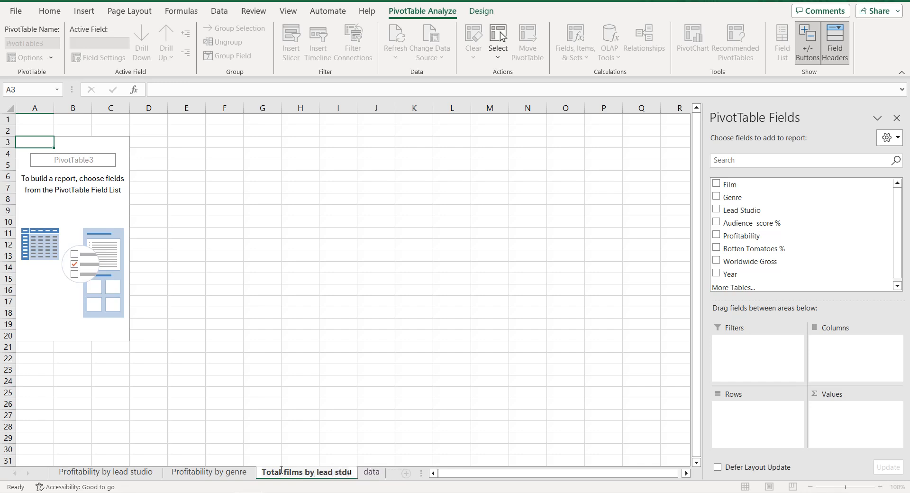
key(Return)
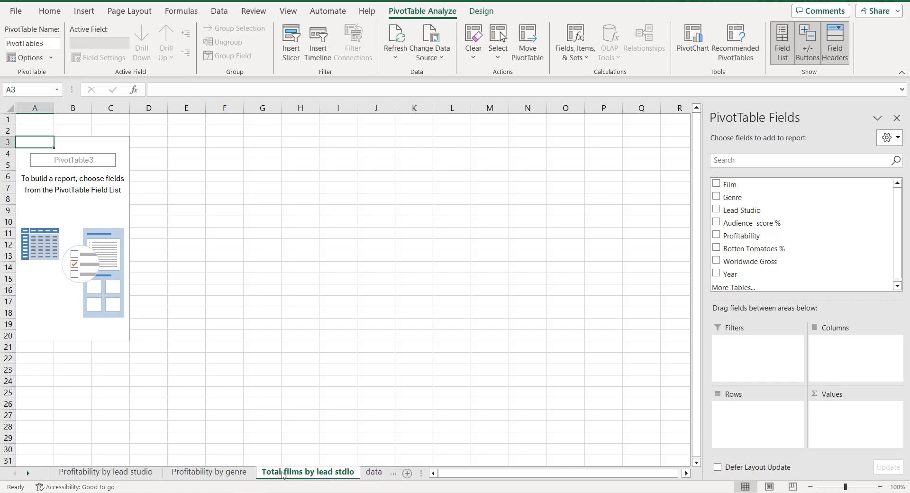
double_click(343, 473)
click(342, 472)
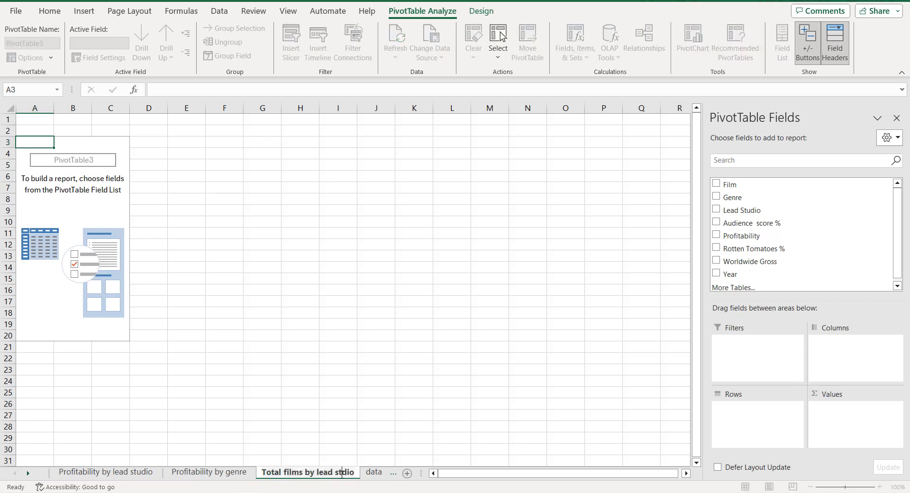
text(u)
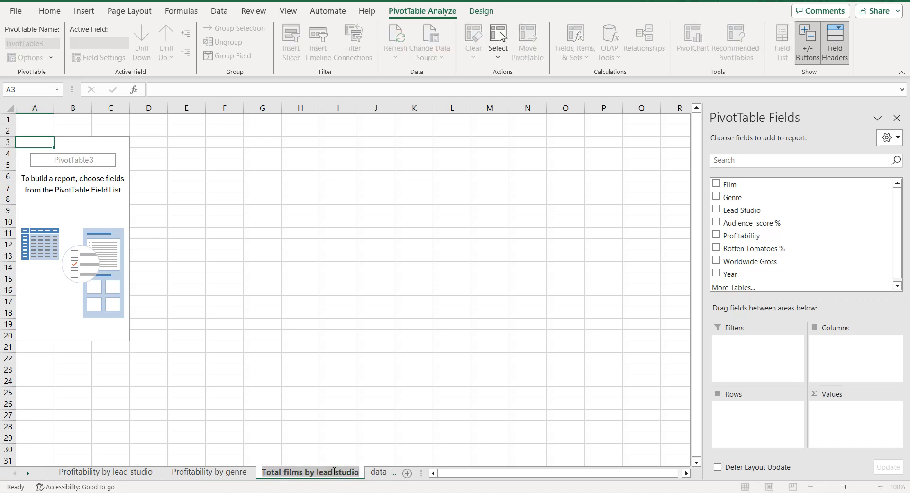
key(Return)
Step: Create a fourth PivotTable from the film table on the data sheet, placed on a new worksheet
click(264, 472)
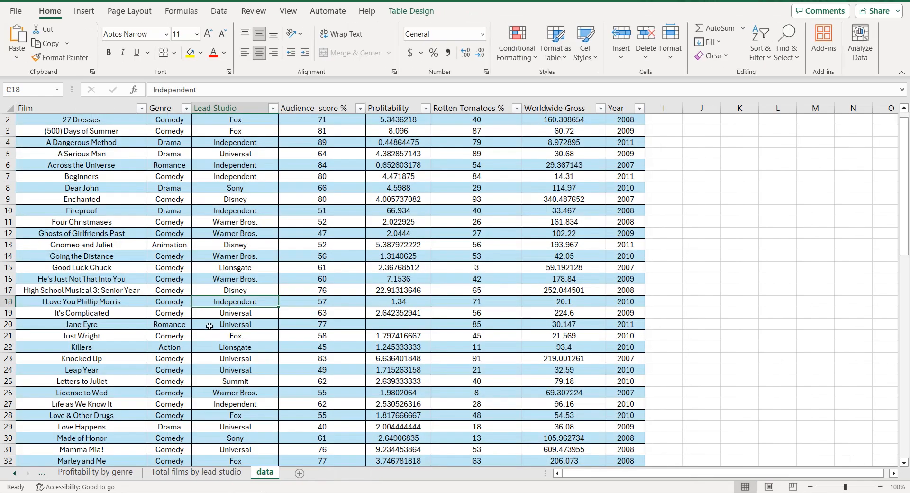
click(83, 11)
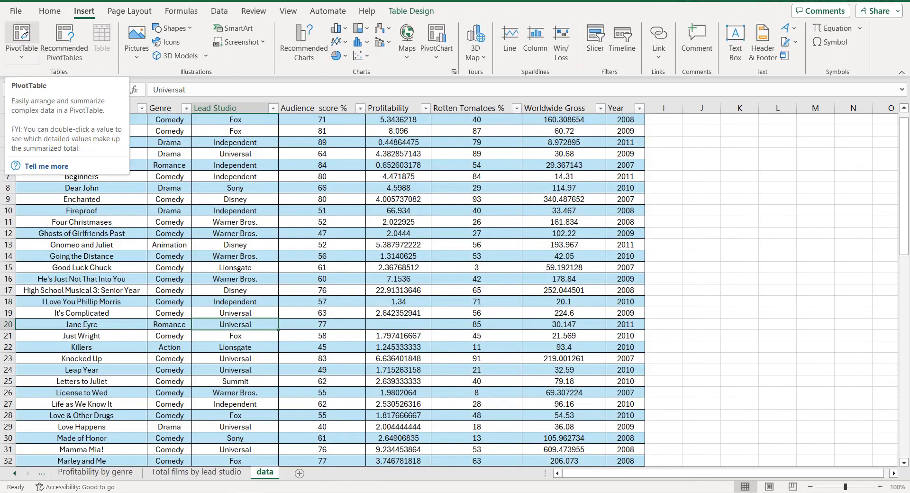
click(21, 38)
click(520, 299)
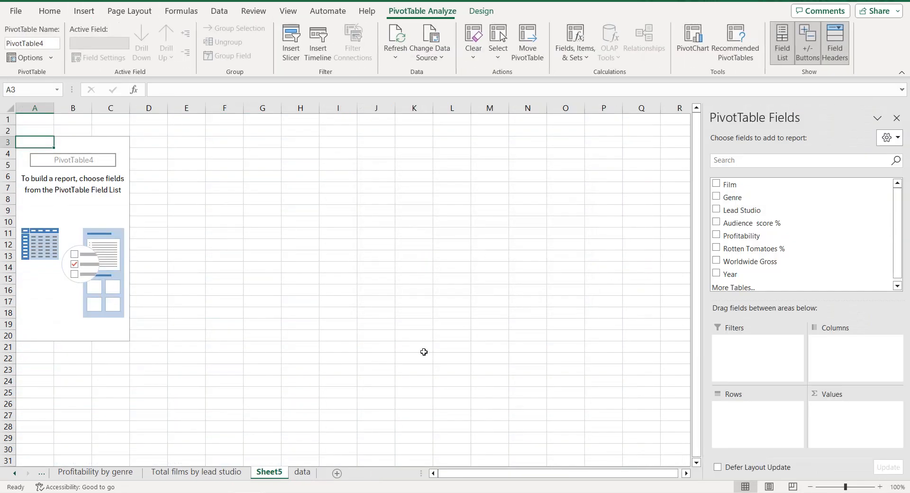
Step: Rename the fourth PivotTable's sheet as Total films by genre
text(Total films by lead studio)
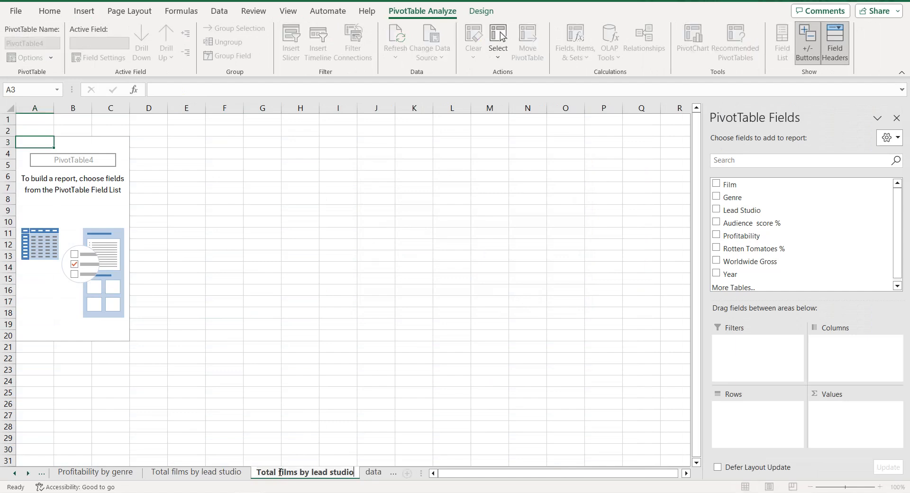
key(BackSpace)
key(BackSpace)
key(BackSpace)
key(BackSpace)
key(BackSpace)
key(BackSpace)
key(BackSpace)
key(BackSpace)
key(BackSpace)
key(BackSpace)
key(BackSpace)
key(BackSpace)
text(genre)
key(Return)
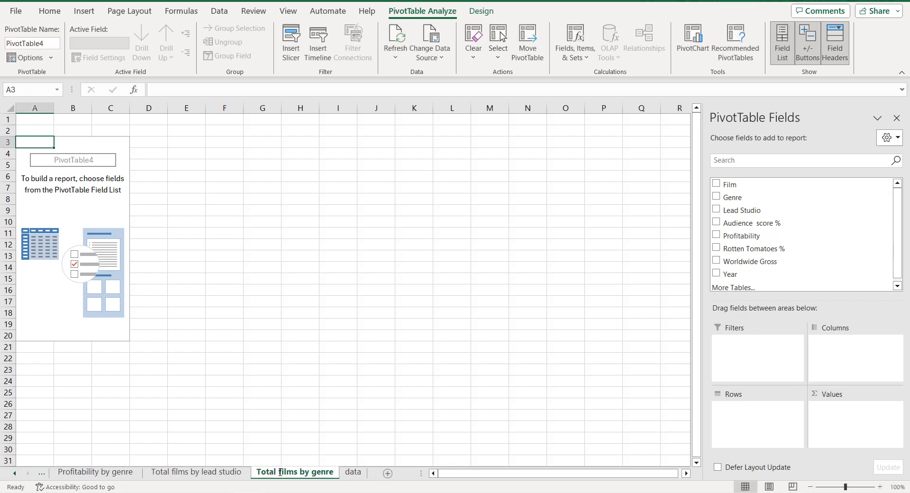
Step: Create a fifth PivotTable from the film table on the data sheet, placed on a new worksheet
click(355, 472)
click(213, 293)
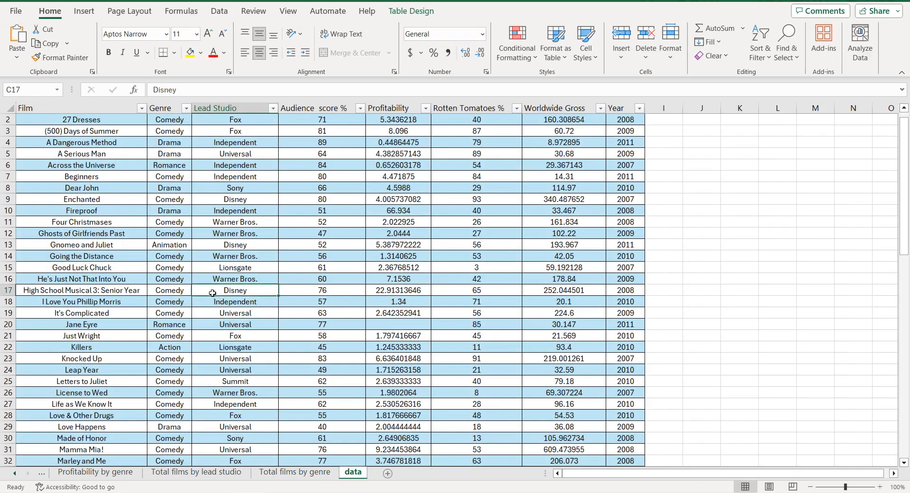
click(84, 11)
click(27, 36)
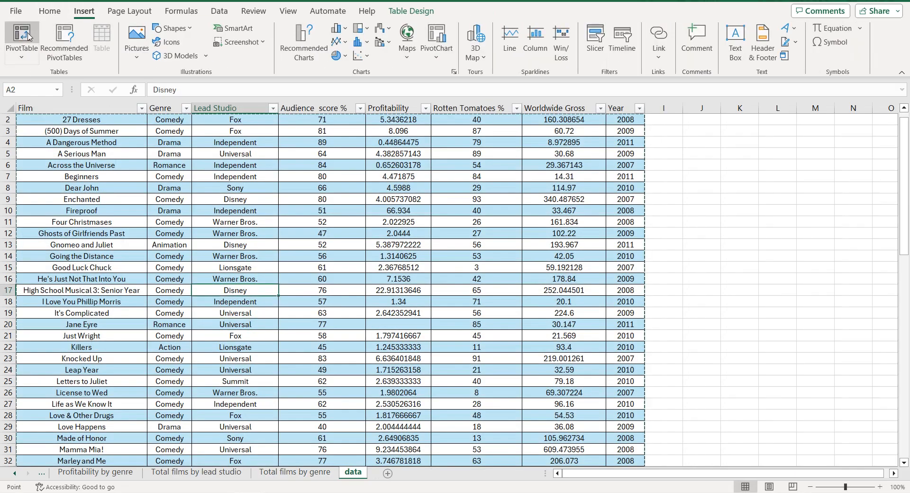
click(521, 303)
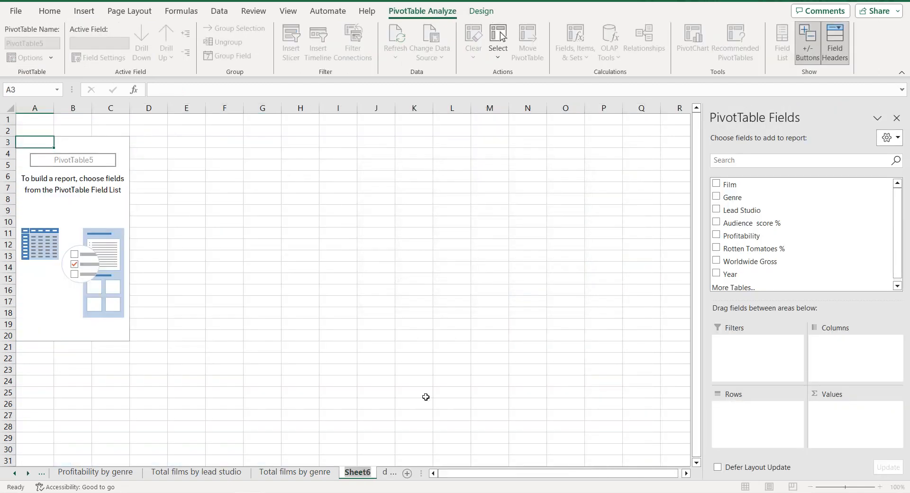
Step: Rename the fifth PivotTable's sheet as Total films by year
text(Total films by lead studio)
key(BackSpace)
key(BackSpace)
key(BackSpace)
key(BackSpace)
key(BackSpace)
key(BackSpace)
key(BackSpace)
key(BackSpace)
key(BackSpace)
key(BackSpace)
key(BackSpace)
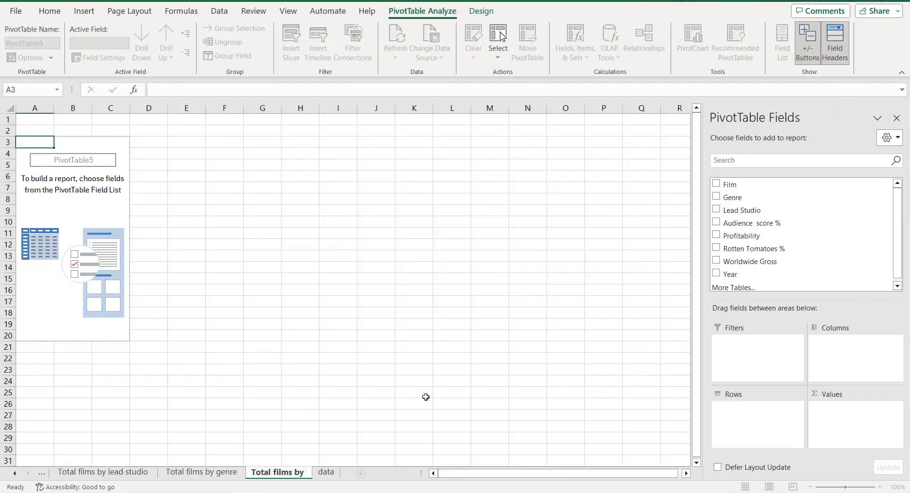
text(year)
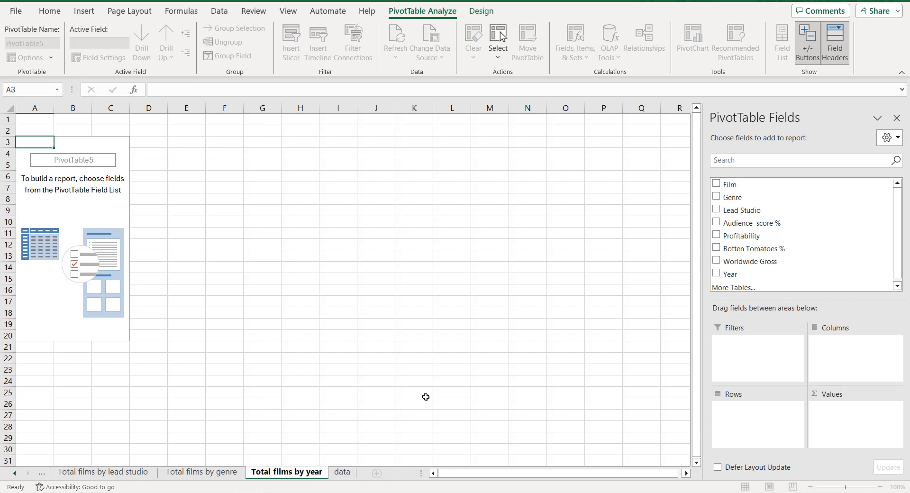
key(Return)
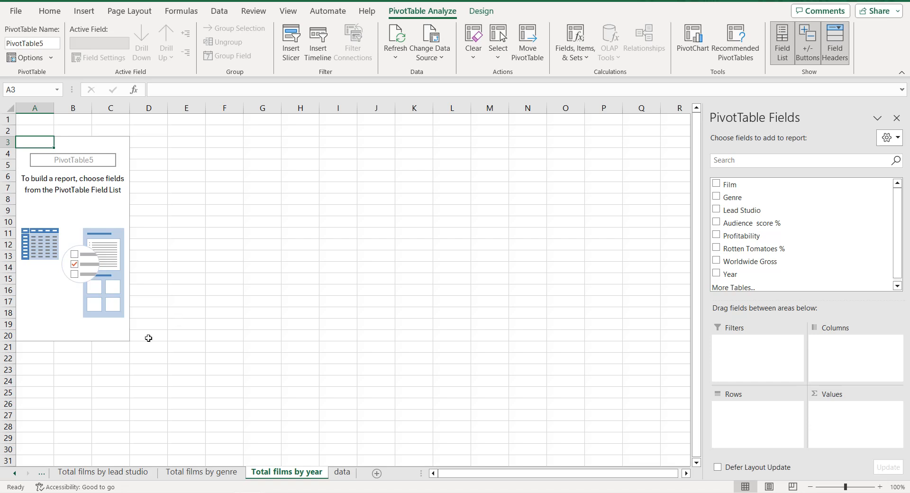
Step: Return to the first PivotTable sheet, Profitability by lead studio
click(15, 472)
click(14, 473)
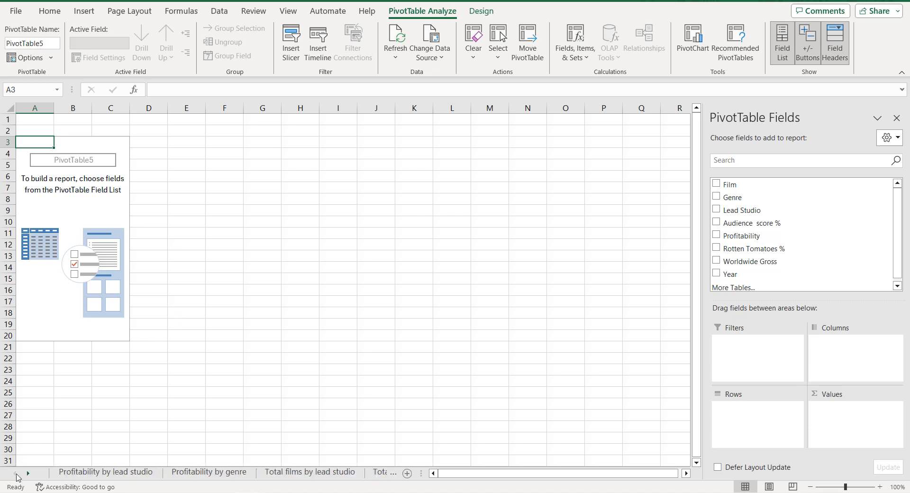
click(93, 471)
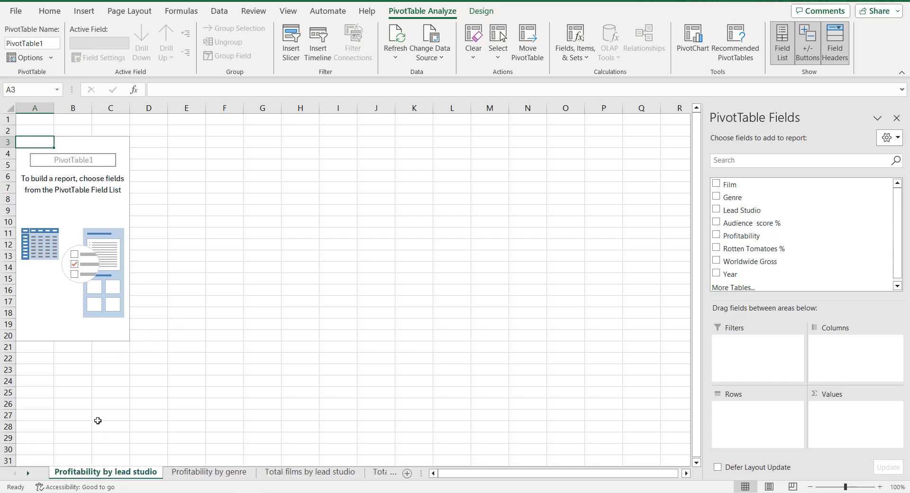
Step: Build the first PivotTable with Lead Studio as rows and the sum of Profitability as values
click(90, 313)
click(717, 210)
drag(742, 240, 867, 423)
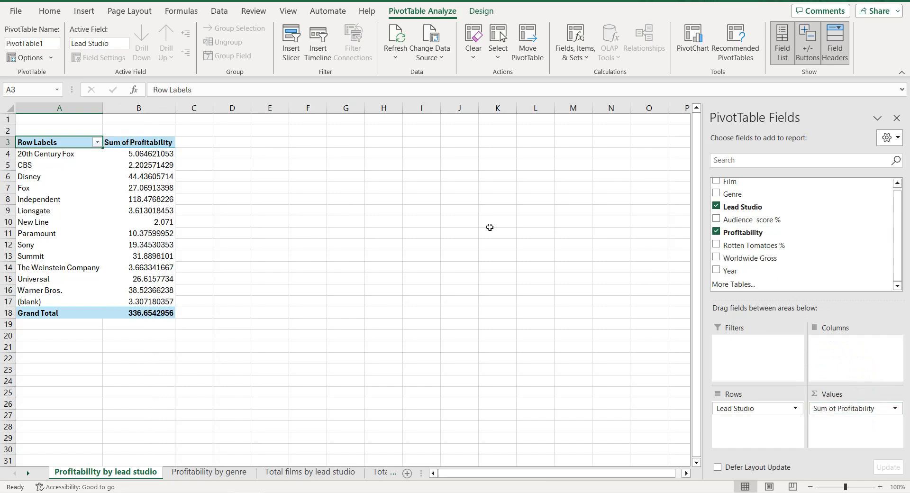
Step: Copy the PivotTable's headers and studio rows, without the grand total, and paste them as values starting at cell E3
drag(50, 141, 148, 301)
key(ctrl+c)
right_click(264, 143)
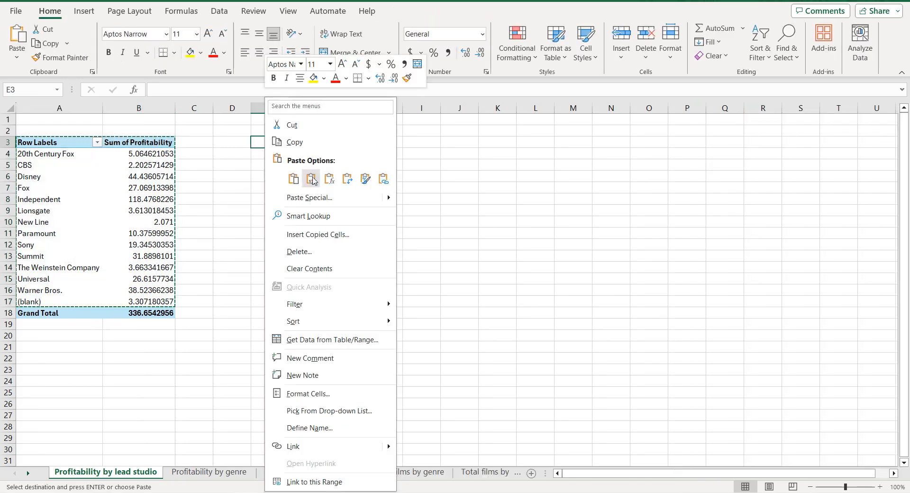
click(312, 178)
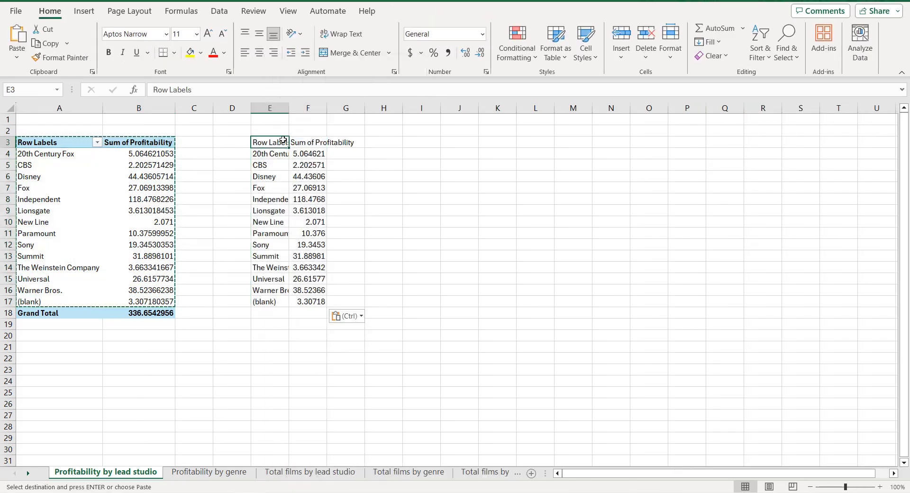
Step: Change the pasted headers in E3 and F3 to Lead studio and Profitability
text(Lead st)
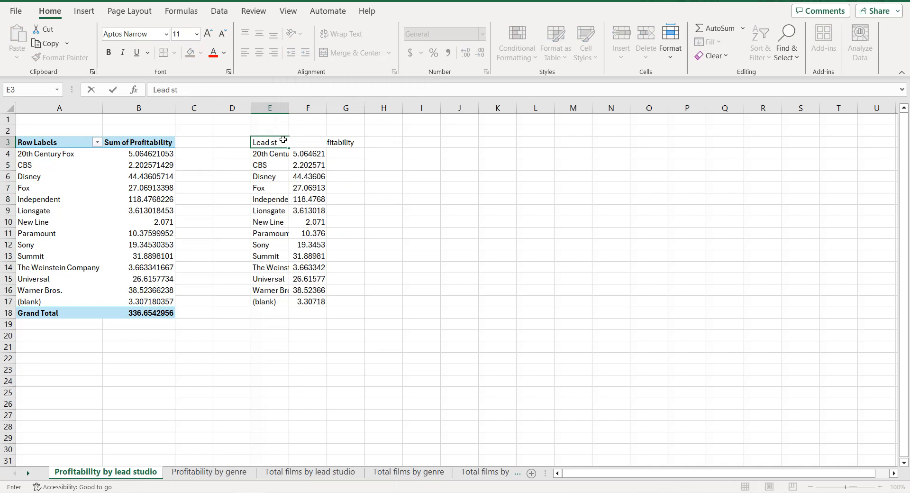
text(udio)
key(Return)
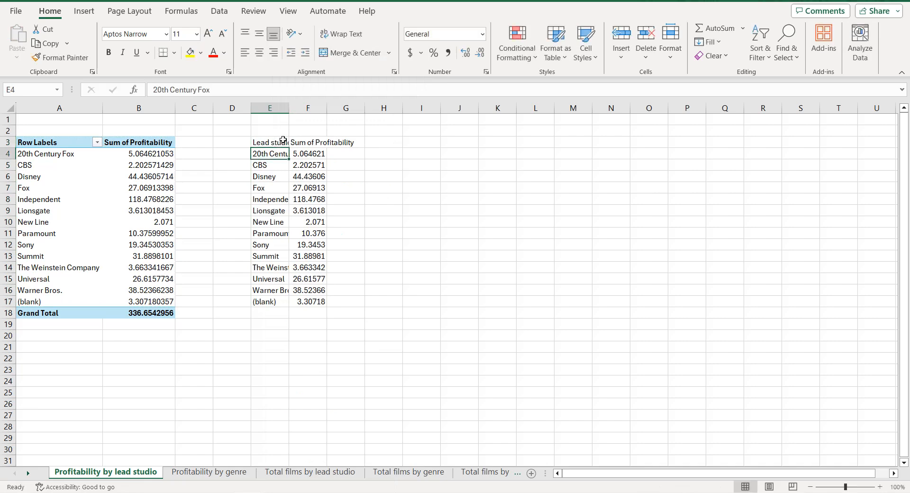
click(308, 140)
click(180, 90)
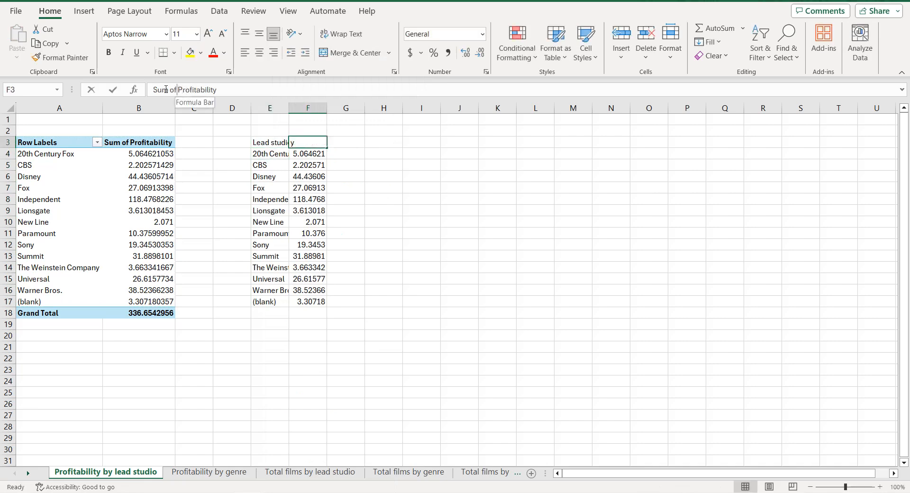
drag(180, 90, 152, 90)
key(BackSpace)
key(Return)
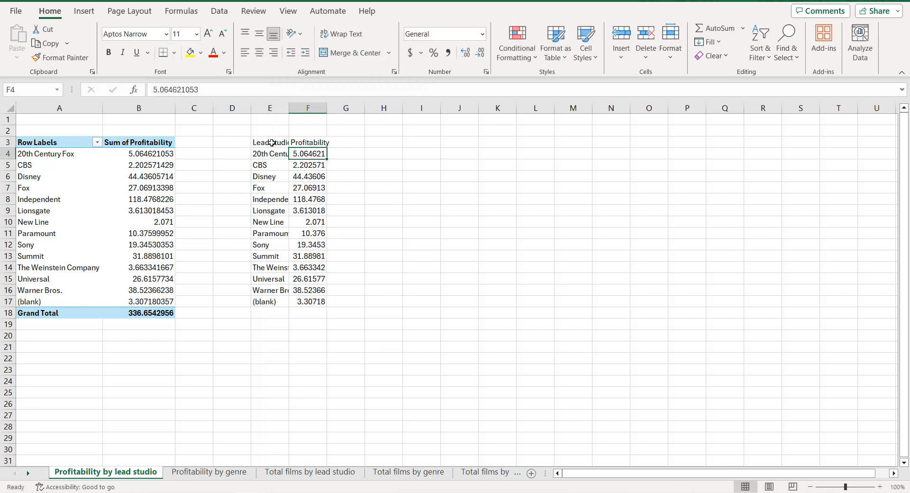
Step: Convert the pasted range E3:F17 into a table with headers and sort it by Profitability from smallest to largest
click(271, 141)
key(ctrl+a)
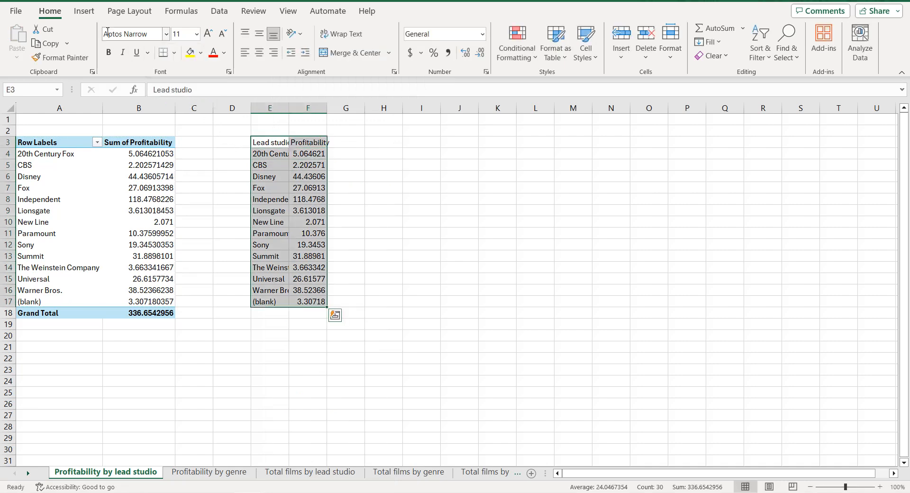
click(84, 11)
click(102, 38)
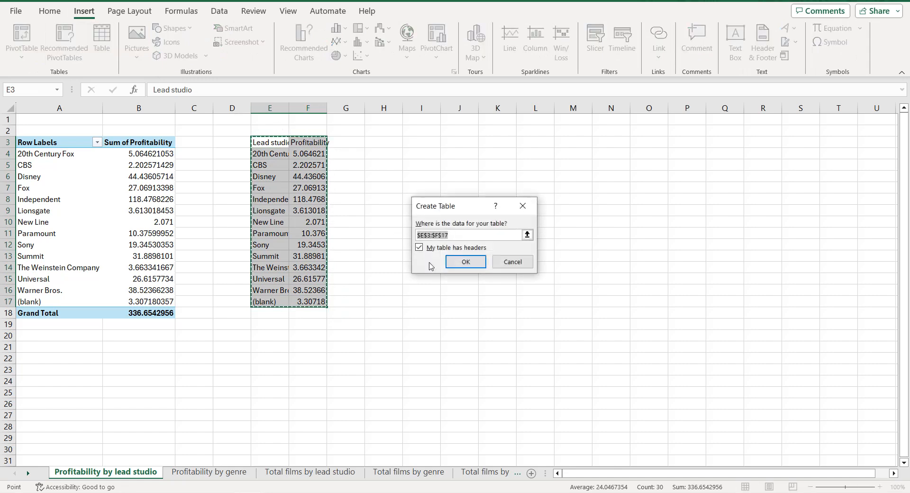
key(Return)
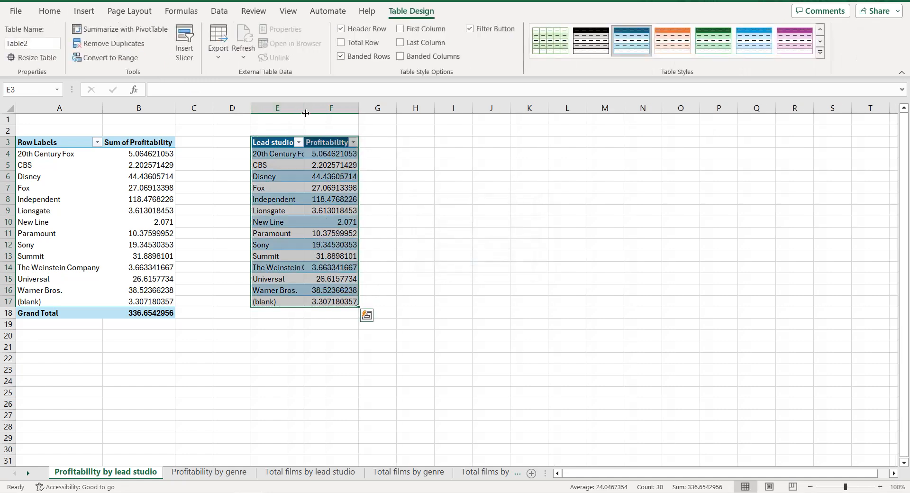
click(353, 142)
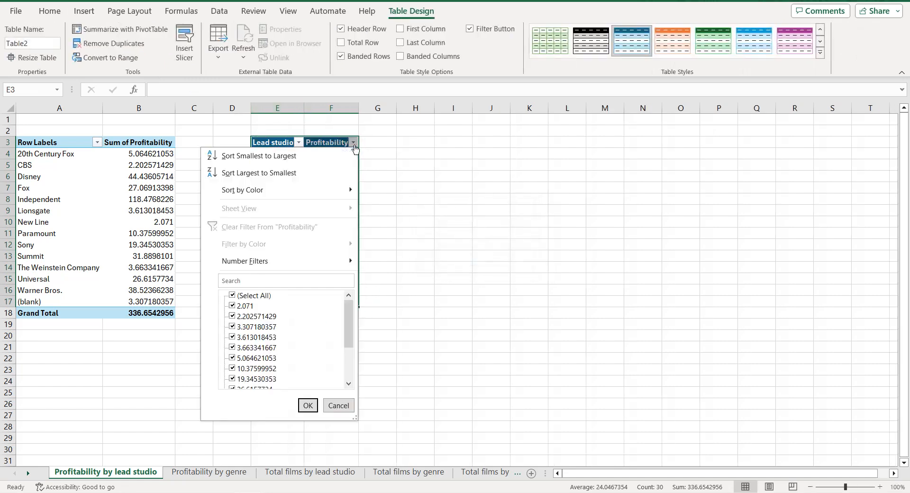
click(296, 157)
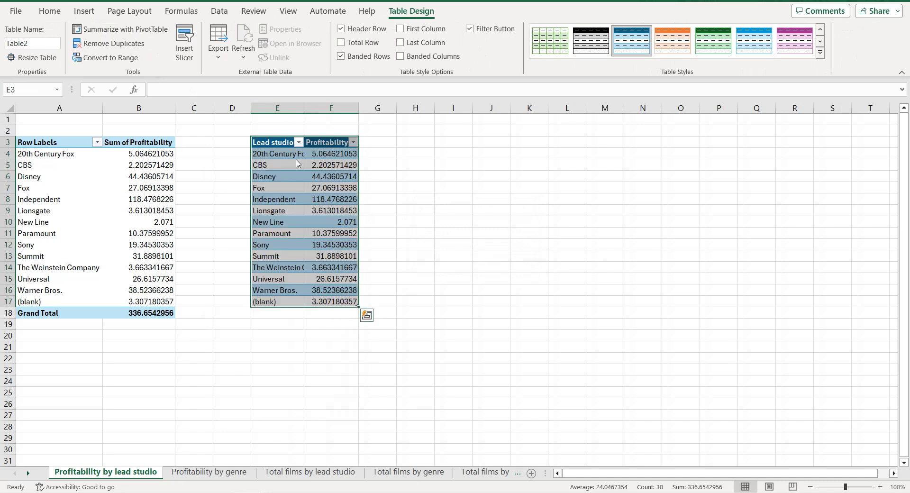
Step: Insert the recommended clustered bar chart from the Lead studio table and place it beside the table over columns H to O
click(84, 10)
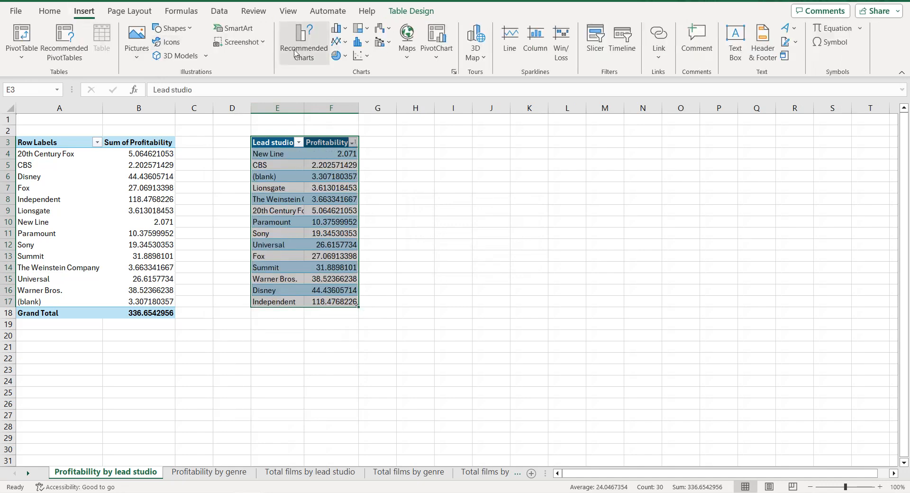
click(294, 53)
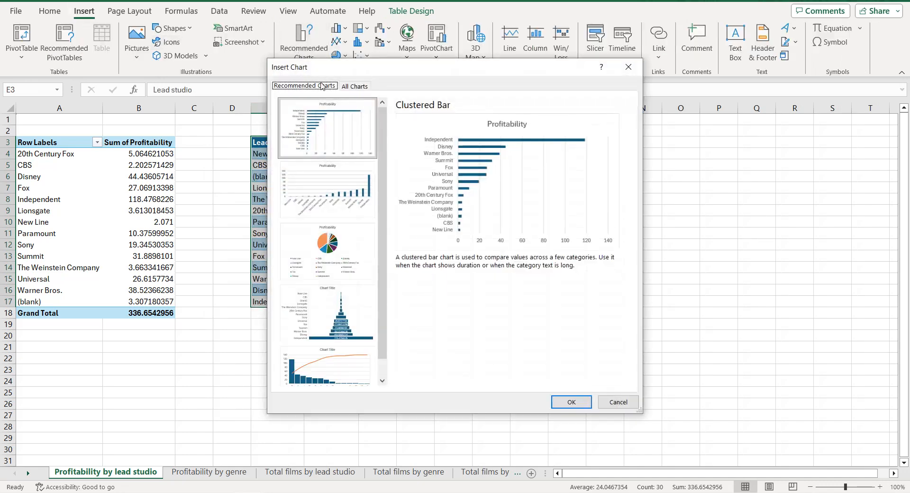
click(571, 402)
drag(524, 212, 602, 197)
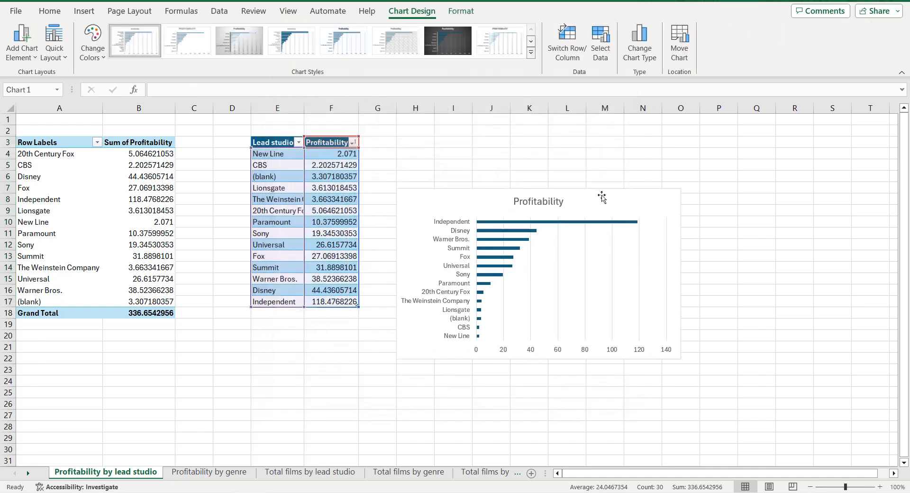
Step: Change the chart title to Profitability by lead studio
click(562, 201)
click(564, 202)
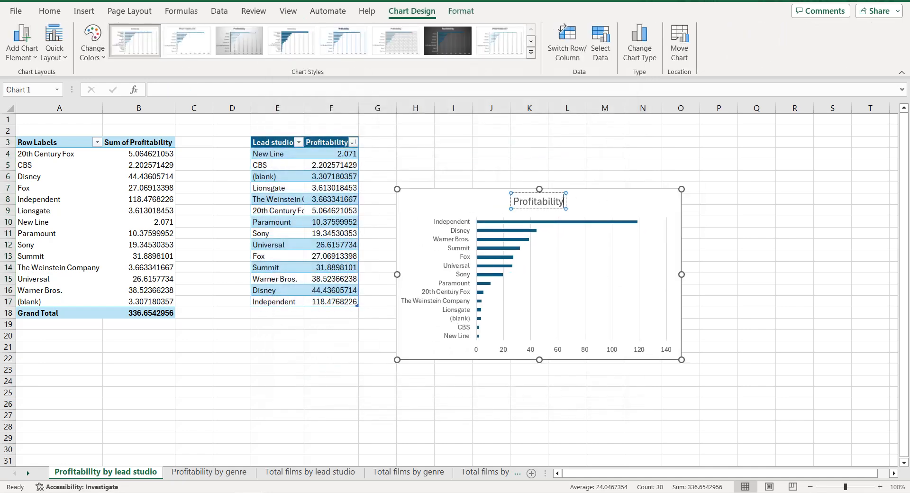
text(by lea)
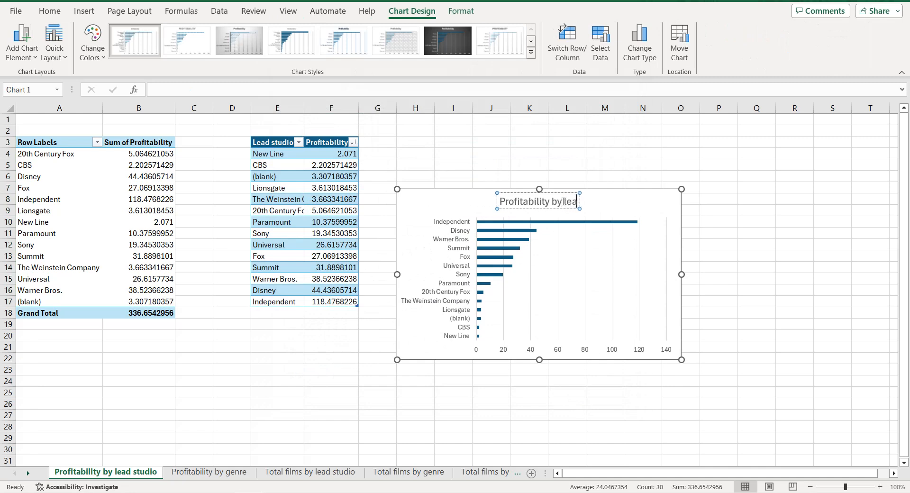
text(d stud)
text(io)
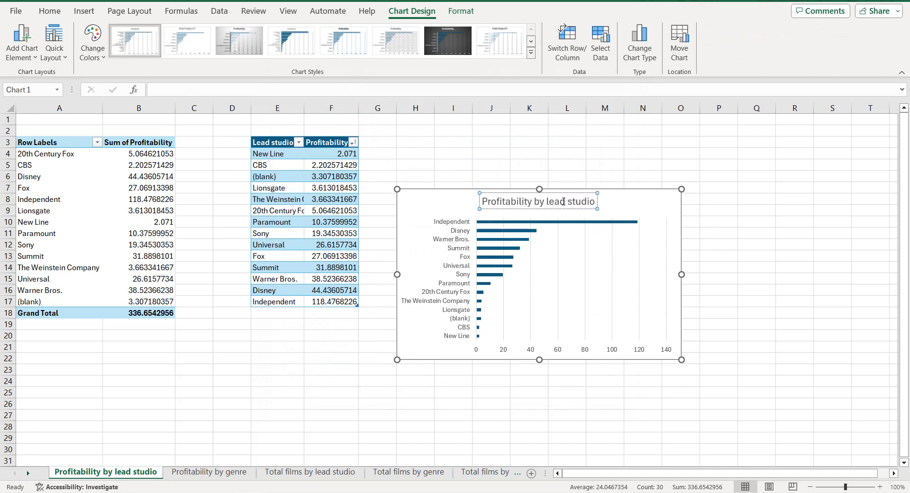
click(437, 201)
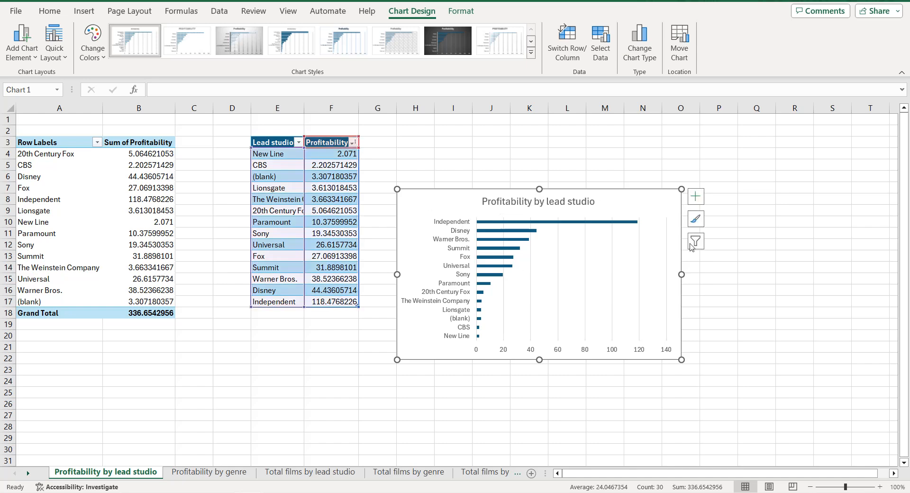
Step: Add data labels to the bar chart and remove its gridlines
click(696, 196)
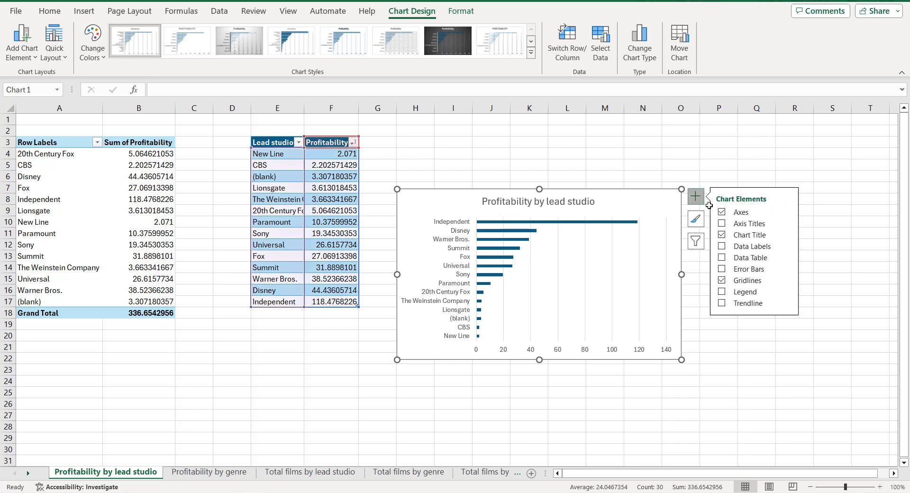
click(721, 246)
click(721, 280)
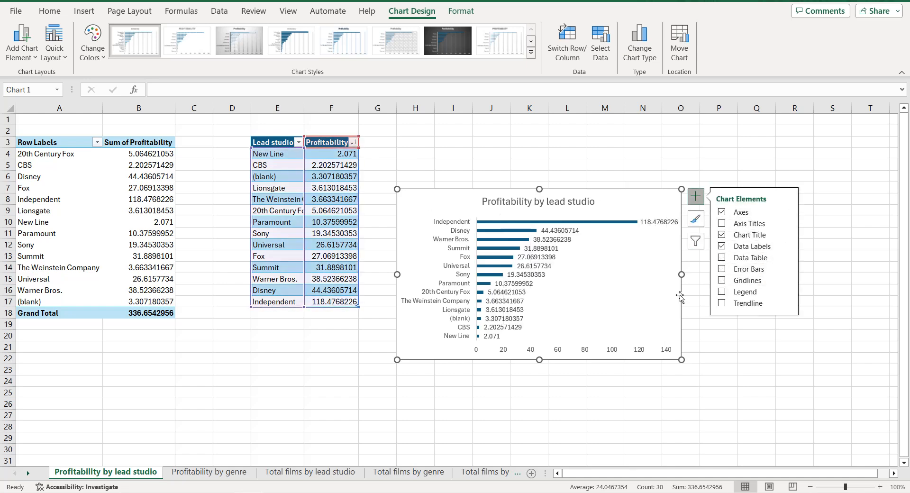
Step: Format the Profitability values in F4:F17 to show one decimal place
drag(310, 156, 349, 307)
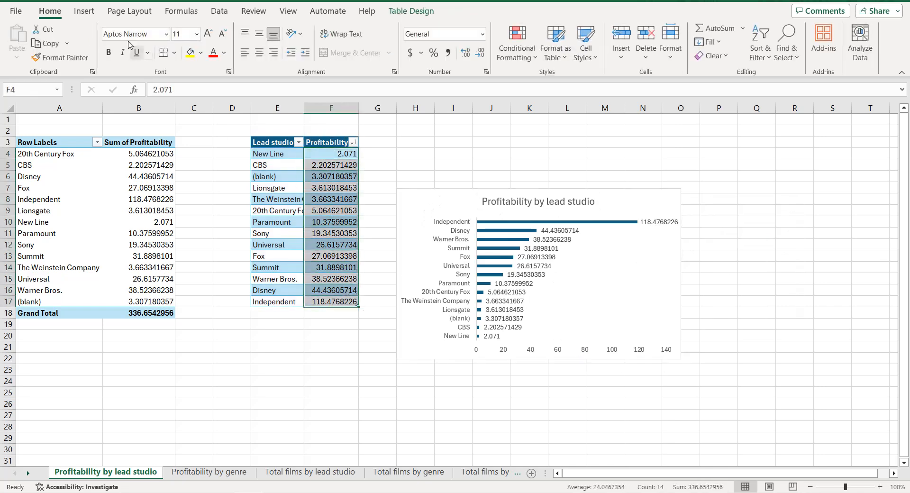
click(84, 12)
click(59, 13)
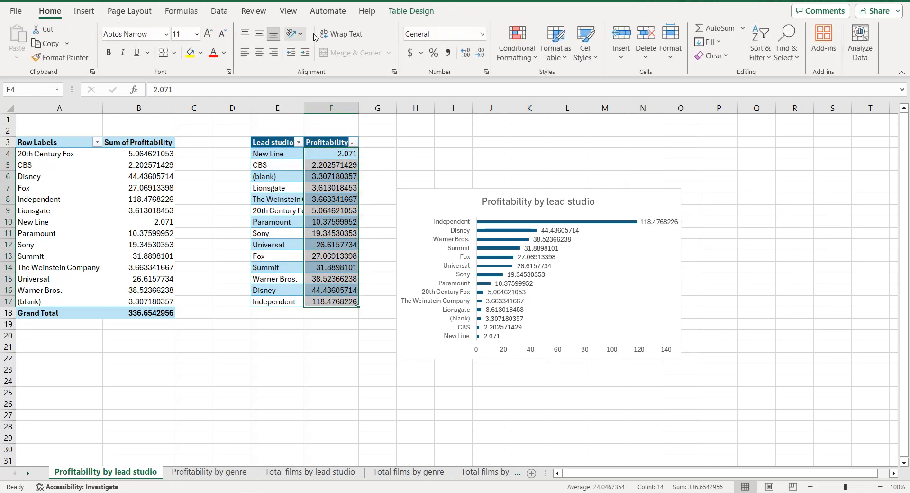
click(481, 52)
click(481, 53)
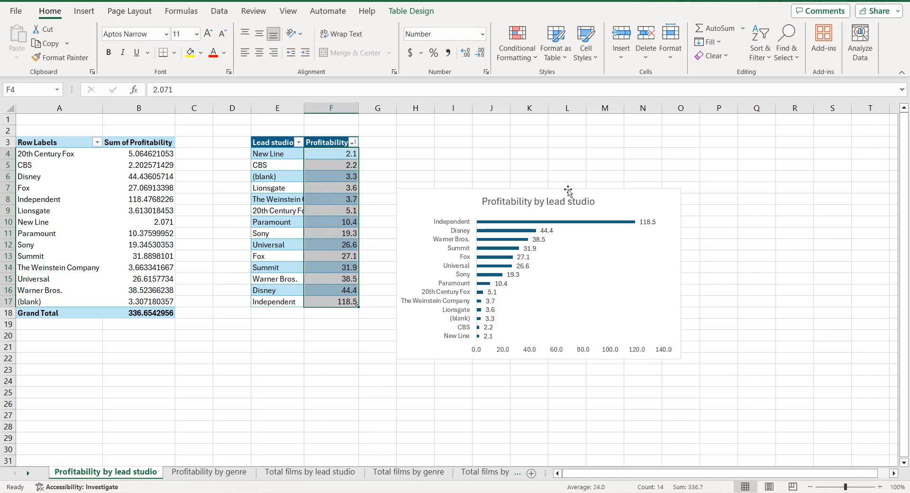
Step: Delete the horizontal value axis from the bar chart
click(612, 254)
click(582, 351)
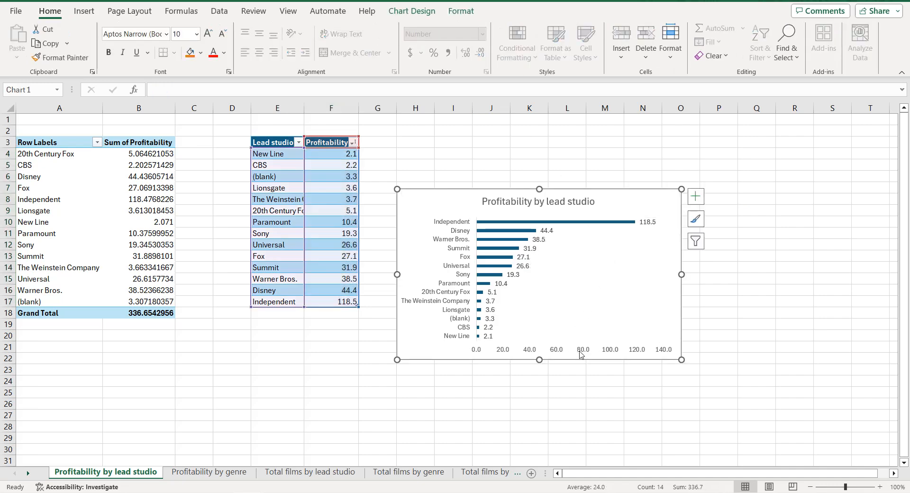
key(Delete)
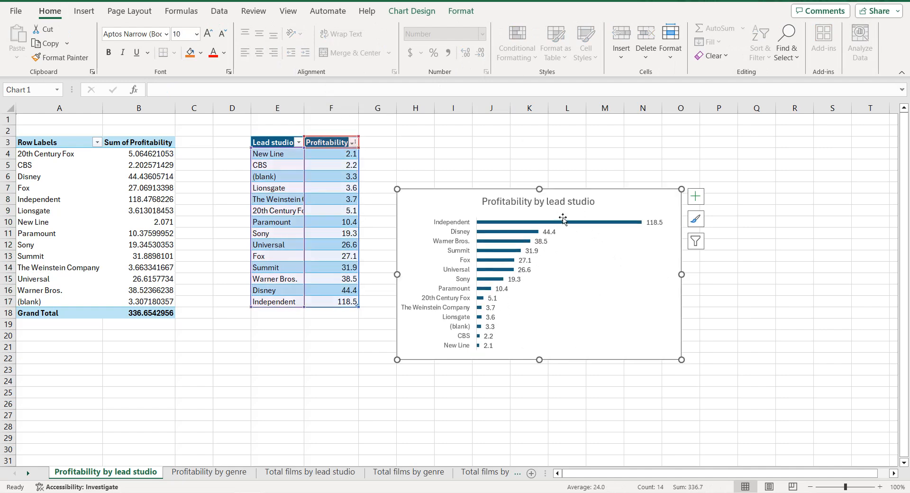
Step: Give the chart's Profitability bars a solid black fill
right_click(654, 204)
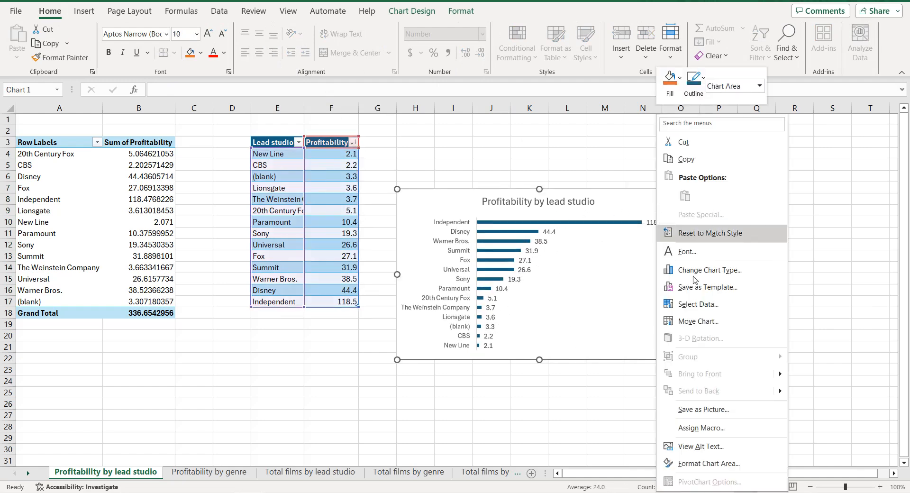
click(724, 463)
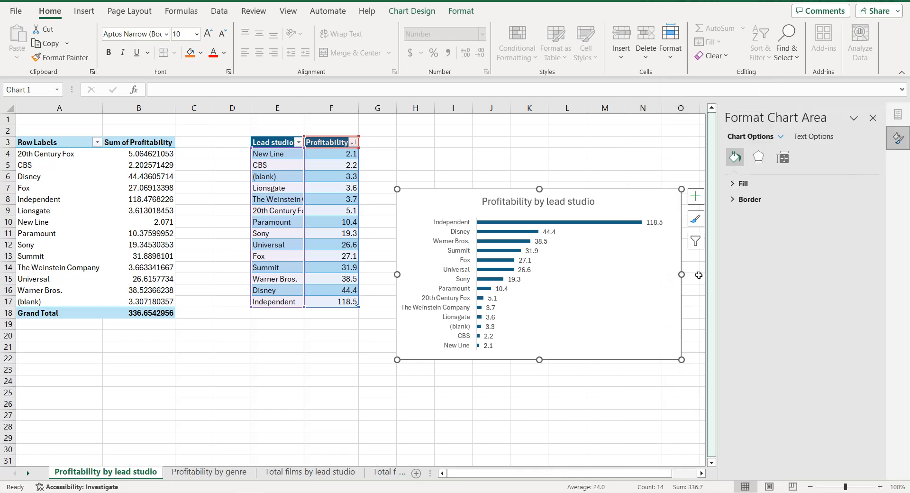
click(615, 223)
click(783, 157)
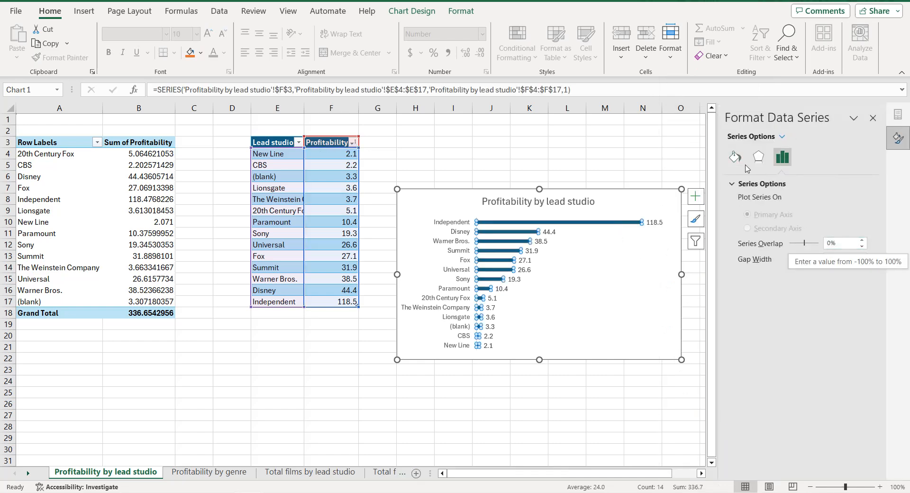
click(735, 157)
click(741, 185)
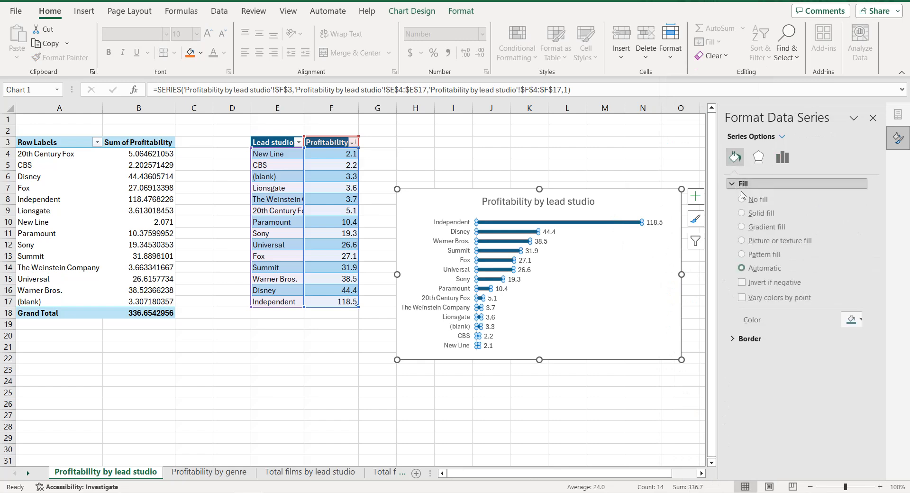
click(851, 321)
click(829, 351)
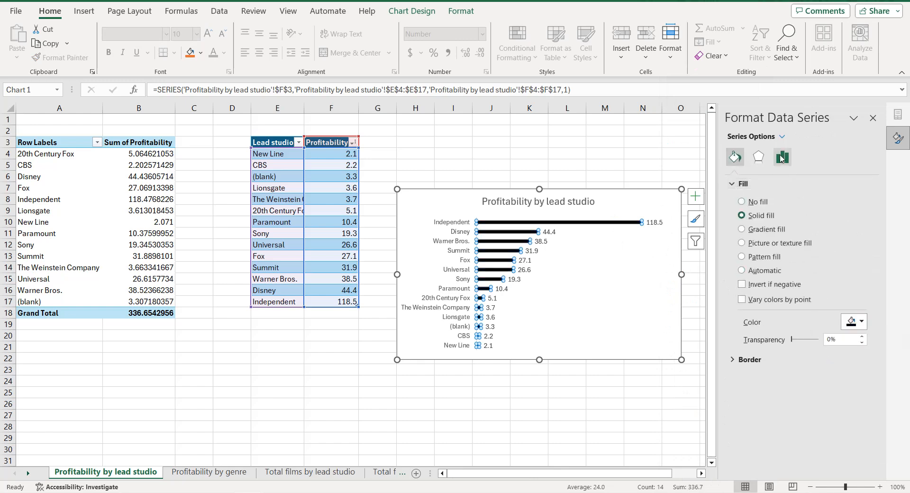
Step: Set the gap width of the Profitability bars to 50%
click(782, 157)
double_click(828, 260)
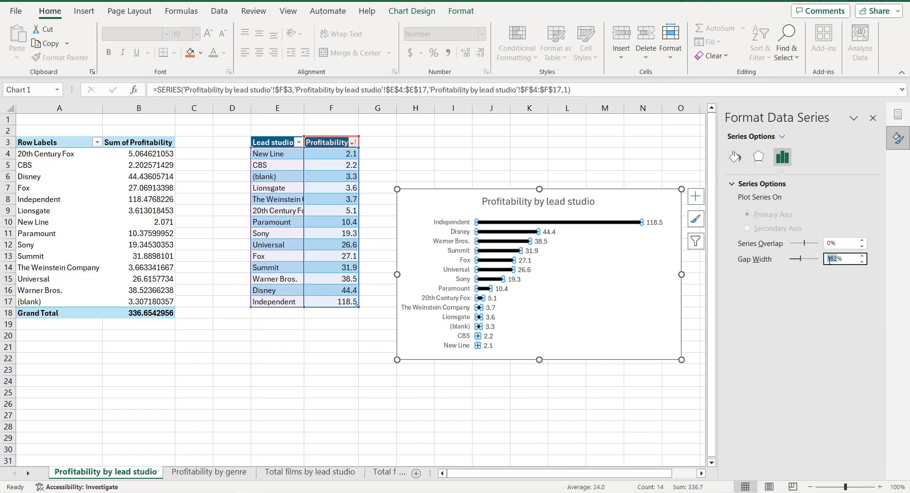
text(50%)
key(Return)
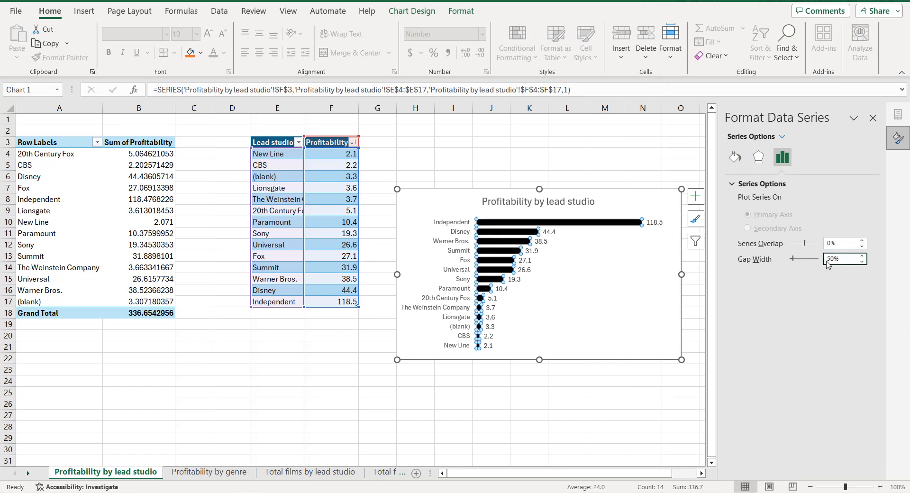
Step: Set the text of the chart's lead studio axis labels, data labels and title to black
click(467, 260)
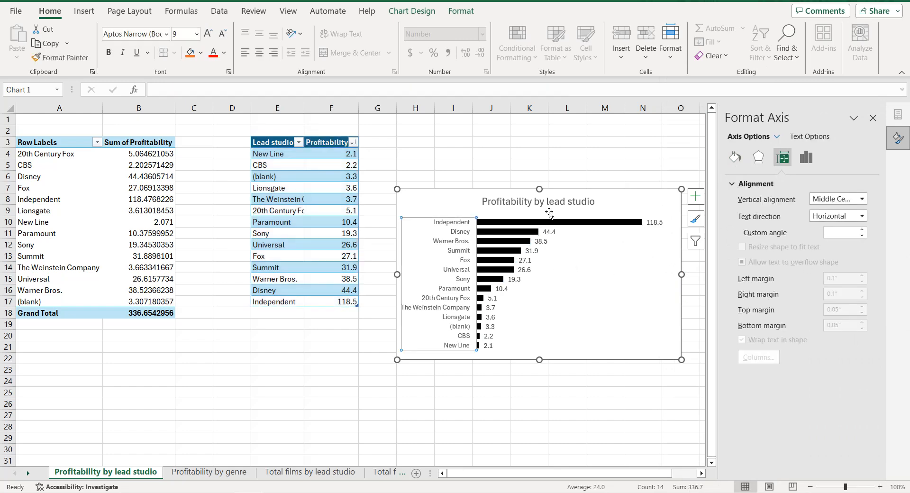
click(809, 136)
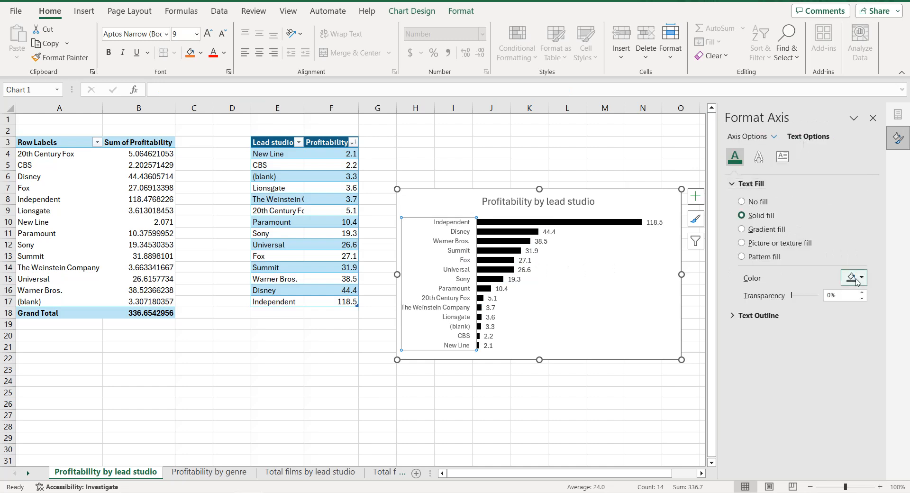
click(854, 277)
click(827, 309)
click(655, 222)
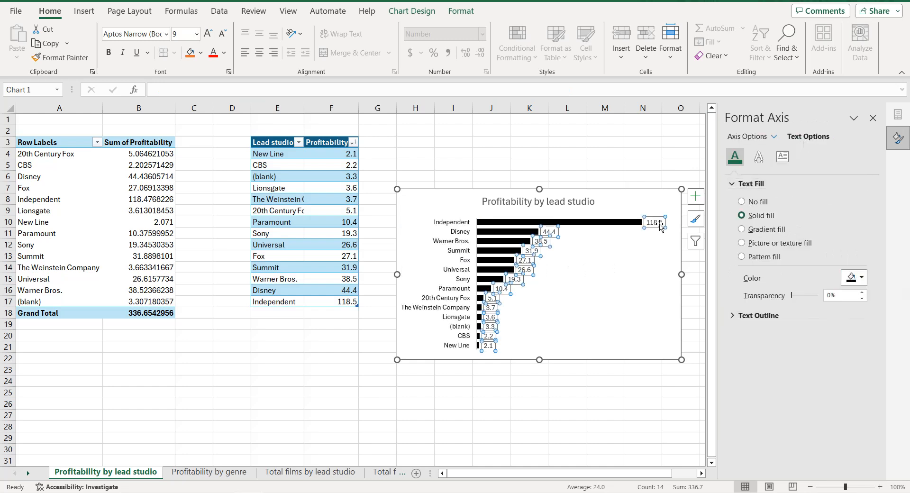
click(851, 278)
click(827, 309)
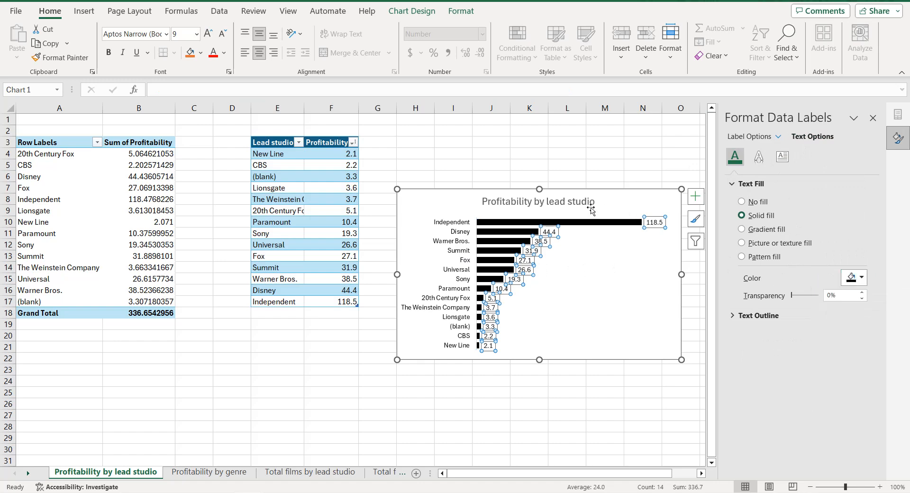
click(590, 207)
click(851, 280)
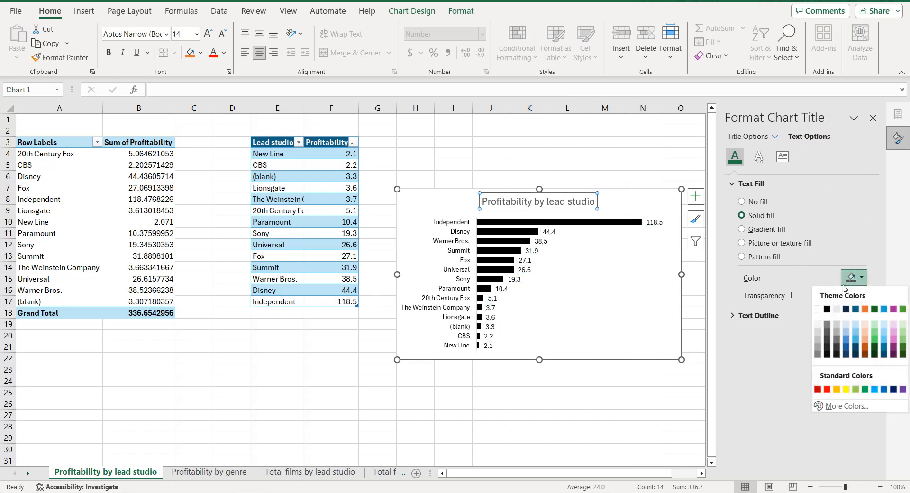
click(827, 309)
Step: Give the chart area a solid black border with rounded corners
click(451, 207)
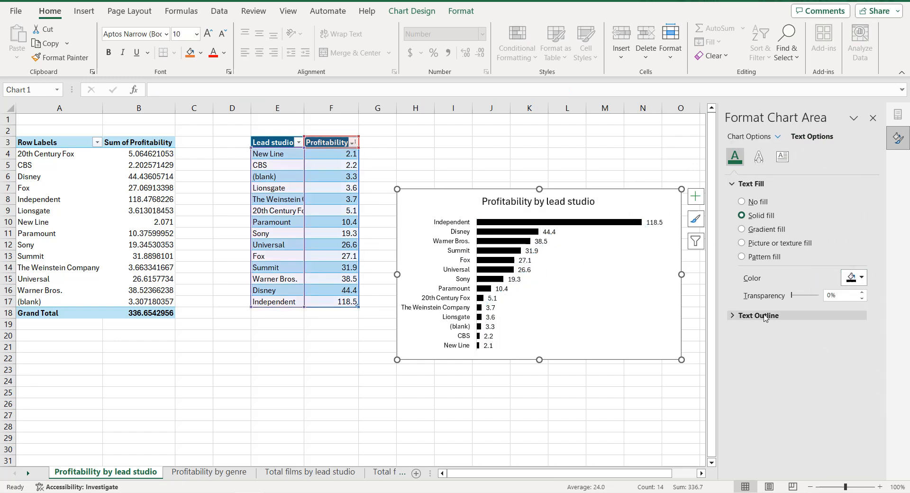
click(750, 137)
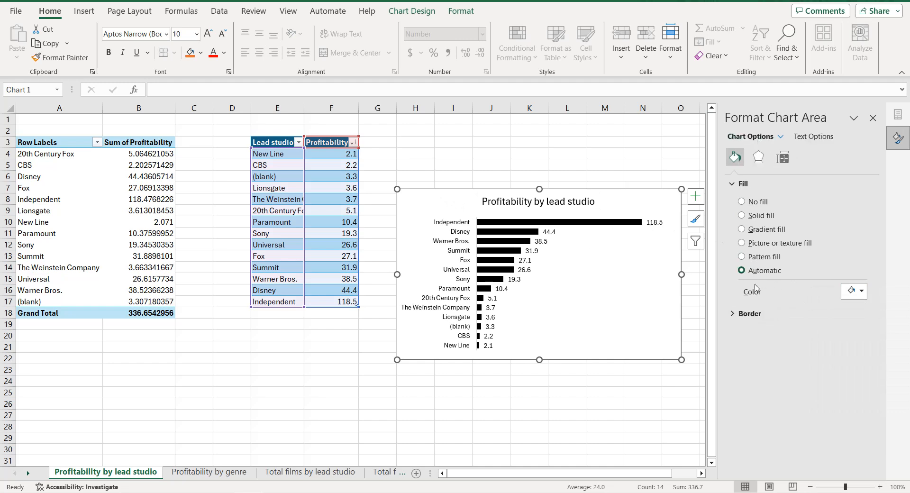
click(750, 315)
click(847, 307)
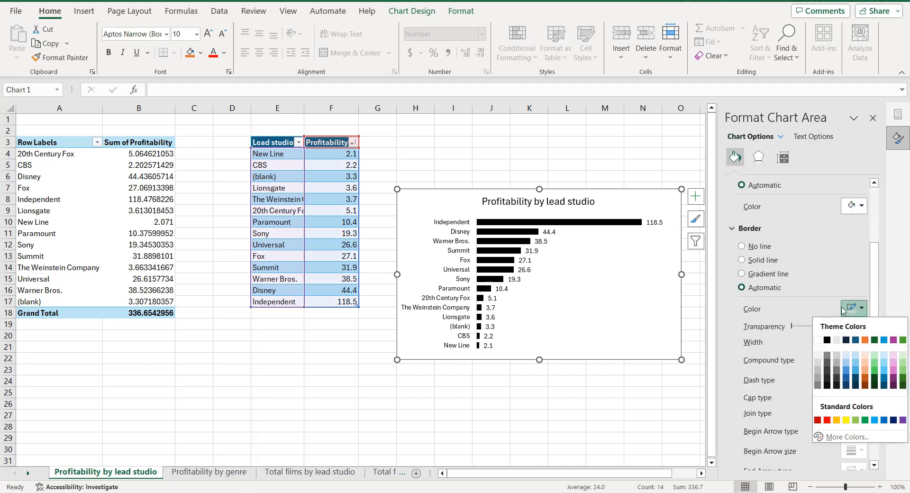
click(827, 340)
scroll(816, 351, down, 1)
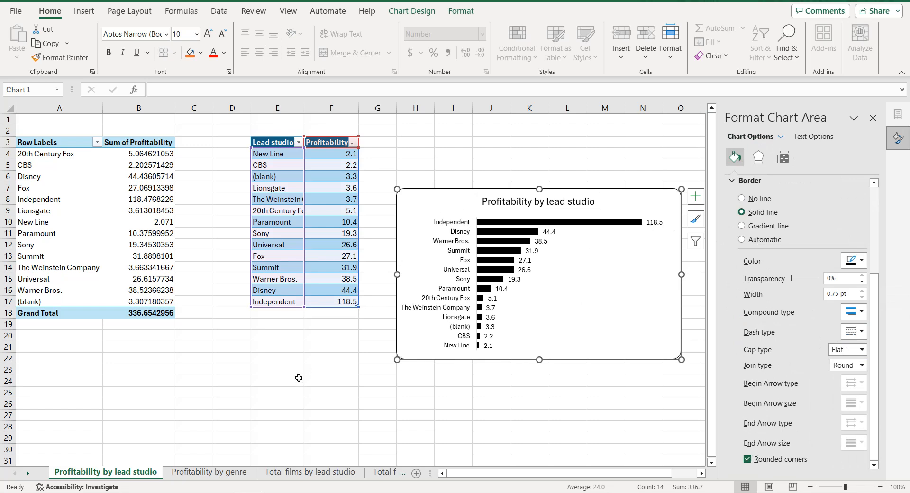
Step: Add a new worksheet named Dashboard and hide its gridlines
click(416, 473)
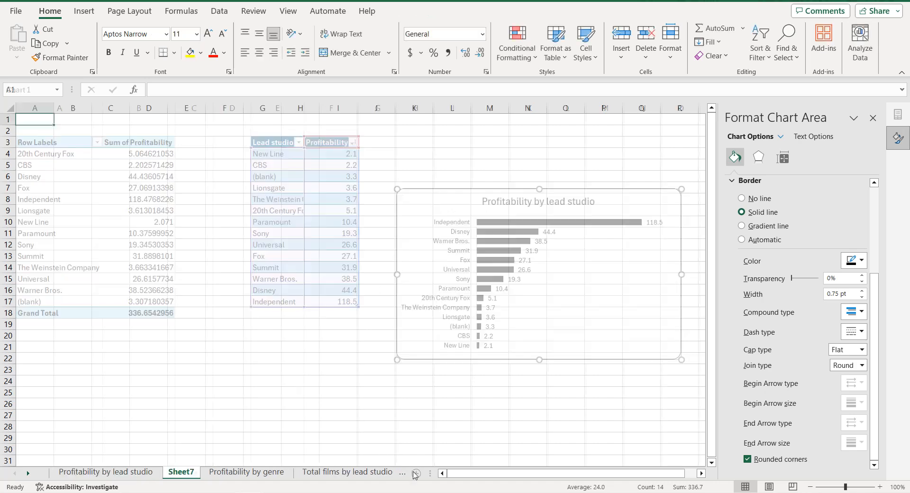
double_click(183, 472)
text(Dashboard)
key(Return)
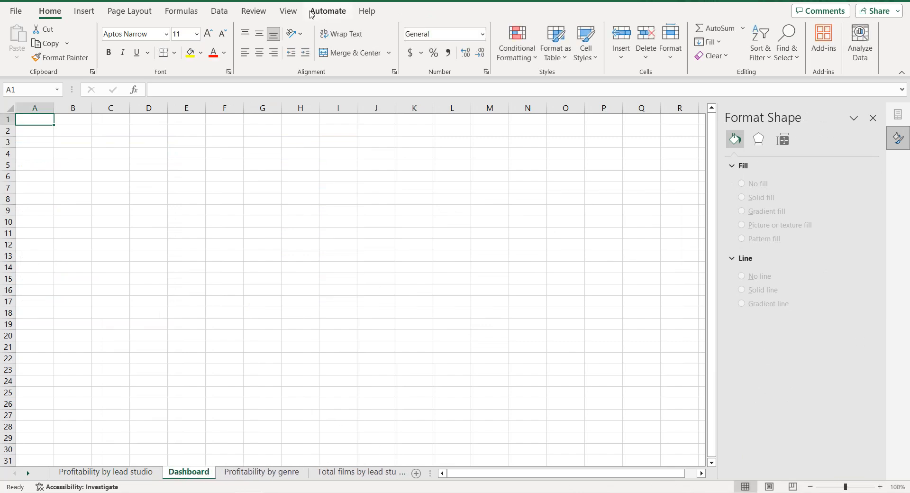
click(289, 11)
click(320, 43)
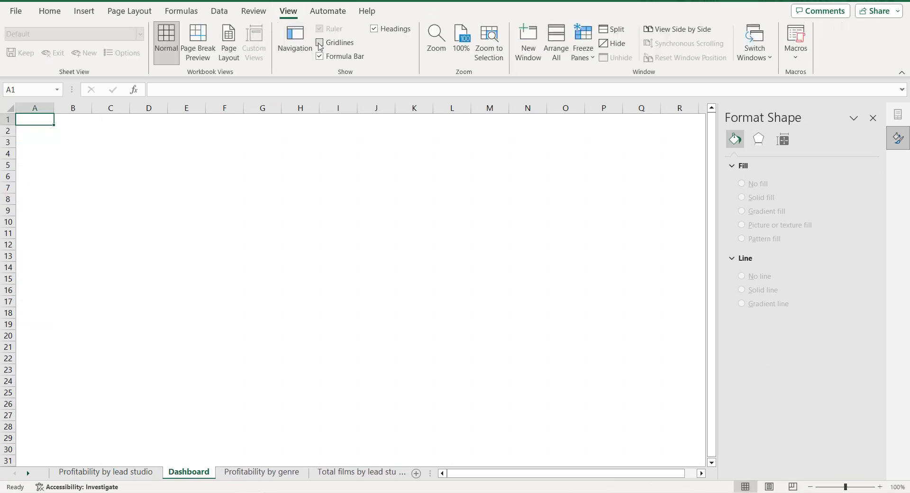
Step: Copy the profitability by lead studio chart to the Dashboard sheet, starting at A1, and shorten it to end at about row 13
click(130, 472)
click(416, 203)
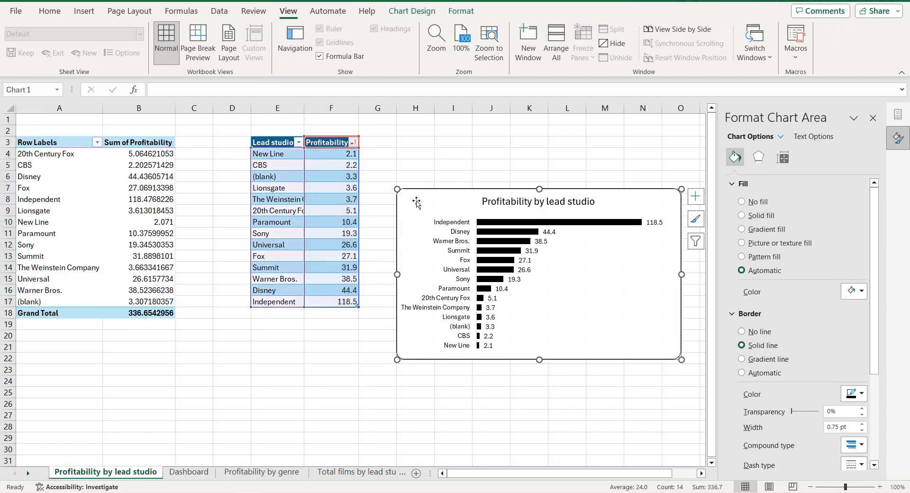
click(192, 470)
key(ctrl+v)
drag(250, 188, 251, 190)
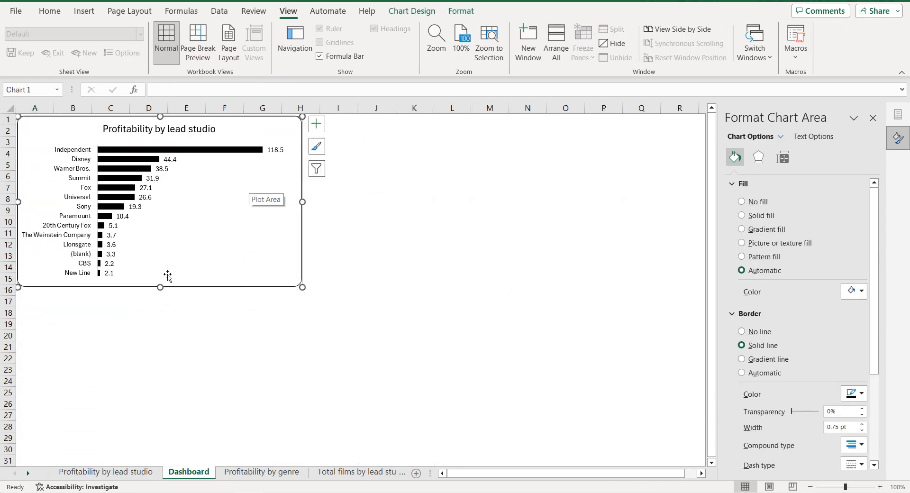
drag(161, 288, 163, 260)
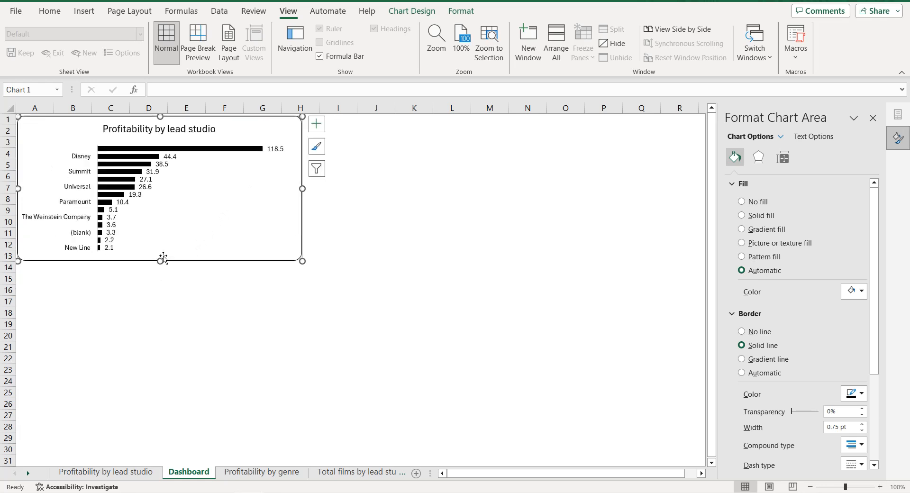
Step: Set the Dashboard chart's lead studio axis labels to 7 pt and reduce the font size of its data labels
click(84, 190)
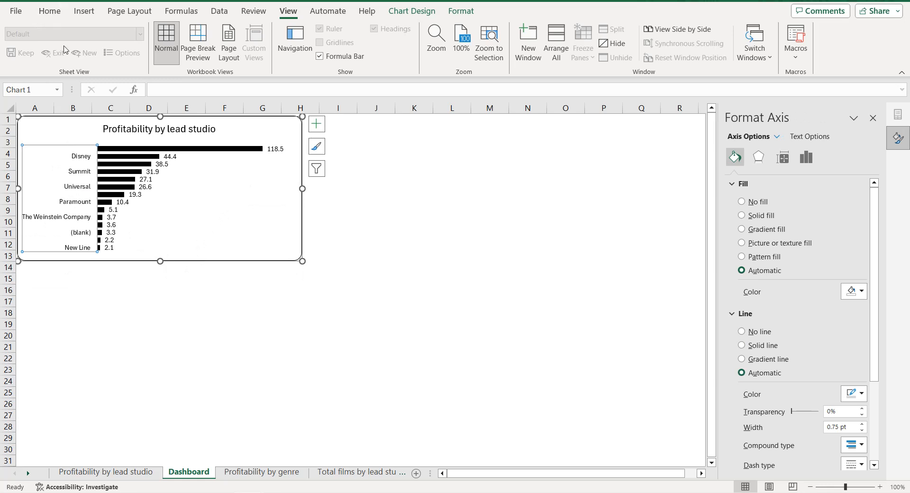
click(223, 35)
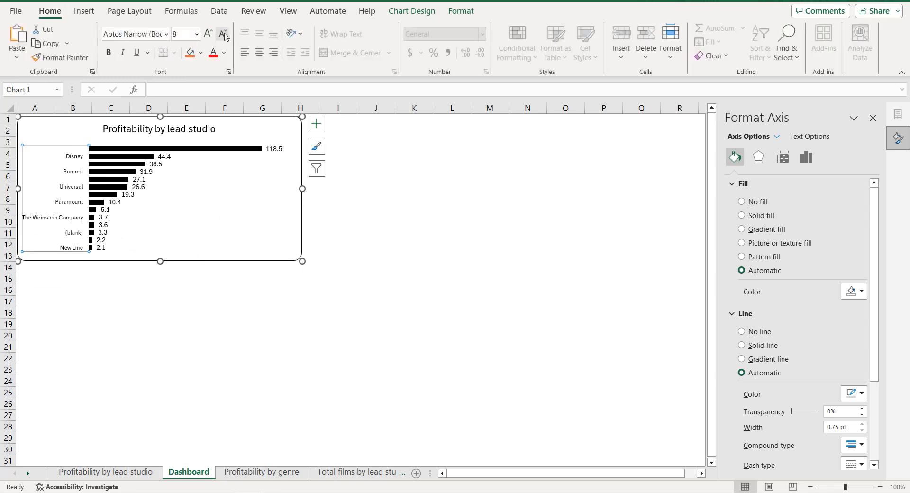
click(226, 36)
click(223, 35)
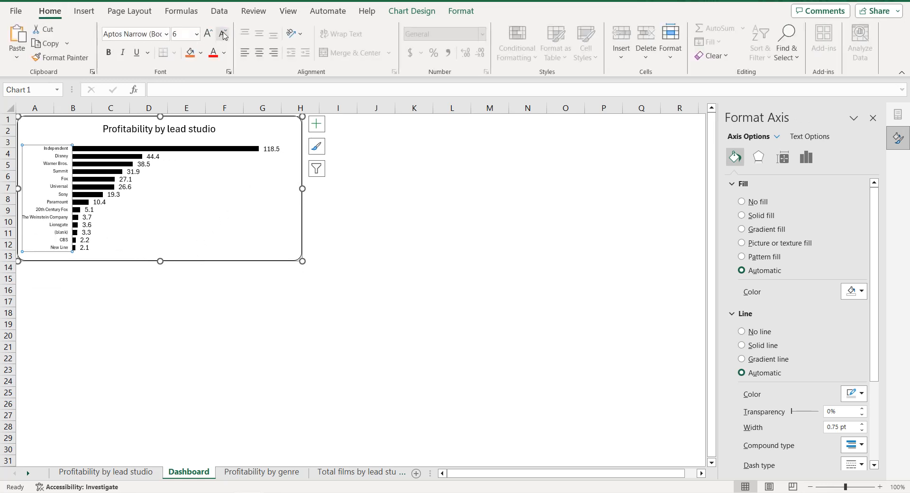
click(209, 34)
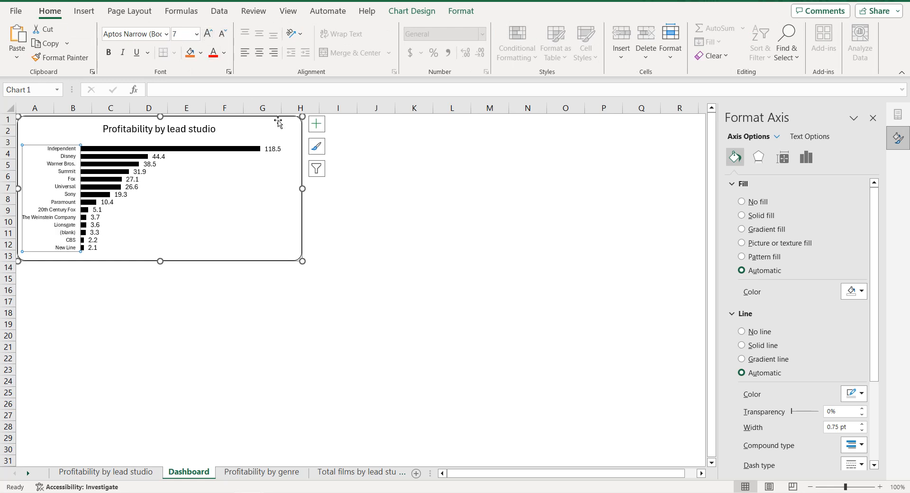
click(278, 151)
click(221, 36)
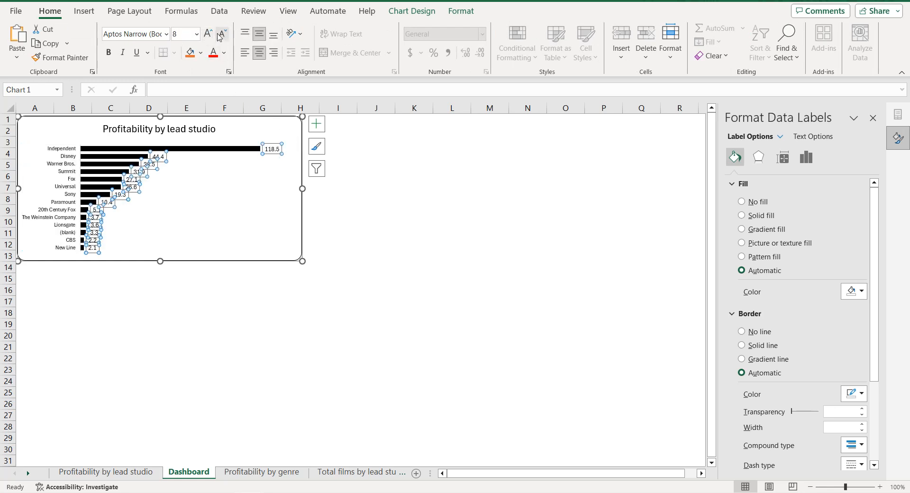
click(367, 241)
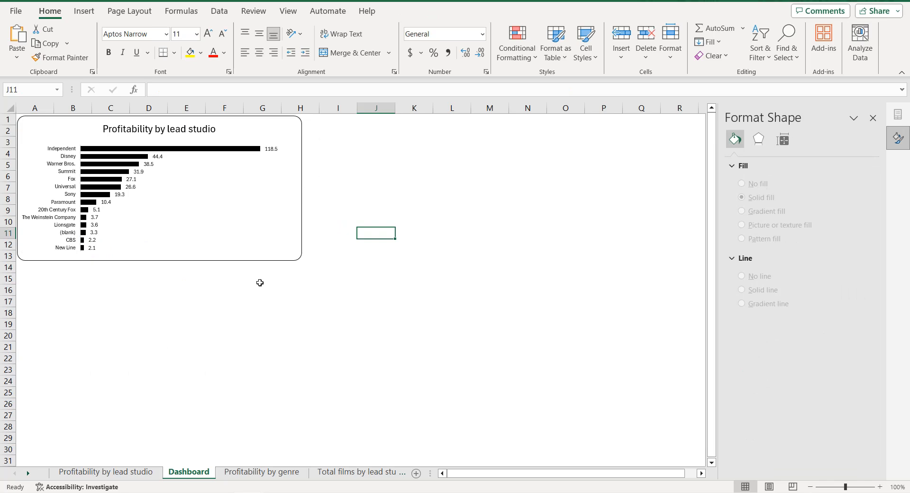
Step: Filter the (blank) entry out of the Lead studio column in the Profitability by lead studio table
click(107, 472)
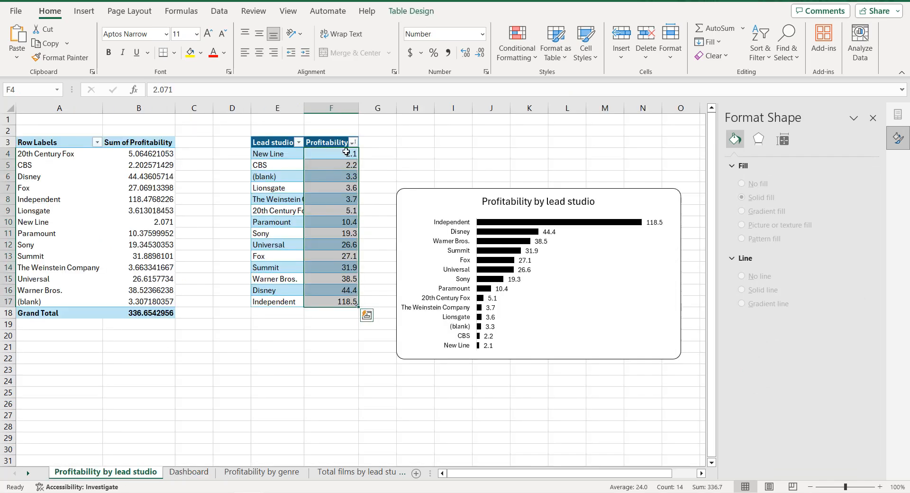
click(298, 143)
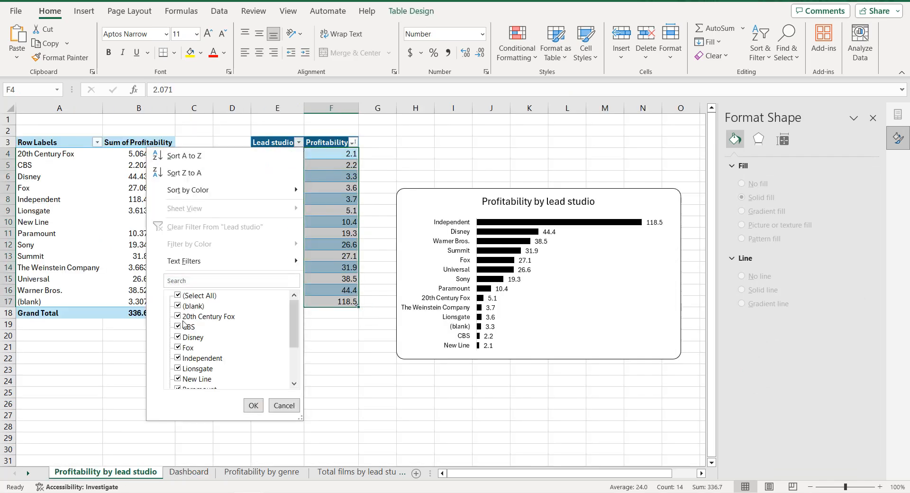
click(179, 305)
click(253, 405)
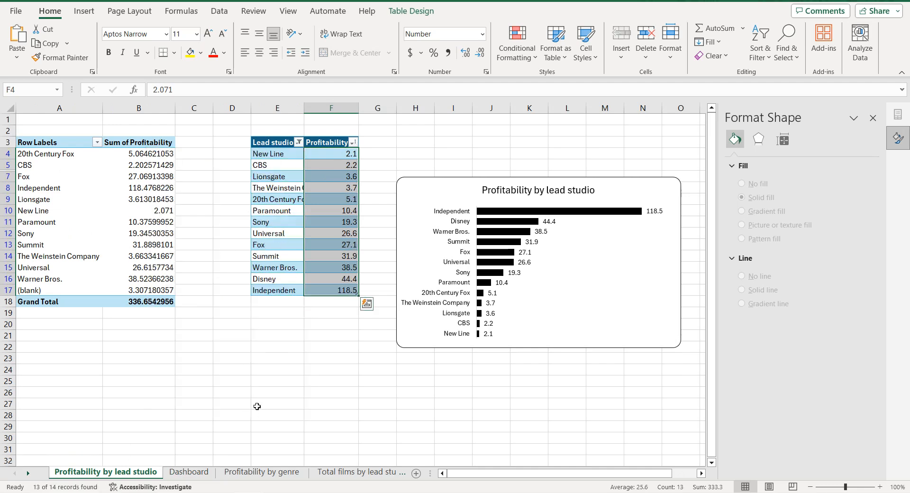
Step: Narrow the Dashboard chart to about the edge of column G and move the Dashboard sheet ahead of Profitability by lead studio
click(183, 474)
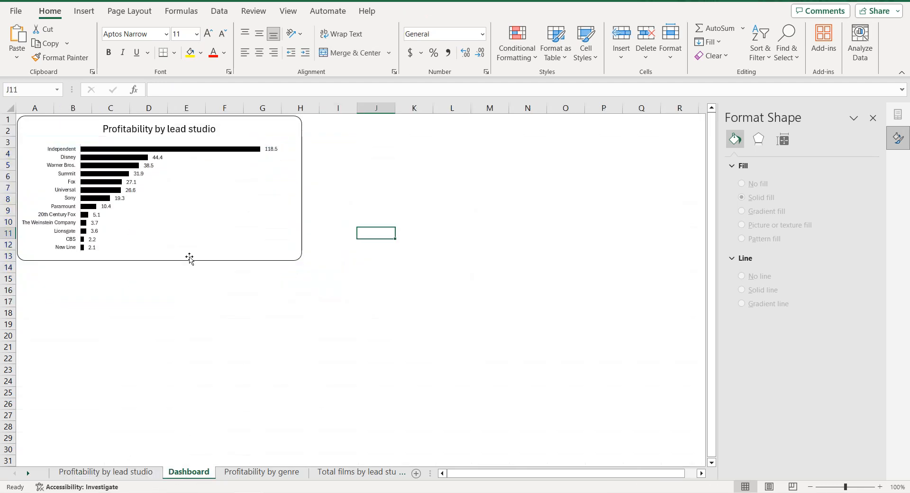
click(292, 193)
drag(294, 185, 284, 187)
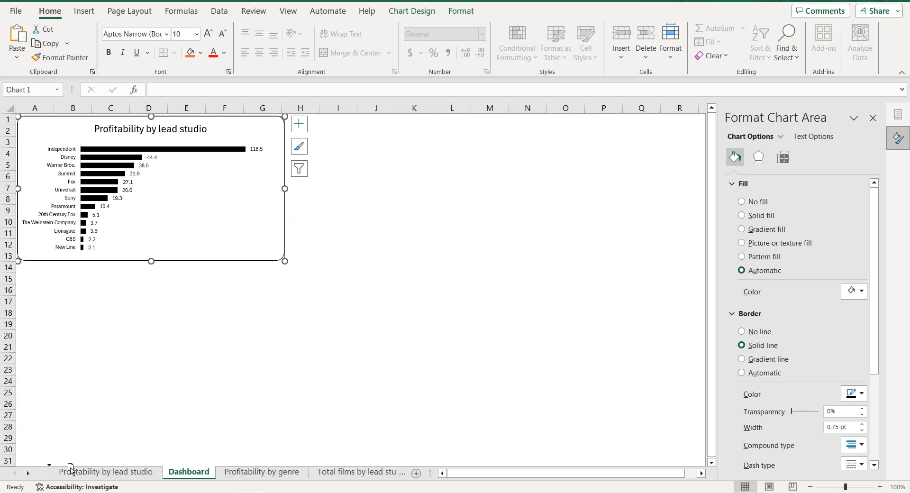
drag(70, 468, 70, 469)
Step: Build the PivotTable on the Profitability by genre sheet with Genre as rows and the sum of Profitability as values
click(242, 471)
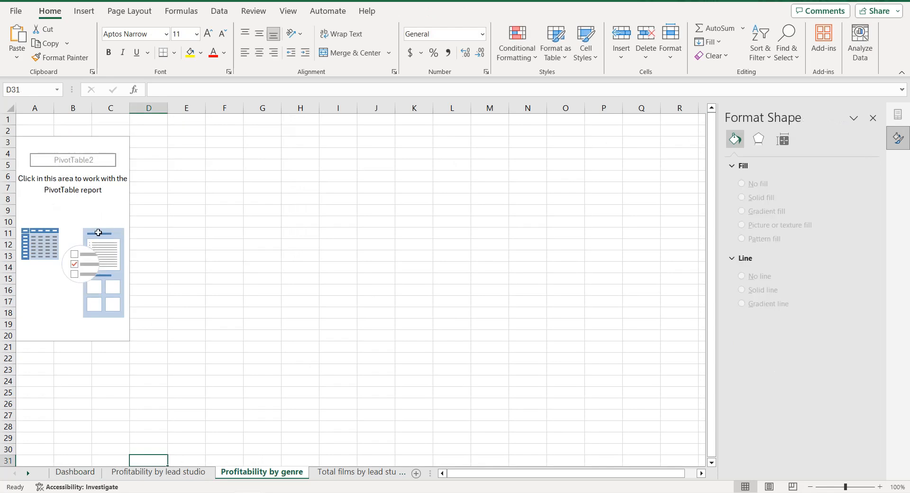
click(98, 232)
click(873, 117)
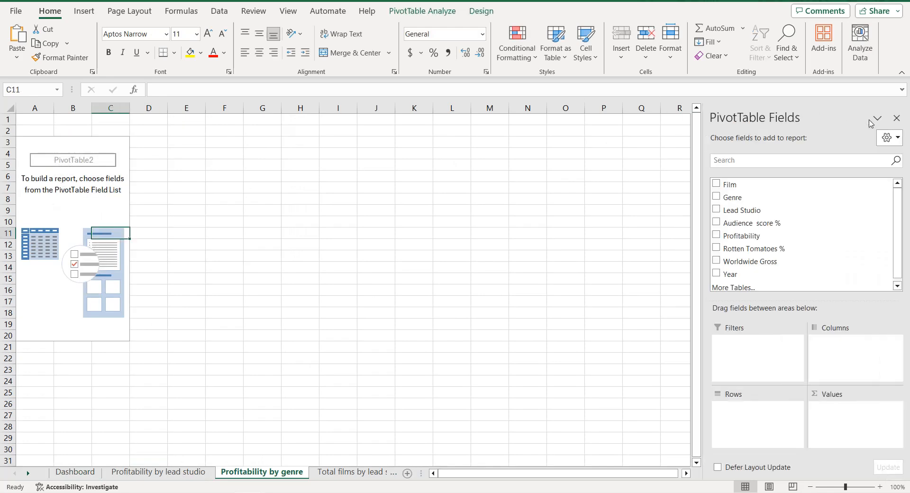
click(716, 197)
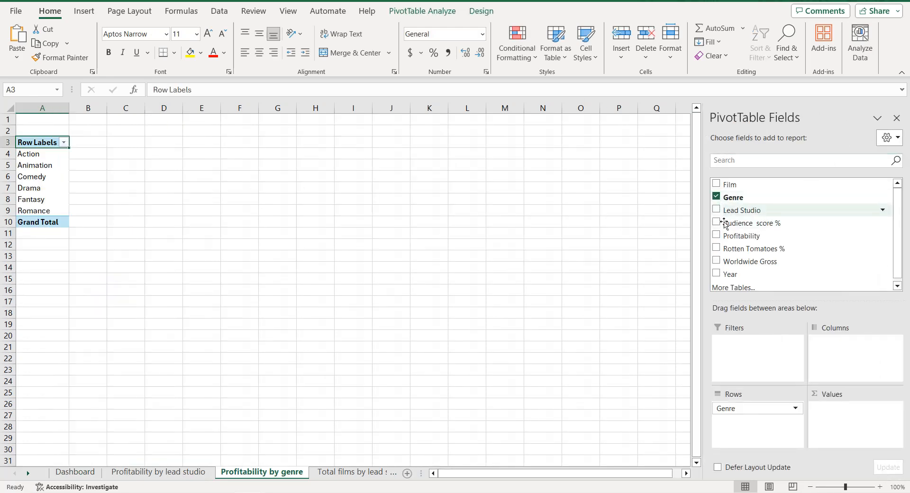
click(716, 235)
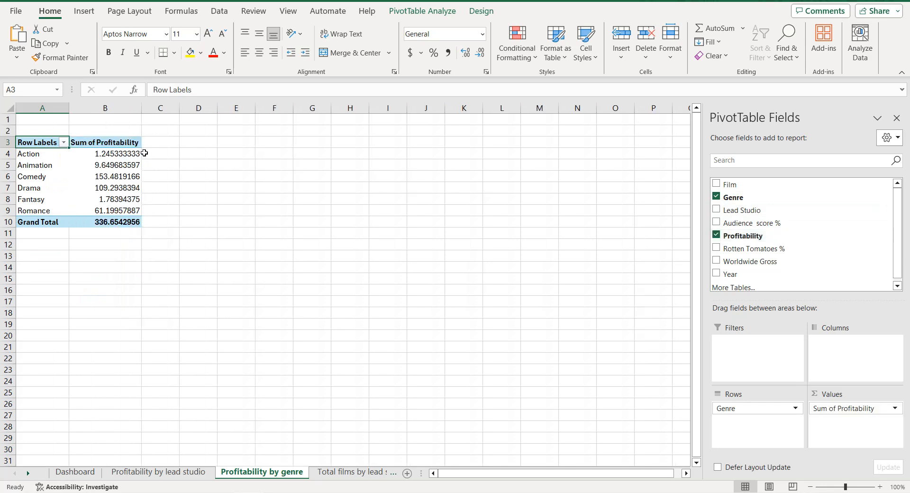
Step: Copy the genre PivotTable range A3:B9 without its grand total and paste it as values at E3
drag(70, 143, 105, 212)
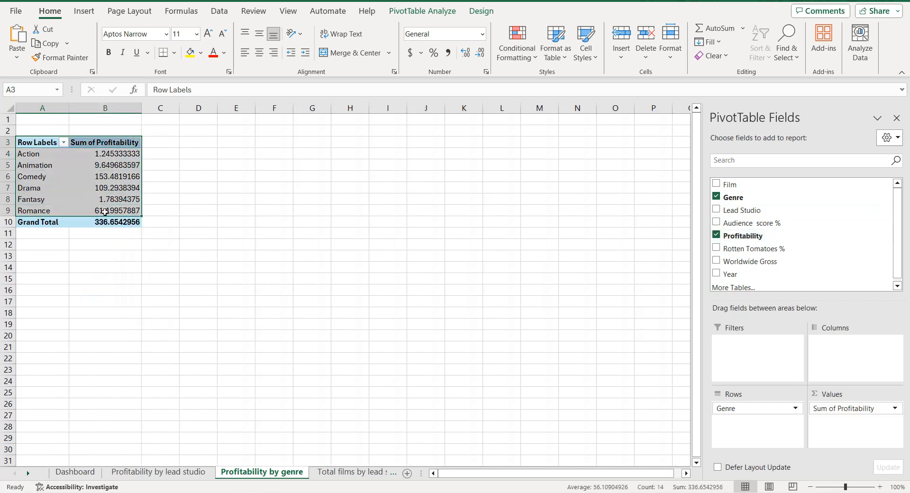
key(ctrl+c)
click(239, 142)
right_click(239, 142)
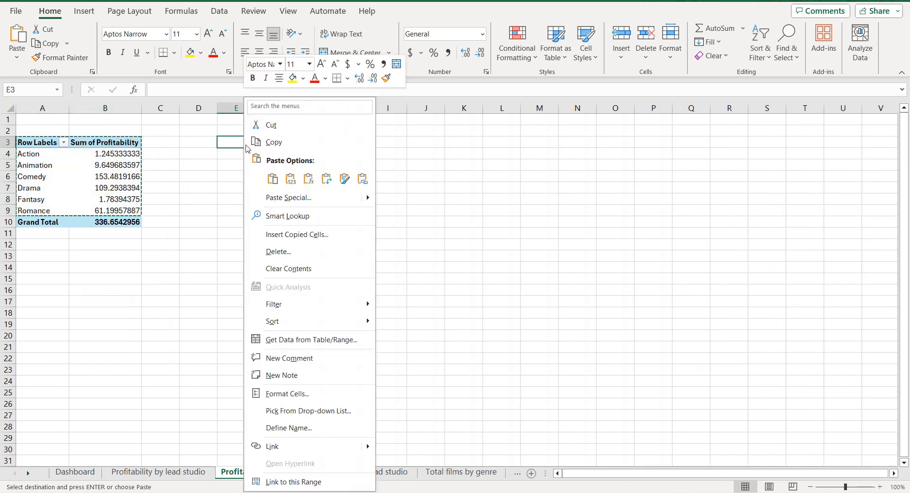
click(290, 179)
Step: Rename the headers of the pasted genre data to Genre in E3 and Profitability in F3
drag(191, 89, 149, 91)
text(Genre)
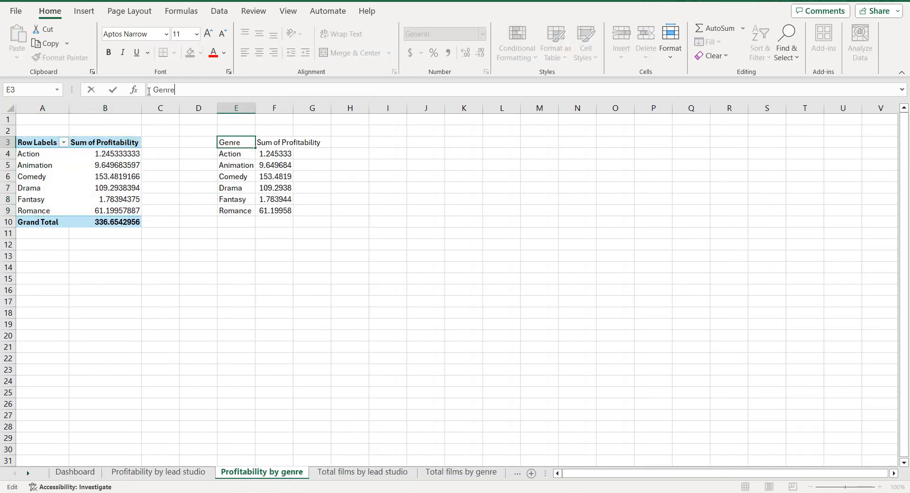
key(Return)
click(277, 141)
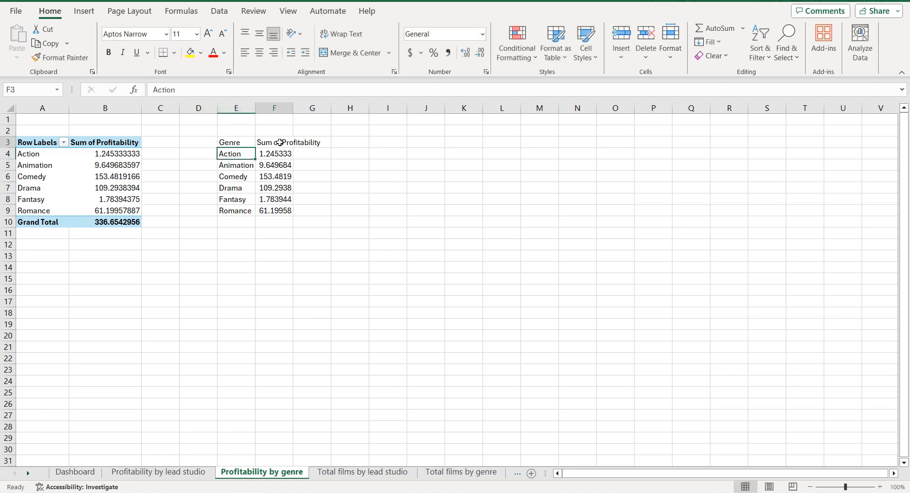
drag(178, 90, 152, 90)
key(BackSpace)
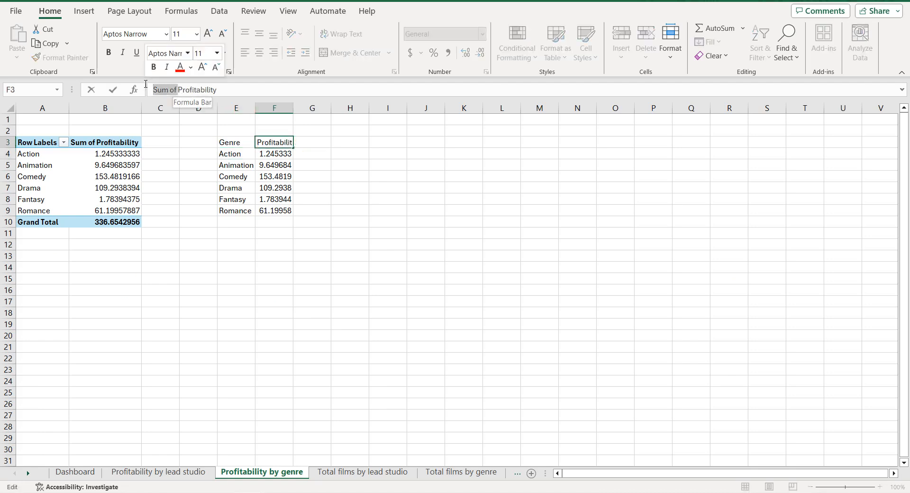
click(232, 143)
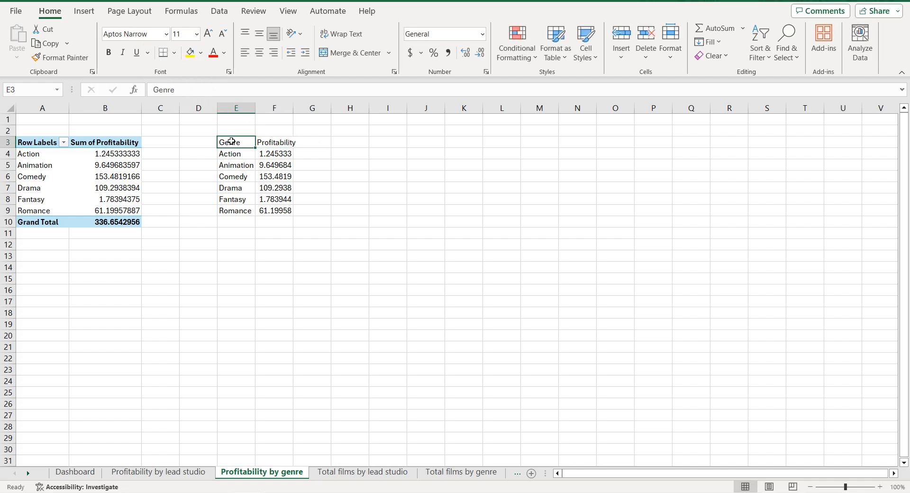
Step: Convert the range E3:F9 to a table with headers and sort it by Profitability from smallest to largest
drag(232, 141, 275, 210)
click(84, 10)
click(102, 38)
key(Return)
click(303, 143)
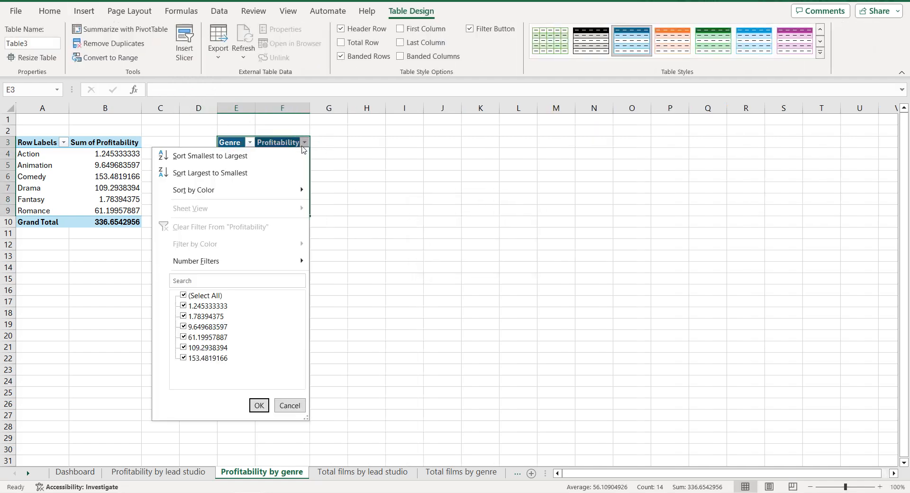
click(261, 156)
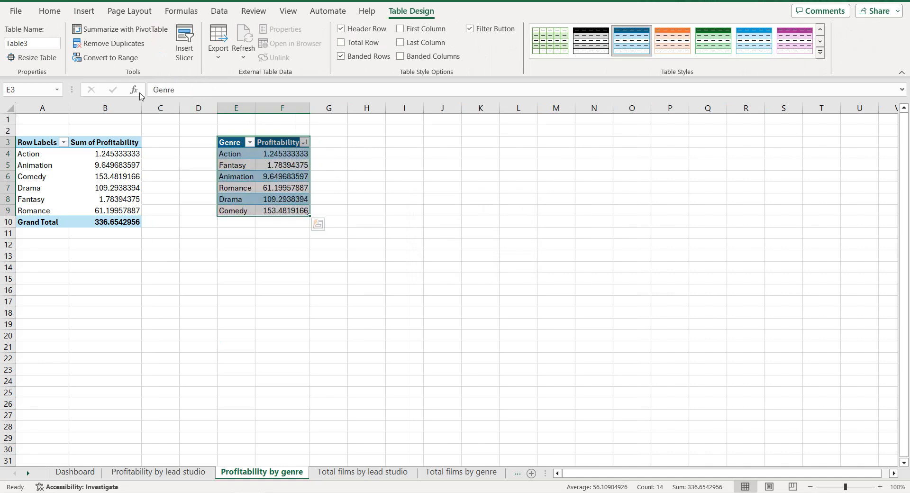
Step: Reduce the Profitability values in F4:F9 to one decimal place
click(49, 11)
drag(290, 155, 290, 208)
click(480, 53)
click(481, 53)
click(481, 53)
click(481, 53)
click(481, 53)
click(481, 53)
click(480, 53)
click(481, 53)
click(293, 167)
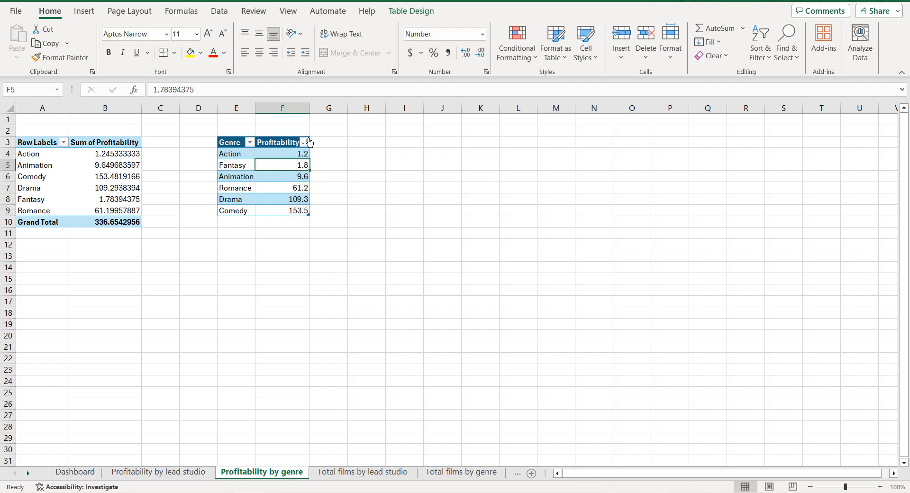
Step: Reapply the smallest-to-largest Profitability sort and insert a clustered bar chart from the genre table E3:F9
click(306, 142)
click(262, 156)
drag(234, 142, 296, 208)
click(86, 13)
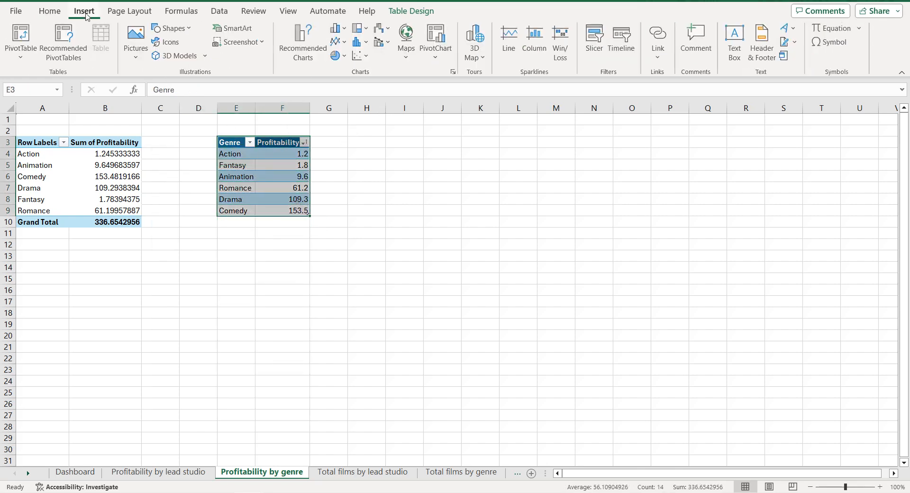
click(300, 49)
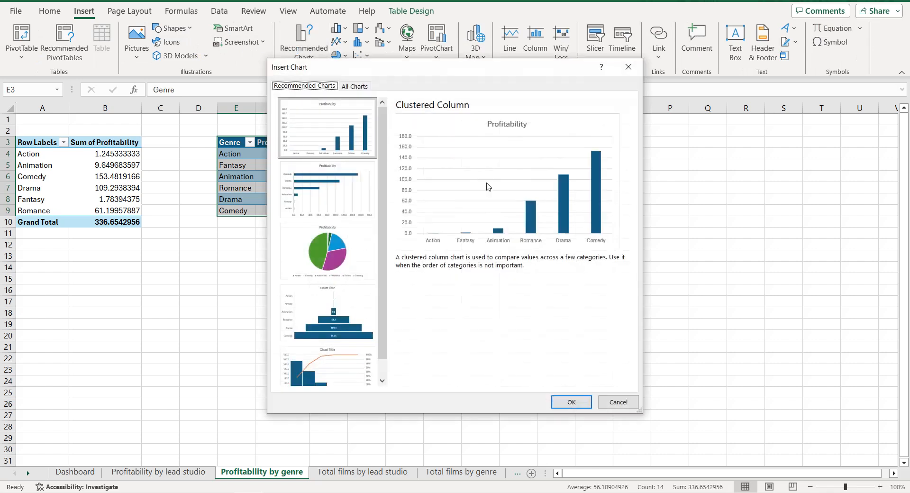
click(374, 193)
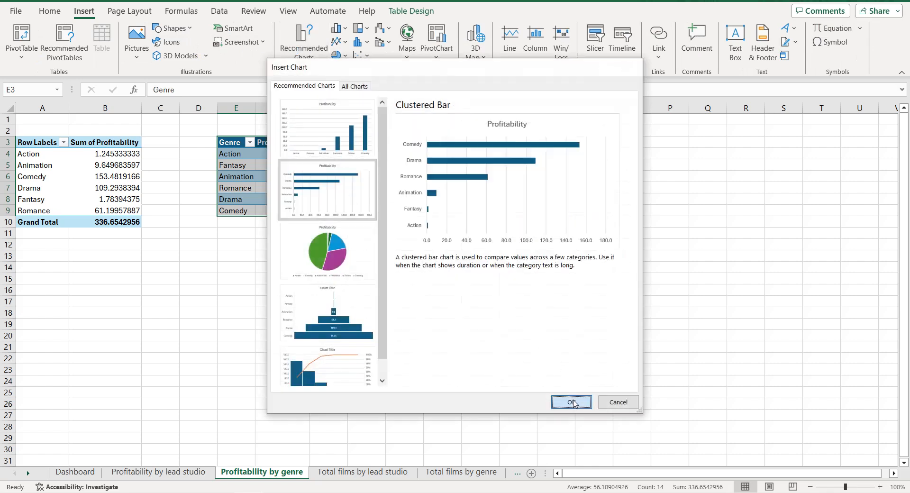
click(570, 401)
Step: Change the bar chart's title to "Profitability by genre"
click(473, 217)
click(478, 217)
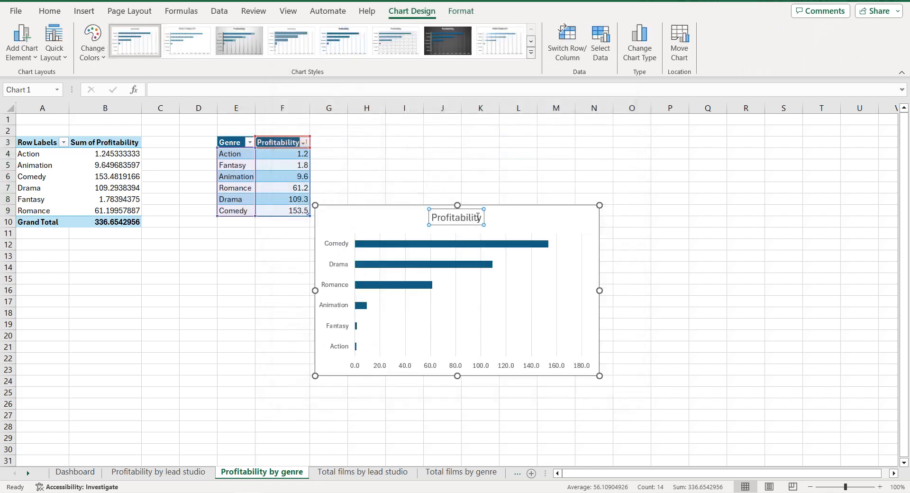
text(genre)
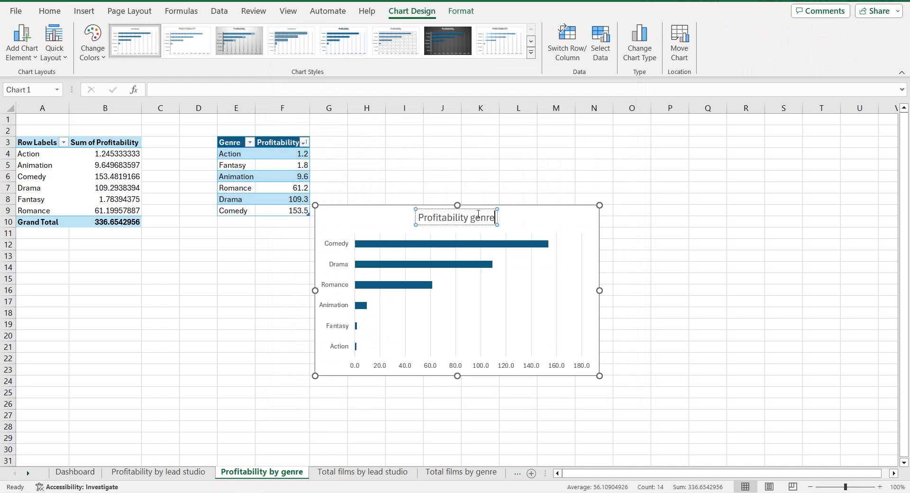
click(471, 217)
text(by)
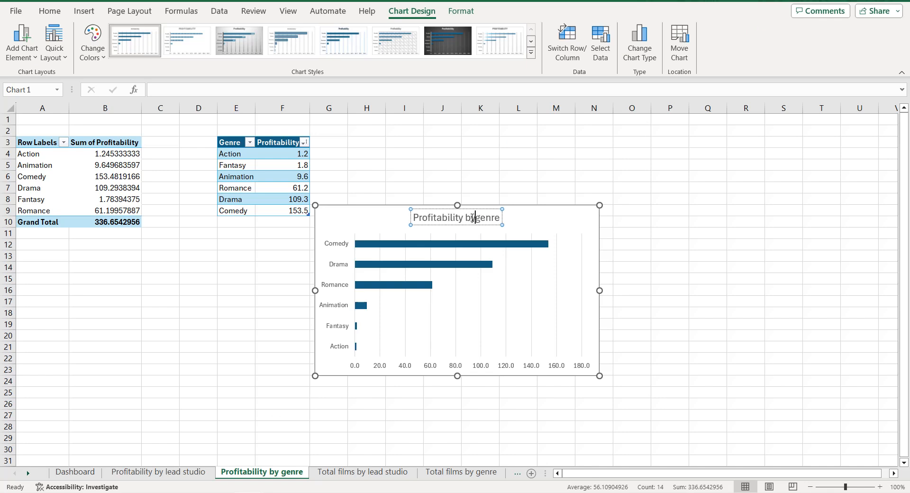
click(551, 222)
Step: Add data labels to the genre chart and remove its gridlines and horizontal value axis
click(613, 213)
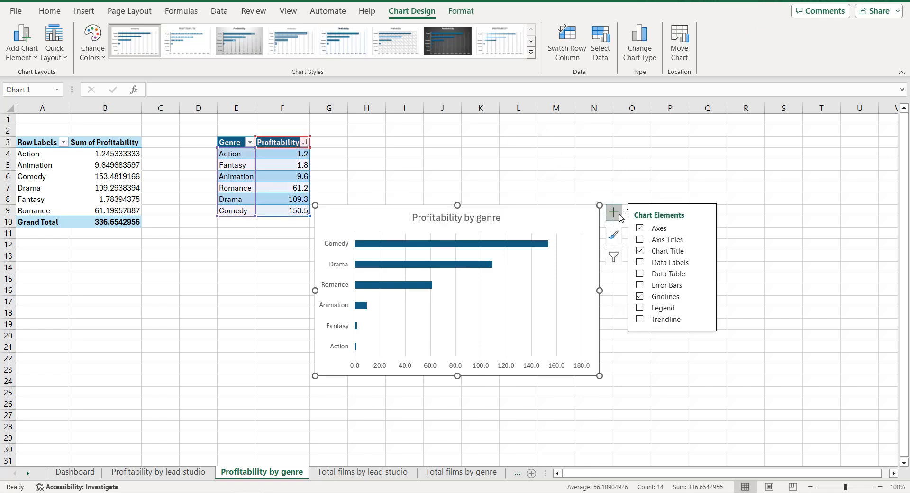
click(640, 262)
click(640, 296)
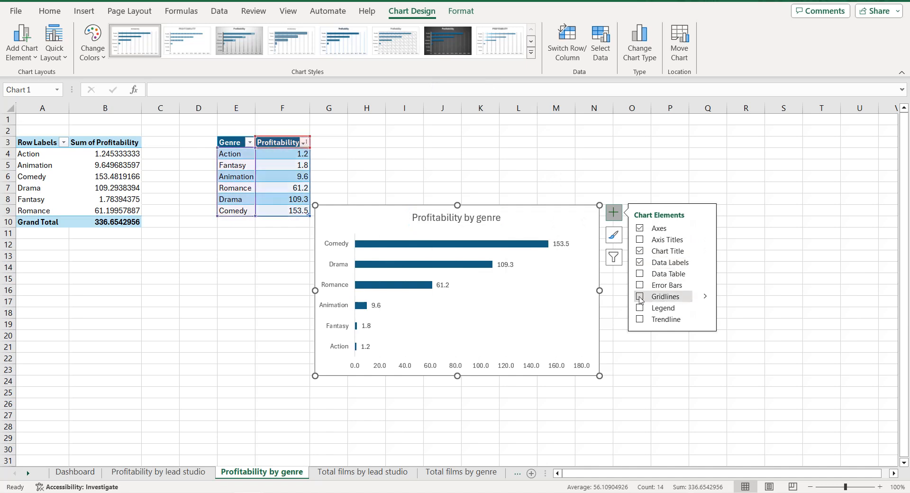
click(552, 368)
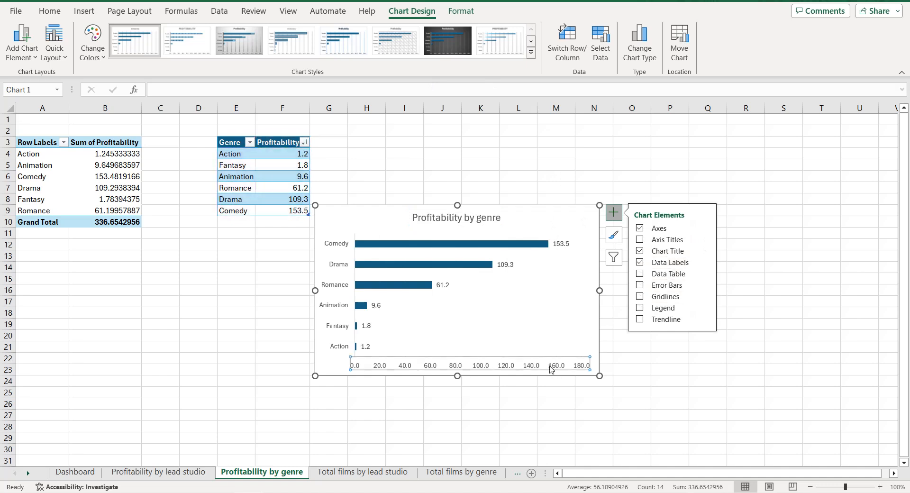
key(Delete)
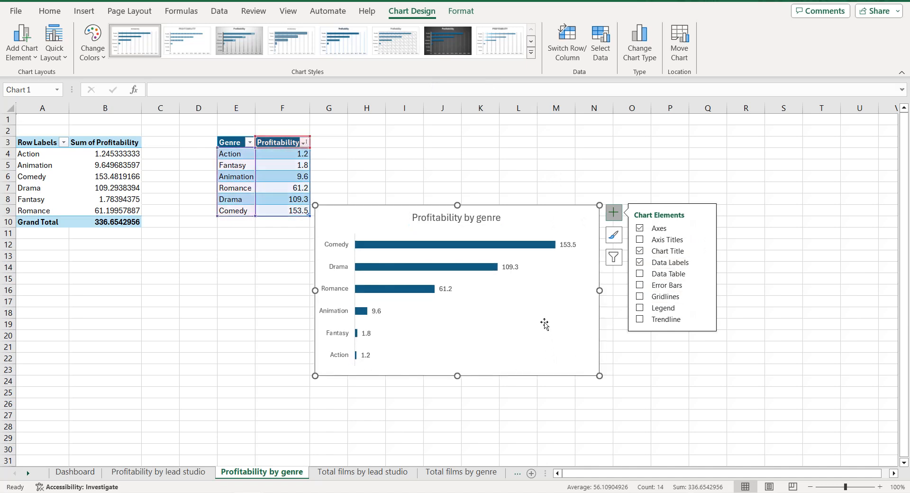
Step: Fill the genre chart's bars with black and set their gap width to 50%
right_click(512, 217)
click(569, 464)
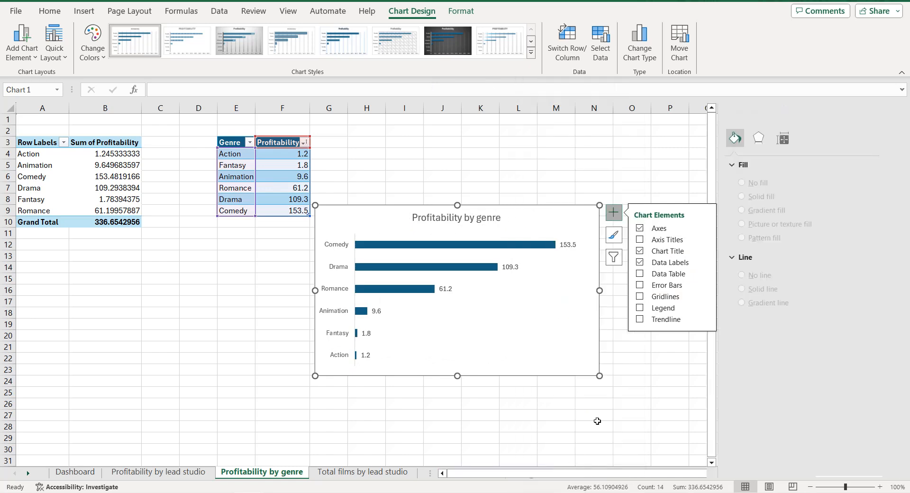
click(498, 245)
click(860, 321)
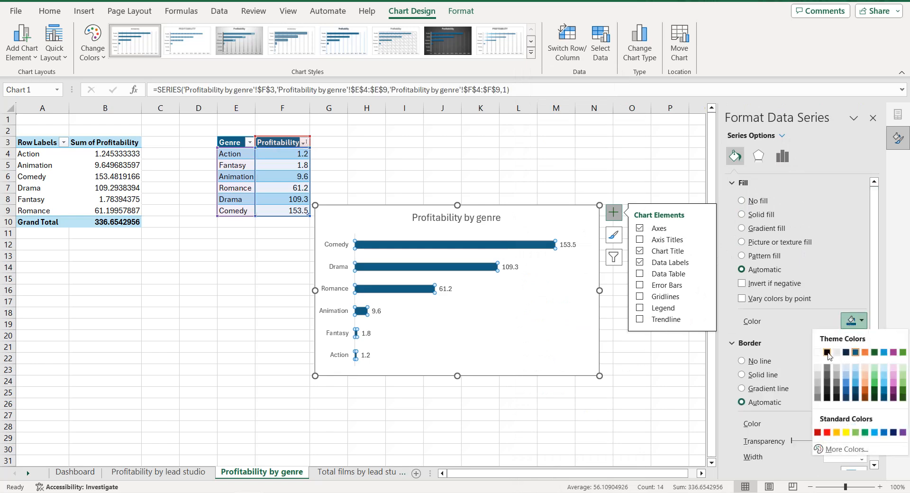
click(771, 395)
click(782, 156)
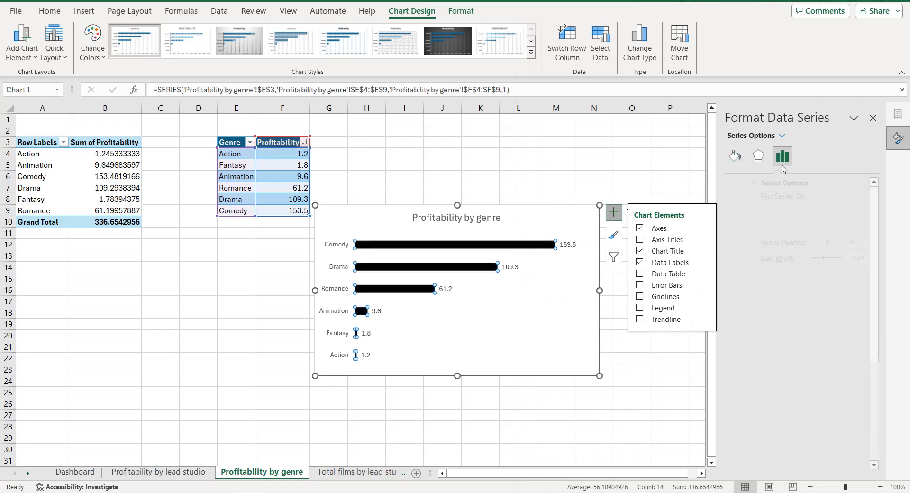
drag(826, 258, 831, 259)
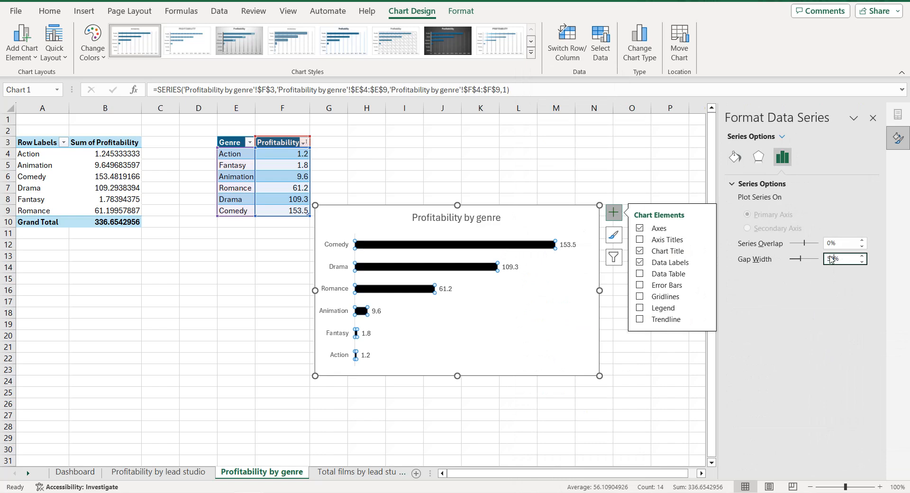
text(50)
key(Return)
Step: Set the text colour of the genre axis labels, data labels and chart title to black
click(351, 247)
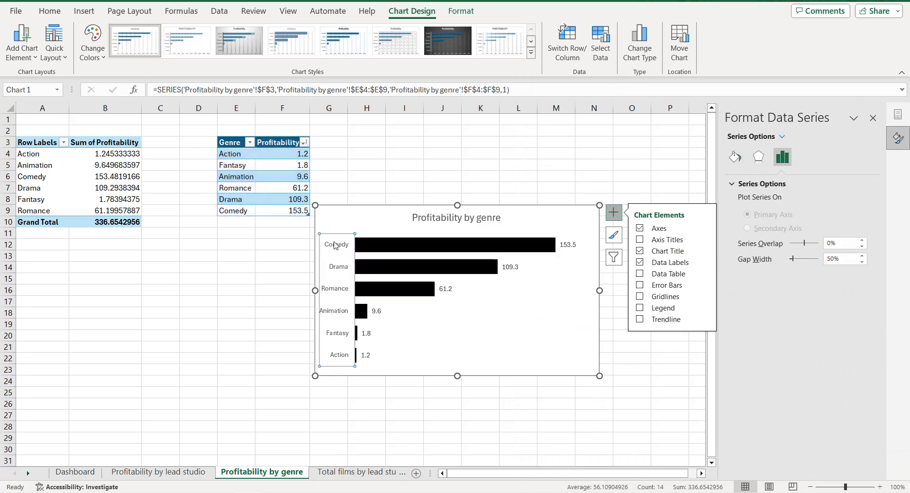
click(823, 138)
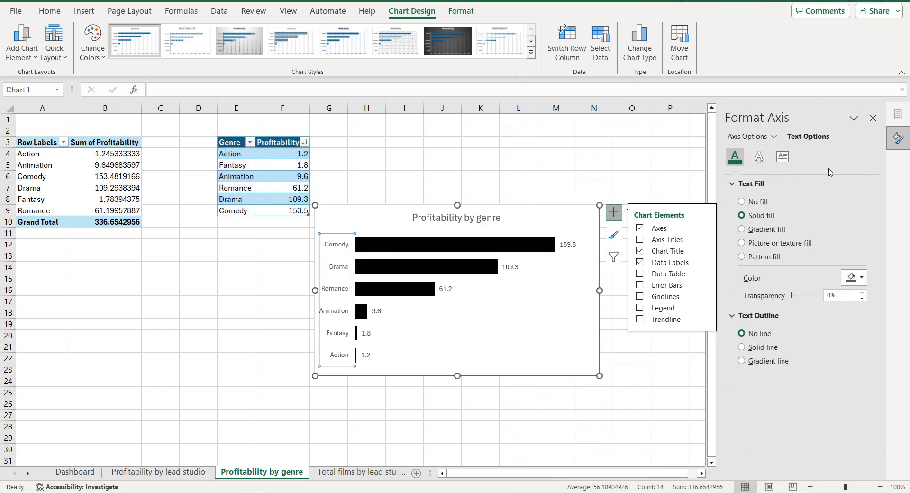
click(850, 277)
click(828, 310)
click(568, 244)
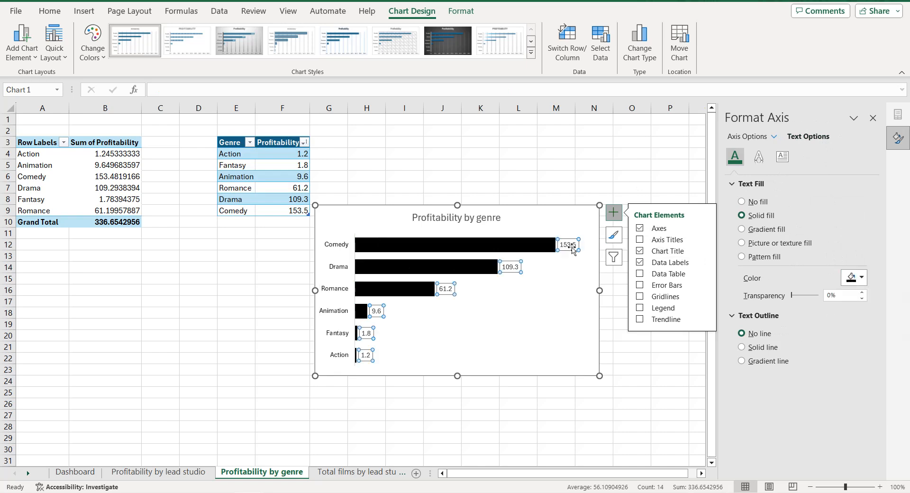
click(851, 277)
click(827, 304)
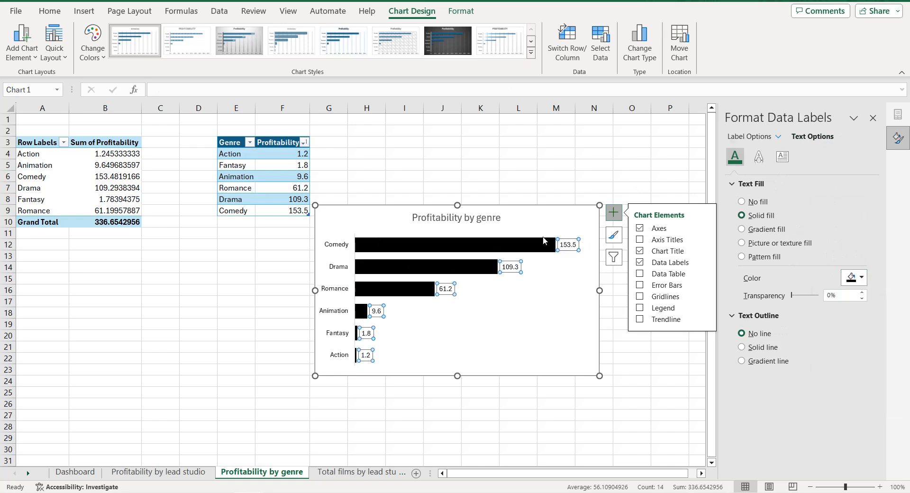
click(494, 221)
click(861, 278)
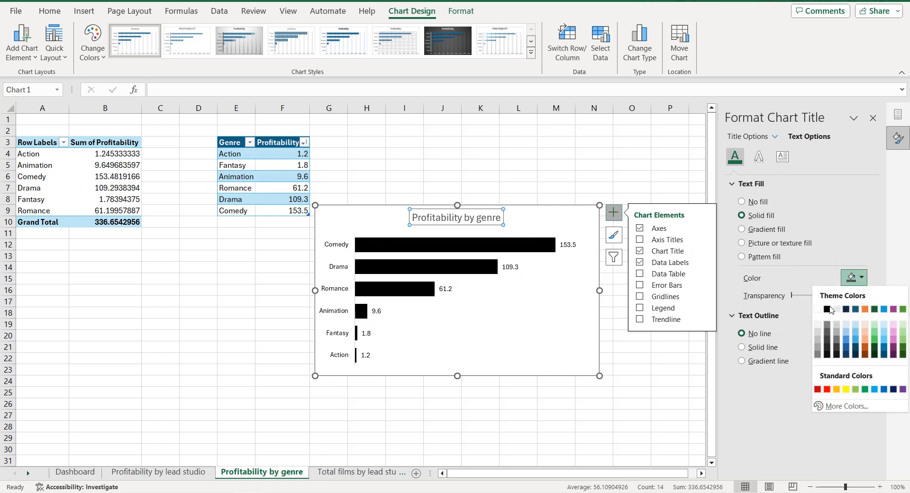
click(831, 310)
click(574, 317)
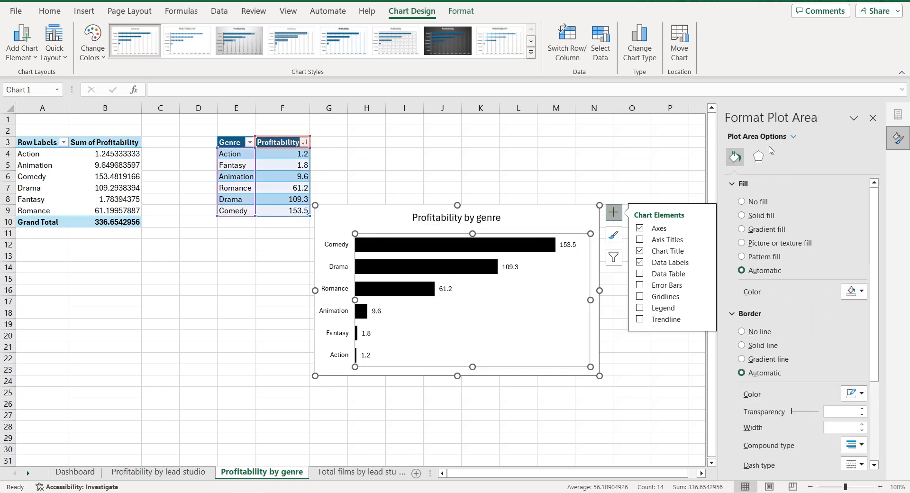
scroll(801, 284, down, 5)
click(854, 276)
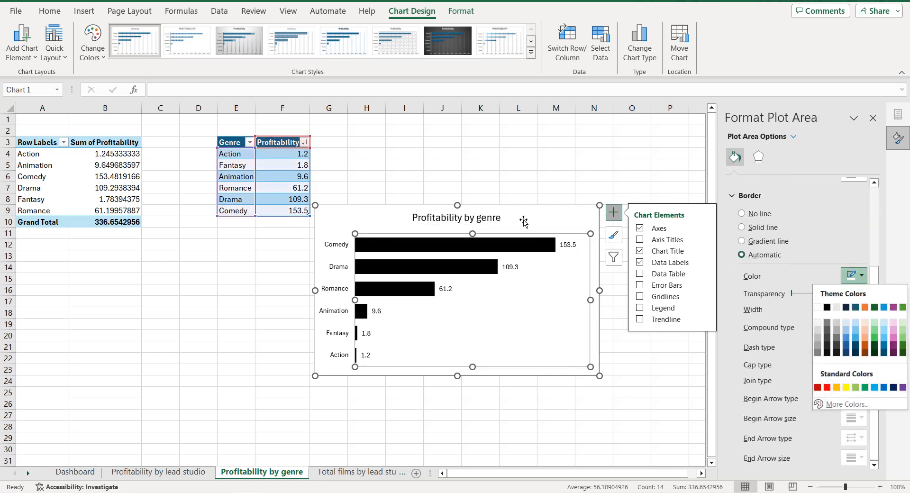
key(Escape)
Step: Give the genre chart area a solid black border with rounded corners
click(331, 225)
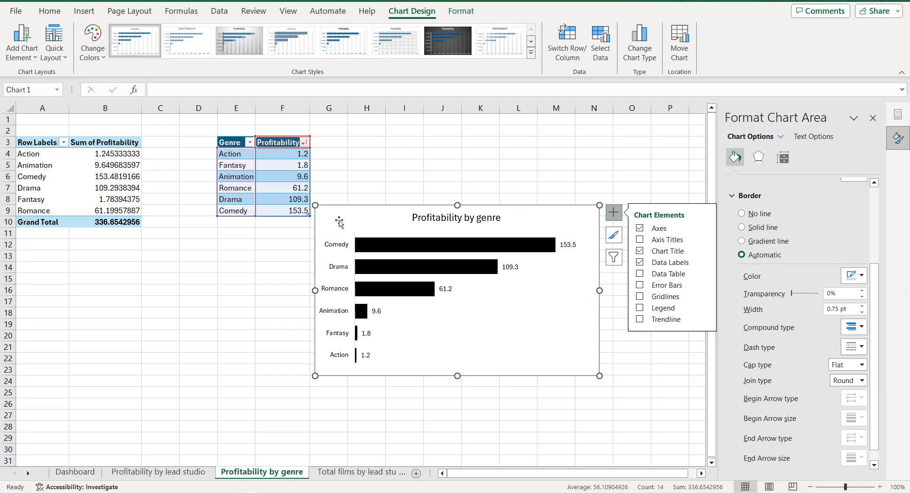
click(853, 276)
scroll(827, 307, down, 1)
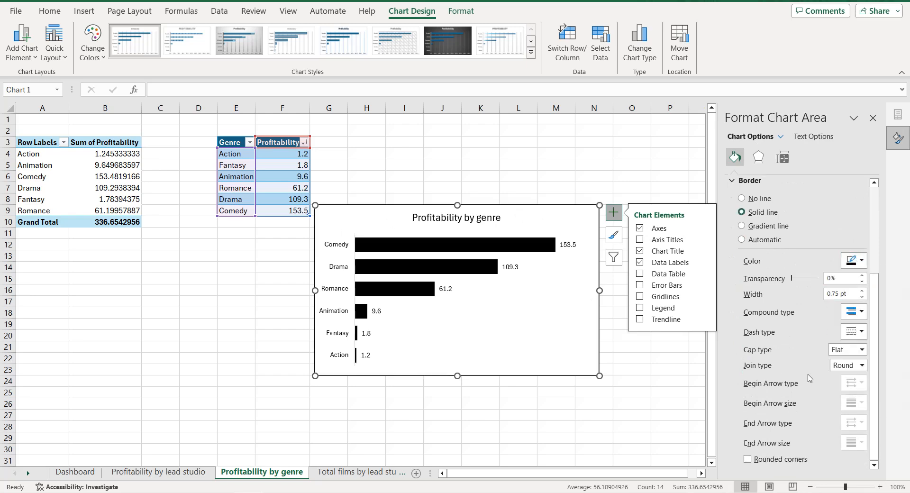
click(614, 212)
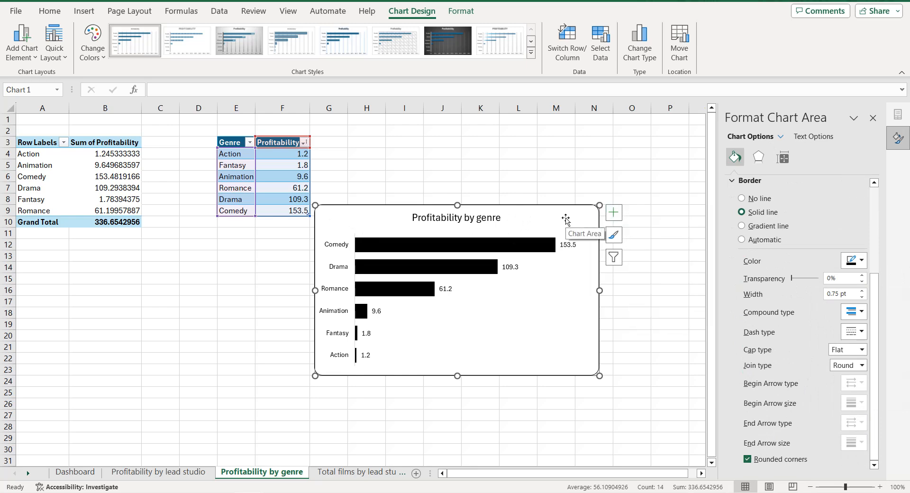
Step: Paste a copy of the Profitability by genre chart onto the Dashboard sheet at cell M1
click(82, 471)
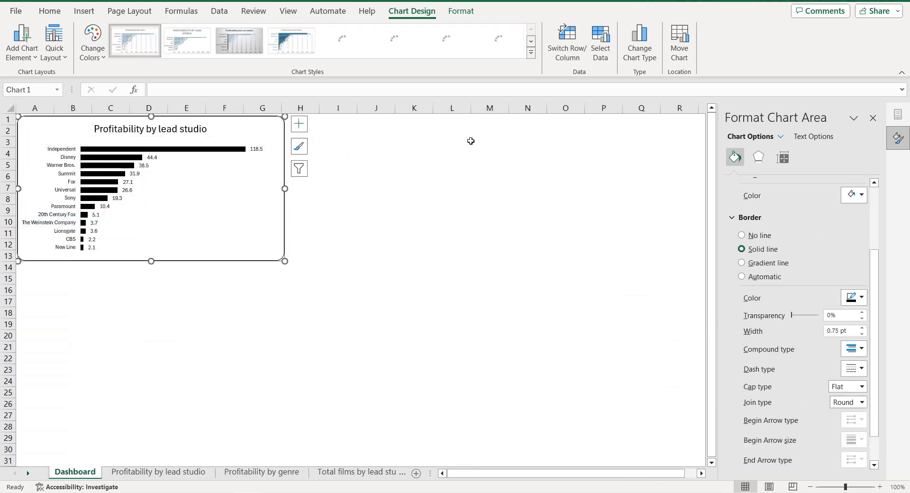
click(464, 126)
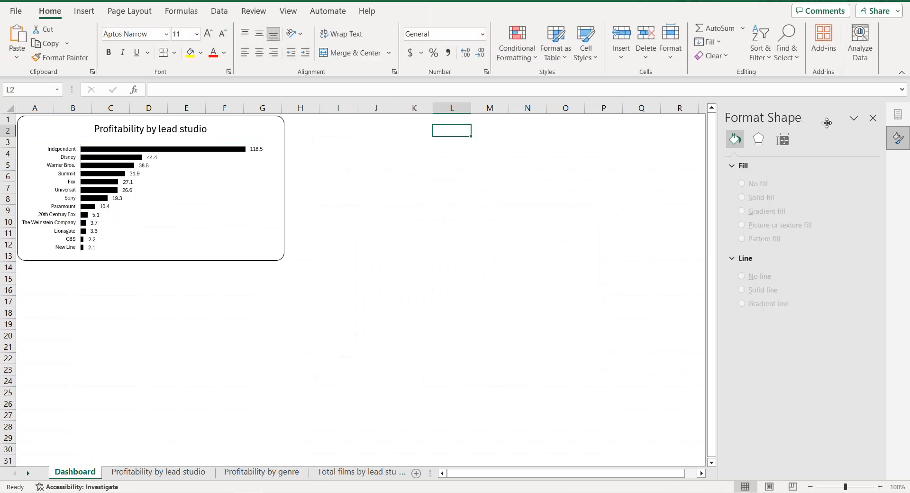
click(873, 118)
click(500, 119)
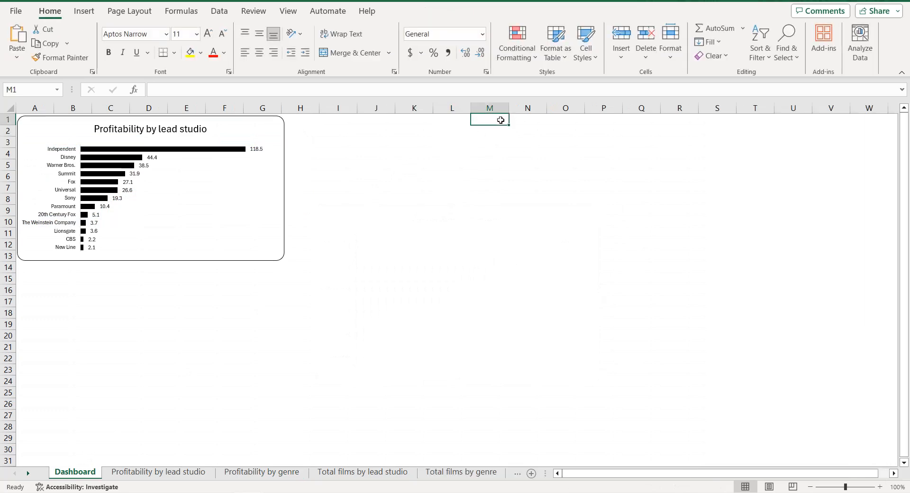
key(ctrl+v)
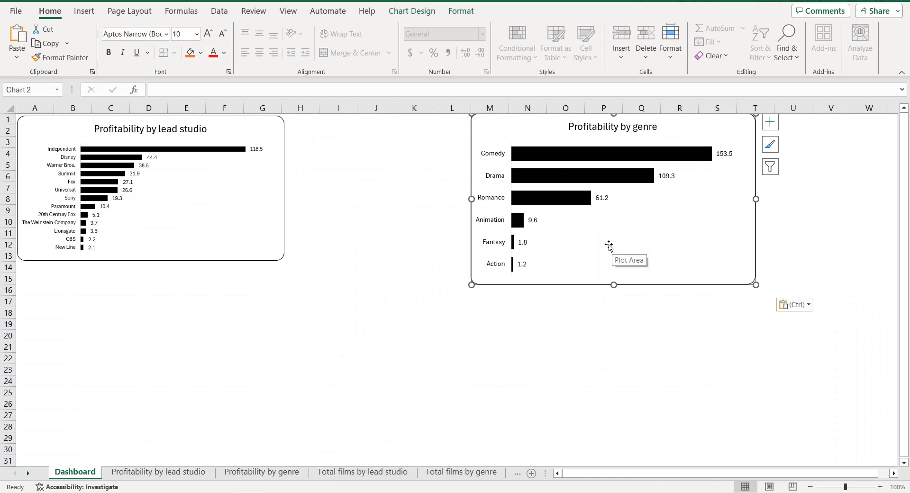
Step: Nudge the Profitability by genre chart down slightly and reduce its height to match the lead studio chart, ending in row 13
key(Down)
key(Down)
key(Down)
key(Down)
drag(613, 286, 610, 263)
click(497, 190)
Step: Set the genre chart's axis labels to font size 7 and reduce the font size of its data labels
click(69, 172)
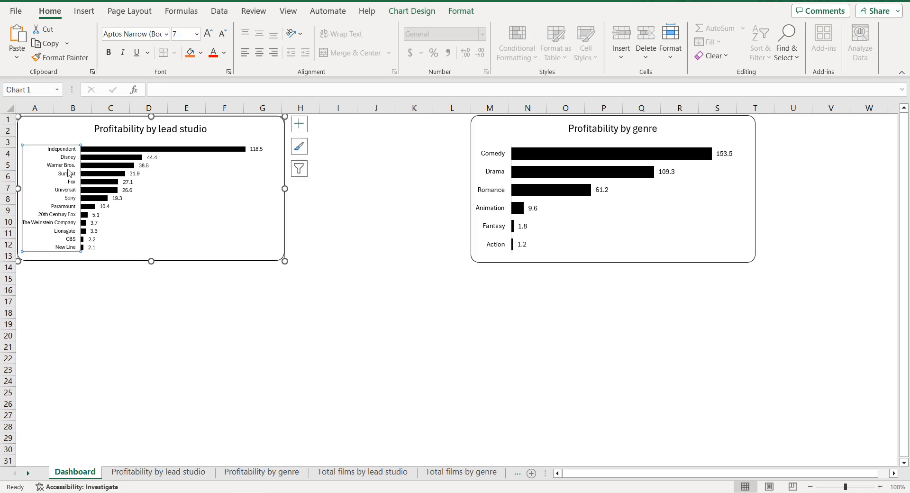
click(489, 197)
click(222, 33)
click(222, 33)
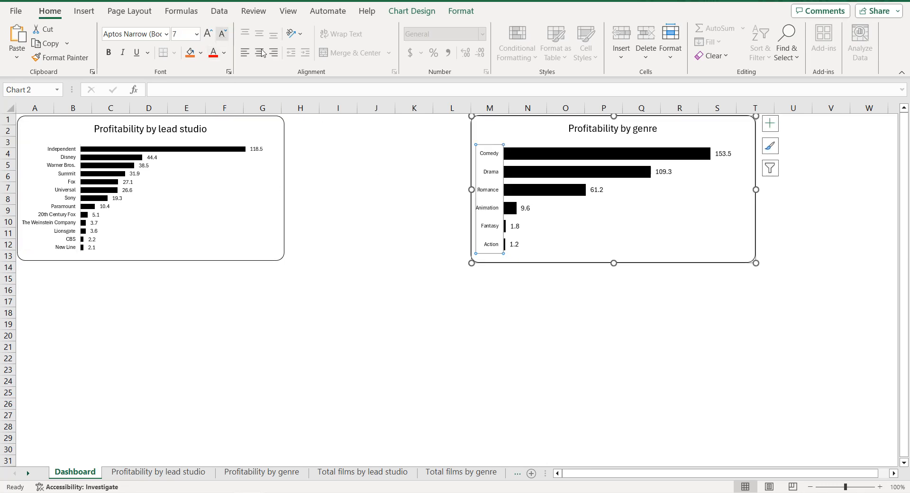
click(724, 158)
click(223, 33)
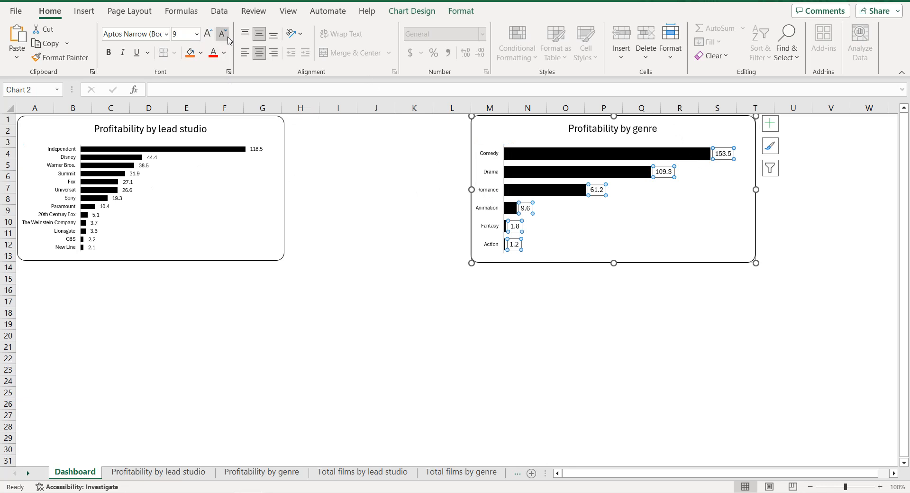
click(435, 182)
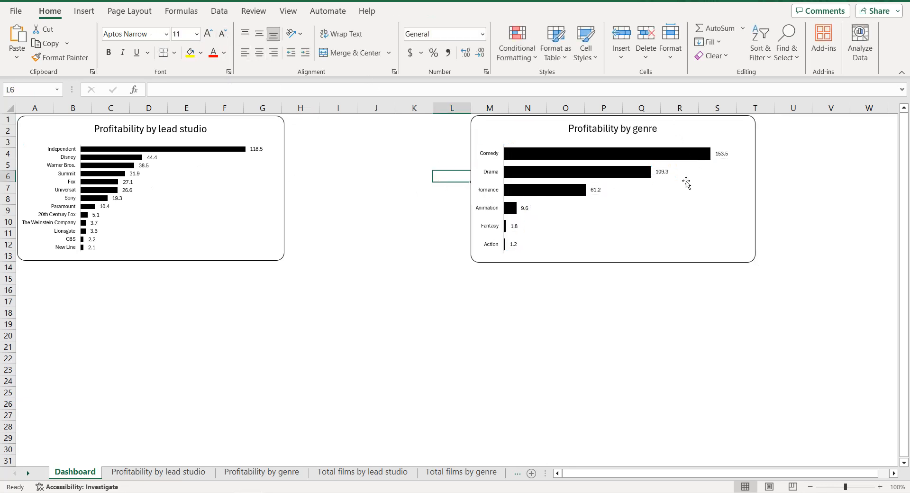
Step: Narrow the Profitability by genre chart so its outer edge falls within column S
click(747, 156)
drag(755, 189, 723, 190)
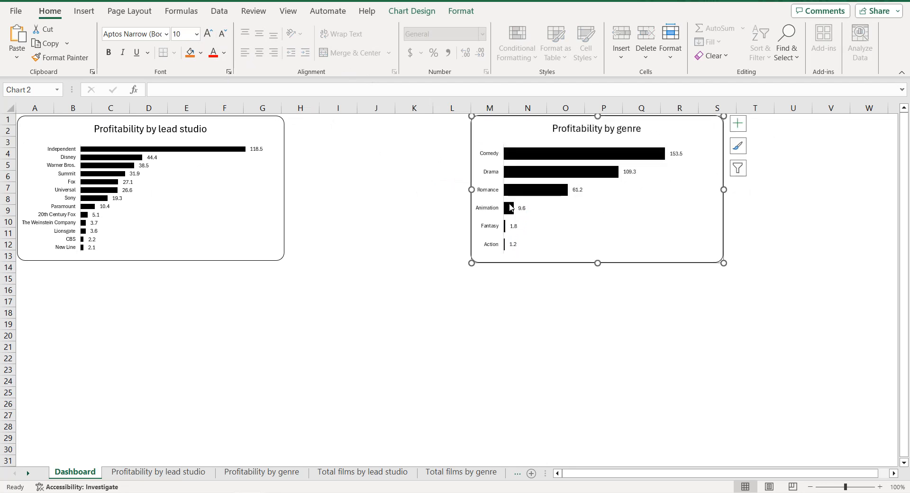
click(373, 205)
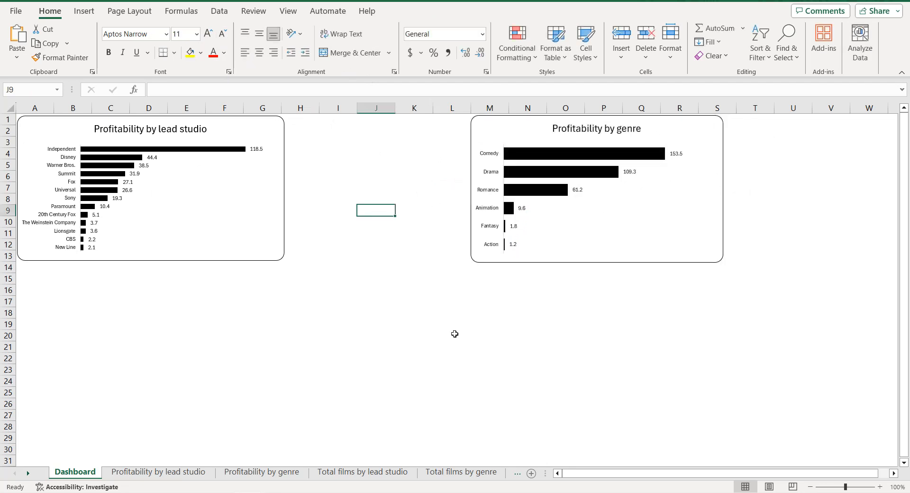
Step: On the Total films by lead studio sheet, build the PivotTable with Lead Studio as rows and Count of Film as values
click(348, 474)
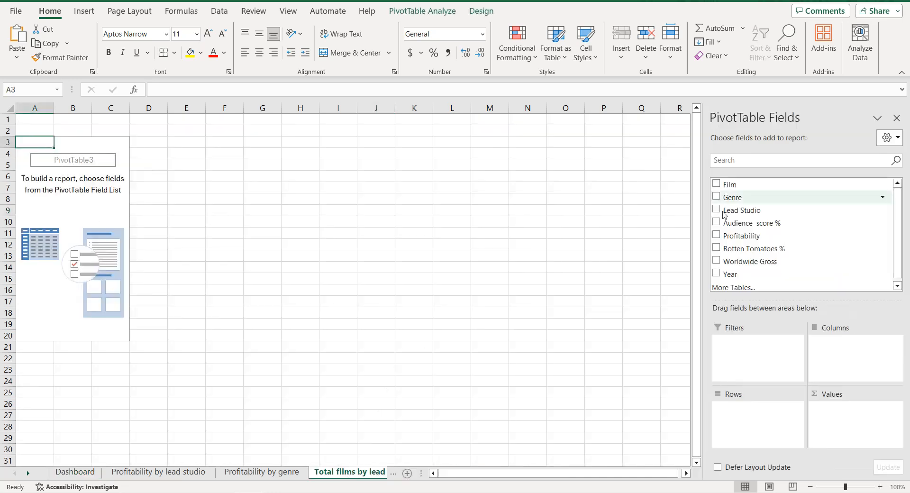
click(716, 210)
click(716, 184)
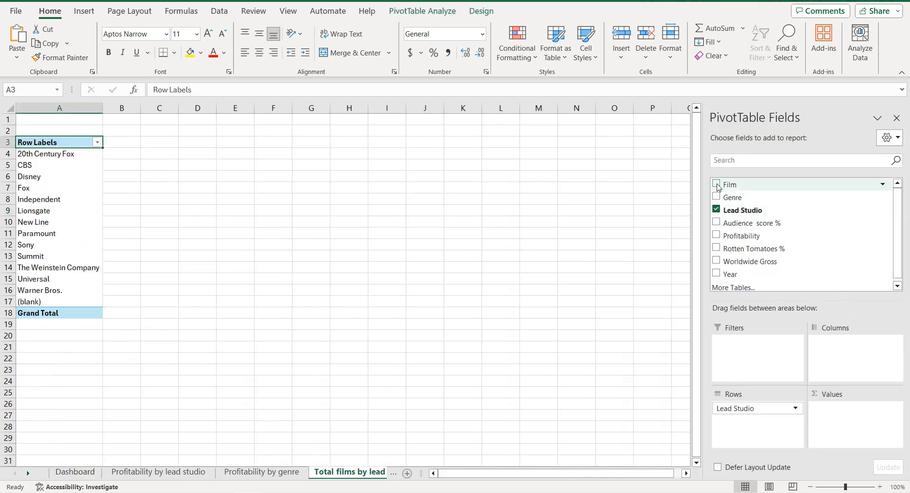
drag(753, 421, 841, 425)
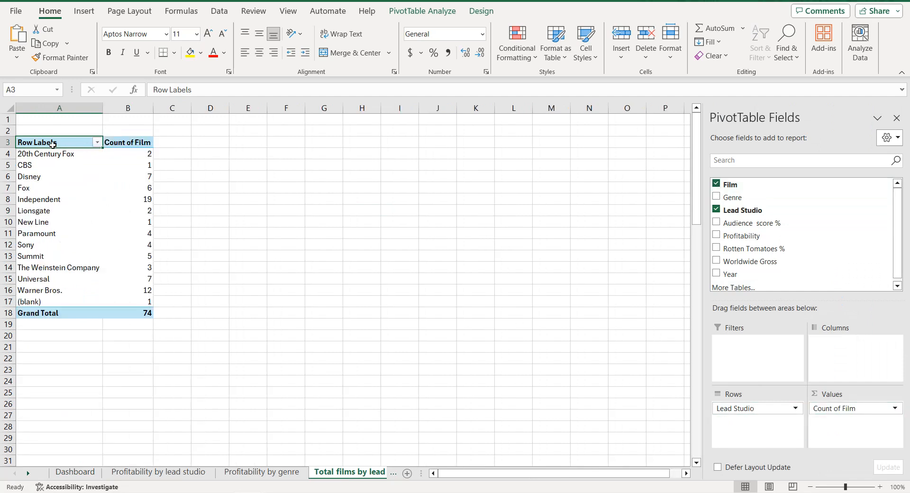
Step: Copy the PivotTable range A3:B16, excluding the blank and Grand Total rows, and paste it as values at F3
drag(52, 142, 142, 286)
key(ctrl+c)
right_click(293, 142)
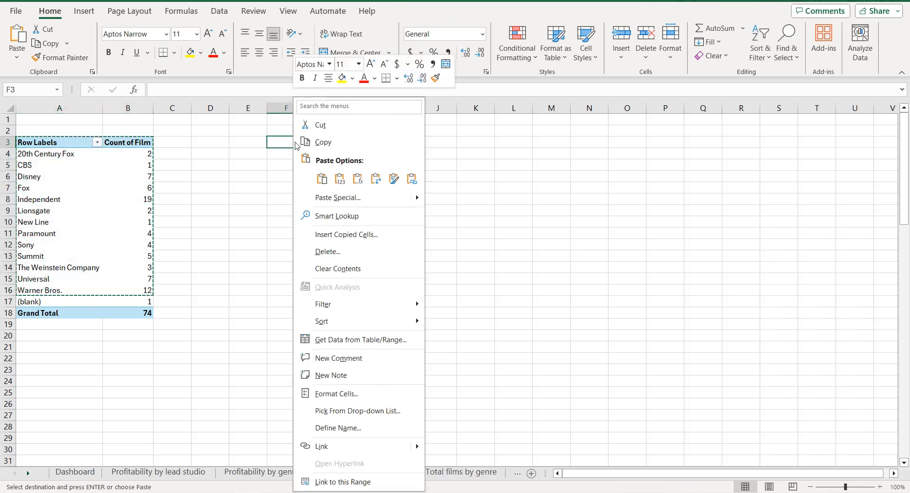
click(339, 179)
Step: Change the header in F3 of the pasted range to Lead studio
click(288, 141)
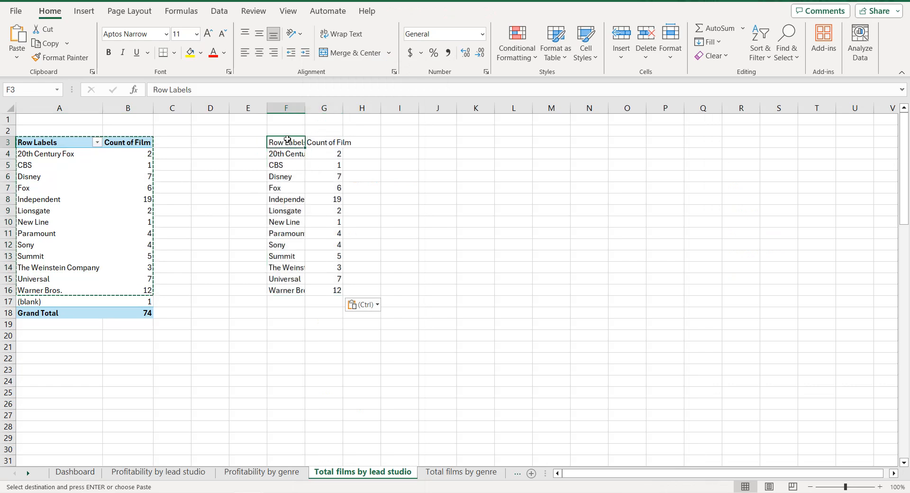
text(Lead stud)
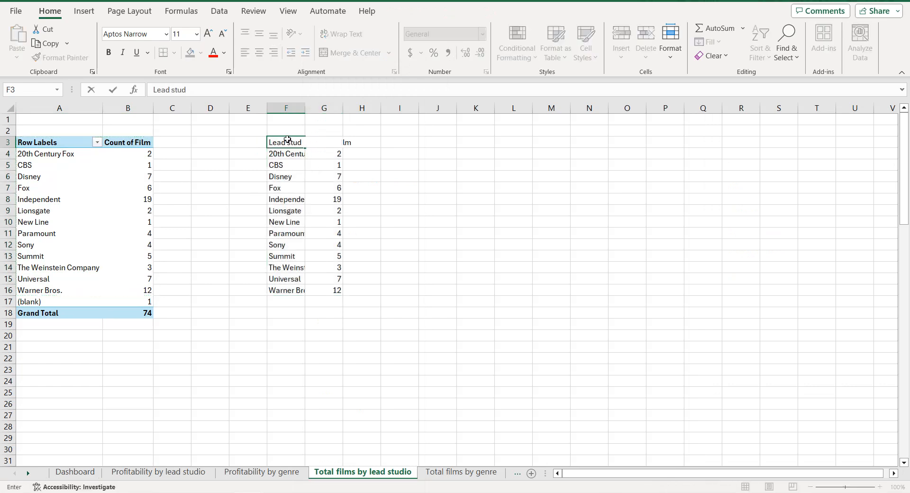
key(Return)
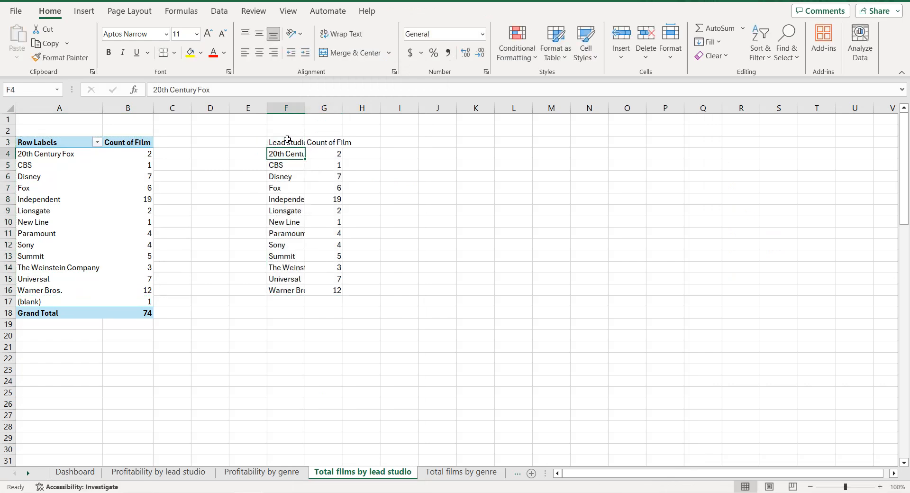
Step: Change the header in G3 of the pasted range to Total films
click(326, 144)
drag(183, 90, 146, 93)
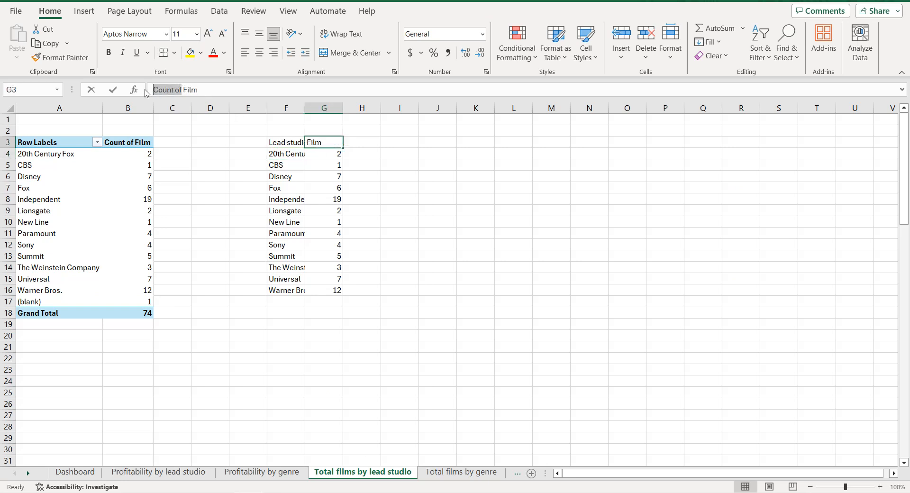
text(Total)
key(Return)
key(BackSpace)
click(324, 141)
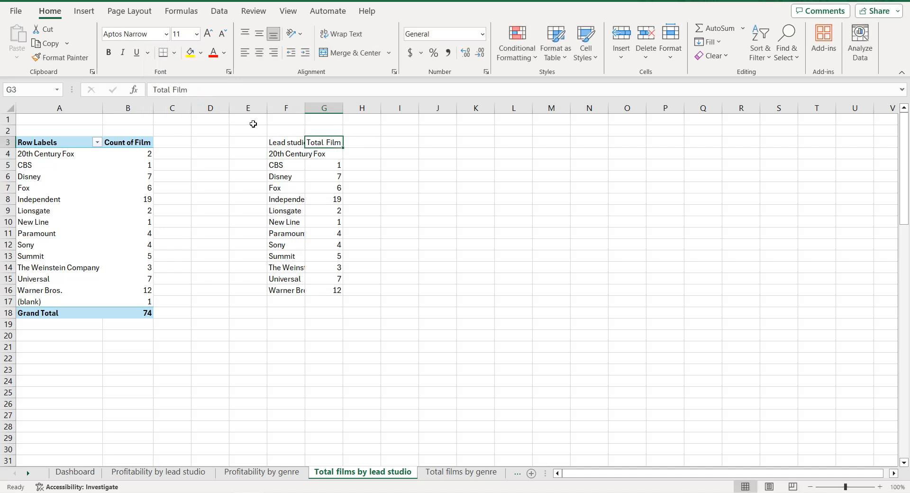
click(178, 89)
key(BackSpace)
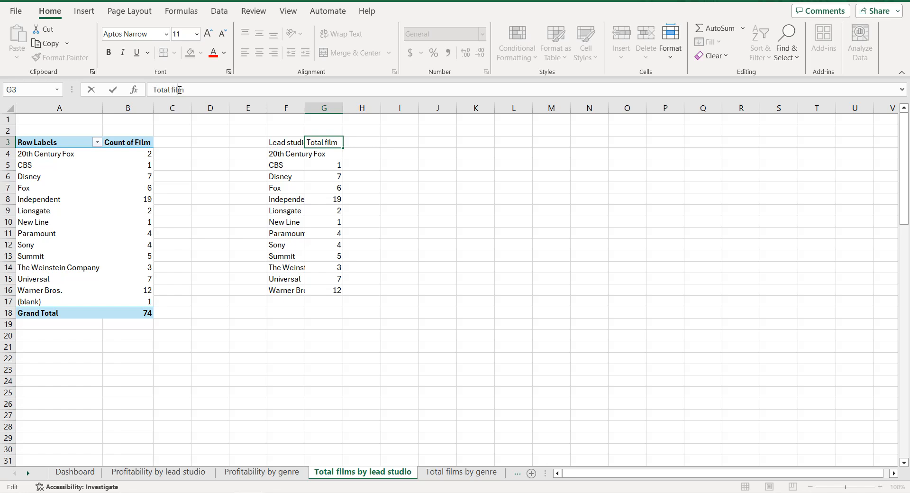
text(f)
key(Return)
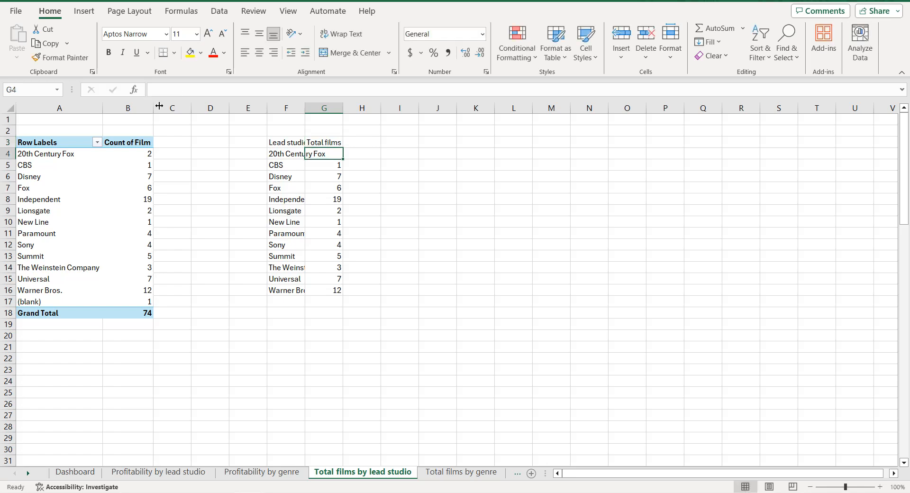
Step: Convert the pasted range F3:G16 into a table with its first row as headers
click(285, 141)
key(ctrl+a)
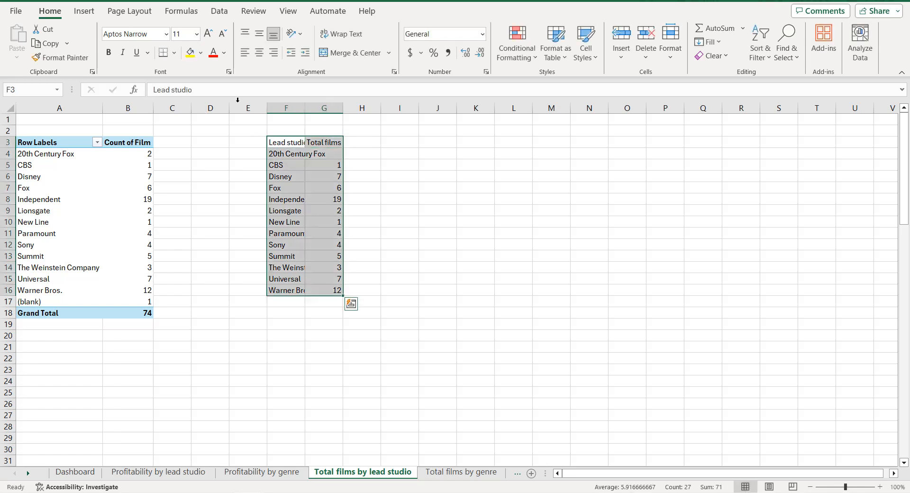
click(83, 10)
click(102, 42)
click(420, 248)
click(459, 263)
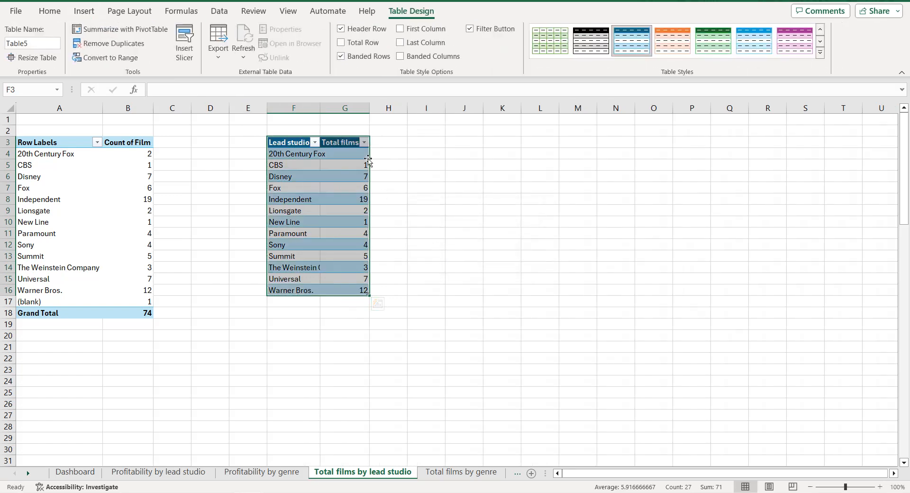
Step: Sort the new table by Total films from smallest to largest
click(364, 142)
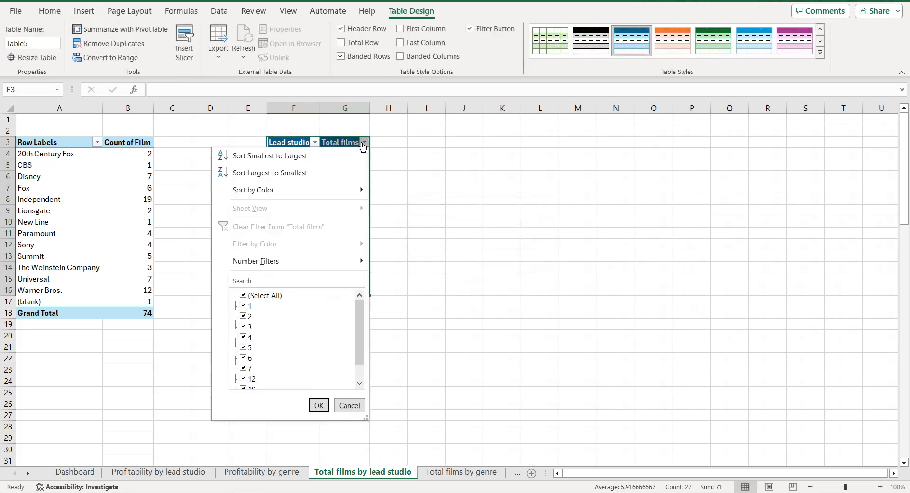
click(318, 162)
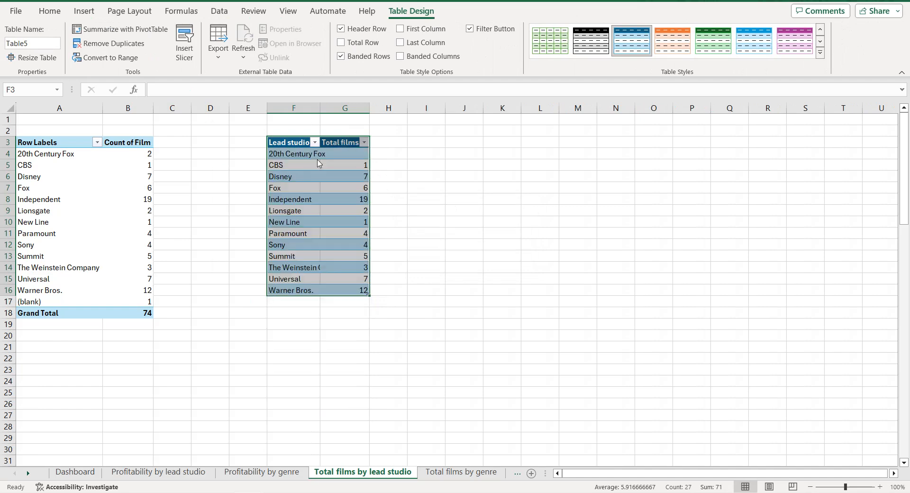
click(366, 143)
Step: Filter the table's Total films column to show only the top 5 items
click(364, 143)
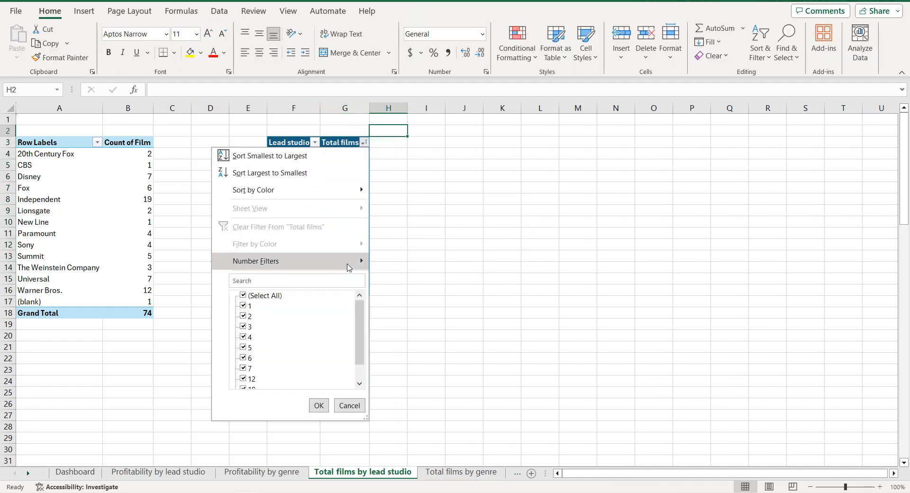
mouse_move(349, 264)
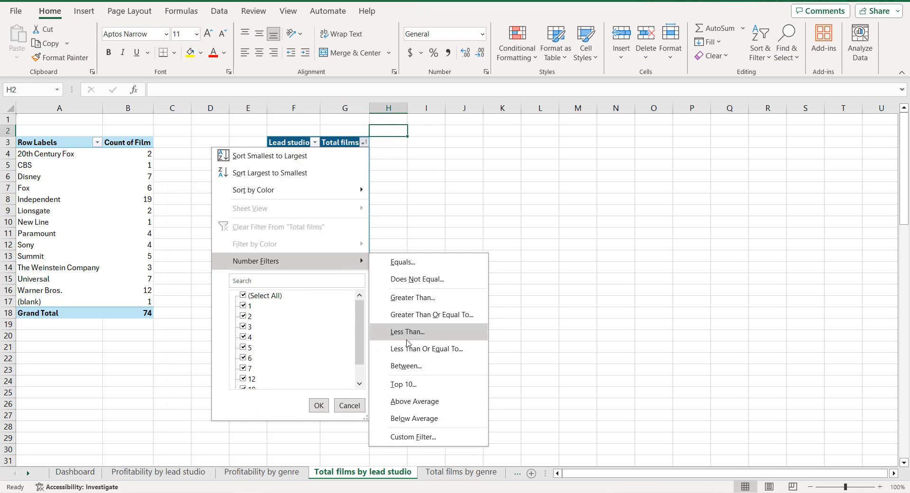
click(407, 382)
click(492, 221)
click(492, 220)
click(492, 221)
click(492, 221)
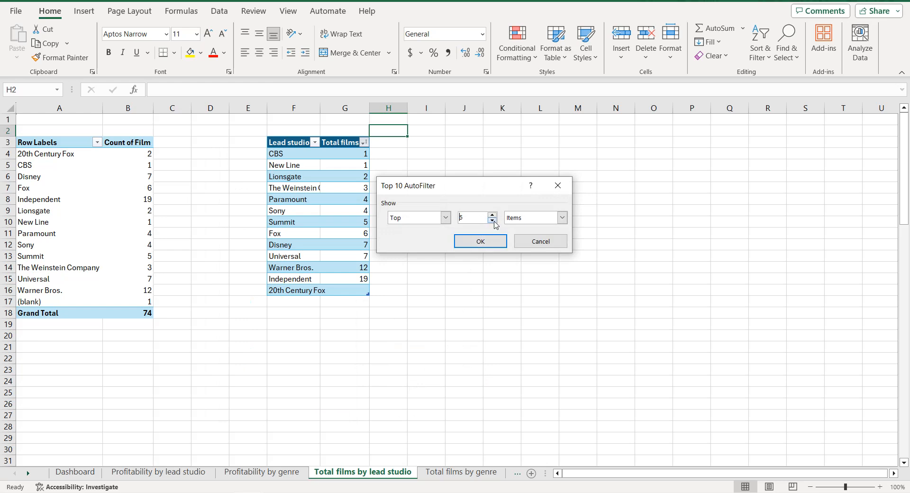
click(488, 241)
click(432, 213)
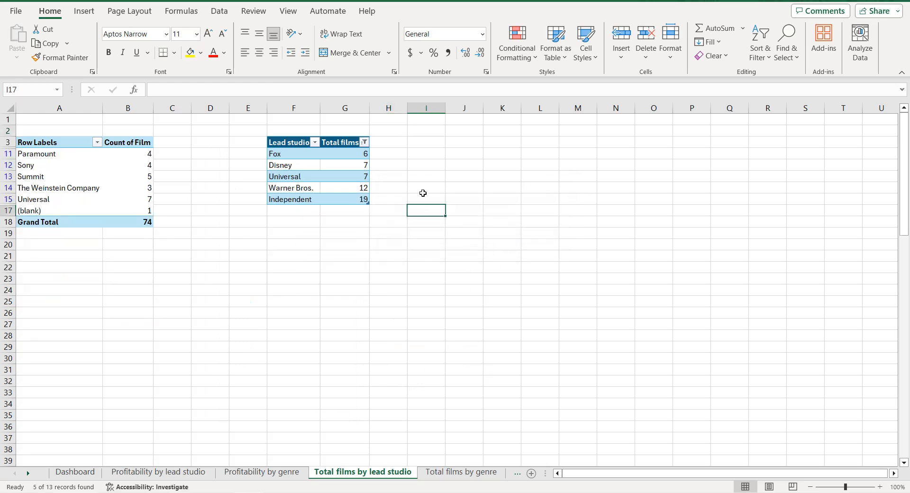
Step: Insert a doughnut chart from the filtered Lead studio and Total films table
drag(293, 142, 364, 199)
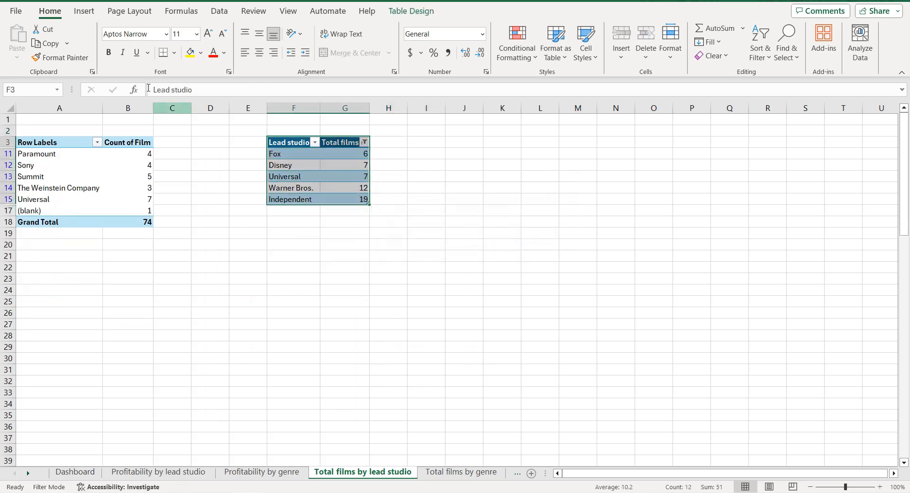
click(84, 11)
click(304, 40)
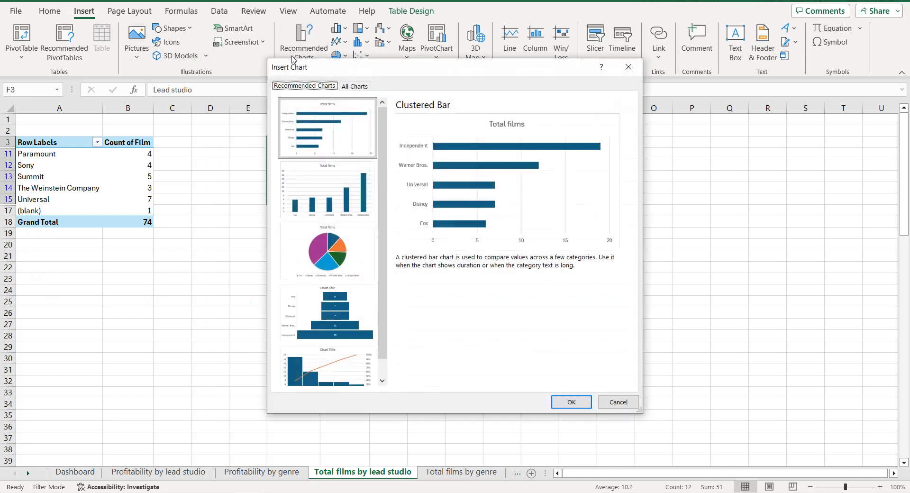
click(369, 89)
click(326, 157)
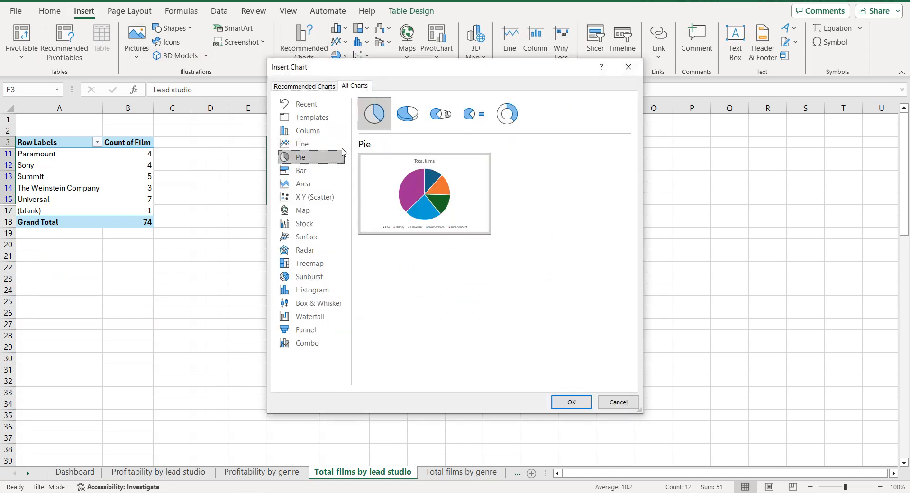
click(512, 121)
click(571, 402)
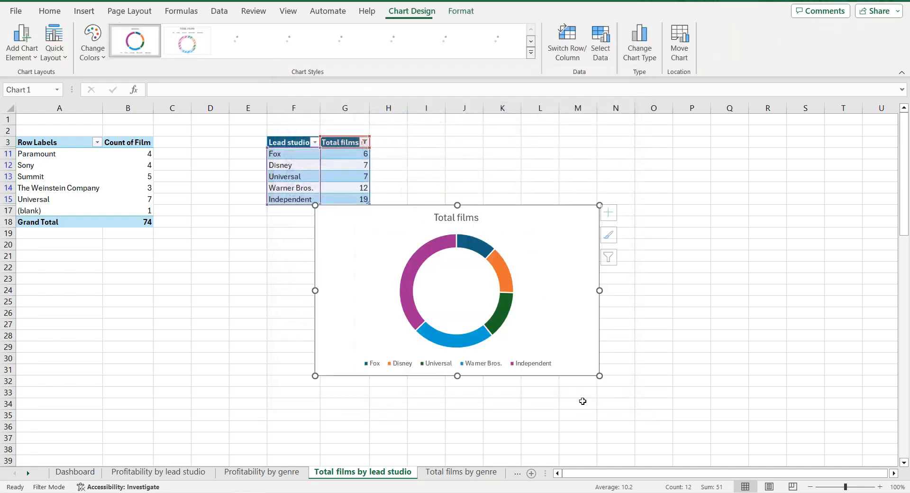
Step: Set the chart's doughnut hole size to 60% and delete its legend
click(500, 274)
right_click(499, 274)
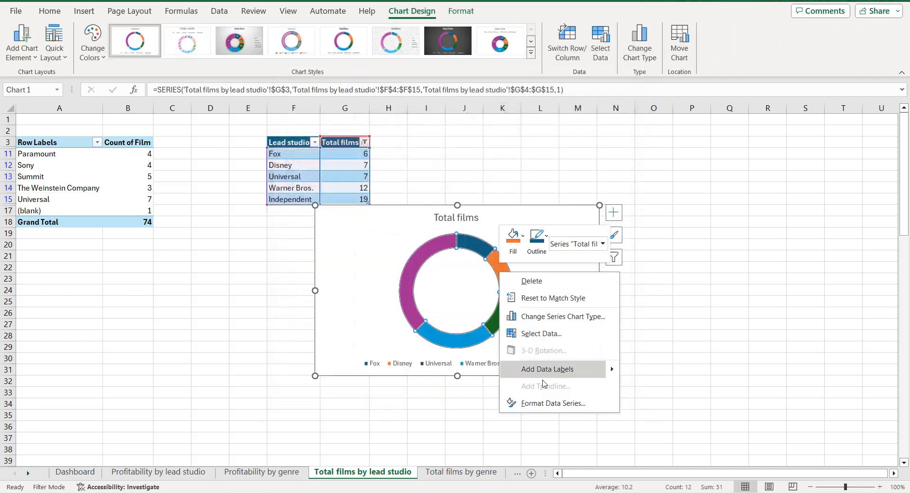
click(545, 403)
double_click(831, 257)
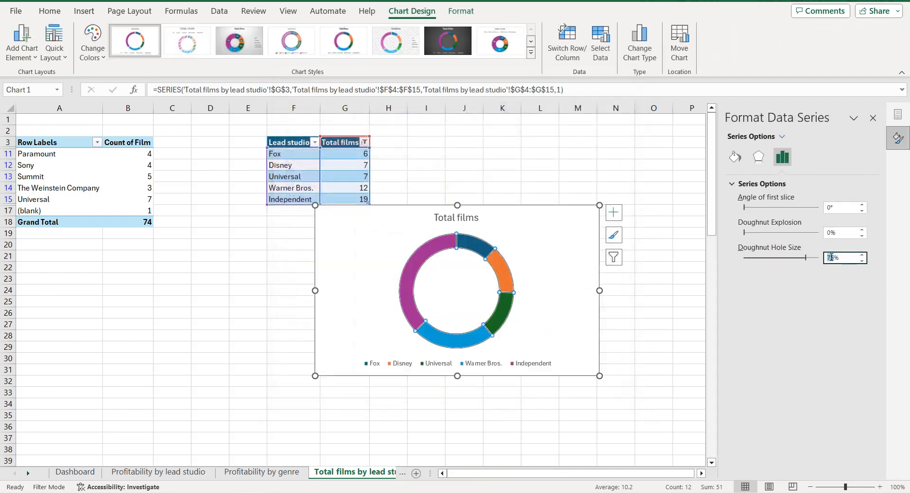
key(Return)
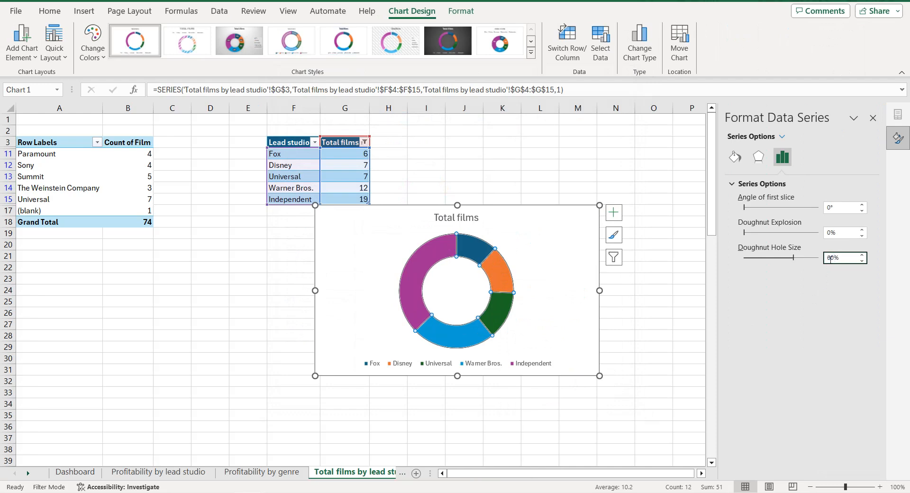
click(532, 369)
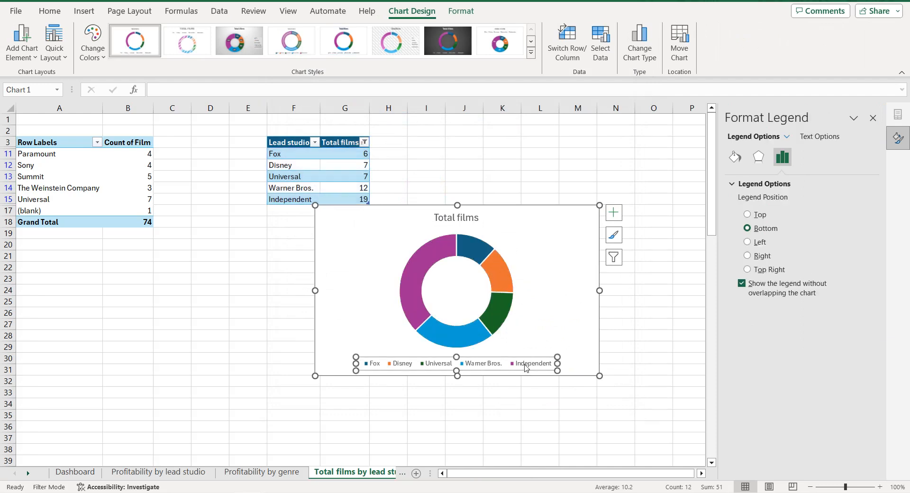
key(Delete)
Step: Replace the doughnut chart's title with "Total films by lead studio"
click(339, 472)
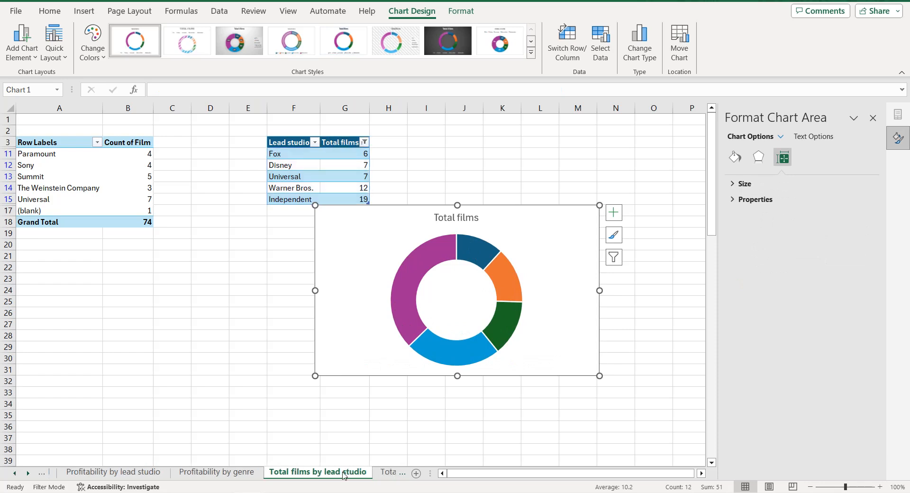
double_click(327, 473)
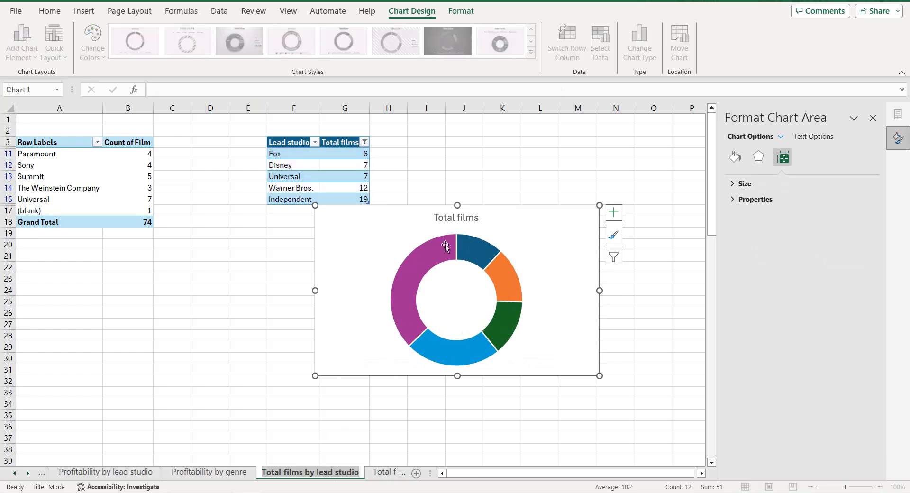
triple_click(458, 217)
text(Total films by lead studio)
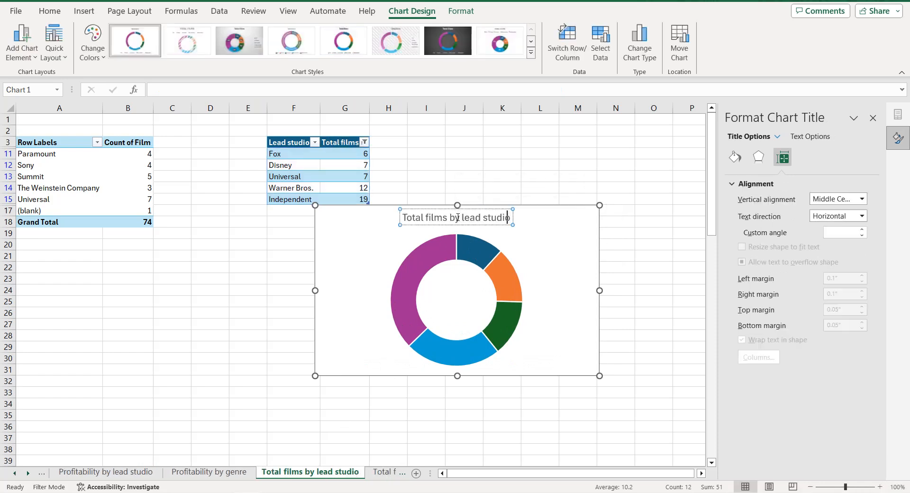
click(554, 231)
Step: Add data labels to the doughnut chart showing category name and percentage, without the value or leader lines
click(614, 214)
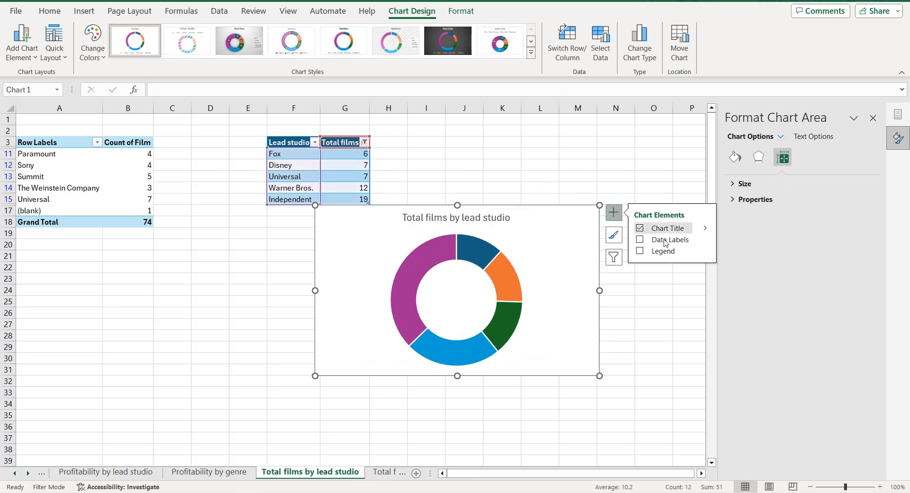
click(707, 241)
click(742, 272)
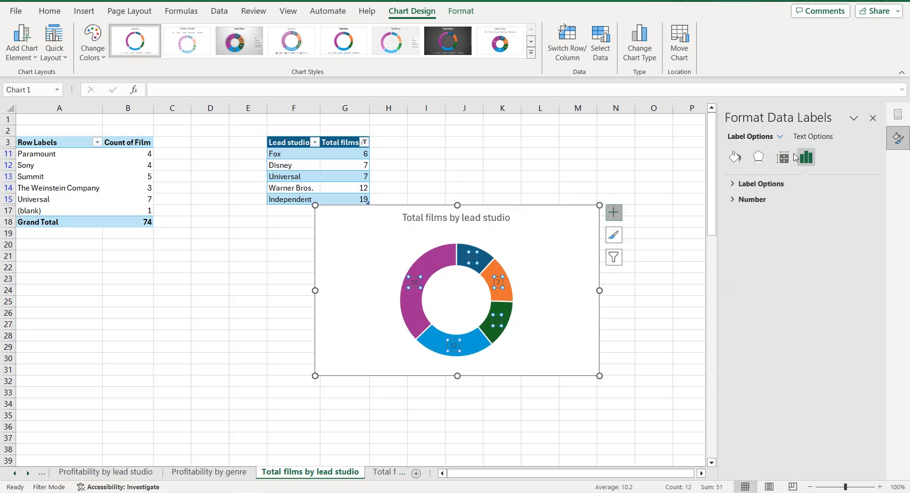
click(737, 184)
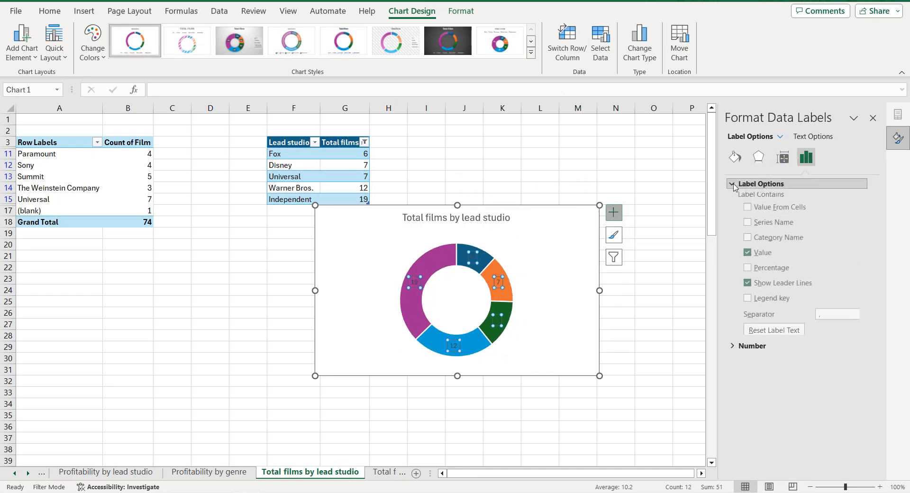
click(749, 240)
click(748, 256)
click(747, 270)
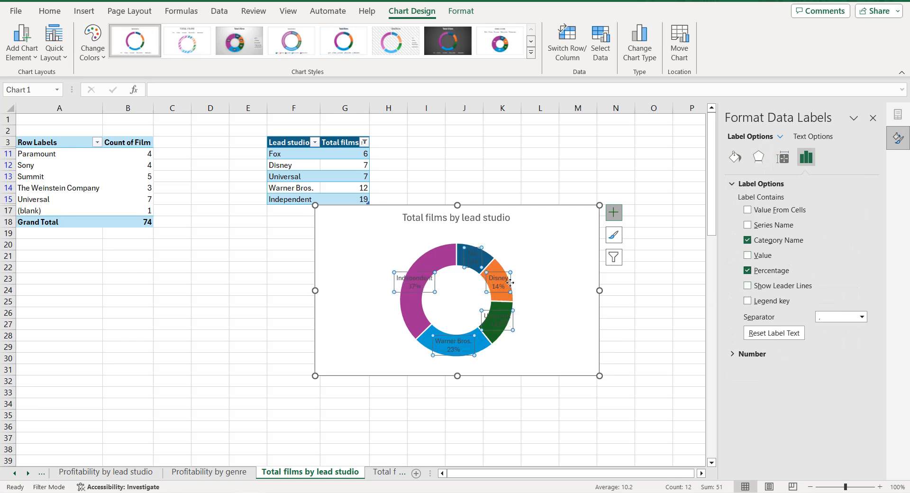
Step: Move the Disney, Fox, Independent, Warner Bros. and Universal data labels outside the ring, each beside its slice
drag(511, 277, 536, 260)
click(477, 260)
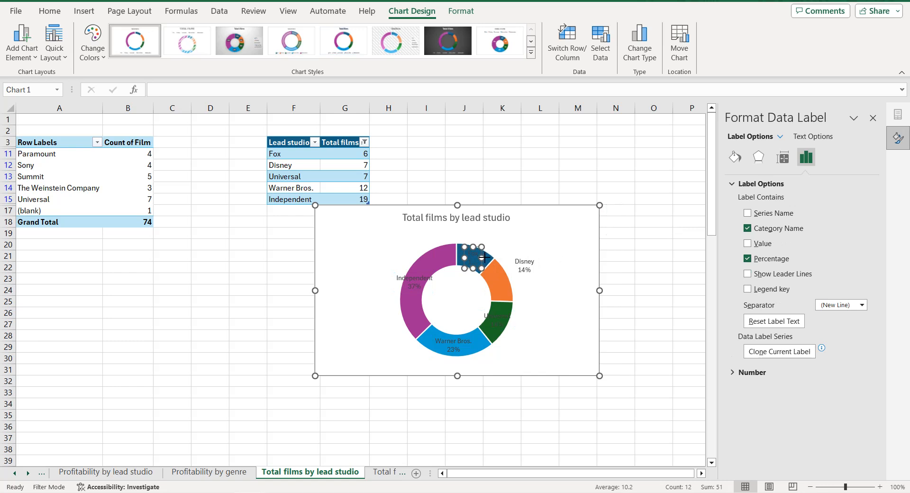
drag(478, 268, 495, 244)
click(410, 279)
drag(421, 293, 383, 278)
click(457, 349)
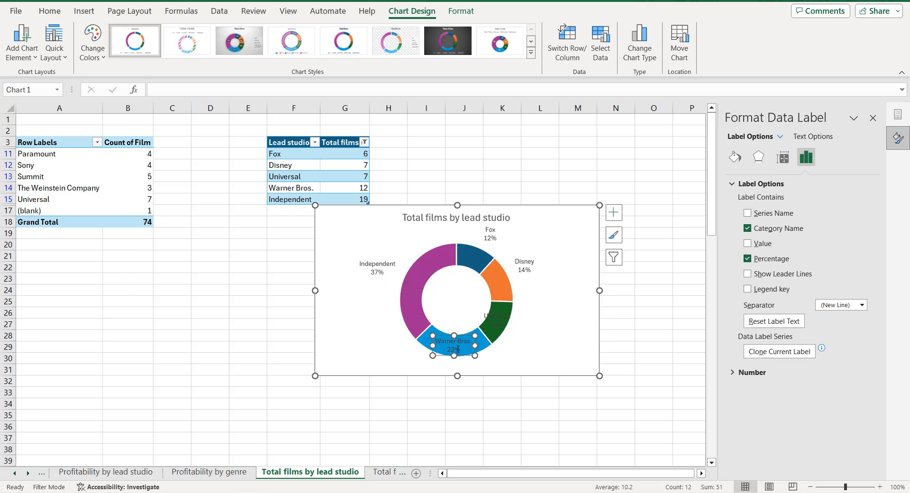
drag(462, 355, 463, 374)
click(507, 324)
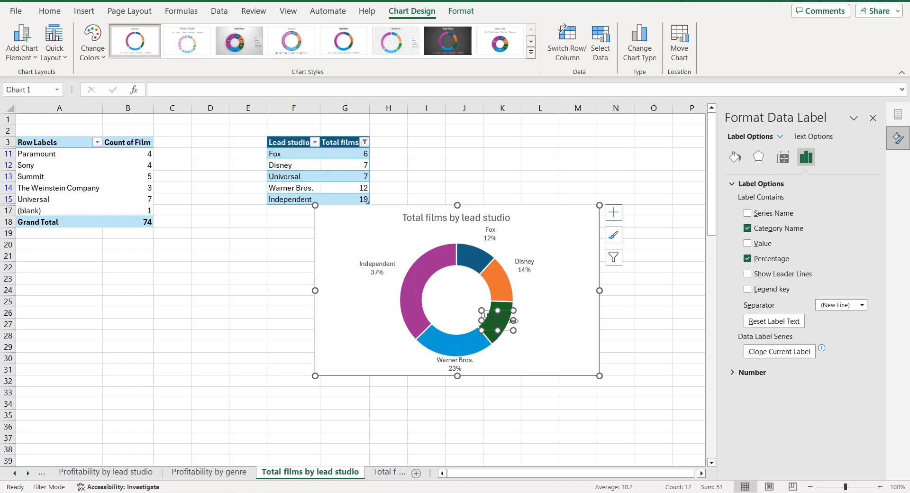
drag(507, 330, 539, 337)
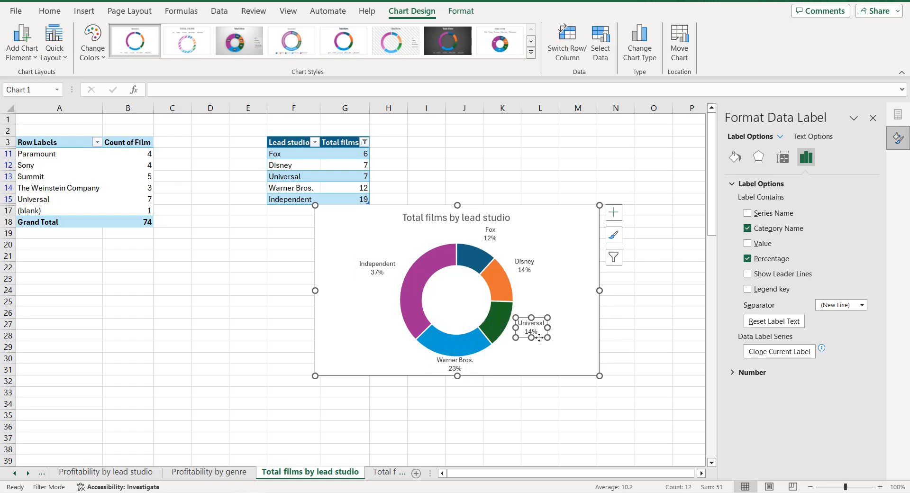
Step: Set the text colour of all data labels and of the chart title to black
click(552, 282)
click(539, 320)
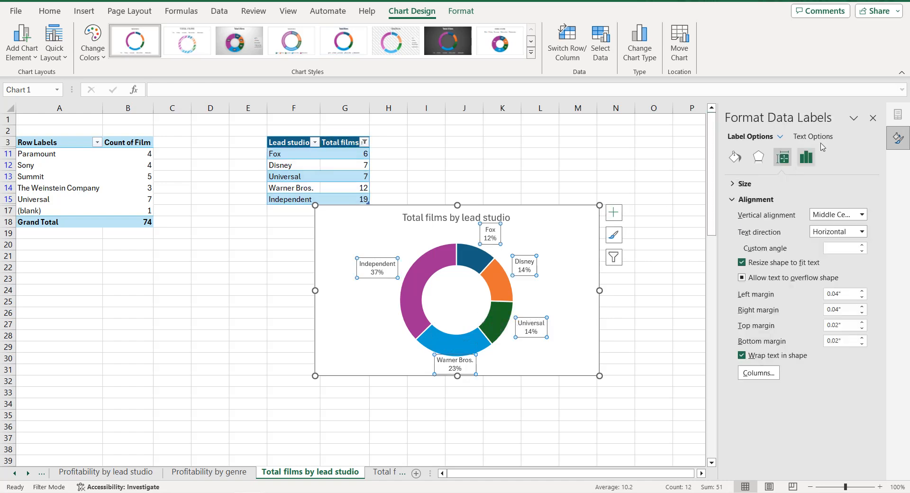
click(823, 137)
click(848, 278)
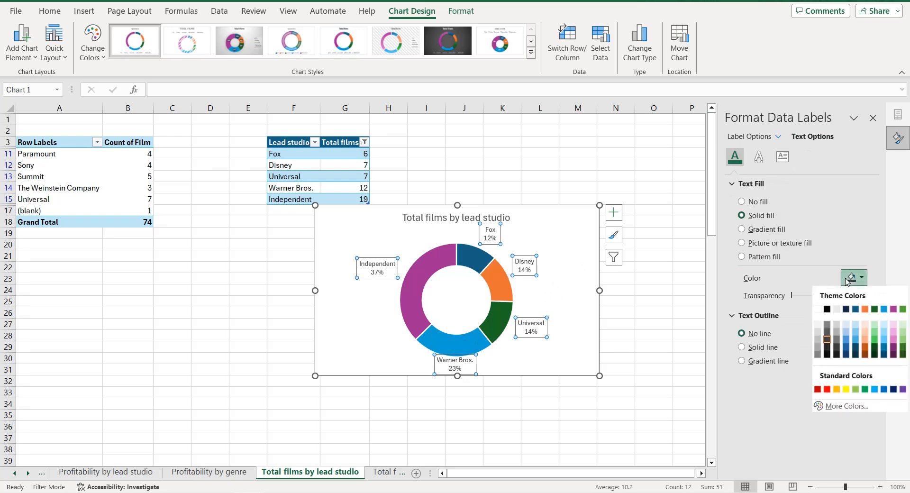
click(827, 309)
click(489, 221)
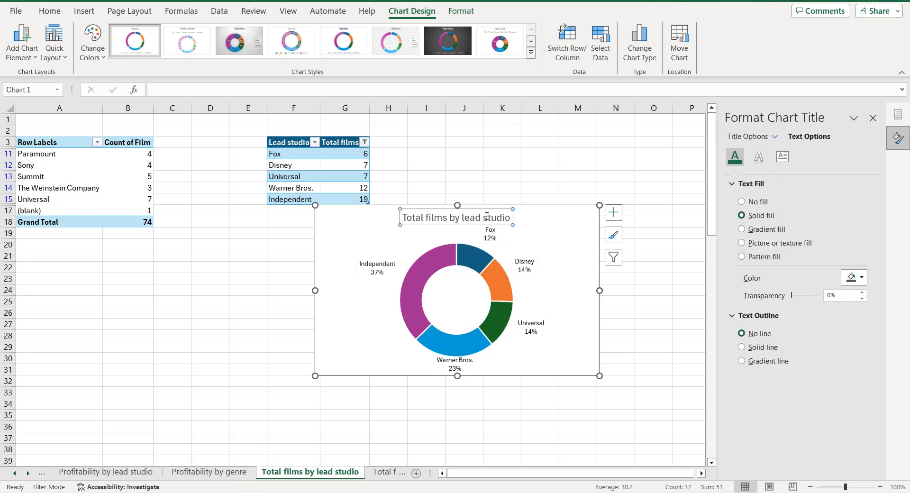
click(853, 278)
click(827, 309)
click(567, 235)
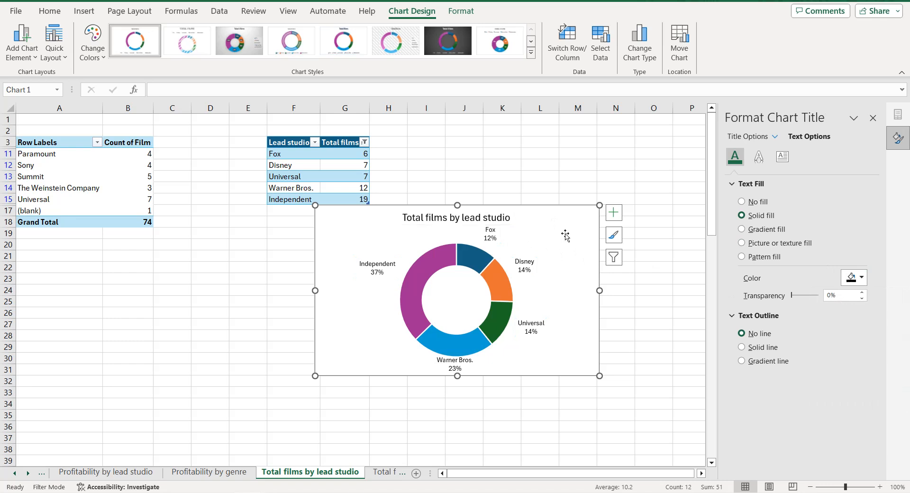
Step: Give the chart area a solid black border with rounded corners
click(756, 137)
scroll(810, 291, down, 3)
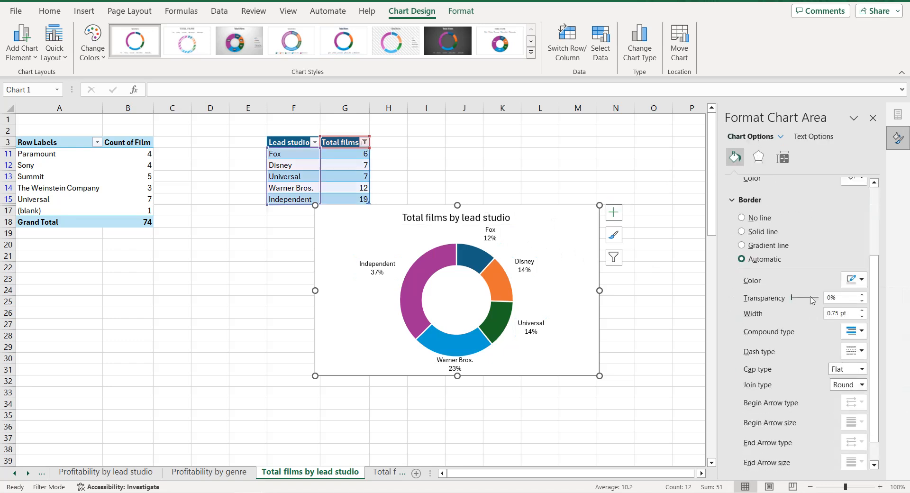
click(848, 281)
click(827, 312)
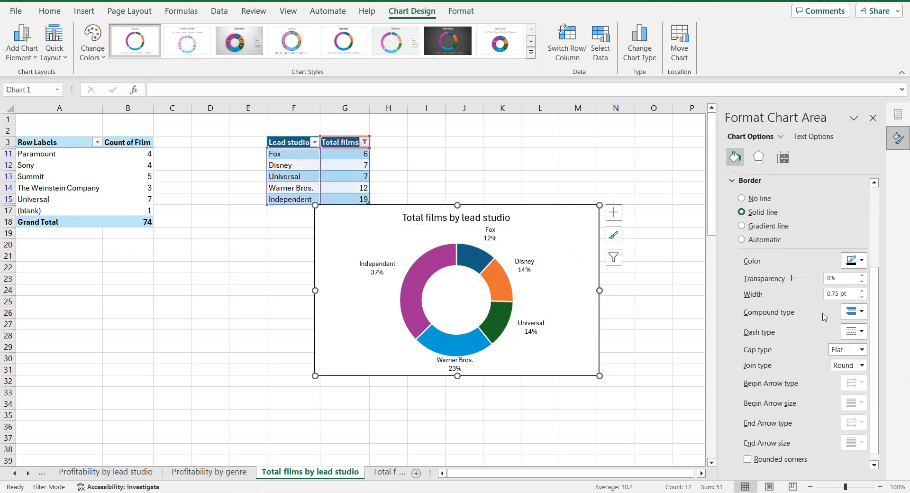
click(748, 459)
Step: Remove the border line from the doughnut series
click(476, 346)
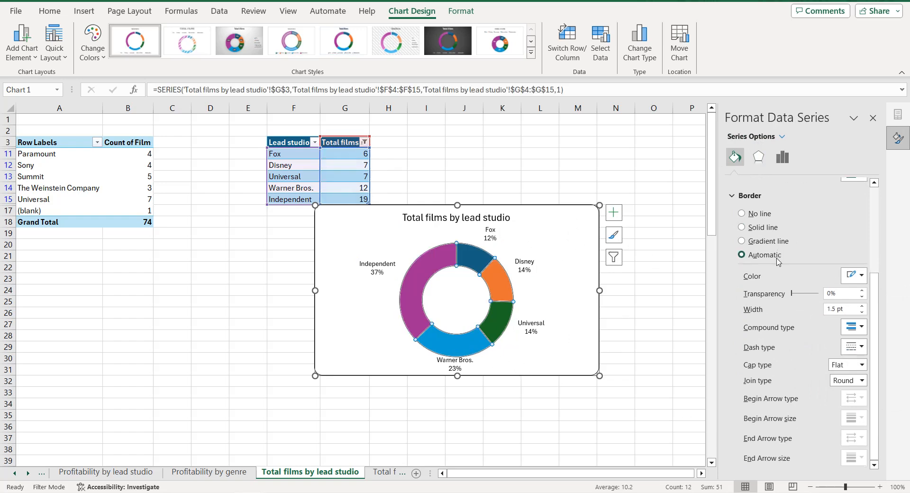
scroll(806, 256, up, 1)
click(741, 245)
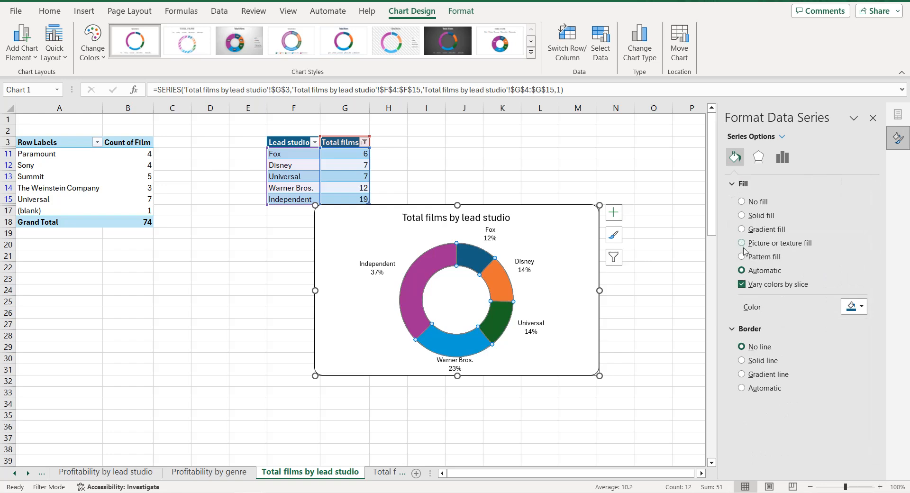
Step: Fill the Fox slice with very light grey, Disney with mid grey and Universal with darker grey
click(479, 258)
click(861, 308)
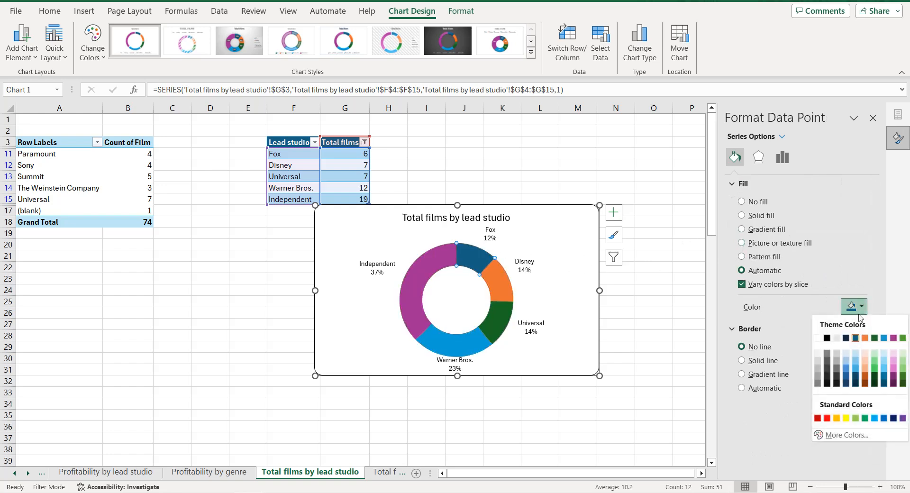
click(817, 354)
click(852, 308)
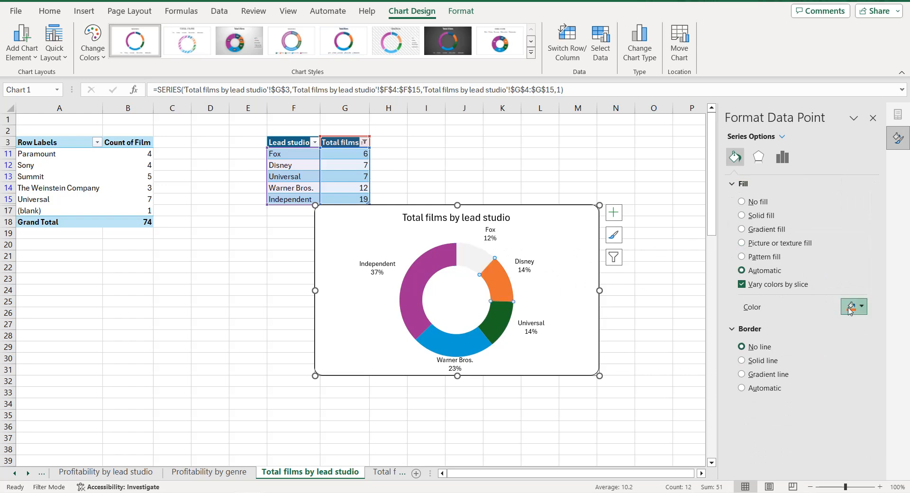
click(817, 370)
click(499, 332)
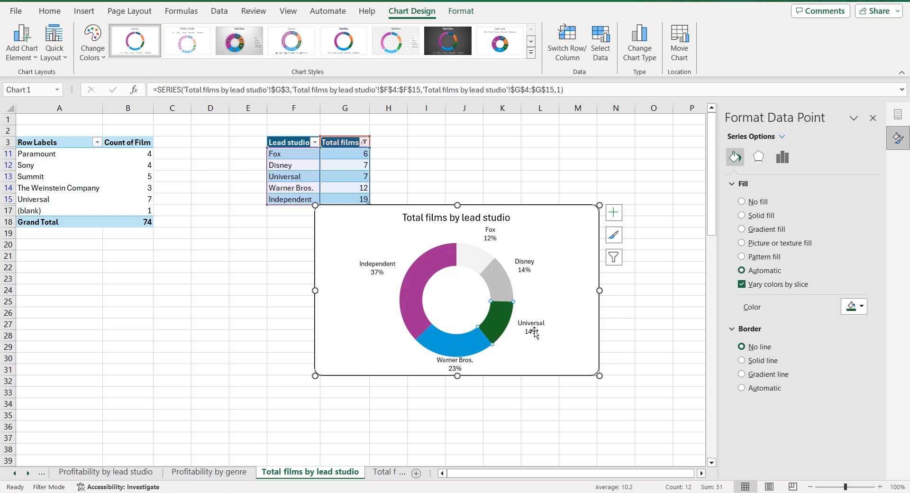
click(853, 307)
click(818, 384)
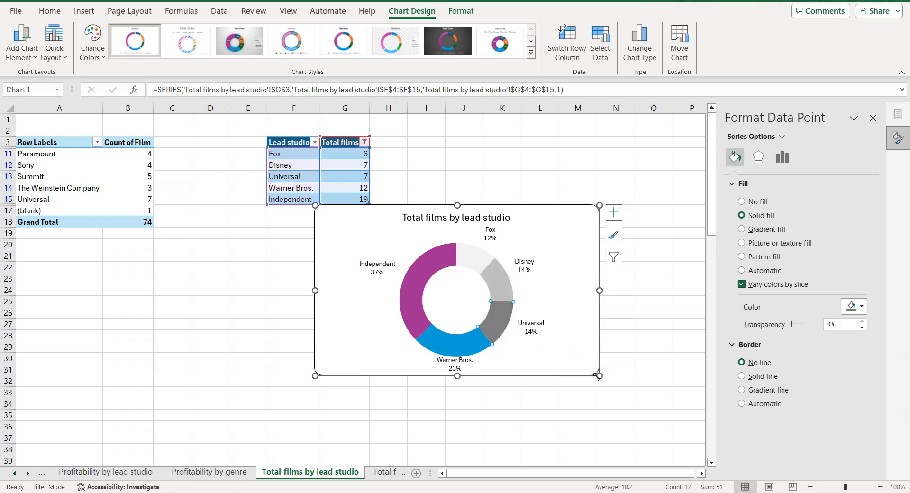
Step: Fill the Warner Bros. slice with dark grey and the Independent slice with near-black
click(470, 351)
click(853, 306)
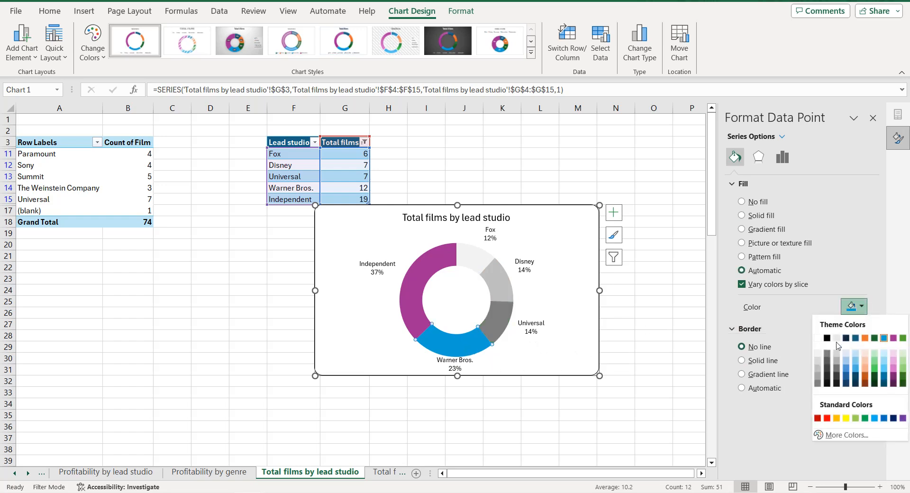
click(826, 363)
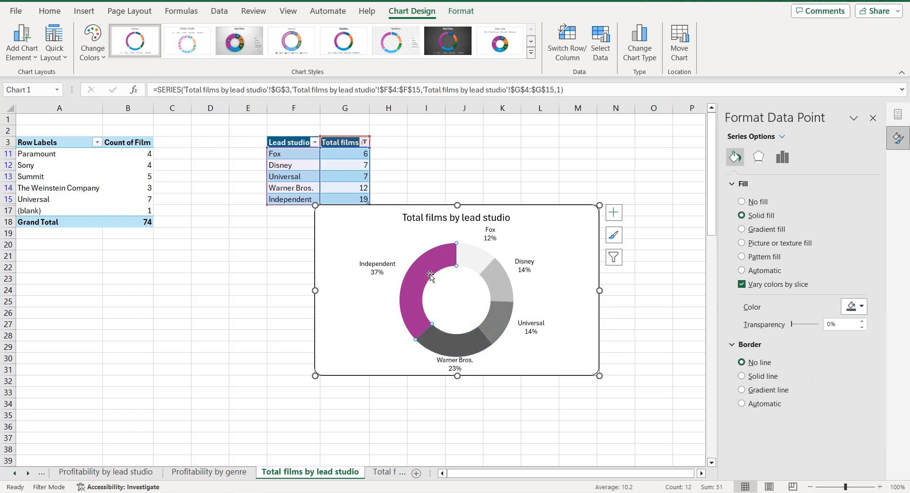
click(427, 277)
click(850, 308)
click(826, 383)
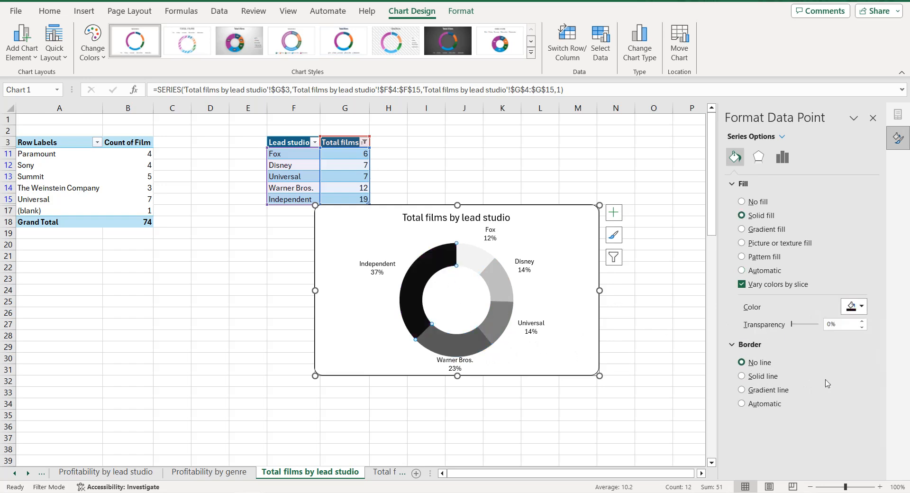
Step: Copy the finished doughnut chart and paste it into the Dashboard sheet
click(383, 227)
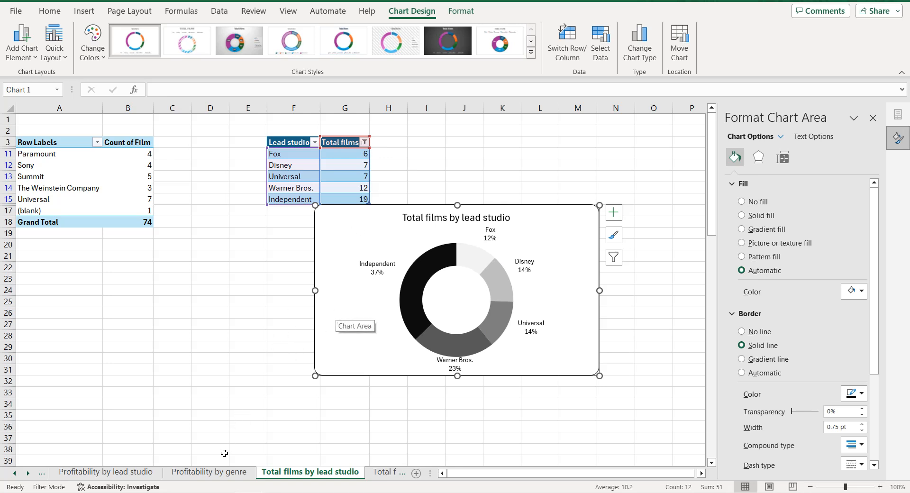
click(15, 473)
click(75, 471)
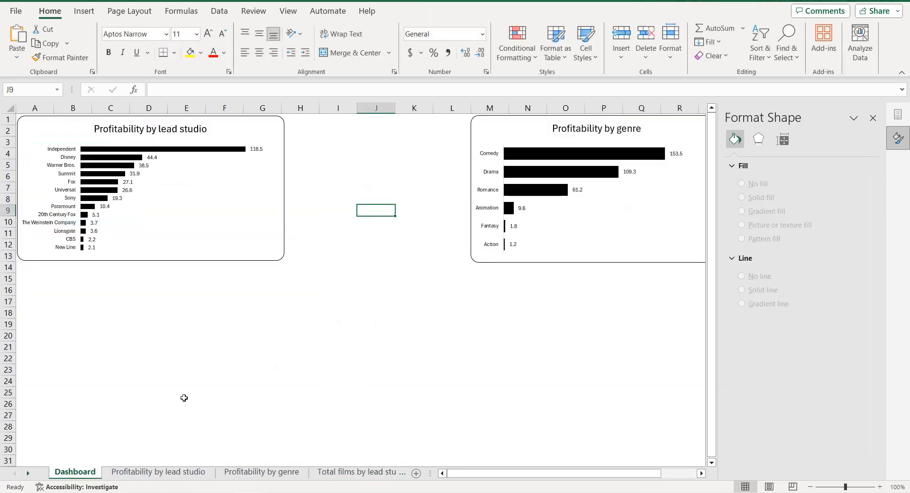
key(ctrl+v)
Step: Move and resize the pasted doughnut chart to fit between the two profitability charts, across columns H to L and rows 1 to 13
click(449, 206)
drag(449, 206, 377, 117)
drag(571, 287, 466, 264)
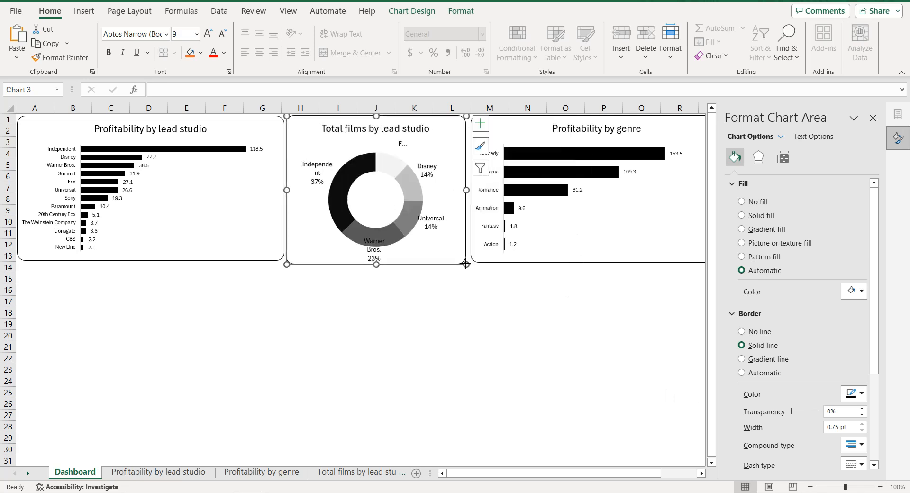
drag(375, 264, 378, 262)
Step: Reduce the doughnut chart's data label font size to 7 and adjust the Fox label so its percentage fits
click(376, 259)
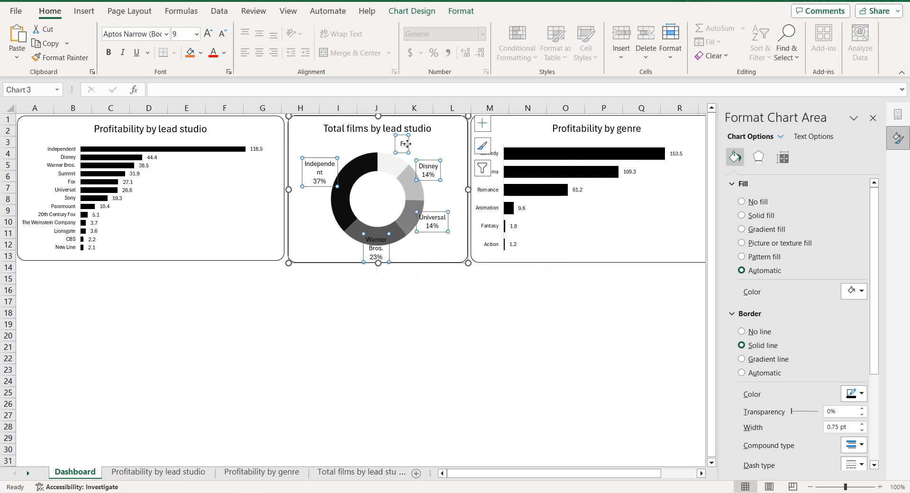
click(222, 34)
click(222, 34)
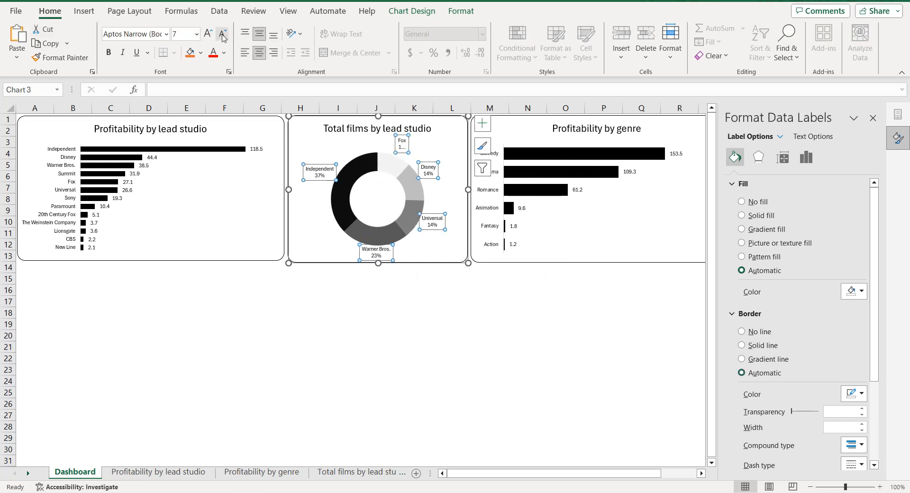
click(409, 150)
drag(410, 145, 415, 146)
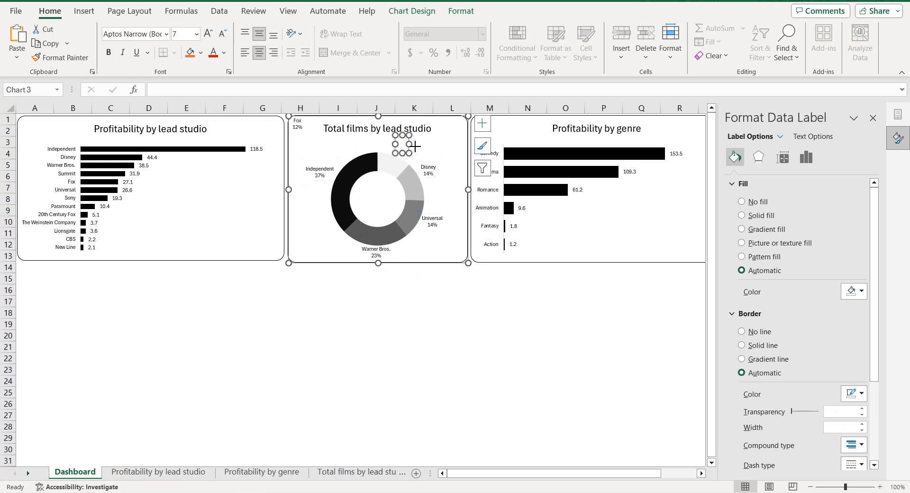
click(392, 285)
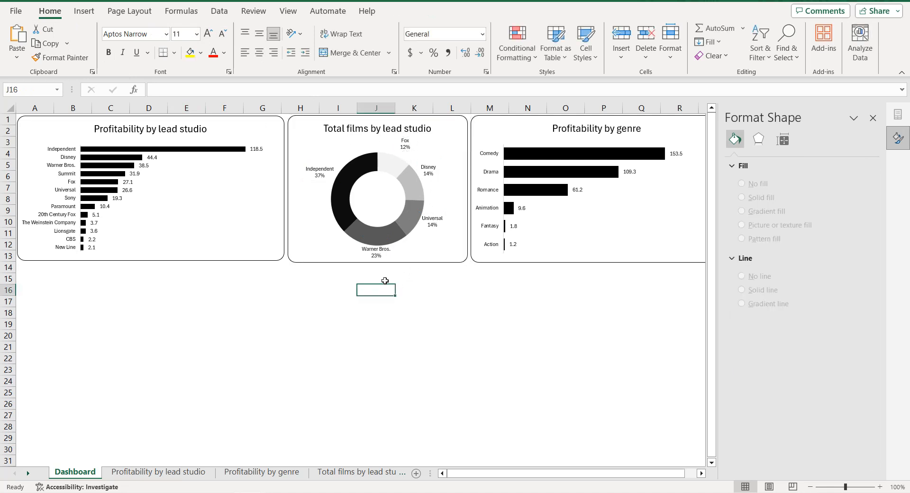
Step: Switch to the Total films by genre sheet
click(28, 473)
click(29, 472)
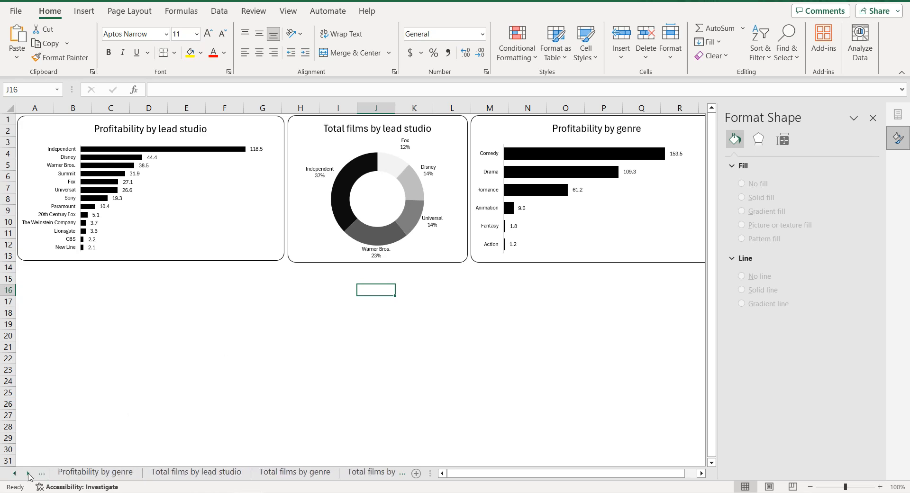
click(306, 473)
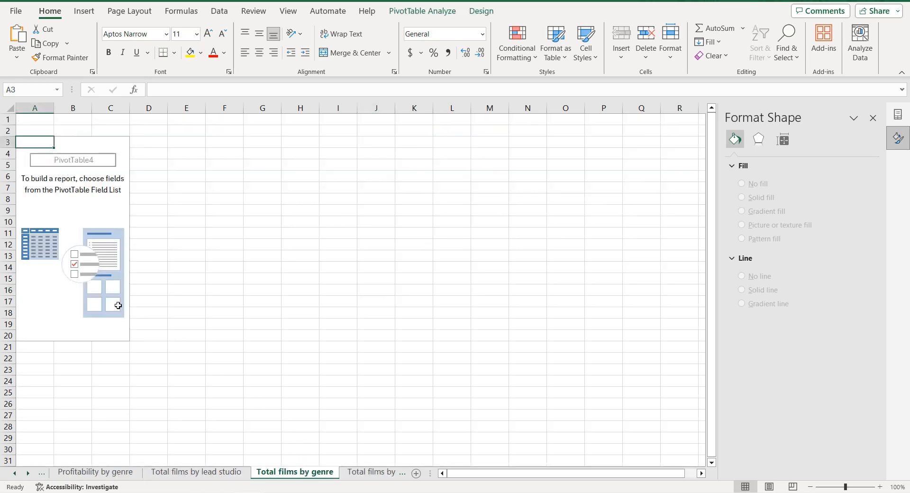
Step: Build the PivotTable with Genre as rows and the count of Film as values
click(105, 291)
click(873, 118)
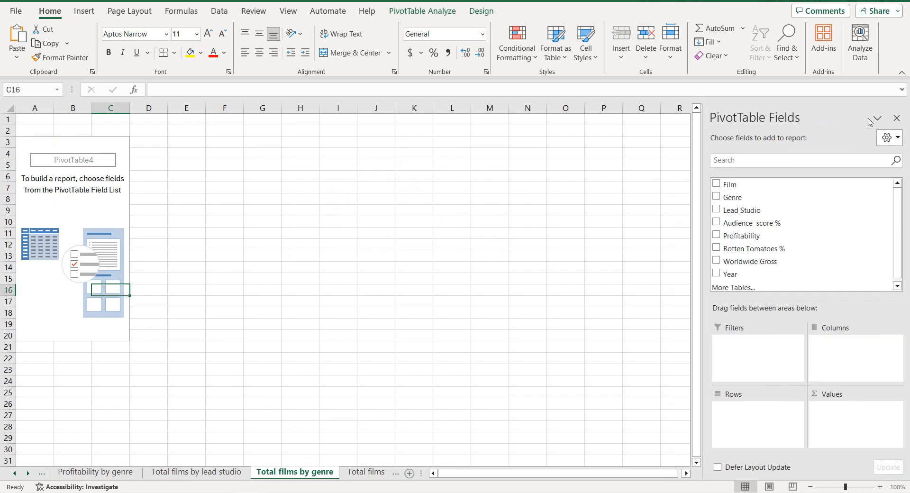
click(716, 198)
drag(730, 184, 834, 413)
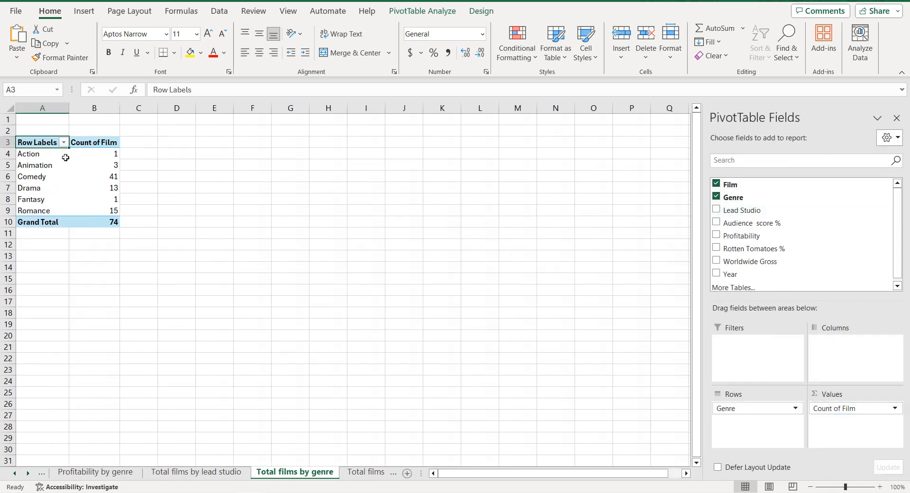
Step: Copy the PivotTable without its grand total row and paste it as values starting at cell F3
drag(40, 142, 90, 209)
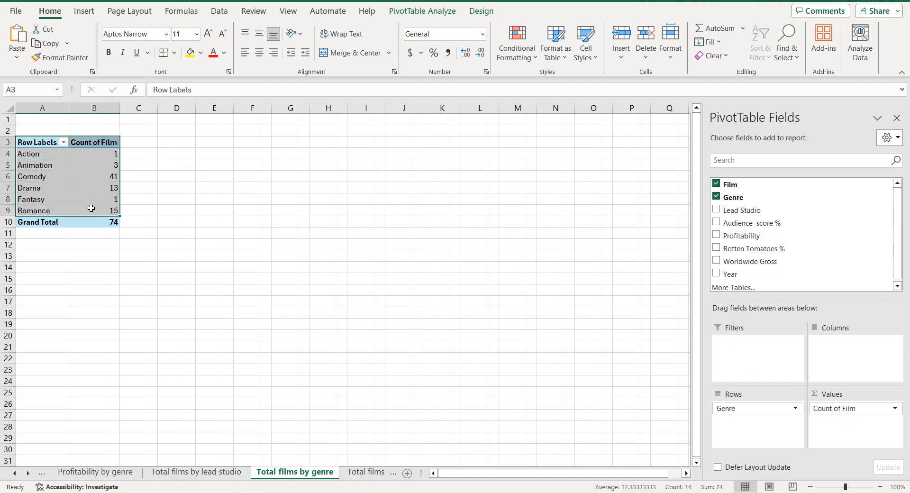
key(ctrl+c)
right_click(243, 142)
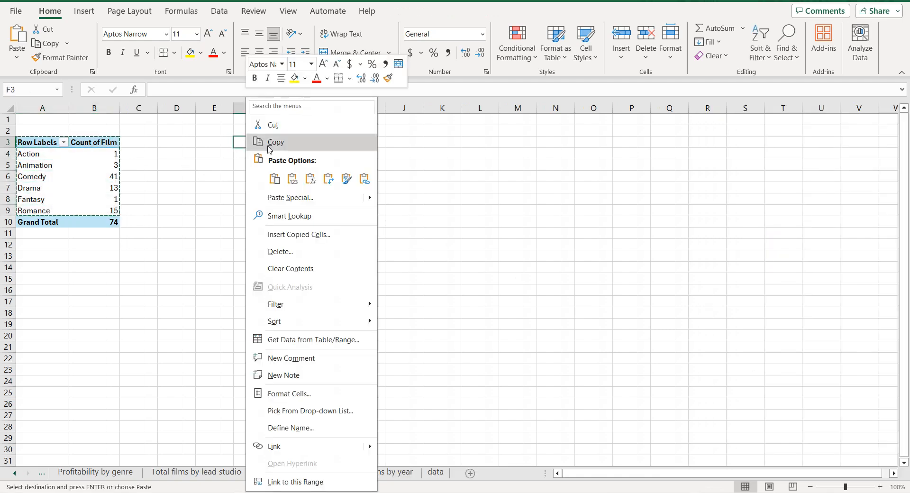
click(299, 181)
Step: Rename the pasted headers in F3 and G3 as Genre and Total films
double_click(263, 139)
text(Genre)
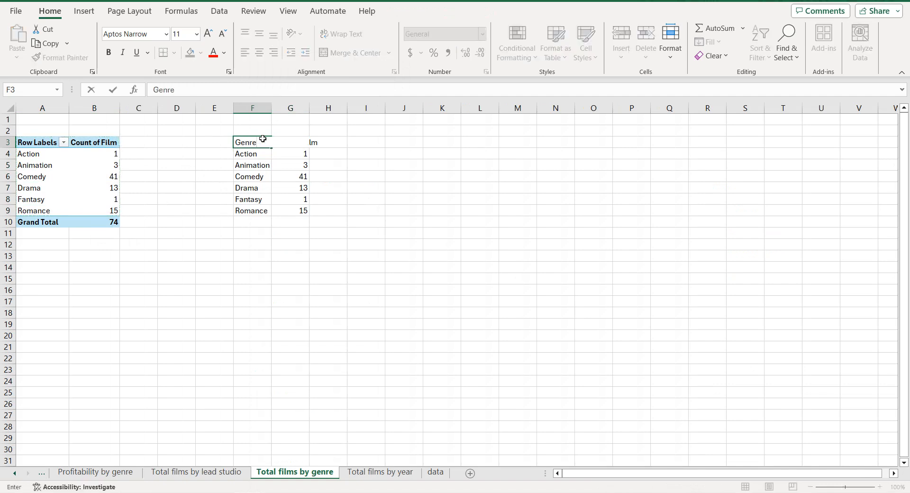
key(Return)
click(292, 143)
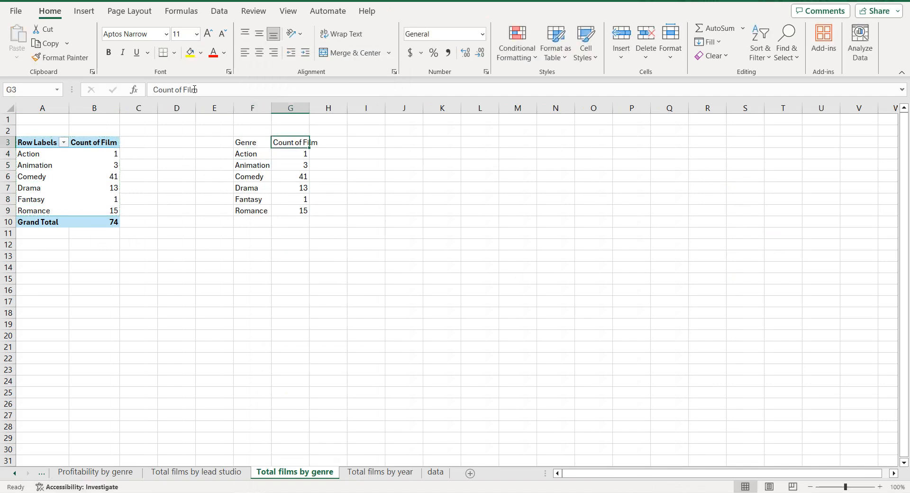
drag(188, 89, 151, 90)
text(Total)
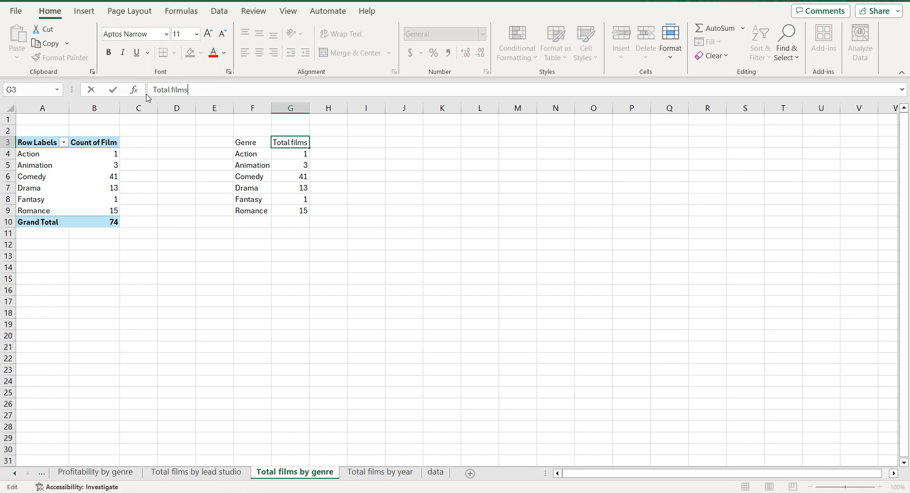
key(Return)
Step: Convert the pasted range F3:G9 into a table with headers and sort it by Total films from smallest to largest
click(252, 143)
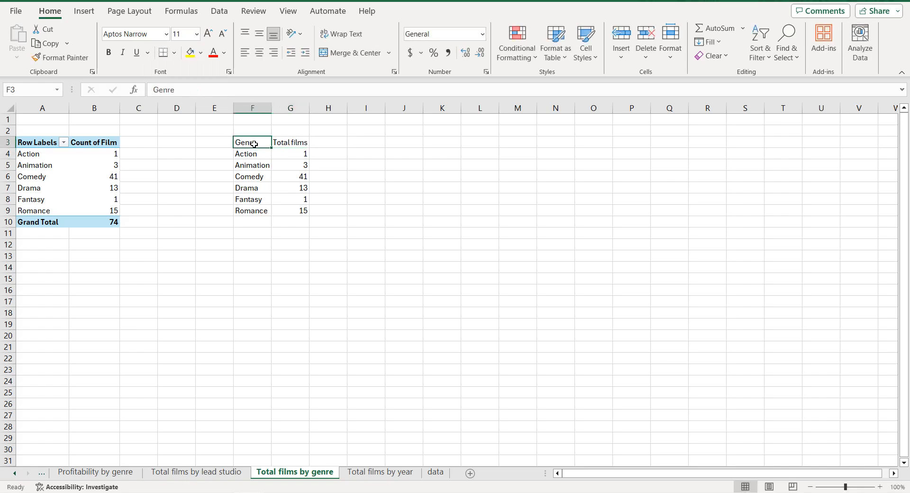
key(ctrl+a)
click(88, 13)
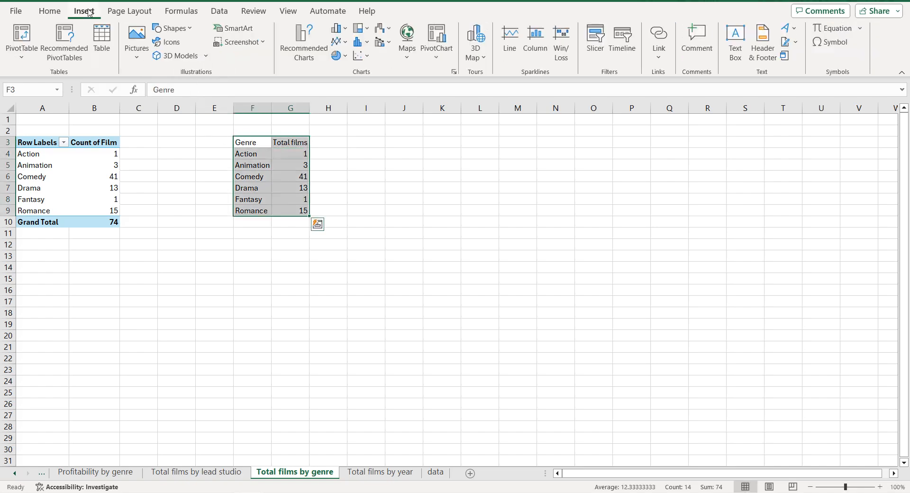
click(102, 38)
click(458, 264)
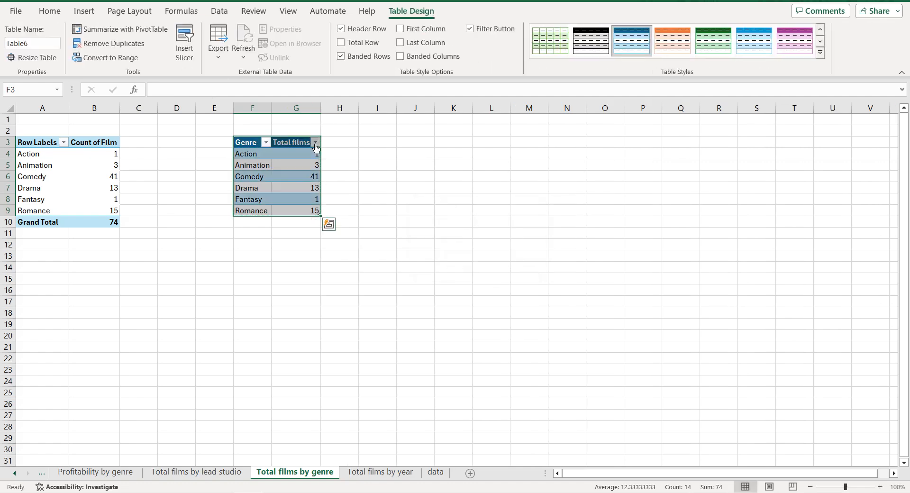
click(315, 142)
click(280, 162)
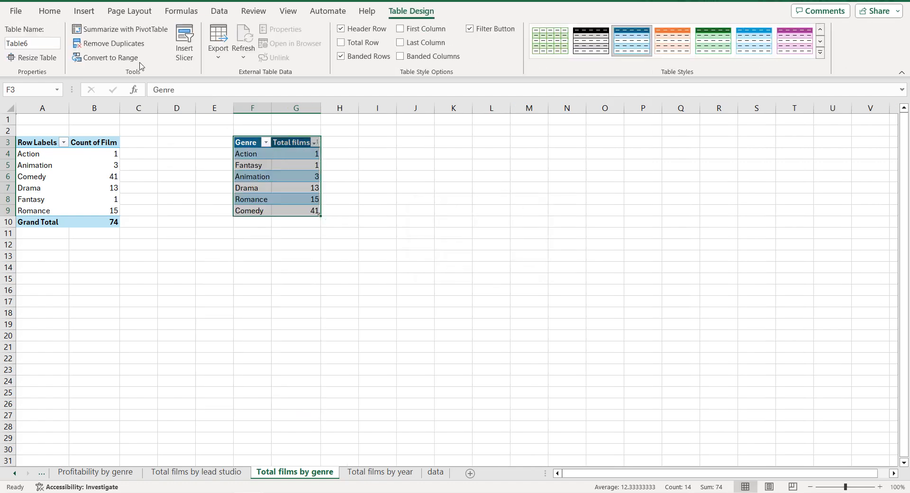
Step: Insert a doughnut chart from the sorted genre table and delete its legend
click(85, 12)
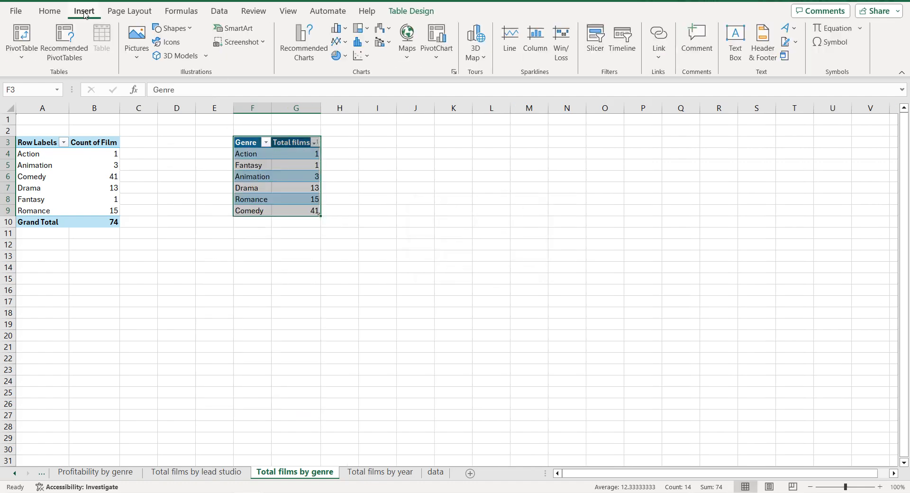
click(308, 53)
click(355, 86)
click(300, 157)
click(507, 113)
click(571, 402)
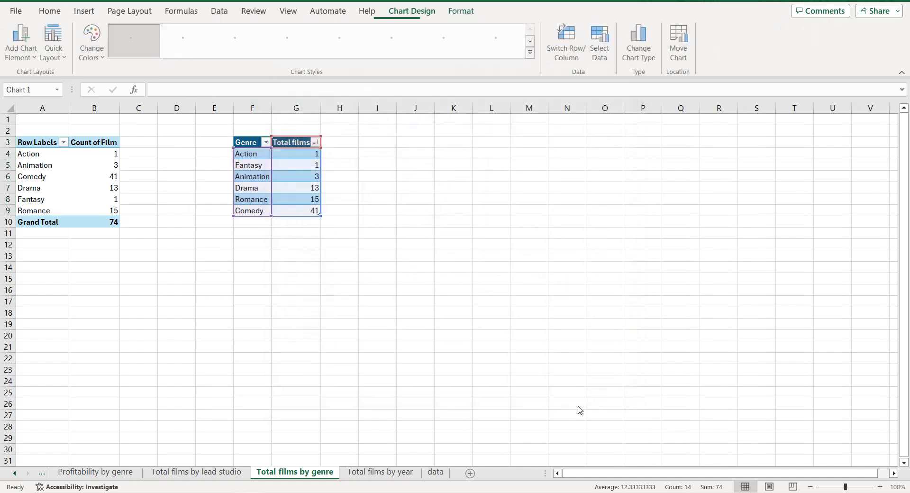
click(544, 371)
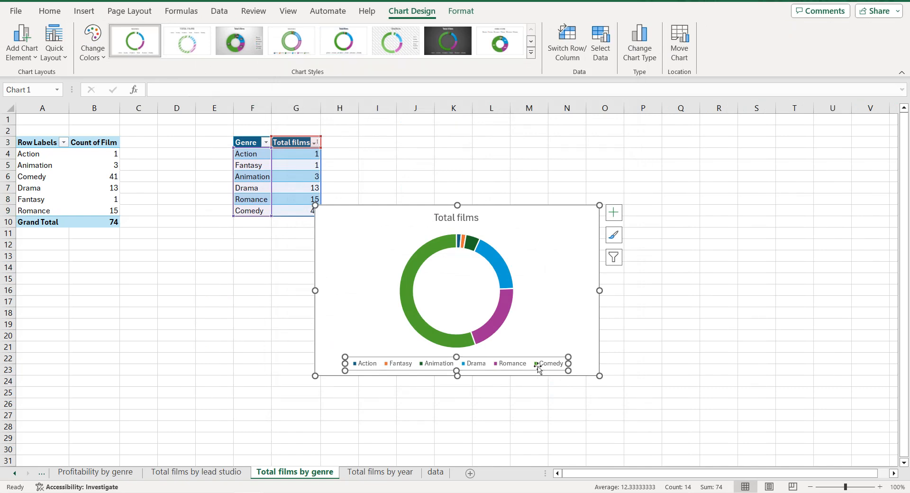
key(Delete)
Step: Change the doughnut chart's title to Total films by genre
click(308, 473)
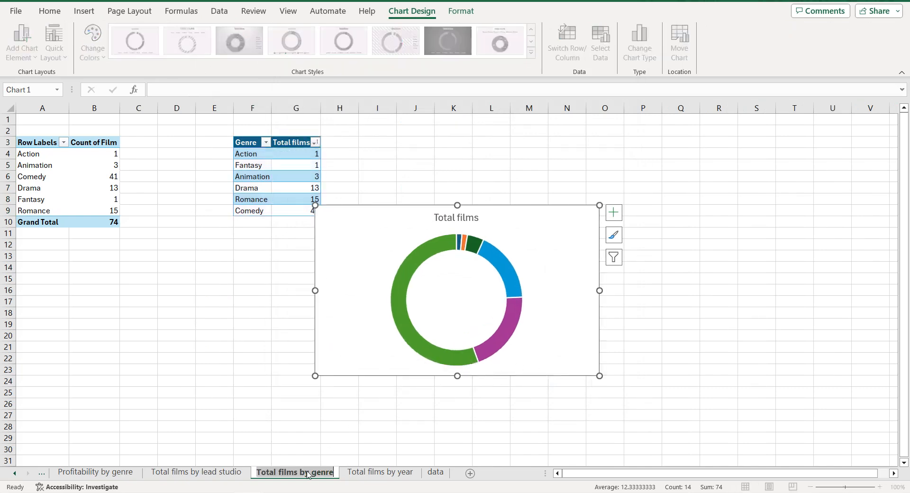
click(455, 218)
double_click(462, 218)
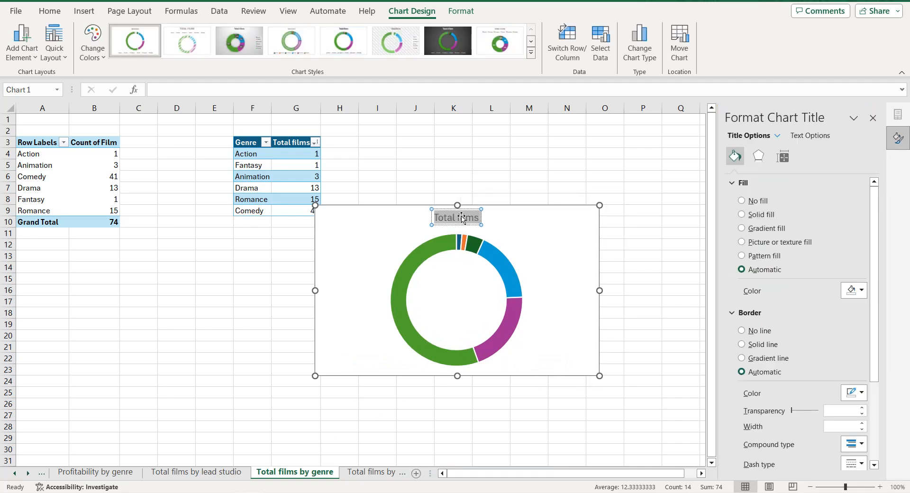
text(films by genre)
click(534, 232)
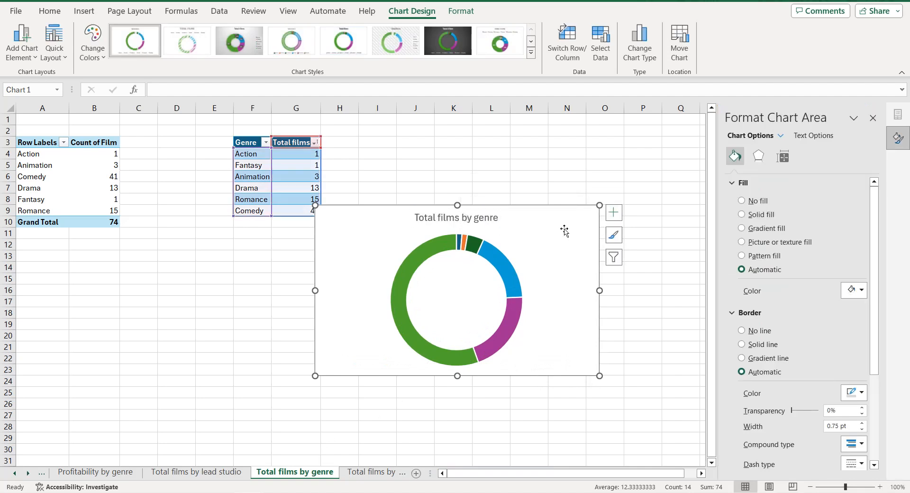
Step: Add data labels to the doughnut chart showing category name and percentage instead of value
click(613, 213)
click(705, 241)
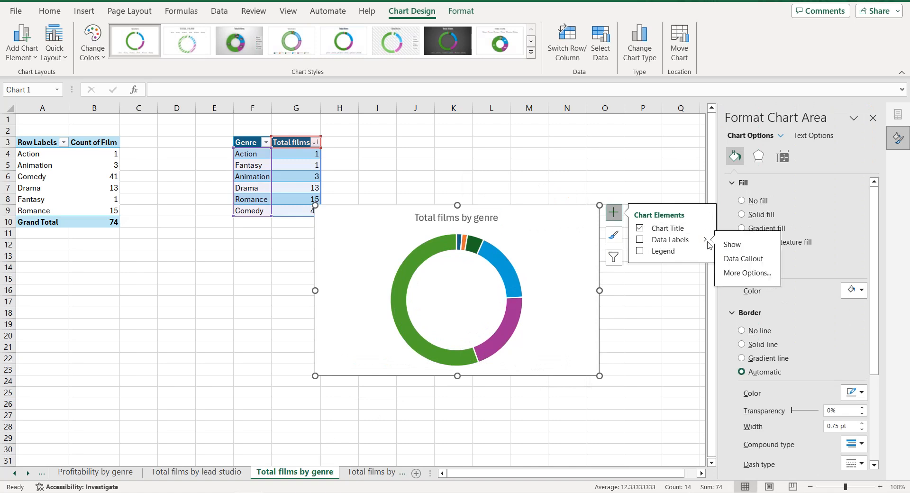
click(751, 272)
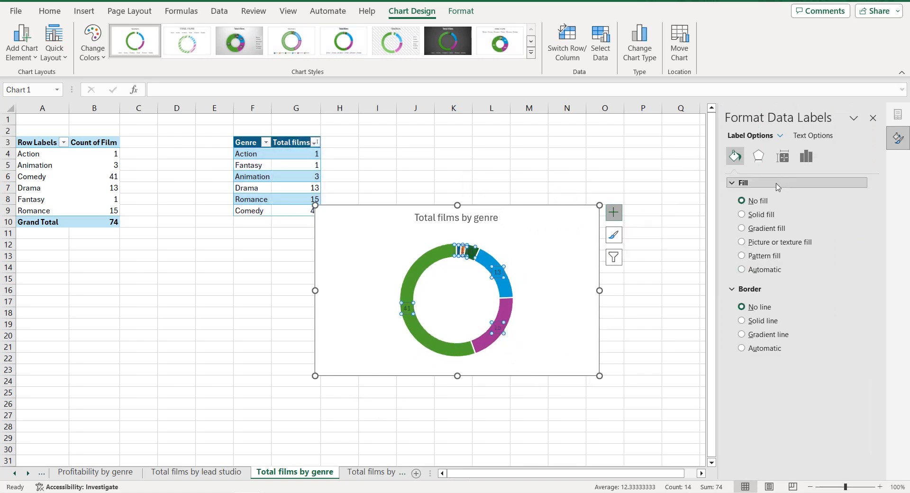
click(806, 156)
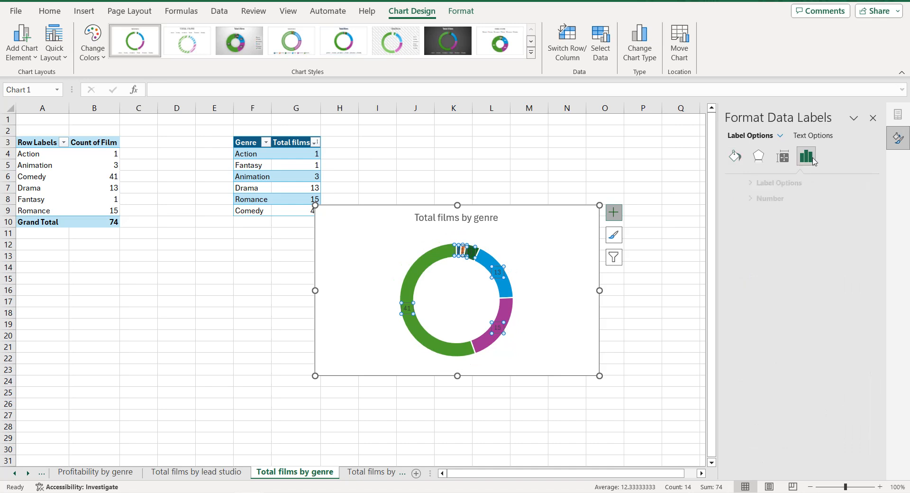
click(733, 184)
click(748, 239)
click(748, 255)
click(748, 270)
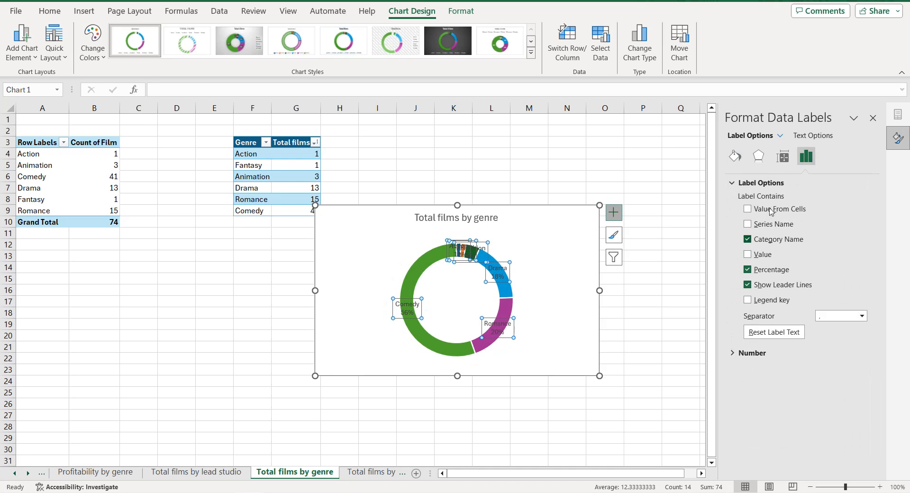
Step: Set the text colour of the data labels and the chart title to black
click(812, 135)
click(855, 276)
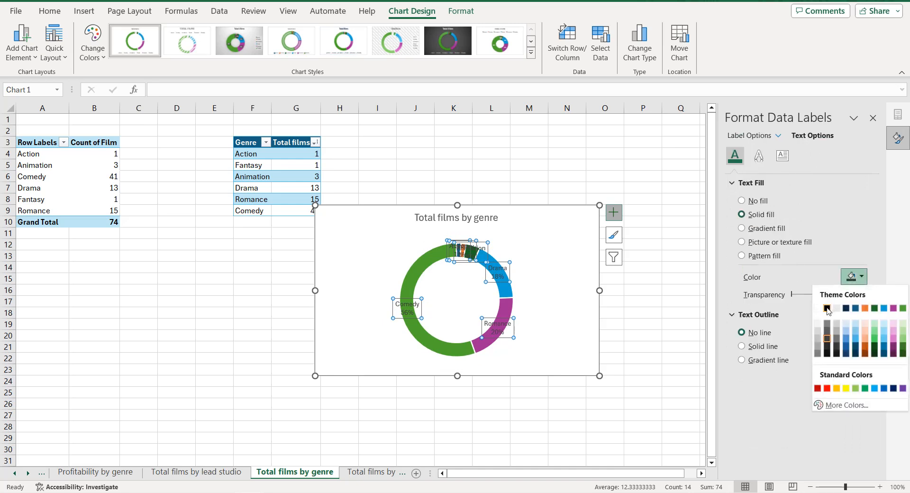
click(827, 308)
click(493, 218)
click(850, 276)
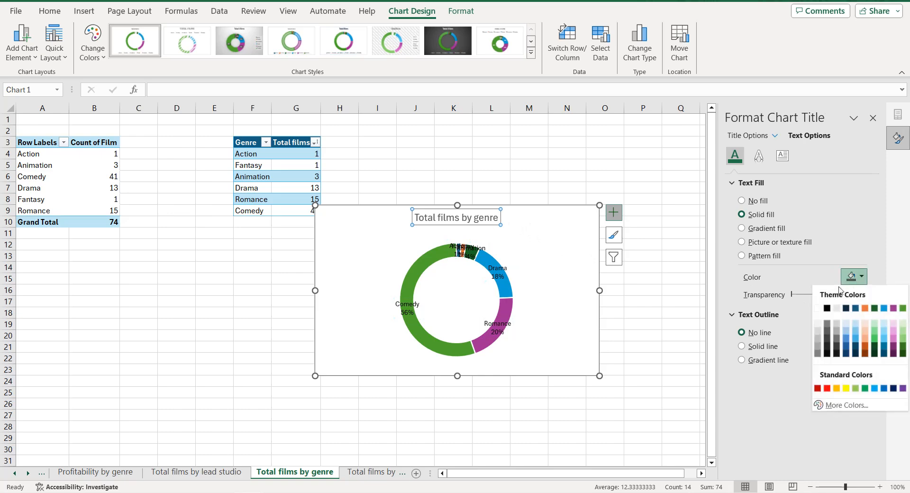
click(827, 308)
click(565, 213)
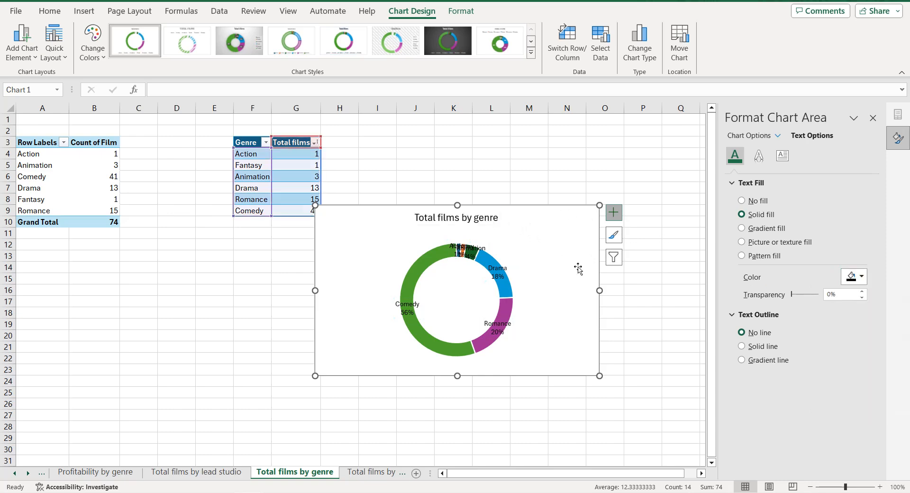
Step: Set the doughnut hole size to 60% and remove the border lines from the slices
click(503, 287)
click(828, 257)
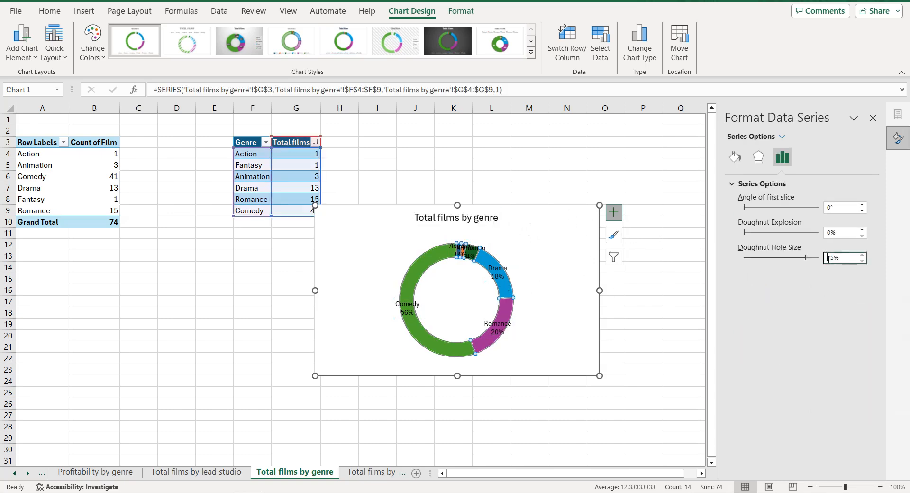
key(Return)
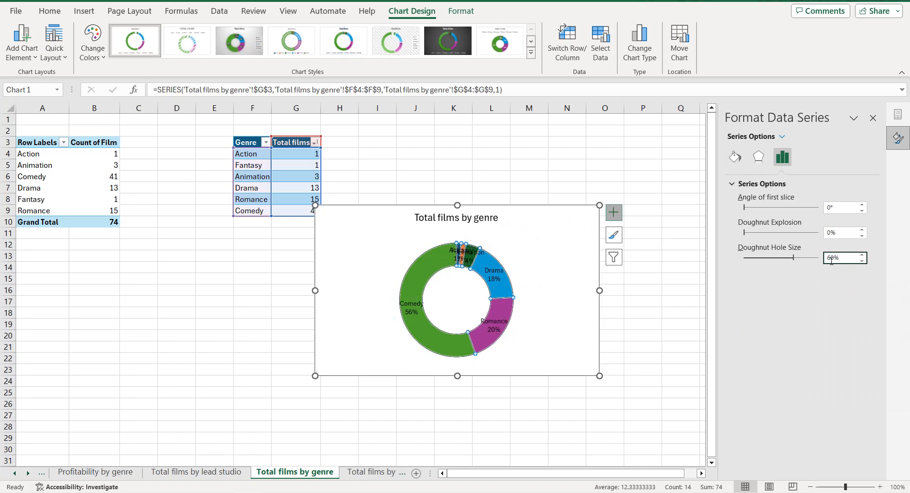
click(735, 157)
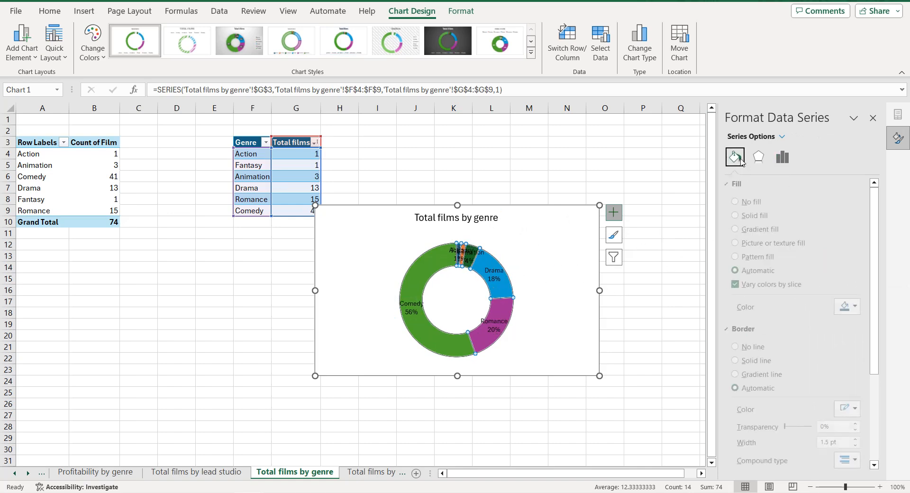
click(742, 346)
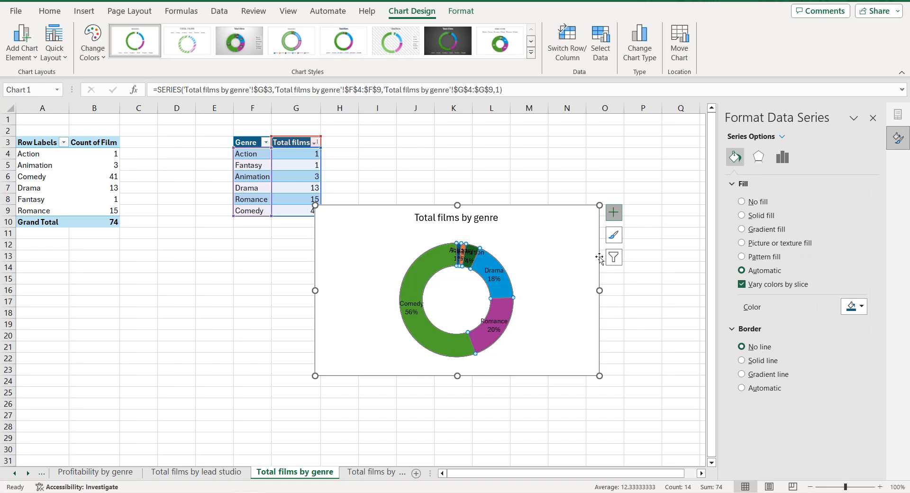
Step: Give the chart area a solid black border with rounded corners
click(568, 234)
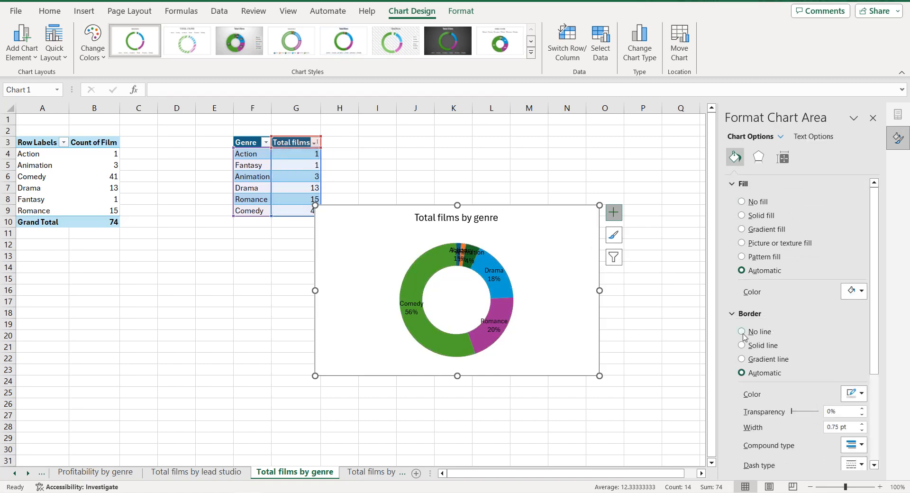
scroll(812, 345, down, 1)
click(854, 365)
click(827, 256)
scroll(826, 258, down, 4)
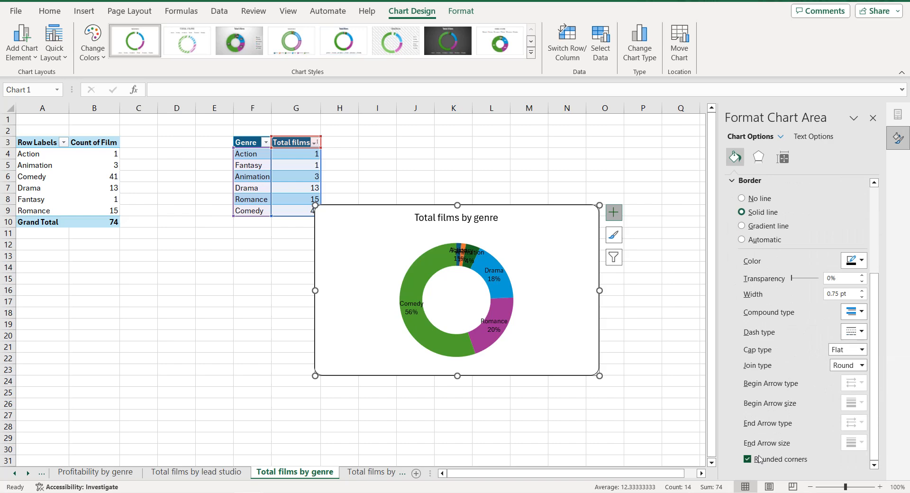
Step: Move the Comedy, Romance and Drama labels outside the ring beside their slices and turn off the leader lines
click(400, 314)
drag(406, 316, 374, 319)
click(497, 330)
drag(497, 331, 535, 339)
drag(497, 278, 528, 265)
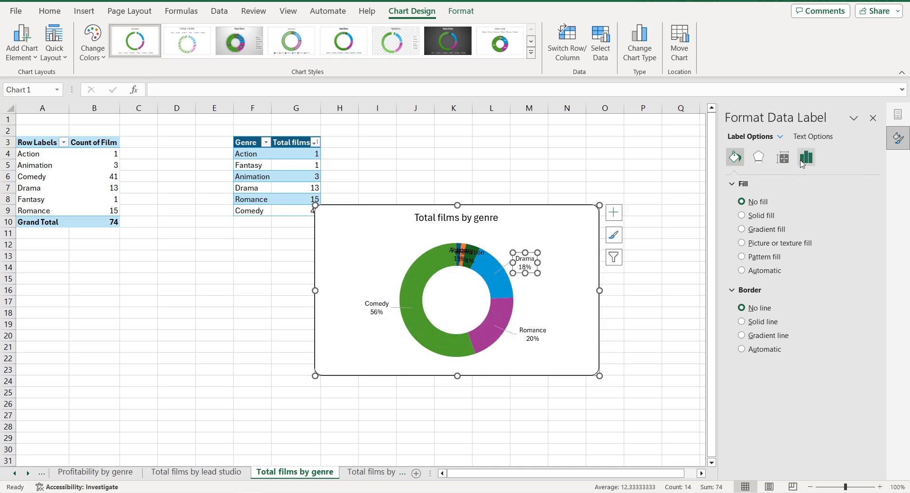
click(806, 157)
click(732, 184)
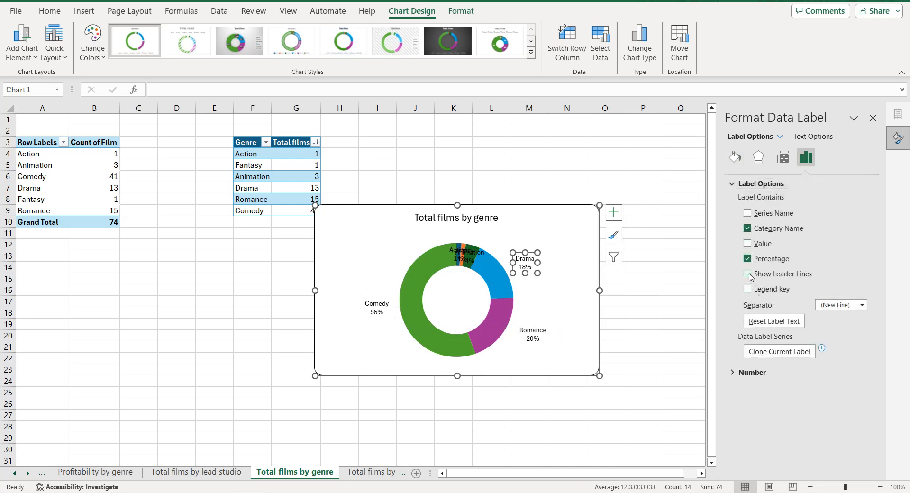
Step: Move the overlapping Animation, Action and Fantasy labels outside the ring, spaced apart below the chart title
drag(477, 260, 475, 226)
click(462, 251)
click(437, 218)
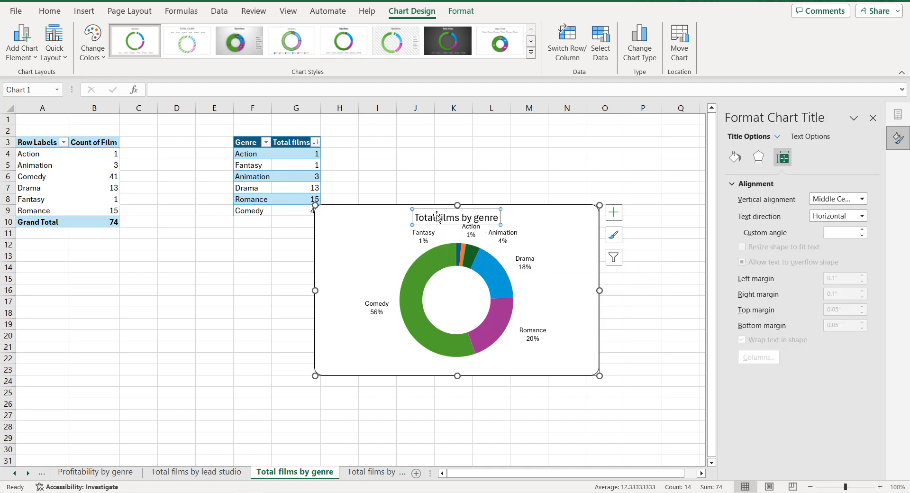
Step: Fill the Action, Fantasy and Animation slices of the doughnut chart with progressively darker shades of light grey
click(458, 256)
click(458, 256)
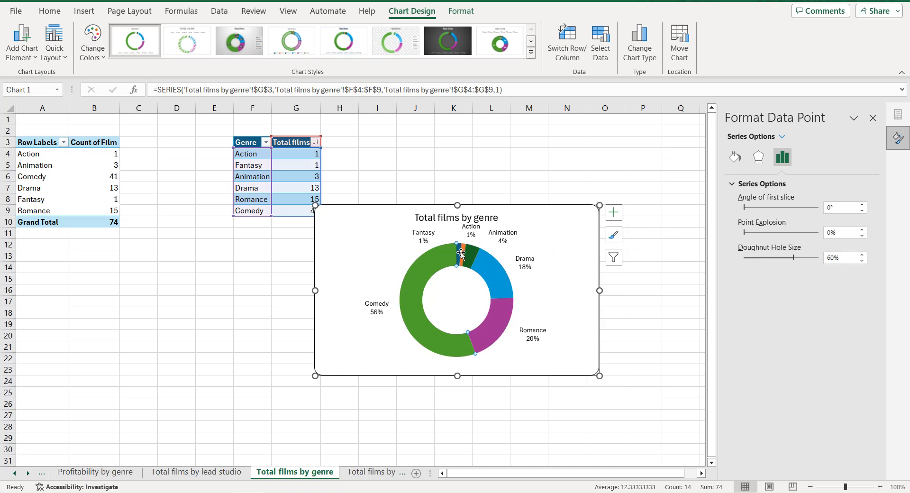
click(735, 157)
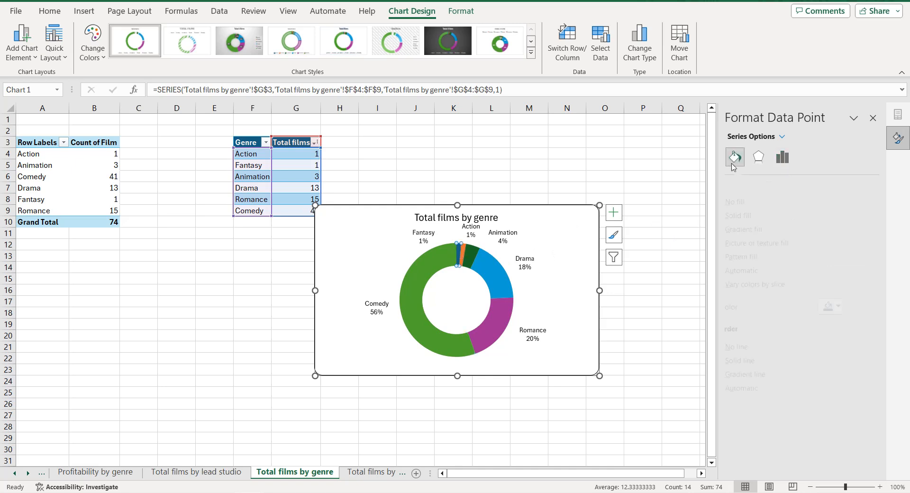
click(851, 307)
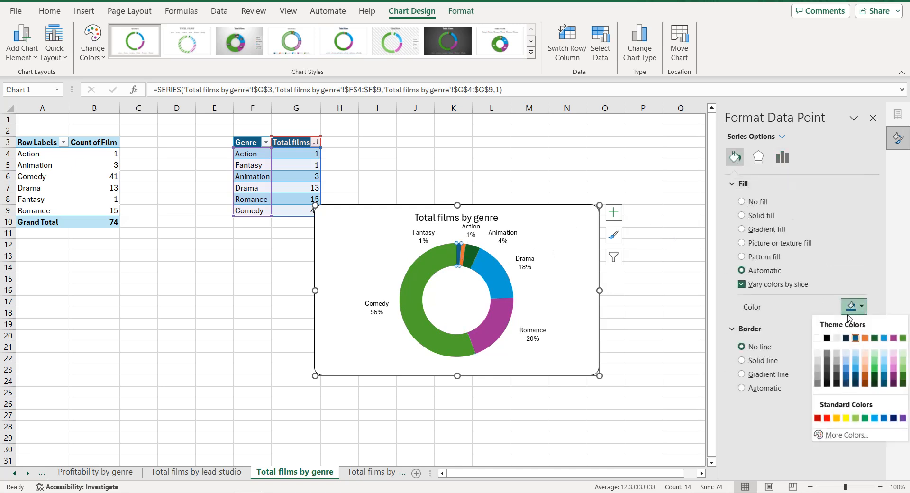
click(823, 353)
click(464, 251)
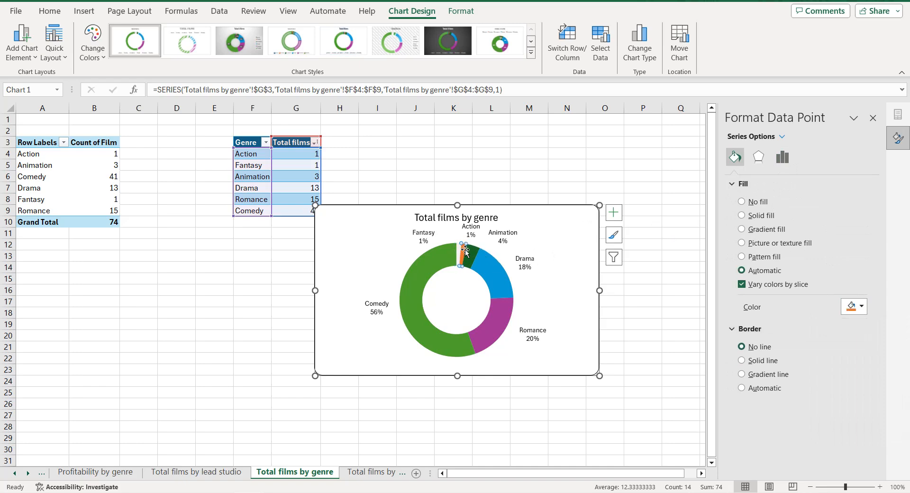
click(849, 307)
click(823, 351)
click(470, 255)
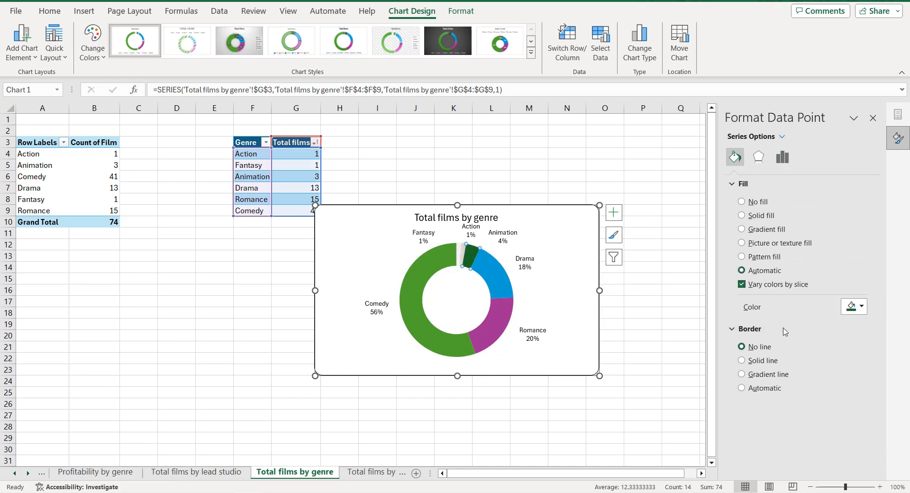
click(853, 308)
click(817, 365)
Step: Fill the Drama slice with medium grey, the Romance slice with darker grey and the Comedy slice with near-black
click(501, 280)
click(854, 307)
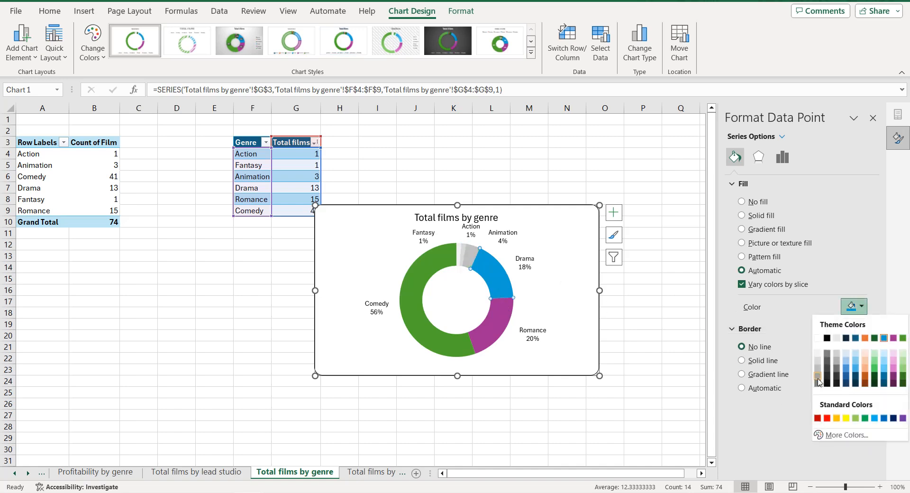
click(818, 377)
click(497, 330)
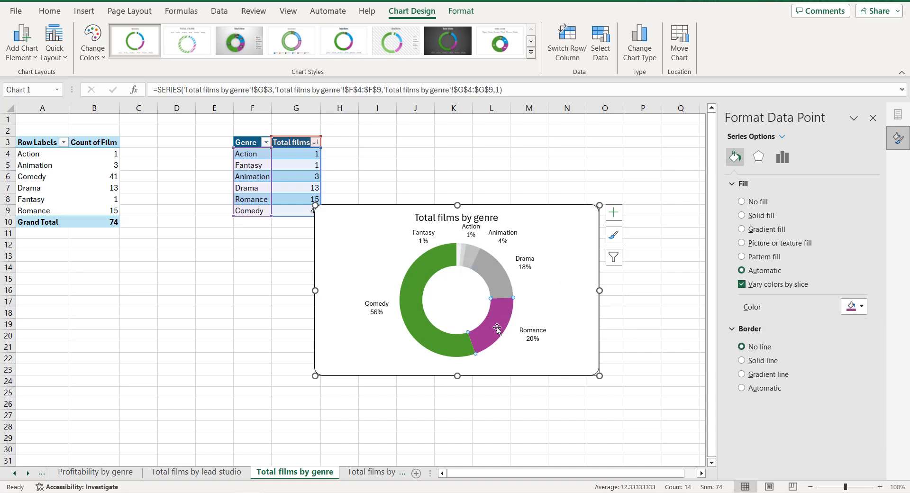
click(859, 308)
click(823, 371)
click(429, 339)
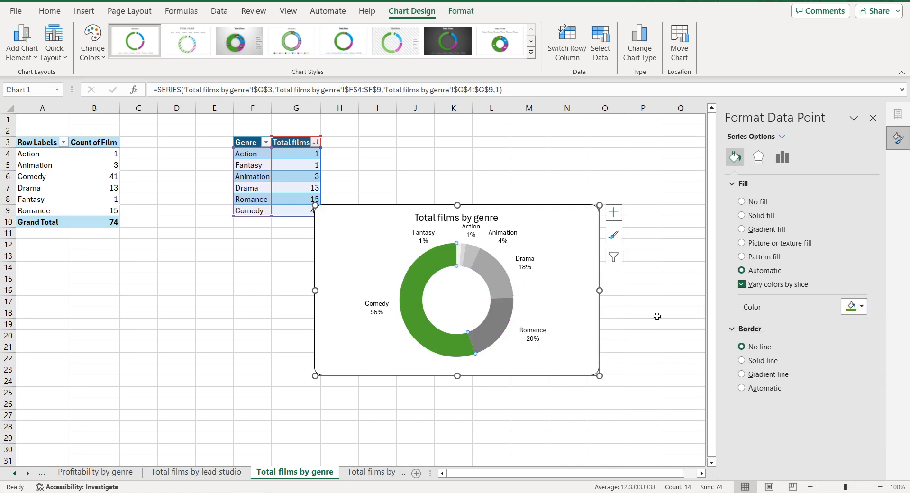
click(849, 308)
click(827, 383)
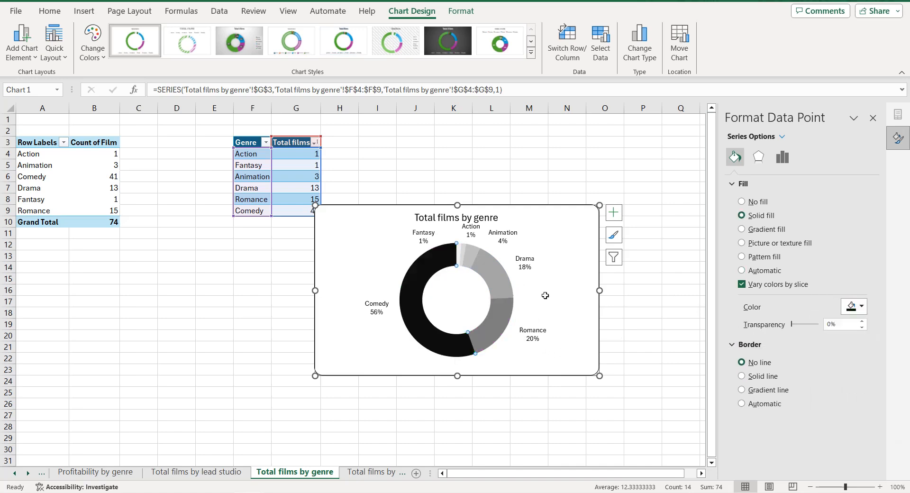
Step: Copy the Total films by genre chart to the Dashboard sheet and shrink it beneath the Total films by lead studio chart
click(373, 237)
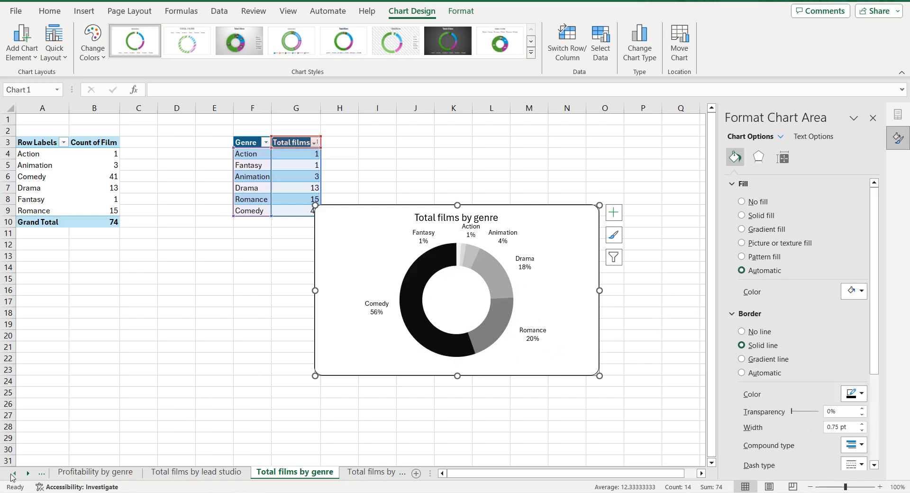
click(13, 472)
click(75, 471)
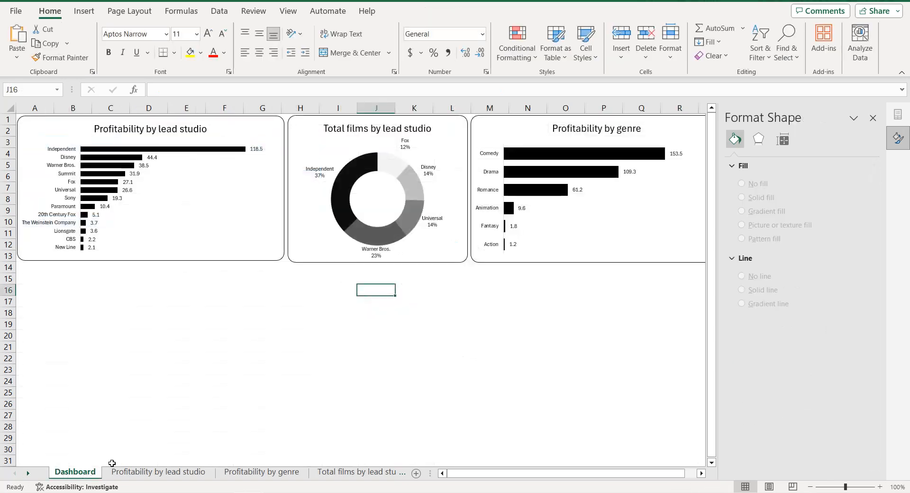
key(ctrl+v)
drag(383, 284, 311, 264)
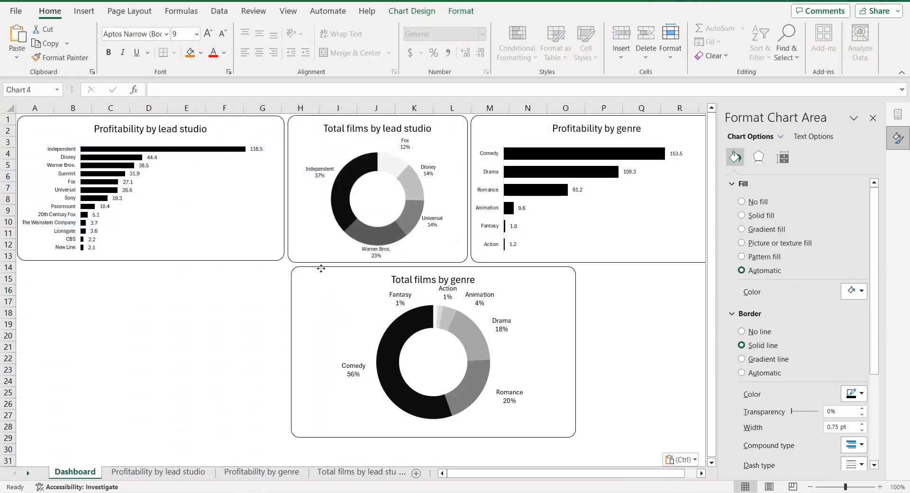
drag(570, 435, 469, 381)
Step: Shorten the three charts in the Dashboard's upper row so they all end at about row 12
click(414, 256)
drag(378, 262, 377, 243)
click(518, 265)
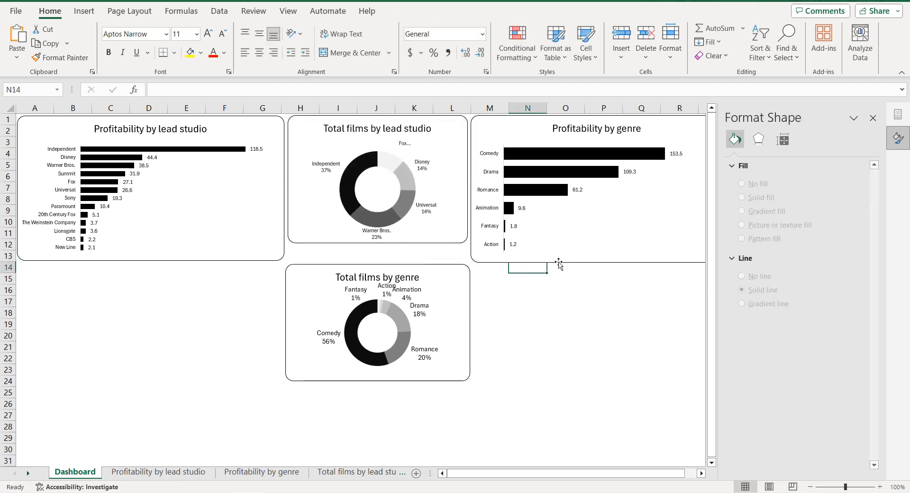
click(595, 262)
drag(596, 262, 595, 243)
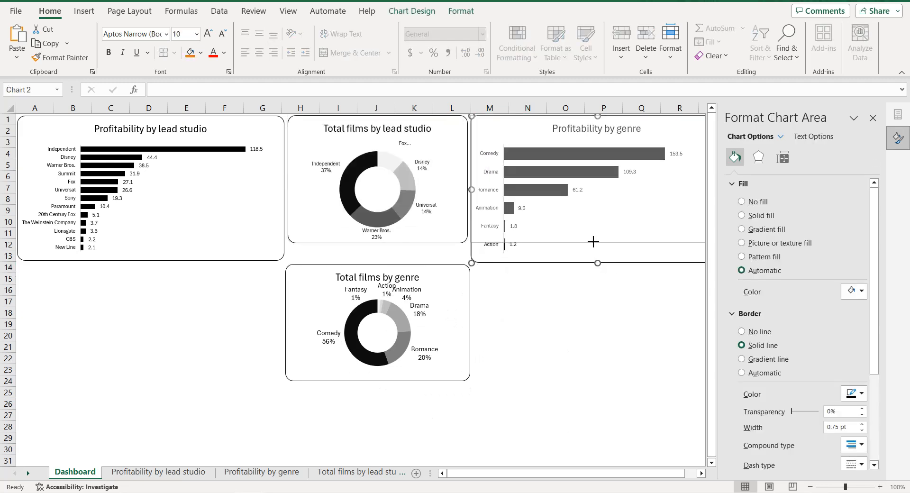
click(214, 263)
drag(152, 261, 150, 244)
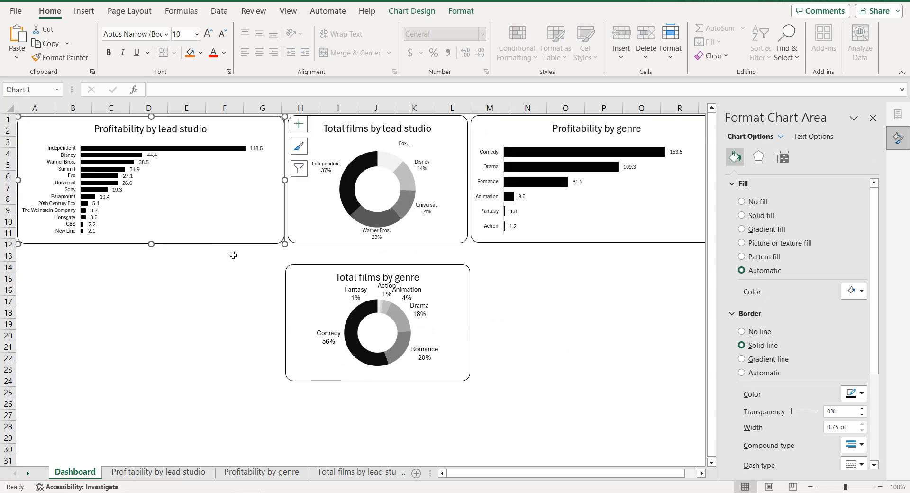
Step: Move the Total films by genre chart up close beneath the lead studio doughnut and narrow it to the same width
drag(335, 264, 335, 244)
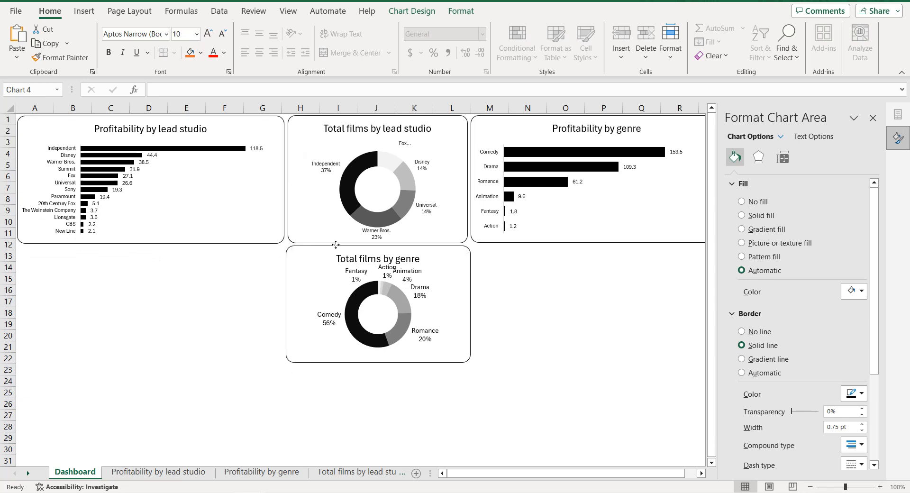
click(431, 273)
drag(470, 304, 469, 305)
click(534, 282)
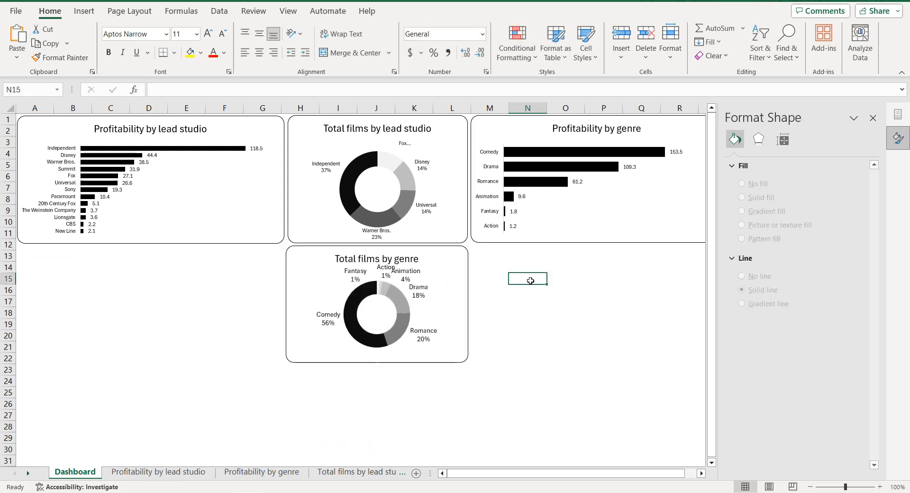
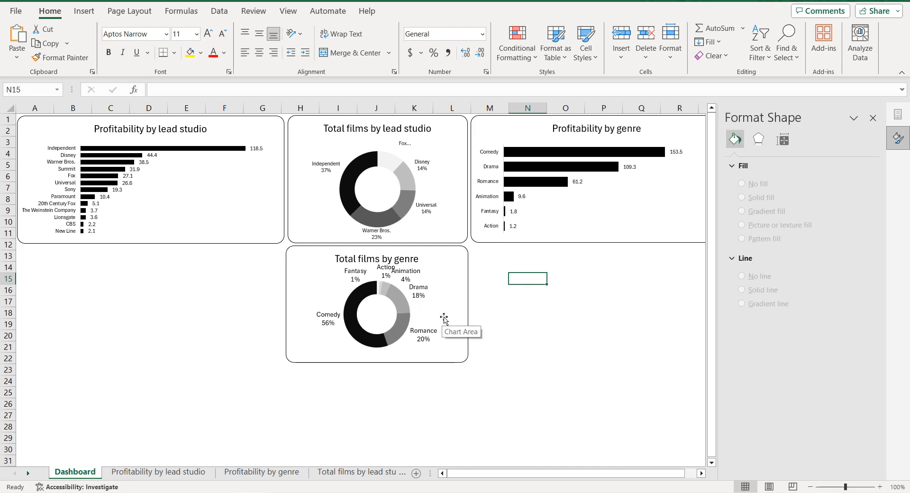
Step: On the Total films by year sheet, build the PivotTable with Year as rows and Count of Film as values
click(30, 473)
click(30, 473)
click(29, 473)
click(293, 467)
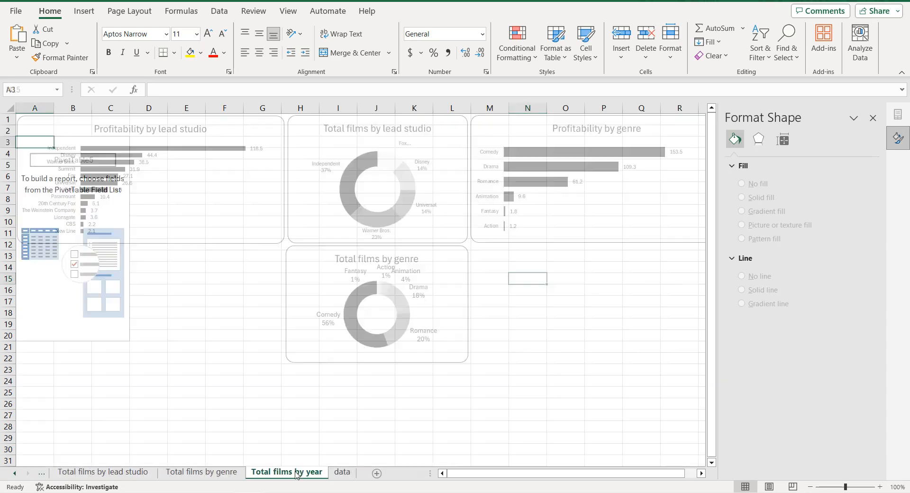
click(71, 245)
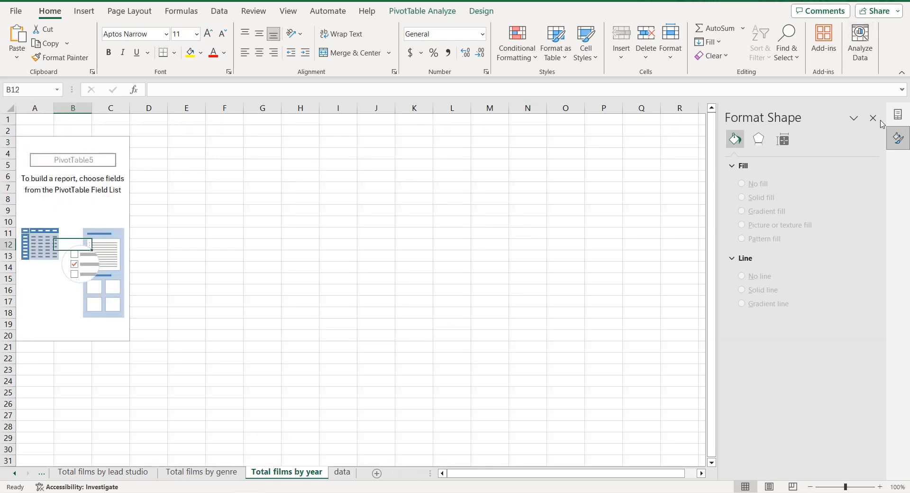
click(873, 118)
click(724, 271)
drag(829, 409, 758, 417)
drag(739, 182, 844, 424)
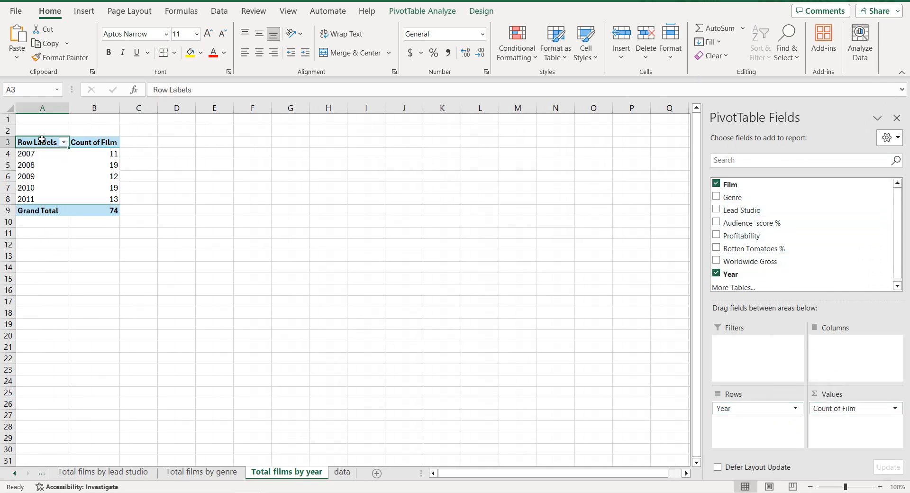
Step: Copy the PivotTable's headers and year rows without the grand total and paste them as values at F3
drag(79, 149, 107, 204)
key(ctrl+c)
click(247, 141)
right_click(247, 140)
click(287, 183)
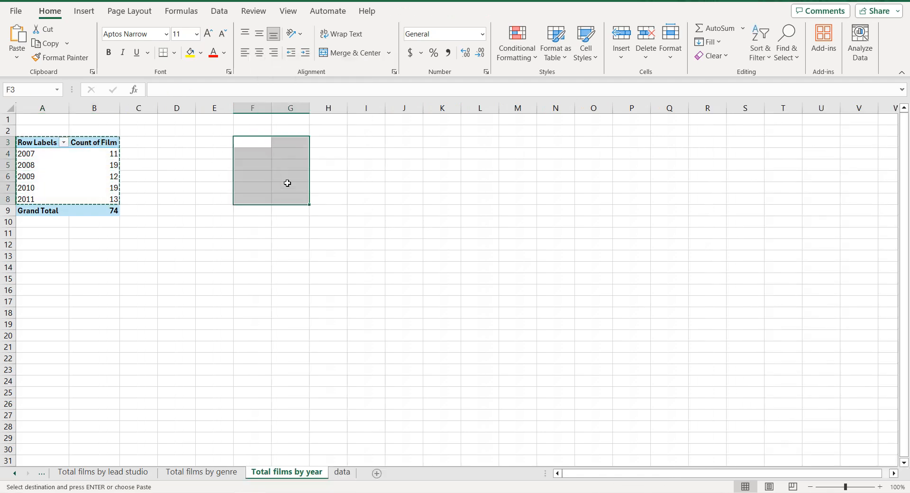
Step: Rename the pasted column headers to "Year" in F3 and "total films" in G3
click(248, 142)
text(Year)
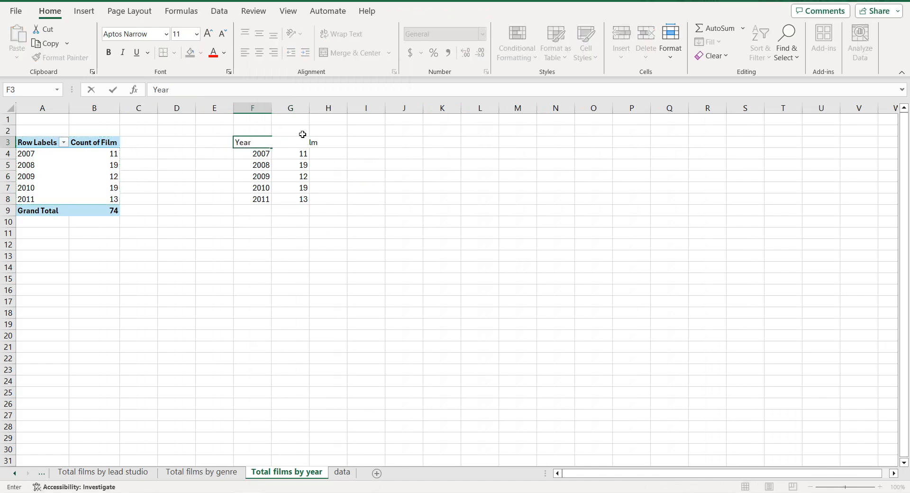
click(302, 134)
click(307, 140)
drag(184, 90, 152, 89)
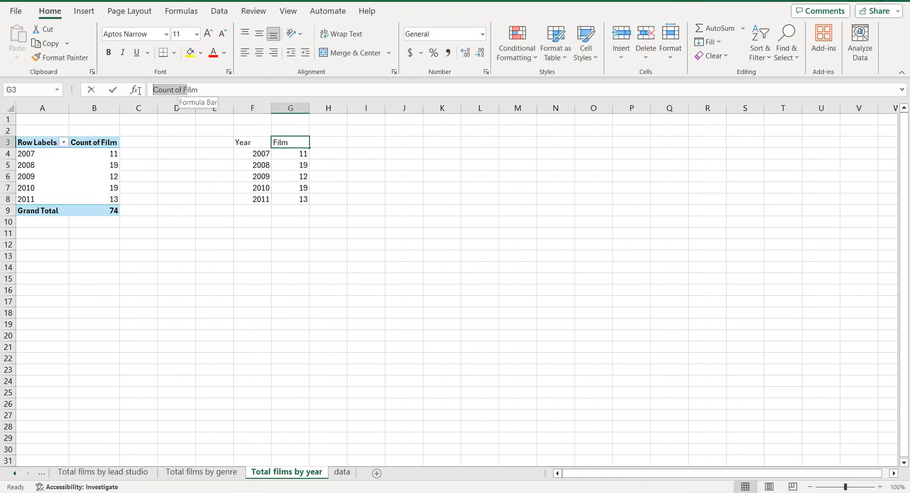
text(total f)
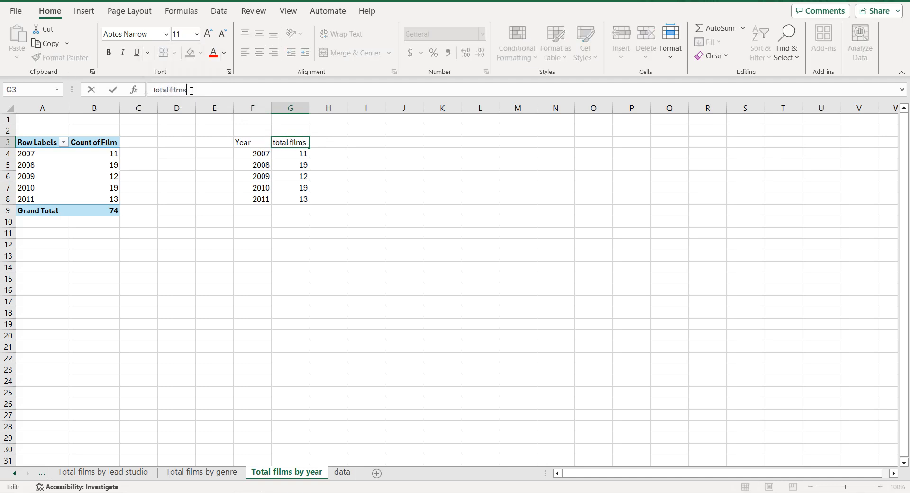
key(Return)
Step: Insert a doughnut chart of total films by year from the range F3:G8, using the single-ring version
drag(258, 144, 304, 199)
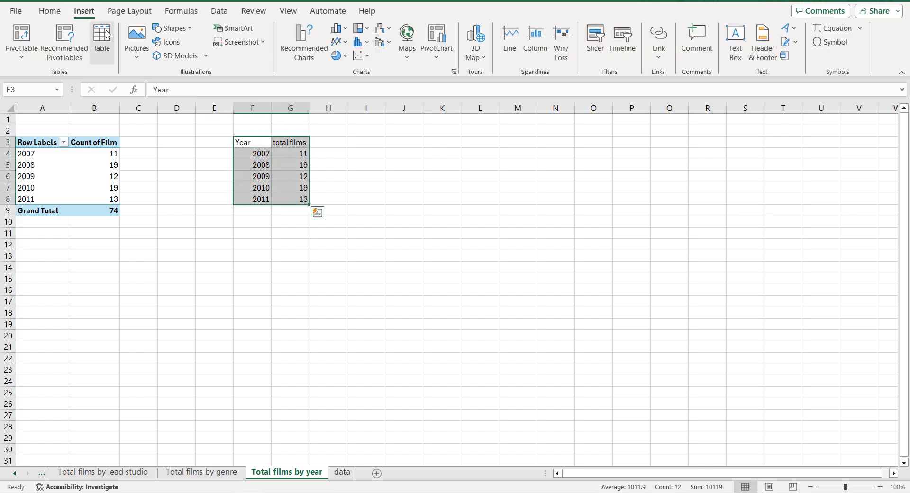
click(303, 50)
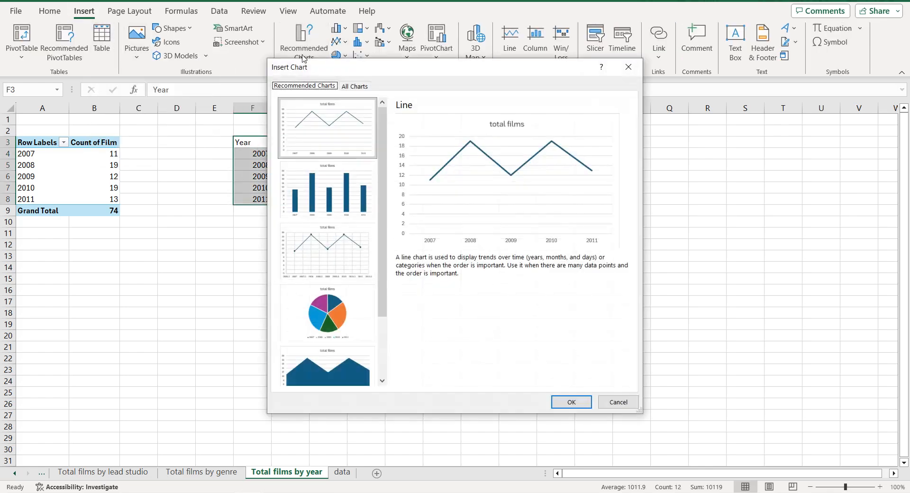
click(359, 86)
click(315, 158)
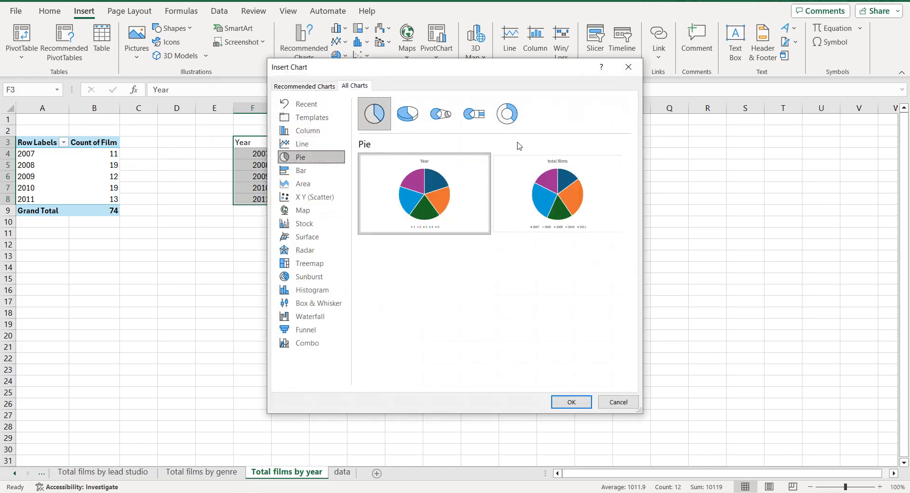
click(506, 118)
click(562, 182)
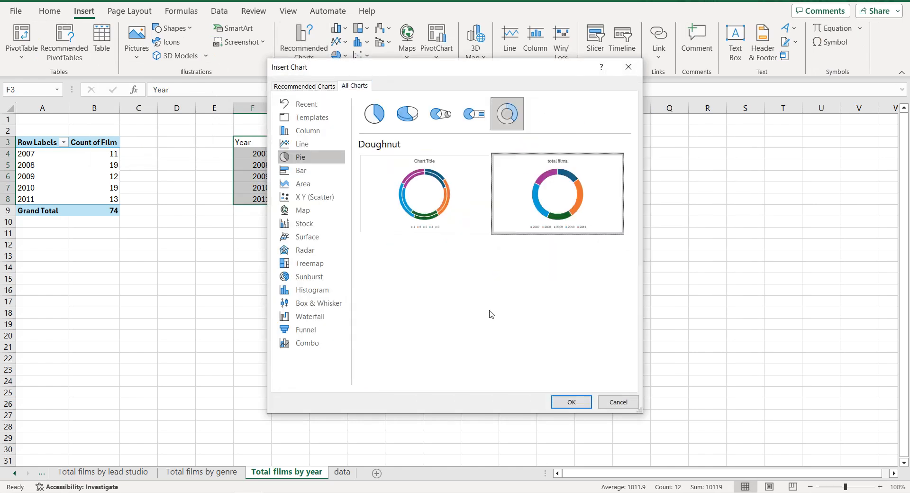
click(572, 402)
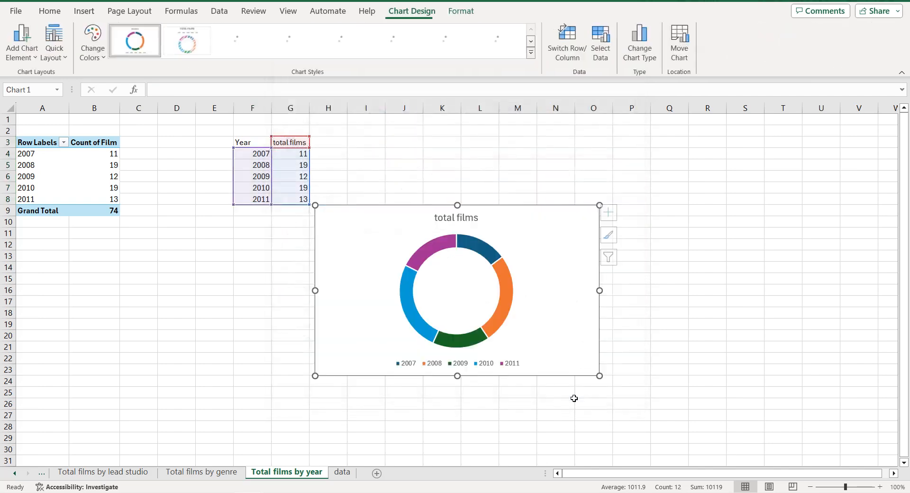
Step: Delete the doughnut chart's legend and set its title to "Total films by year"
click(515, 365)
key(Delete)
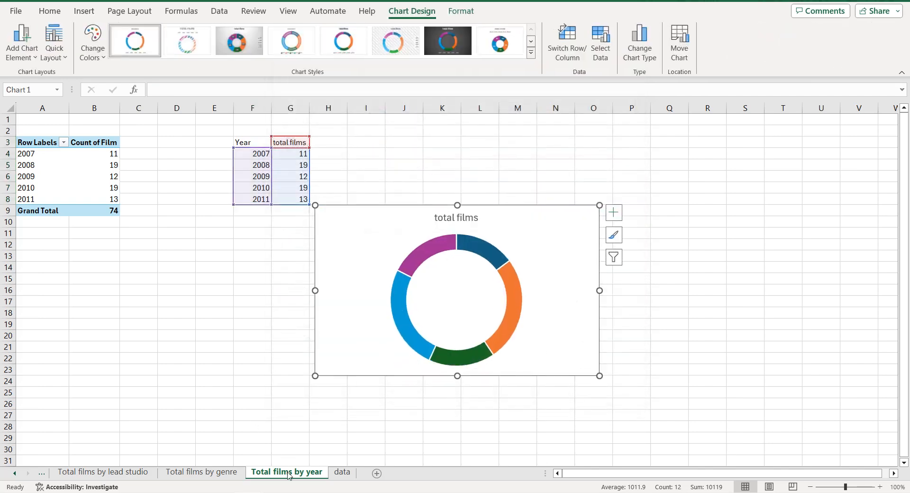
double_click(287, 472)
click(462, 218)
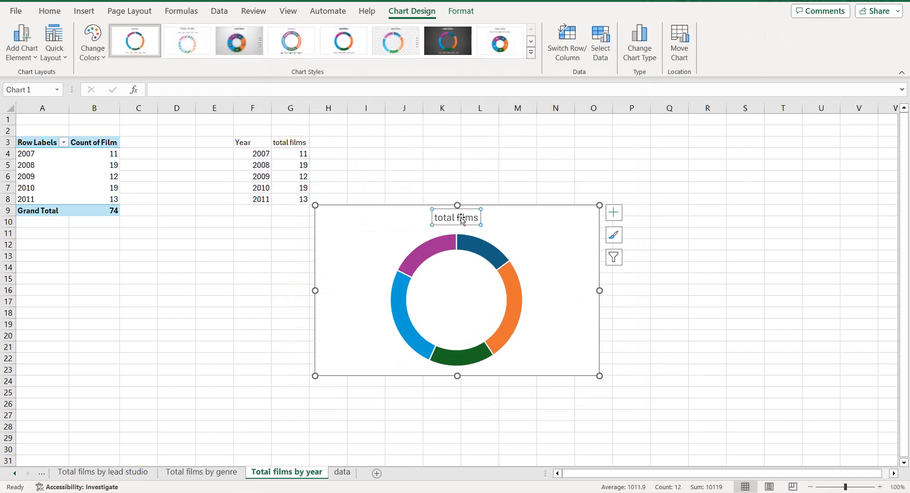
double_click(463, 218)
triple_click(462, 218)
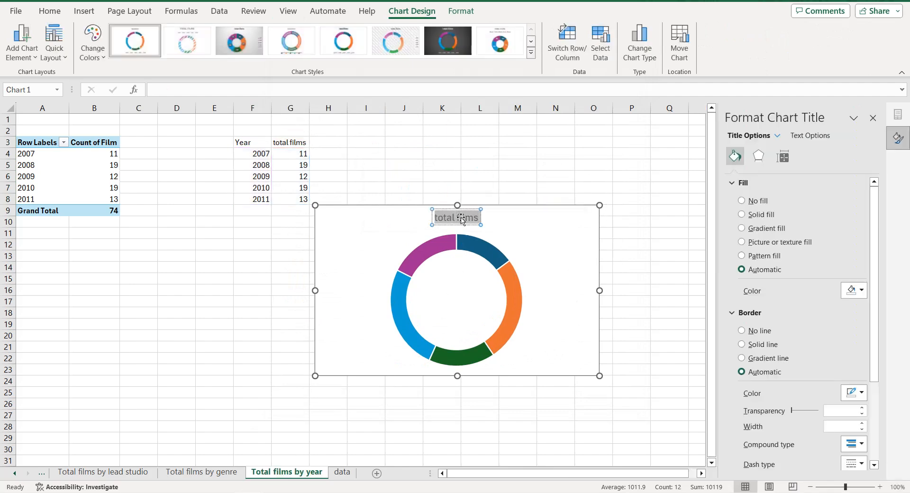
text(Total films by year)
click(555, 241)
Step: Remove the border lines from the slices of the Total films by year doughnut
click(476, 247)
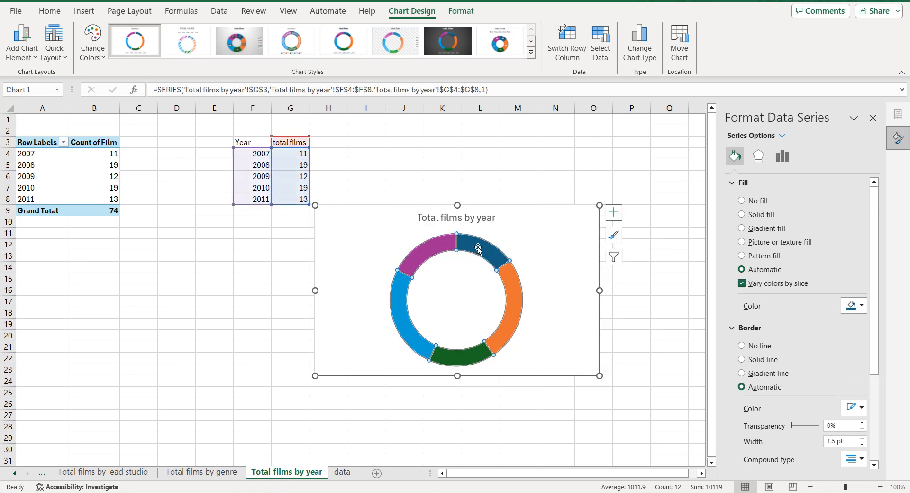
click(745, 347)
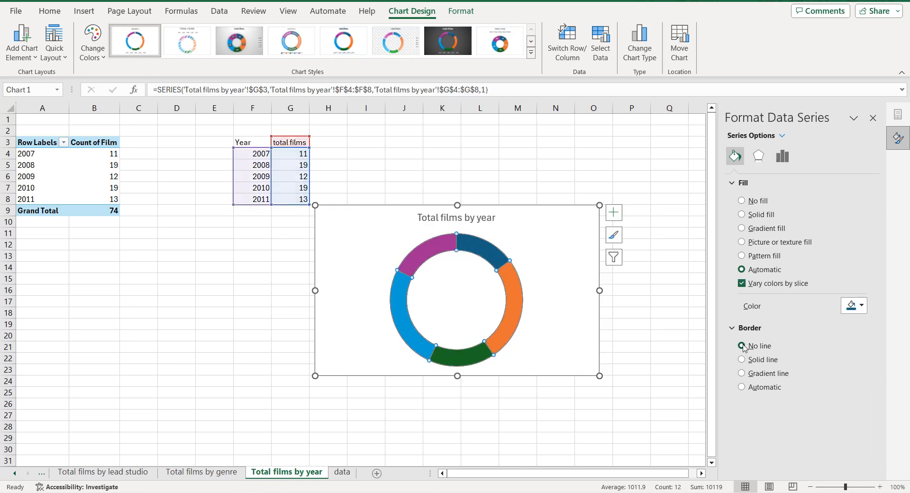
Step: Add data labels to the Total films by year doughnut showing only the category name and percentage
click(613, 212)
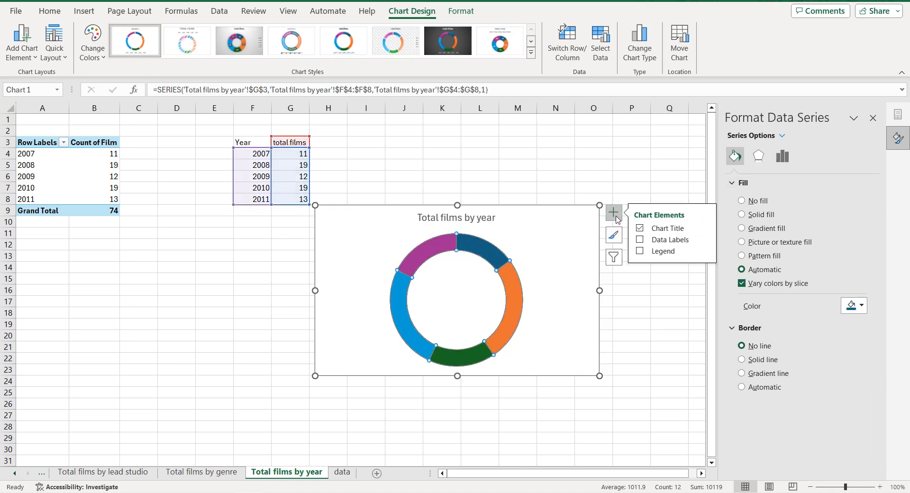
click(708, 242)
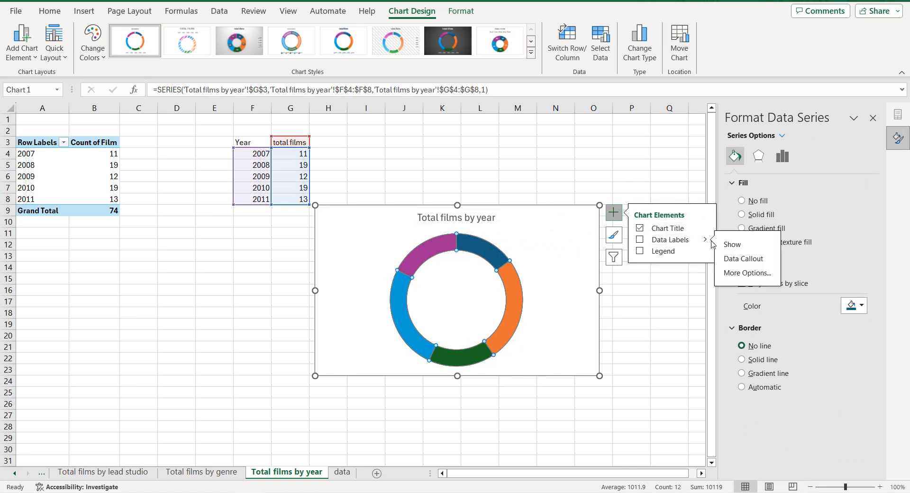
click(758, 271)
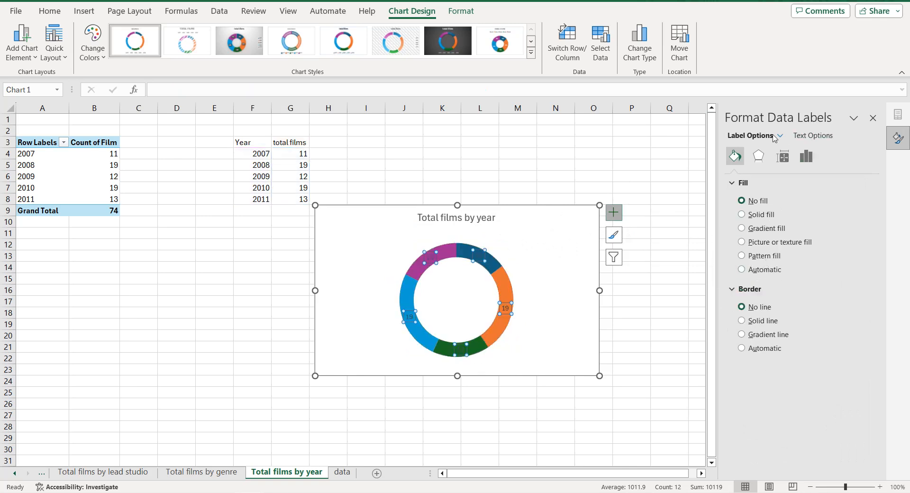
click(807, 156)
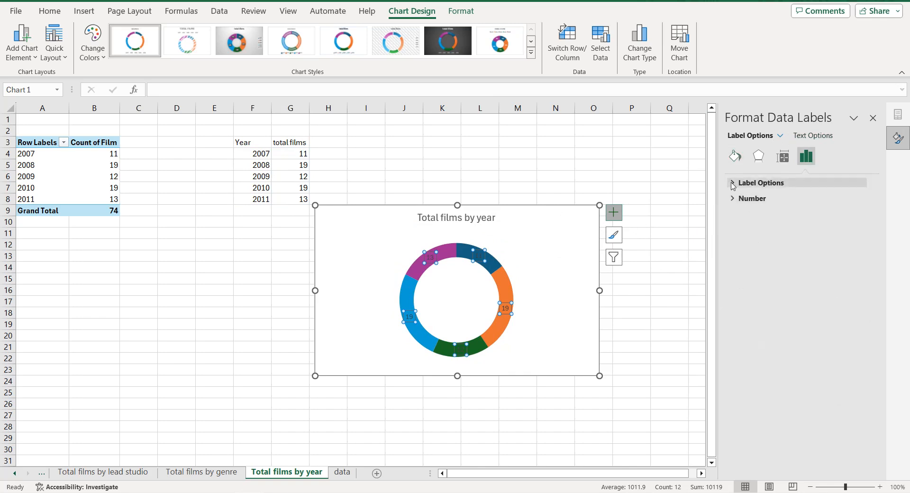
click(758, 183)
click(747, 270)
click(747, 239)
click(747, 254)
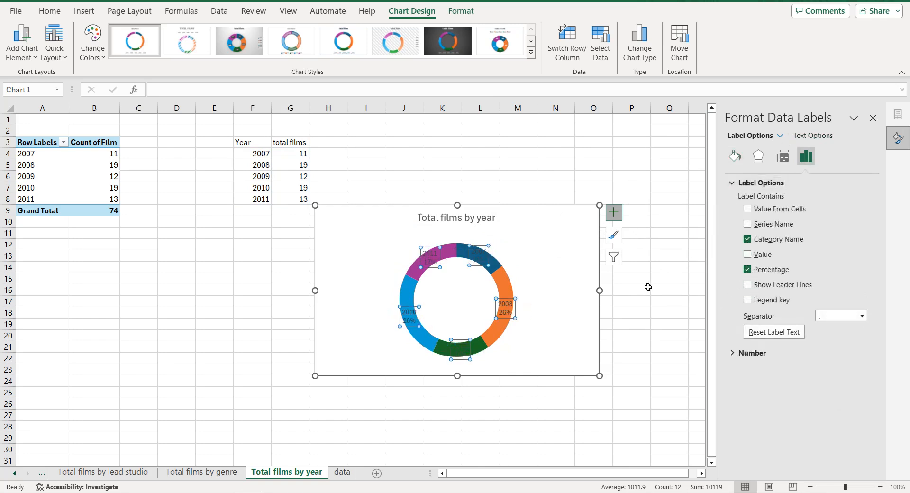
Step: Move each year's data label off its slice to just outside the doughnut ring
drag(515, 307, 540, 296)
click(482, 248)
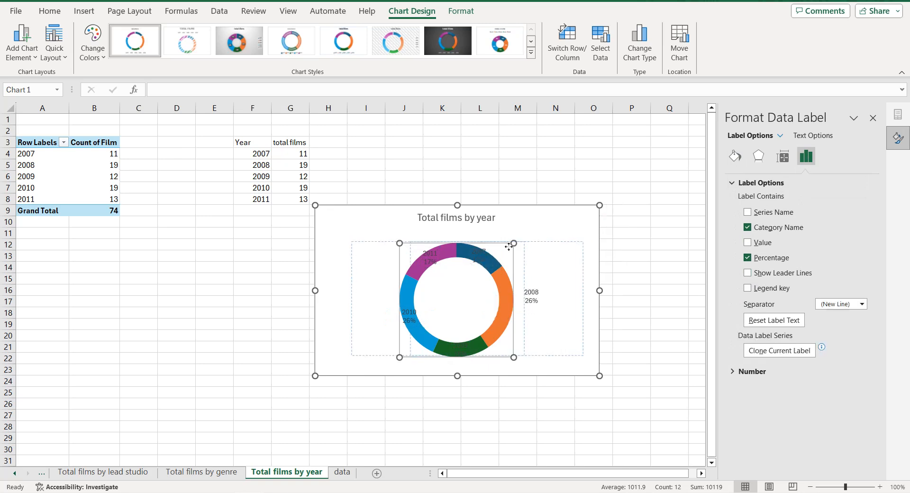
click(509, 246)
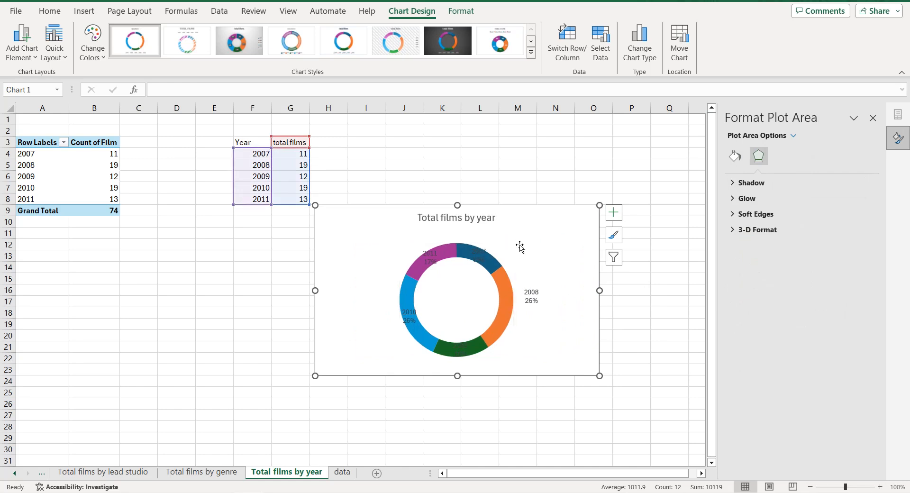
click(483, 255)
click(491, 259)
drag(491, 258, 512, 244)
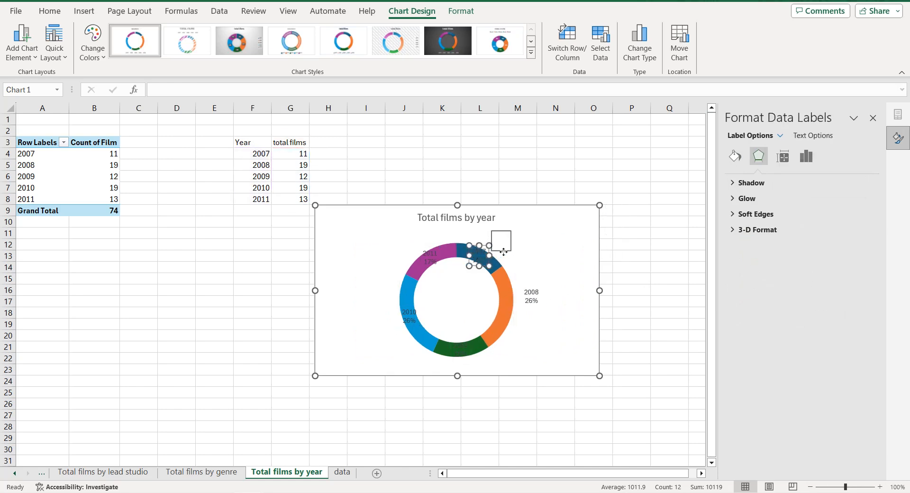
click(426, 260)
drag(439, 268, 405, 255)
click(412, 320)
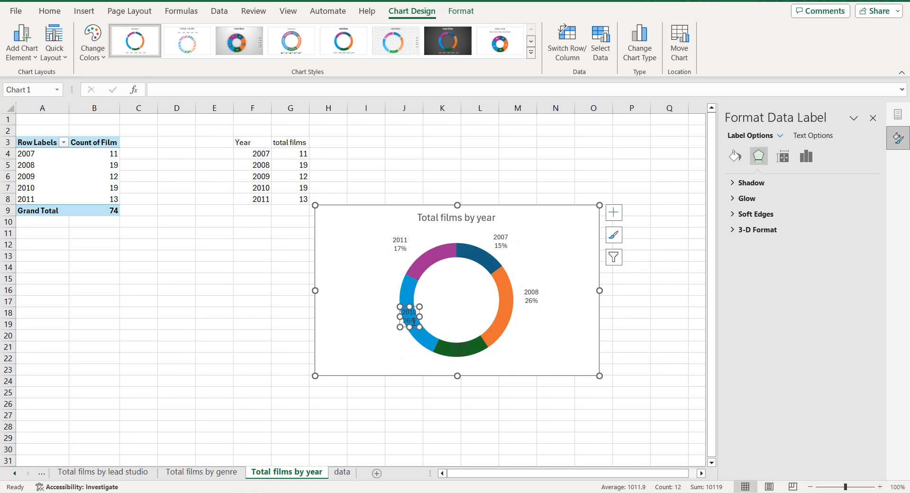
drag(414, 327, 384, 327)
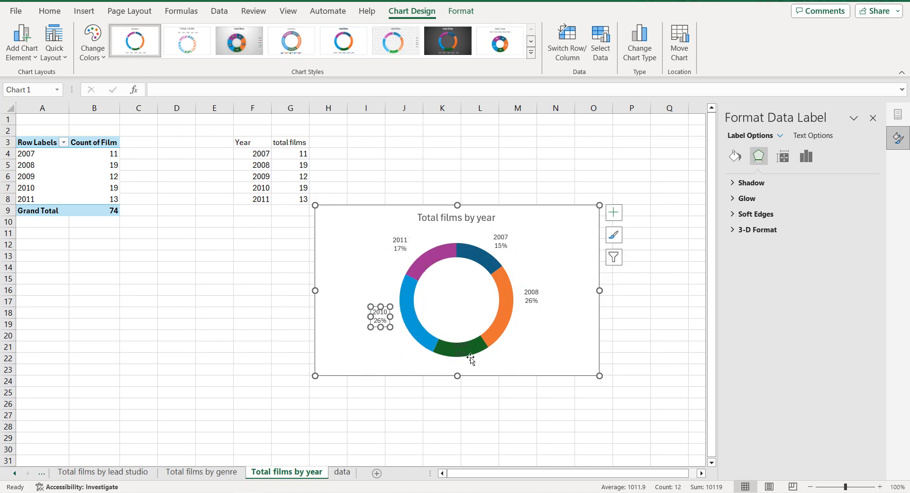
click(460, 352)
drag(465, 360, 500, 374)
Step: Make the data label text and the title text of the Total films by year chart black
click(528, 348)
click(504, 356)
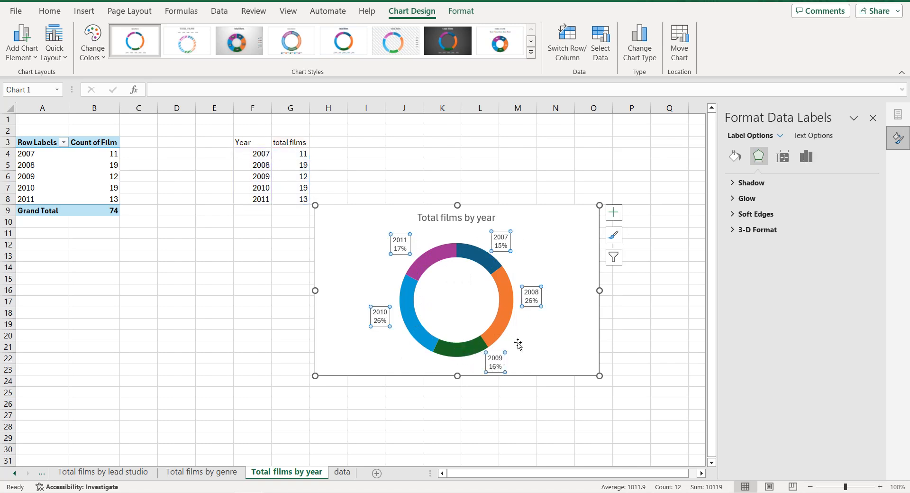
click(810, 137)
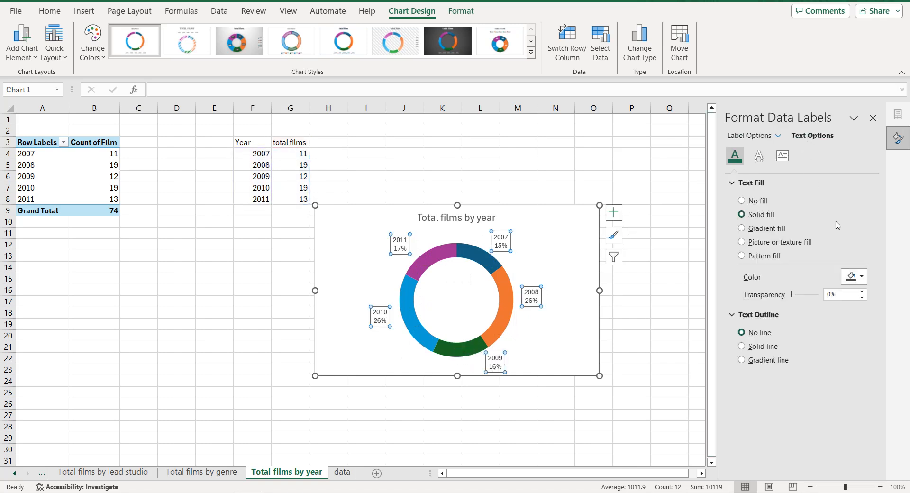
click(853, 276)
click(827, 309)
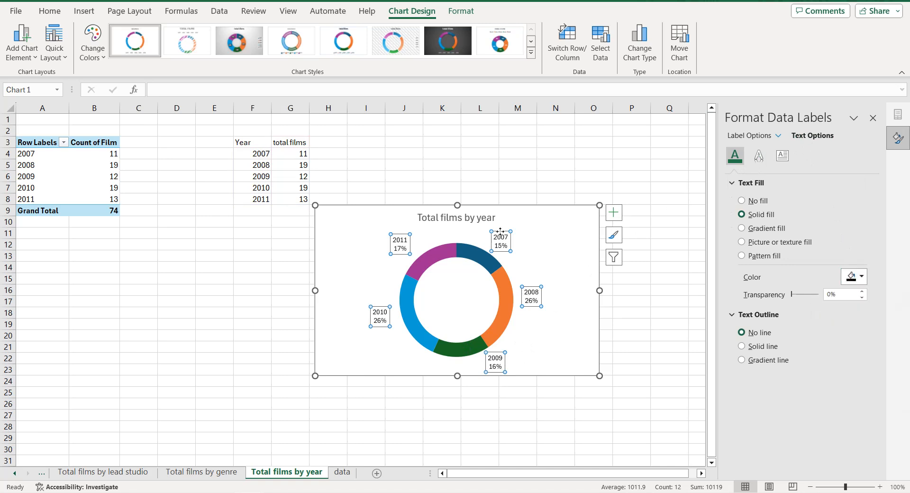
click(467, 219)
click(854, 277)
click(831, 311)
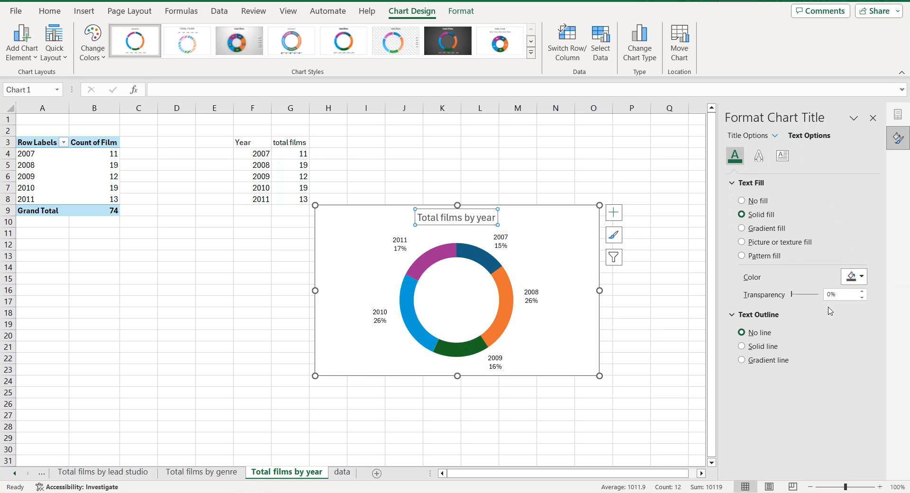
Step: Give the Total films by year chart area a solid black border with rounded corners
click(339, 217)
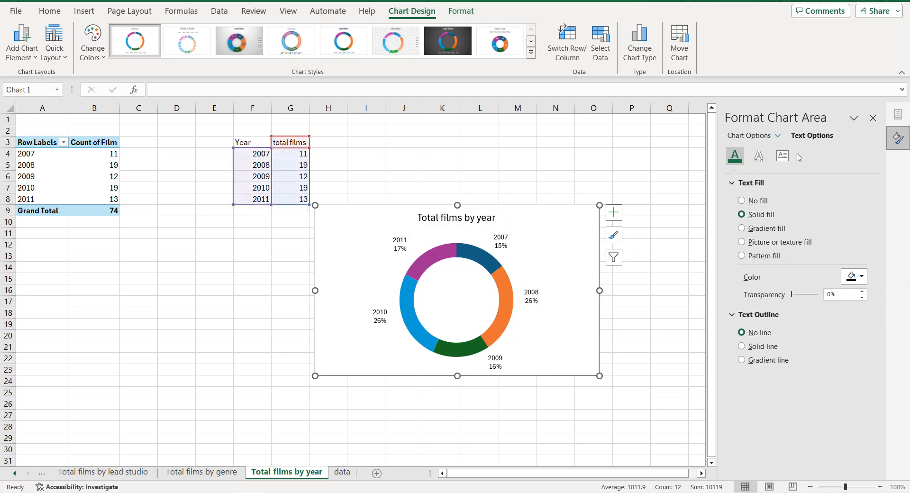
click(764, 136)
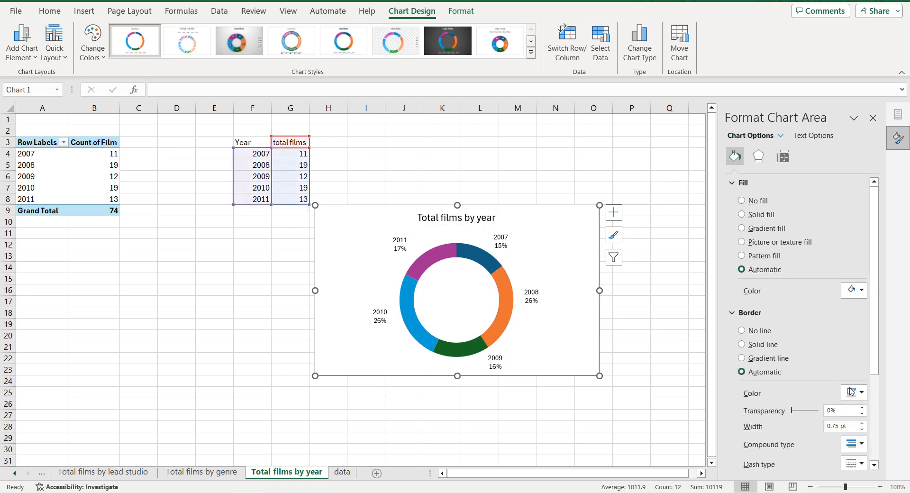
click(852, 392)
click(826, 281)
scroll(802, 360, down, 3)
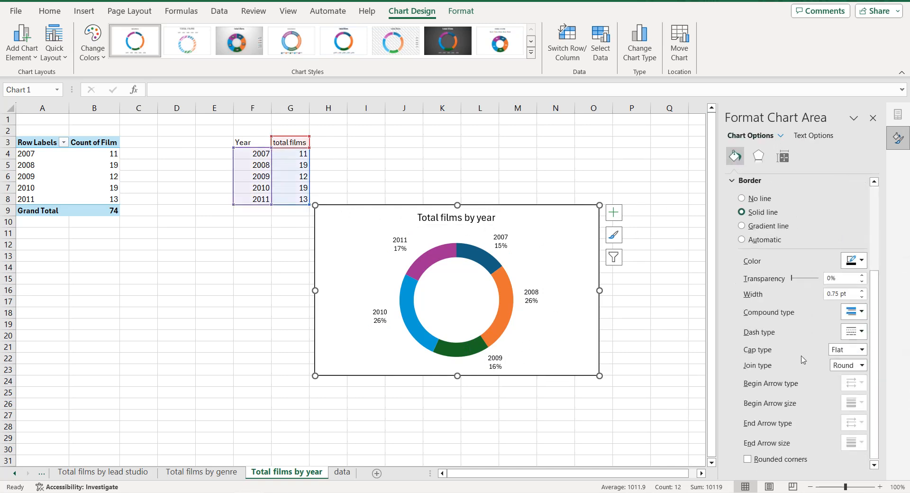
Step: Set the doughnut hole size of the Total films by year chart to 60%
click(507, 302)
click(783, 156)
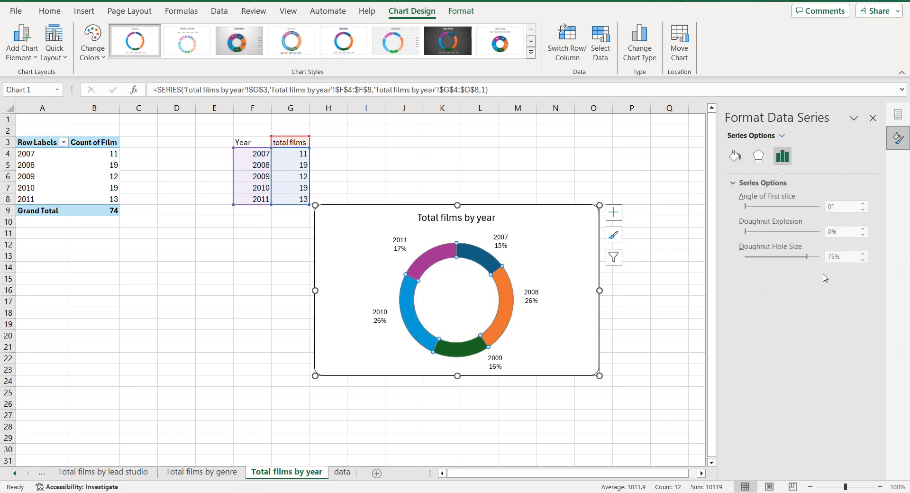
double_click(830, 257)
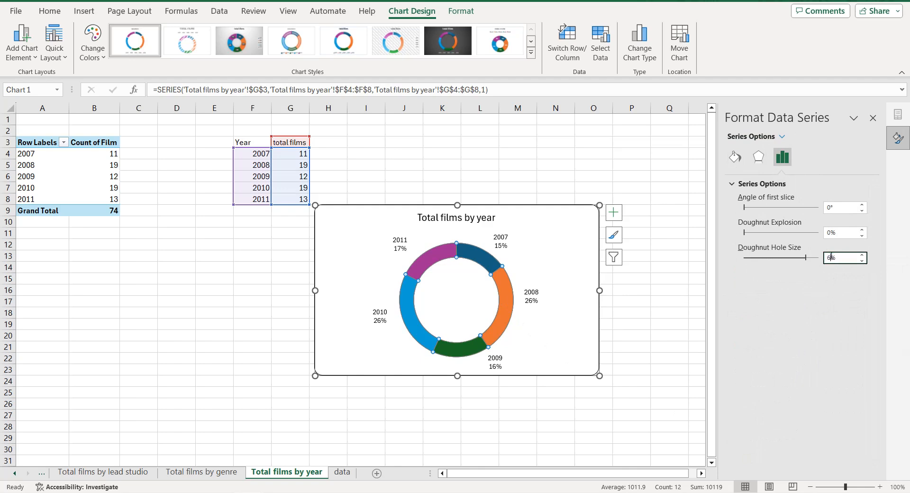
text(60)
key(Return)
click(553, 256)
Step: Fill the 2007 slice with a very light gray and the 2008 slice with a light gray
click(486, 257)
click(487, 263)
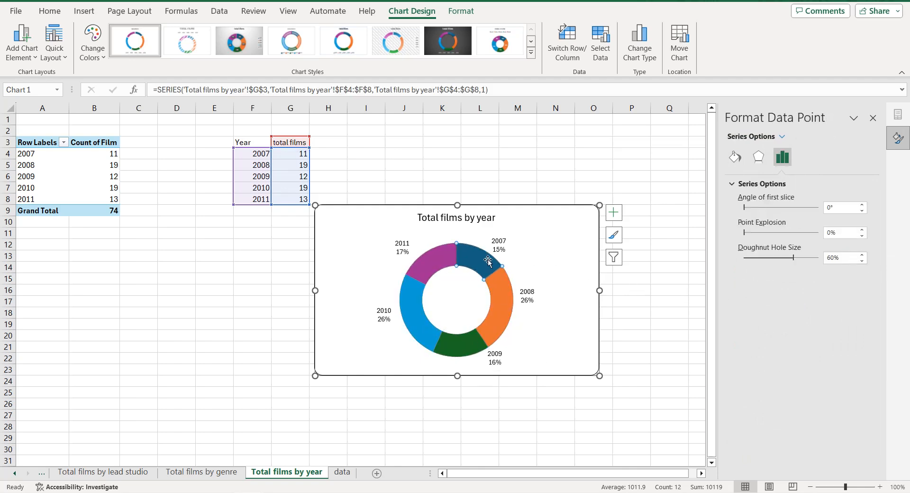
click(735, 156)
click(859, 309)
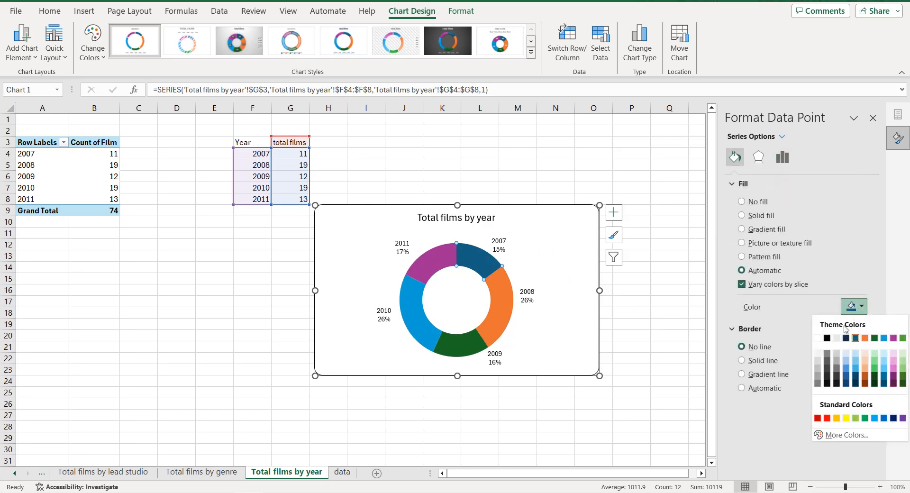
click(818, 354)
click(858, 307)
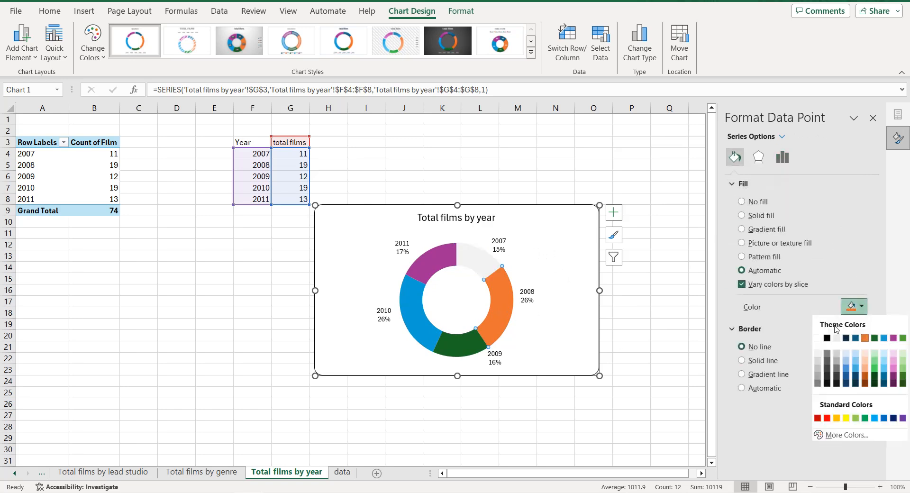
click(819, 376)
Step: Fill the 2009, 2010 and 2011 slices with progressively darker shades: medium gray, dark gray and near-black
click(477, 344)
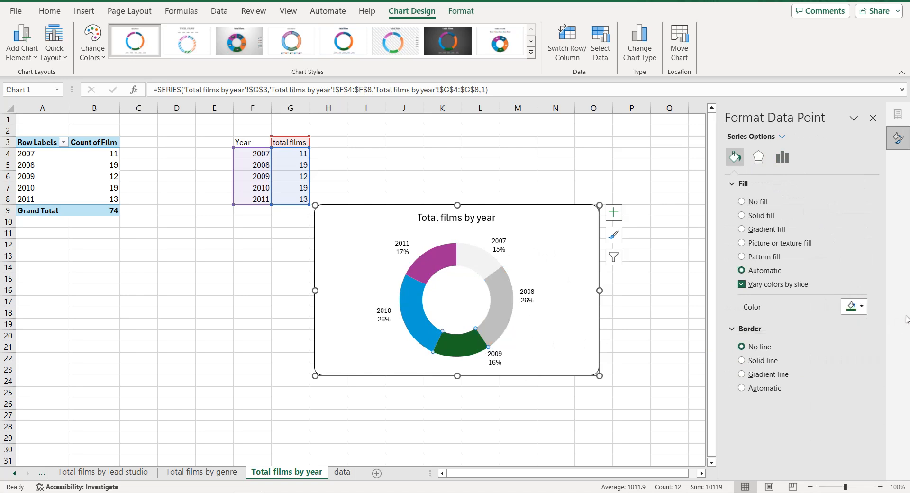
click(859, 307)
click(820, 384)
click(424, 331)
click(857, 307)
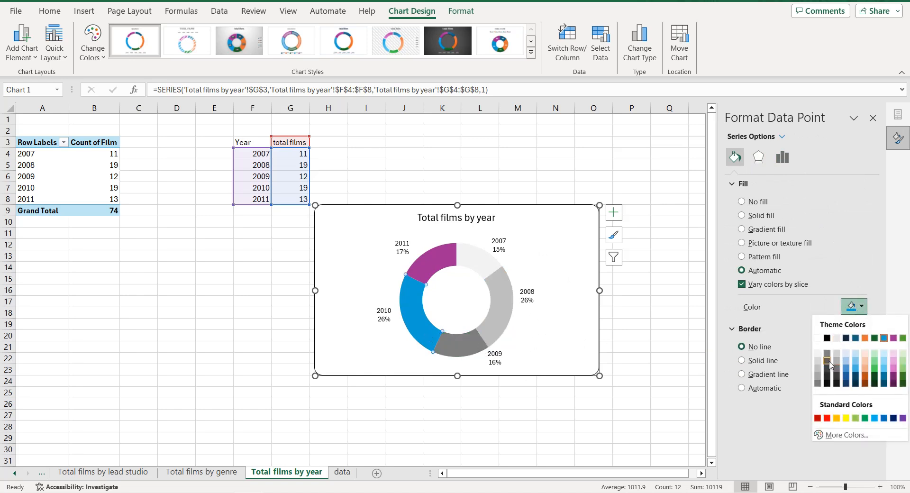
click(828, 361)
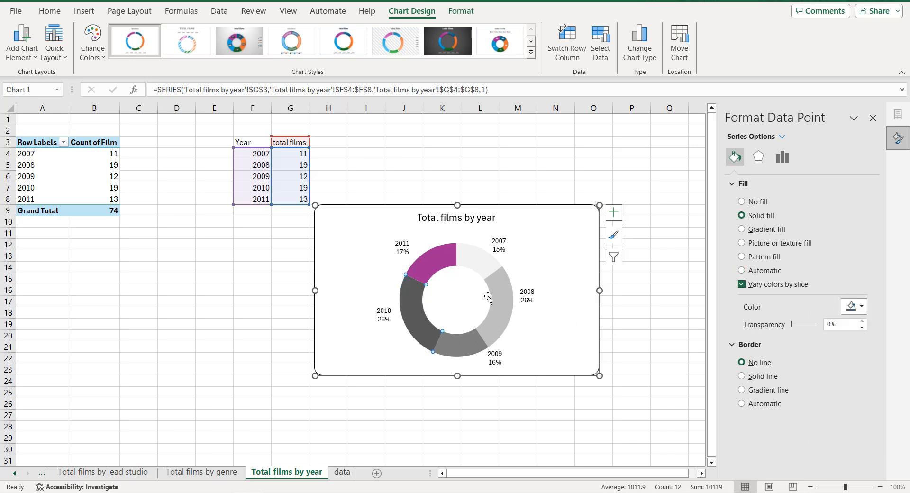
click(859, 307)
click(827, 384)
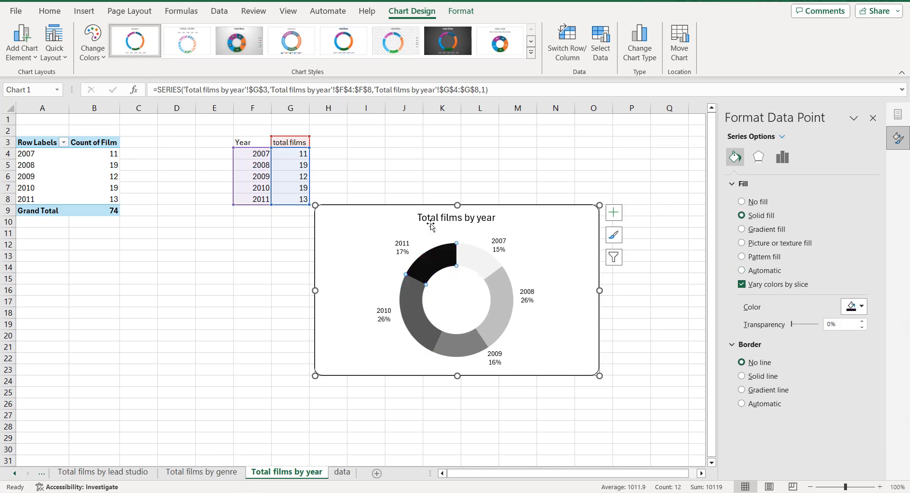
Step: Copy the Total films by year chart and paste it onto the Dashboard sheet at H25
click(374, 227)
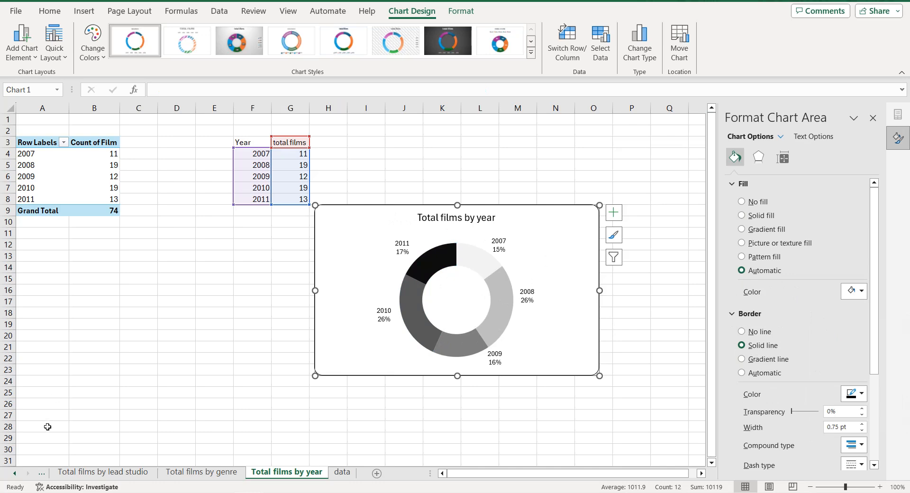
click(19, 473)
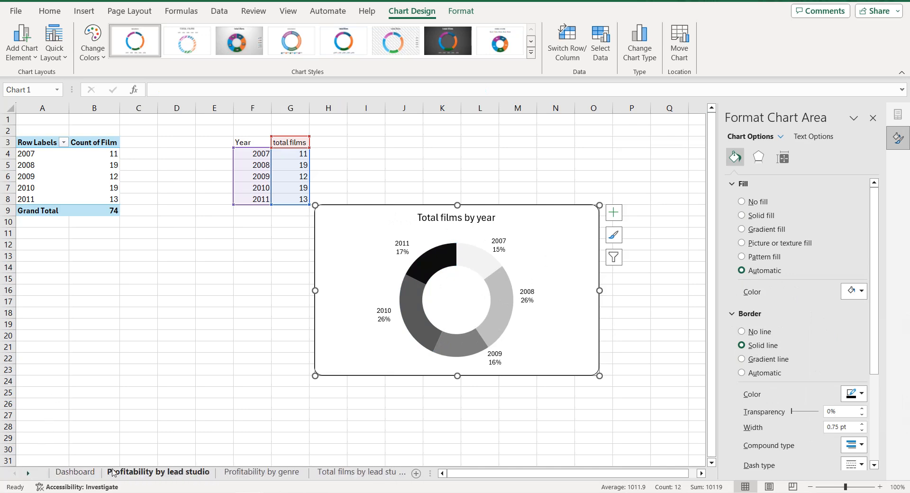
click(74, 472)
click(316, 393)
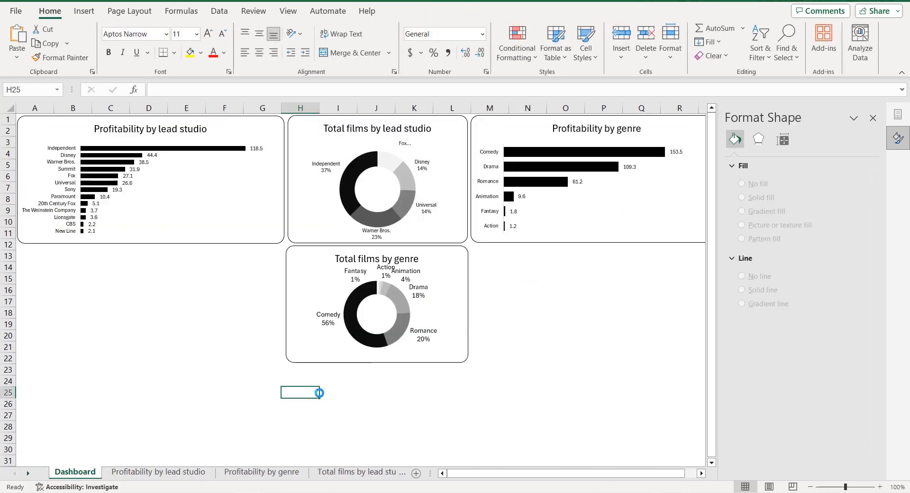
key(ctrl+v)
Step: Shorten the Total films by lead studio chart slightly and move the Total films by genre chart up directly beneath it
scroll(481, 341, down, 2)
scroll(465, 274, up, 2)
click(448, 240)
drag(378, 244, 374, 235)
Step: Place the Total films by year chart directly below the genre doughnut and shrink it to about the same width
drag(366, 388, 369, 356)
scroll(586, 448, down, 2)
drag(569, 456, 471, 396)
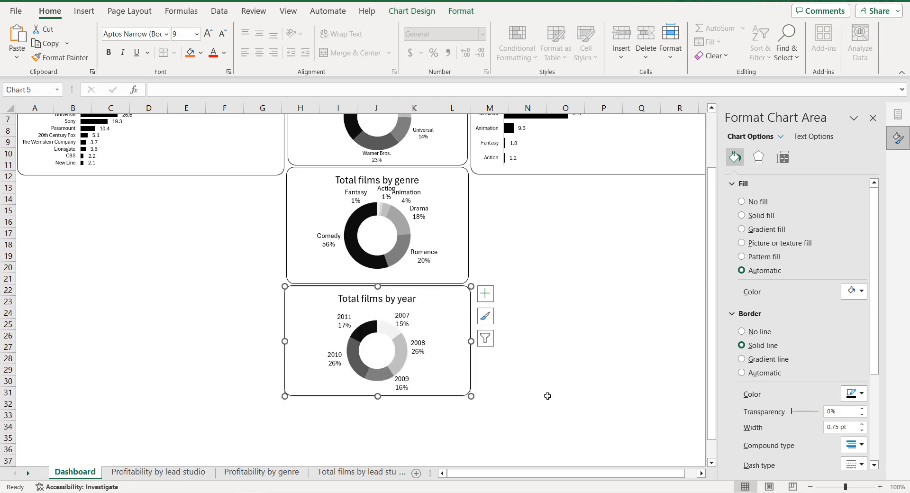
scroll(555, 393, up, 2)
click(524, 301)
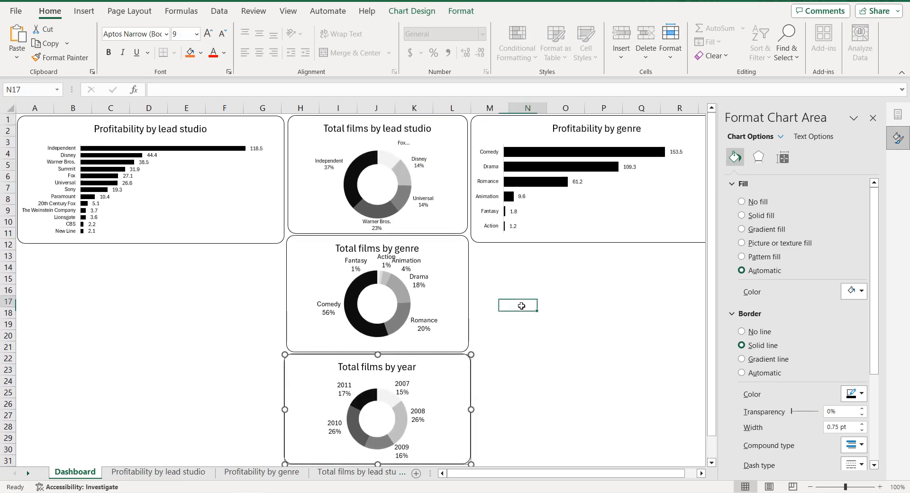
Step: Extend the Profitability by genre and Profitability by lead studio charts down to row 16, and close the formatting options
click(504, 240)
drag(600, 243, 599, 292)
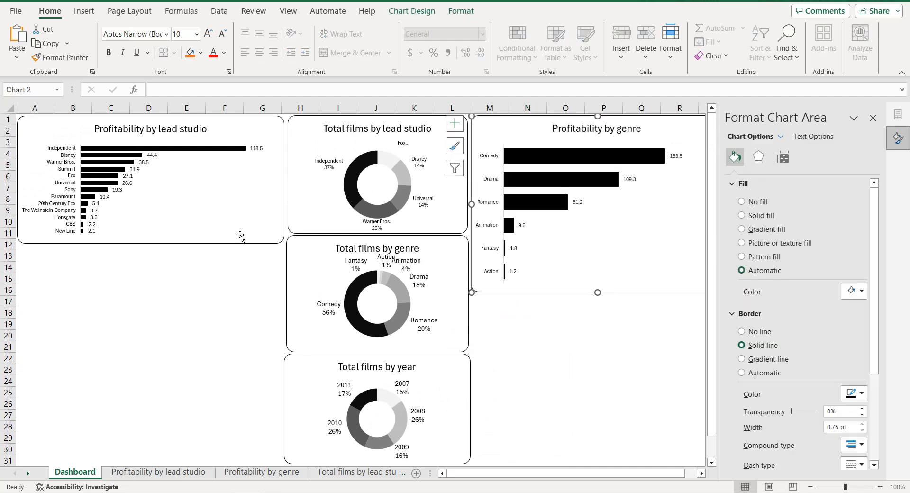
click(239, 236)
drag(152, 244, 154, 290)
click(517, 324)
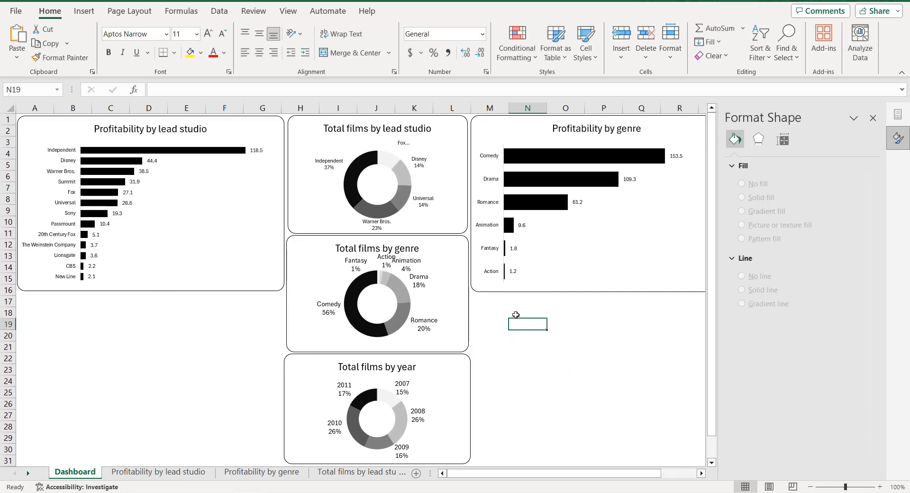
click(872, 117)
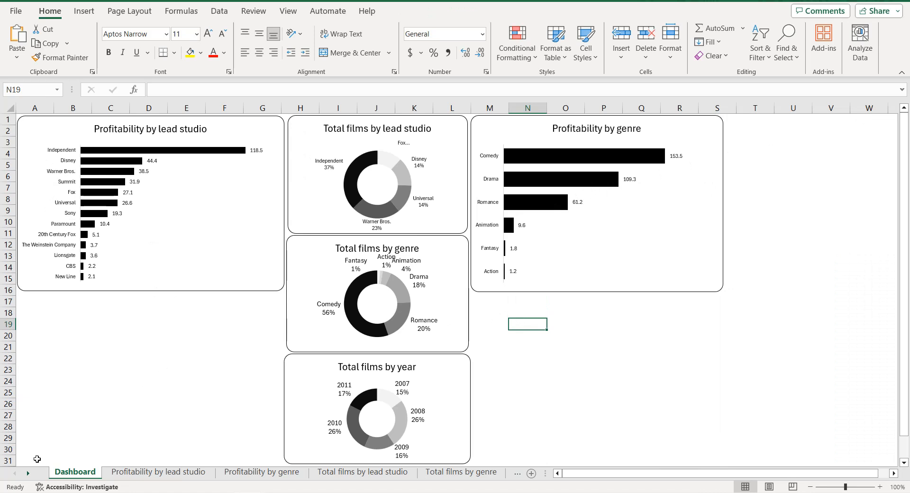
Step: Copy the Audience score % and Rotten Tomatoes % columns from the data sheet into a new sheet, starting at C1
click(28, 473)
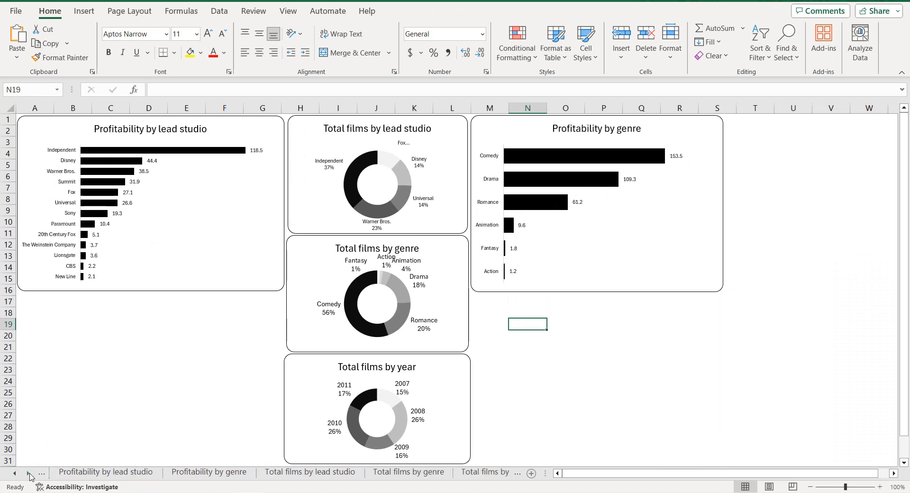
click(28, 473)
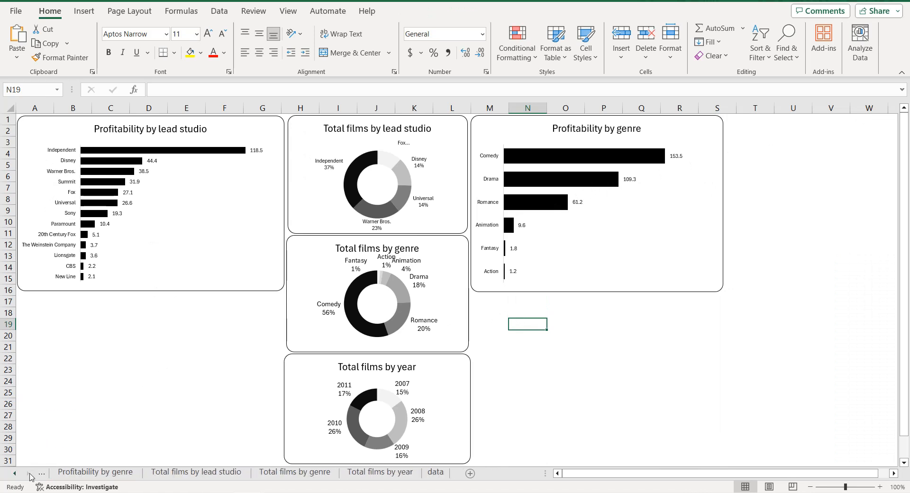
click(435, 472)
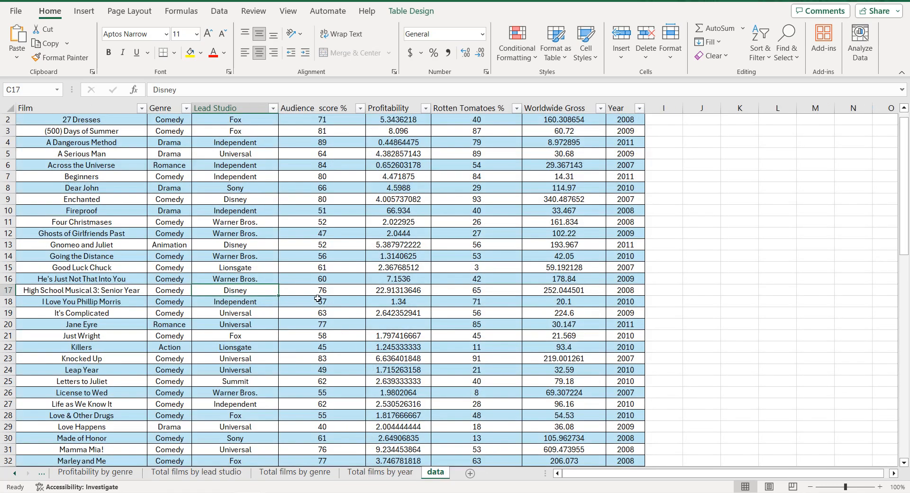
scroll(317, 298, up, 1)
click(320, 108)
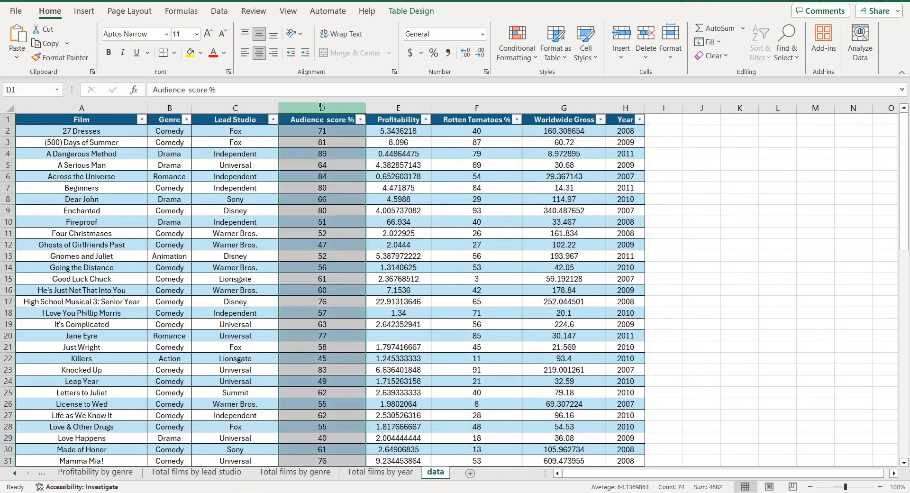
ctrl+click(467, 107)
key(ctrl+c)
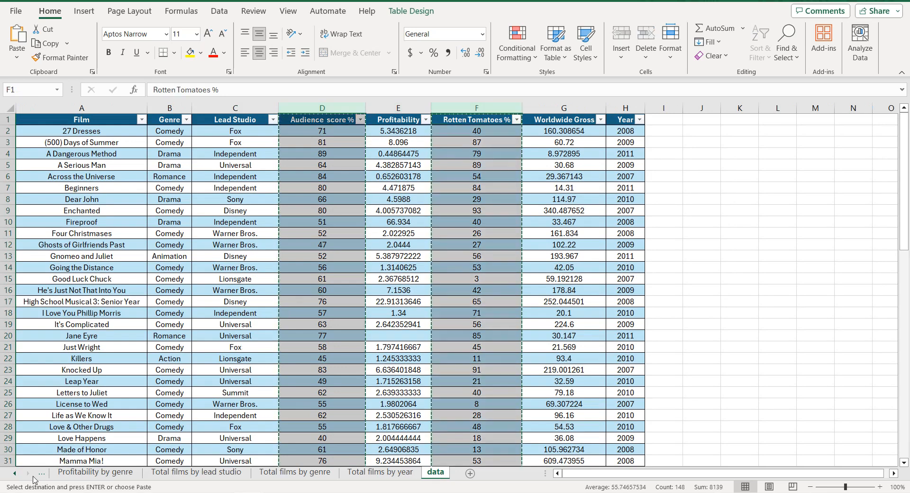
click(470, 474)
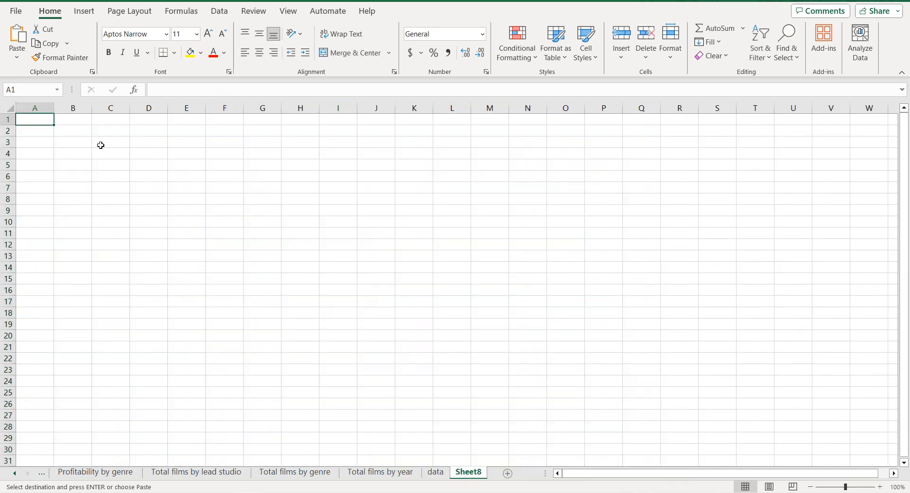
click(106, 120)
key(ctrl+v)
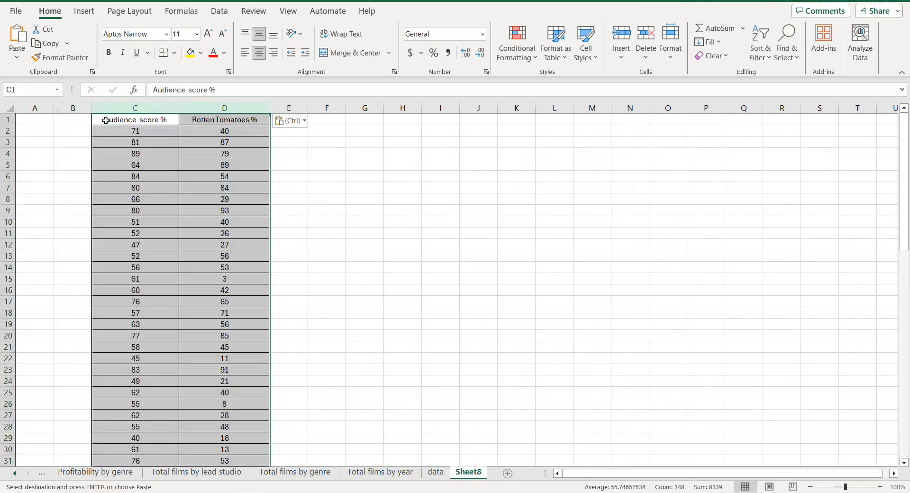
Step: Move the Audience score % column to the other side of the Rotten Tomatoes % column, into column E
click(338, 161)
click(147, 108)
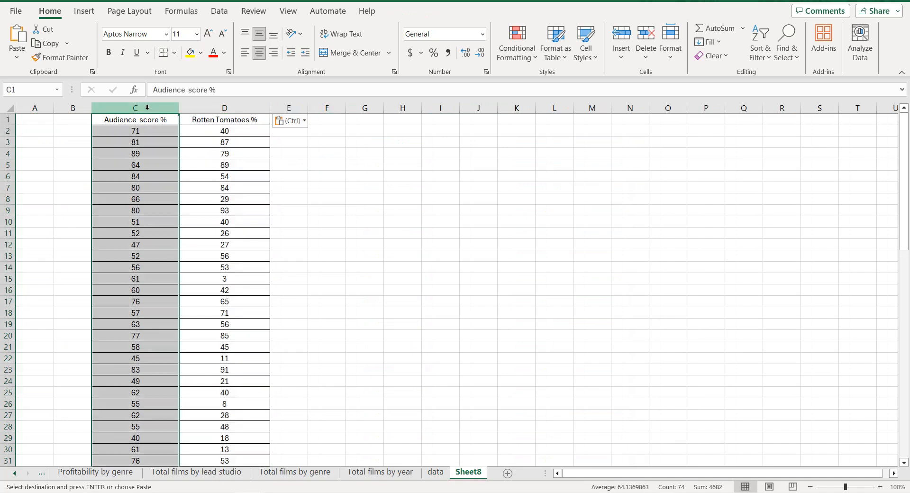
drag(146, 106, 281, 123)
click(318, 127)
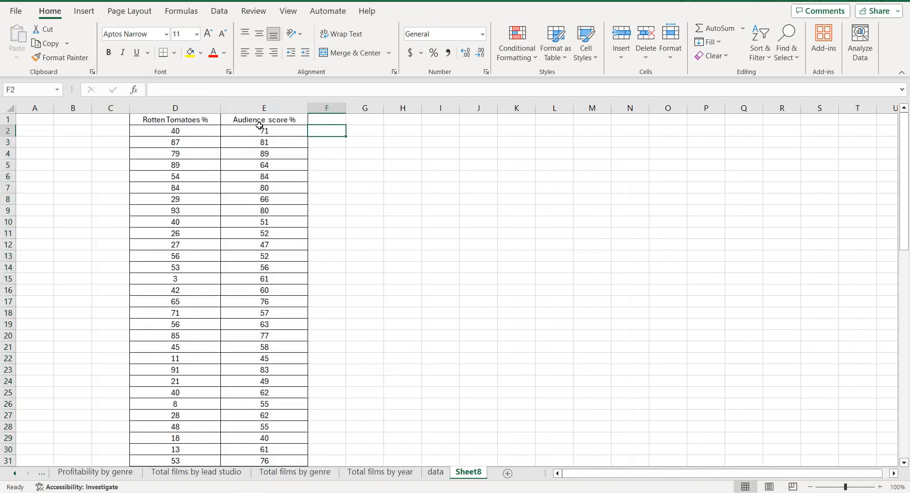
Step: Insert the recommended scatter chart from the Rotten Tomatoes % and Audience score % data in D1:E51 and move it clear of the data
click(208, 120)
key(ctrl+shift+Right)
key(ctrl+shift+Down)
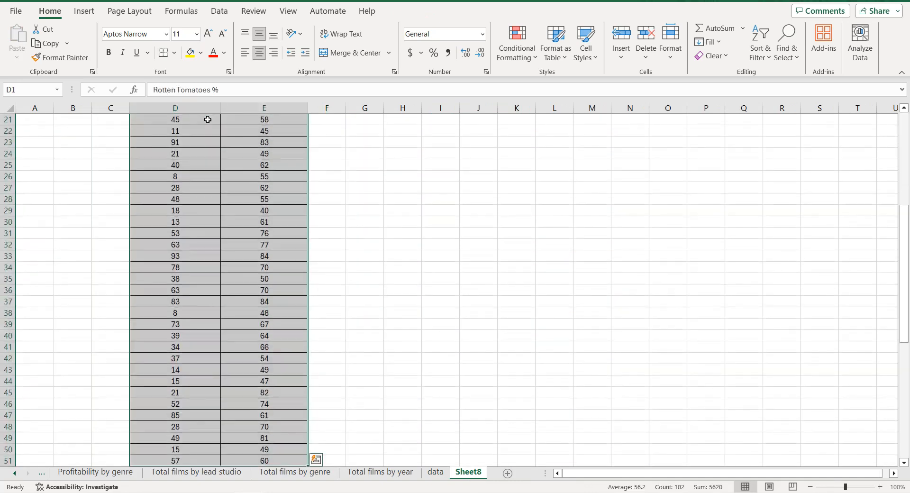
click(84, 11)
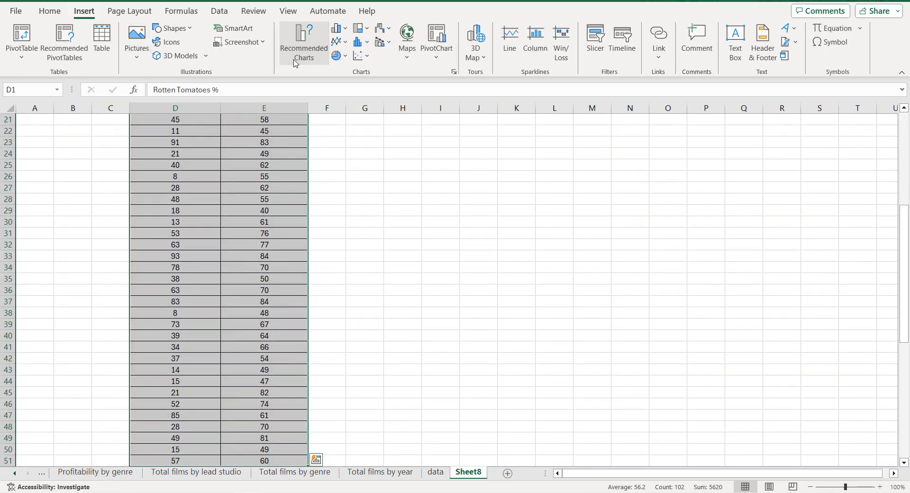
click(296, 56)
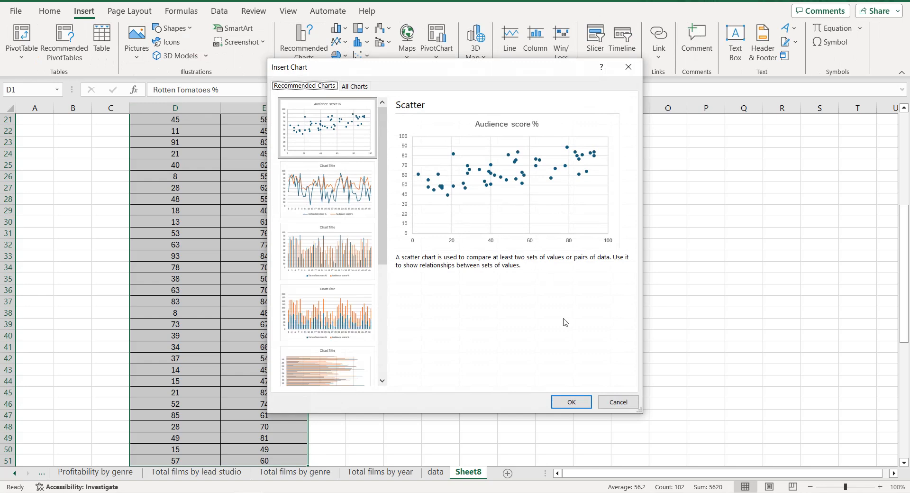
click(584, 401)
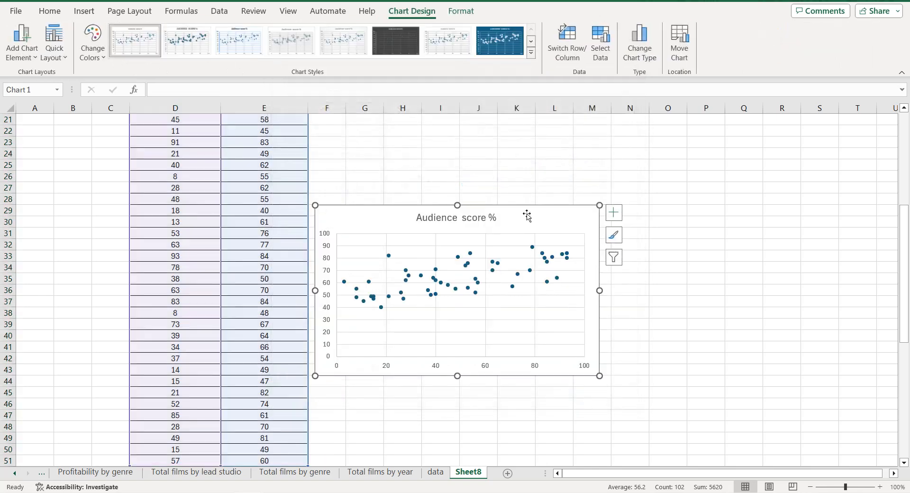
drag(525, 211, 585, 209)
Step: Change the scatter chart's title to "Rotten Tomatoes % - Audience score %", copying the first part from cell D1
scroll(295, 193, up, 7)
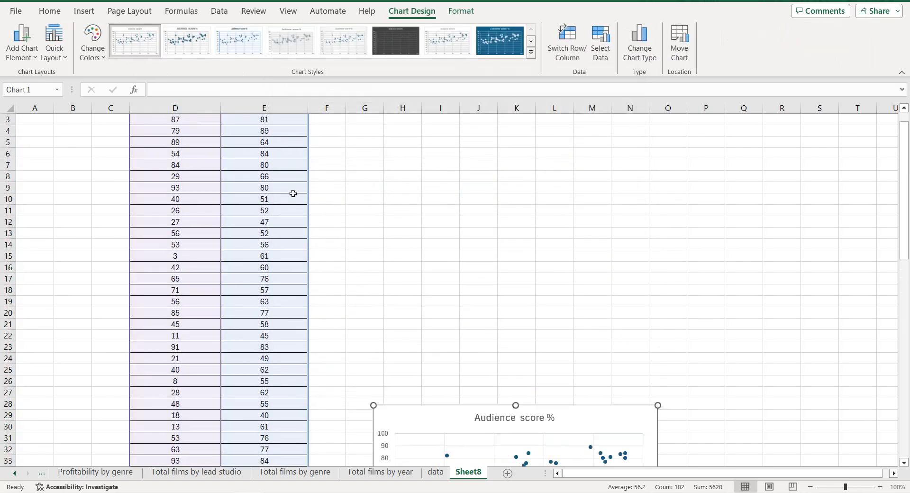
click(175, 119)
drag(219, 90, 140, 94)
key(ctrl+c)
scroll(398, 193, down, 6)
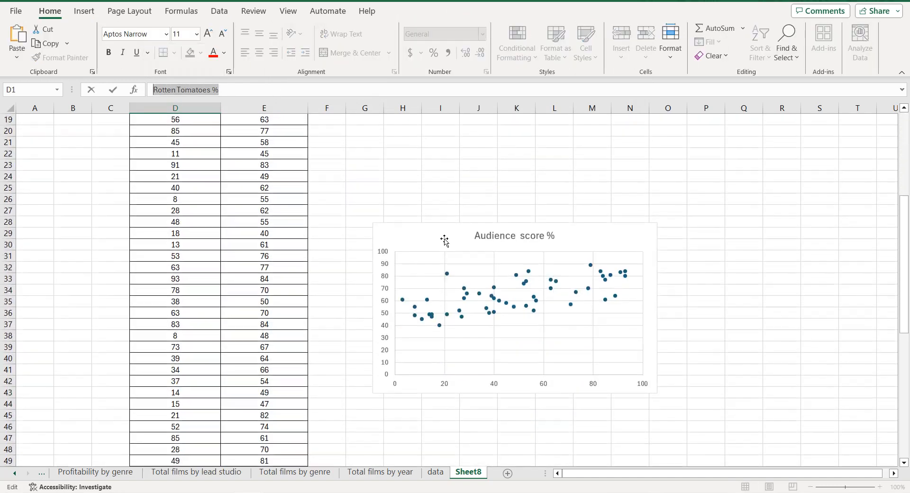
click(432, 183)
double_click(467, 185)
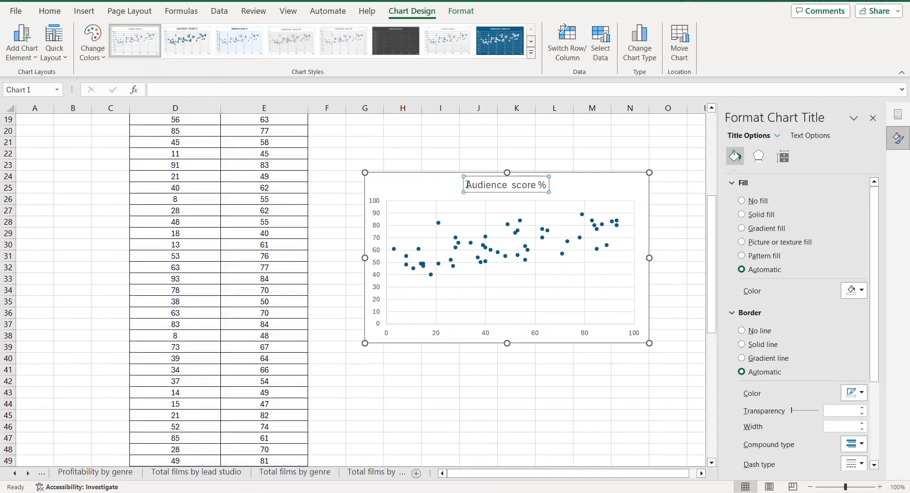
key(ctrl+v)
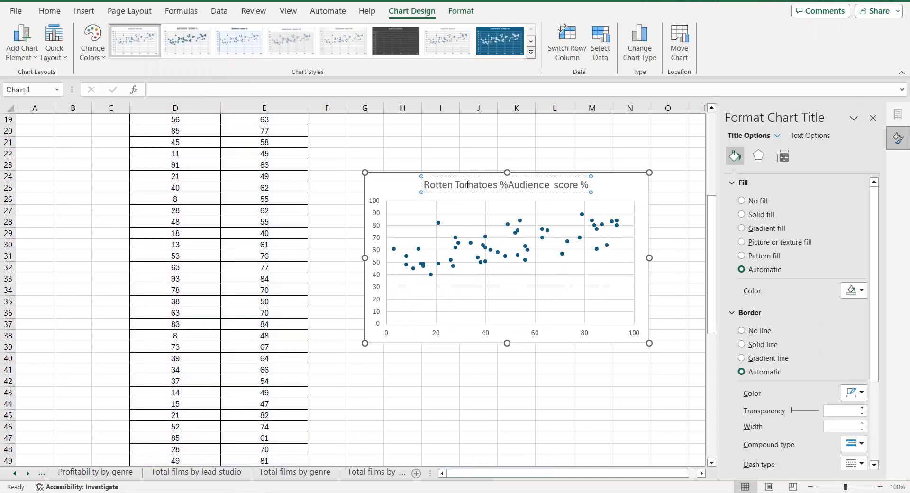
text(-)
click(609, 199)
Step: Remove the scatter chart's gridlines and set its title text to black
click(663, 182)
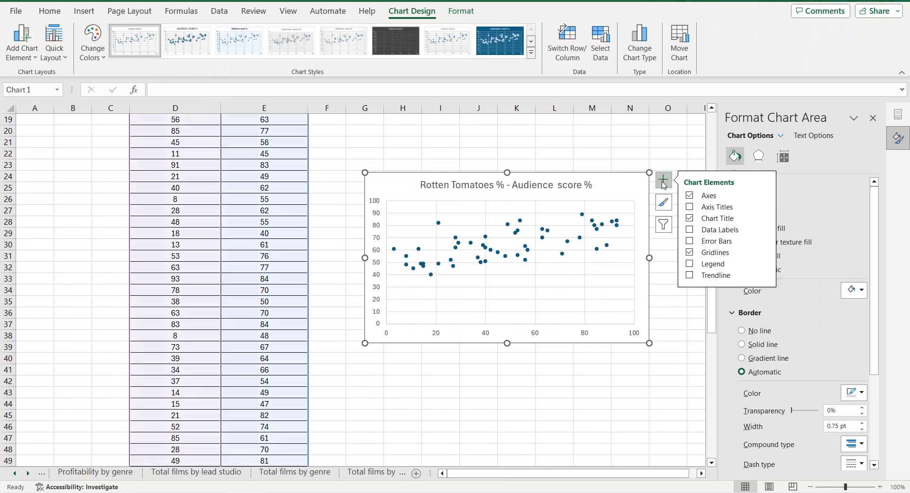
click(681, 249)
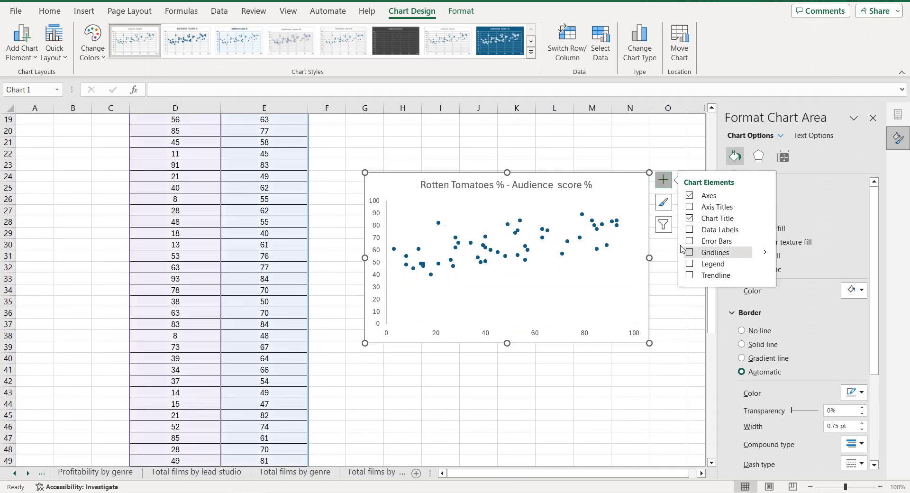
click(575, 184)
click(801, 137)
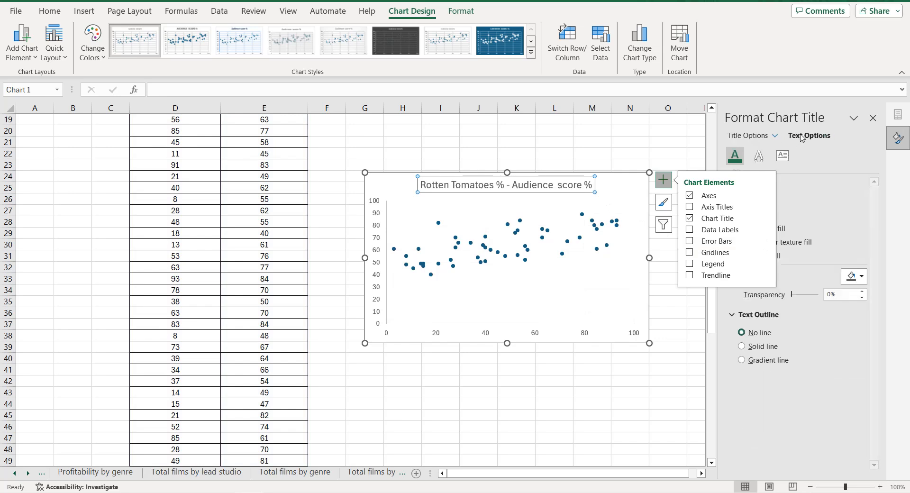
click(854, 276)
click(829, 310)
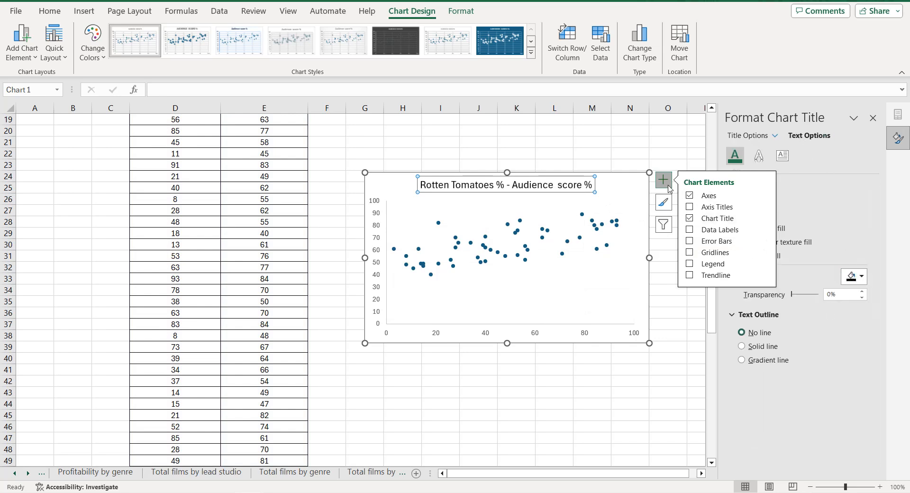
Step: Set the labels of the scatter chart's horizontal and vertical axes to black
click(537, 335)
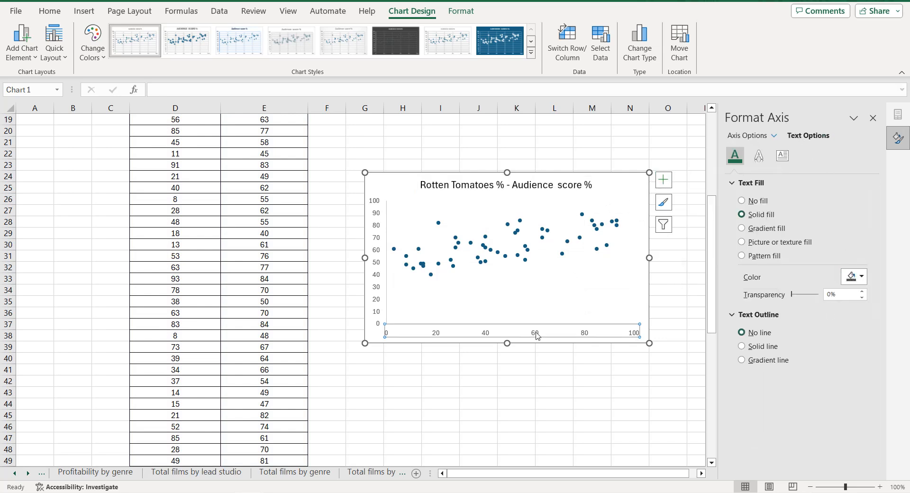
click(853, 277)
click(831, 309)
click(379, 233)
click(854, 277)
click(829, 311)
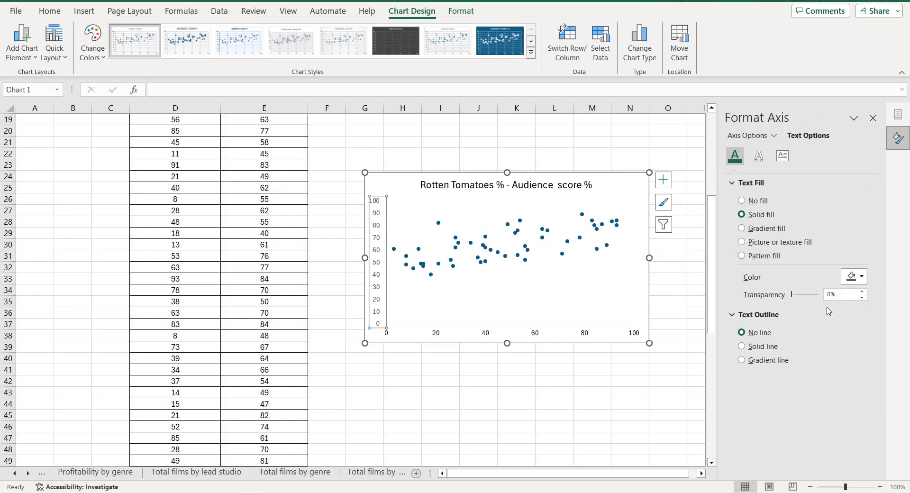
Step: Give the scatter chart area a solid black border with rounded corners
click(393, 183)
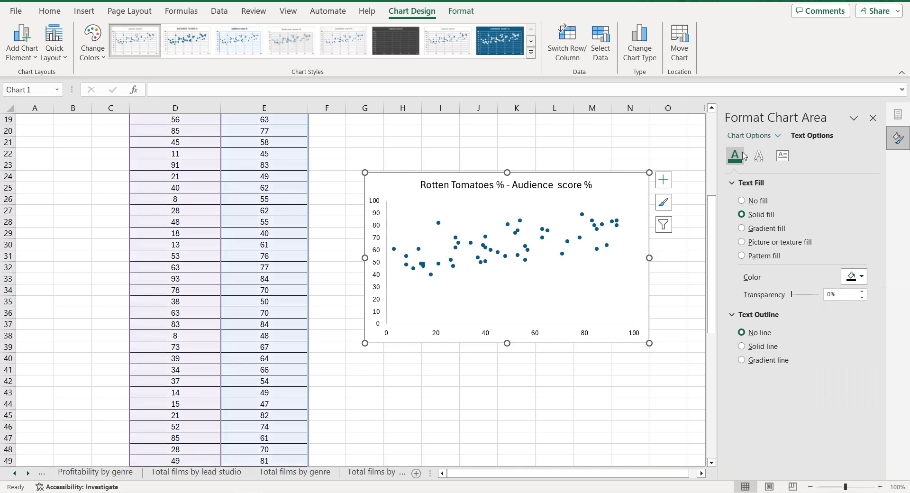
click(749, 136)
scroll(801, 256, down, 3)
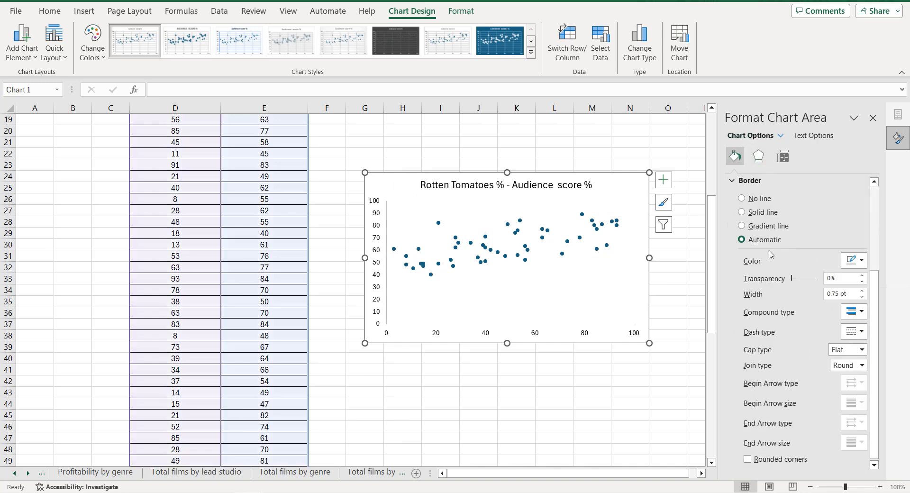
click(854, 261)
click(827, 292)
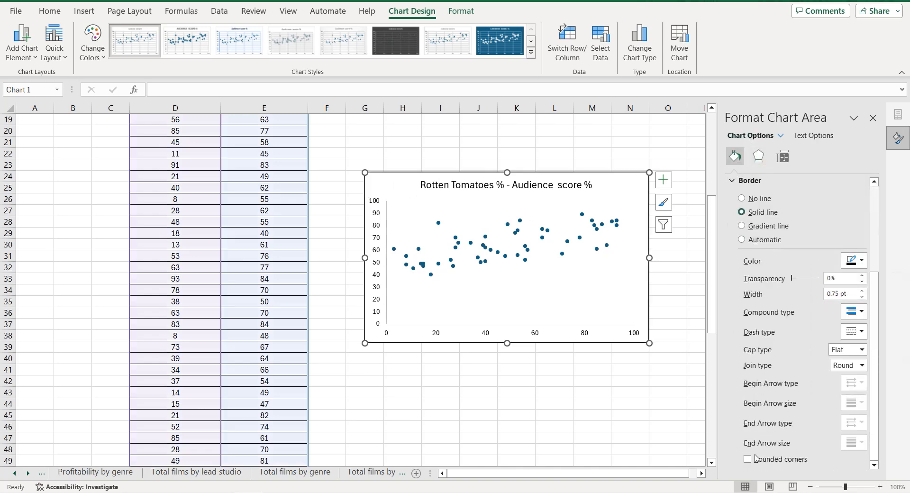
Step: Fill the scatter chart's data markers with solid black
click(607, 245)
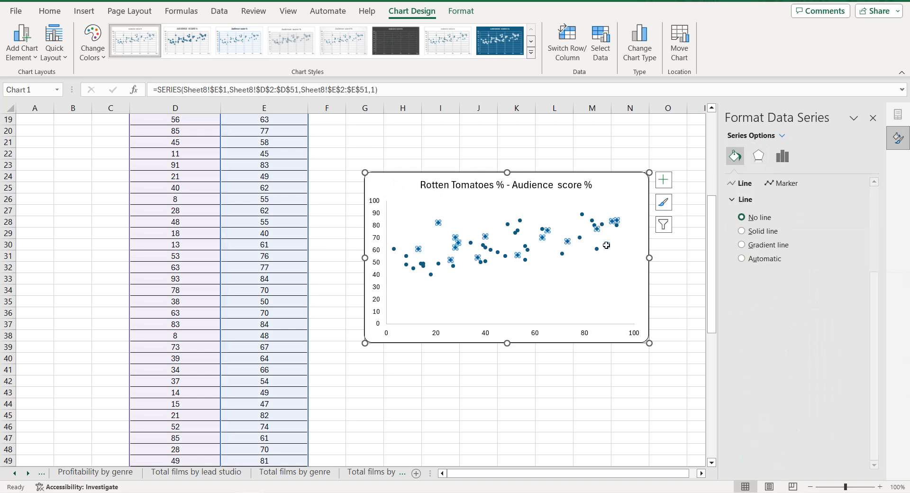
click(777, 184)
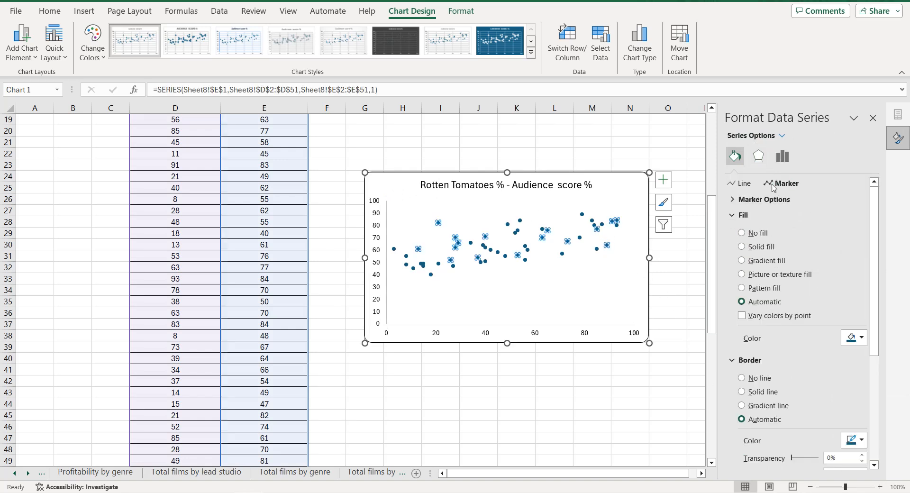
click(852, 338)
click(827, 370)
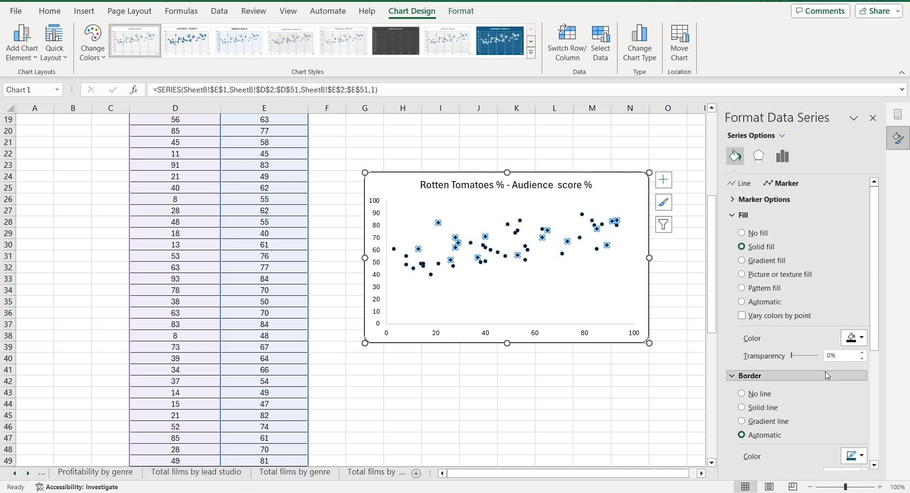
Step: Copy the Rotten Tomatoes % - Audience score % scatter chart and paste it onto the Dashboard sheet at N19
click(418, 212)
click(393, 186)
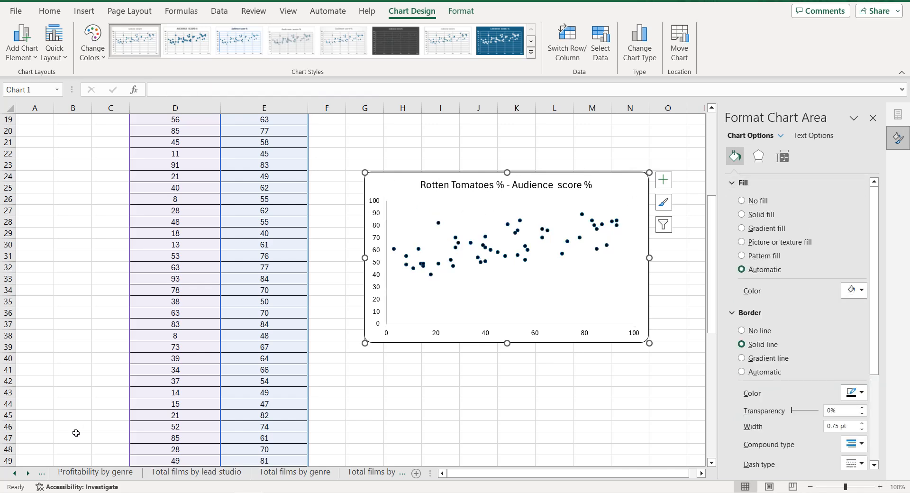
click(16, 473)
click(17, 473)
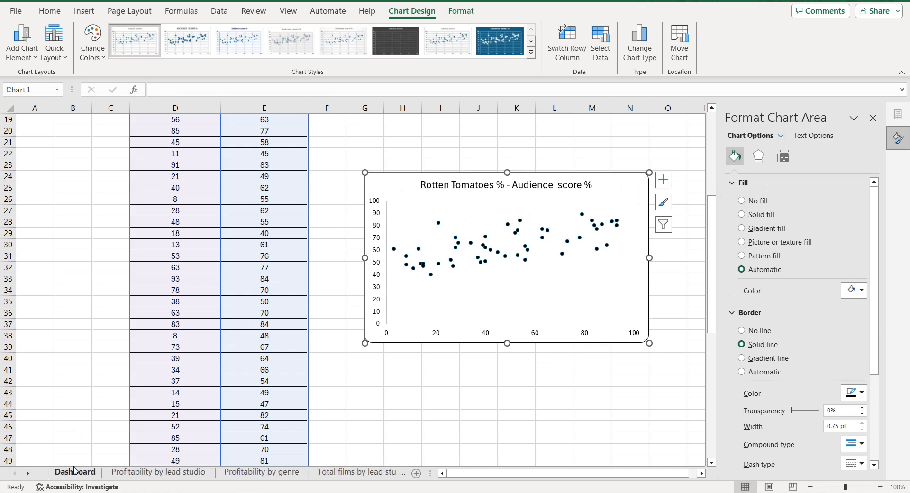
click(76, 472)
key(ctrl+v)
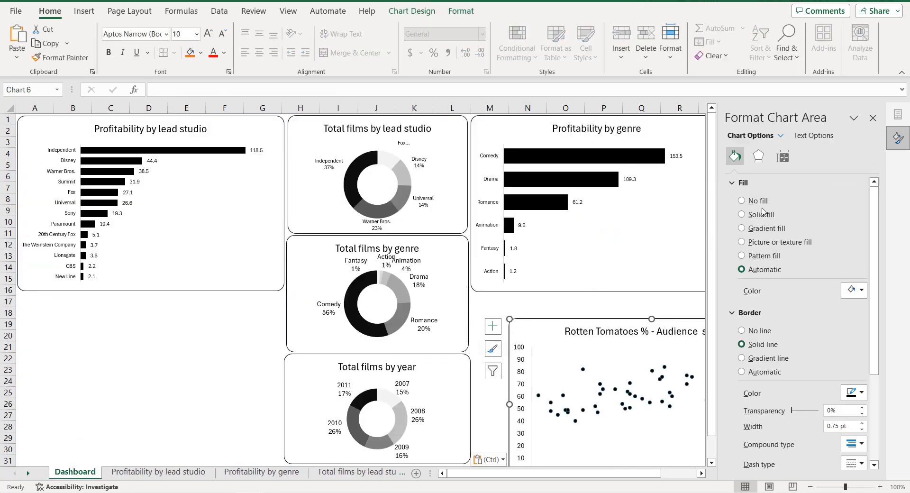
Step: Close the formatting options, place the scatter chart directly below Profitability by genre, and match its width and the Total films by year chart's lower edge
click(872, 119)
drag(698, 322, 656, 295)
click(658, 294)
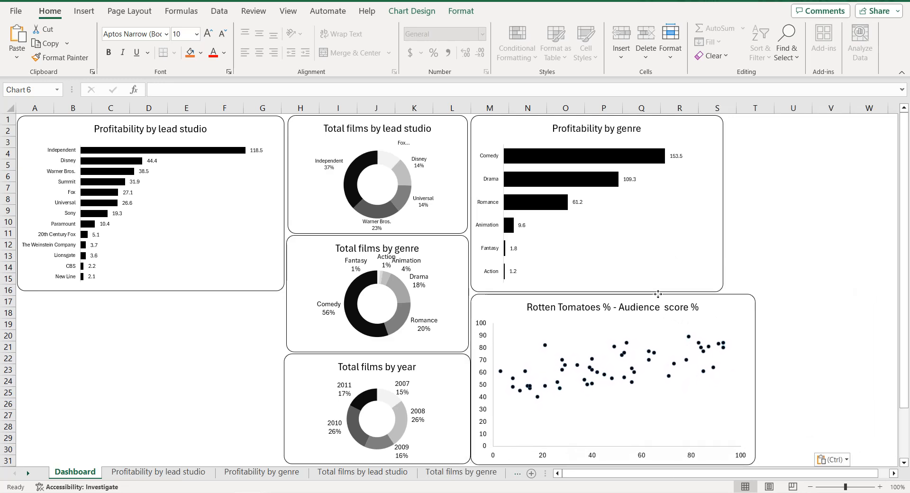
drag(761, 375, 726, 375)
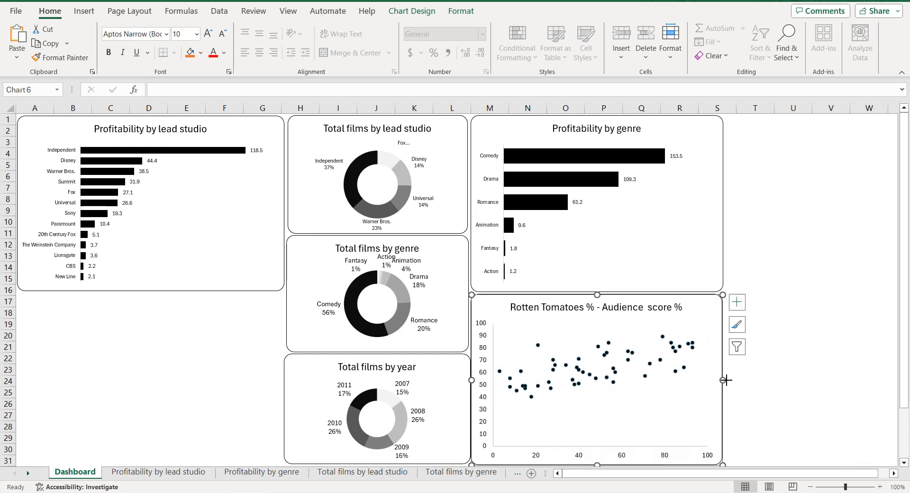
drag(597, 464, 597, 440)
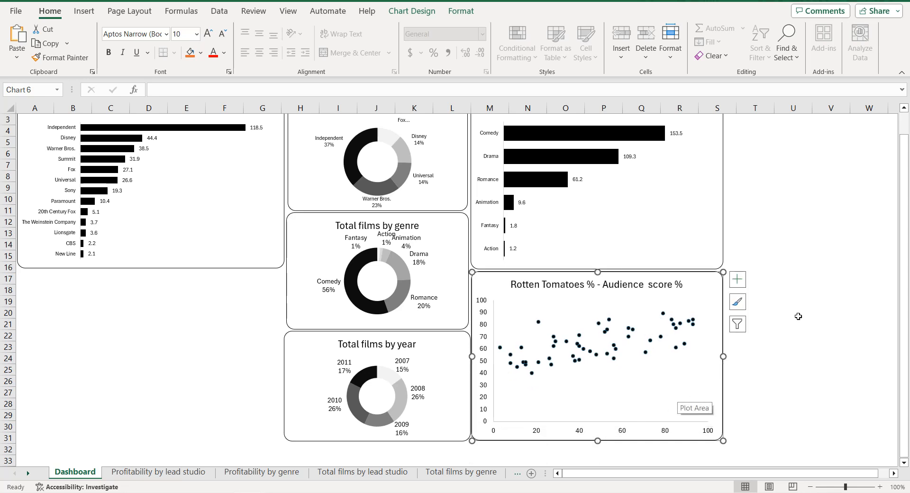
click(814, 298)
scroll(774, 301, up, 1)
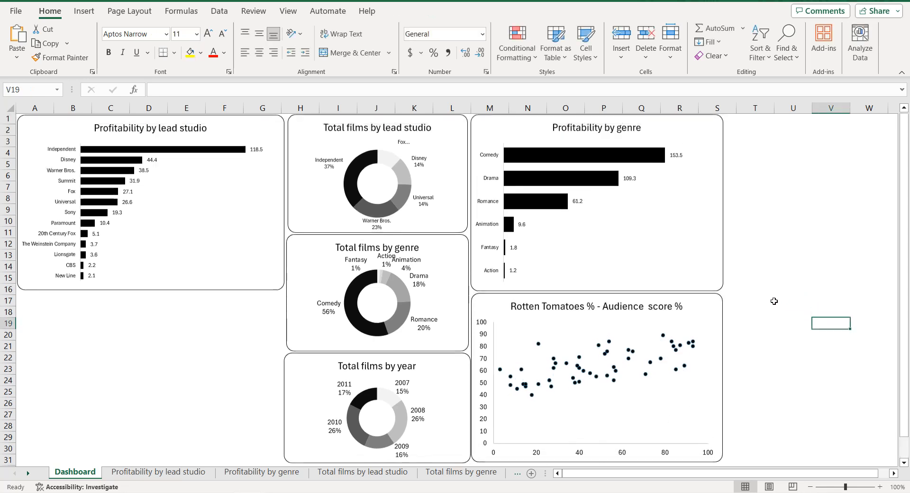
click(722, 320)
click(798, 291)
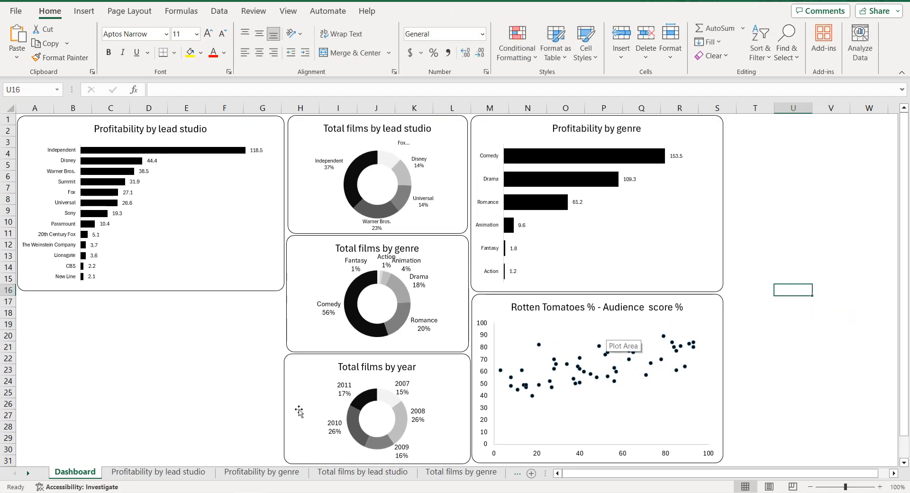
Step: Copy the Rotten Tomatoes % and Worldwide Gross columns from the data sheet and paste them into a new sheet
click(28, 474)
click(28, 474)
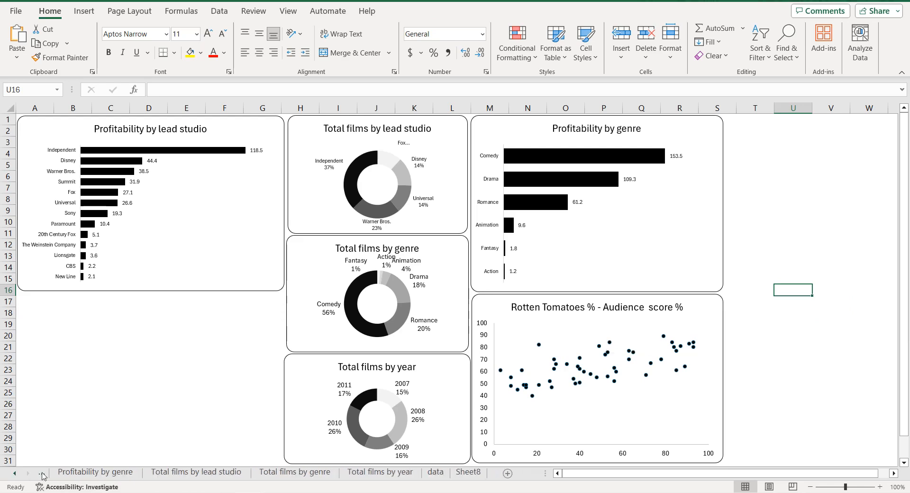
click(436, 472)
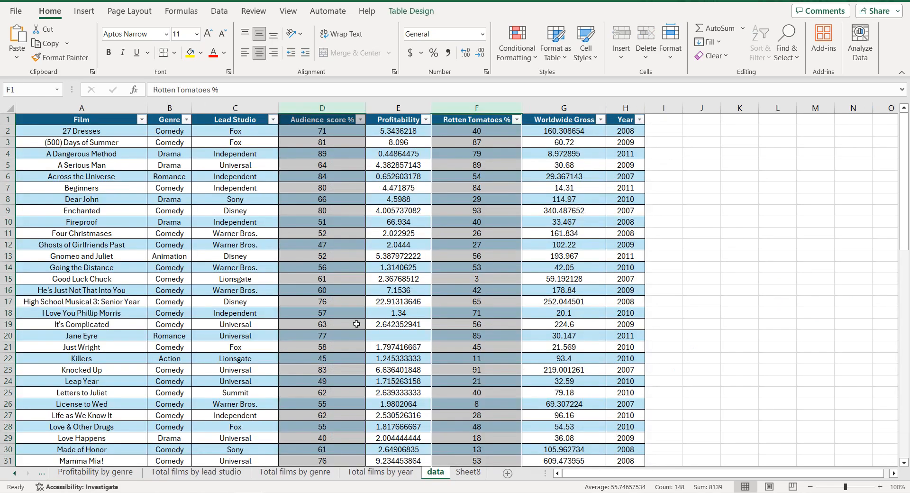
click(336, 209)
click(475, 105)
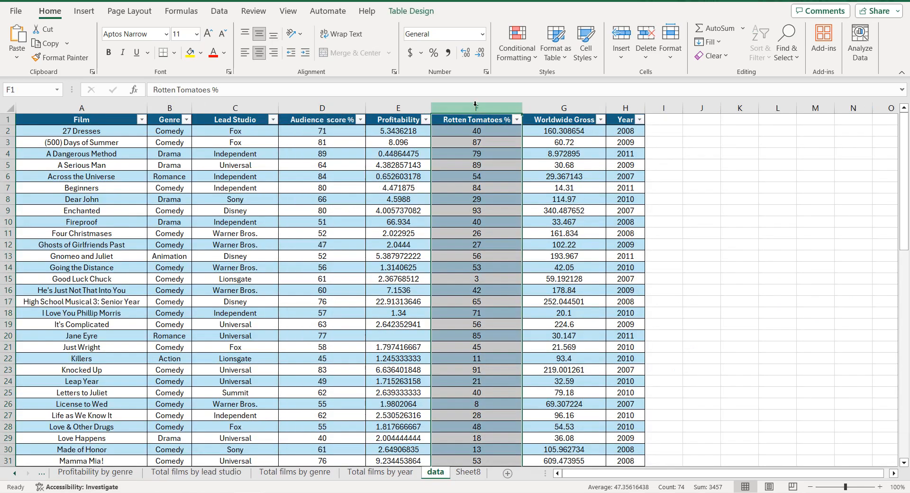
ctrl+click(550, 108)
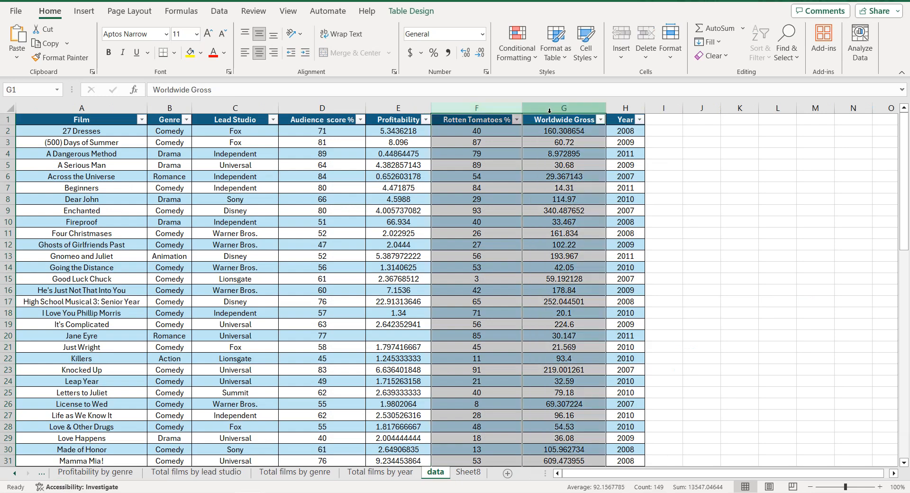
key(ctrl+c)
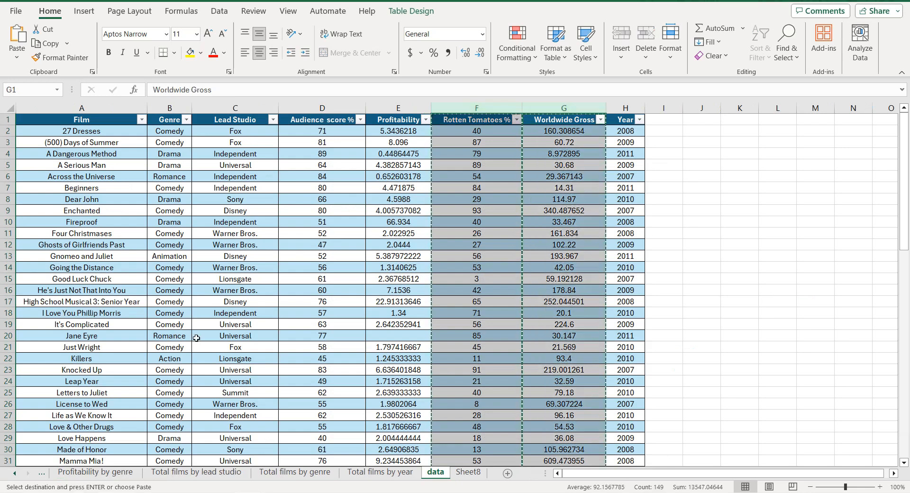
click(507, 473)
key(ctrl+v)
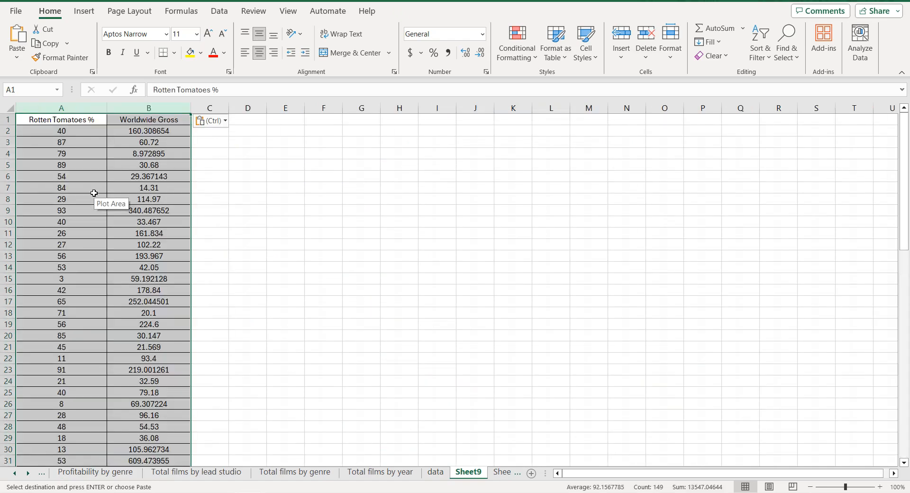
Step: Insert the recommended Scatter chart from the pasted Rotten Tomatoes % and Worldwide Gross data
click(93, 131)
click(88, 122)
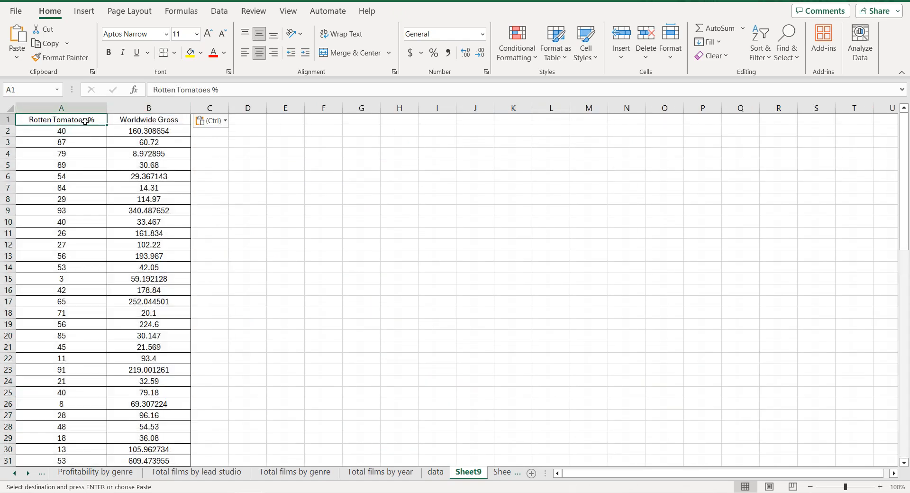
key(ctrl+a)
click(85, 12)
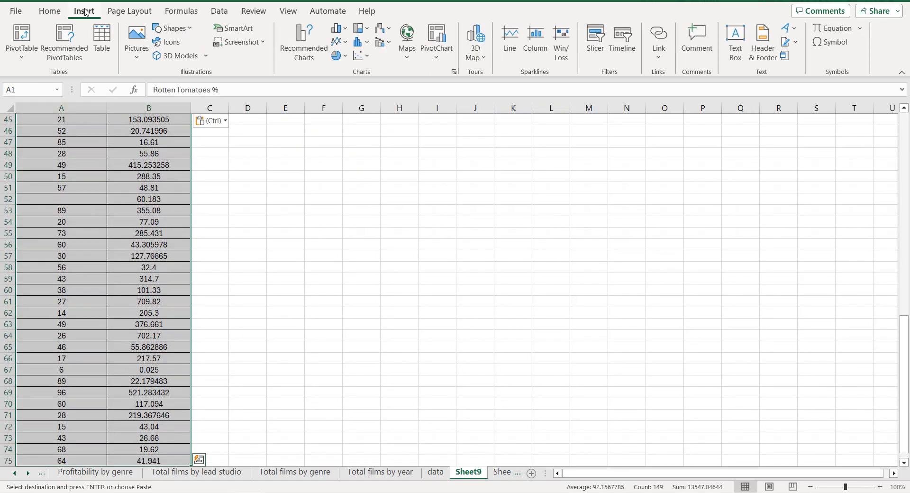
click(304, 47)
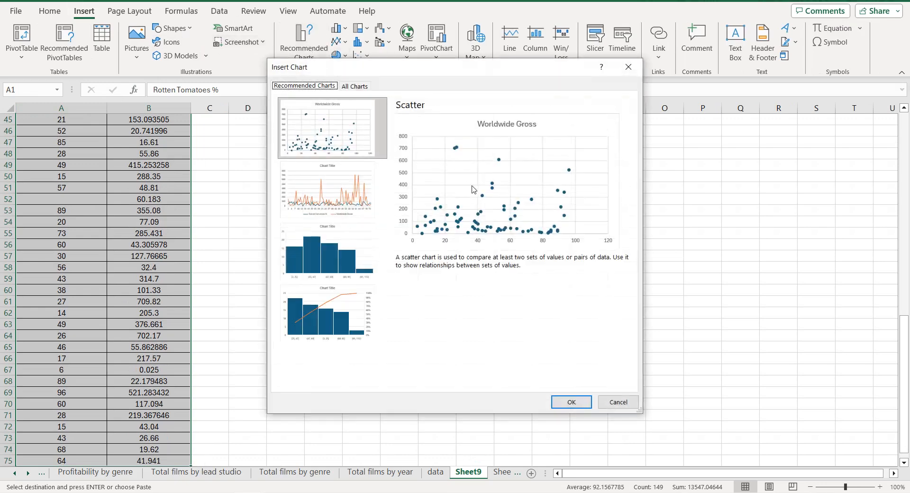
click(572, 402)
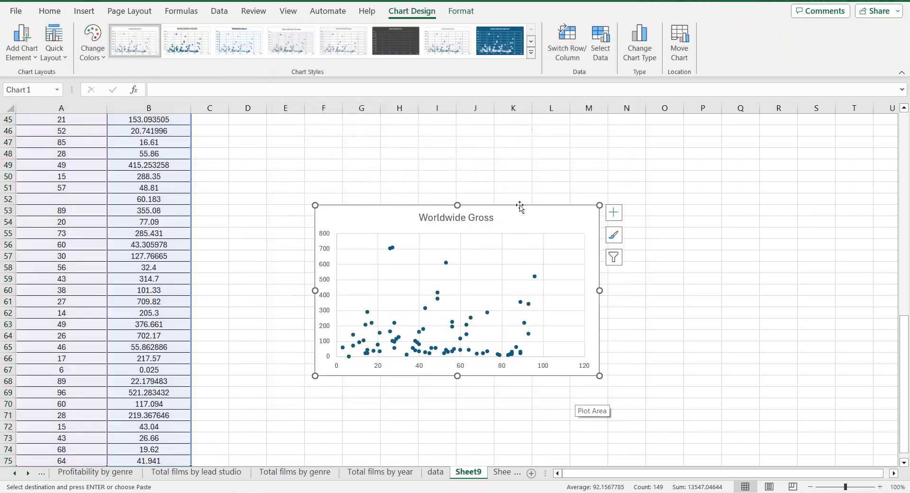
Step: Move the new scatter chart up beside the first rows of the data, starting around row 5
drag(525, 211, 587, 184)
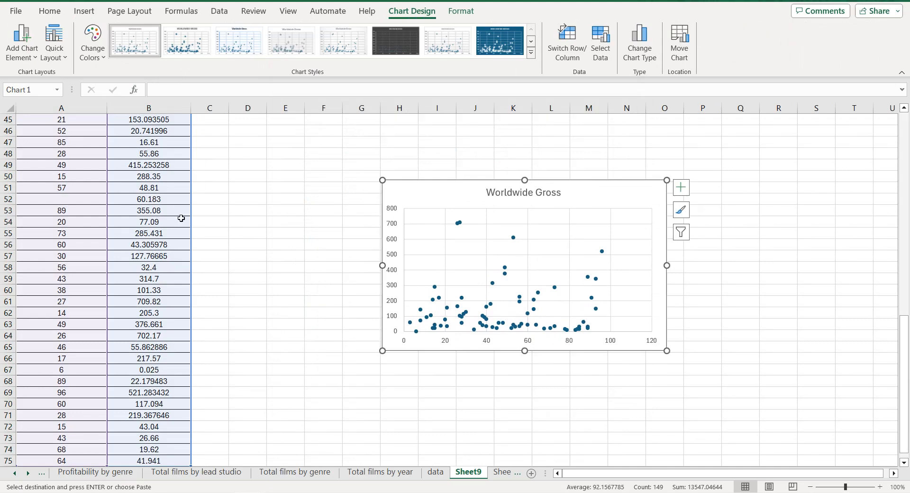
scroll(181, 218, up, 15)
scroll(266, 218, down, 6)
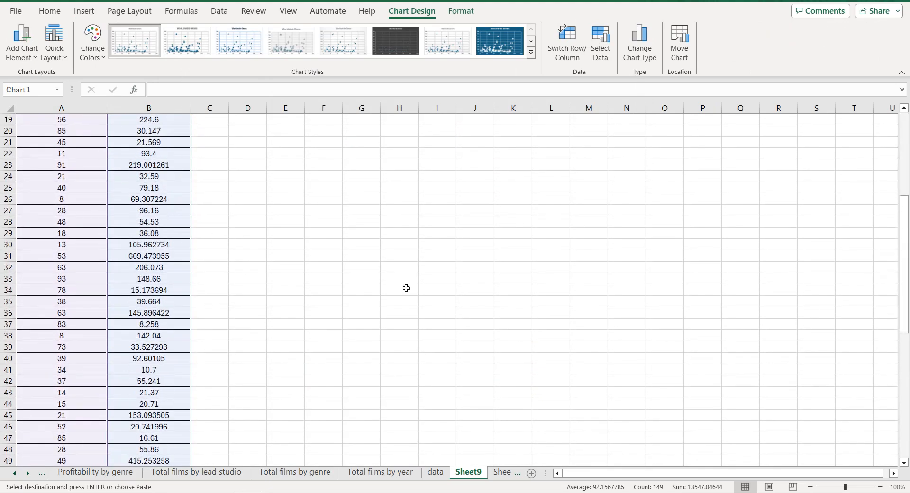
scroll(406, 288, down, 5)
scroll(443, 318, up, 5)
drag(440, 342, 440, 186)
scroll(441, 187, up, 5)
drag(441, 338, 426, 173)
scroll(426, 174, up, 1)
drag(424, 215, 435, 161)
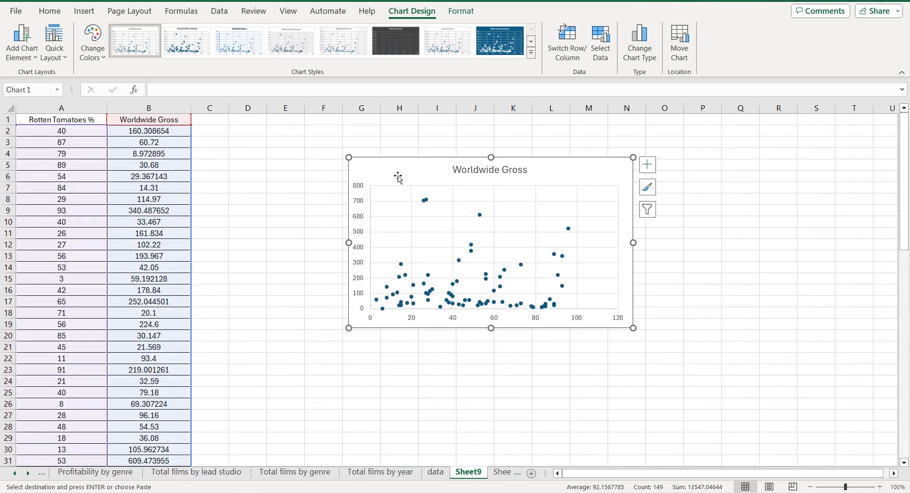
Step: Change the scatter chart's title to "Rotten Tomatoes % - Worldwide Gross", reusing the header text from A1
click(89, 123)
drag(219, 90, 137, 98)
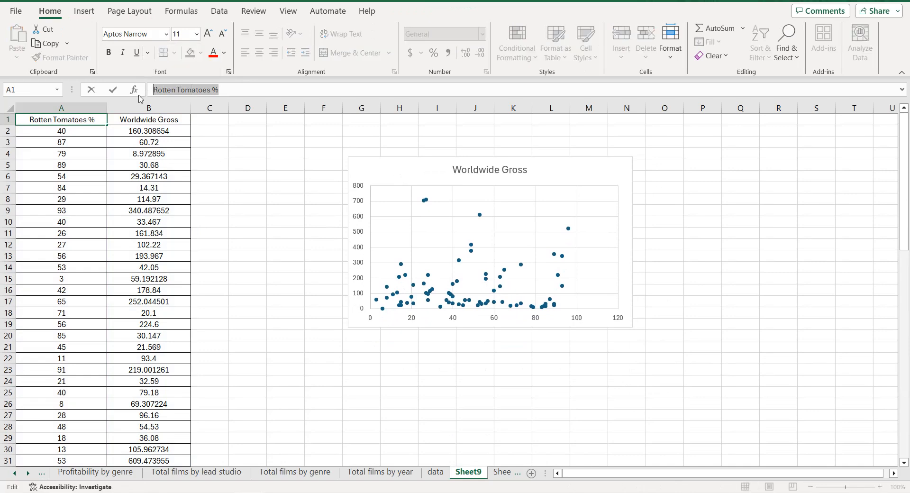
click(474, 169)
double_click(453, 172)
click(453, 172)
key(ctrl+v)
text(-)
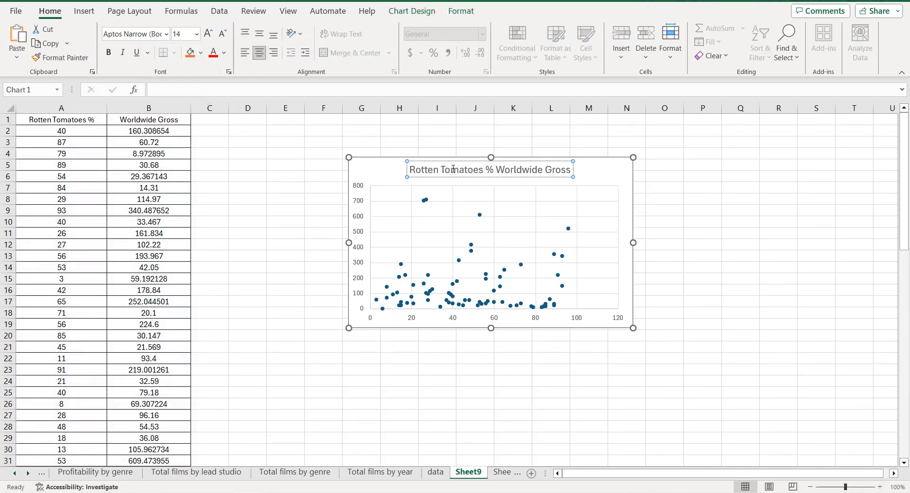
click(378, 175)
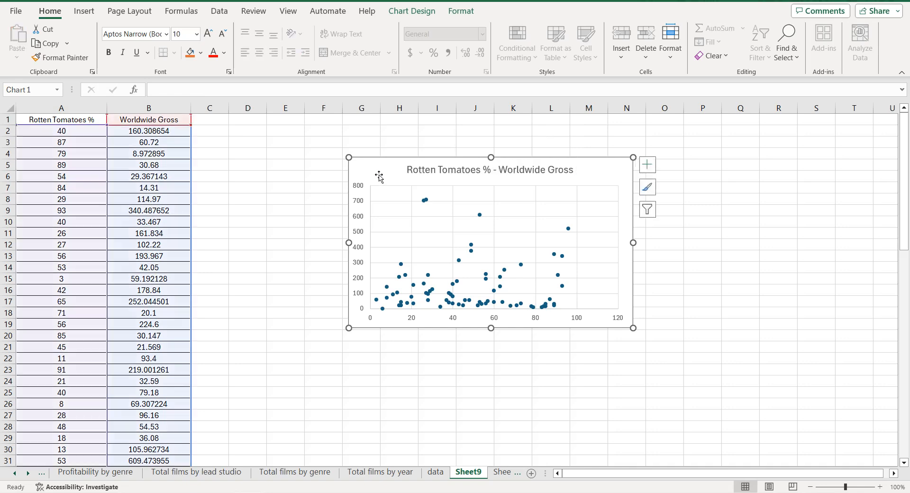
Step: Remove the scatter chart's gridlines and set its title text to black
click(646, 169)
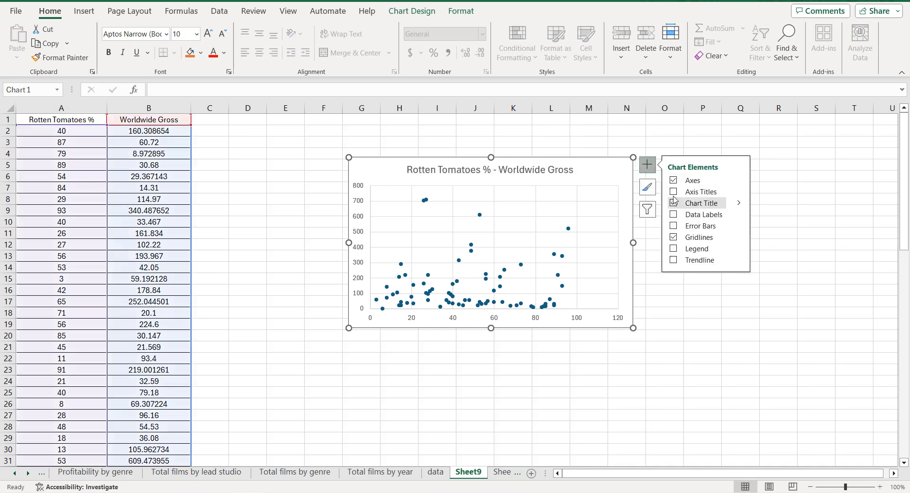
click(673, 237)
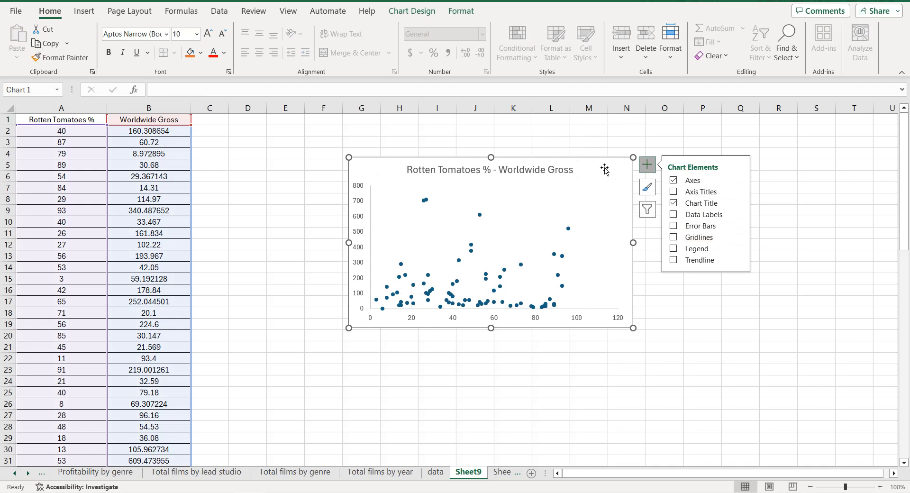
click(564, 169)
right_click(561, 174)
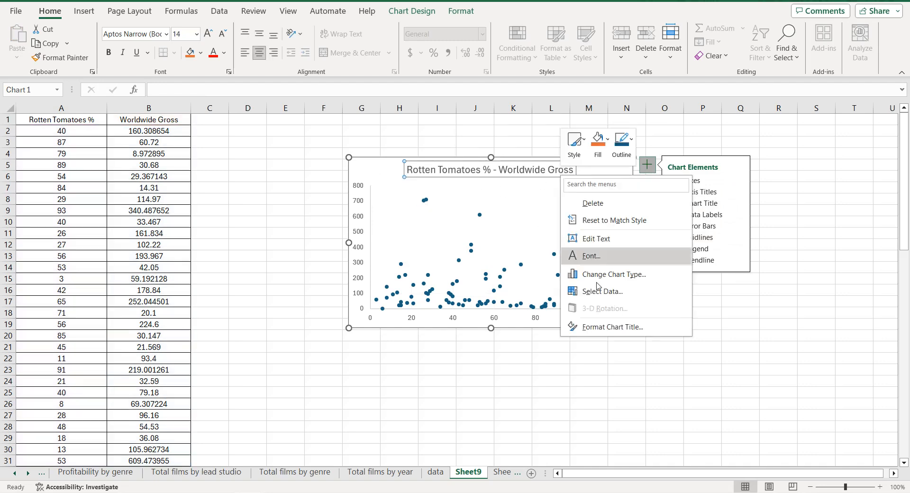
click(610, 327)
click(809, 136)
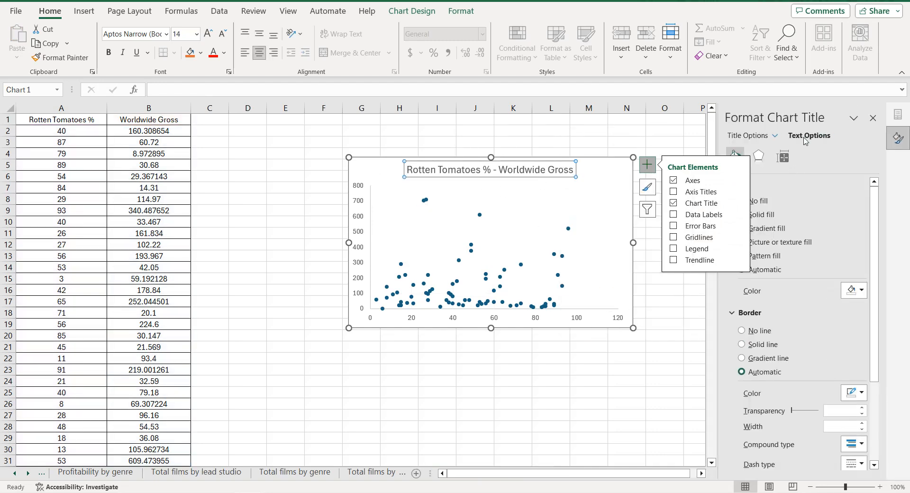
click(856, 277)
click(828, 308)
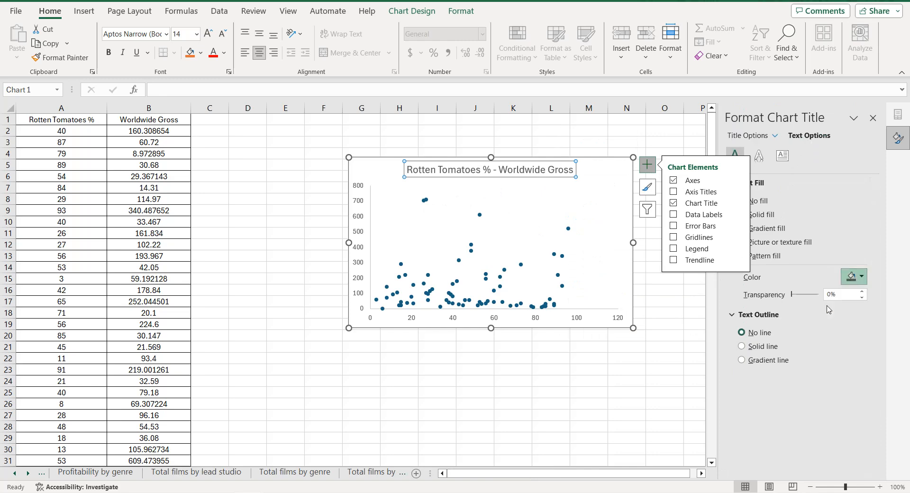
Step: Set the text of the scatter chart's horizontal and vertical axis labels to black
click(584, 322)
click(855, 277)
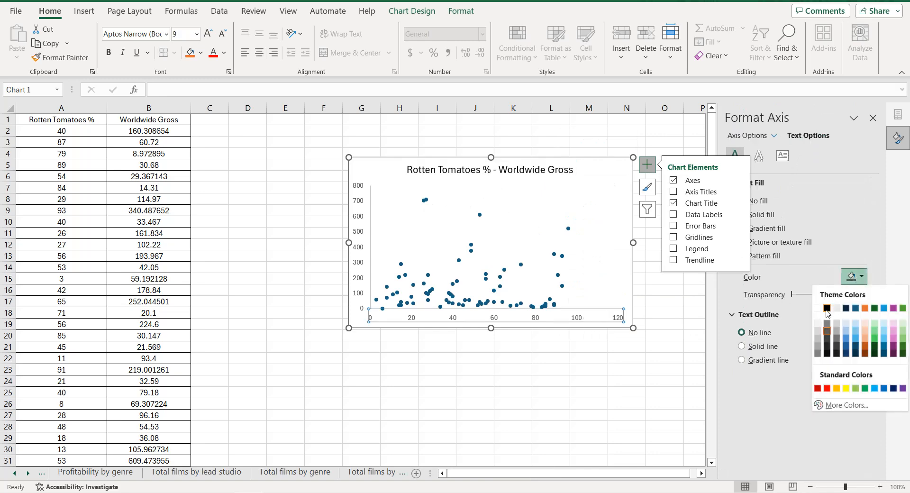
click(828, 308)
click(365, 248)
click(855, 276)
click(828, 309)
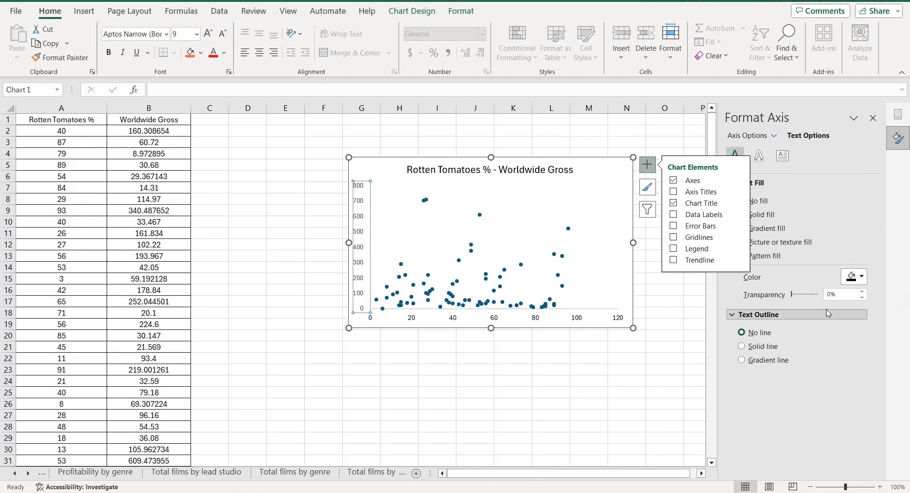
Step: Fill the Worldwide Gross data markers with black
click(568, 285)
click(648, 166)
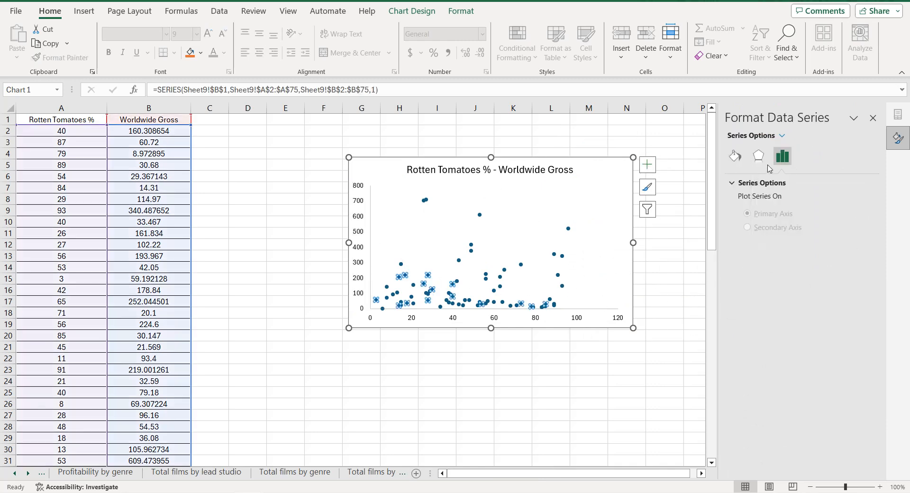
click(735, 156)
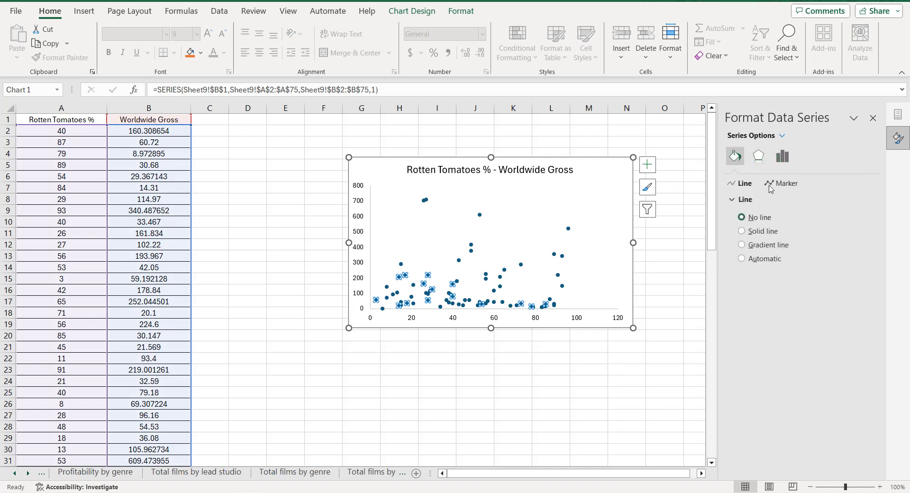
click(784, 184)
click(853, 337)
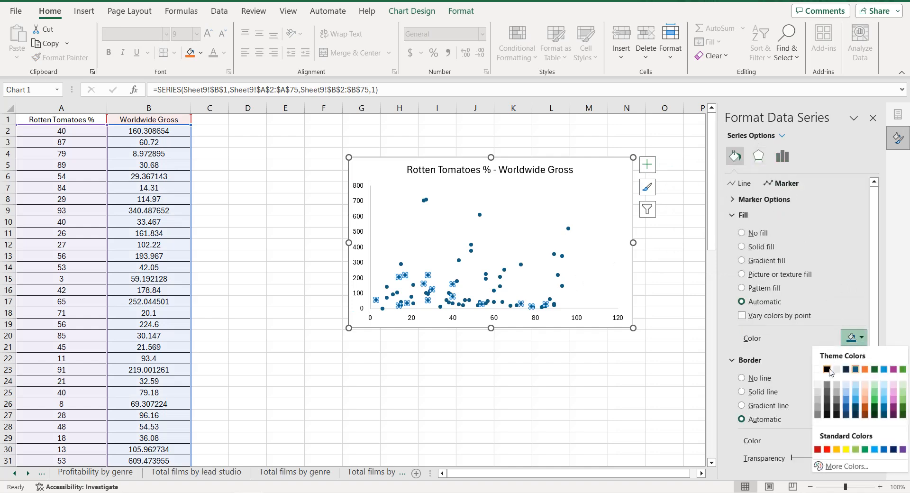
click(829, 372)
Step: Give the Rotten Tomatoes % - Worldwide Gross chart area a solid black border with rounded corners
click(382, 171)
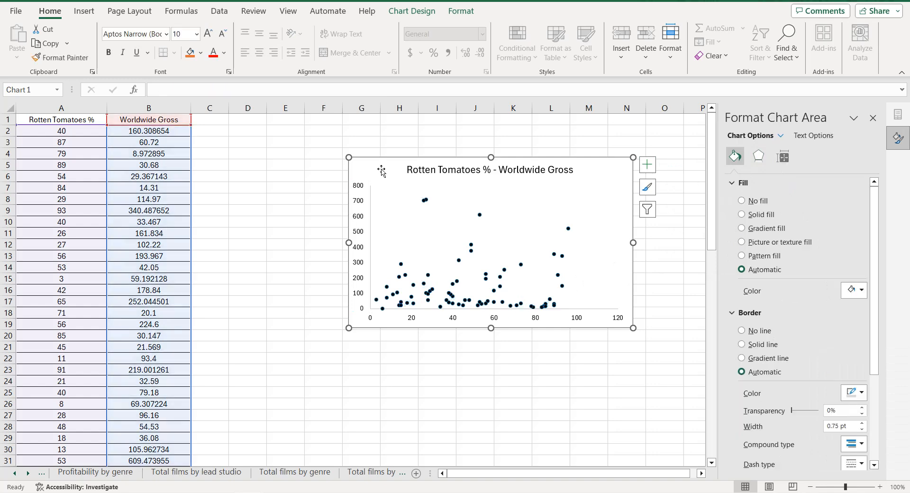
click(647, 165)
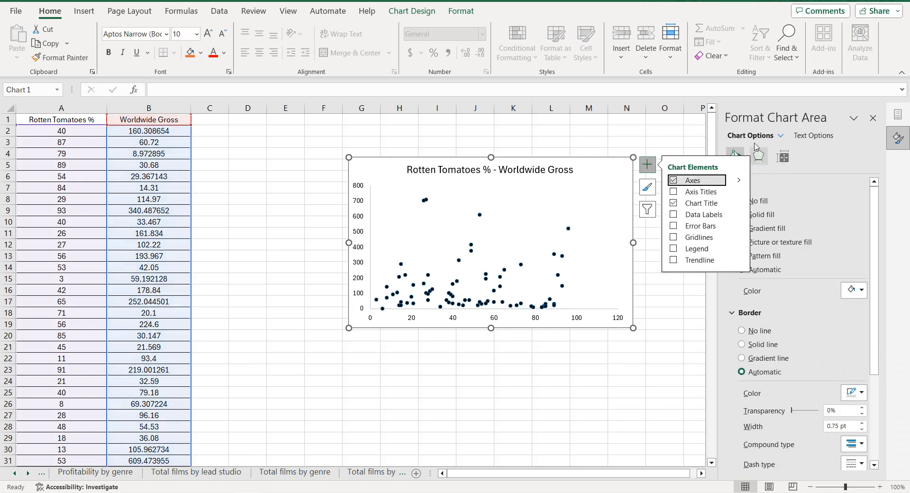
click(655, 166)
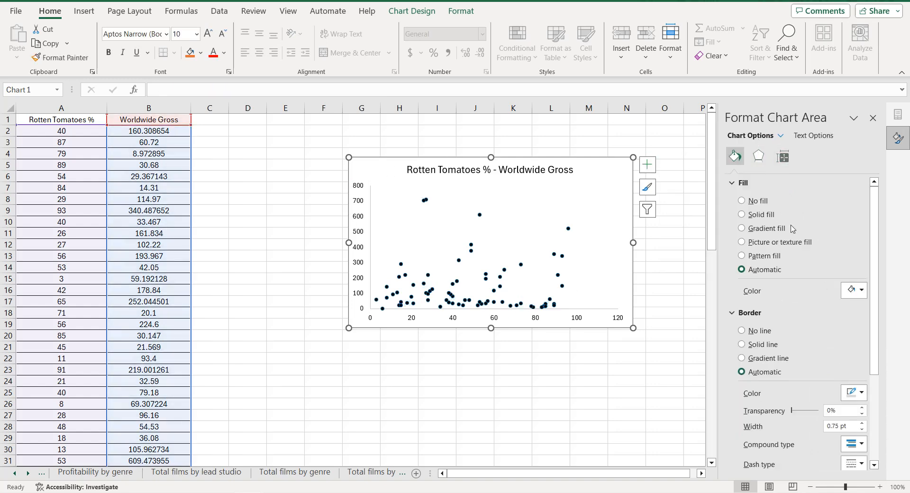
scroll(797, 284, down, 3)
click(855, 307)
click(827, 339)
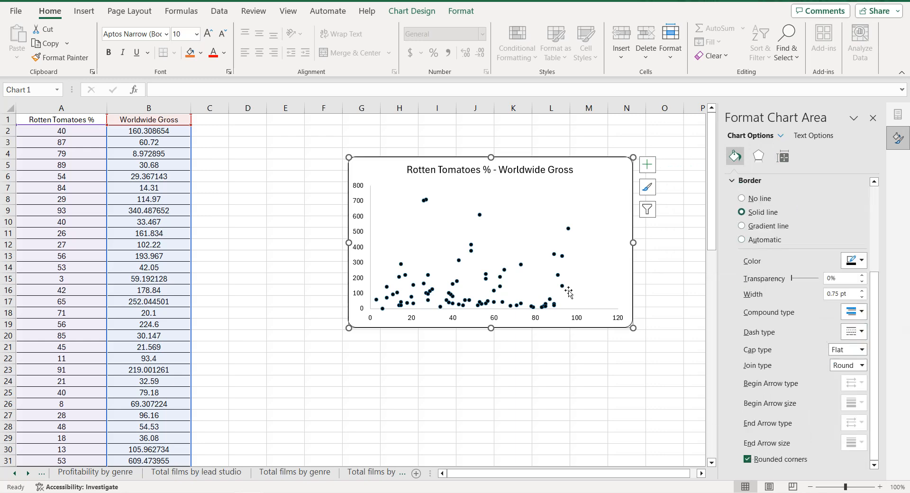
Step: Copy the Rotten Tomatoes % - Worldwide Gross chart and paste it onto the Dashboard sheet beneath Profitability by lead studio
key(ctrl+c)
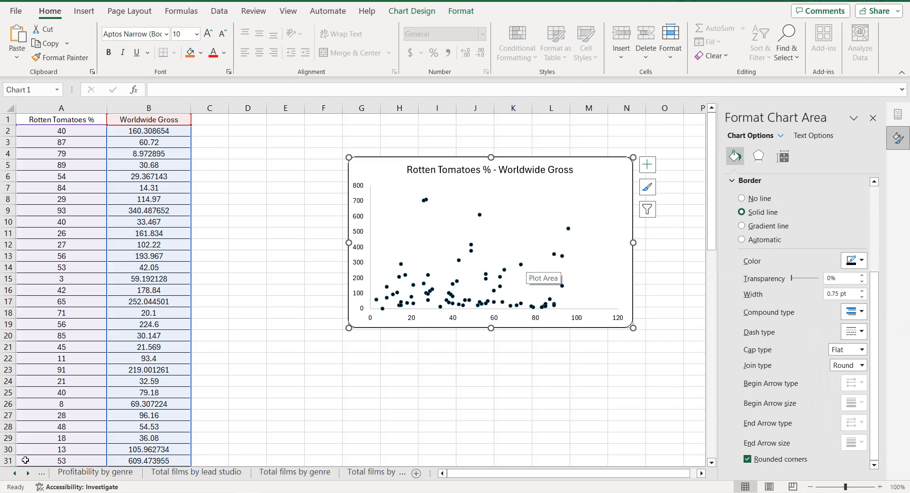
click(15, 473)
click(15, 473)
click(74, 471)
click(133, 324)
key(ctrl+v)
Step: Align the Worldwide Gross scatter chart directly below Profitability by lead studio, match its width, and close the formatting options
drag(229, 312, 123, 293)
drag(302, 379, 291, 406)
click(288, 375)
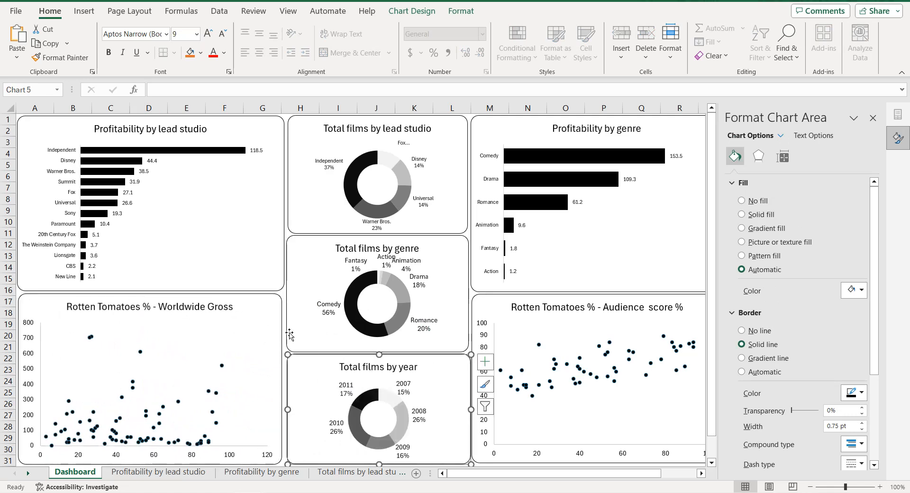
click(296, 294)
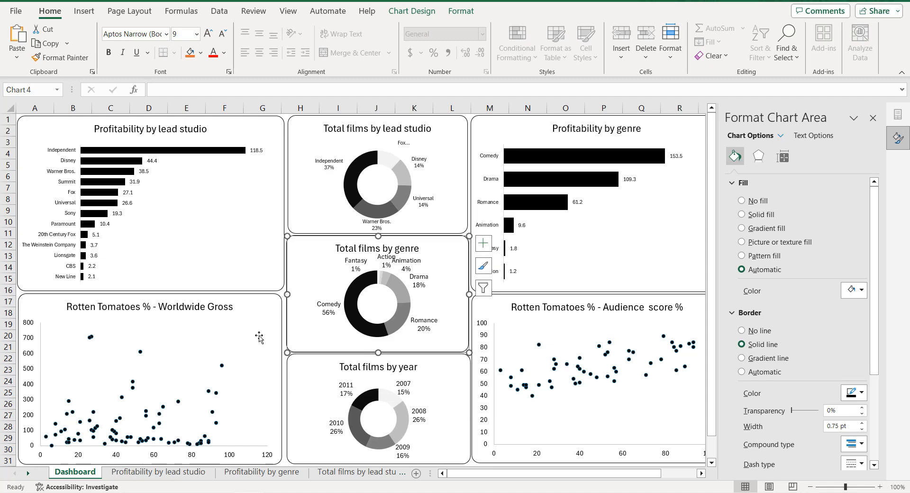
drag(280, 322, 283, 317)
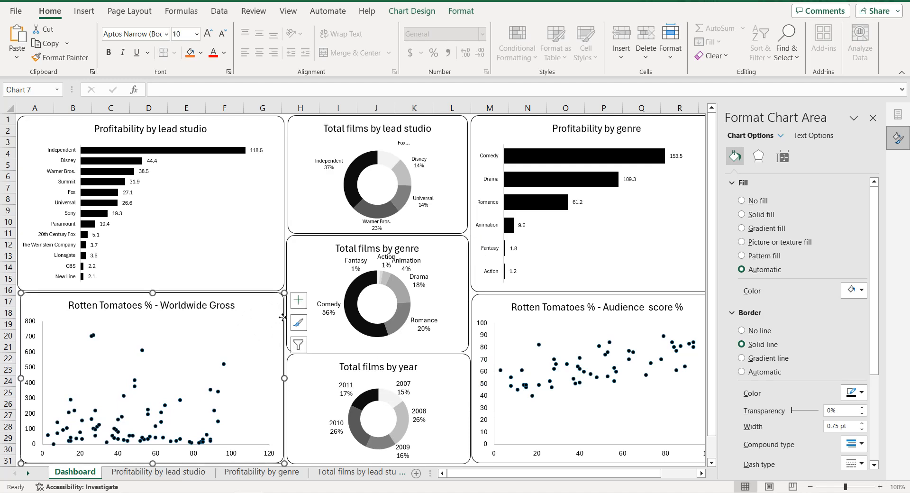
drag(21, 377, 20, 377)
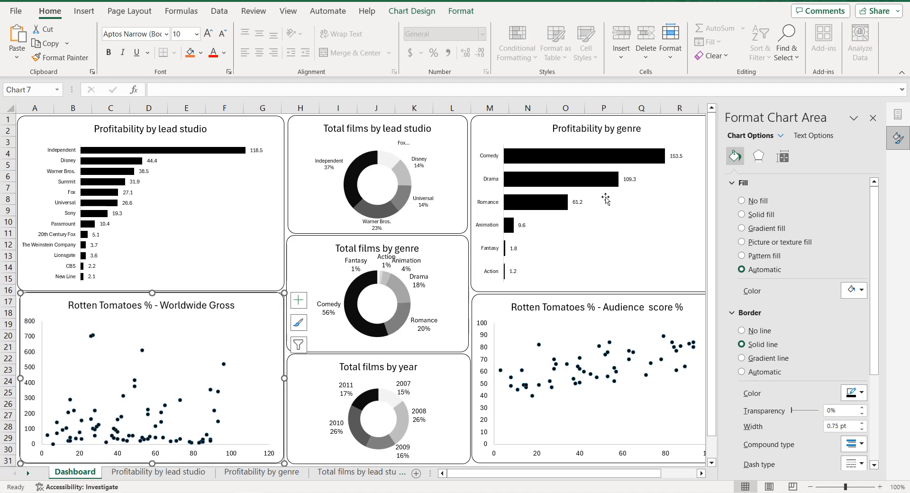
click(873, 117)
click(791, 160)
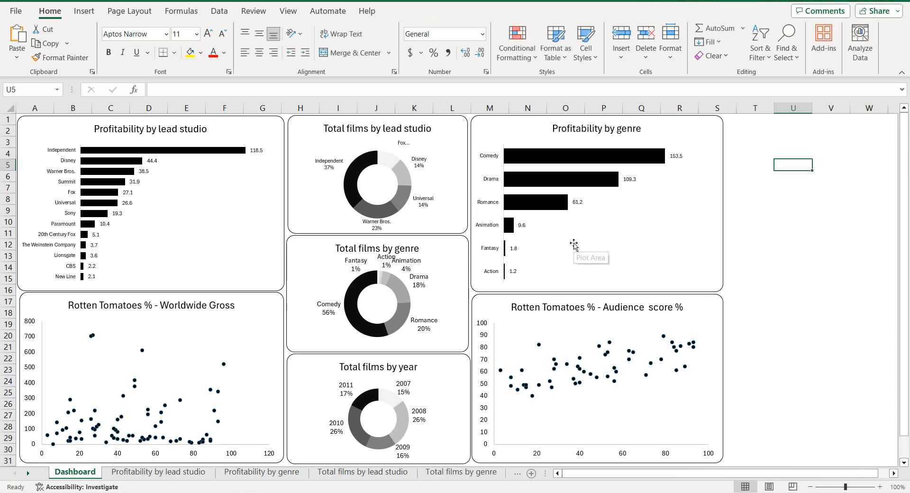